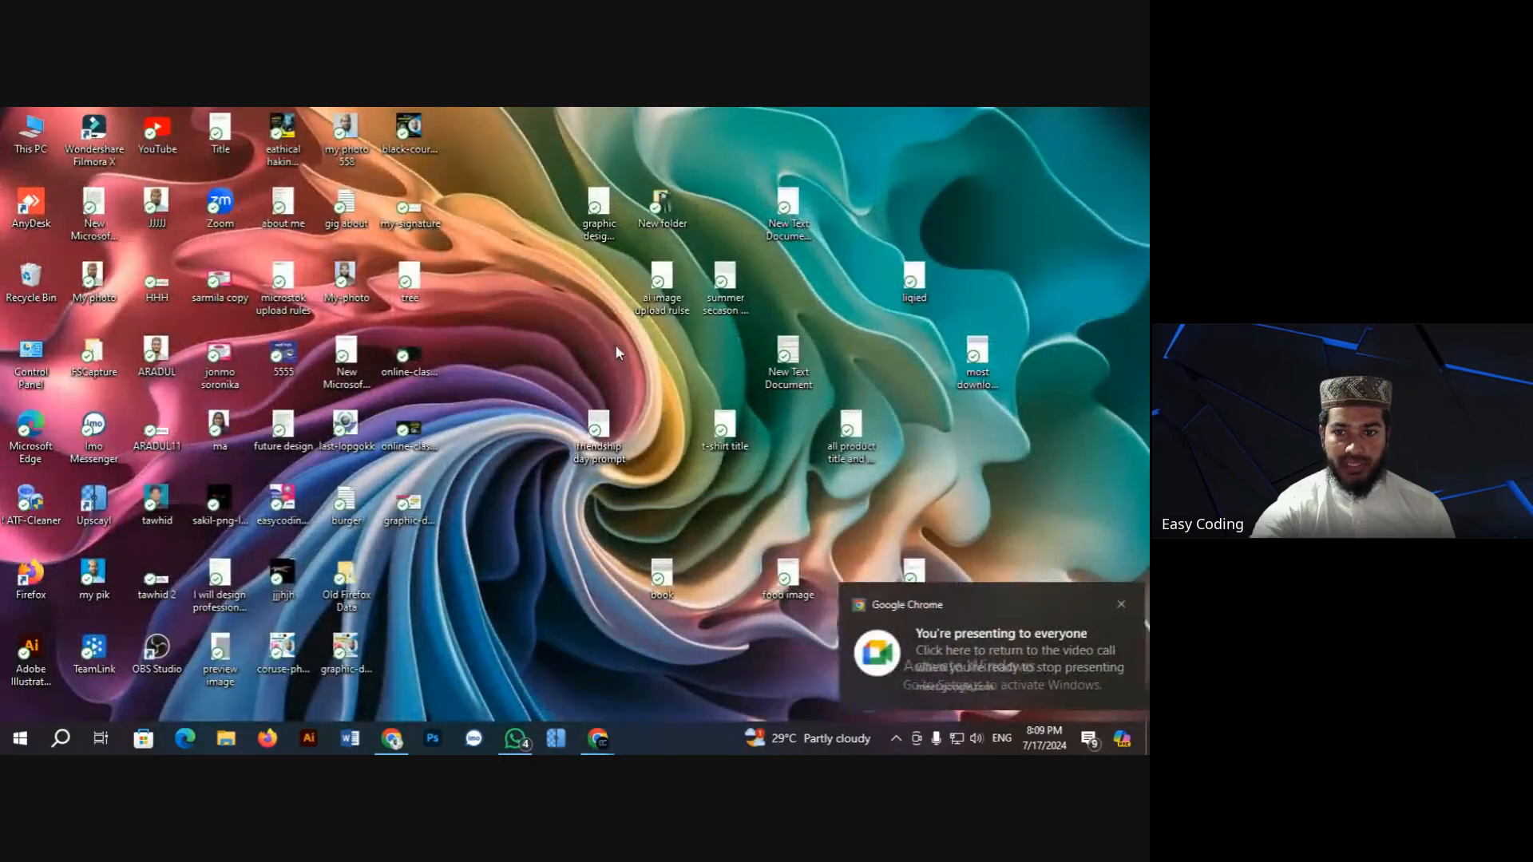
Step: Refresh the Windows desktop three times, then restore the Chrome window showing Facebook
right_click(515, 346)
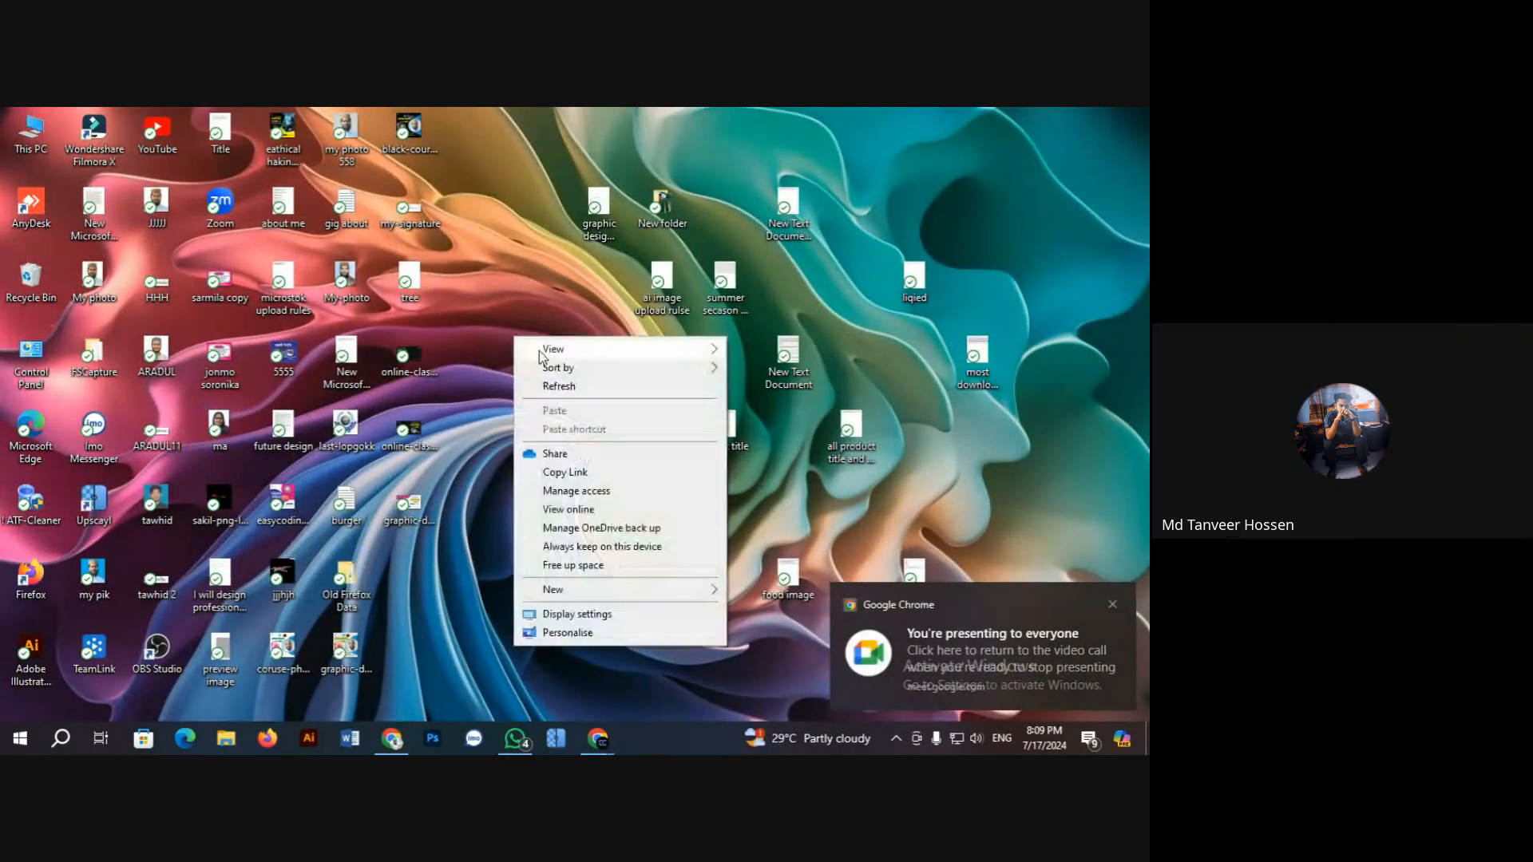
left_click(571, 378)
right_click(525, 327)
left_click(581, 378)
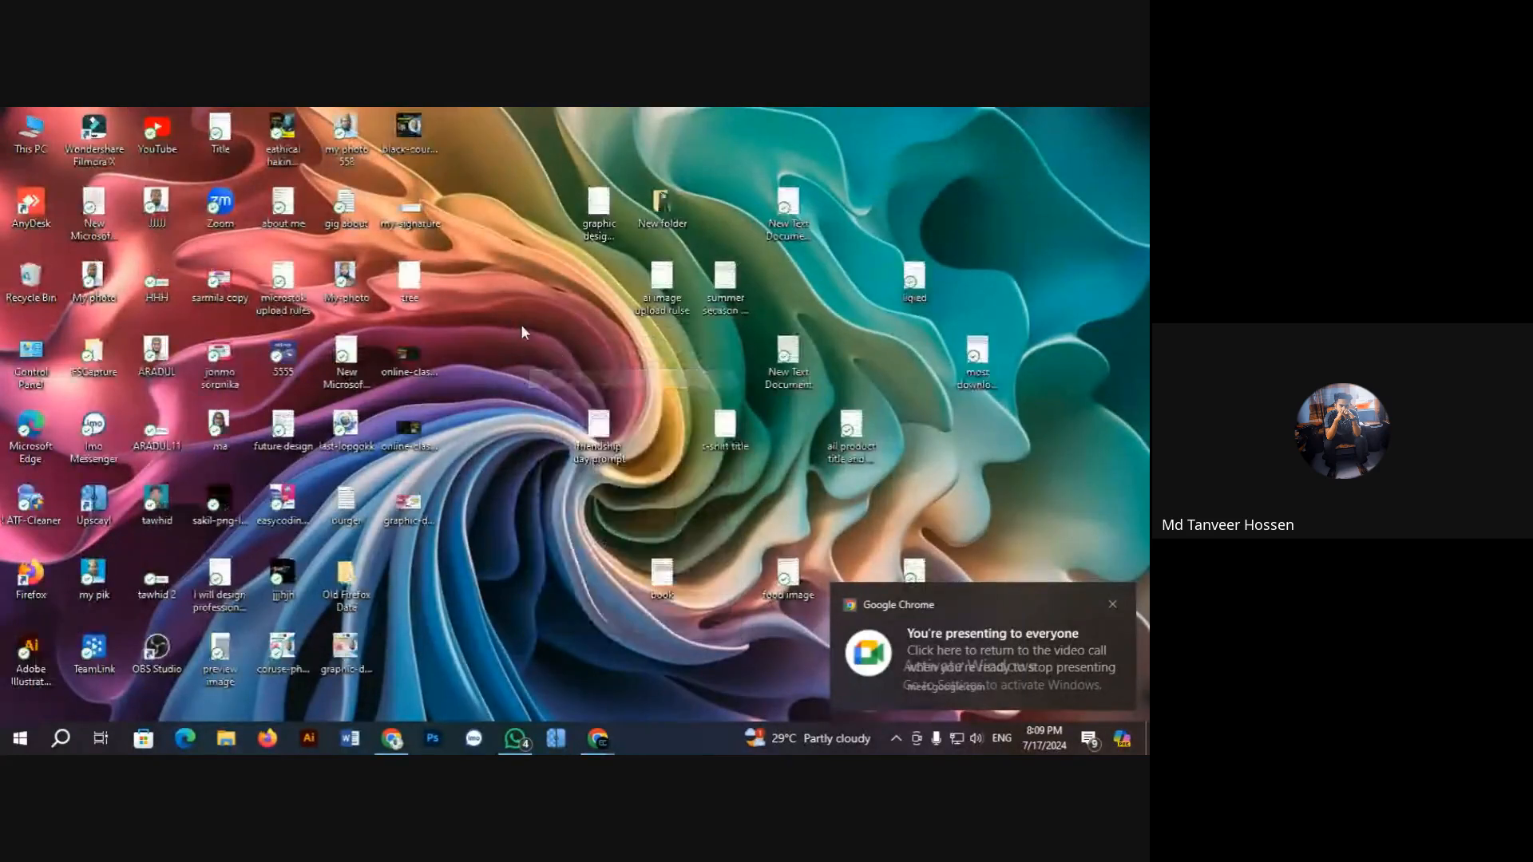
right_click(521, 324)
left_click(572, 379)
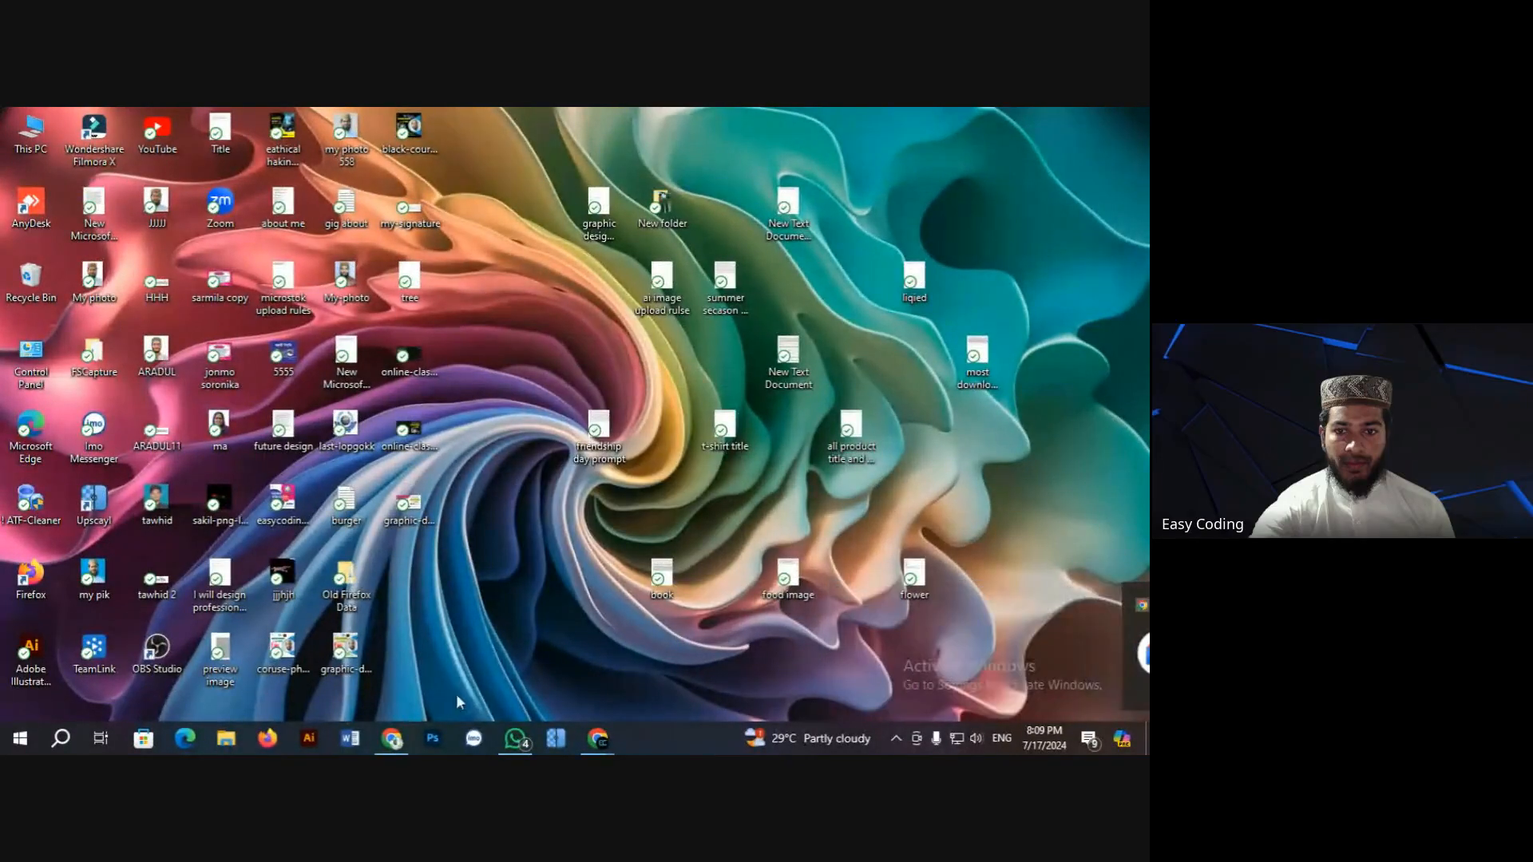
left_click(392, 739)
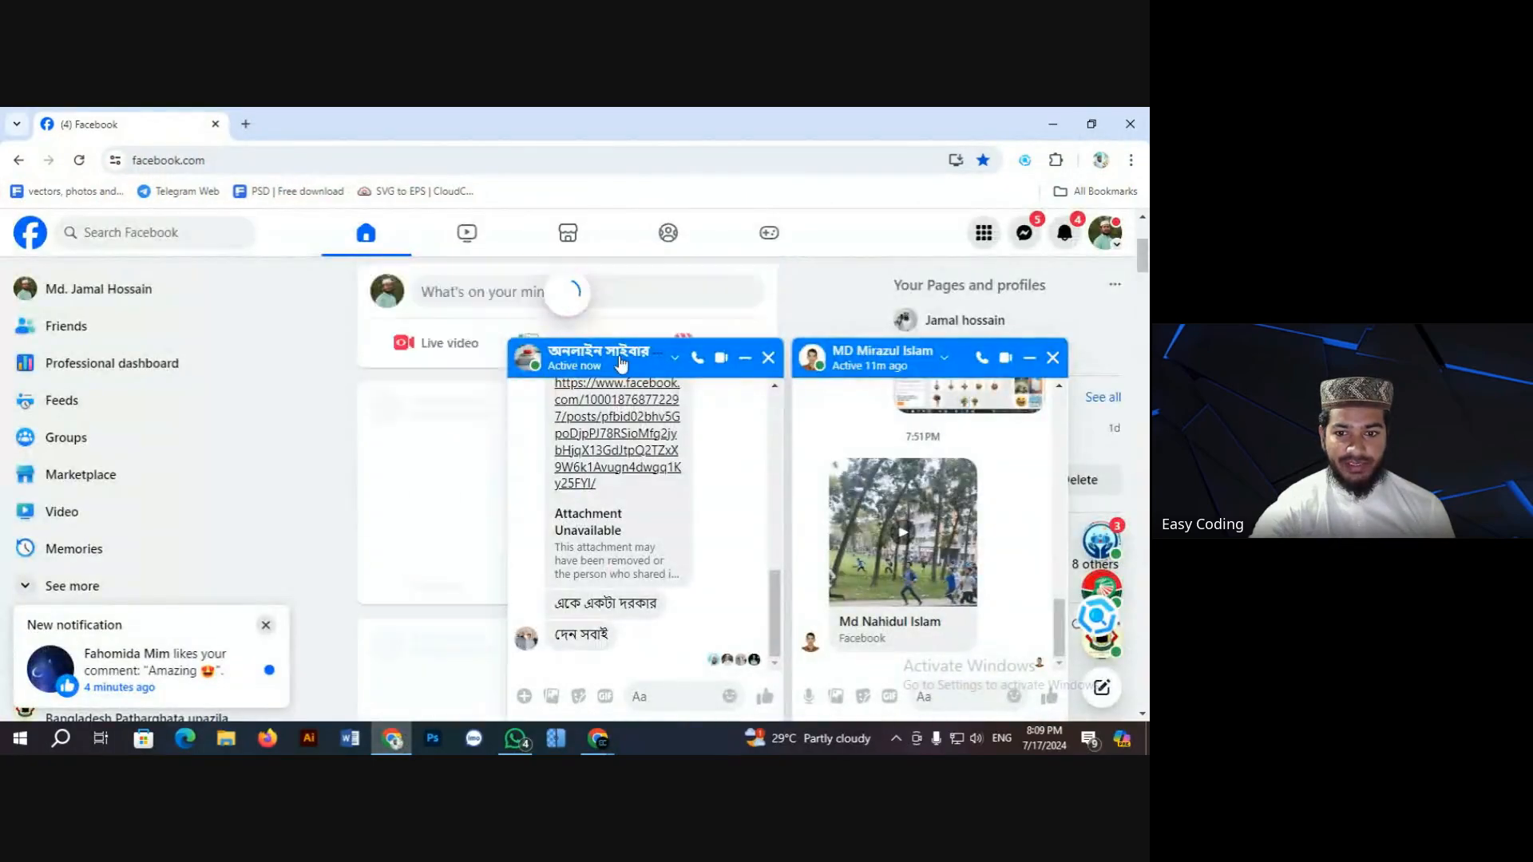
Step: Close both open Messenger chat windows
left_click(769, 358)
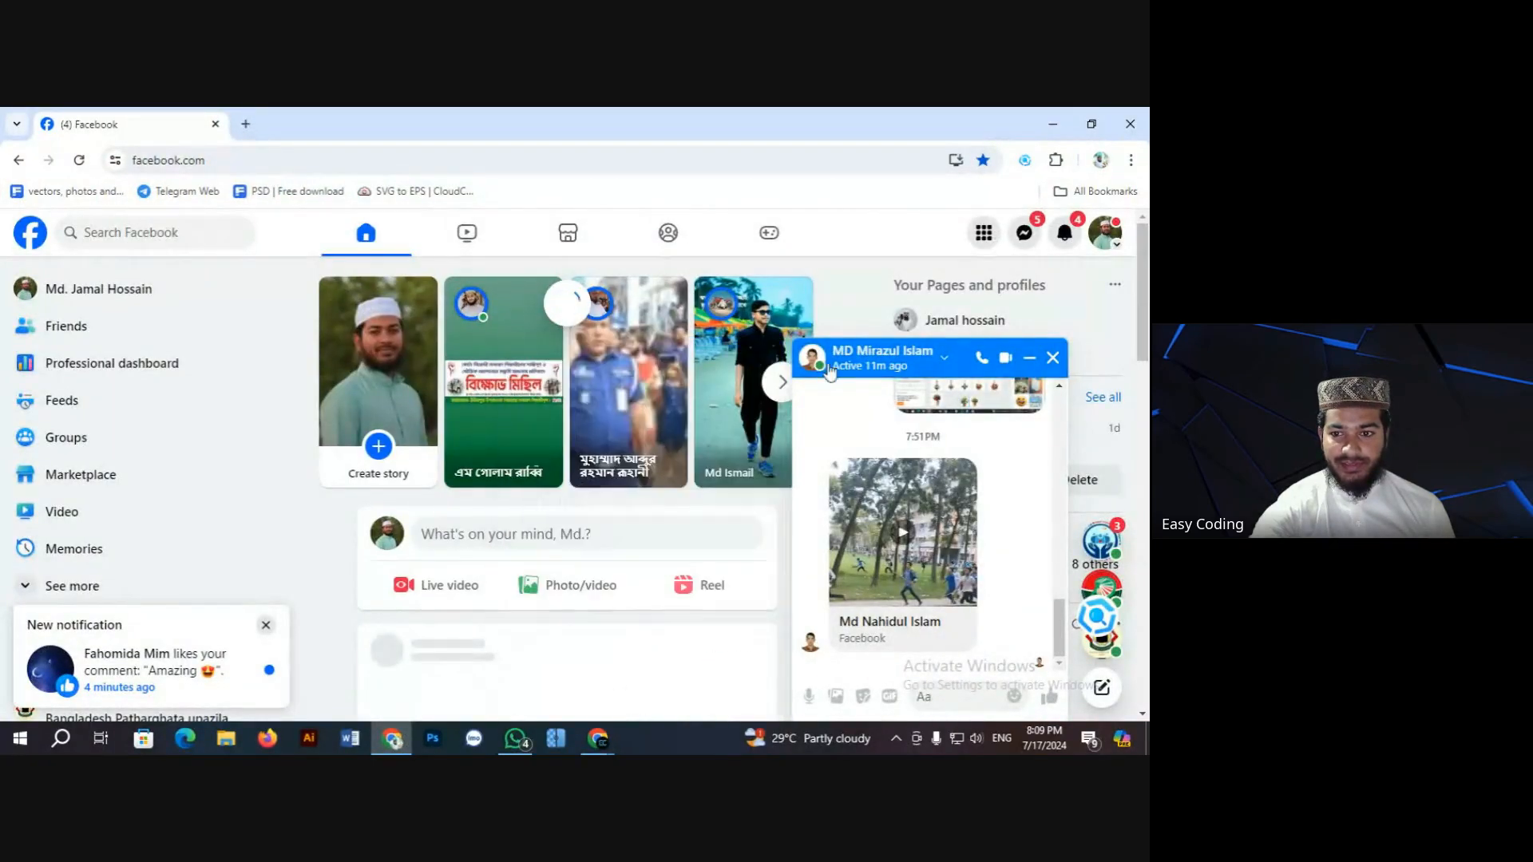
left_click(1048, 357)
scroll(607, 415, "down", 5)
scroll(602, 423, "up", 1)
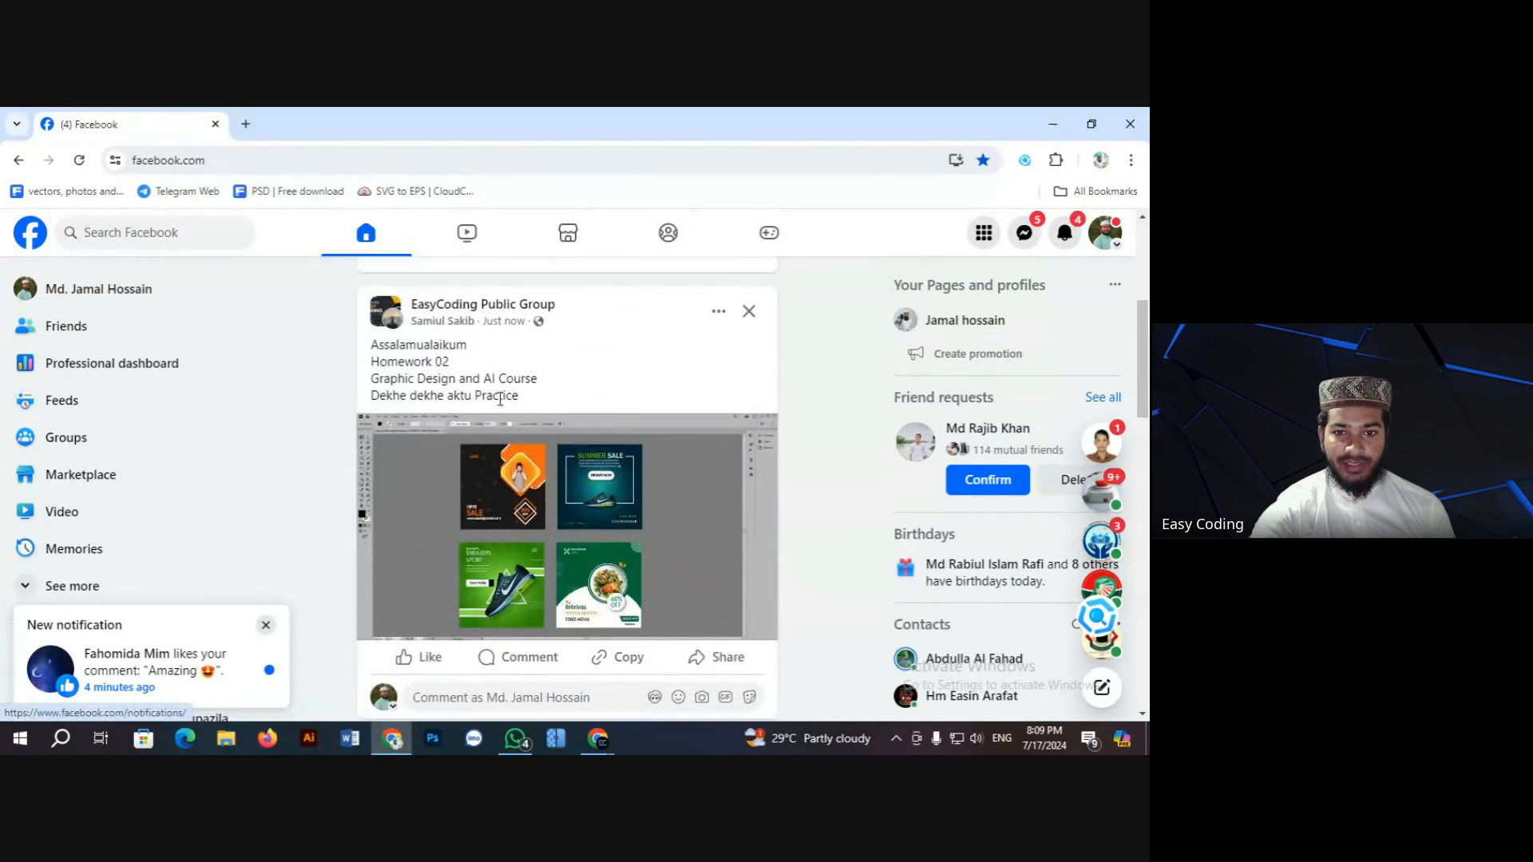
Step: Open the EasyCoding Public Group and scroll to the student's homework post
left_click(451, 308)
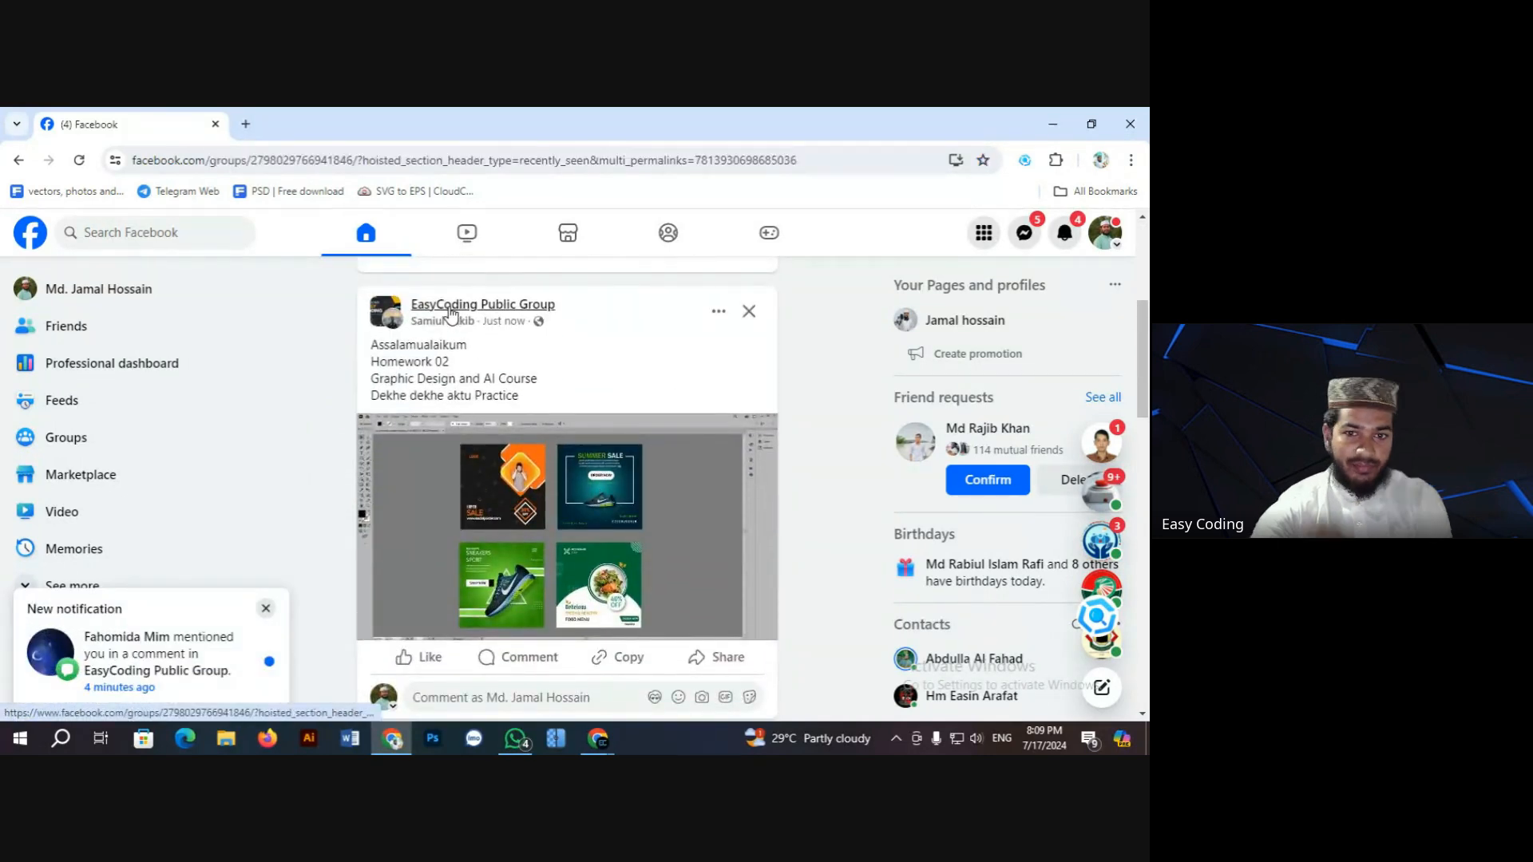
mouse_move(451, 311)
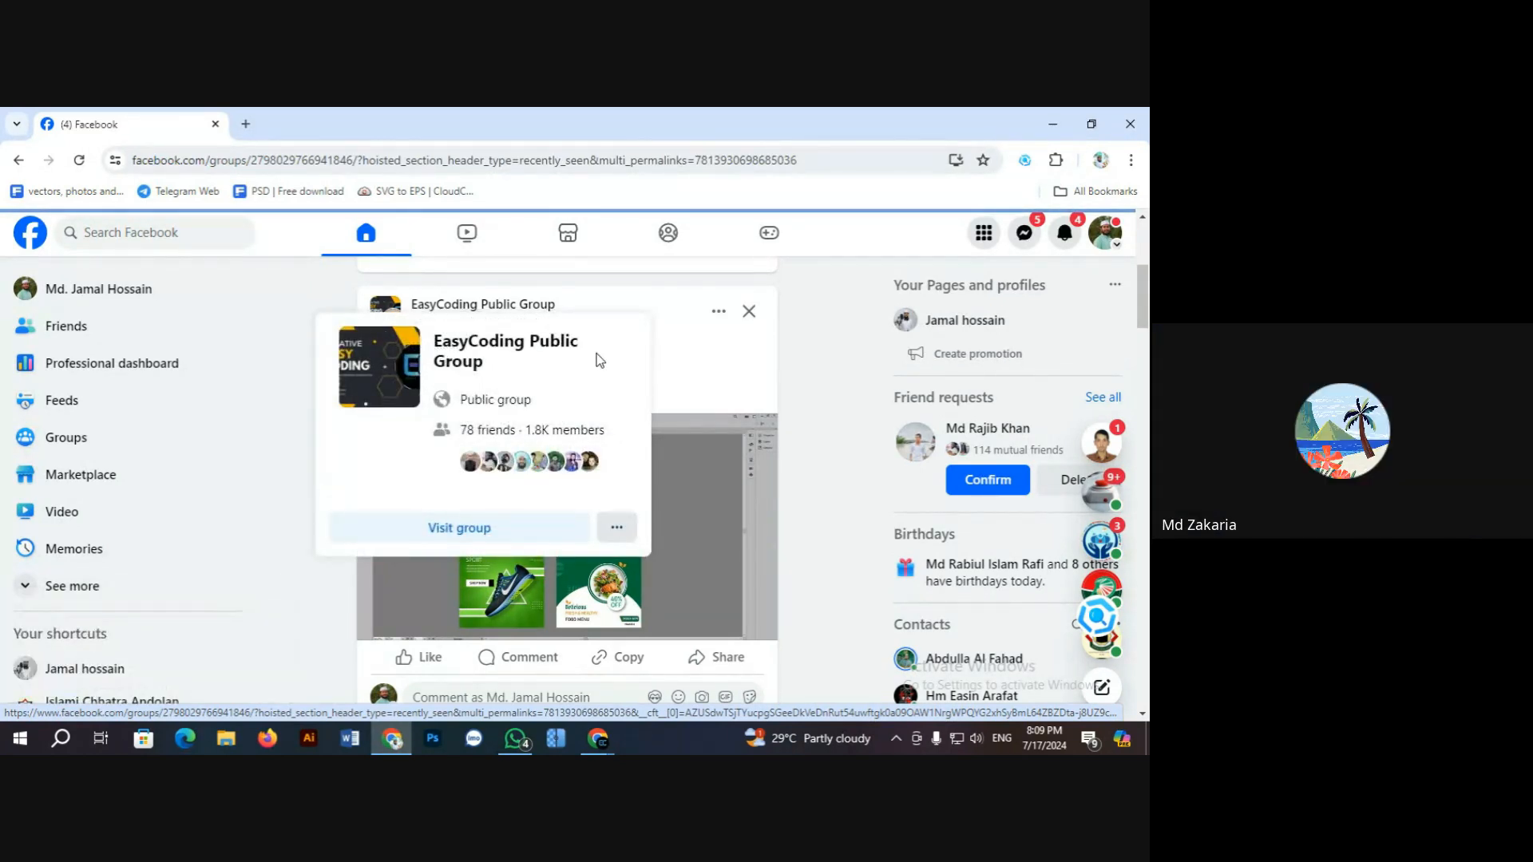
scroll(476, 459, "down", 2)
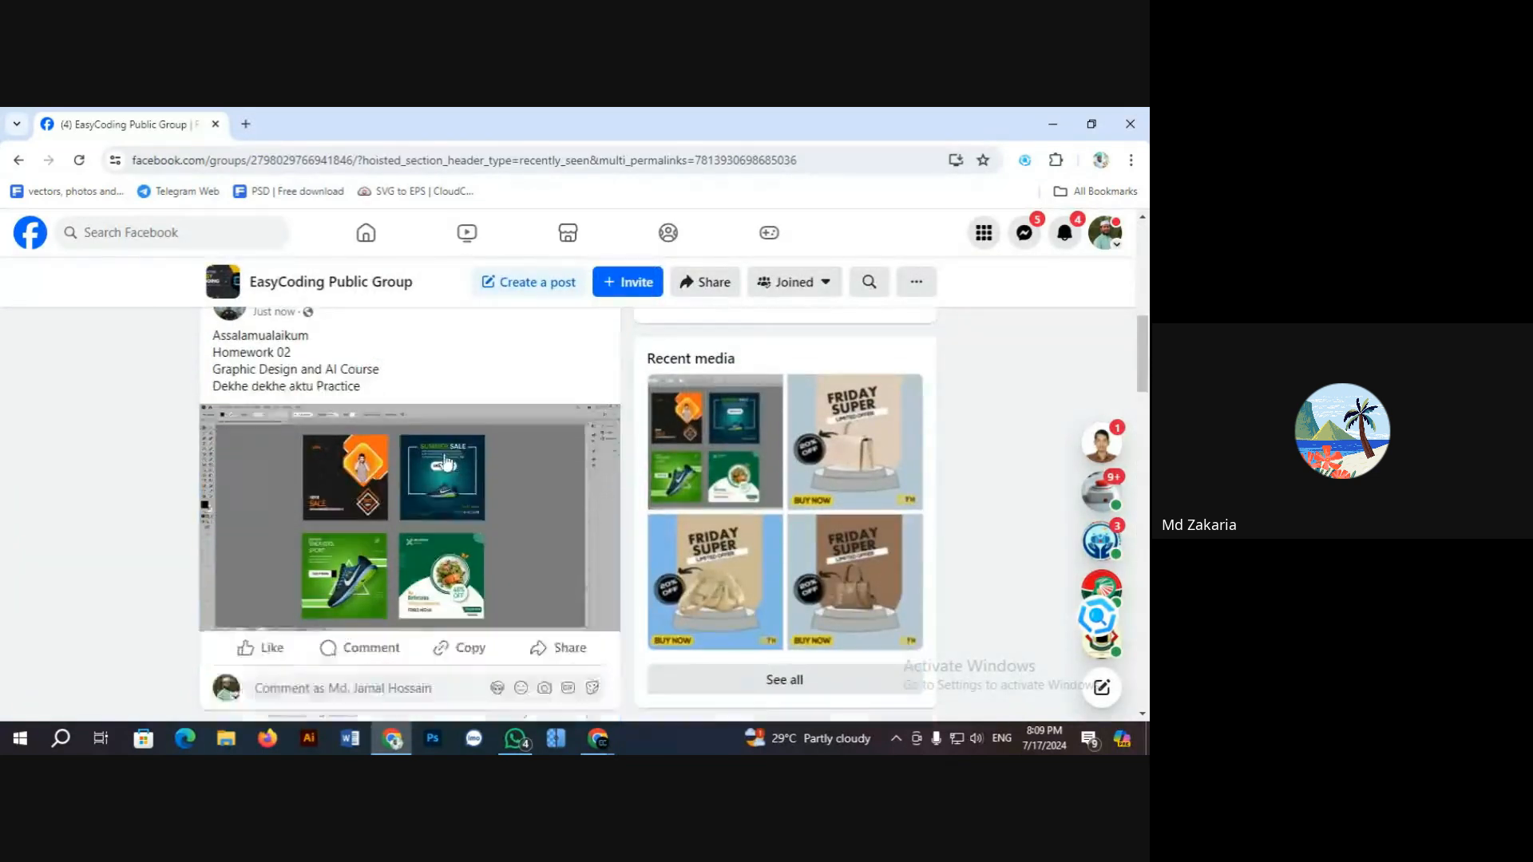
scroll(369, 479, "up", 1)
scroll(369, 479, "up", 1)
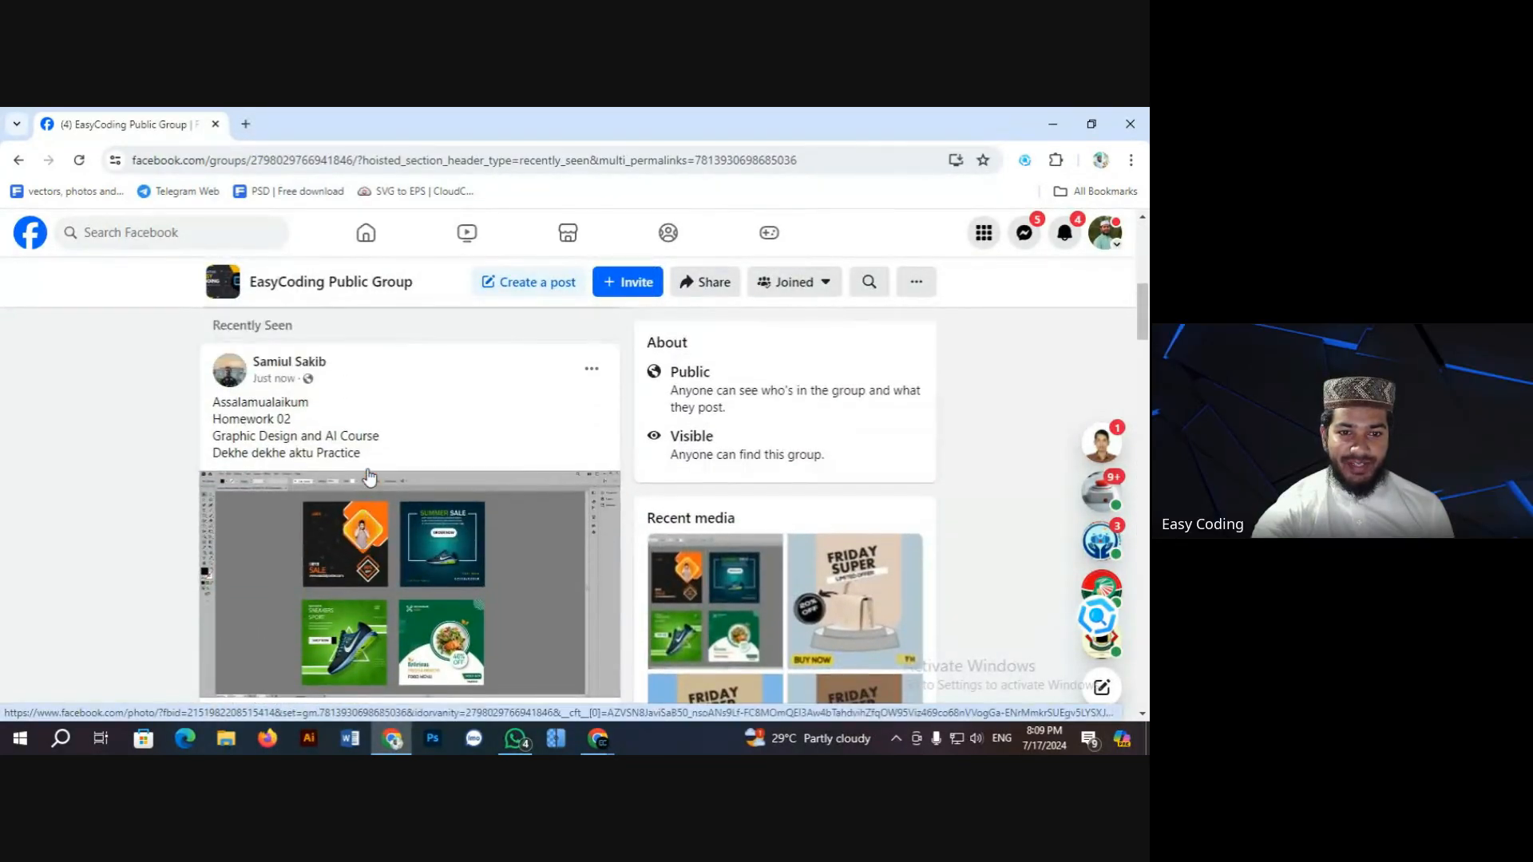
scroll(408, 439, "down", 1)
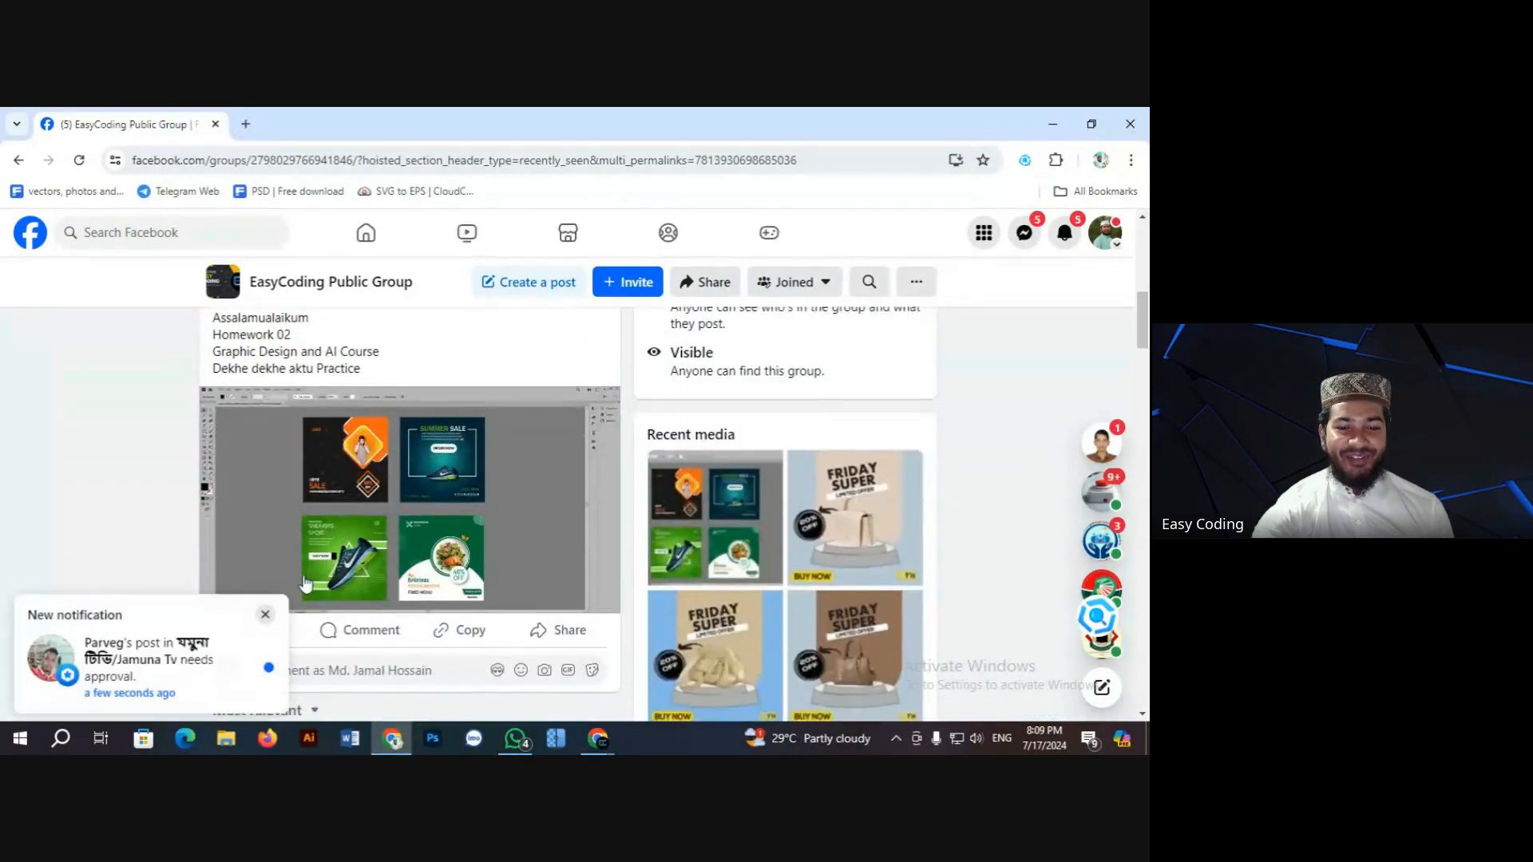
left_click(267, 609)
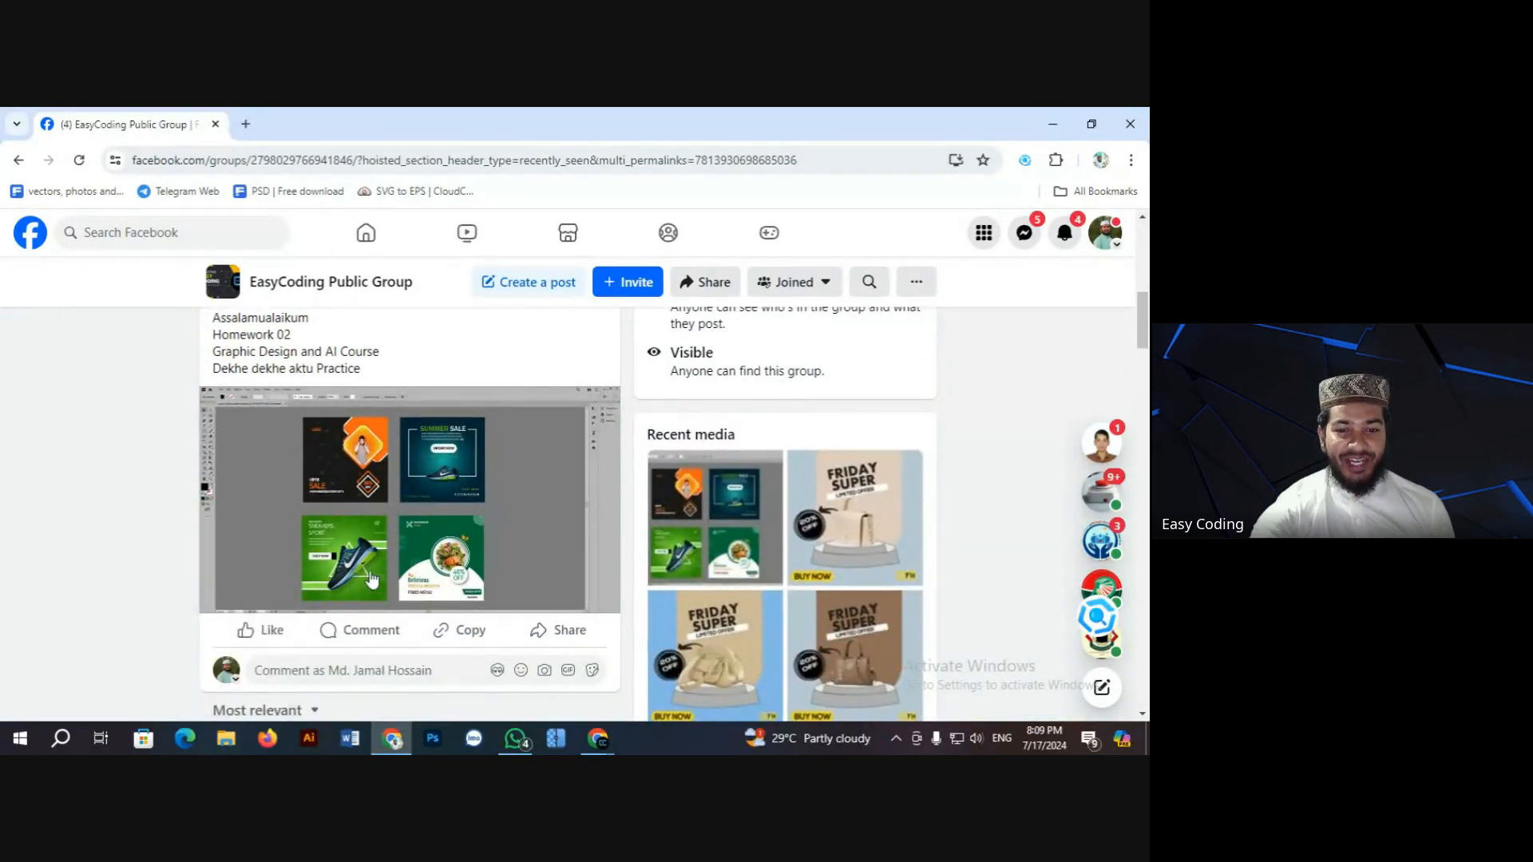
scroll(264, 591, "down", 1)
mouse_move(264, 551)
Step: React Love, comment 'Amazing' on the homework post, and open its poster photo
left_click(272, 515)
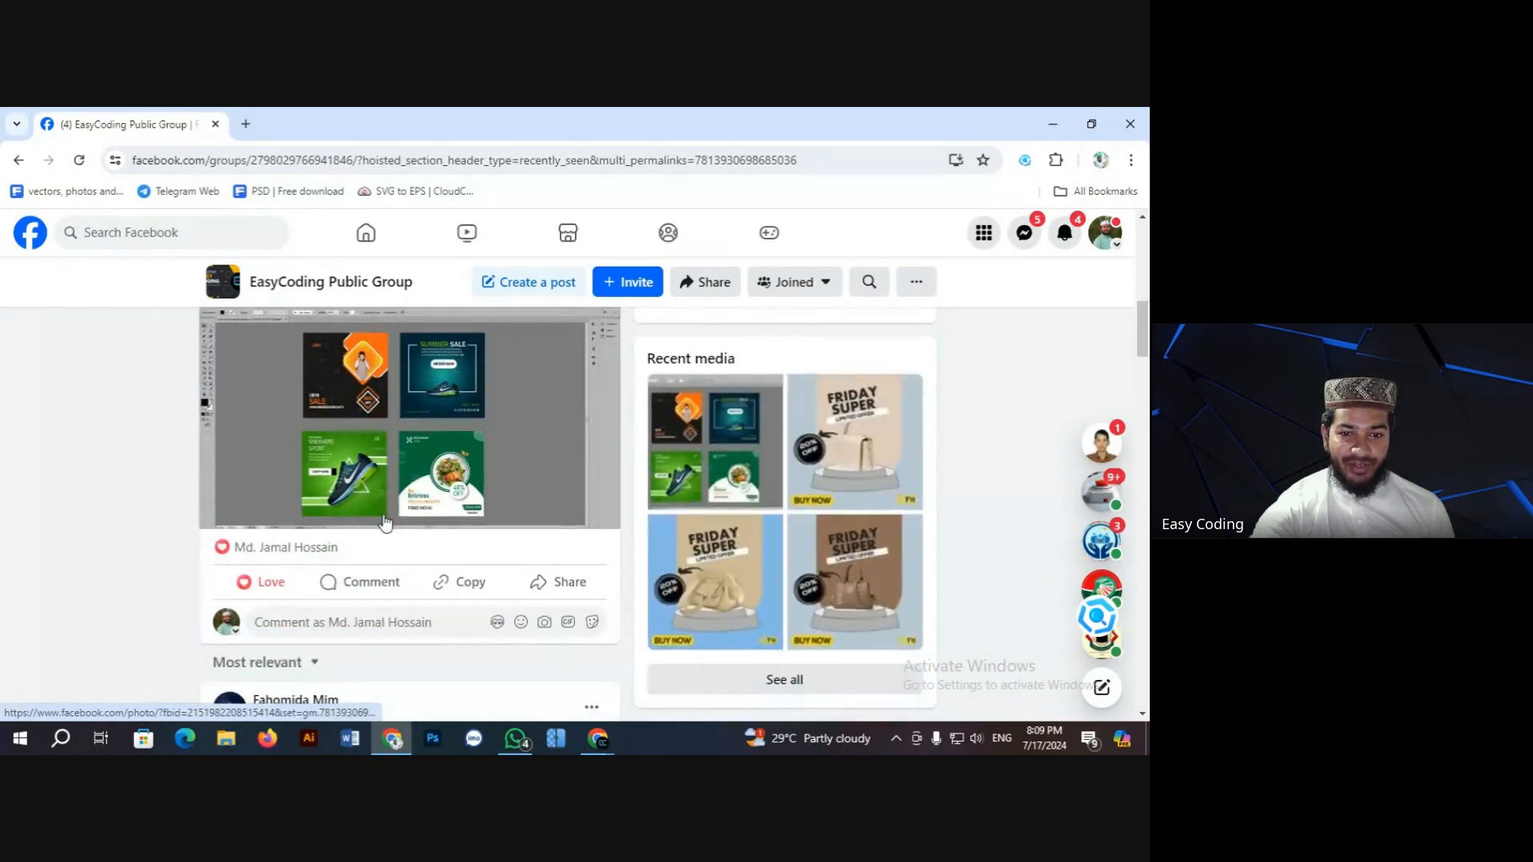
left_click(375, 582)
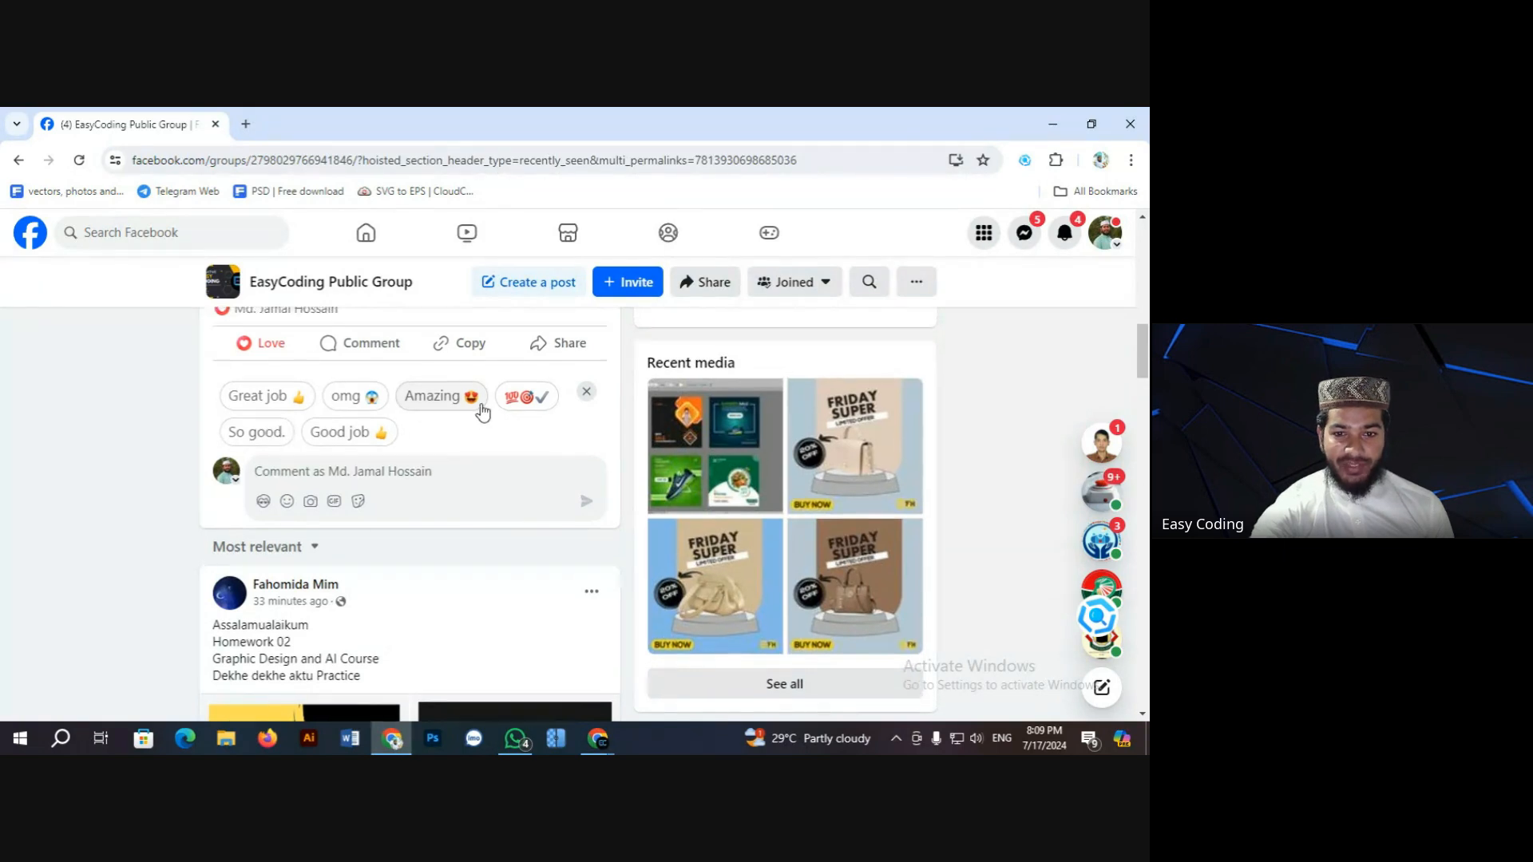
scroll(482, 411, "up", 1)
left_click(456, 478)
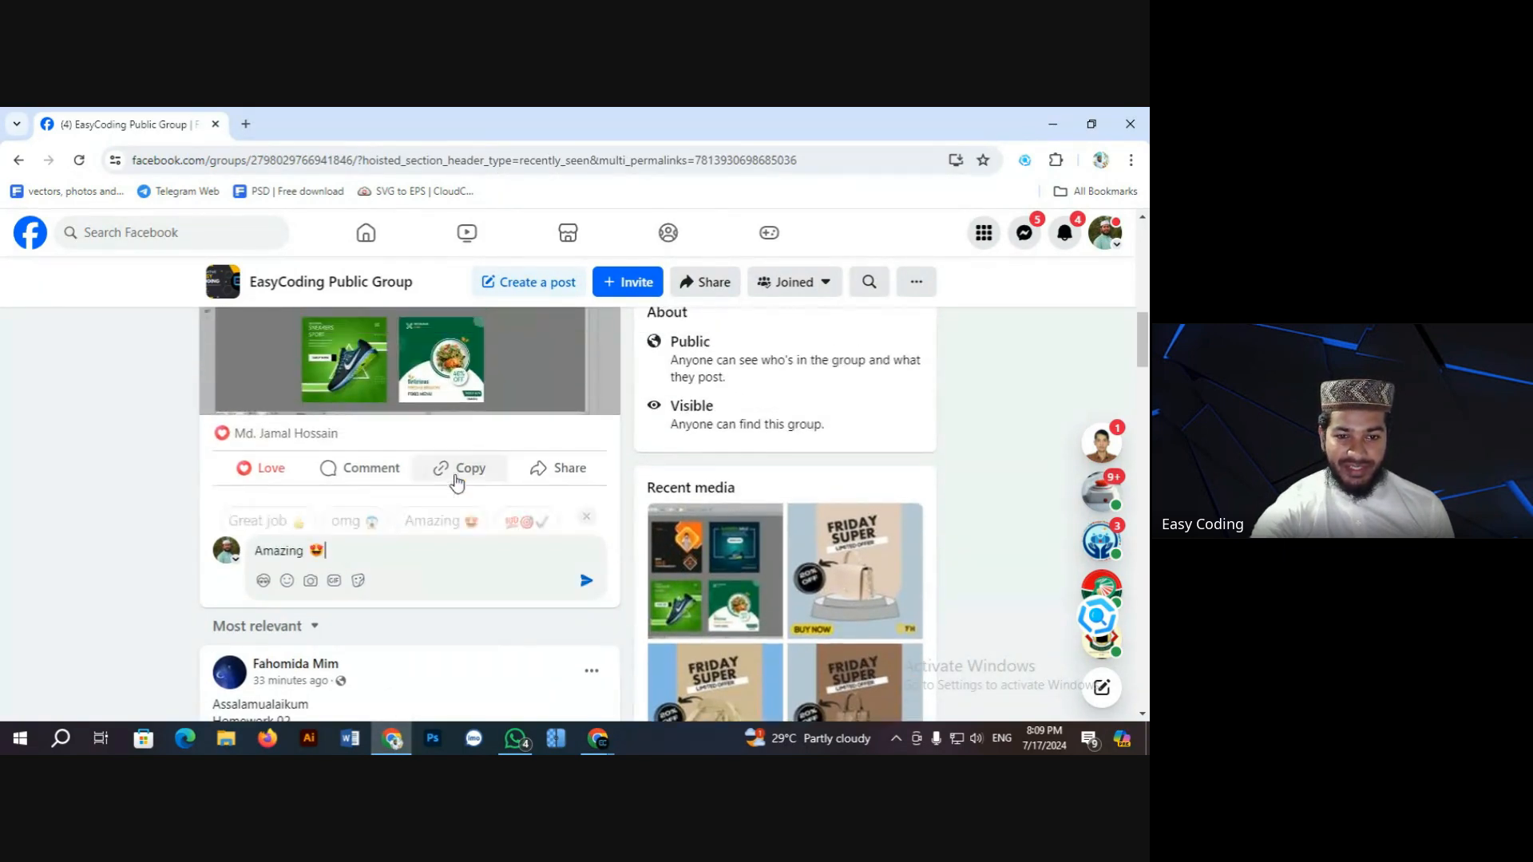
left_click(585, 585)
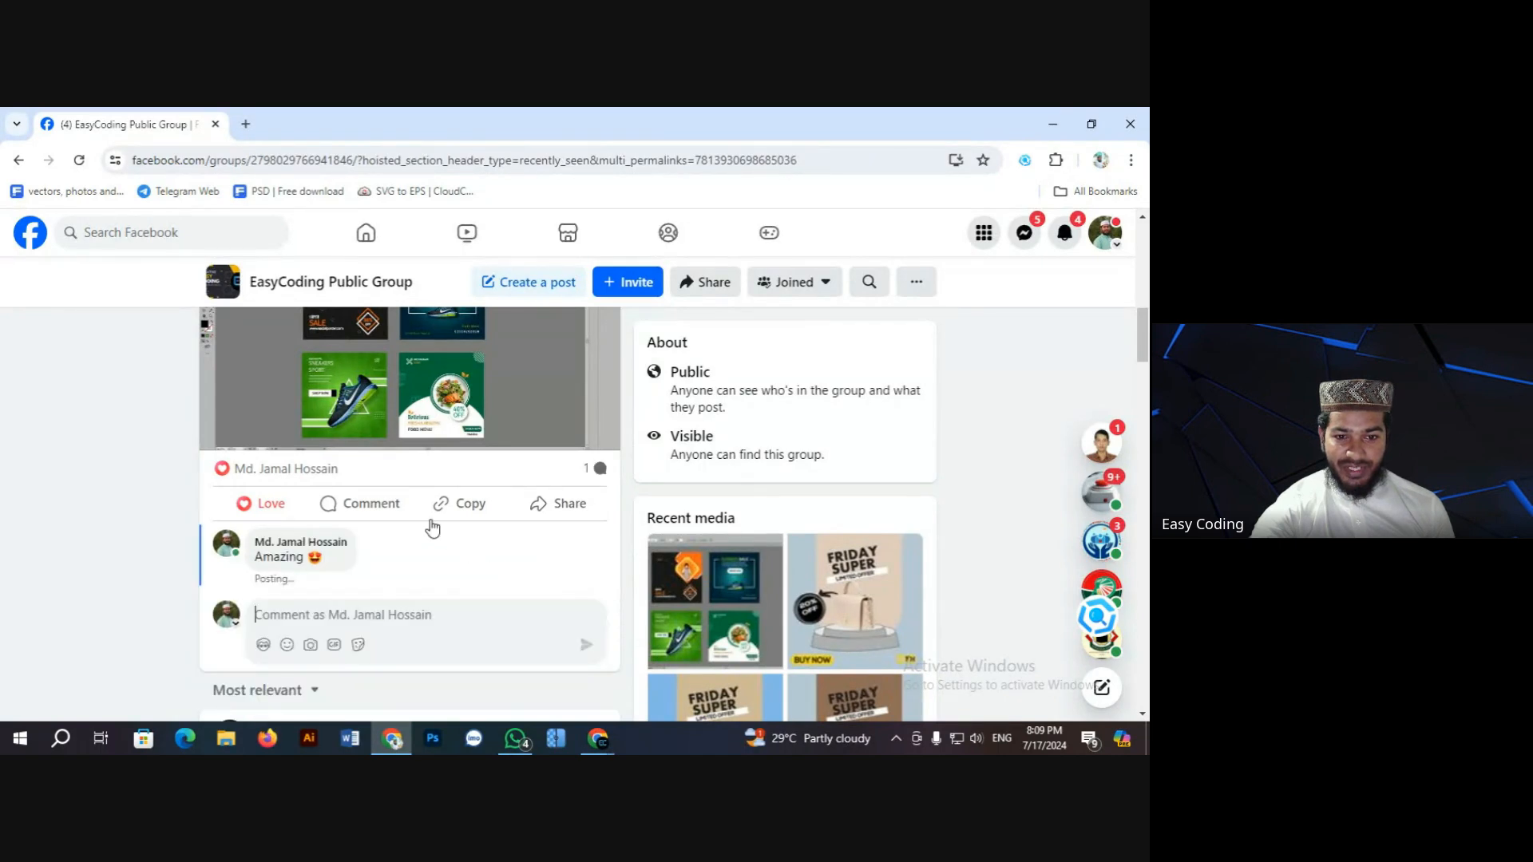
scroll(428, 524, "up", 3)
left_click(397, 553)
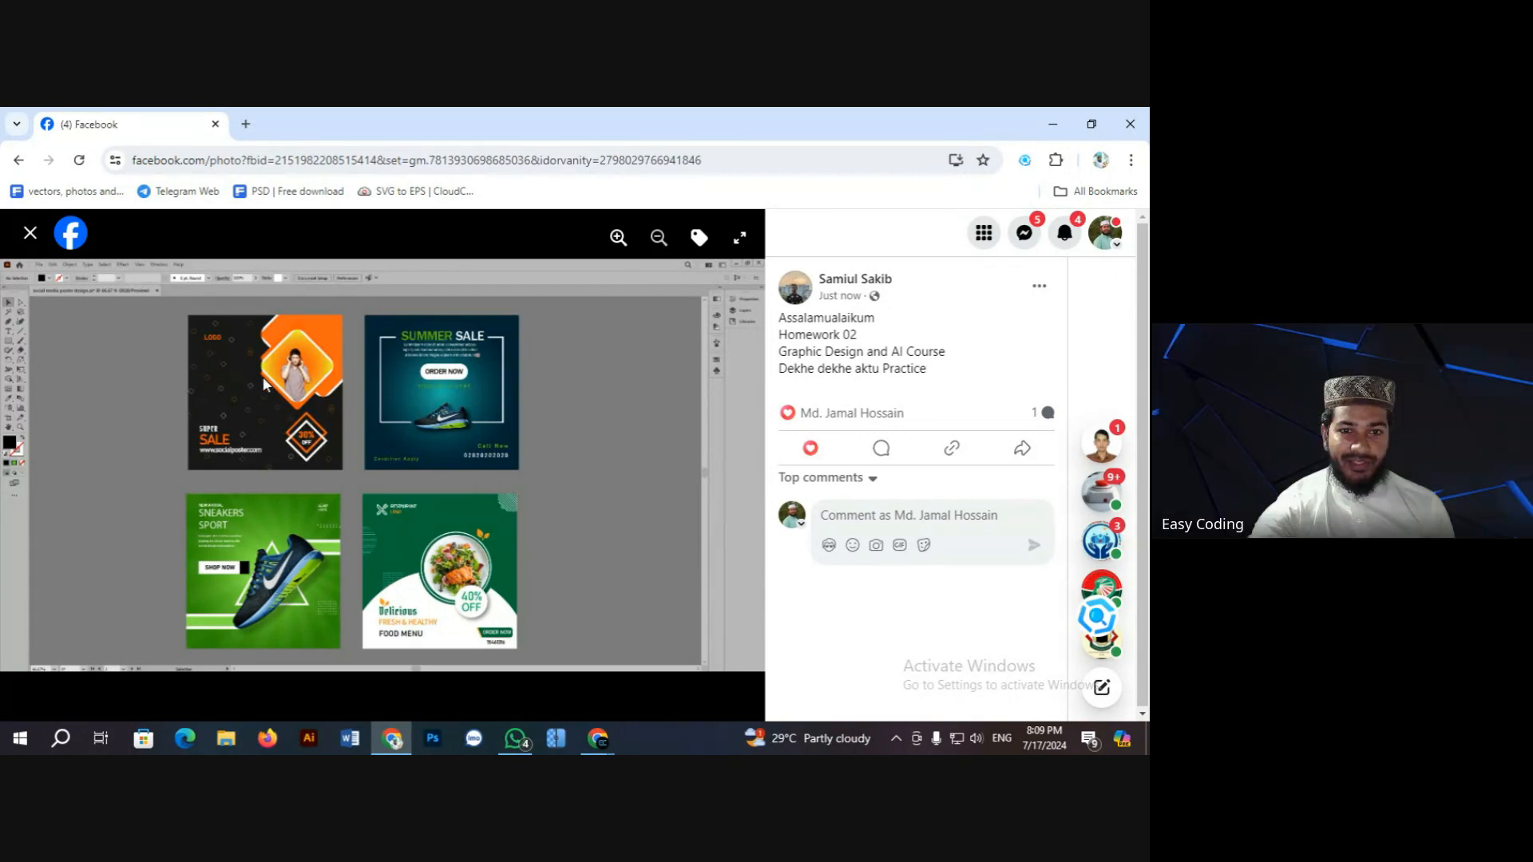
Step: Copy the poster-collage image to the clipboard and close the photo viewer
right_click(450, 362)
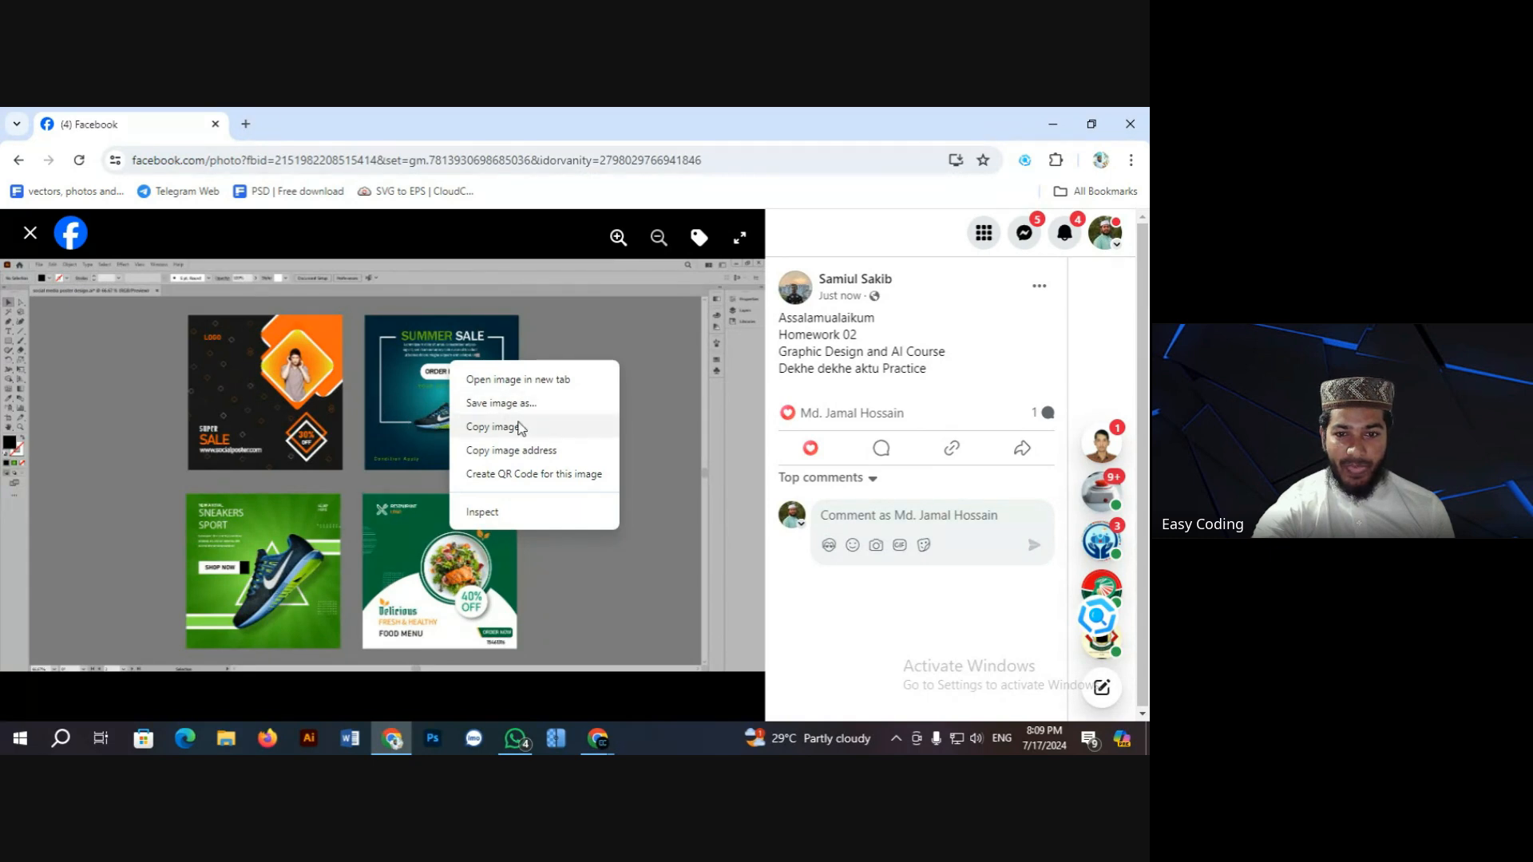
left_click(524, 426)
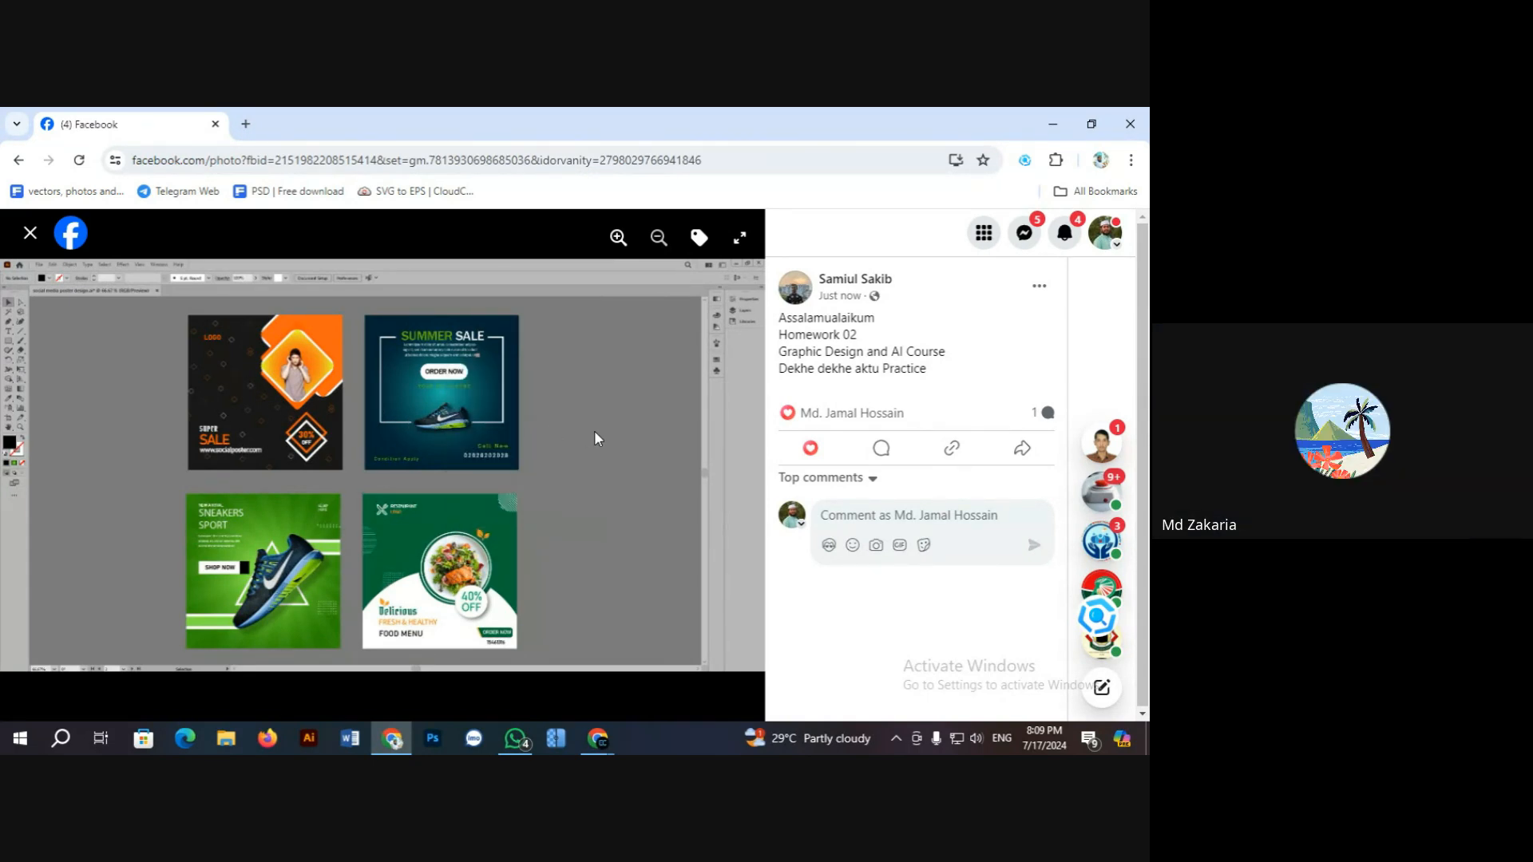
left_click(46, 238)
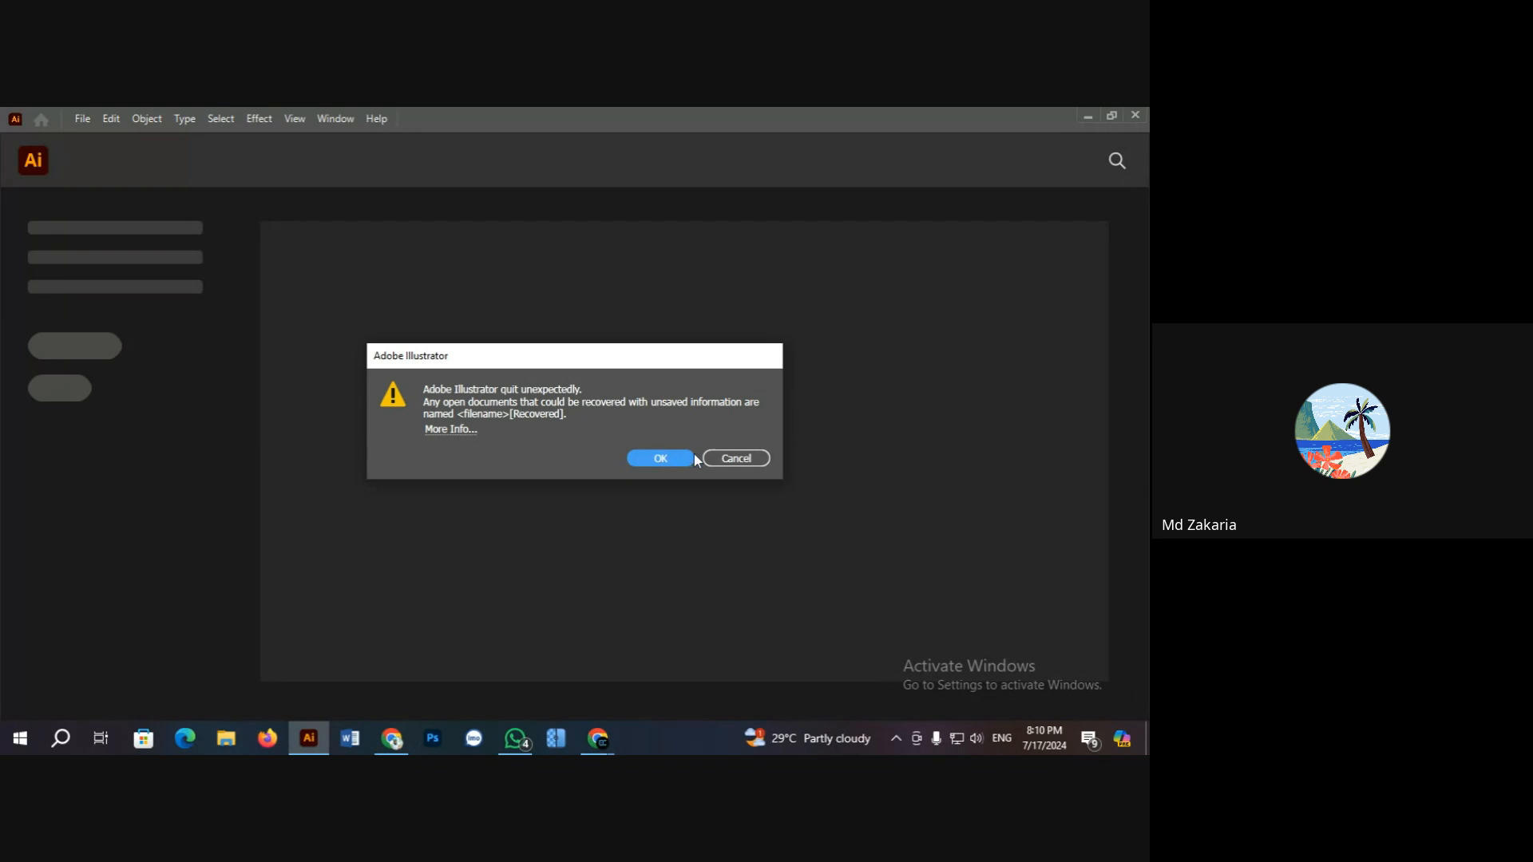
Step: Dismiss the crash and meeting notices and create a new blank Illustrator document
left_click(728, 460)
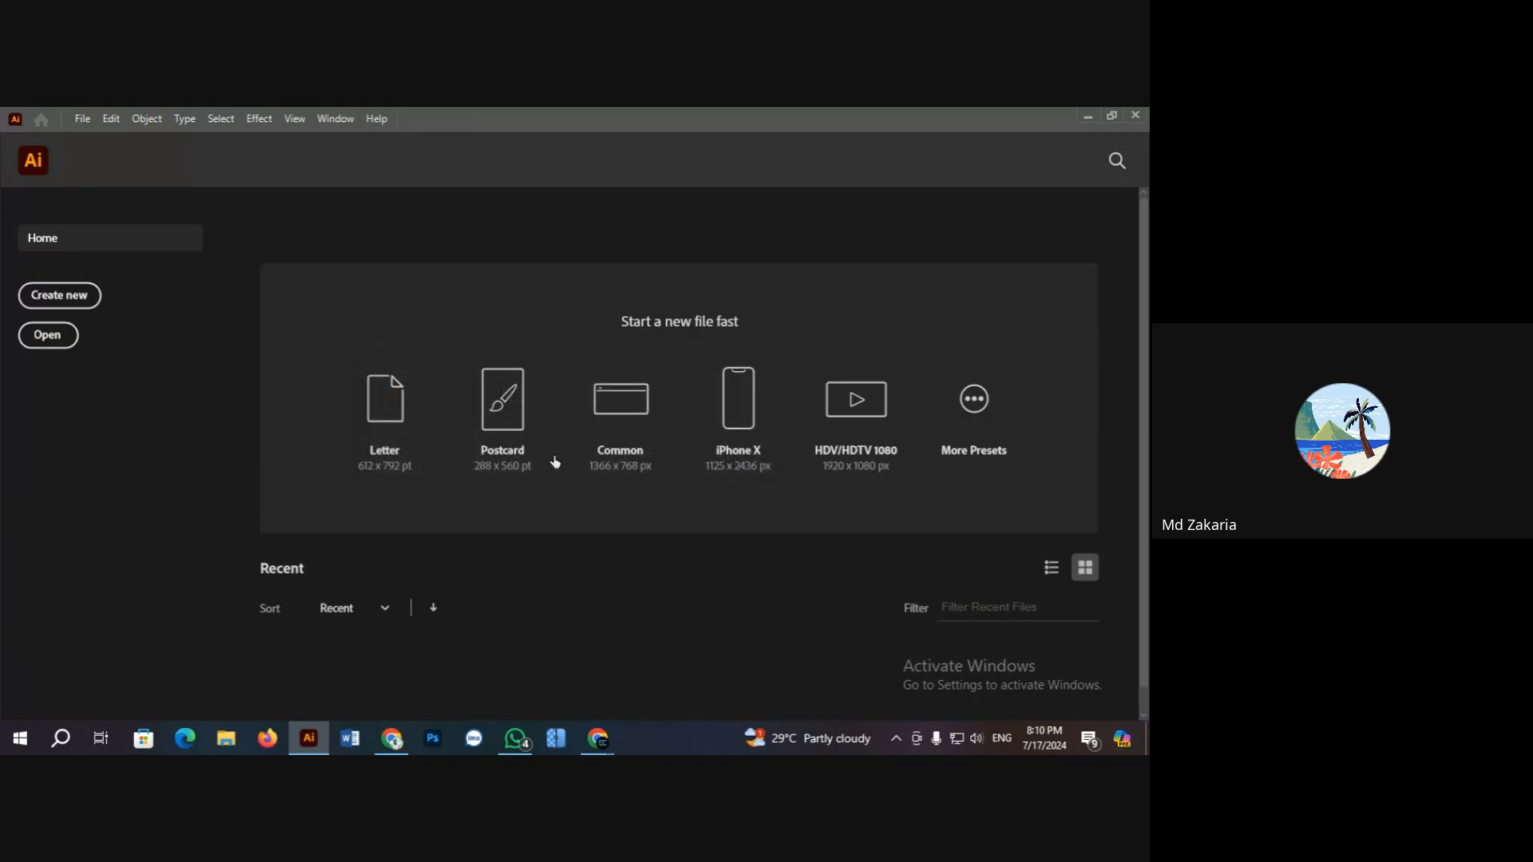
left_click(68, 294)
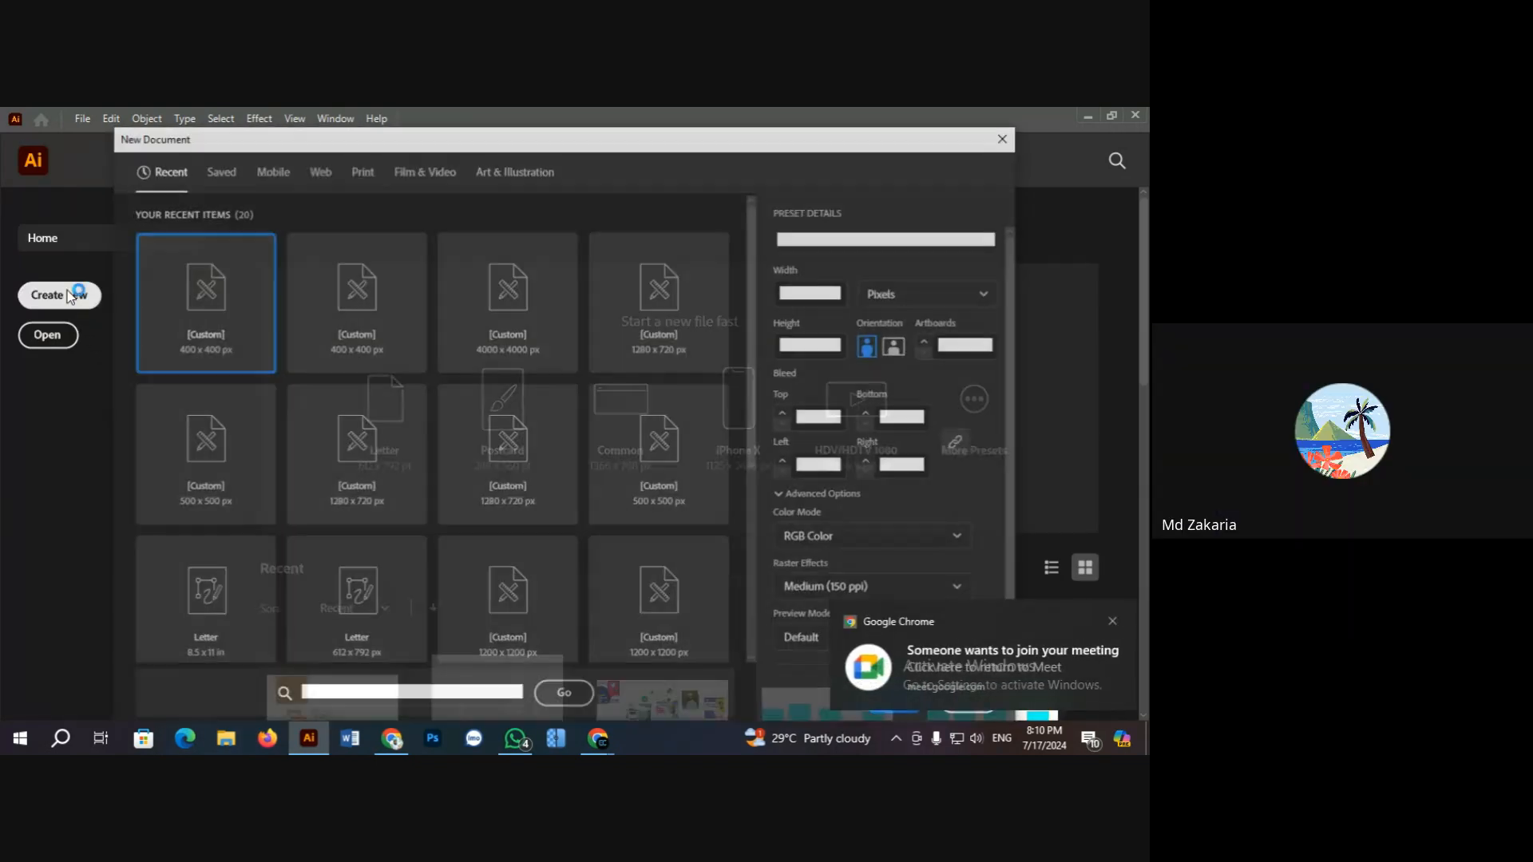
left_click(1112, 622)
left_click(896, 702)
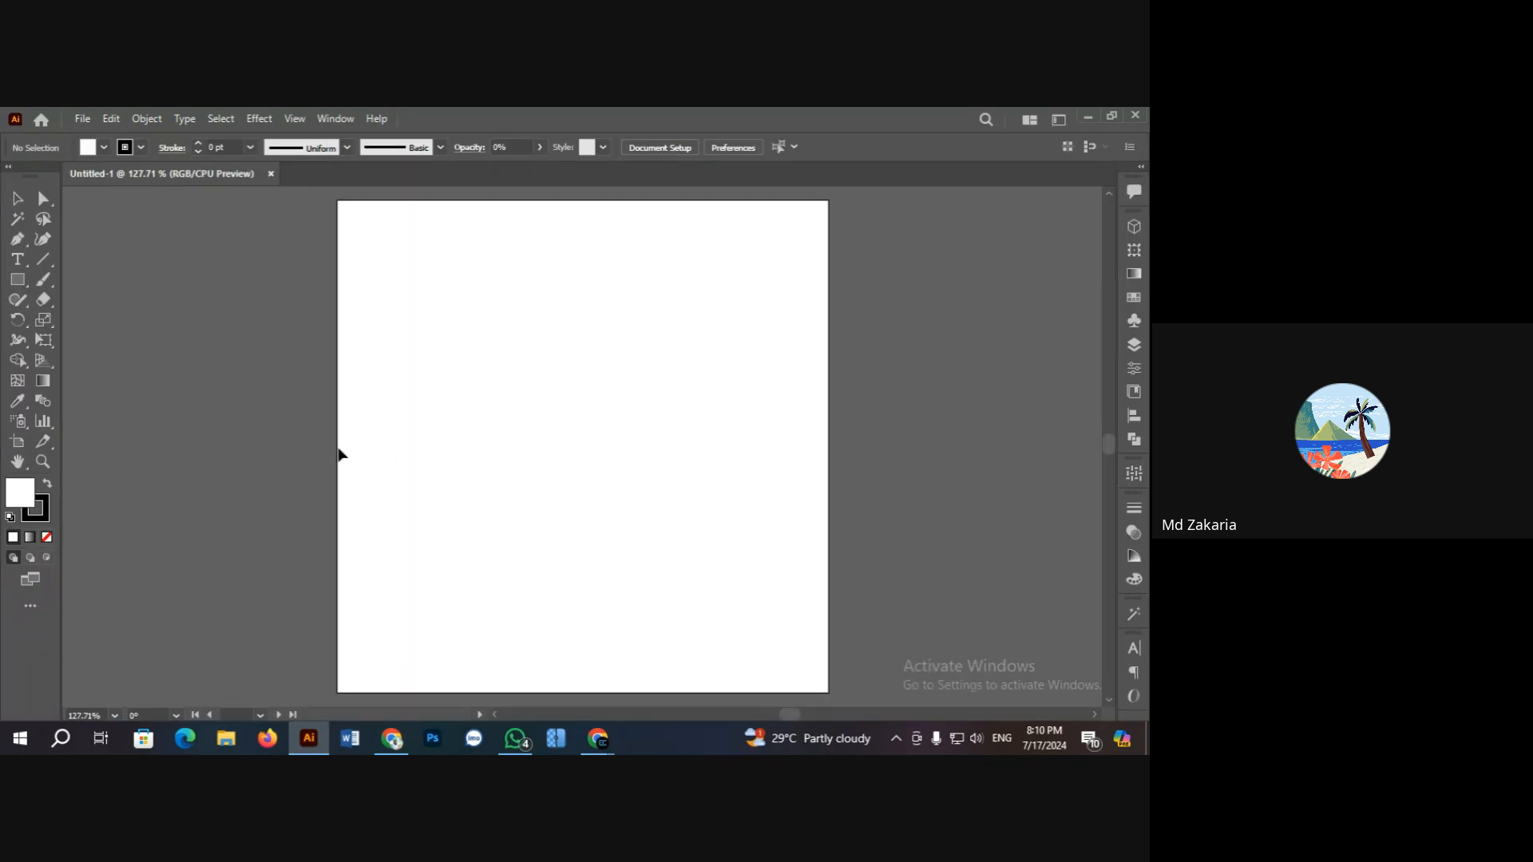
Step: Paste the poster collage, shrink it beside the artboard, zoom to 50%, and return to Chrome
key("ctrl+v")
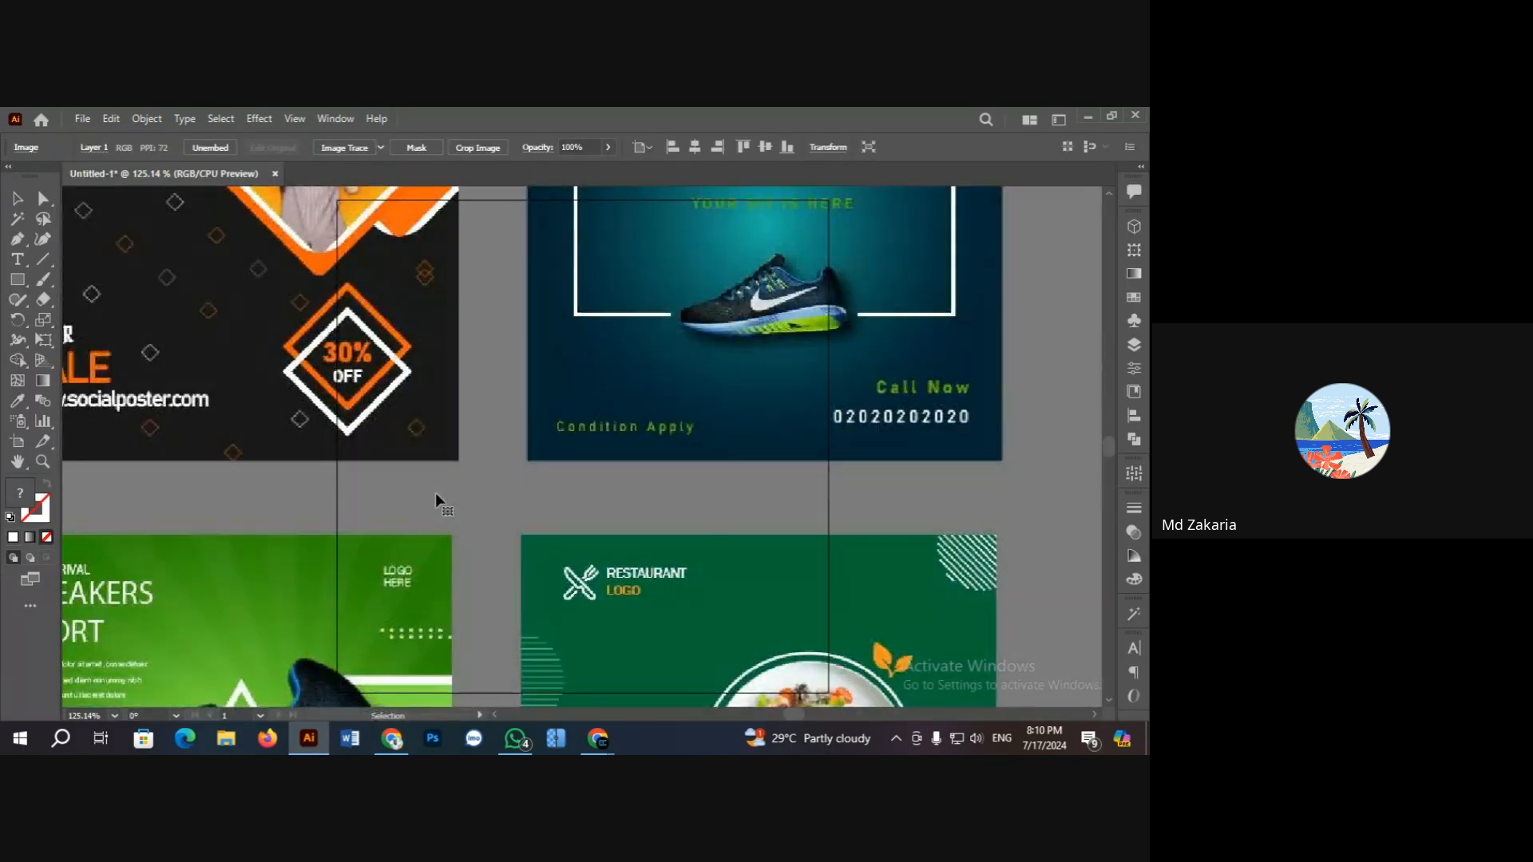
key("ctrl+minus")
key("ctrl+minus")
key("ctrl+minus")
key("ctrl+minus")
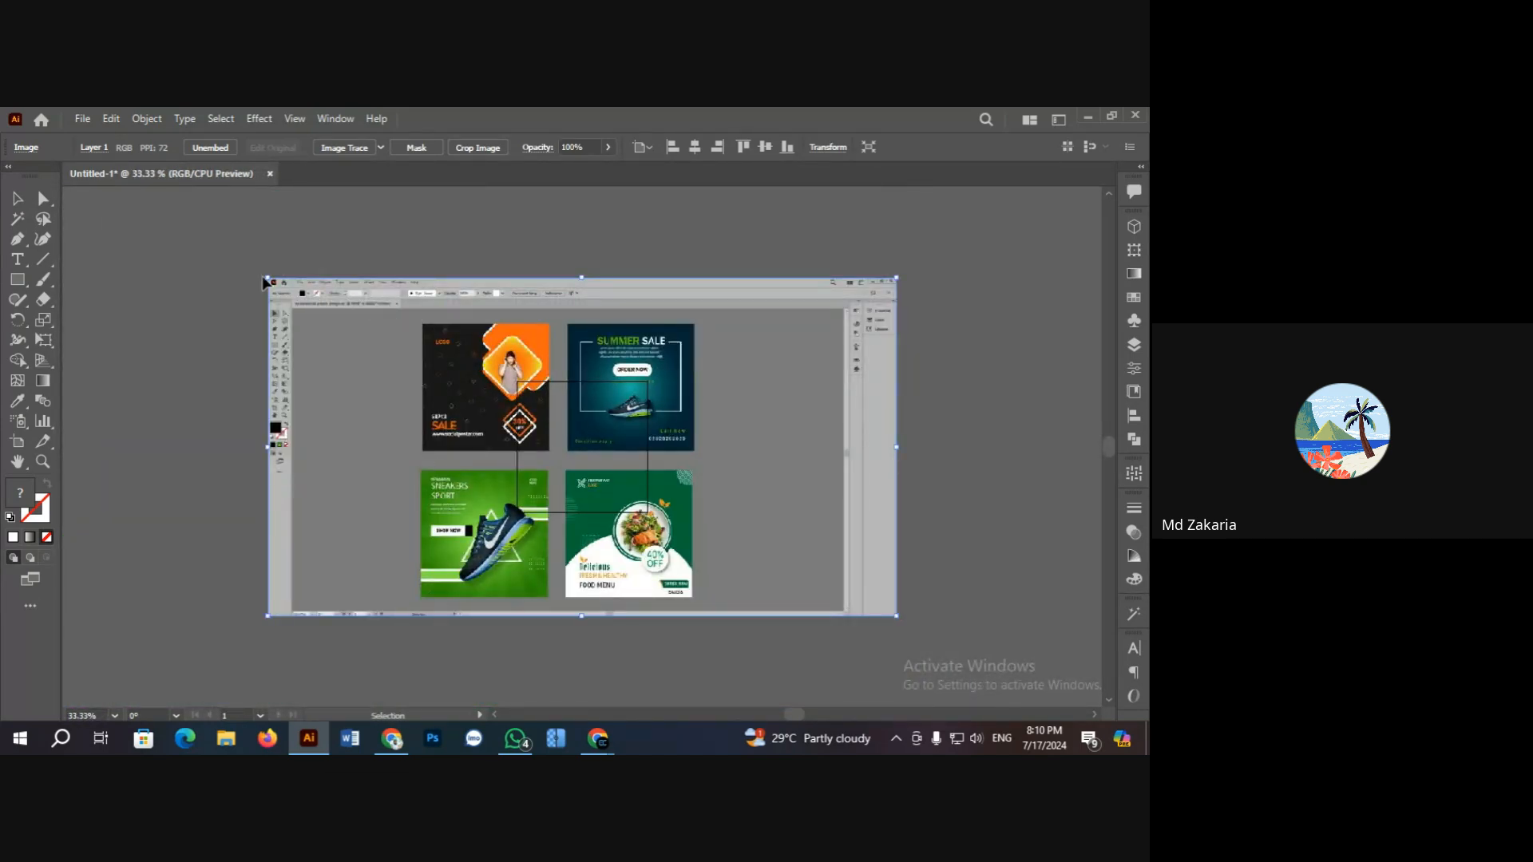
left_click_drag(269, 280, 486, 395)
left_click_drag(579, 445, 725, 420)
left_click(588, 370)
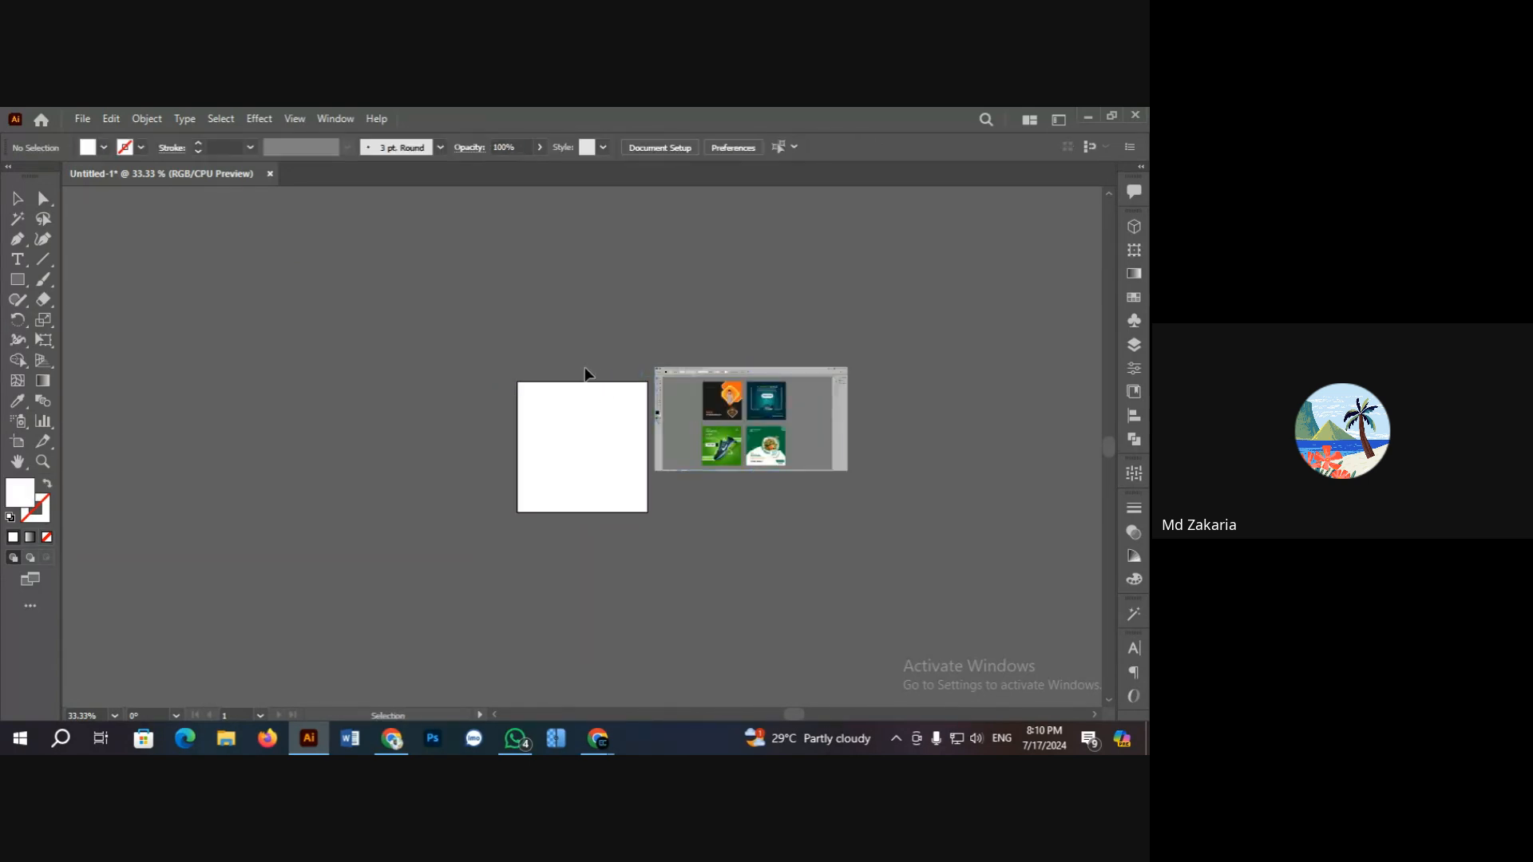
scroll(583, 375, "down", 3)
scroll(571, 411, "up", 1)
key("z")
left_click(624, 422)
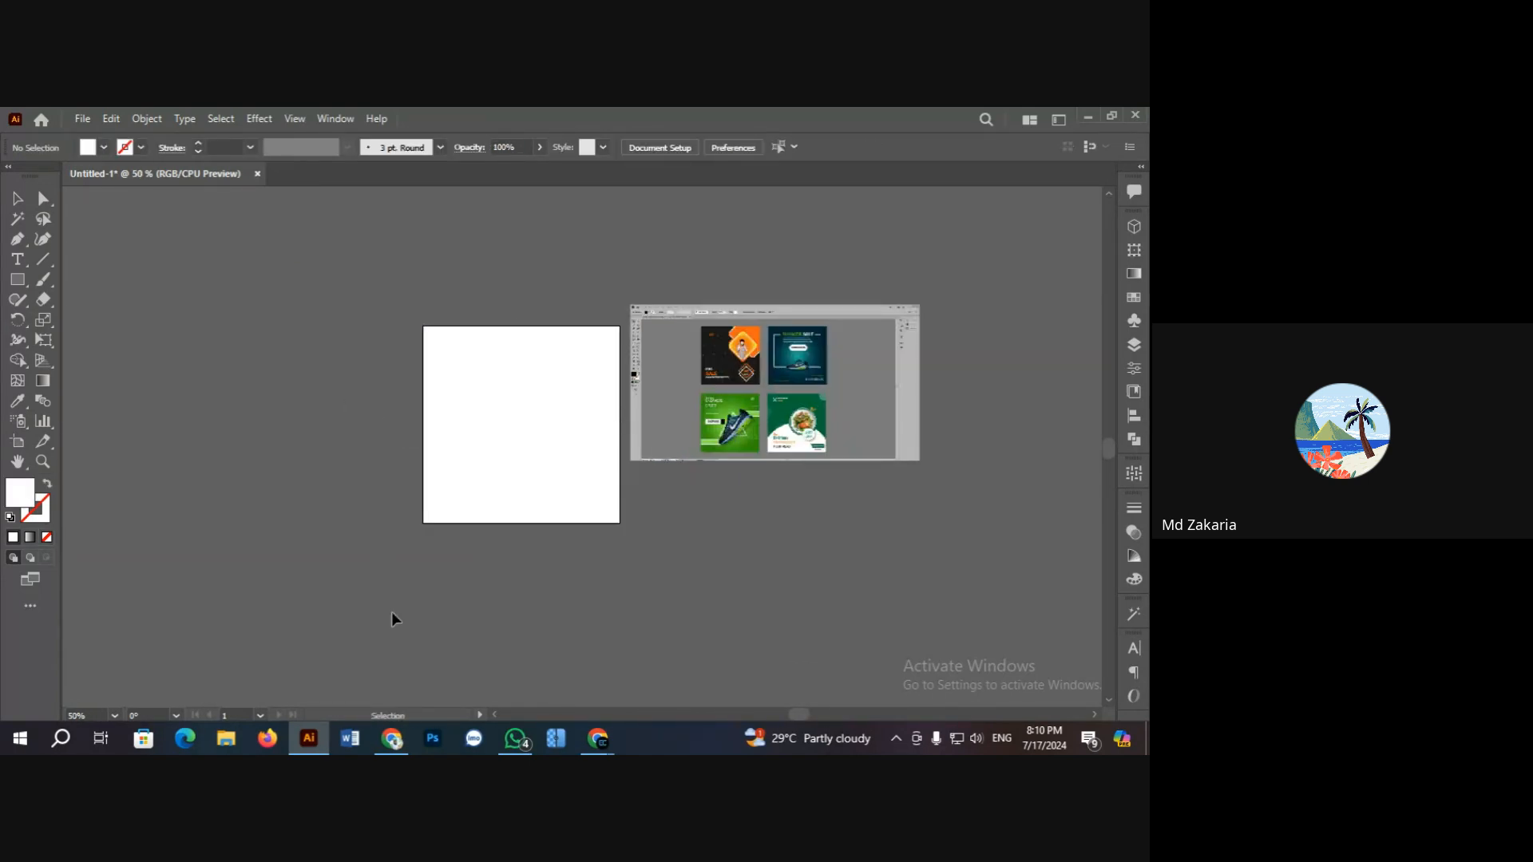
key("alt+Tab")
Step: Scroll to the next student's Homework 02 post and open its Special Burger poster
scroll(439, 533, "down", 5)
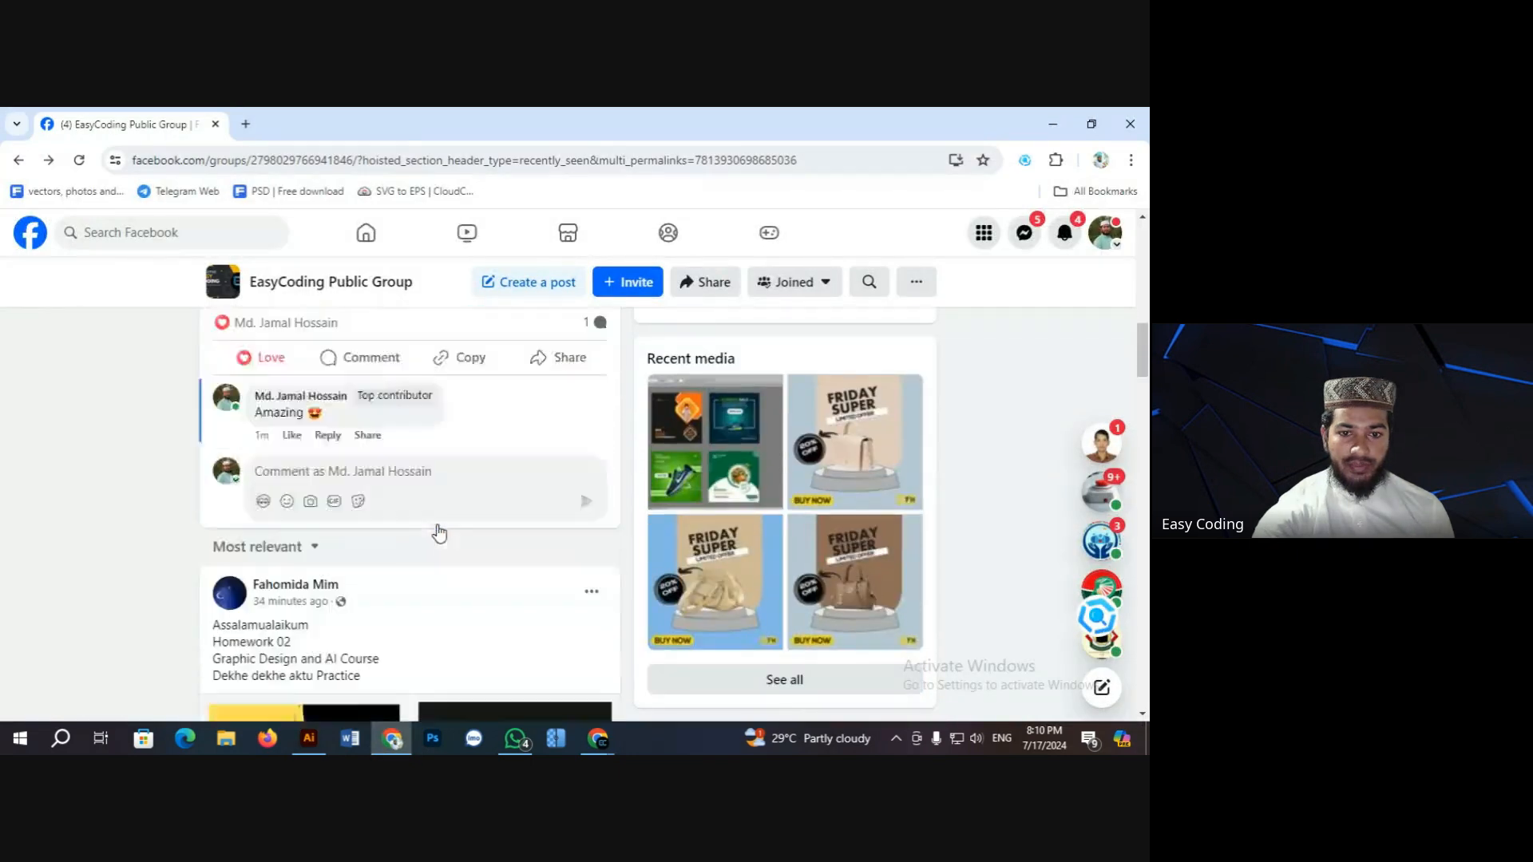
scroll(435, 531, "down", 5)
scroll(411, 525, "up", 1)
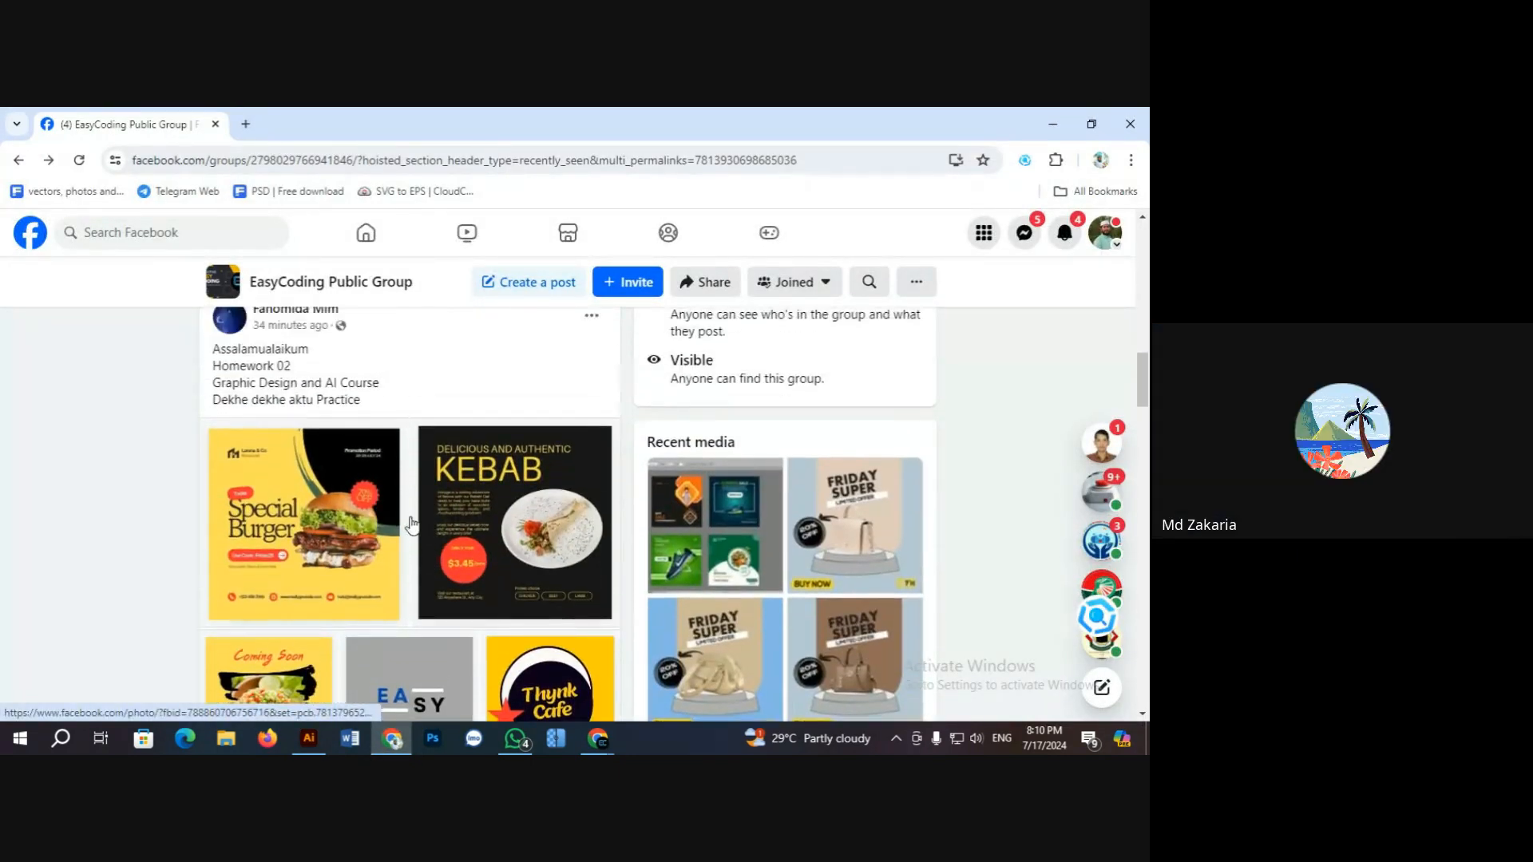
left_click(411, 524)
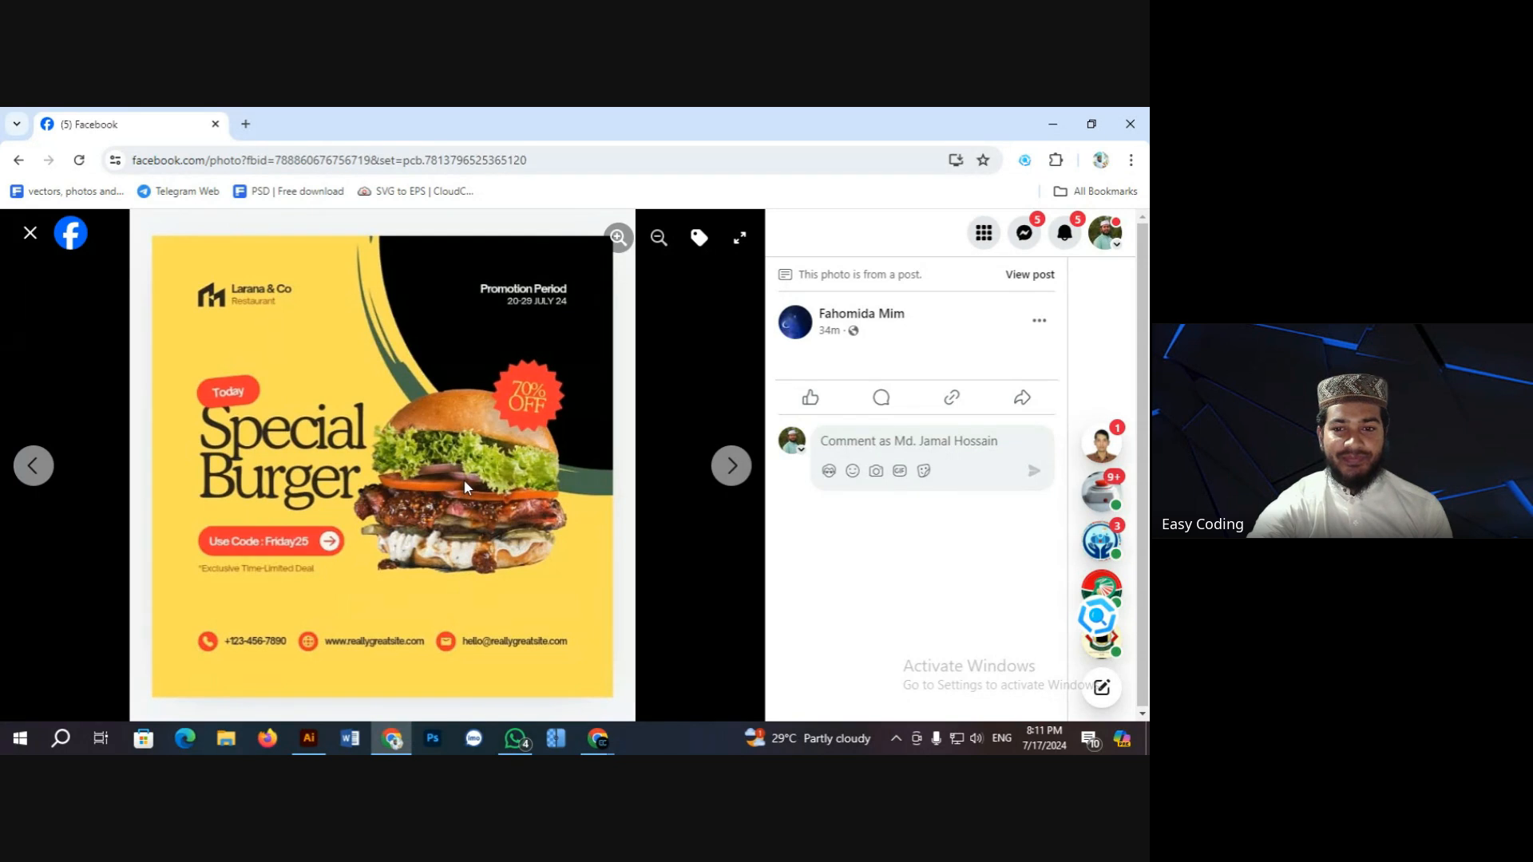
Step: Advance the photo viewer to the KEBAB poster, then the Coming Soon noodle image
mouse_move(851, 324)
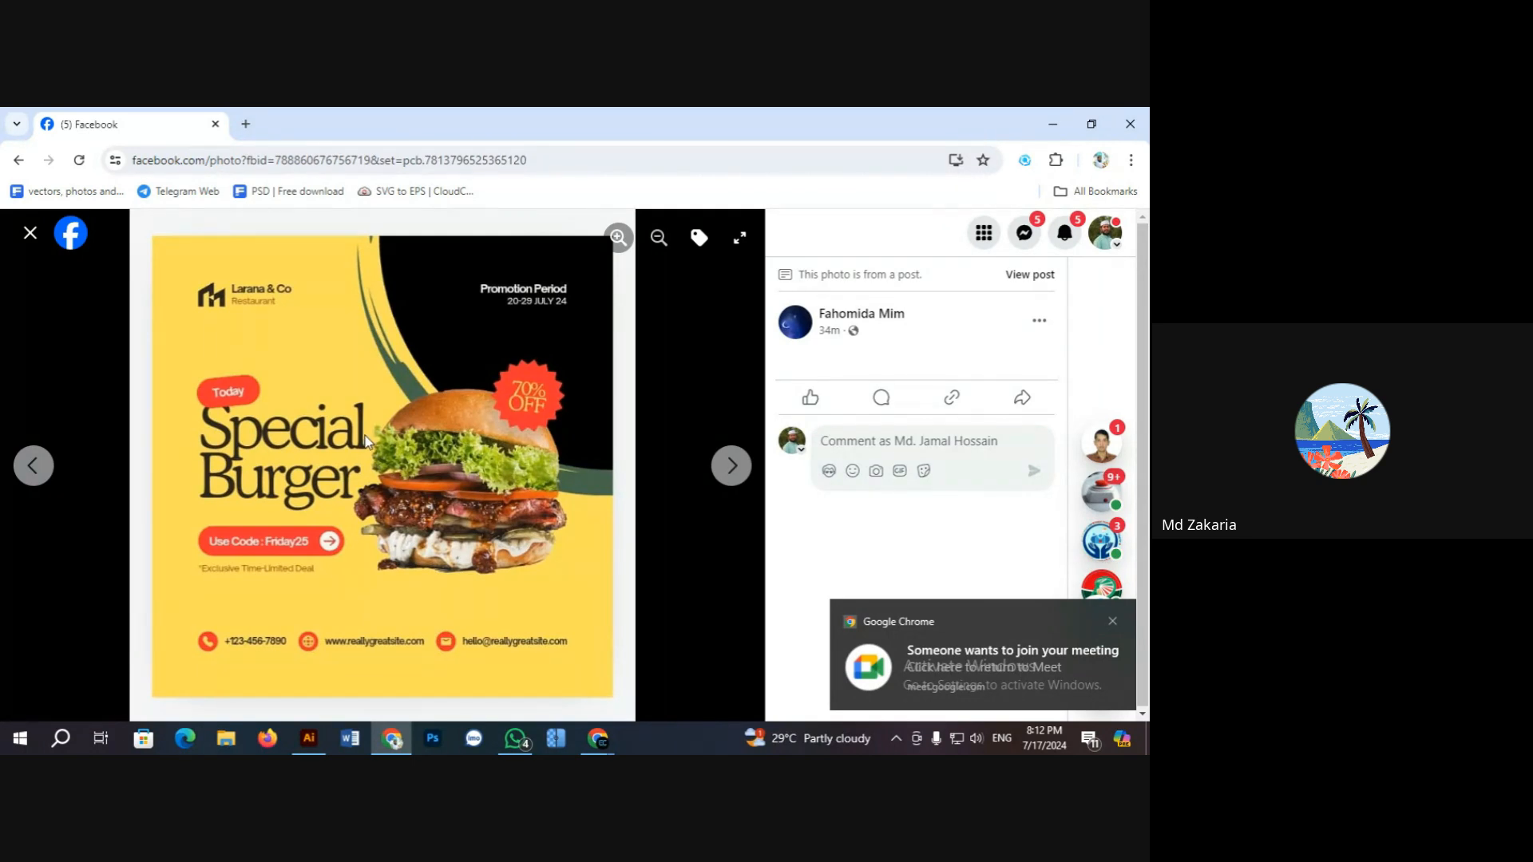
left_click(730, 467)
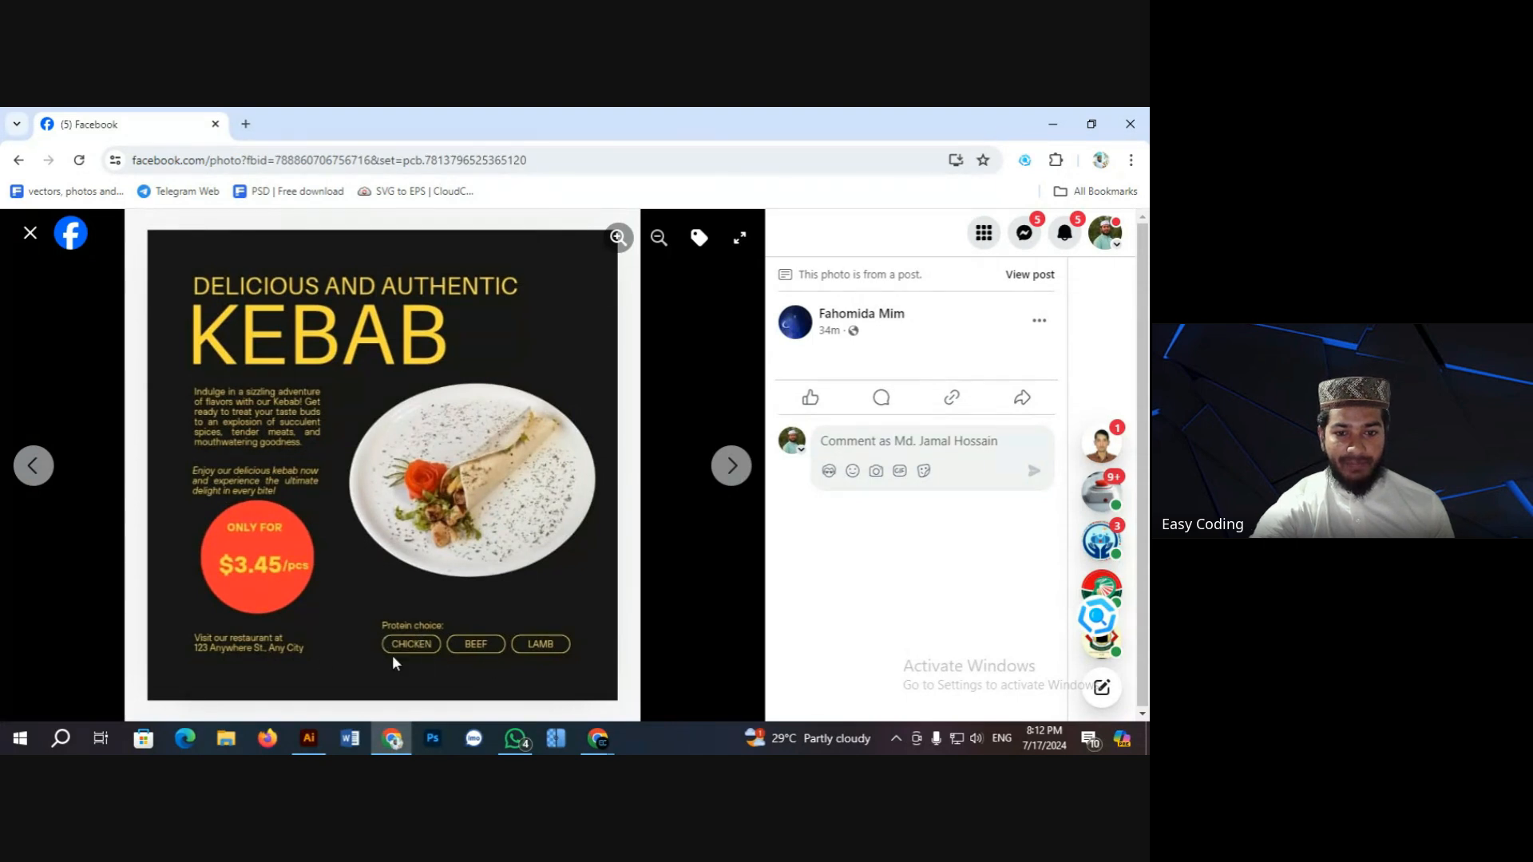
left_click(732, 466)
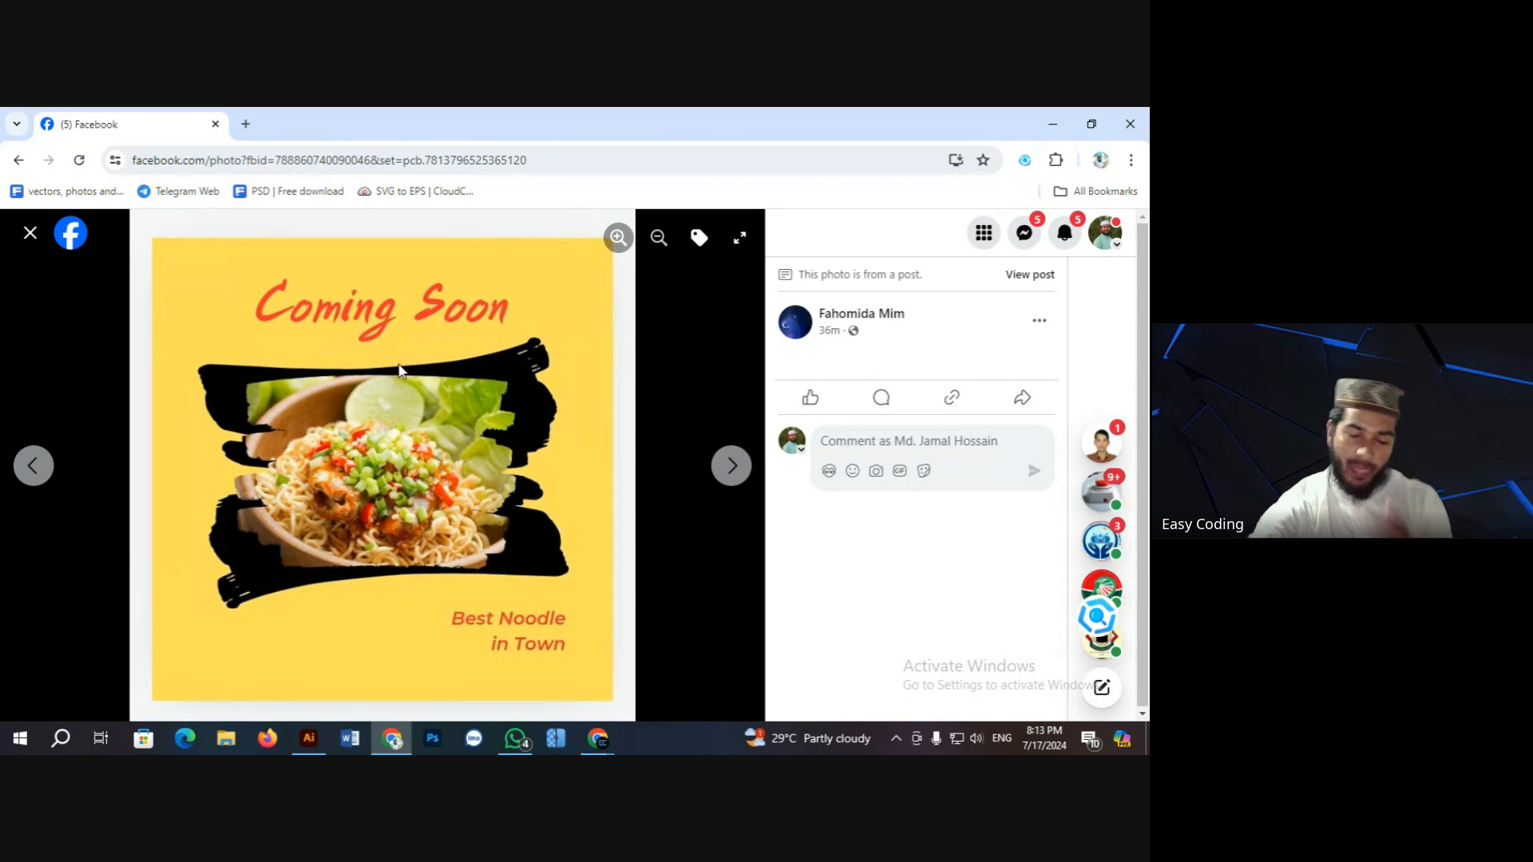
Step: Page through the EASY COADING, Thynk Cafe and Special Burger images, then close the viewer
left_click(732, 465)
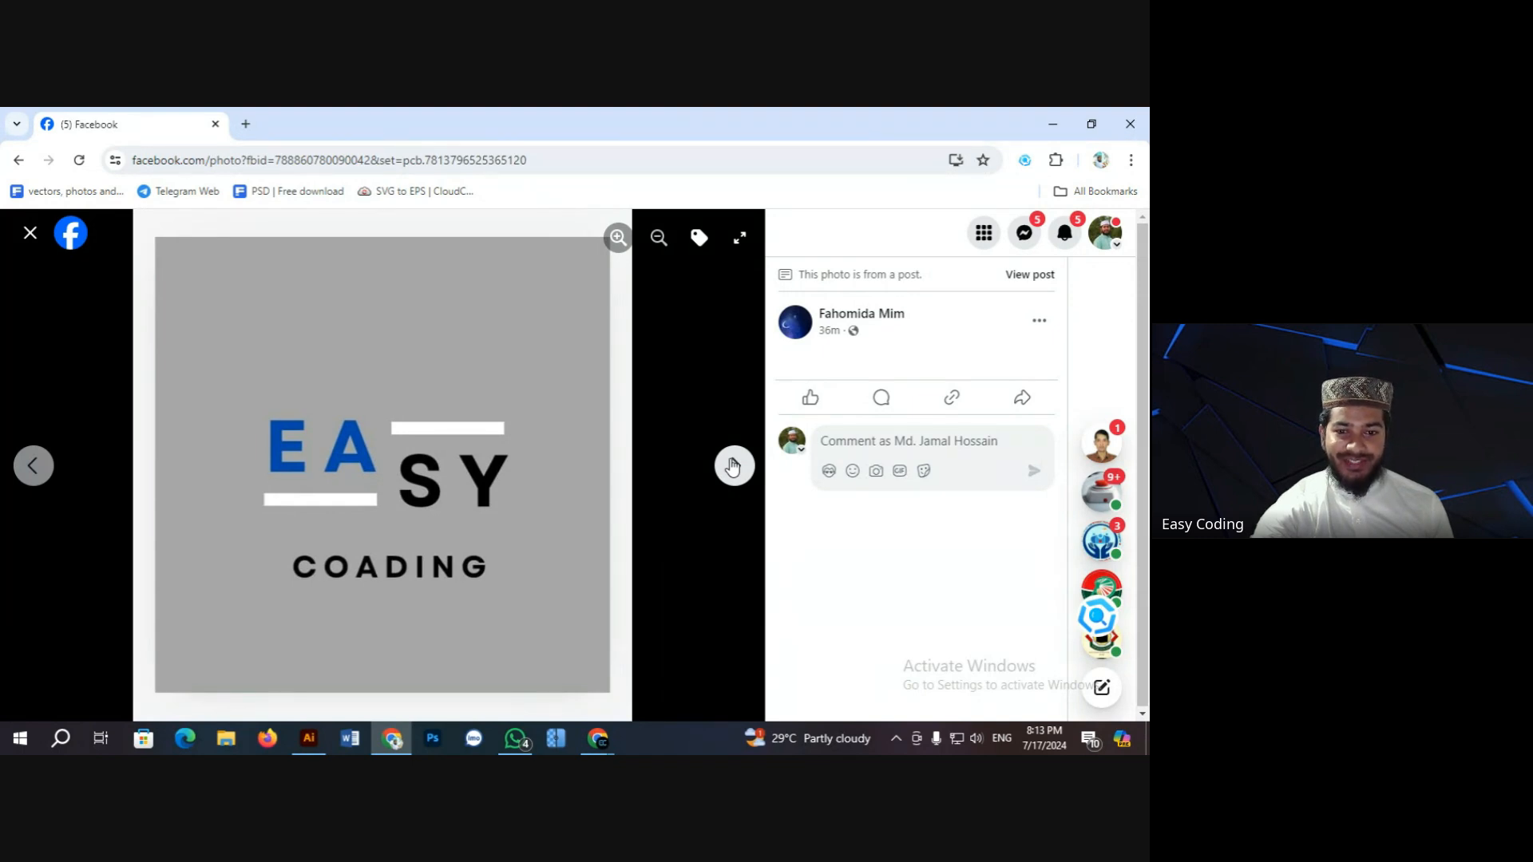
left_click(733, 467)
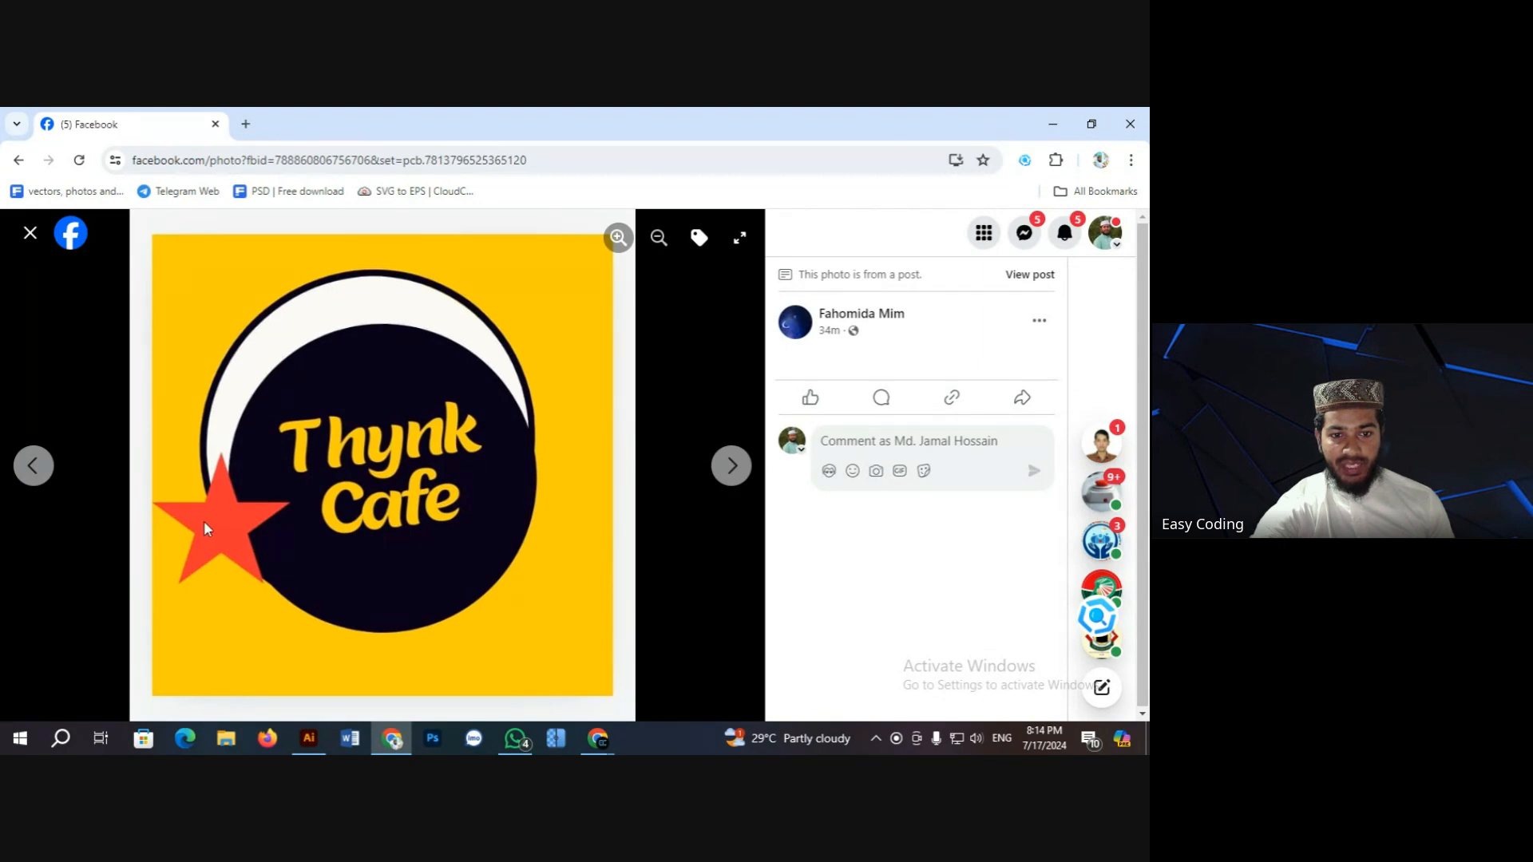
right_click(227, 478)
left_click(342, 432)
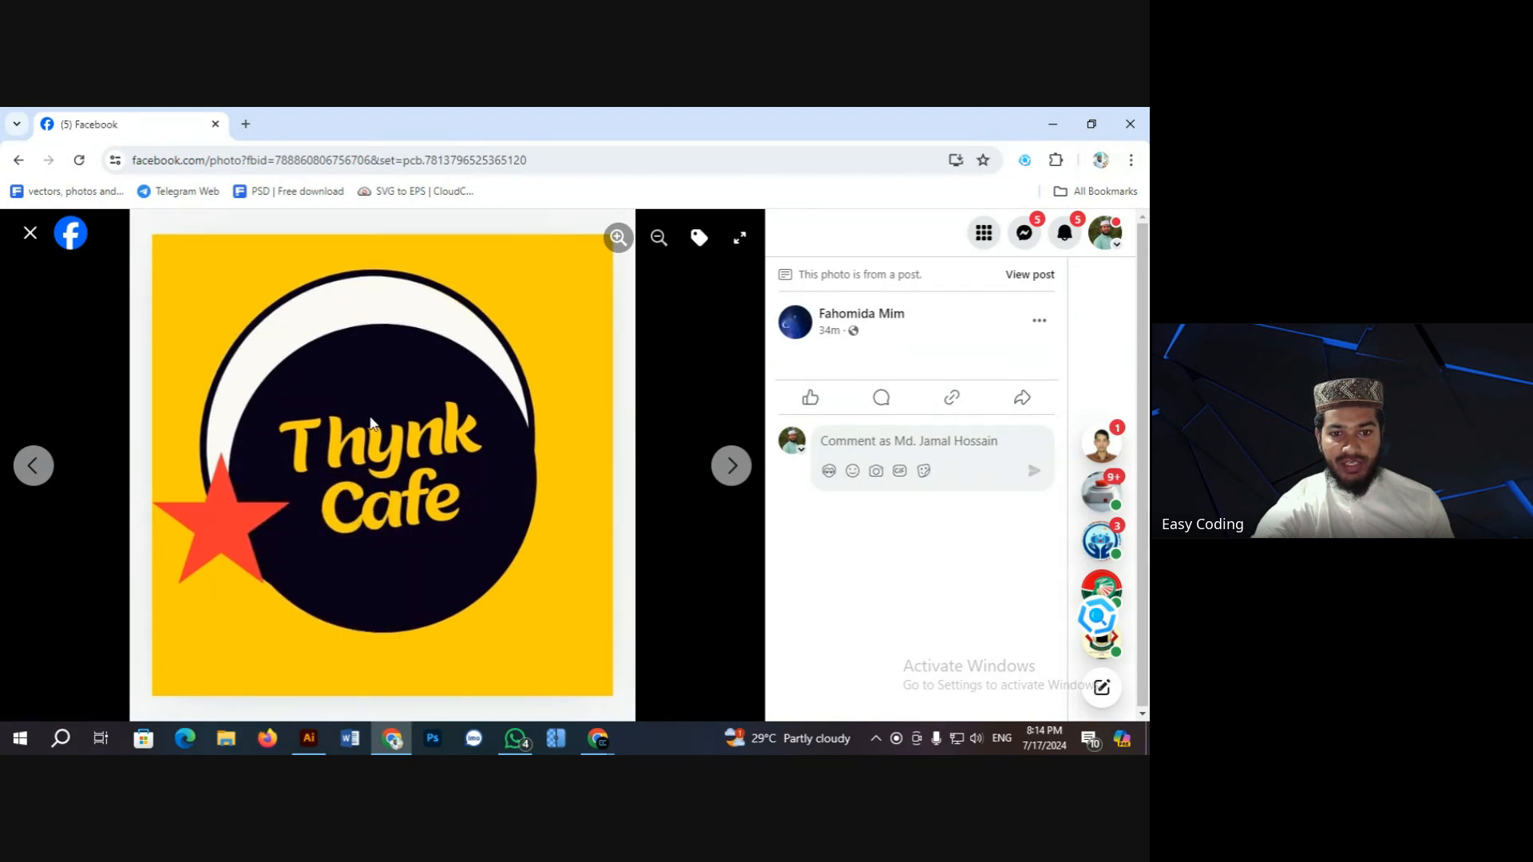
left_click(718, 469)
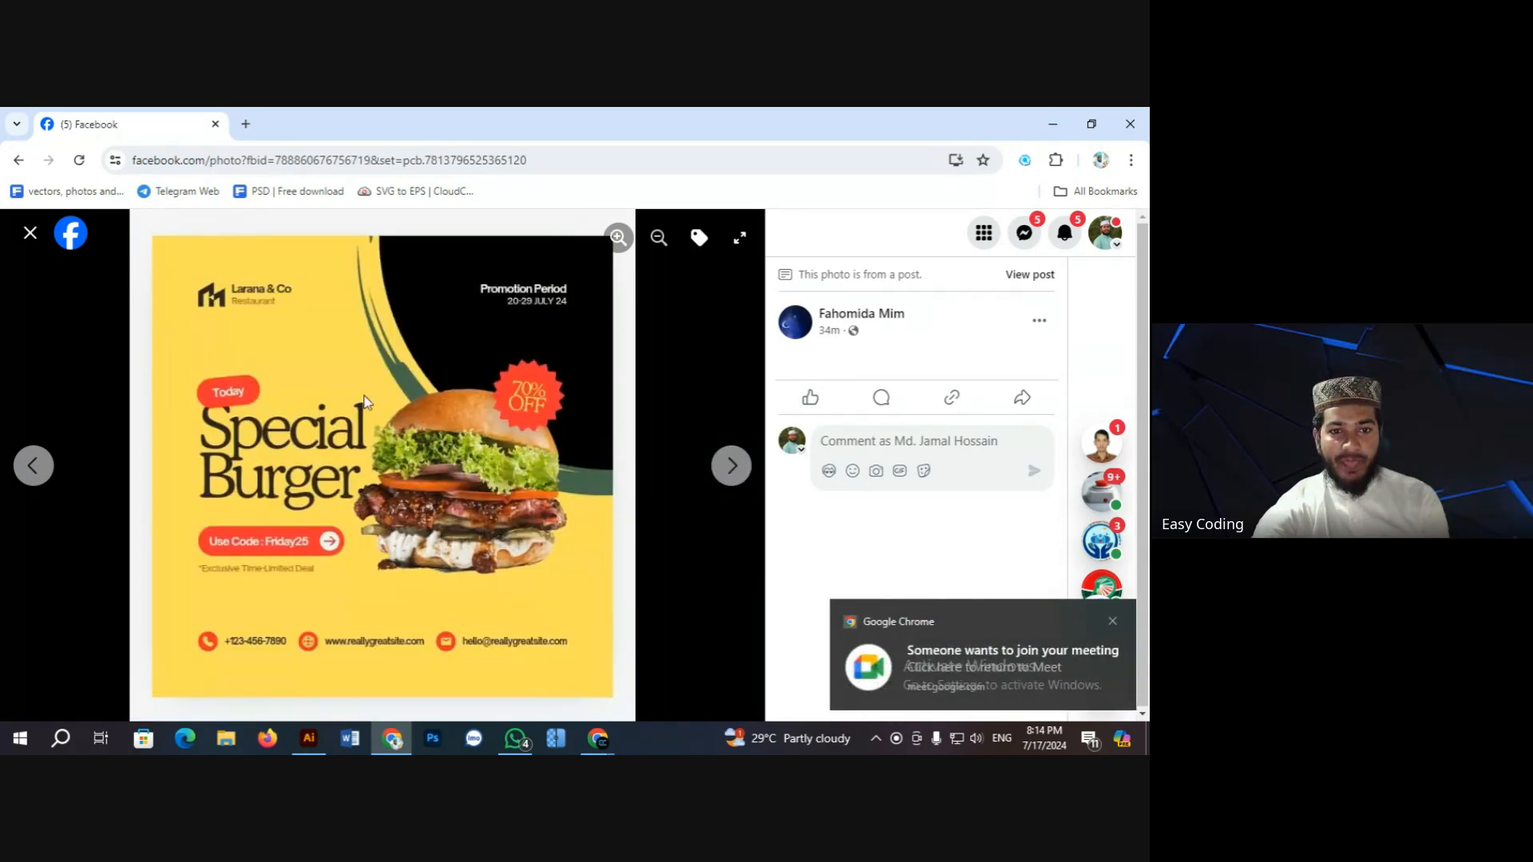
left_click(32, 237)
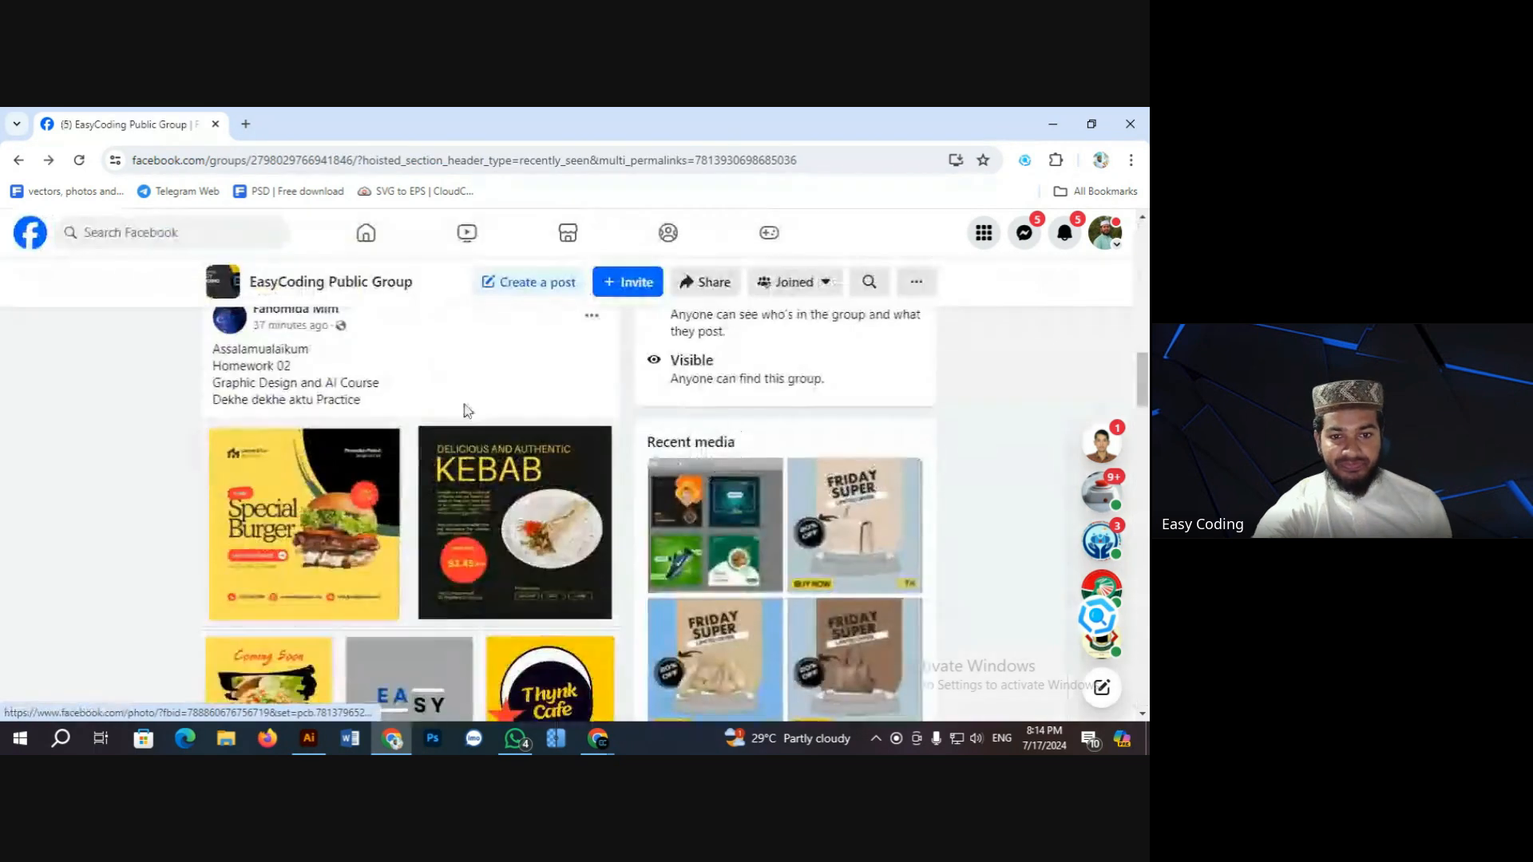
Step: Scroll the group feed to the 'Assignment 2nd class' post with the green Delicious Food Menu poster
scroll(456, 431, "down", 5)
scroll(438, 467, "down", 3)
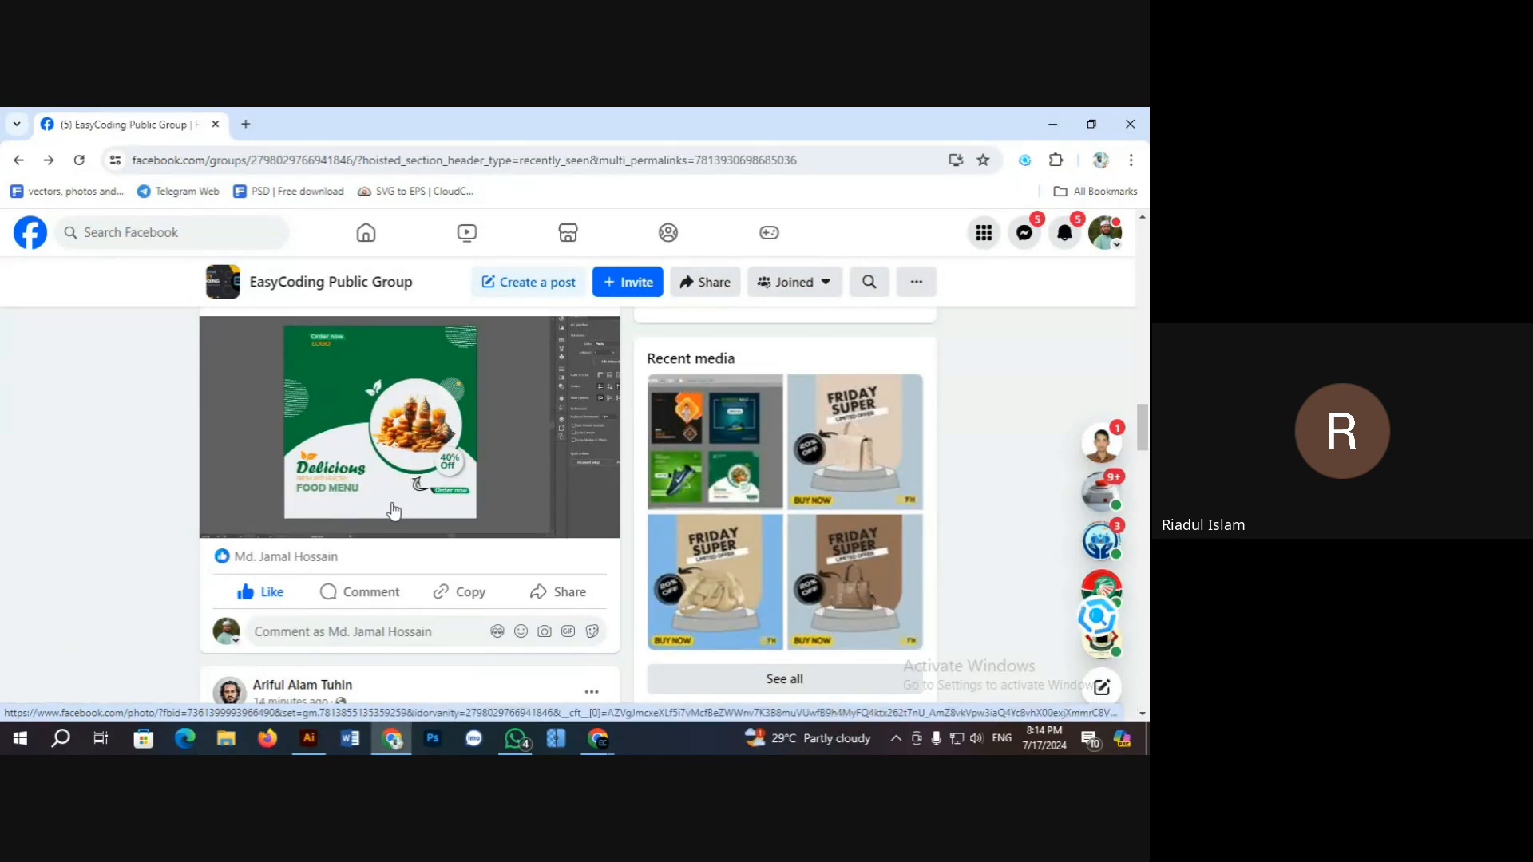
scroll(399, 511, "up", 3)
scroll(390, 508, "up", 3)
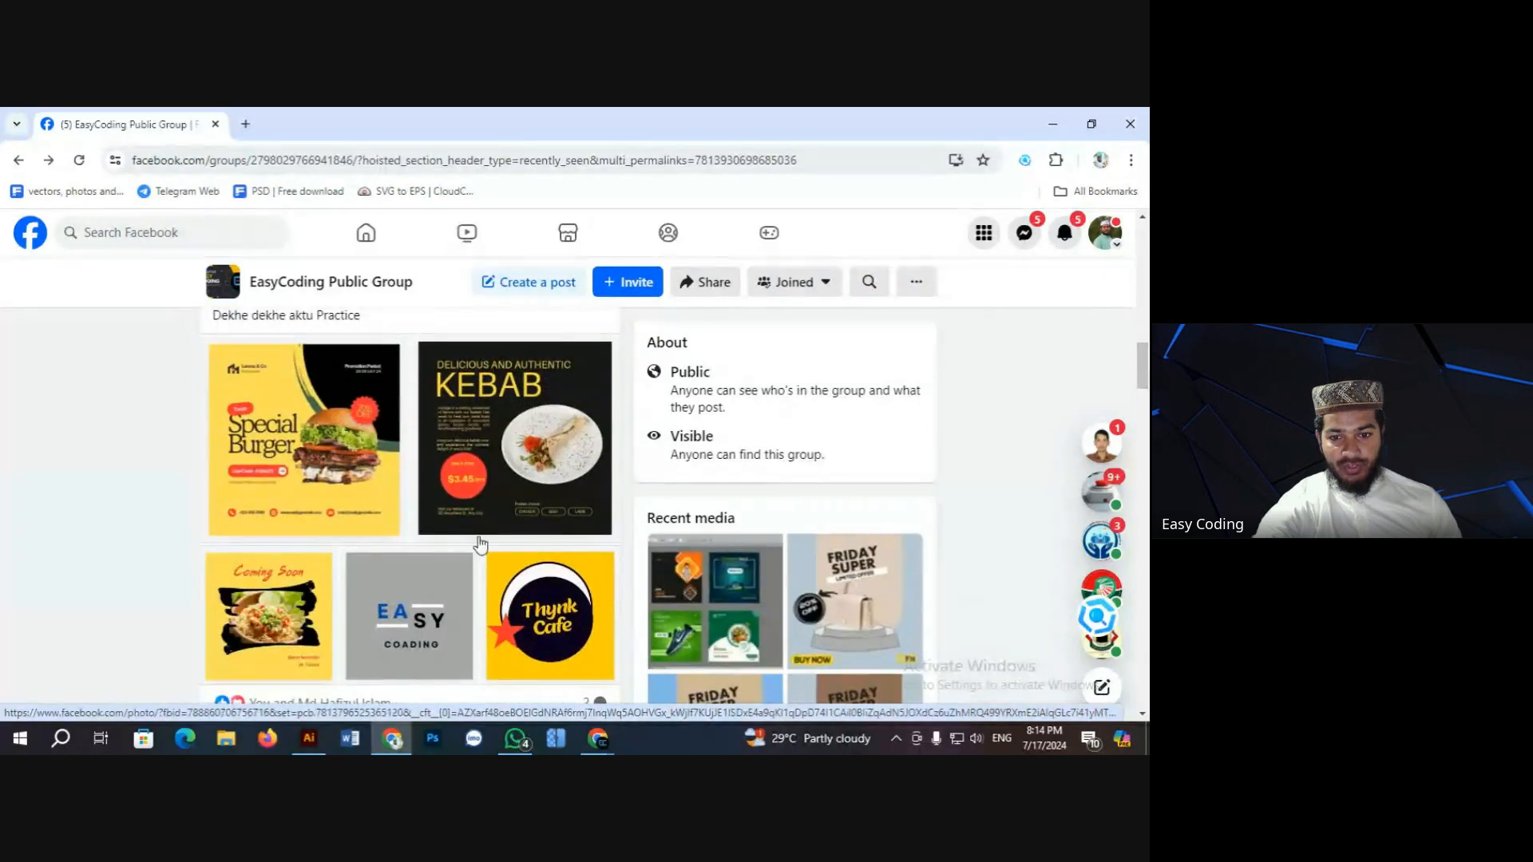
scroll(448, 548, "down", 4)
scroll(448, 543, "down", 3)
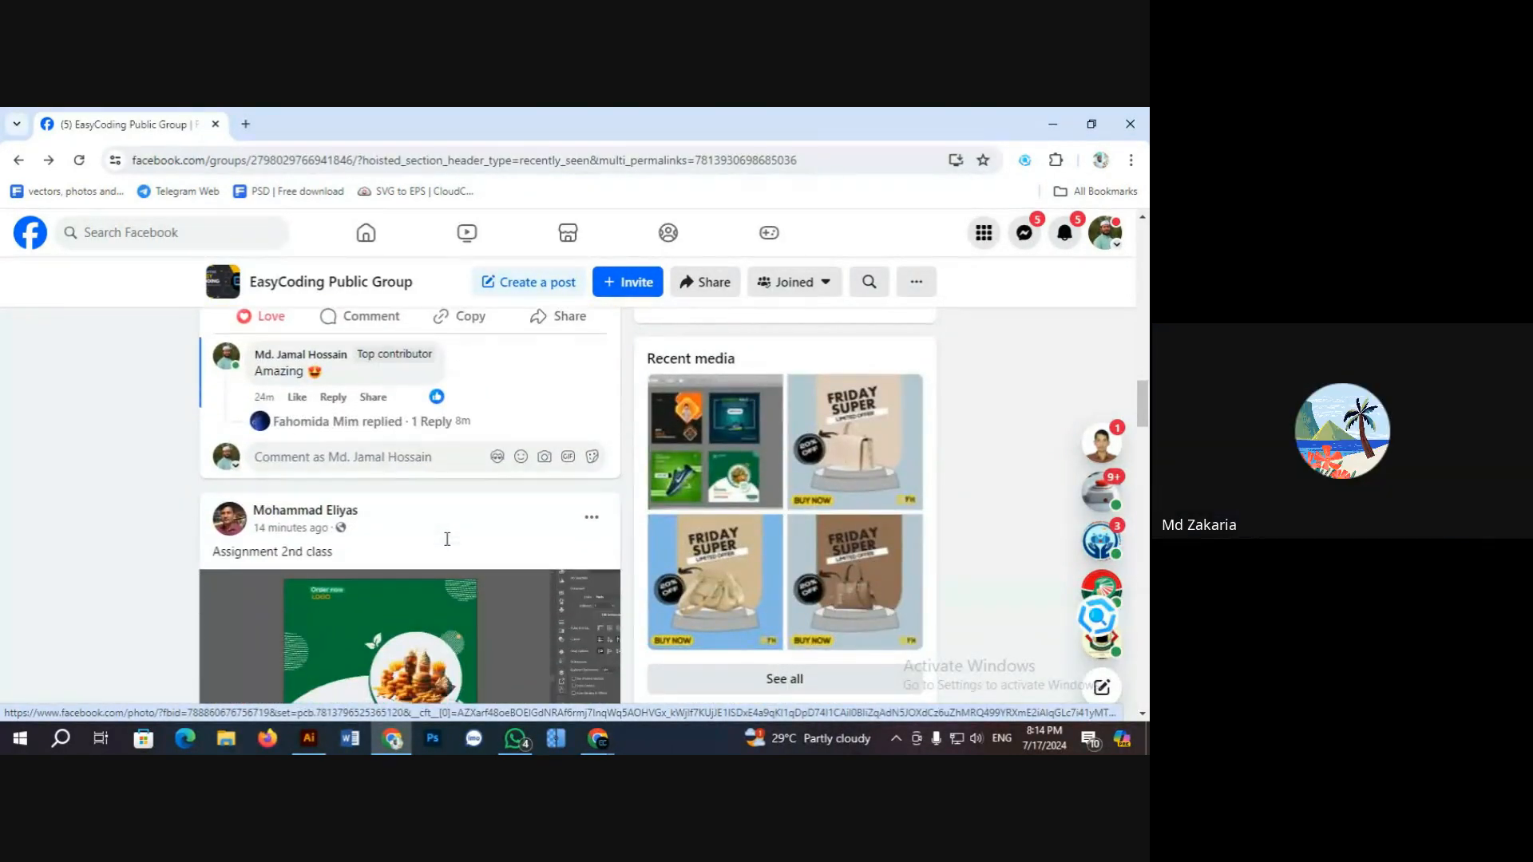
scroll(419, 541, "down", 1)
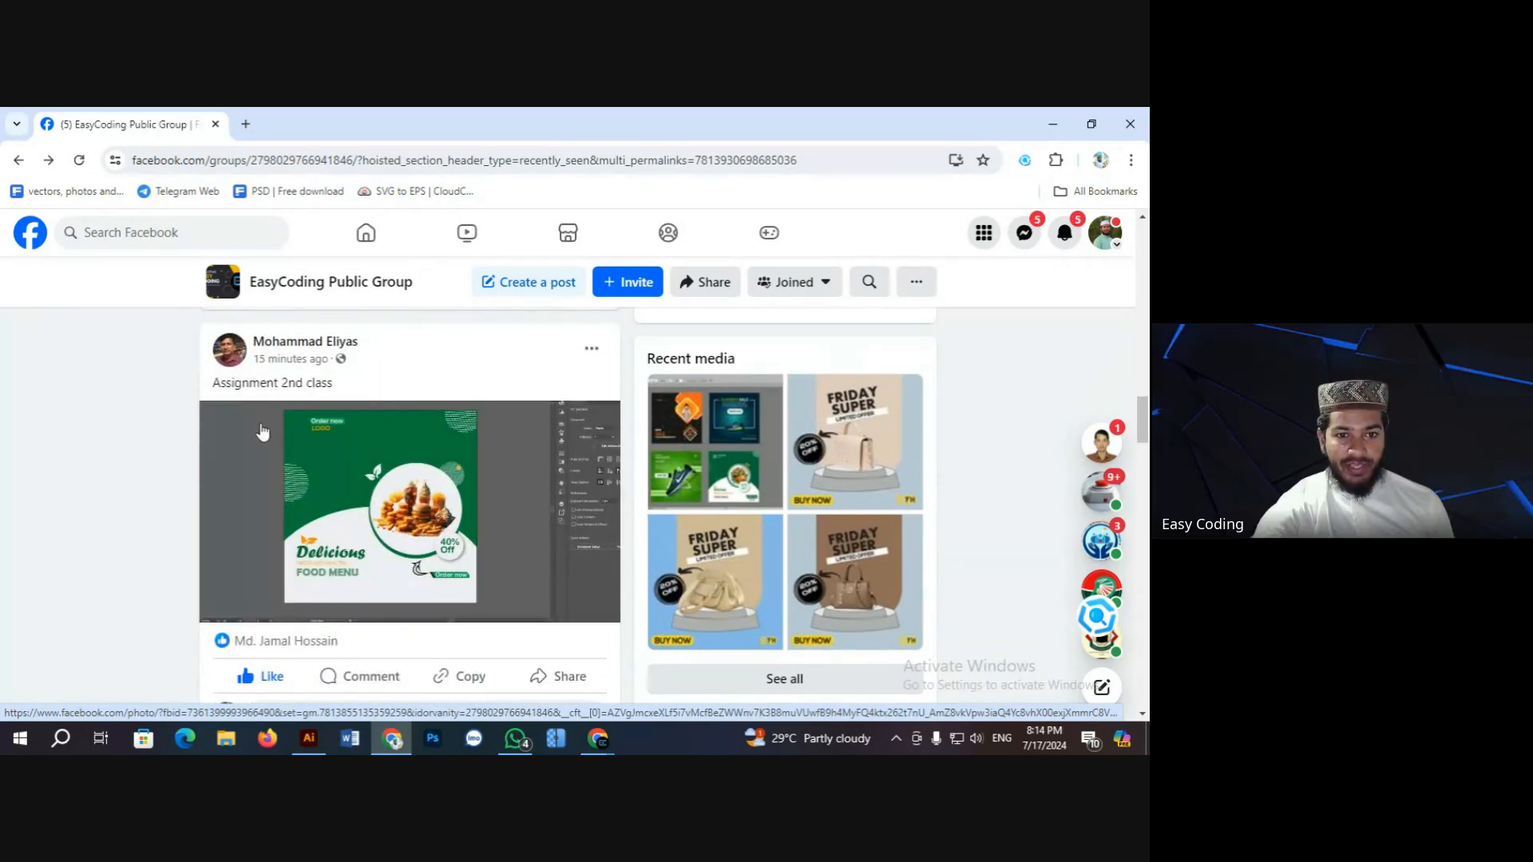
mouse_move(289, 355)
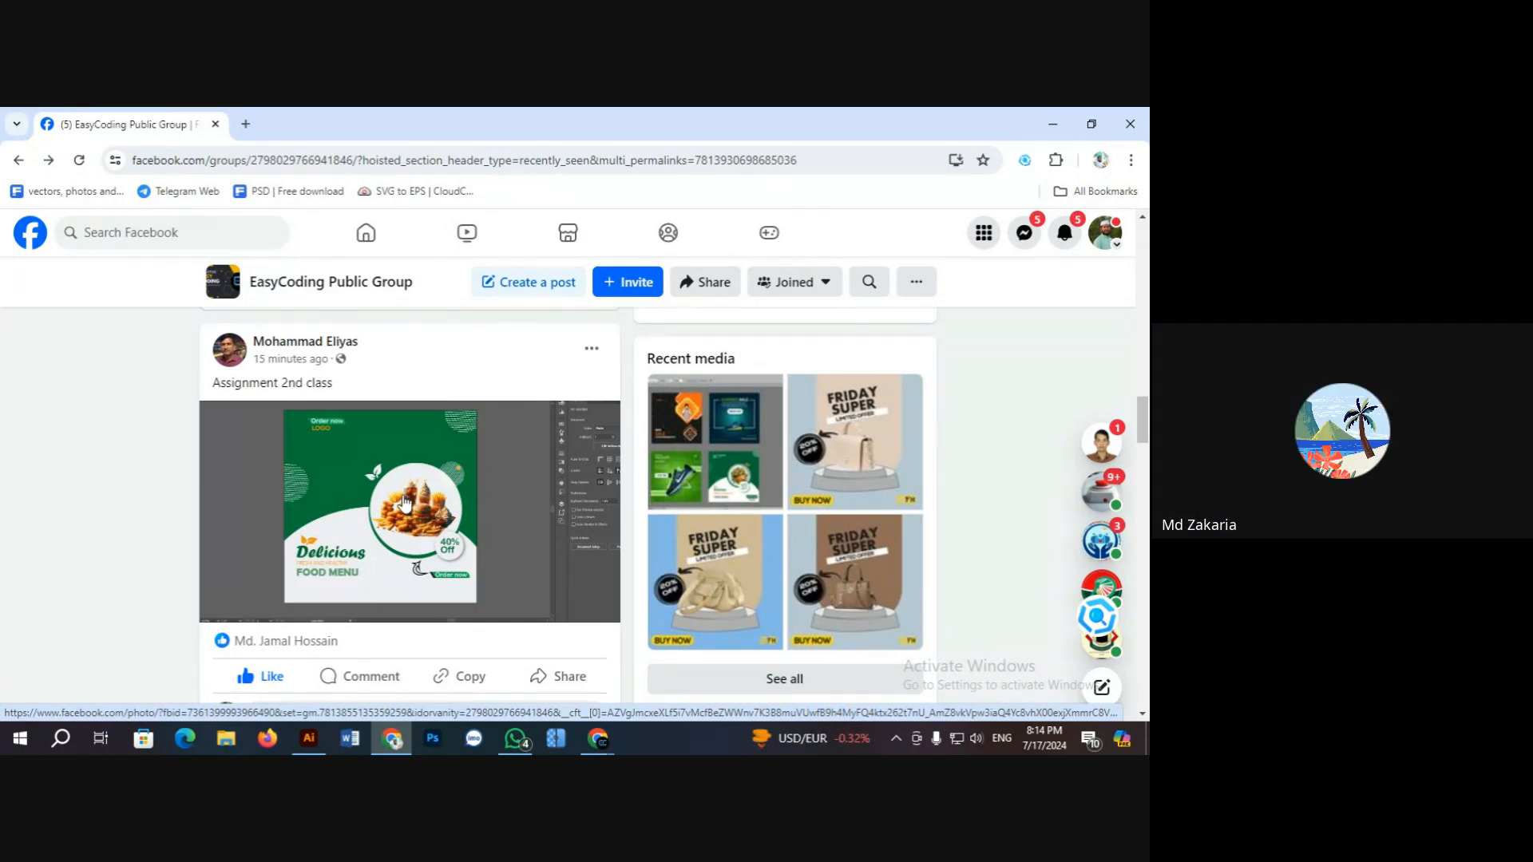
Step: Open the green food-menu poster full-size, copy the image, and switch to Illustrator
left_click(399, 503)
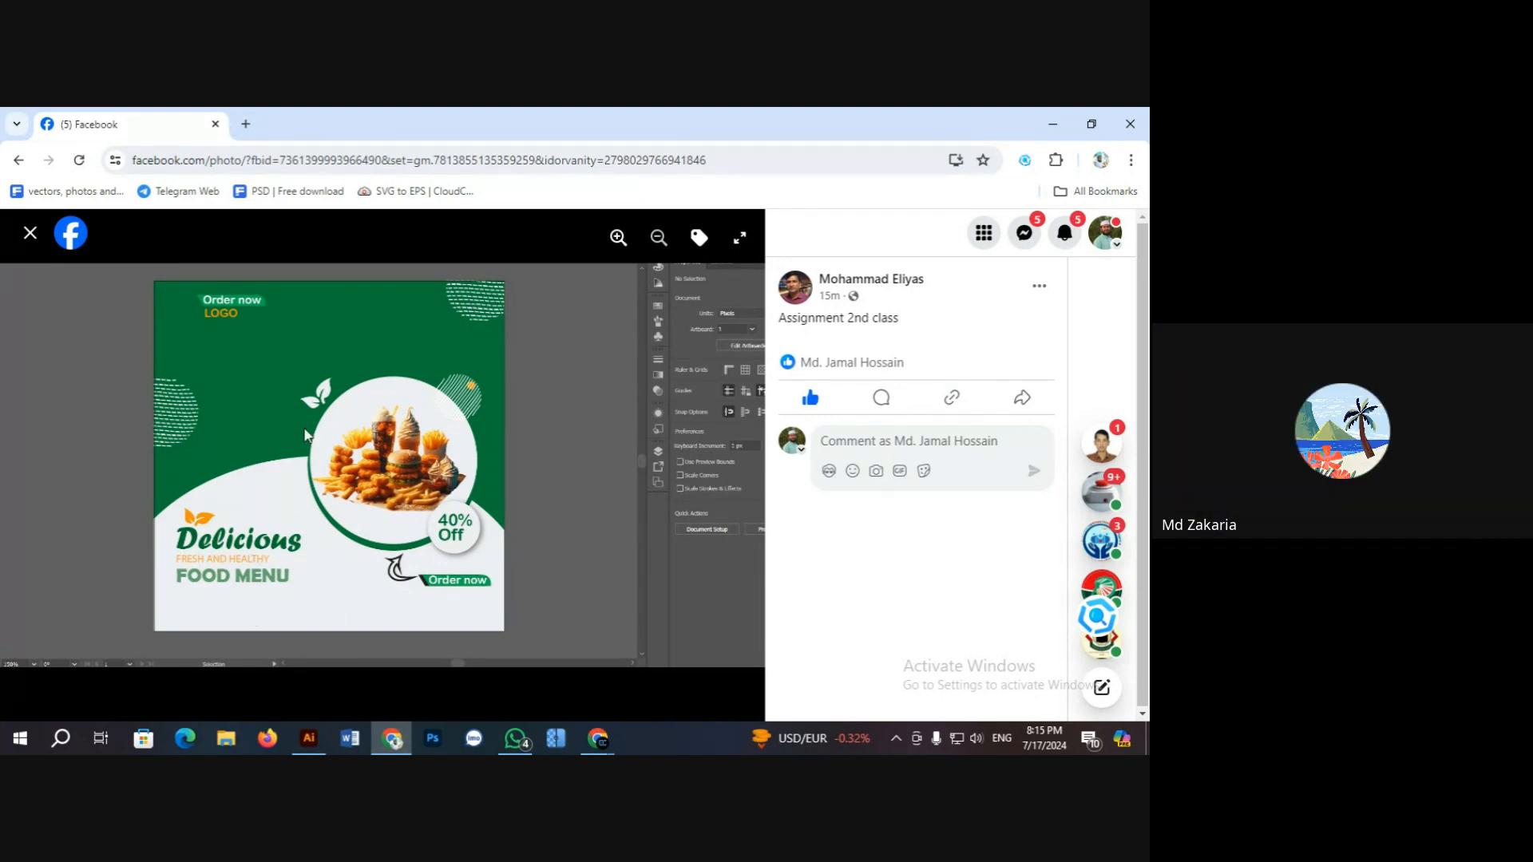
right_click(309, 372)
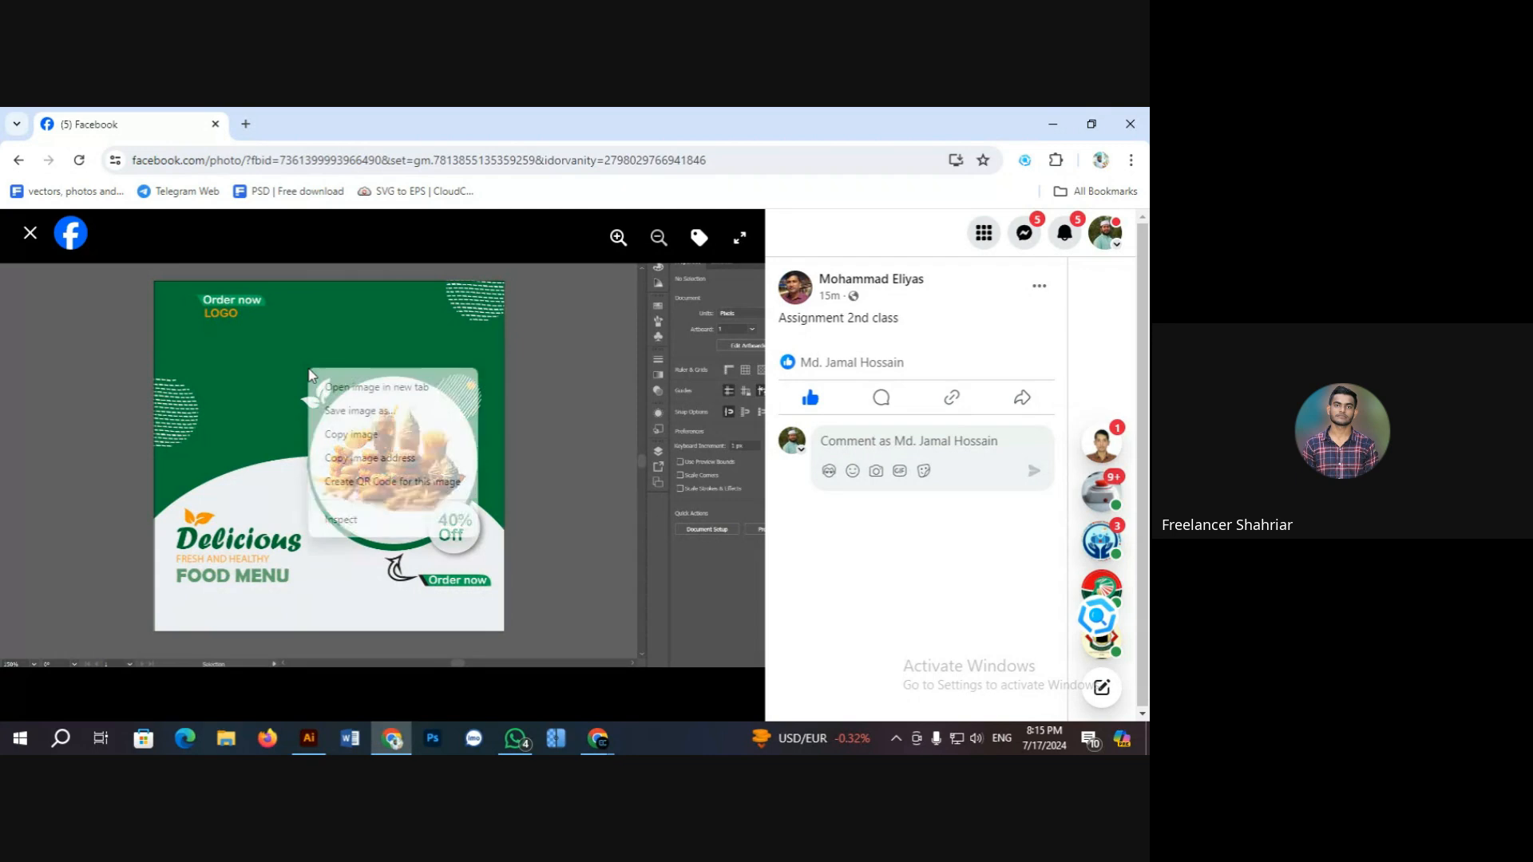
left_click(352, 434)
left_click(324, 739)
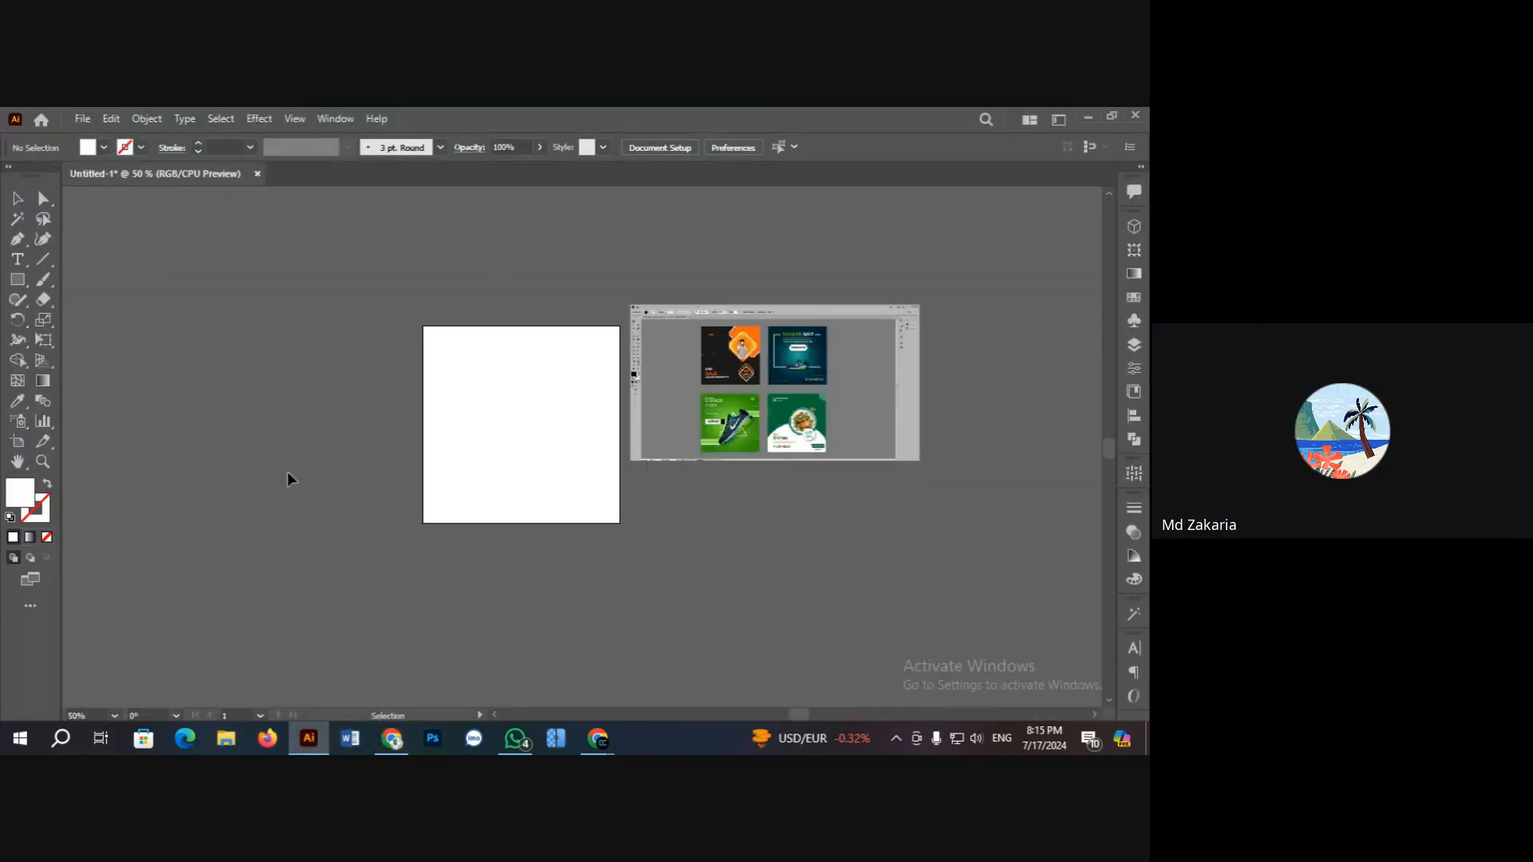
Step: Paste the food-menu poster, scale it down beside the collage, and lock it with Ctrl+2
key("ctrl+v")
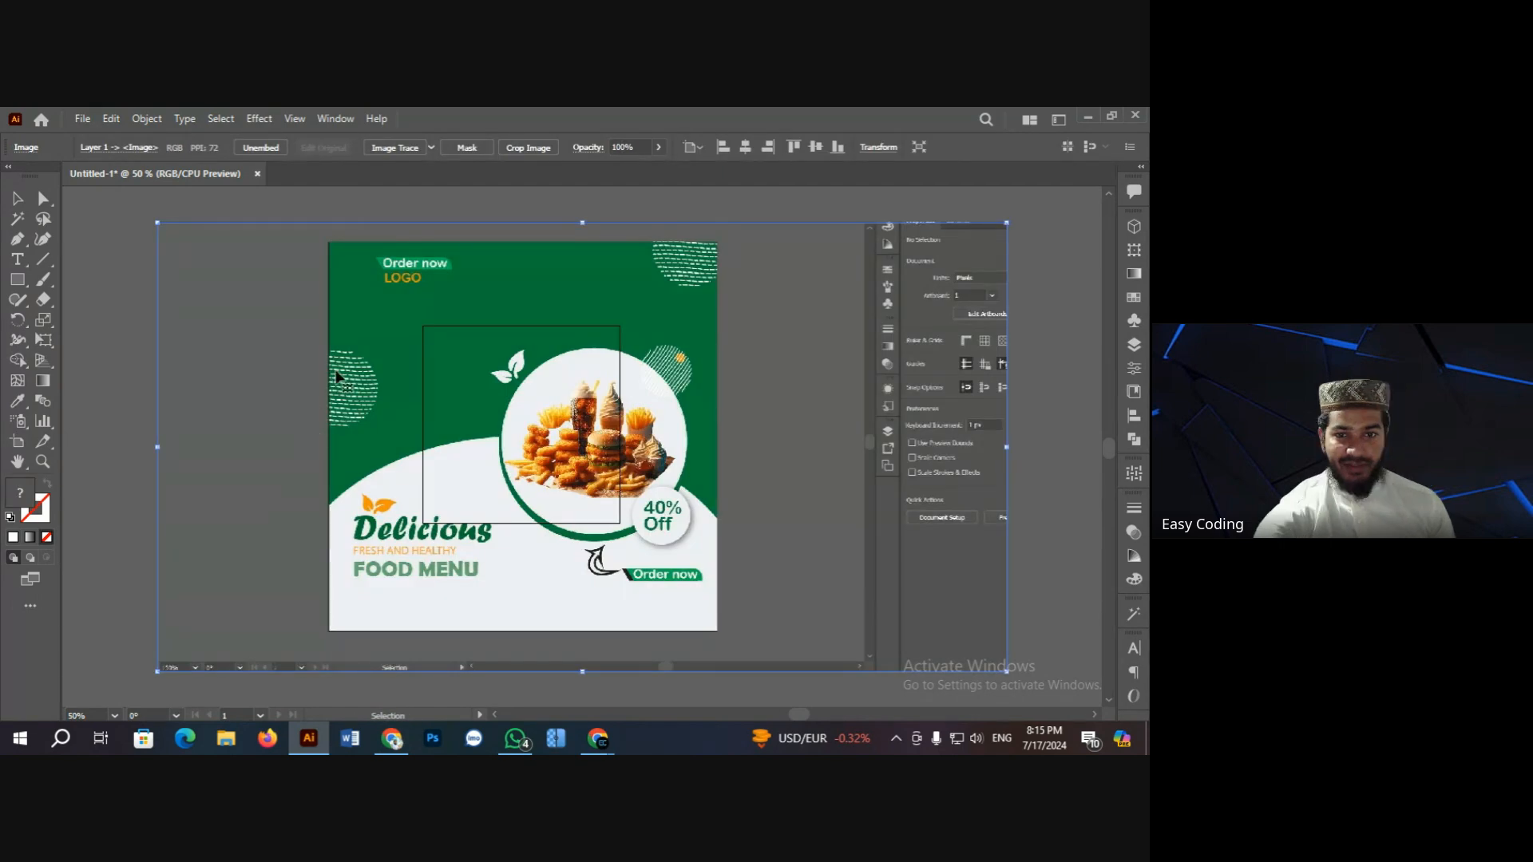
left_click_drag(158, 224, 415, 360)
left_click_drag(559, 430, 314, 389)
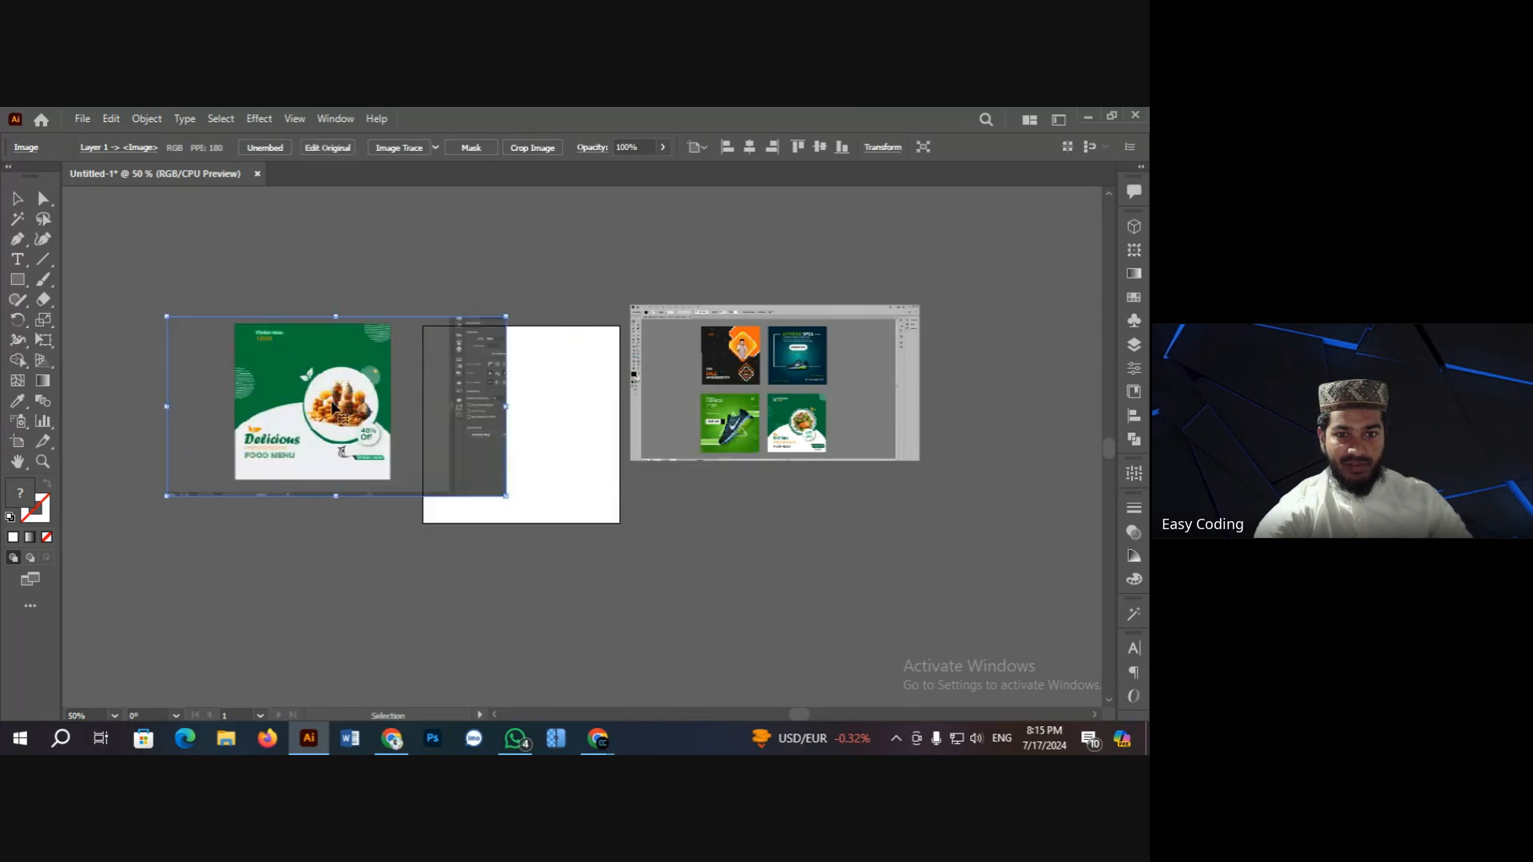
key("ctrl+equal")
key("ctrl+equal")
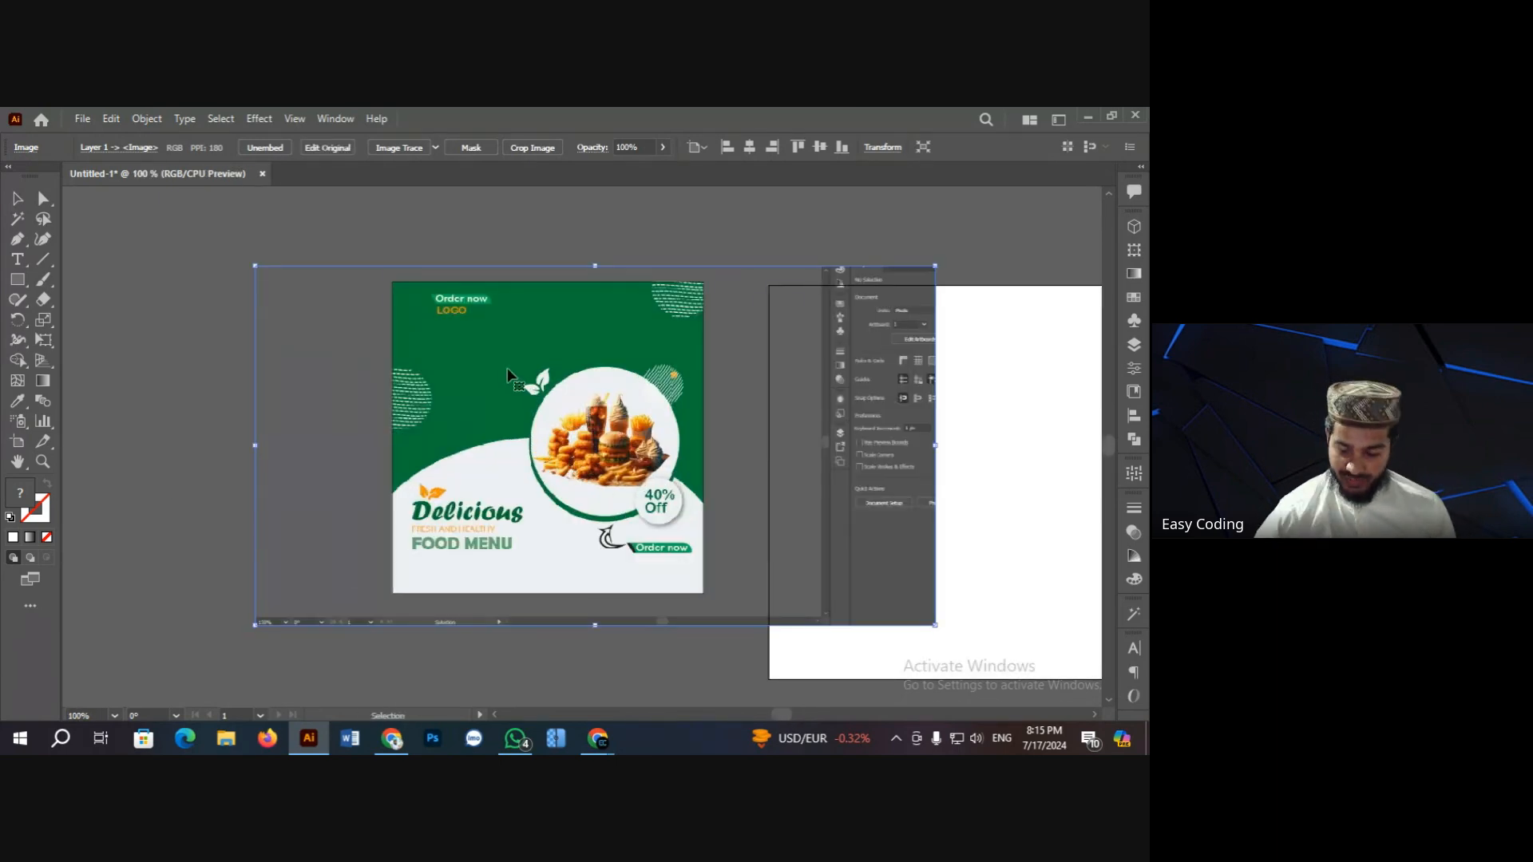
key("ctrl+2")
Step: Zoom in closer on the locked poster and select the Rectangle tool
key("z")
left_click(534, 384)
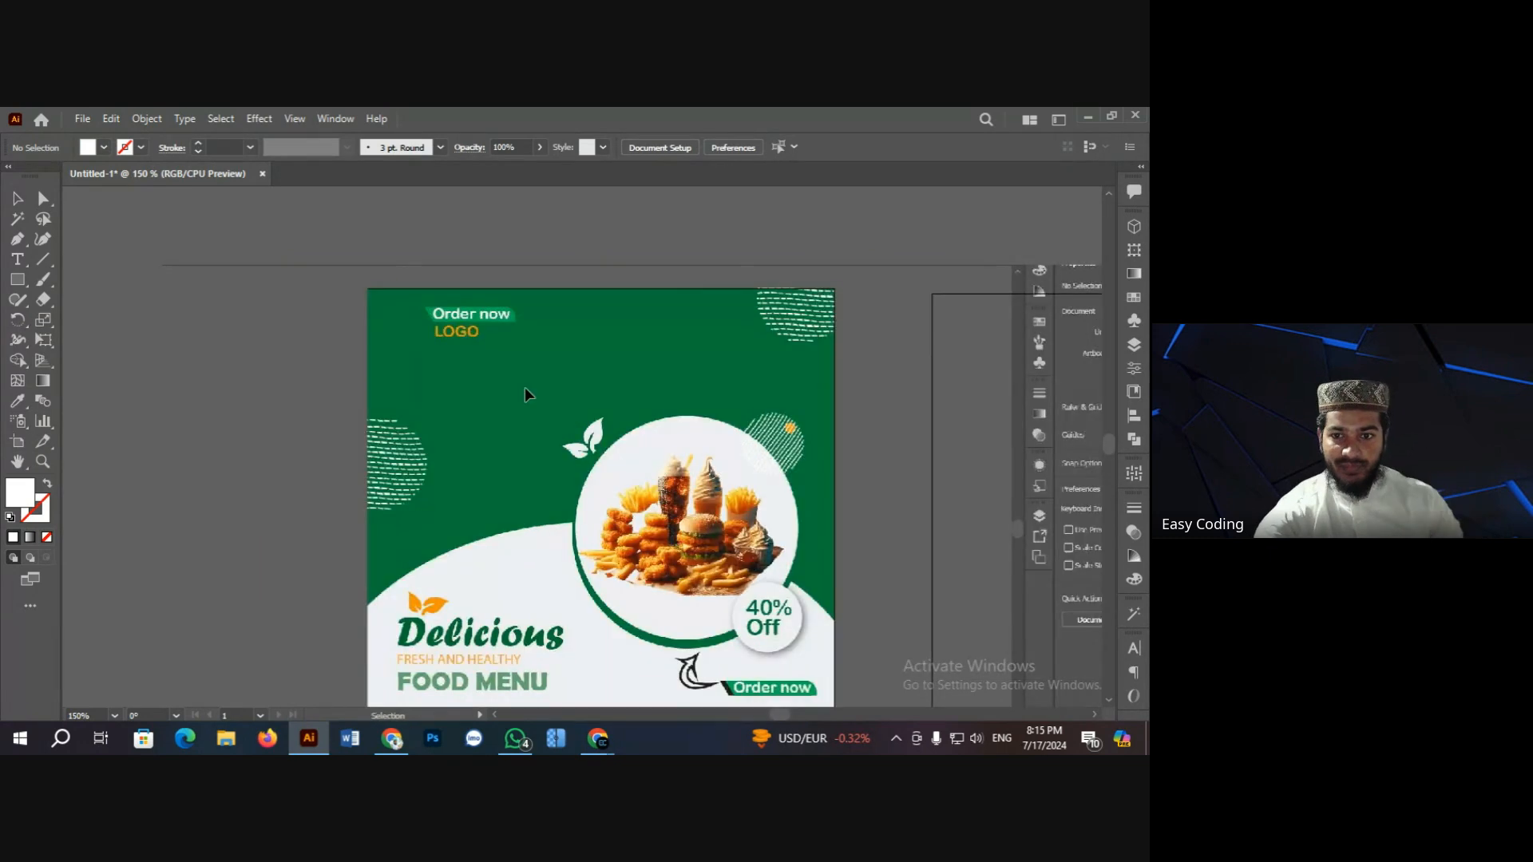
scroll(527, 387, "down", 2)
key("v")
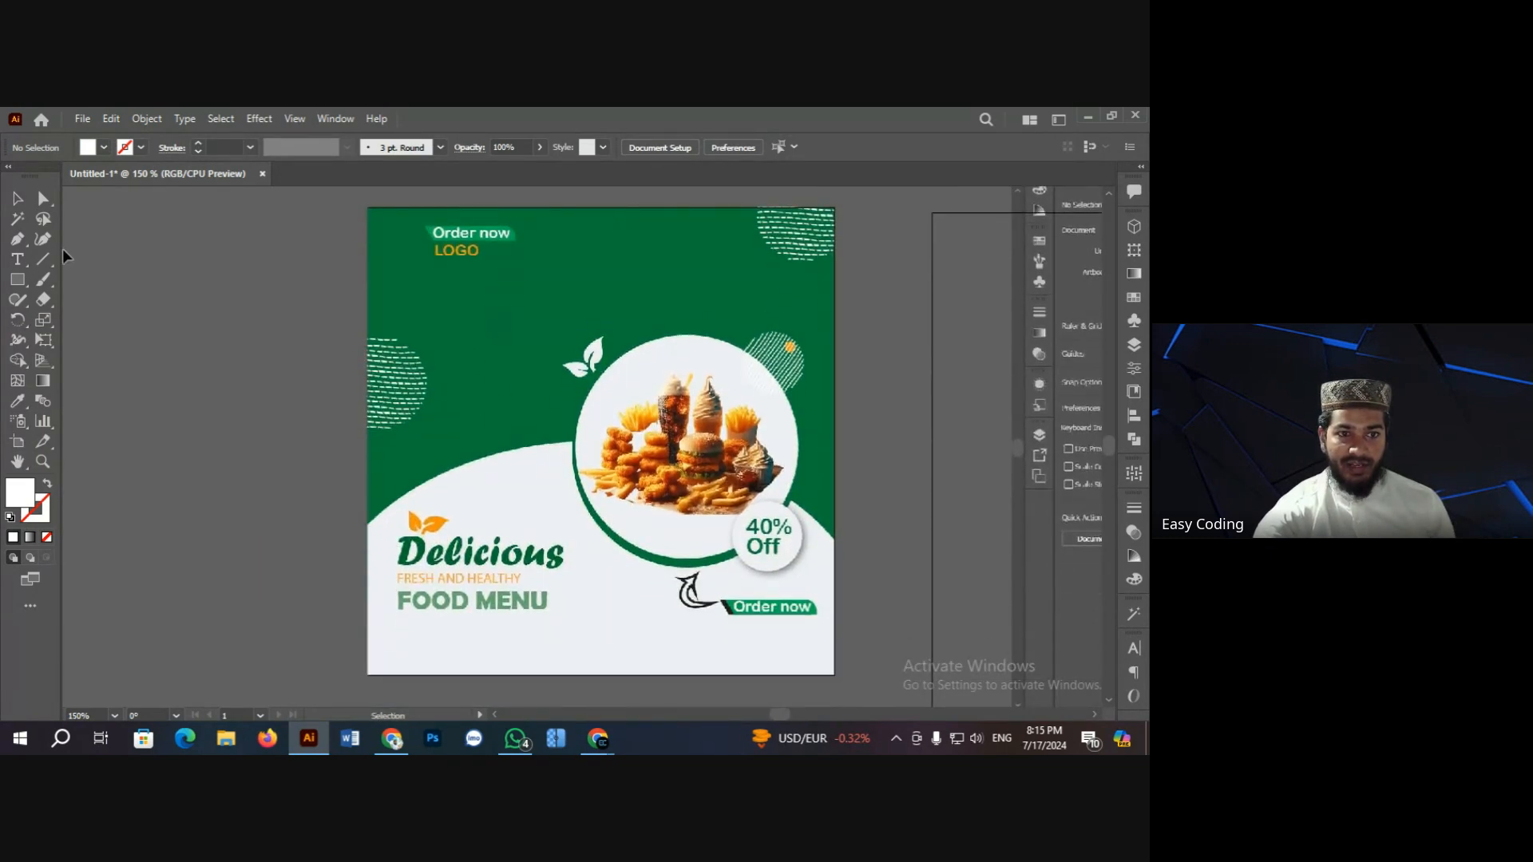
left_click_drag(17, 279, 73, 279)
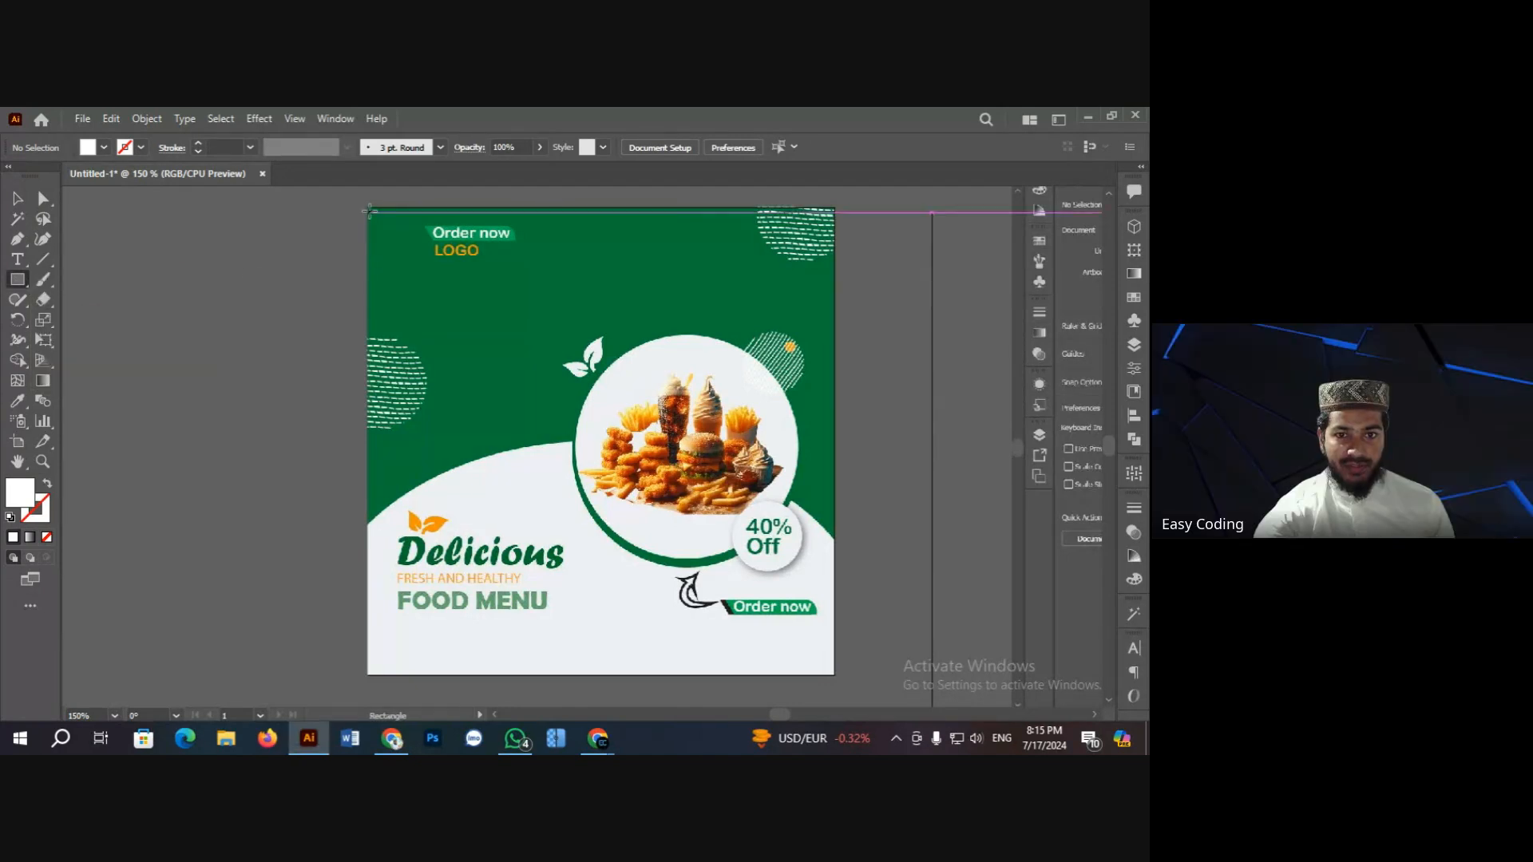
Step: Draw a rectangle over the food-menu poster and create a −16 px inset copy with Offset Path
left_click_drag(368, 208, 834, 675)
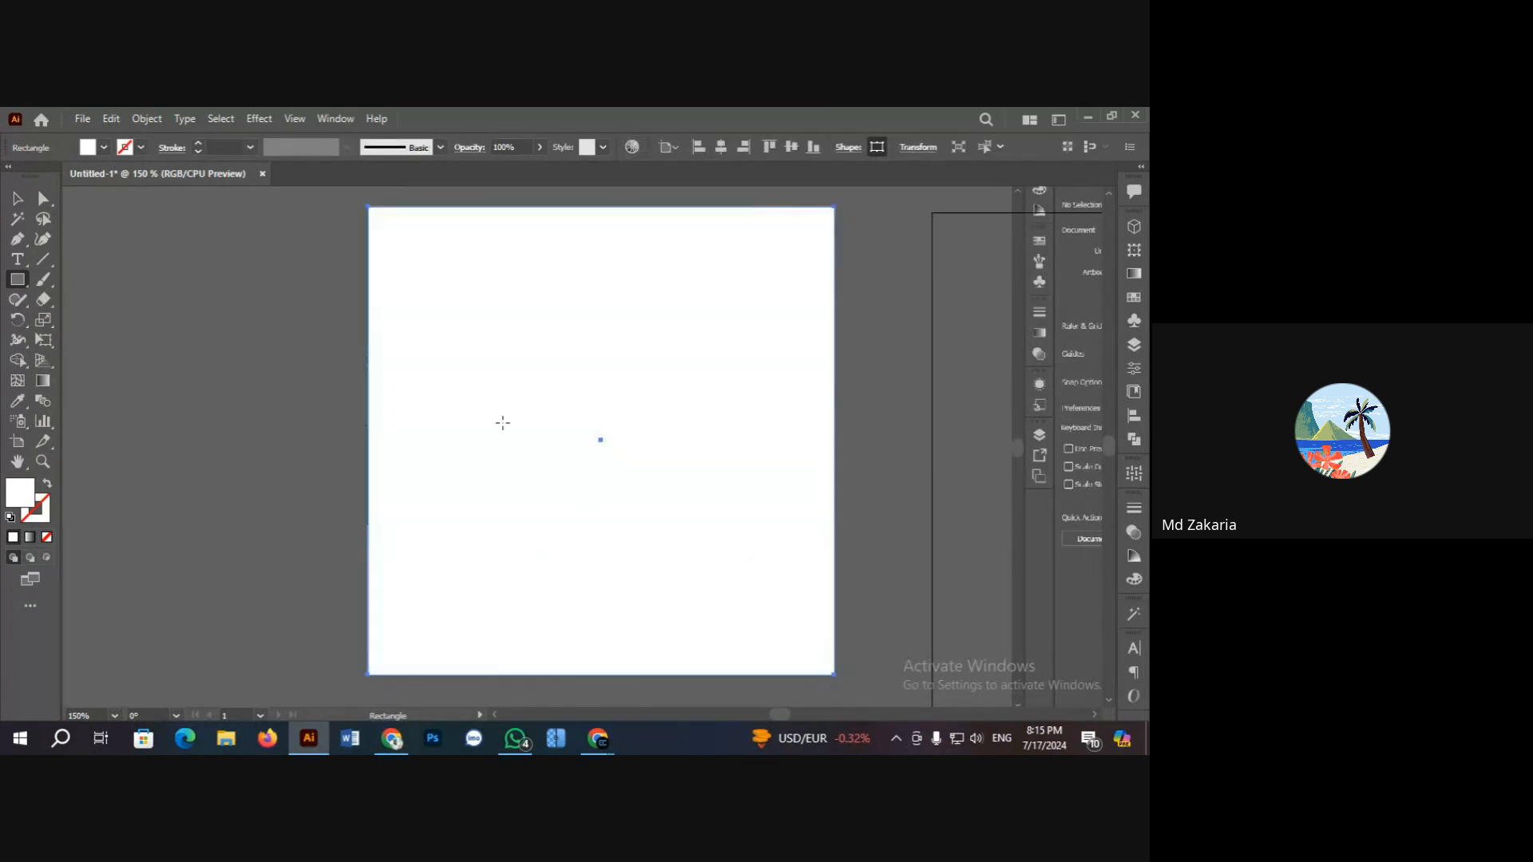
left_click(18, 199)
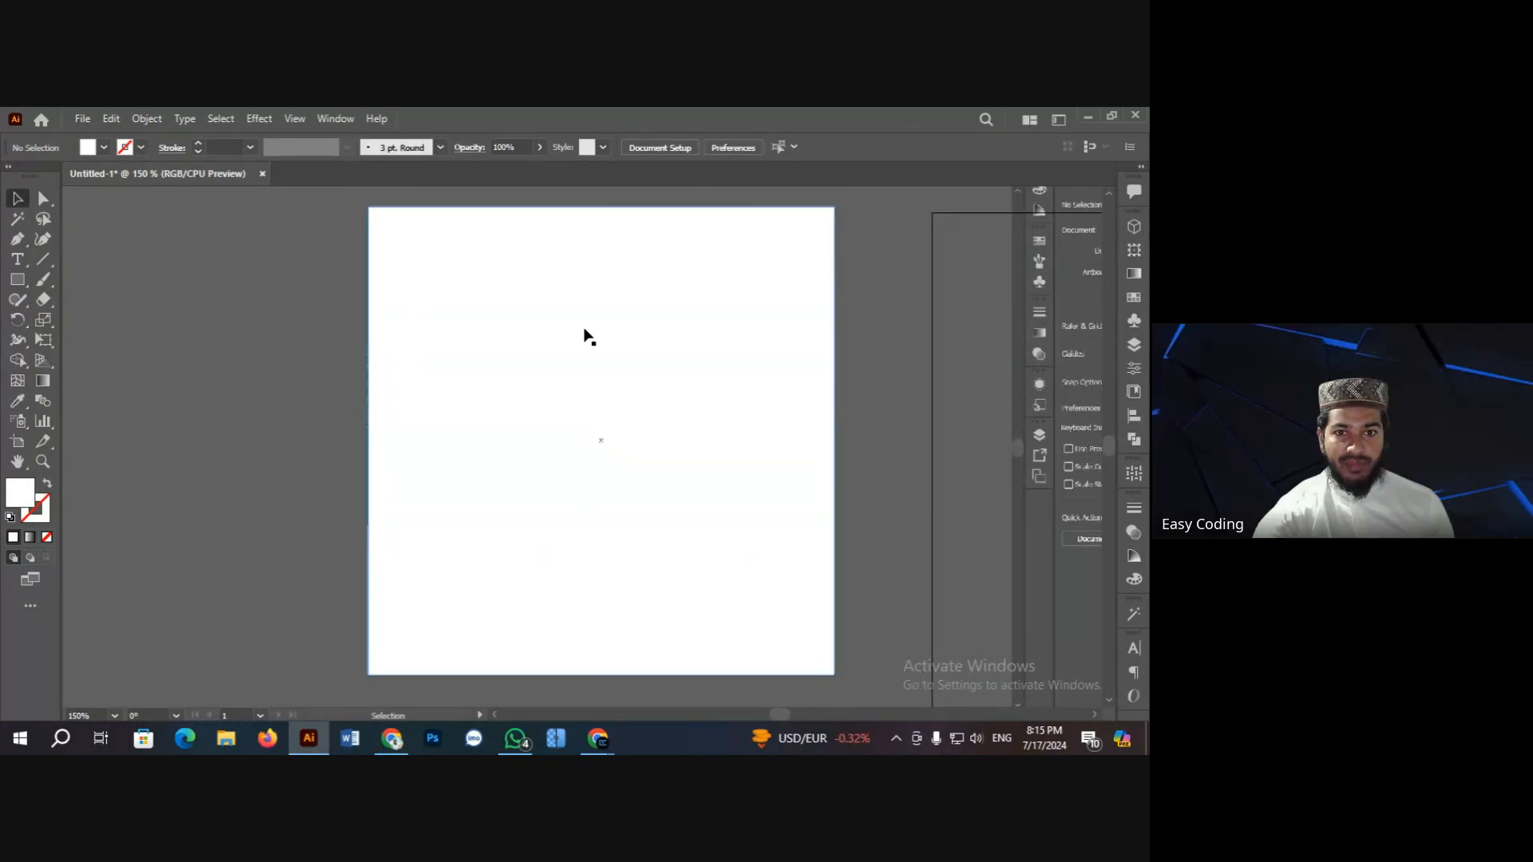
left_click(147, 119)
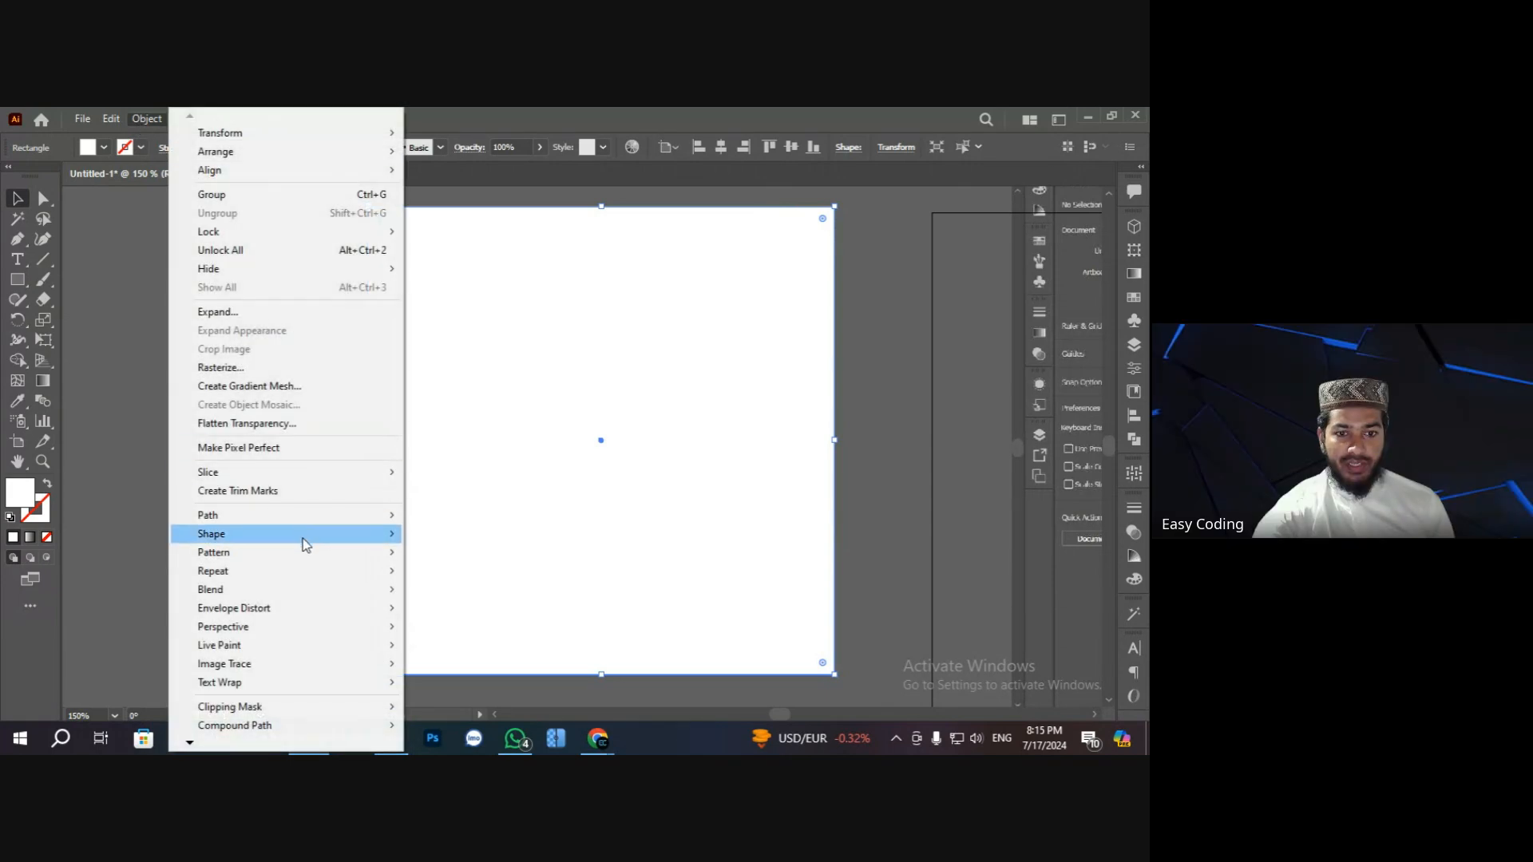
mouse_move(308, 515)
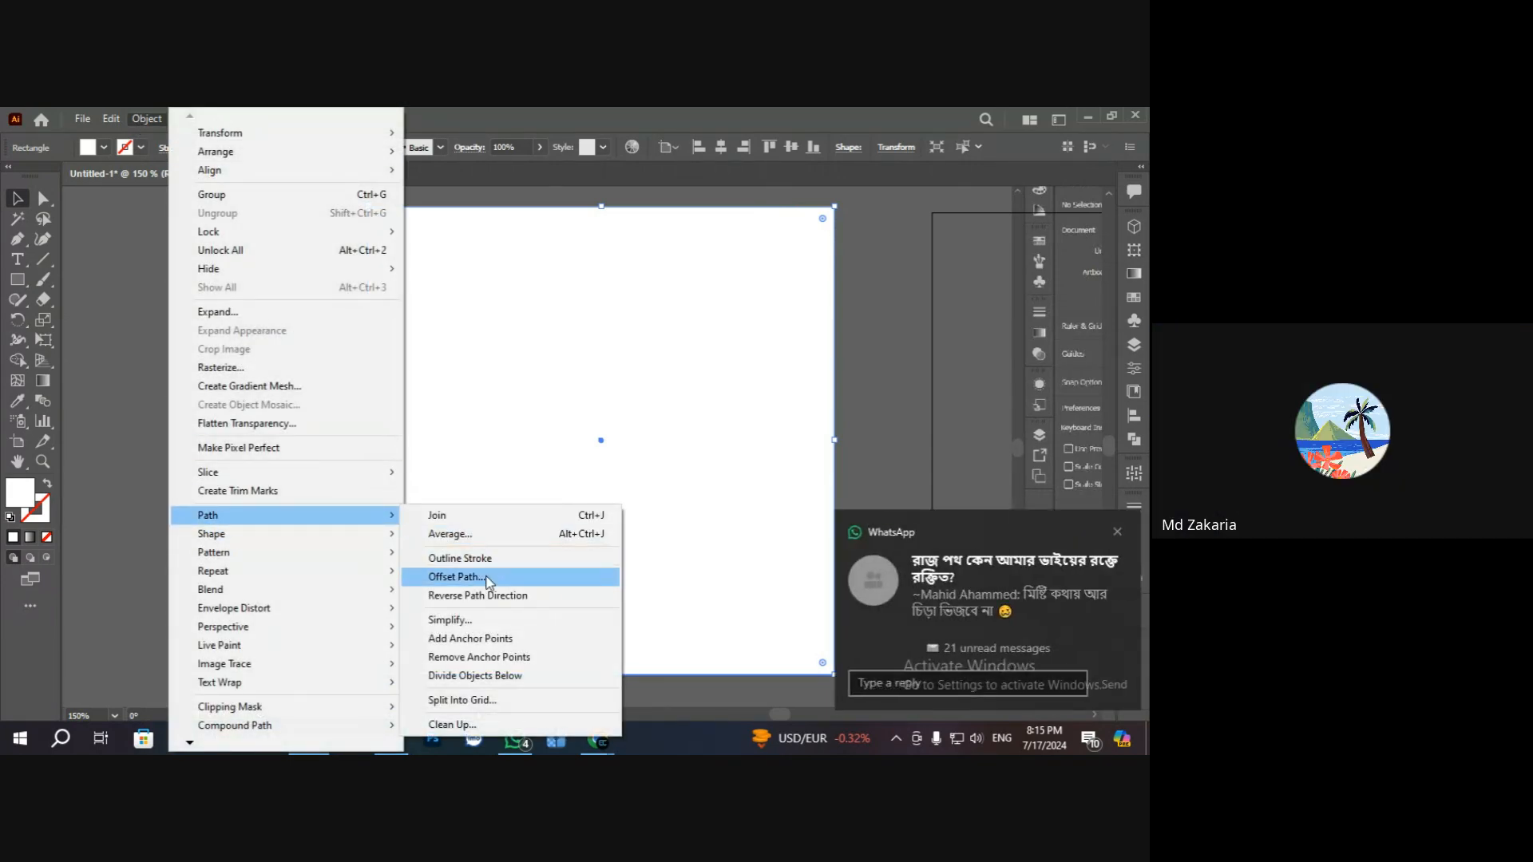
left_click(489, 578)
scroll(729, 379, "down", 20)
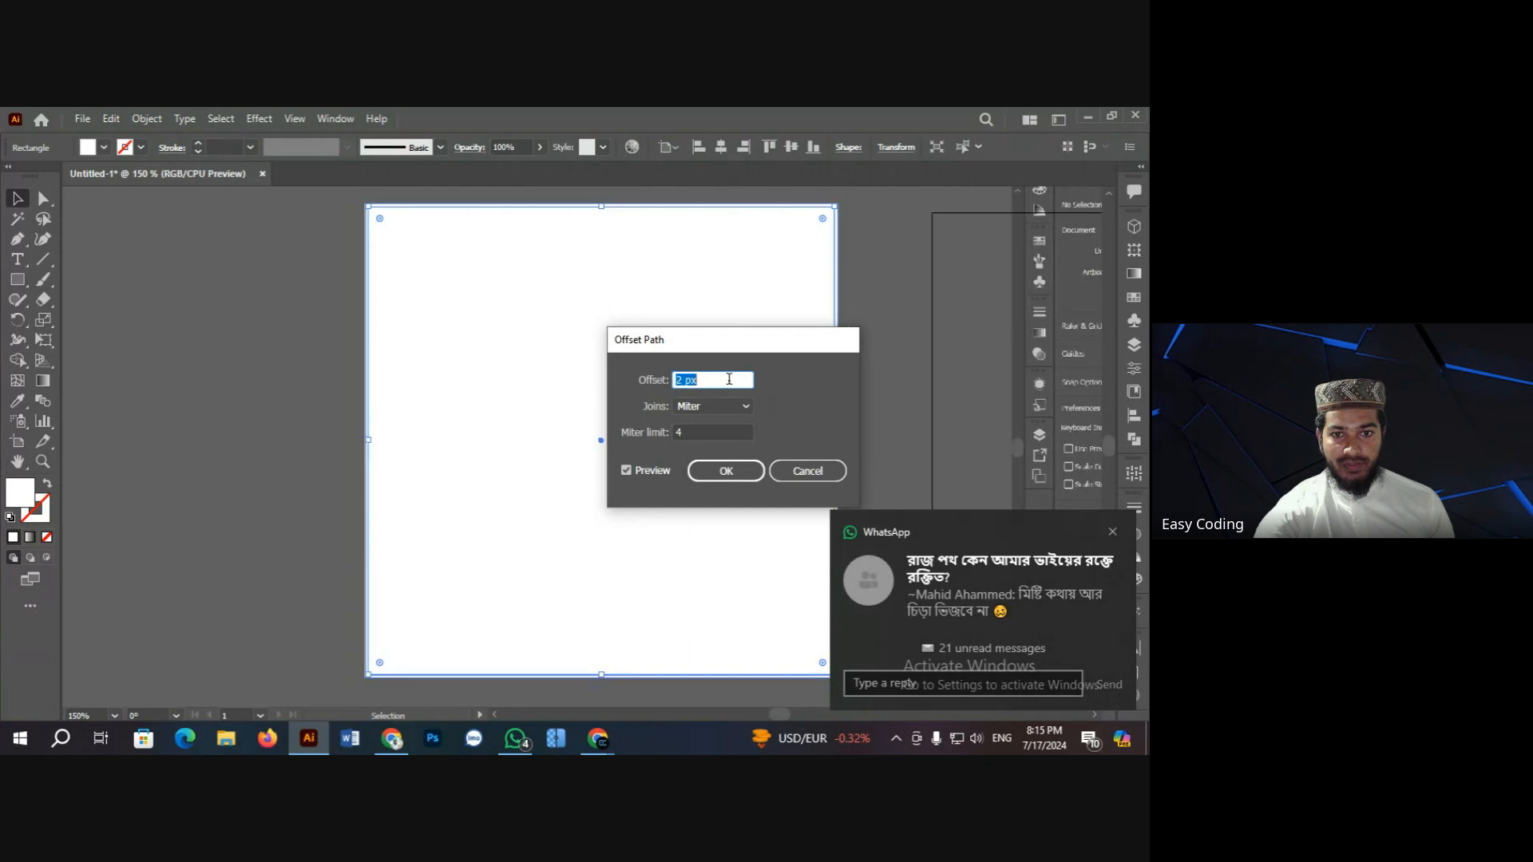
scroll(729, 379, "down", 5)
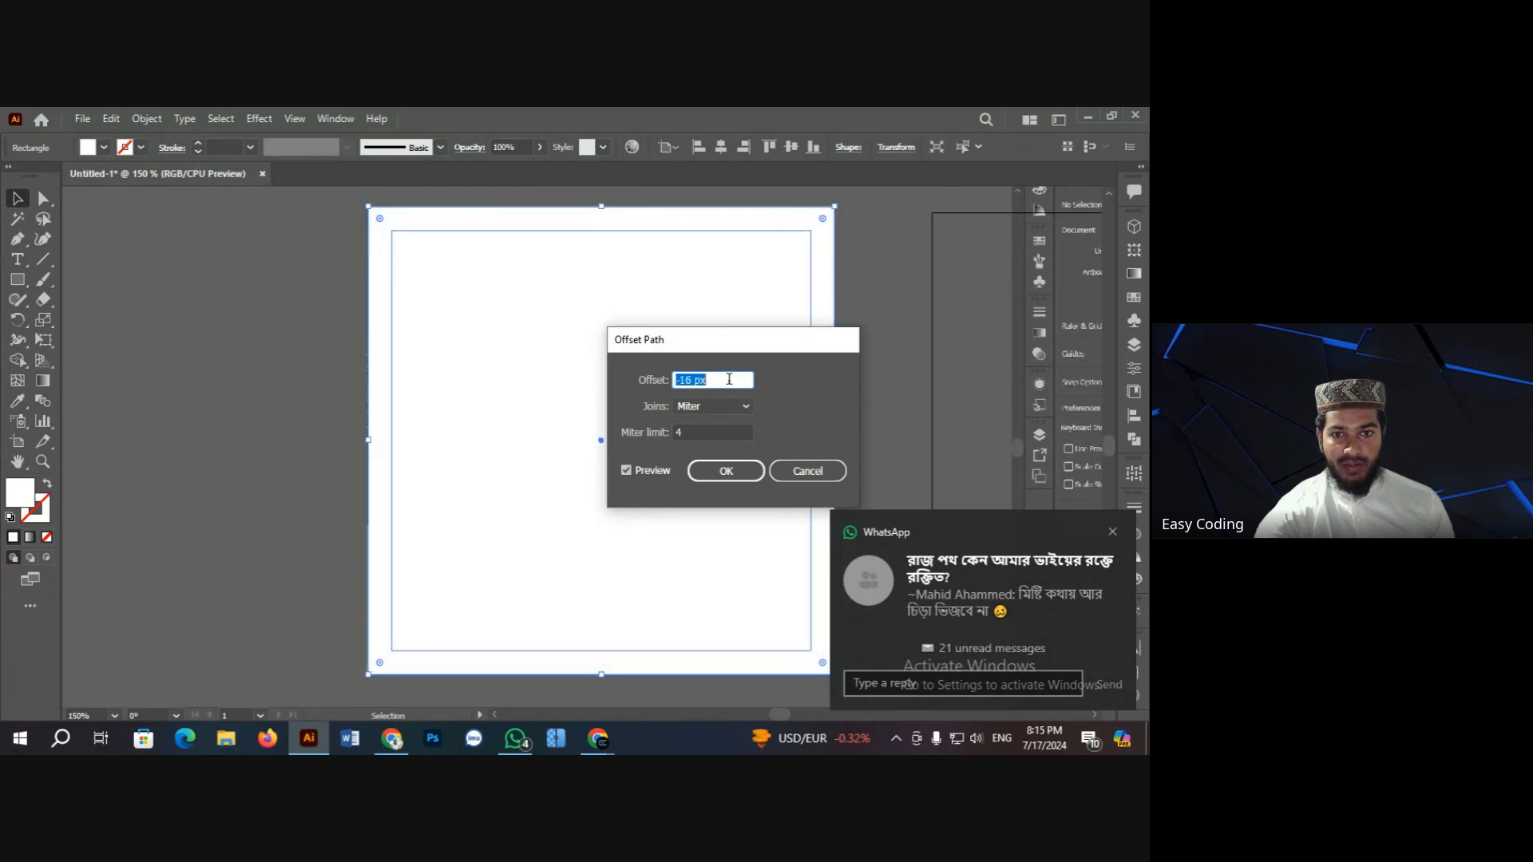
left_click(724, 471)
Step: Delete the outer white rectangle and make the inset rectangle an unfilled frame with a red outline
left_click(341, 367)
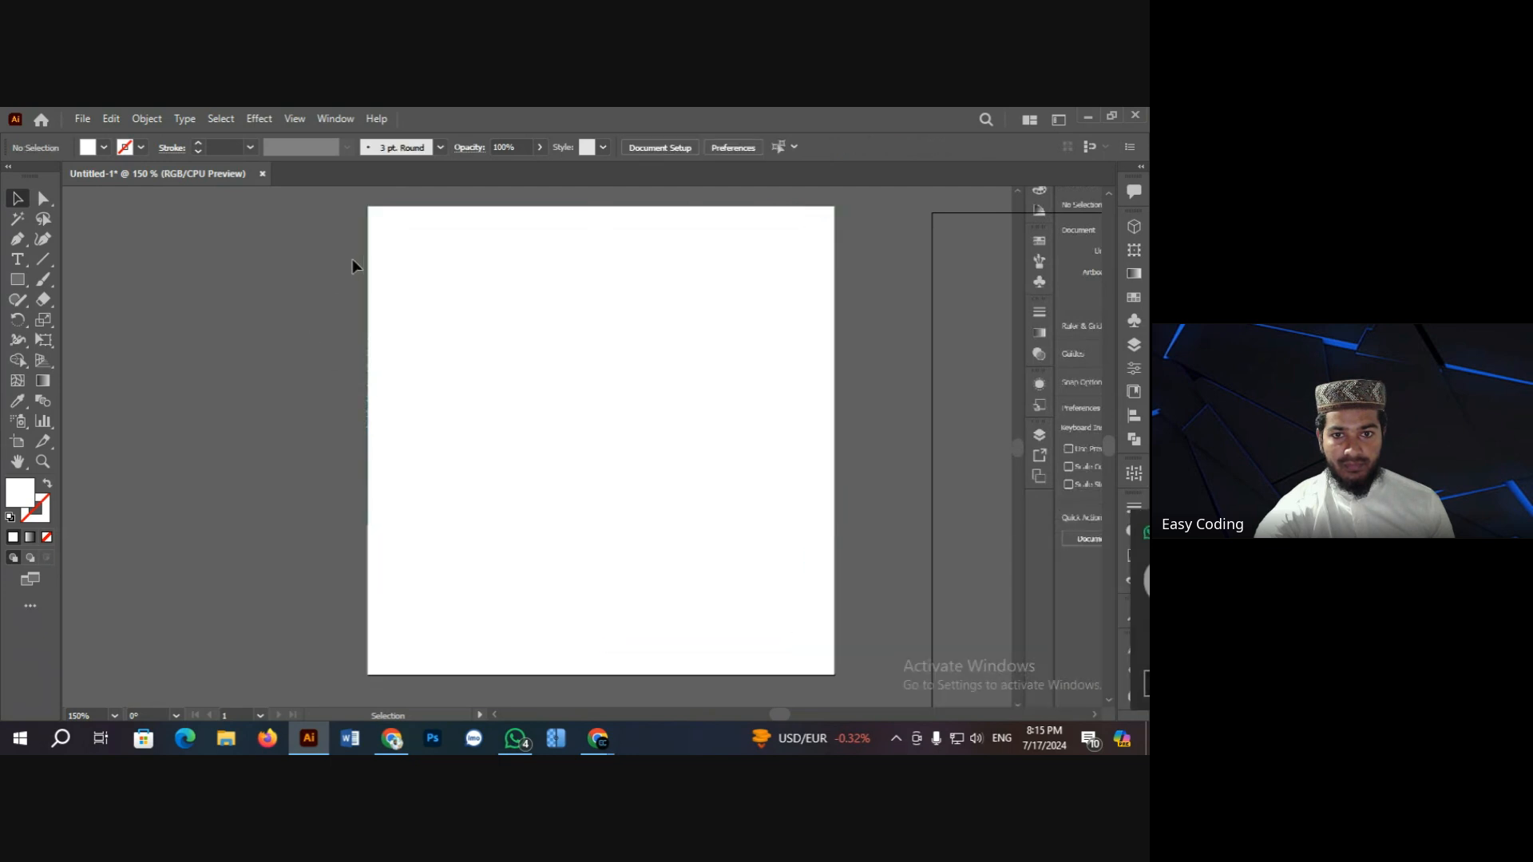
left_click(372, 251)
key("Delete")
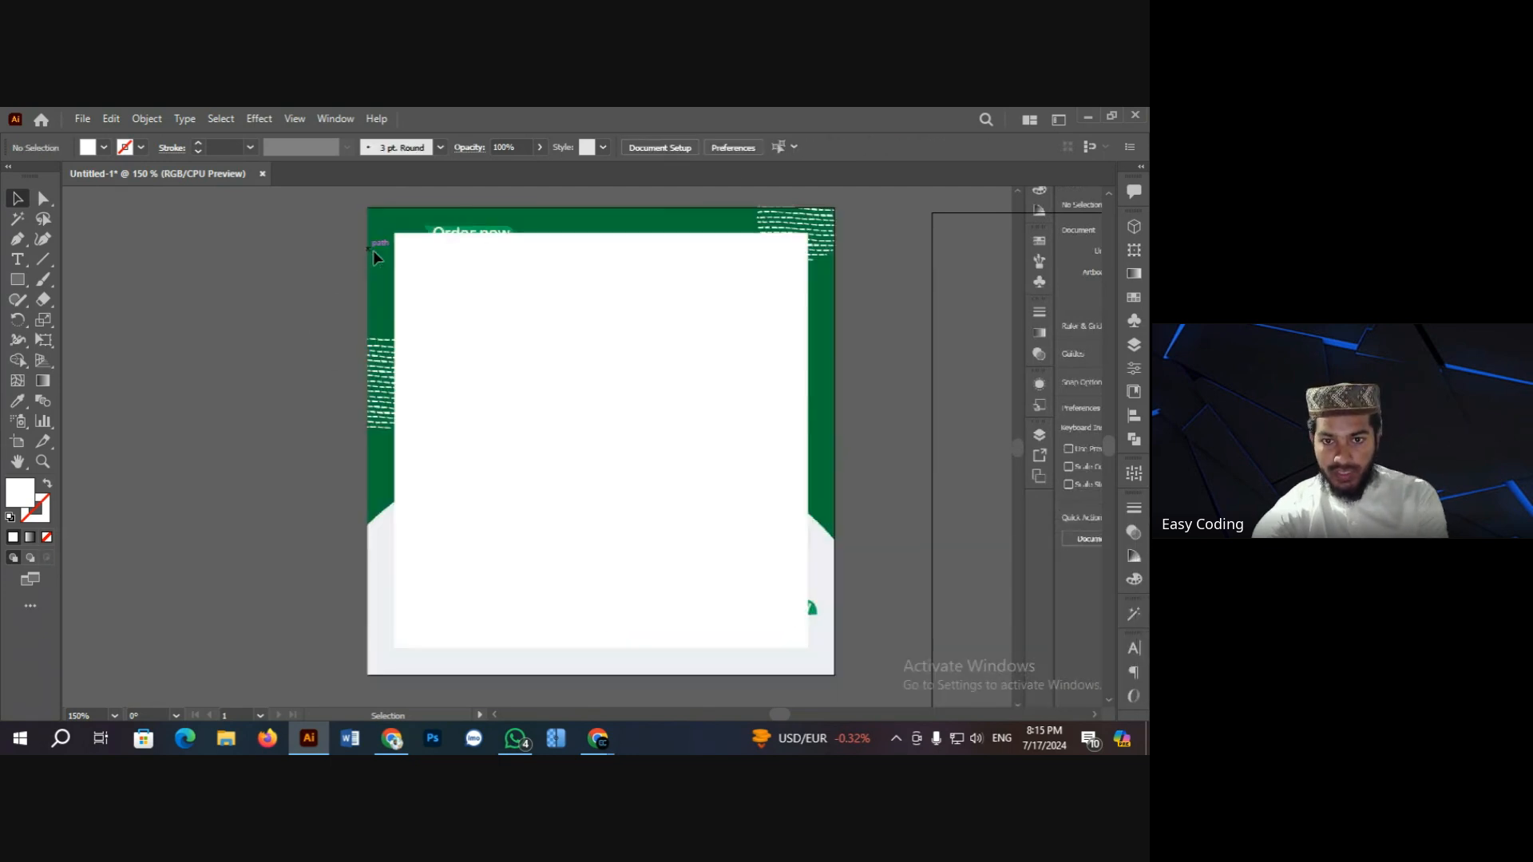
left_click(505, 323)
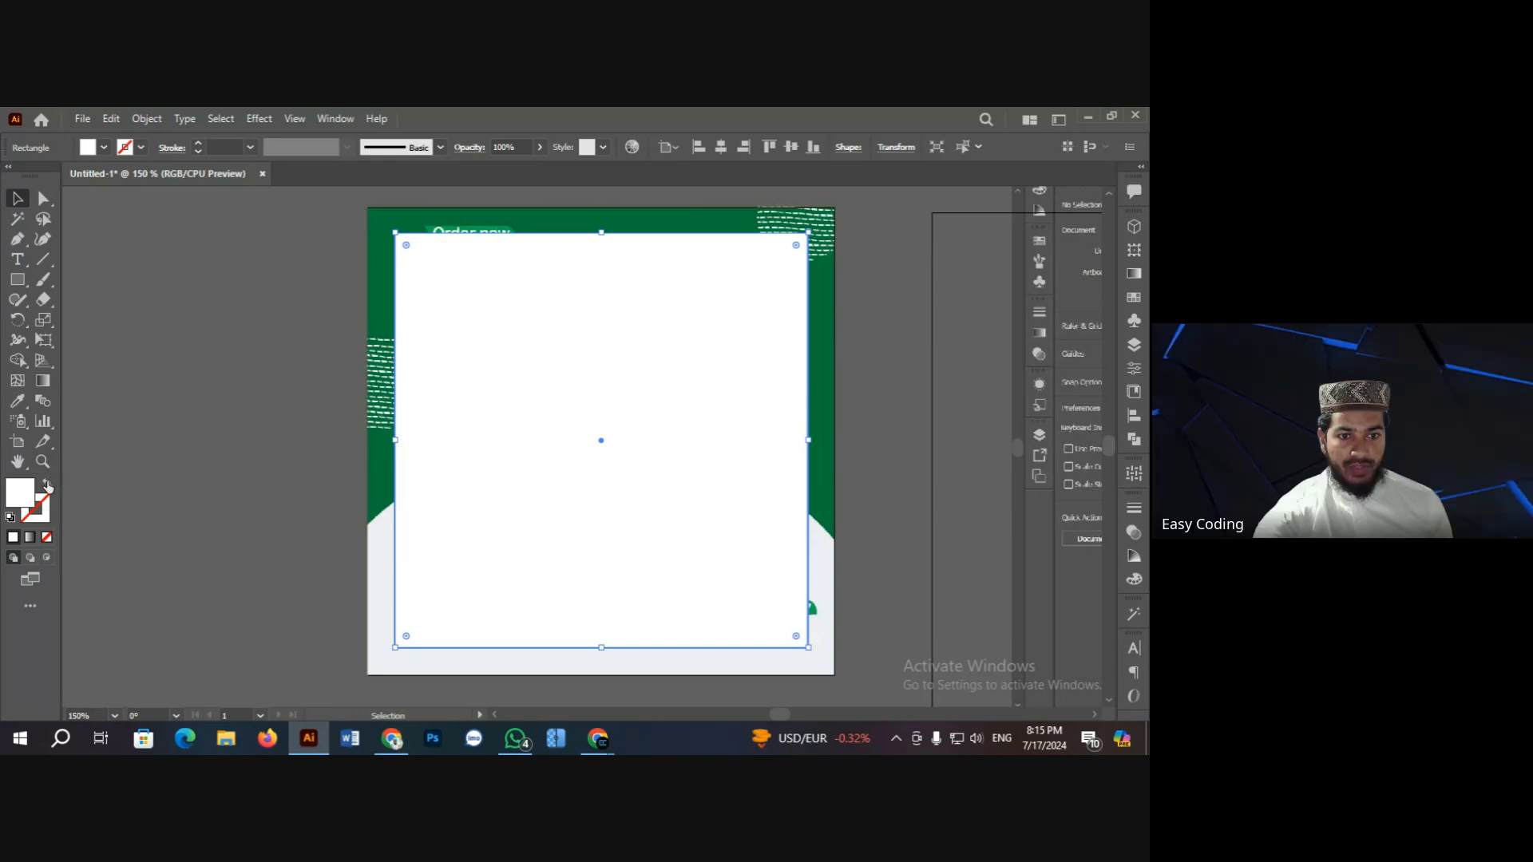
left_click(47, 485)
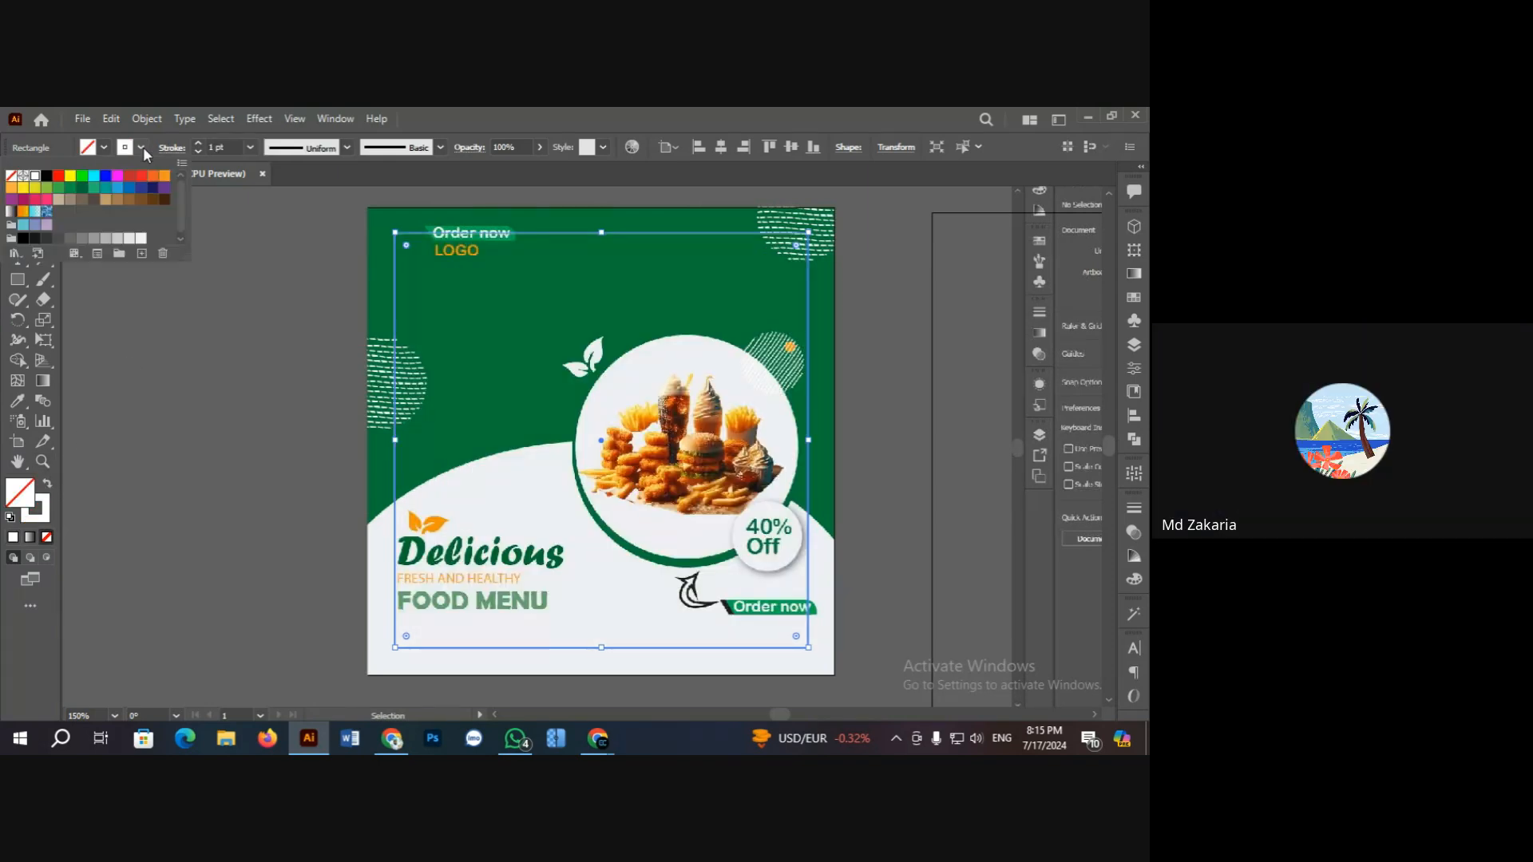
left_click(59, 176)
left_click(161, 280)
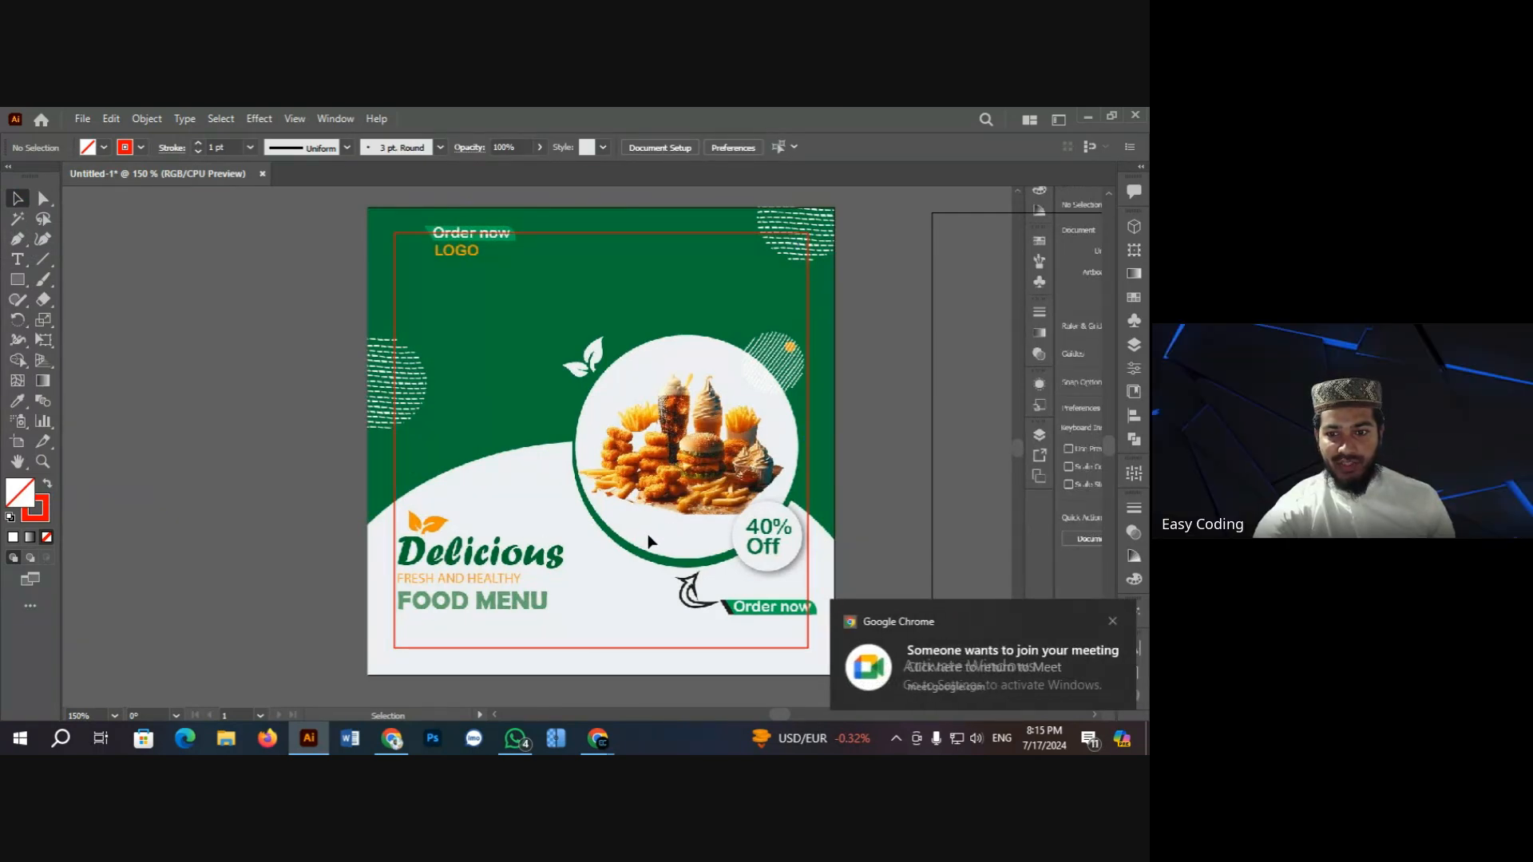
scroll(647, 507, "down", 1)
scroll(622, 367, "up", 1)
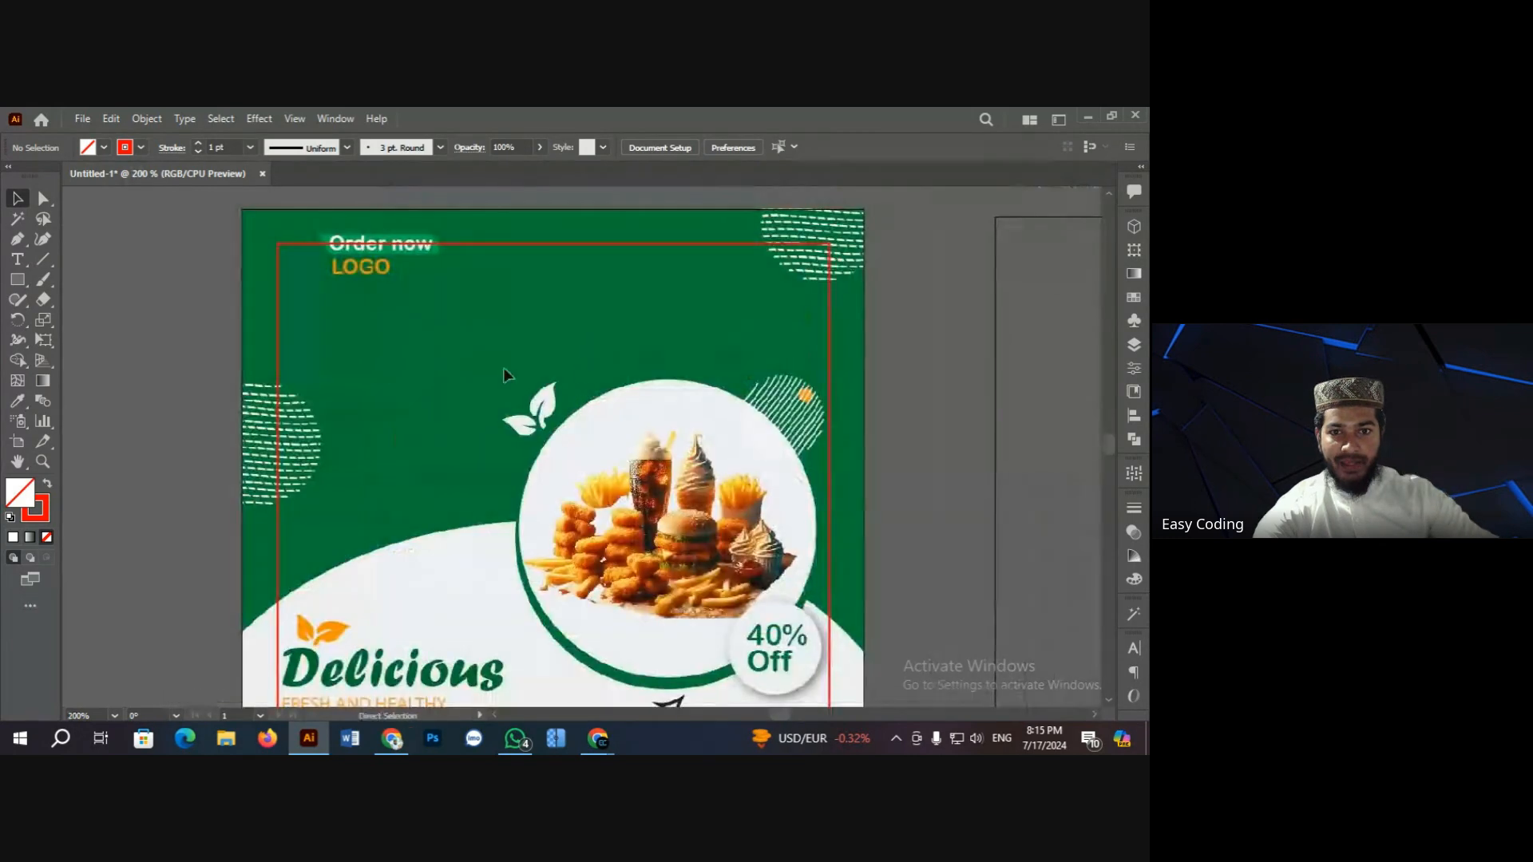
scroll(503, 367, "up", 3)
scroll(373, 338, "down", 2)
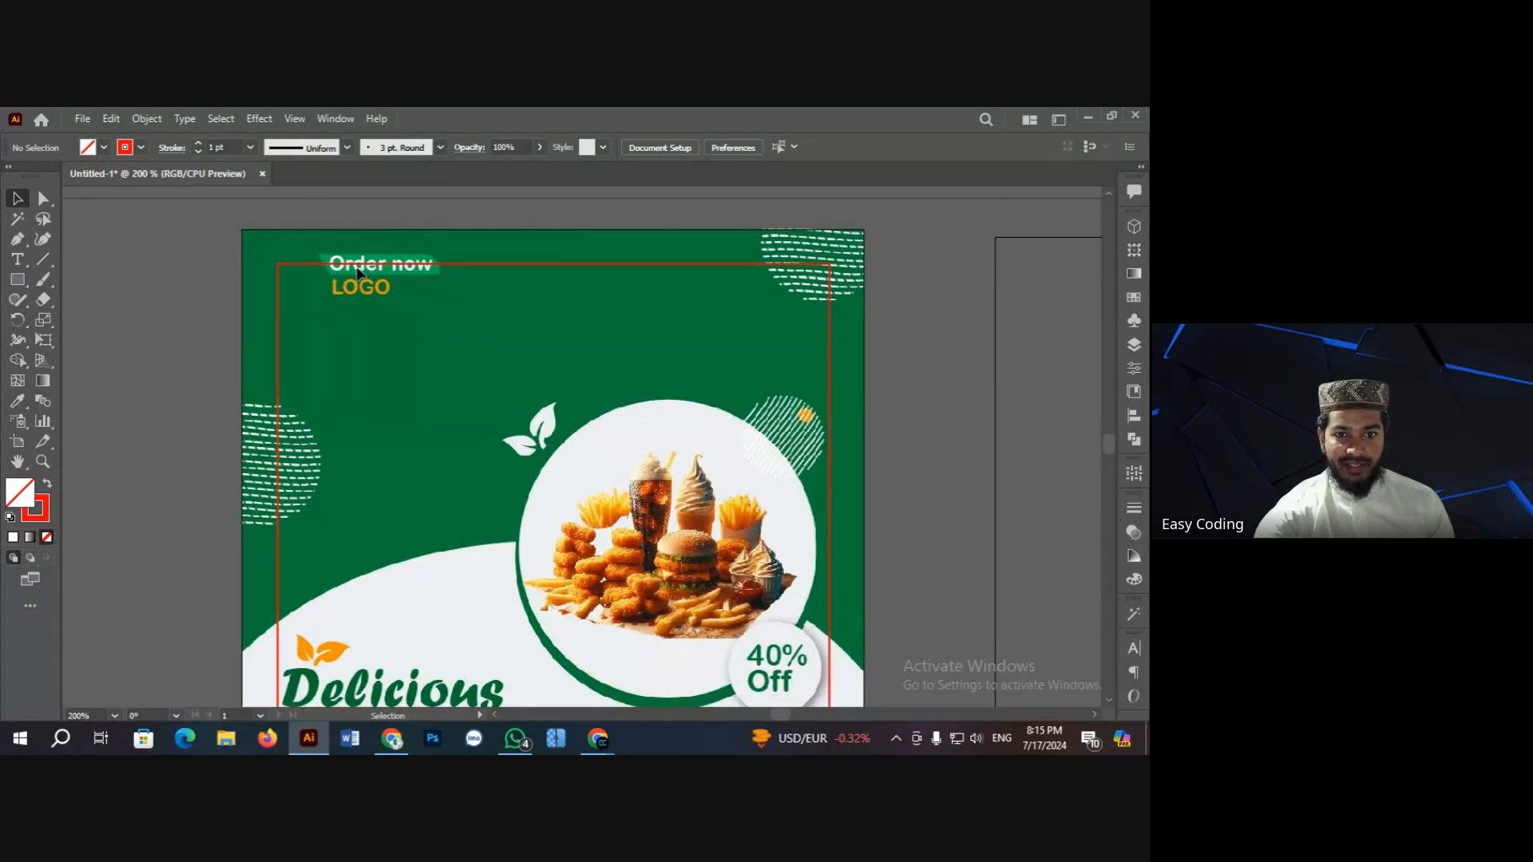
scroll(372, 288, "down", 1)
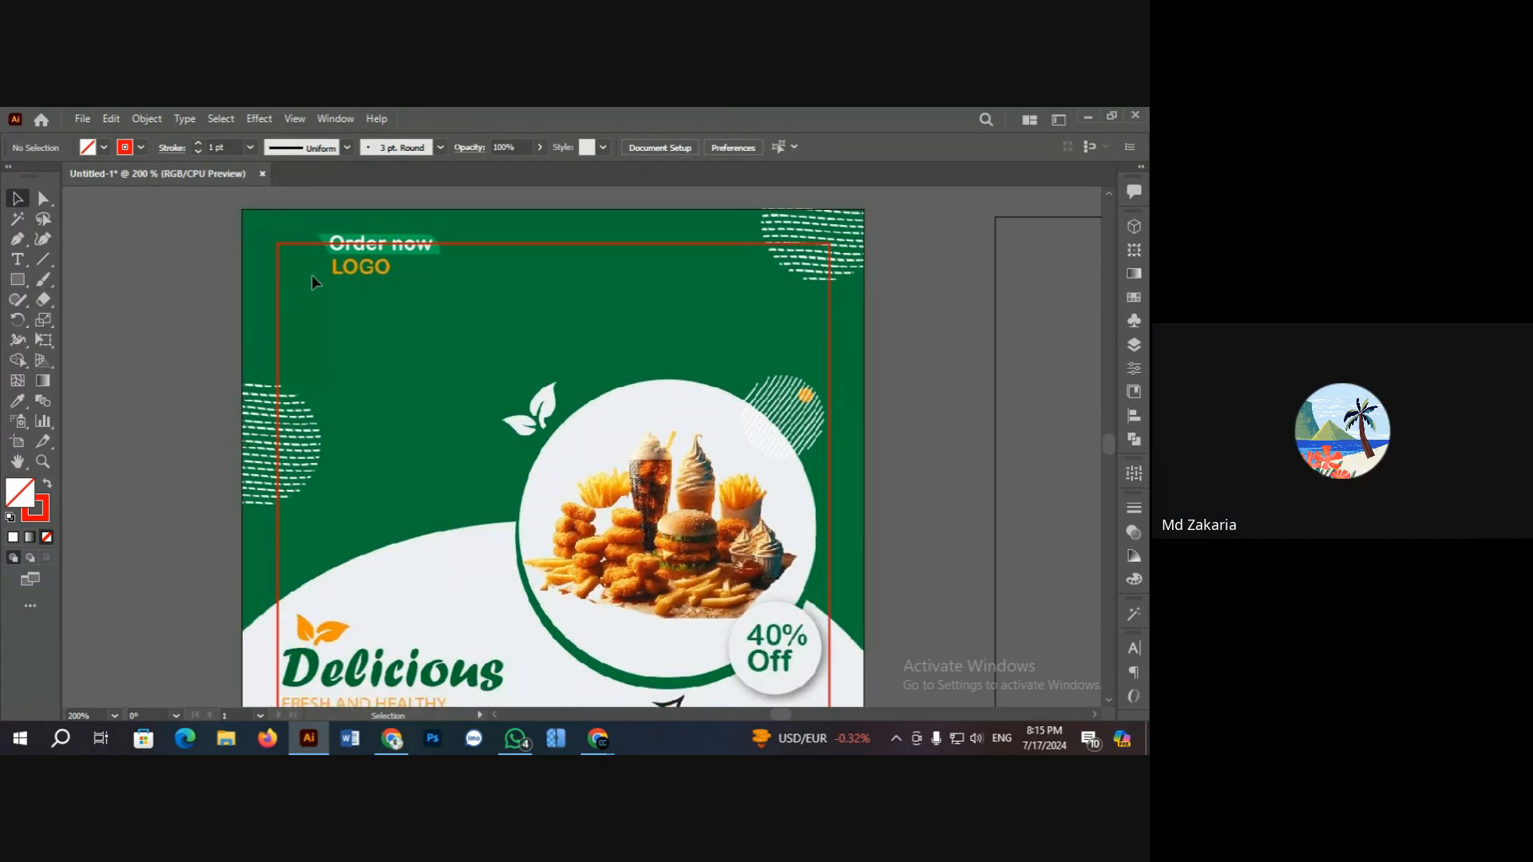
scroll(360, 327, "down", 10)
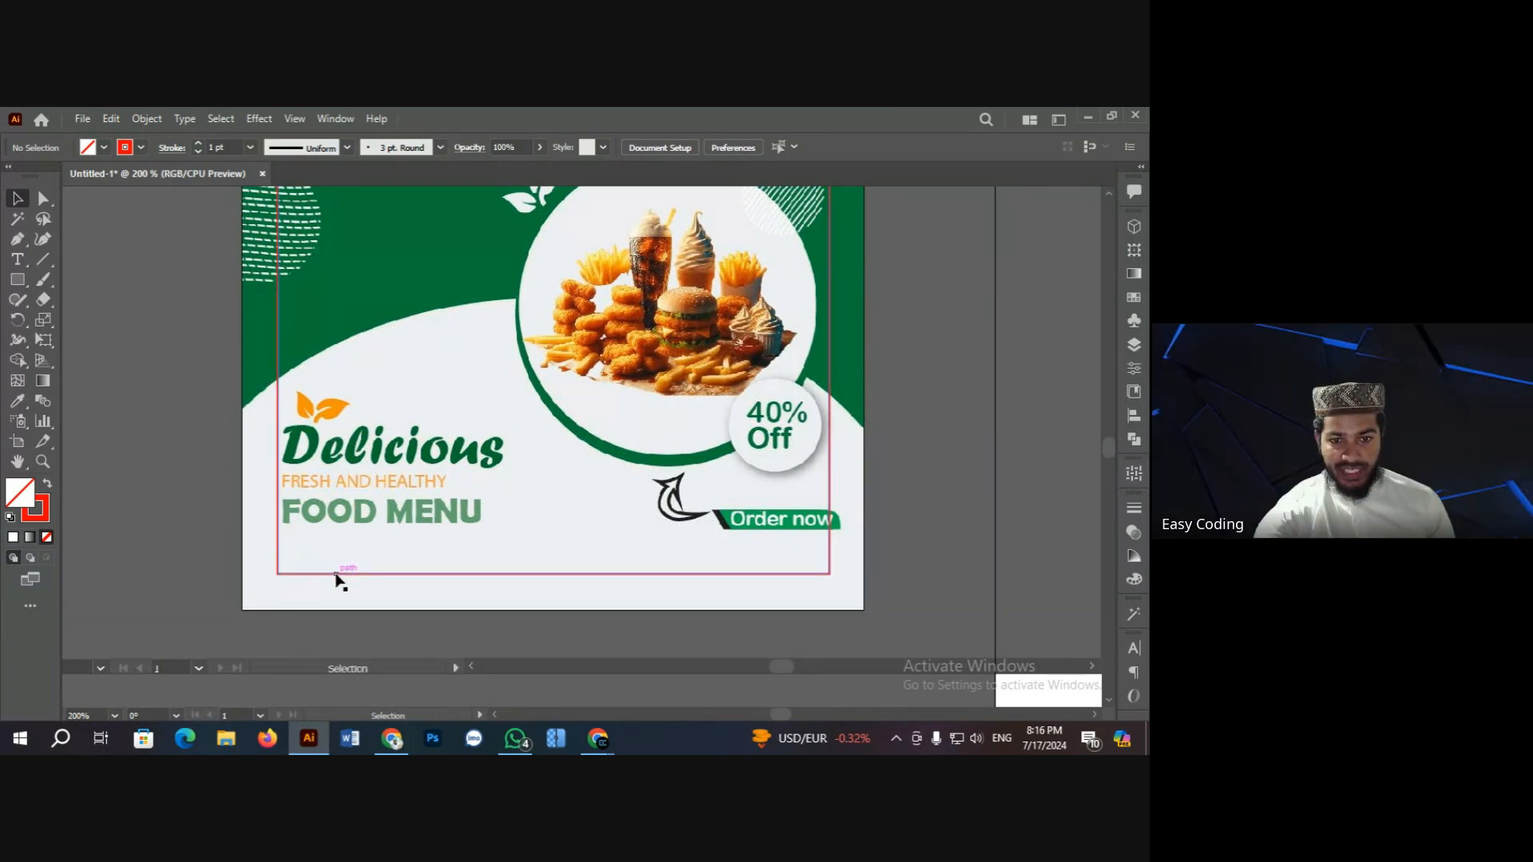
left_click(425, 574, "ctrl")
scroll(599, 449, "up", 3)
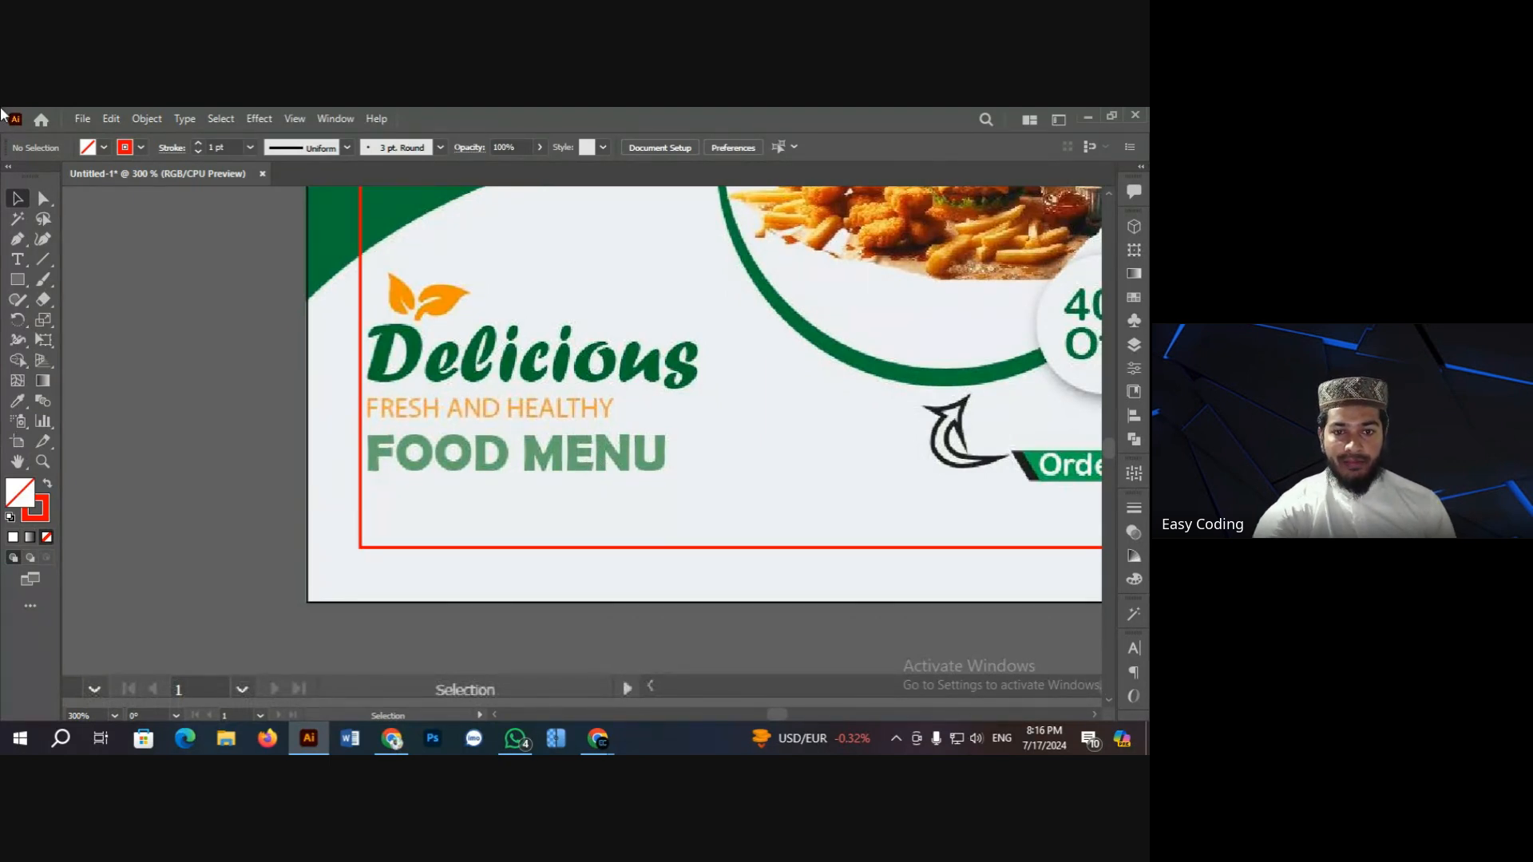
scroll(612, 481, "down", 2)
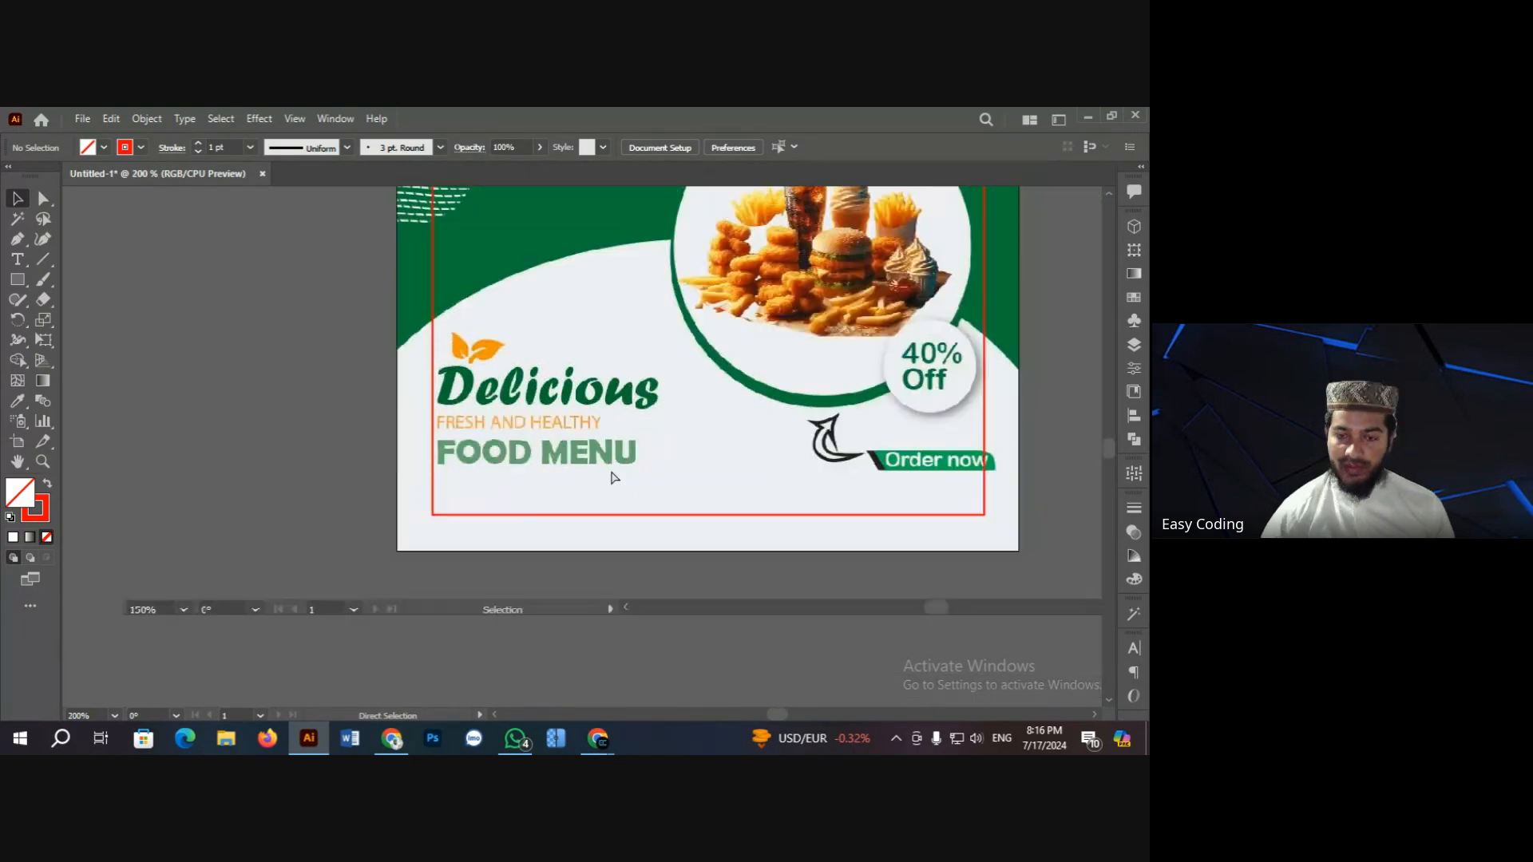
scroll(668, 509, "up", 1)
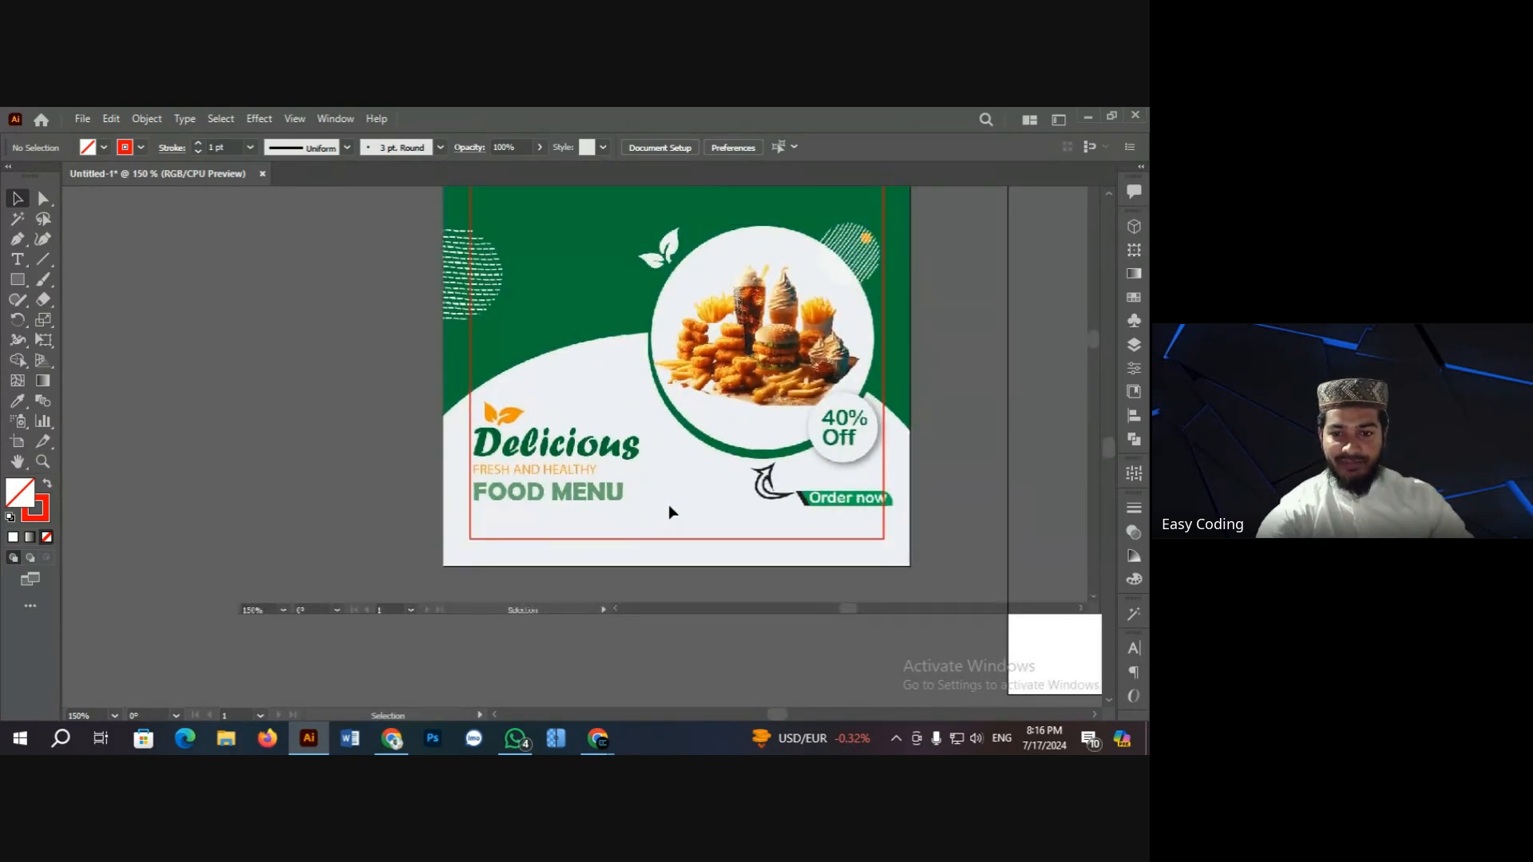
left_click(657, 486, "ctrl")
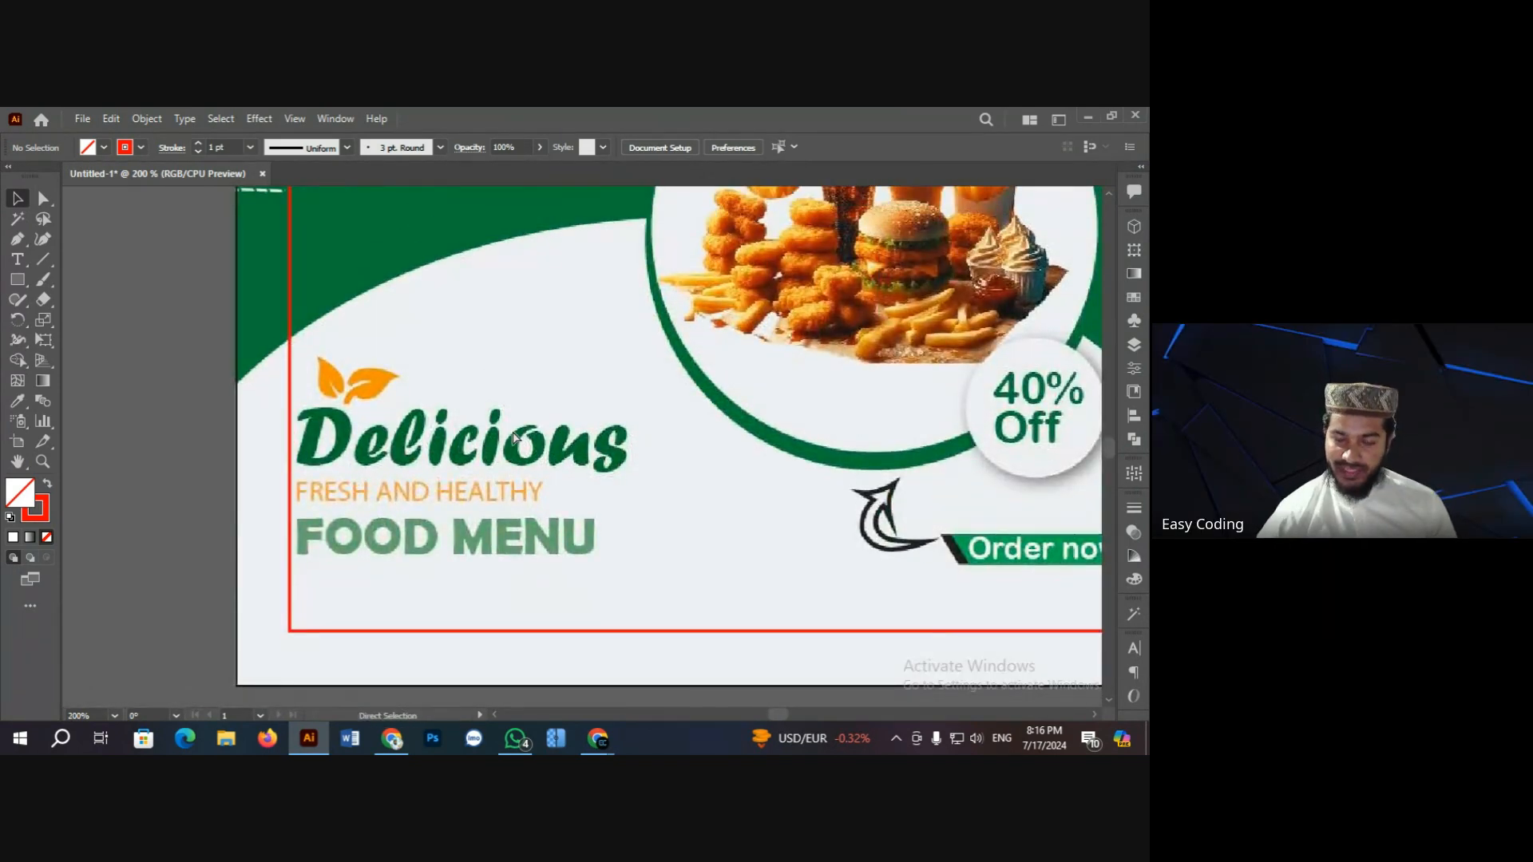
key("ctrl+minus")
scroll(812, 421, "up", 3)
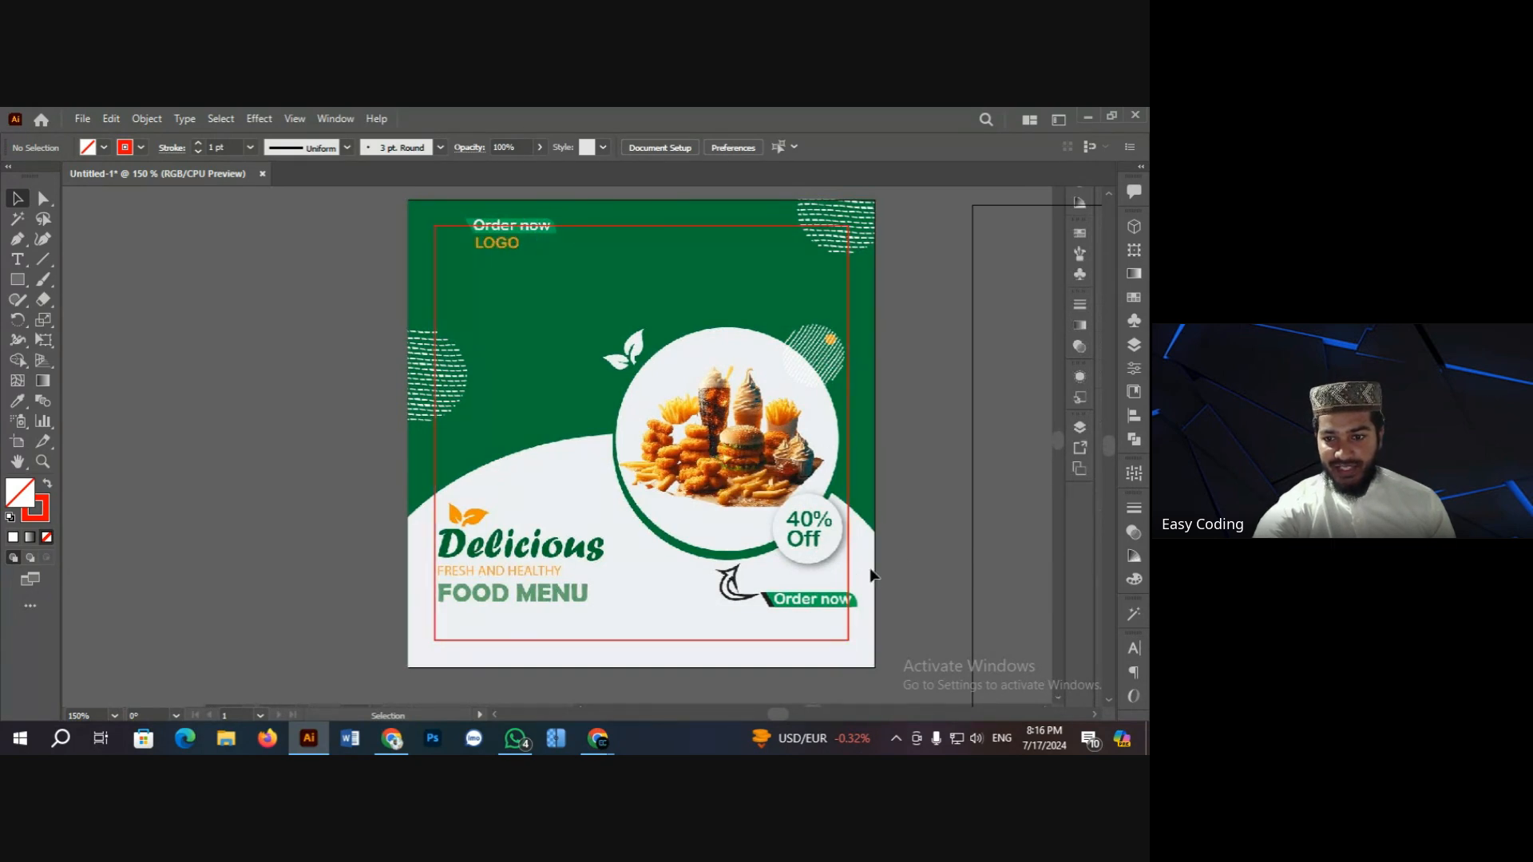
Step: Zoom in below the Order now banner and draw a small rectangle there
key("ctrl+space")
left_click(833, 625, "ctrl")
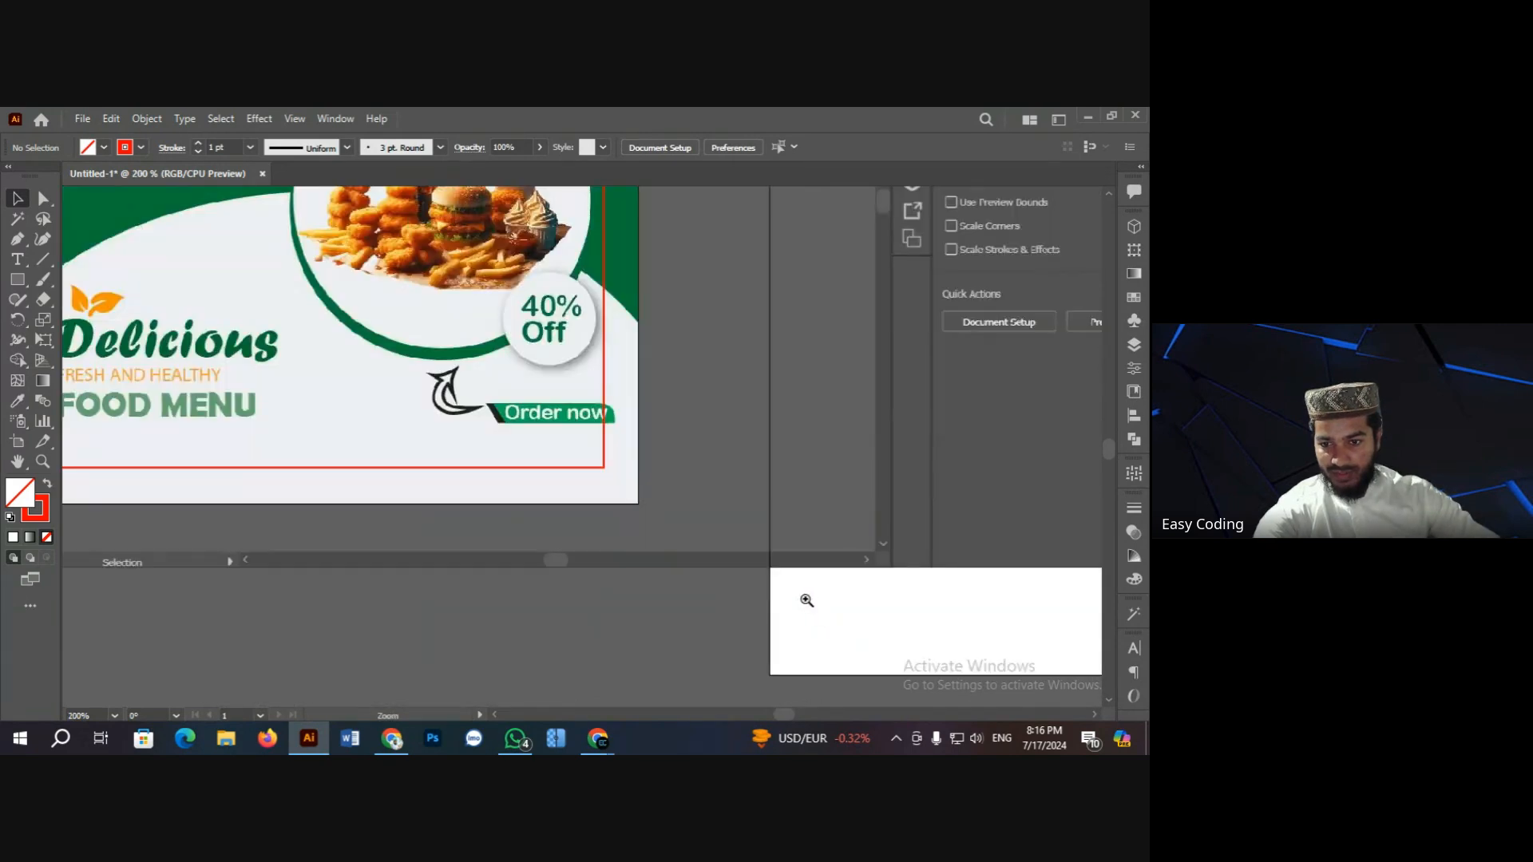
left_click(588, 460, "ctrl")
left_click(585, 460, "ctrl")
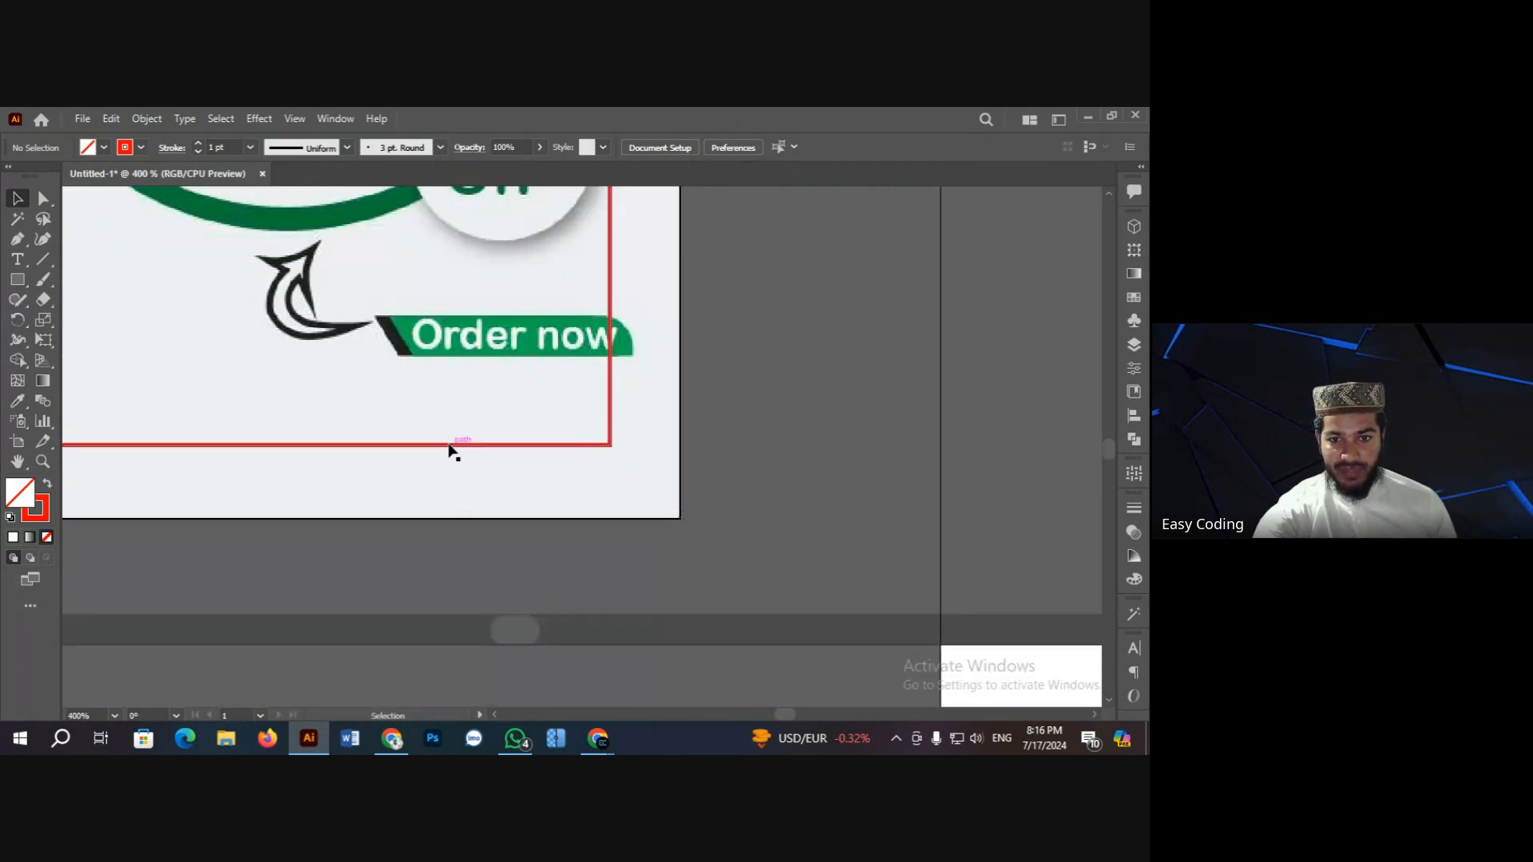
left_click_drag(18, 280, 79, 285)
left_click_drag(348, 395, 610, 445)
left_click(18, 198)
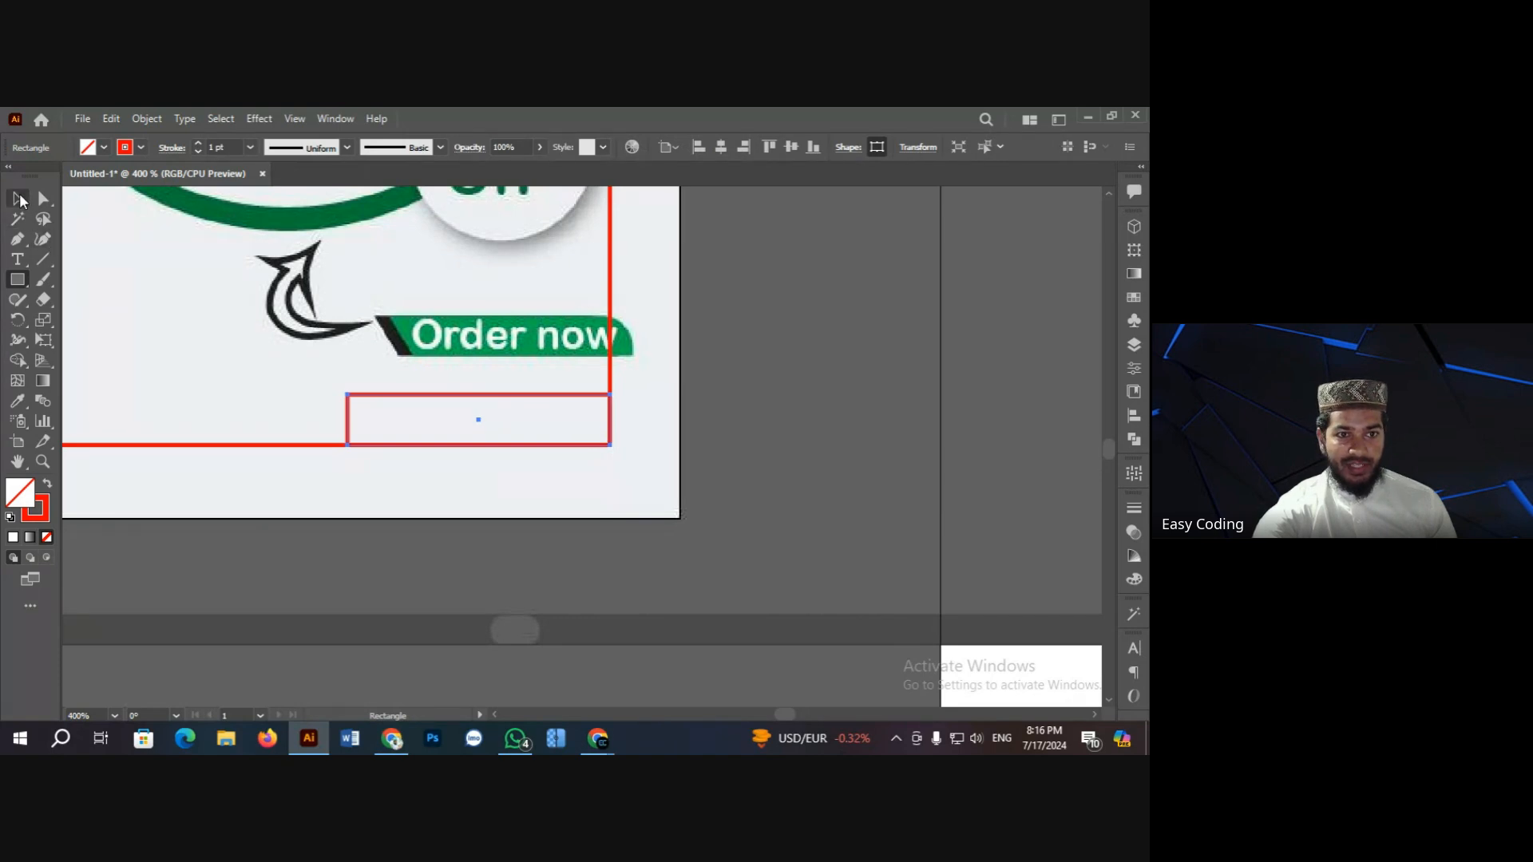
left_click(858, 364)
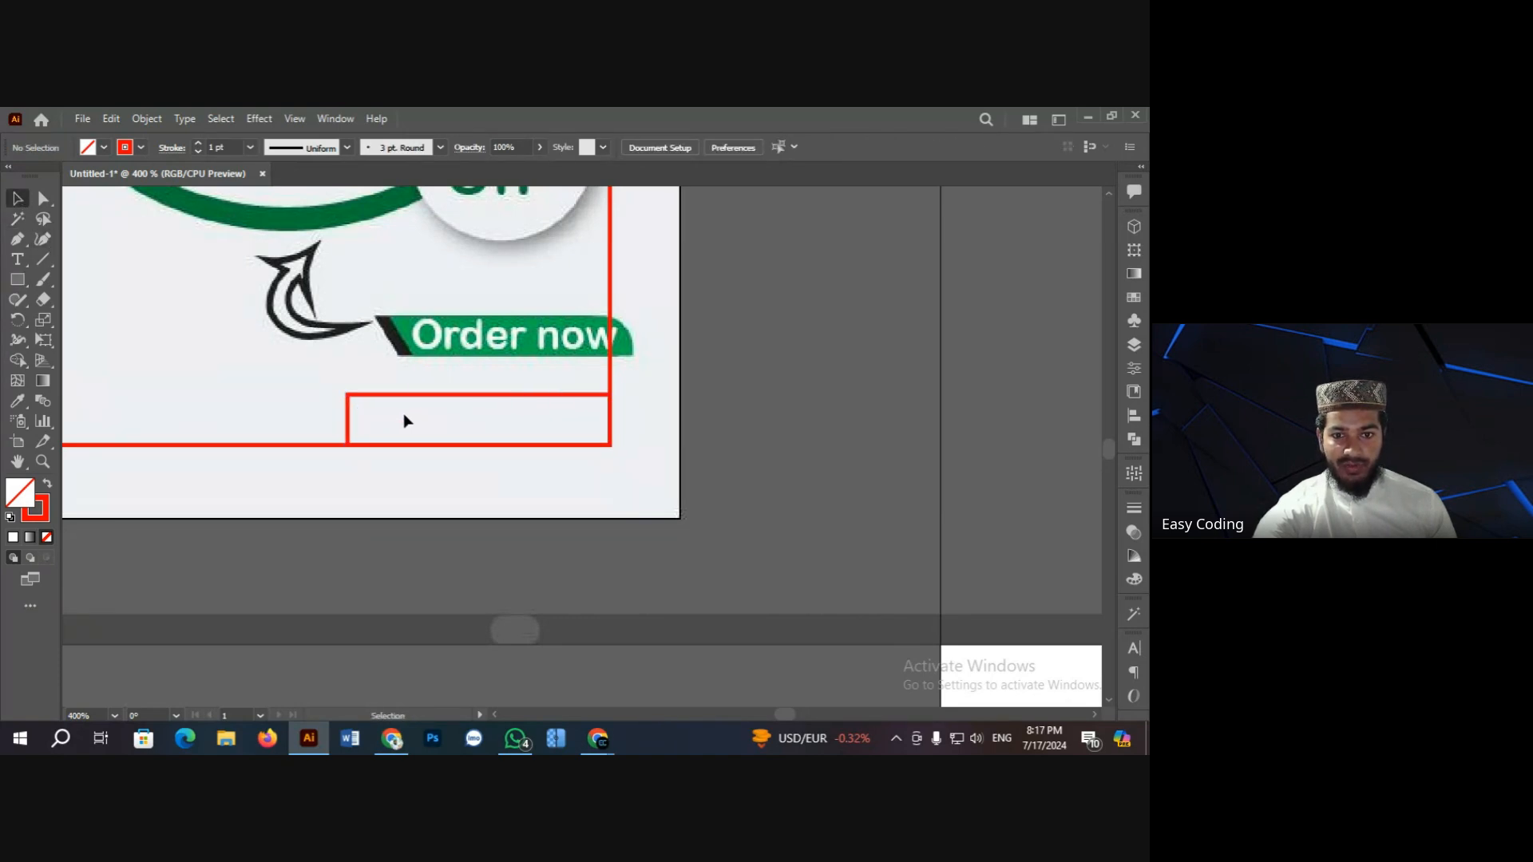
Step: Zoom around the poster to check the red margin frame, ending on the whole artboard
key("ctrl+minus")
key("ctrl+minus")
key("ctrl+minus")
key("ctrl+minus")
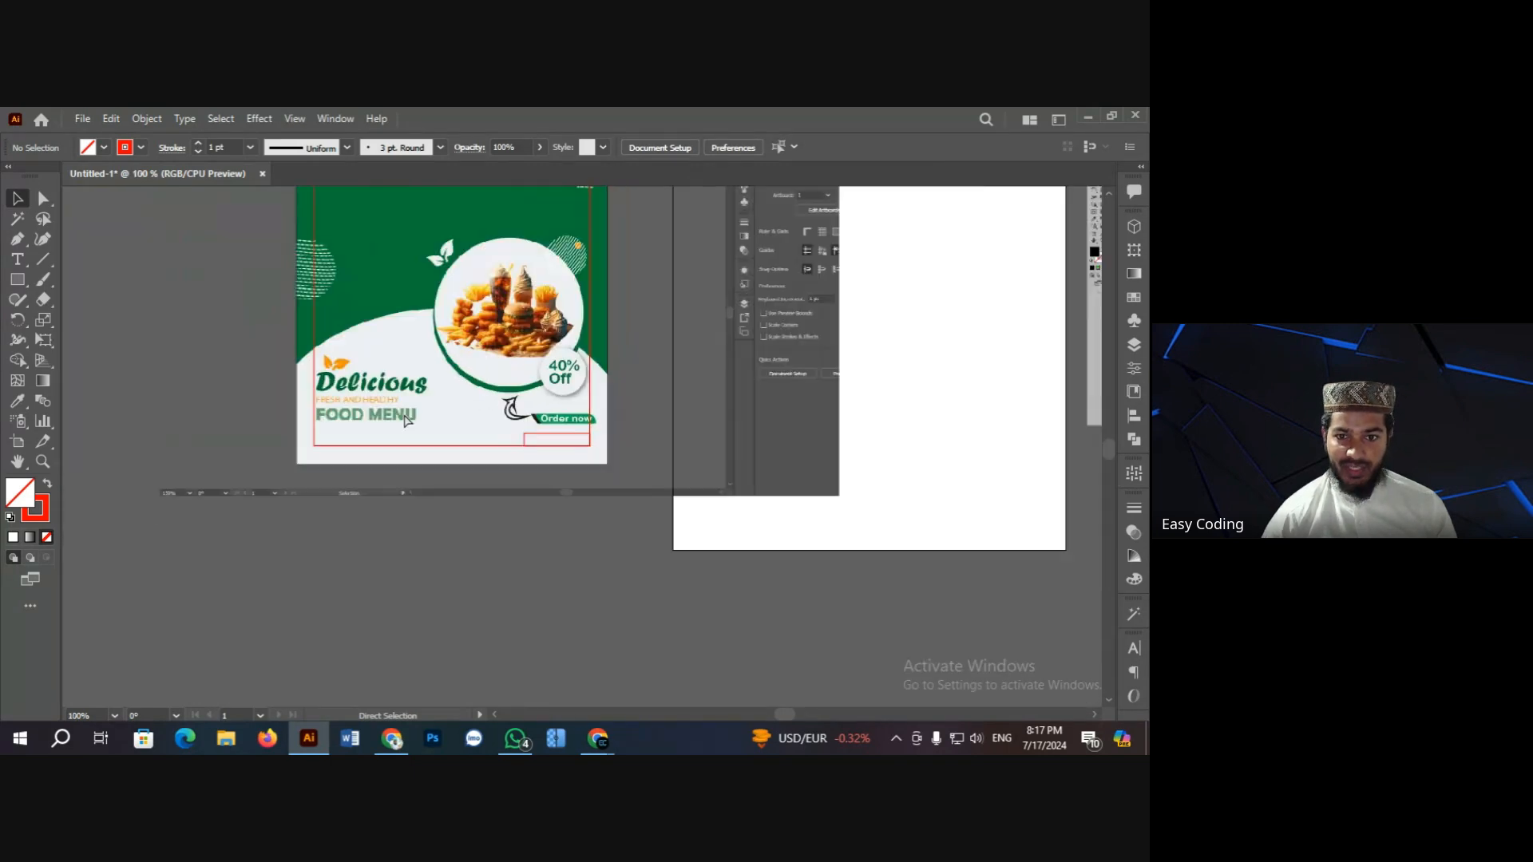
key("ctrl+plus")
key("ctrl+plus")
key("ctrl+plus")
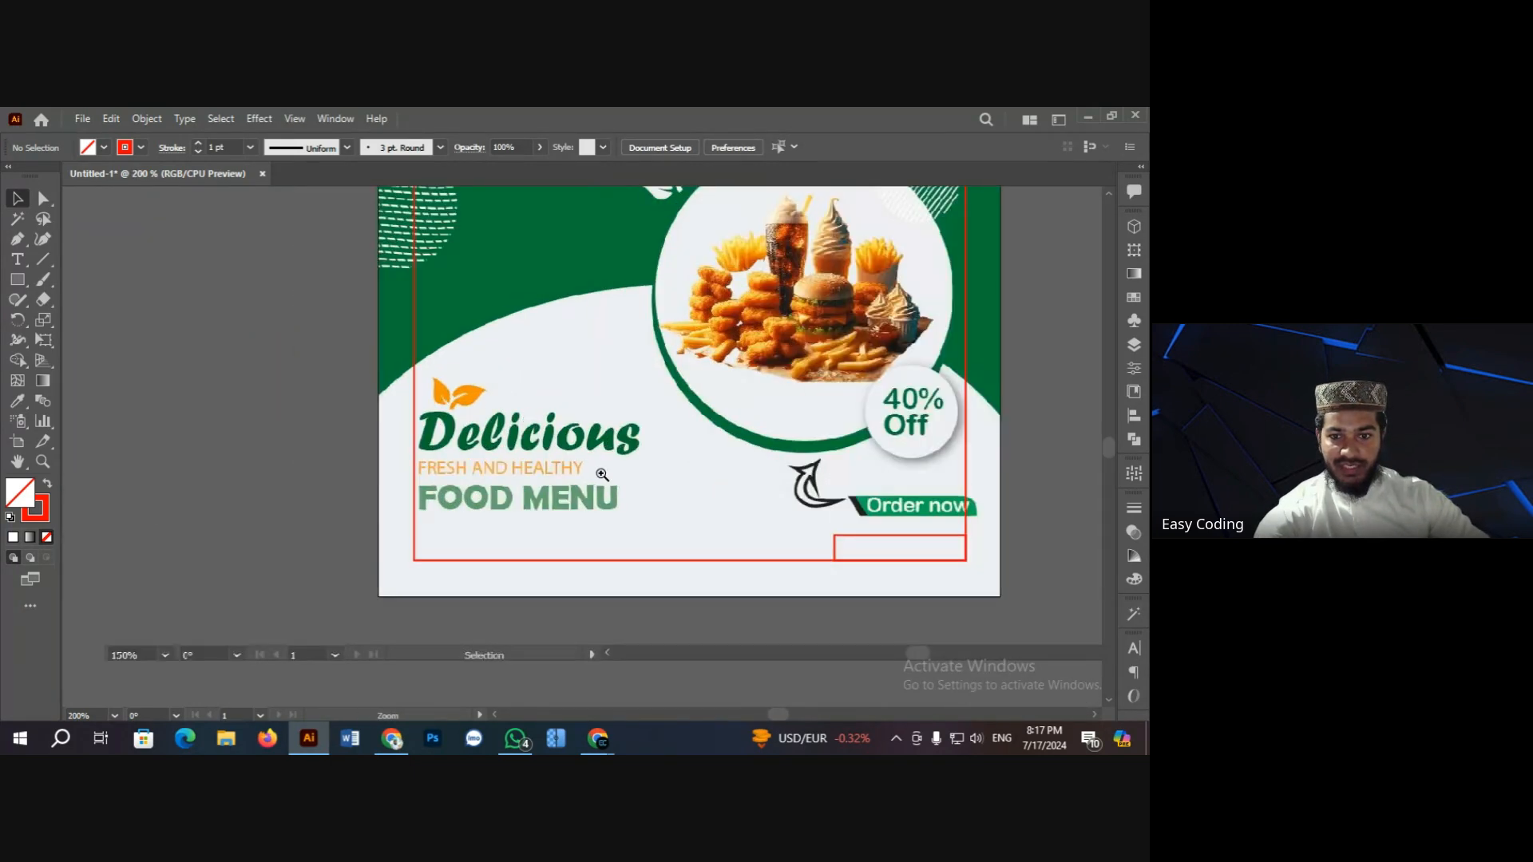
scroll(495, 489, "down", 1)
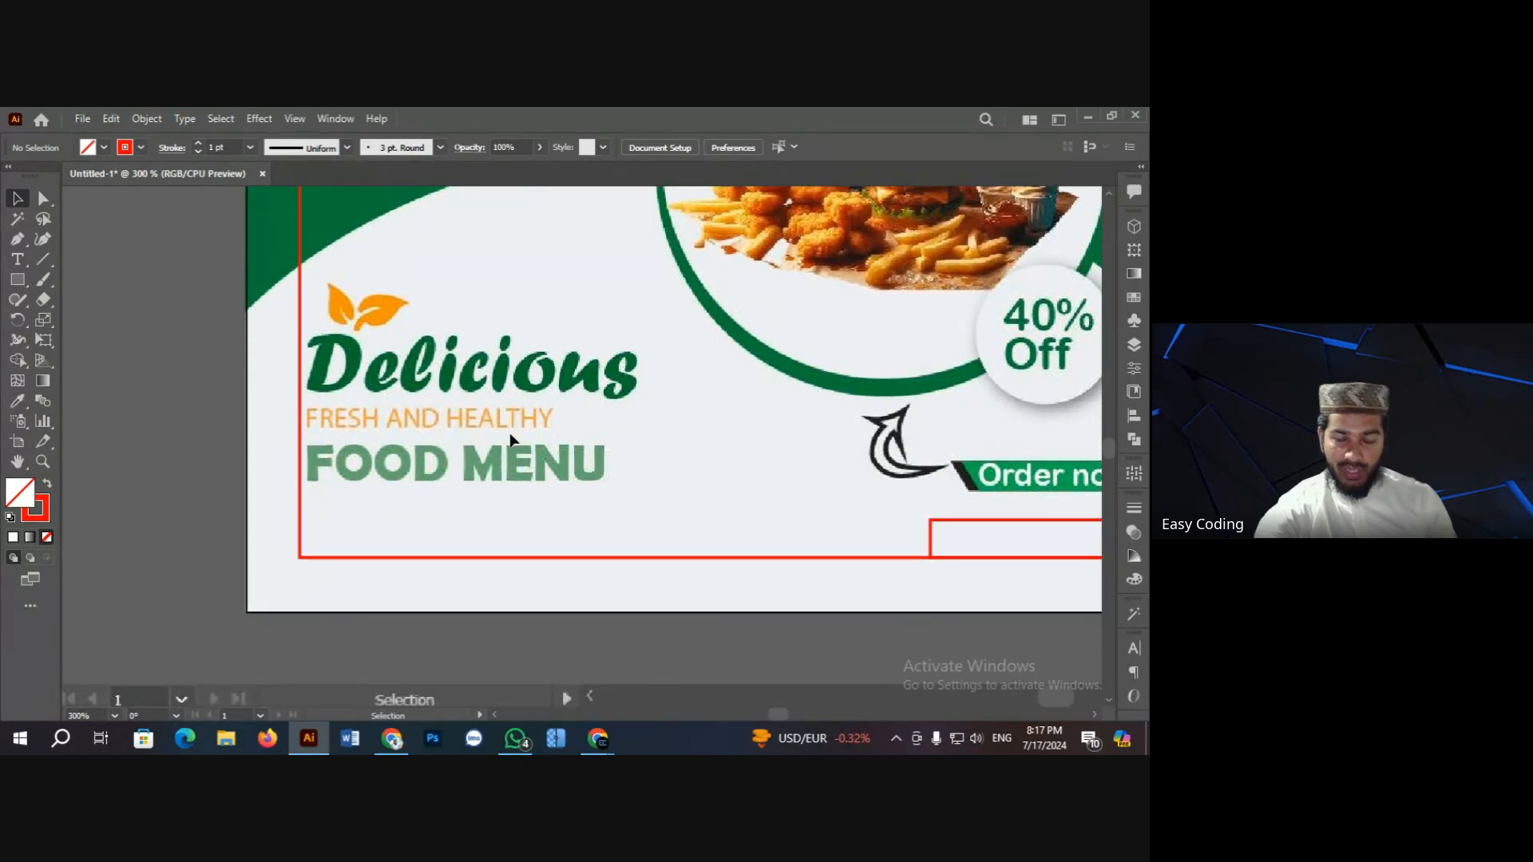
scroll(548, 447, "up", 2)
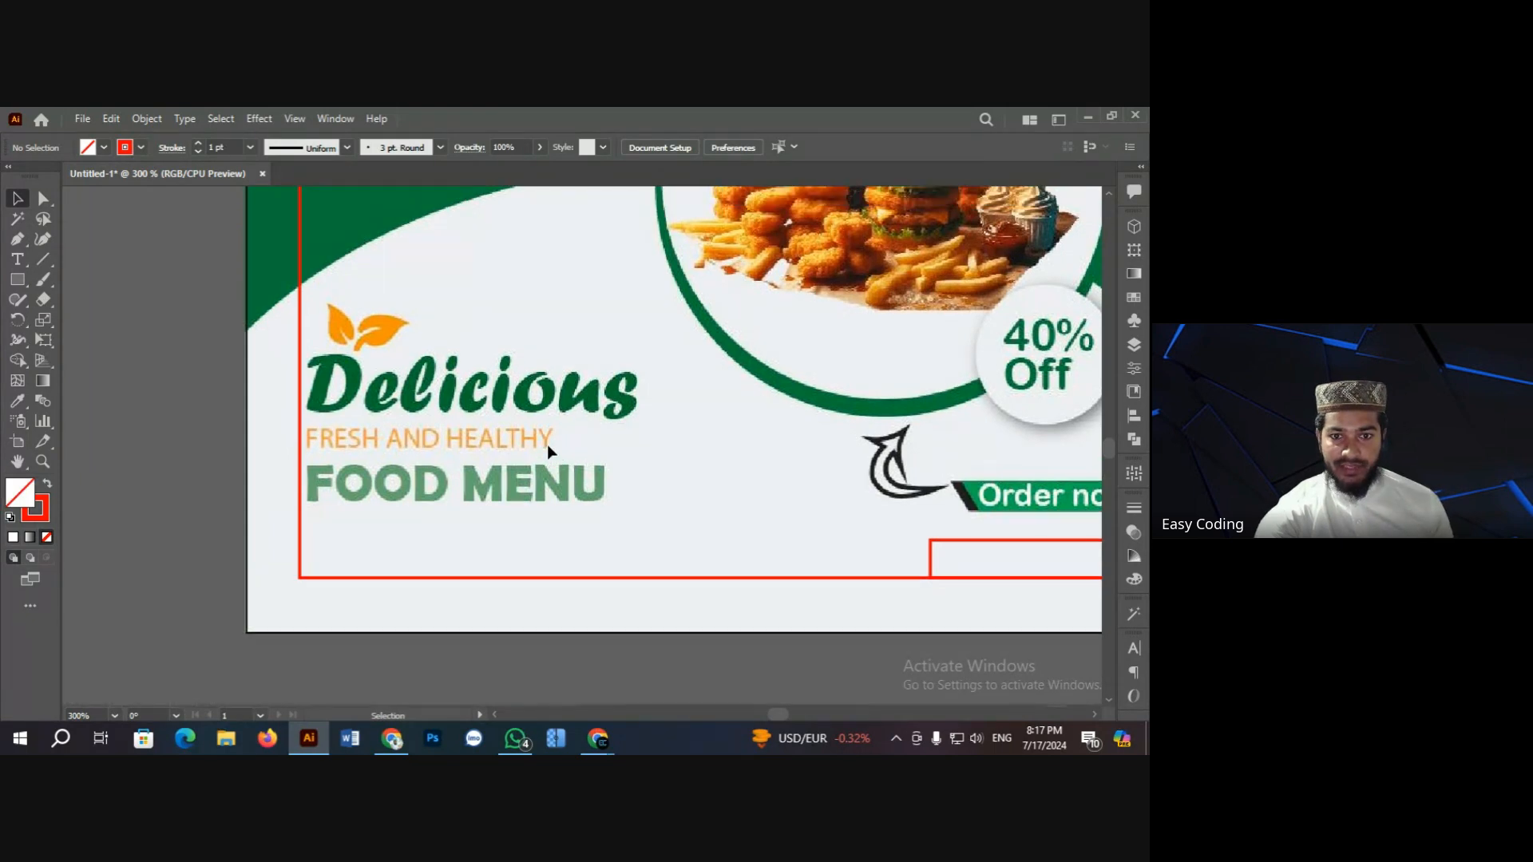
scroll(548, 447, "down", 3)
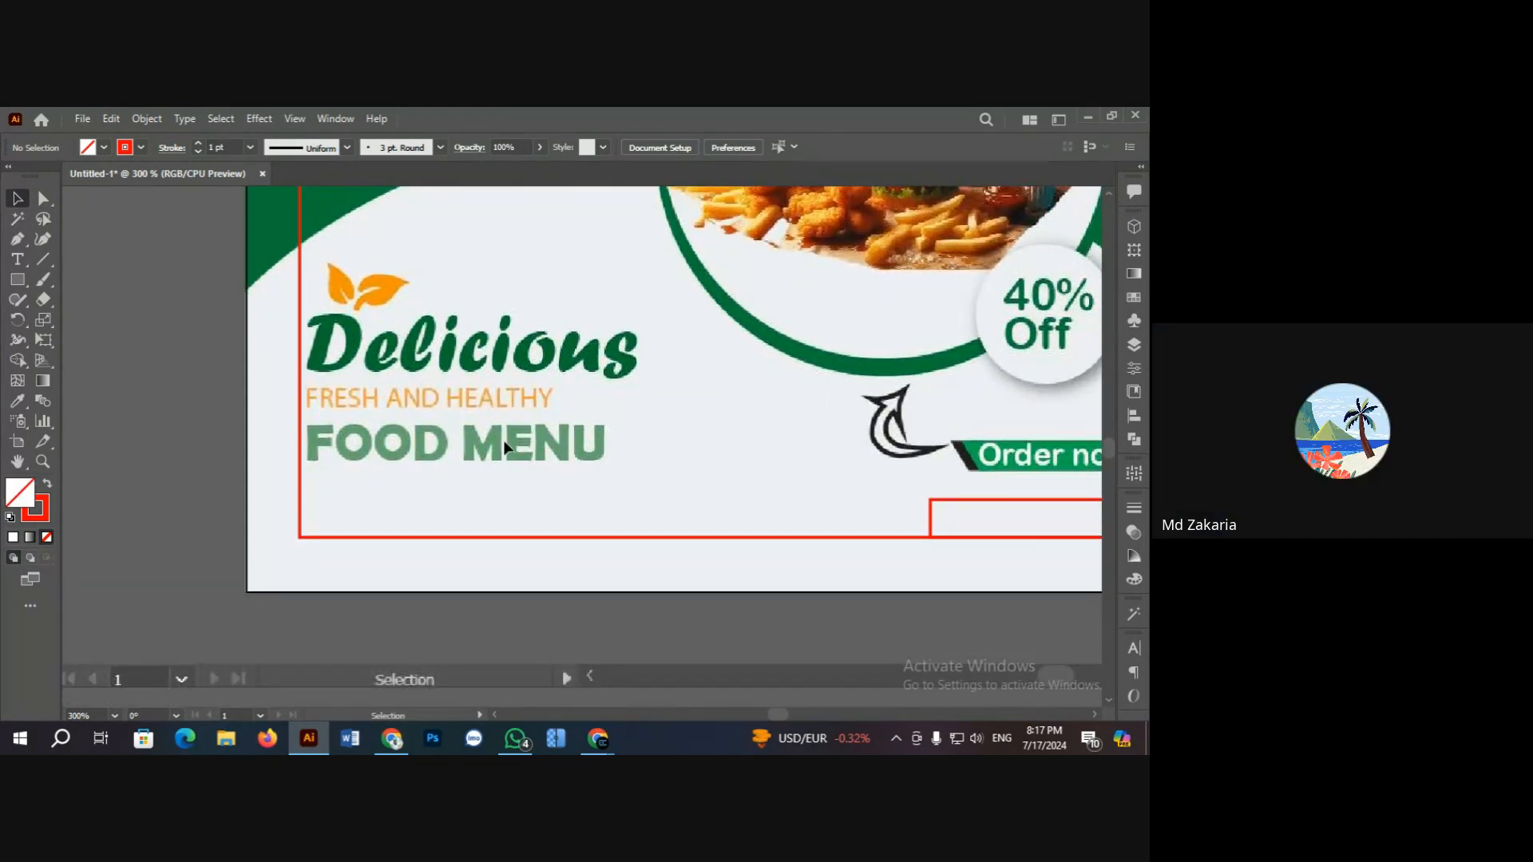
scroll(504, 447, "up", 1)
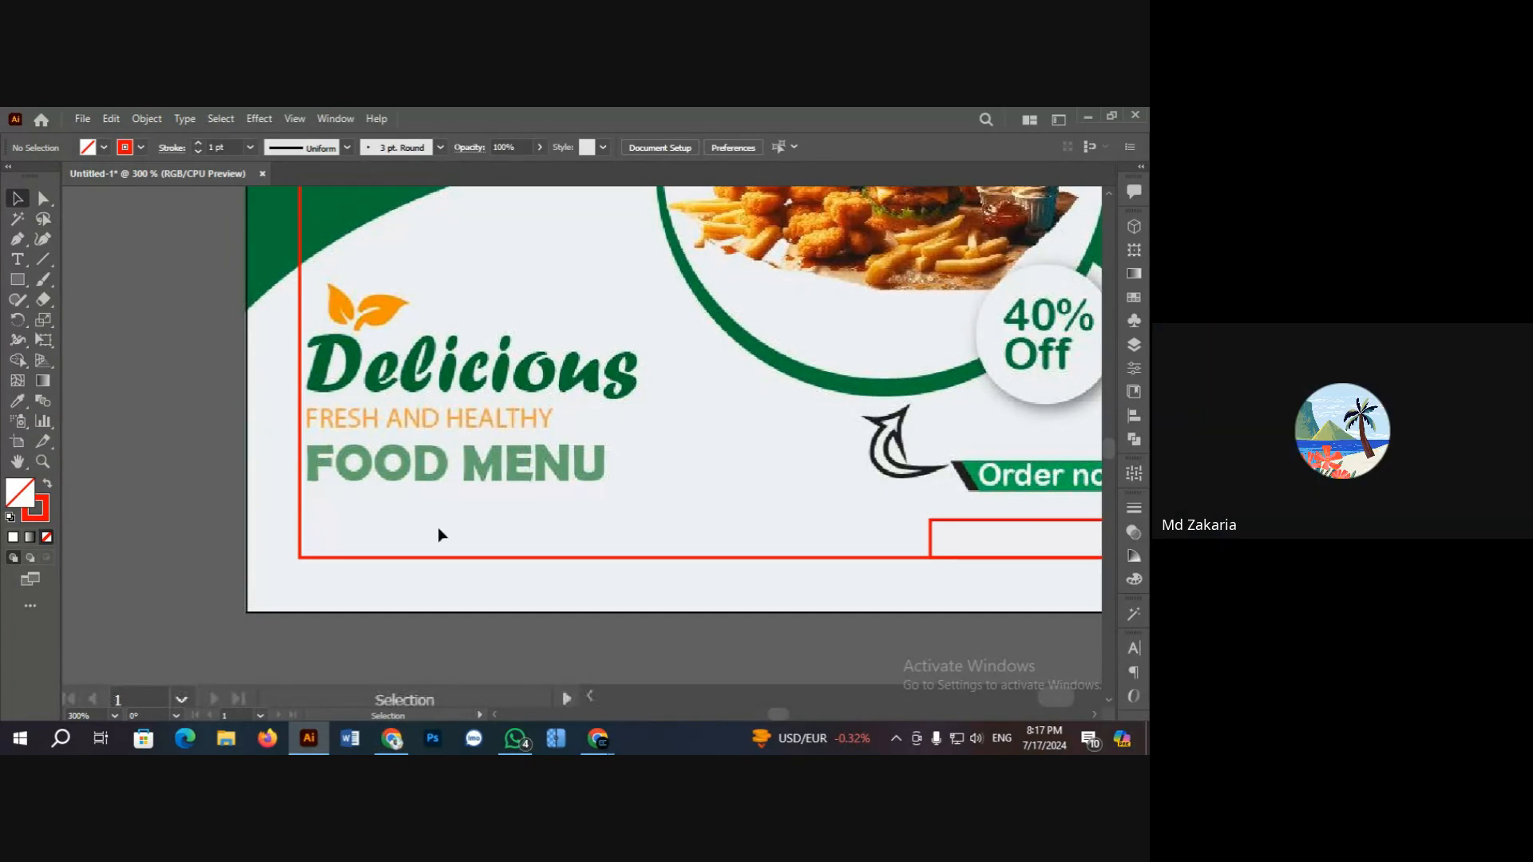
left_click(458, 557)
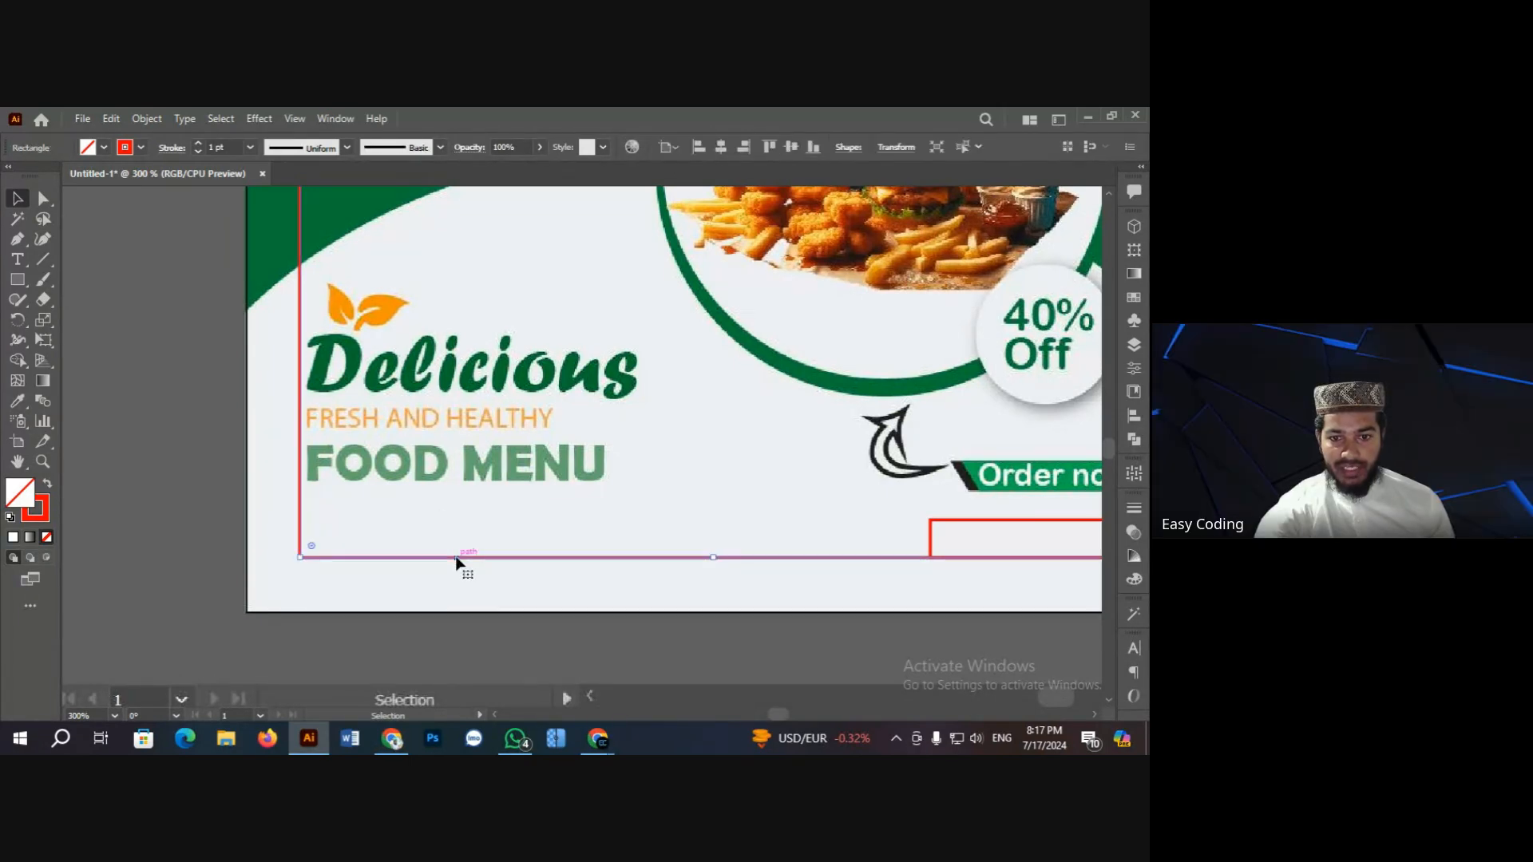
left_click(198, 417)
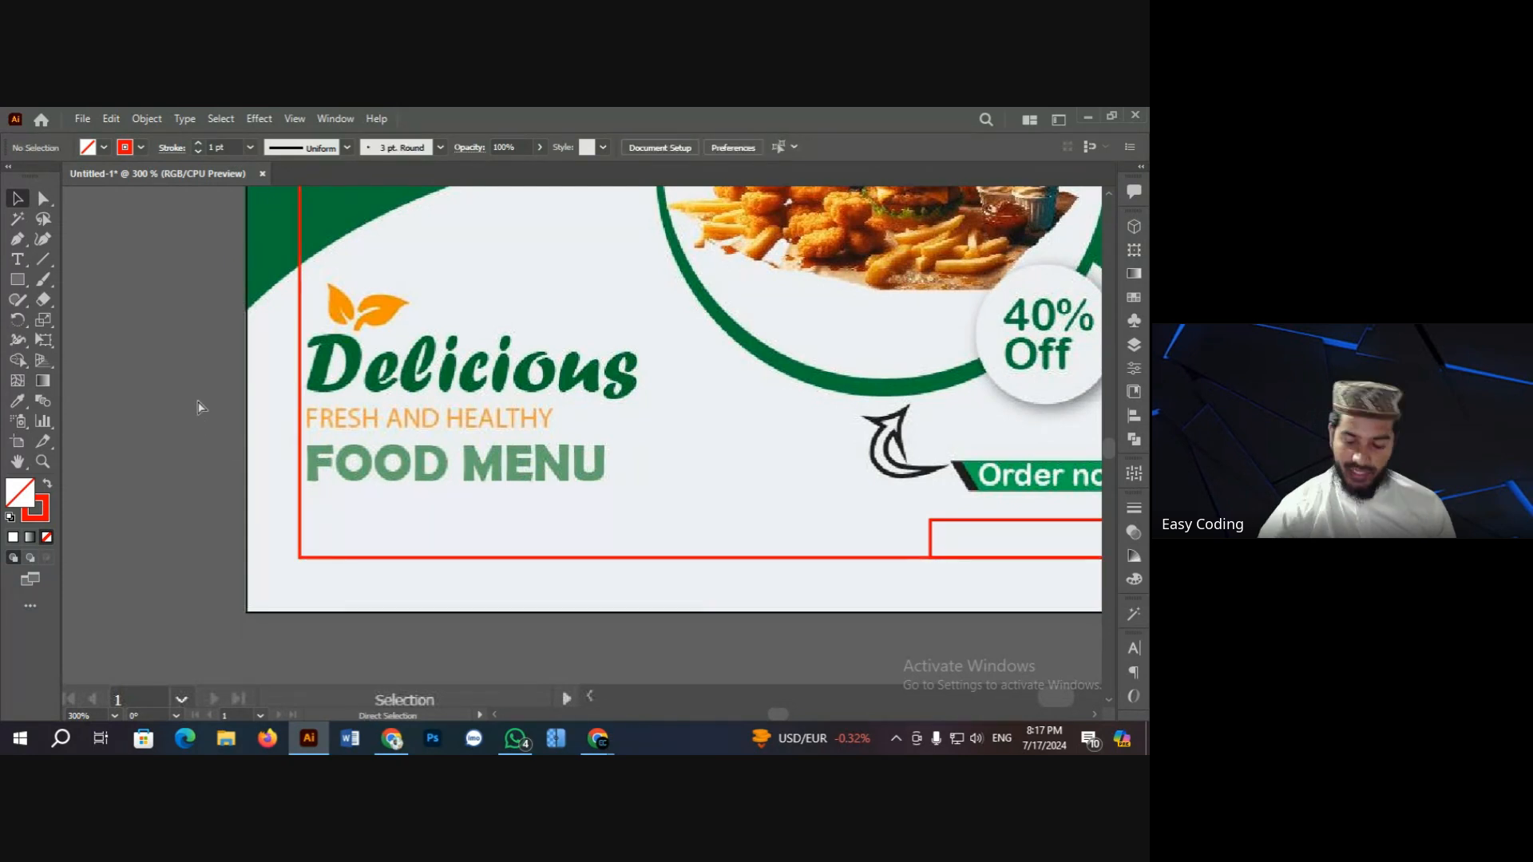
key("ctrl+1")
key("ctrl+minus")
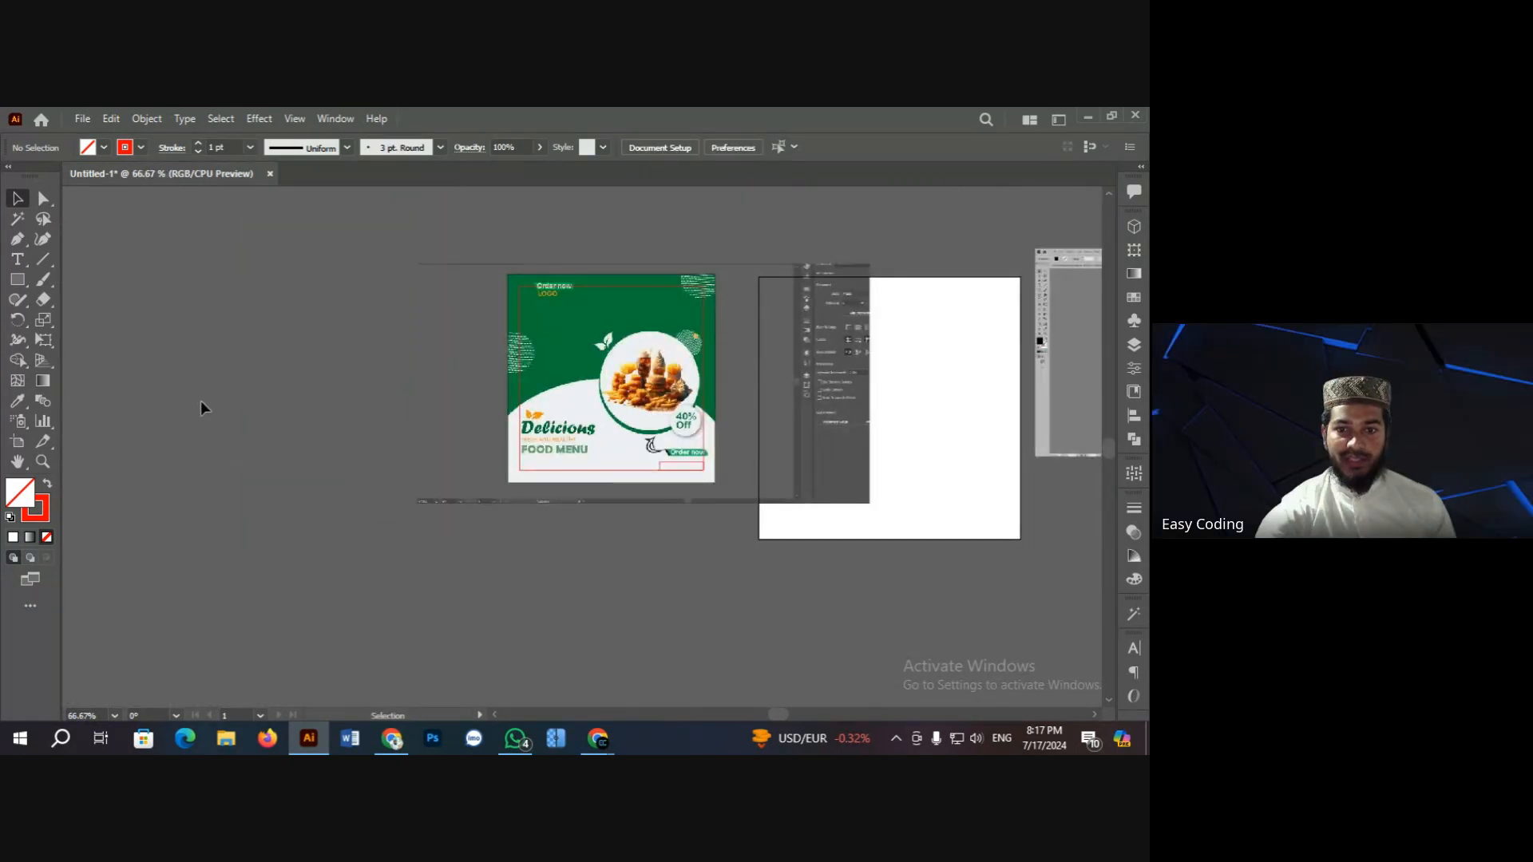
Step: Return to the Facebook group feed and open the Monsoon burger poster full size
left_click(402, 740)
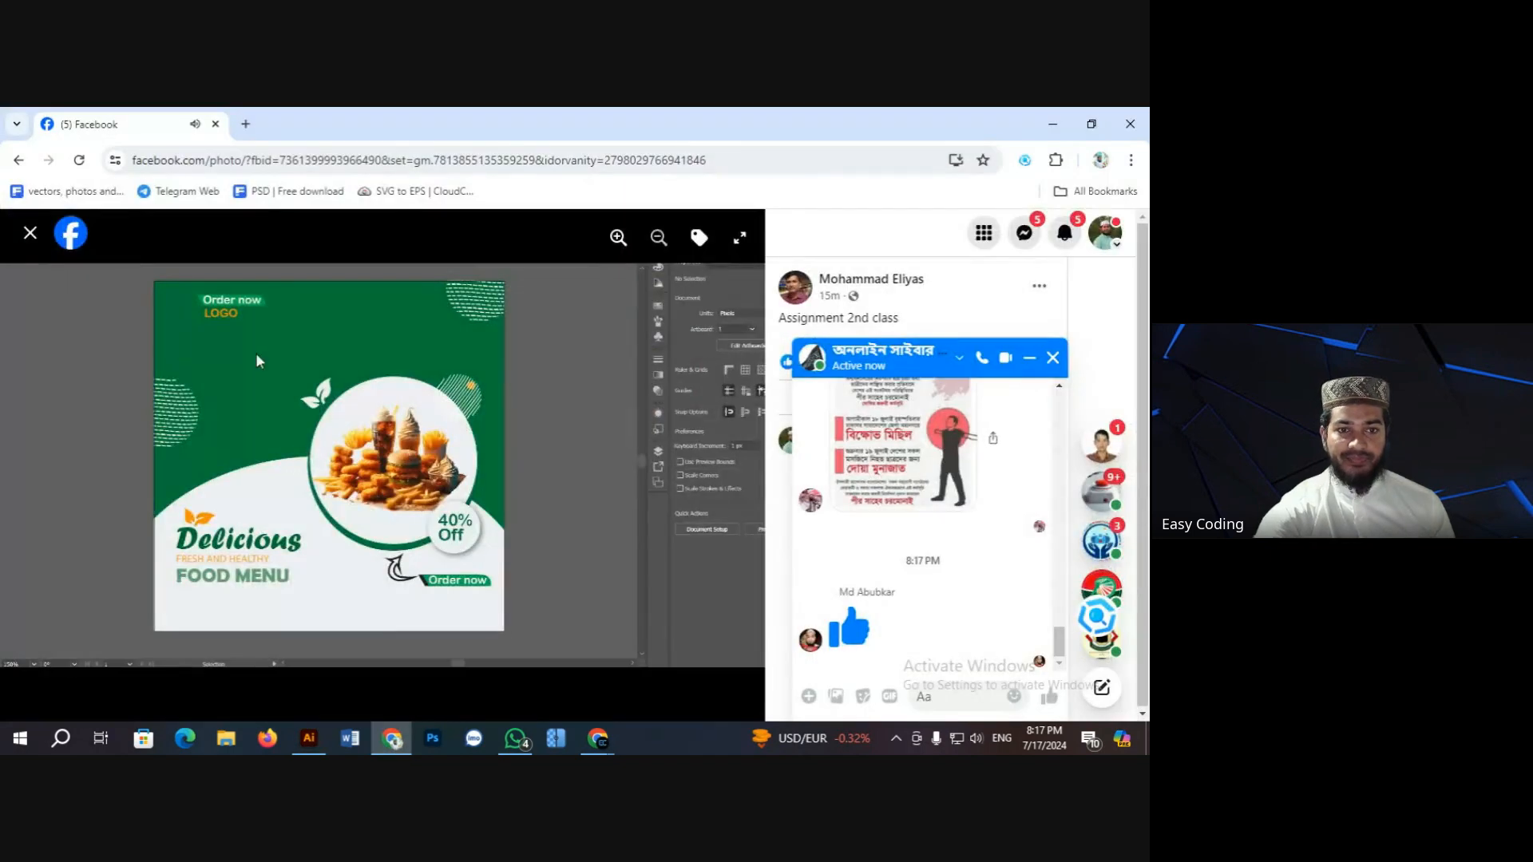
left_click(30, 234)
scroll(423, 457, "down", 5)
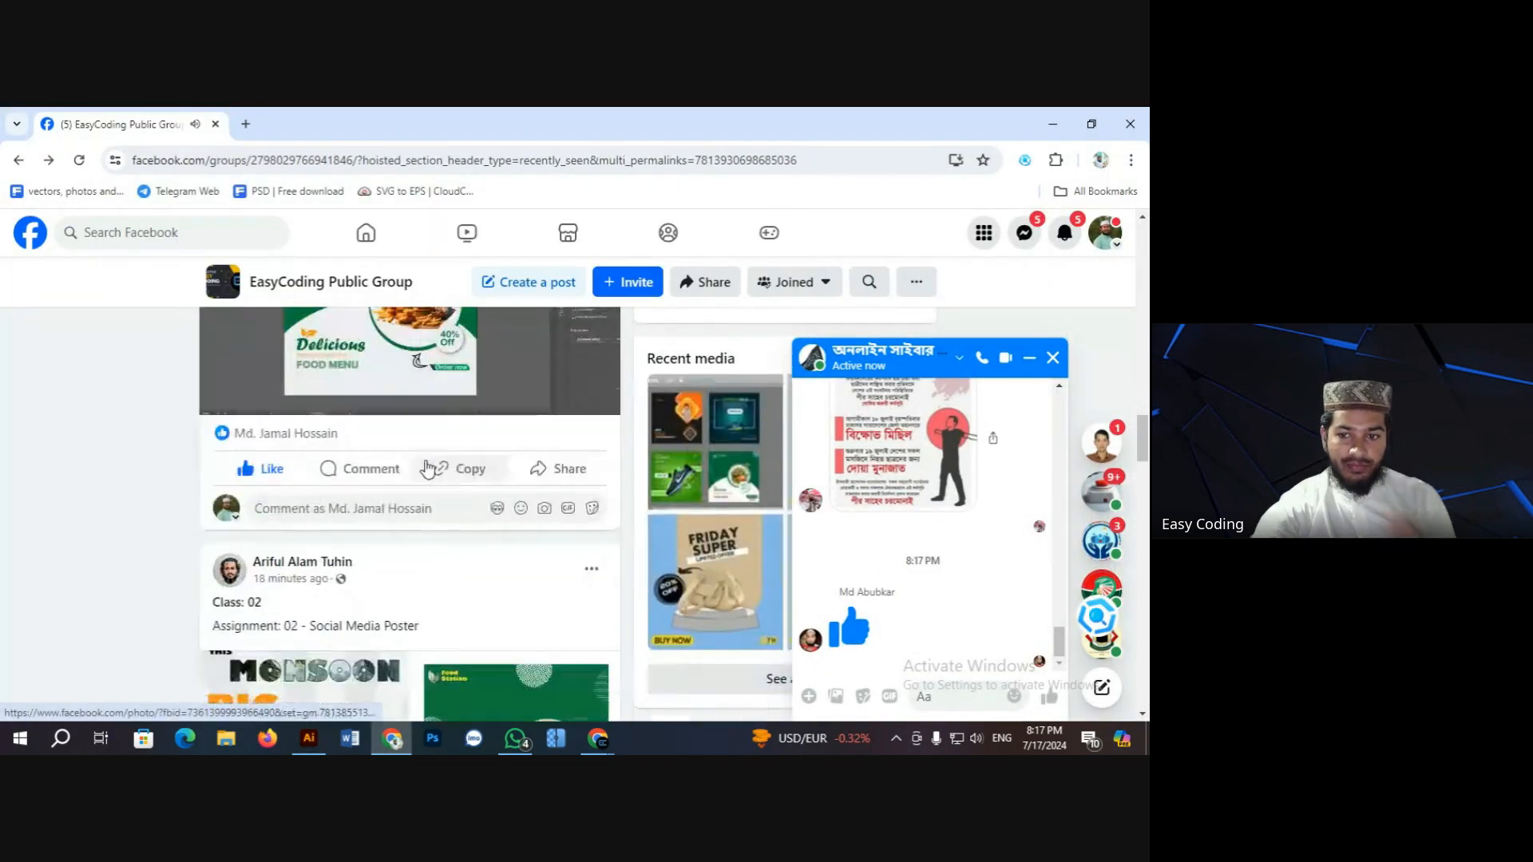
scroll(376, 511, "down", 3)
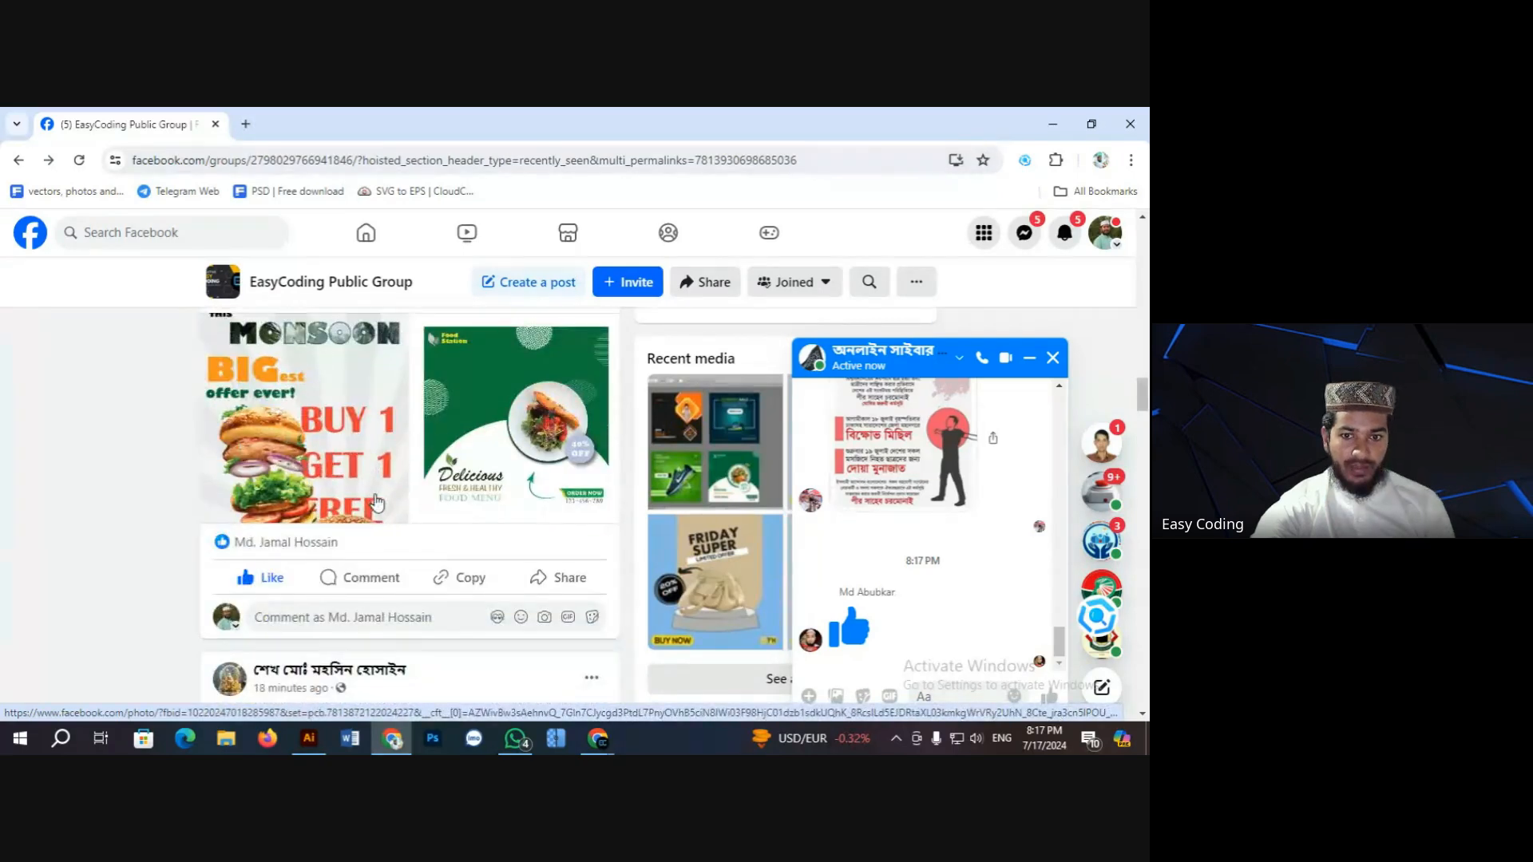
scroll(311, 498, "up", 1)
left_click(312, 498)
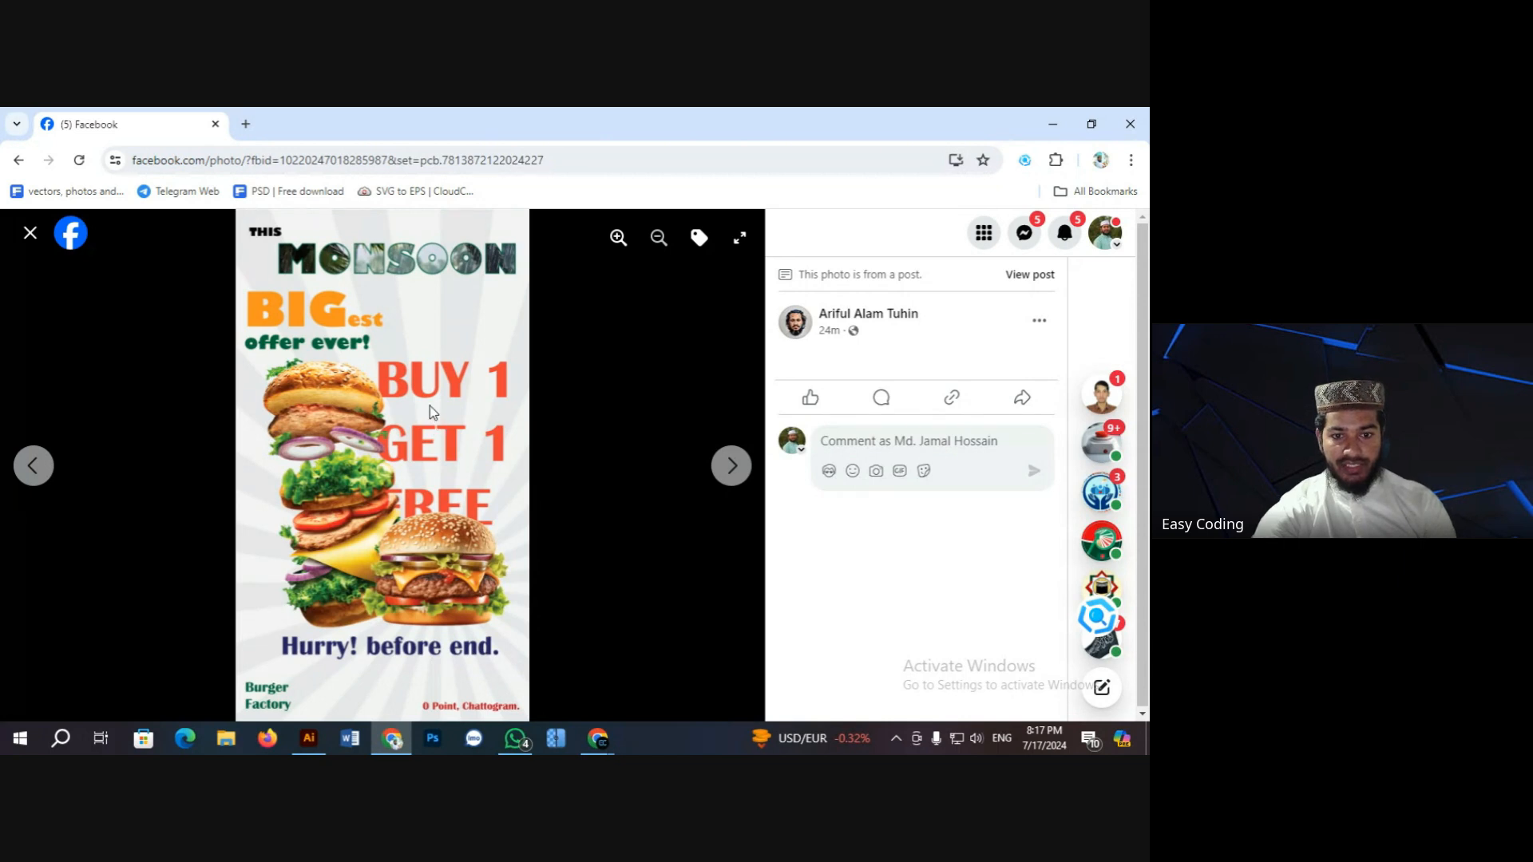
Step: Copy the Monsoon poster image and paste it into the Illustrator document
right_click(395, 381)
left_click(463, 444)
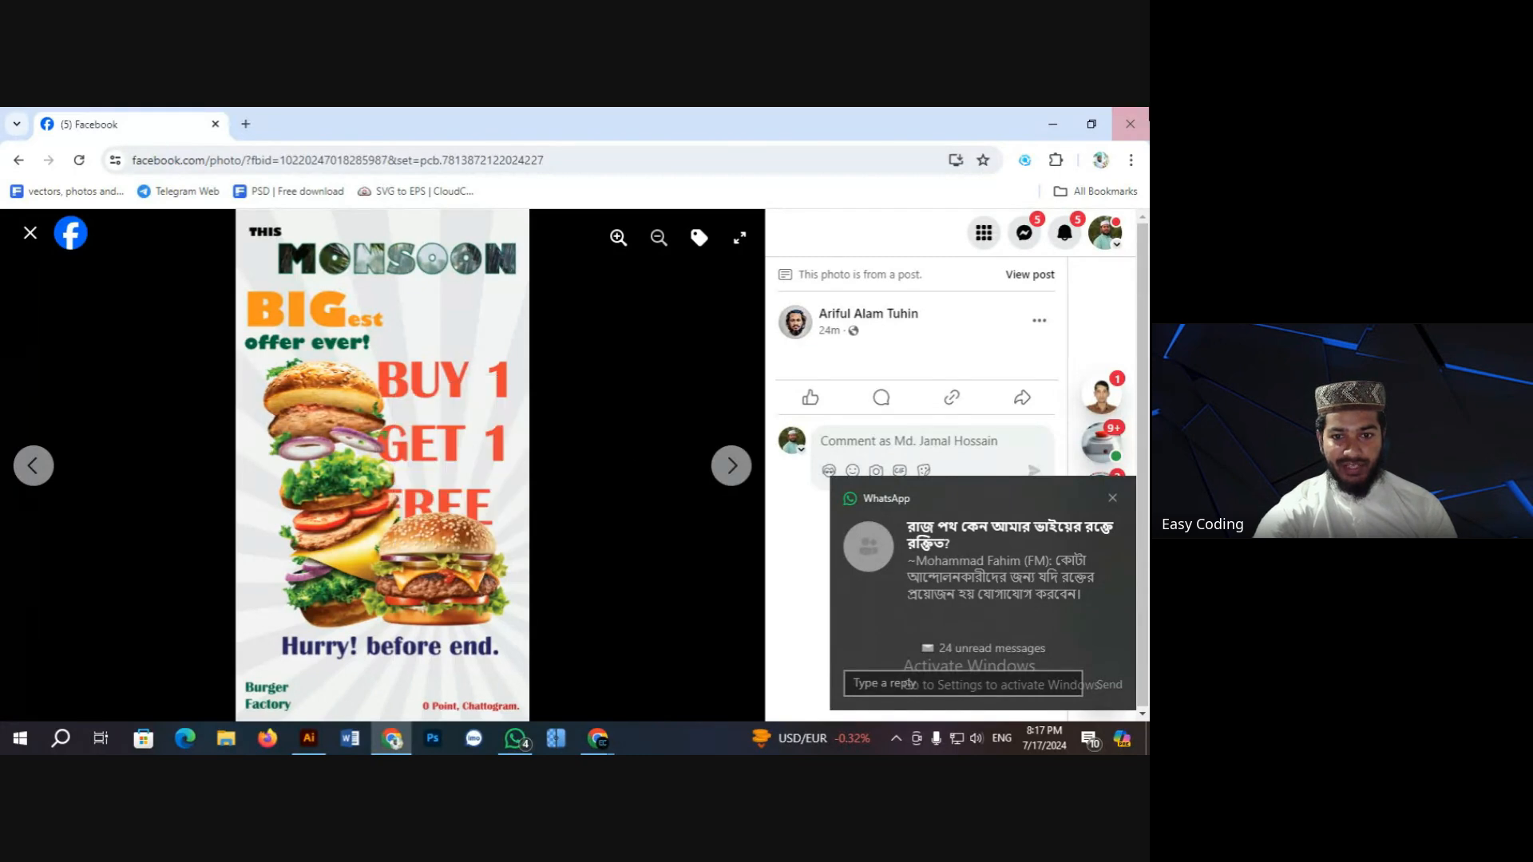
left_click(309, 738)
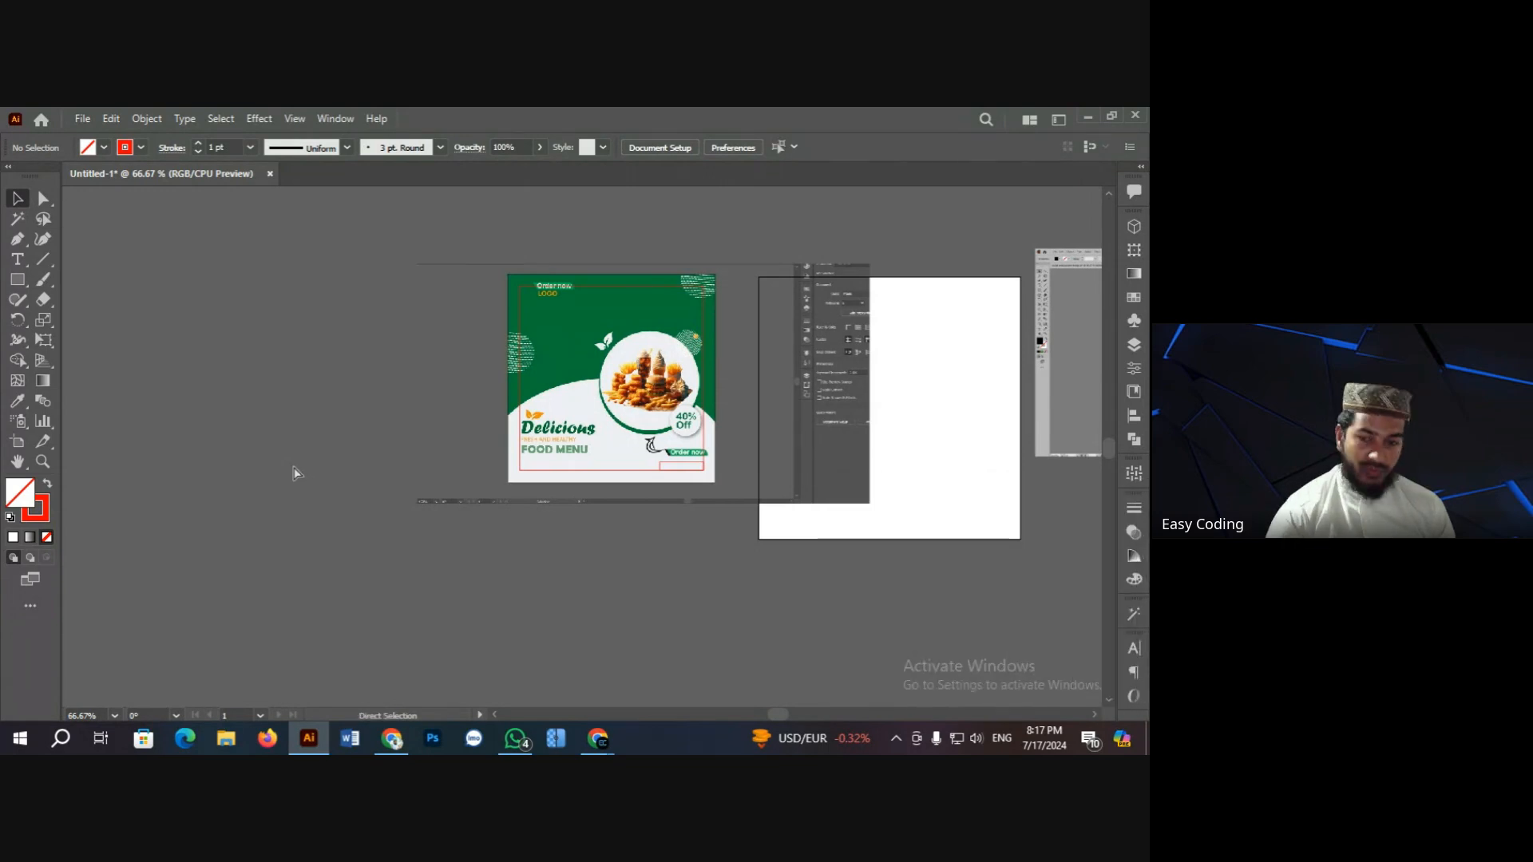
key("ctrl+v")
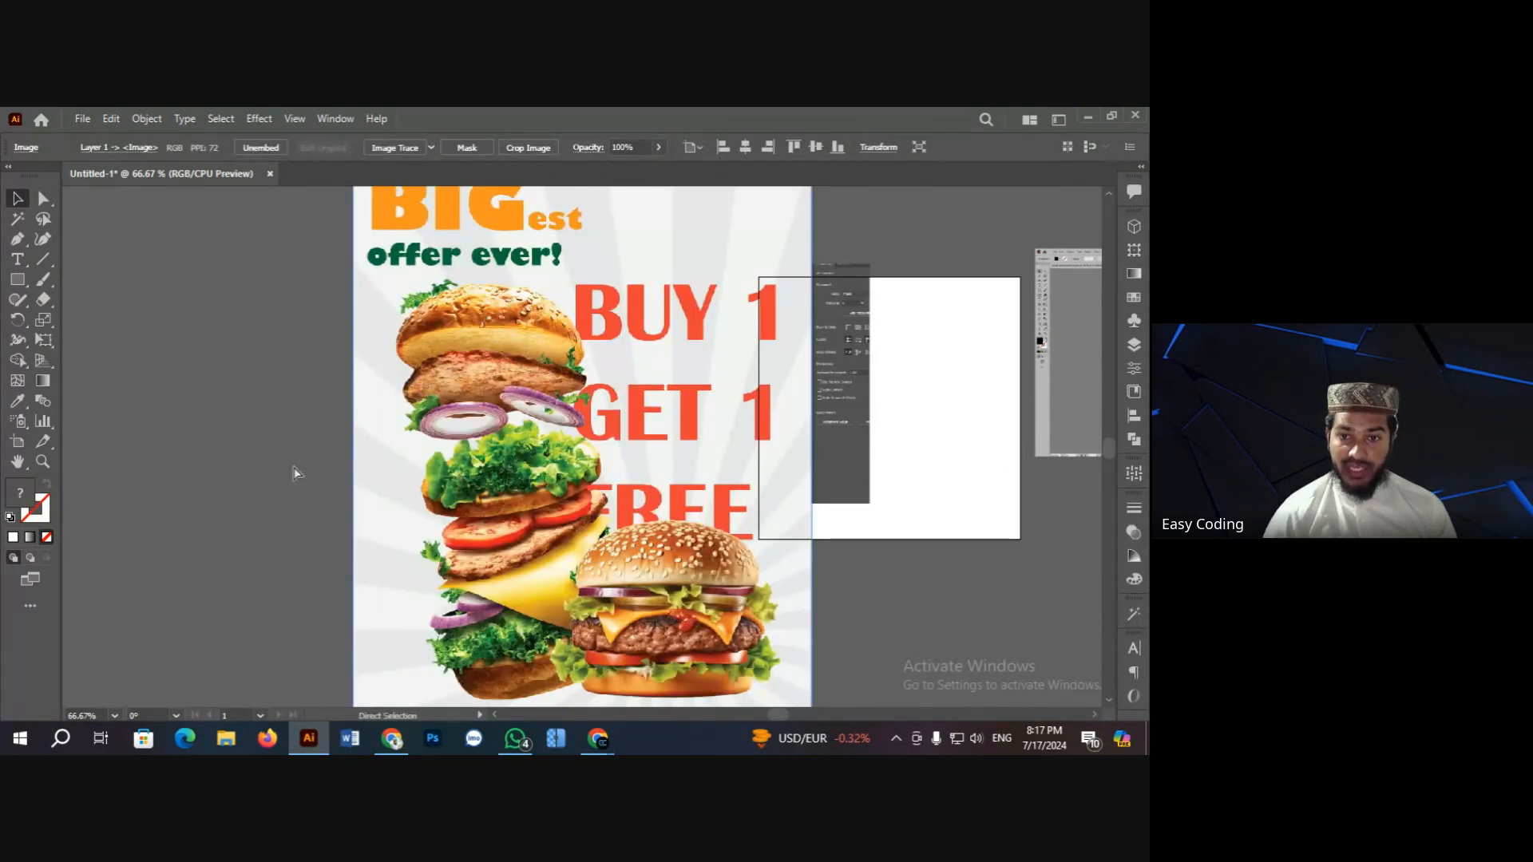
Step: Move the burger poster left, scale it down and place it beside the green food post
key("ctrl+minus")
key("ctrl+minus")
key("ctrl+minus")
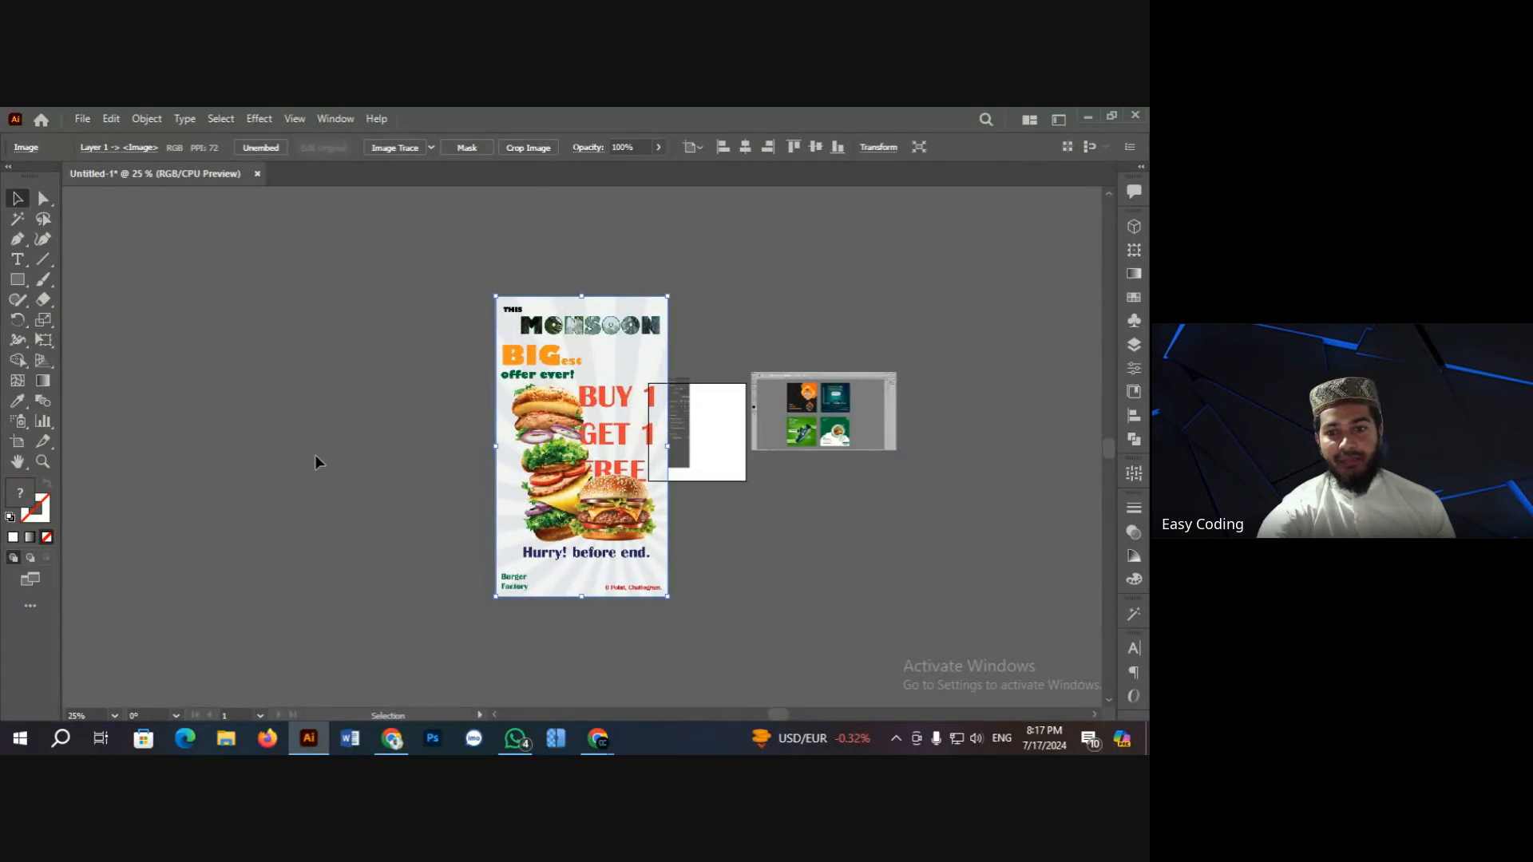
left_click(481, 469)
left_click_drag(591, 441, 452, 436)
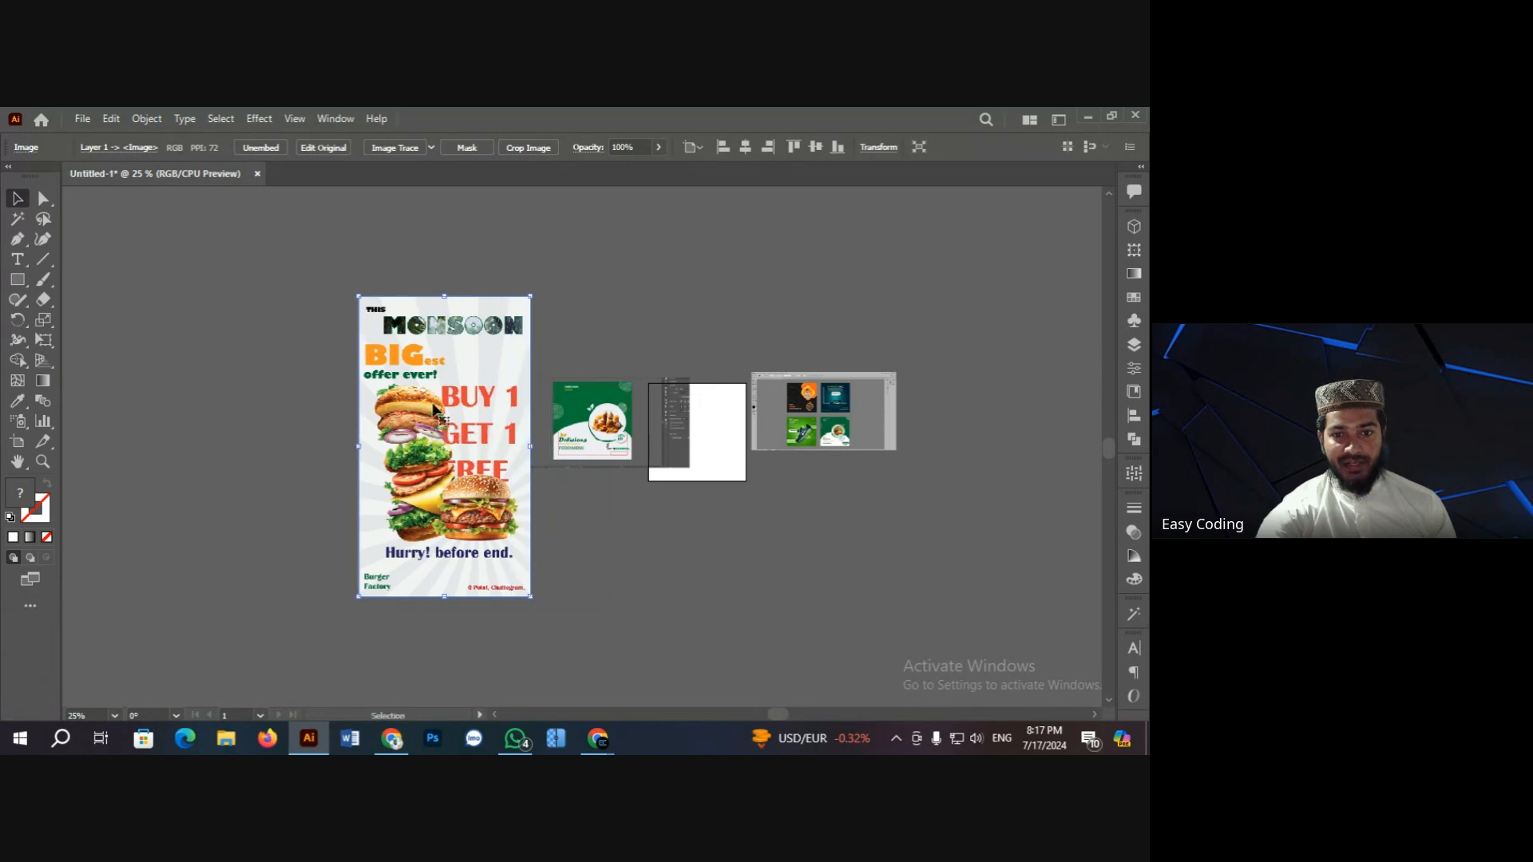
left_click_drag(357, 296, 401, 373)
left_click(323, 377)
left_click_drag(448, 447, 482, 434)
left_click(304, 421)
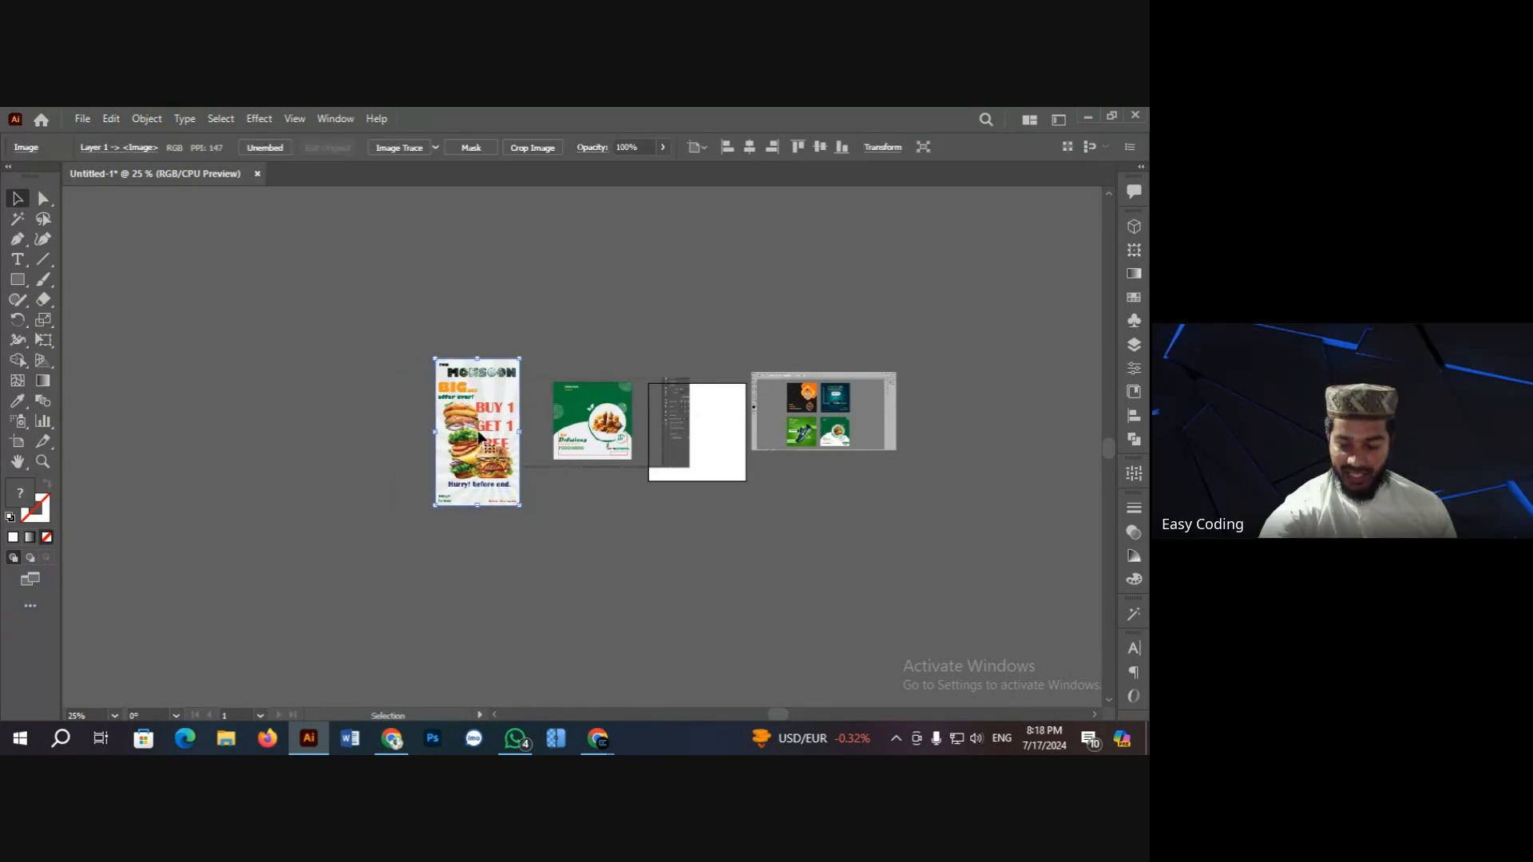
Step: Zoom in closely on the burger poster to review it, then zoom back out
key("ctrl+space")
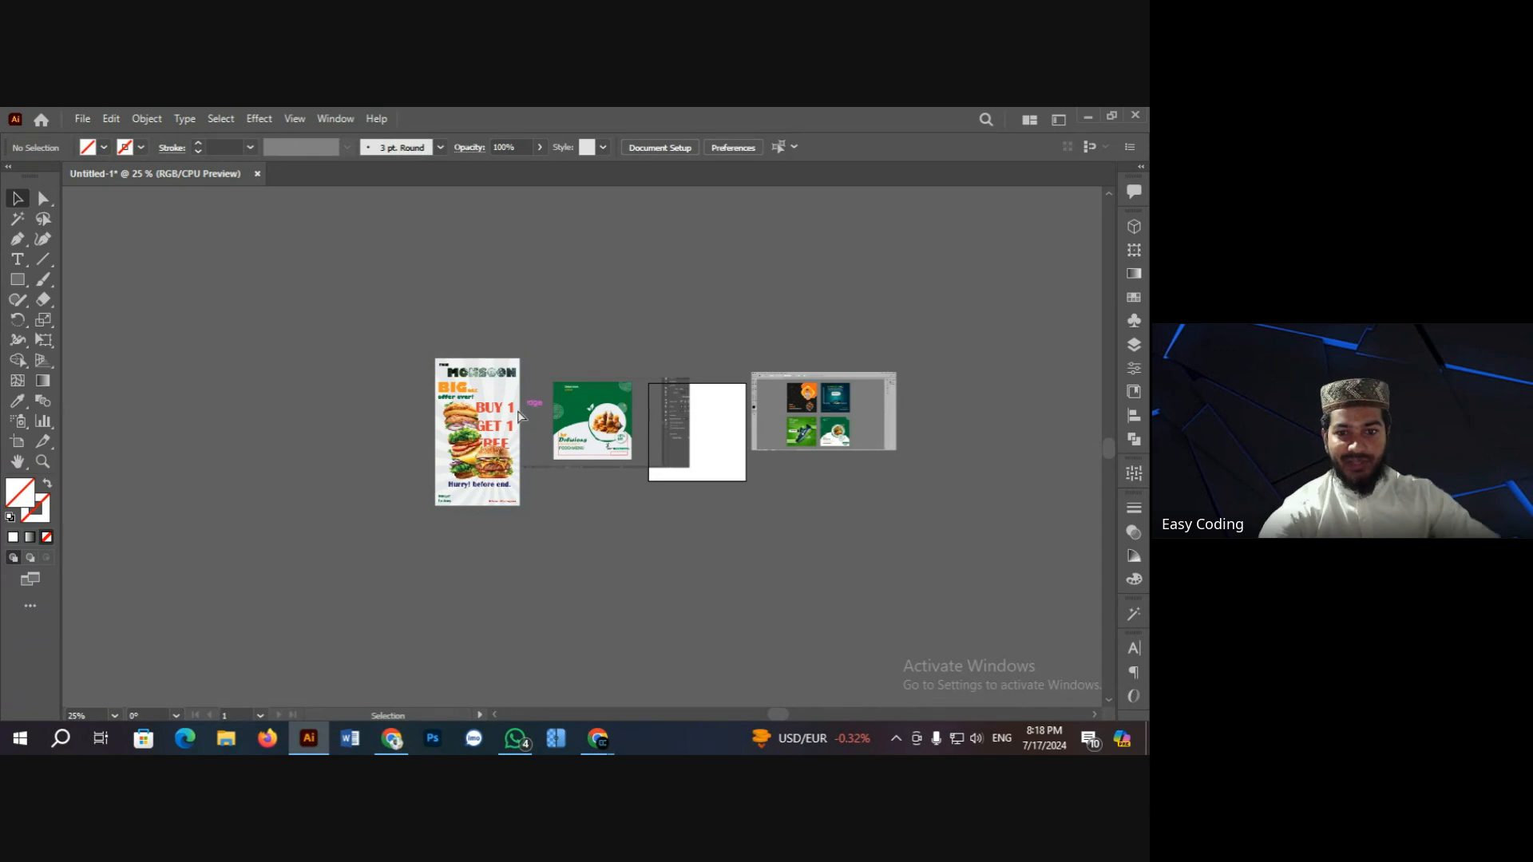
left_click(518, 412, "ctrl")
left_click(554, 430, "ctrl")
left_click(565, 444, "ctrl")
scroll(539, 415, "down", 2)
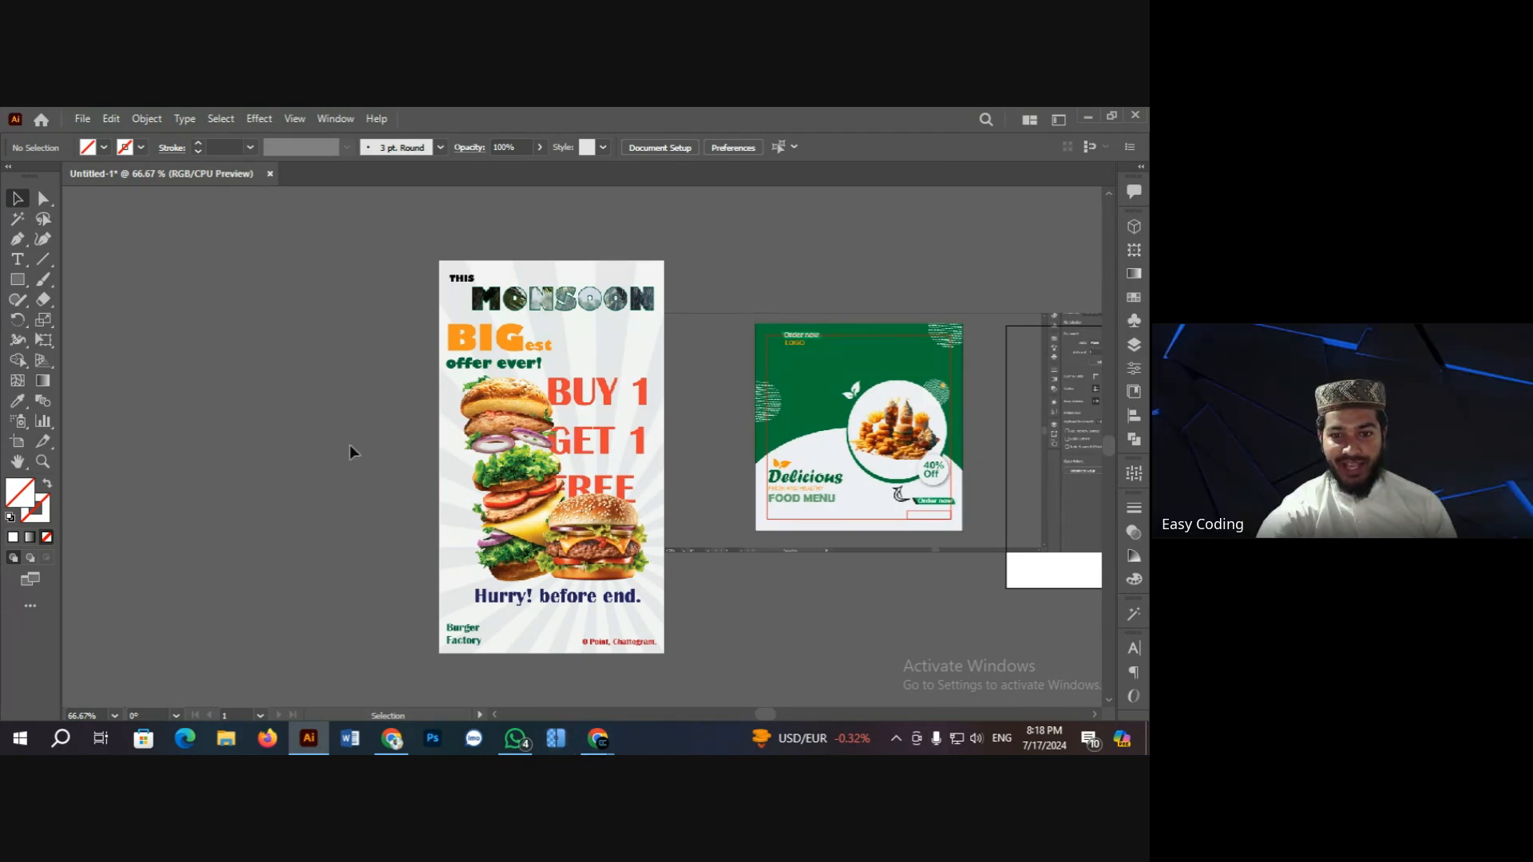
key("ctrl+space")
left_click(626, 476, "ctrl")
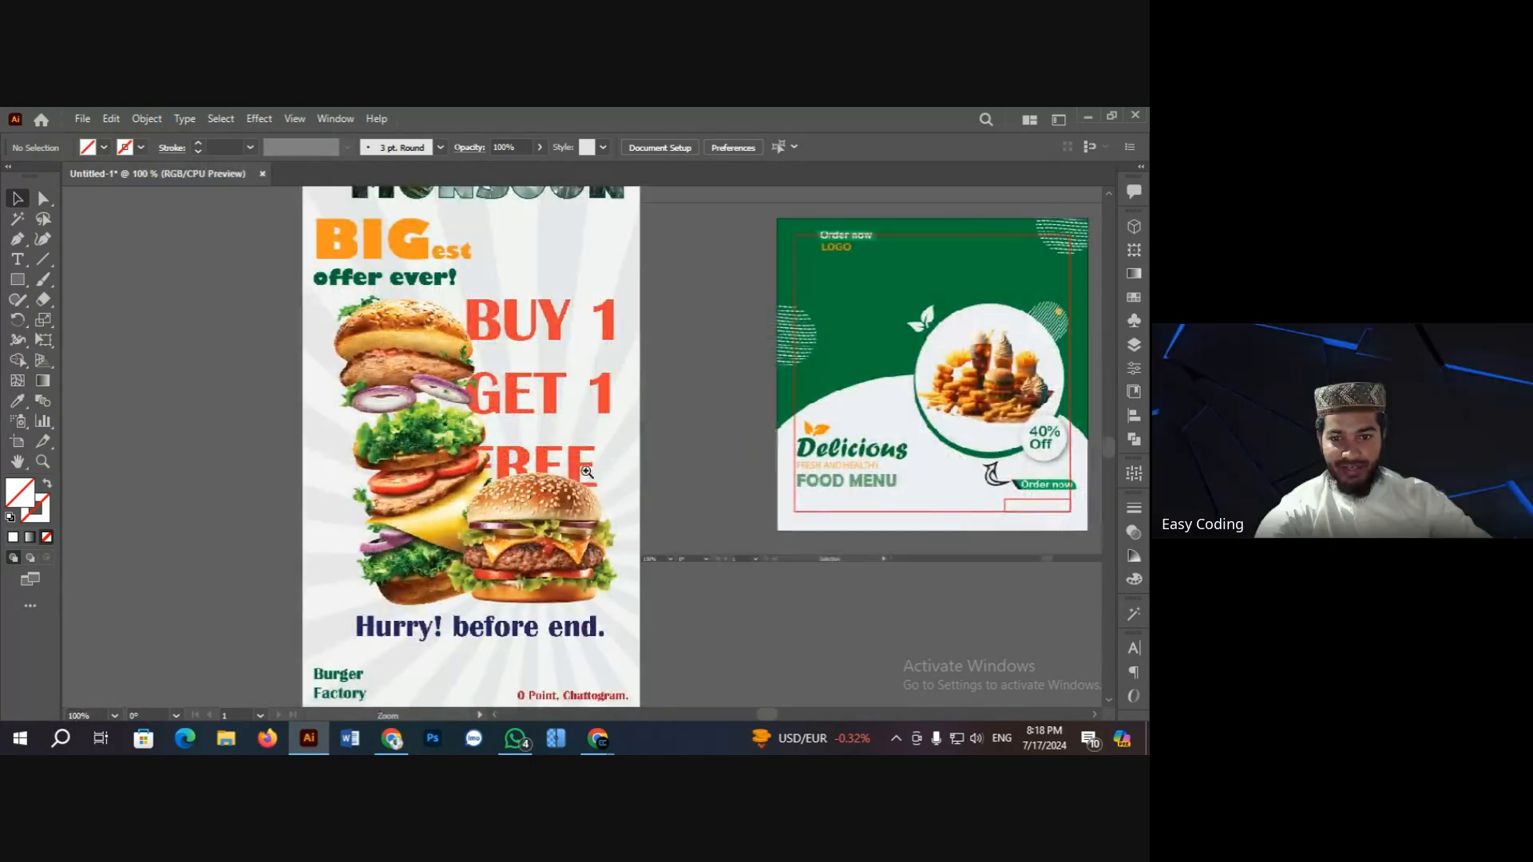
scroll(578, 573, "down", 1)
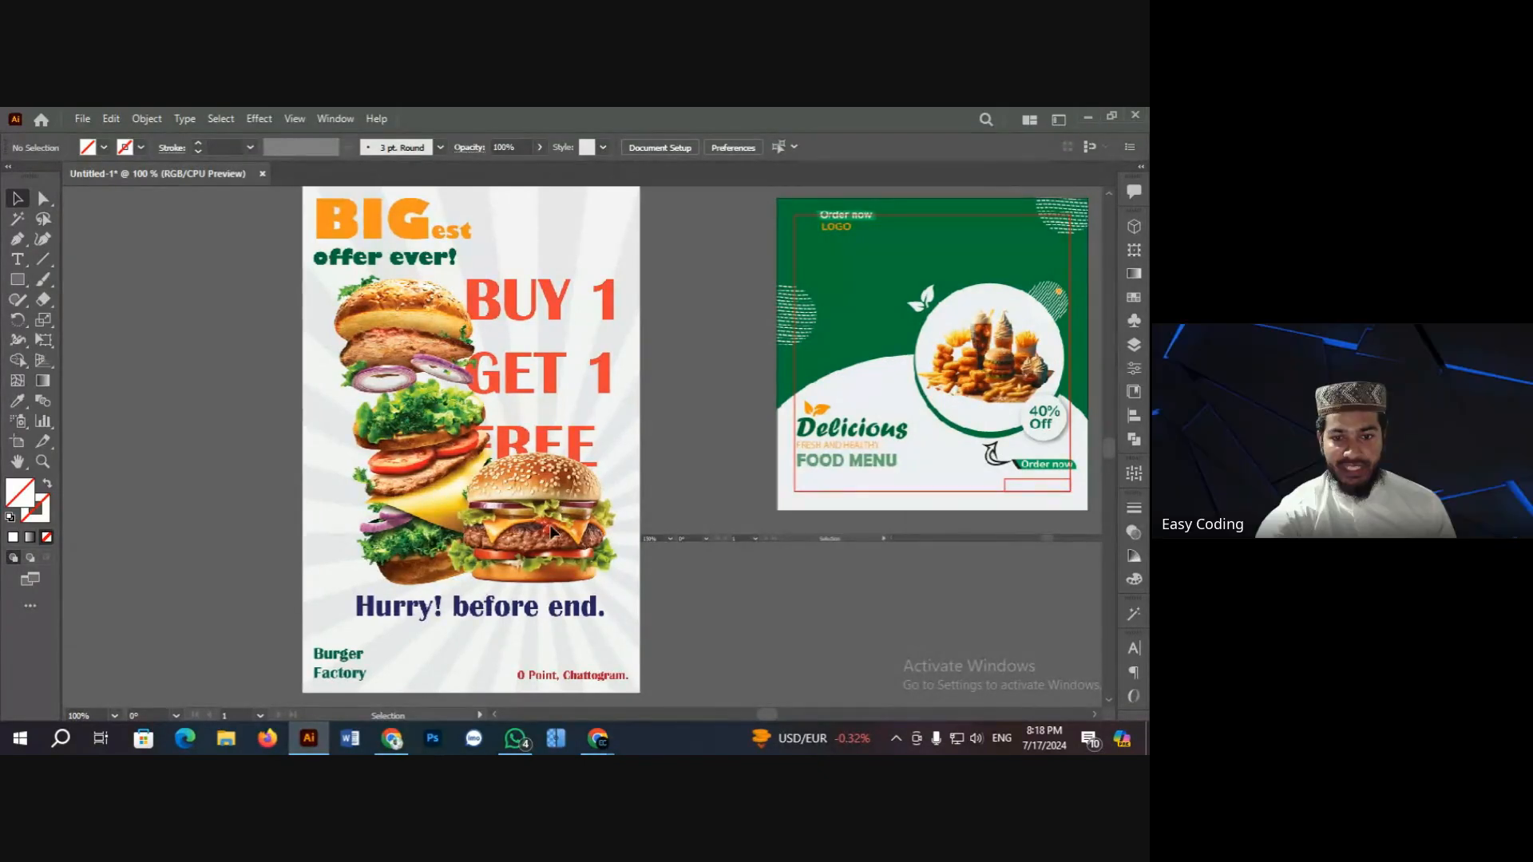
scroll(533, 489, "down", 1)
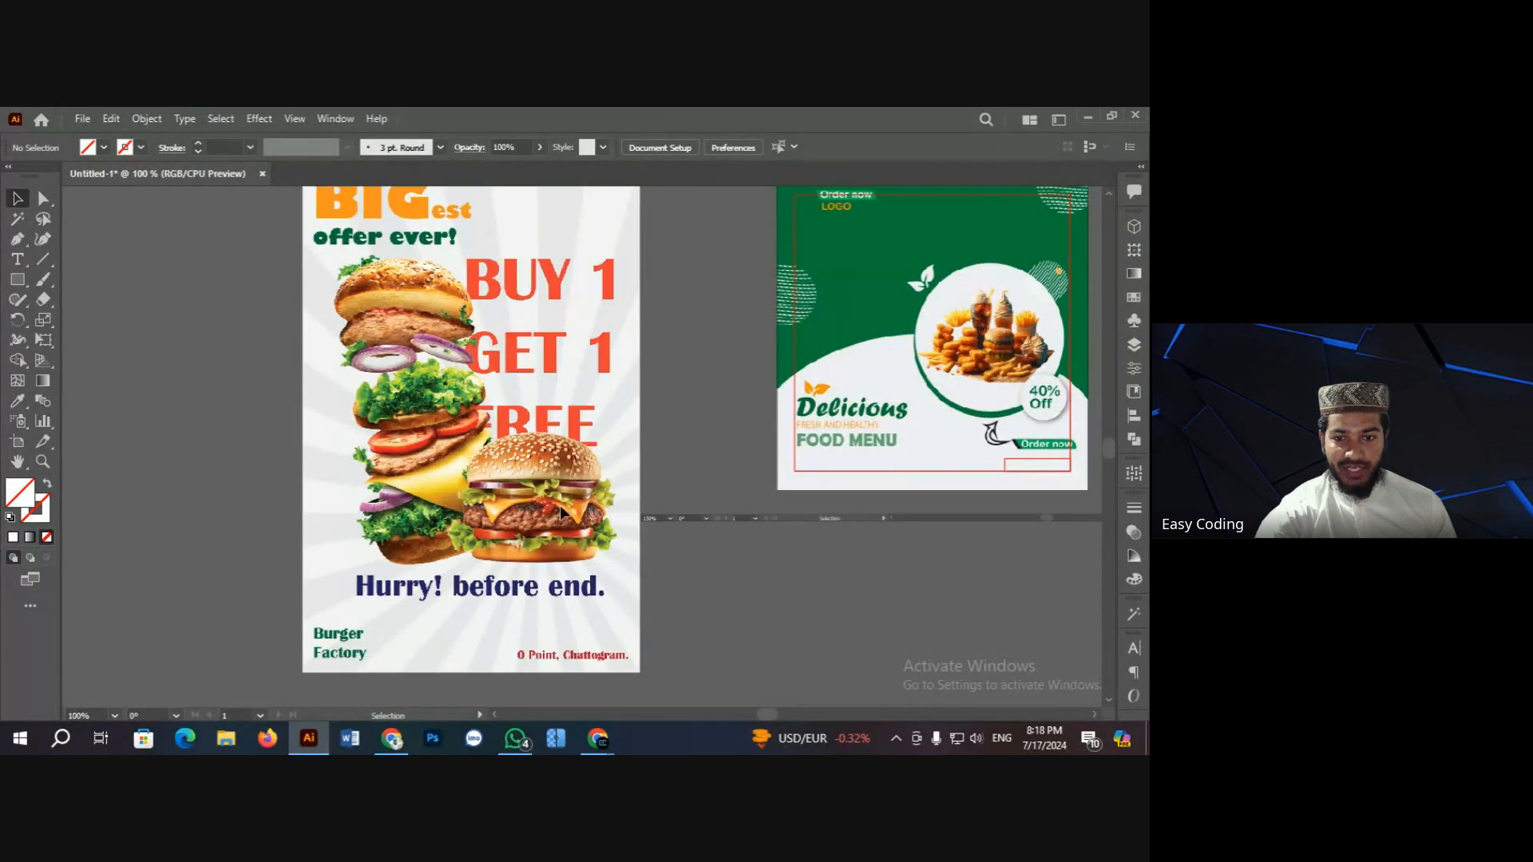
scroll(479, 497, "down", 1)
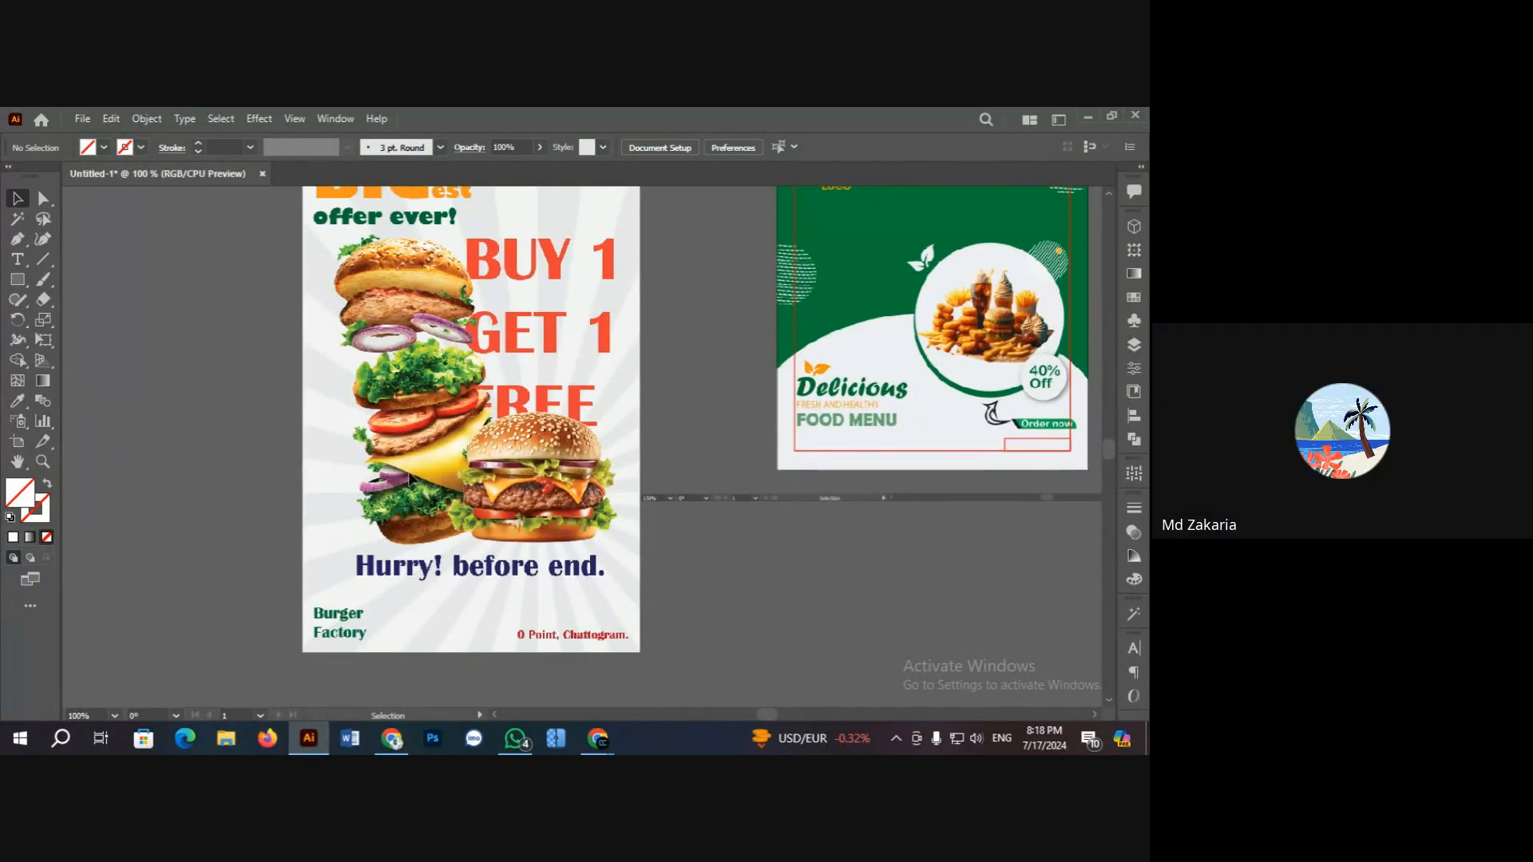
scroll(495, 460, "up", 7)
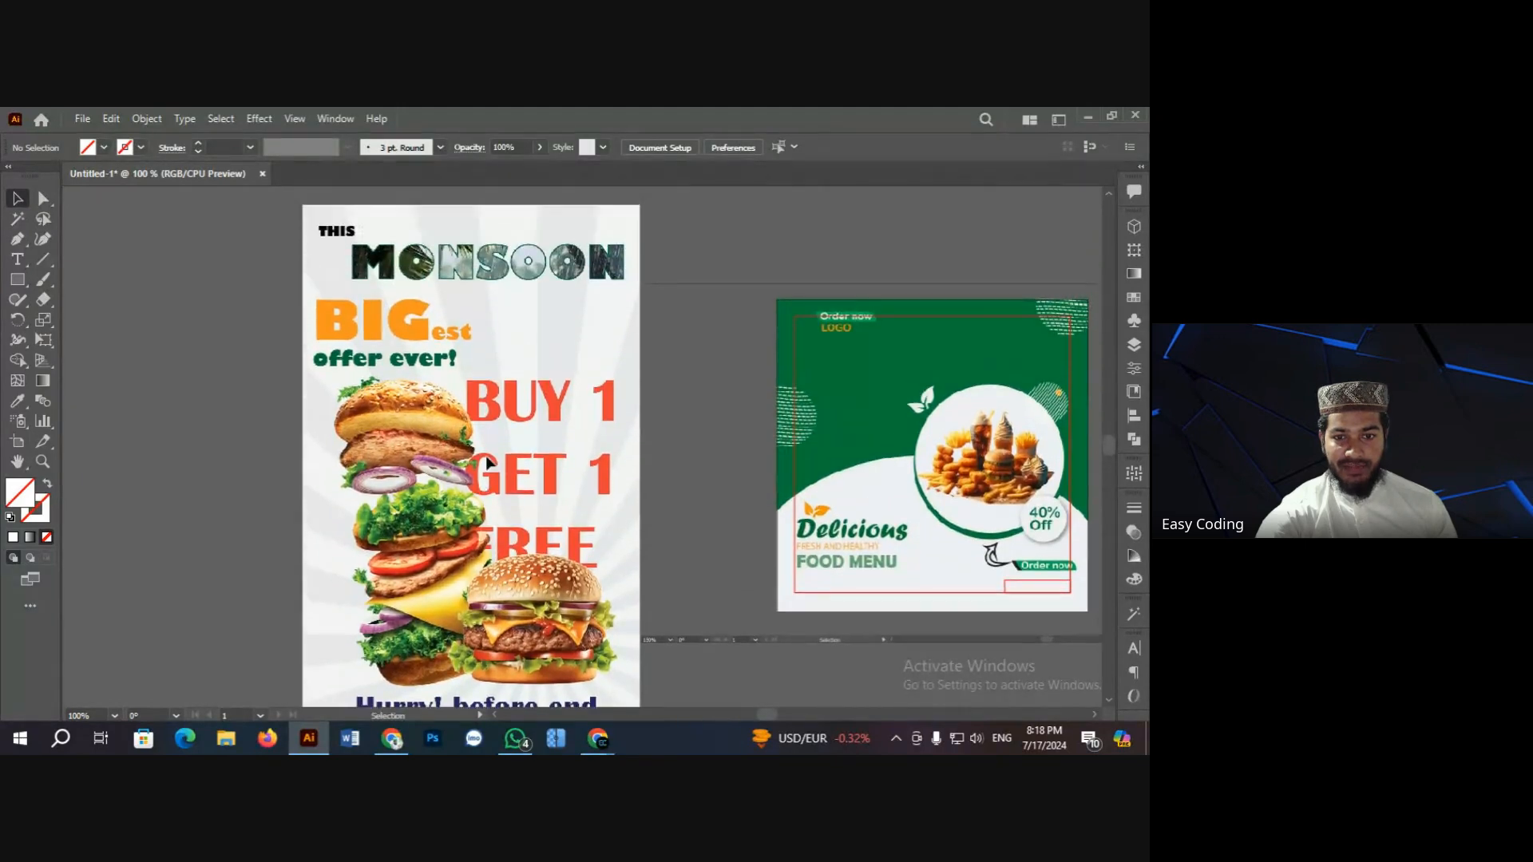
scroll(492, 460, "down", 4)
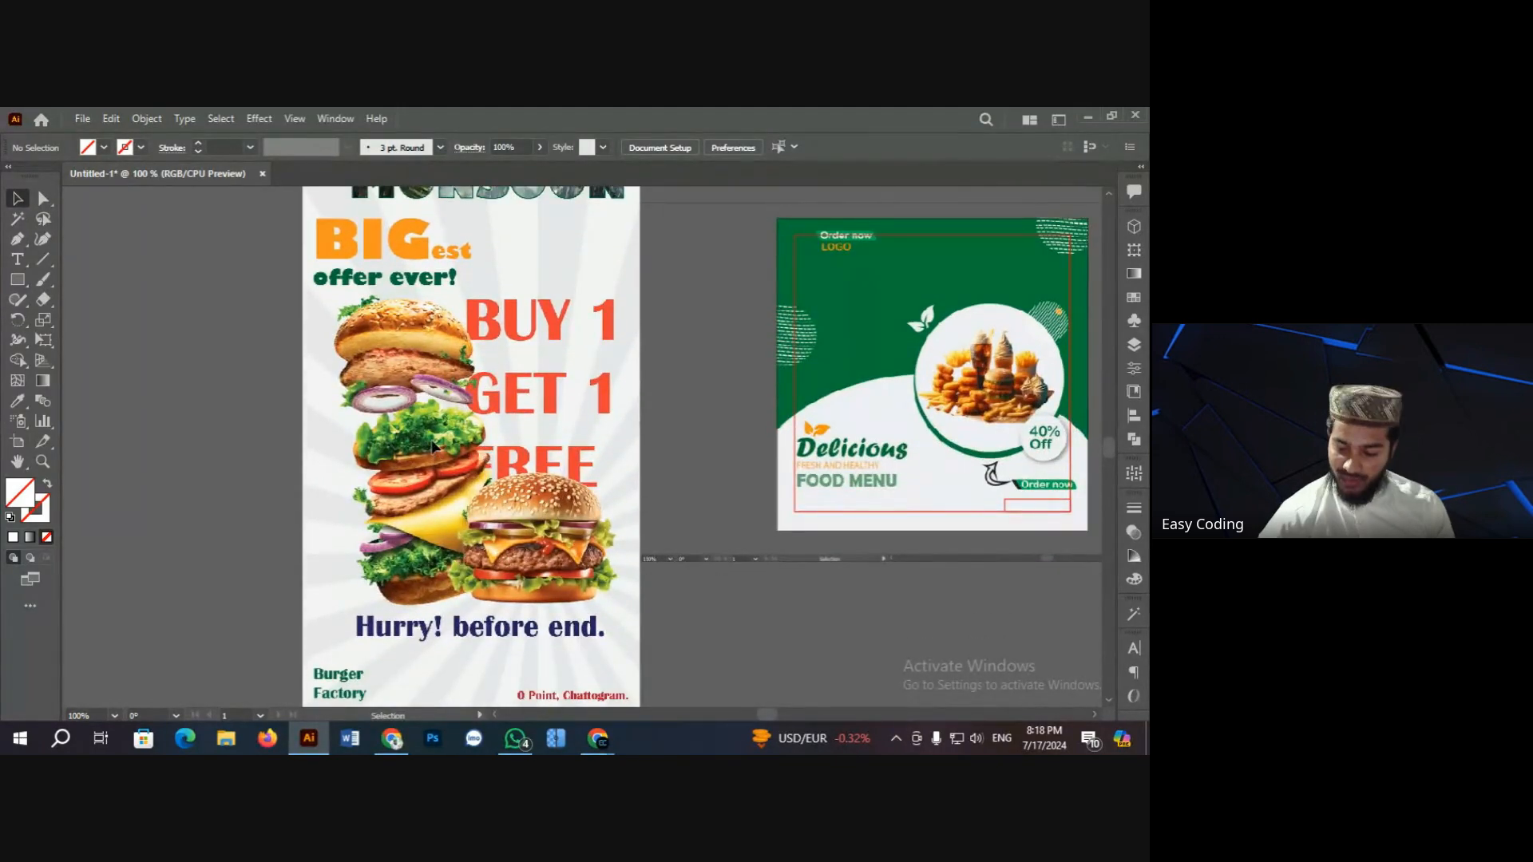
key("ctrl+minus")
scroll(432, 459, "up", 1)
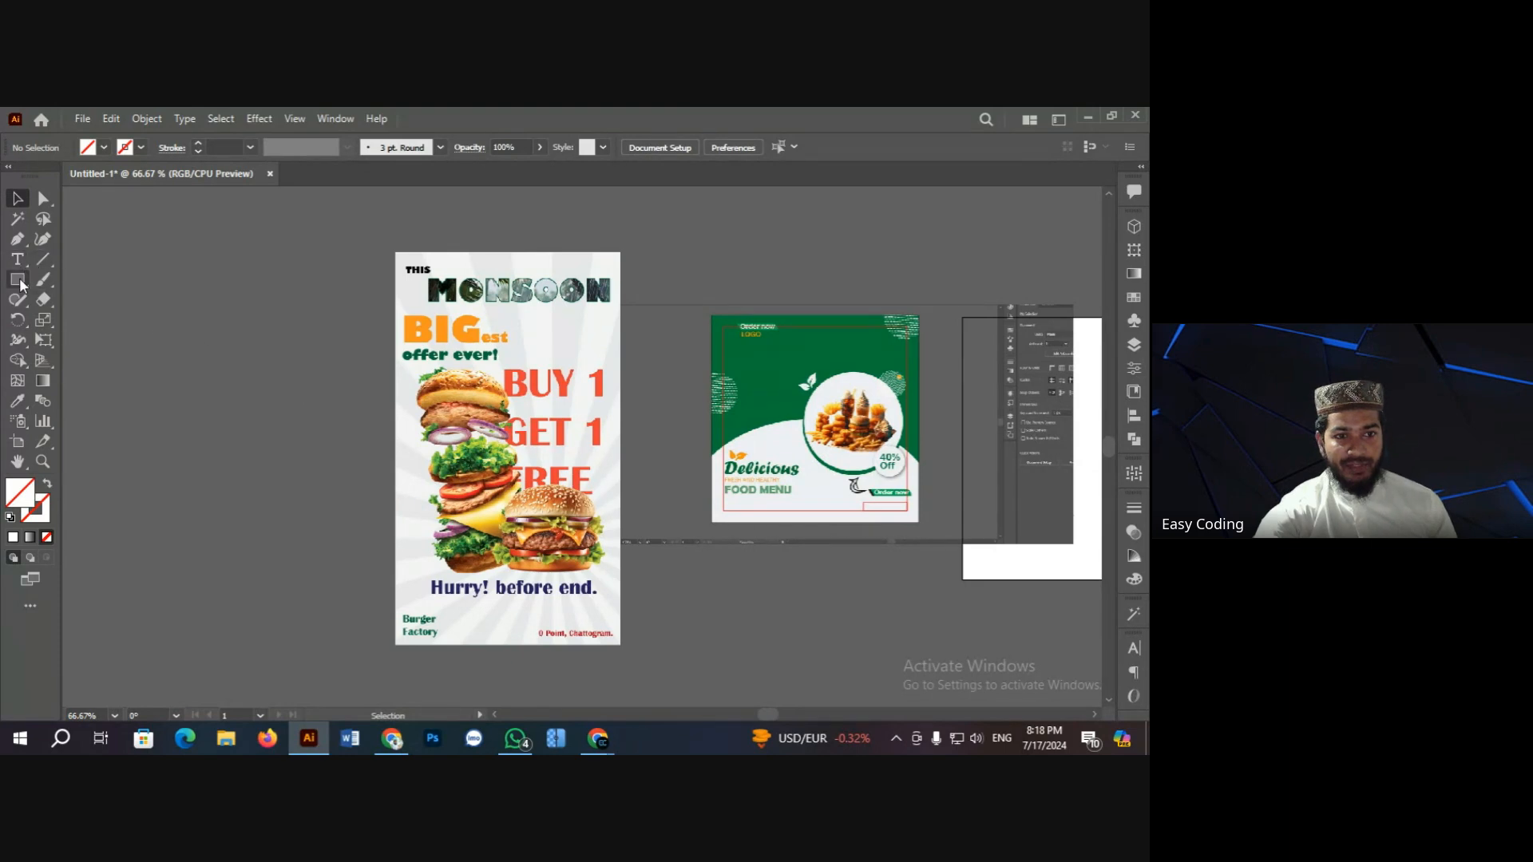
Step: Draw a rectangle just inside the burger poster's artboard
left_click_drag(18, 279, 88, 280)
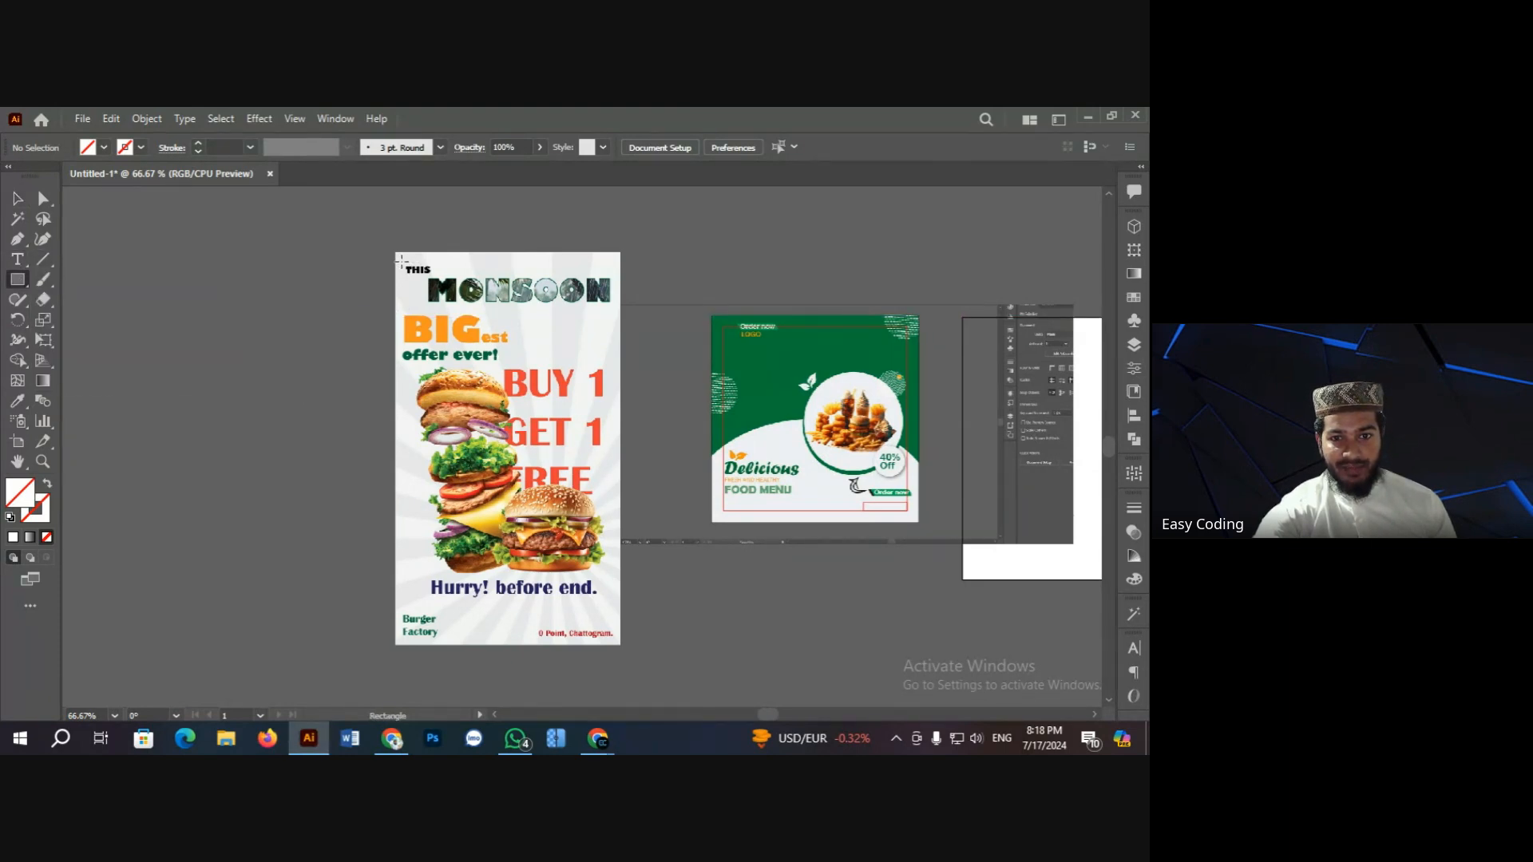
left_click_drag(408, 261, 608, 637)
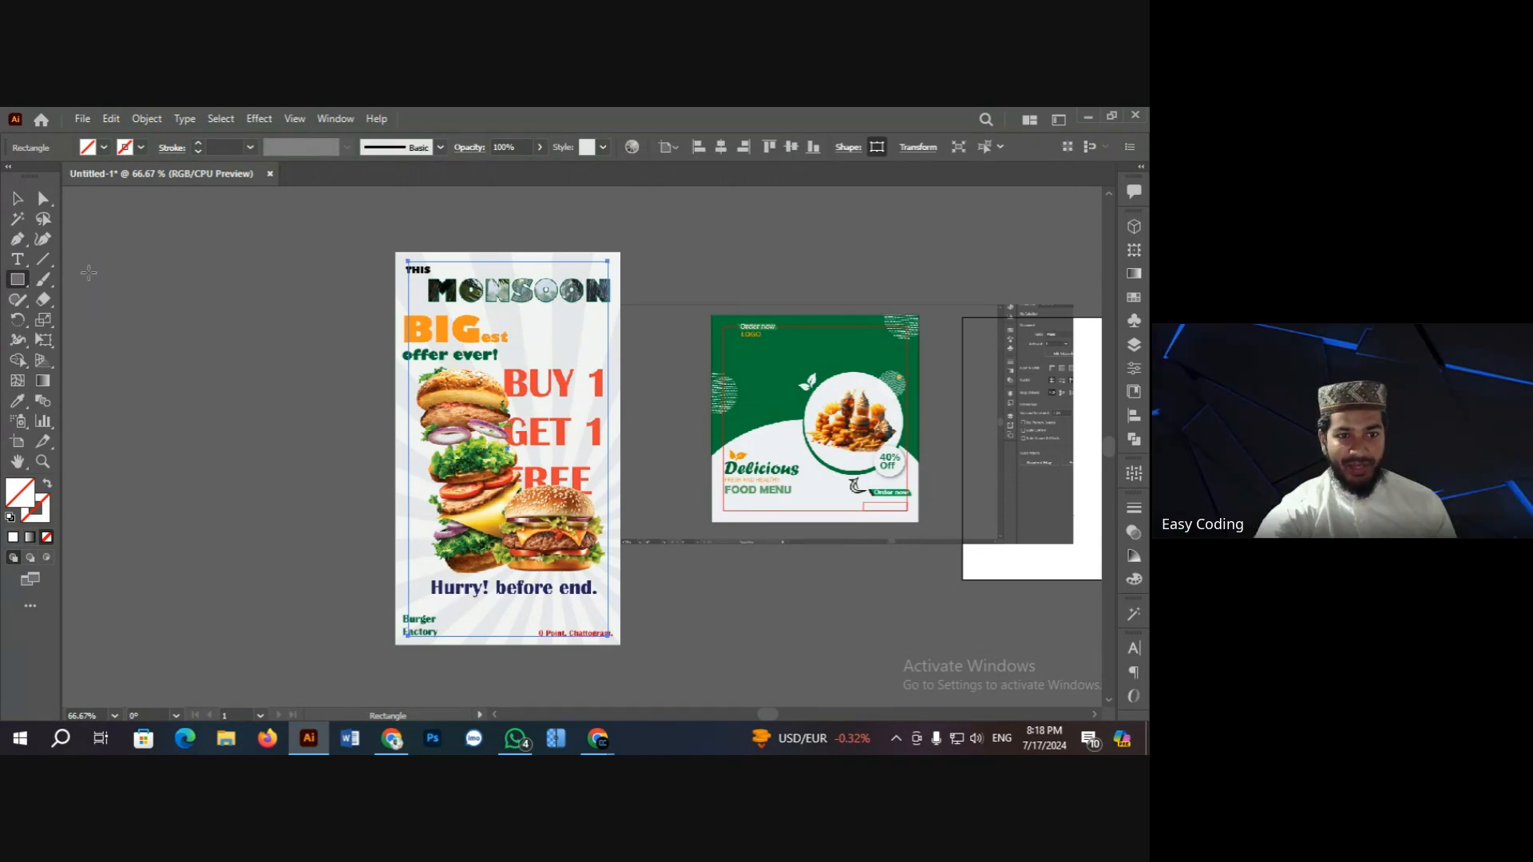
left_click(17, 199)
left_click(199, 252)
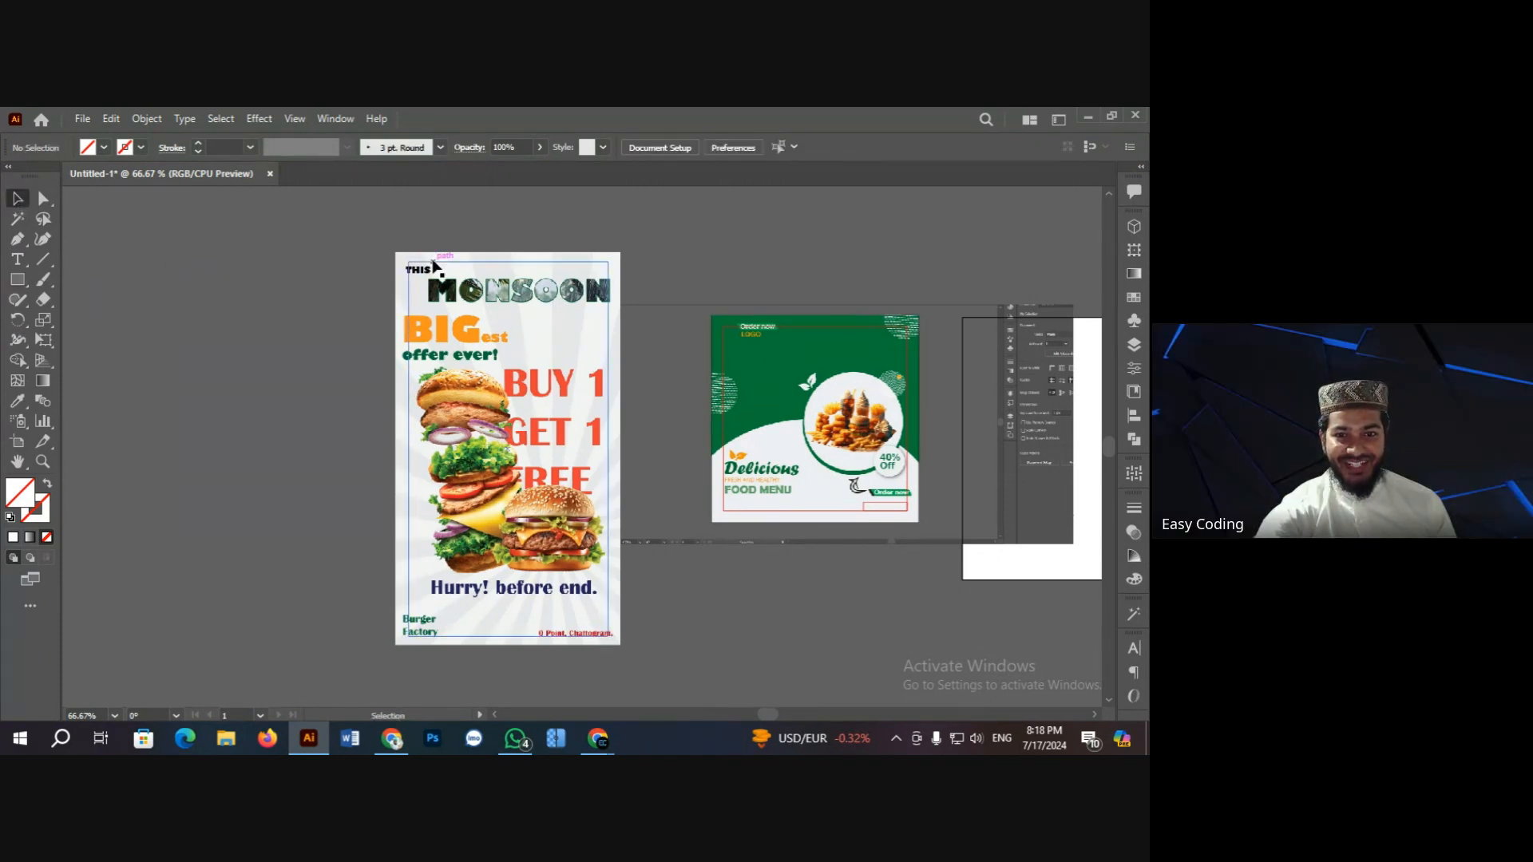
Step: Give the margin rectangle a red 0.5 pt stroke
left_click(434, 268)
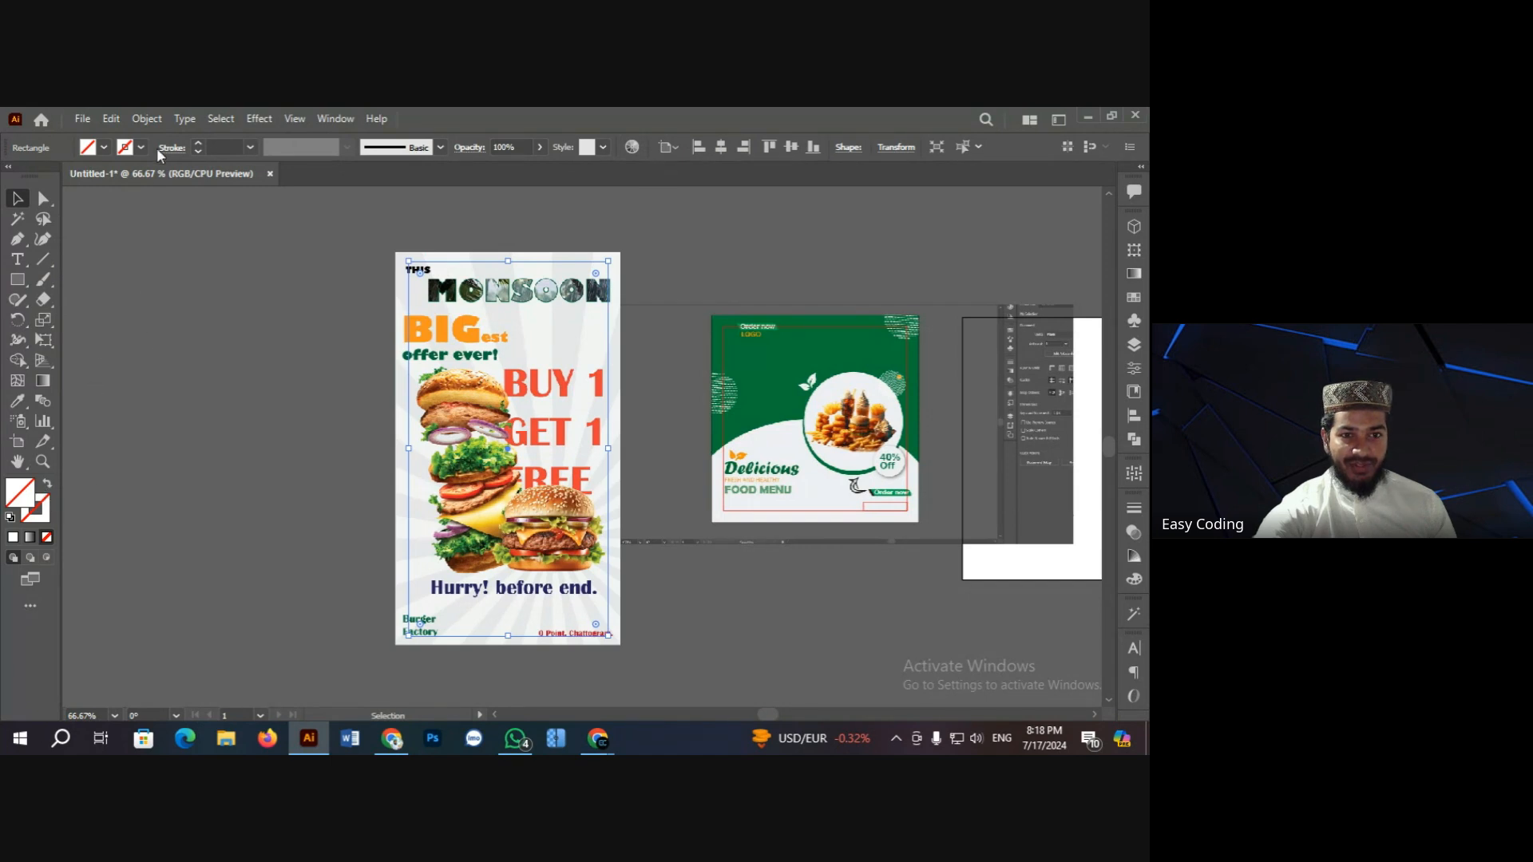
left_click(197, 143)
left_click(197, 143)
left_click(295, 305)
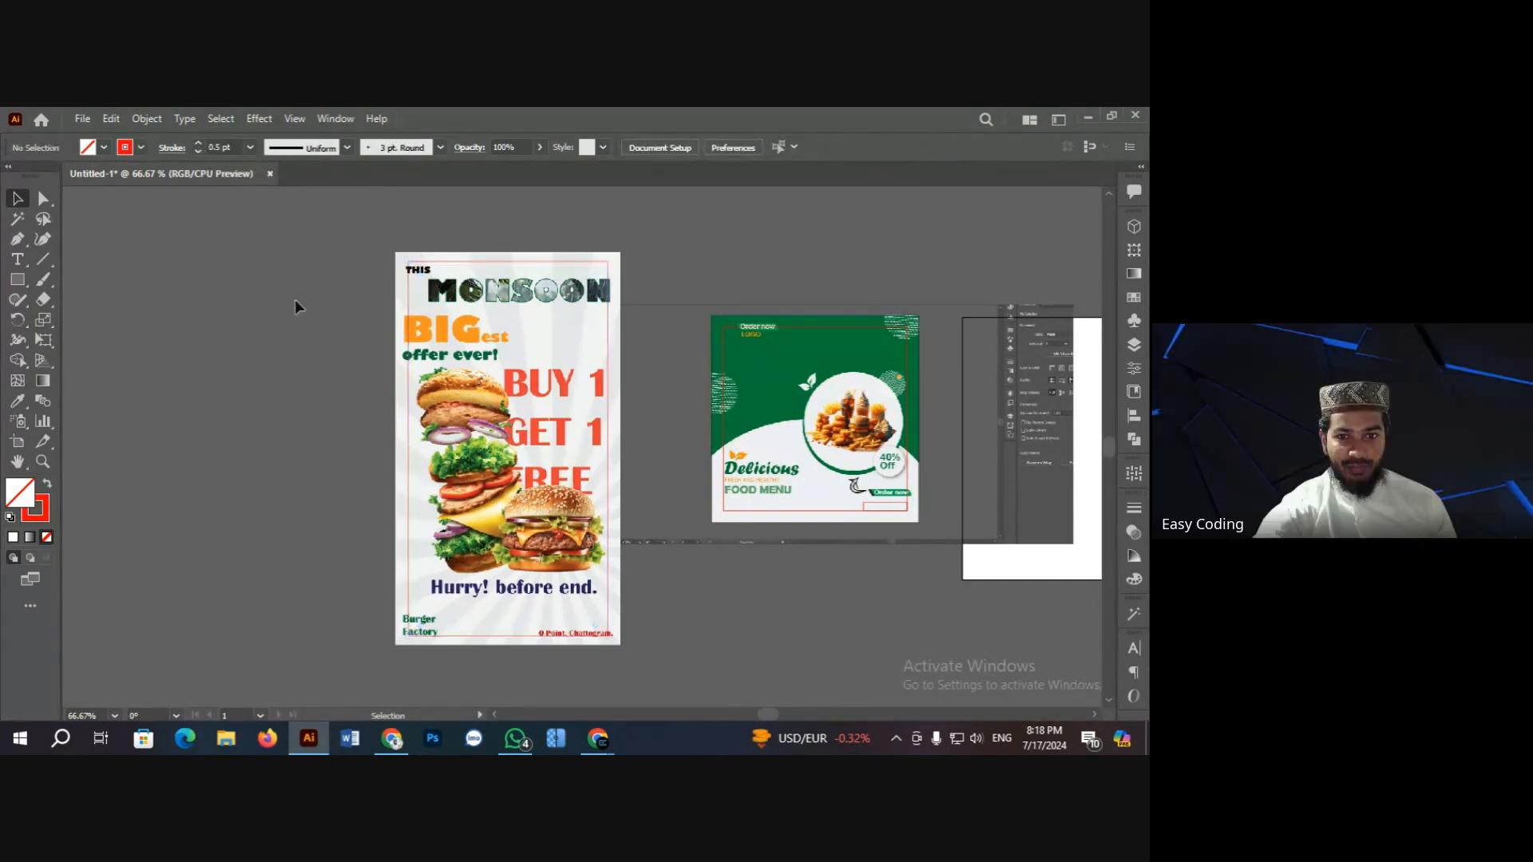
left_click(447, 263)
left_click(452, 203)
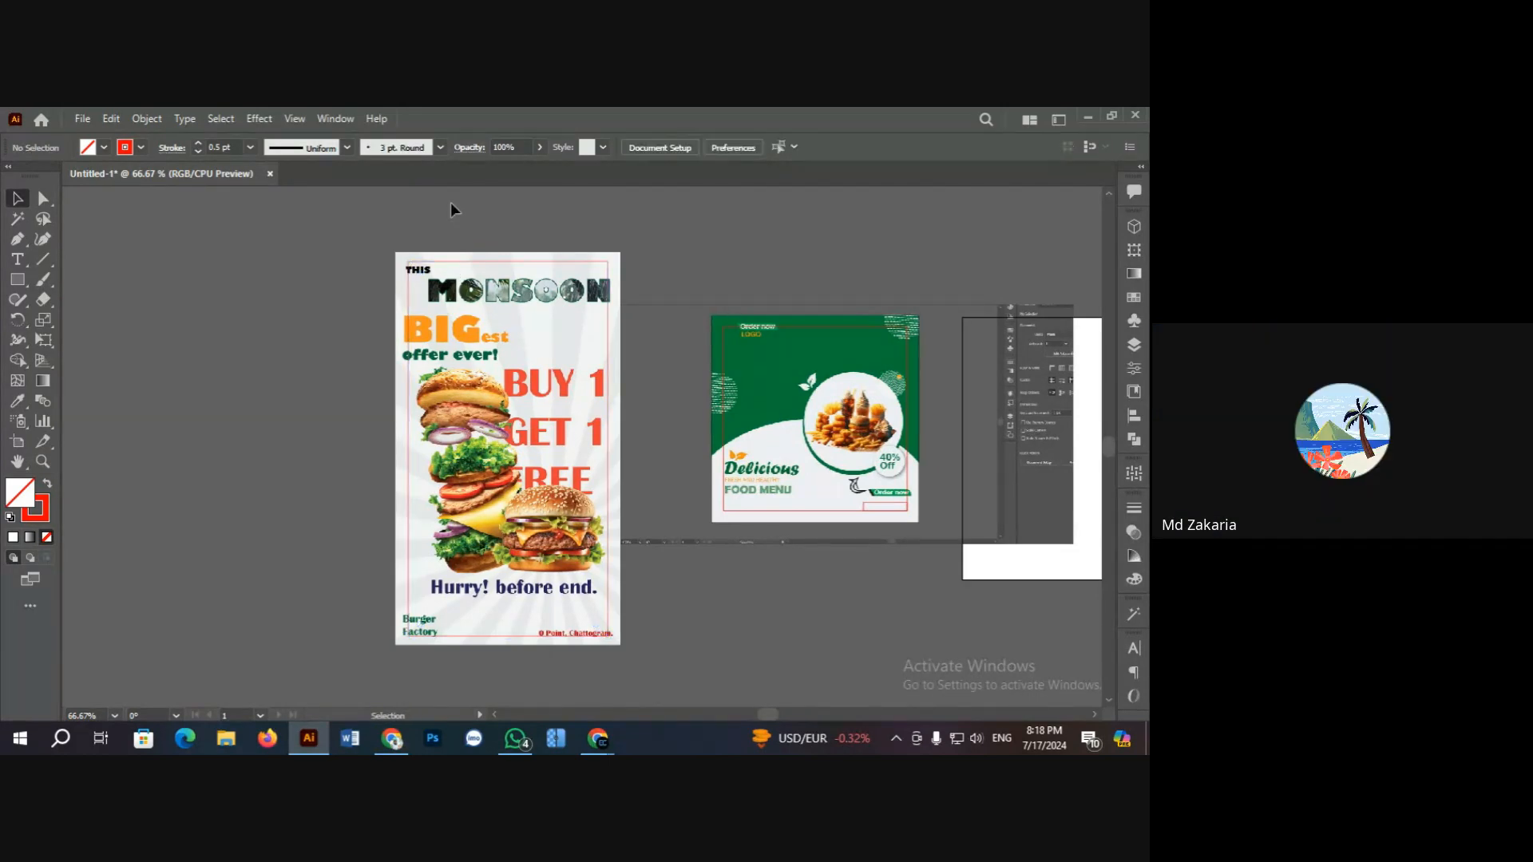
left_click(567, 398, "ctrl")
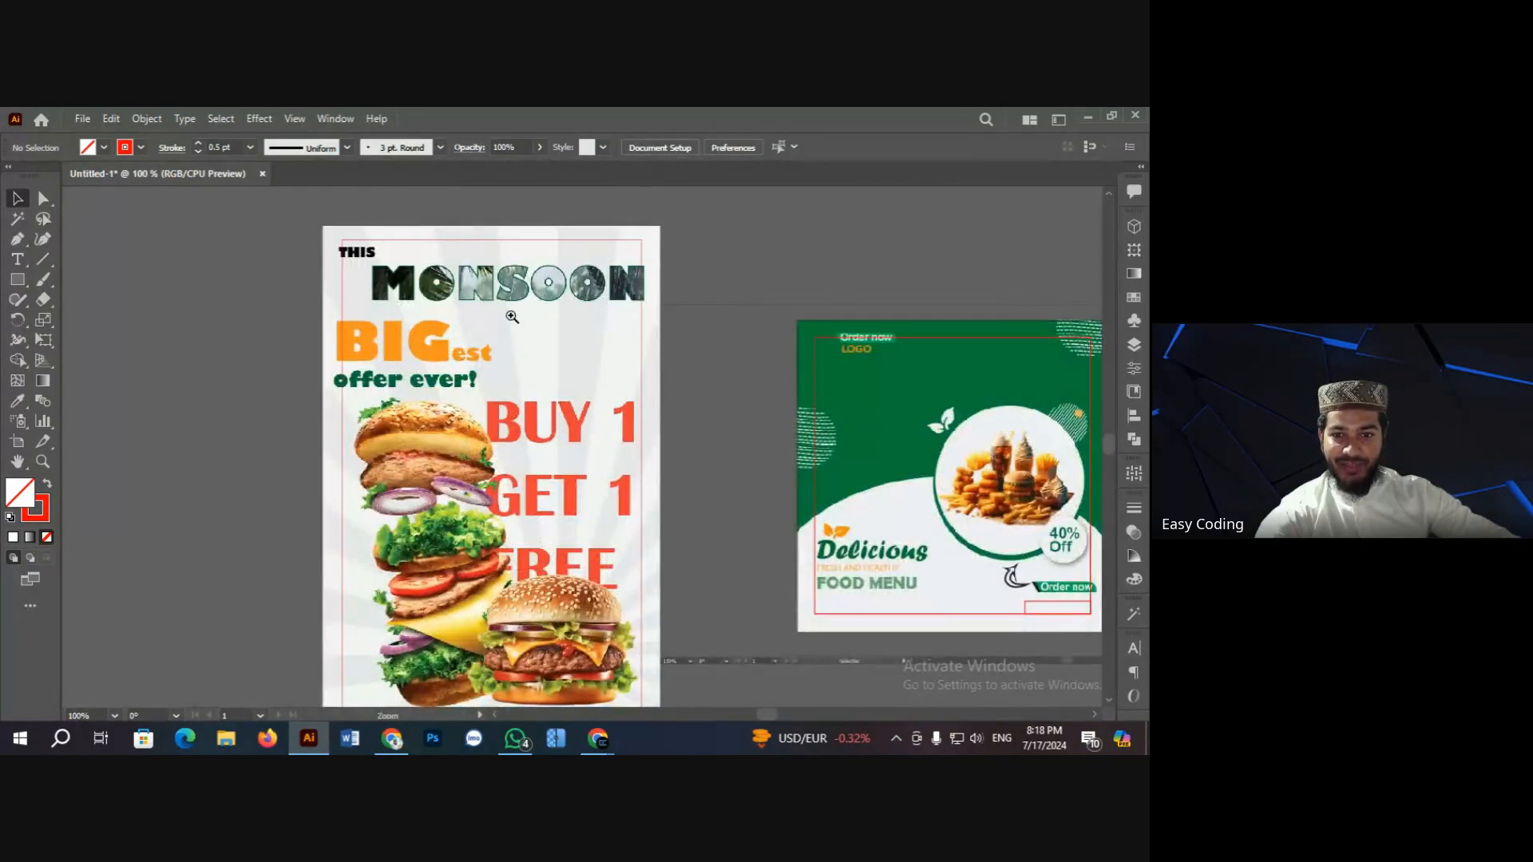
left_click(513, 313, "ctrl")
left_click(548, 371, "ctrl")
scroll(587, 406, "down", 1)
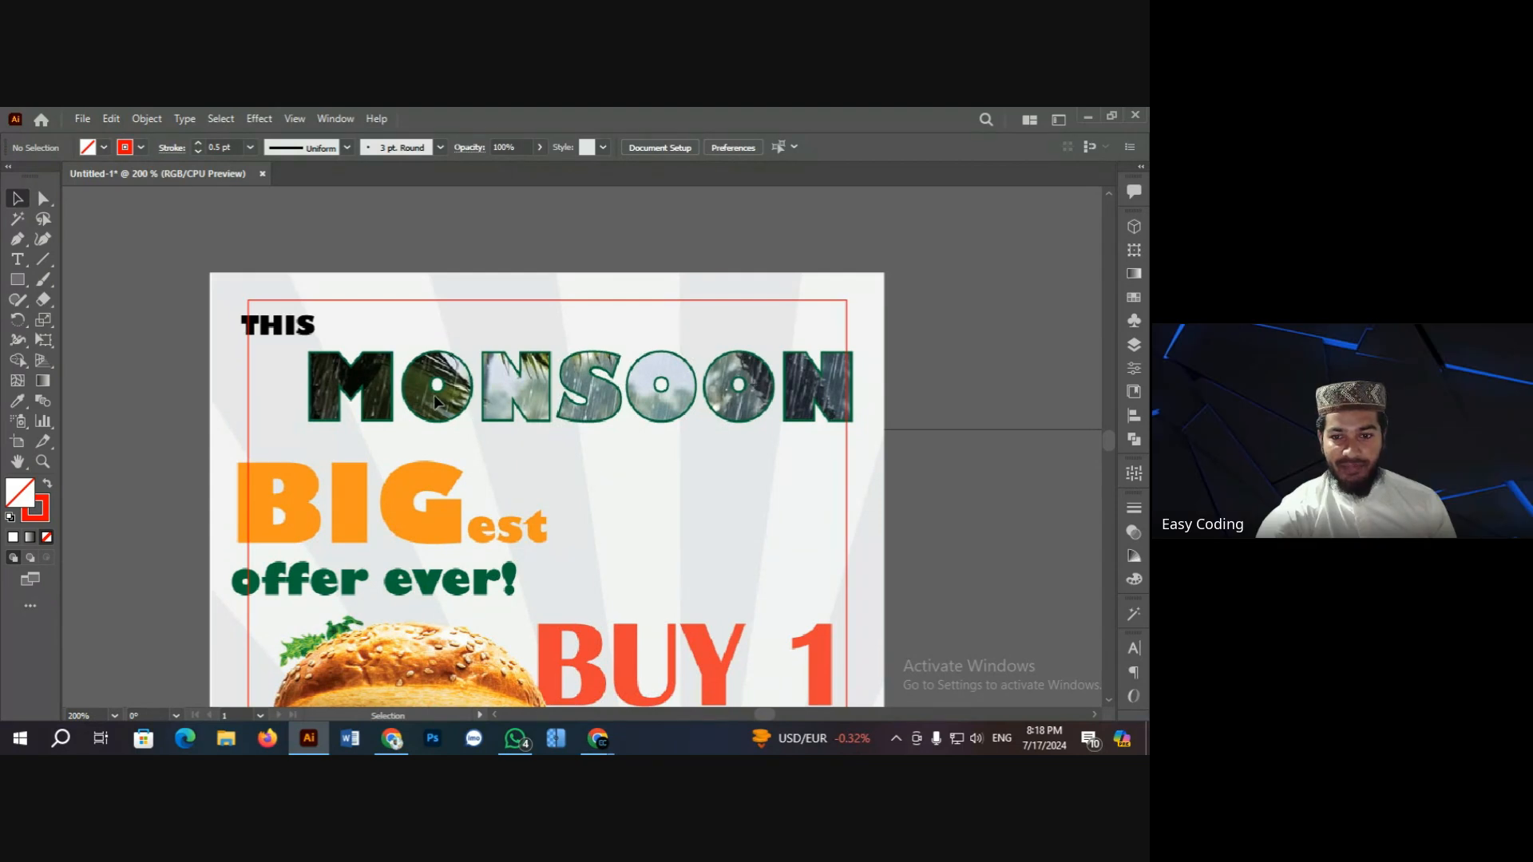
scroll(436, 402, "down", 1)
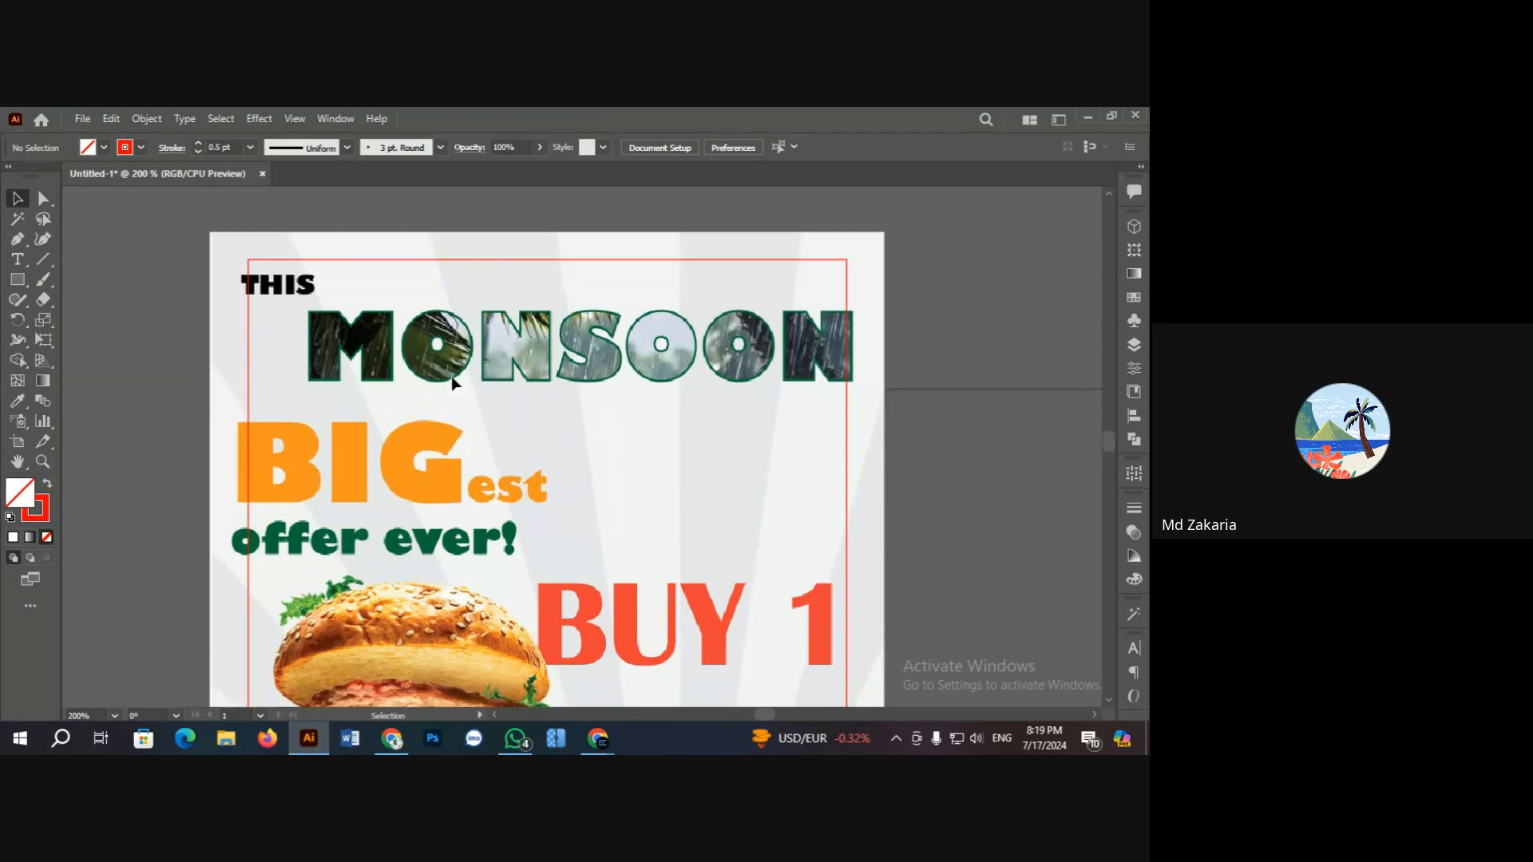
scroll(452, 384, "down", 3)
scroll(452, 384, "up", 2)
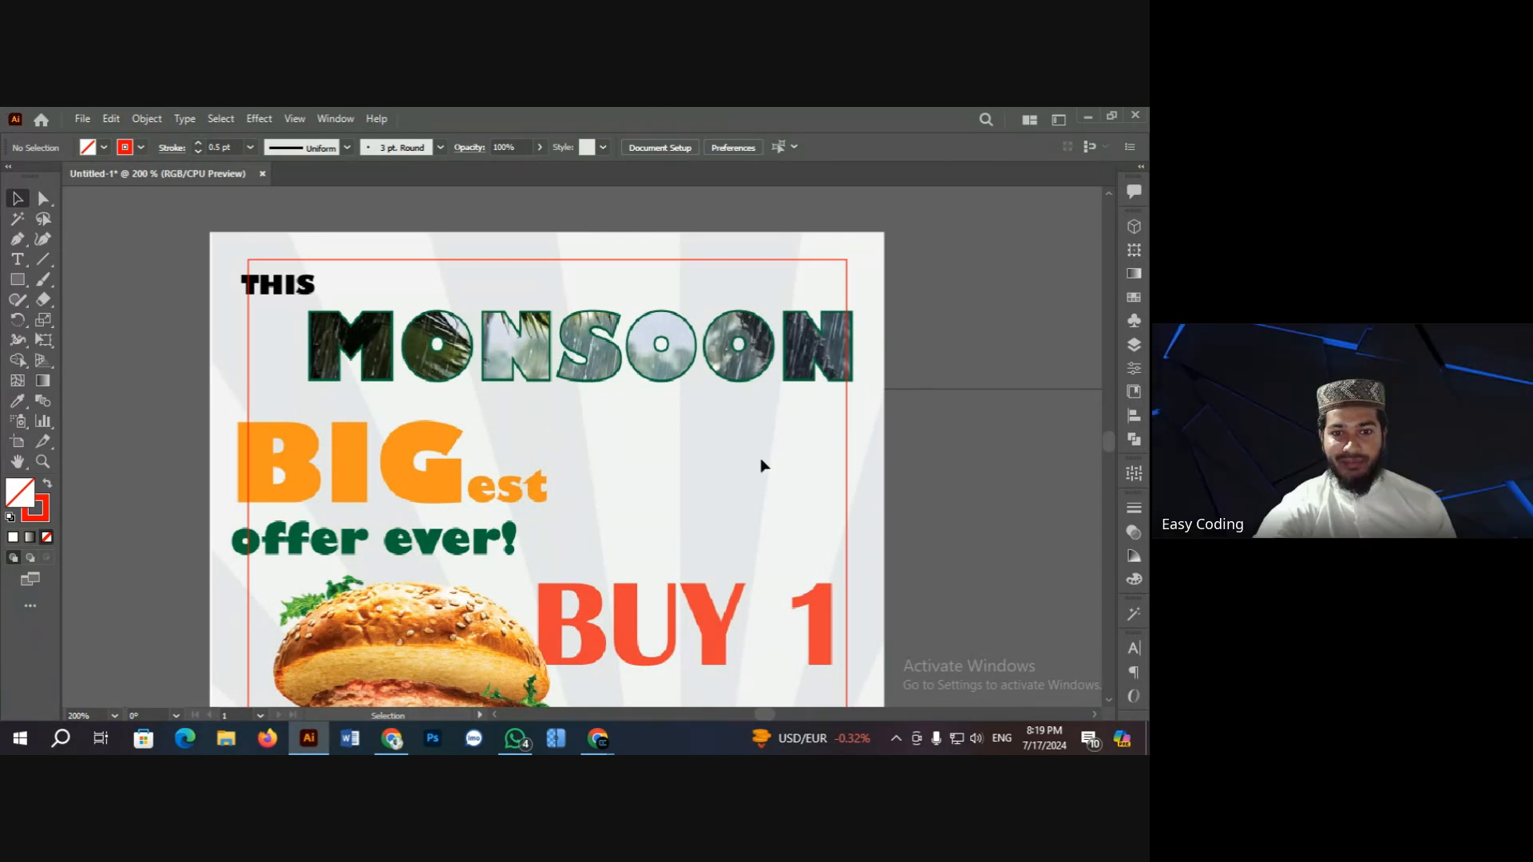
scroll(478, 377, "down", 1)
scroll(477, 377, "up", 3)
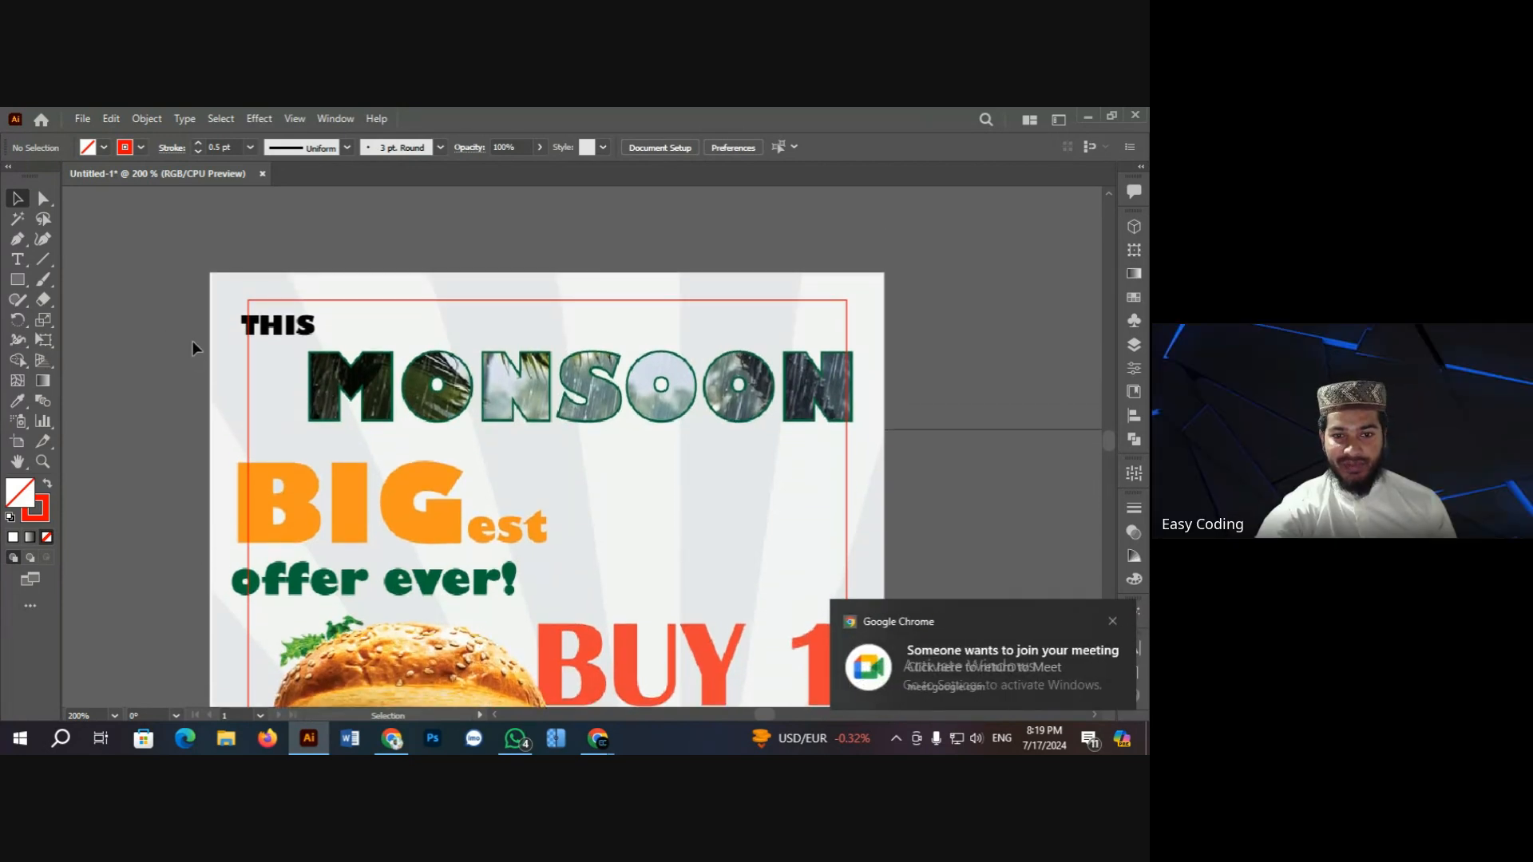
scroll(232, 358, "down", 1)
scroll(215, 351, "up", 1)
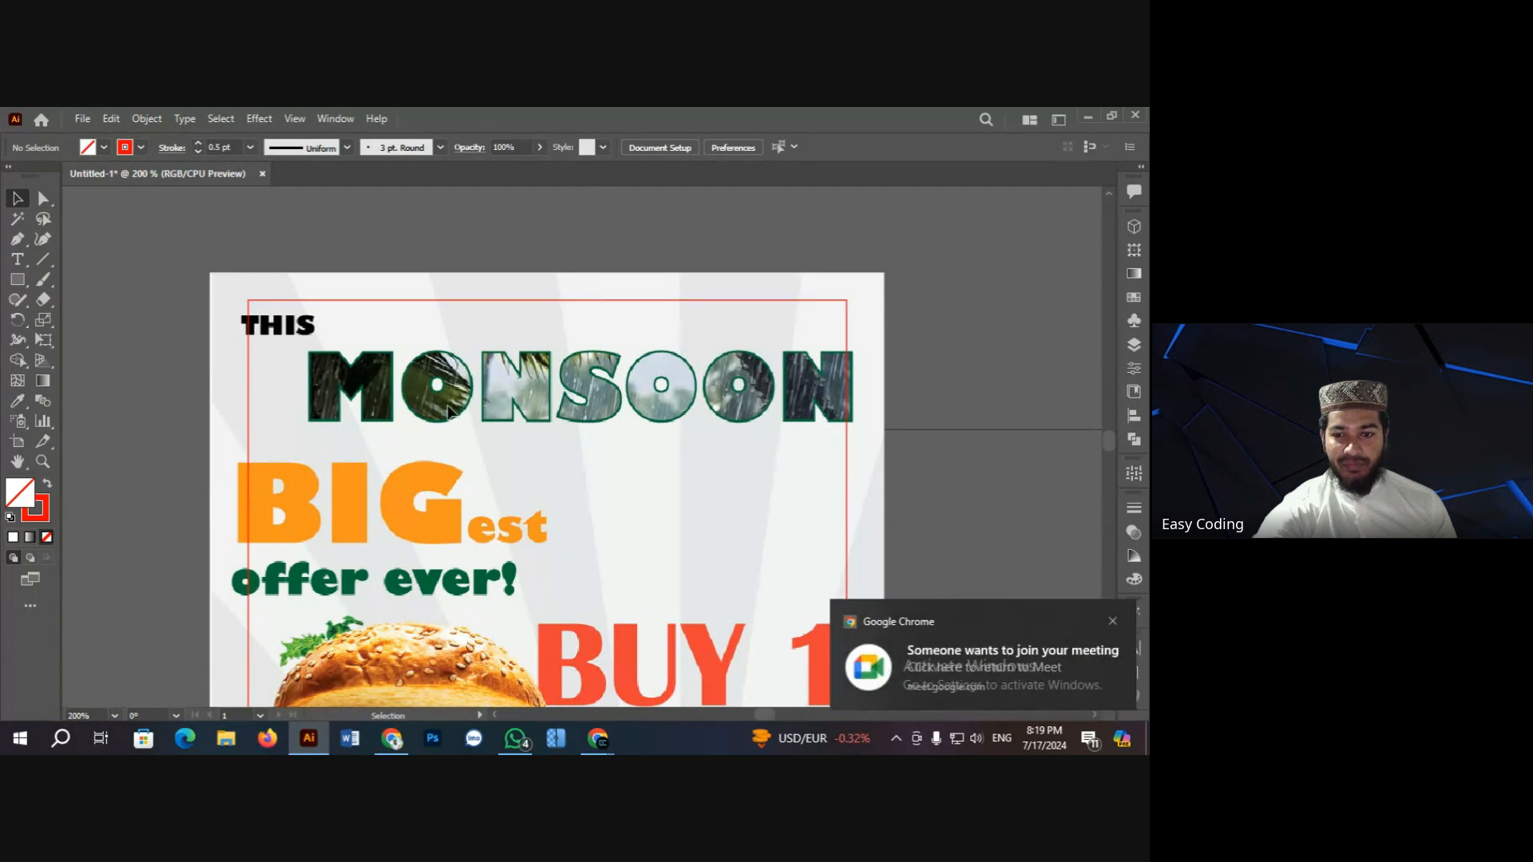
scroll(448, 410, "down", 1)
scroll(448, 408, "up", 1)
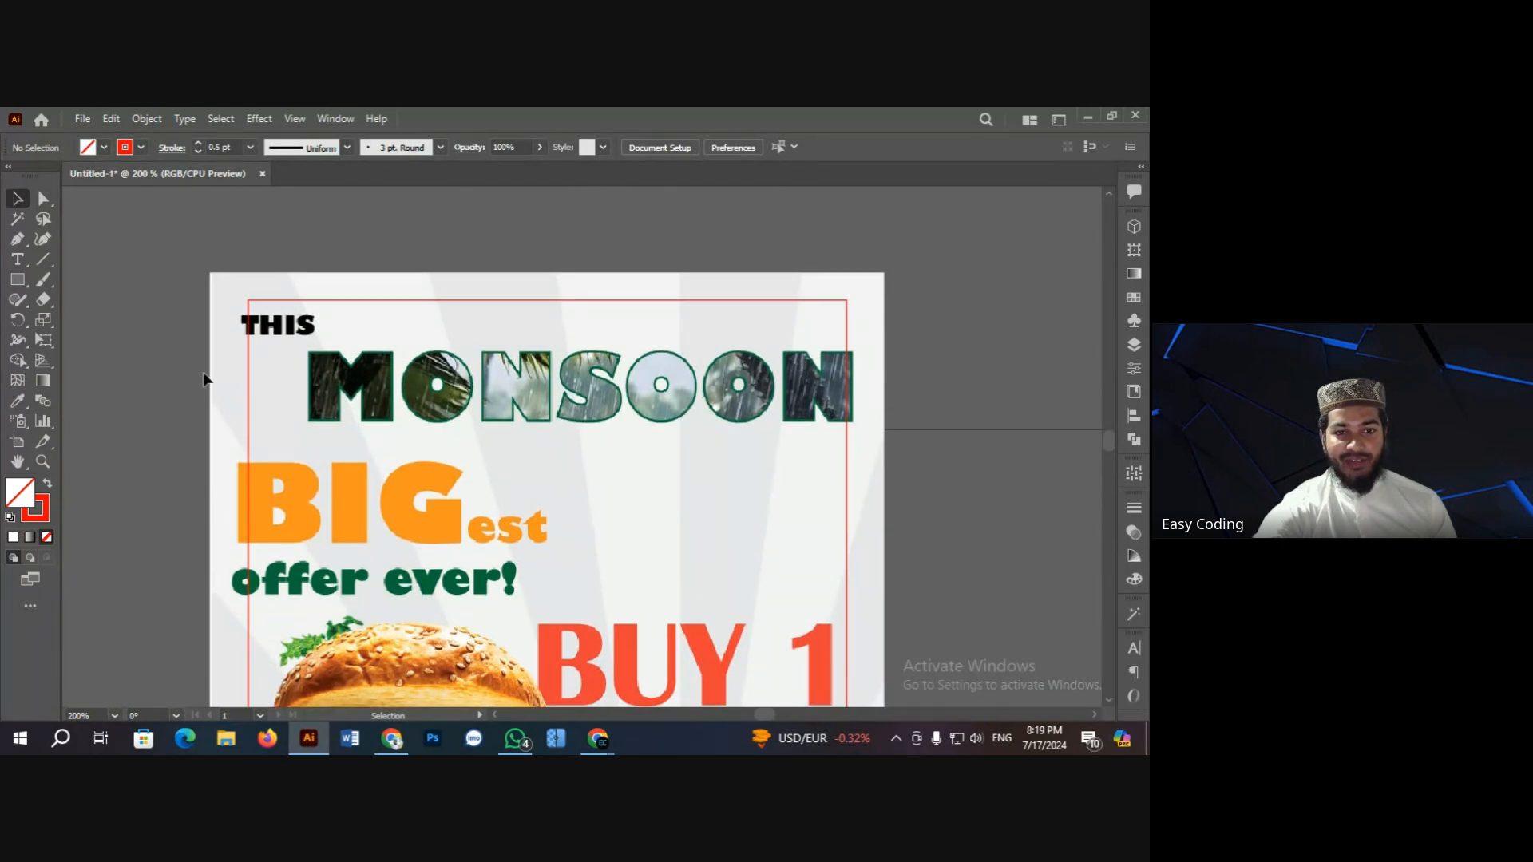
scroll(449, 409, "down", 1)
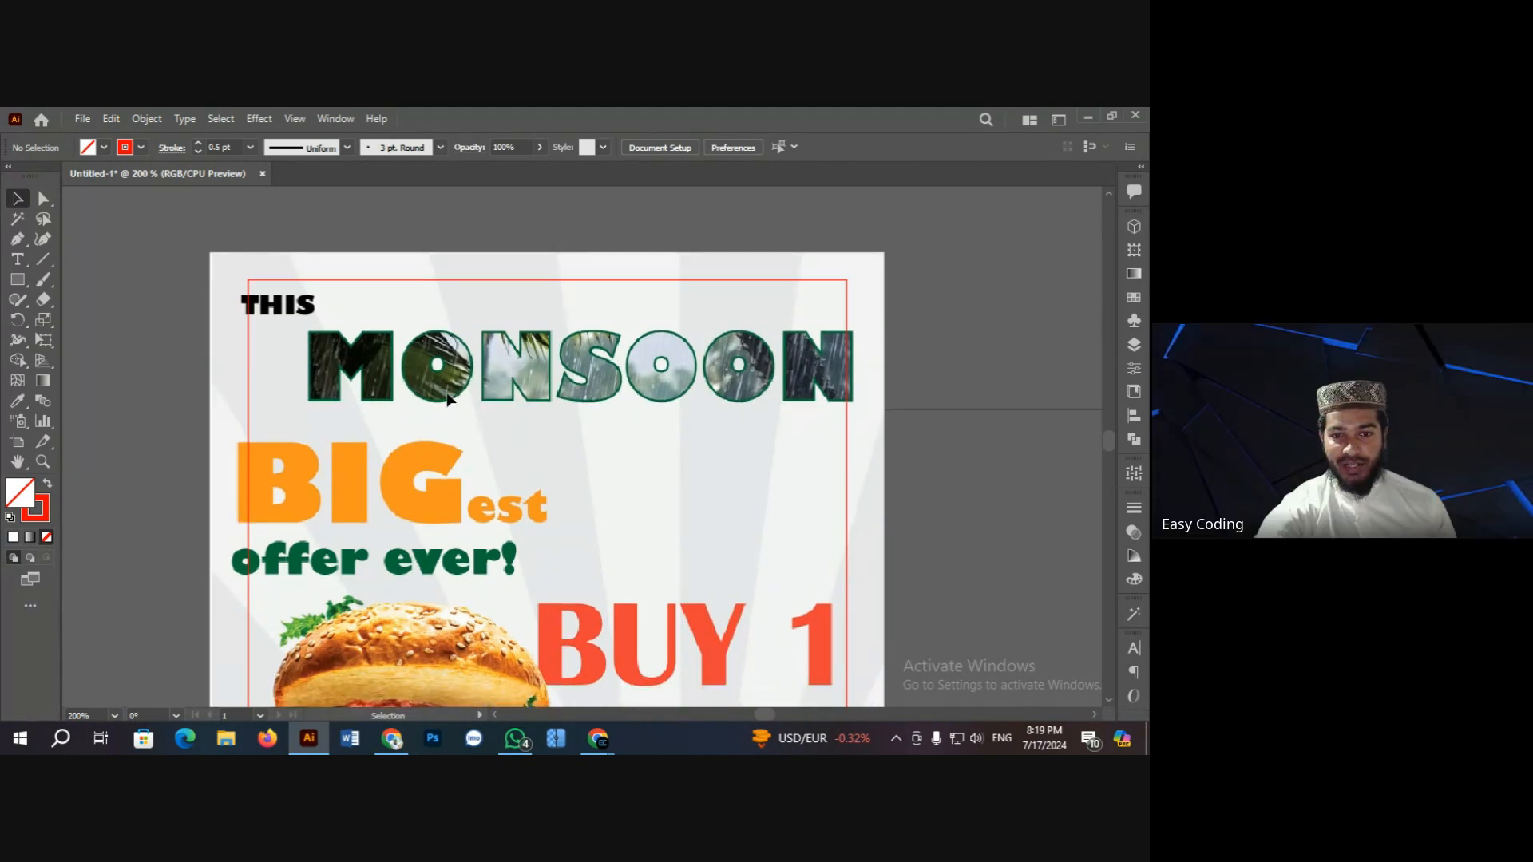
scroll(448, 396, "down", 1)
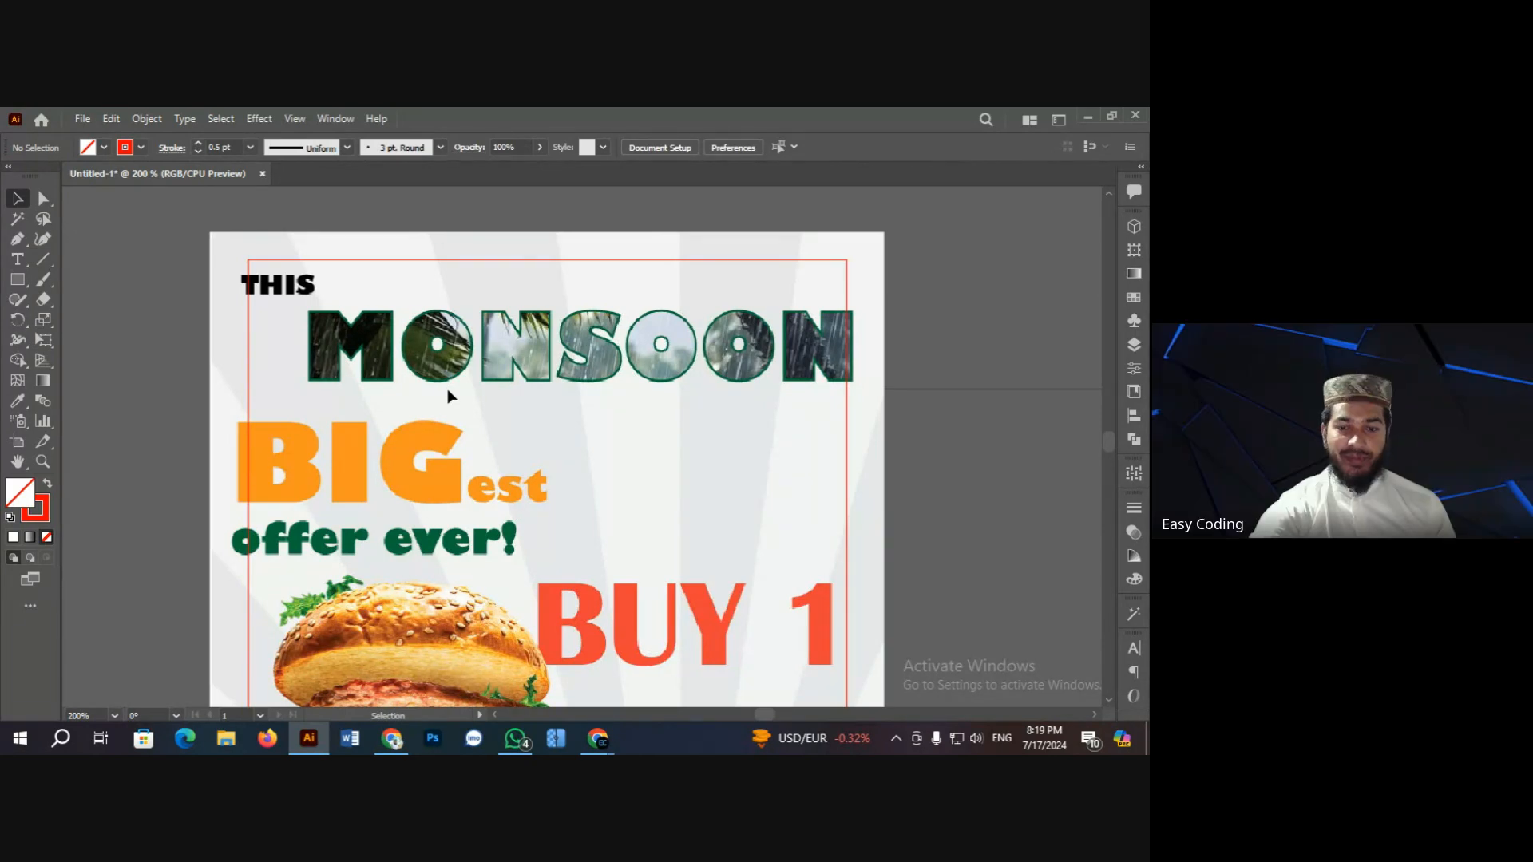
scroll(429, 373, "up", 1)
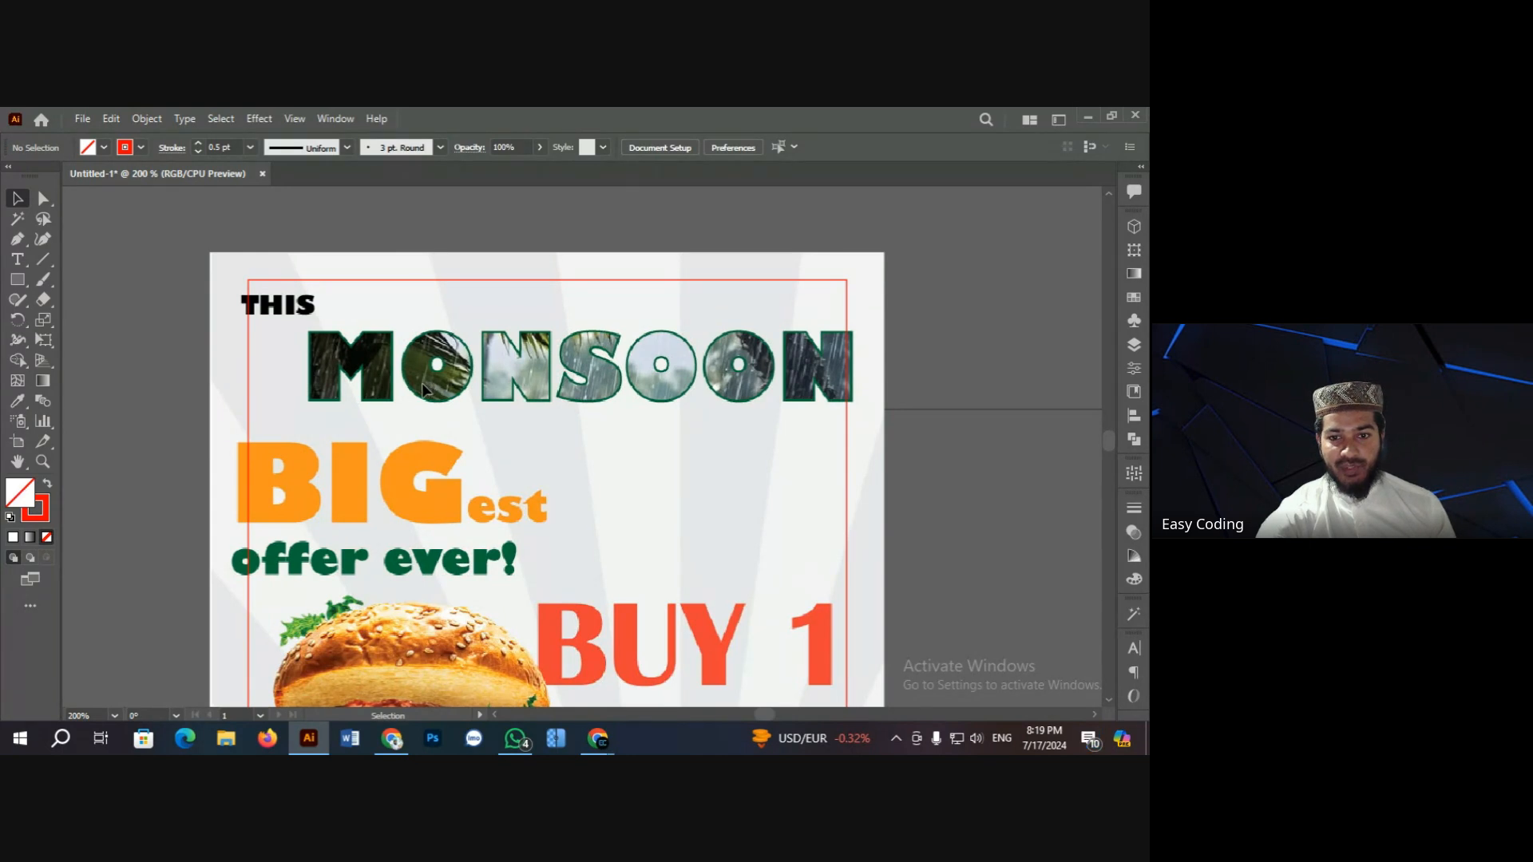
scroll(419, 389, "down", 1)
scroll(415, 374, "up", 2)
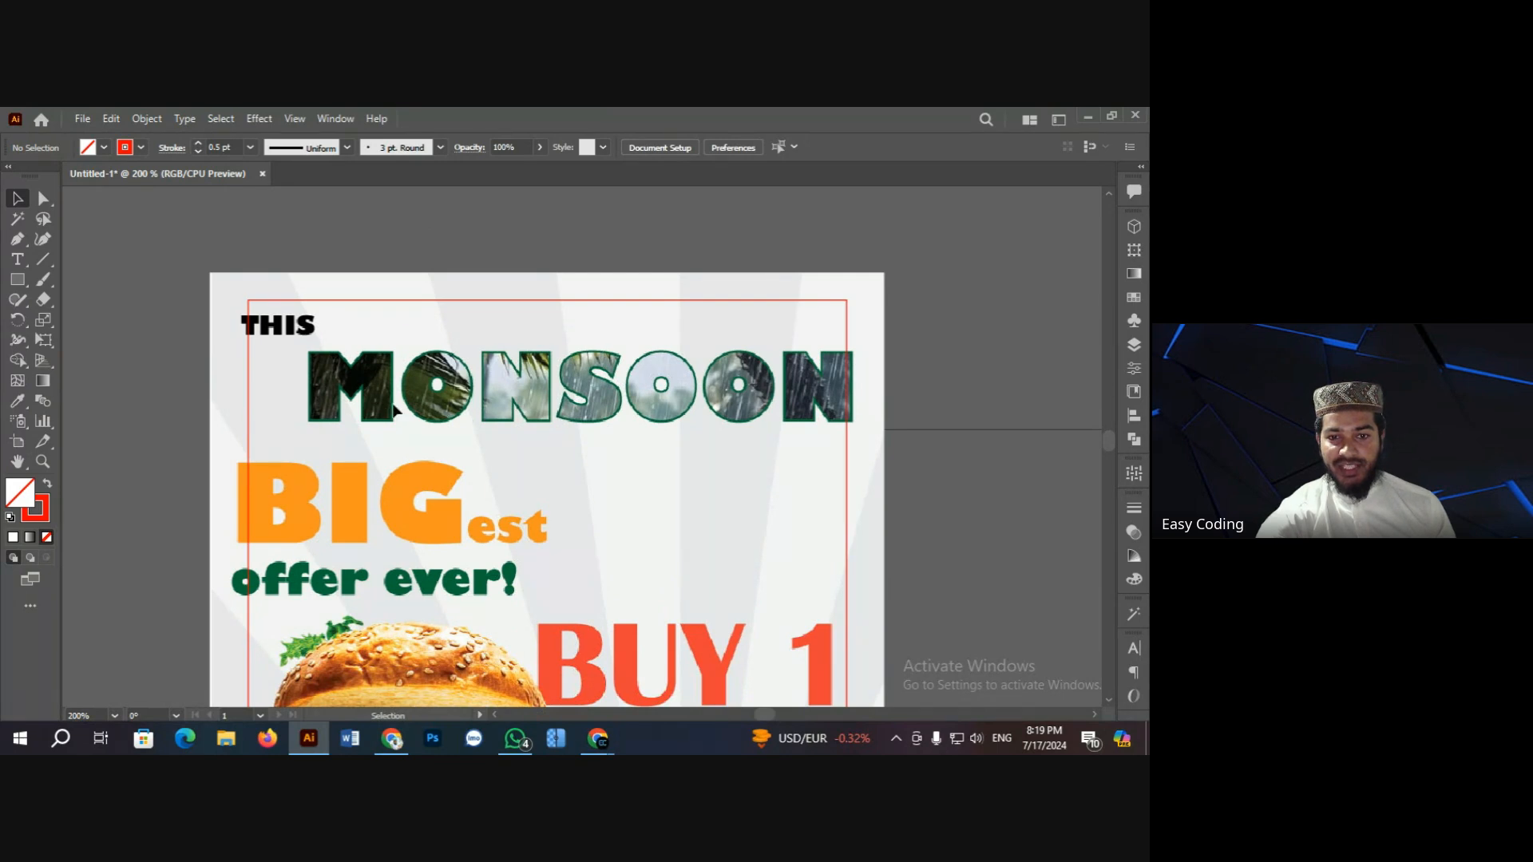
key("z")
left_click(661, 420)
left_click(605, 422)
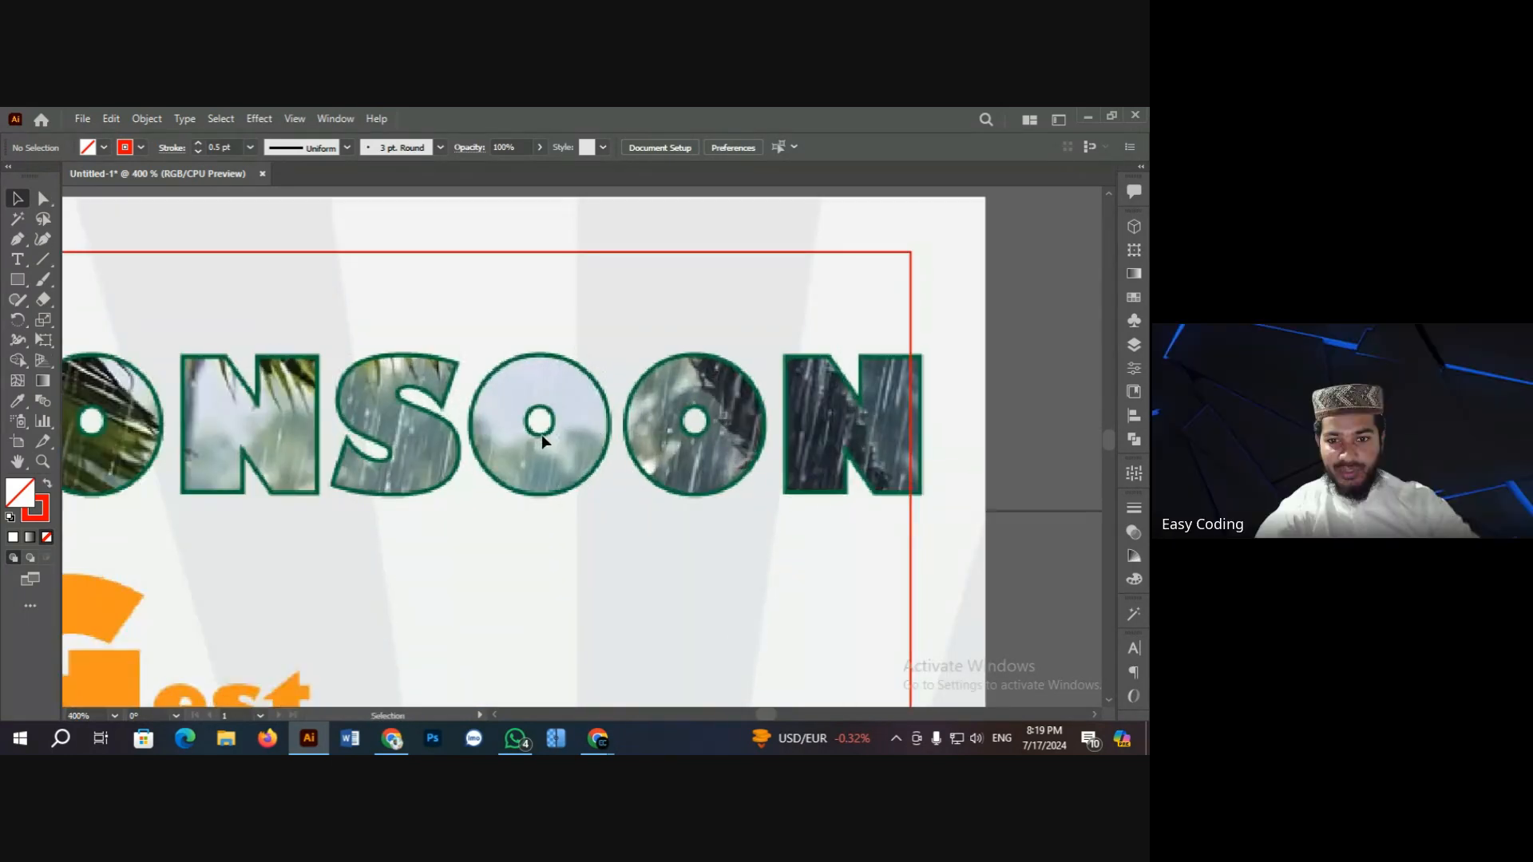
scroll(535, 434, "down", 1)
scroll(547, 435, "up", 2)
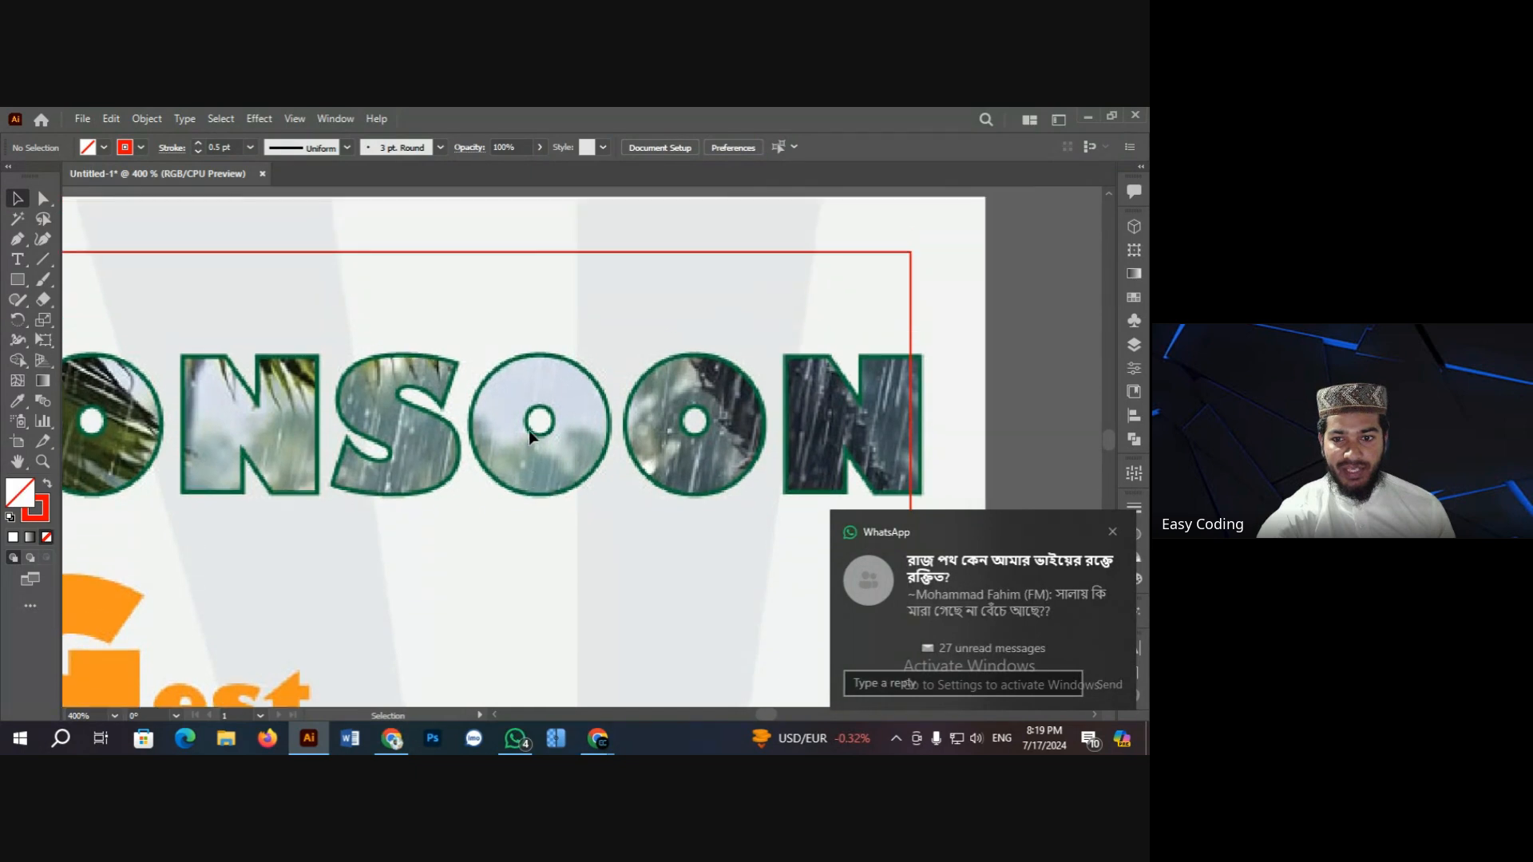
key("ctrl+minus")
key("ctrl+minus")
key("ctrl+minus")
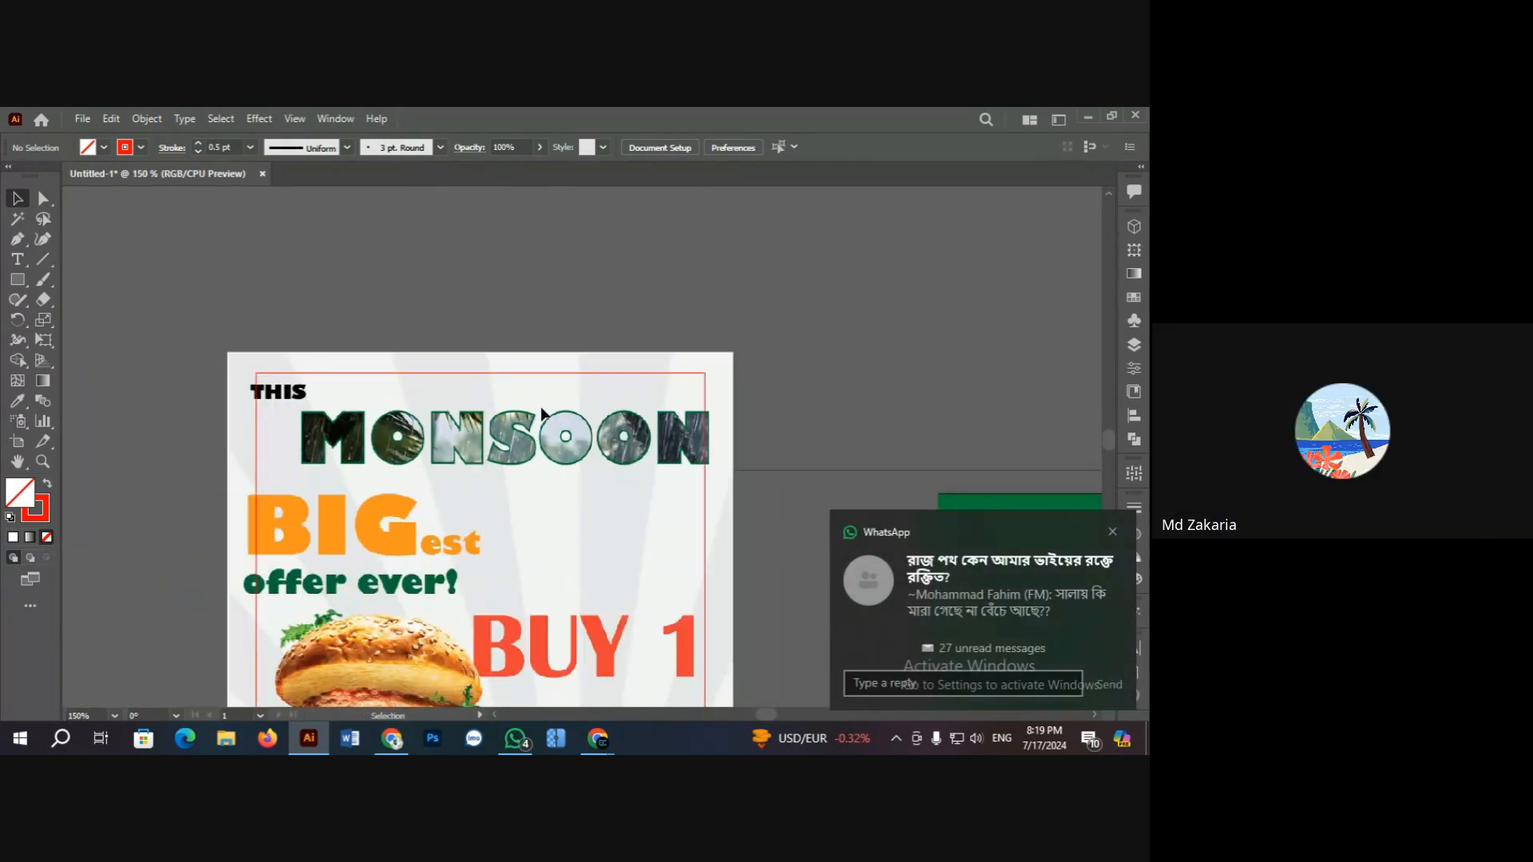
scroll(460, 433, "down", 8)
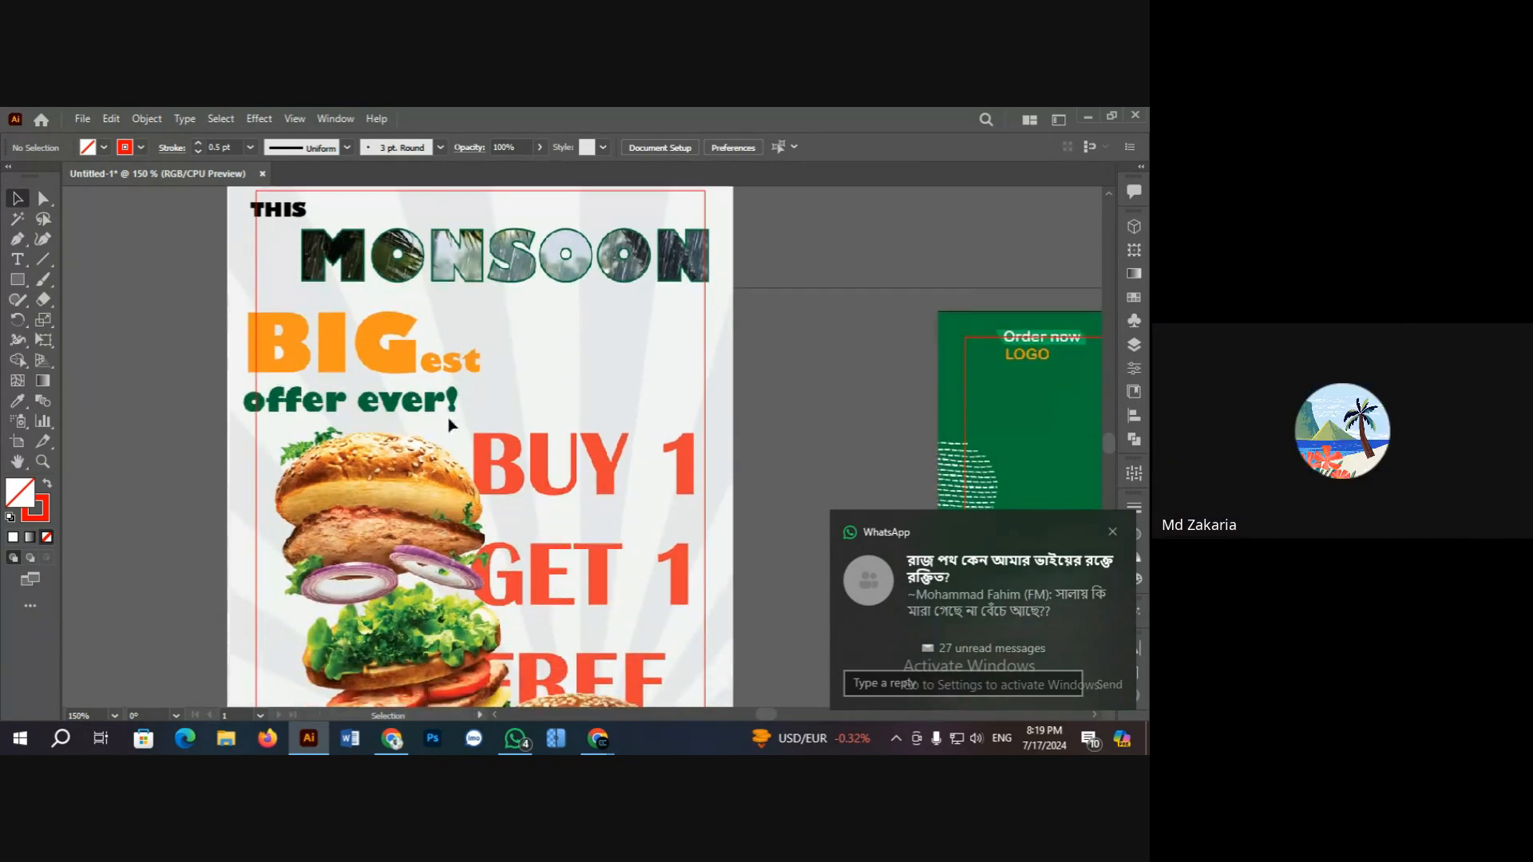
left_click(459, 392, "ctrl")
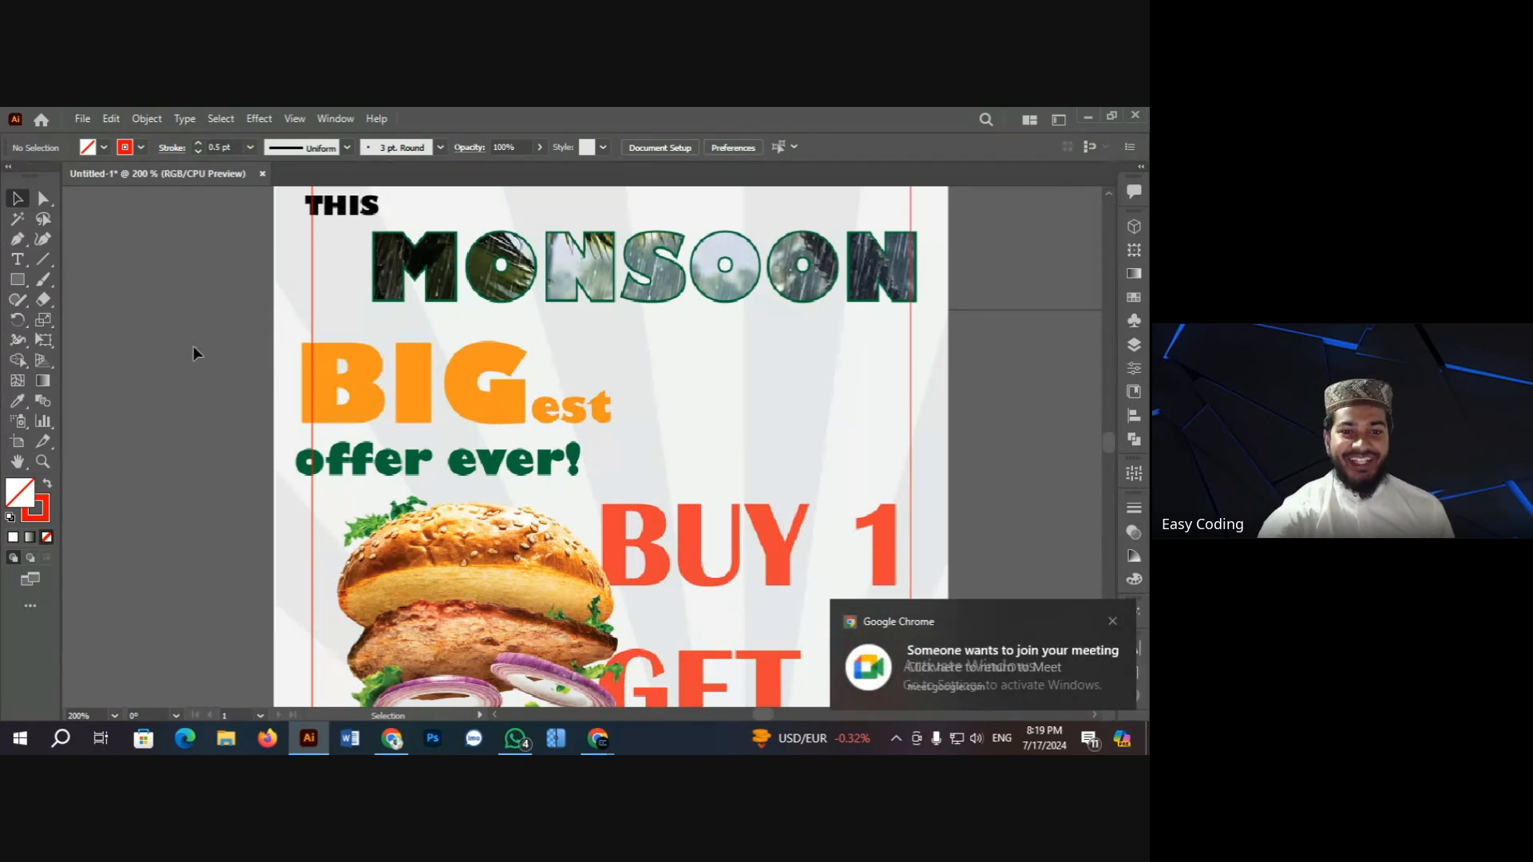
scroll(194, 346, "down", 1)
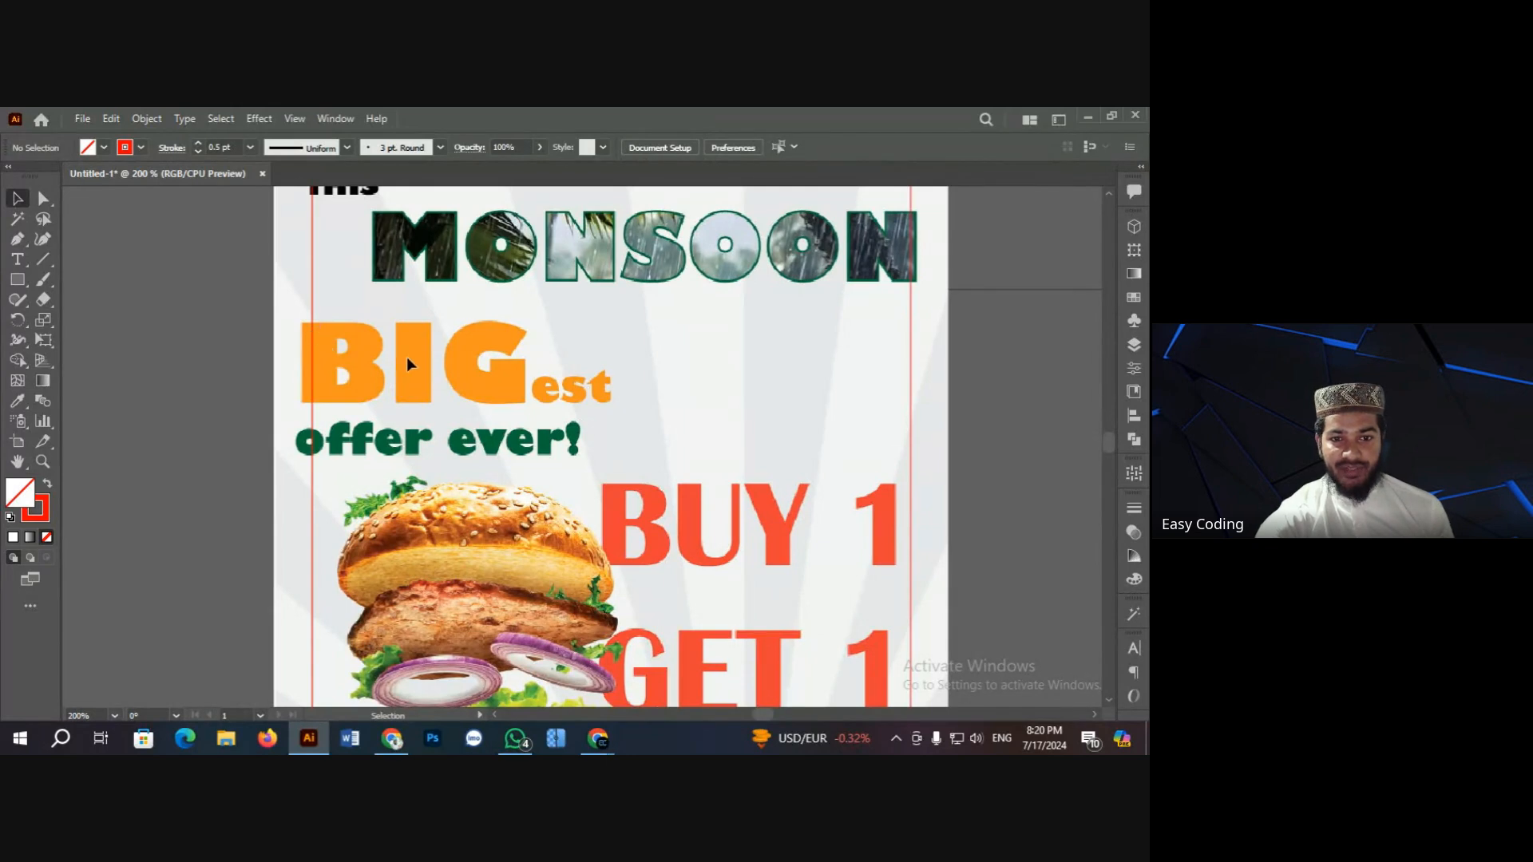
scroll(471, 401, "up", 5)
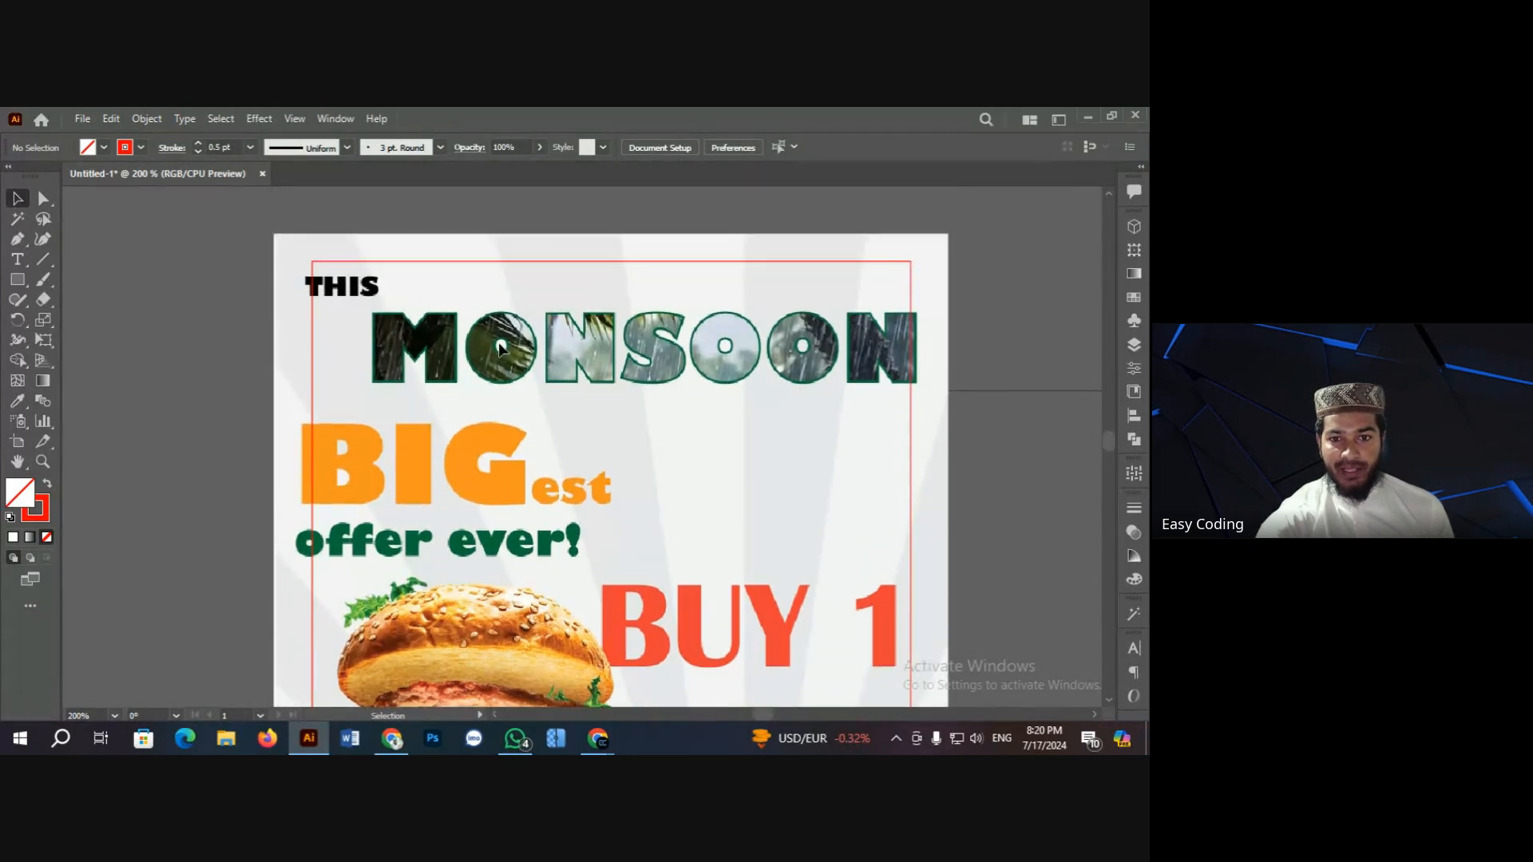
scroll(541, 342, "down", 4)
scroll(542, 349, "down", 6)
scroll(496, 381, "up", 10)
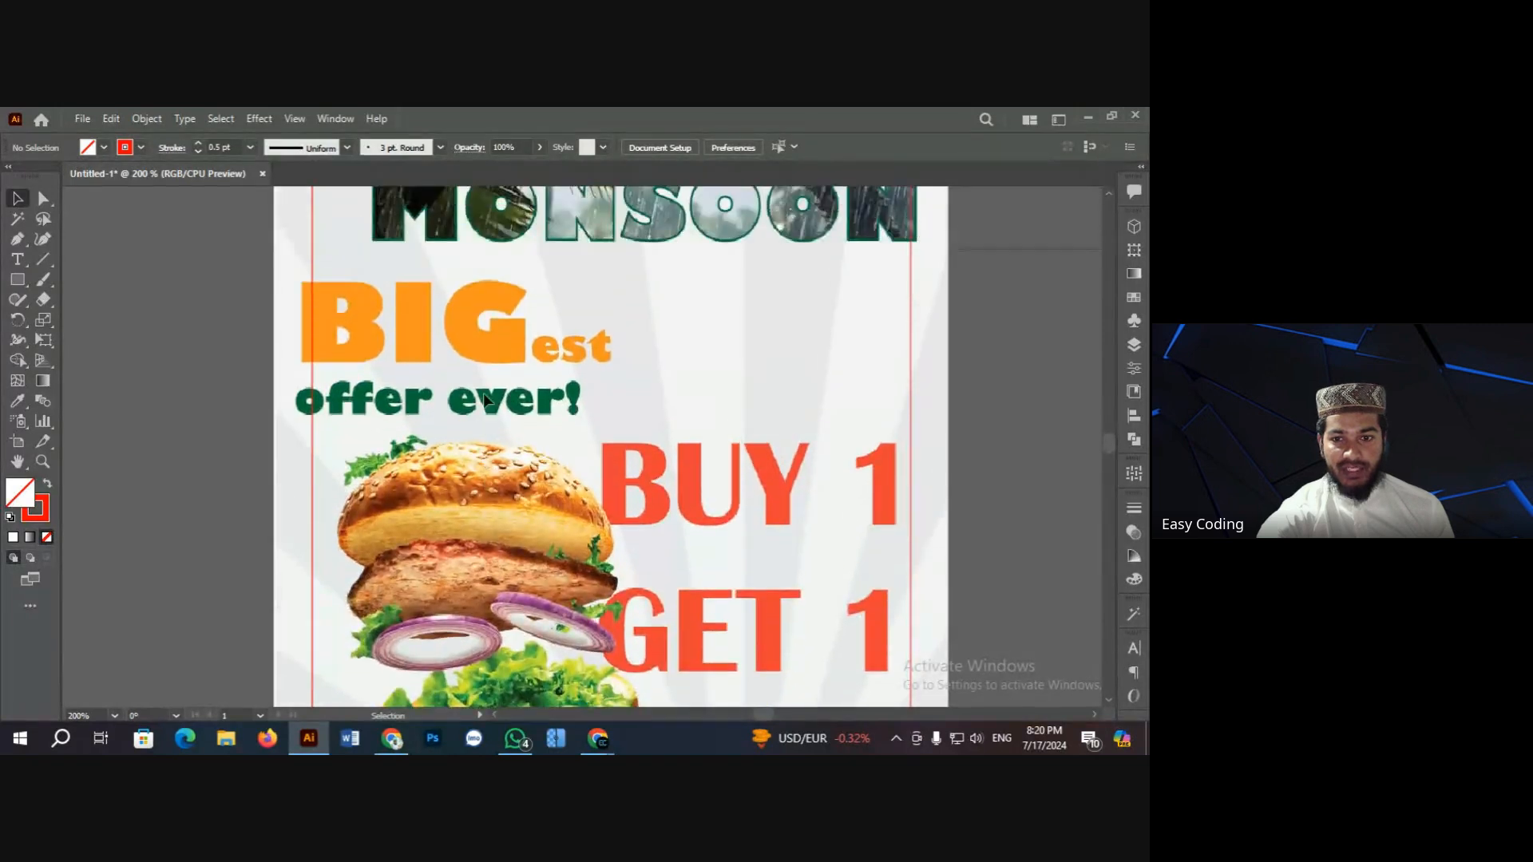
scroll(447, 392, "down", 6)
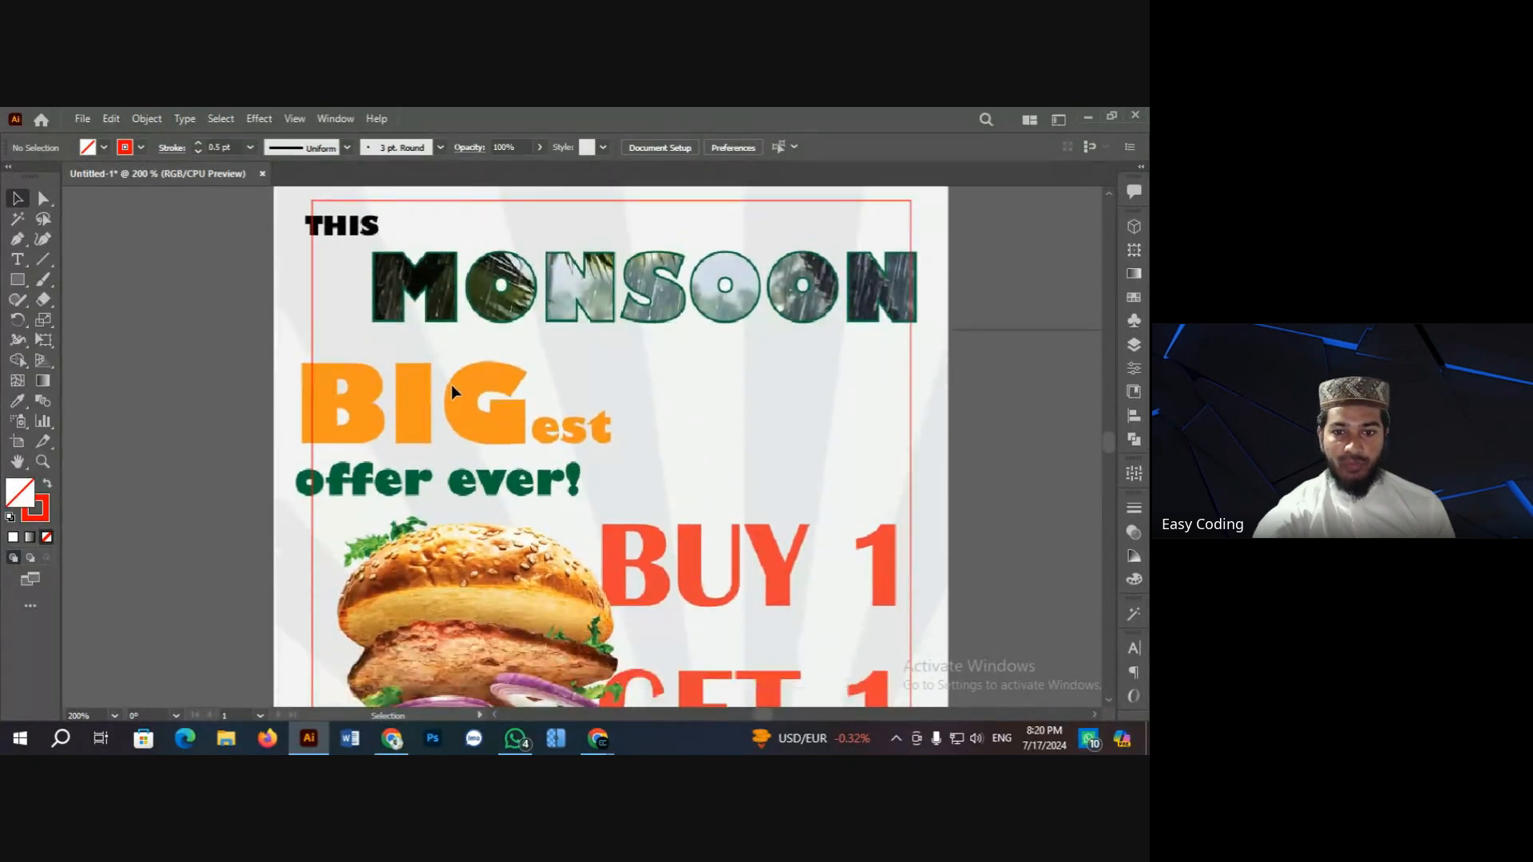
scroll(440, 393, "up", 3)
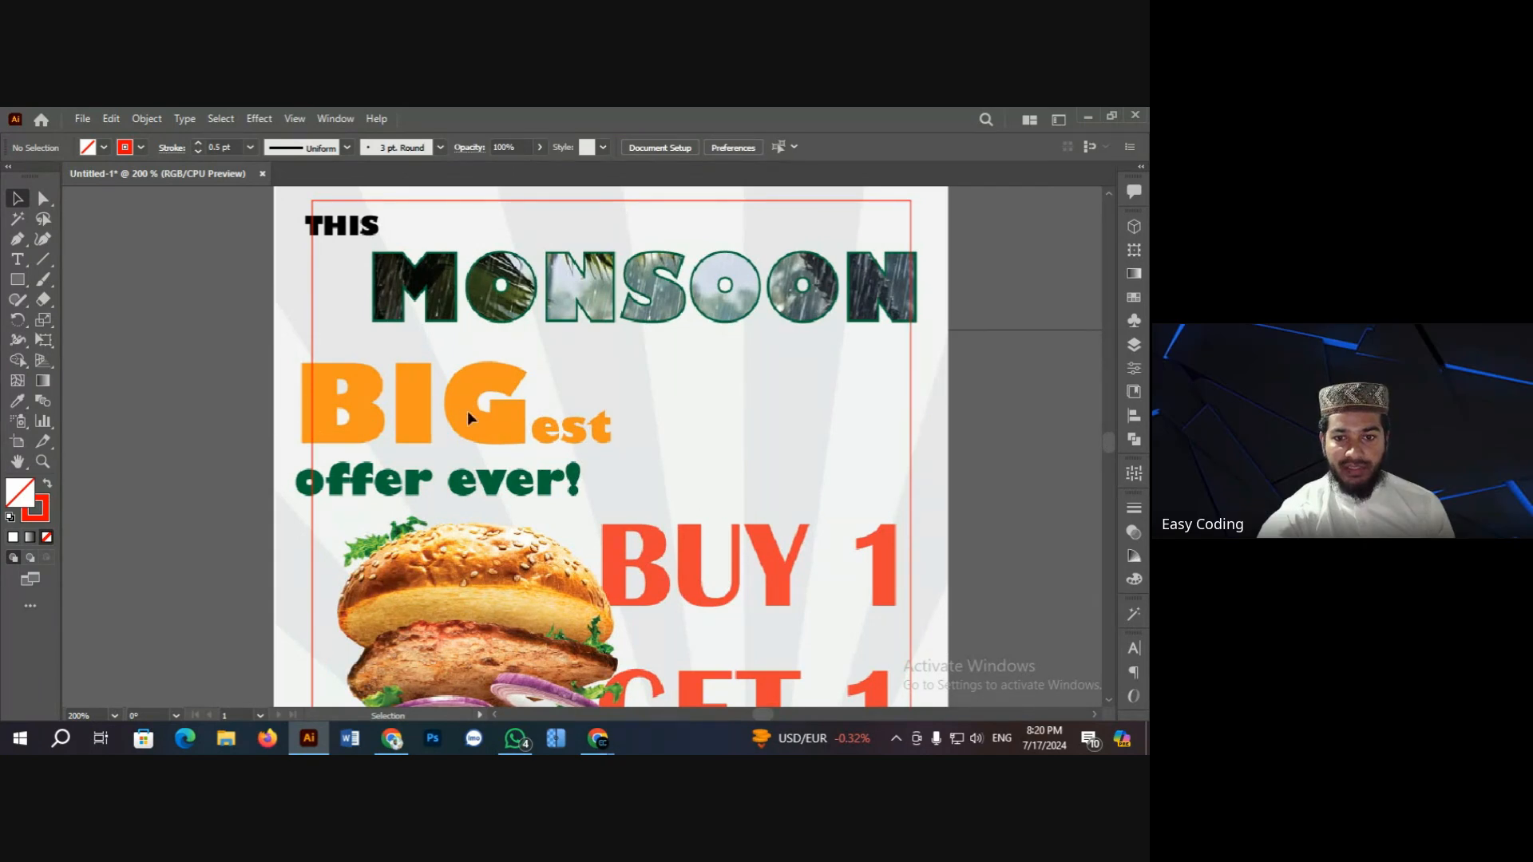
scroll(485, 348, "up", 2)
scroll(222, 380, "down", 6)
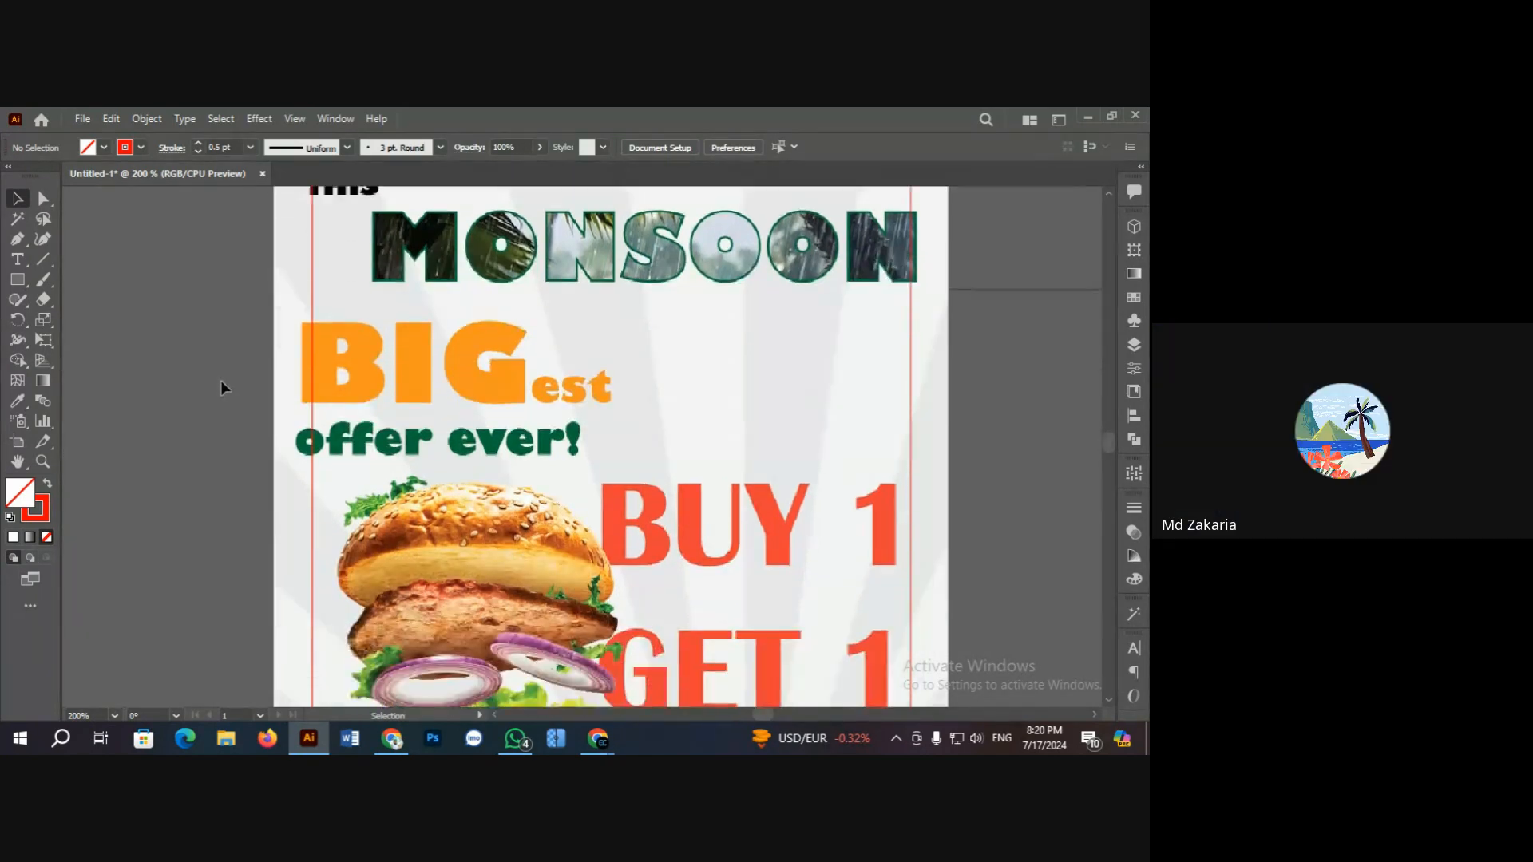
key("ctrl+minus")
key("ctrl+minus")
key("ctrl+minus")
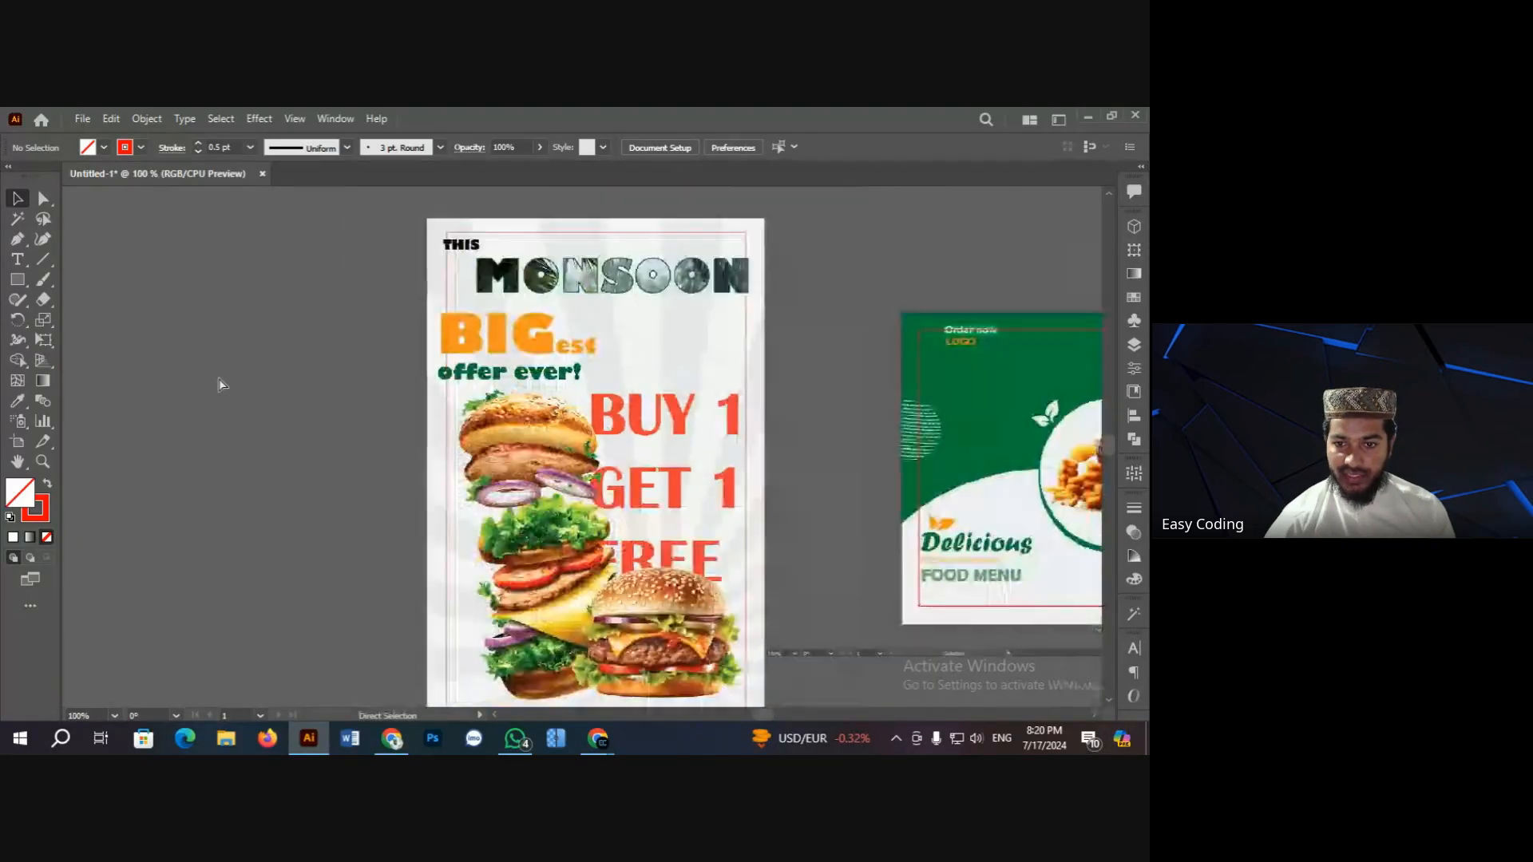
scroll(234, 386, "down", 2)
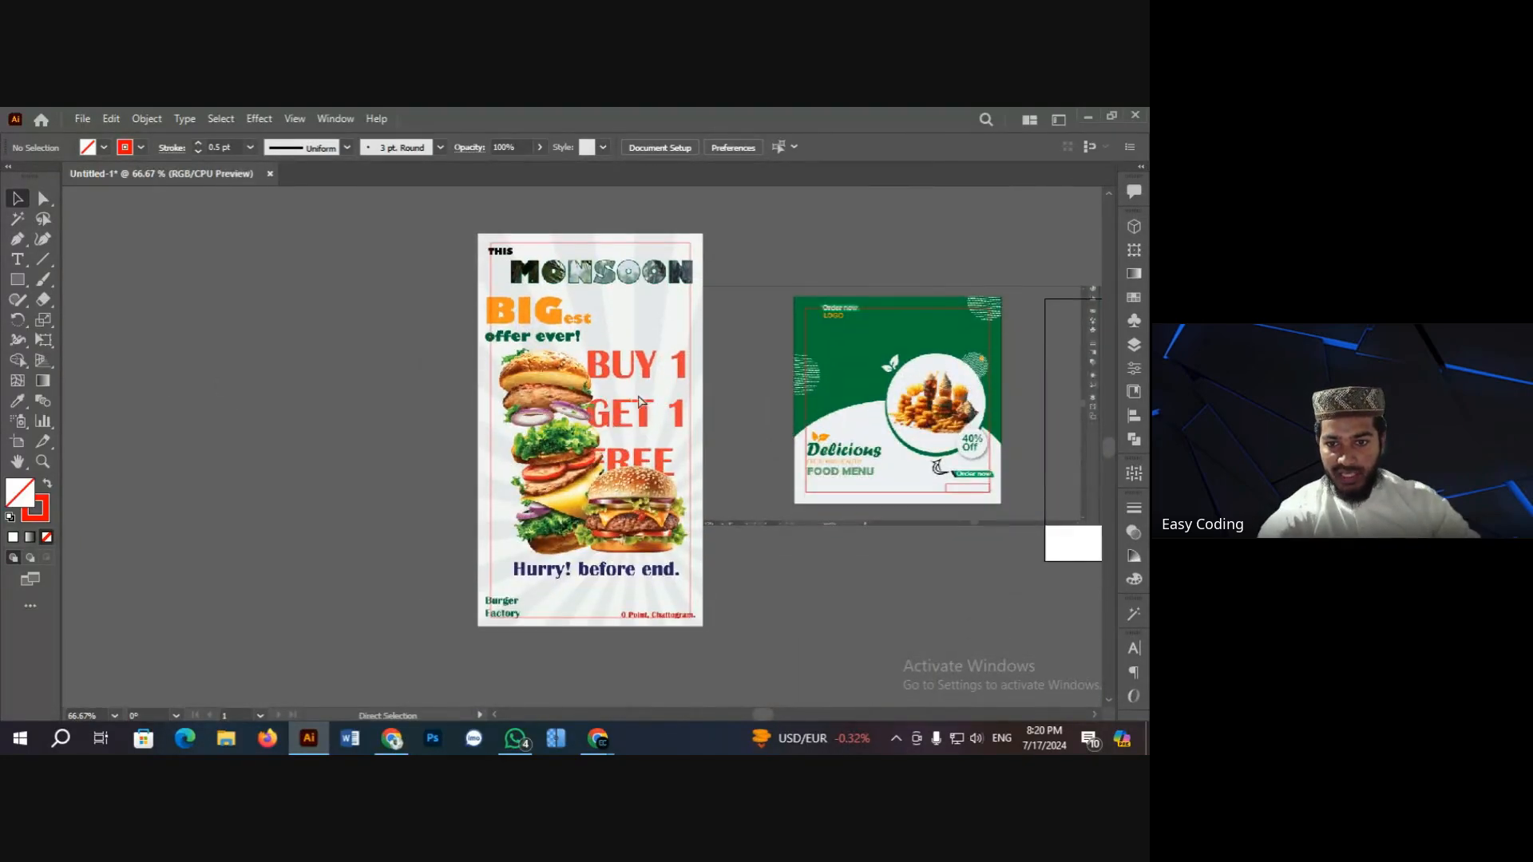
key("ctrl+plus")
key("ctrl+plus")
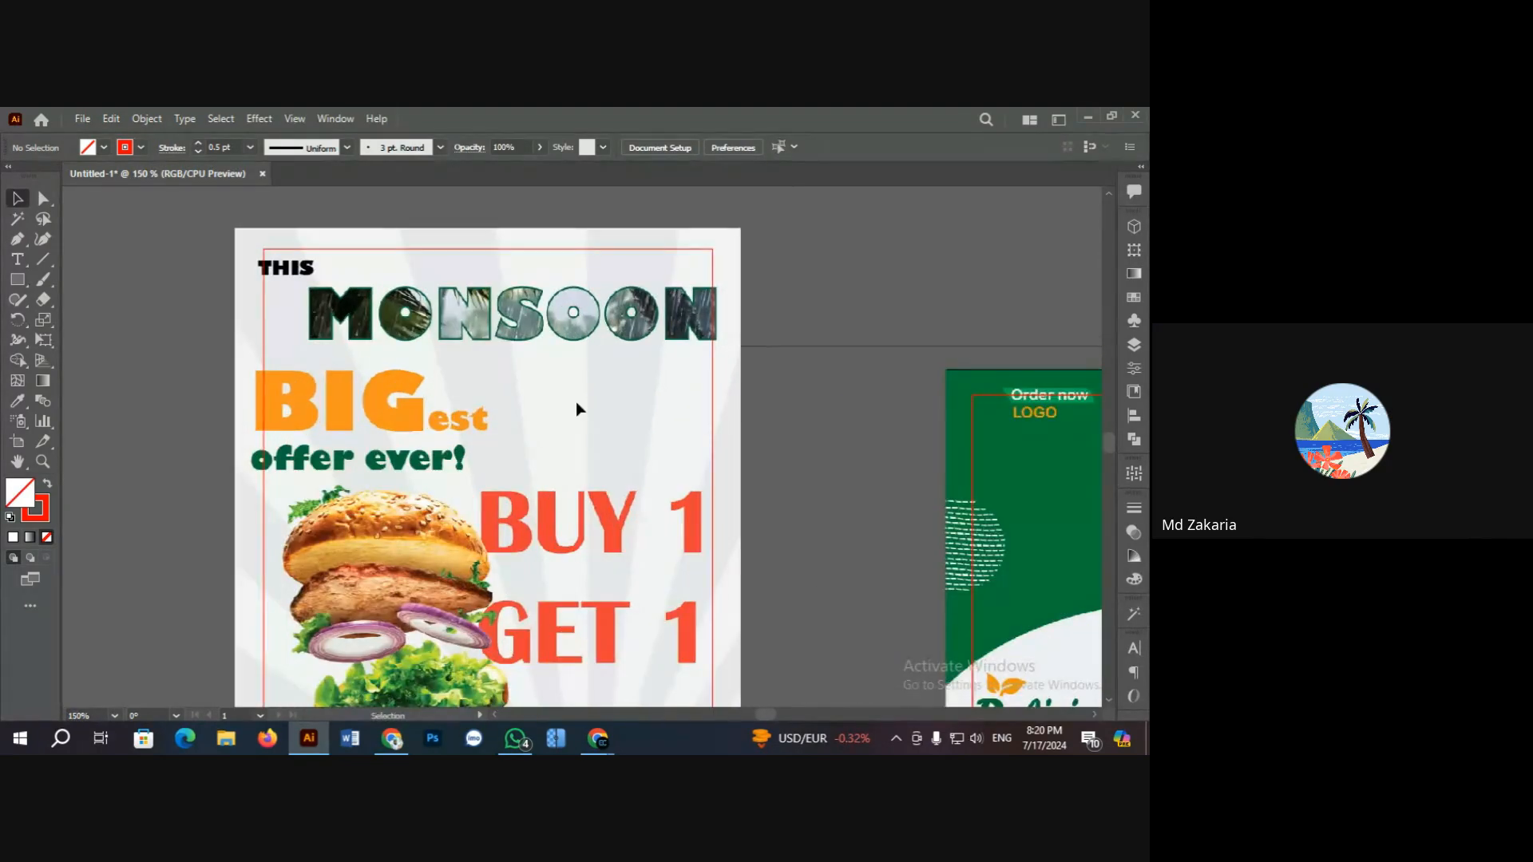
scroll(577, 401, "down", 2)
scroll(562, 279, "down", 1)
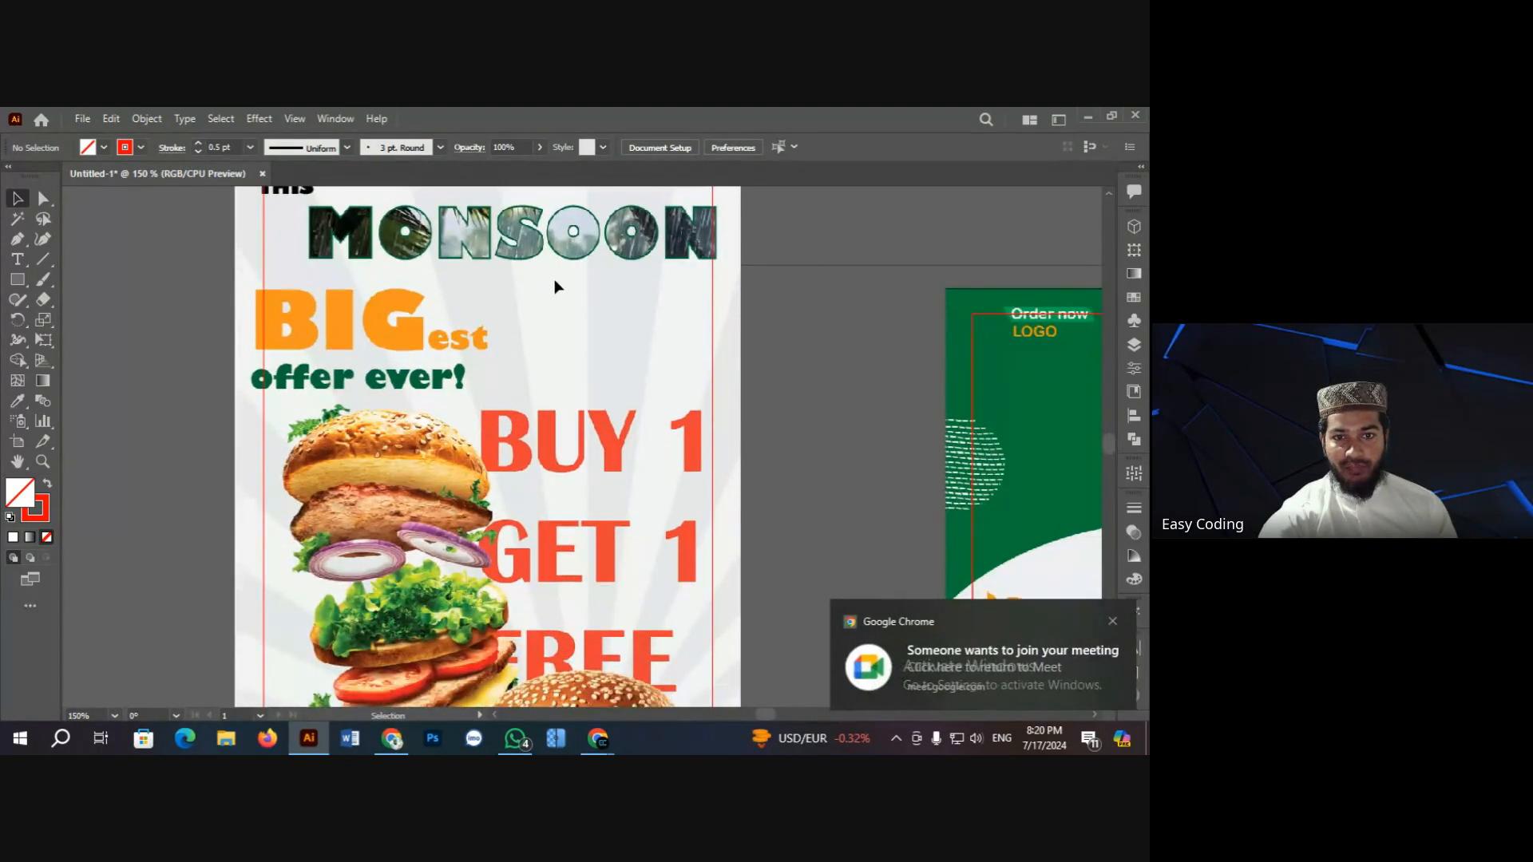
scroll(551, 289, "up", 2)
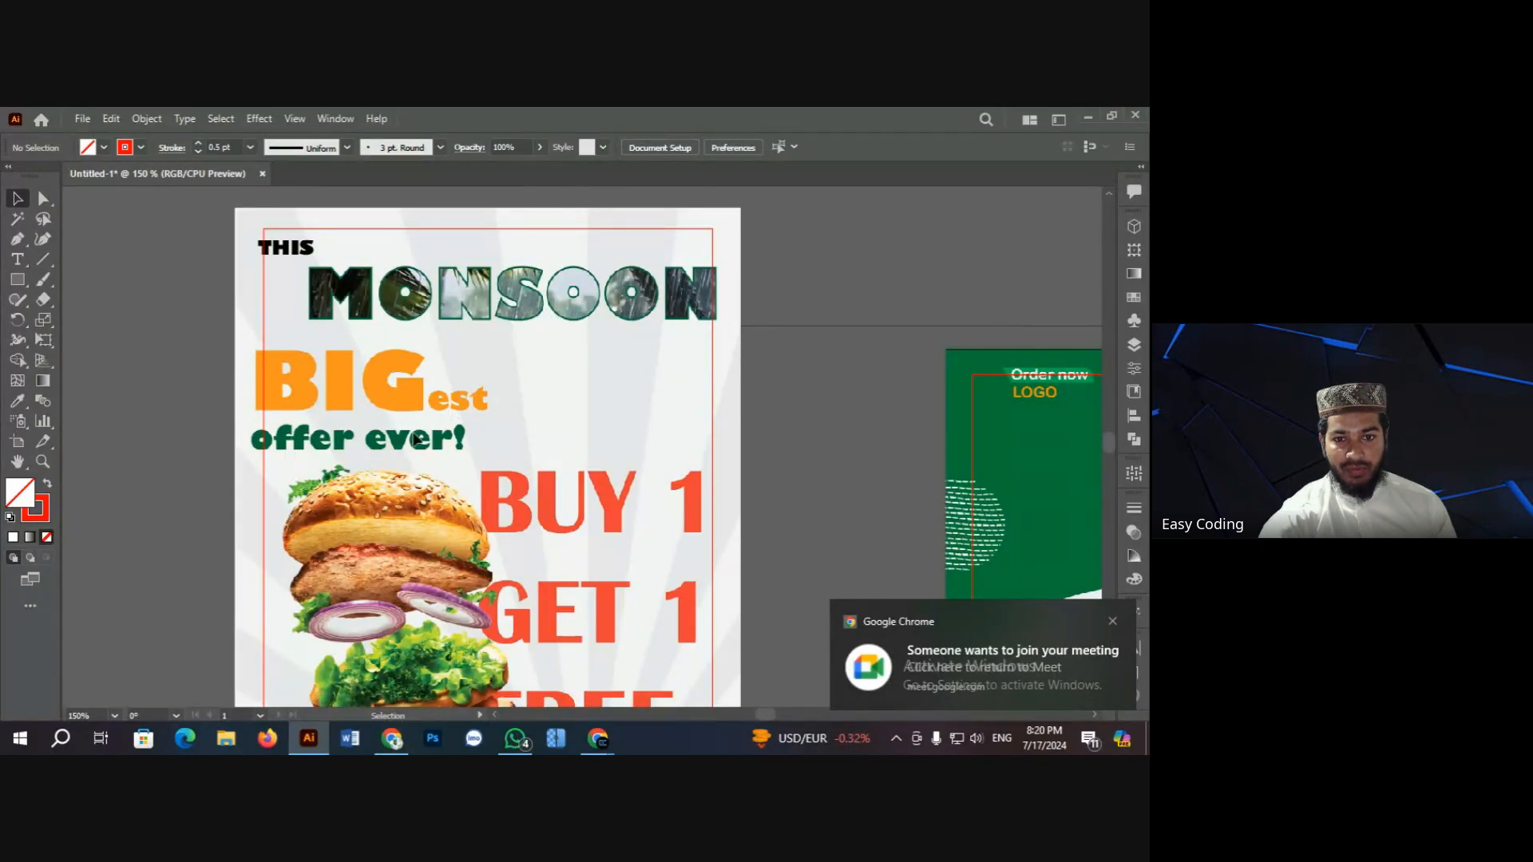
scroll(558, 421, "down", 5)
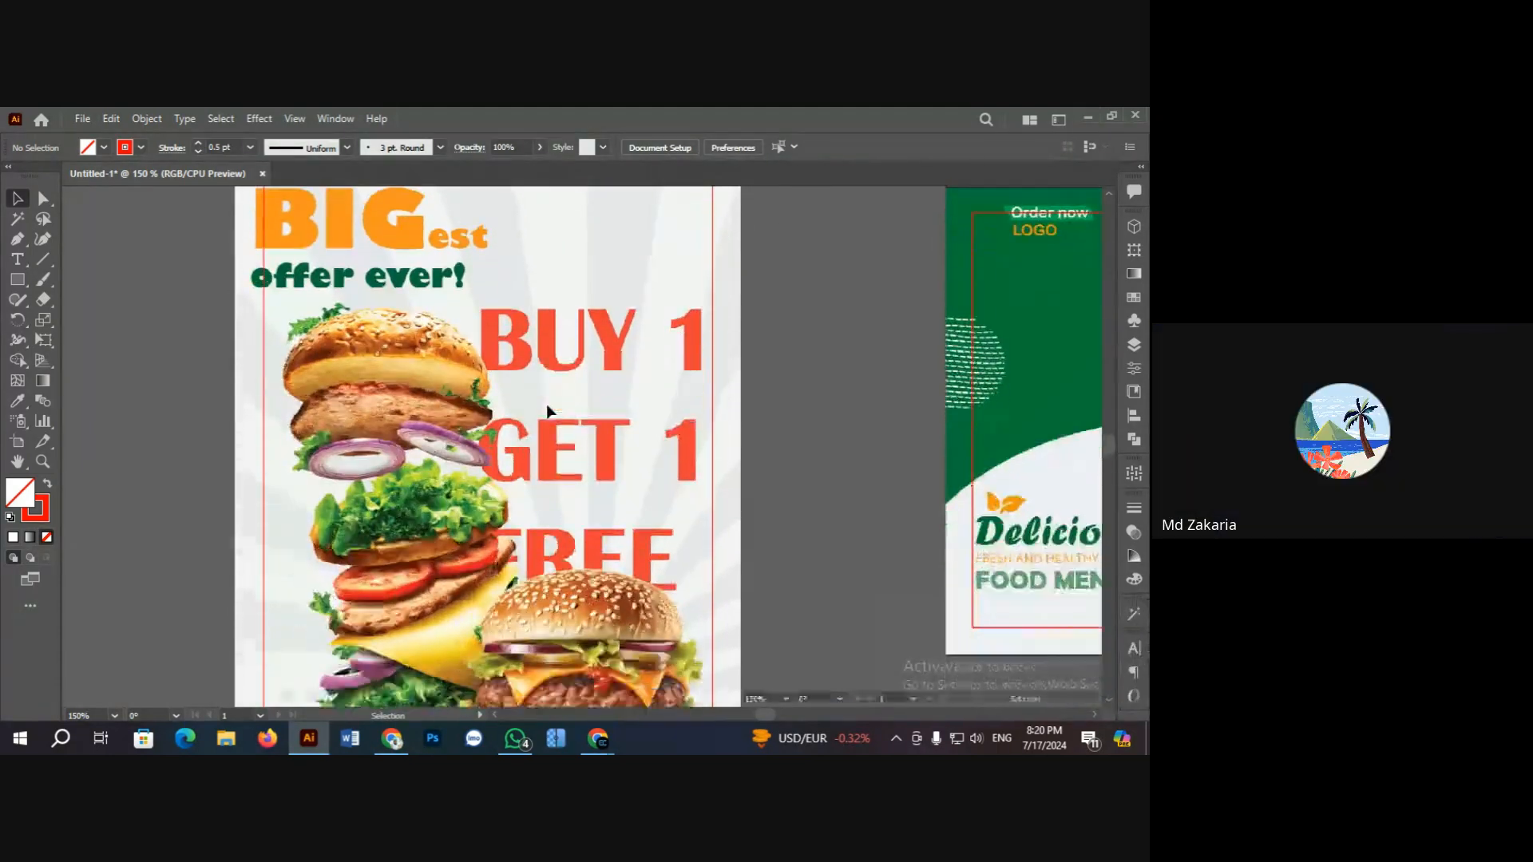
scroll(615, 460, "down", 2)
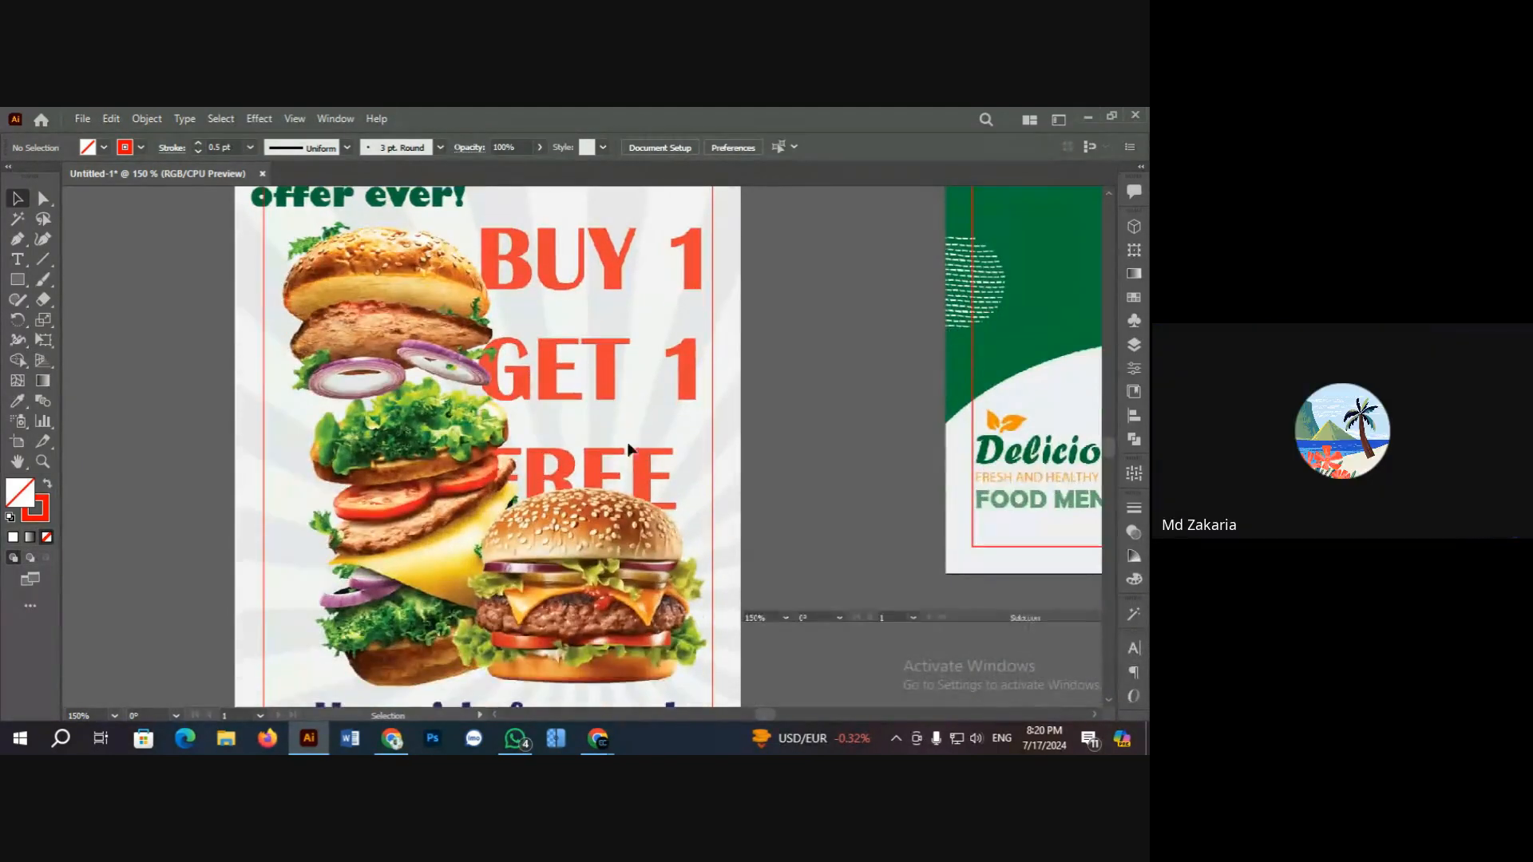
scroll(578, 275, "down", 1)
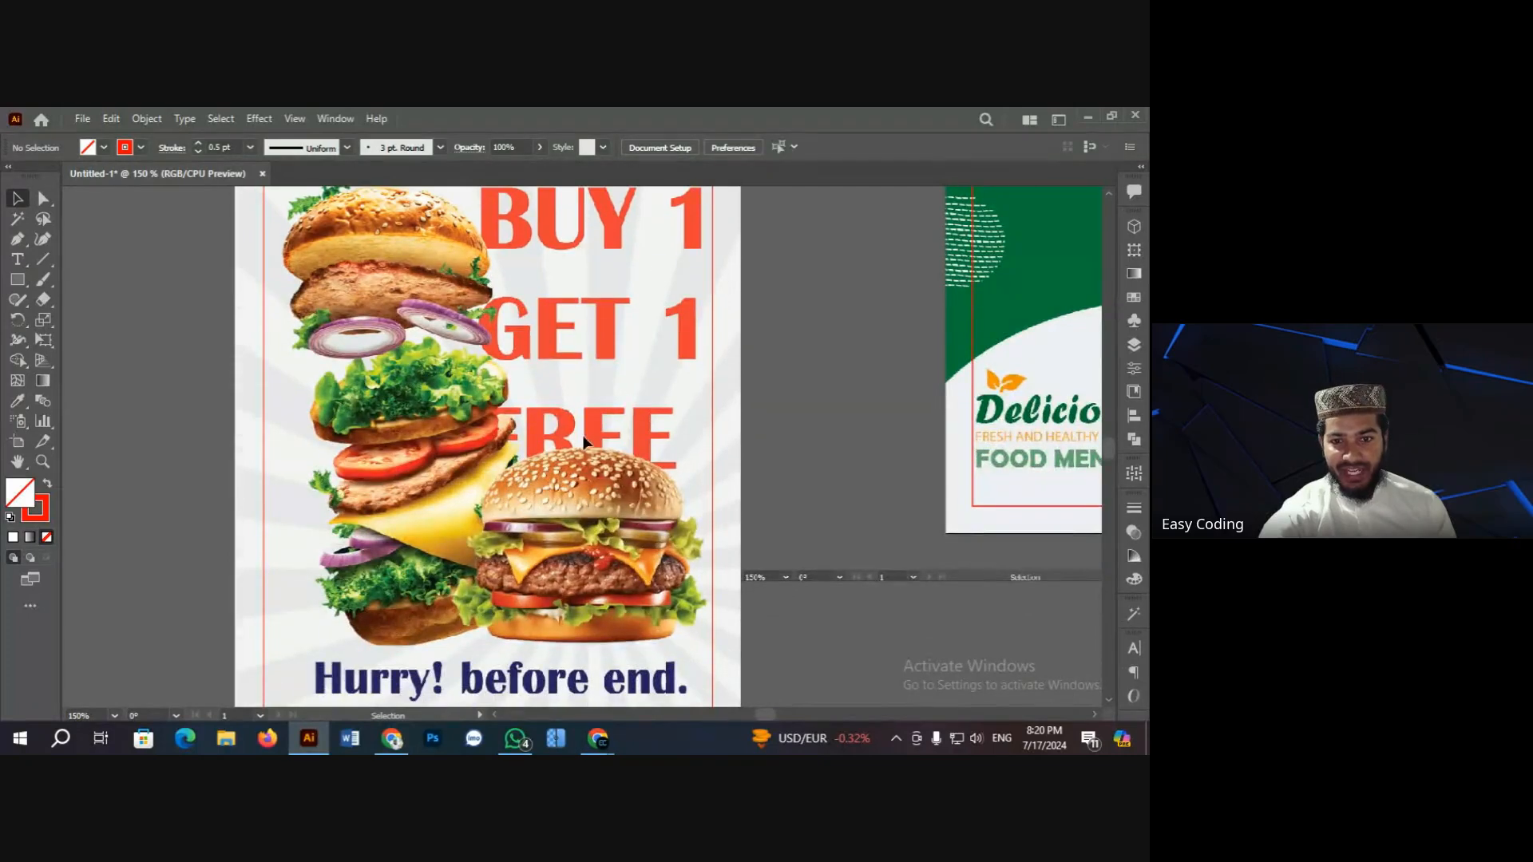
scroll(583, 412, "up", 1)
scroll(527, 447, "down", 4)
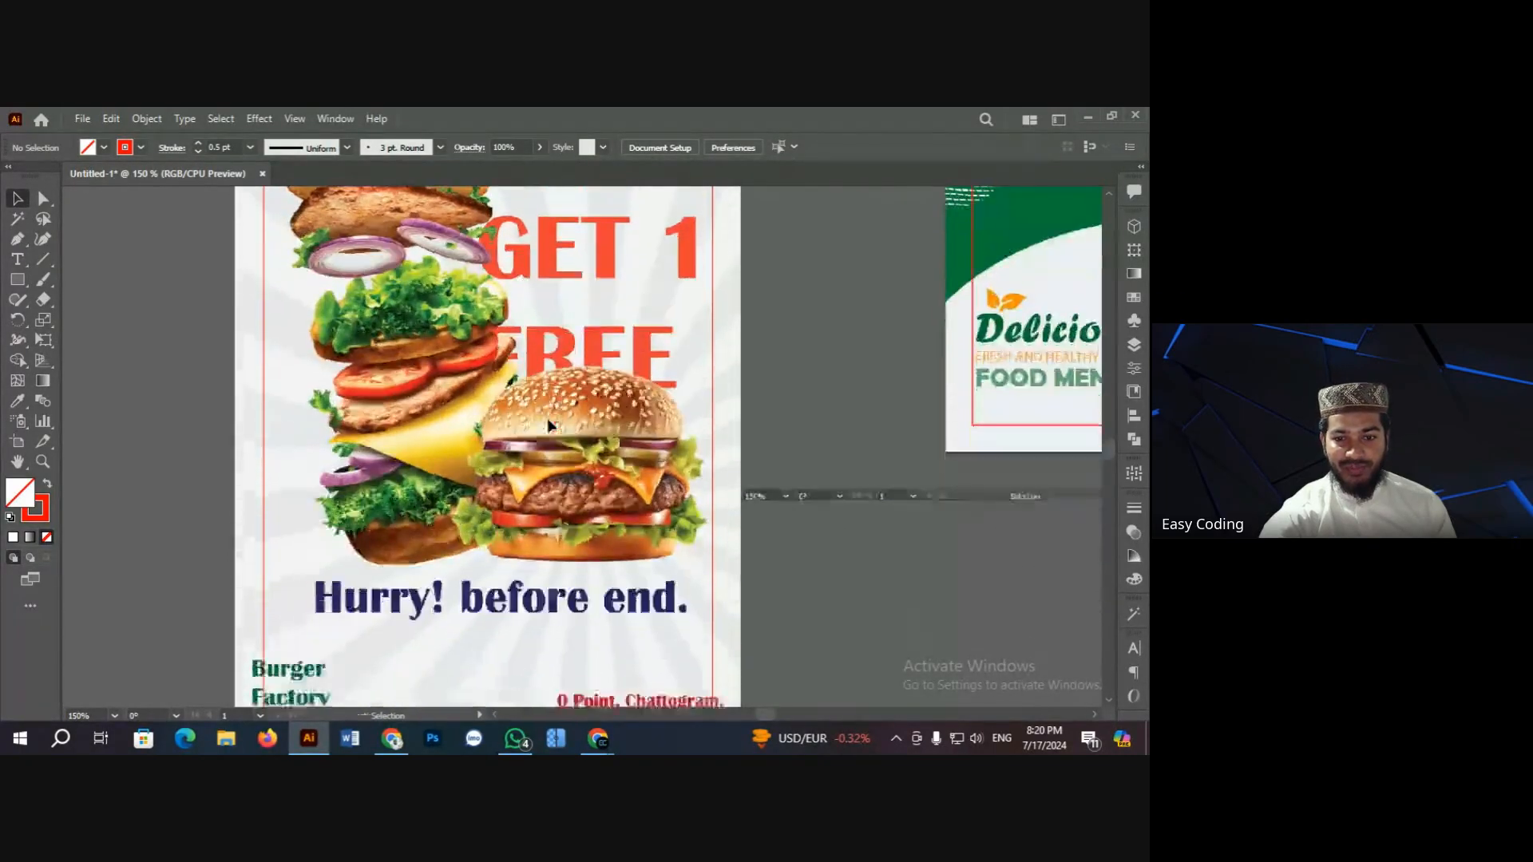
scroll(492, 477, "down", 2)
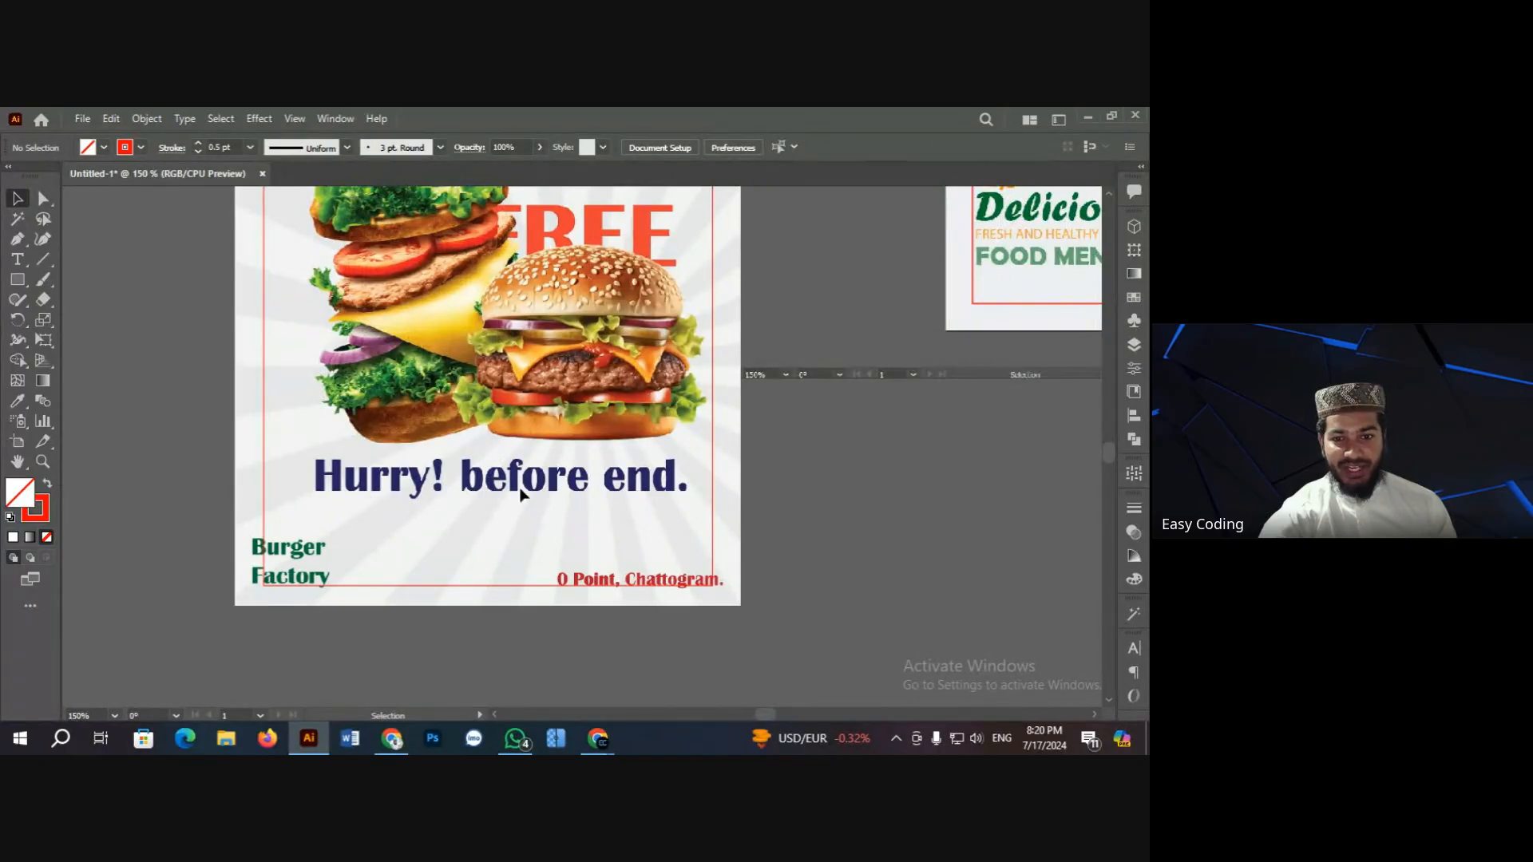
scroll(447, 519, "down", 1)
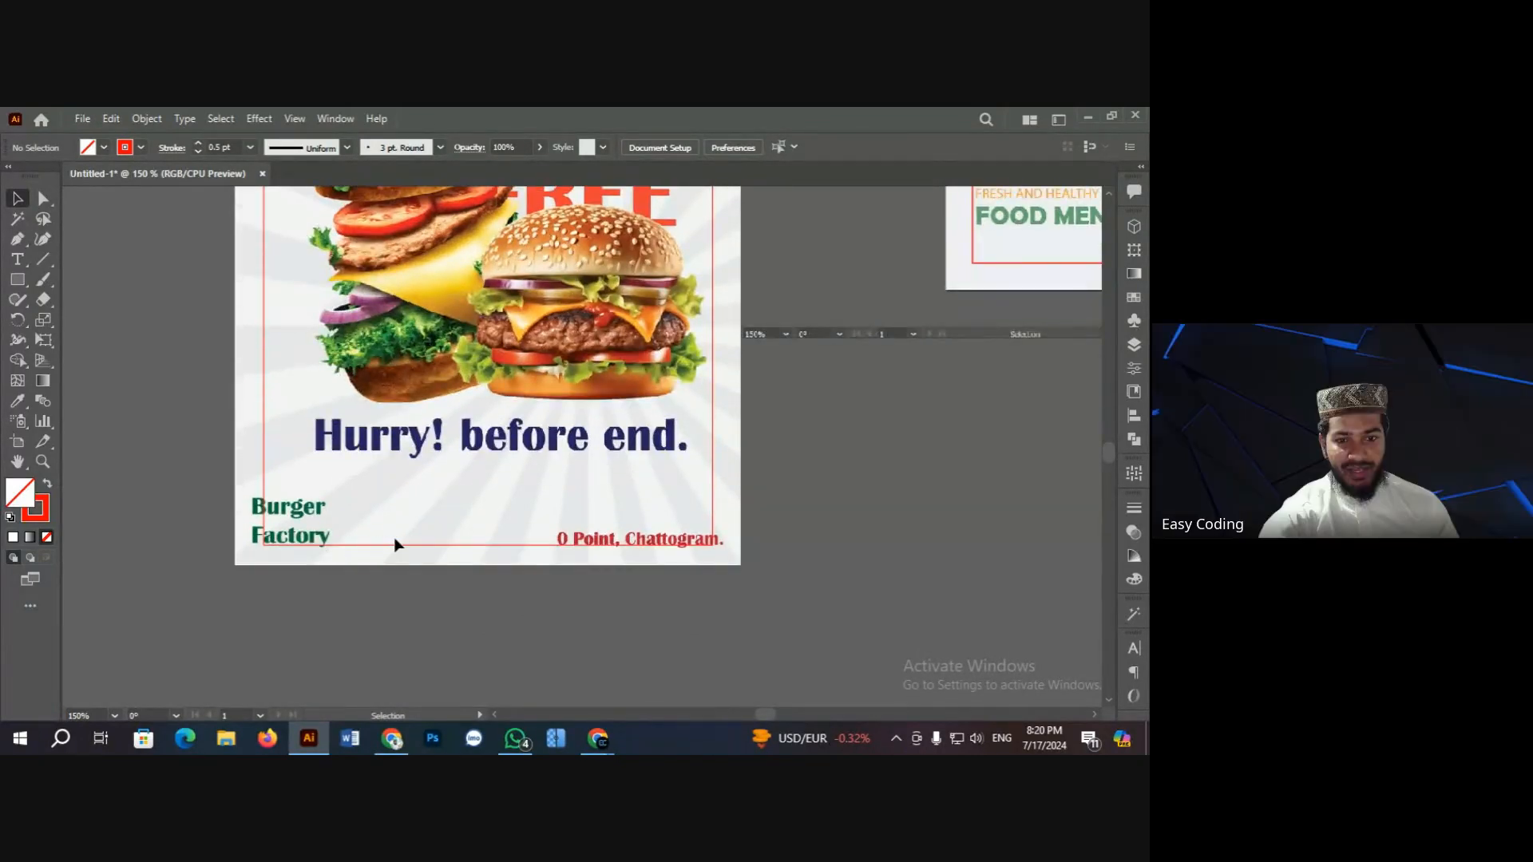
left_click(469, 515)
scroll(486, 456, "up", 1)
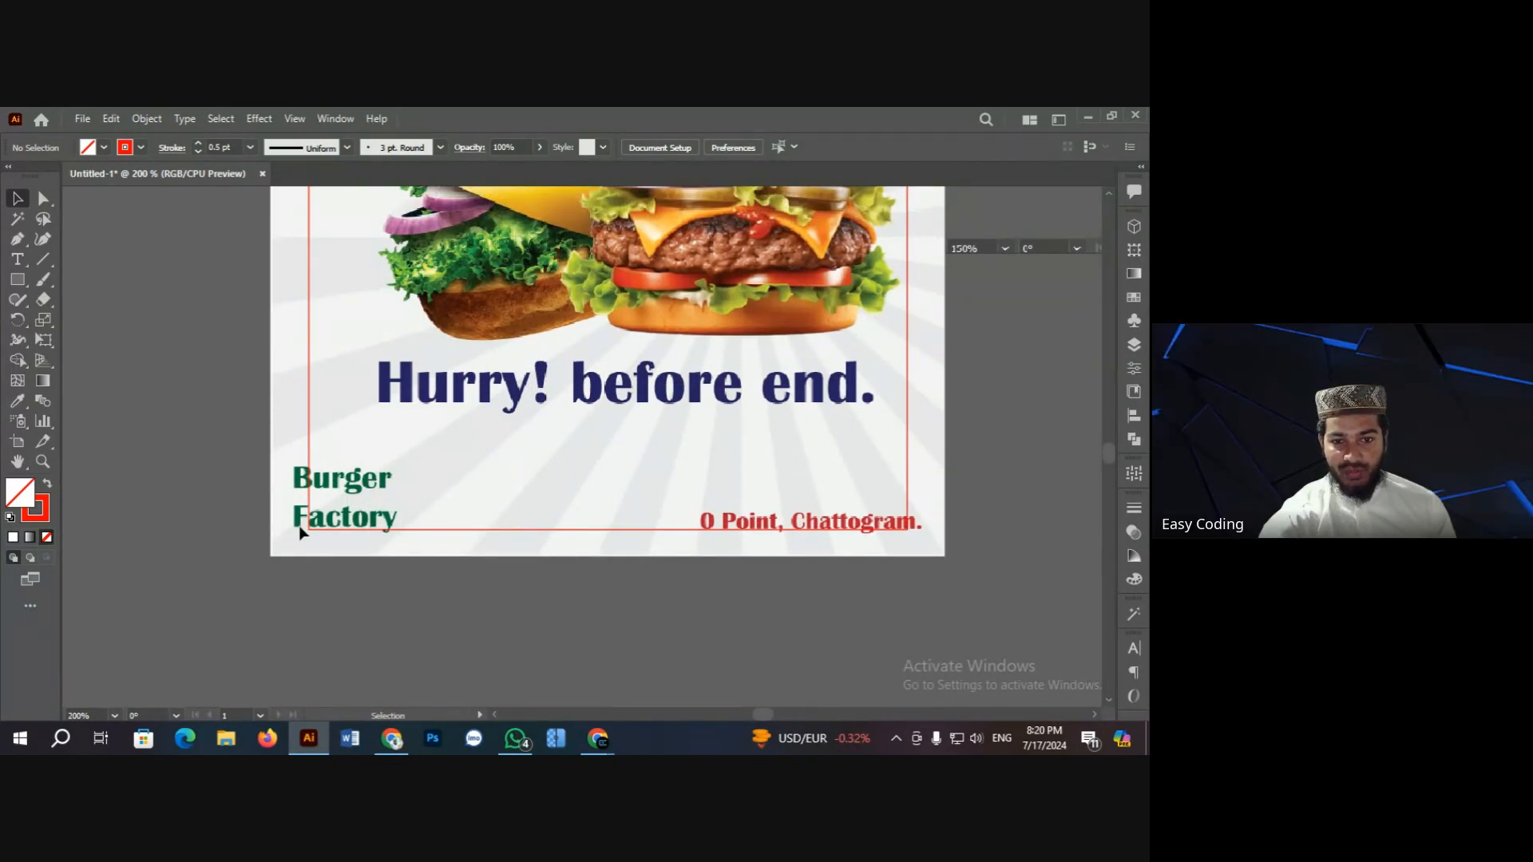
scroll(471, 447, "up", 10)
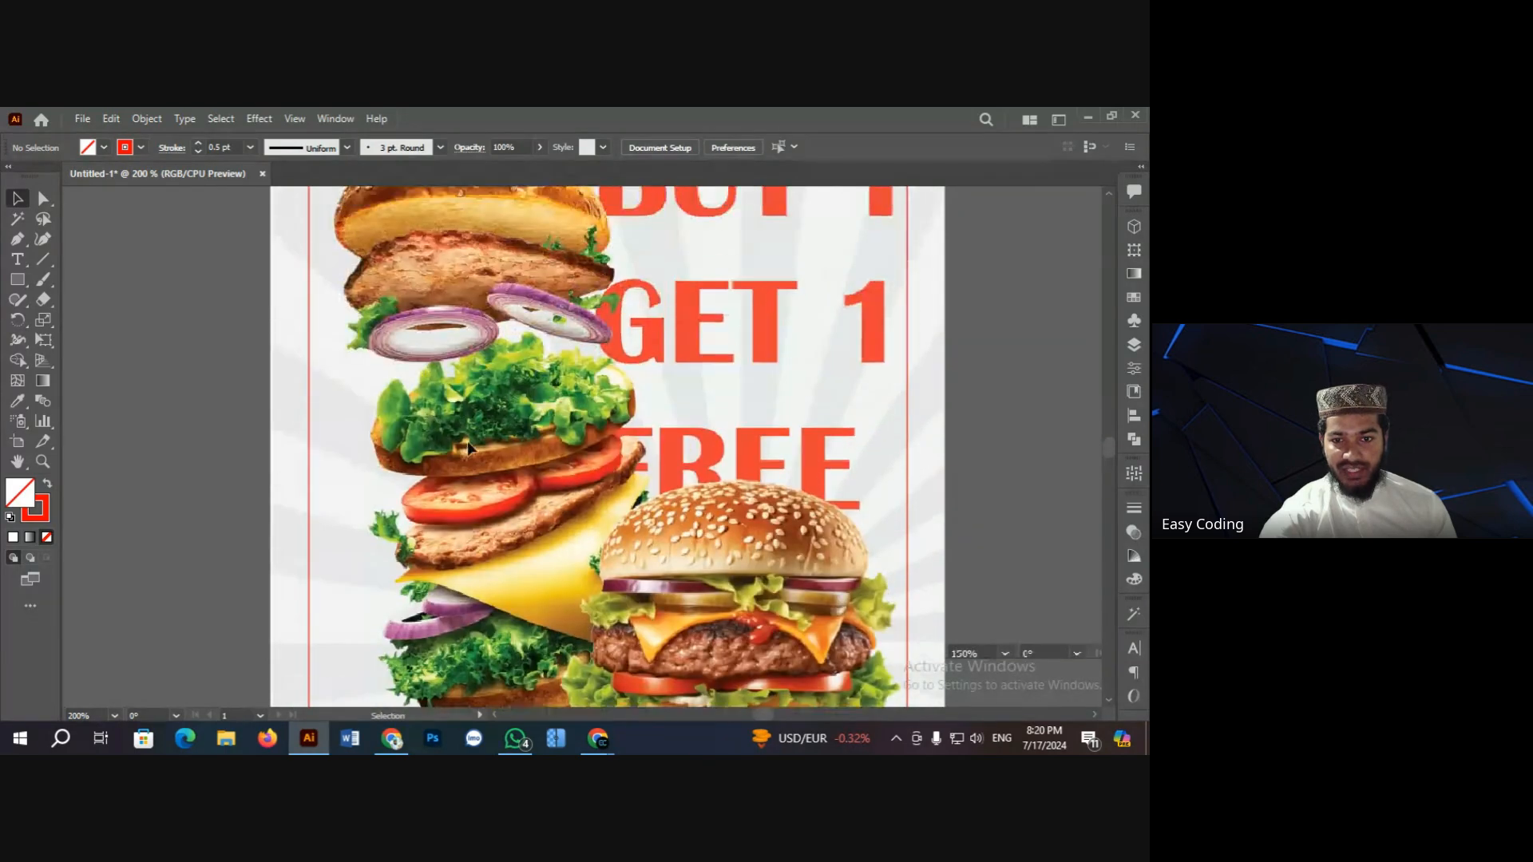
scroll(471, 443, "up", 7)
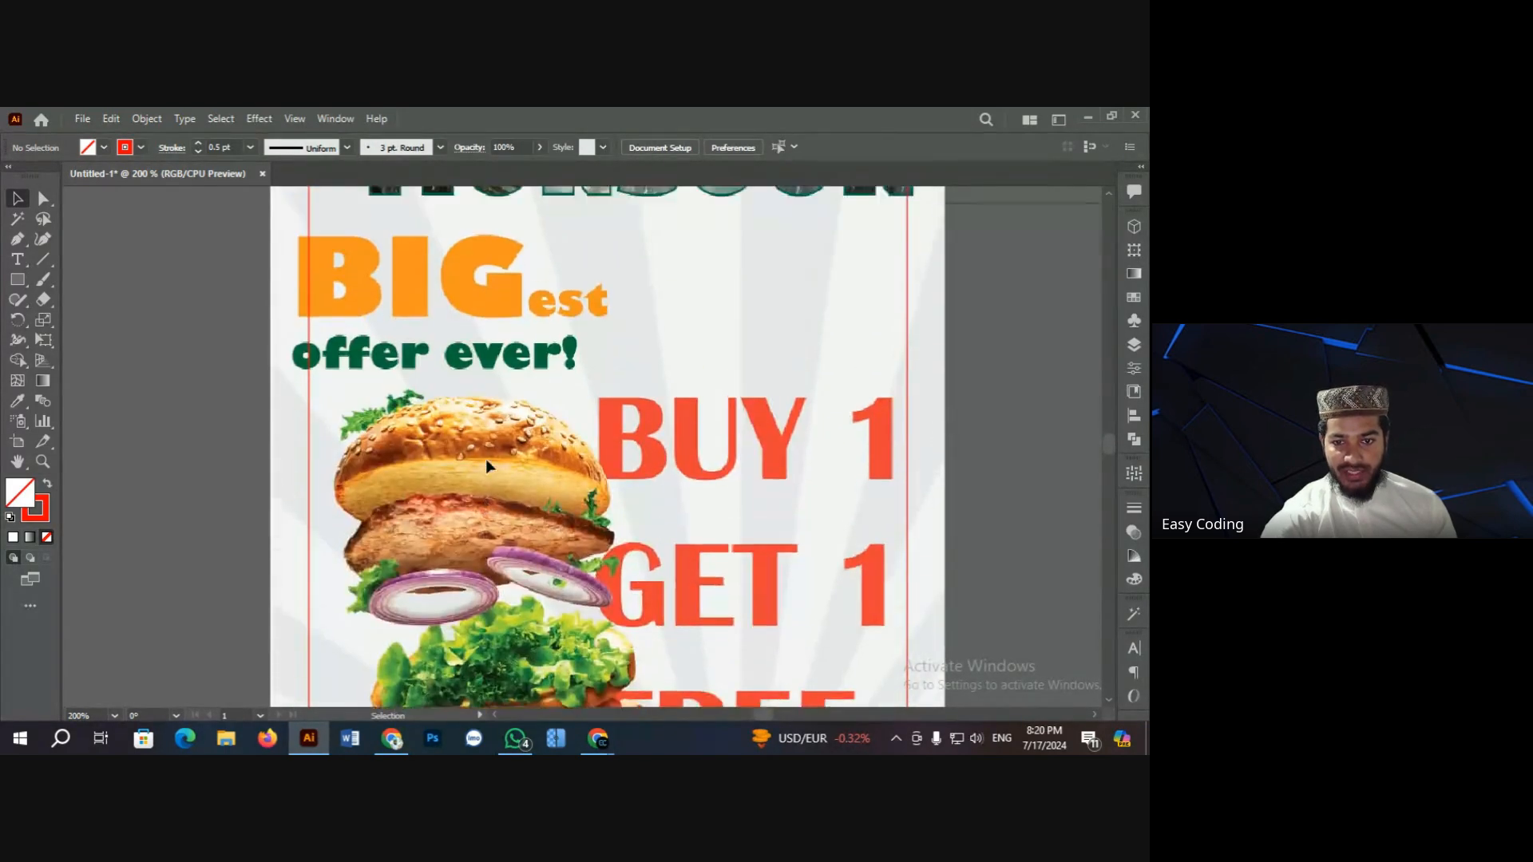
scroll(485, 461, "up", 5)
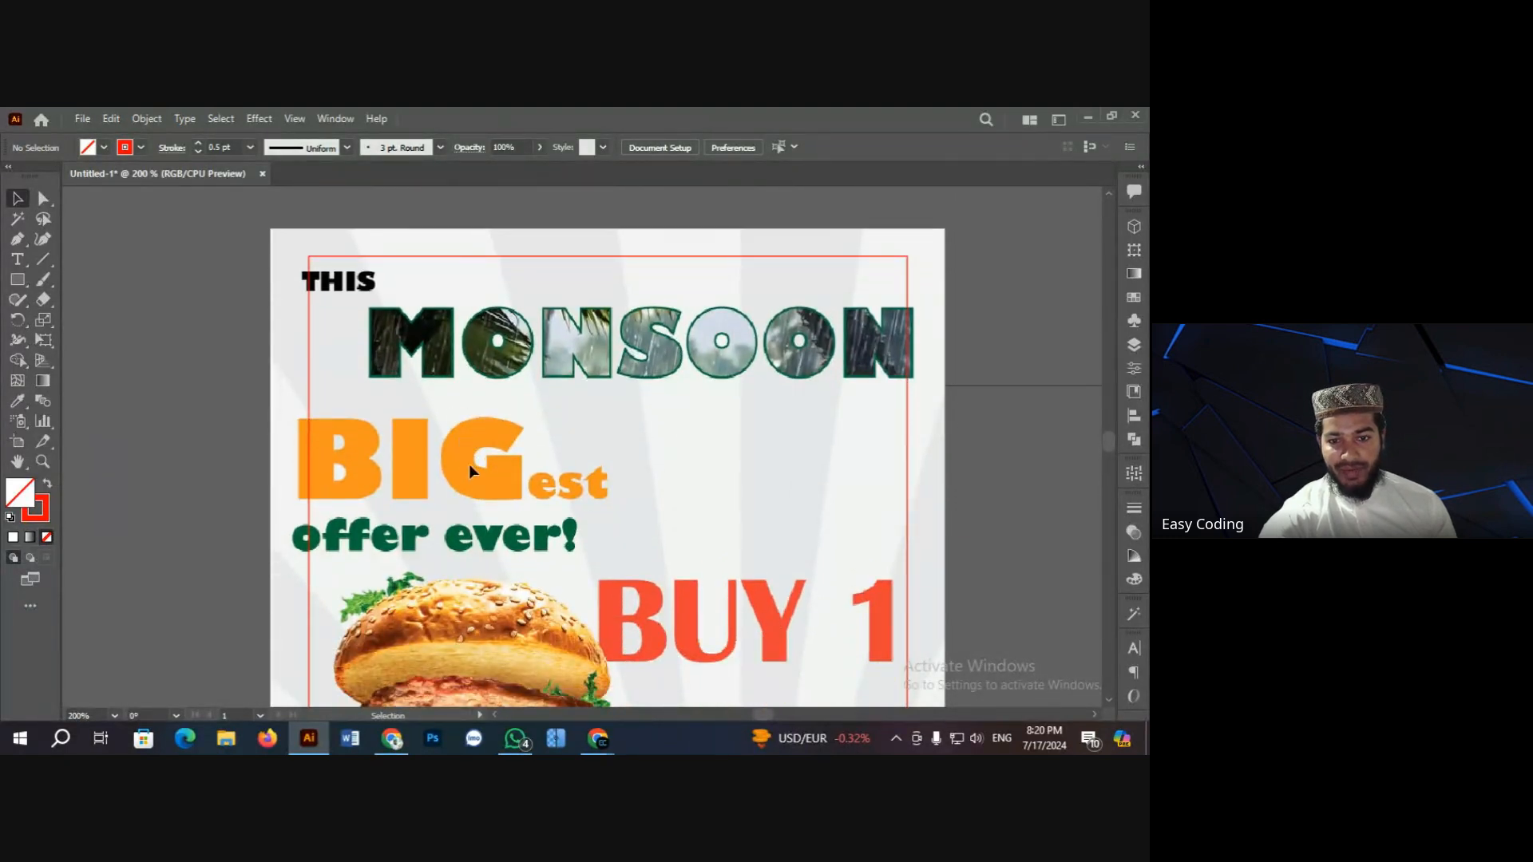
scroll(559, 463, "down", 1)
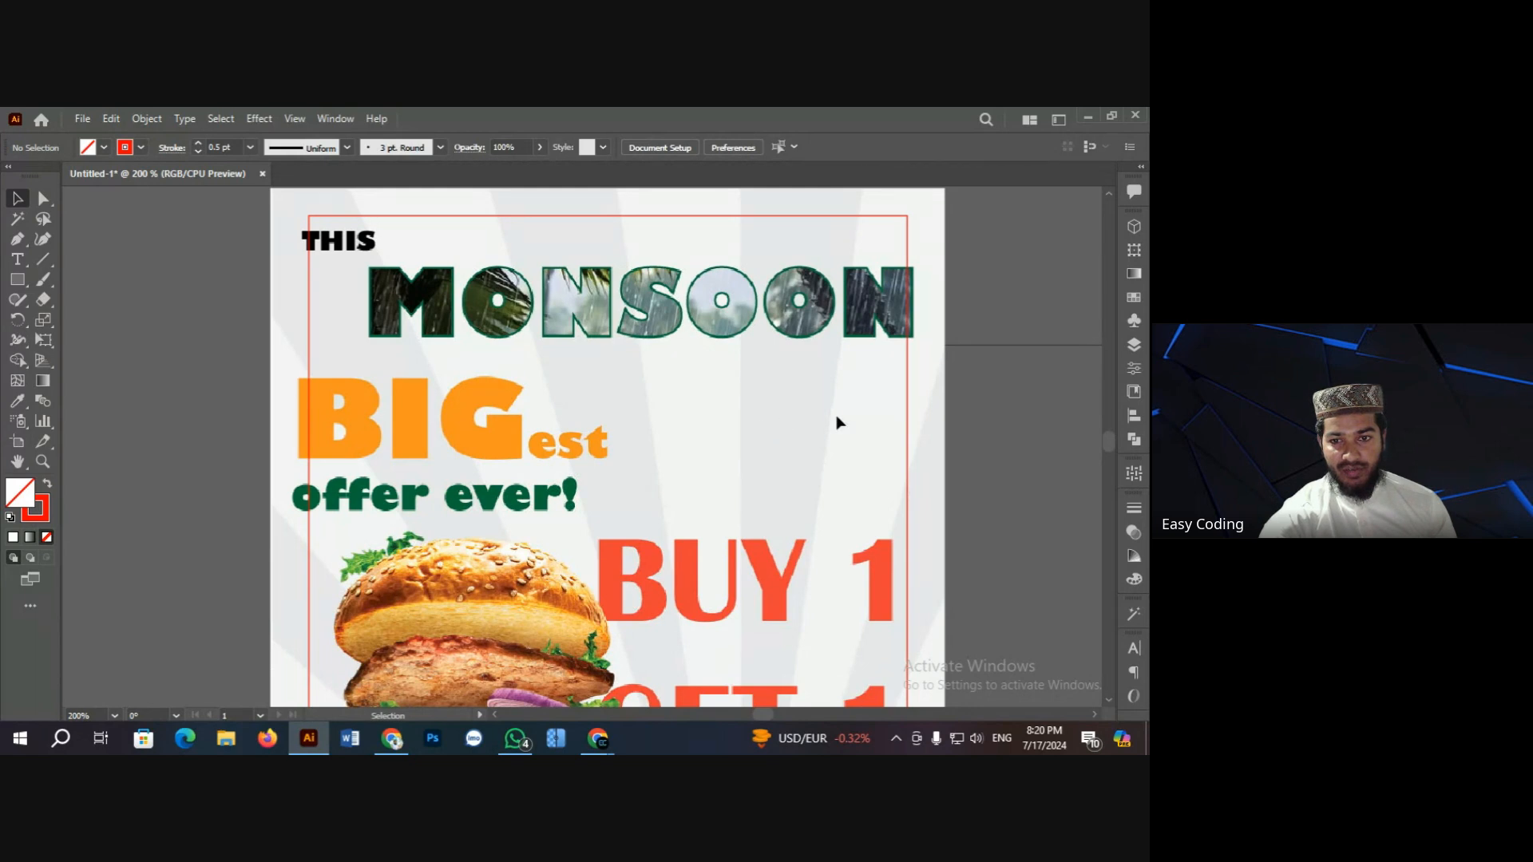
scroll(875, 512, "down", 2)
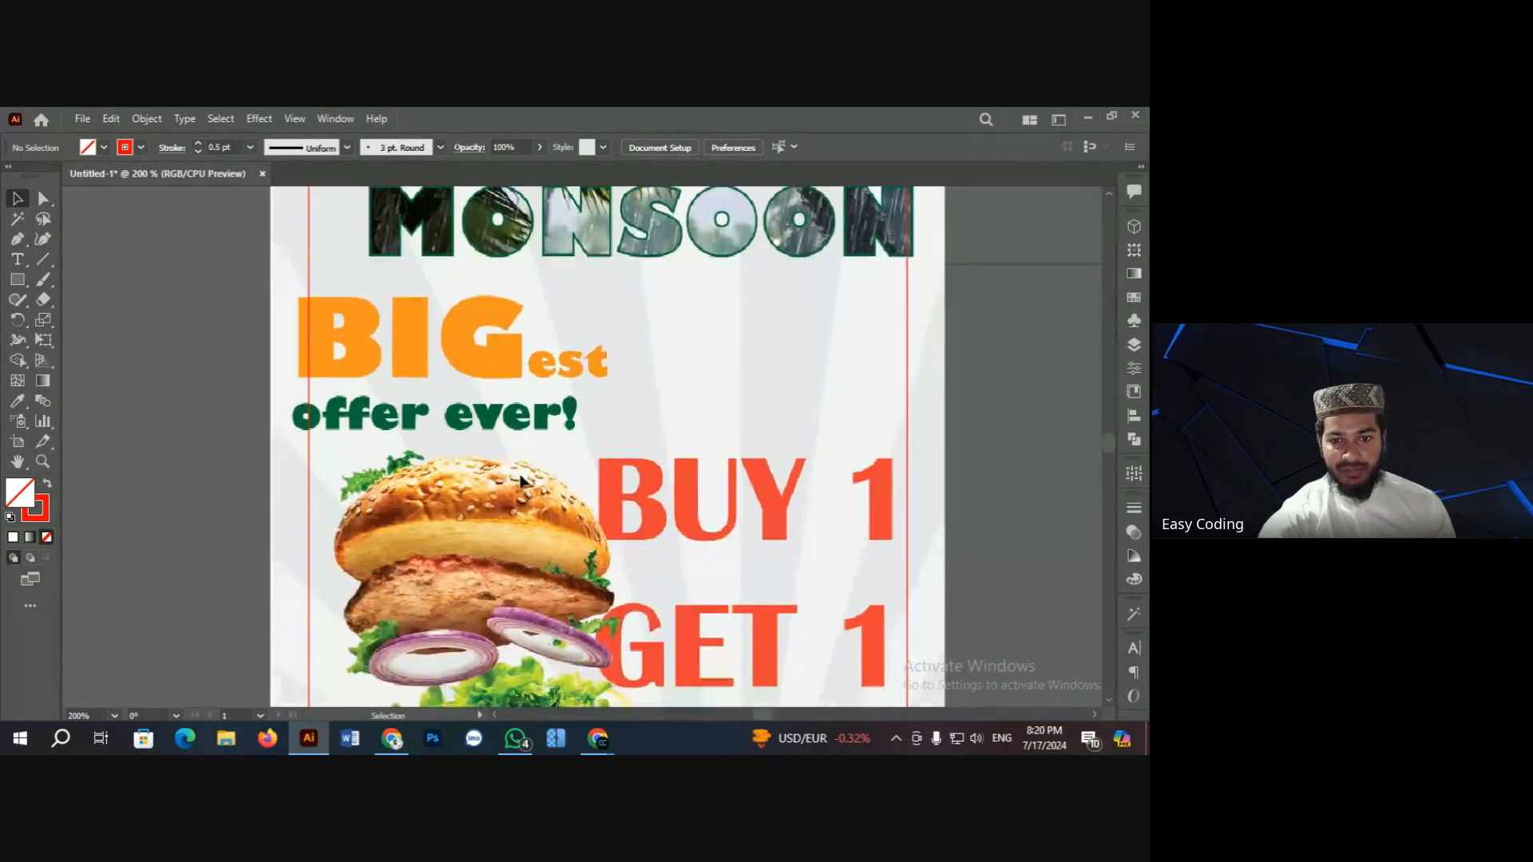
scroll(549, 448, "up", 2)
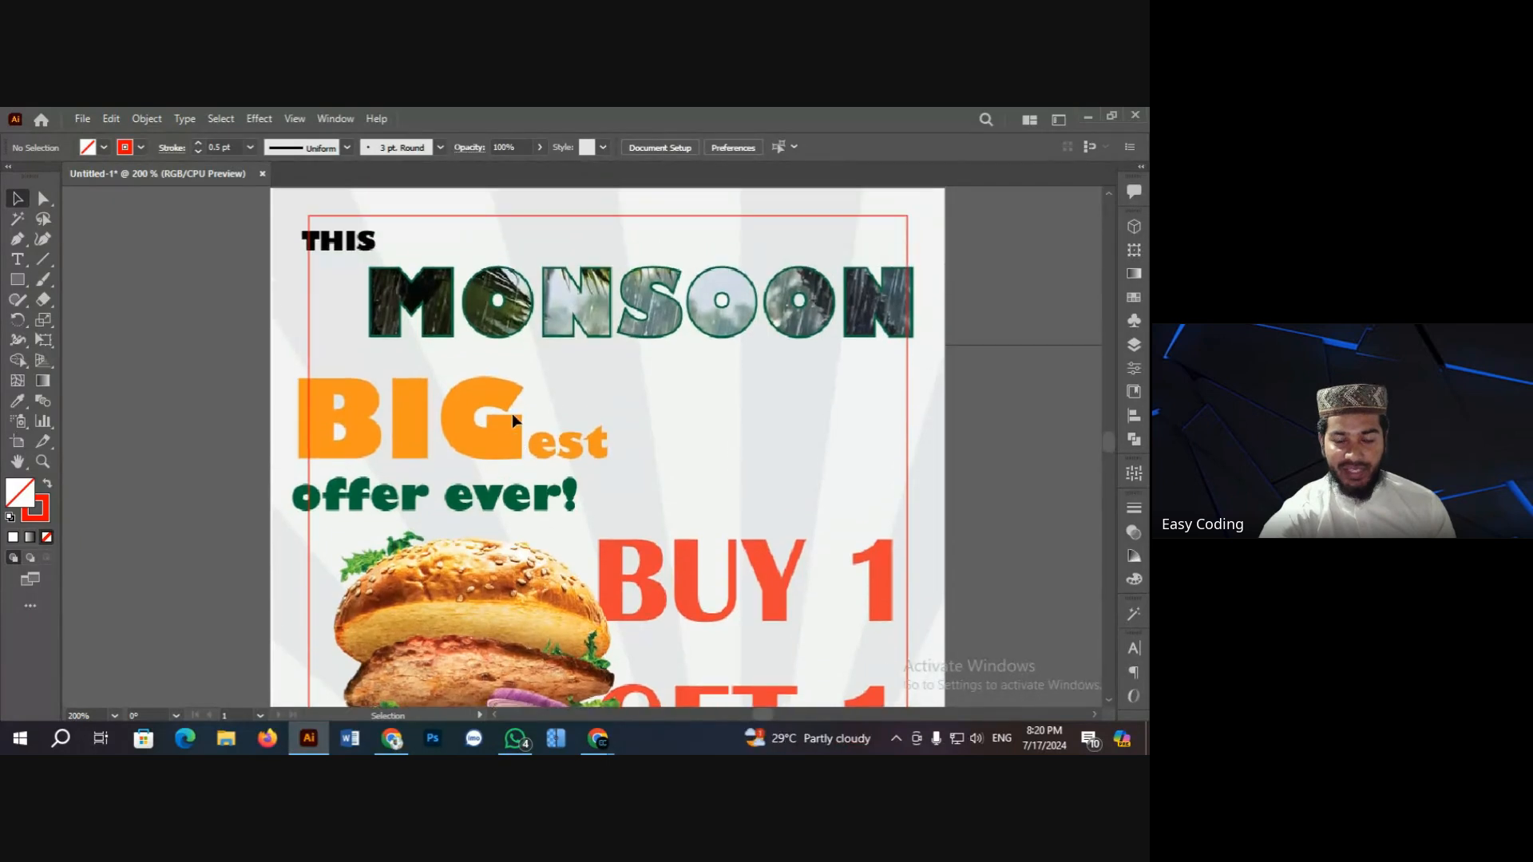
scroll(511, 413, "down", 2)
scroll(555, 351, "up", 1)
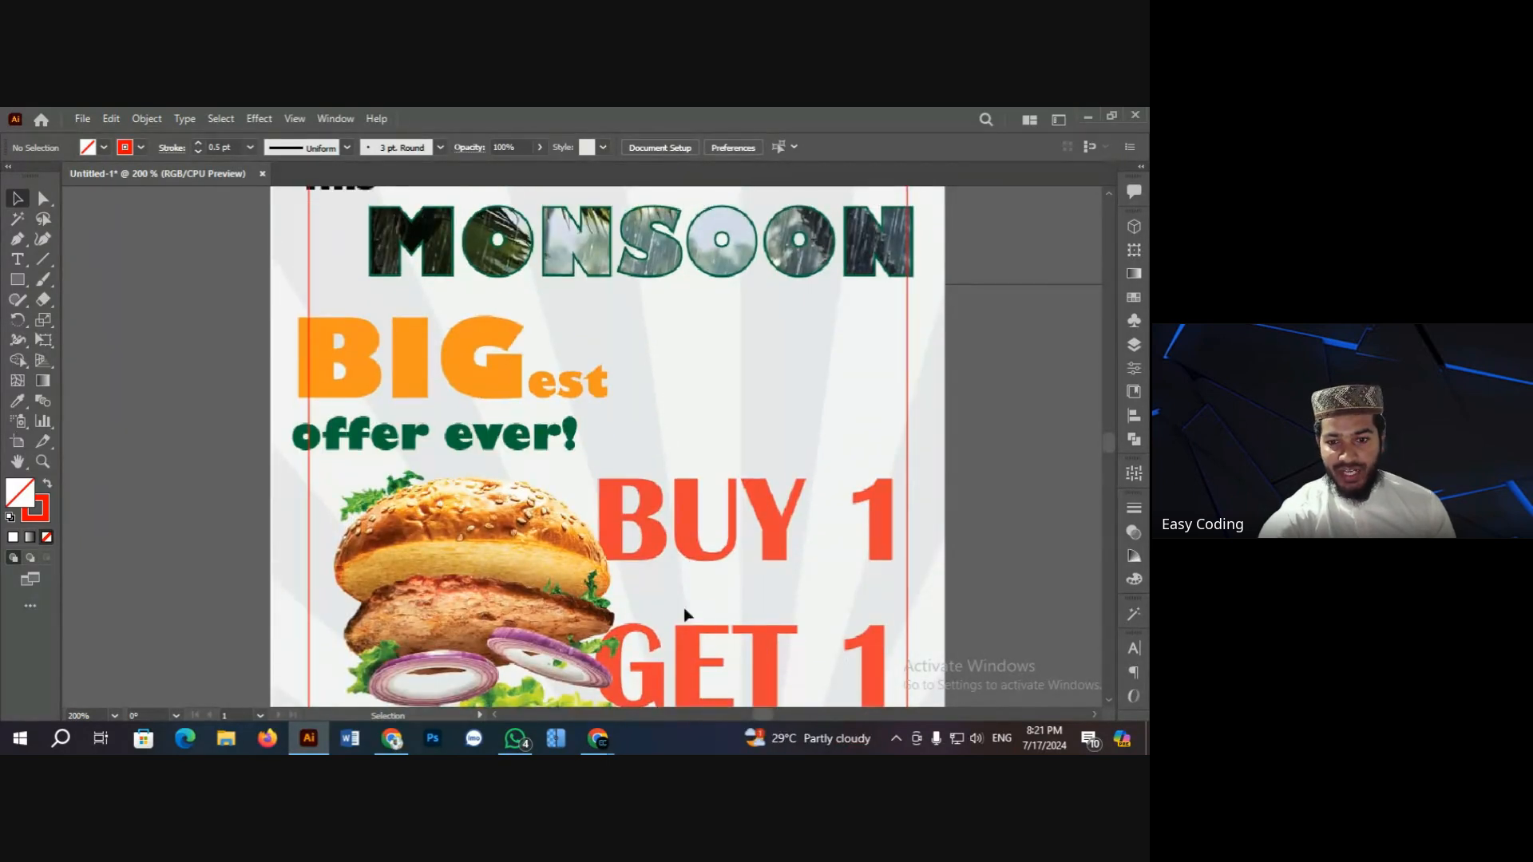
scroll(685, 616, "down", 2)
key("ctrl+minus")
key("ctrl+minus")
key("ctrl+minus")
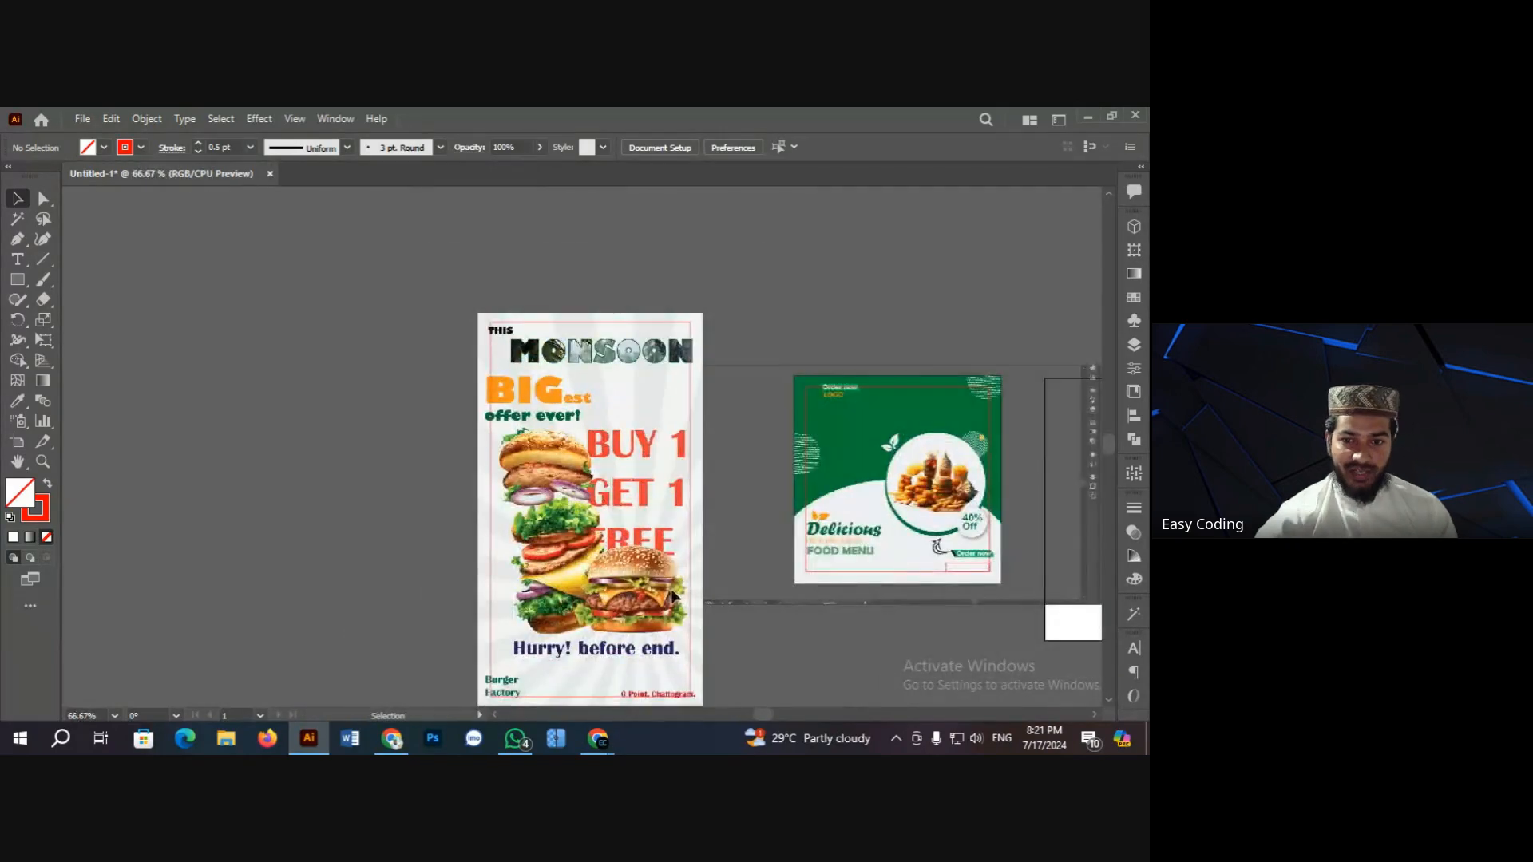
Step: Switch to Chrome's Facebook photo viewer showing the original Monsoon burger poster
scroll(637, 566, "down", 2)
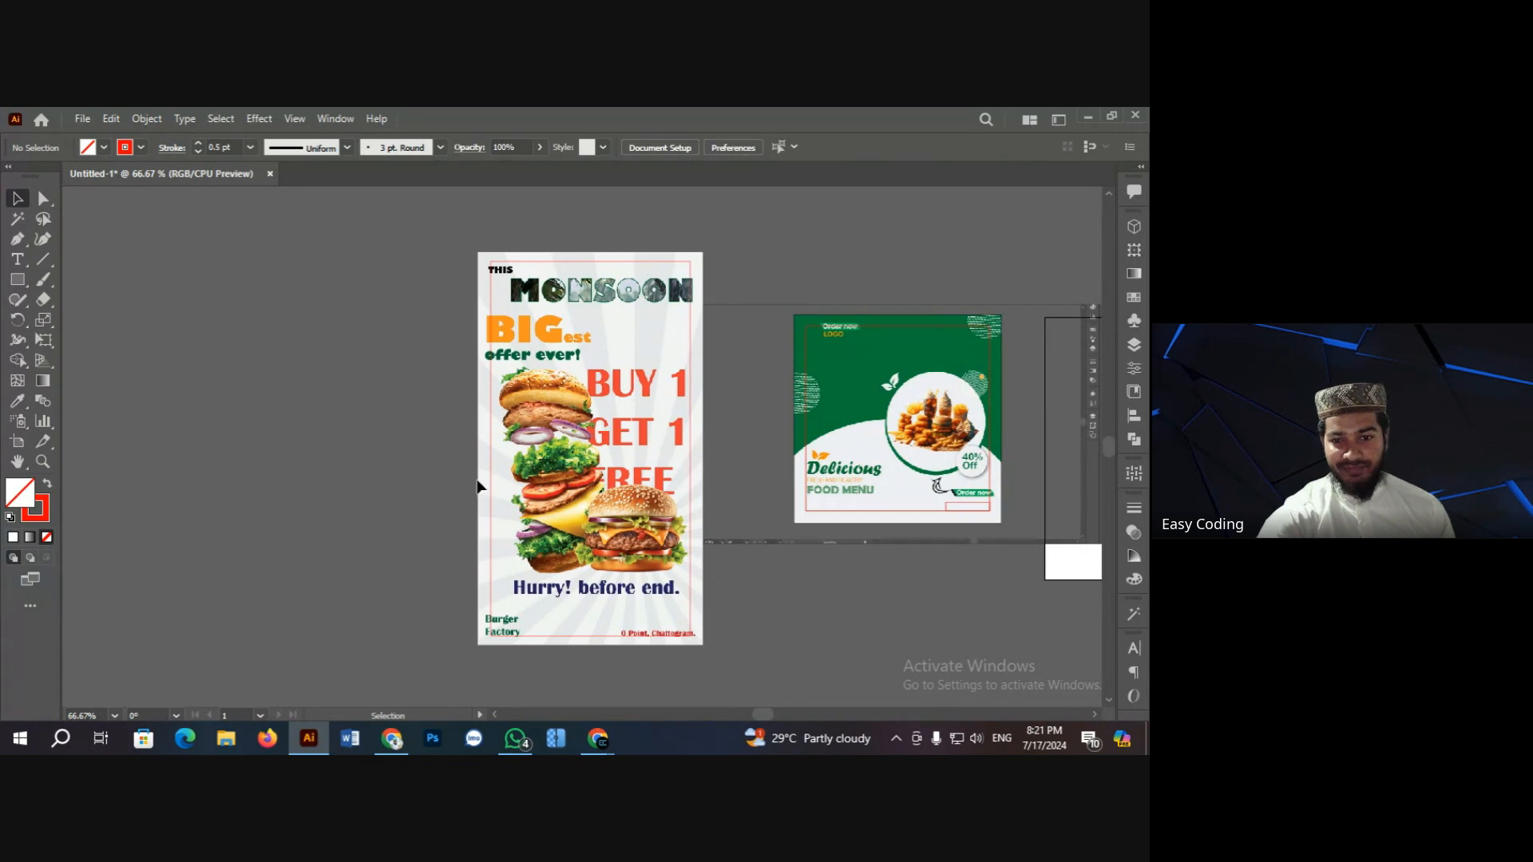
scroll(403, 452, "up", 1)
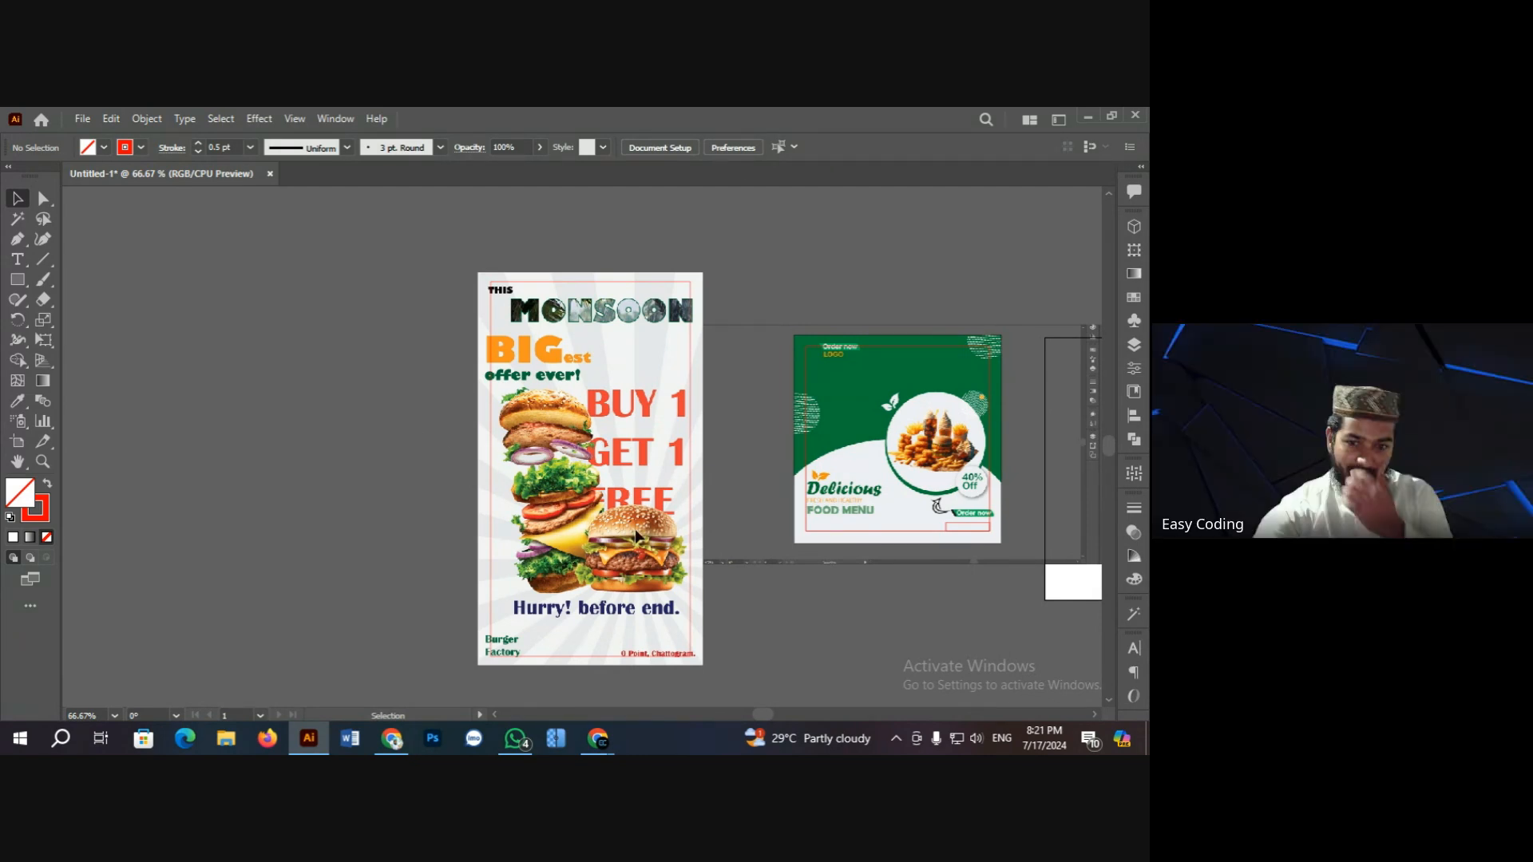
scroll(632, 530, "down", 1)
scroll(594, 519, "up", 1)
scroll(592, 516, "down", 1)
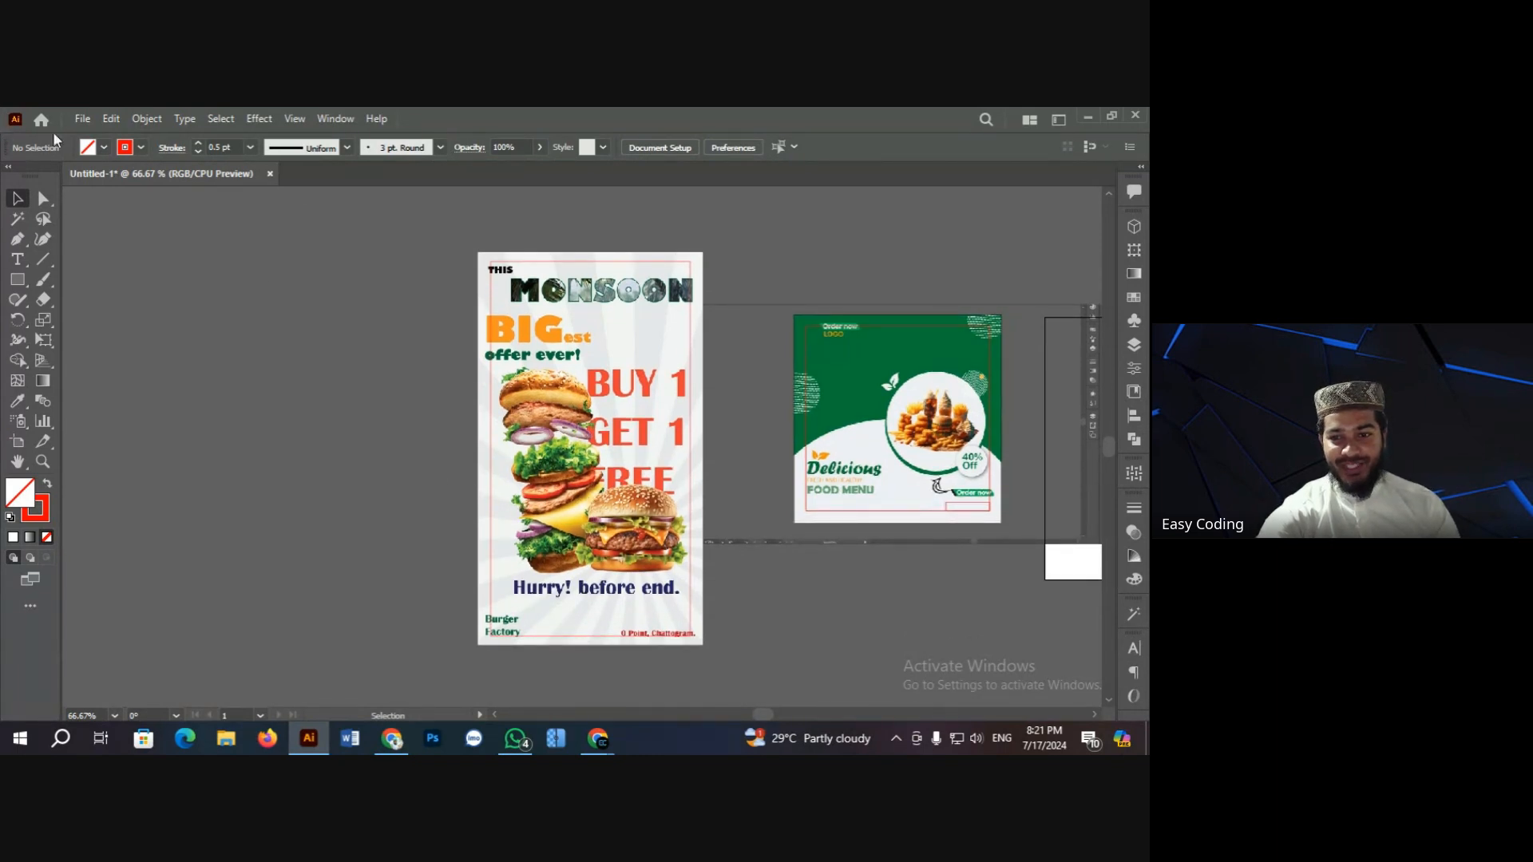
left_click(392, 741)
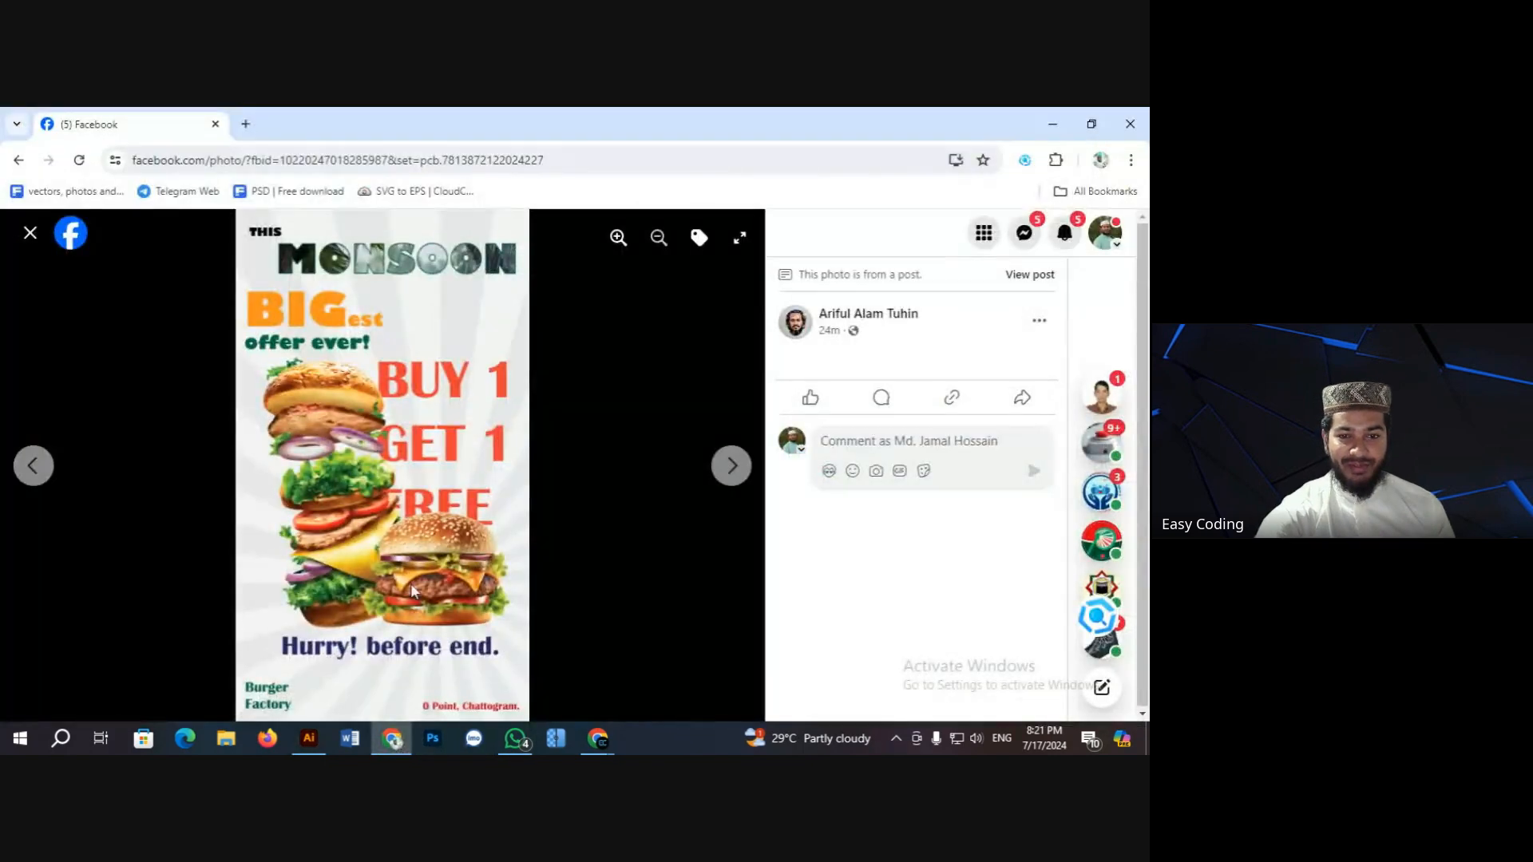
Step: Close the photo viewer and open the WE ARE DIGITAL poster from the group feed
left_click(30, 236)
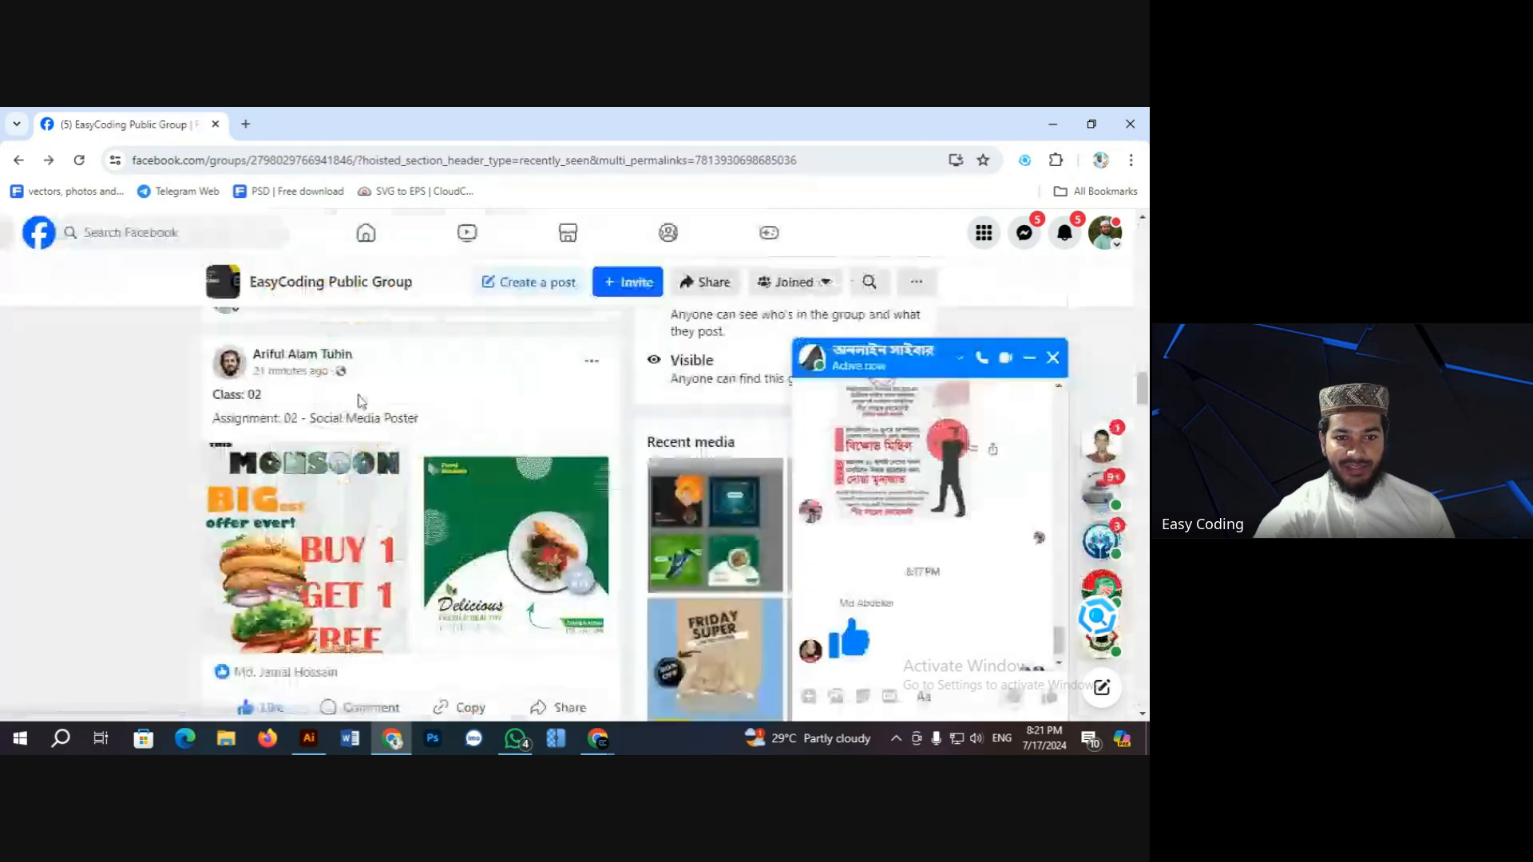
scroll(471, 439, "down", 4)
scroll(458, 443, "down", 2)
scroll(400, 476, "up", 4)
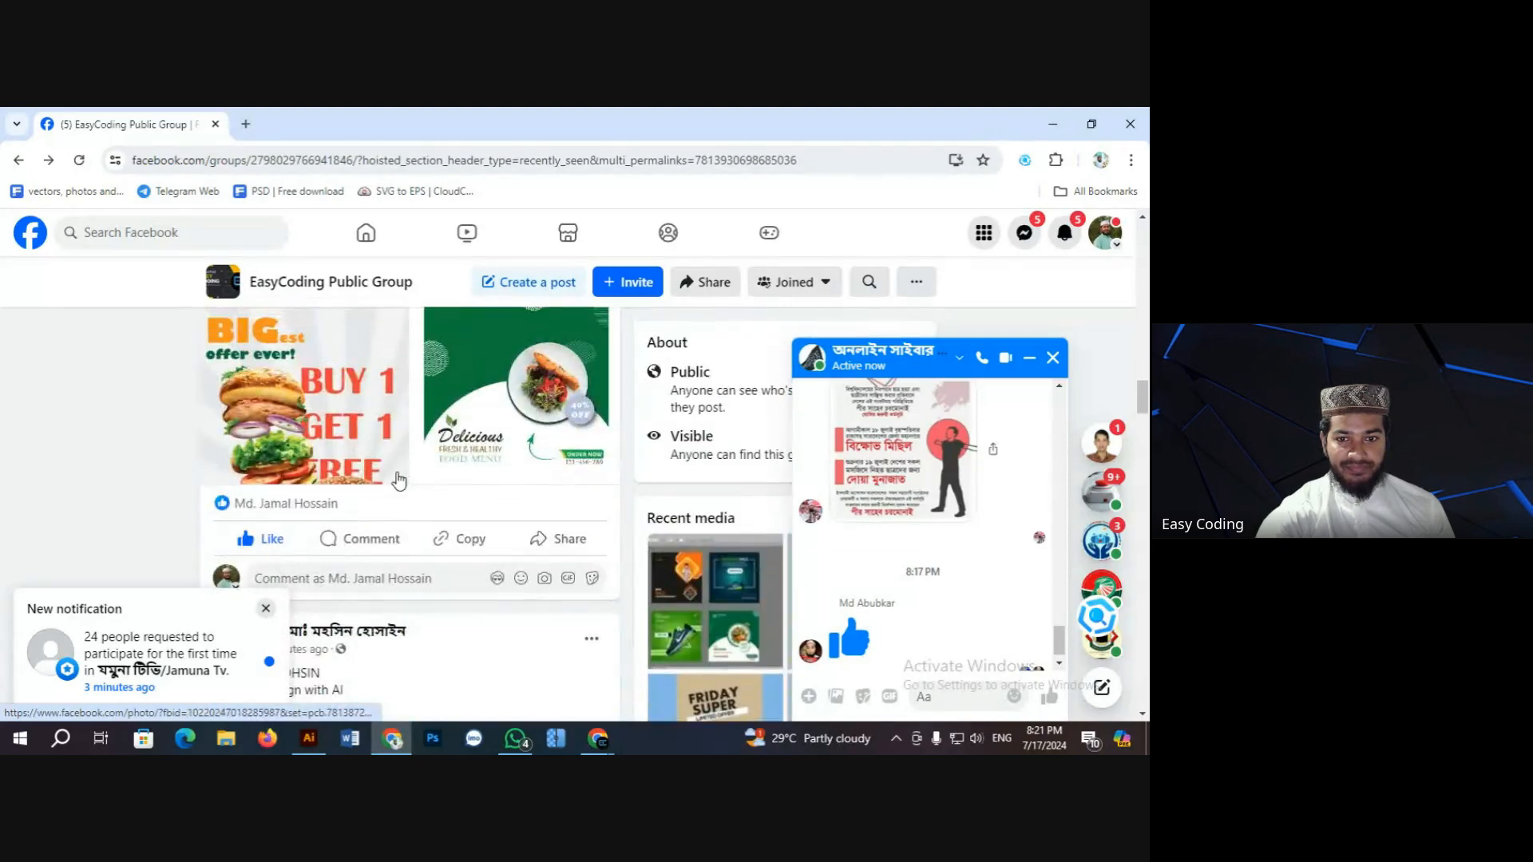
scroll(387, 459, "down", 3)
scroll(375, 475, "down", 2)
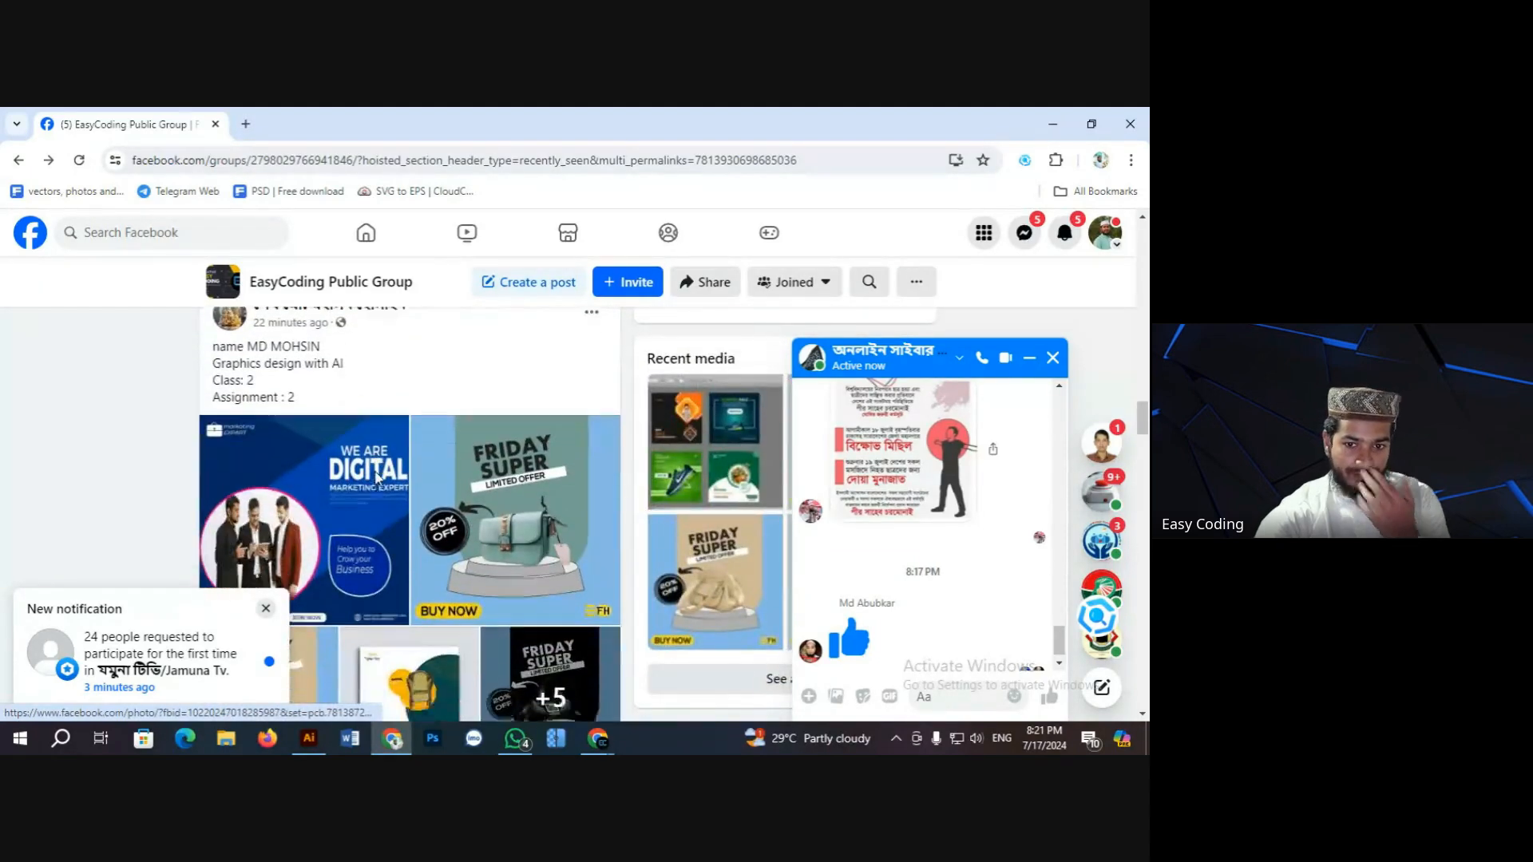
left_click(339, 467)
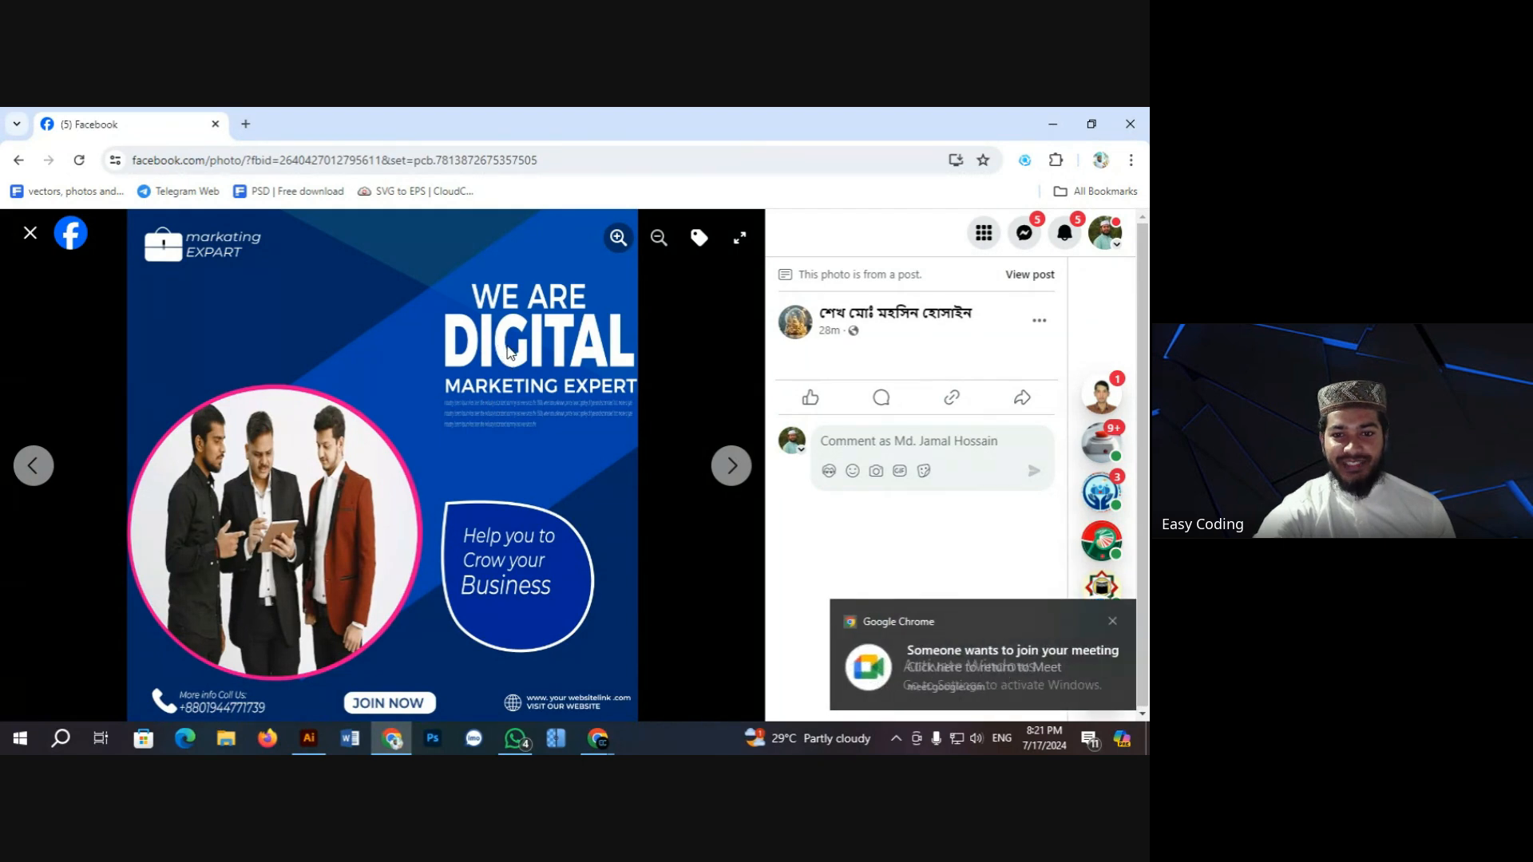
Step: Copy the WE ARE DIGITAL poster image with Copy image
right_click(408, 363)
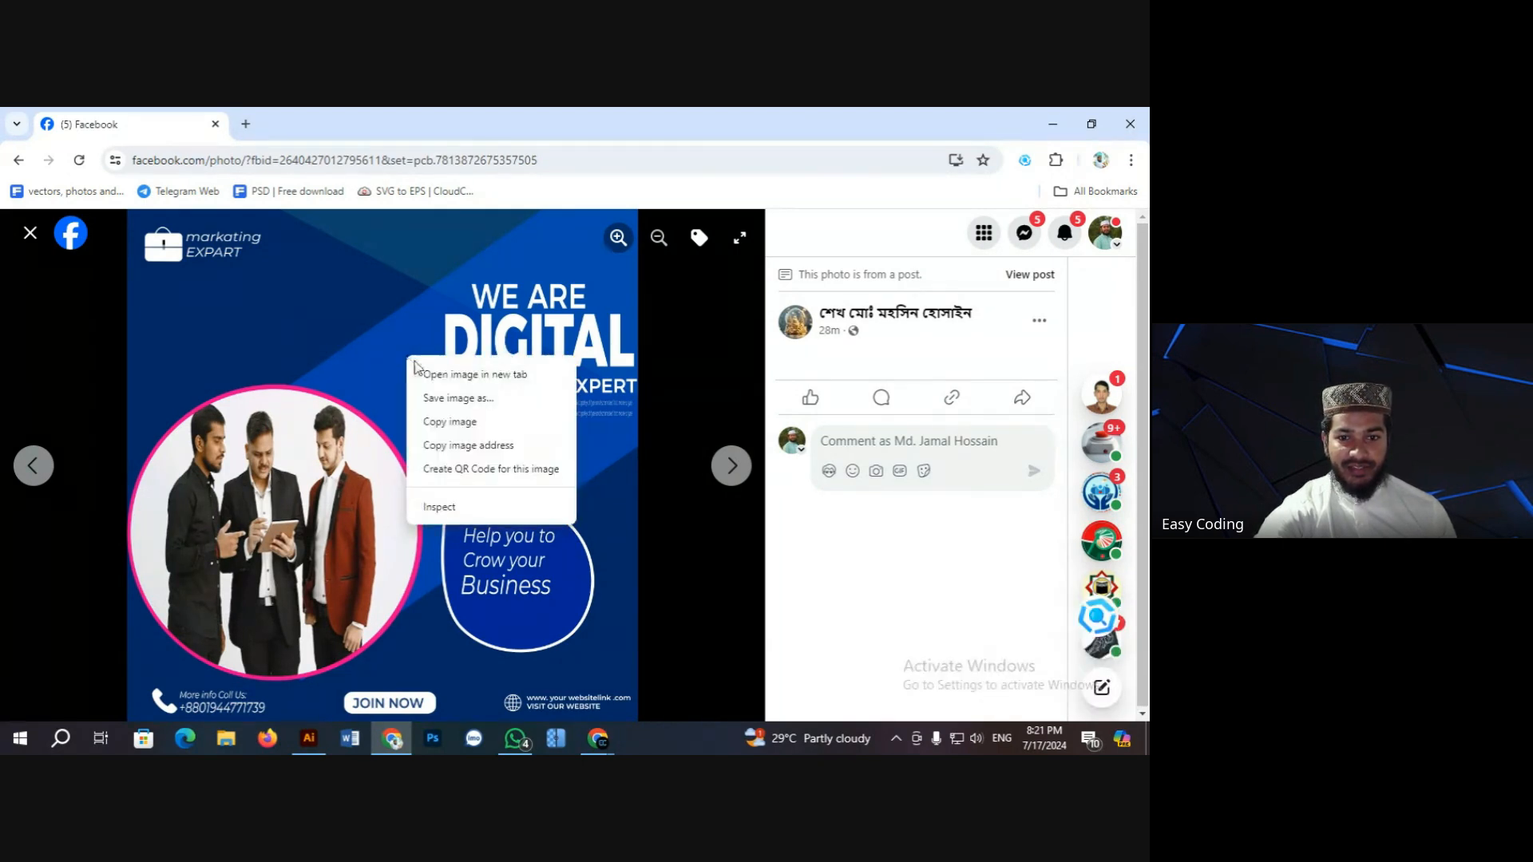
left_click(449, 421)
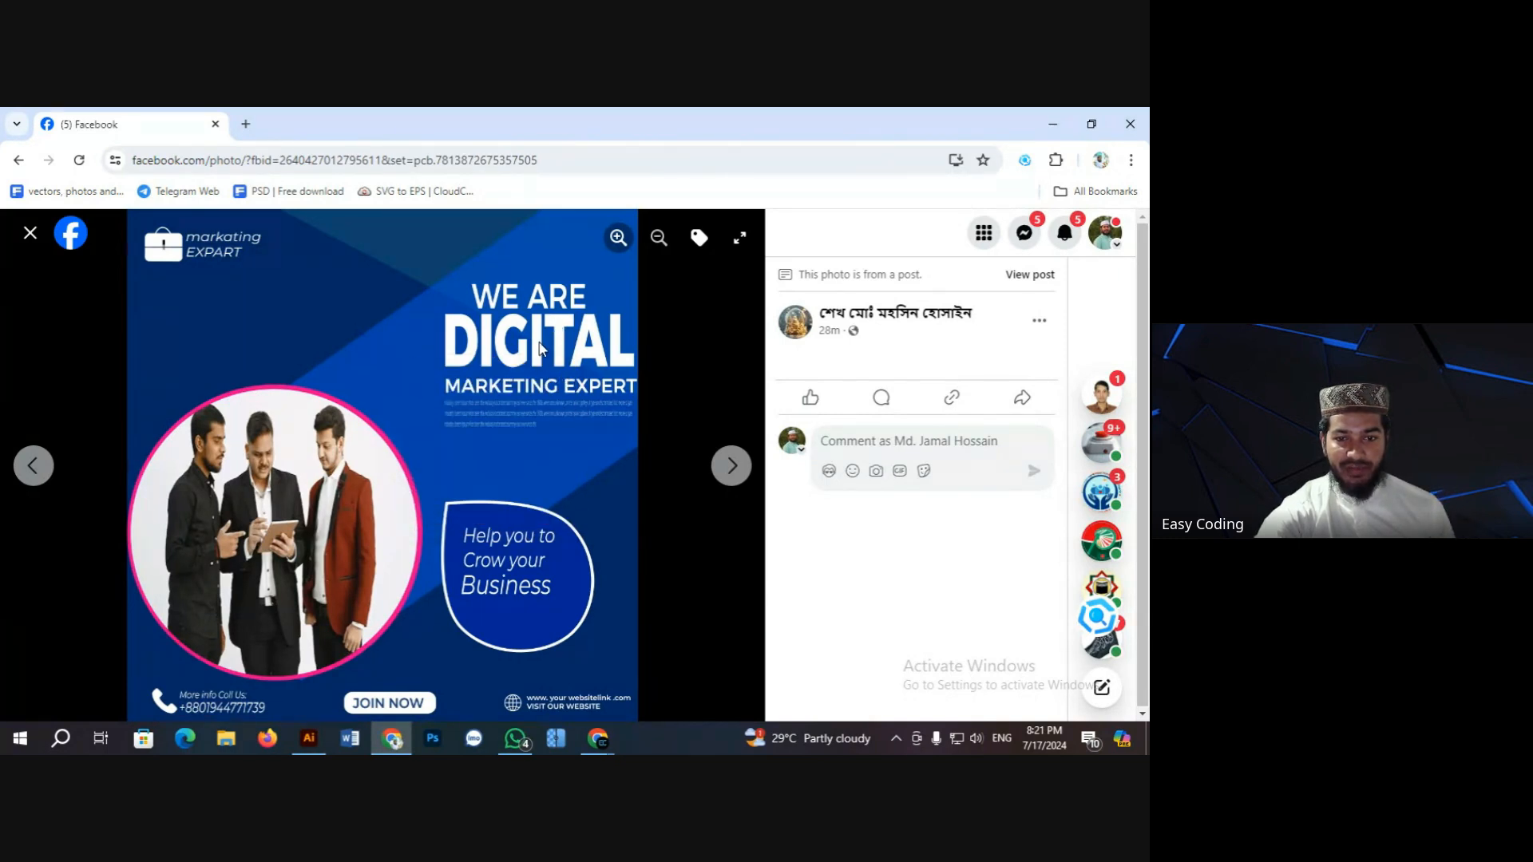
right_click(391, 342)
left_click(461, 410)
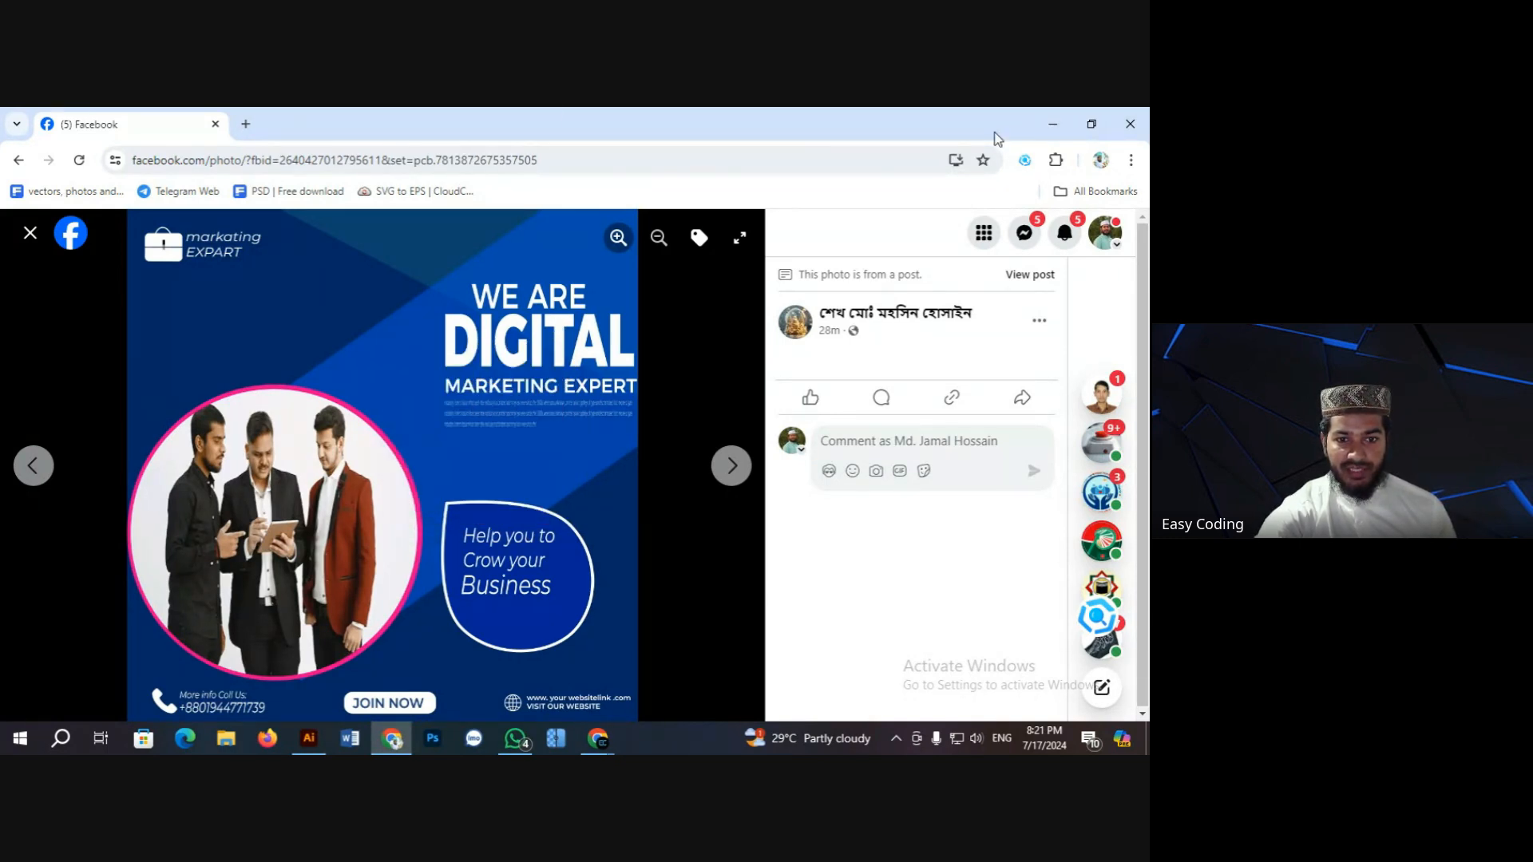
Step: Paste the copied WE ARE DIGITAL poster onto the Illustrator canvas
left_click(313, 743)
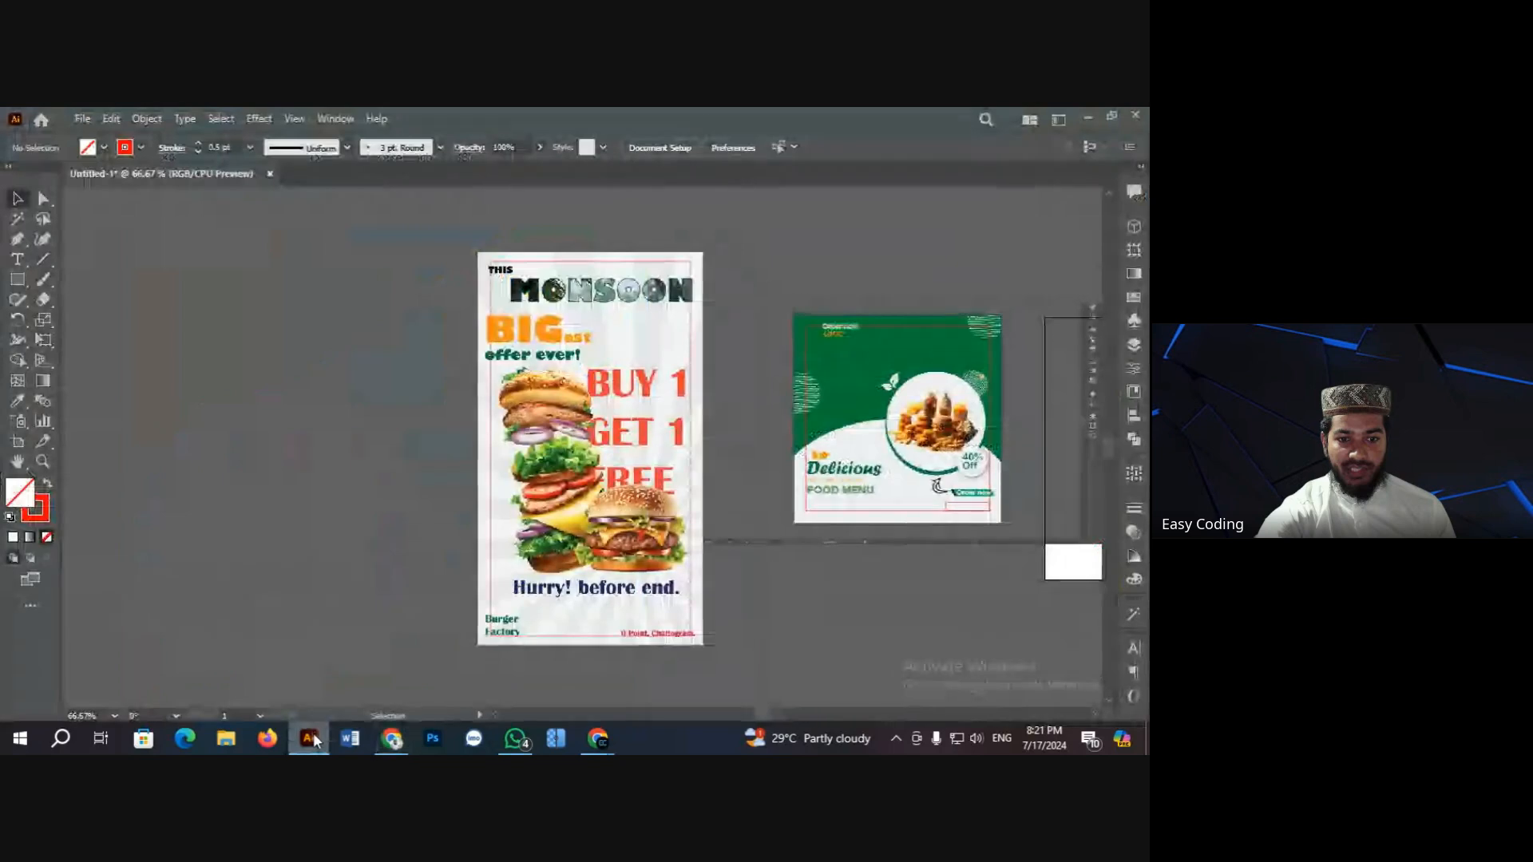
key("ctrl+v")
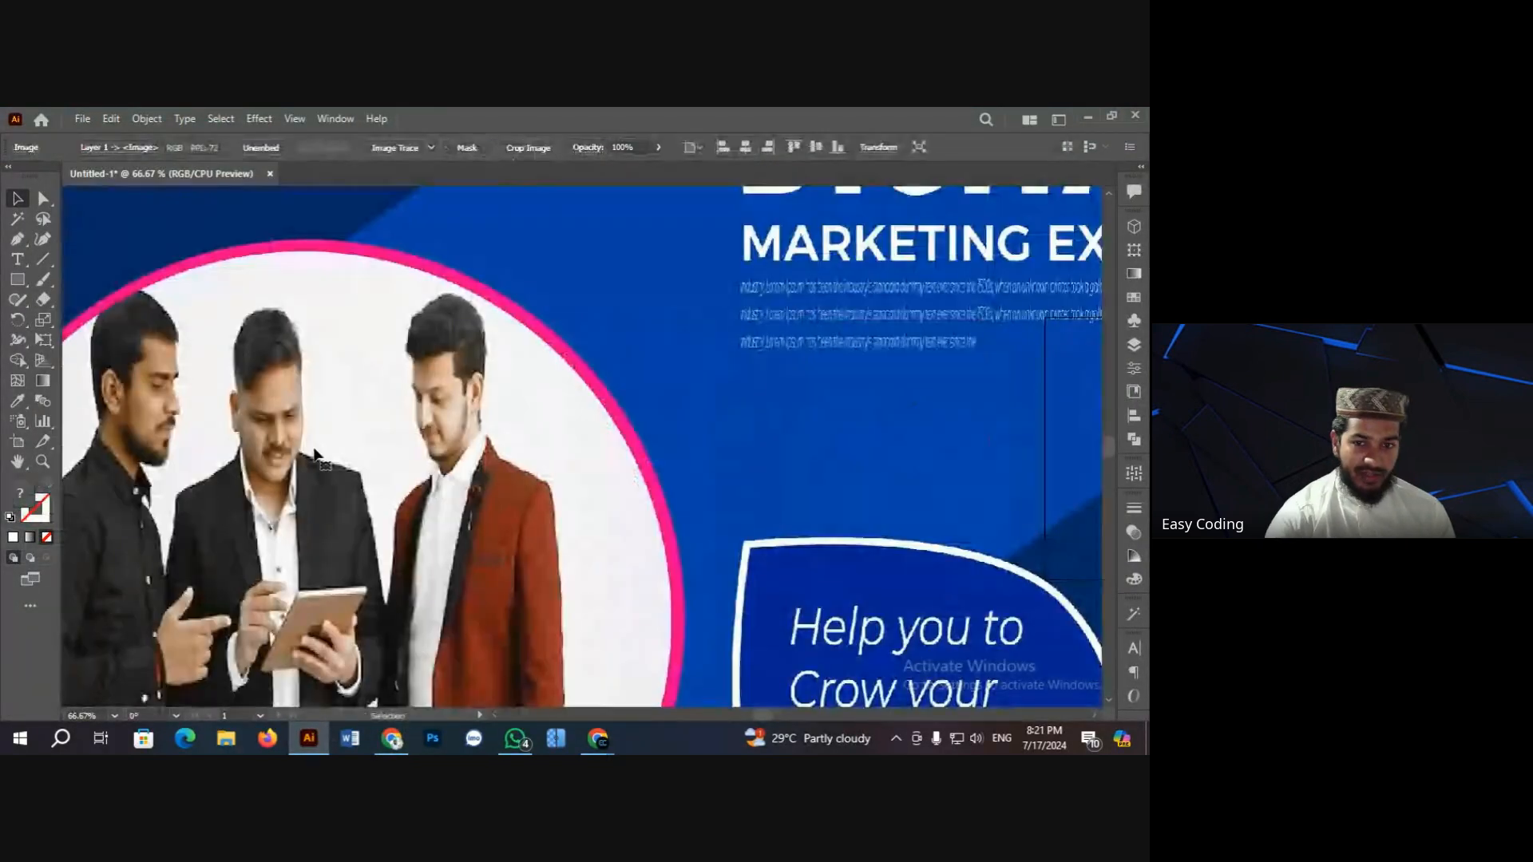
key("ctrl+minus")
key("ctrl+minus")
key("ctrl+minus")
key("ctrl+minus")
key("ctrl+minus")
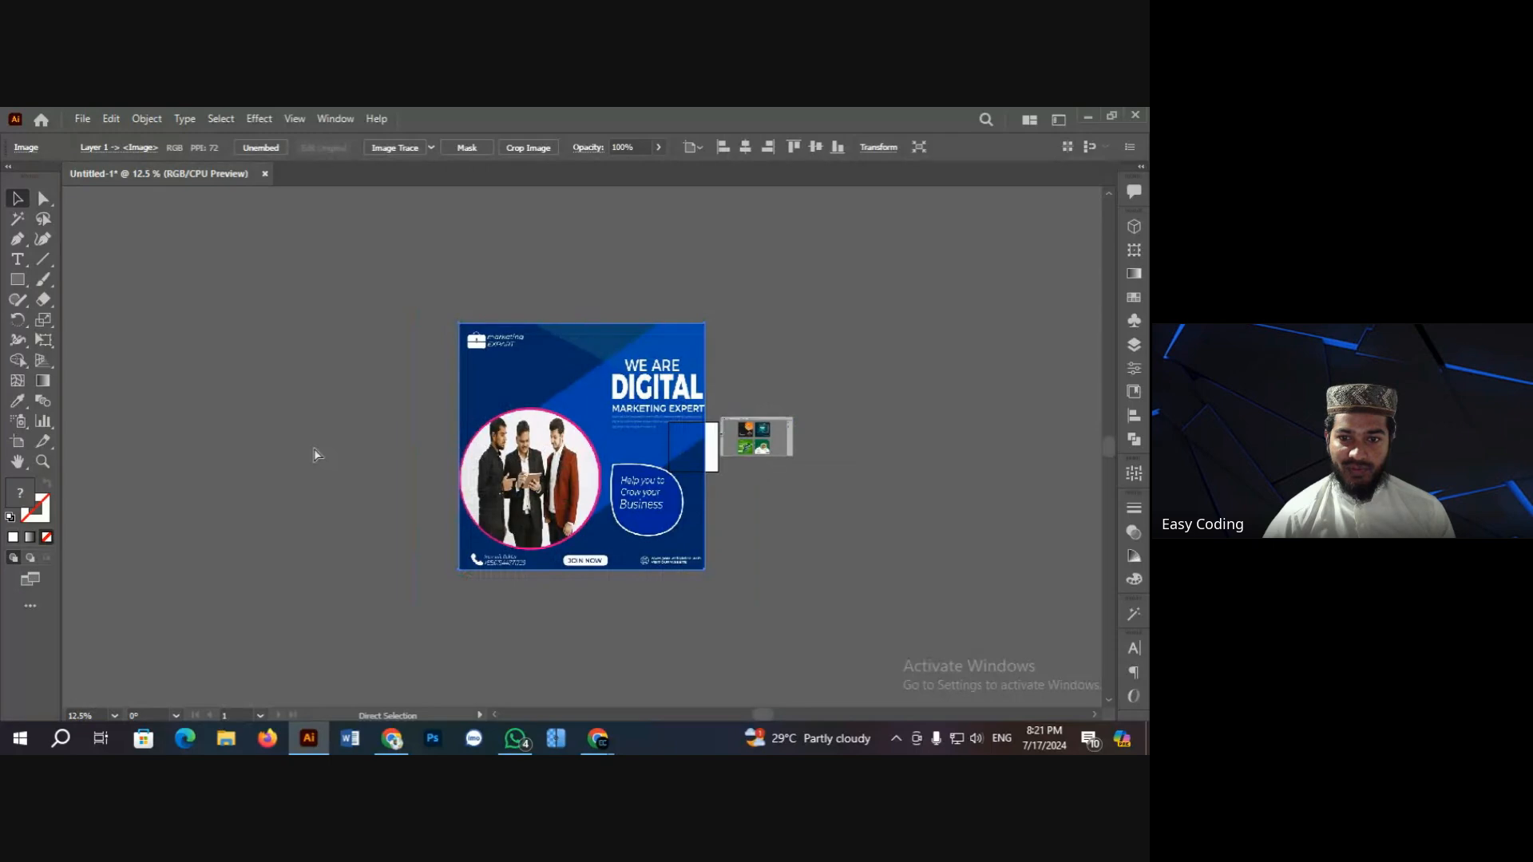
Step: Shrink the WE ARE DIGITAL poster and place it left of the other flyers
left_click_drag(660, 435, 483, 454)
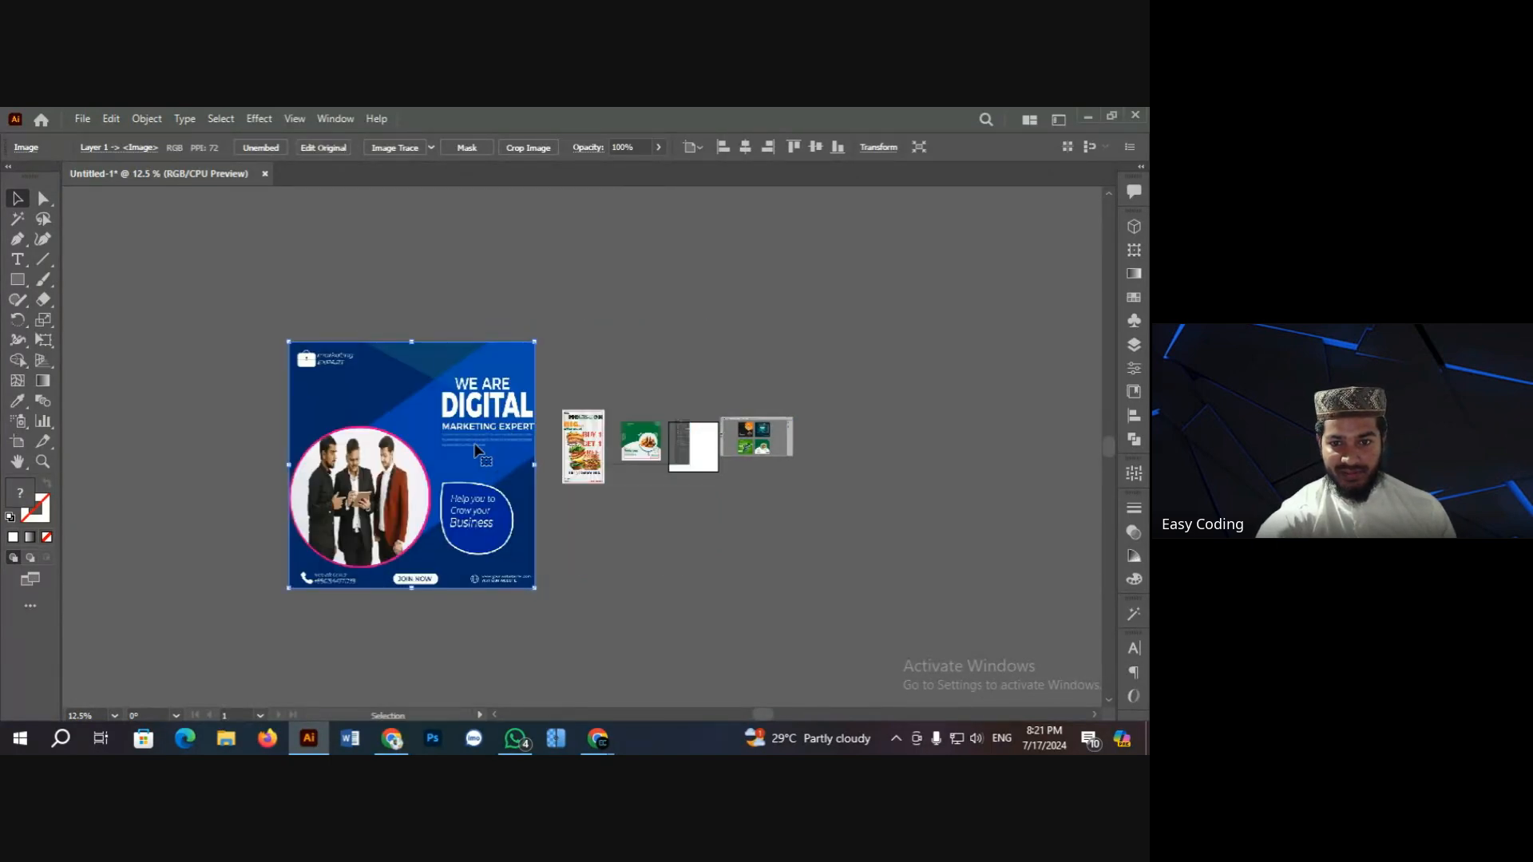
left_click_drag(289, 343, 504, 437)
scroll(506, 437, "up", 14)
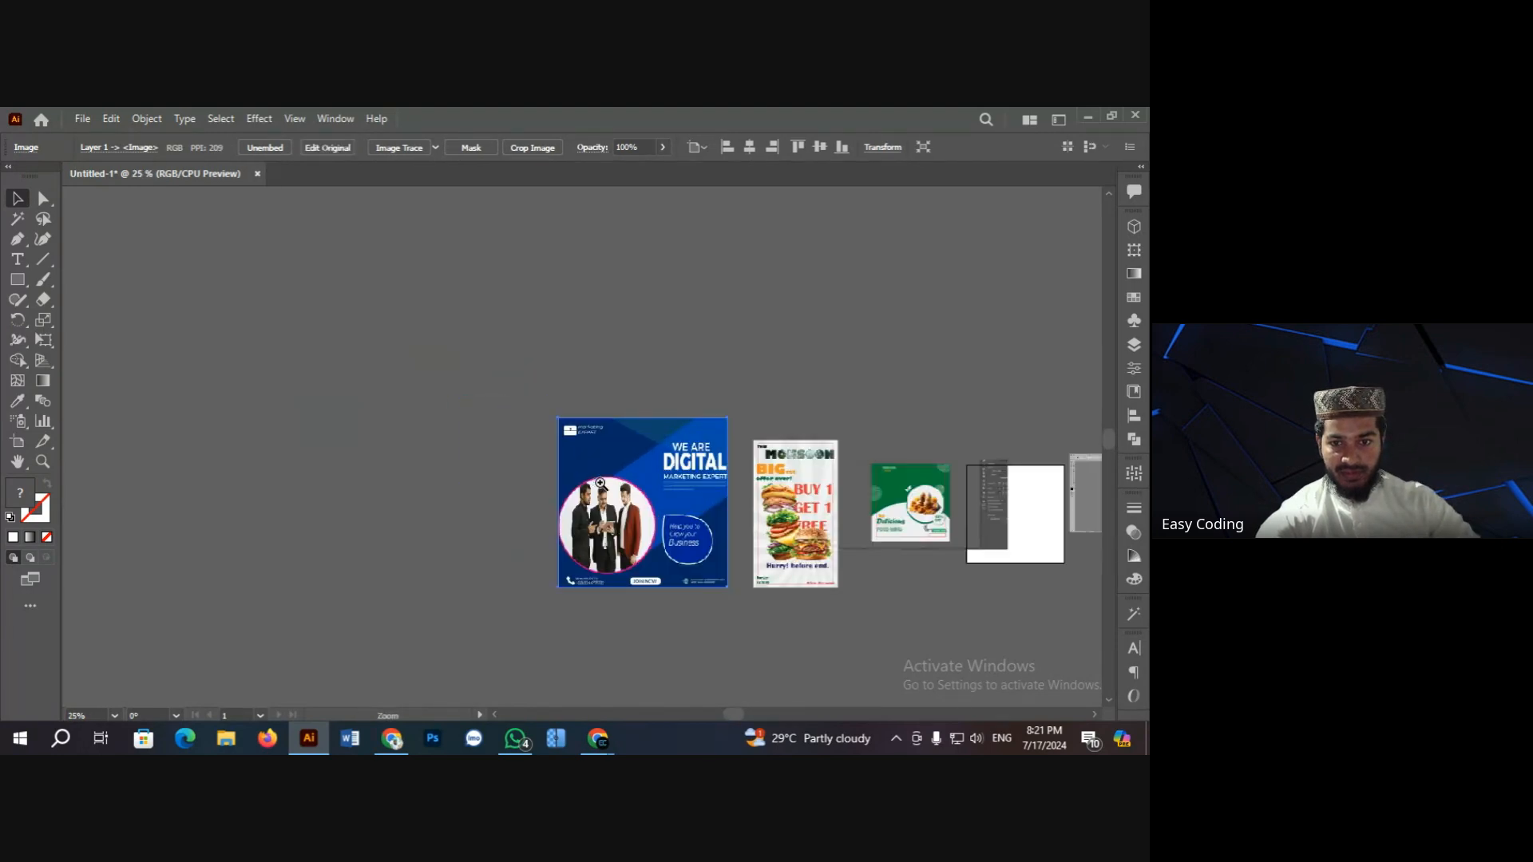
scroll(539, 466, "down", 8)
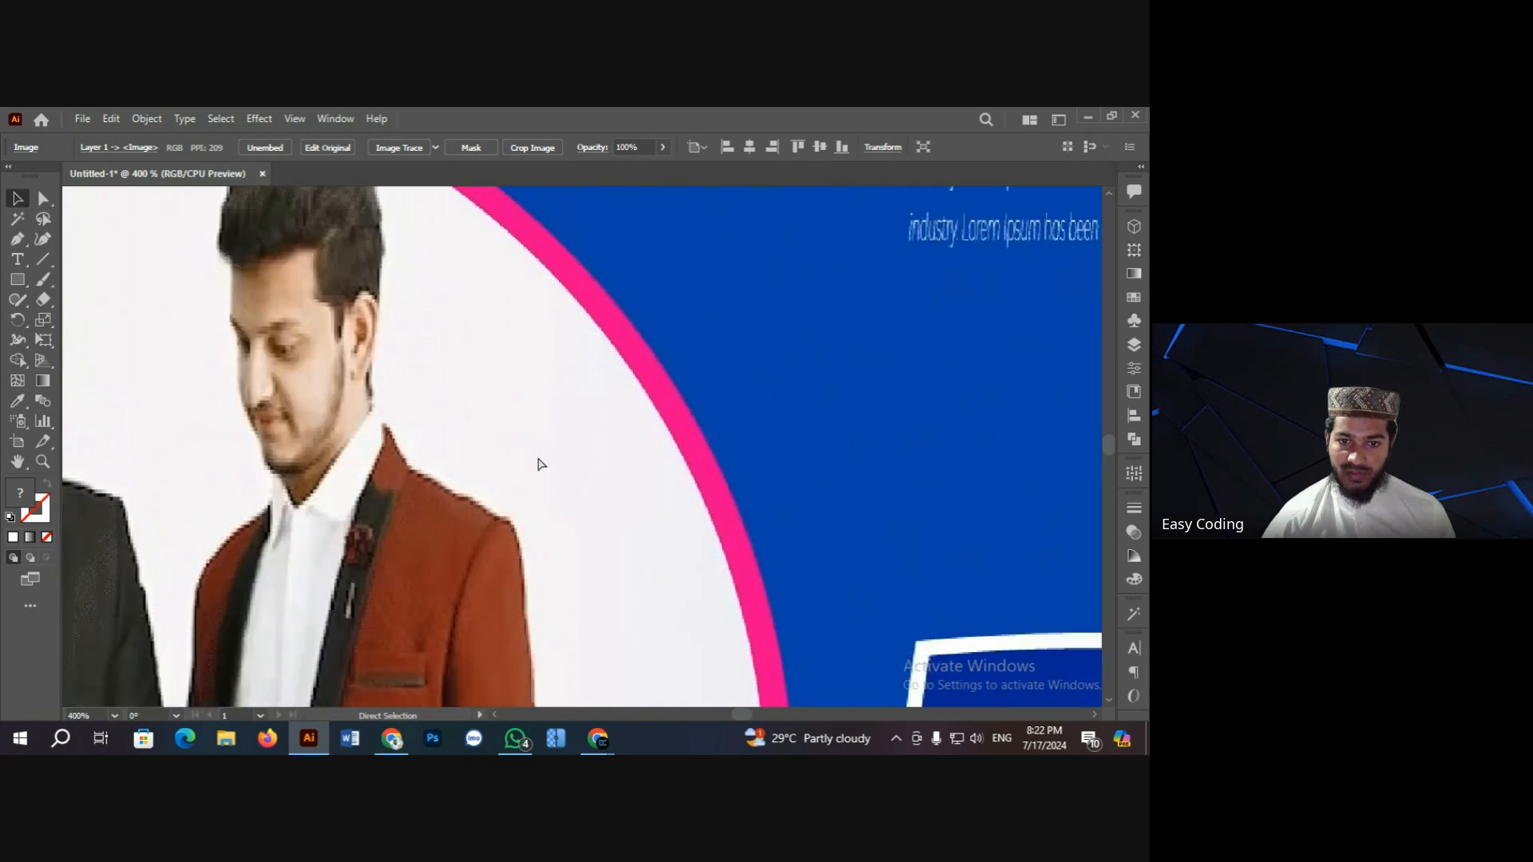
scroll(539, 466, "down", 1)
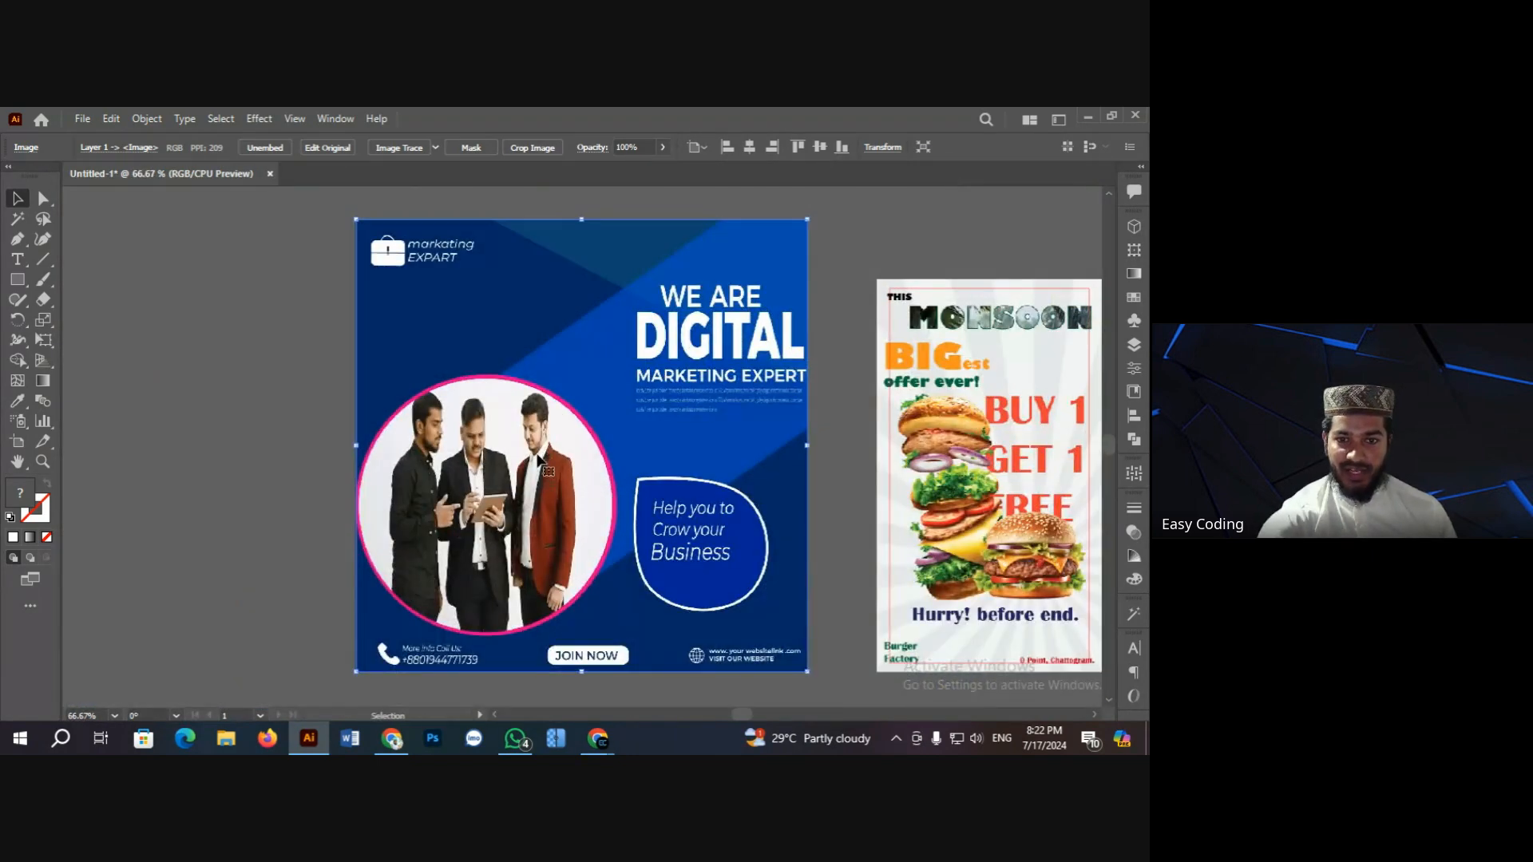
left_click(285, 539)
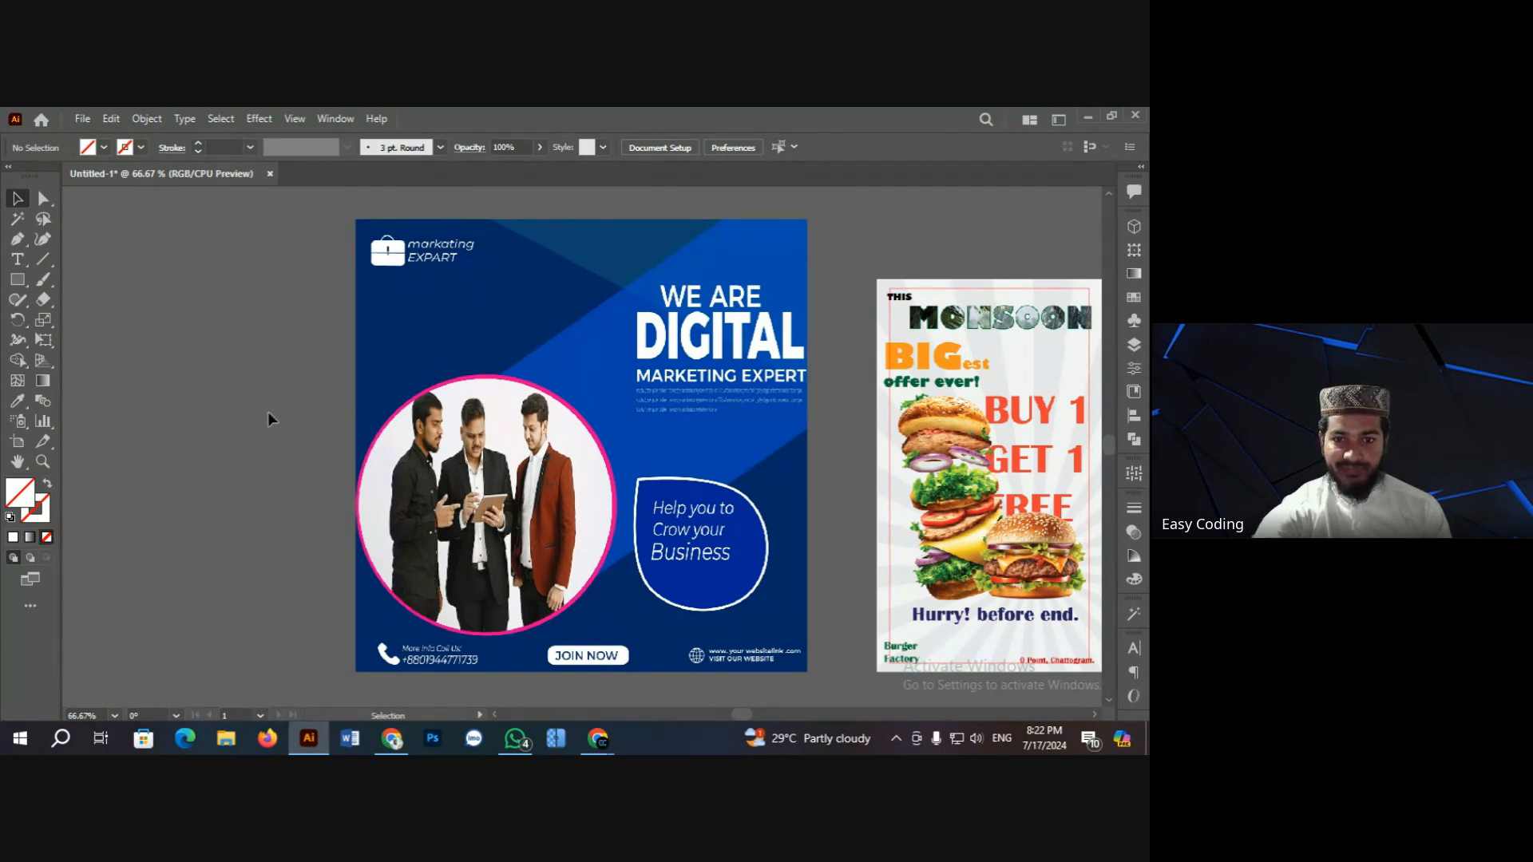
scroll(272, 399, "down", 1)
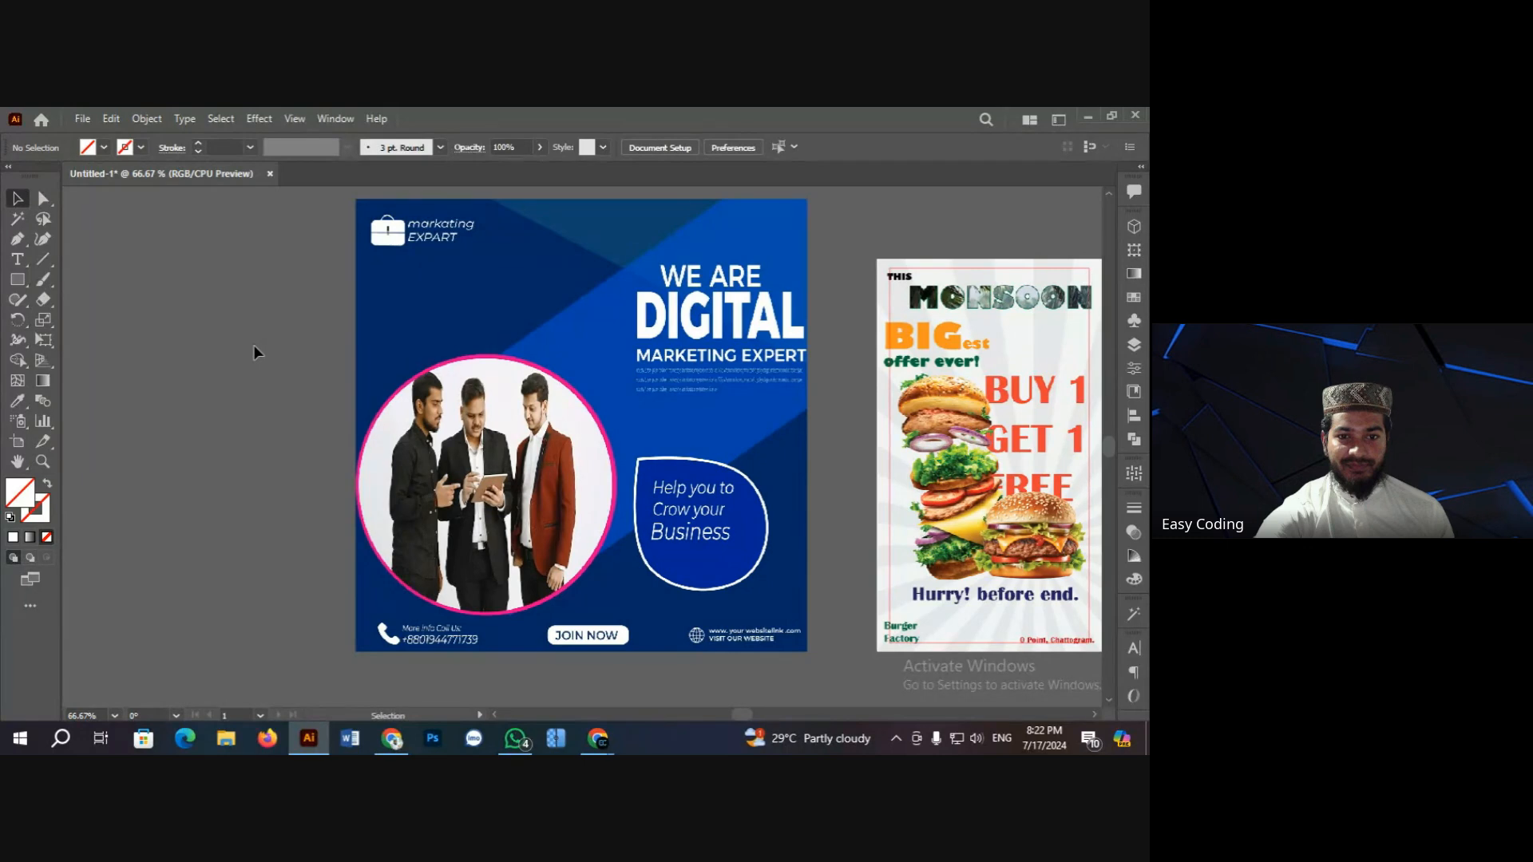
Step: Draw a red-outlined rectangle inset inside the WE ARE DIGITAL poster
left_click(18, 279)
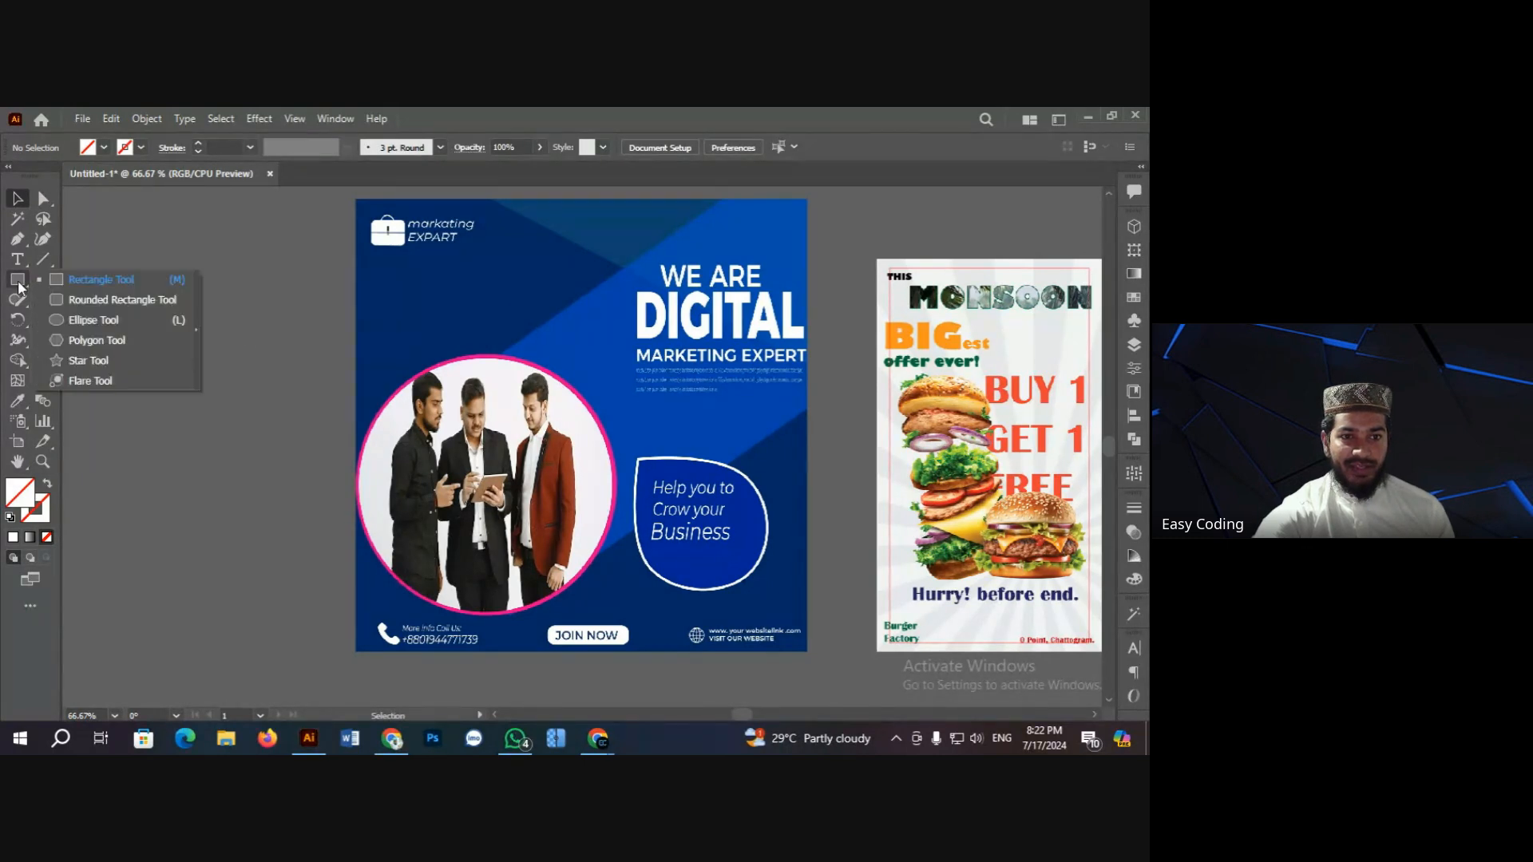
left_click(79, 281)
left_click_drag(376, 215, 793, 630)
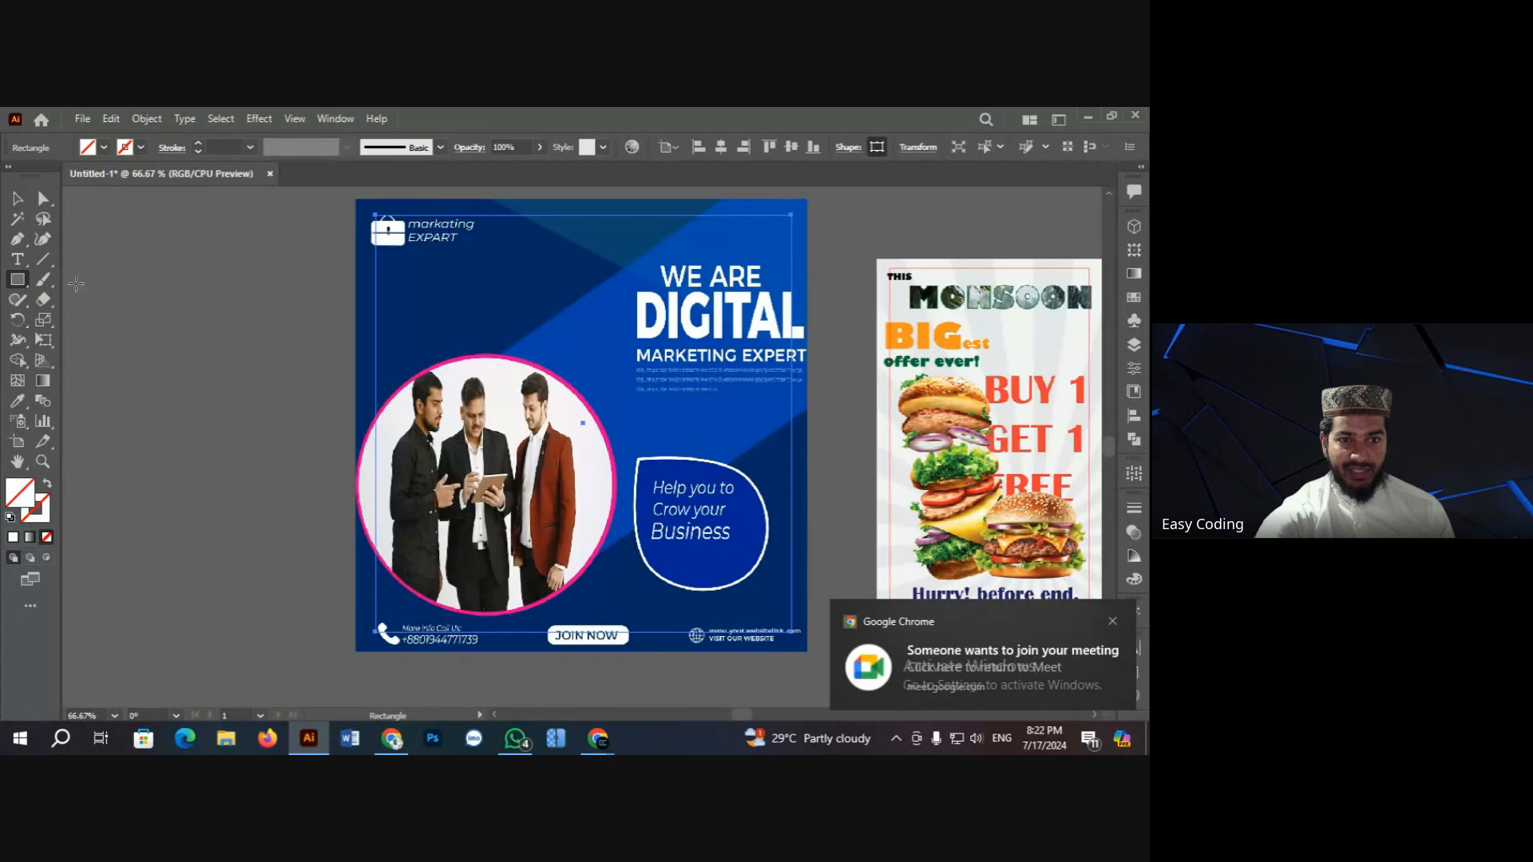
left_click(17, 198)
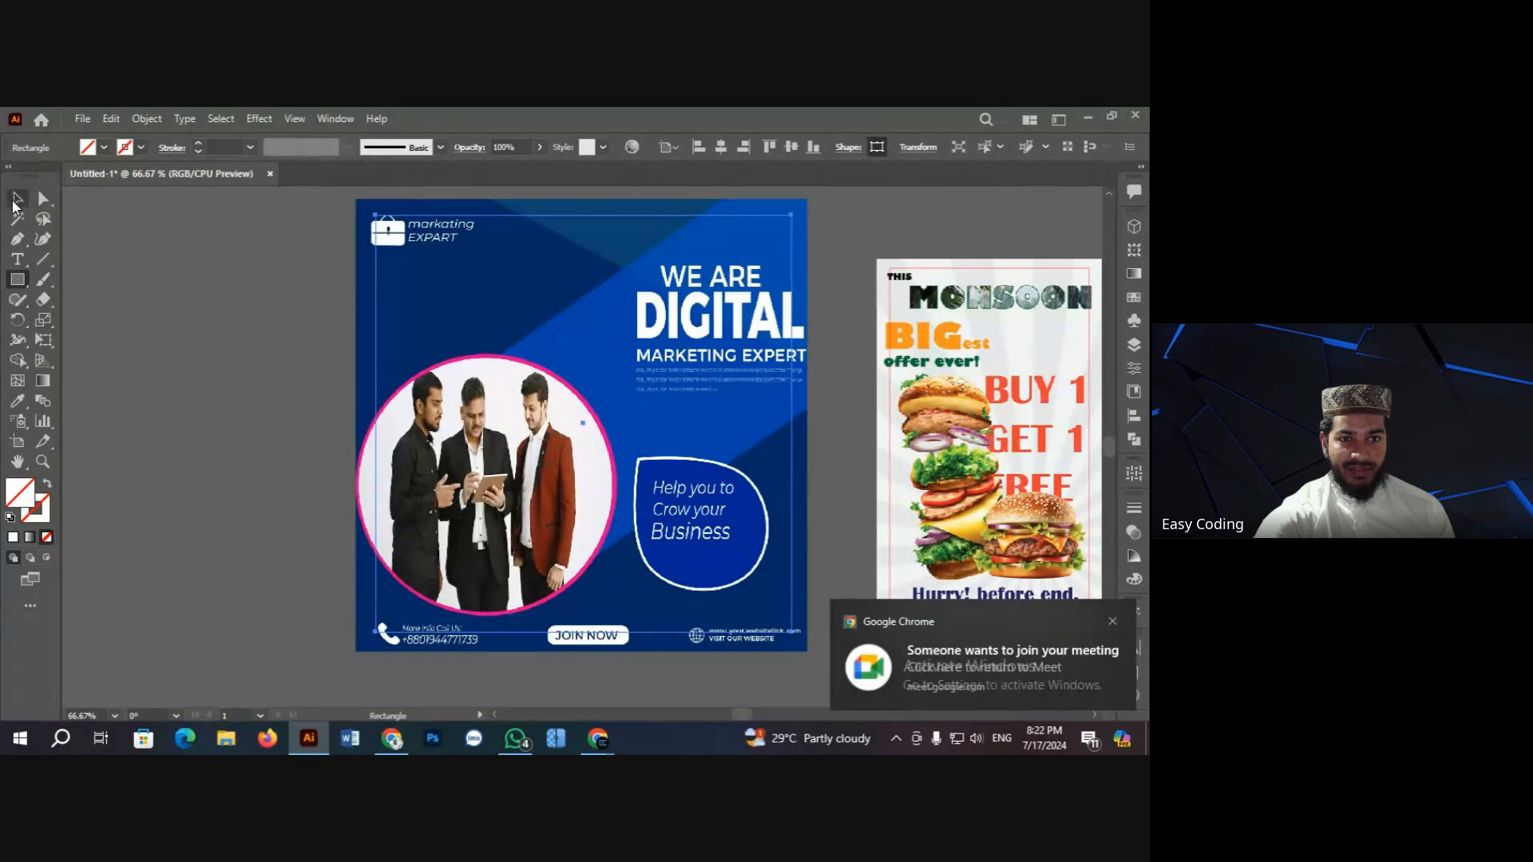
left_click(197, 147)
left_click(295, 272)
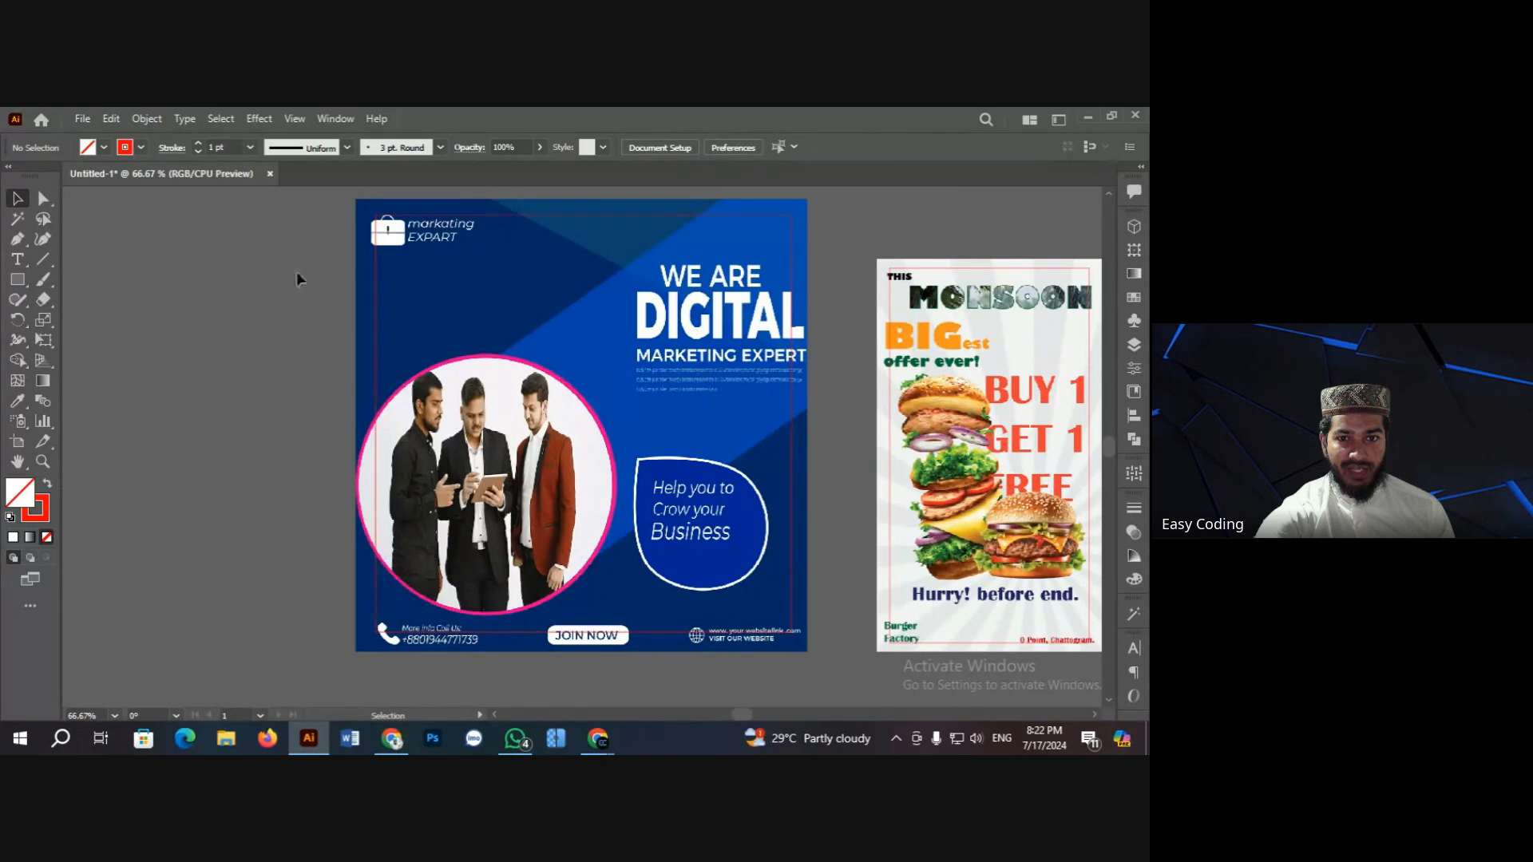
Step: Zoom the WE ARE DIGITAL poster to 100% and scroll to review the margin frame
key("z")
left_click(658, 480)
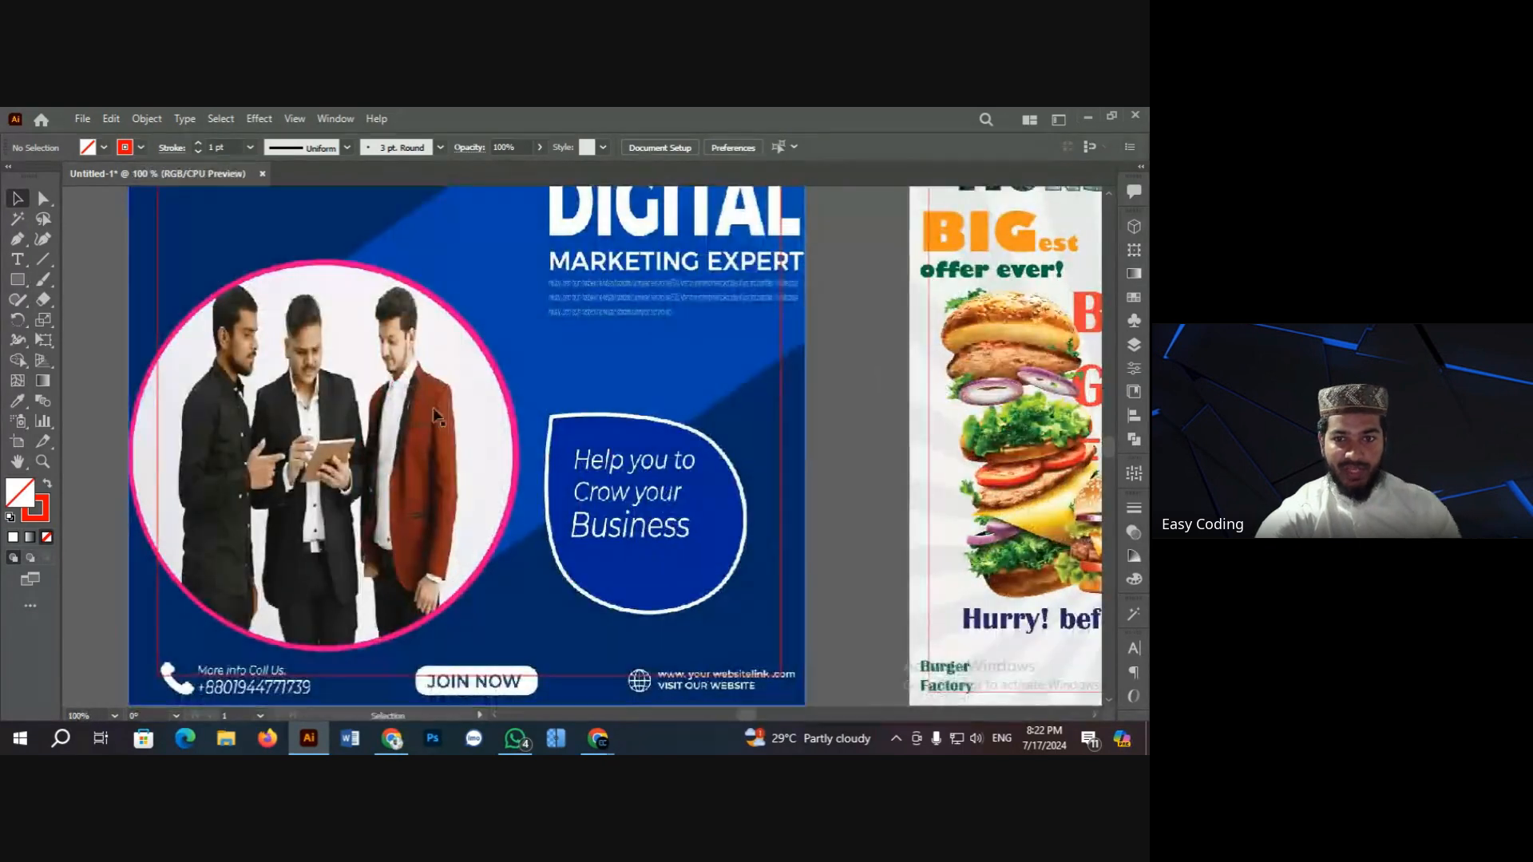
key("v")
scroll(344, 373, "up", 3)
scroll(343, 373, "down", 1)
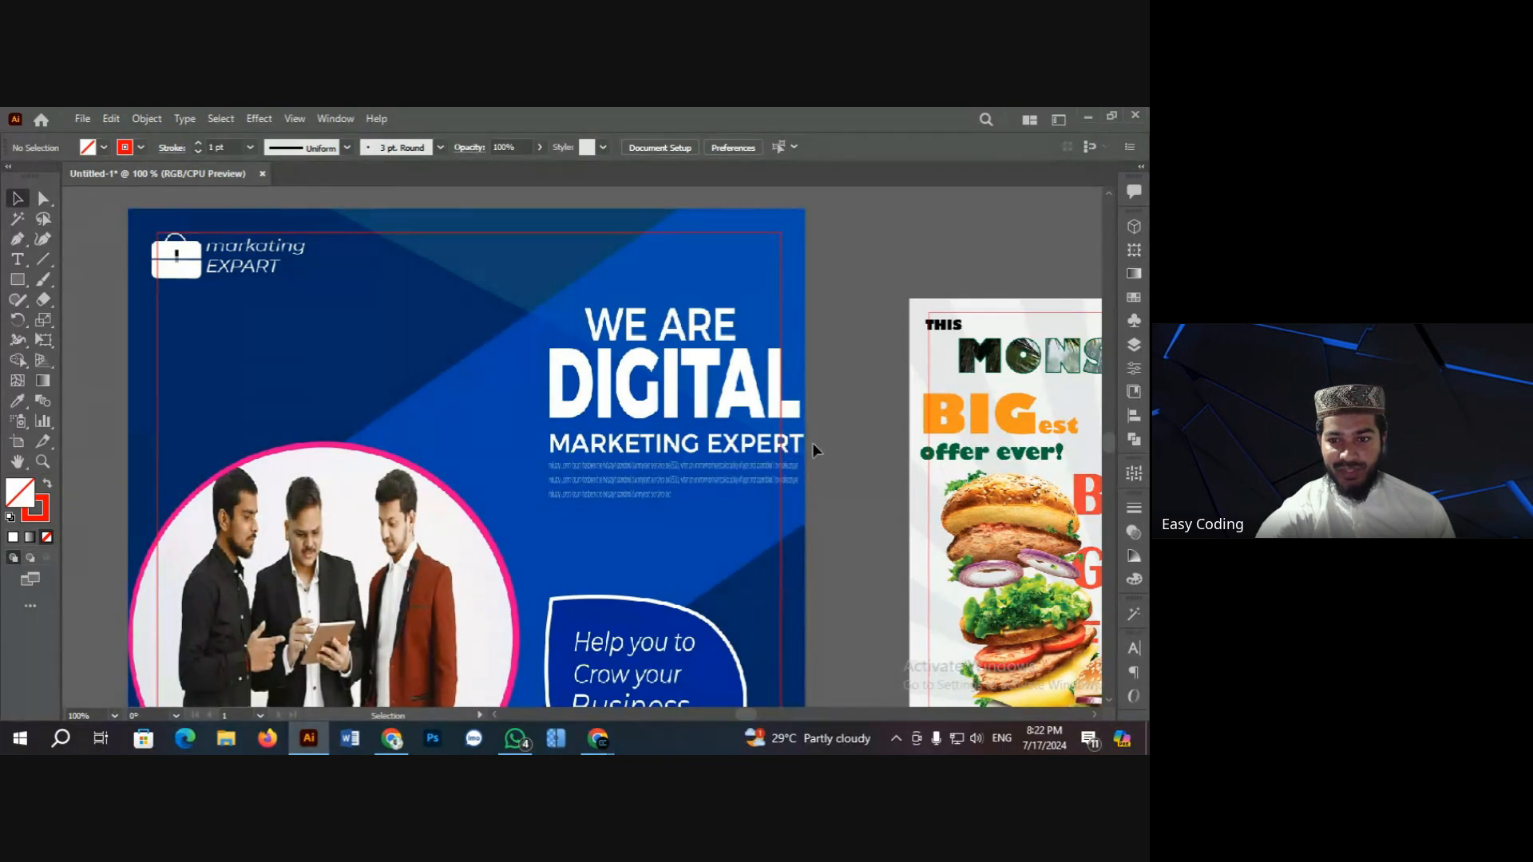
scroll(808, 443, "down", 1)
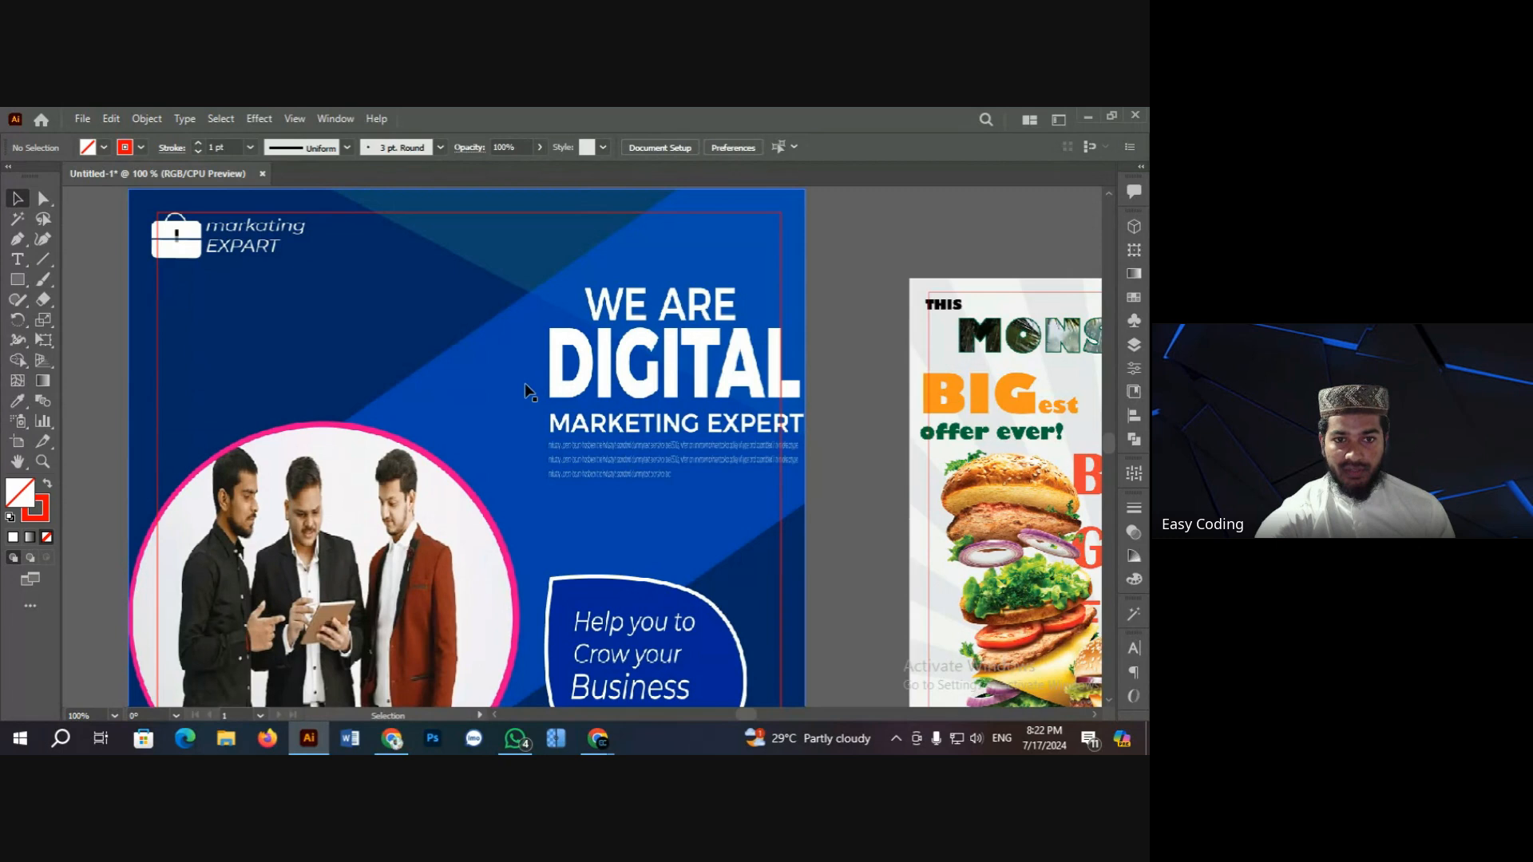
scroll(519, 383, "up", 3)
left_click_drag(469, 217, 664, 360)
Step: Lock the poster artwork and add a 'Lorem ipsum' text line at 100 pt
key("ctrl+2")
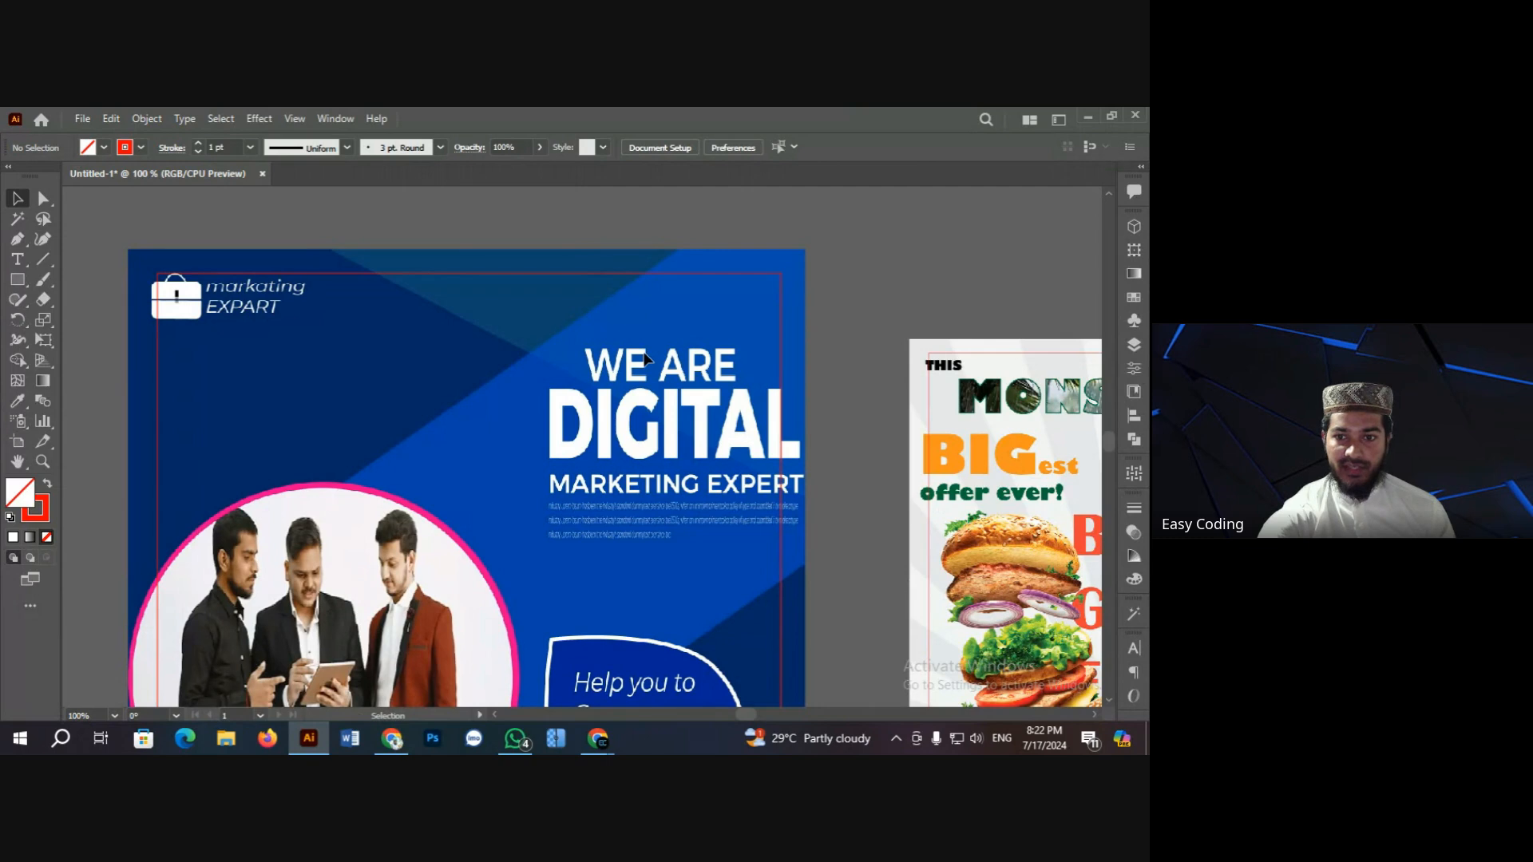
scroll(621, 452, "up", 3)
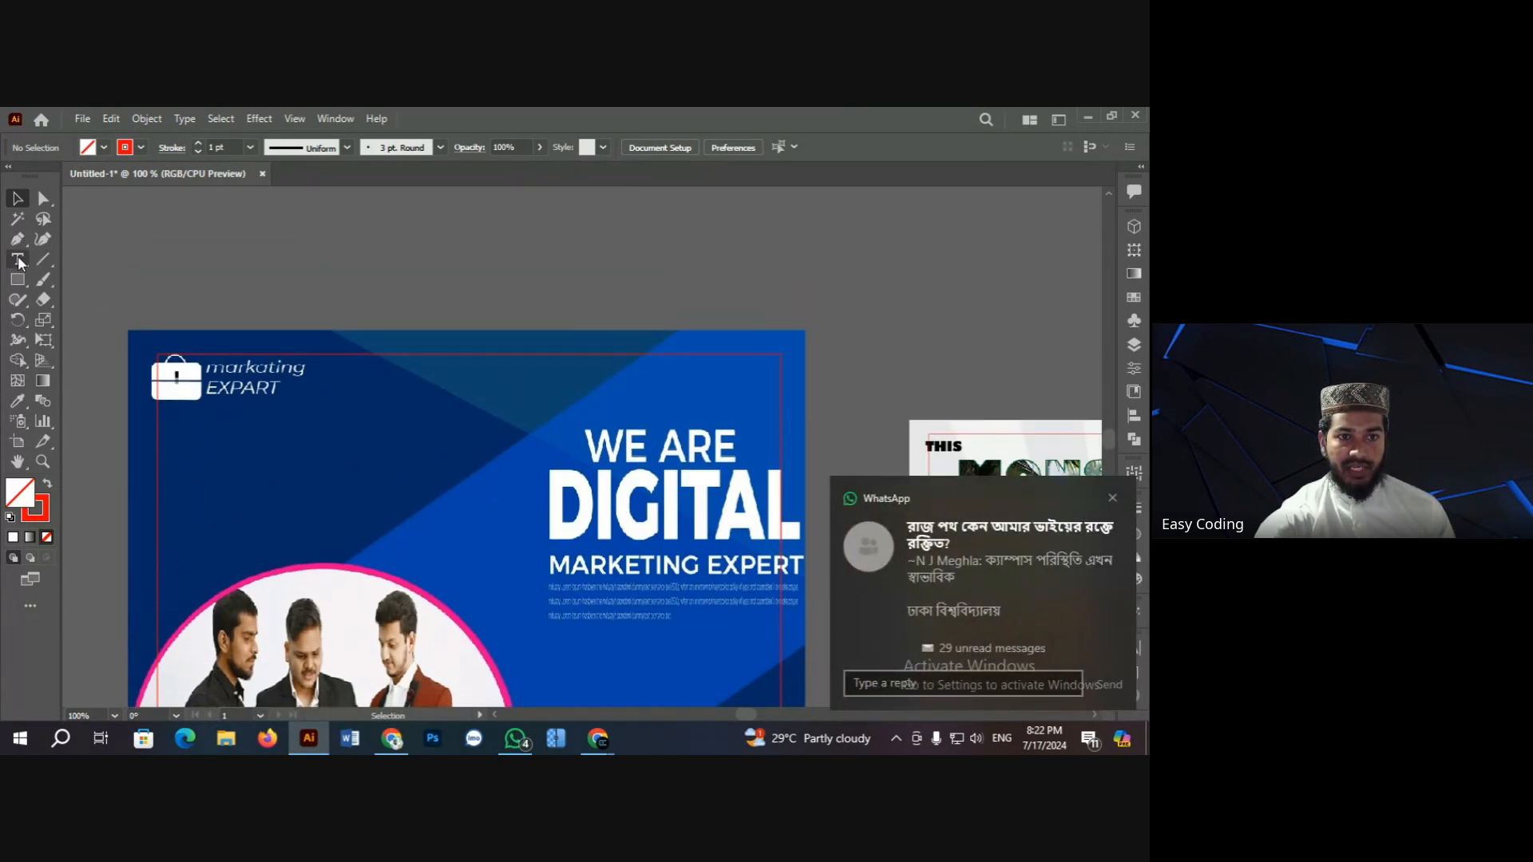
key("t")
left_click(462, 269)
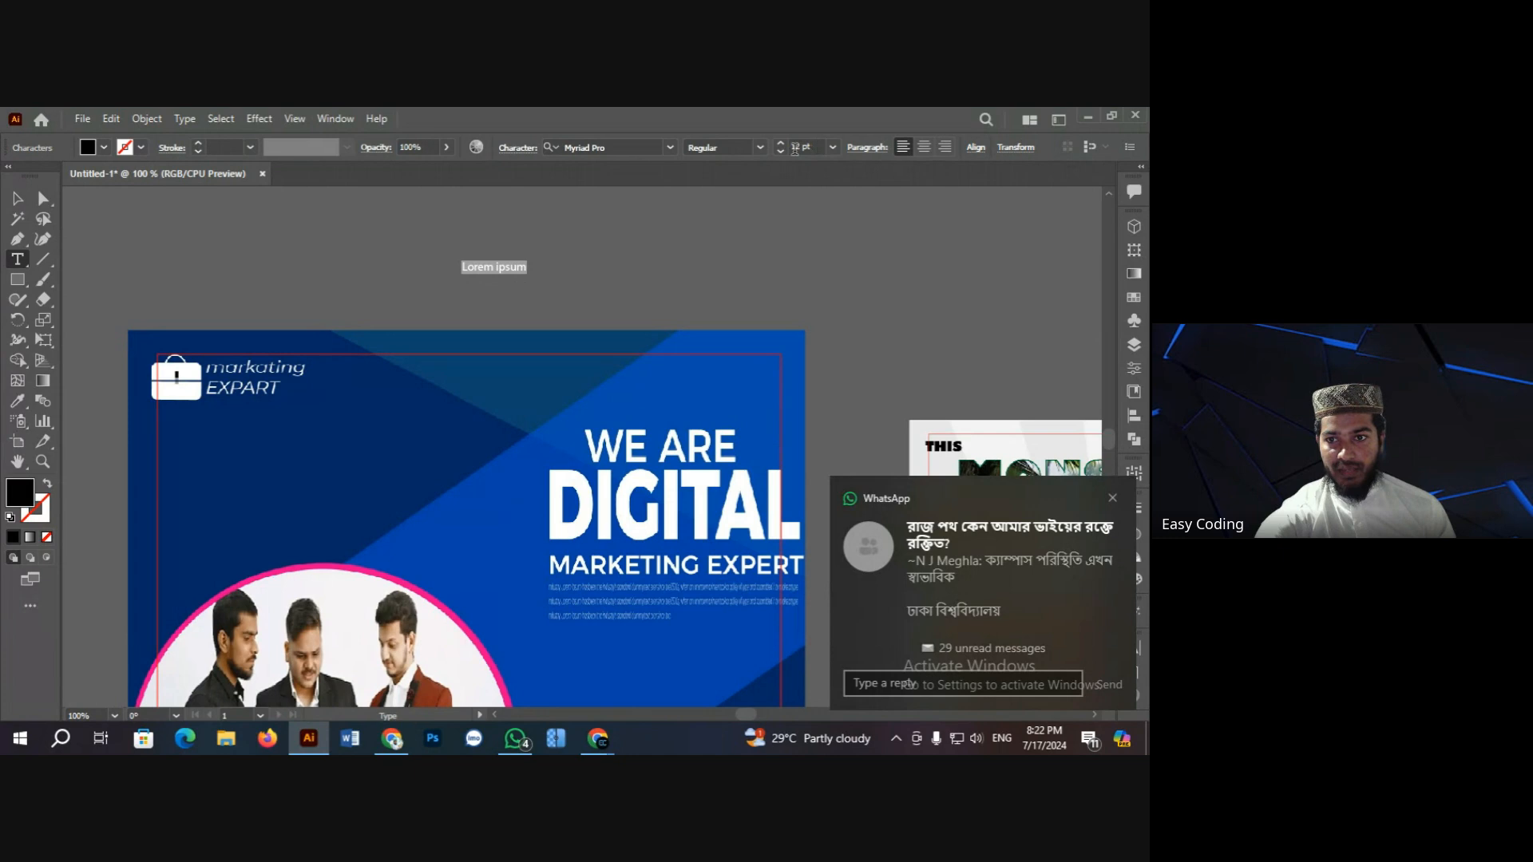
left_click(818, 144)
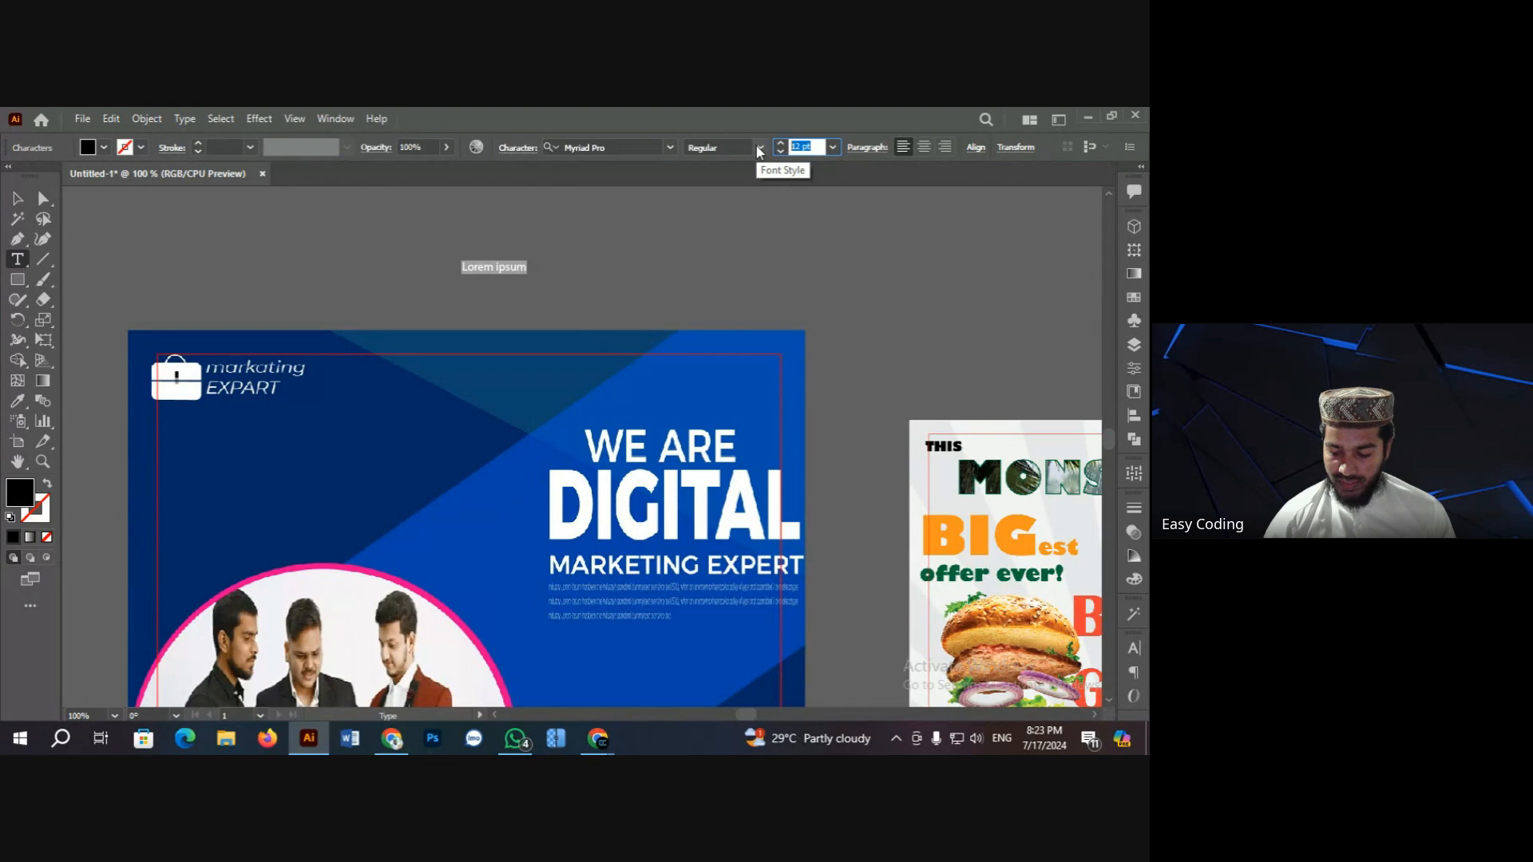
type("100")
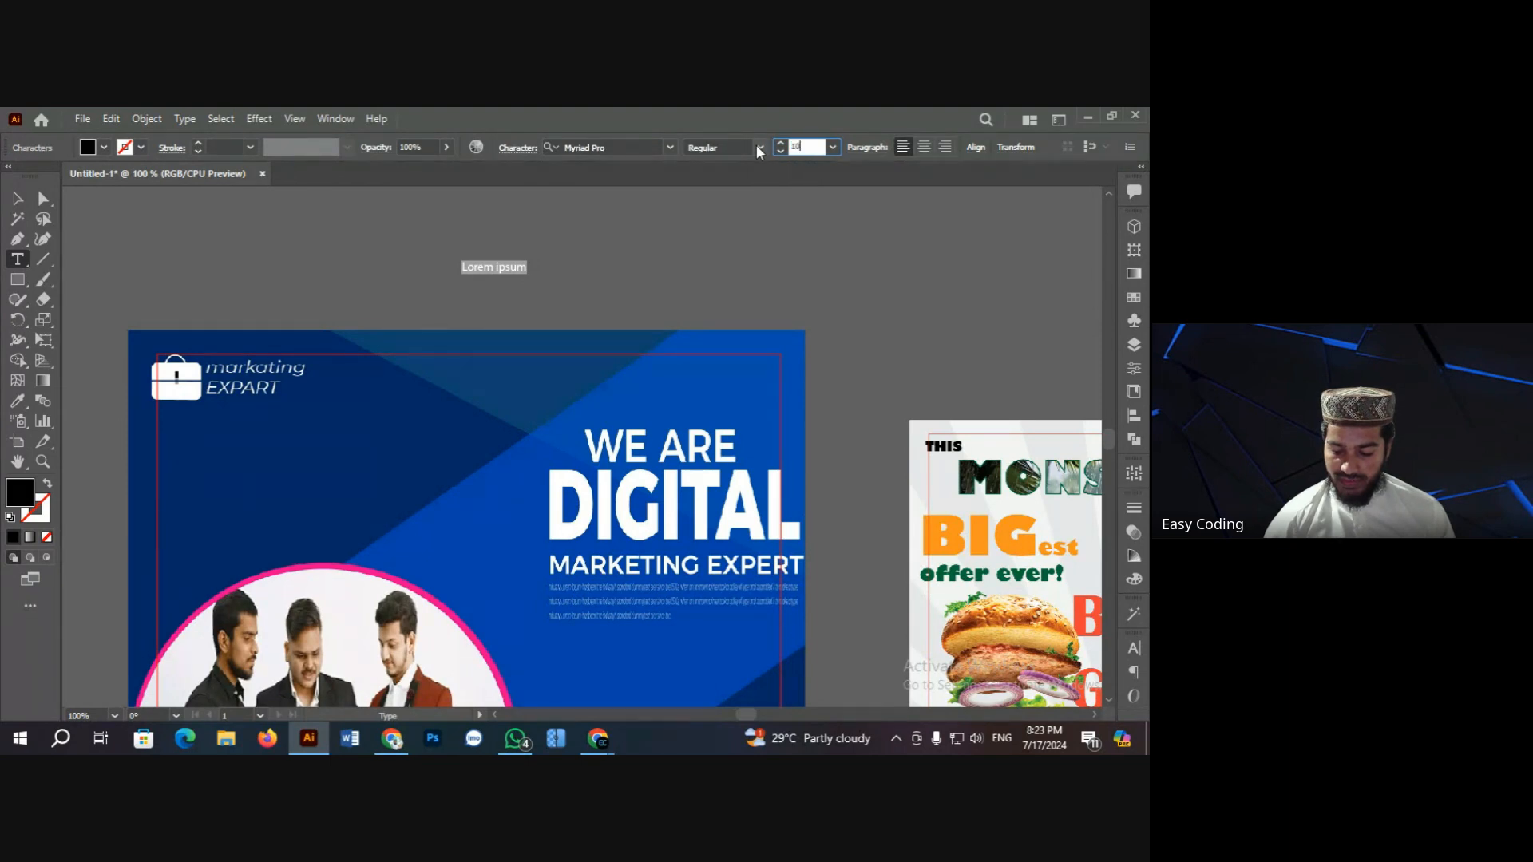
key("Return")
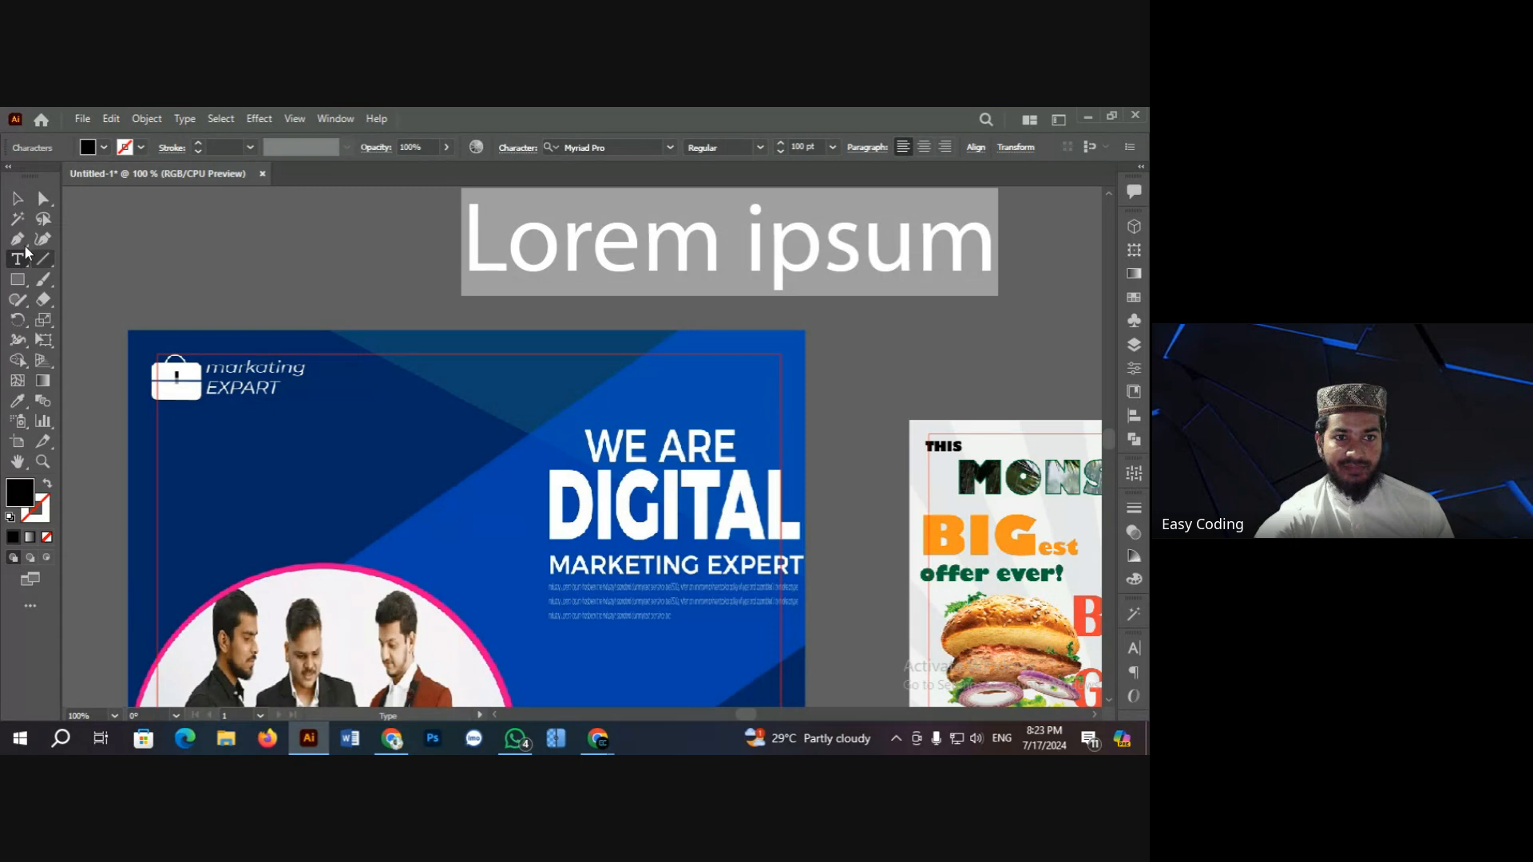
Step: Move the Lorem ipsum text onto the poster, make it white and scale it down
left_click(17, 198)
left_click(179, 214)
left_click_drag(549, 252, 360, 438)
left_click(105, 148)
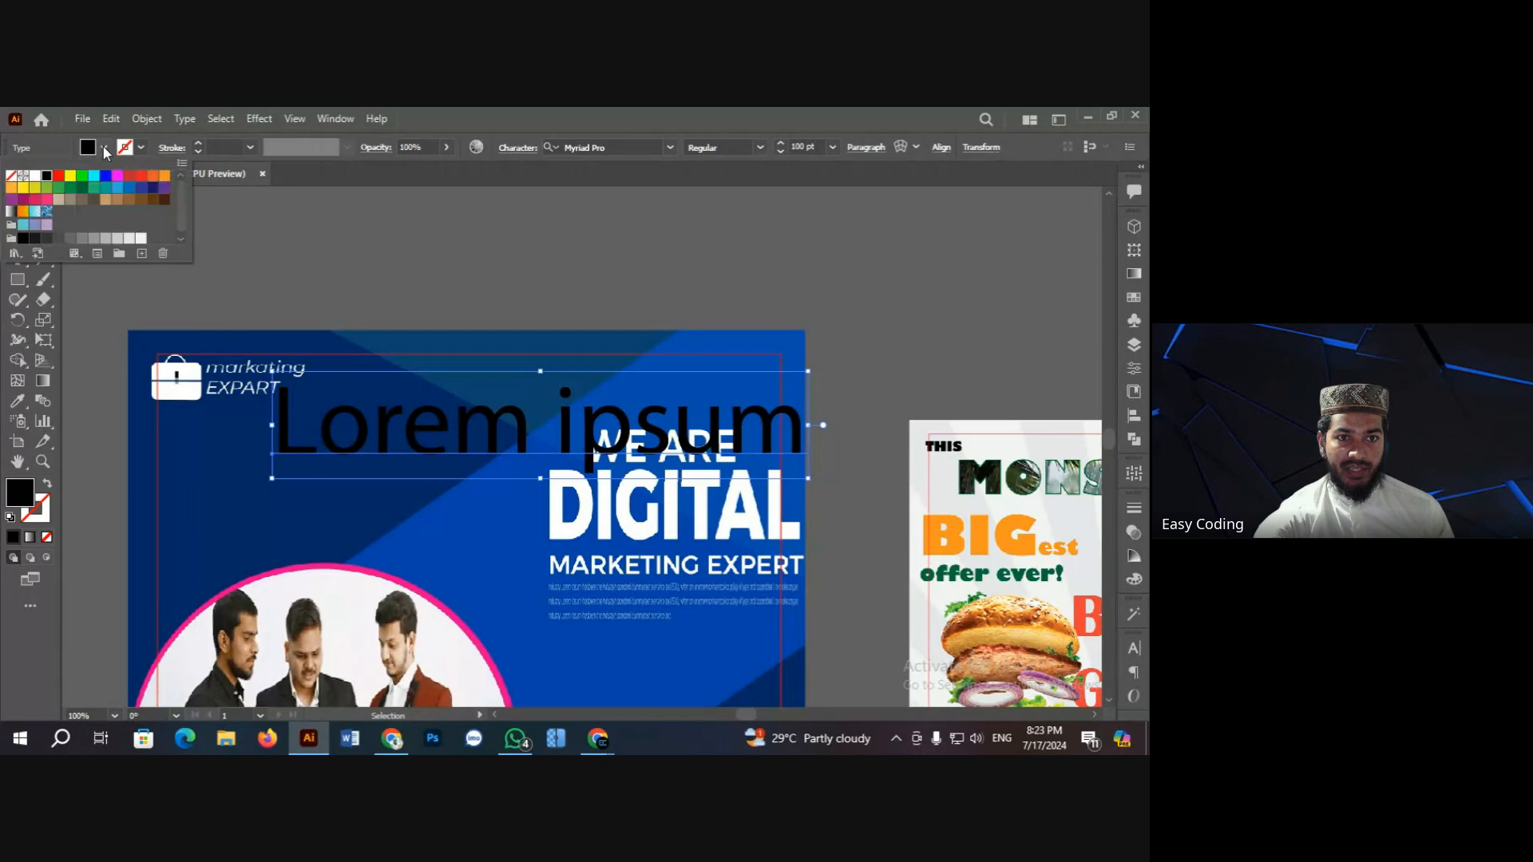
left_click(36, 177)
left_click(230, 229)
left_click(277, 375)
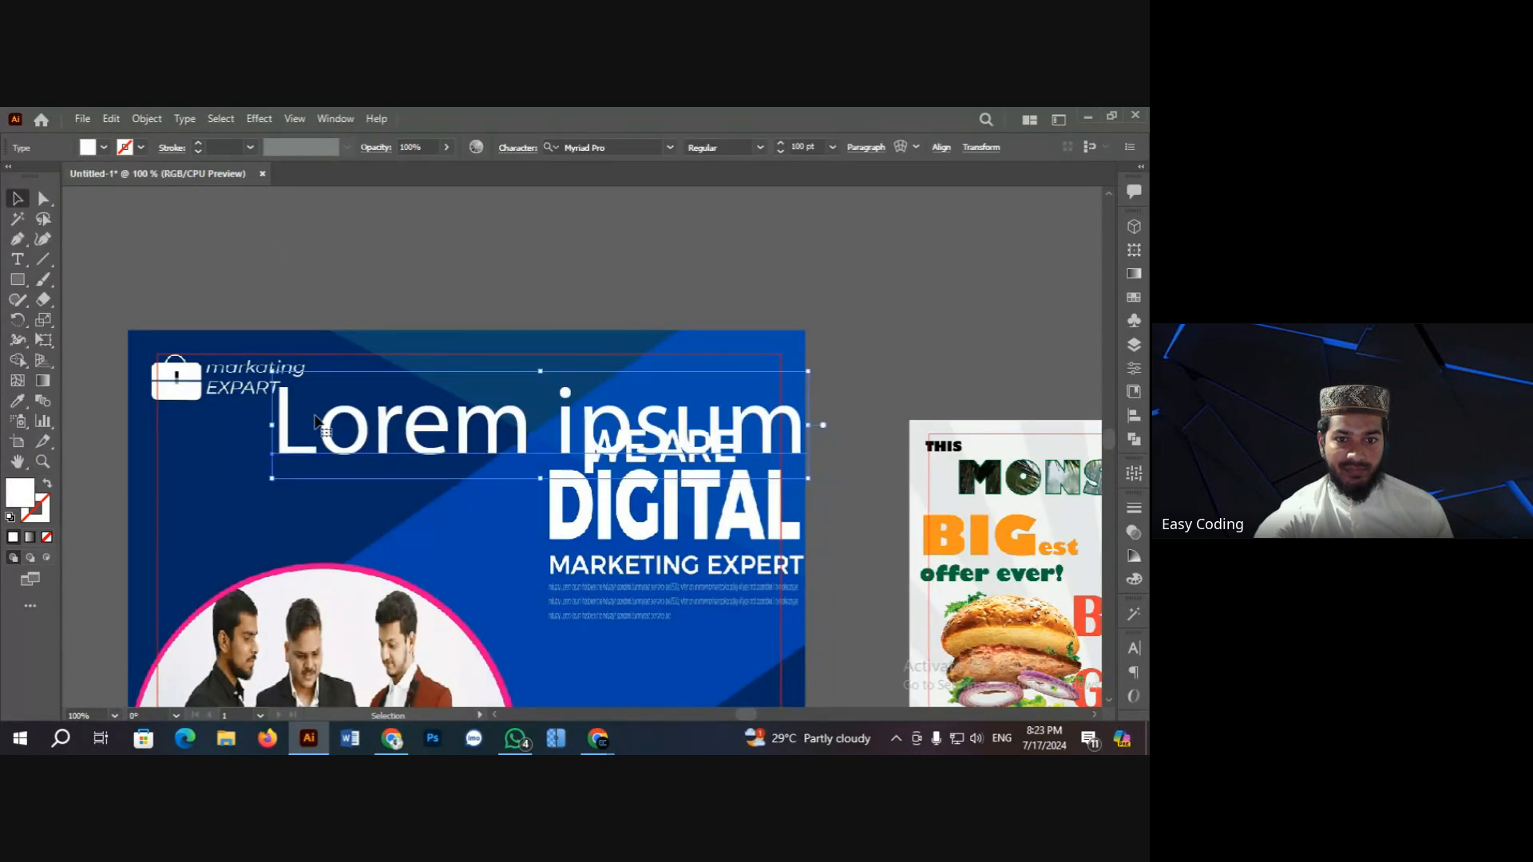
left_click_drag(279, 373, 590, 463)
Step: Cut the text down to 'Lorem', enlarge it and place it beside the heading
double_click(388, 451)
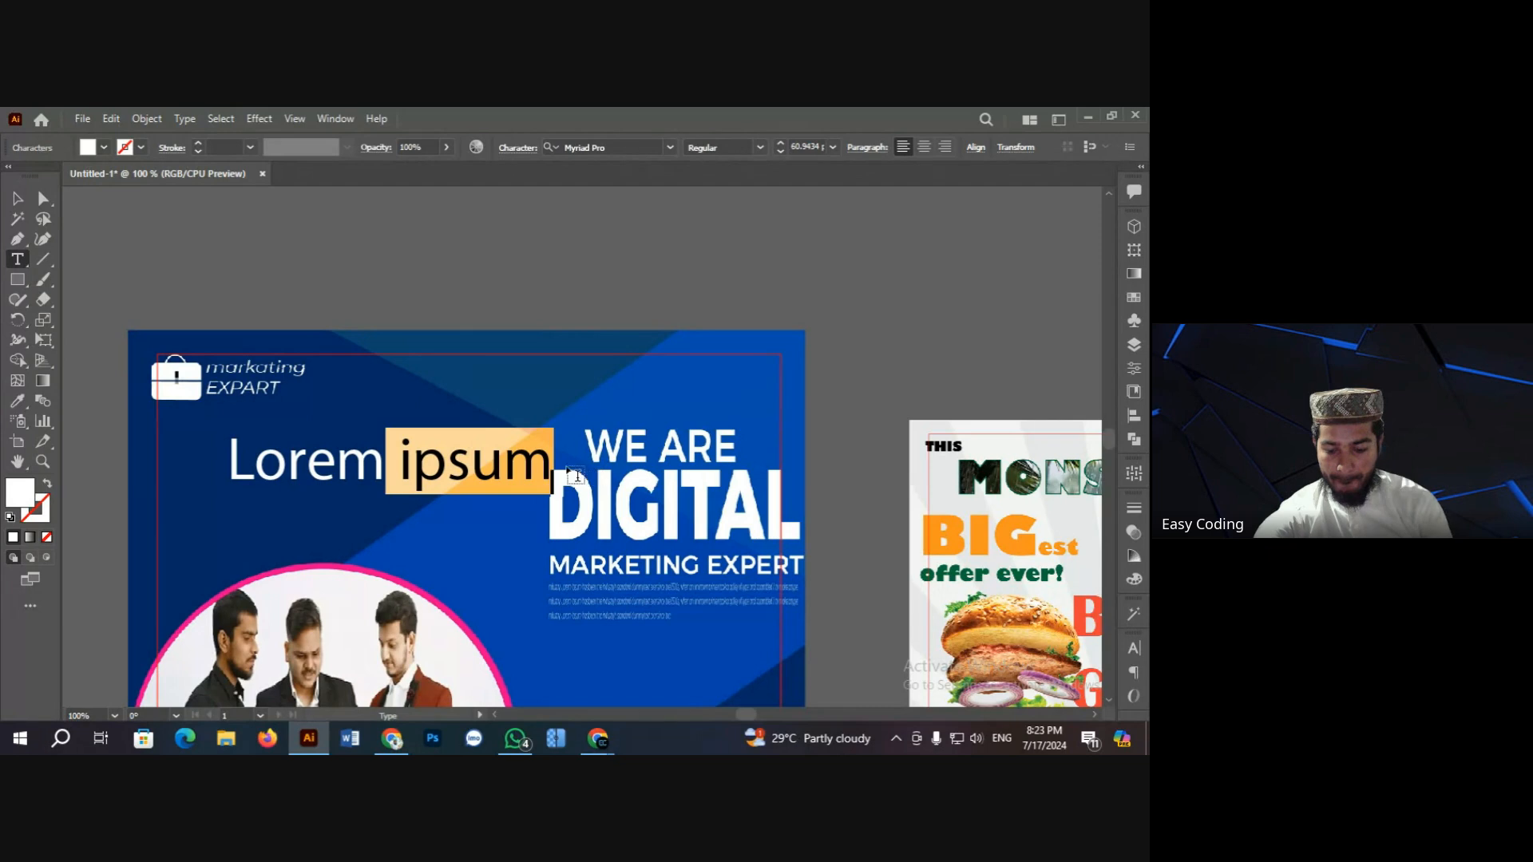
key("BackSpace")
left_click(17, 199)
left_click(303, 437)
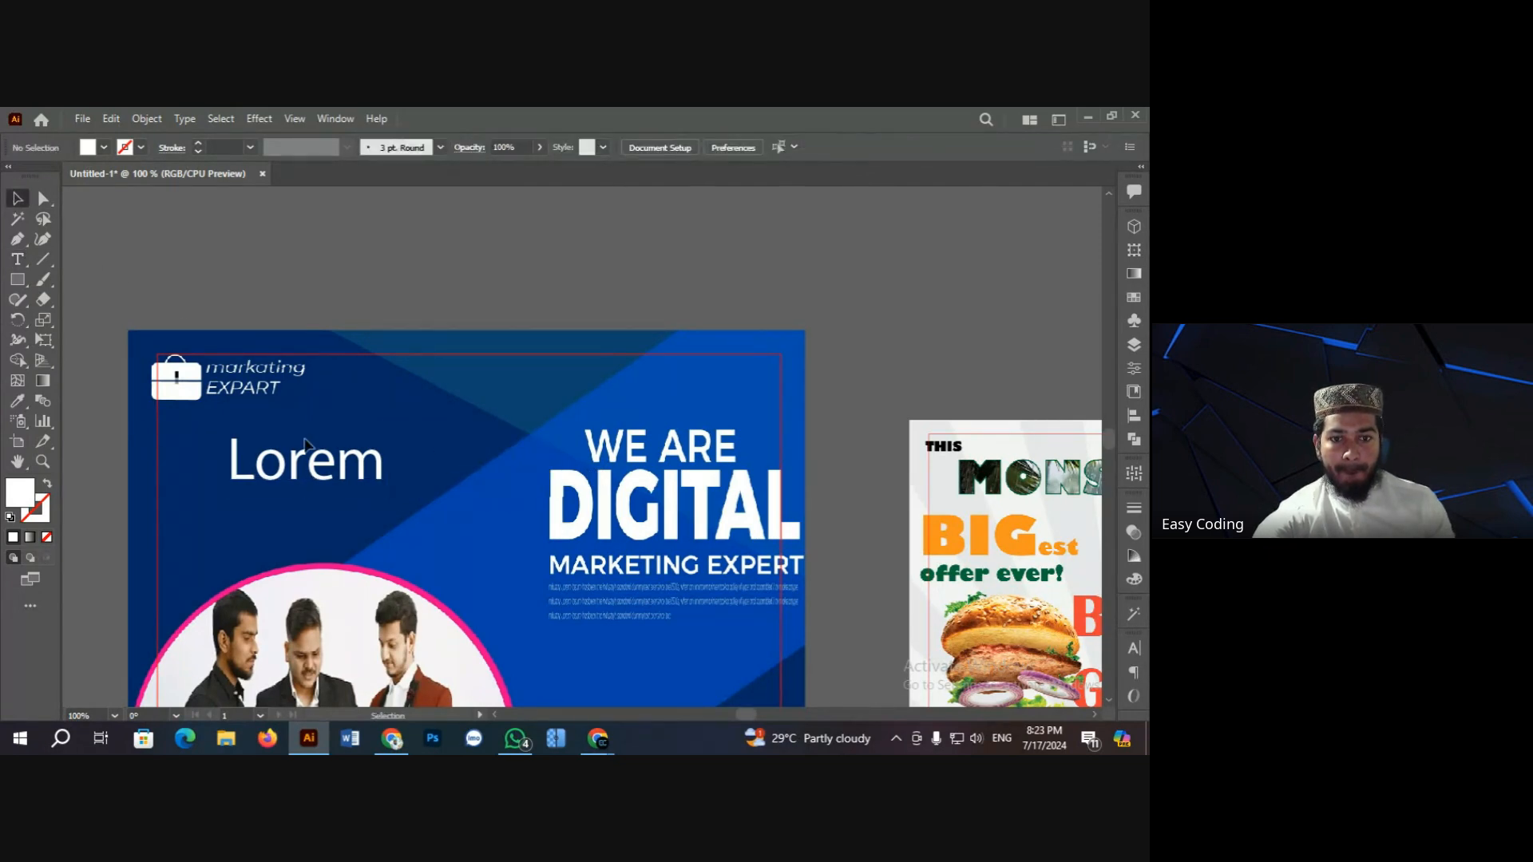
left_click(363, 472)
left_click_drag(386, 494, 418, 509)
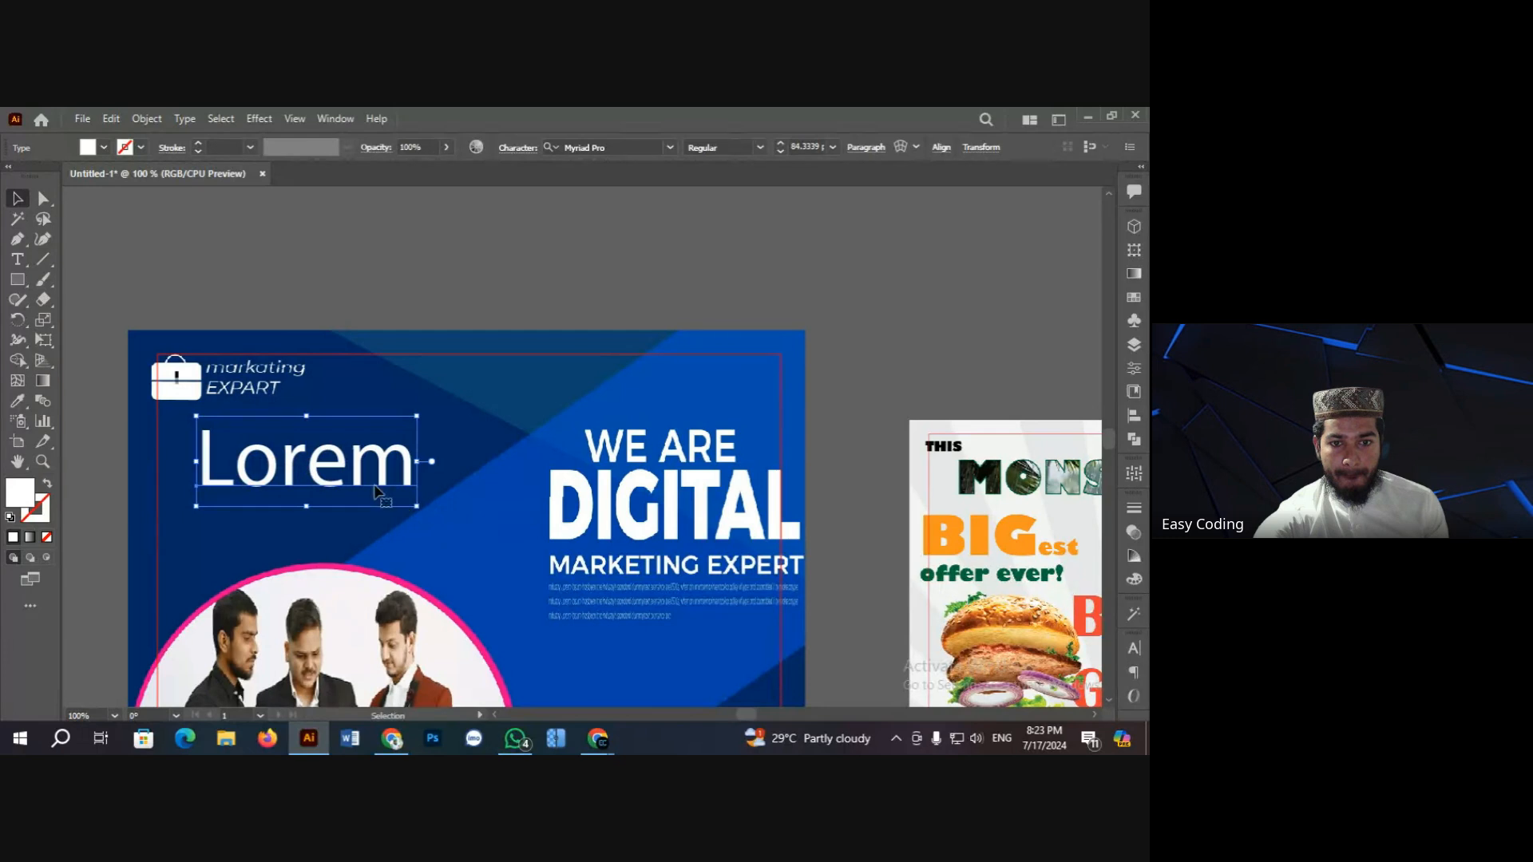
left_click_drag(300, 459, 365, 493)
Step: Replace the white placeholder text with the word 'Digital'
double_click(365, 487)
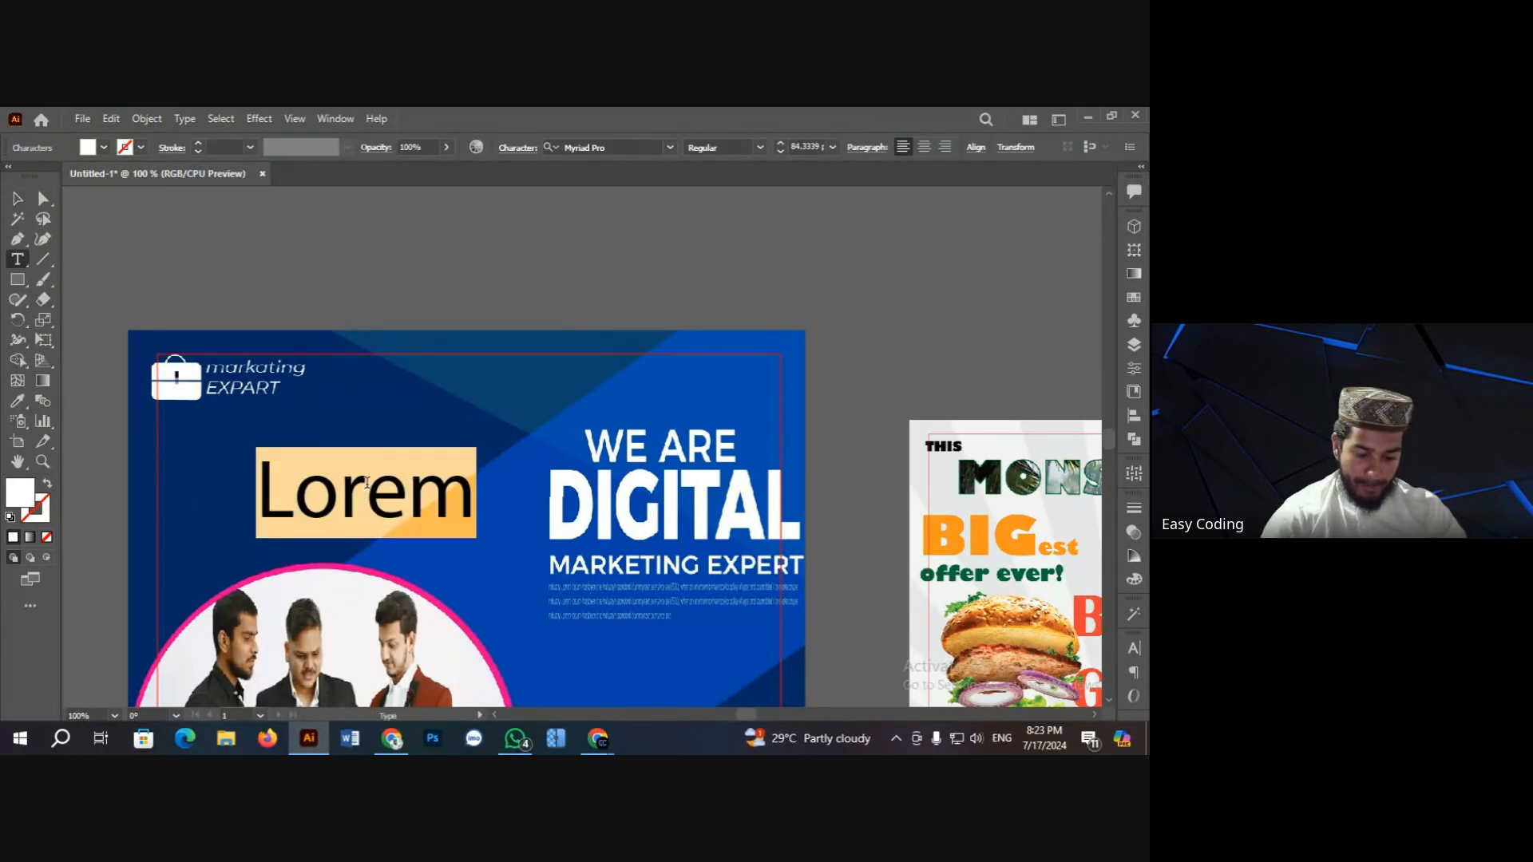
type("হি")
key("BackSpace")
key("BackSpace")
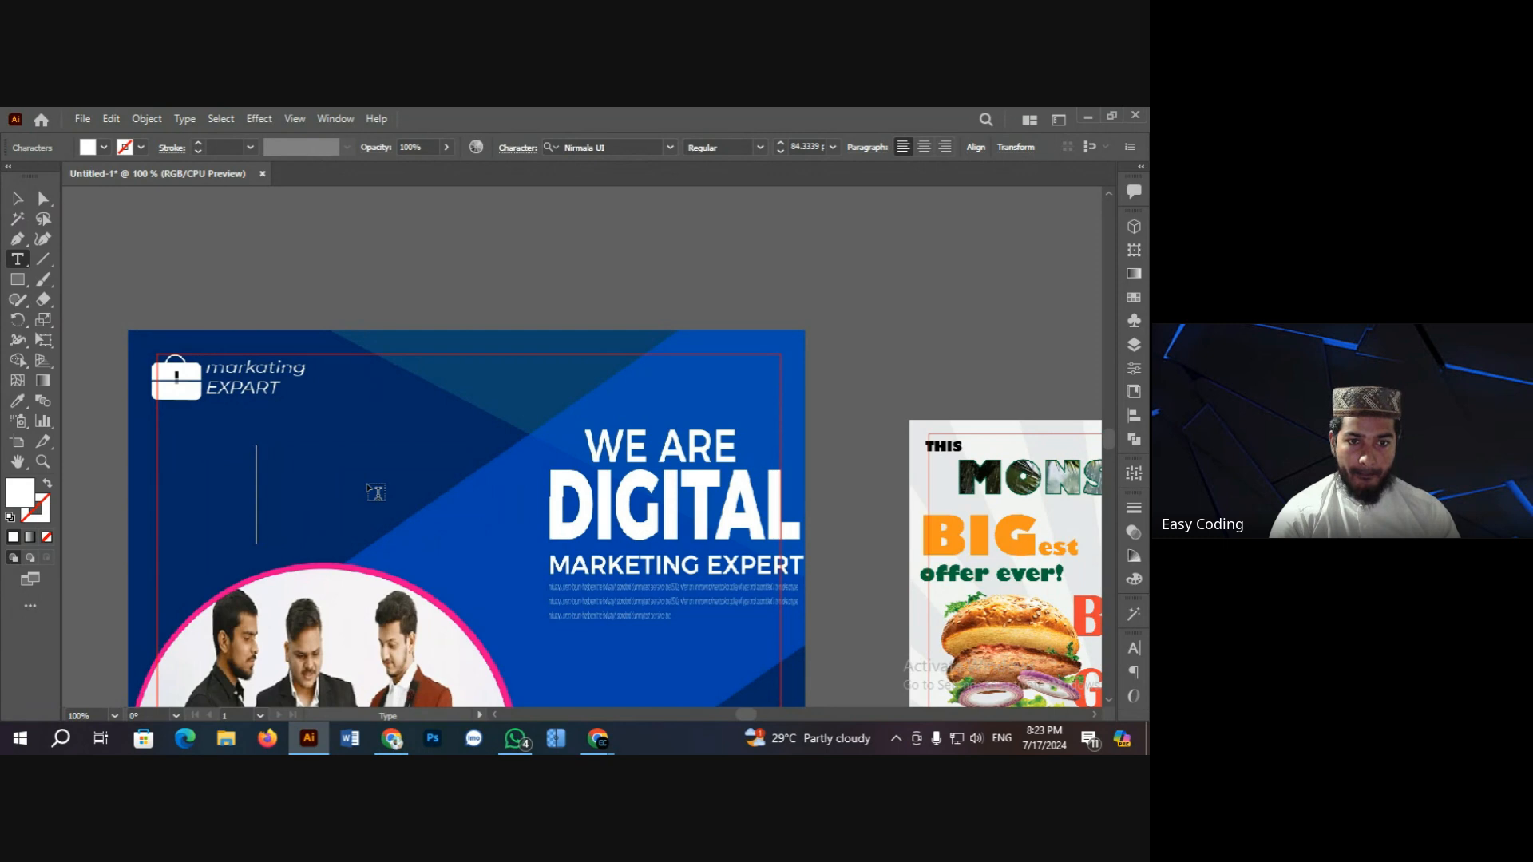
type("D")
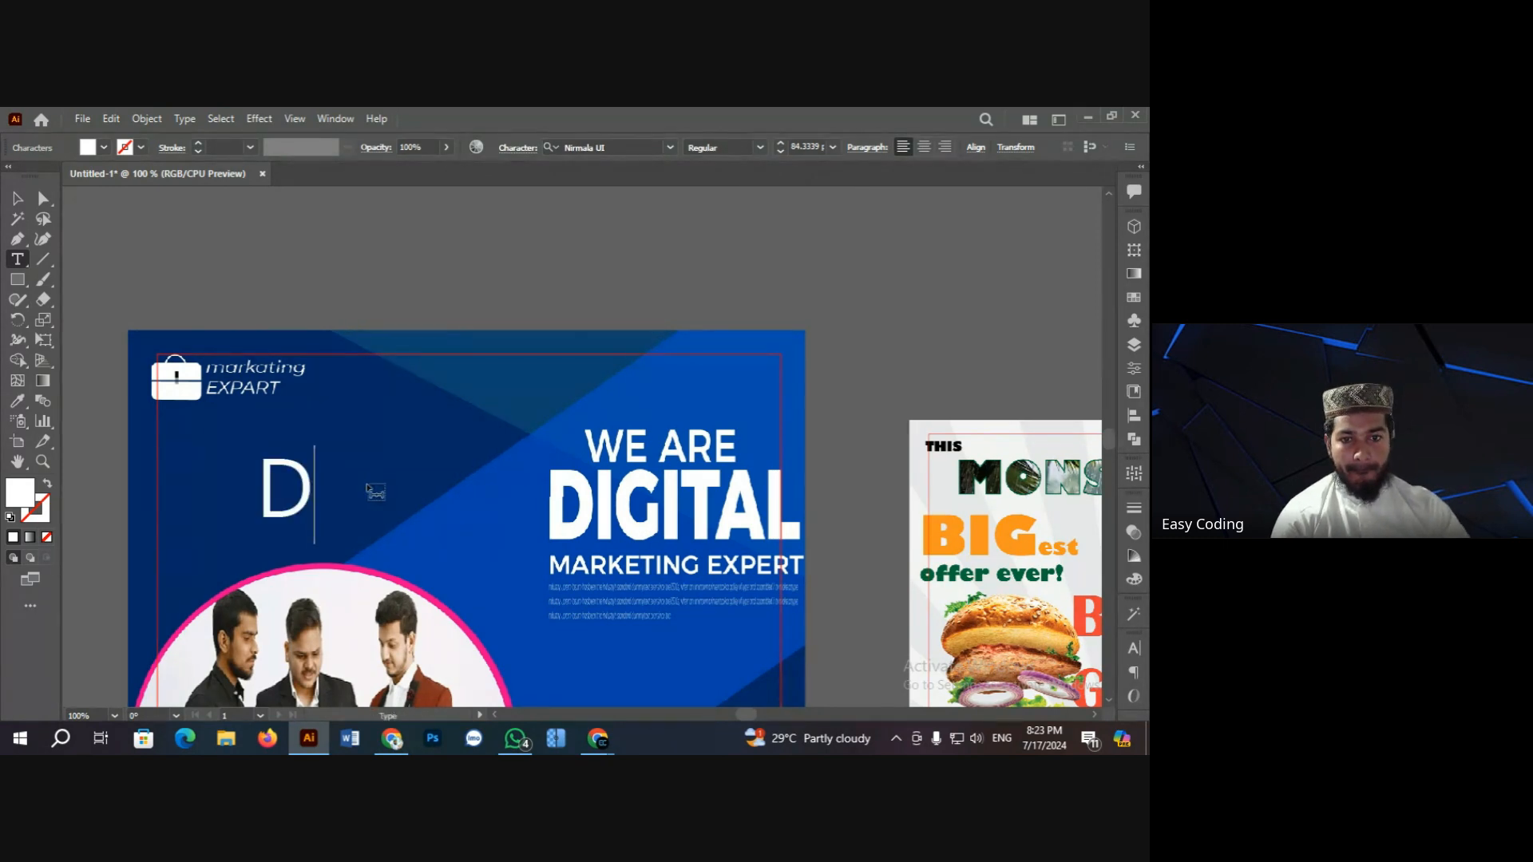
type("igital")
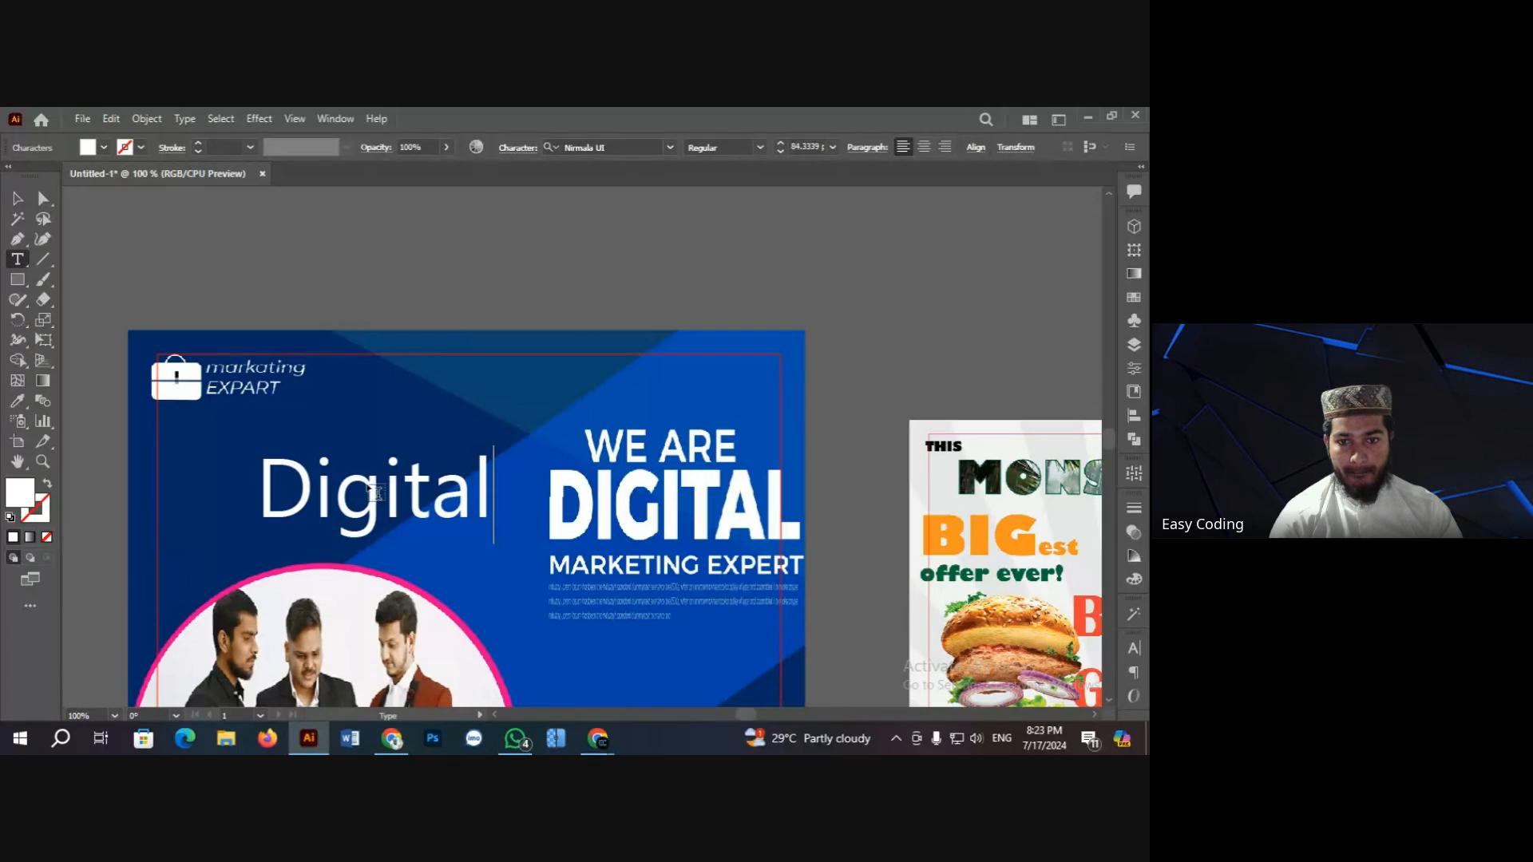
left_click(17, 198)
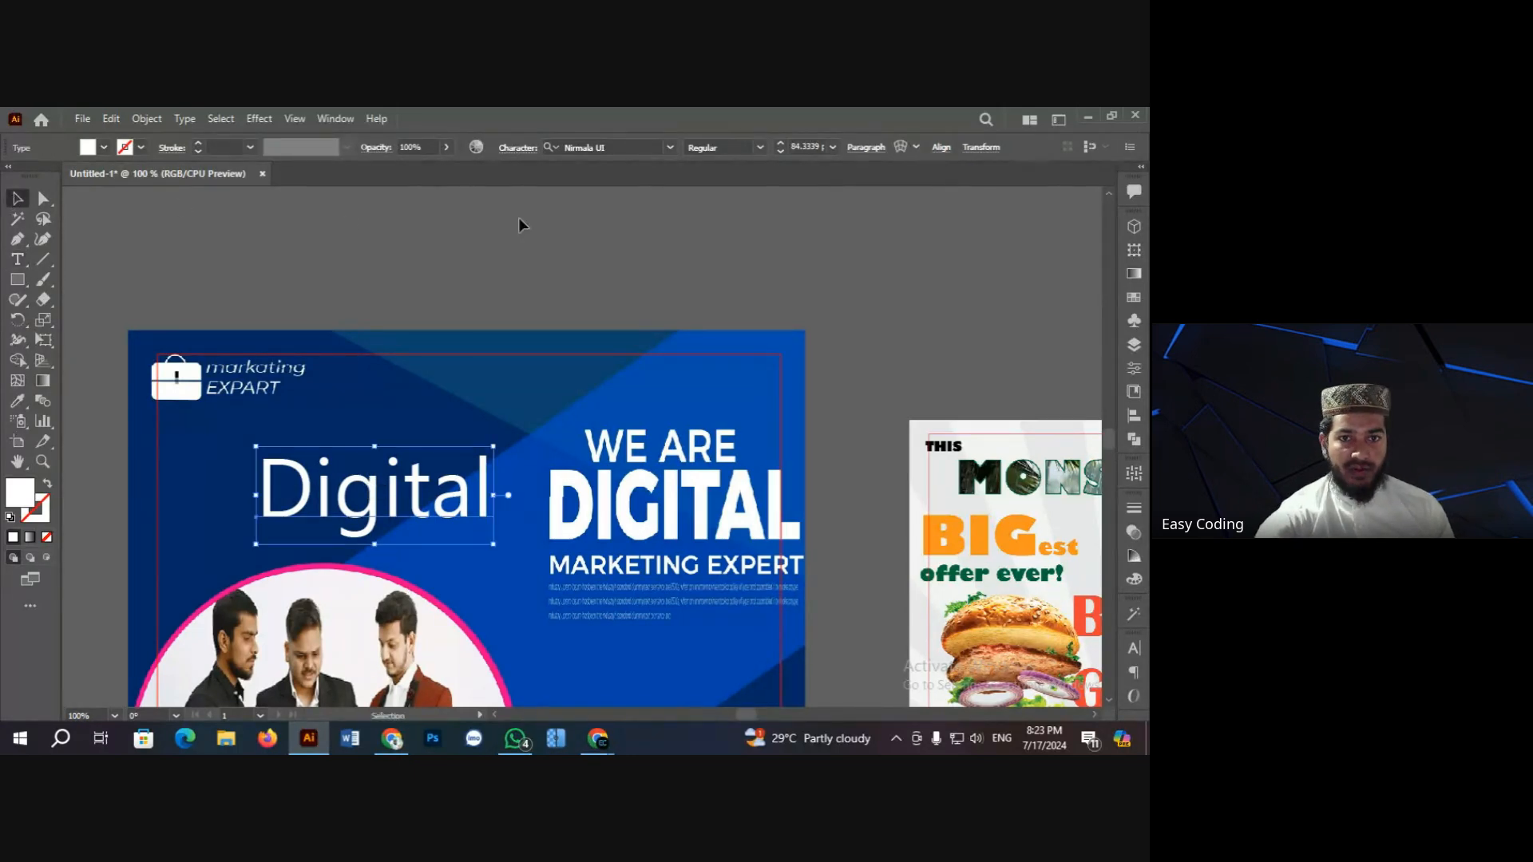
Step: Set the Digital text's font to Montserrat Bold
left_click(652, 149)
type("m")
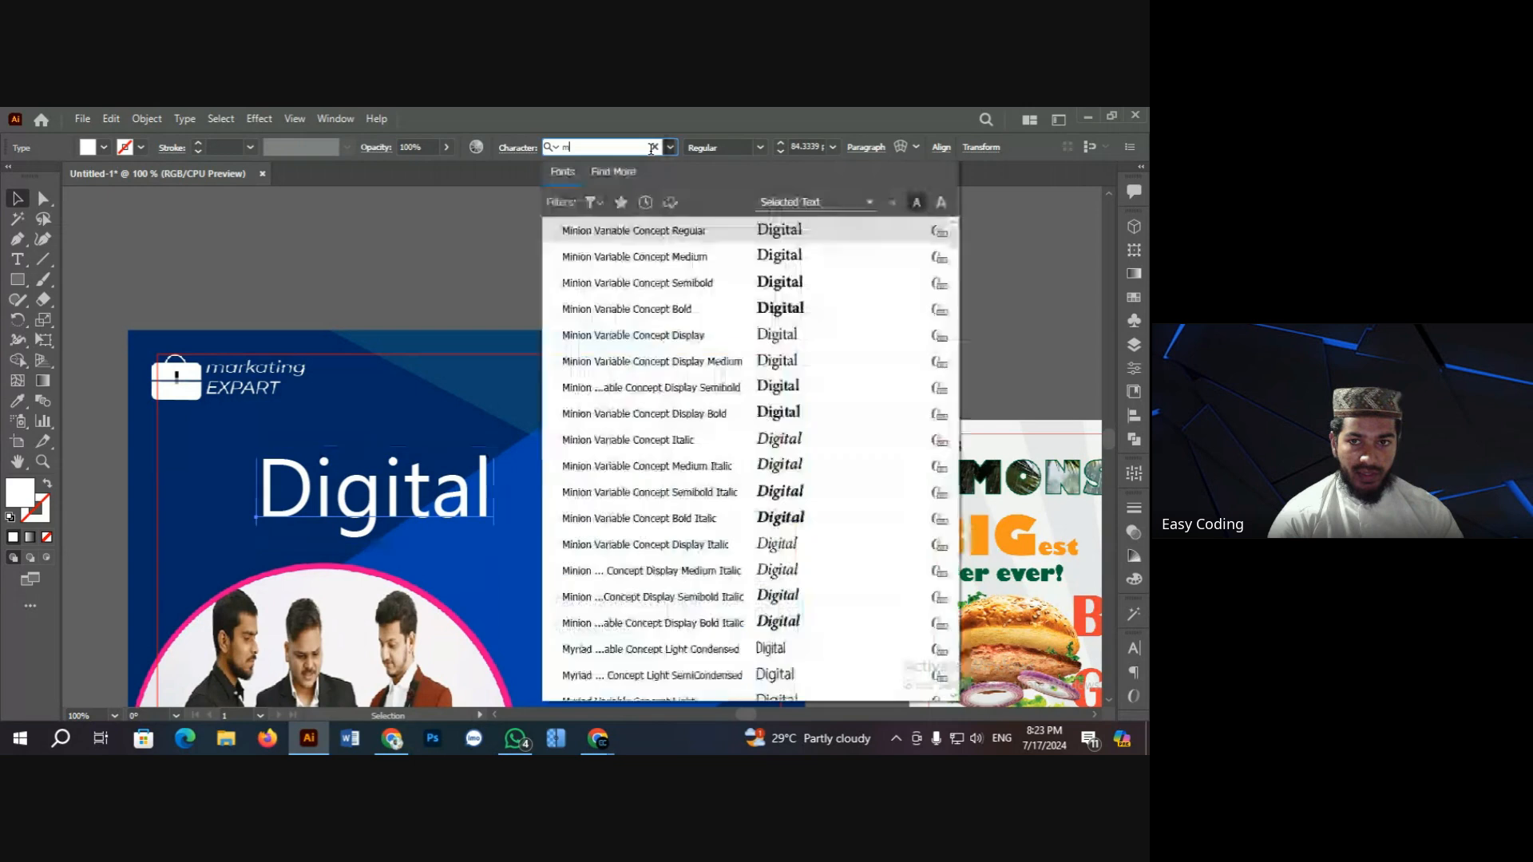
type("ont")
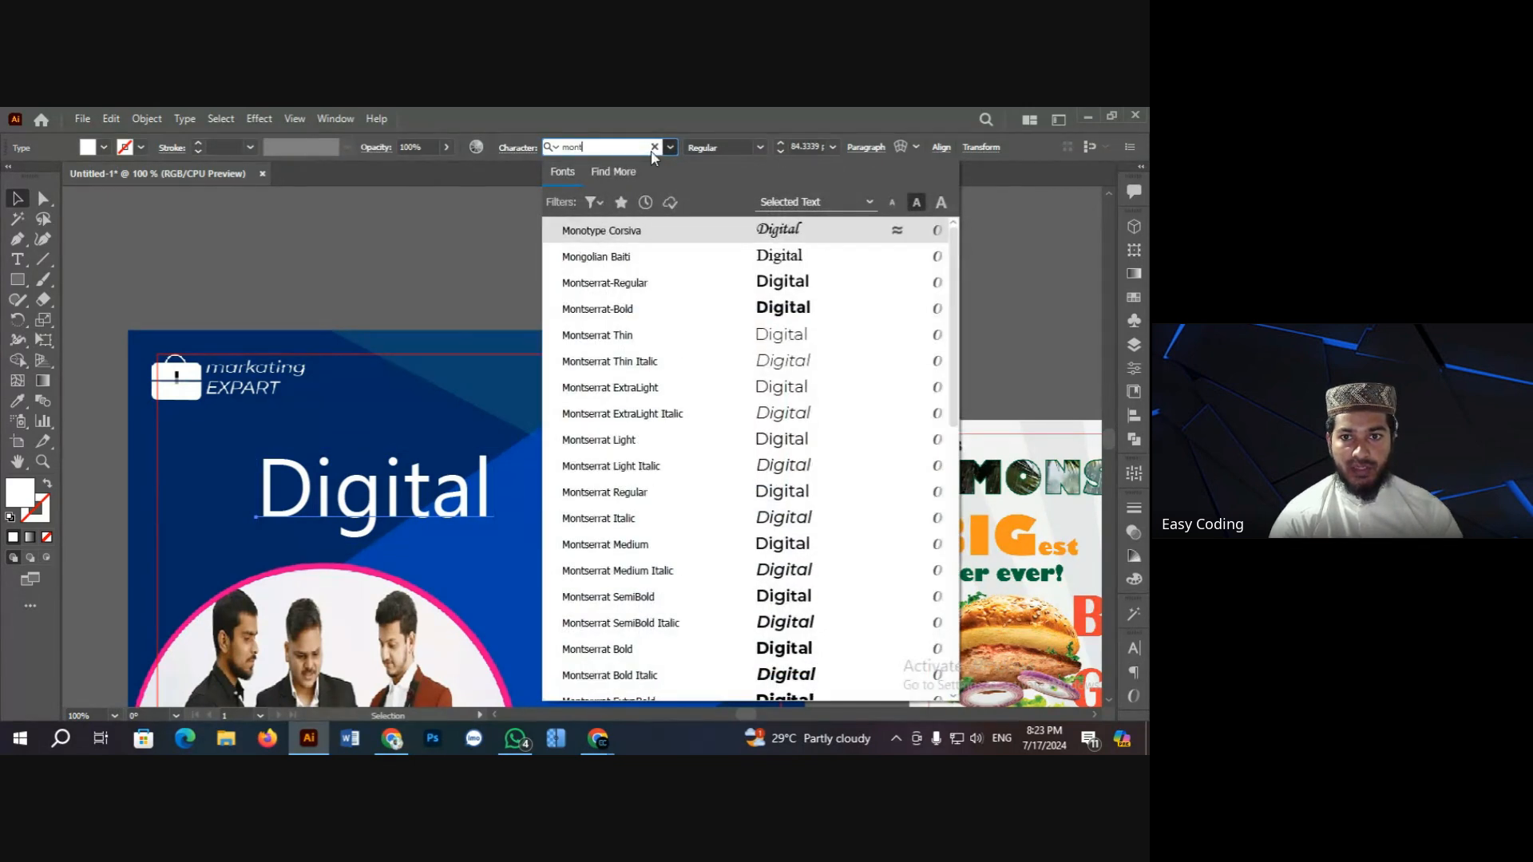
key("Down")
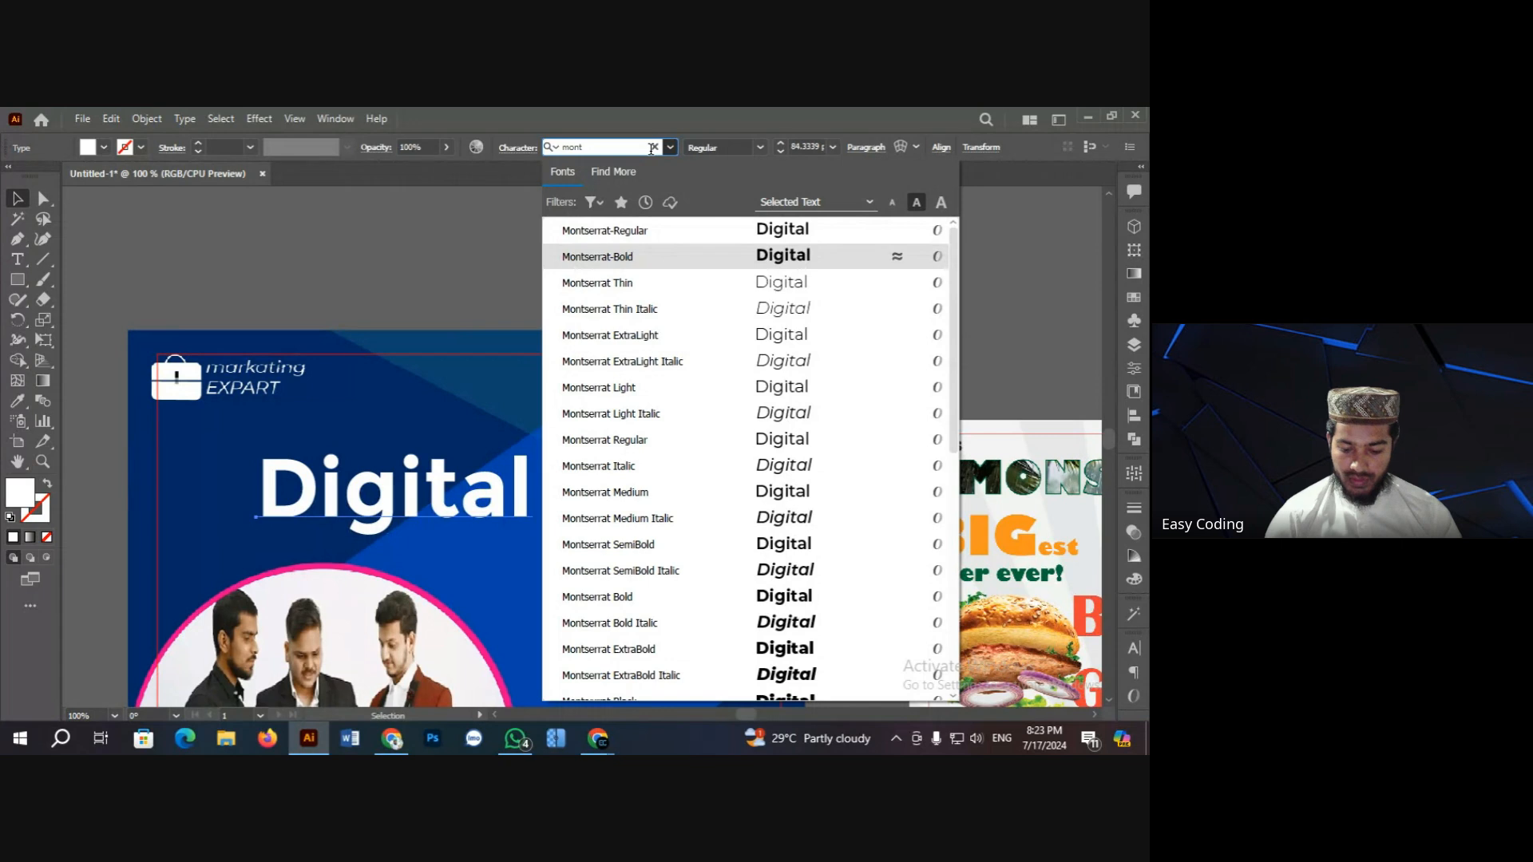
key("Return")
left_click(492, 284)
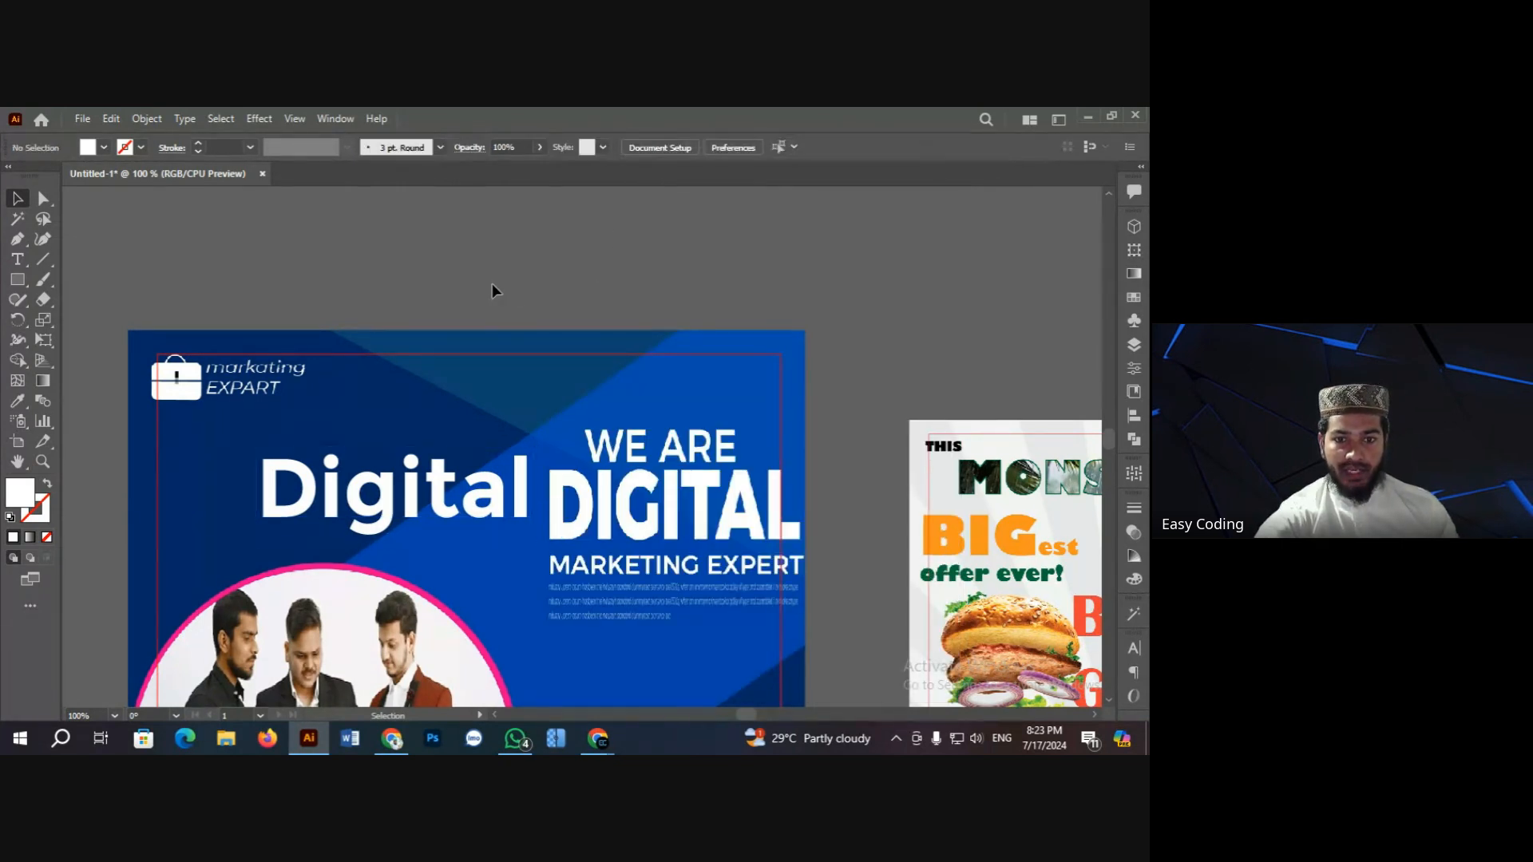
scroll(517, 499, "down", 2)
Step: Zoom to 150% on the Digital heading and select it for inspection
left_click(586, 473)
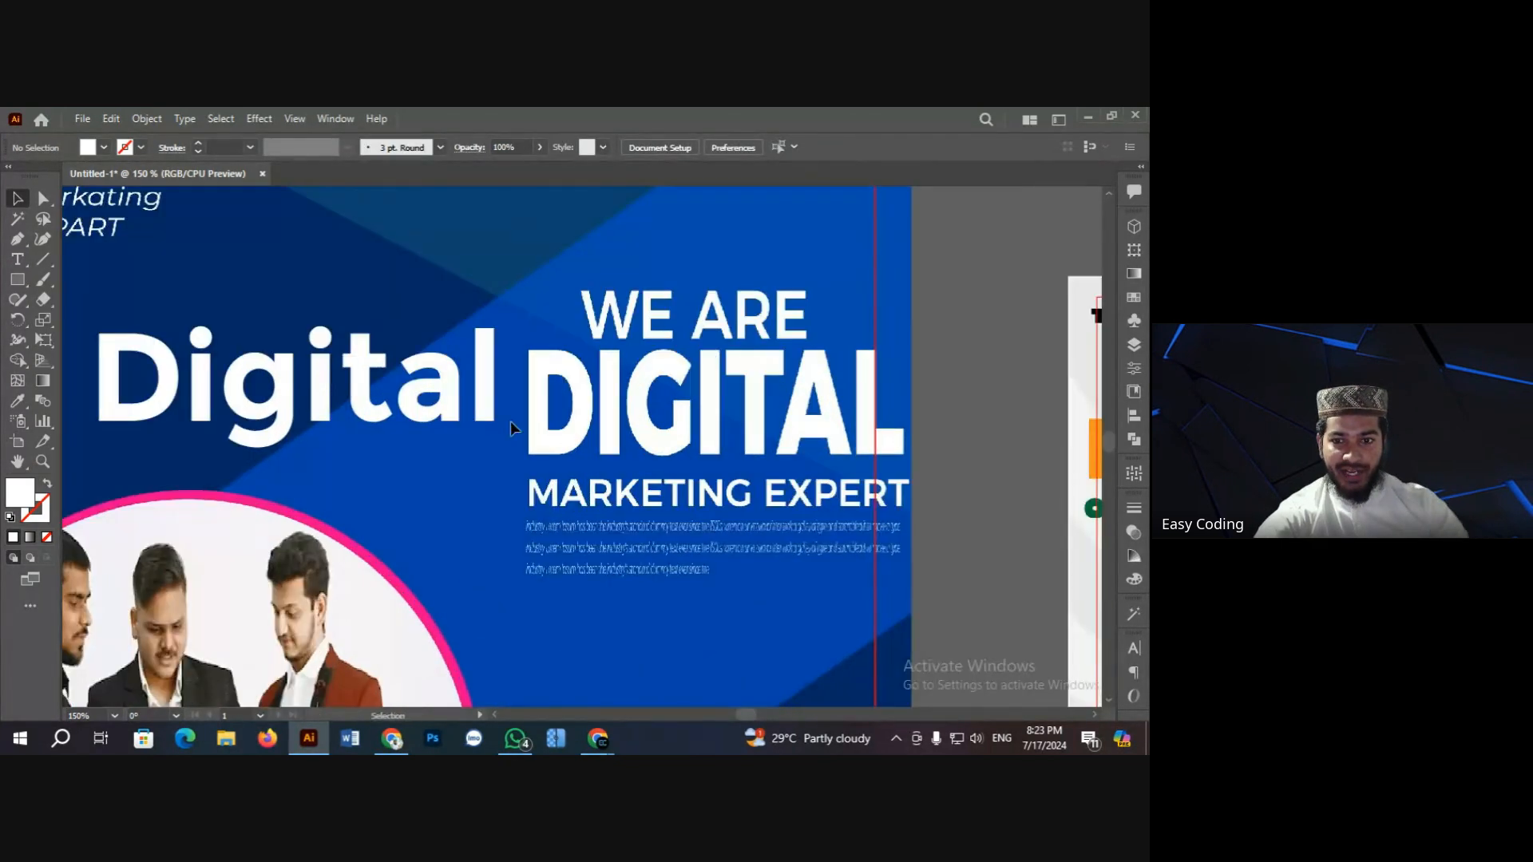
left_click(324, 388)
left_click(348, 280)
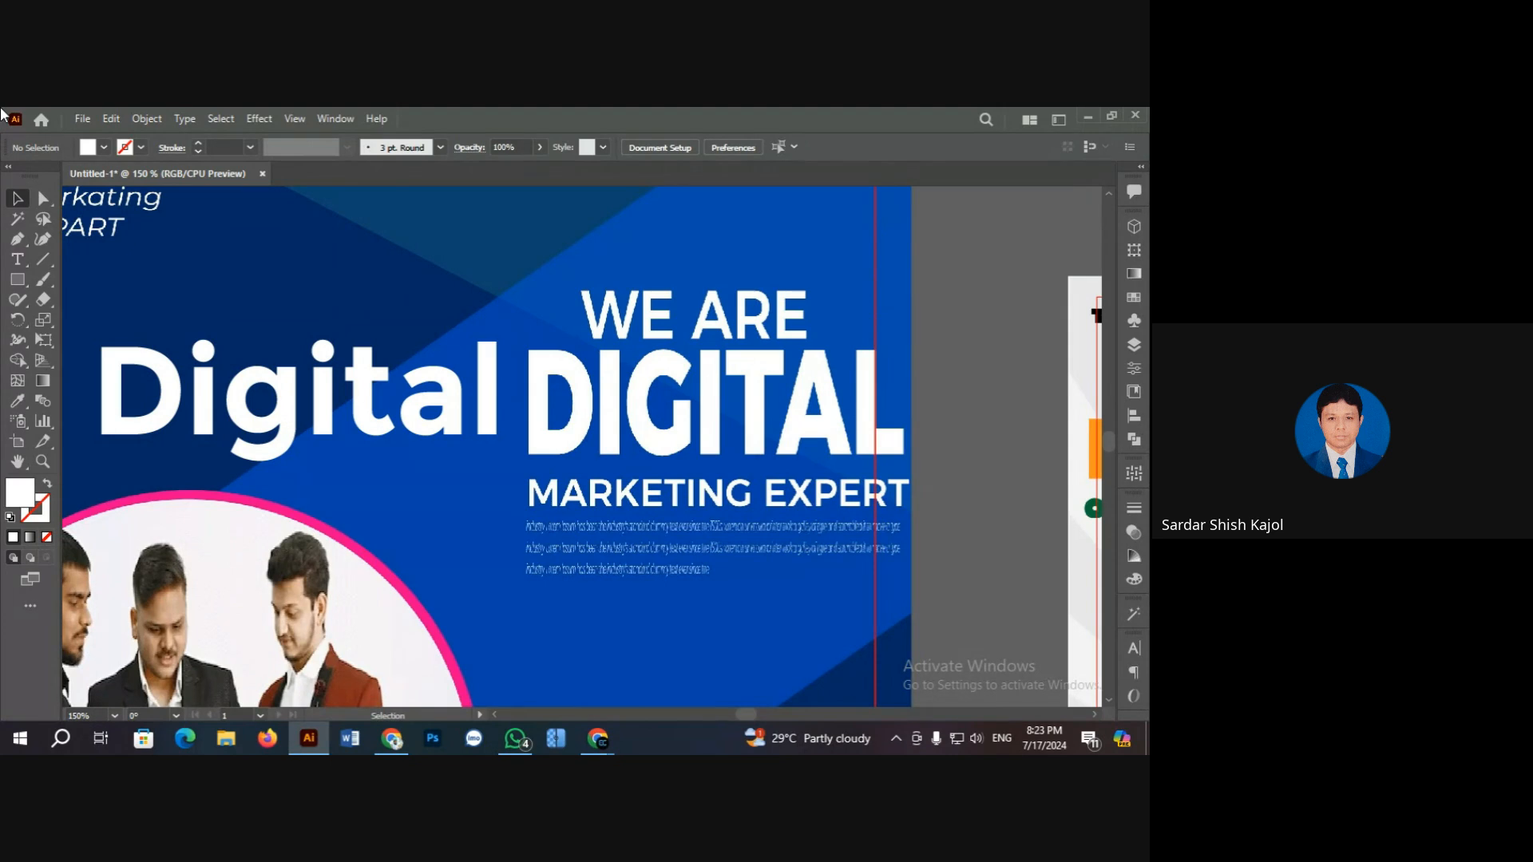
left_click(325, 388)
left_click(349, 280)
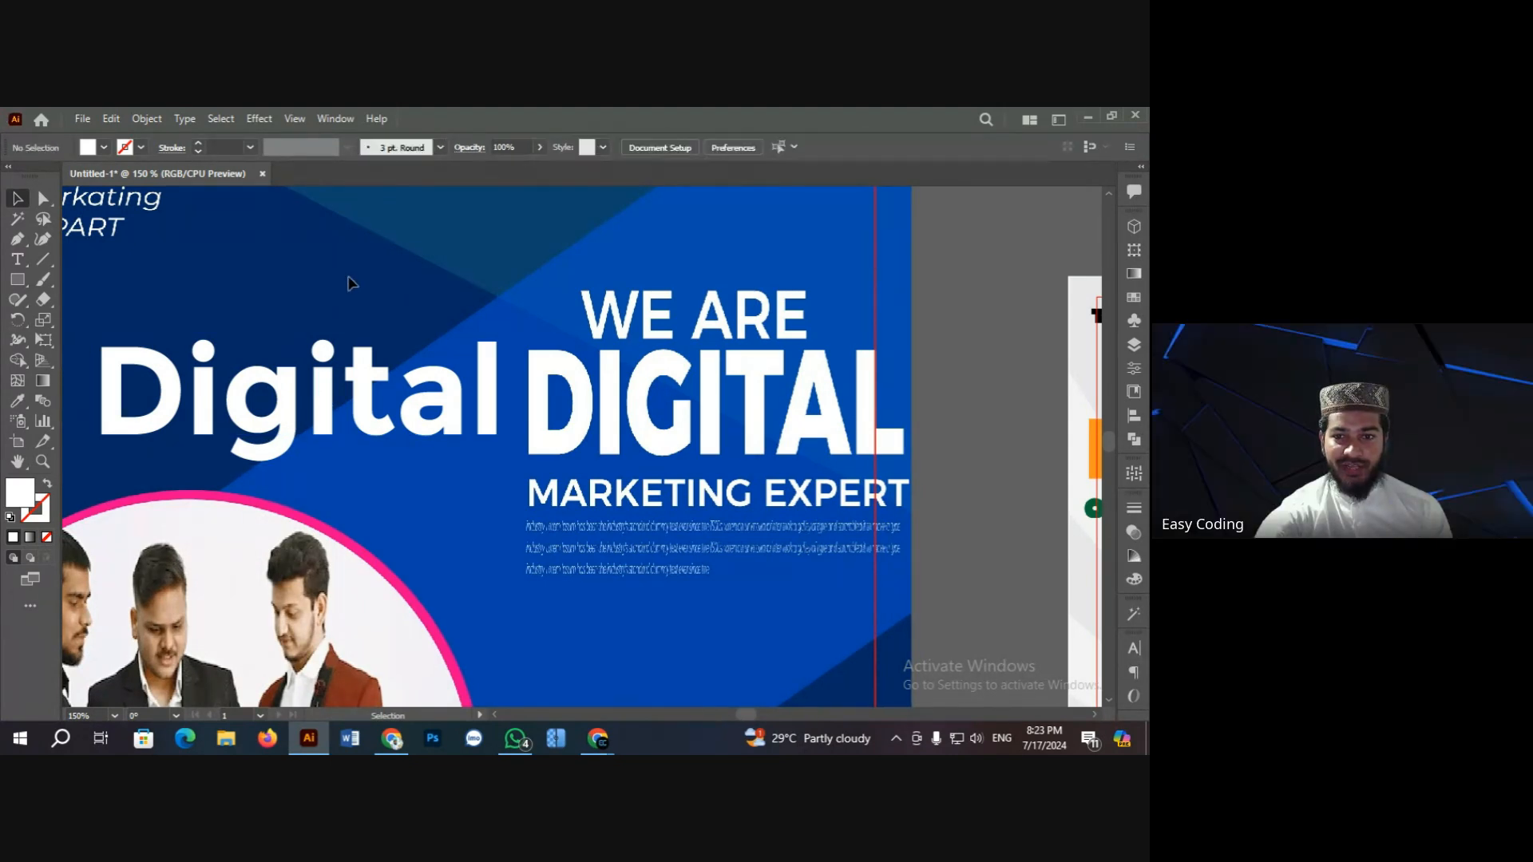
Step: Keep checking the 84.33 pt Digital heading against the original DIGITAL lettering
scroll(360, 288, "up", 1)
scroll(359, 287, "up", 1)
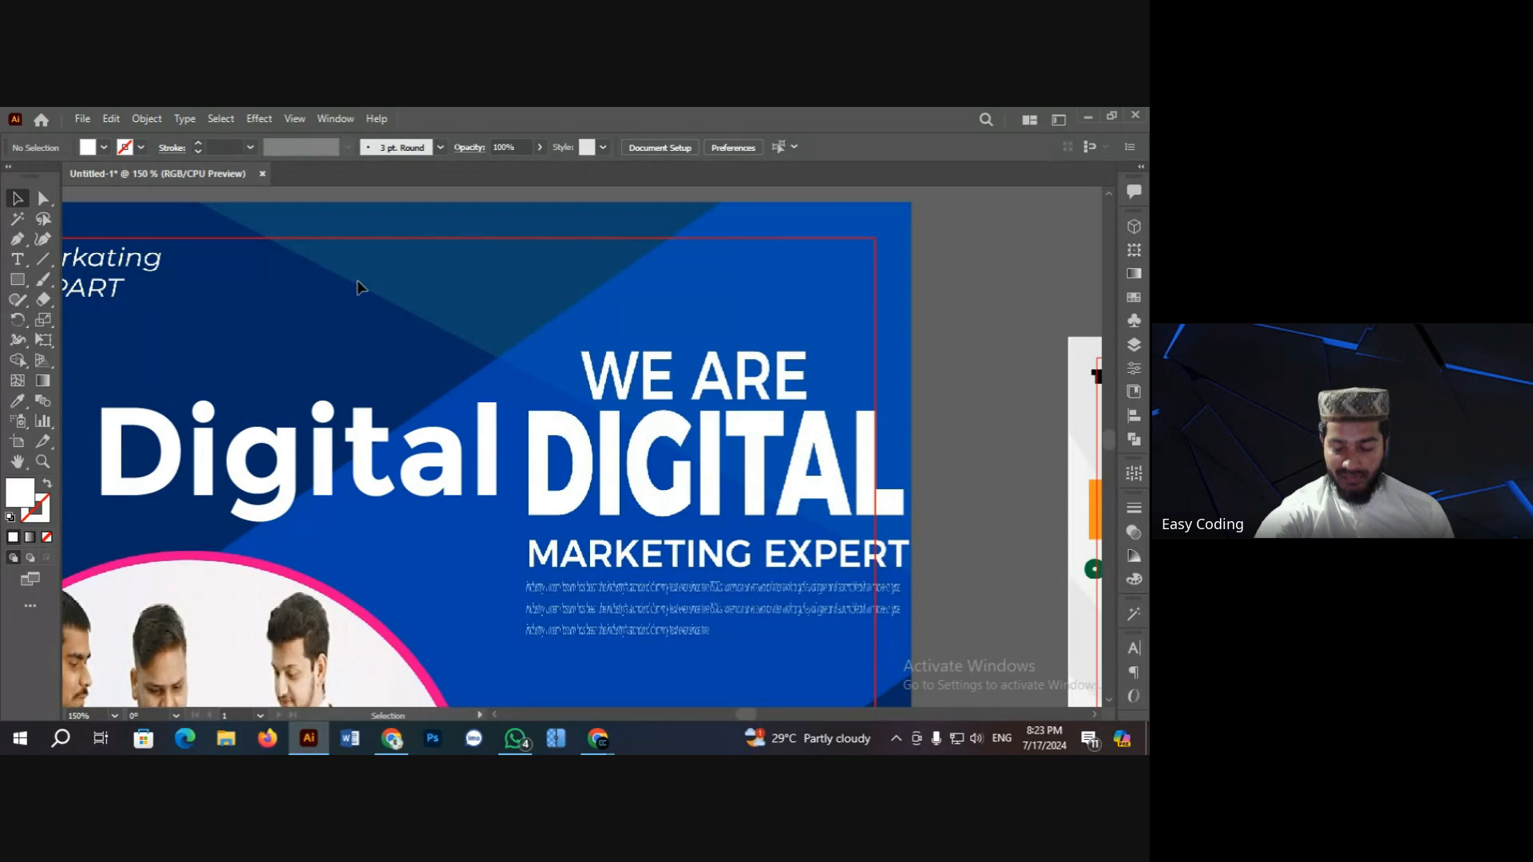
scroll(359, 287, "down", 1)
left_click(337, 446)
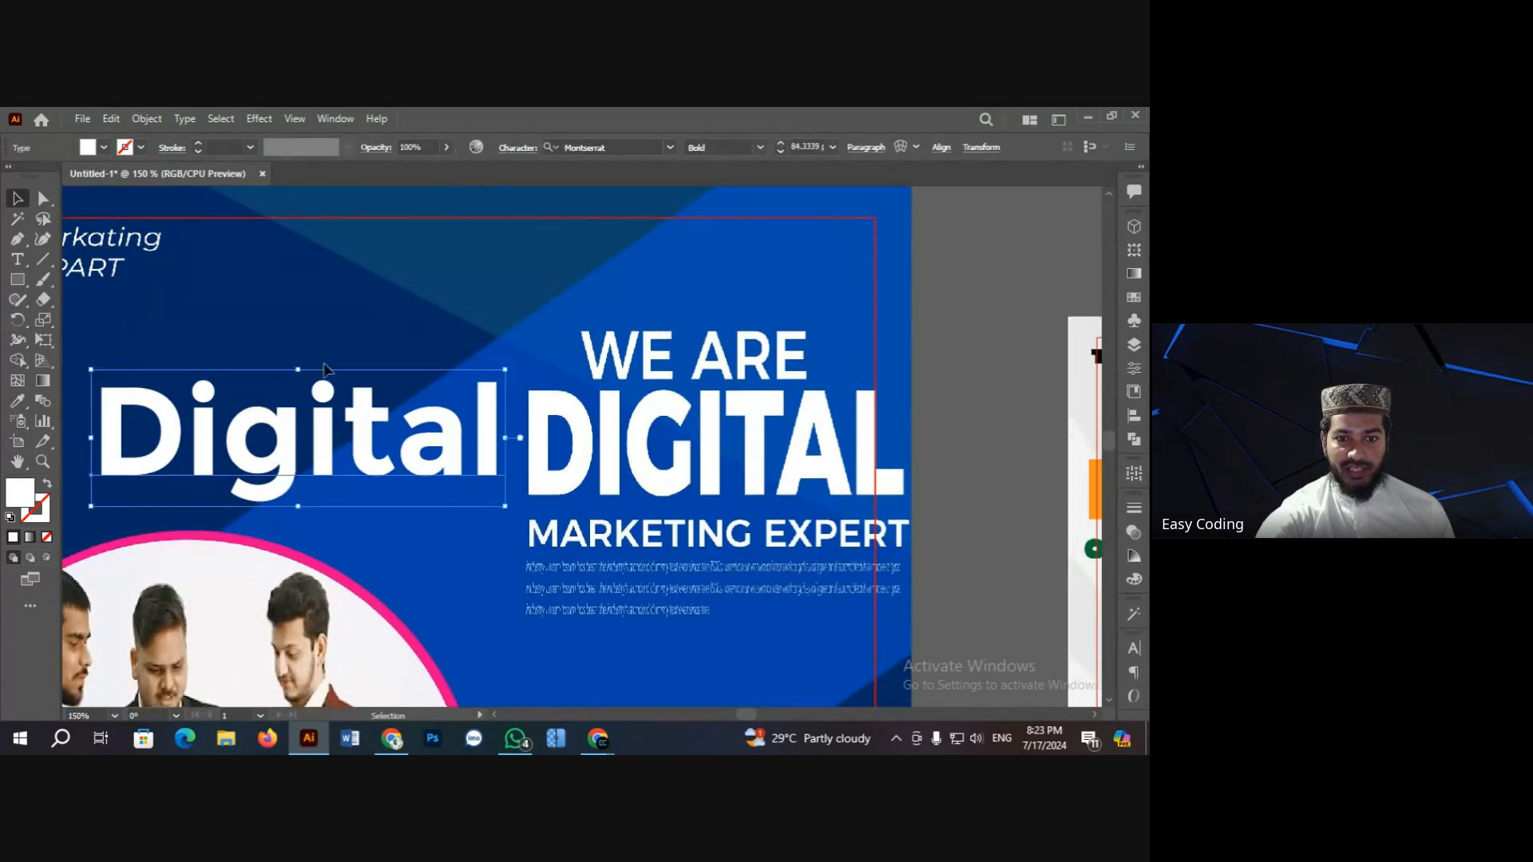
left_click(319, 329)
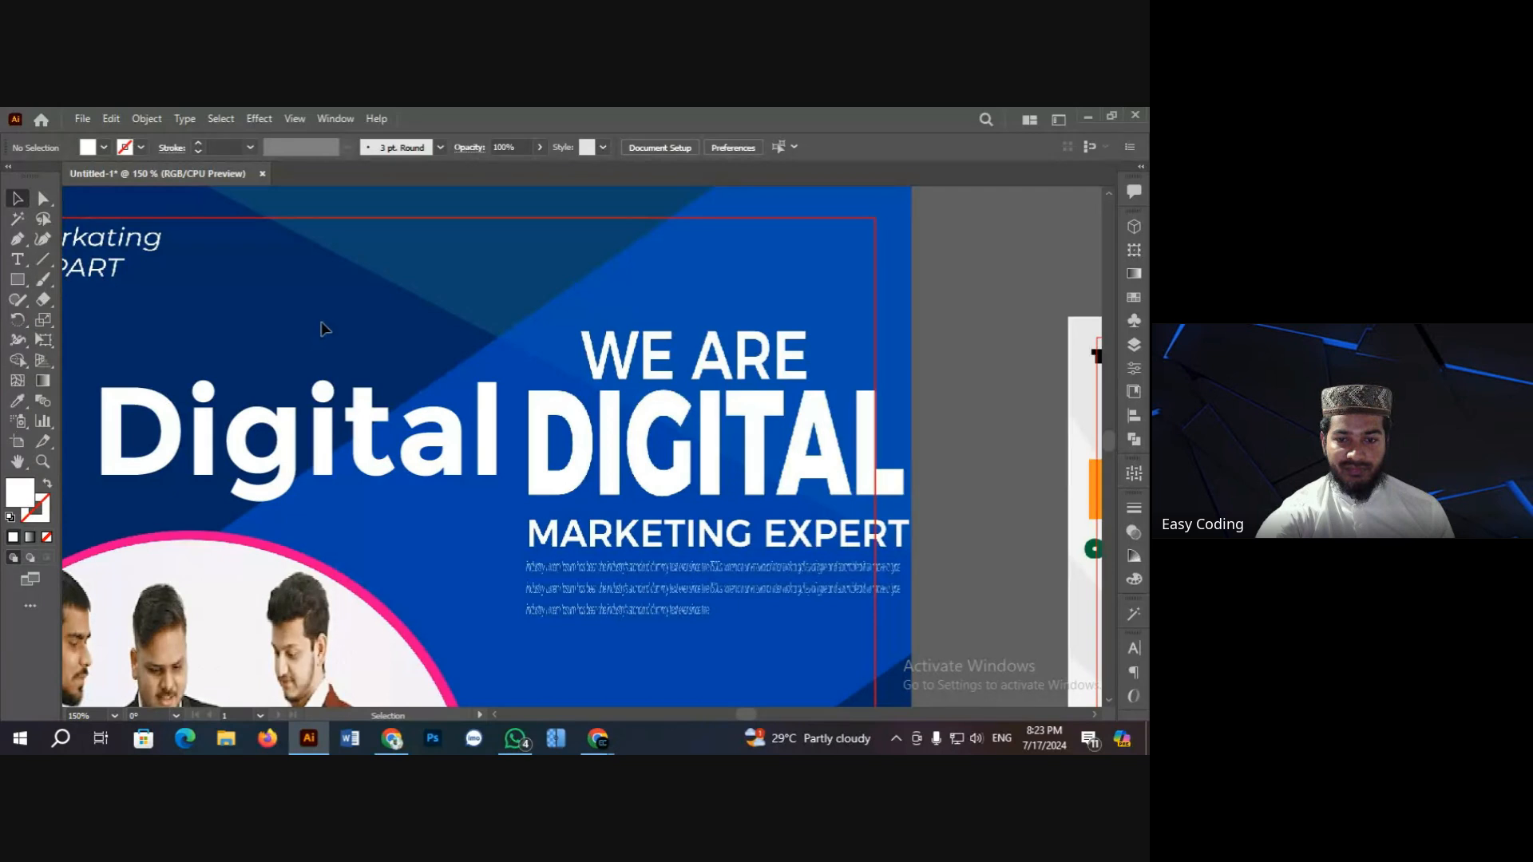
scroll(319, 329, "up", 1)
scroll(319, 329, "down", 2)
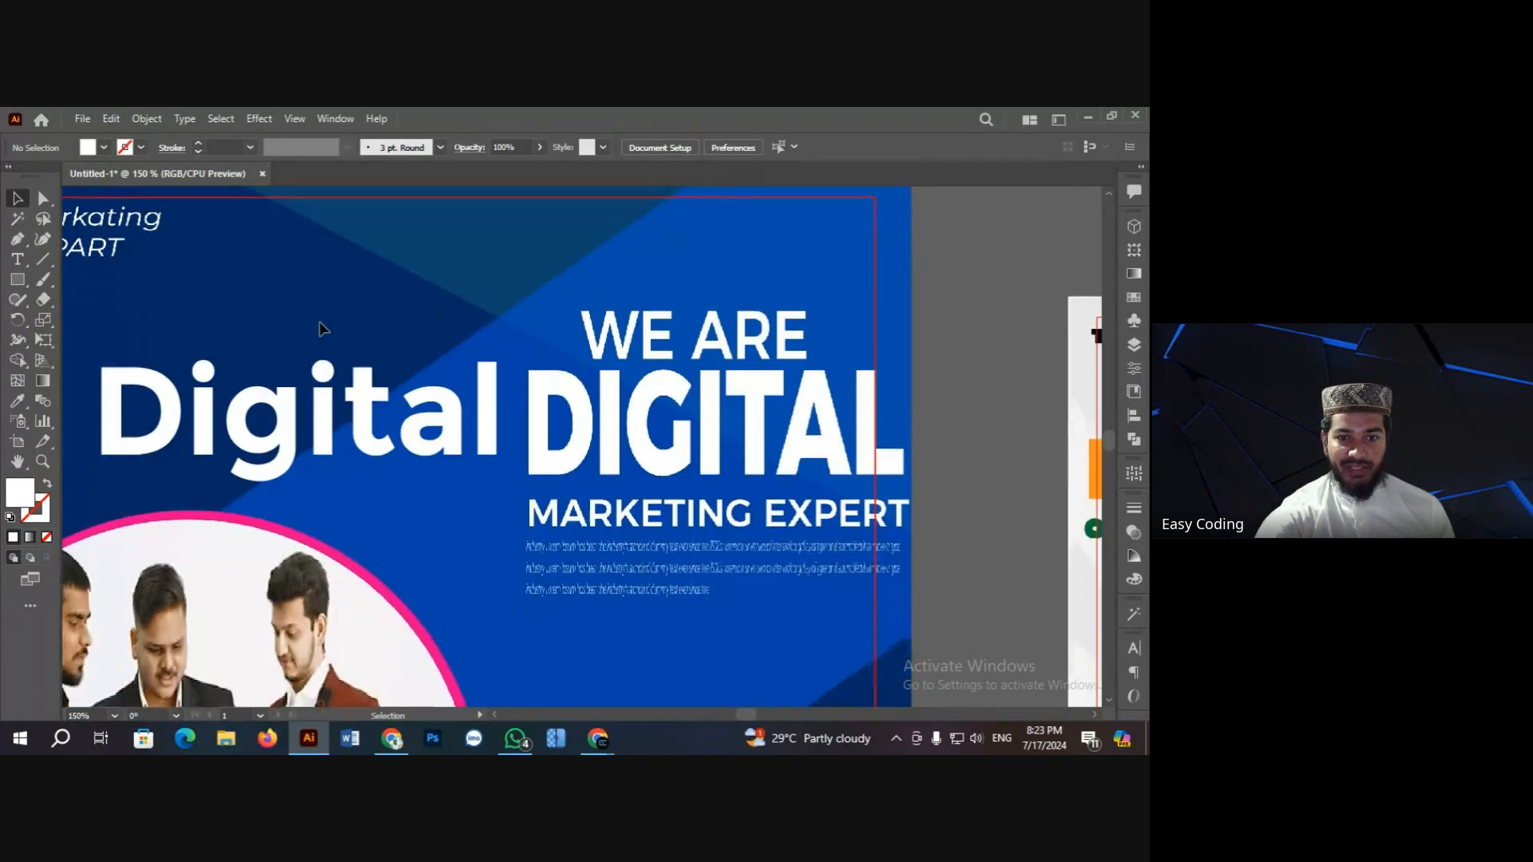
left_click(323, 413)
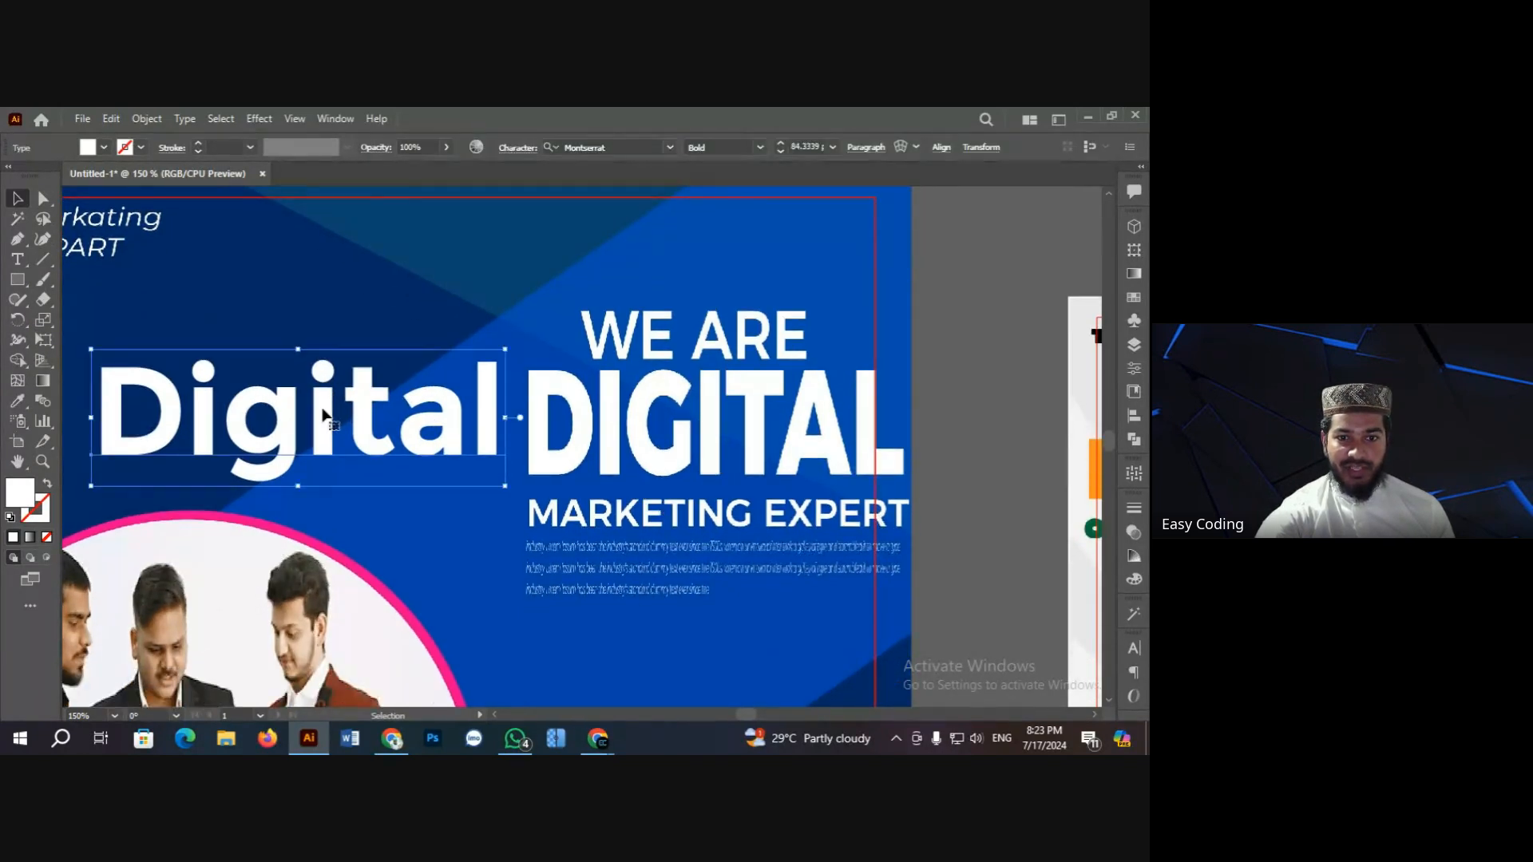
left_click(313, 335)
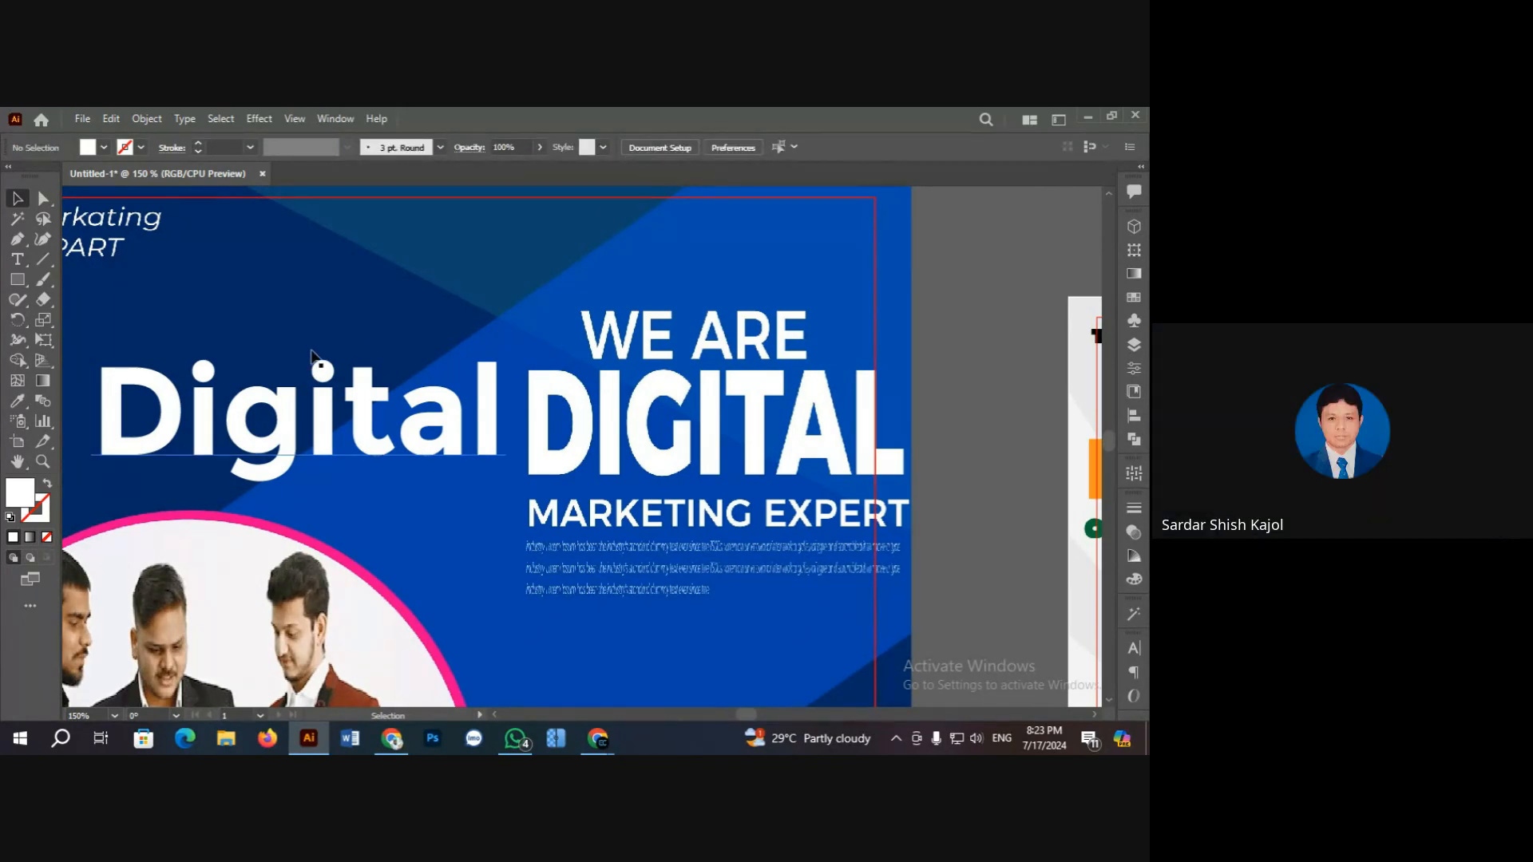
left_click(325, 413)
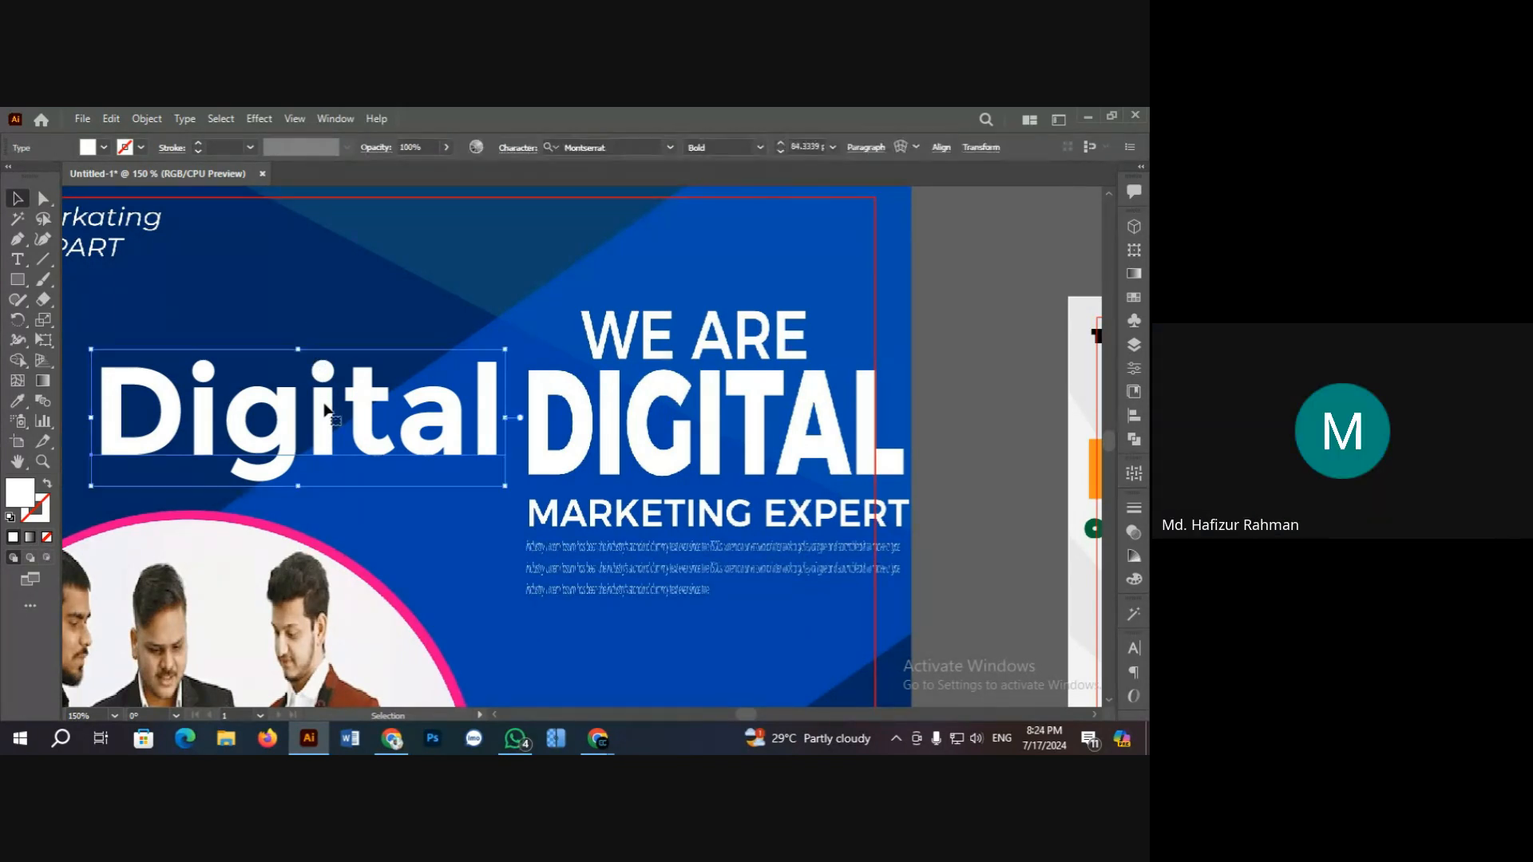
left_click(336, 315)
Step: Dismiss Facebook's incoming call prompt and minimize the Chrome window
left_click(391, 739)
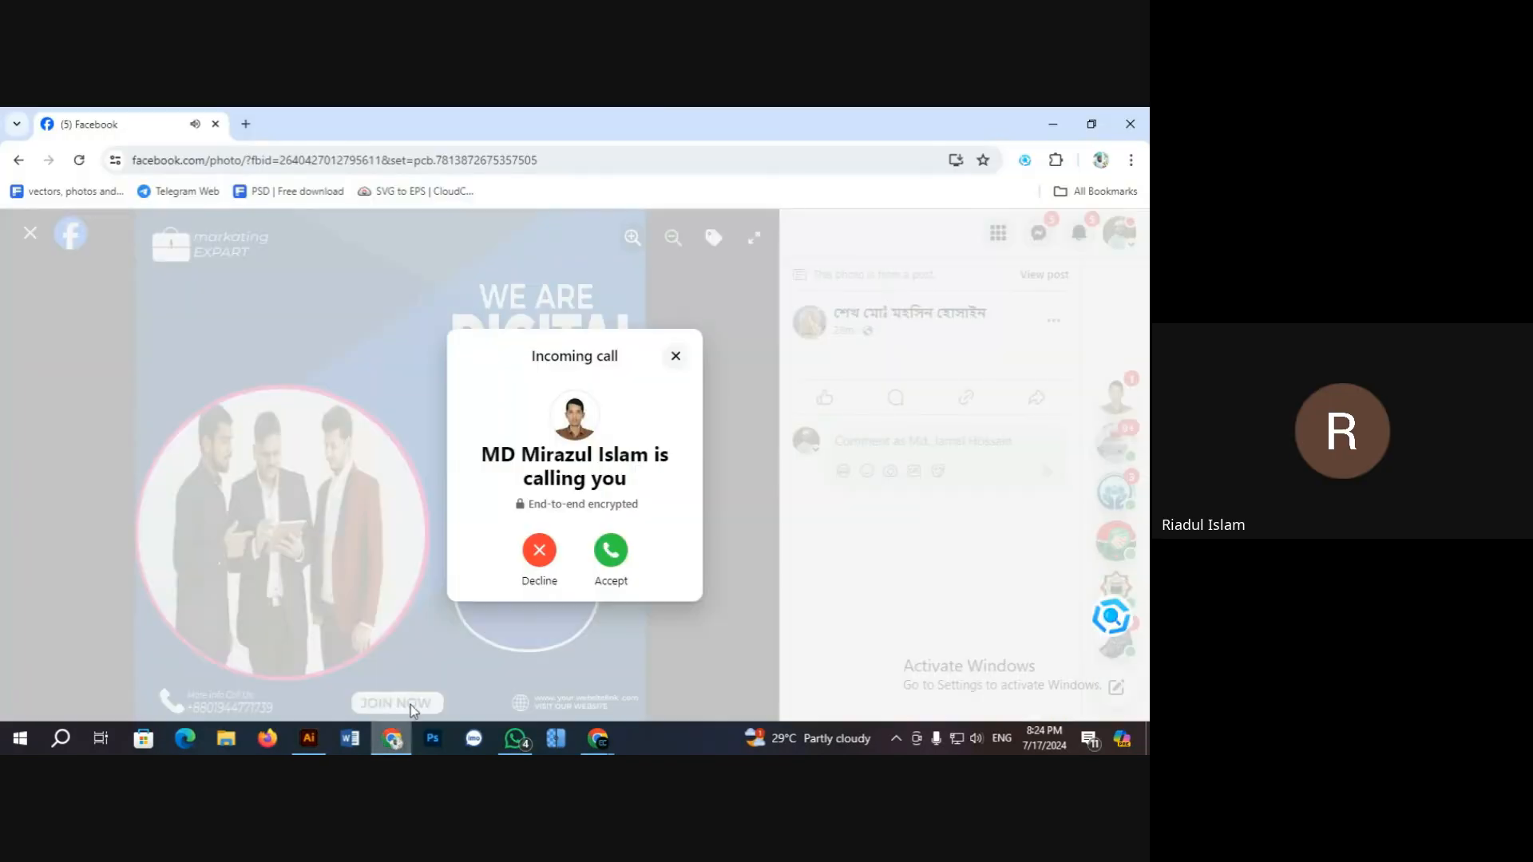
left_click(551, 559)
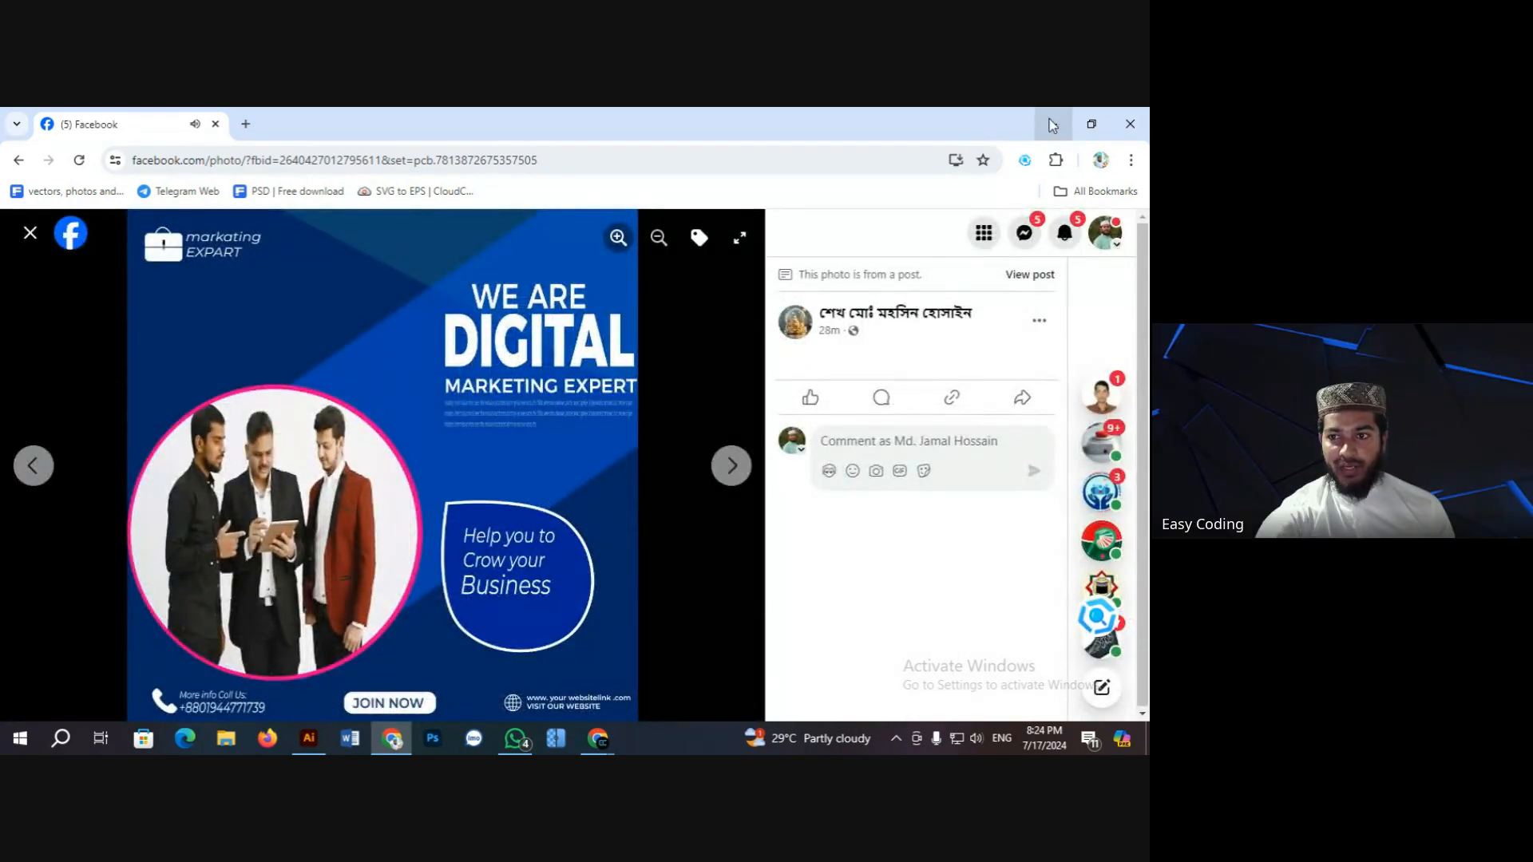
left_click(1051, 125)
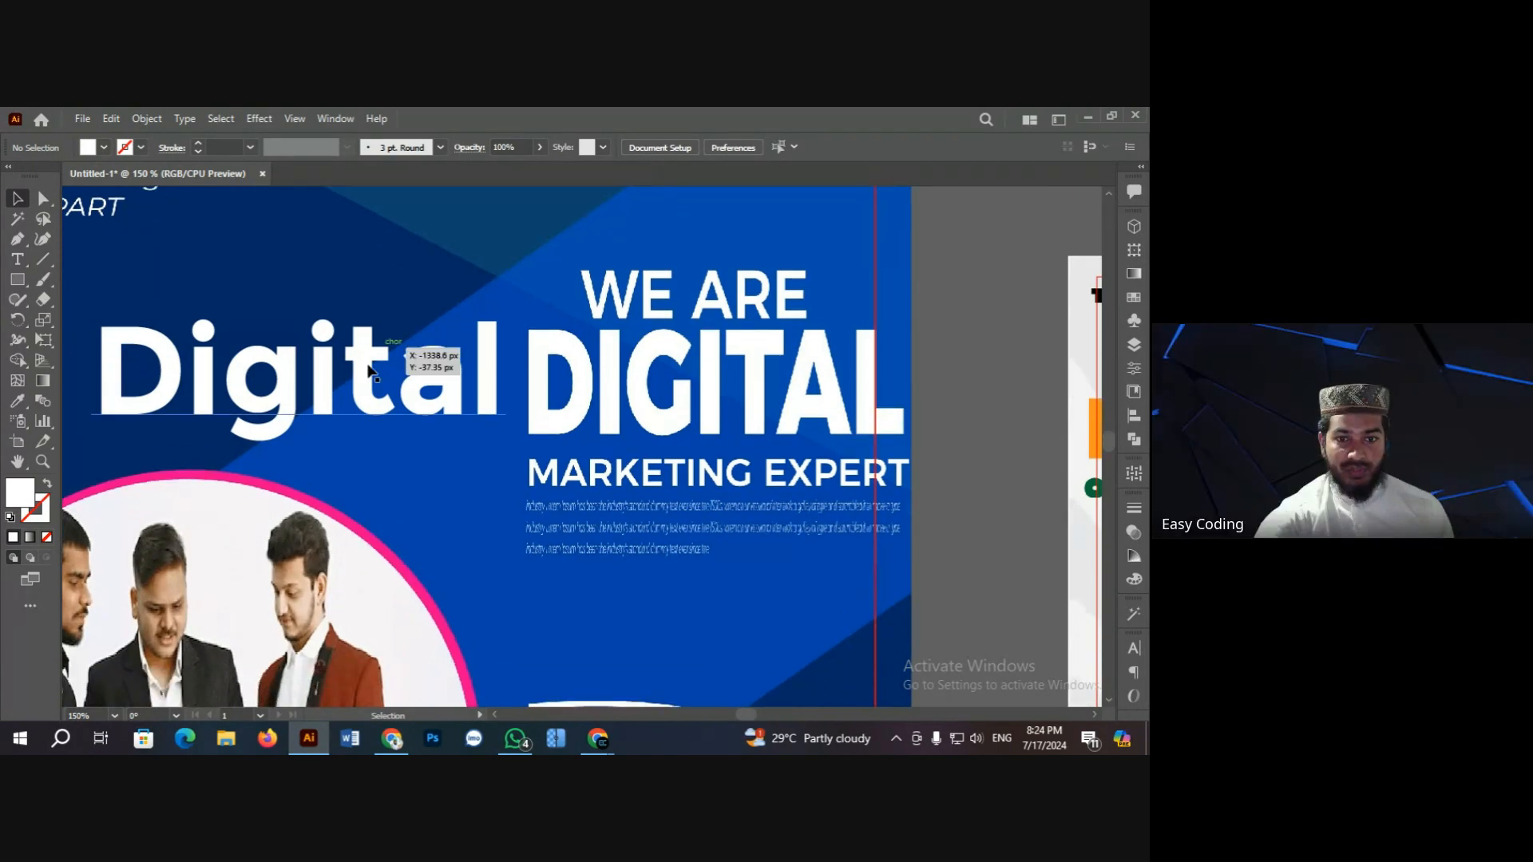
Step: Stretch the Digital heading taller by dragging its top handle upward
left_click(374, 377)
scroll(375, 352, "up", 2)
left_click(375, 339)
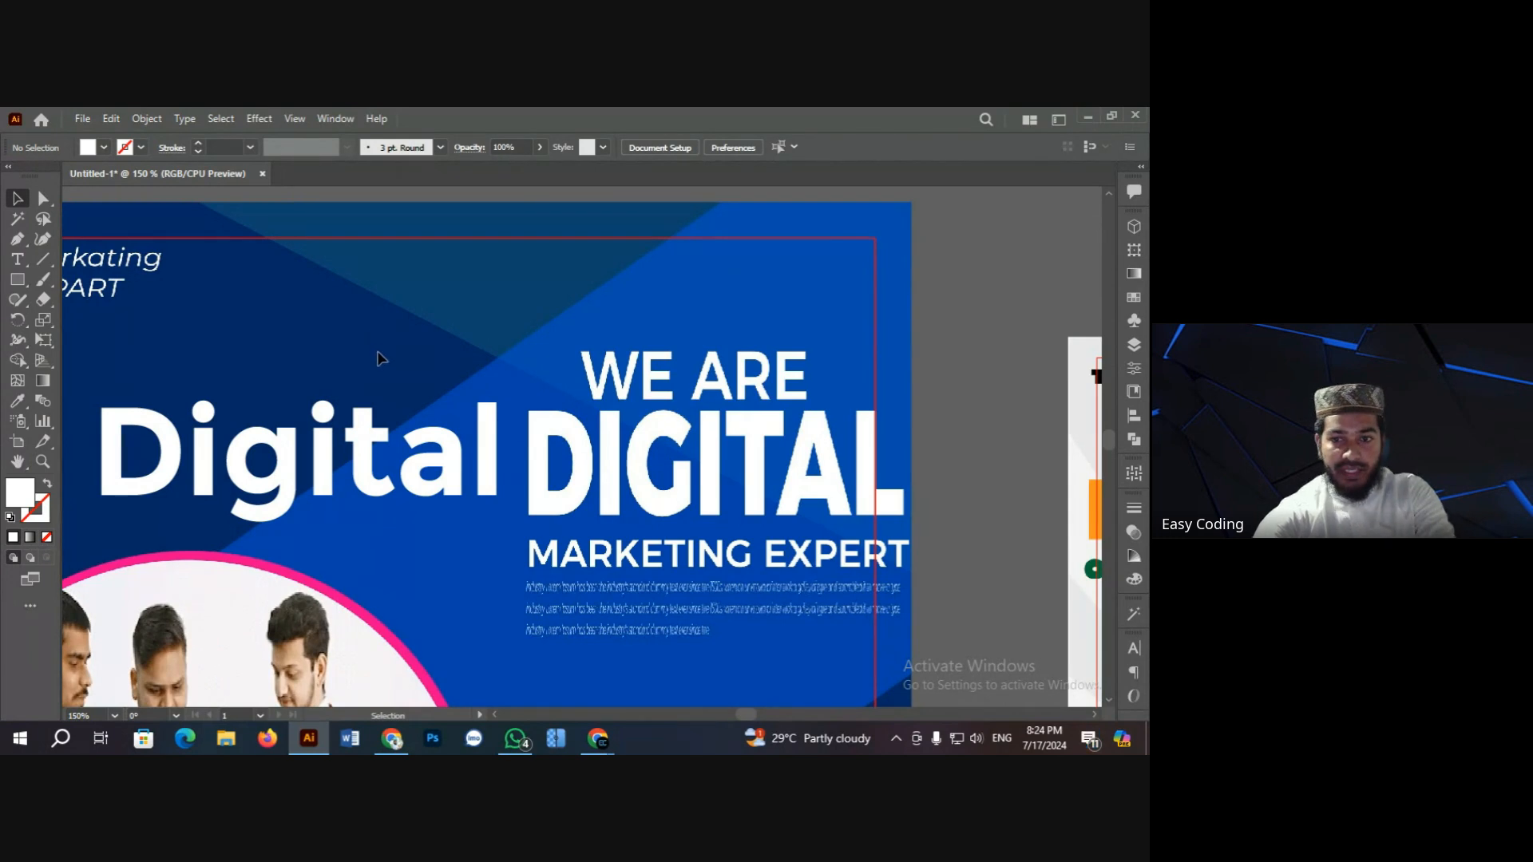
left_click(369, 472)
left_click(331, 367)
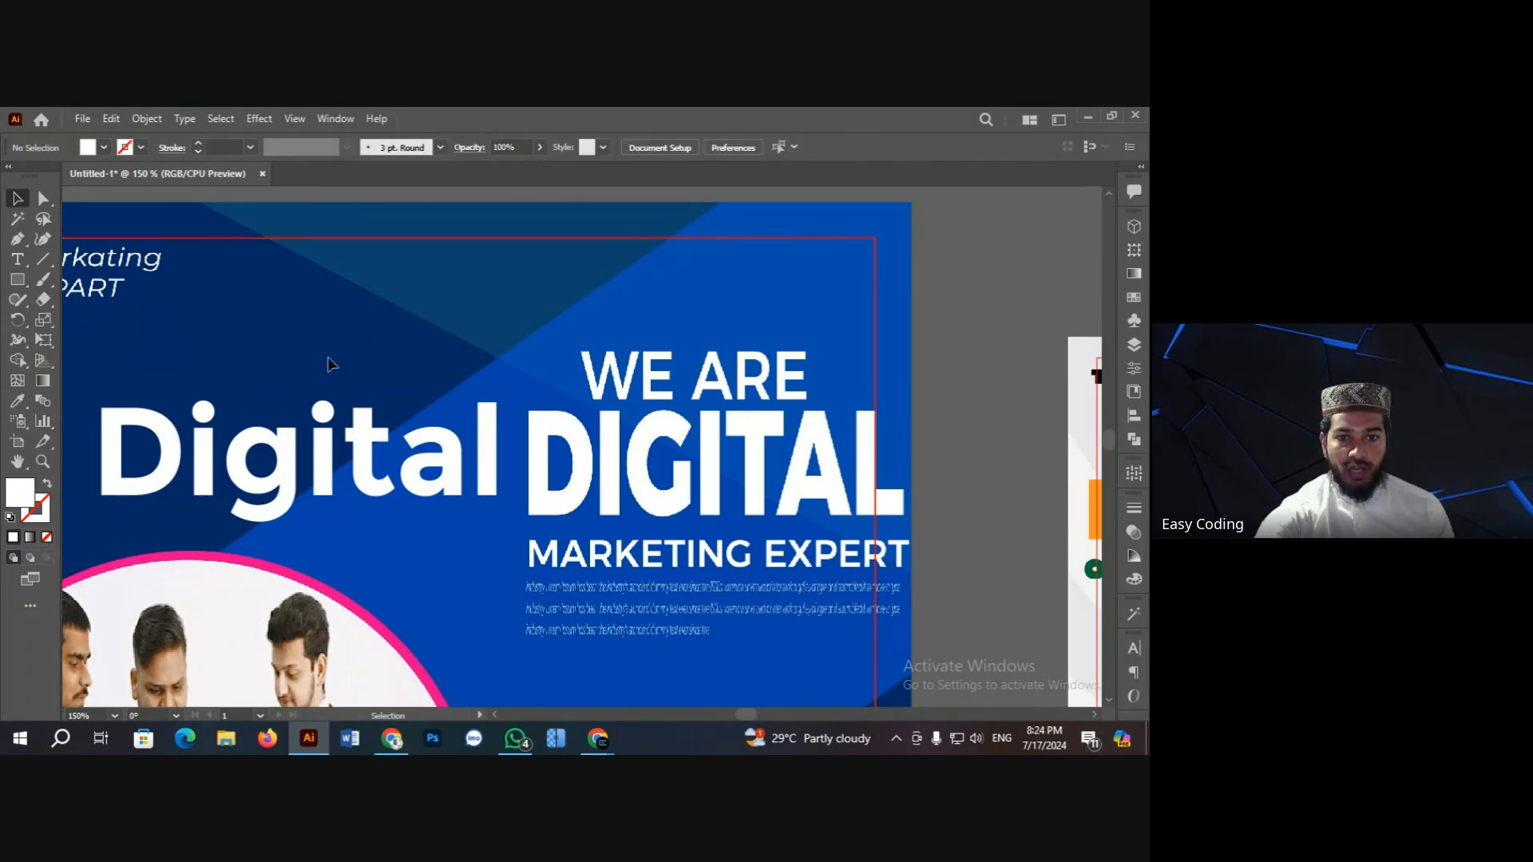
left_click(362, 455)
scroll(361, 451, "down", 1)
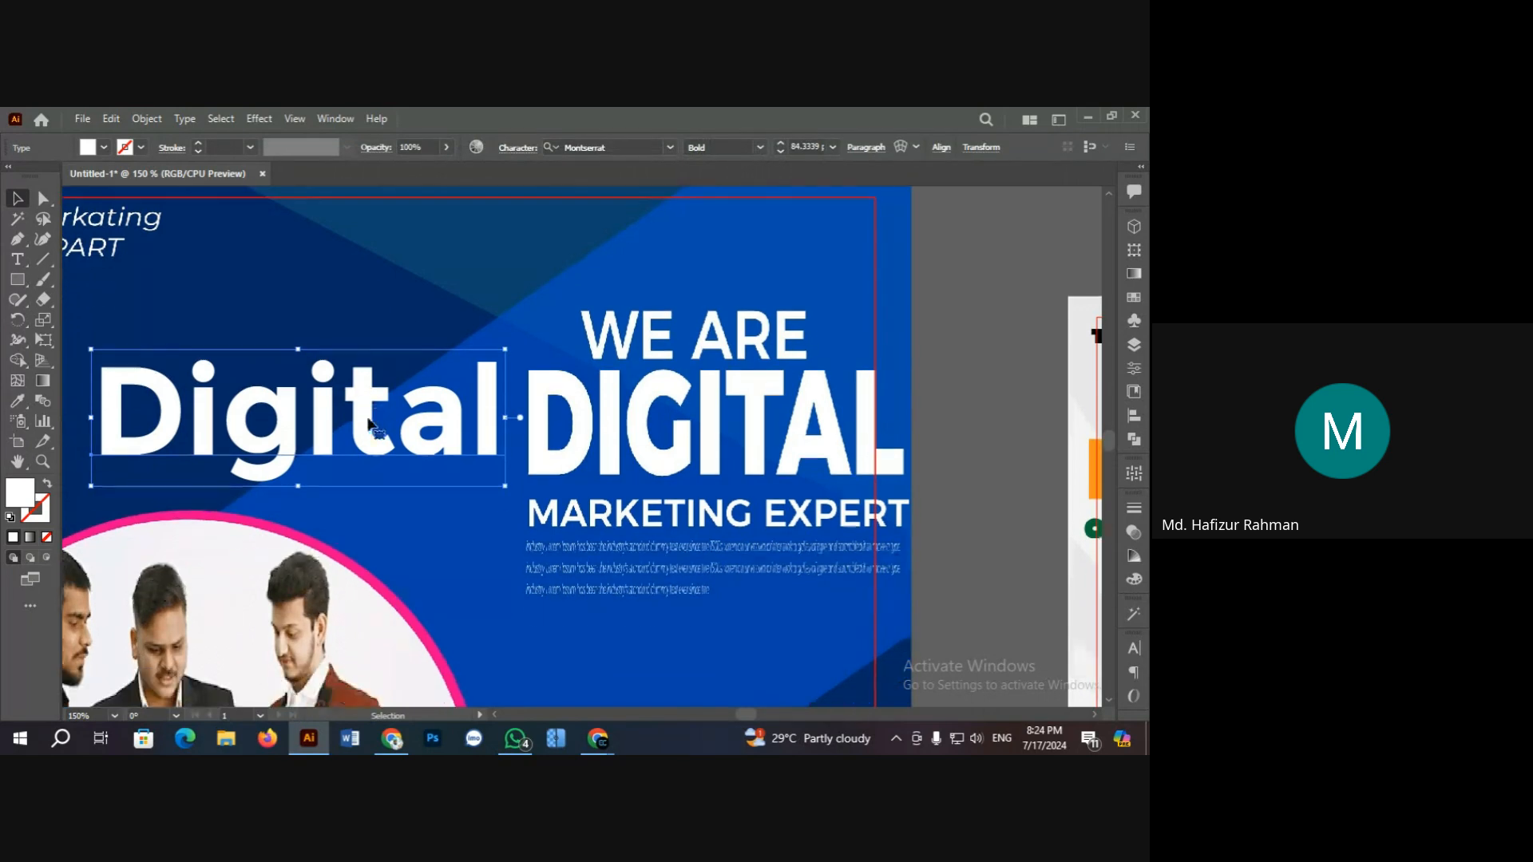
left_click(328, 308)
left_click(336, 451)
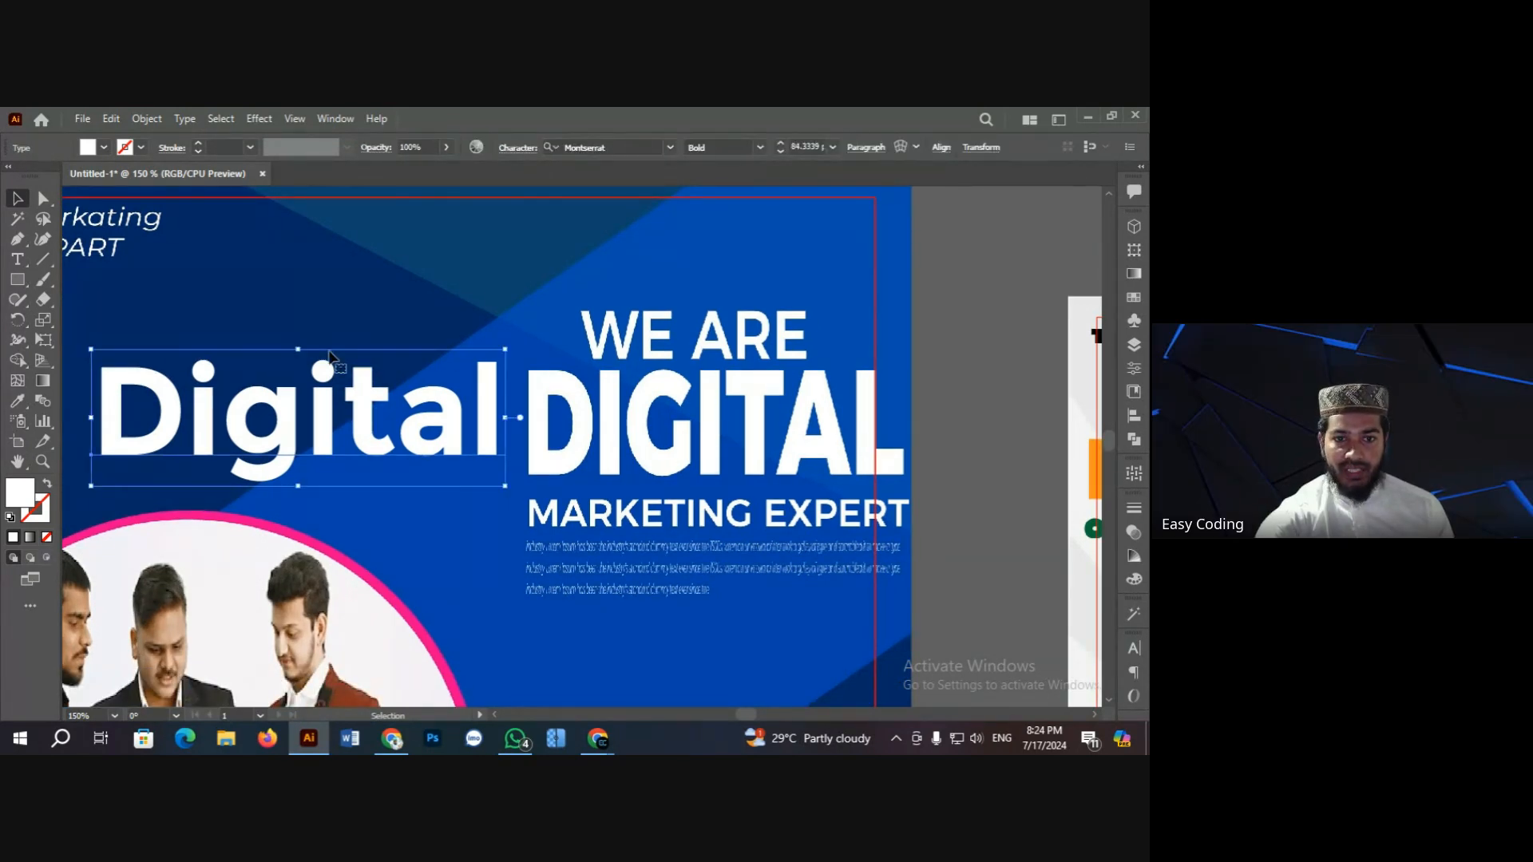
left_click_drag(298, 349, 297, 307)
left_click(323, 284)
left_click(313, 336)
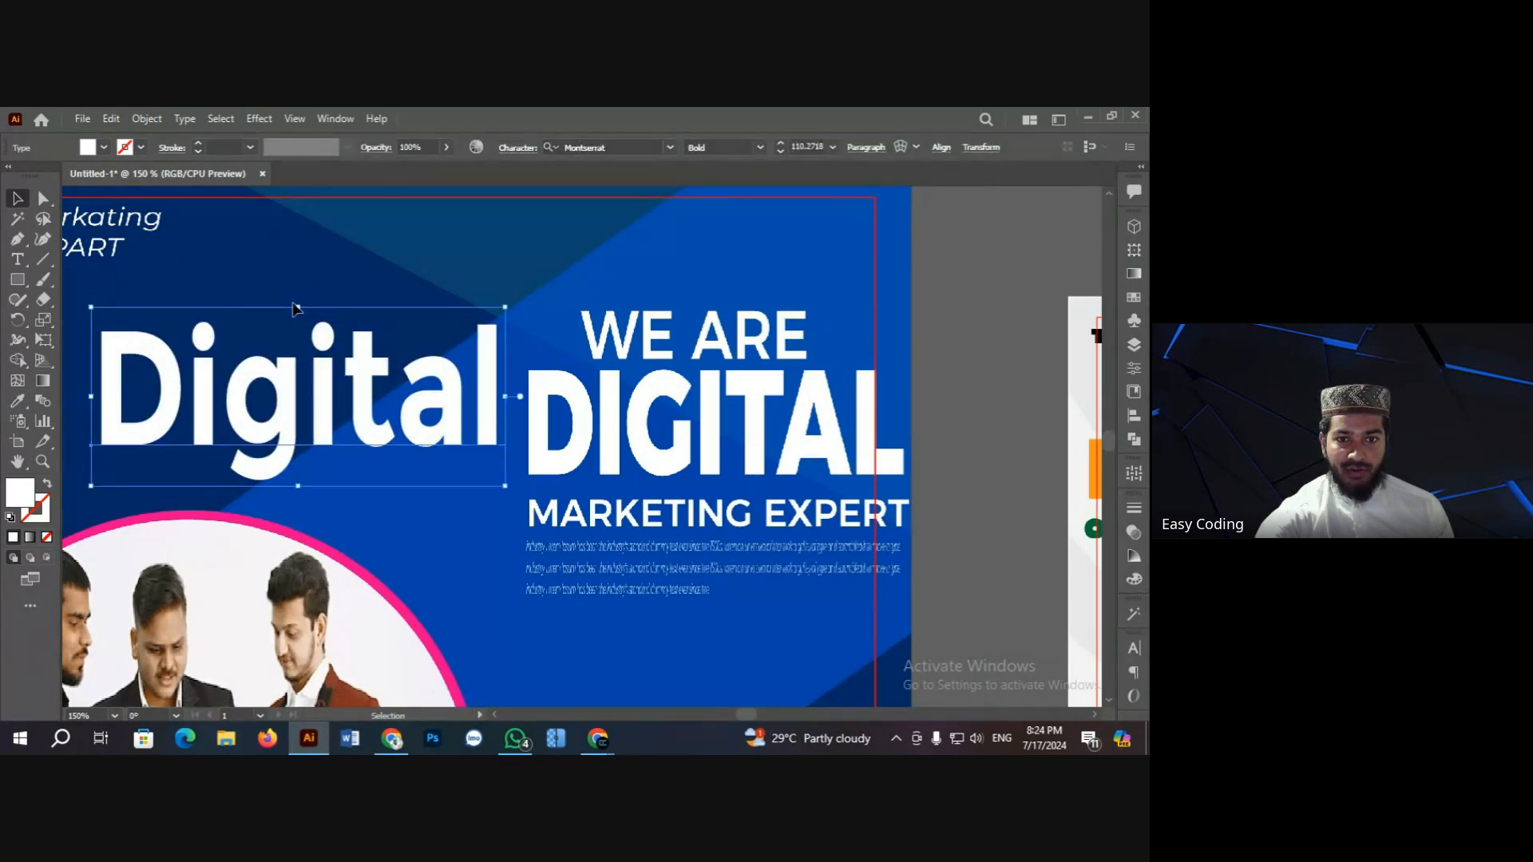
left_click(293, 304)
left_click(312, 359)
left_click_drag(298, 307, 300, 301)
Step: Nudge the Digital heading slightly lower and fine-tune its height
left_click(351, 281)
left_click(353, 375)
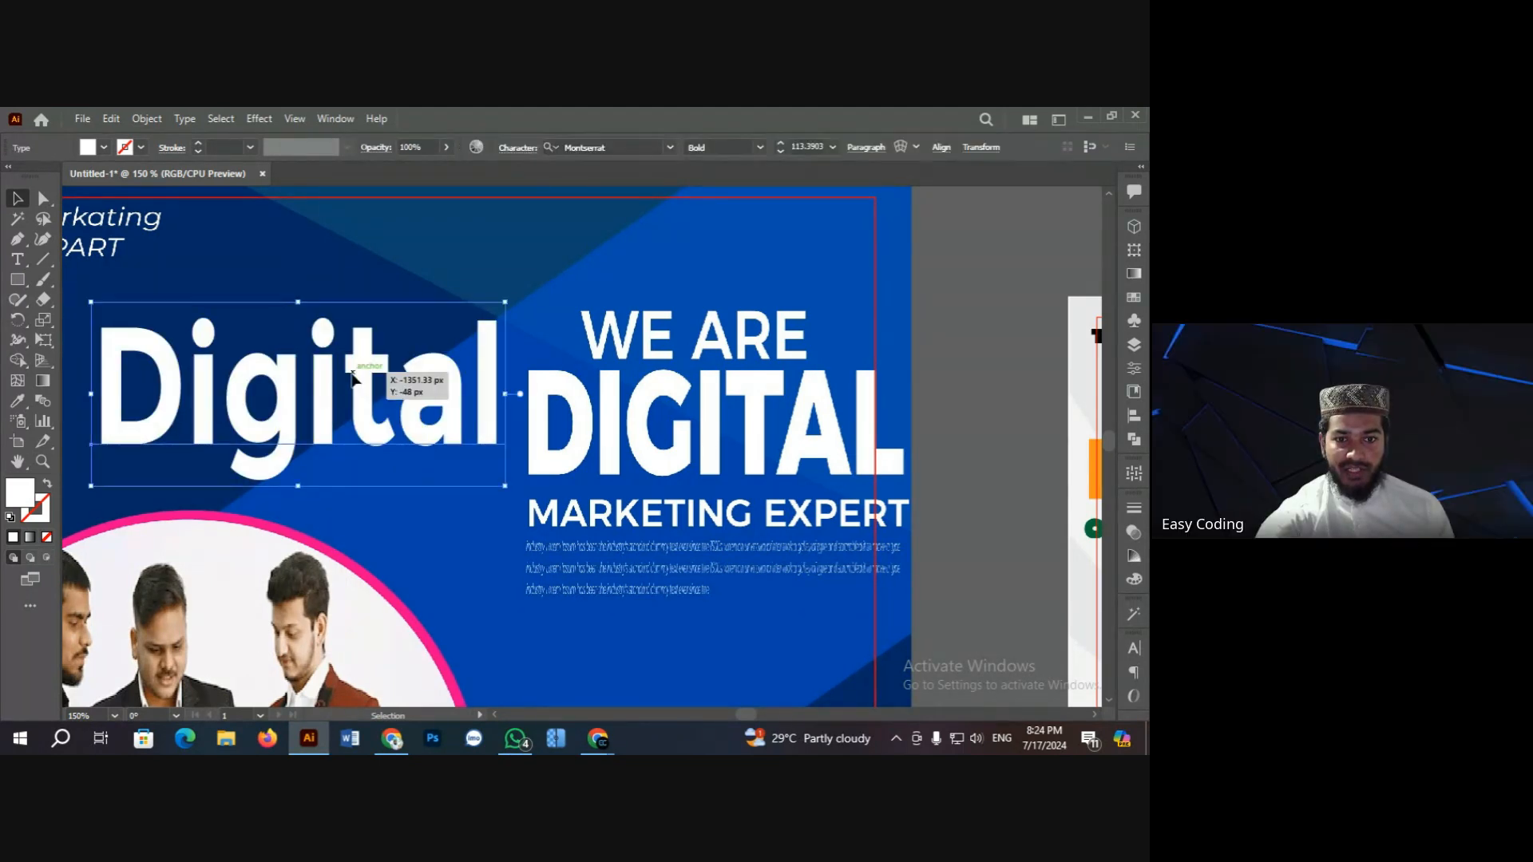
left_click_drag(353, 375, 350, 392)
left_click(359, 292)
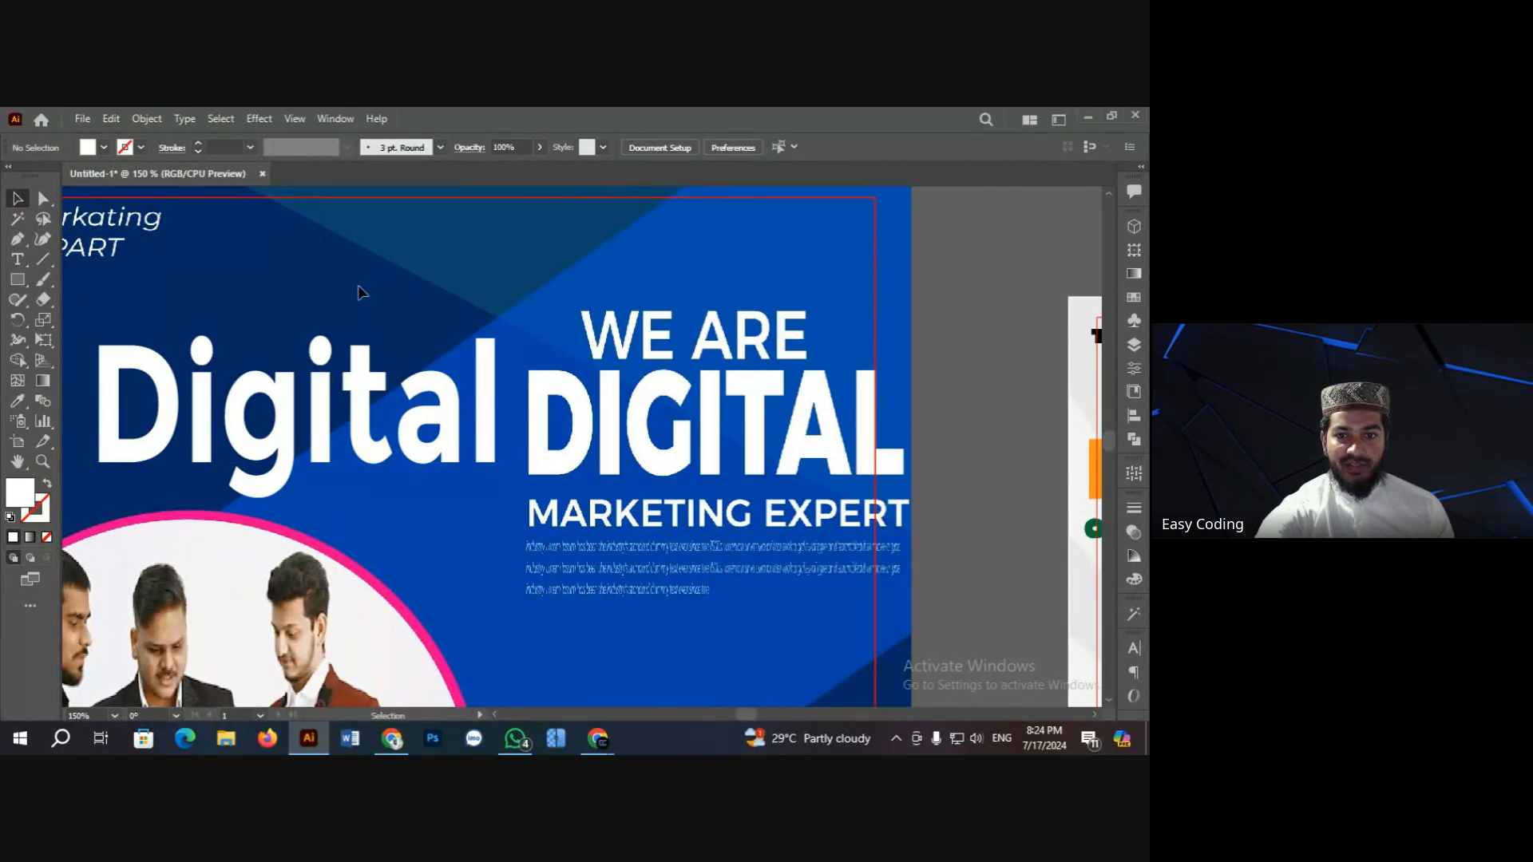
scroll(359, 293, "down", 1)
left_click(336, 366)
left_click_drag(300, 307, 300, 309)
left_click(299, 290)
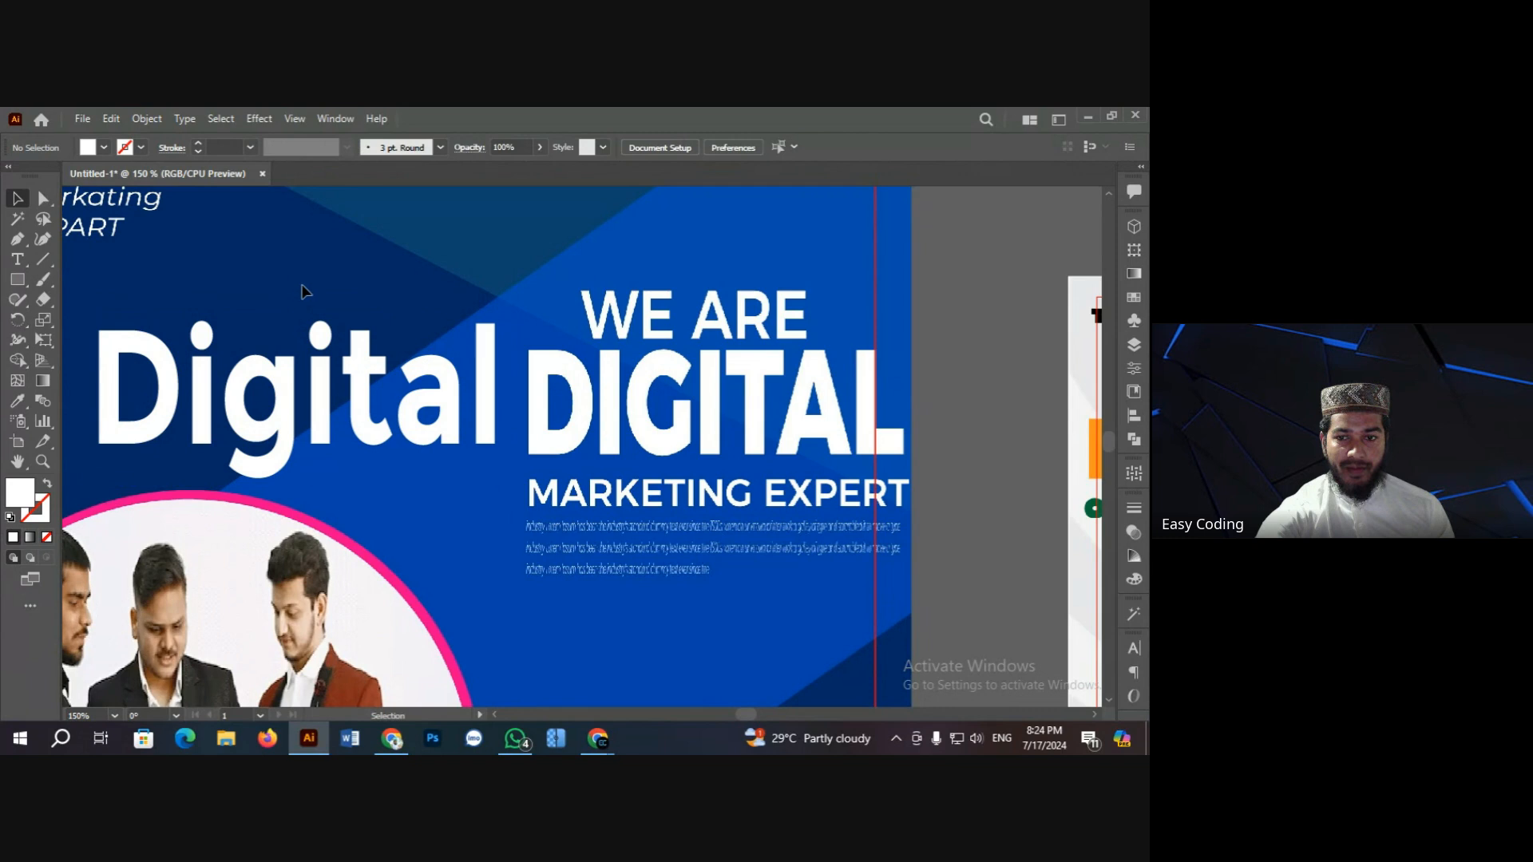
left_click(348, 385)
left_click_drag(359, 378, 360, 384)
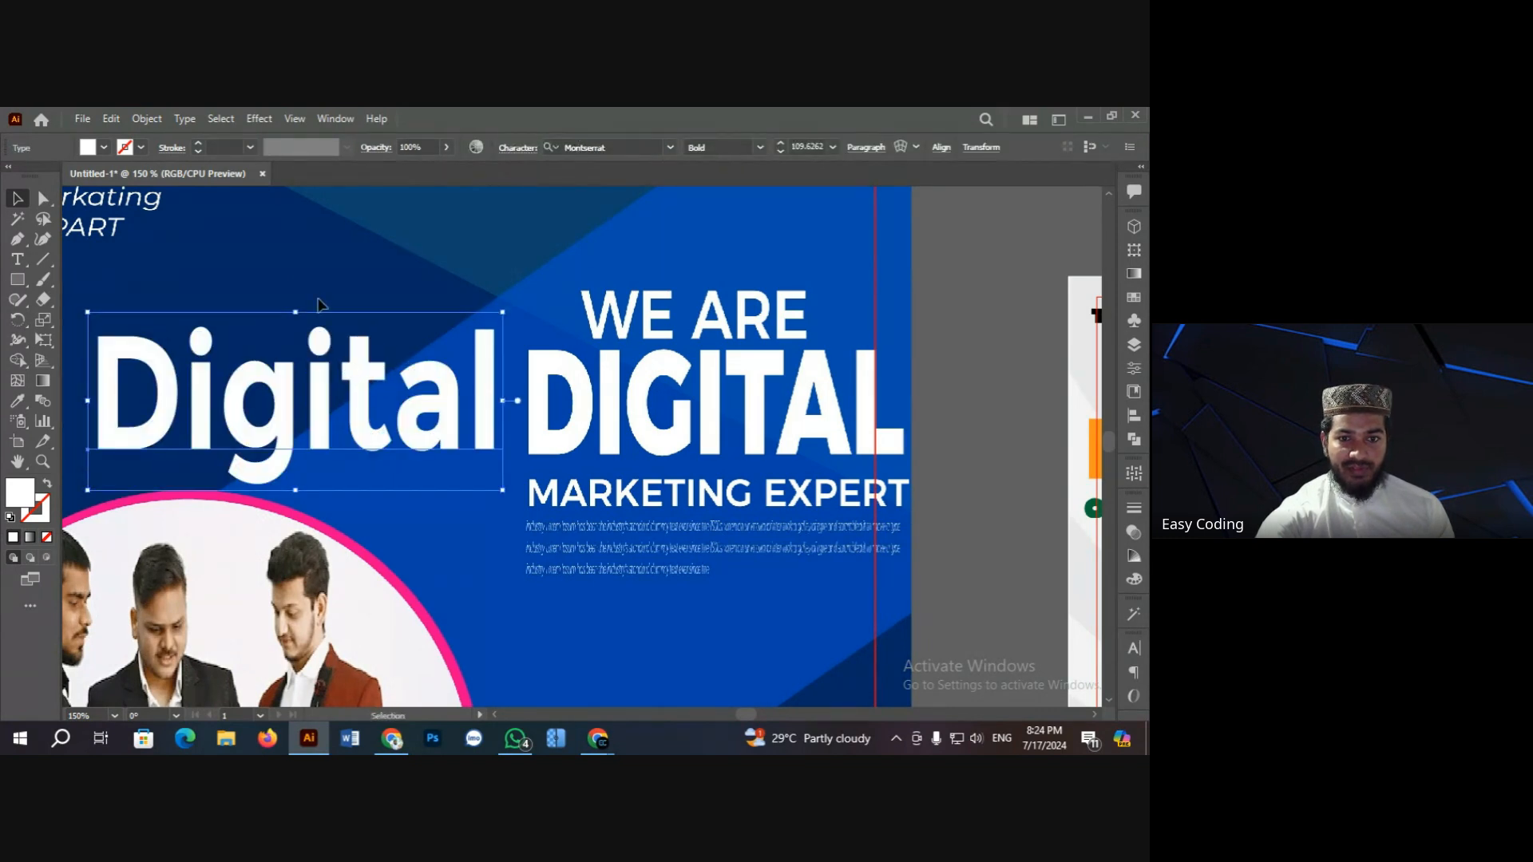
Step: Shorten the Digital heading from the top and check its new height
scroll(312, 335, "up", 1)
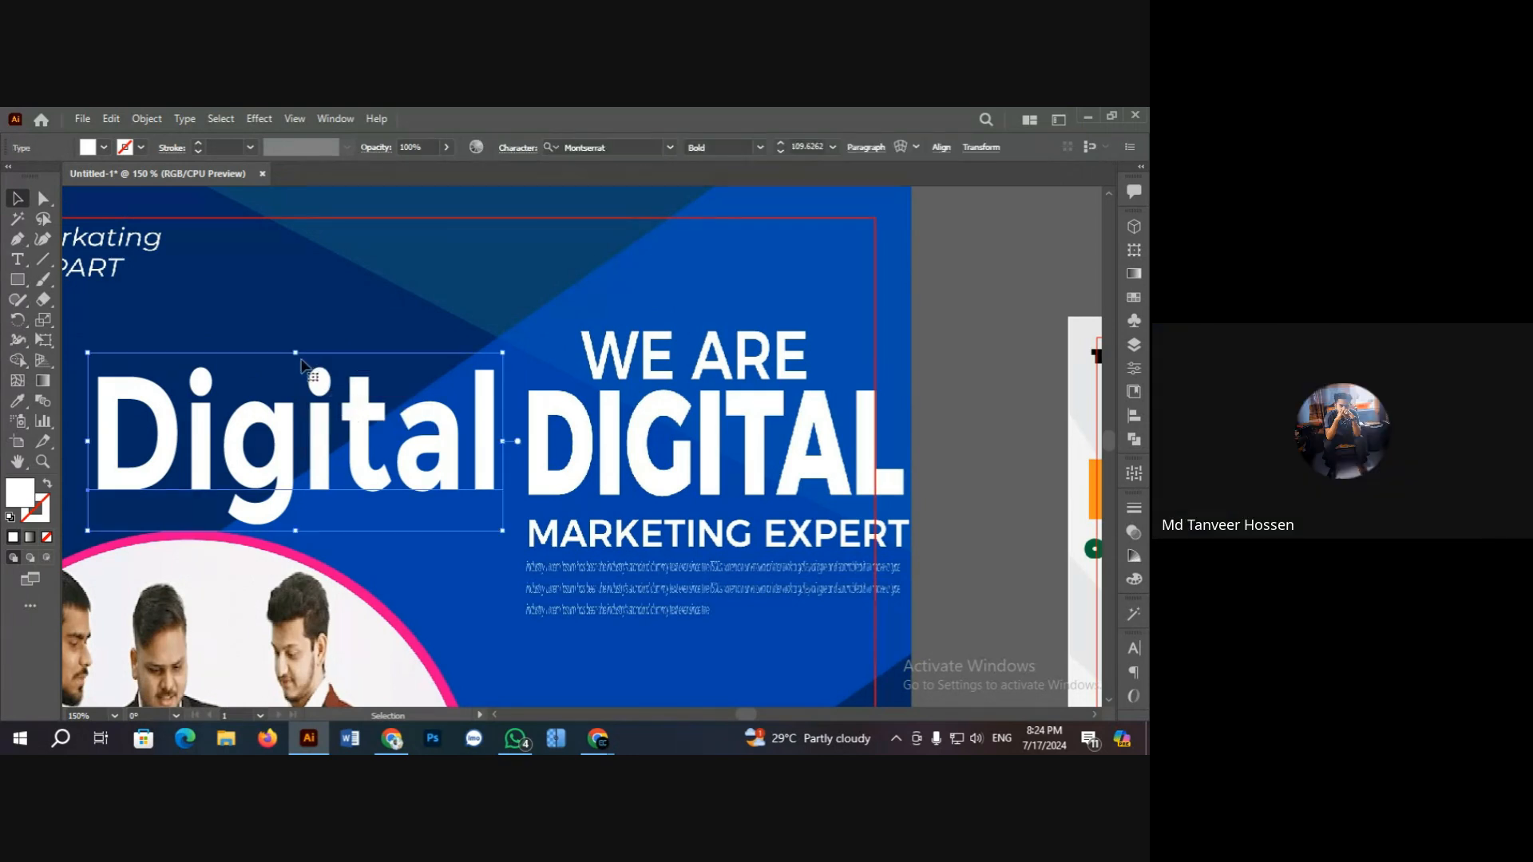
left_click_drag(295, 352, 296, 381)
left_click(300, 339)
left_click(325, 423)
left_click(289, 356)
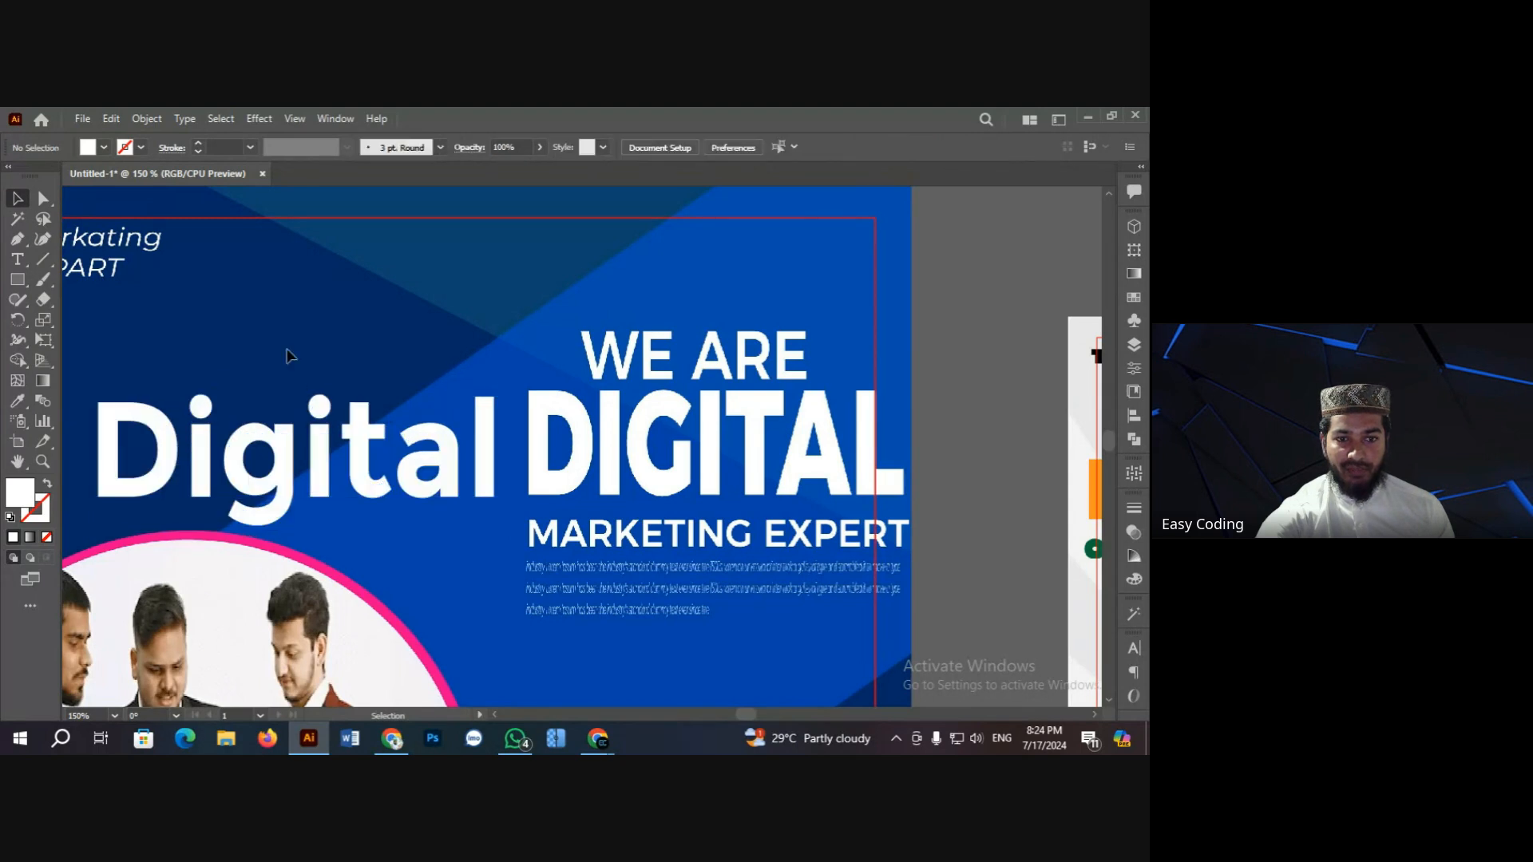
scroll(289, 356, "down", 1)
left_click(313, 391)
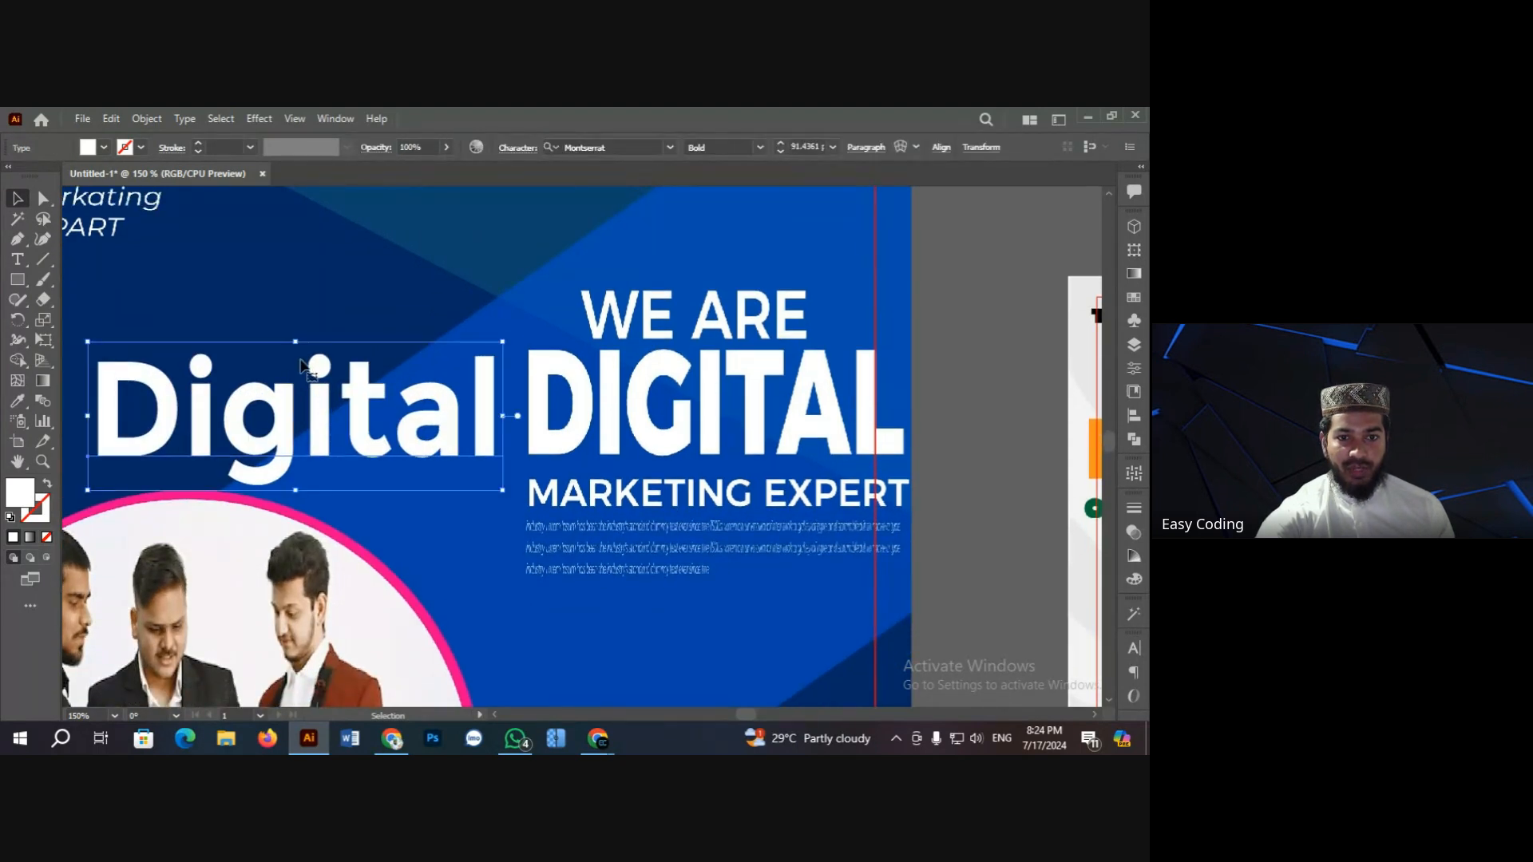
left_click_drag(295, 341, 295, 341)
left_click(304, 304)
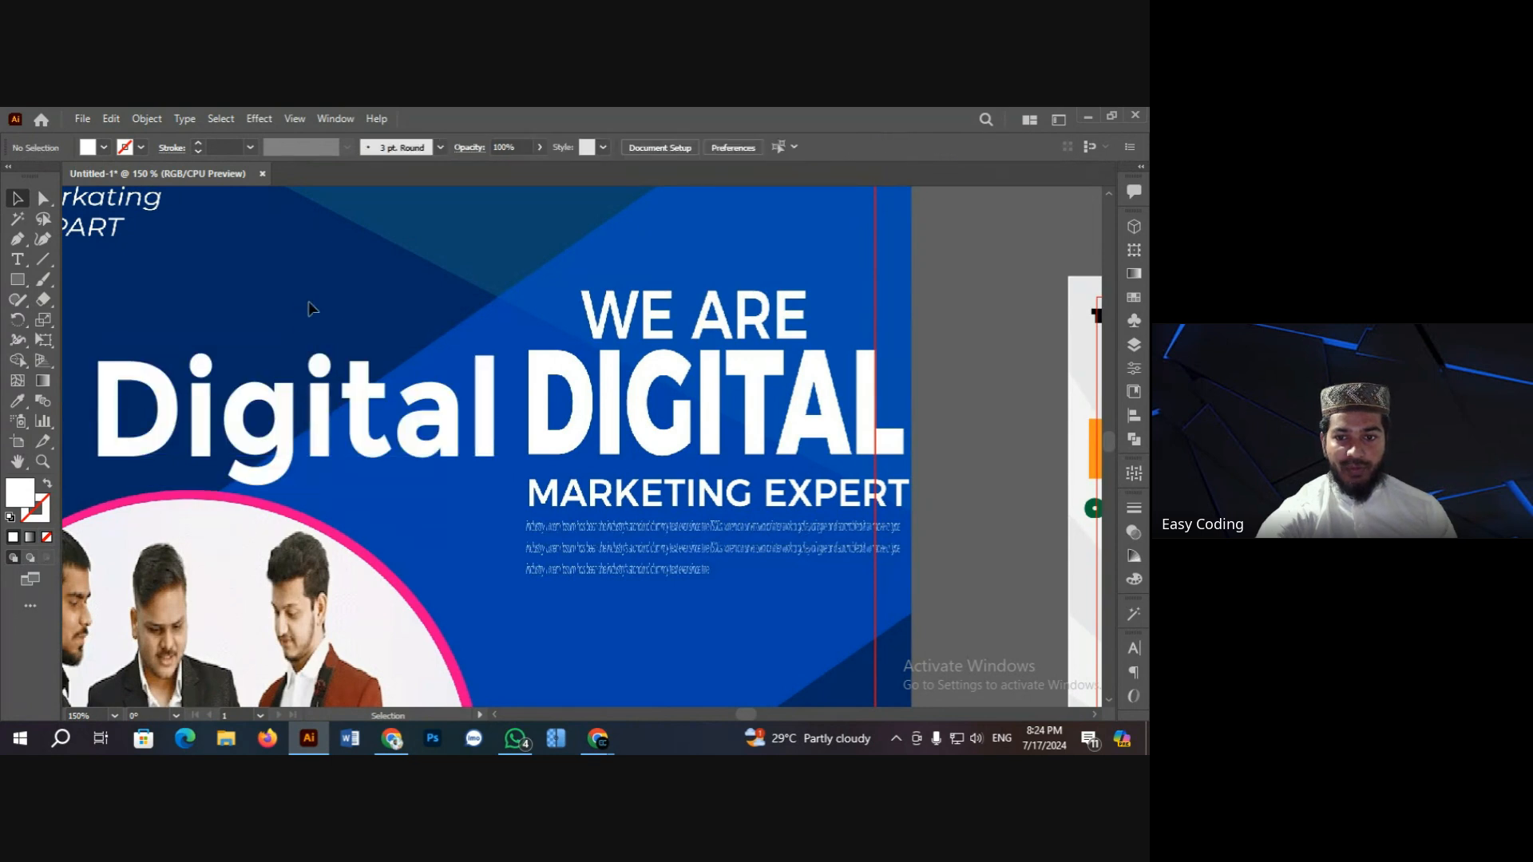
scroll(358, 393, "up", 2)
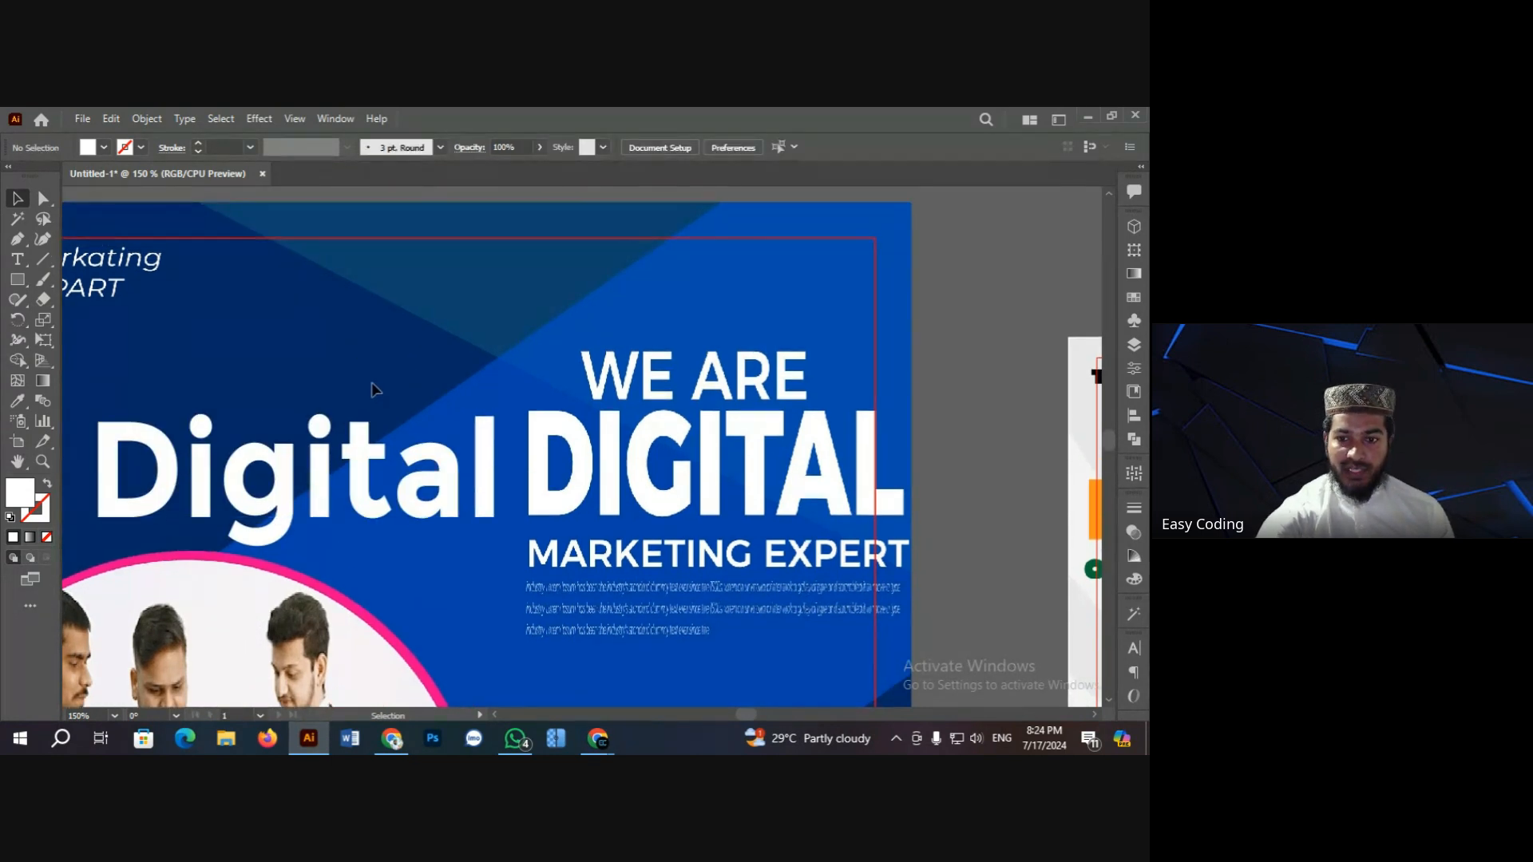
scroll(376, 388, "down", 1)
Step: Move the Digital heading snugly beside WE ARE DIGITAL and stretch it taller again
left_click(319, 419)
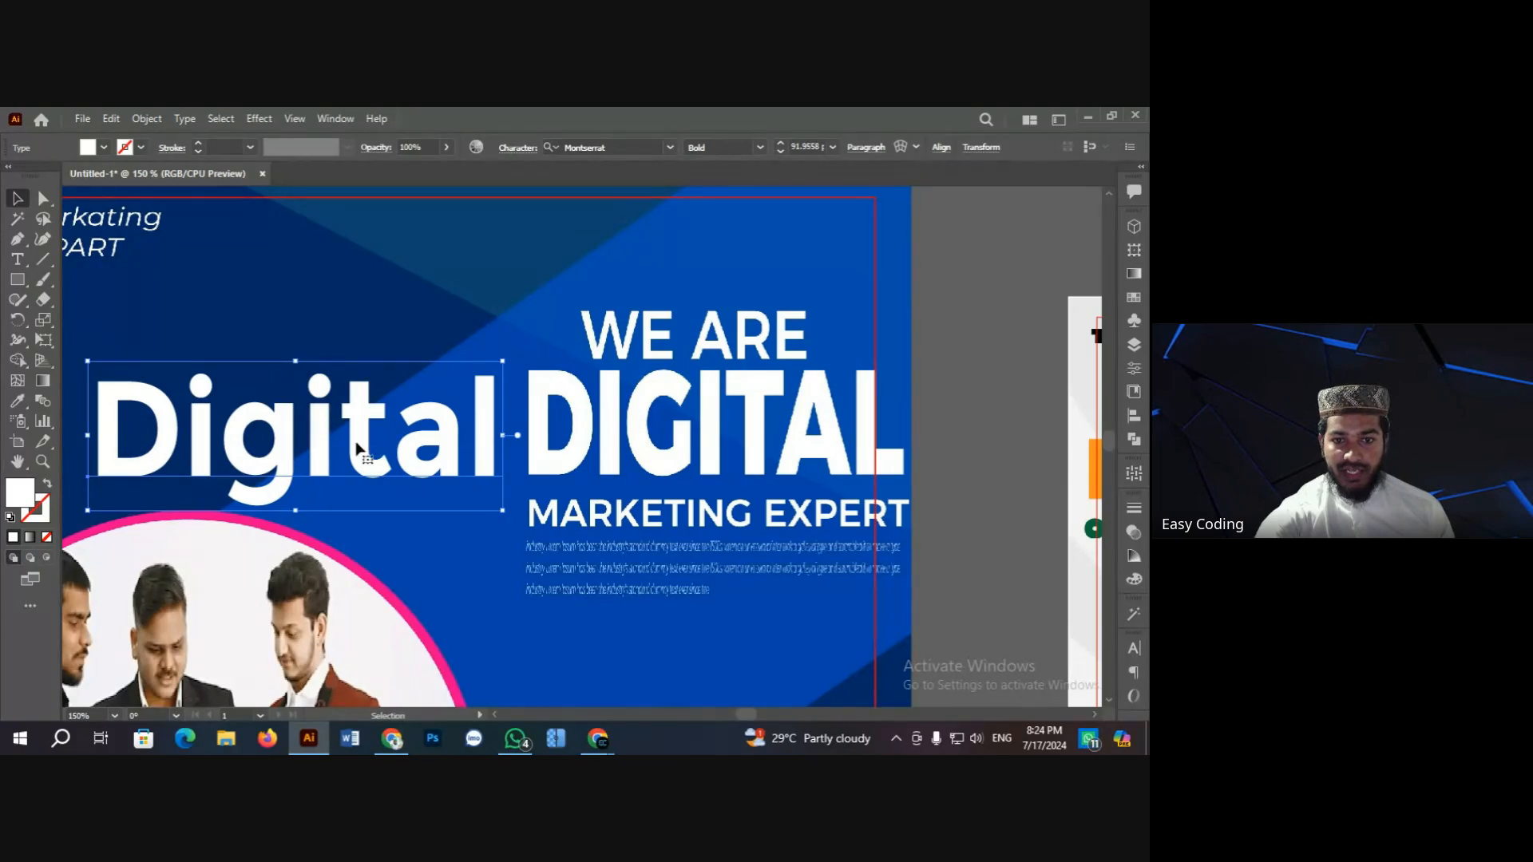
mouse_move(357, 447)
left_mouse_down()
mouse_move(358, 422)
mouse_move(371, 452)
left_mouse_up()
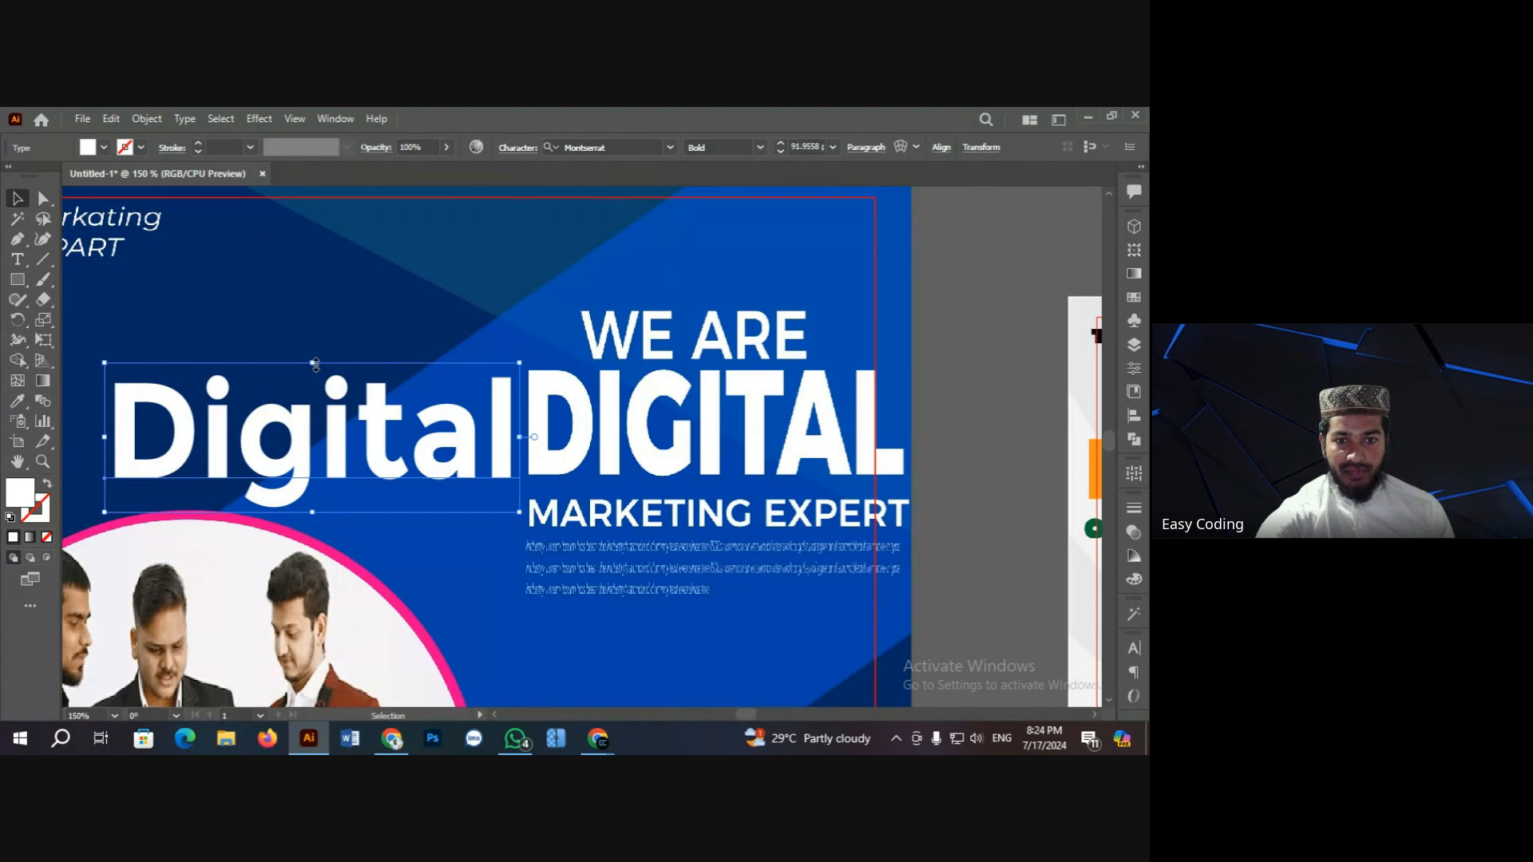
left_click_drag(315, 364, 317, 311)
left_click(397, 285)
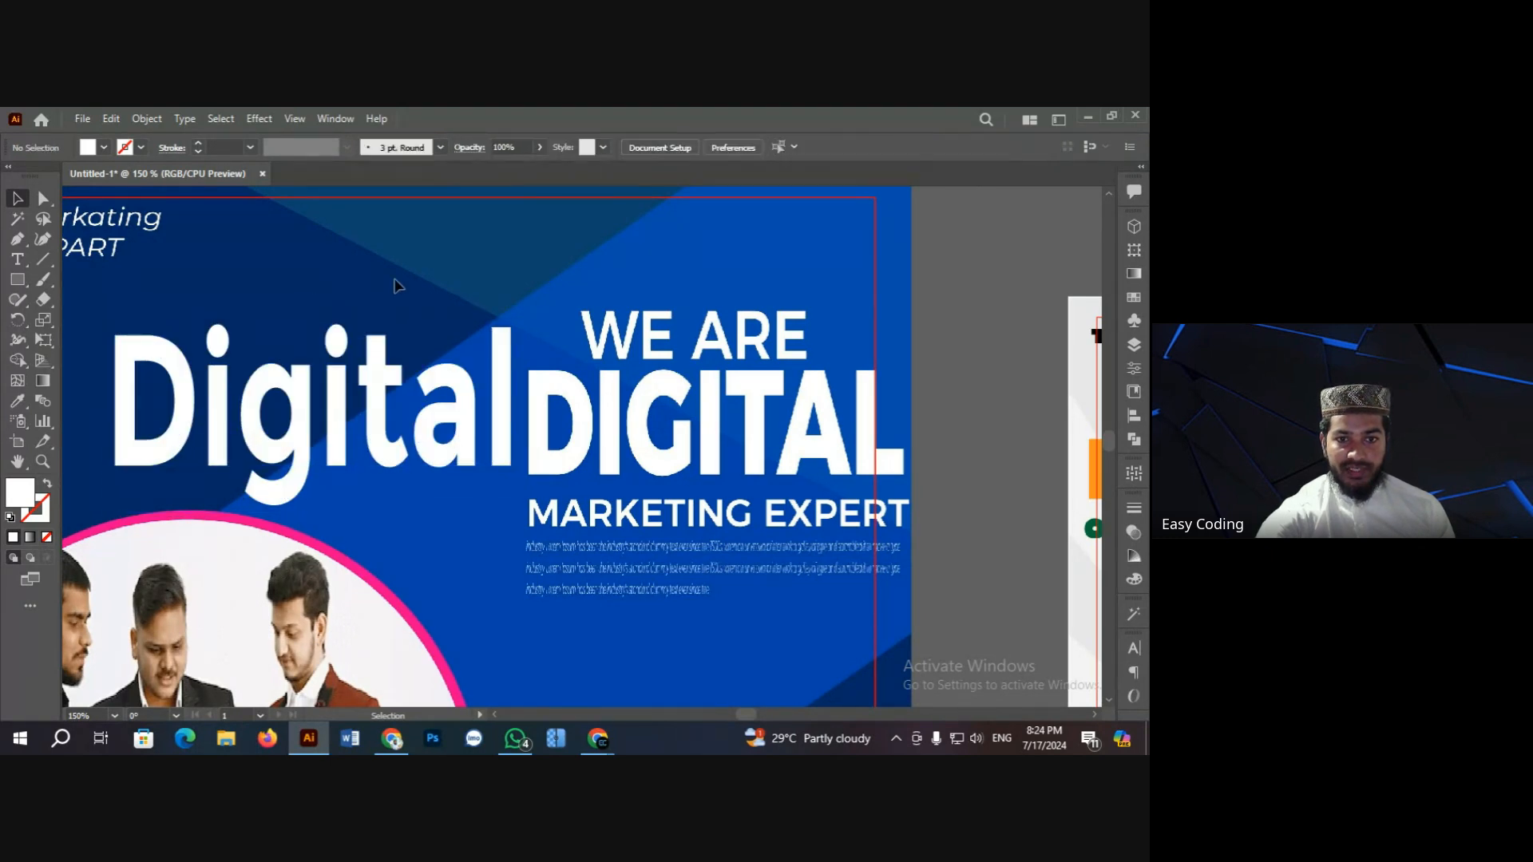
left_click(445, 447)
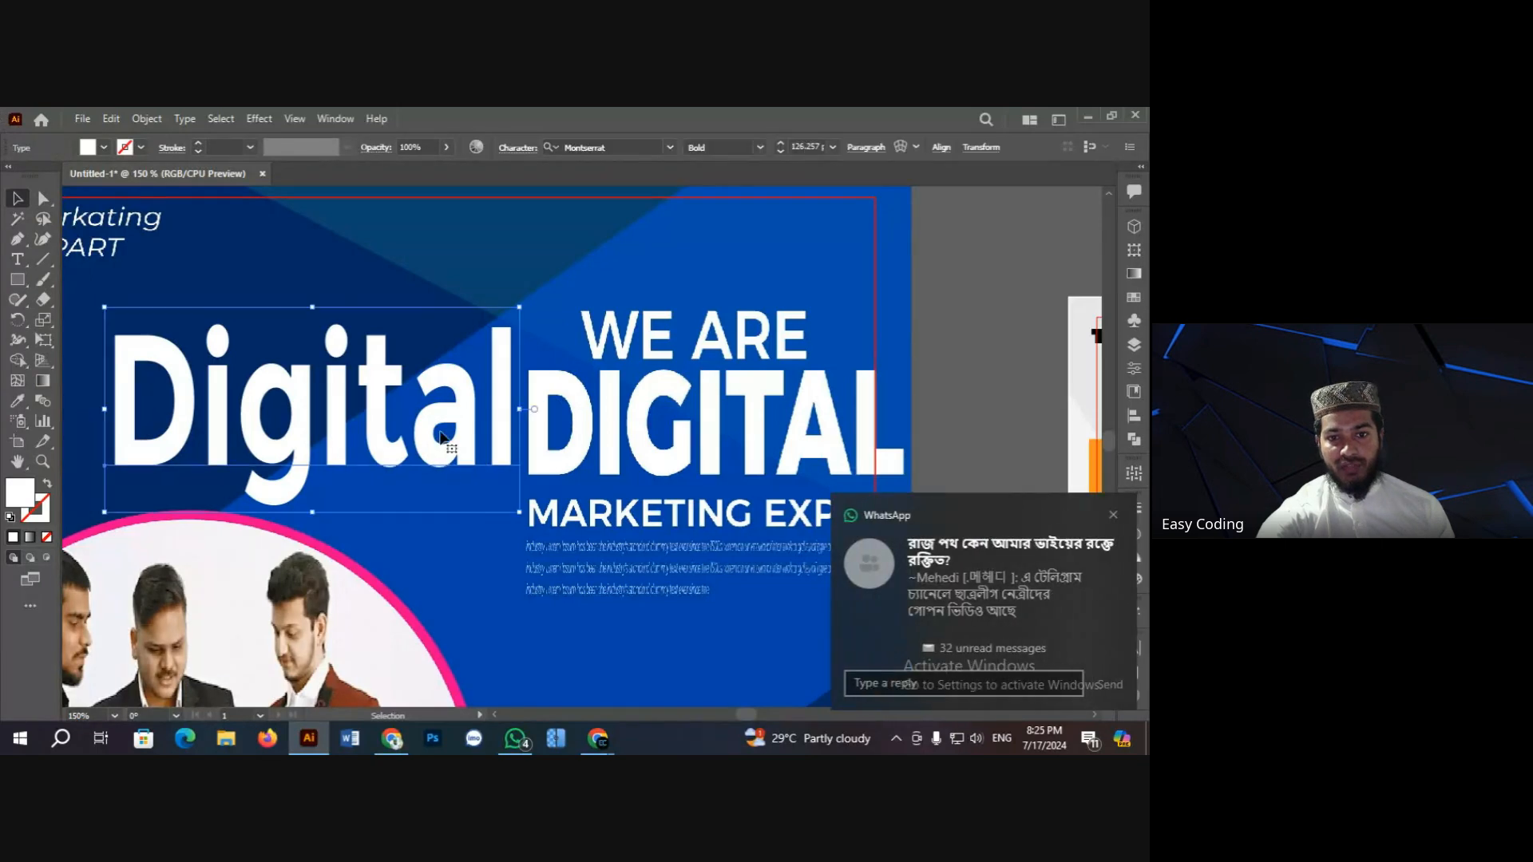
left_click(395, 269)
scroll(395, 269, "down", 2)
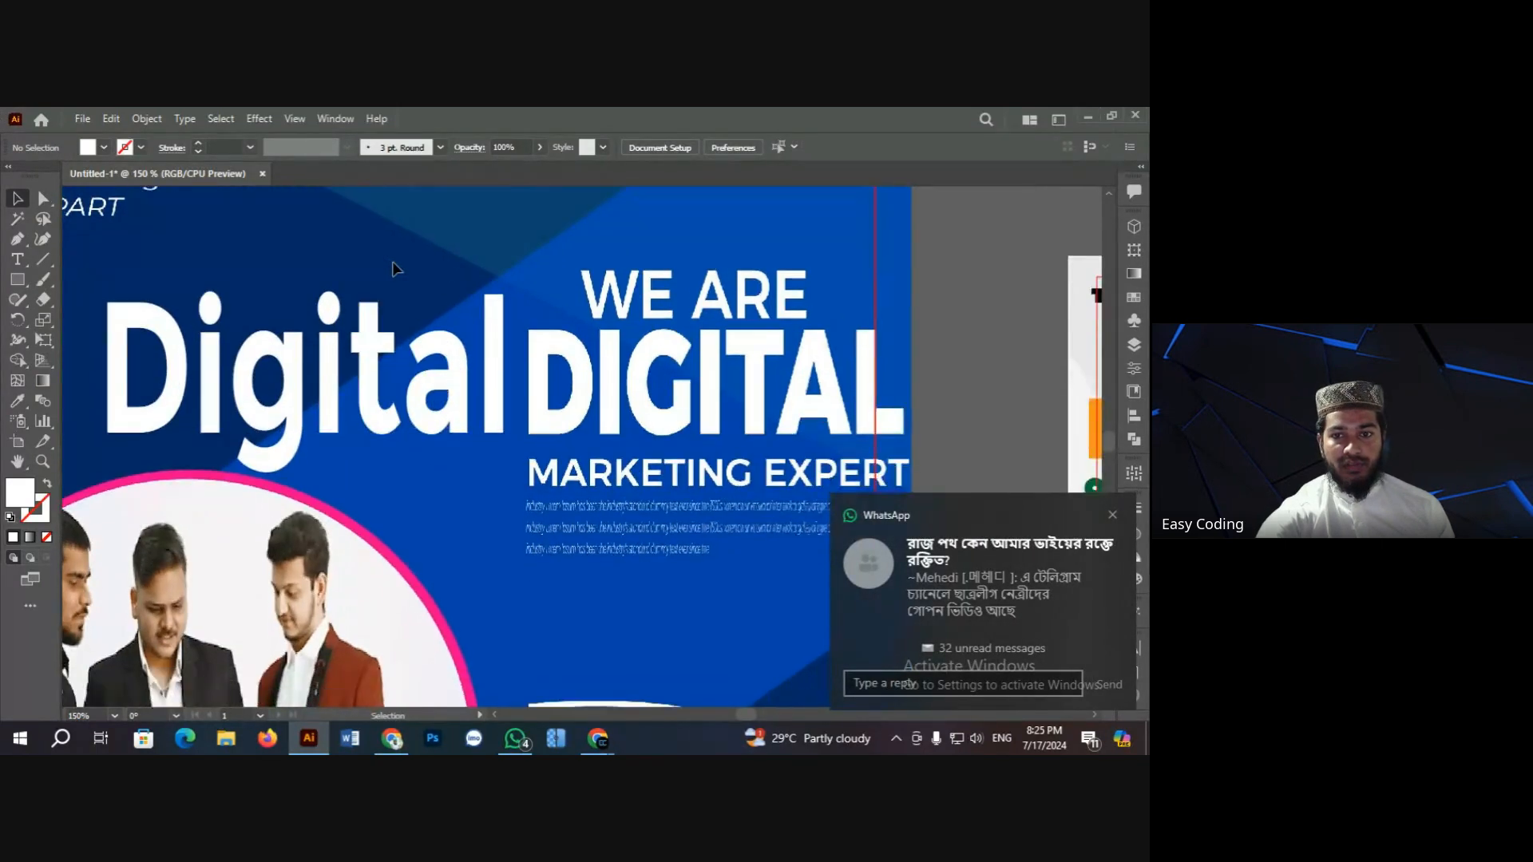
scroll(395, 269, "up", 1)
left_click(367, 352)
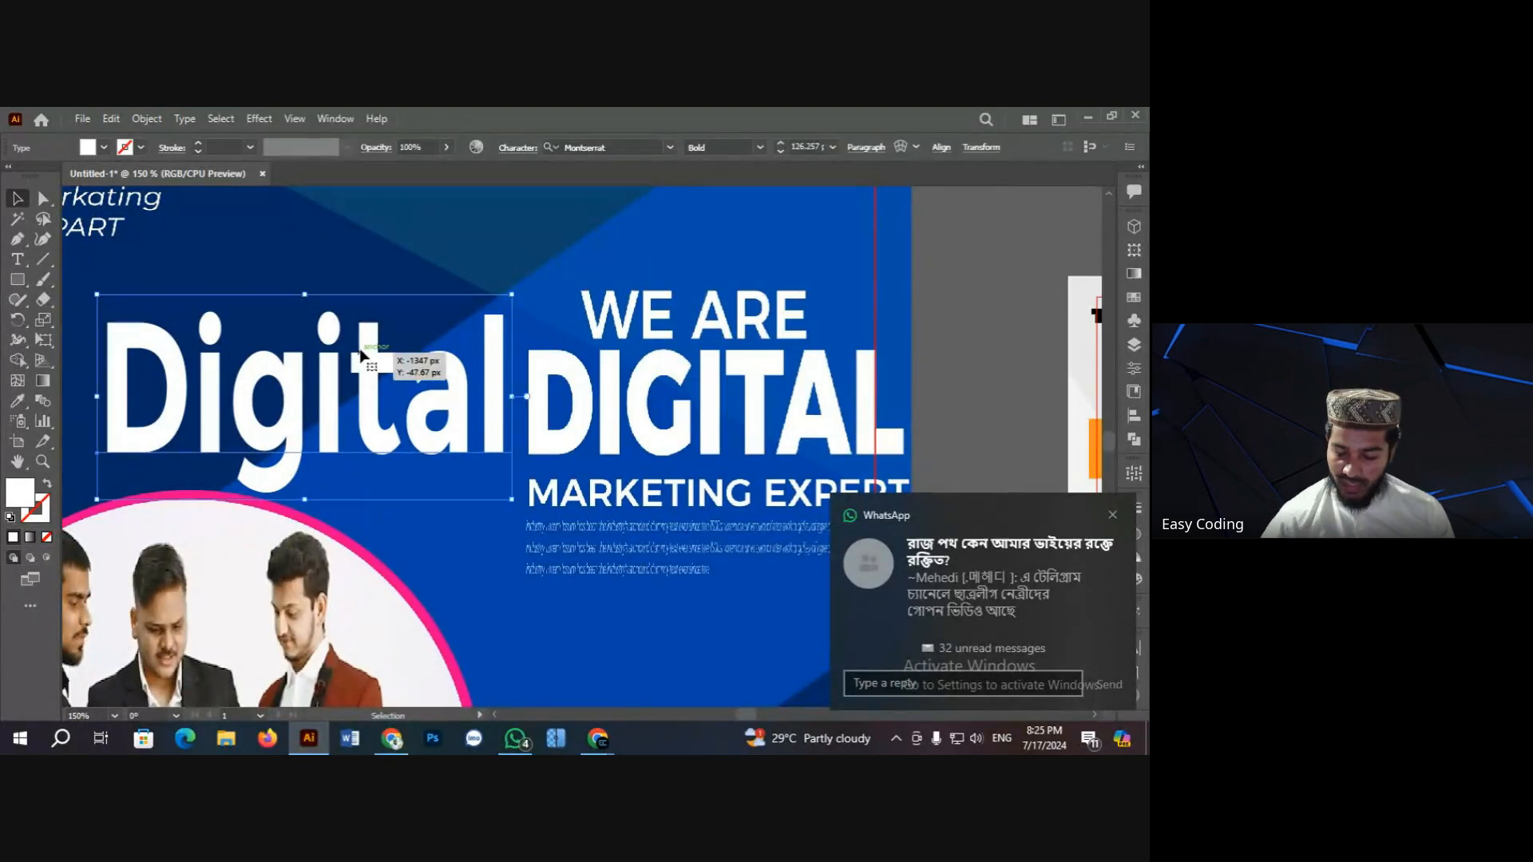
Step: Zoom out to review the whole poster
key("ctrl+minus")
key("ctrl+minus")
key("ctrl+minus")
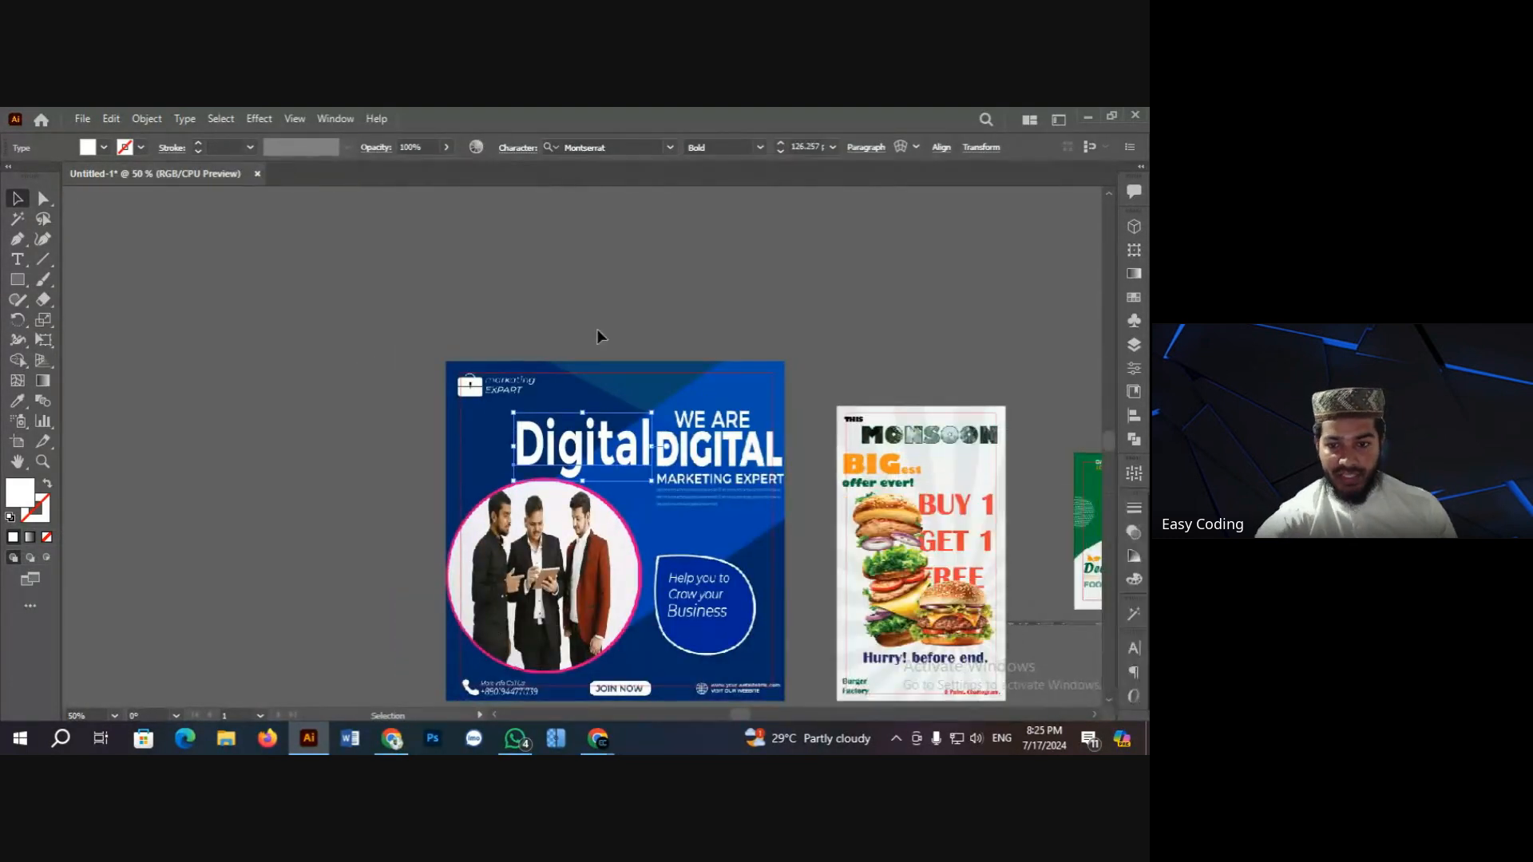
scroll(712, 465, "down", 4)
scroll(712, 466, "up", 3)
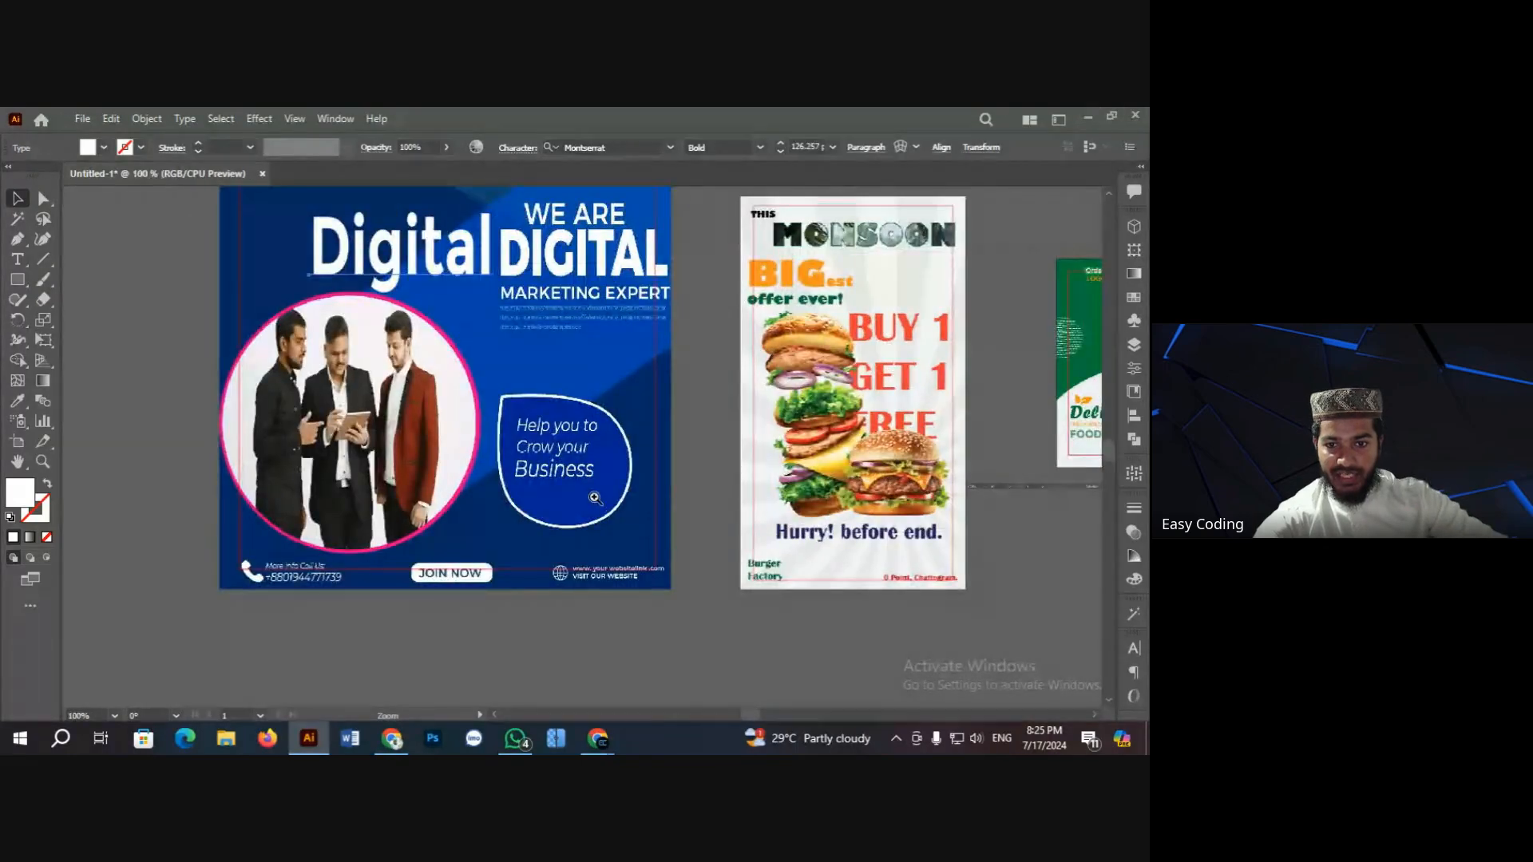
scroll(543, 434, "up", 1)
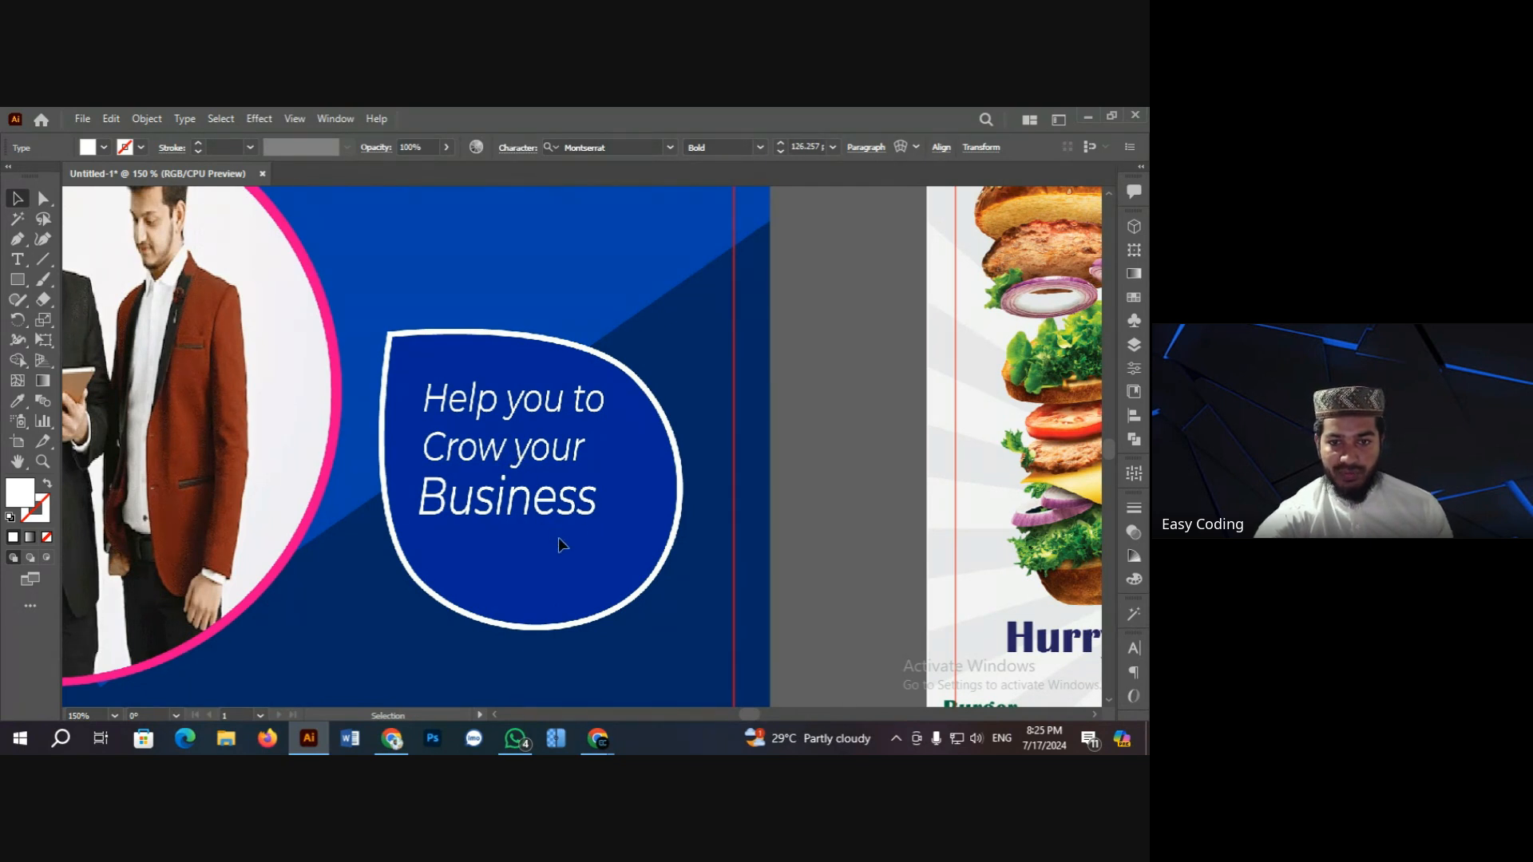
Step: Zoom out to the whole poster, then into the team photo area
key("ctrl+minus")
key("ctrl+minus")
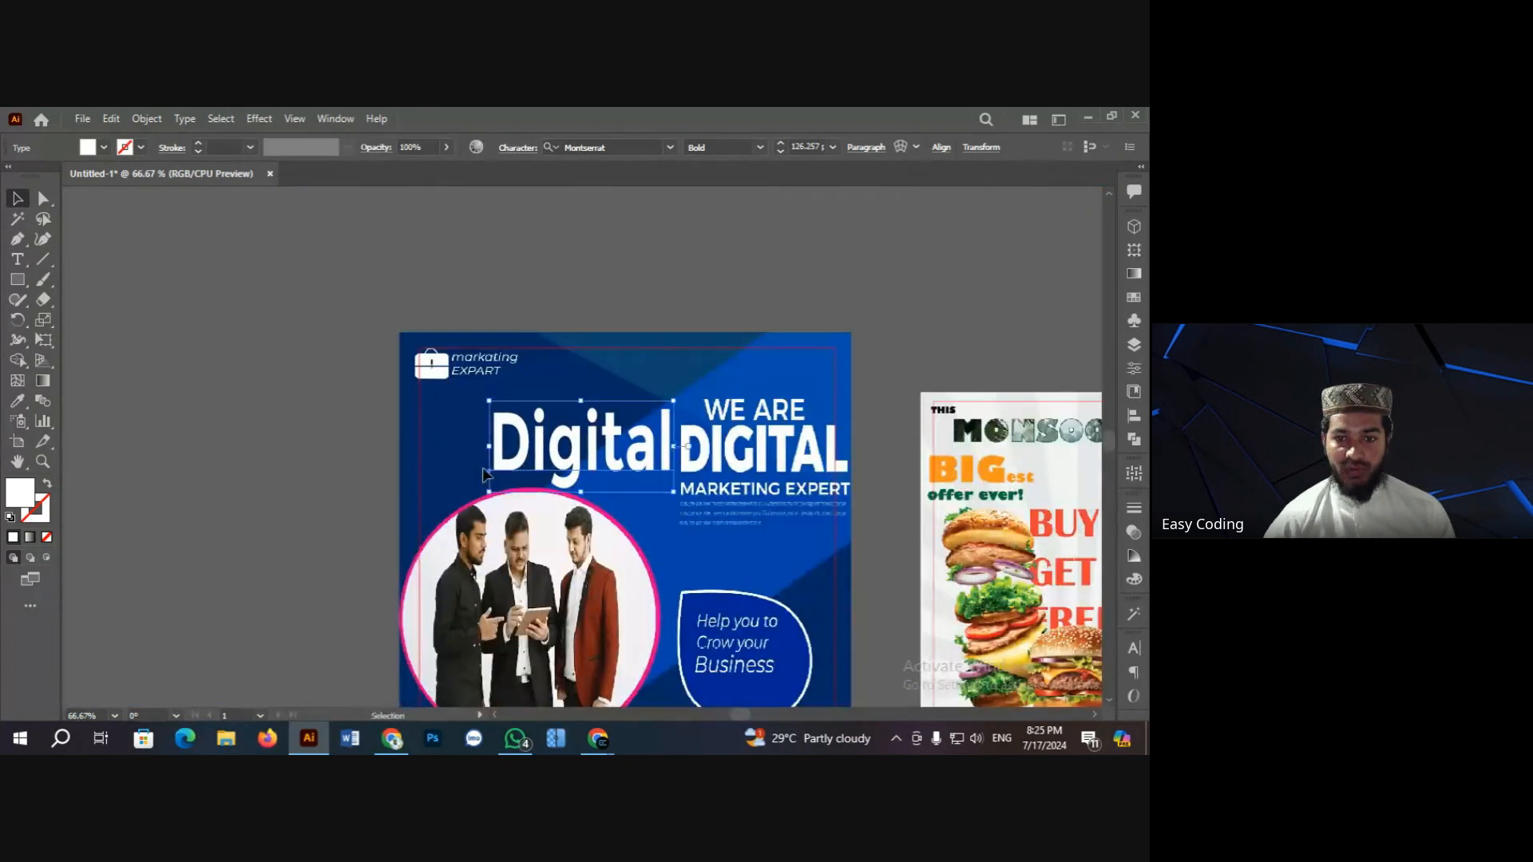
scroll(562, 467, "down", 3)
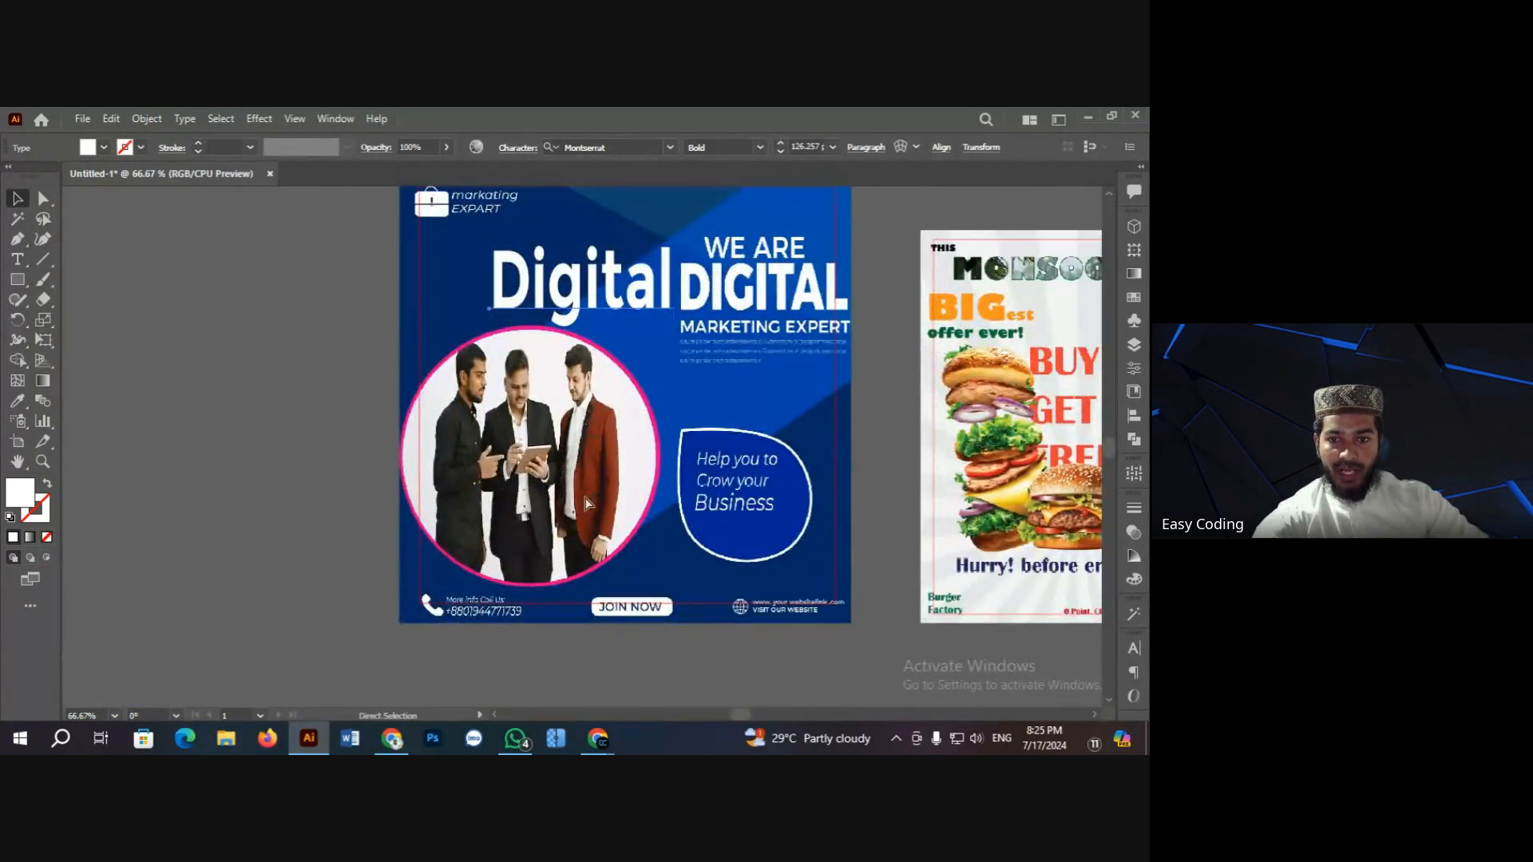
left_click(591, 476)
left_click(571, 401)
scroll(403, 384, "up", 3)
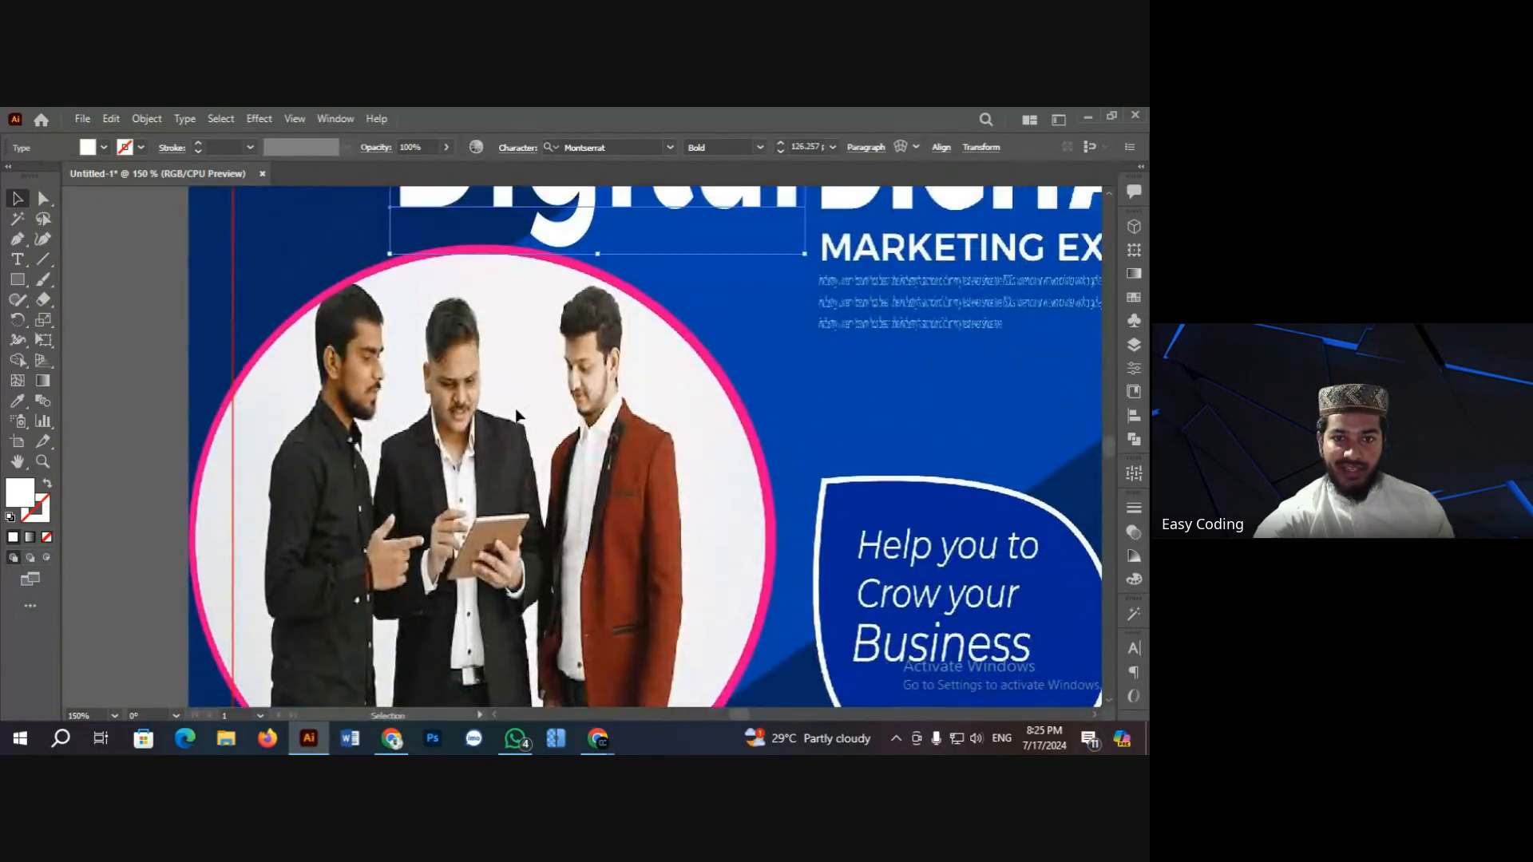
left_click(140, 313)
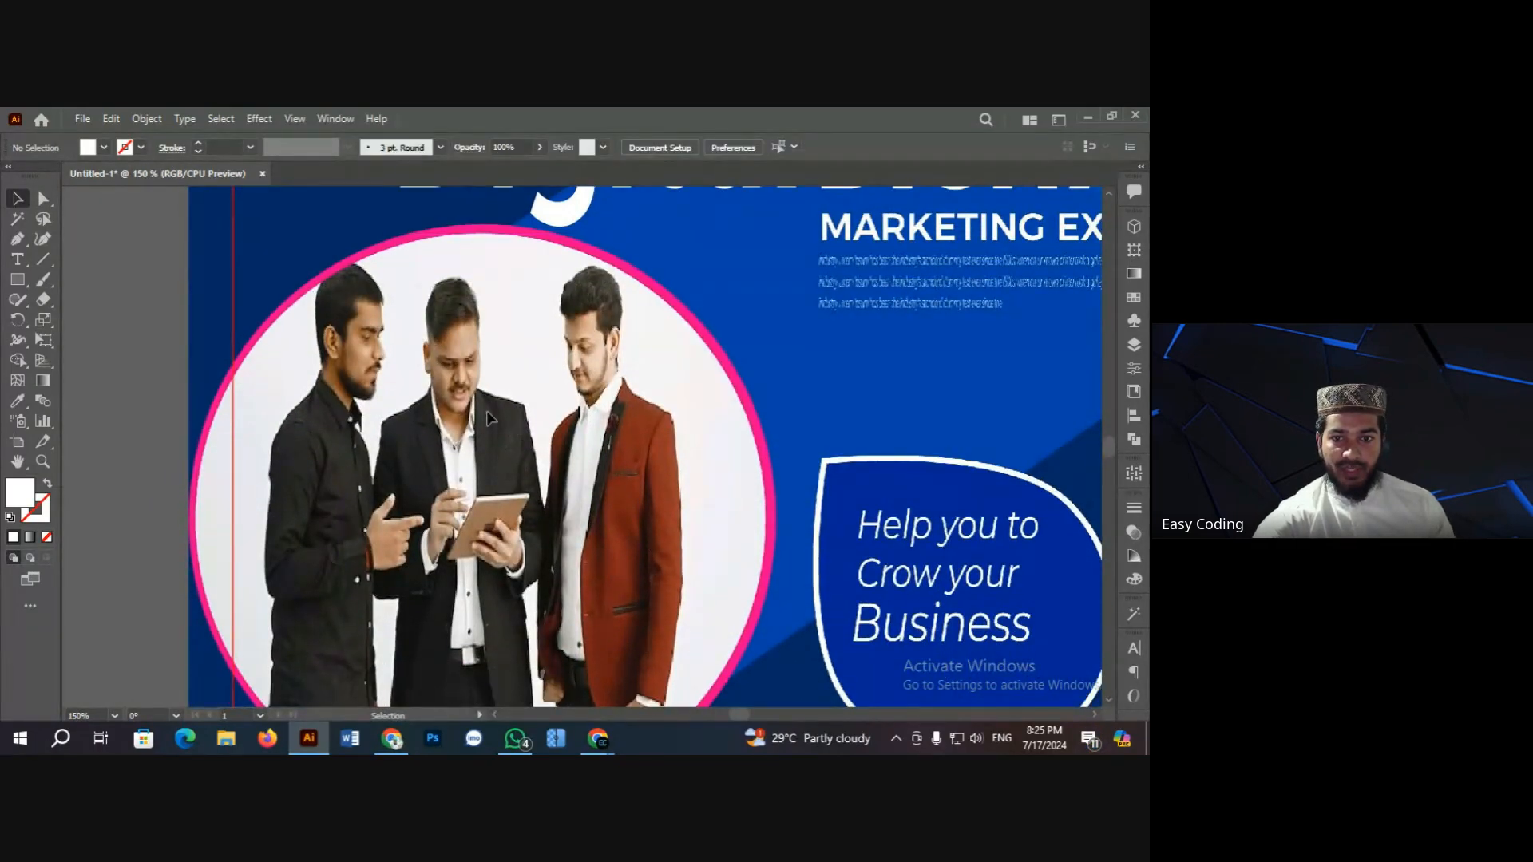
key("ctrl+minus")
key("ctrl+minus")
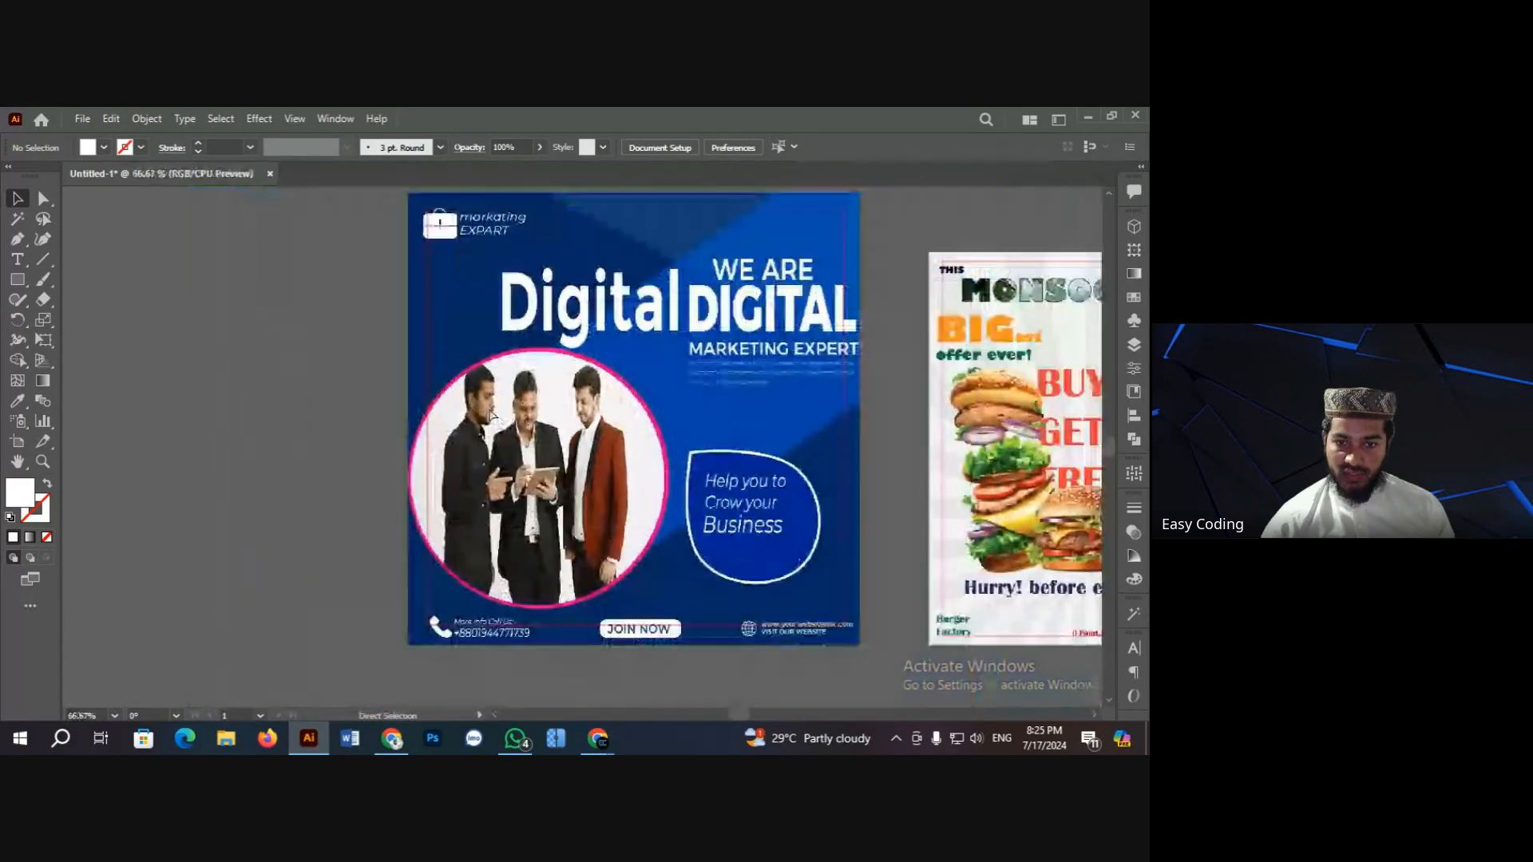
scroll(498, 413, "down", 4)
scroll(552, 453, "up", 4)
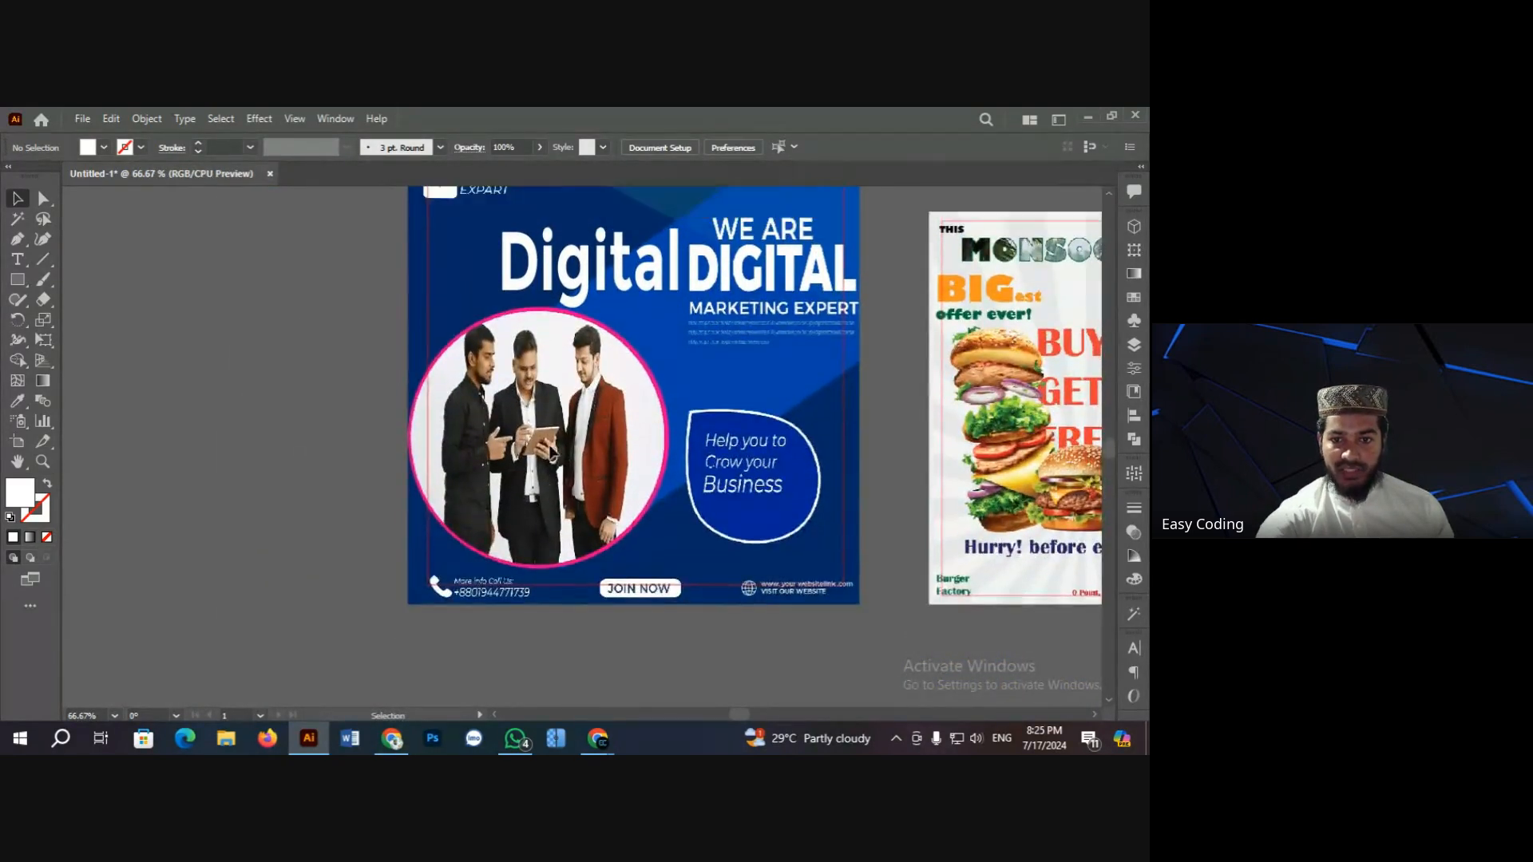
Step: Zoom the poster to 100%, then back out to the artboards and burger flyer
key("ctrl+space")
left_click(587, 464)
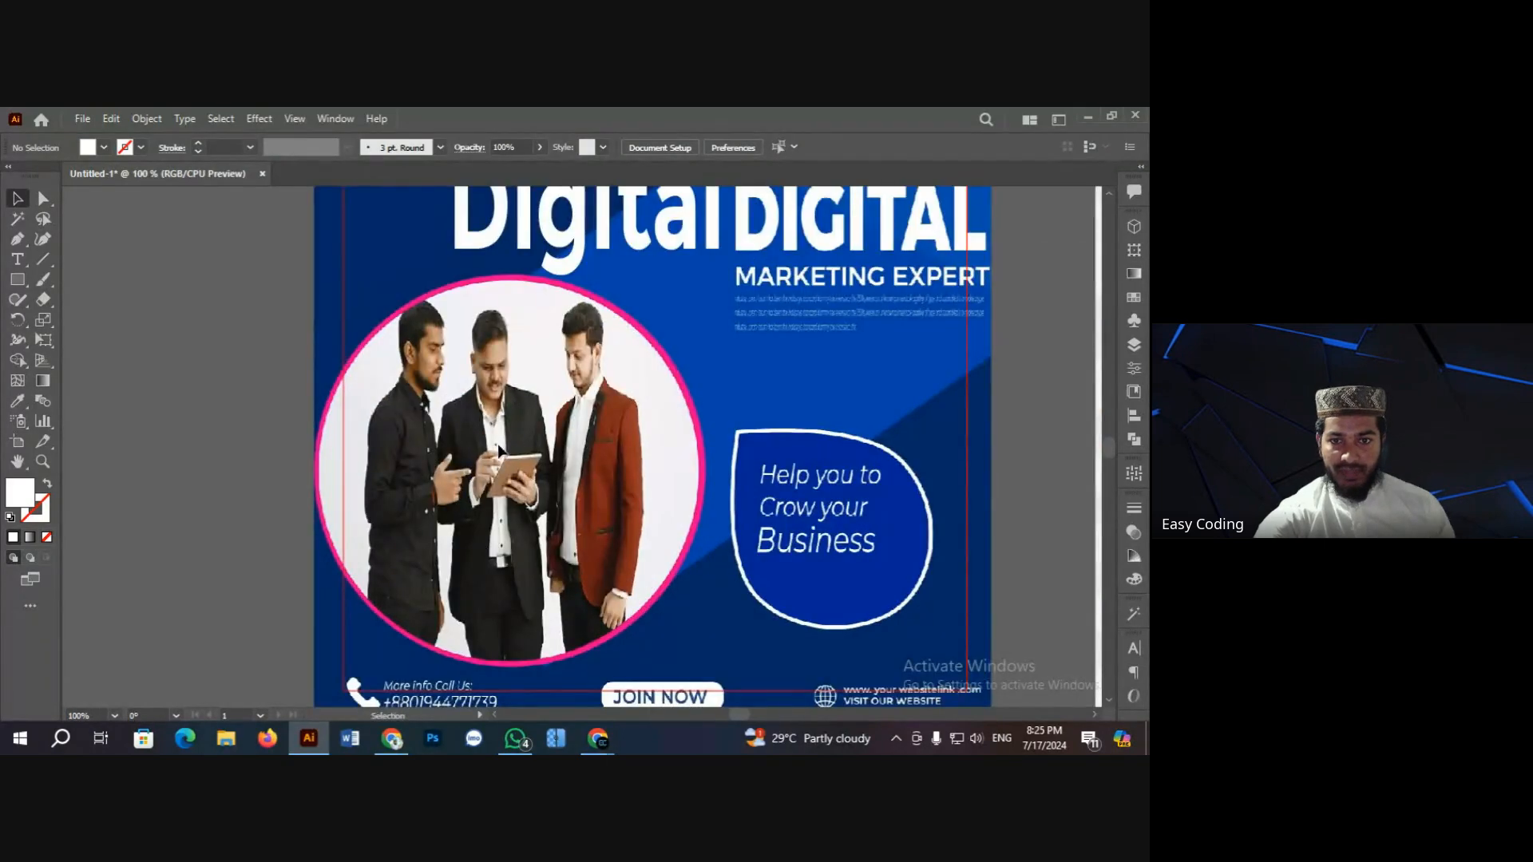
scroll(253, 375, "up", 1)
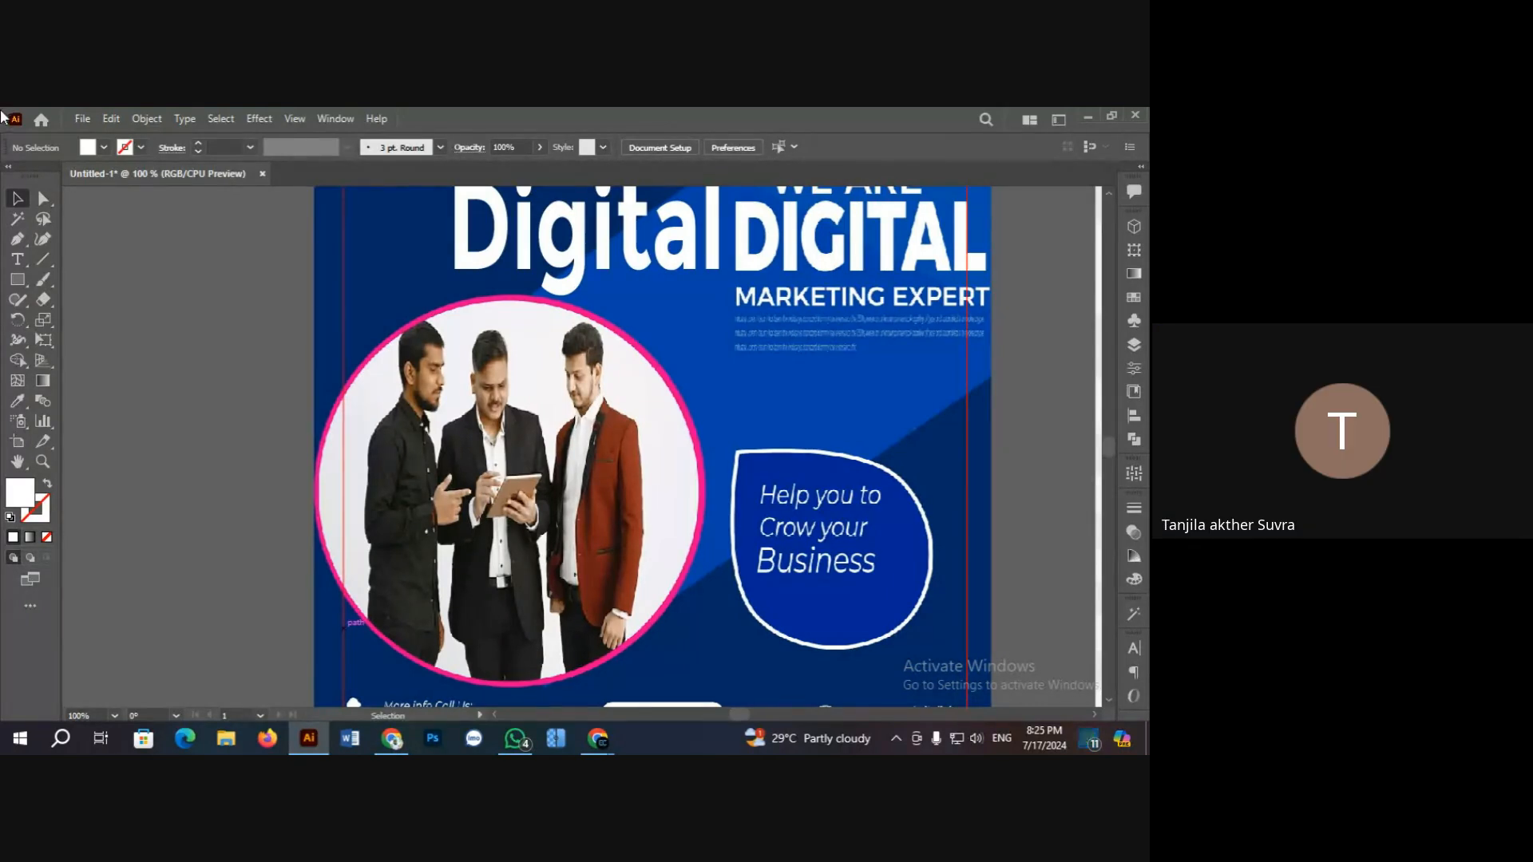
scroll(228, 408, "up", 1)
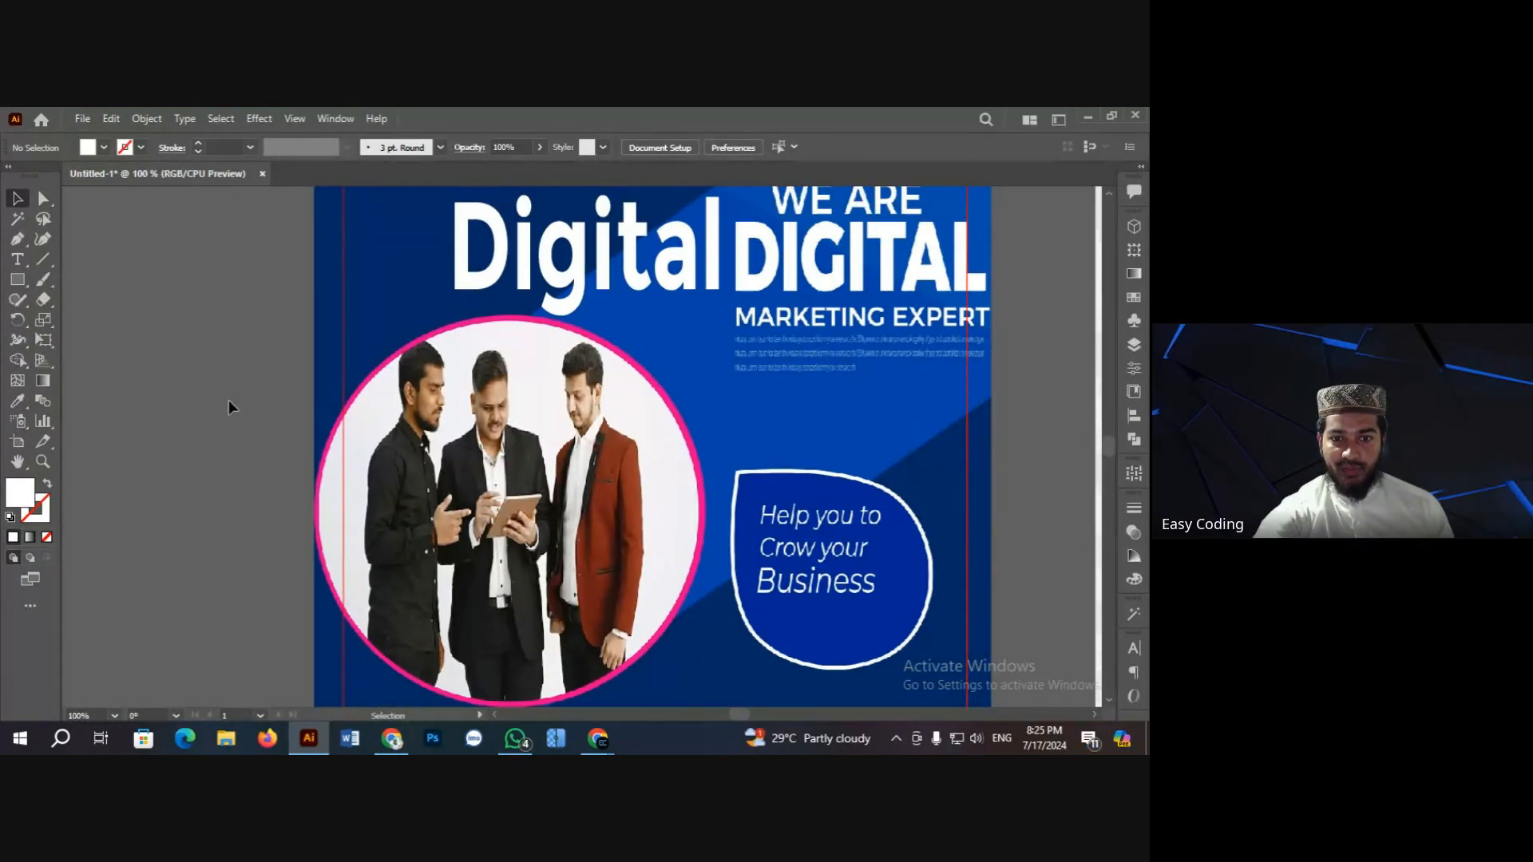
scroll(543, 504, "down", 2)
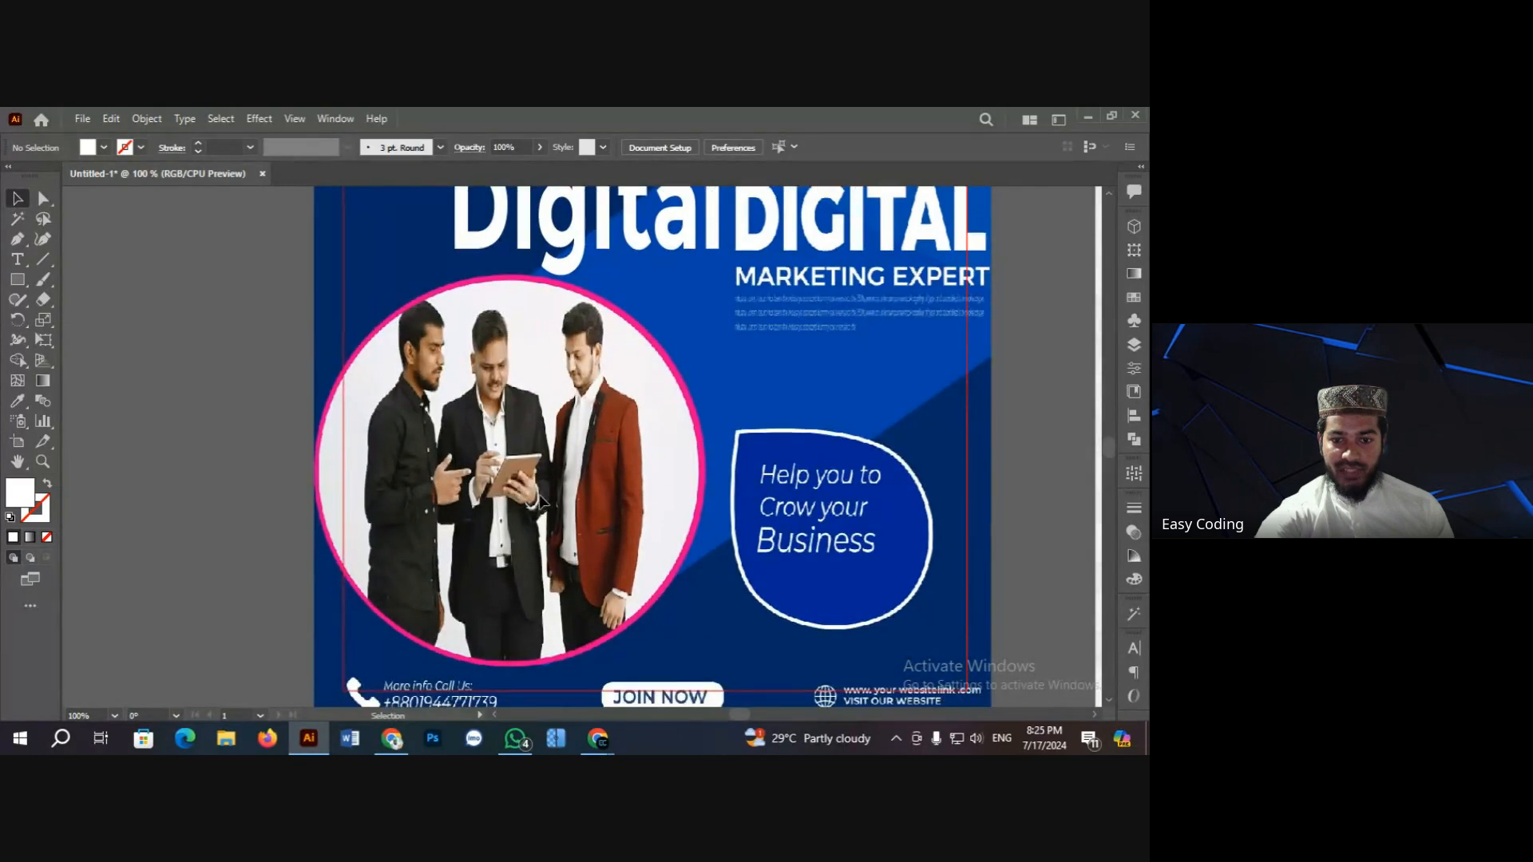
scroll(535, 503, "down", 3)
scroll(527, 501, "down", 4)
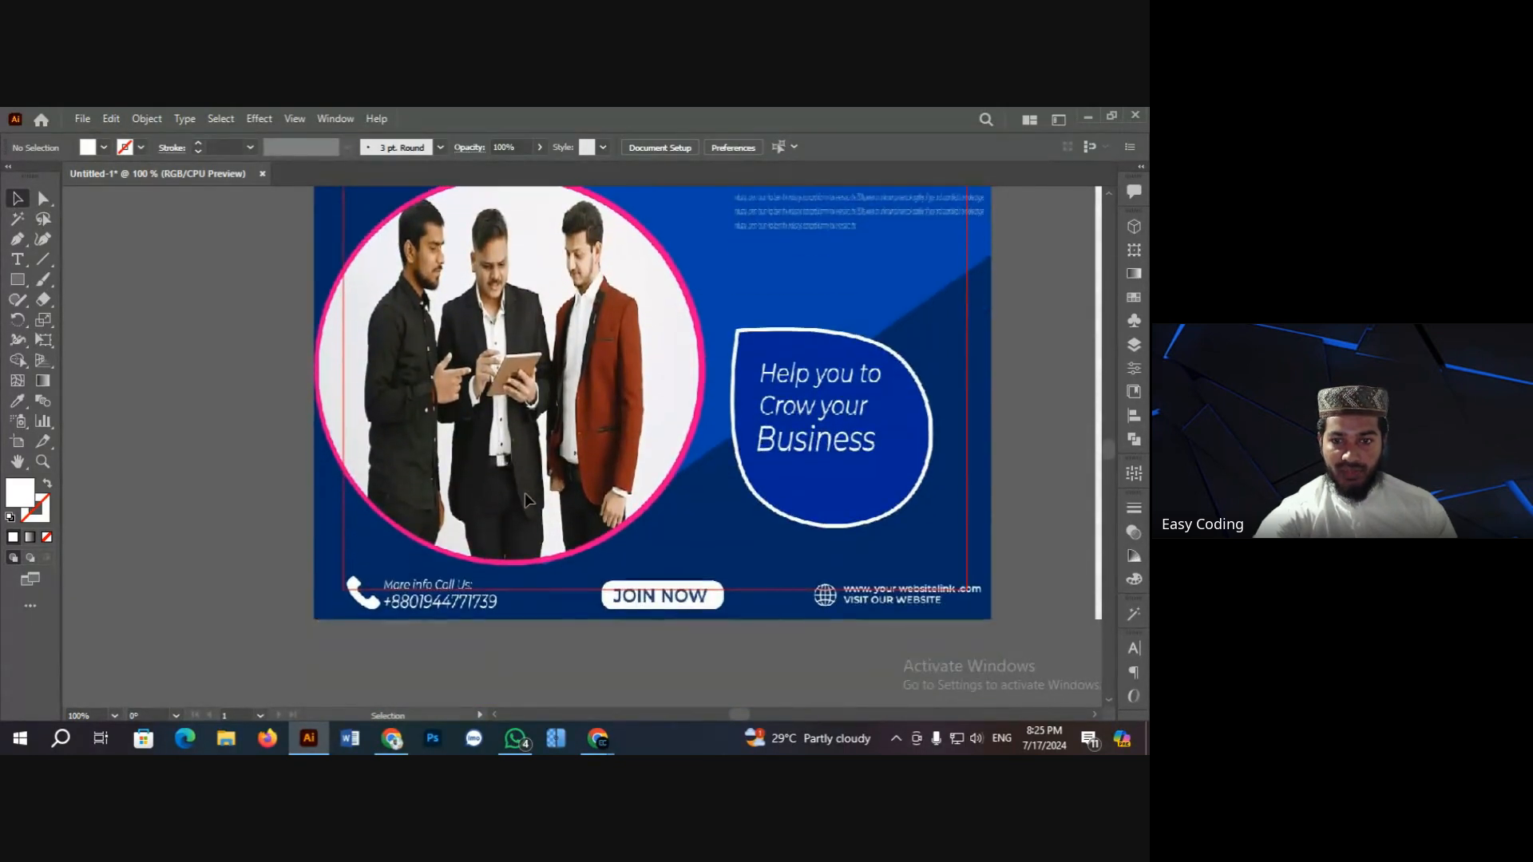
scroll(523, 491, "up", 4)
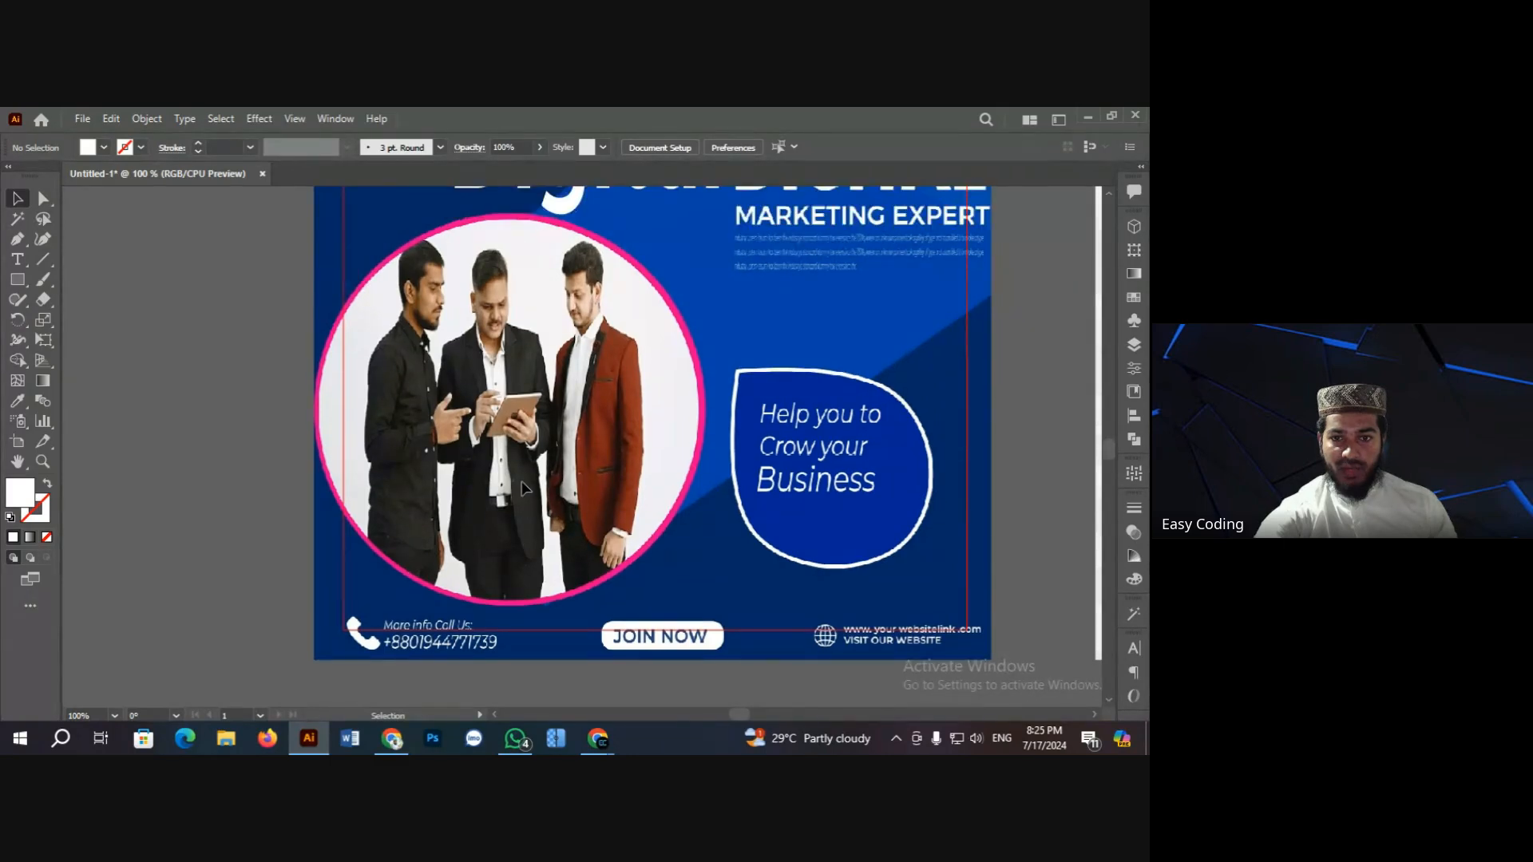
scroll(527, 479, "down", 2)
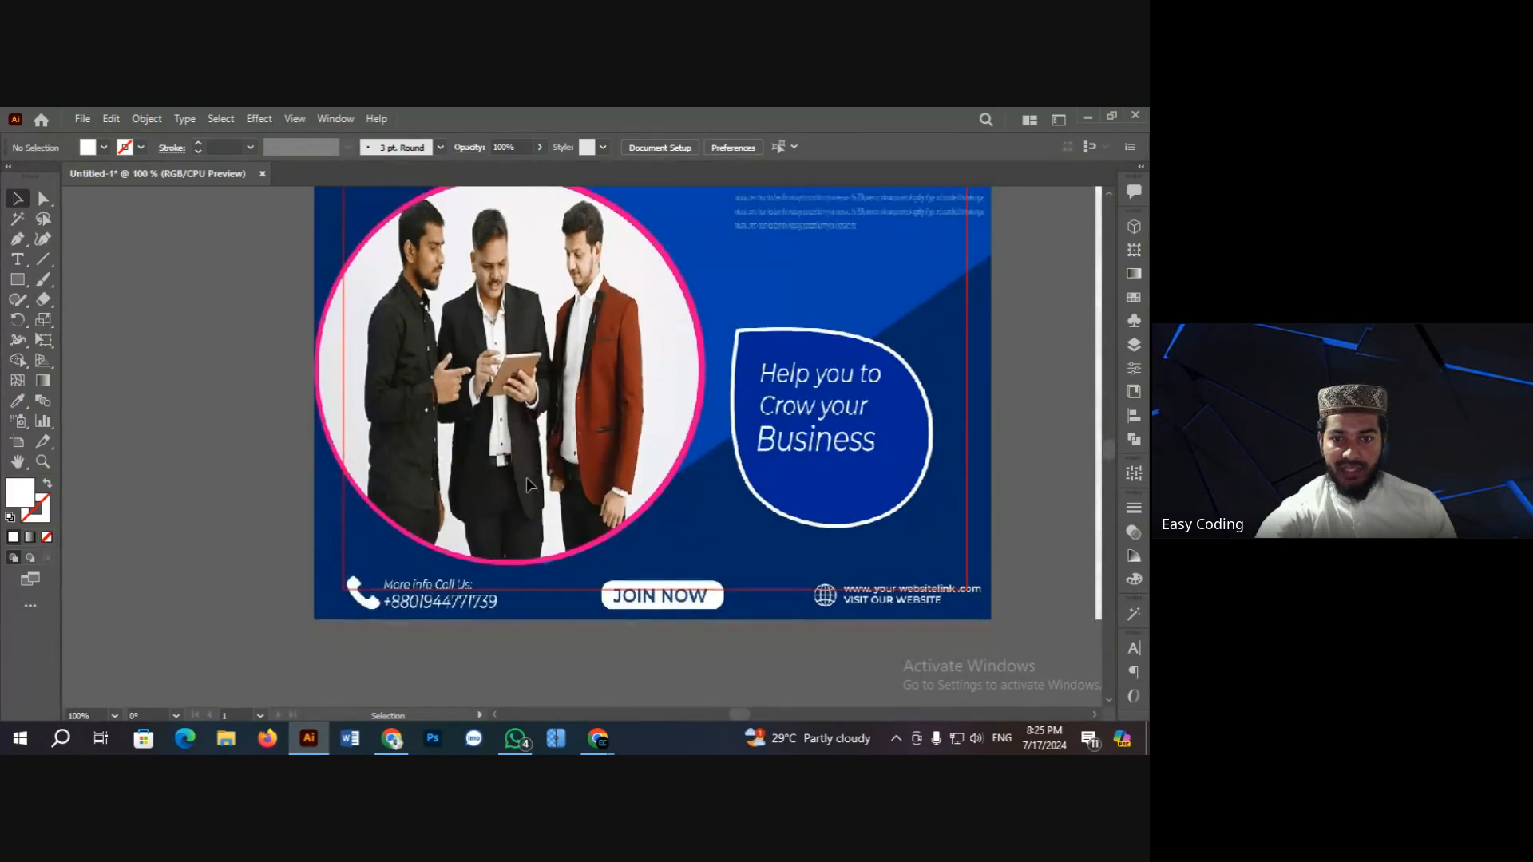
scroll(692, 567, "up", 6)
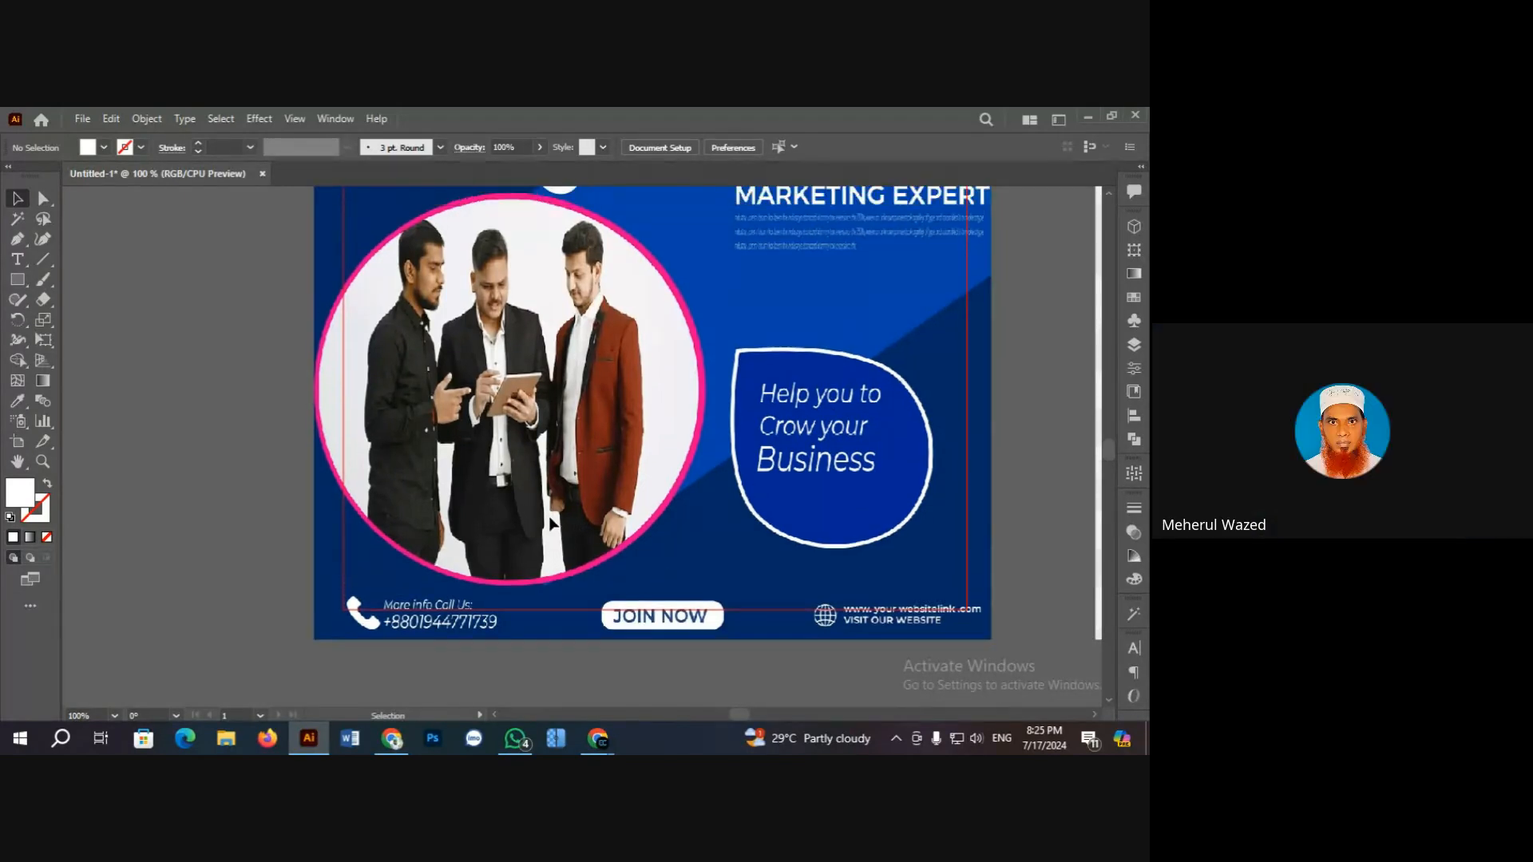
key("ctrl+minus")
key("ctrl+minus")
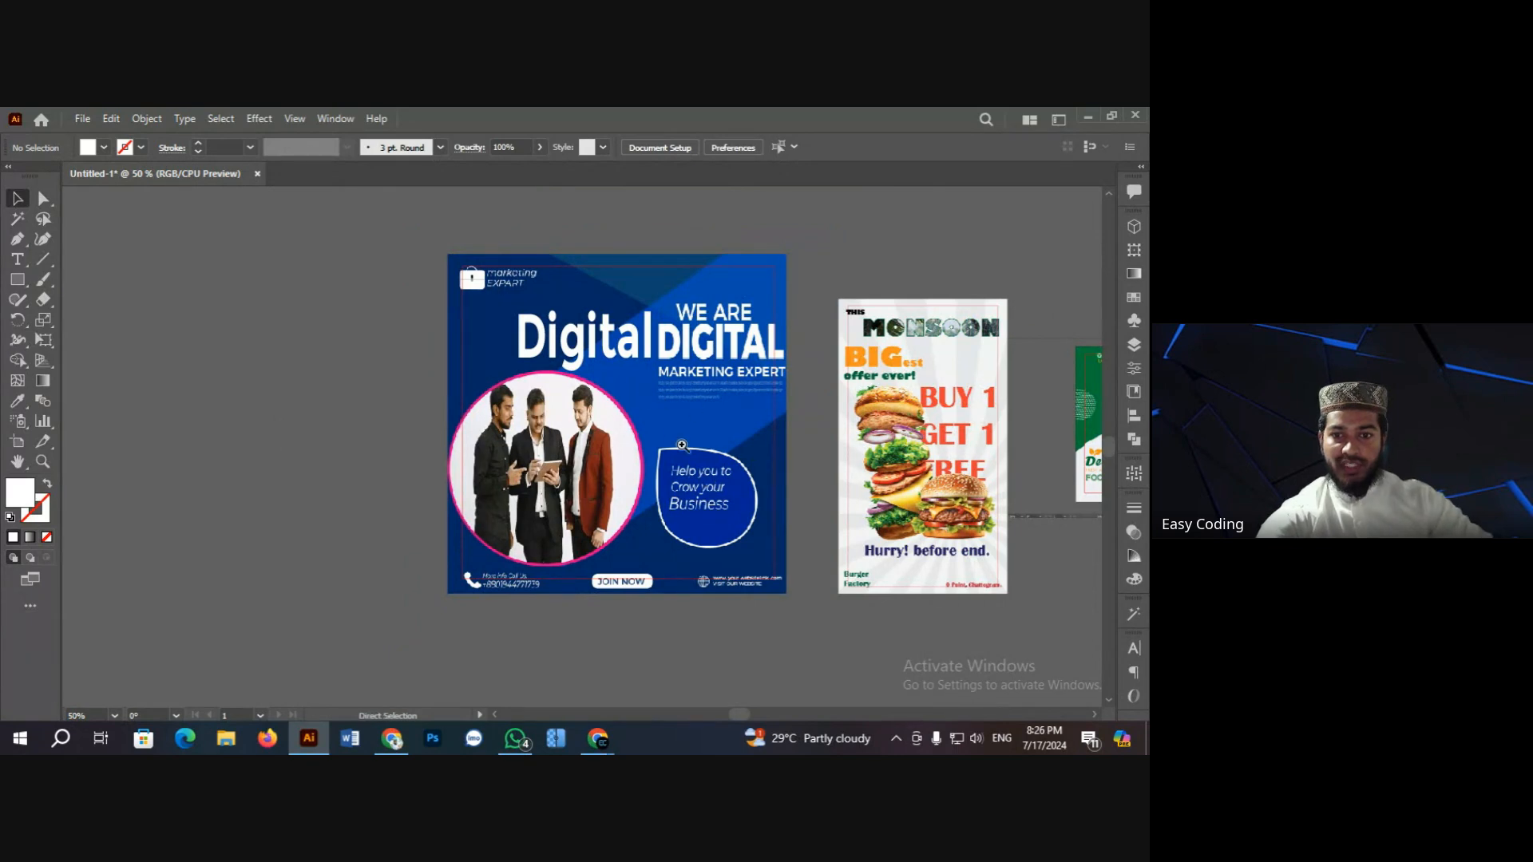
key("ctrl+plus")
scroll(500, 448, "up", 4)
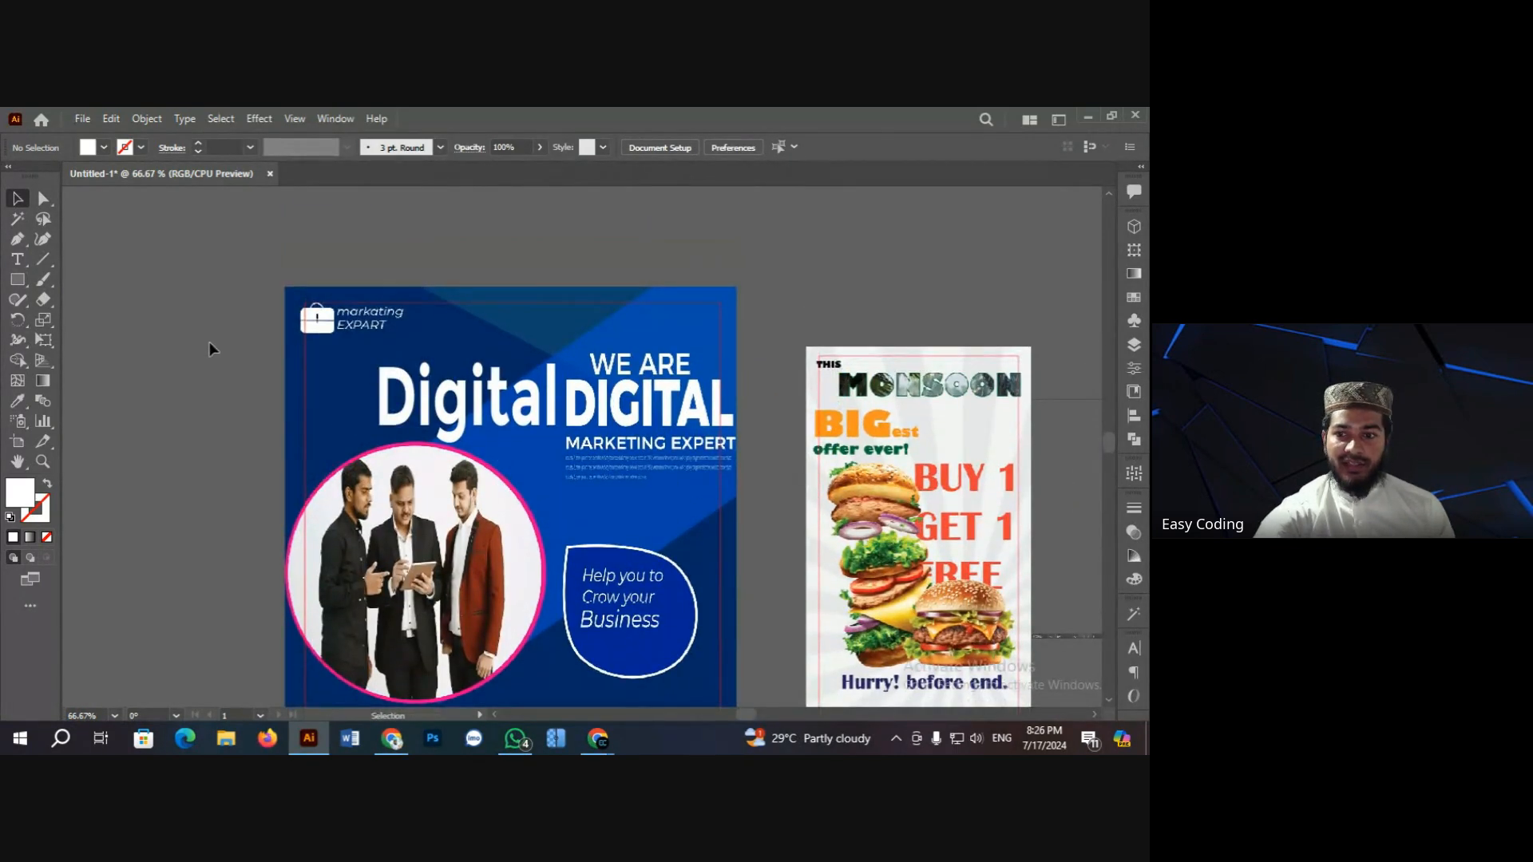
scroll(210, 355, "down", 3)
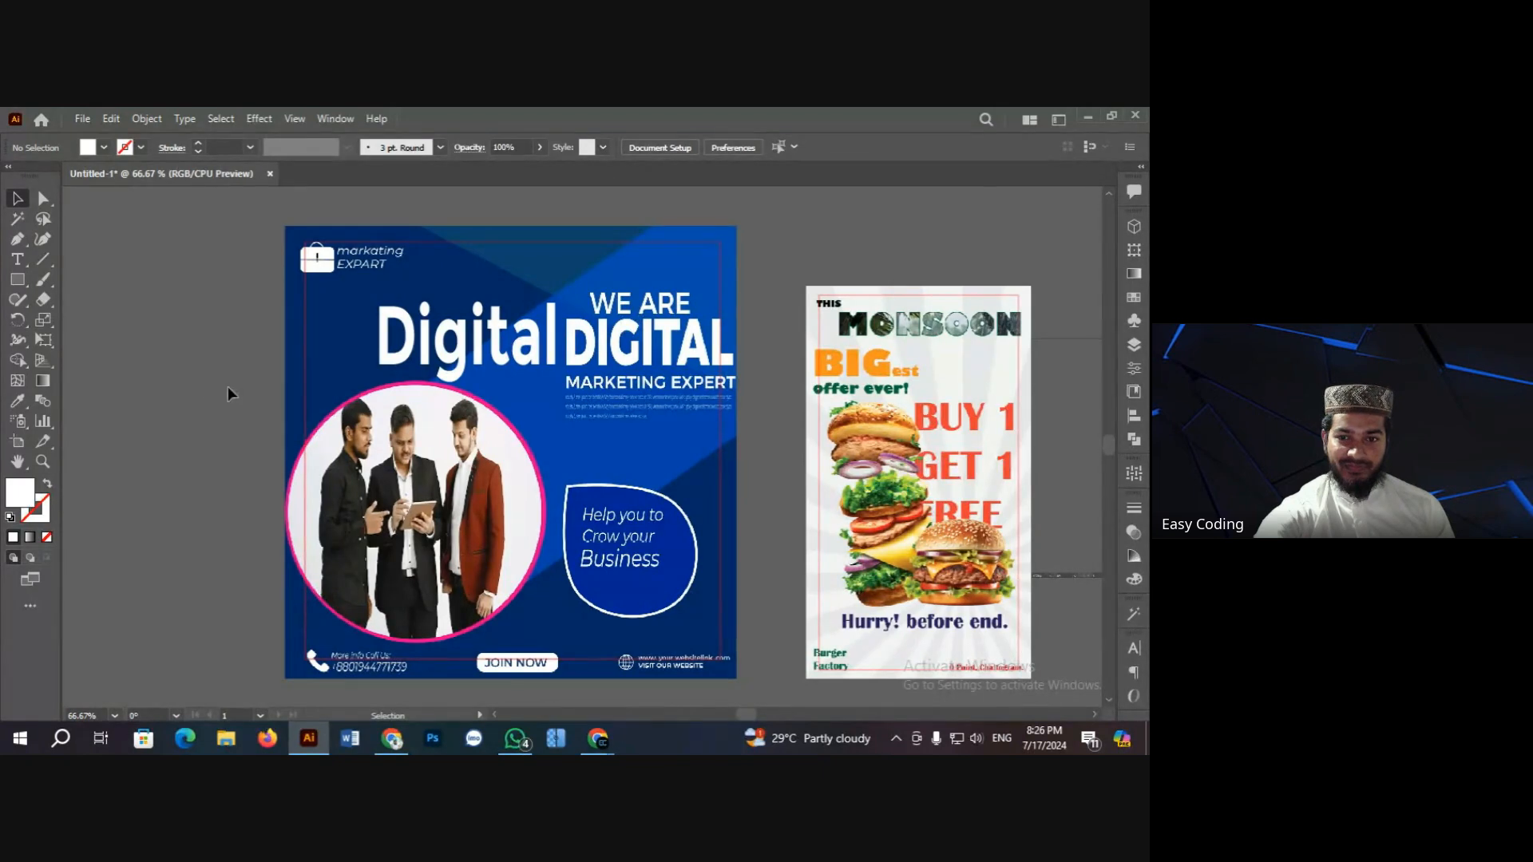
Step: Shrink the Digital heading to about 107 pt and switch back to the Facebook poster
left_click(495, 356)
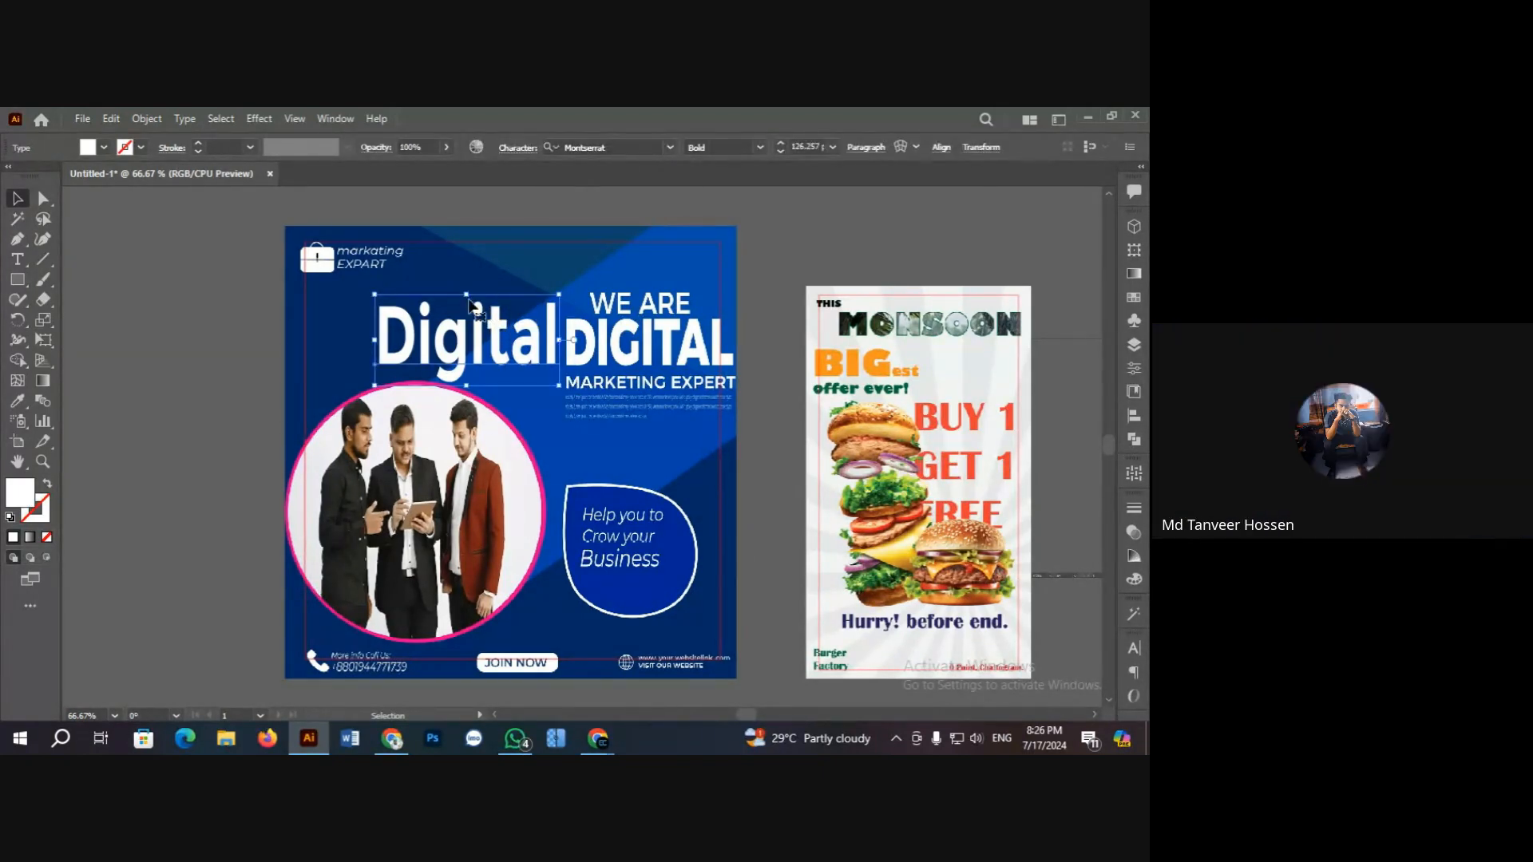
left_click_drag(469, 301, 469, 313)
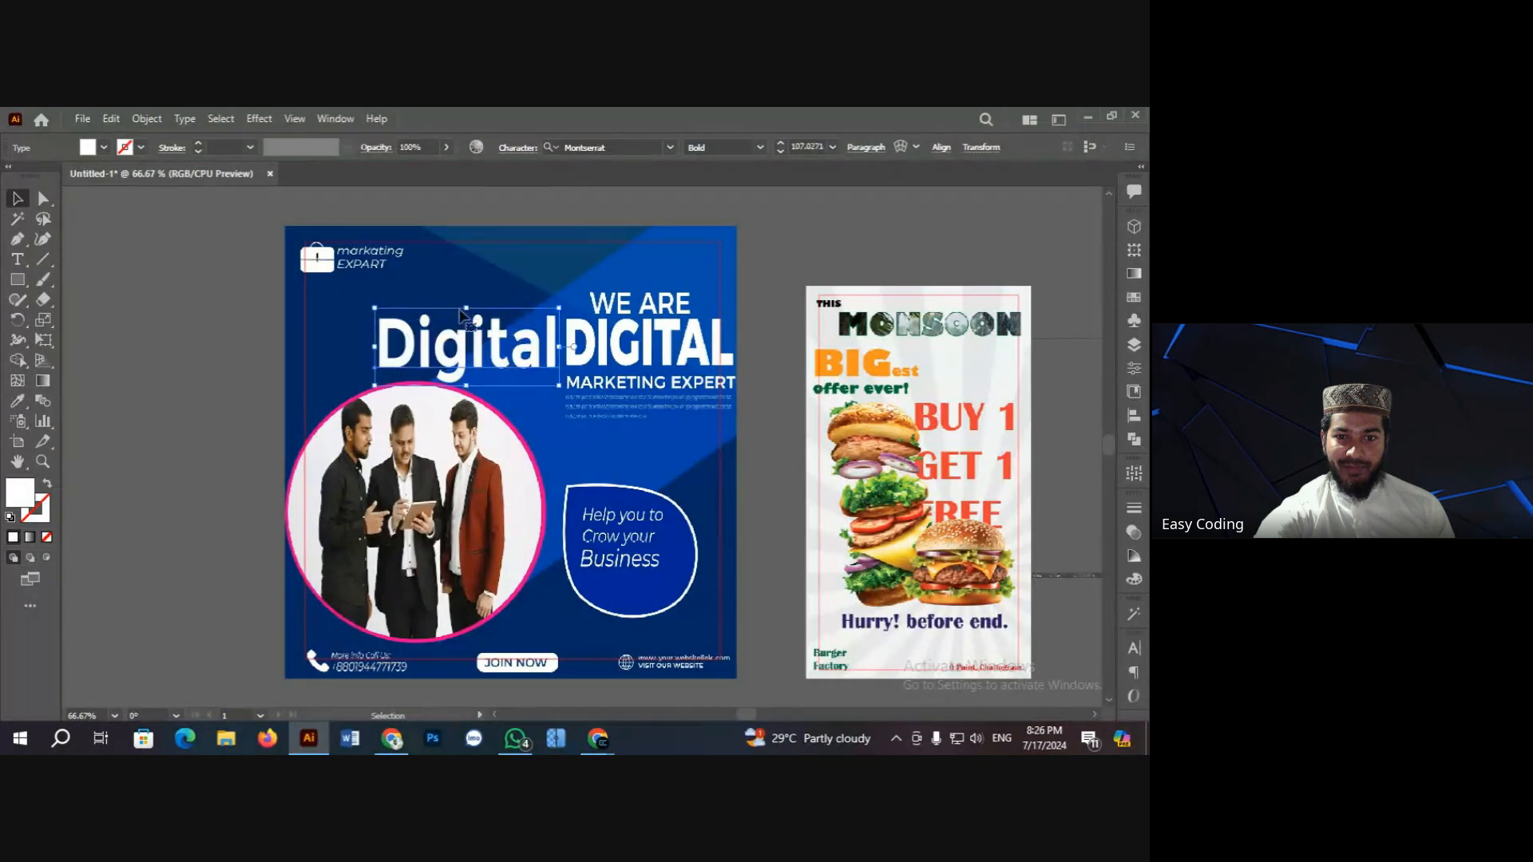
left_click(196, 331)
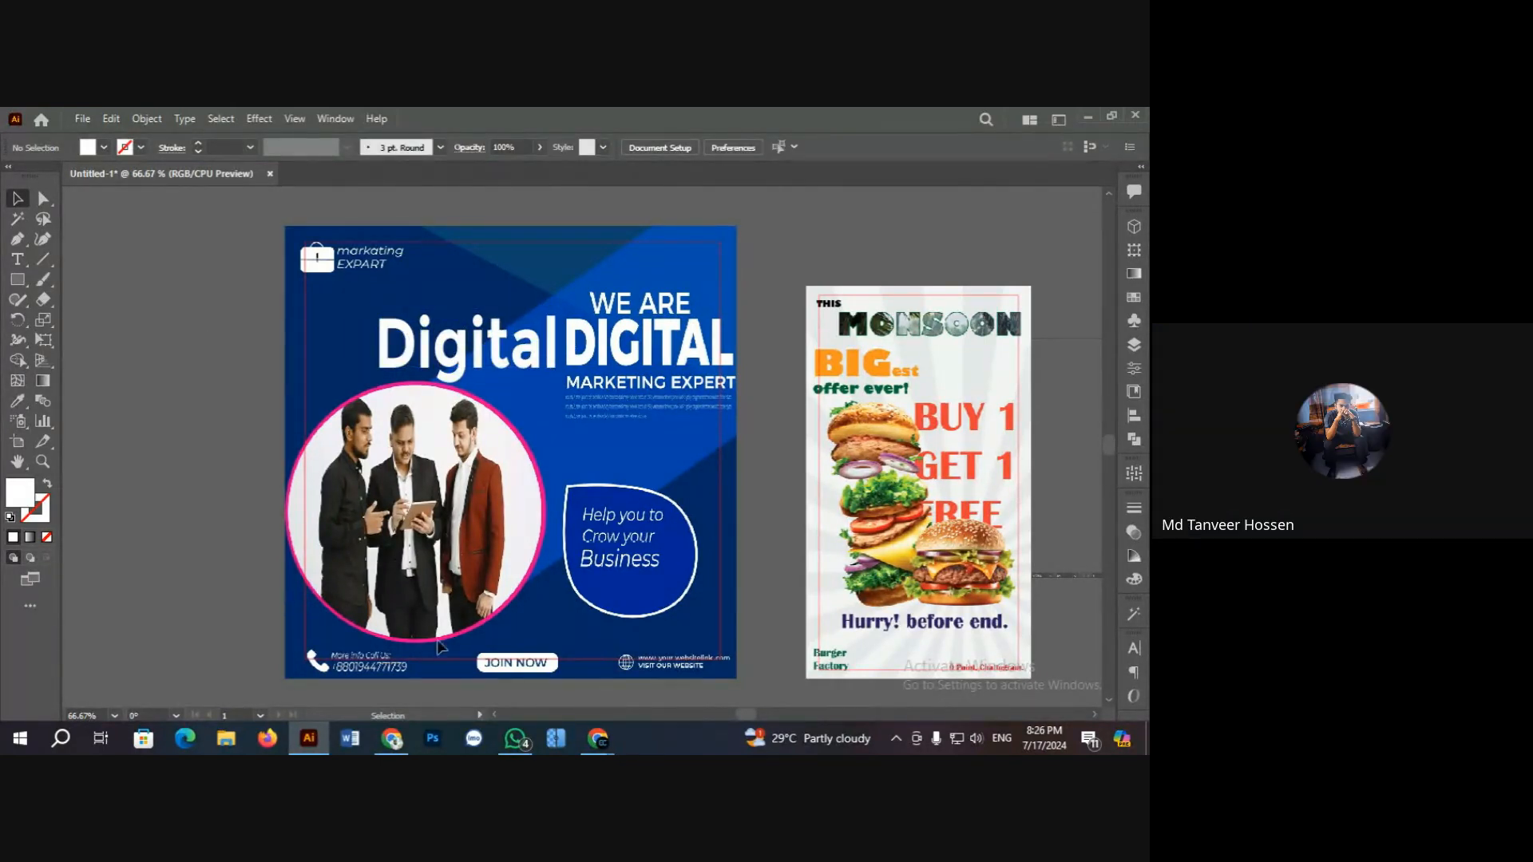
left_click(391, 738)
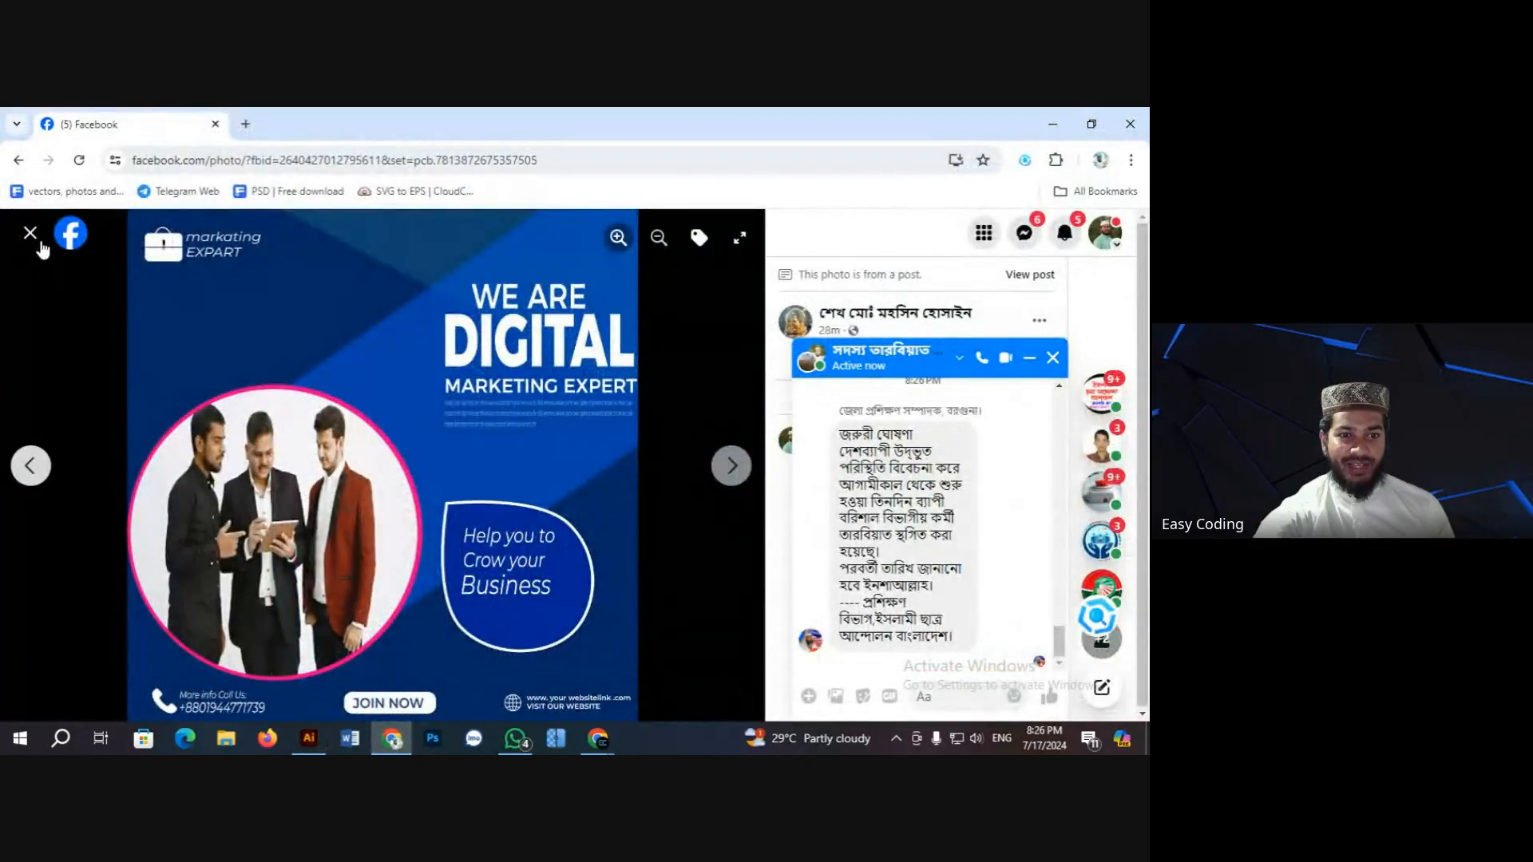
Step: Close the photo viewer, minimize both chat windows, and open the Friday Super poster
left_click(36, 238)
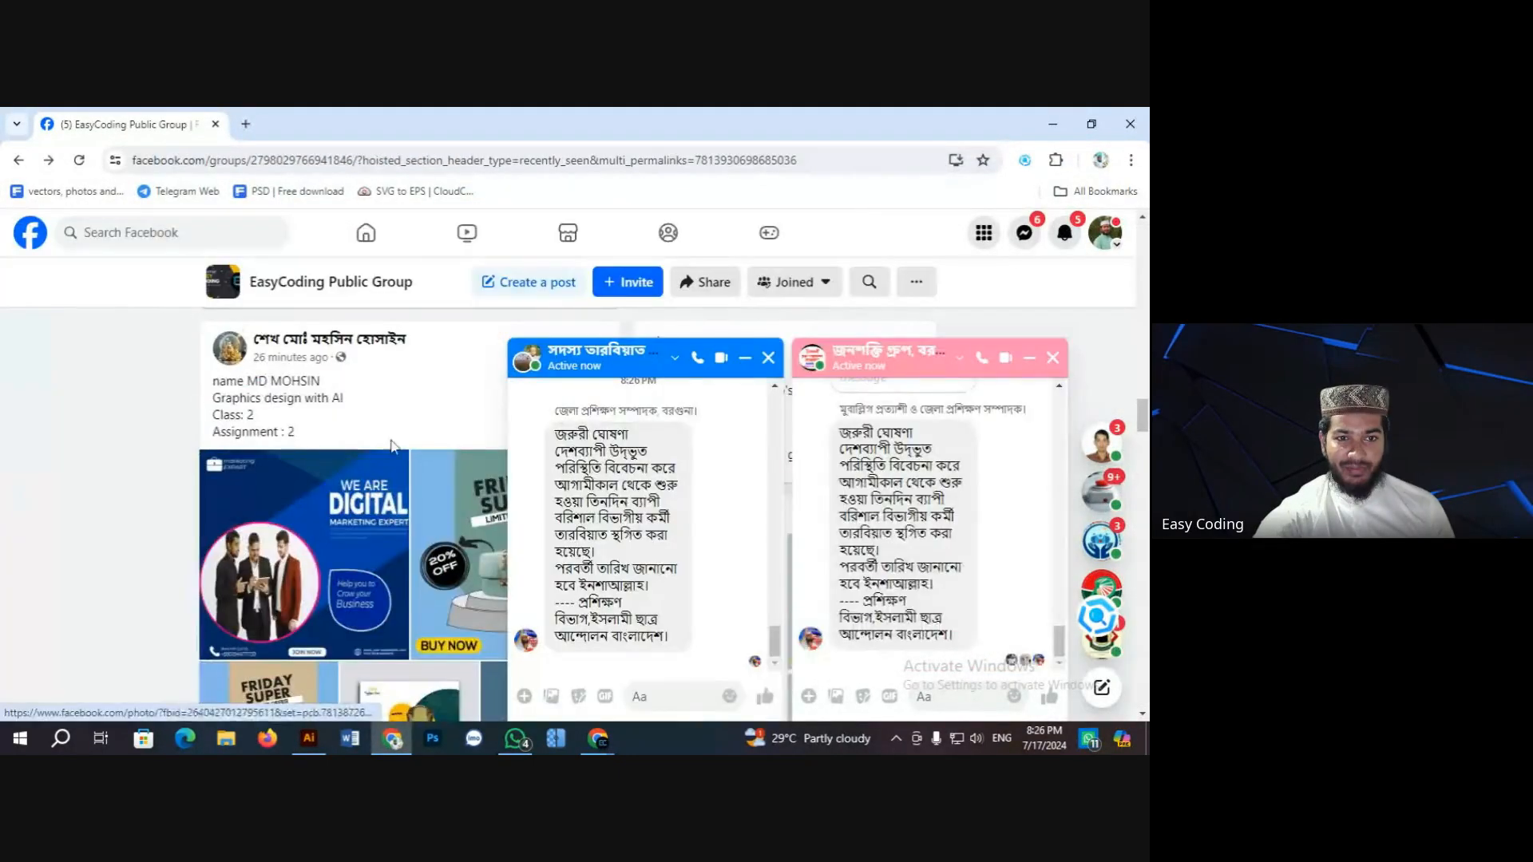
scroll(391, 445, "down", 1)
left_click(745, 358)
scroll(678, 329, "down", 1)
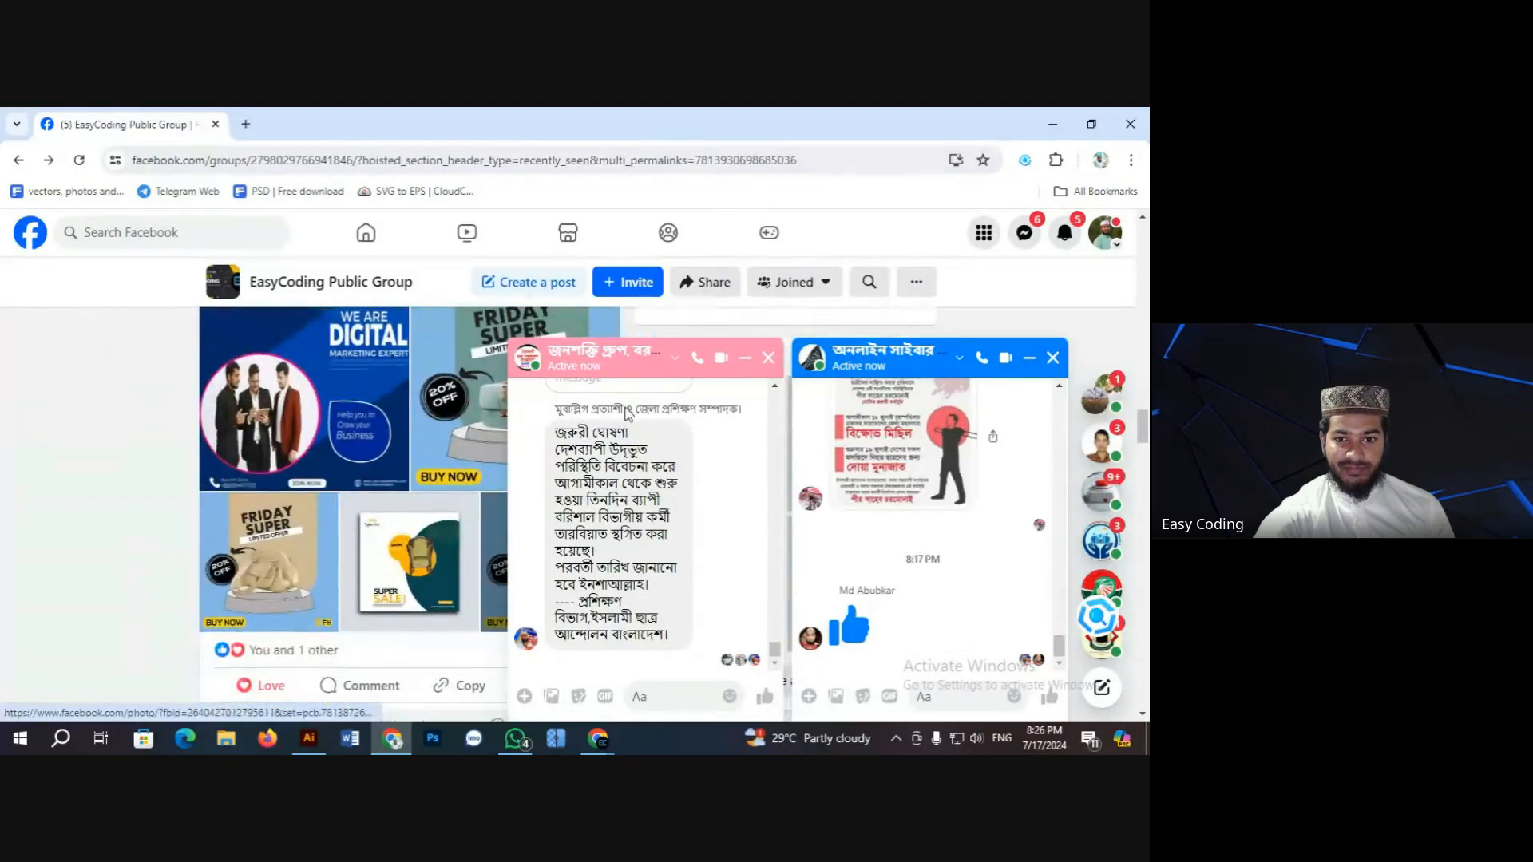
left_click(745, 358)
scroll(482, 463, "up", 1)
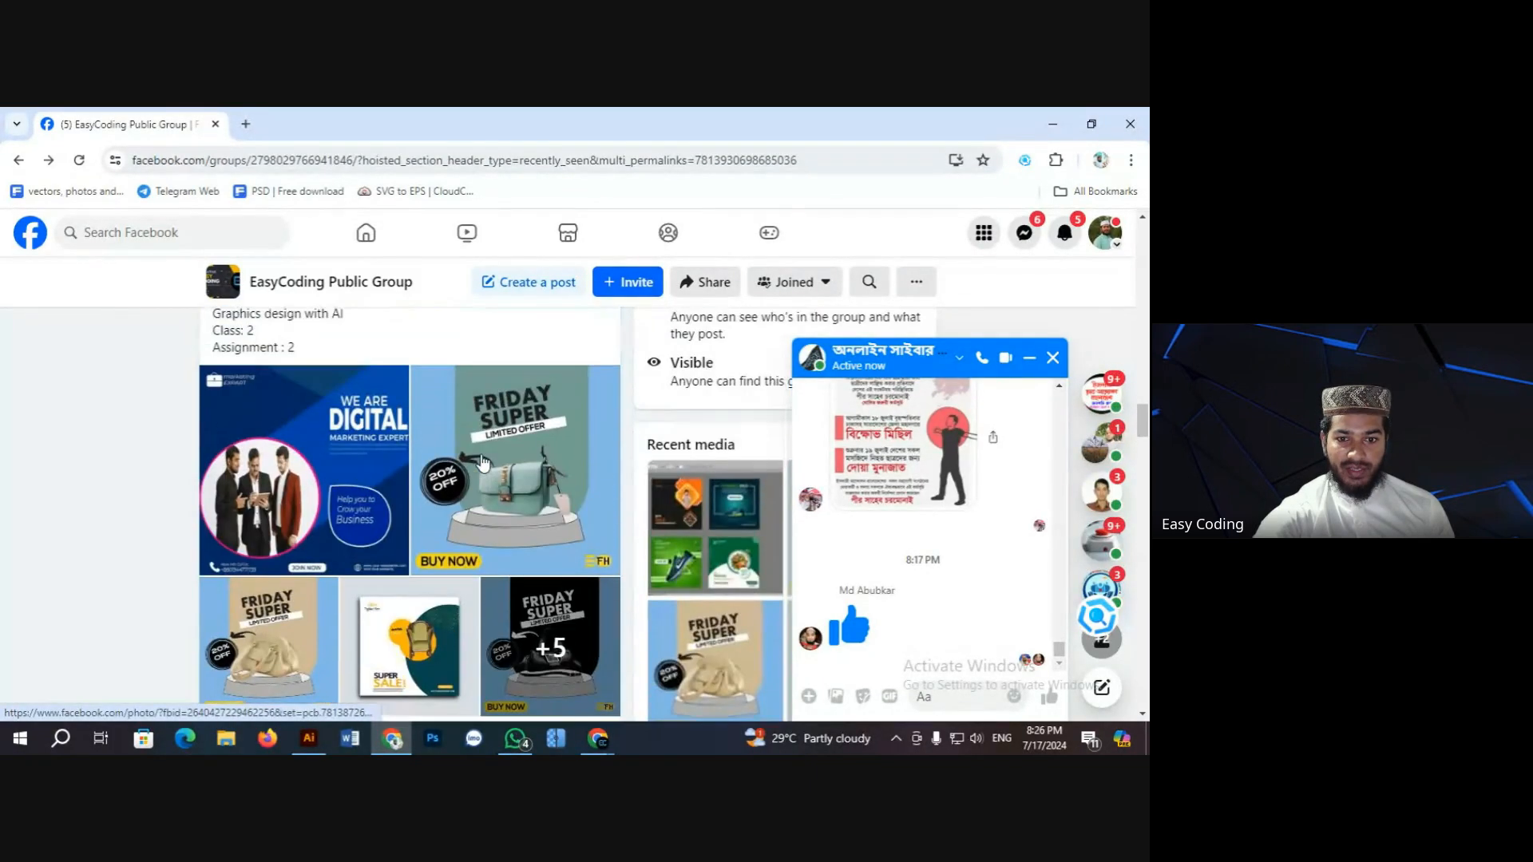
left_click(481, 463)
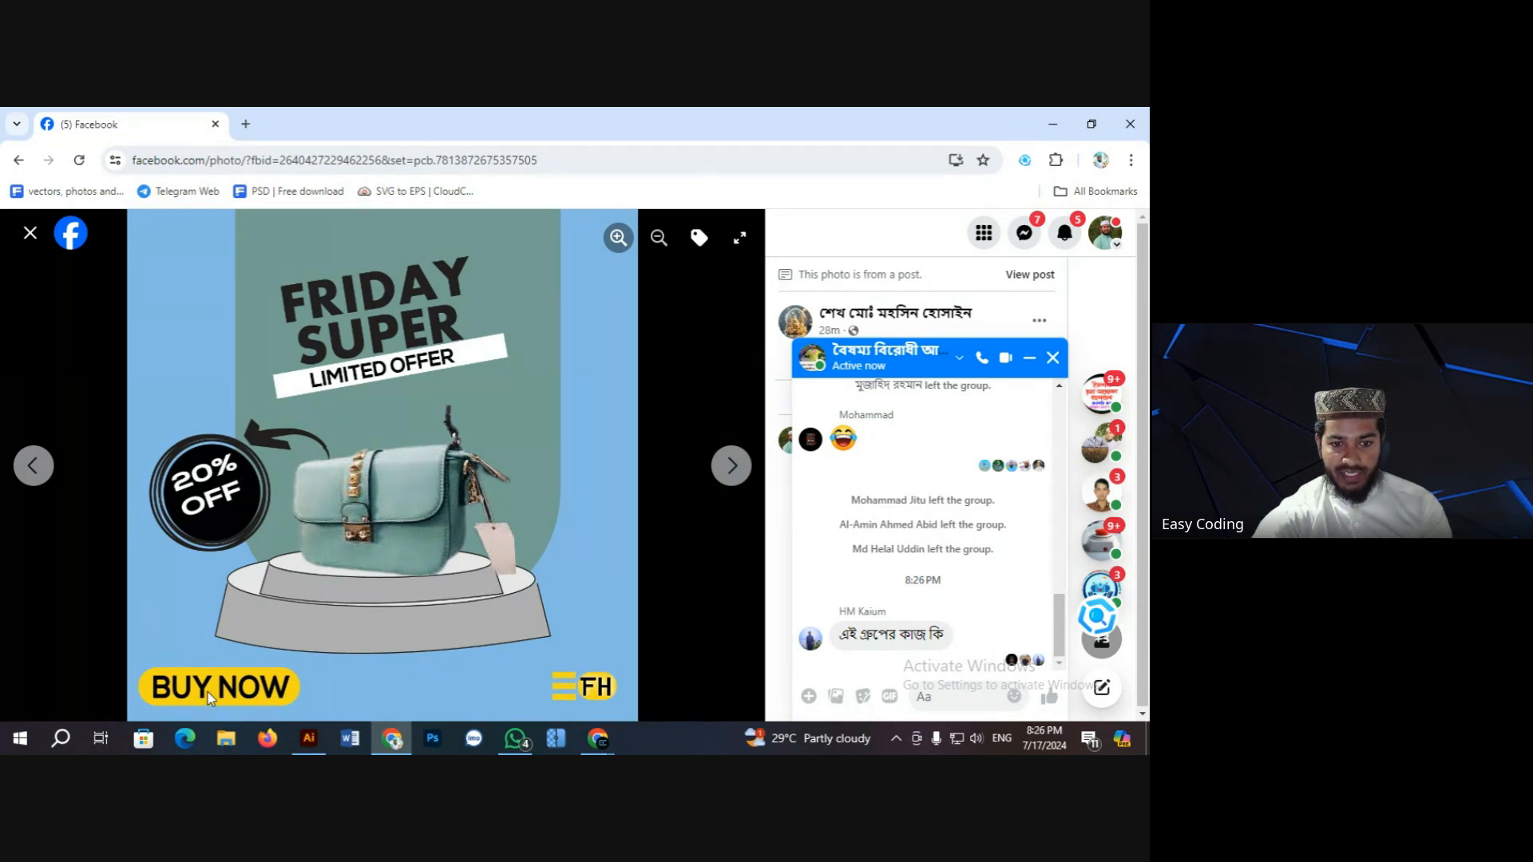
Step: Page through the chair sale, black bag, brown bag and blue backpack posters, then close the viewer
key("Right")
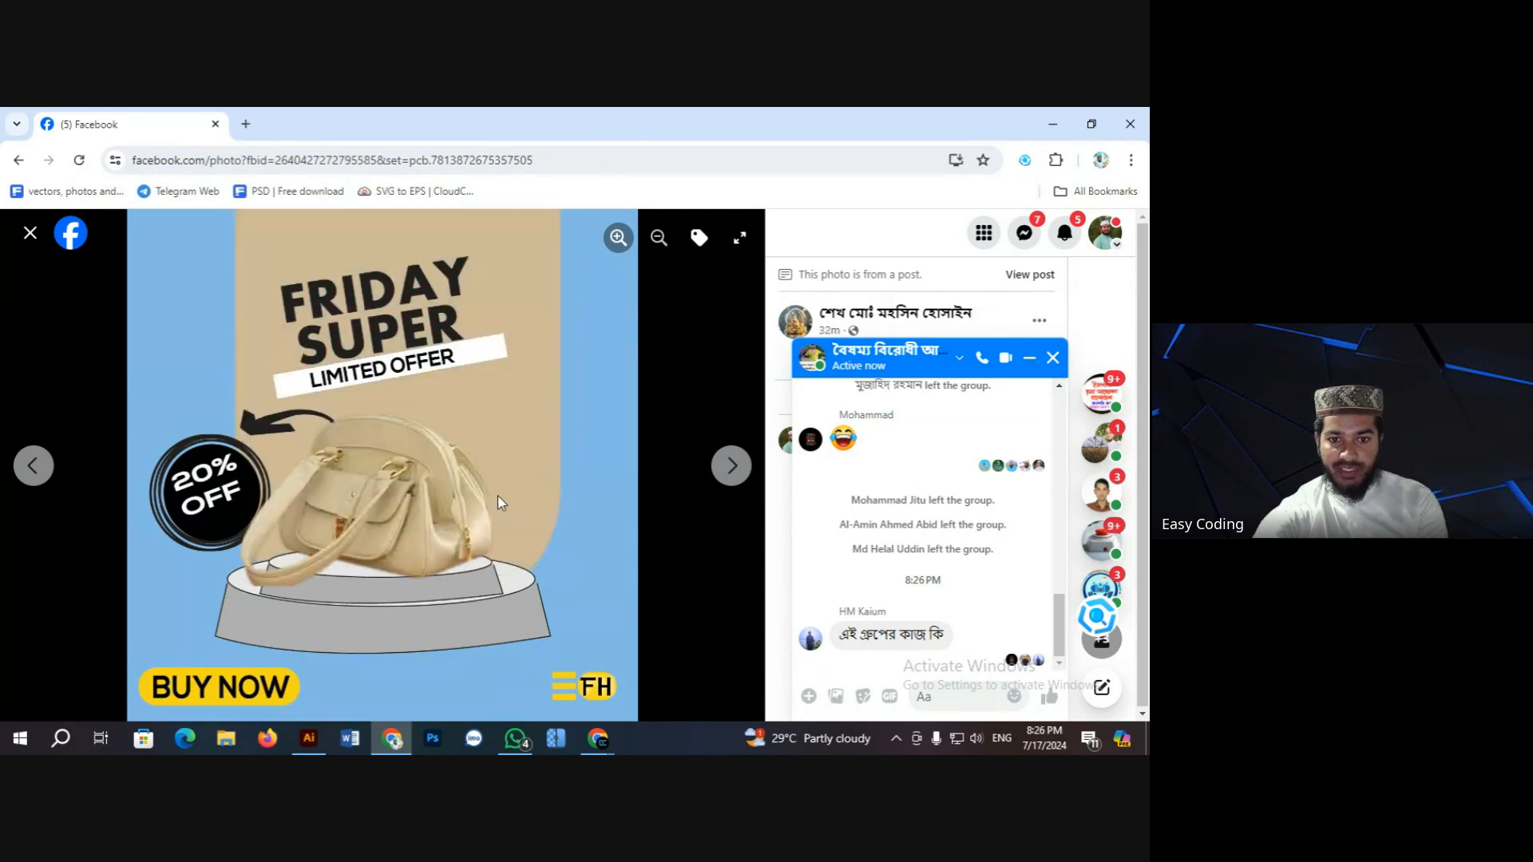
key("Right")
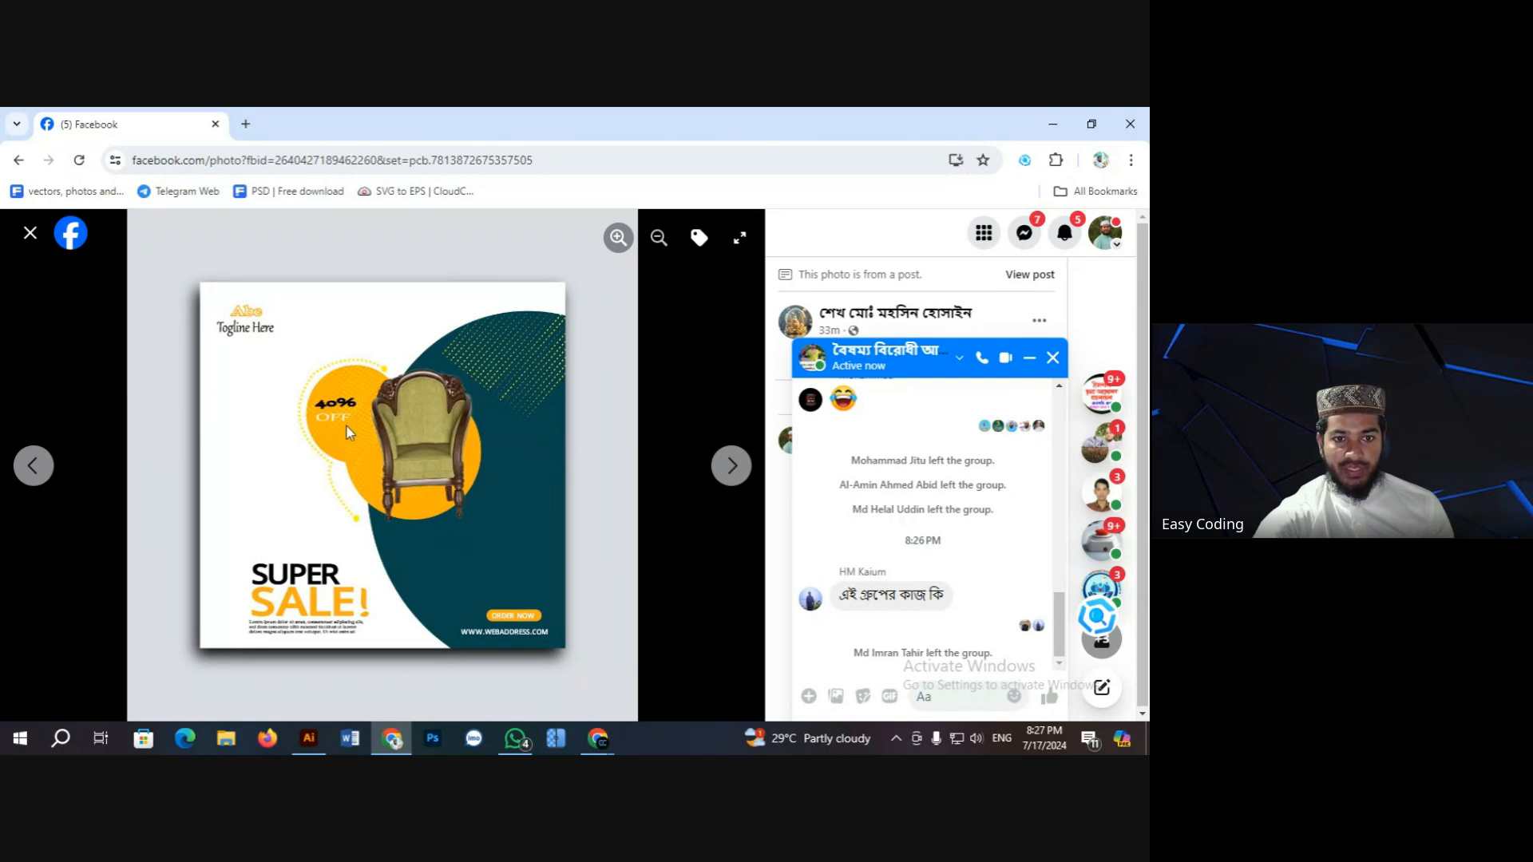
left_click(731, 465)
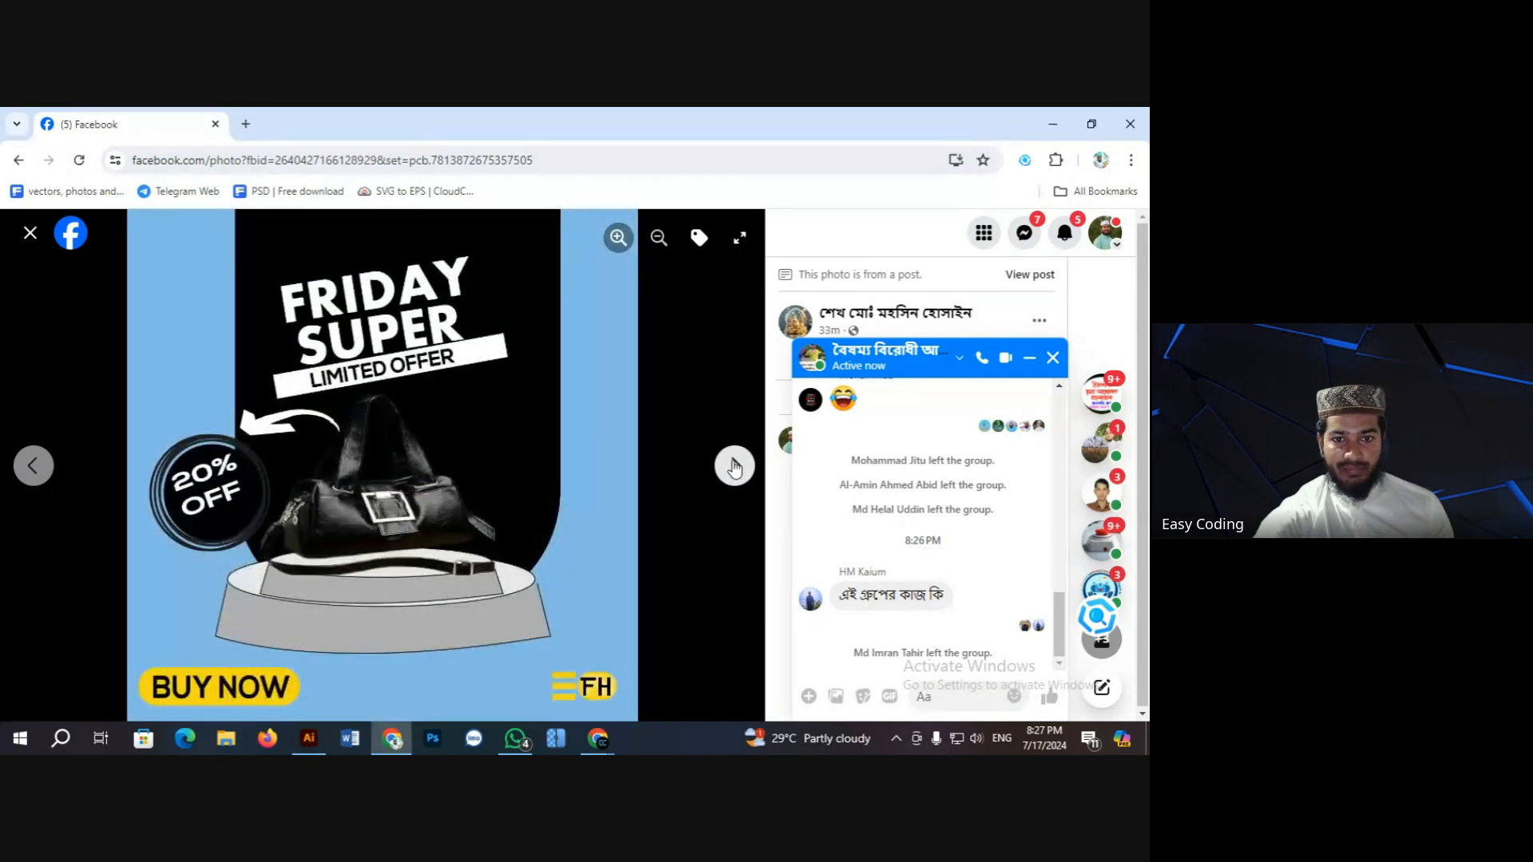
left_click(735, 467)
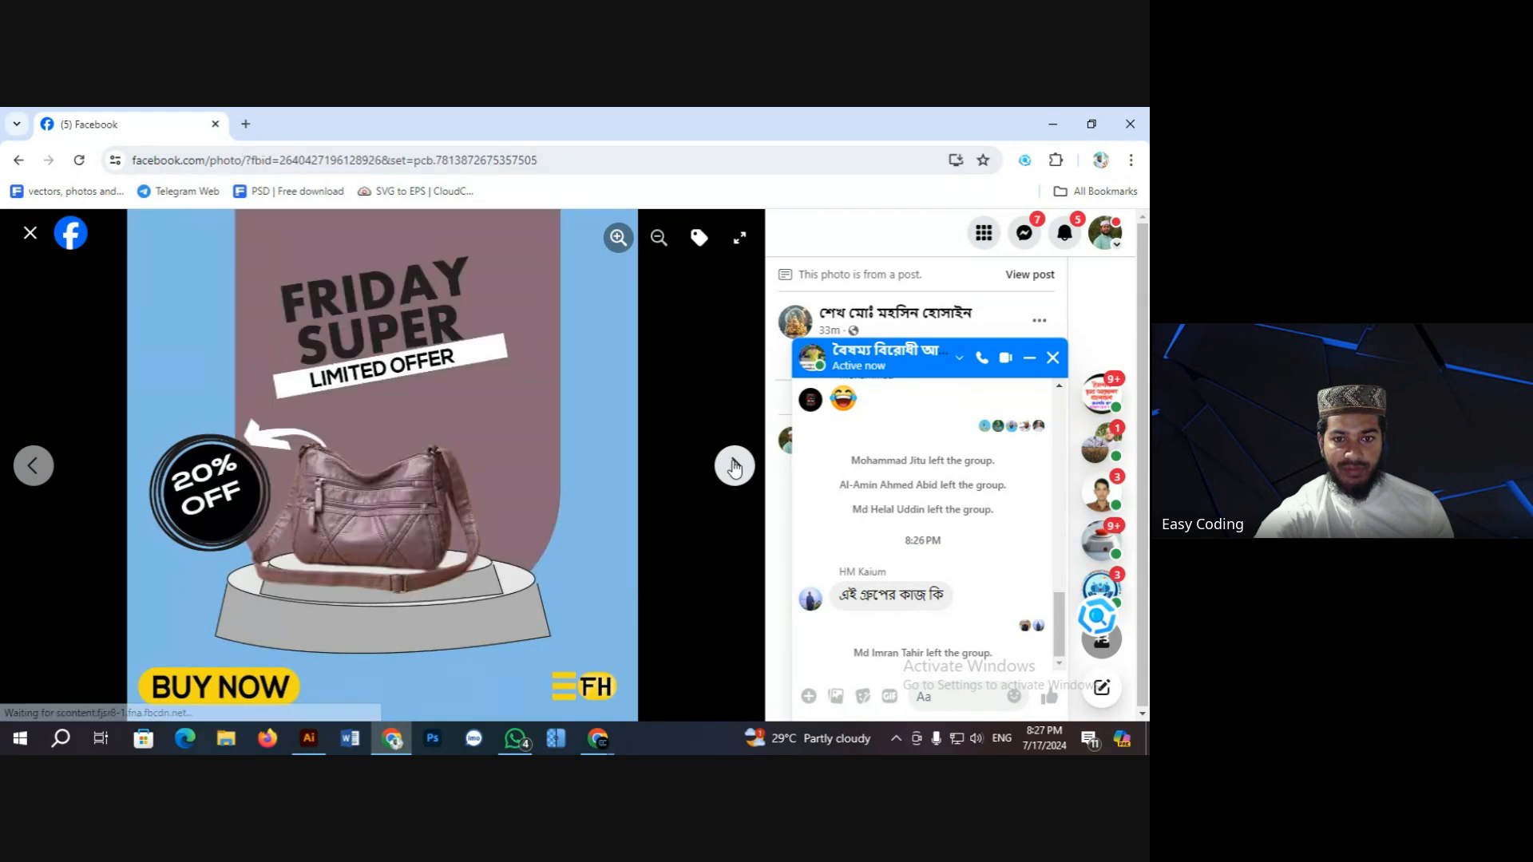
left_click(733, 466)
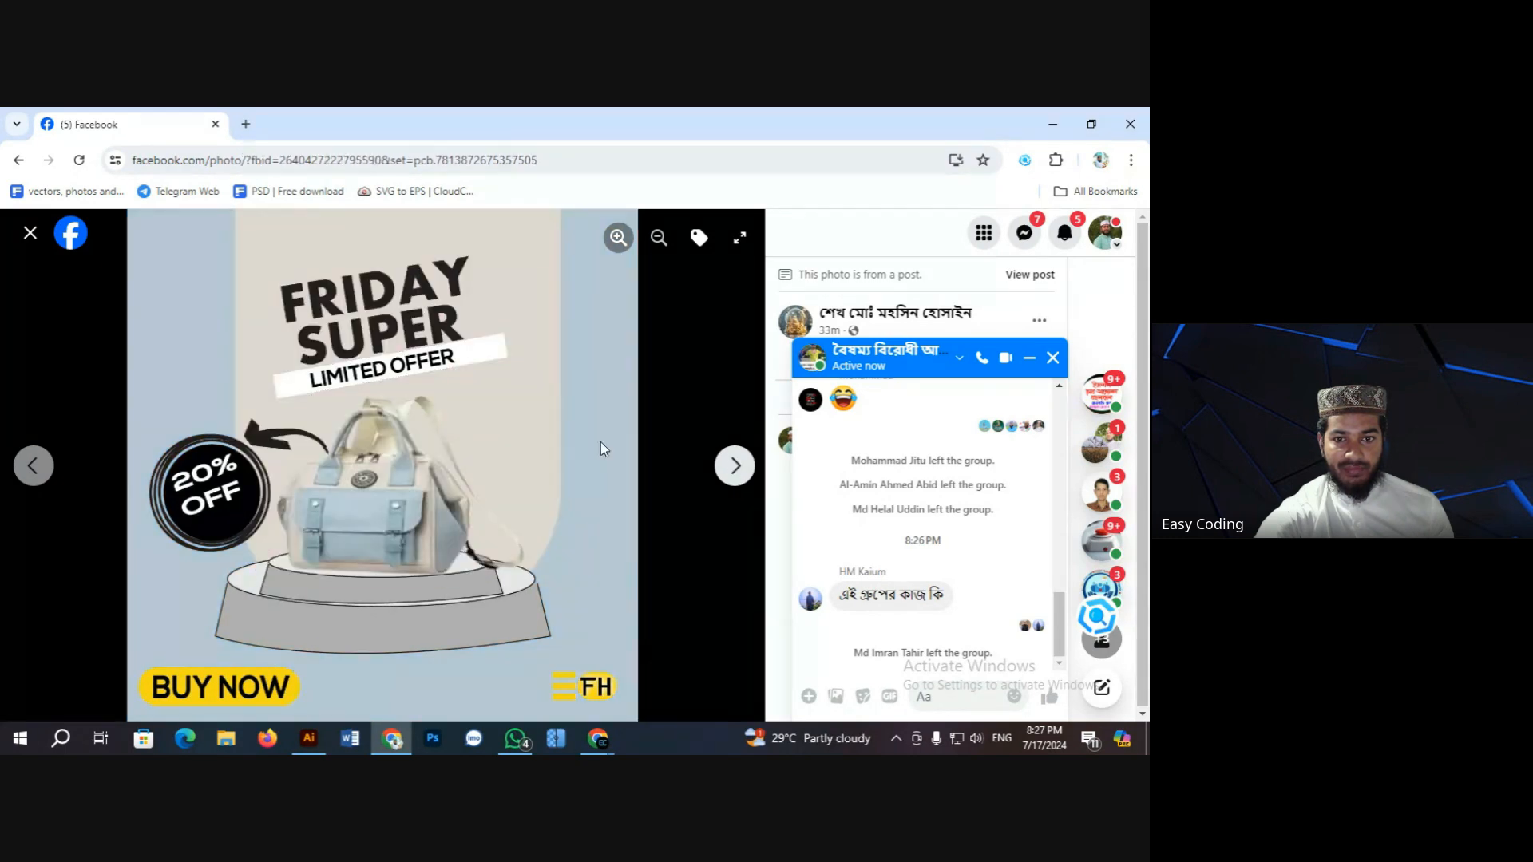
left_click(30, 233)
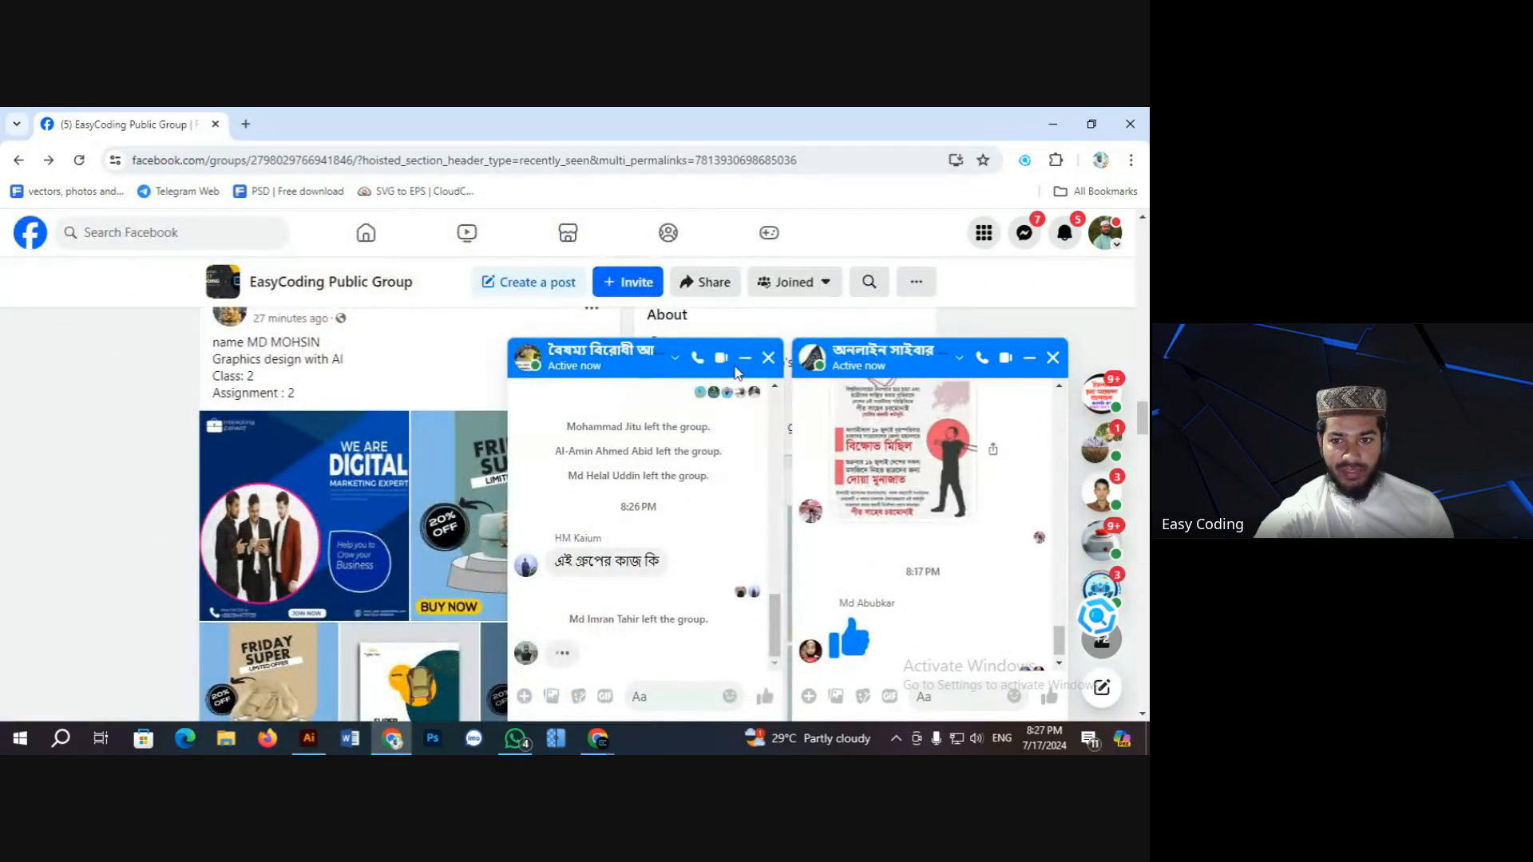
Step: Close the first group chat and send 'class koritesi' in the student's conversation
left_click(768, 357)
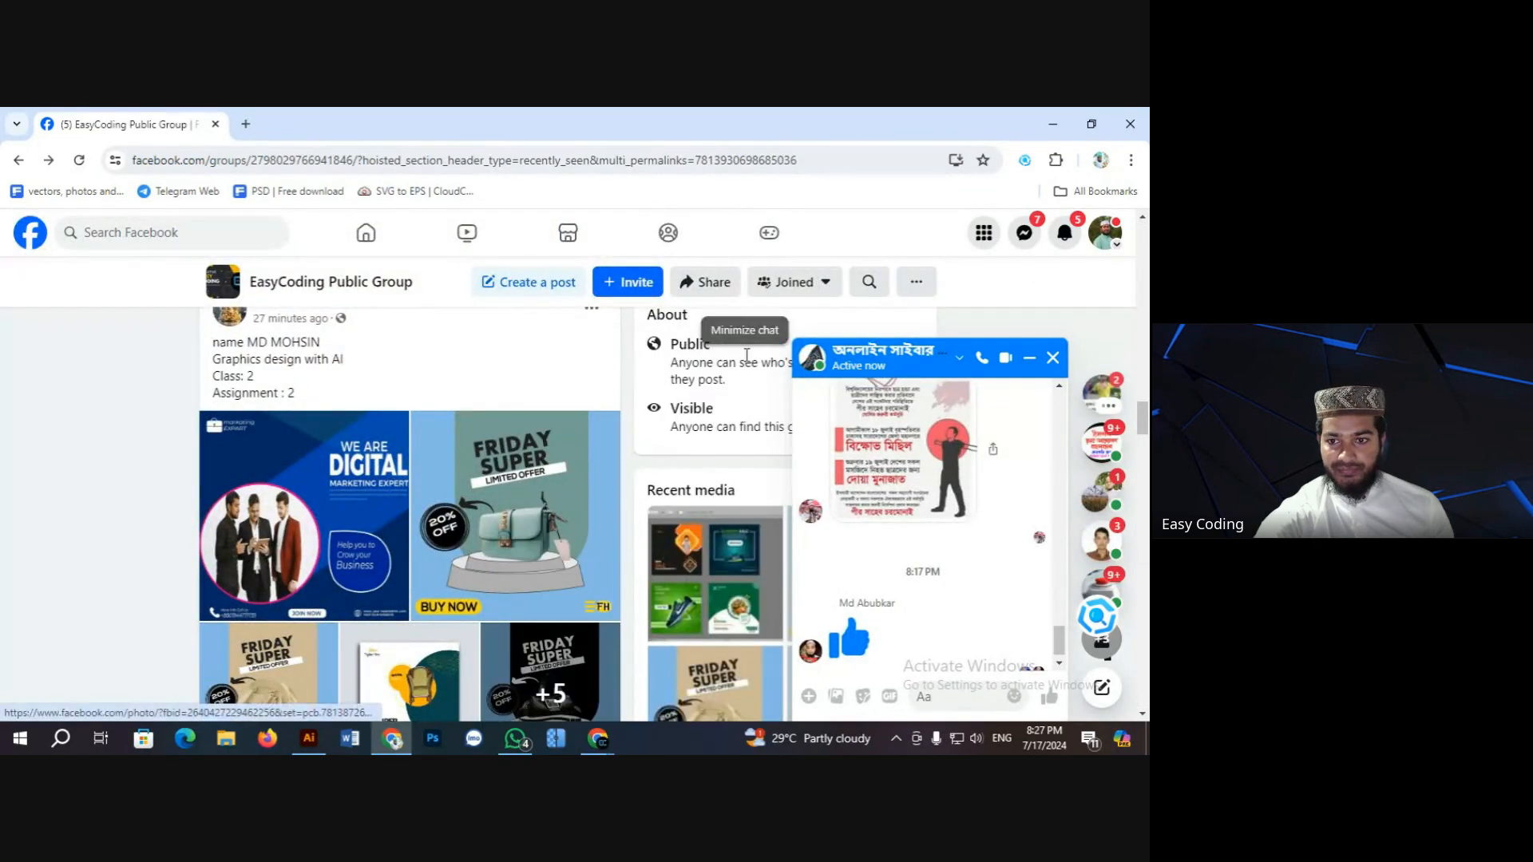
left_click(1101, 542)
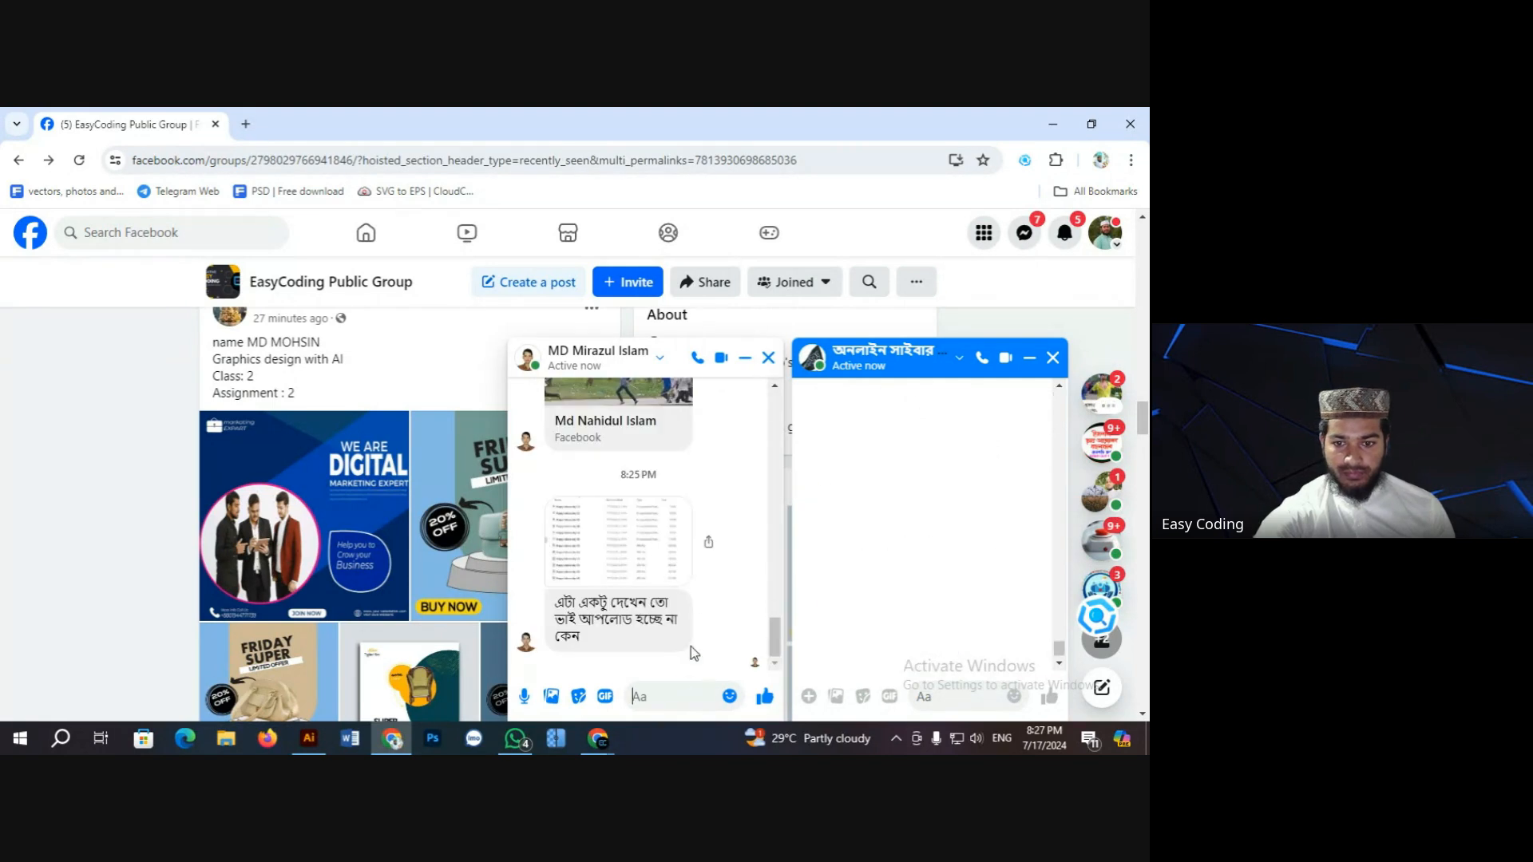
type("class kr")
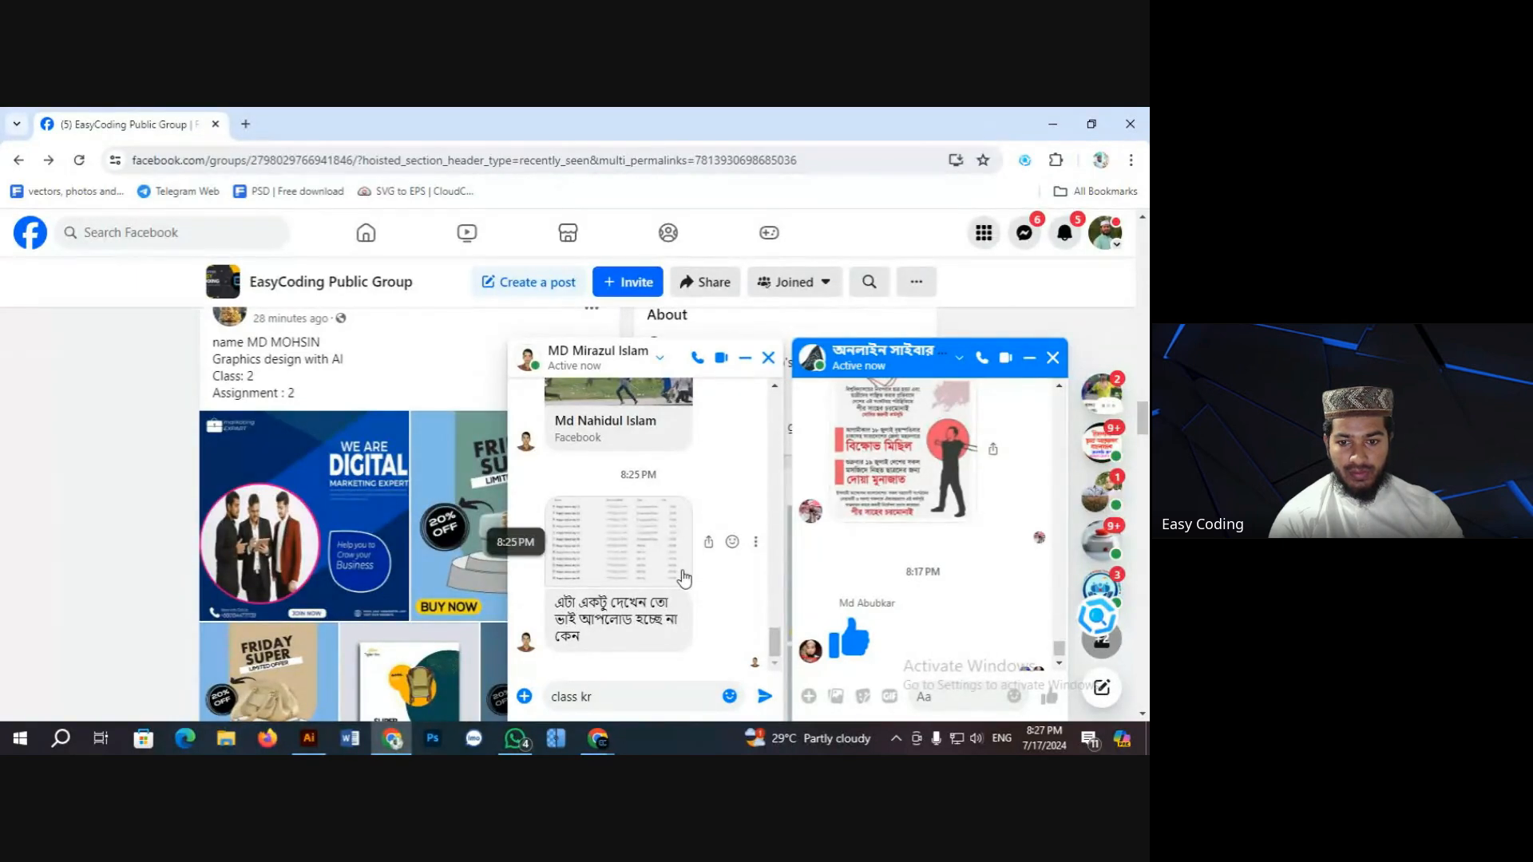
key("BackSpace")
type("orit")
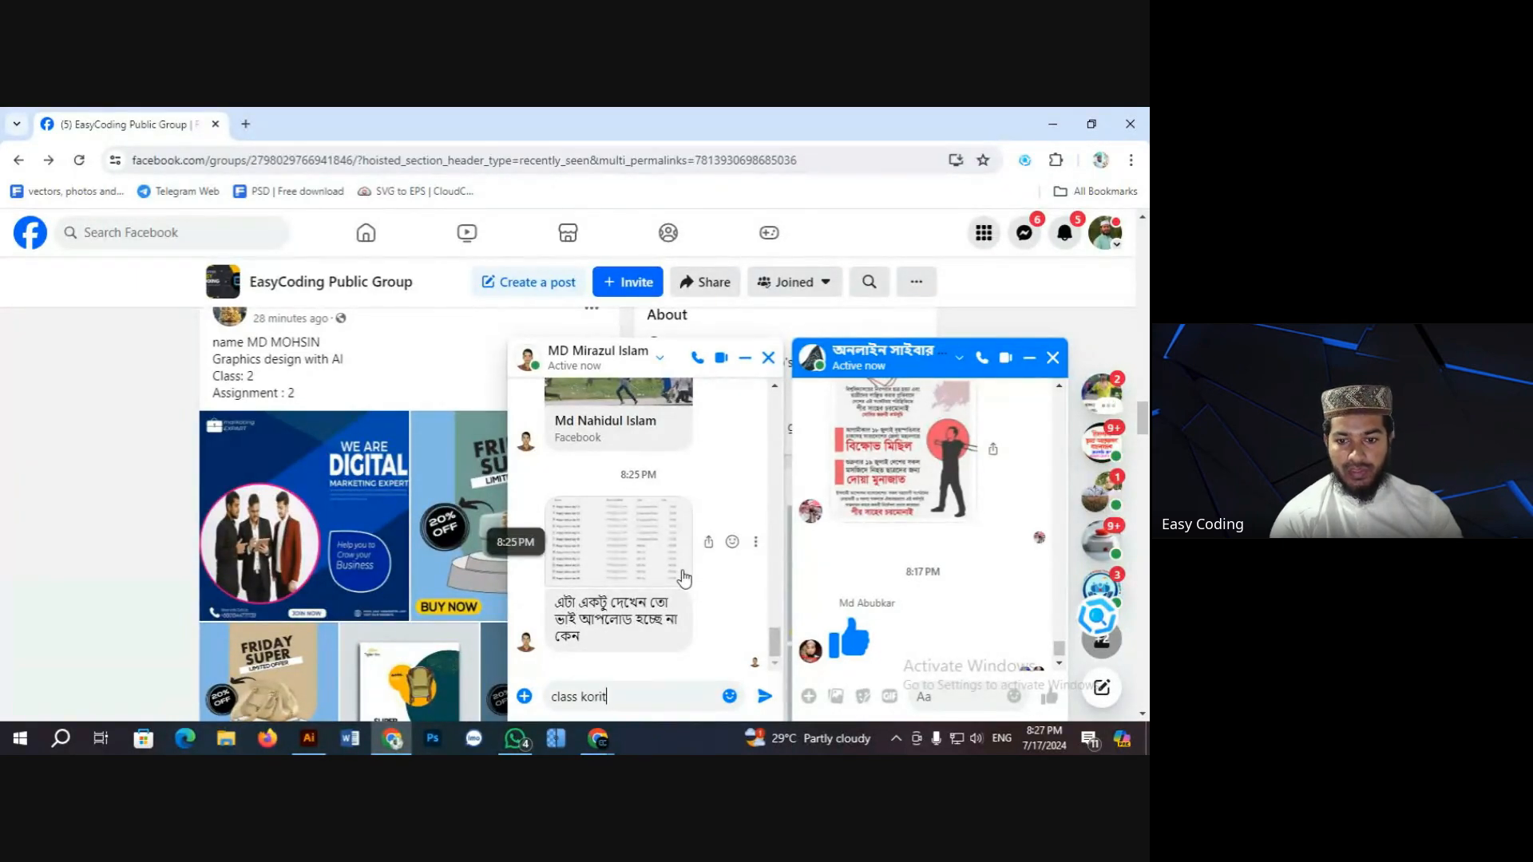
type("esi")
key("Return")
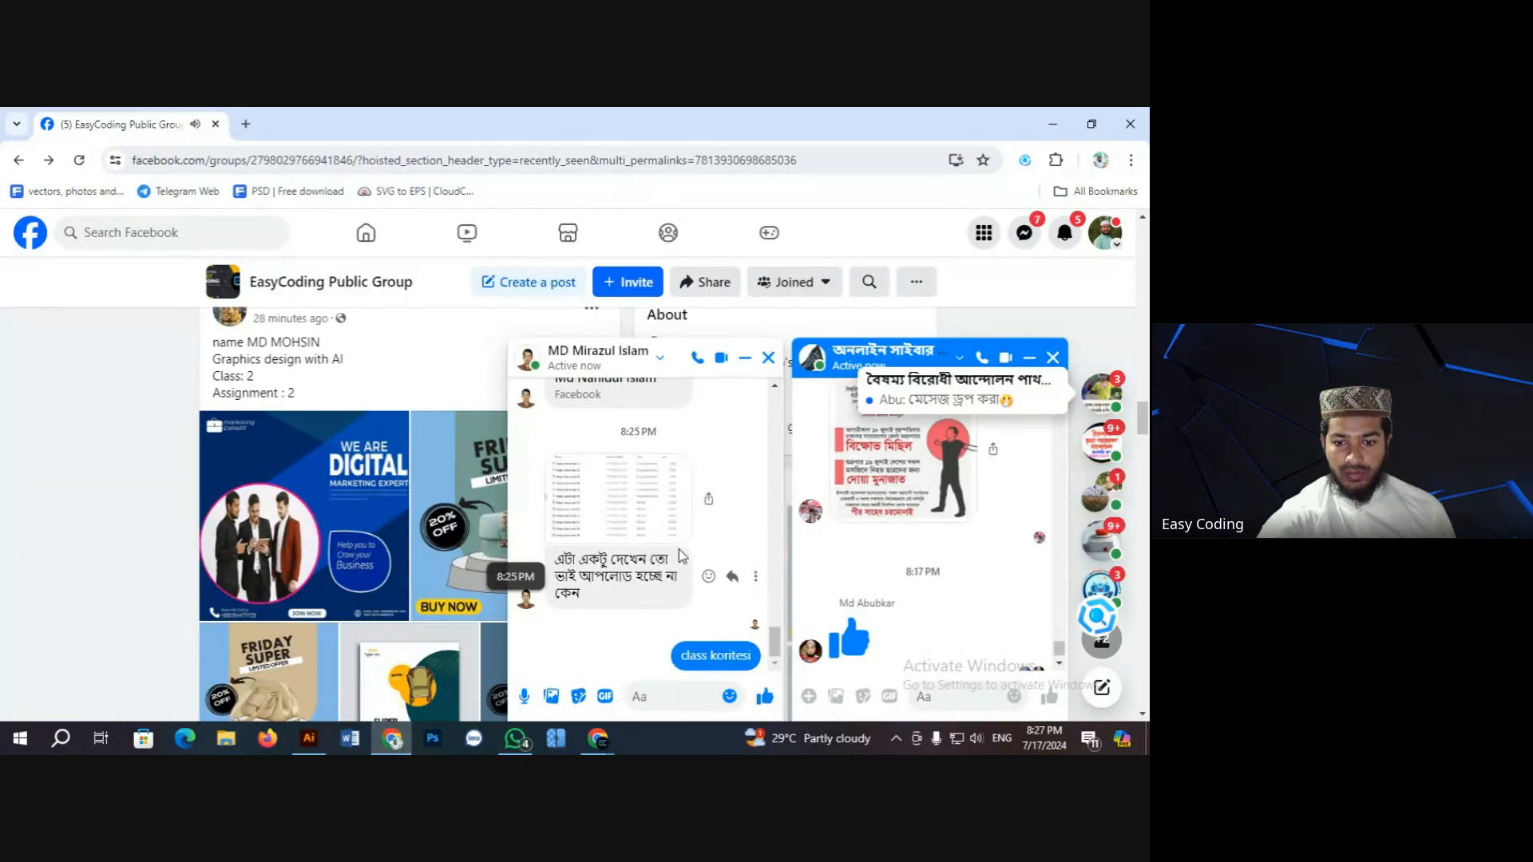
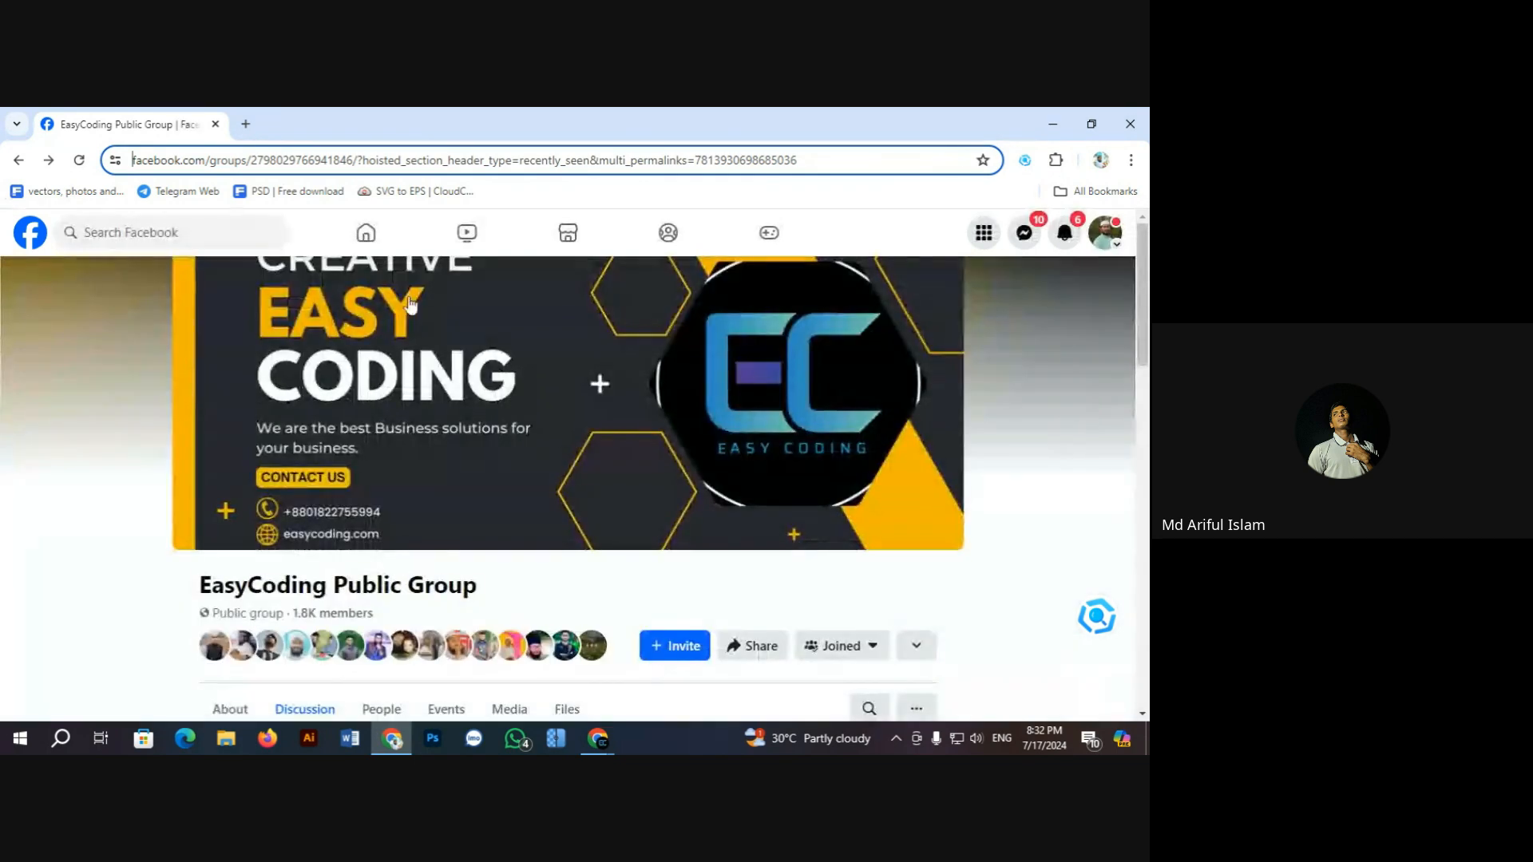
Step: Scroll to the Food Menu homework post and open its fried-chicken menu image
scroll(599, 447, "down", 10)
scroll(492, 445, "up", 2)
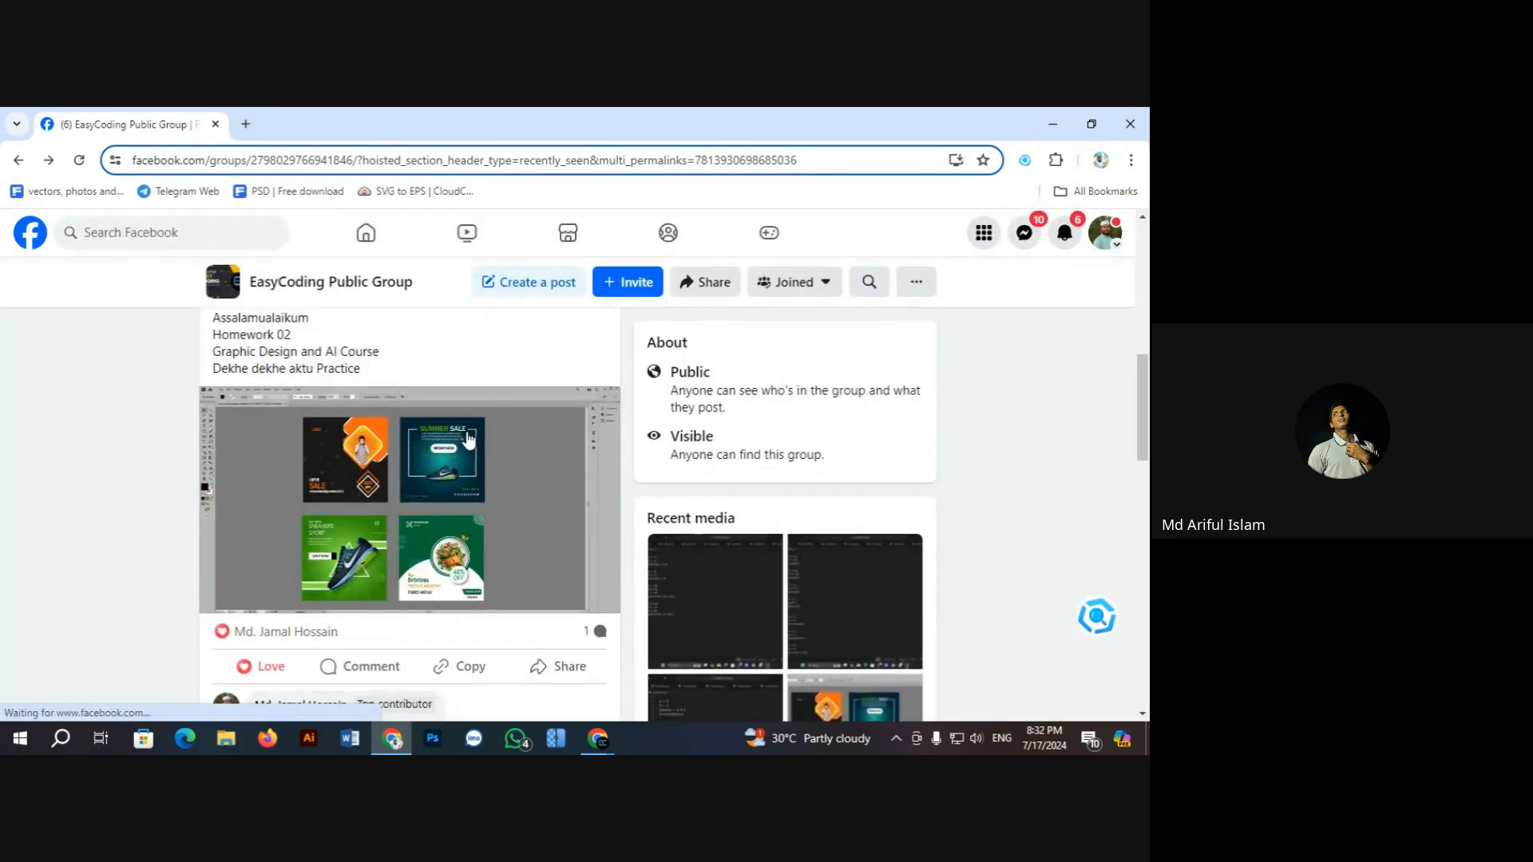
scroll(468, 440, "down", 7)
scroll(468, 440, "down", 2)
scroll(468, 440, "up", 8)
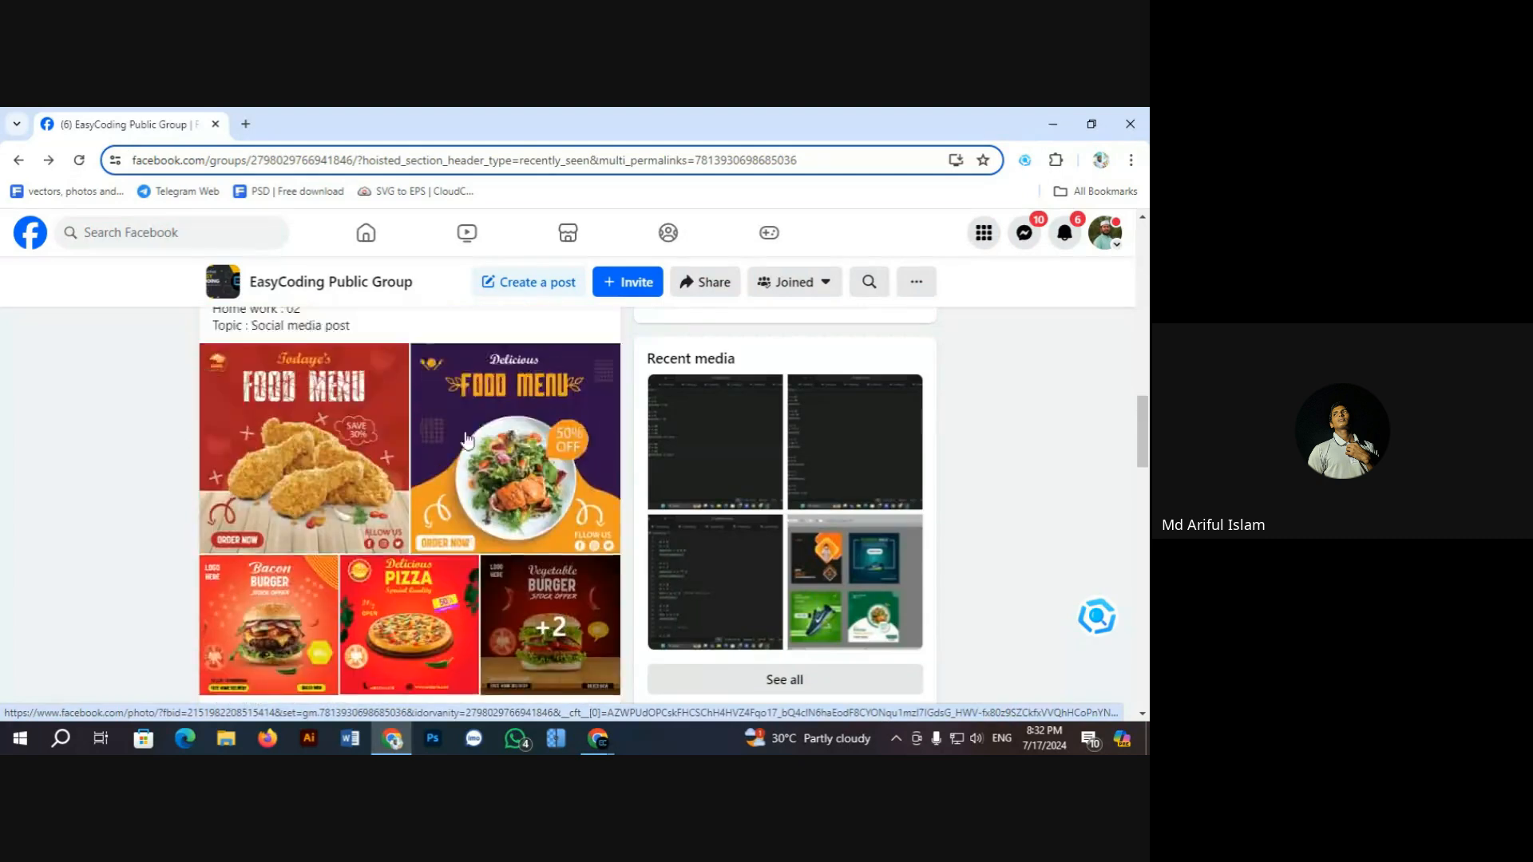
scroll(463, 439, "down", 8)
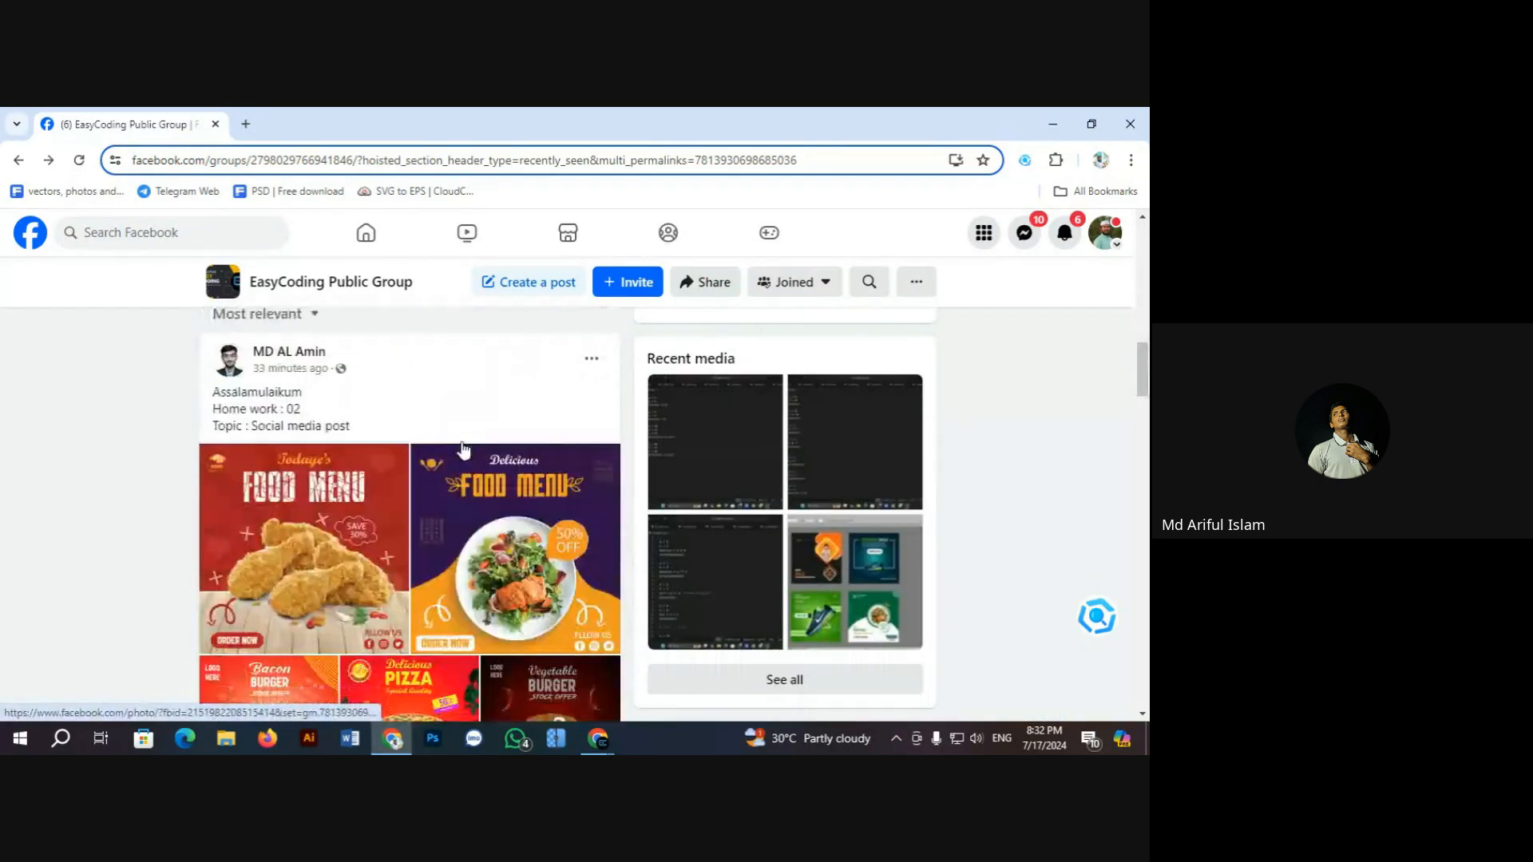
scroll(451, 453, "up", 4)
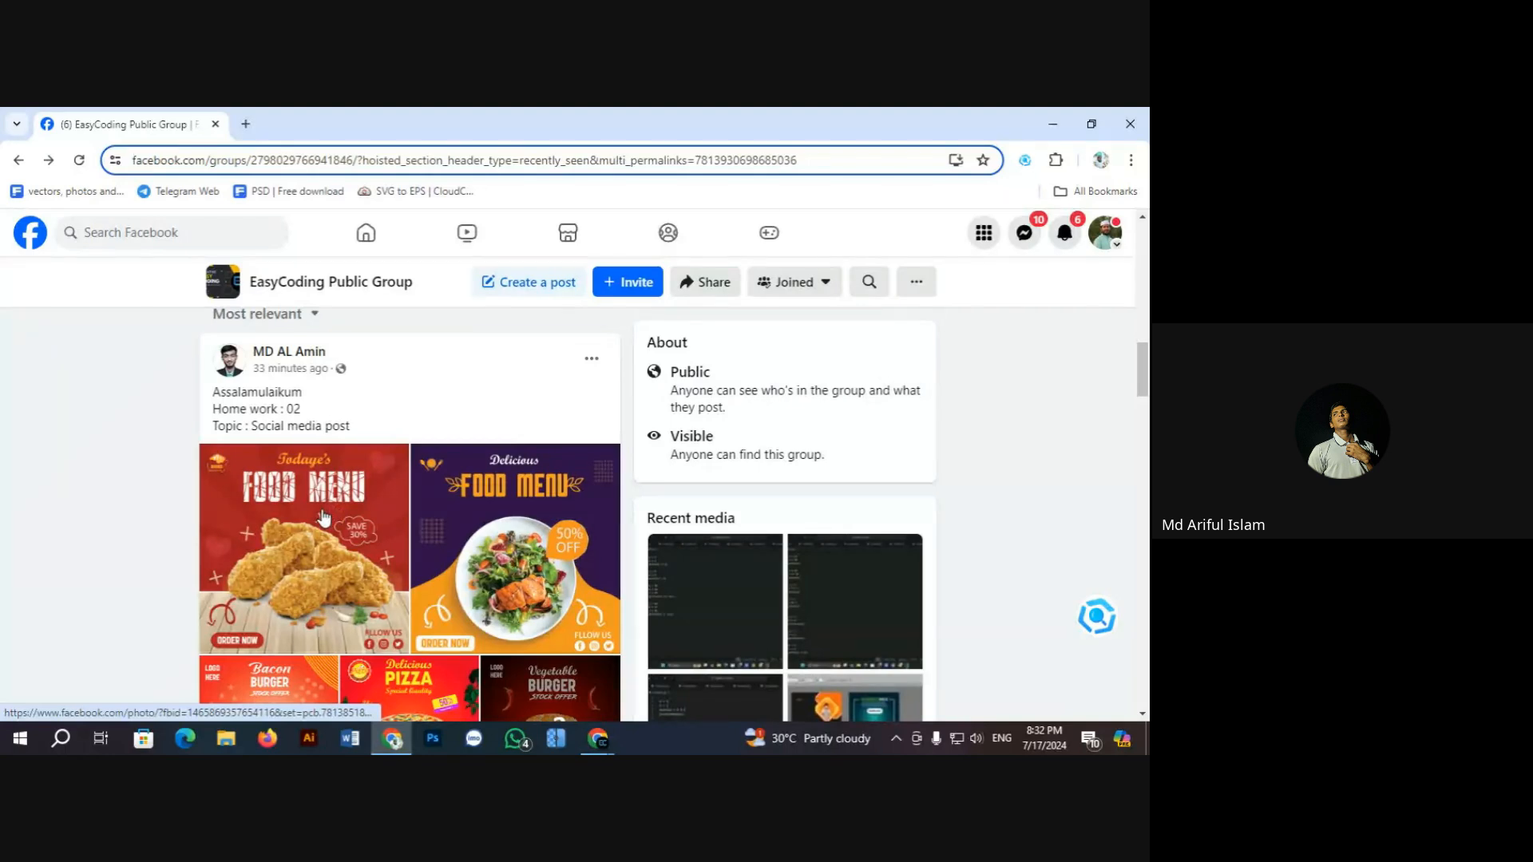
left_click(321, 508)
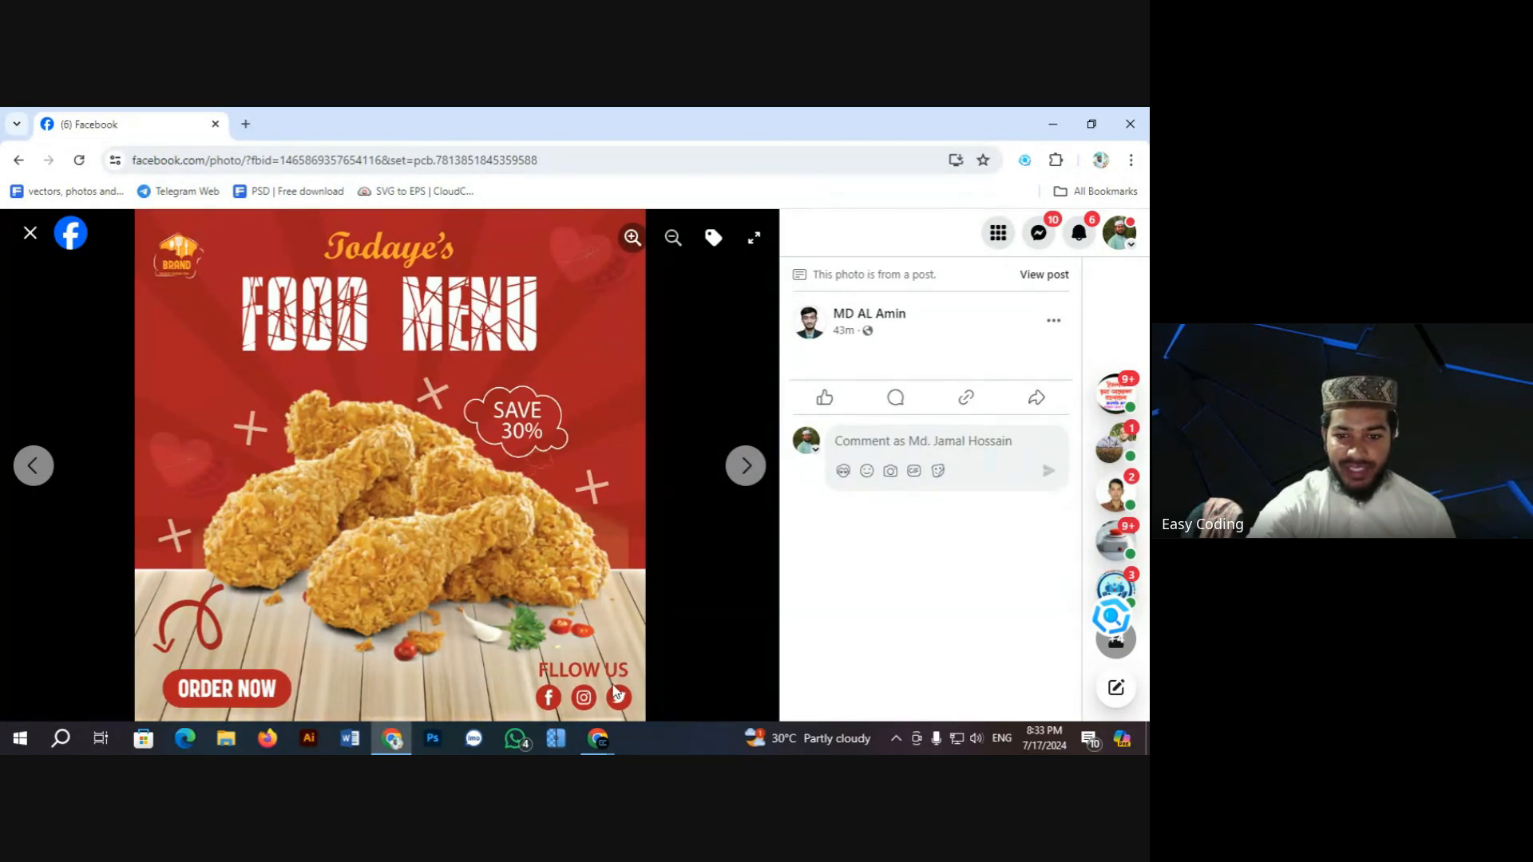
Step: Flip between the fried-chicken and purple salad menus, then advance to the Bacon Burger design
left_click(746, 465)
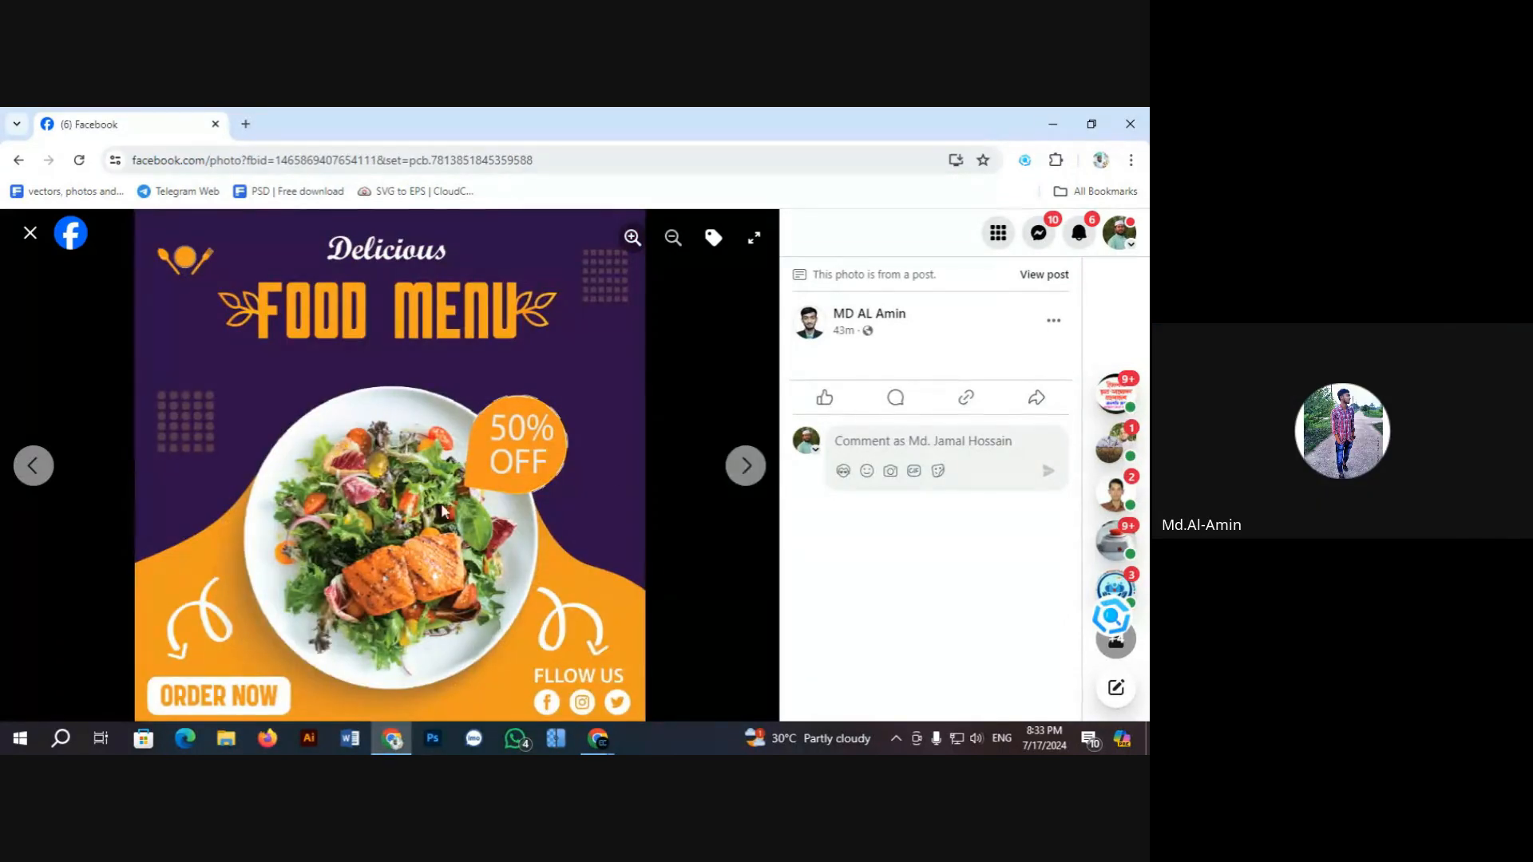
left_click(33, 466)
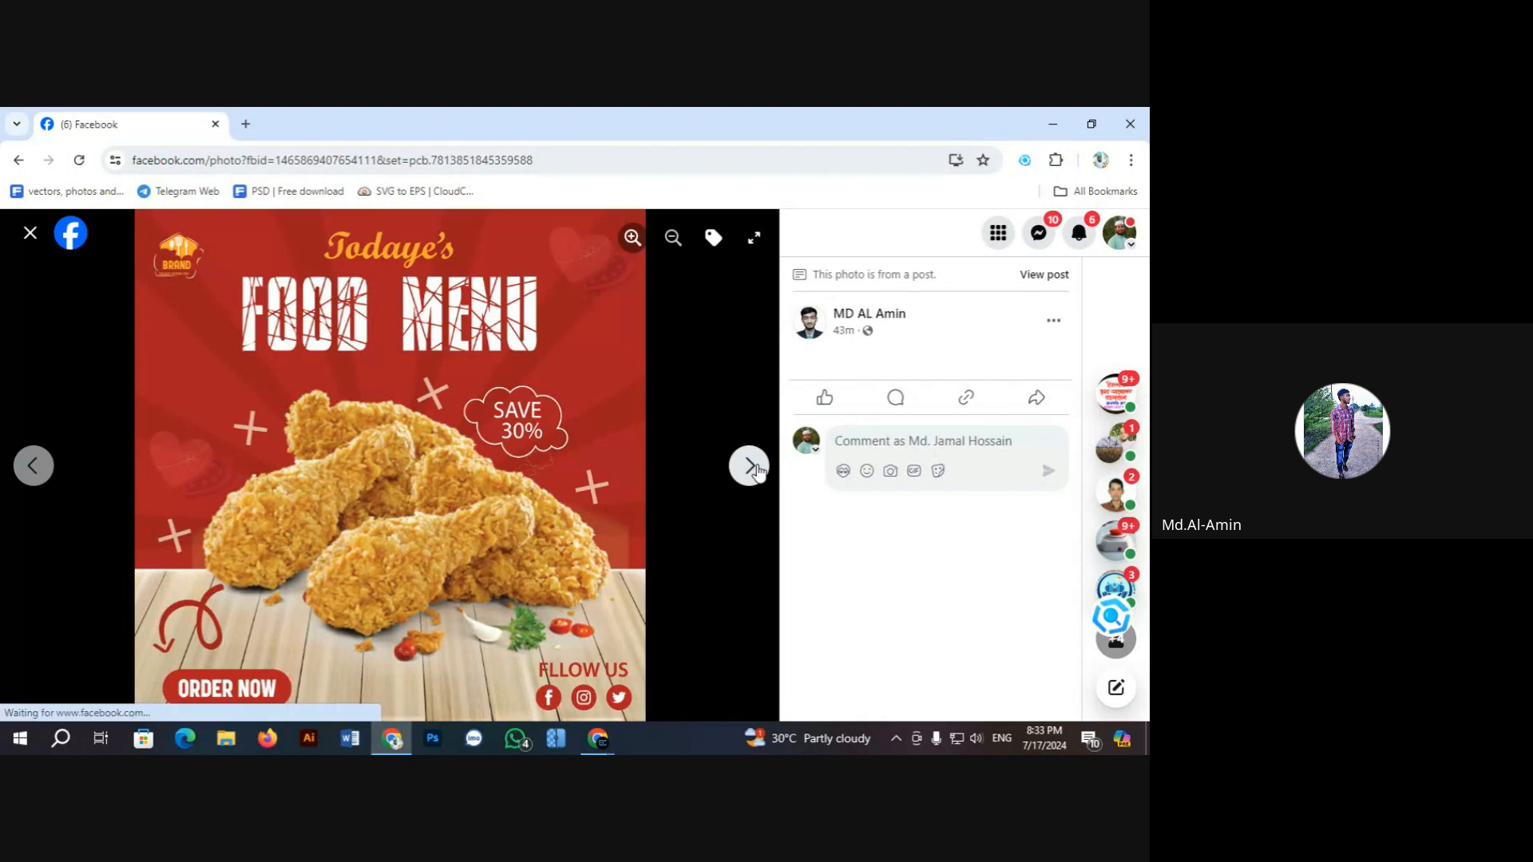
left_click(746, 465)
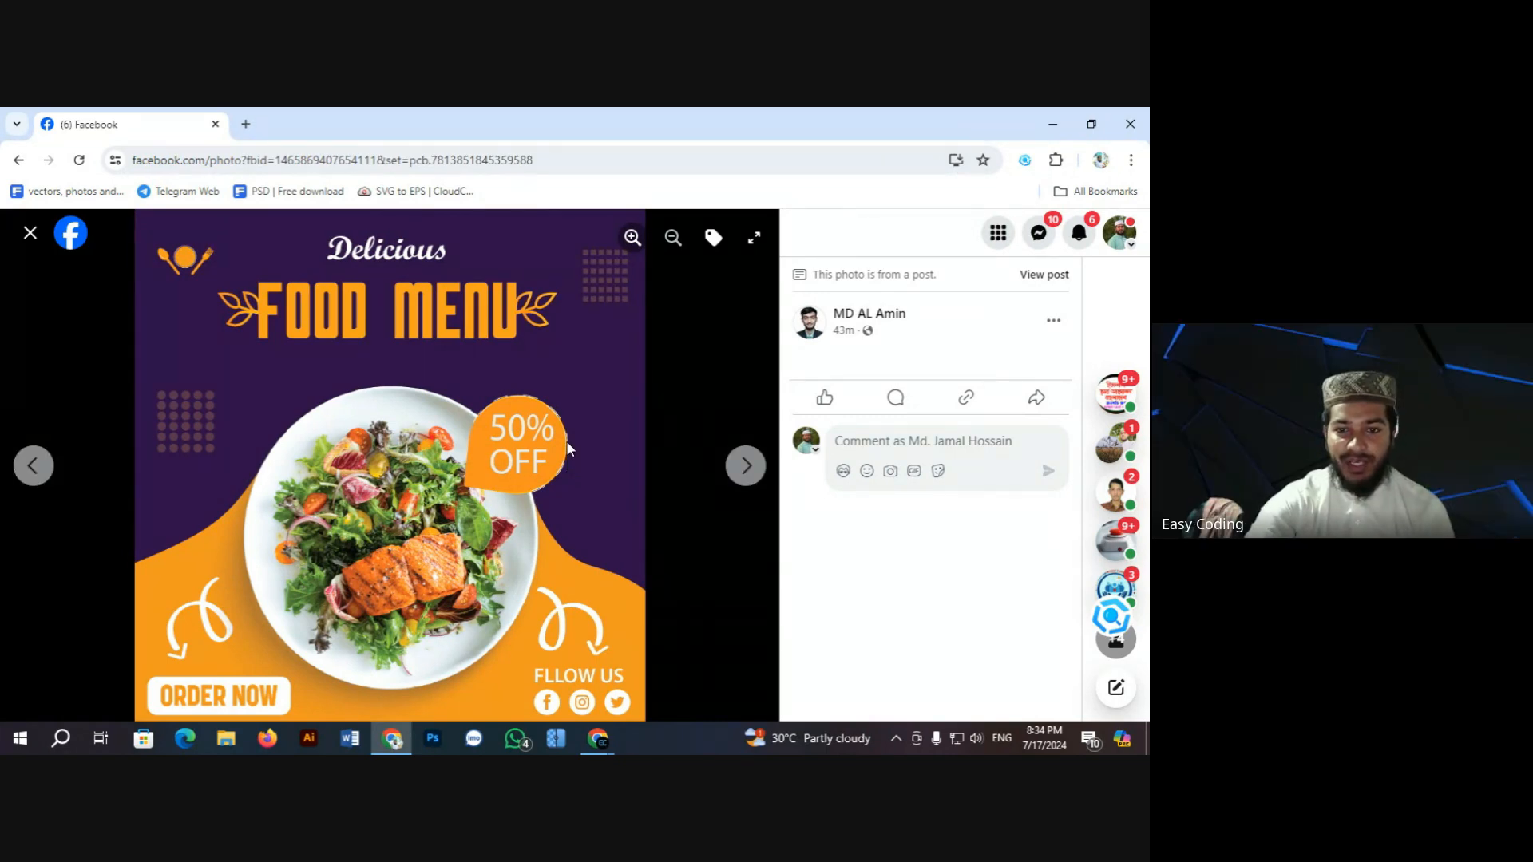
left_click(749, 467)
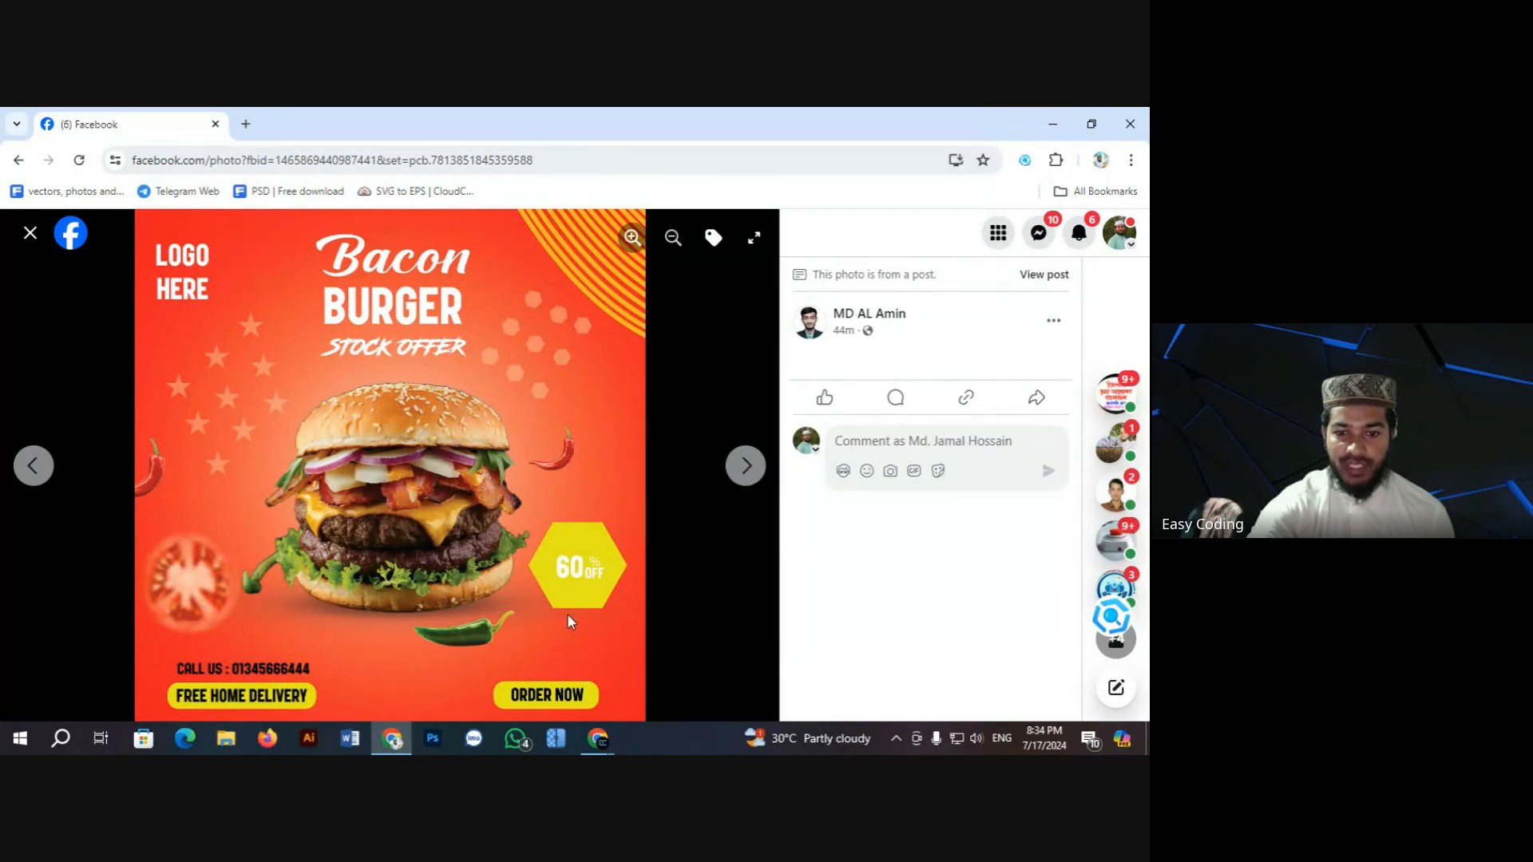
Step: View the Delicious Pizza and Vegetable Burger posters, then close the viewer
left_click(751, 467)
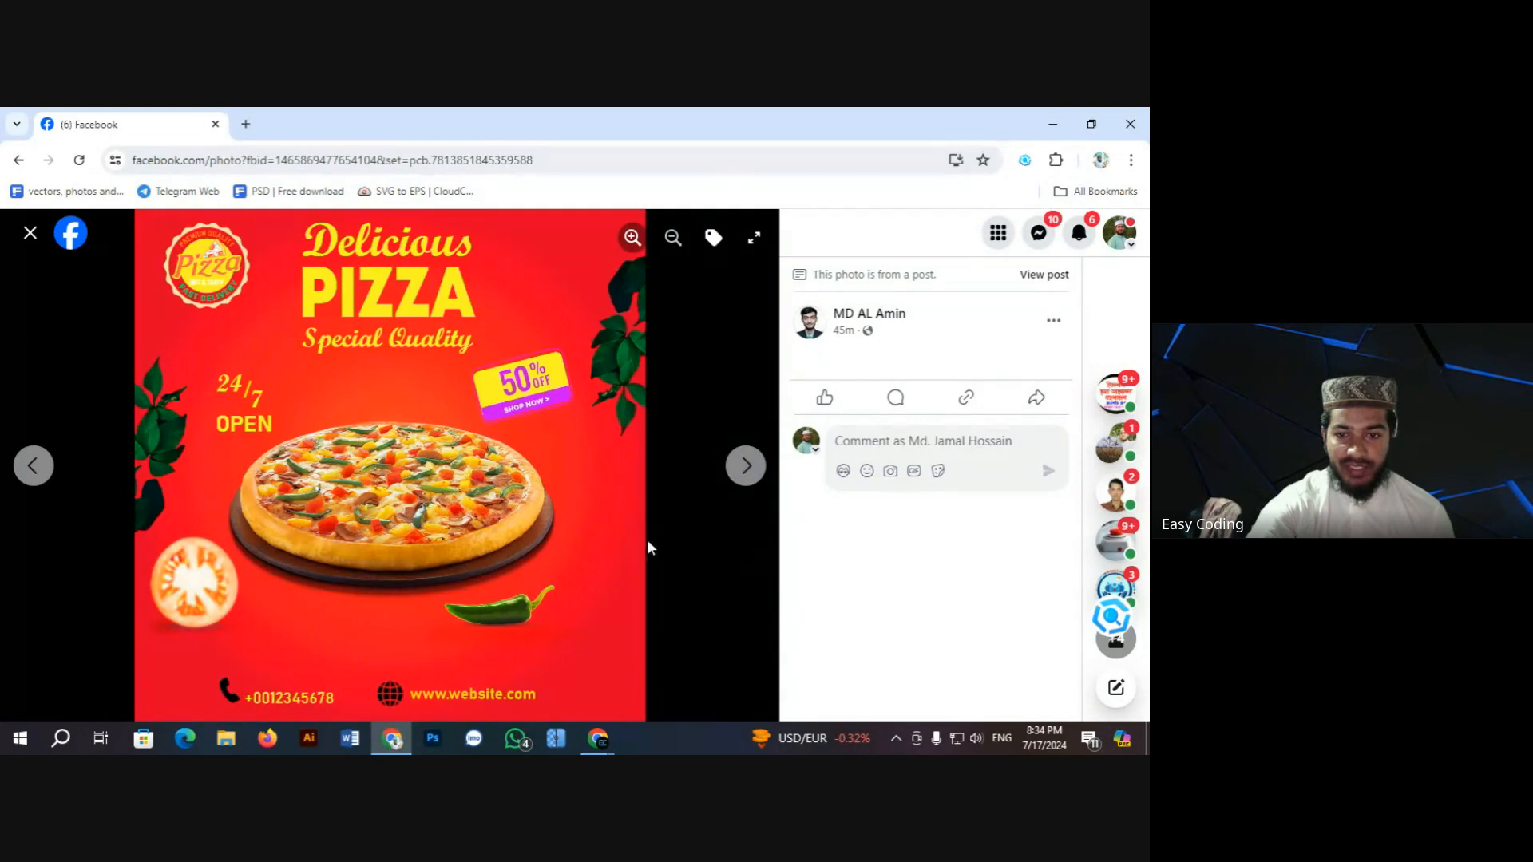
left_click(745, 465)
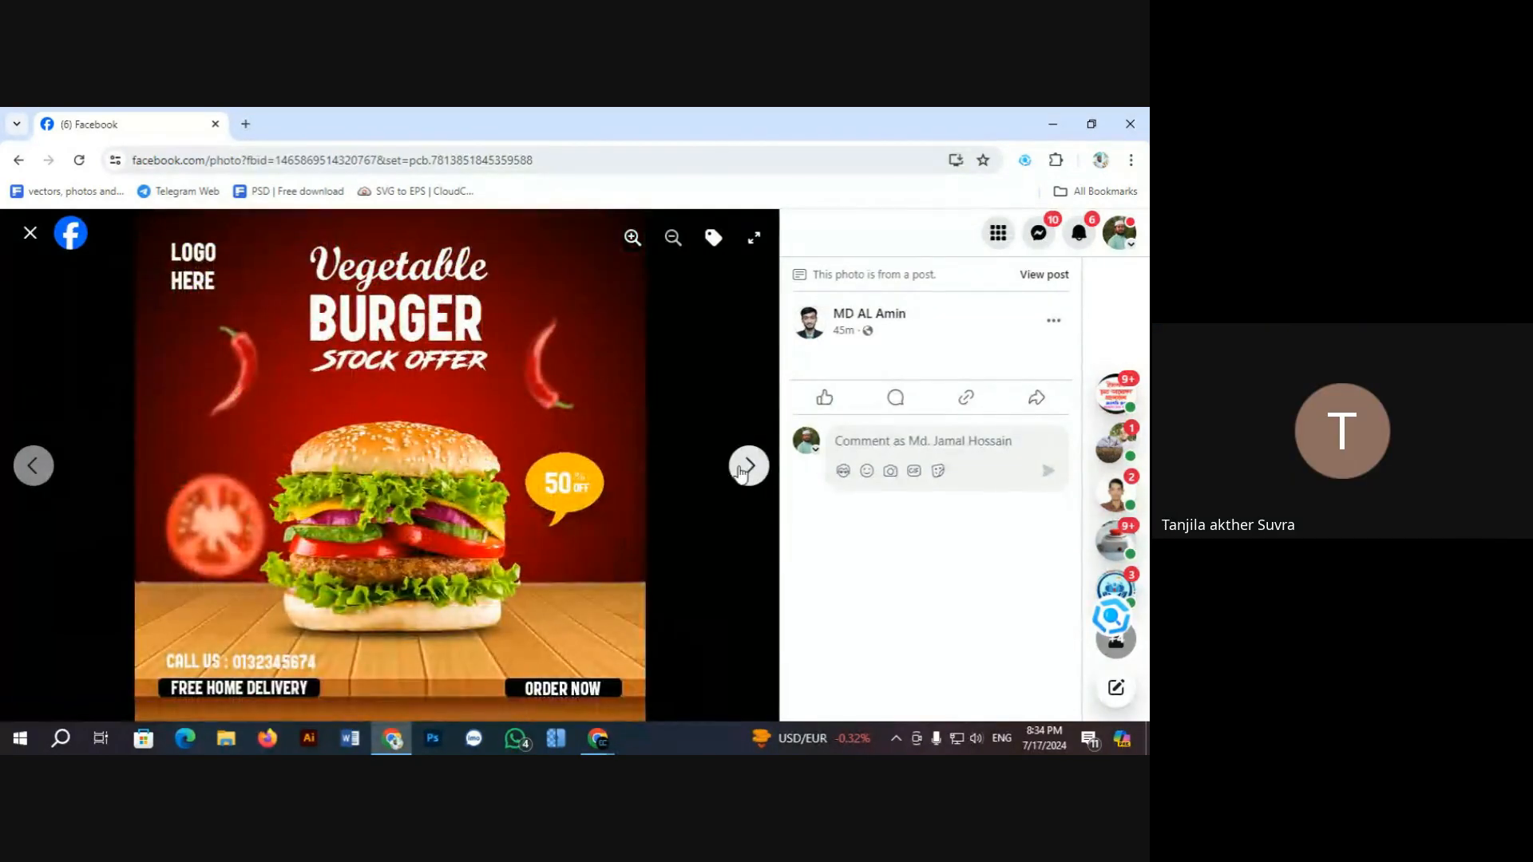
left_click(31, 233)
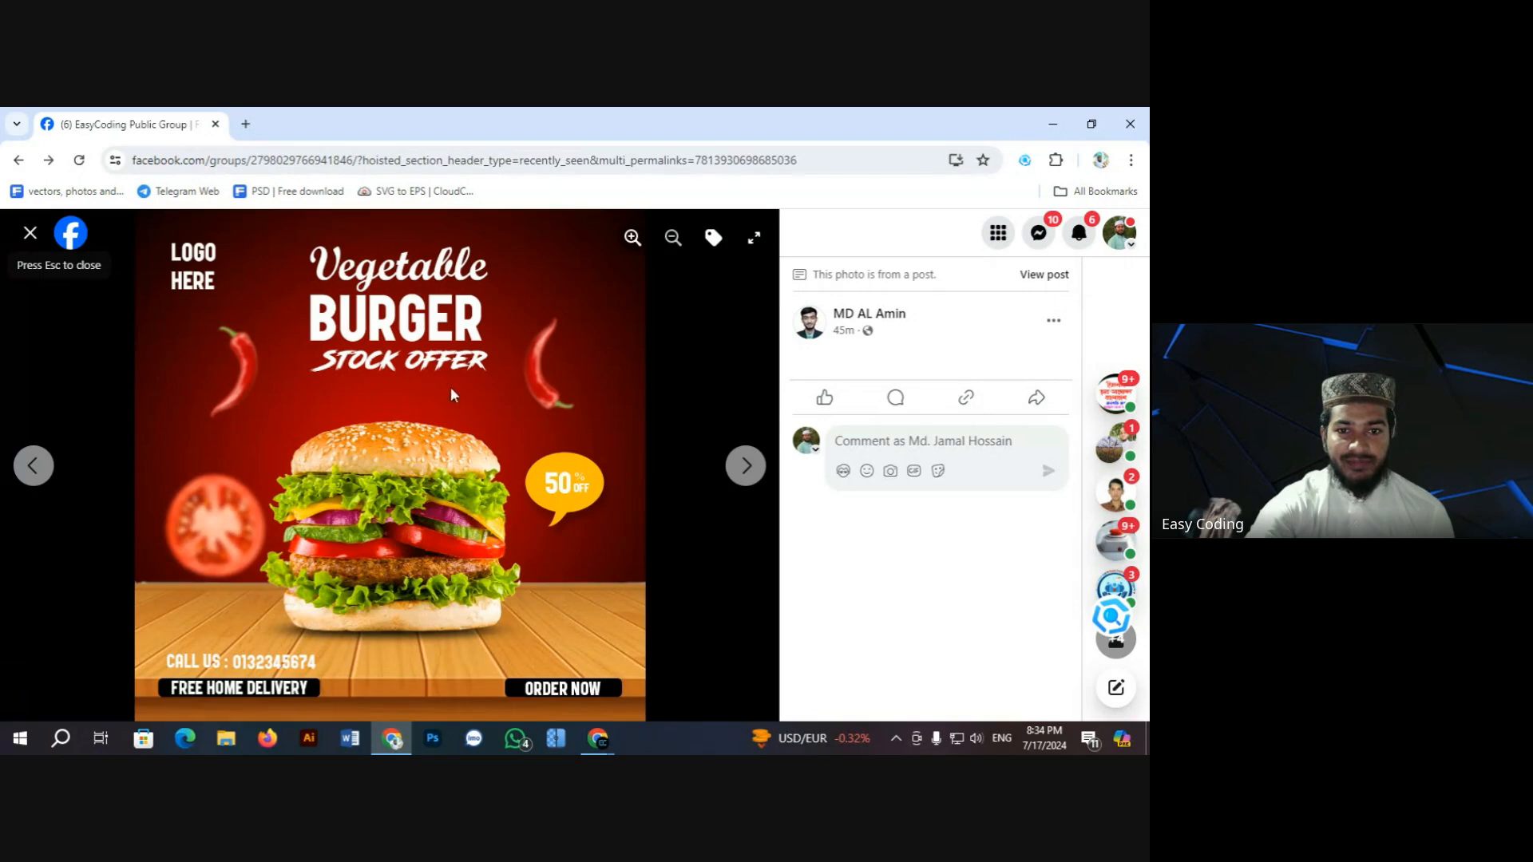
Step: Scroll to a later homework post and open its food menu and marketing flyer screenshot
scroll(510, 418, "down", 15)
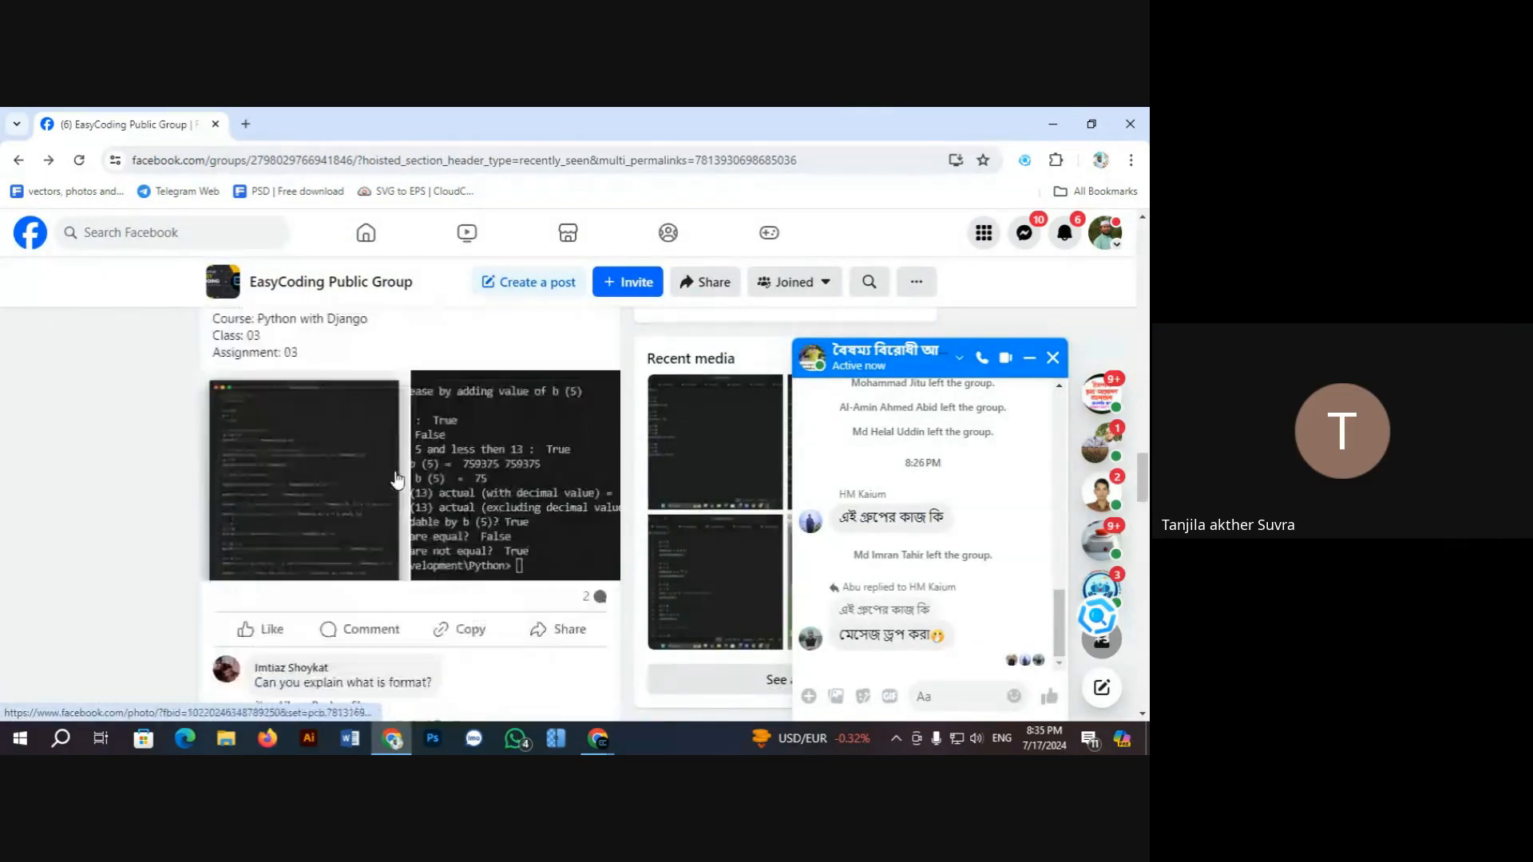
scroll(393, 476, "down", 5)
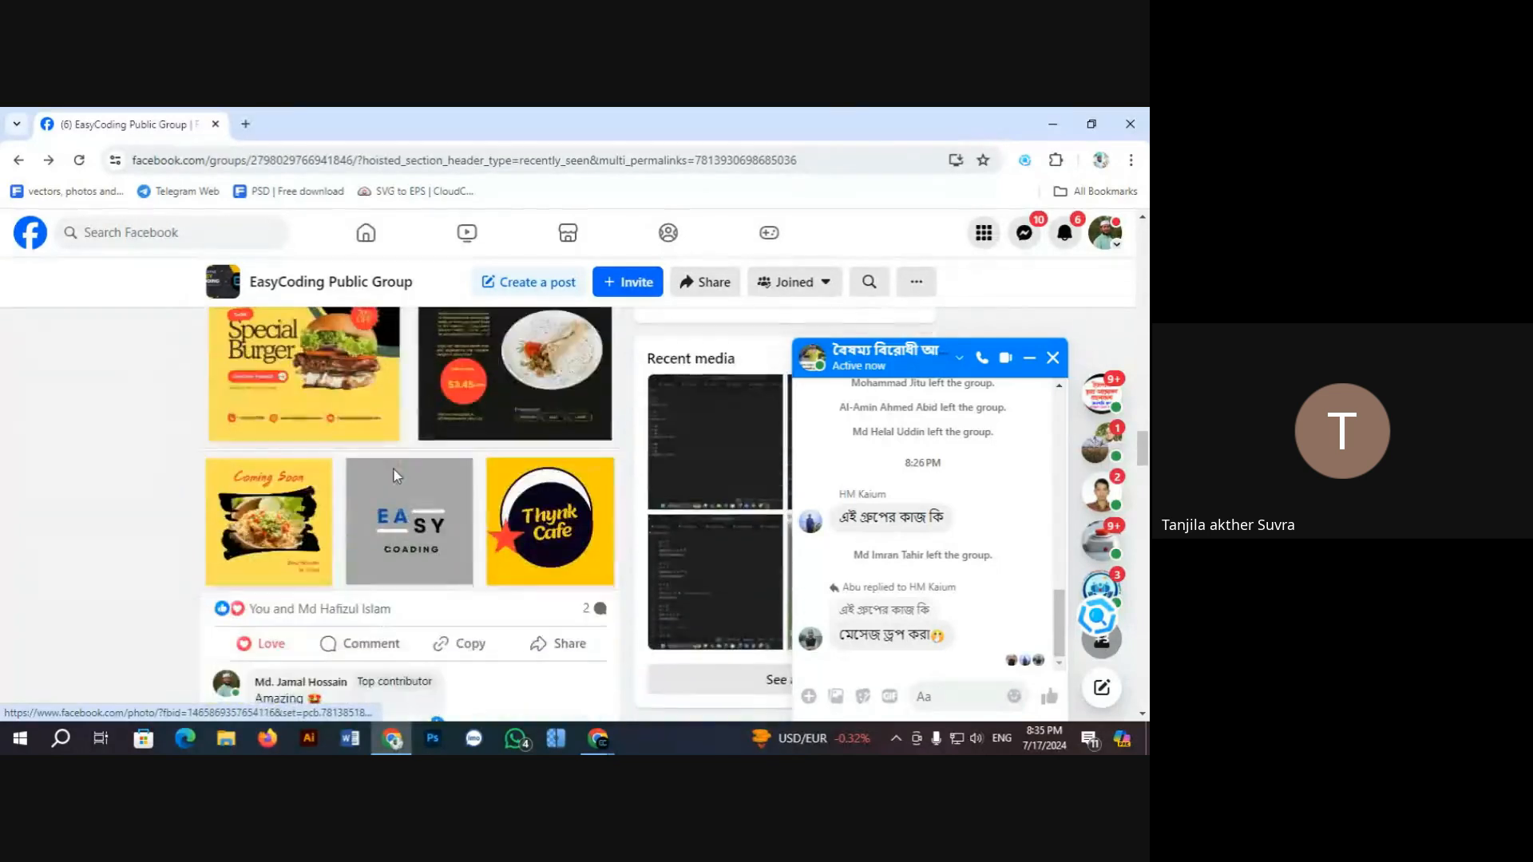
scroll(394, 476, "down", 10)
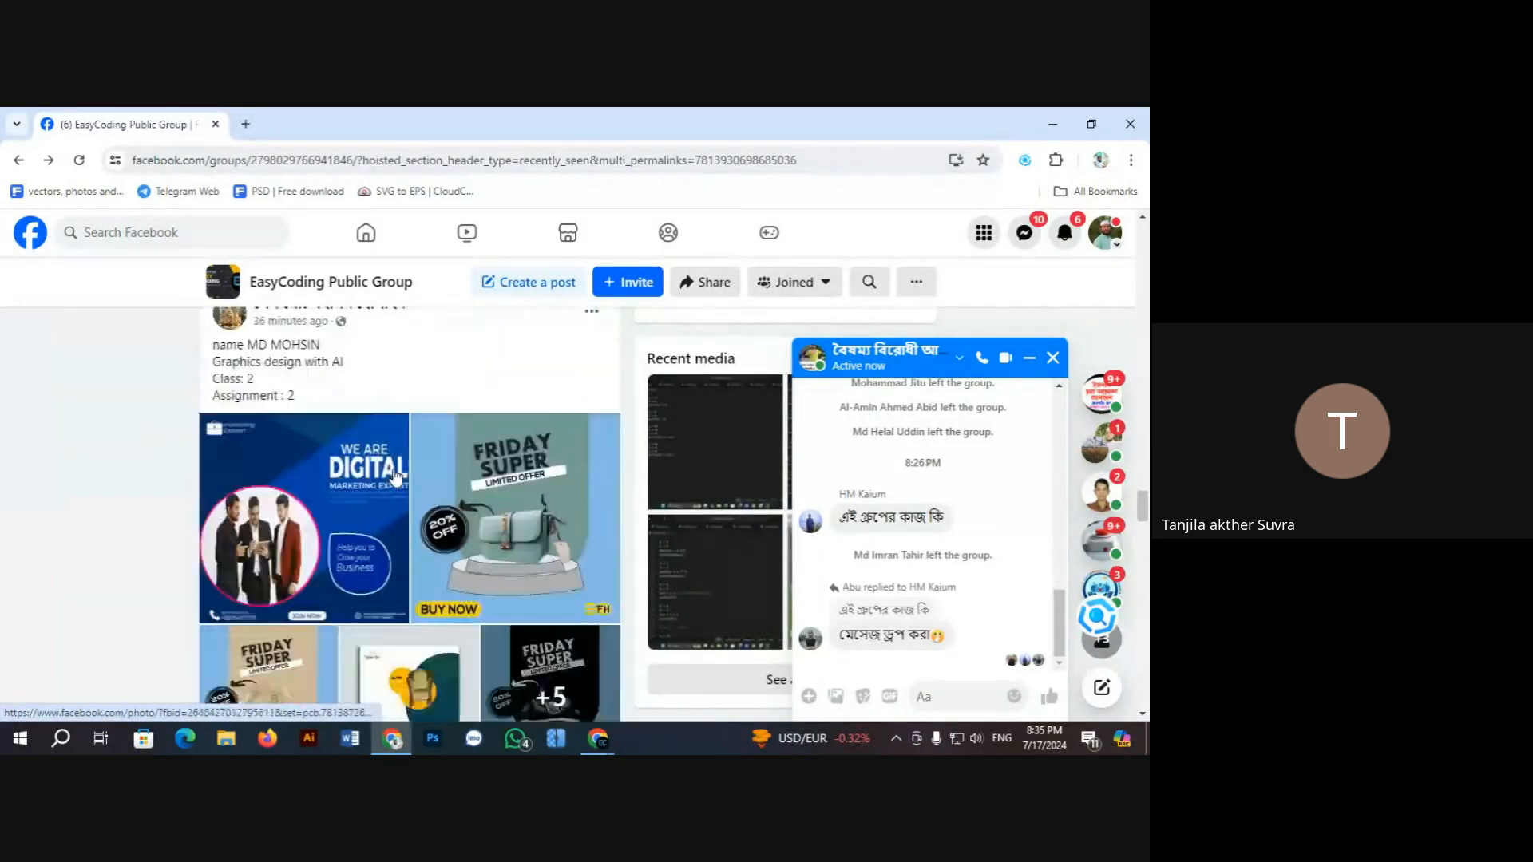
scroll(394, 476, "down", 8)
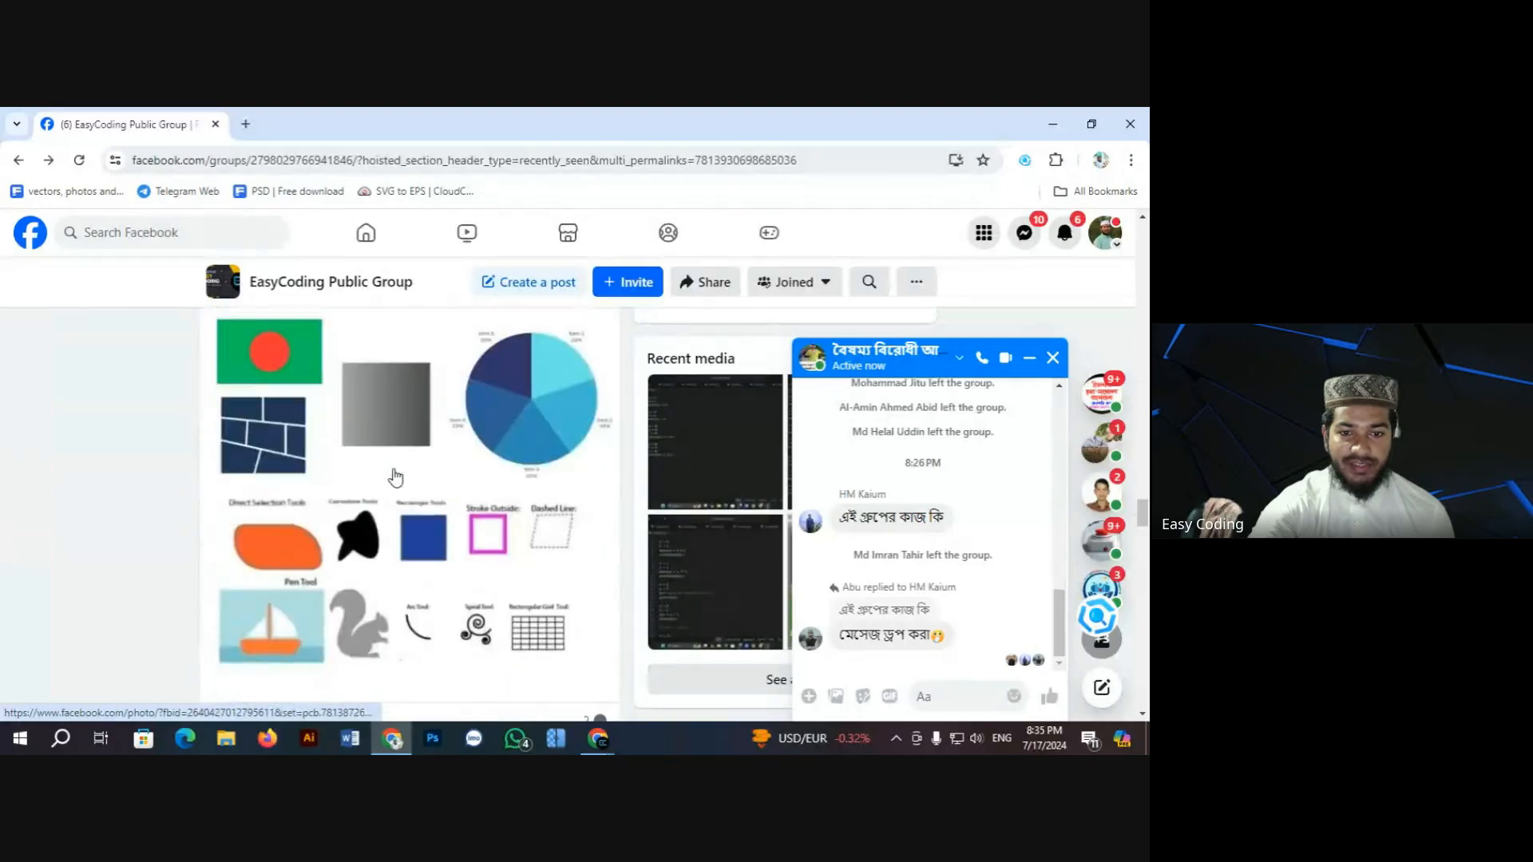
scroll(394, 476, "down", 5)
scroll(297, 475, "up", 3)
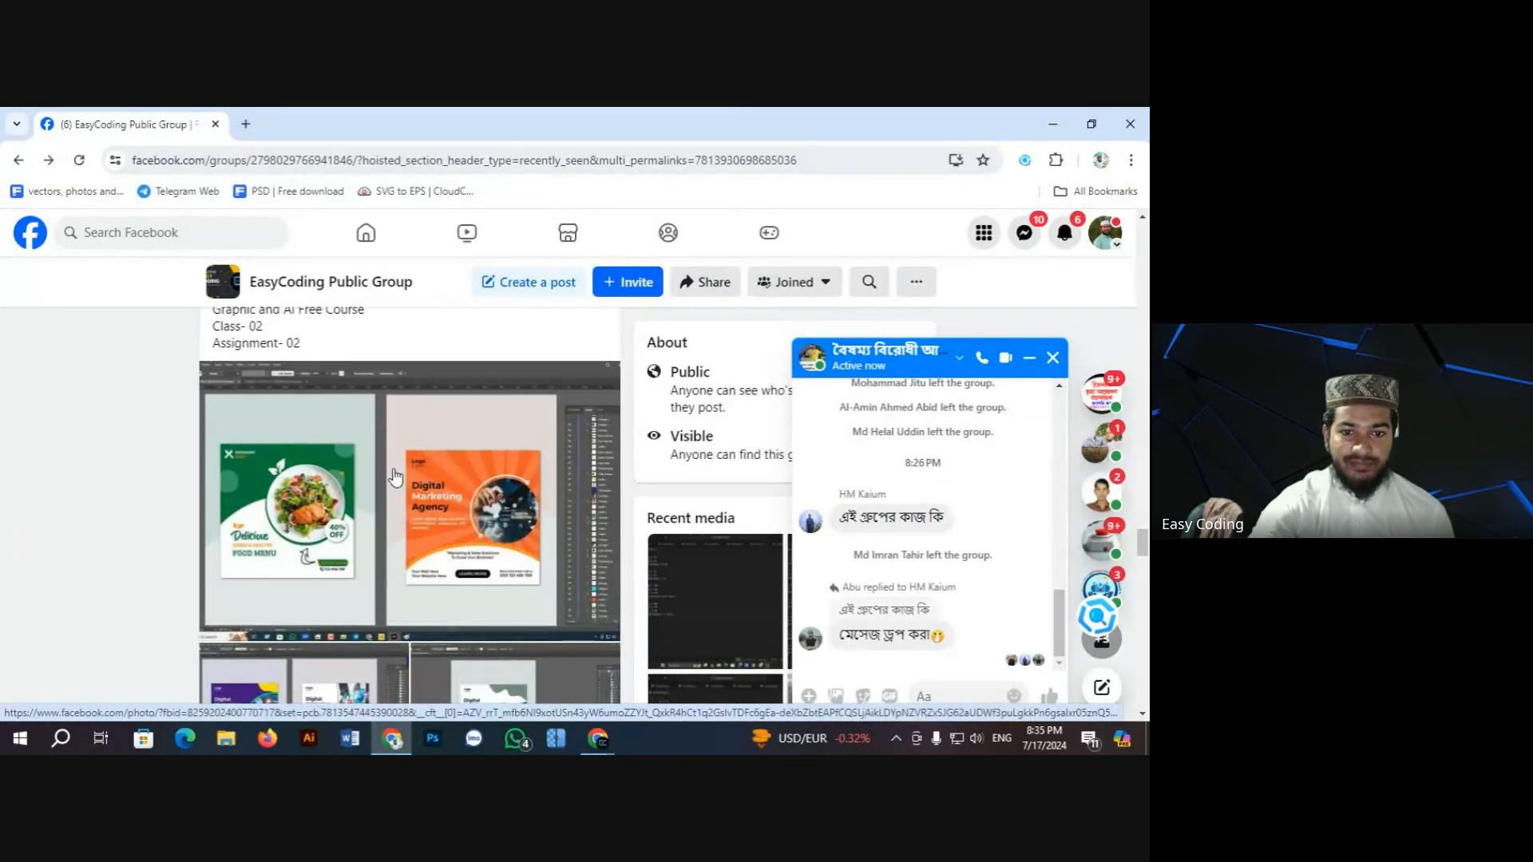
left_click(297, 475)
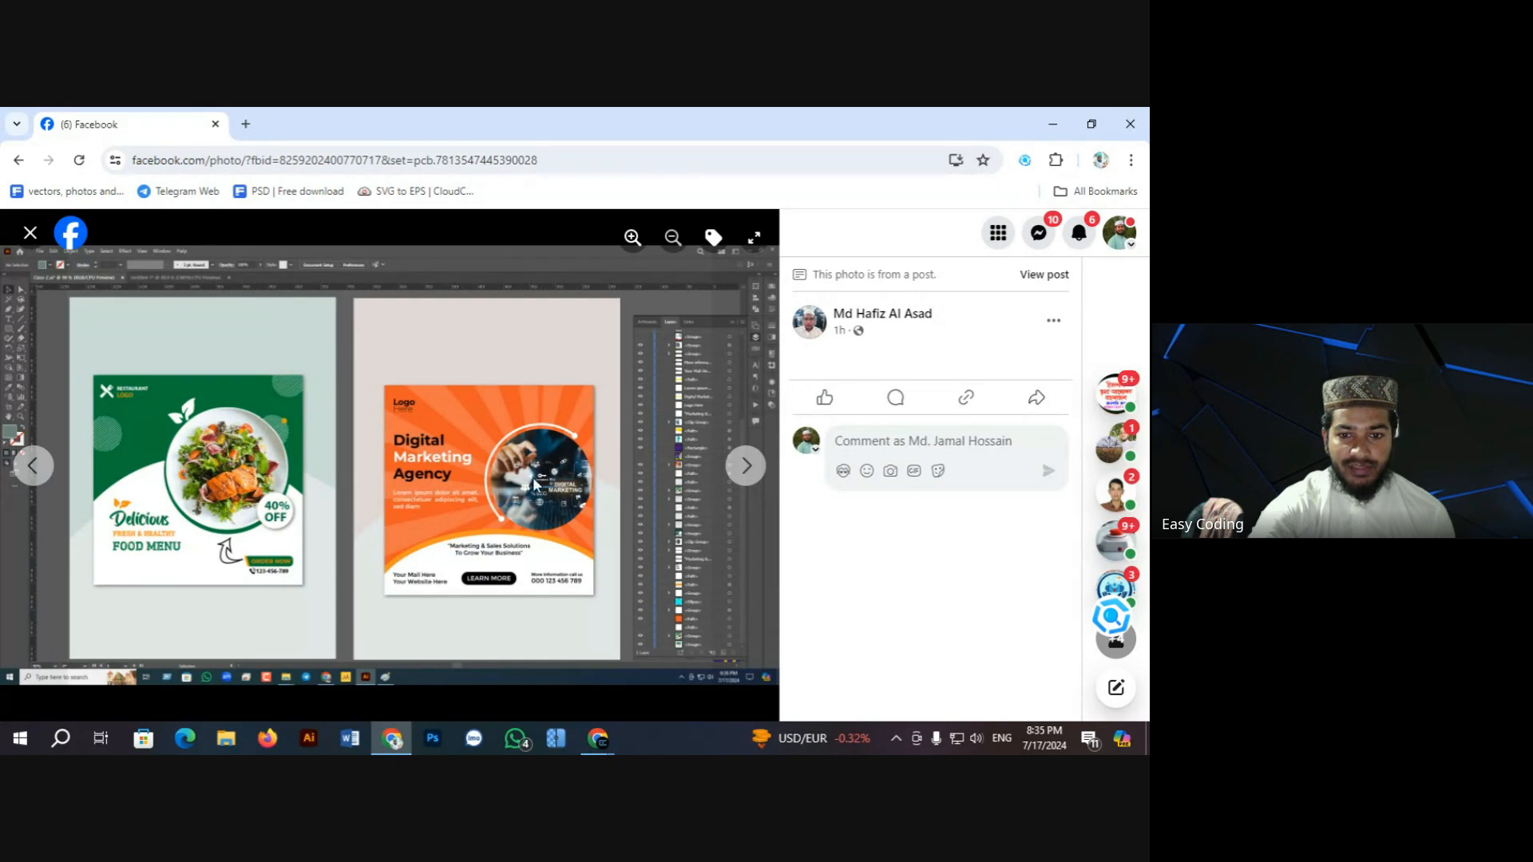
Step: Zoom in on the orange Digital Marketing Agency flyer, zoom out, and advance to the two-flyer image
left_click(632, 237)
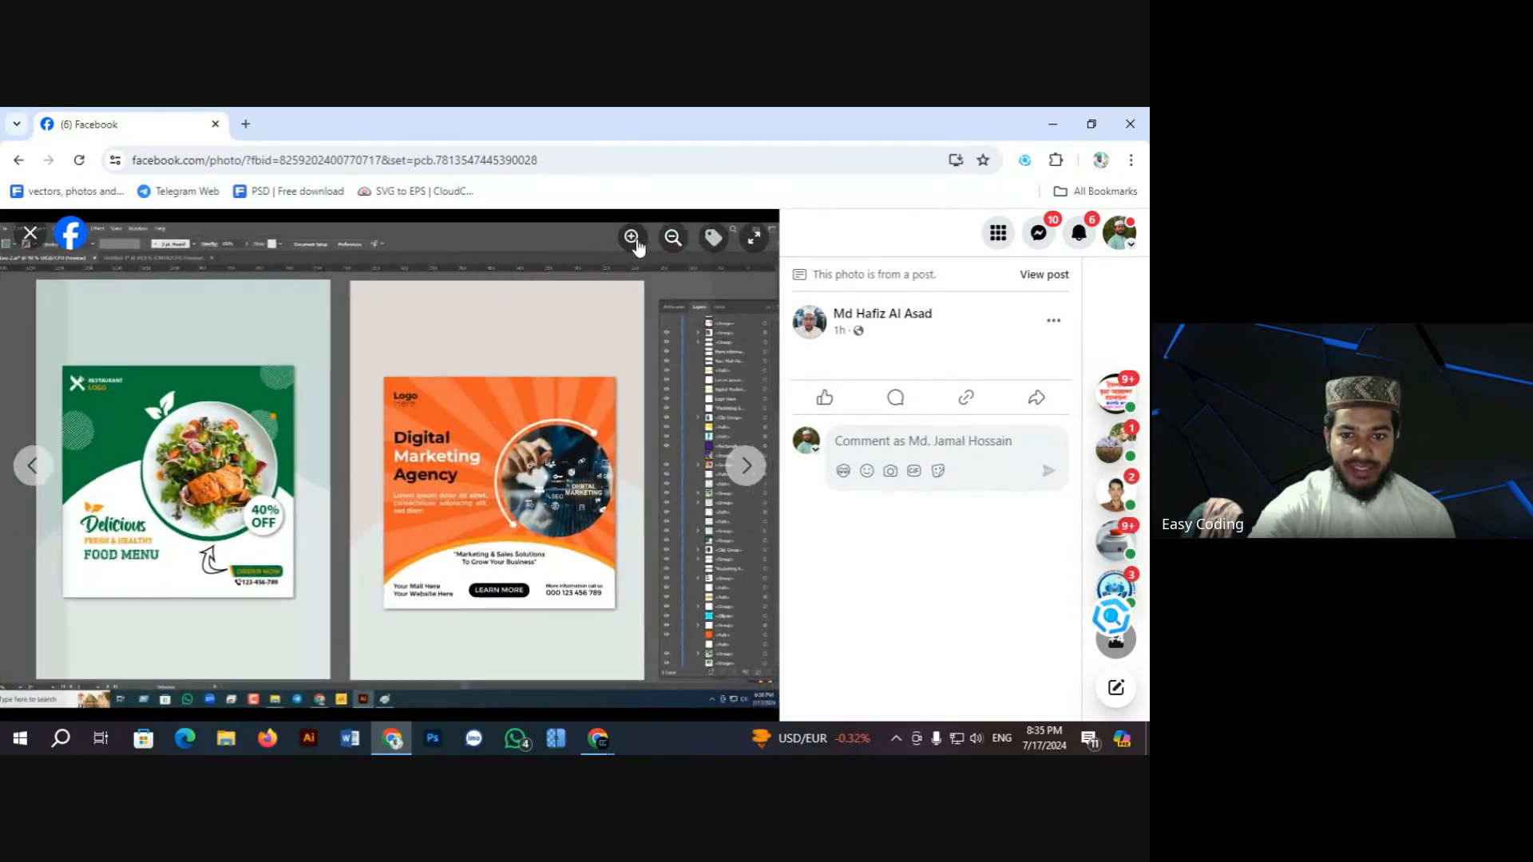
left_click_drag(535, 472, 309, 428)
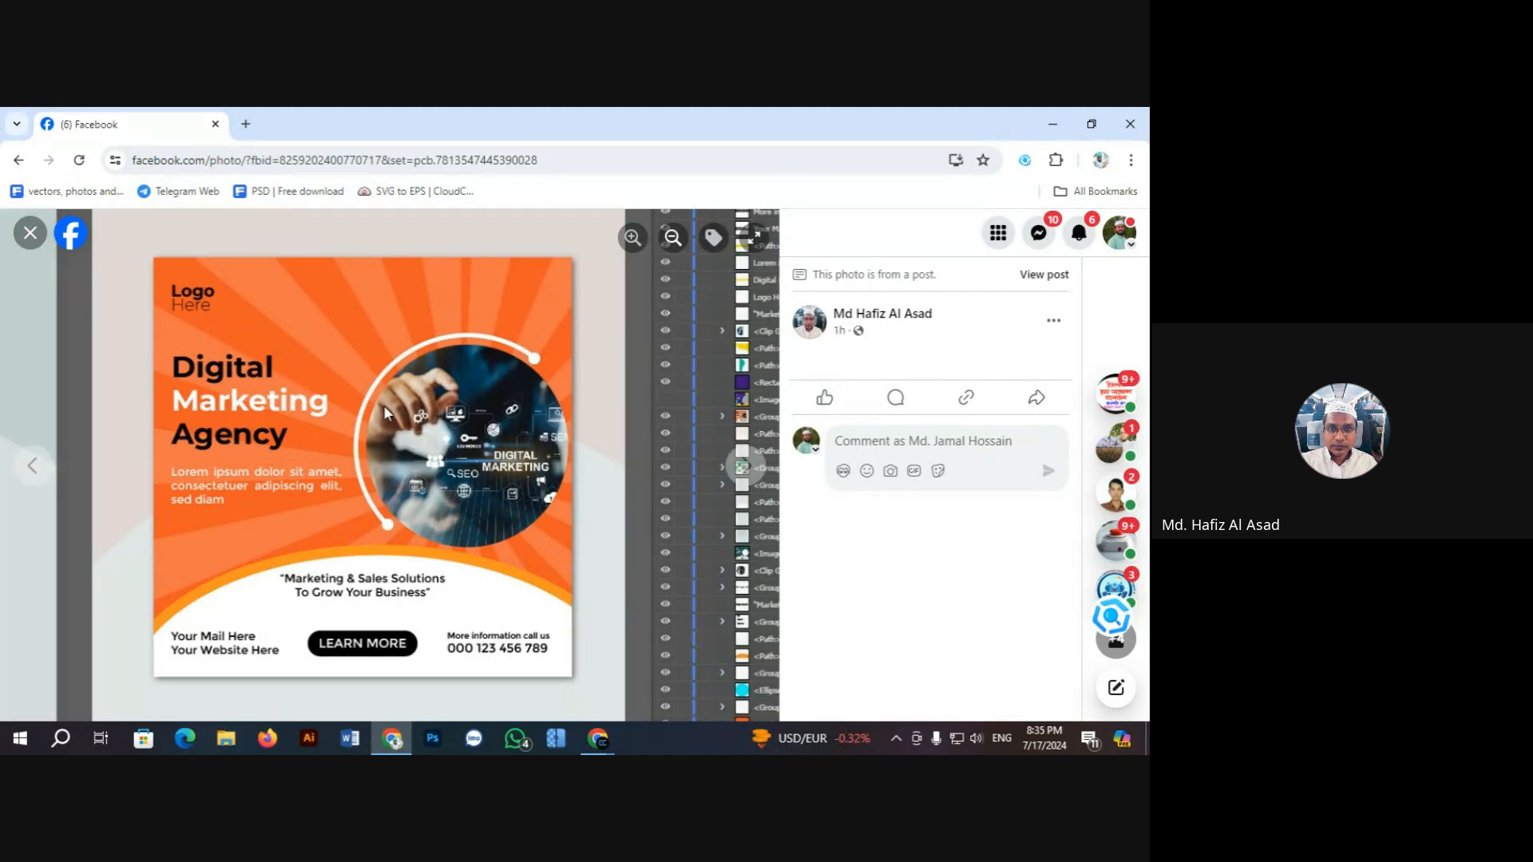
left_click(673, 240)
left_click(673, 240)
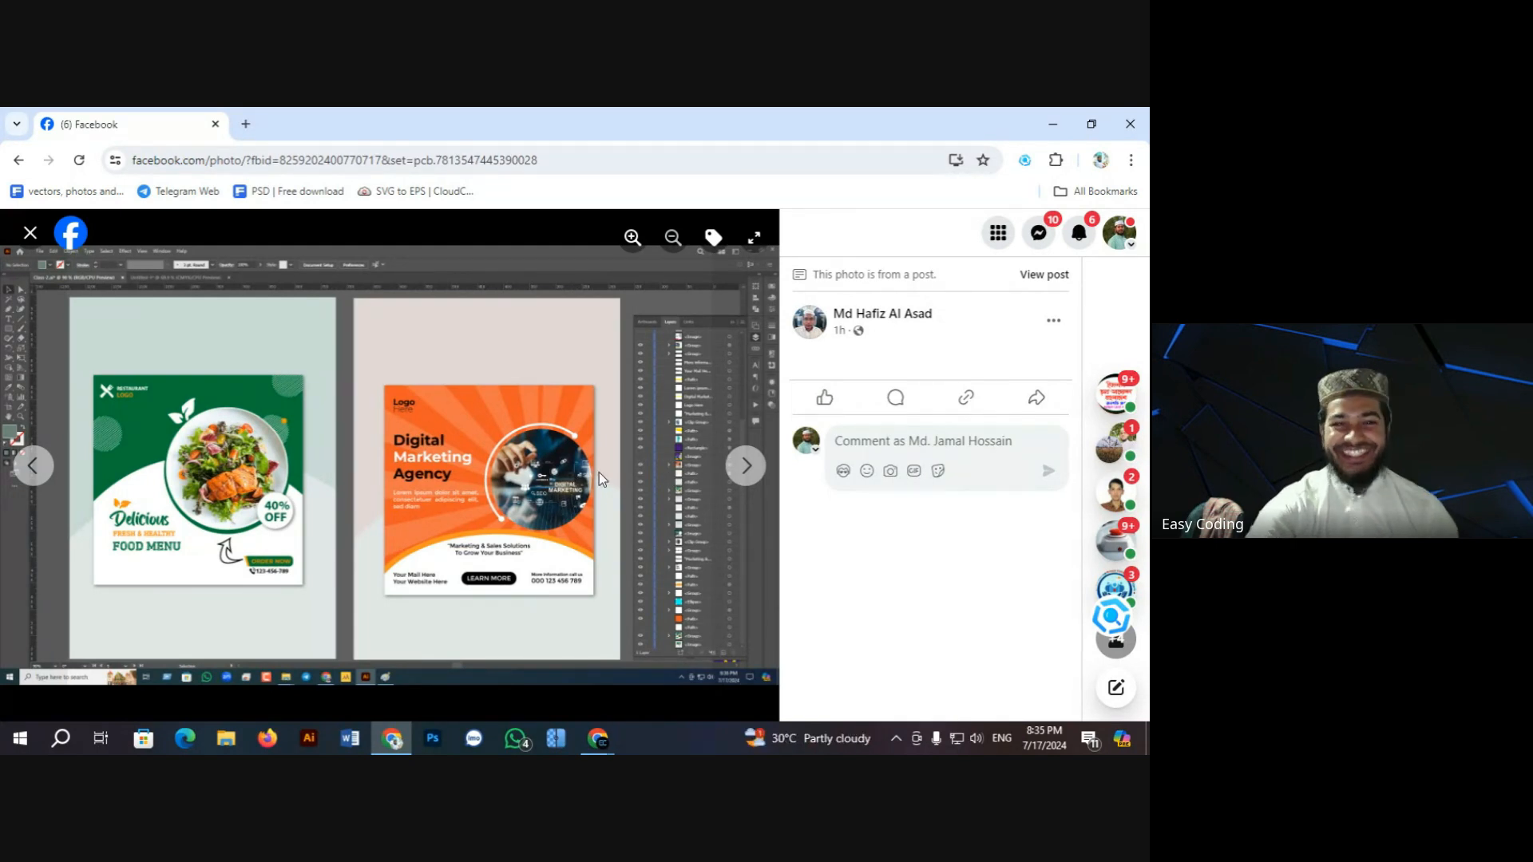
left_click(745, 467)
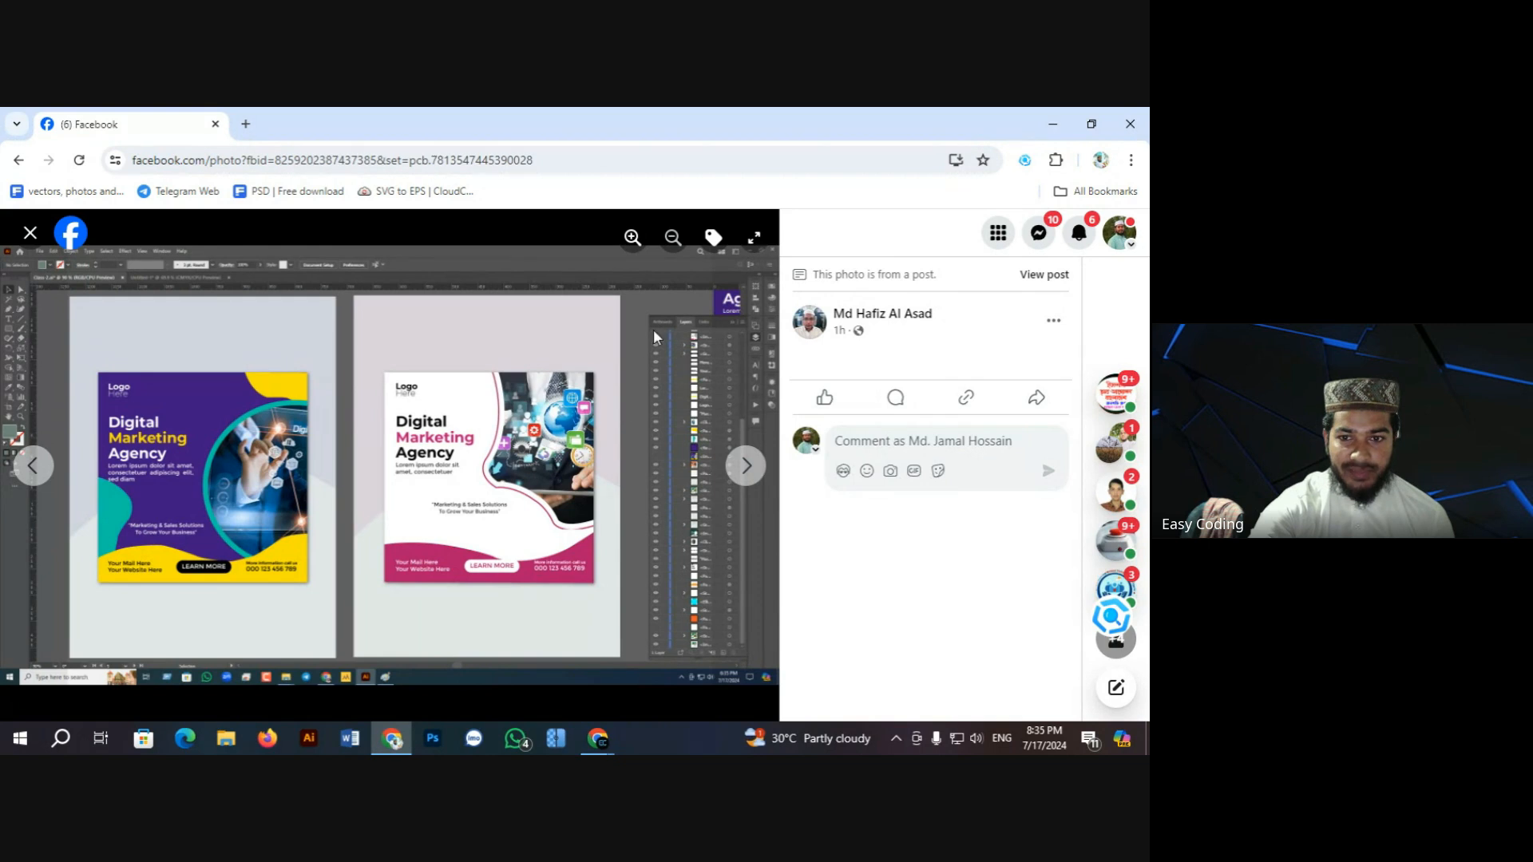
Step: Zoom in to inspect the pink flyer's lower half, then centre the purple Digital Marketing Agency flyer
left_click(632, 238)
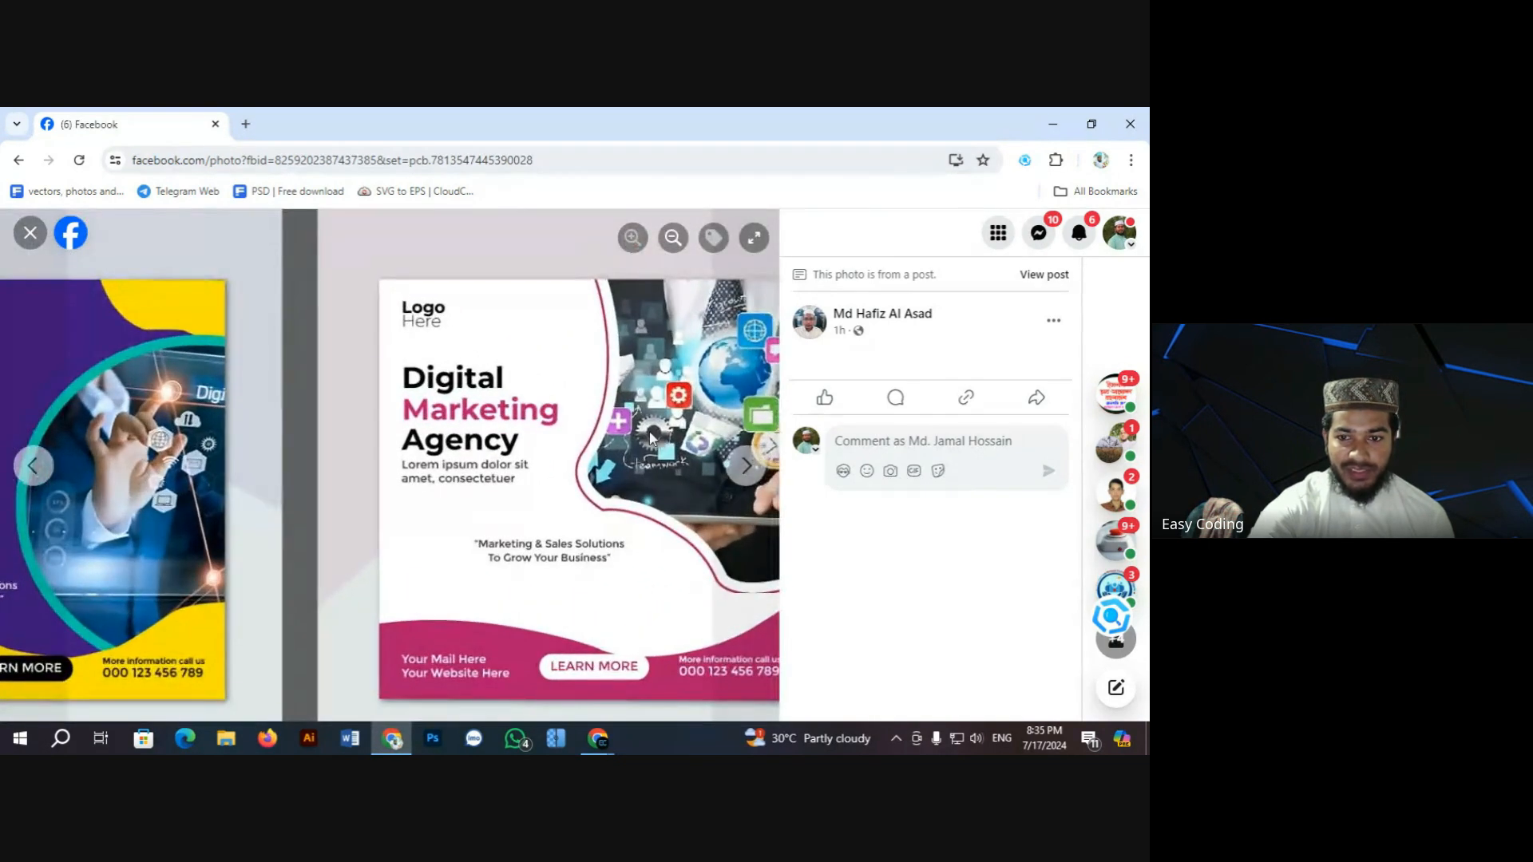
left_click_drag(557, 526, 497, 428)
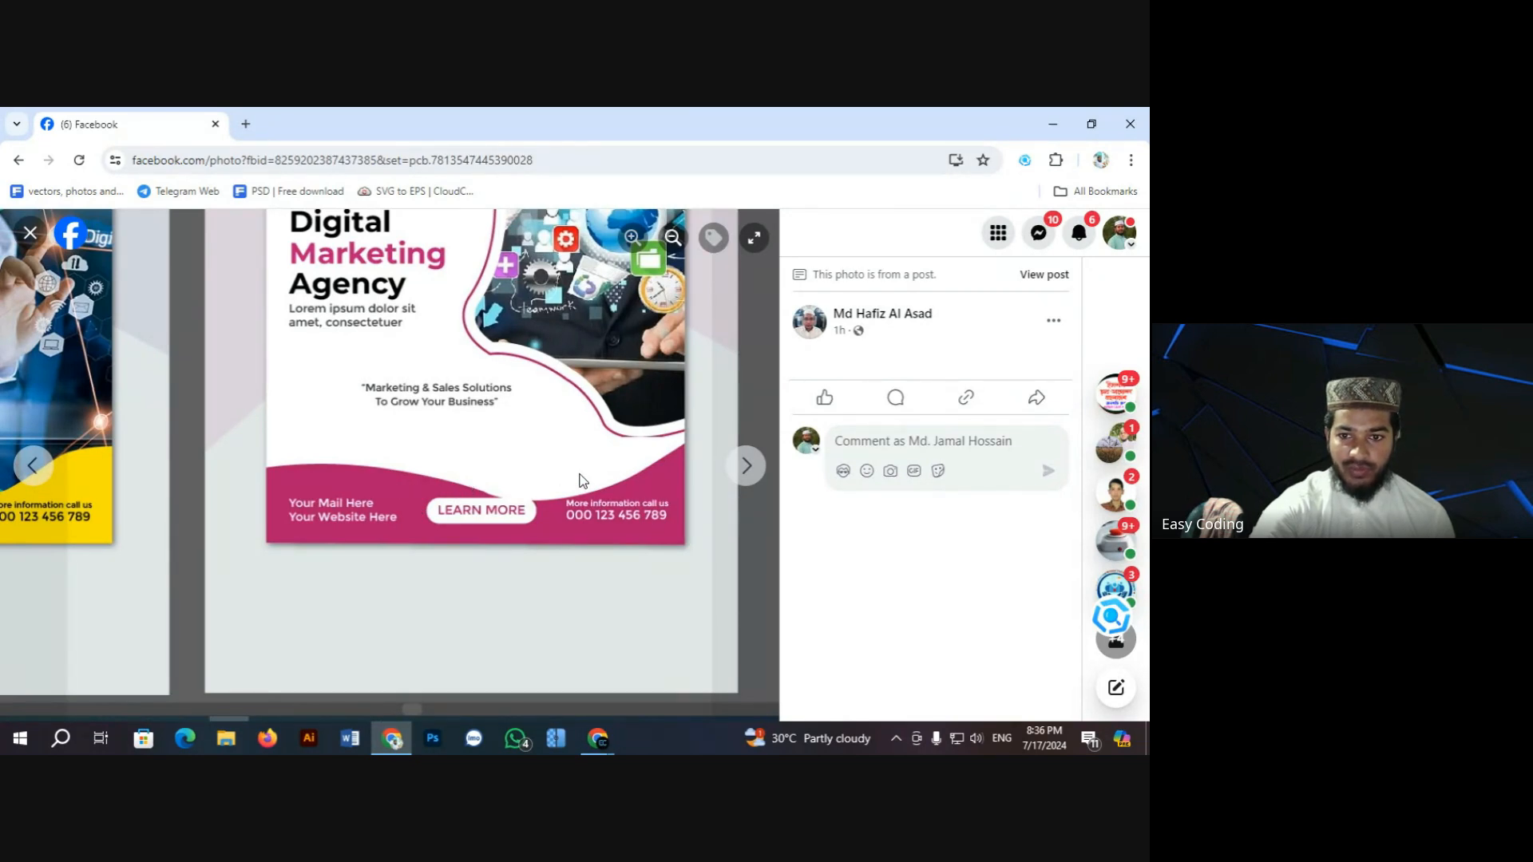
left_click(673, 239)
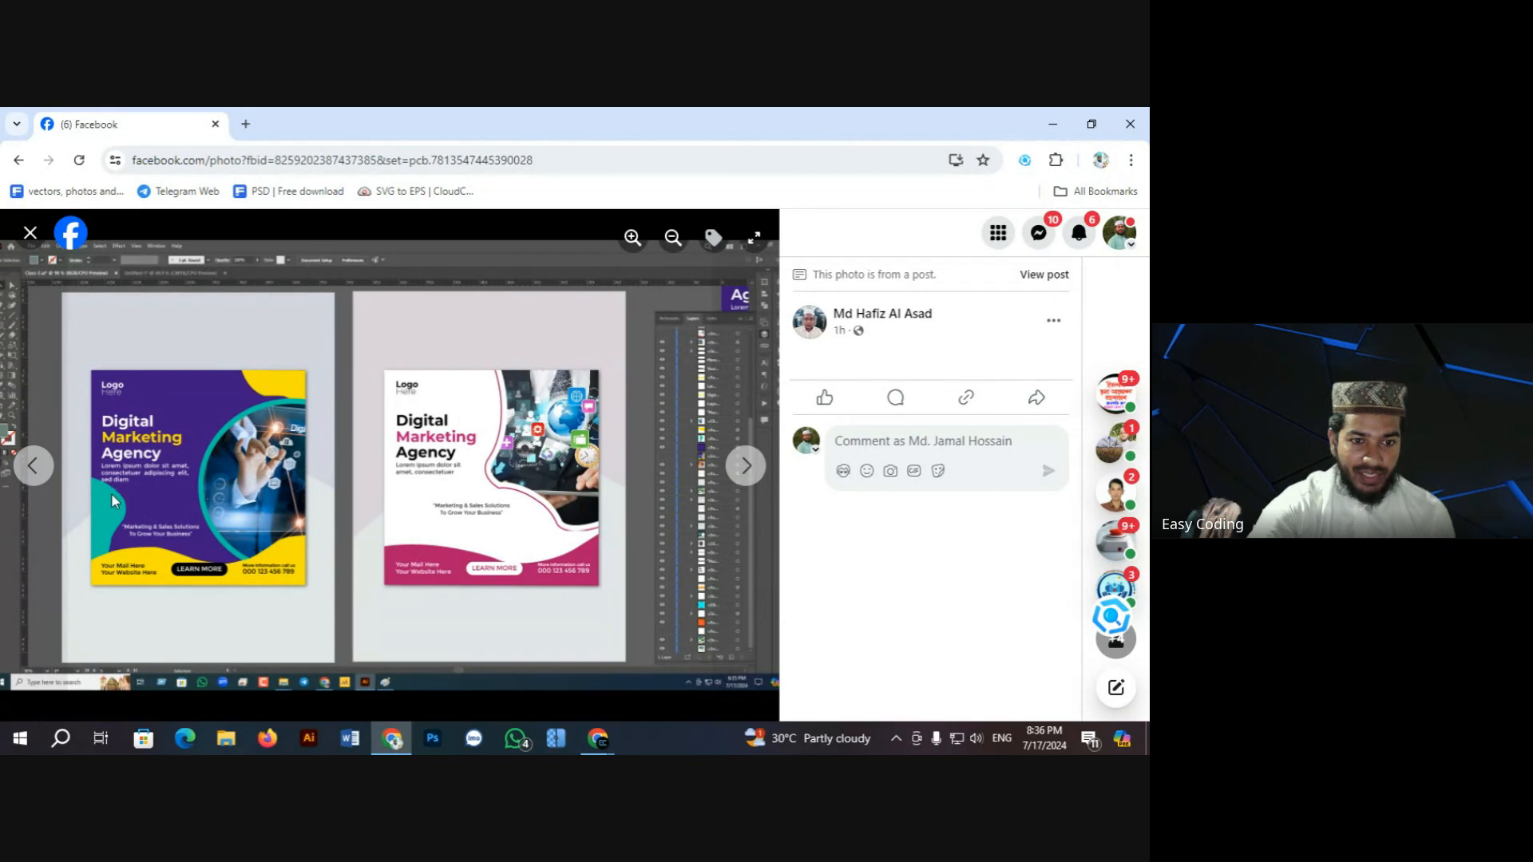
left_click(627, 241)
left_click(629, 243)
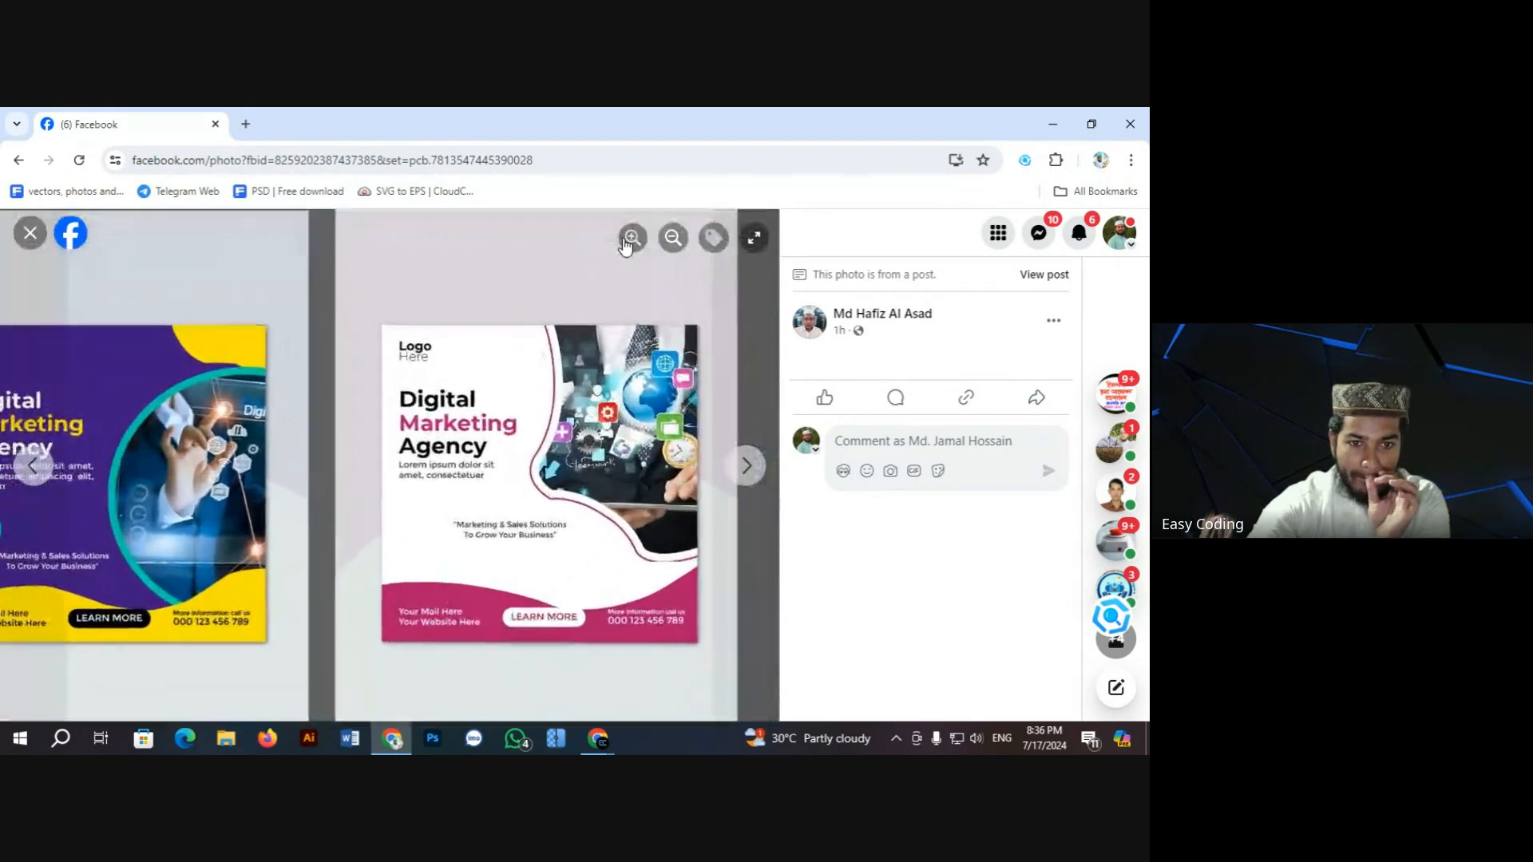
left_click_drag(239, 474, 613, 454)
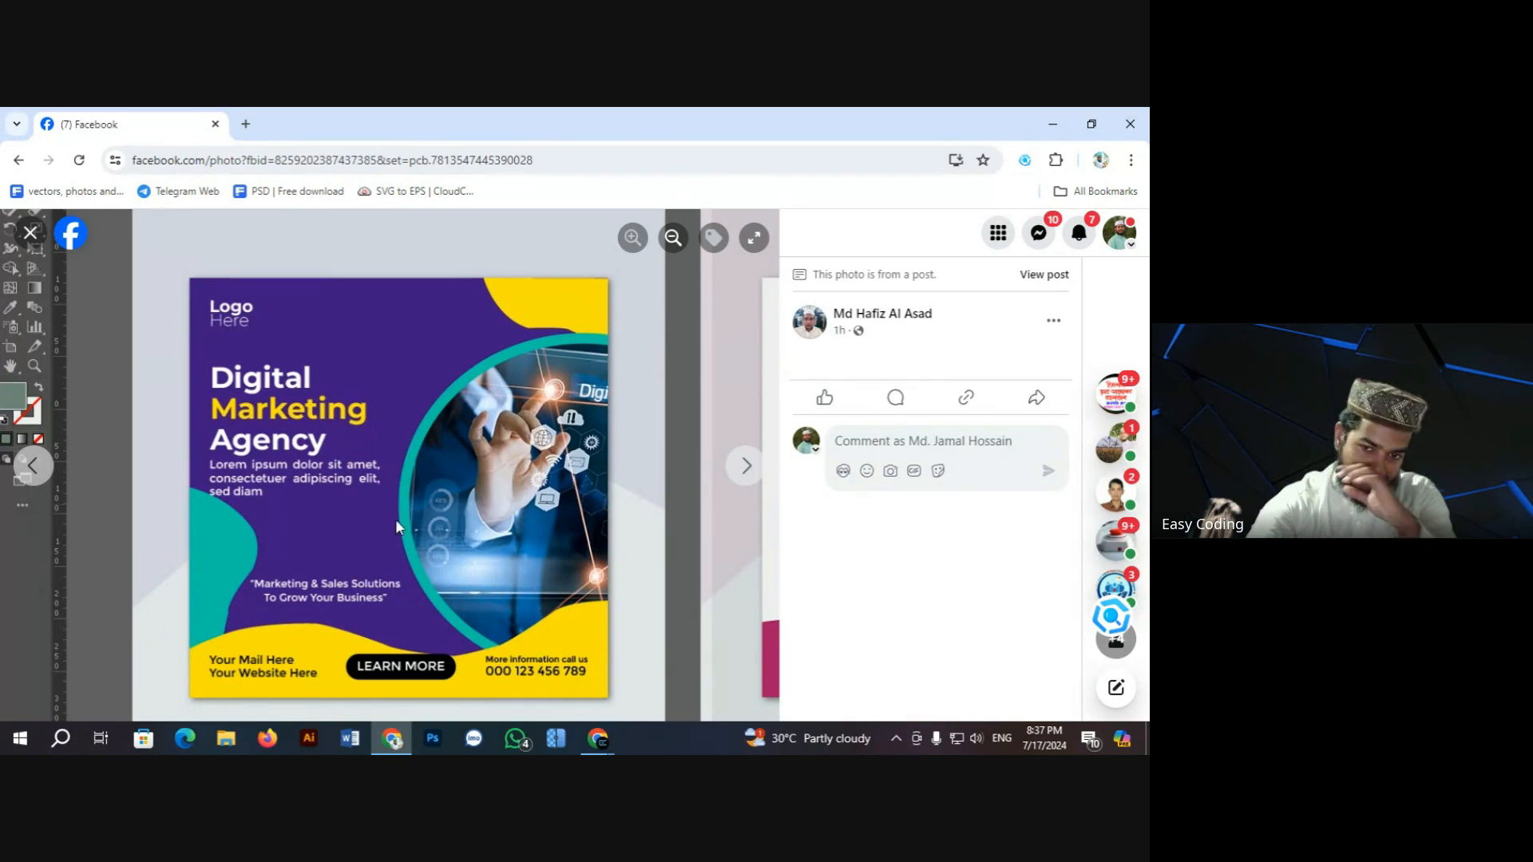
Step: Zoom out, step past the green design to the next student photo, and close the viewer
left_click(677, 244)
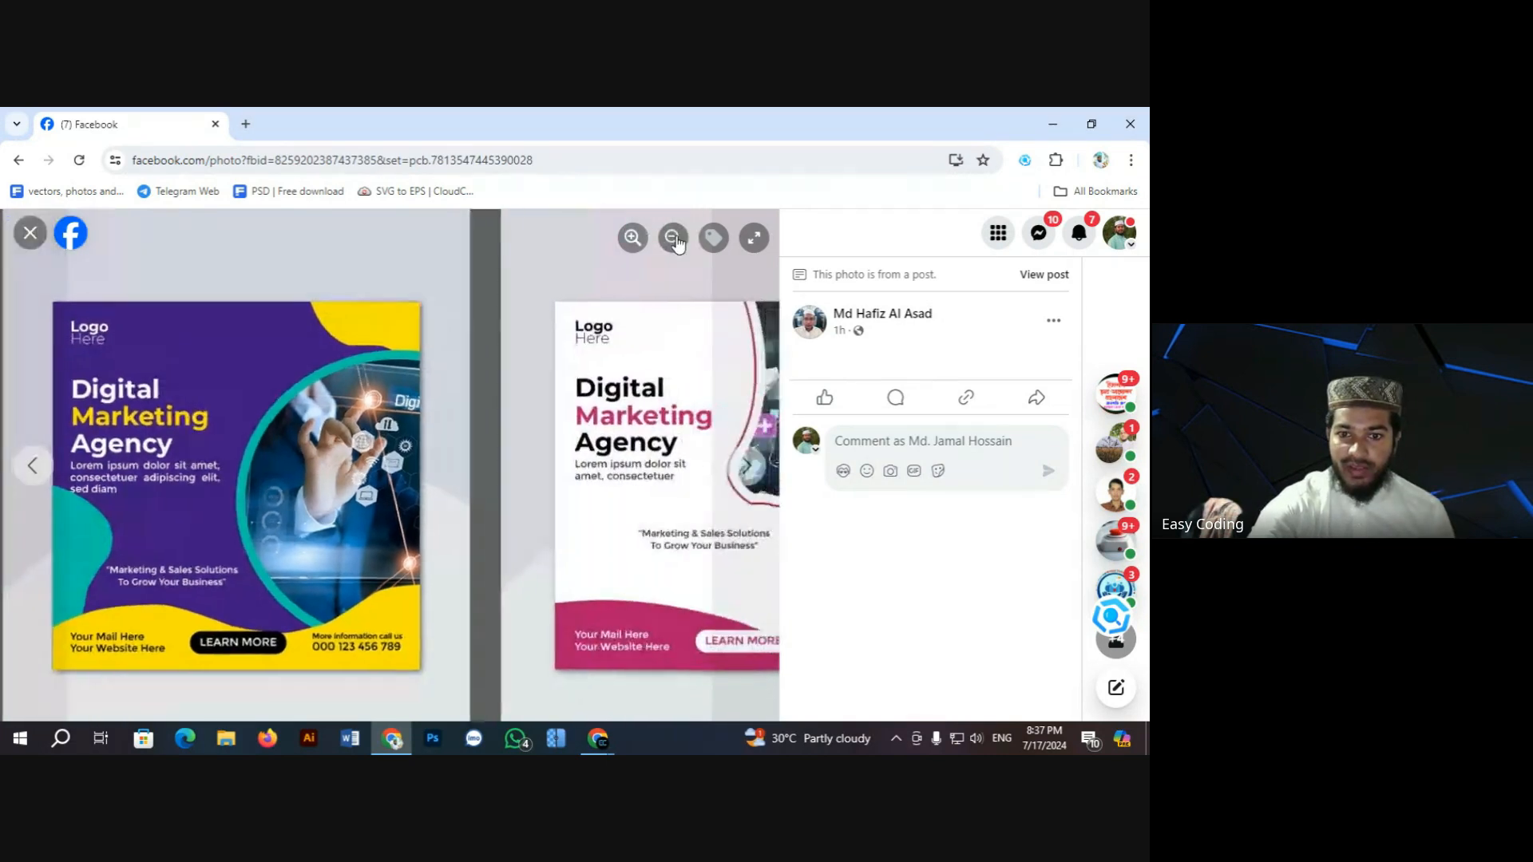
left_click(677, 244)
left_click(747, 473)
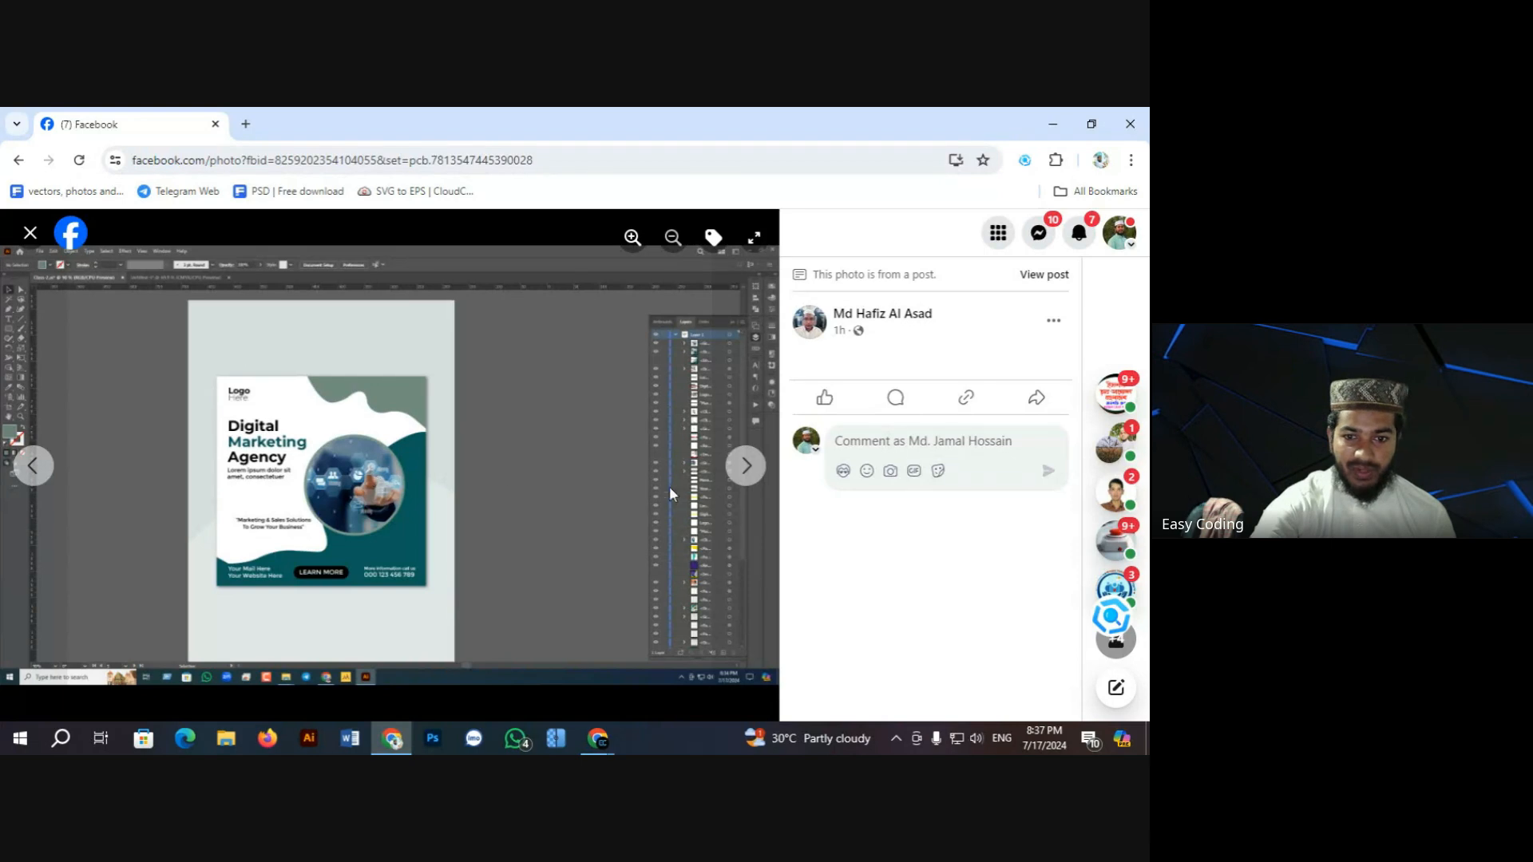
left_click(747, 468)
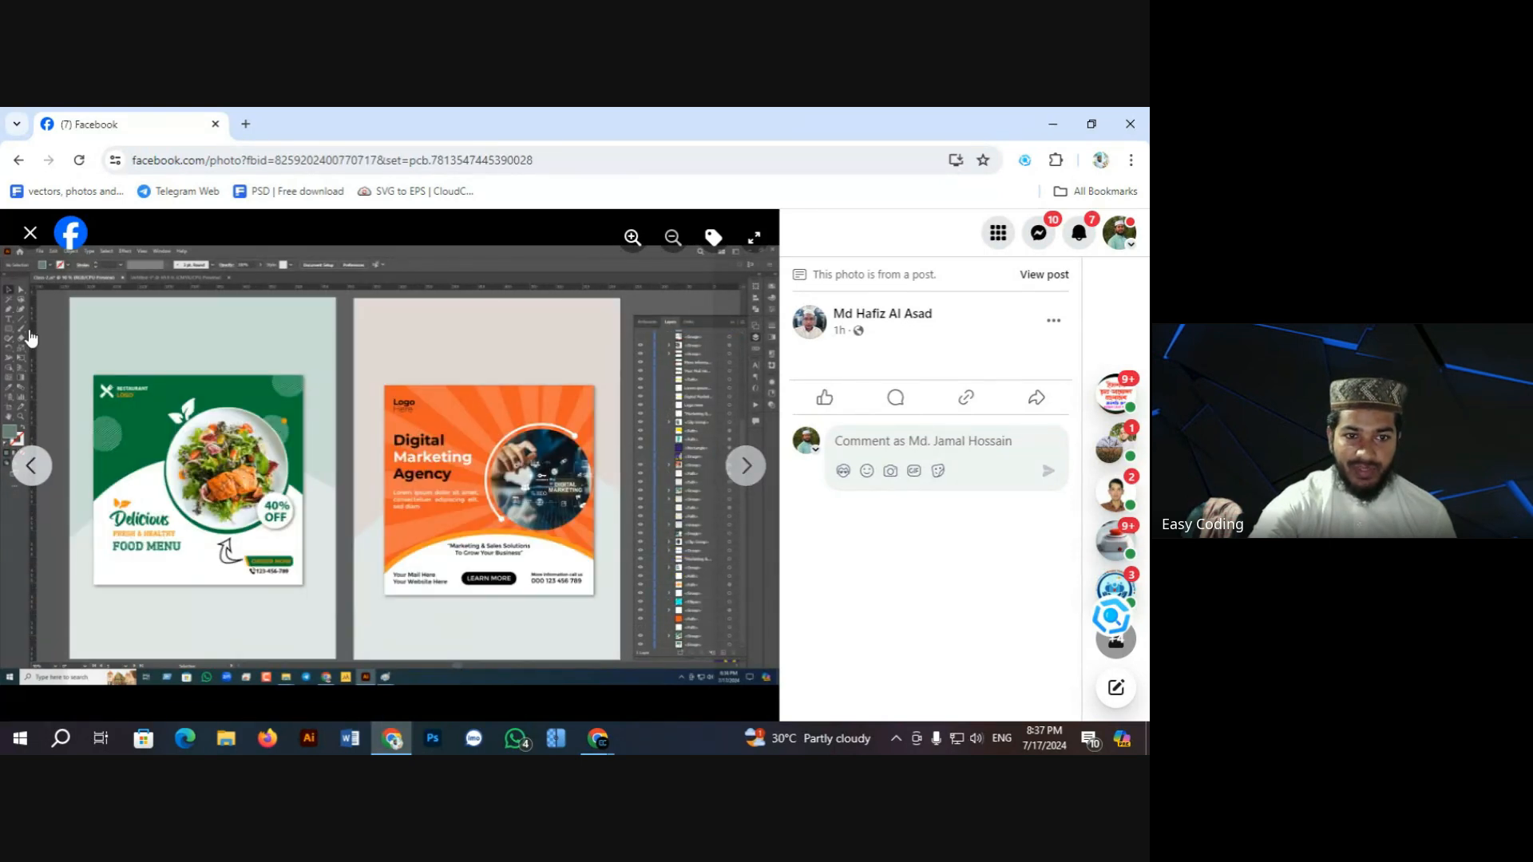
left_click(30, 236)
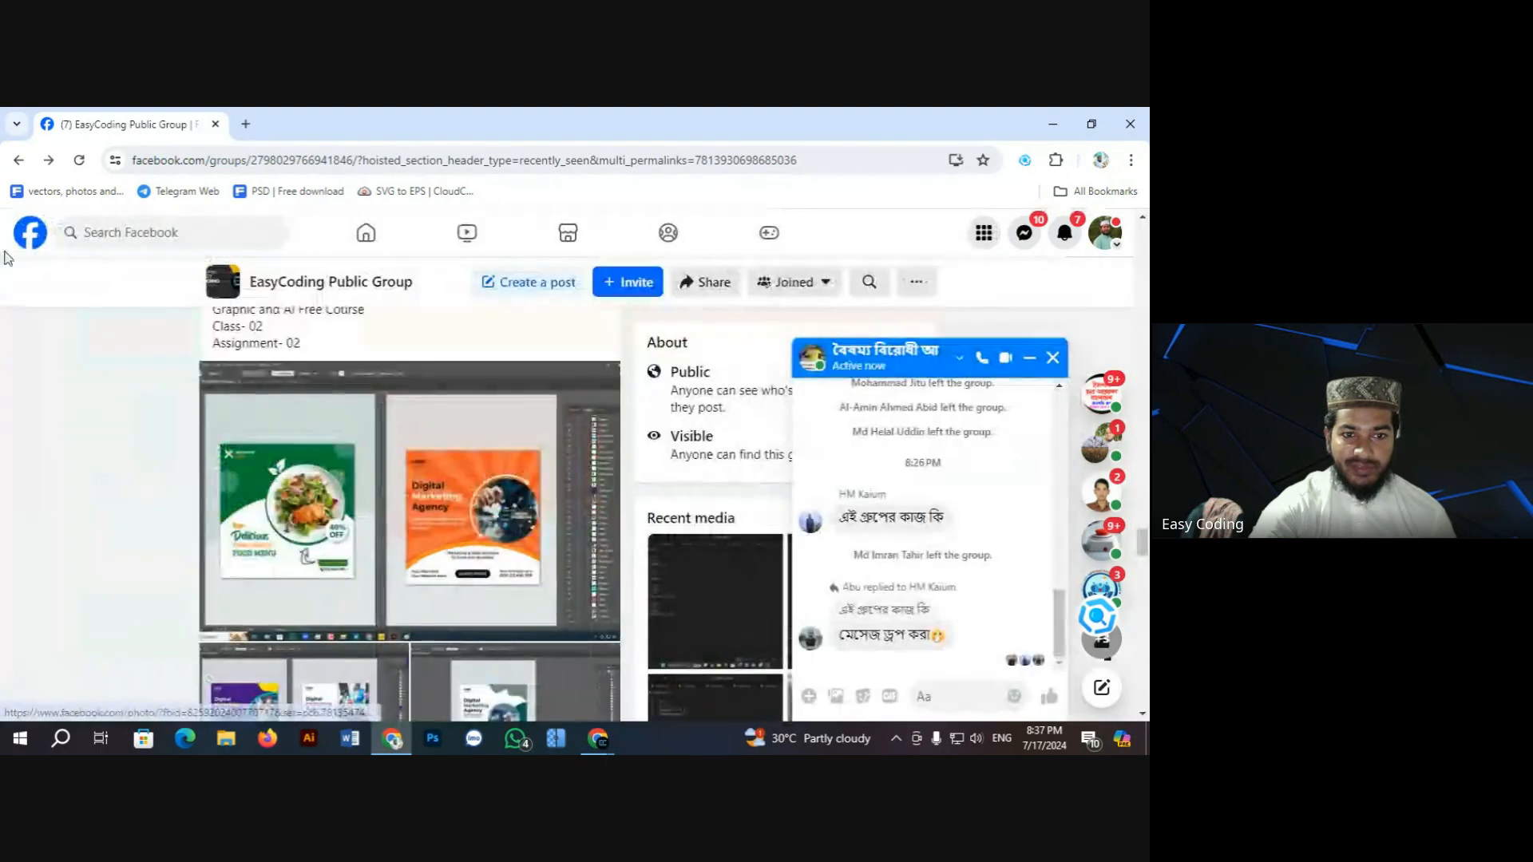
Step: Scroll the group feed to the post with the Social Media Post Design collage
scroll(468, 471, "down", 10)
scroll(468, 471, "up", 1)
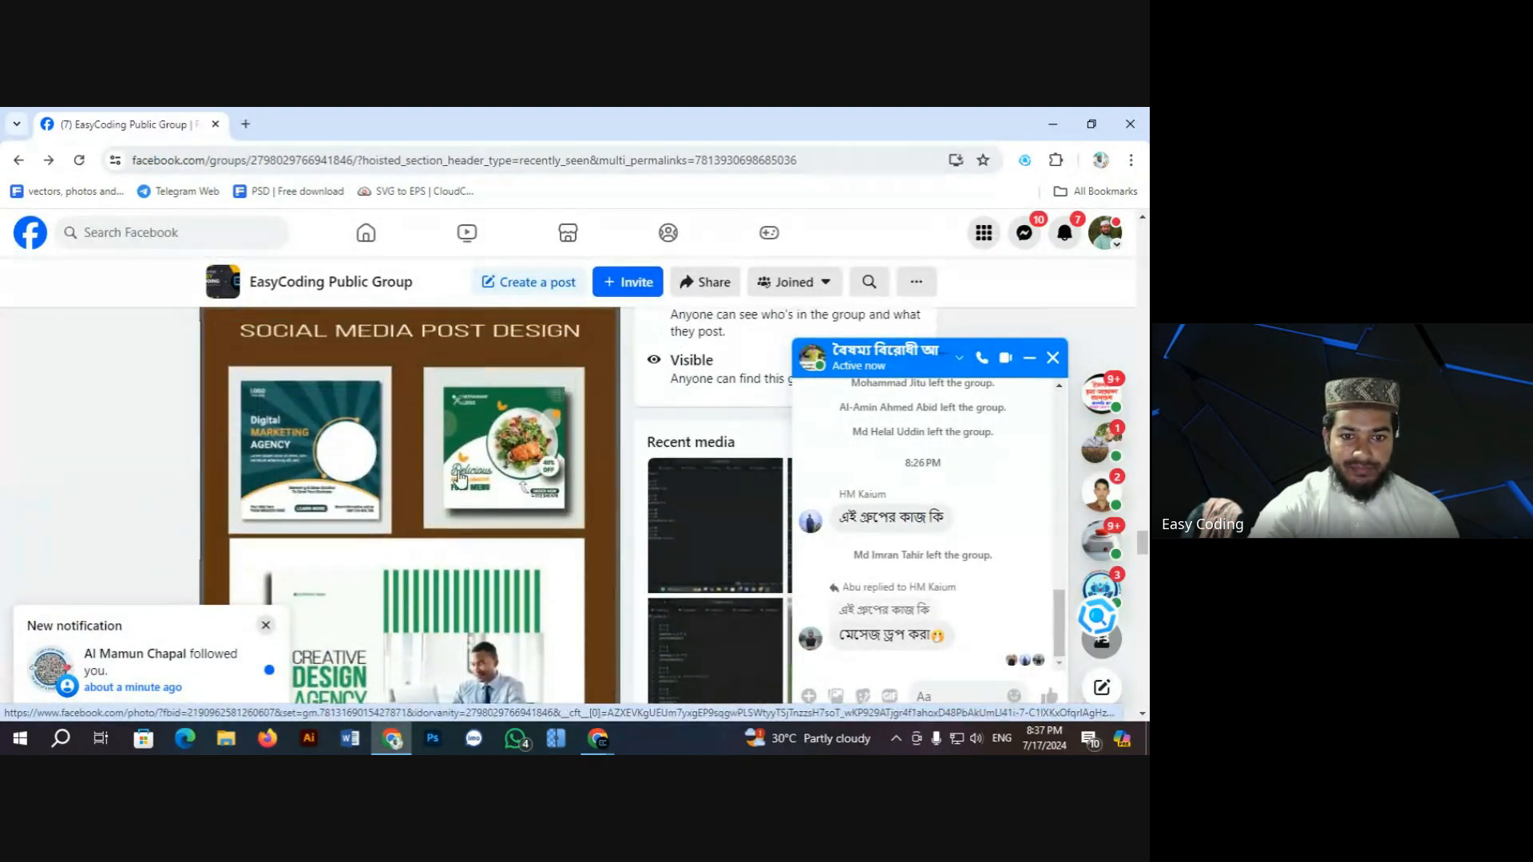
scroll(444, 479, "down", 2)
scroll(444, 479, "down", 2)
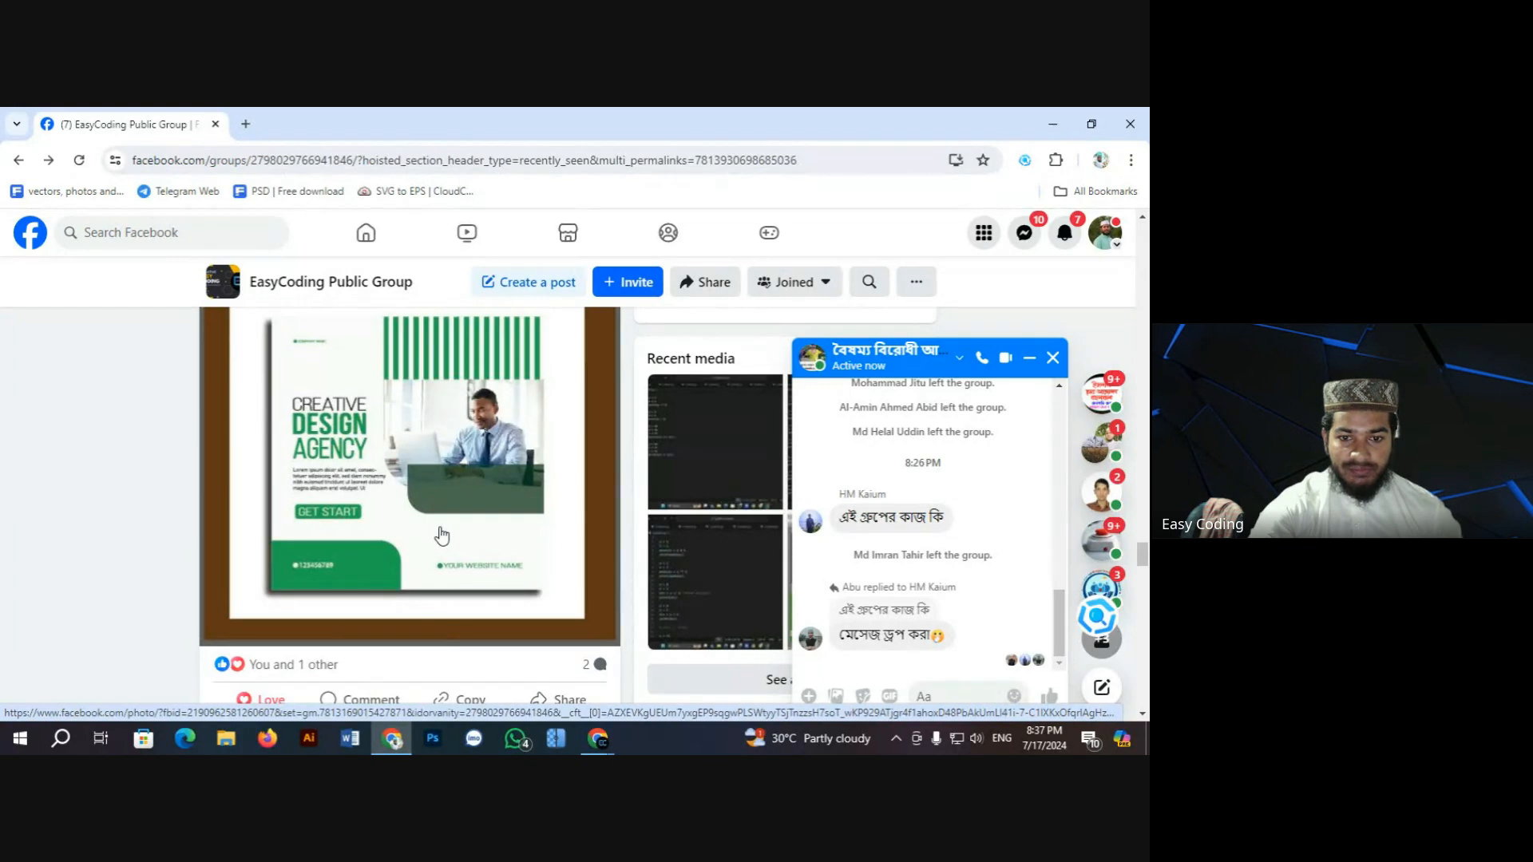
scroll(441, 535, "up", 1)
scroll(435, 529, "down", 4)
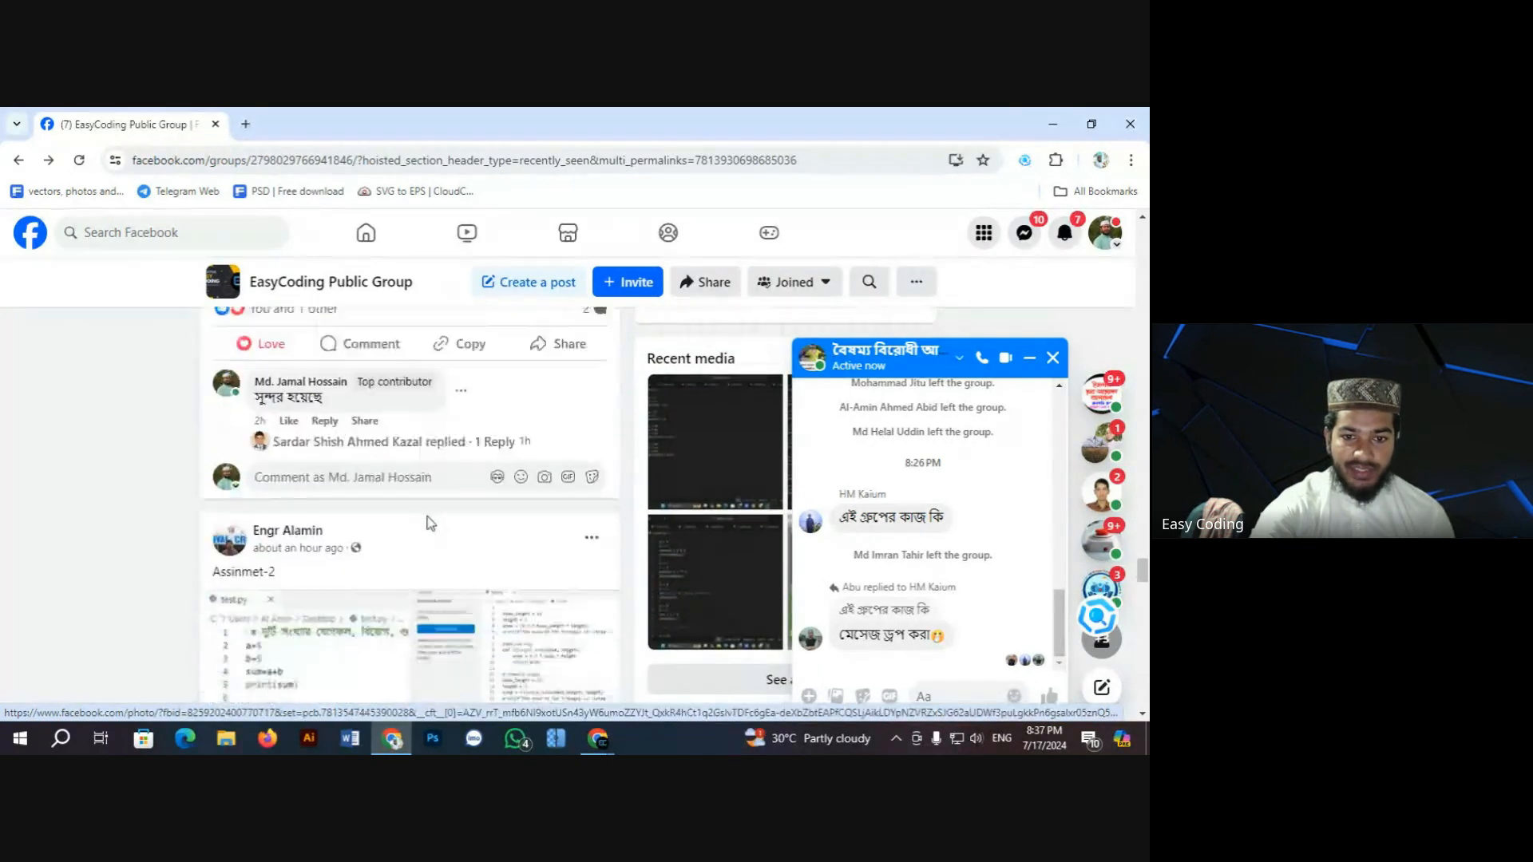
scroll(429, 523, "down", 3)
scroll(428, 520, "up", 3)
scroll(425, 520, "up", 5)
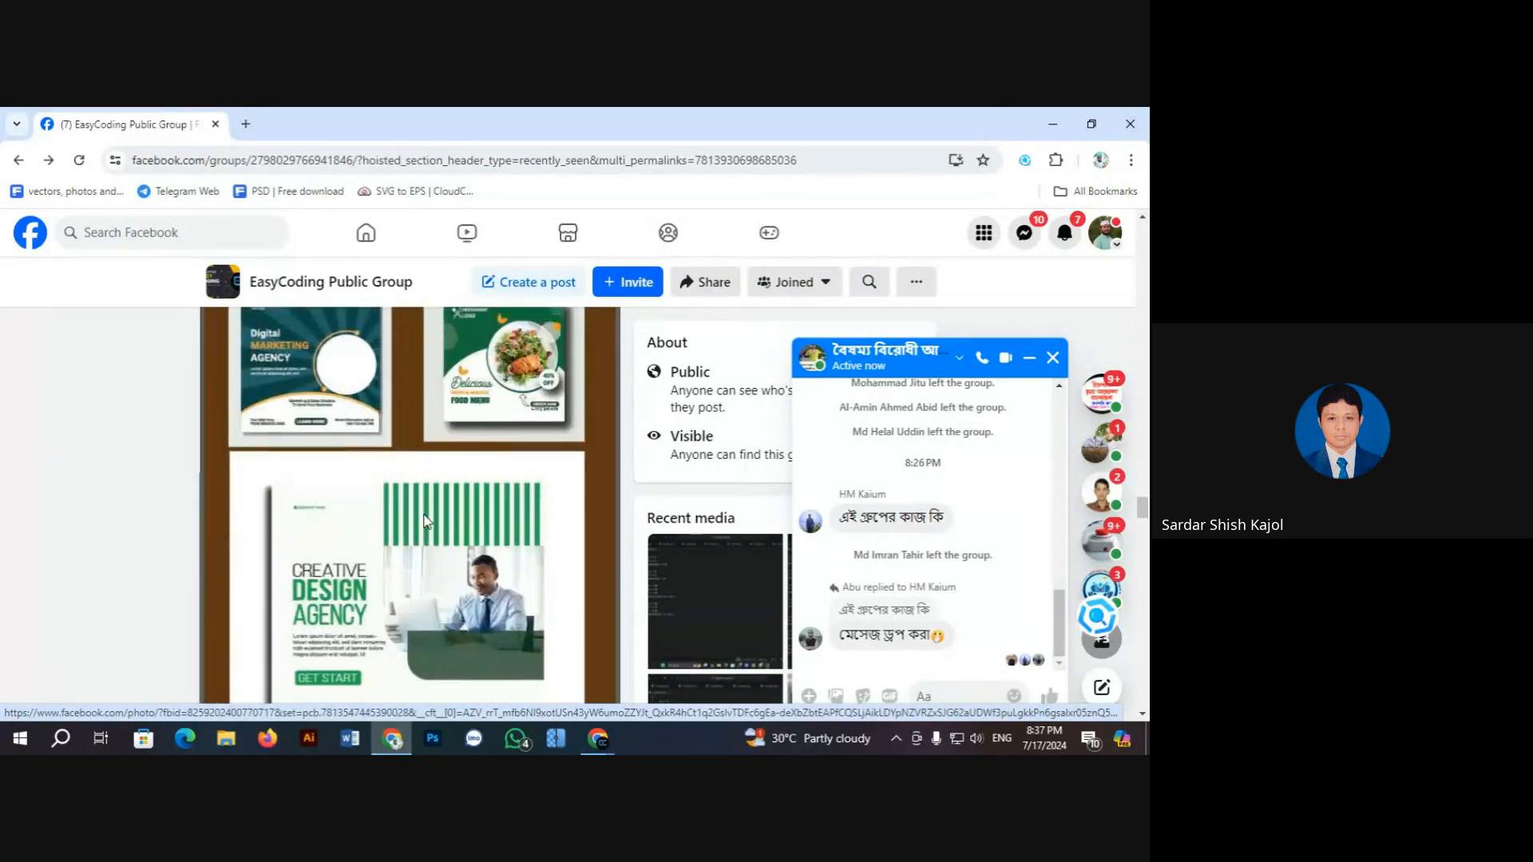
scroll(426, 521, "up", 2)
Step: Open the design collage full size and zoom in on the SOCIAL MEDIA POST DESIGN heading
left_click(339, 475)
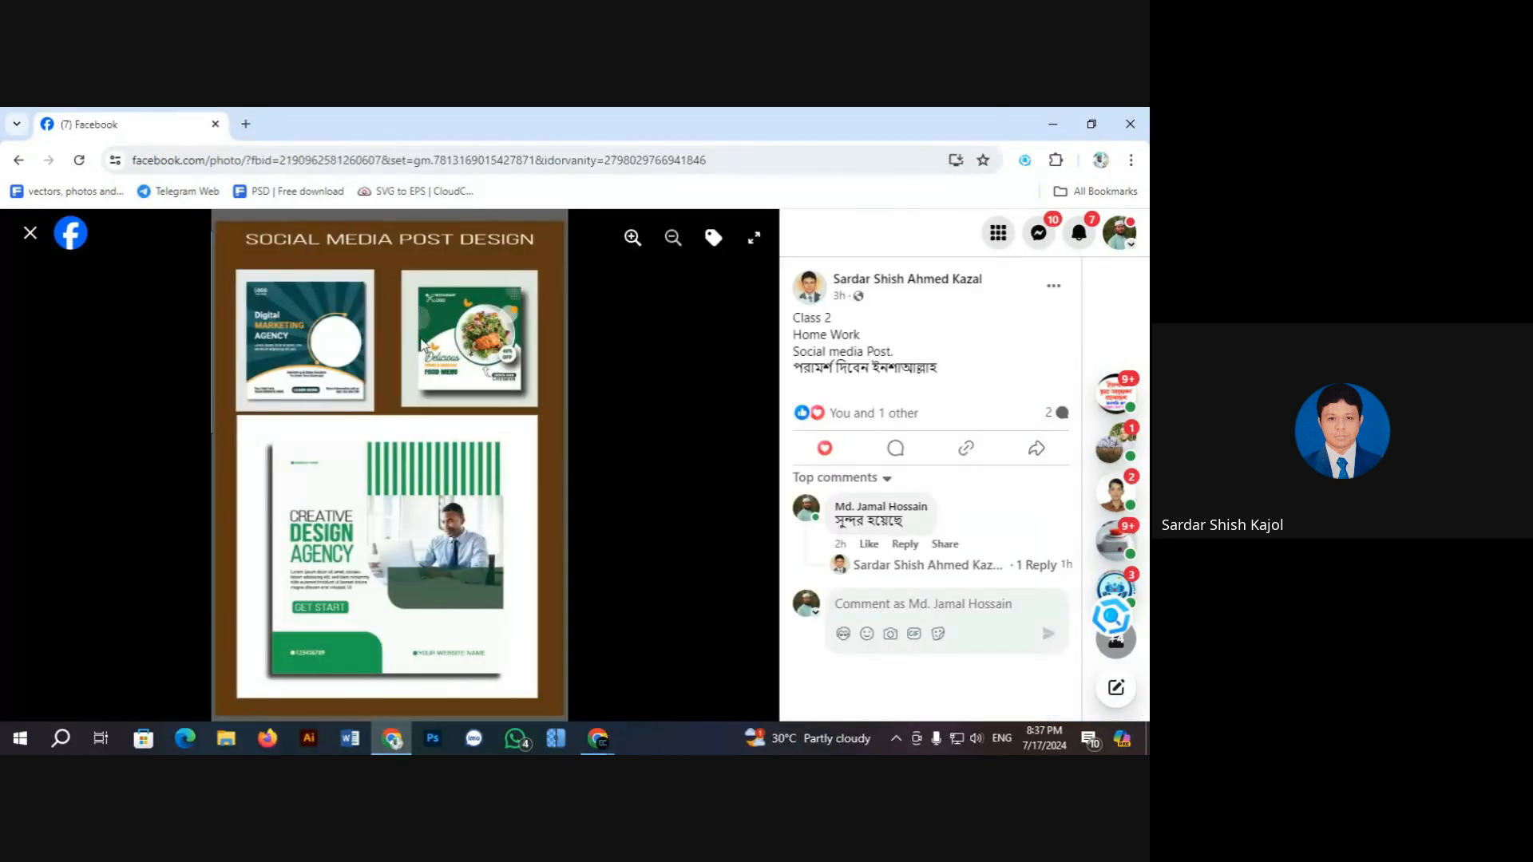
left_click(632, 238)
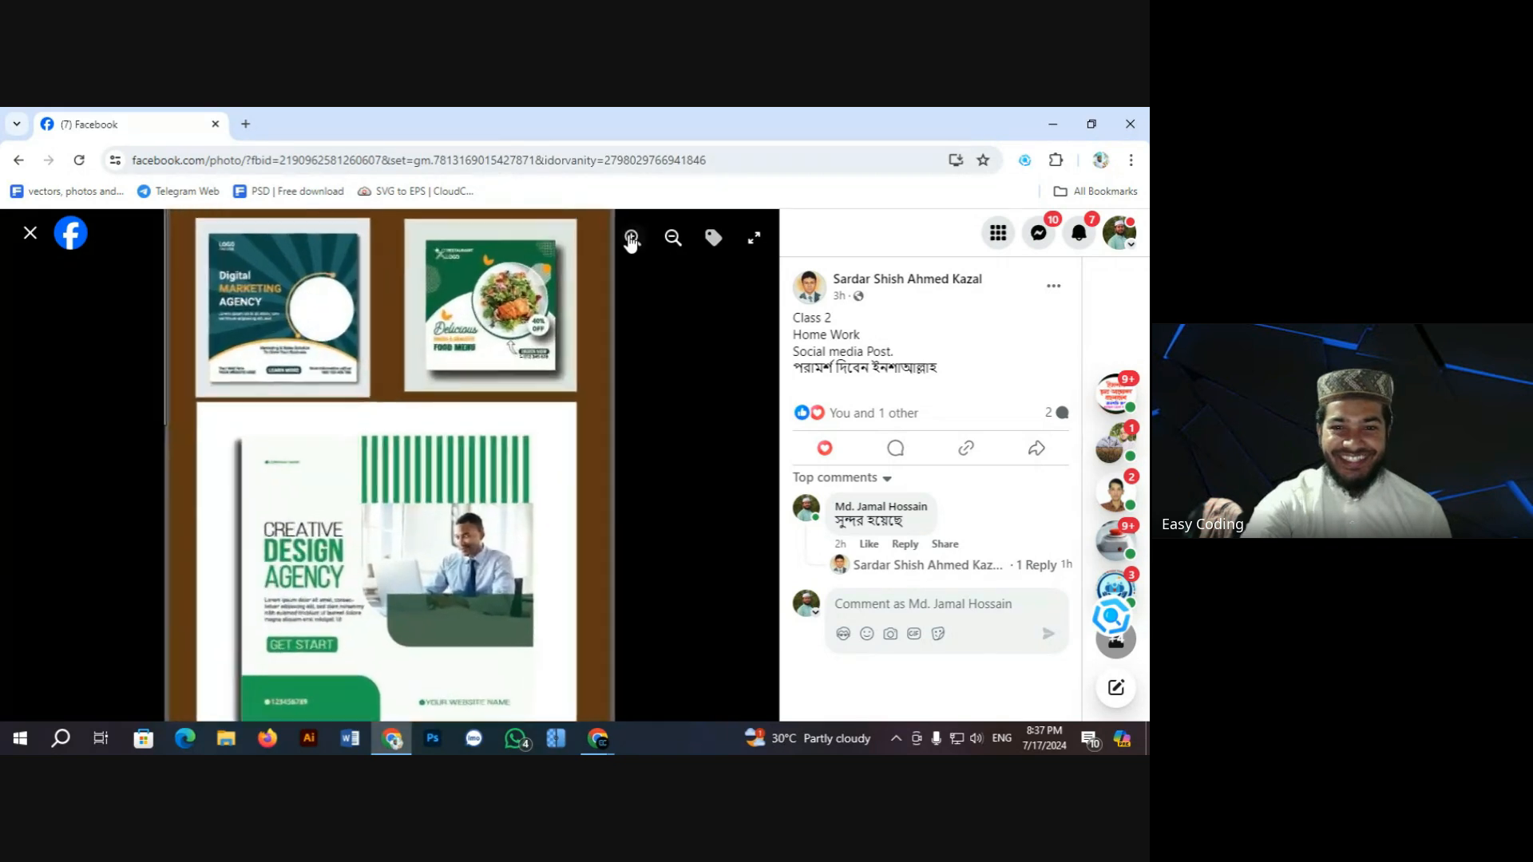
left_click_drag(431, 332, 368, 542)
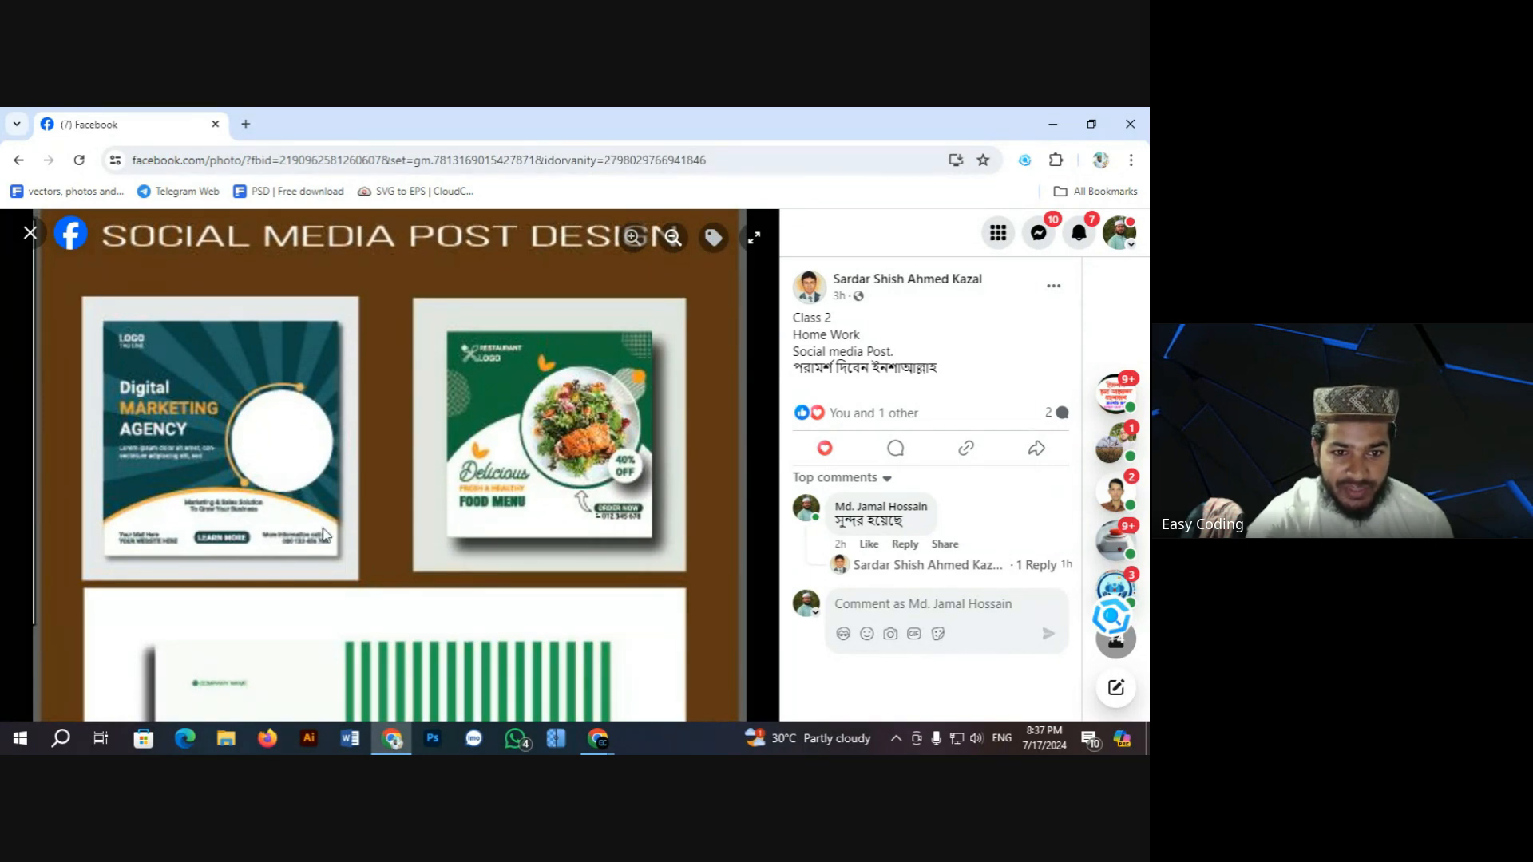
left_click_drag(323, 529, 335, 495)
left_click_drag(237, 457, 252, 479)
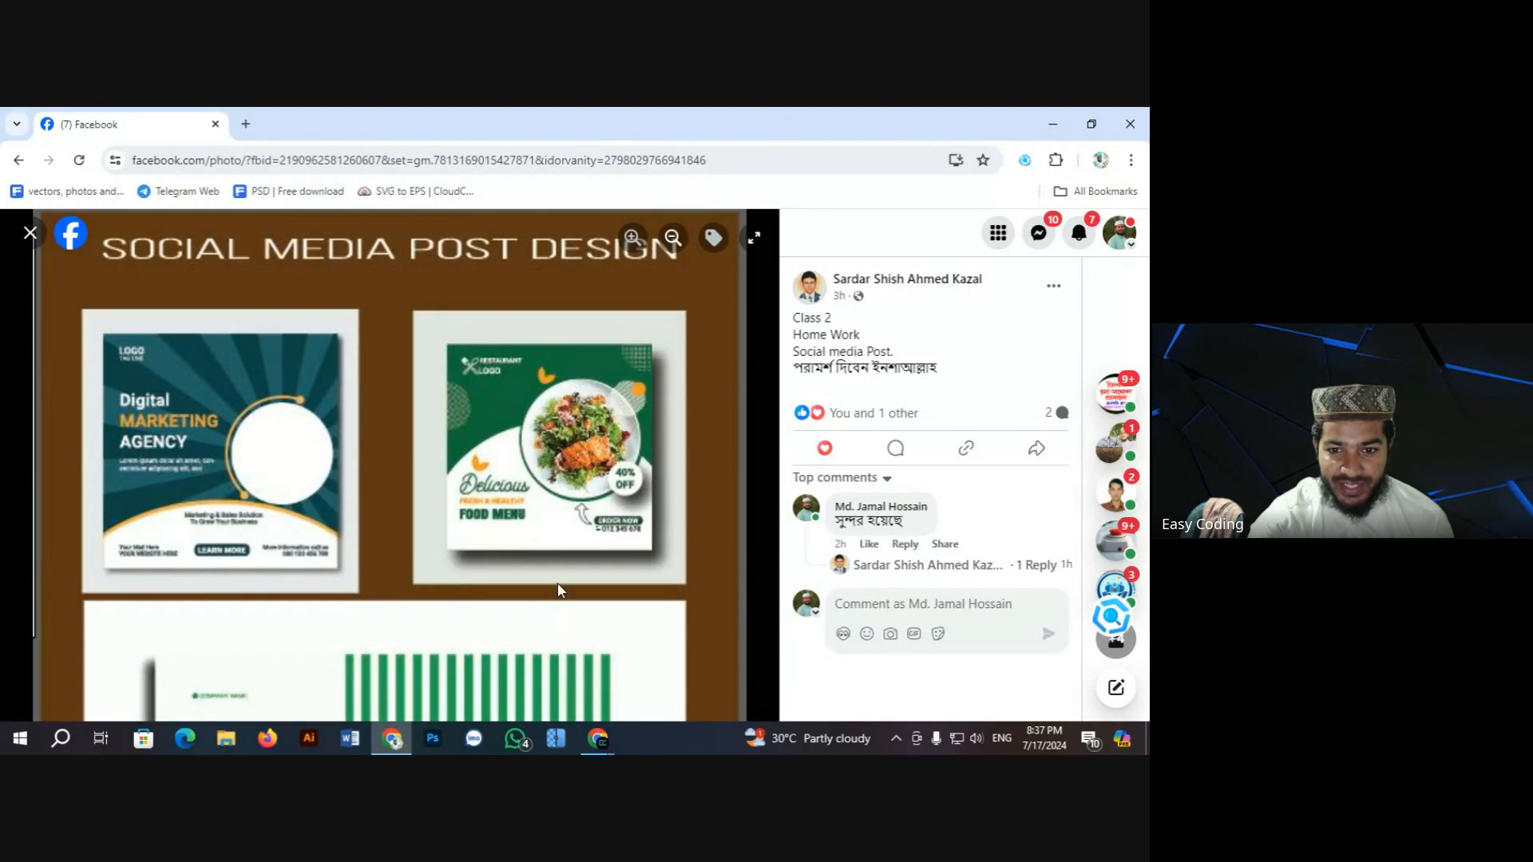
Step: Inspect the Creative Design Agency poster up close, then zoom back out and close the viewer
scroll(543, 459, "down", 1)
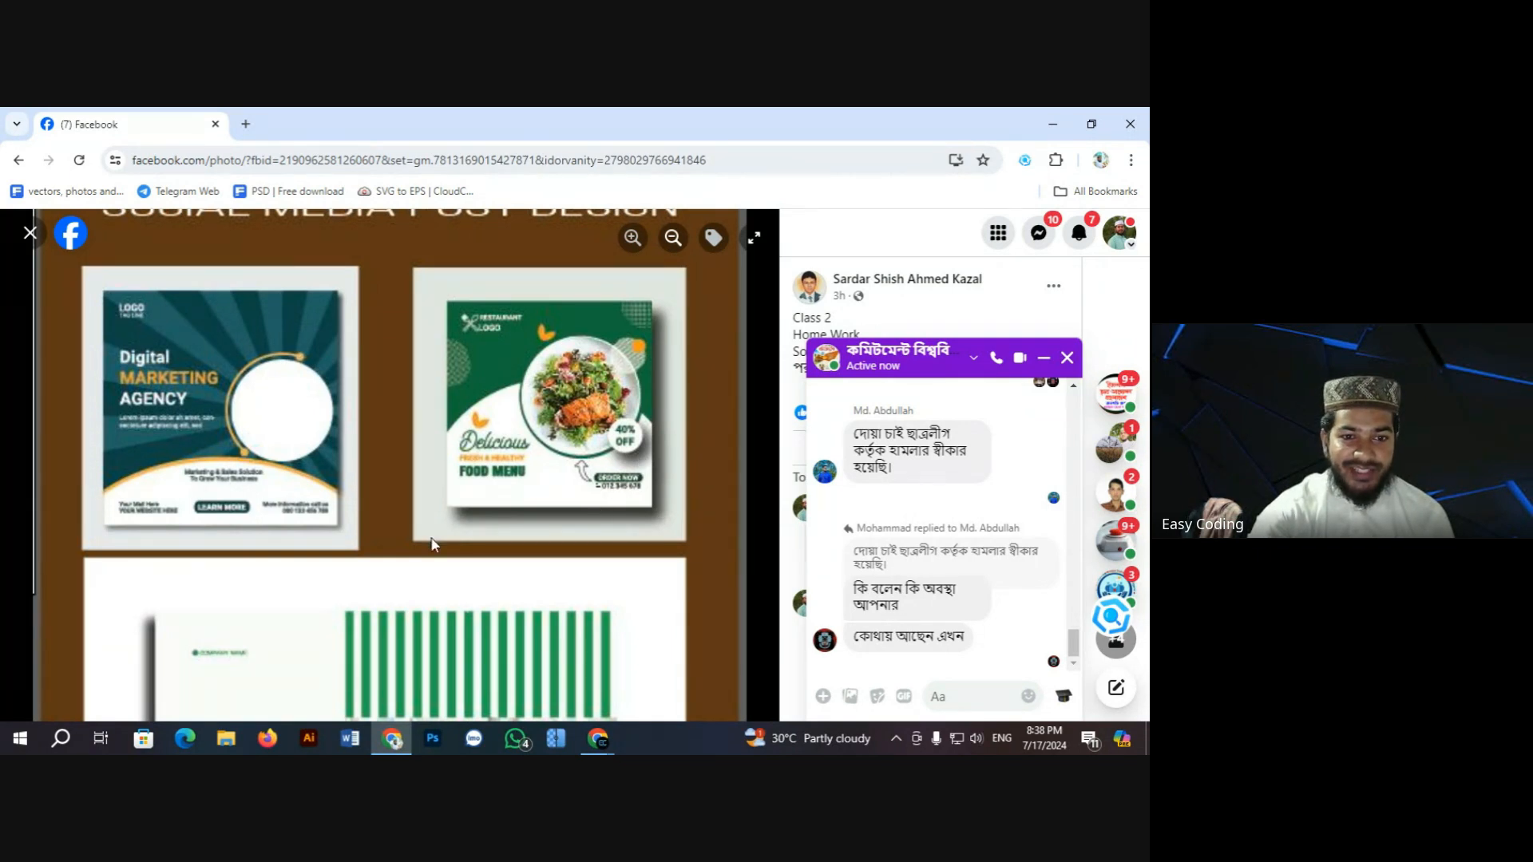
scroll(388, 594, "down", 5)
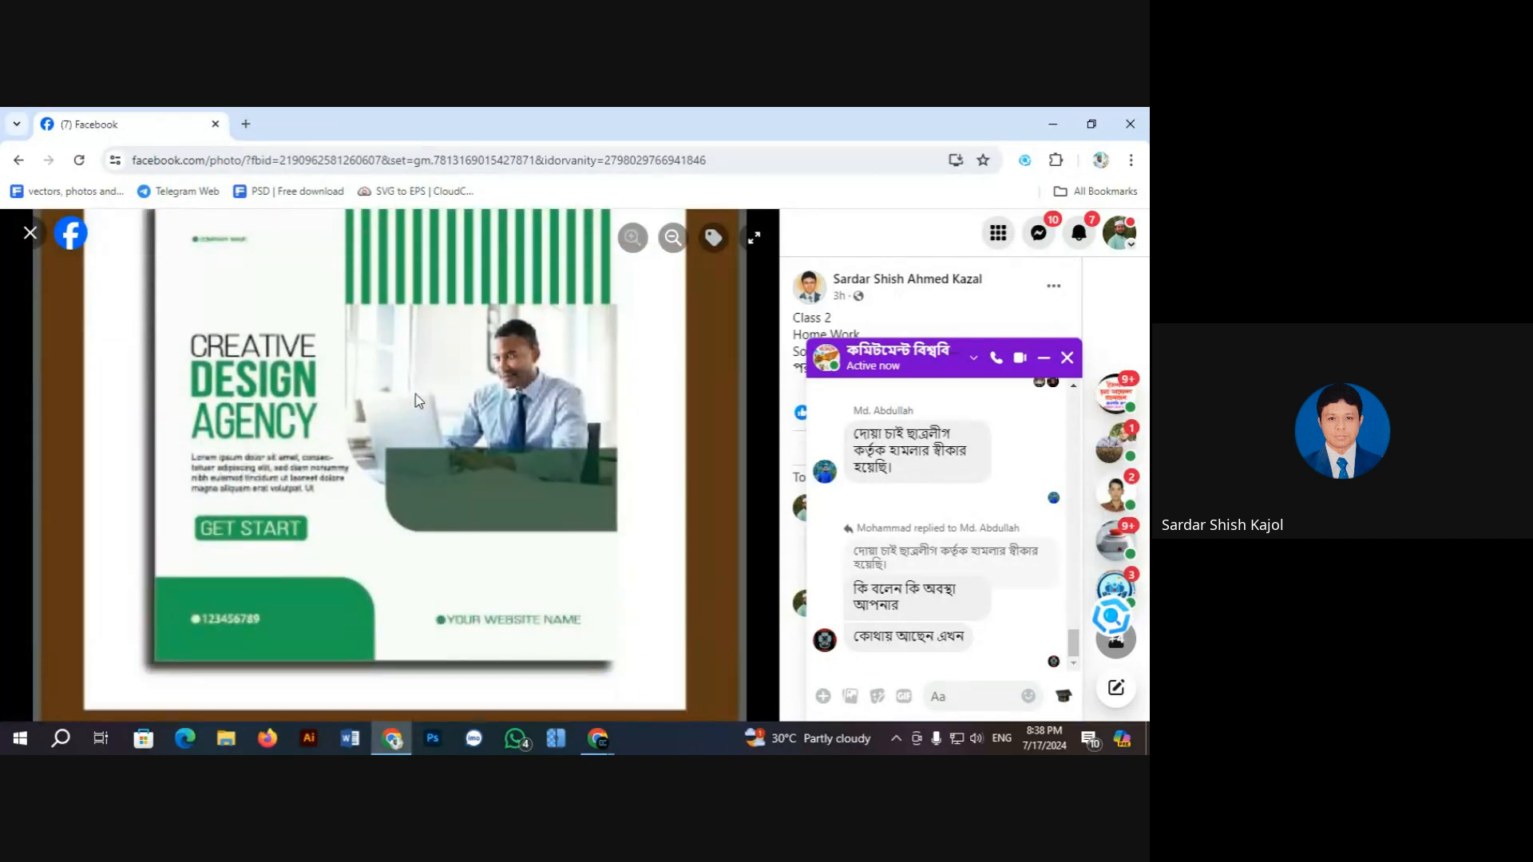
scroll(416, 399, "up", 1)
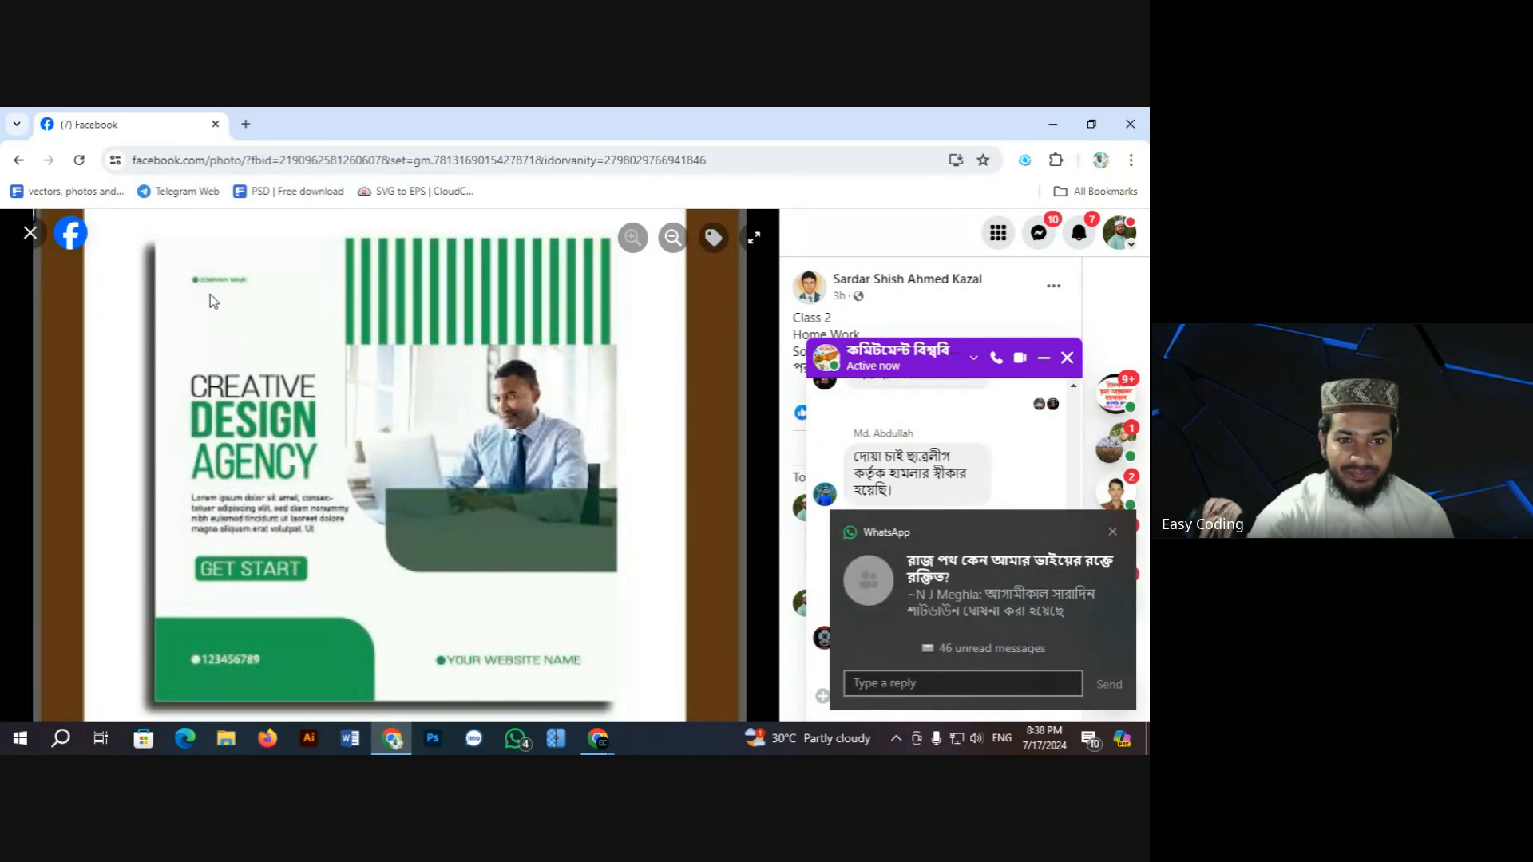
scroll(238, 347, "down", 1)
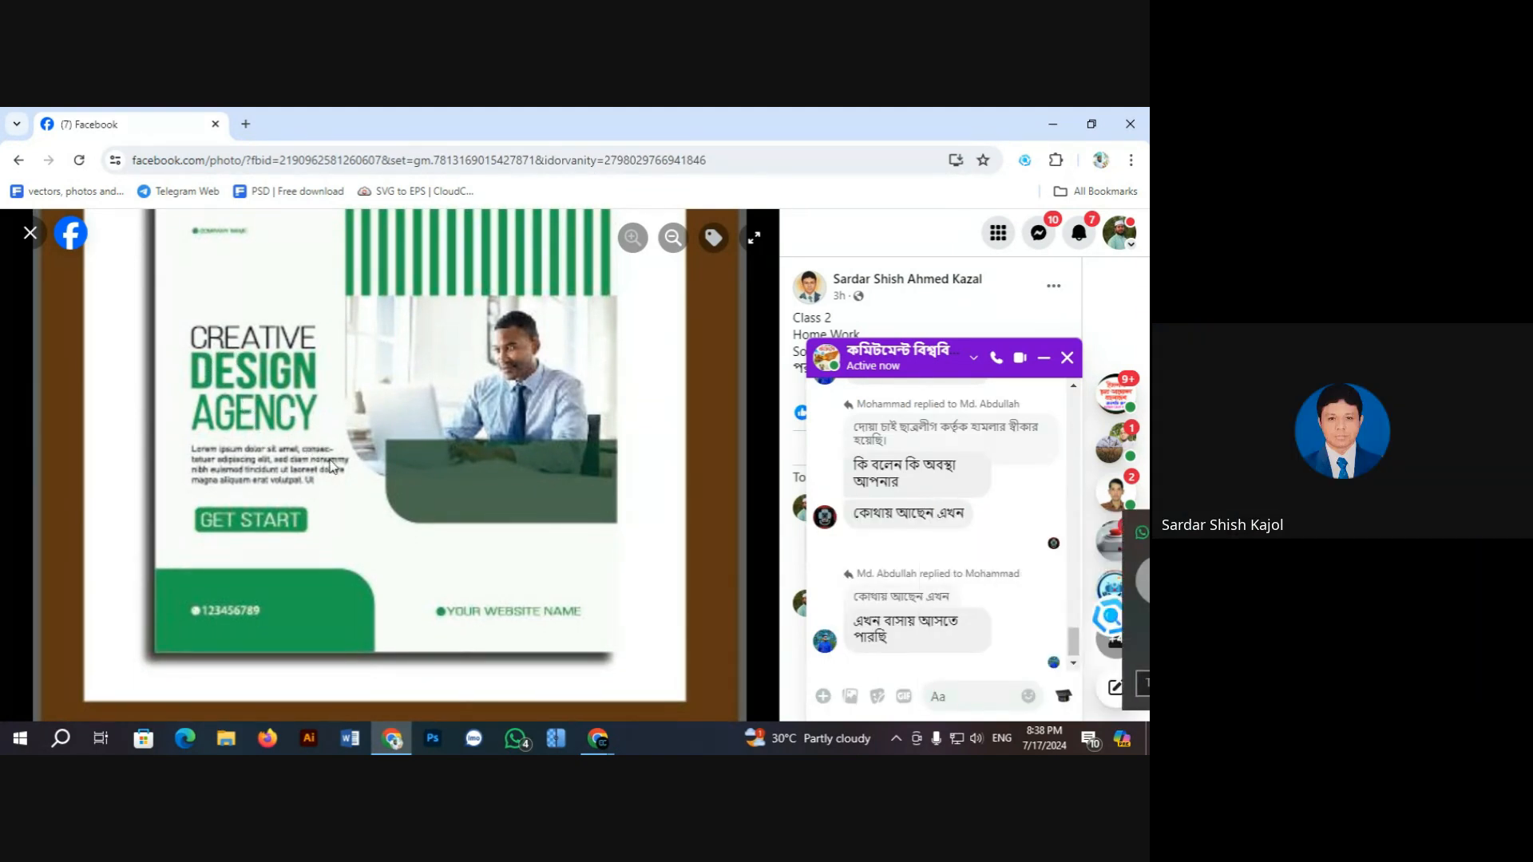
scroll(351, 435, "down", 1)
scroll(357, 430, "up", 3)
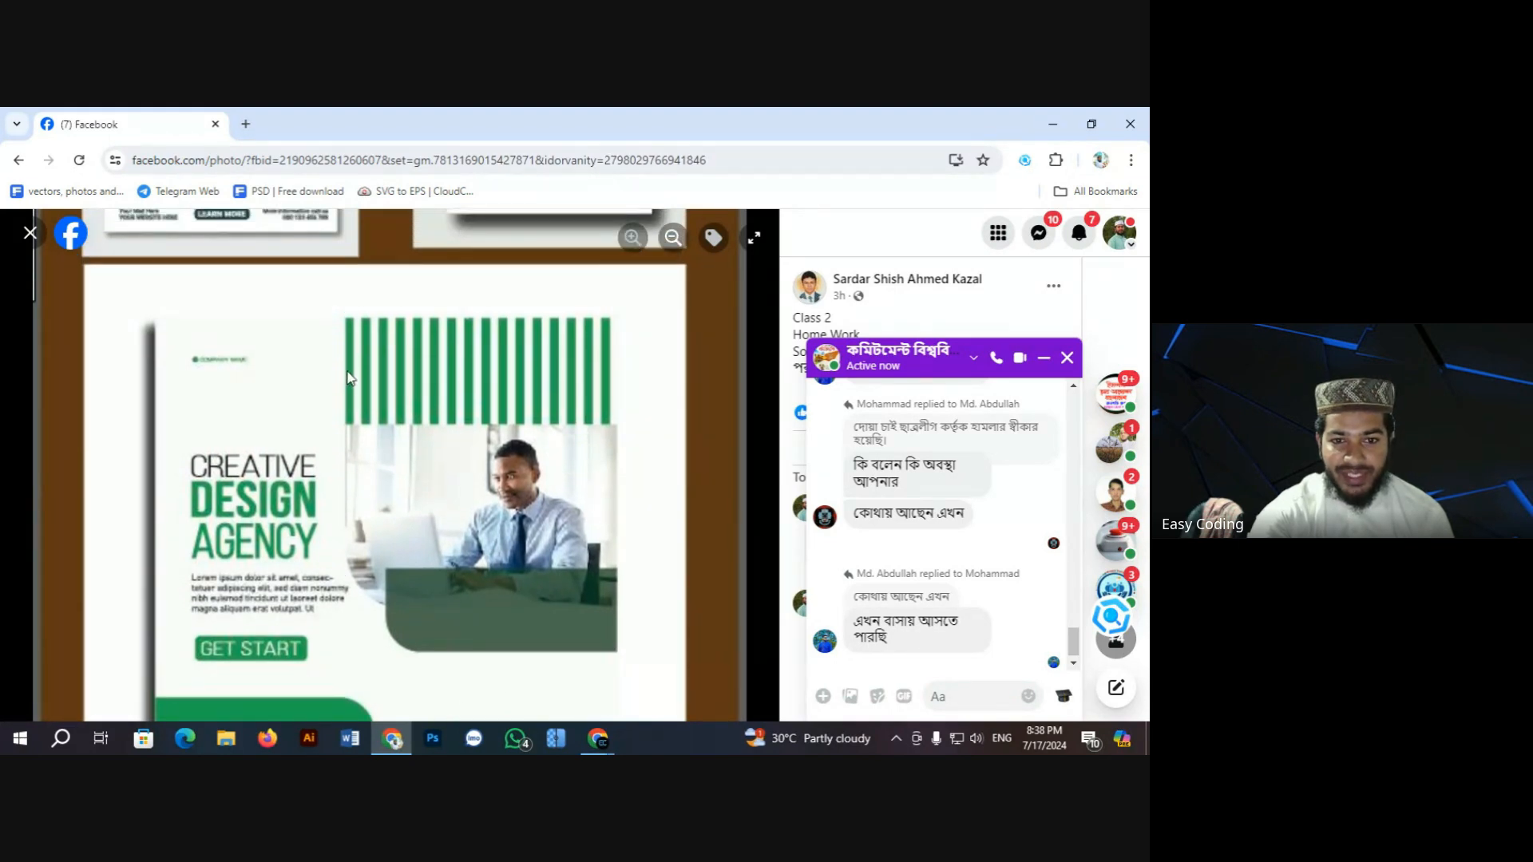
left_click_drag(366, 358, 486, 368)
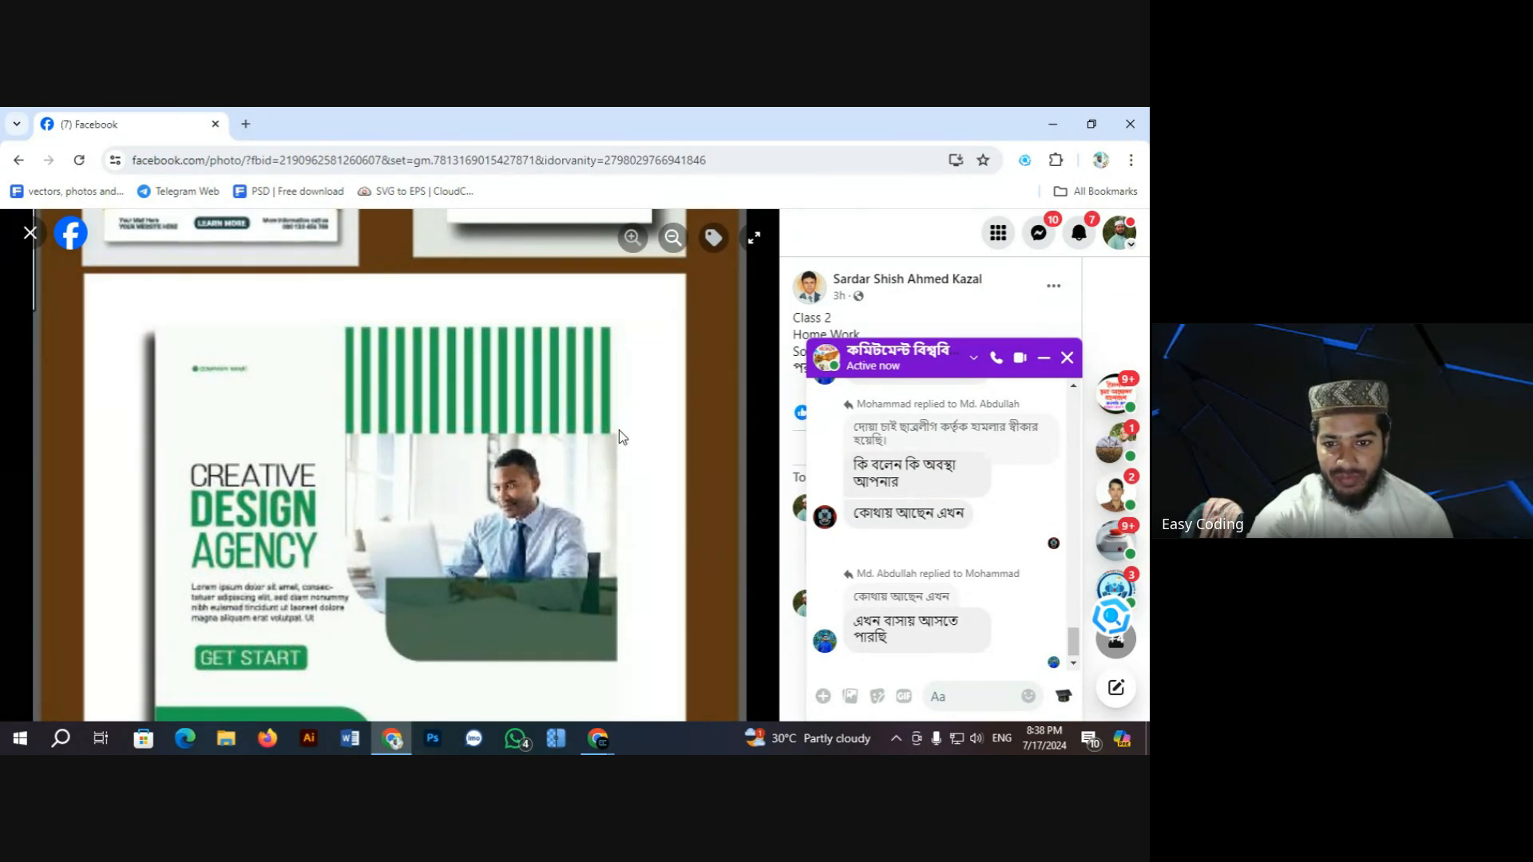
scroll(619, 422, "down", 2)
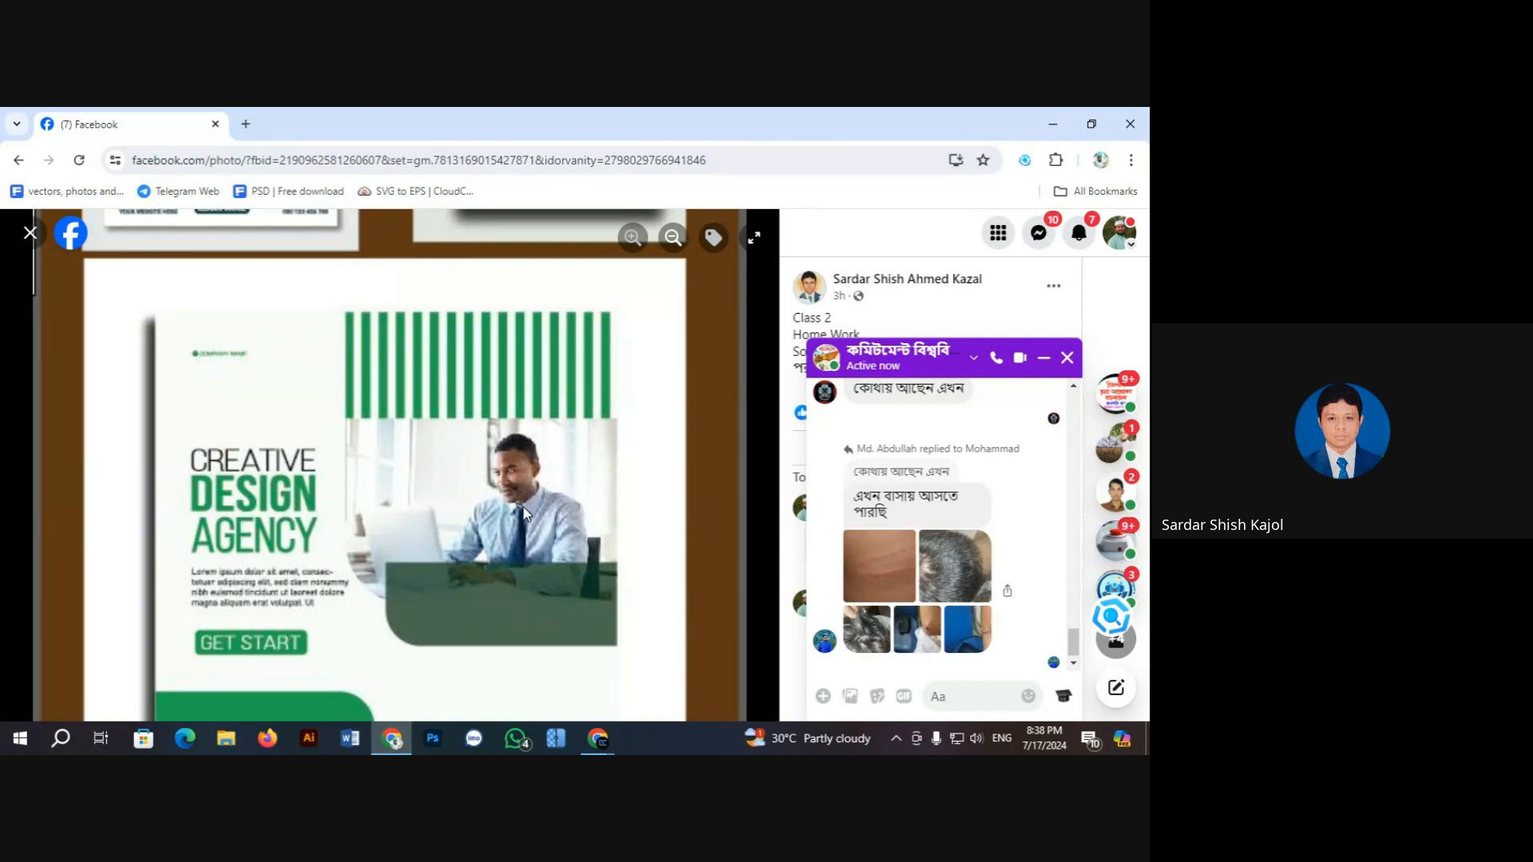
scroll(506, 531, "down", 3)
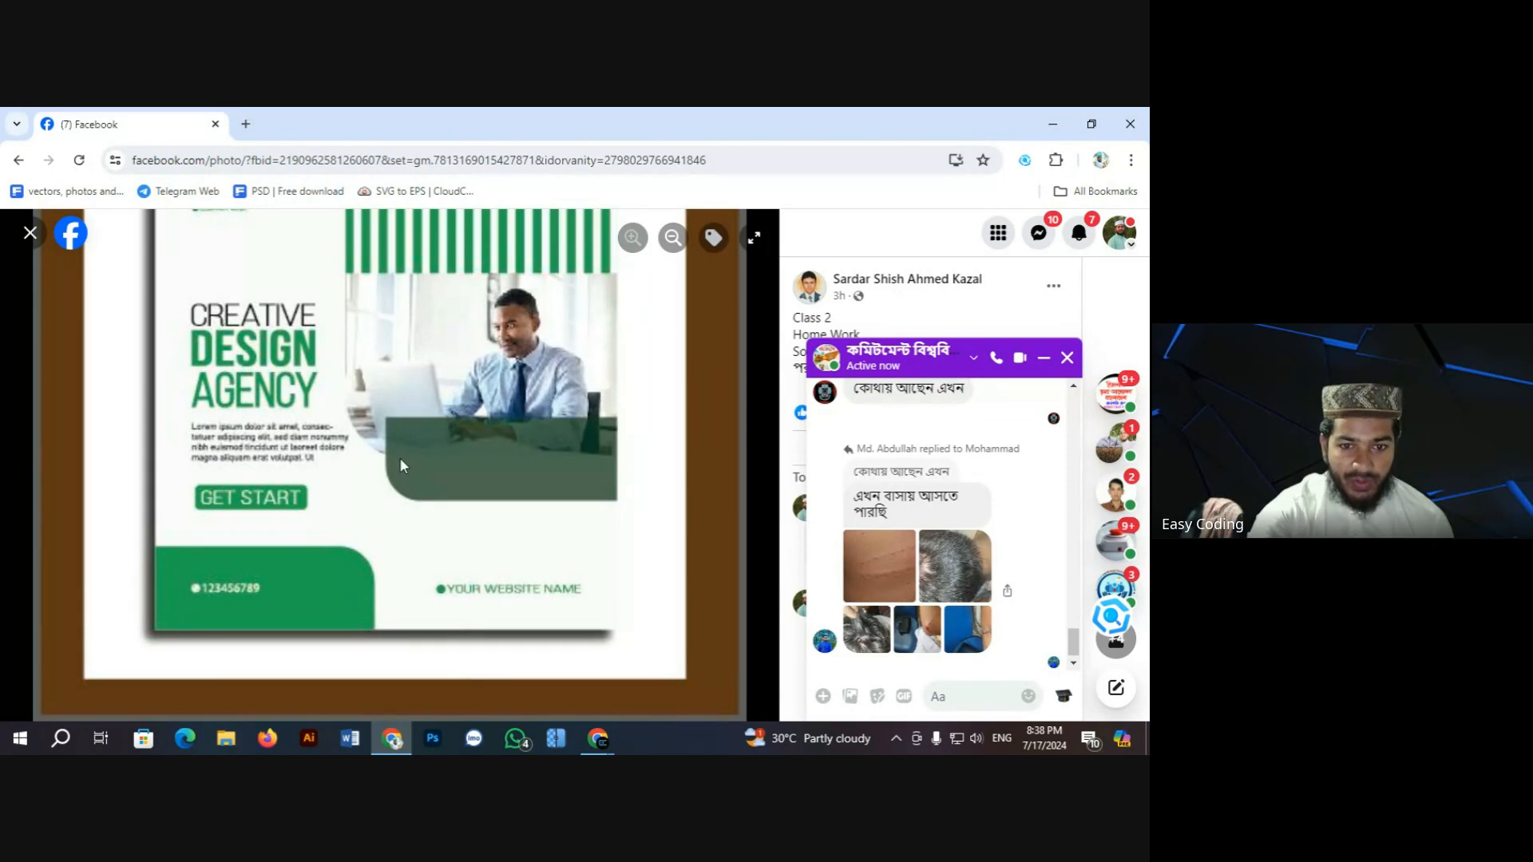
left_click(673, 238)
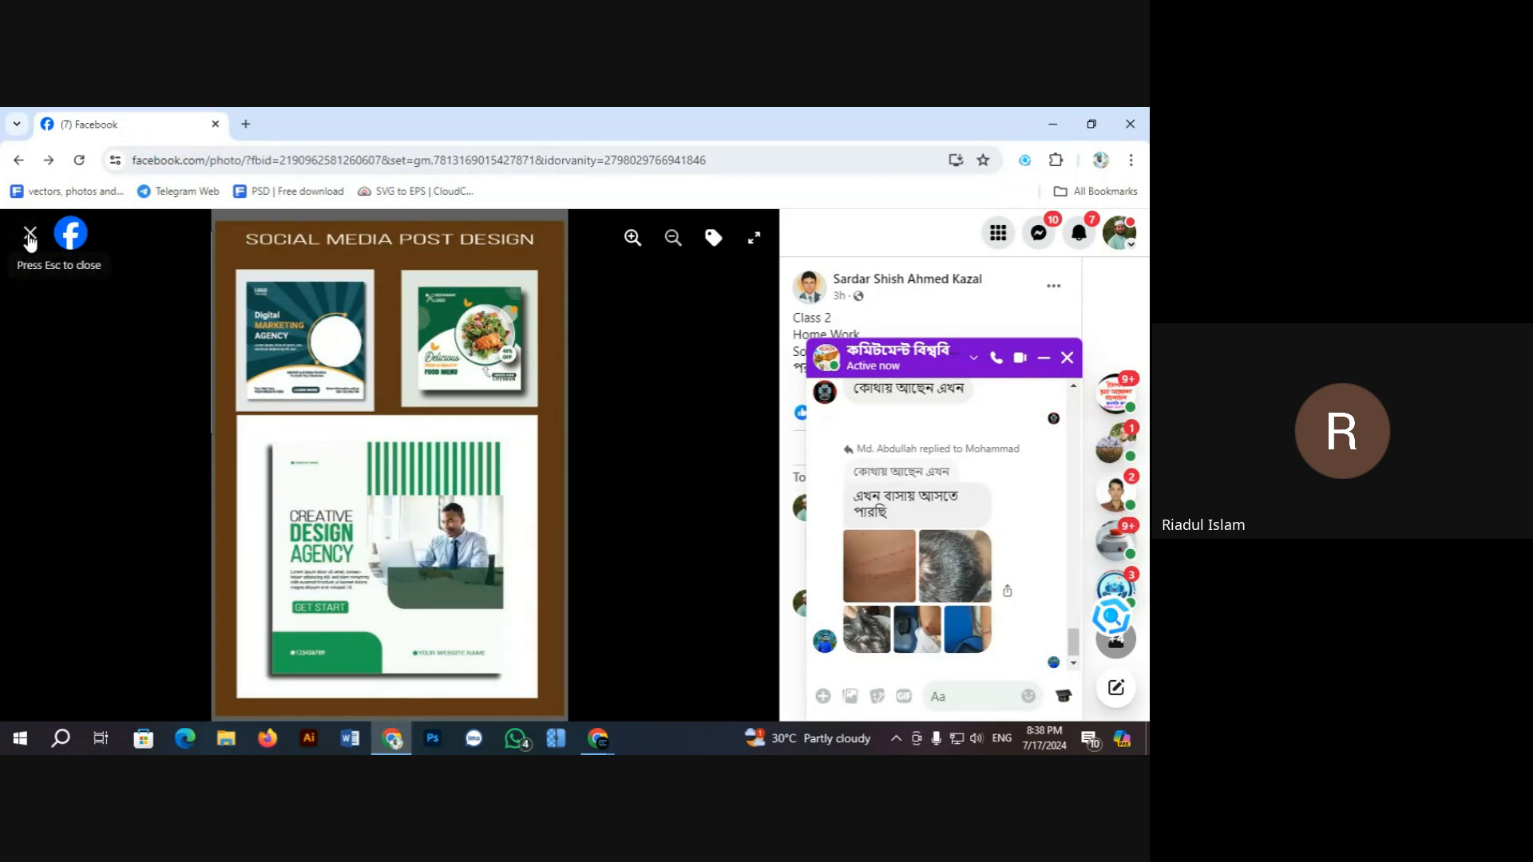
left_click(37, 246)
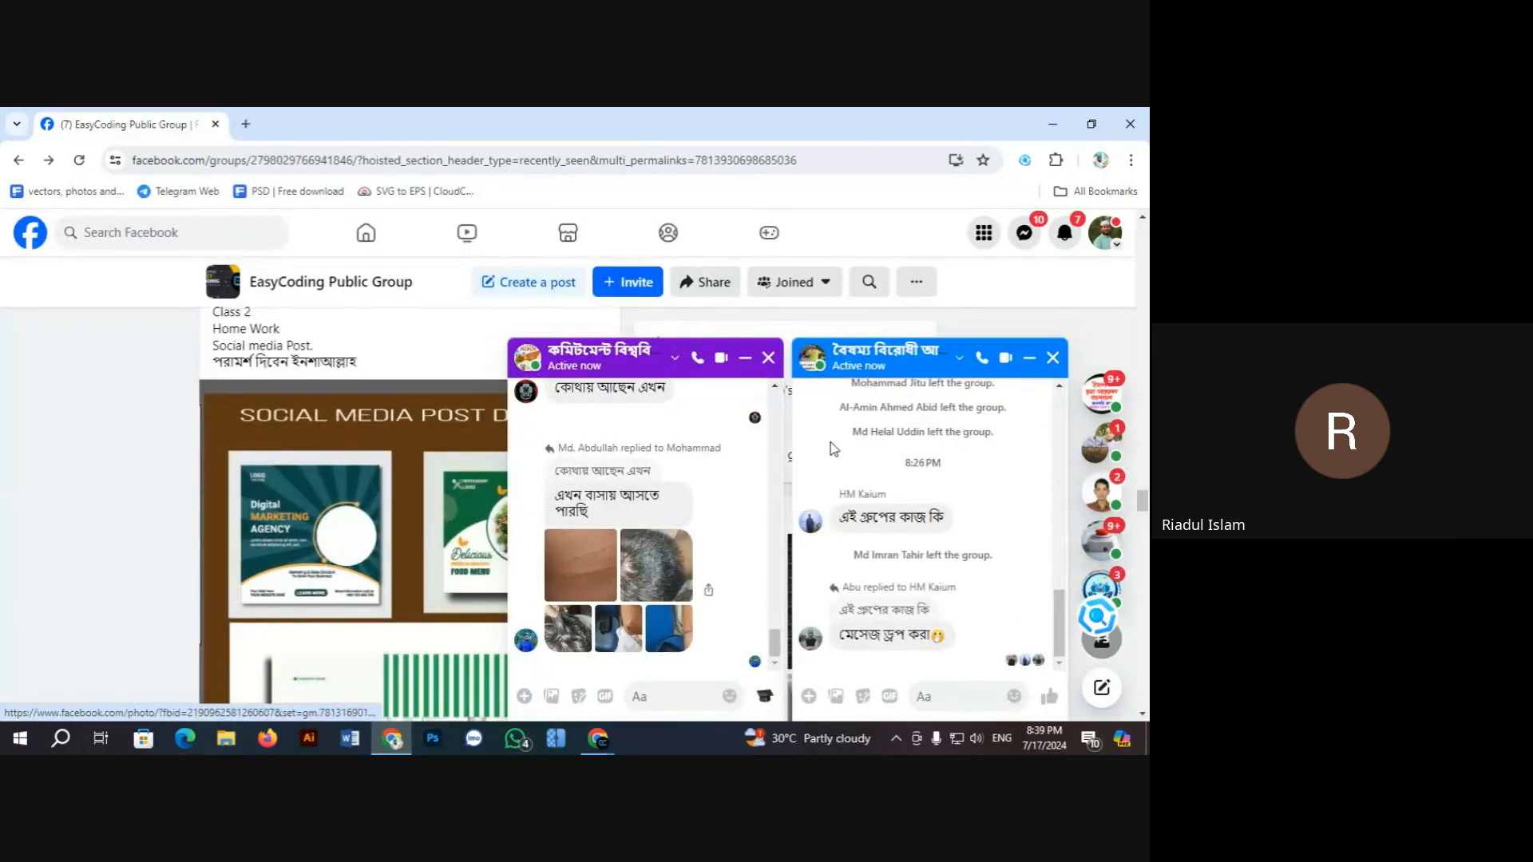
Step: Minimize the chat window covering the feed and reopen the post's design collage full size
left_click(745, 357)
scroll(476, 513, "down", 3)
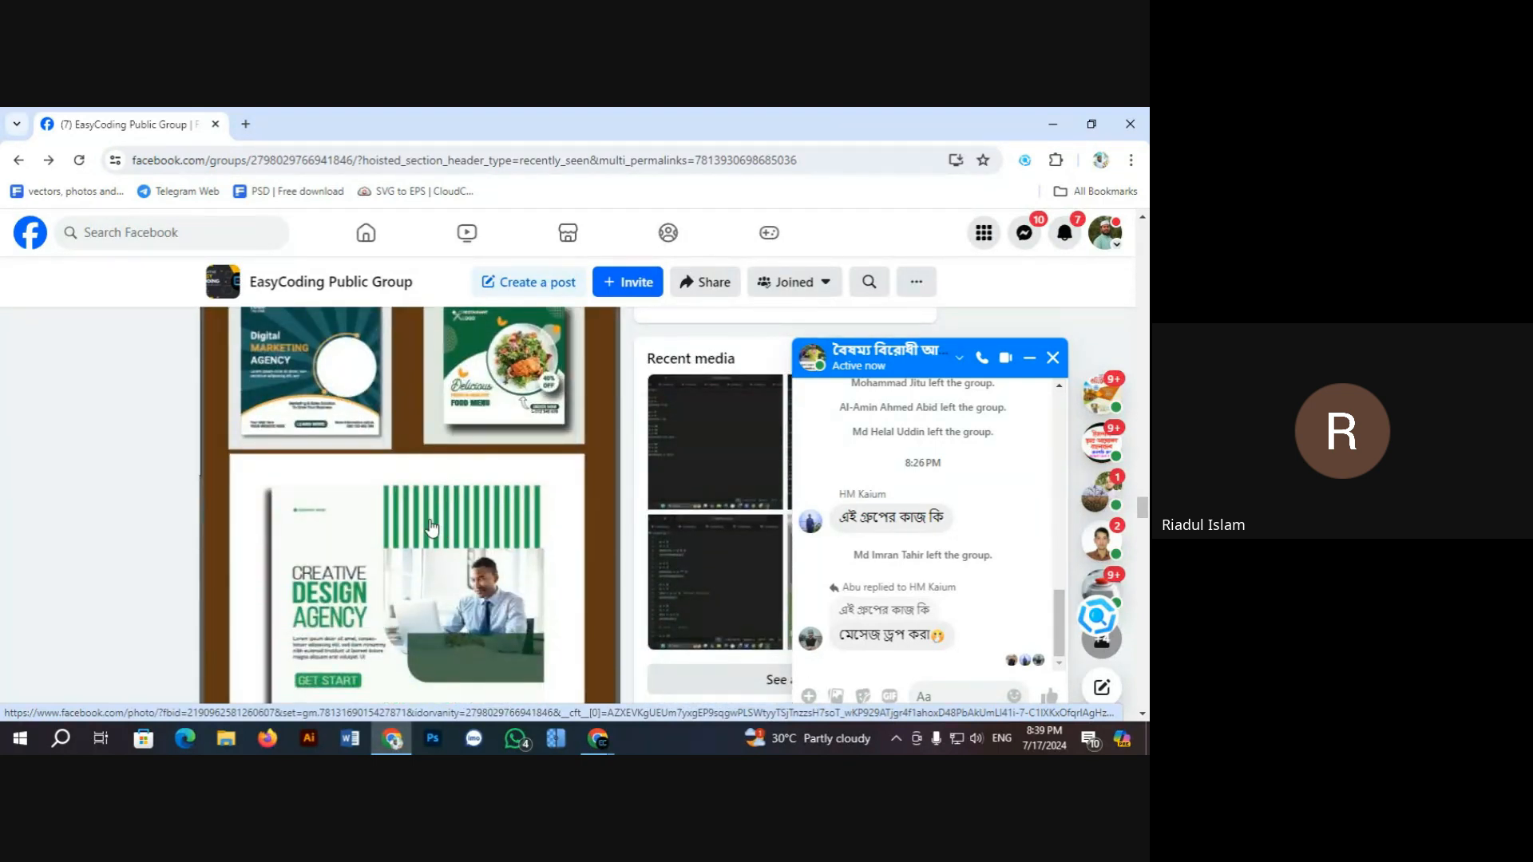
scroll(429, 530, "up", 1)
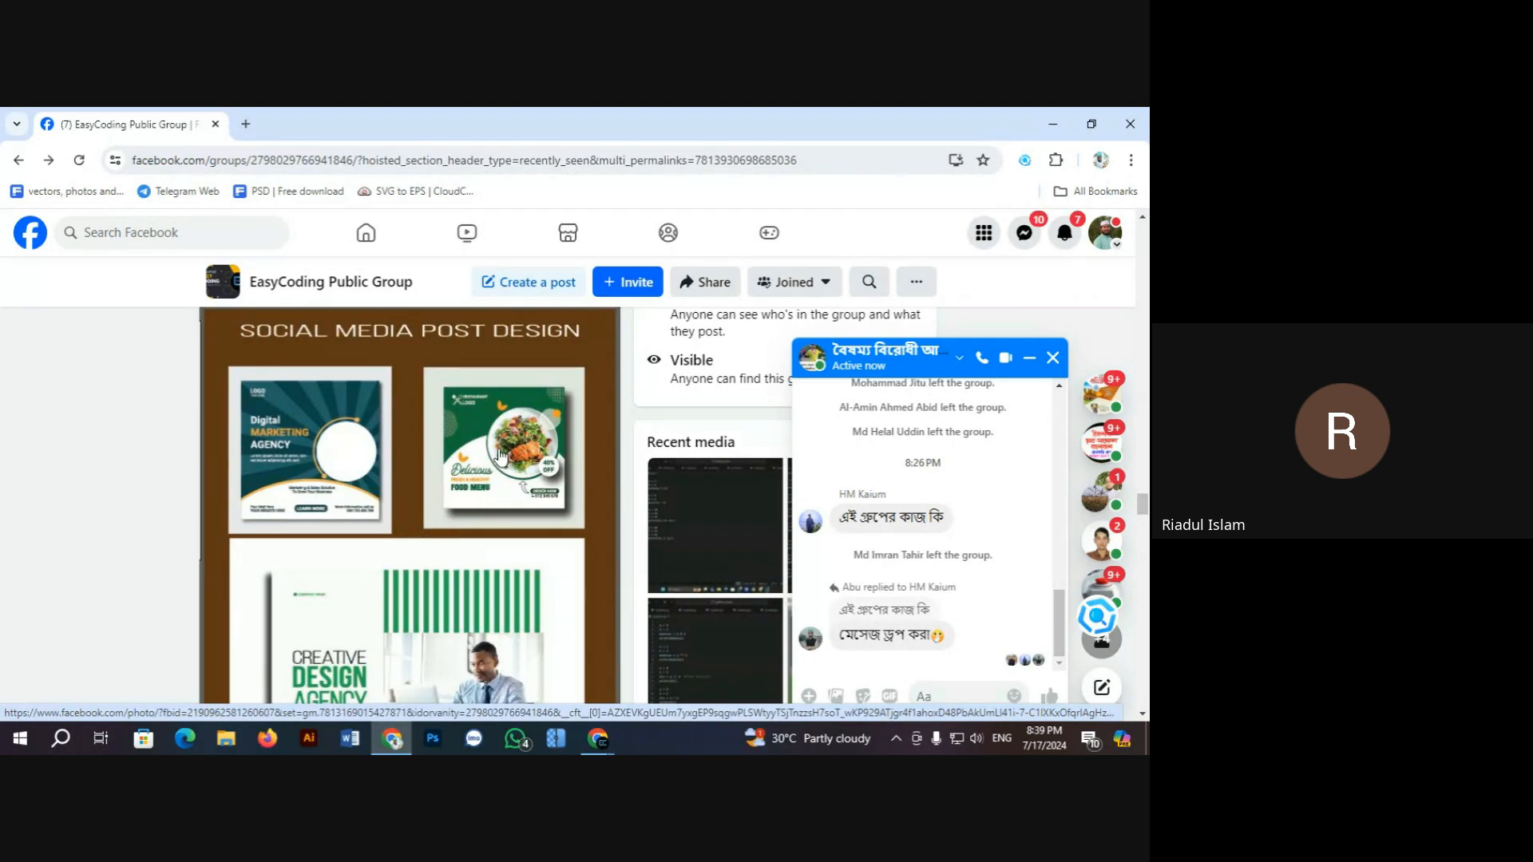
left_click(499, 456)
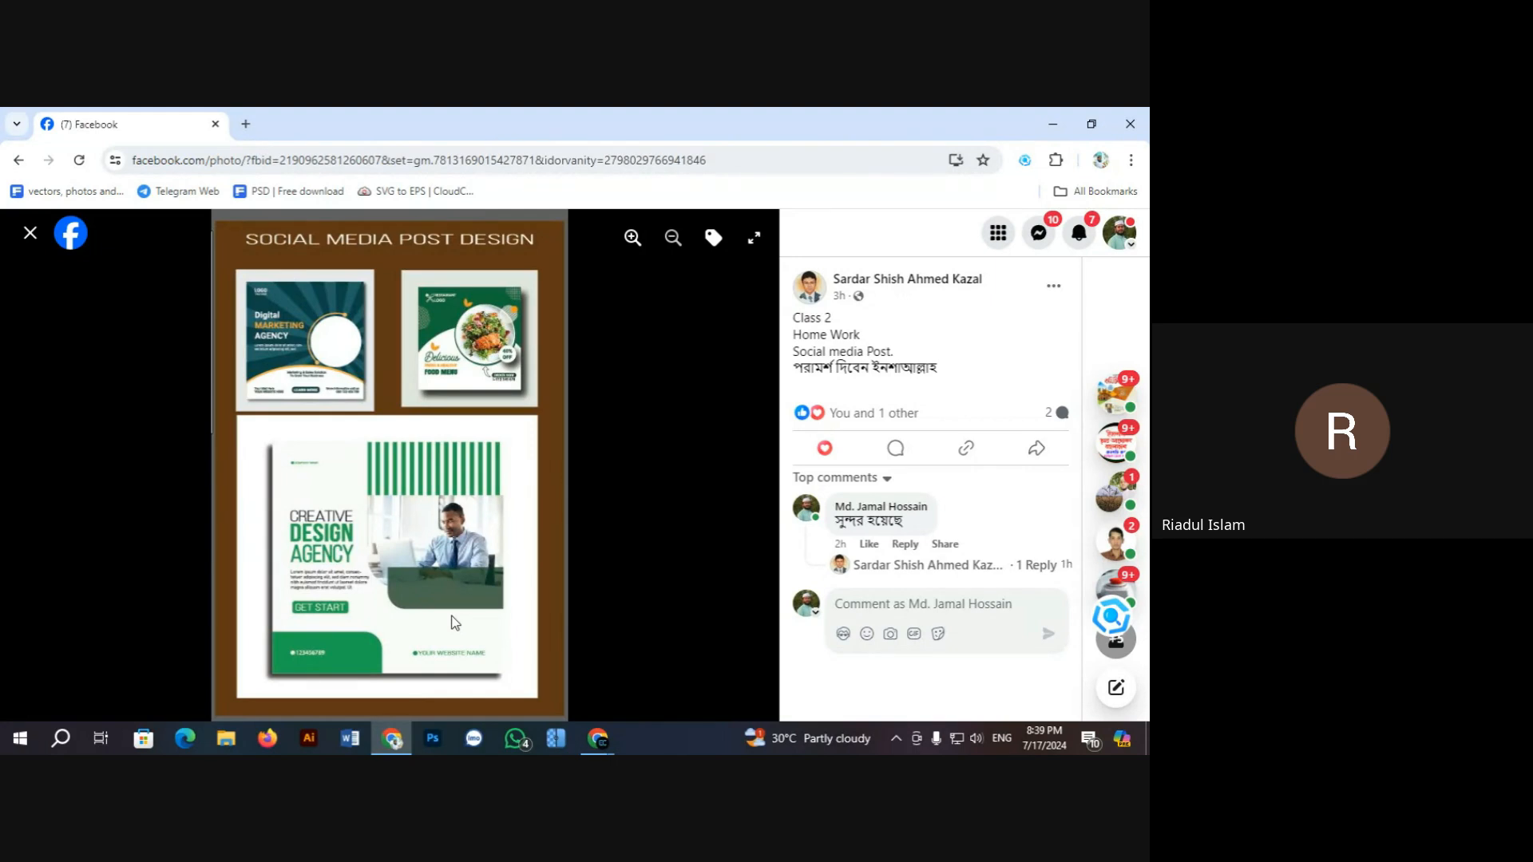
Step: Zoom in to look over the collage, zoom back out until it fits, and close the viewer
left_click(637, 242)
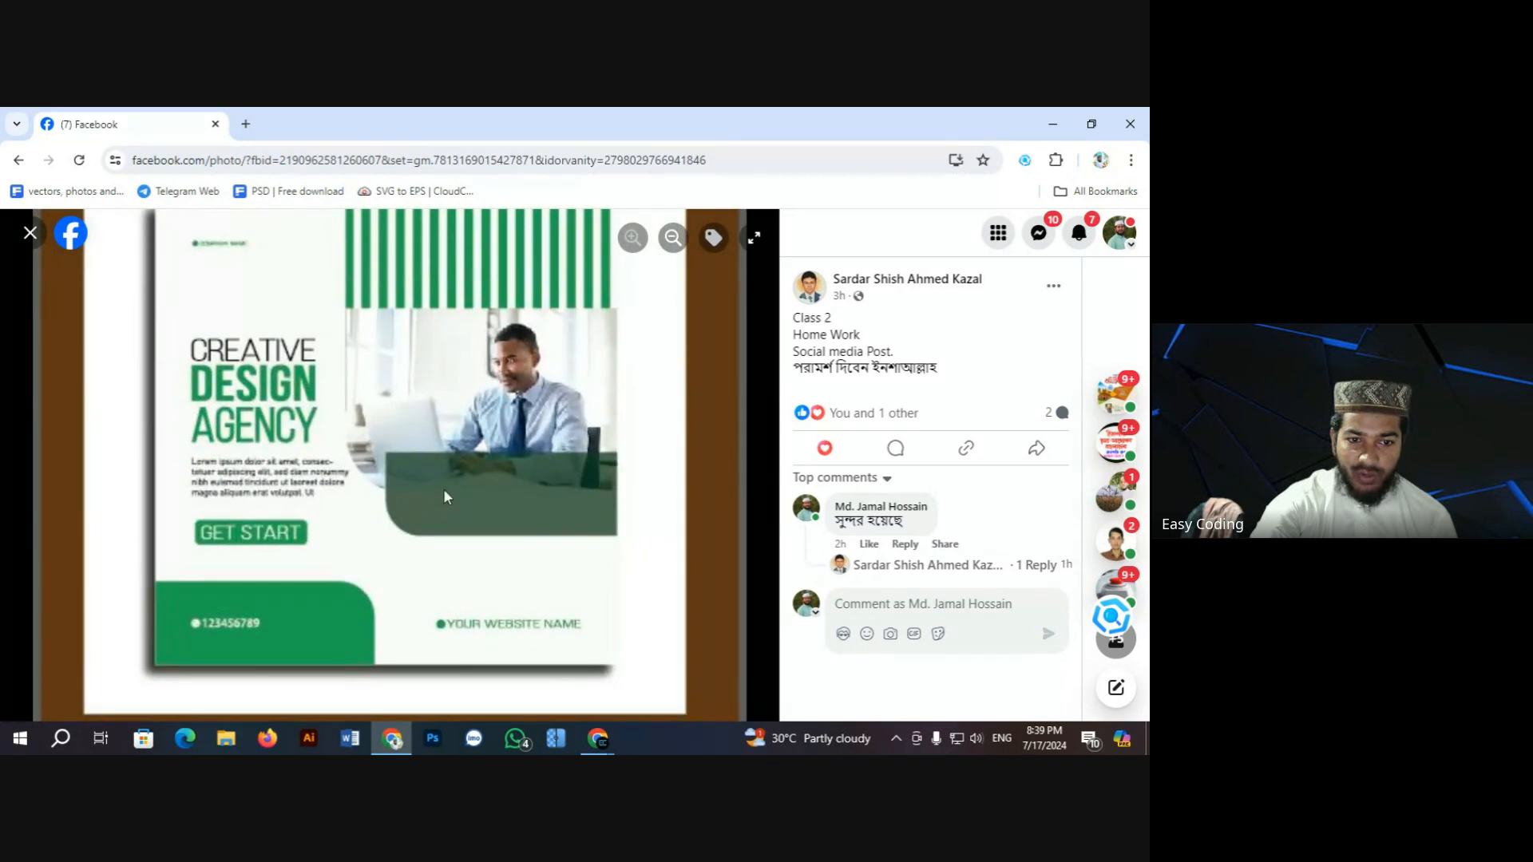
scroll(168, 484, "up", 2)
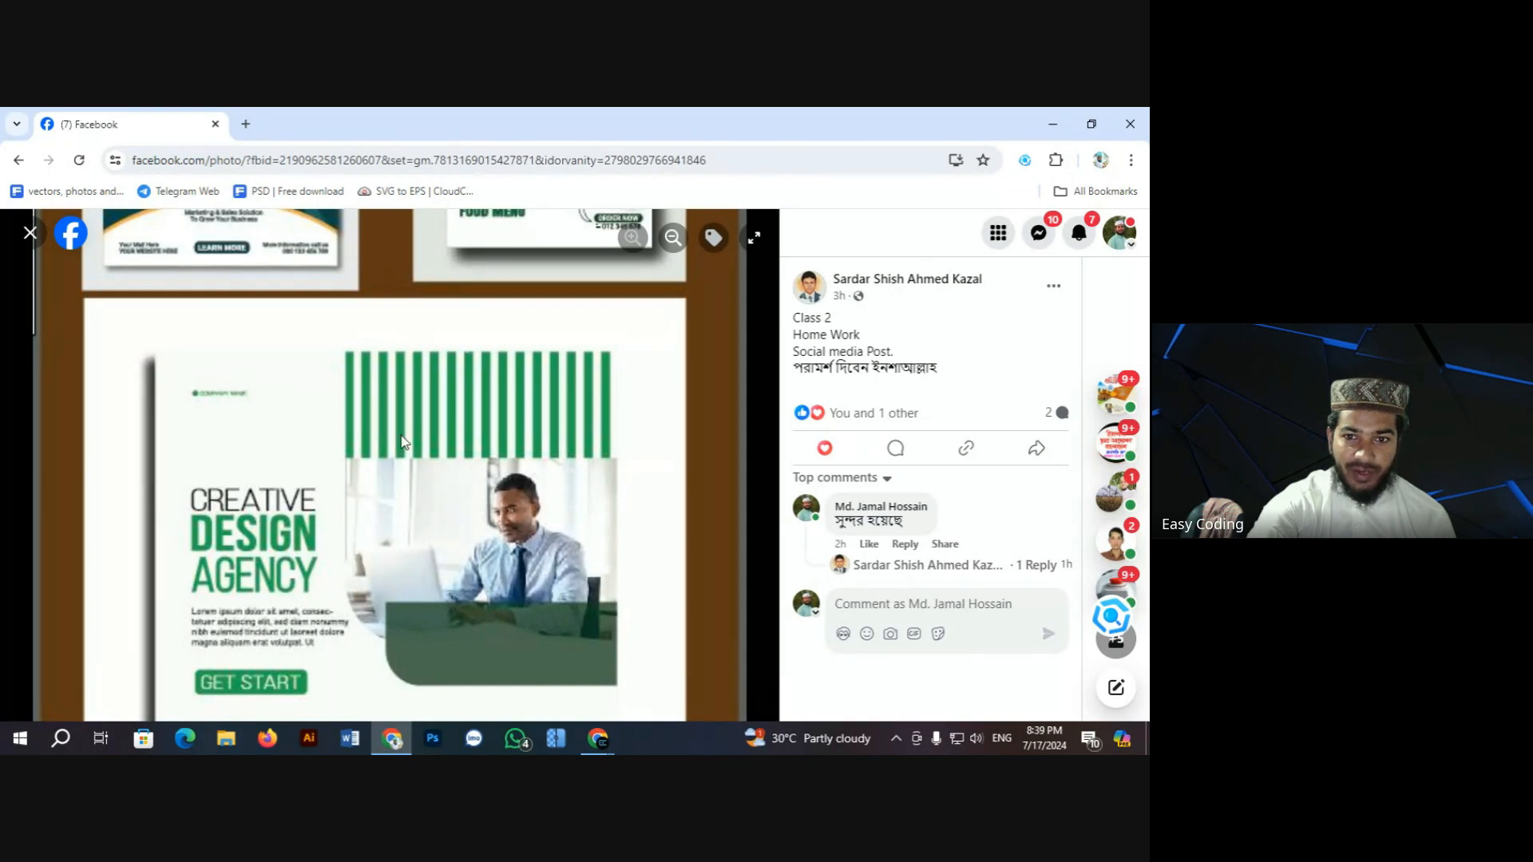
scroll(400, 442, "up", 2)
scroll(354, 539, "up", 2)
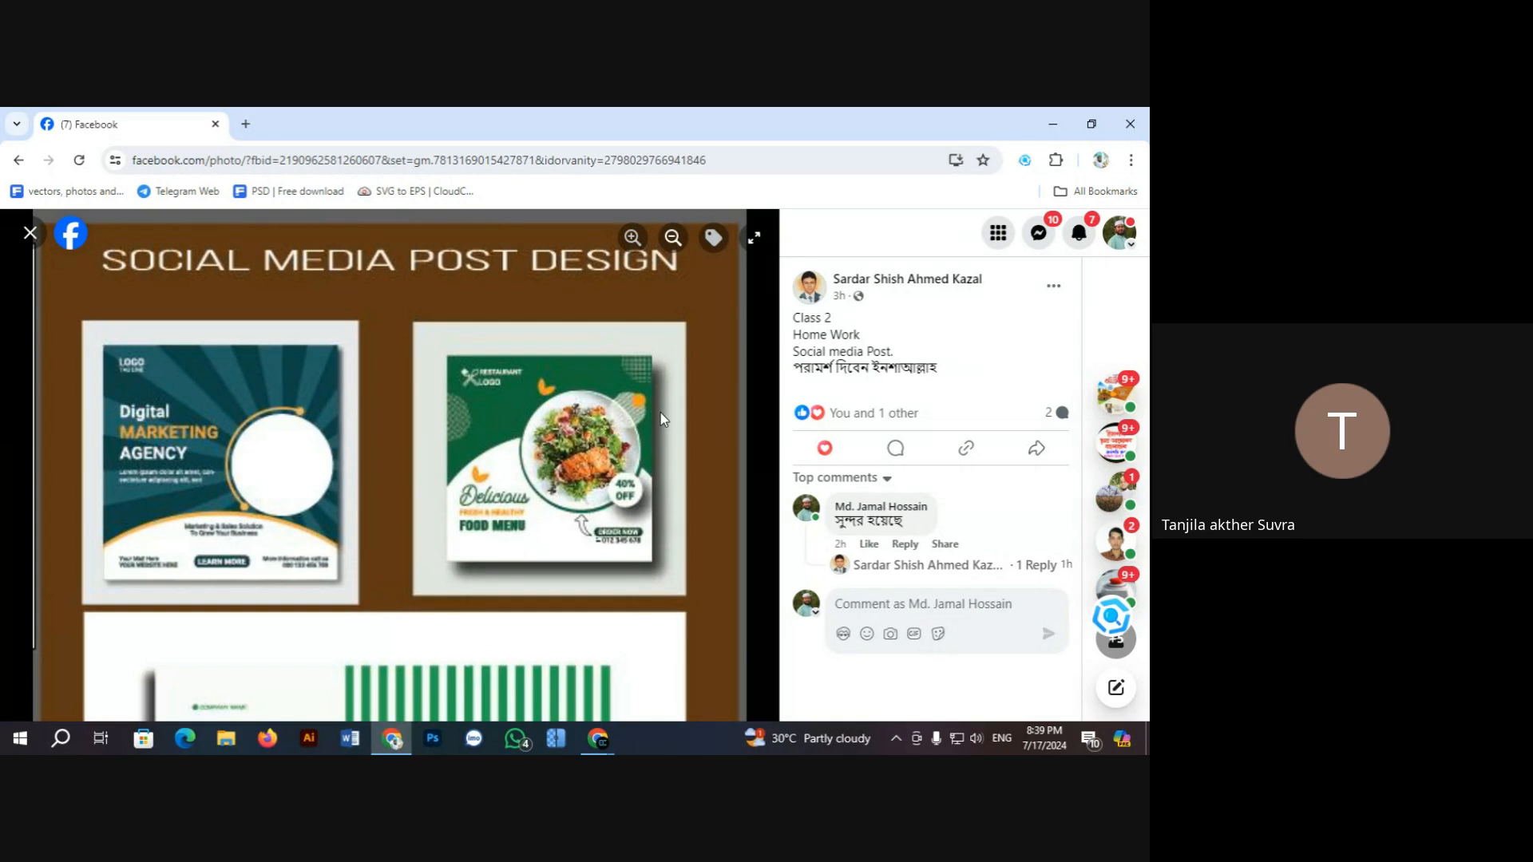
scroll(439, 488, "down", 5)
scroll(375, 572, "down", 3)
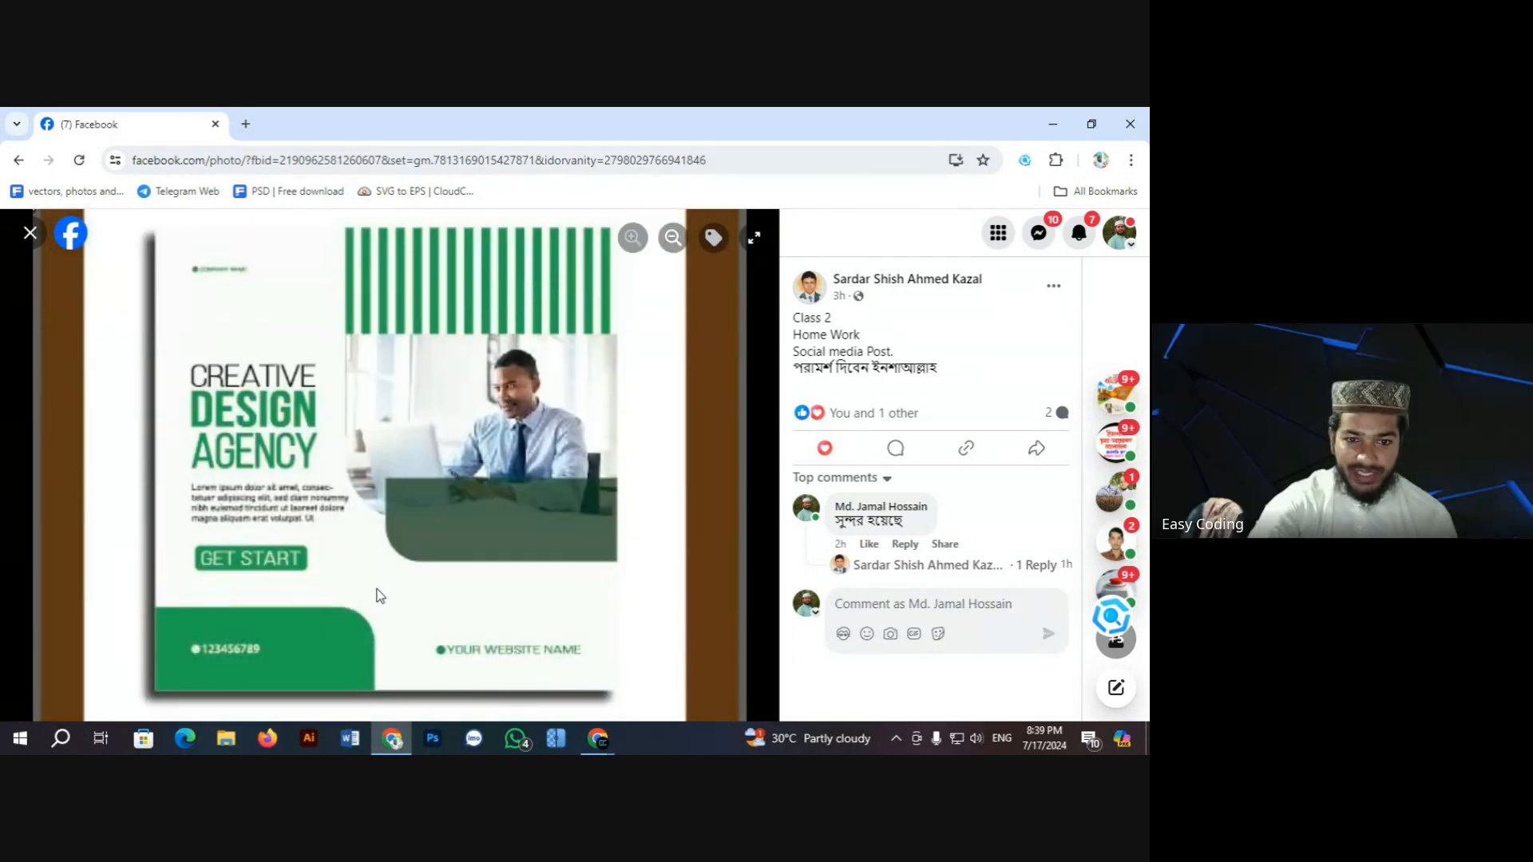
scroll(372, 591, "up", 4)
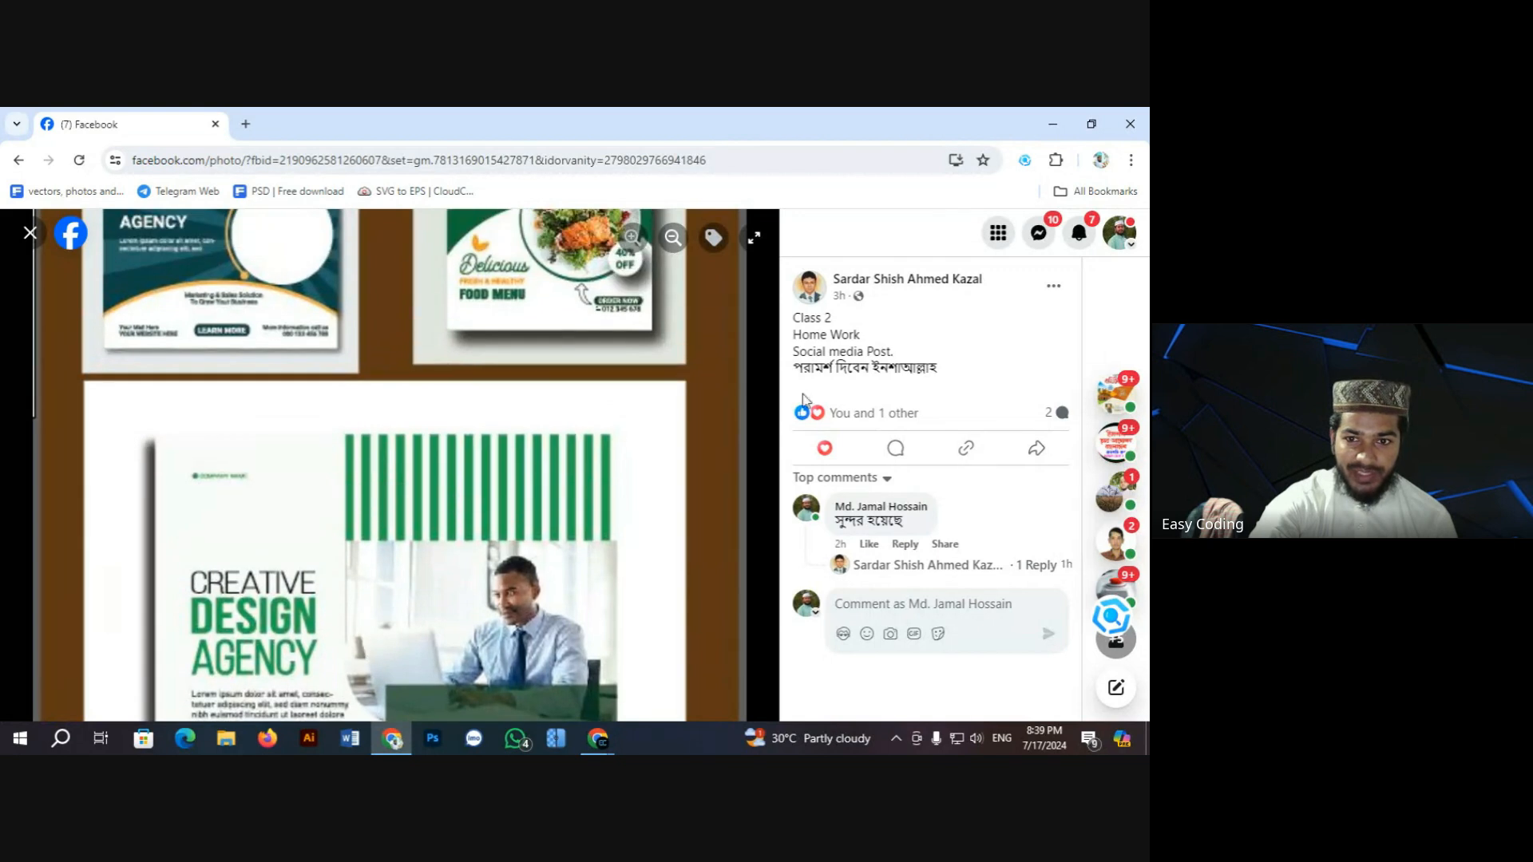
left_click(675, 239)
left_click(677, 241)
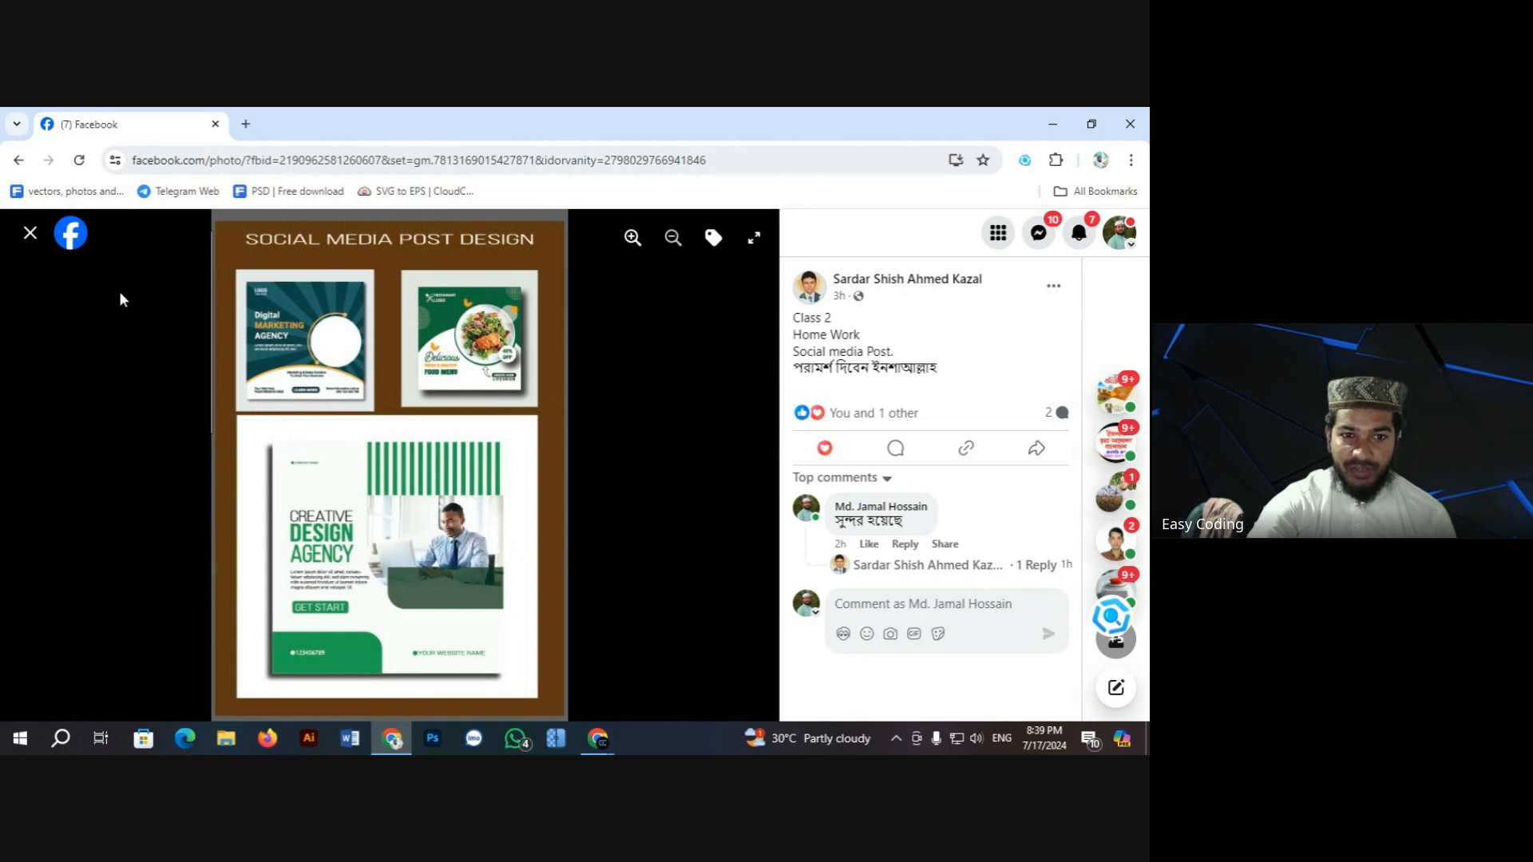
left_click(30, 233)
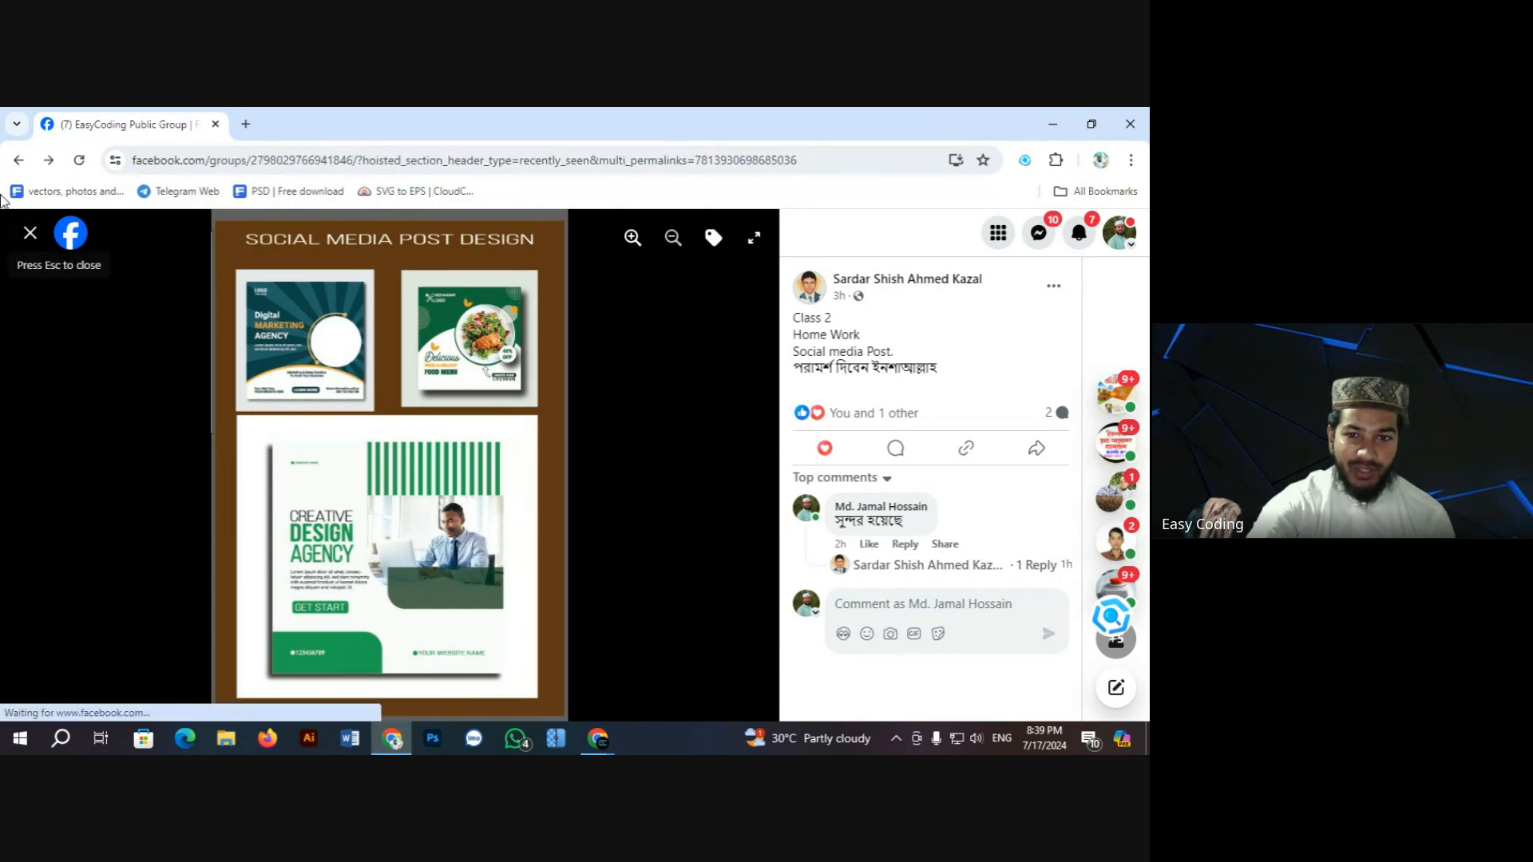
Step: Scroll down past the code posts to the 'Graphics design with AI' Class 2 assignment post
scroll(424, 475, "down", 3)
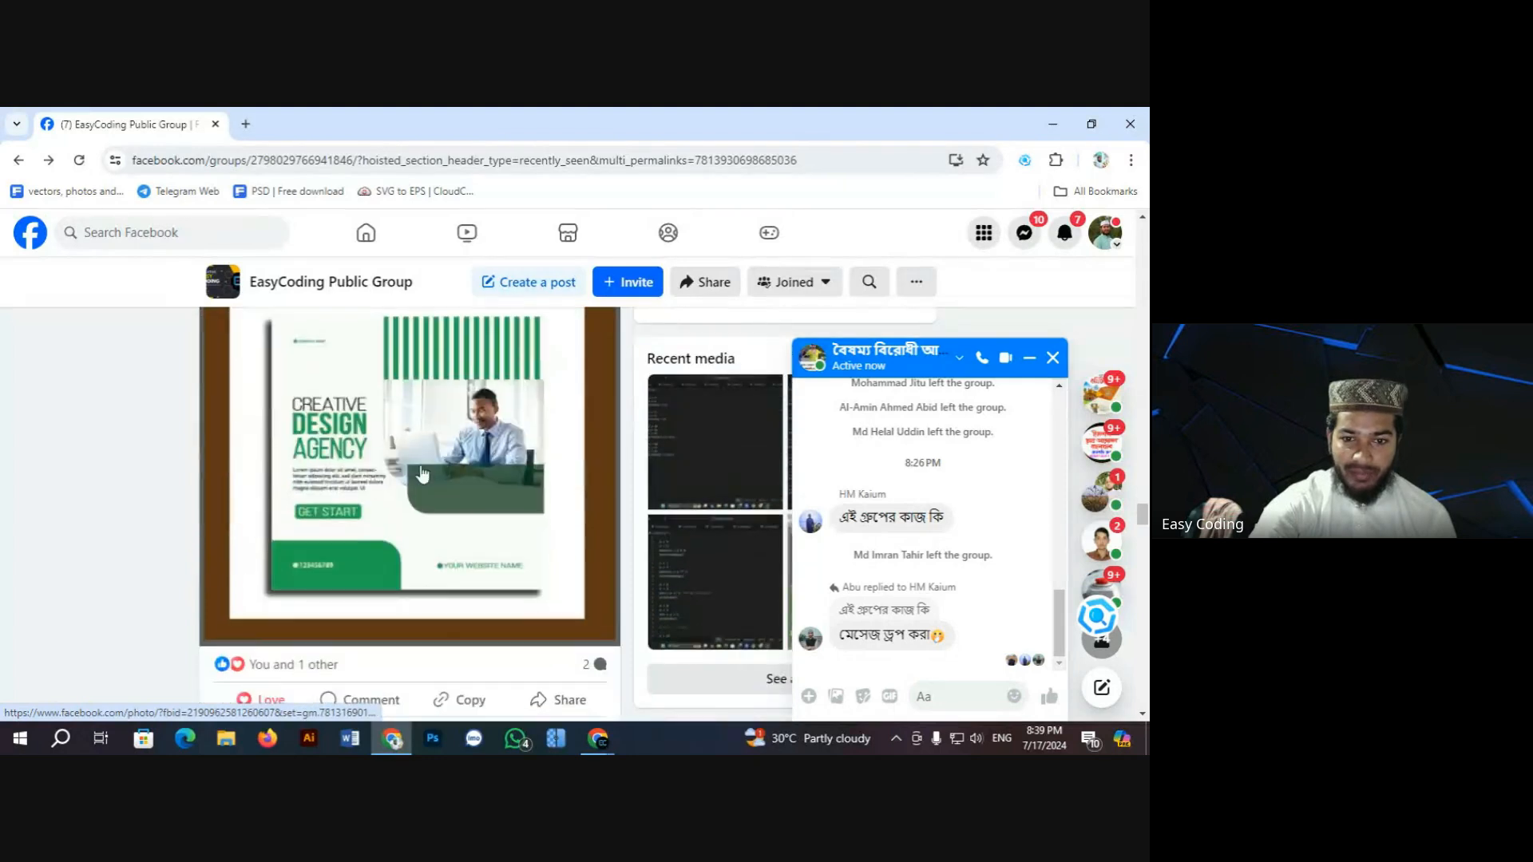
scroll(423, 475, "down", 10)
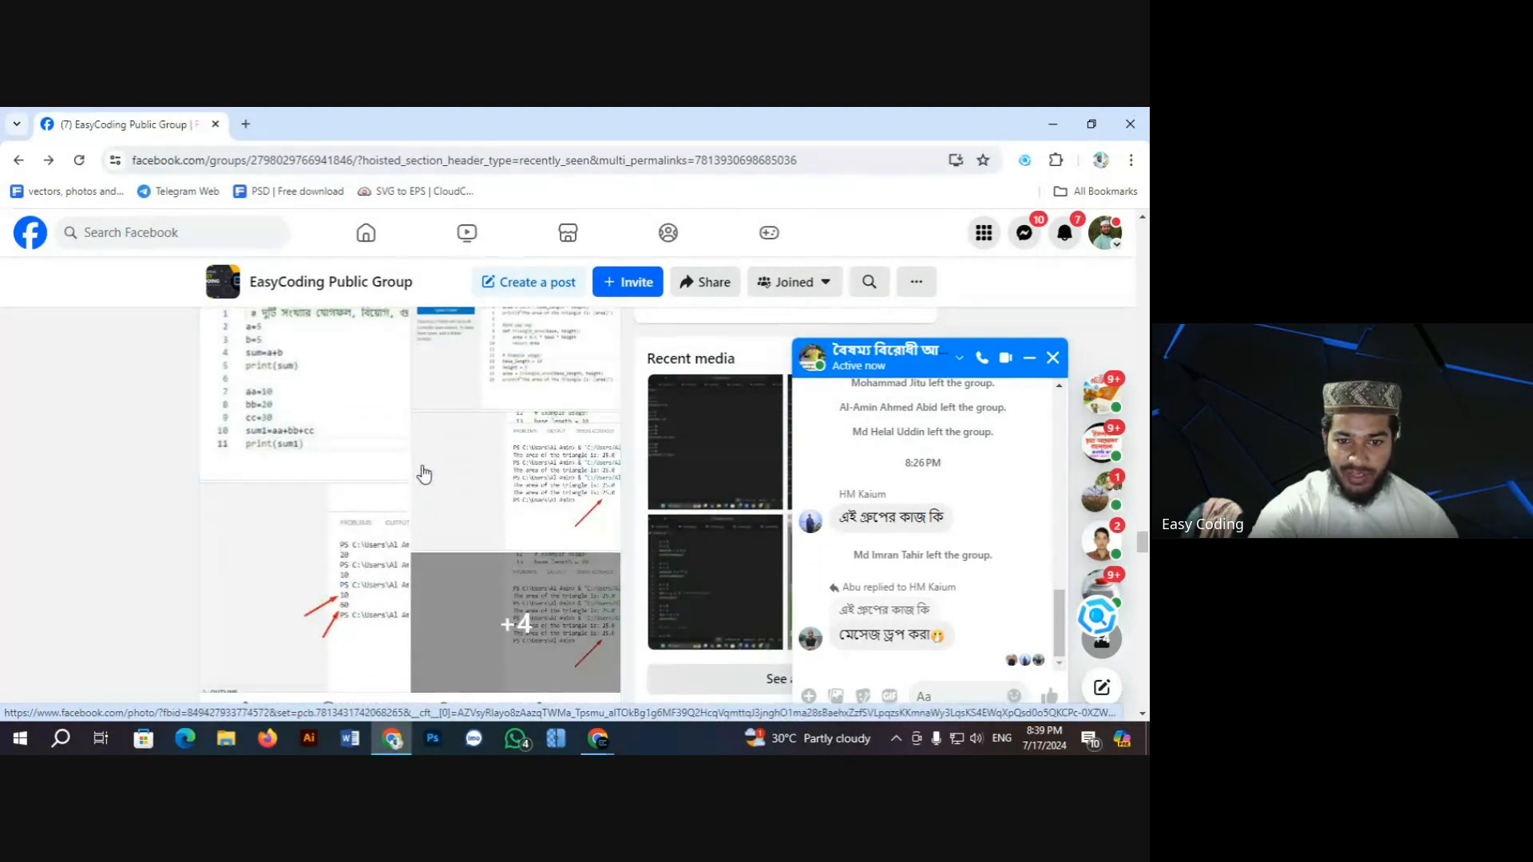
scroll(424, 474, "down", 10)
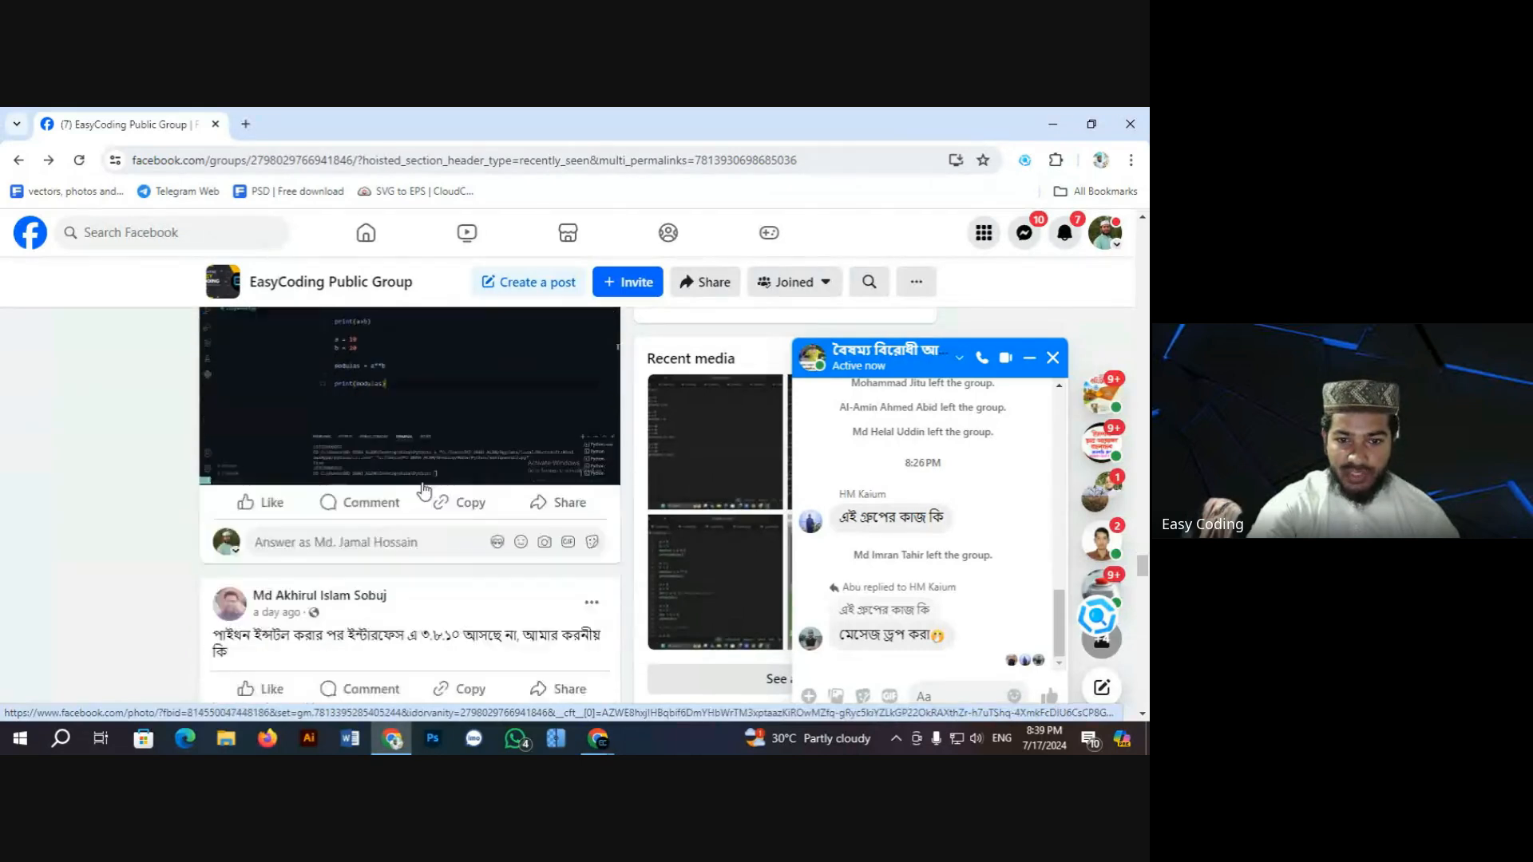
scroll(424, 487, "down", 4)
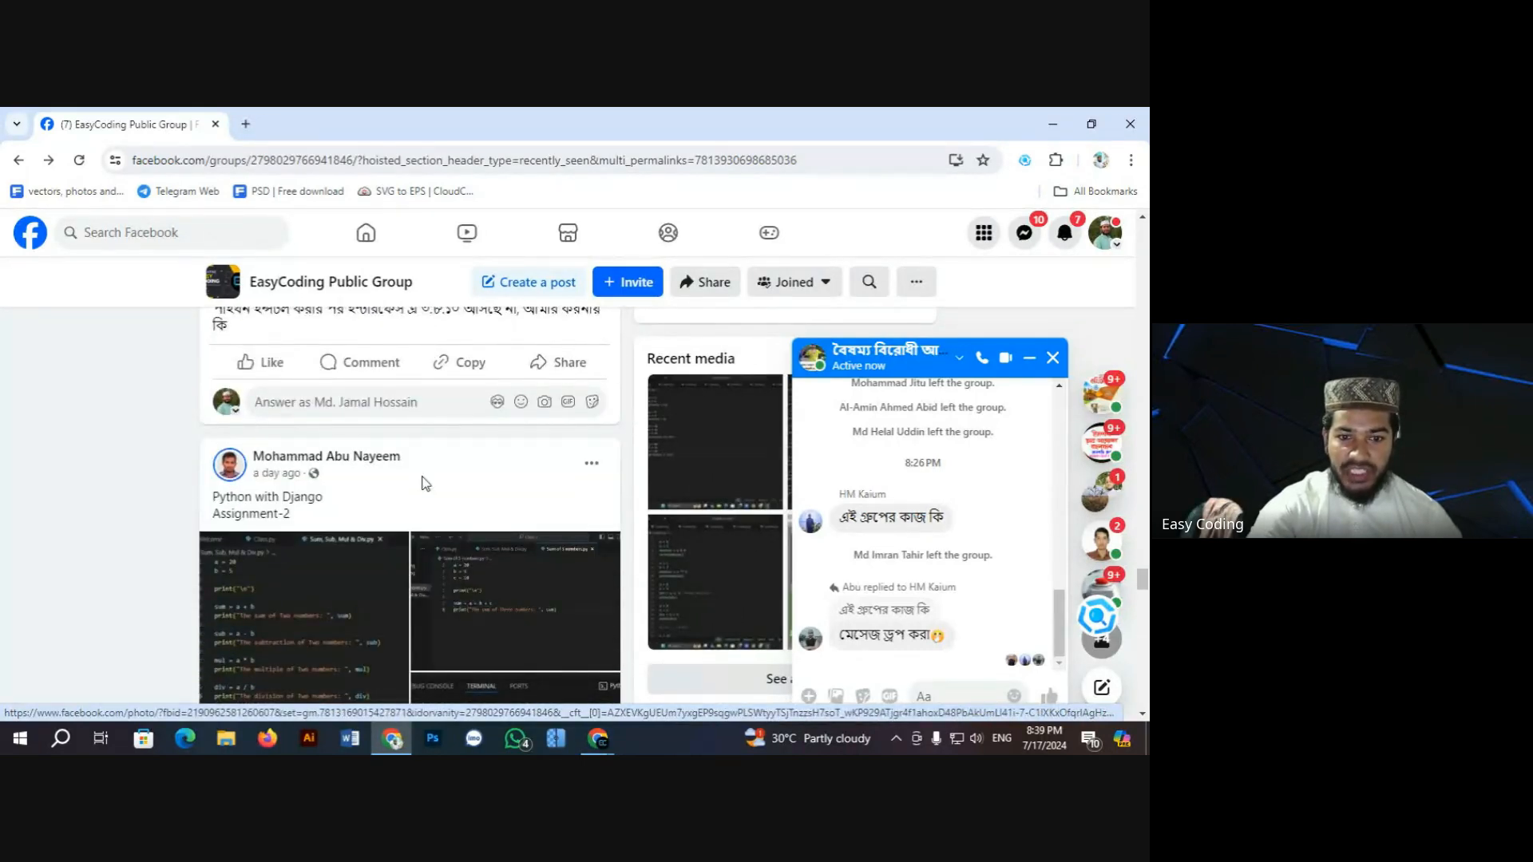
scroll(424, 481, "down", 4)
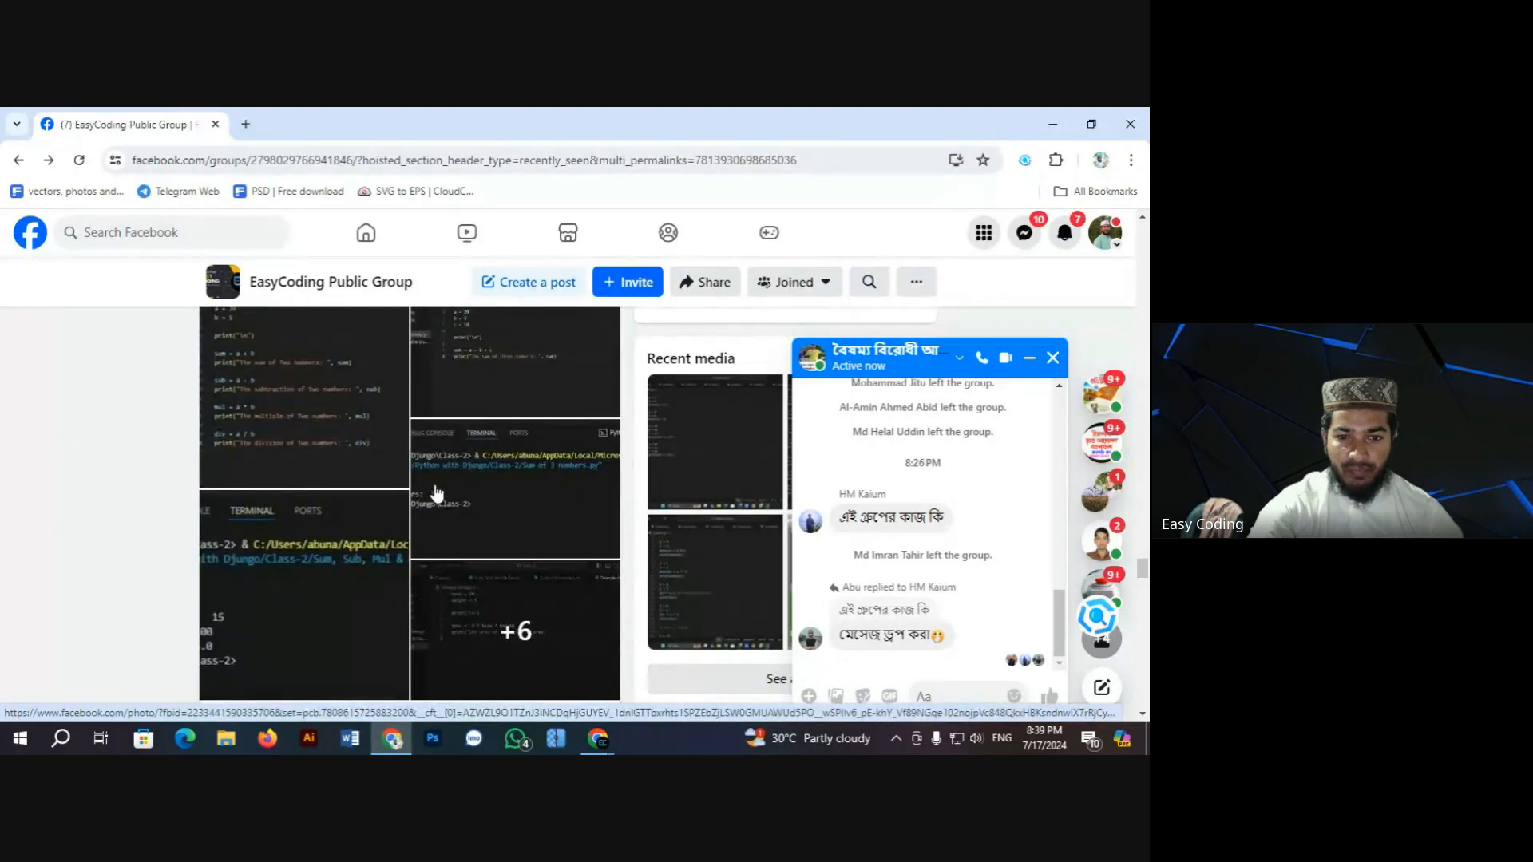
scroll(437, 495, "down", 2)
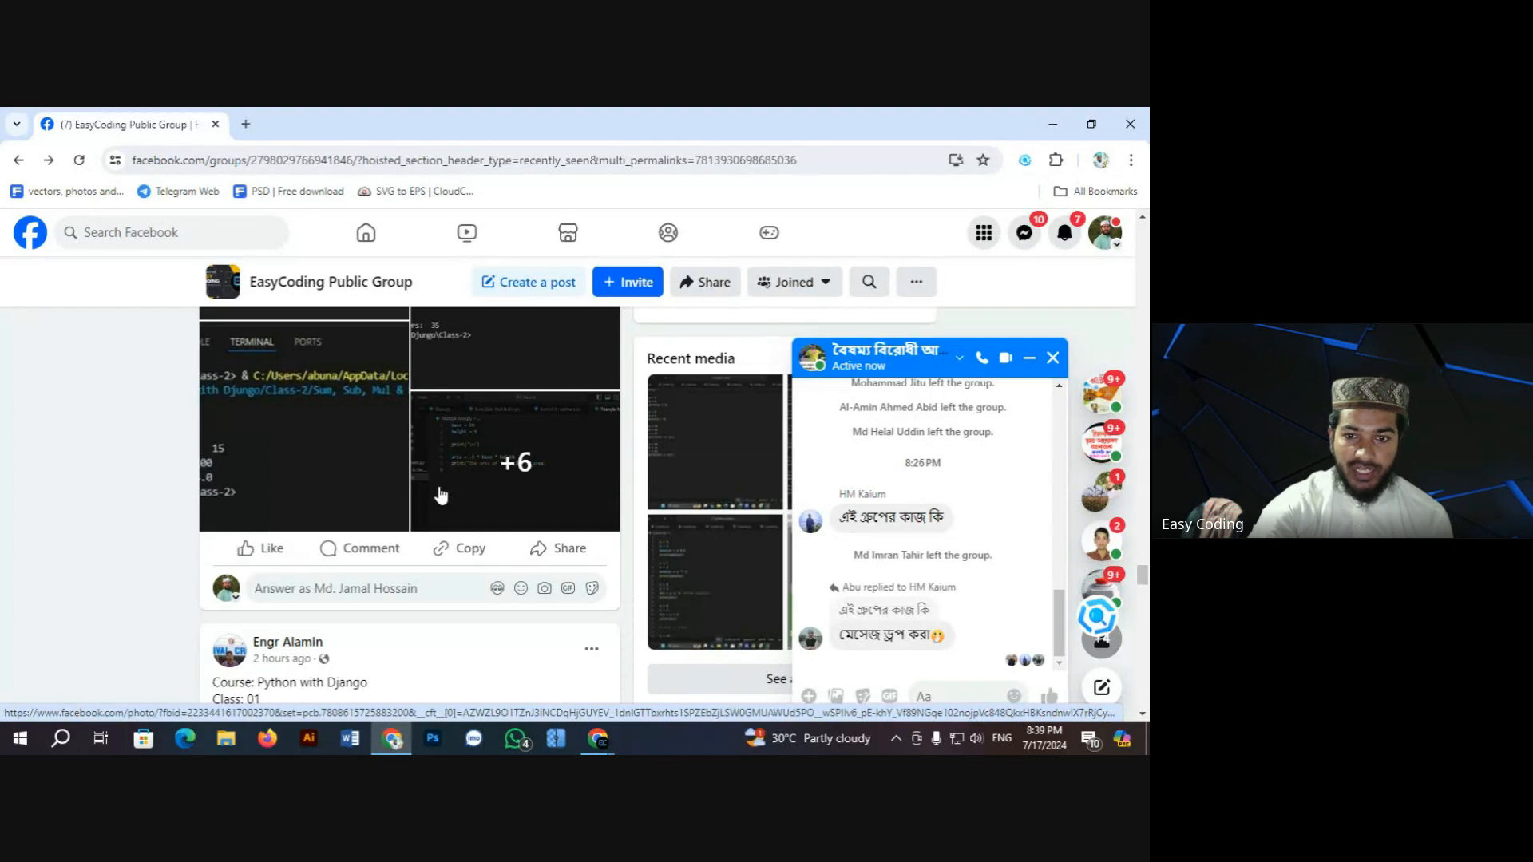
scroll(440, 495, "down", 3)
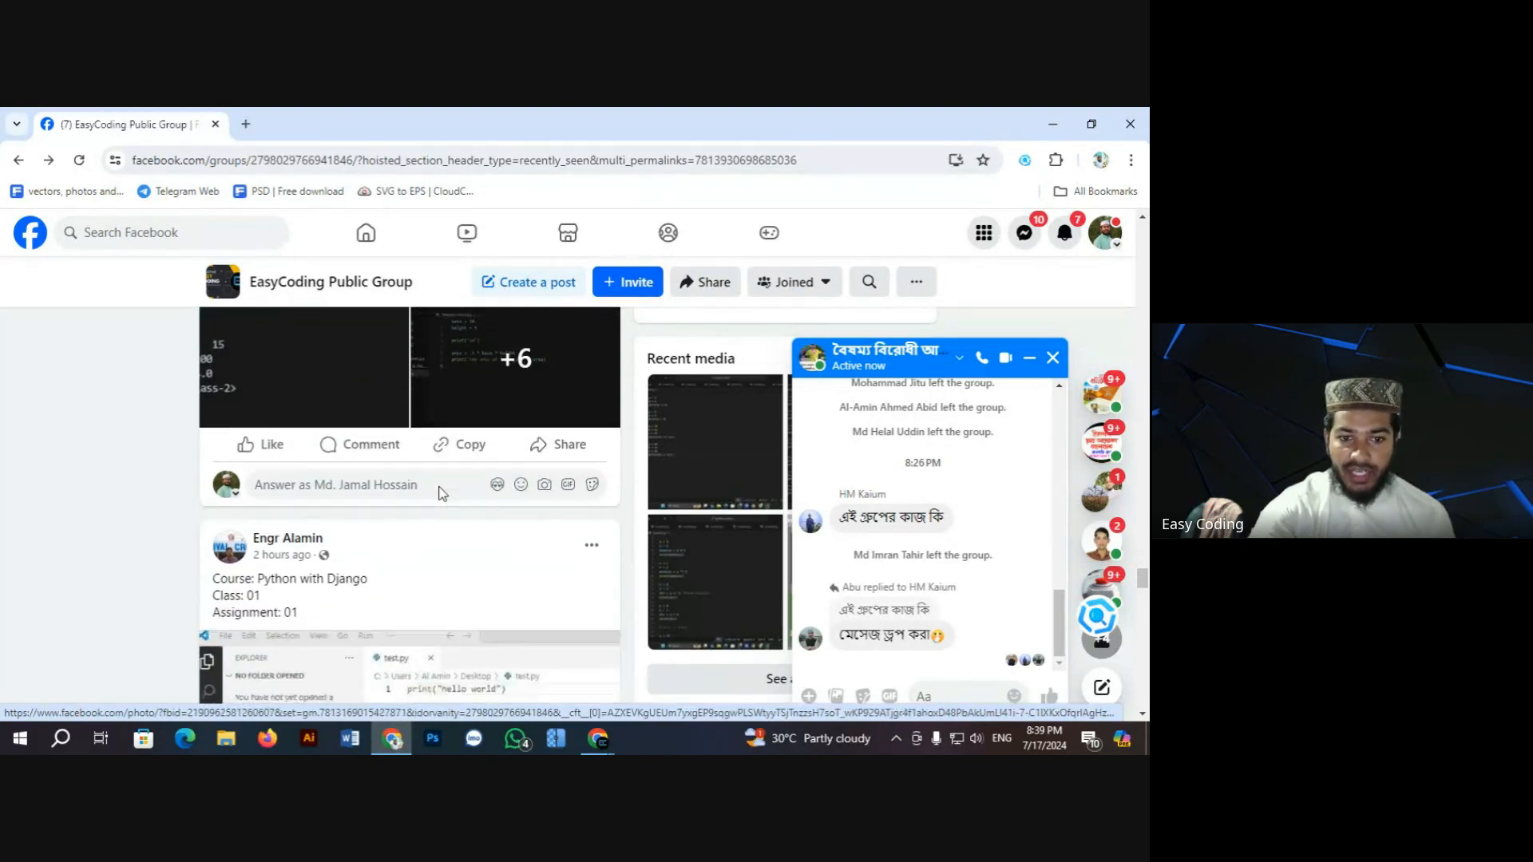
scroll(440, 493, "down", 12)
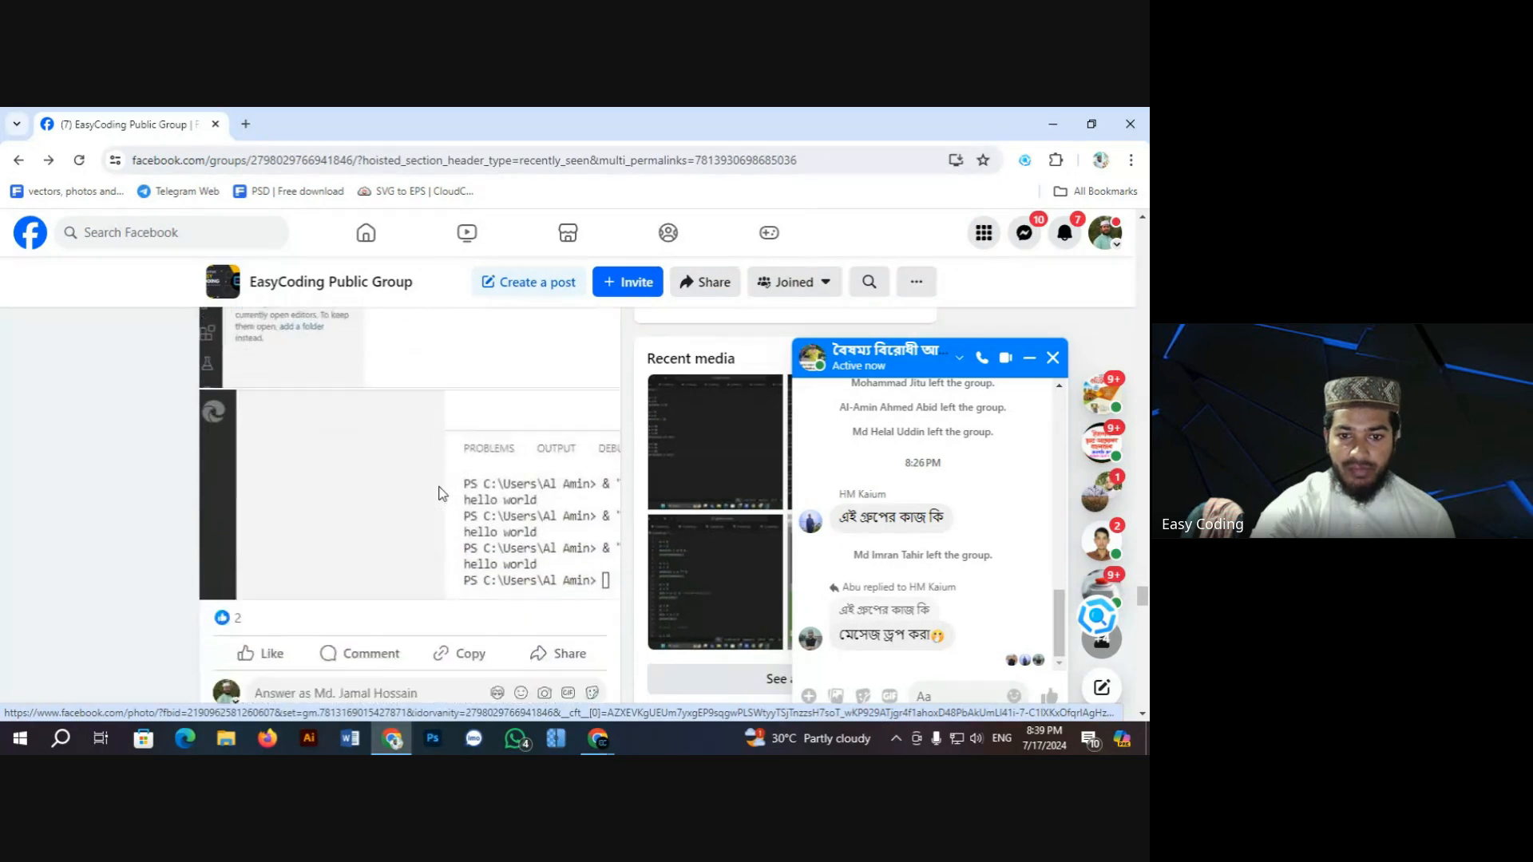
scroll(442, 493, "up", 3)
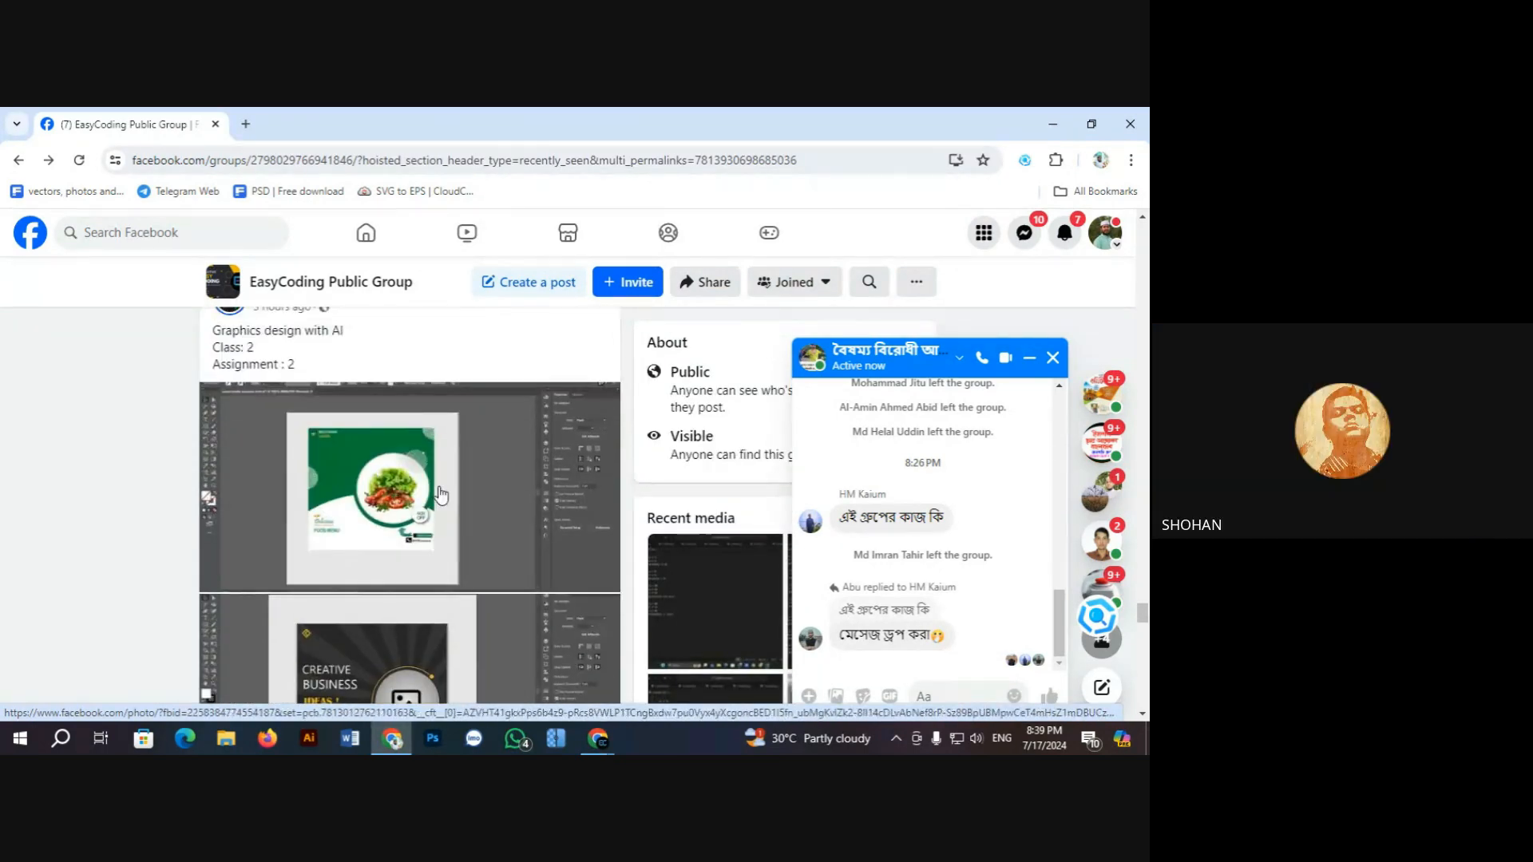
scroll(441, 493, "down", 1)
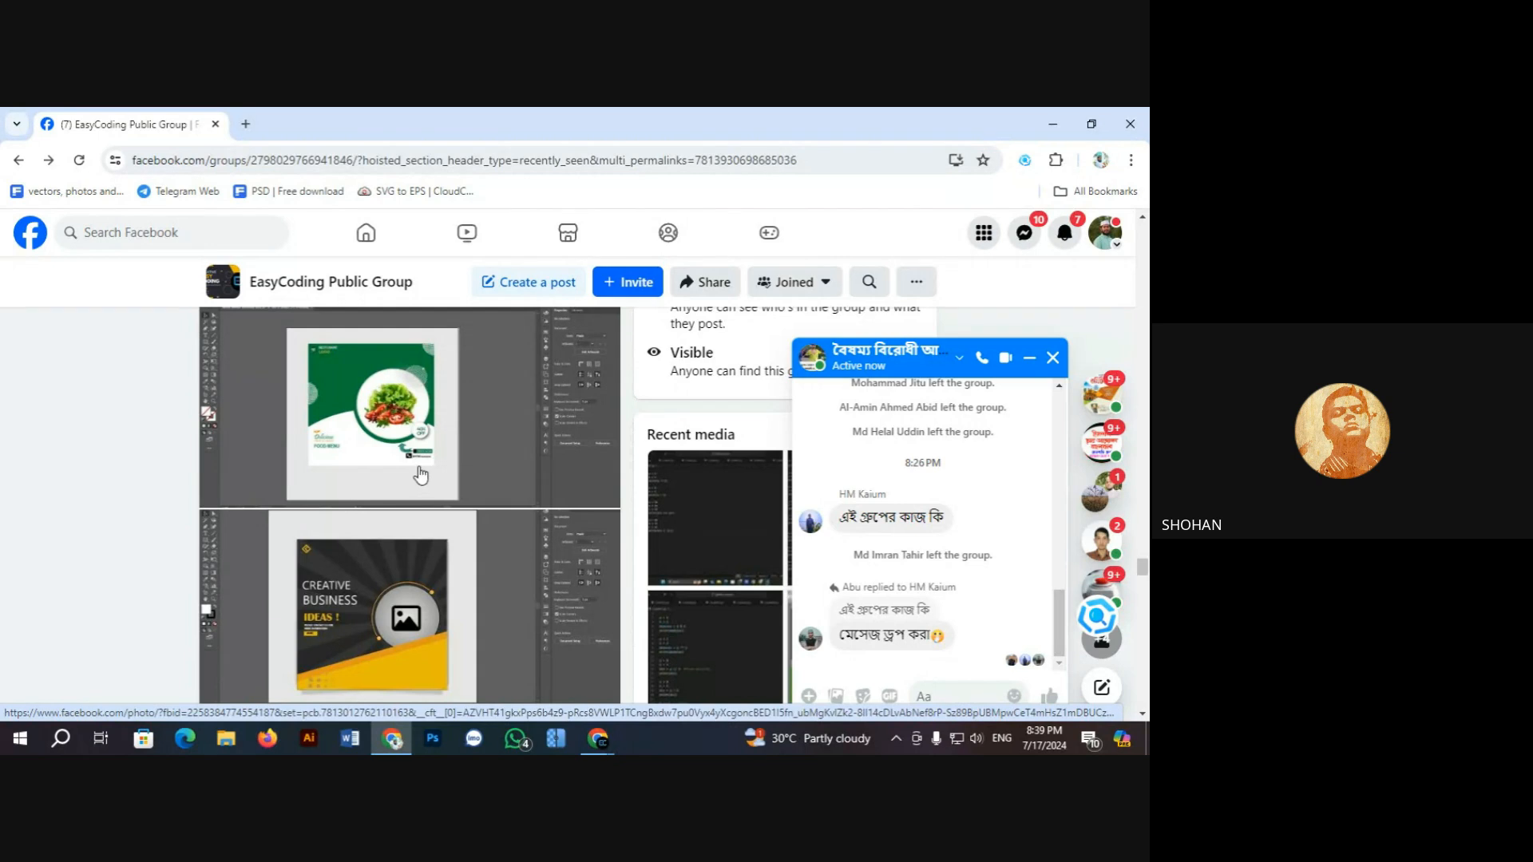
scroll(421, 472, "up", 1)
Step: Open the green 40% OFF food menu design, advance to Creative Business Ideas, then close the viewer
left_click(421, 473)
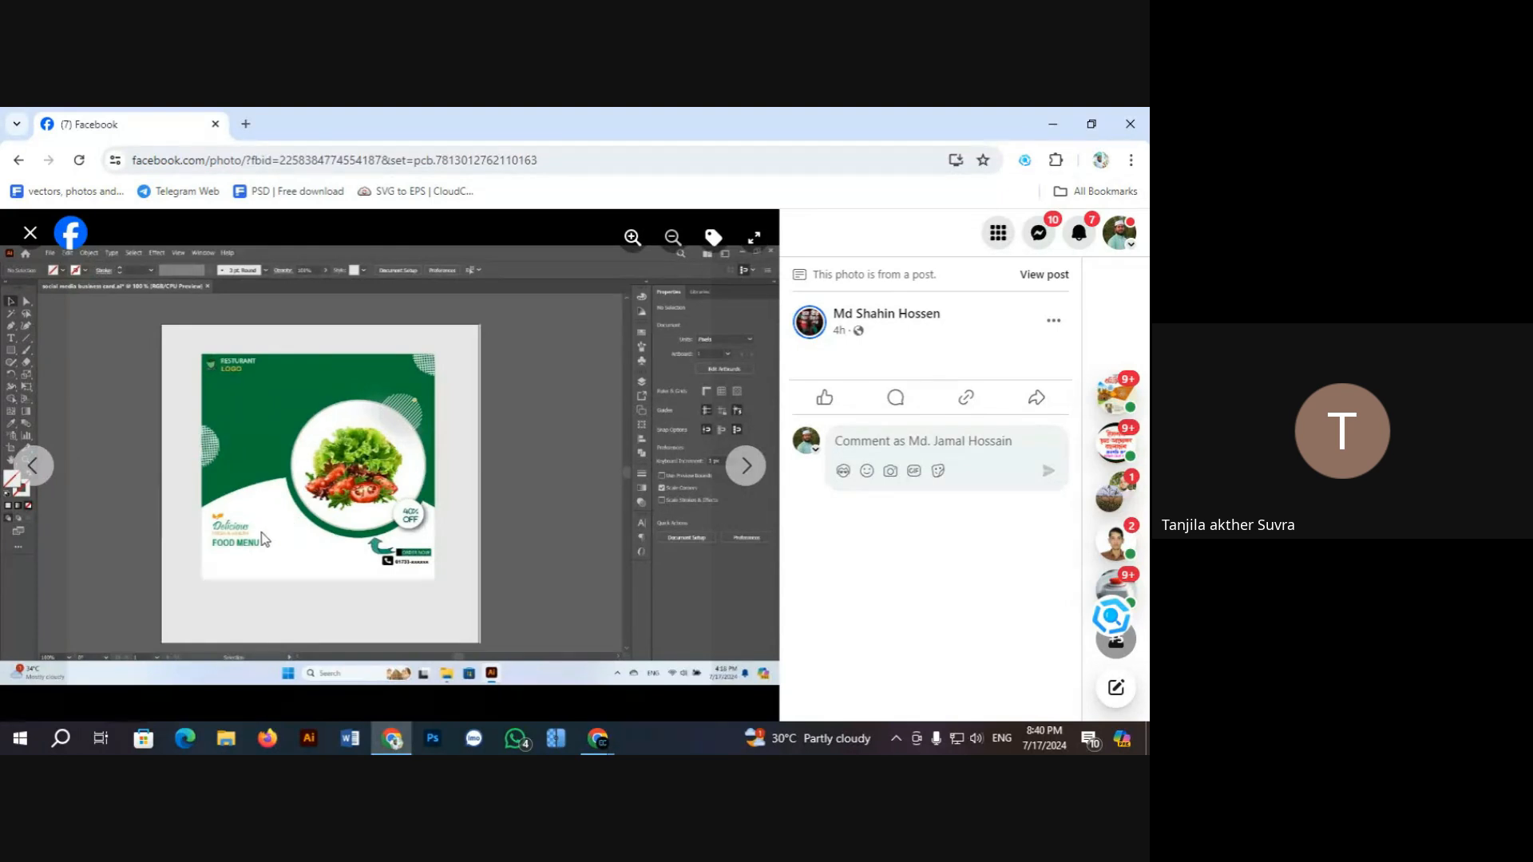
left_click(739, 458)
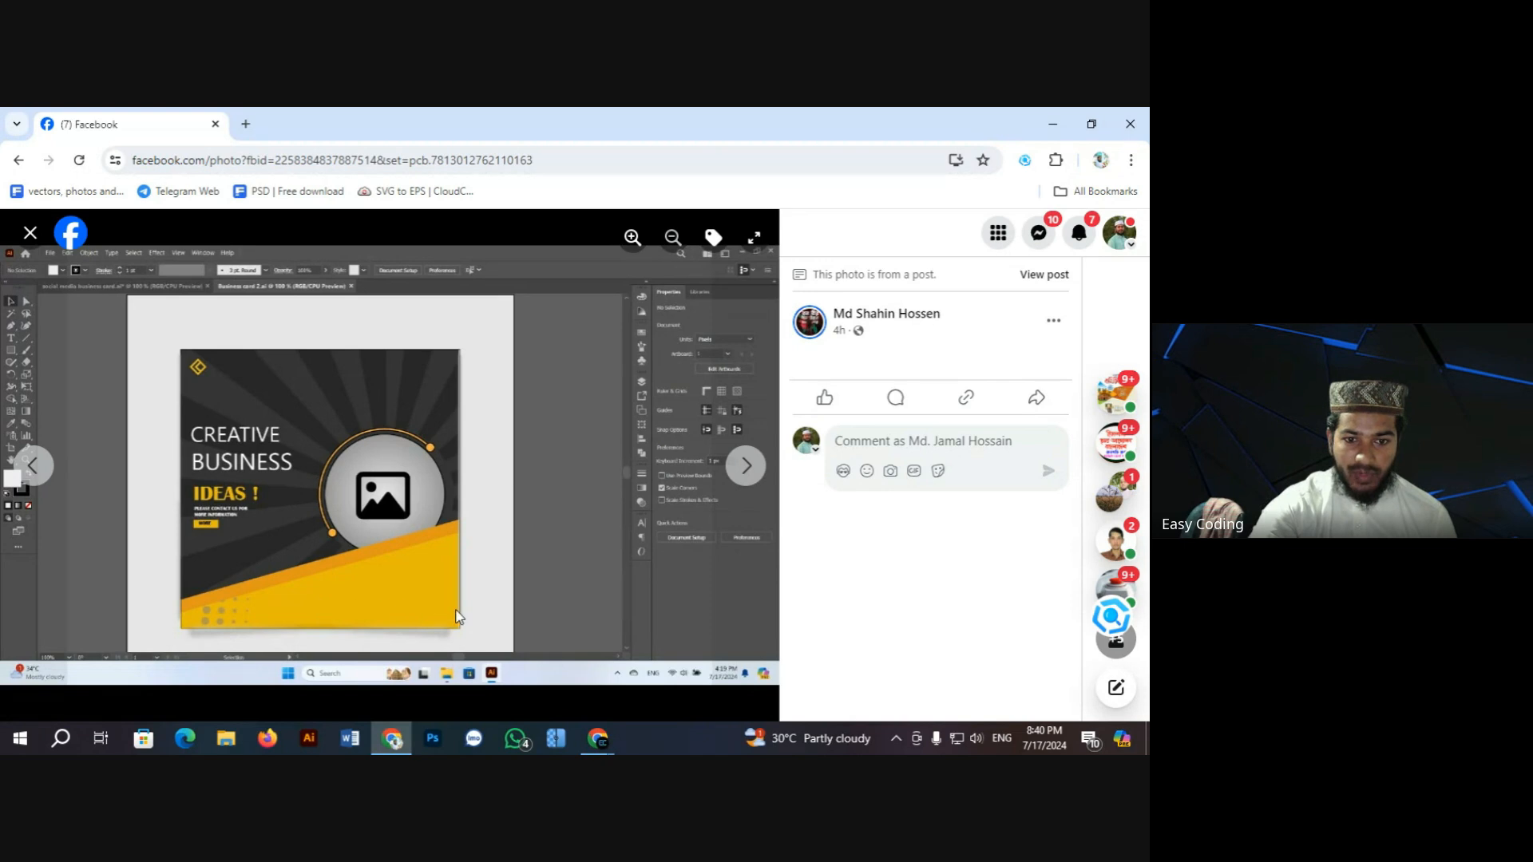
left_click(30, 234)
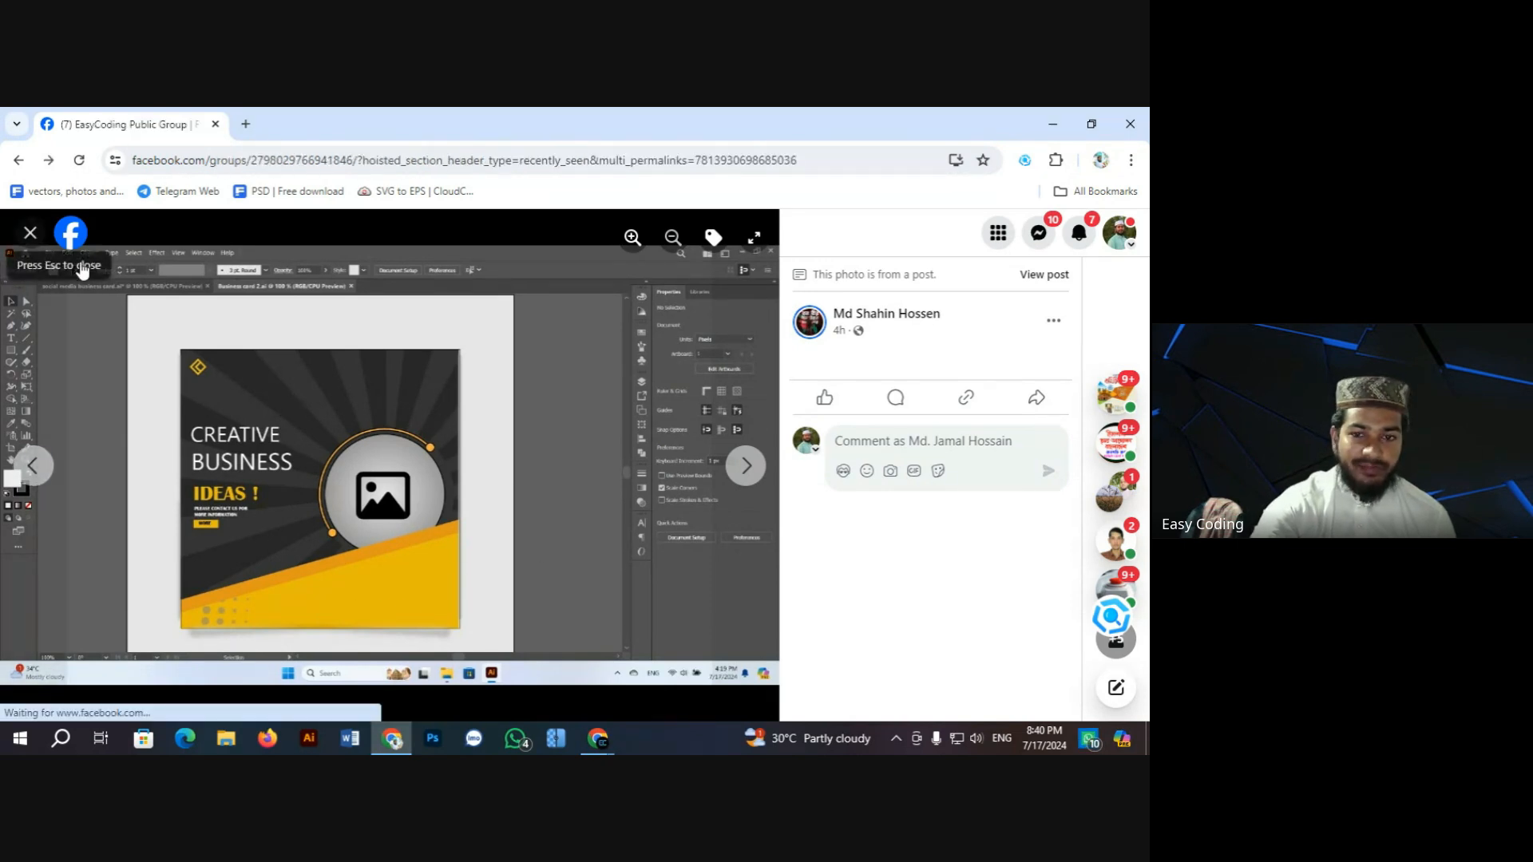
Step: Open the next homework post's orange Digital Marketing Agency design full size in the photo viewer
scroll(479, 431, "down", 5)
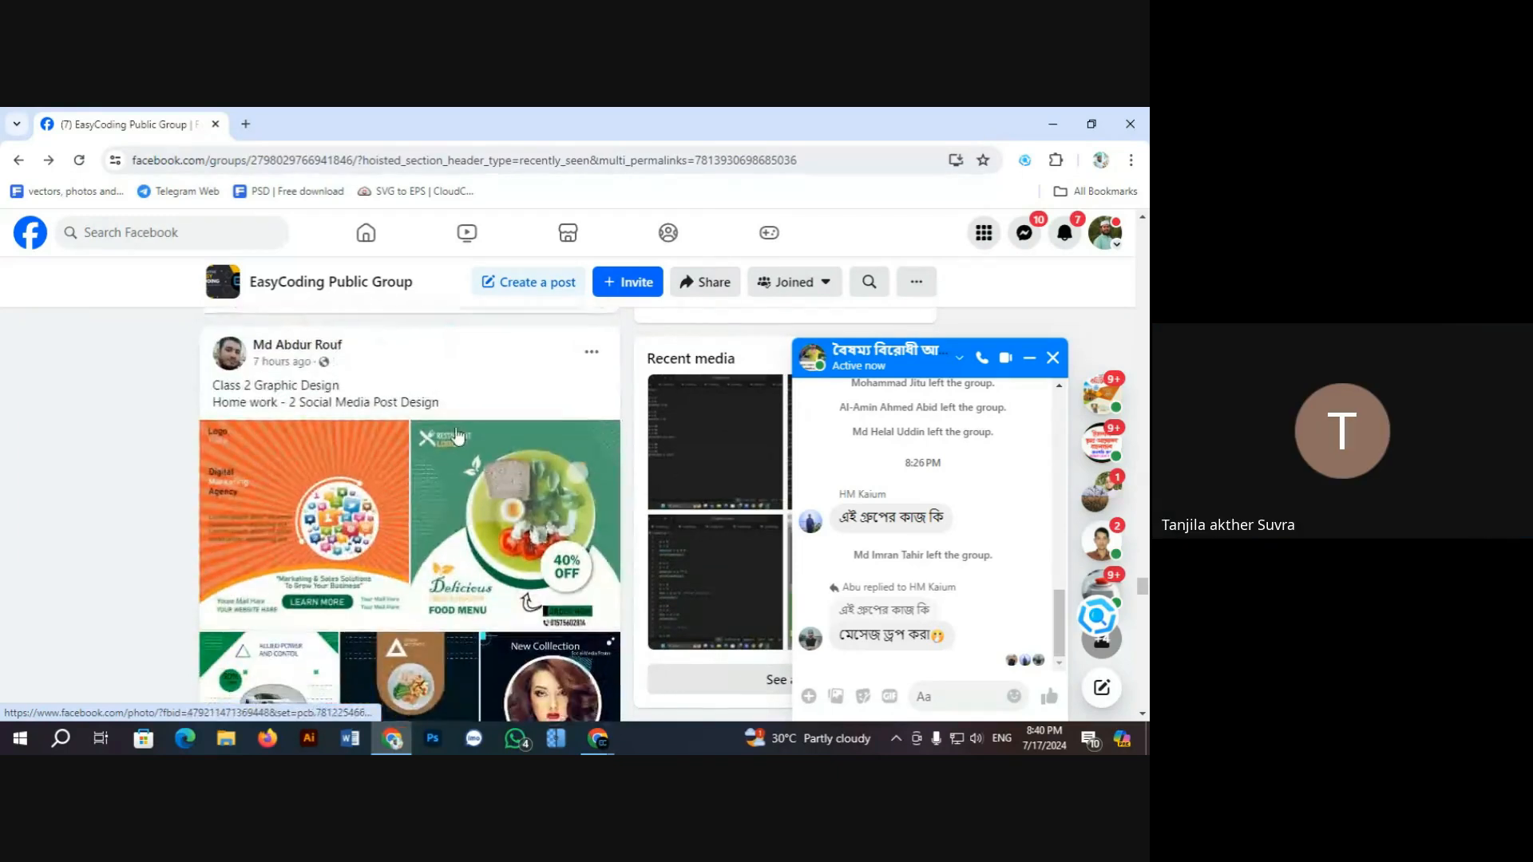
scroll(457, 436, "down", 2)
scroll(431, 447, "up", 2)
left_click(399, 451)
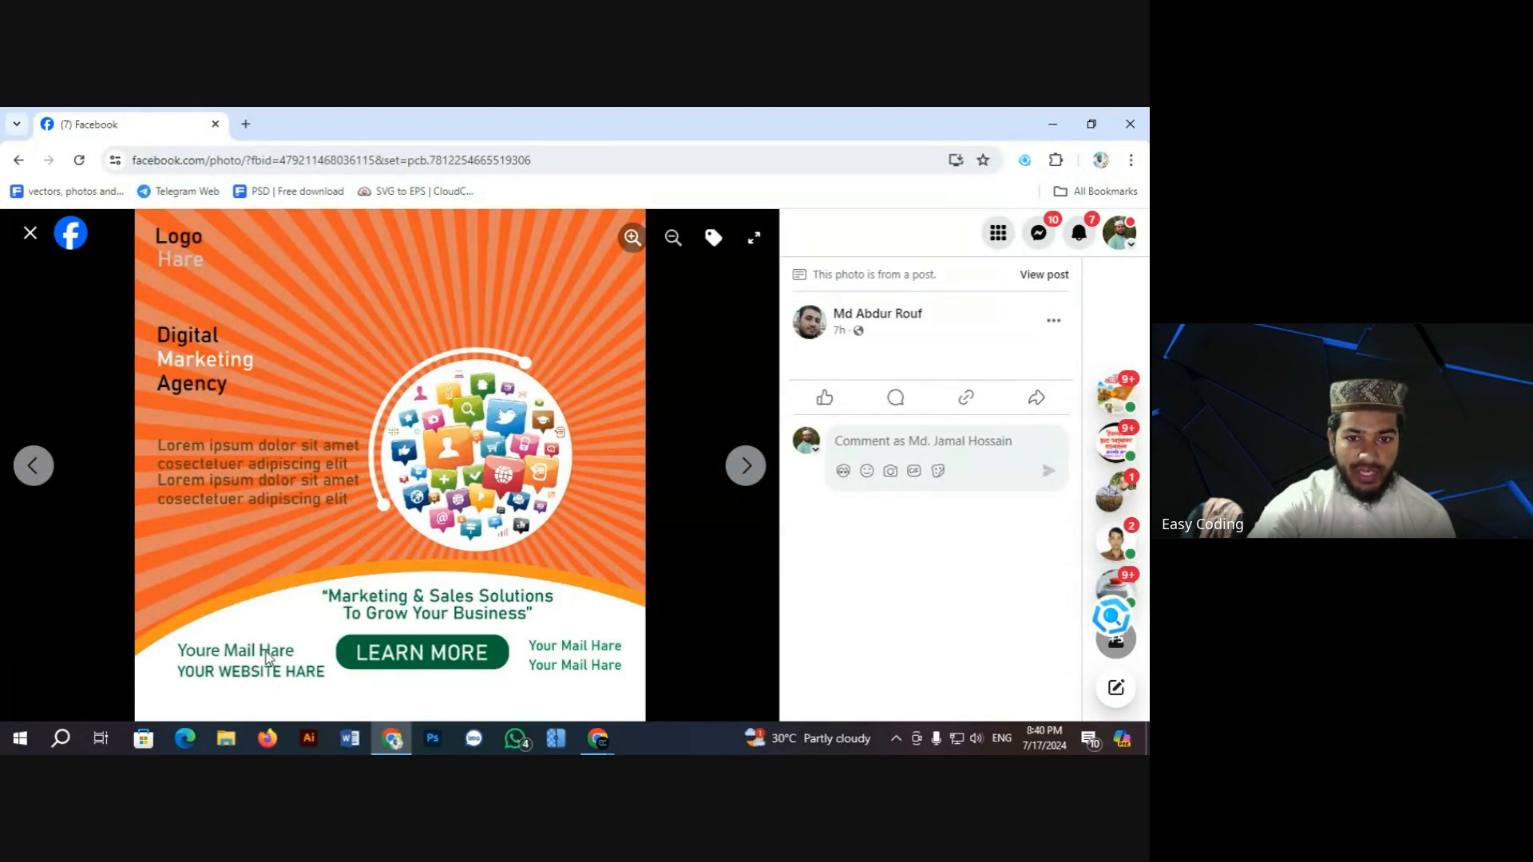
right_click(208, 362)
left_click(185, 363)
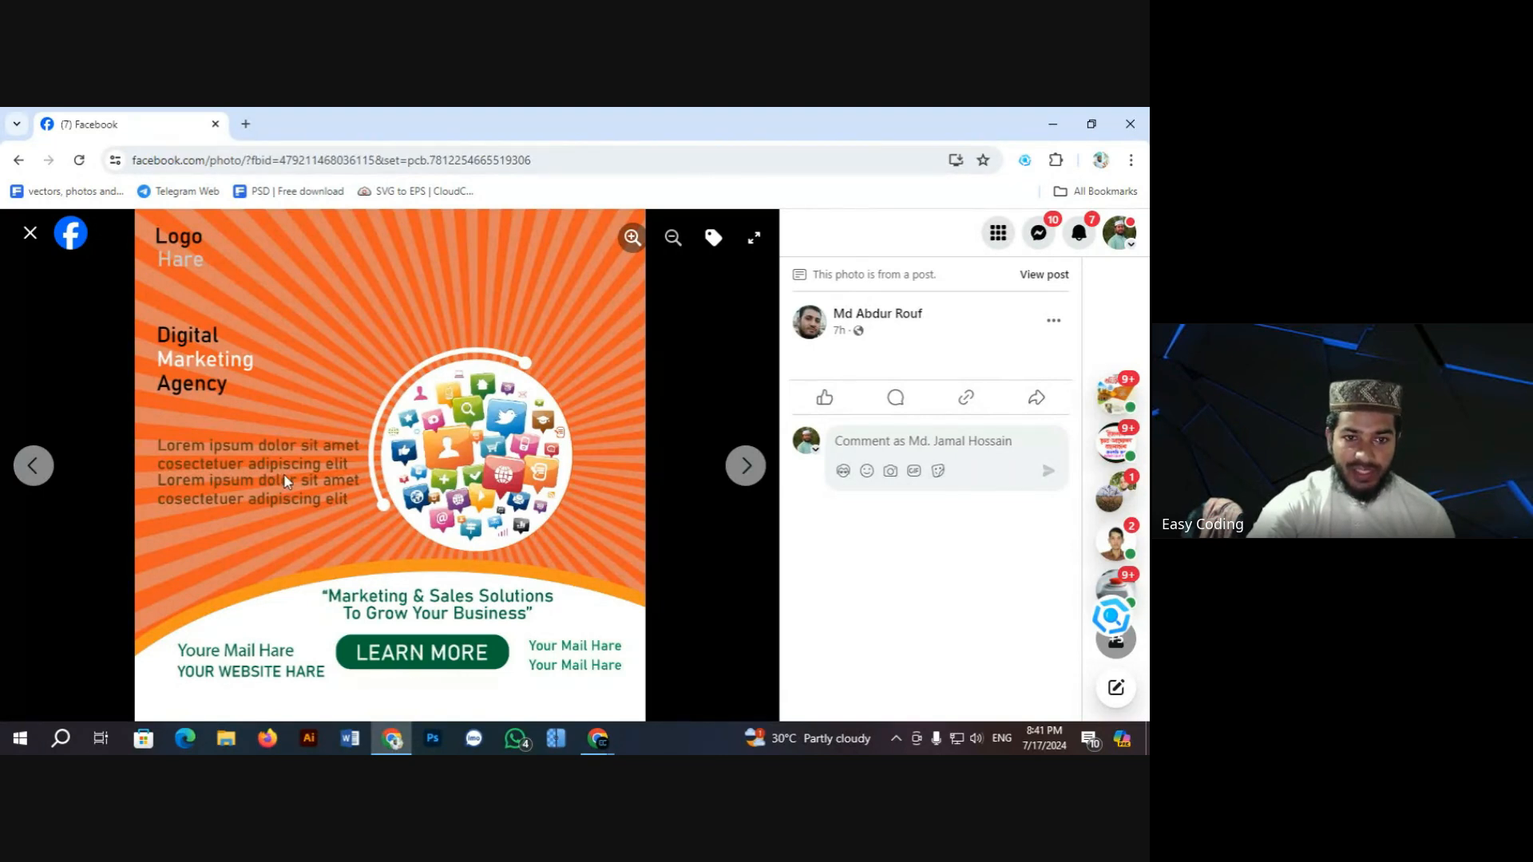
Step: Close the viewer and open the restaurant food menu design full size, dismissing the notification popup
left_click(30, 234)
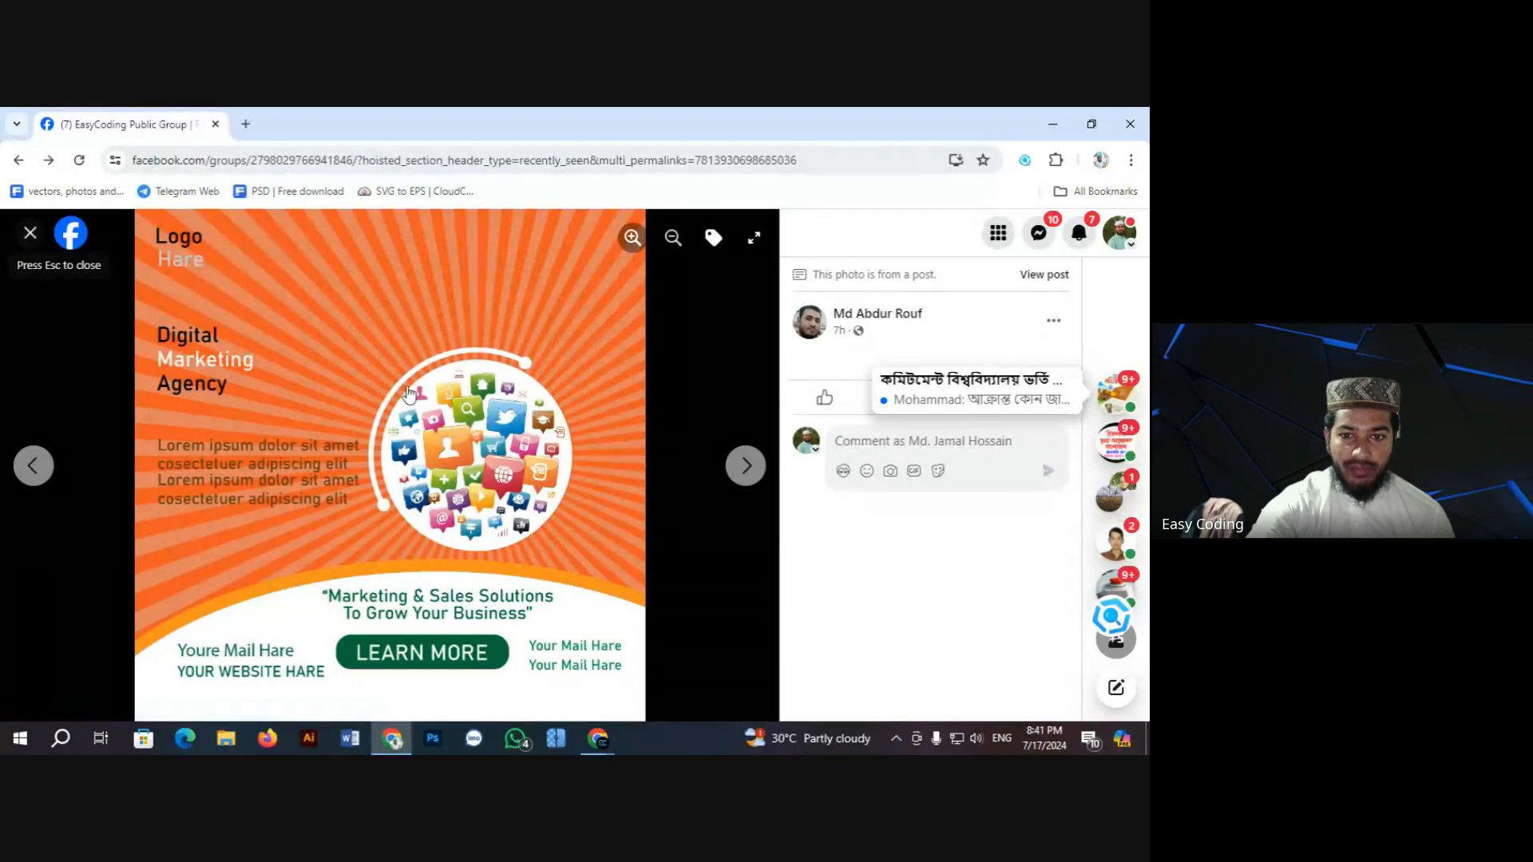
left_click(513, 522)
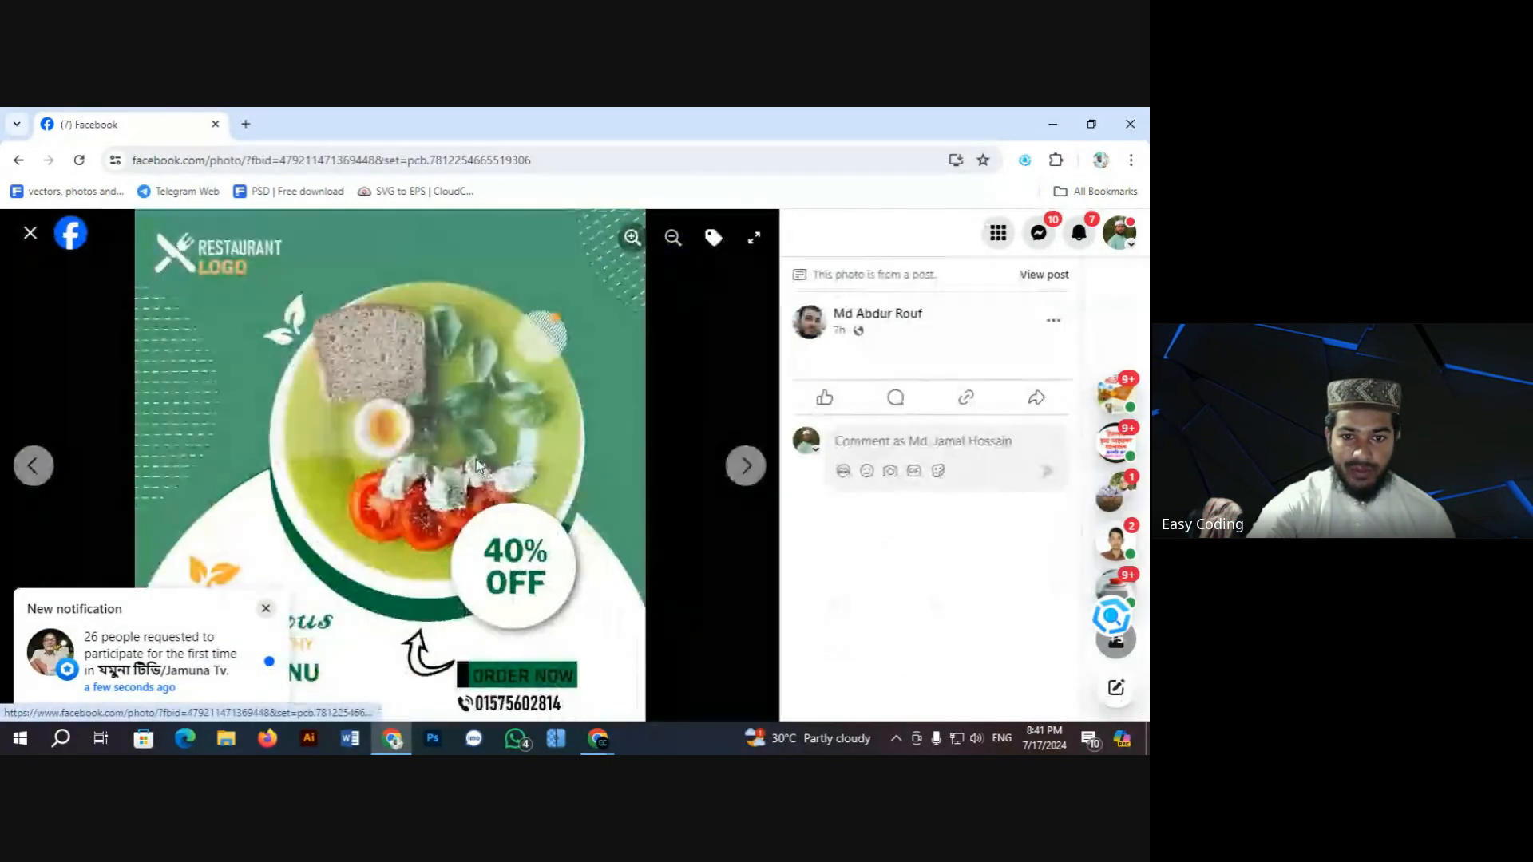
left_click(266, 609)
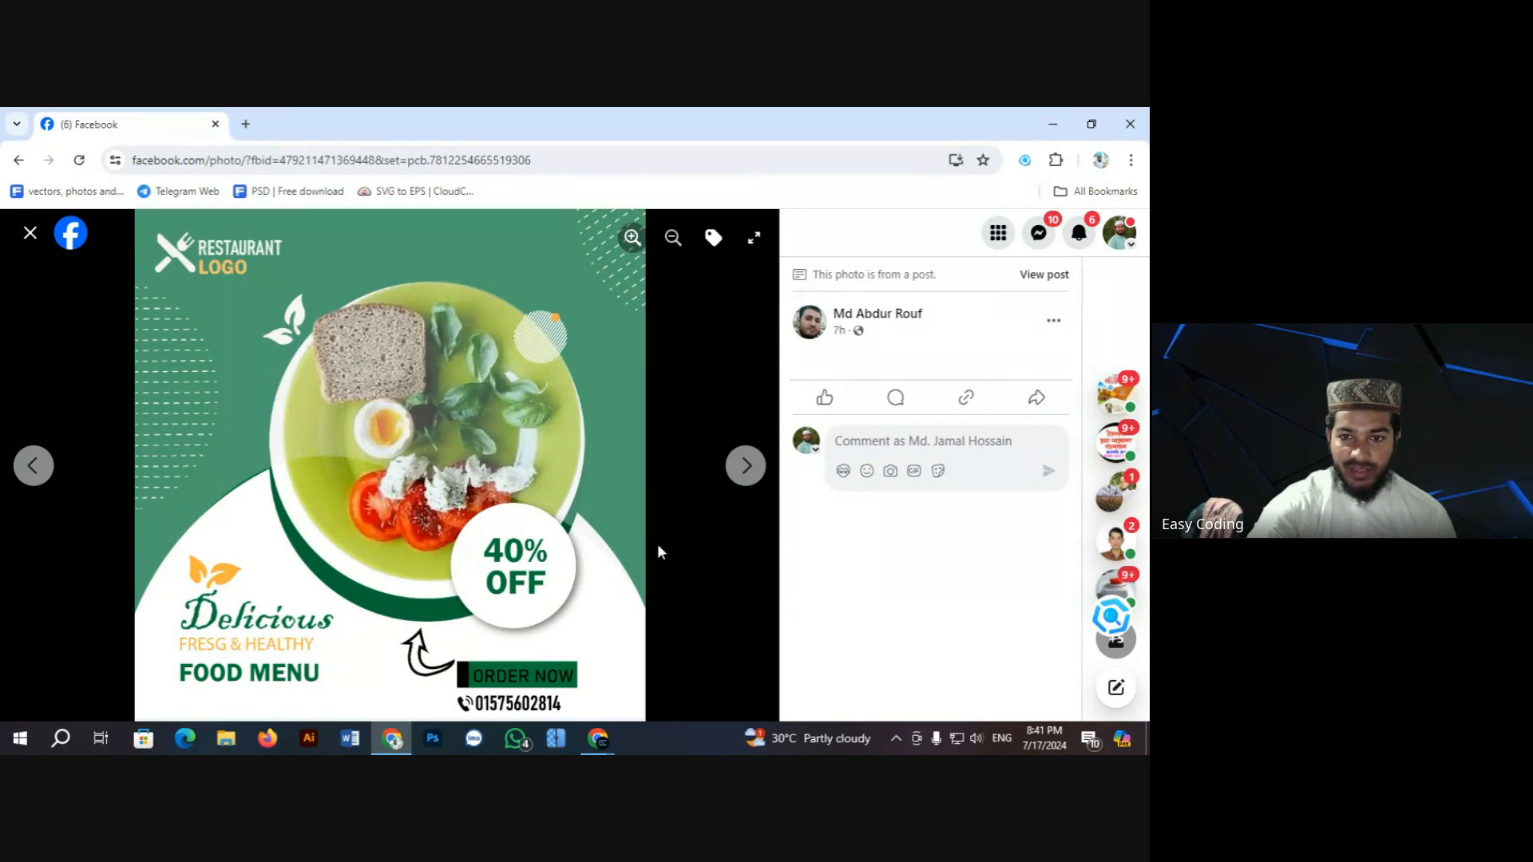
Step: Page between the restaurant design and the green Allied Power car ad, ending on the car ad
left_click(747, 470)
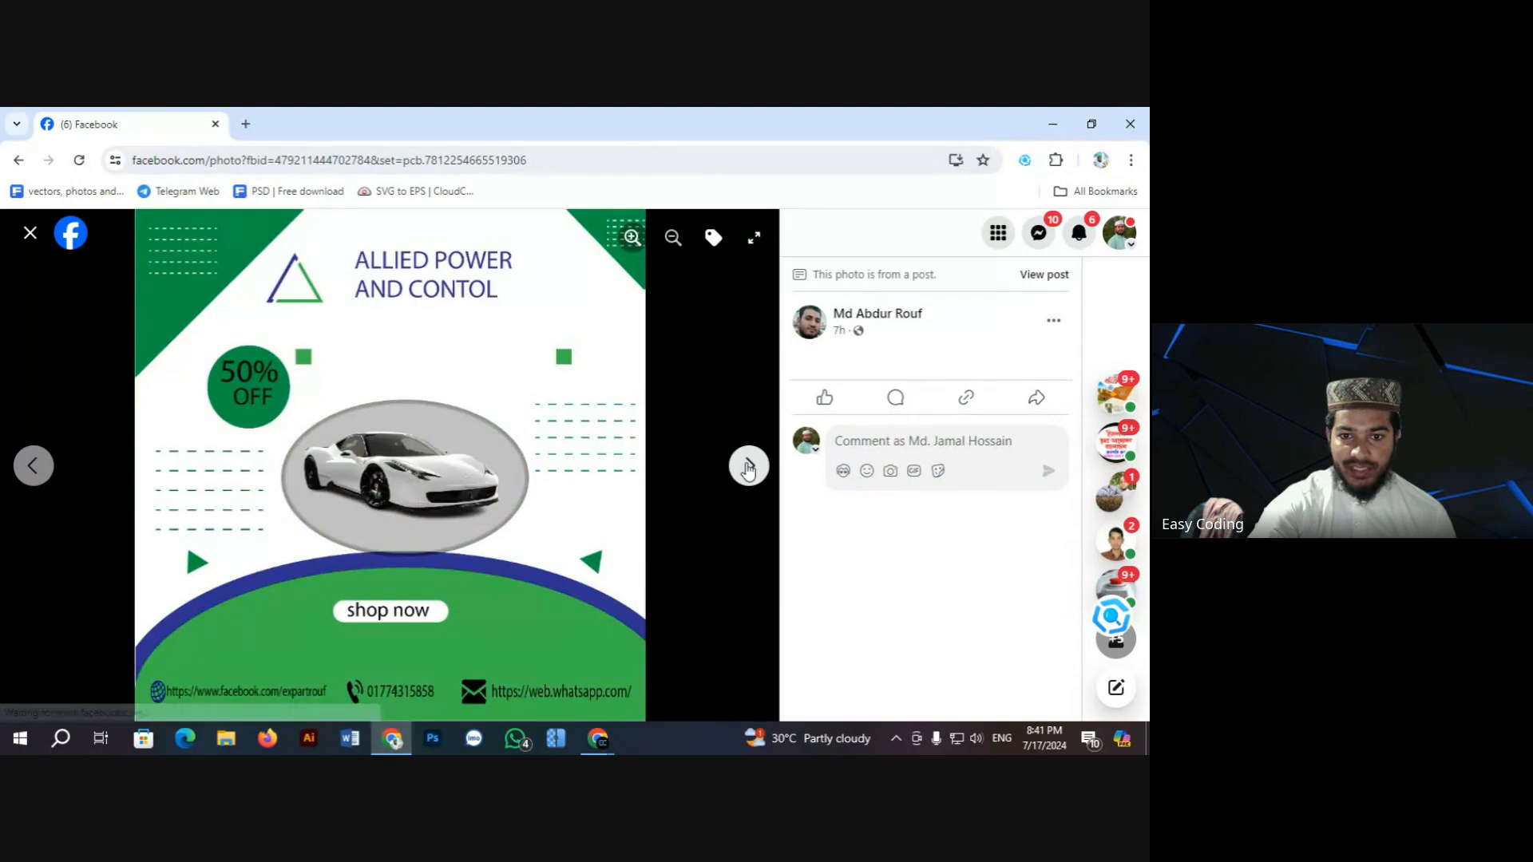
left_click(33, 465)
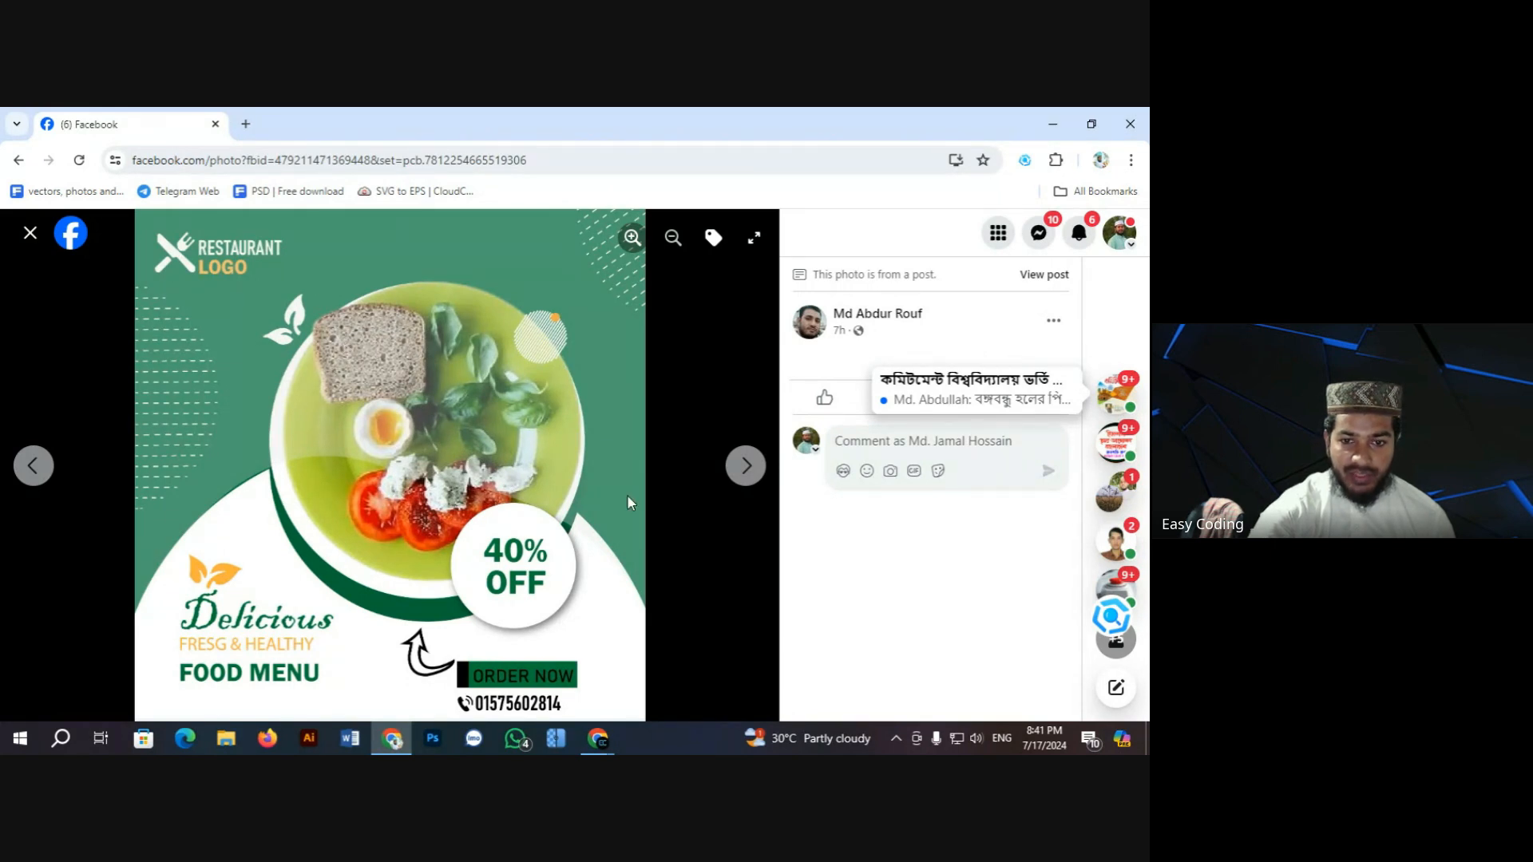
left_click(749, 467)
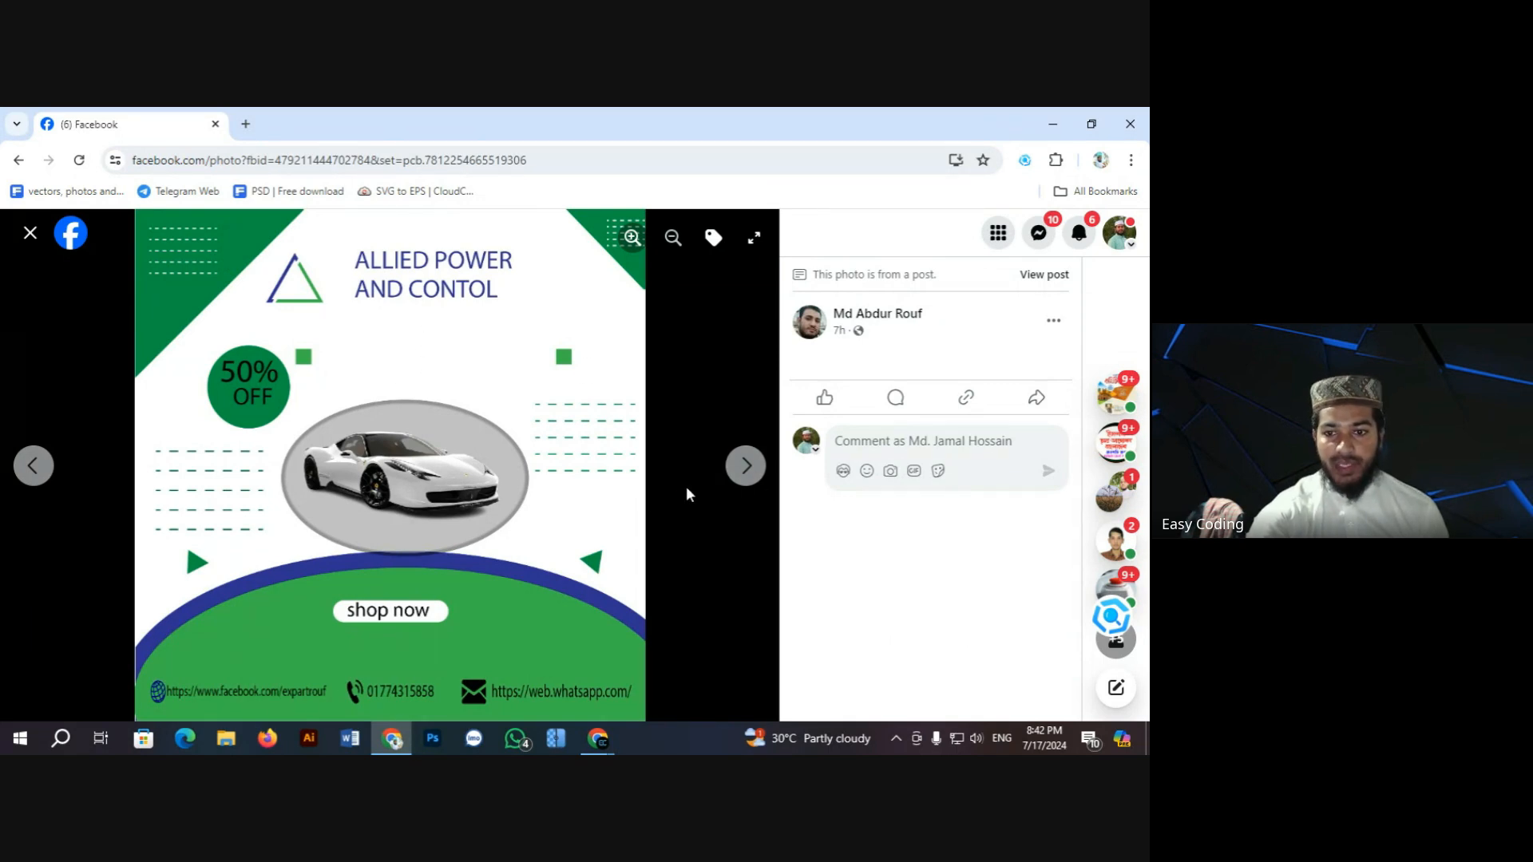
Step: Advance to the dark 'SPECIAL MEAL' Design Art Studio food design with ORDER NOW button
left_click(749, 465)
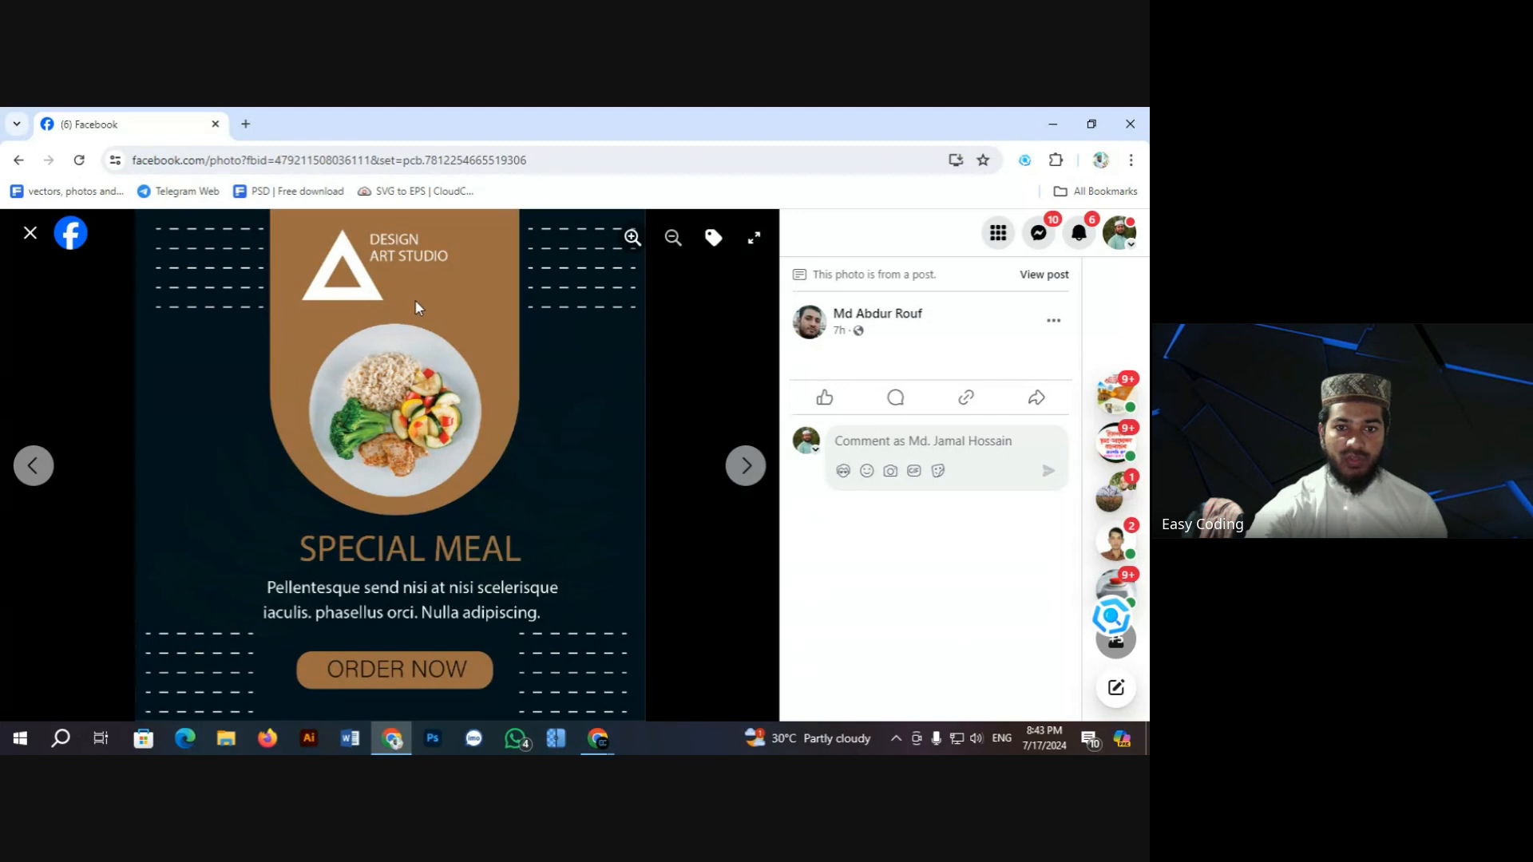
Step: Page past the New Collection poster to the orange Digital Marketing design, then close the viewer
left_click(751, 469)
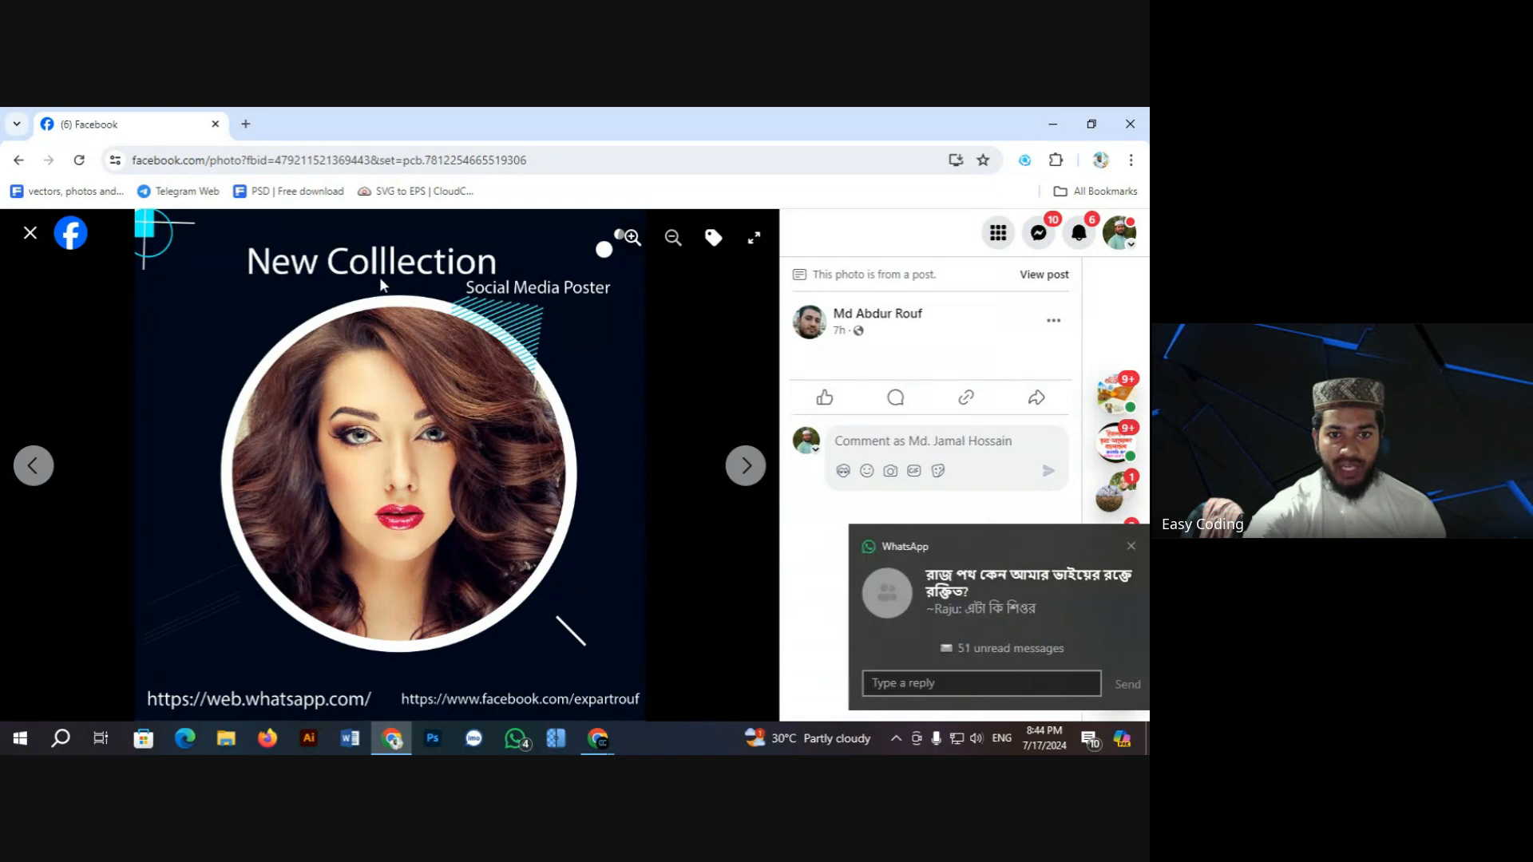
left_click(755, 465)
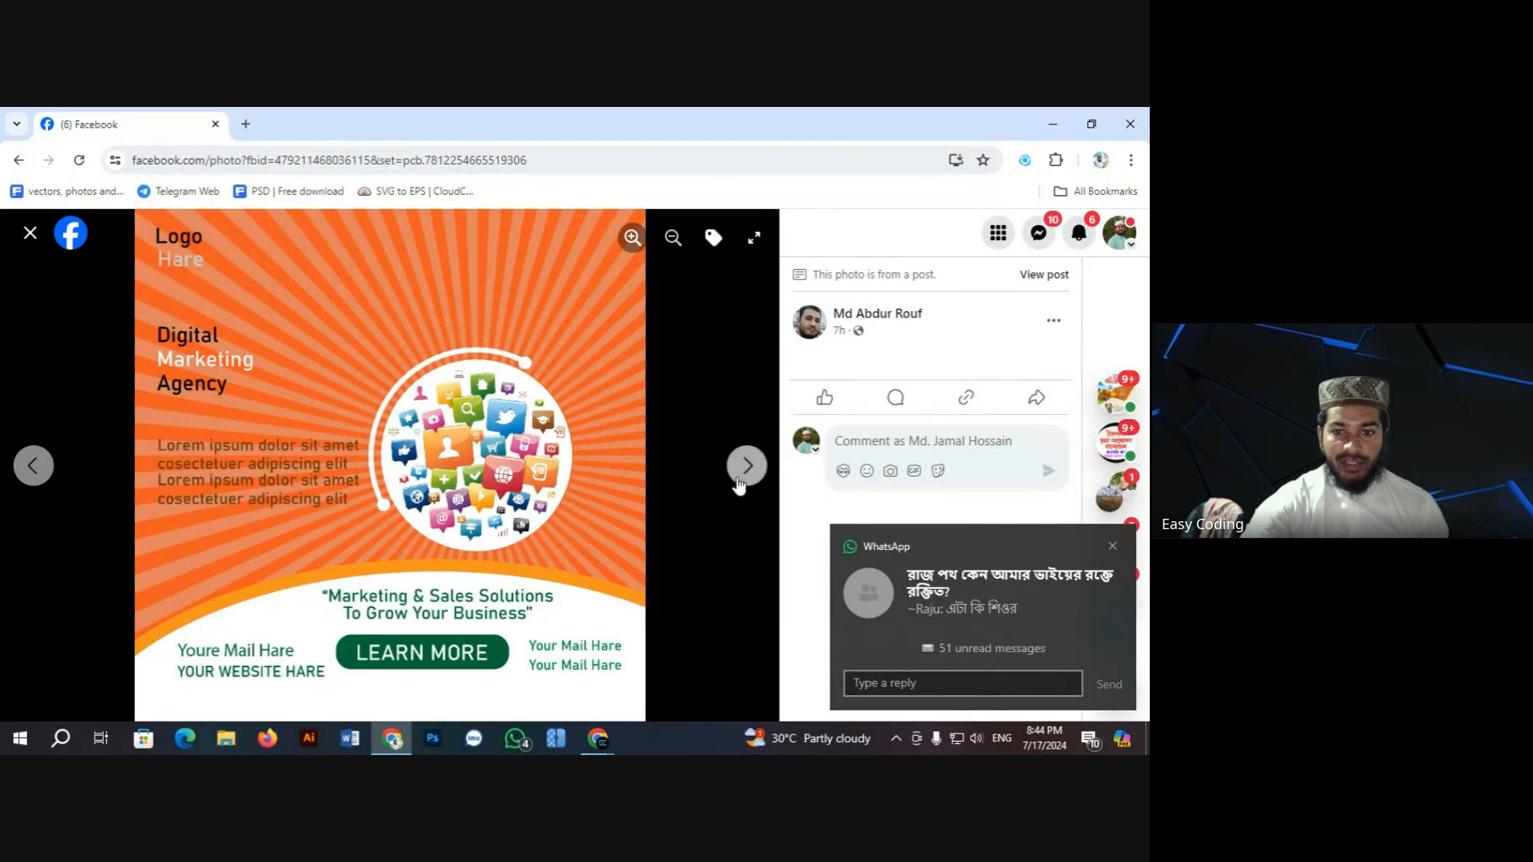
left_click(30, 232)
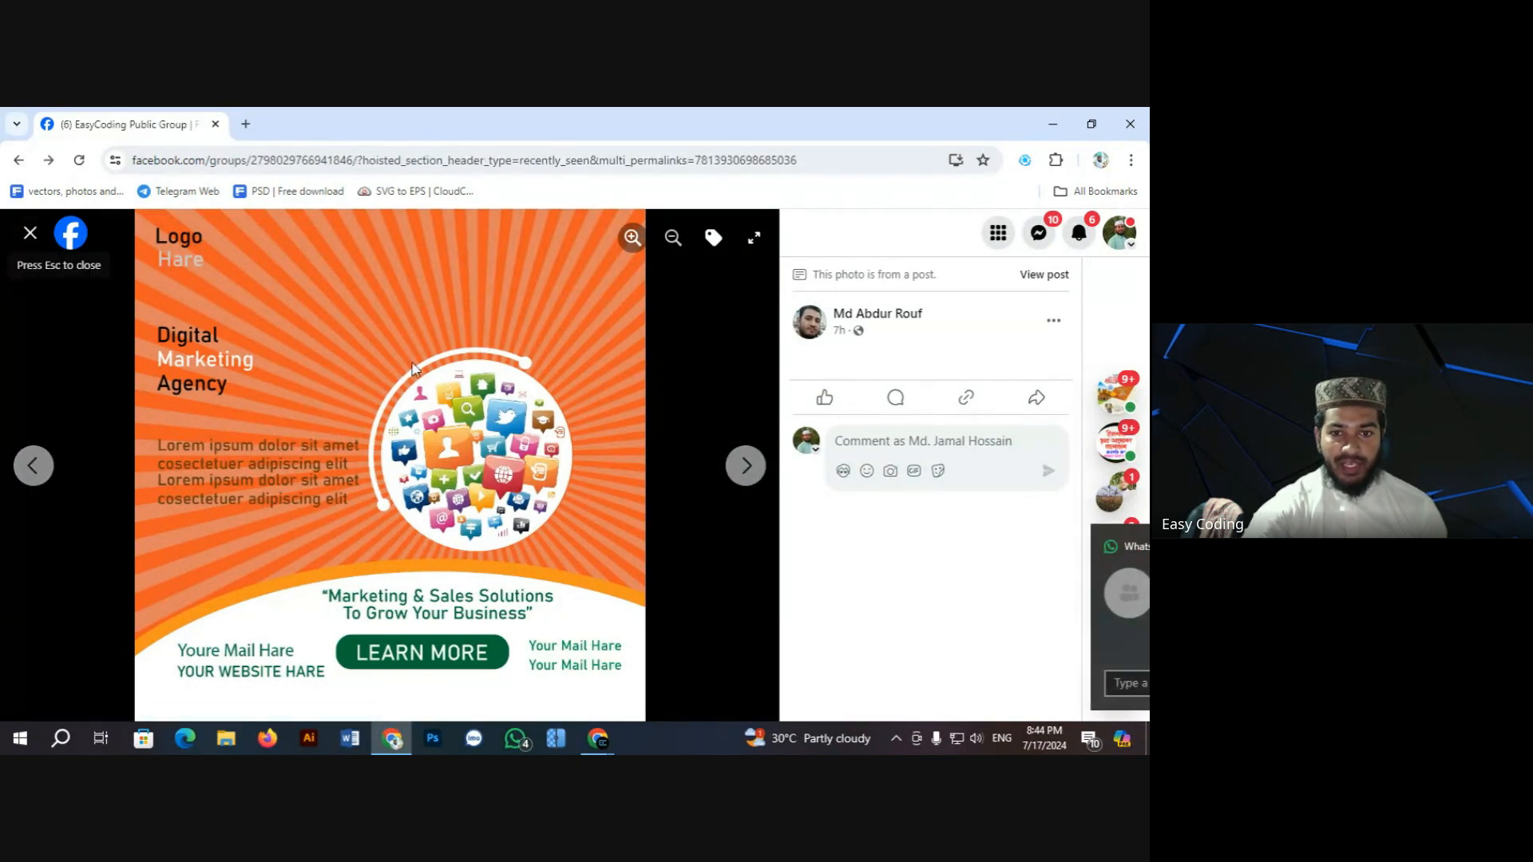
Step: Scroll to the burger post and open its Delicious Burger design full size
scroll(461, 438, "down", 10)
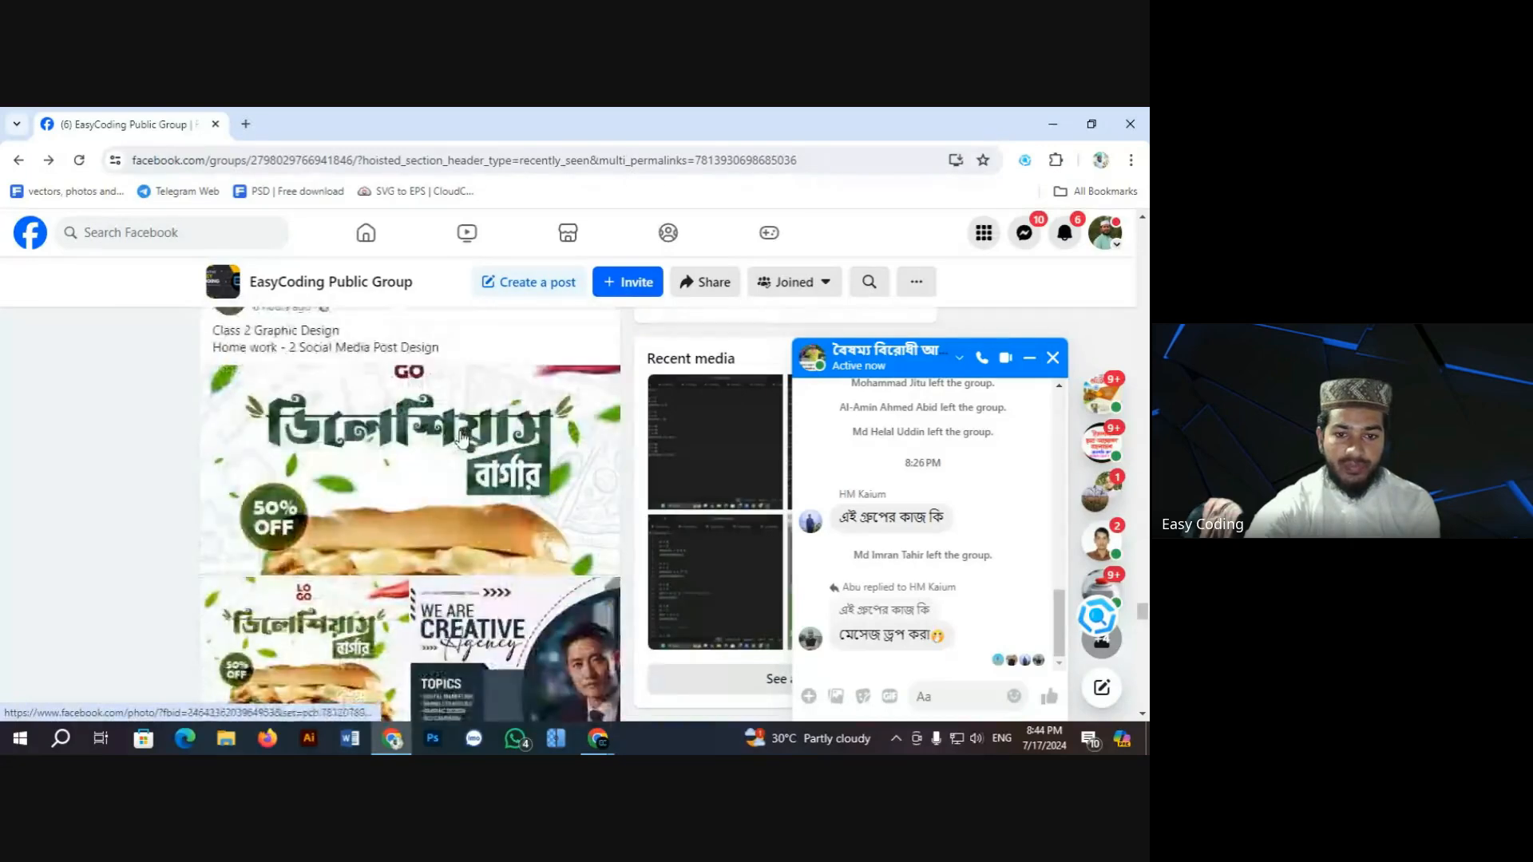
scroll(462, 437, "down", 3)
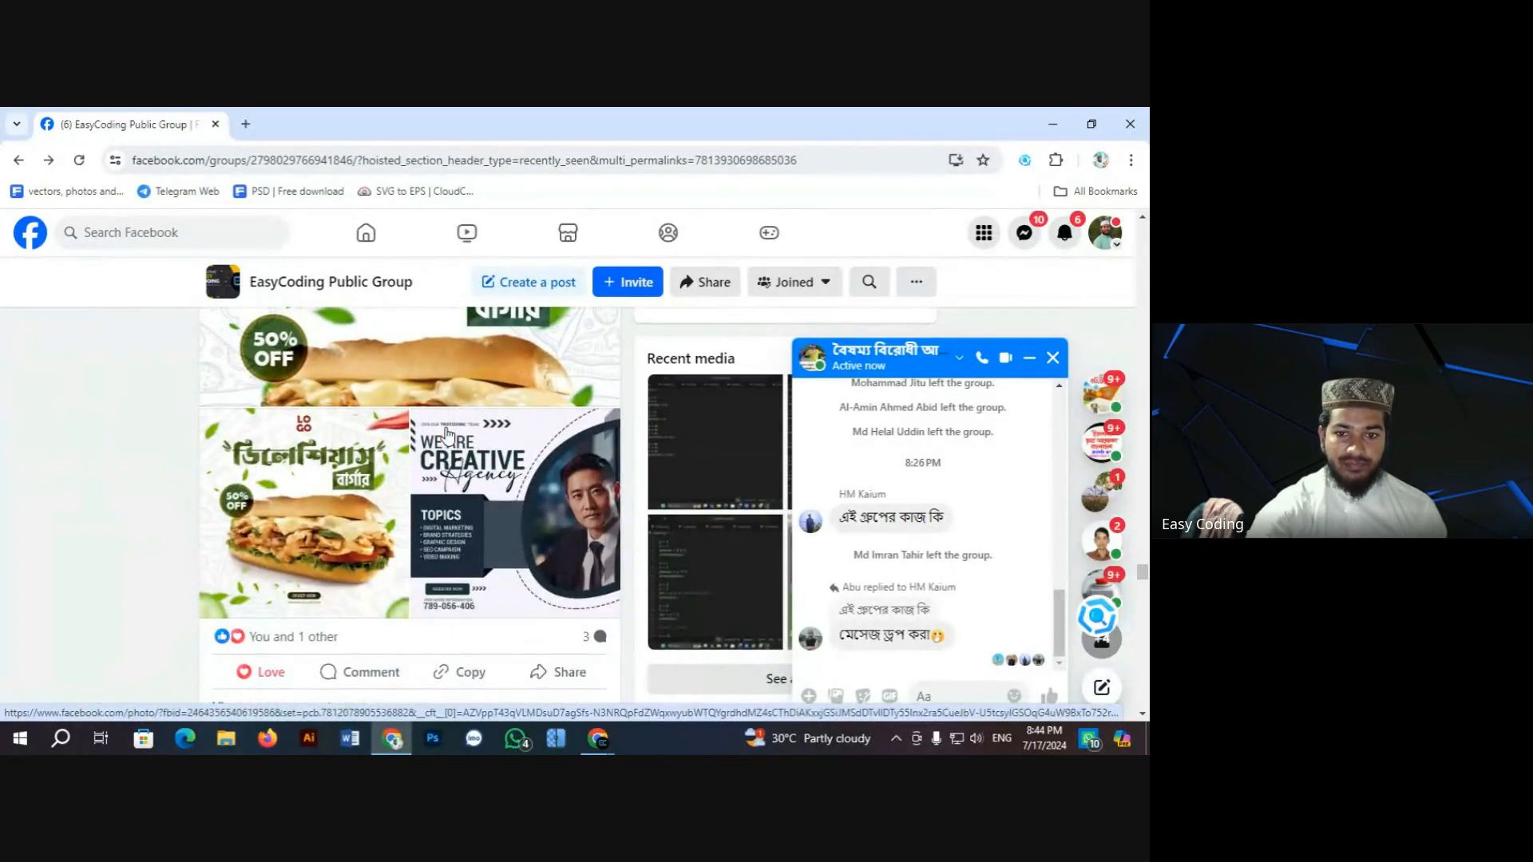
scroll(447, 435, "up", 3)
left_click(431, 427)
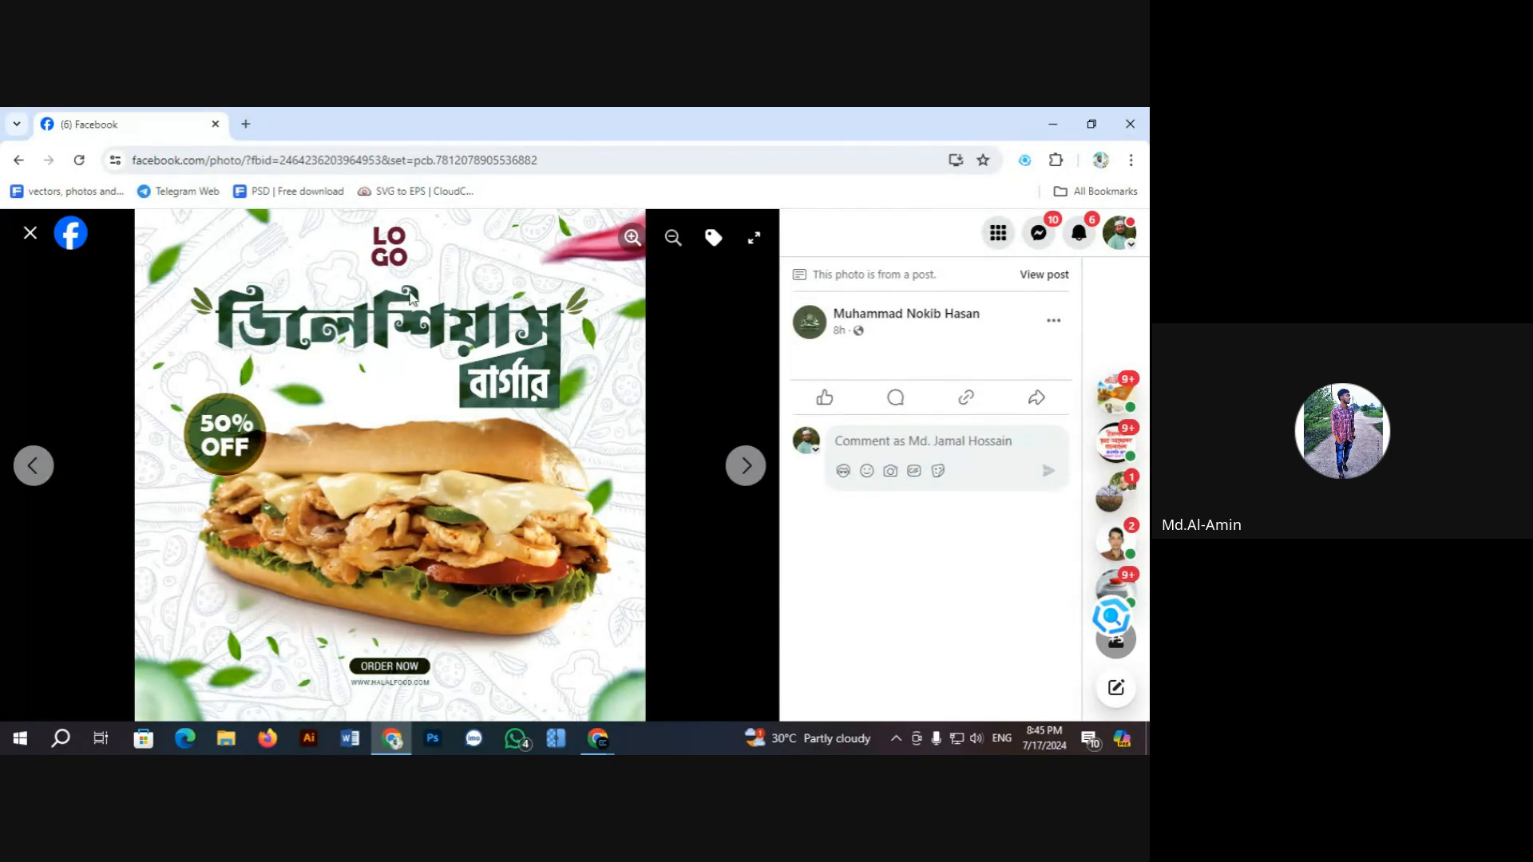
Step: View the next burger design, then open the We Are Creative Agency design full size and close it
left_click(749, 469)
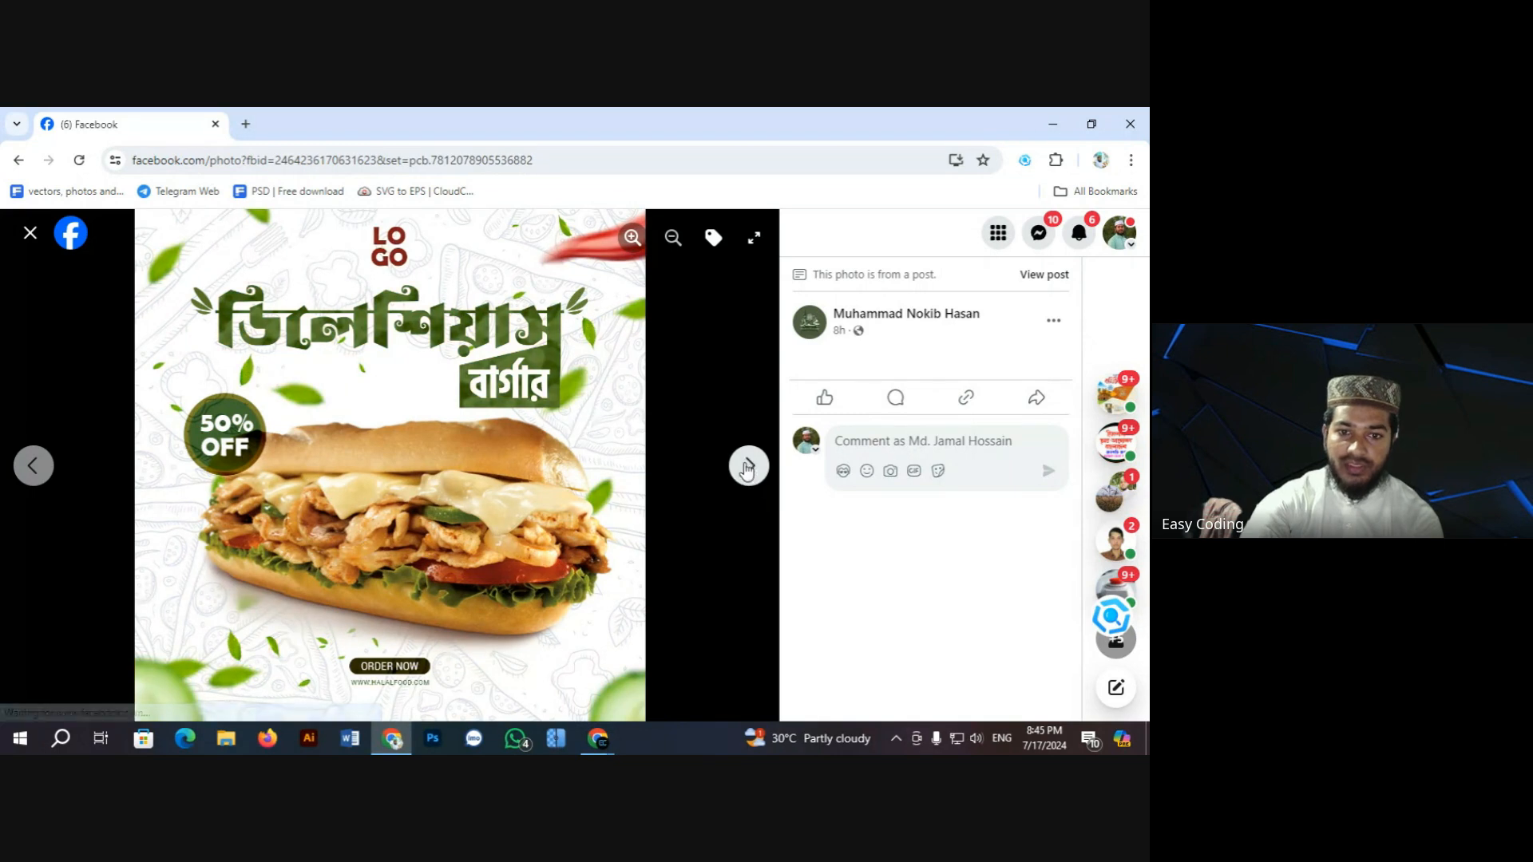
left_click(32, 233)
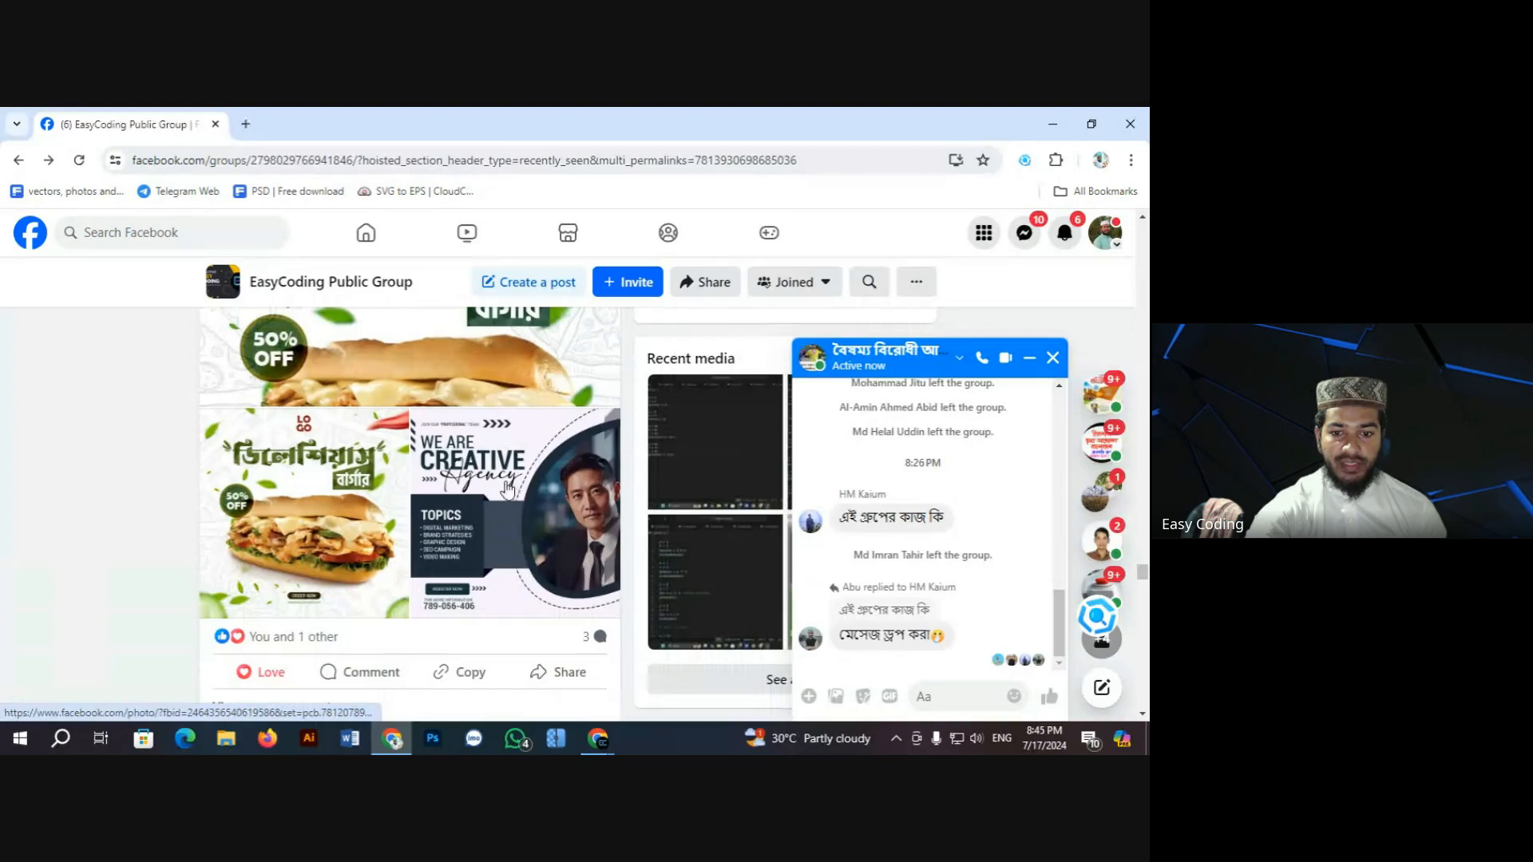
left_click(506, 489)
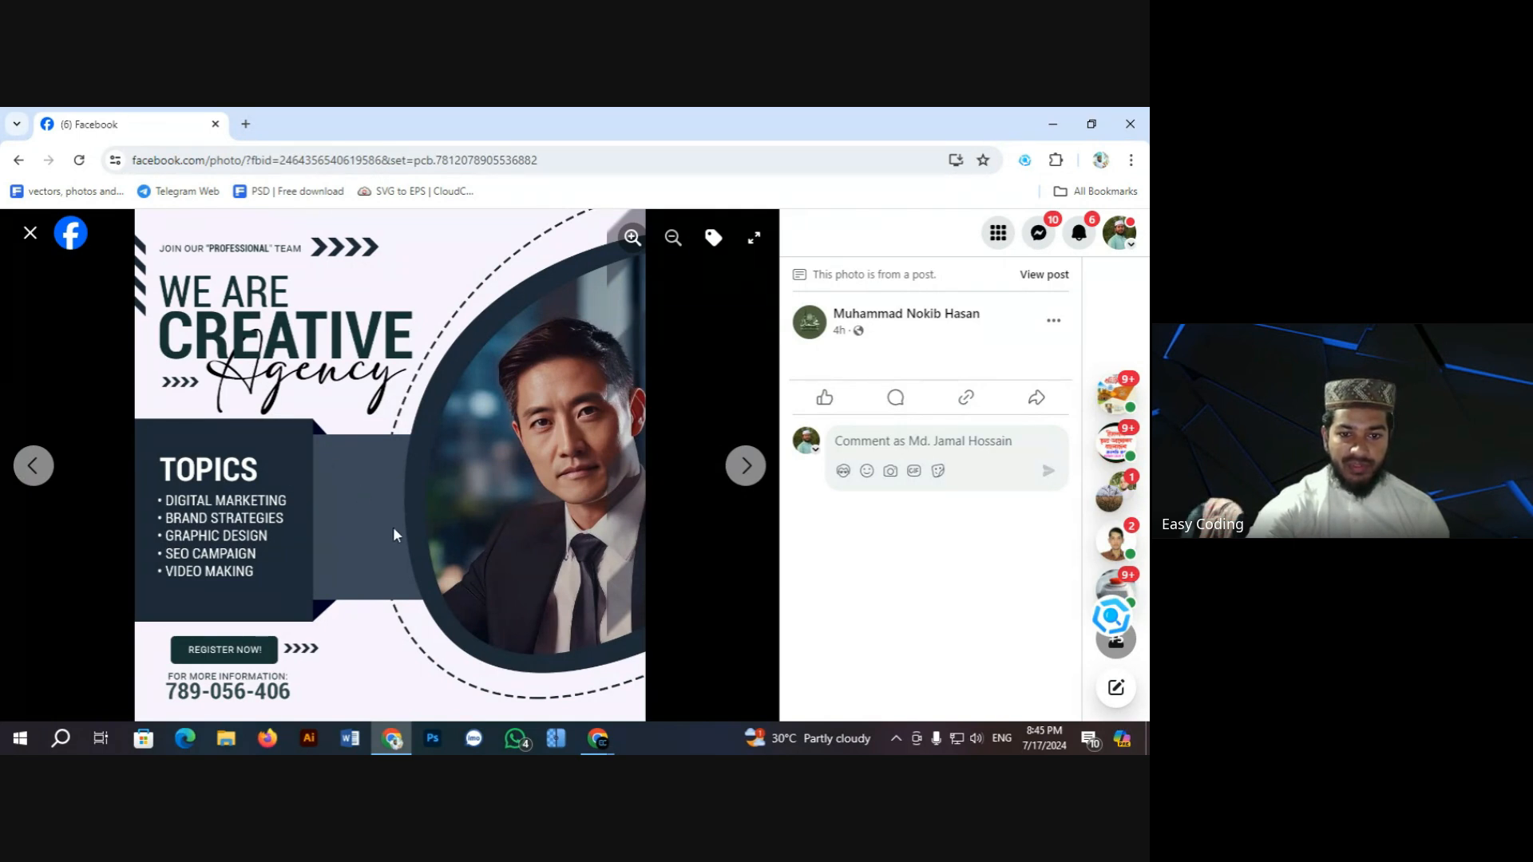
left_click(30, 233)
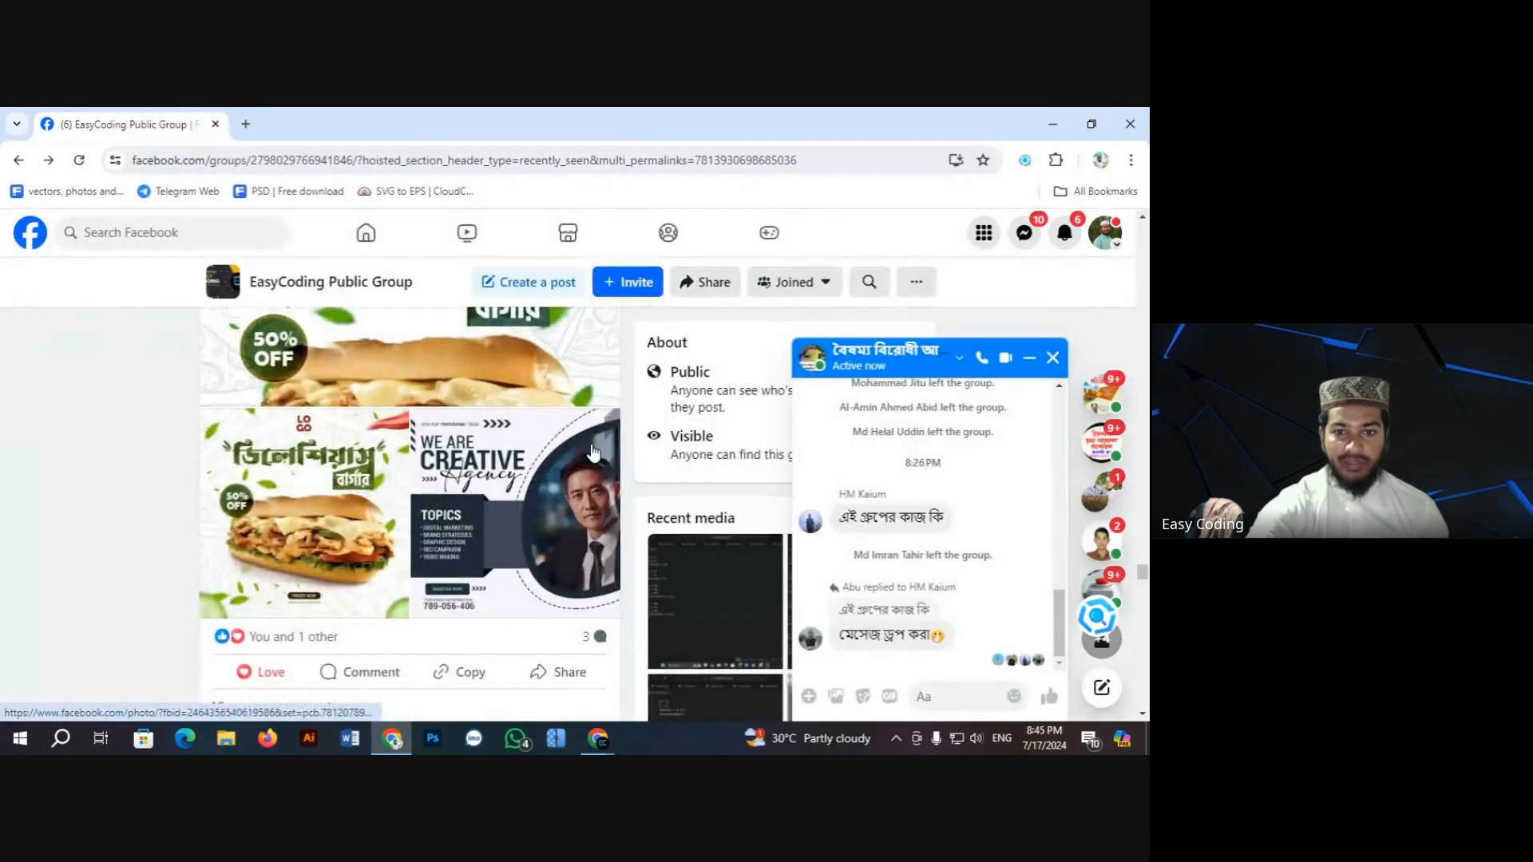
Step: Open the Class-2 assignment's Fresh Food design full size and zoom into it
scroll(593, 454, "down", 15)
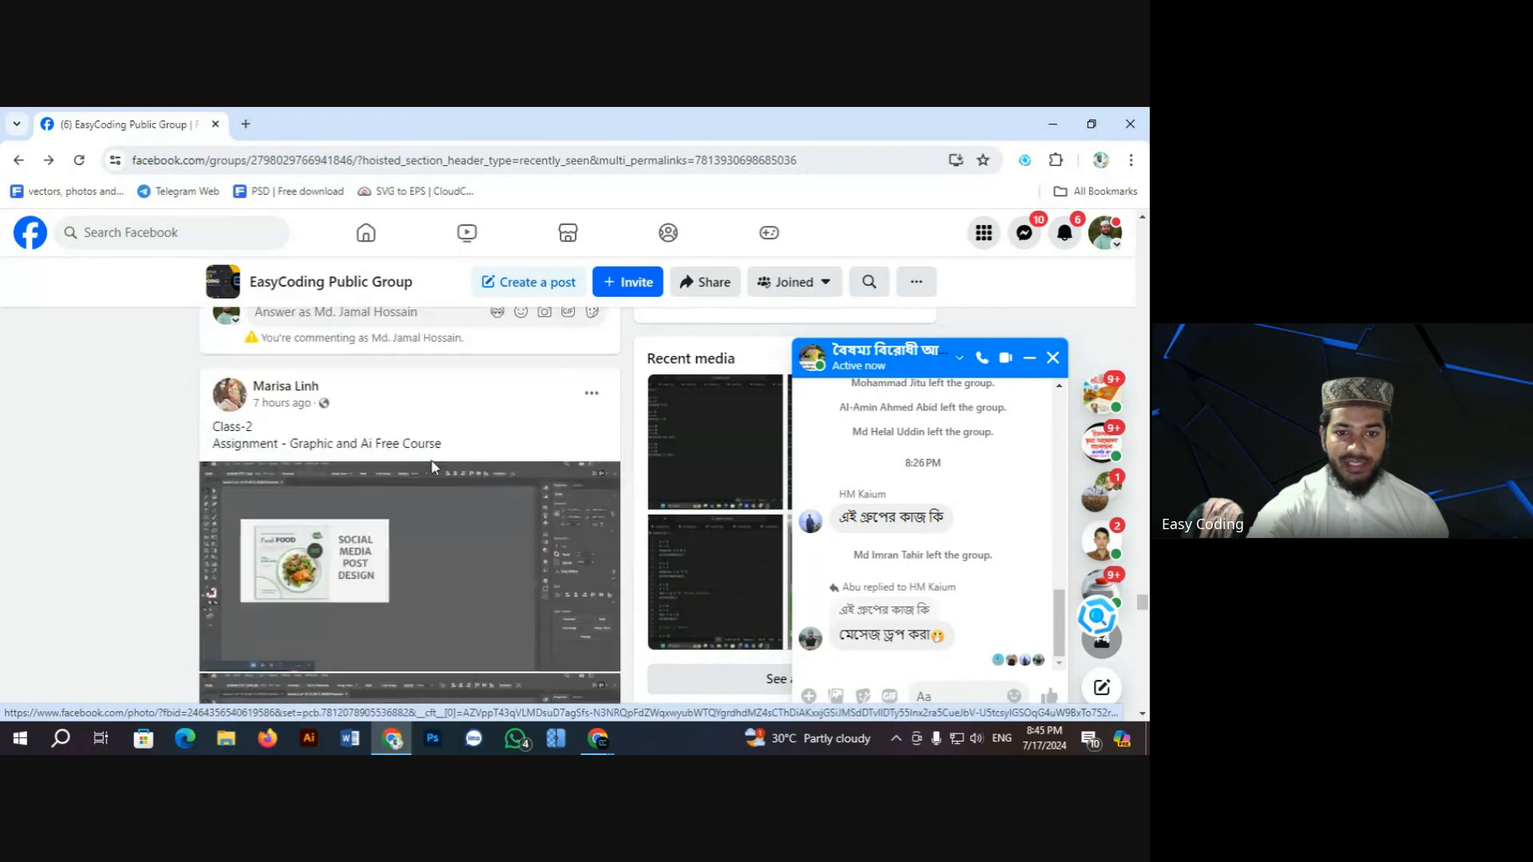
scroll(431, 463, "down", 3)
scroll(431, 467, "up", 2)
left_click(356, 477)
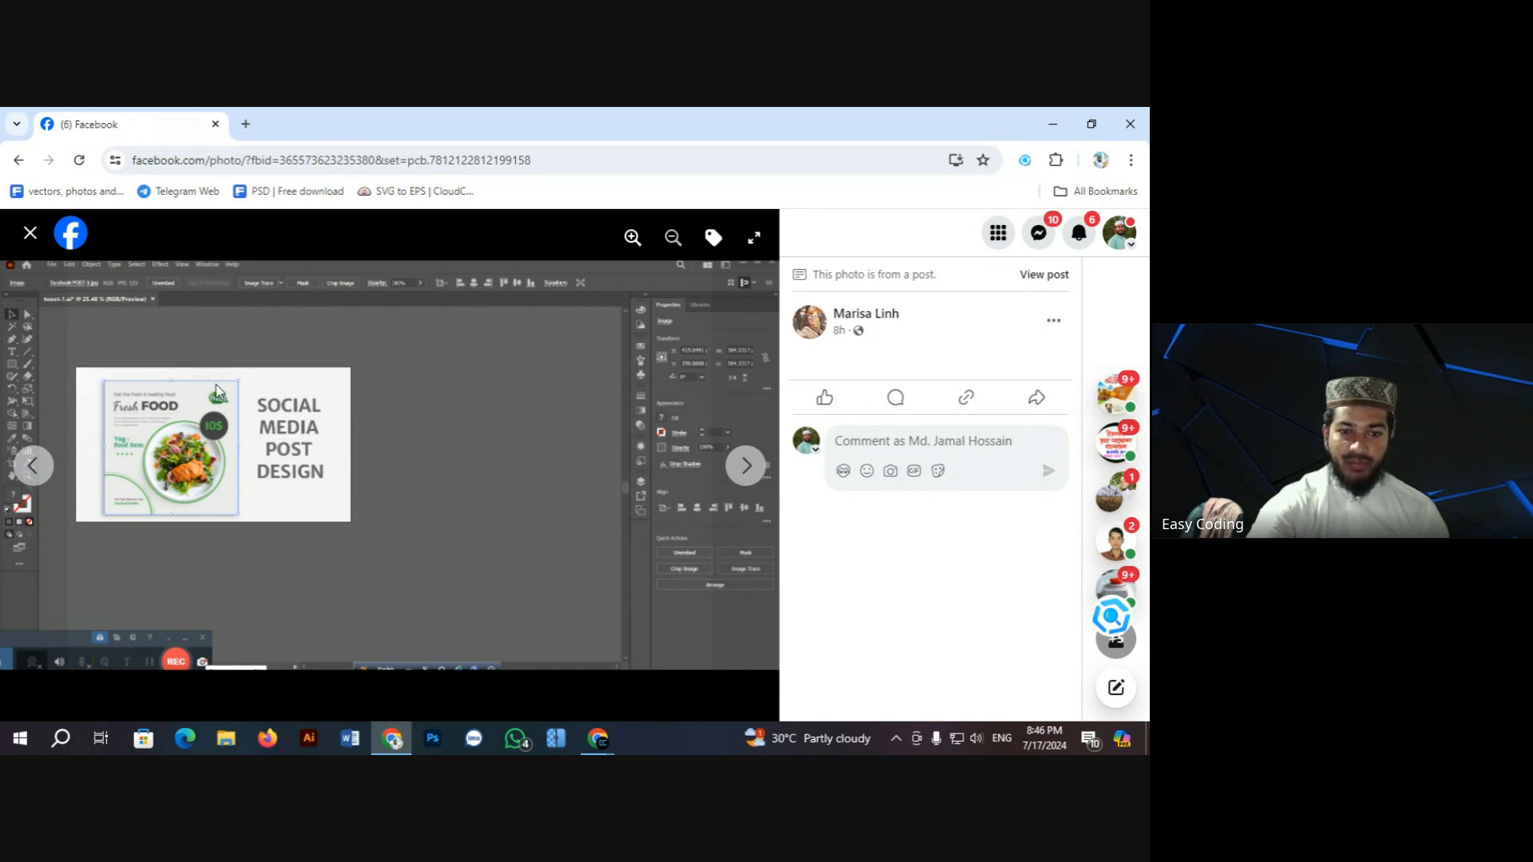
left_click(633, 237)
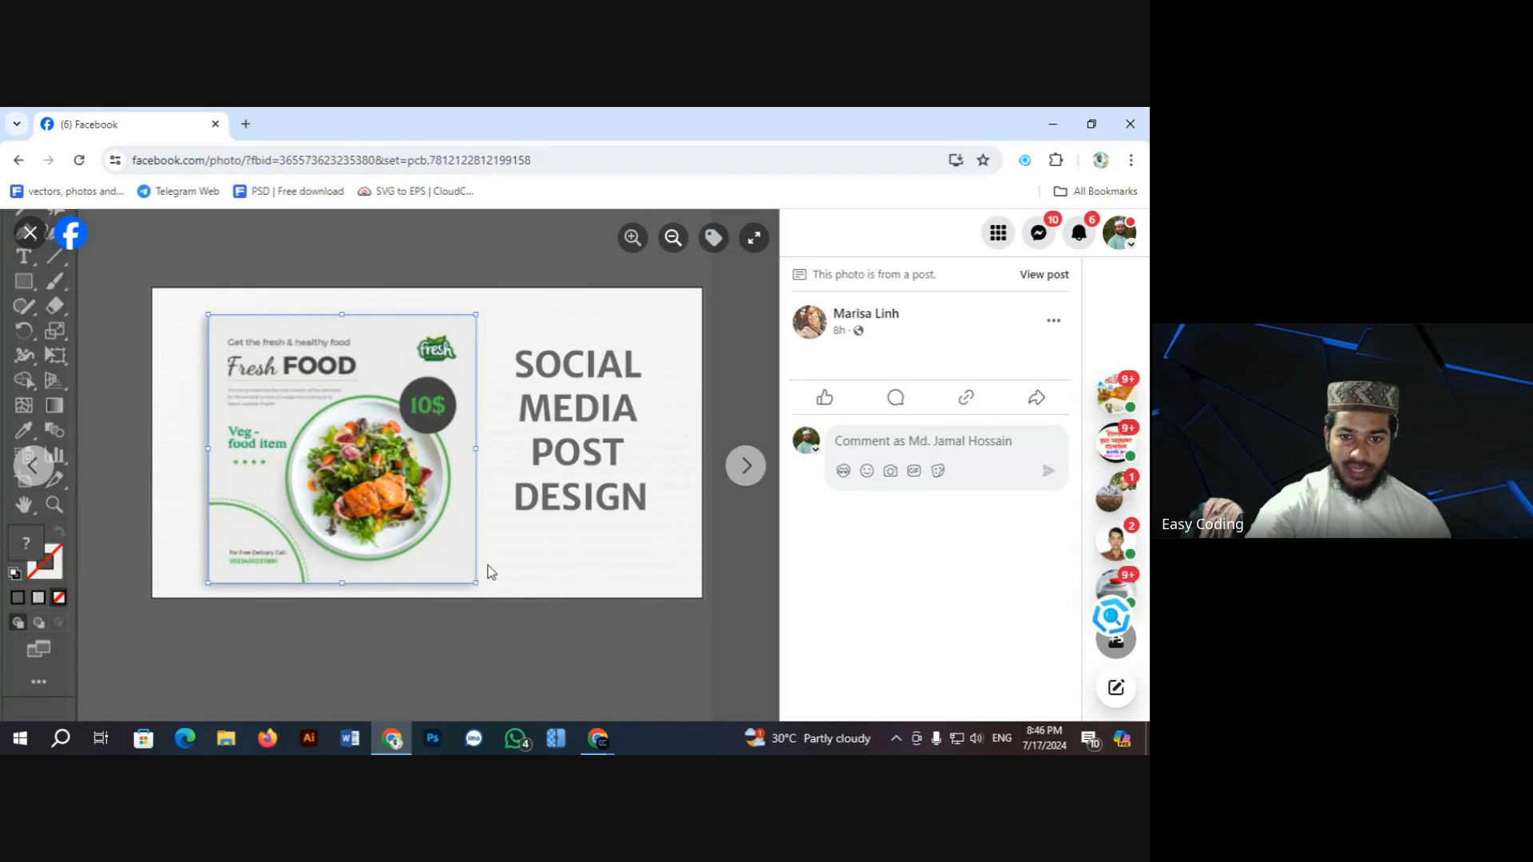
Step: Move to the Fresh Juice design, zoom and pan across the artboard, then zoom out and close
left_click(744, 467)
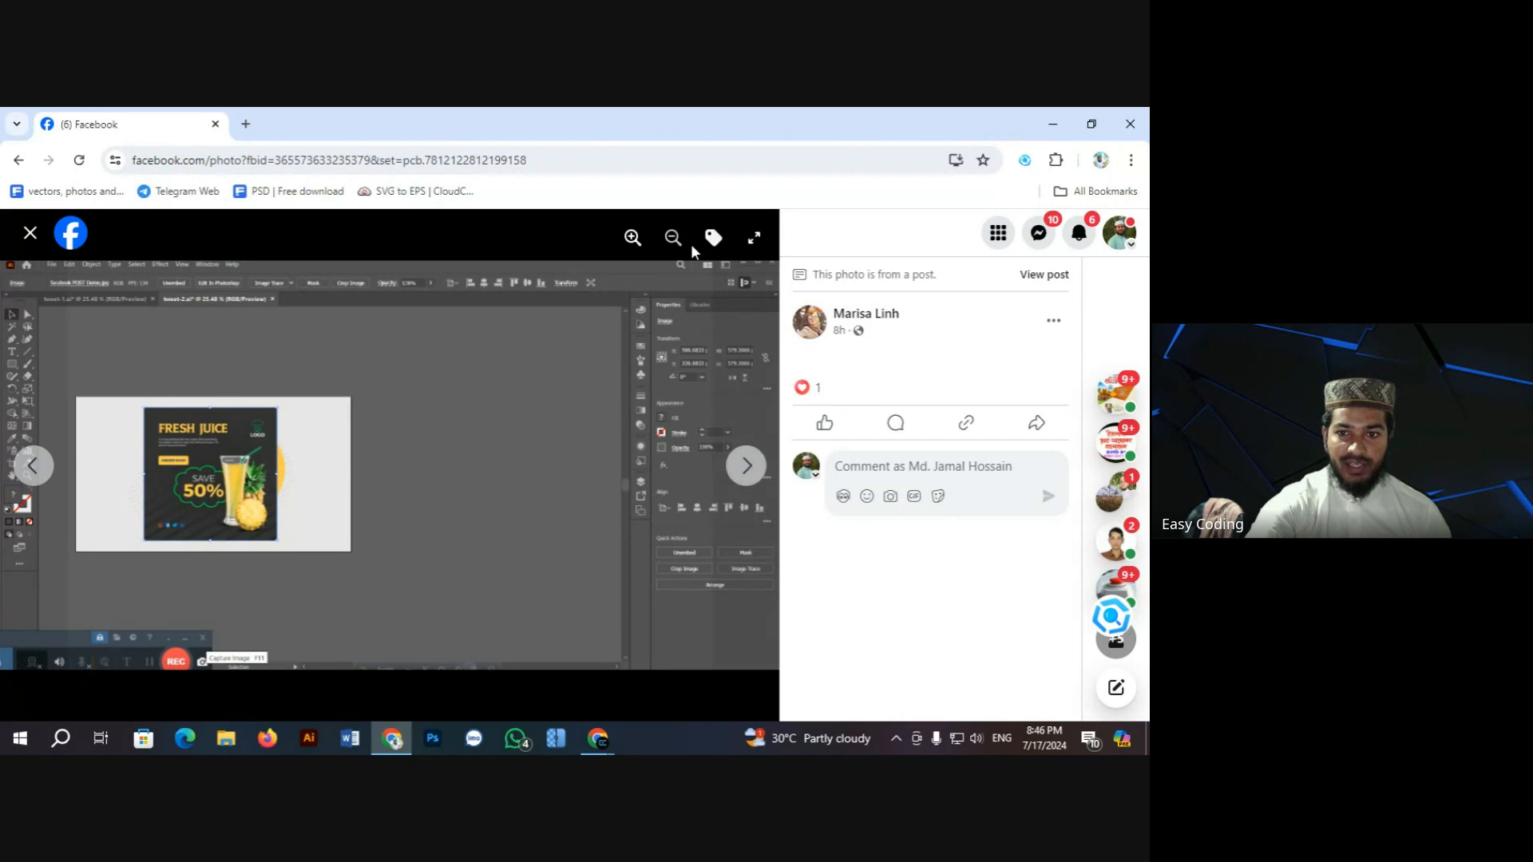
left_click(632, 237)
left_click_drag(298, 436, 592, 436)
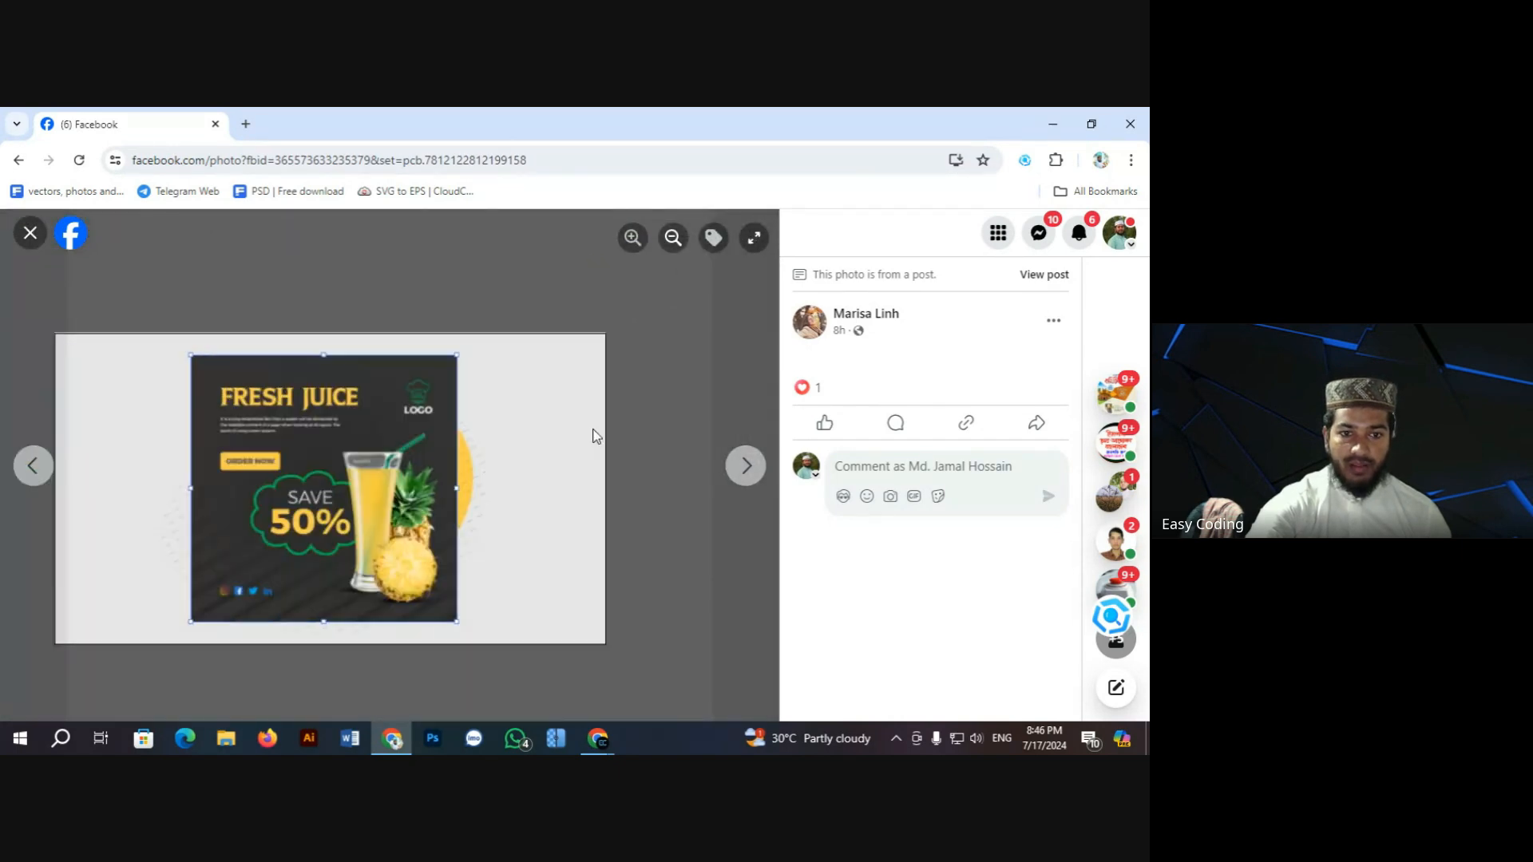
left_click_drag(478, 452, 470, 414)
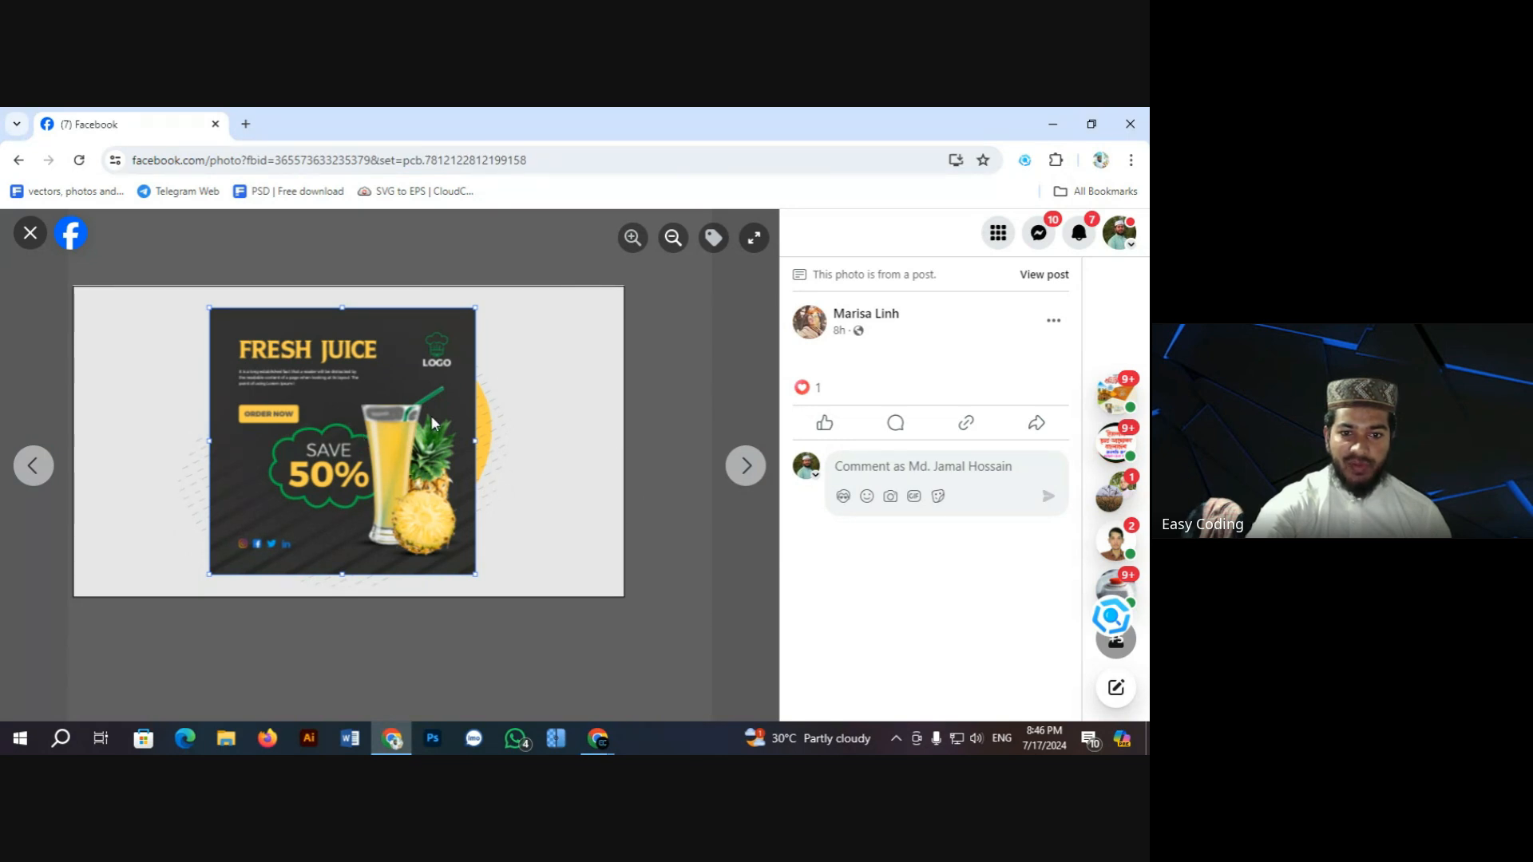
left_click(672, 240)
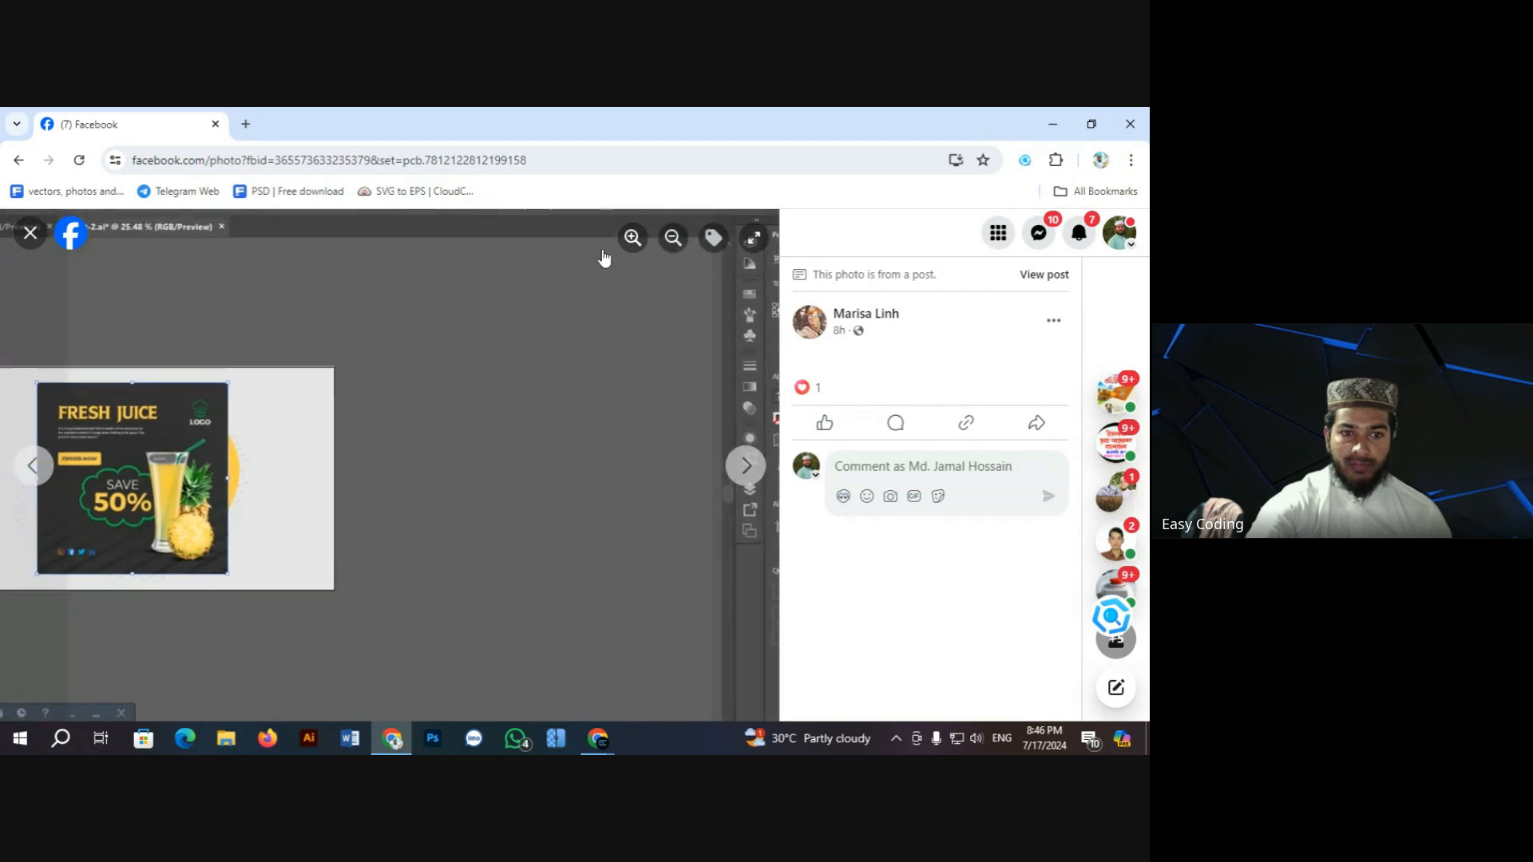
left_click(30, 234)
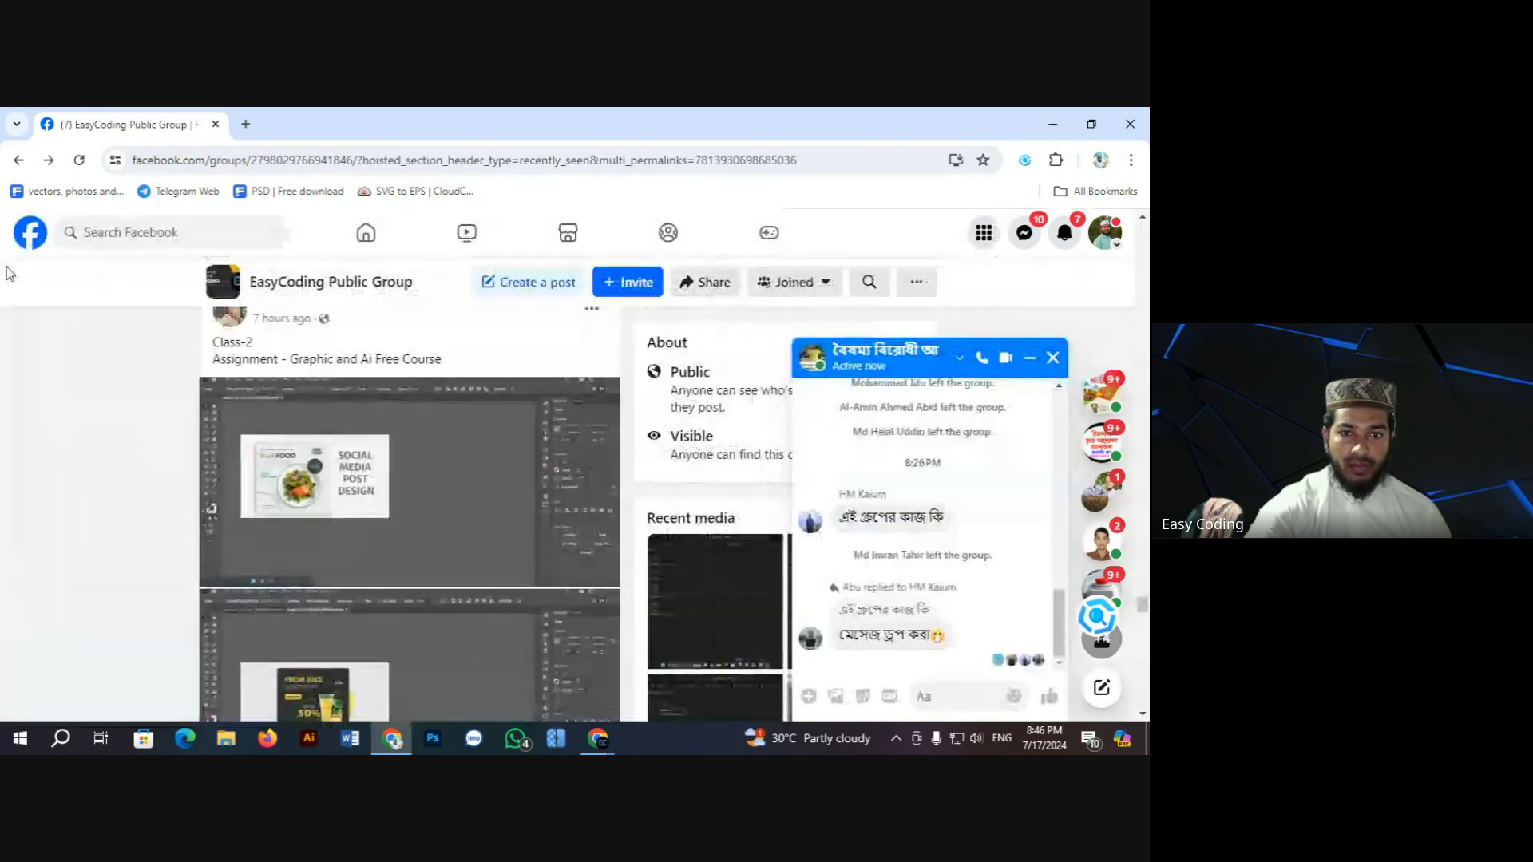
Step: Open the Mother's Kitchen banner full size, then bring the Google Meet call window forward
scroll(429, 507, "down", 2)
scroll(429, 507, "down", 10)
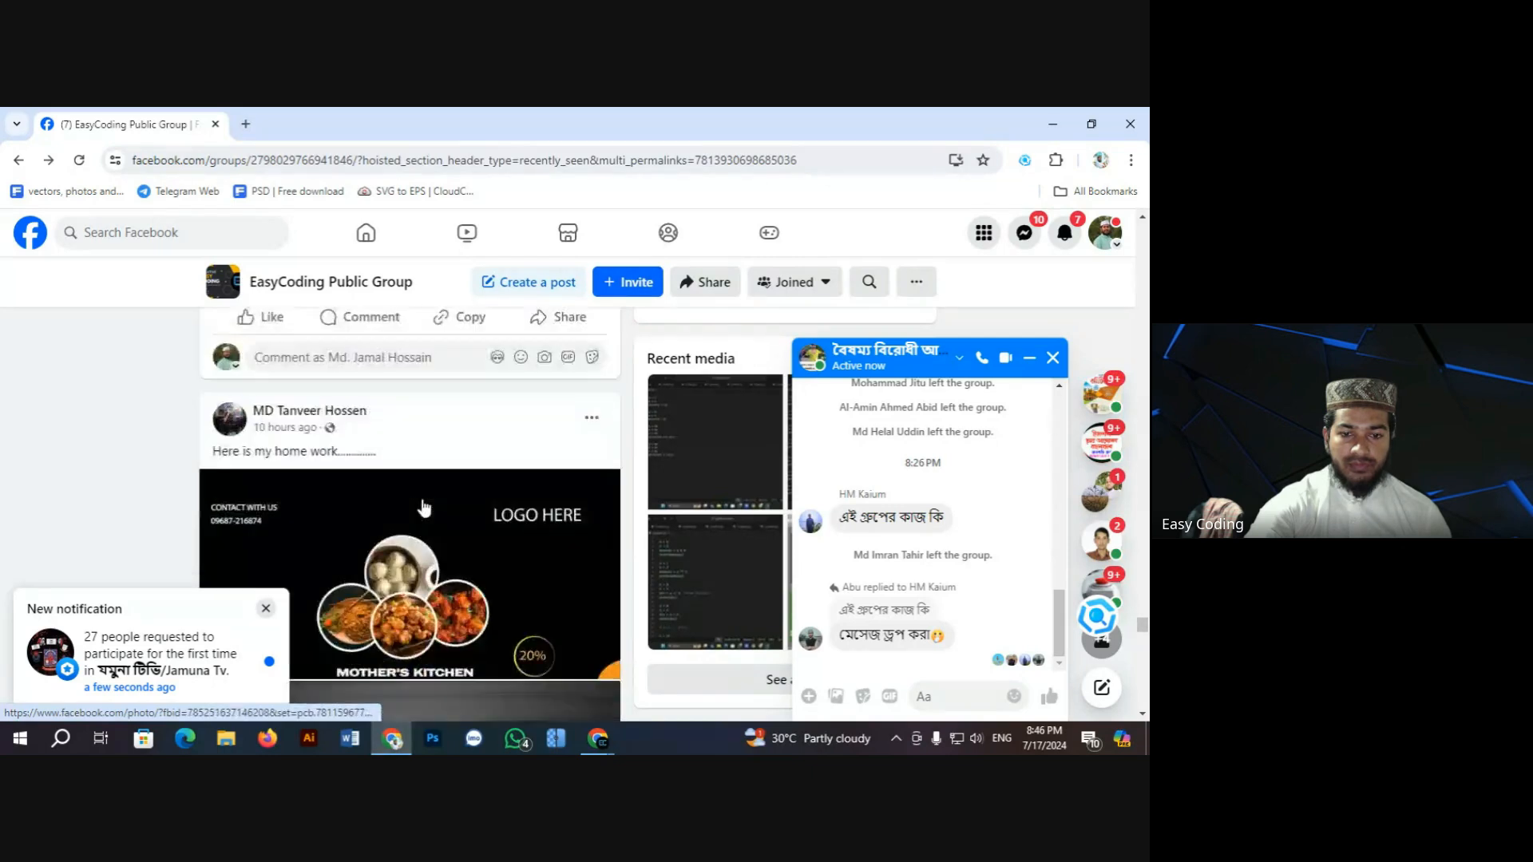
scroll(424, 508, "up", 3)
scroll(424, 508, "up", 2)
left_click(424, 511)
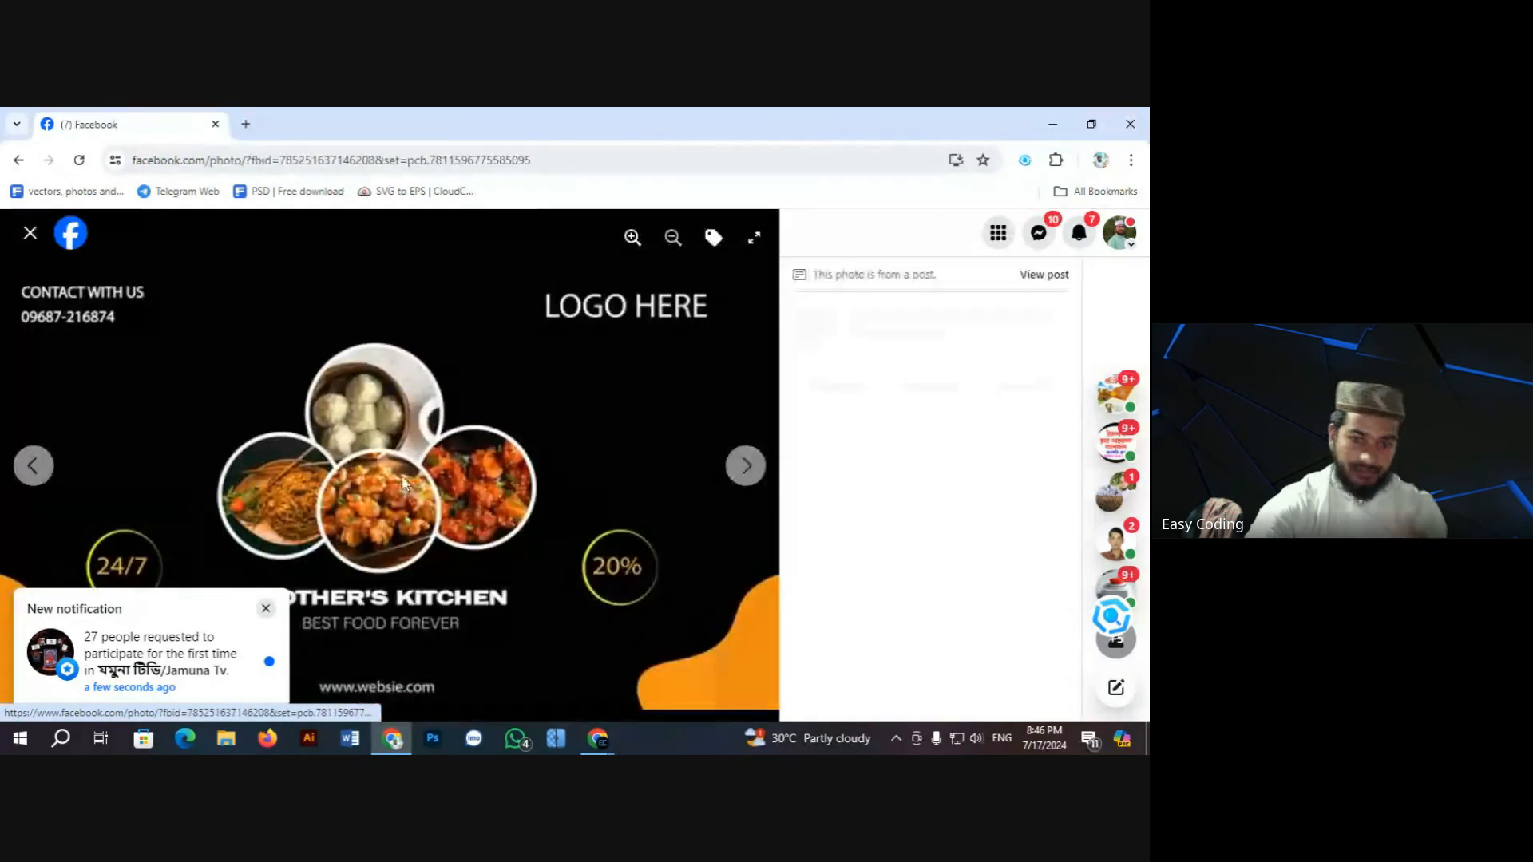
left_click(267, 610)
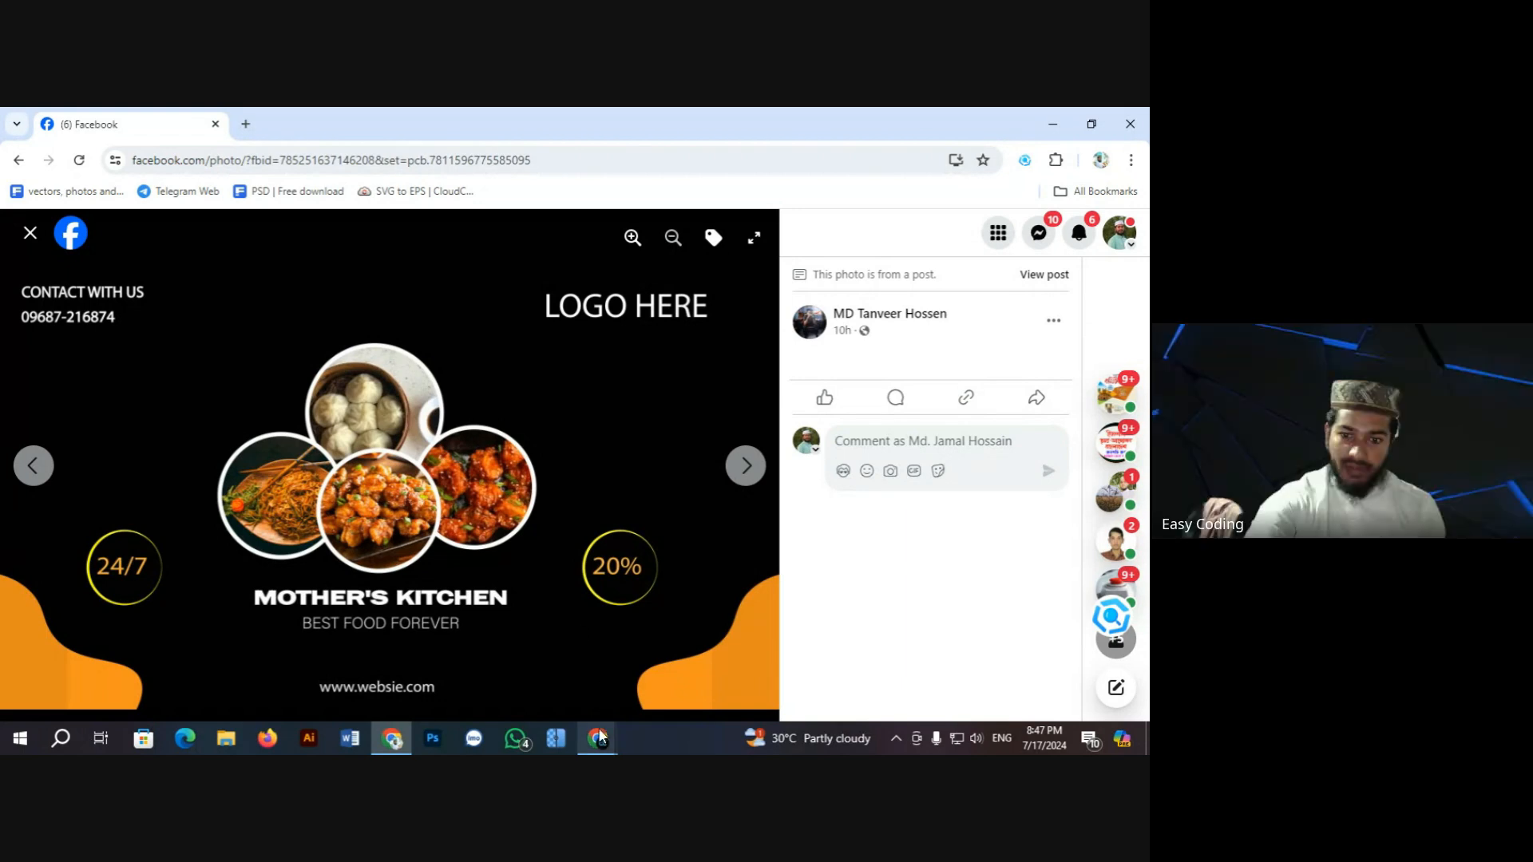
mouse_move(598, 738)
left_click(527, 670)
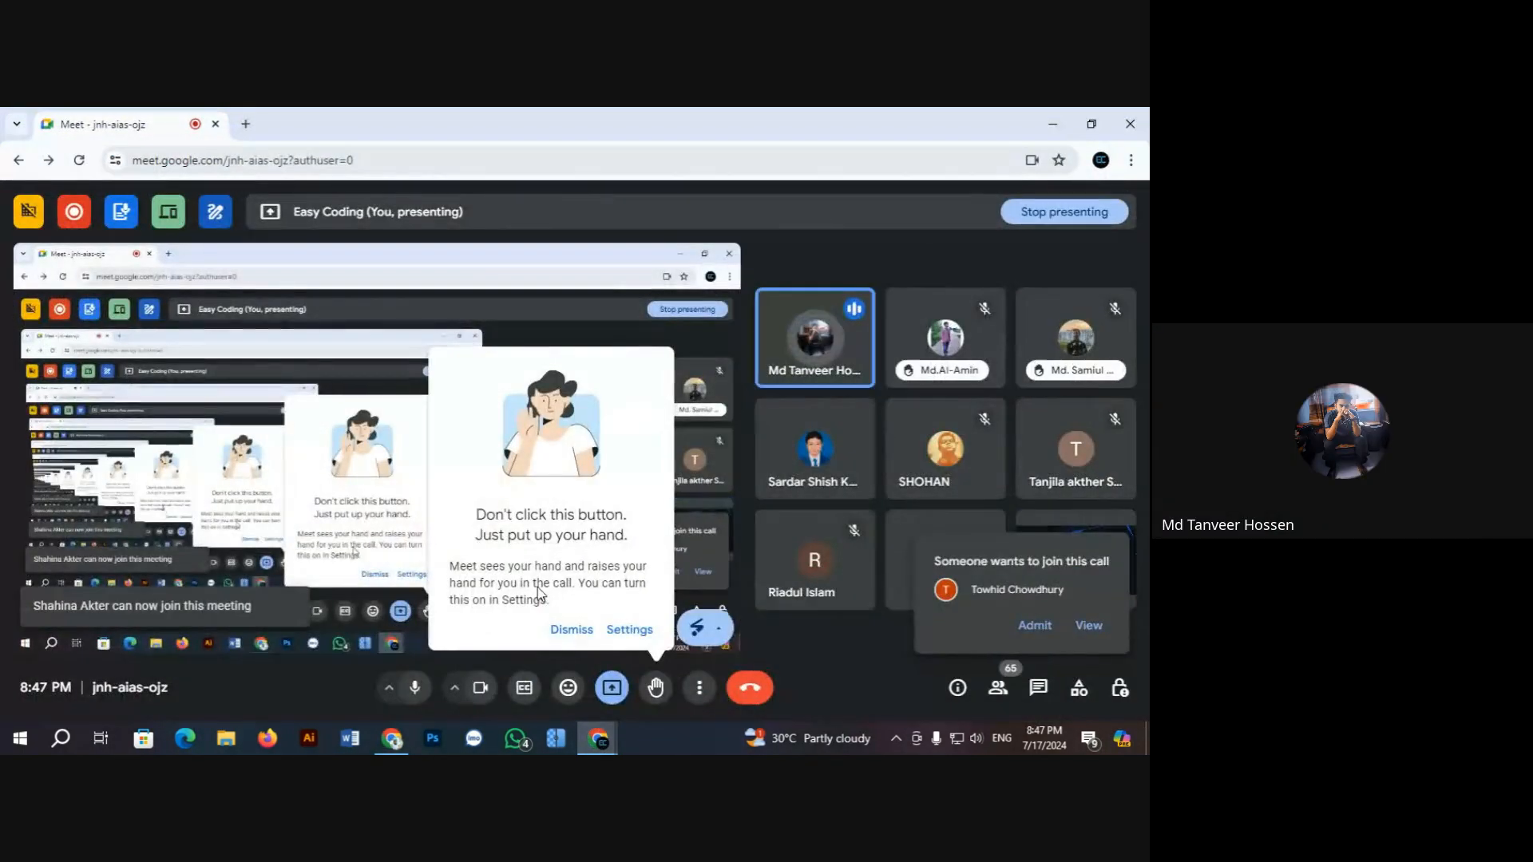
Step: Dismiss Meet's hand-raise tip and minimize the meeting window to reveal Facebook
left_click(572, 630)
left_click(700, 688)
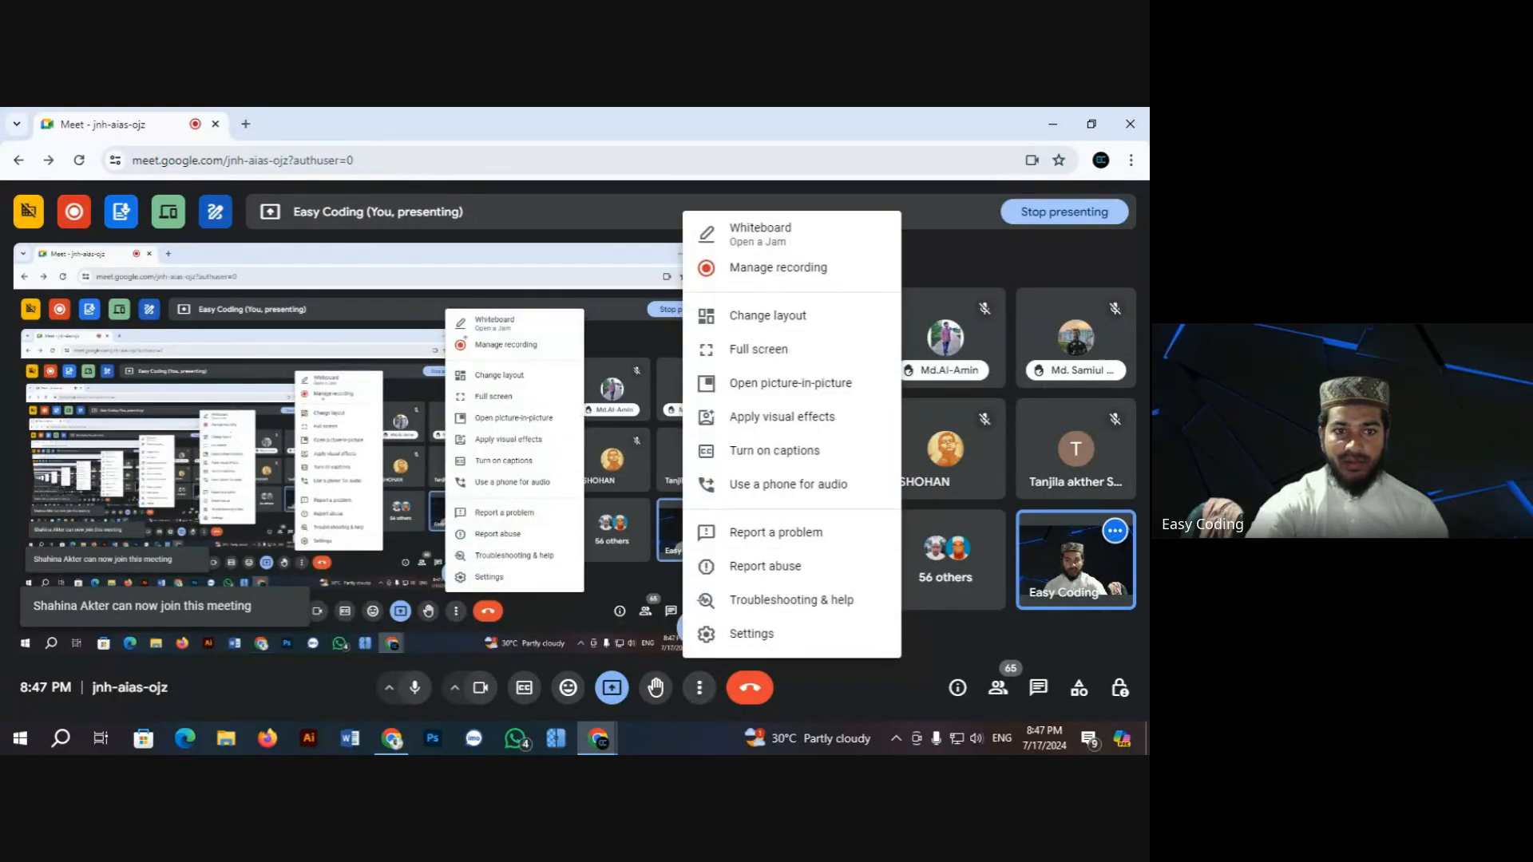
left_click(954, 252)
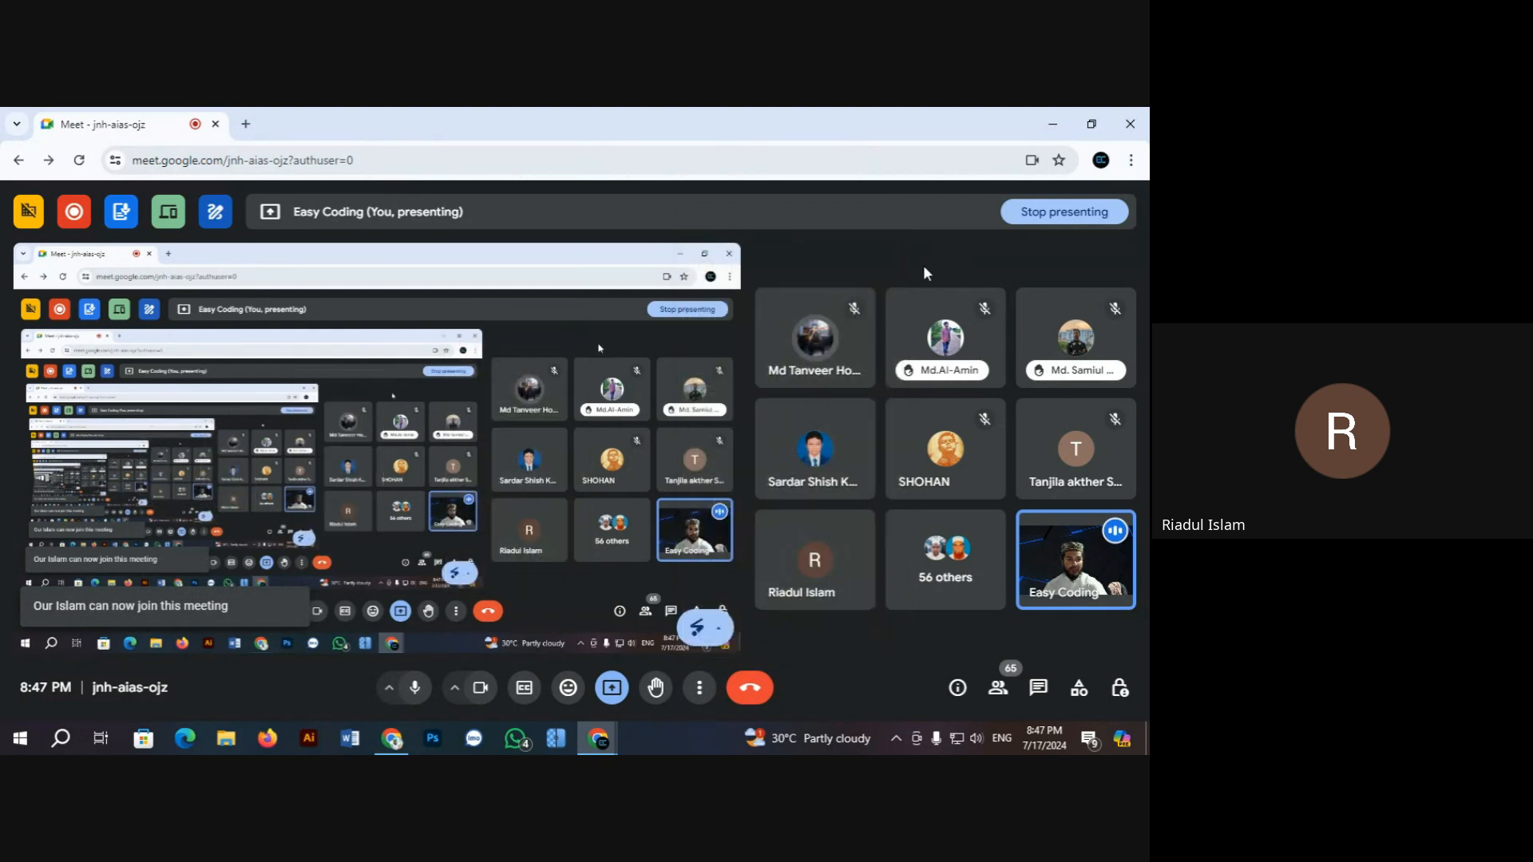
left_click(1049, 127)
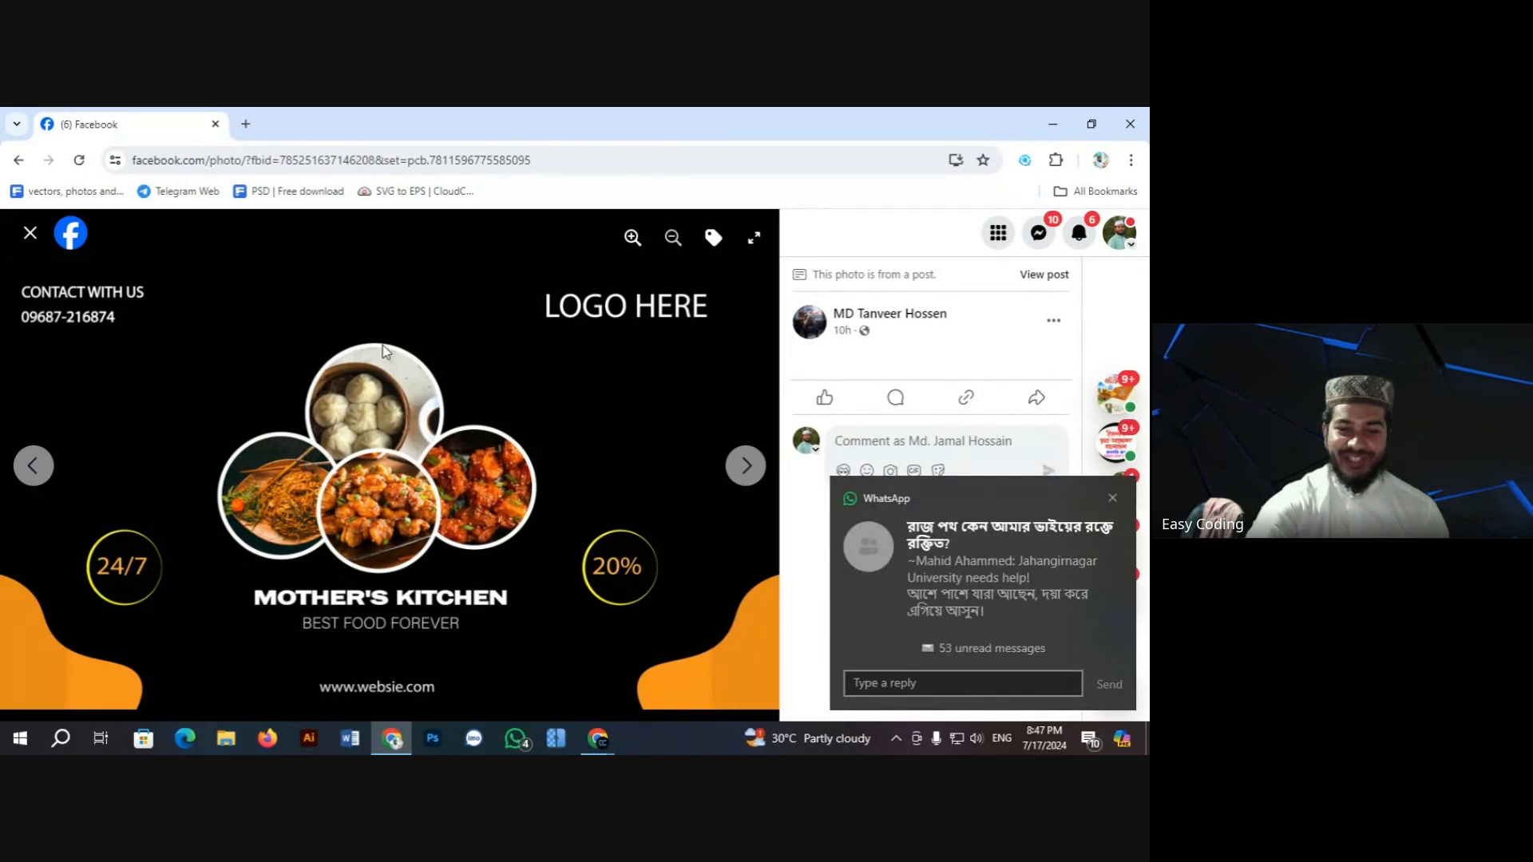
Step: Close the Messenger chat, reopen the Mother's Kitchen banner, and page past the MOTHER logo mockup
left_click(29, 234)
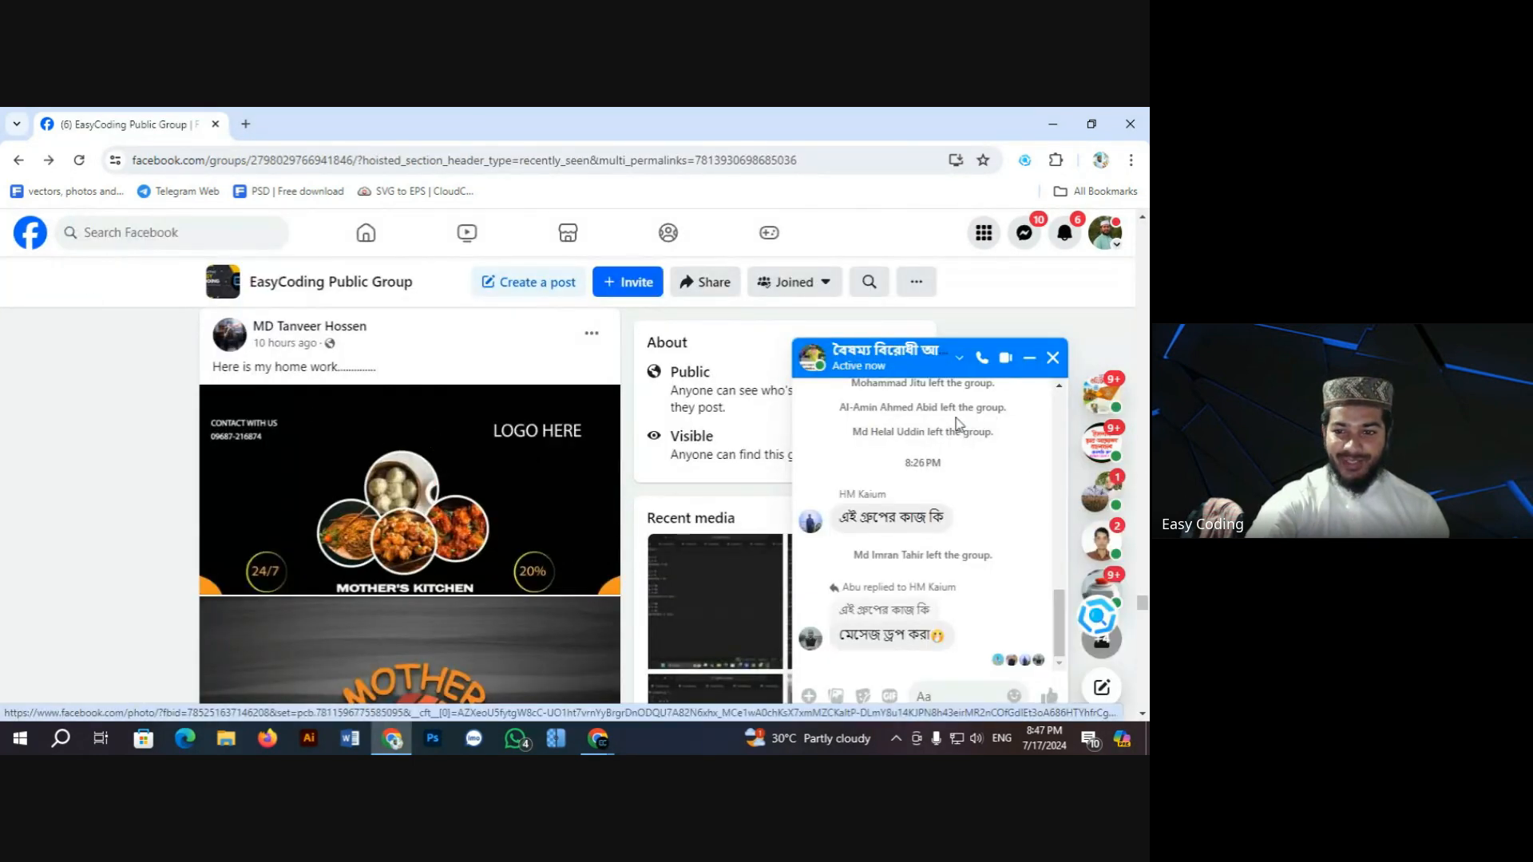
left_click(1029, 358)
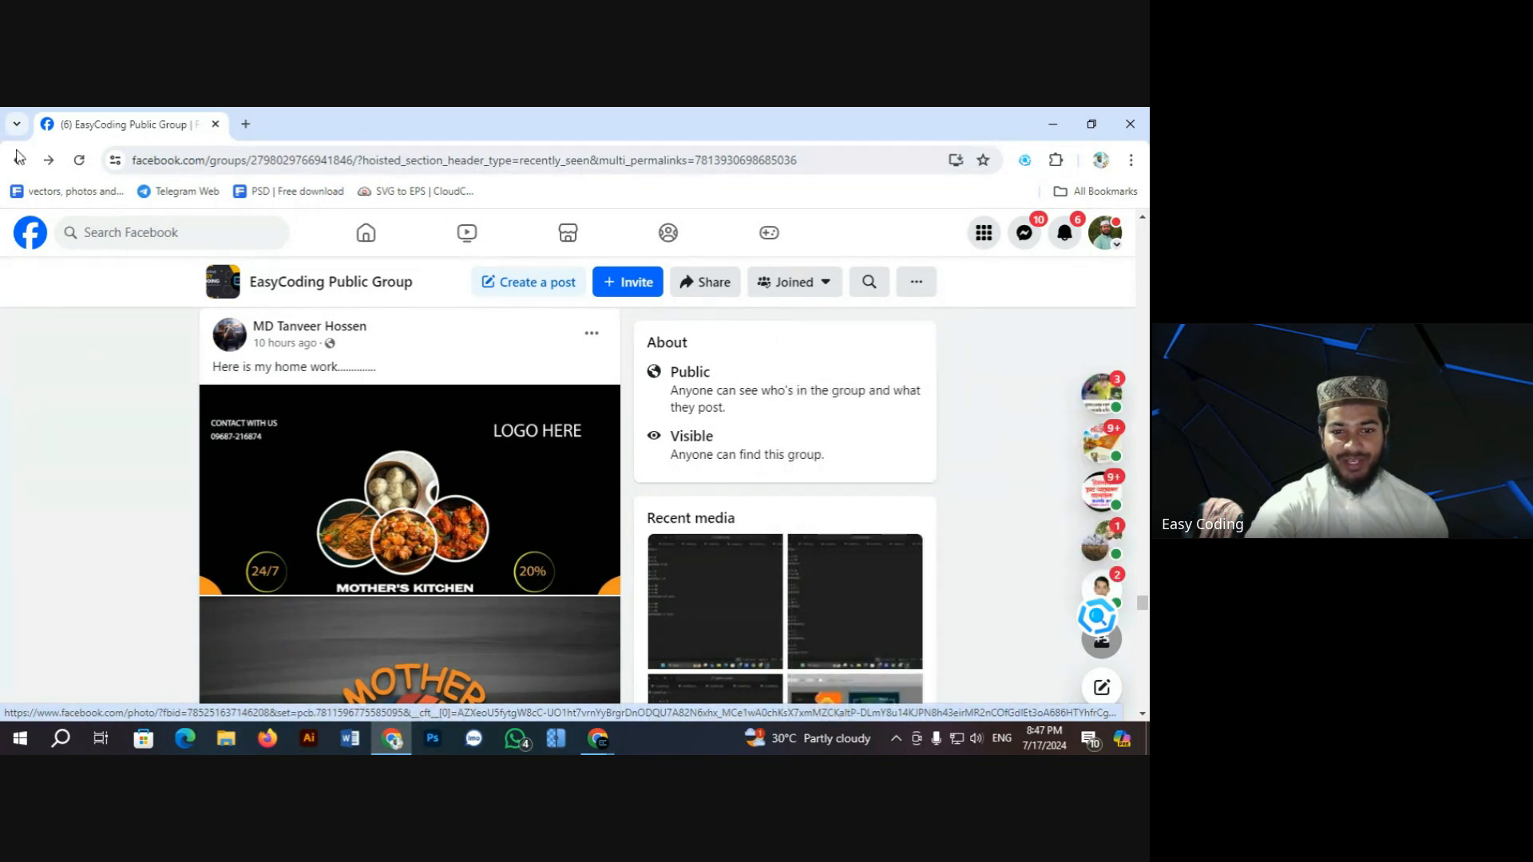
left_click(439, 512)
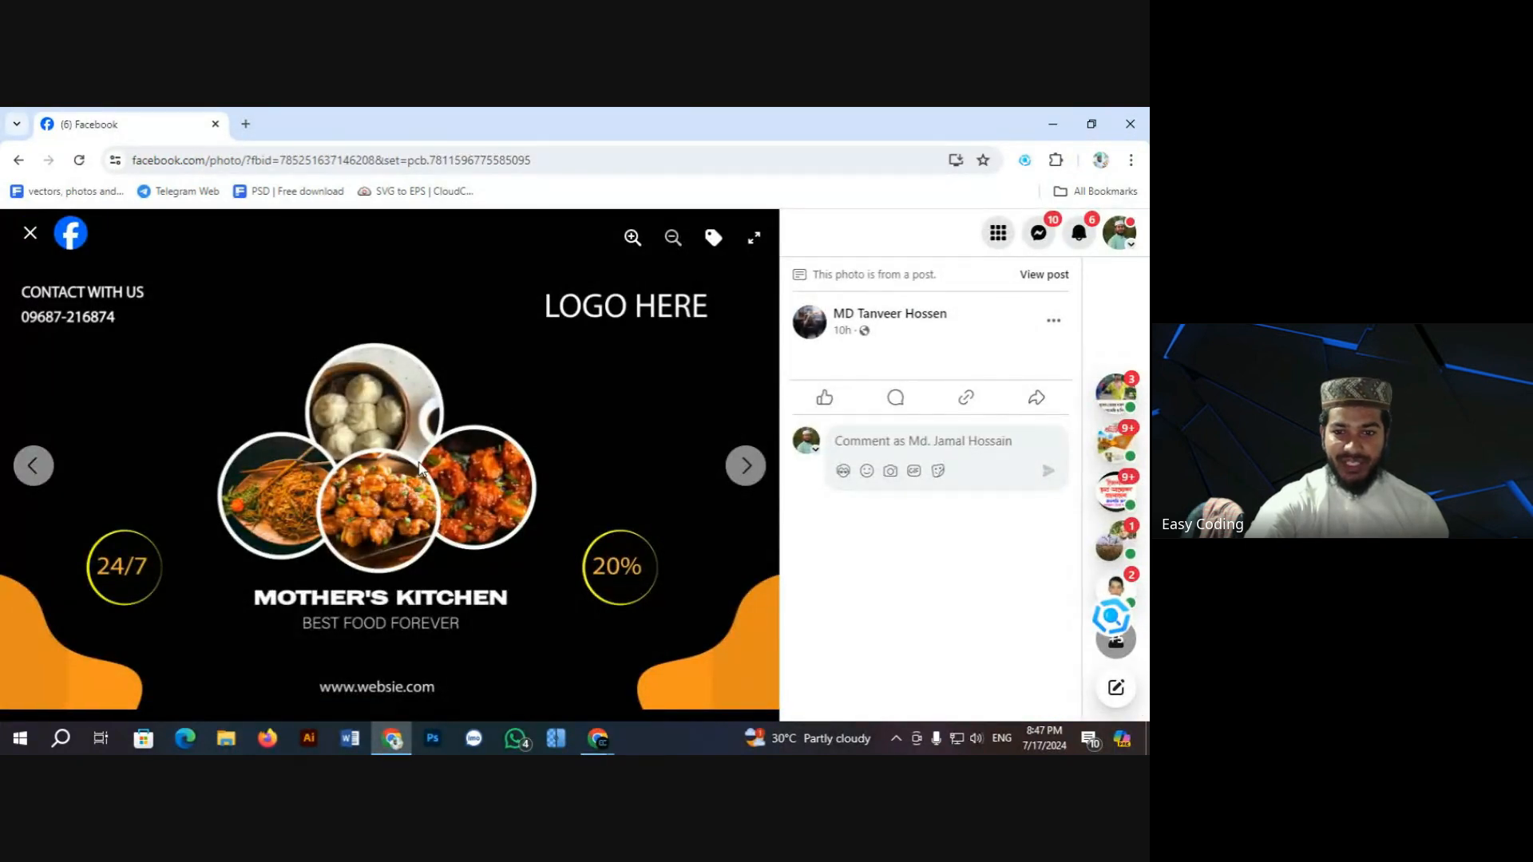
left_click(749, 469)
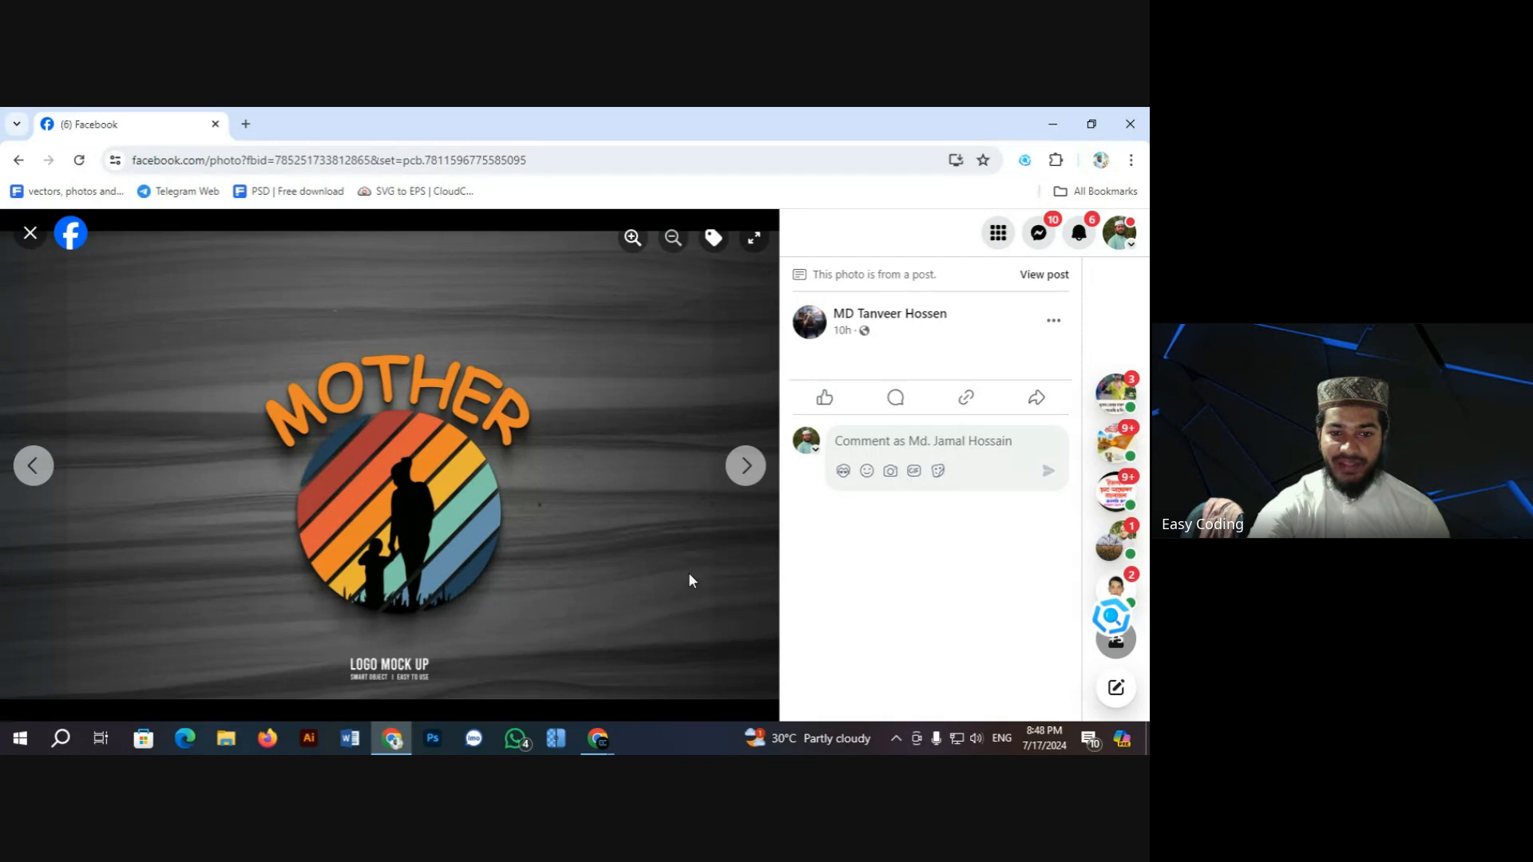
left_click(754, 469)
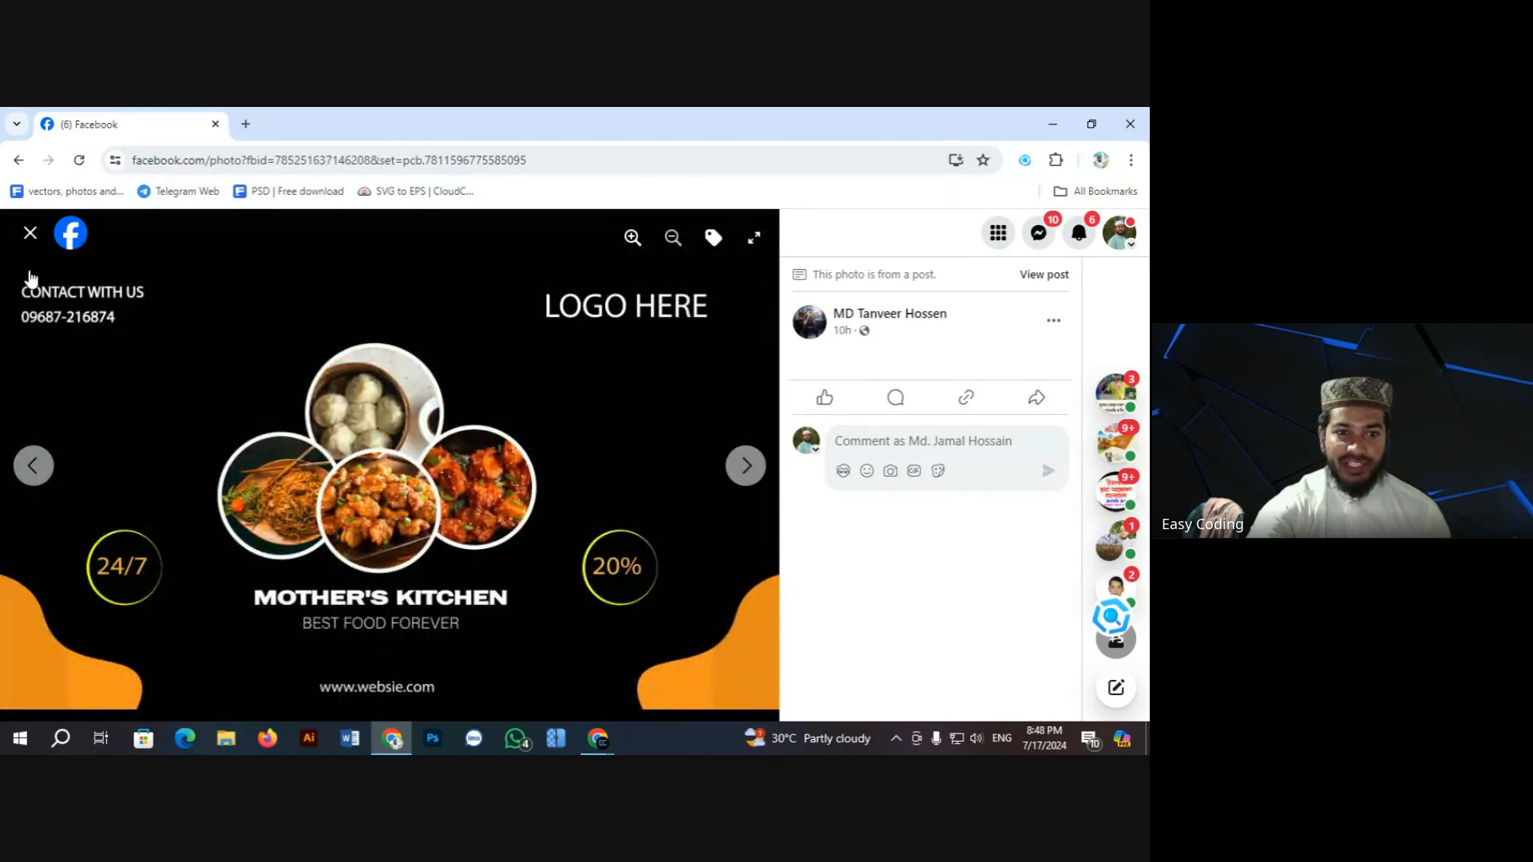
Step: Close the Fresh Food photo and scroll the group feed down to the Back to School post
scroll(462, 462, "down", 8)
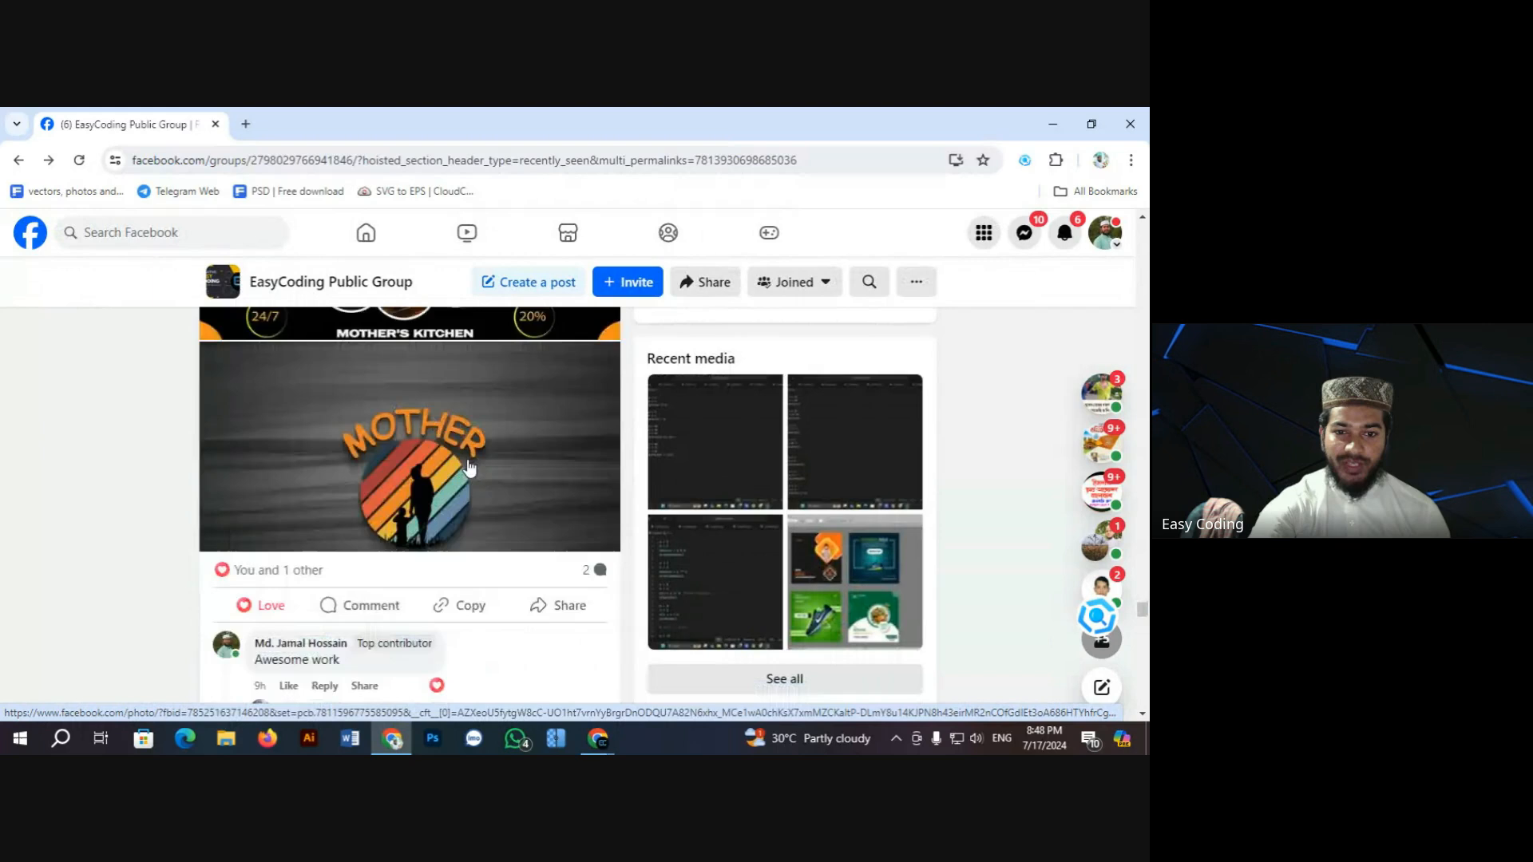
scroll(429, 464, "down", 8)
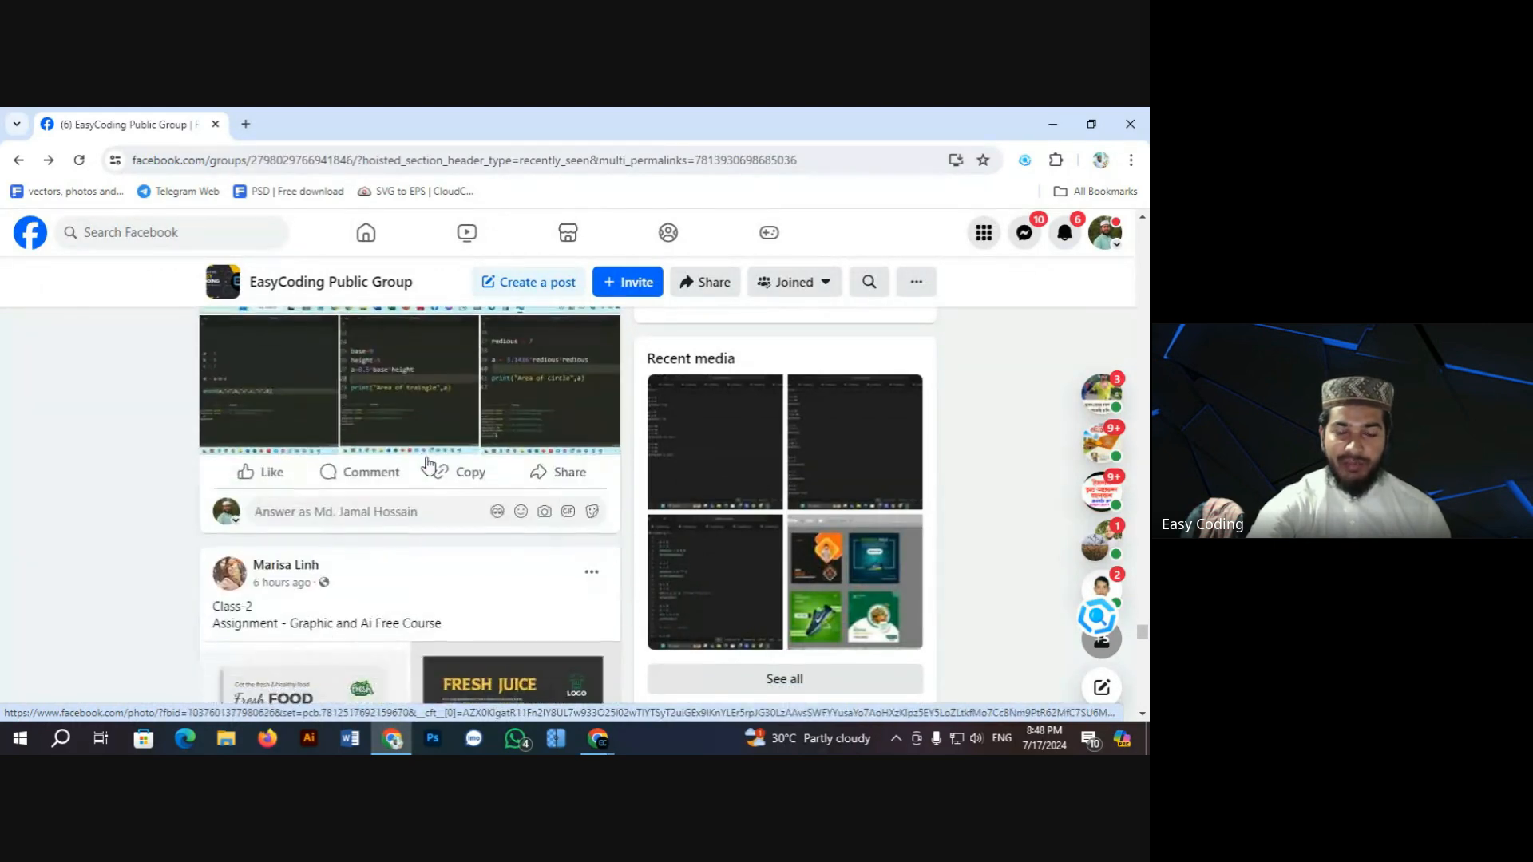
scroll(429, 465, "up", 2)
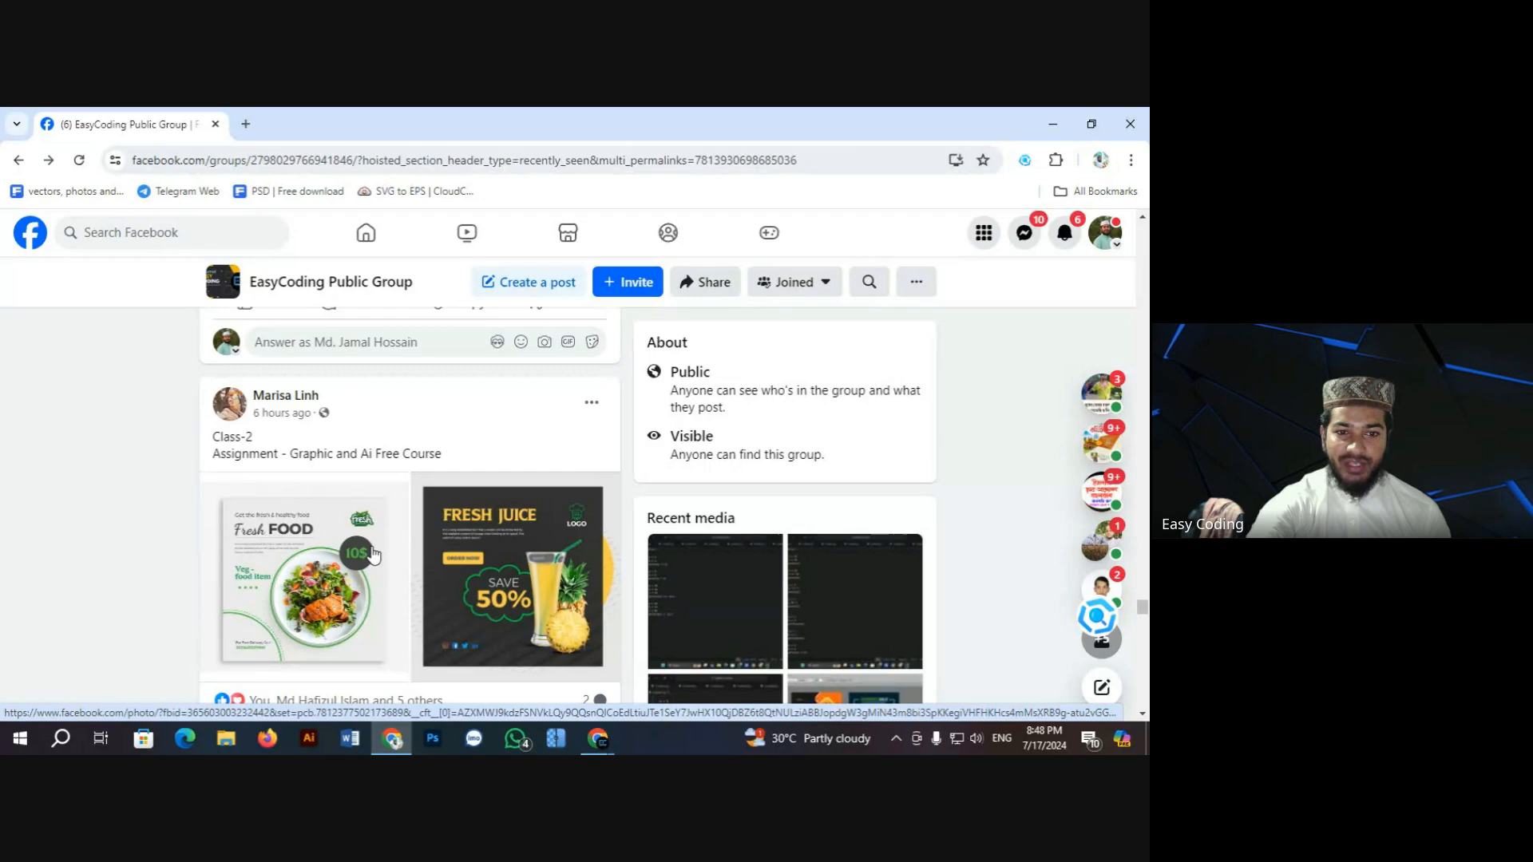
scroll(391, 527, "down", 1)
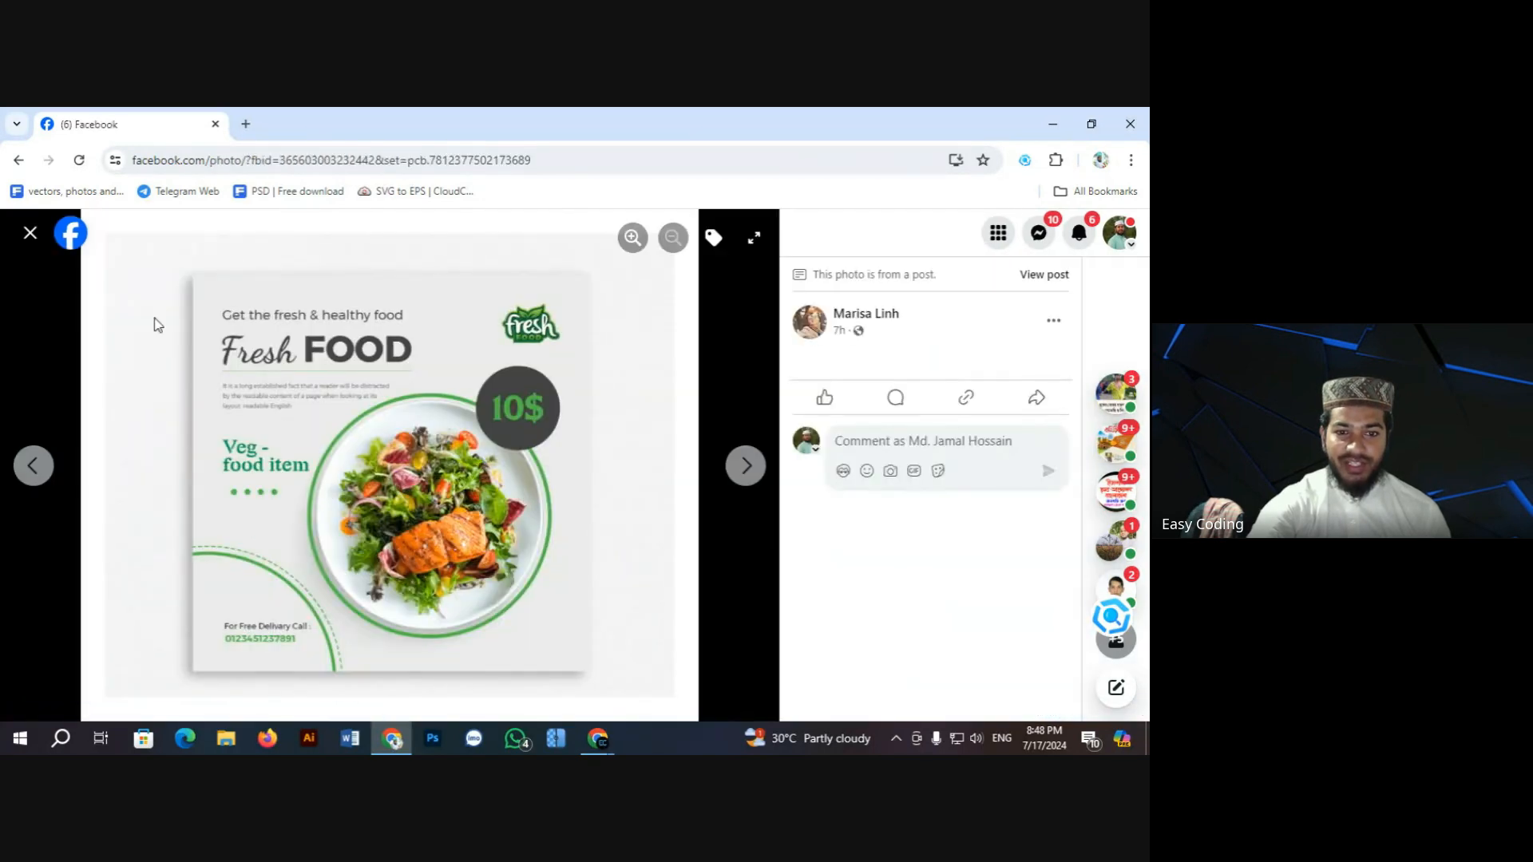
left_click(25, 232)
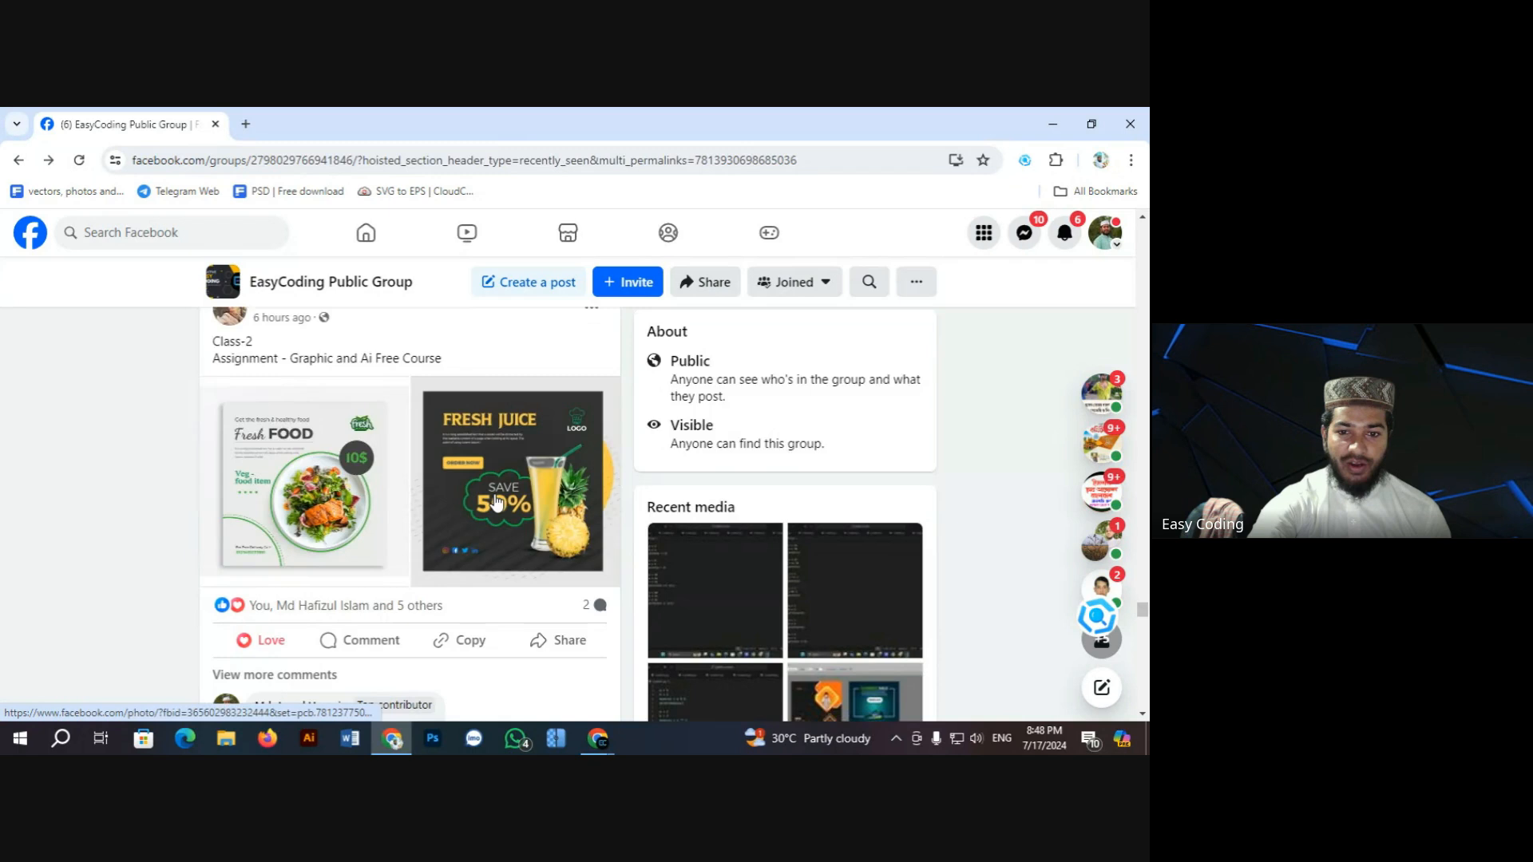
scroll(496, 503, "down", 9)
scroll(471, 489, "down", 15)
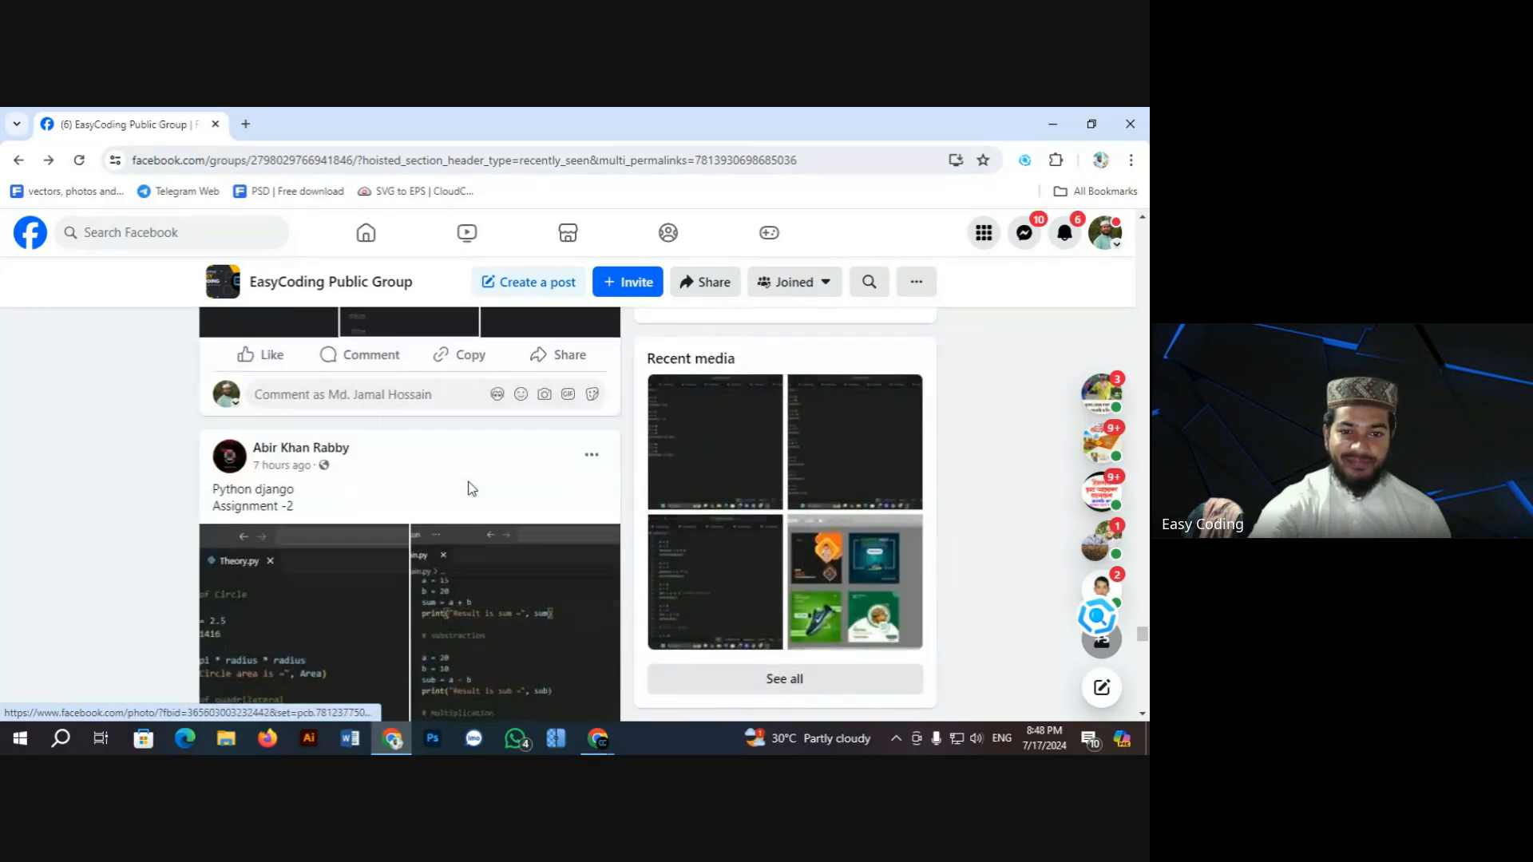
scroll(469, 489, "down", 12)
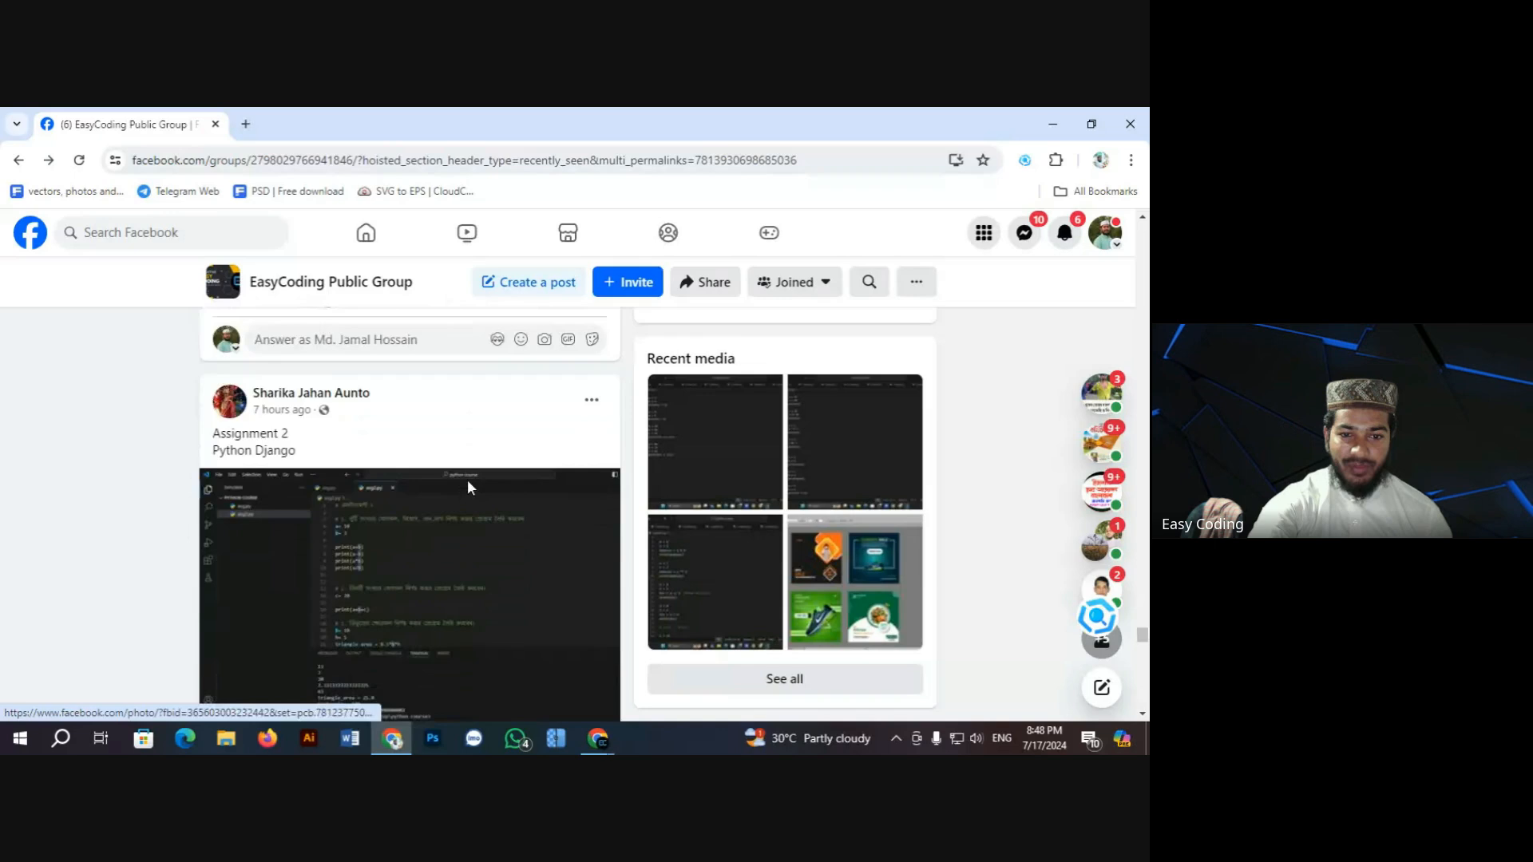
scroll(469, 488, "down", 20)
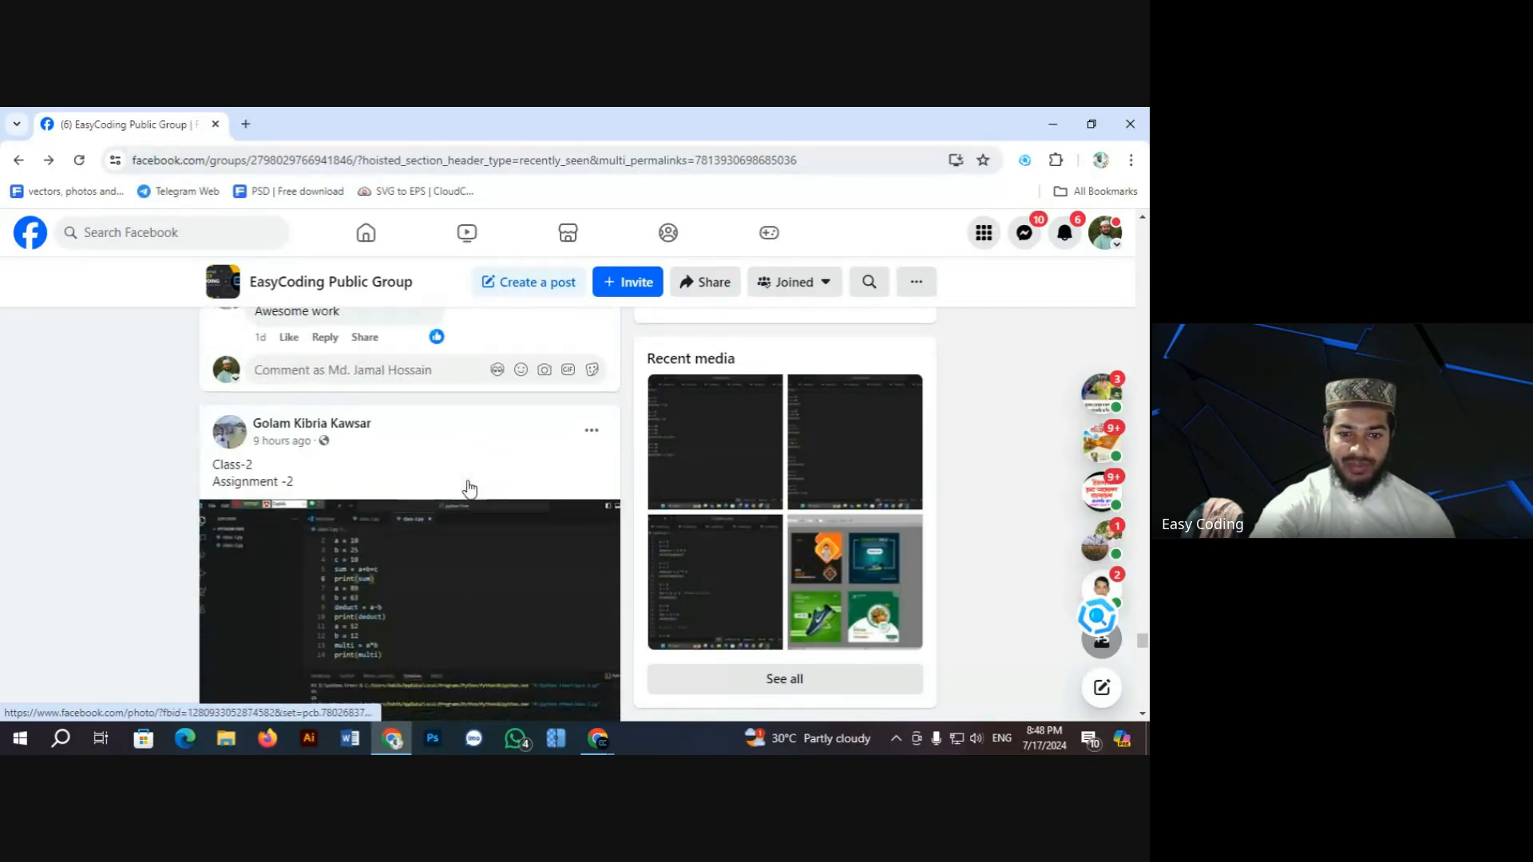
scroll(469, 489, "down", 3)
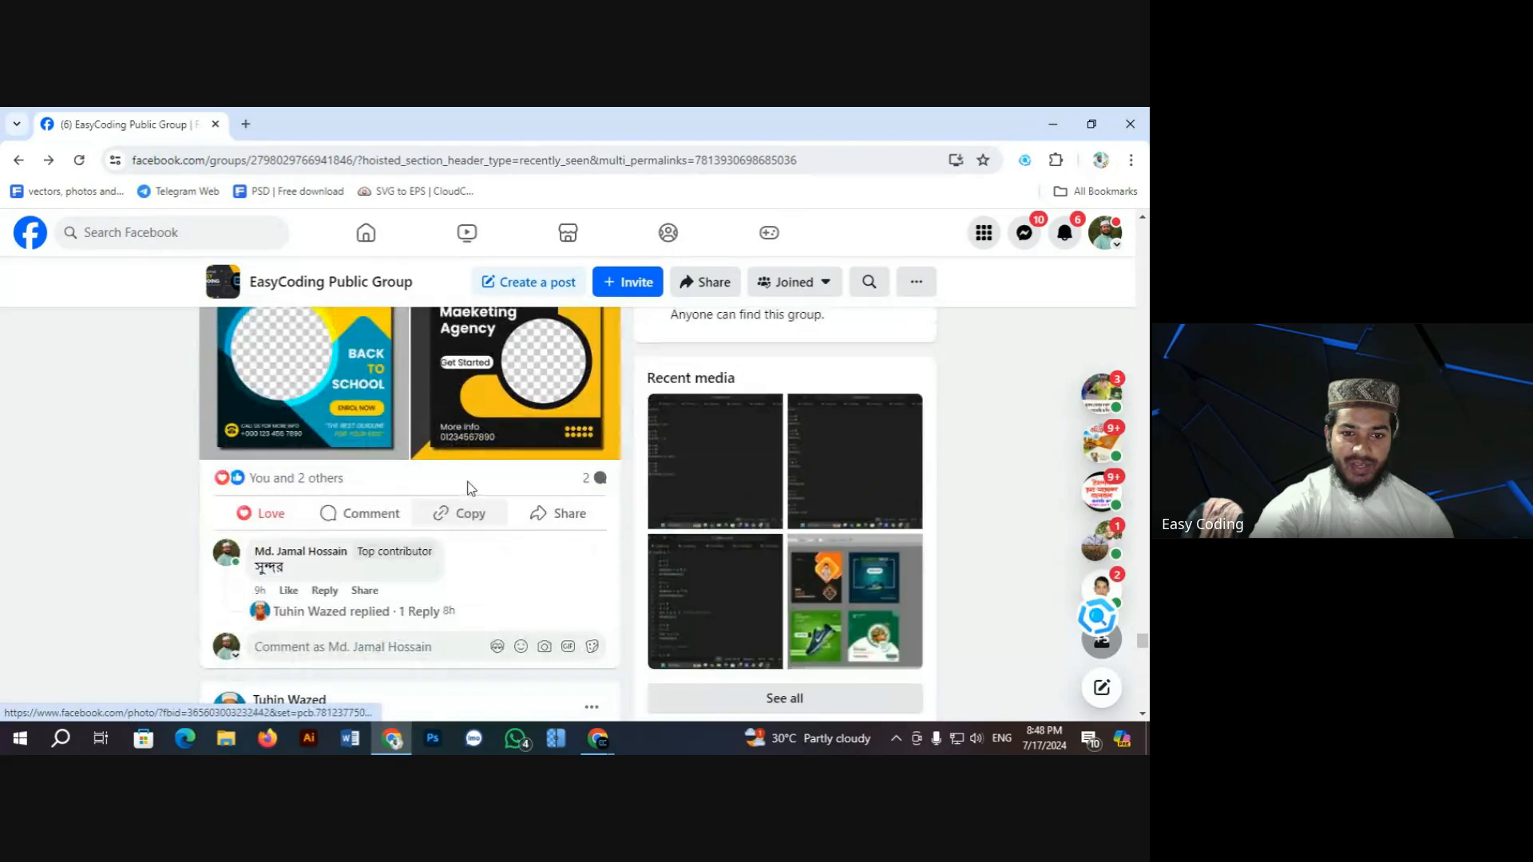
scroll(470, 489, "up", 3)
Step: Open the post's designs full size, dismiss the WhatsApp notification, and advance to the Marketing Agency design
left_click(471, 491)
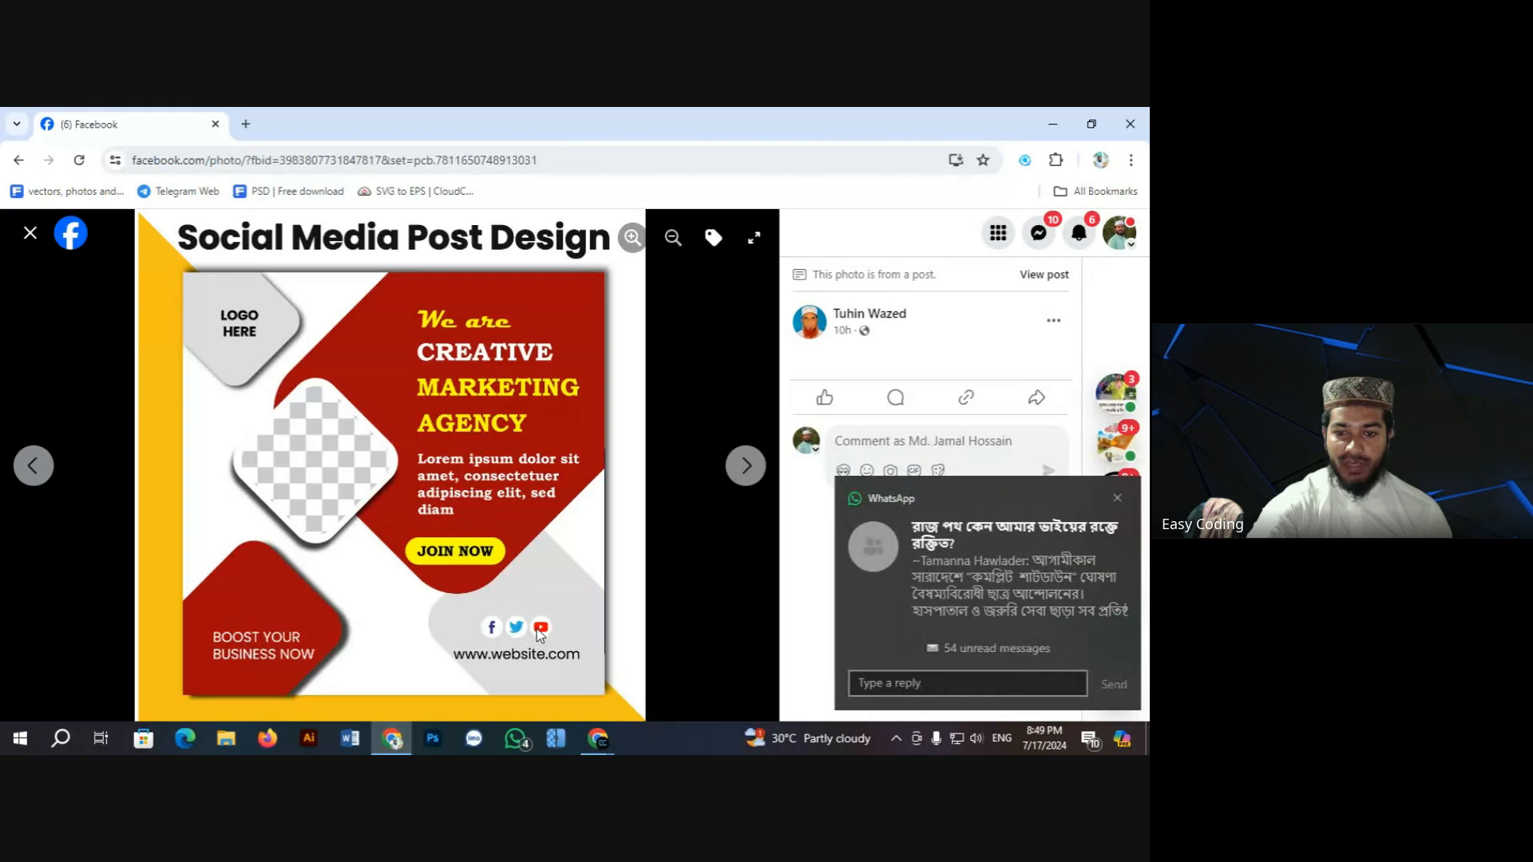
left_click(1112, 497)
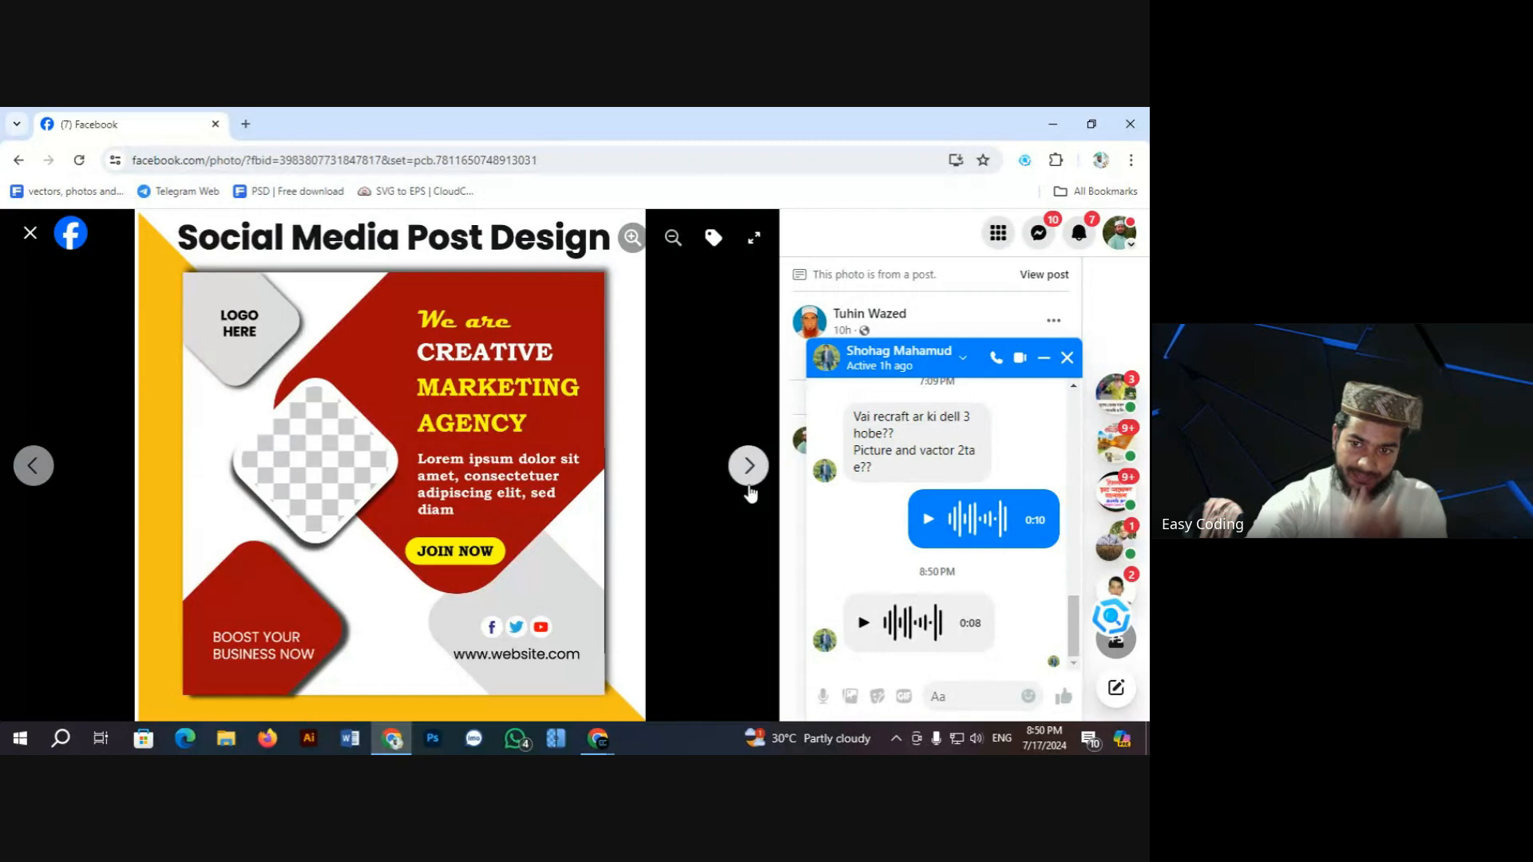
left_click(749, 471)
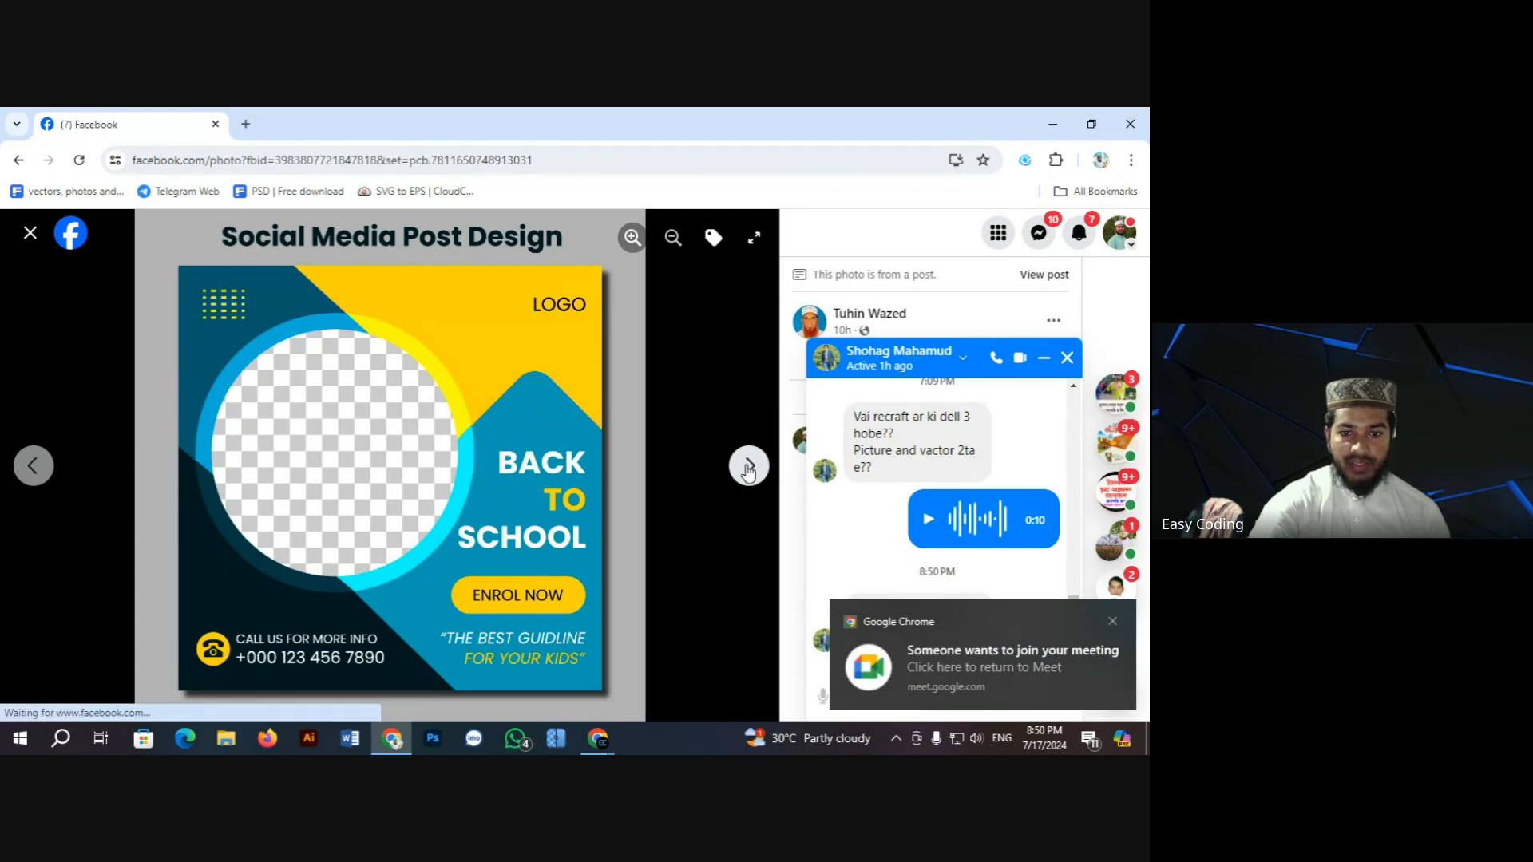
Step: Page through the Creative Marketing Agency designs, close the viewer, and open the homework post's burger design
left_click(749, 468)
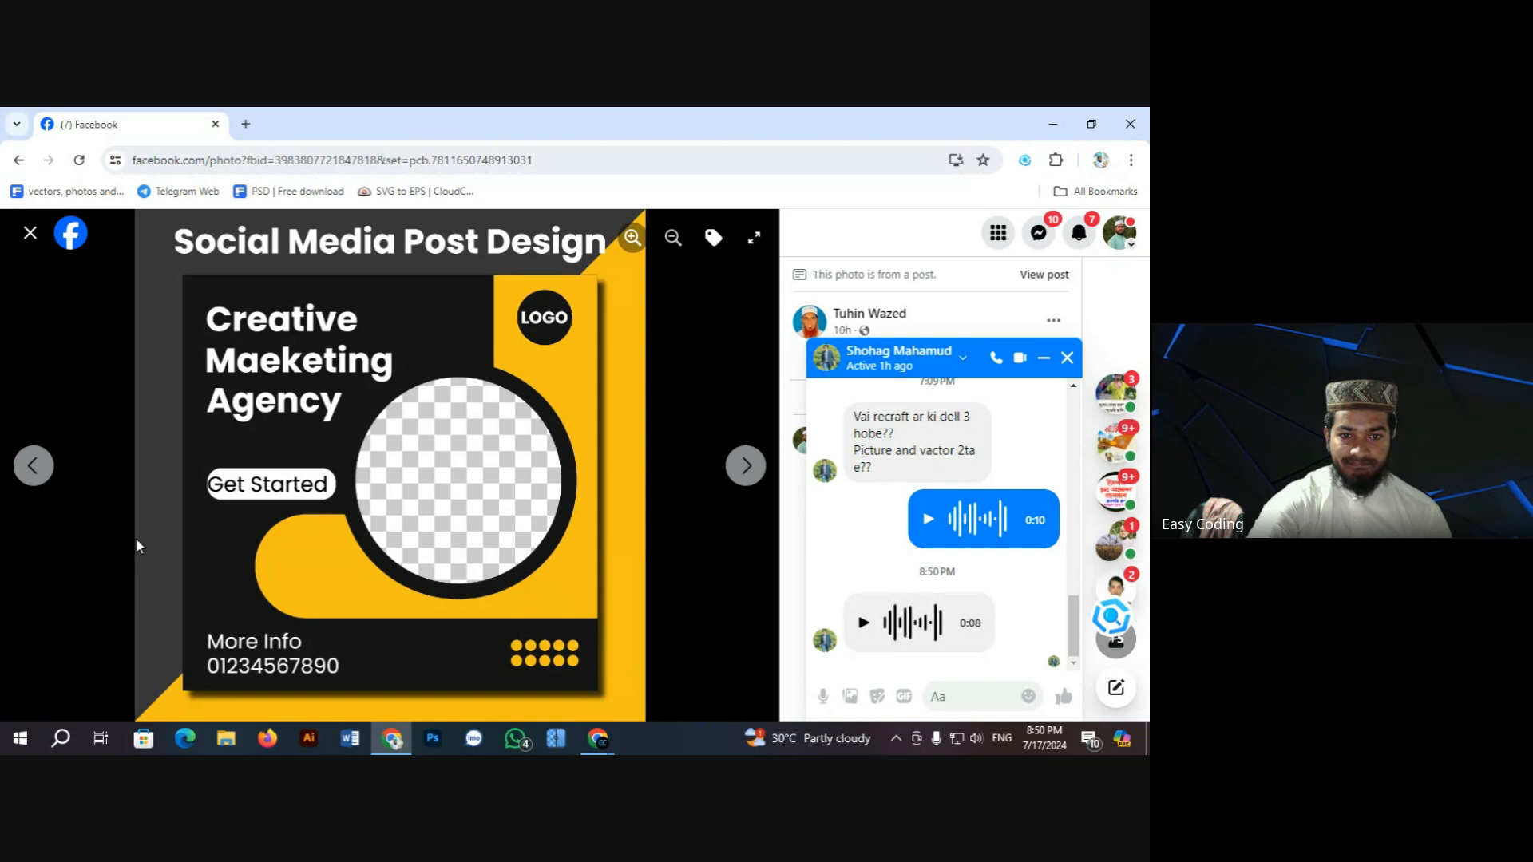
left_click(743, 469)
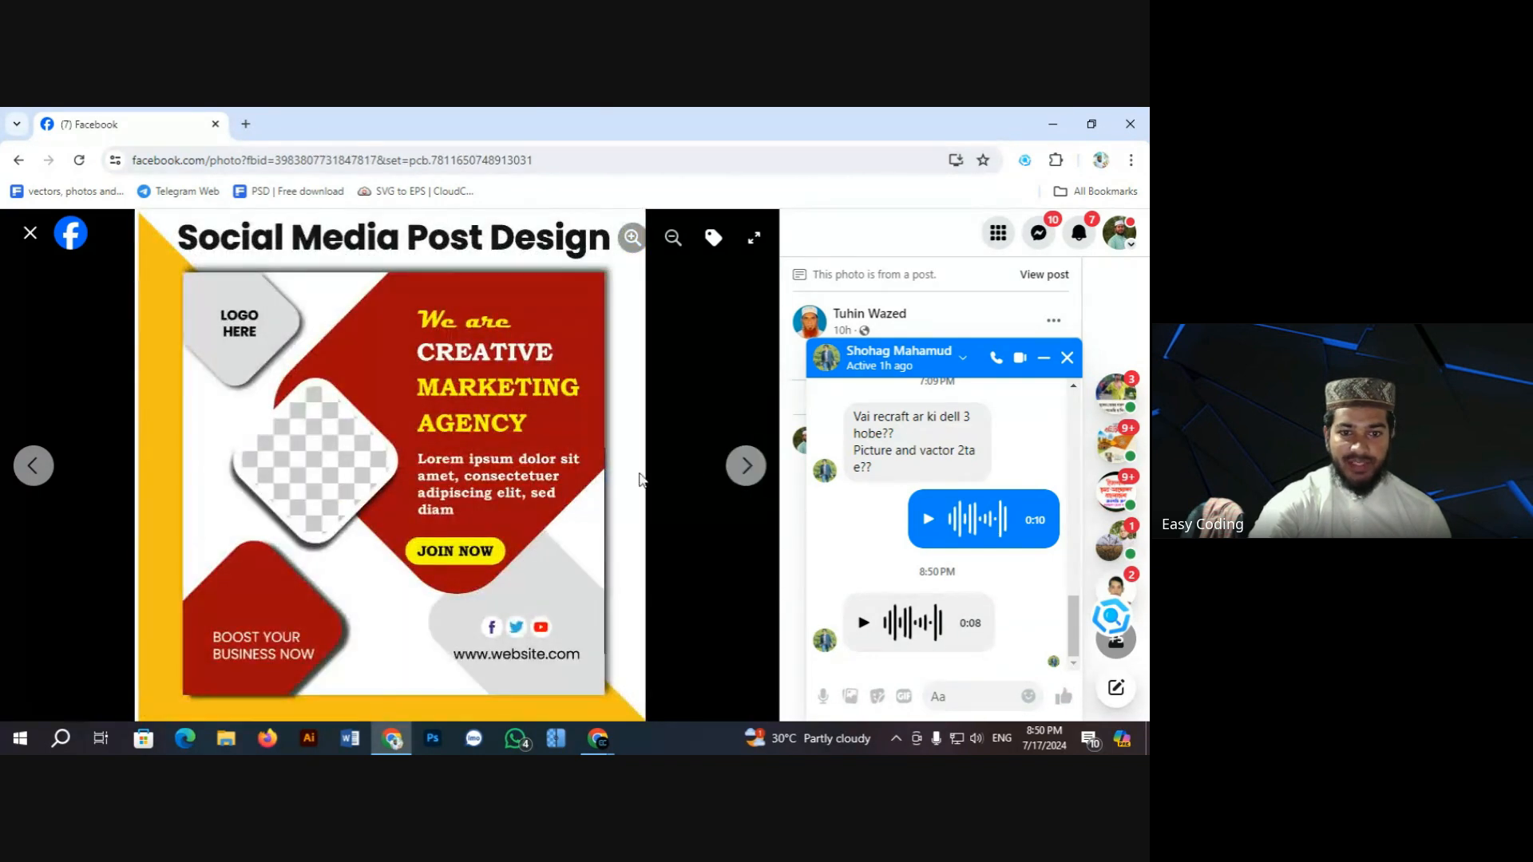
left_click(31, 235)
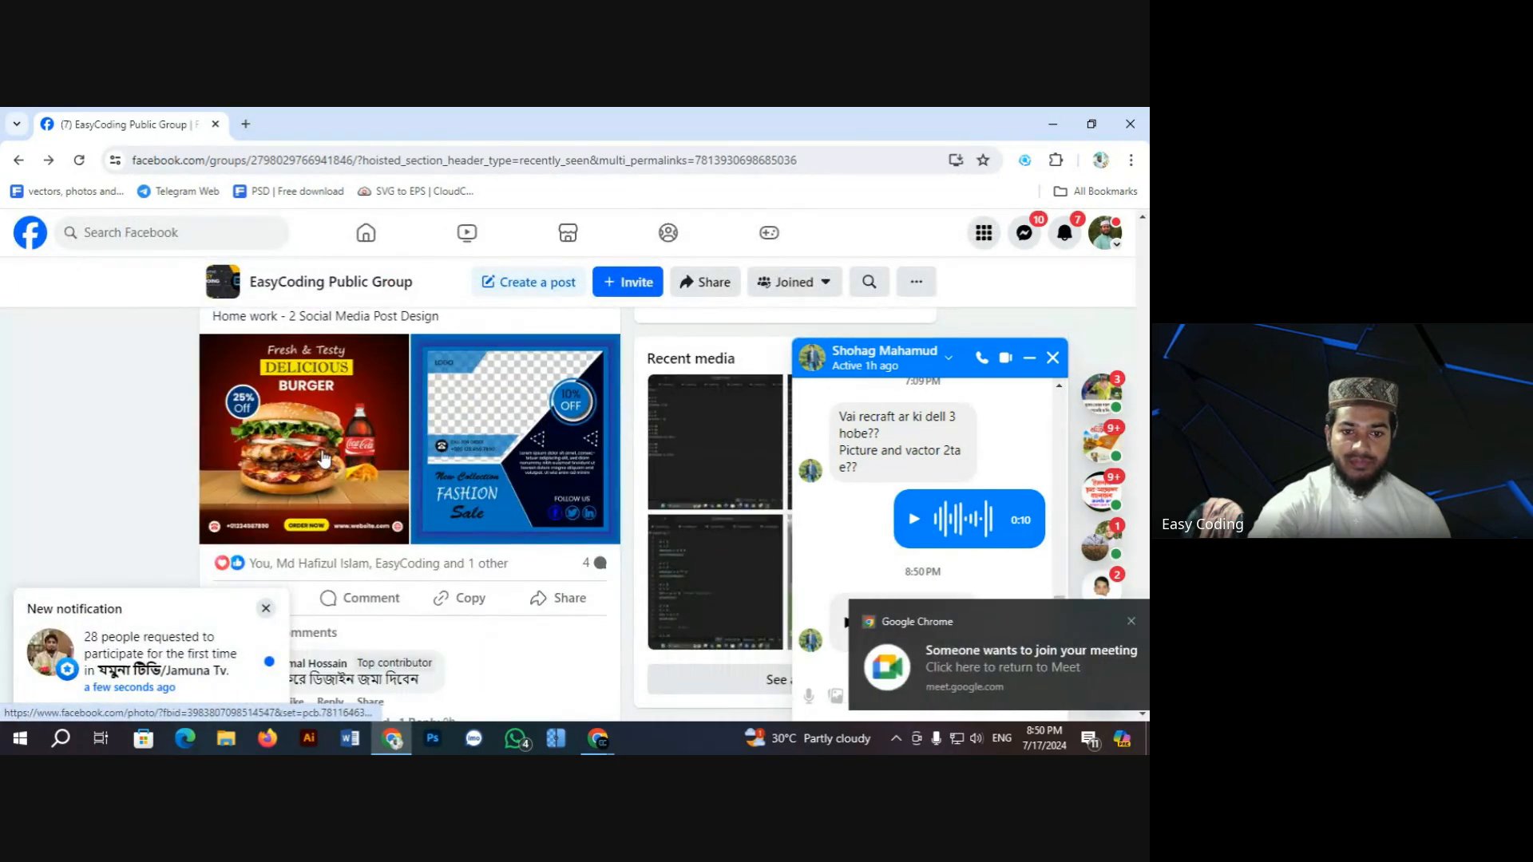
left_click(348, 504)
Step: Dismiss the new-notification popup and advance from the burger design to the Fashion Sale flyer
left_click(268, 609)
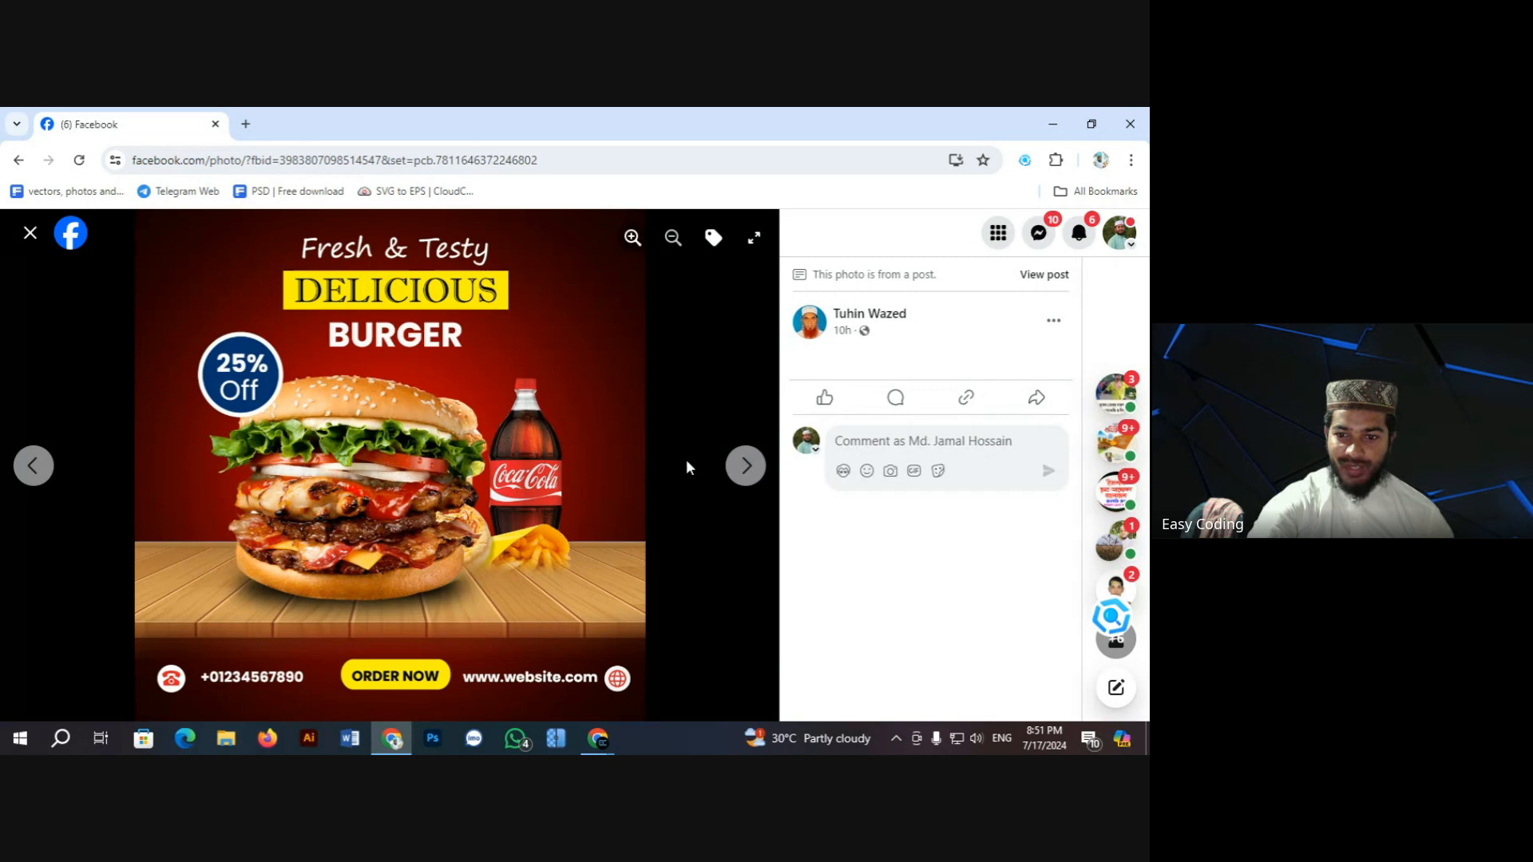
left_click(746, 467)
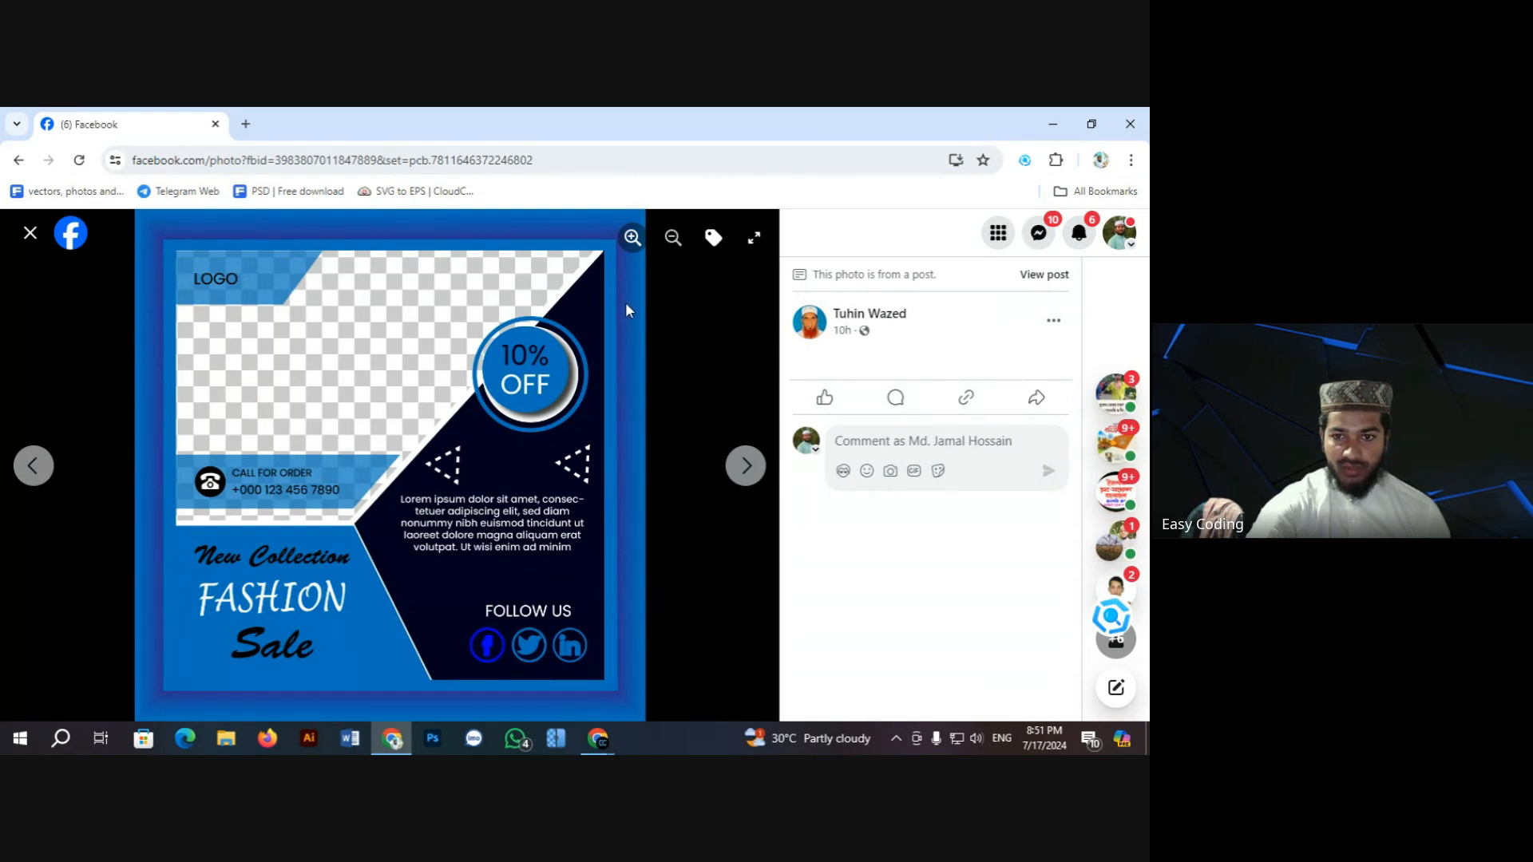
Step: Zoom into the Fashion Sale flyer and pan across its body text and FOLLOW US area
left_click(632, 237)
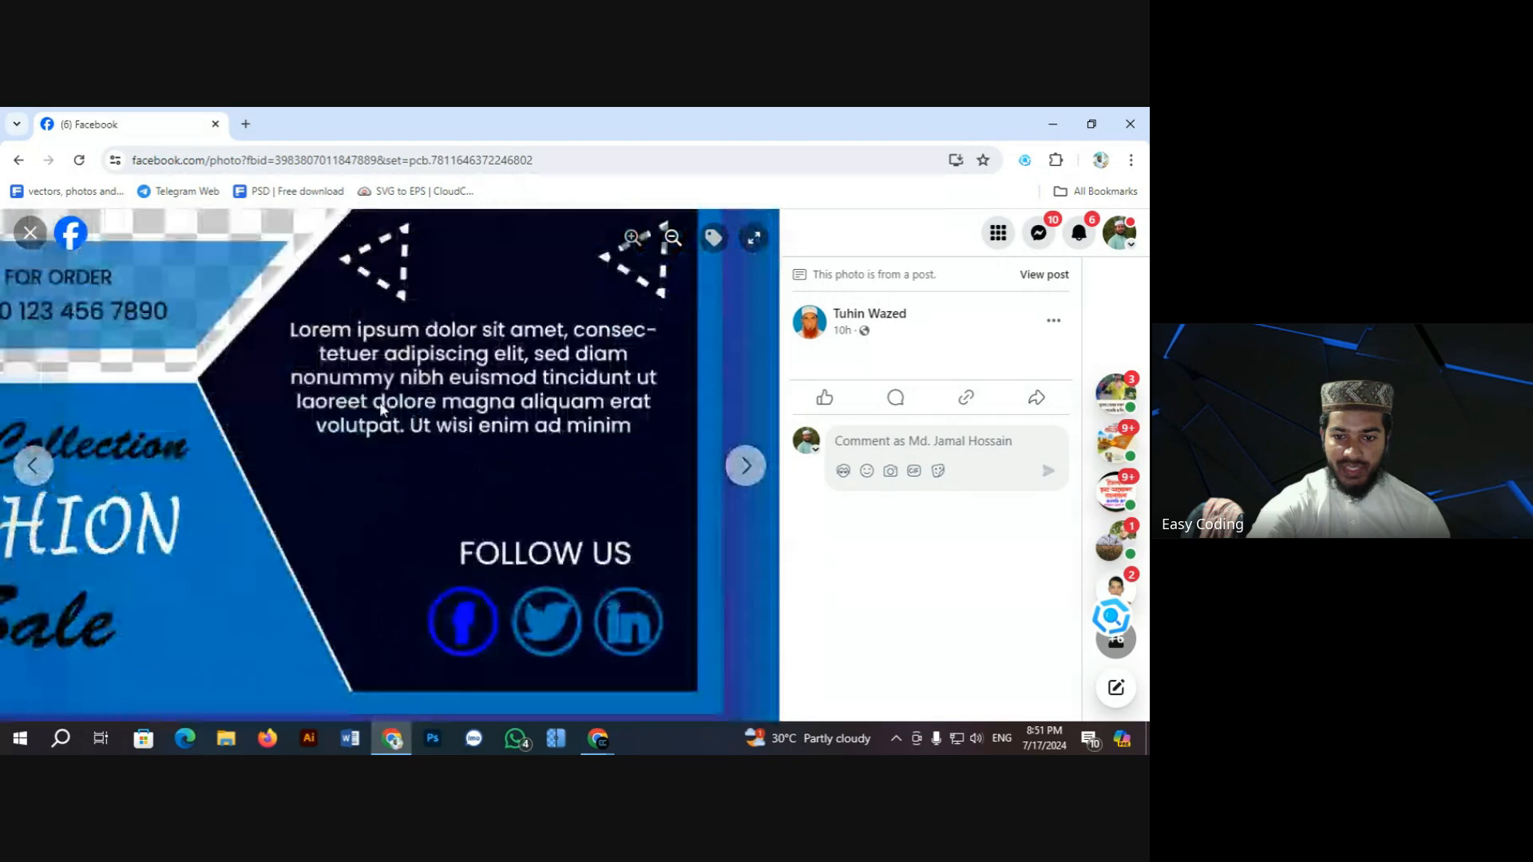
scroll(383, 411, "down", 1)
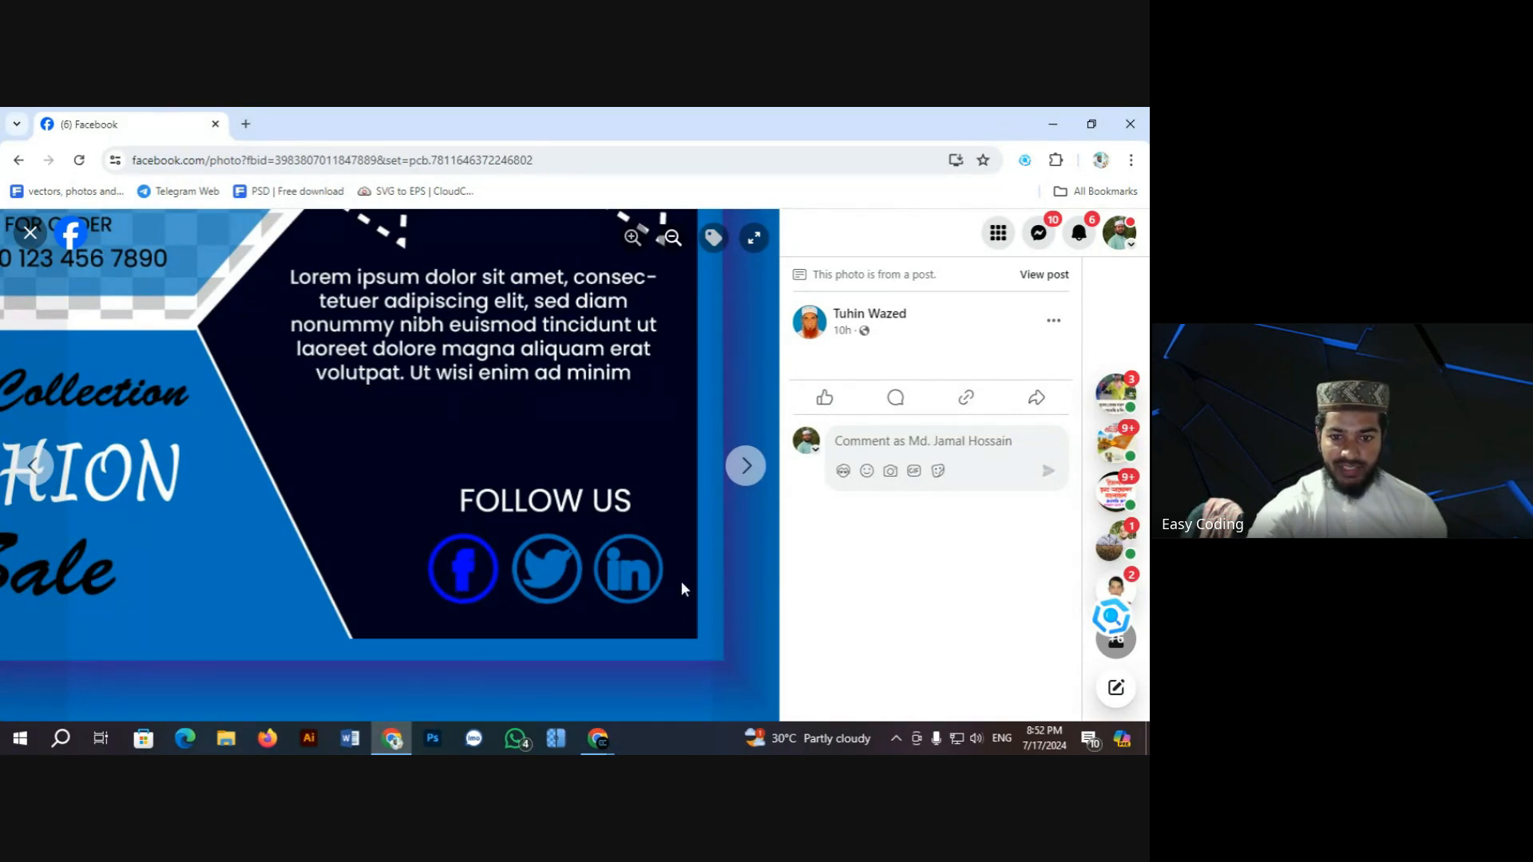
scroll(559, 487, "up", 6)
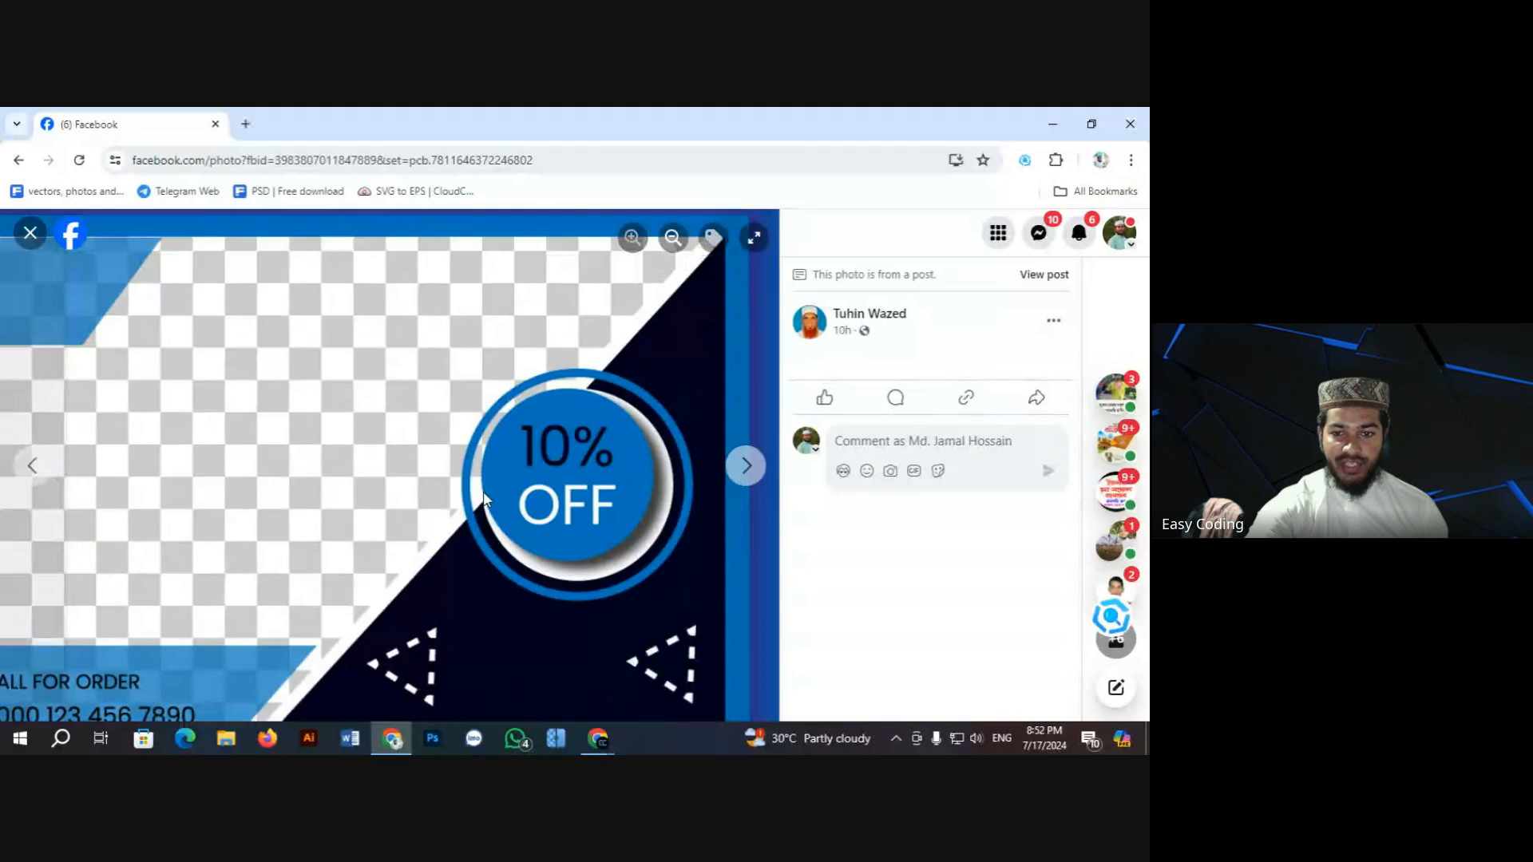
left_click(673, 237)
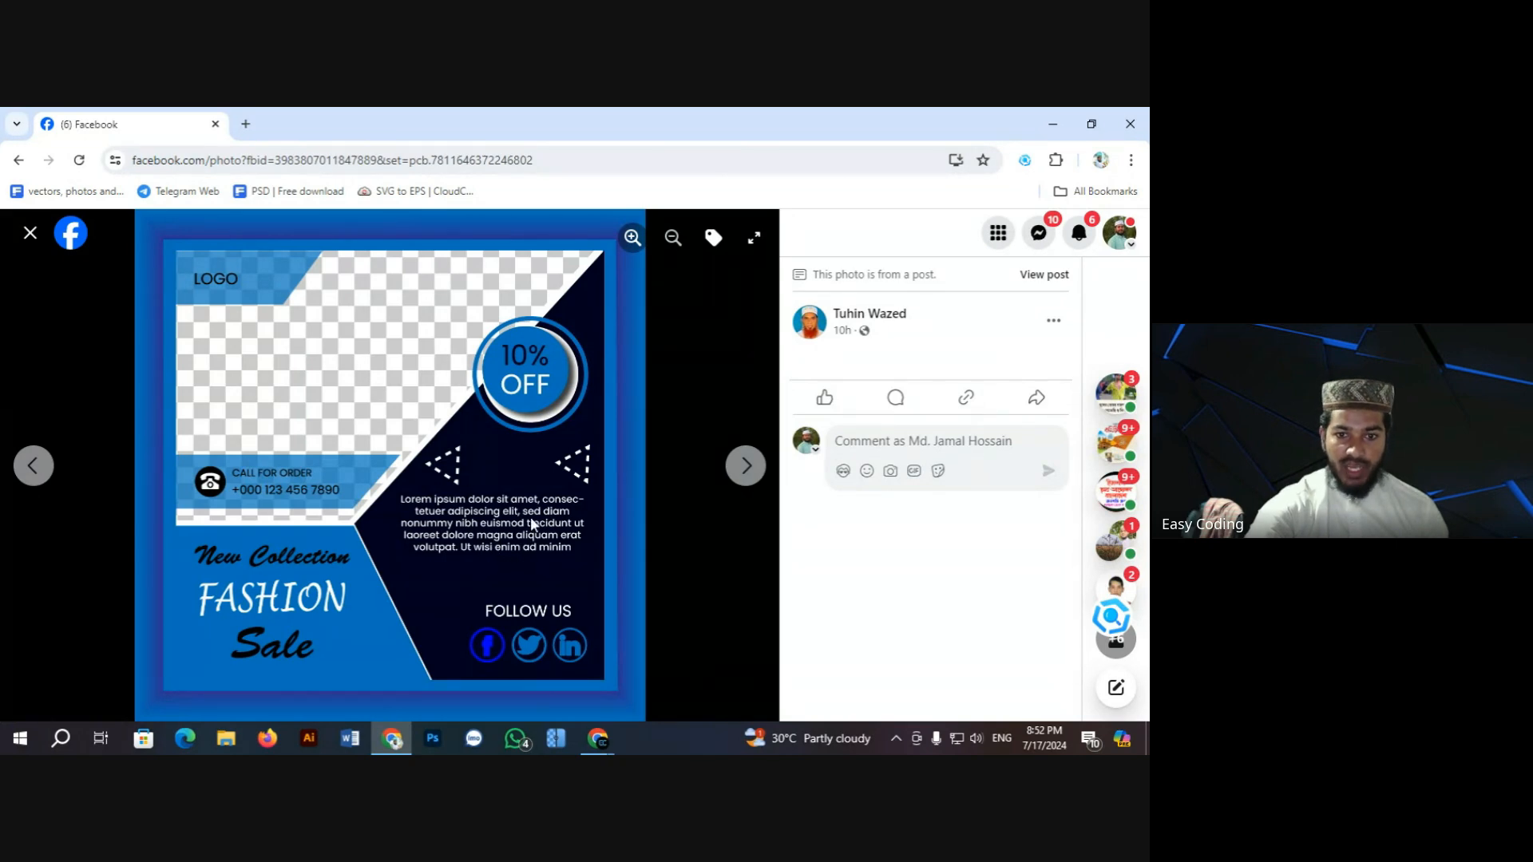
left_click(632, 238)
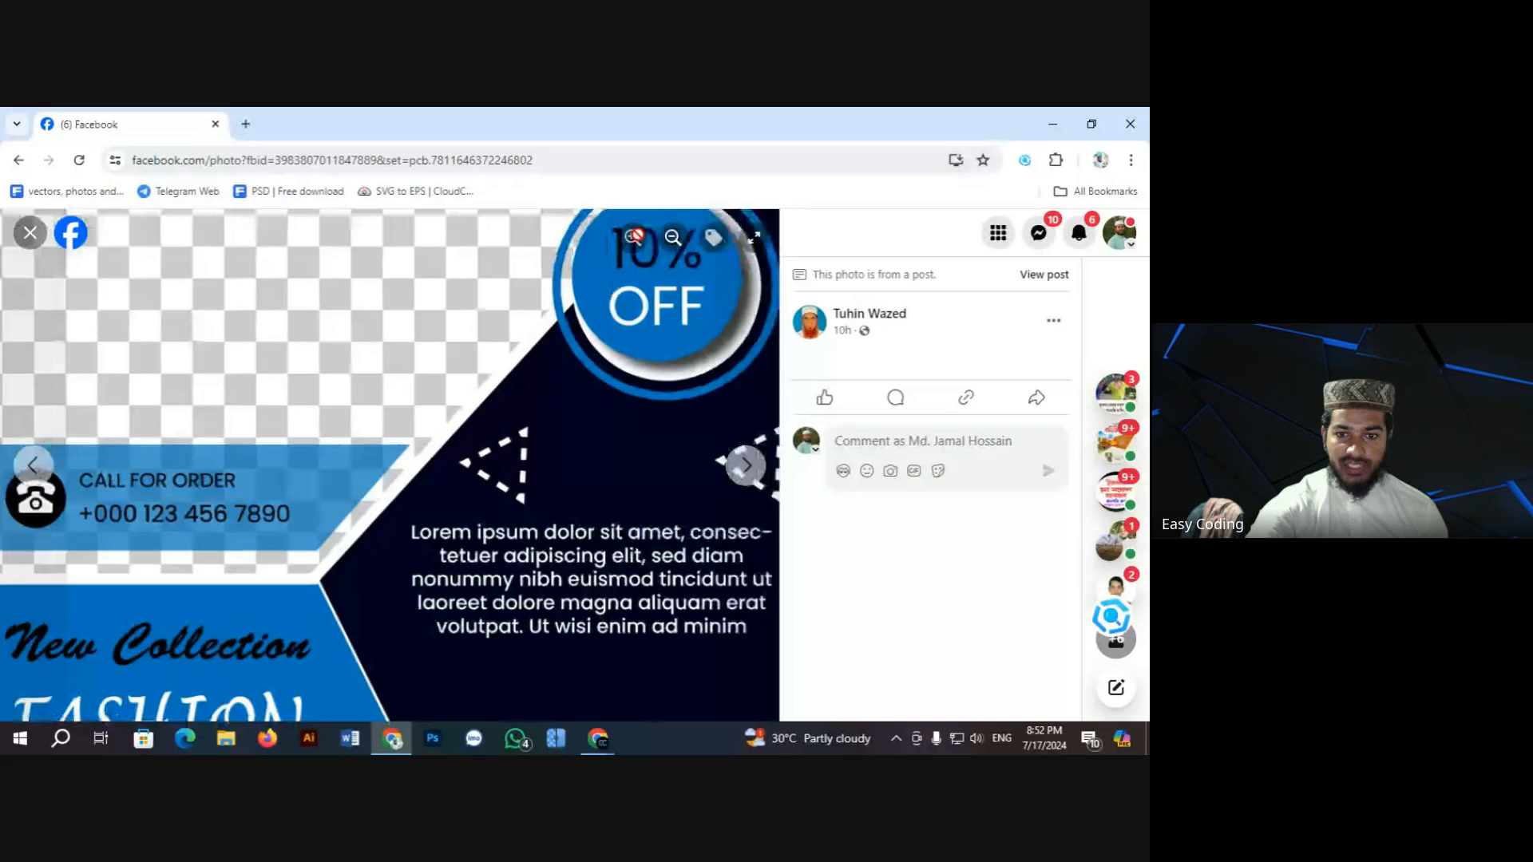
left_click_drag(511, 485, 390, 412)
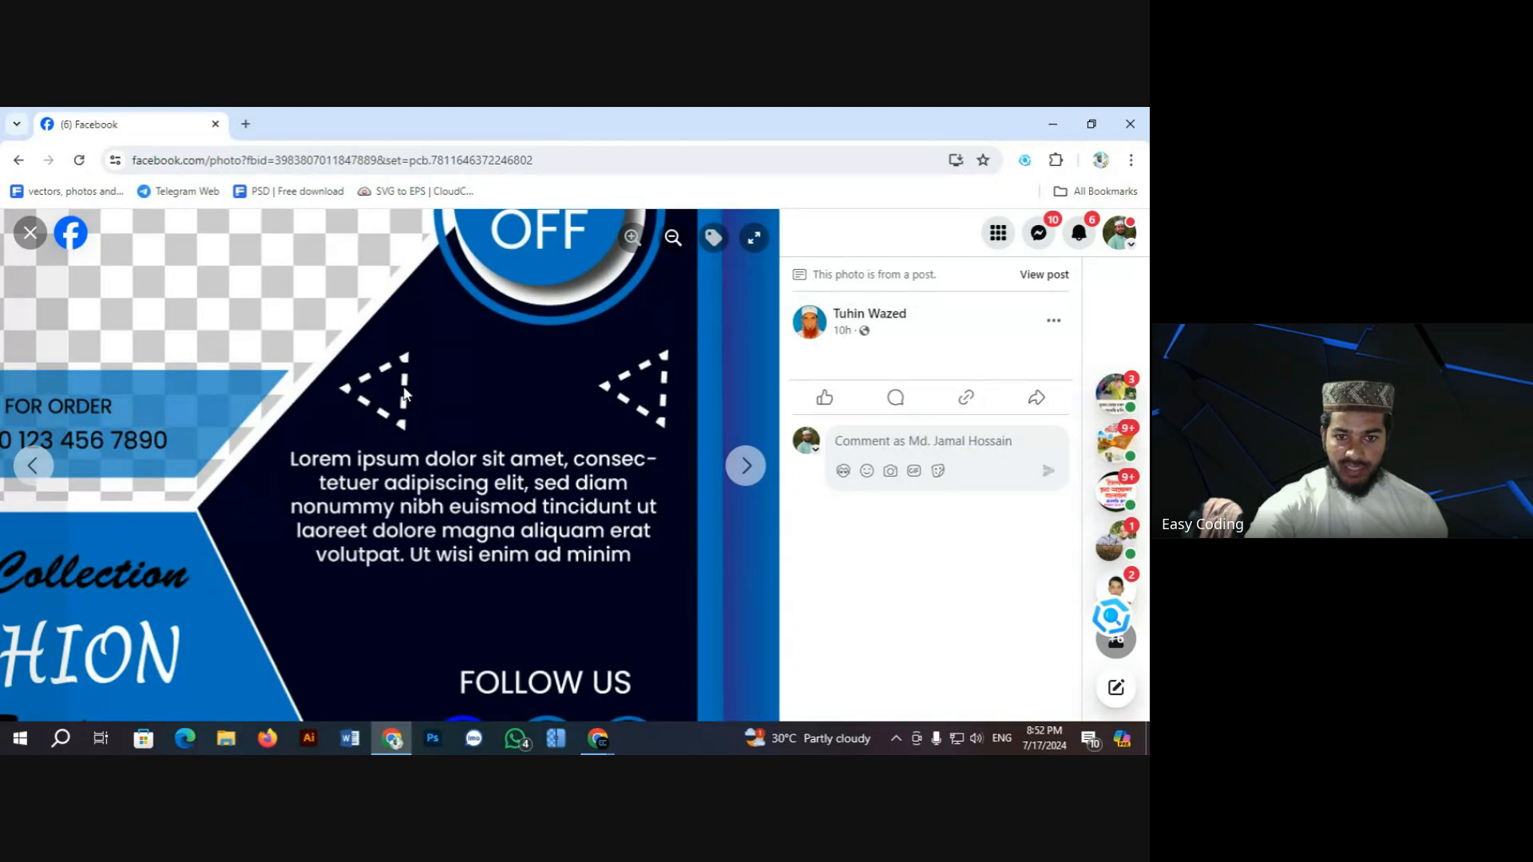
left_click(671, 243)
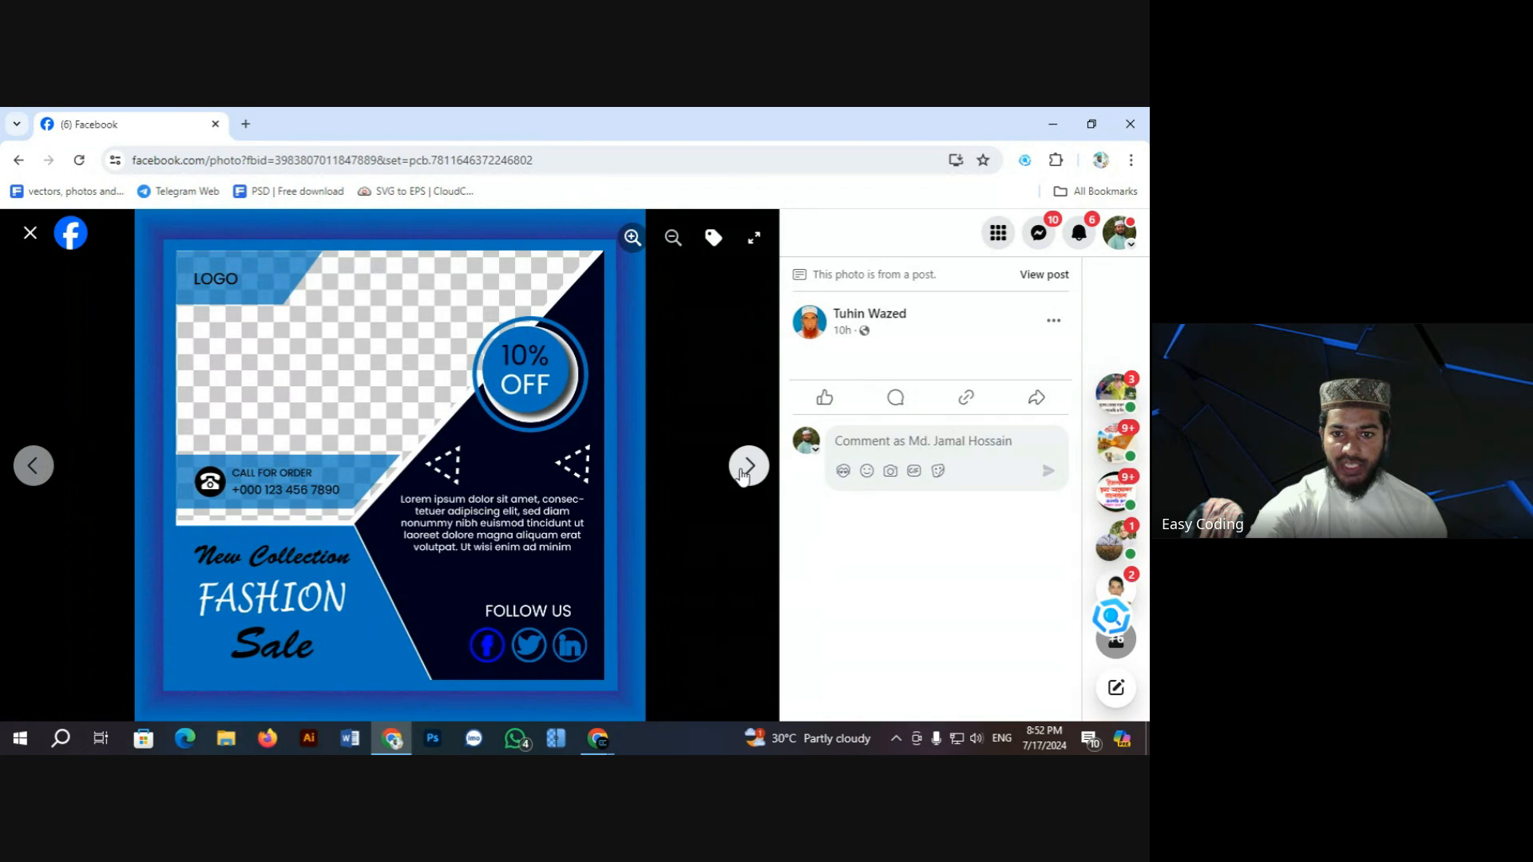
Step: Get a close-up of the Fashion Sale 10% OFF badge, then move to the burger flyer and close
left_click(746, 465)
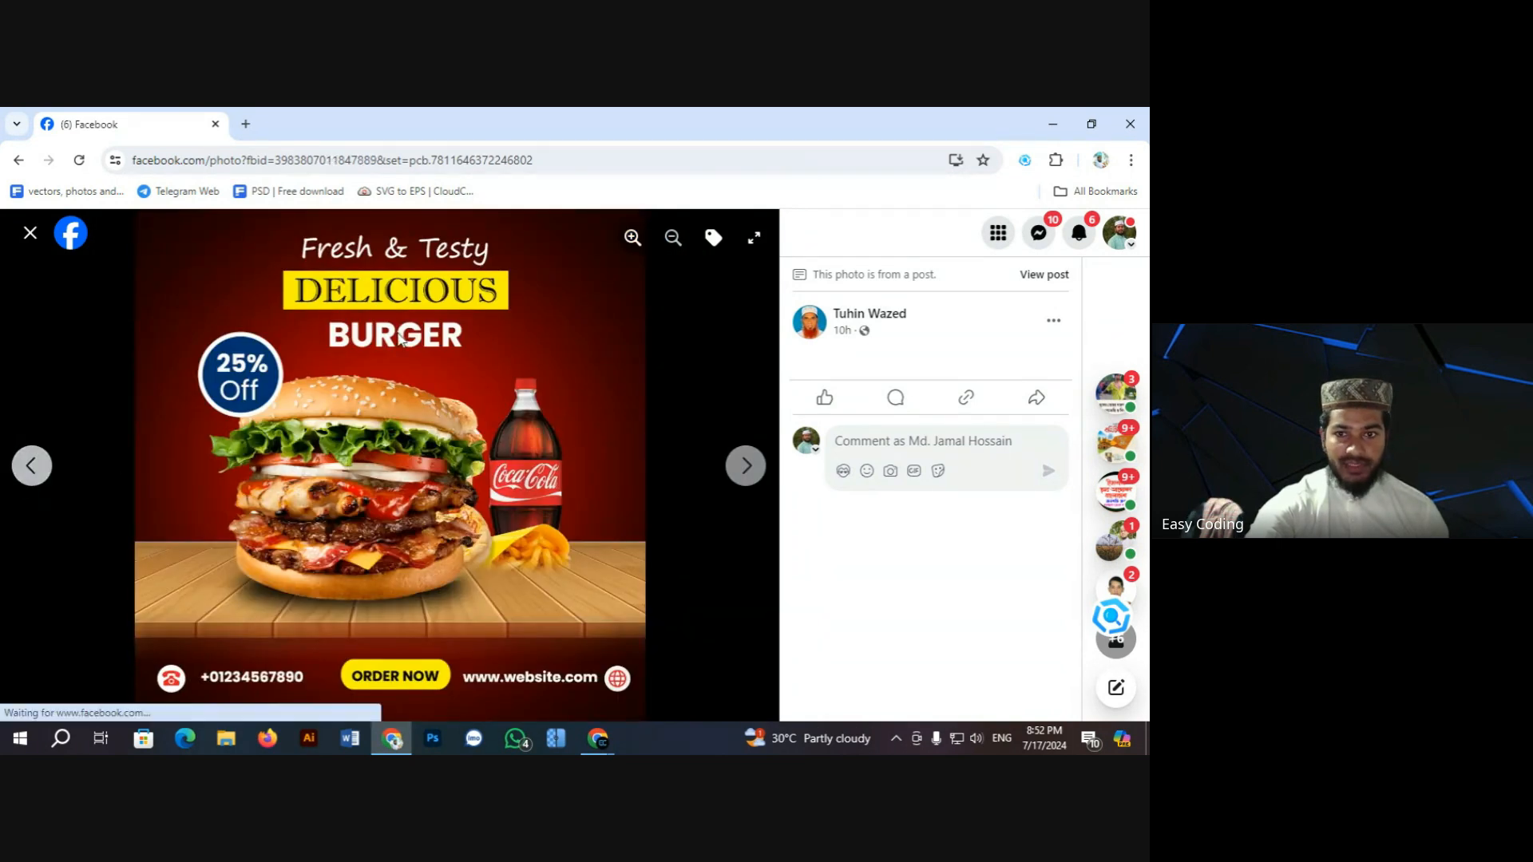
left_click(32, 465)
left_click(632, 240)
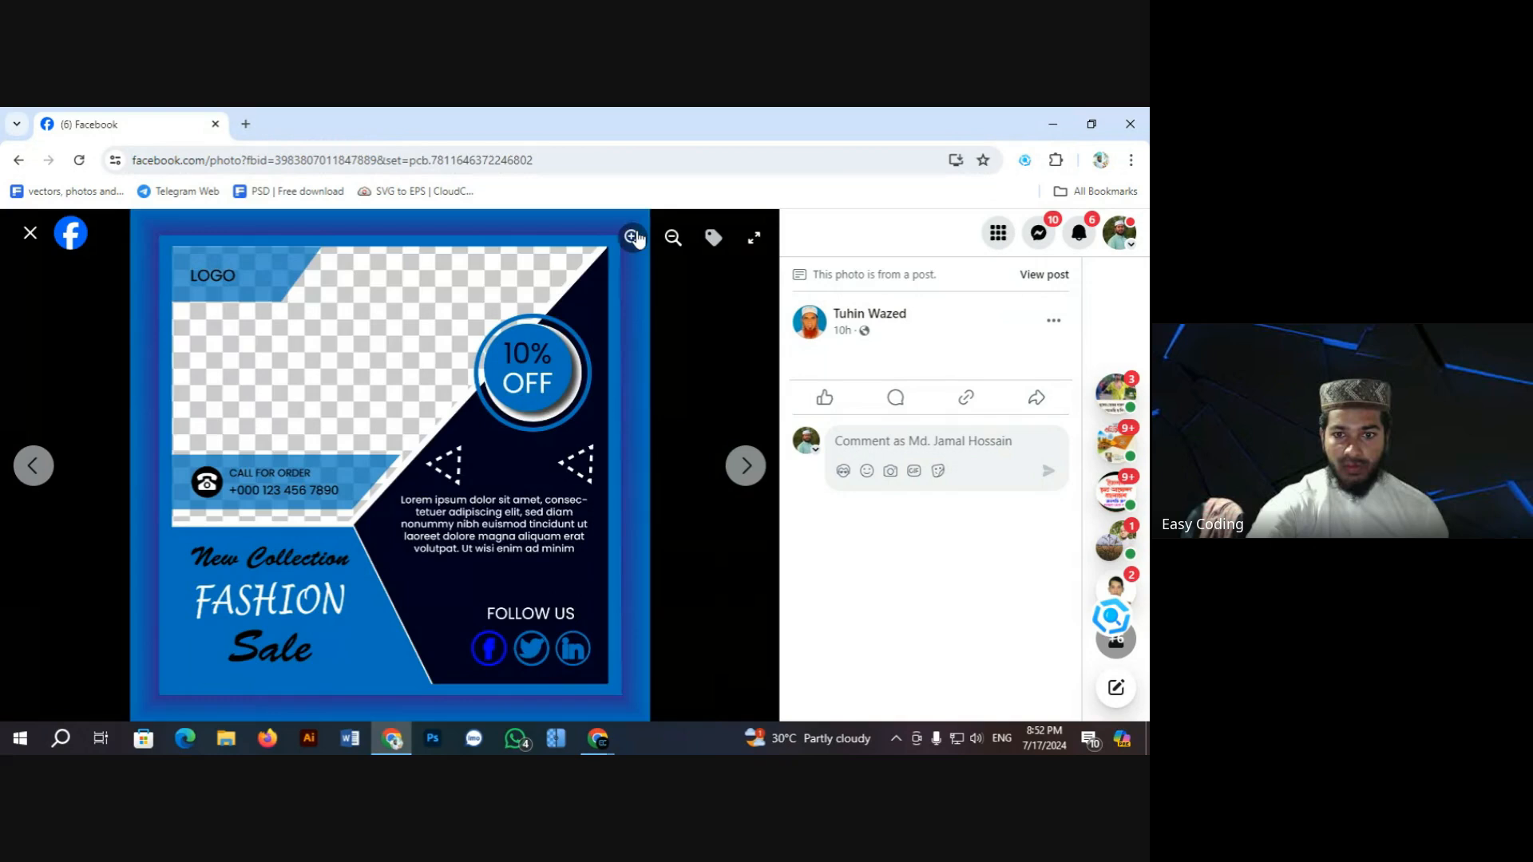
left_click_drag(549, 377, 472, 495)
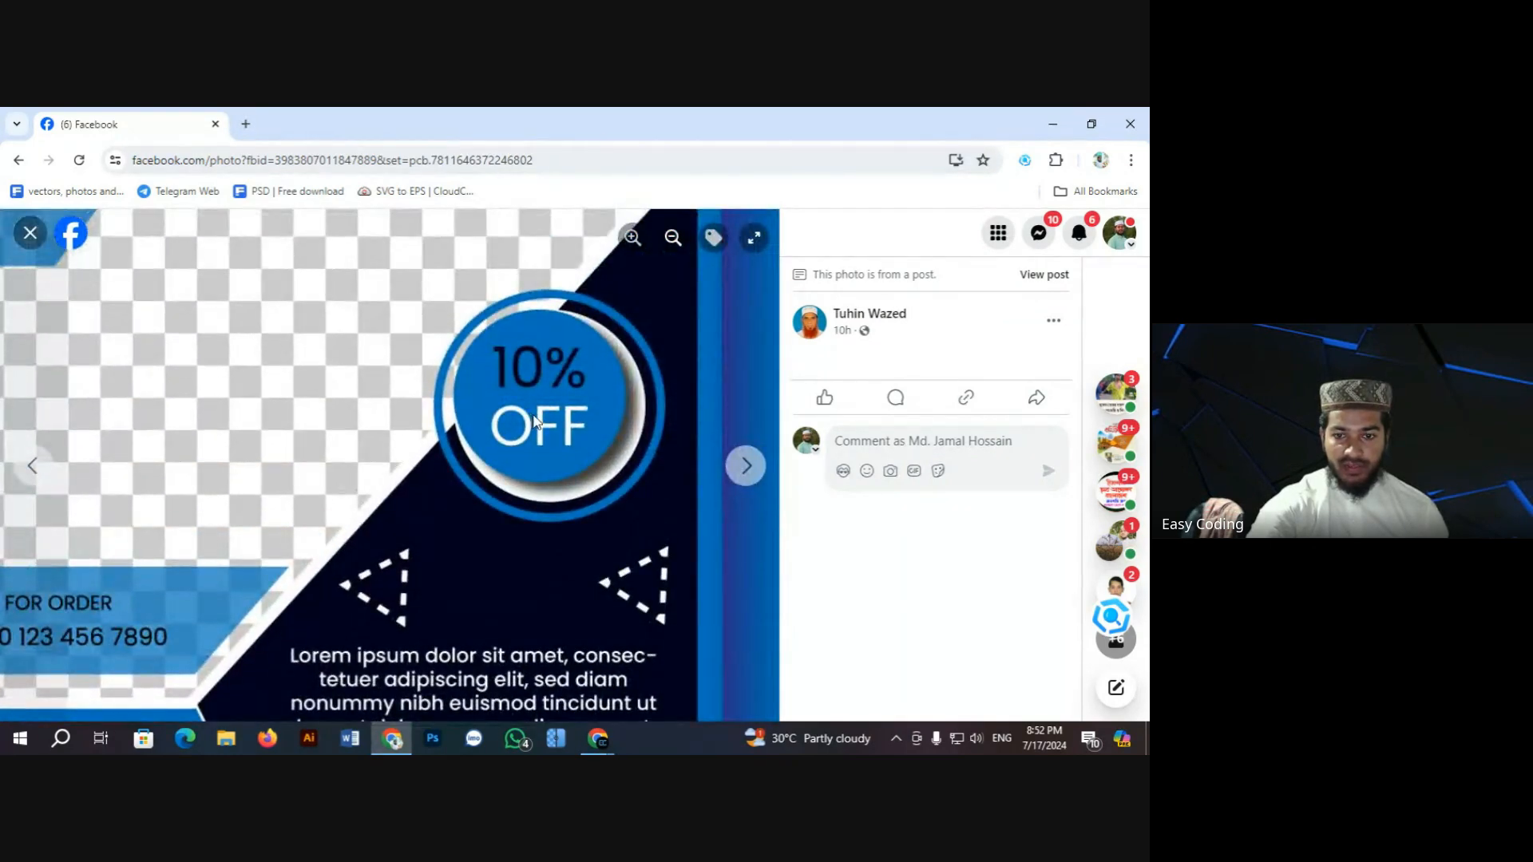
left_click_drag(583, 497, 575, 519)
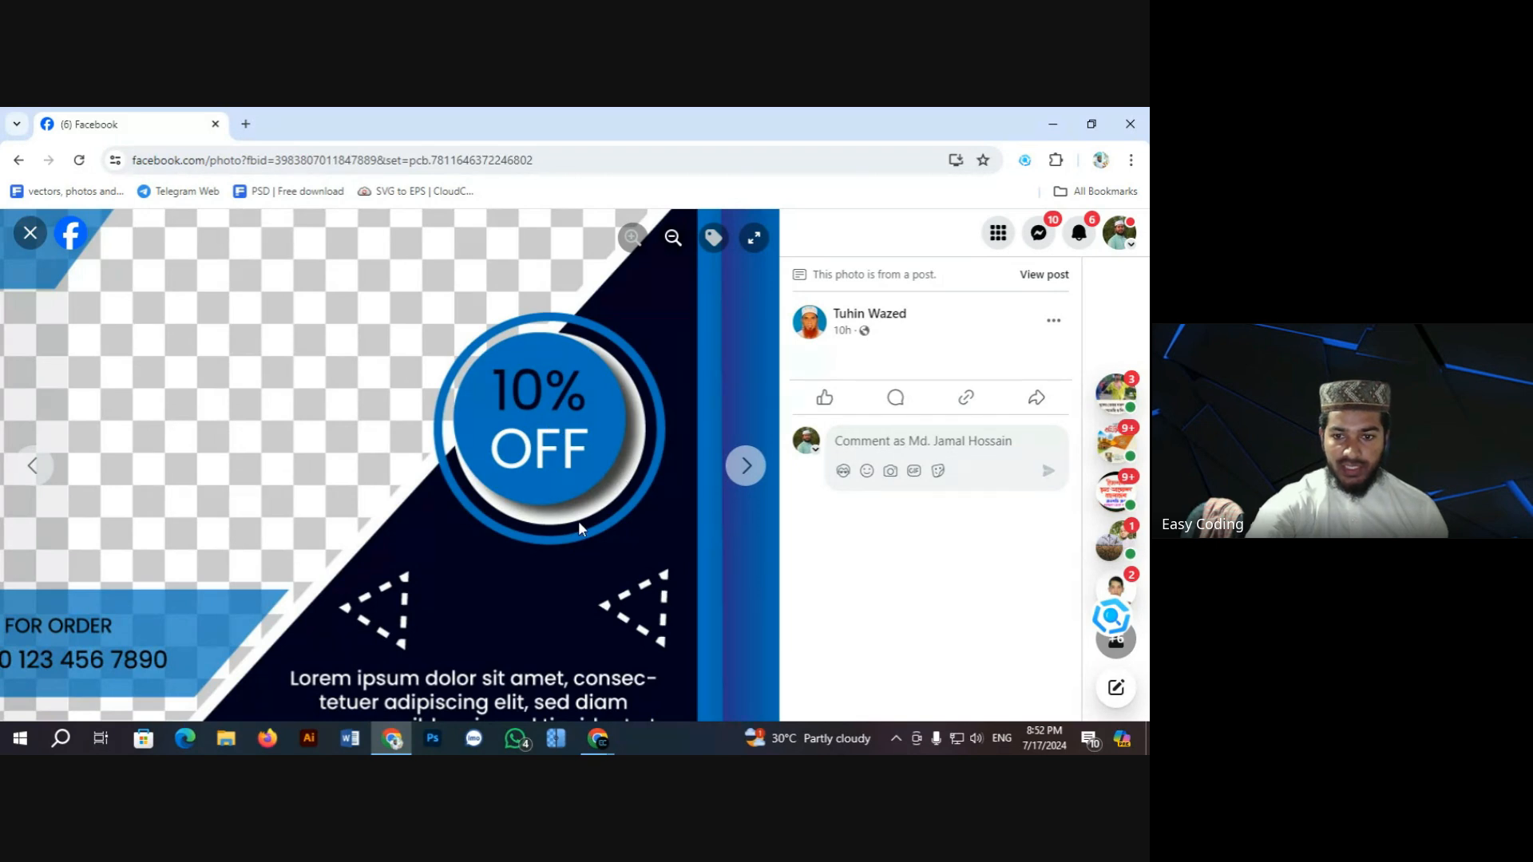
left_click(673, 238)
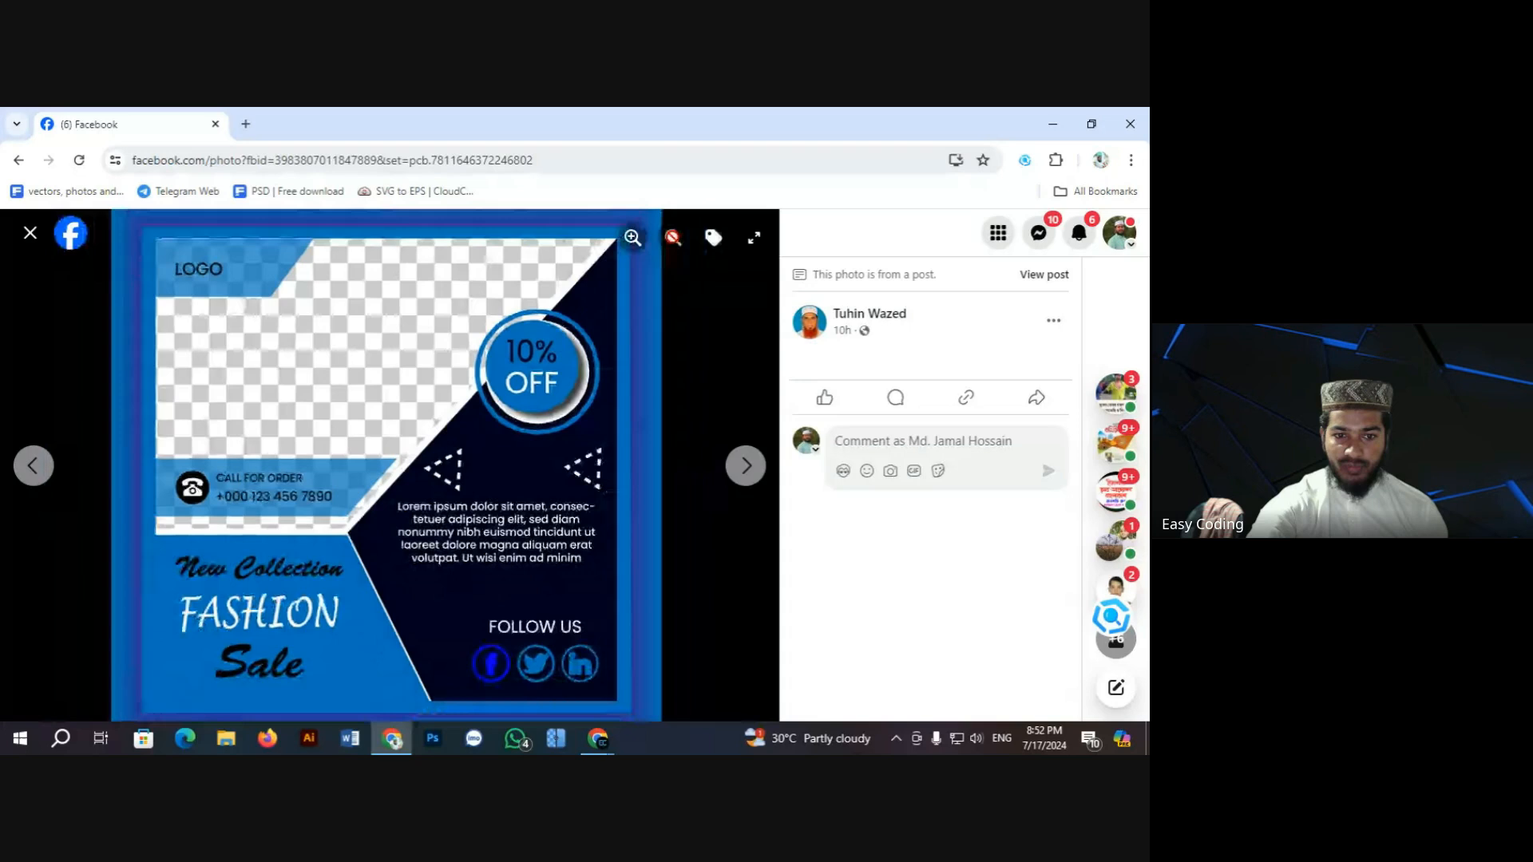
left_click(752, 485)
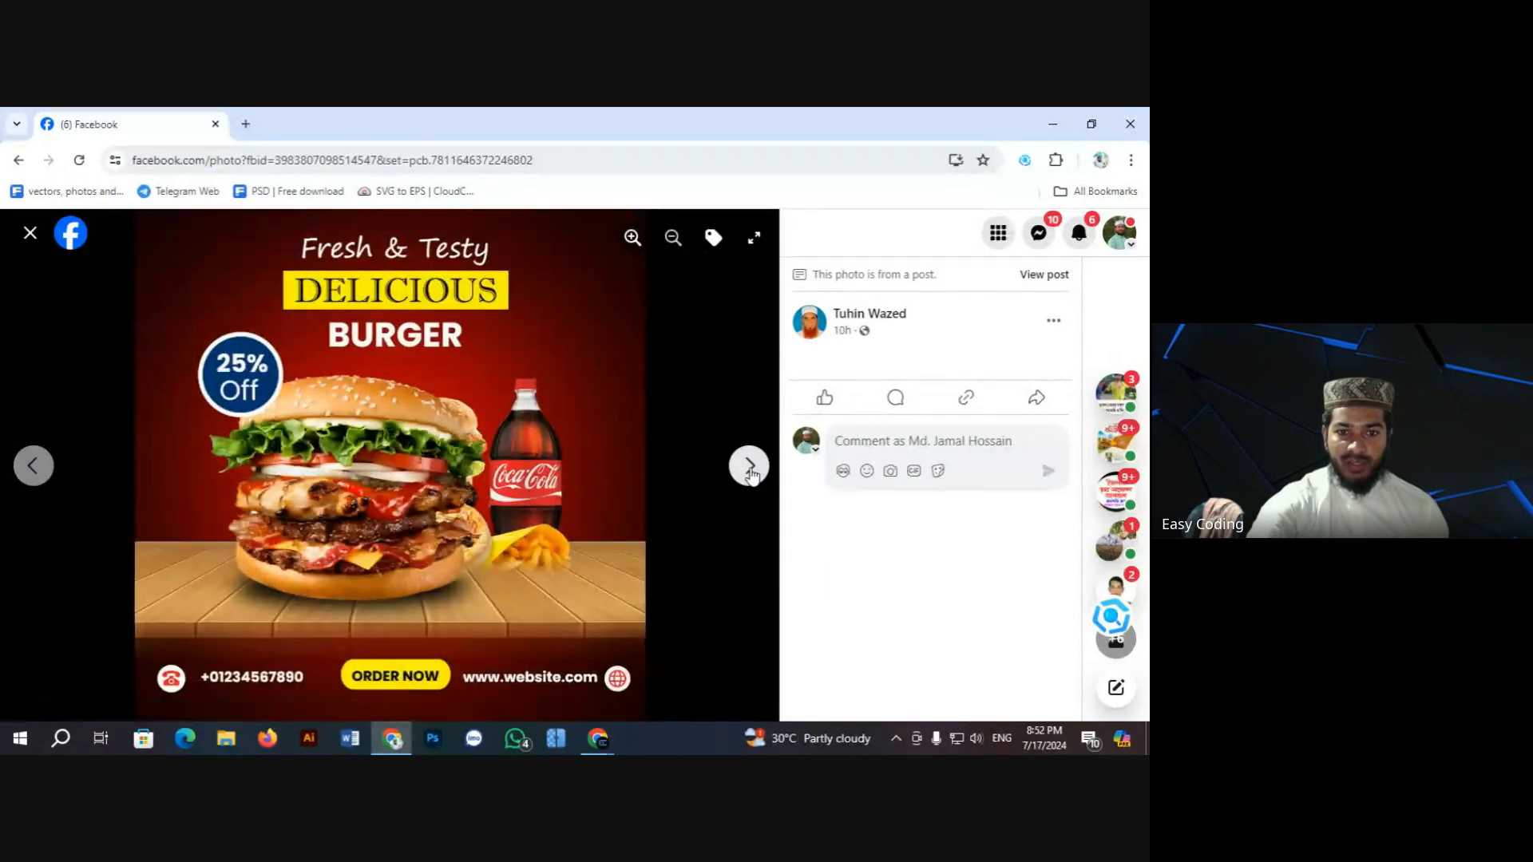
left_click(30, 234)
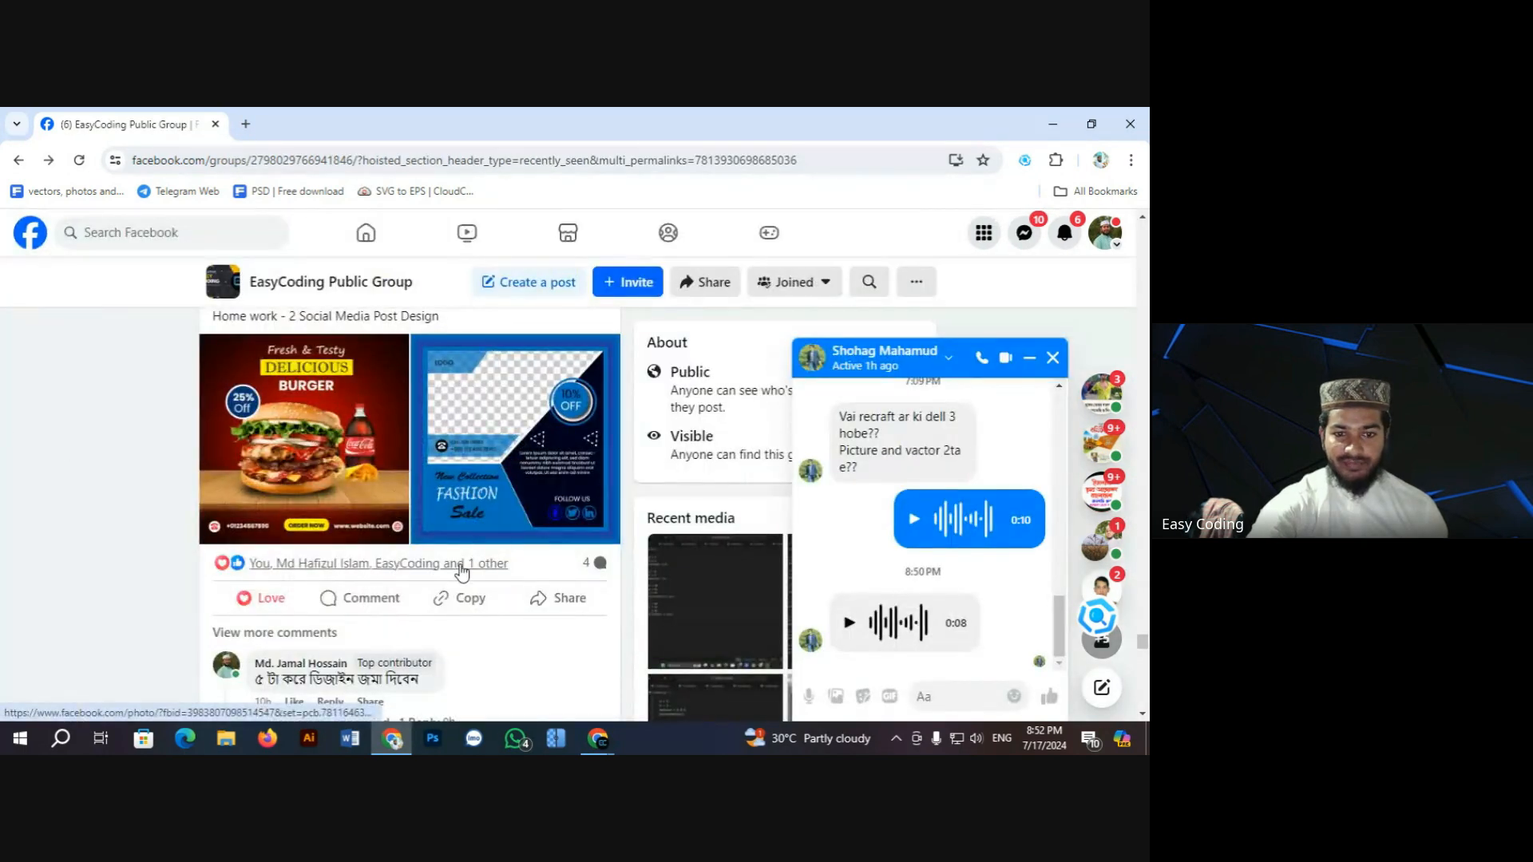
scroll(455, 557, "down", 4)
scroll(452, 551, "down", 4)
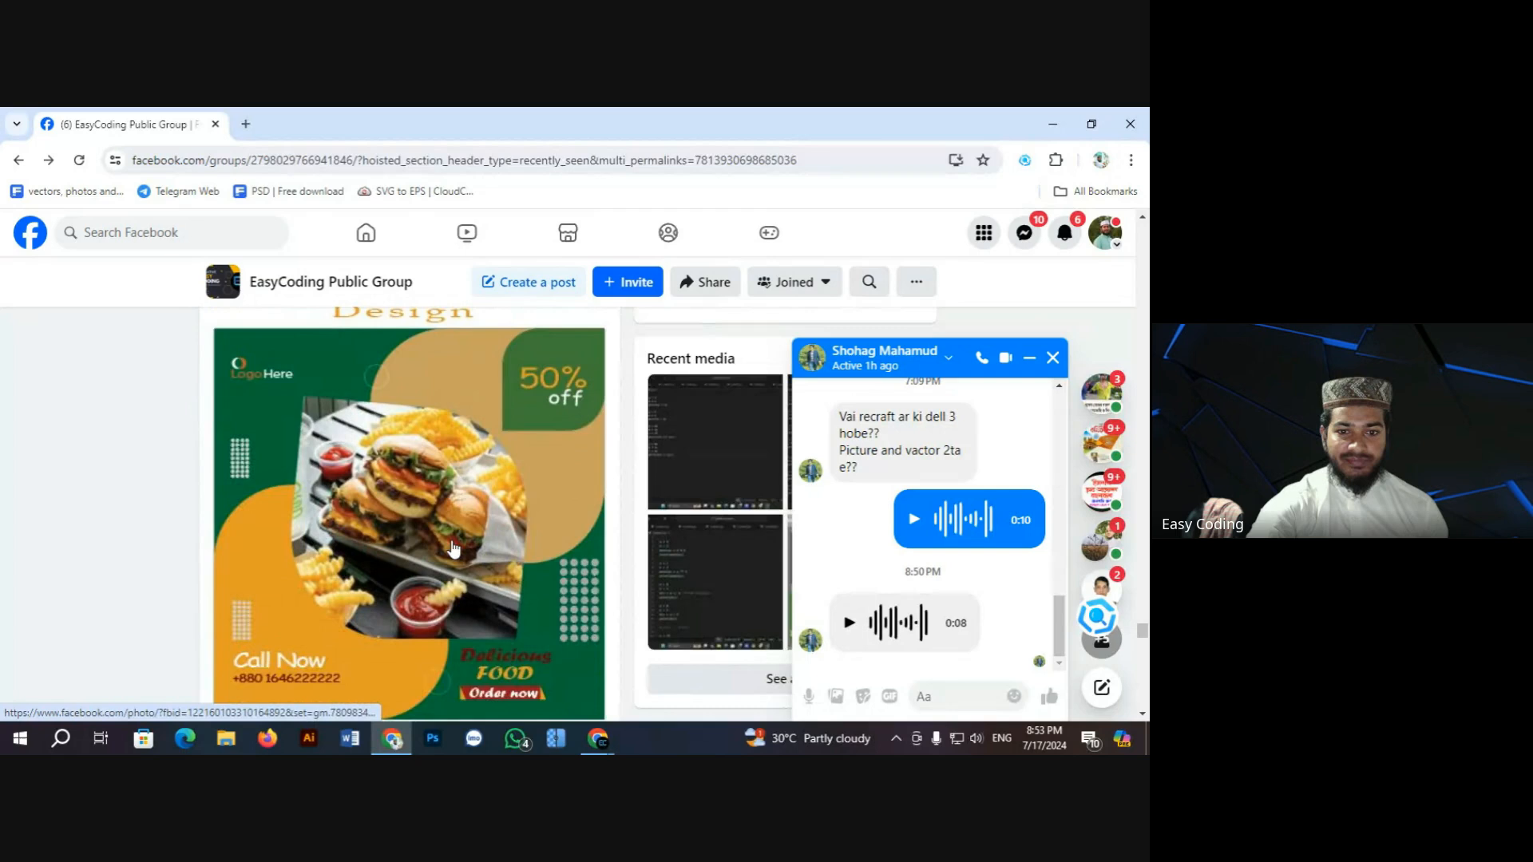
scroll(452, 551, "up", 2)
left_click(452, 549)
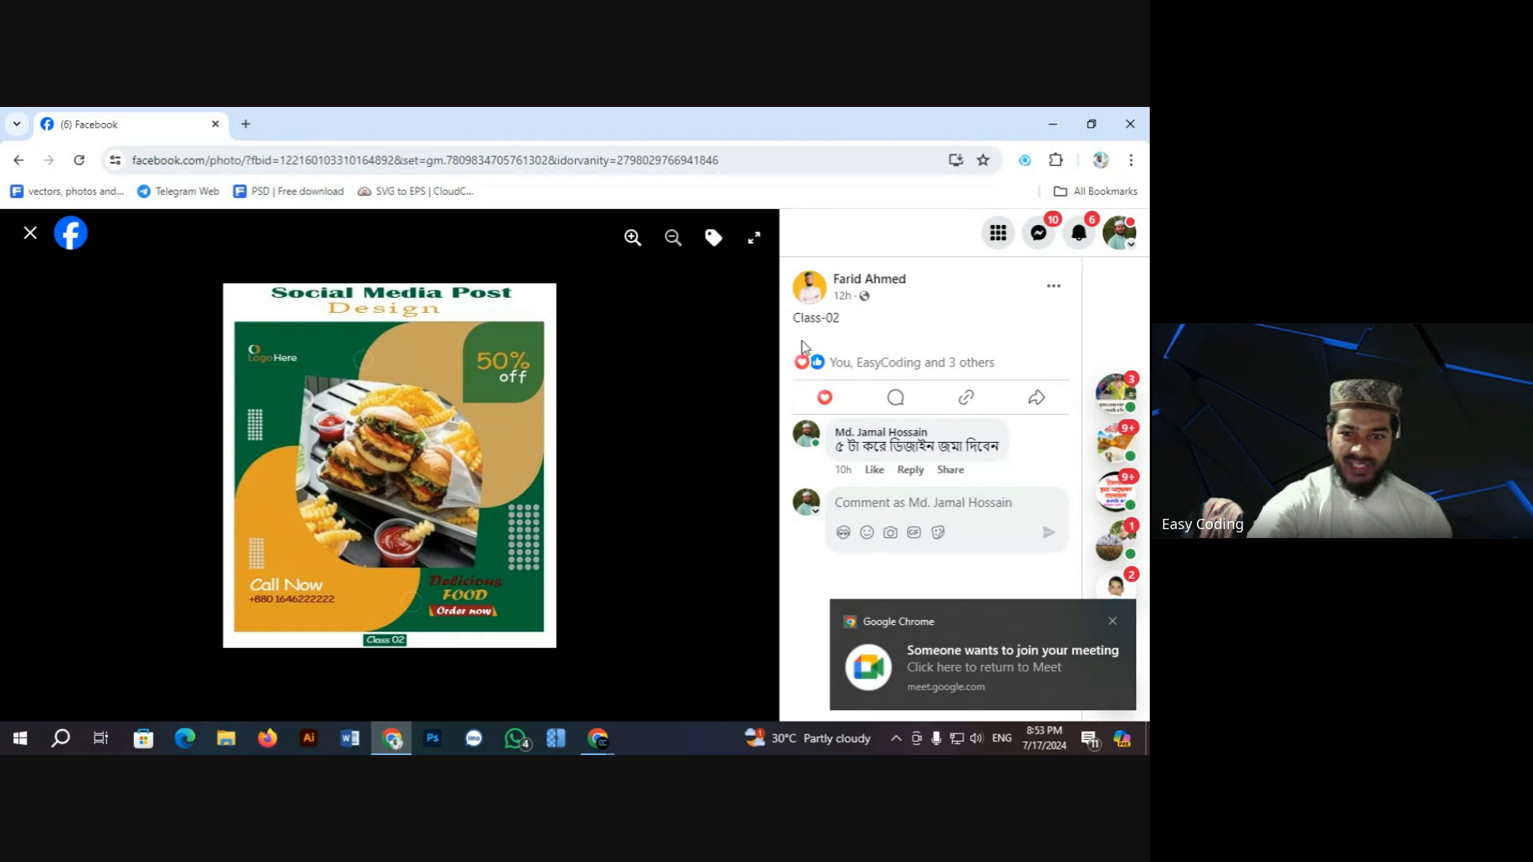
left_click(632, 238)
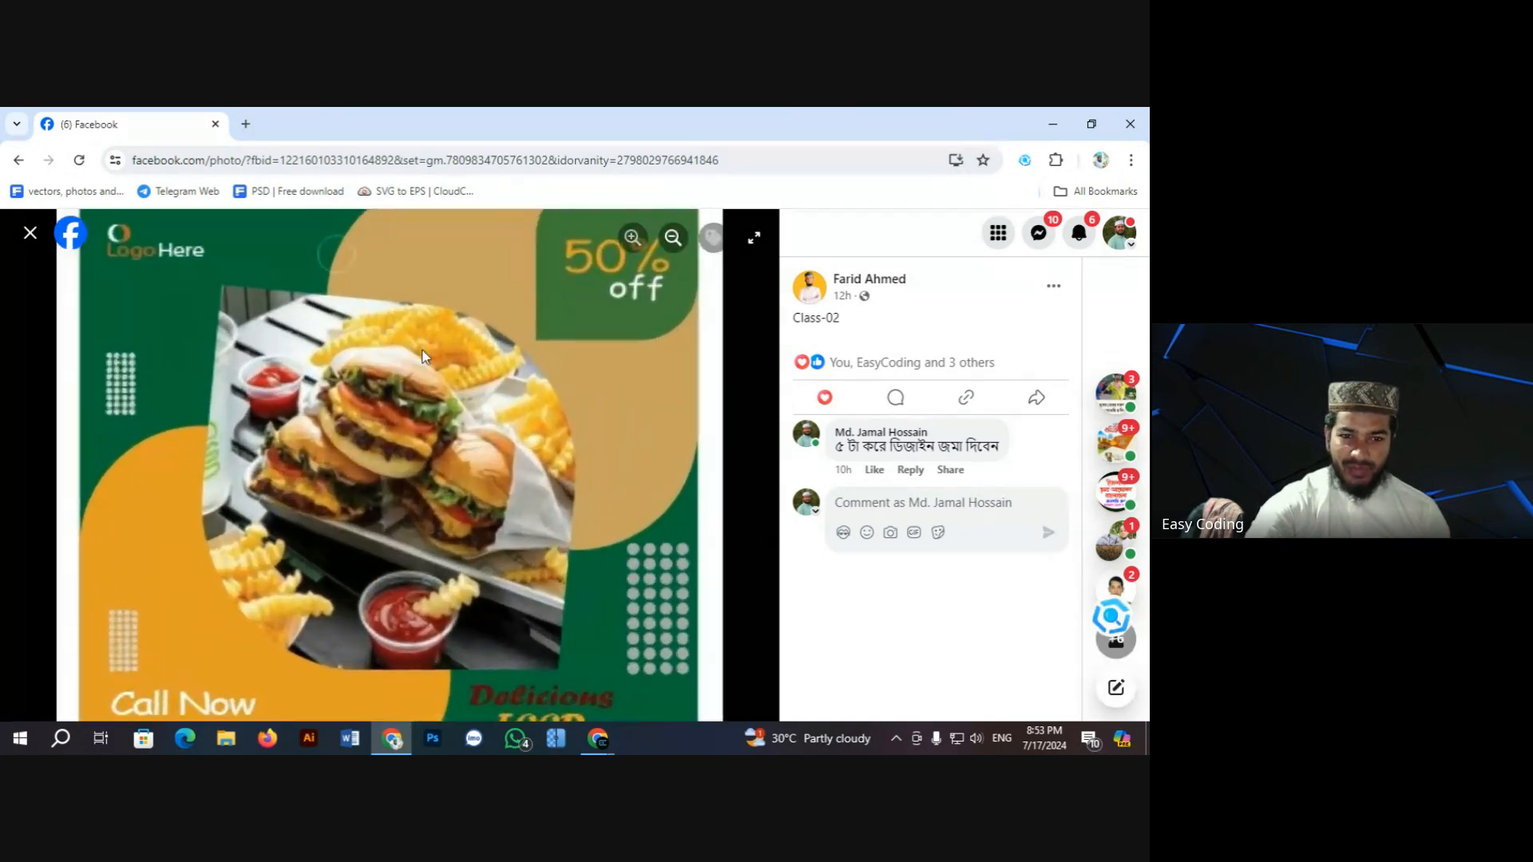
left_click_drag(349, 356, 349, 465)
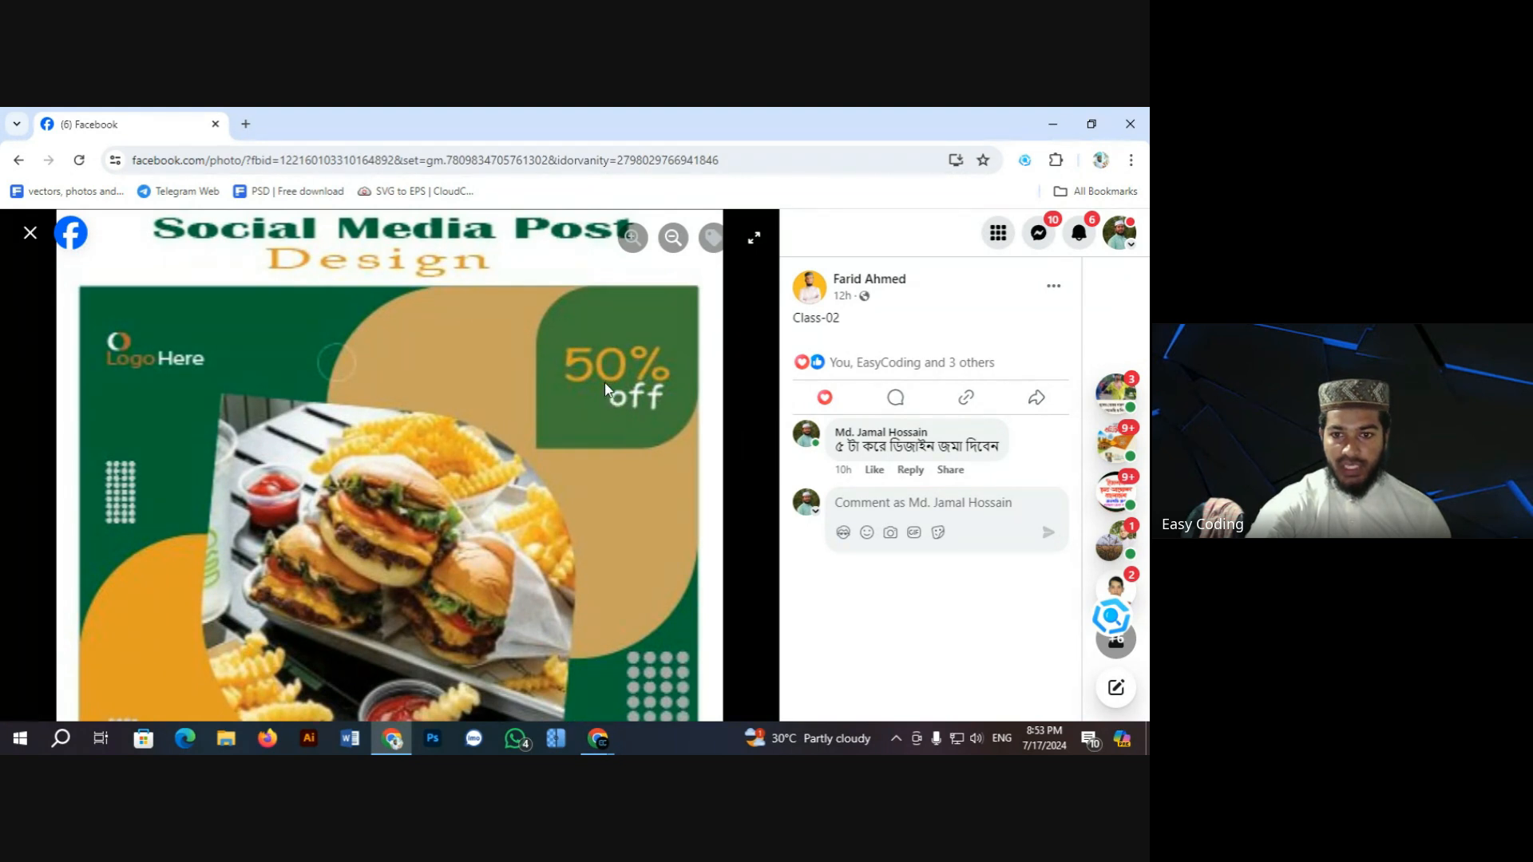
left_click_drag(496, 542, 511, 383)
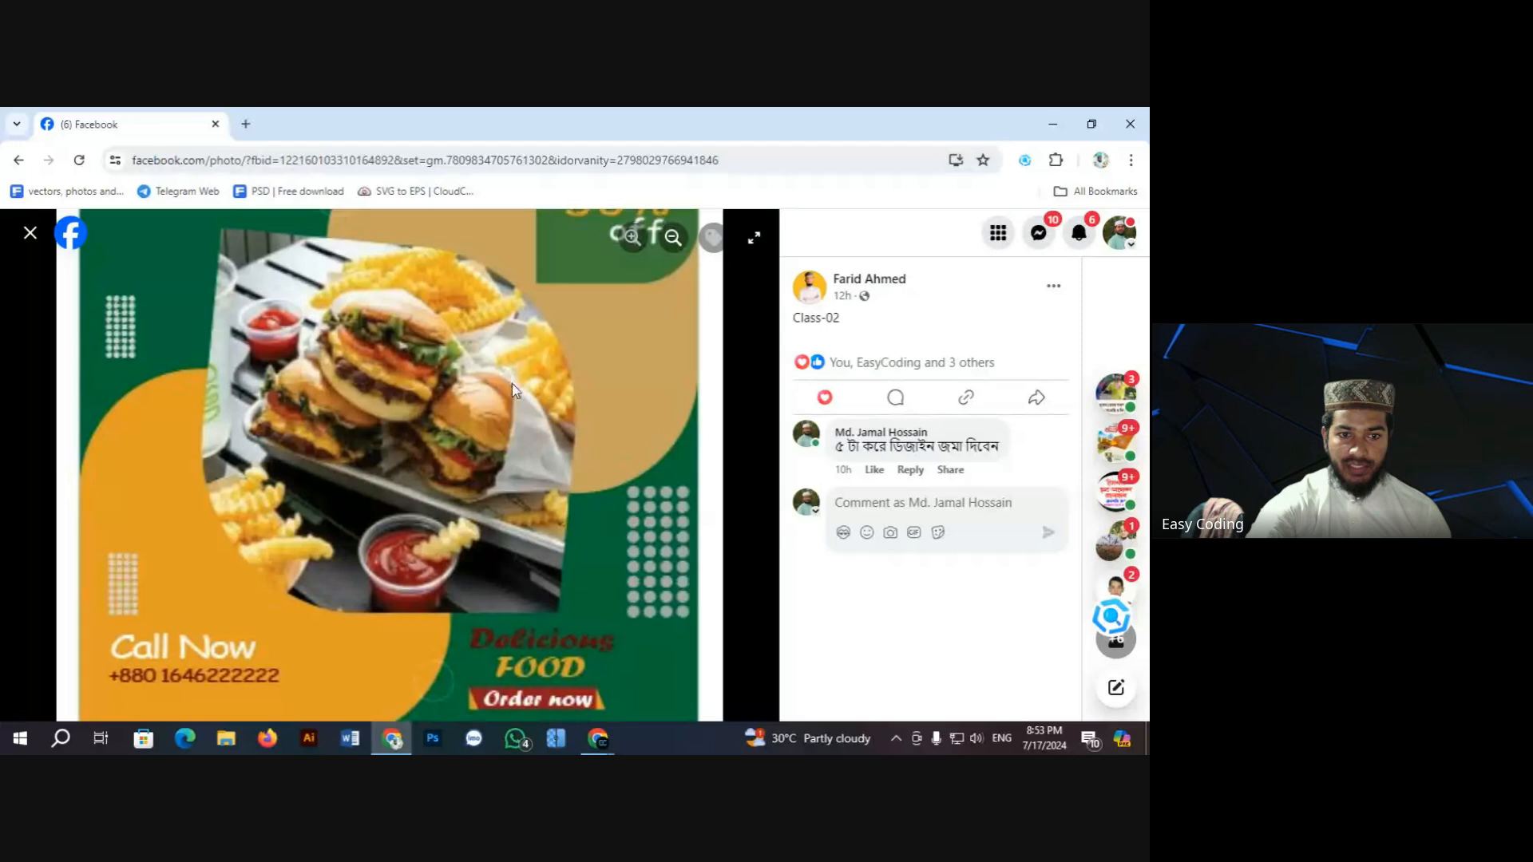
left_click_drag(404, 505, 410, 589)
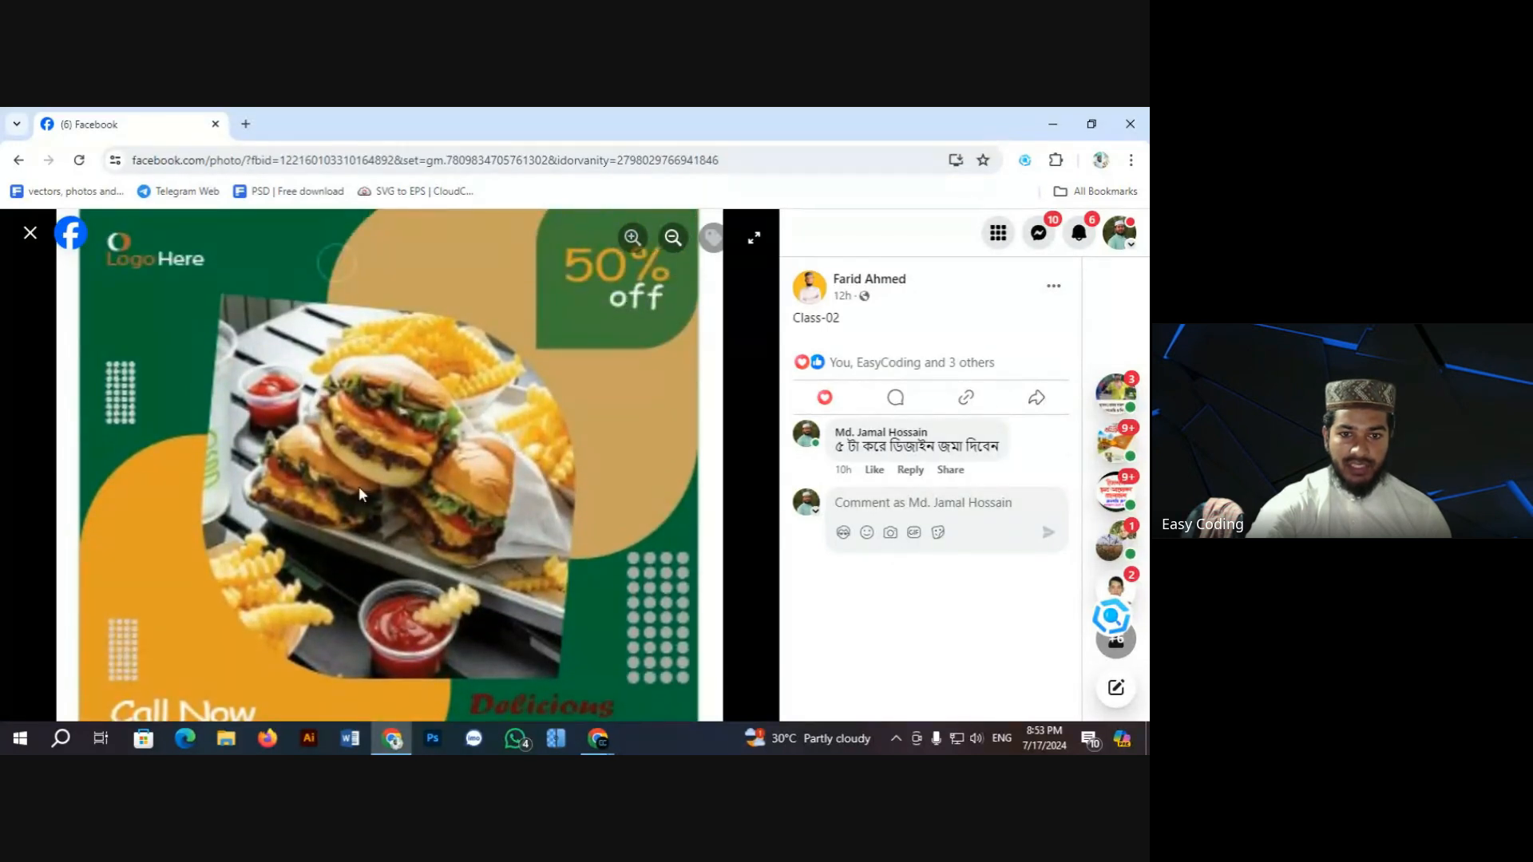
left_click_drag(420, 660, 297, 482)
left_click_drag(299, 630, 306, 516)
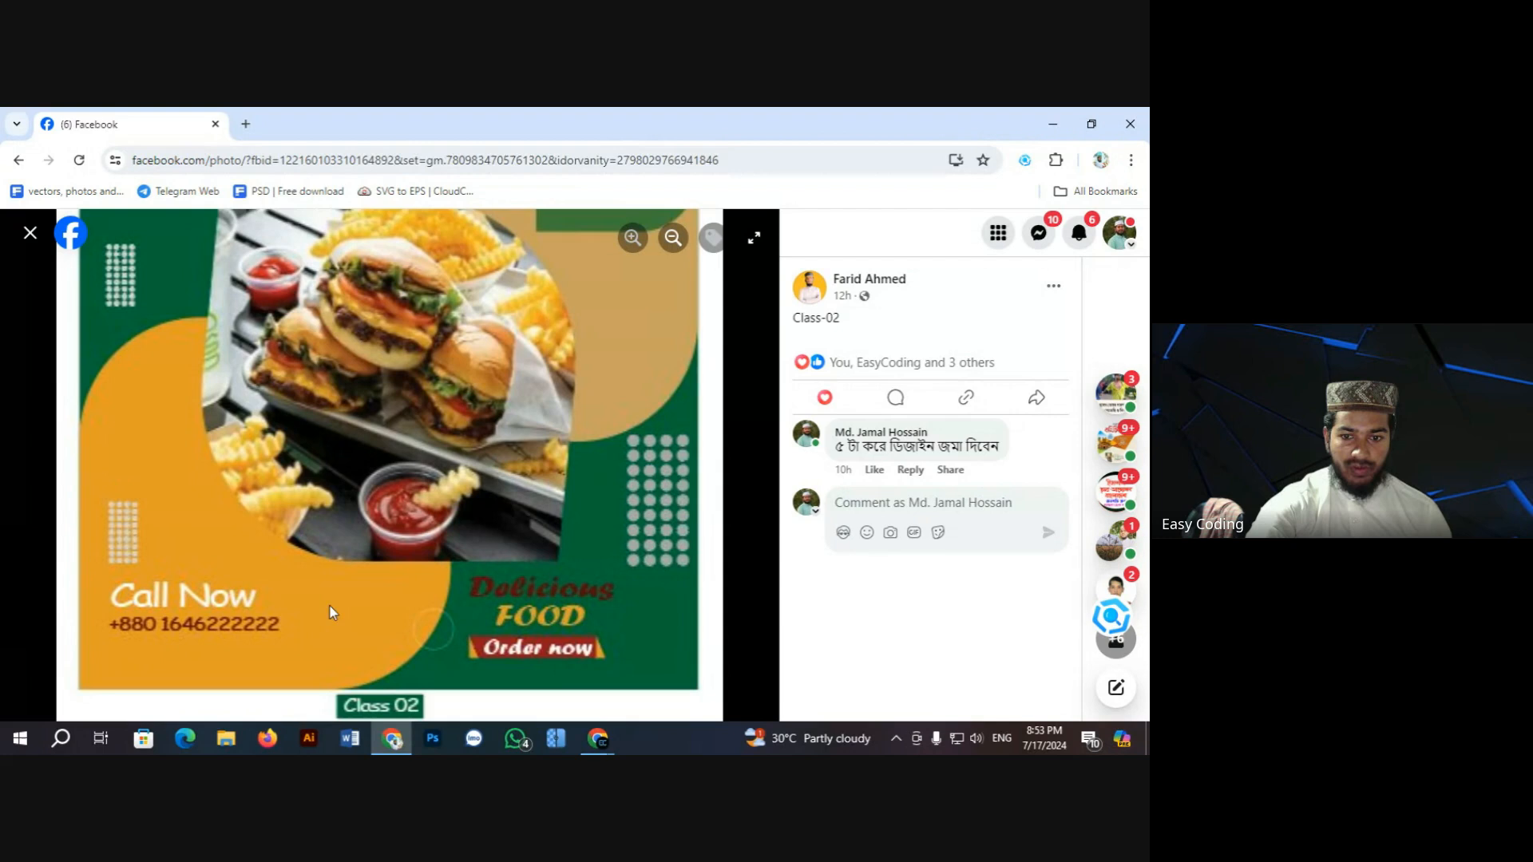
mouse_move(348, 444)
left_mouse_down()
mouse_move(349, 501)
mouse_move(350, 420)
left_mouse_up()
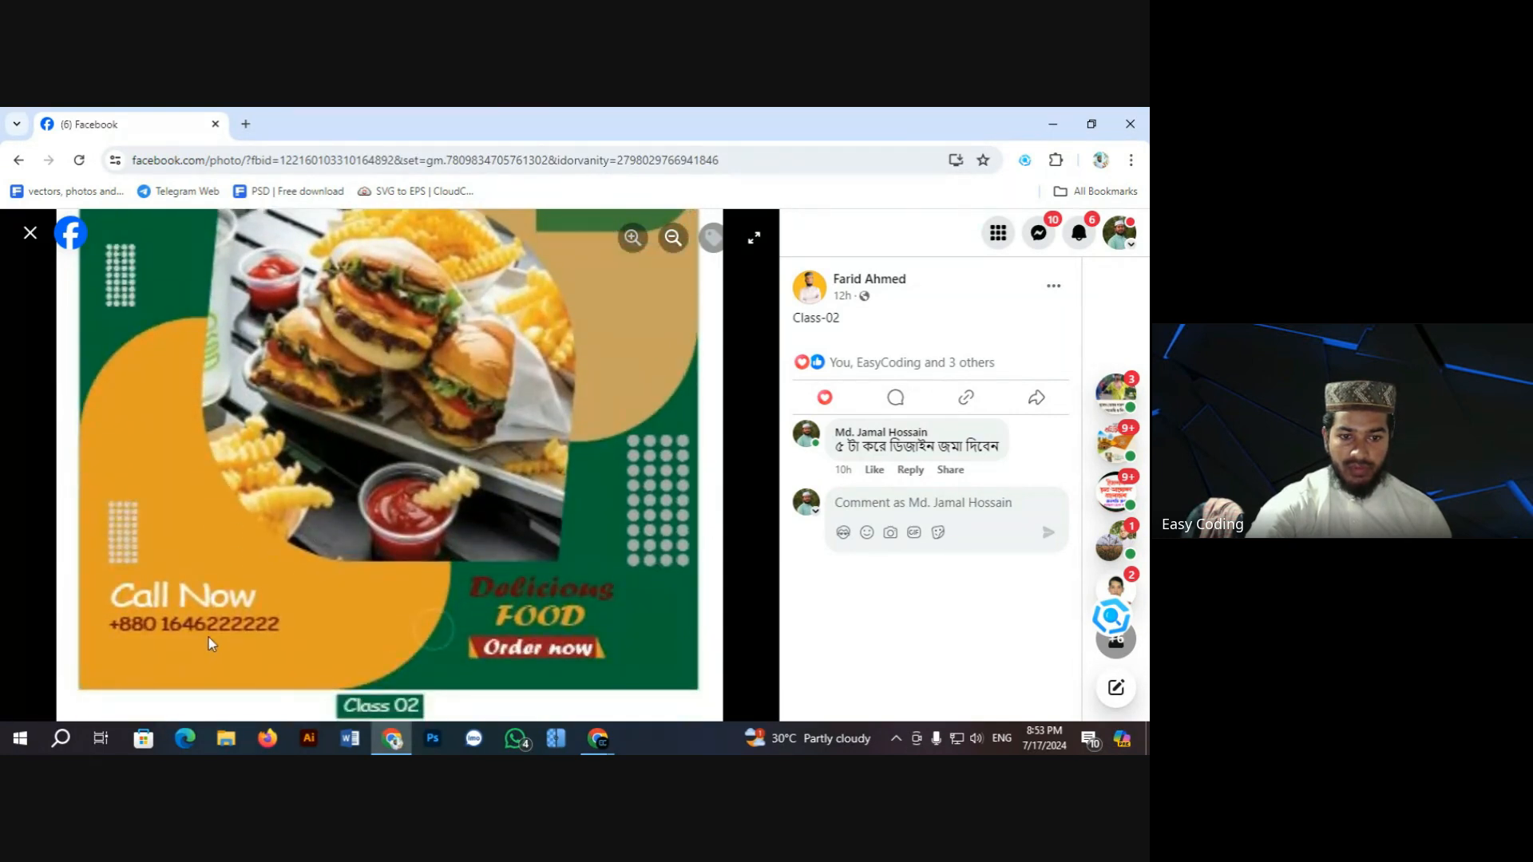
left_click_drag(582, 463, 525, 461)
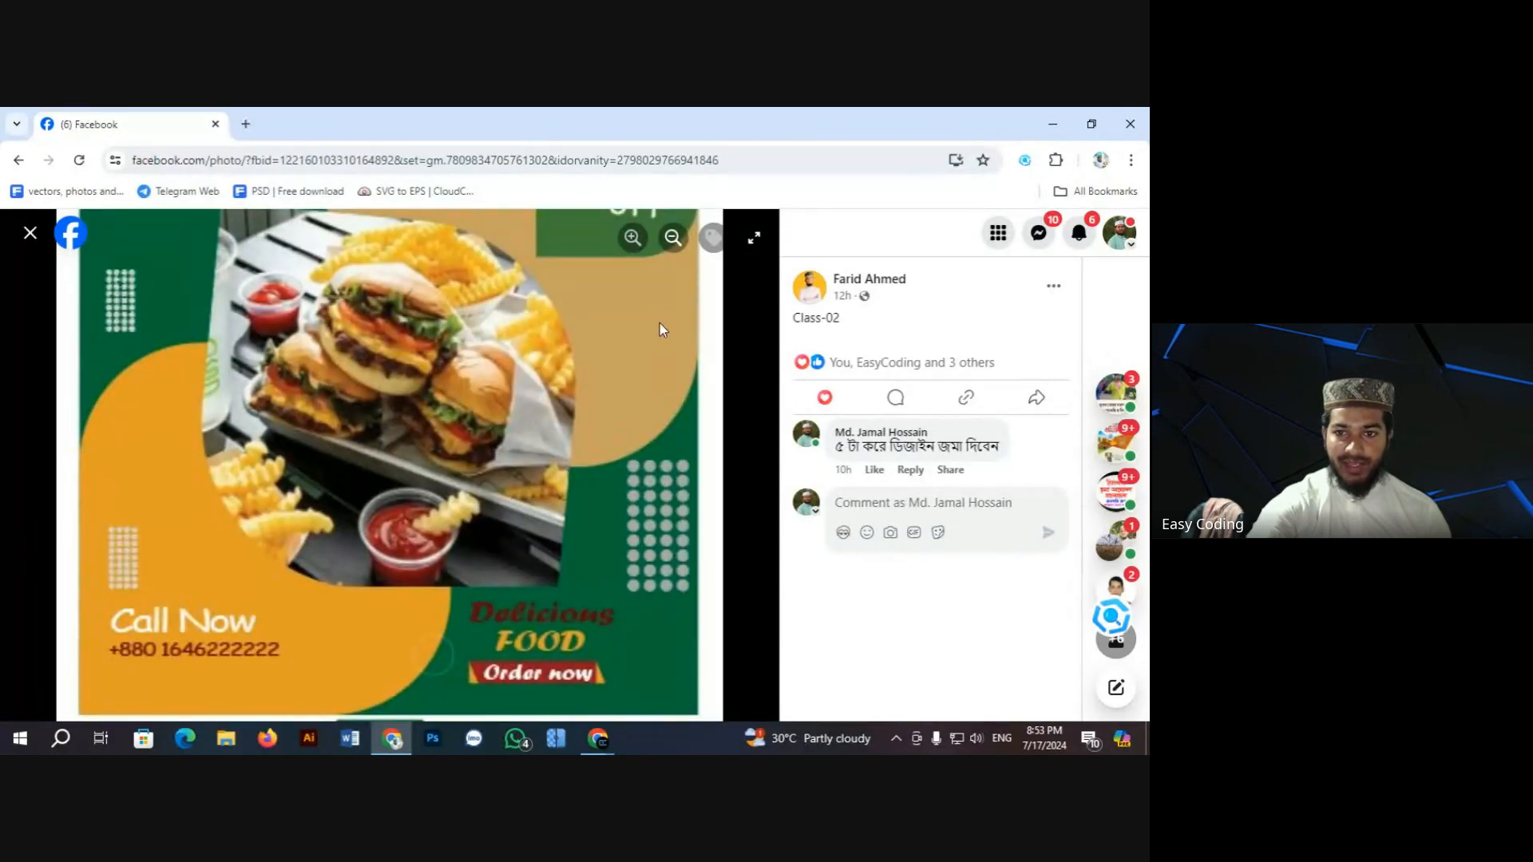
left_click(672, 240)
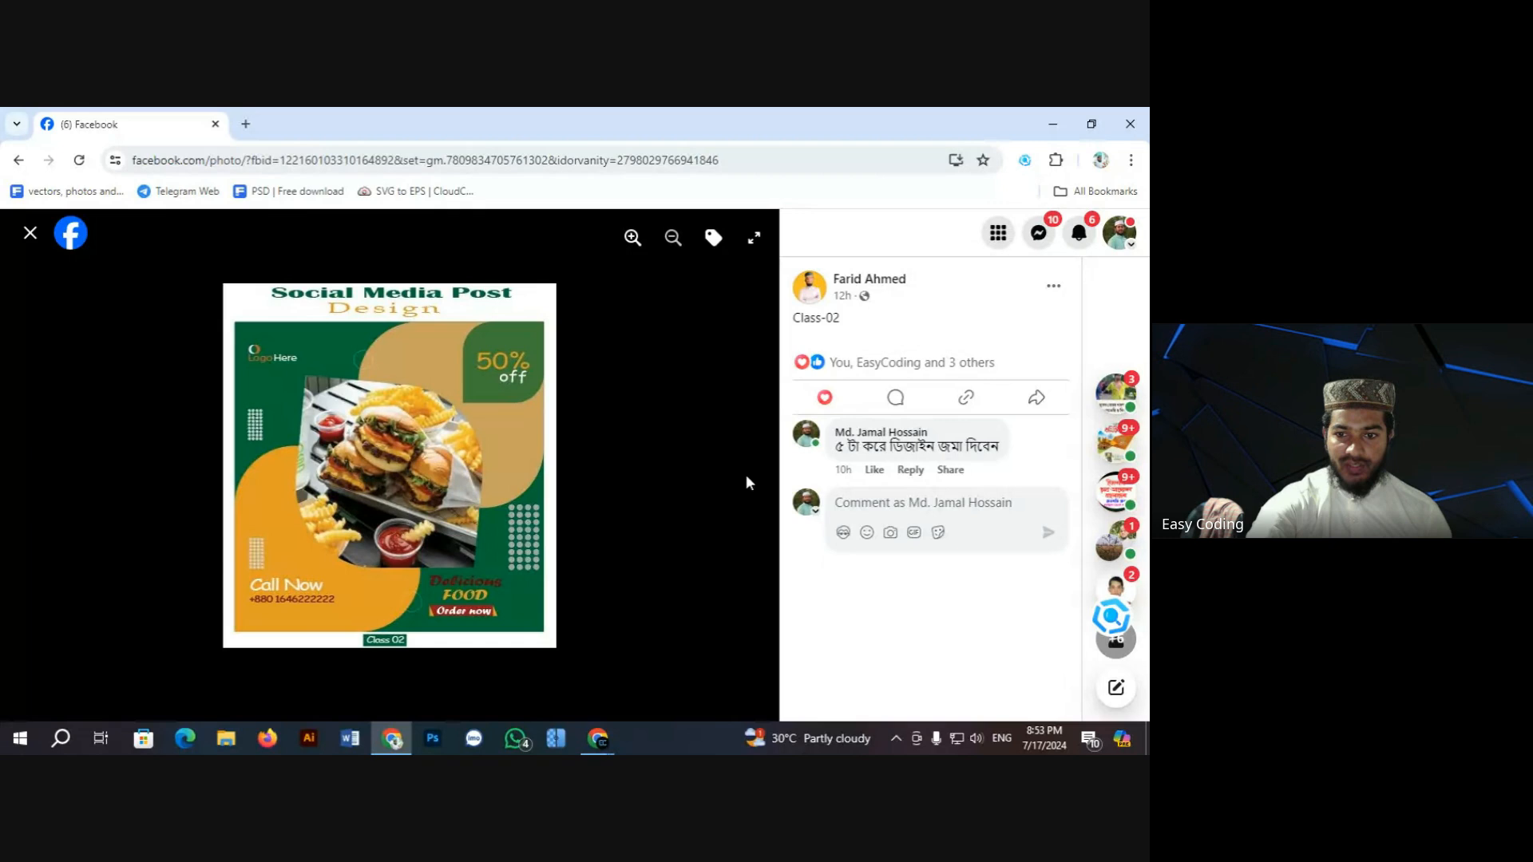
Step: Reopen the burger flyer and zoom and pan to its Social Media Post Design heading
left_click(35, 233)
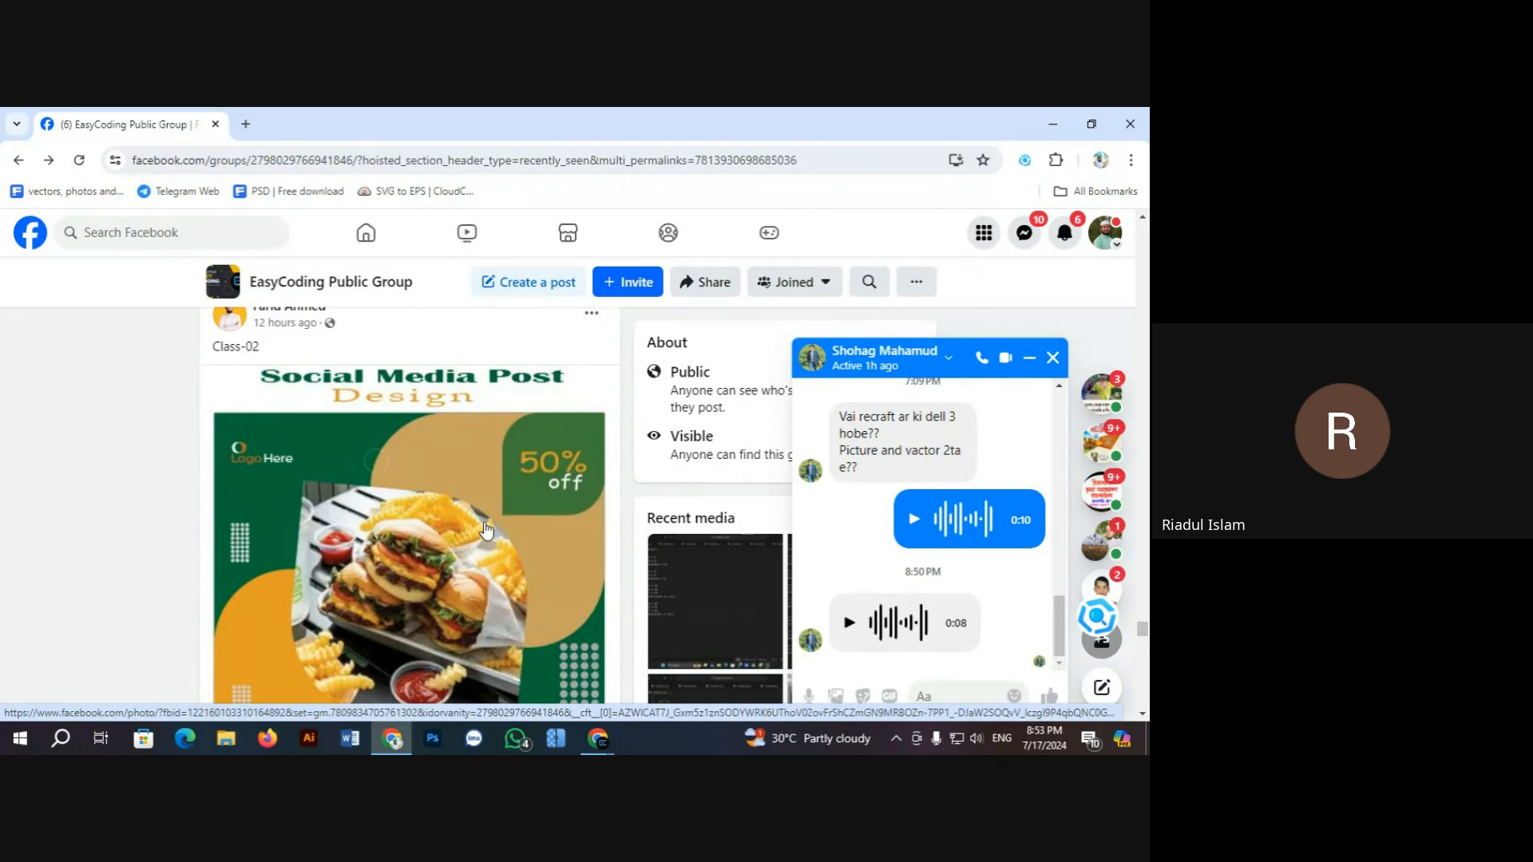
left_click(557, 513)
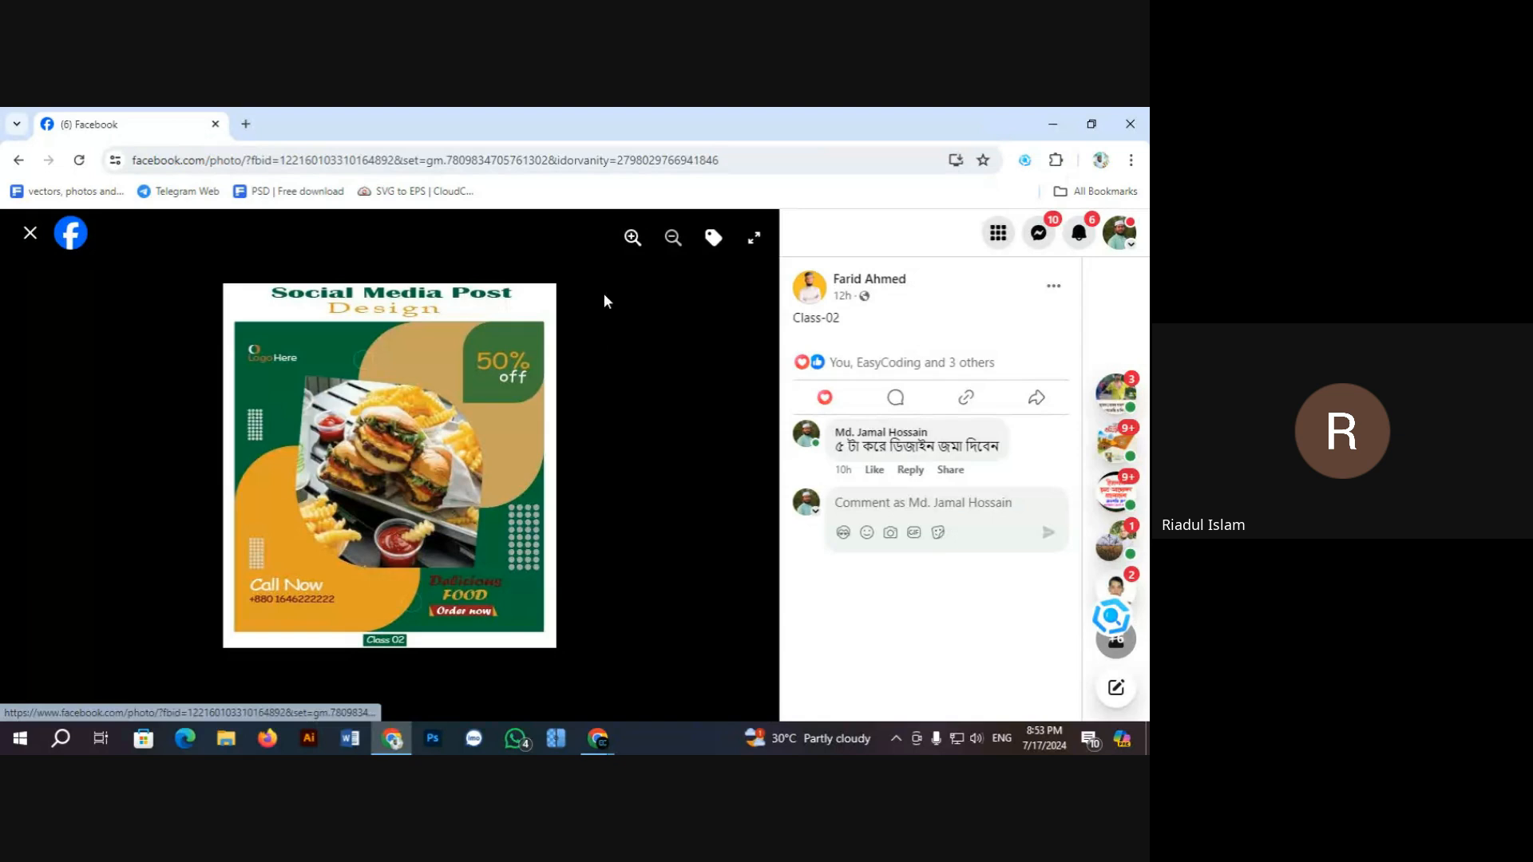
left_click(633, 237)
left_click_drag(529, 420, 534, 527)
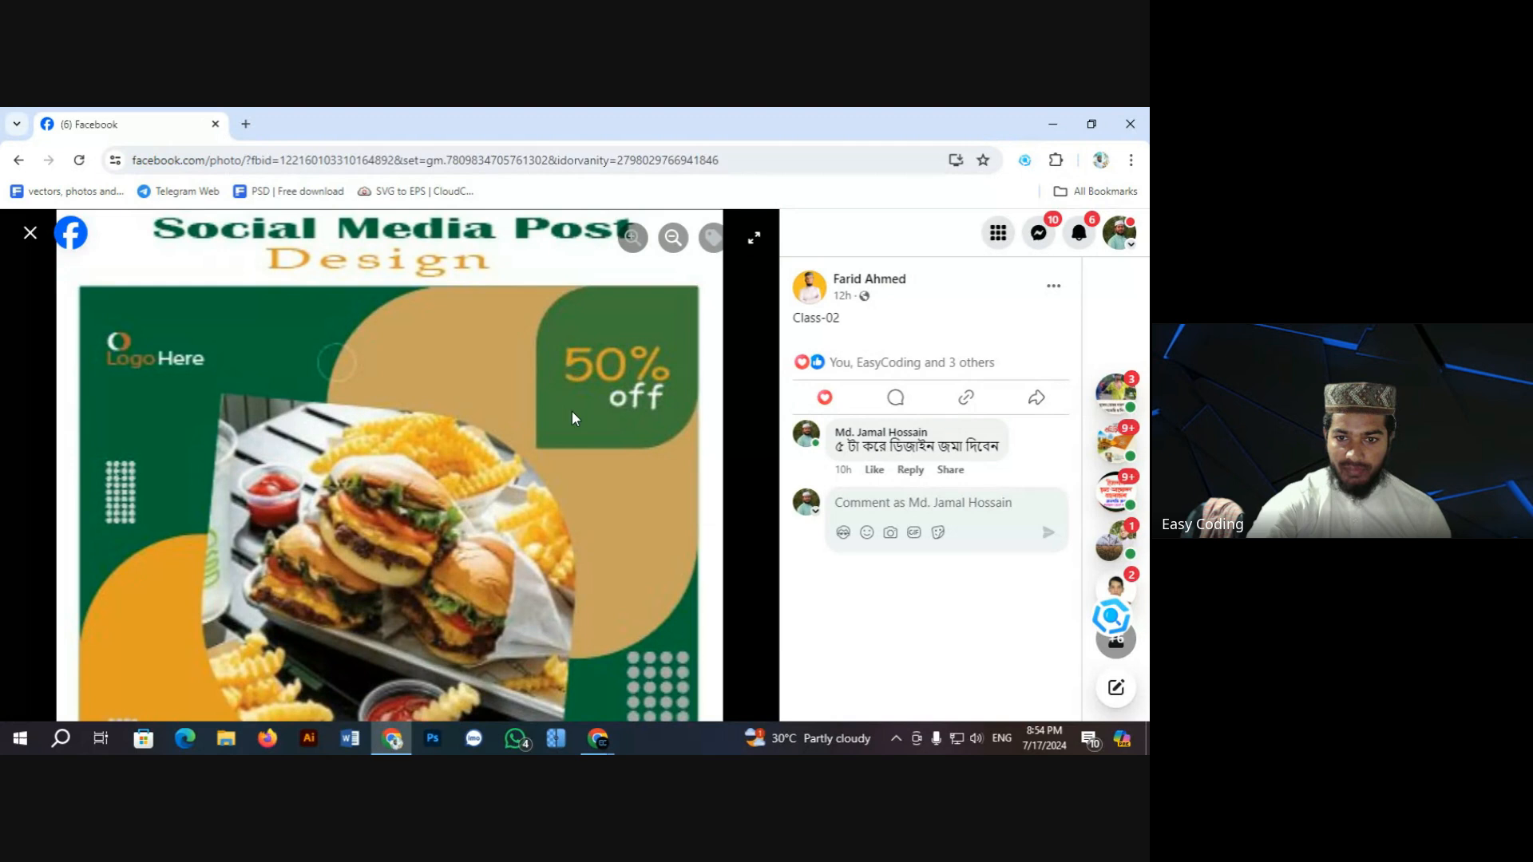
left_click(673, 237)
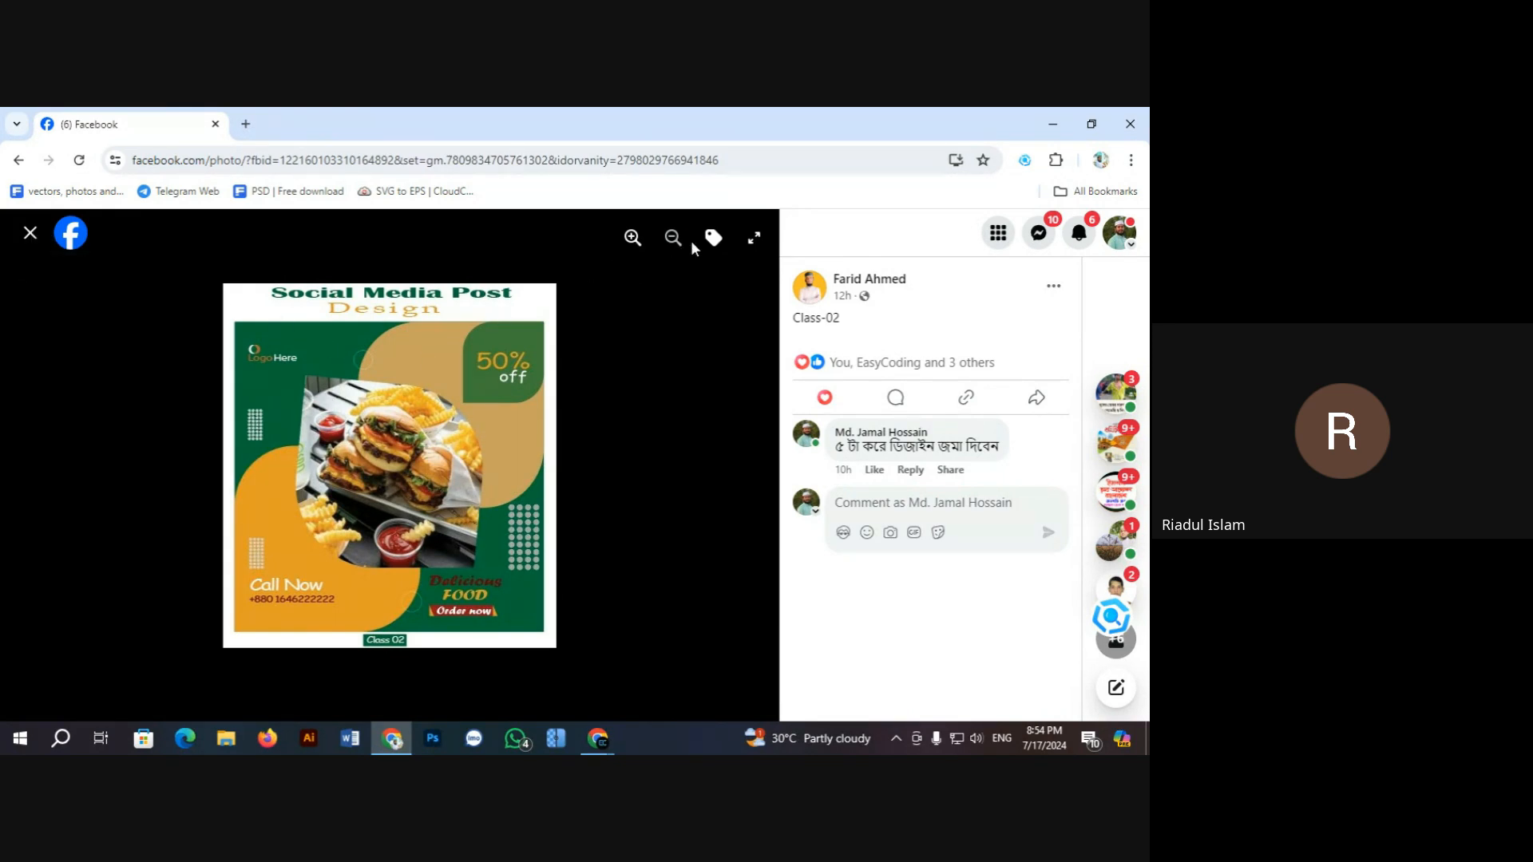
left_click(632, 237)
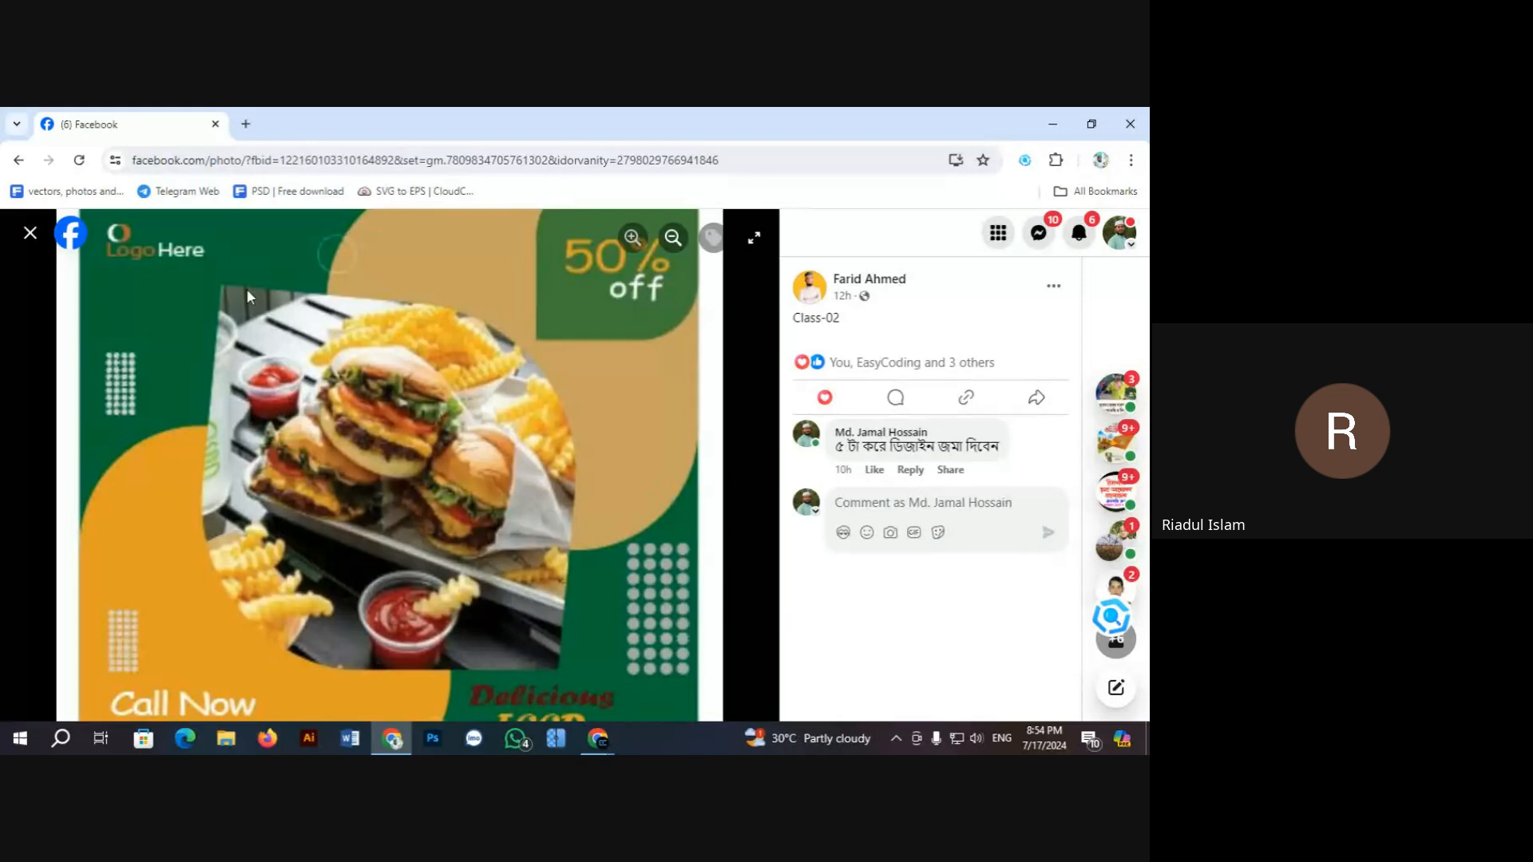
left_click_drag(246, 295, 266, 421)
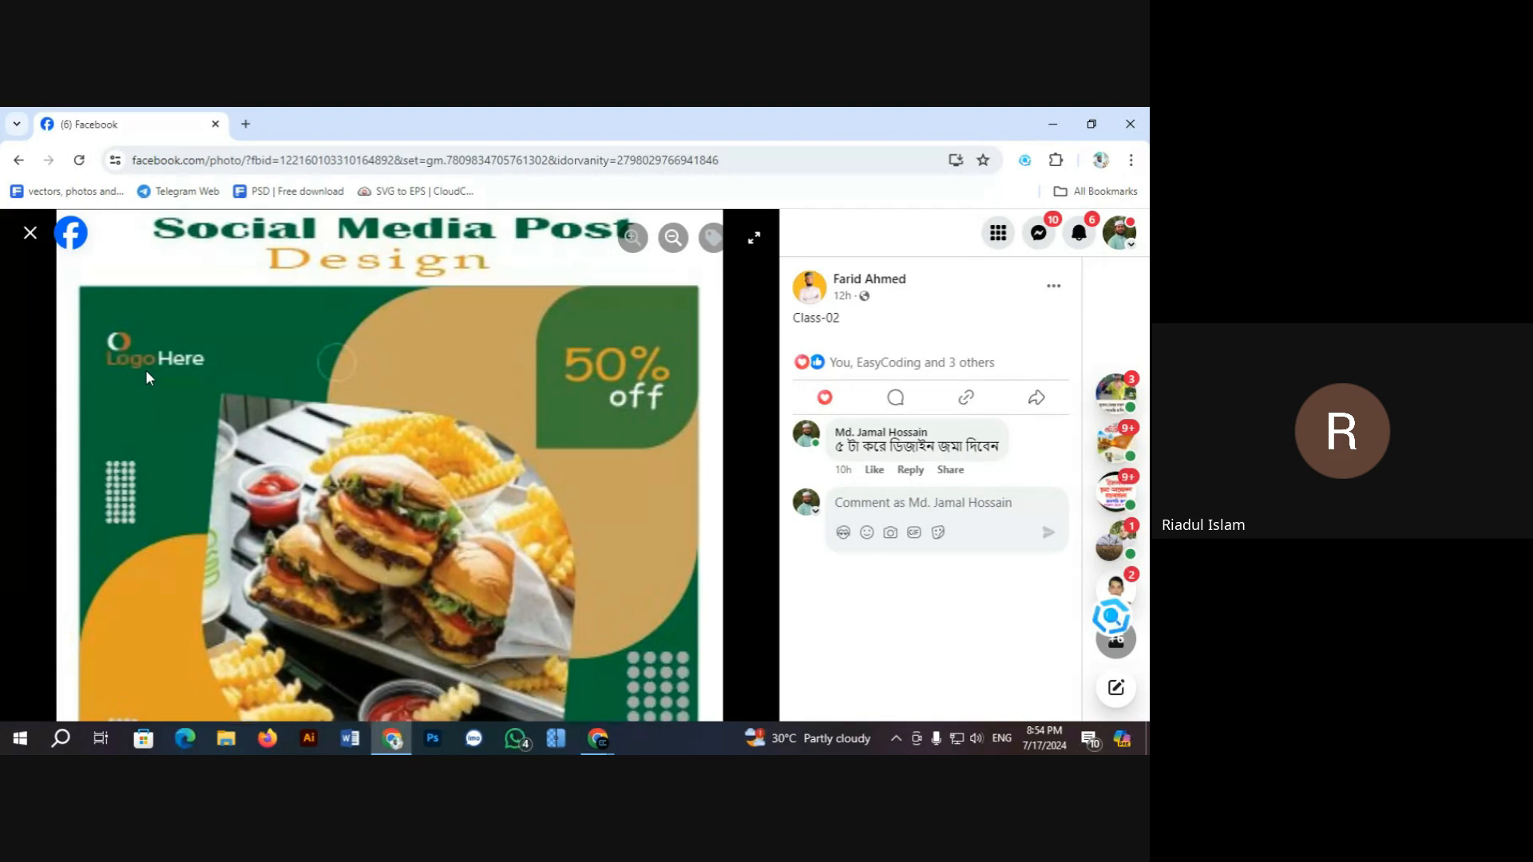
left_click(670, 249)
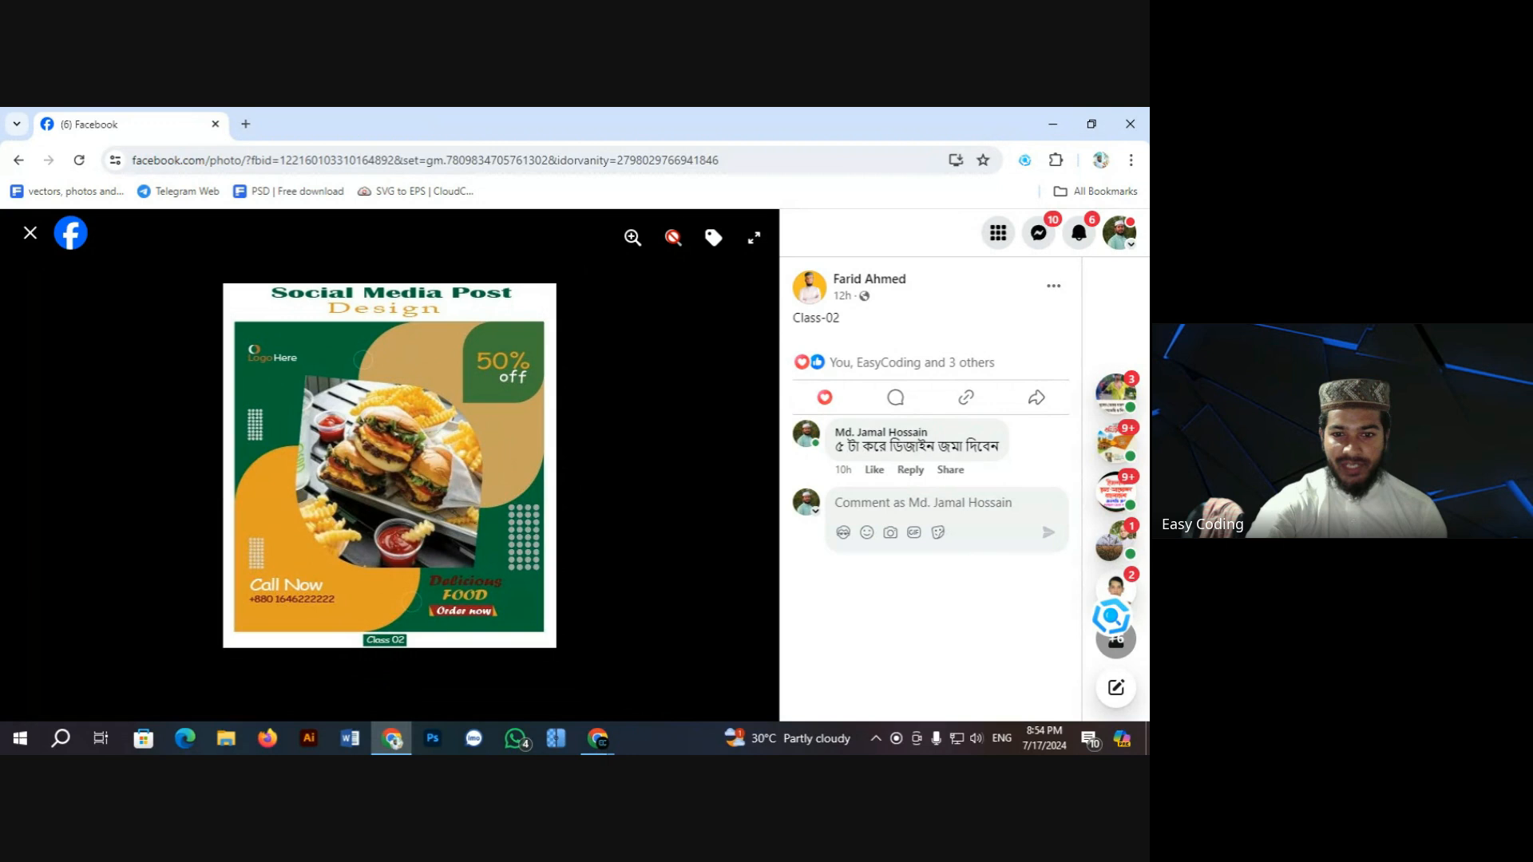
Step: Scroll to the Creative Business Ideas homework design, view it full size, then close it
left_click(31, 236)
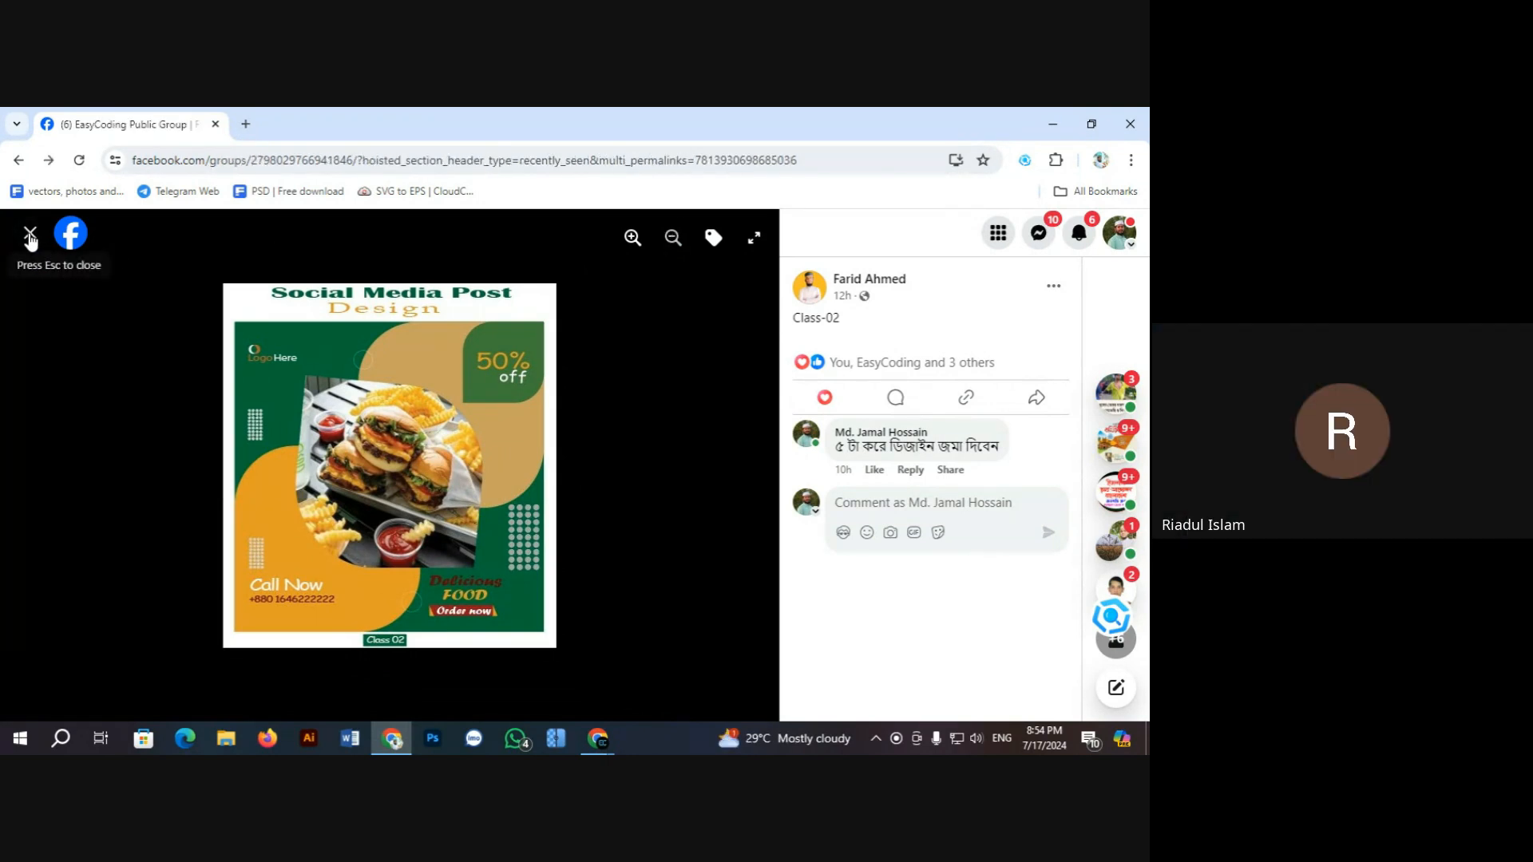
scroll(430, 487, "down", 3)
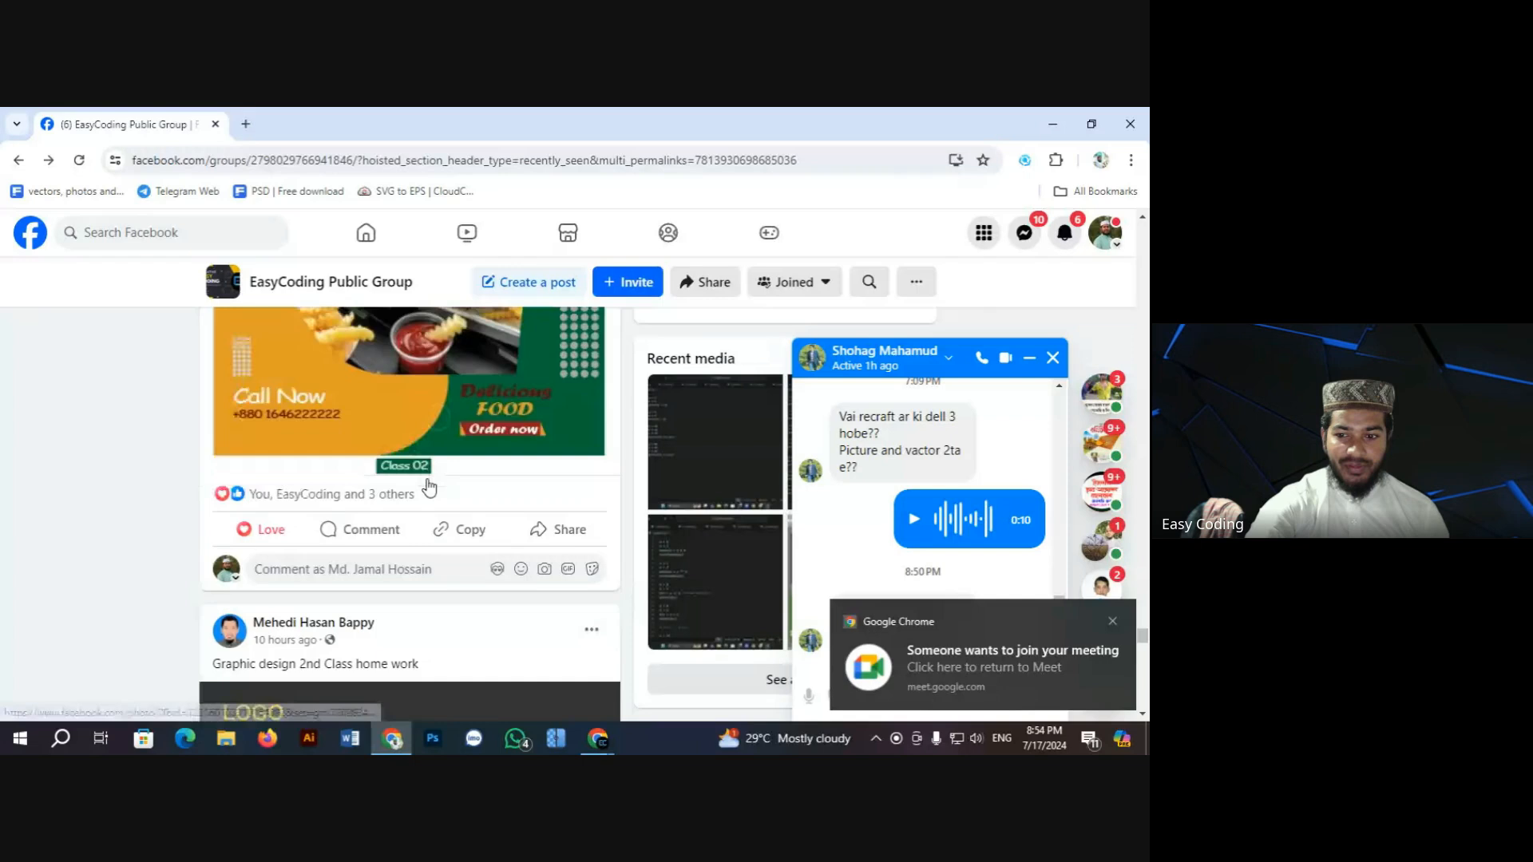
scroll(430, 487, "down", 6)
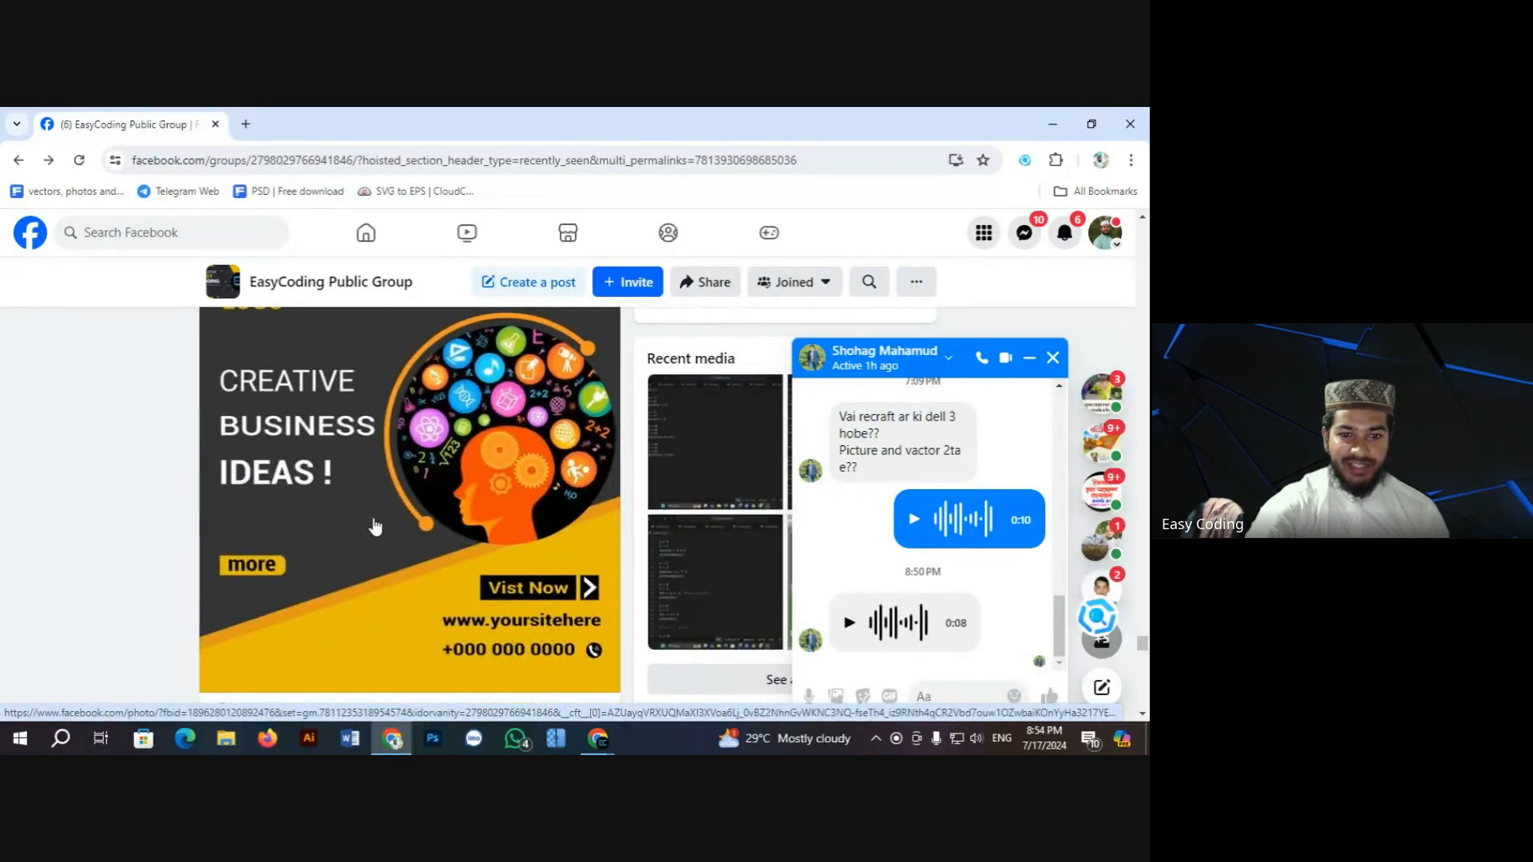
left_click(375, 527)
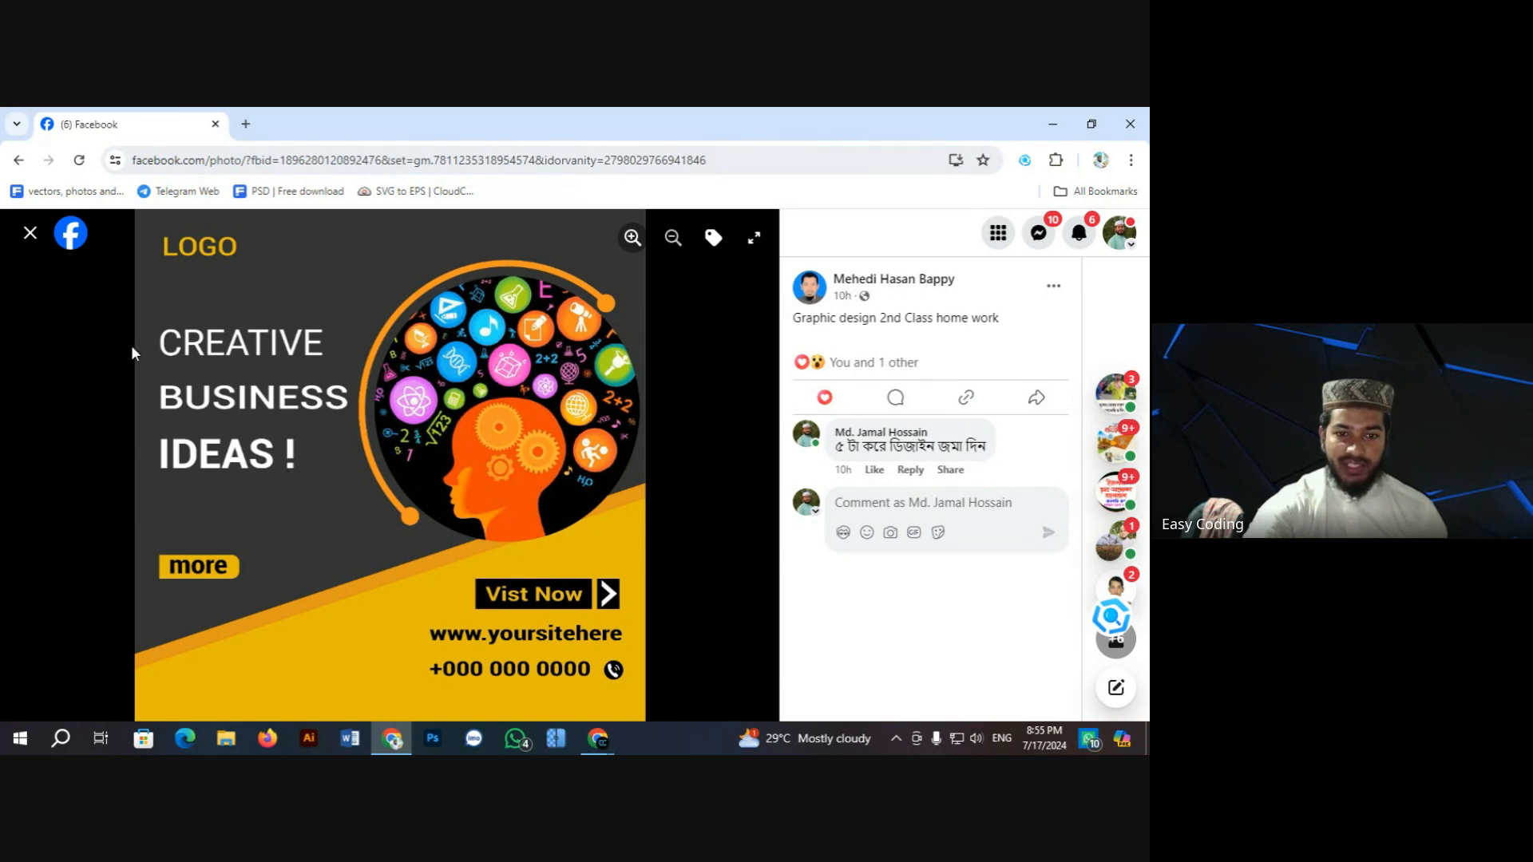
left_click(30, 233)
Step: Scroll to the Digital Marketing Agency poster, view it full size, then close it
scroll(429, 380, "down", 10)
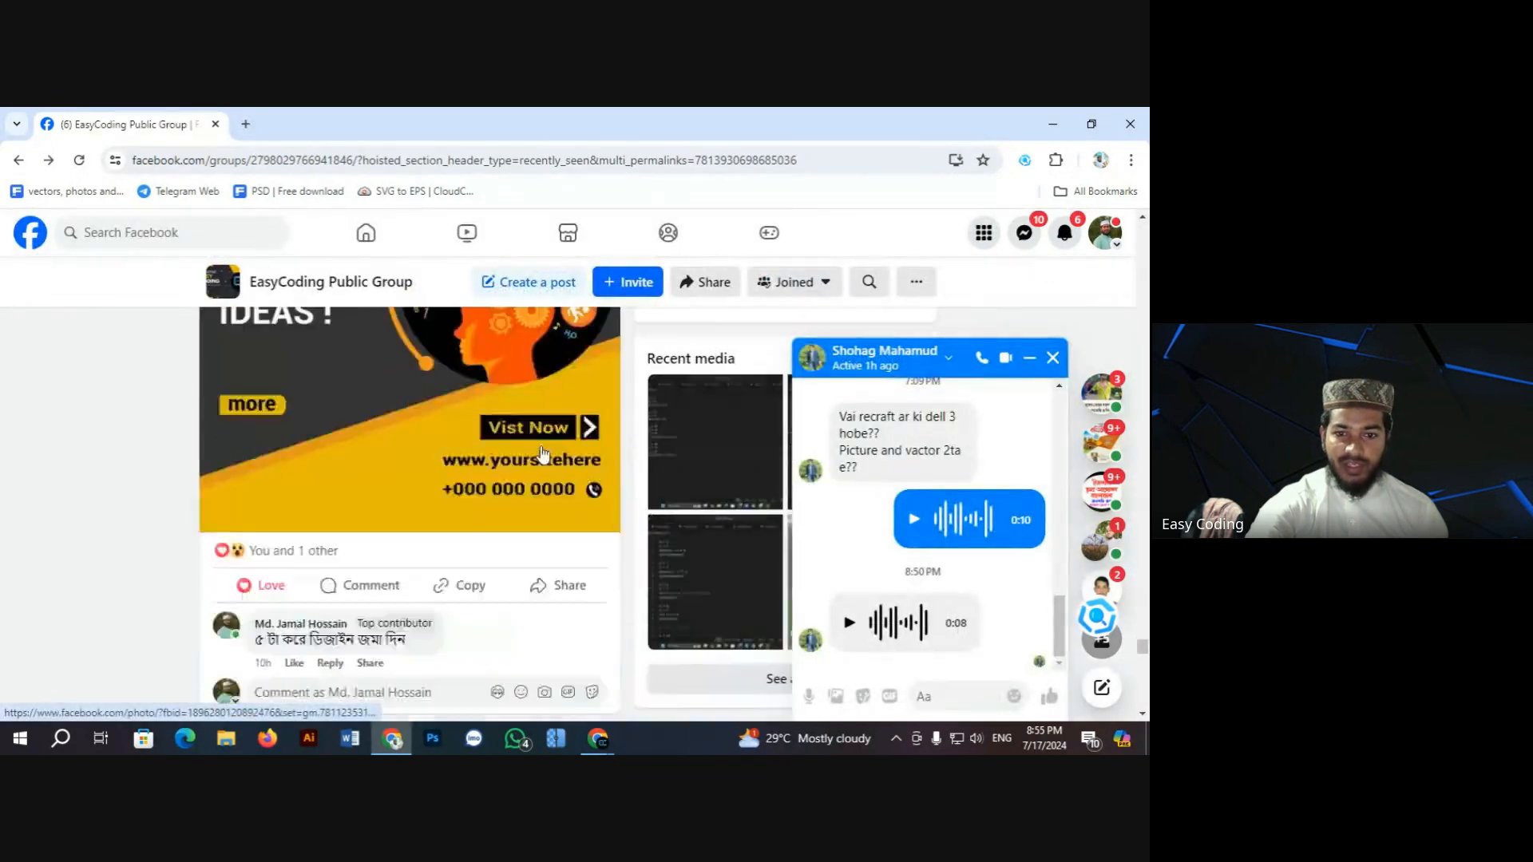
scroll(387, 471, "up", 8)
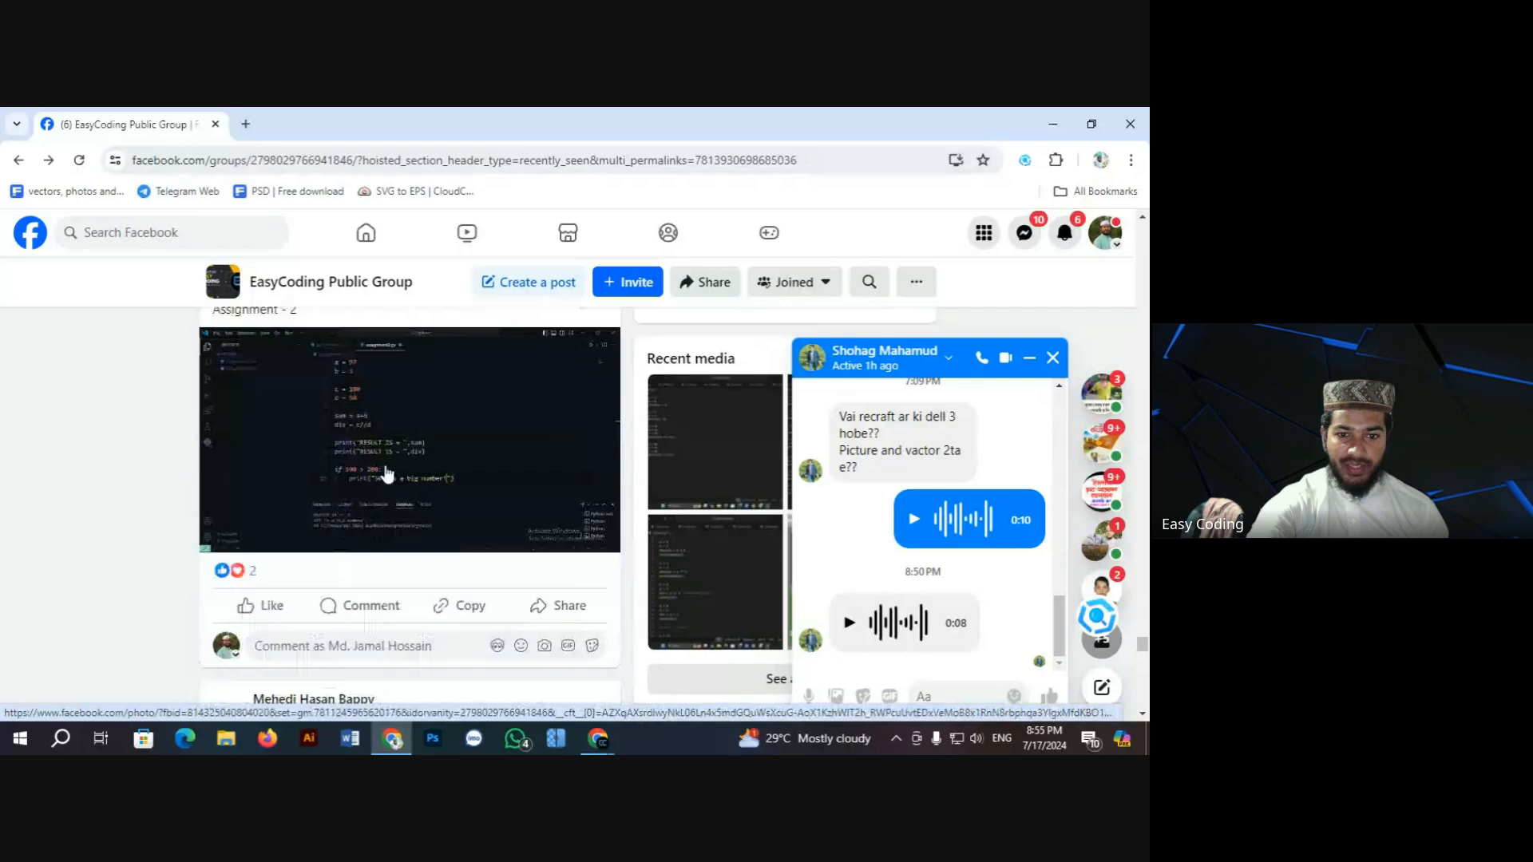
scroll(393, 477, "down", 1)
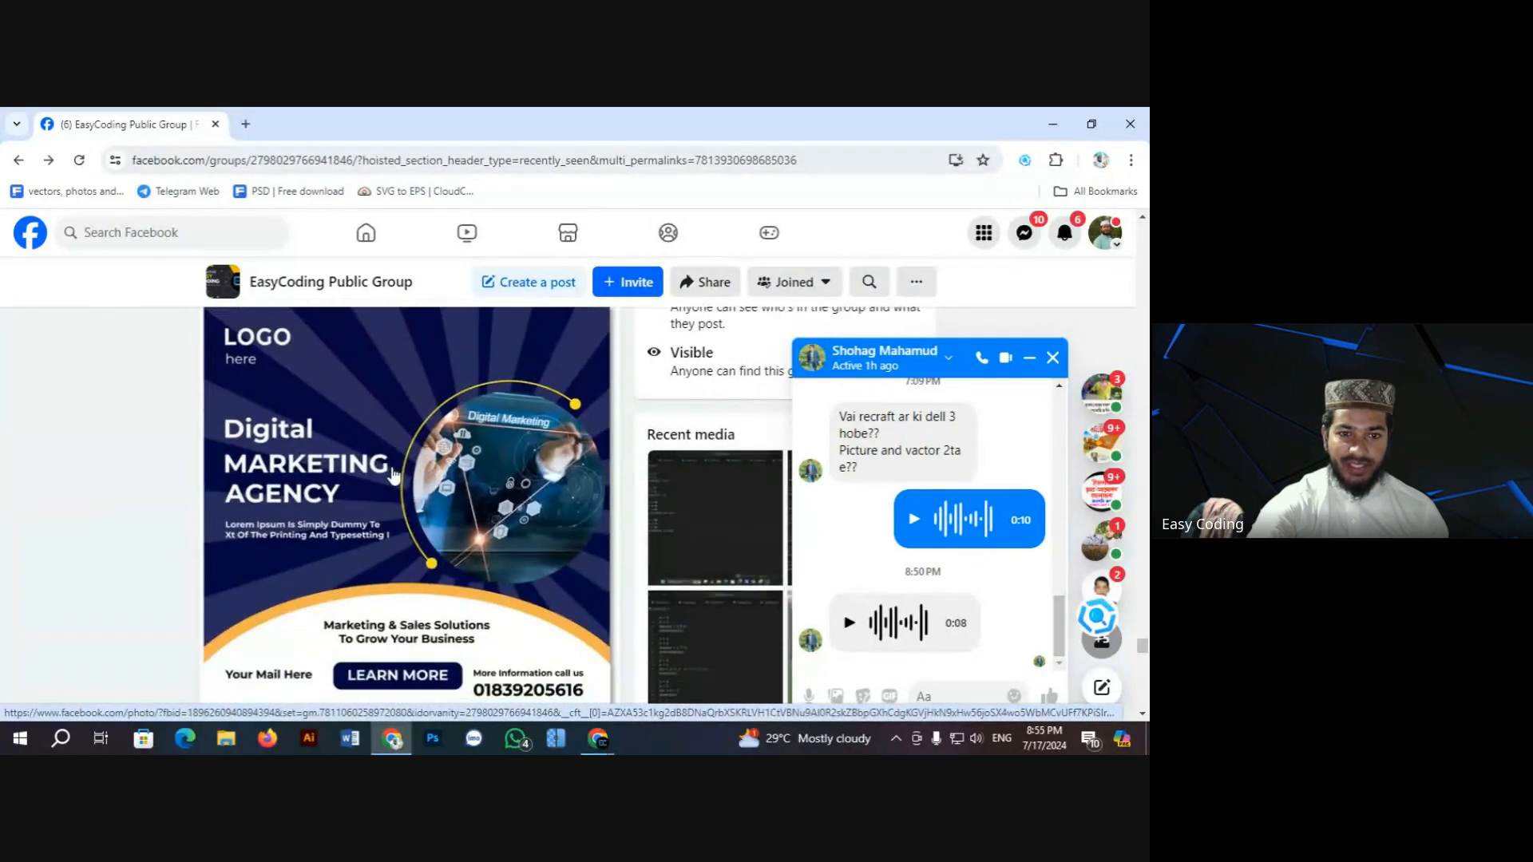
scroll(395, 477, "up", 2)
left_click(399, 475)
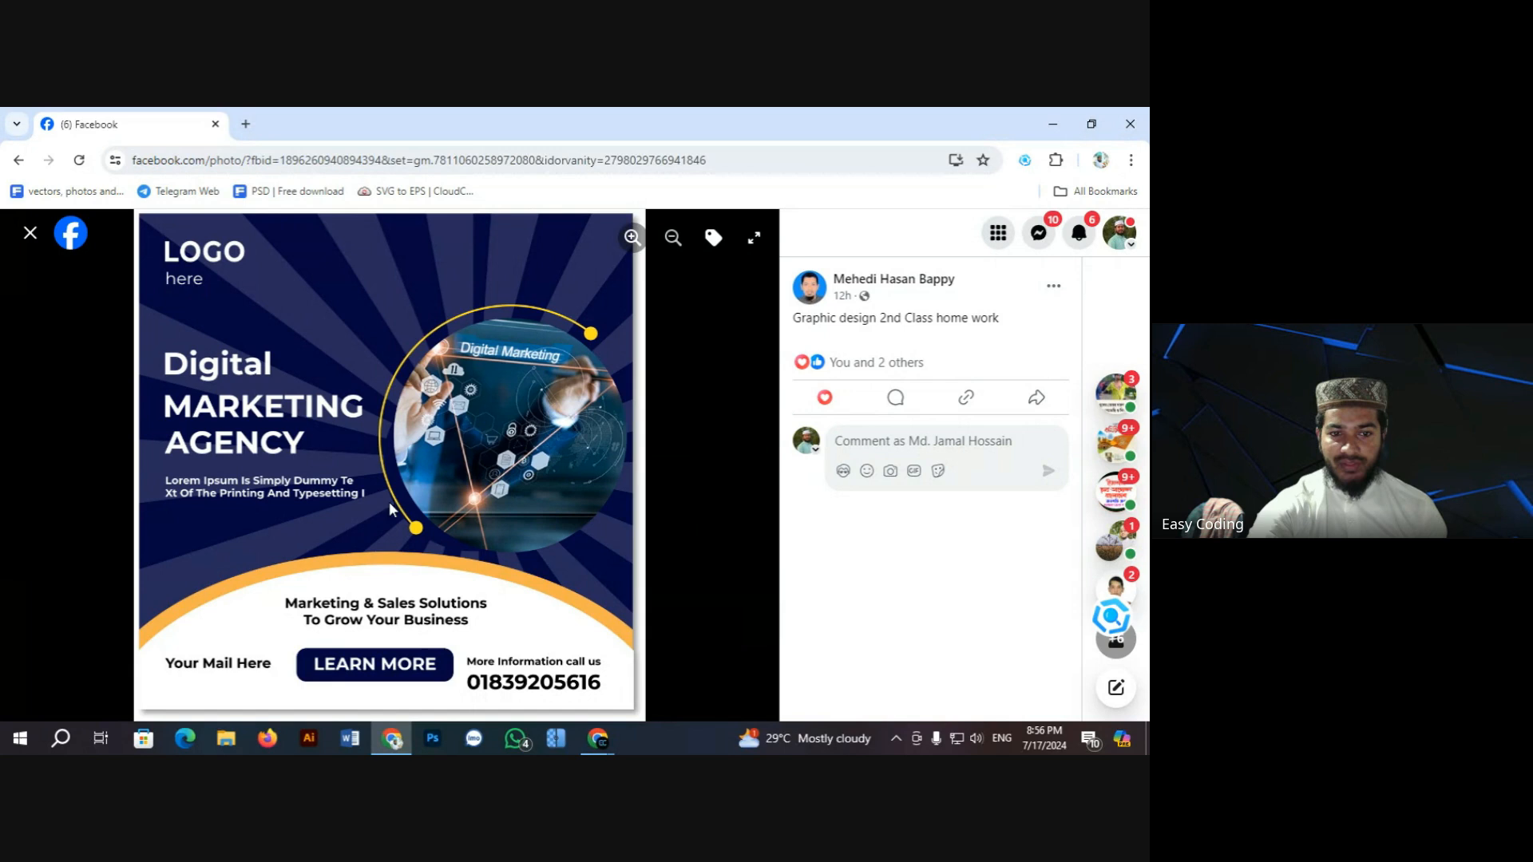
left_click(33, 242)
Step: Scroll down to the School Admission post, open its flyer full size, and zoom in
scroll(660, 518, "down", 10)
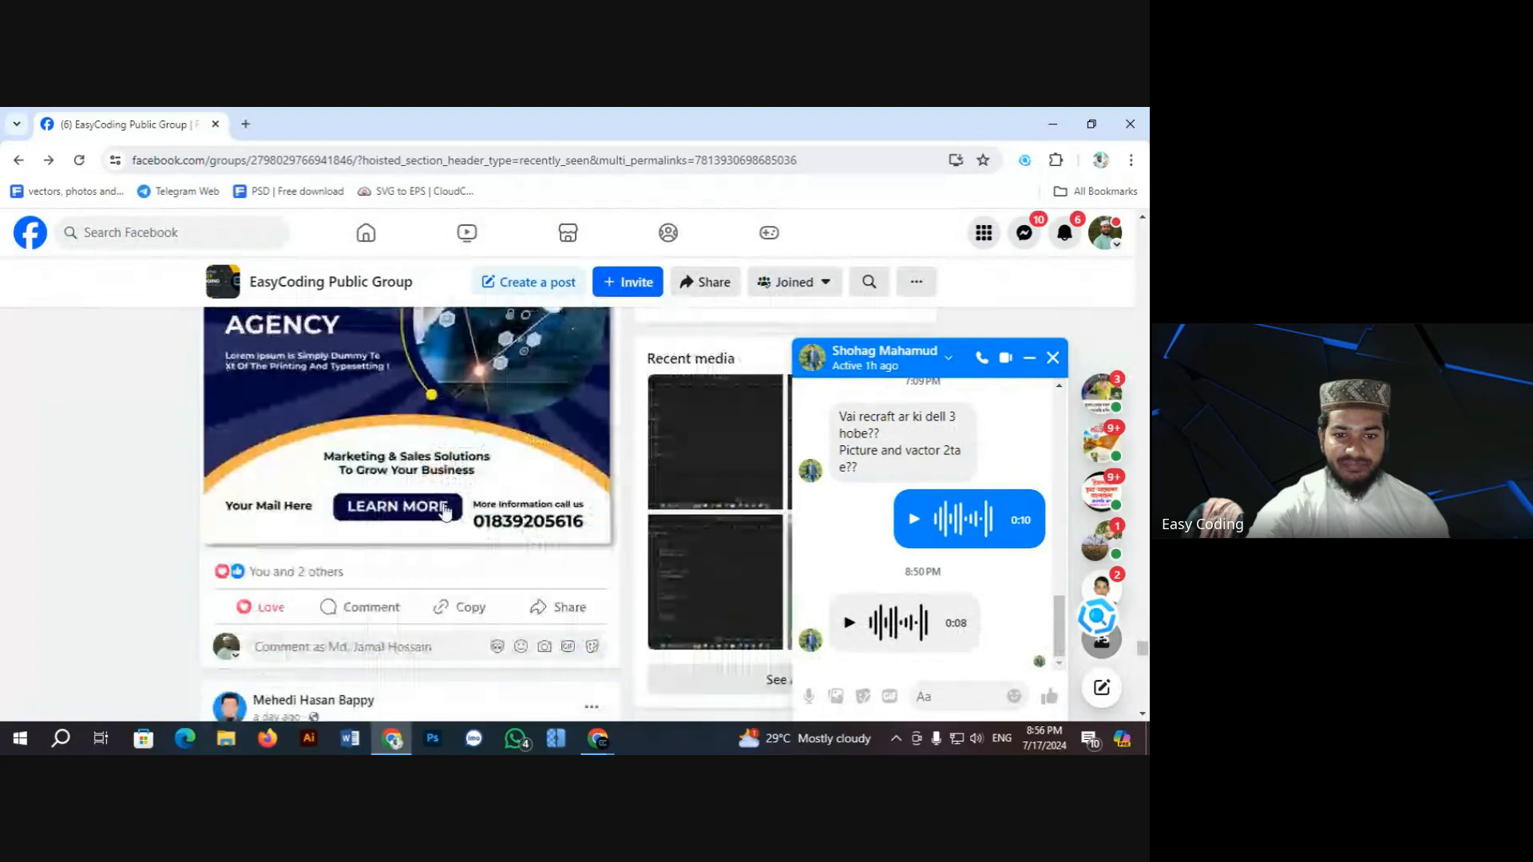
scroll(397, 504, "up", 1)
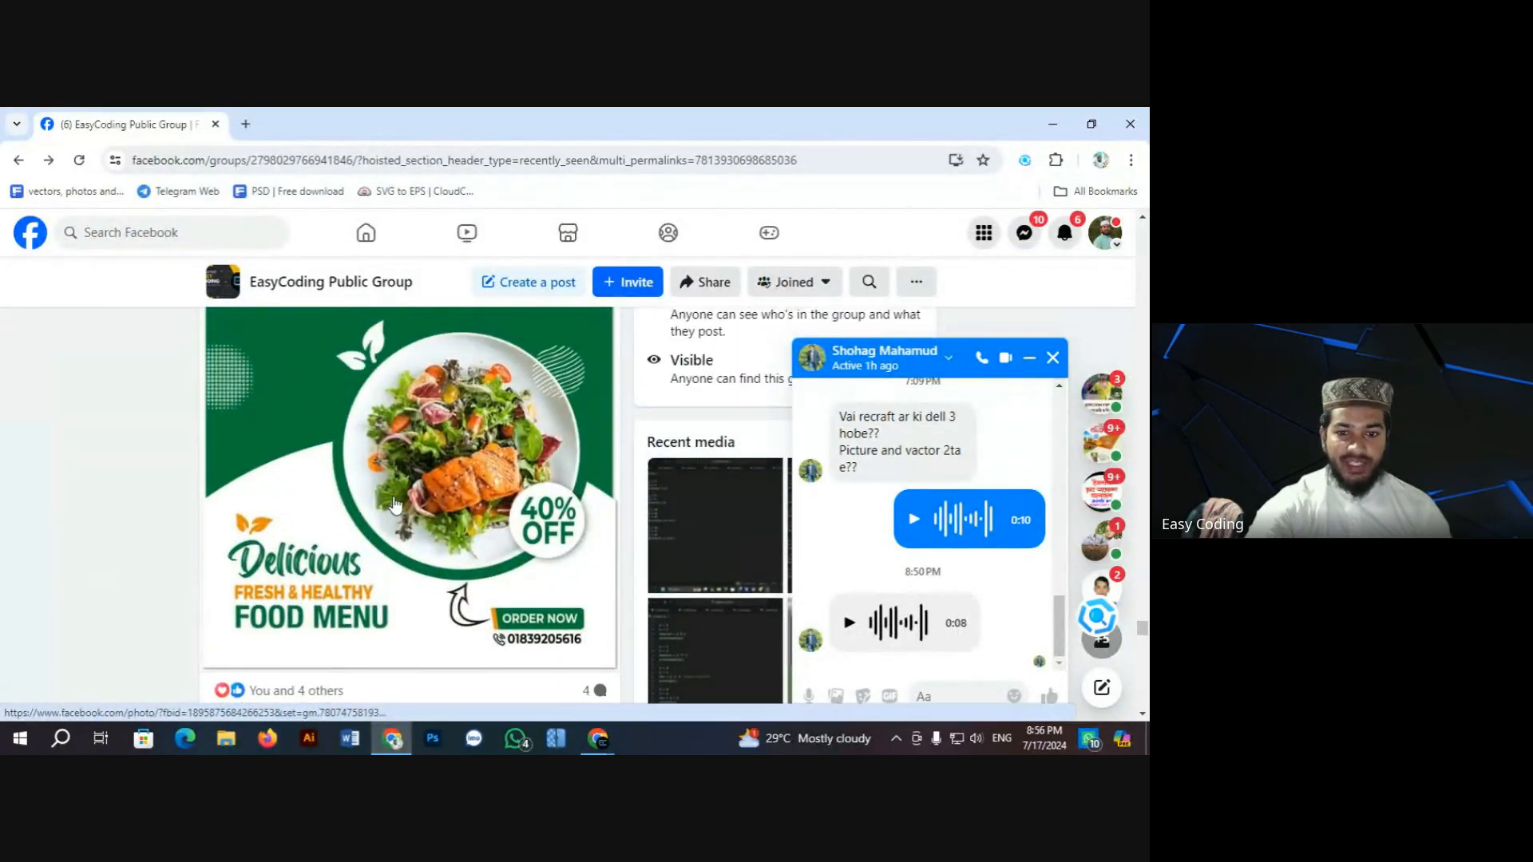
scroll(403, 499, "down", 7)
scroll(405, 498, "down", 1)
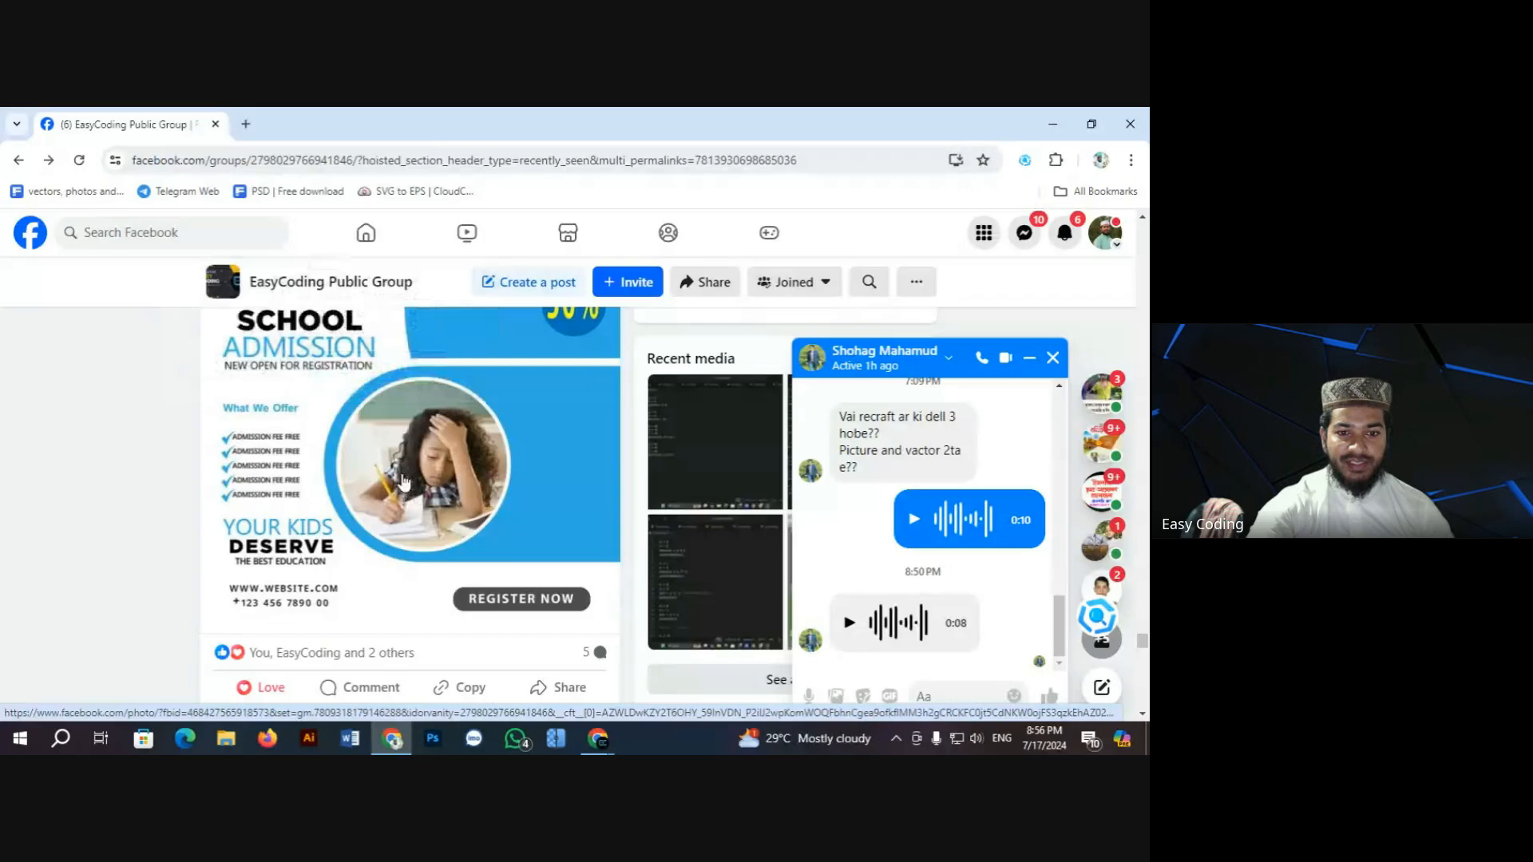
left_click(404, 487)
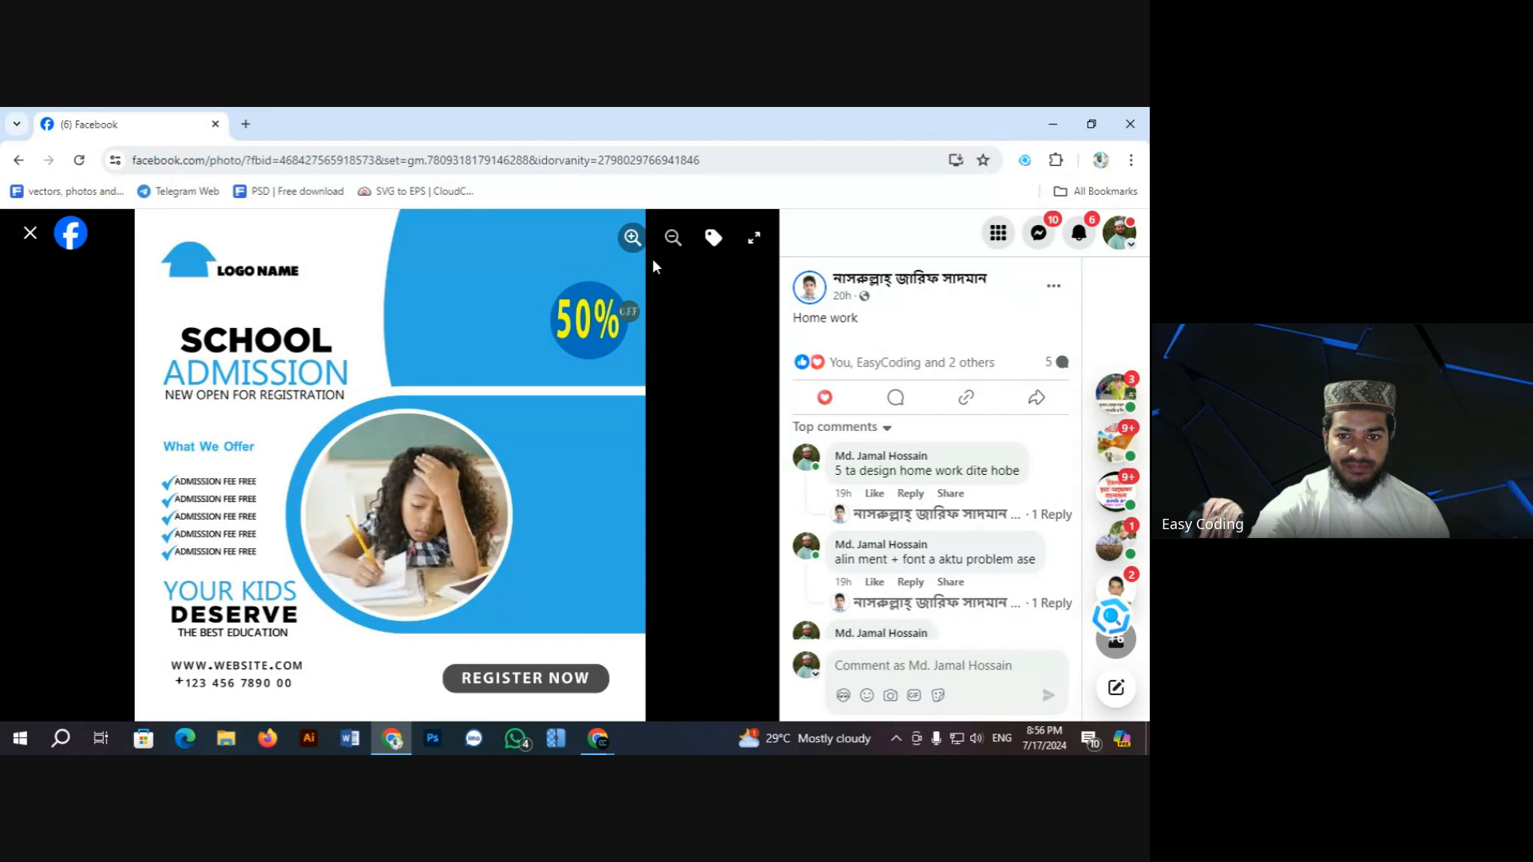
left_click(630, 243)
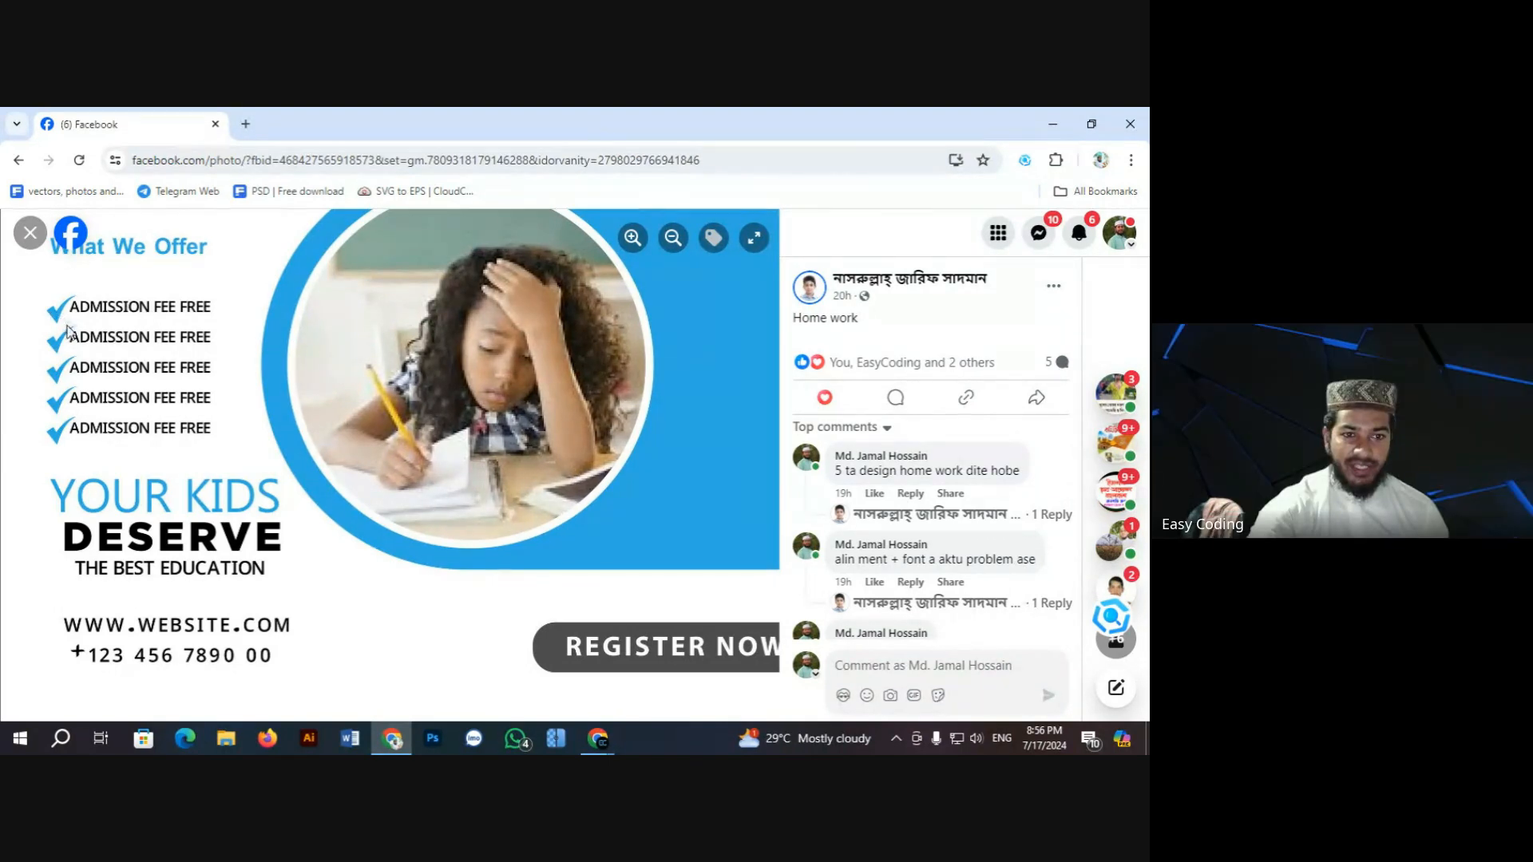
Step: Pan the zoomed School Admission flyer across its heading, website address and REGISTER NOW area
left_click_drag(171, 314, 235, 455)
left_click_drag(144, 472, 155, 403)
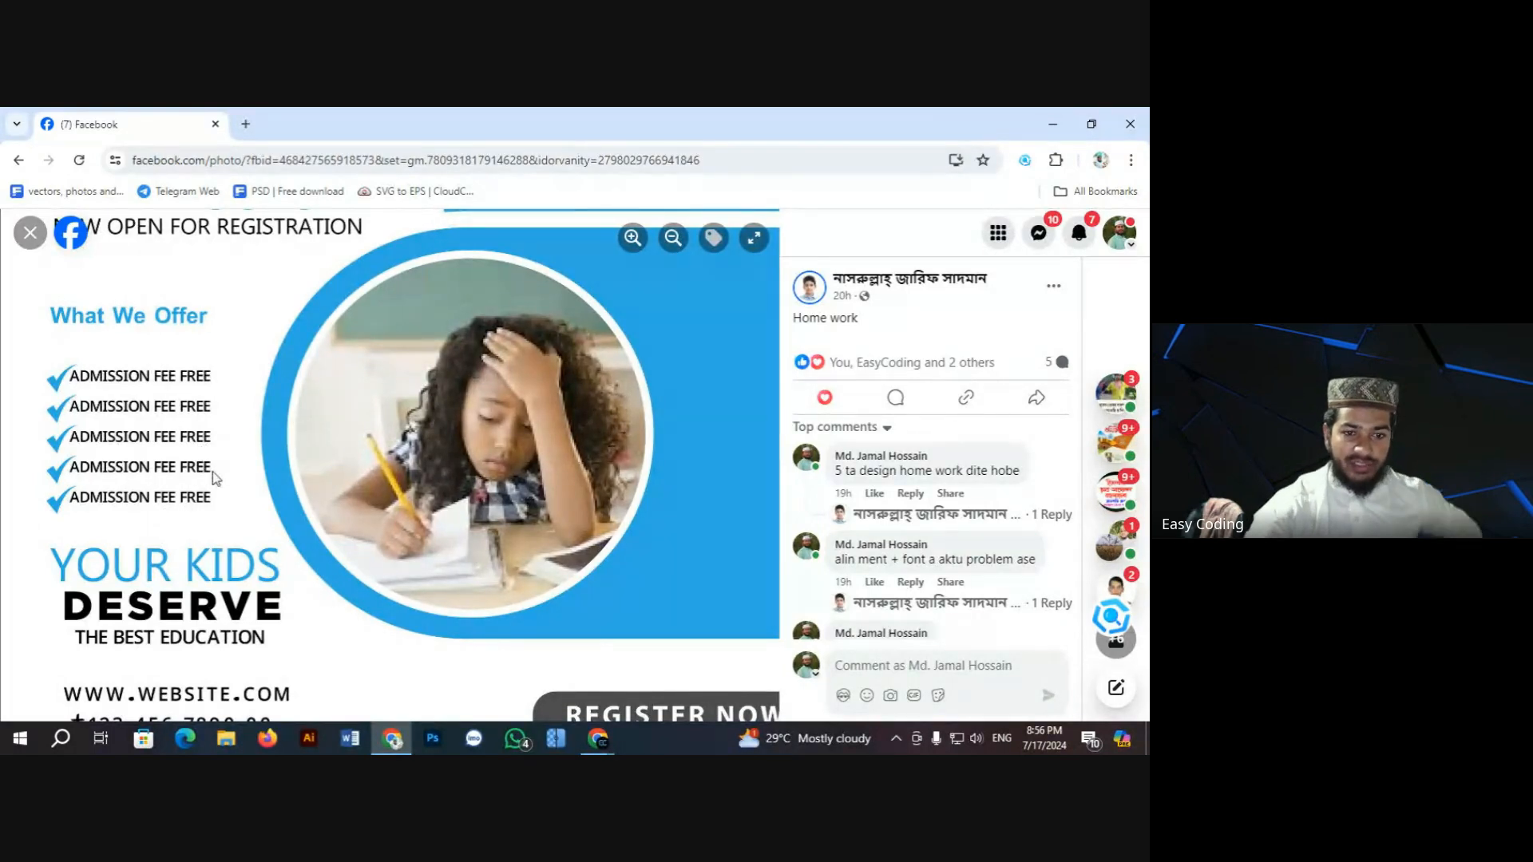
scroll(211, 460, "down", 1)
scroll(211, 460, "down", 1)
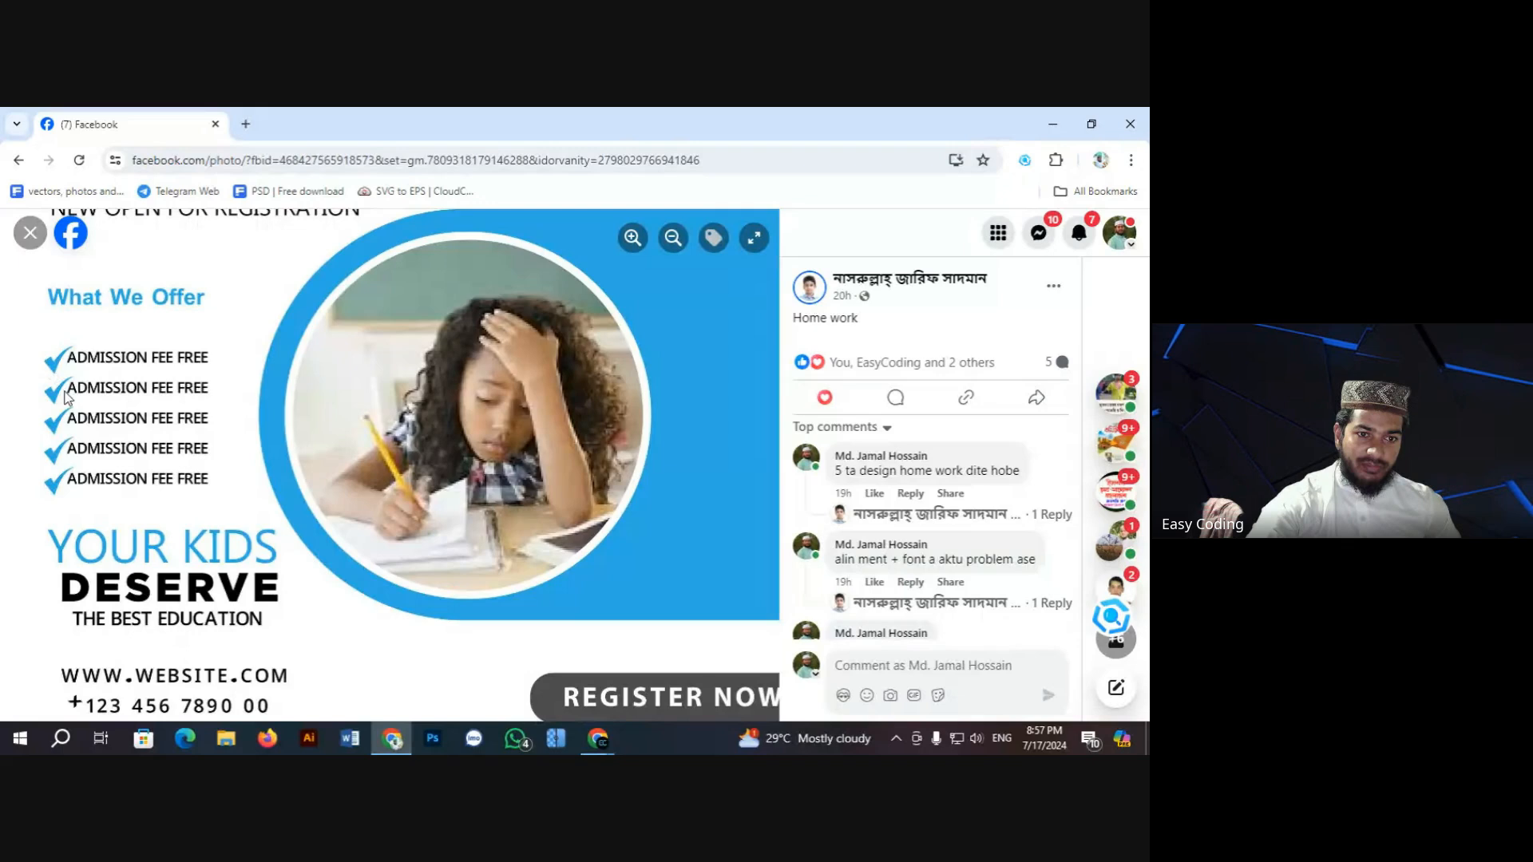
scroll(76, 396, "down", 1)
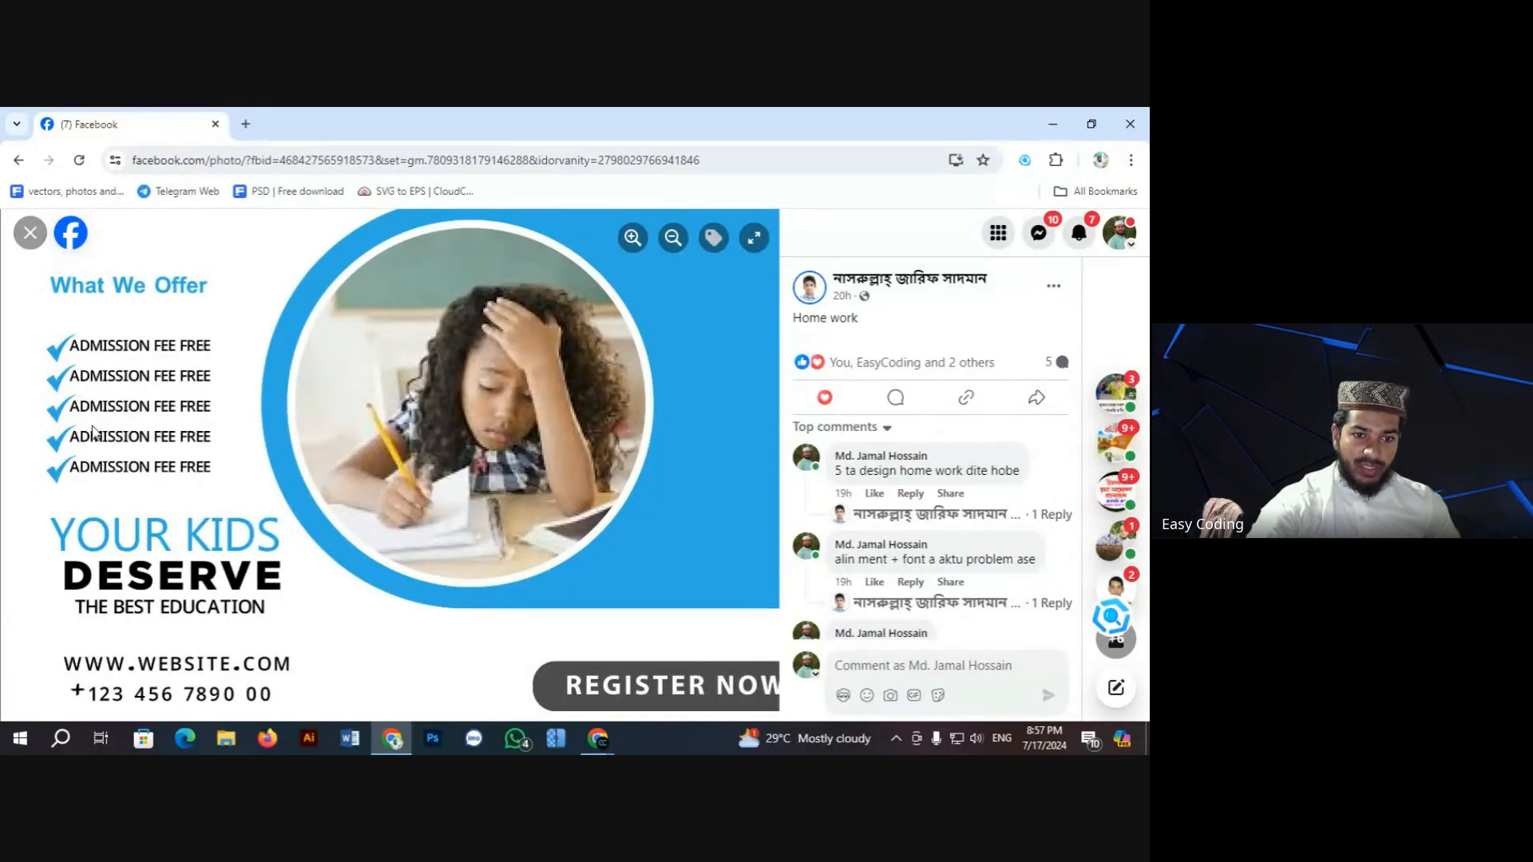
scroll(100, 423, "down", 3)
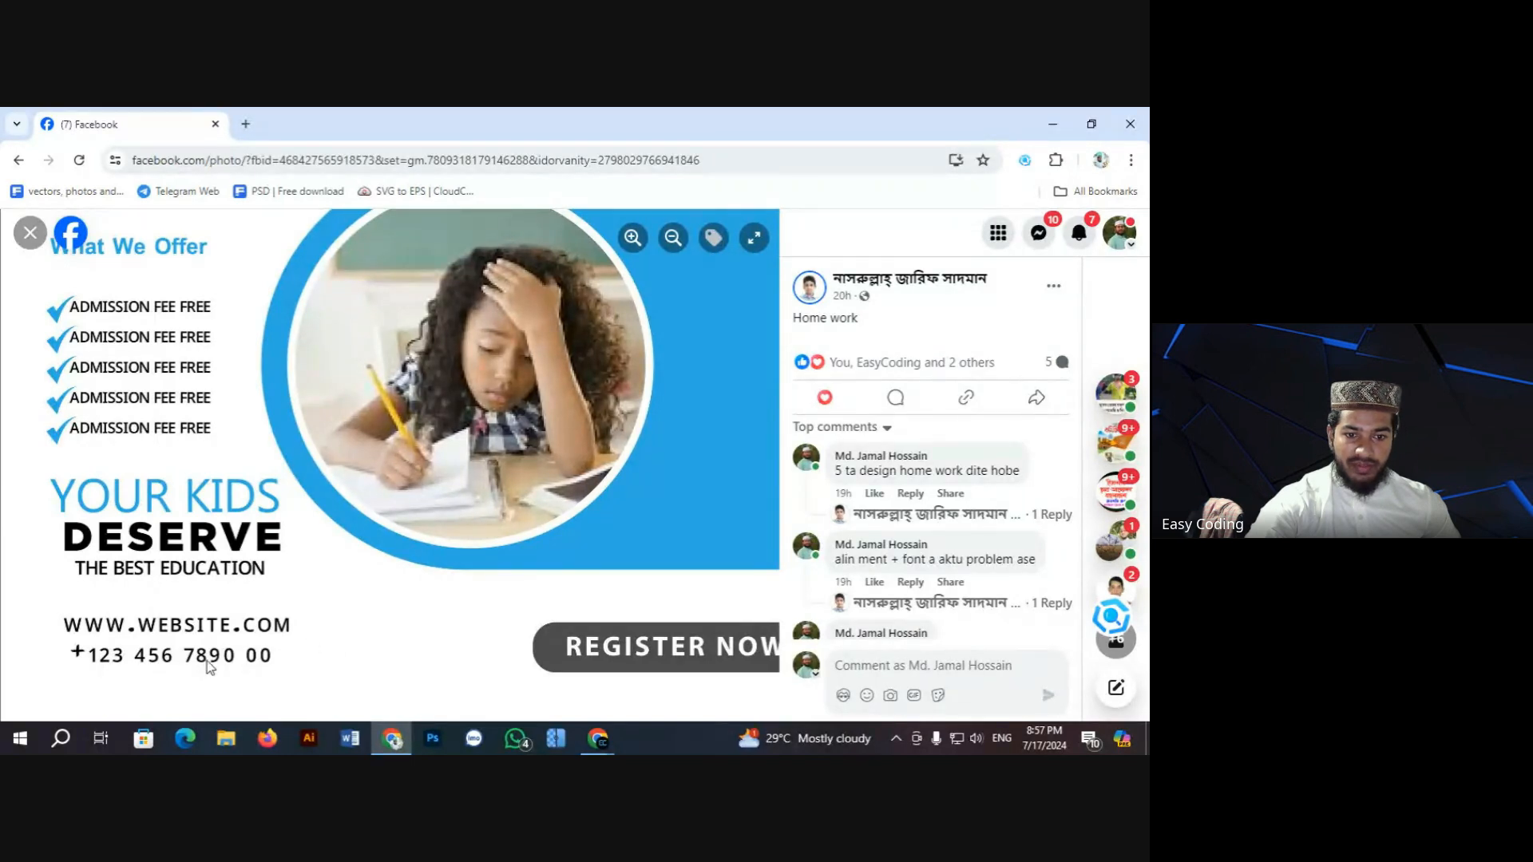
Step: Zoom in again to check the 50% badge, return to the full flyer, and close it
left_click(632, 237)
left_click(673, 237)
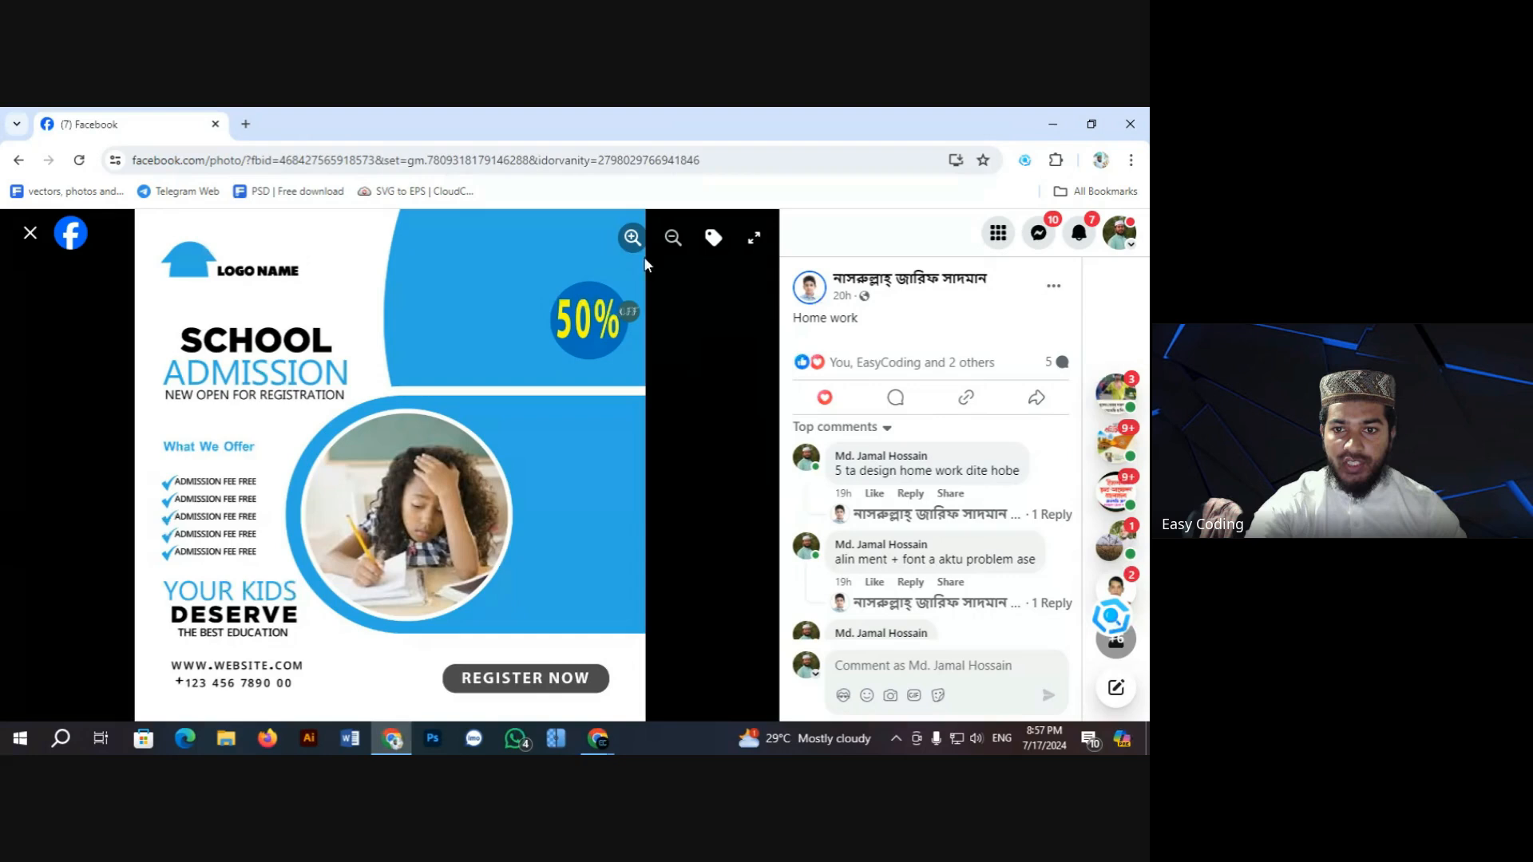
left_click(633, 237)
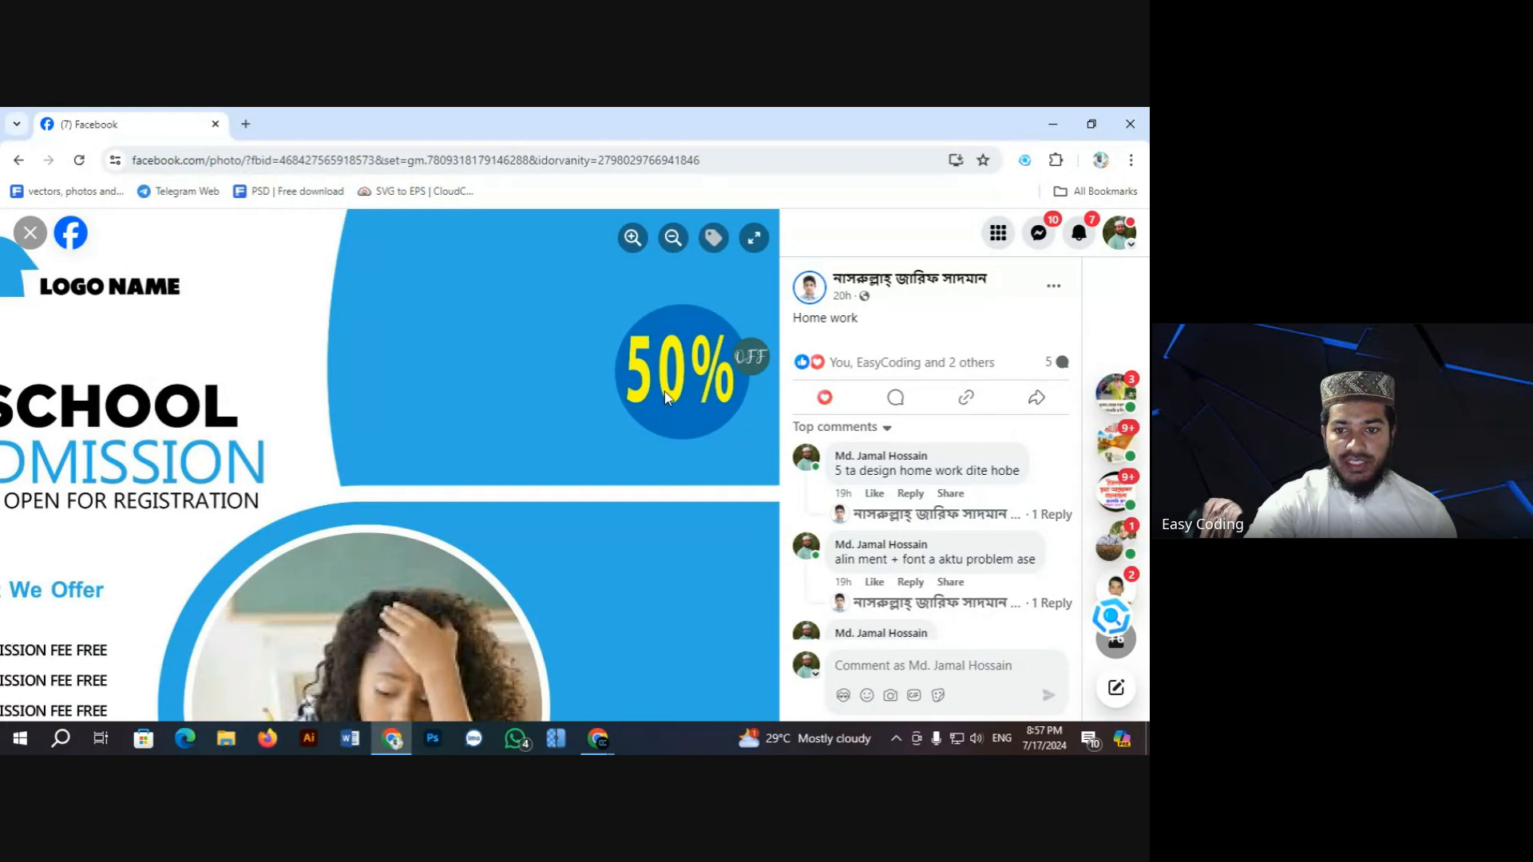
left_click(672, 239)
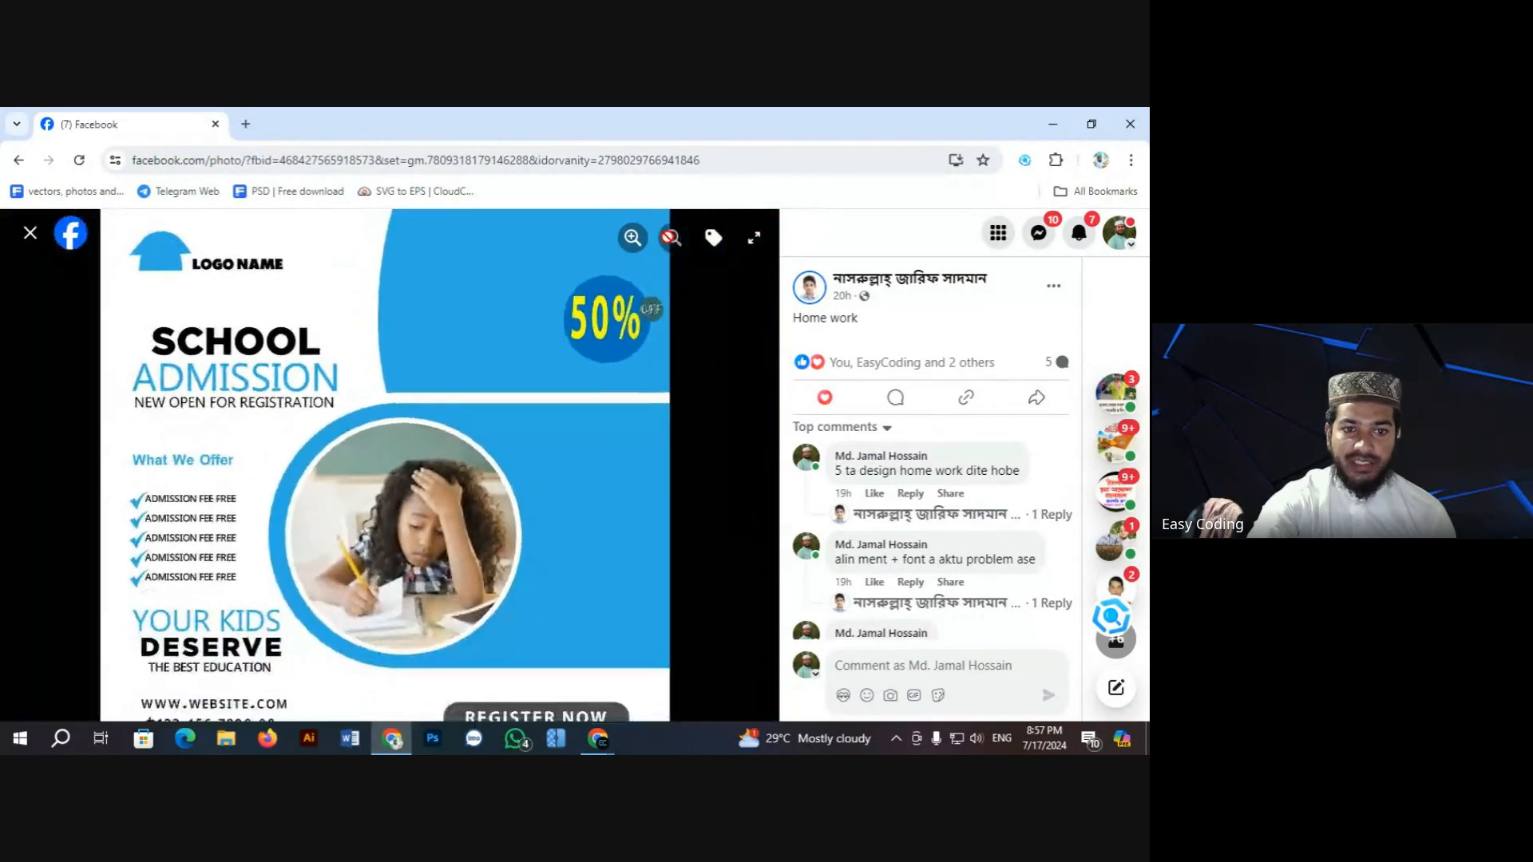
left_click(31, 233)
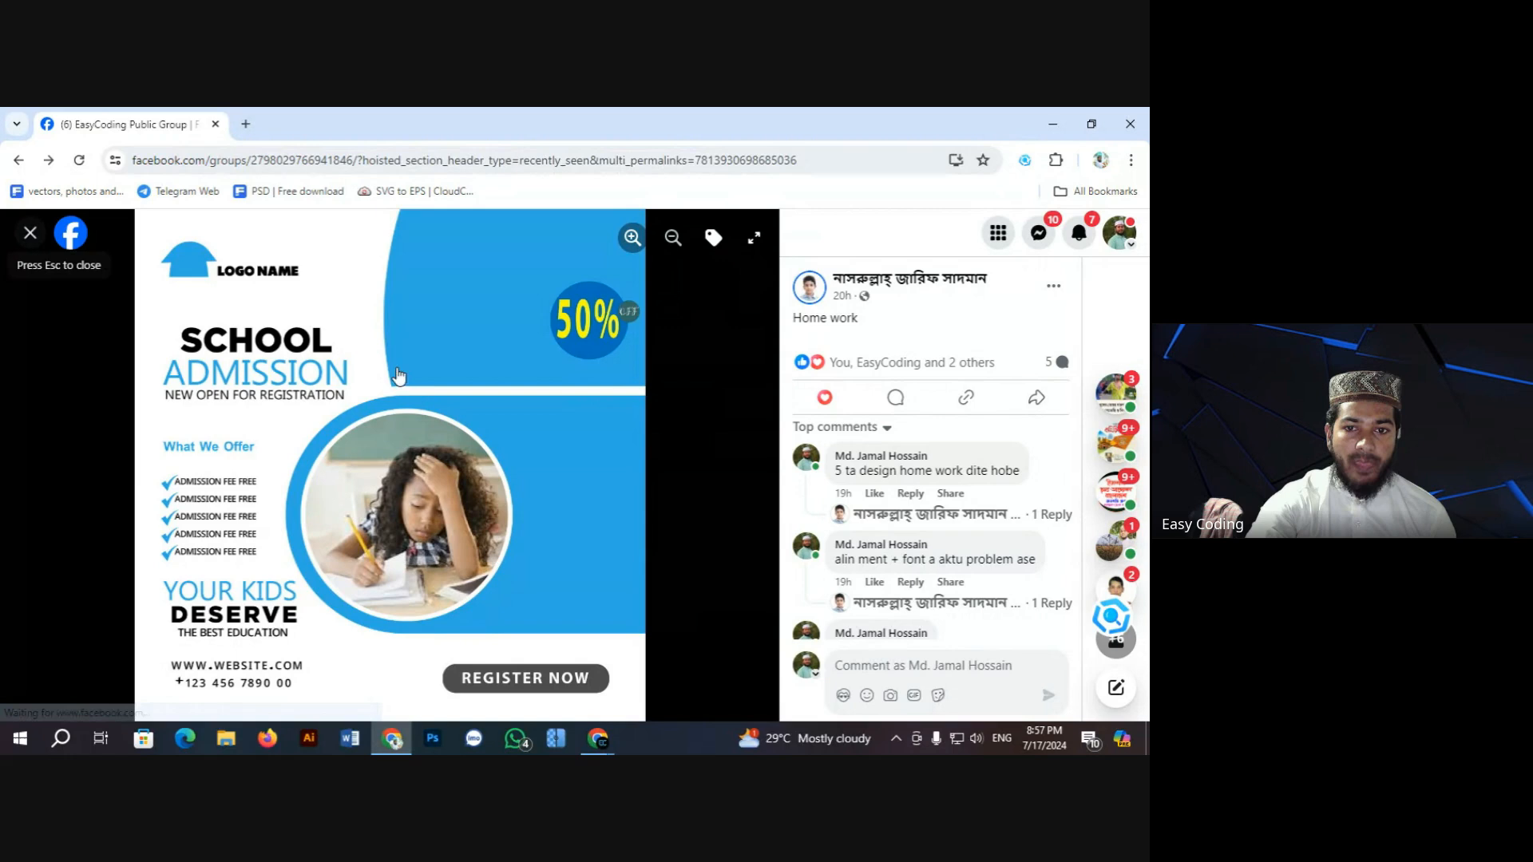
Step: Open the student's design post photo full-size and advance to the 'Social Media Postar Design' flyers
scroll(478, 444, "down", 15)
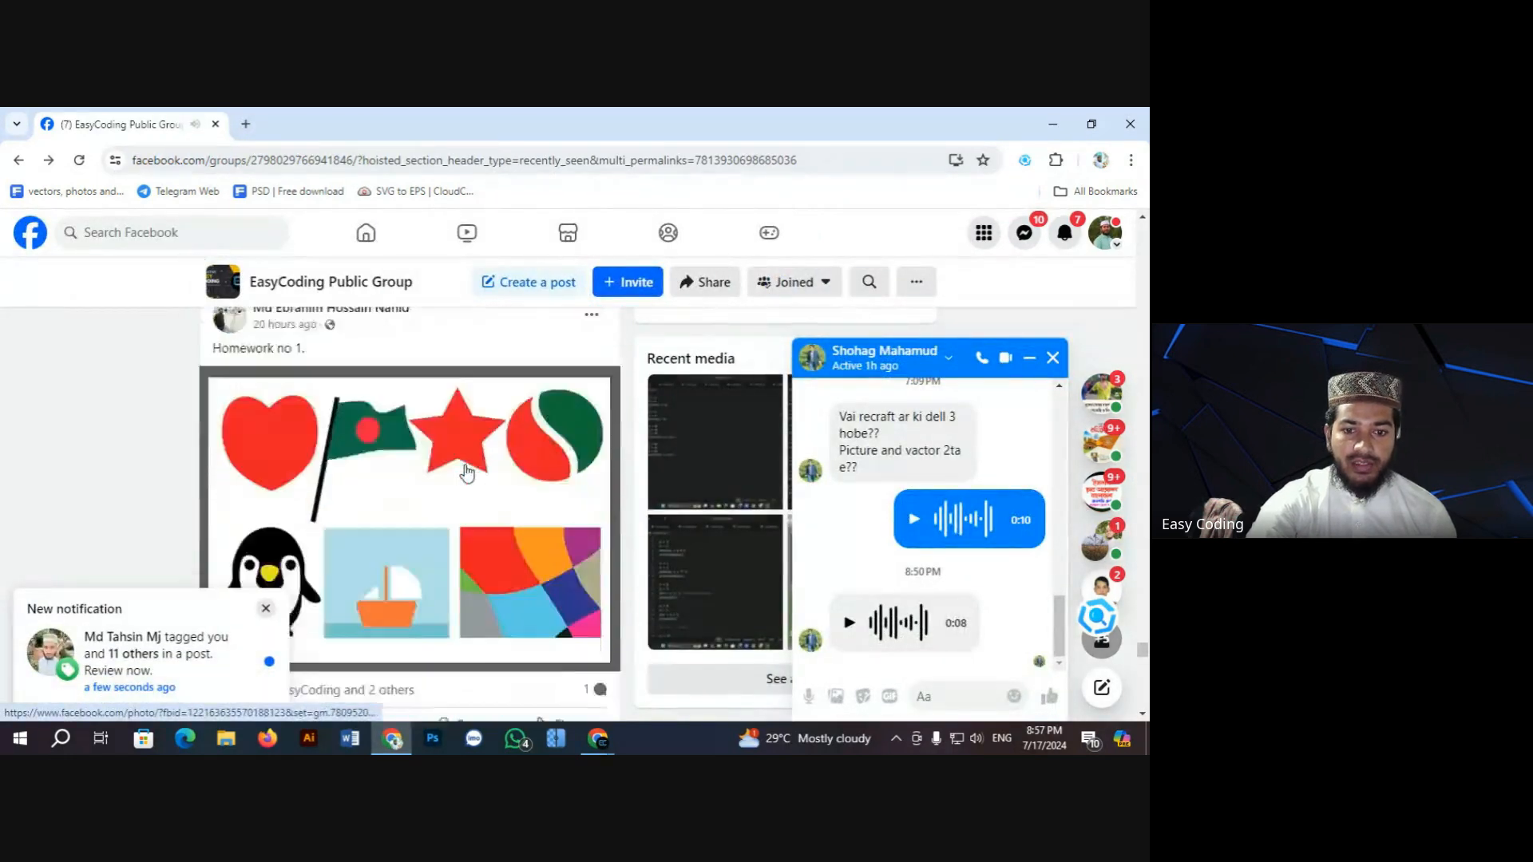
scroll(457, 473, "down", 2)
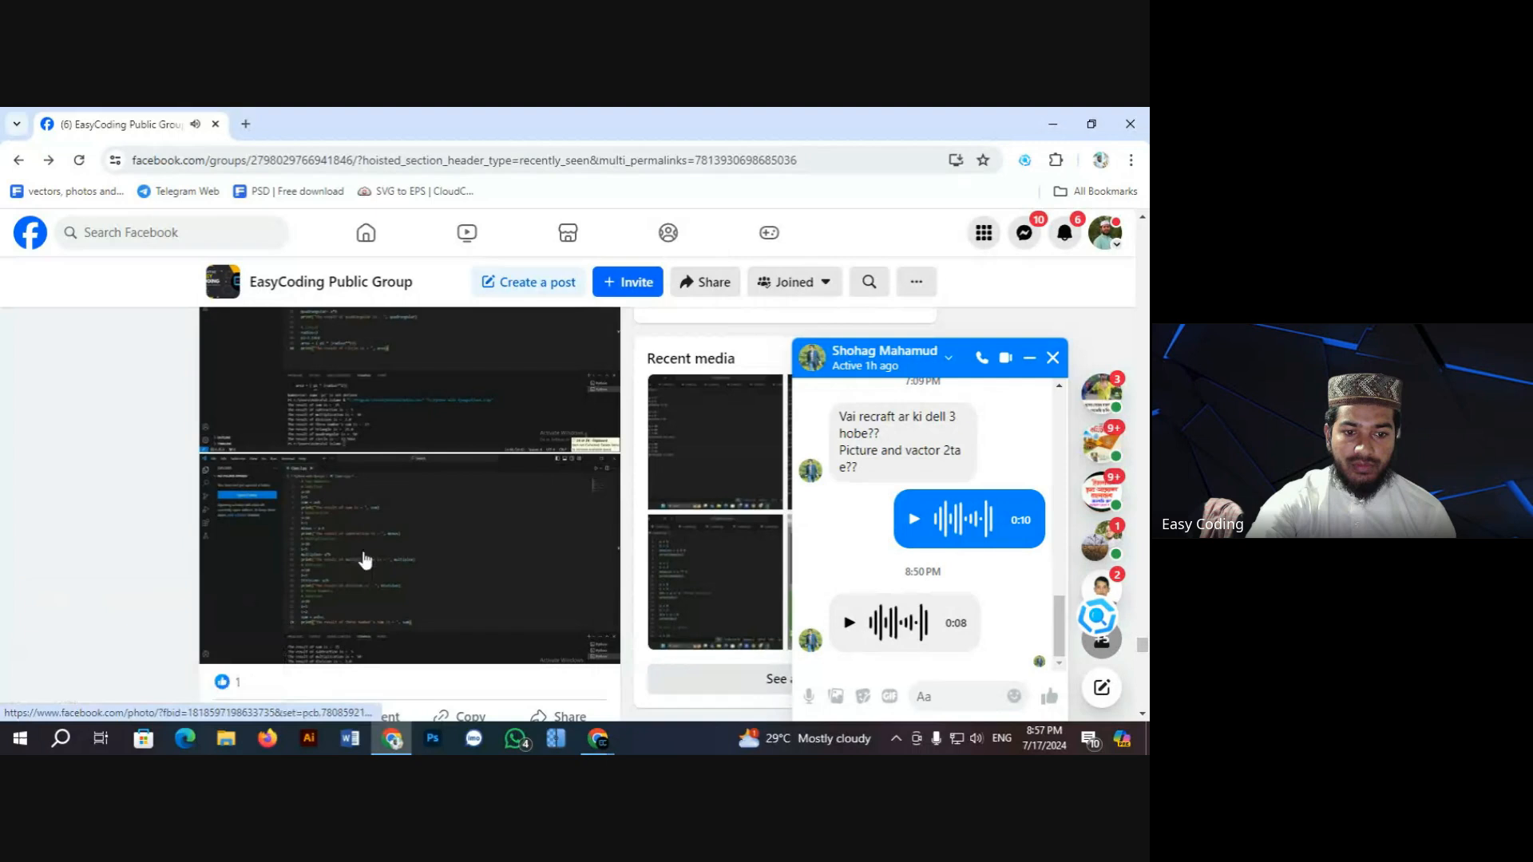
scroll(363, 520, "up", 10)
scroll(421, 524, "up", 2)
left_click(371, 502)
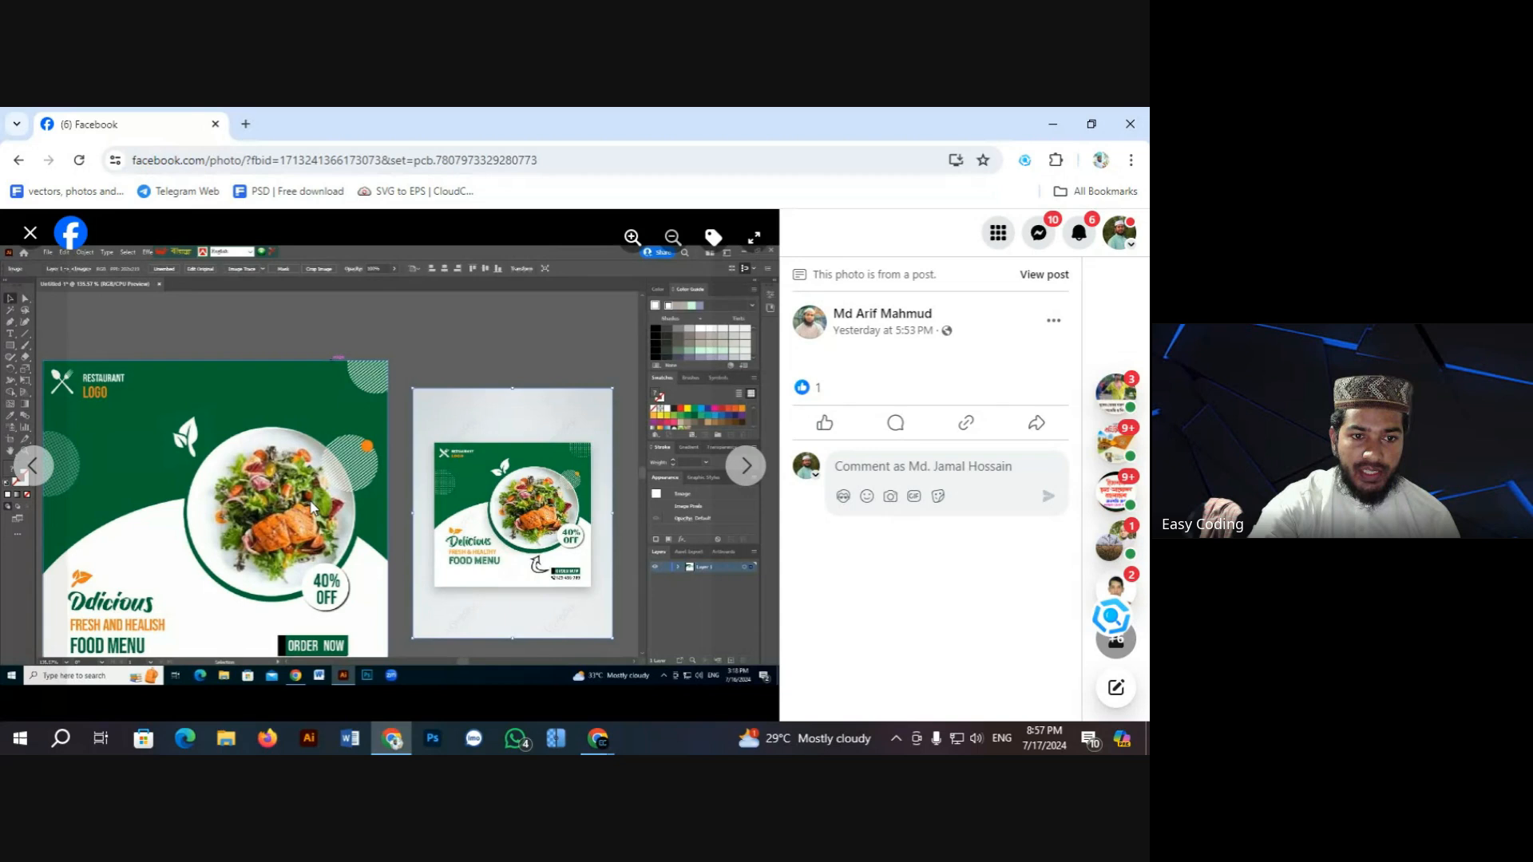
left_click(735, 474)
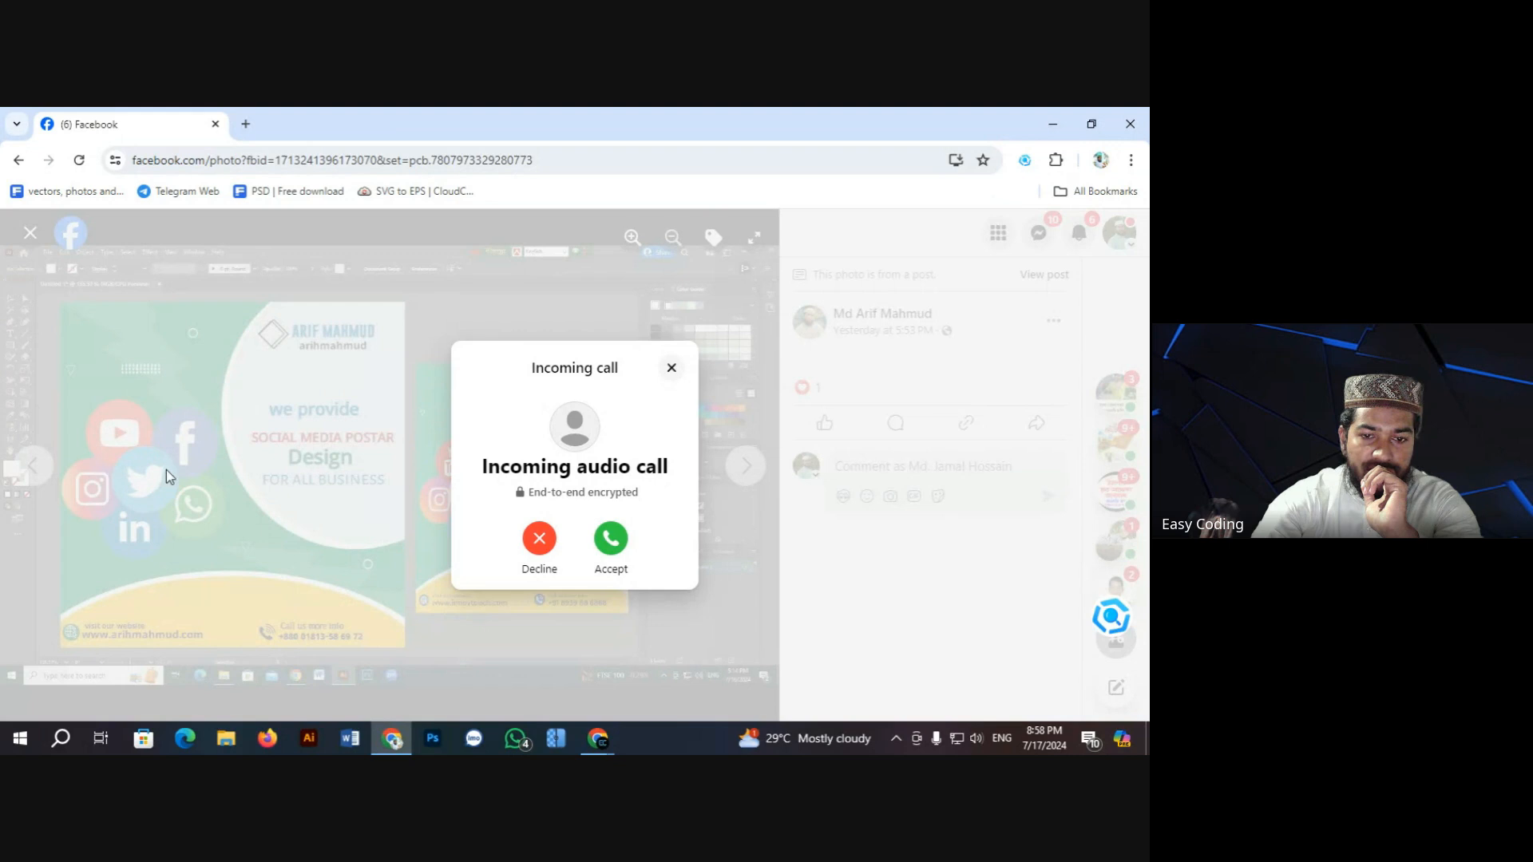
Step: Dismiss both incoming calls while paging through the photos to the 'Delicious Food Menu' design
left_click(537, 565)
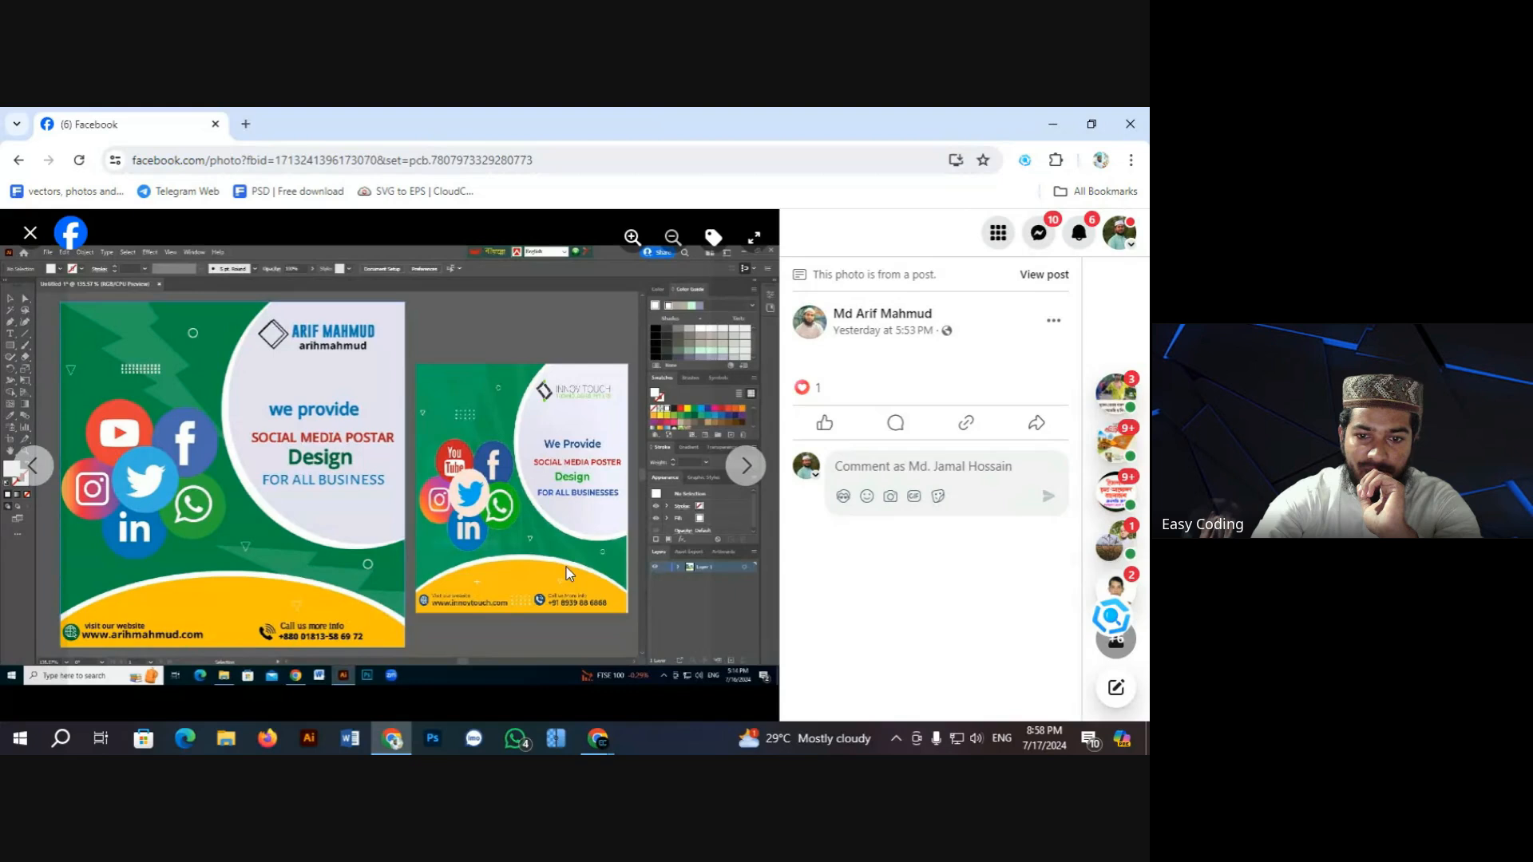
left_click(741, 467)
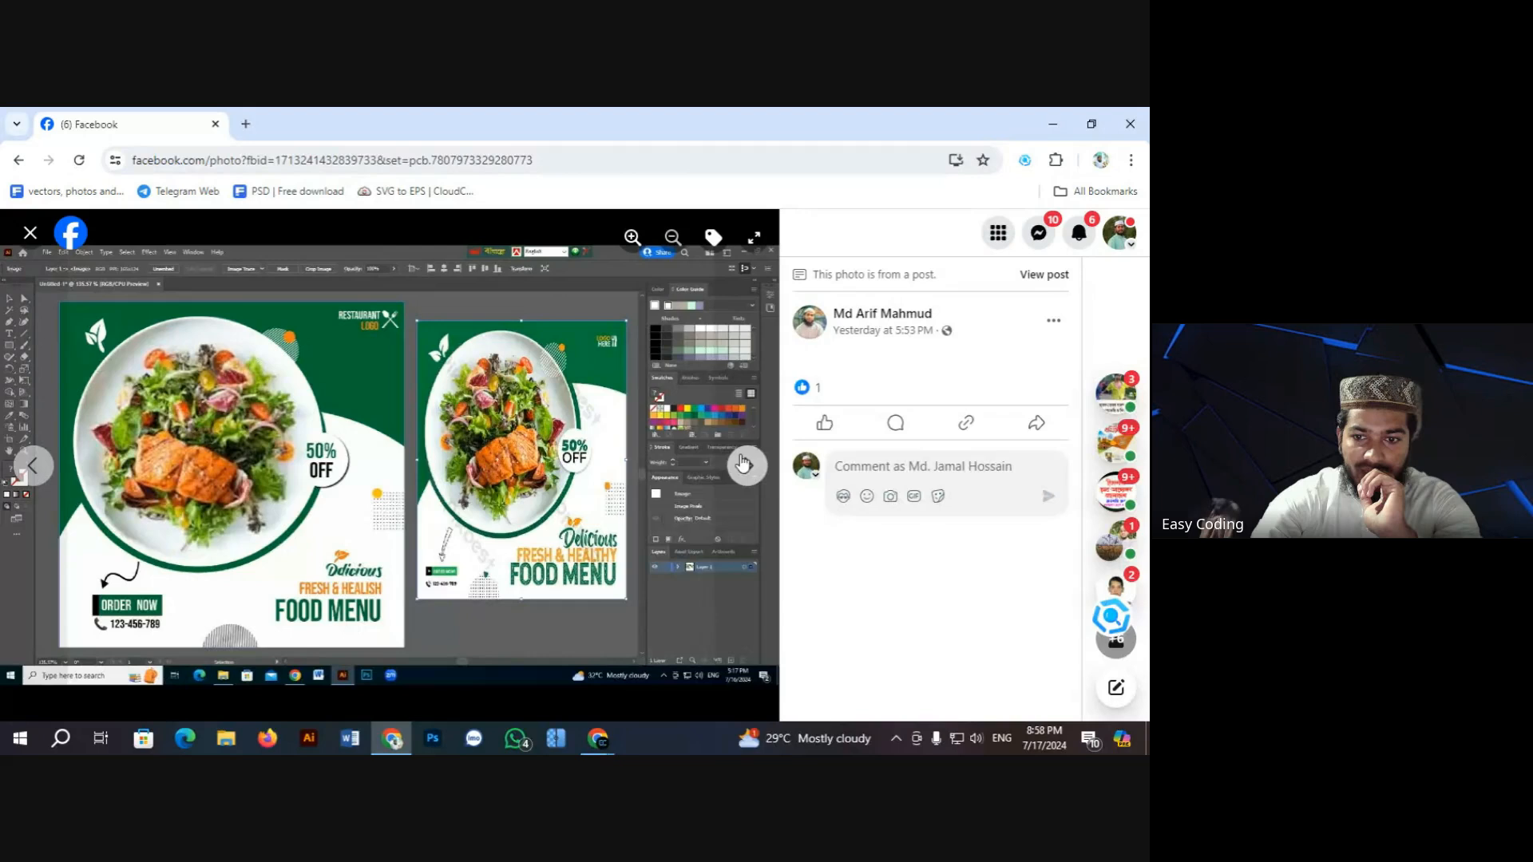
left_click(742, 464)
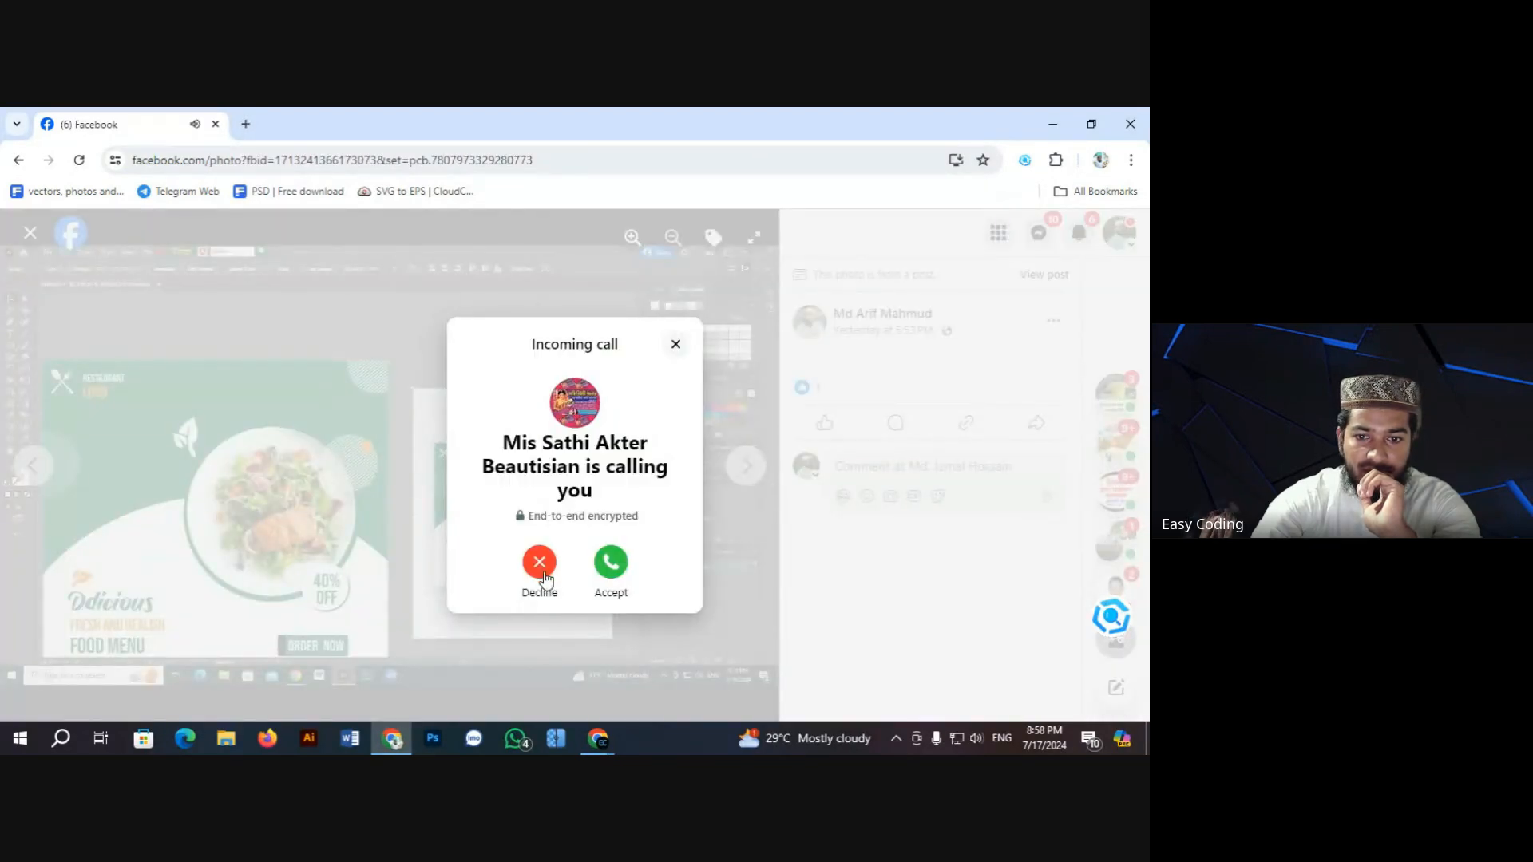
left_click(543, 573)
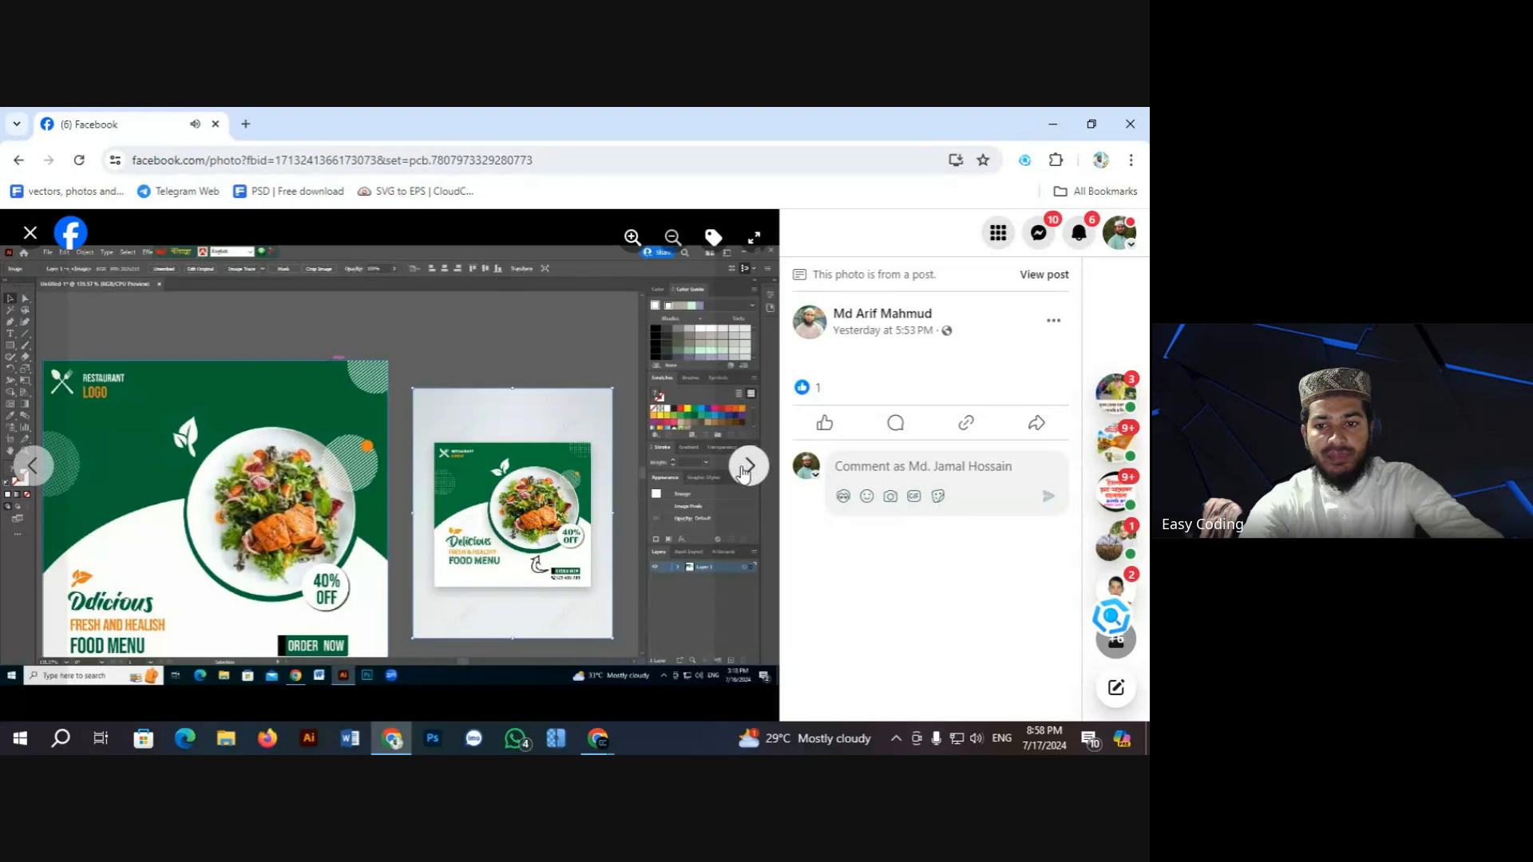
left_click(746, 467)
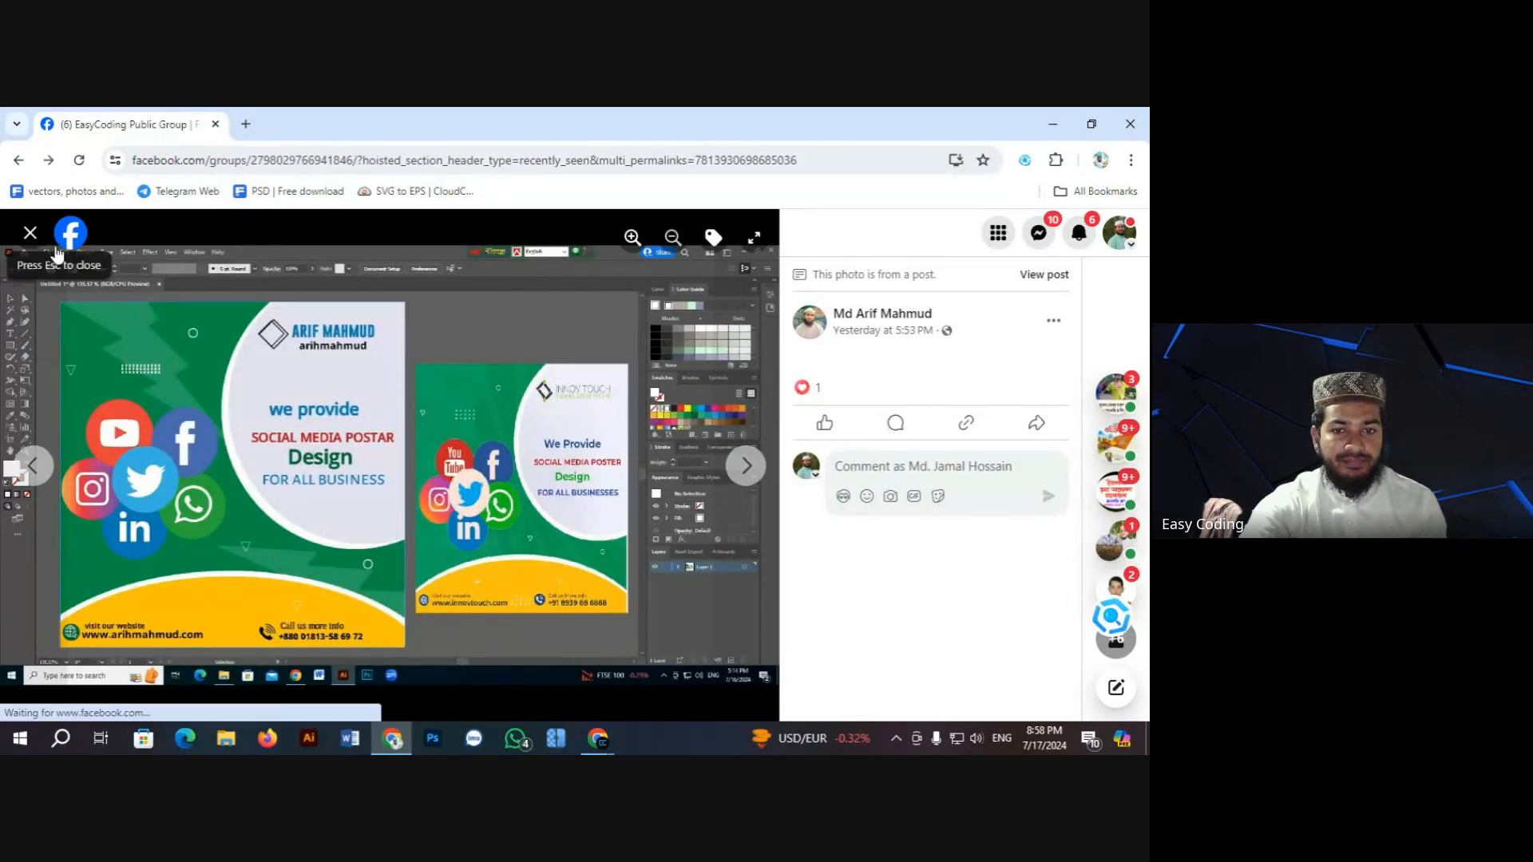
Step: Close the photo viewer and scroll down the EasyCoding group feed
left_click(31, 233)
scroll(407, 471, "down", 5)
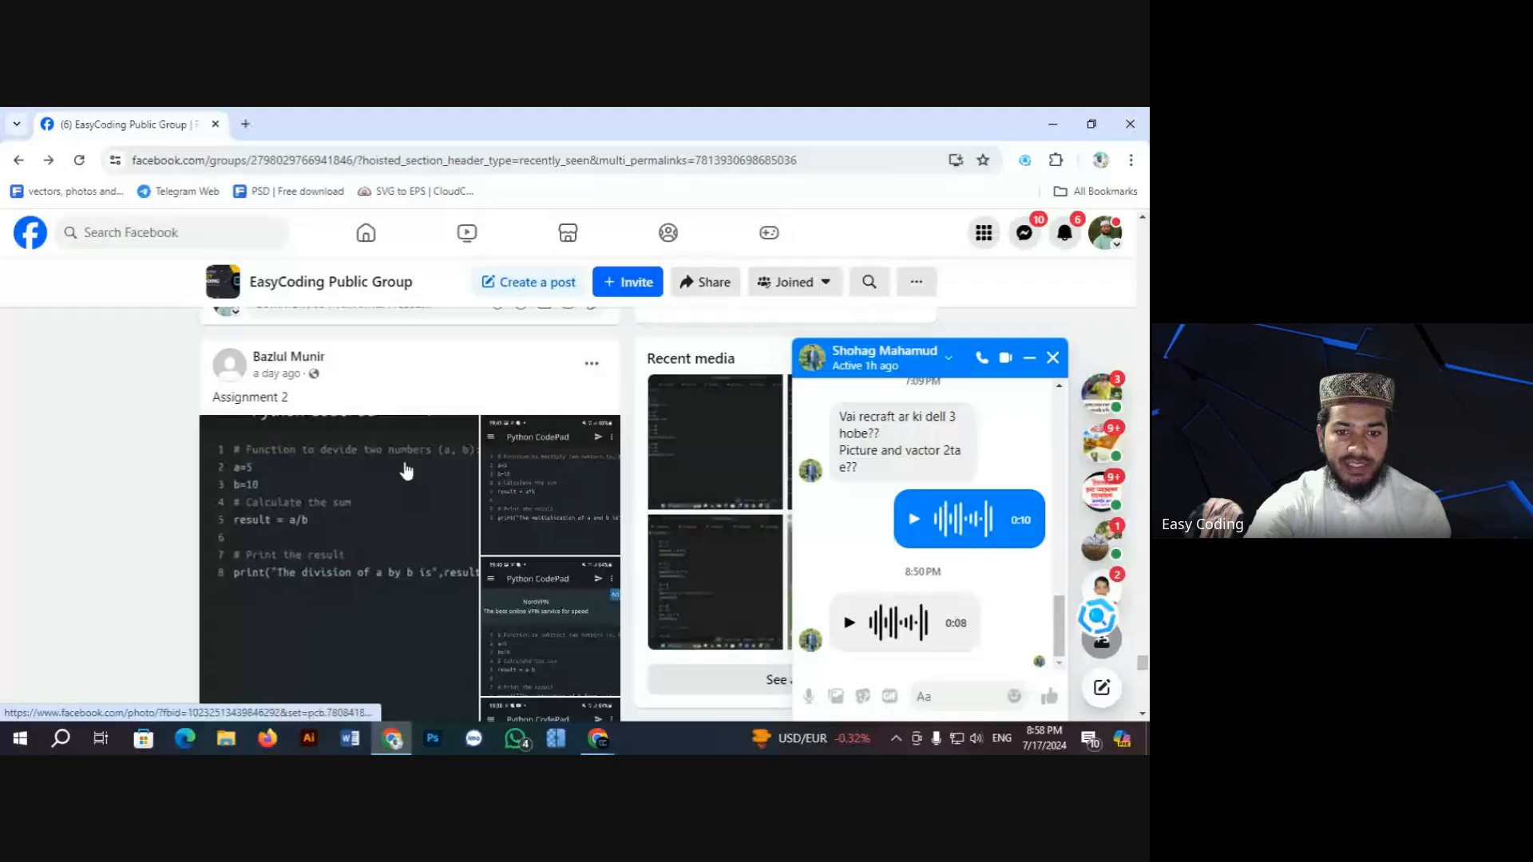
scroll(408, 471, "down", 5)
scroll(410, 474, "down", 15)
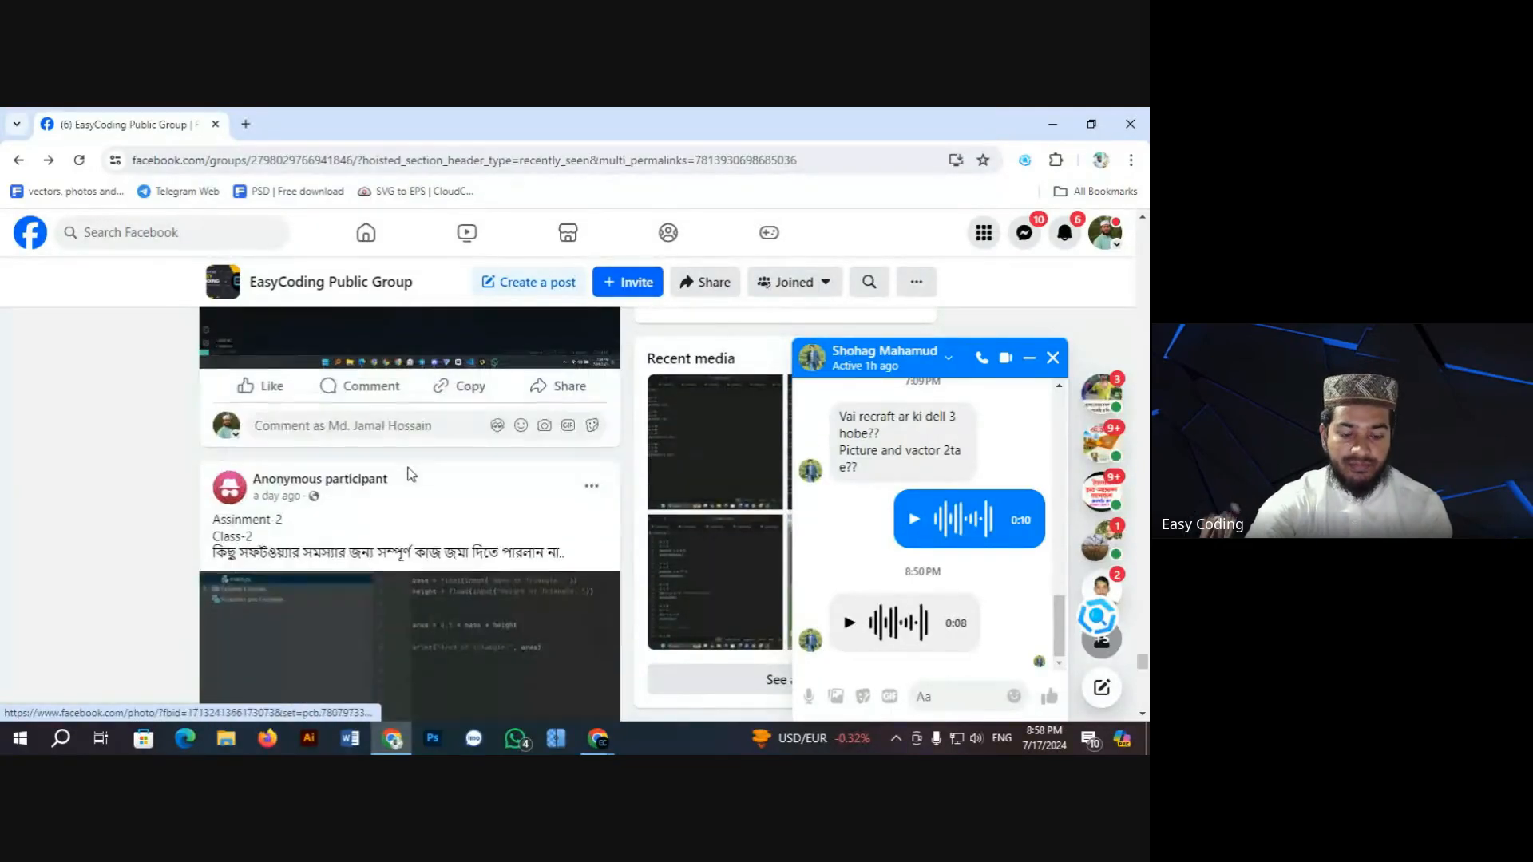
scroll(409, 477, "down", 10)
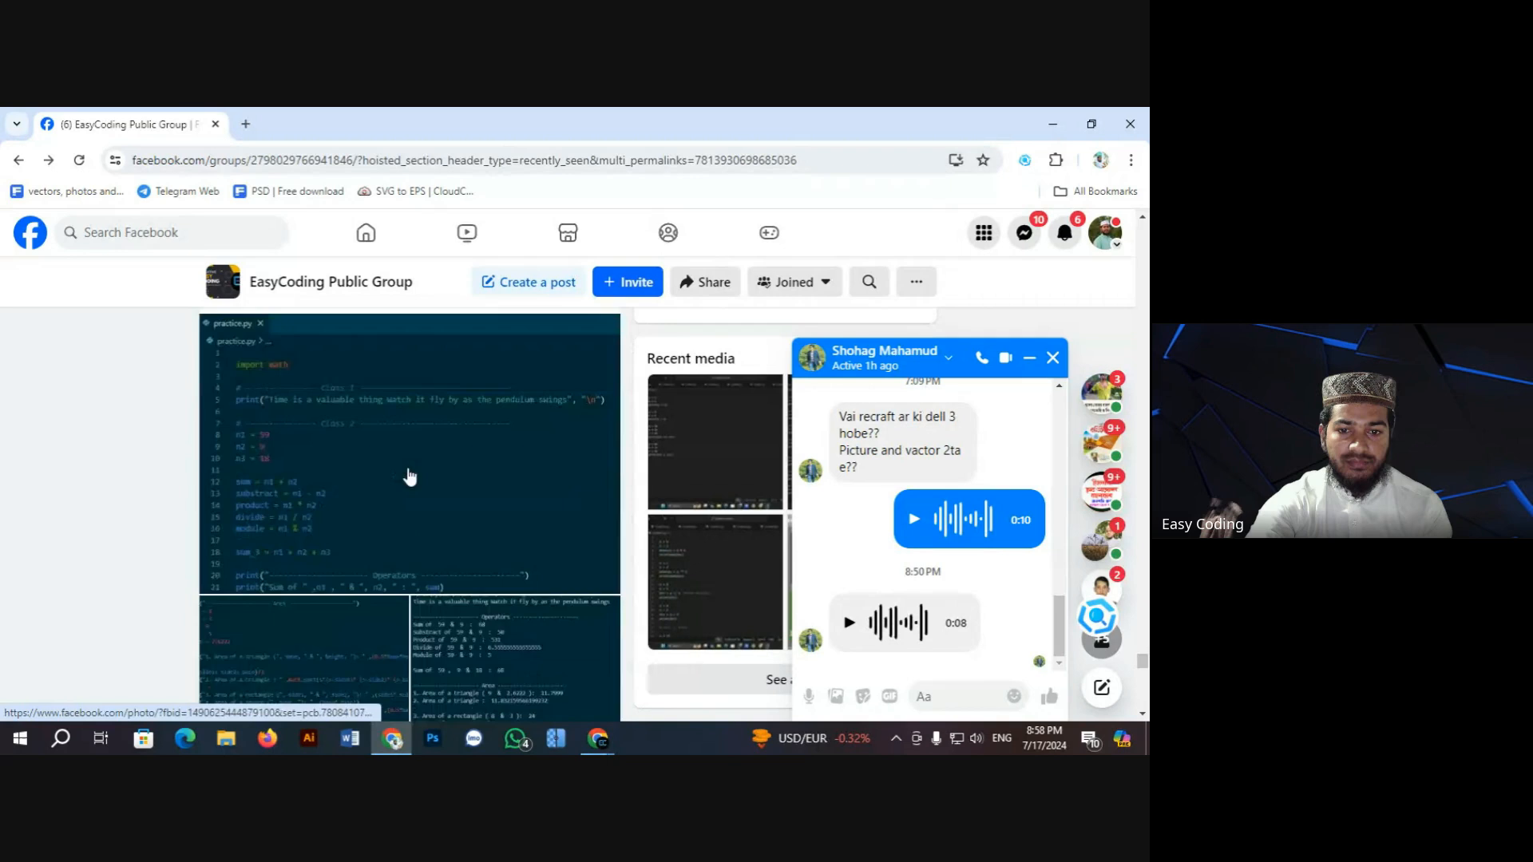
scroll(410, 476, "down", 10)
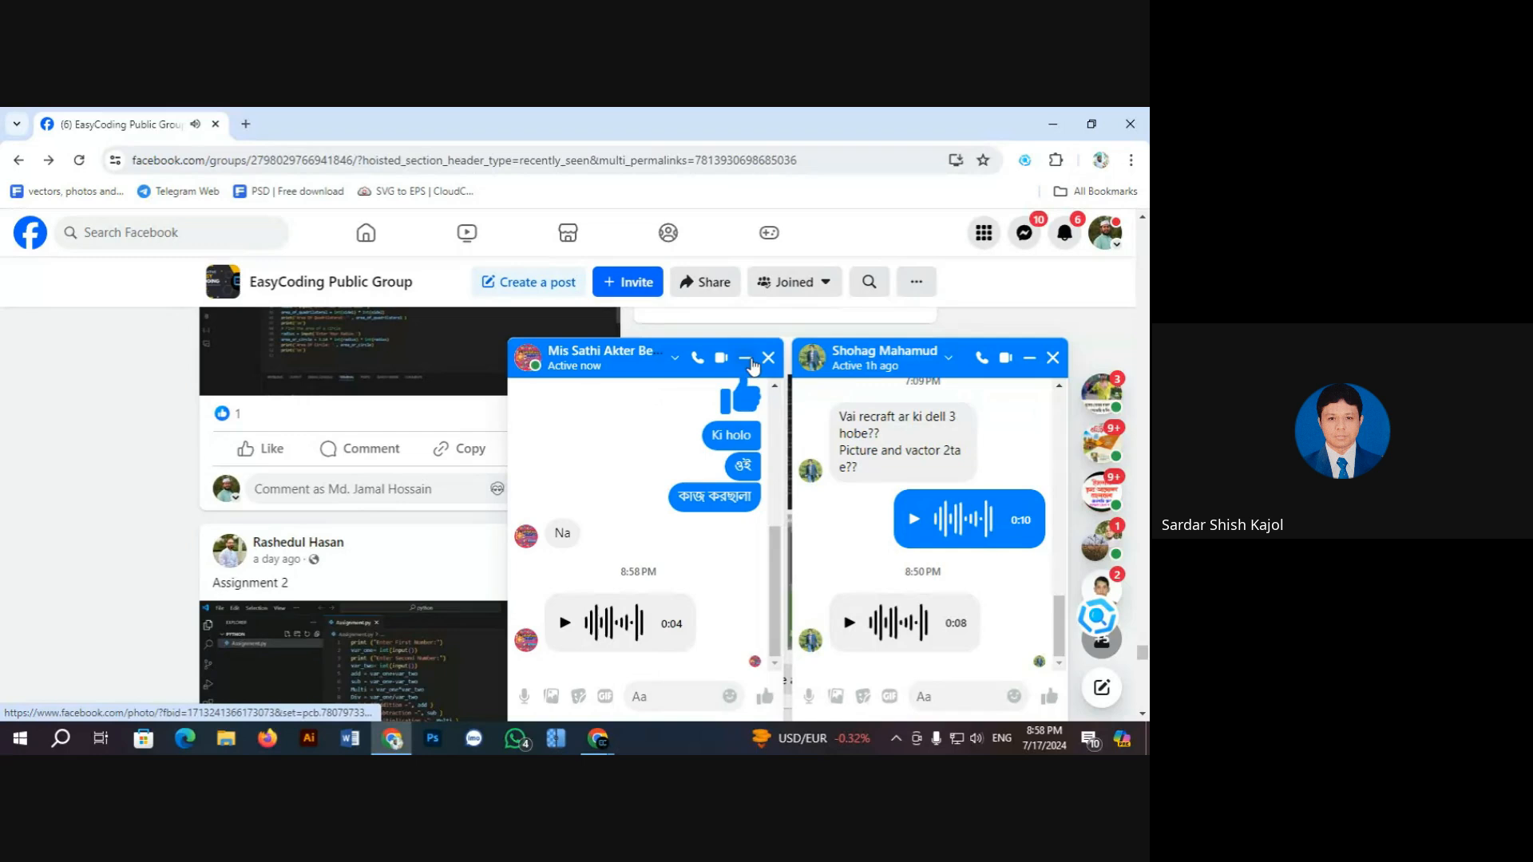
Step: Close one Messenger chat, minimize the other, and scroll on to the Python Assignment 2 posts
left_click(768, 357)
left_click(1029, 358)
scroll(461, 498, "down", 10)
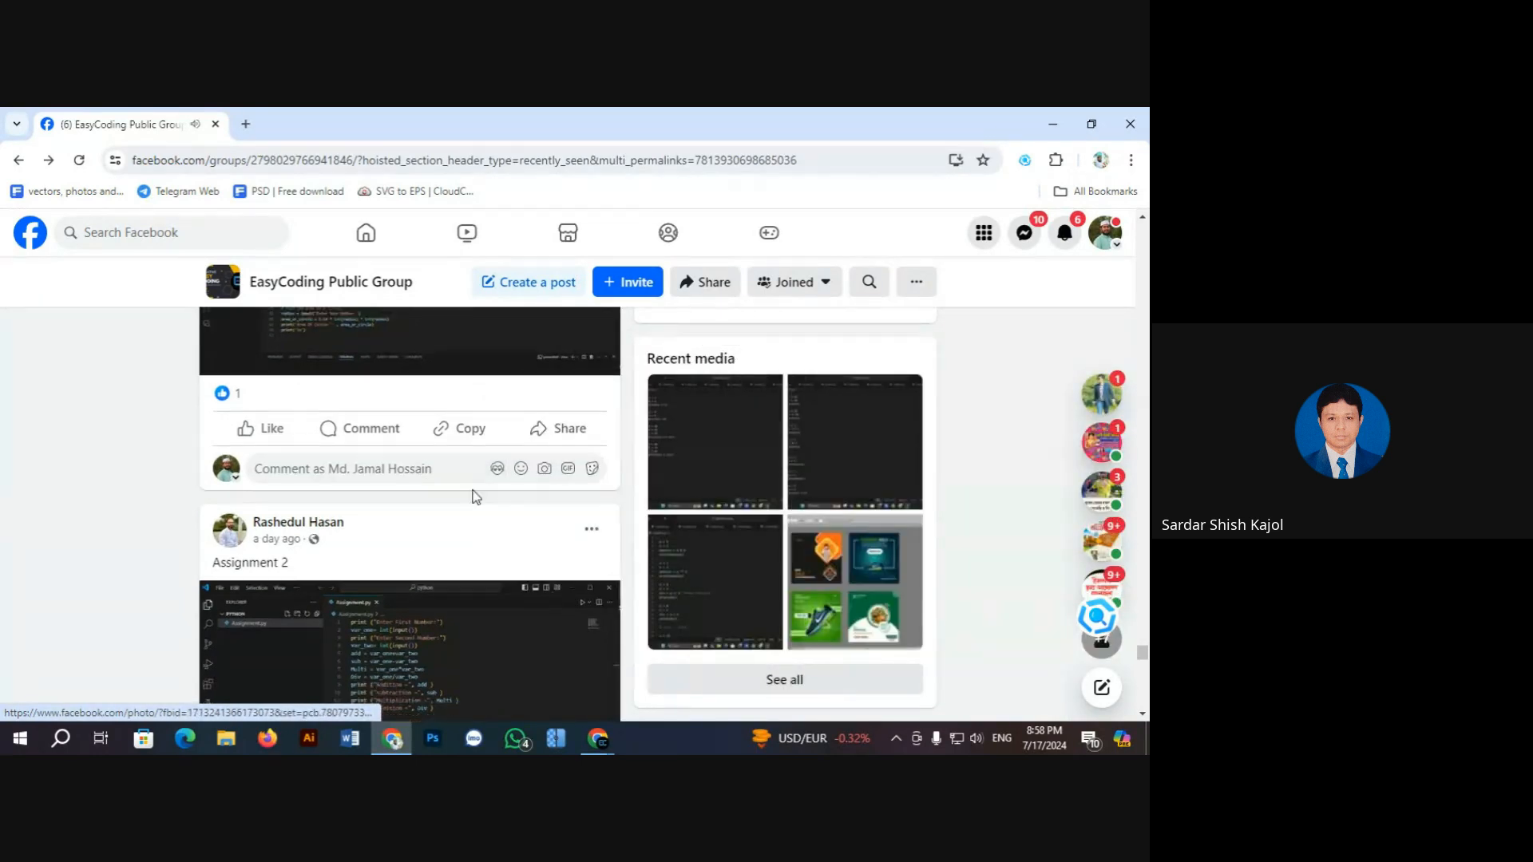
scroll(431, 501, "down", 15)
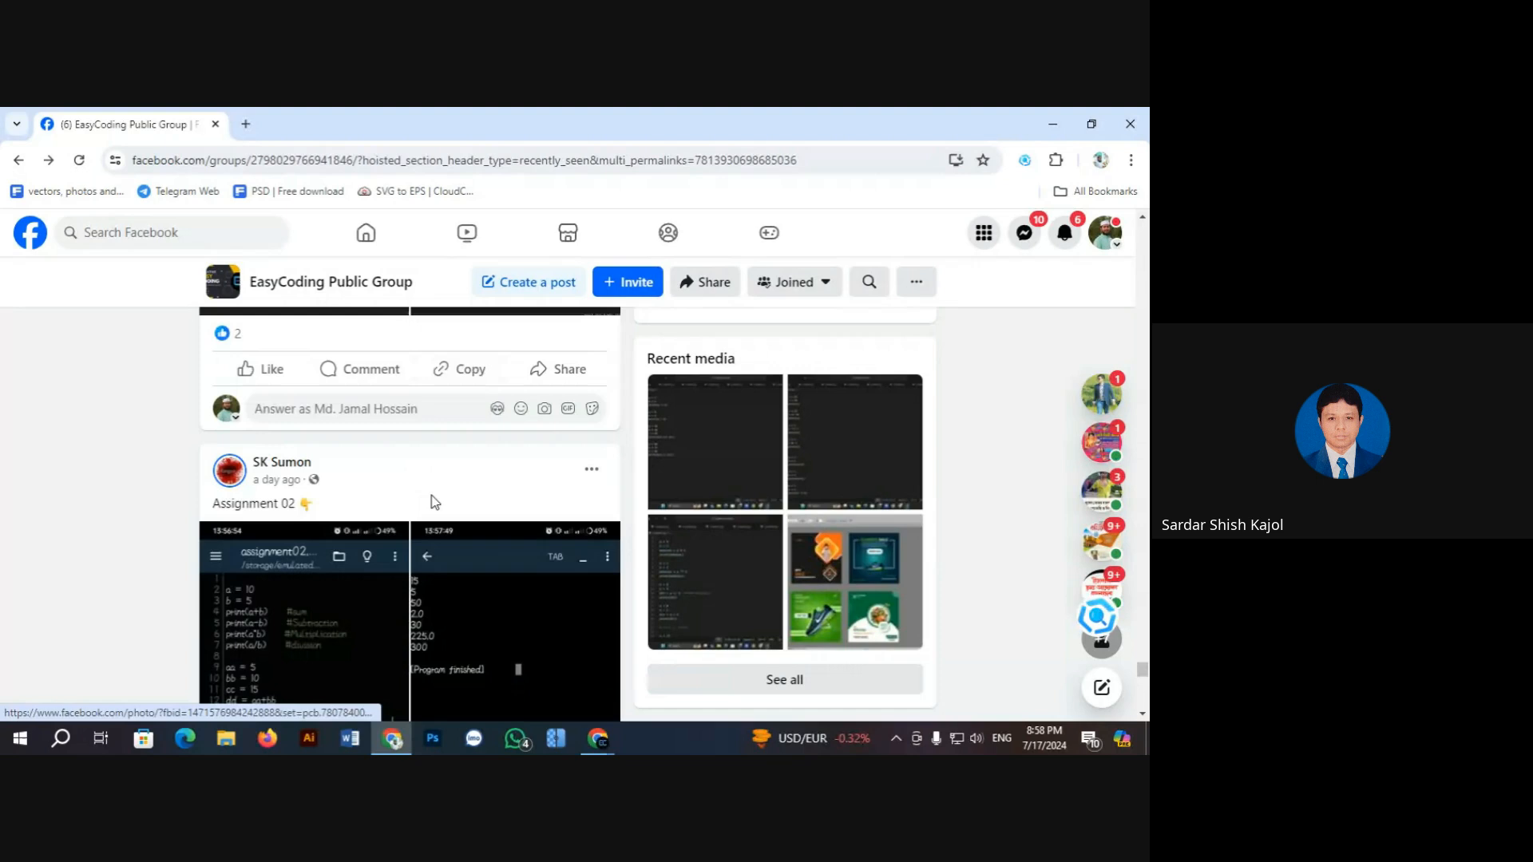
scroll(368, 498, "down", 3)
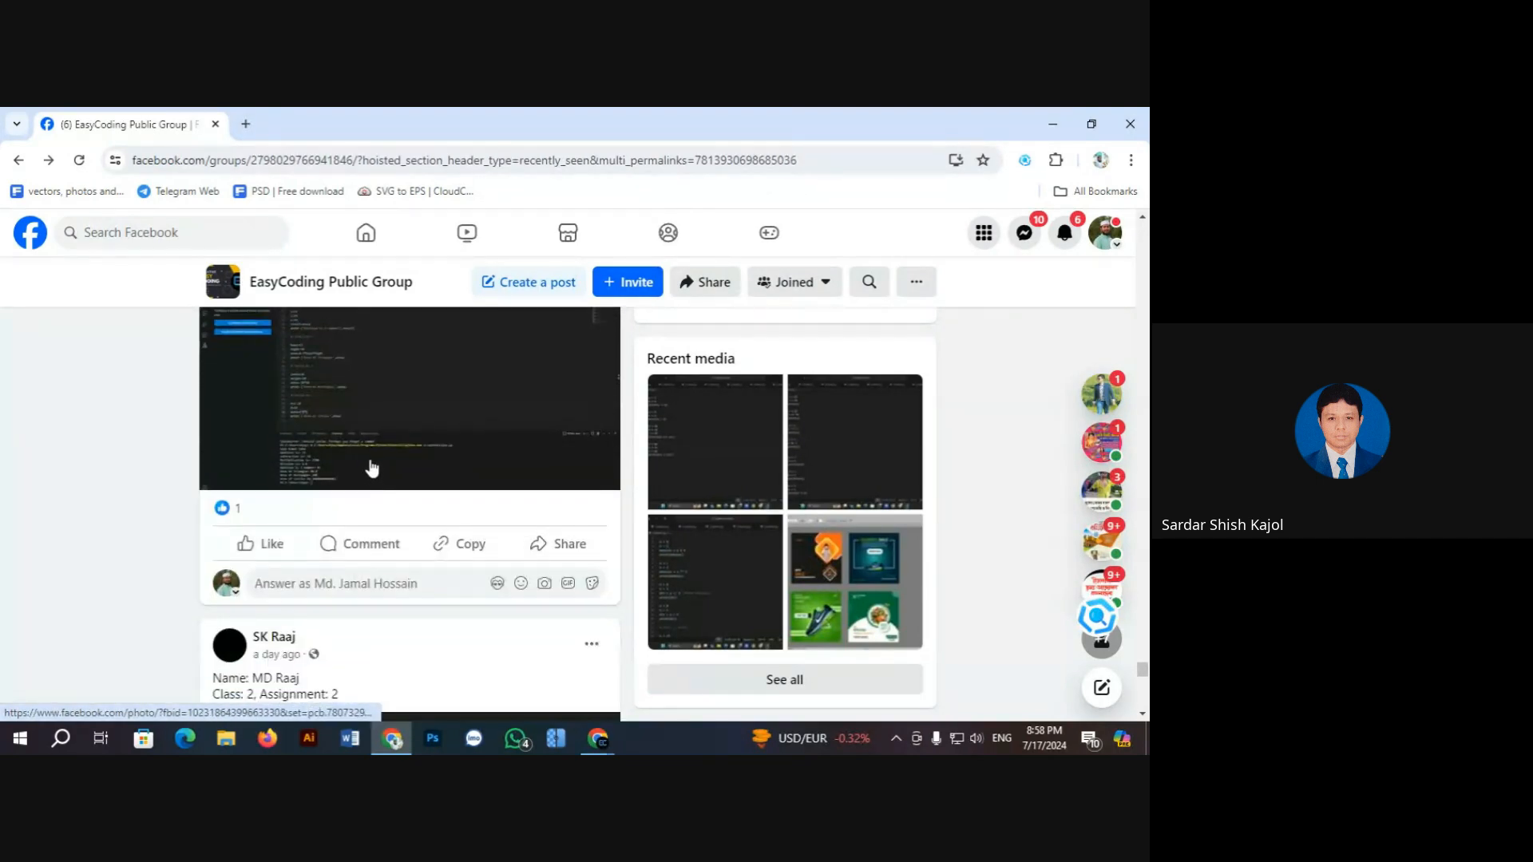
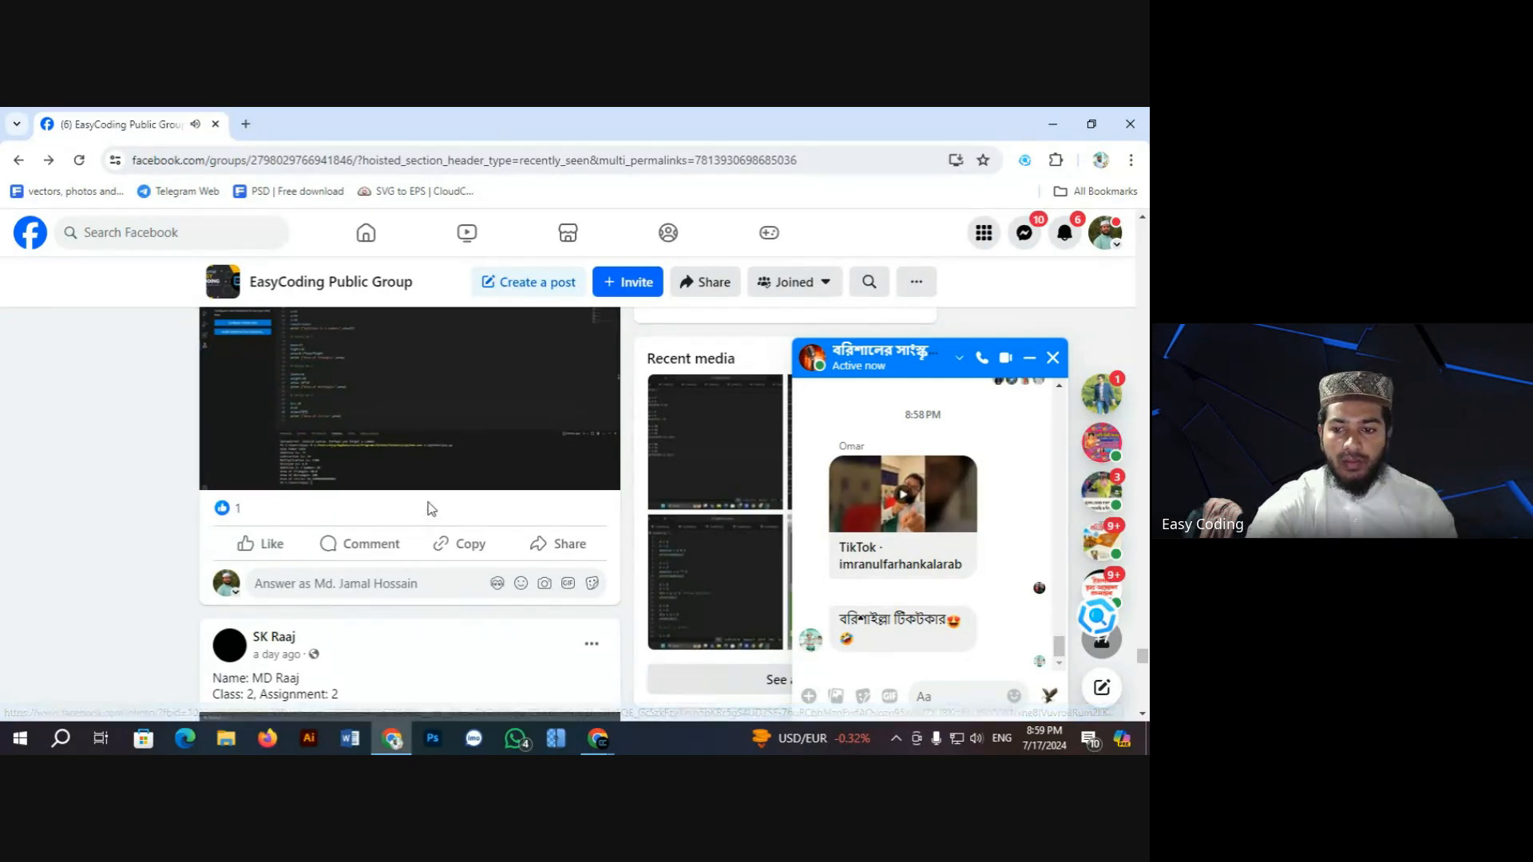
Step: Scroll the EasyCoding feed, close the group chat window and minimize Chrome to show the desktop
scroll(397, 545, "down", 2)
scroll(396, 545, "down", 10)
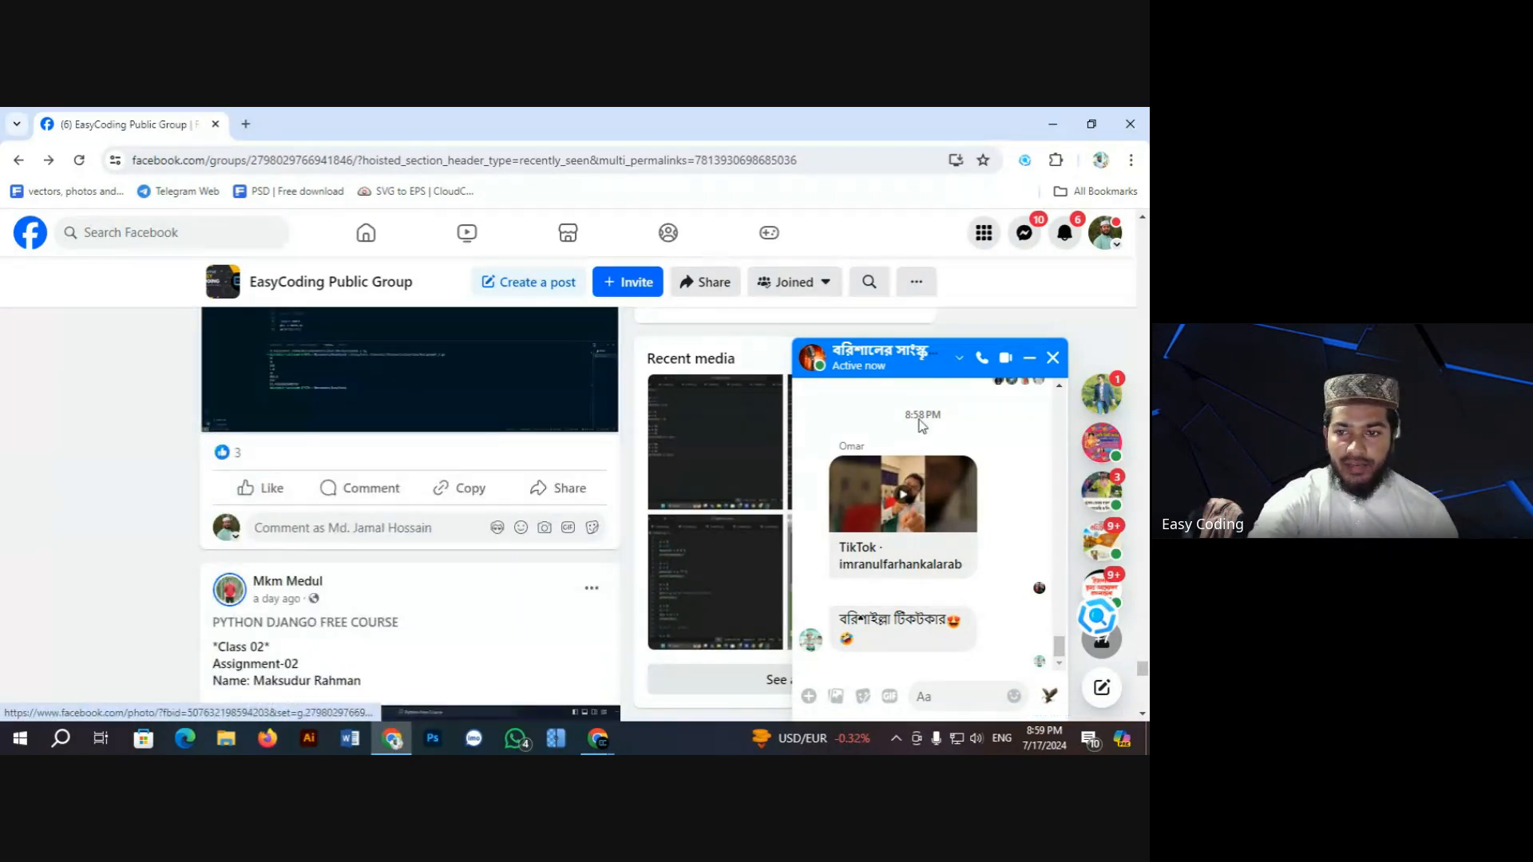
left_click(1030, 359)
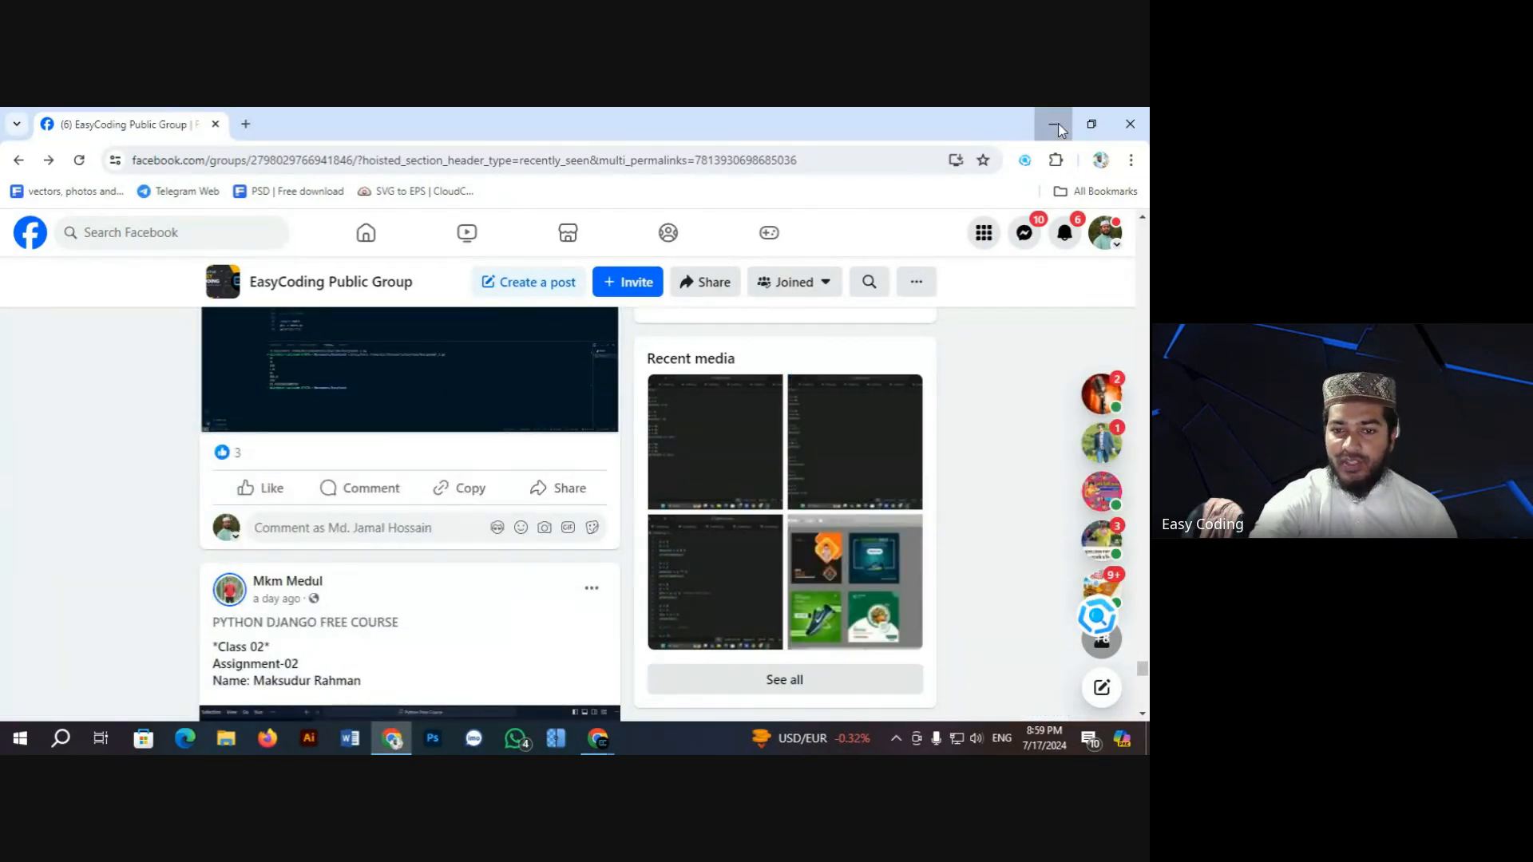
left_click(1054, 124)
Step: Launch Illustrator and dismiss the WhatsApp notification and the unexpected-quit warning
left_click(310, 740)
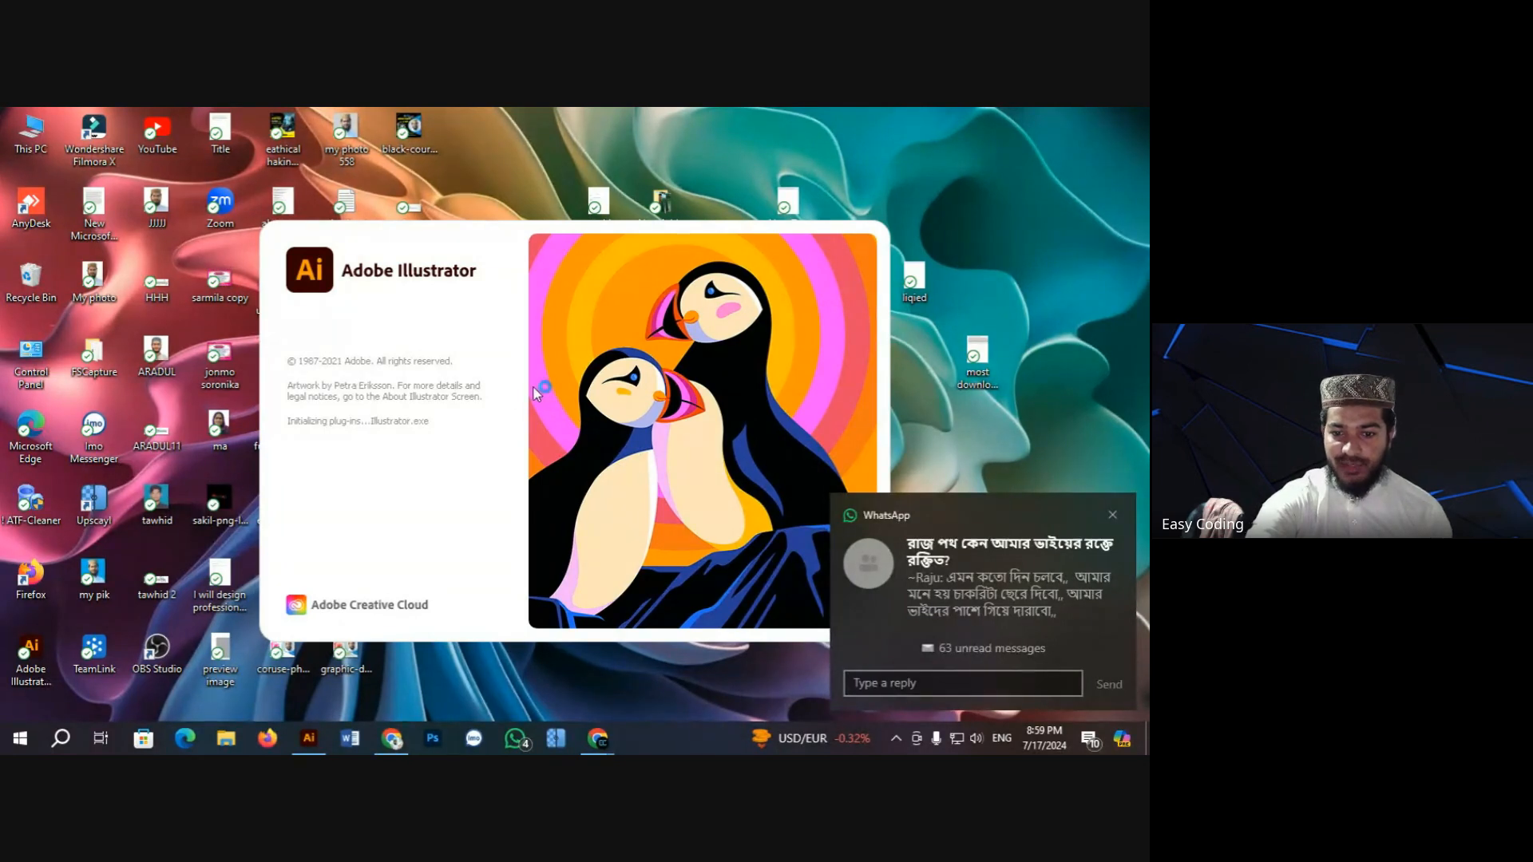
left_click(1112, 515)
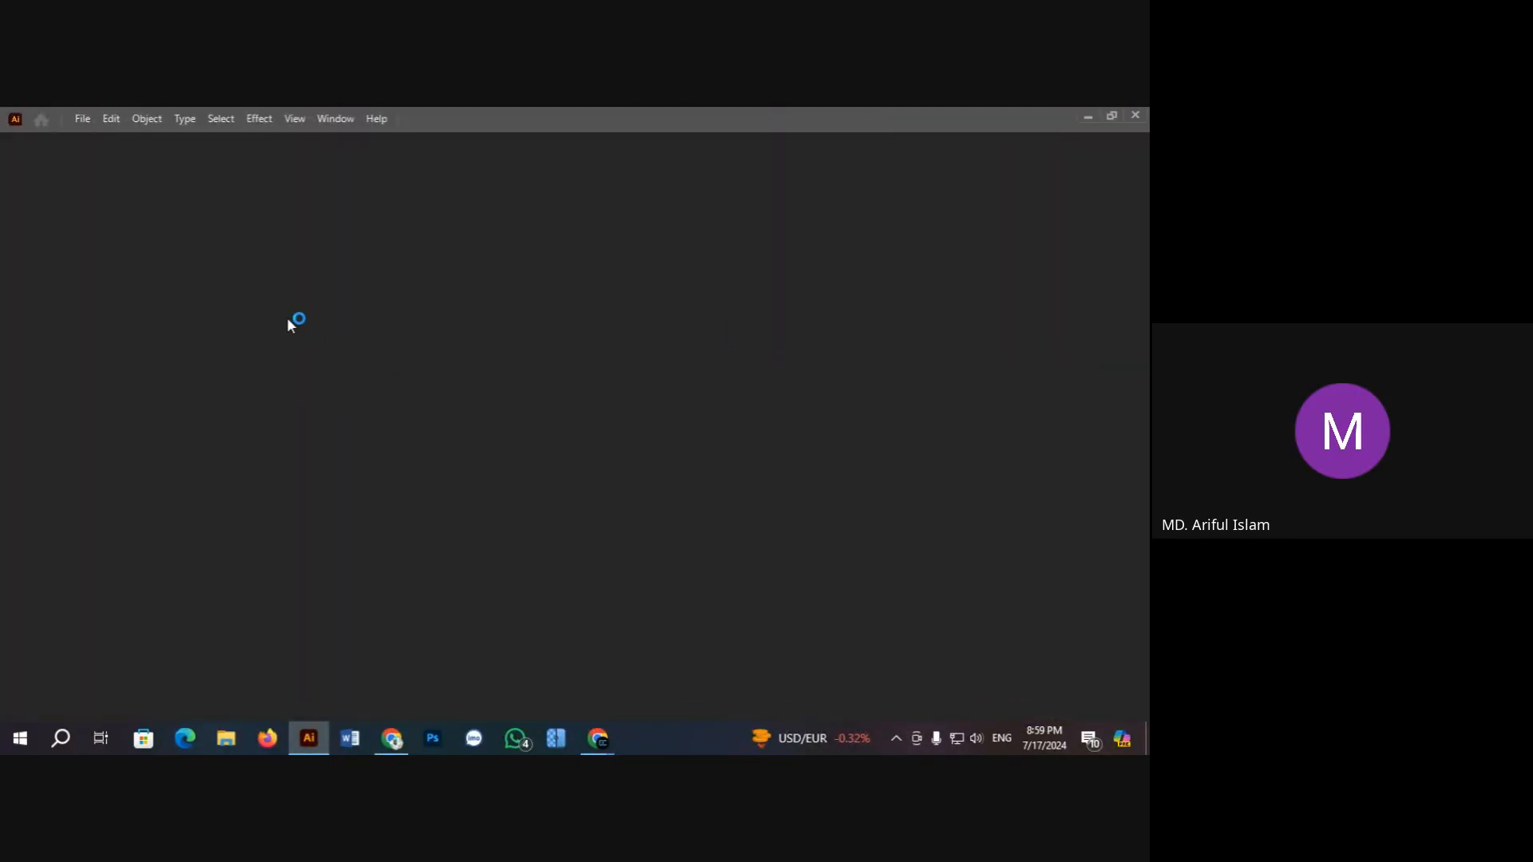
left_click(657, 458)
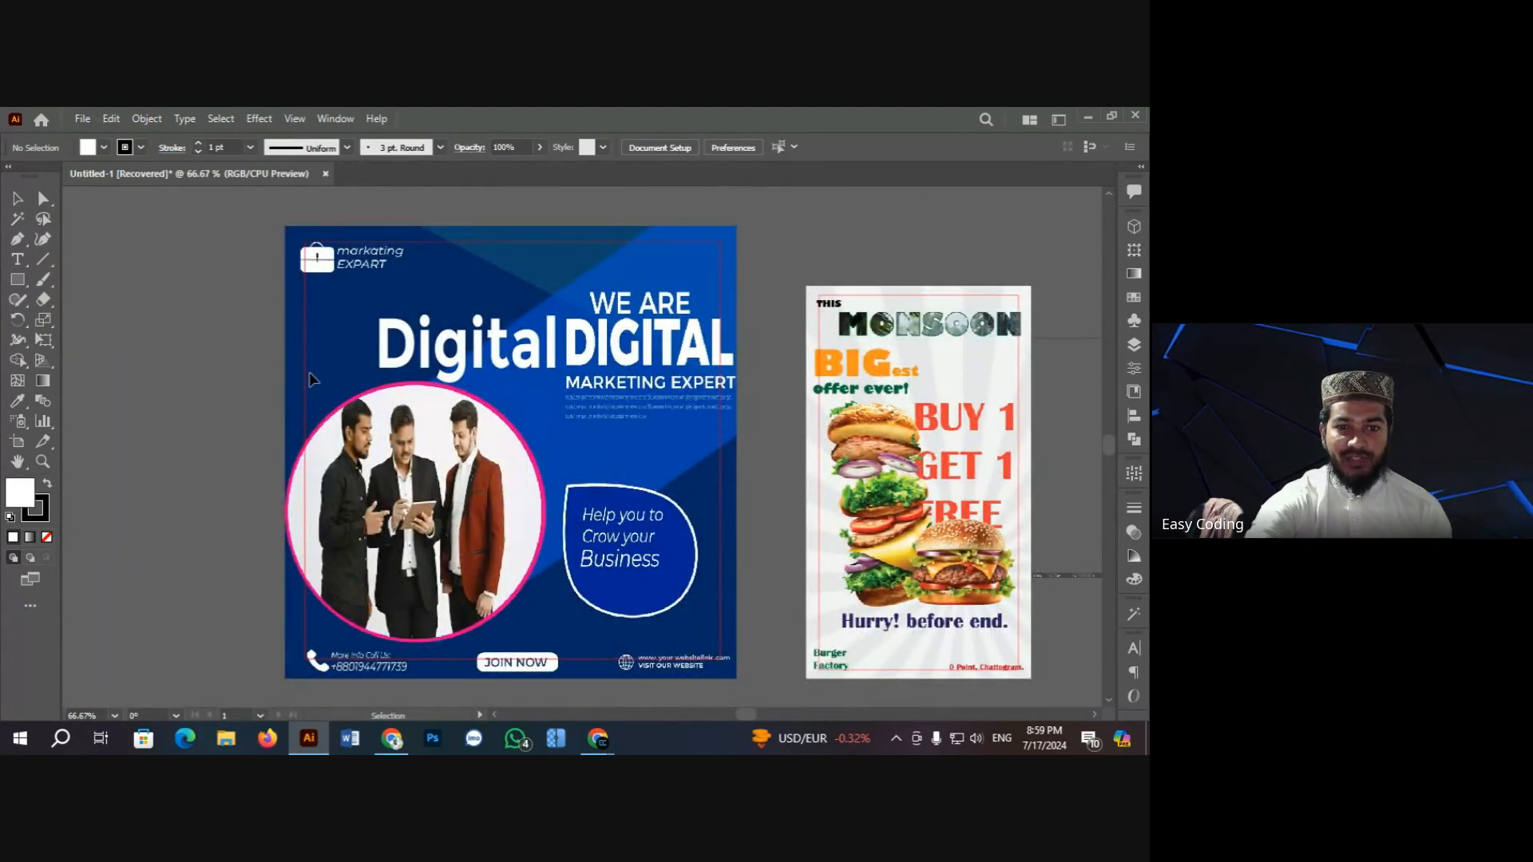
Step: Unlock the locked rectangle and the locked image on the marketing poster
right_click(368, 354)
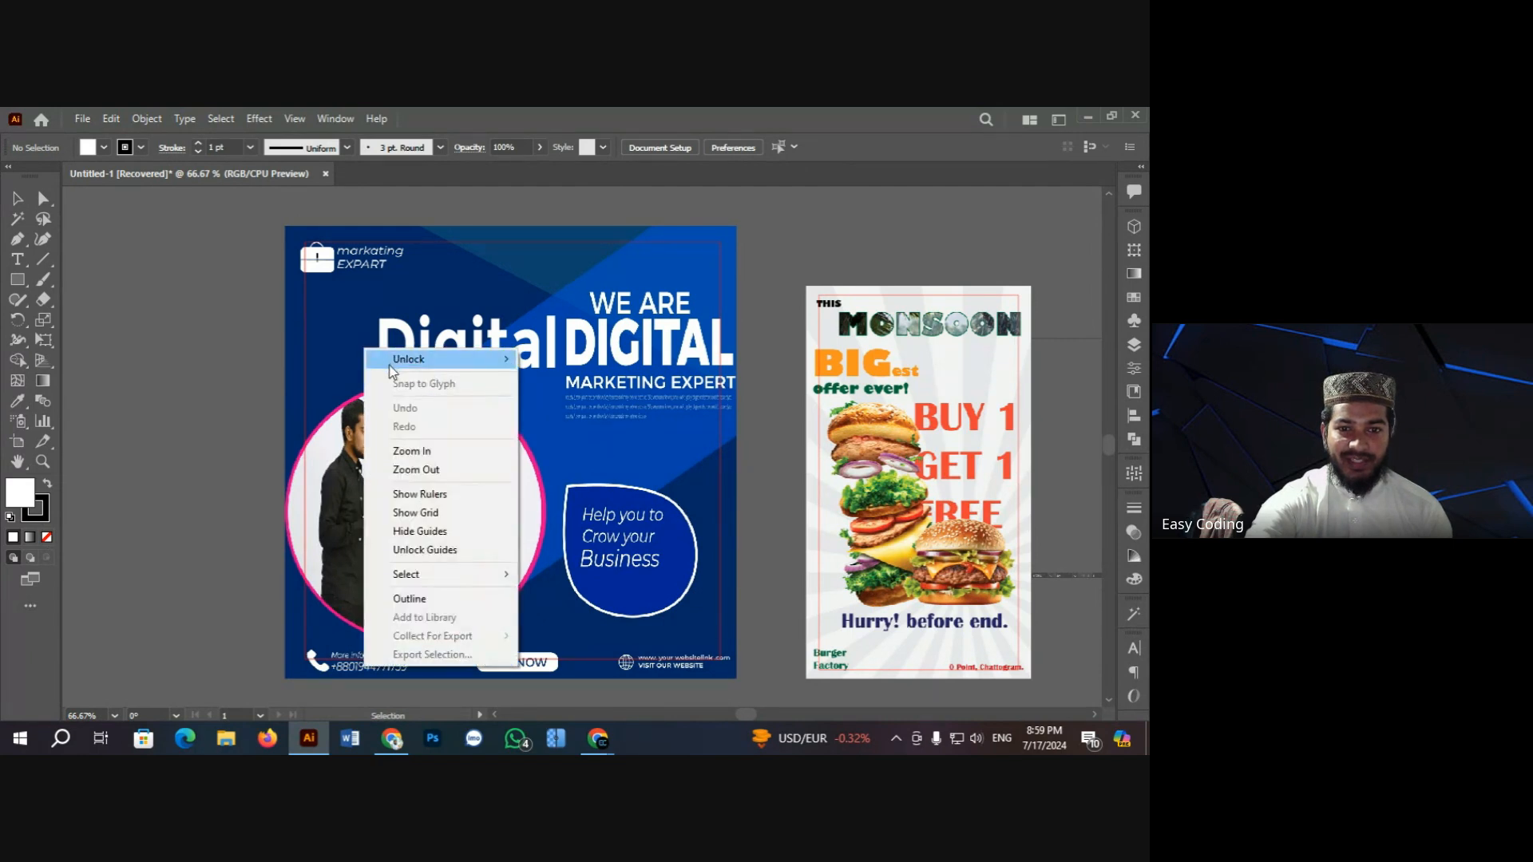
mouse_move(447, 359)
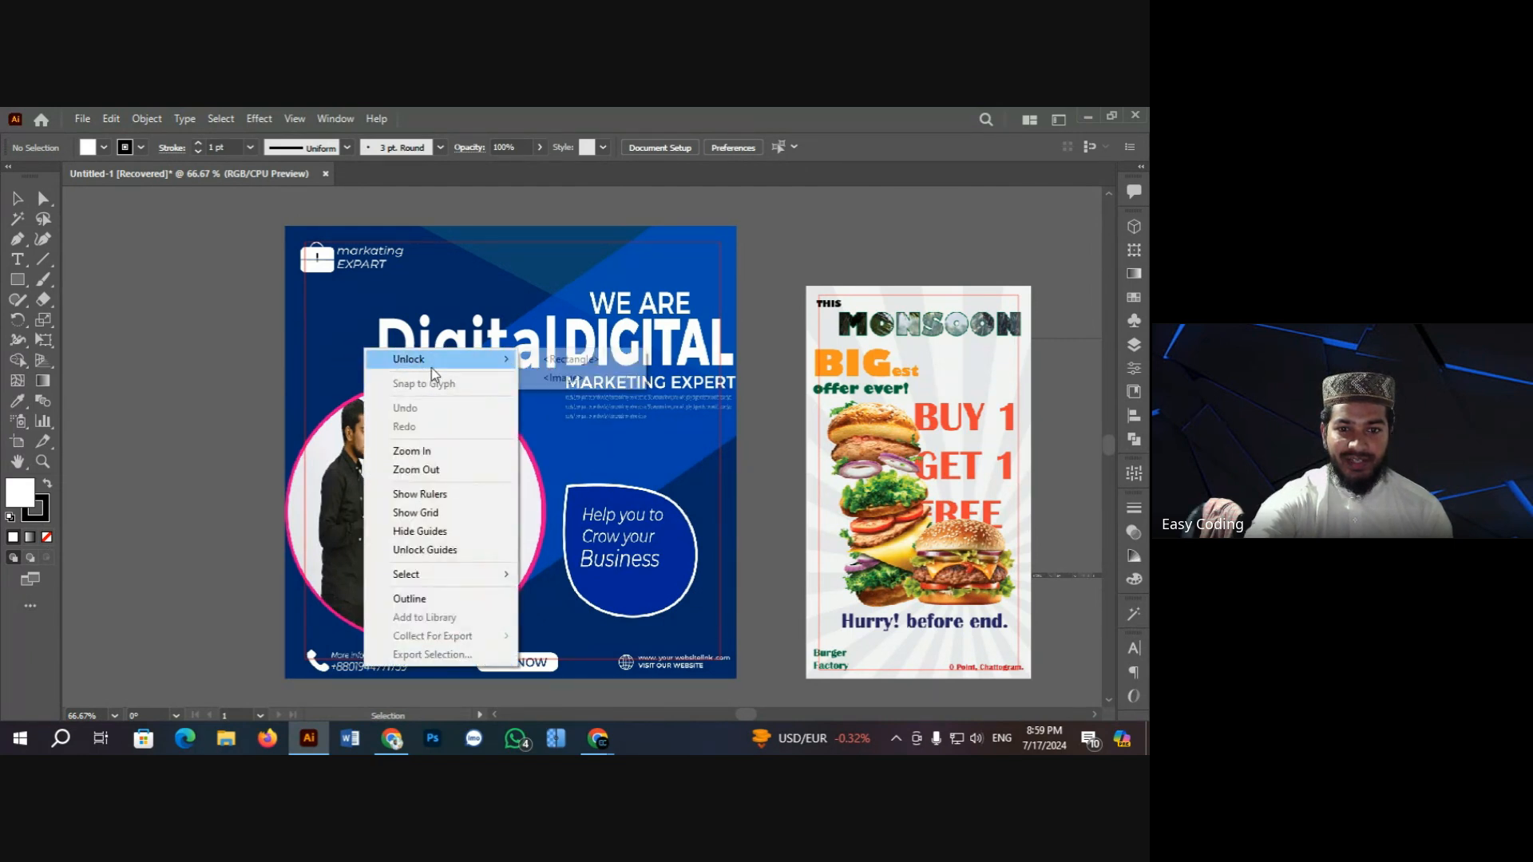
left_click(587, 361)
right_click(357, 300)
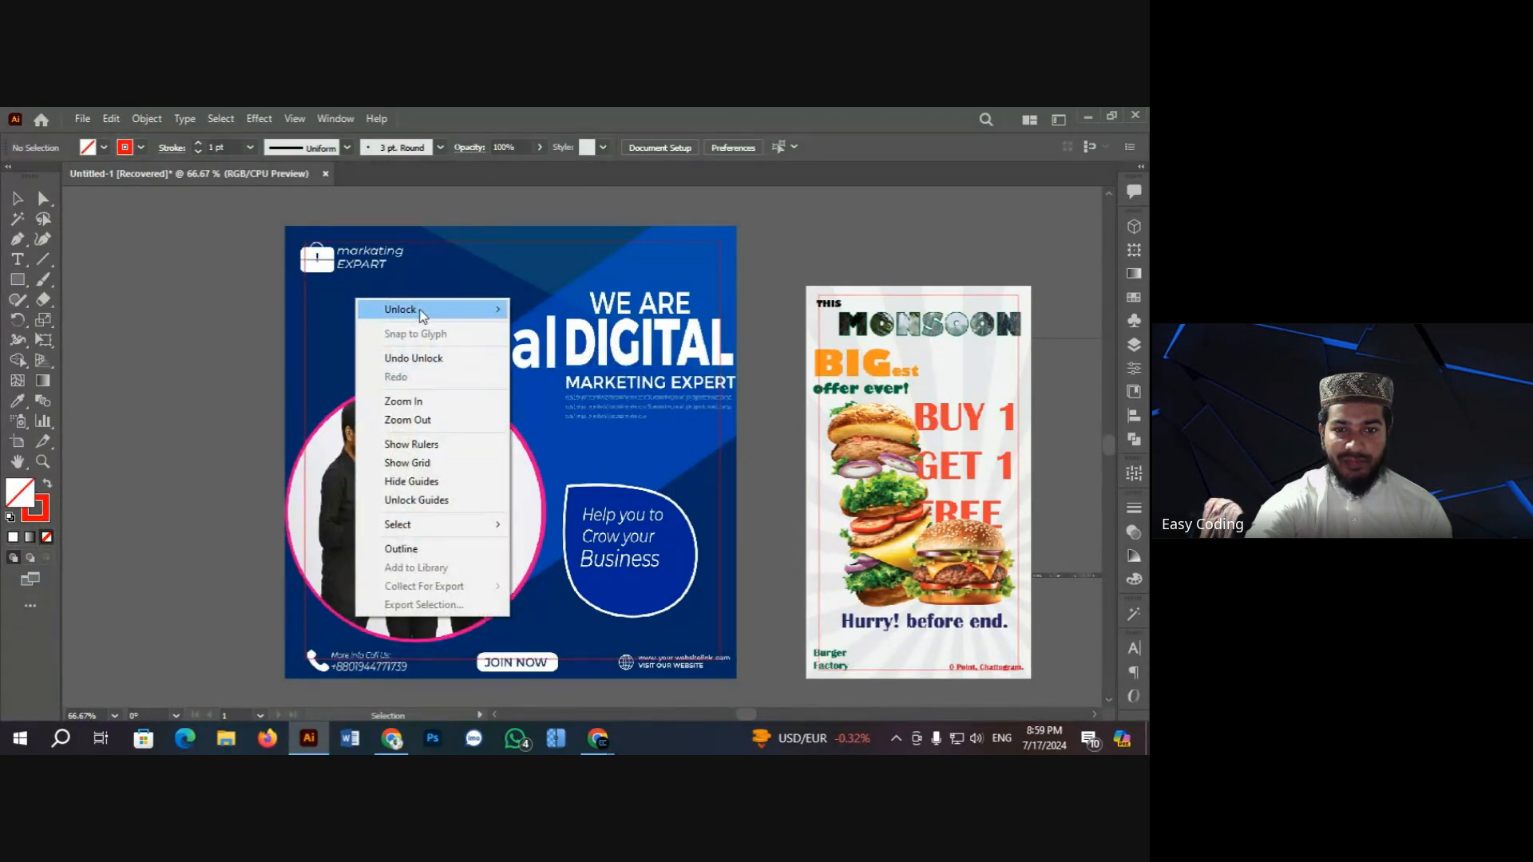
mouse_move(423, 311)
left_click(545, 313)
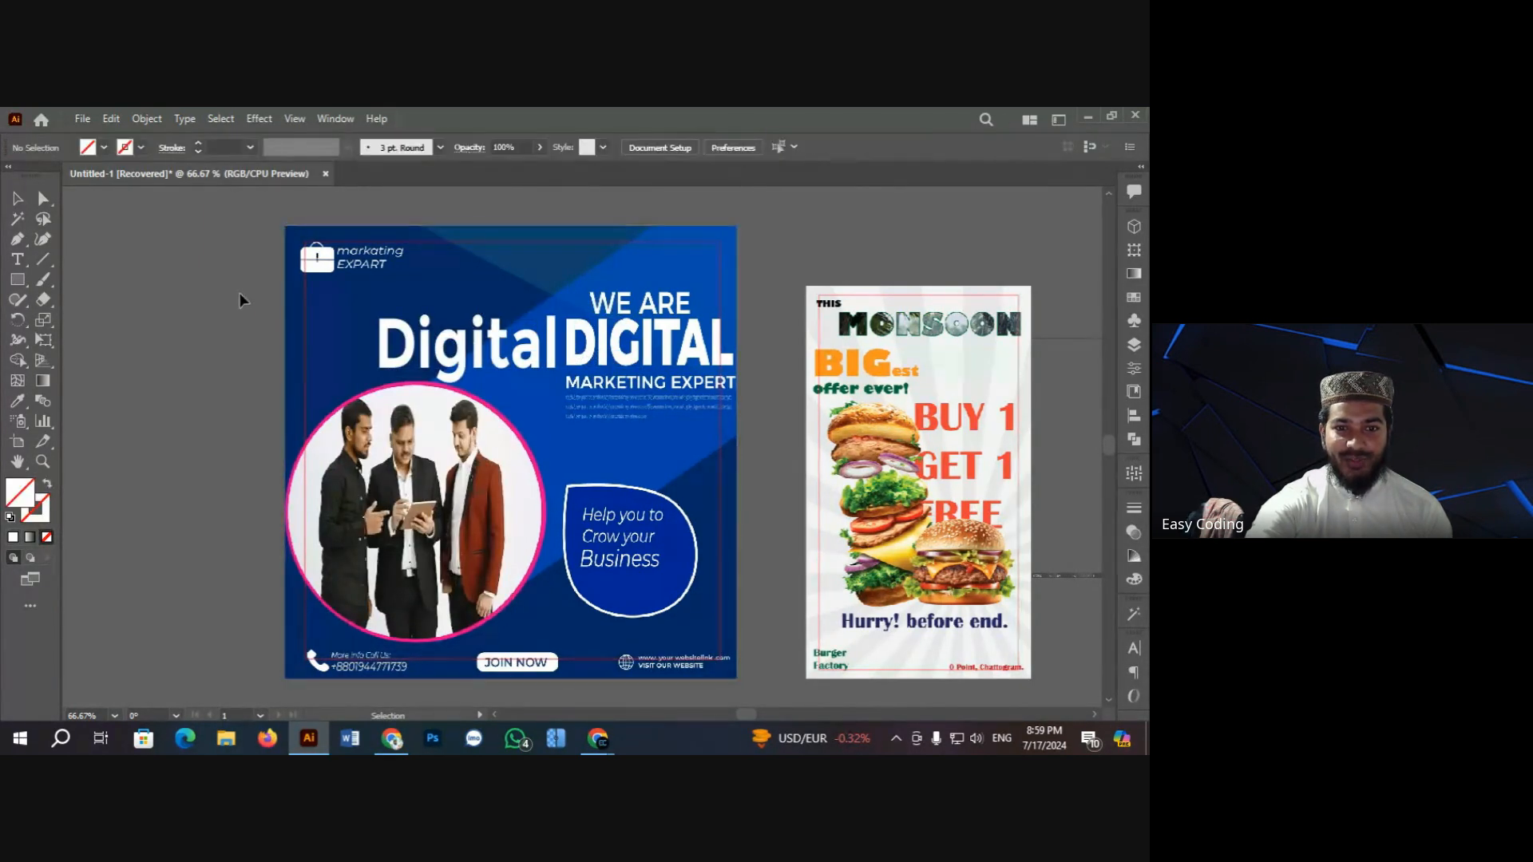
Step: Zoom out and delete the burger flyer, food image and left screenshot
left_click_drag(391, 352, 318, 363)
key("ctrl+minus")
key("ctrl+minus")
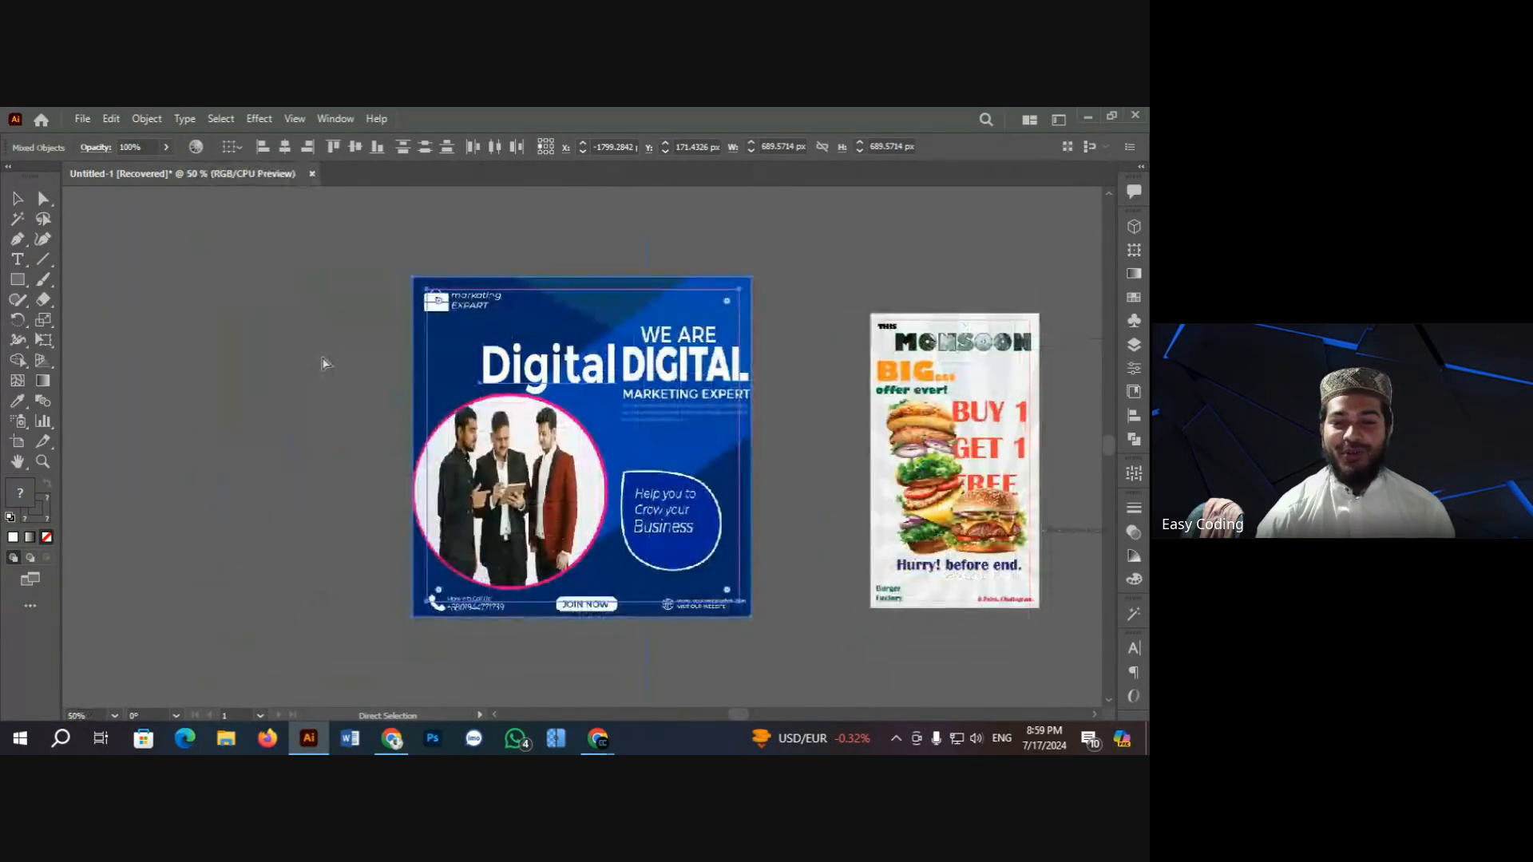
scroll(796, 440, "down", 1)
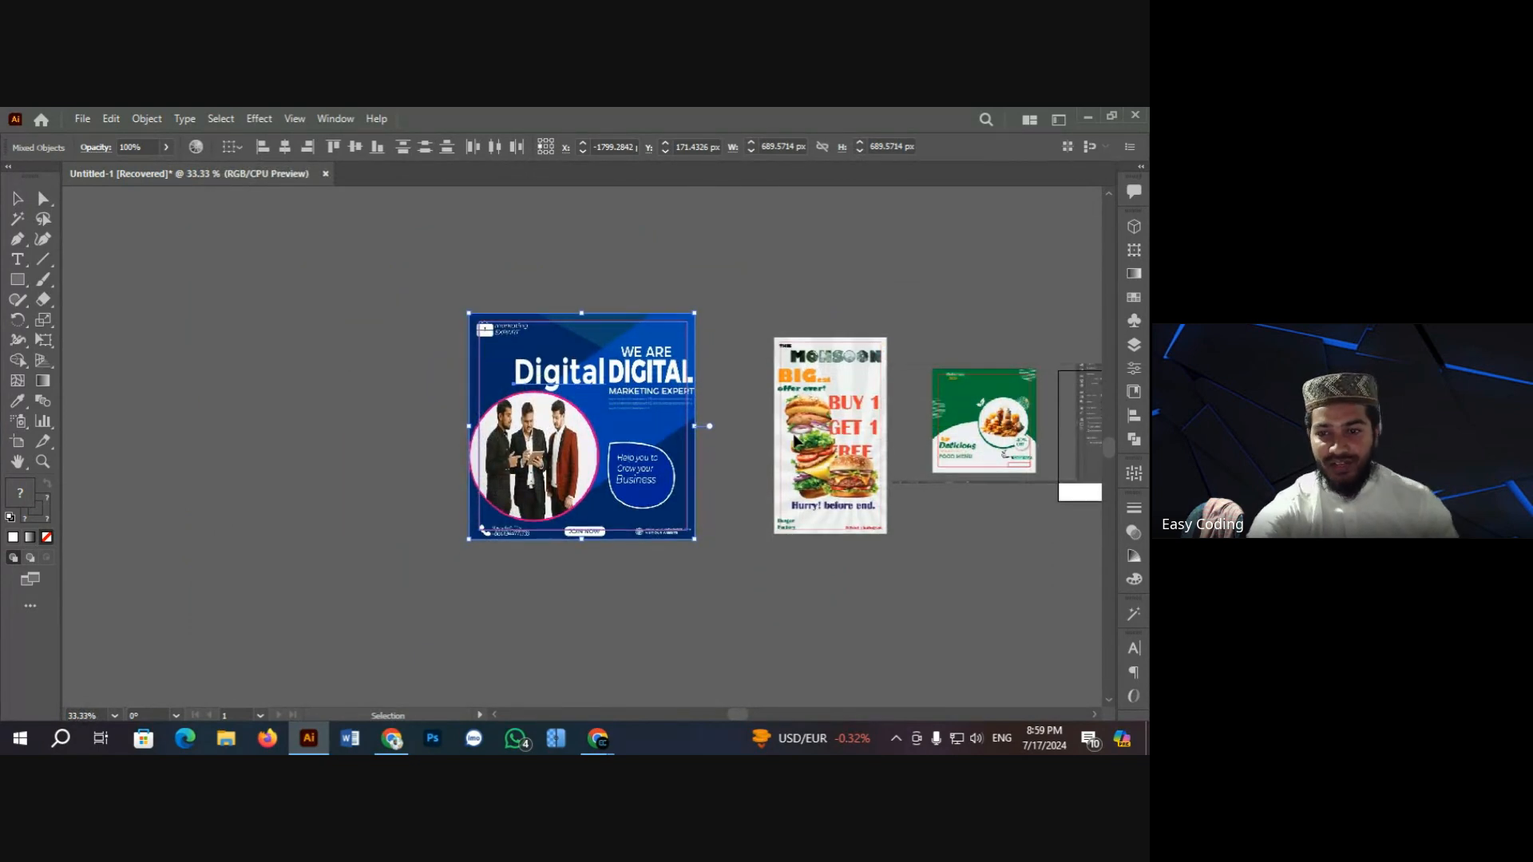
key("ctrl+minus")
key("ctrl+minus")
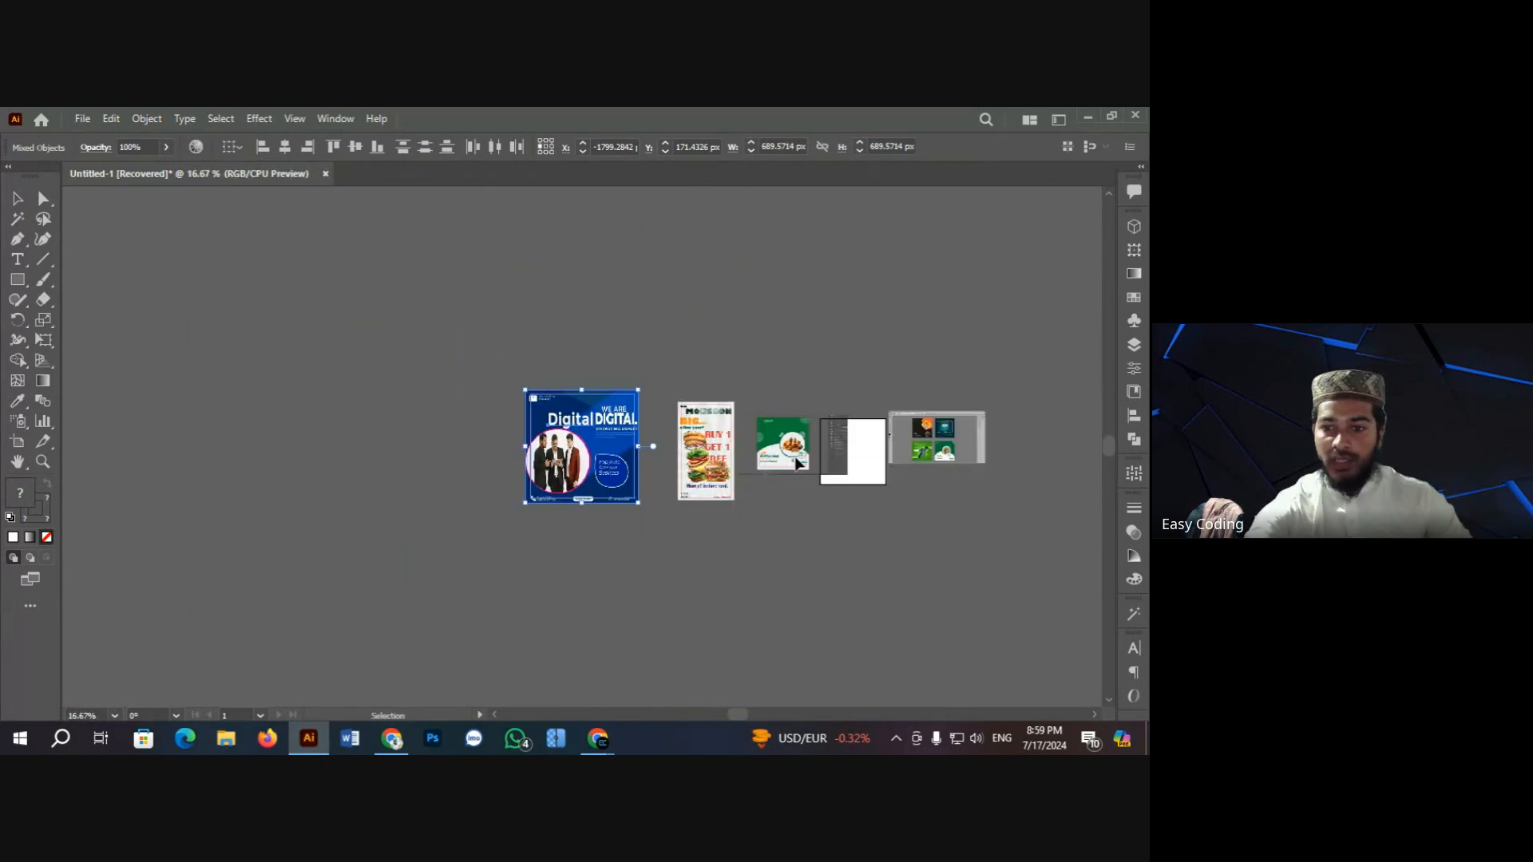
key("ctrl+plus")
left_click(217, 297)
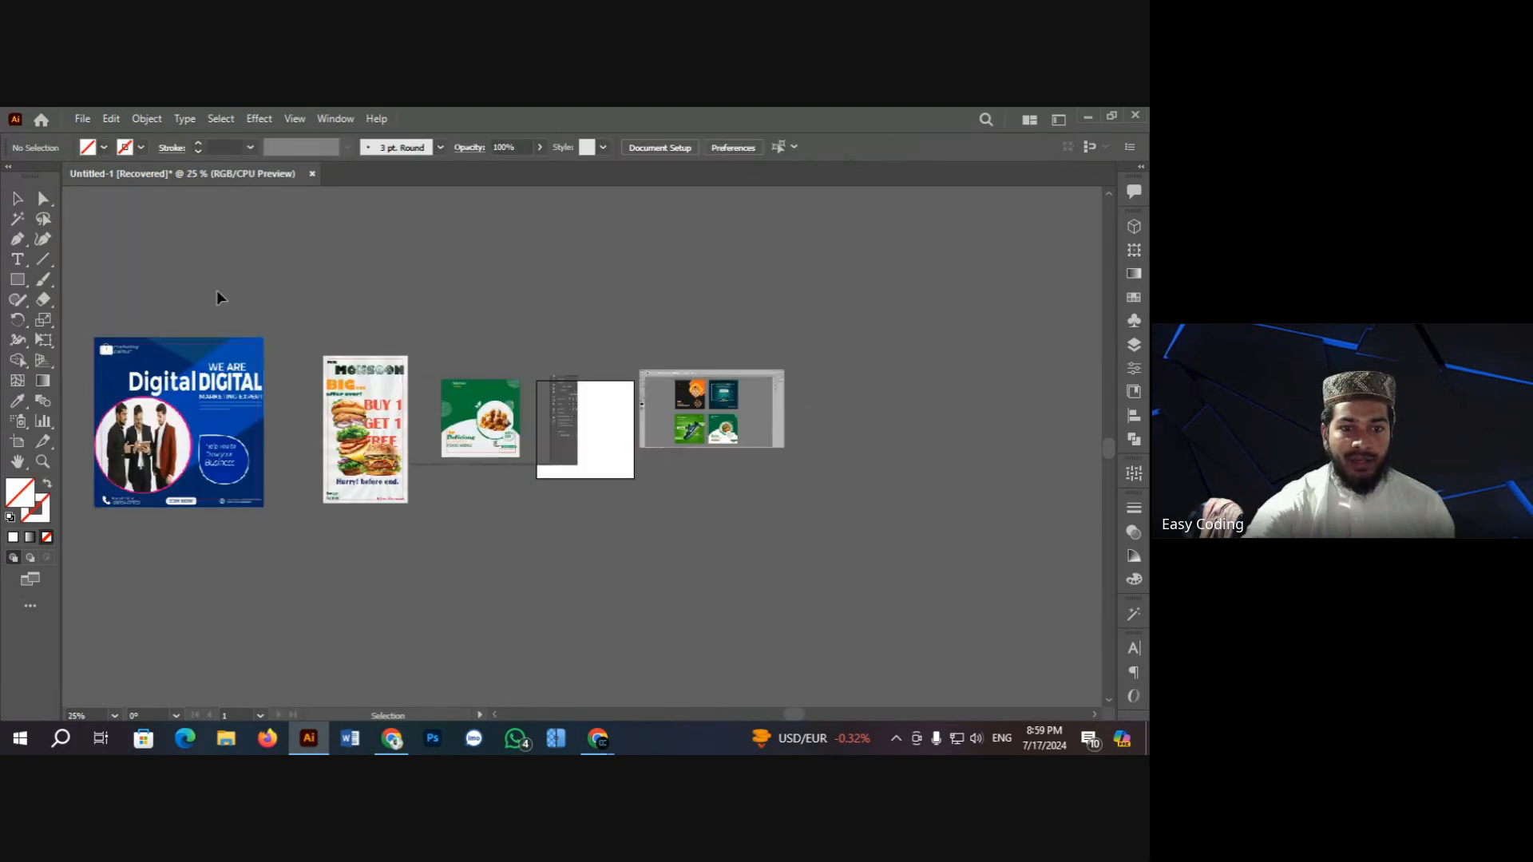
left_click_drag(160, 279, 399, 511)
left_click(381, 279)
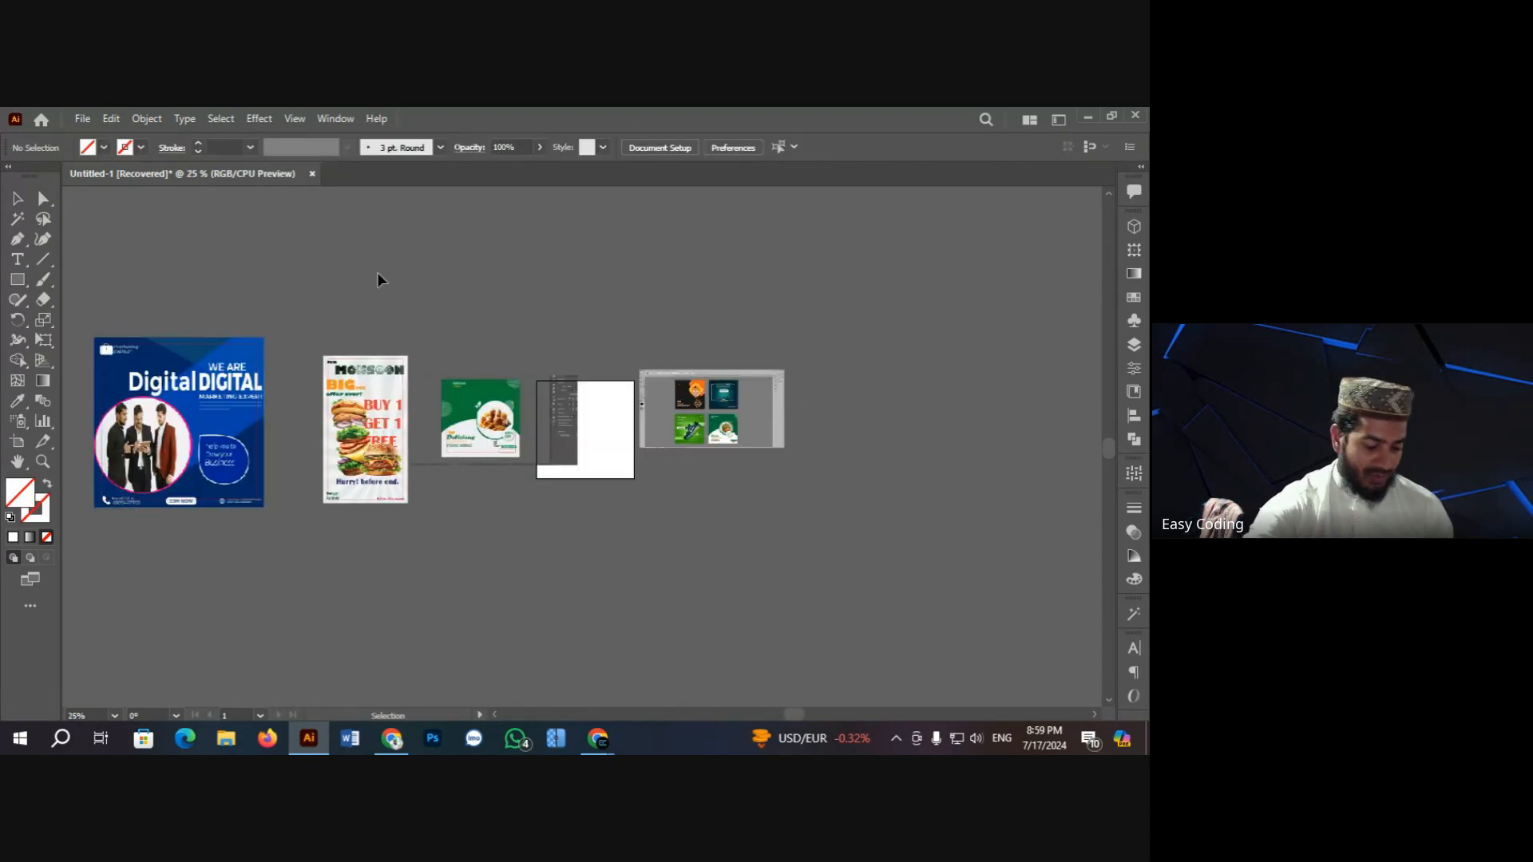
key("ctrl+a")
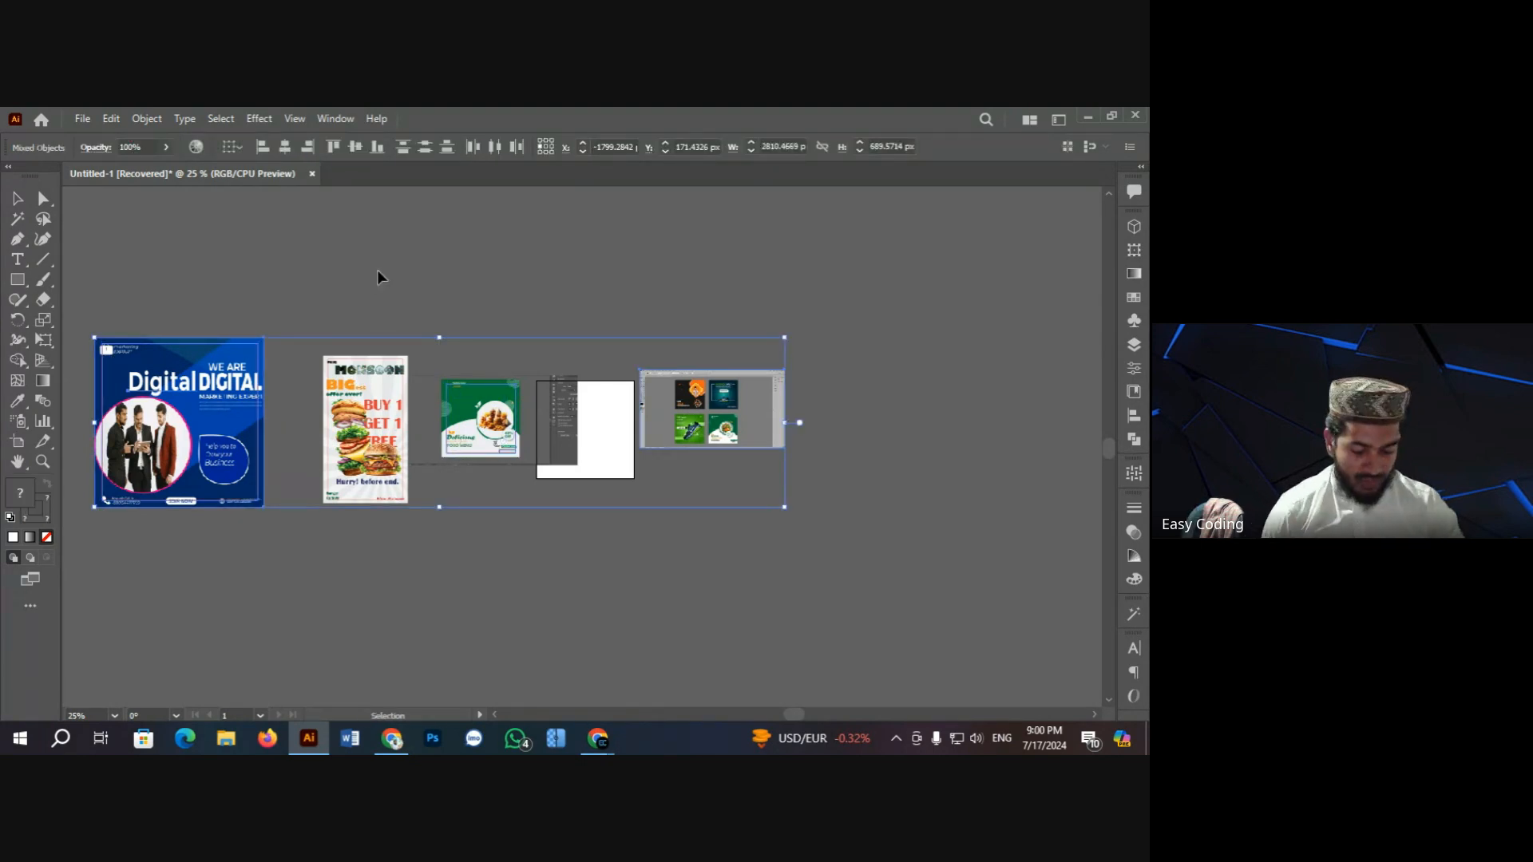
key("ctrl+alt+a")
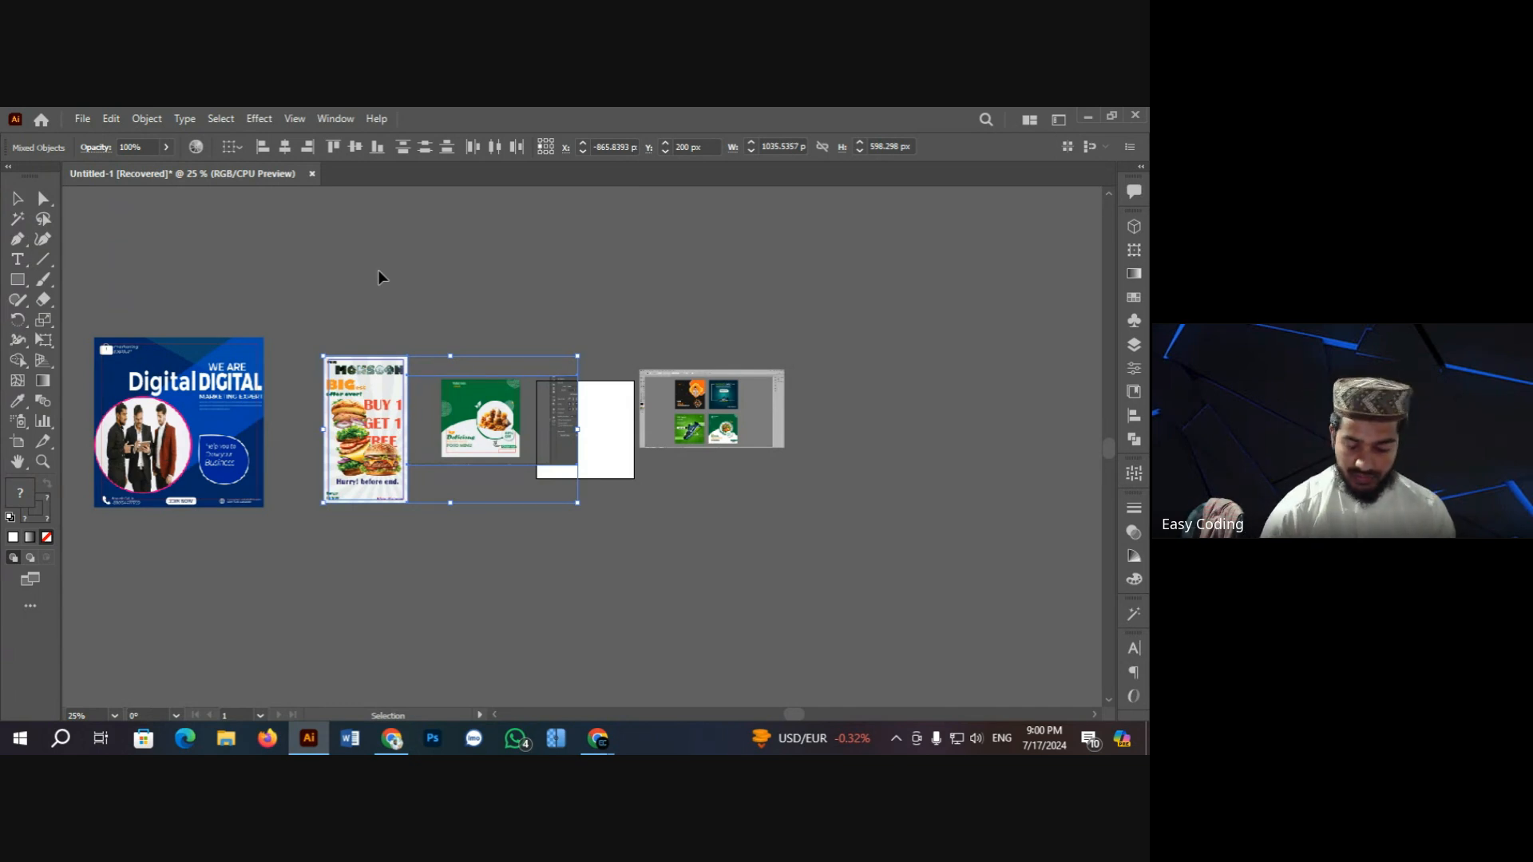
key("Delete")
Step: Delete the remaining poster, frame and screenshot, leaving only the empty artboard
left_click_drag(137, 298, 830, 551)
key("Delete")
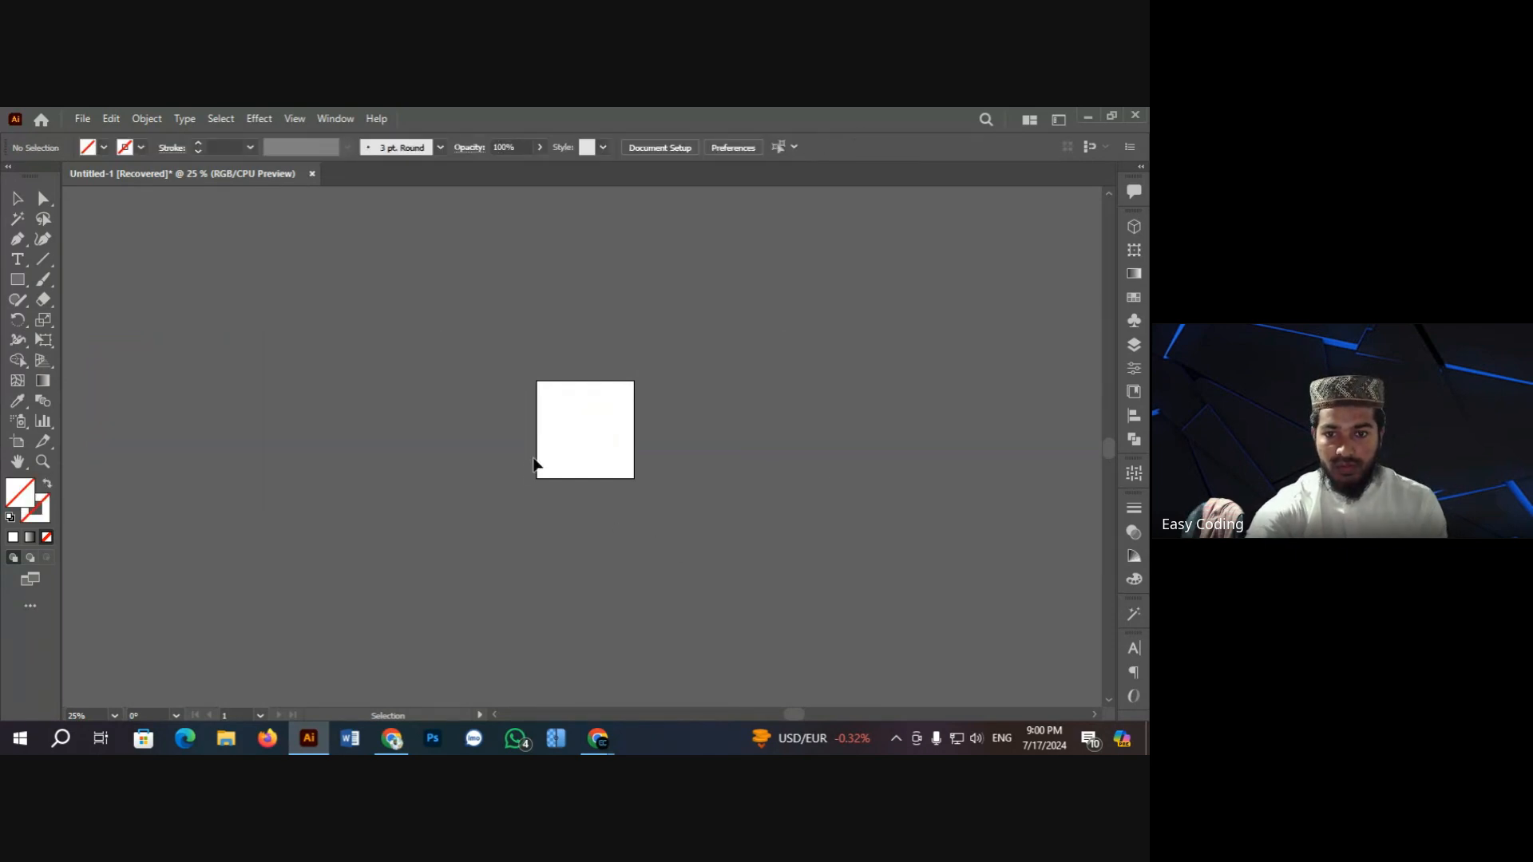
scroll(607, 438, "up", 3)
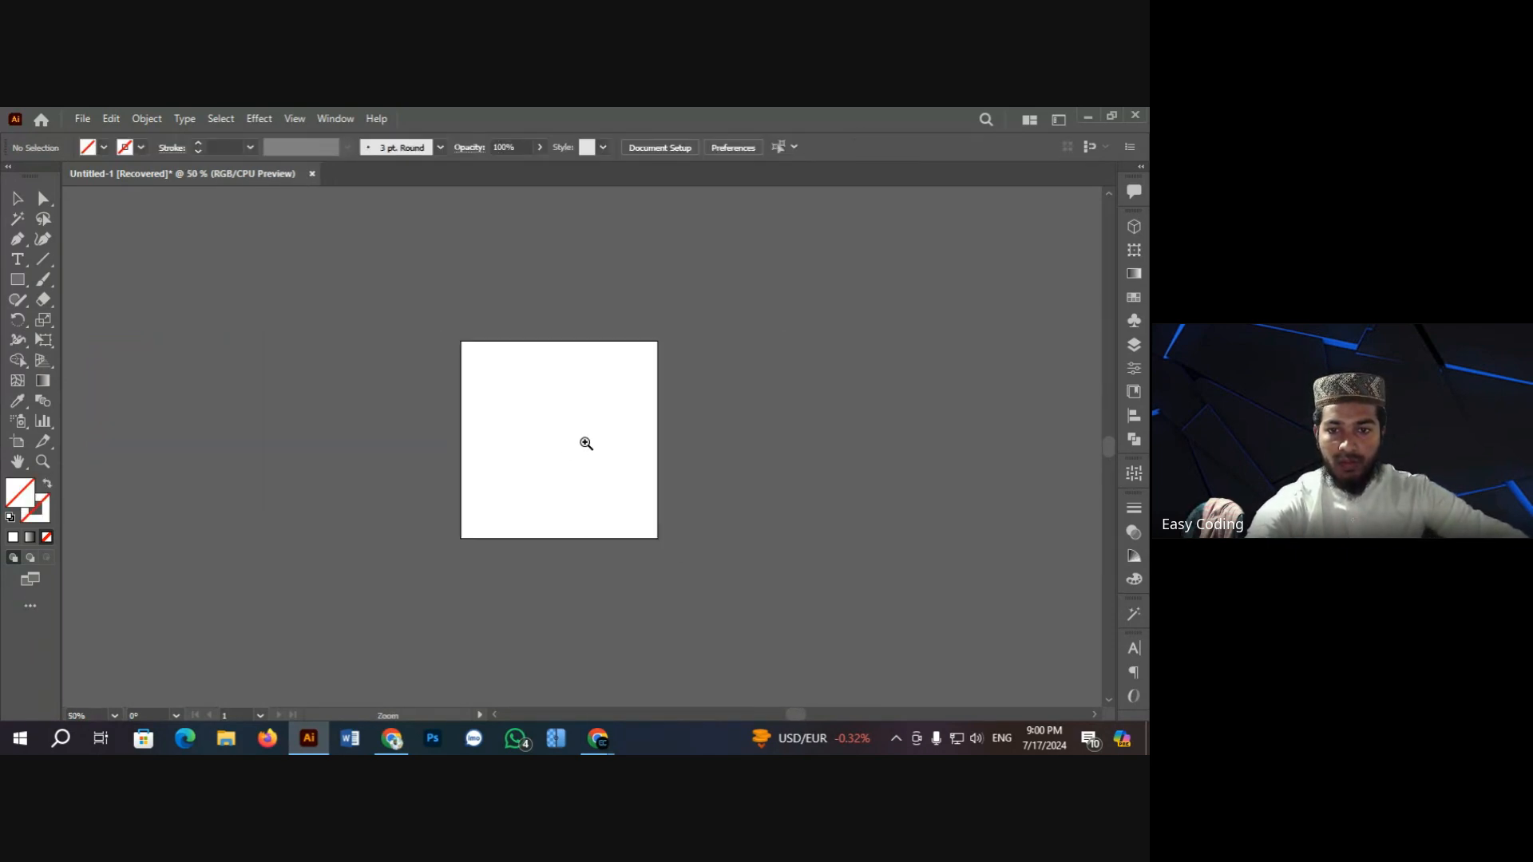
scroll(595, 436, "up", 1)
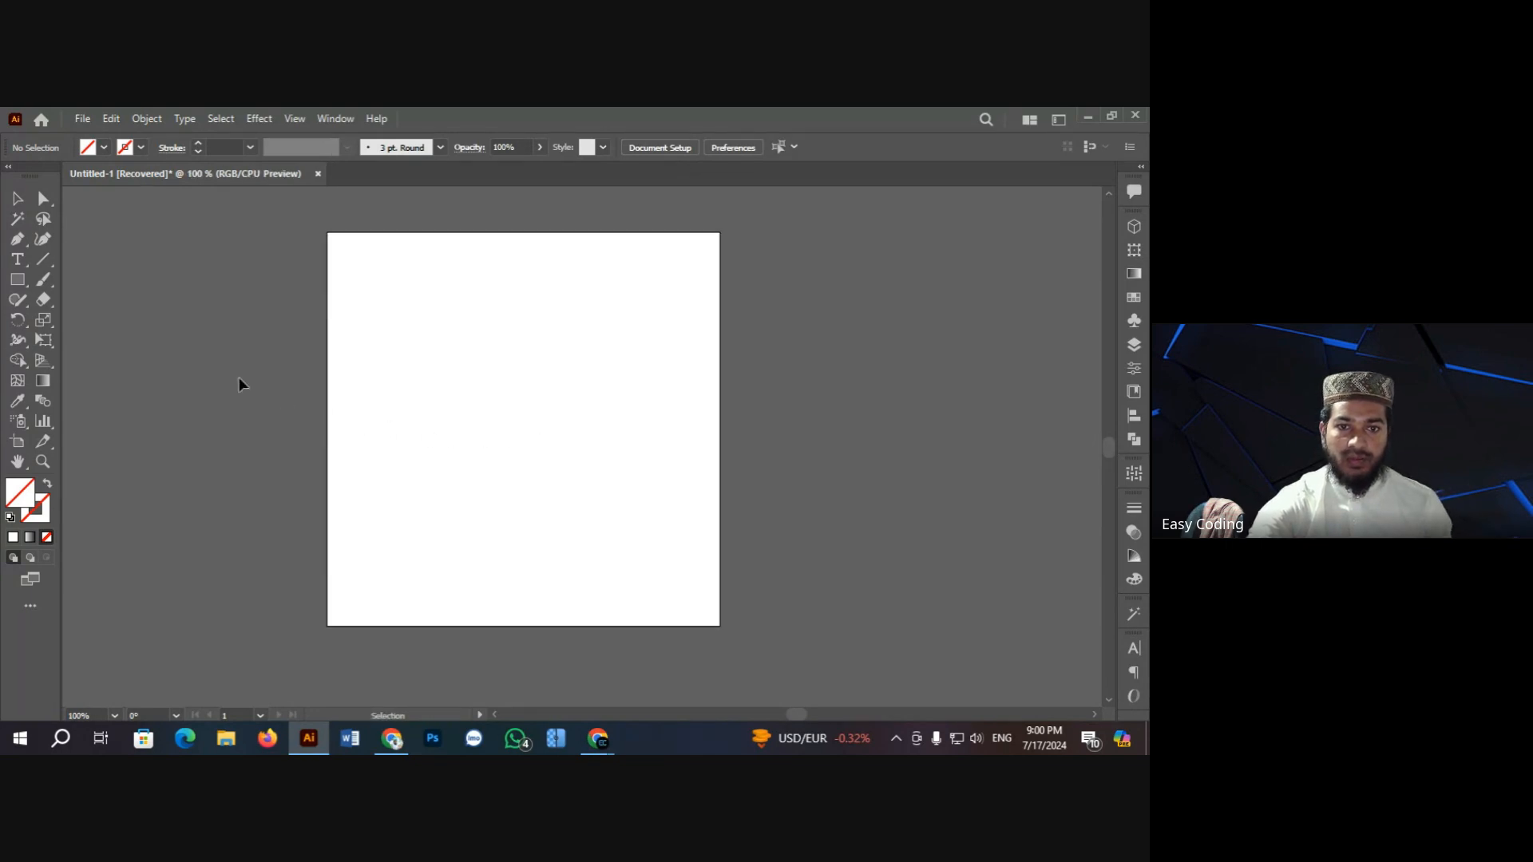
Step: In Firefox, search Google for 'id card design' and show the Images results
left_click(391, 739)
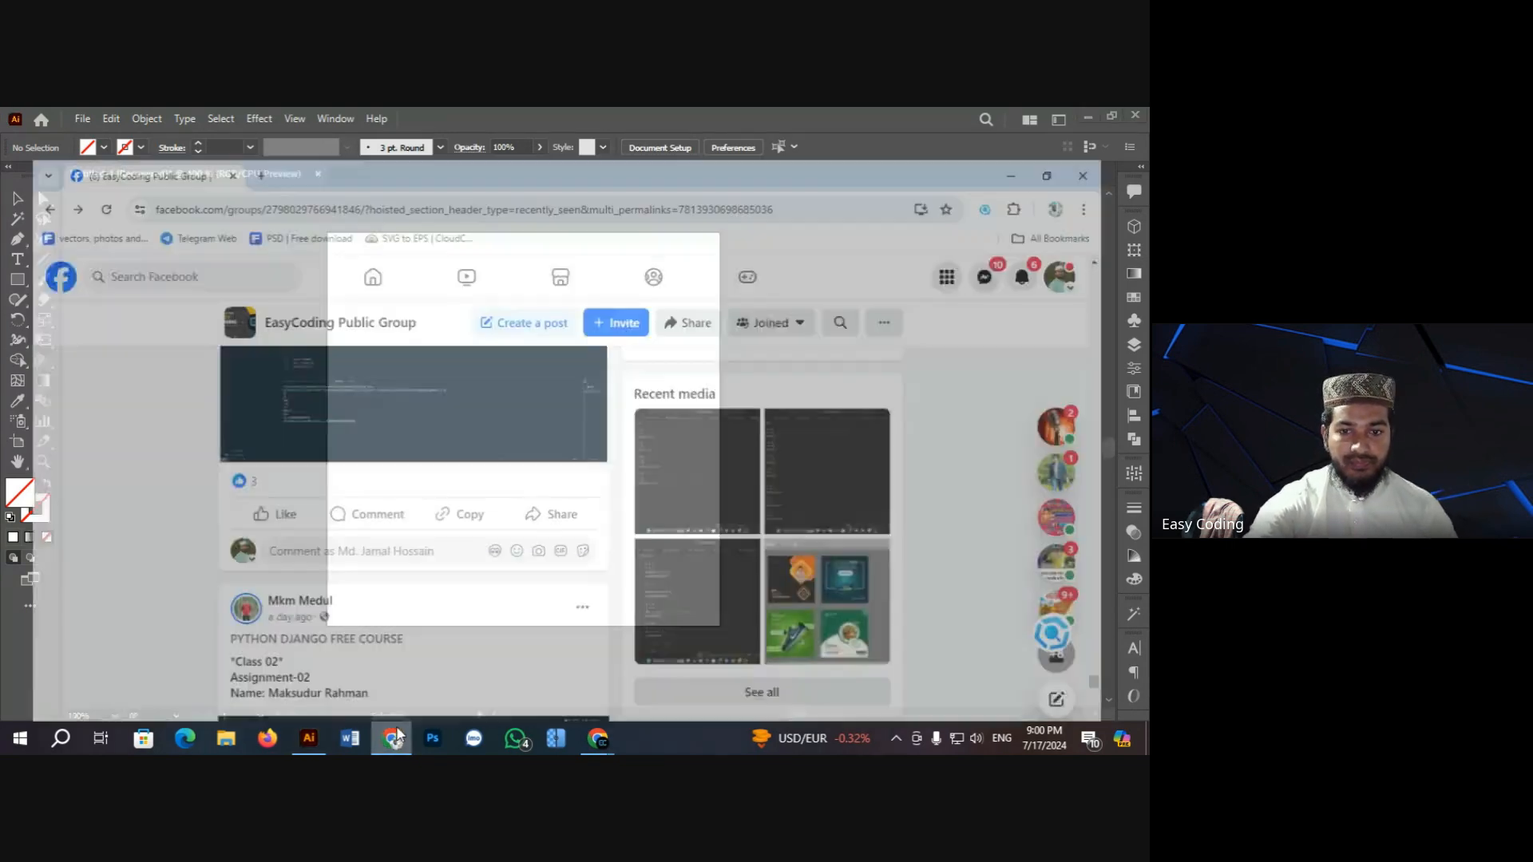
left_click(268, 738)
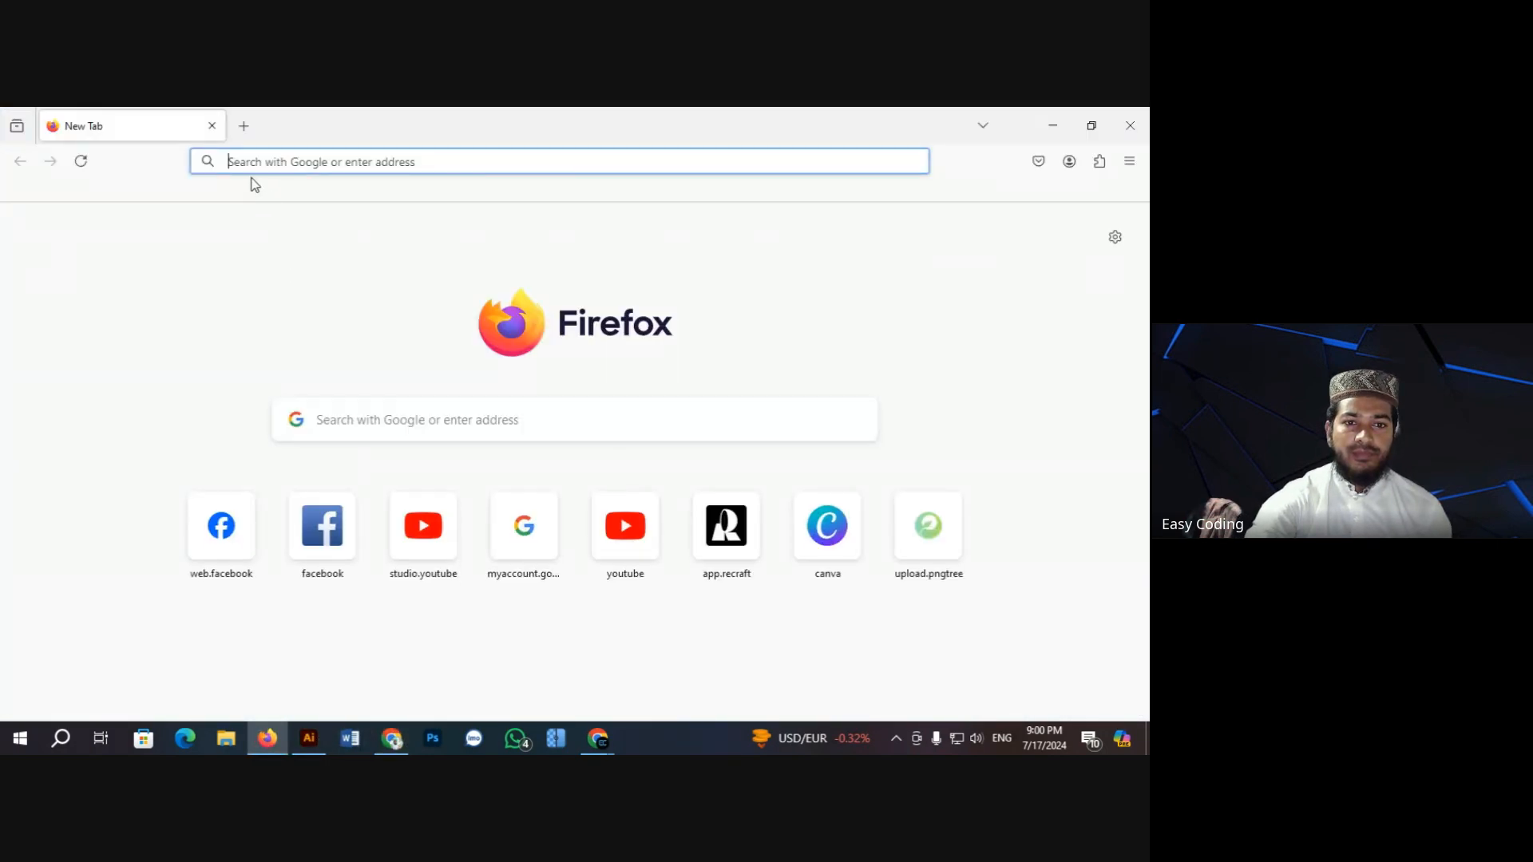
left_click(249, 162)
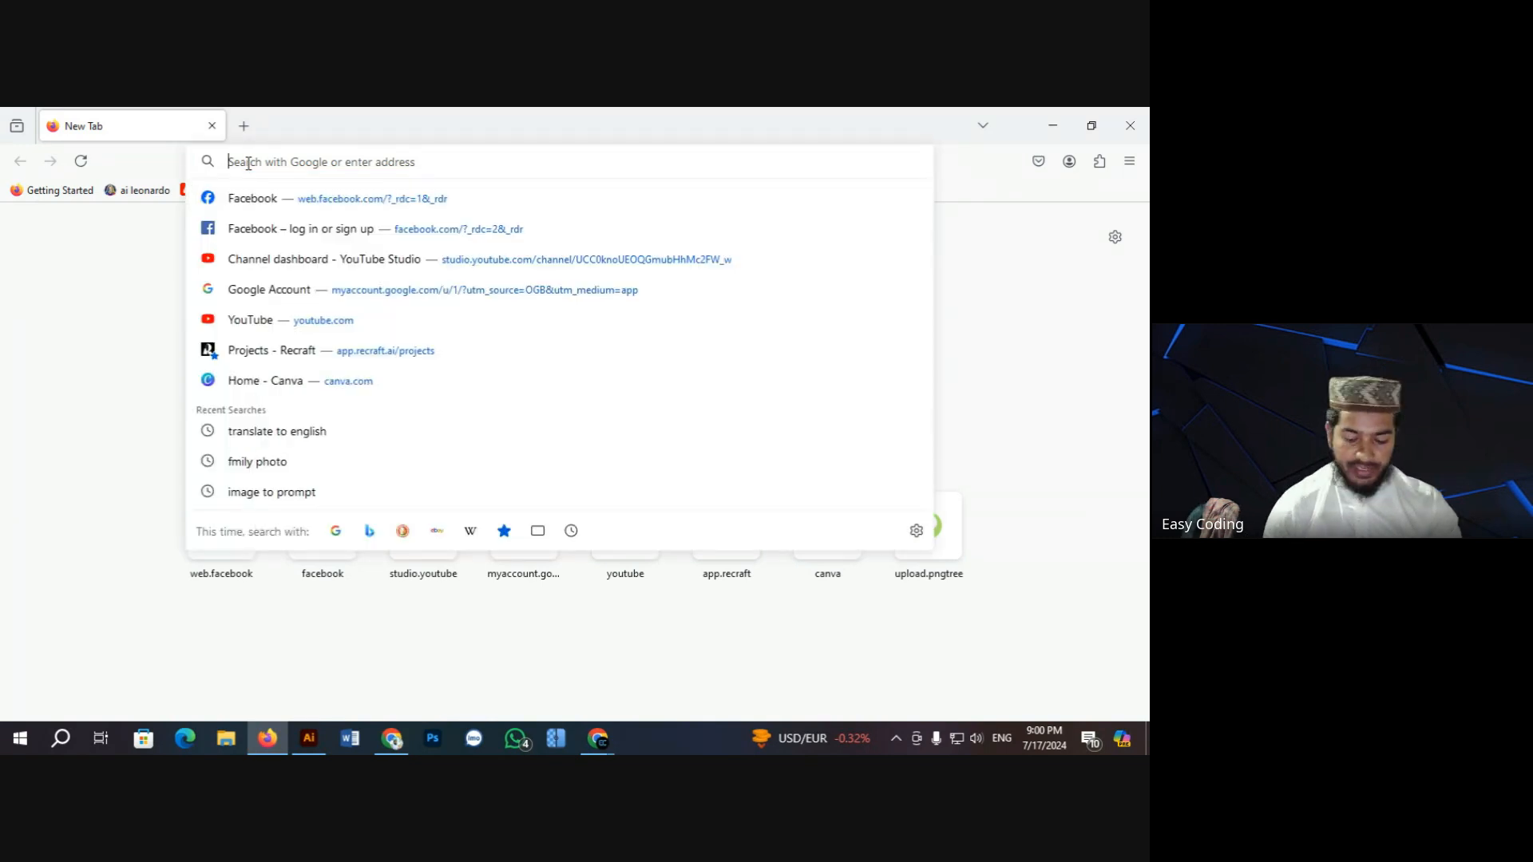
type("id")
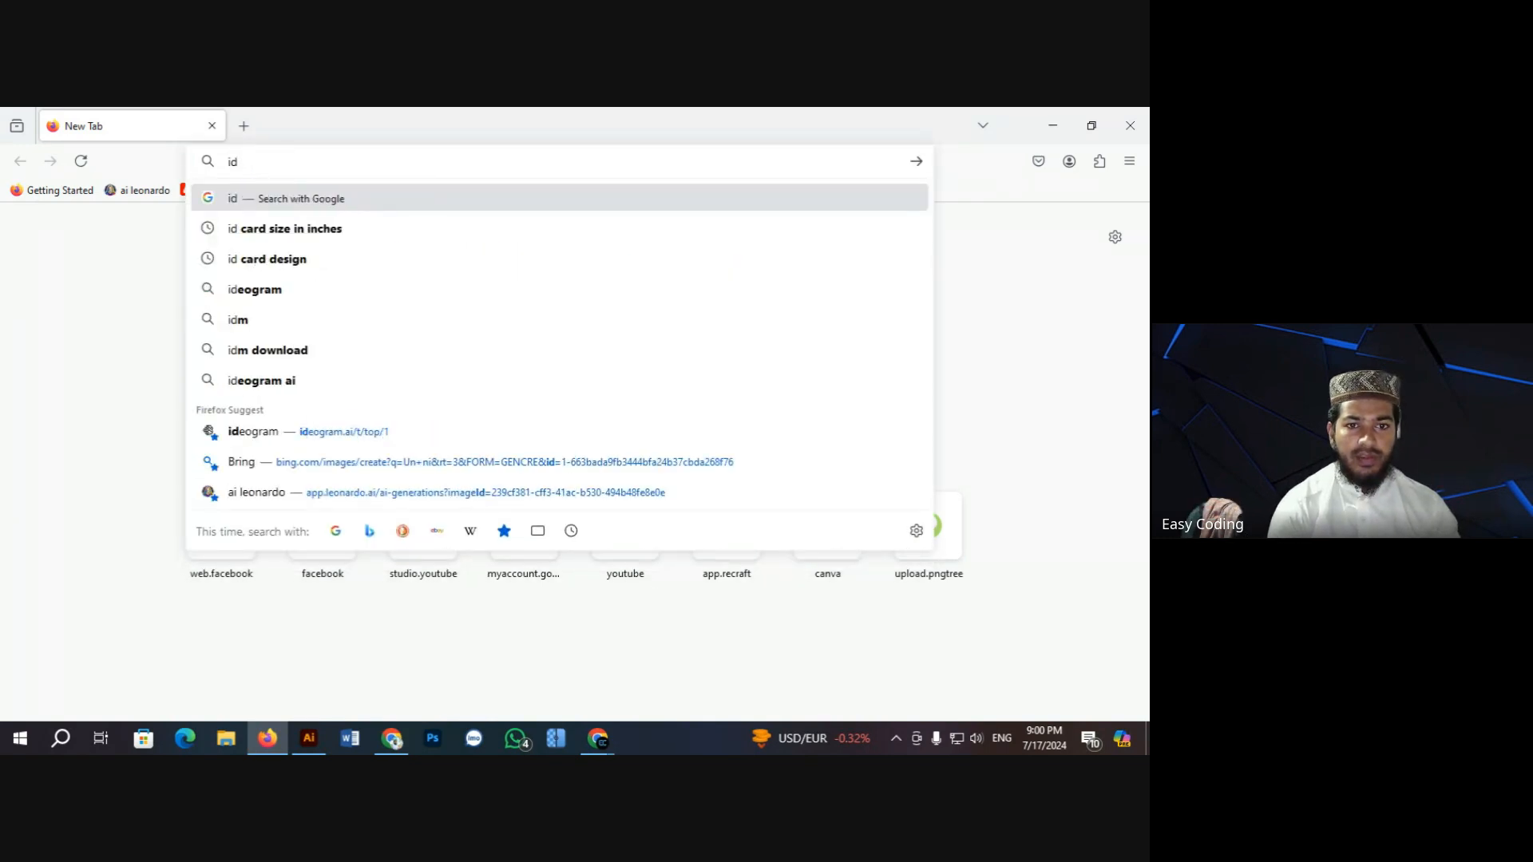
left_click(264, 257)
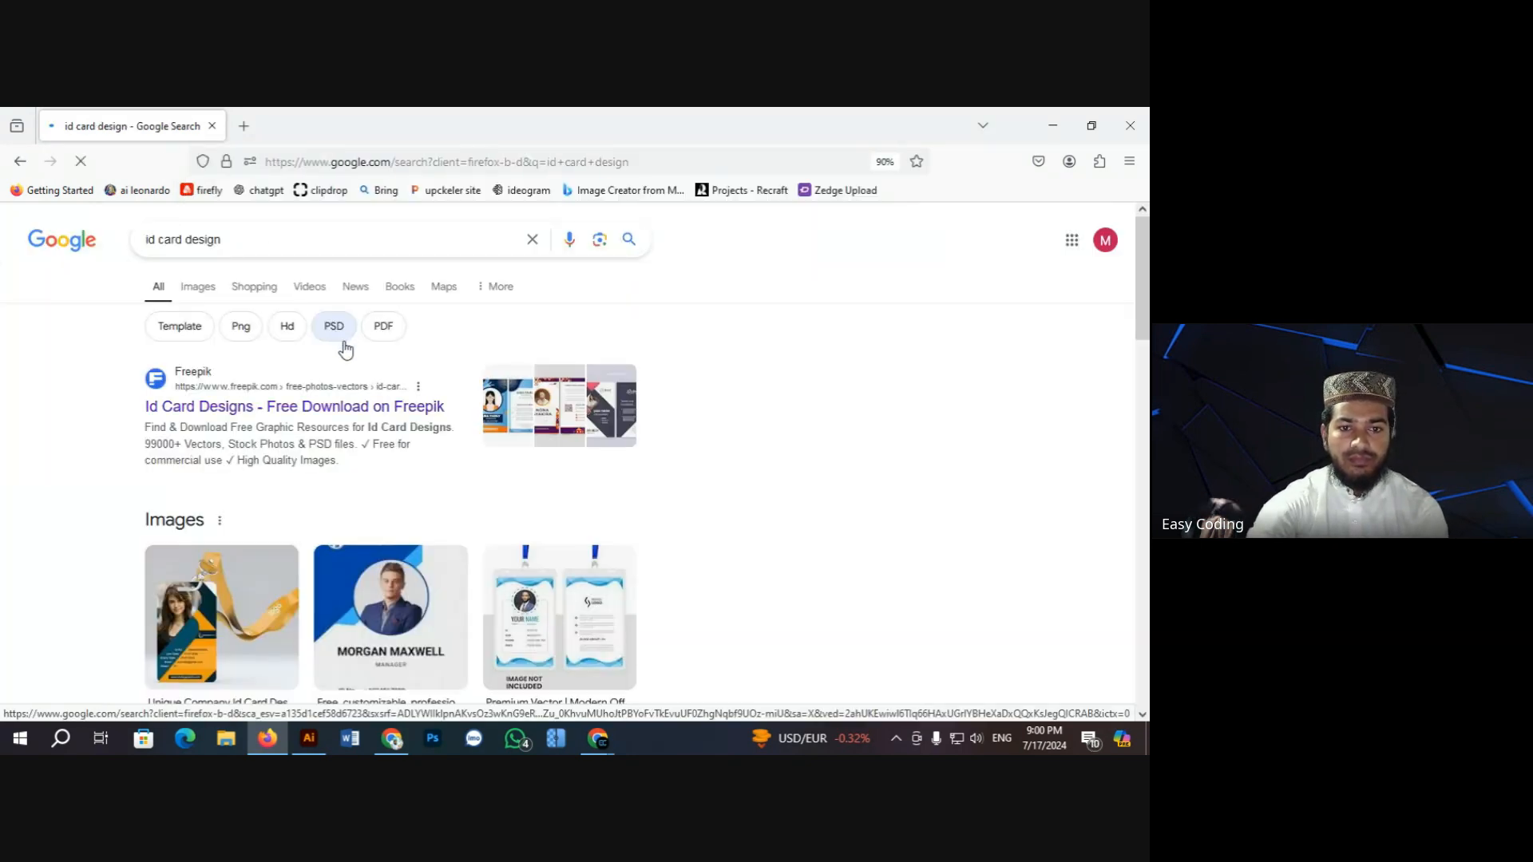
scroll(439, 425, "down", 2)
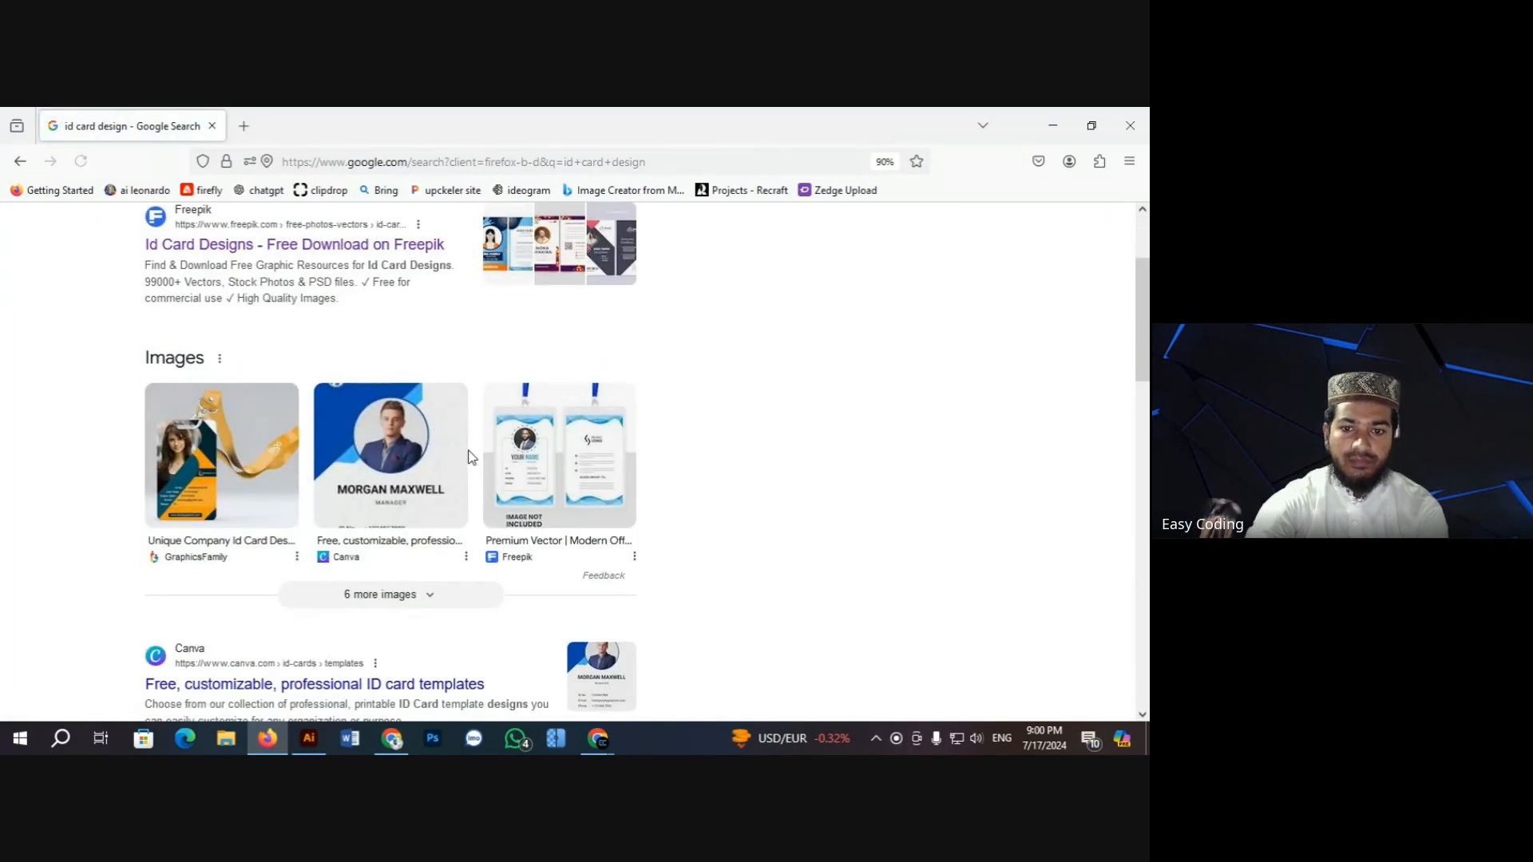
scroll(467, 455, "up", 1)
scroll(320, 323, "up", 1)
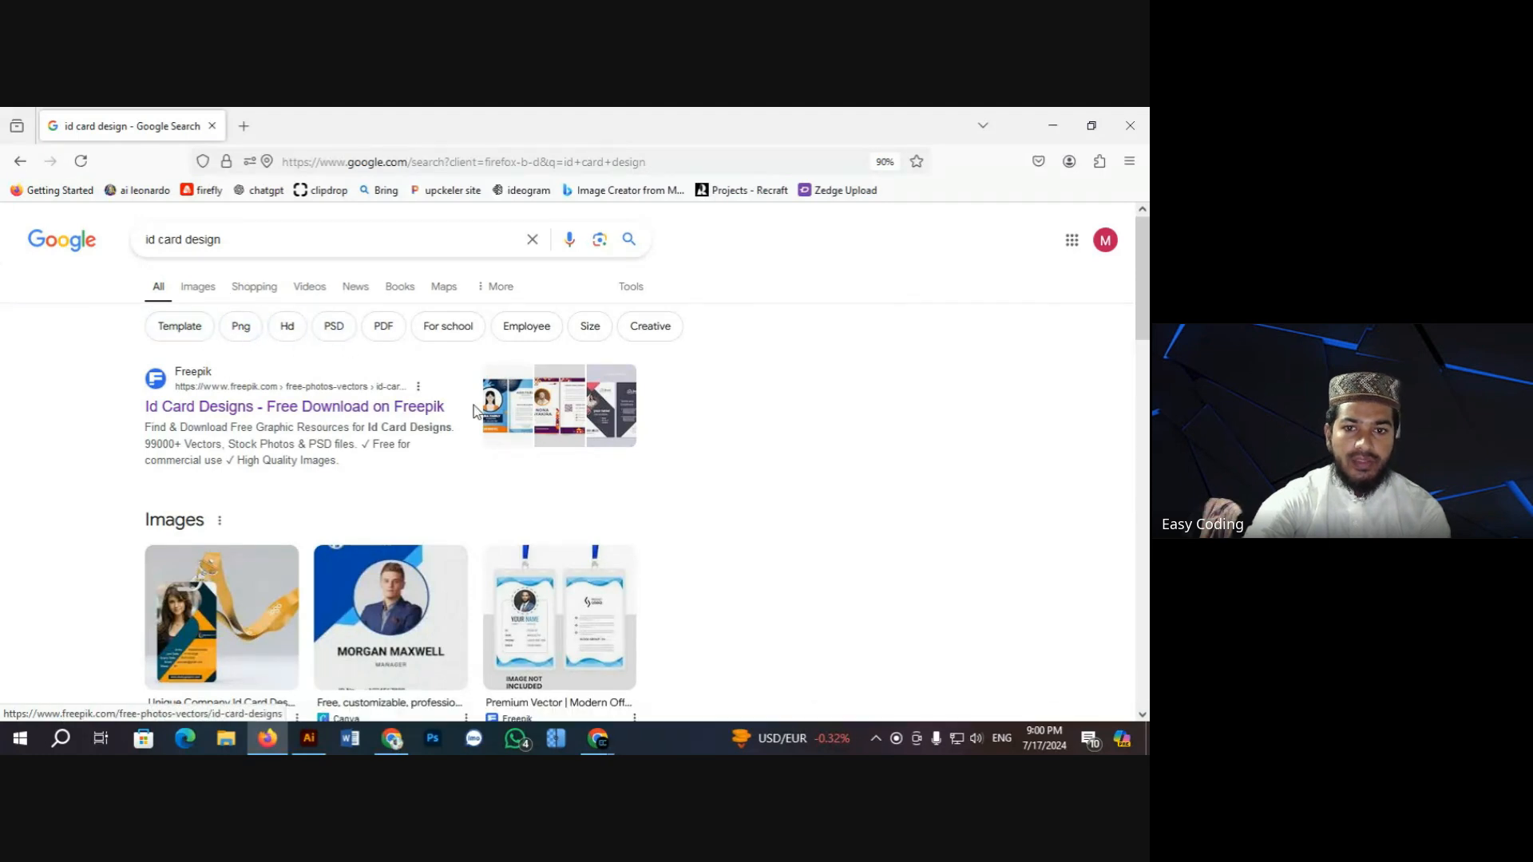
left_click(200, 287)
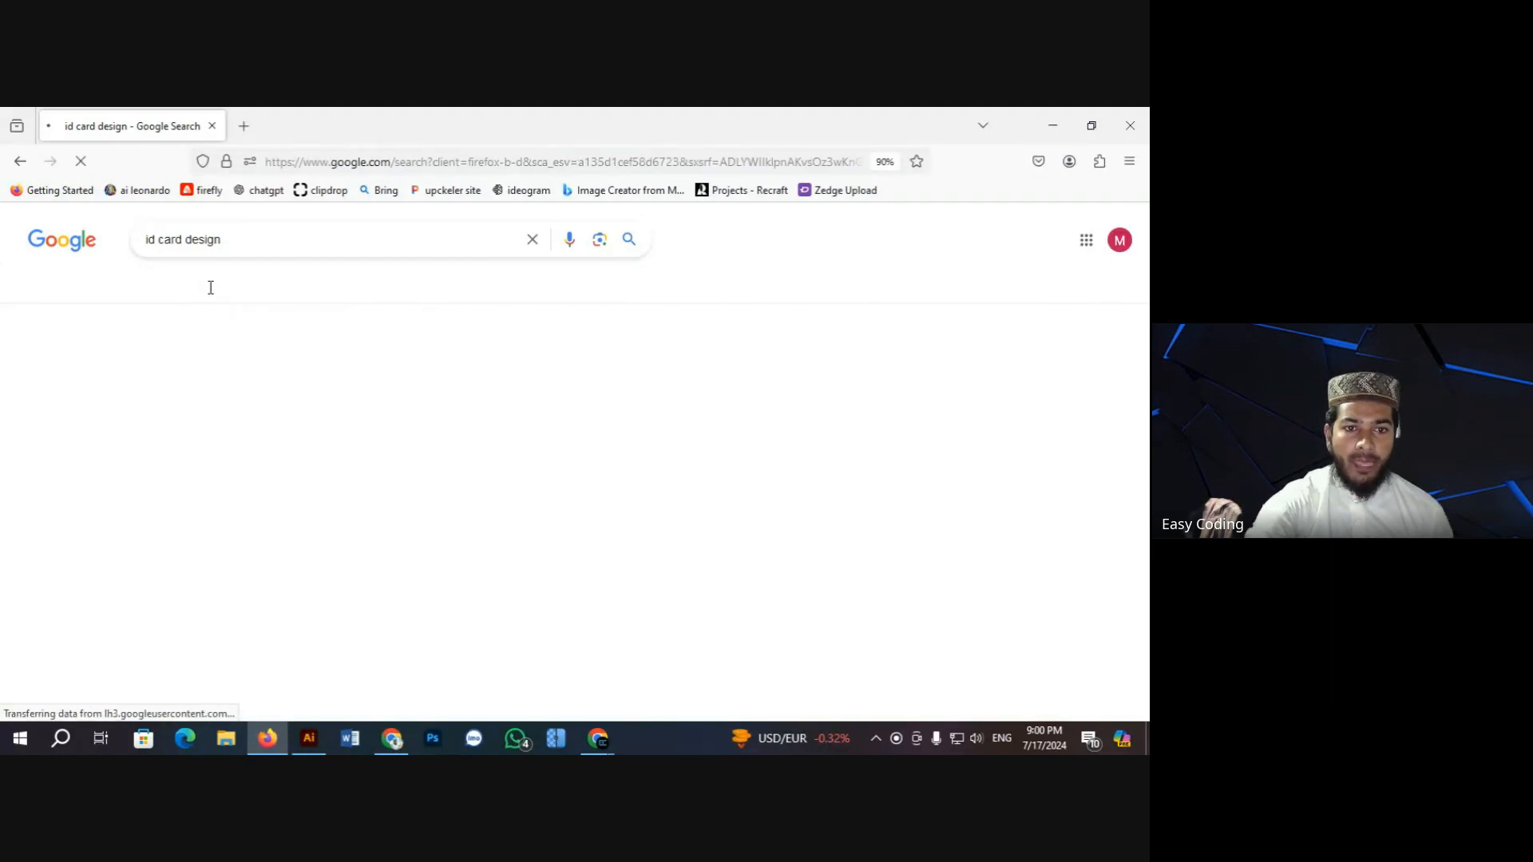
Step: Preview the red Vecteezy ID card template and copy its image
scroll(443, 497, "down", 1)
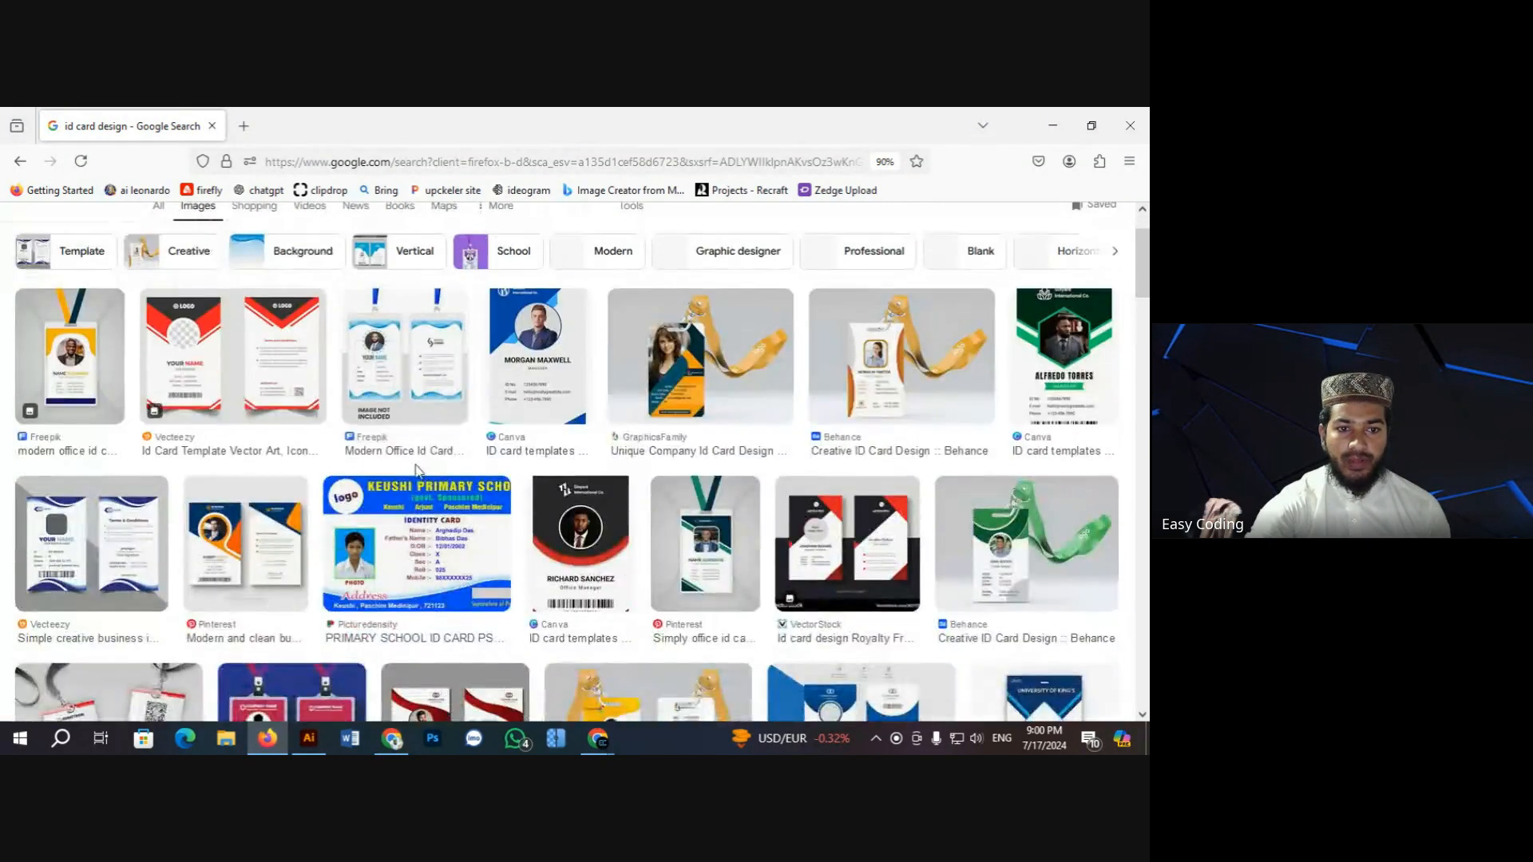
scroll(240, 479, "up", 1)
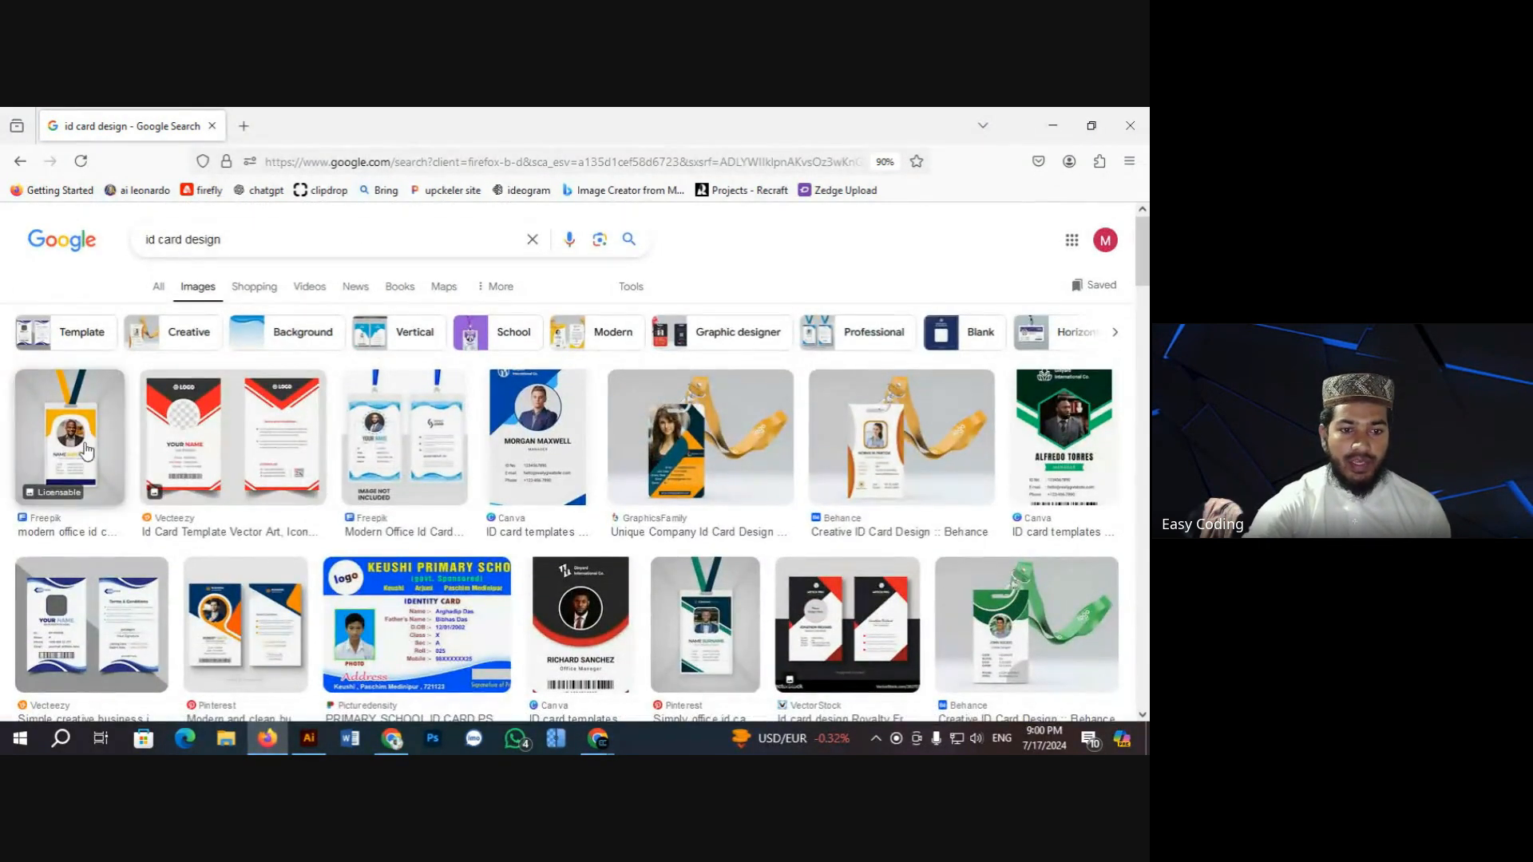
left_click(187, 435)
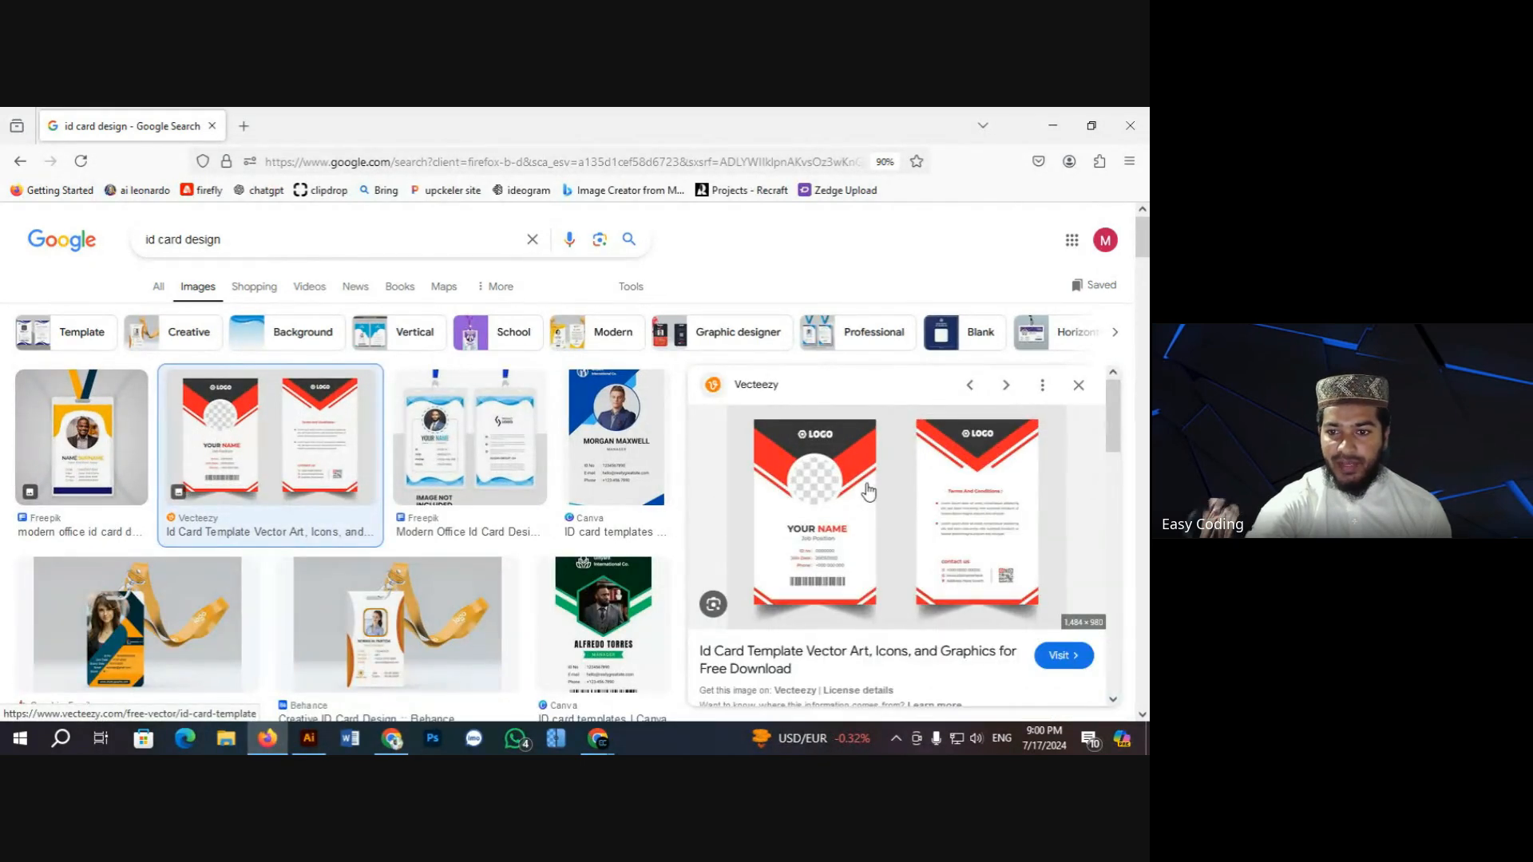
right_click(936, 490)
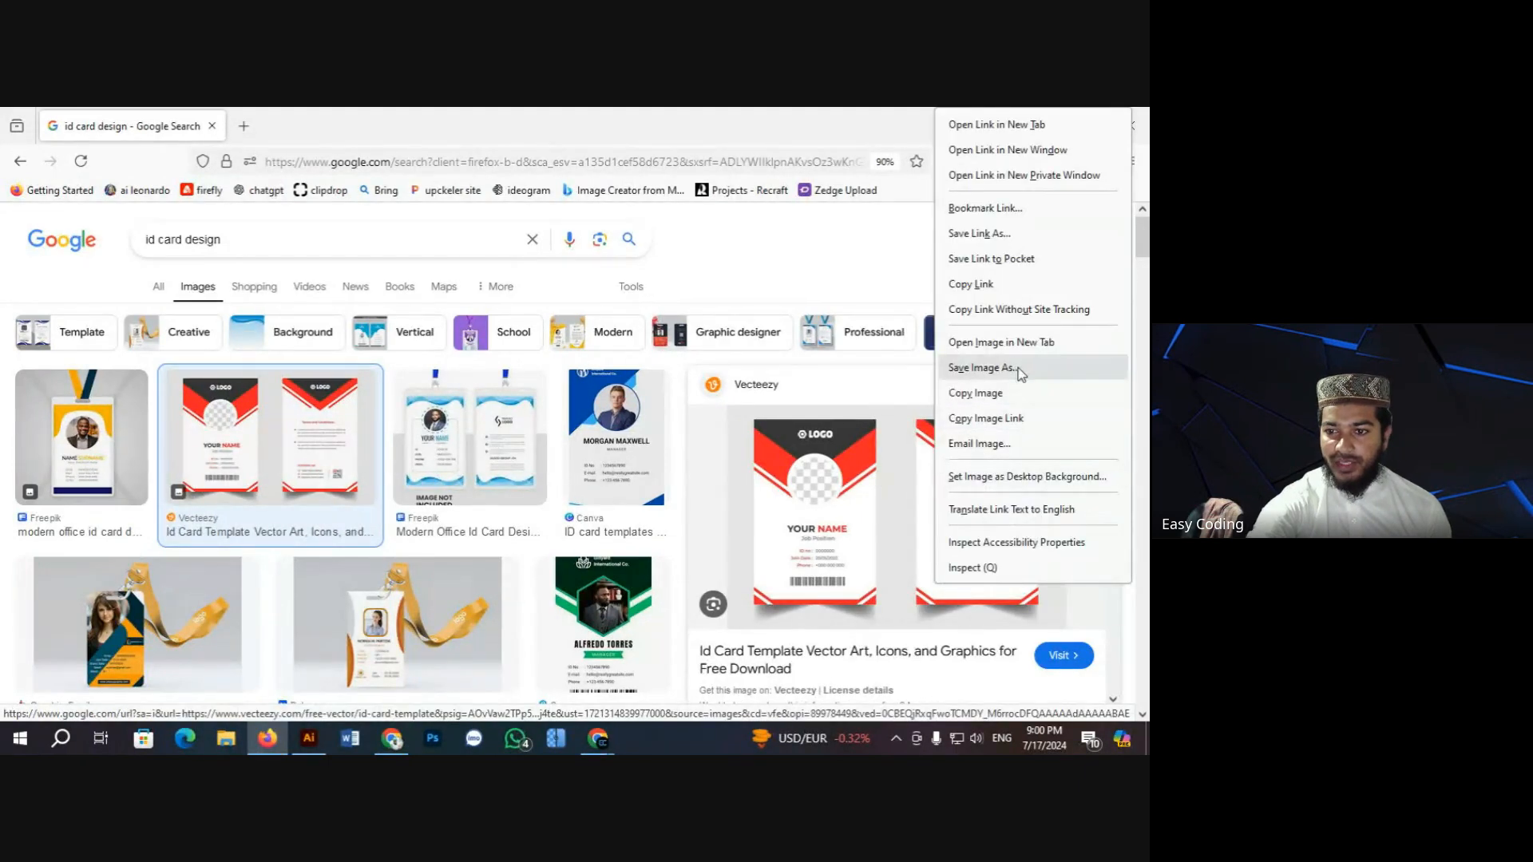
left_click(1007, 395)
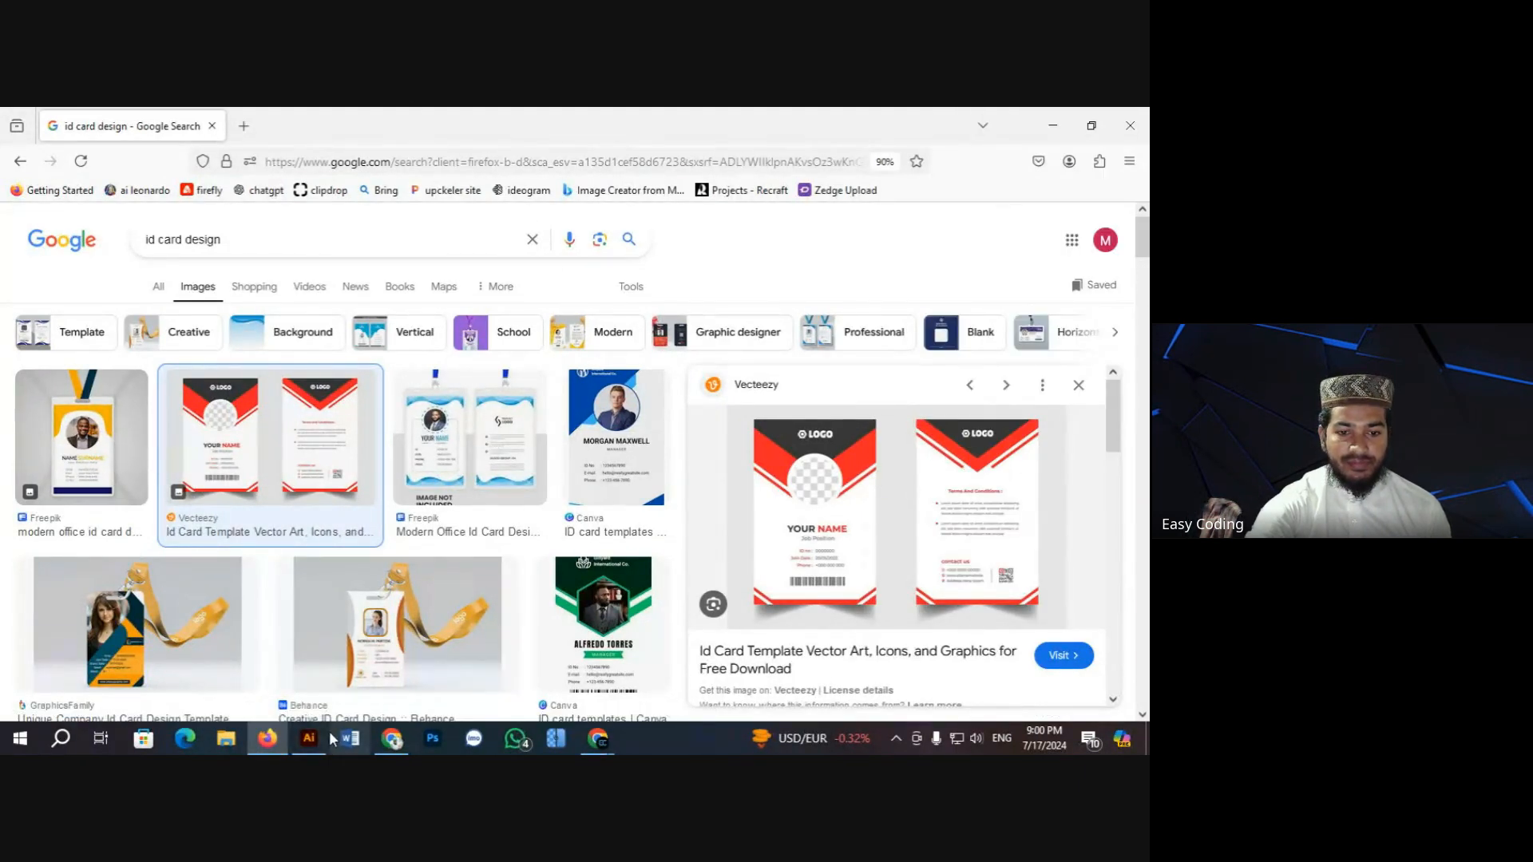
Step: Paste the ID card template into Illustrator, shrink it and move it right of the artboard
left_click(309, 738)
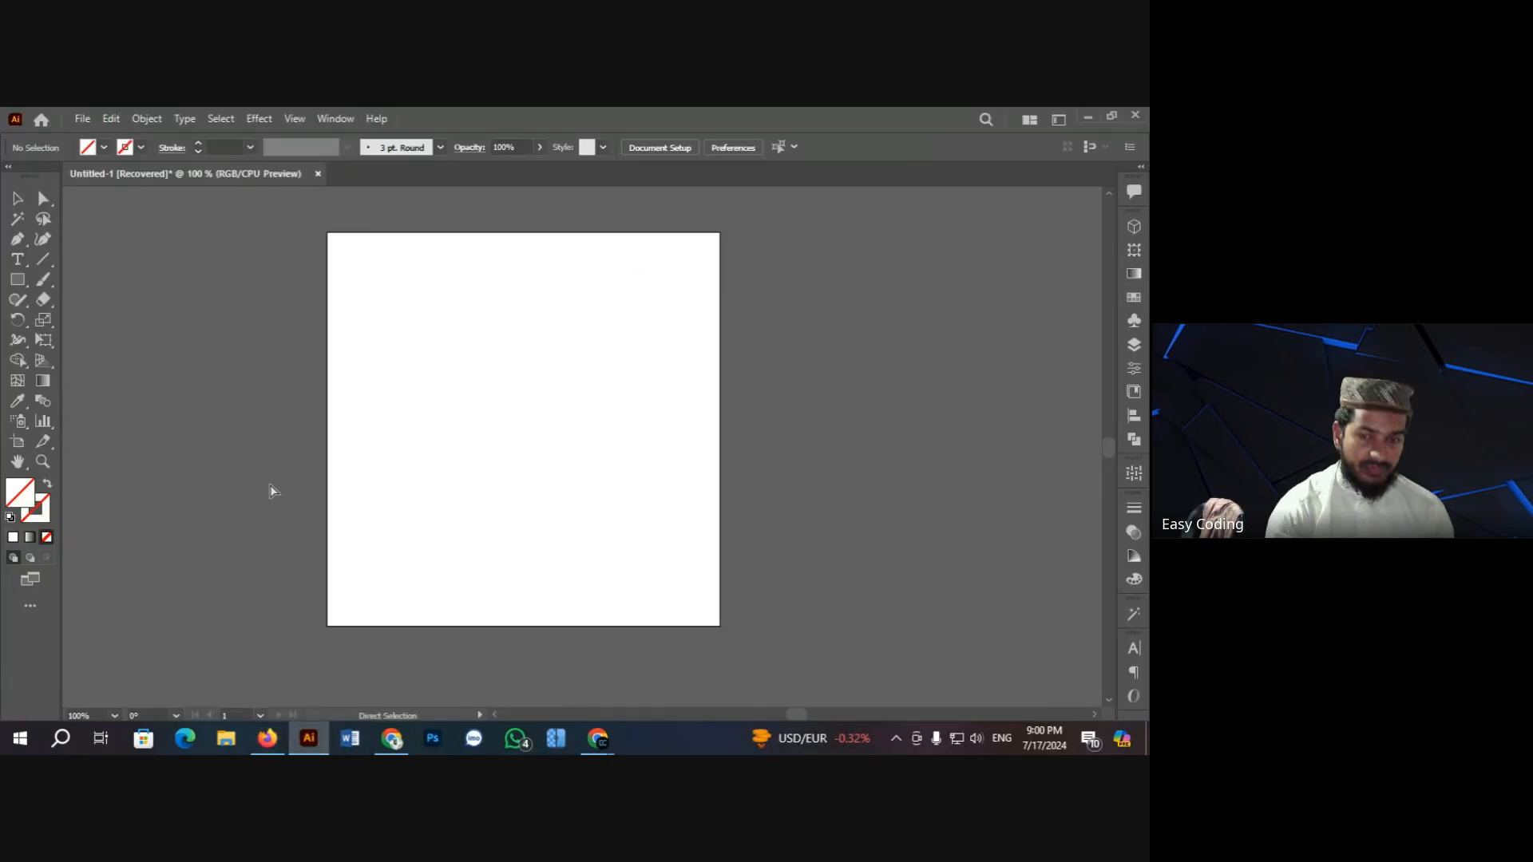
key("ctrl+v")
key("ctrl+minus")
key("ctrl+minus")
key("ctrl+minus")
key("ctrl+minus")
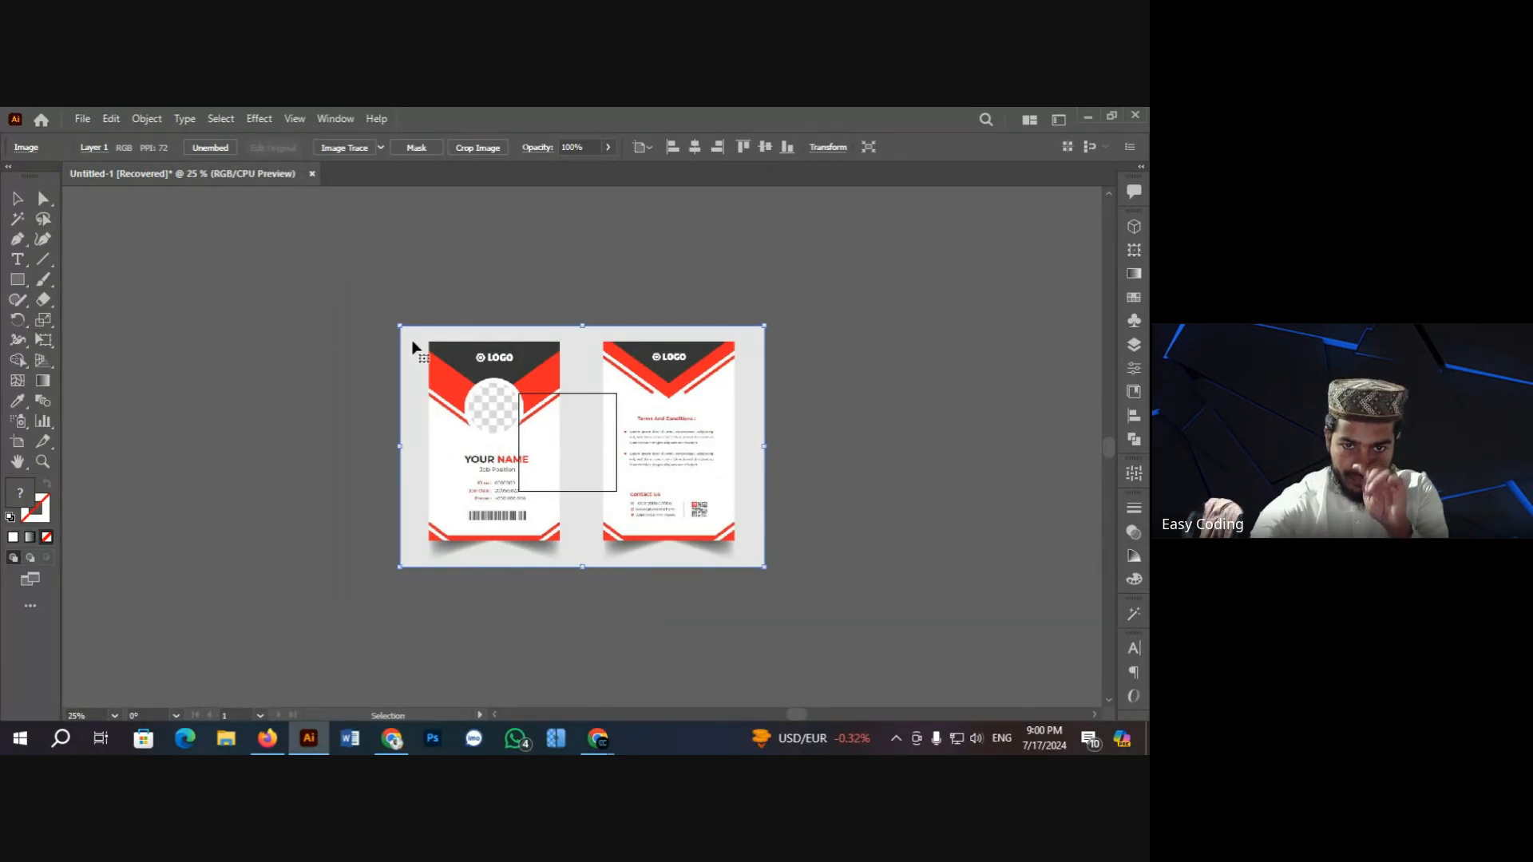
left_click_drag(398, 324, 508, 397)
left_click_drag(559, 471, 676, 461)
Step: Zoom in on the artboard and reference, deselect it, and open the incoming WhatsApp message
key("ctrl+space")
left_click(661, 446, "ctrl")
left_click(615, 459, "ctrl")
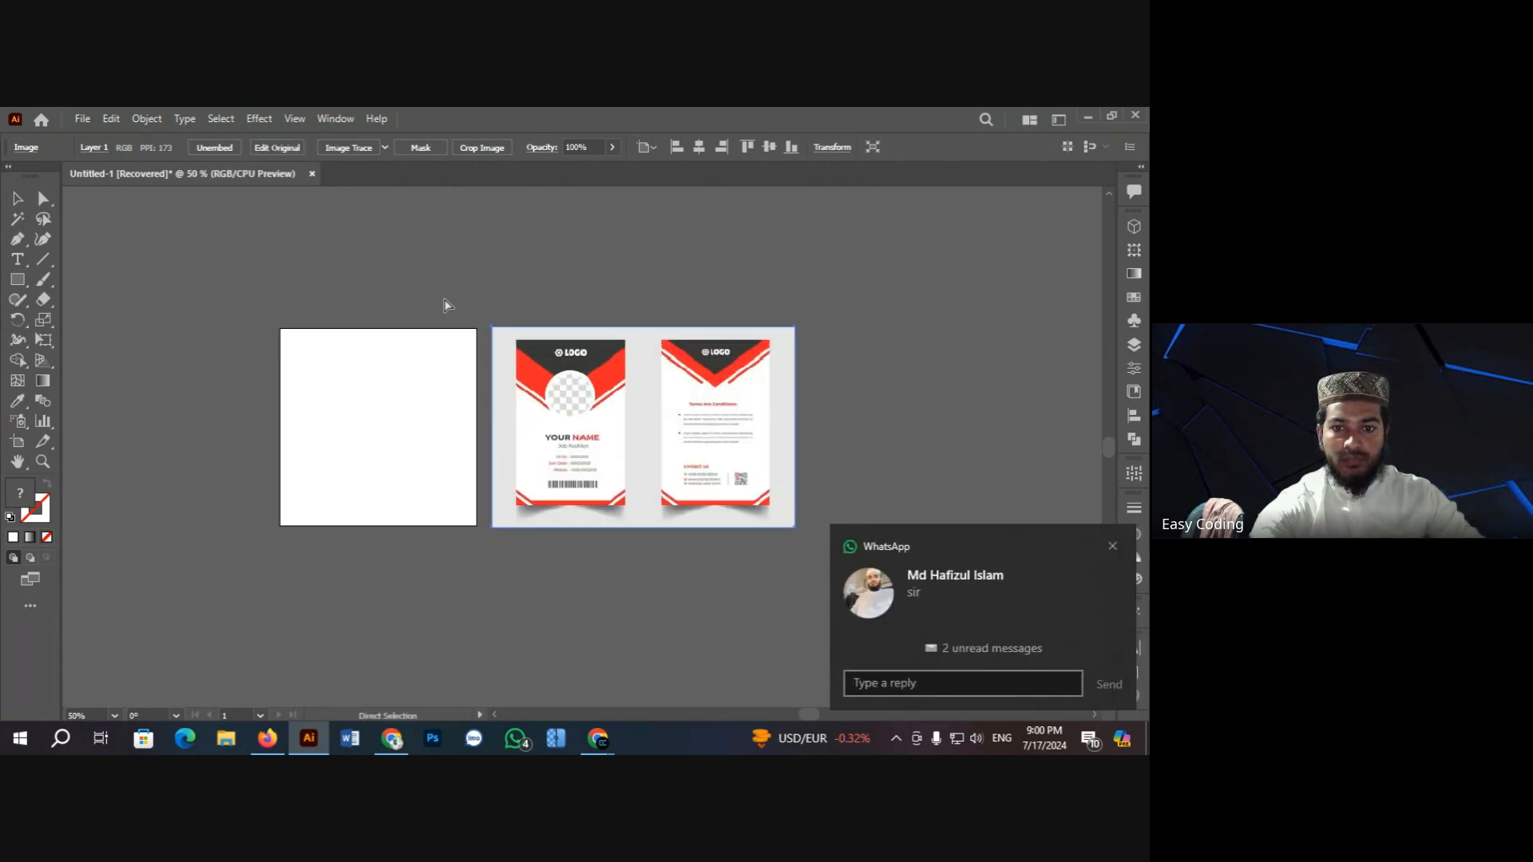
left_click(445, 301)
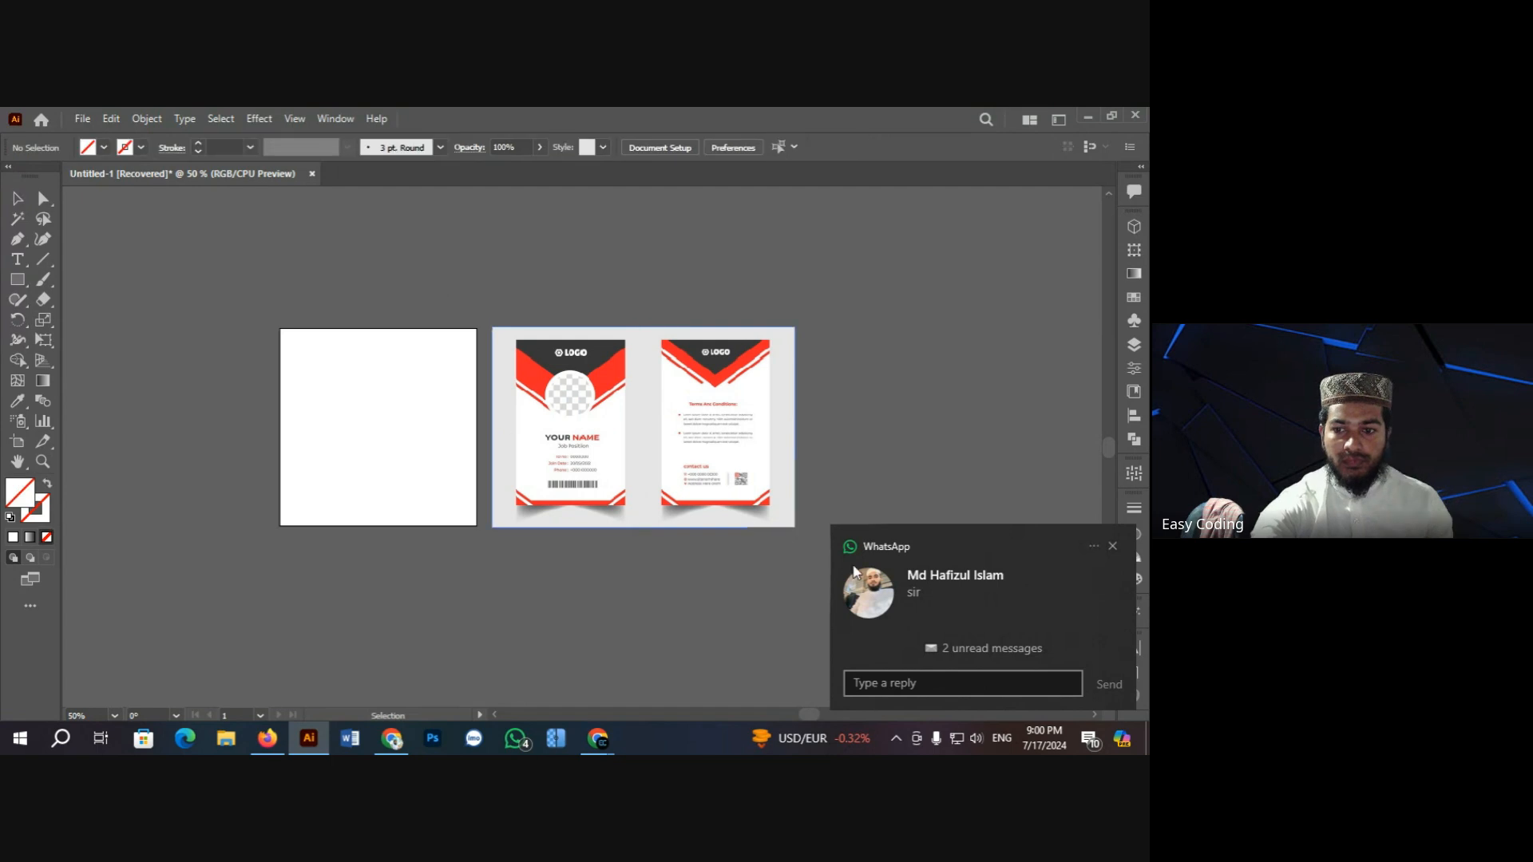
left_click(979, 616)
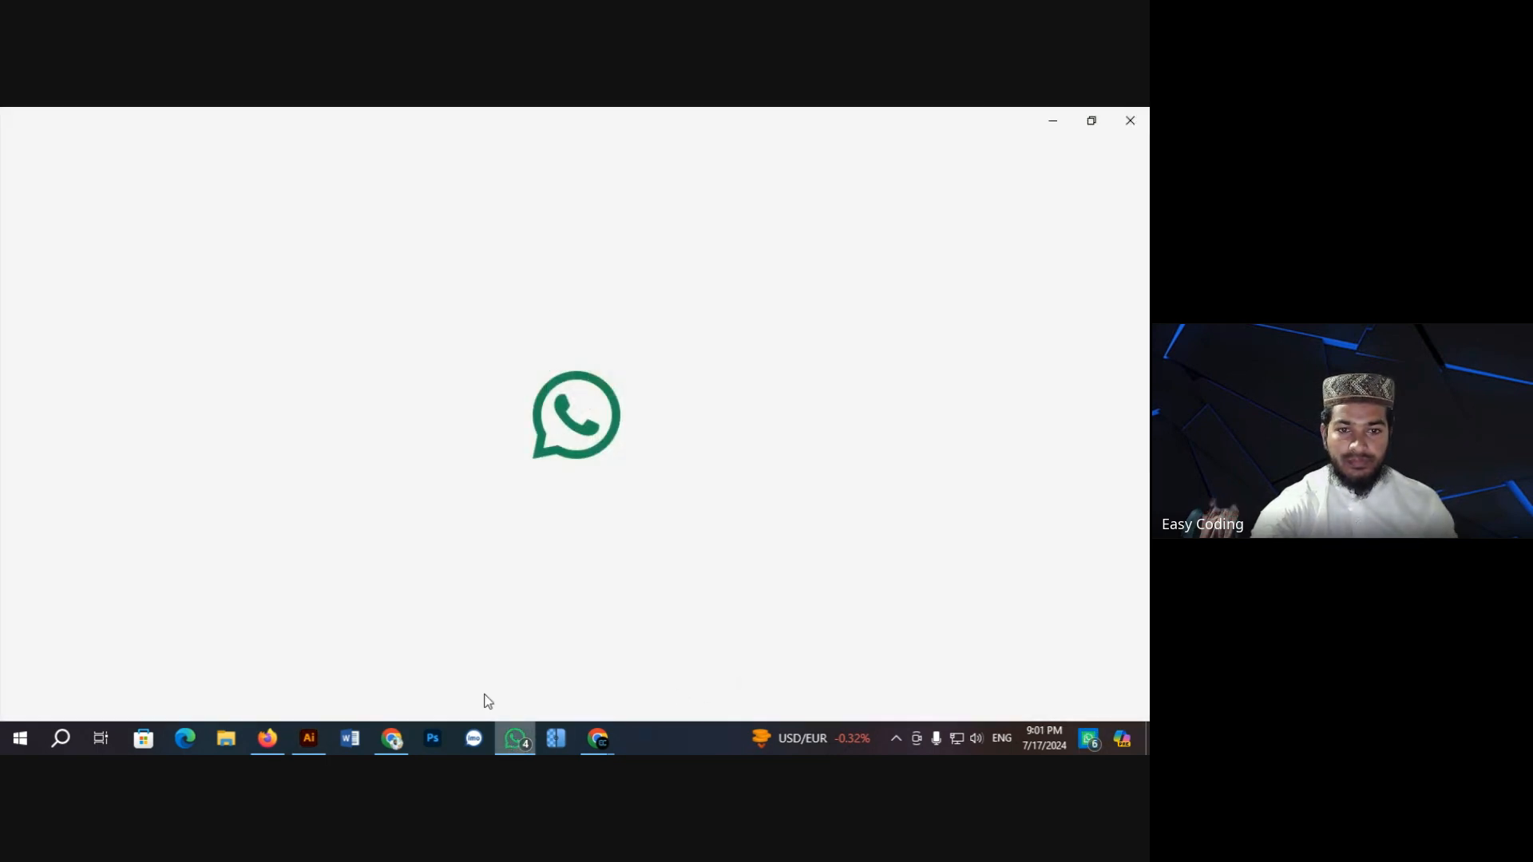
Step: Send 'ji vaia' in the unread WhatsApp chat, then minimize WhatsApp
left_click(246, 344)
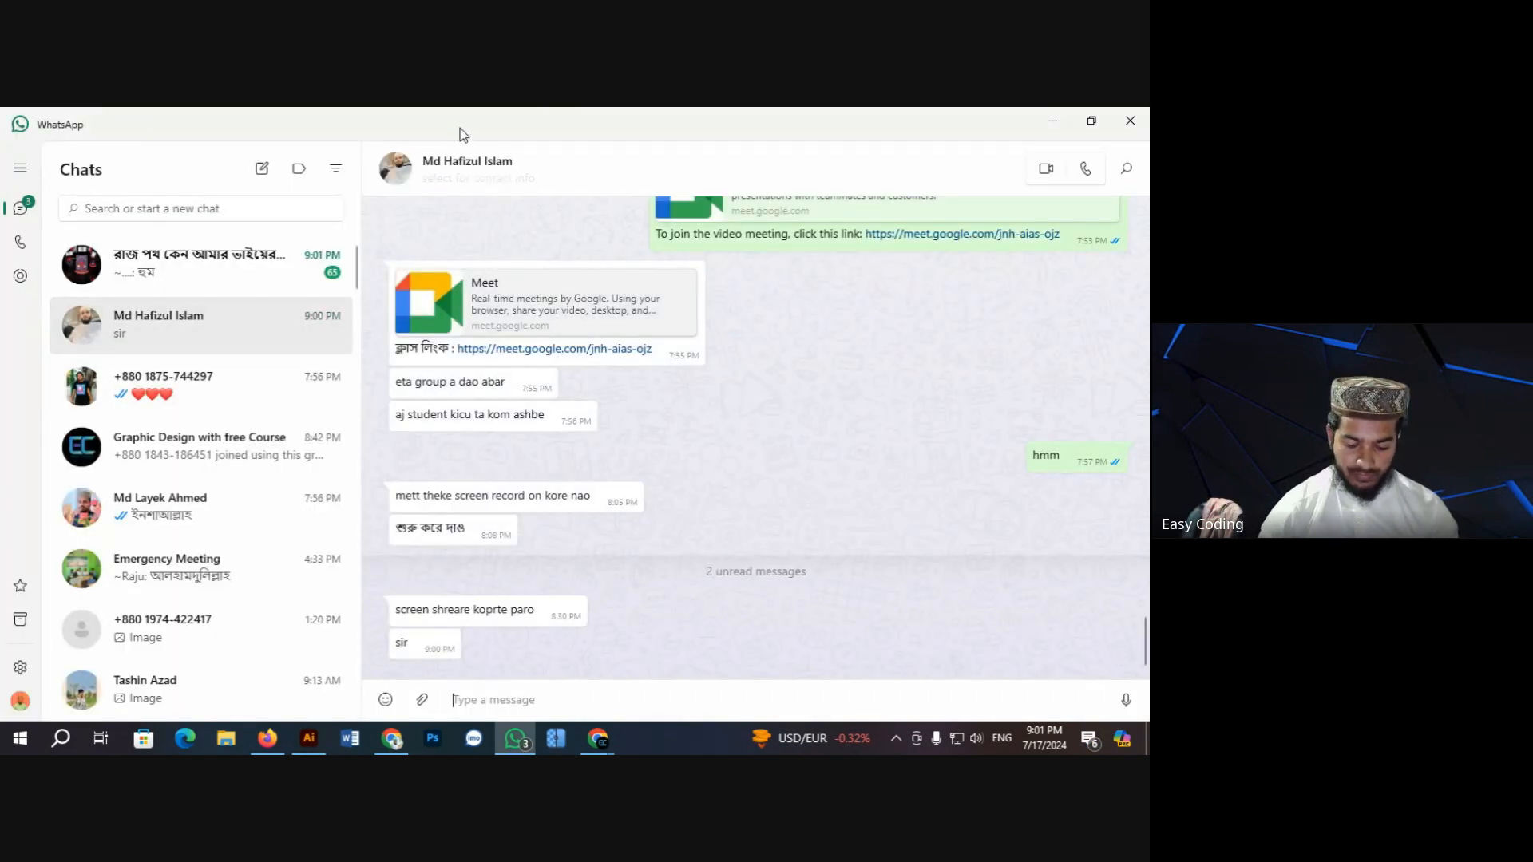
type("ji")
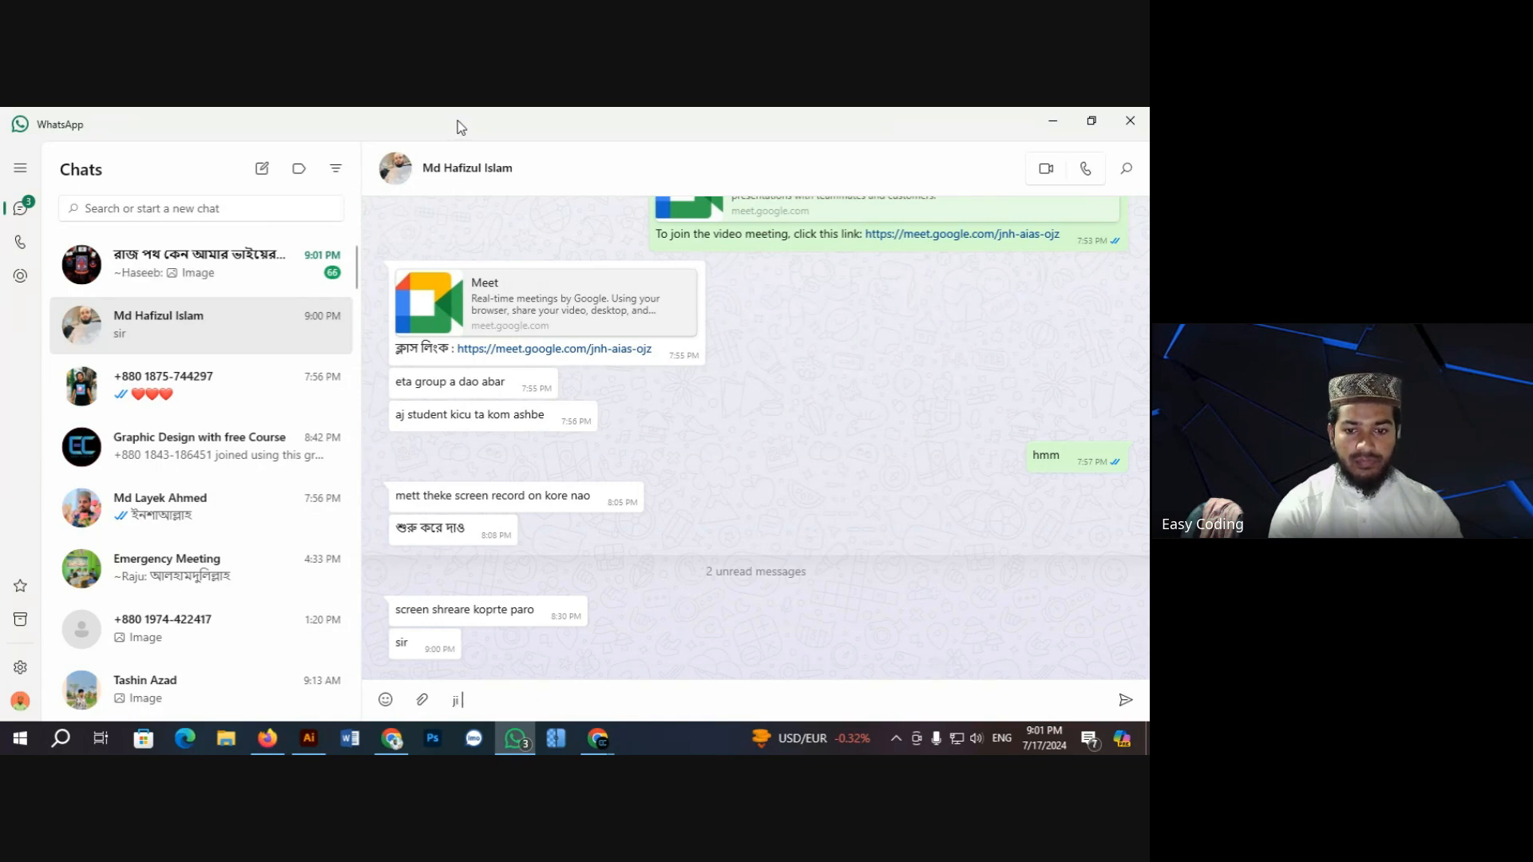
type(" vaia")
key("Return")
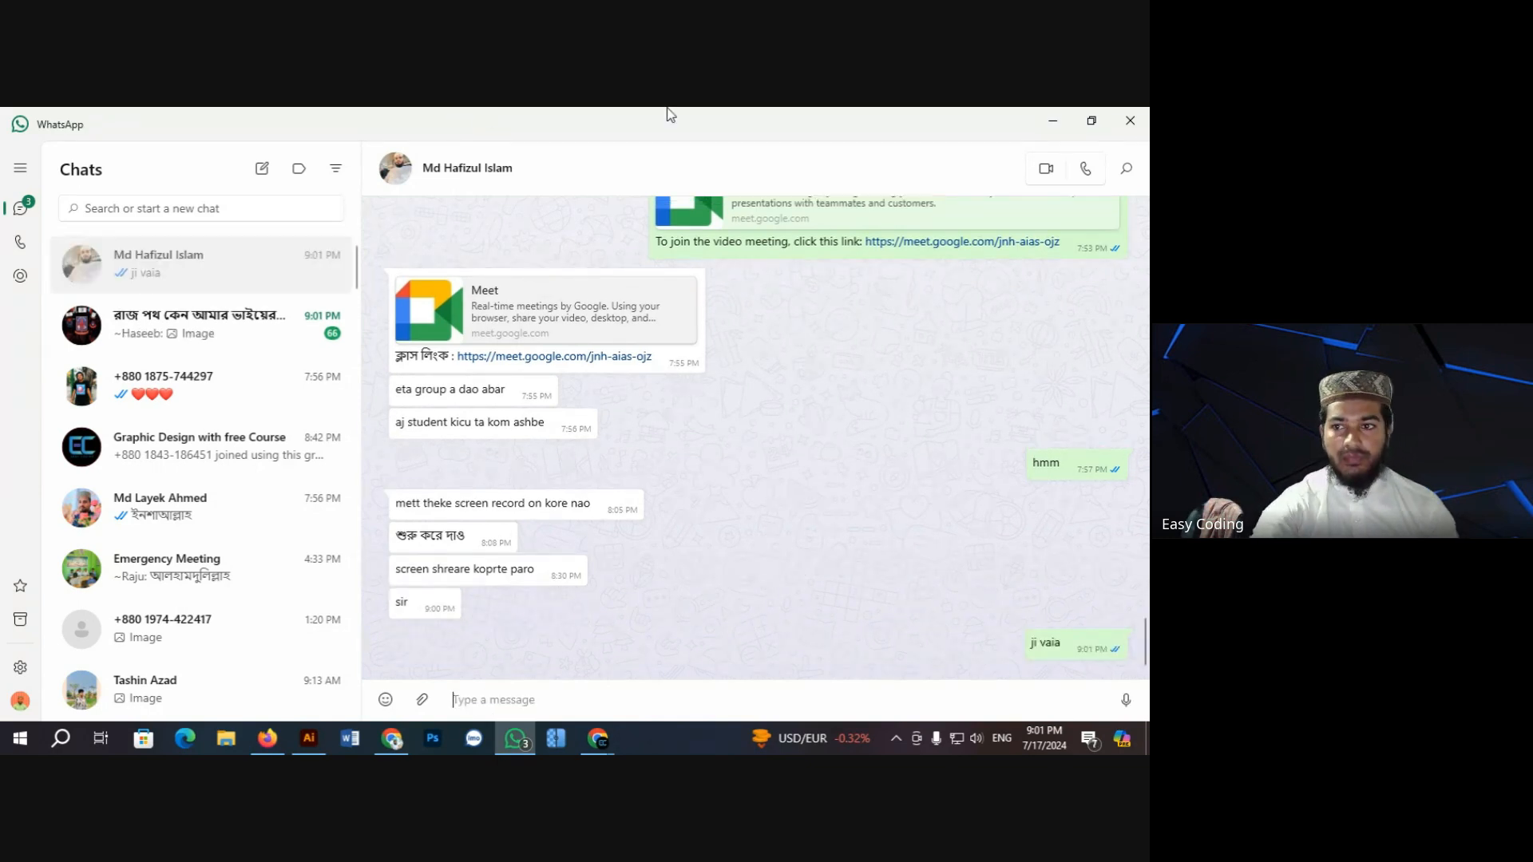
left_click(1052, 121)
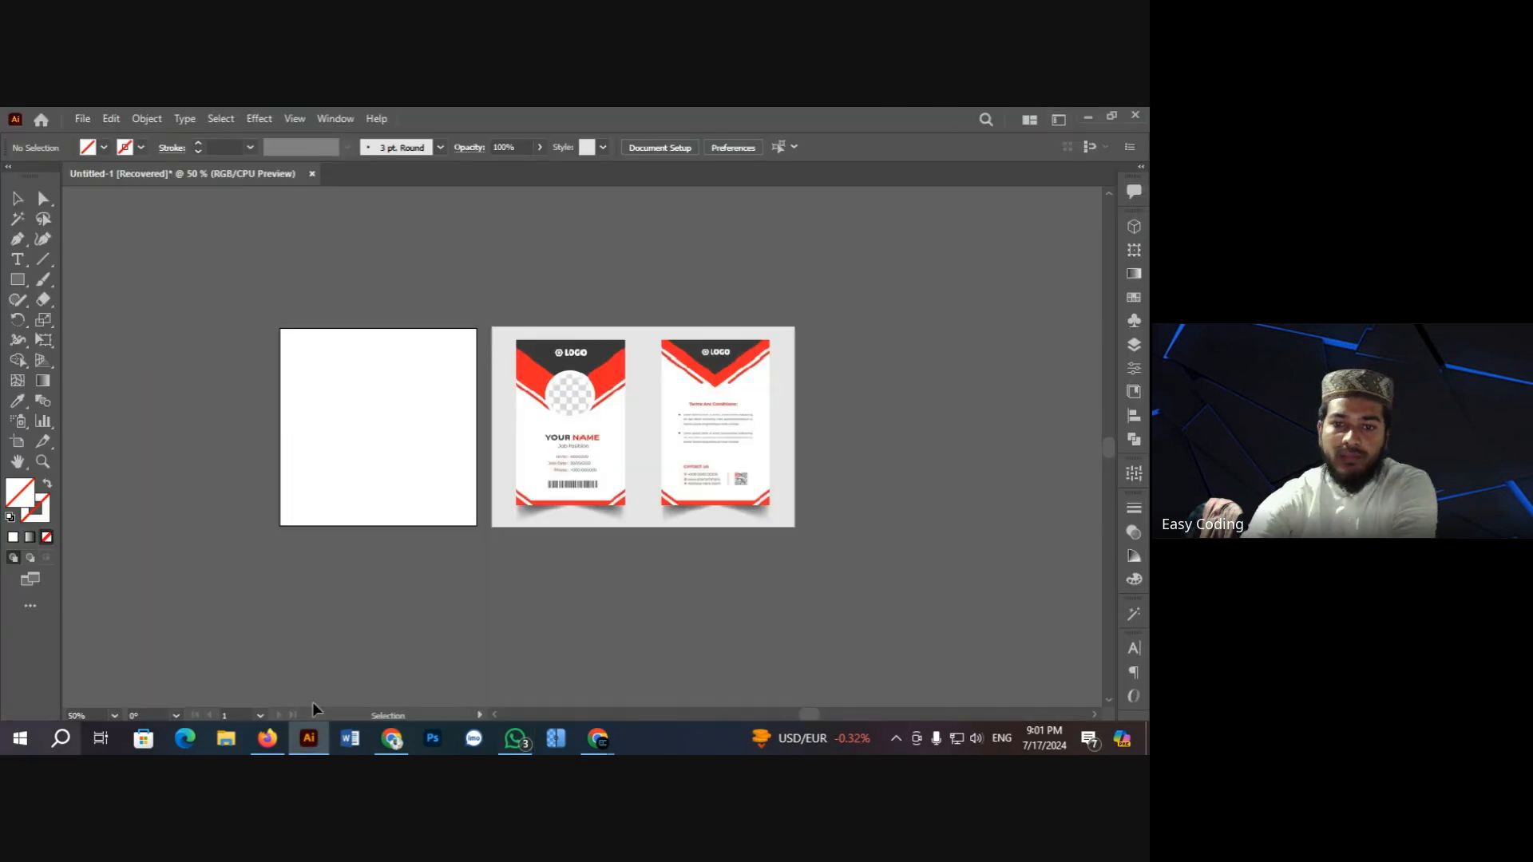
Step: Zoom to 100% and pan so both sides of the ID card reference are in view
key("ctrl+space")
left_click(425, 425, "ctrl")
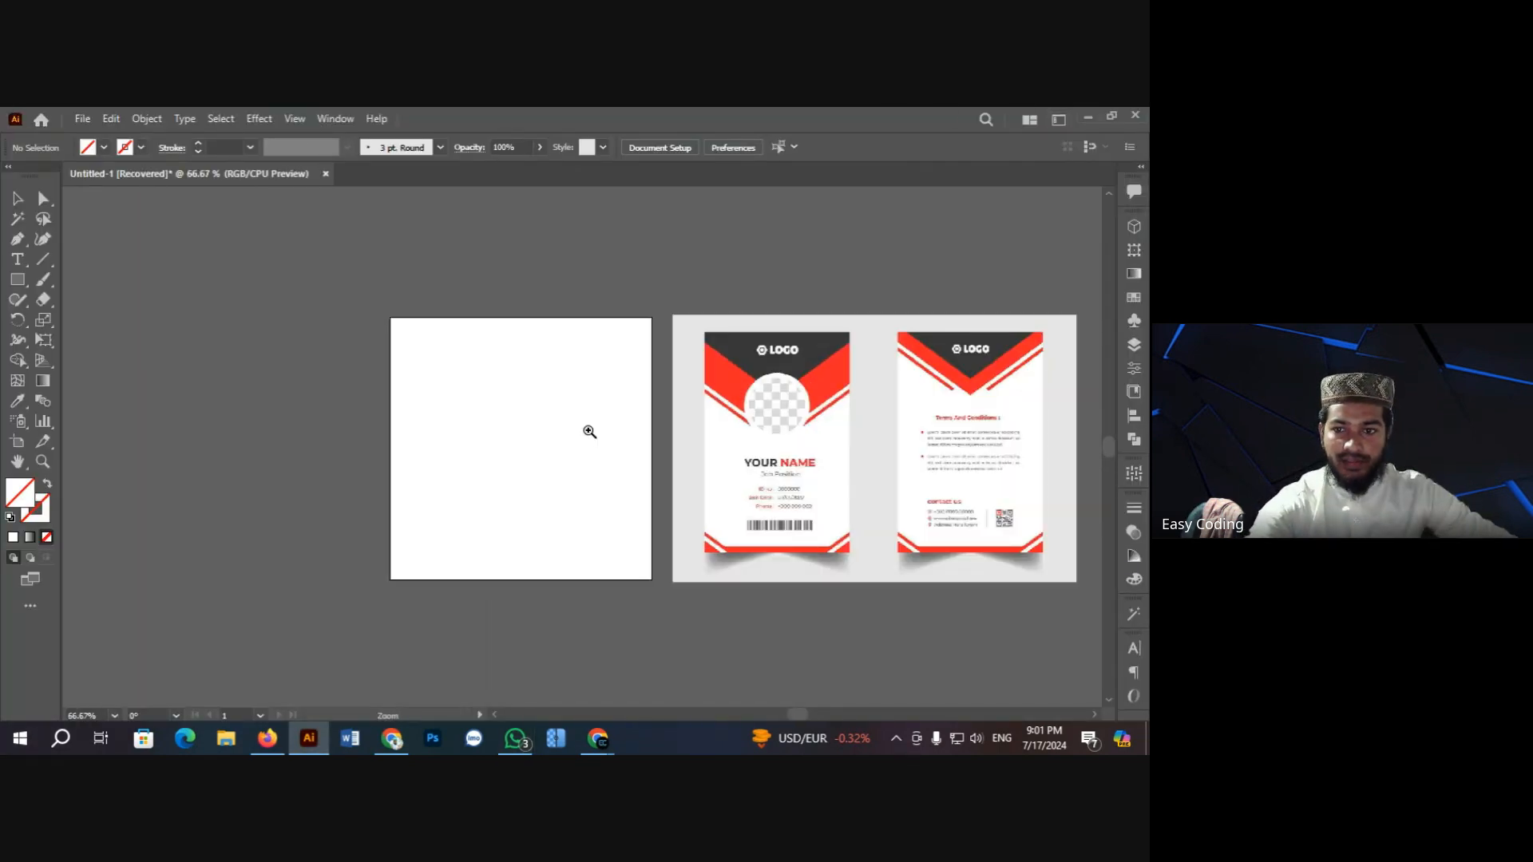
left_click(588, 429, "ctrl")
scroll(631, 420, "down", 1)
left_click(17, 461)
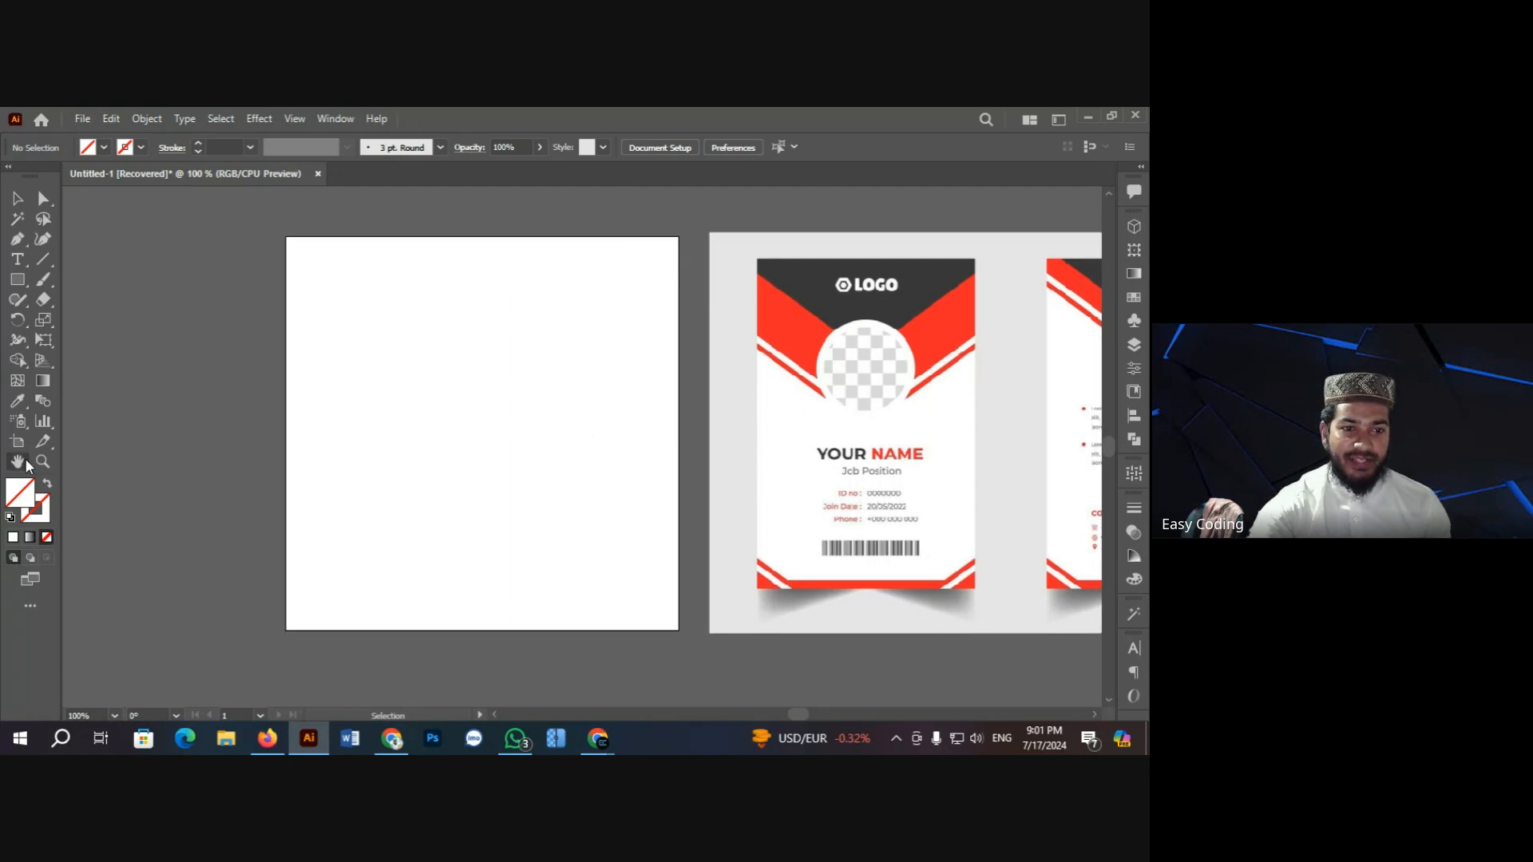
left_click_drag(777, 504, 403, 501)
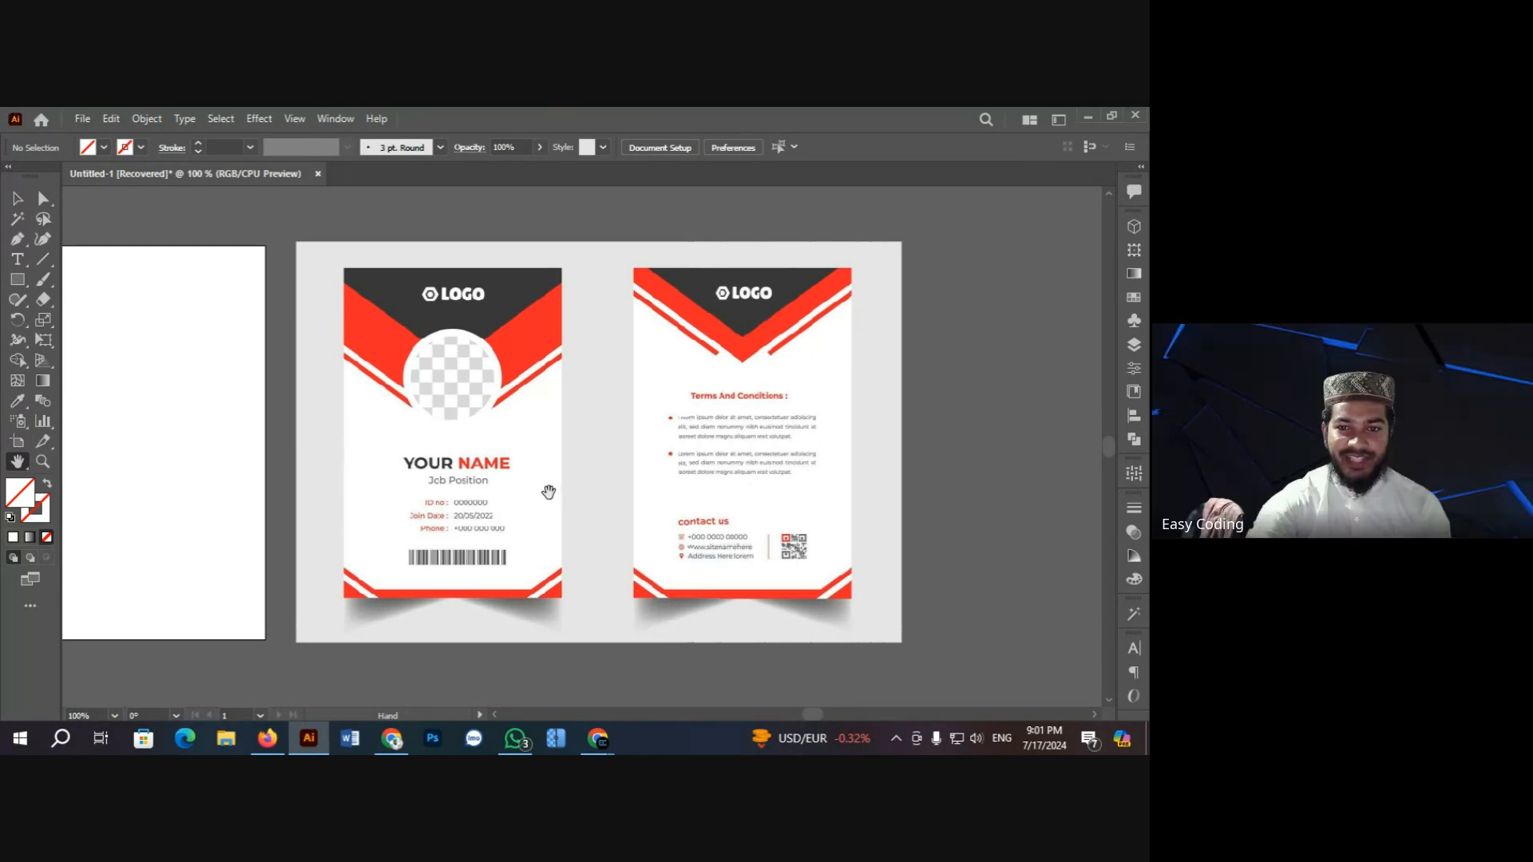
left_click_drag(534, 448, 492, 426)
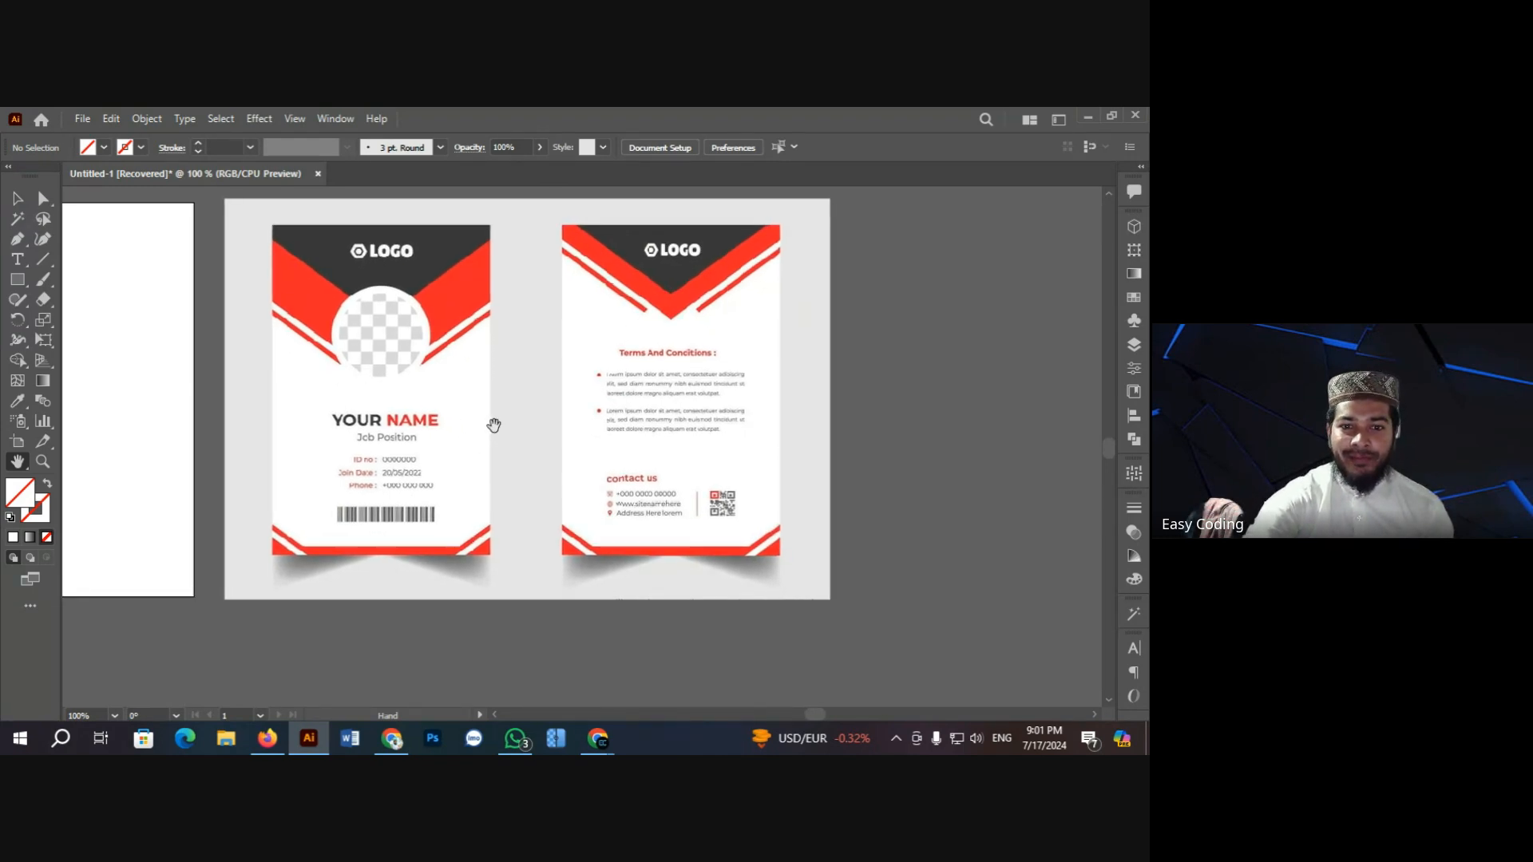
scroll(496, 414, "up", 1)
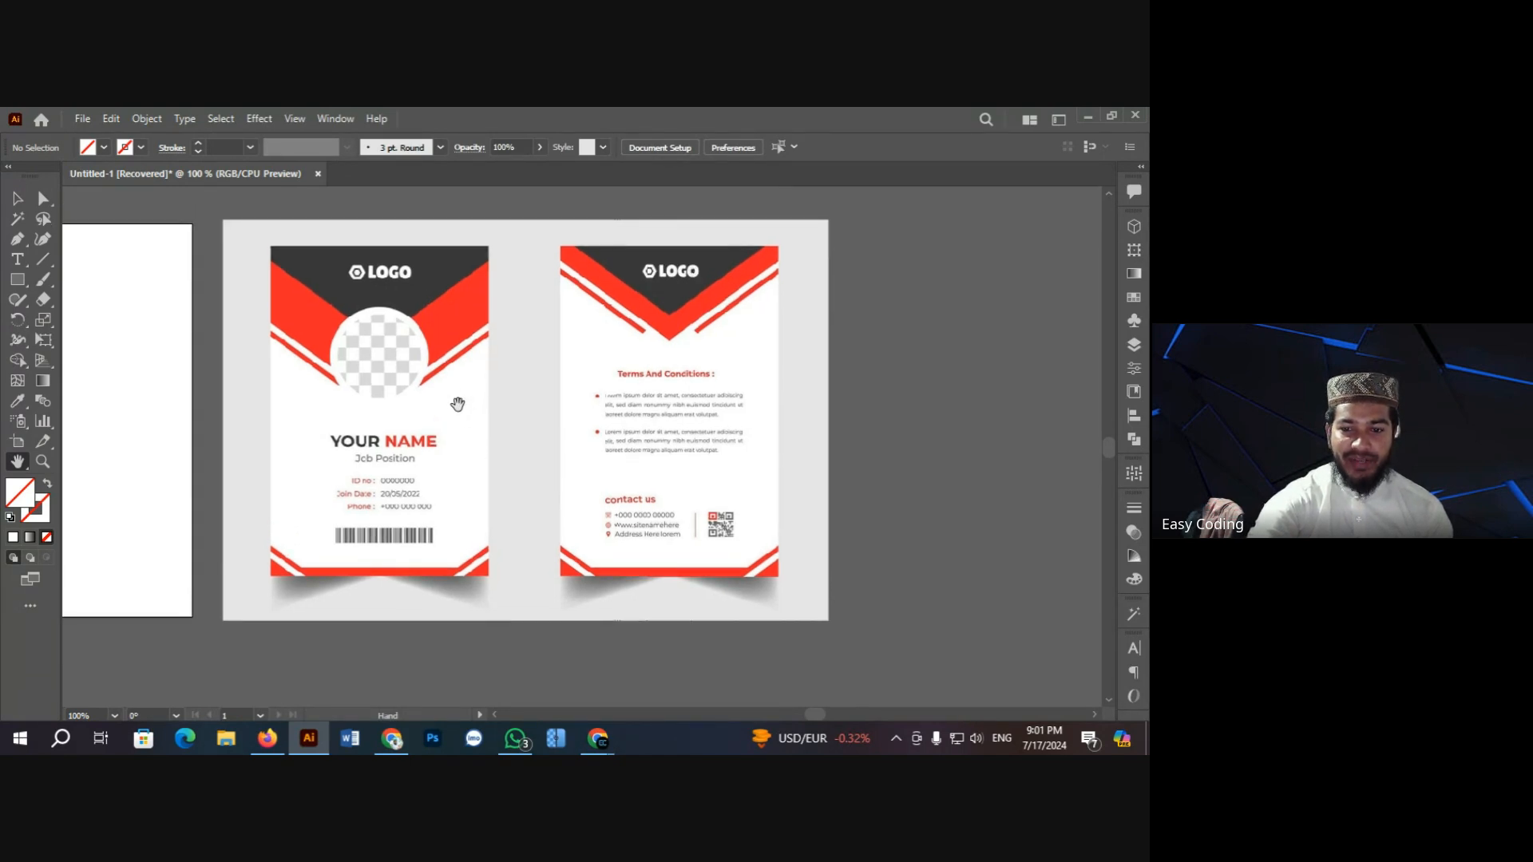
left_click_drag(457, 404, 444, 417)
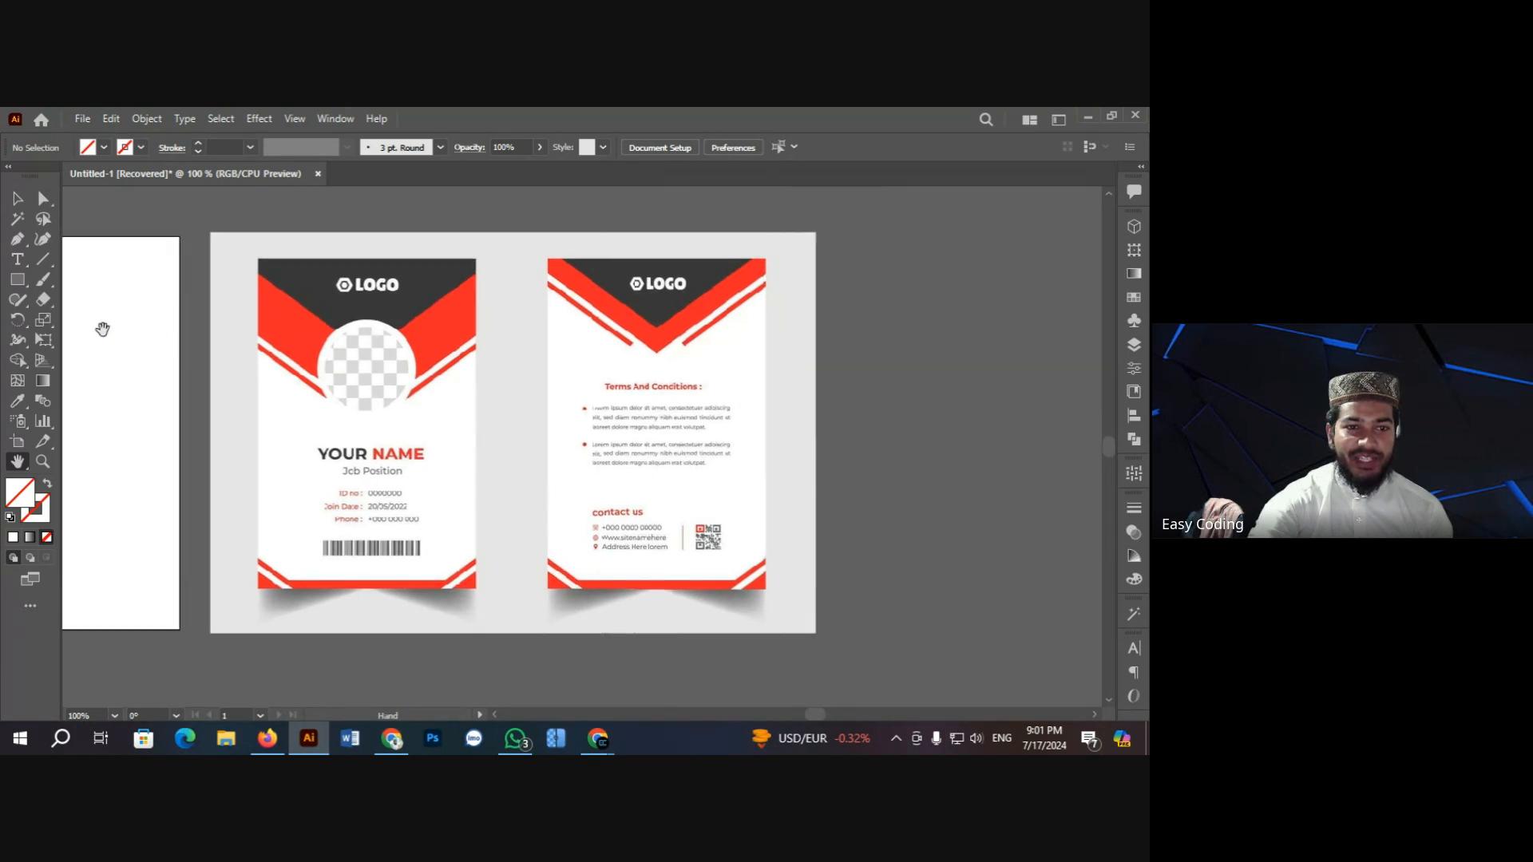
Step: Look through the basic shape tool choices without picking one, returning to the Selection tool
left_click_drag(17, 279, 82, 287)
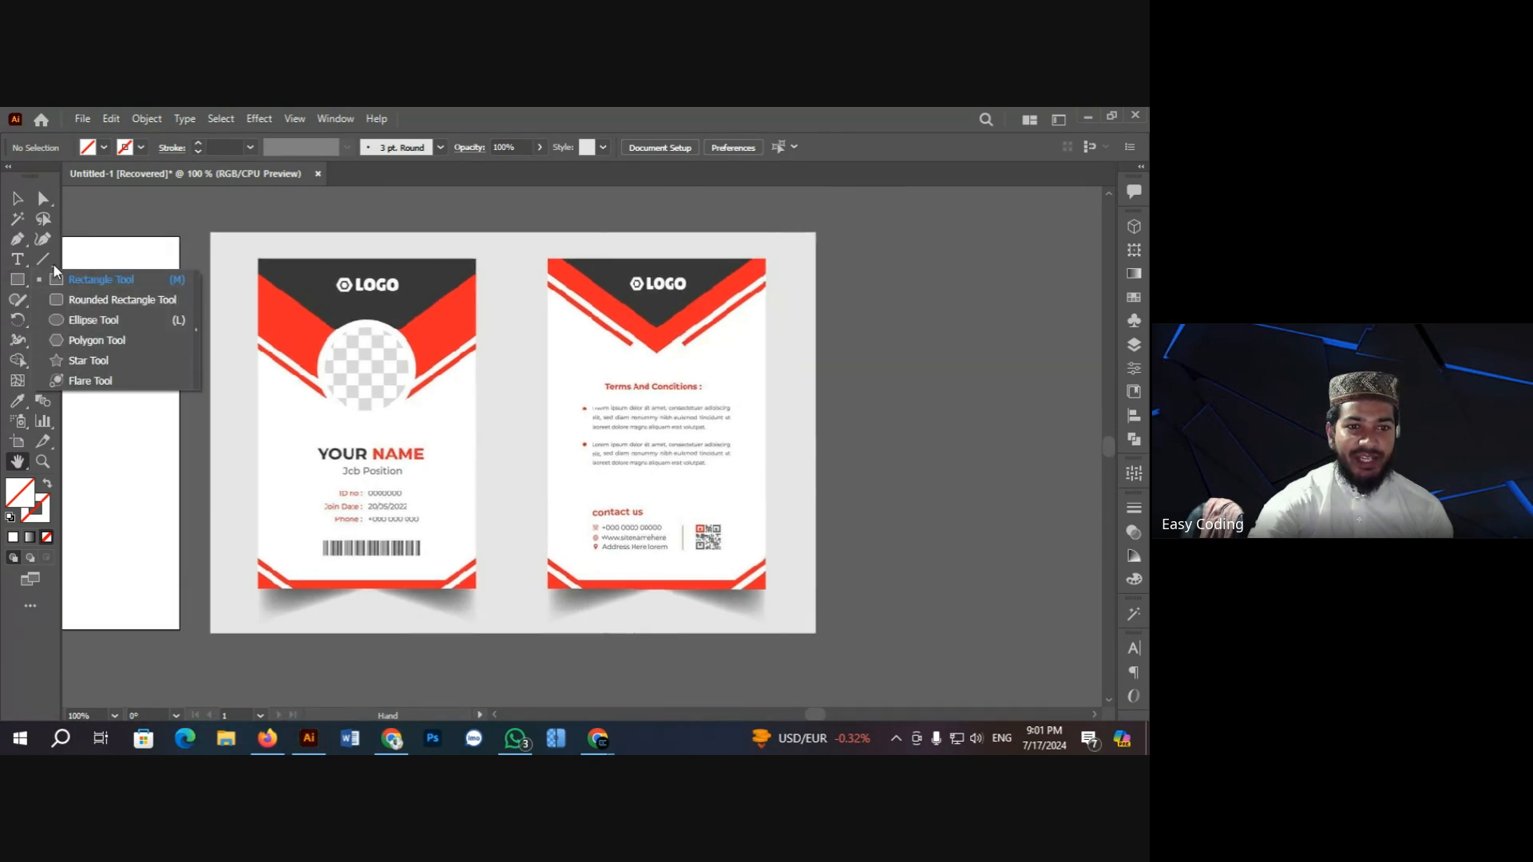
key("v")
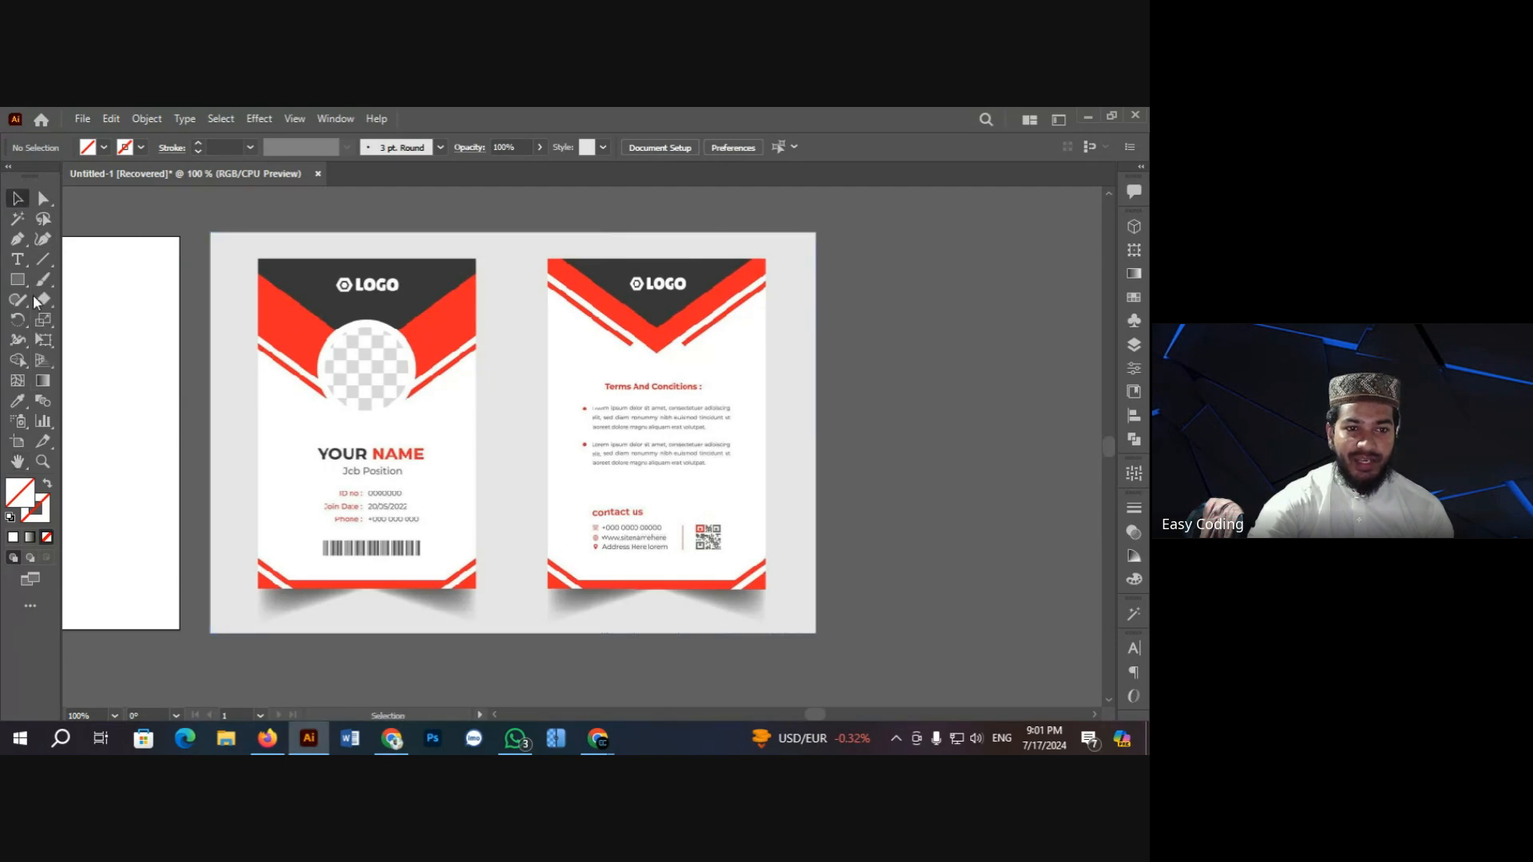
left_click_drag(18, 280, 138, 347)
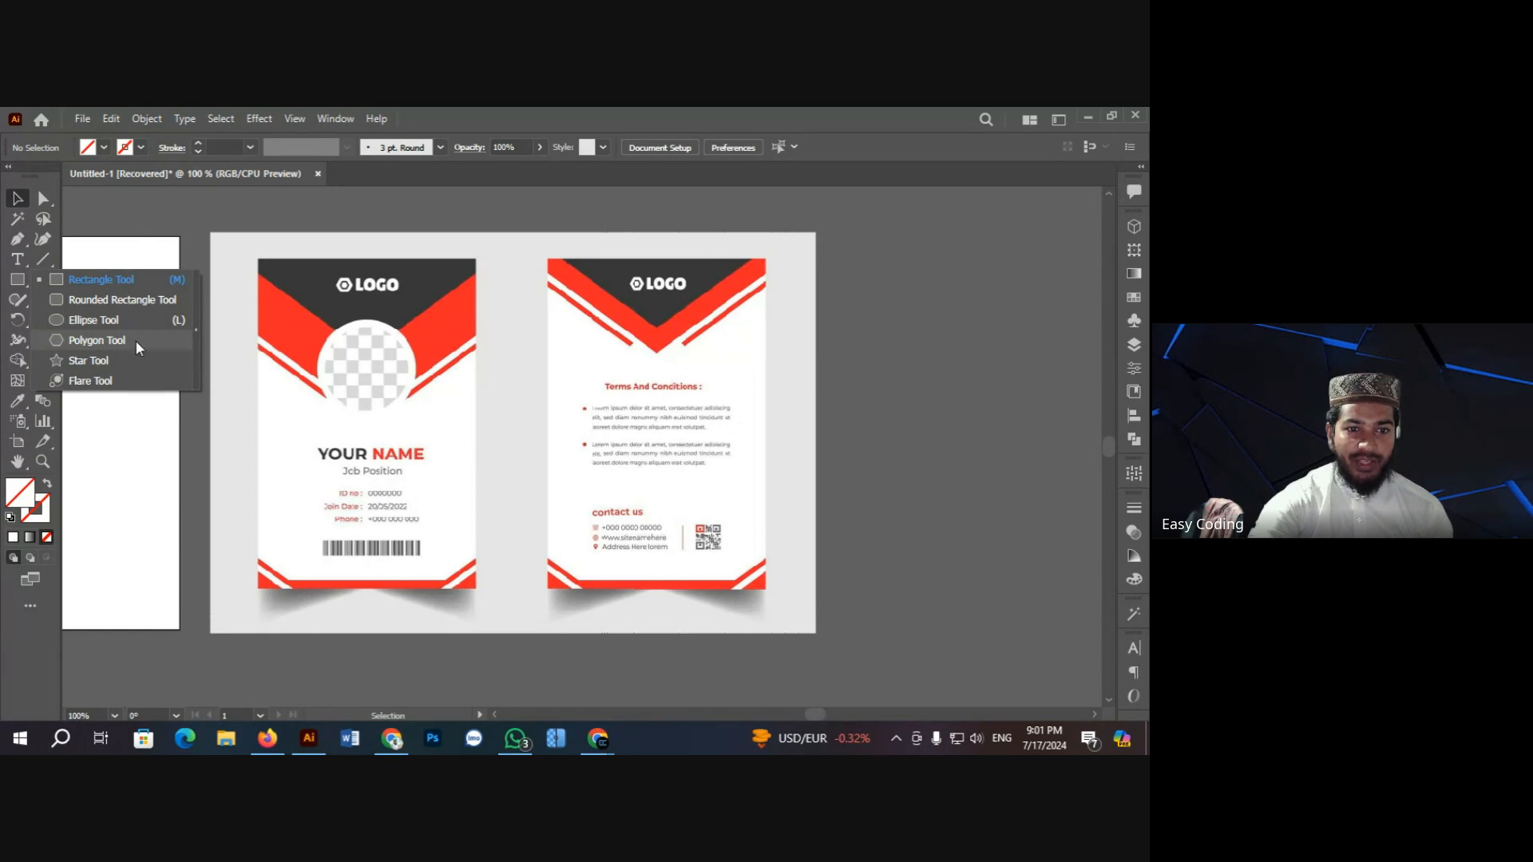
left_click(24, 199)
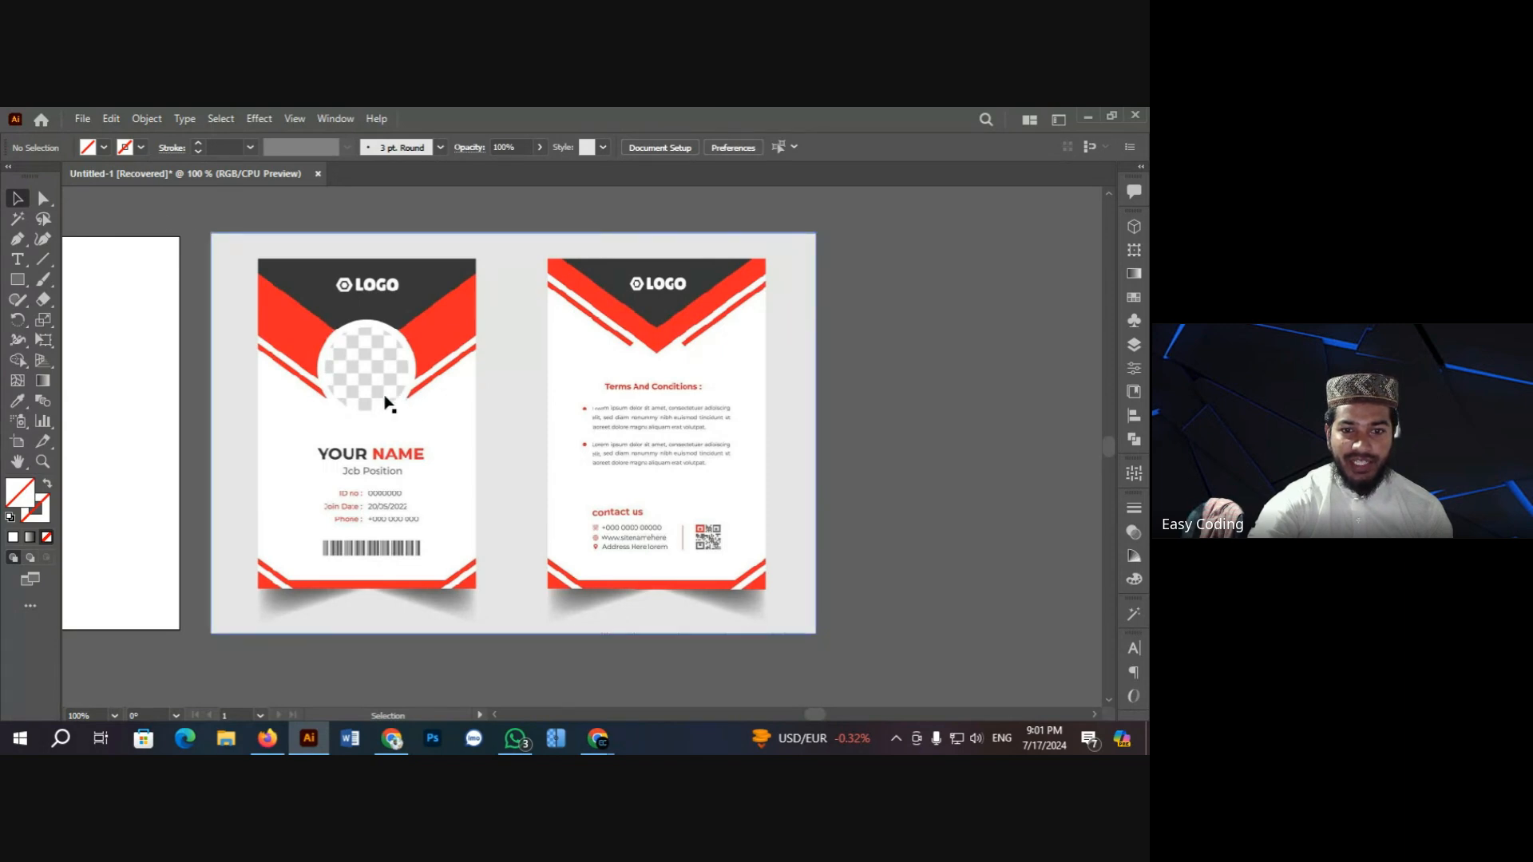
left_click(18, 280)
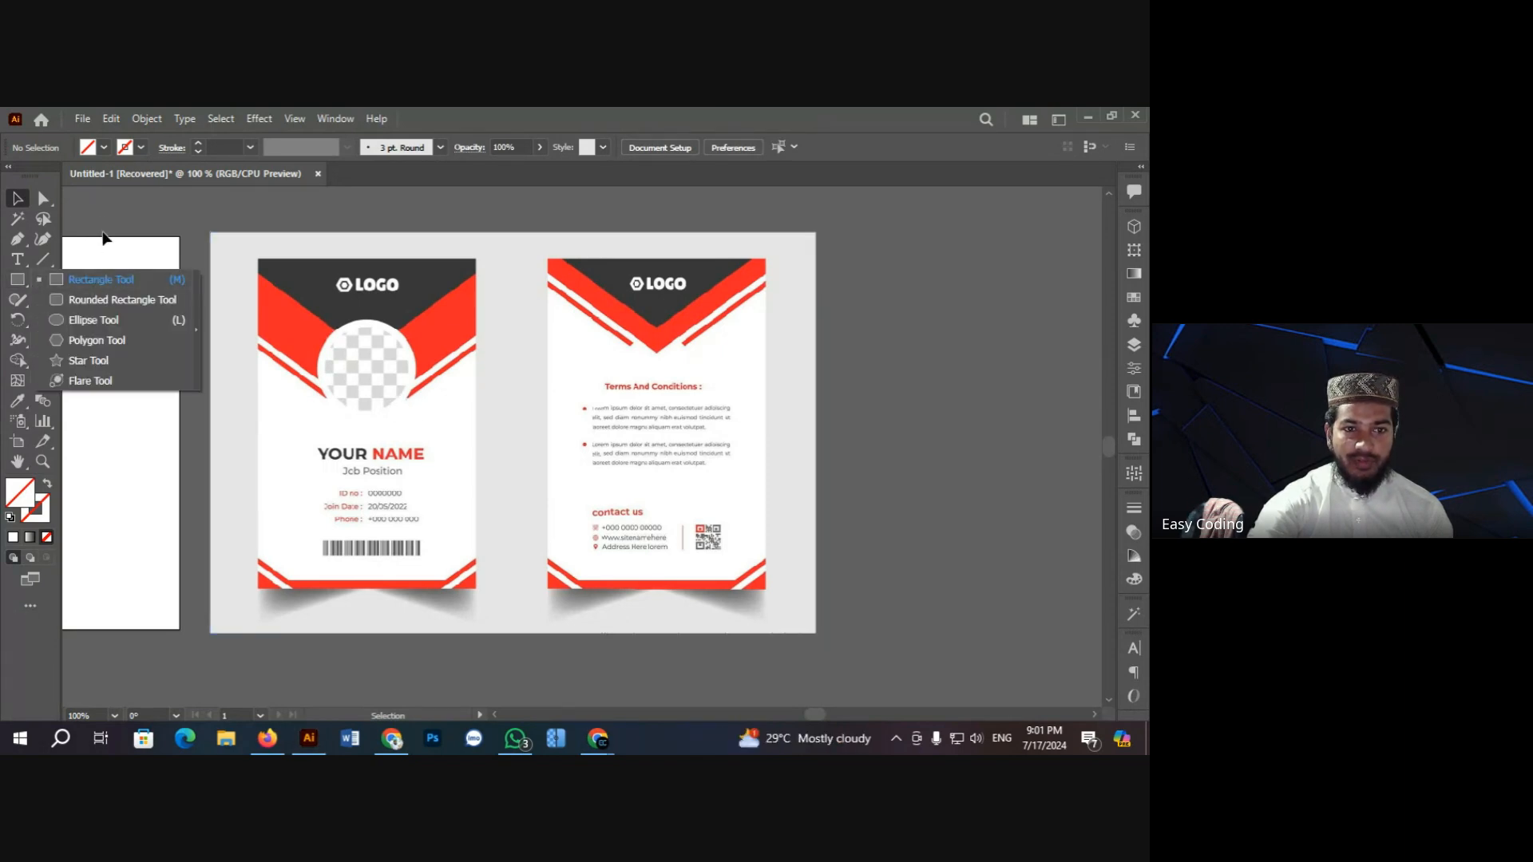
left_click(106, 217)
scroll(410, 520, "down", 1)
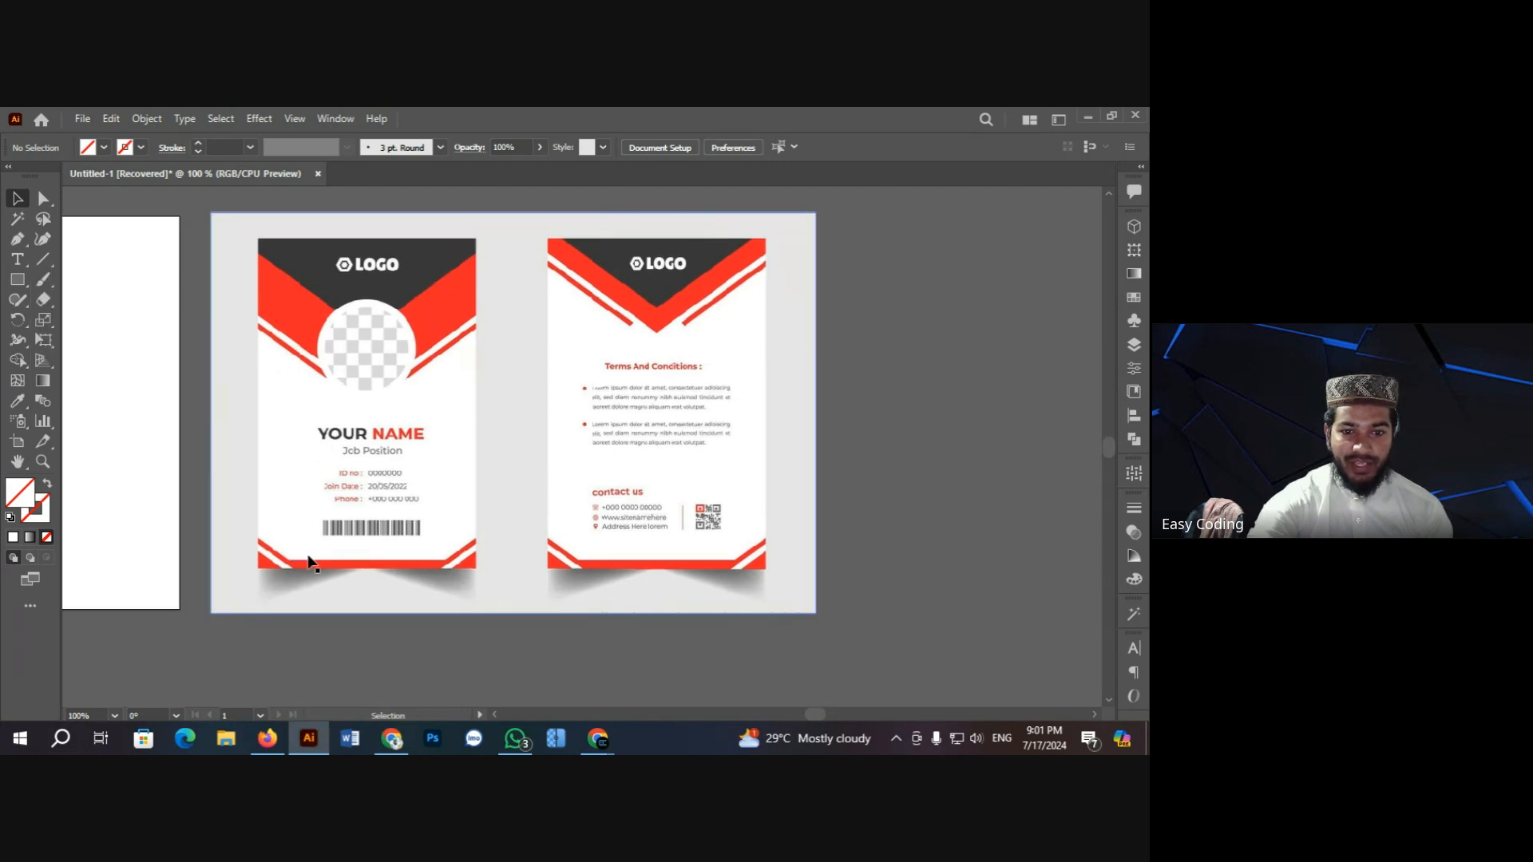
scroll(556, 551, "up", 1)
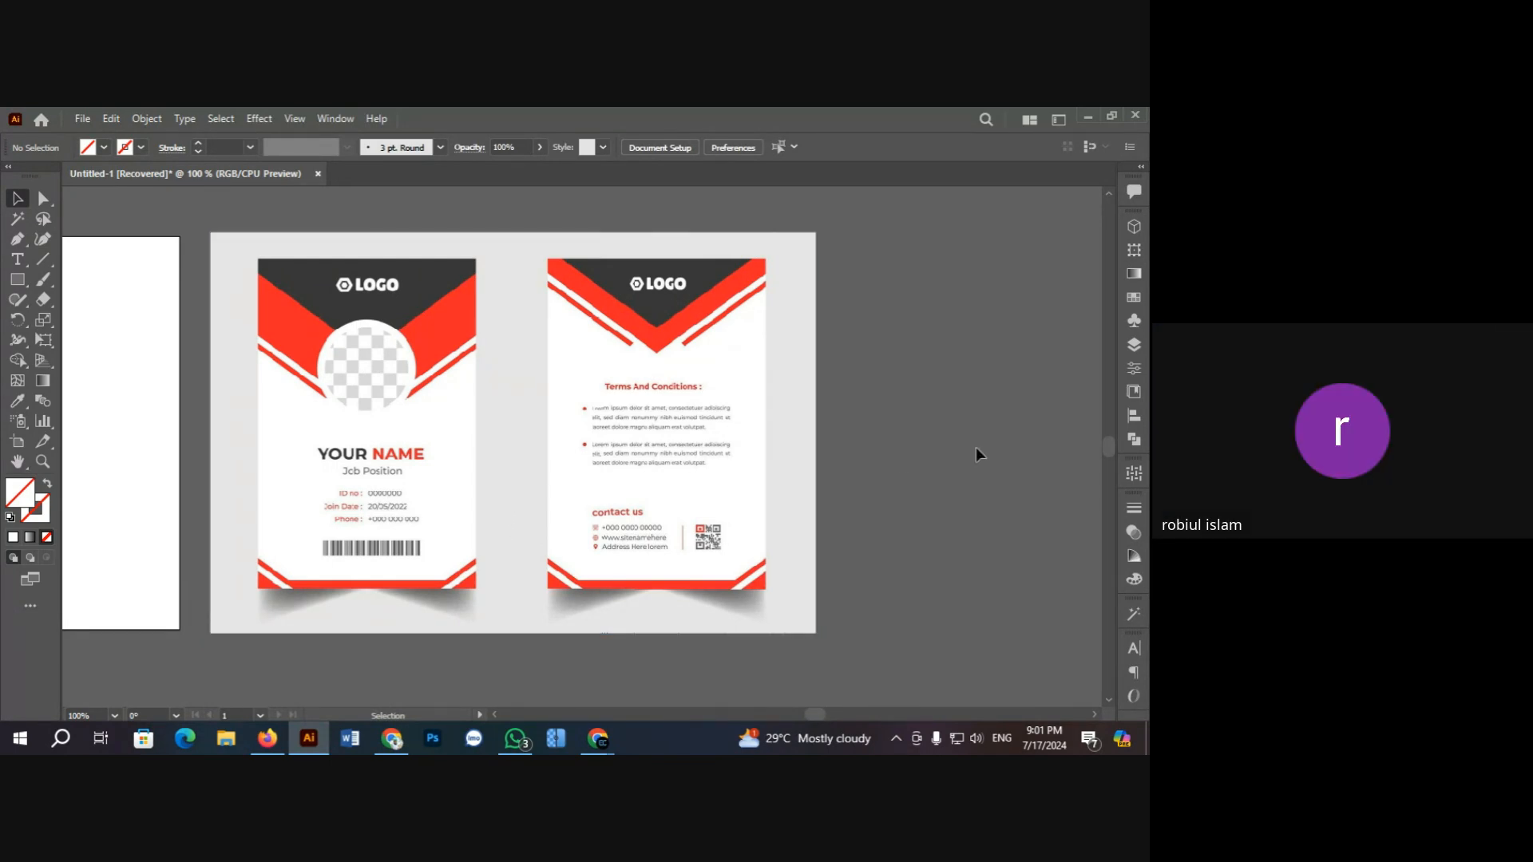
Step: Zoom the canvas to 66.67% and leave the reference ID card image deselected
left_click(513, 465)
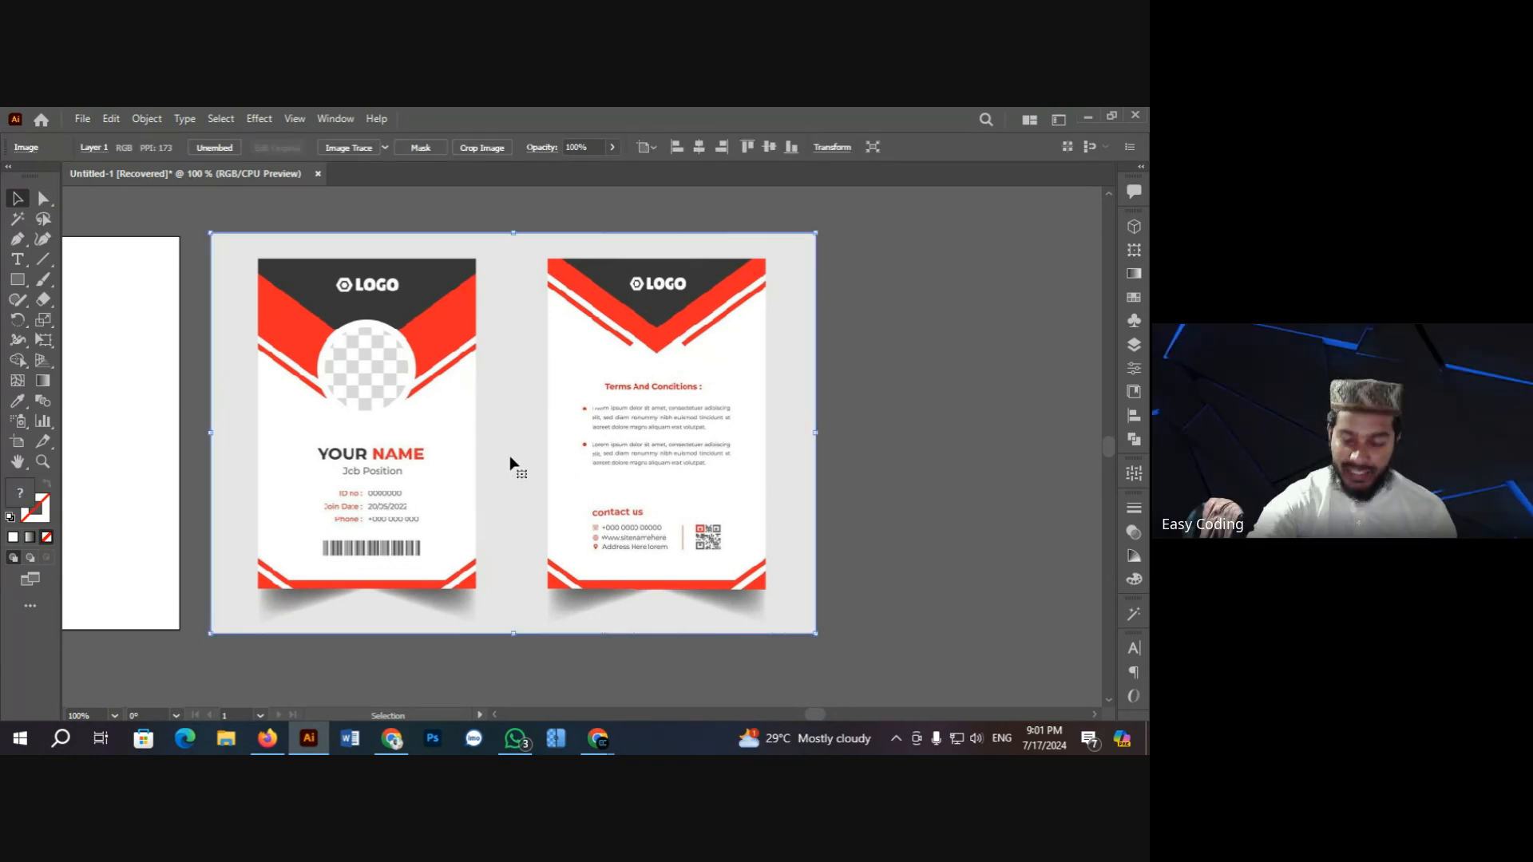
key("ctrl+minus")
key("ctrl+minus")
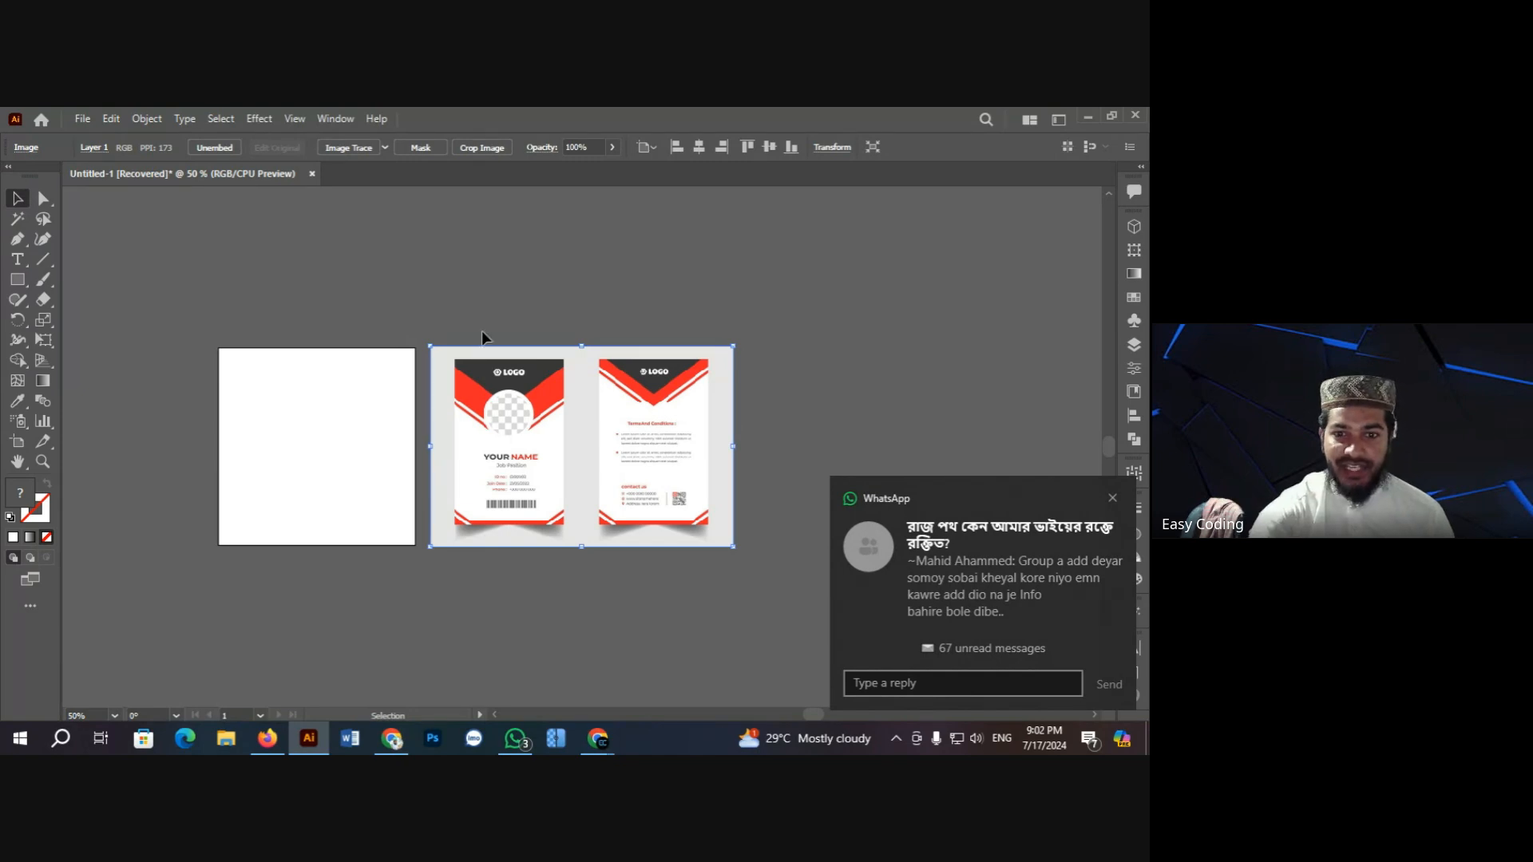
left_click(452, 282)
left_click(570, 415)
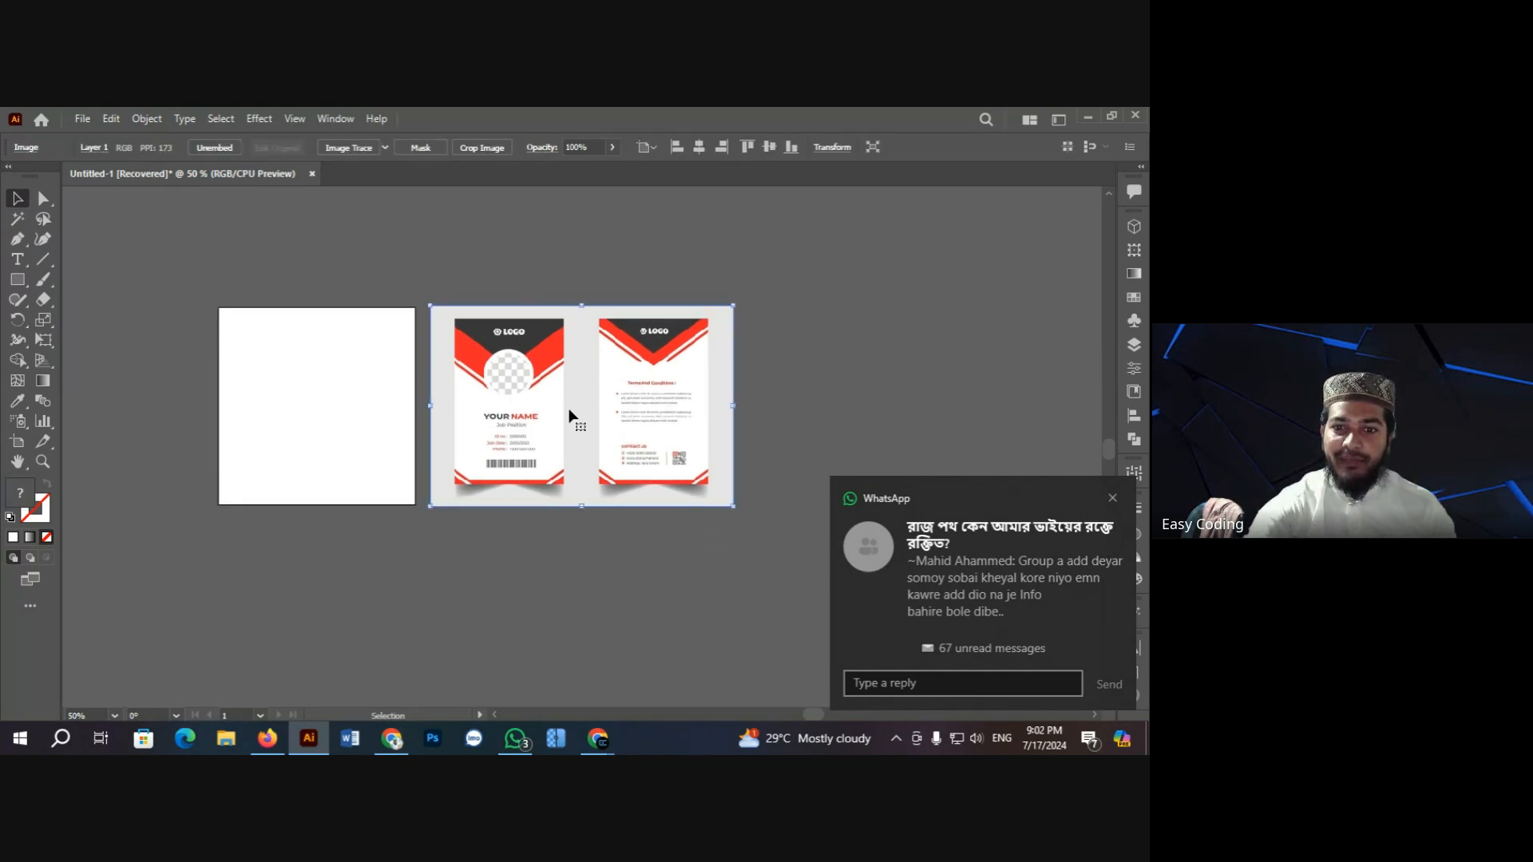
key("ctrl+plus")
left_click(368, 484)
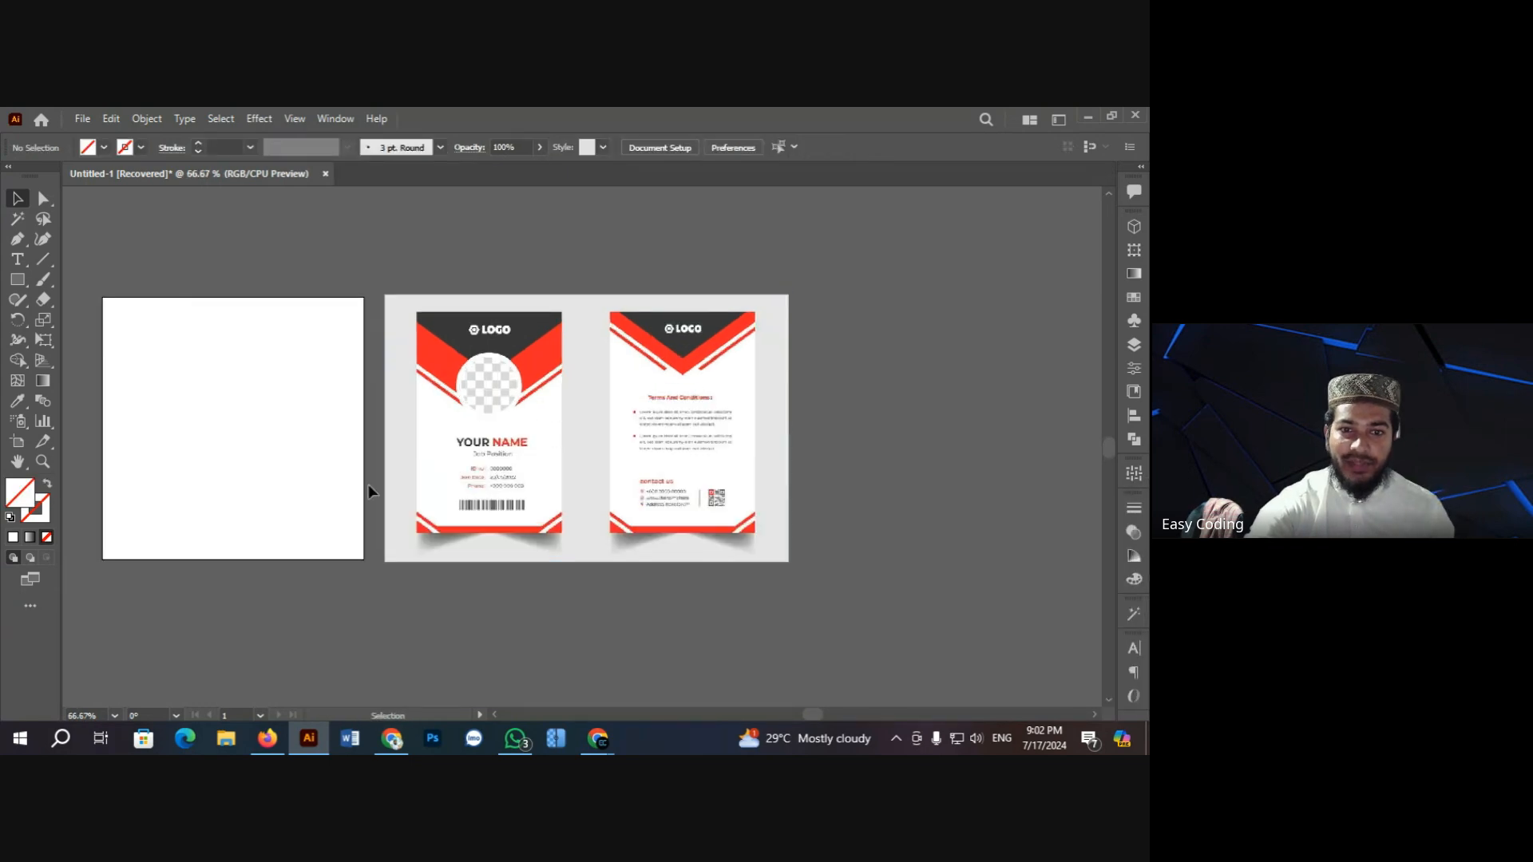
Step: Browse the general web results for 'id card design' in Firefox
left_click(272, 739)
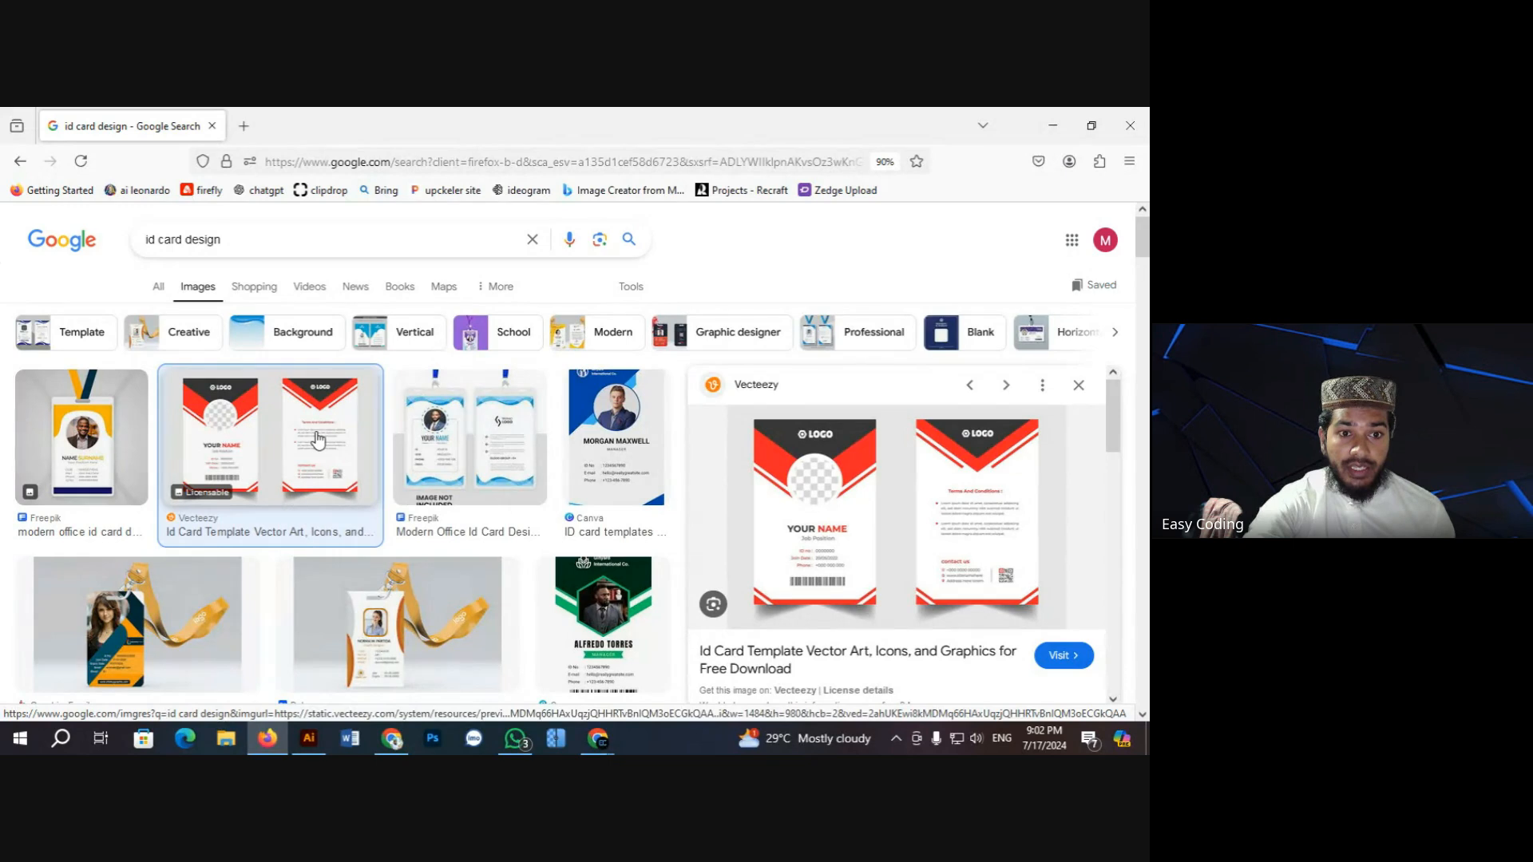
left_click(159, 289)
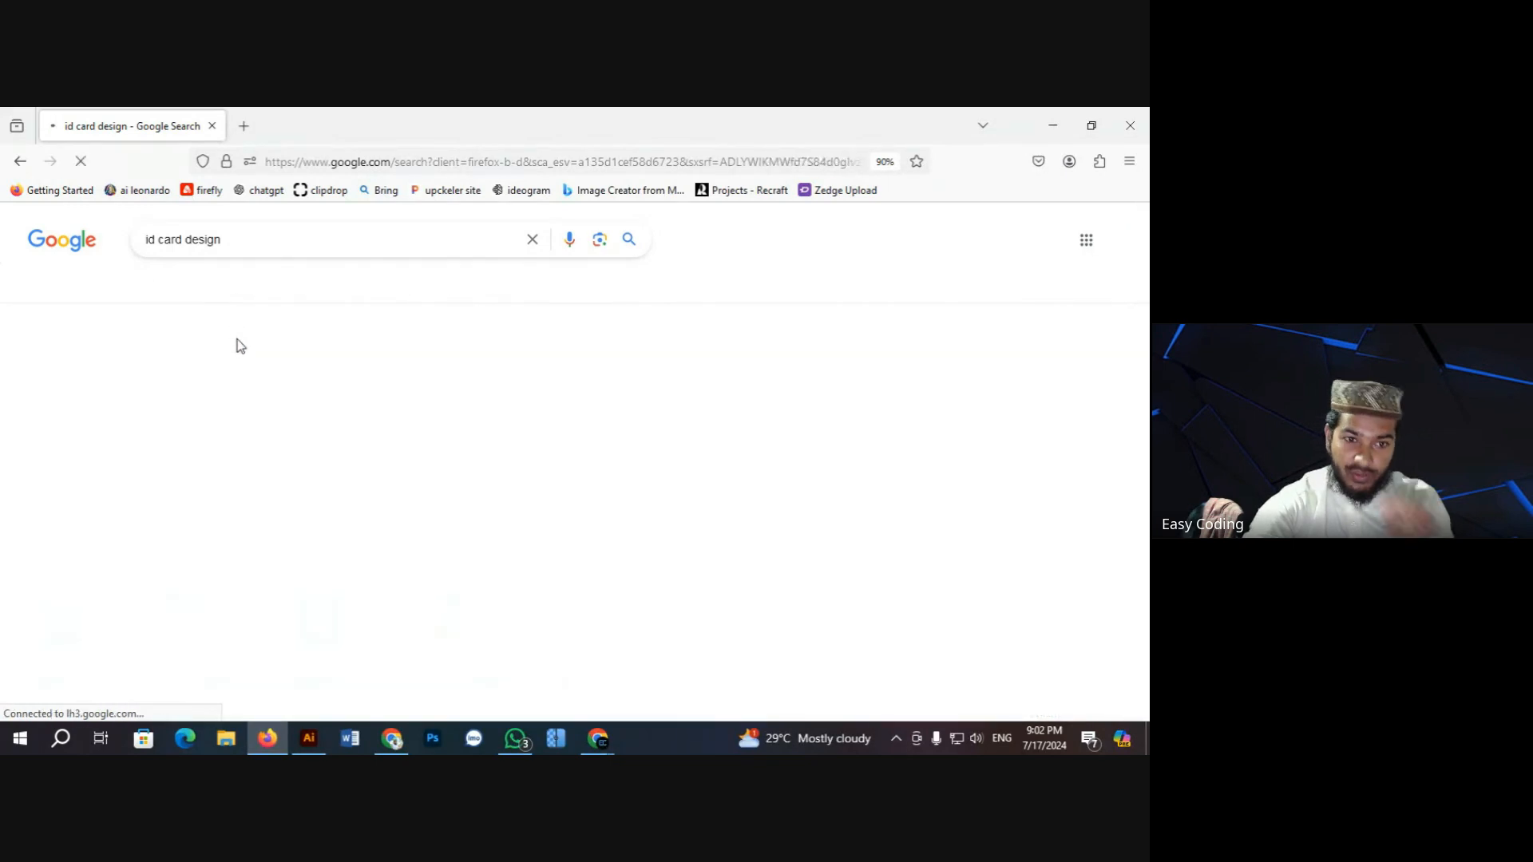
scroll(477, 519, "down", 2)
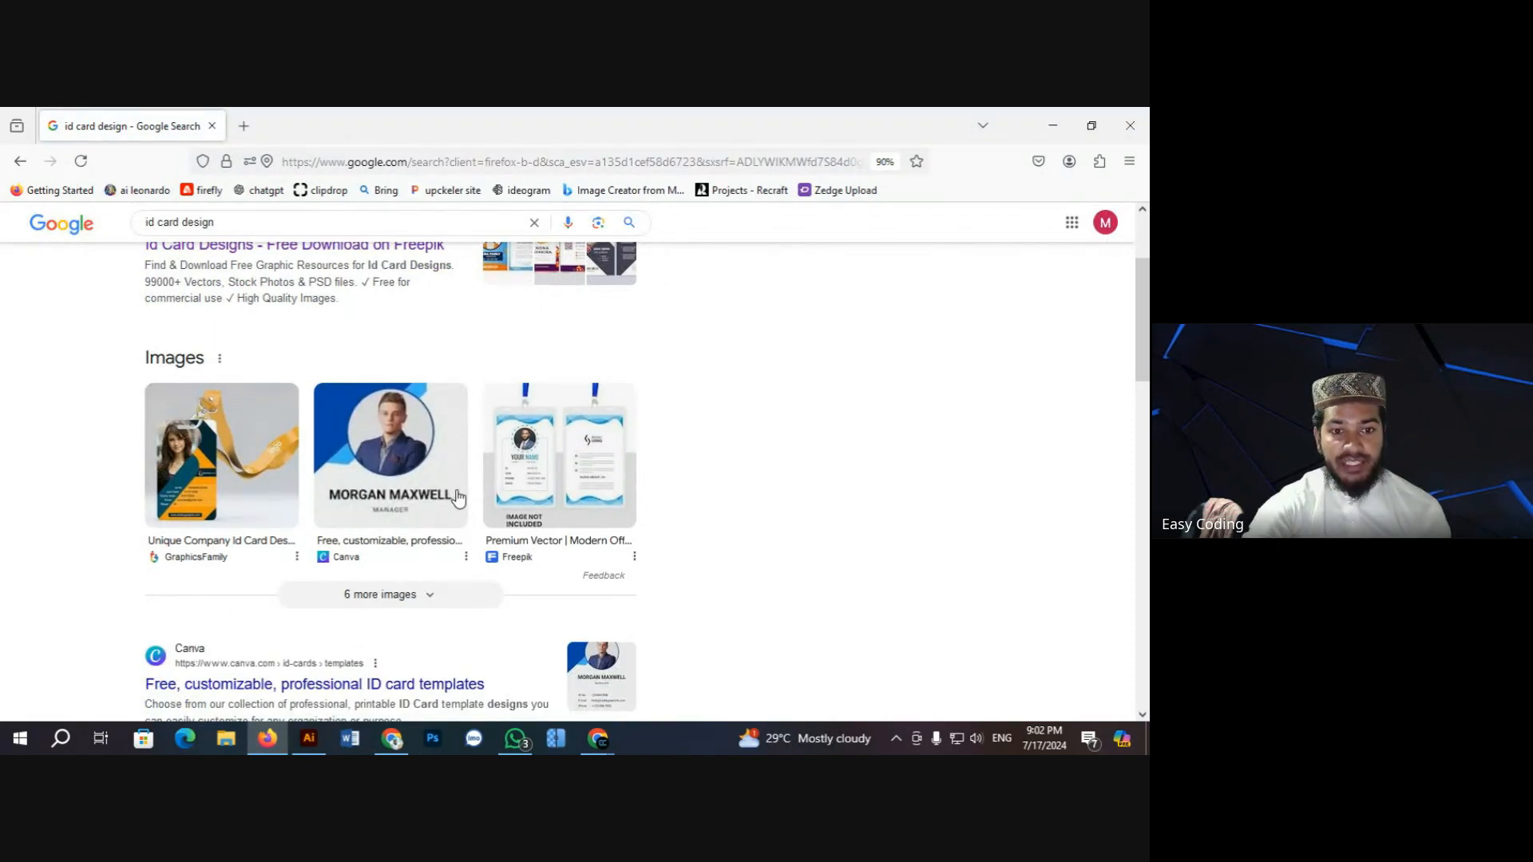
scroll(470, 497, "up", 2)
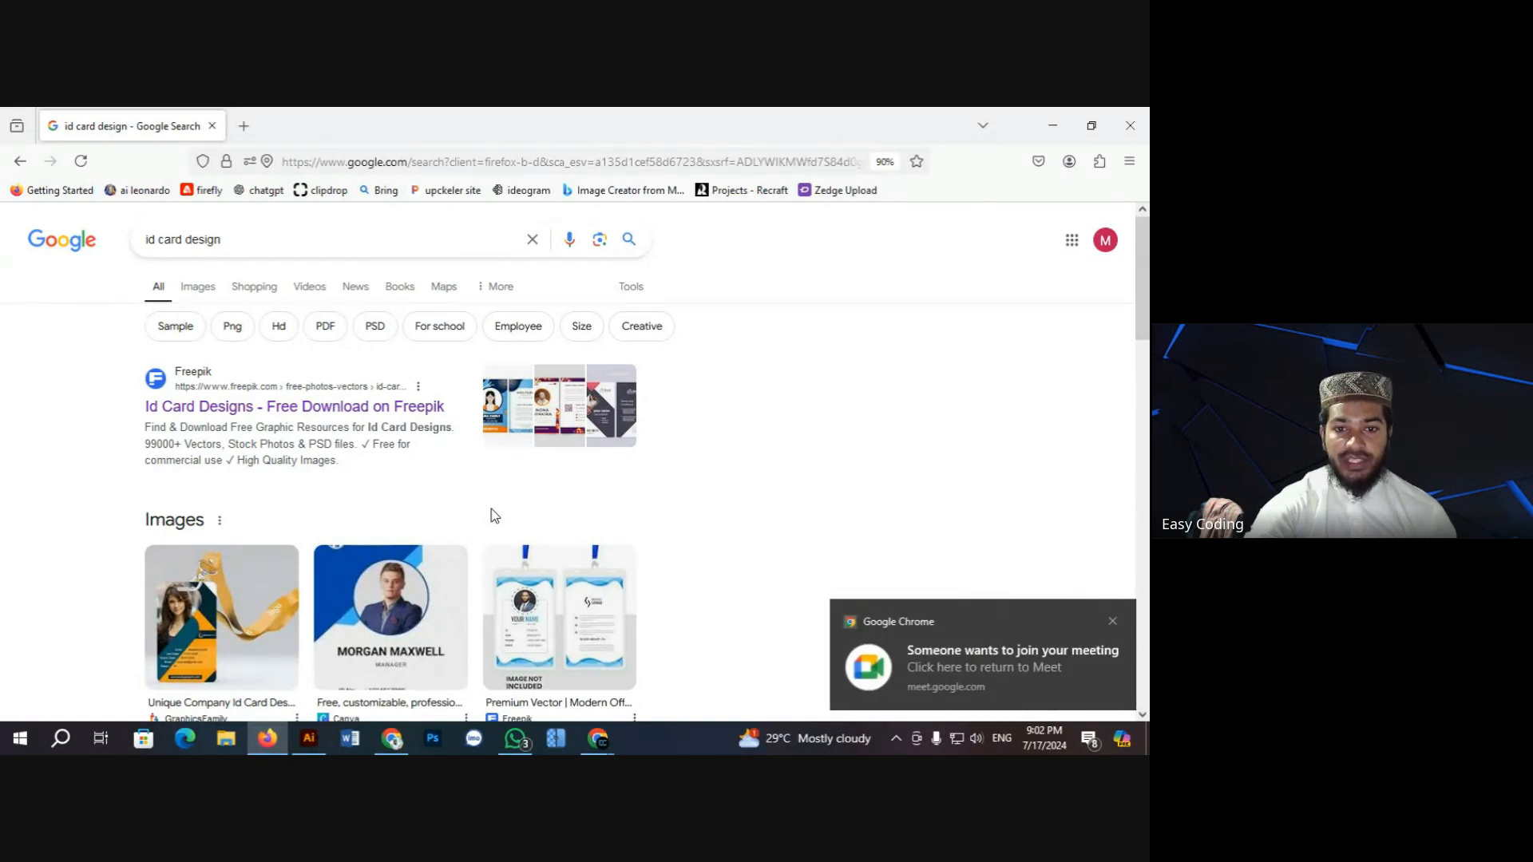
scroll(491, 515, "down", 2)
scroll(491, 514, "up", 1)
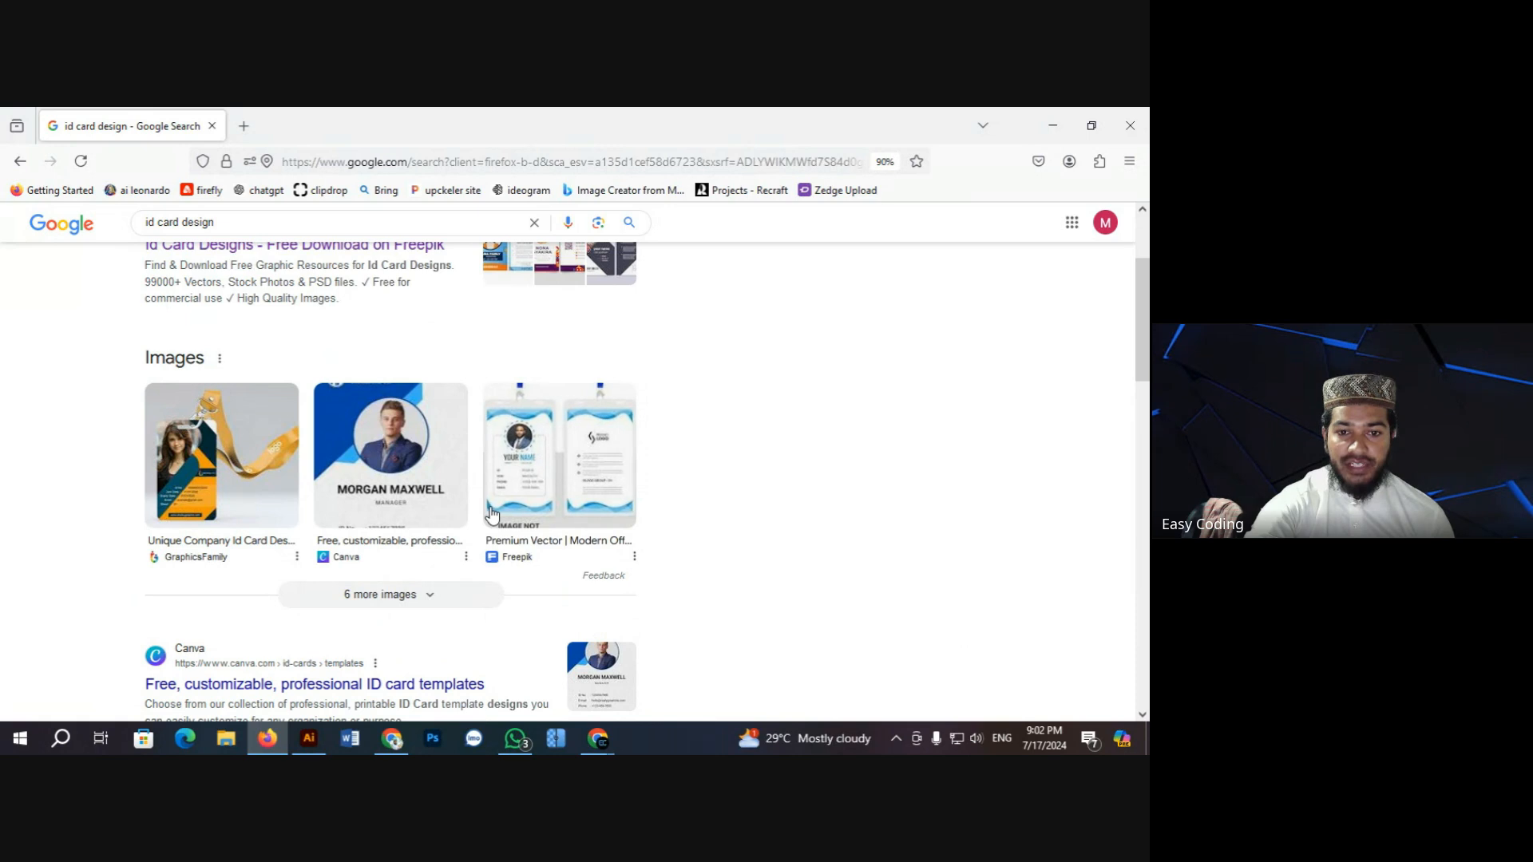
scroll(491, 499, "up", 2)
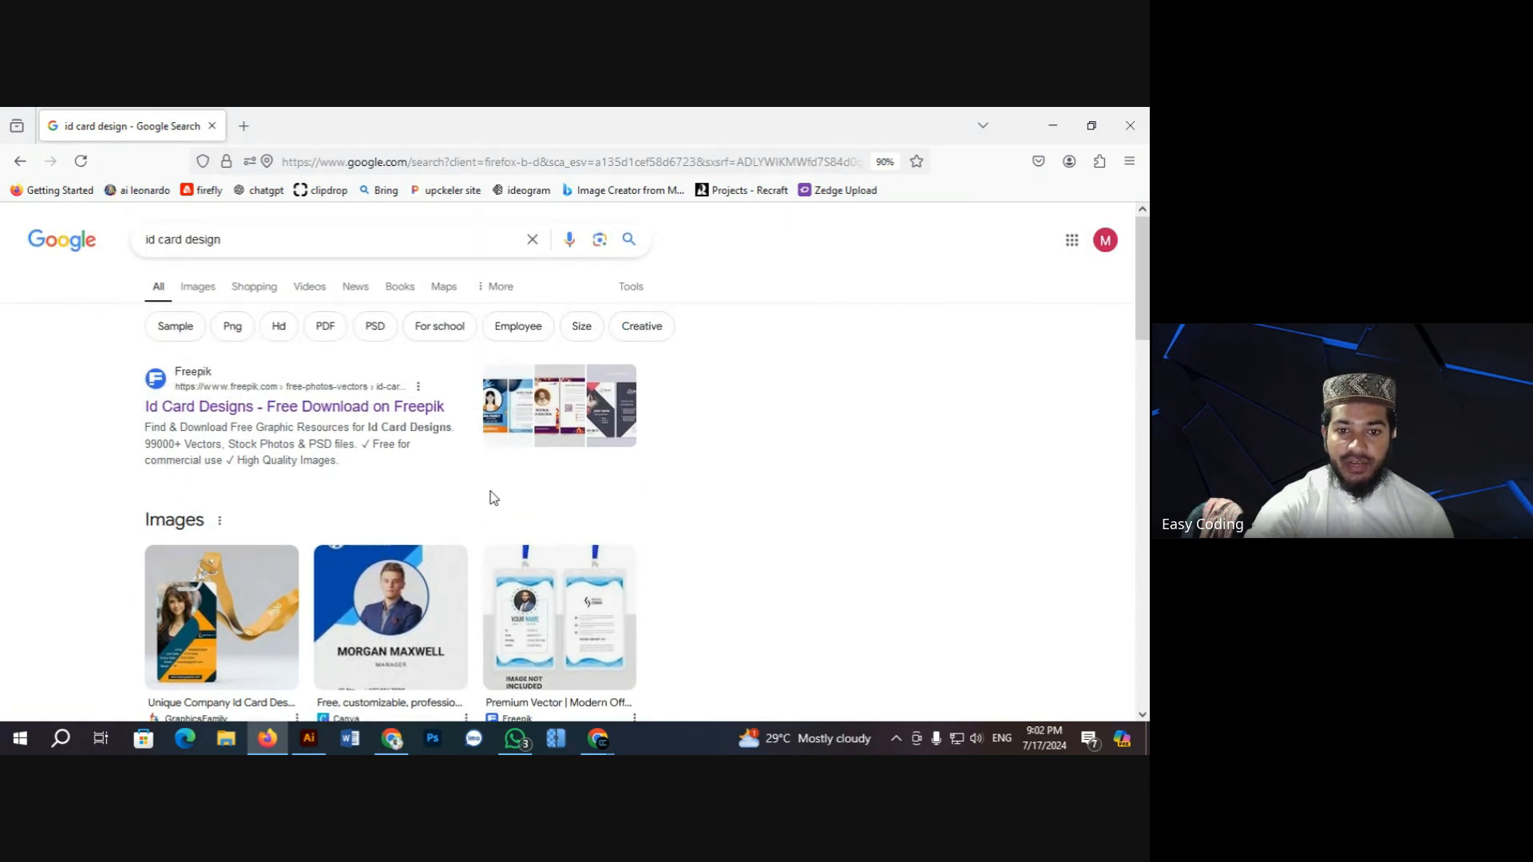
scroll(491, 499, "down", 2)
scroll(426, 506, "up", 2)
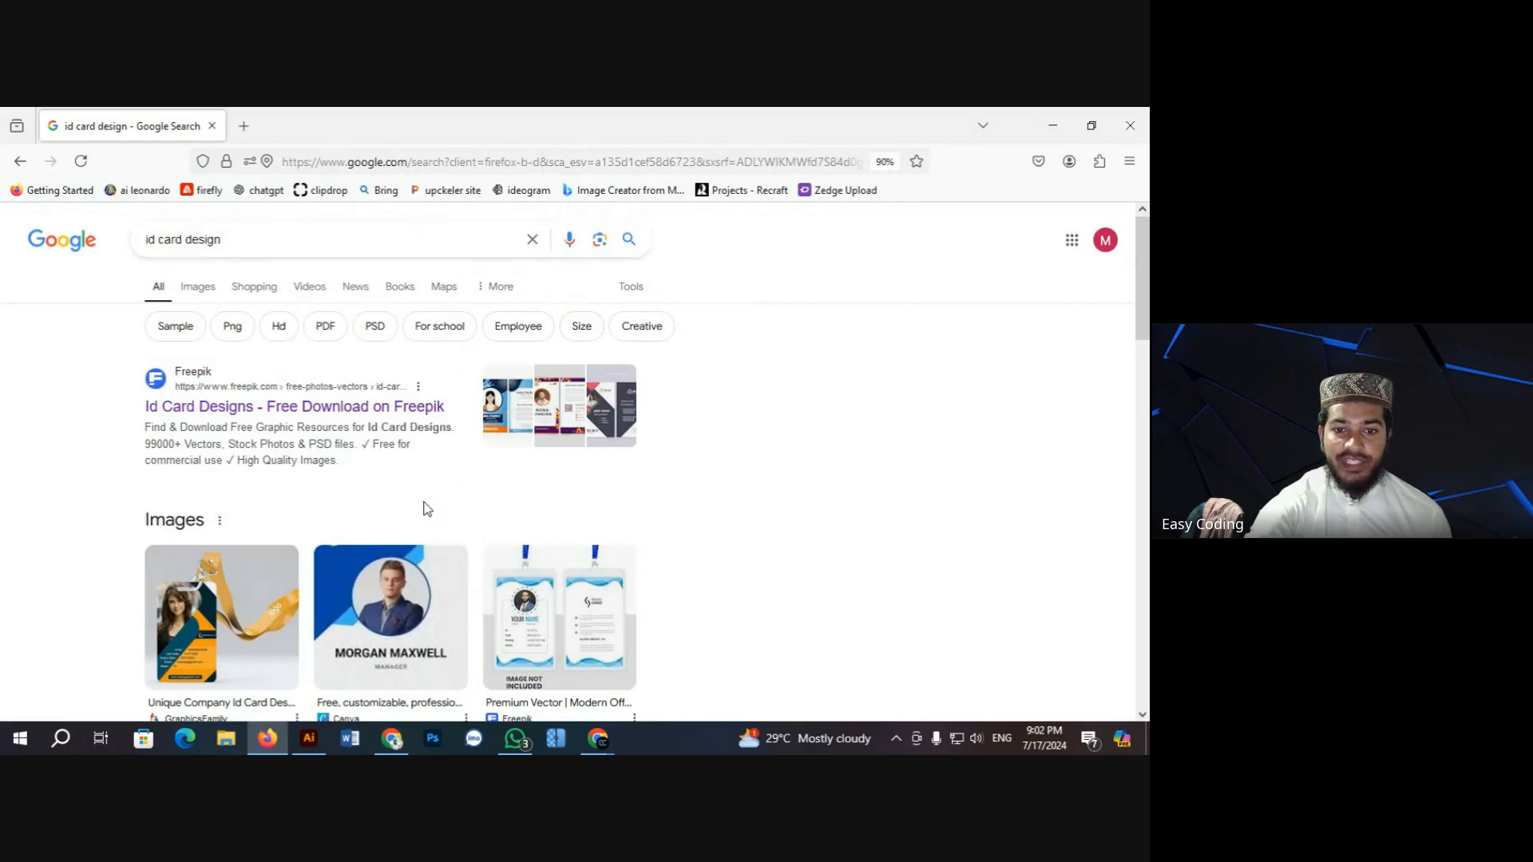
Step: Return to Images and open the larger Vecteezy ID card template preview
left_click(209, 296)
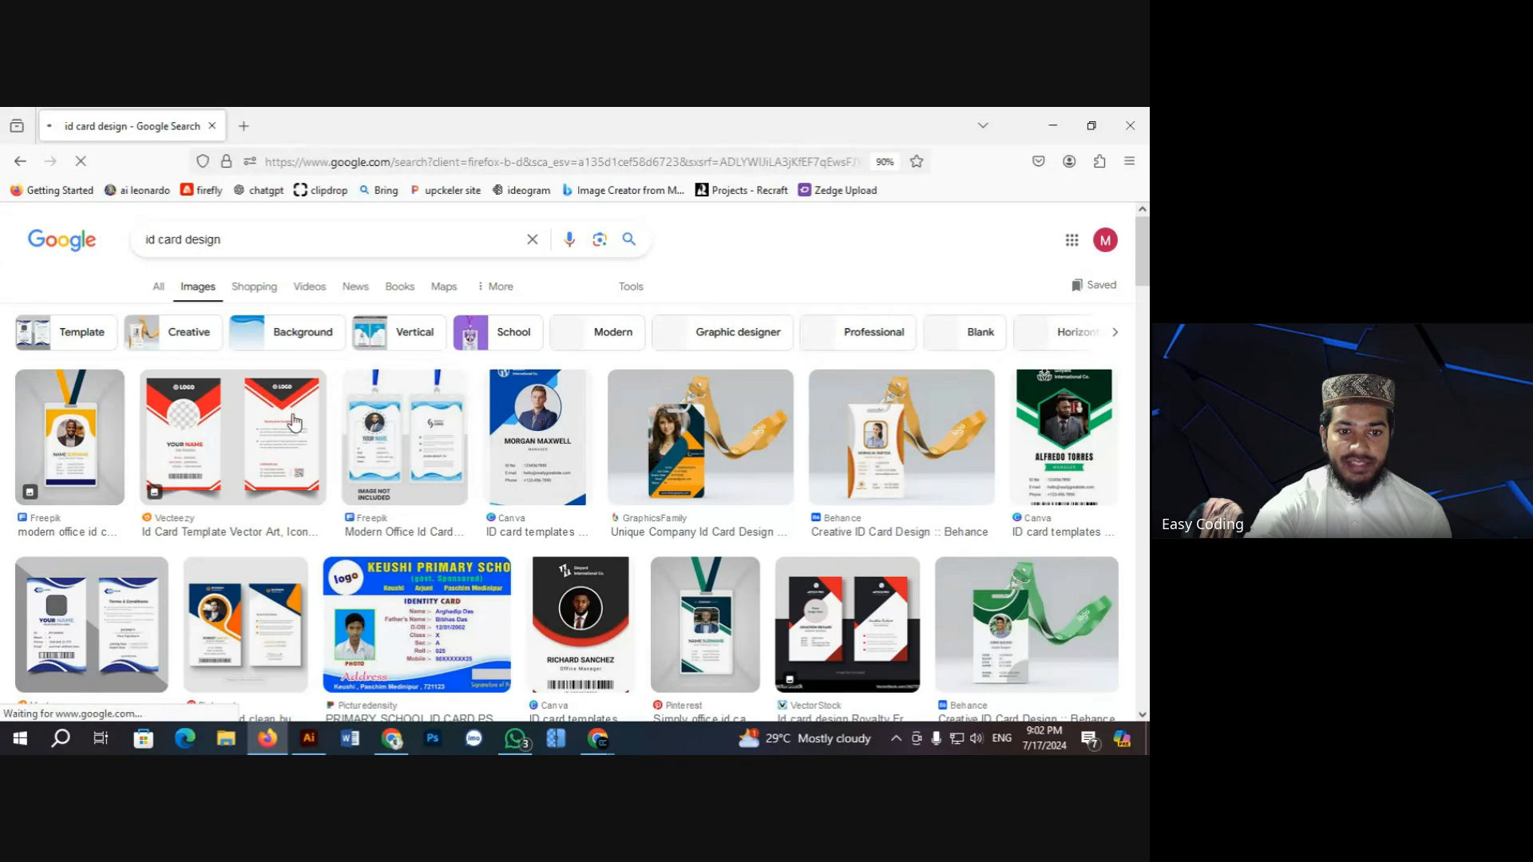
left_click(253, 420)
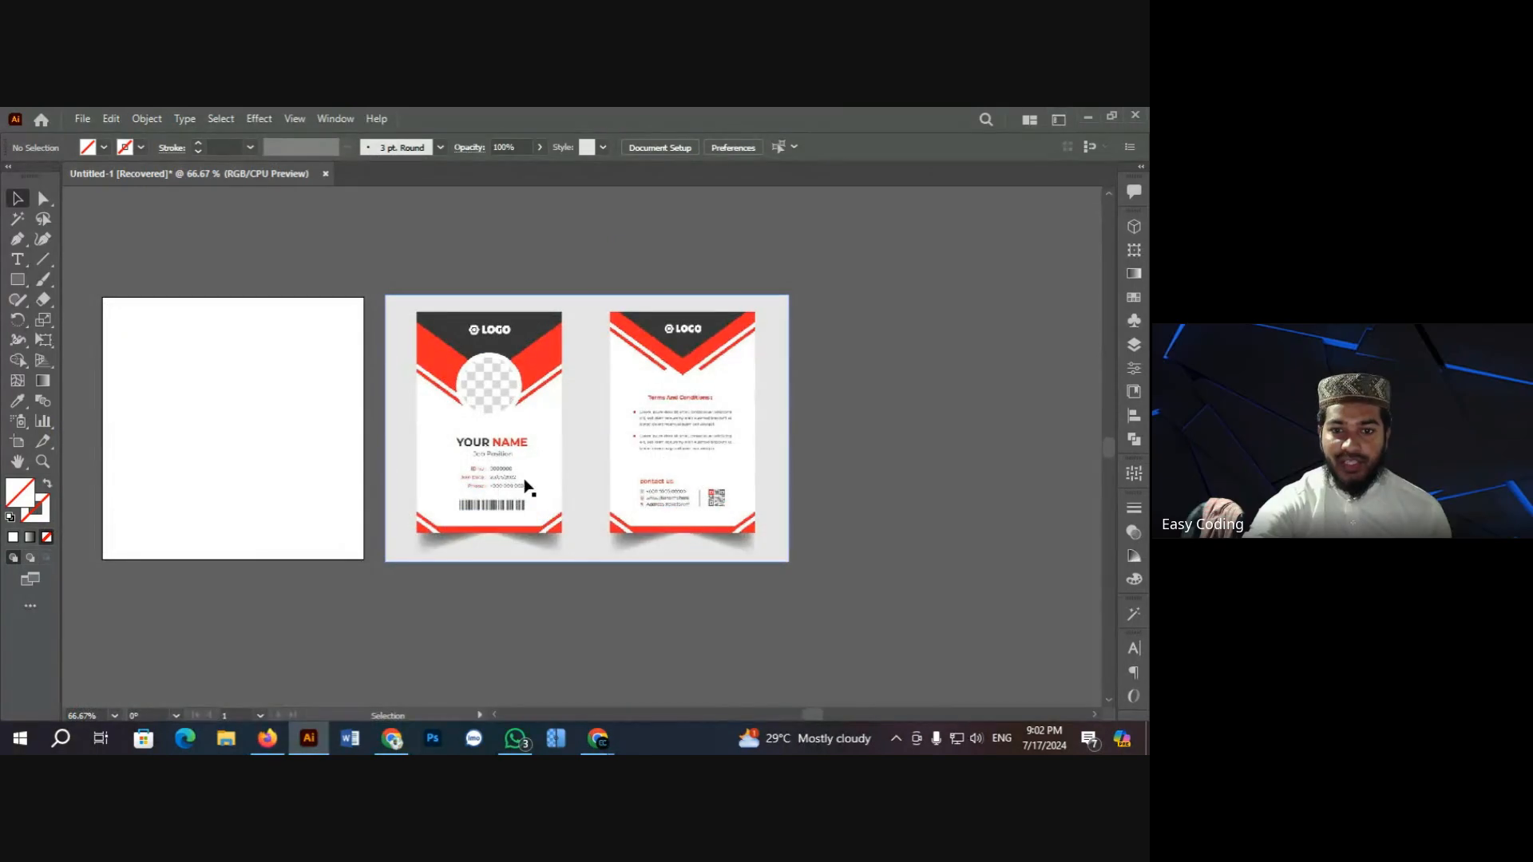
left_click(316, 433, "ctrl")
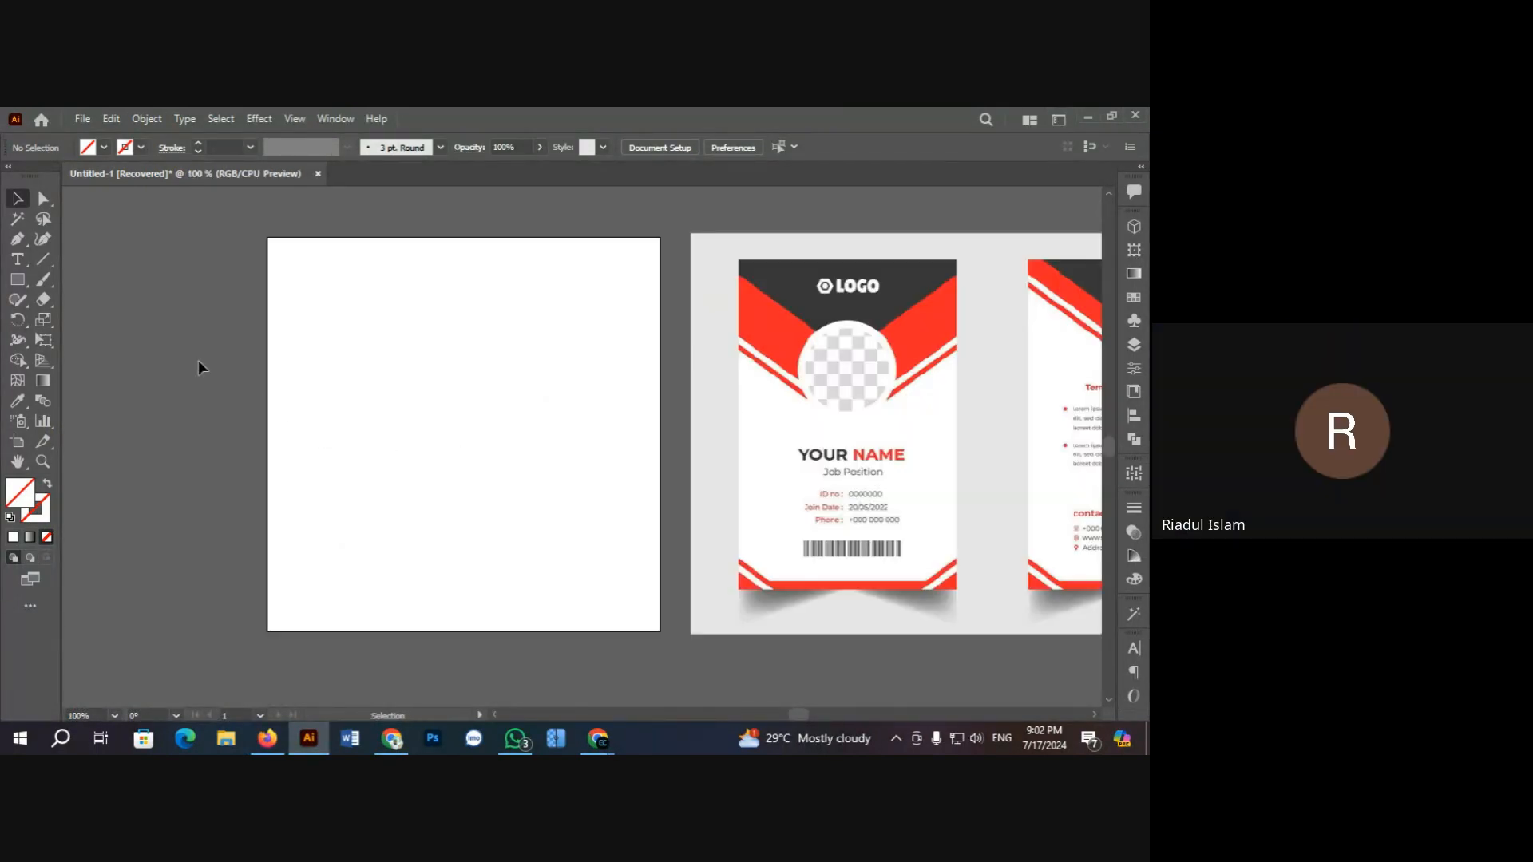
left_click(268, 738)
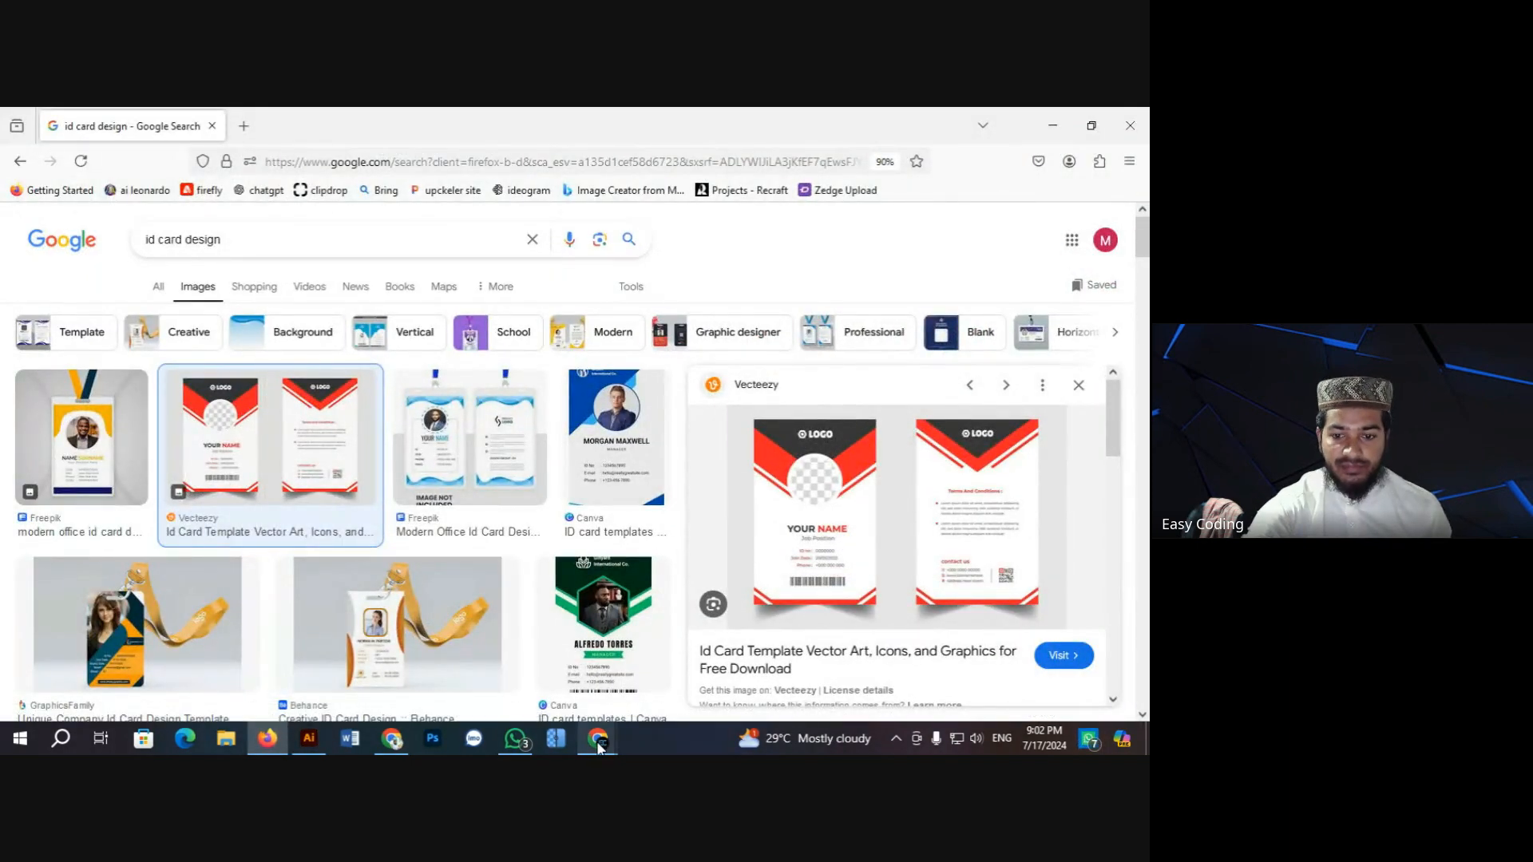
Step: Bring the Google Meet call forward, dismiss the raised-hands notice and mute the mic
mouse_move(599, 747)
left_click(557, 678)
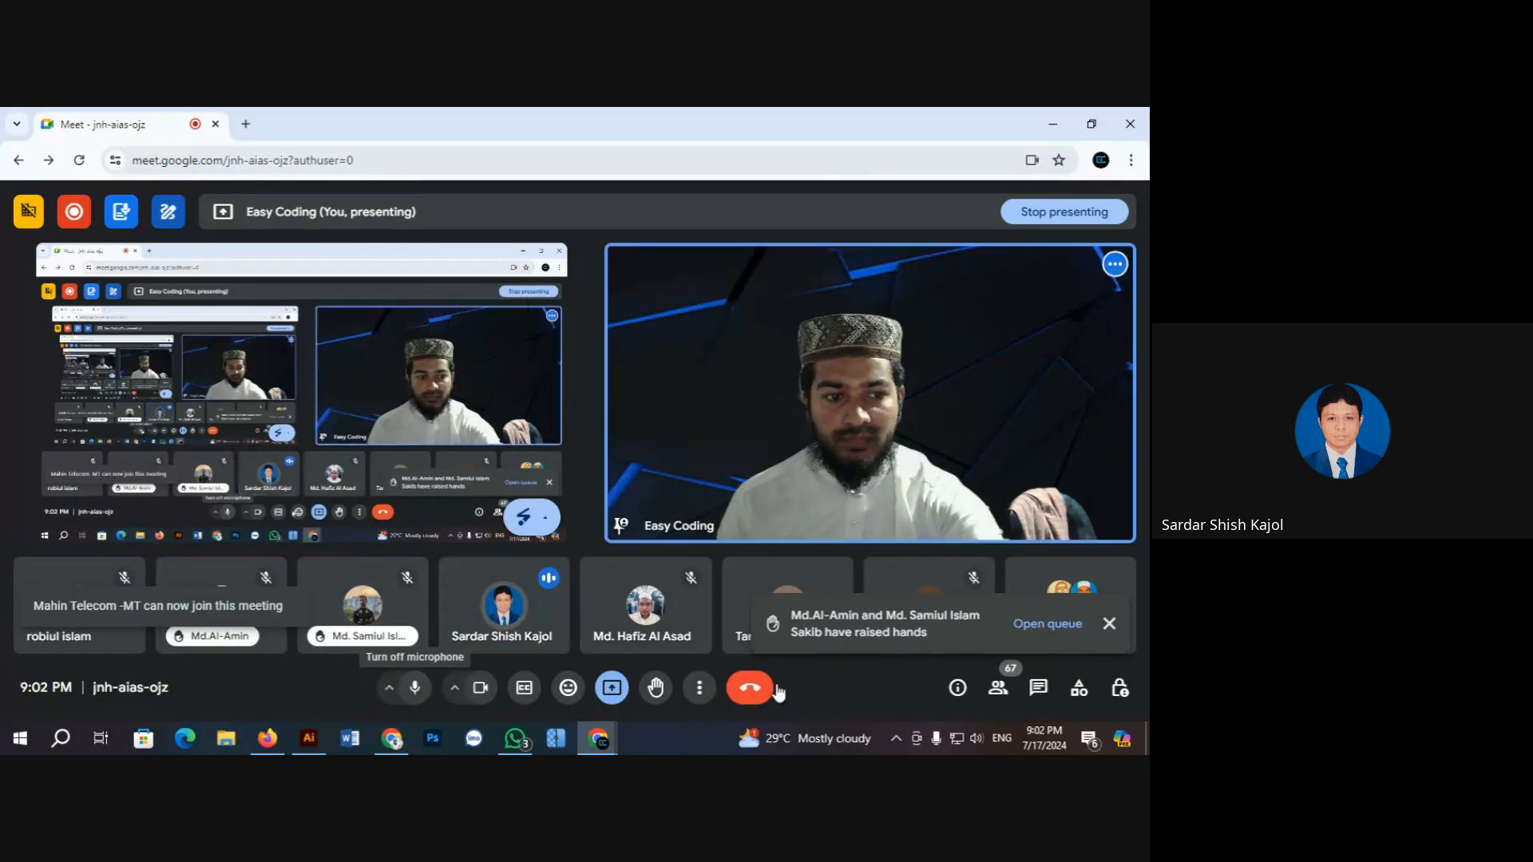
left_click(1109, 624)
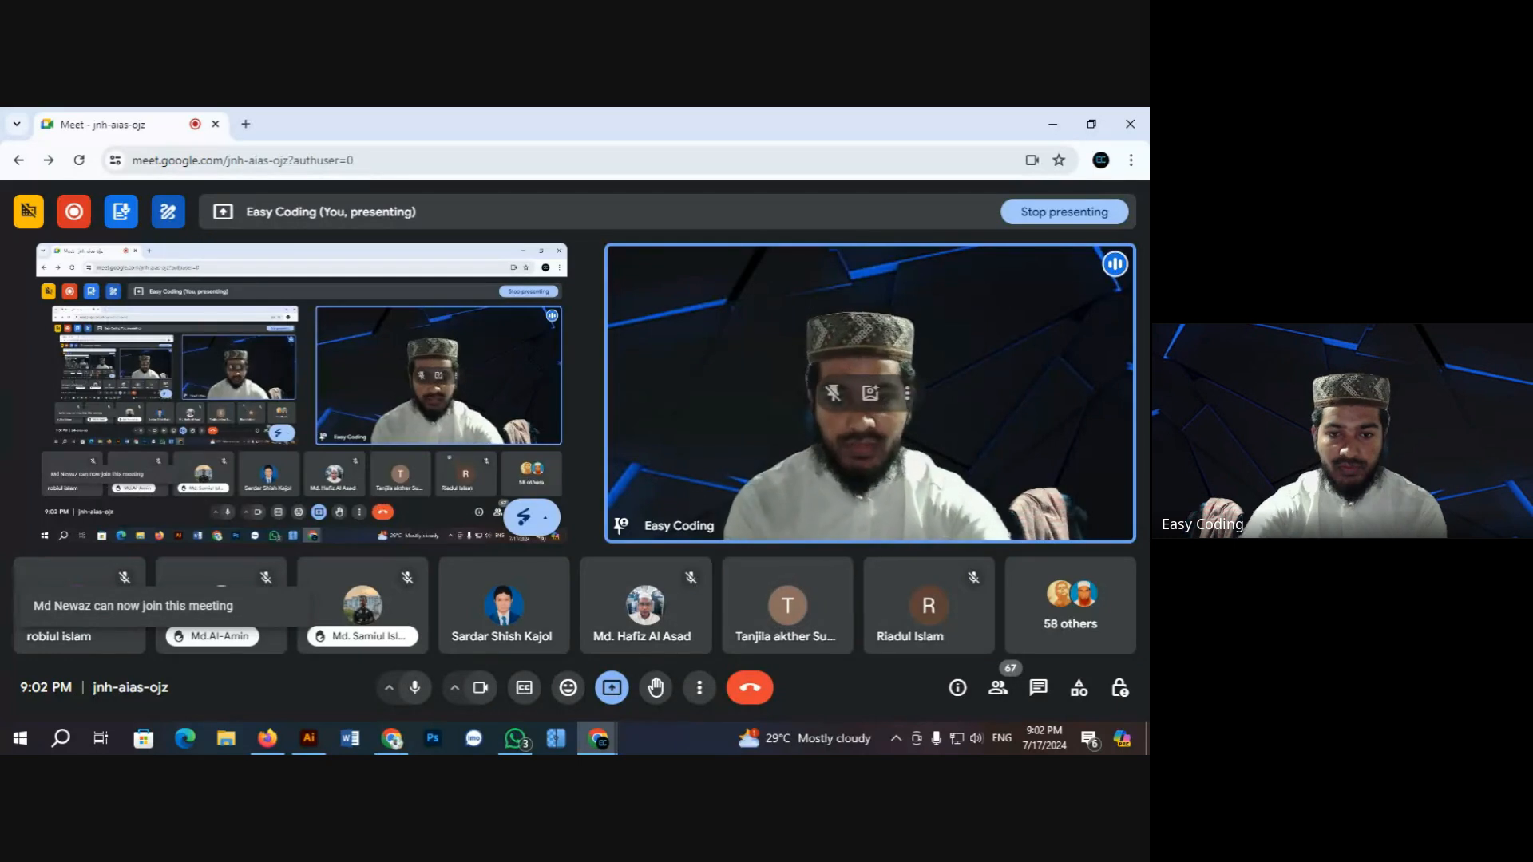
left_click(416, 687)
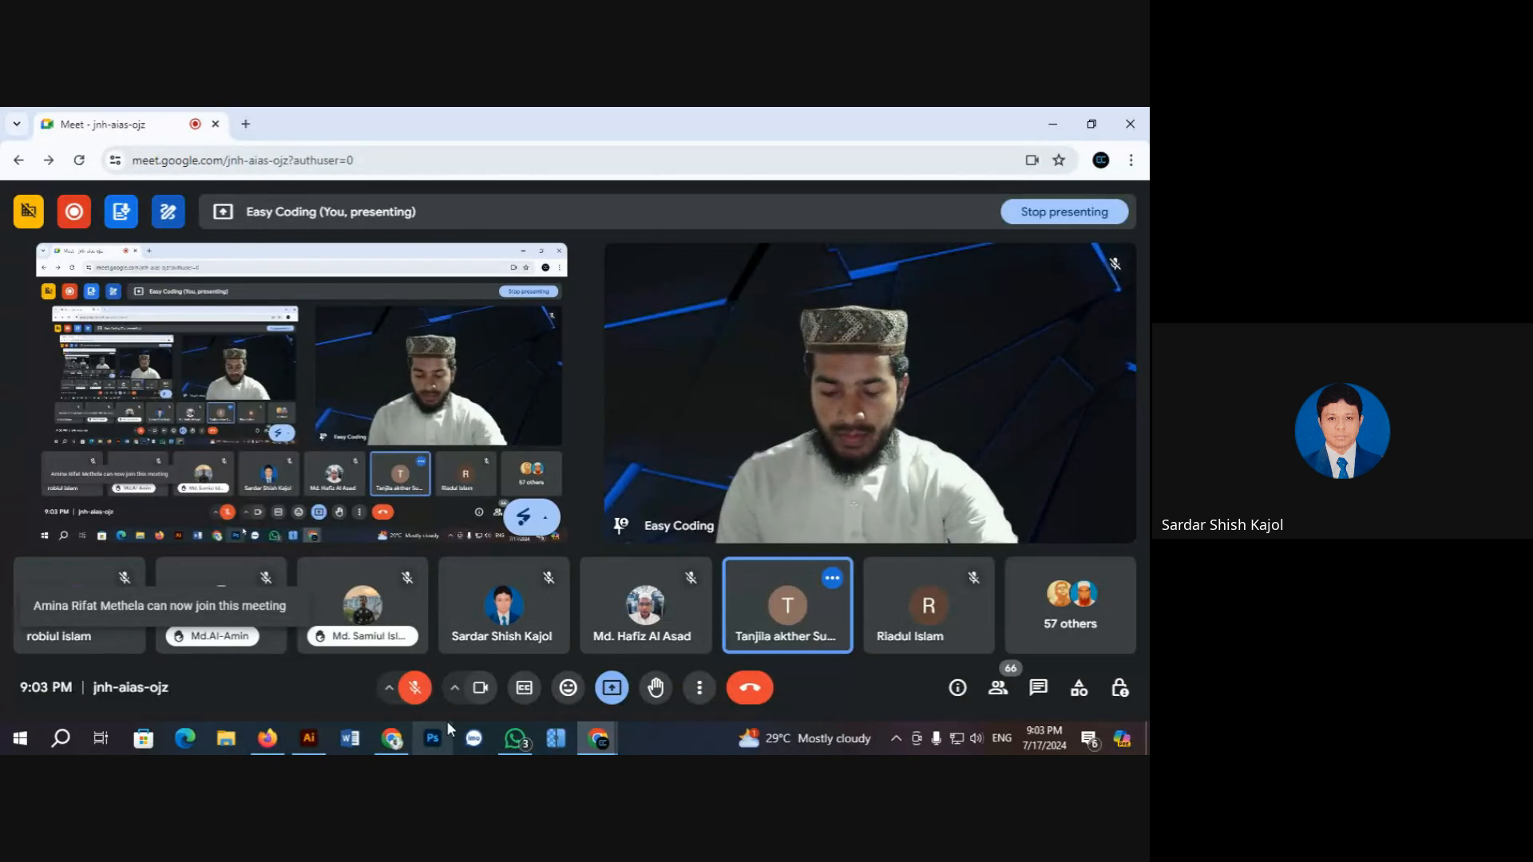
Step: Unmute the mic, minimise the Meet window and switch back to the Illustrator ID card document
mouse_move(515, 738)
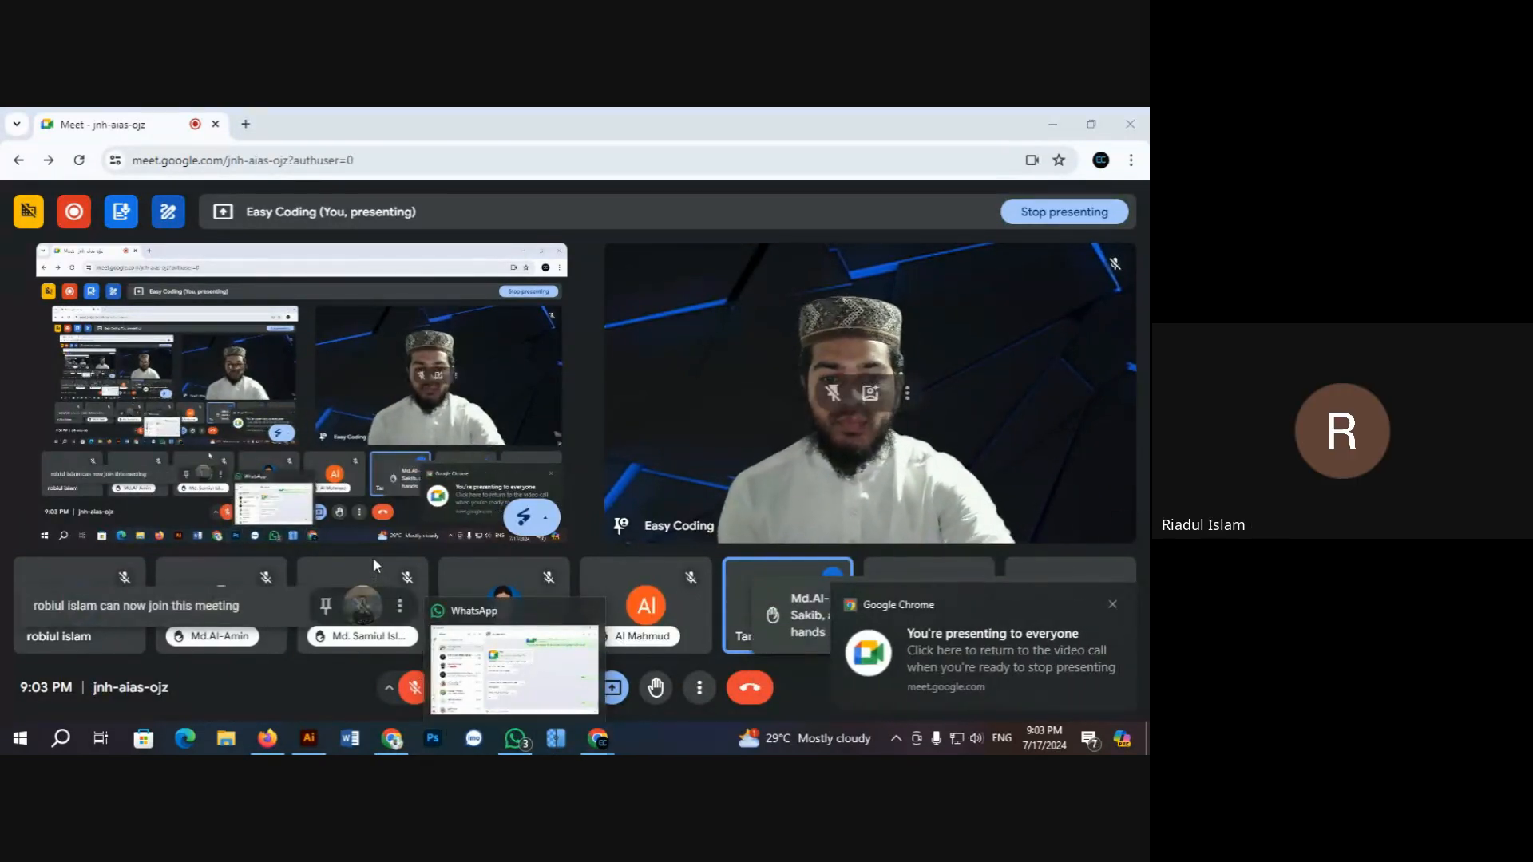
left_click(414, 688)
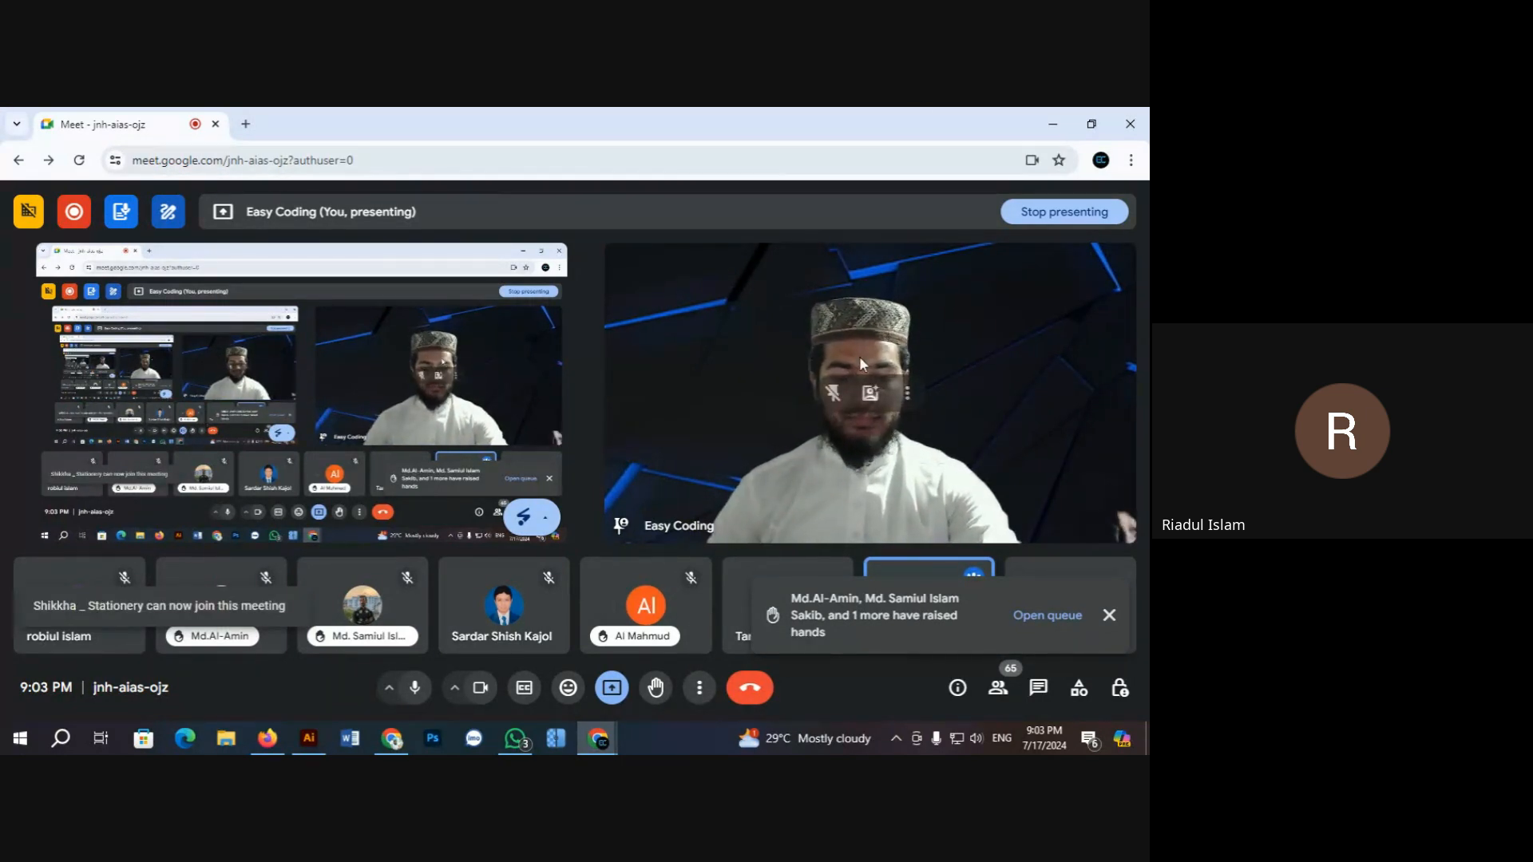
left_click(1052, 124)
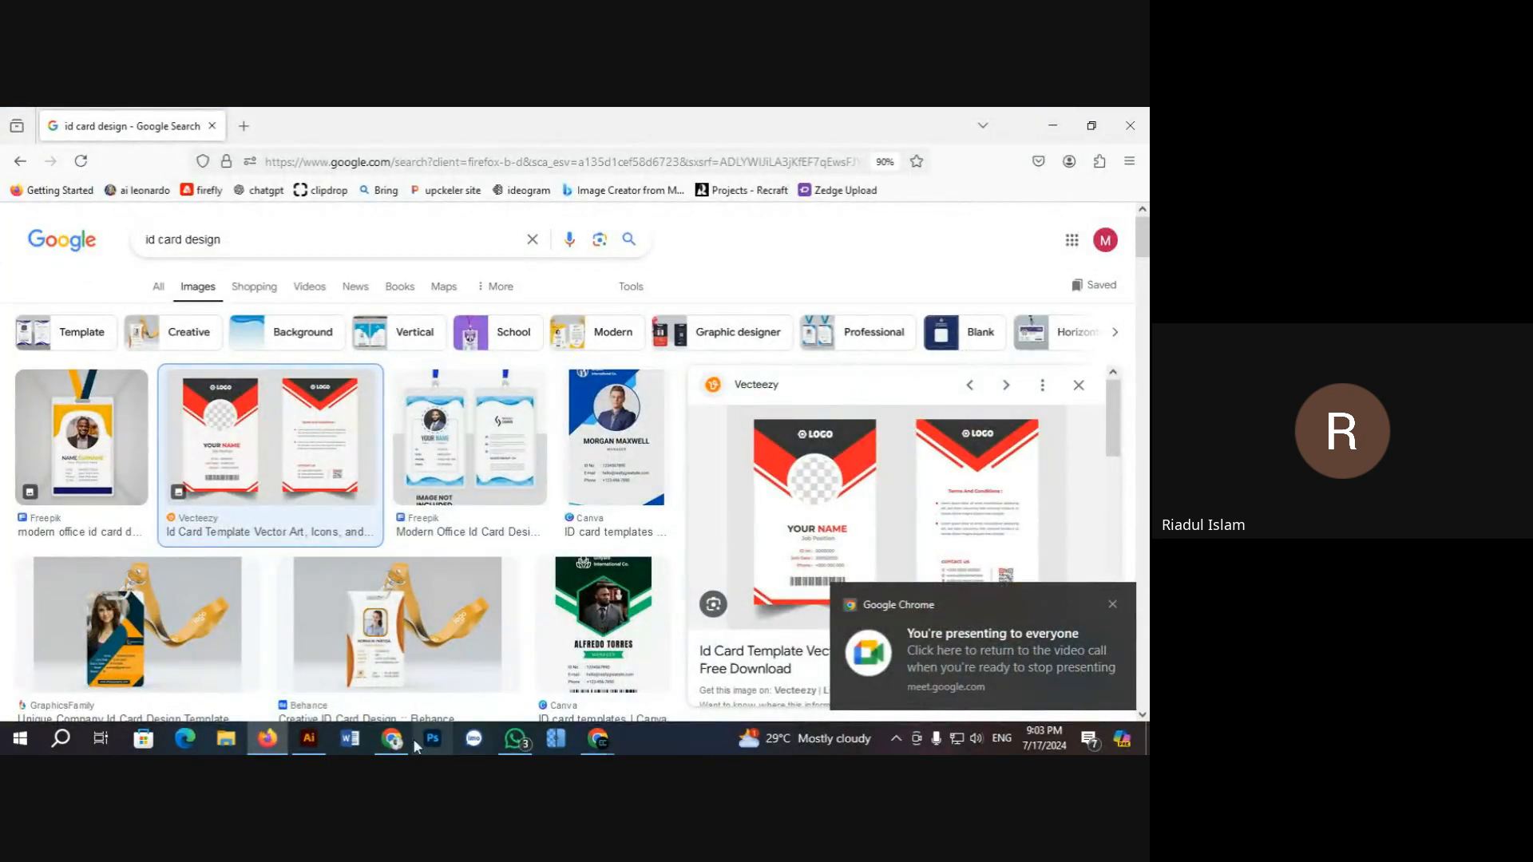
left_click(309, 738)
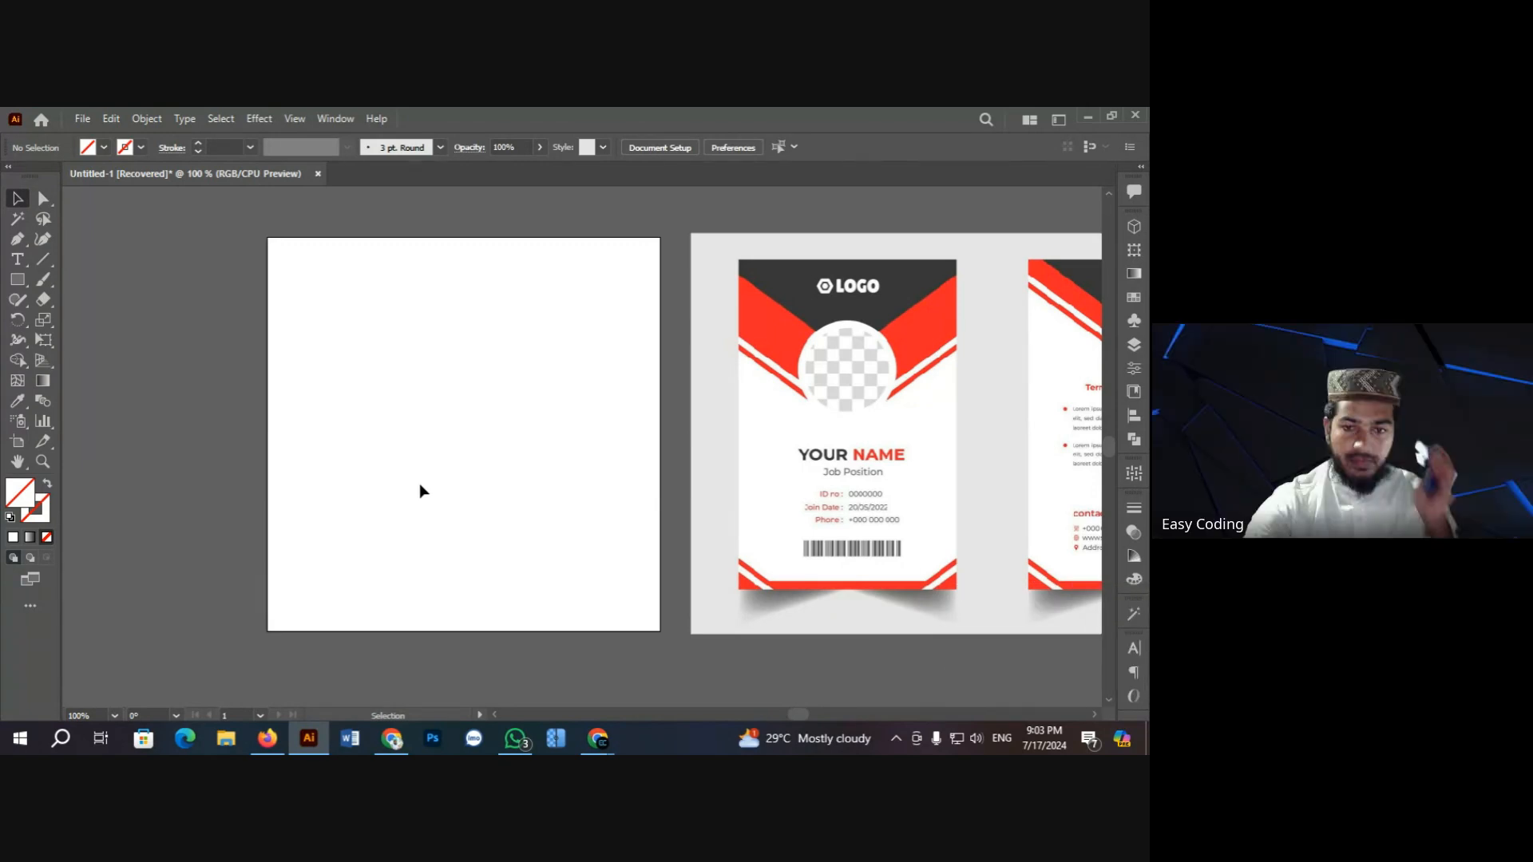
Step: Bring the Google Meet call window back in front from the Chrome taskbar preview
mouse_move(587, 736)
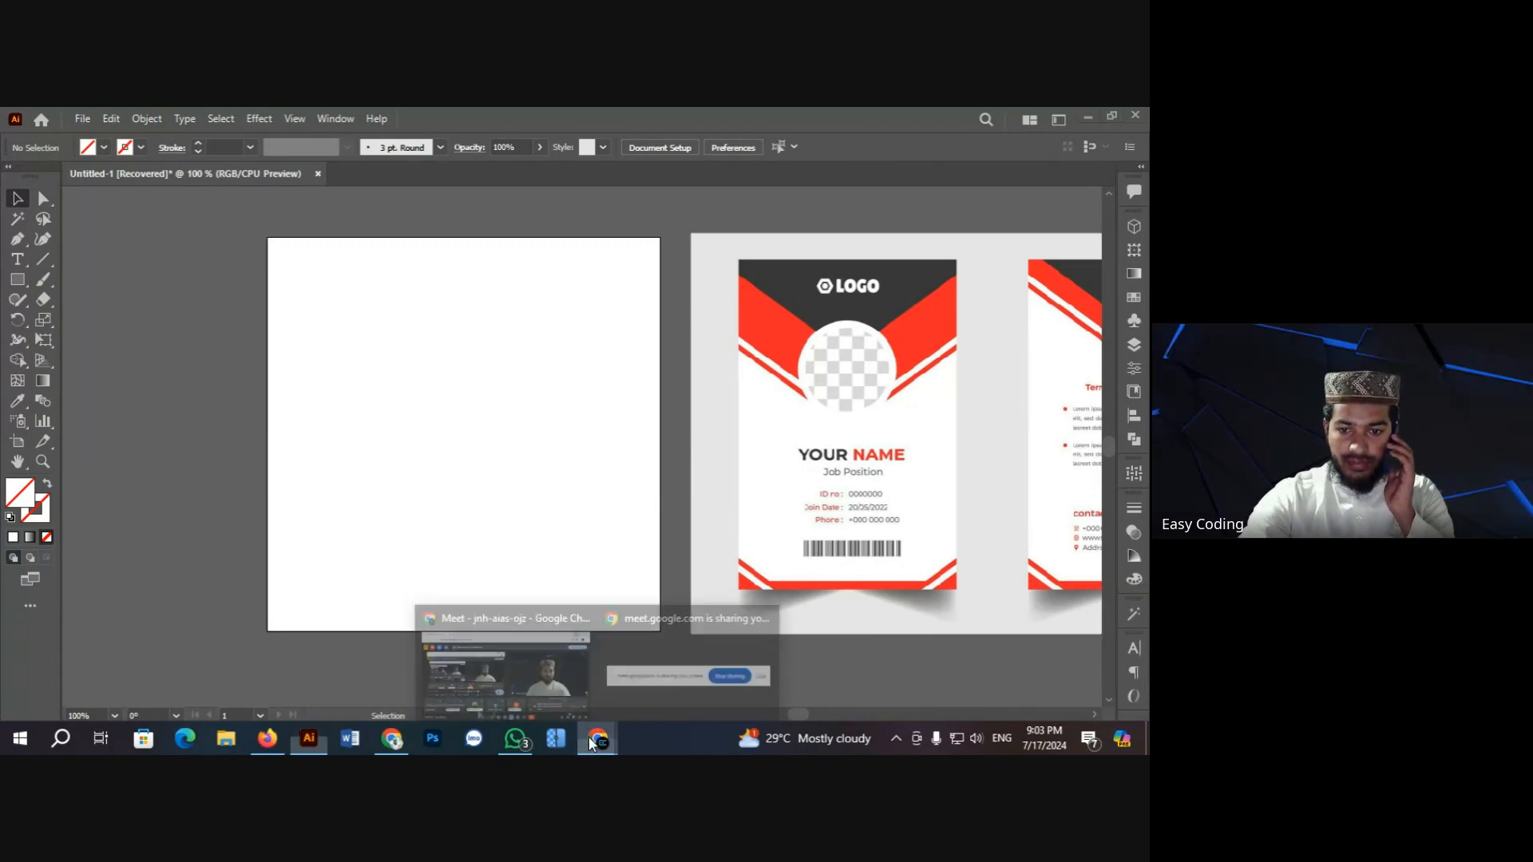
left_click(550, 673)
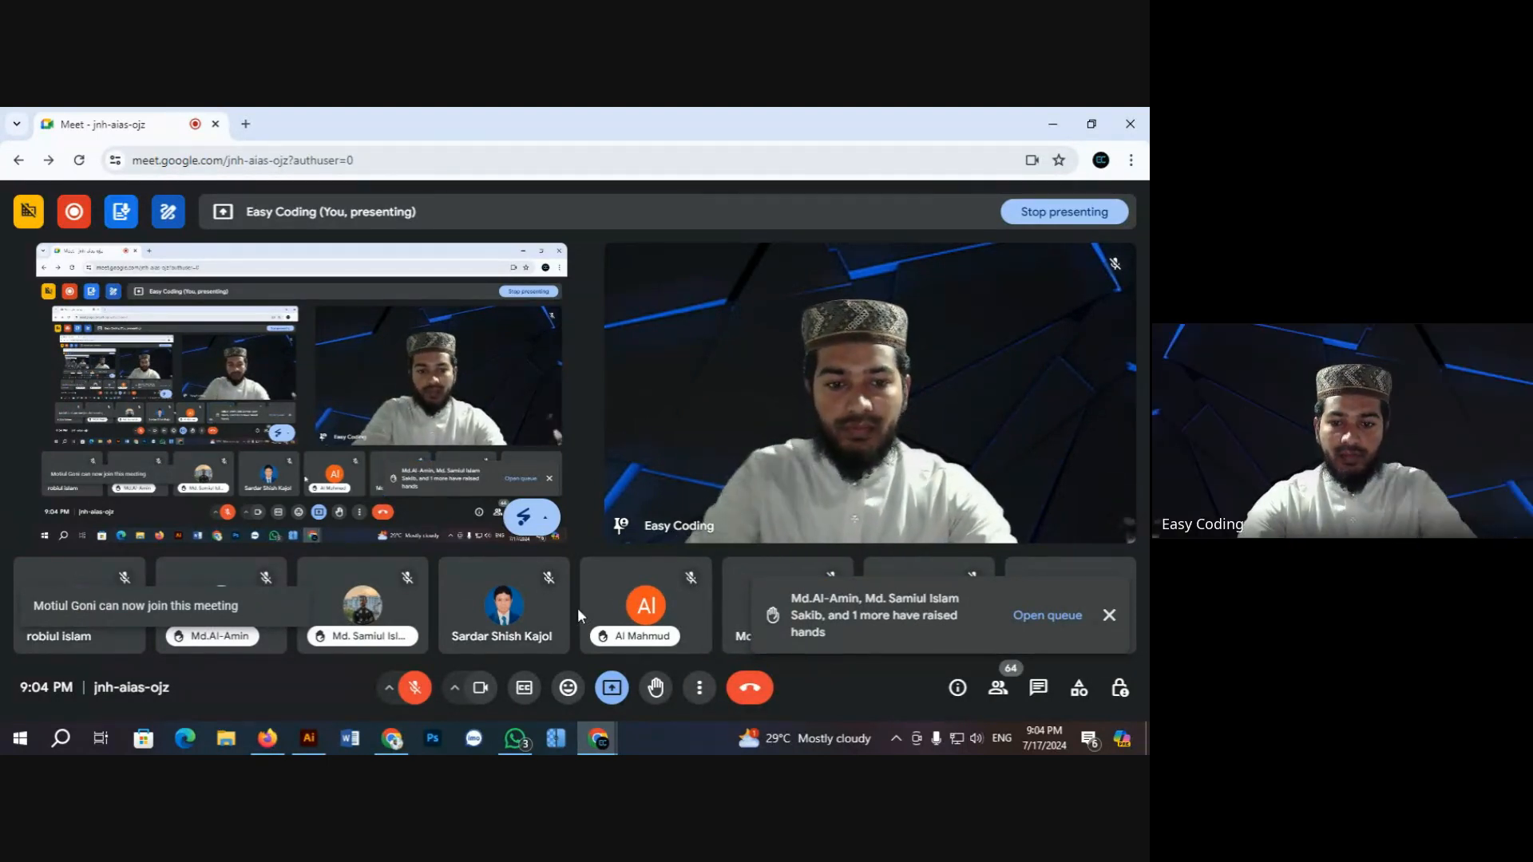
Step: Unmute the Google Meet microphone and minimise Chrome to bring back the Illustrator ID card document
key("ctrl+d")
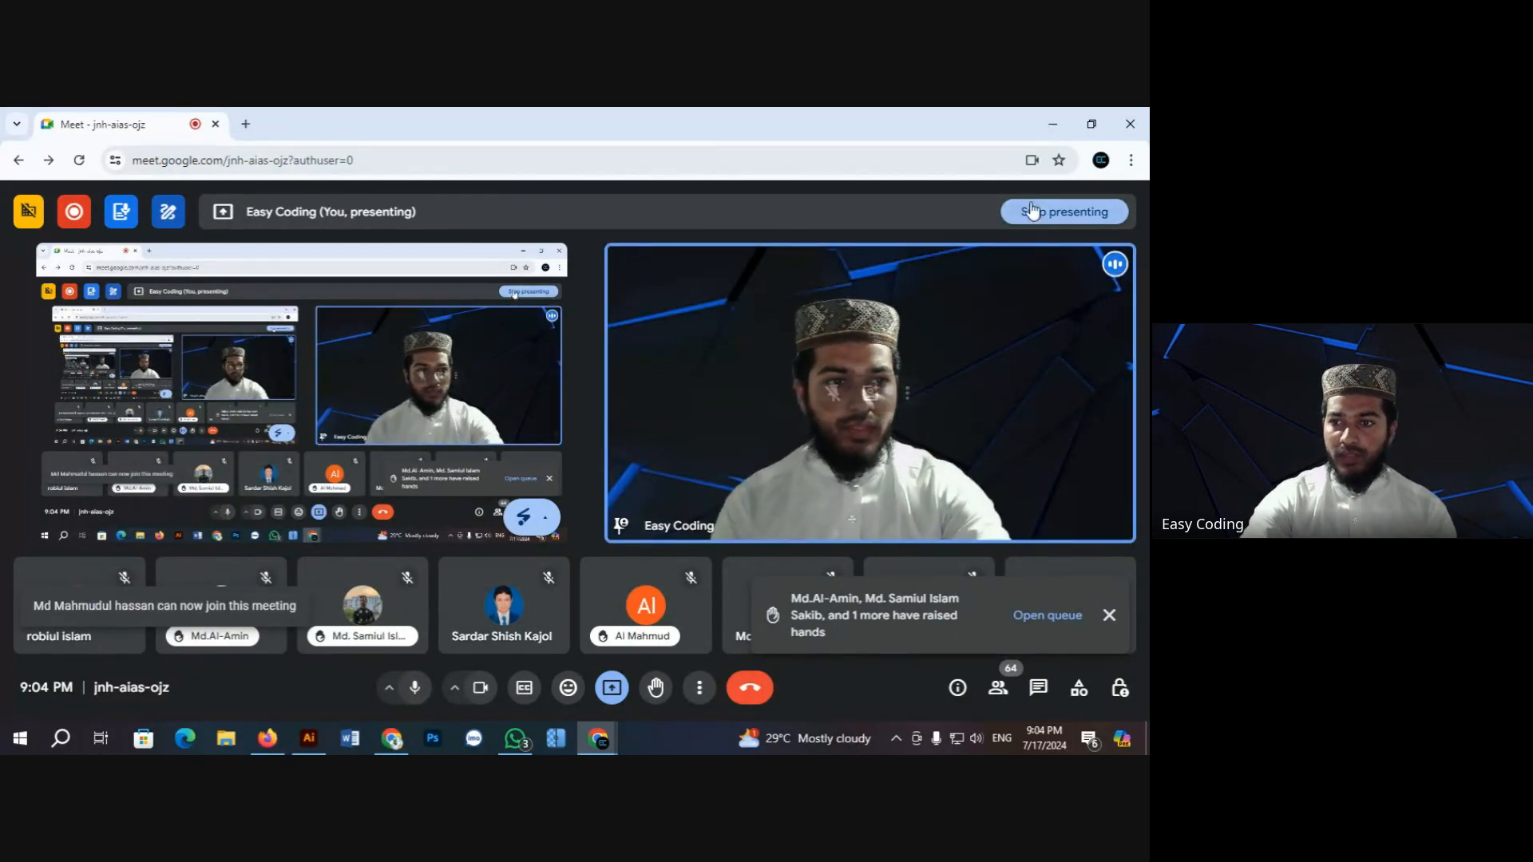
left_click(1053, 124)
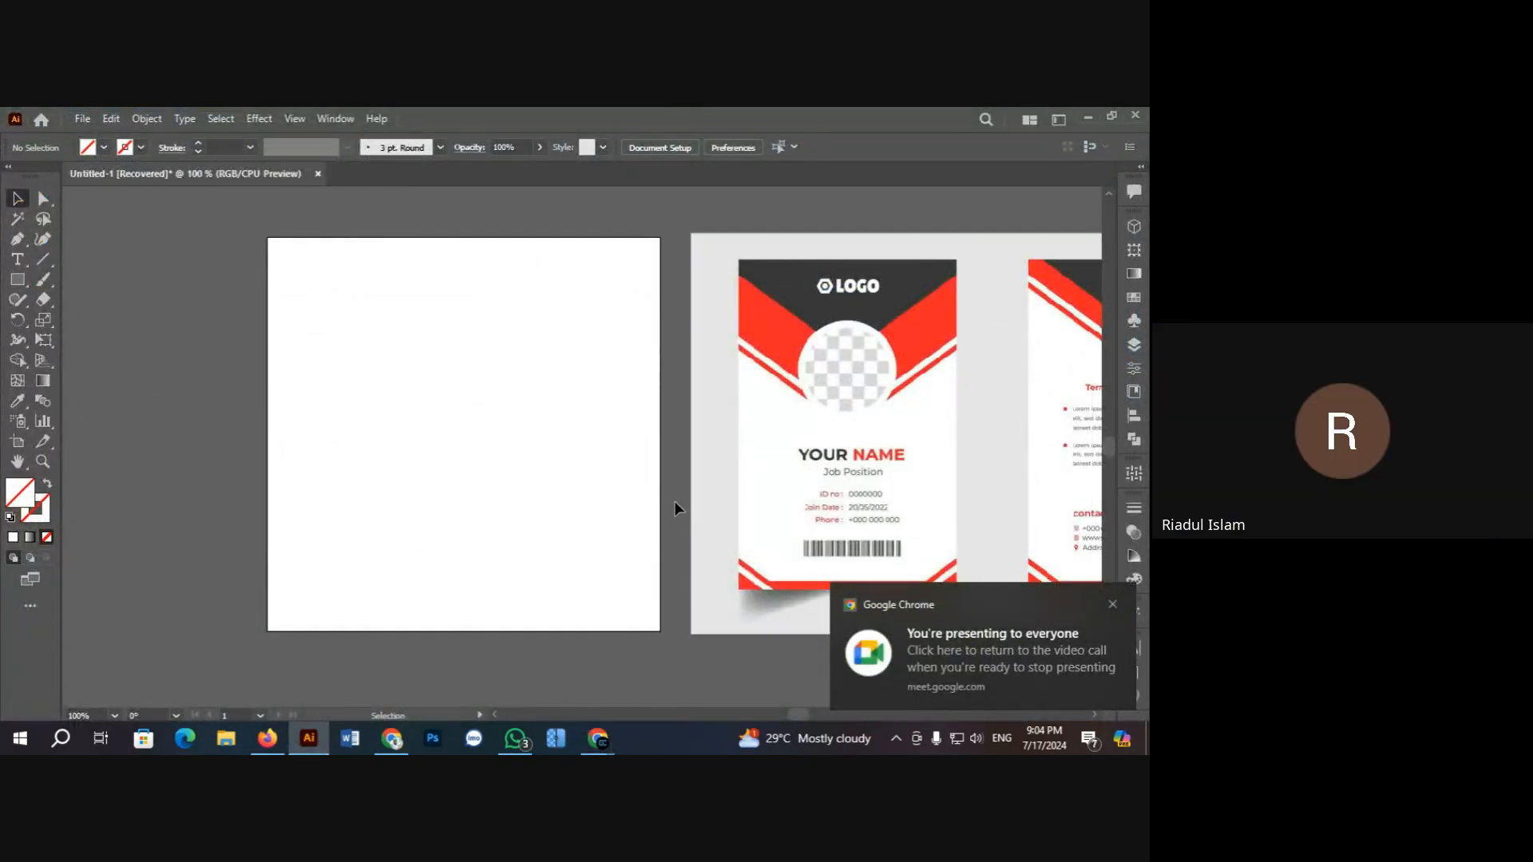
left_click(758, 512)
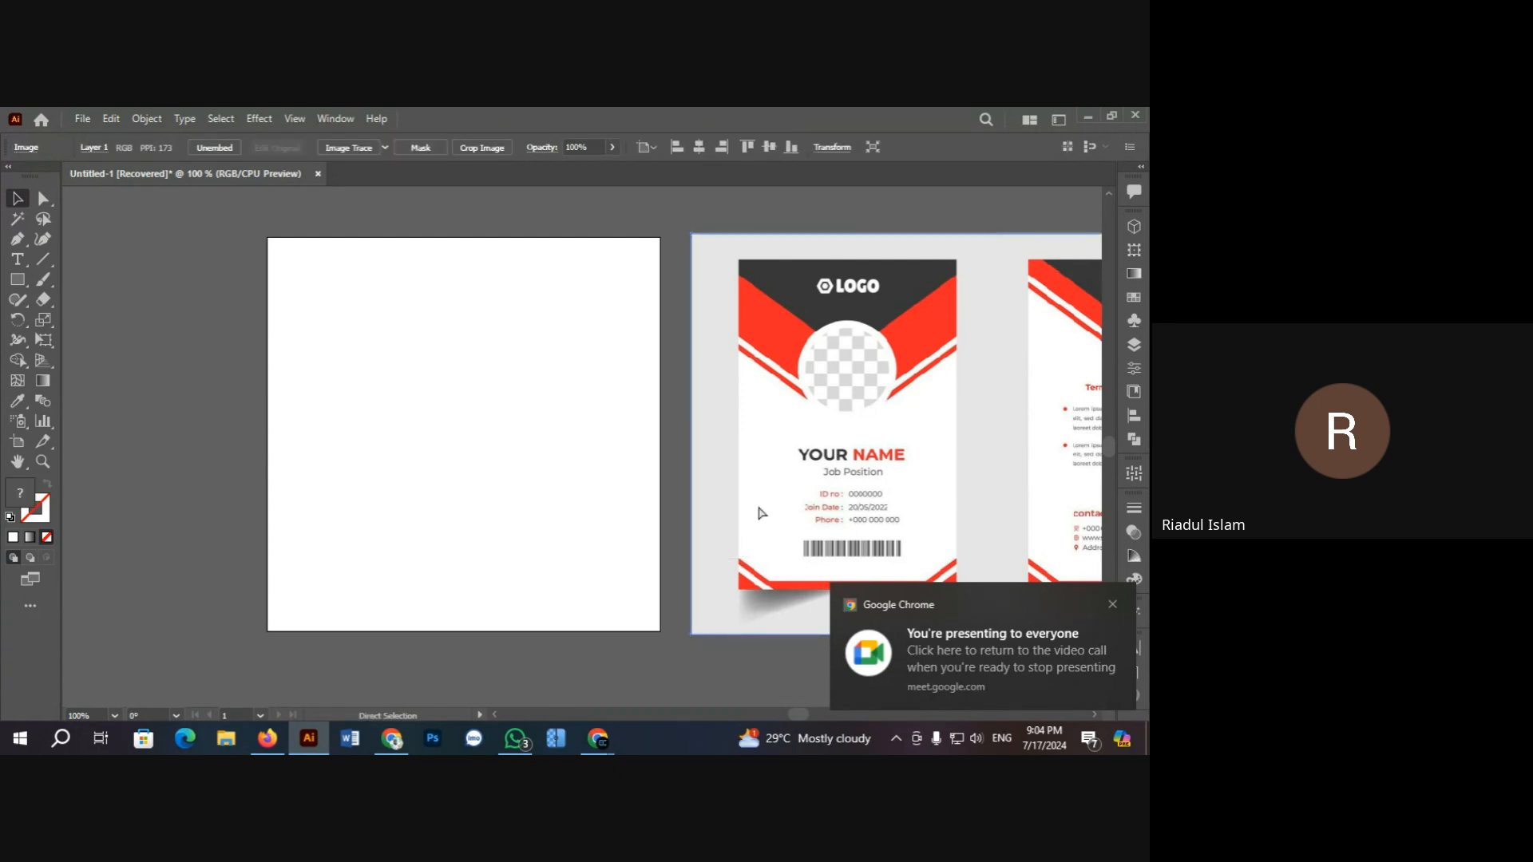
Step: Draw a rectangle covering the front reference ID card
key("ctrl+shift+a")
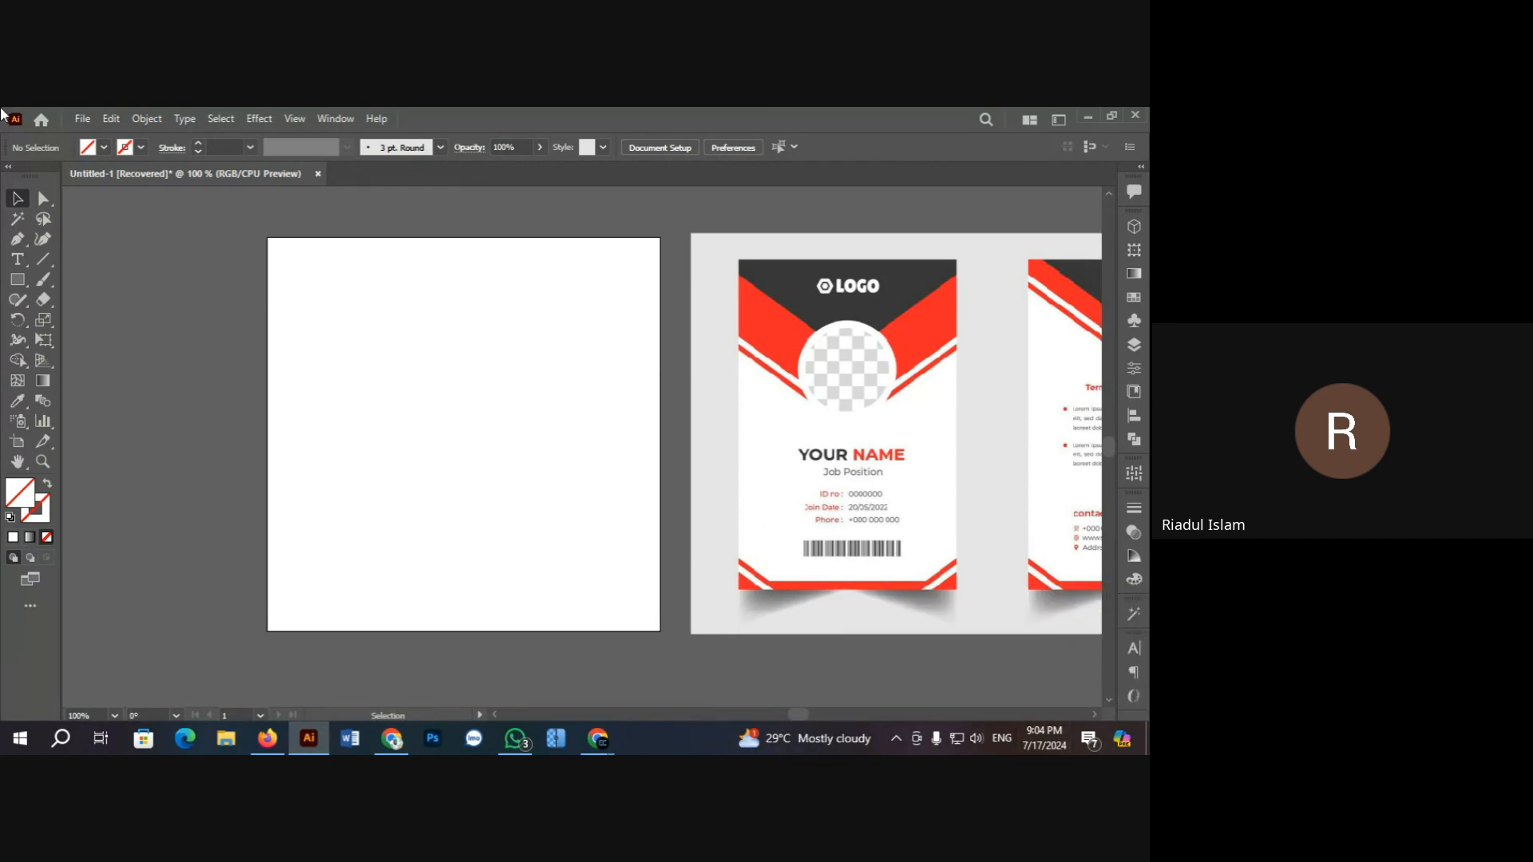
scroll(472, 417, "down", 1)
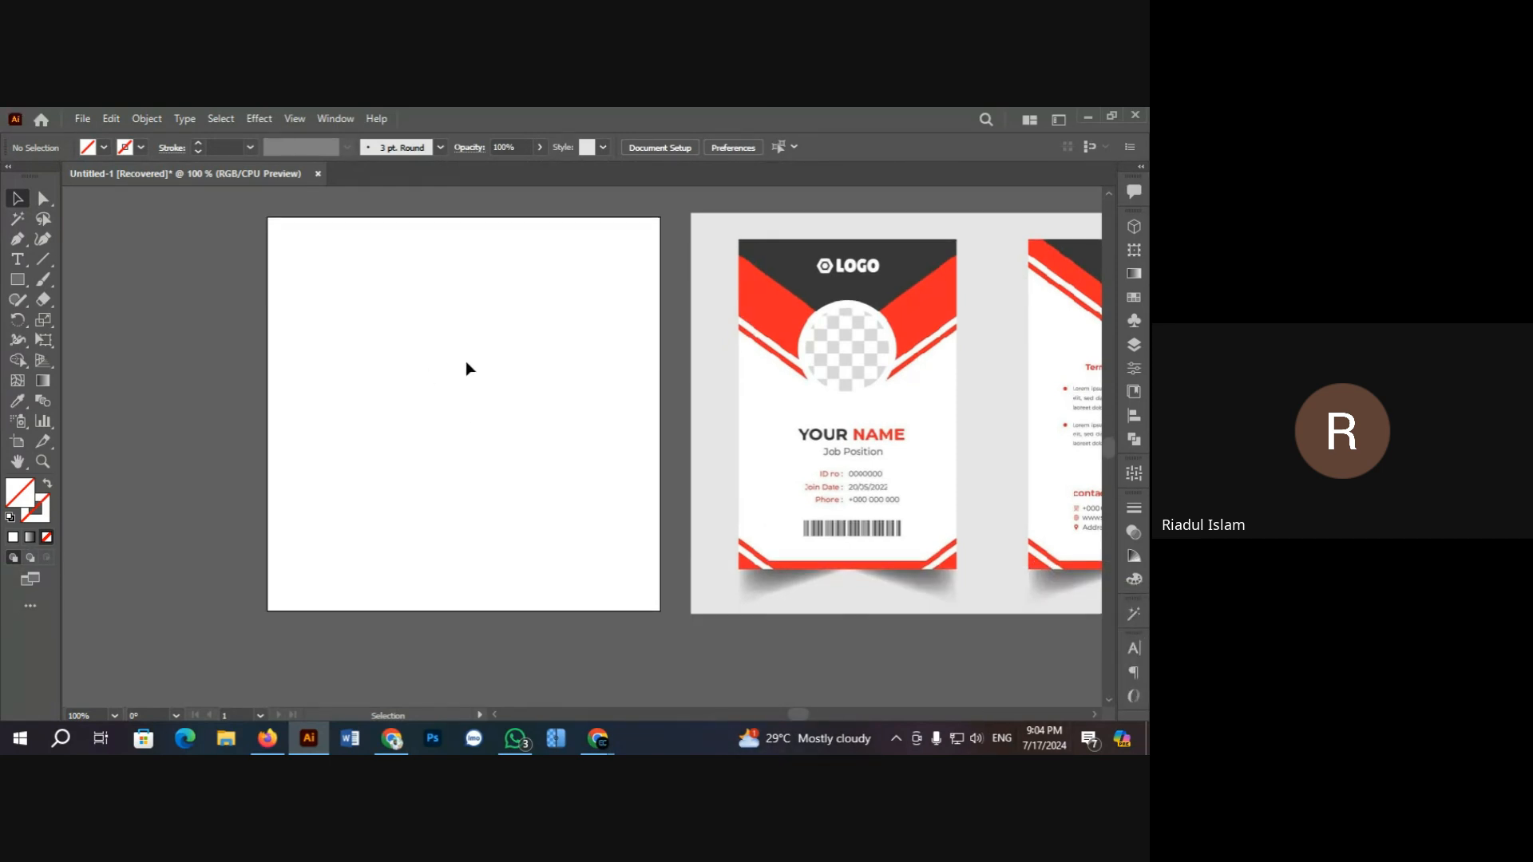
scroll(467, 363, "up", 1)
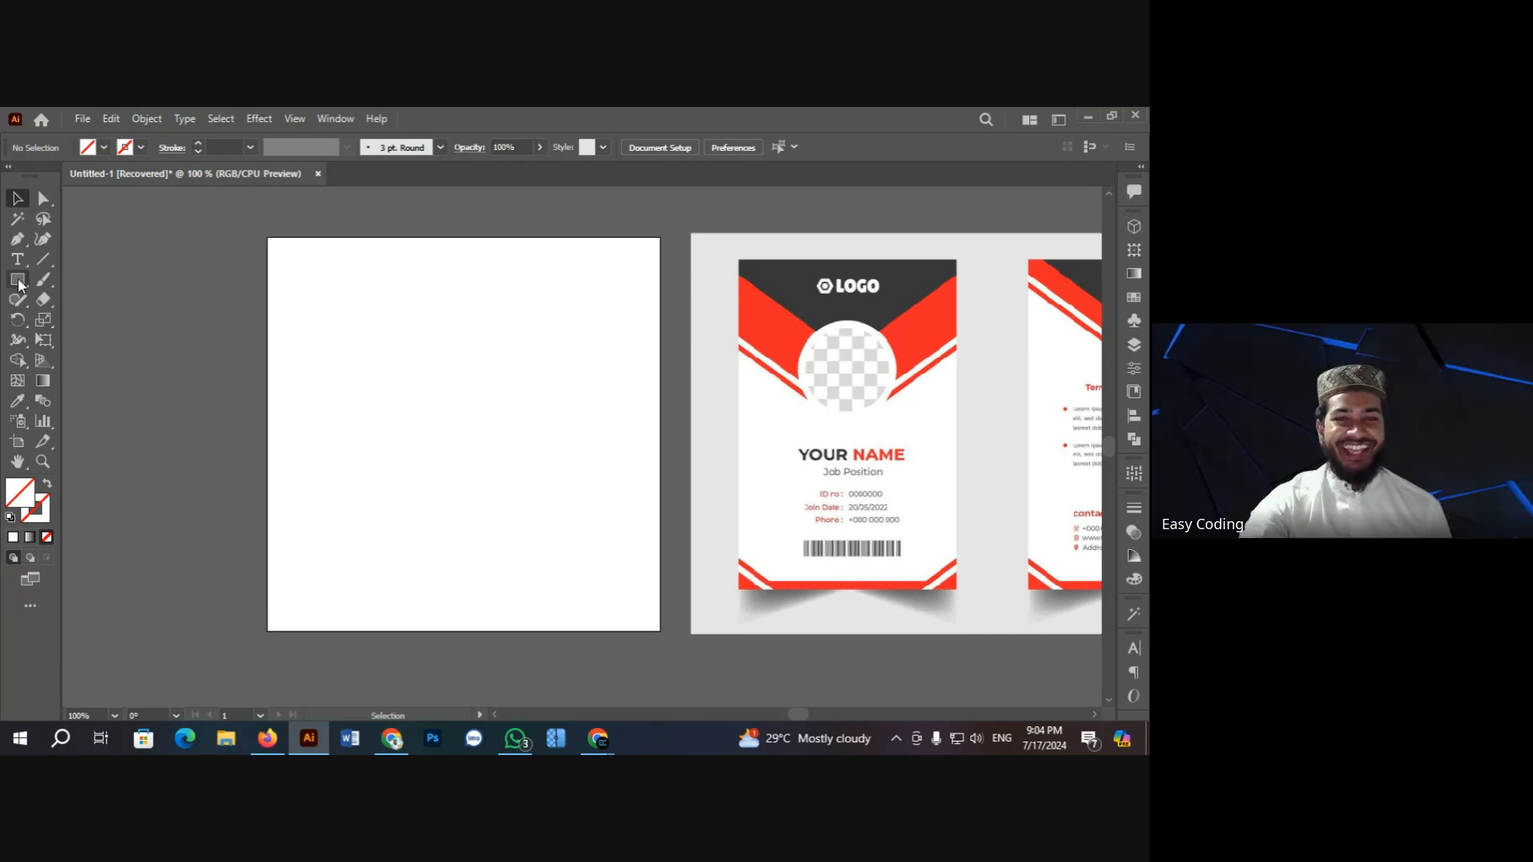
left_click_drag(17, 279, 108, 281)
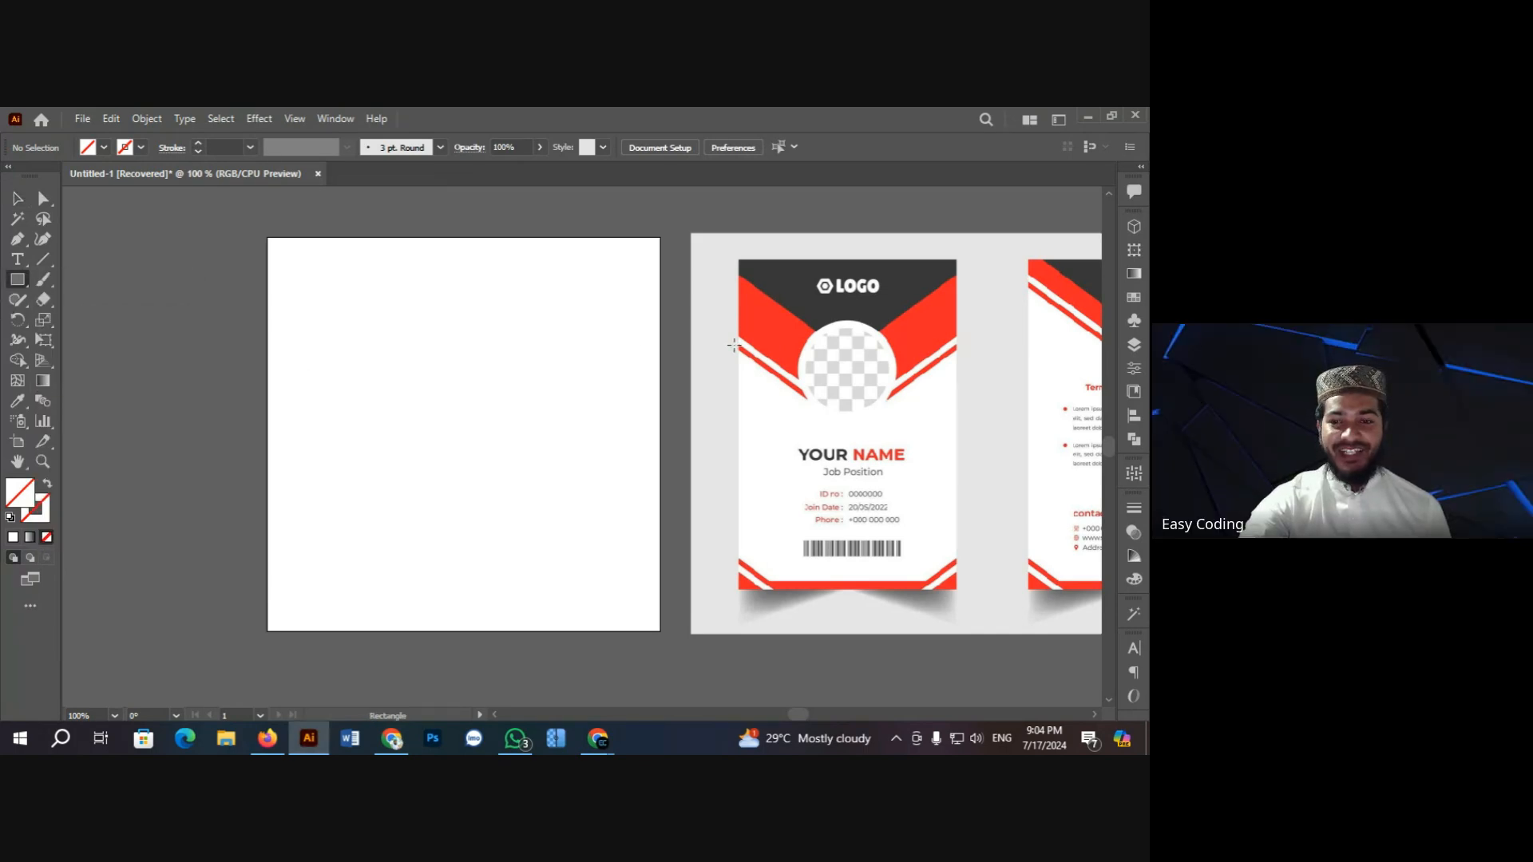
left_click_drag(739, 257, 957, 589)
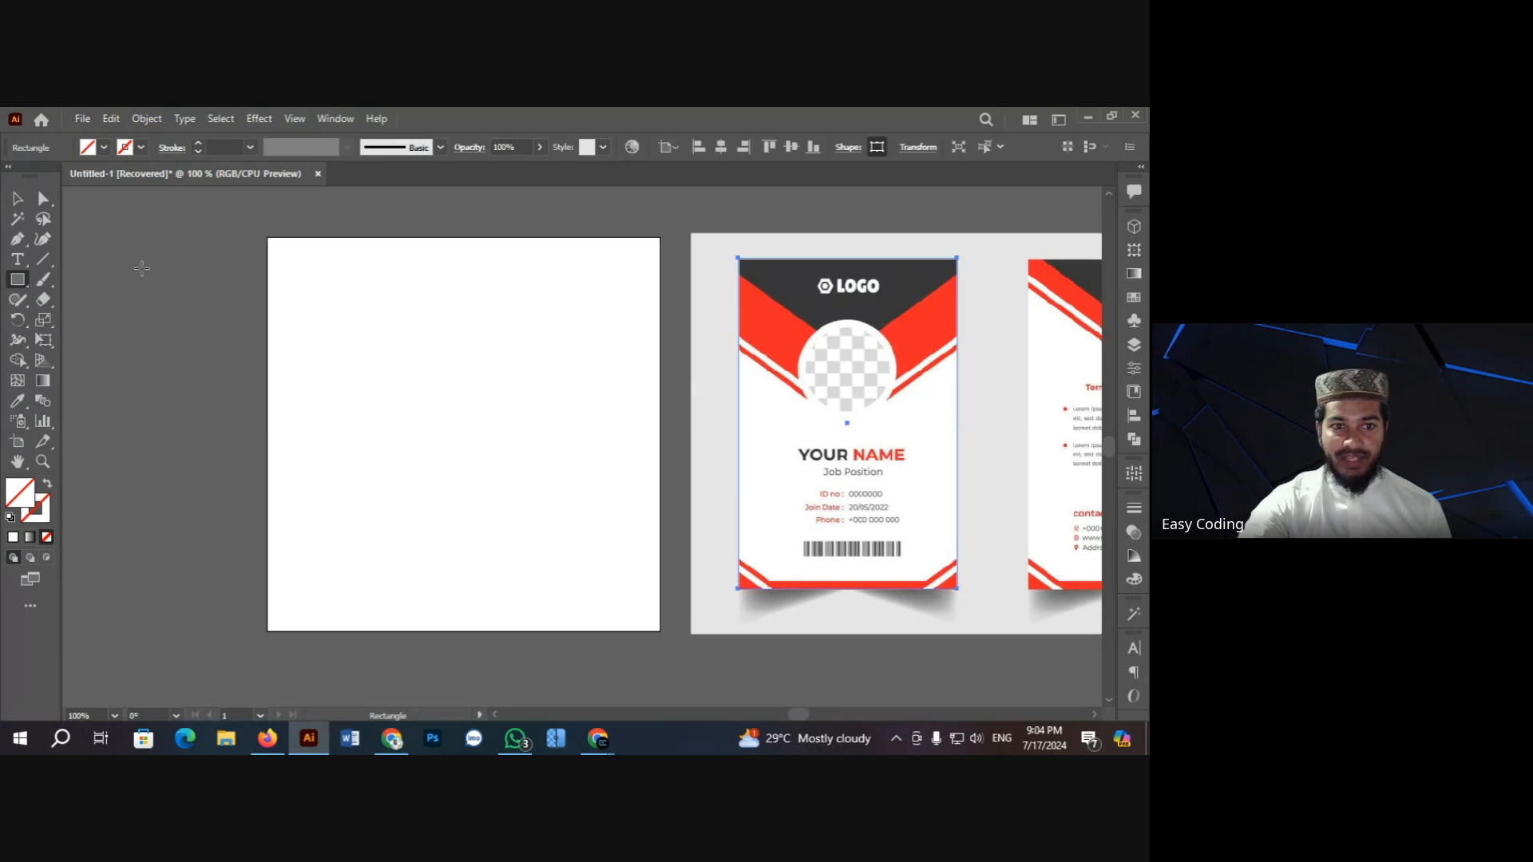
left_click(17, 198)
left_click(201, 251)
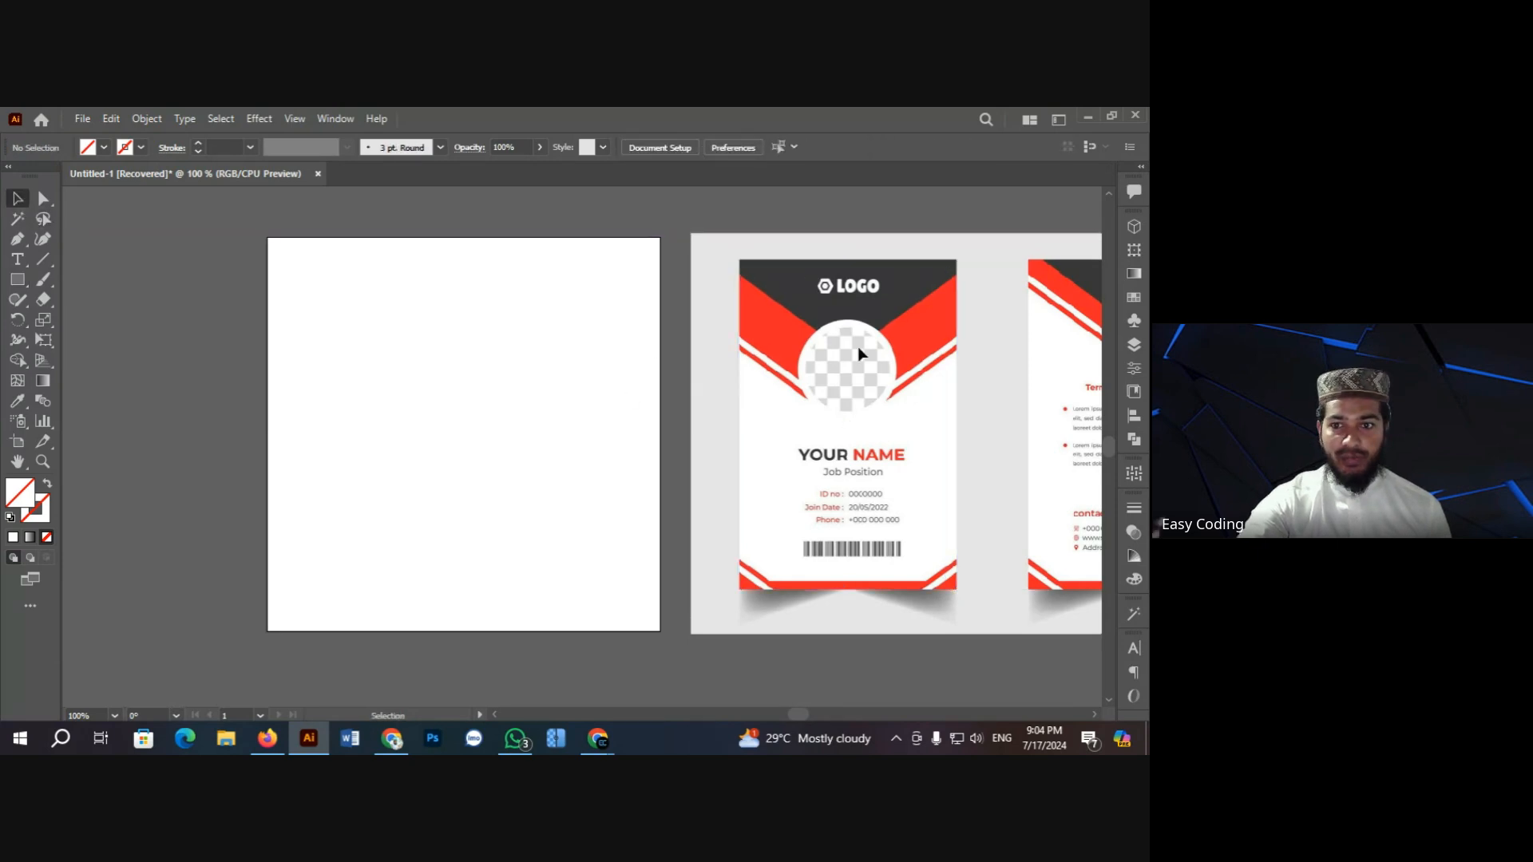
left_click(822, 261)
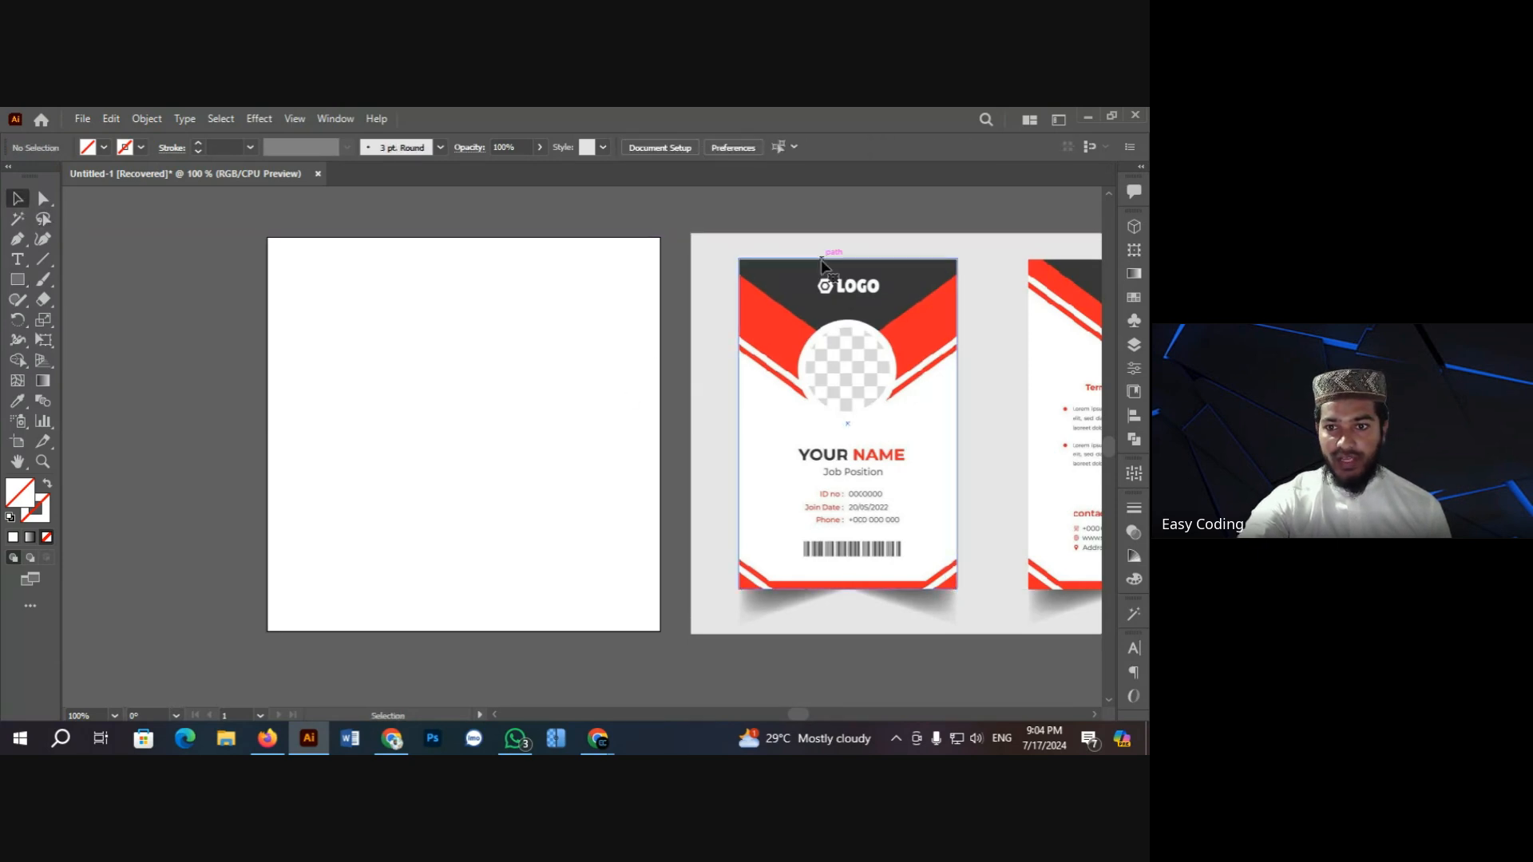
Step: Fill the rectangle white and move it above the blank artboard
left_click(105, 147)
left_click(34, 176)
left_click(212, 294)
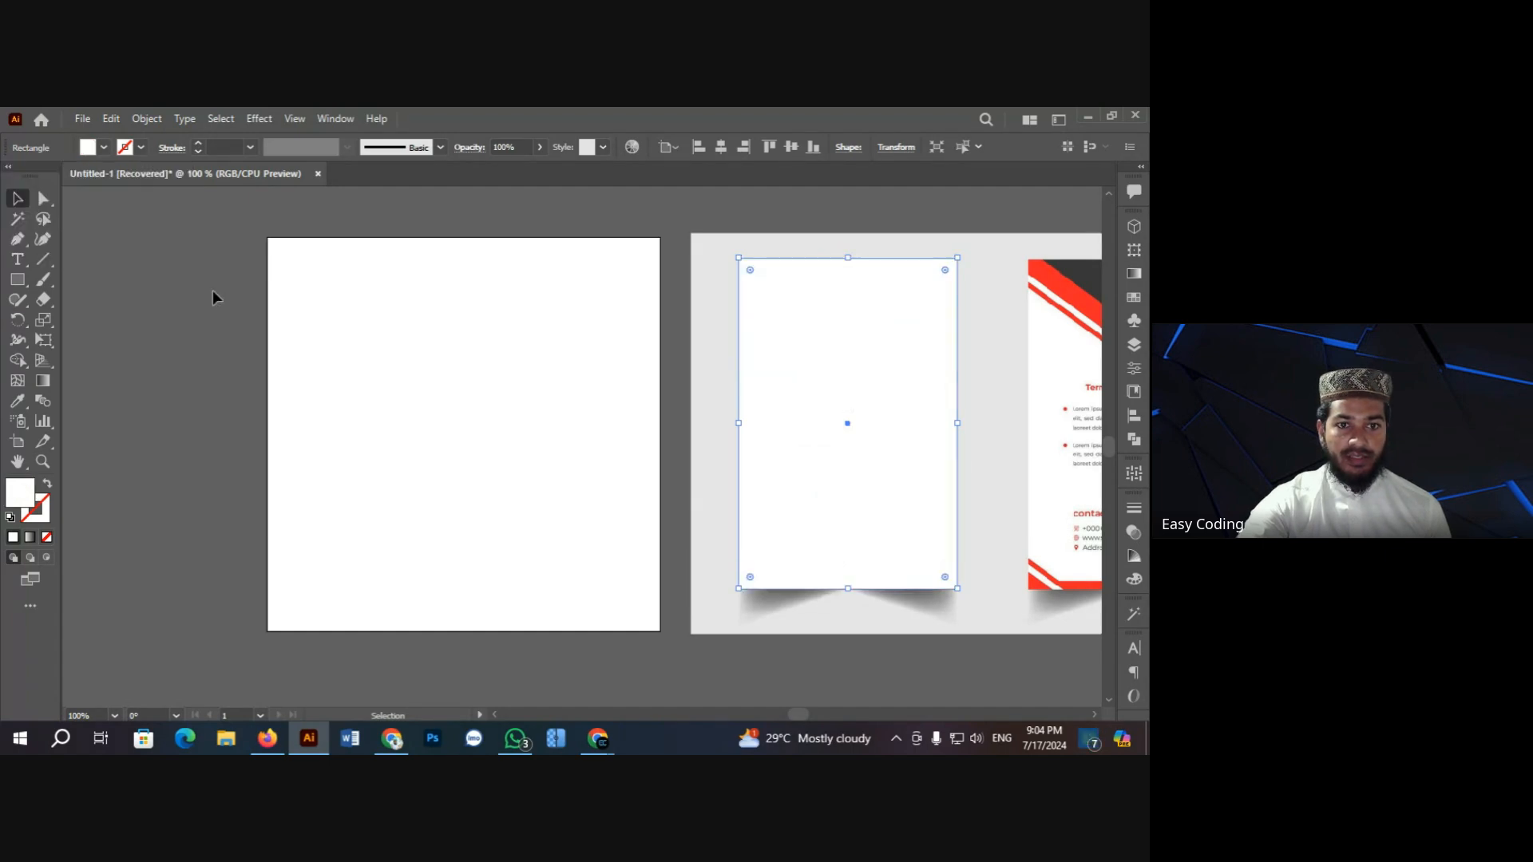
left_click_drag(814, 400, 400, 397)
scroll(390, 403, "up", 5)
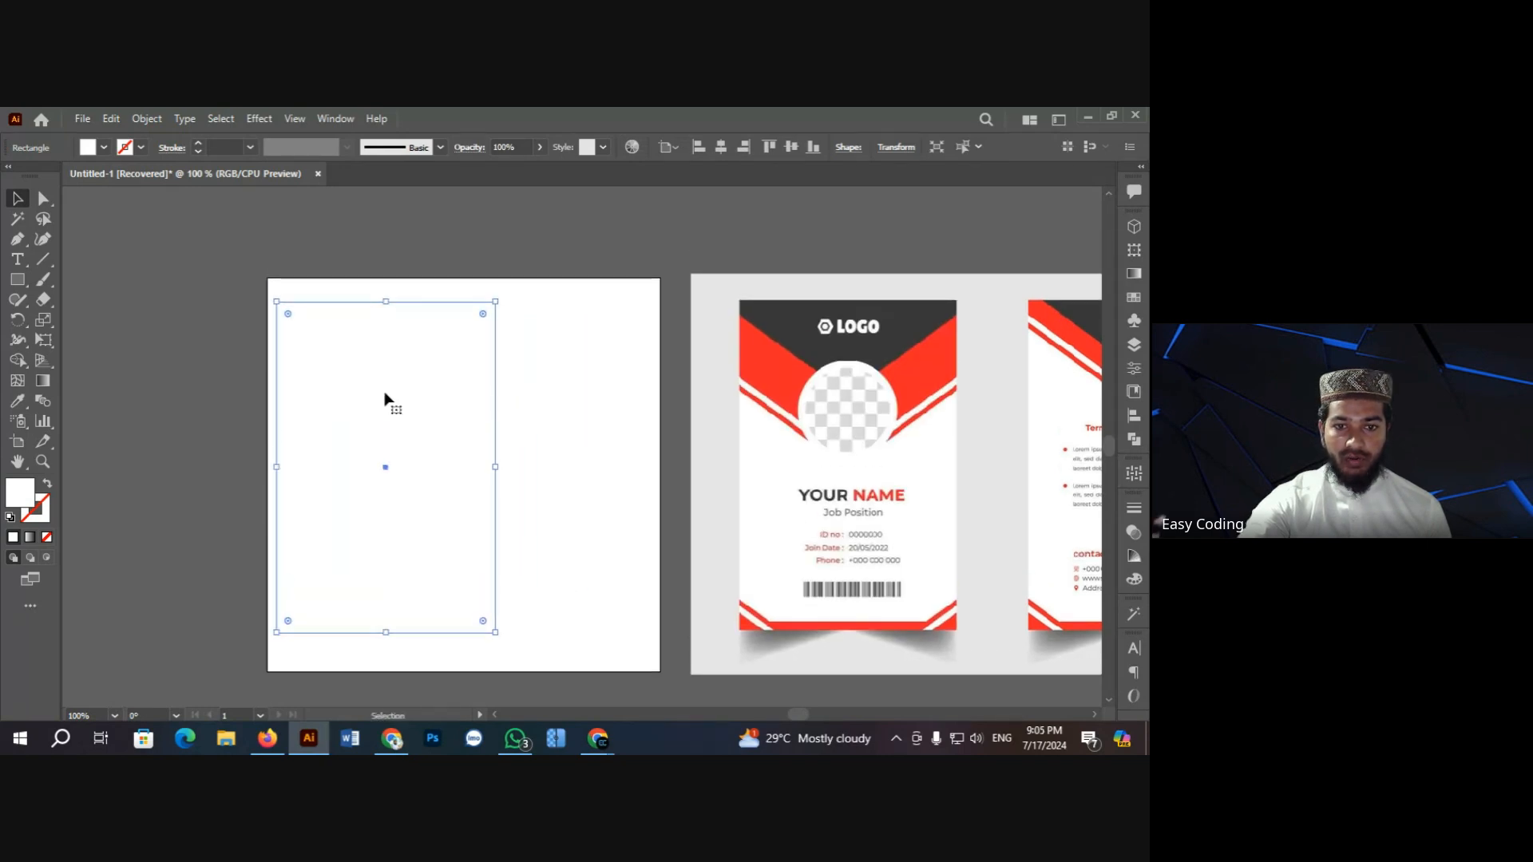
left_click_drag(400, 551, 412, 394)
scroll(414, 416, "up", 4)
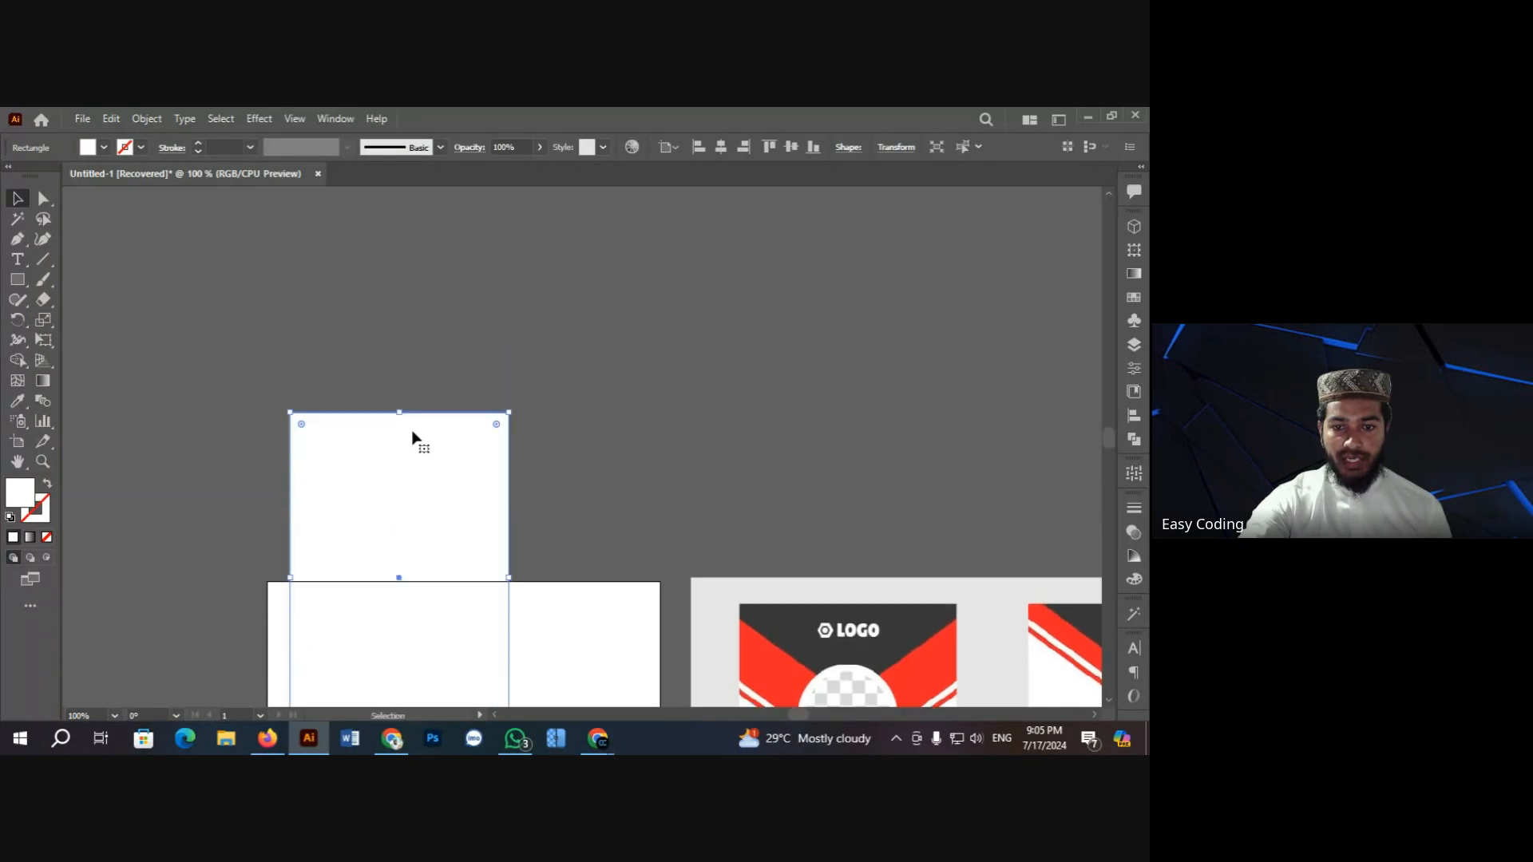
left_click_drag(428, 496, 662, 381)
left_click(642, 380)
Step: Copy the white rectangle to its right and vertically centre-align the two rectangles
left_click(422, 378)
left_click(838, 404)
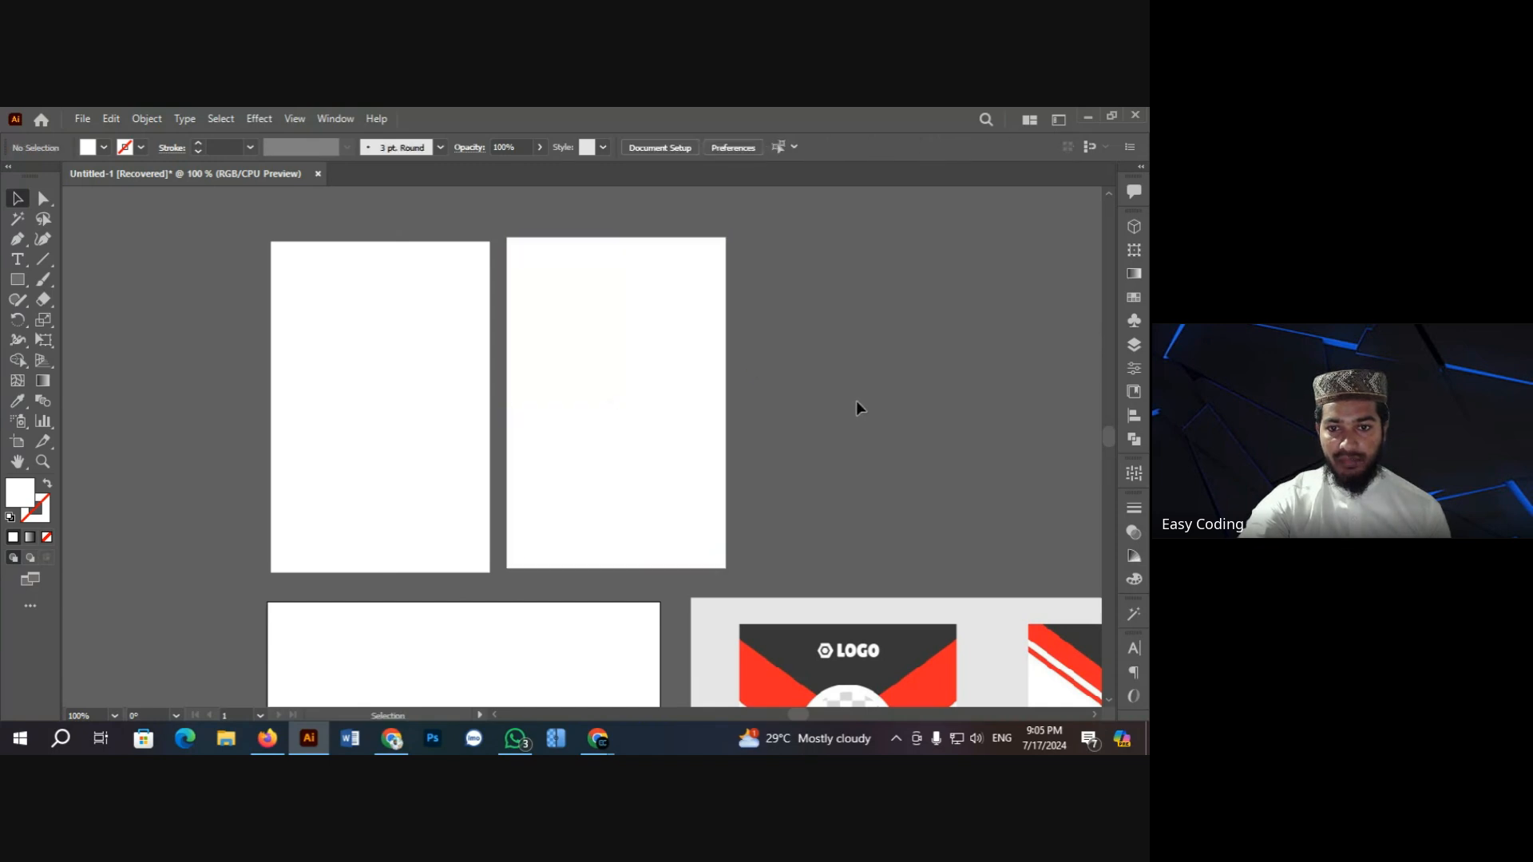
left_click(609, 409)
left_click(428, 387, "shift")
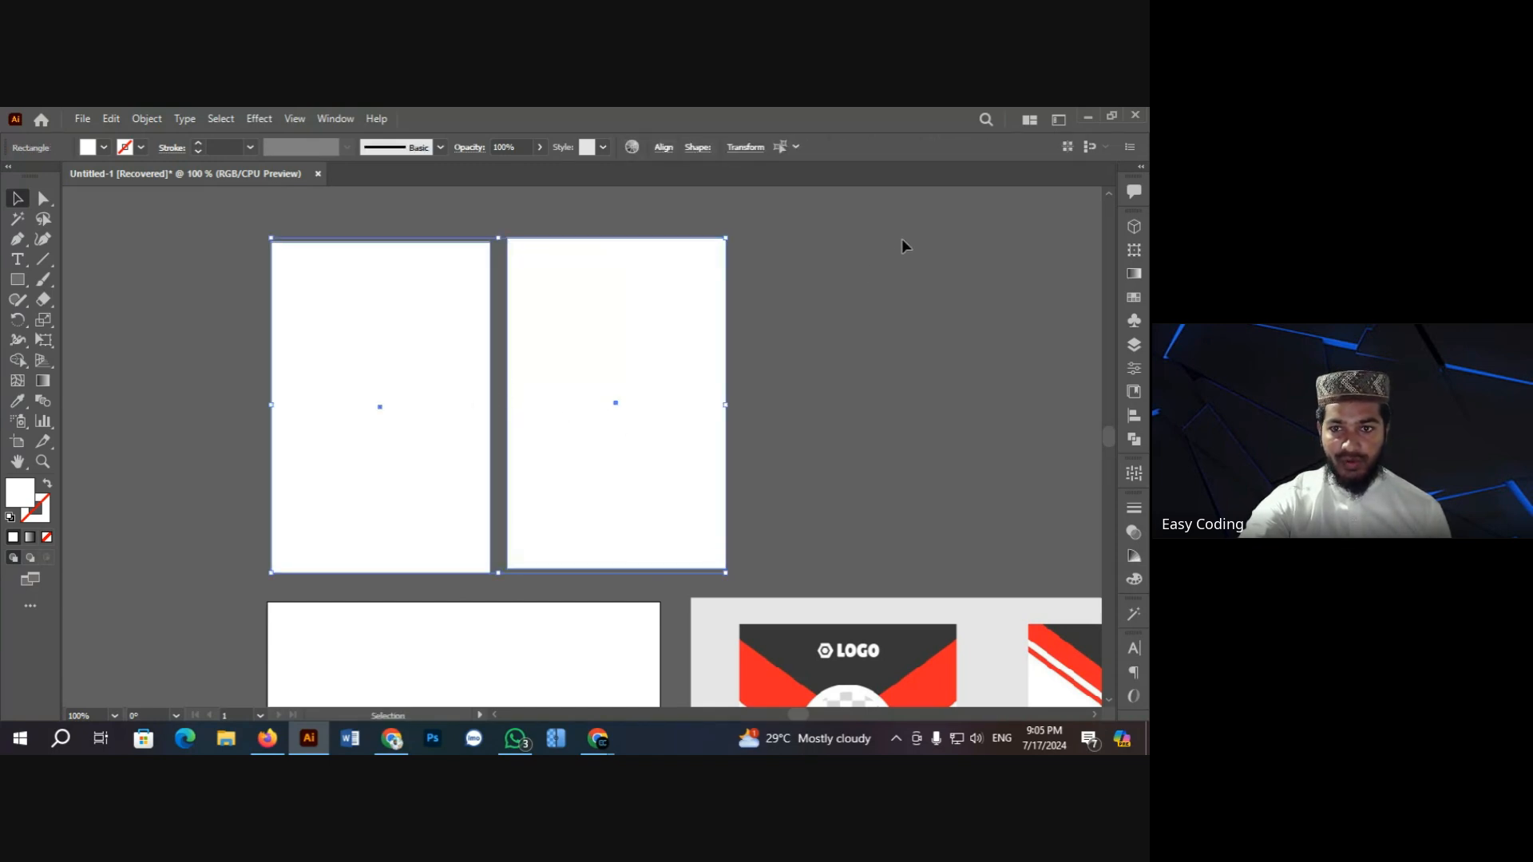
left_click(663, 148)
left_click(627, 194)
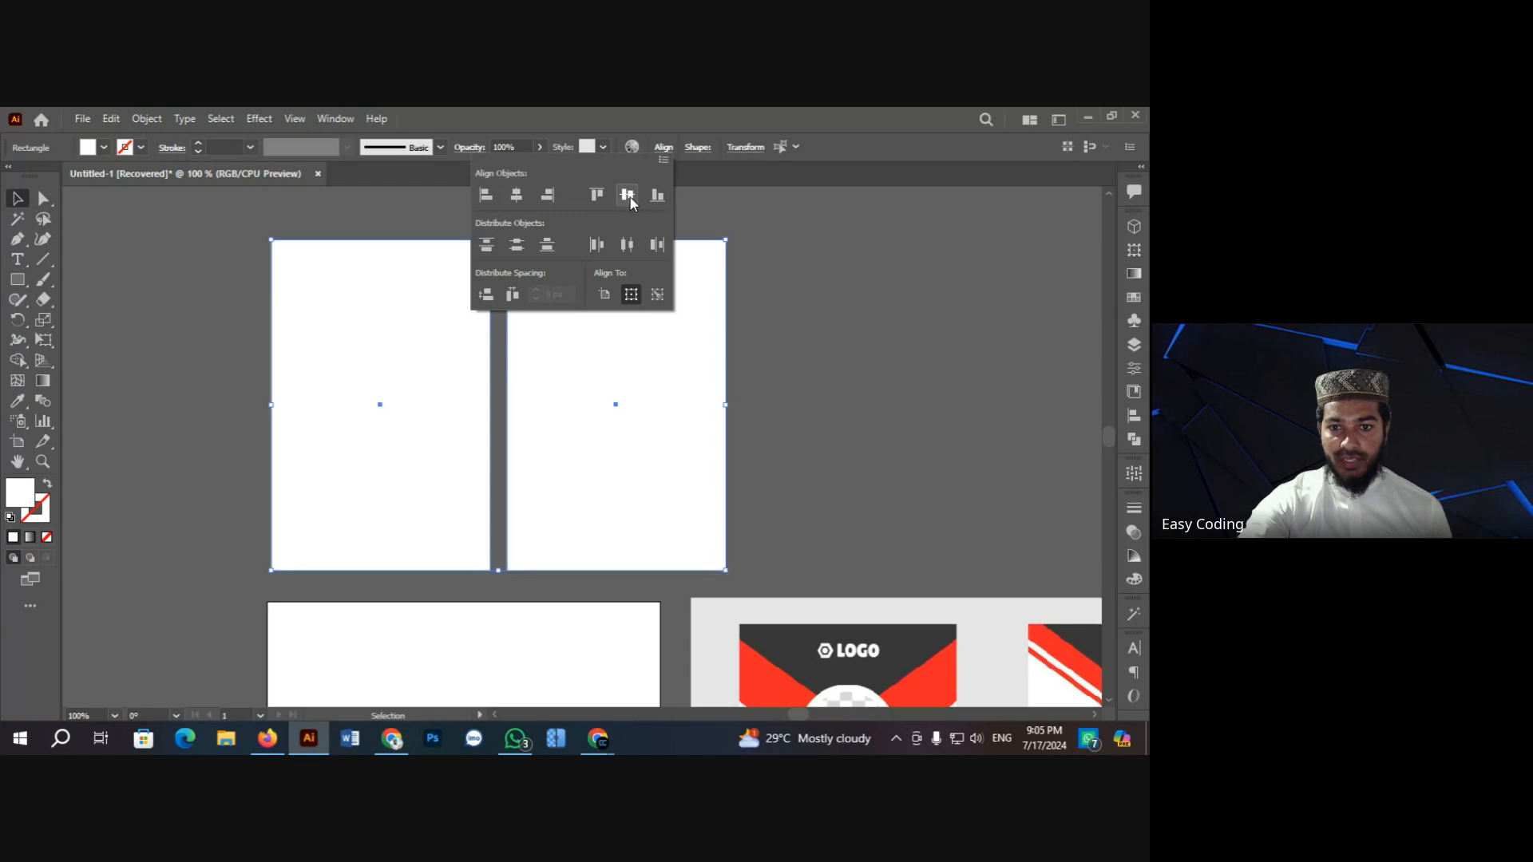
left_click(866, 319)
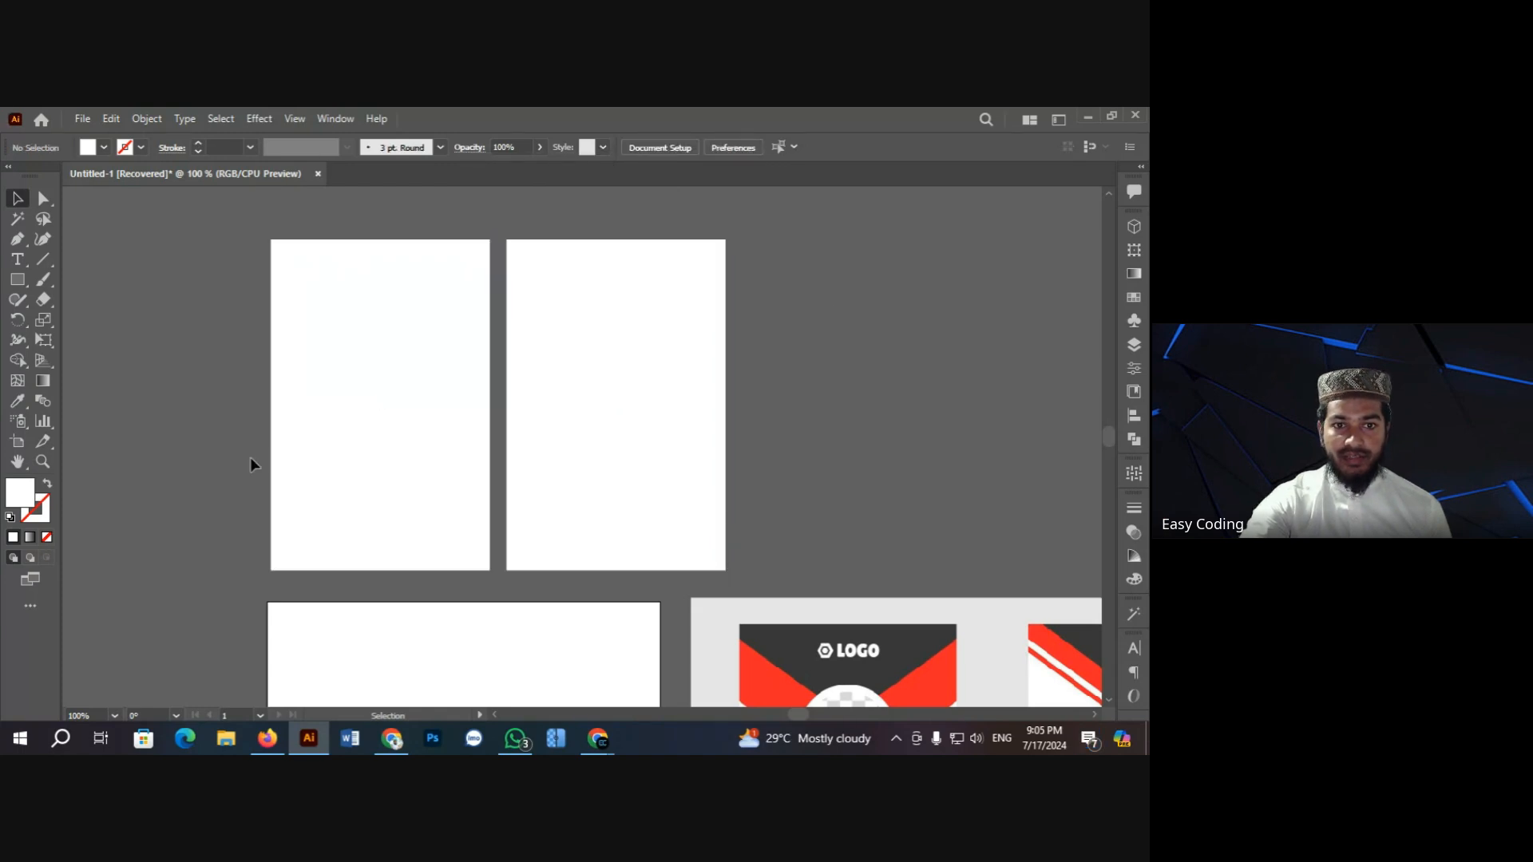
Step: Nudge the right white rectangle slightly further to the right
left_click(352, 376)
left_click(571, 366, "shift")
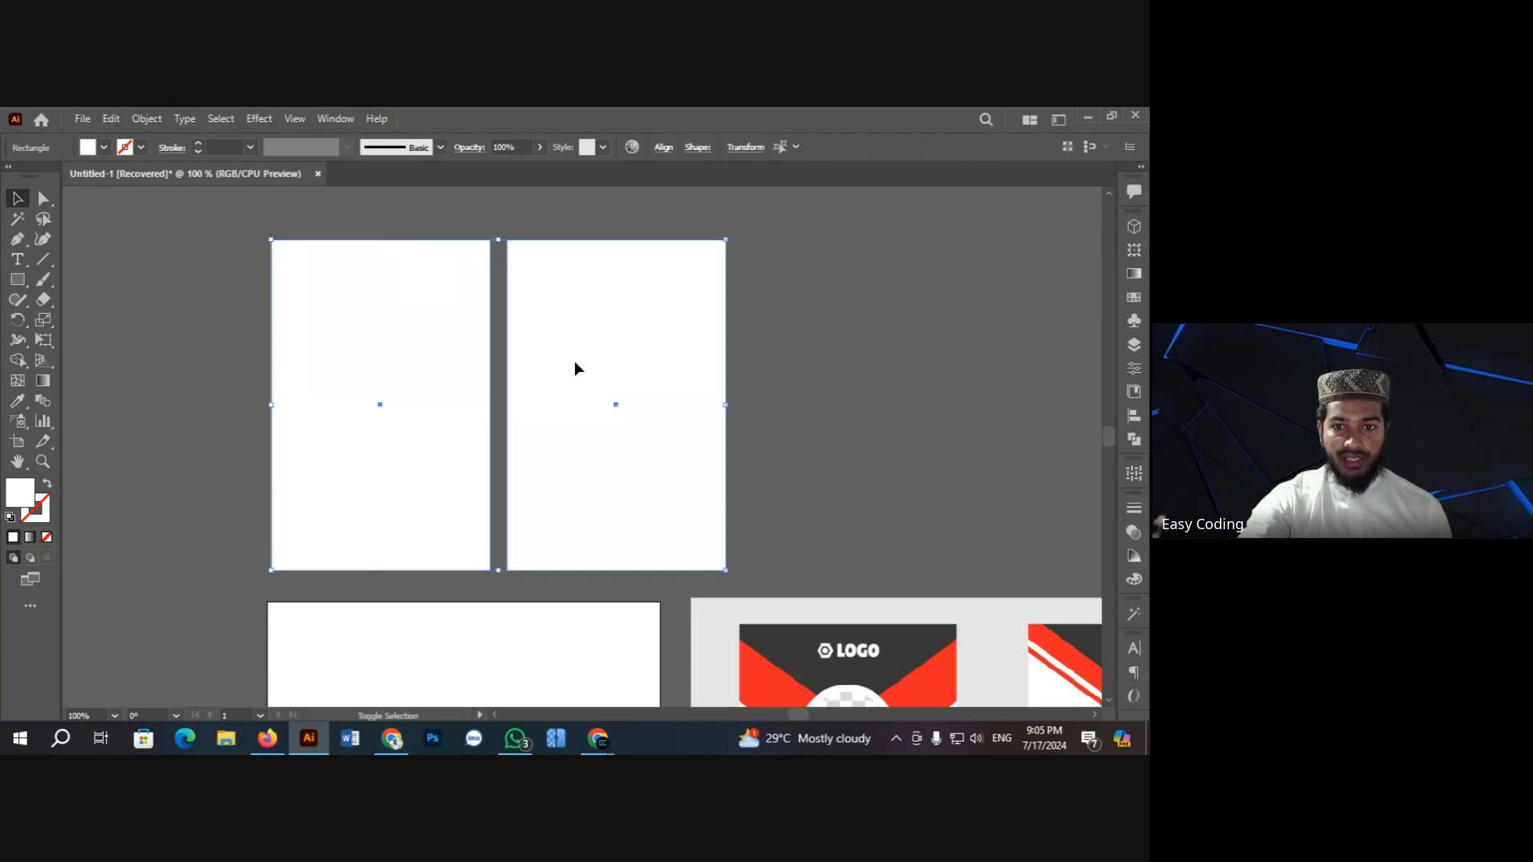
left_click(796, 341)
left_click(602, 370)
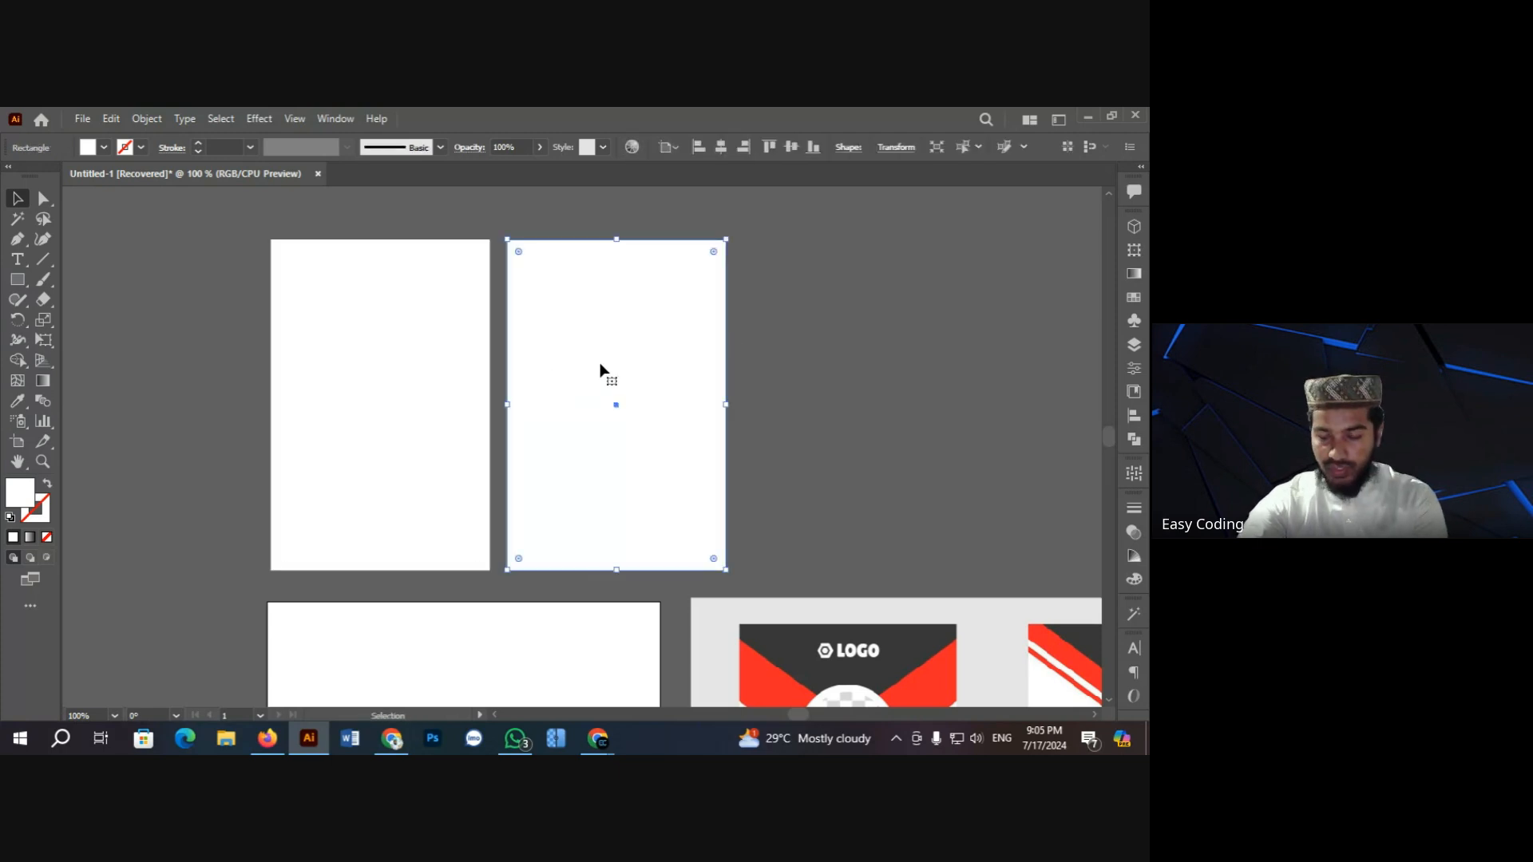
key("Right")
key("Right")
key("Right")
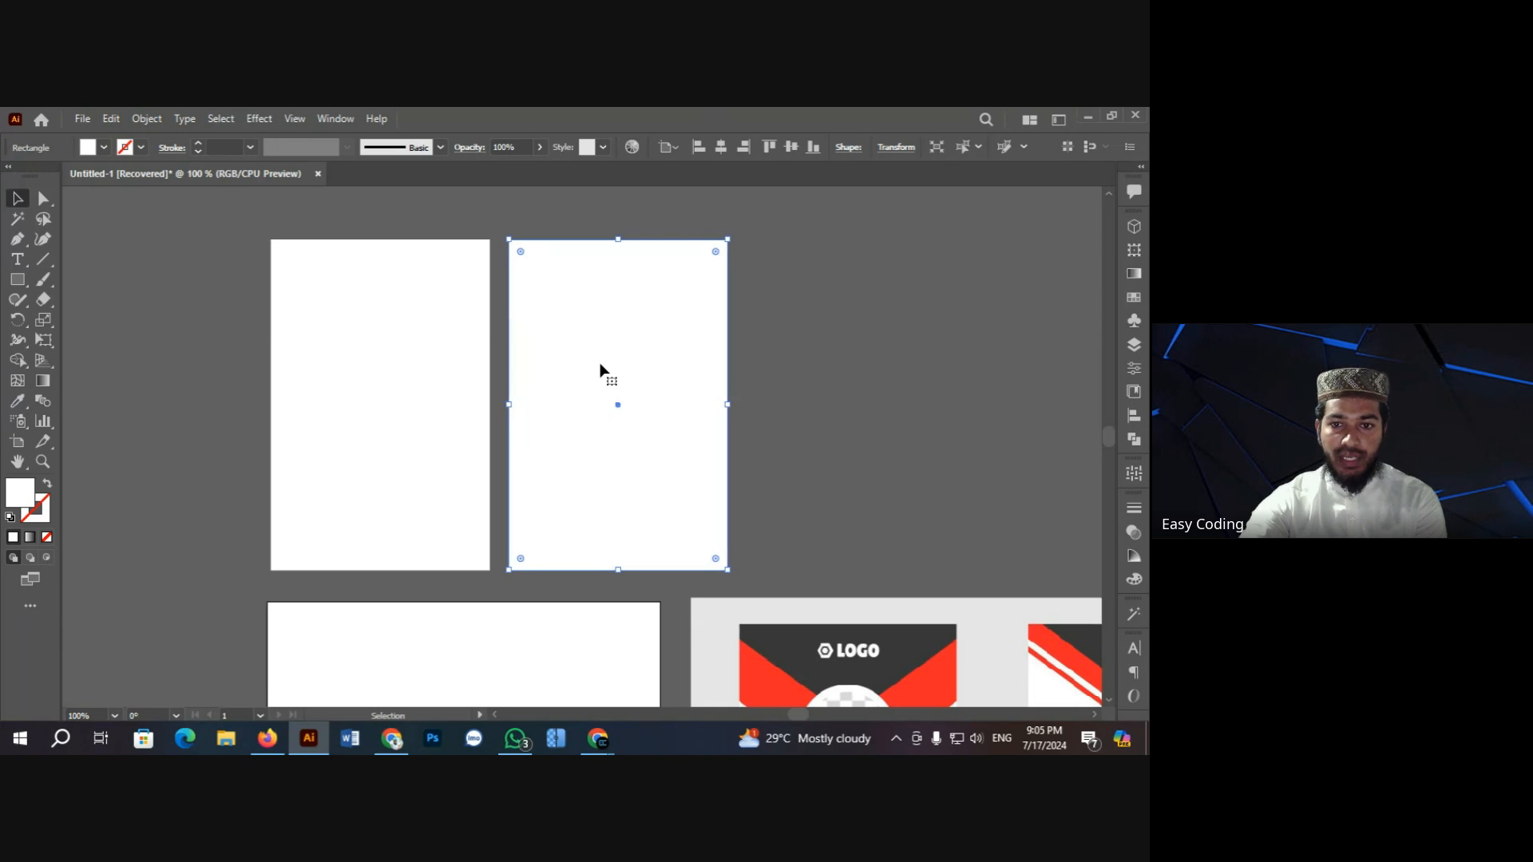
left_click(862, 379)
left_click(669, 379)
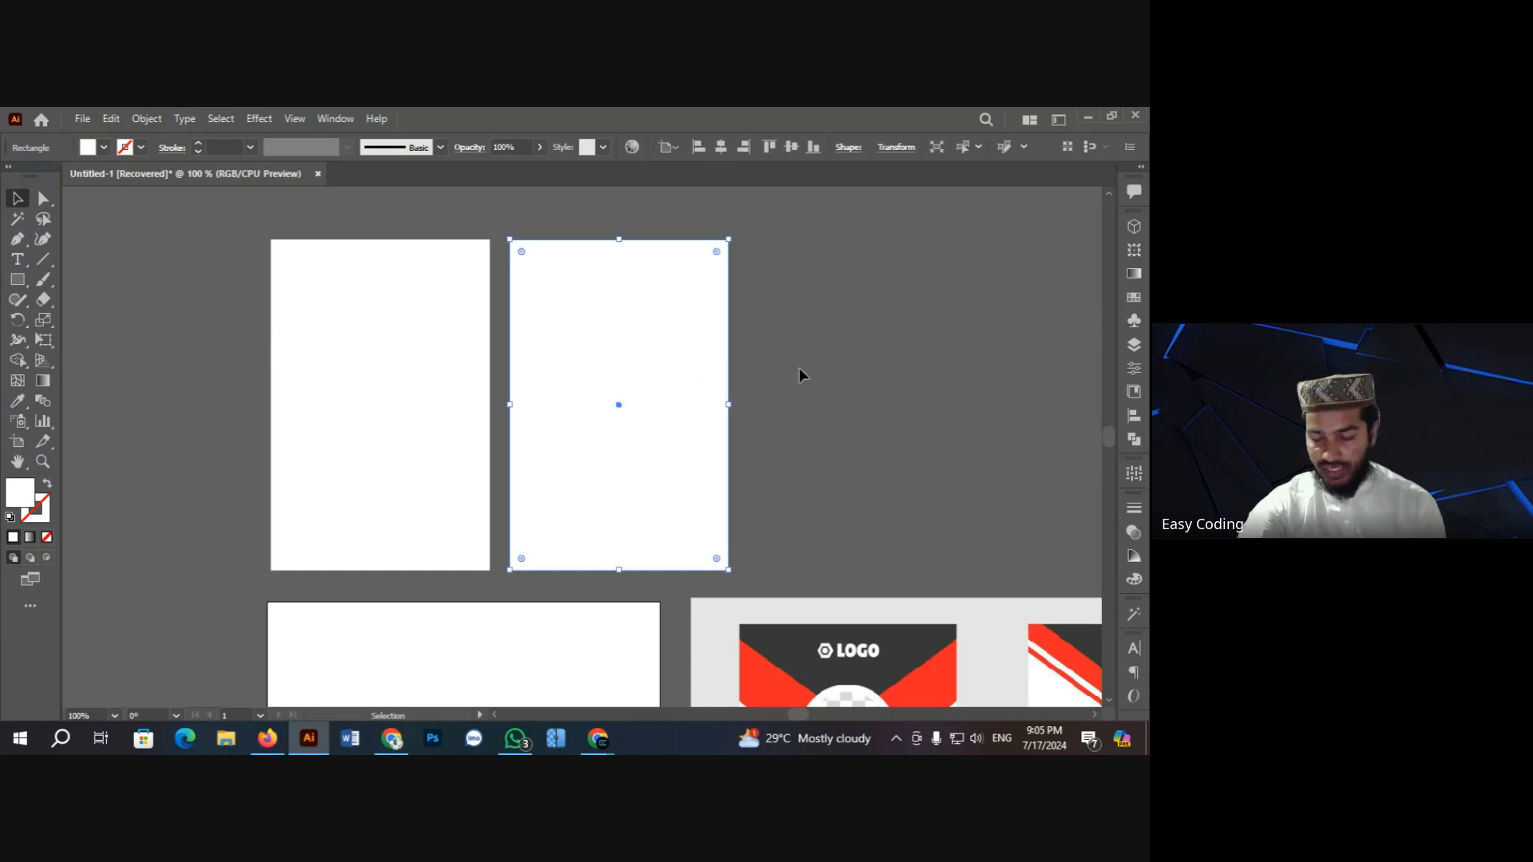
left_click(822, 372)
scroll(384, 338, "up", 1)
scroll(213, 302, "down", 1)
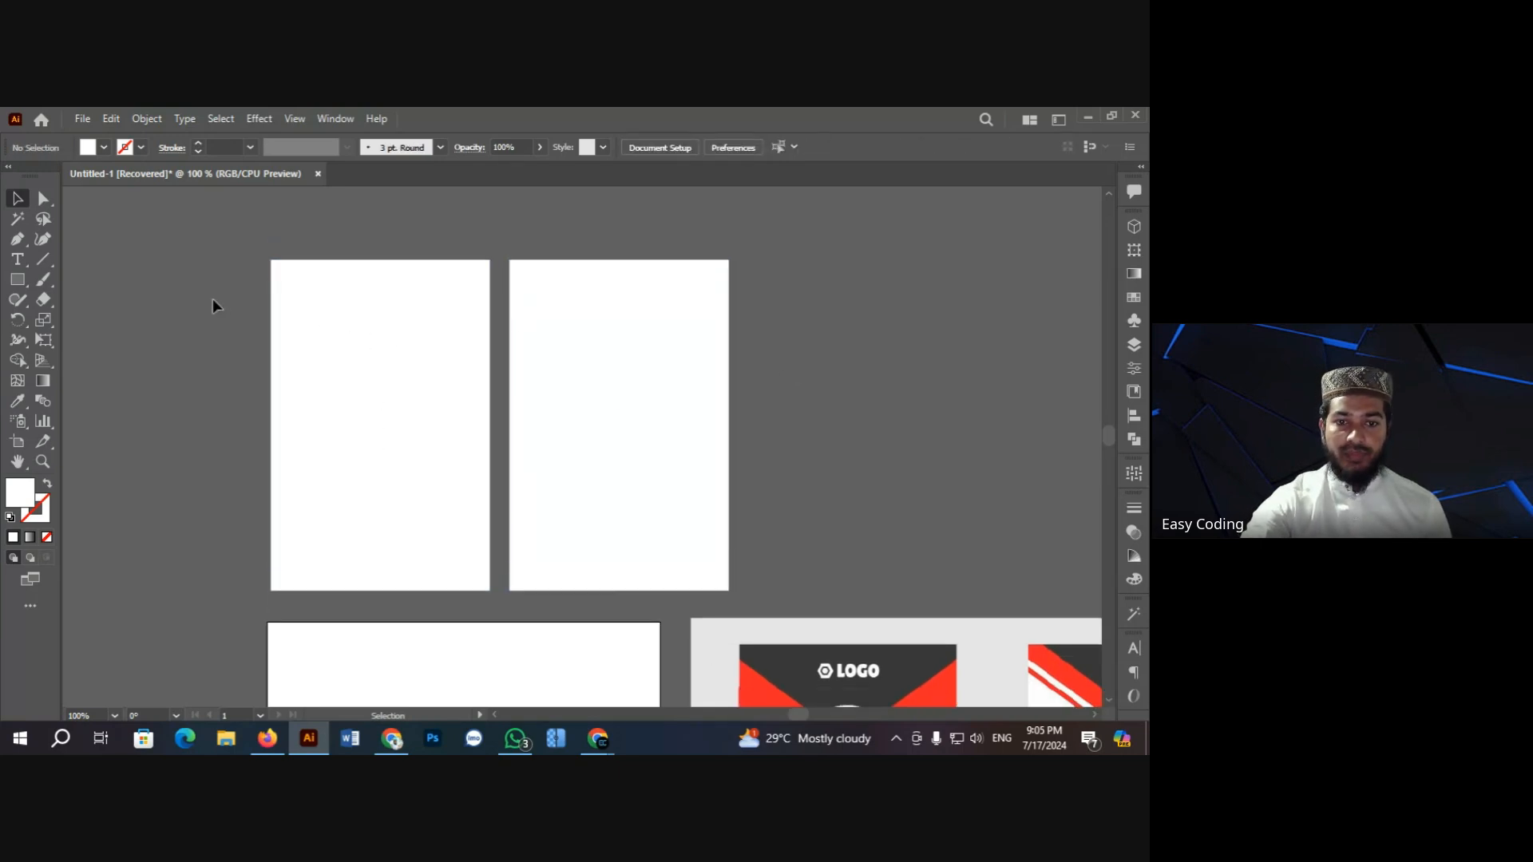
scroll(218, 354, "down", 1)
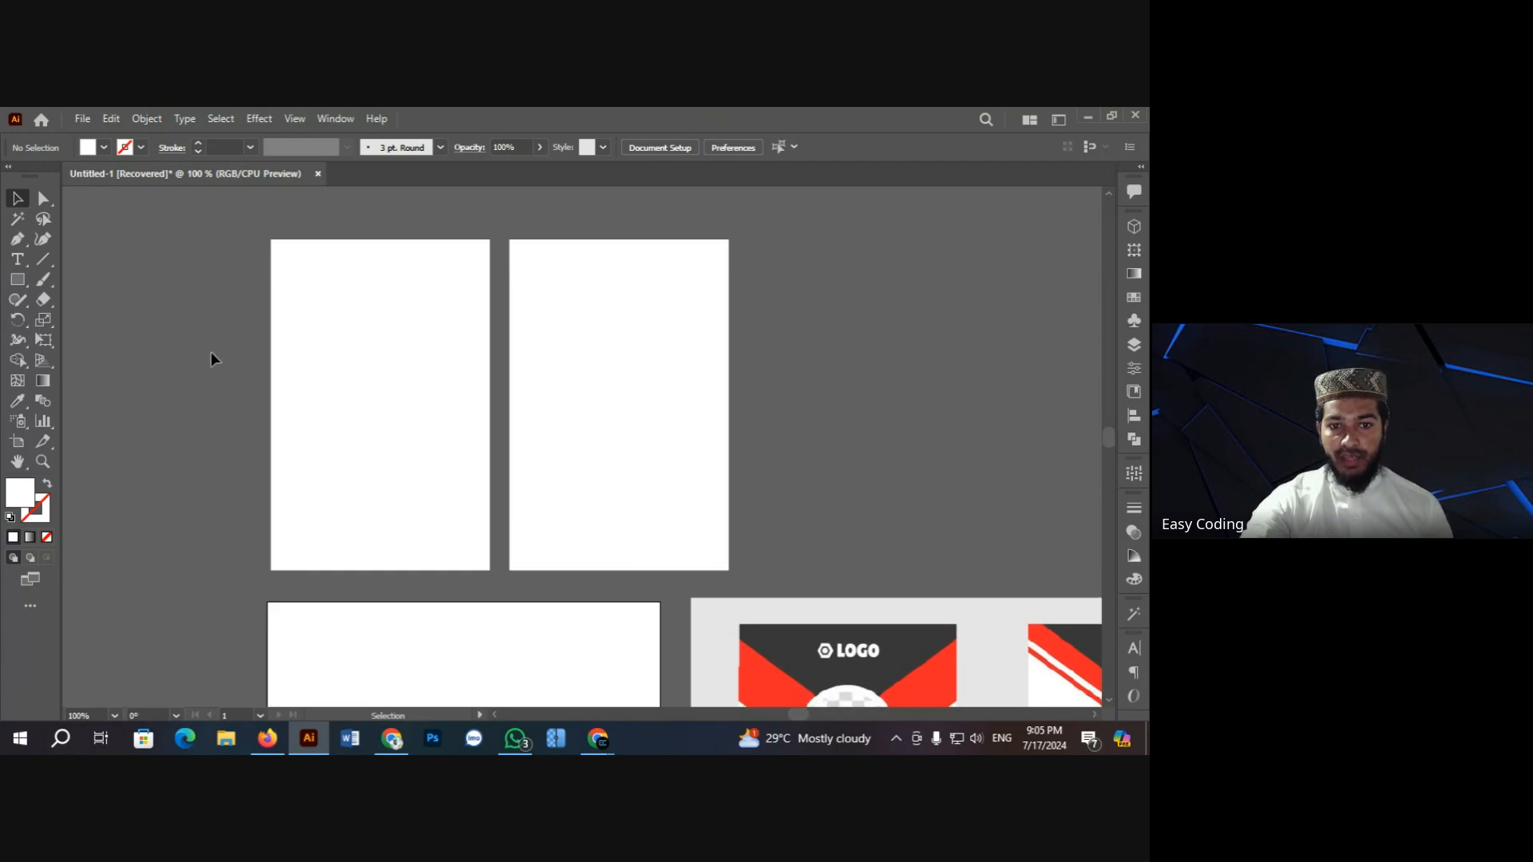
key("h")
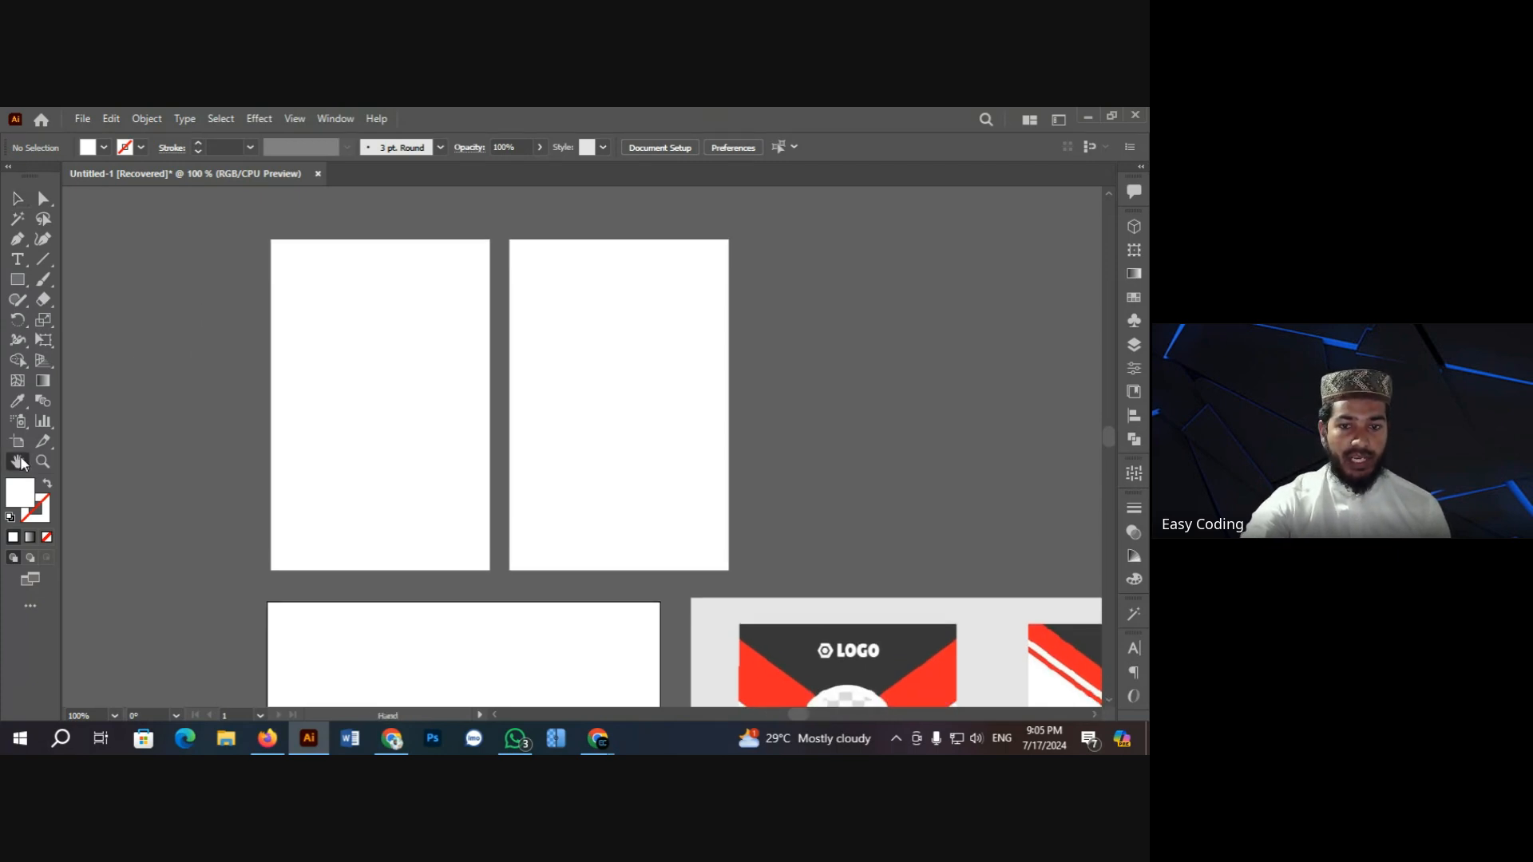
left_click_drag(384, 455, 328, 414)
left_click(17, 199)
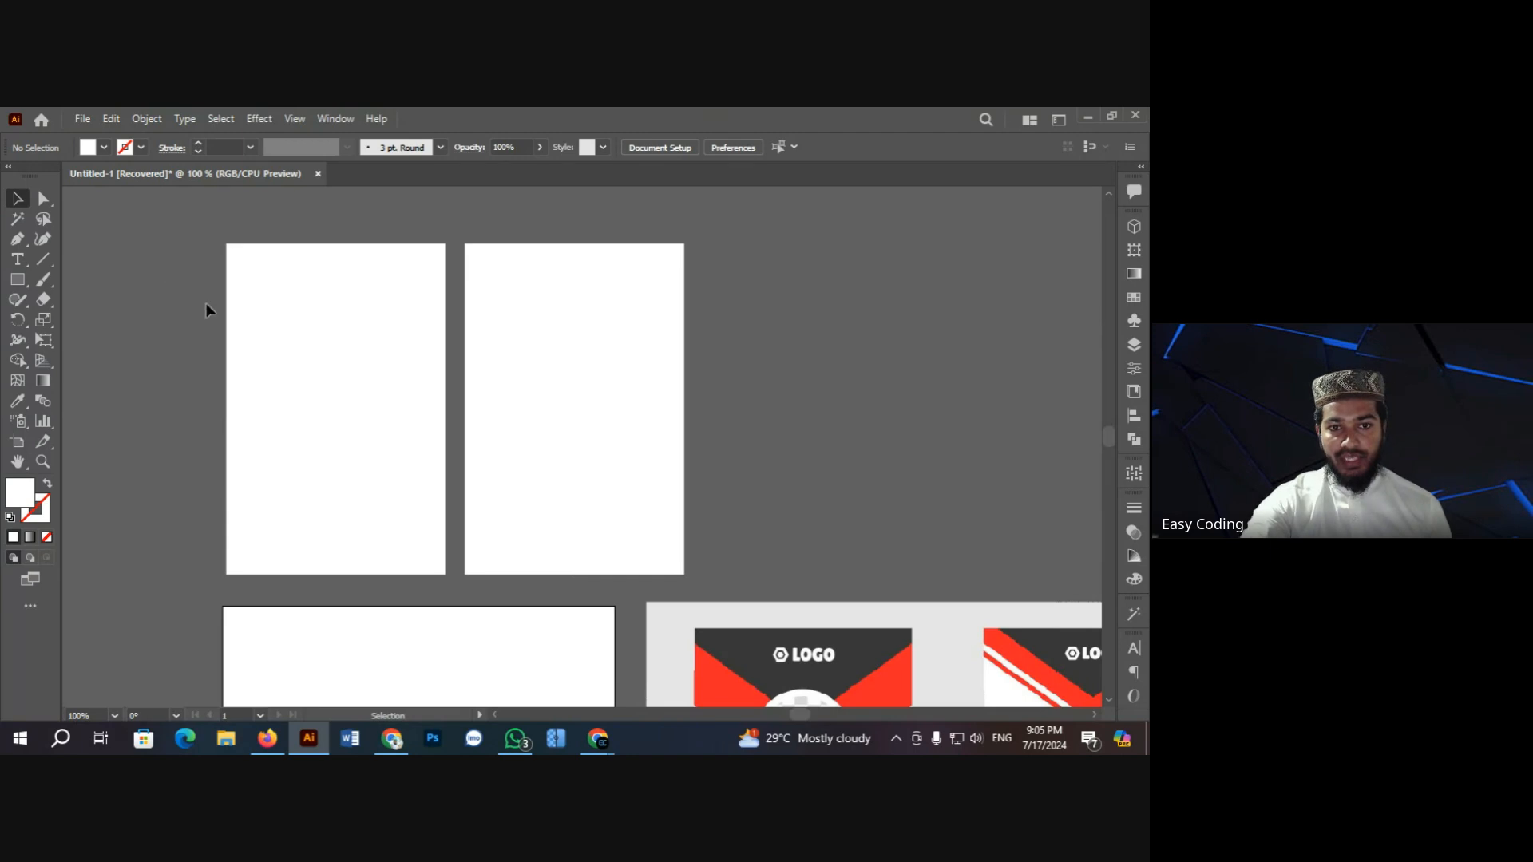
left_click_drag(175, 304, 647, 415)
left_click(520, 340)
left_click(177, 284)
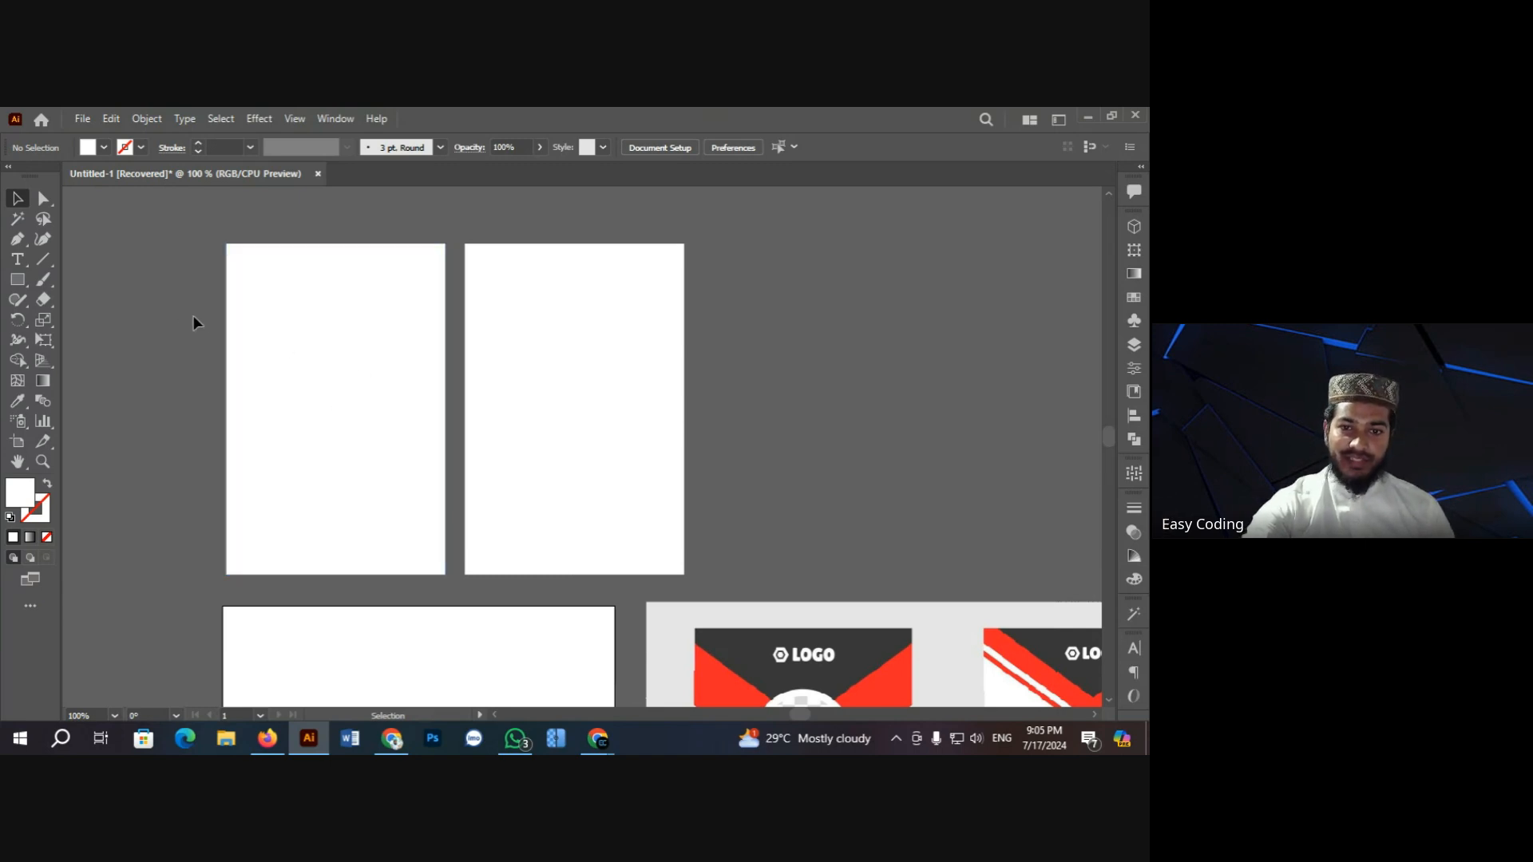
left_click(317, 343)
scroll(756, 433, "down", 2)
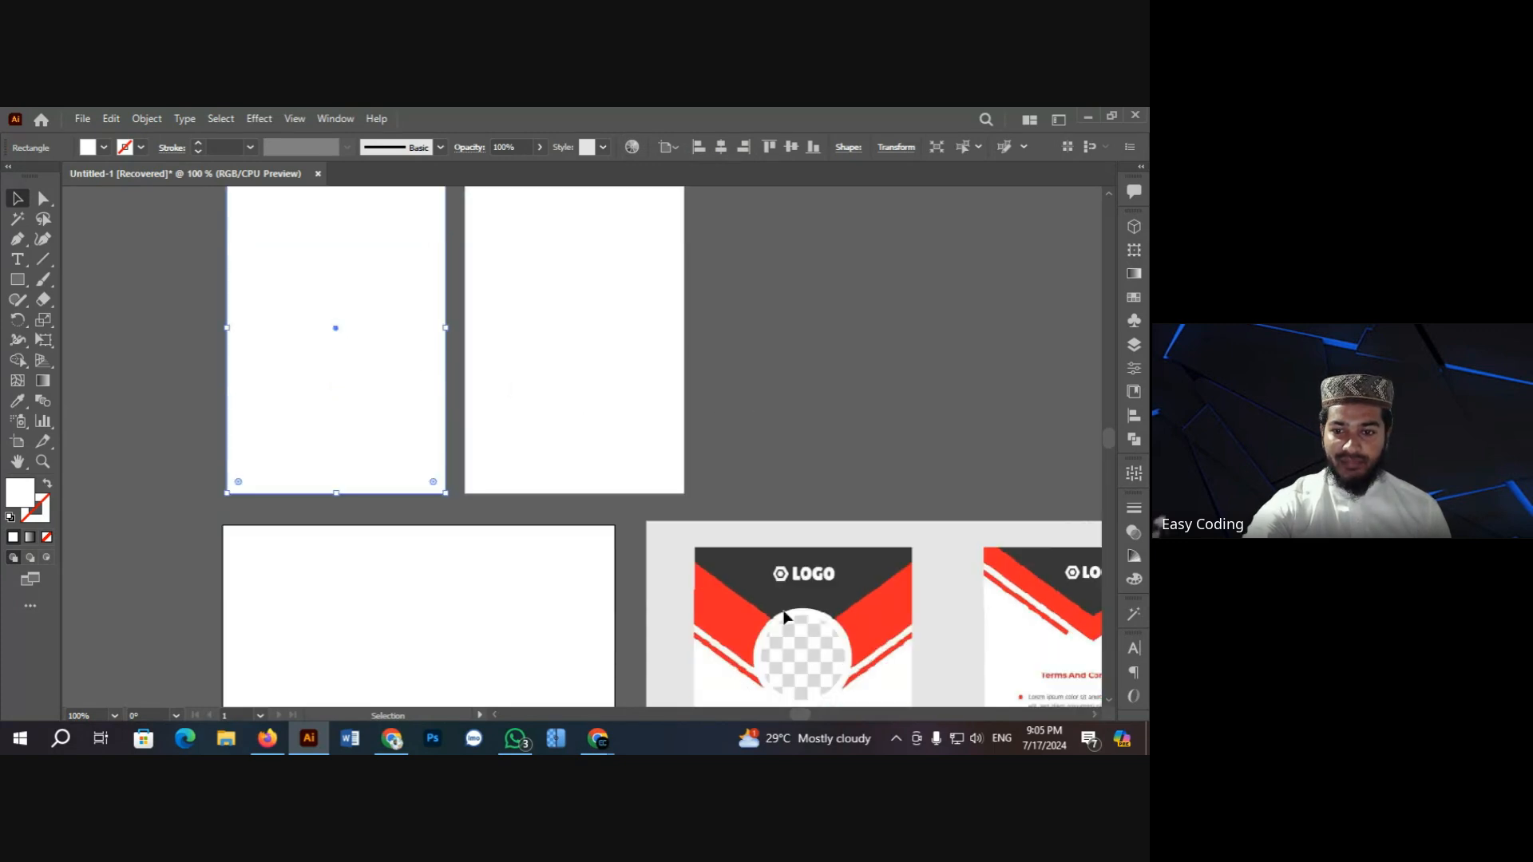
left_click(781, 631)
right_click(786, 602)
mouse_move(871, 294)
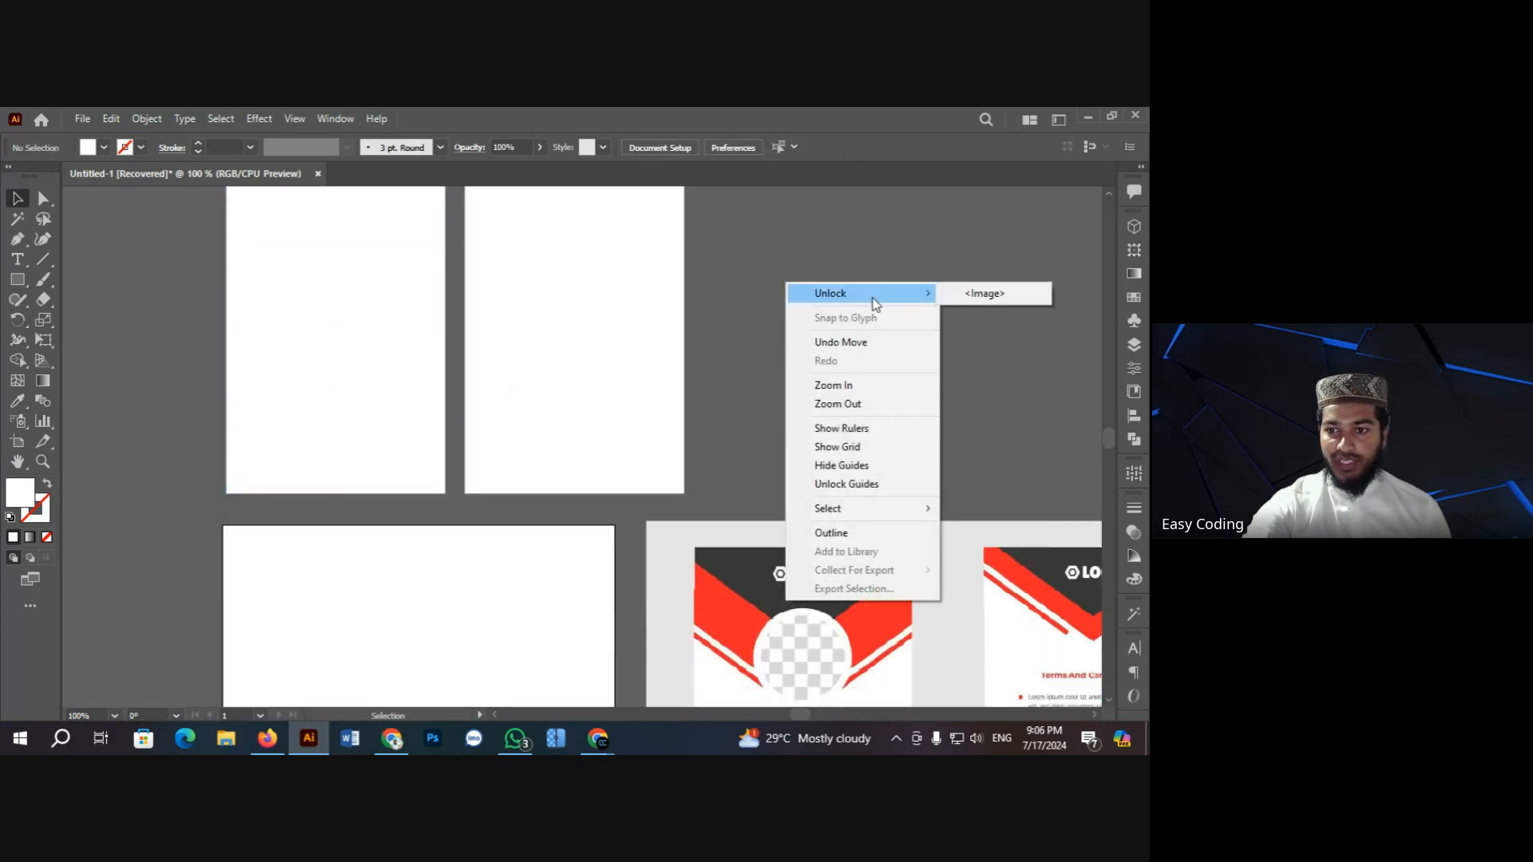
left_click(994, 295)
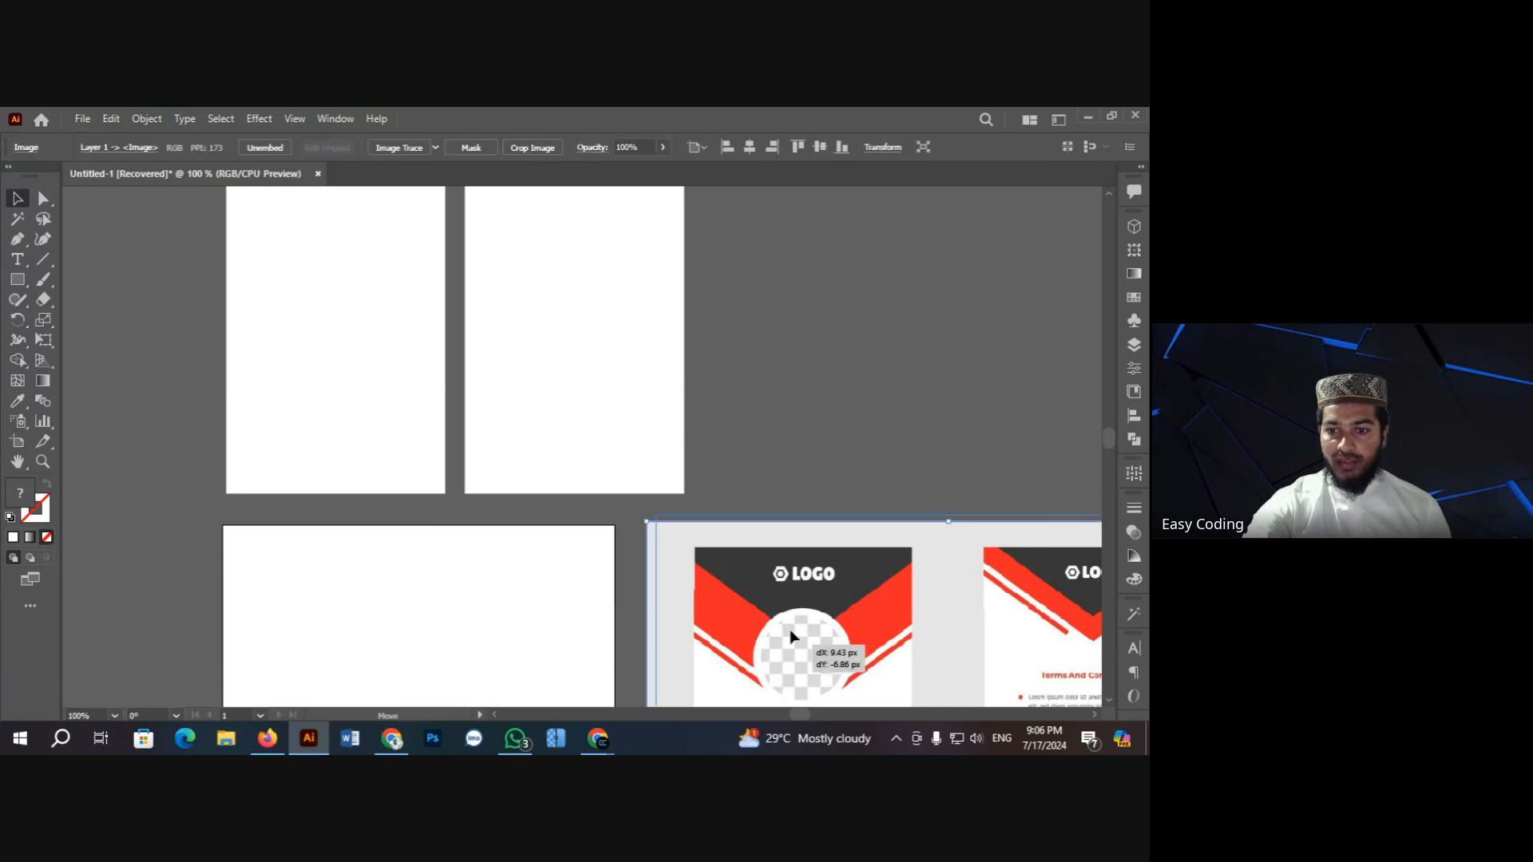
left_click_drag(789, 629, 855, 365)
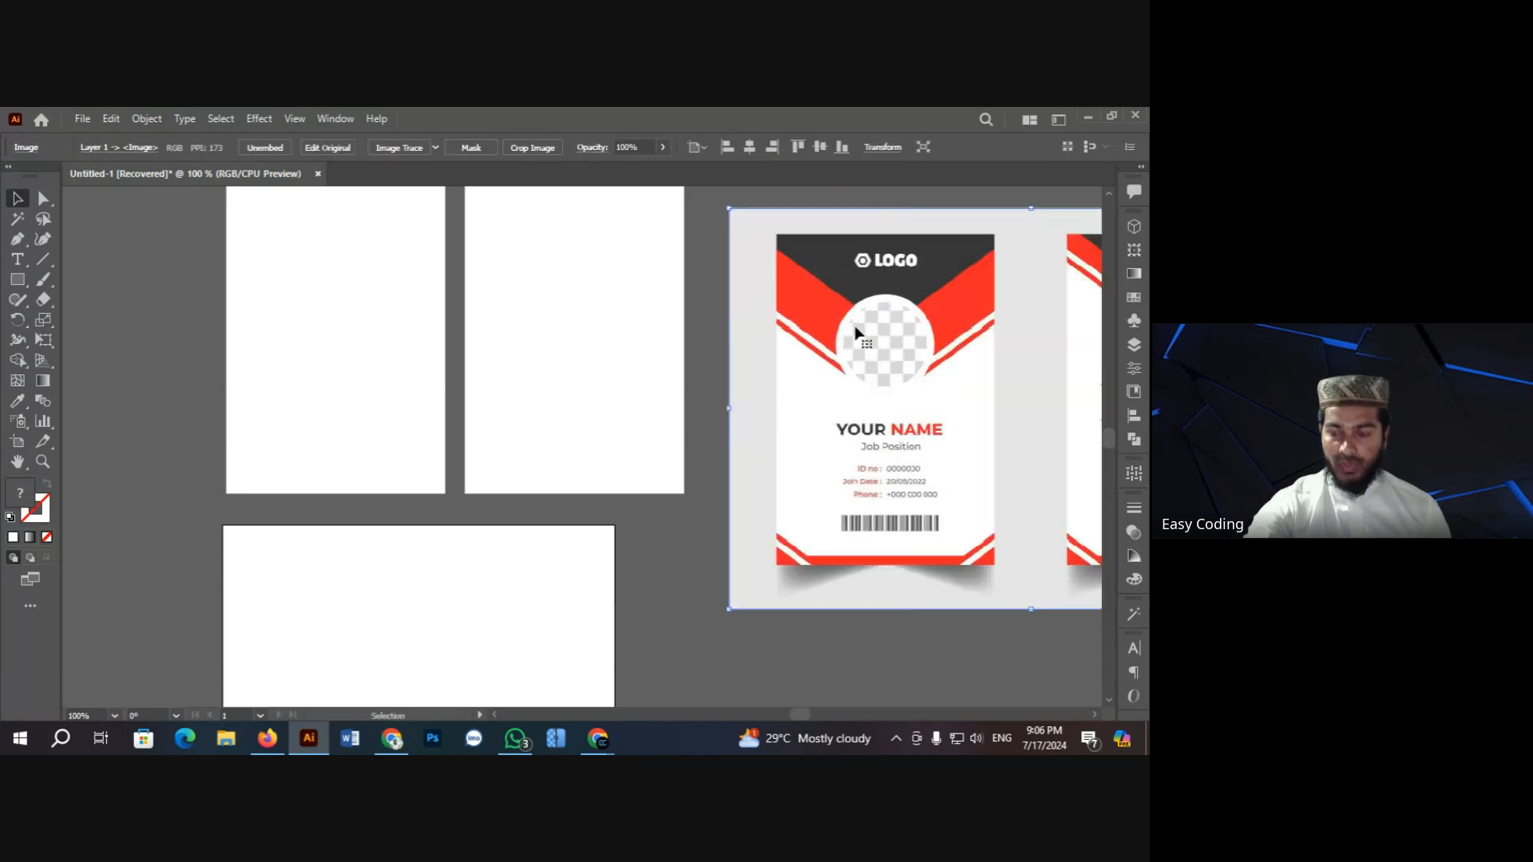
key("ctrl+2")
scroll(229, 573, "up", 2)
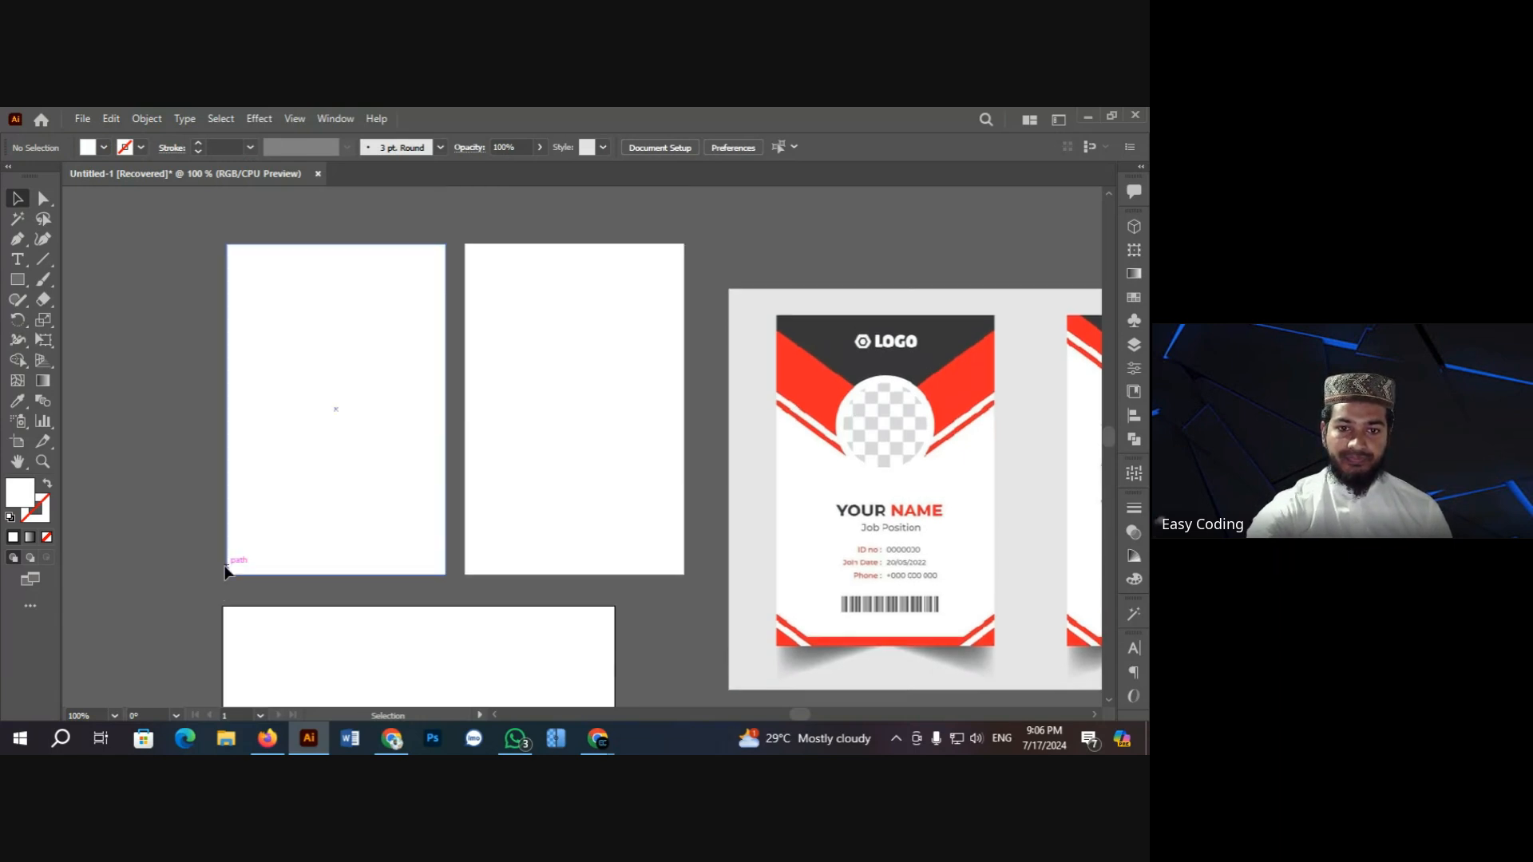
left_click(380, 441)
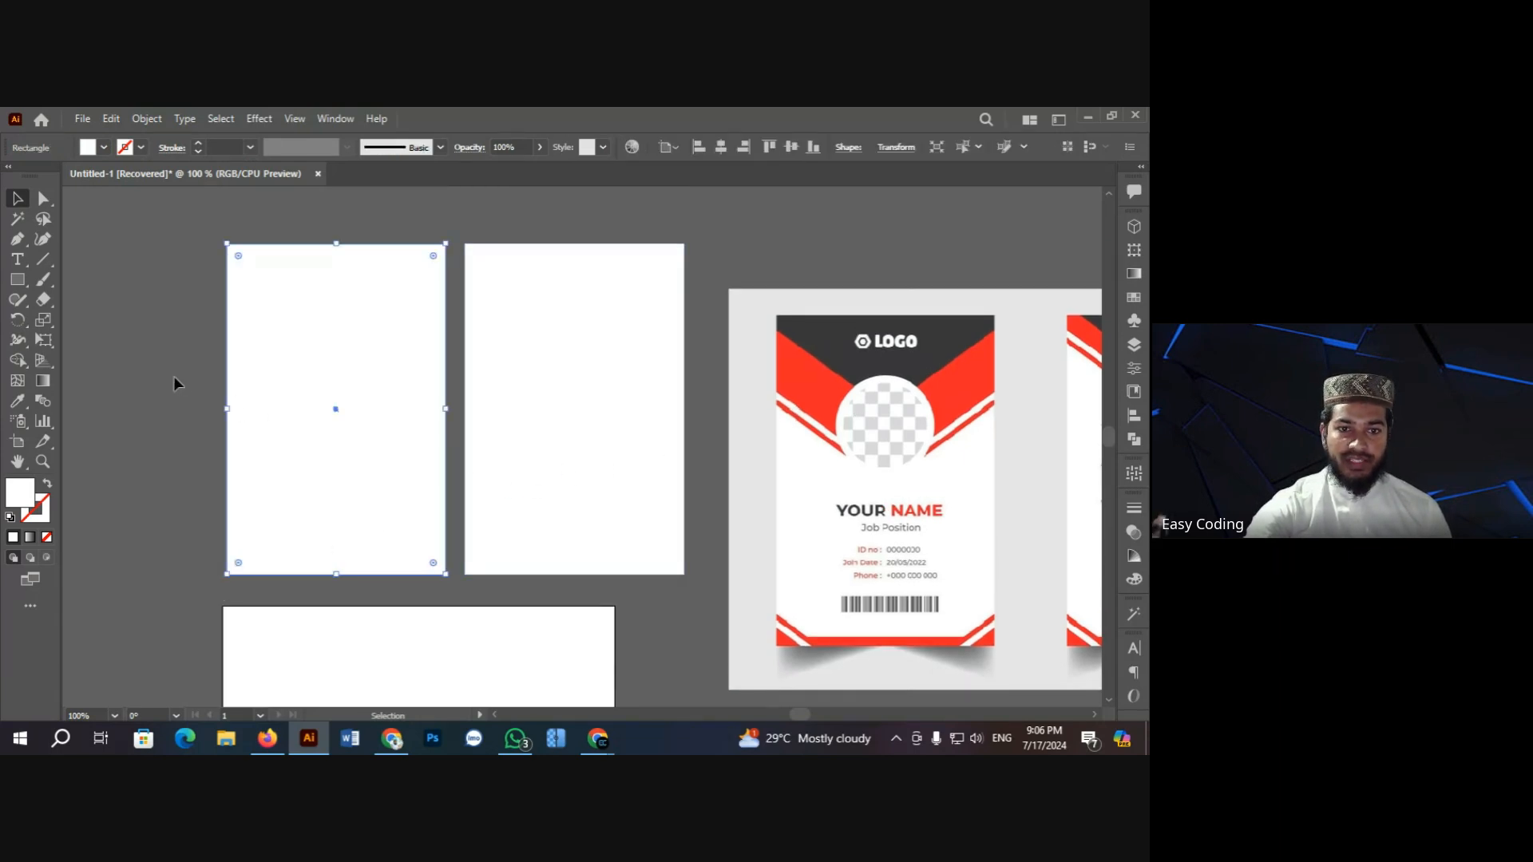
left_click(18, 441)
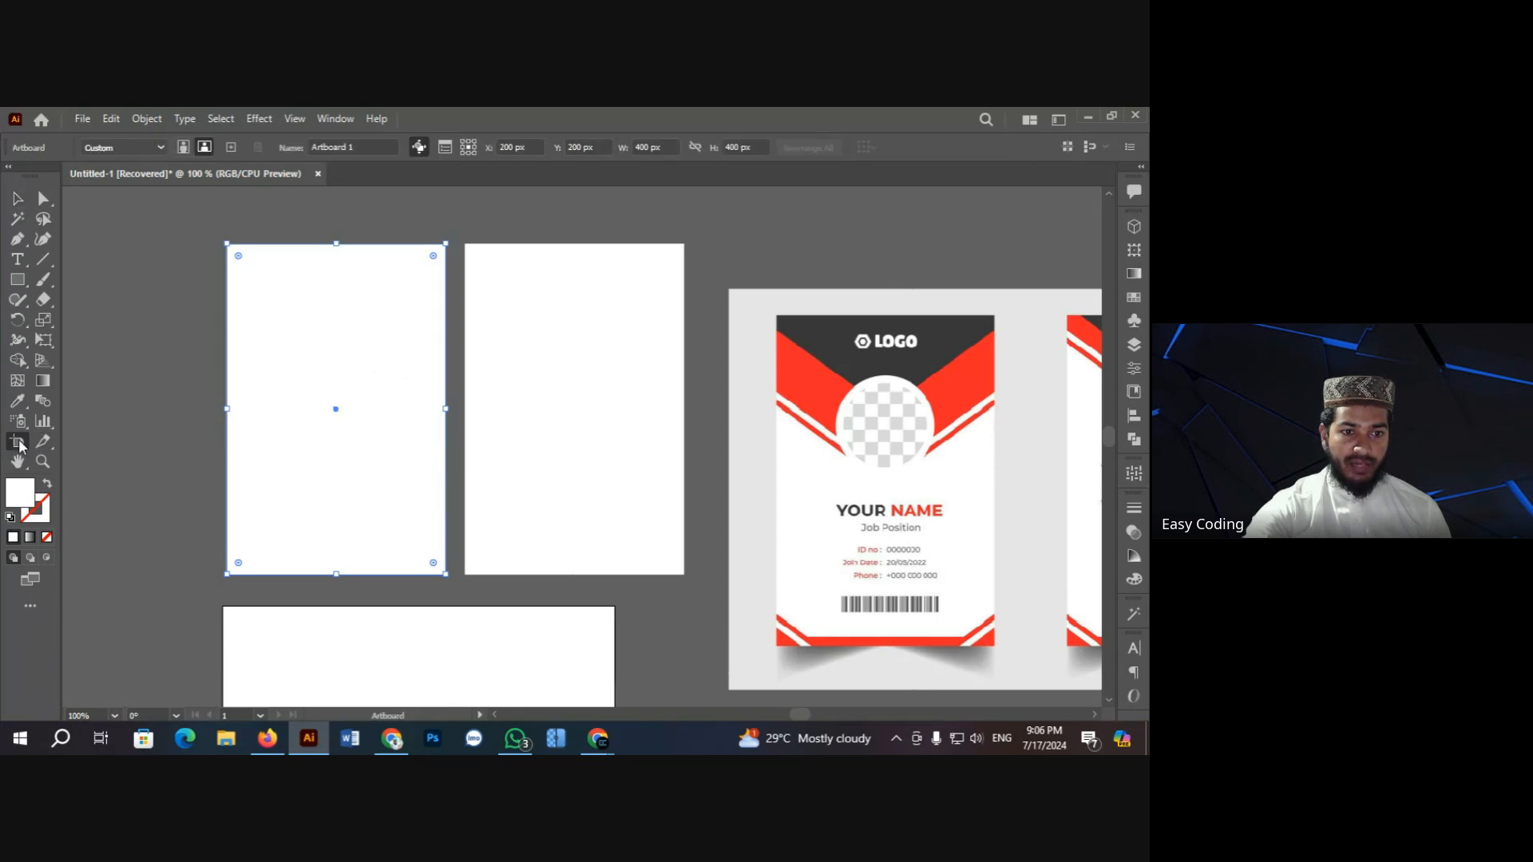
left_click(291, 325)
left_click(18, 198)
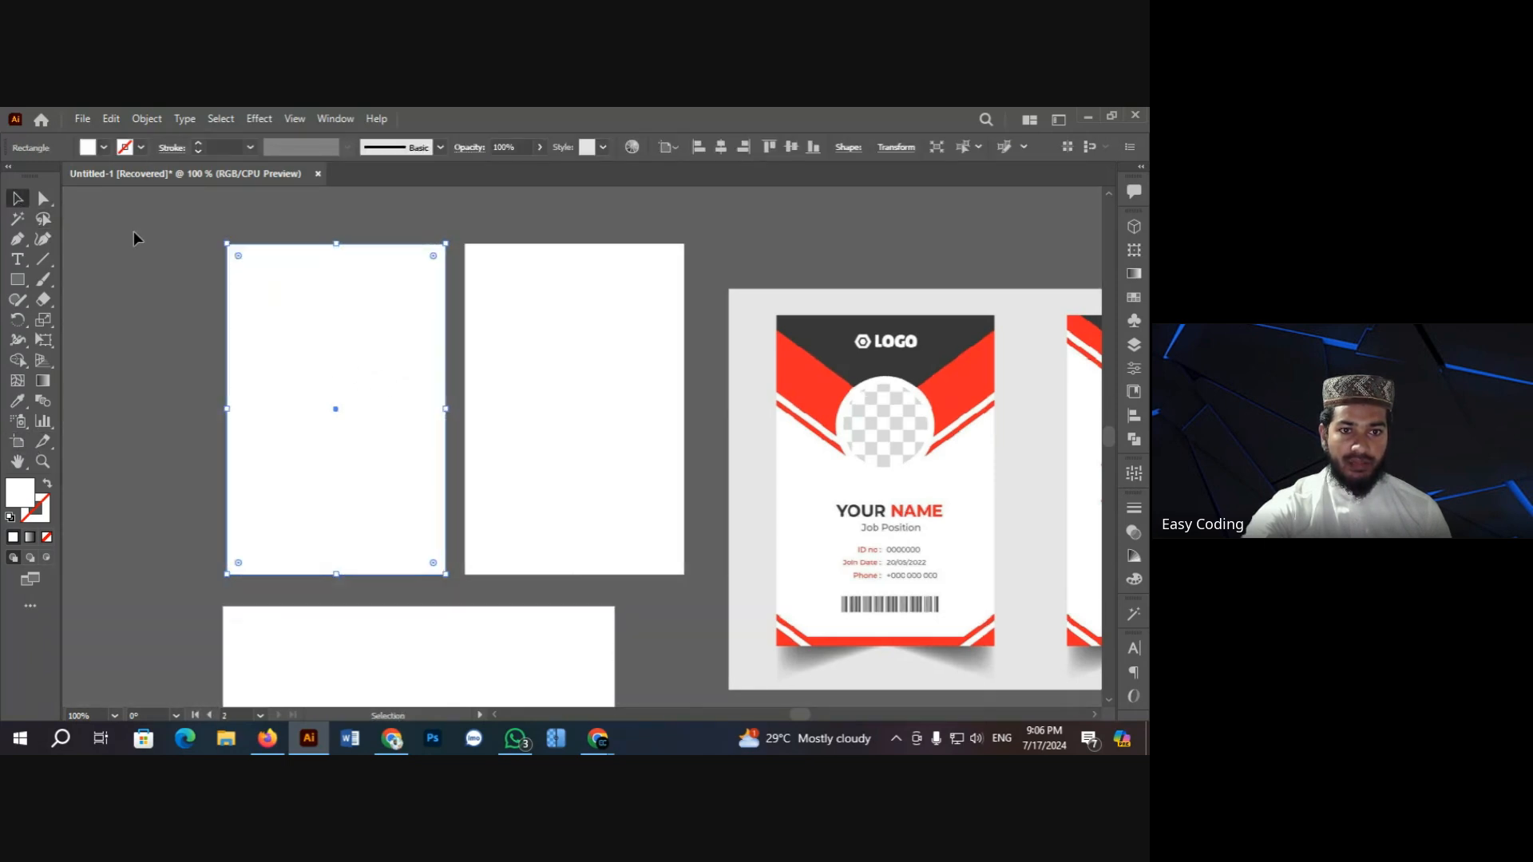
left_click(565, 394)
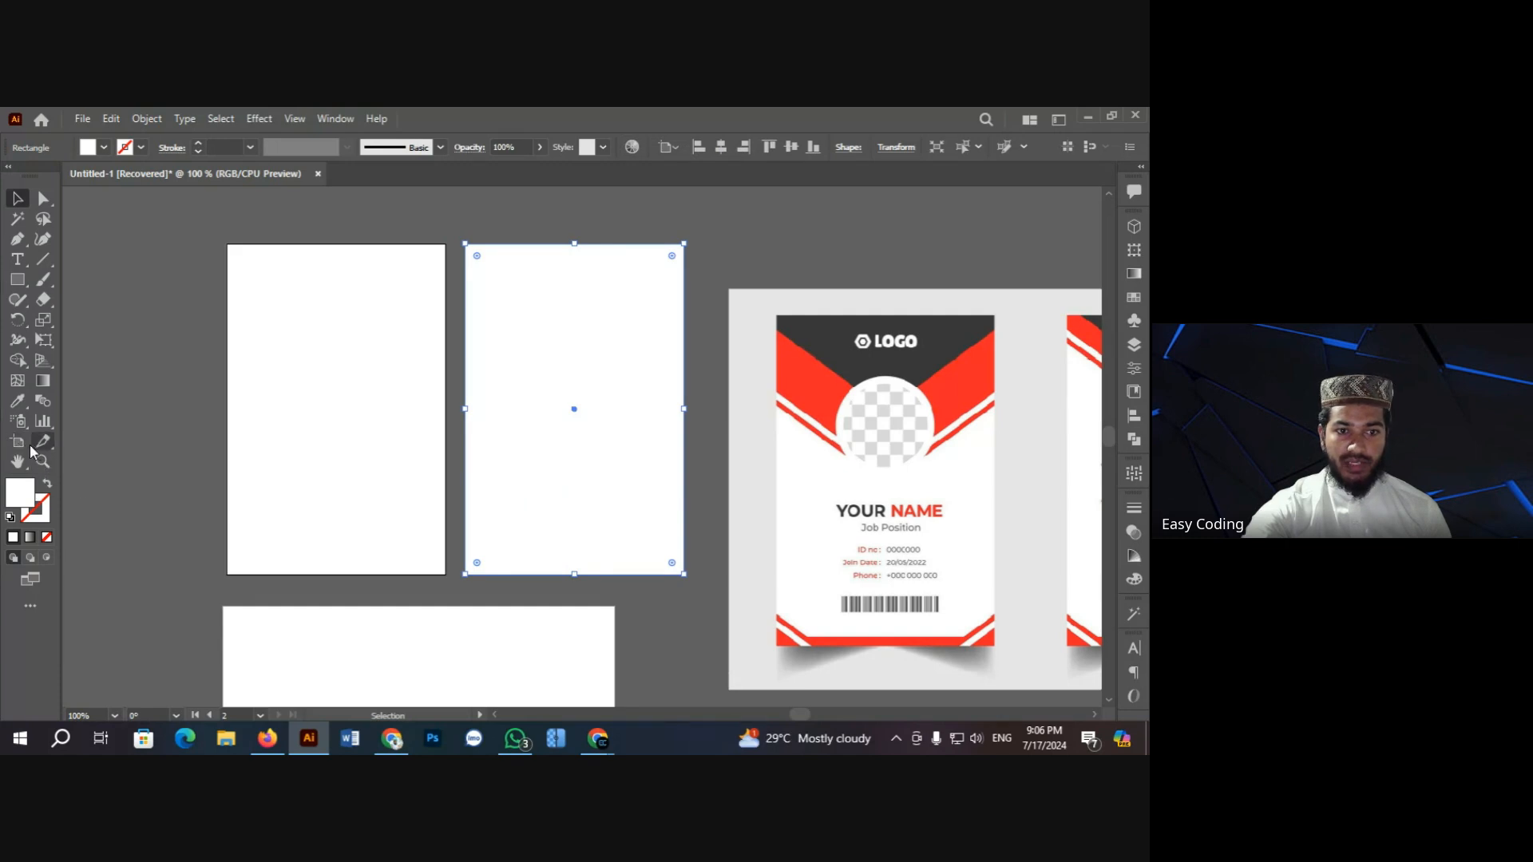
left_click(17, 442)
left_click(575, 367)
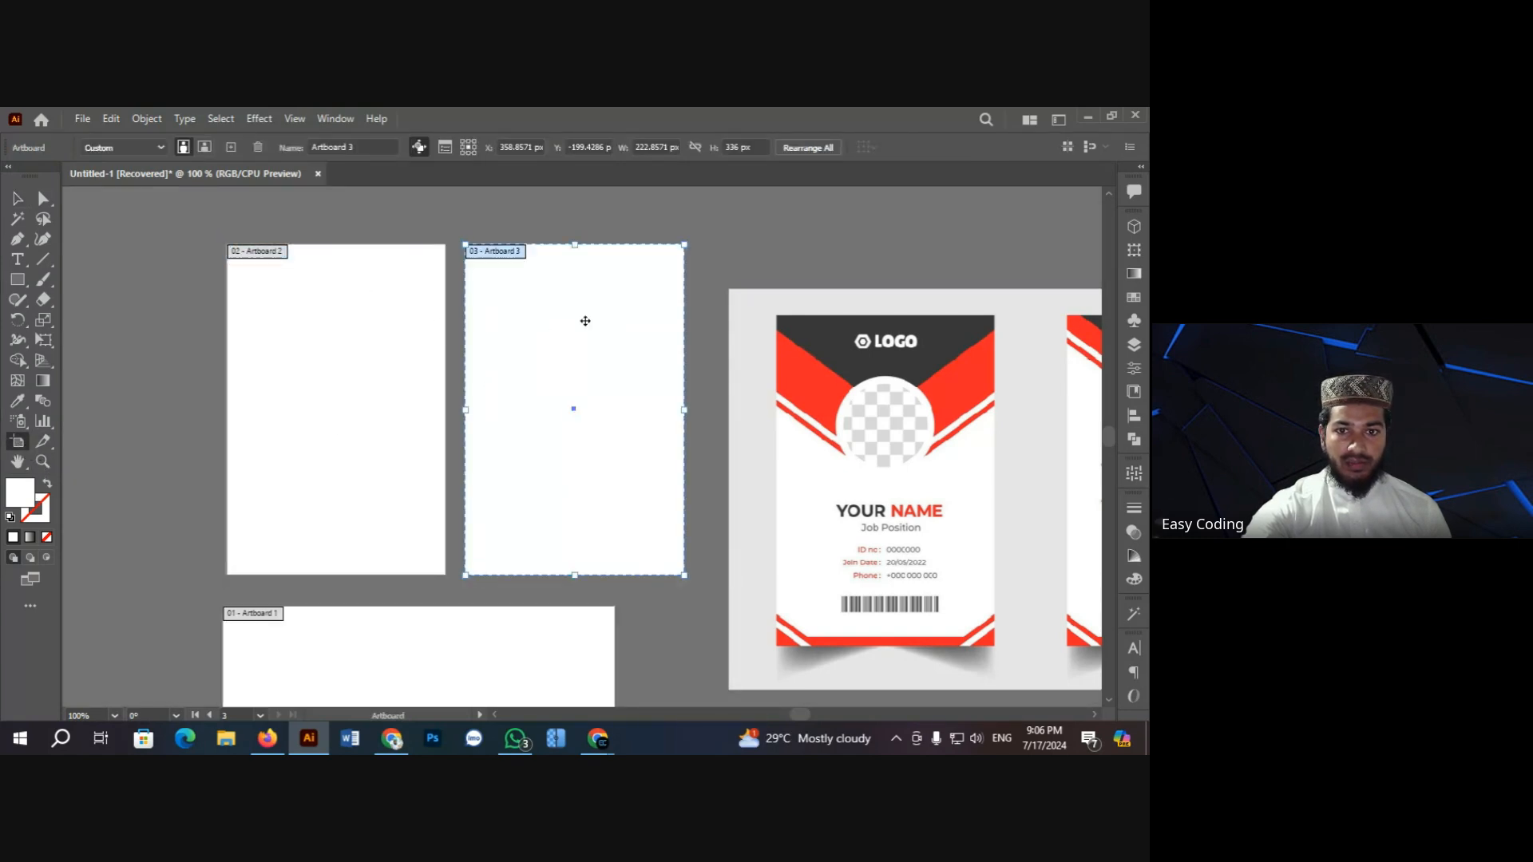
left_click(18, 199)
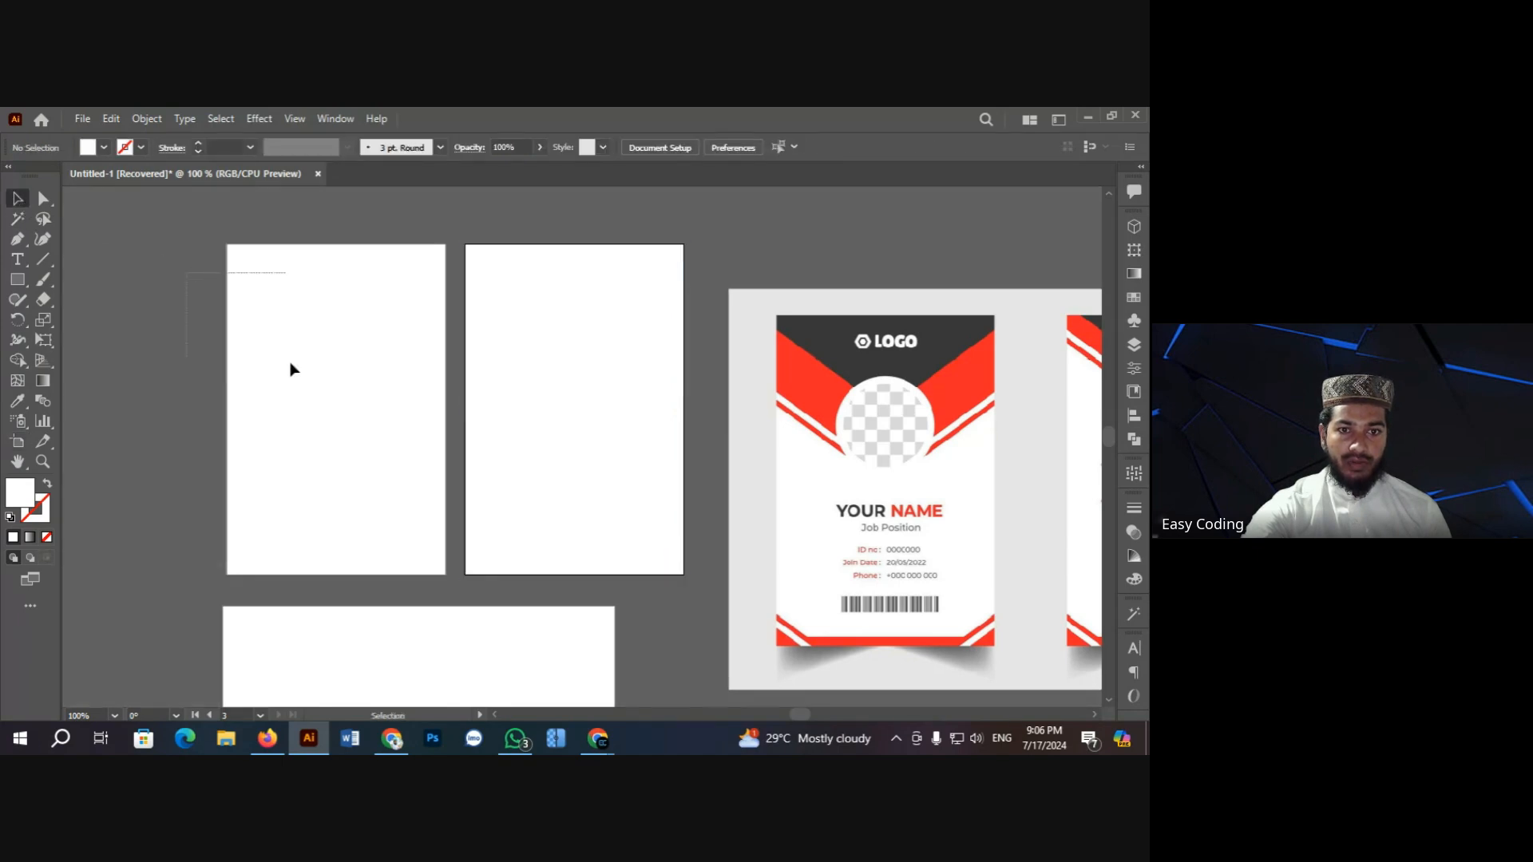
left_click(290, 365)
key("ctrl+shift+a")
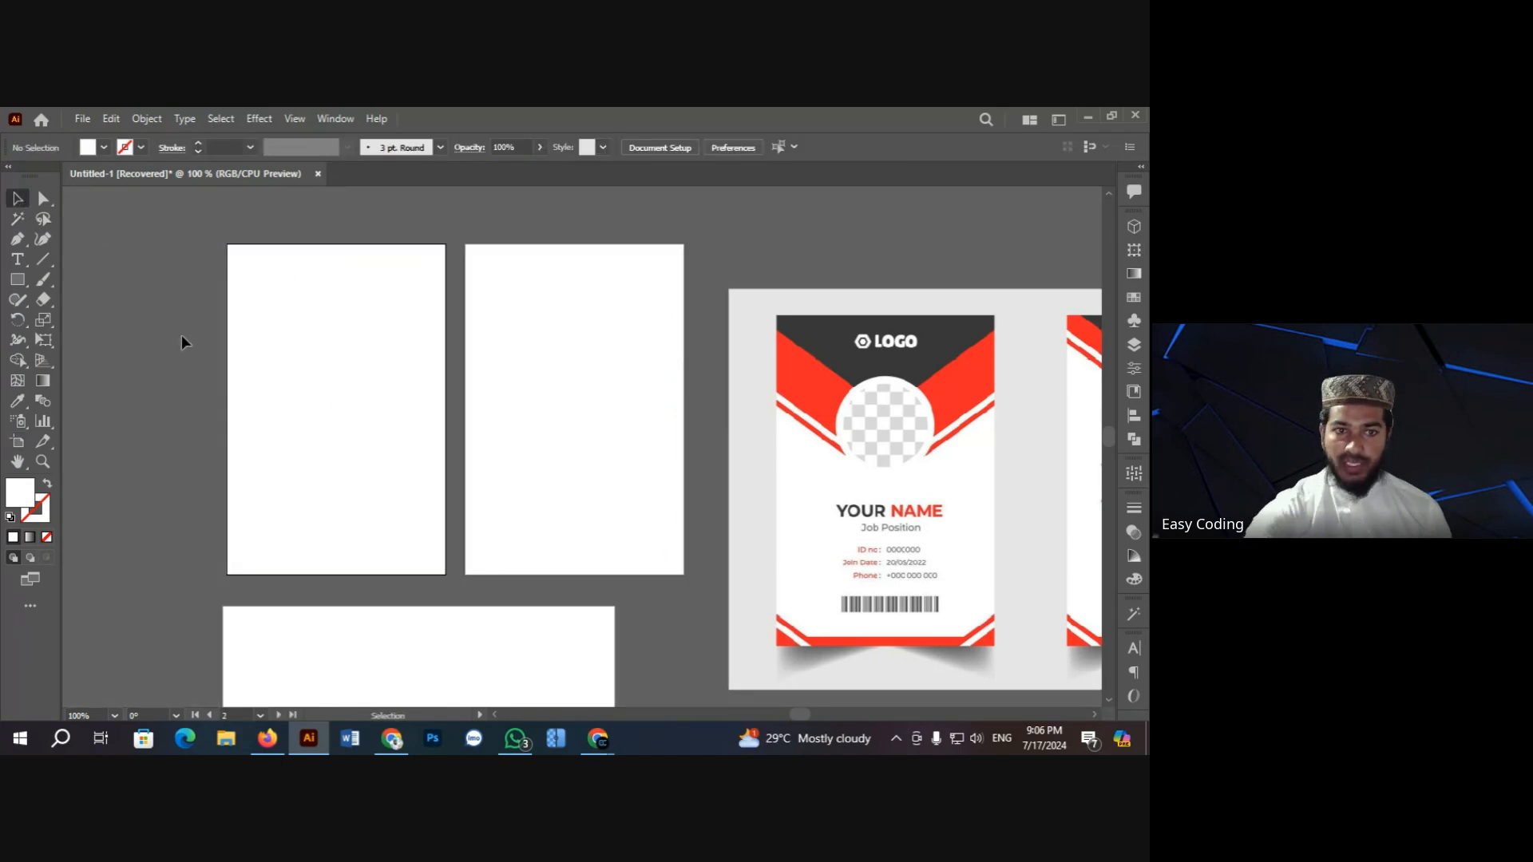
Step: Discard a trial circle and hexagon, then create a 3-sided polygon triangle on the left artboard
left_click(17, 279)
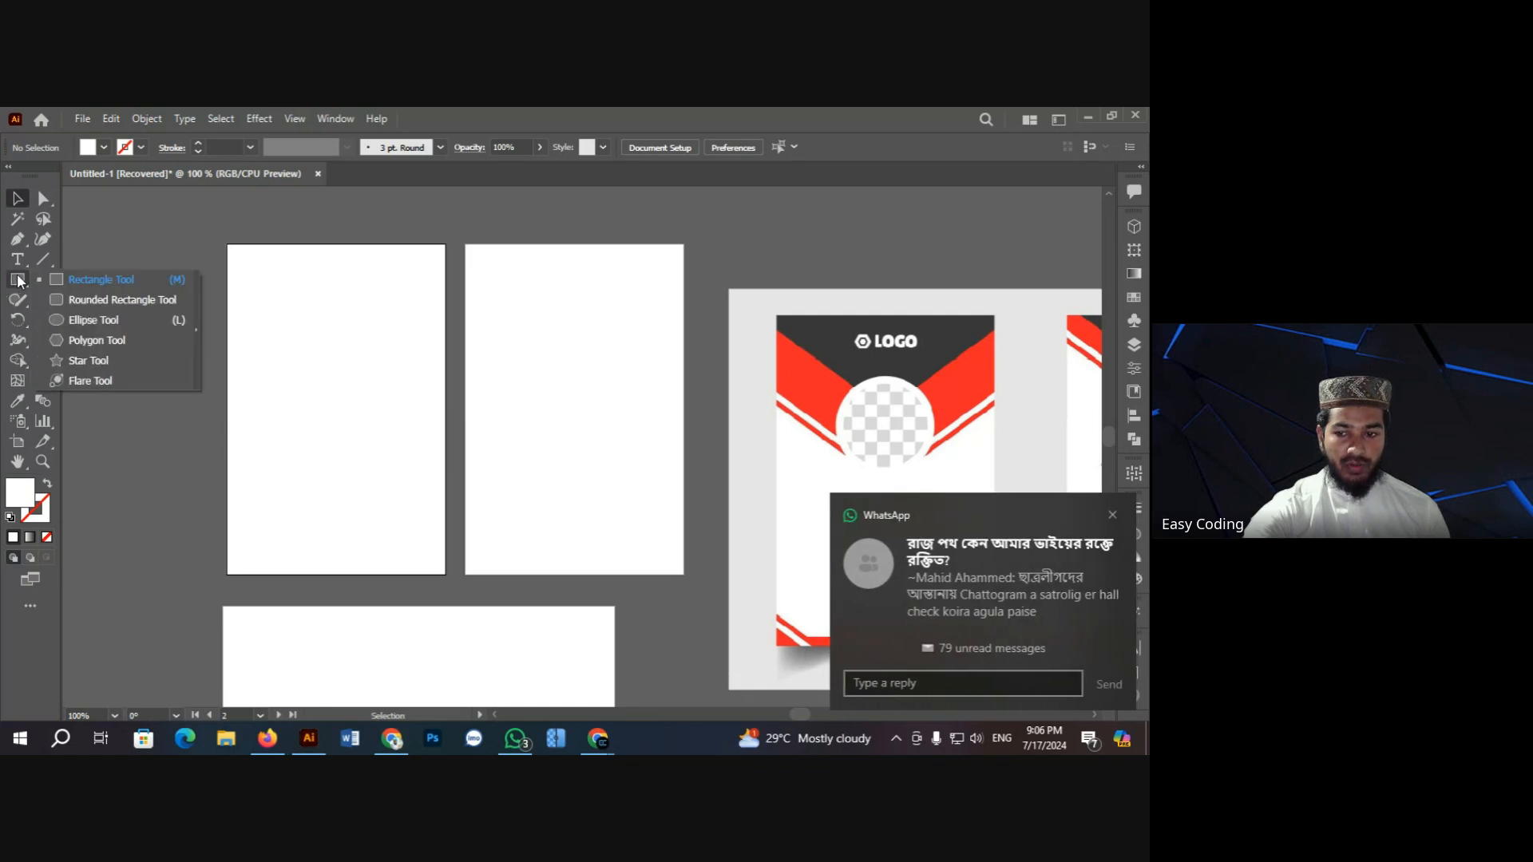
left_click(126, 319)
left_click_drag(288, 310, 462, 485)
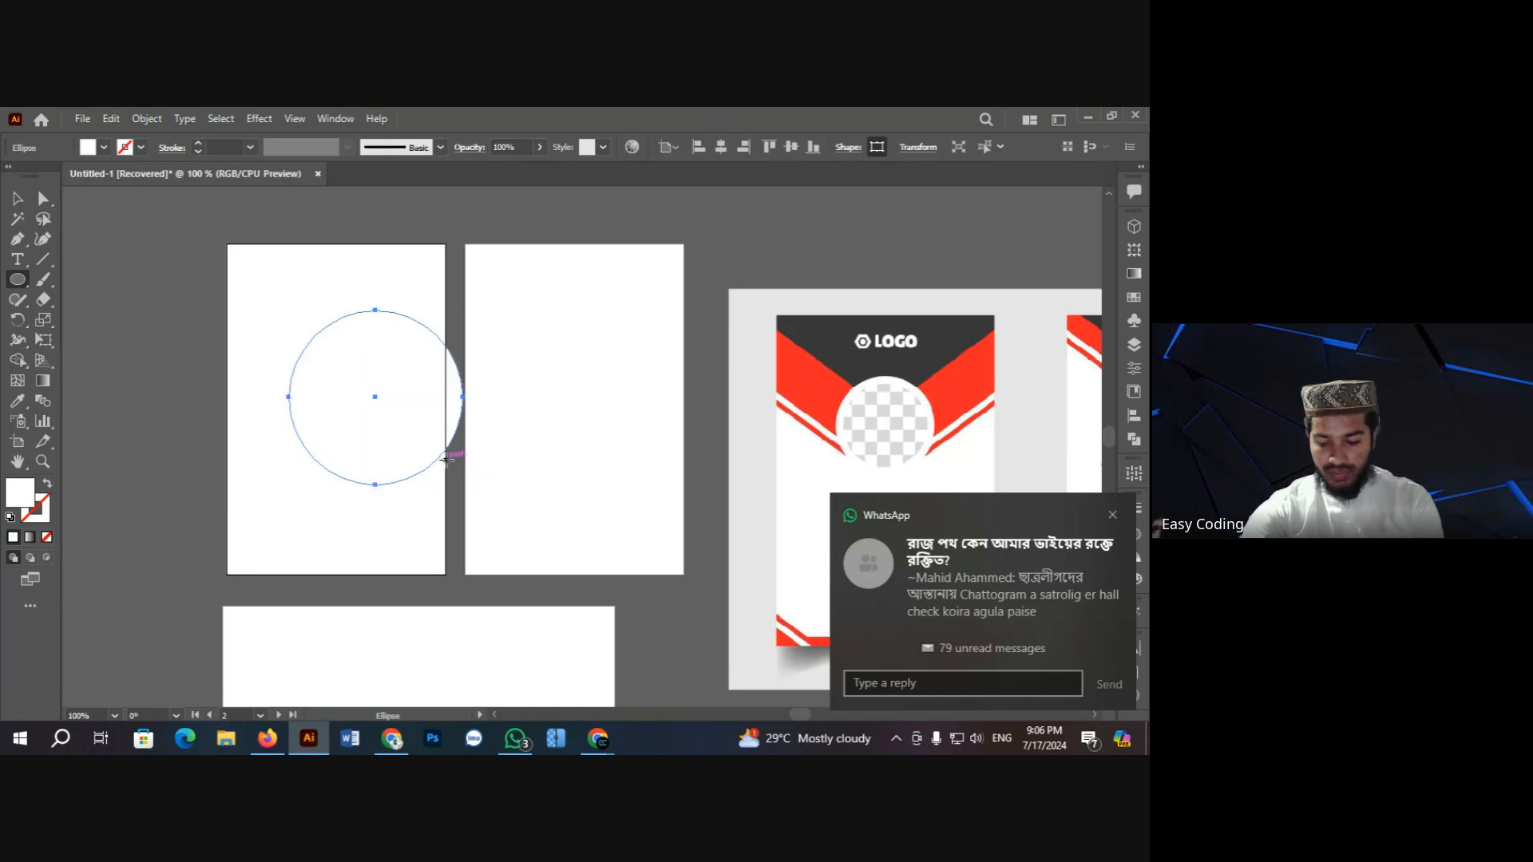
key("ctrl+z")
left_click(16, 280)
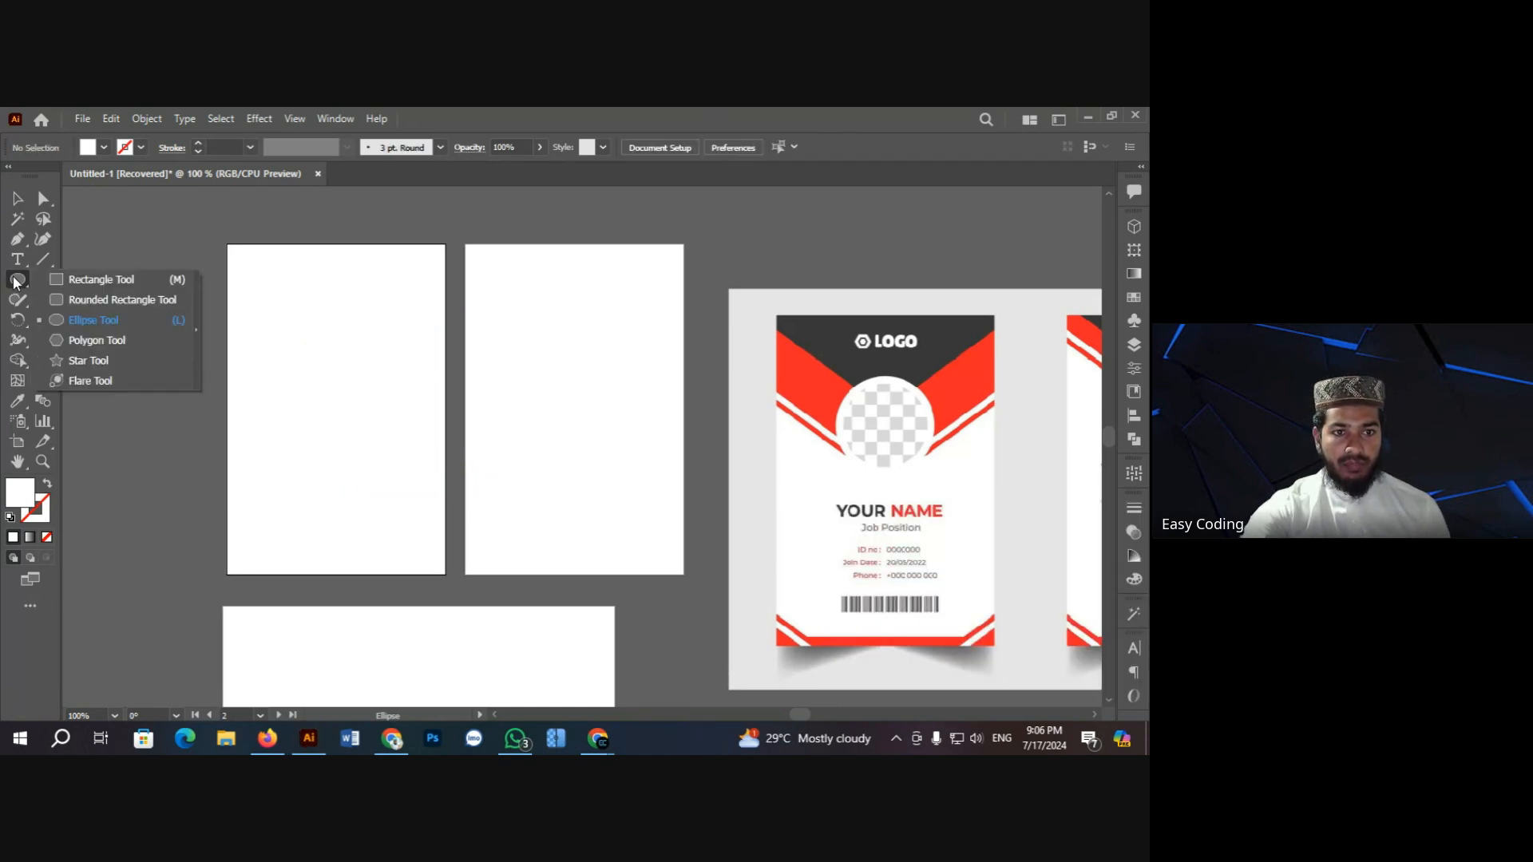
left_click(138, 339)
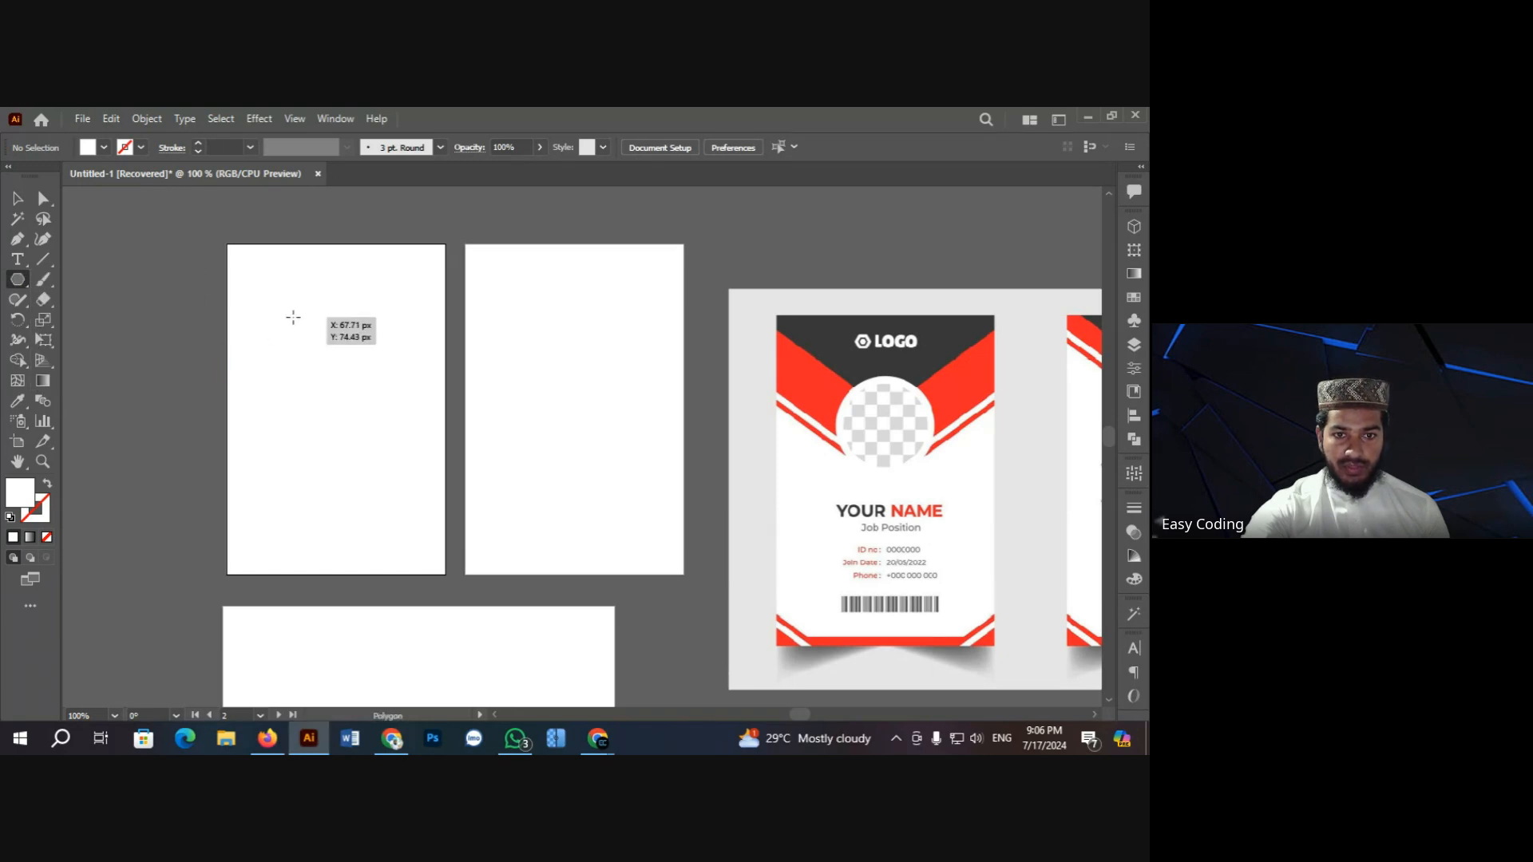
left_click_drag(293, 317, 399, 418)
key("Delete")
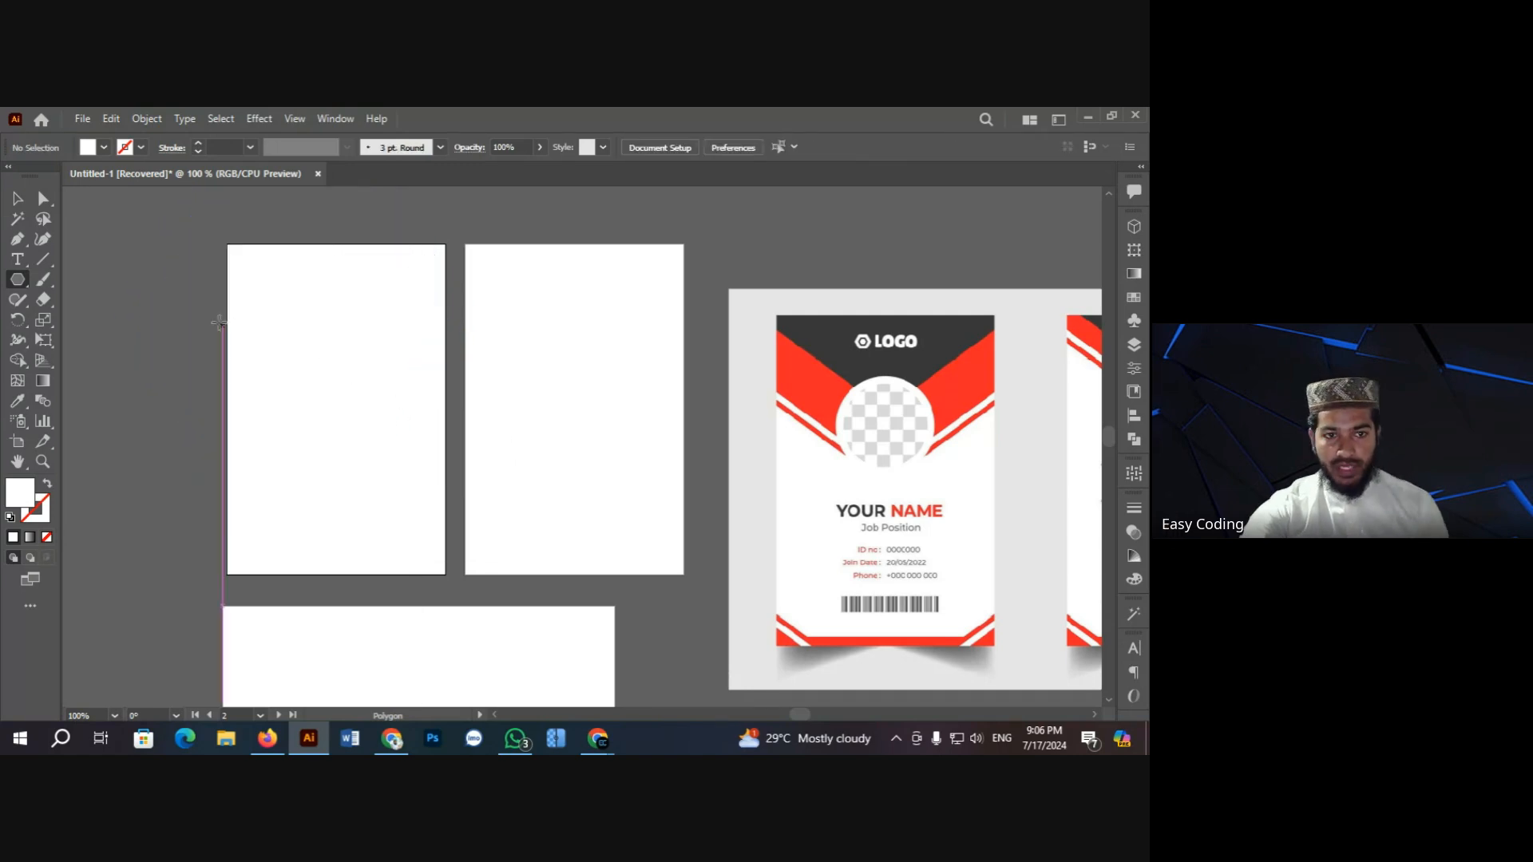
left_click(298, 318)
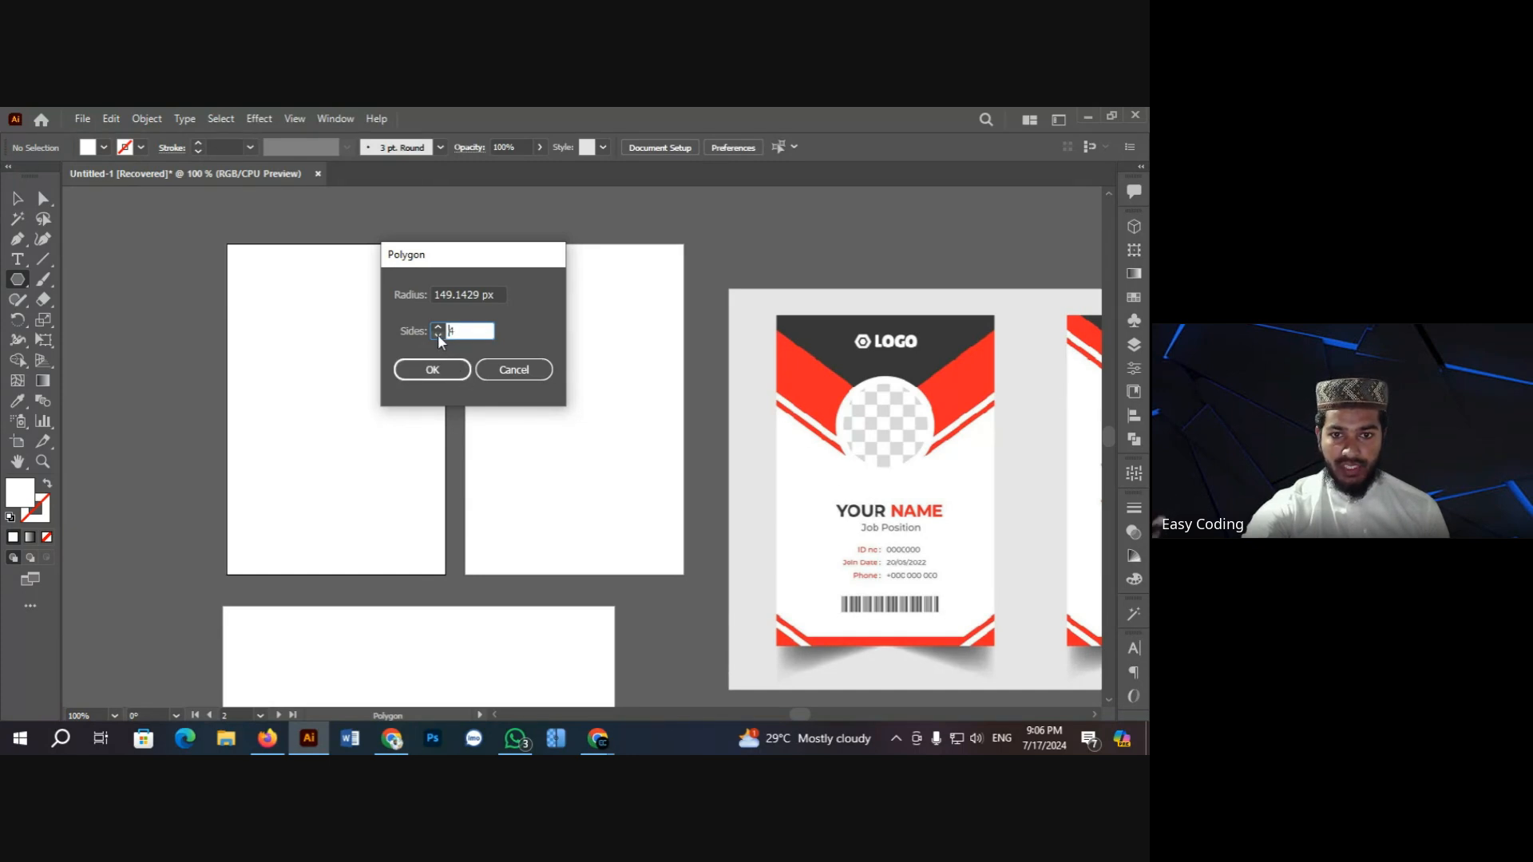
left_click(432, 369)
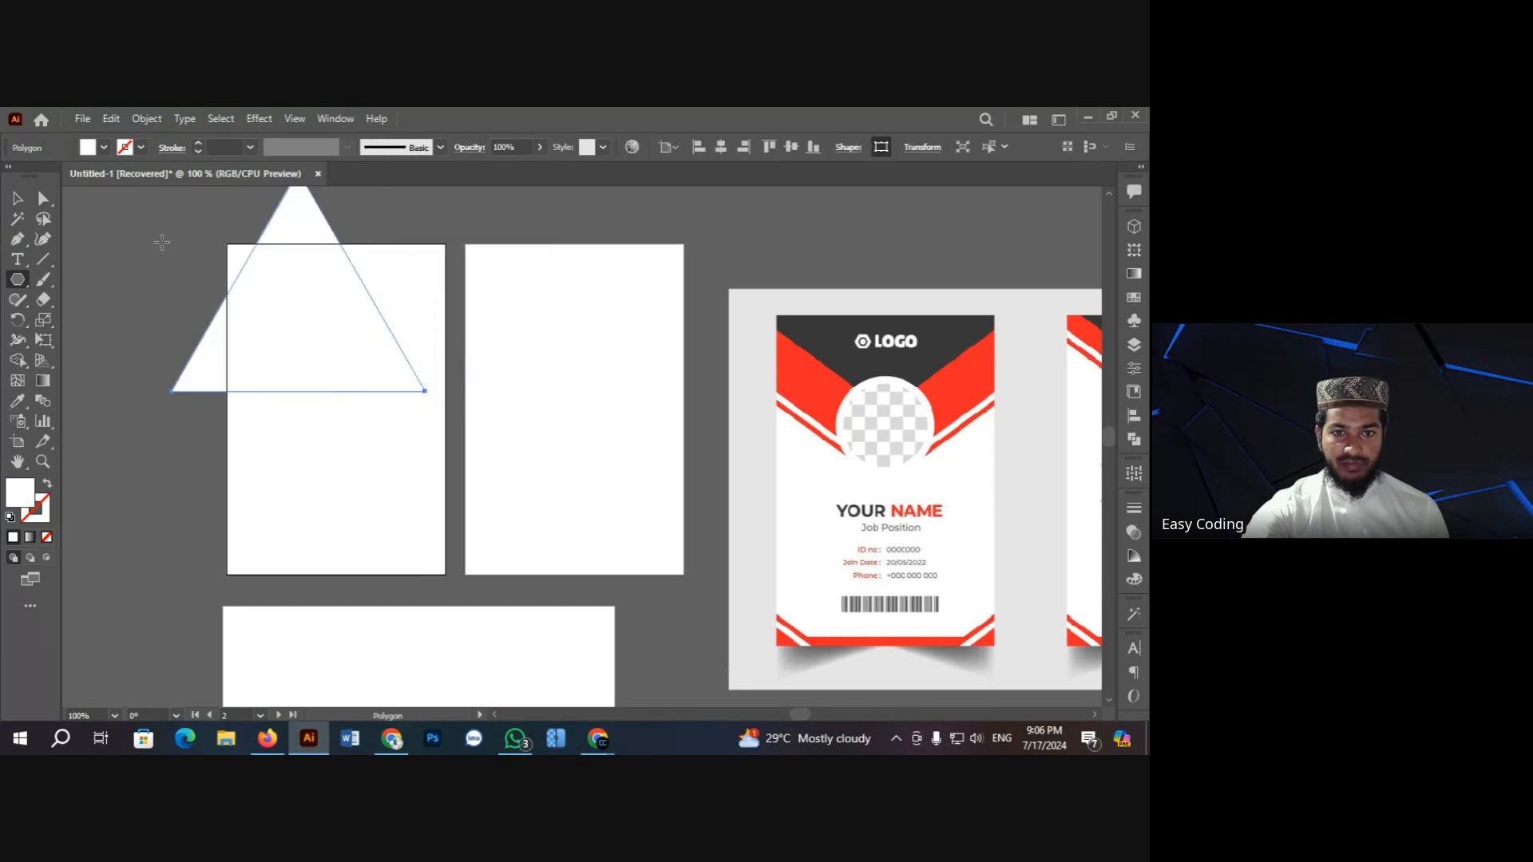
Step: Mirror the selected triangle vertically using the Reflect dialog
left_click(18, 204)
scroll(146, 290, "up", 5)
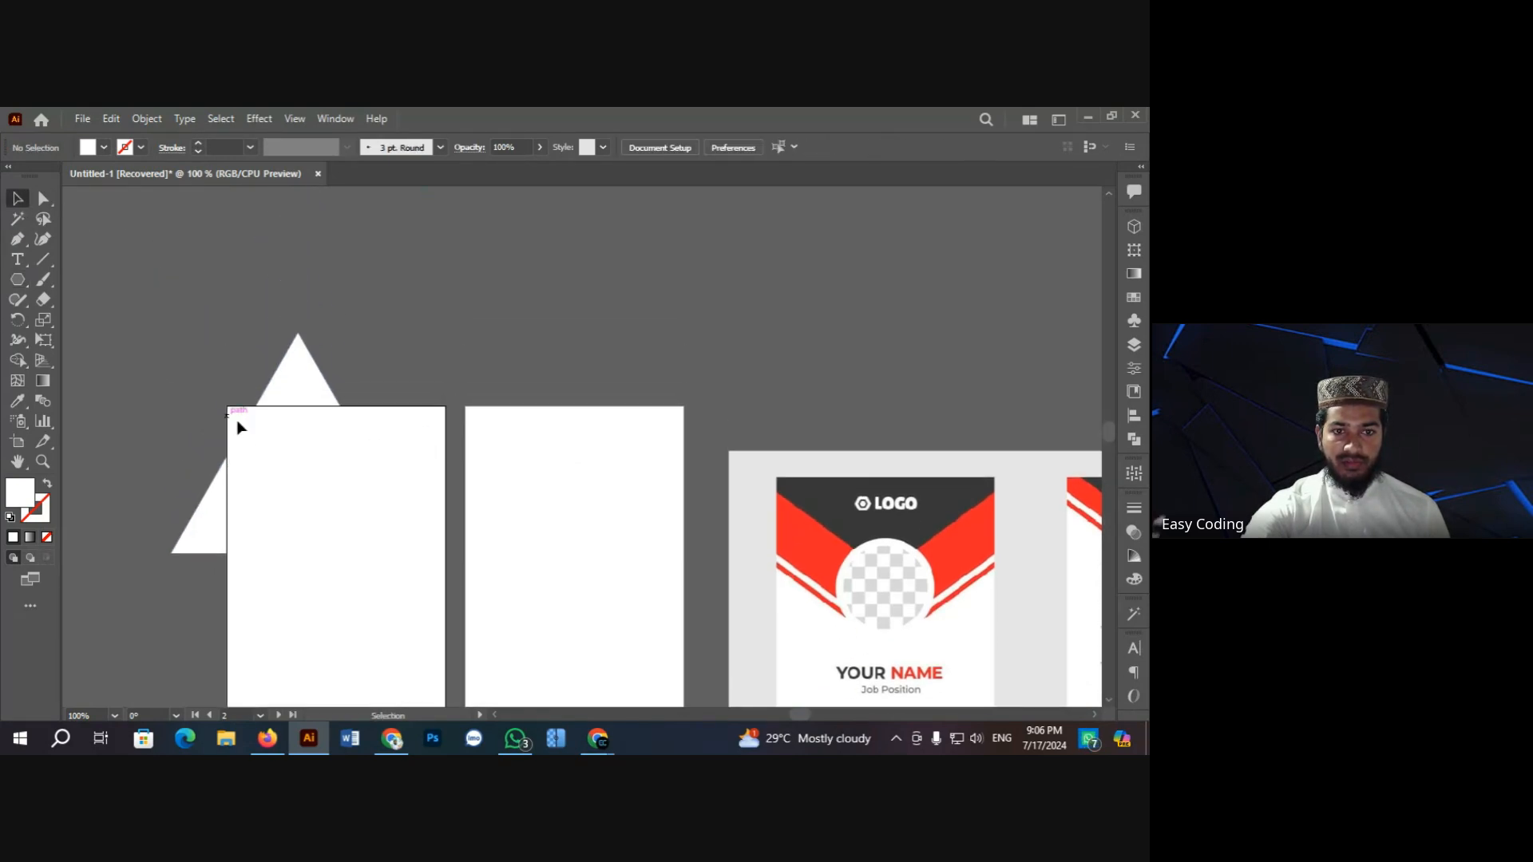
right_click(14, 318)
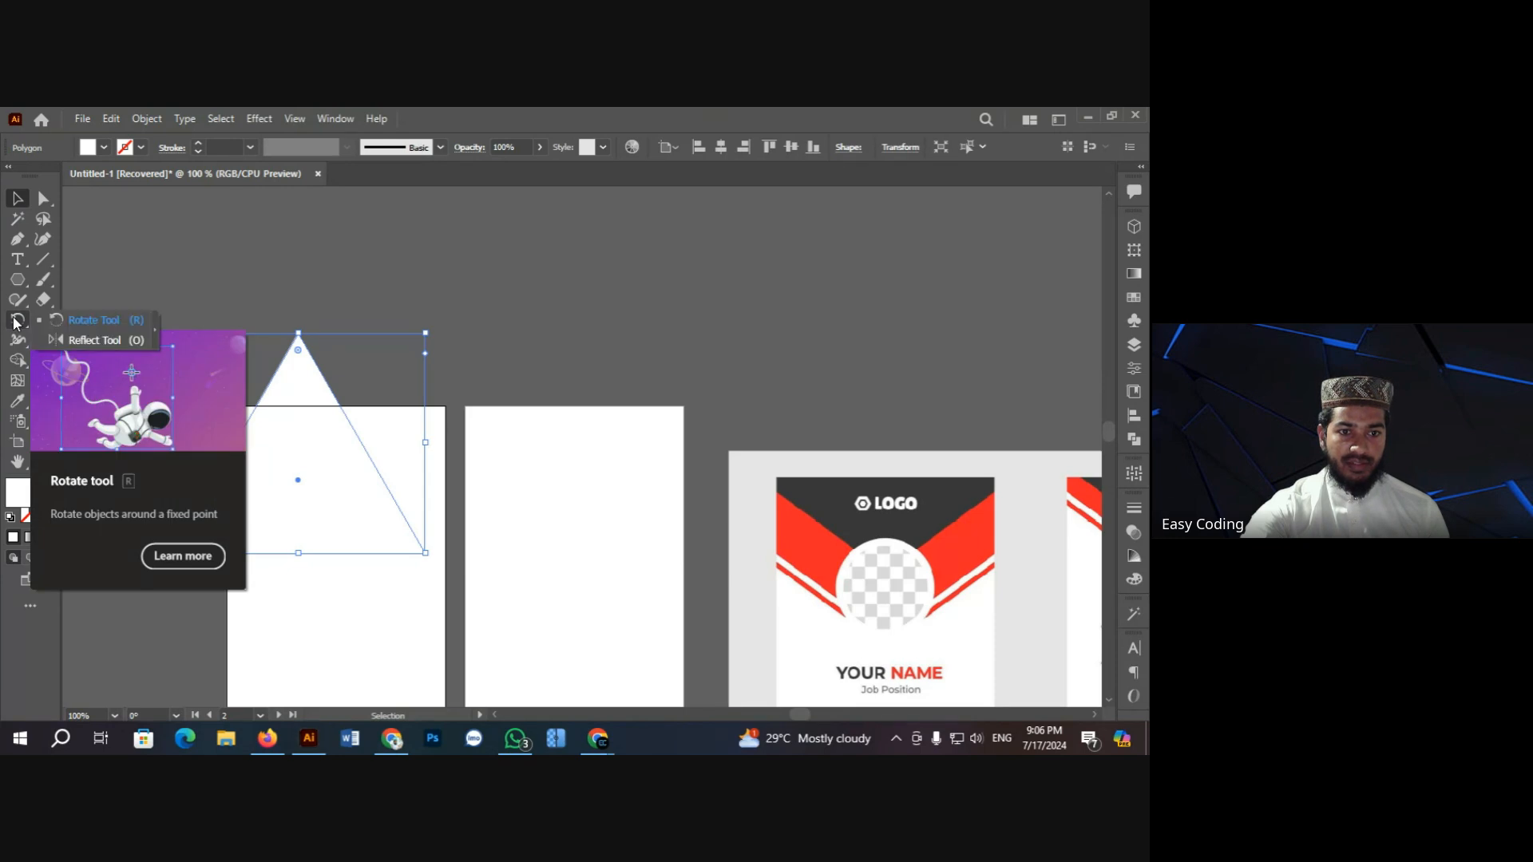
left_click(88, 341)
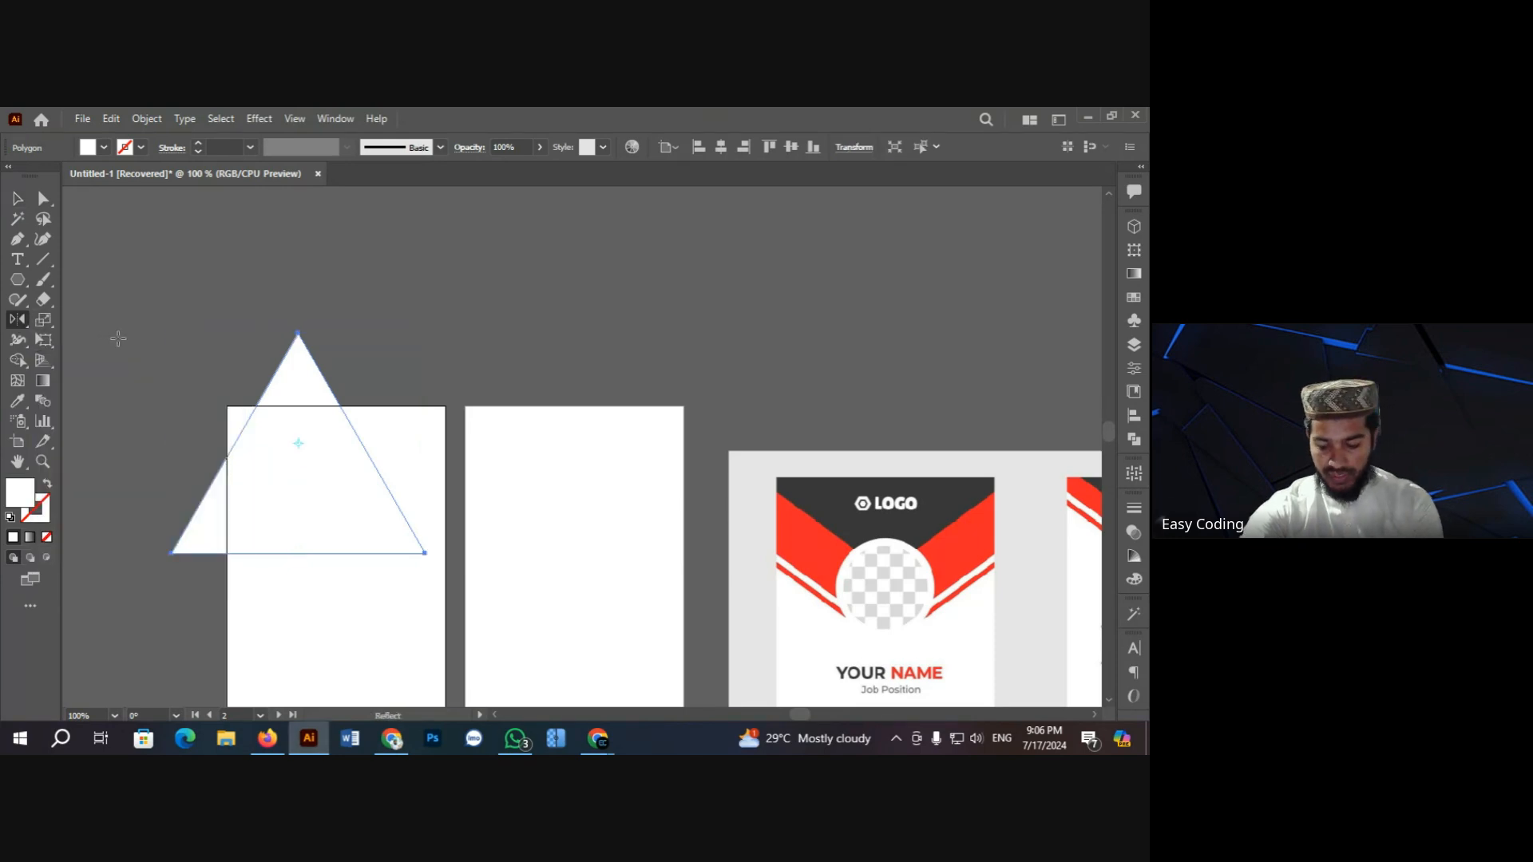
key("Return")
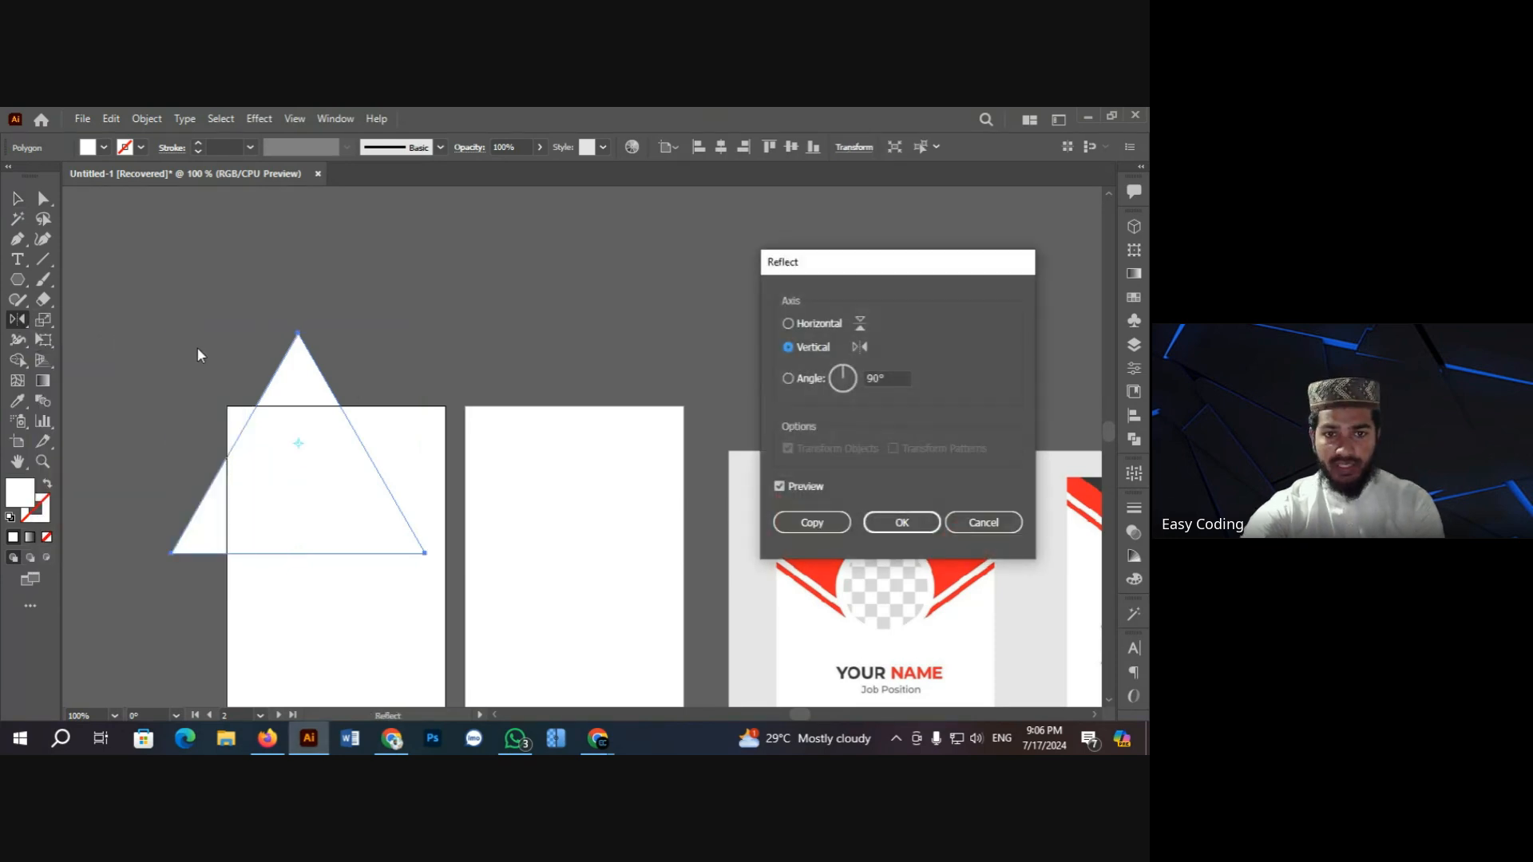
left_click(898, 522)
right_click(18, 319)
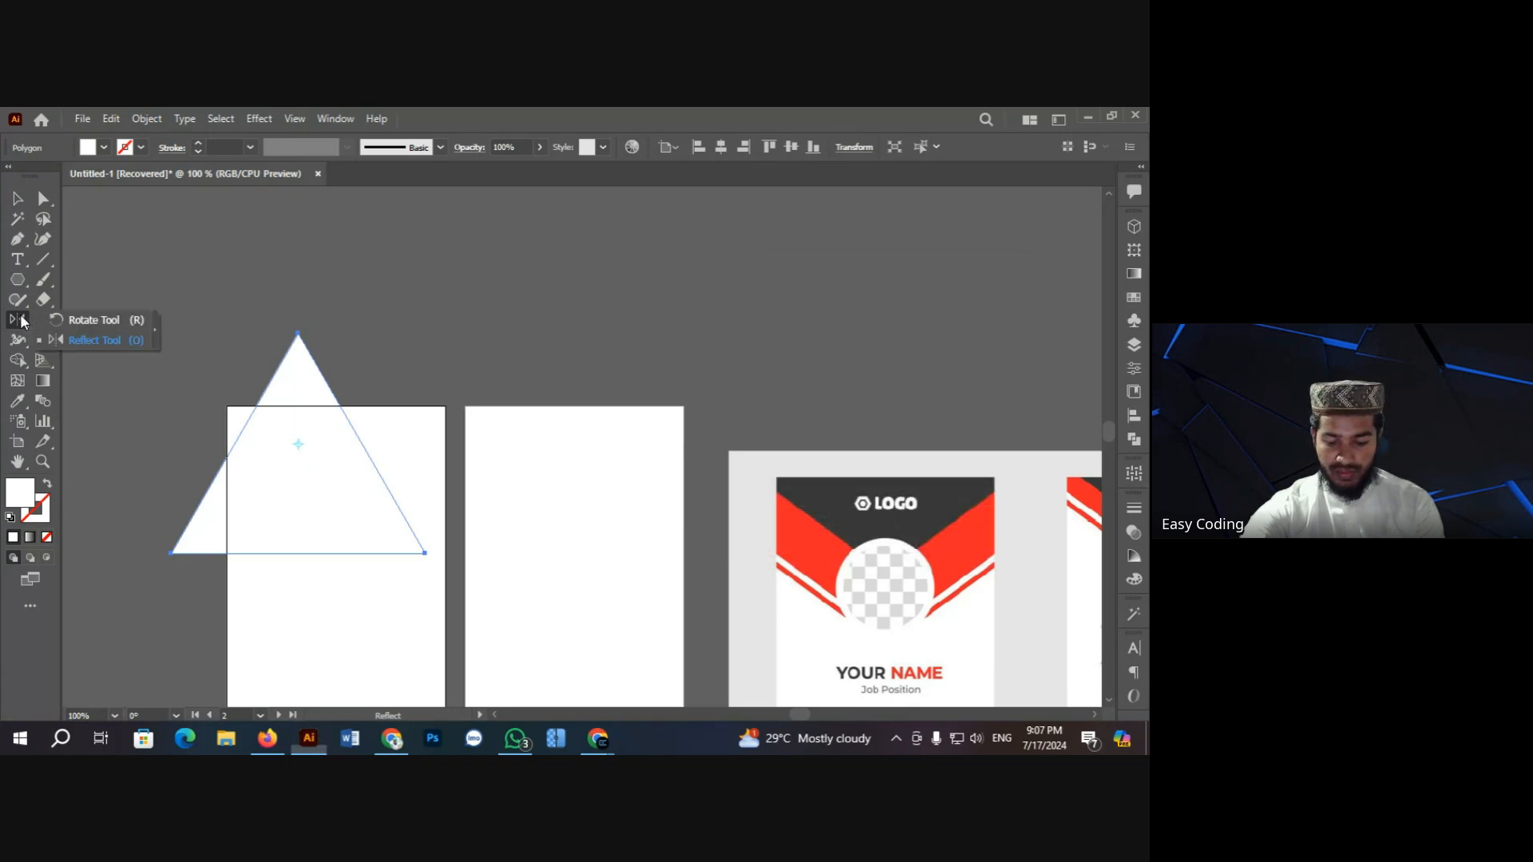
left_click(88, 319)
Step: Rotate the triangle 180° so it points downward
key("Return")
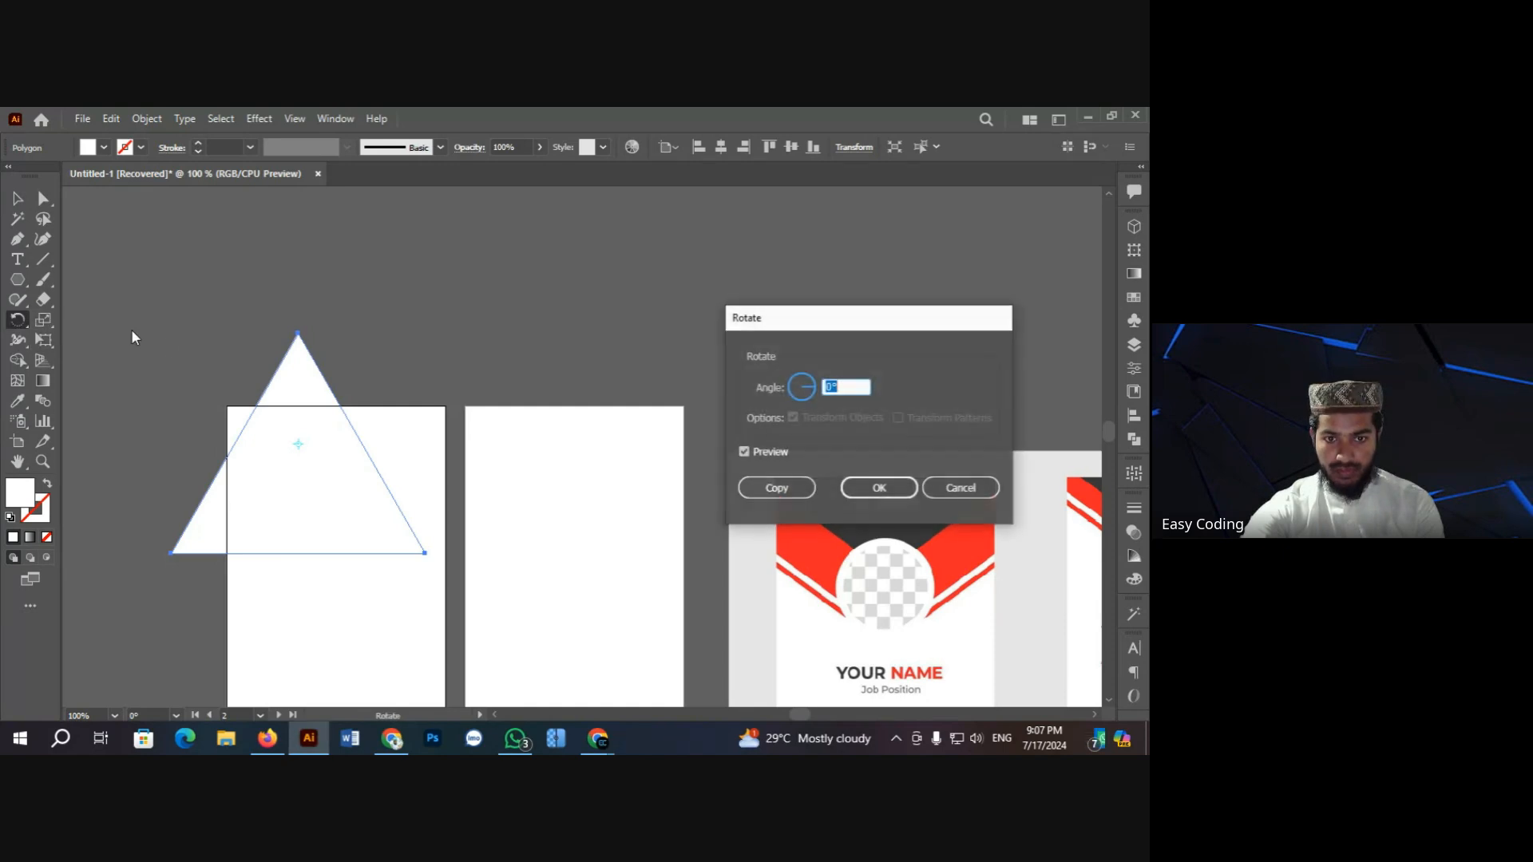
left_click(878, 489)
key("v")
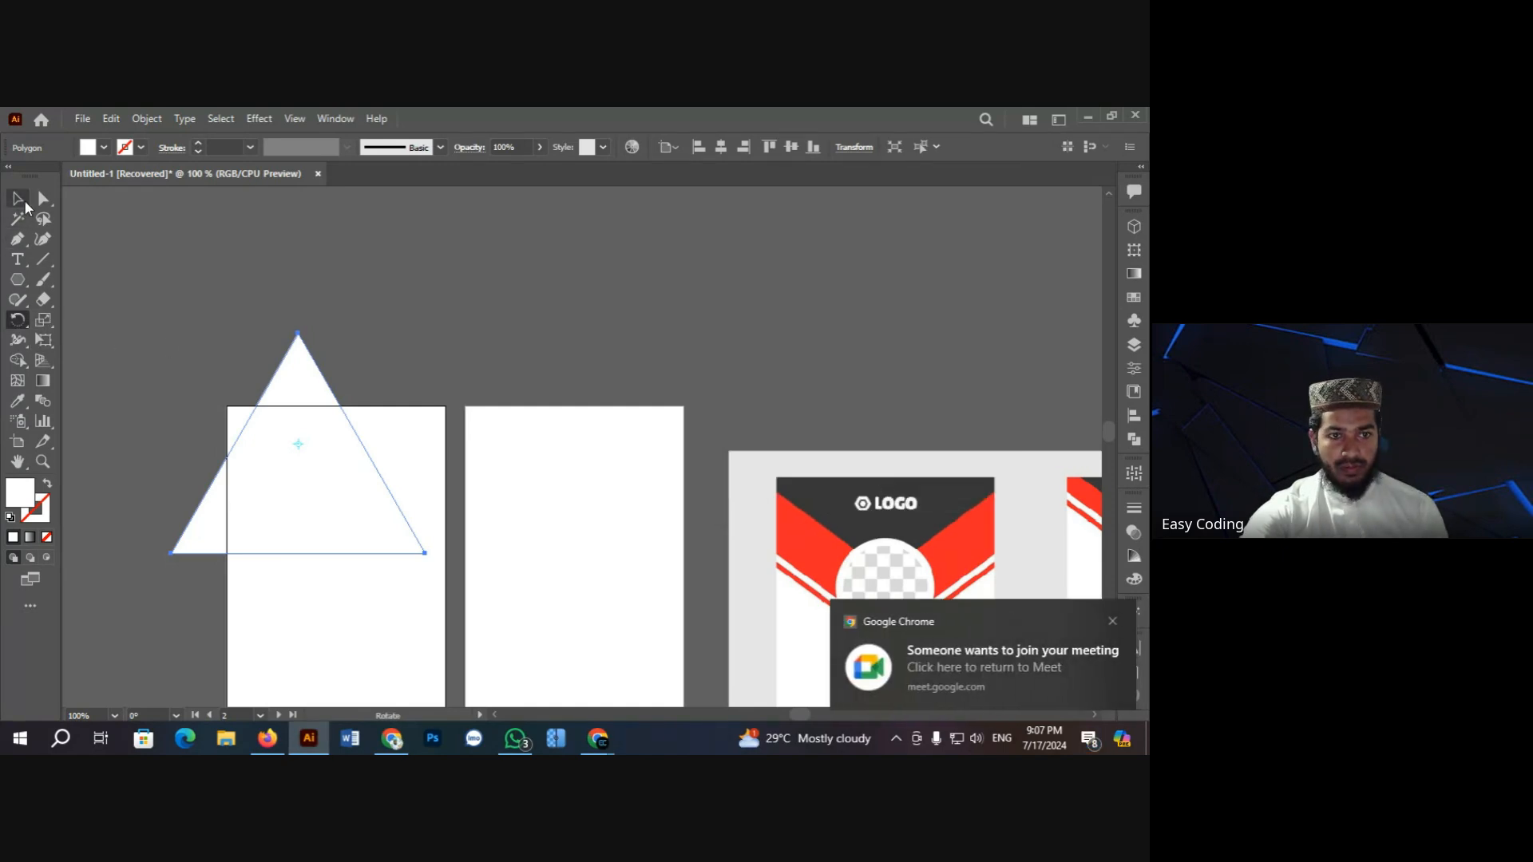
left_click(138, 238)
left_click(342, 444)
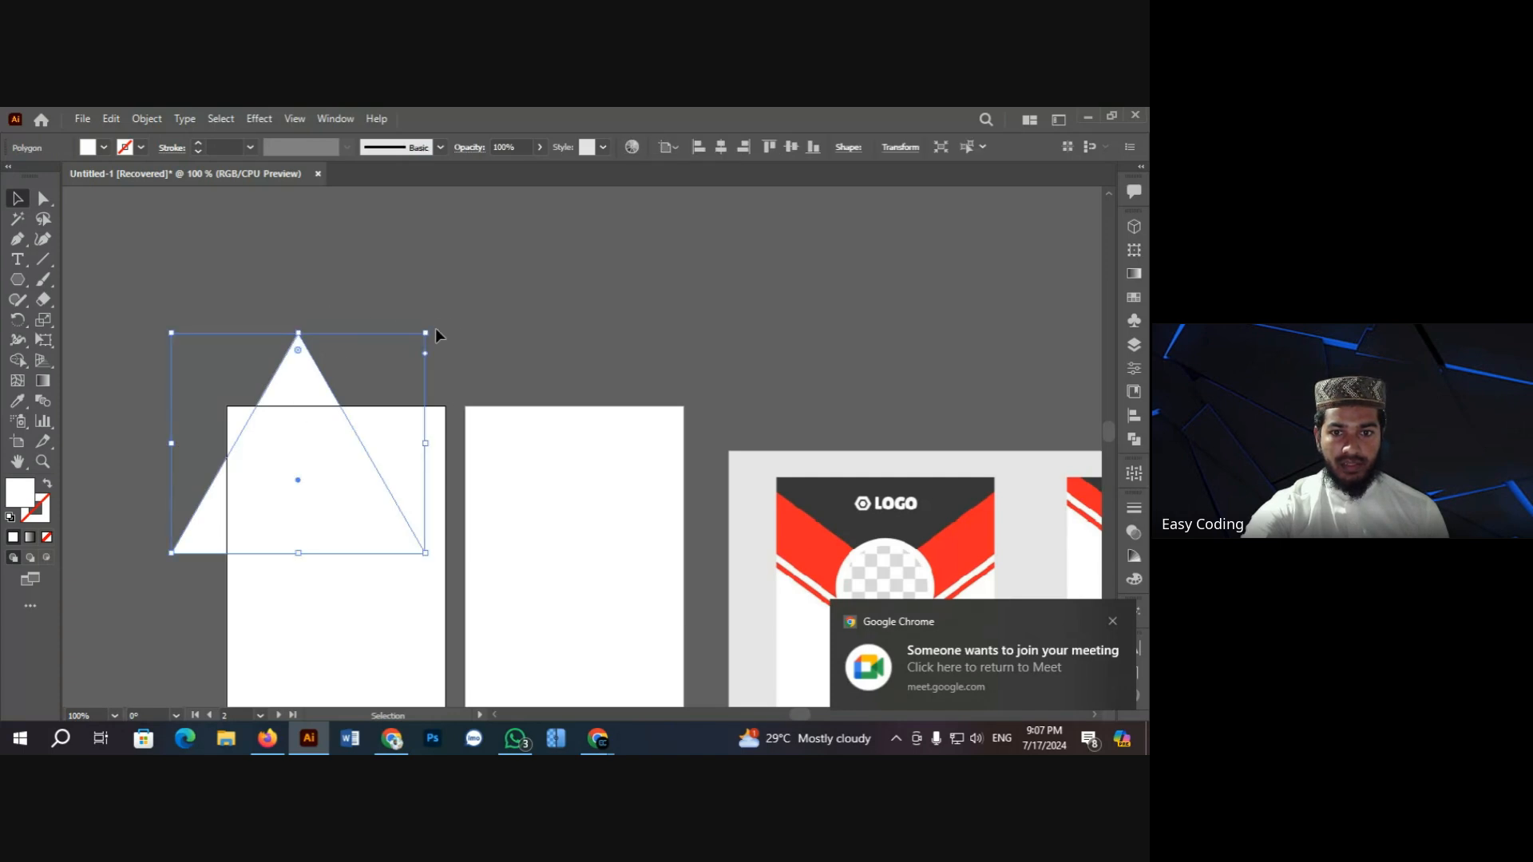
left_click_drag(459, 355, 255, 571)
Step: Enlarge and shorten the inverted triangle so it spans the left artboard's top edge
left_click_drag(316, 507, 342, 448)
scroll(359, 439, "down", 2)
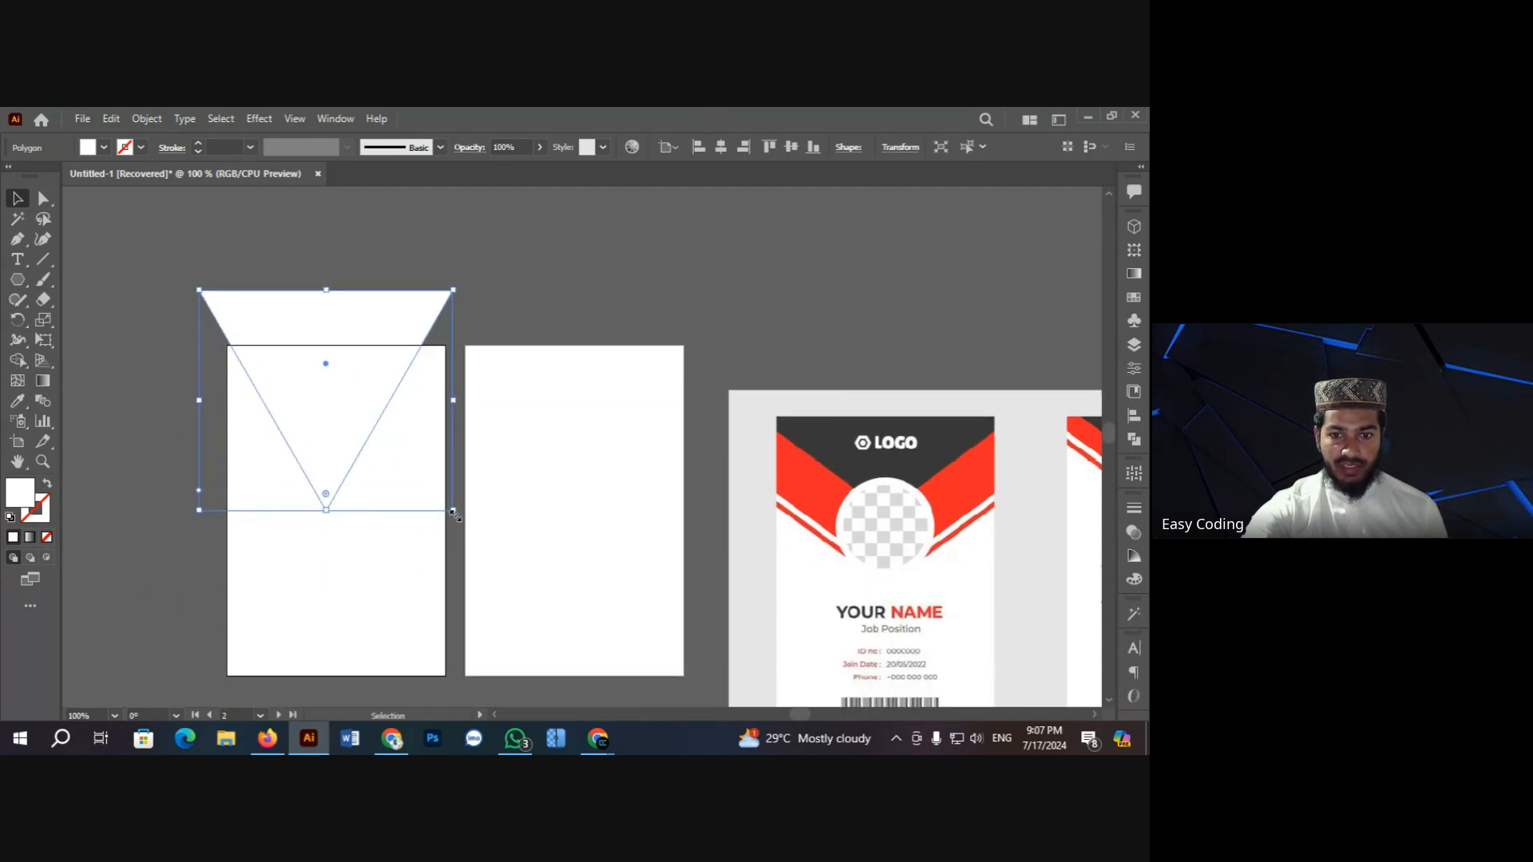
left_click_drag(453, 512, 497, 559)
left_click_drag(352, 442, 364, 449)
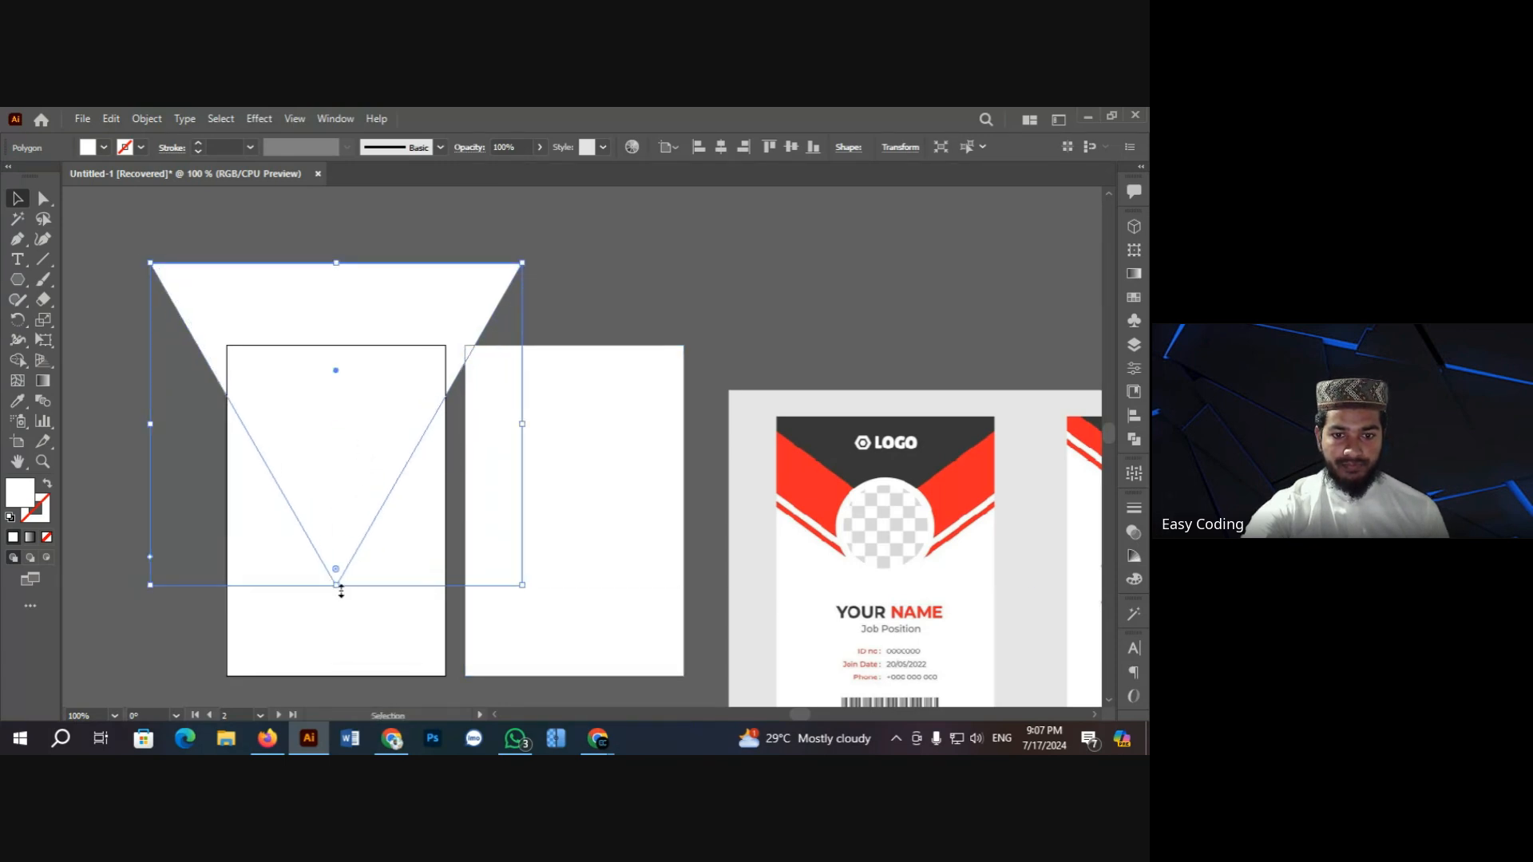
left_click_drag(341, 591, 336, 519)
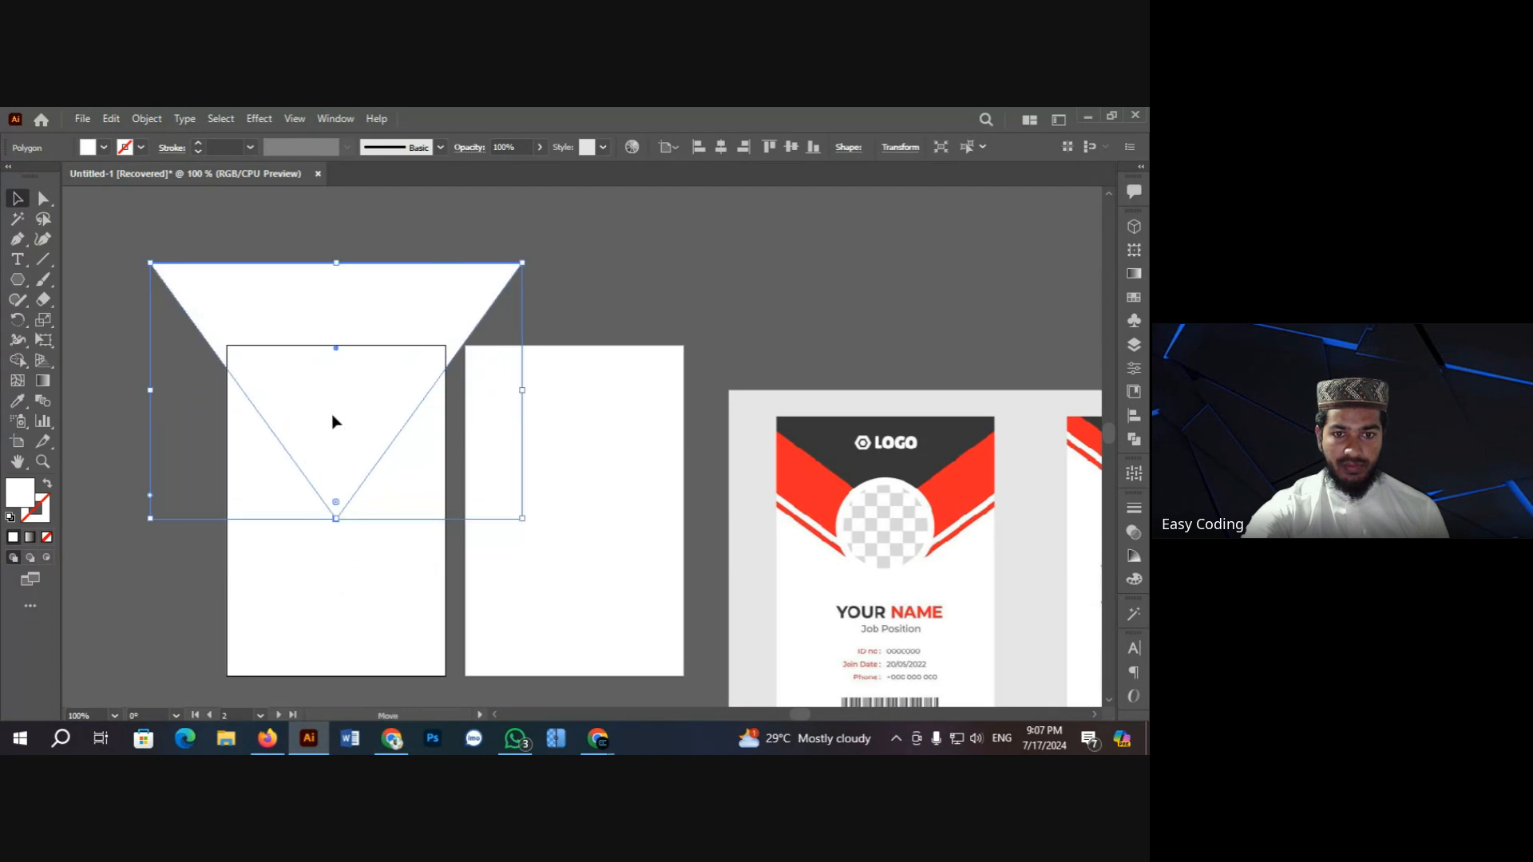
left_click_drag(333, 420, 333, 440)
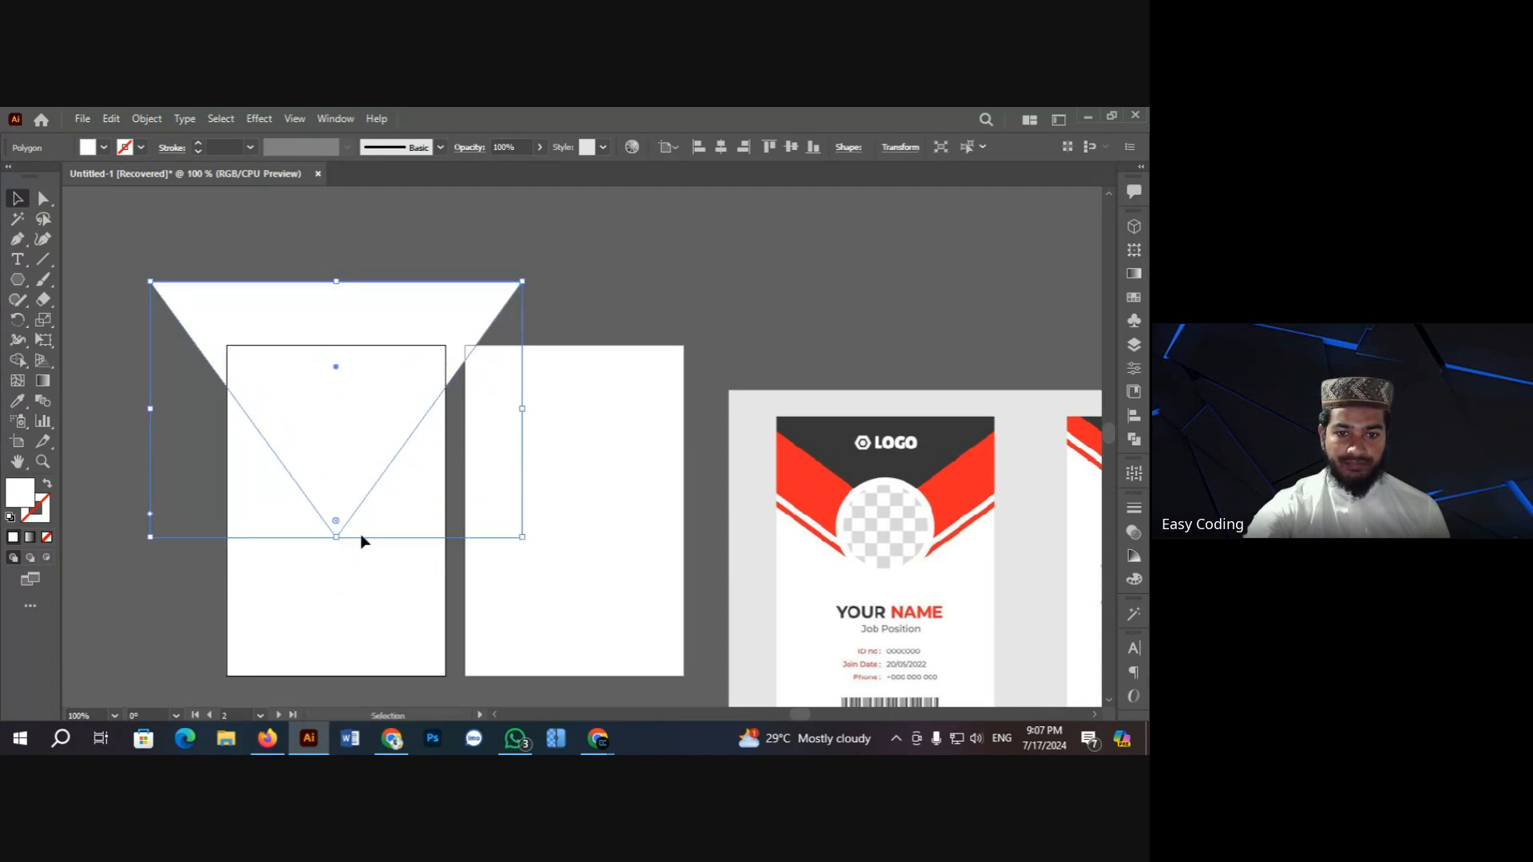
left_click_drag(336, 540, 336, 494)
left_click_drag(332, 386, 334, 417)
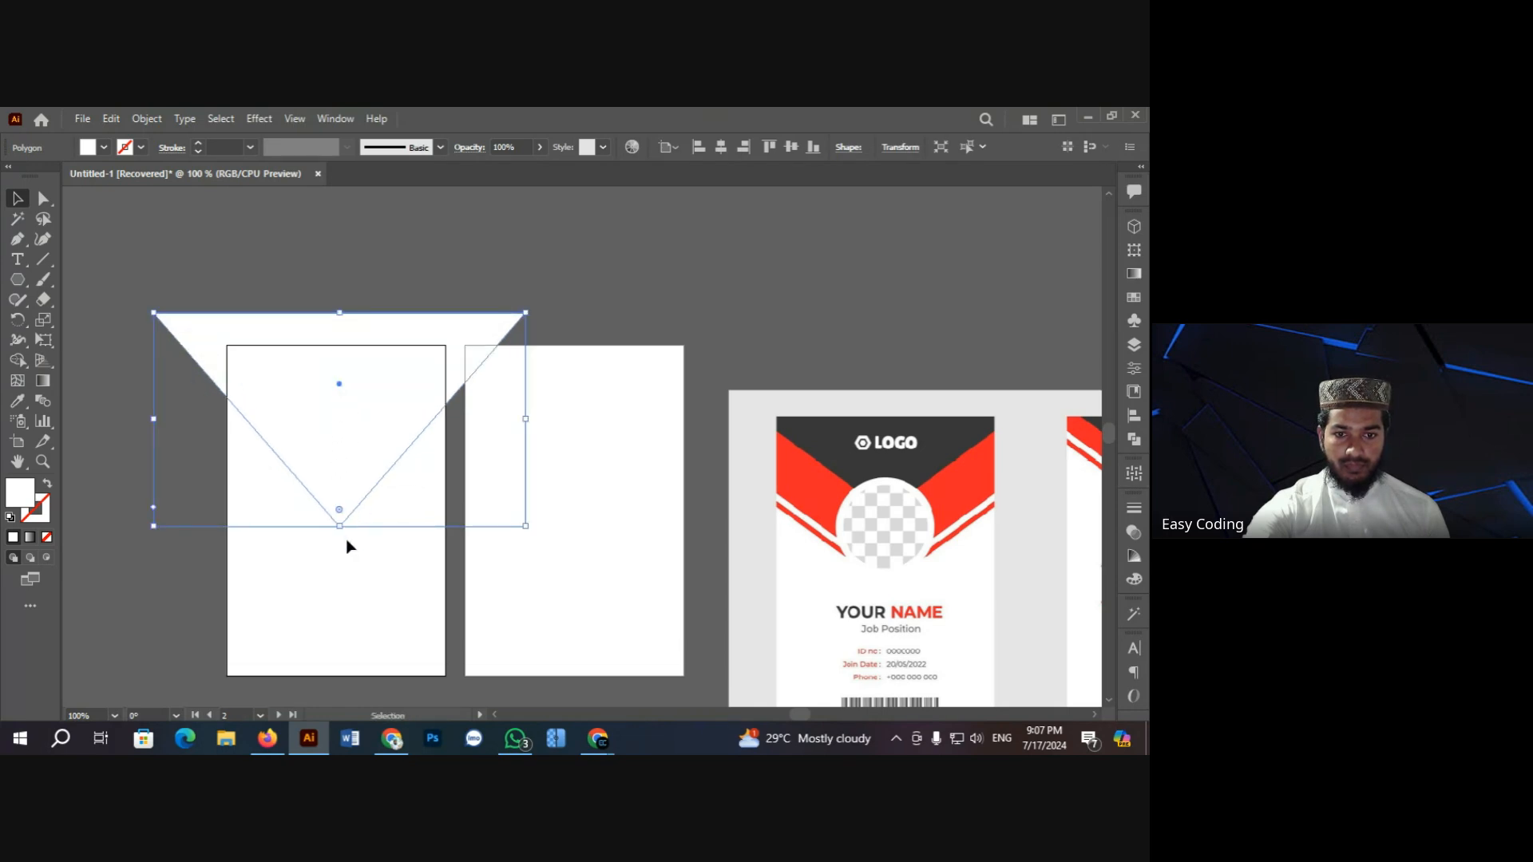
left_click_drag(339, 526, 340, 495)
left_click_drag(333, 422, 334, 437)
left_click_drag(339, 510, 341, 487)
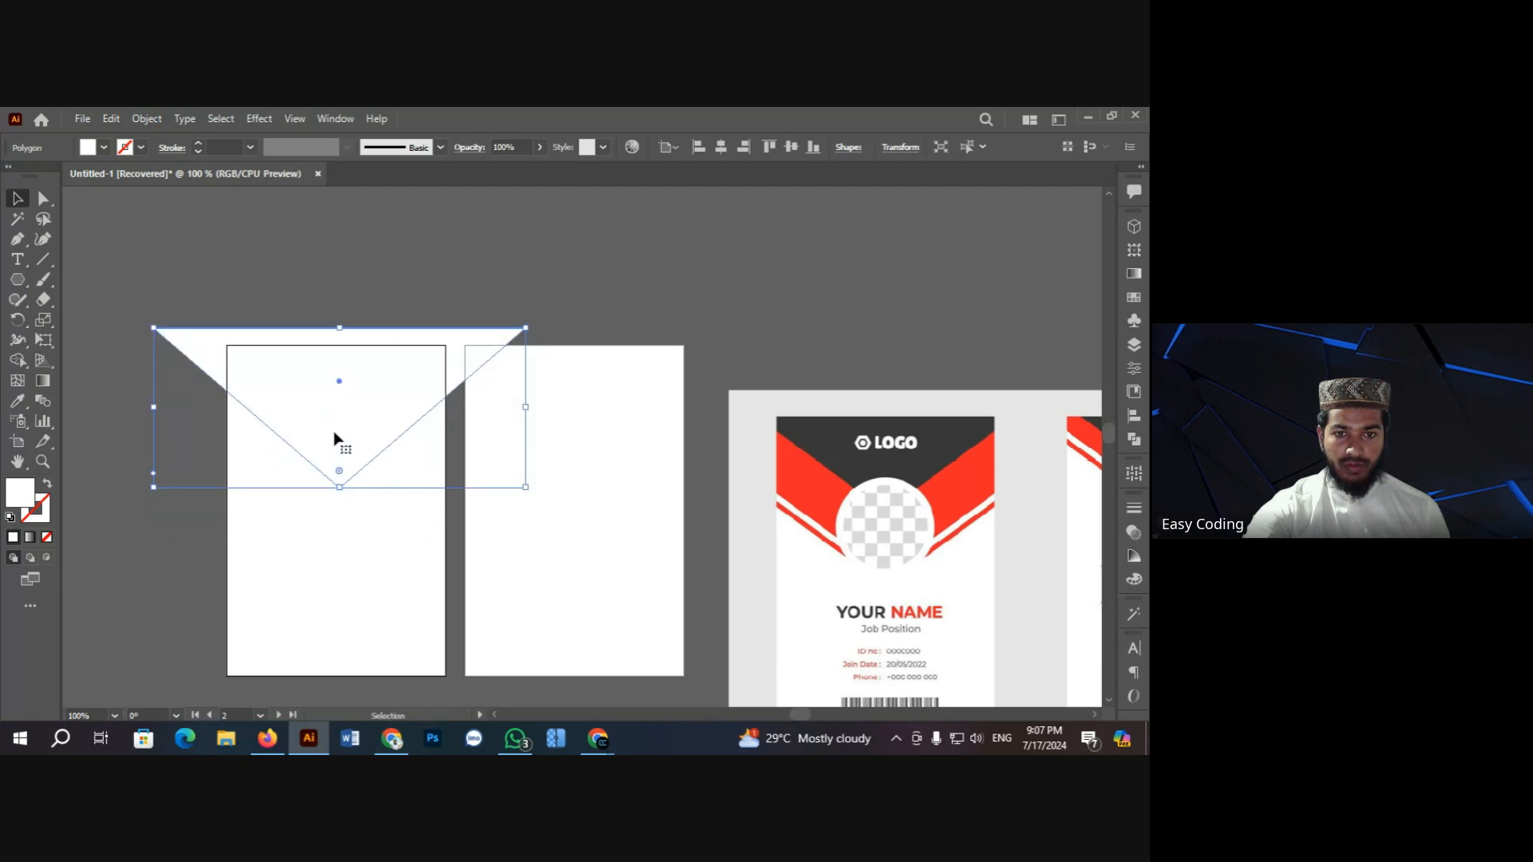
left_click_drag(335, 434, 335, 446)
Step: Centre the triangle horizontally and align its top with the artboard top
key("ctrl+shift+a")
left_click(360, 419)
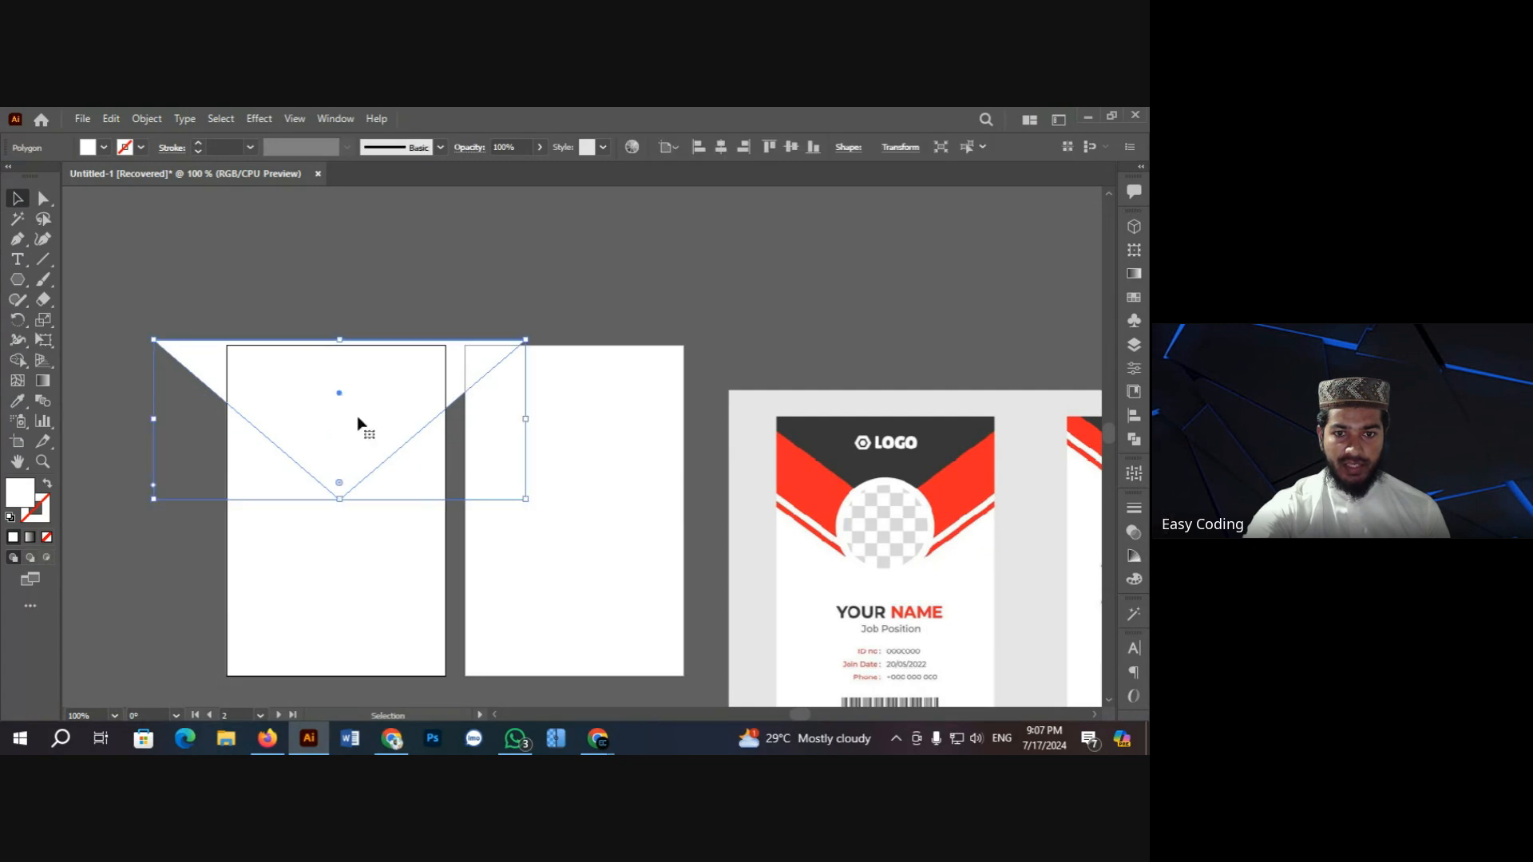
left_click(722, 148)
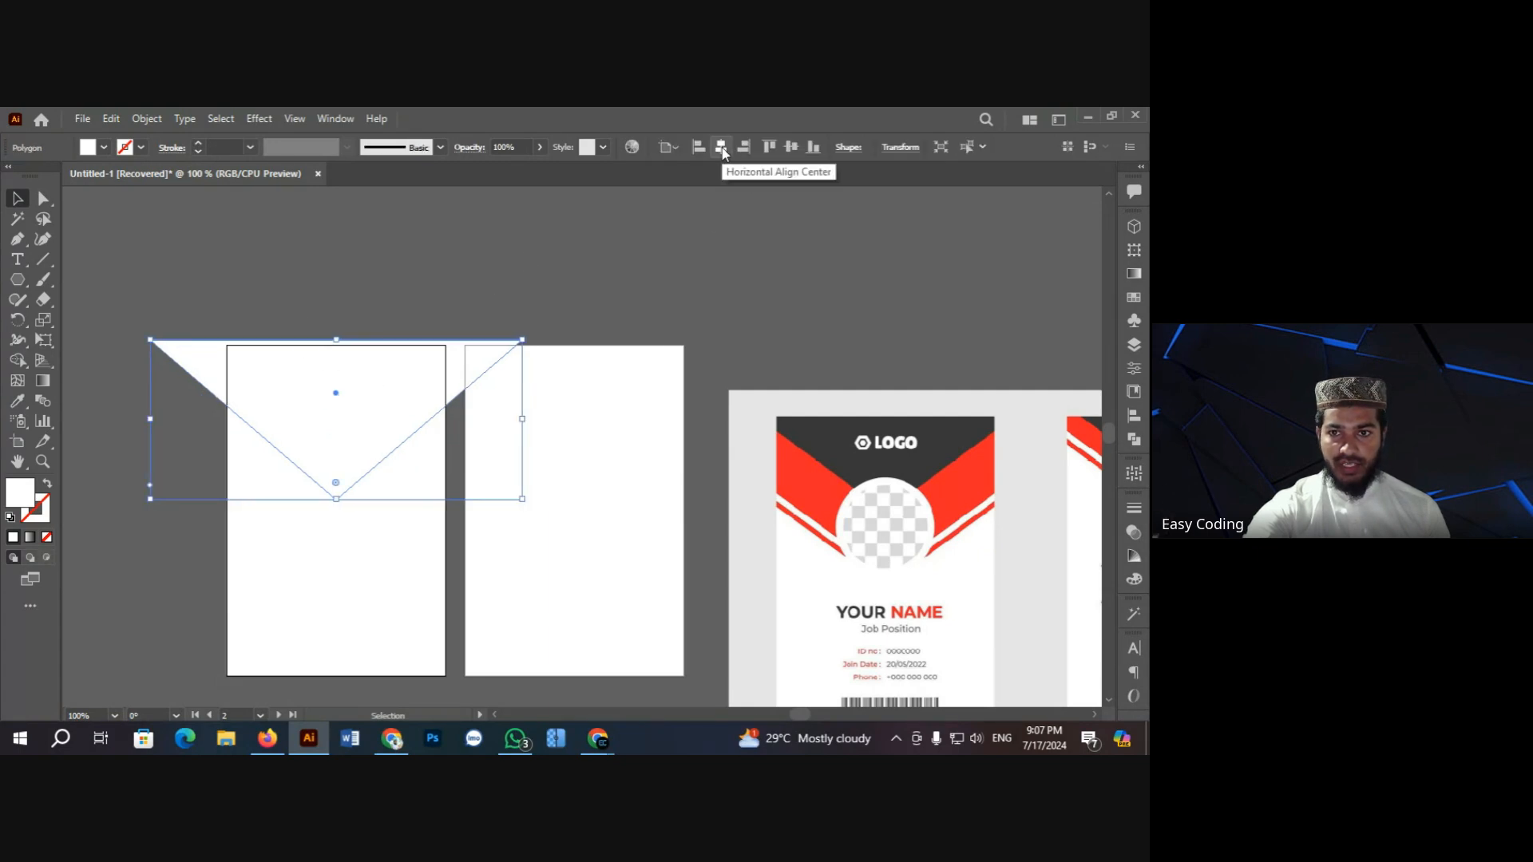
left_click(491, 284)
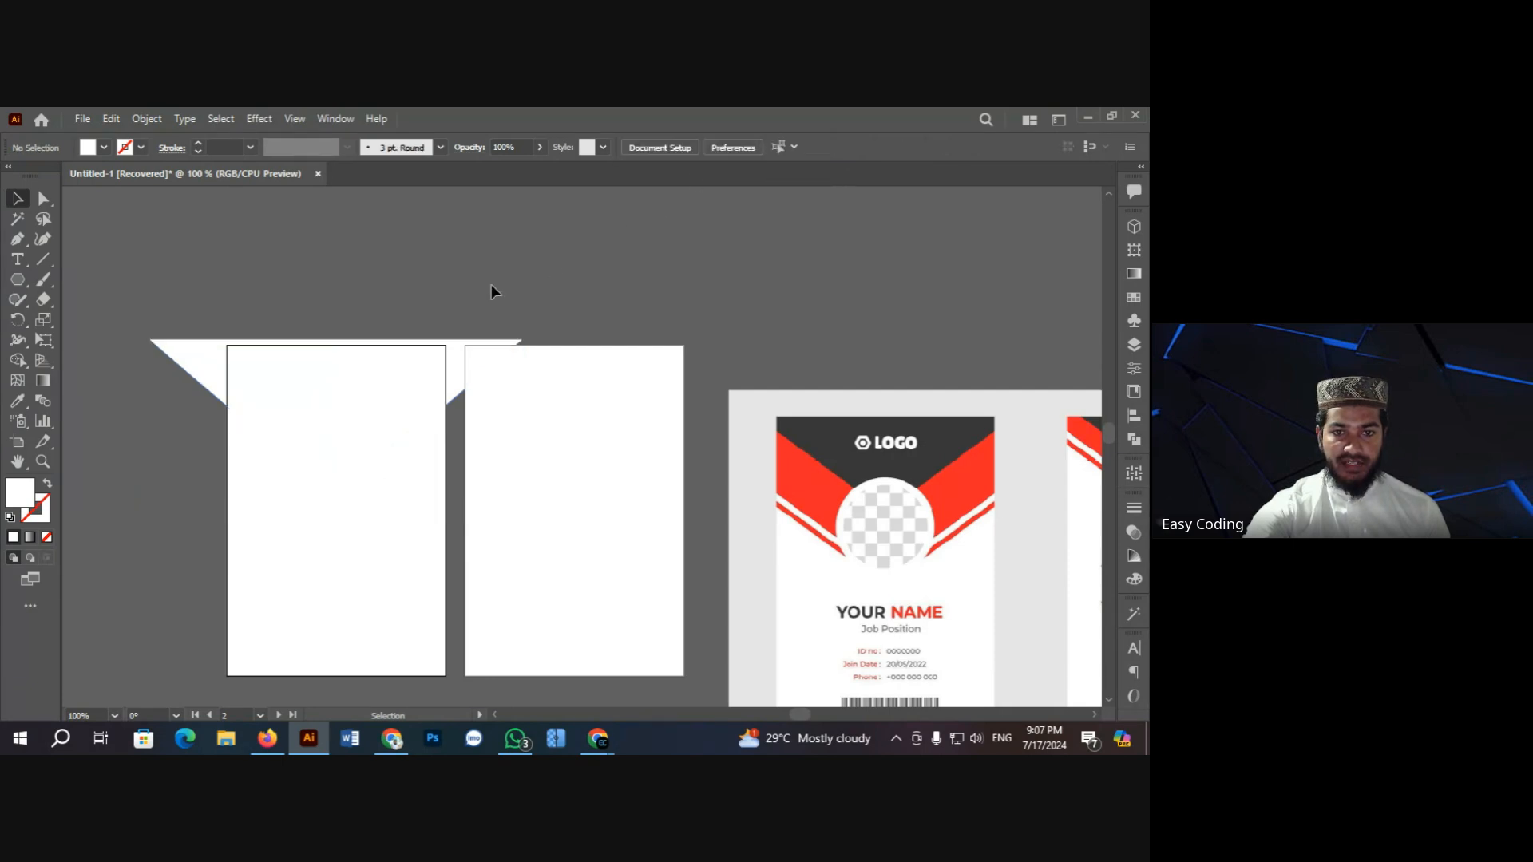
scroll(491, 284, "down", 1)
left_click(395, 343)
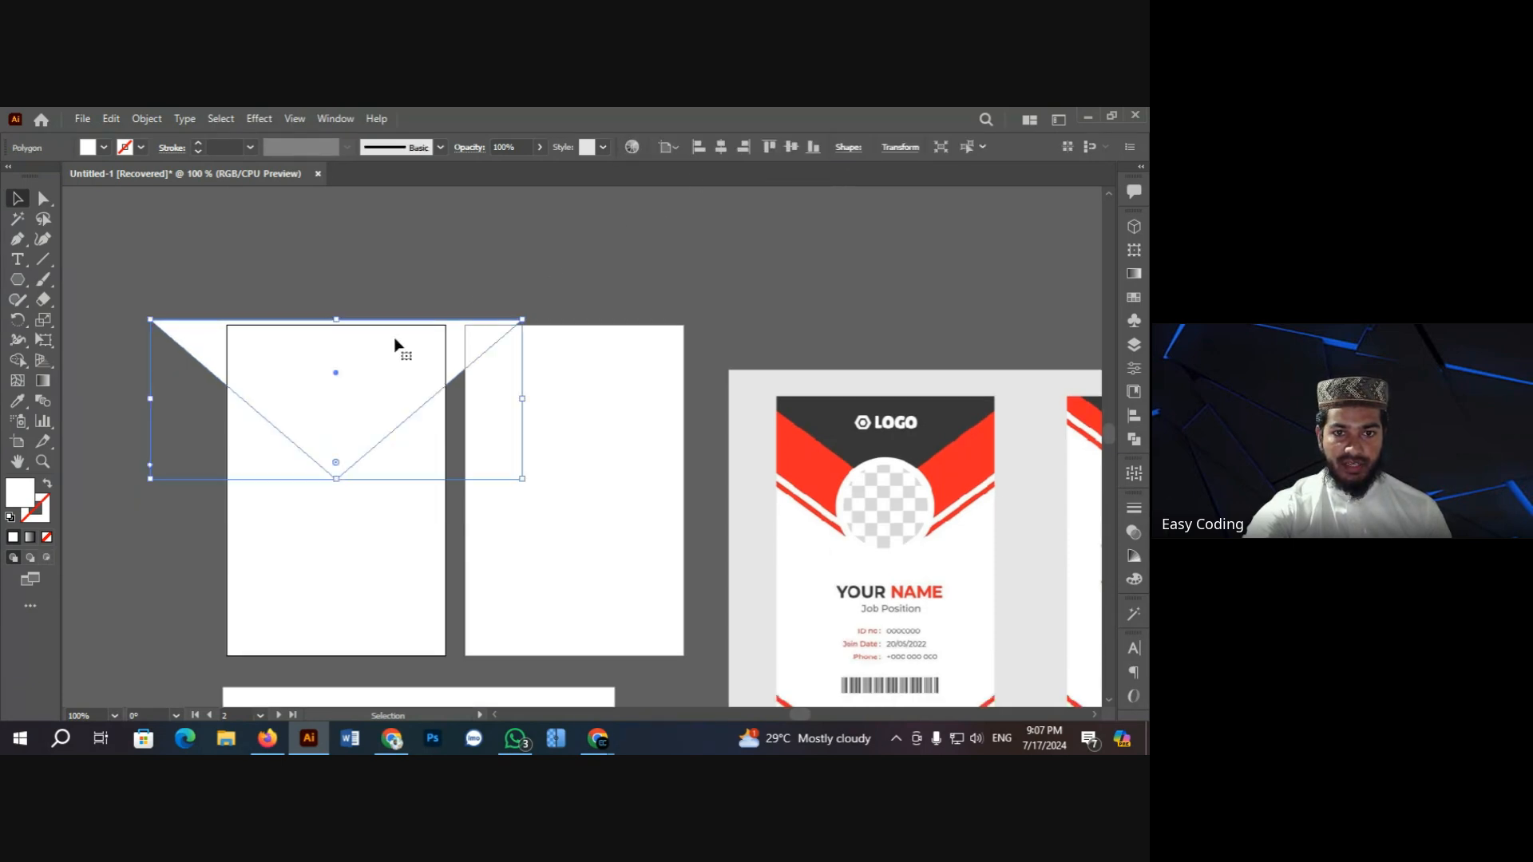
left_click(772, 146)
left_click(493, 224)
left_click(361, 374)
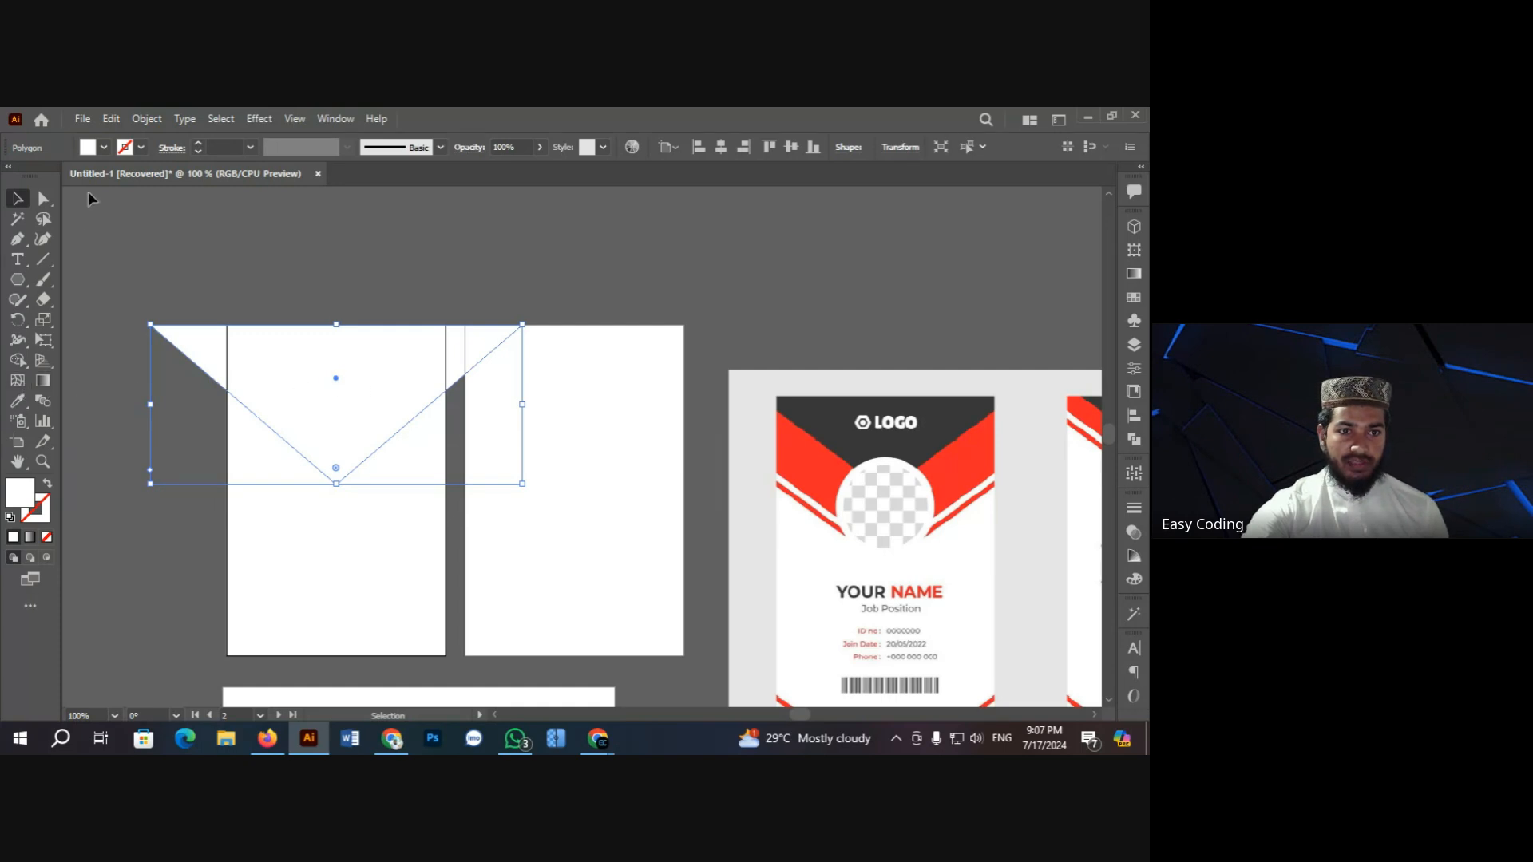
left_click(104, 147)
Step: Fill the triangle red and zoom the canvas to 100%
left_click(59, 177)
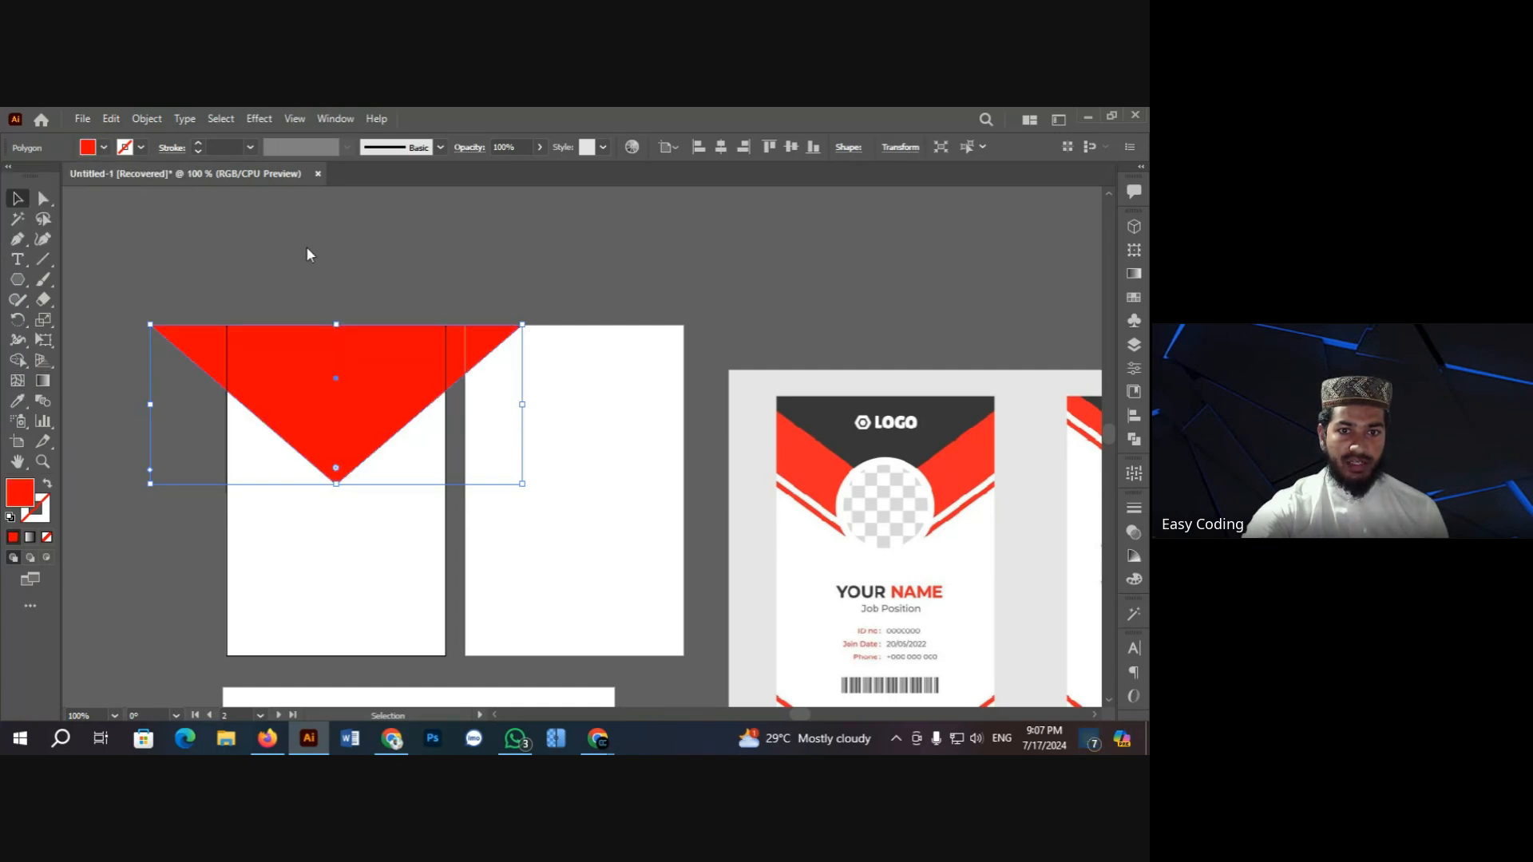
left_click(306, 249)
key("ctrl+equal")
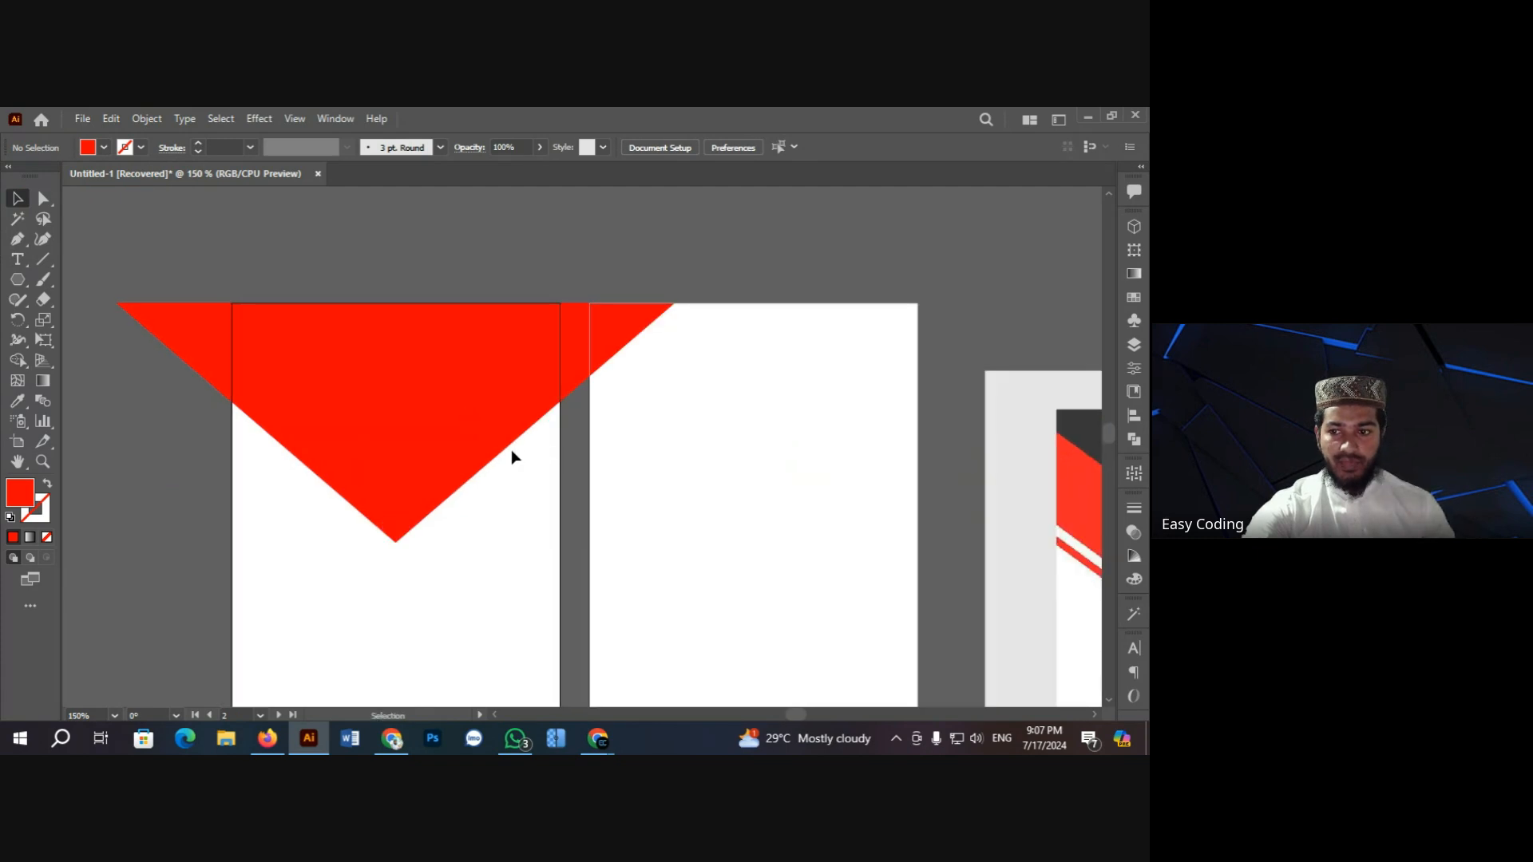
key("ctrl+minus")
key("ctrl+minus")
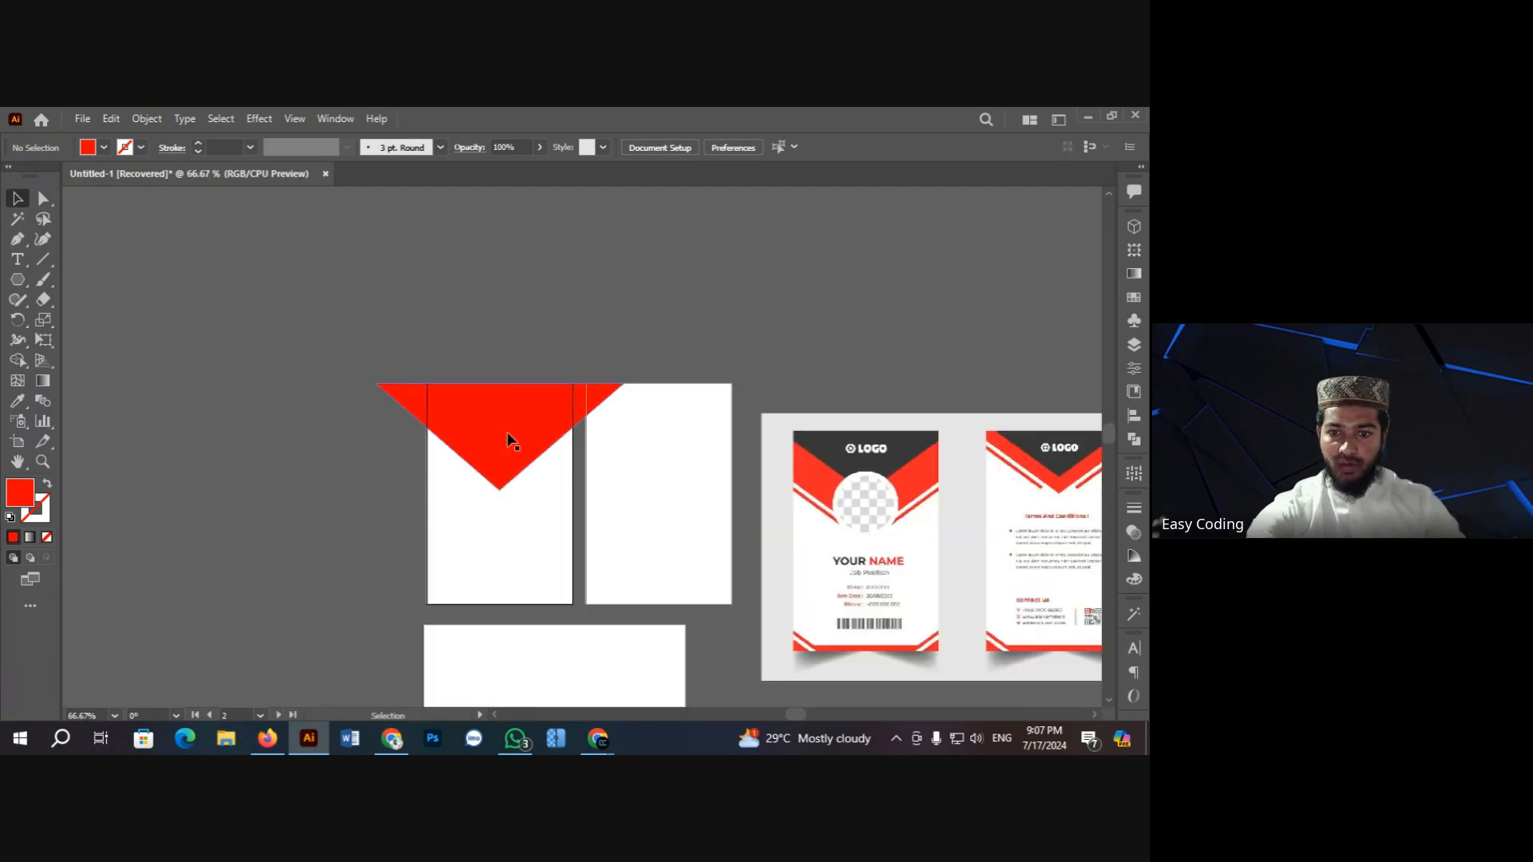
key("ctrl+equal")
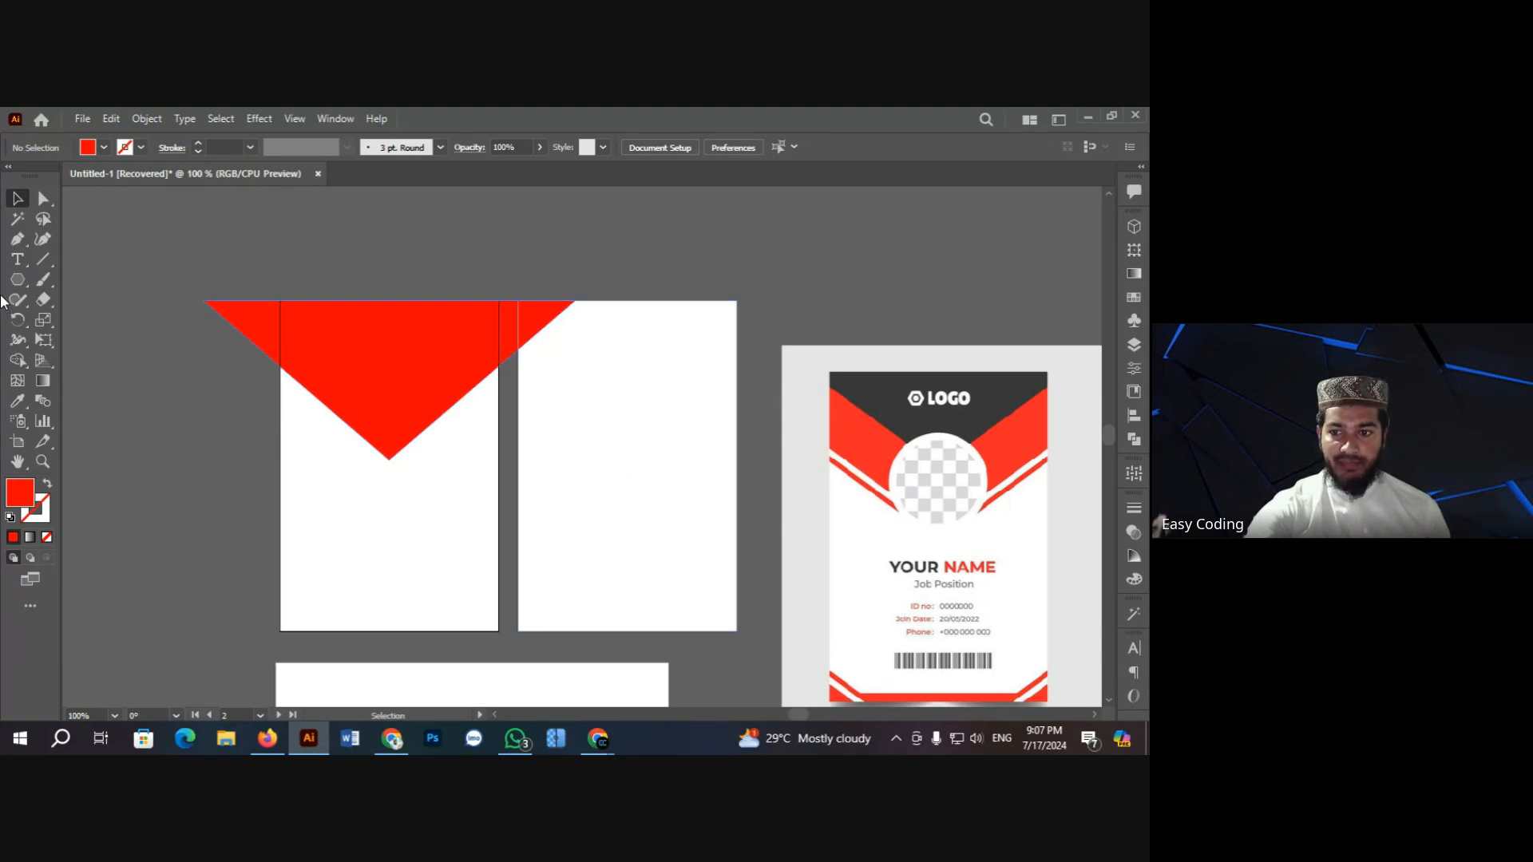
Step: Duplicate the red triangle up and to the right of the original
left_click(392, 381)
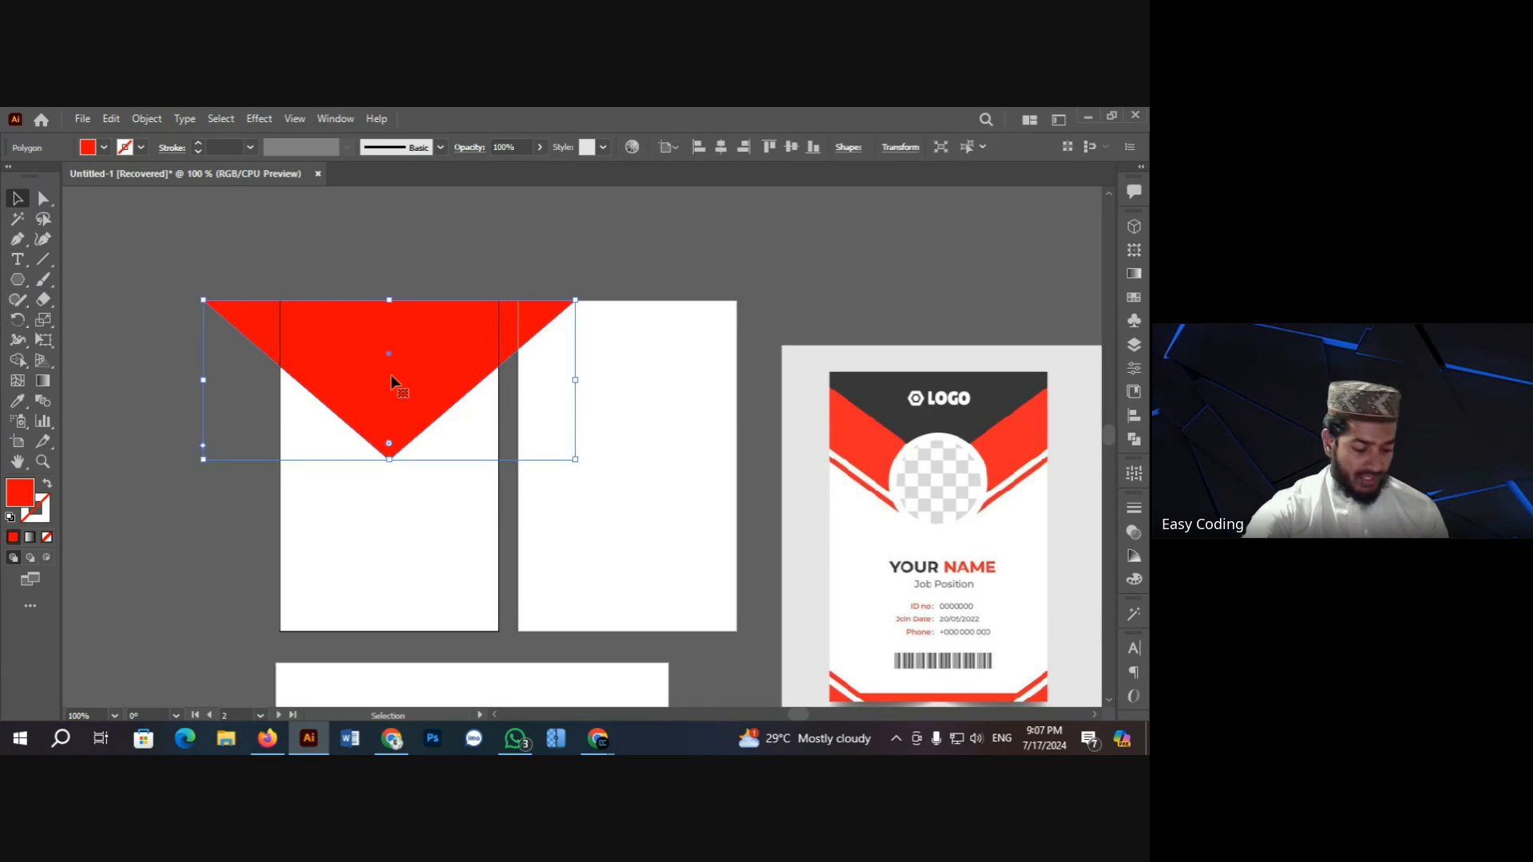
key("a")
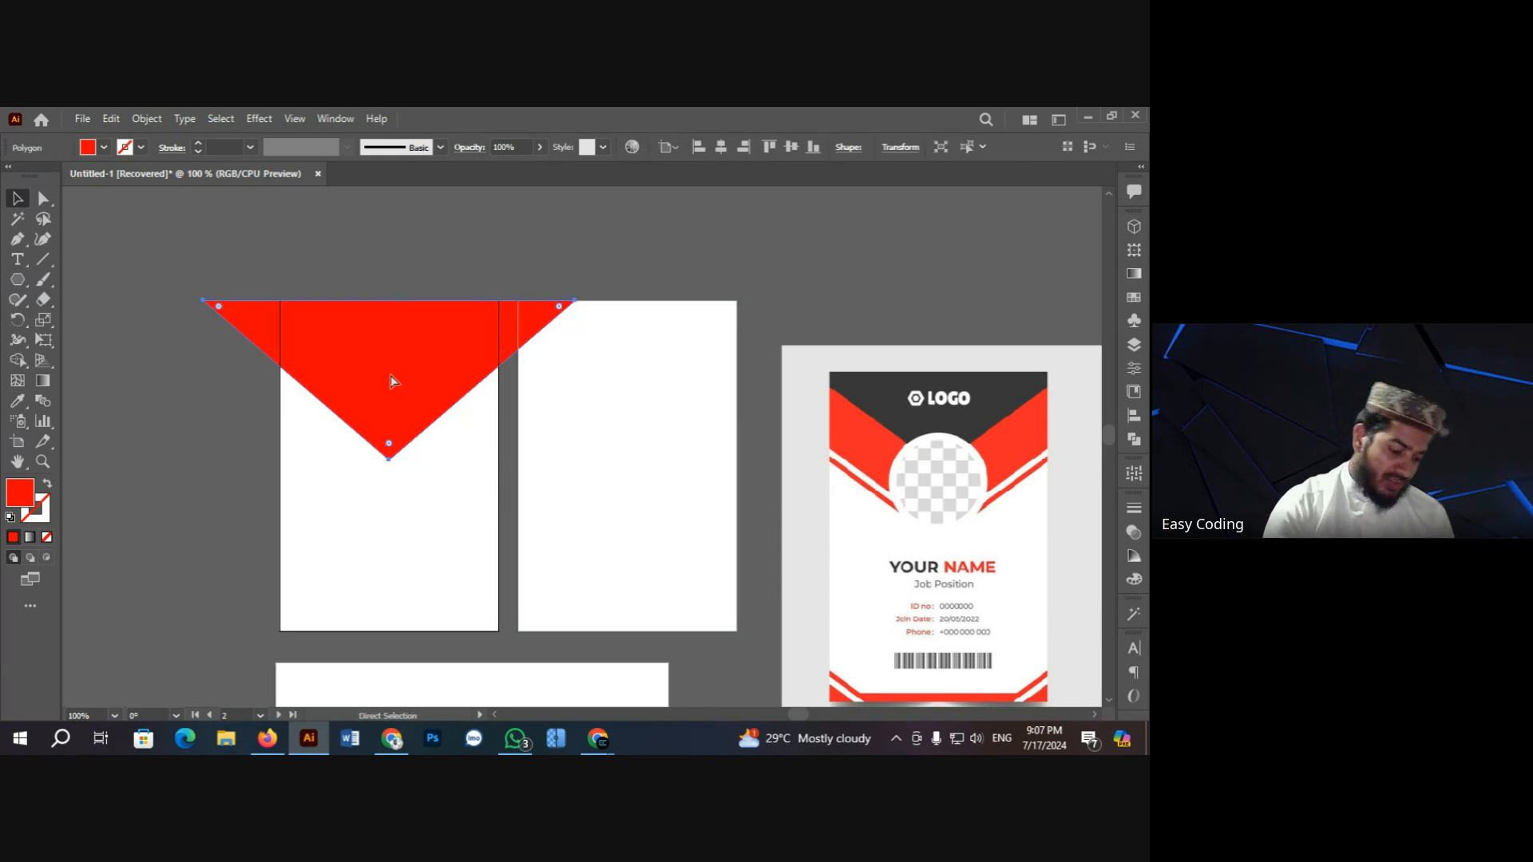
key("v")
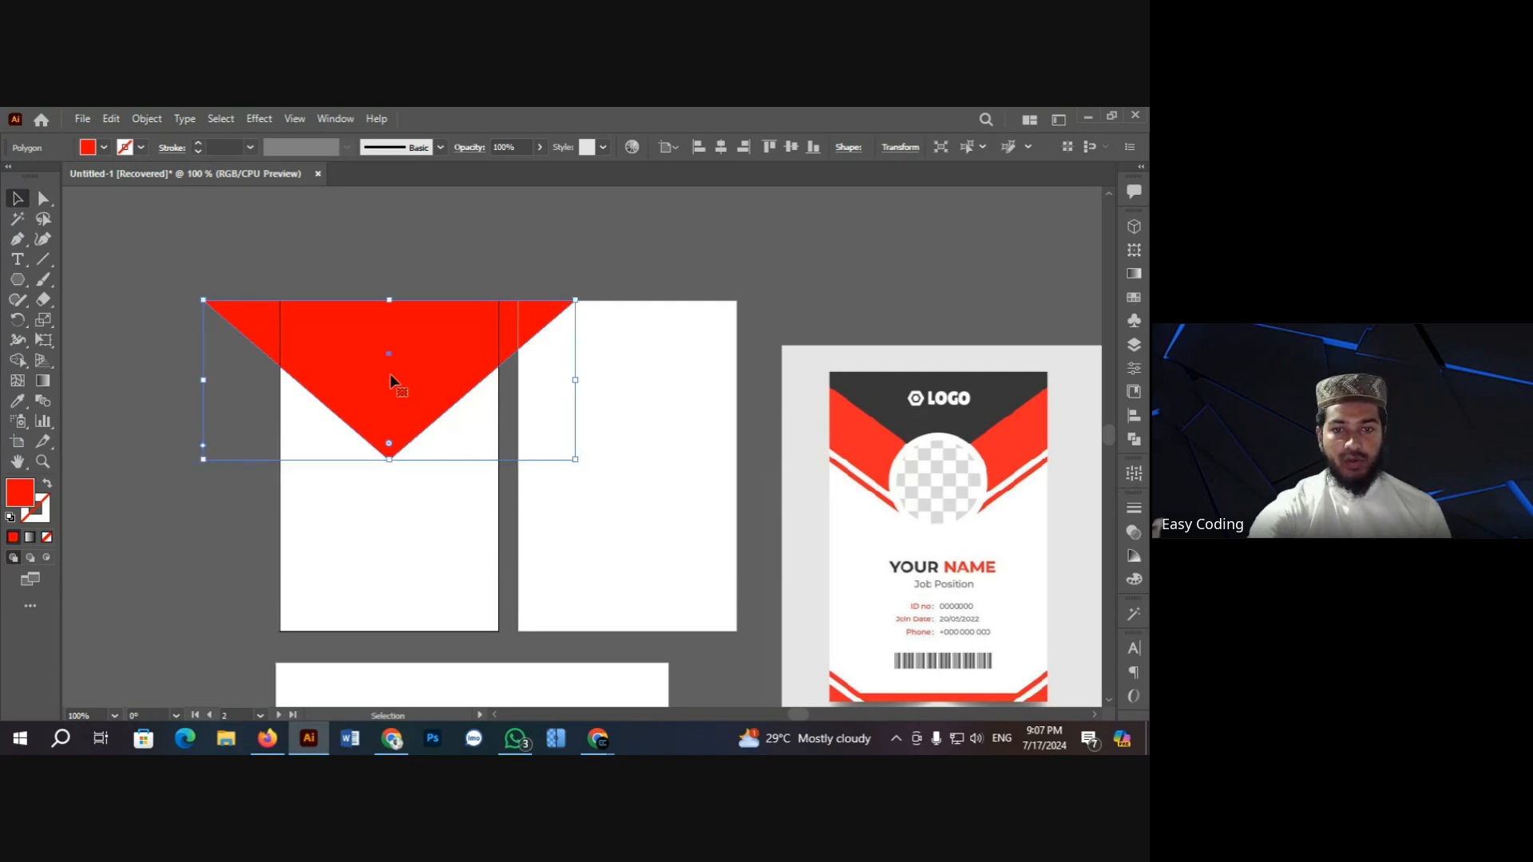
left_click(428, 253)
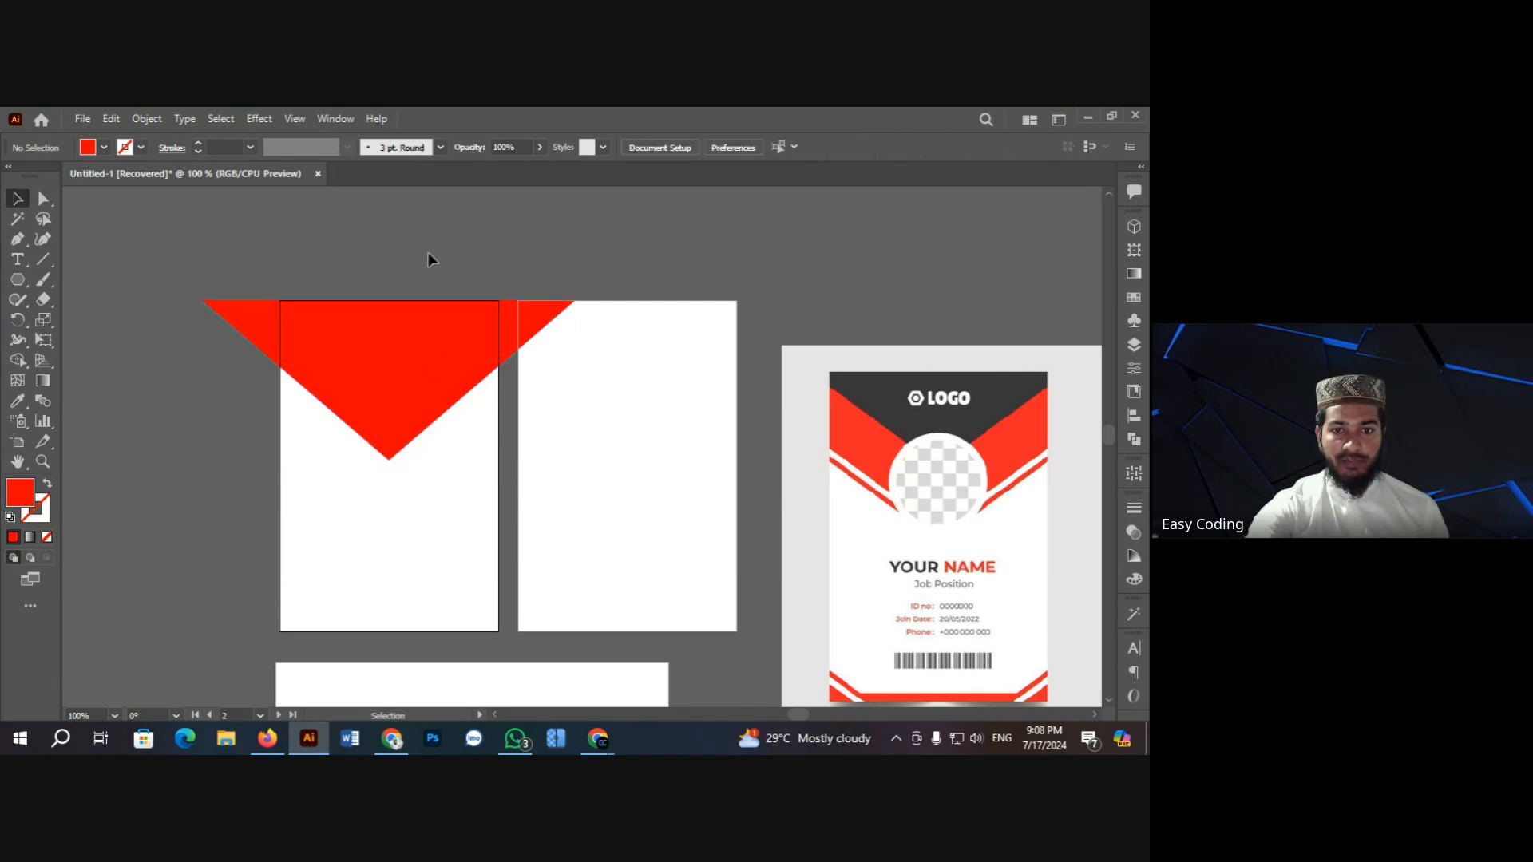
left_click(431, 368)
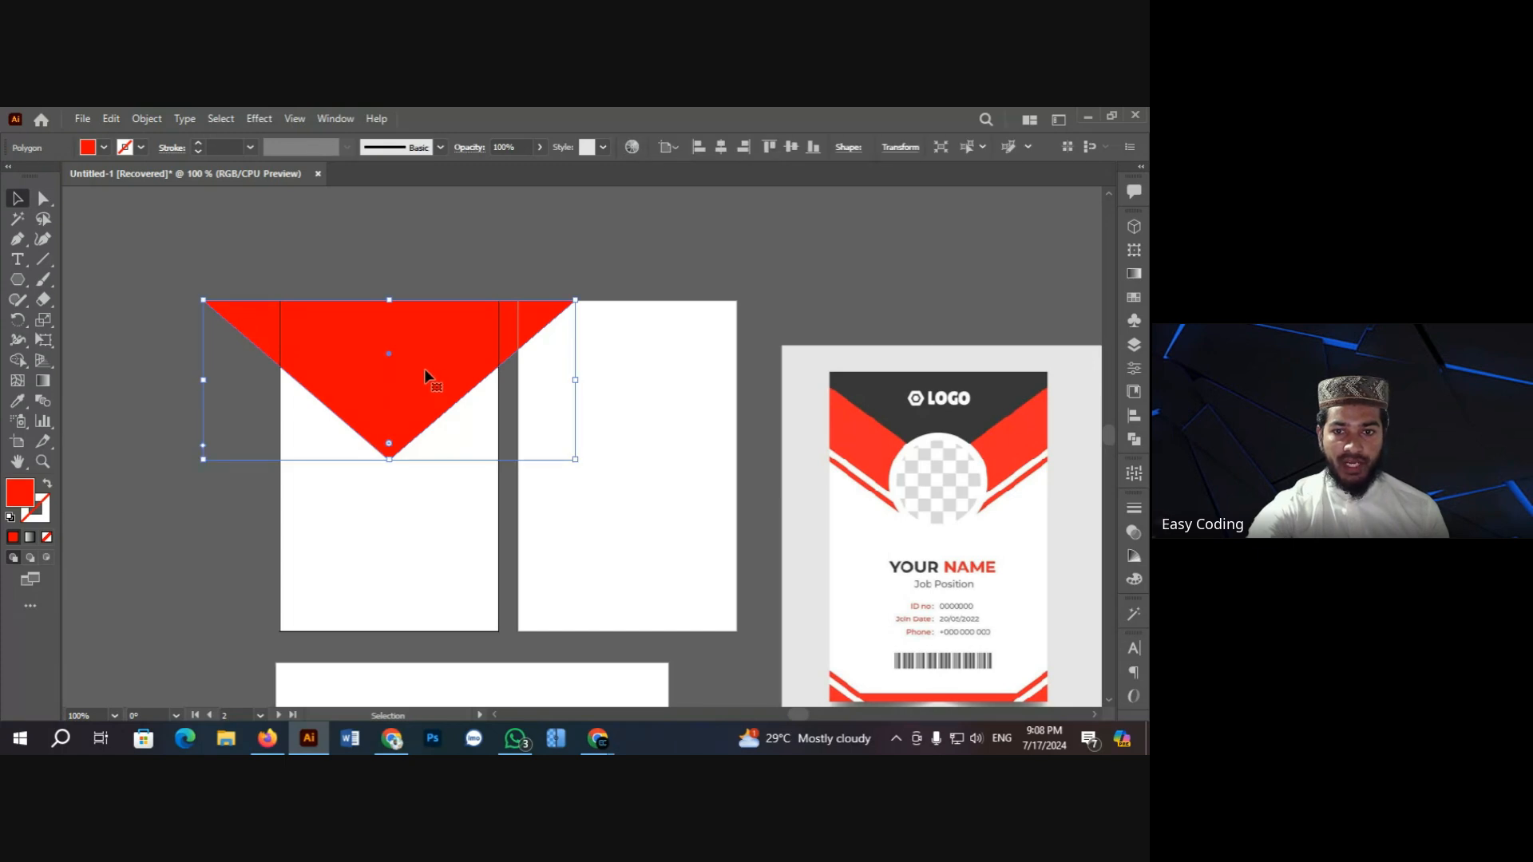
left_click_drag(425, 372, 481, 332)
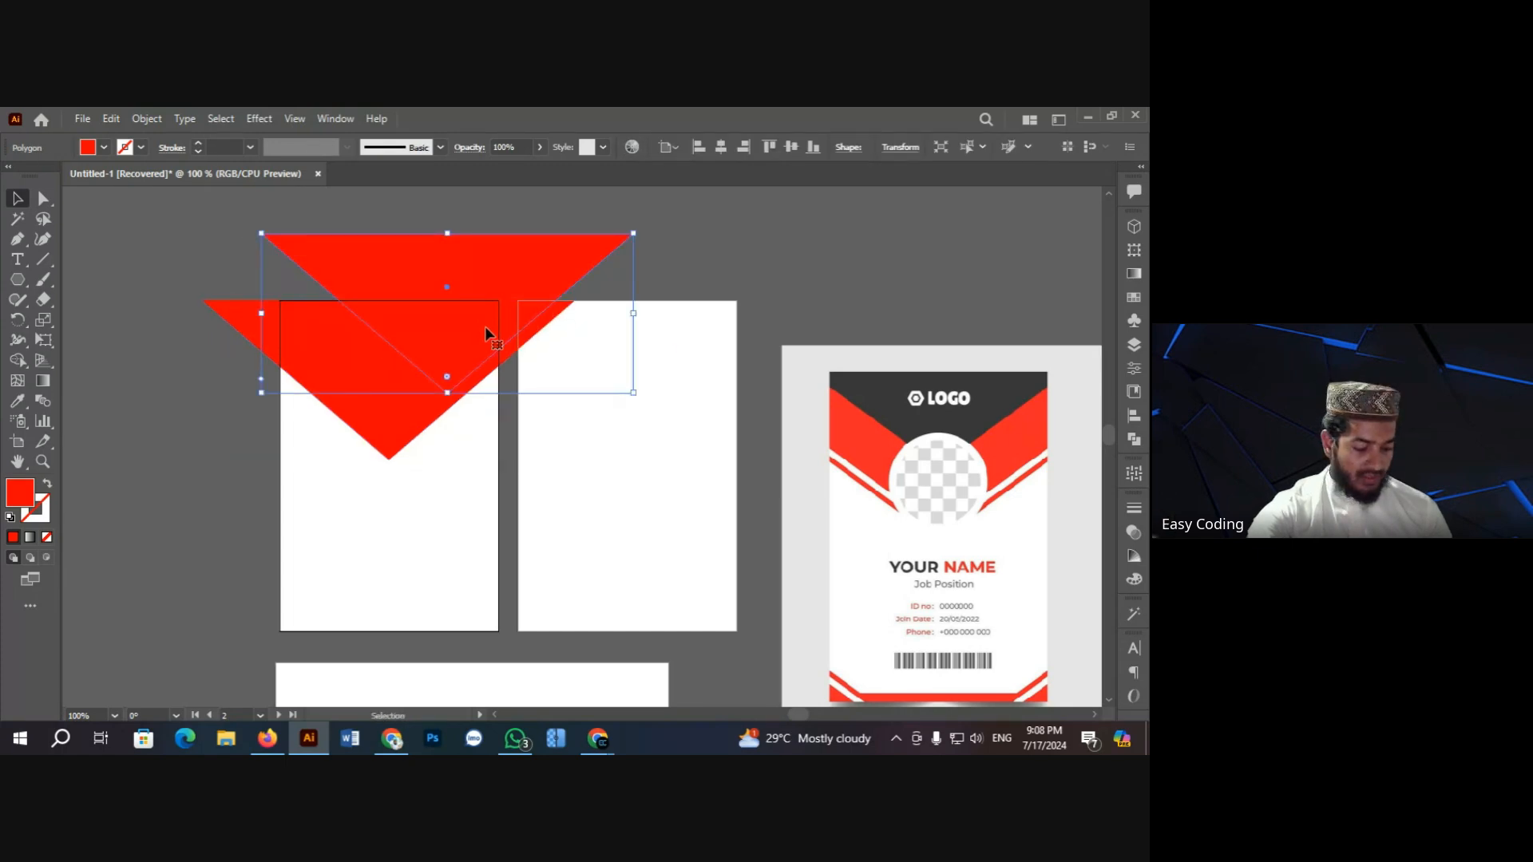
Step: Undo the misplaced copy and place a new triangle copy just above the original at 150%
key("ctrl+z")
left_click(342, 256)
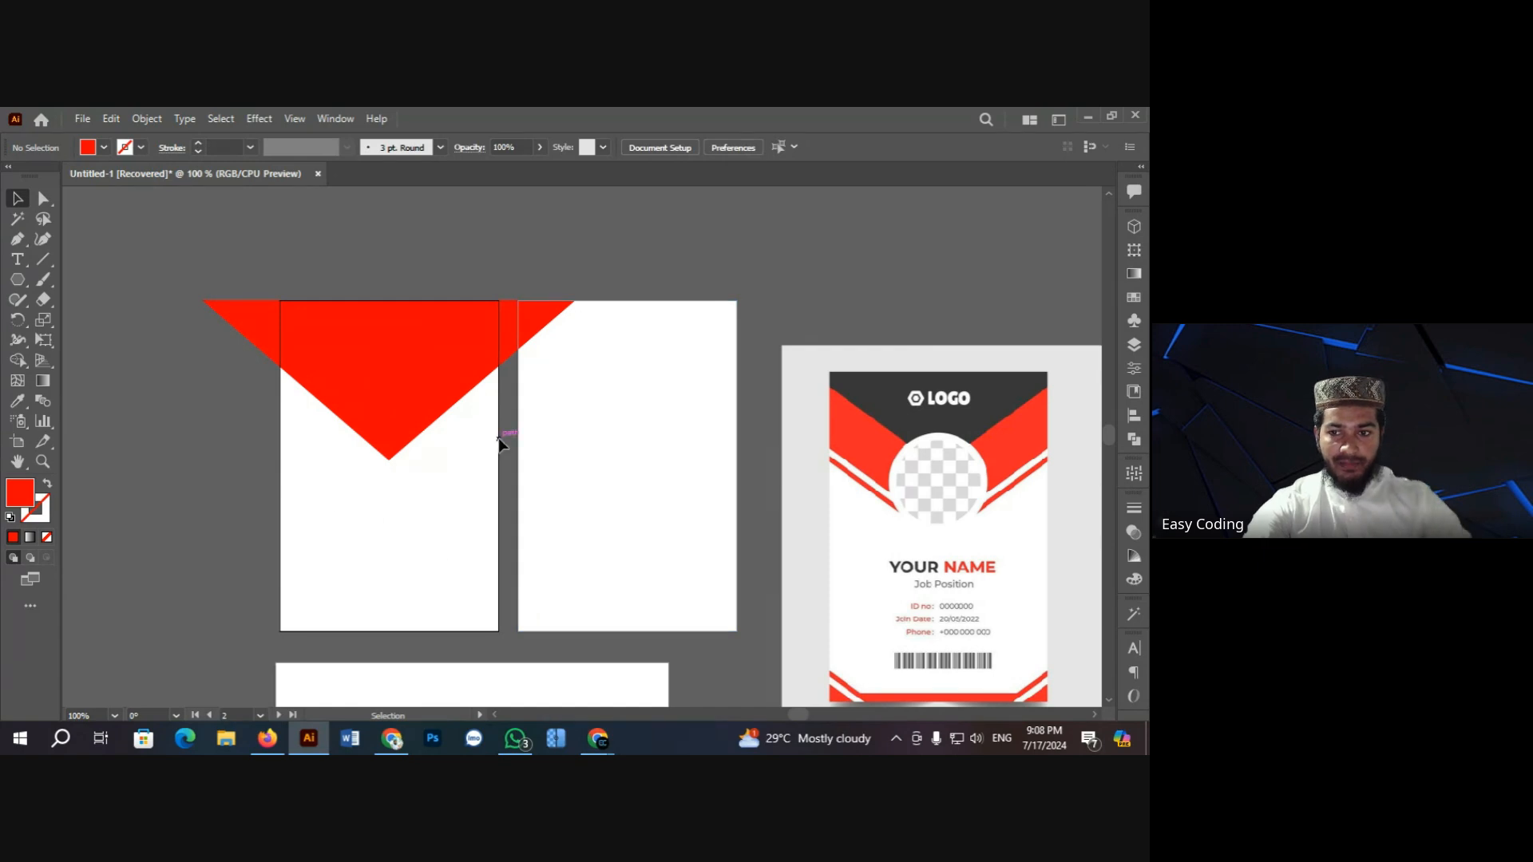
key("ctrl+=")
left_click(332, 411)
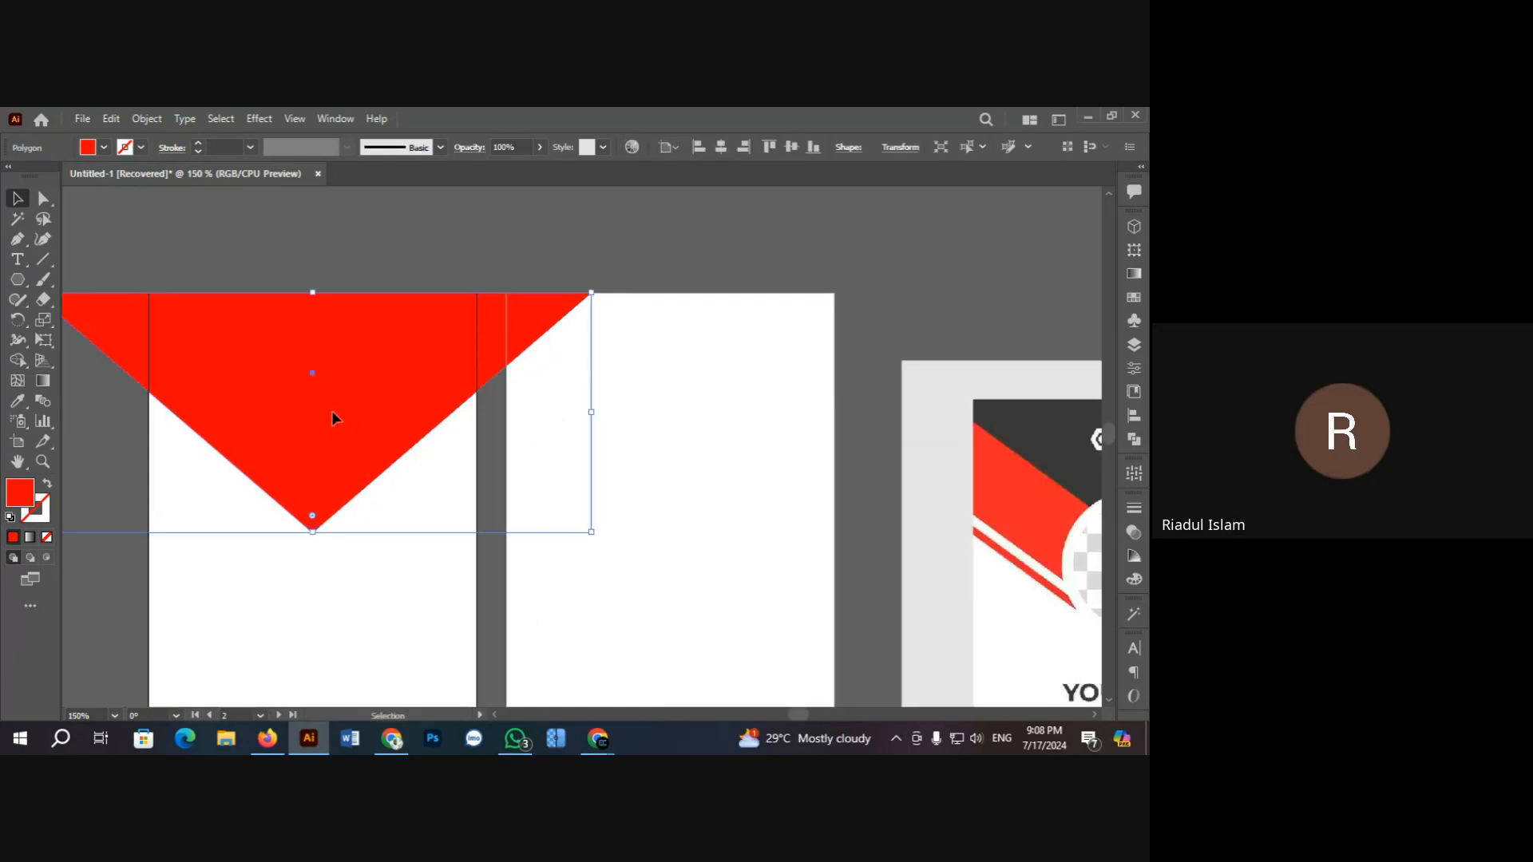
left_click_drag(332, 411, 338, 375)
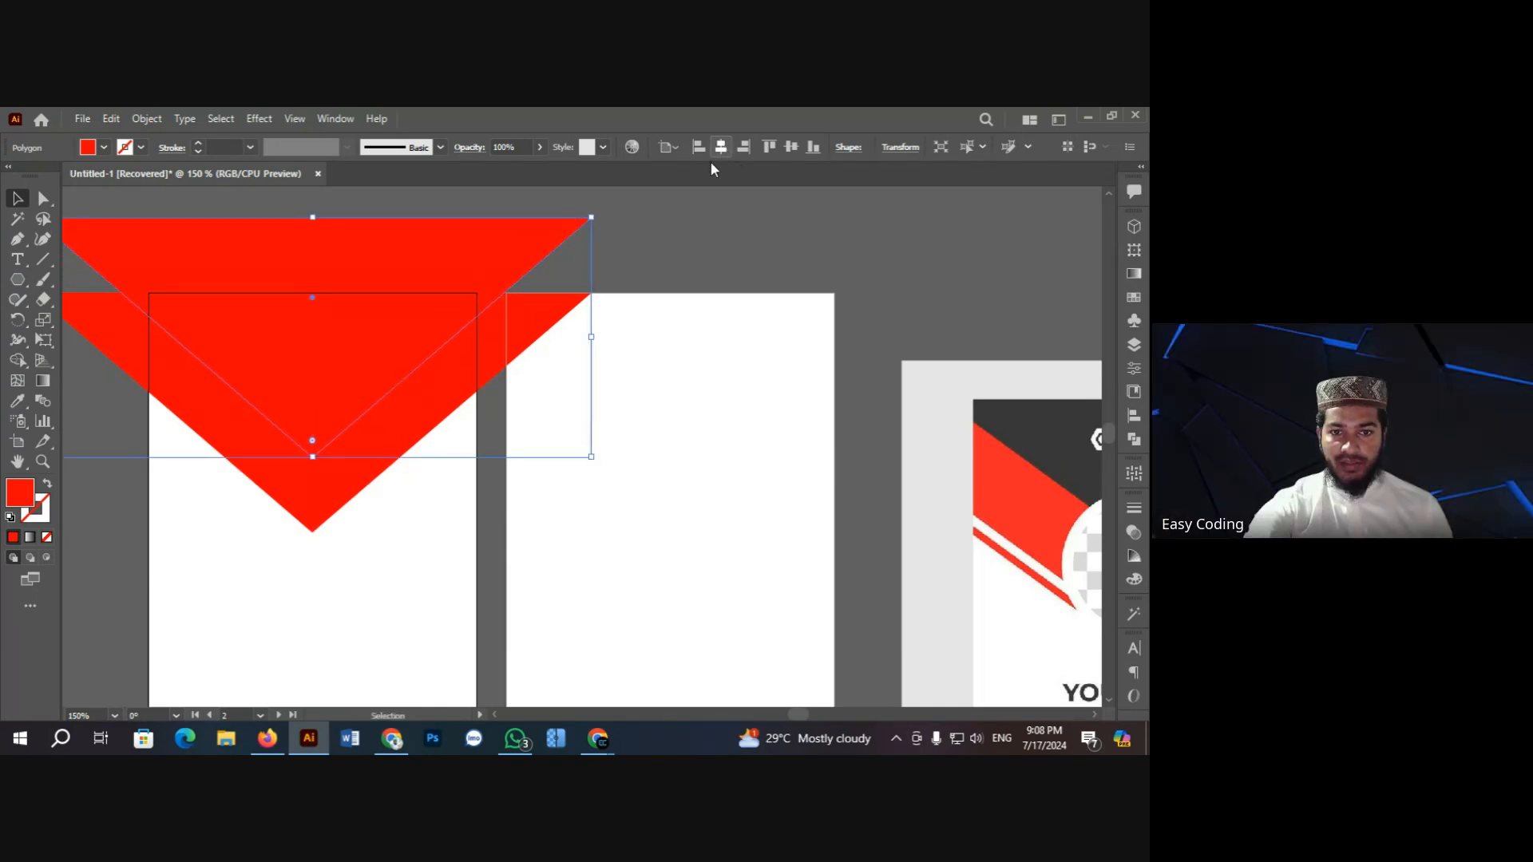
left_click(642, 274)
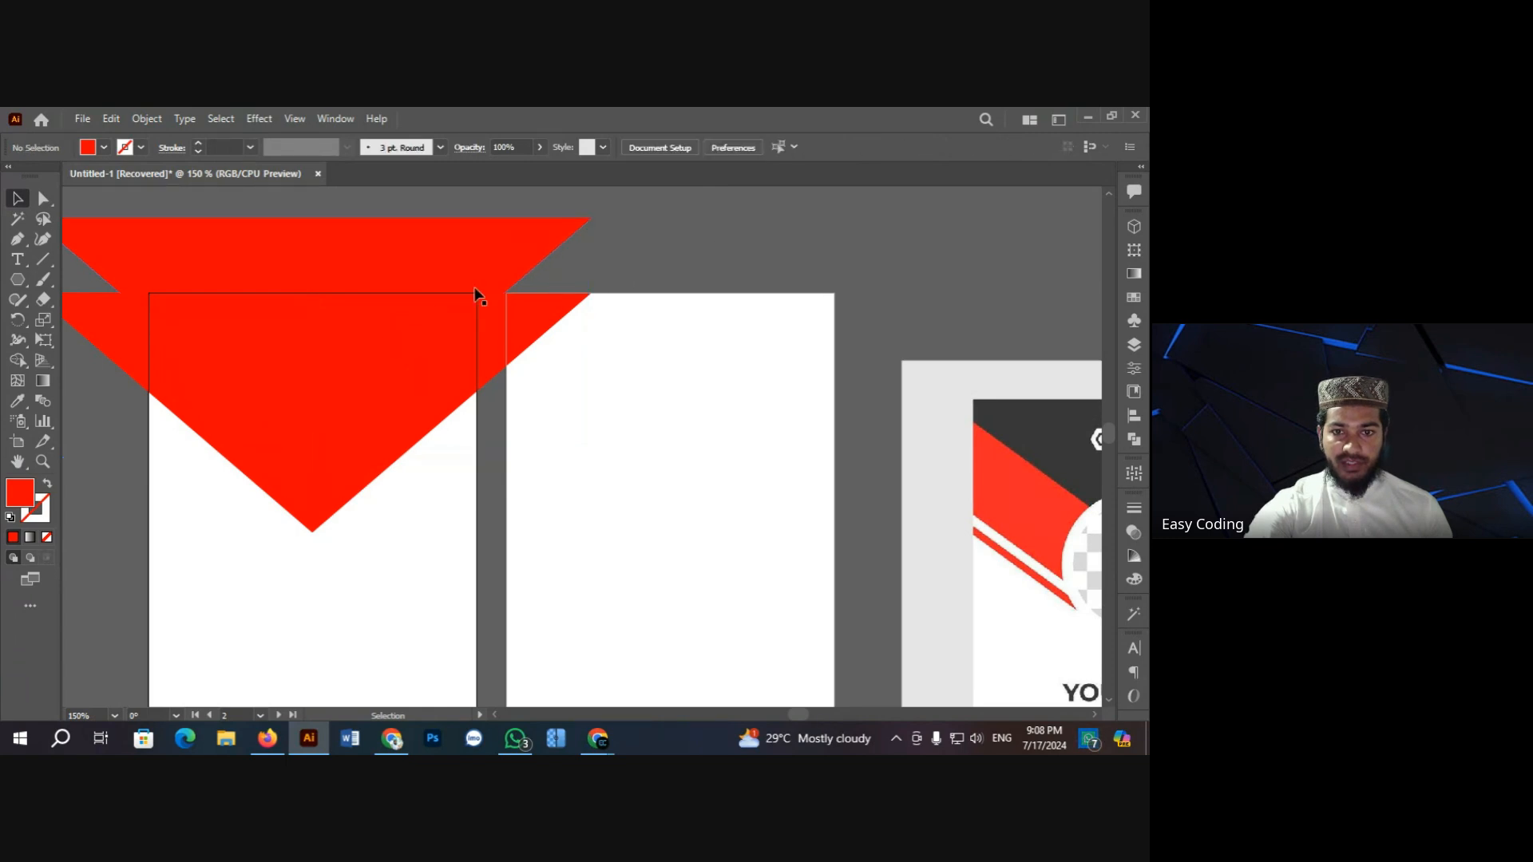
left_click(375, 316)
mouse_move(366, 336)
left_mouse_down()
mouse_move(366, 323)
mouse_move(361, 348)
left_mouse_up()
left_click(606, 274)
left_click(362, 352)
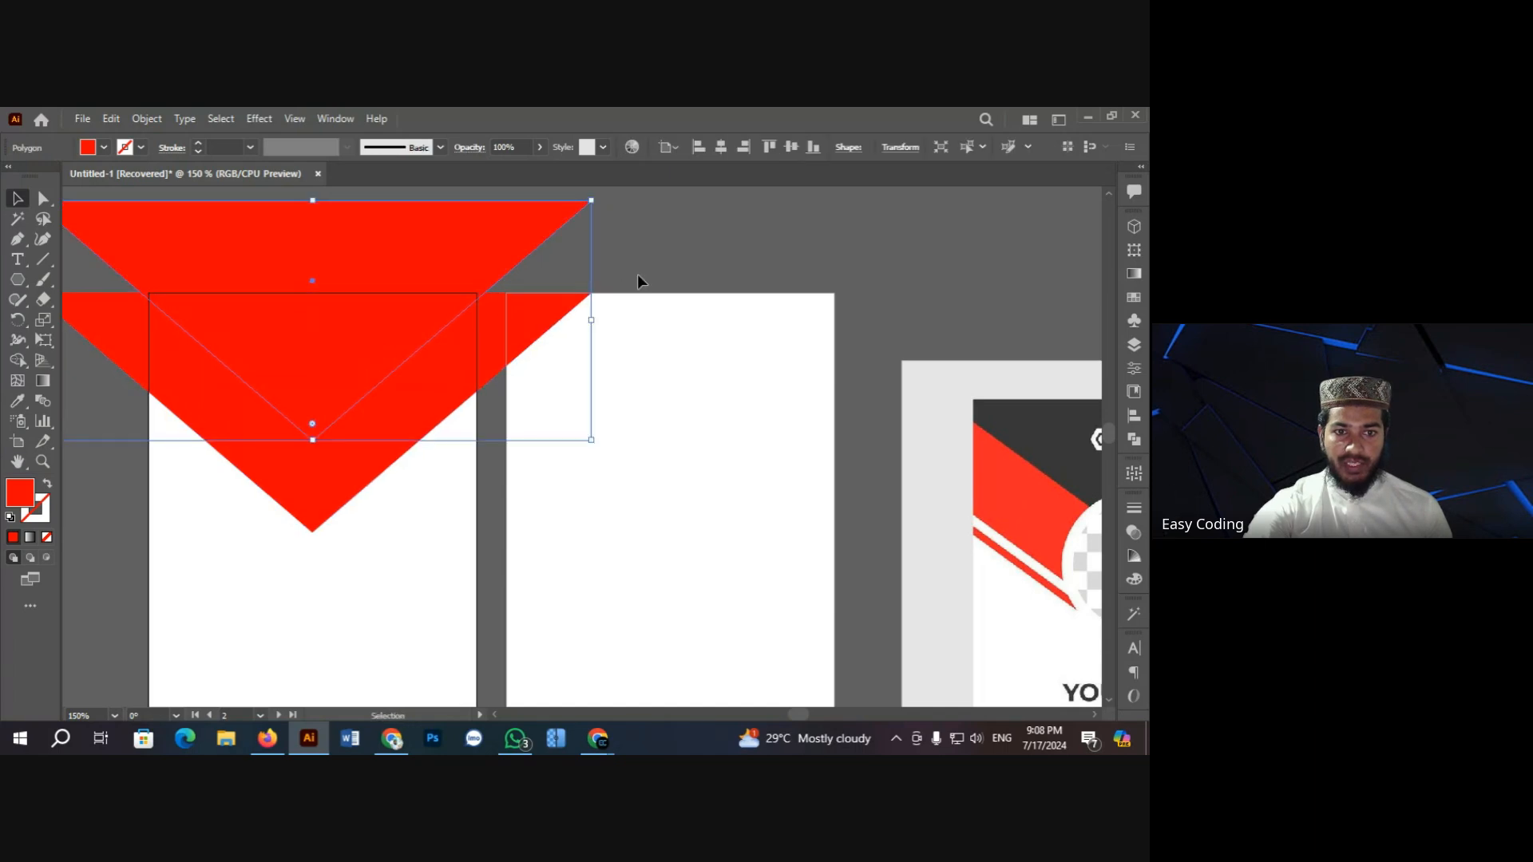
left_click(639, 277)
left_click(389, 257)
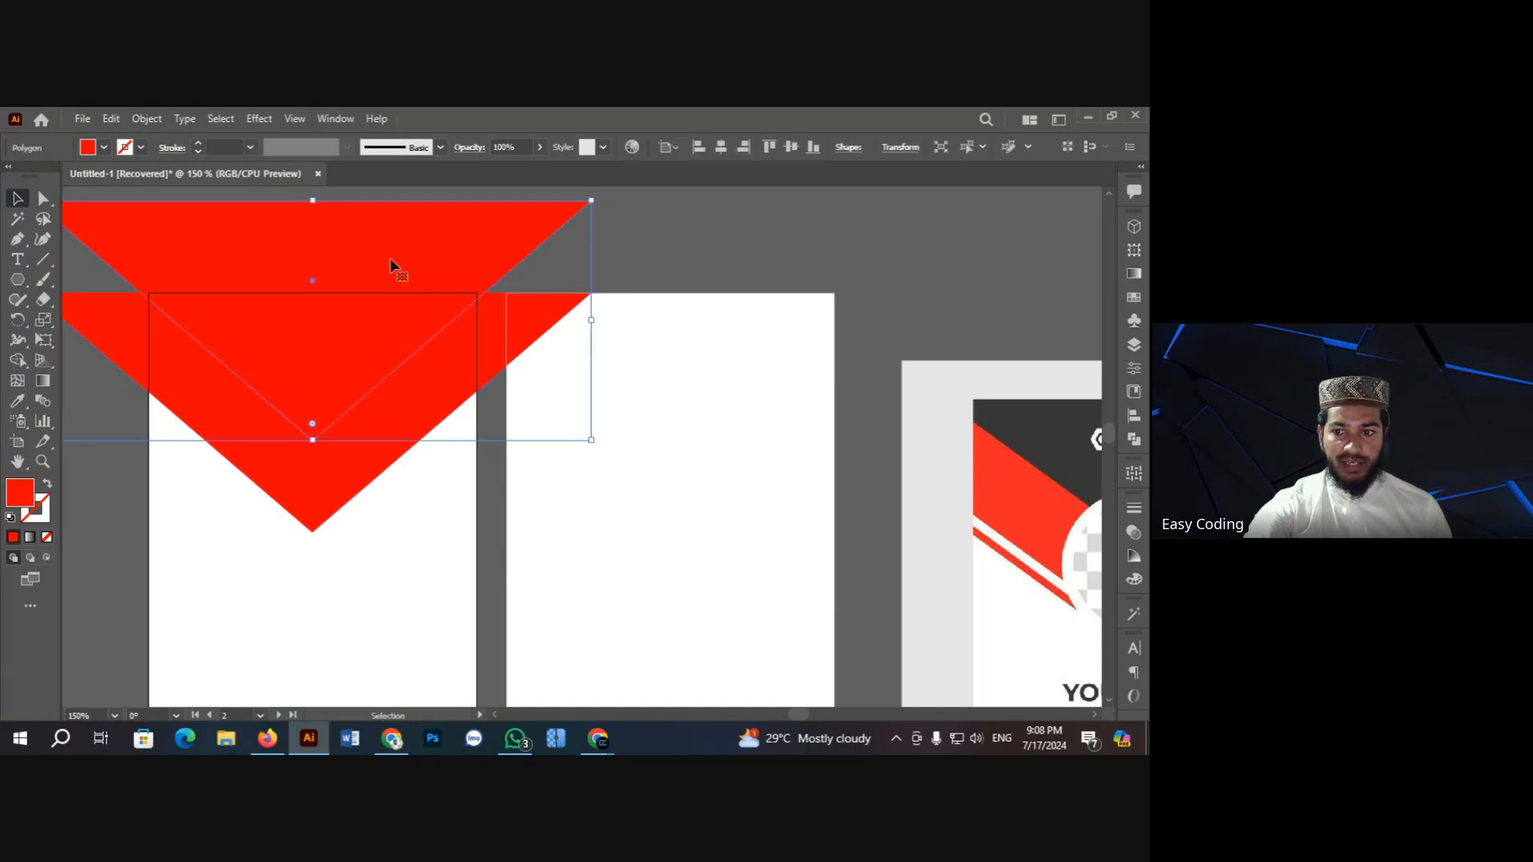
Step: Fill the upper triangle copy dark gray
left_click(104, 147)
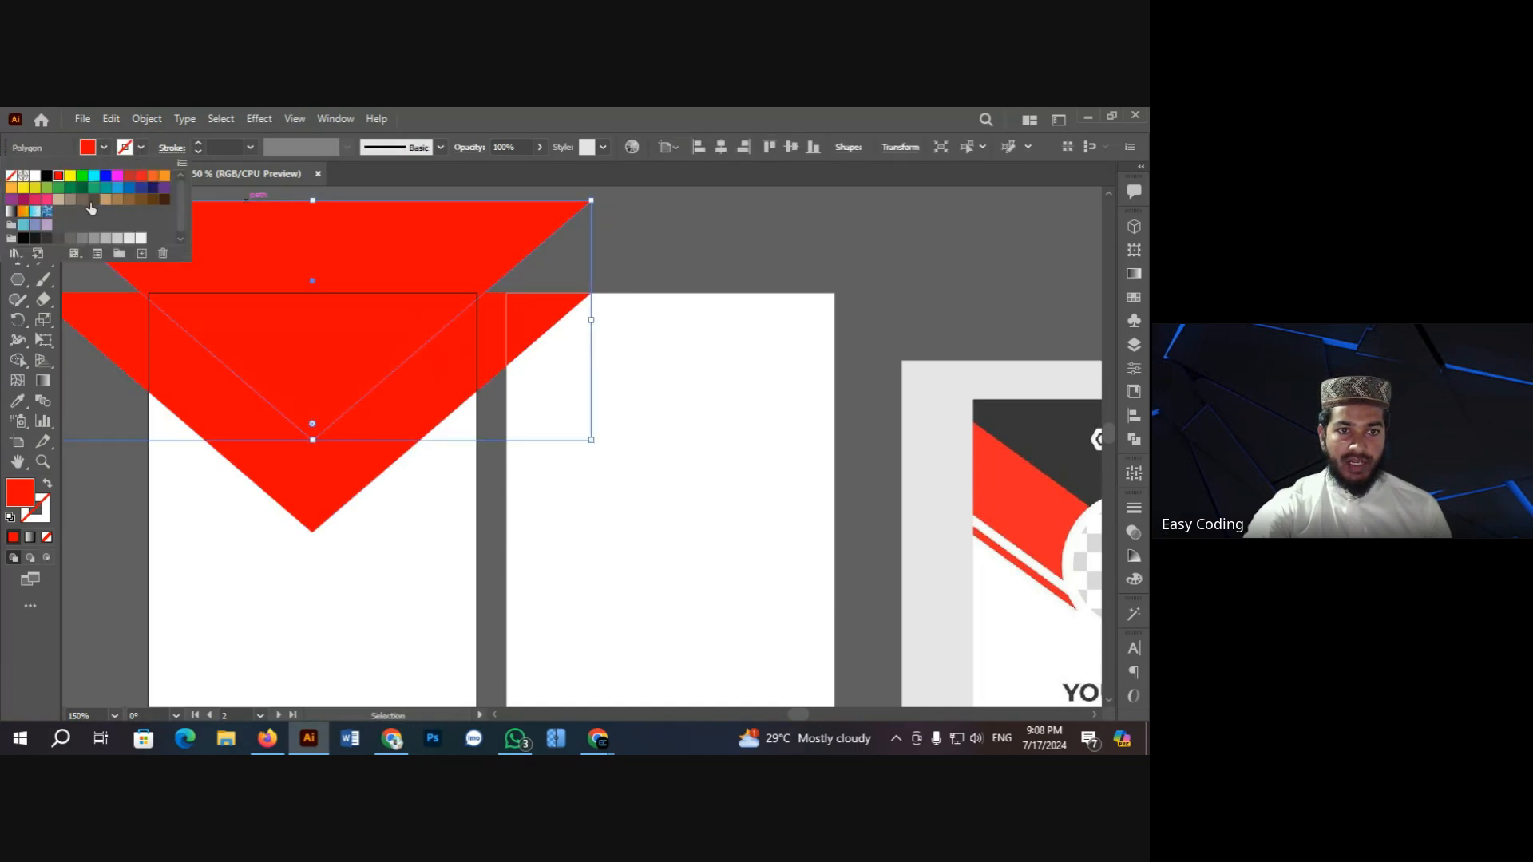
left_click(58, 239)
left_click(664, 231)
scroll(651, 259, "down", 1)
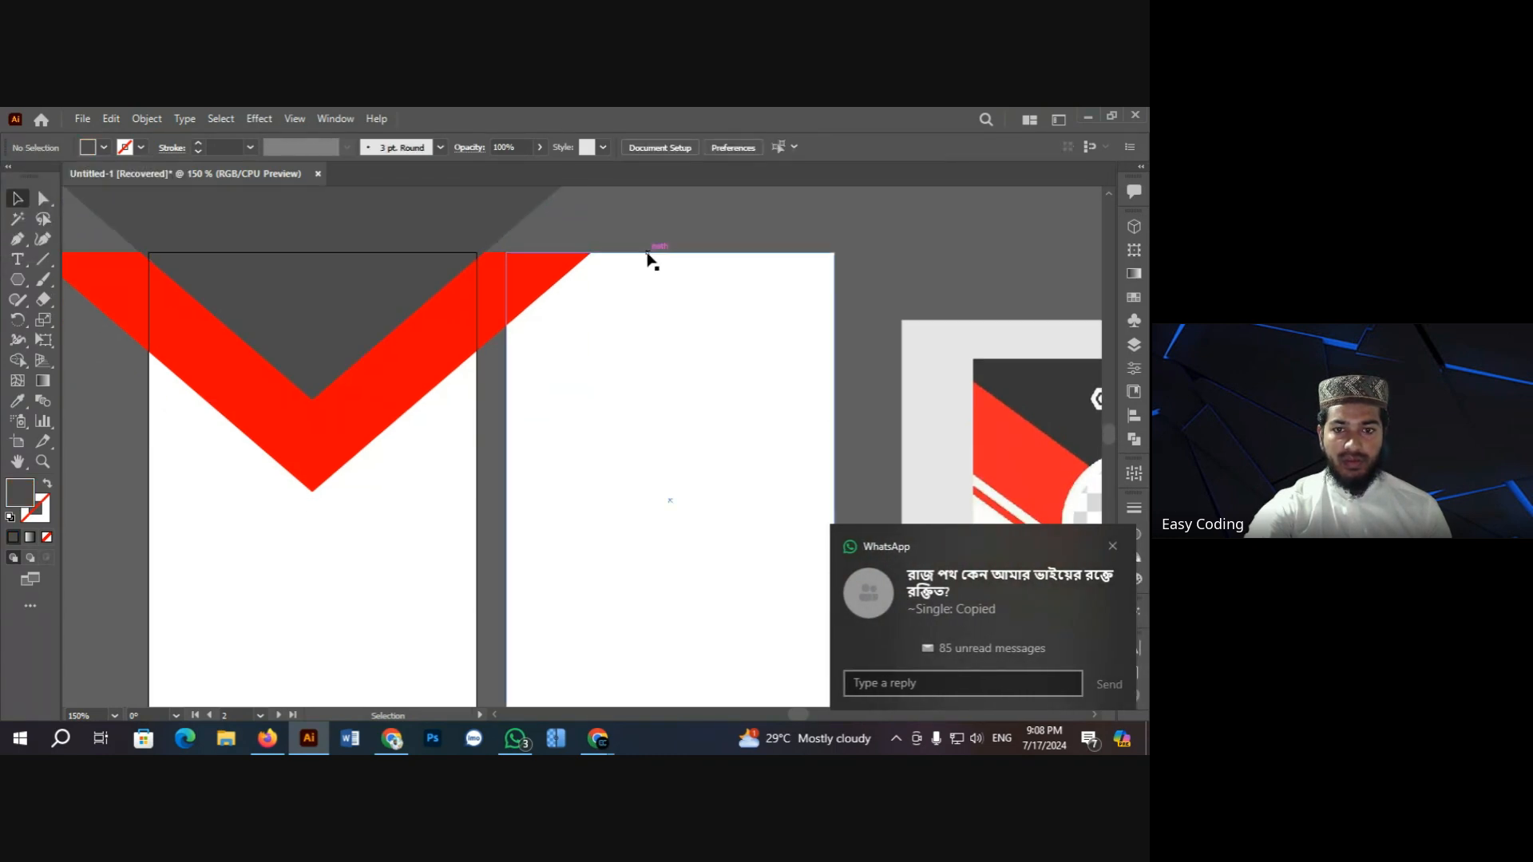
scroll(648, 257, "up", 2)
left_click(326, 285)
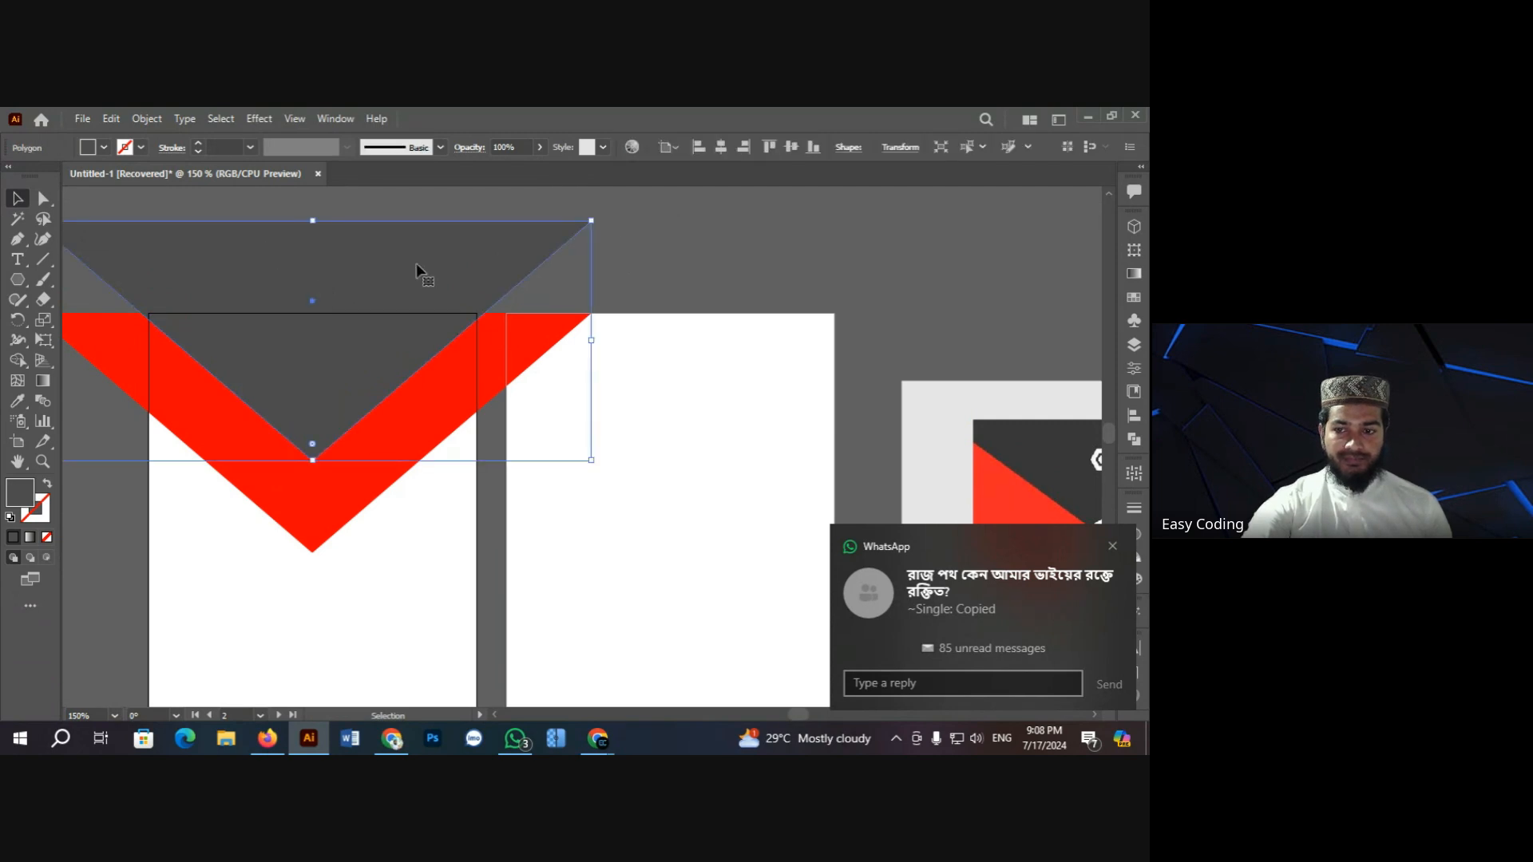
left_click(711, 257)
Step: Duplicate the red chevron slightly upward and zoom out to the whole card
scroll(712, 256, "down", 1)
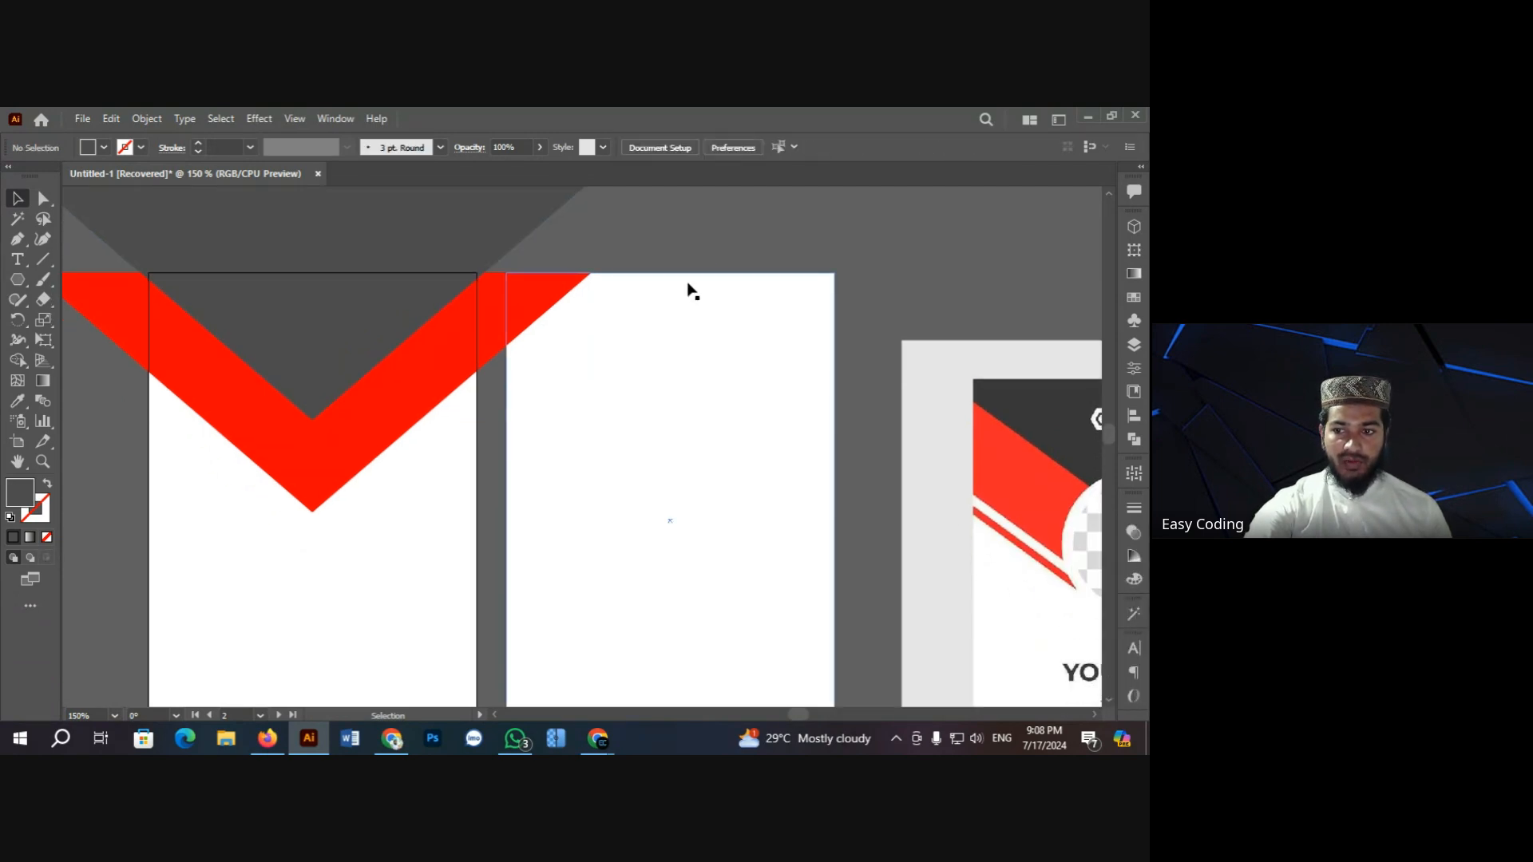
scroll(551, 369, "down", 2)
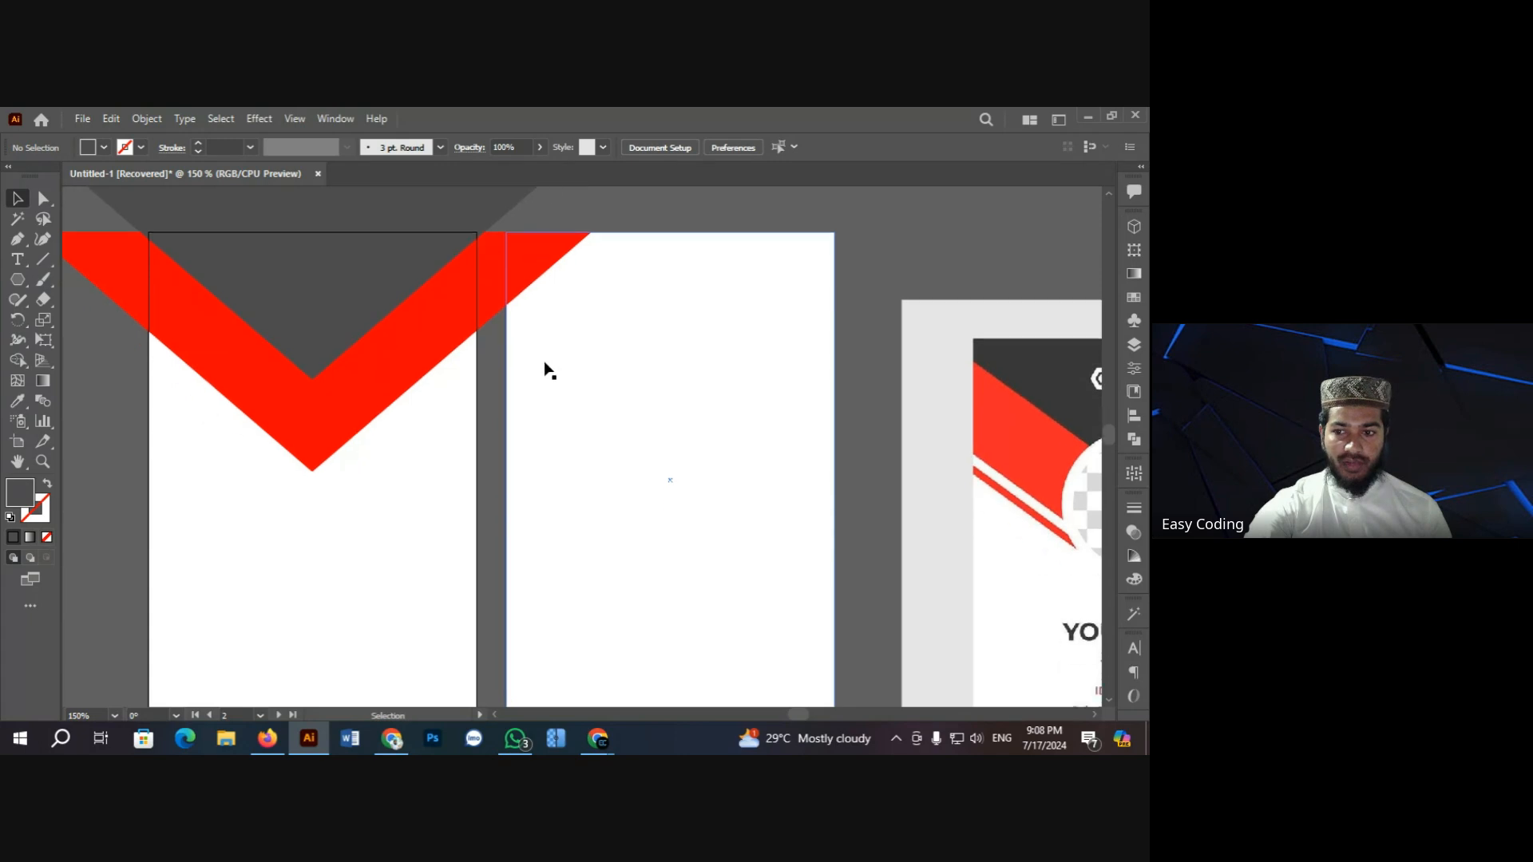
left_click(357, 377)
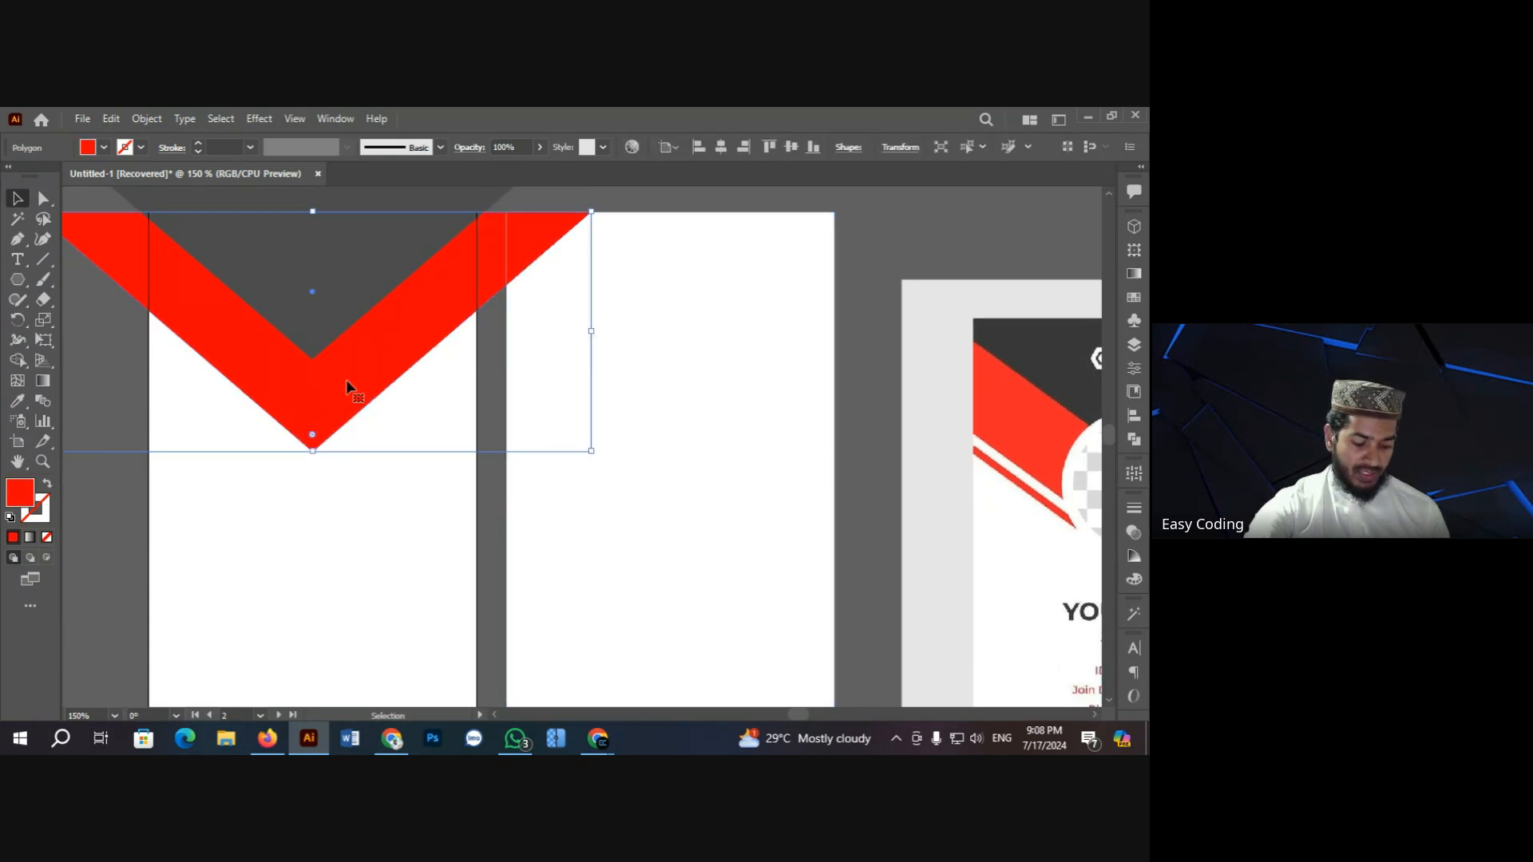
left_click_drag(346, 380, 350, 365)
left_click_drag(355, 364, 357, 364)
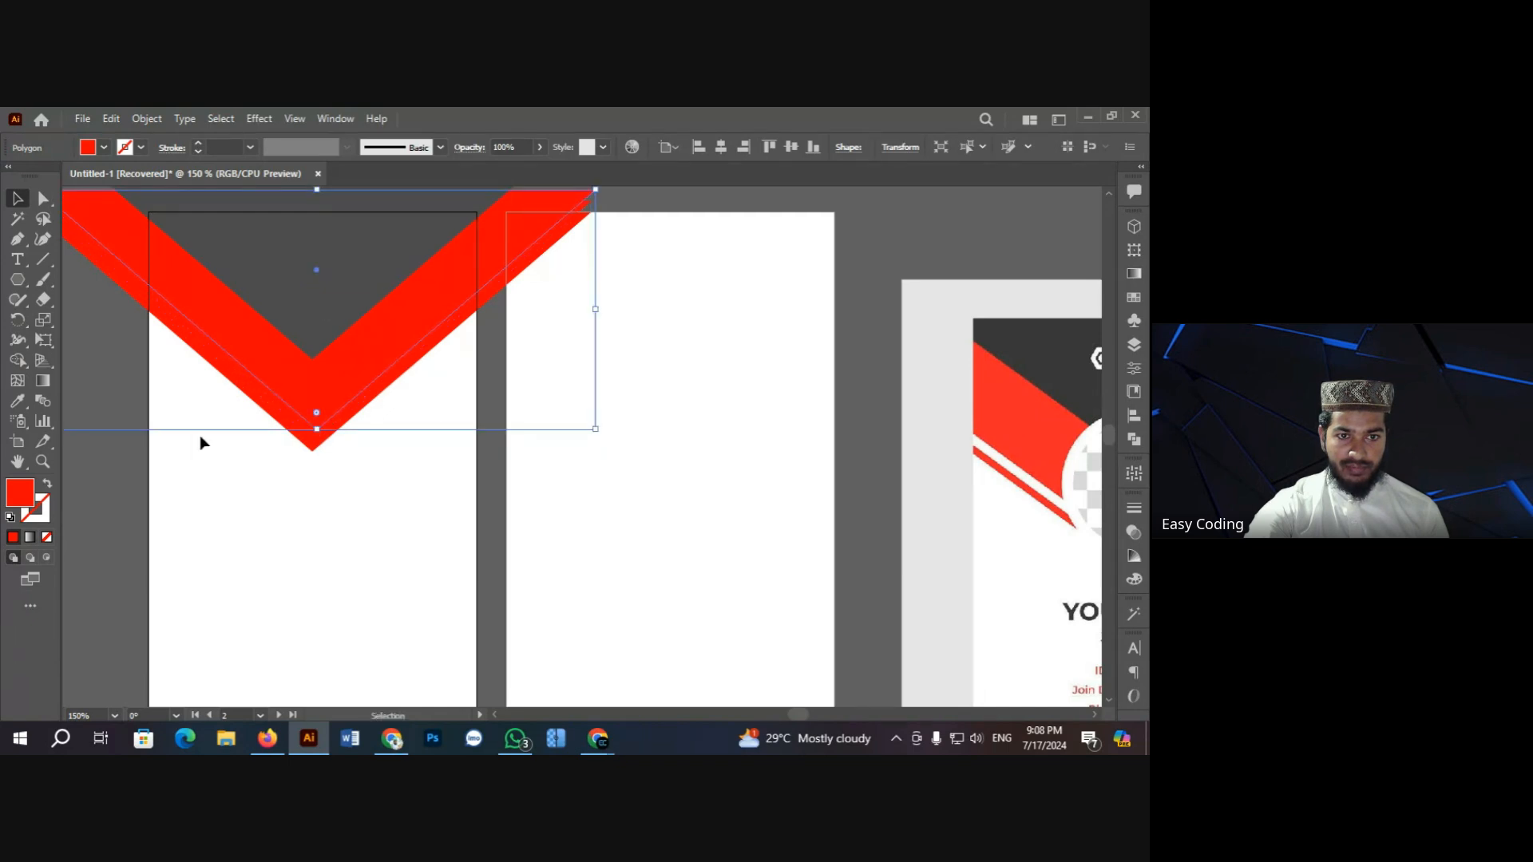
left_click(110, 463)
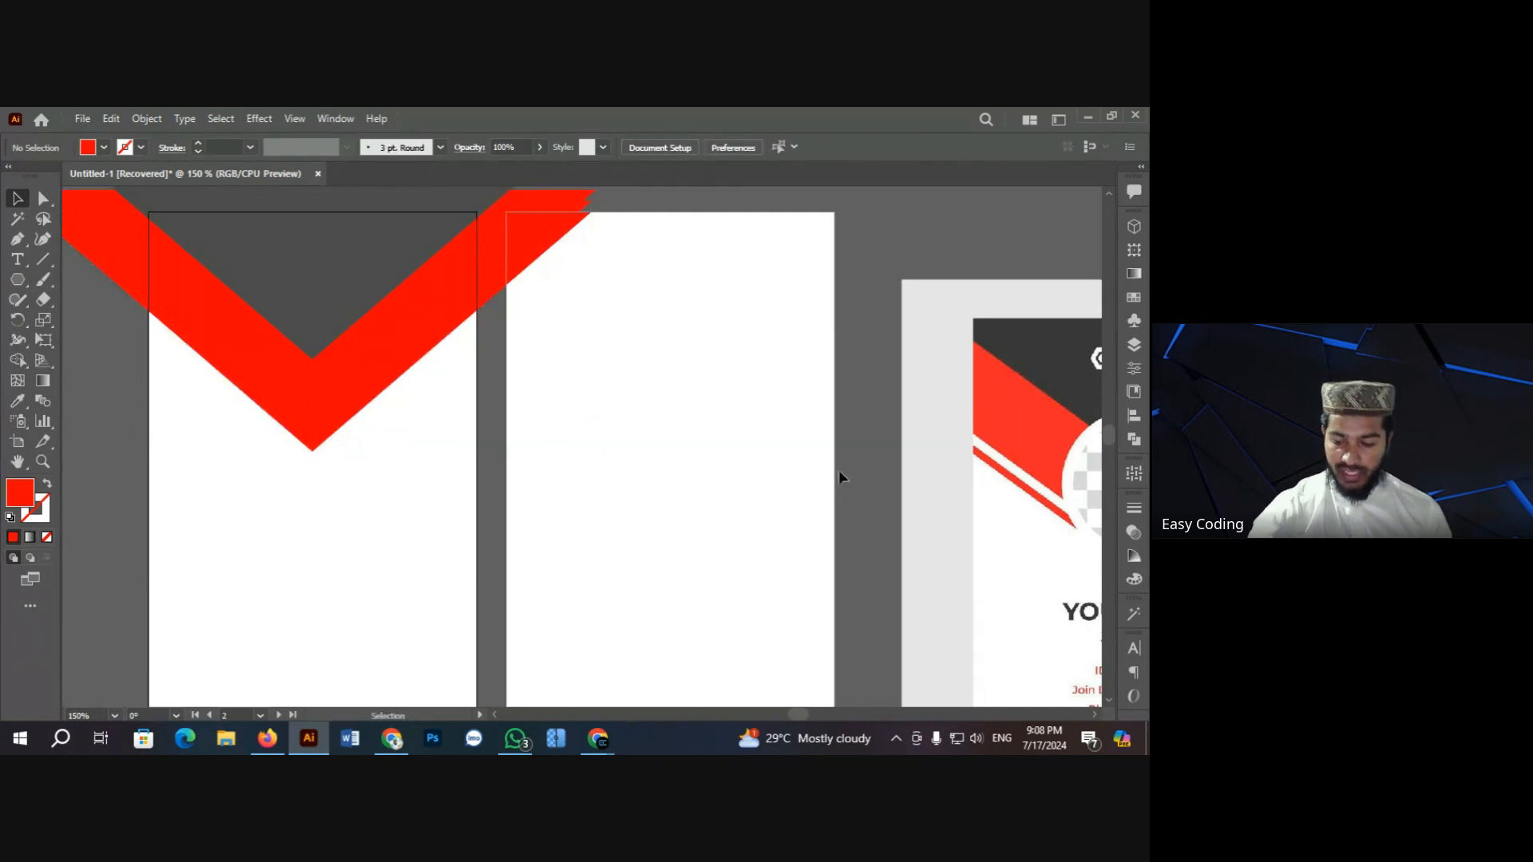
key("ctrl+minus")
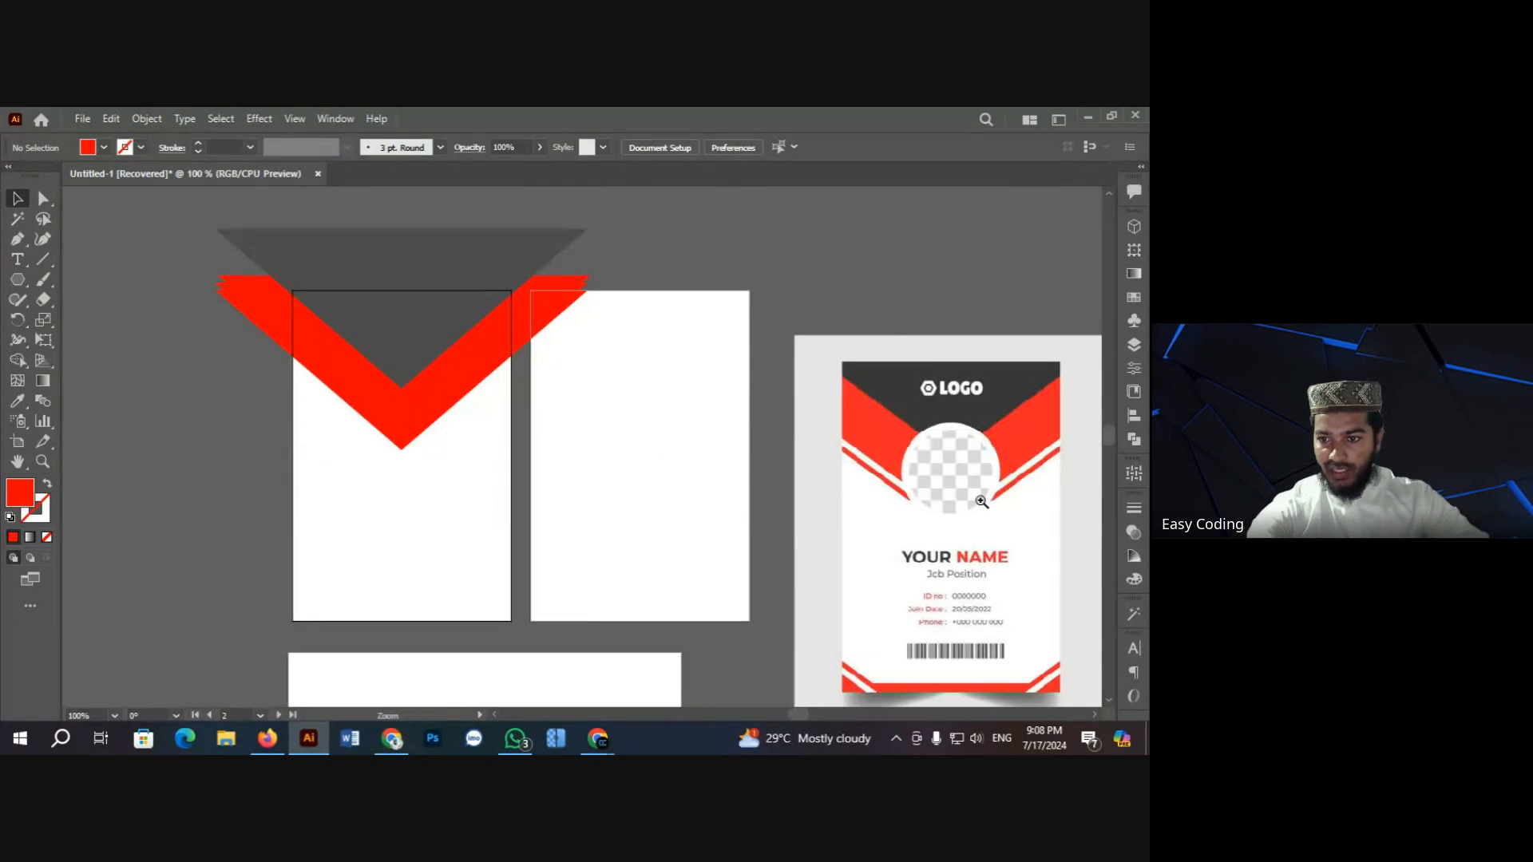
Step: Compare against the reference card, then Unlock All artwork from the canvas context menu
left_click(981, 500, "ctrl")
left_click(557, 426, "ctrl")
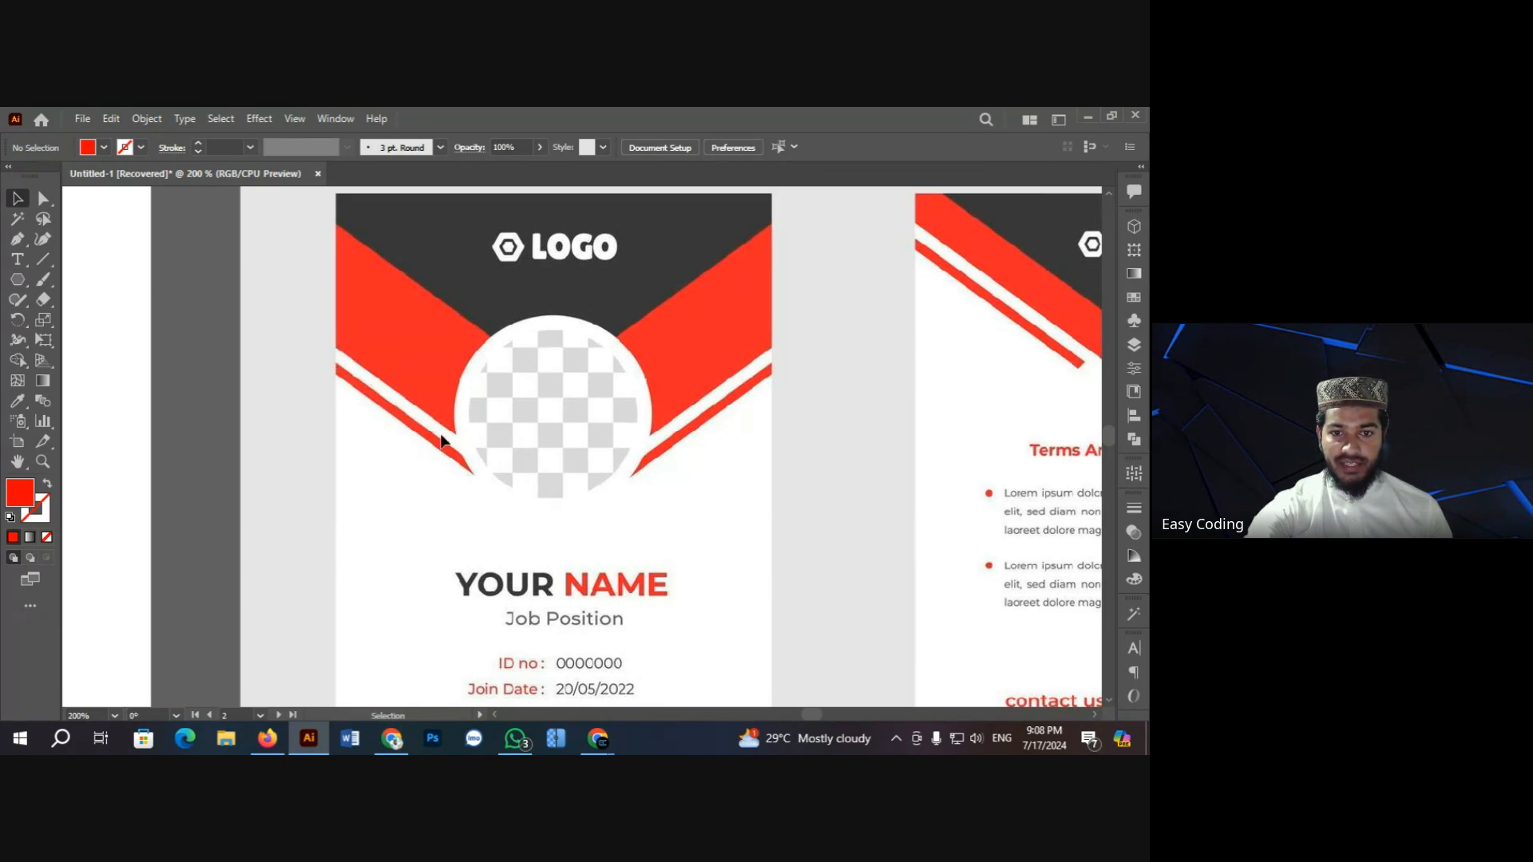
key("ctrl+minus")
key("ctrl+minus")
key("ctrl+minus")
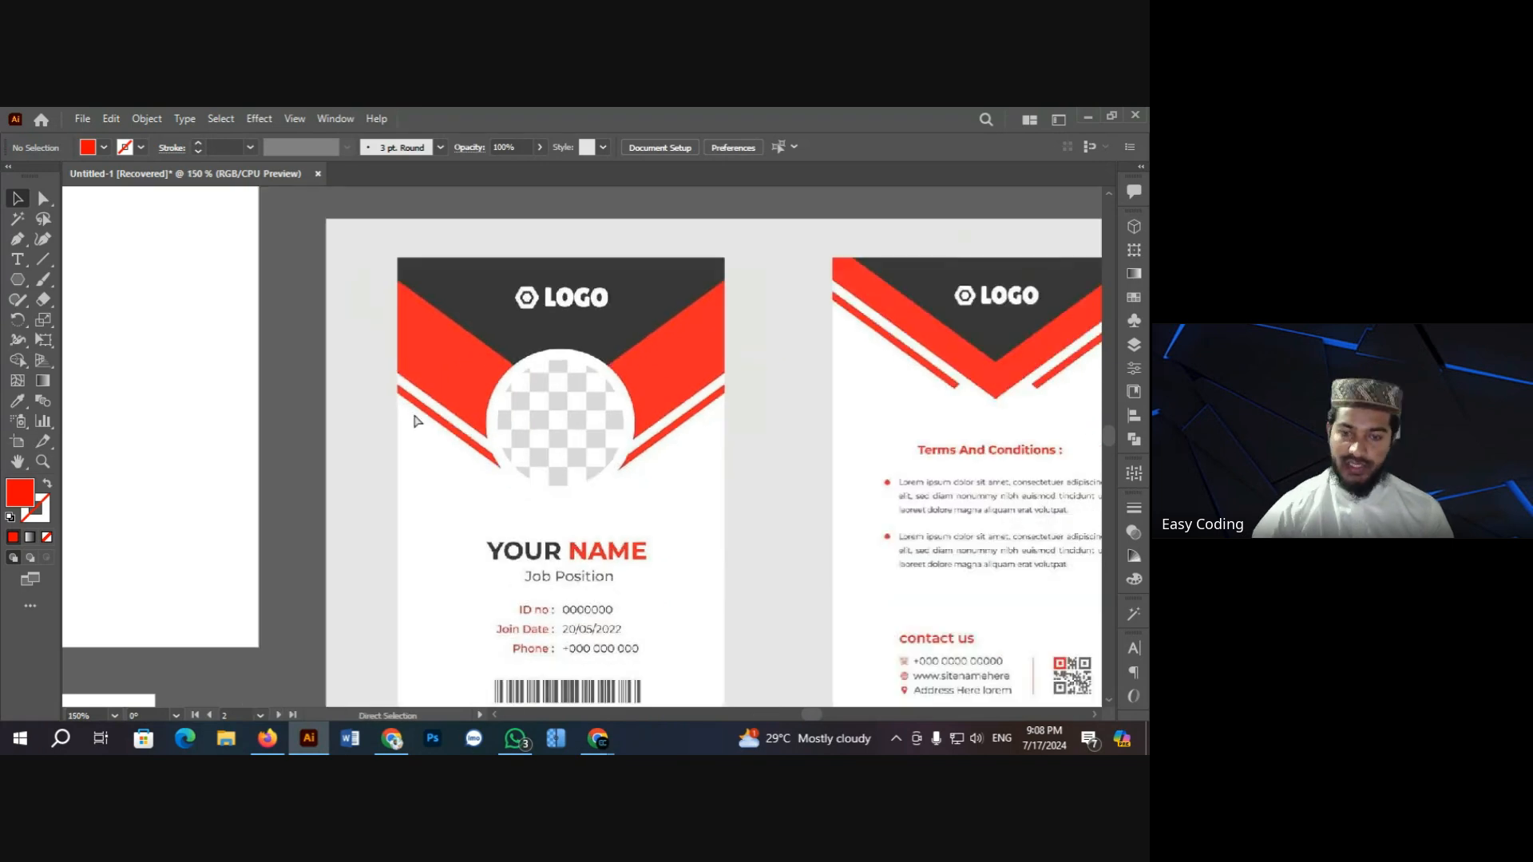
key("ctrl+plus")
key("ctrl+plus")
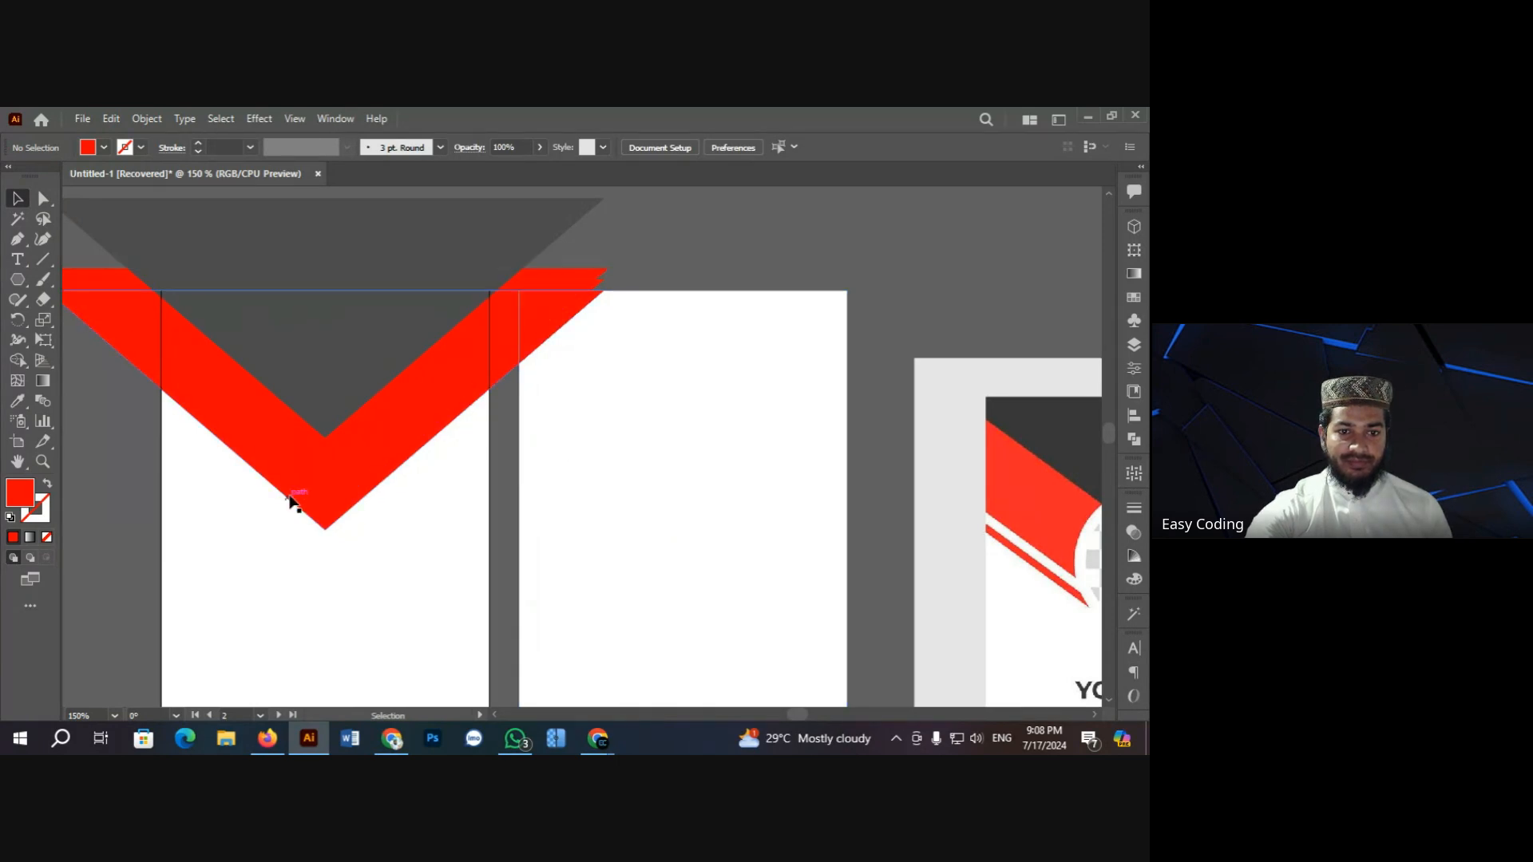
left_click_drag(95, 374, 467, 540)
right_click(304, 607)
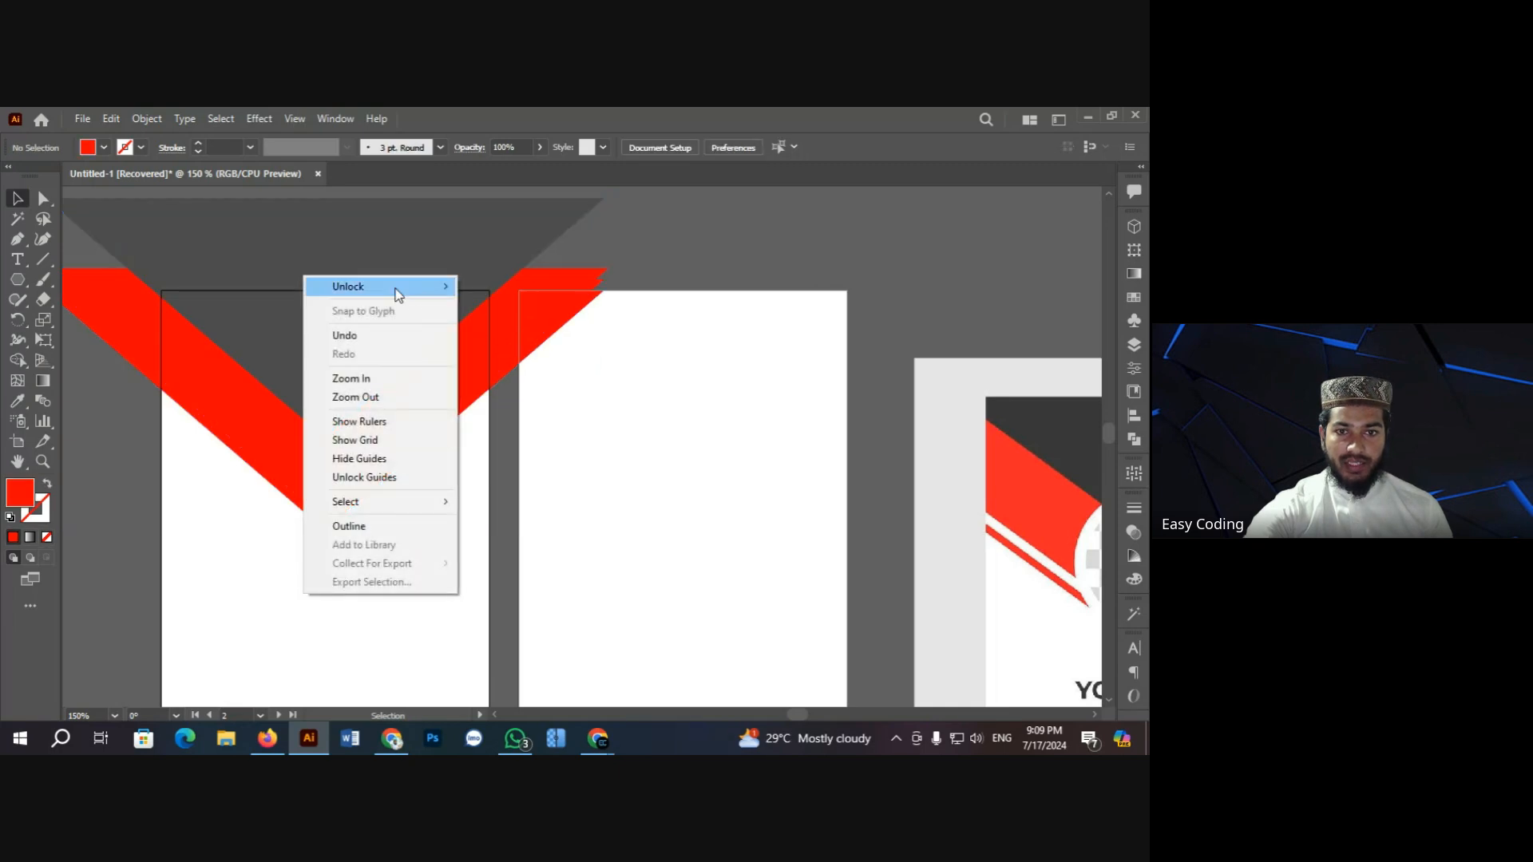
mouse_move(394, 285)
left_click(511, 282)
left_click(78, 476)
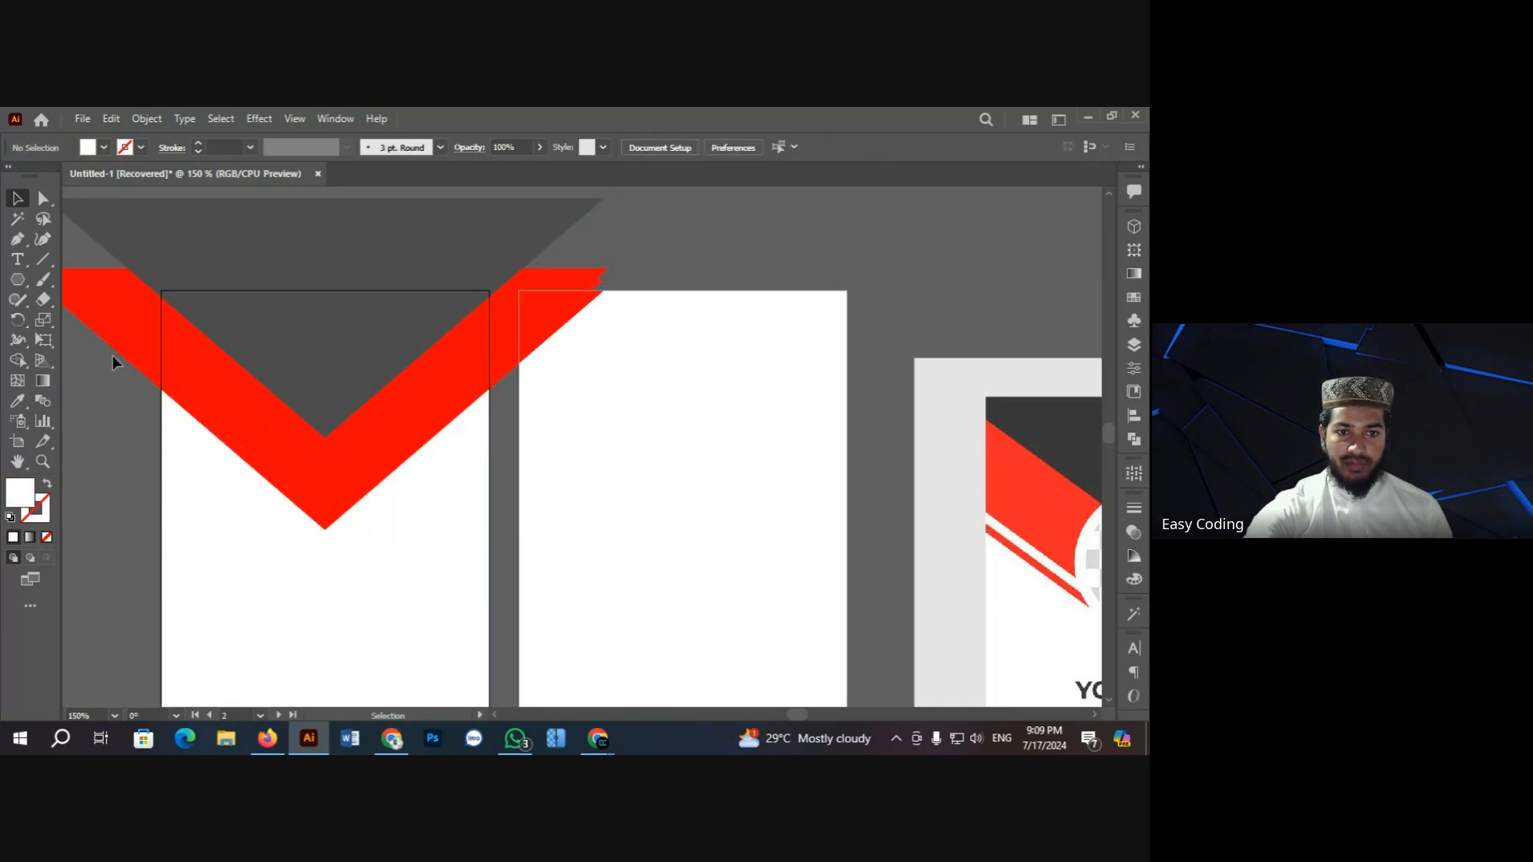
Step: Select the whole V artwork and apply Pathfinder Divide to split the overlapping shapes
left_click_drag(107, 364, 396, 575)
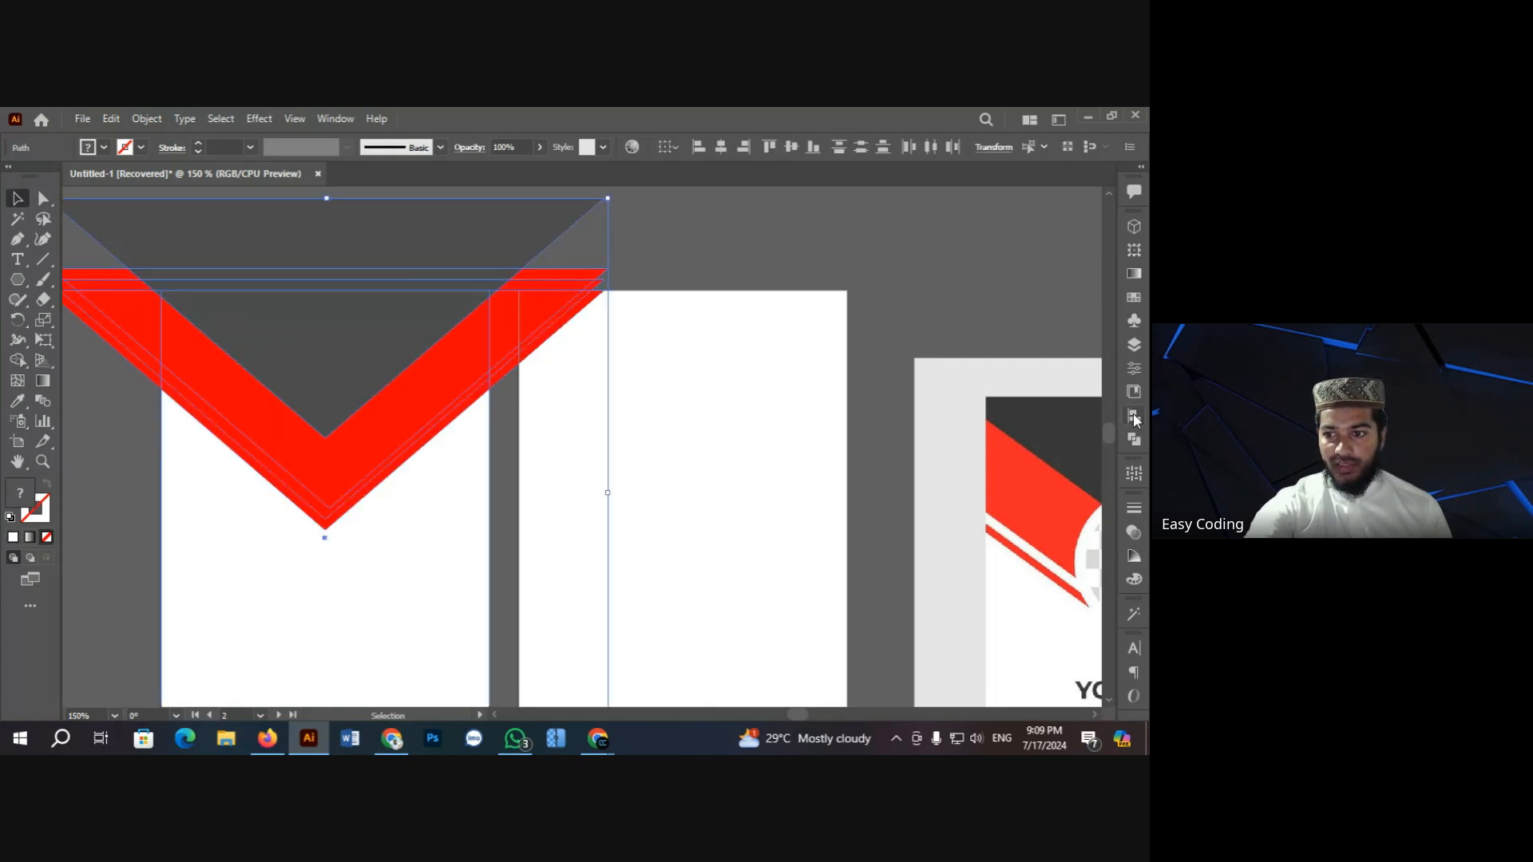
left_click(1133, 440)
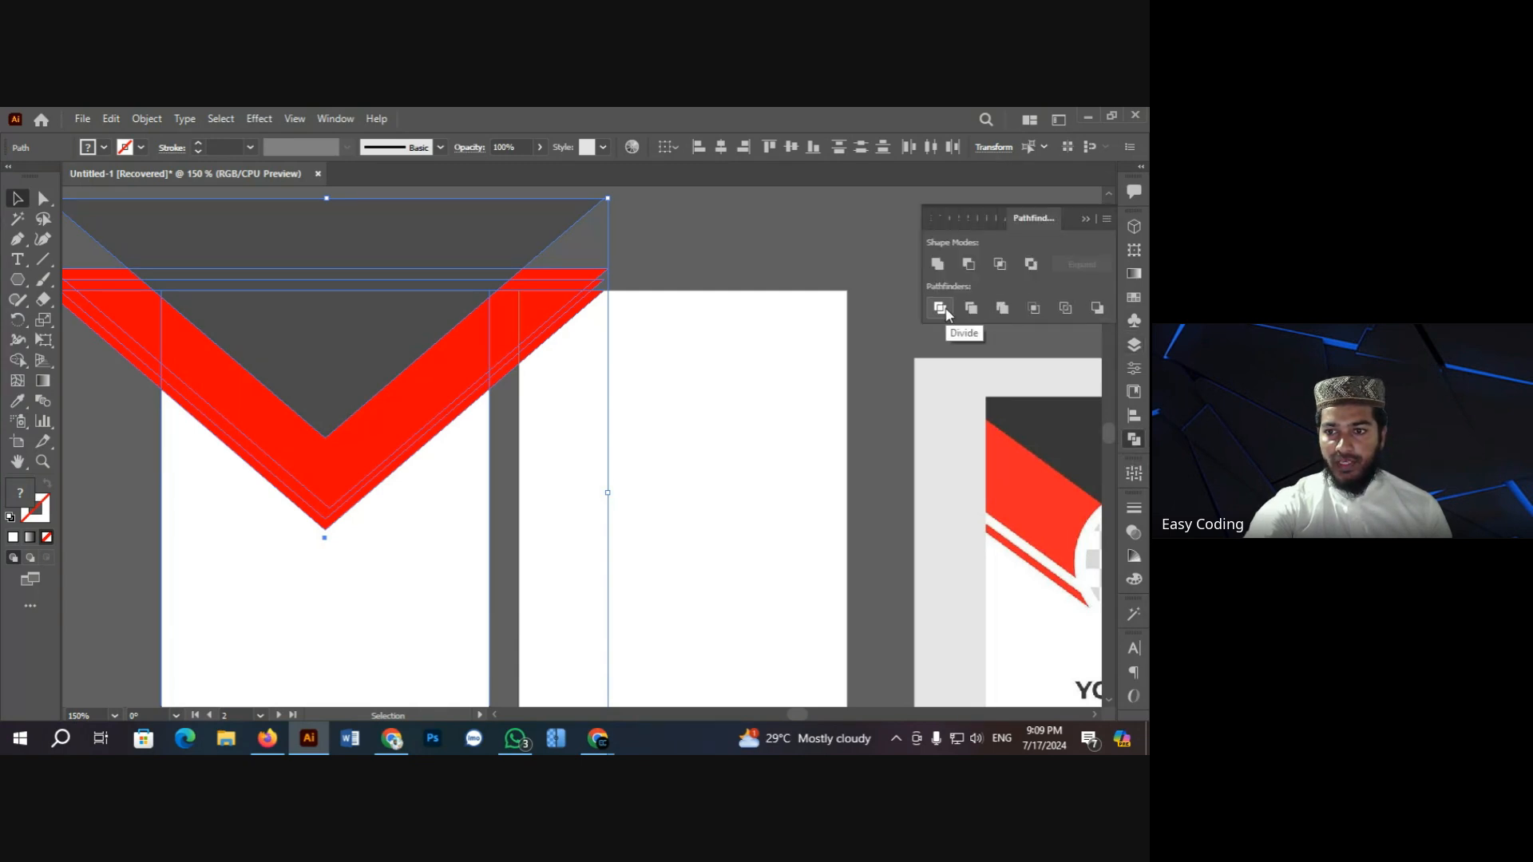
left_click(943, 312)
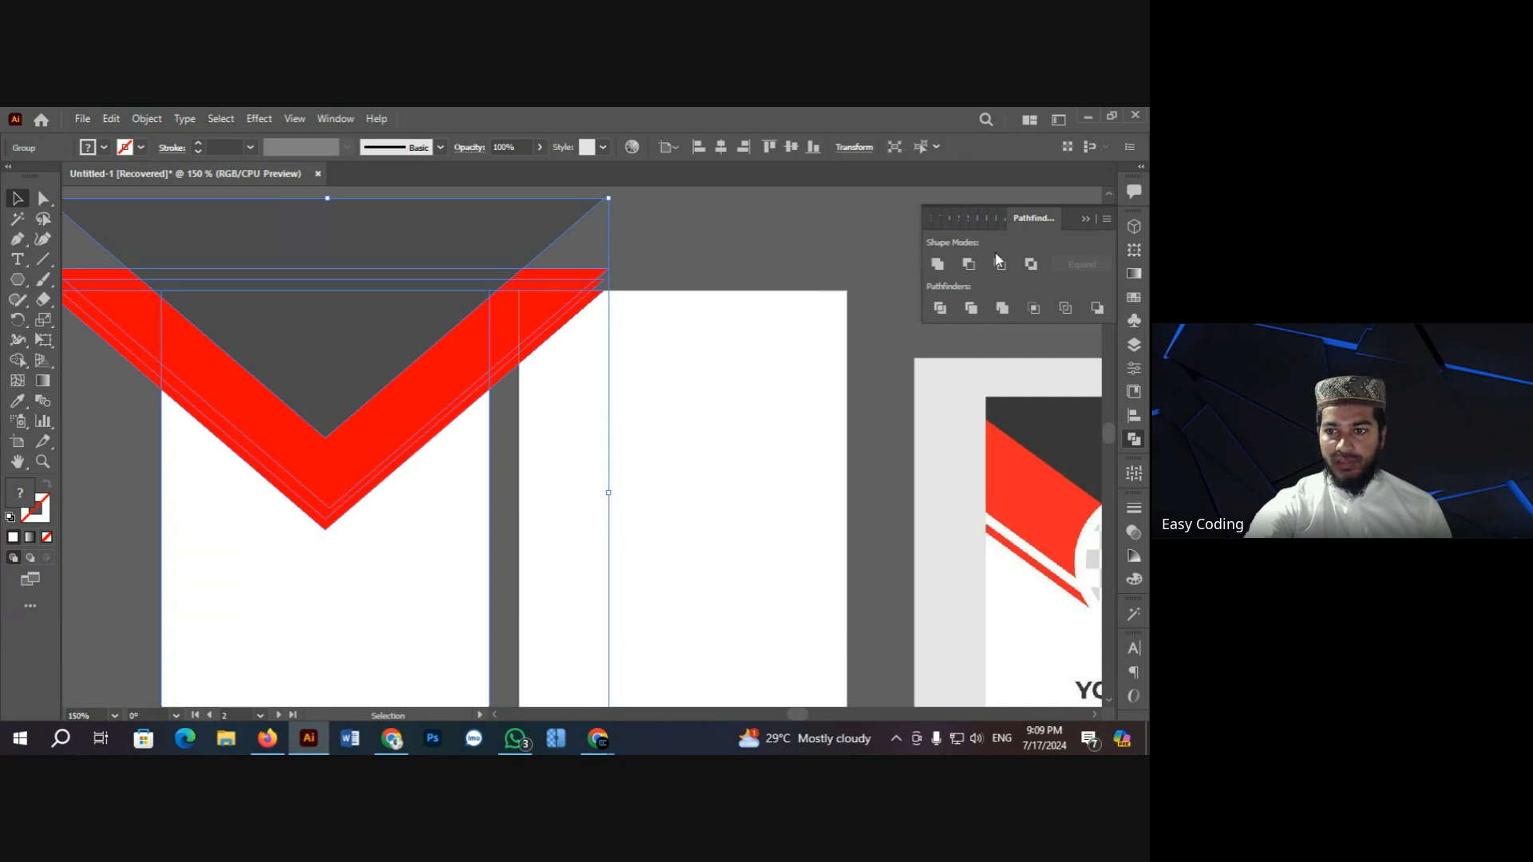
left_click(1084, 219)
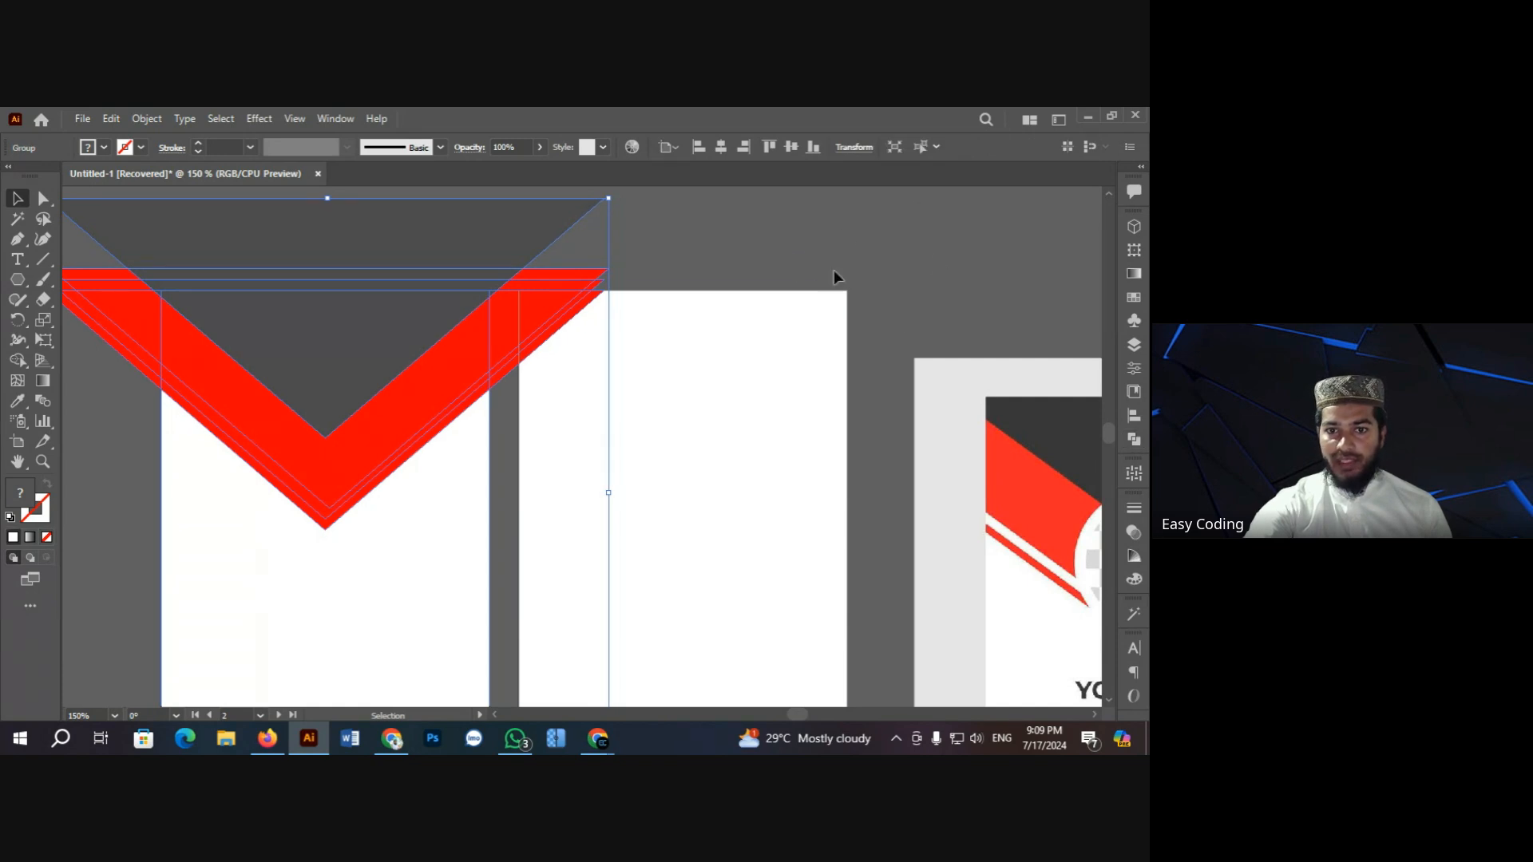
Step: Use Shape Builder to merge the left and right overhangs, then delete the piece outside the artboard
left_click(18, 361)
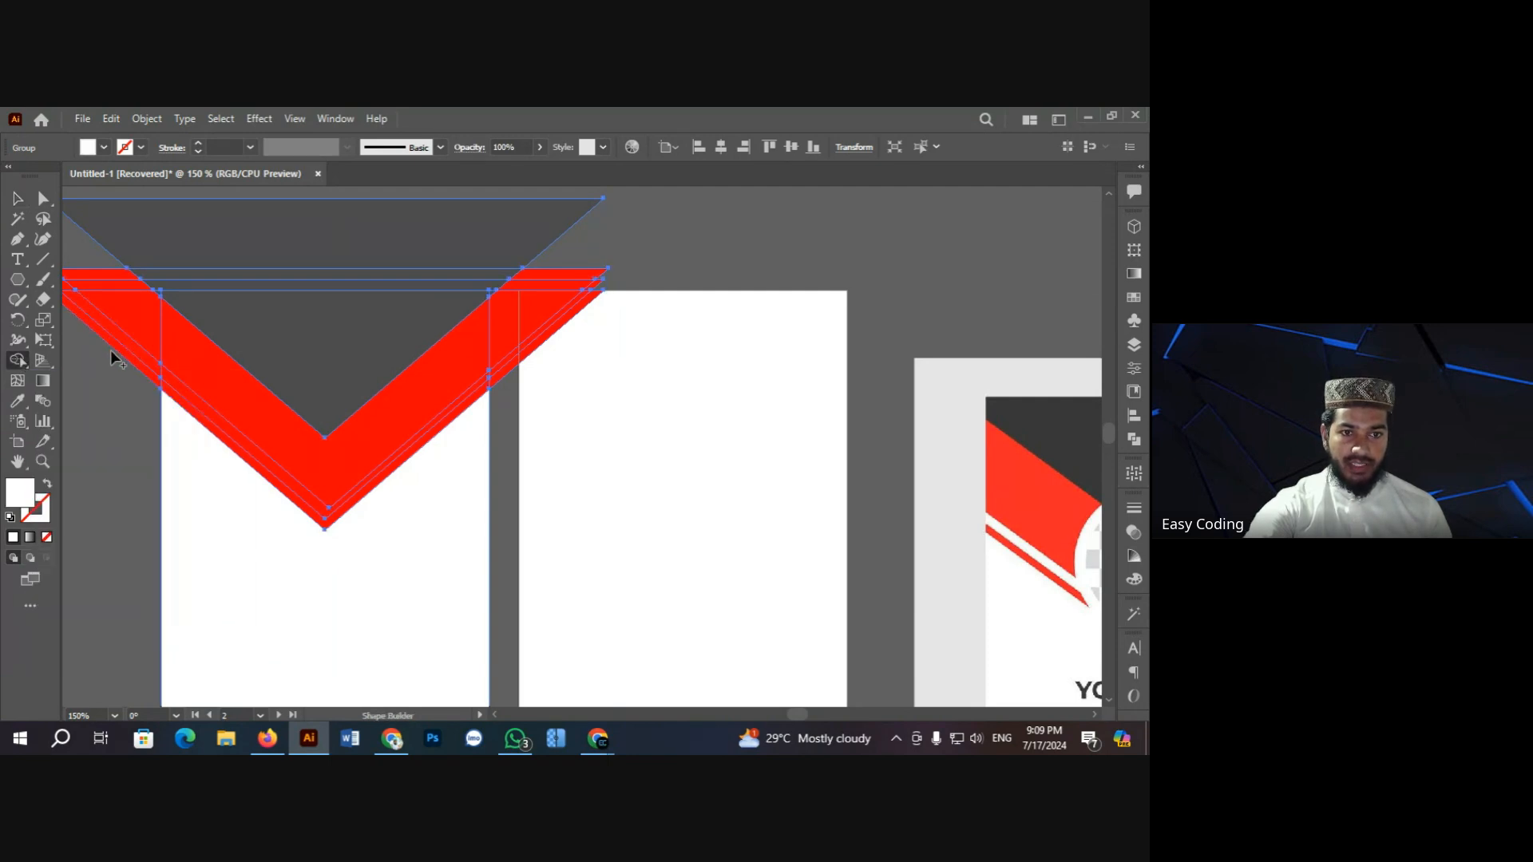
mouse_move(110, 350)
left_mouse_down()
mouse_move(124, 255)
mouse_move(170, 227)
mouse_move(239, 281)
left_mouse_up()
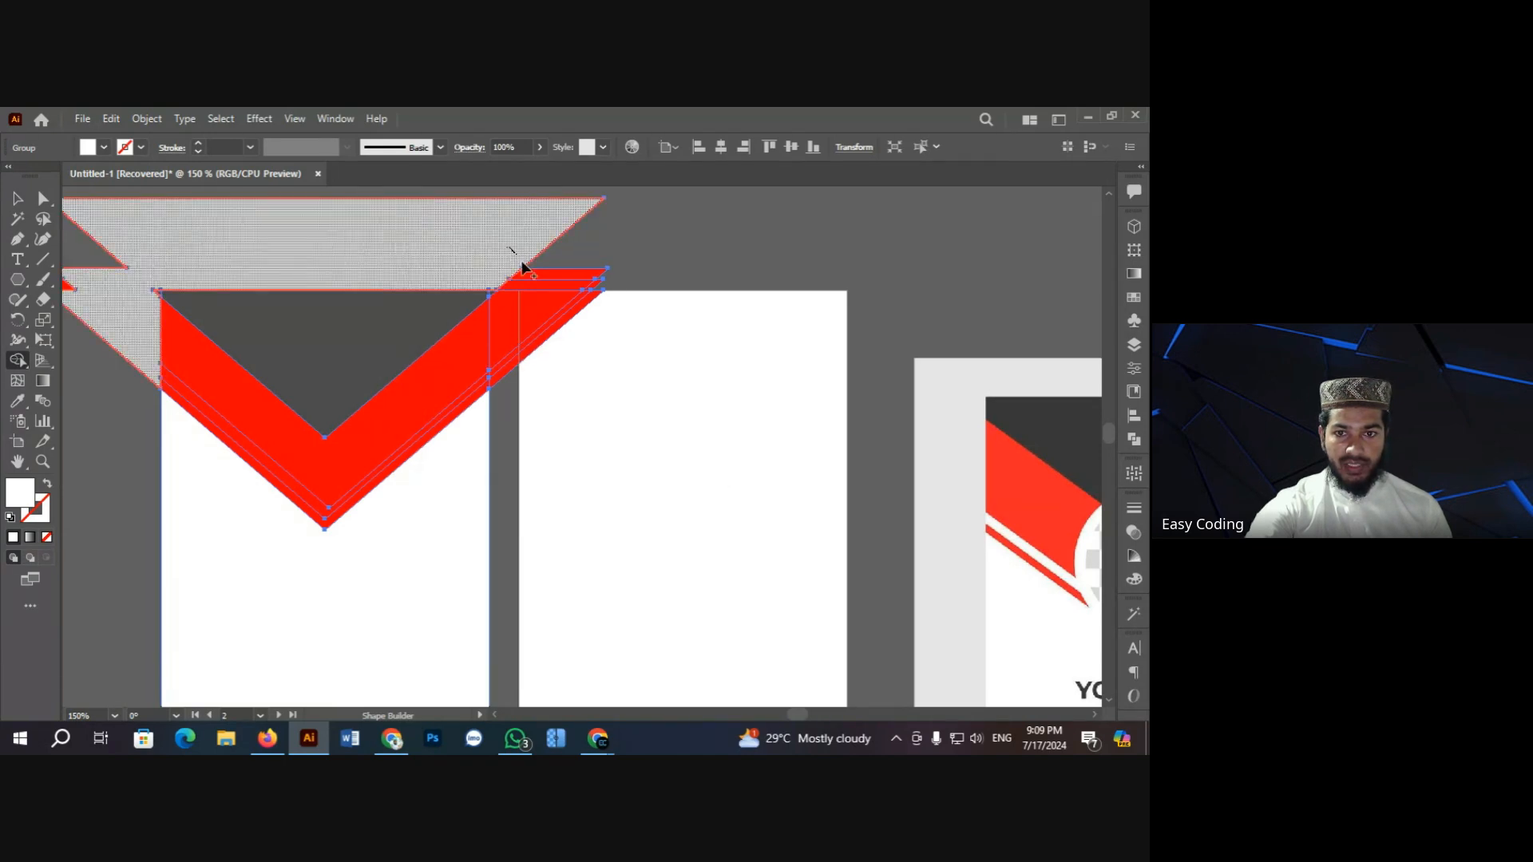
mouse_move(524, 267)
left_mouse_down()
mouse_move(543, 308)
mouse_move(538, 352)
mouse_move(599, 300)
left_mouse_up()
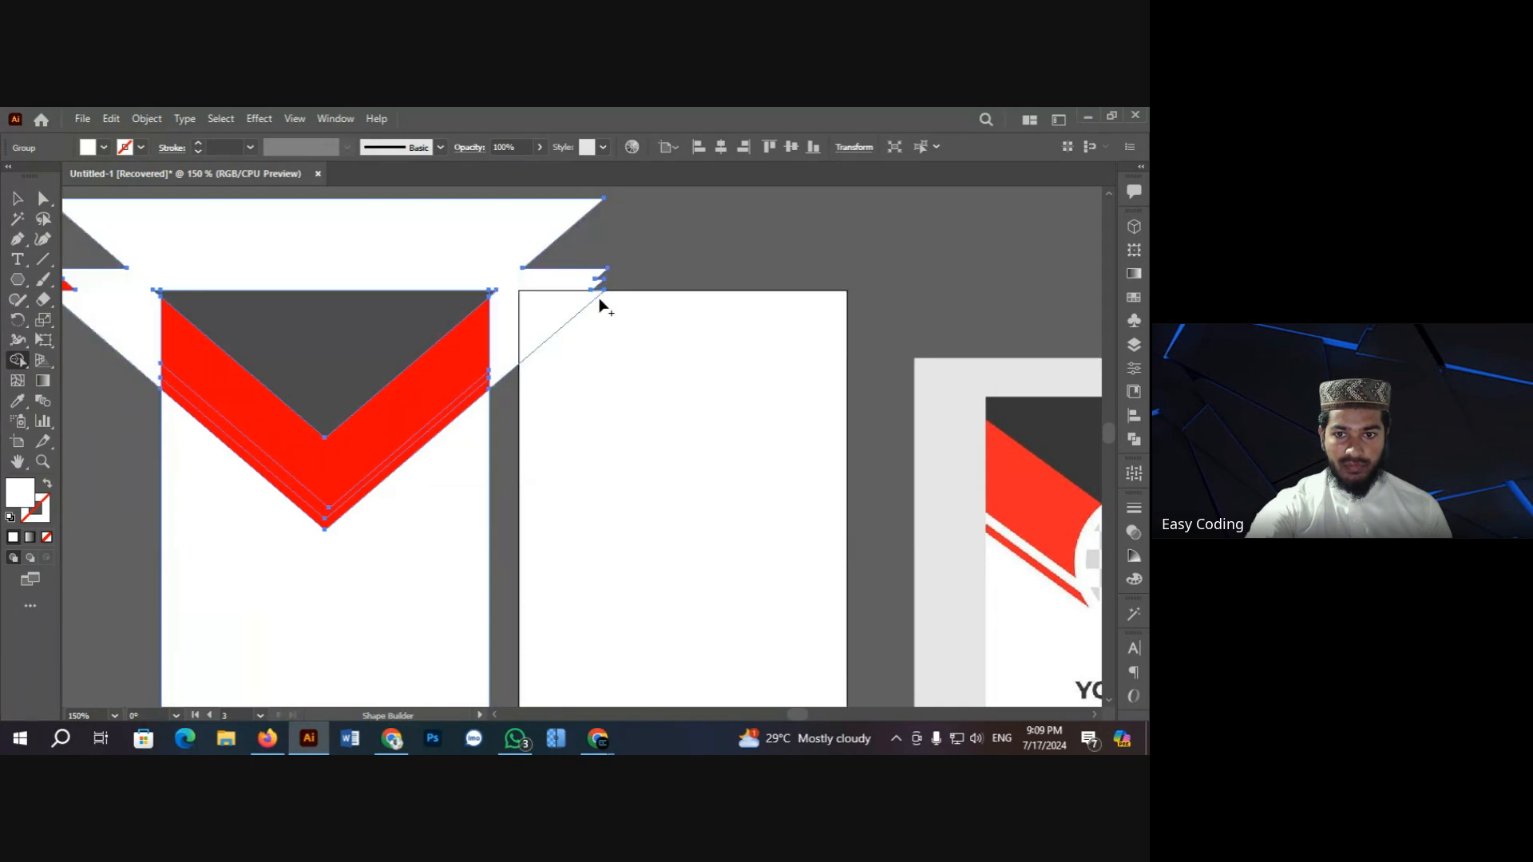
left_click(361, 230, "alt")
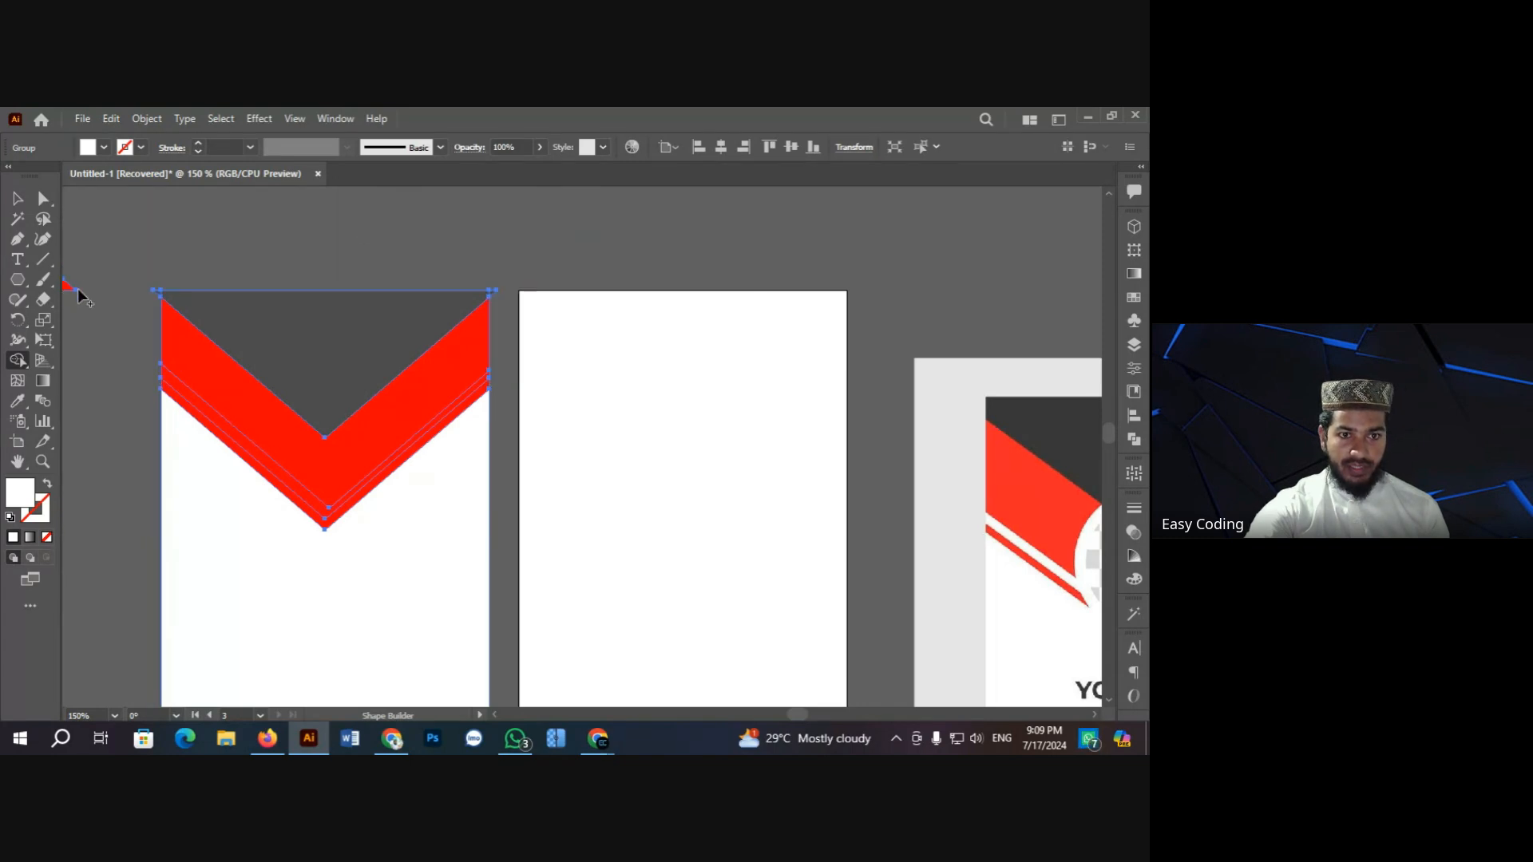
Step: Zoom in on the gray triangle and the chevron's corners to check the trimmed edges, then deselect
key("ctrl+minus")
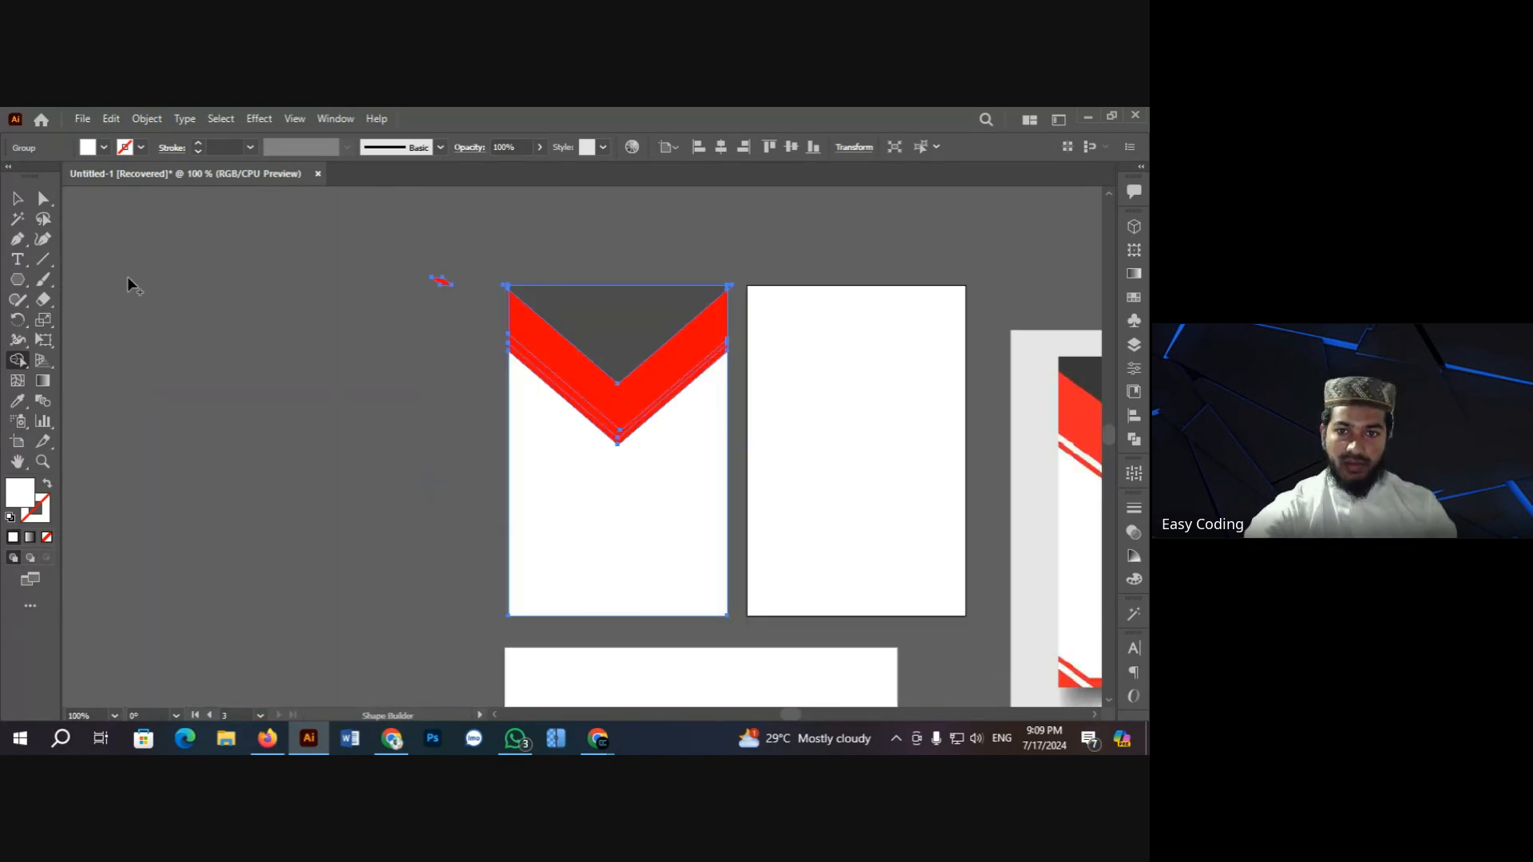
left_click(613, 352, "ctrl")
left_click(604, 410, "ctrl")
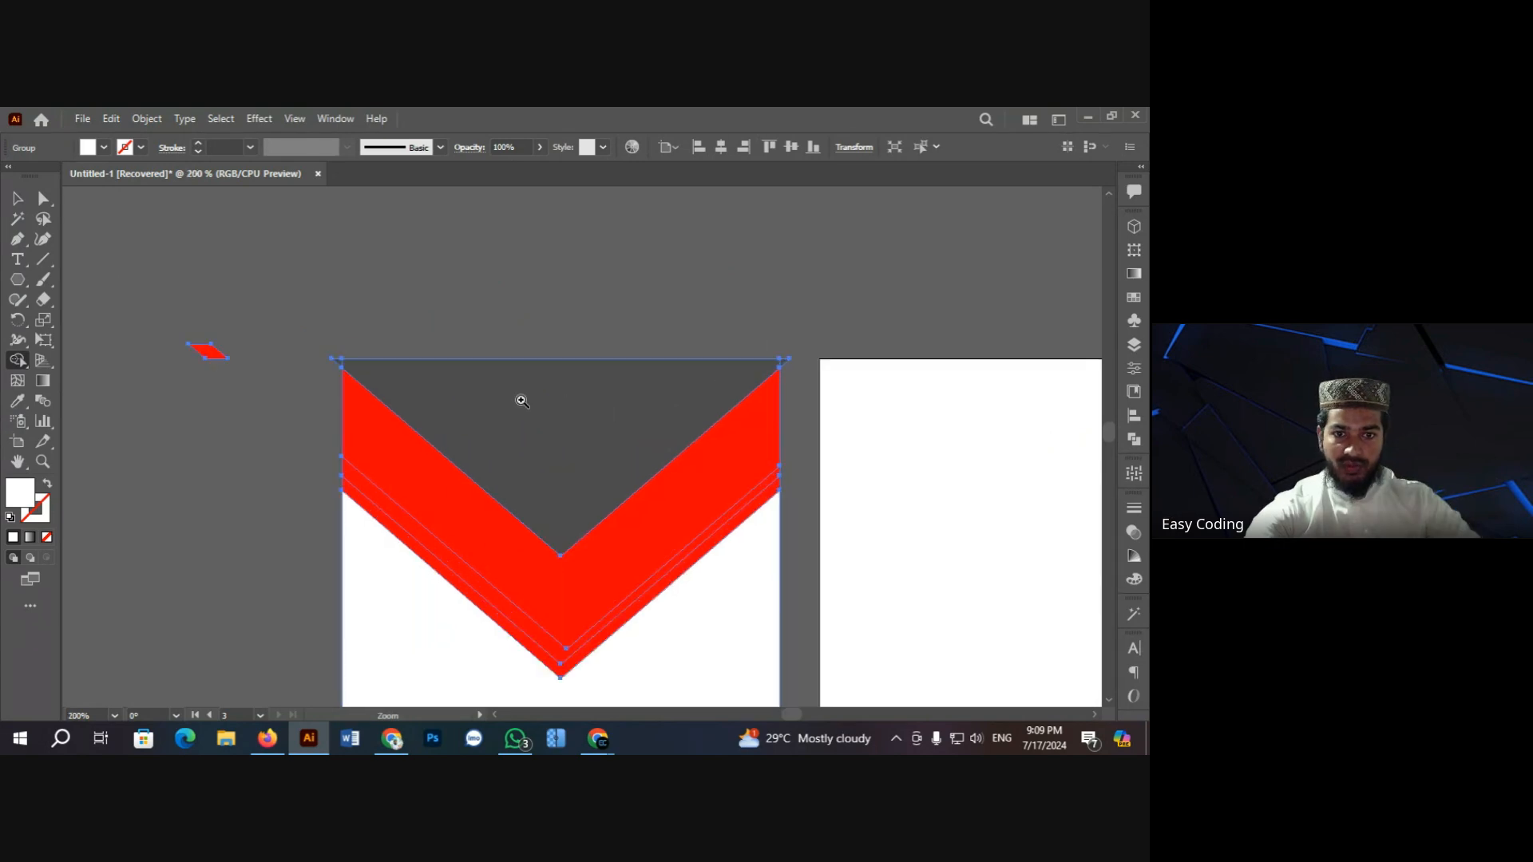
left_click(521, 401, "ctrl")
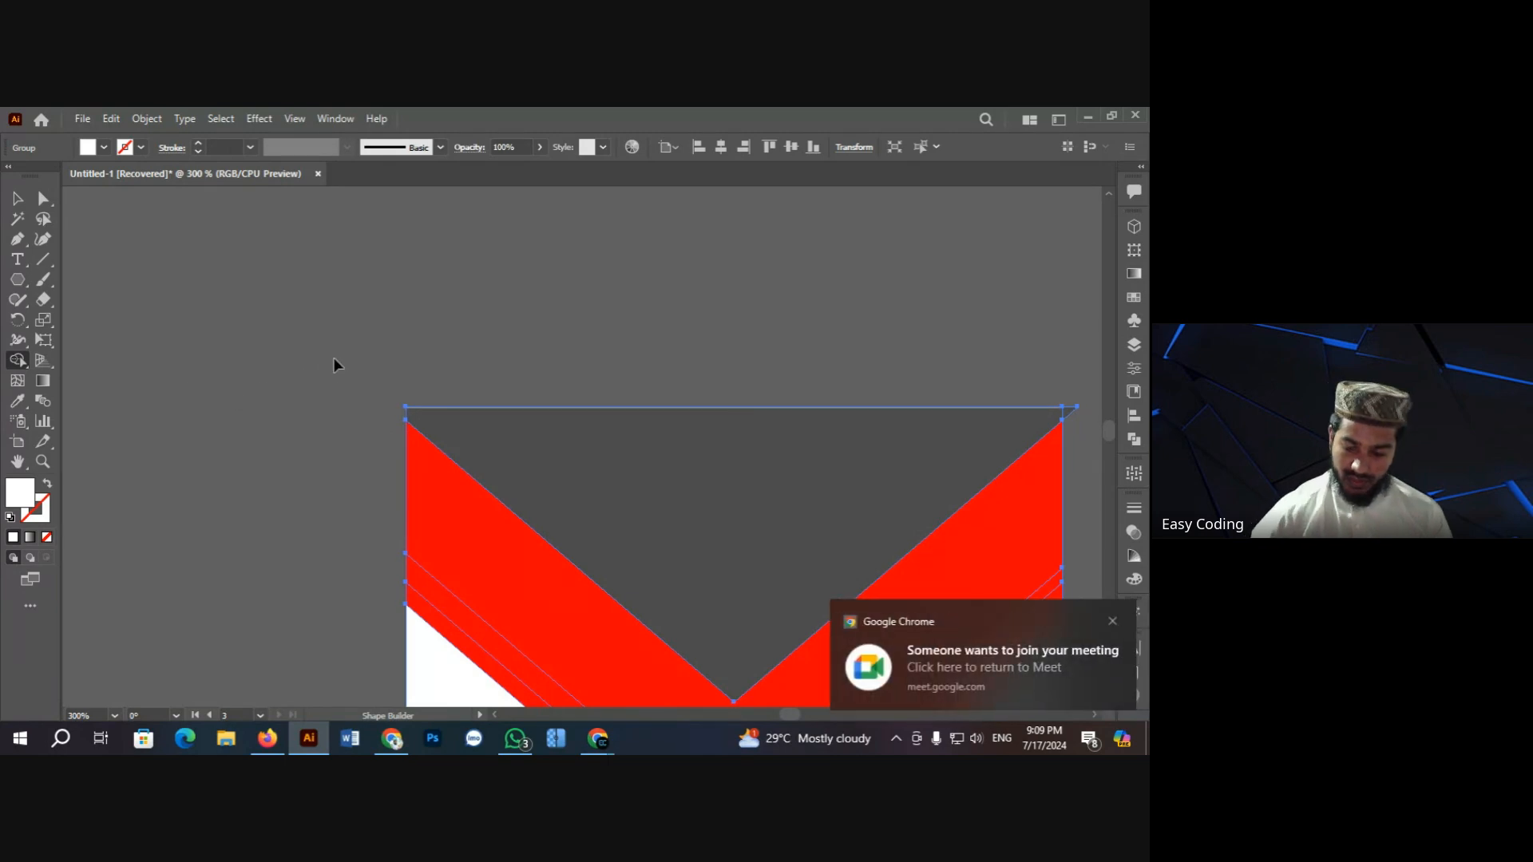
key("ctrl+minus")
key("ctrl+minus")
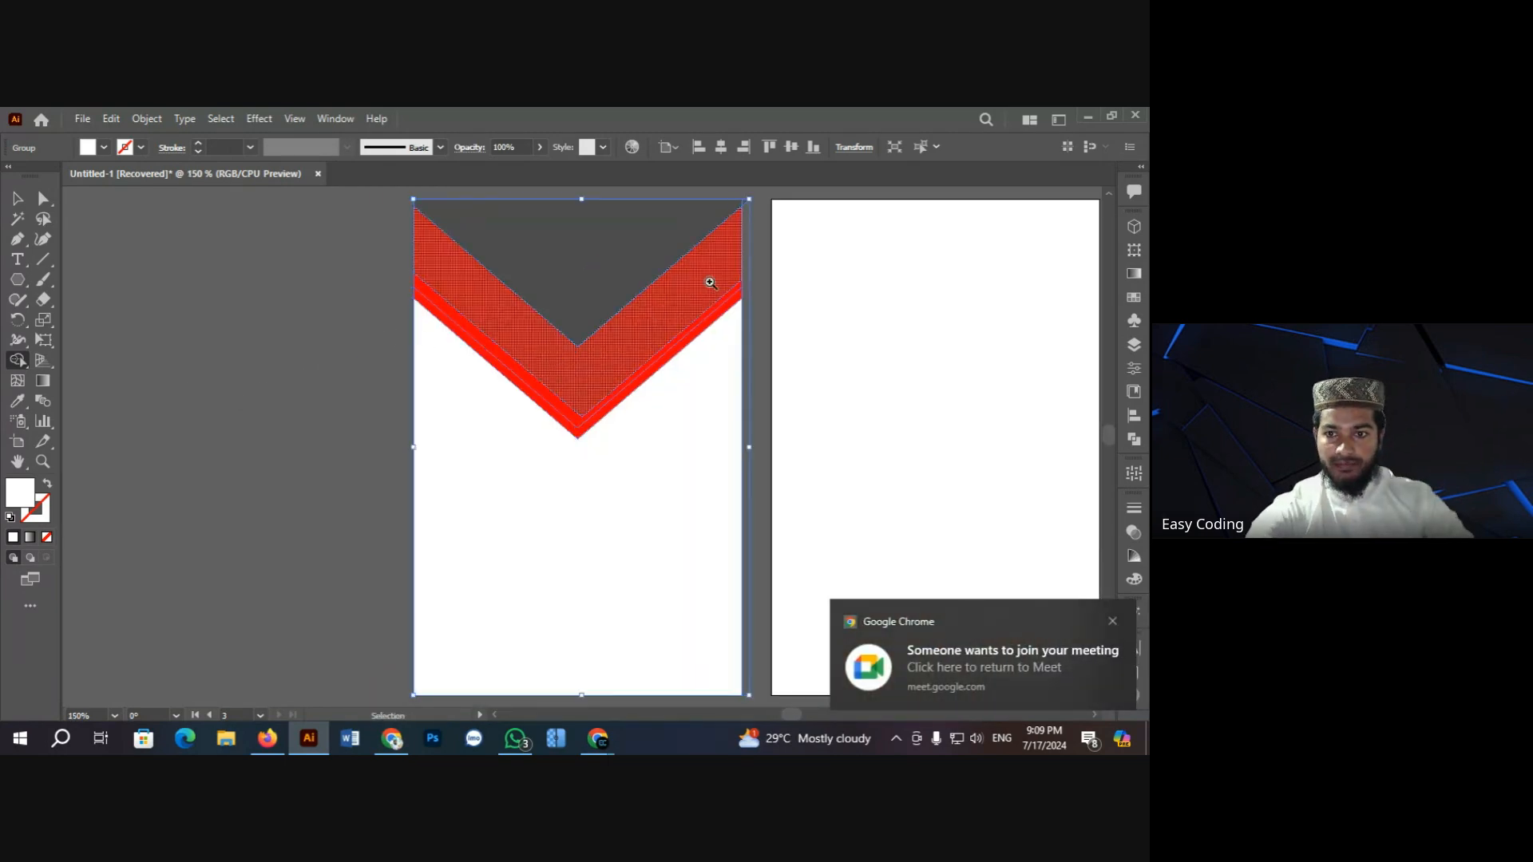
left_click(708, 280, "ctrl")
left_click(611, 411, "ctrl")
left_click(589, 441, "ctrl")
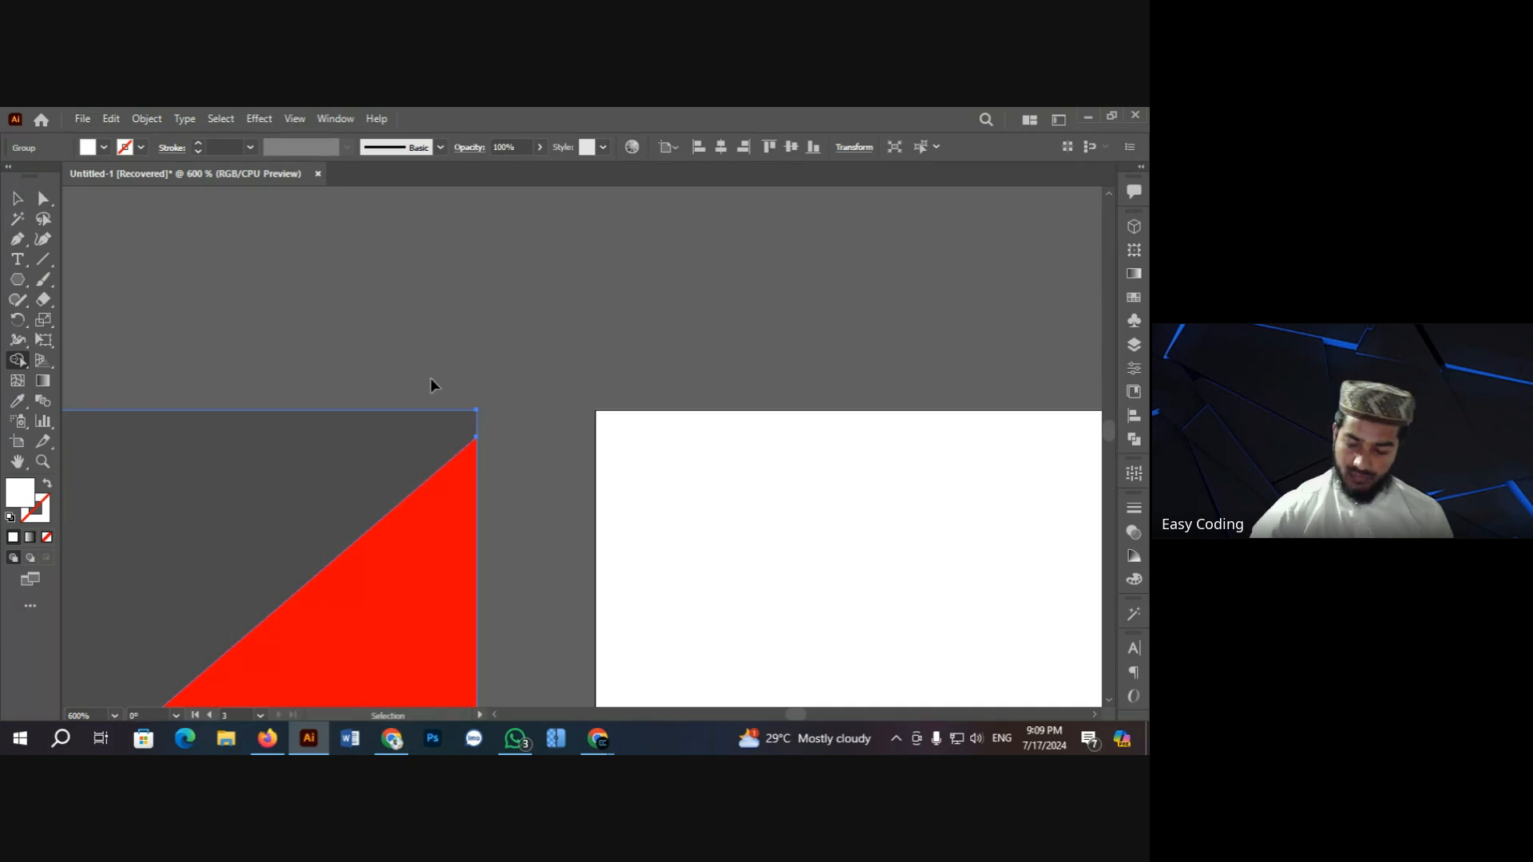
key("ctrl+minus")
key("ctrl+minus")
key("ctrl+minus")
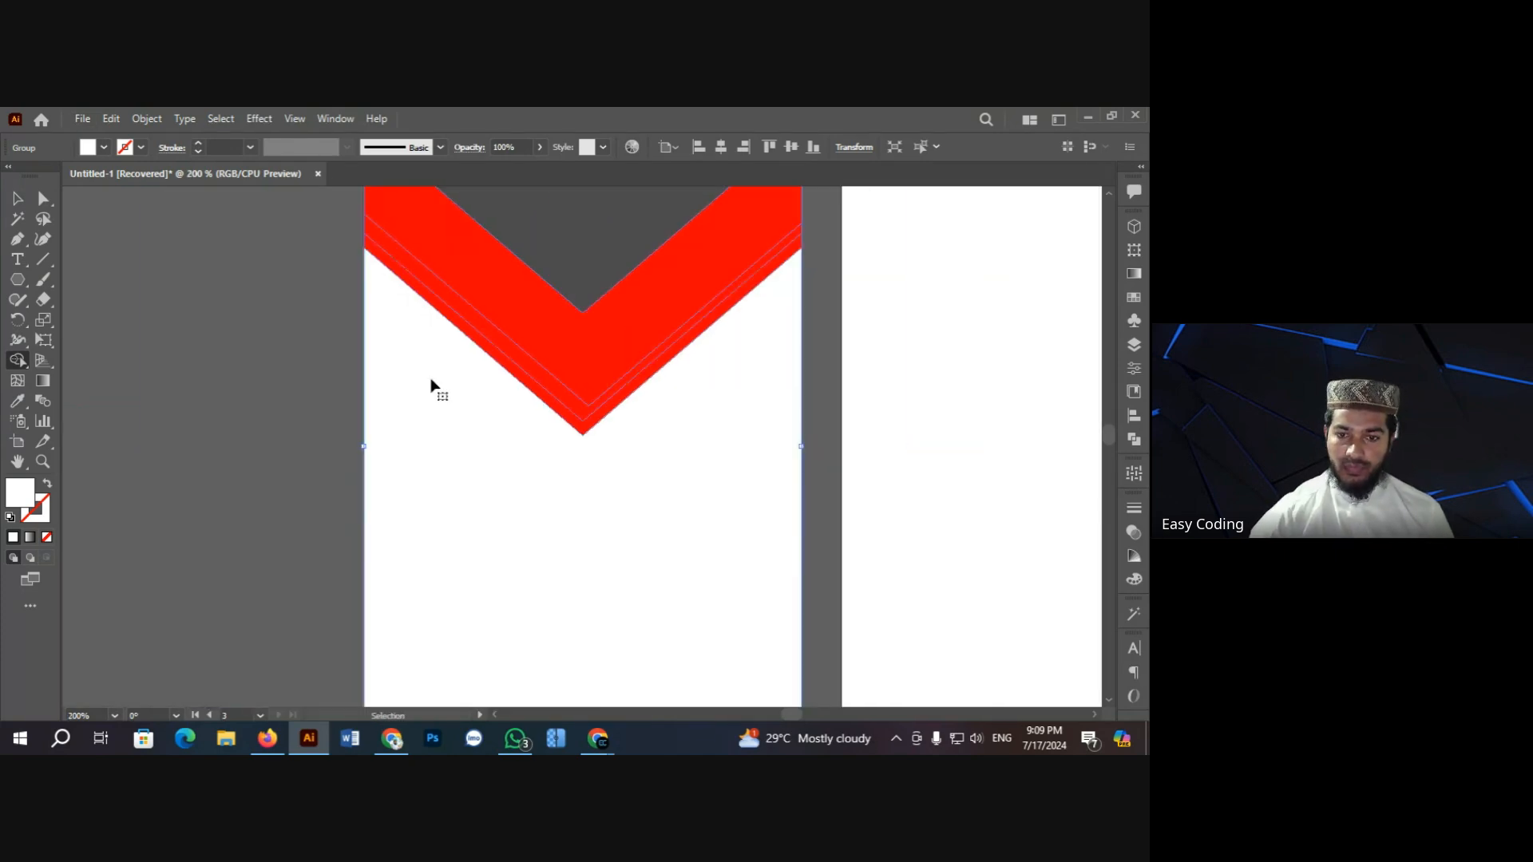
scroll(435, 382, "up", 5)
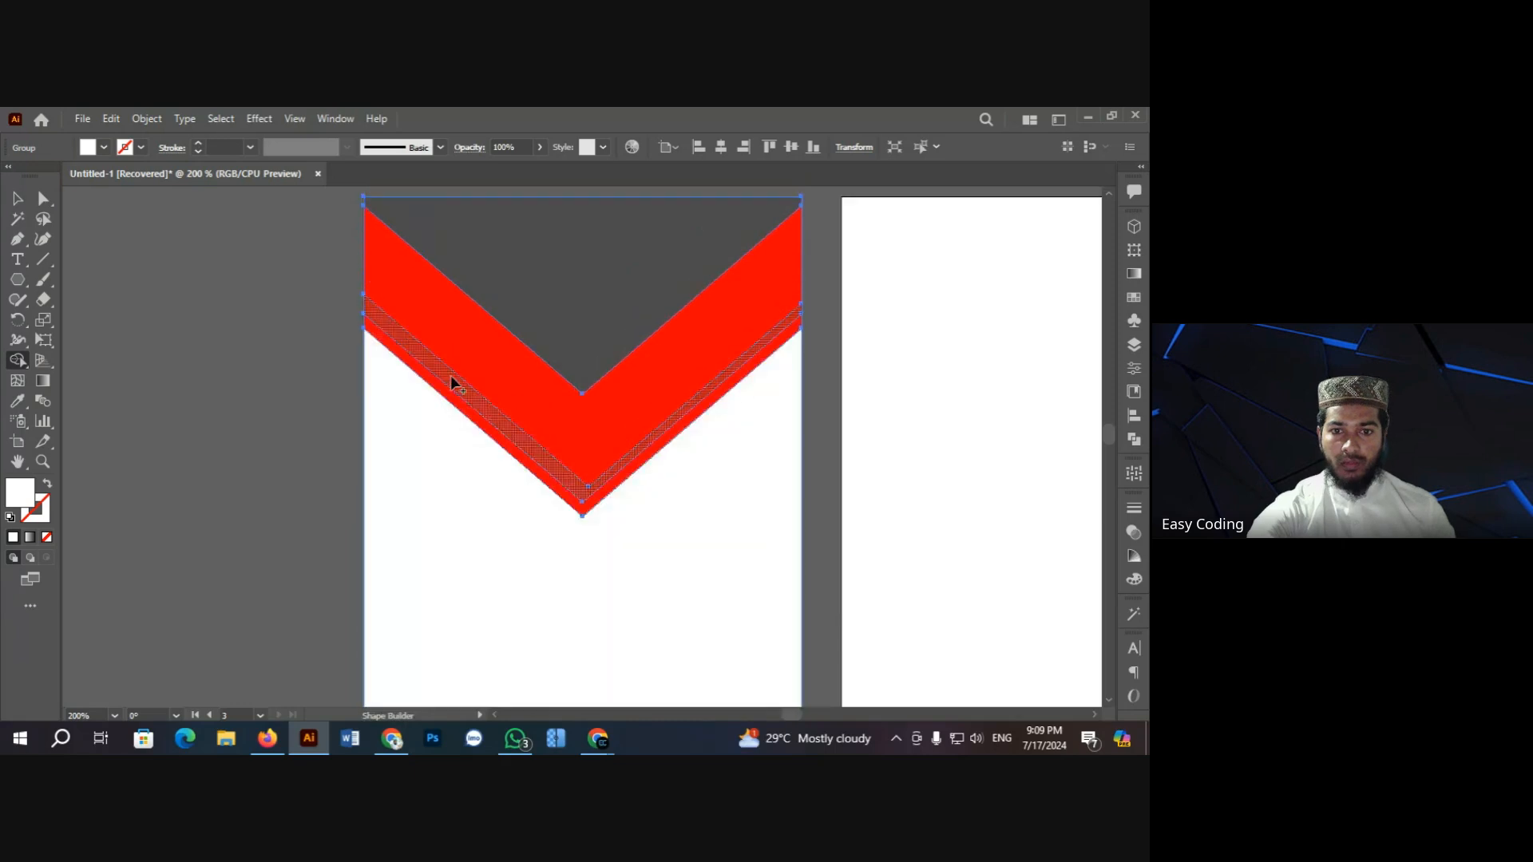
left_click(19, 203)
left_click(212, 308)
scroll(244, 328, "up", 2)
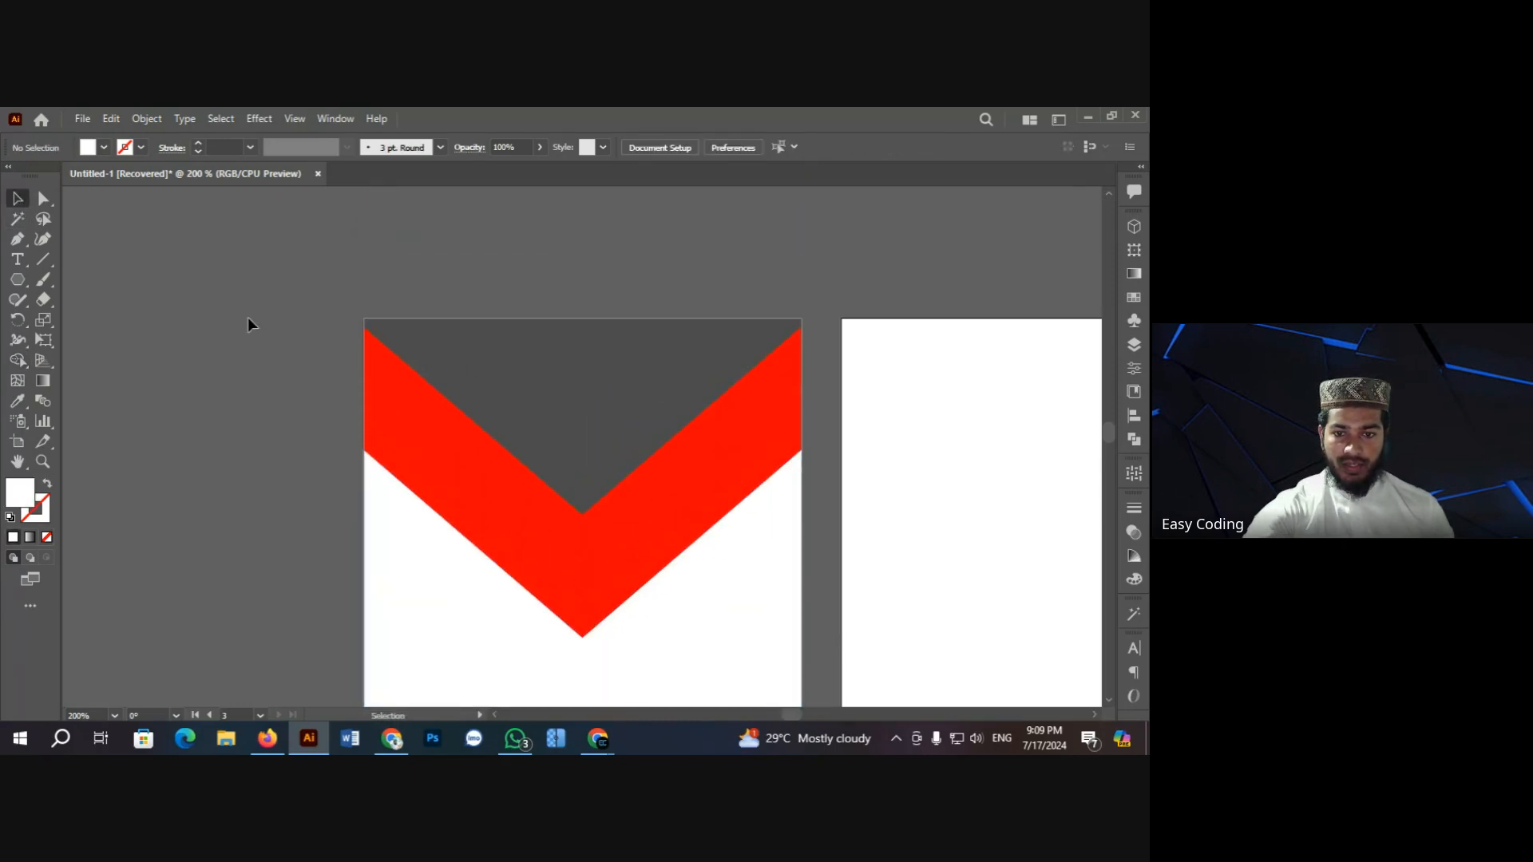
Step: Ungroup the chevron and delete its inner strip, leaving a white gap above a thin red stripe
left_click(451, 505)
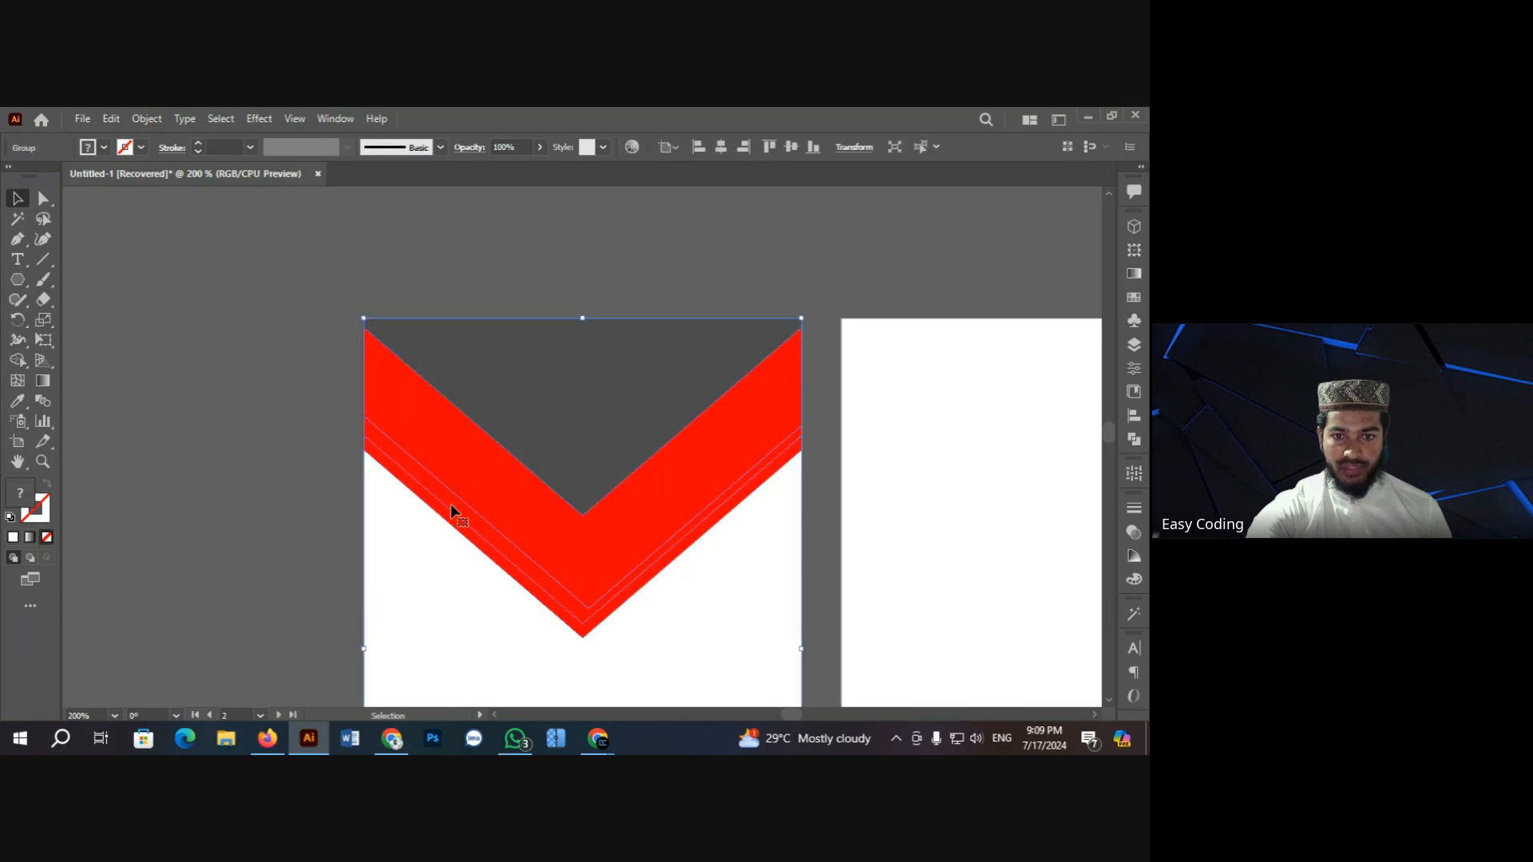
right_click(450, 504)
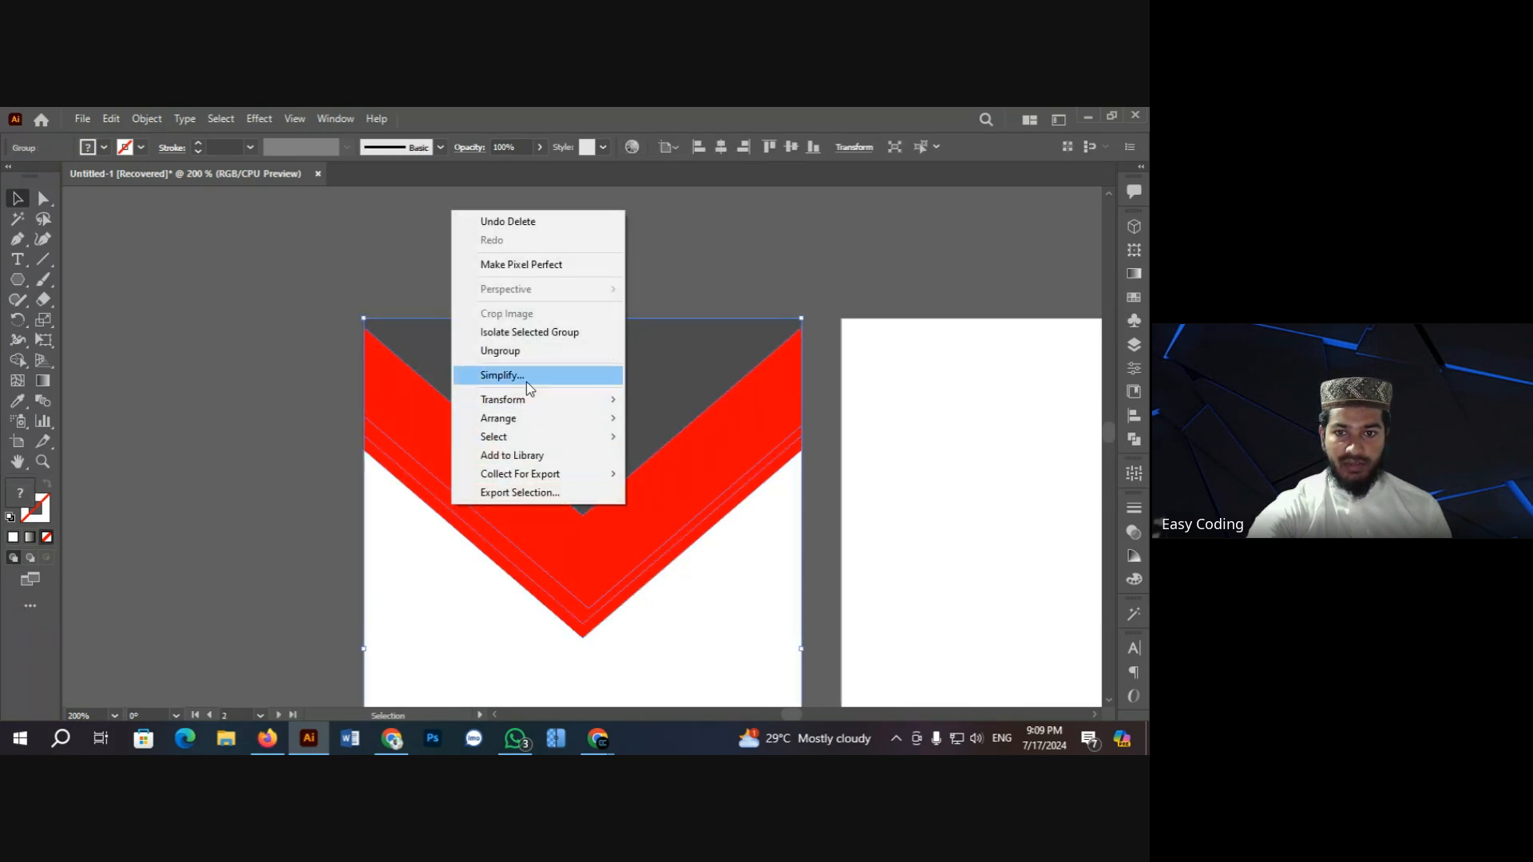
left_click(495, 352)
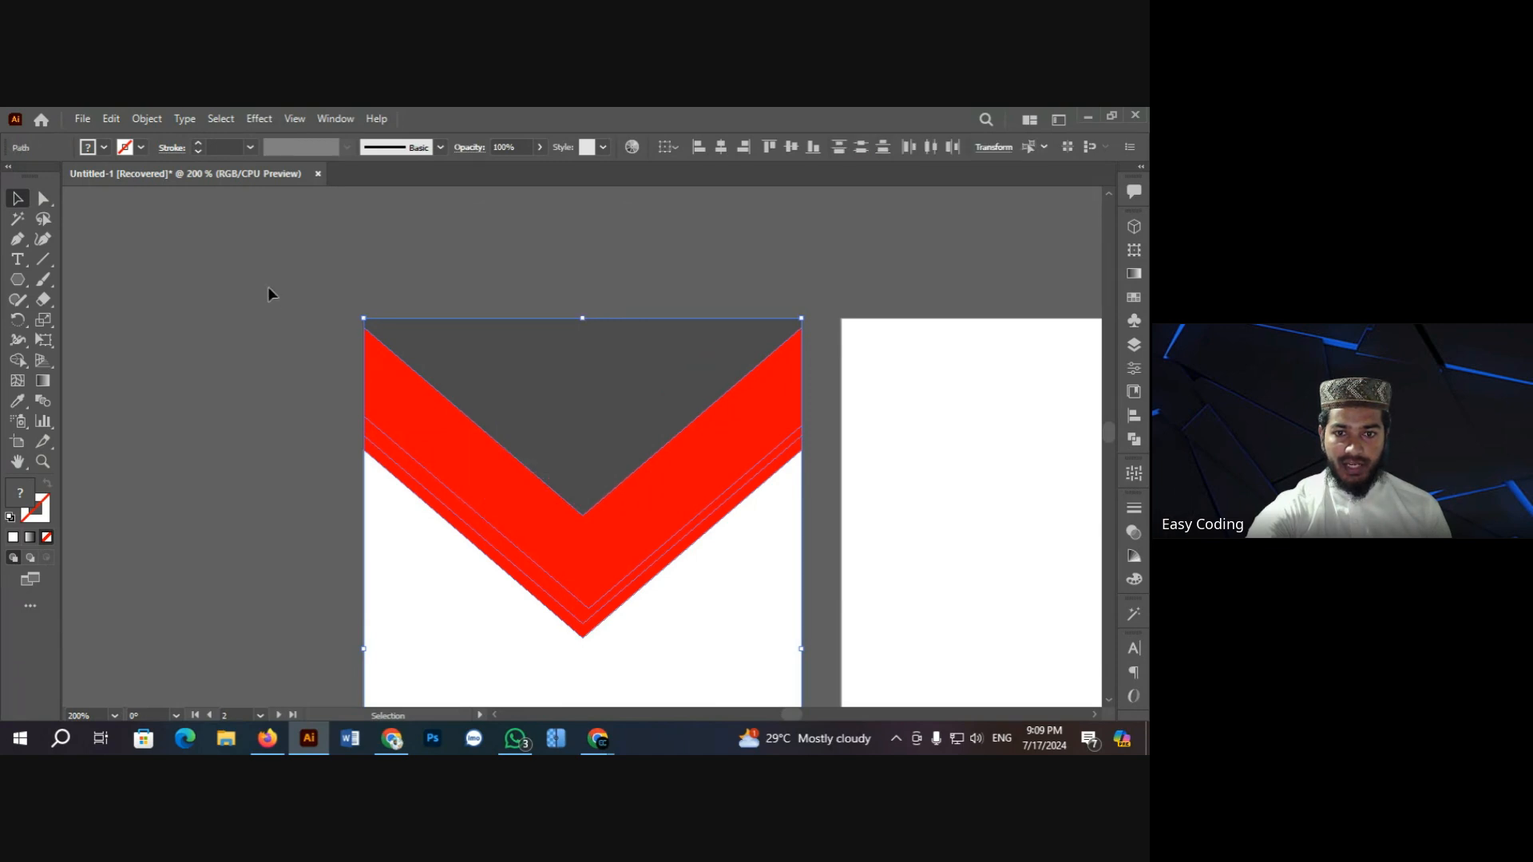
left_click(267, 286)
left_click(450, 509)
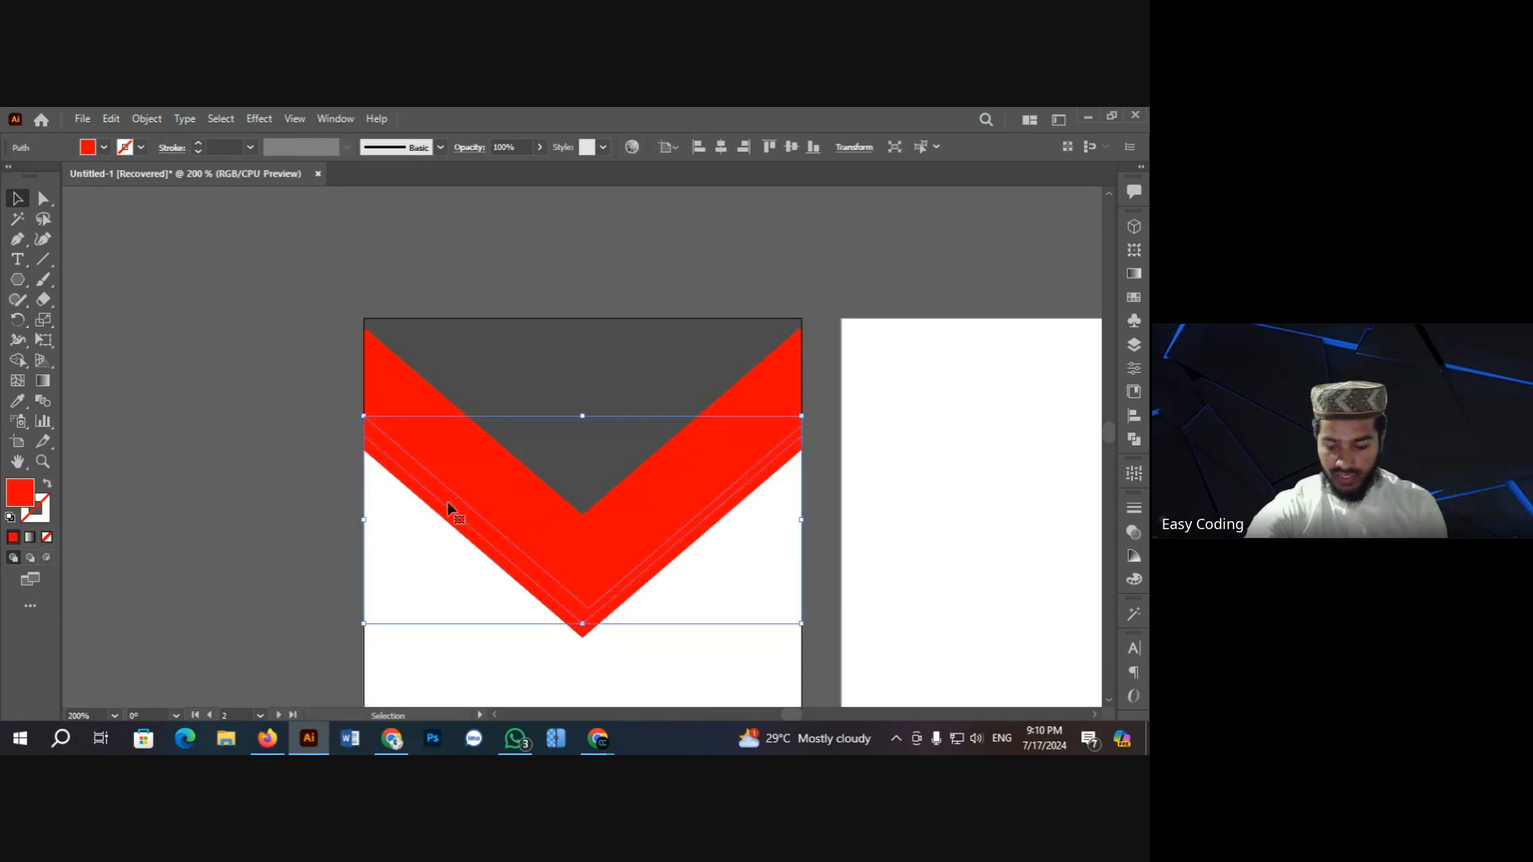
key("Delete")
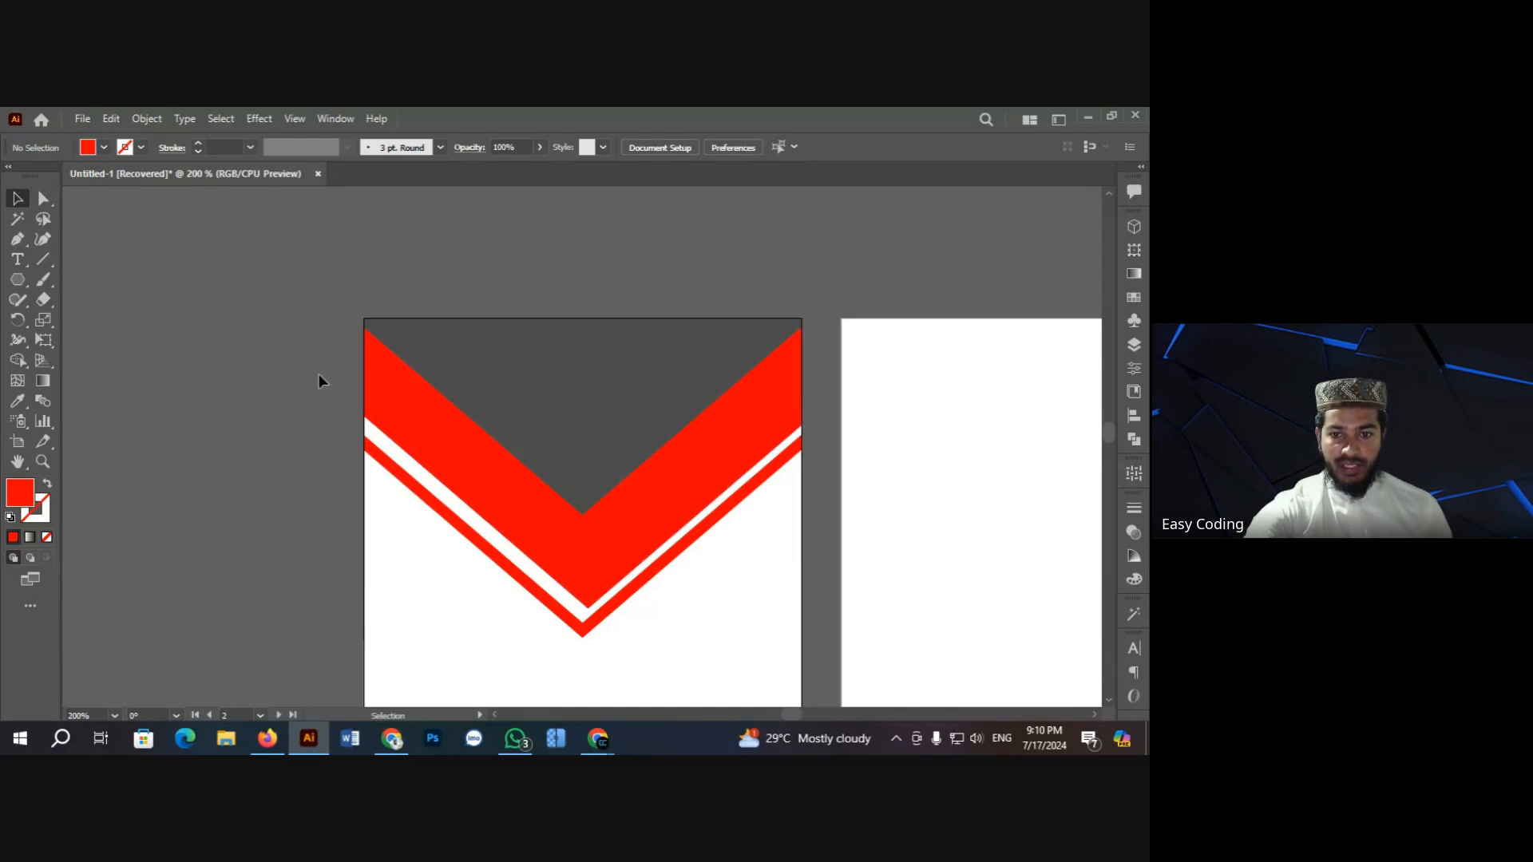
key("ctrl+minus")
key("ctrl+minus")
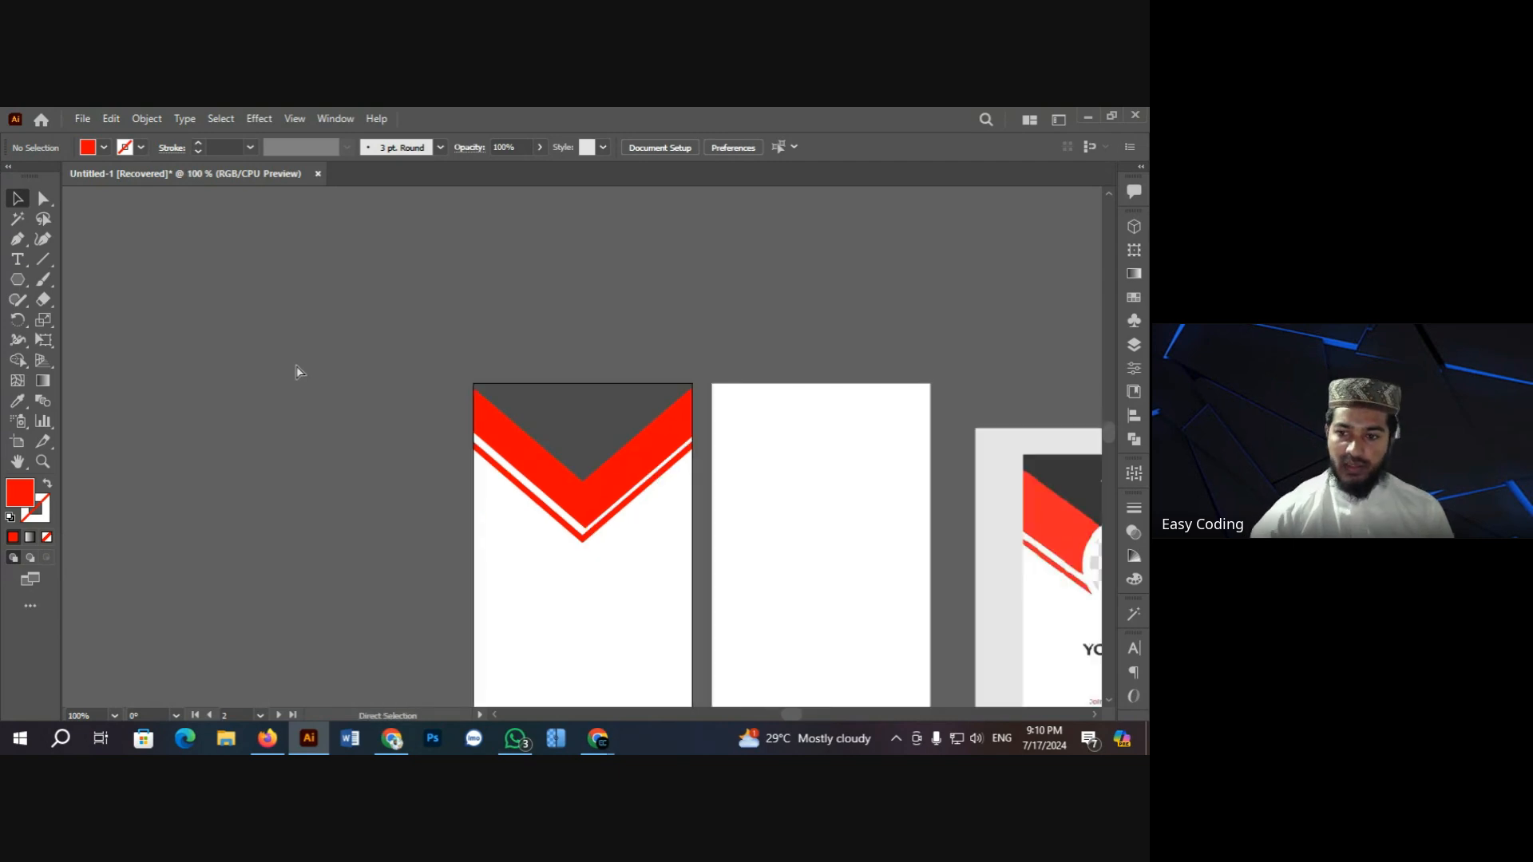
Step: Pan across to view the reference ID card, then pan back to the chevron artboard
scroll(918, 584, "up", 1)
scroll(511, 471, "up", 1)
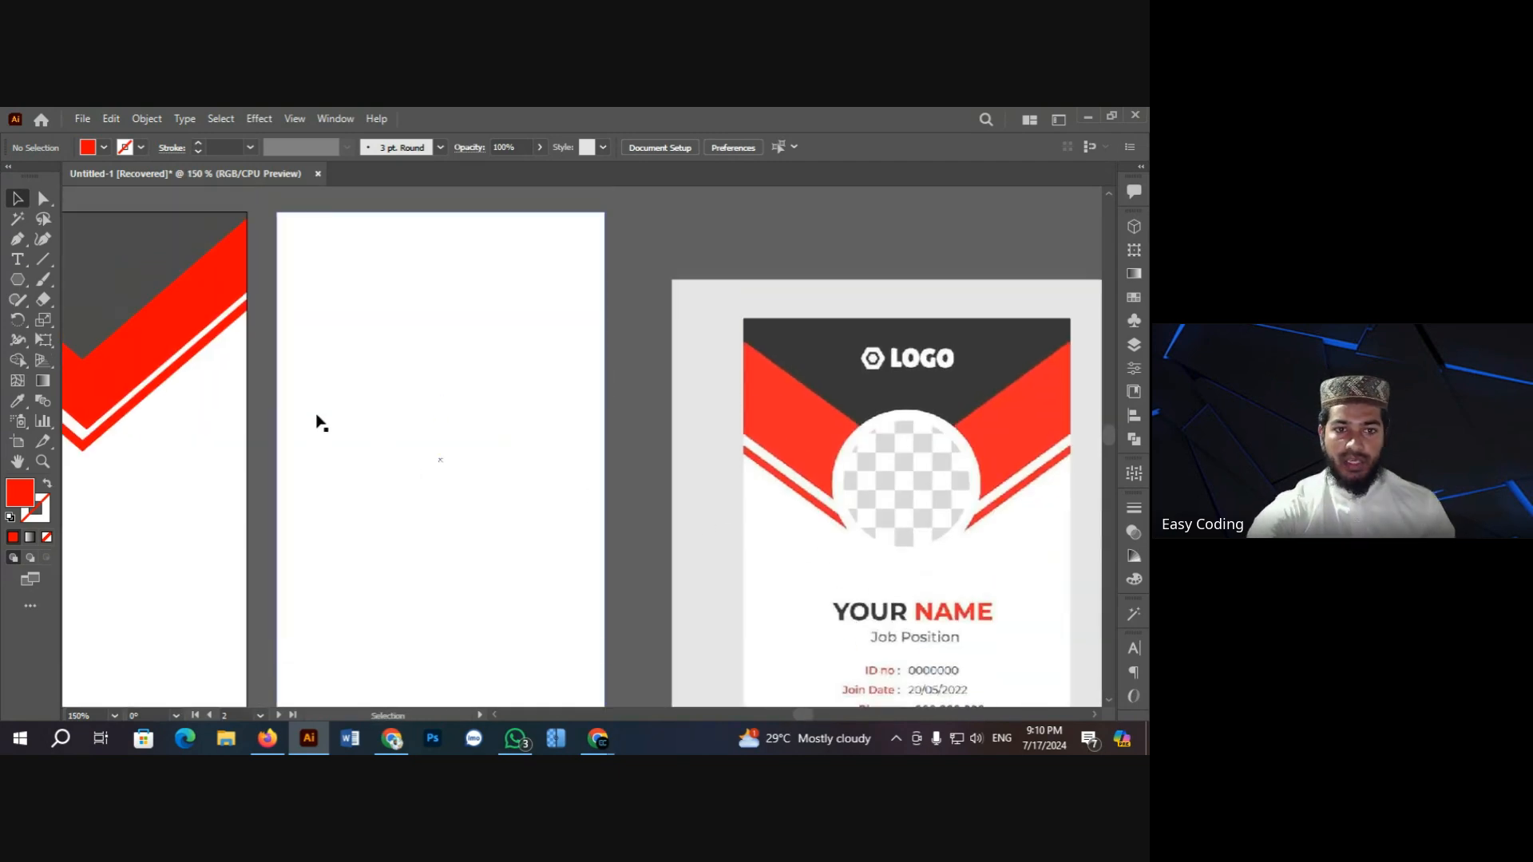
left_click(18, 462)
left_click_drag(271, 399, 419, 408)
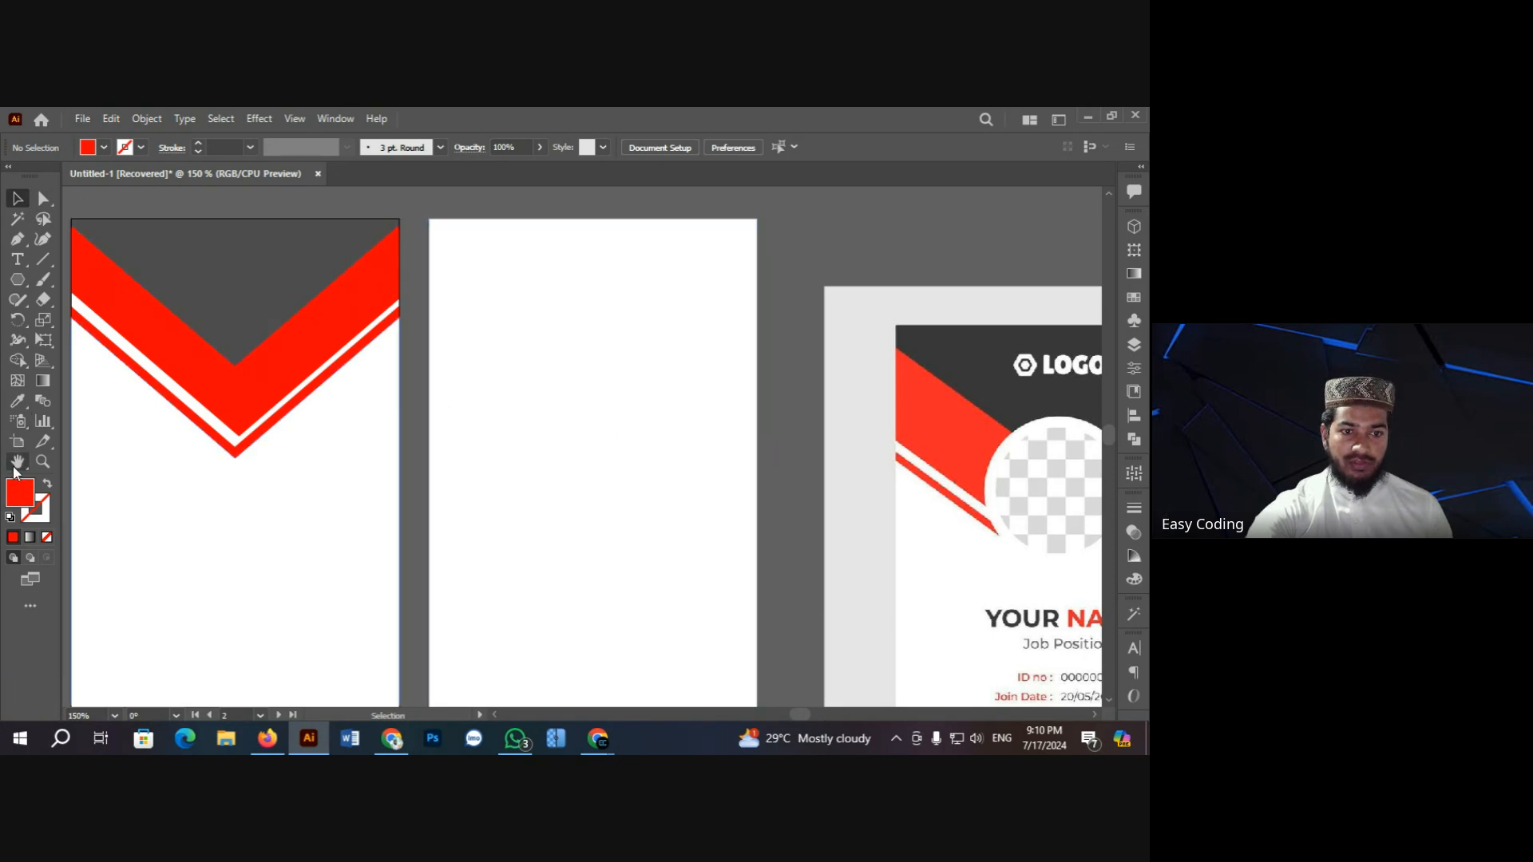
left_click_drag(839, 490, 475, 391)
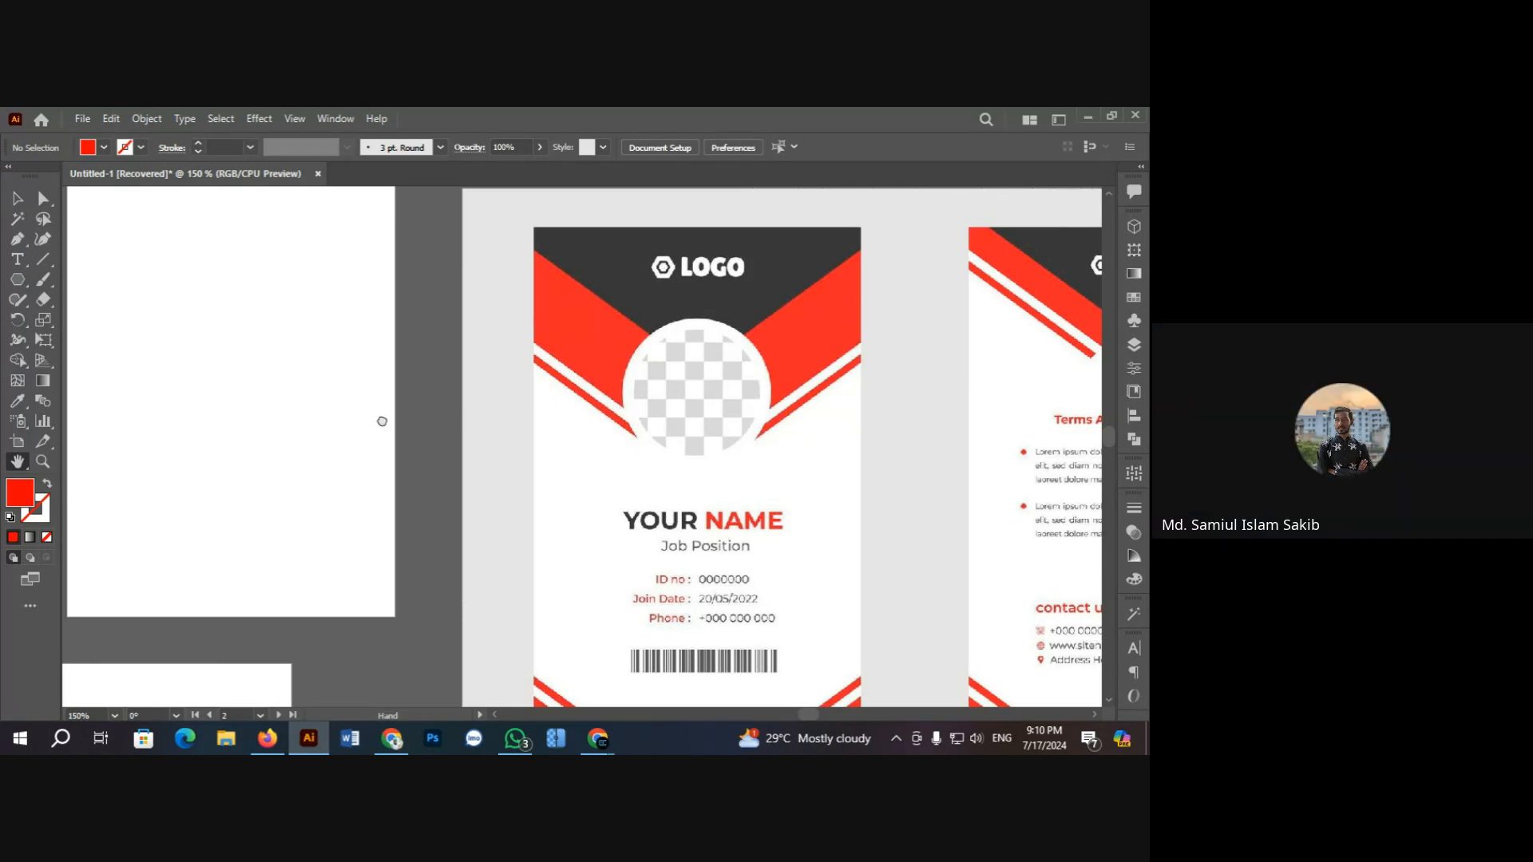
left_click_drag(381, 422, 661, 506)
left_click_drag(503, 458, 633, 472)
left_click_drag(458, 444, 469, 448)
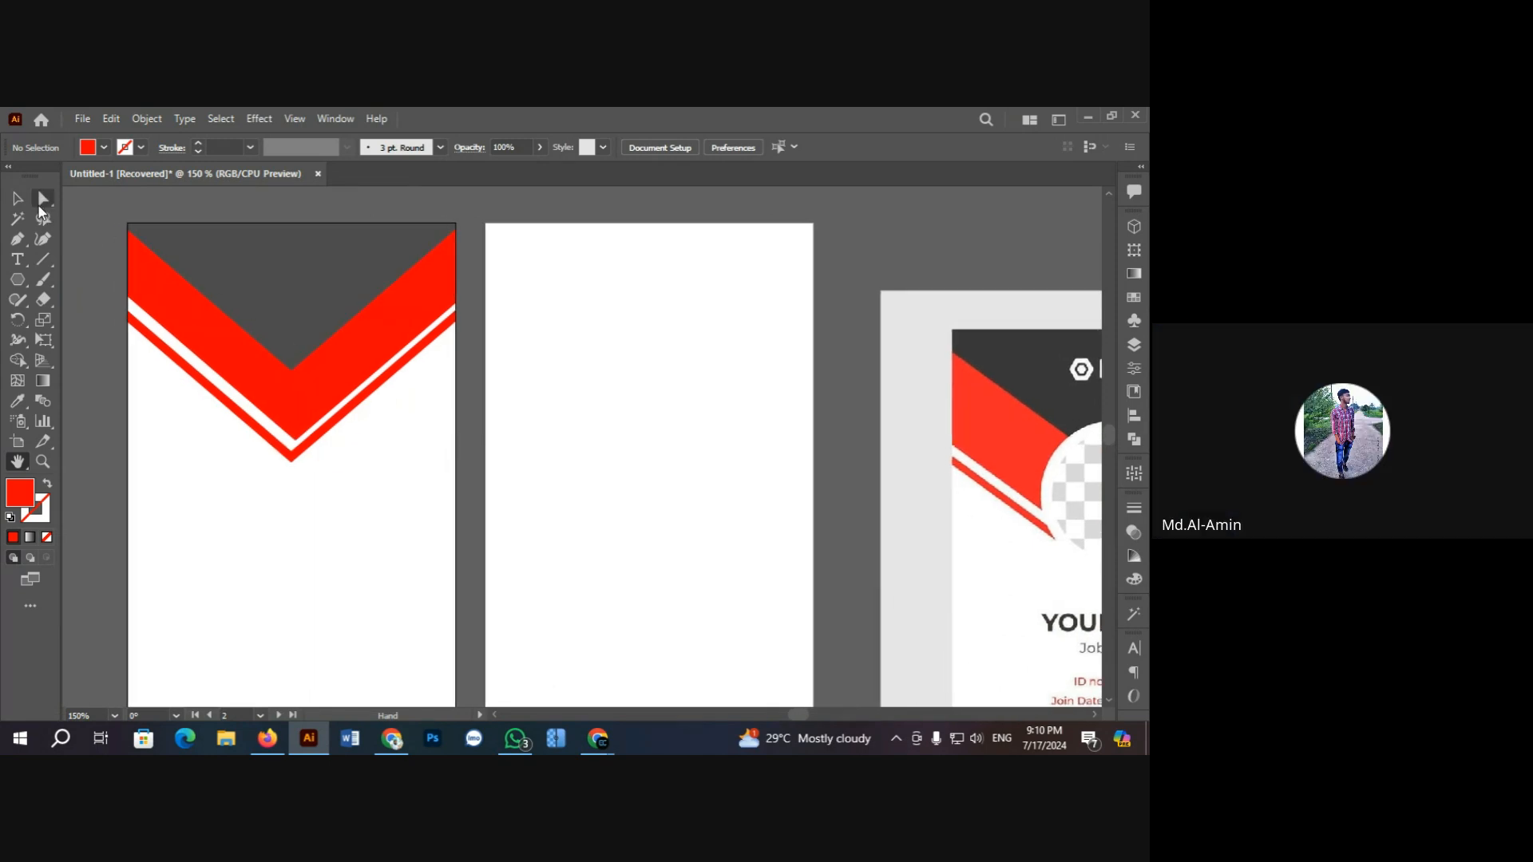
Step: Return to the Selection tool and bring up the basic shape tools flyout
key("v")
right_click(86, 209)
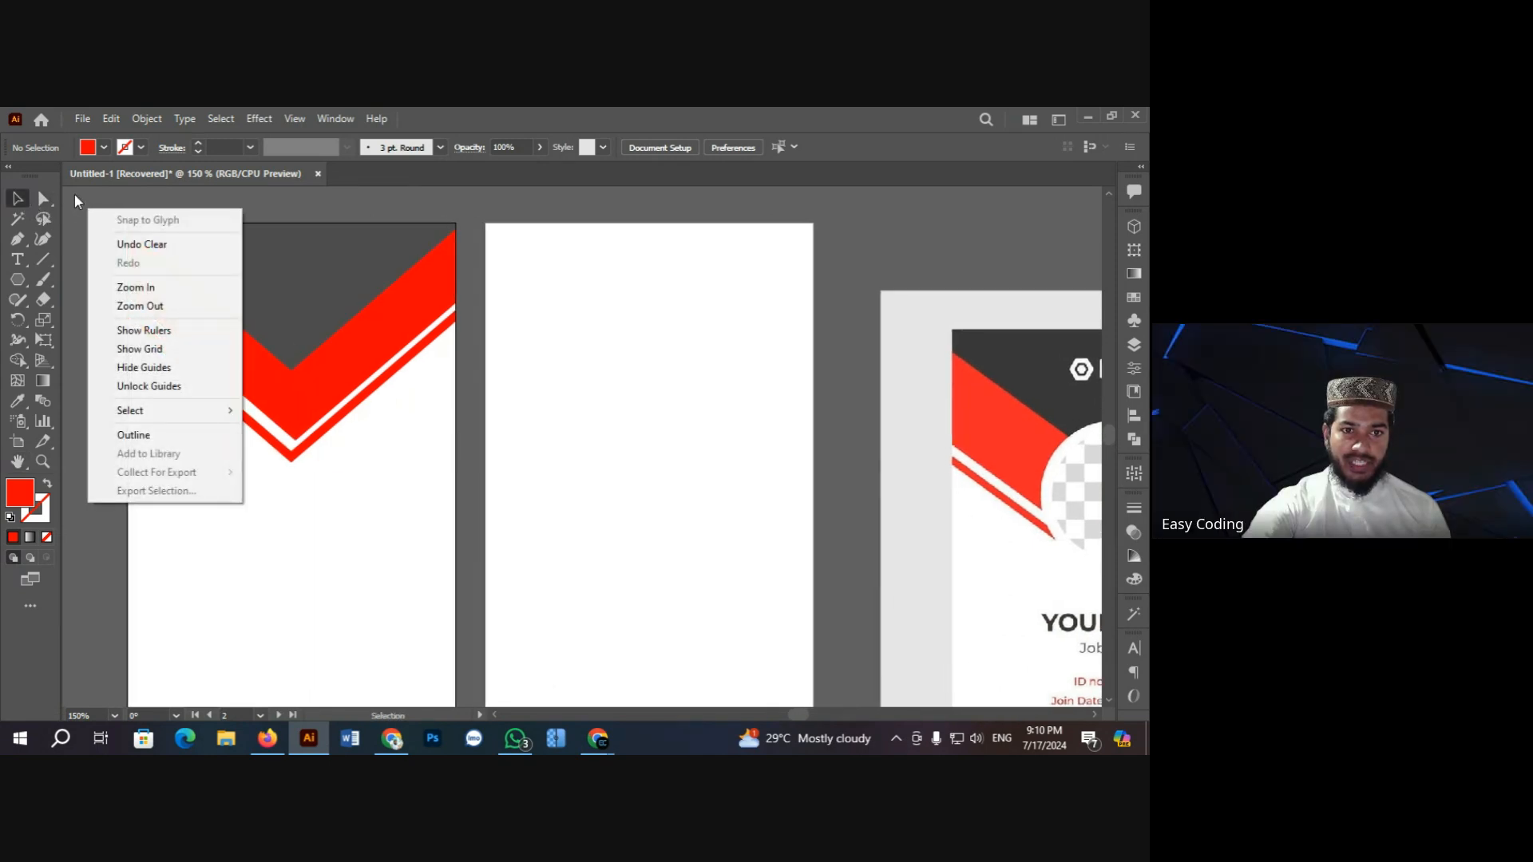
left_click(73, 193)
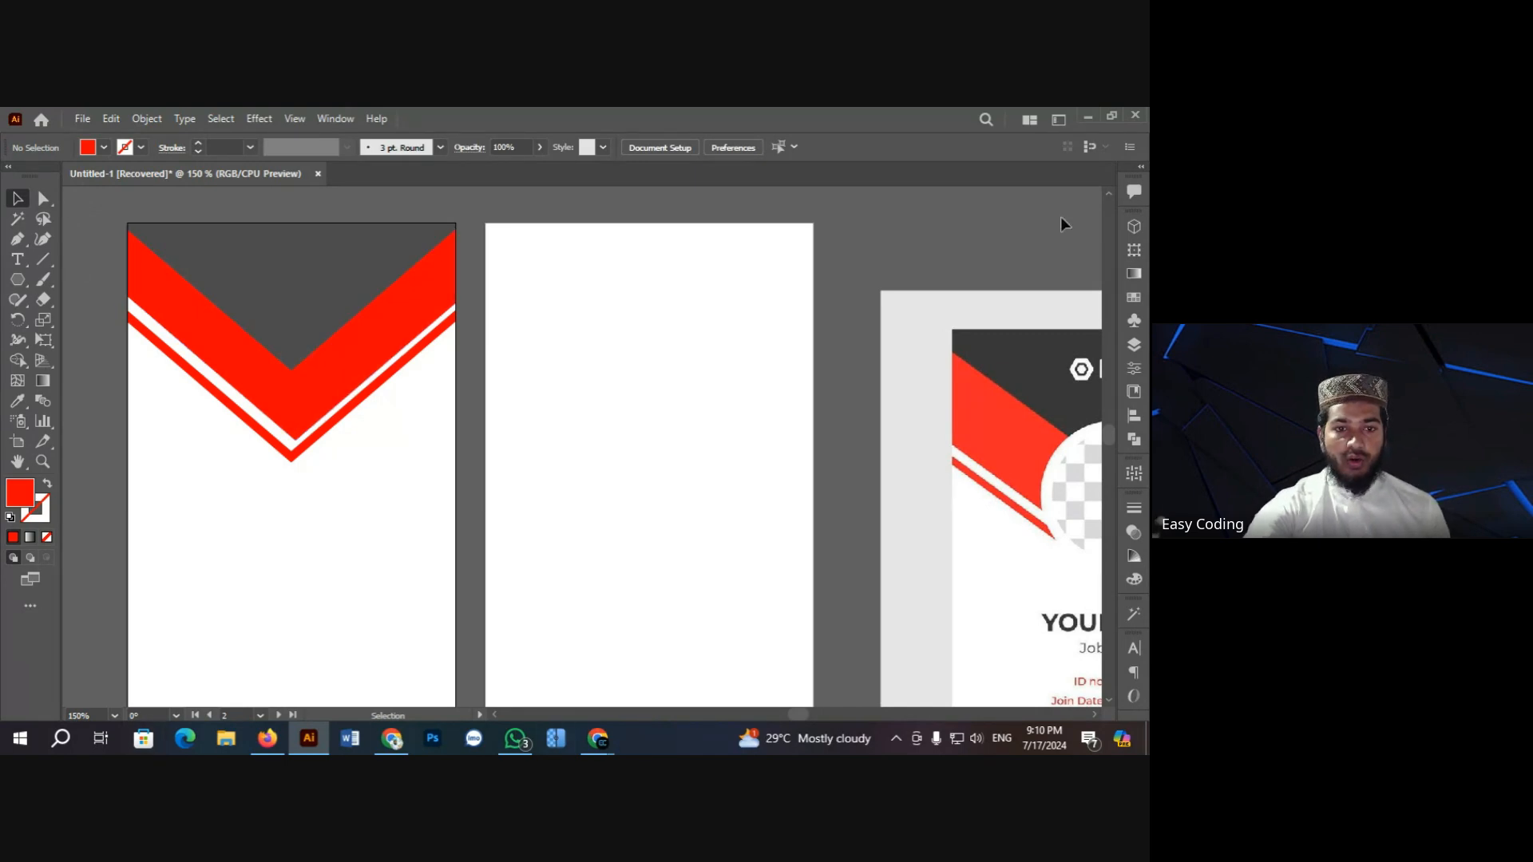
left_click(18, 280)
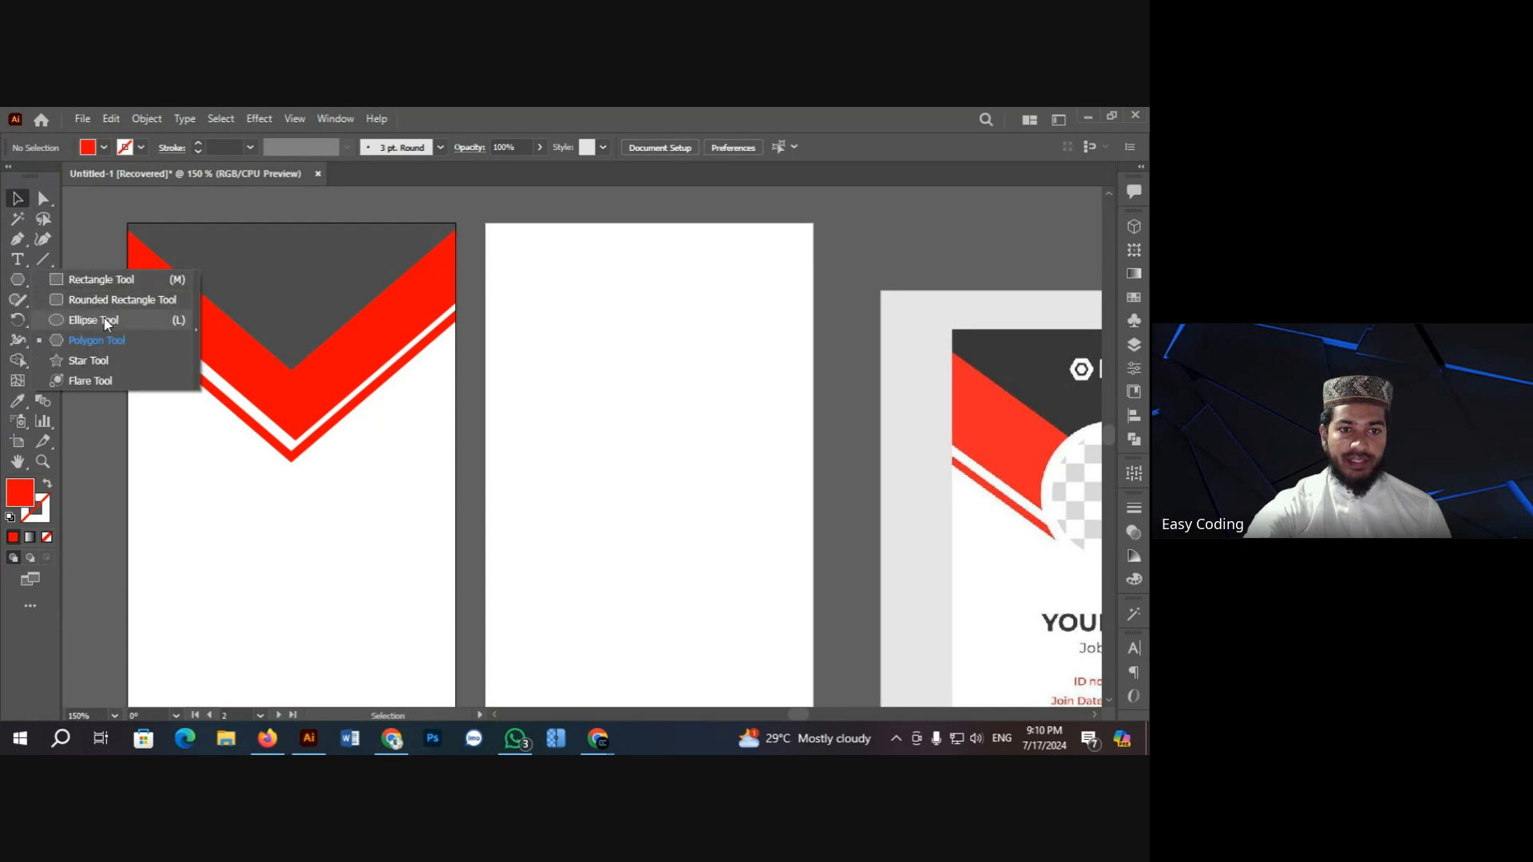
Step: Draw a red circle at the chevron's point and nudge it slightly left and up
left_click(106, 323)
left_click_drag(238, 322, 375, 484)
key("v")
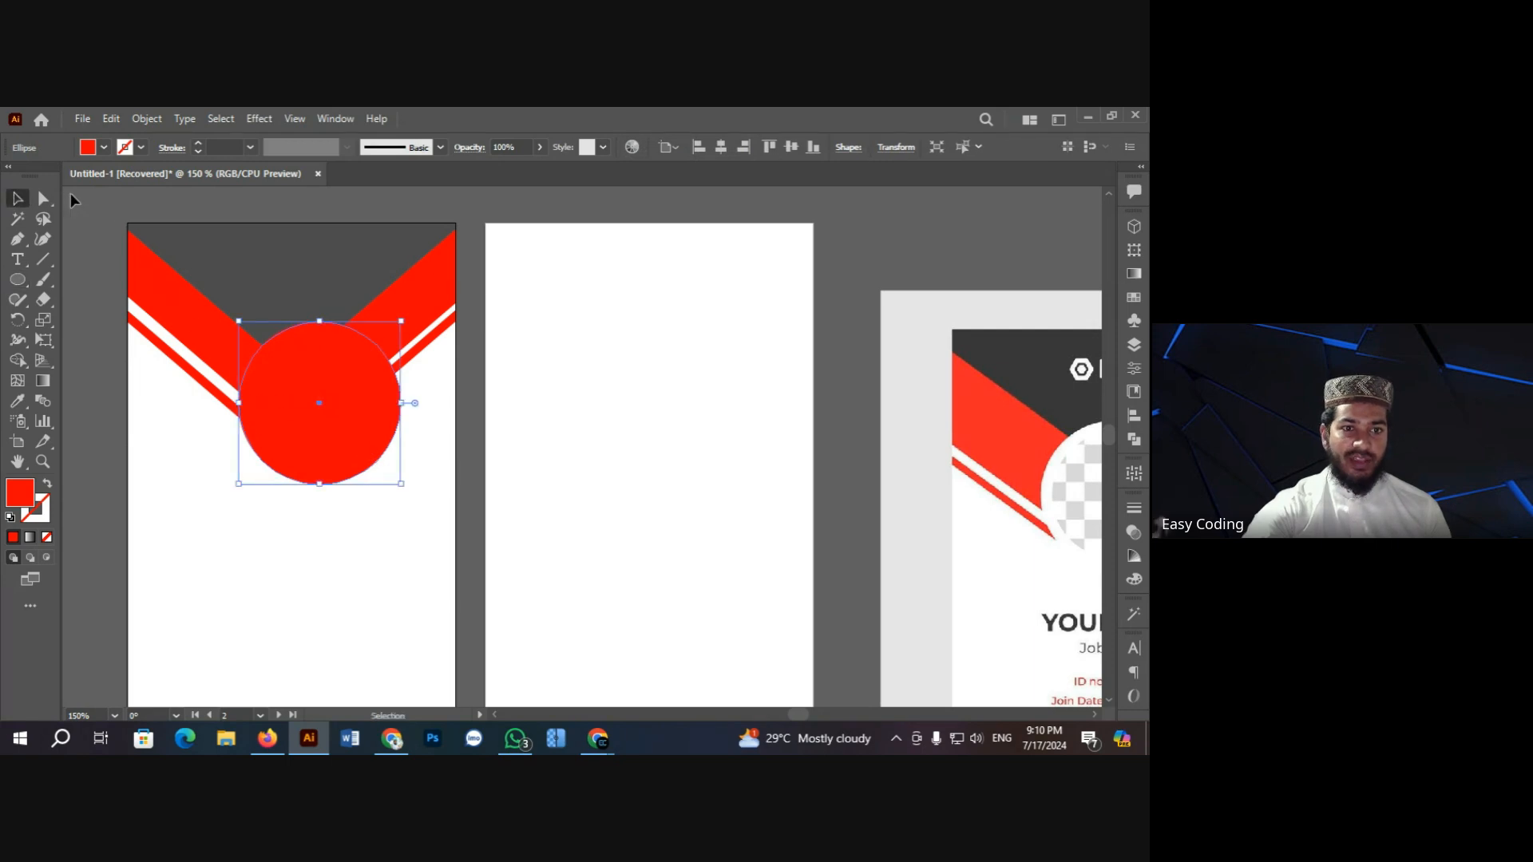
left_click(104, 221)
left_click(349, 419)
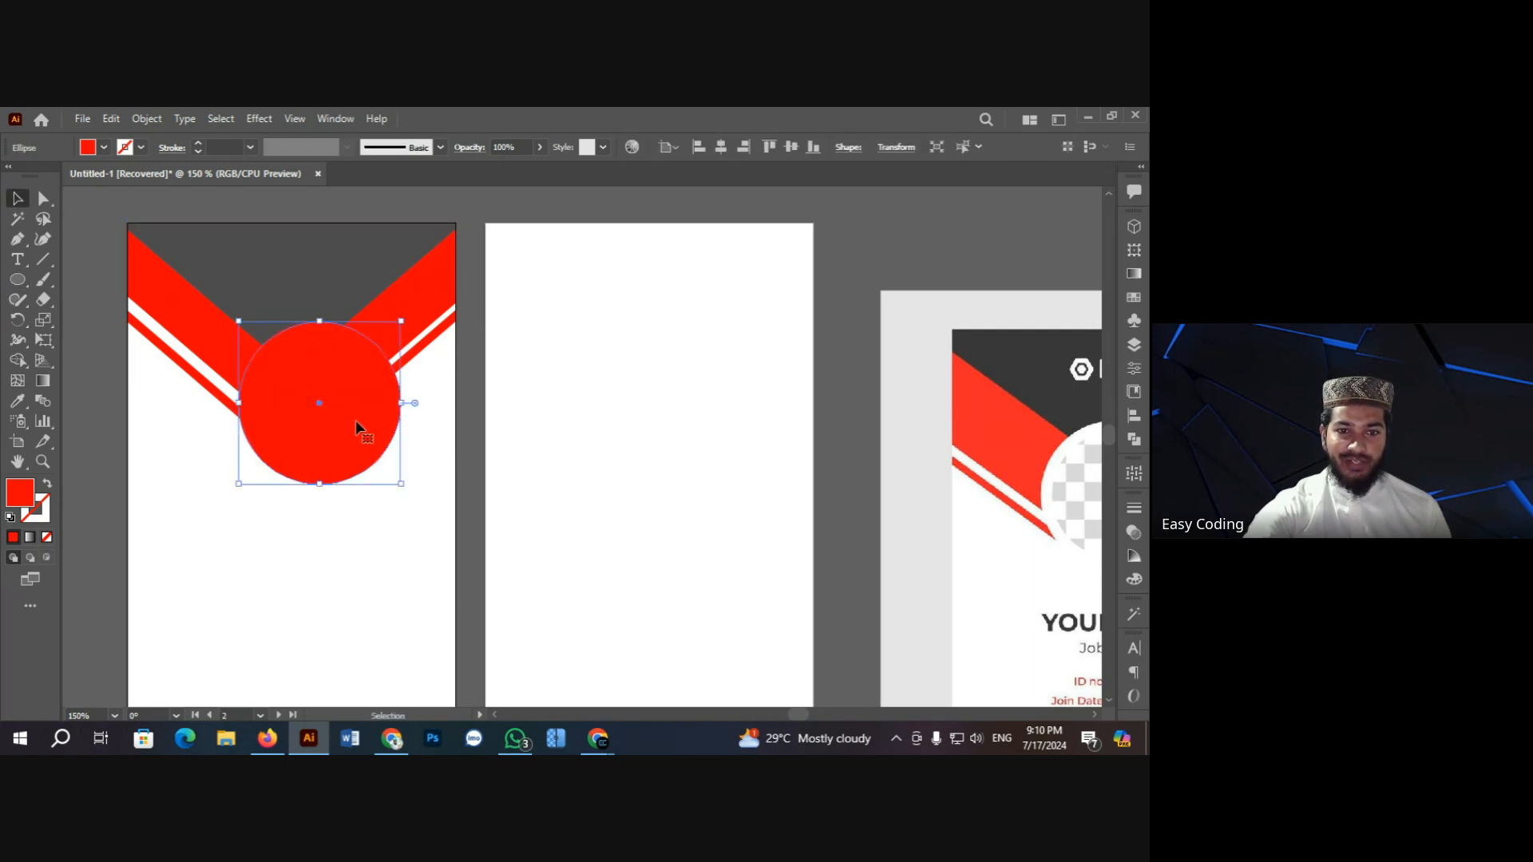
left_click_drag(356, 419, 333, 415)
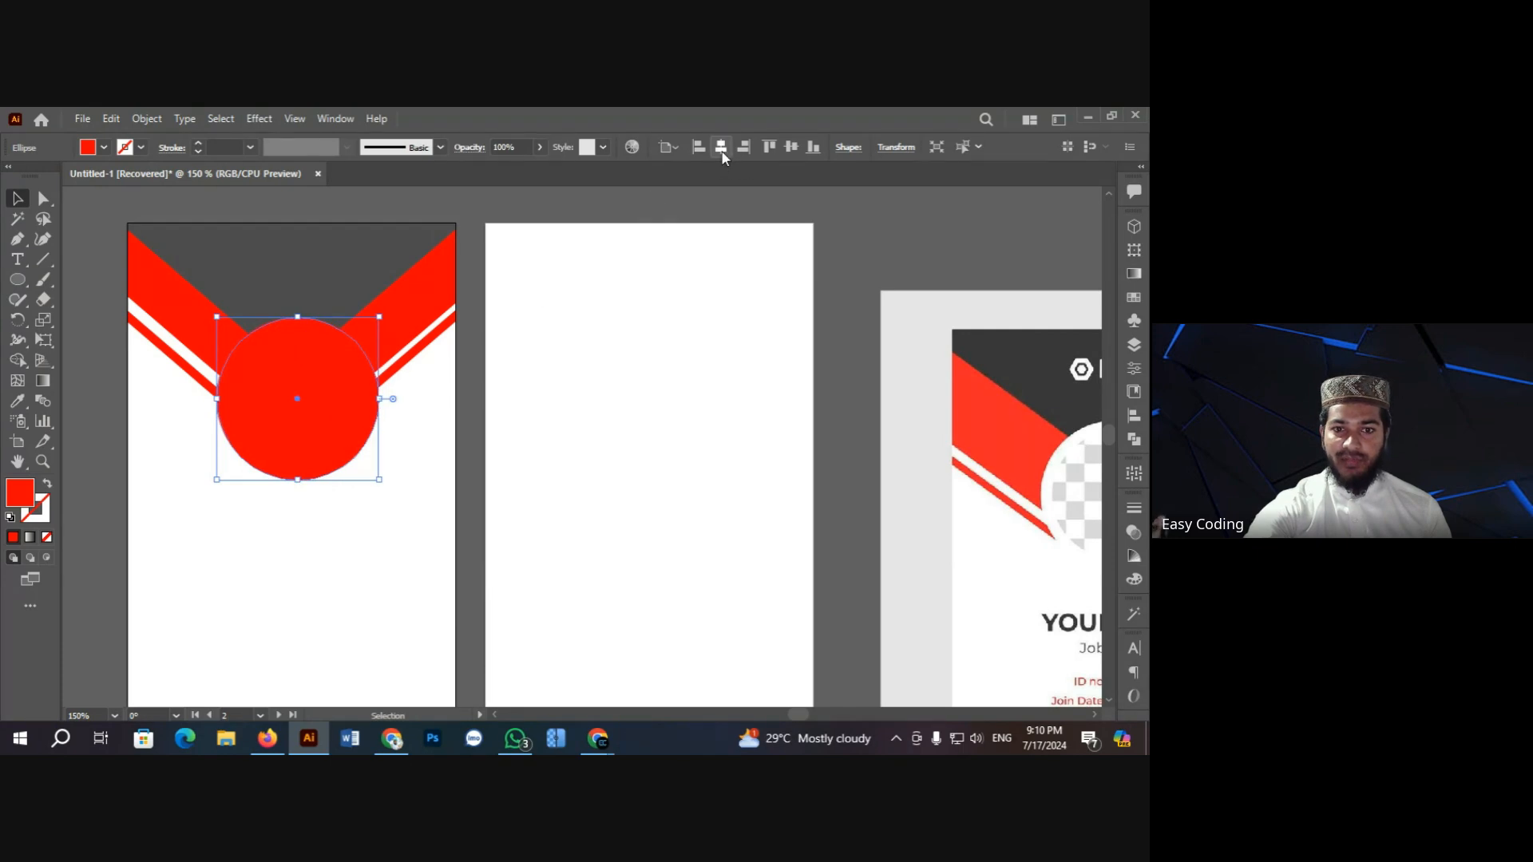
Step: Centre the circle horizontally on the artboard, shrink it to about 97.92 px, and zoom in to check
left_click(721, 150)
left_click(530, 196)
left_click(321, 373)
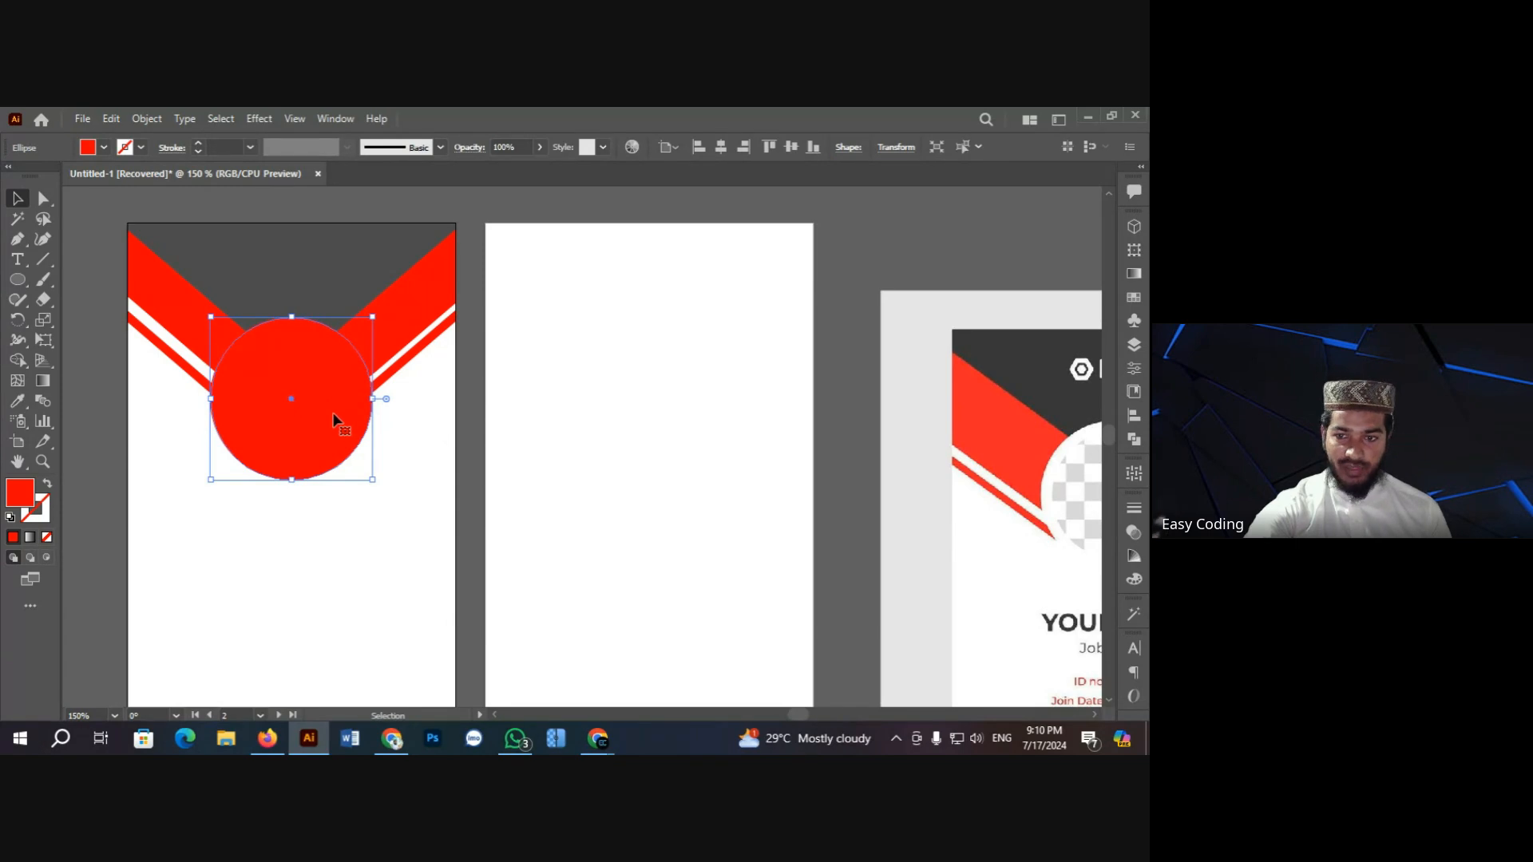
left_click_drag(372, 480, 363, 469)
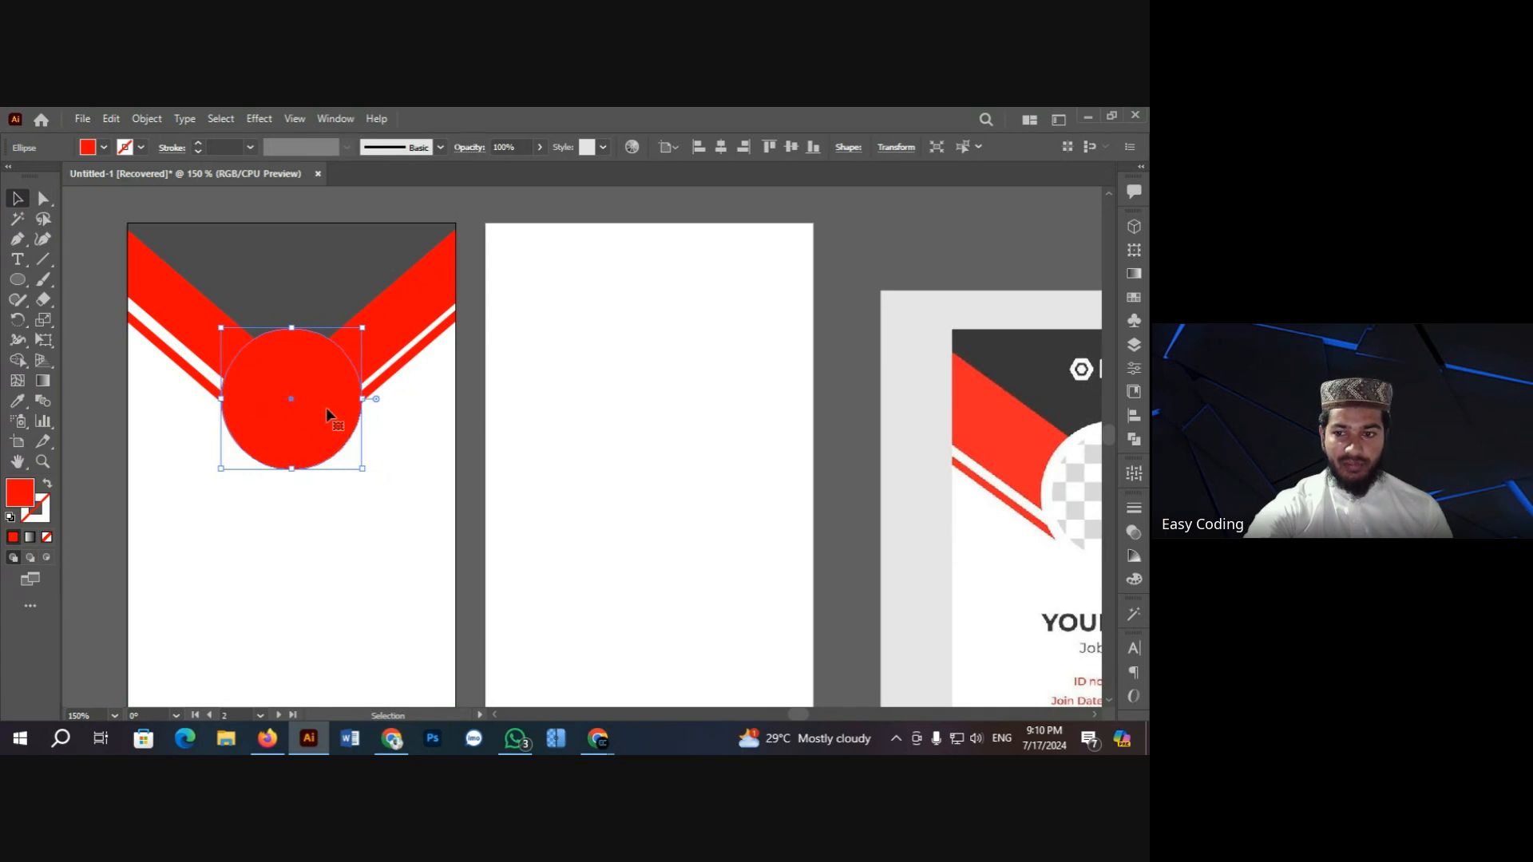
key("z")
left_click(431, 436)
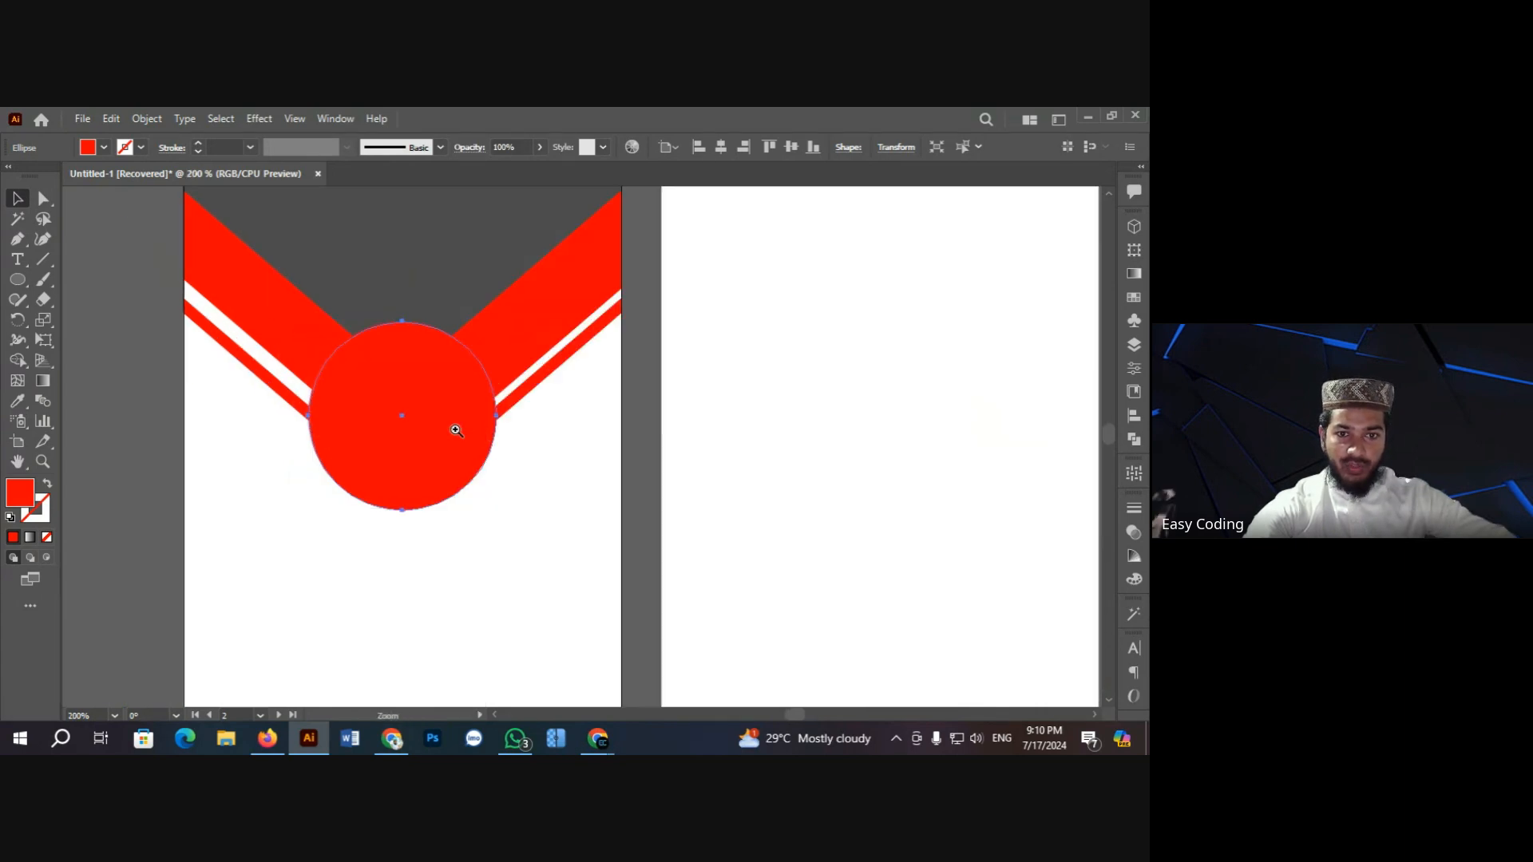
left_click(471, 427)
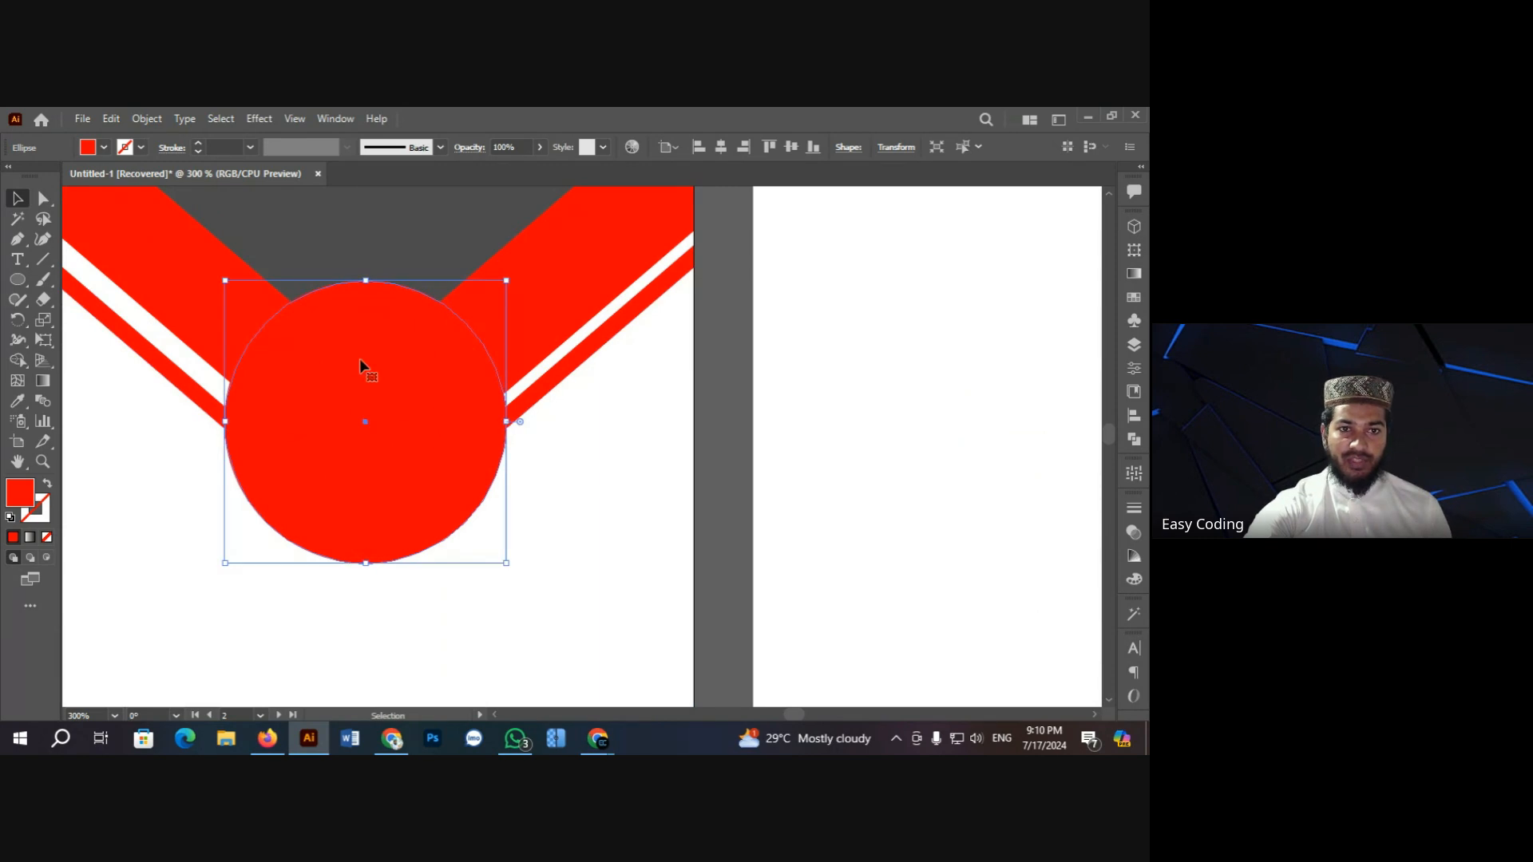
left_click(149, 120)
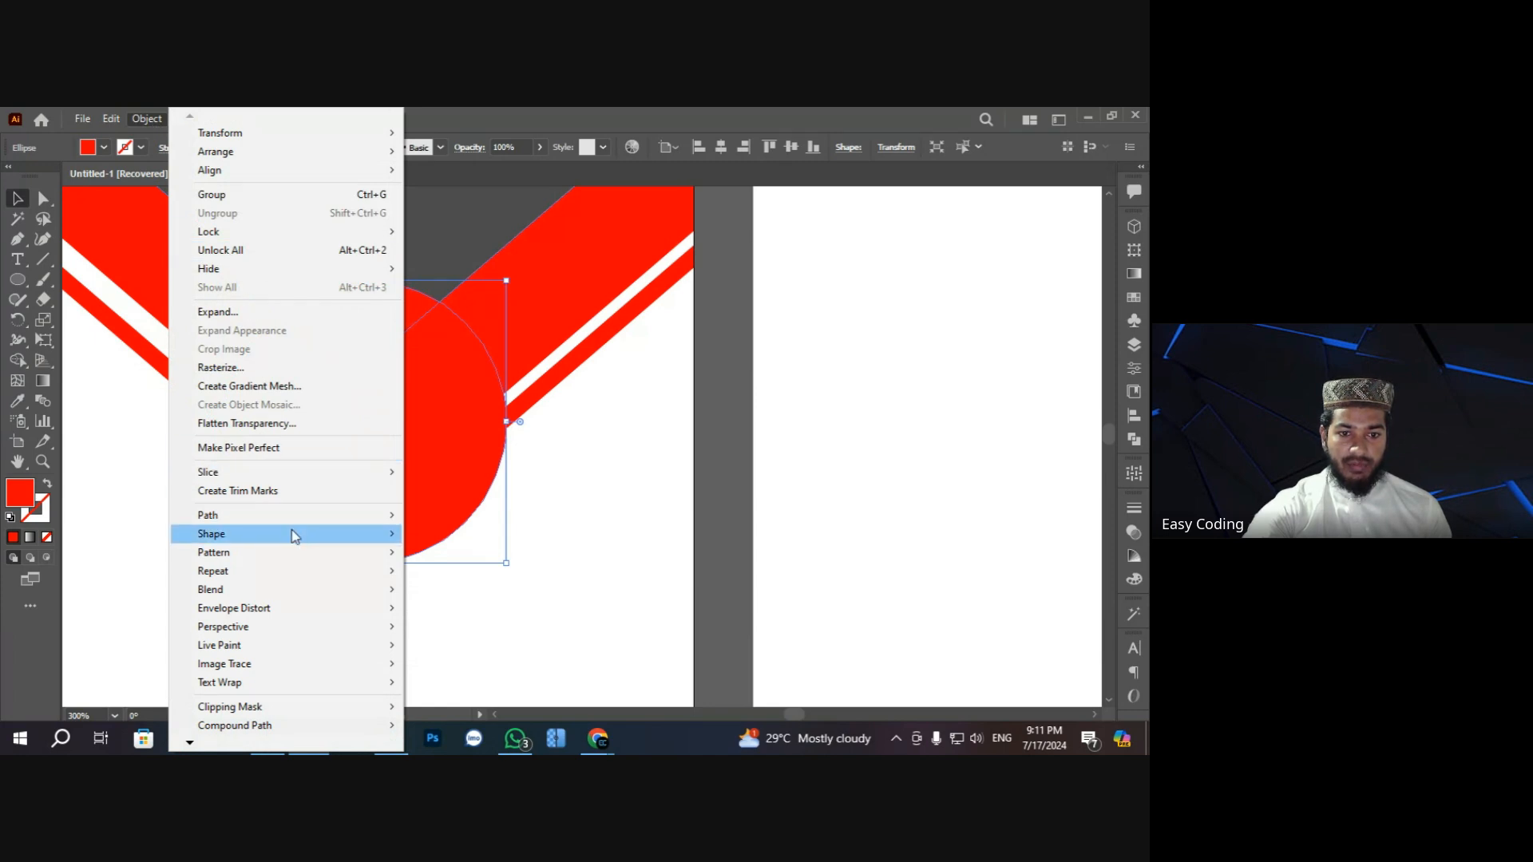
Step: Add a 4 px Offset Path around the red circle
mouse_move(301, 515)
left_click(482, 576)
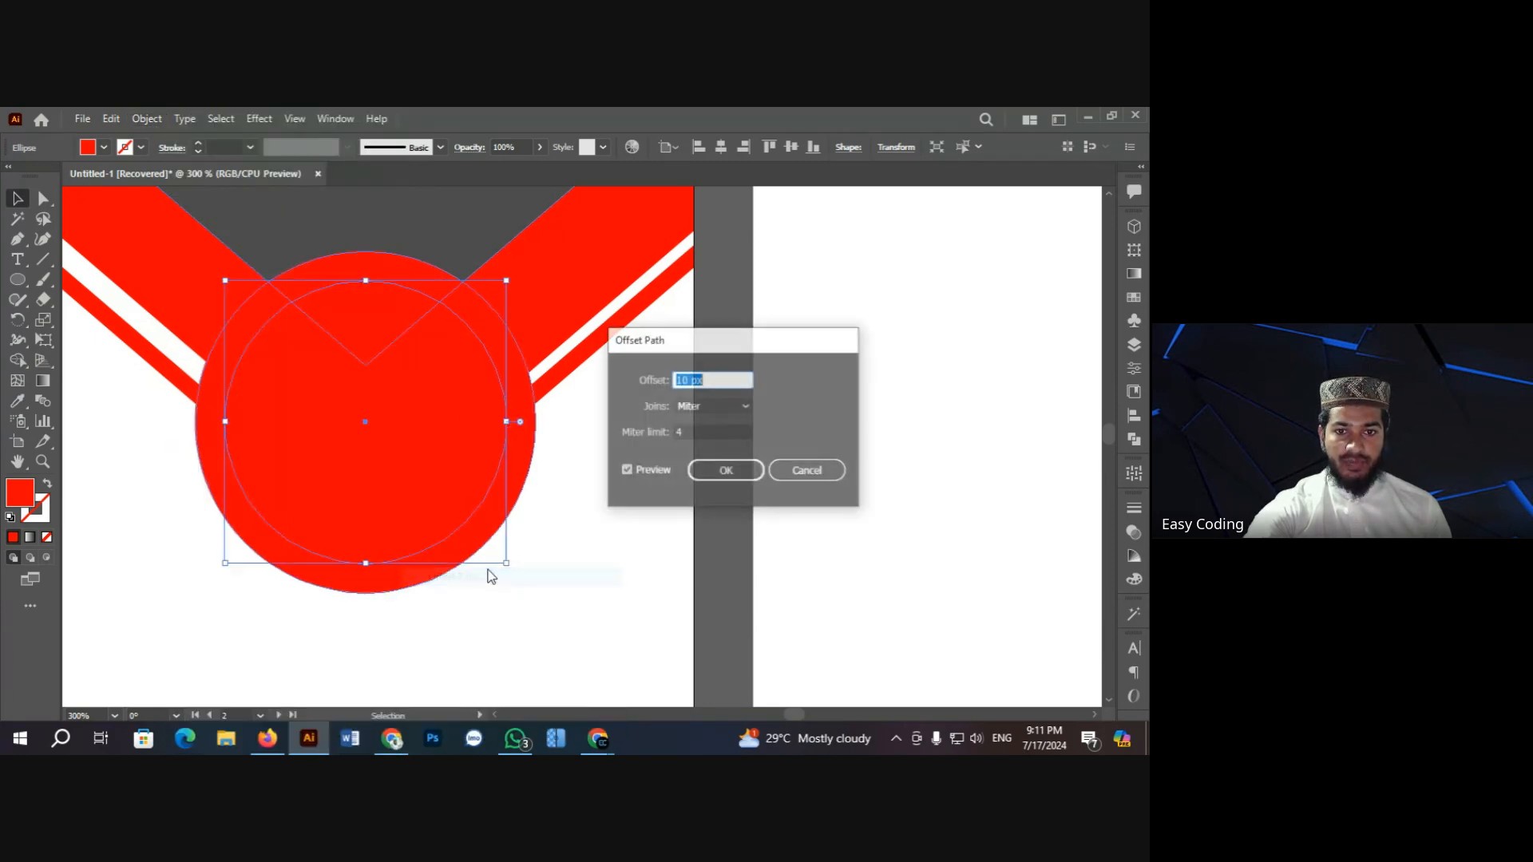
key("Down")
key("Down")
key("Down")
key("Down")
key("Down")
key("Down")
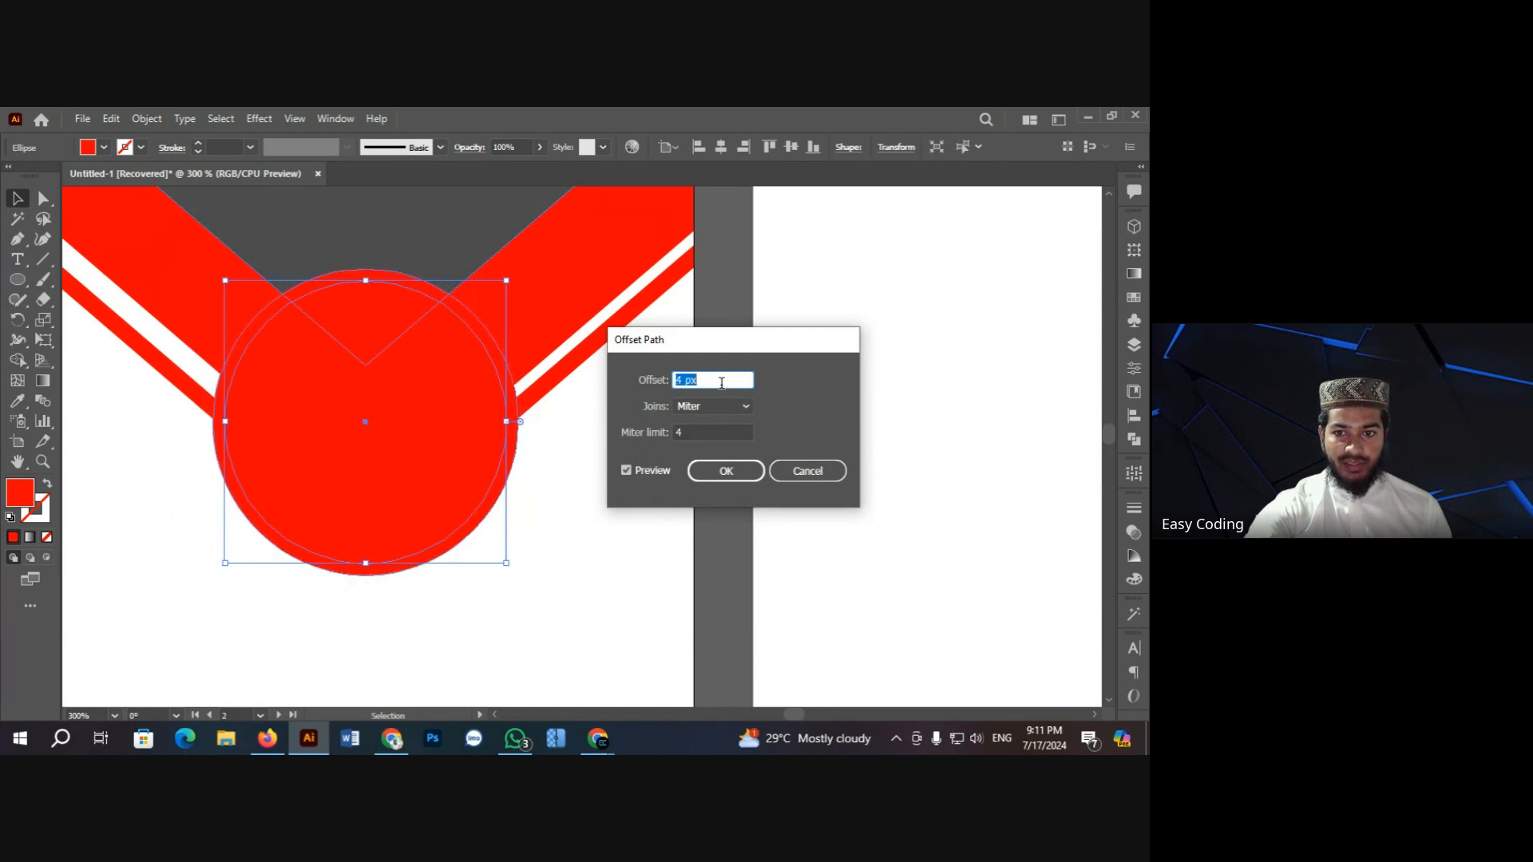
left_click(727, 471)
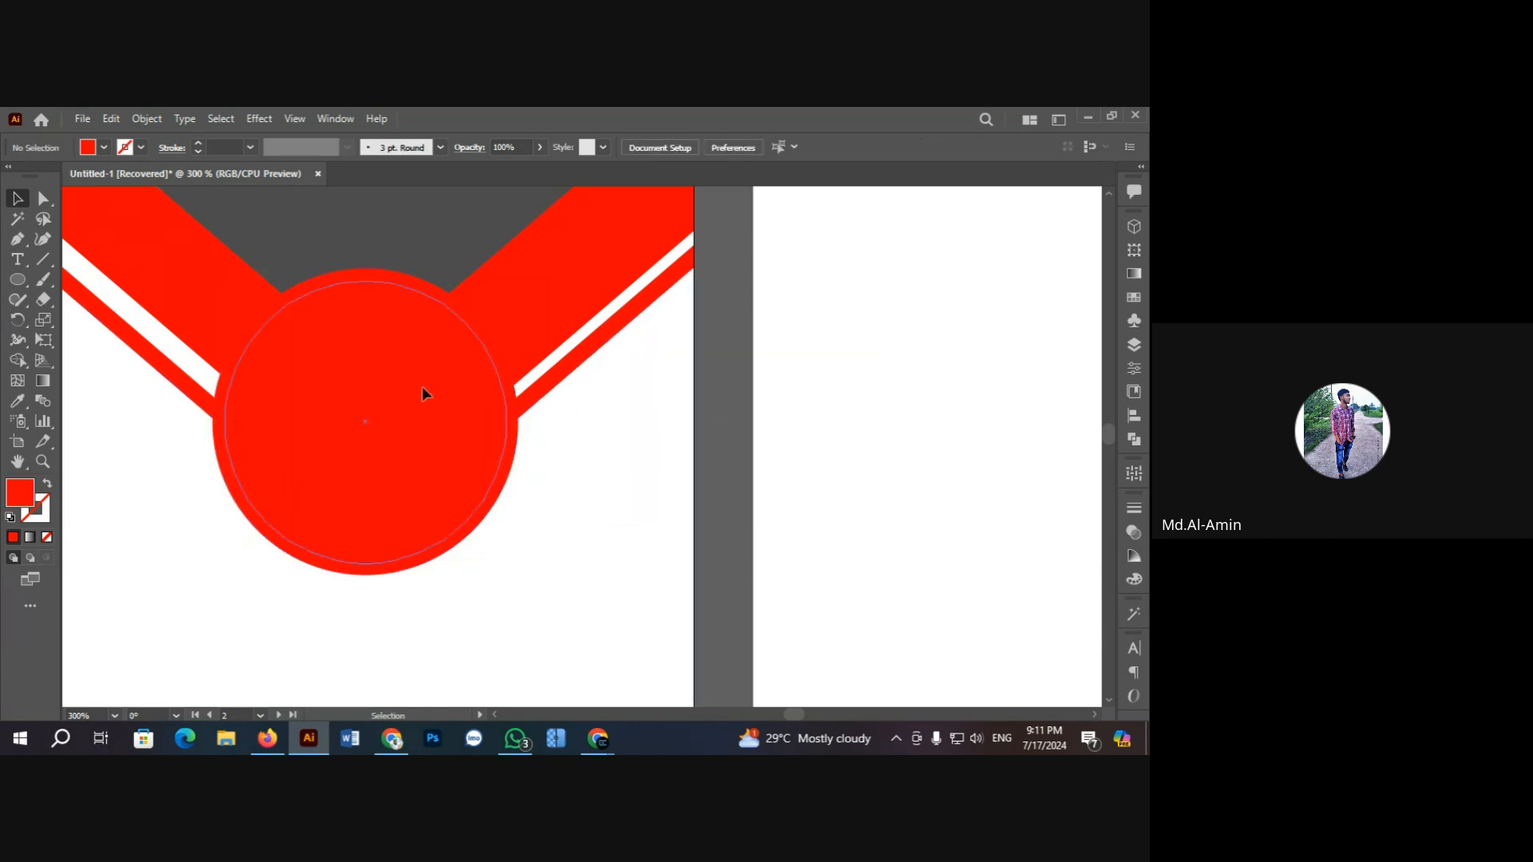
Step: Fill the outer offset circle and the inner circle with light grey swatches
left_click(399, 282)
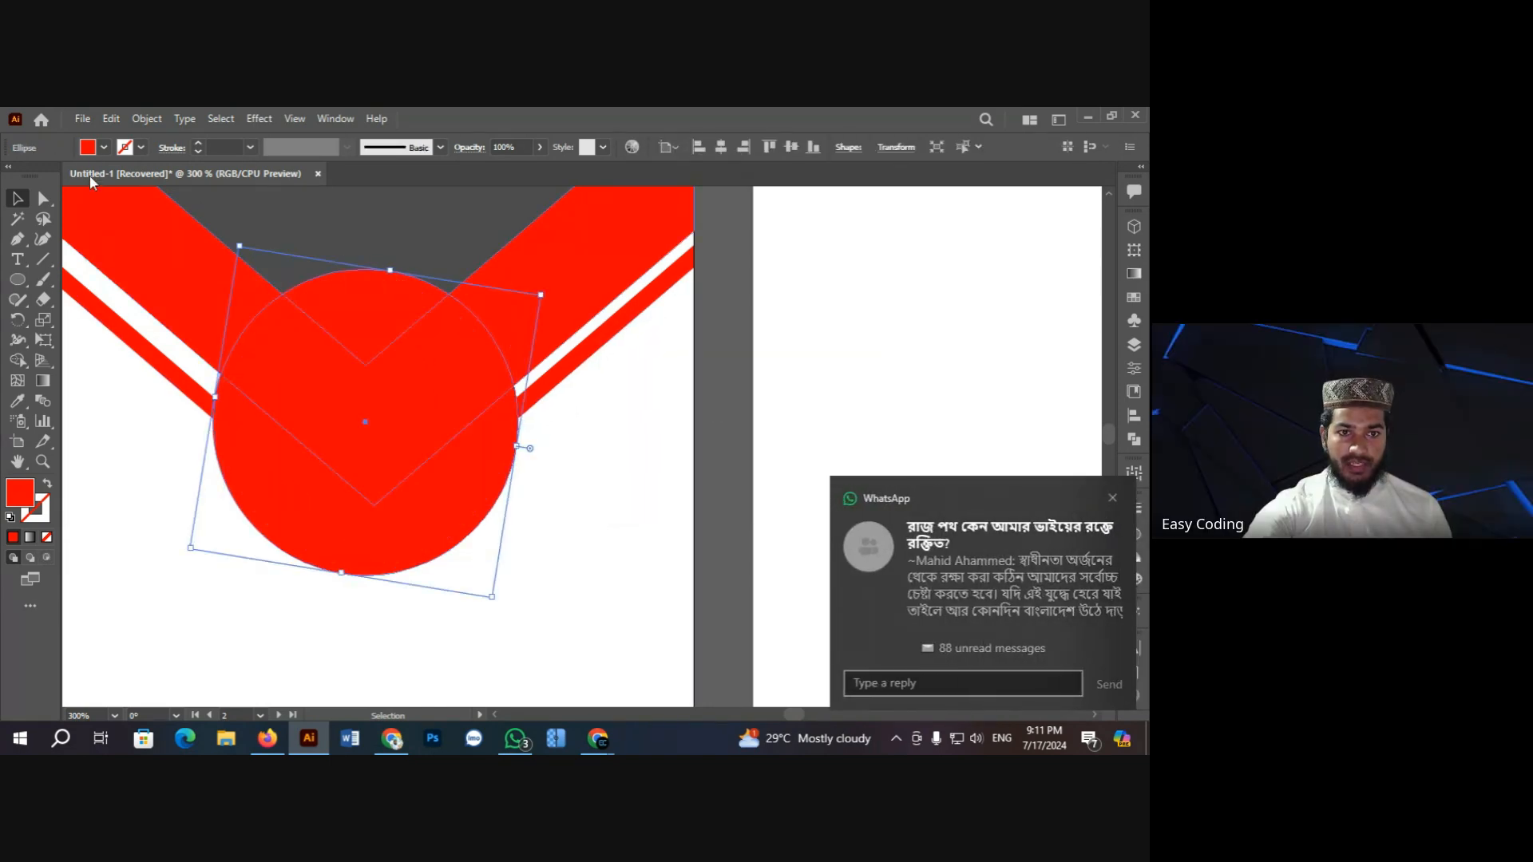
left_click(104, 147)
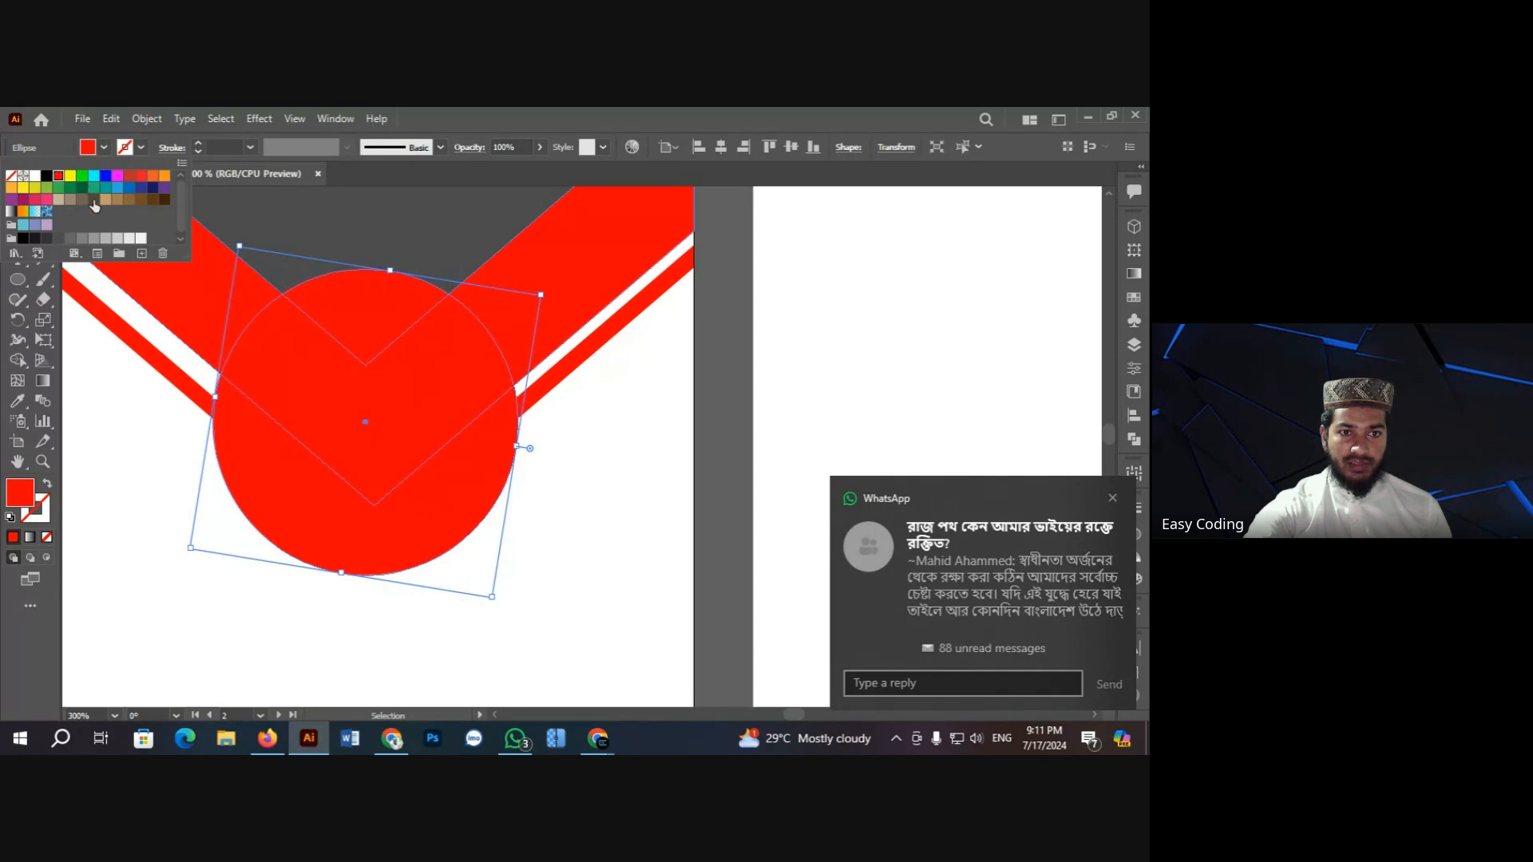
left_click(118, 239)
left_click(730, 386)
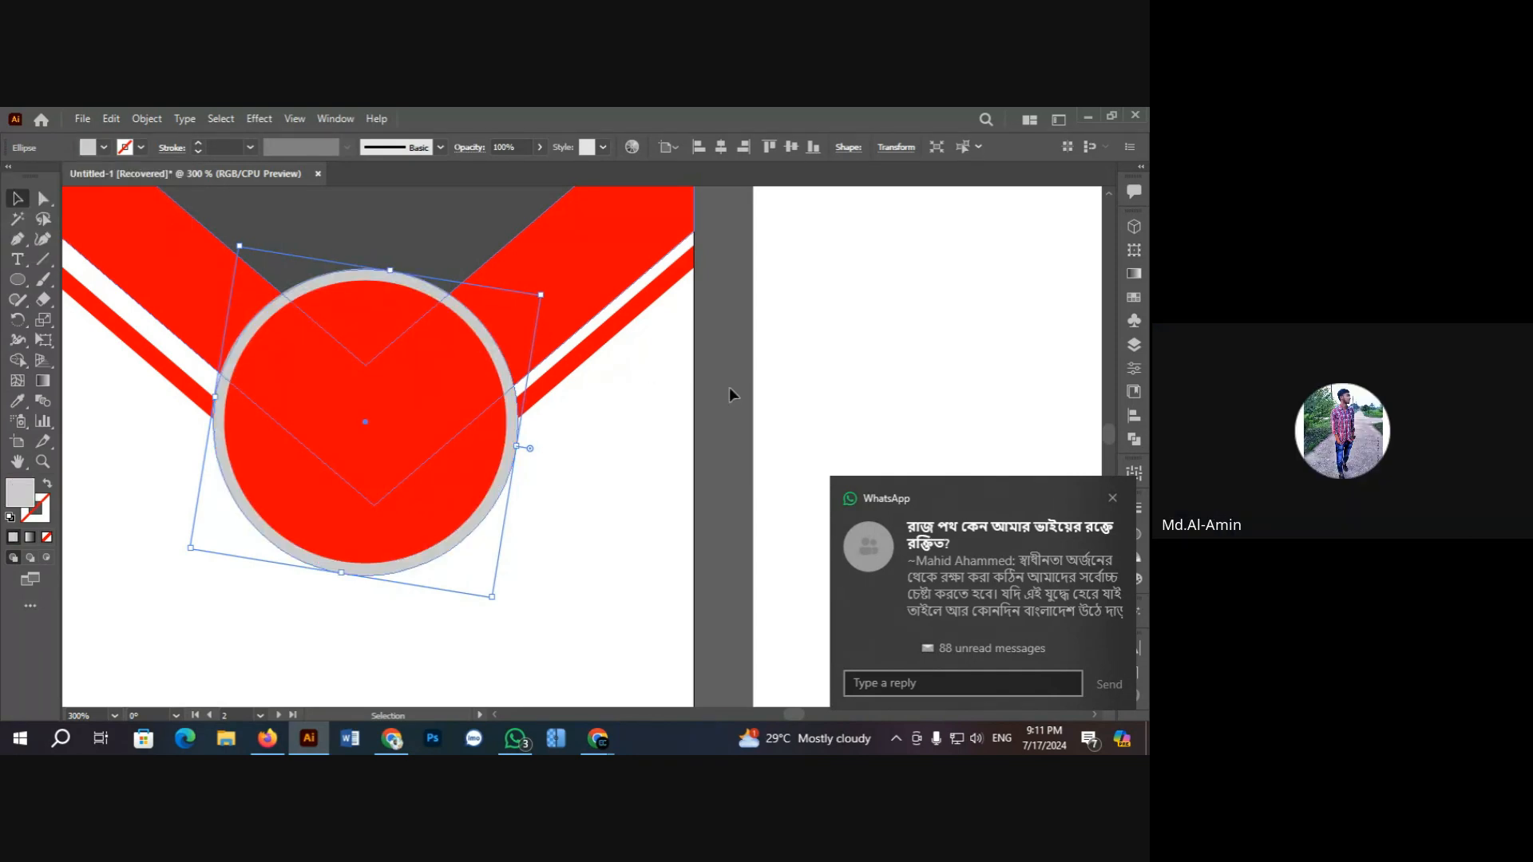
left_click(729, 386)
left_click(422, 376)
left_click(105, 148)
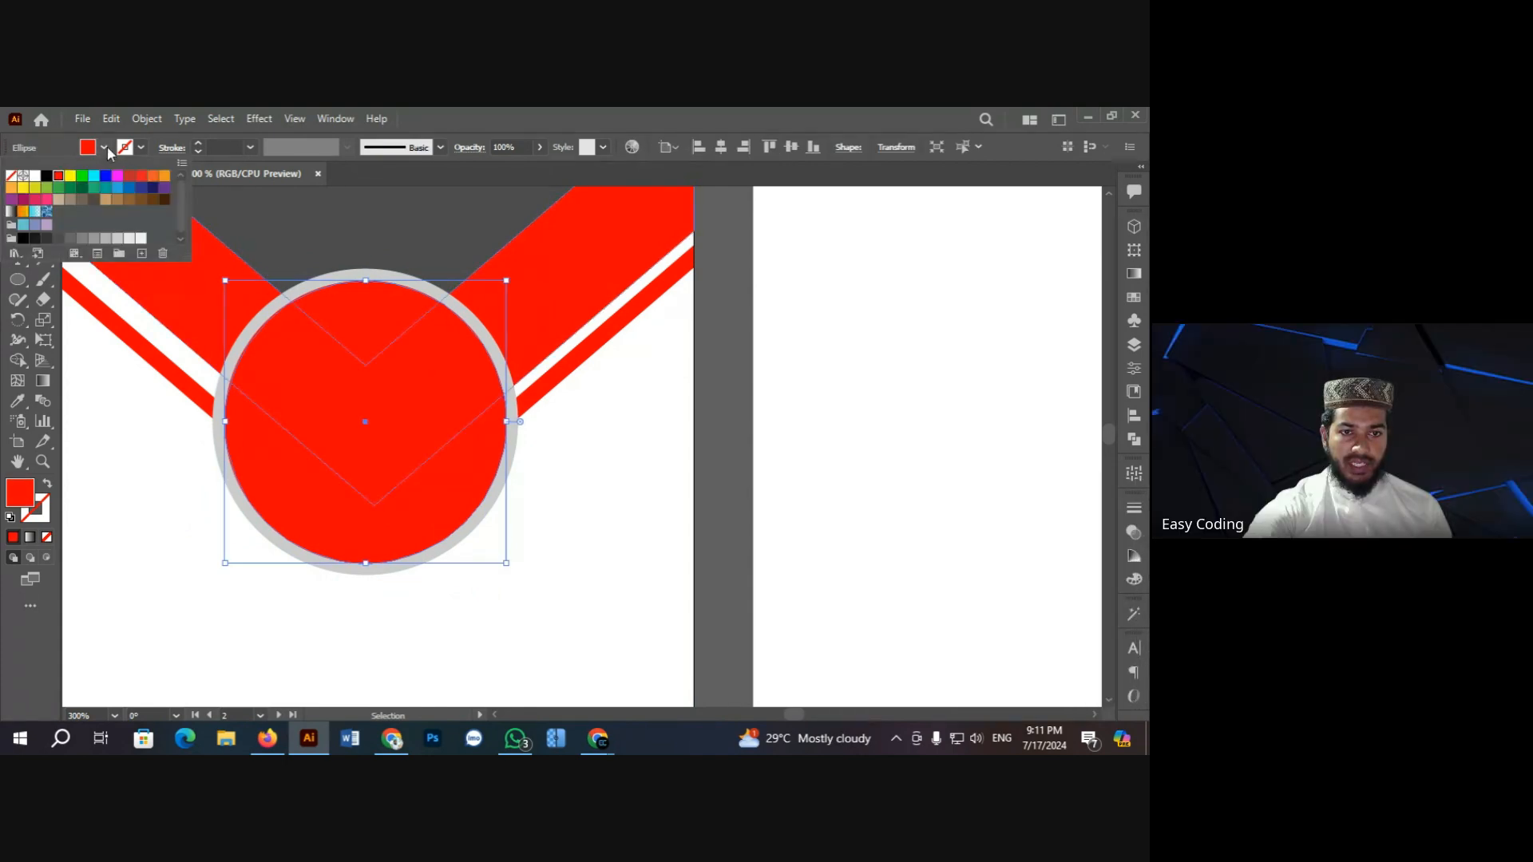
left_click(130, 239)
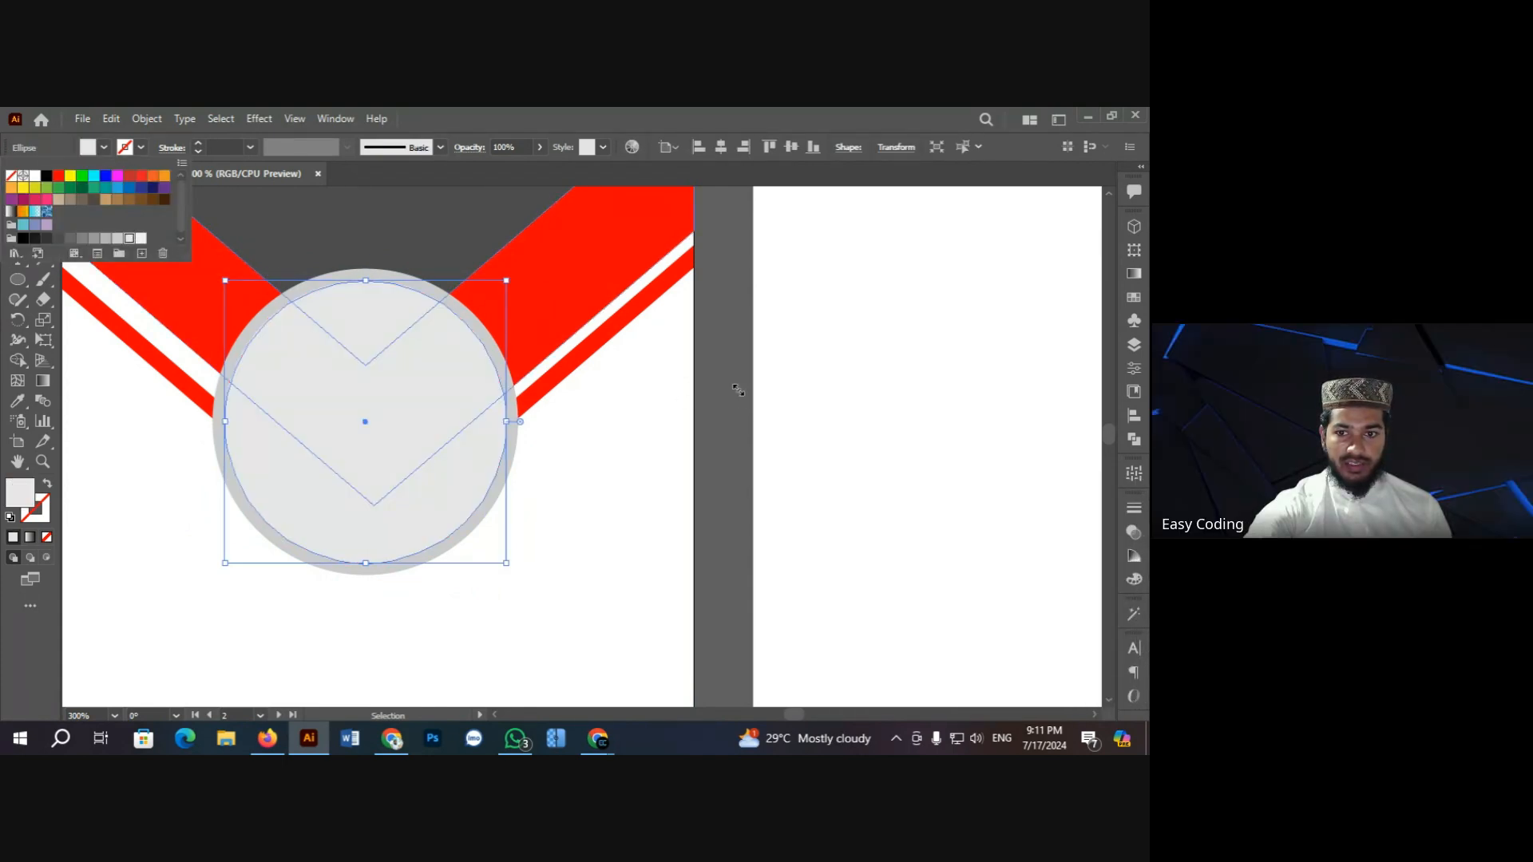
left_click(730, 366)
left_click(729, 359)
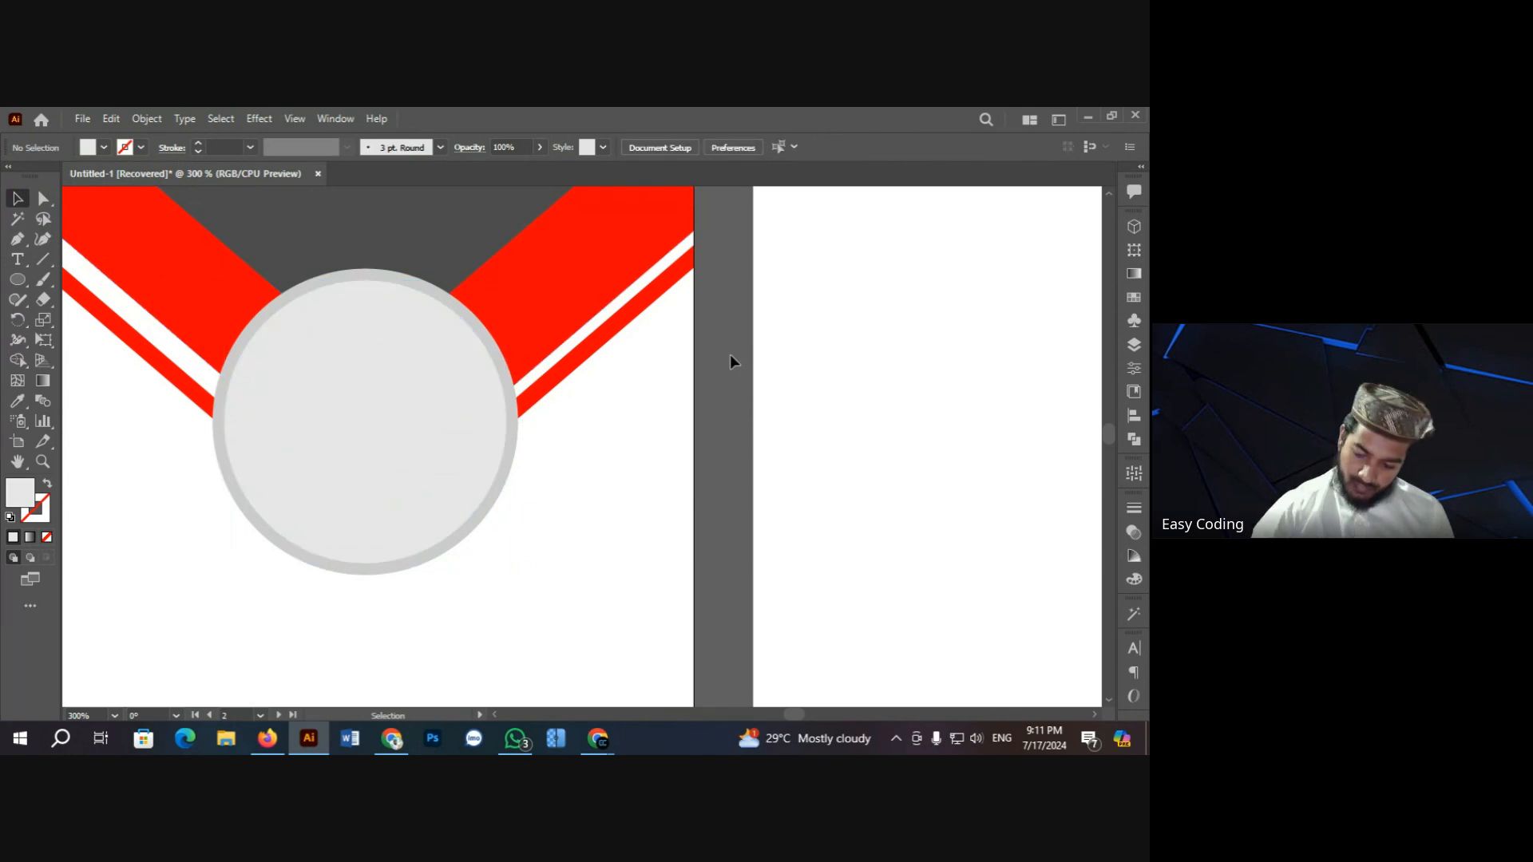
key("ctrl+minus")
key("ctrl+minus")
key("ctrl+minus")
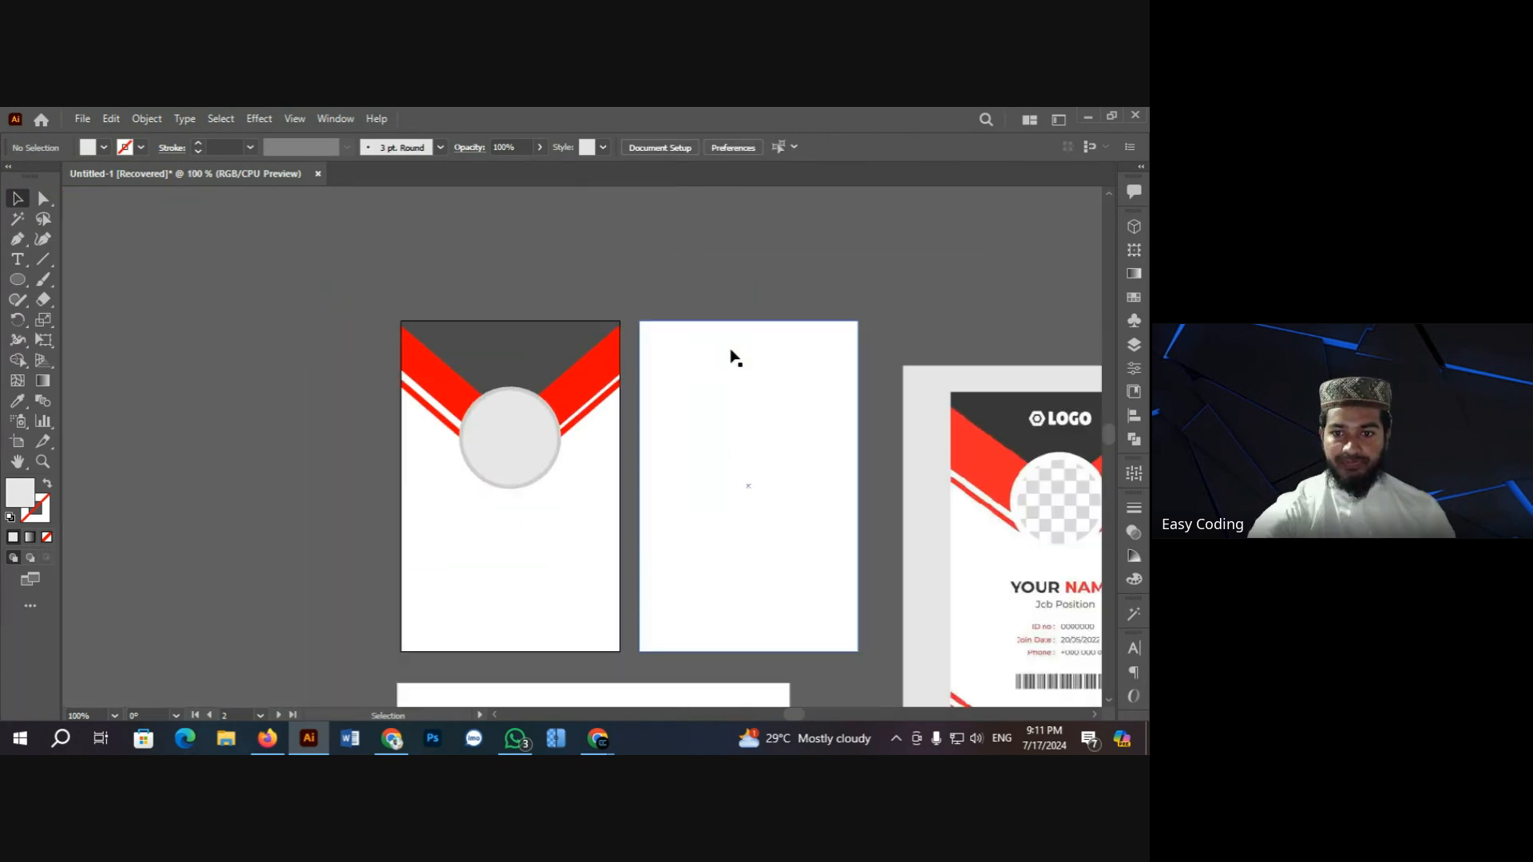
scroll(726, 356, "down", 1)
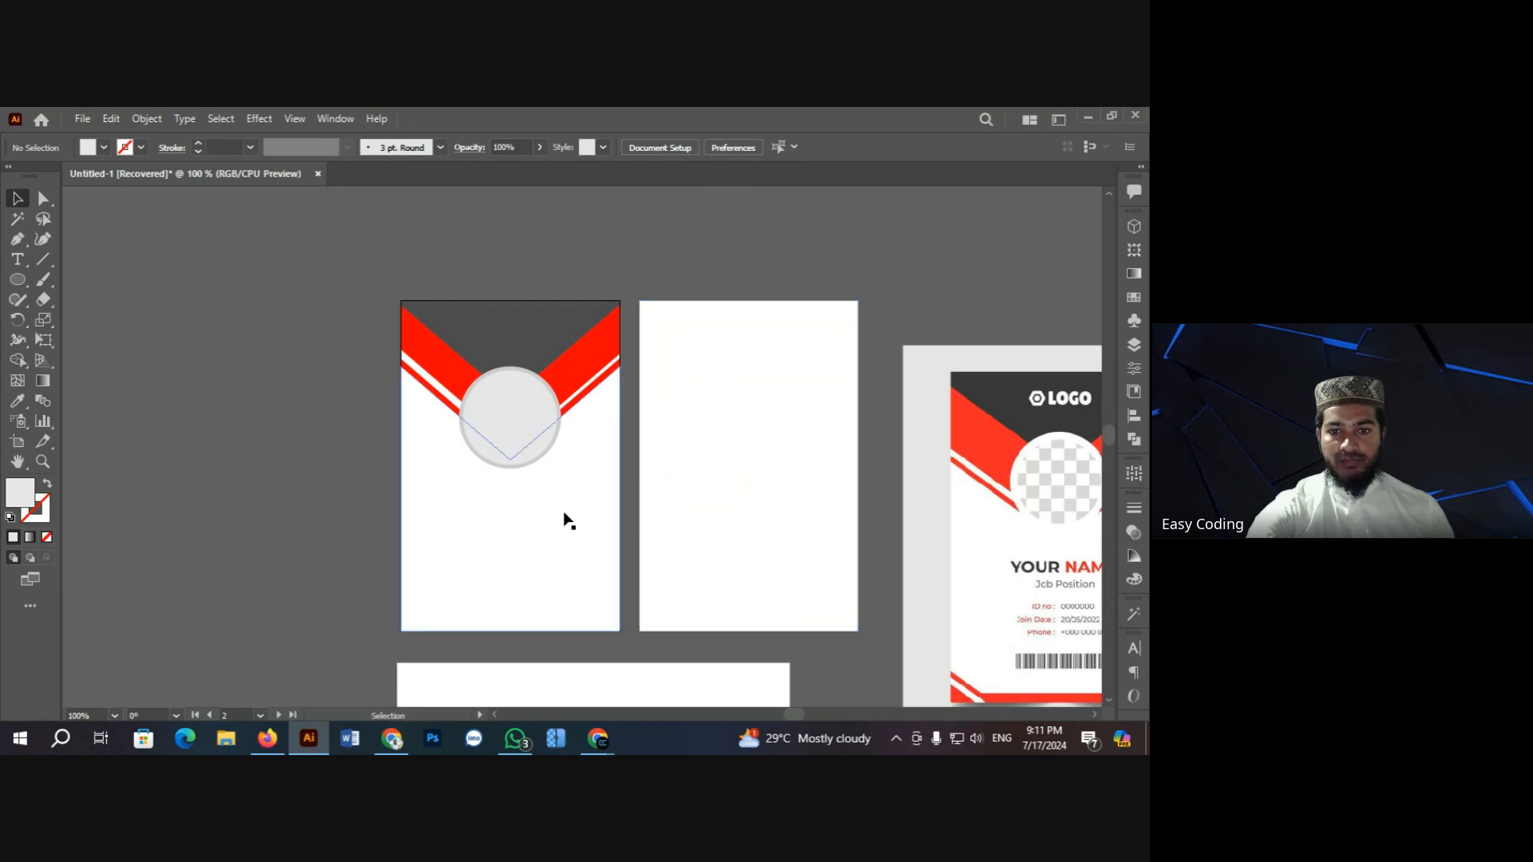
scroll(561, 503, "down", 1)
scroll(620, 456, "down", 2)
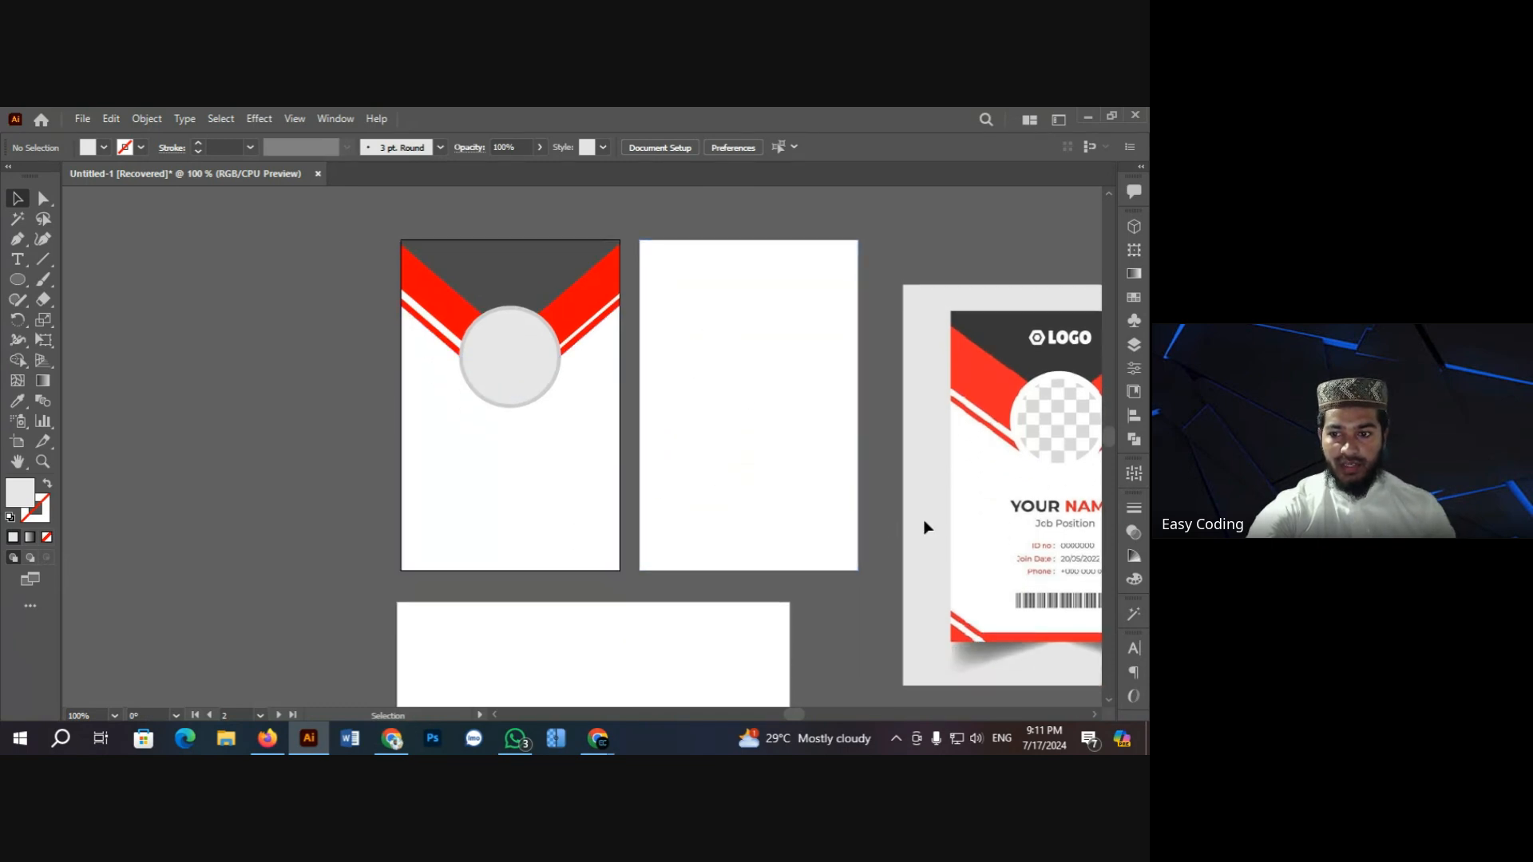
left_click(1040, 547, "ctrl")
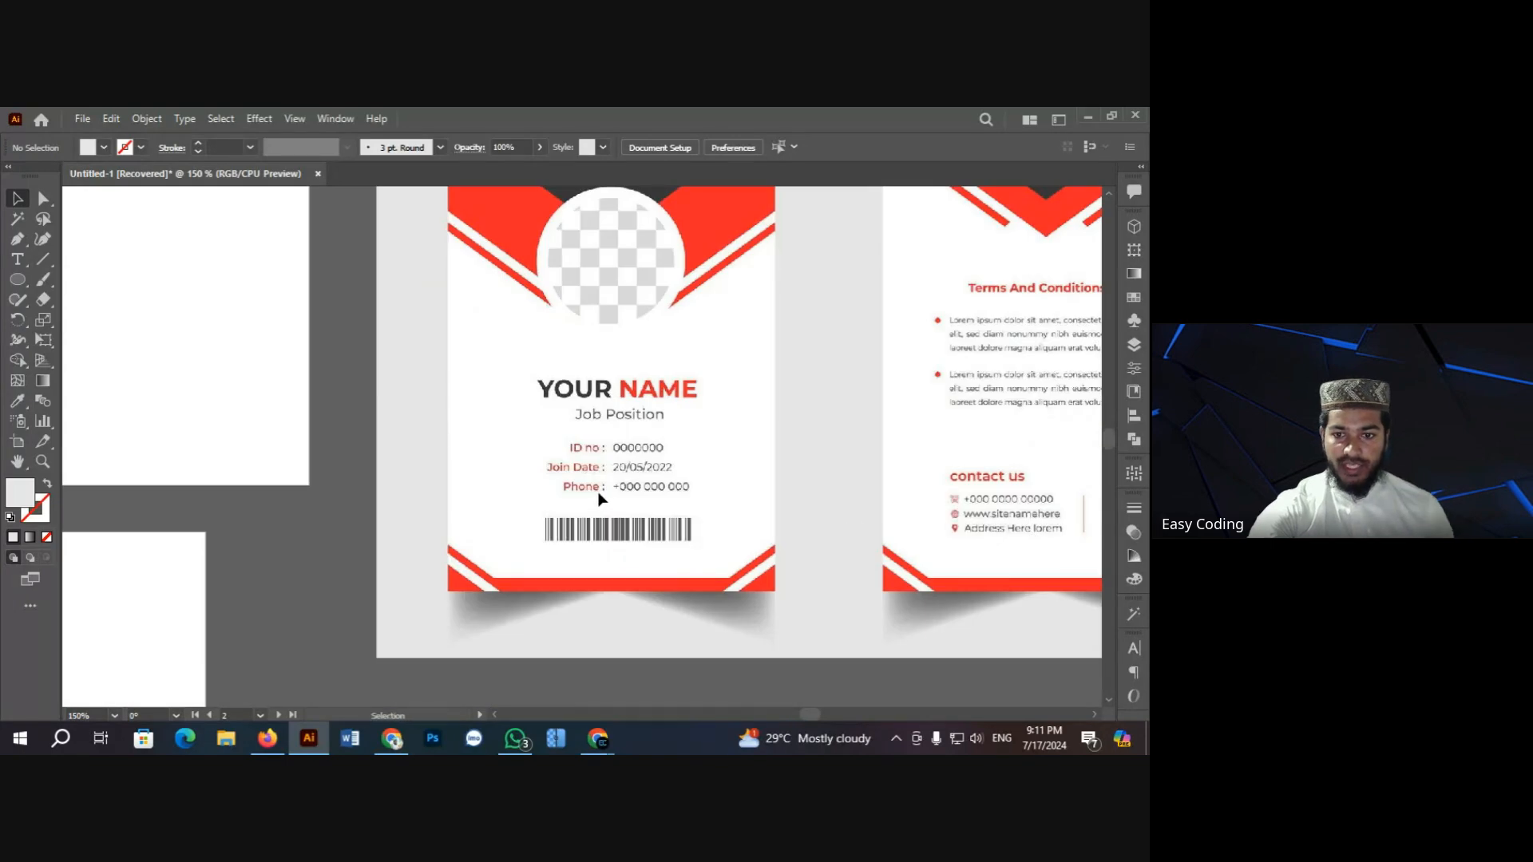
key("ctrl+minus")
key("ctrl+minus")
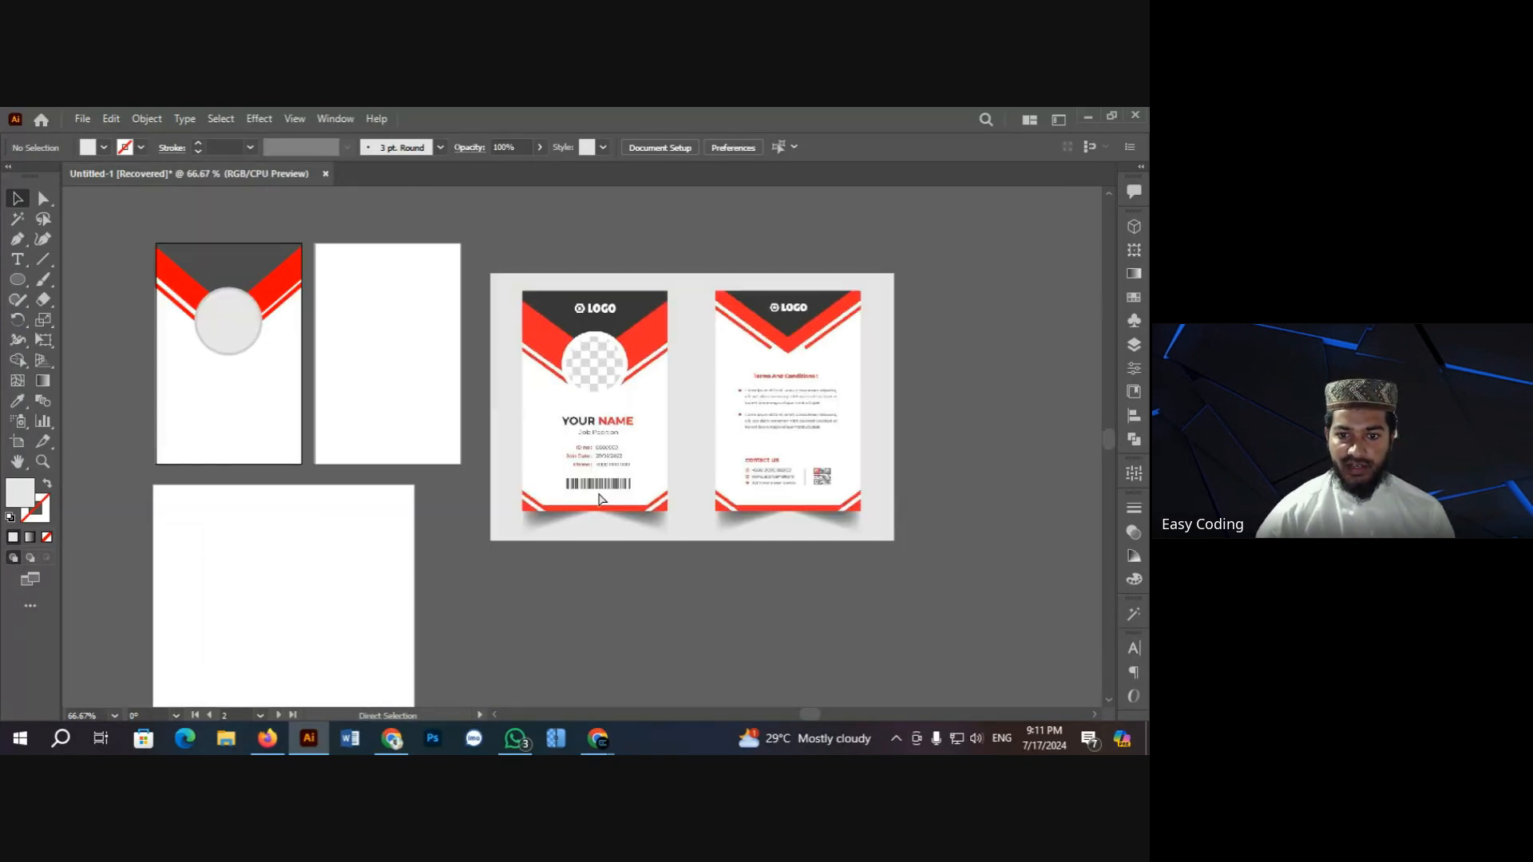
key("ctrl+plus")
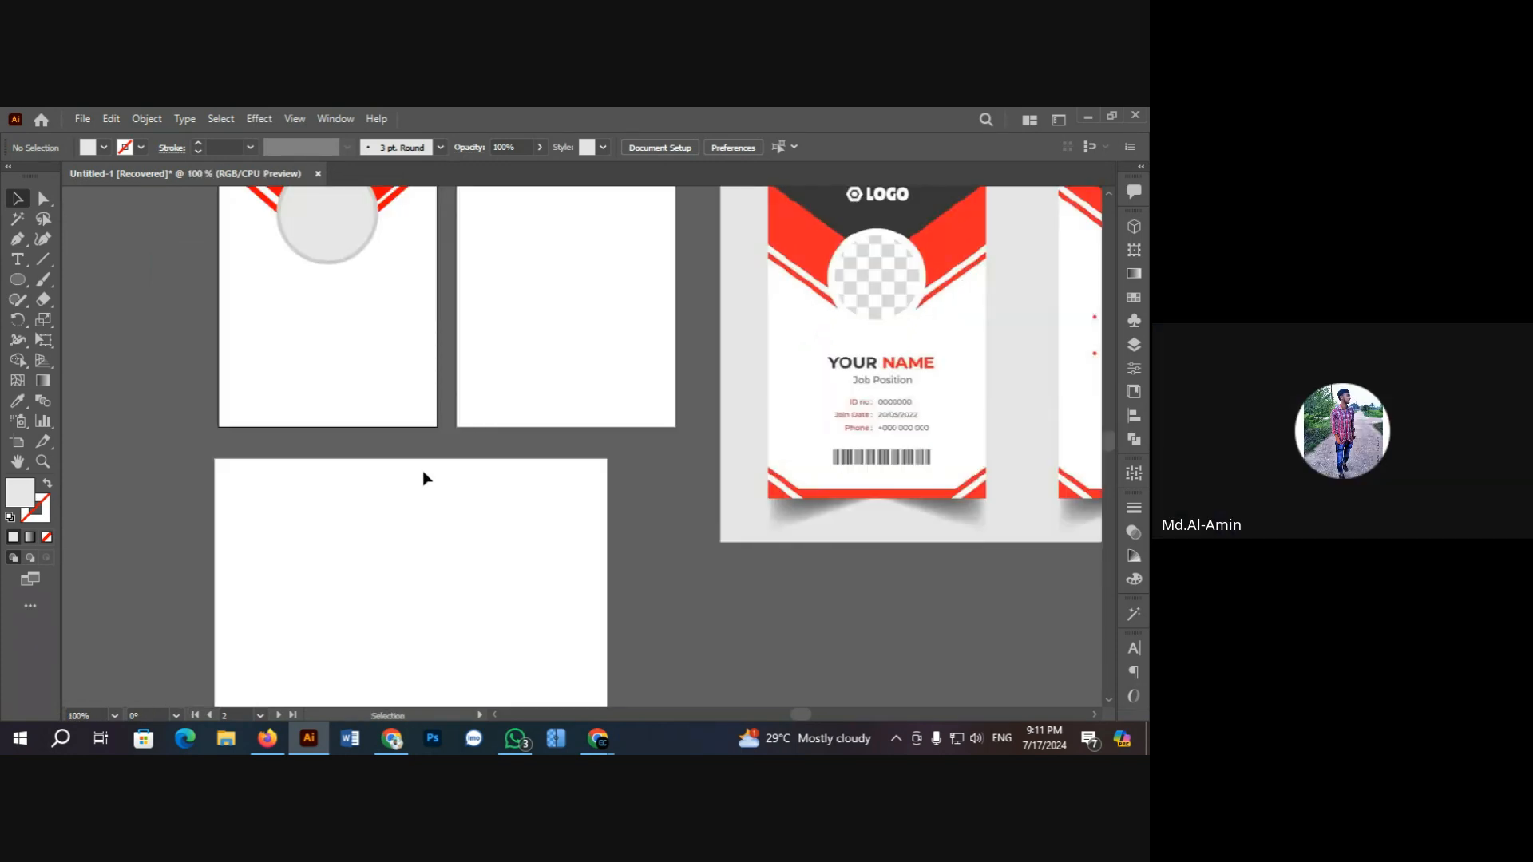
scroll(721, 527, "up", 1)
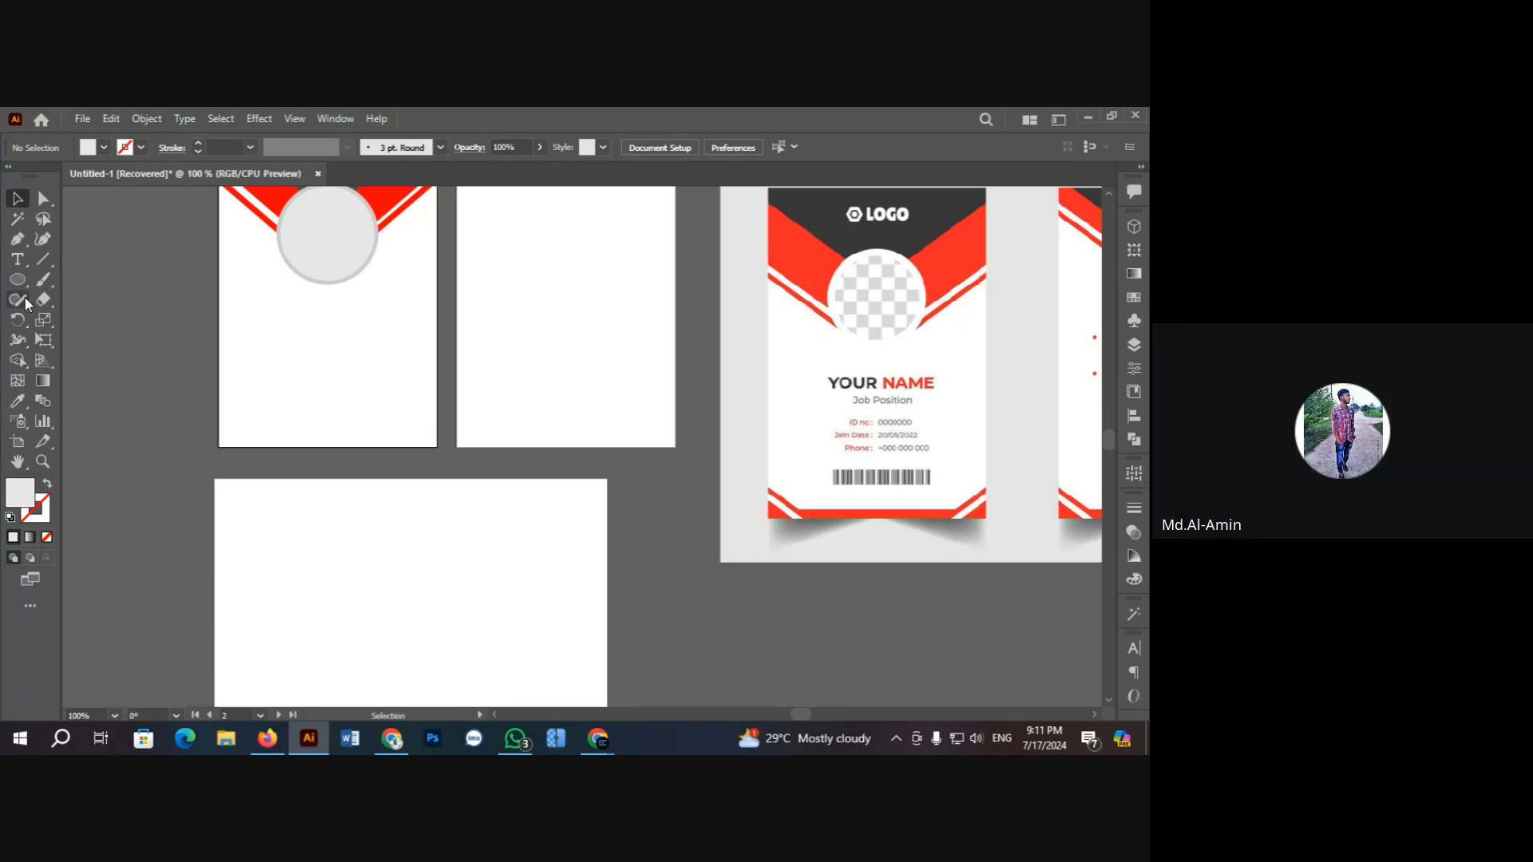
scroll(84, 304, "up", 1)
scroll(131, 370, "up", 1)
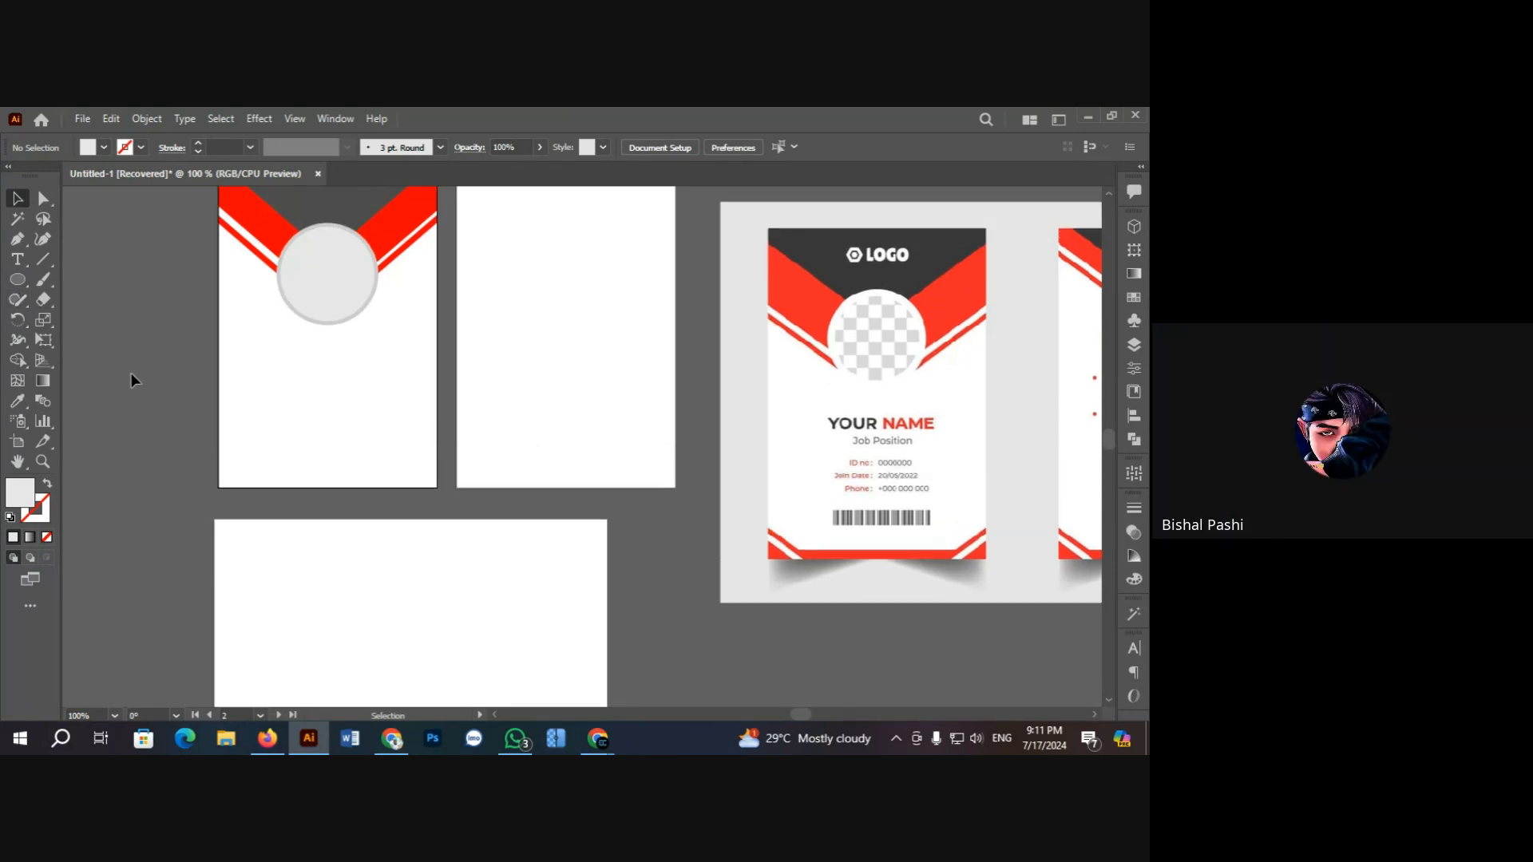
scroll(165, 404, "up", 3)
mouse_move(597, 739)
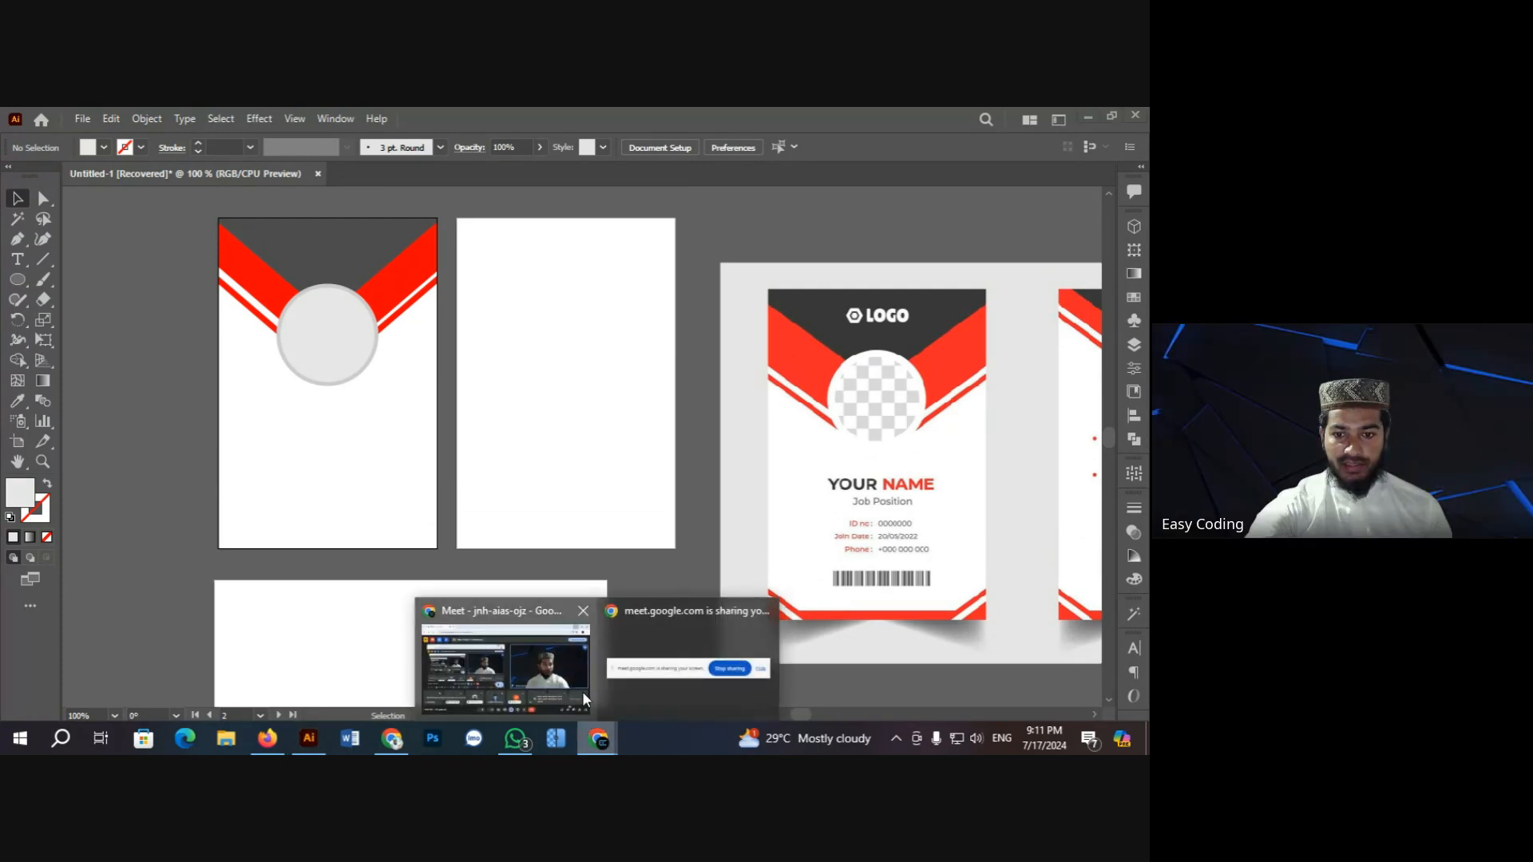
left_click(548, 661)
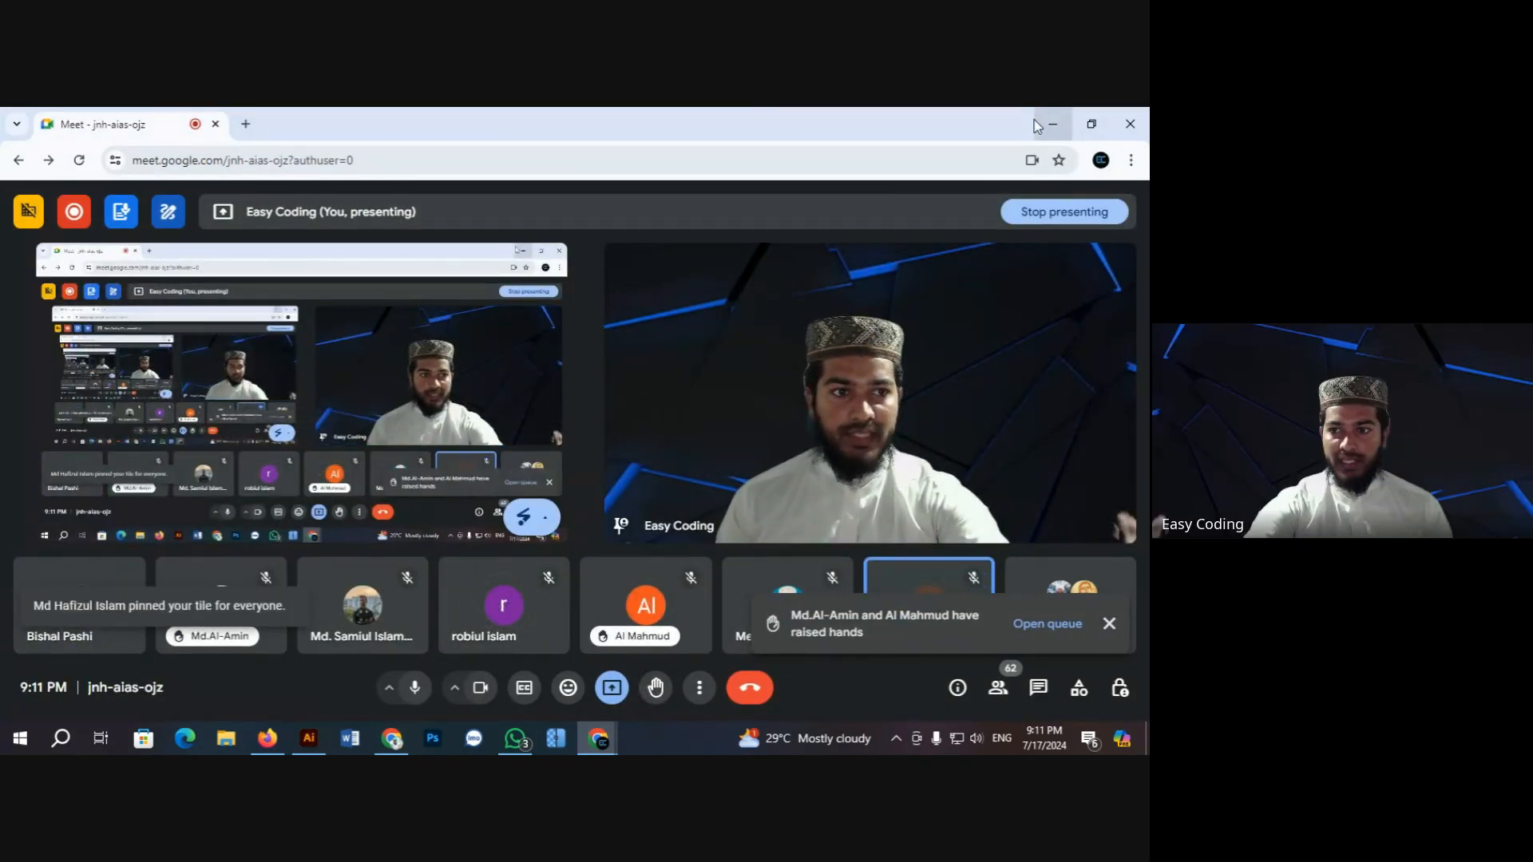
Step: Minimise the Google Meet window to return to the Illustrator artboards
left_click(1064, 124)
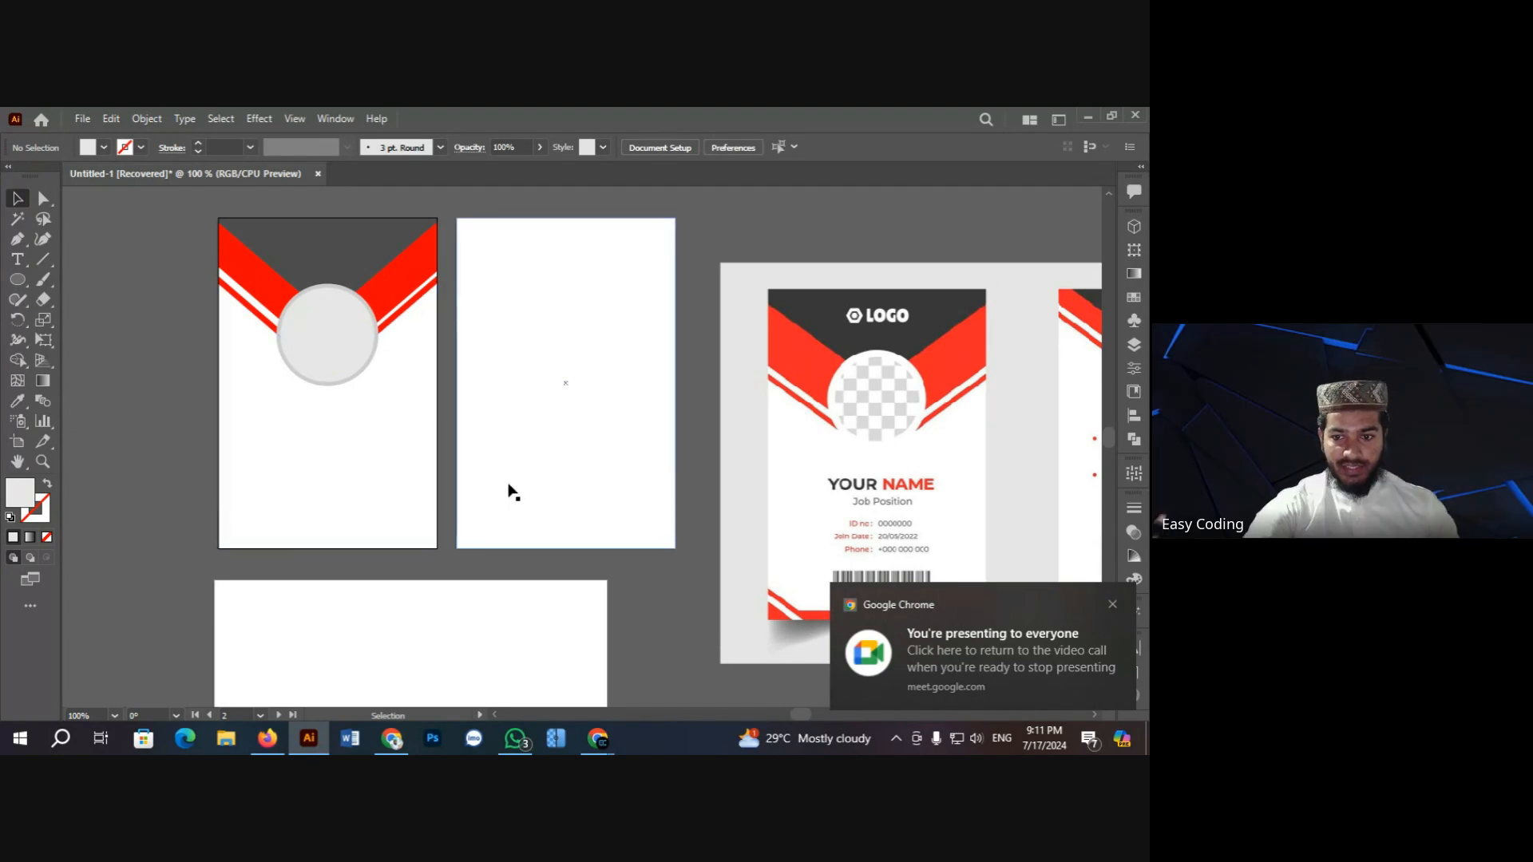
scroll(479, 491, "down", 1)
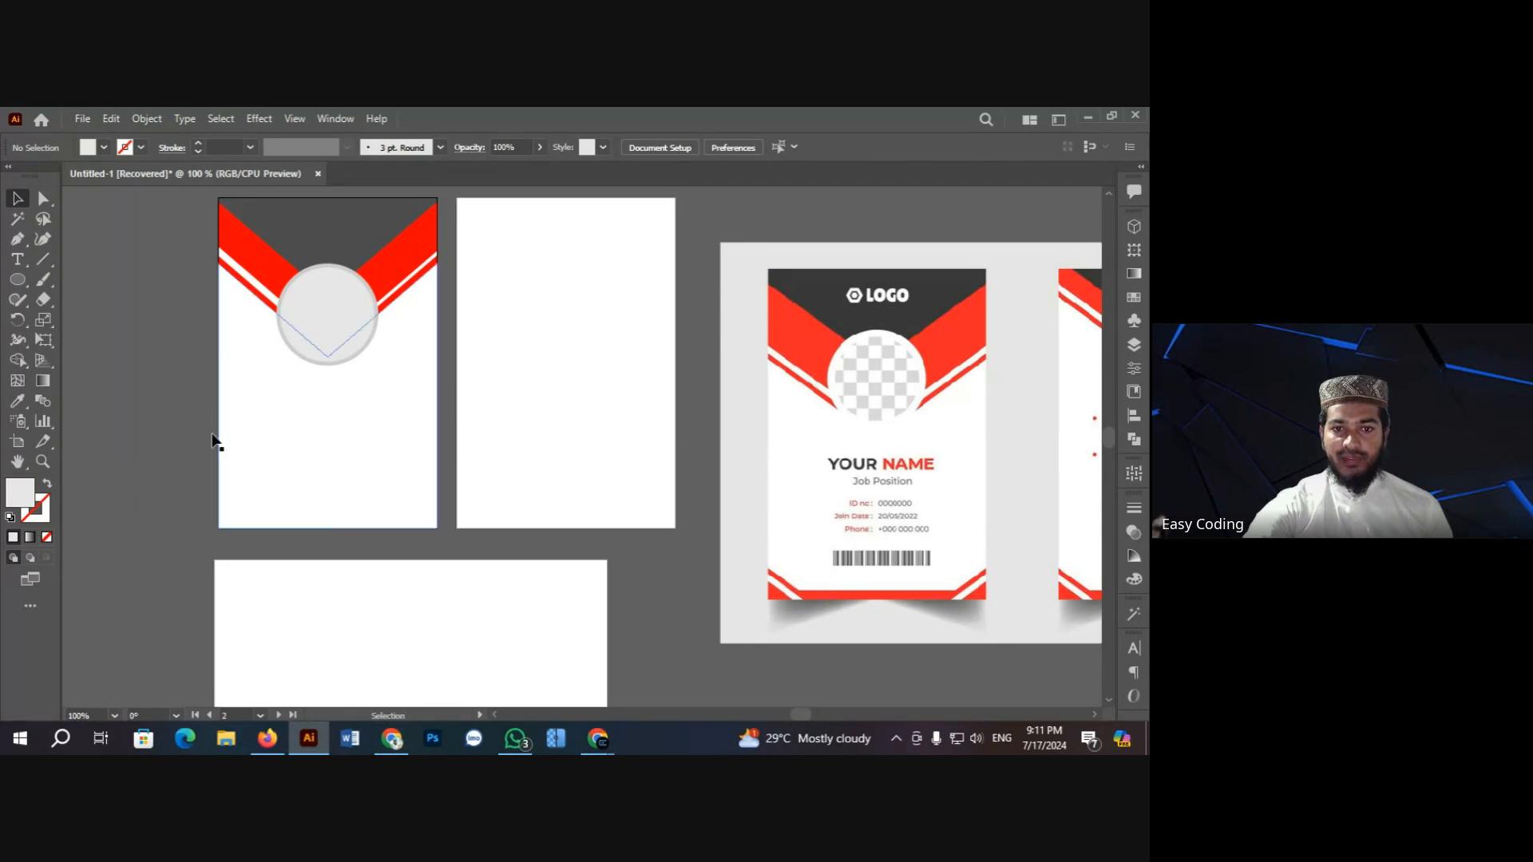
left_click_drag(170, 227, 239, 297)
left_click(143, 304)
scroll(169, 301, "up", 2)
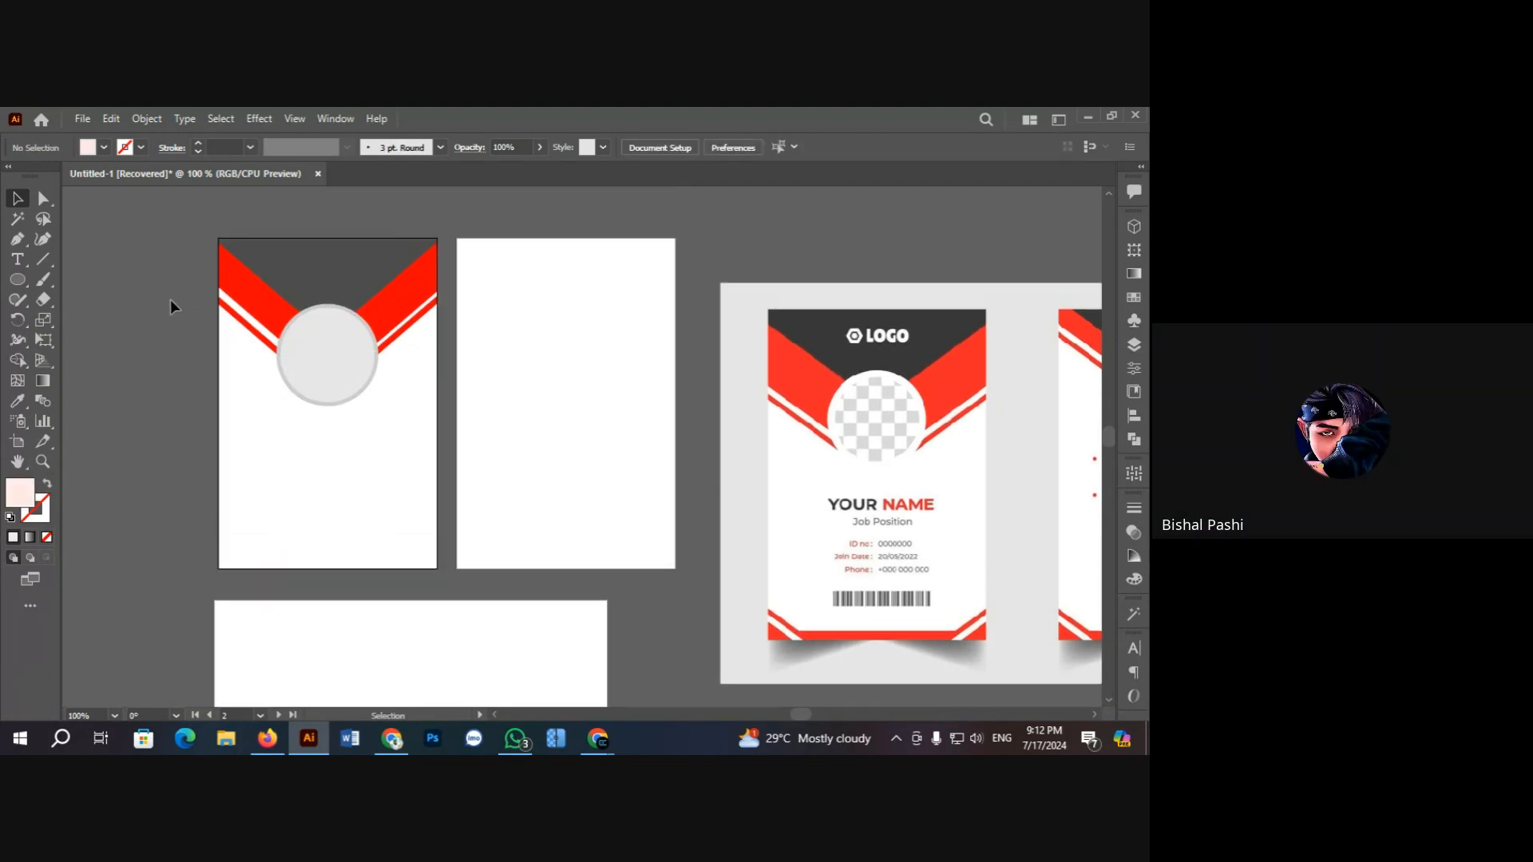
scroll(861, 646, "down", 1)
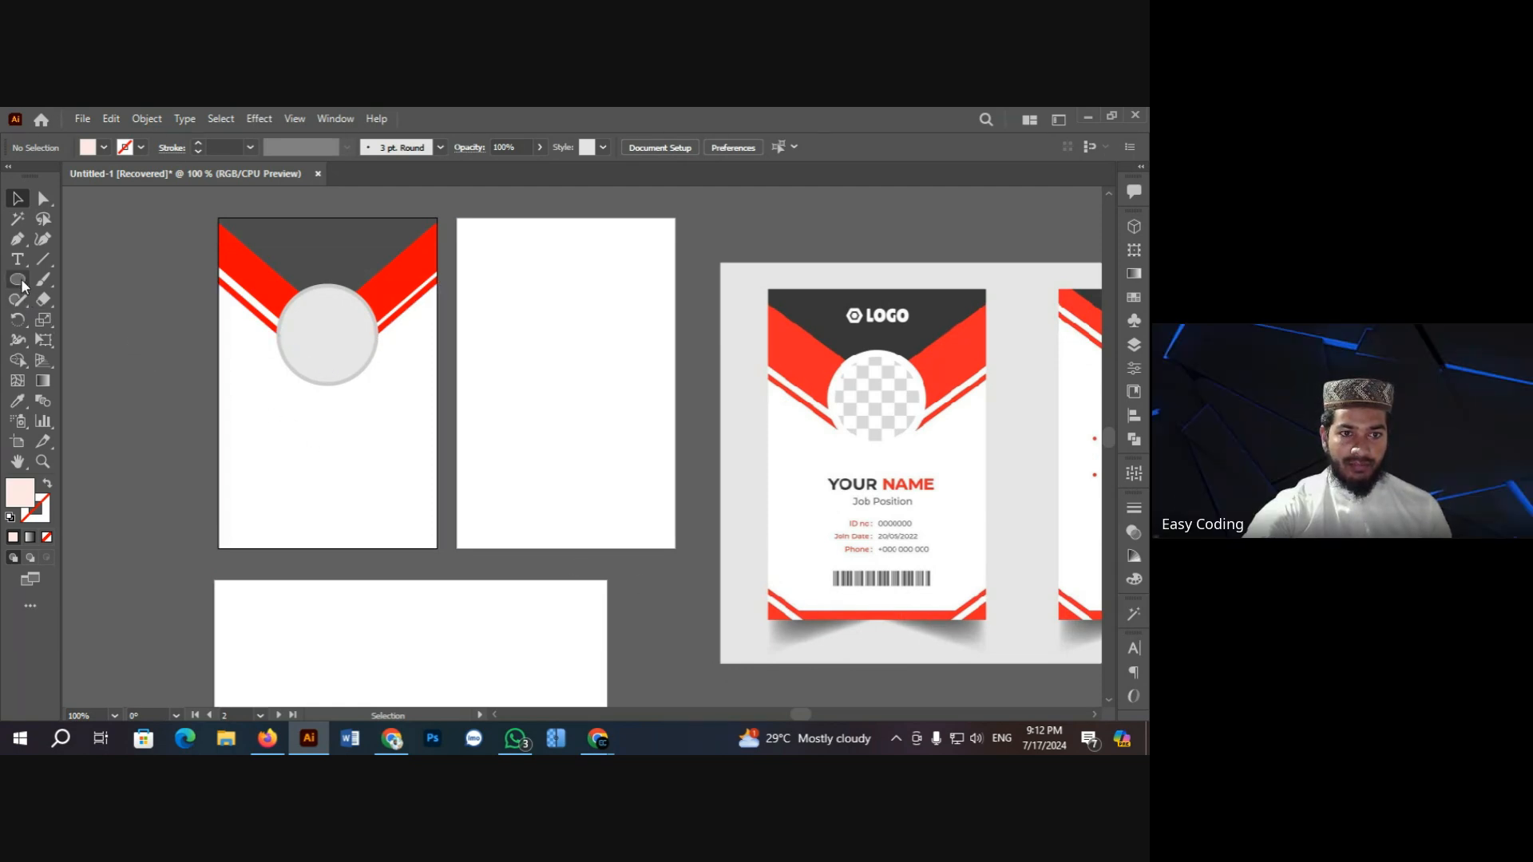
left_click_drag(22, 281, 90, 275)
scroll(405, 593, "down", 1)
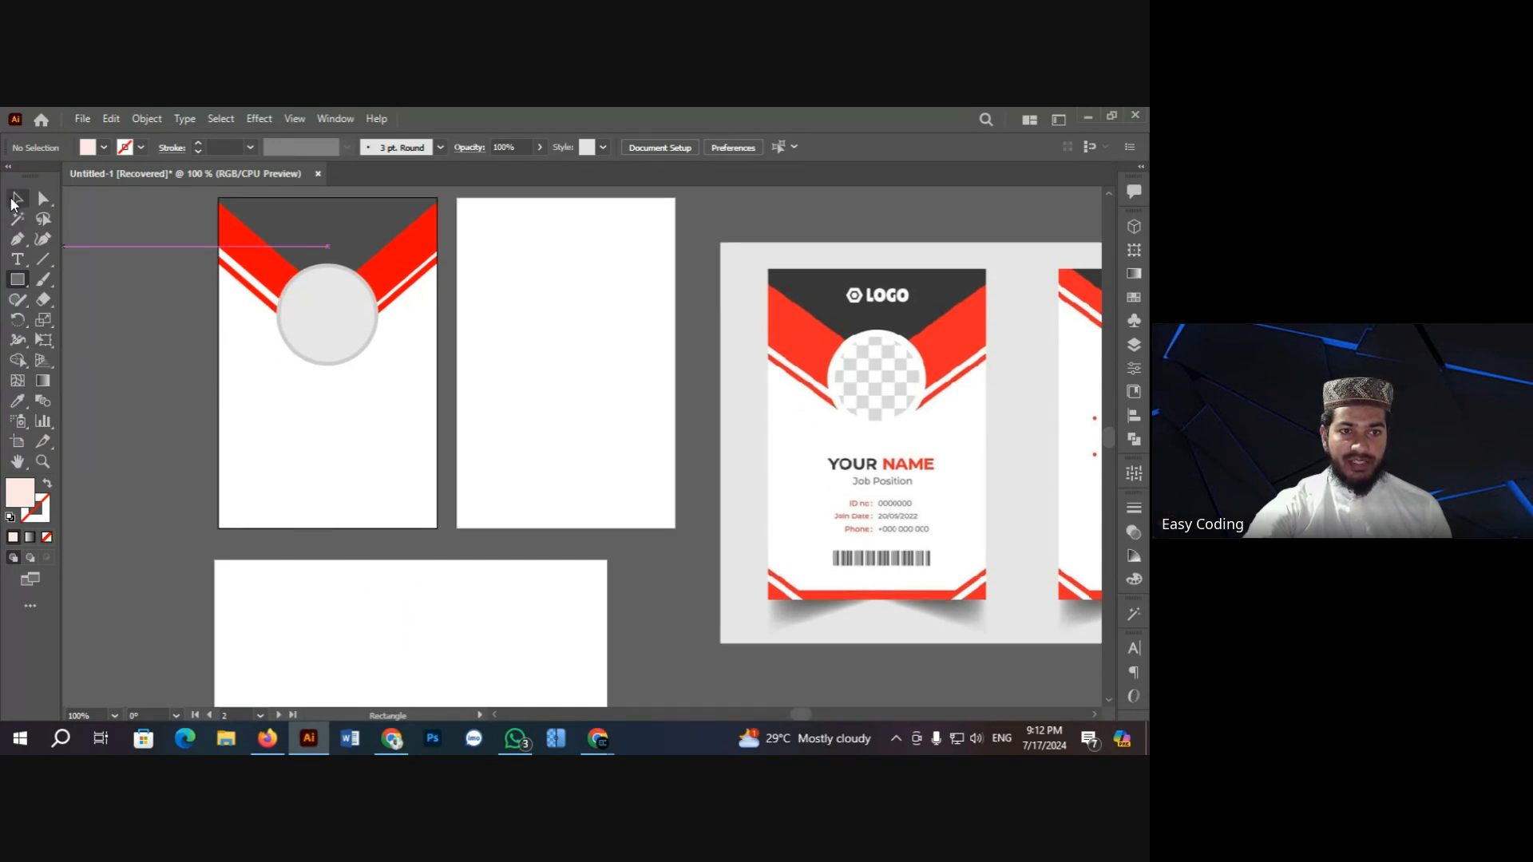
left_click(15, 199)
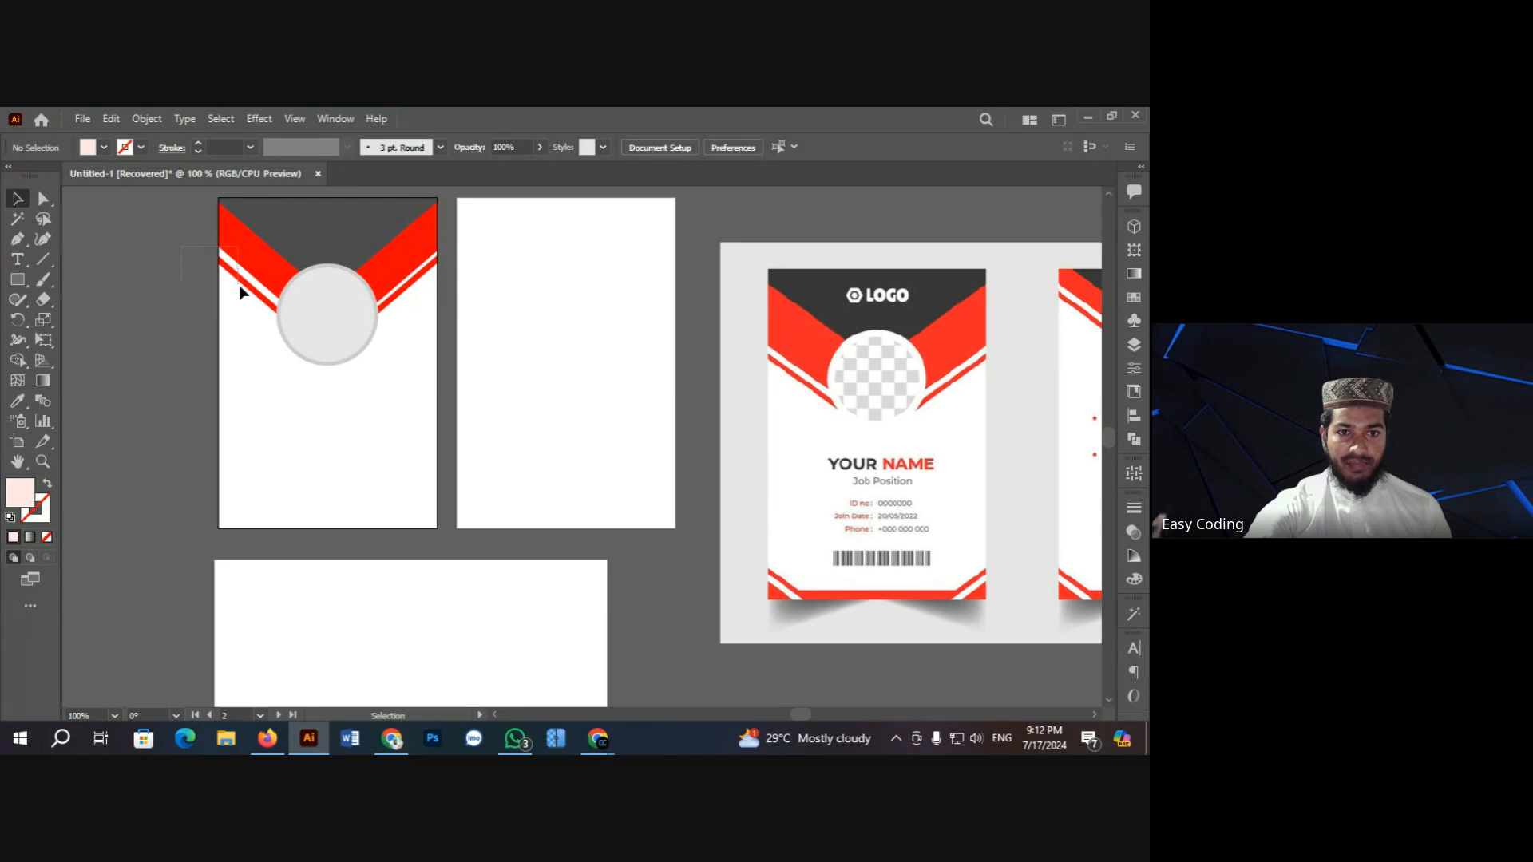
left_click_drag(241, 289, 250, 281)
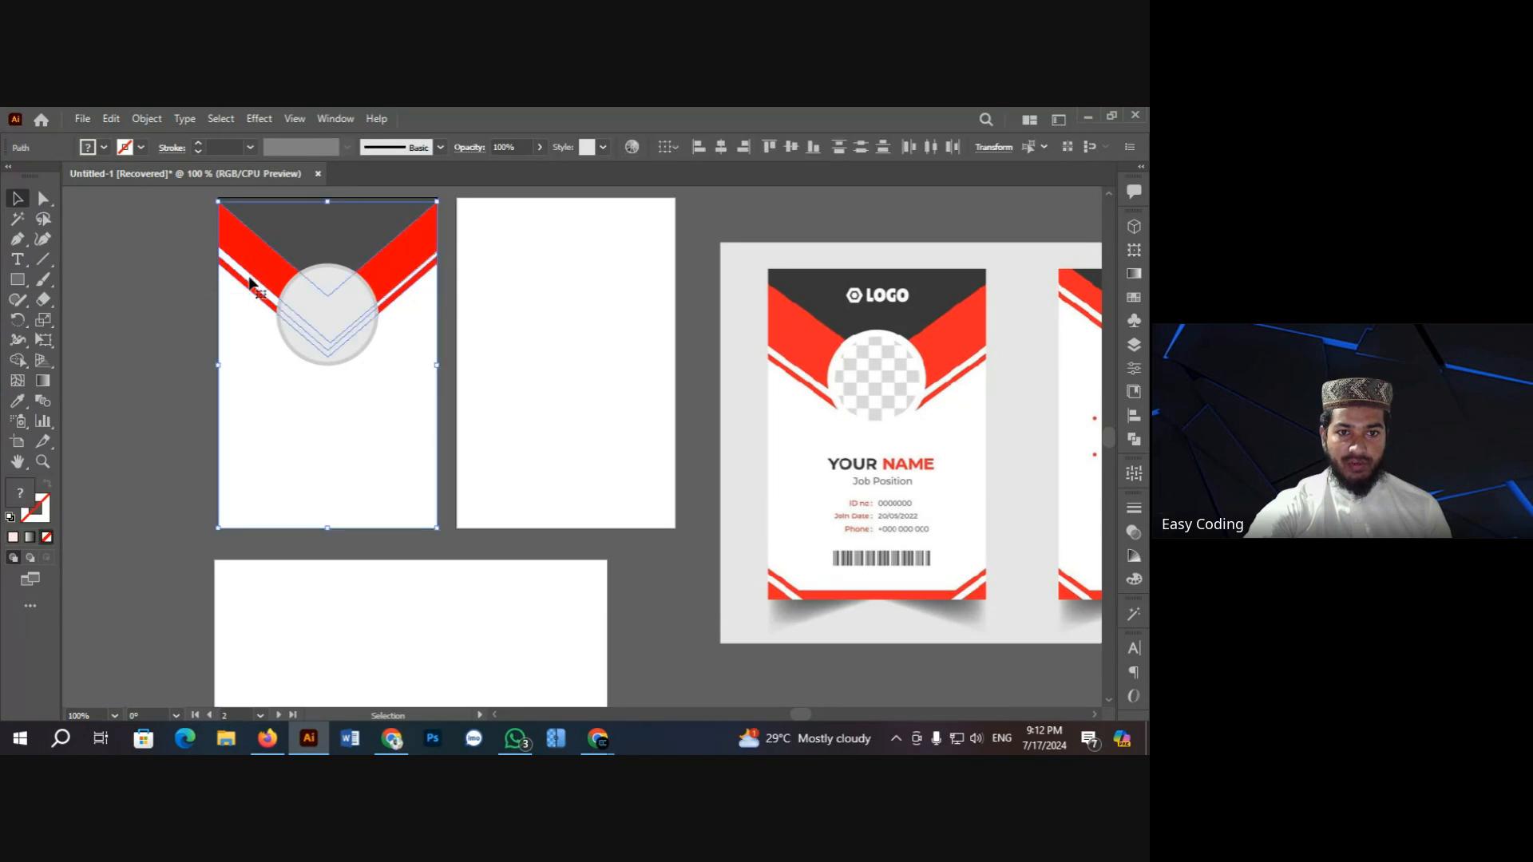
left_click(141, 357)
left_click(257, 401)
key("ctrl+shift+a")
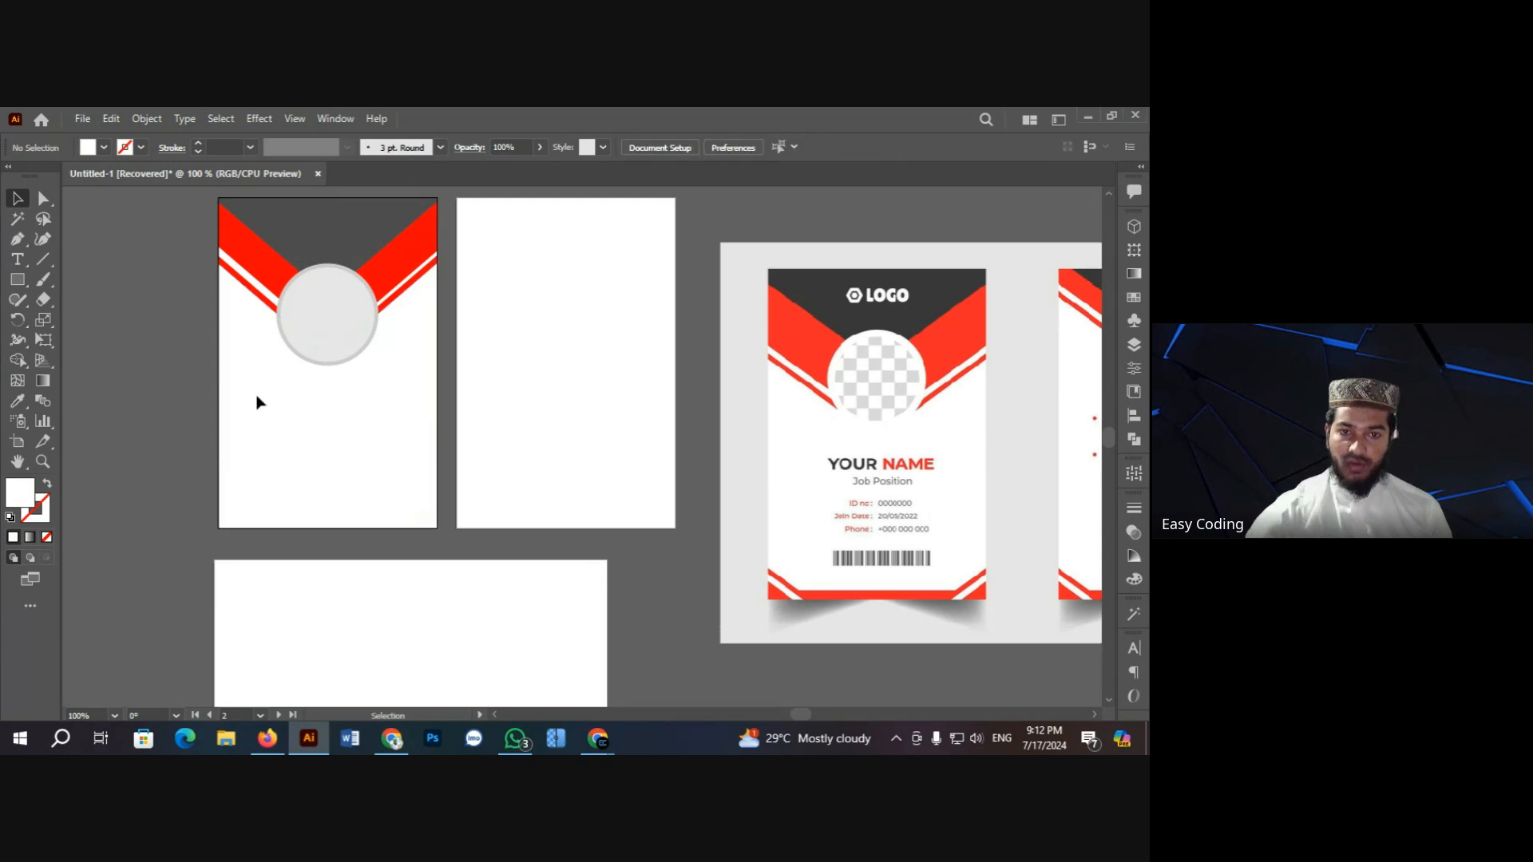
Step: Copy the red chevron, rotate it 180° and move the copy down to the card's bottom edge
left_click_drag(239, 310, 256, 483)
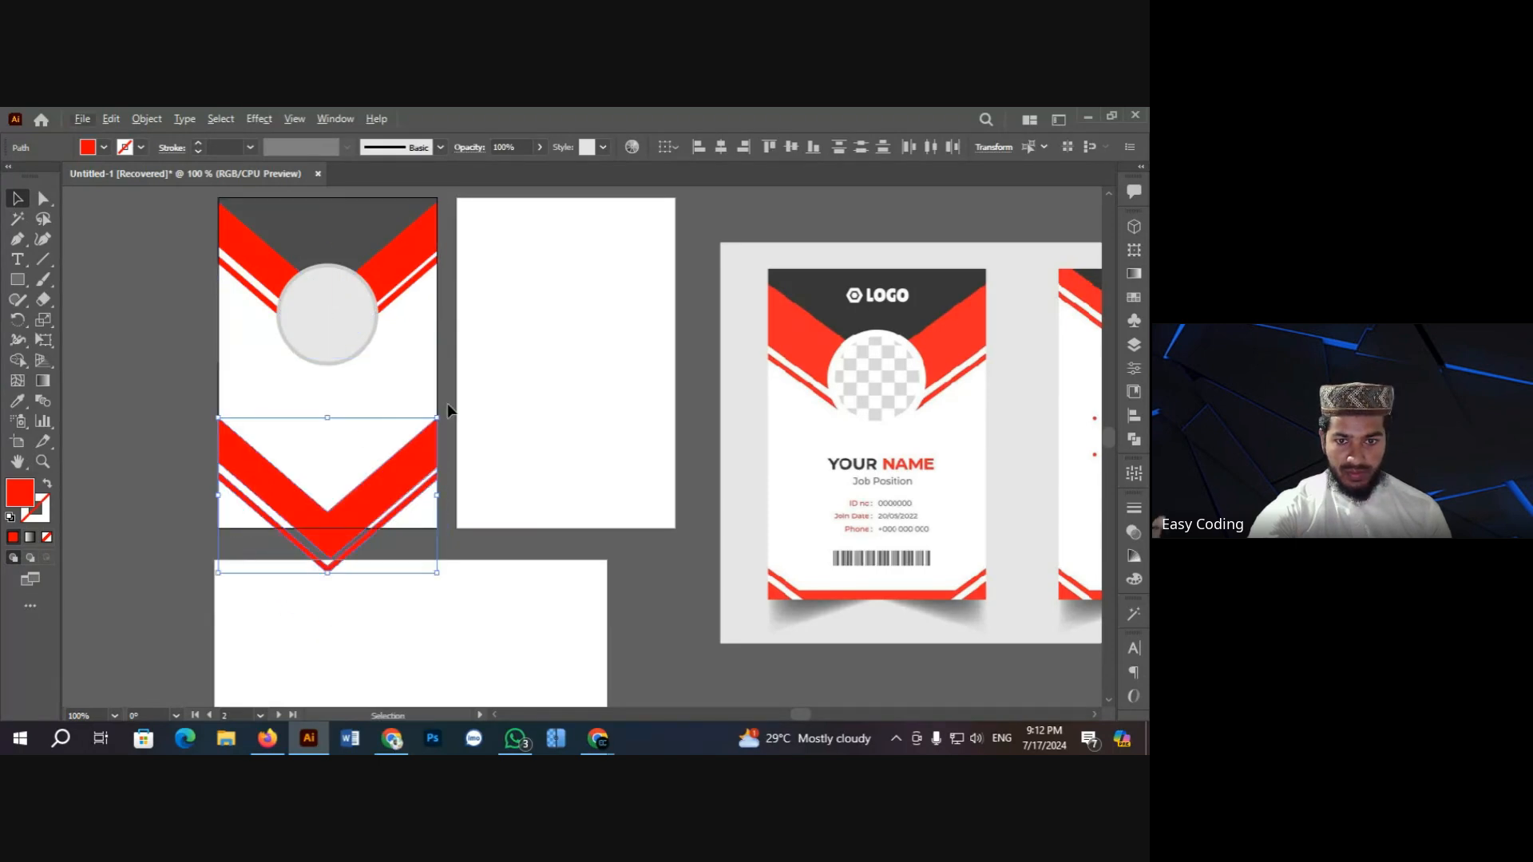
left_click_drag(440, 410, 217, 591)
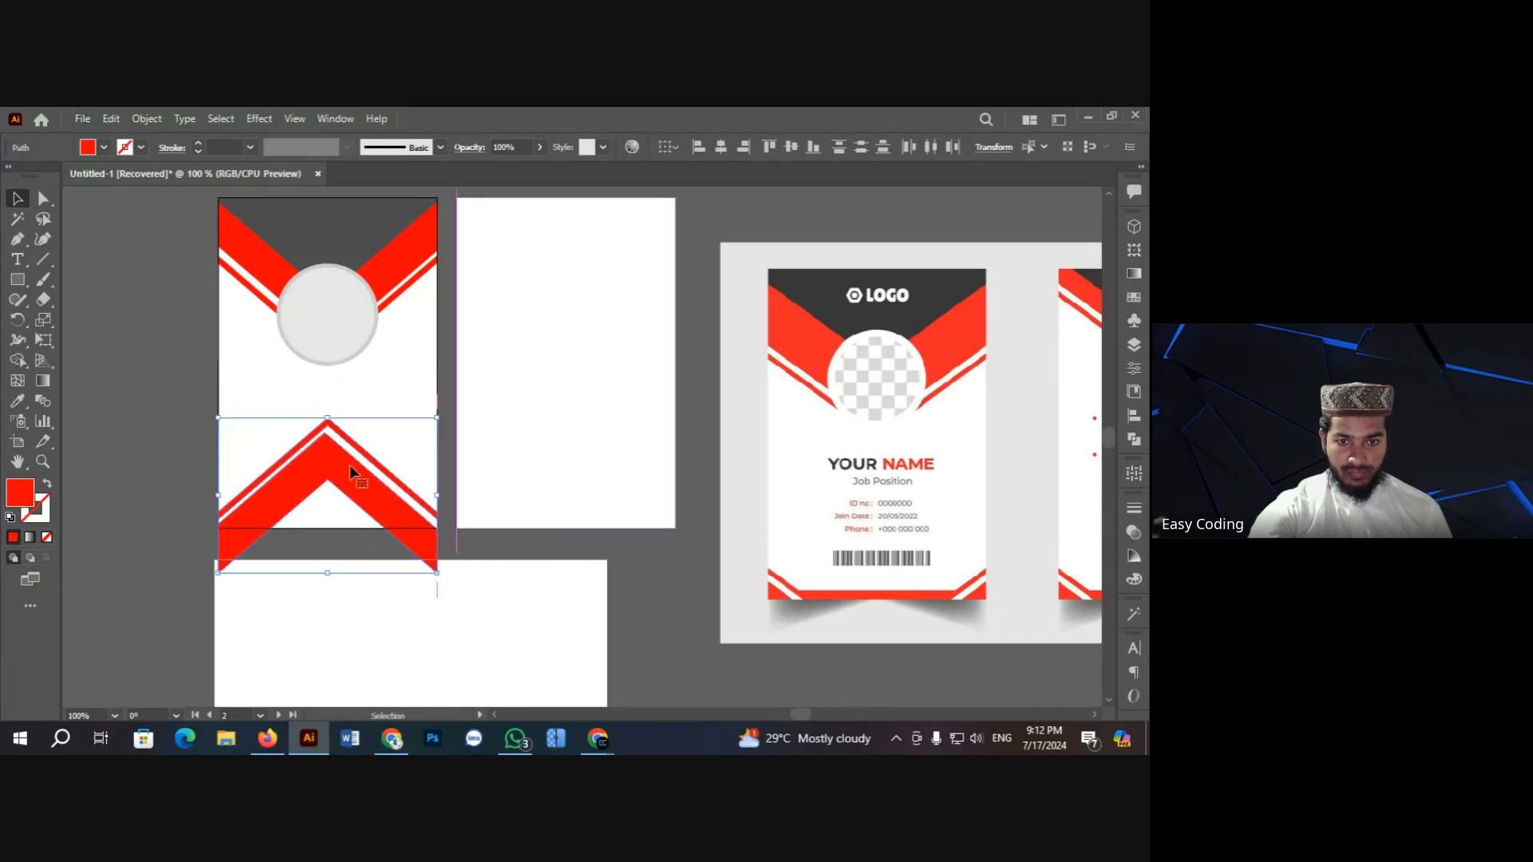
left_click_drag(351, 472, 352, 529)
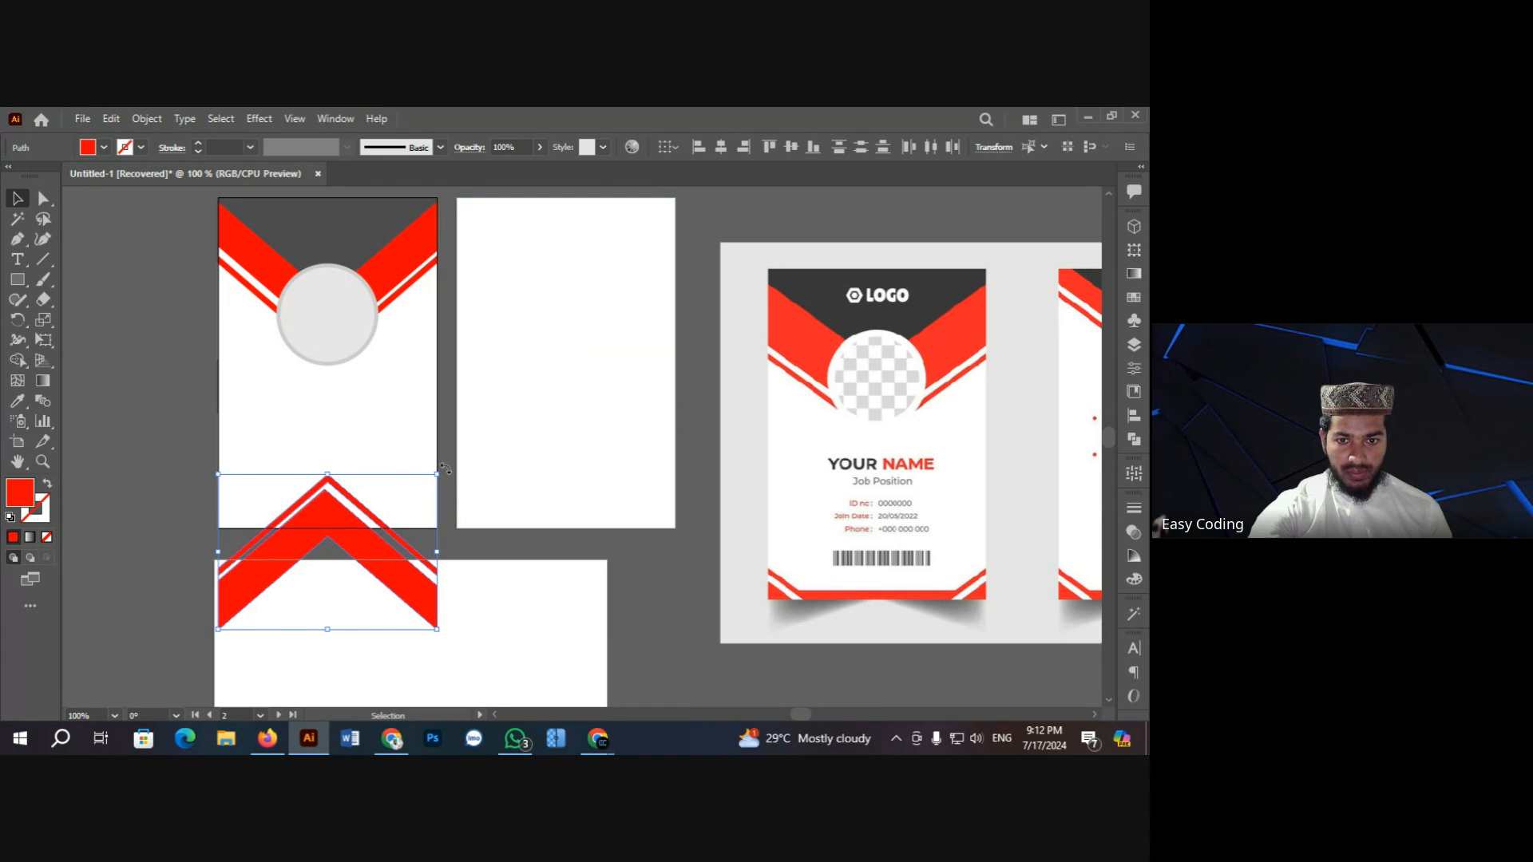
left_click_drag(445, 469, 331, 512)
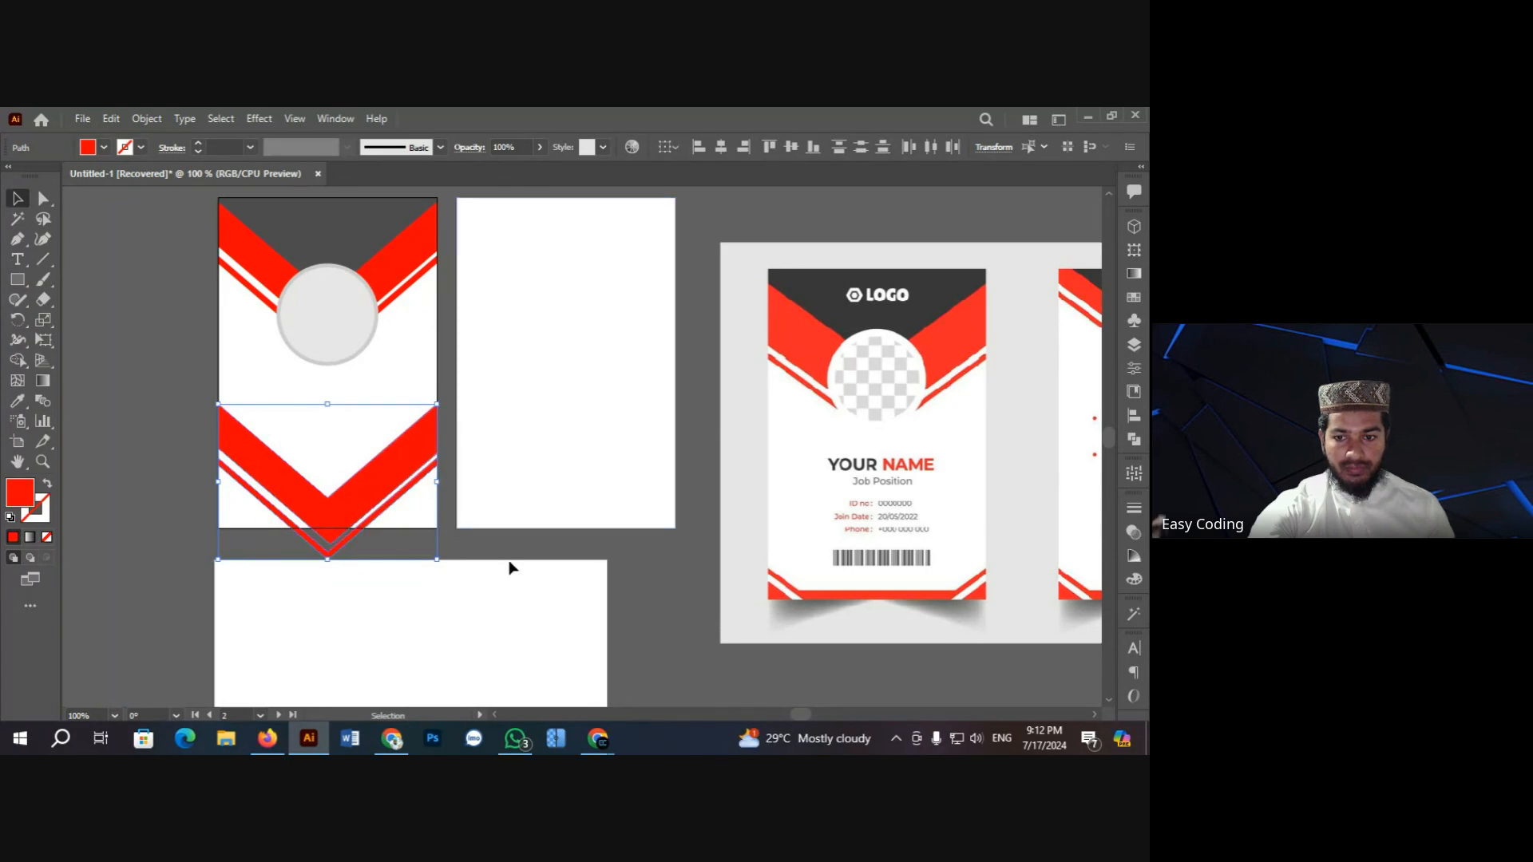
left_click(499, 532)
left_click(355, 477)
Step: Delete the thick band, then enlarge the remaining thin V line and nudge it into place
key("Delete")
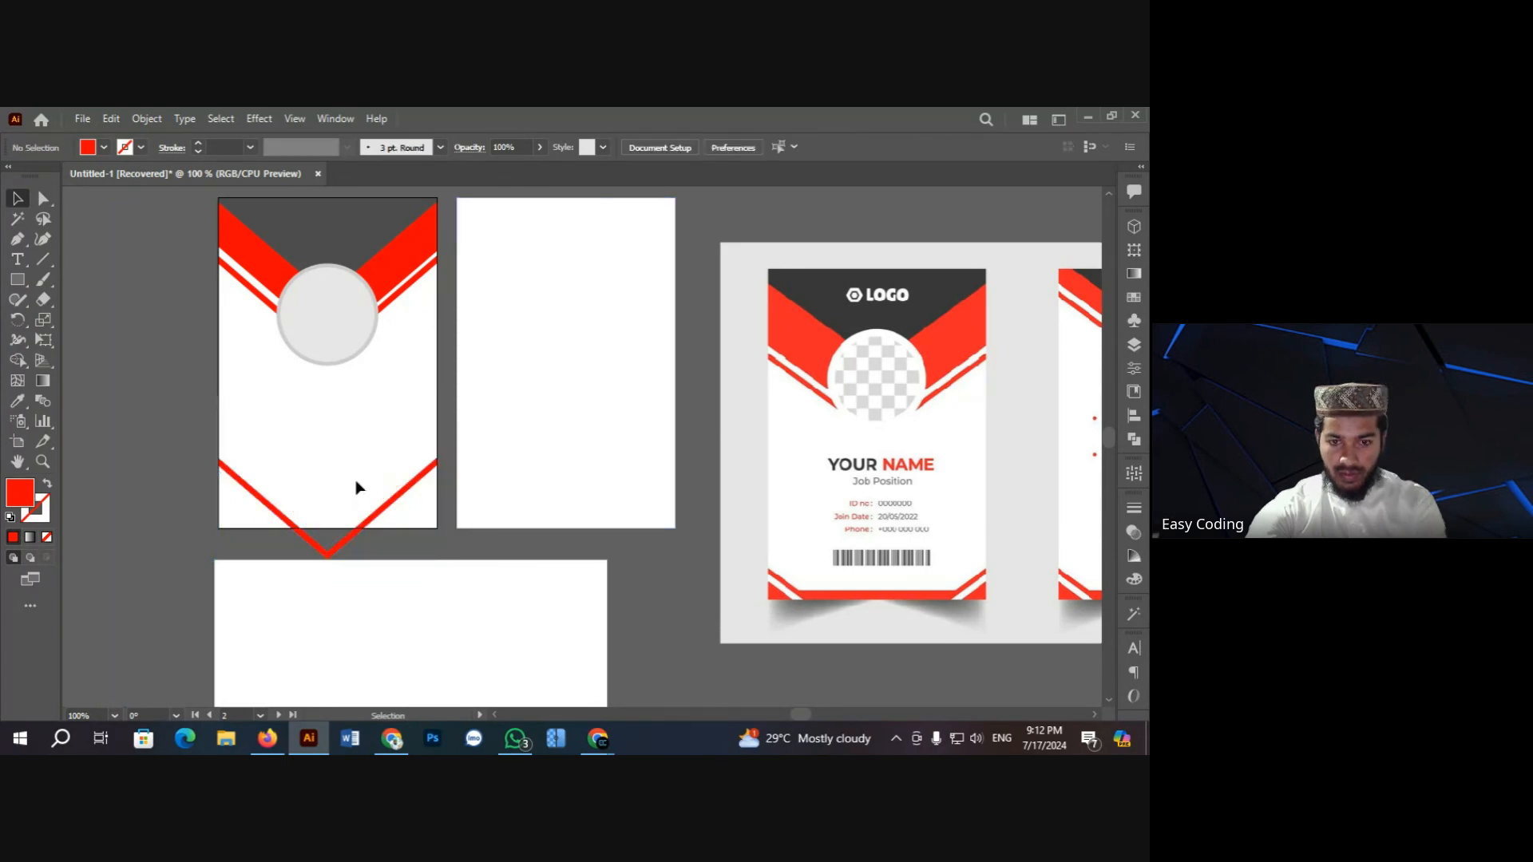
key("ctrl+plus")
key("ctrl+plus")
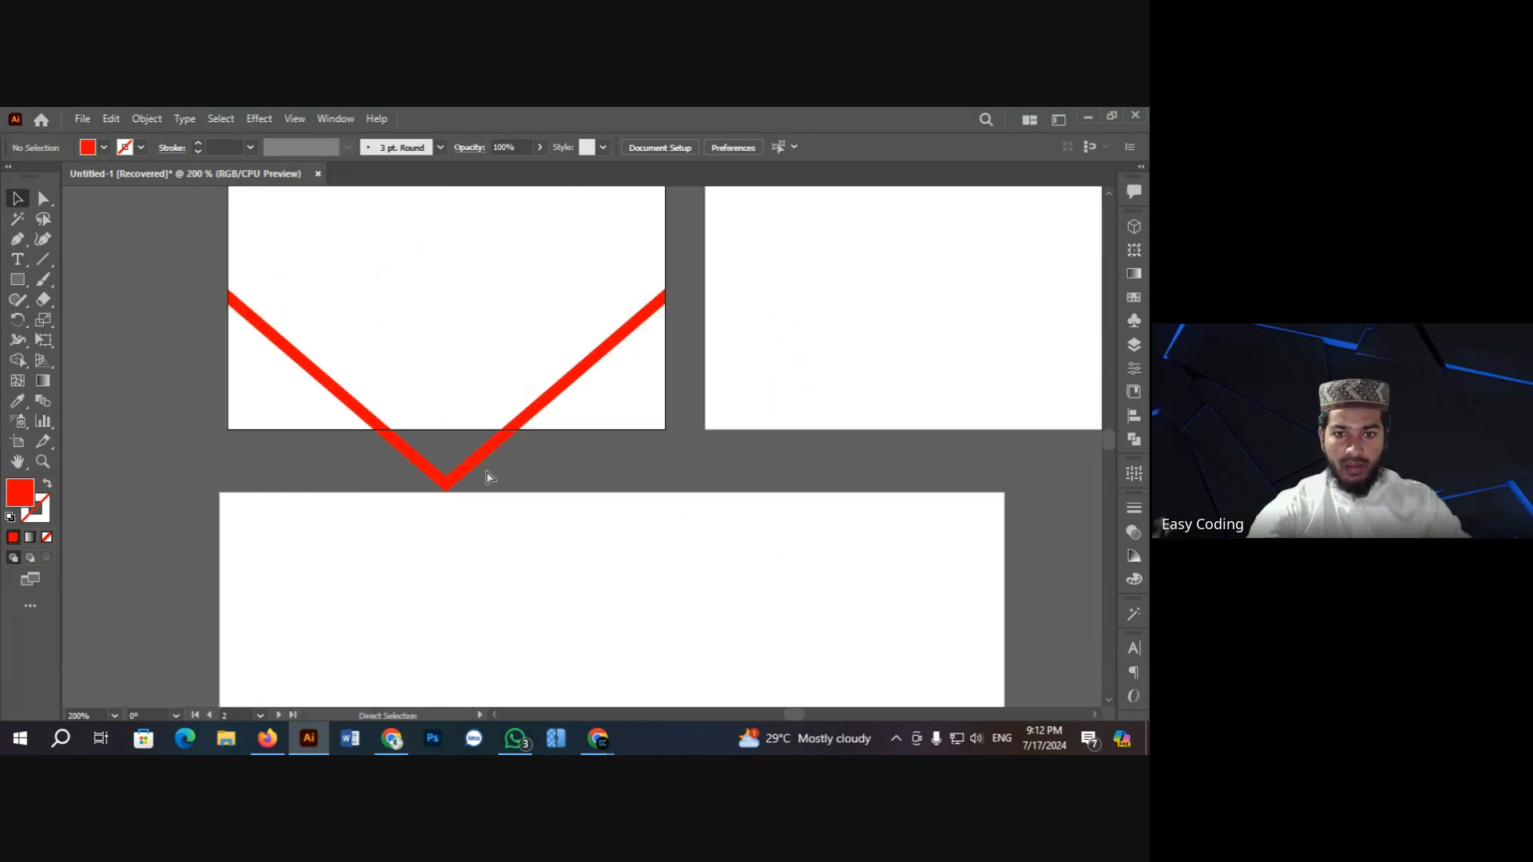
left_click(525, 418)
scroll(527, 423, "up", 2)
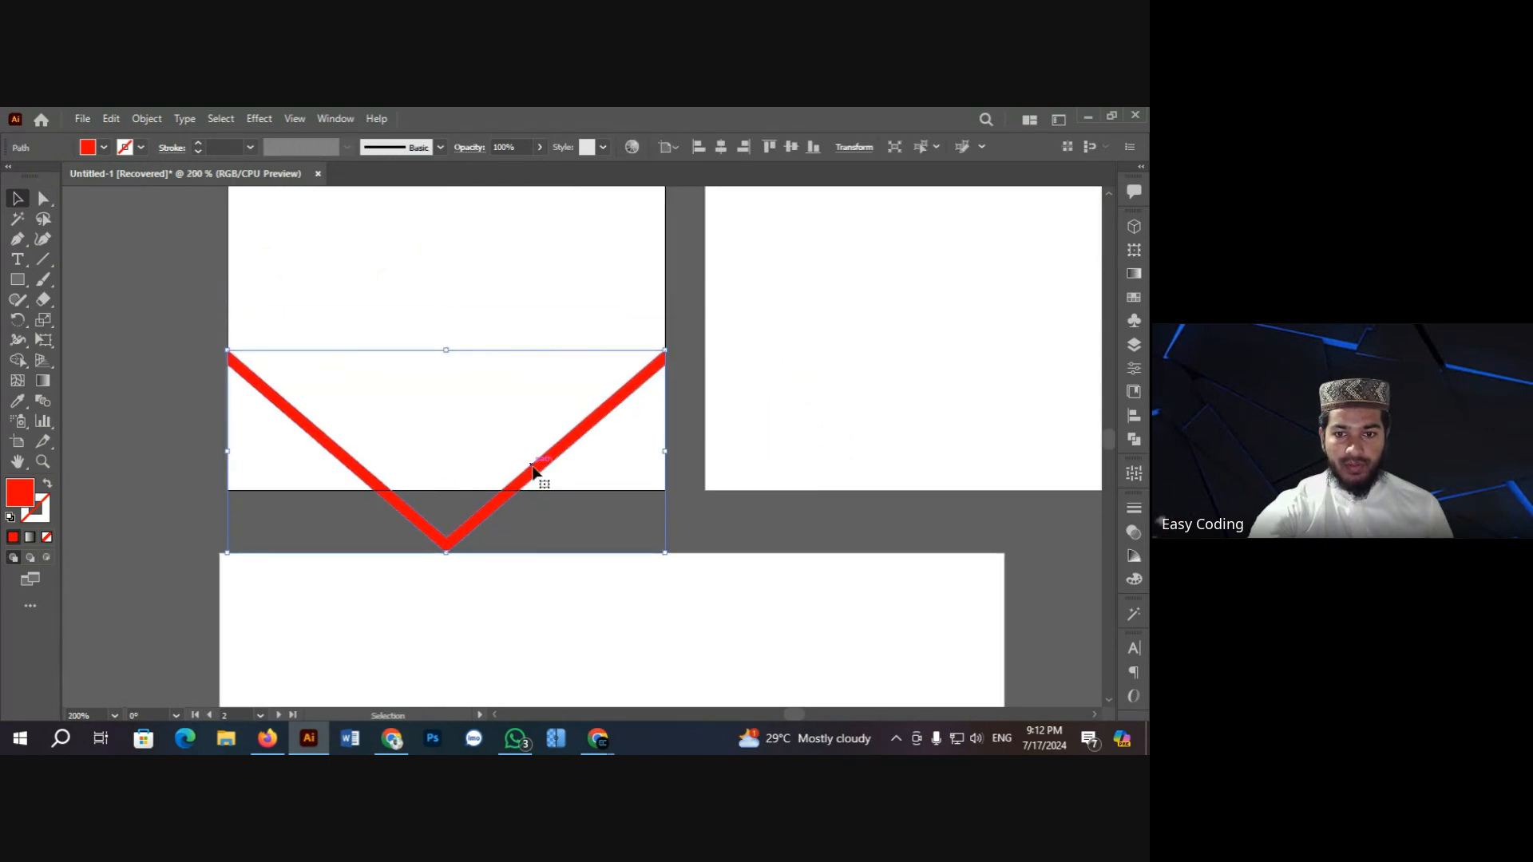
left_click_drag(533, 471, 537, 453)
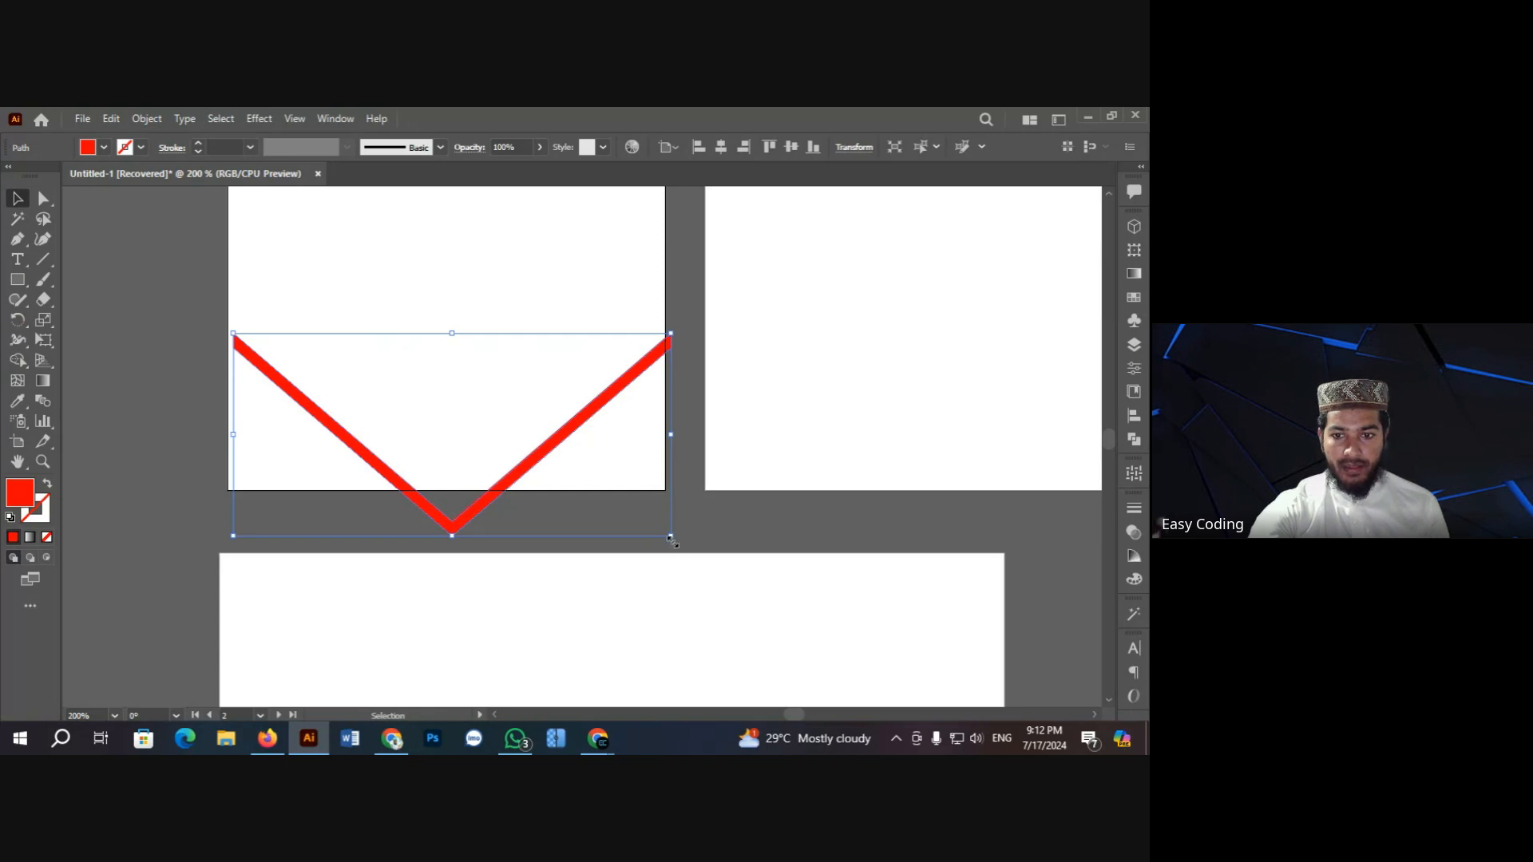
left_click_drag(670, 537, 736, 566)
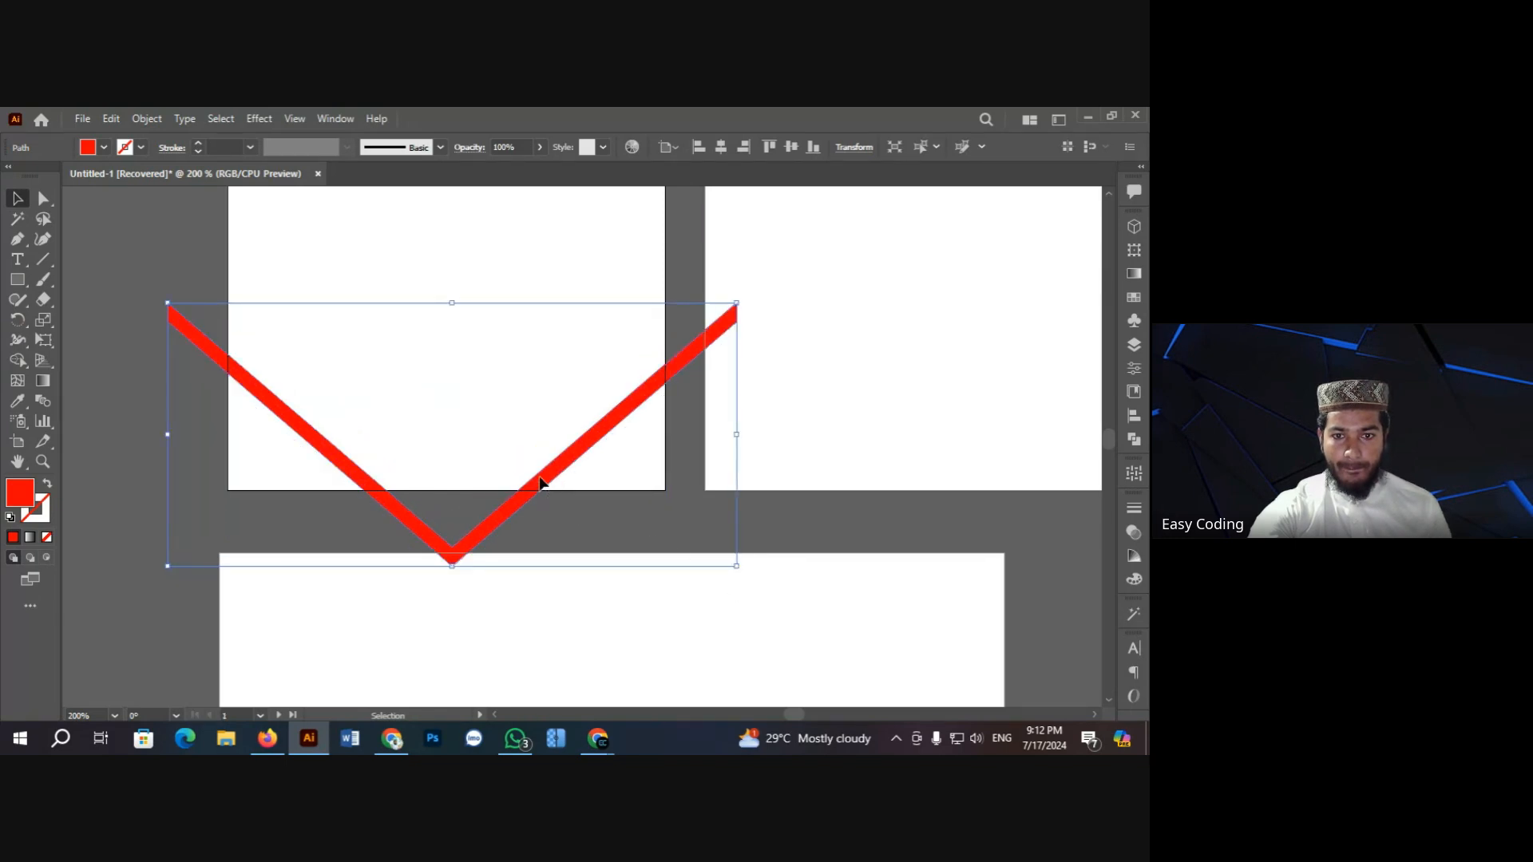
left_click_drag(540, 482, 539, 469)
left_click(125, 351)
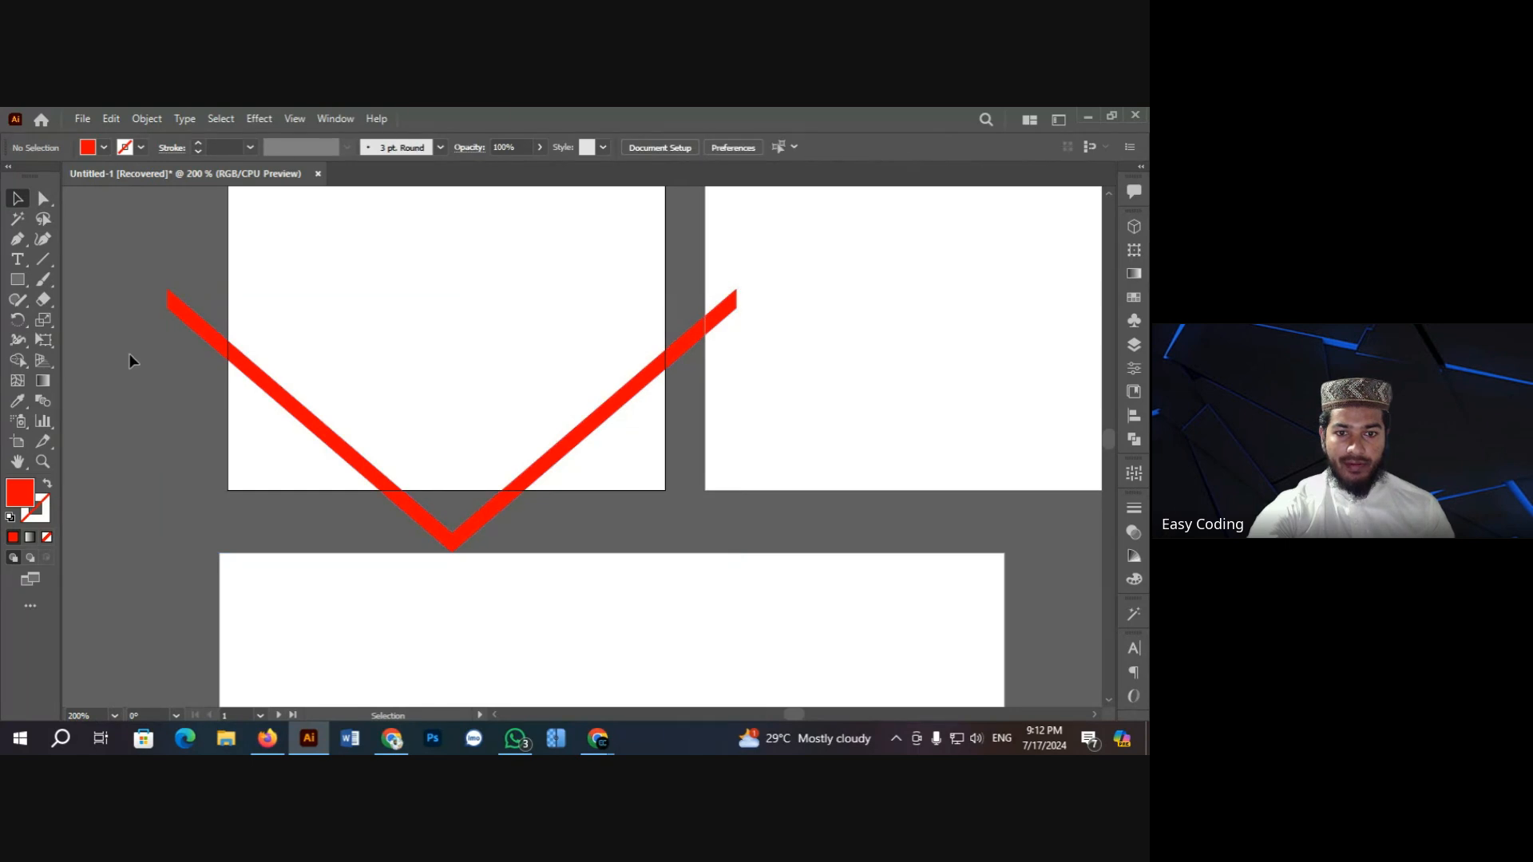
Step: Scale the V line up further so its arms extend past both sides of the card
scroll(132, 359, "up", 1)
key("ctrl+minus")
key("ctrl+minus")
key("ctrl+minus")
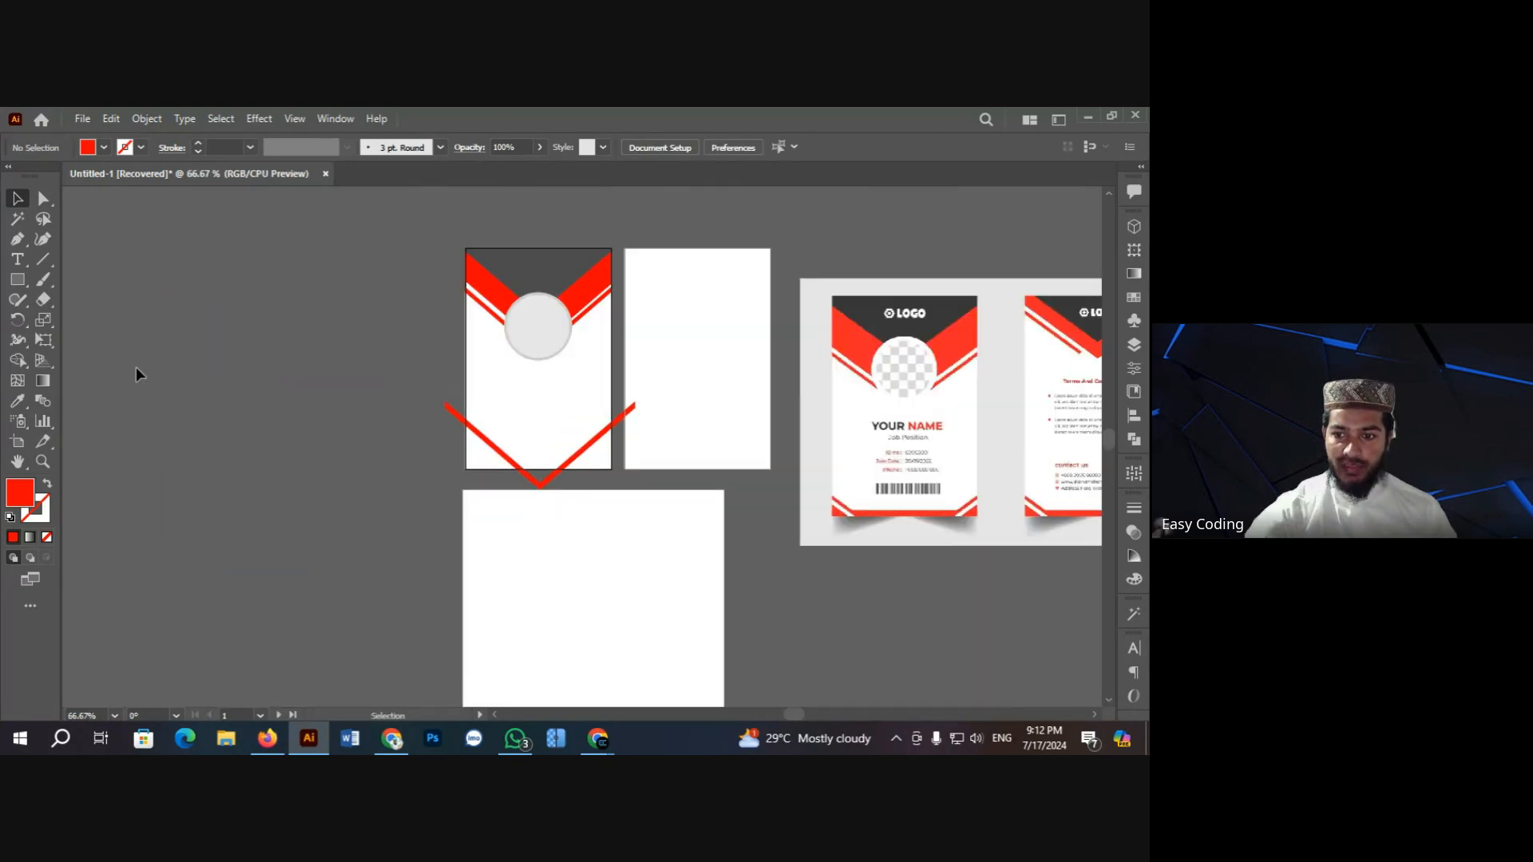
left_click(579, 454)
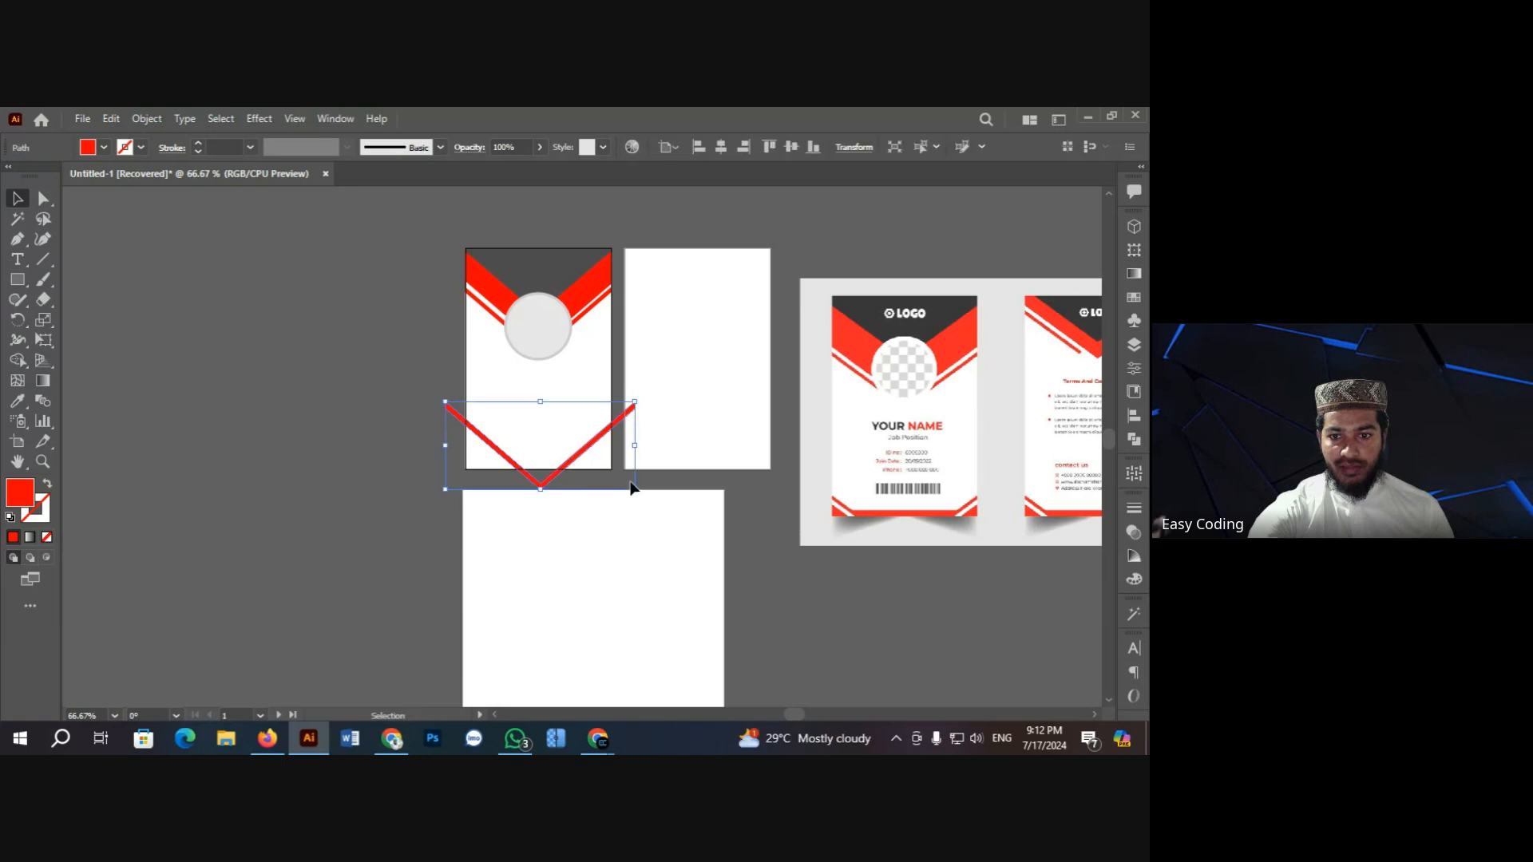
left_click_drag(636, 492, 675, 538)
left_click(296, 462)
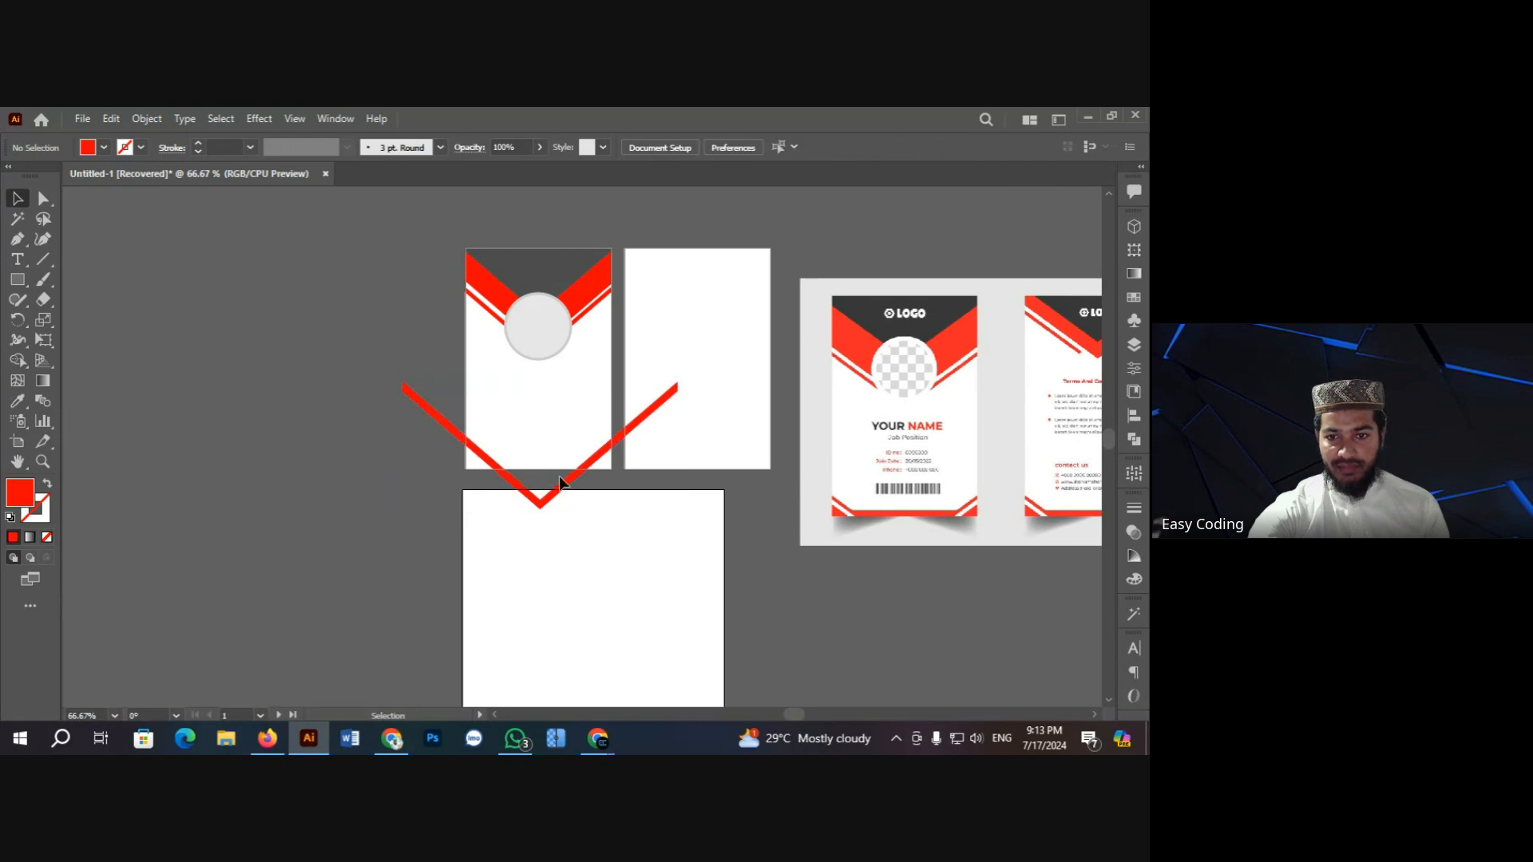
left_click(601, 455)
left_click_drag(680, 515, 685, 520)
left_click(352, 448)
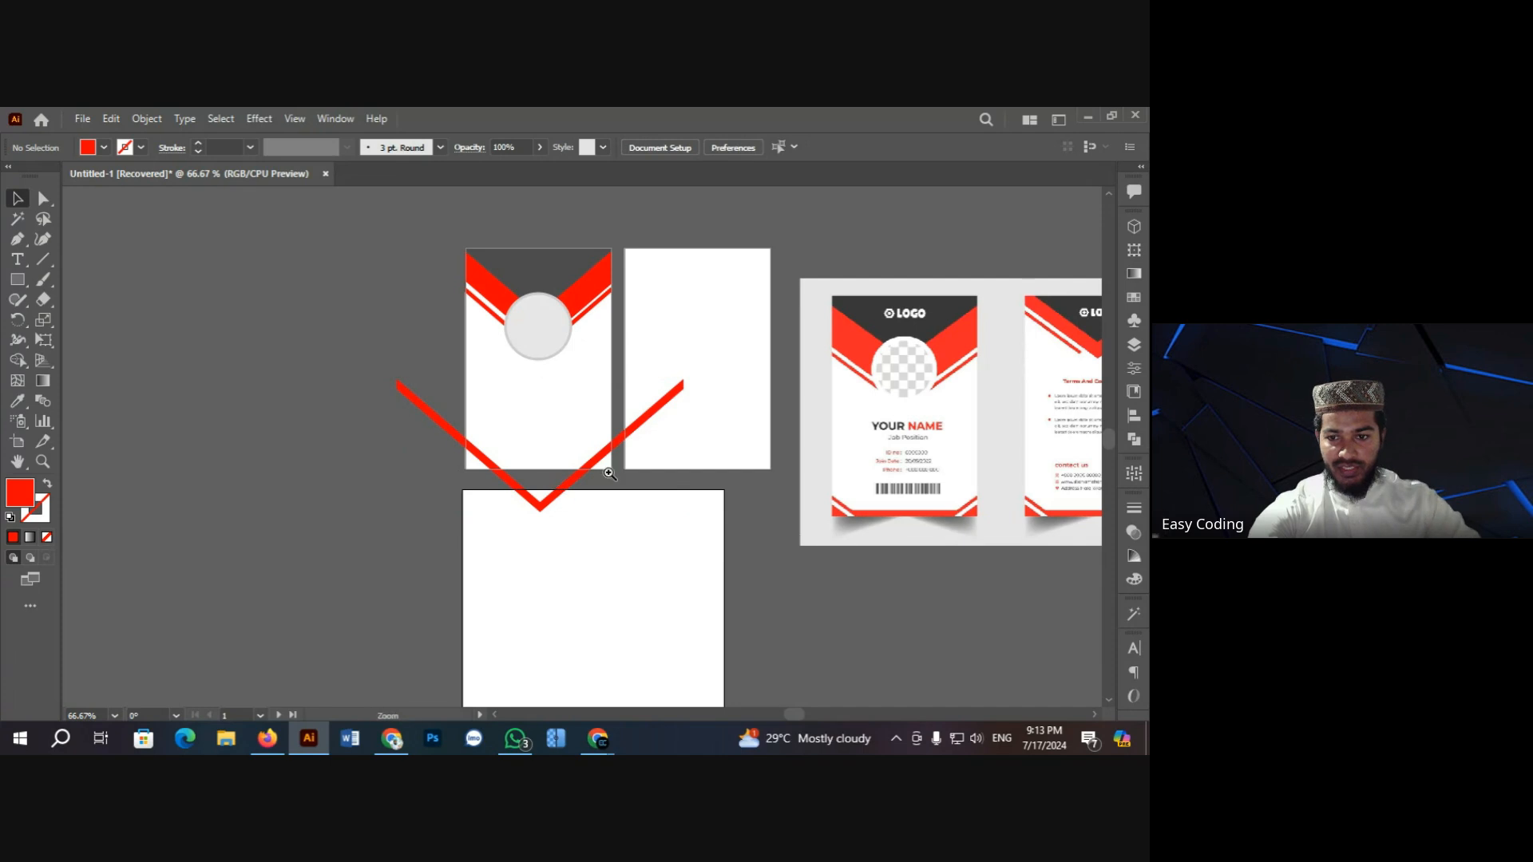
left_click(638, 482, "ctrl")
scroll(585, 482, "up", 1)
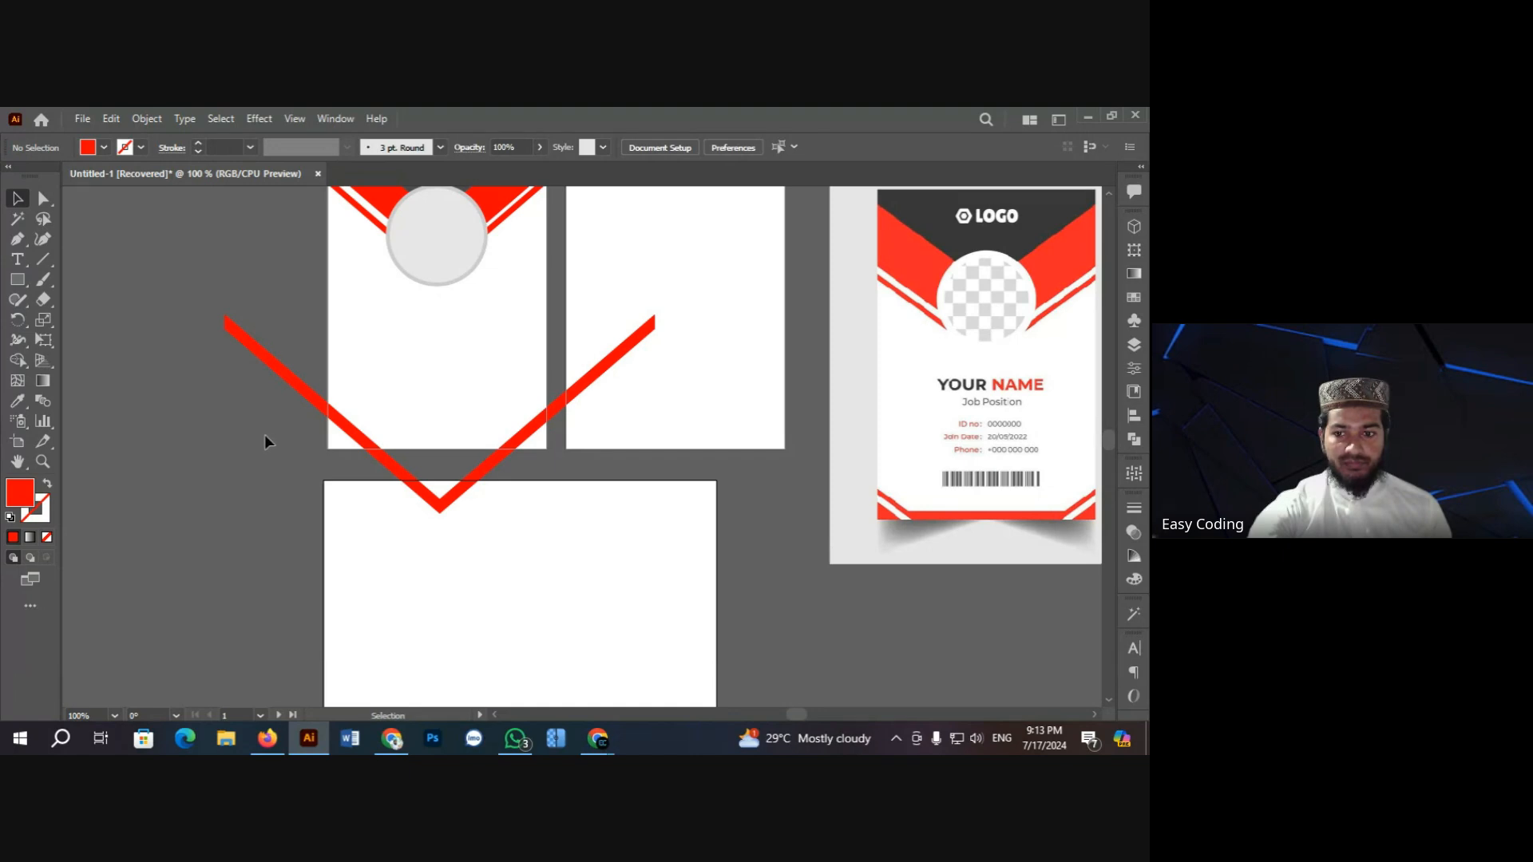
Step: Draw a thin red rectangle along the card's bottom edge between the V arms
left_click(17, 281)
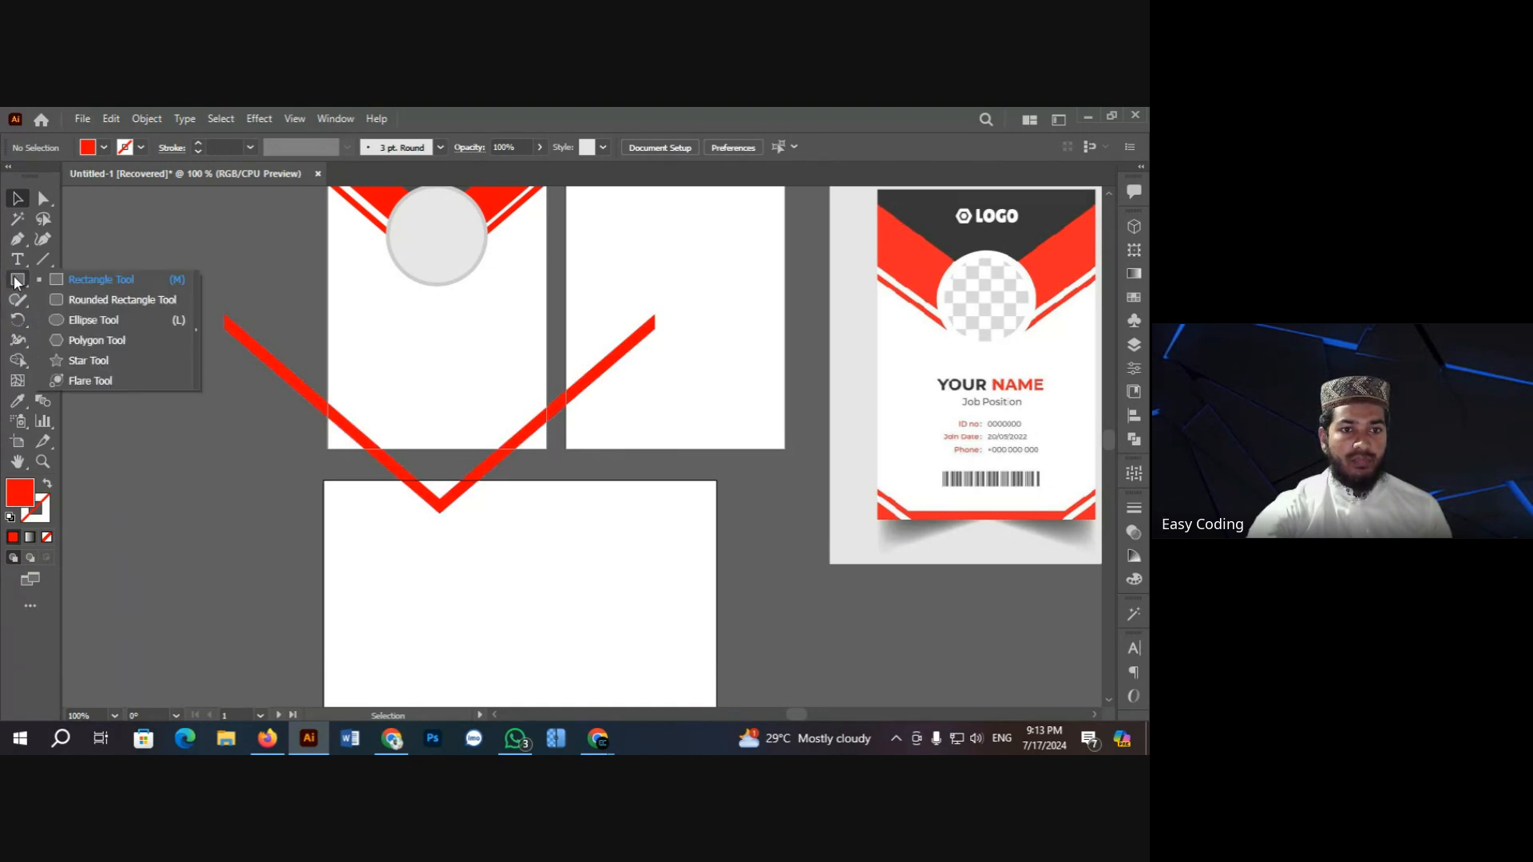
left_click(88, 279)
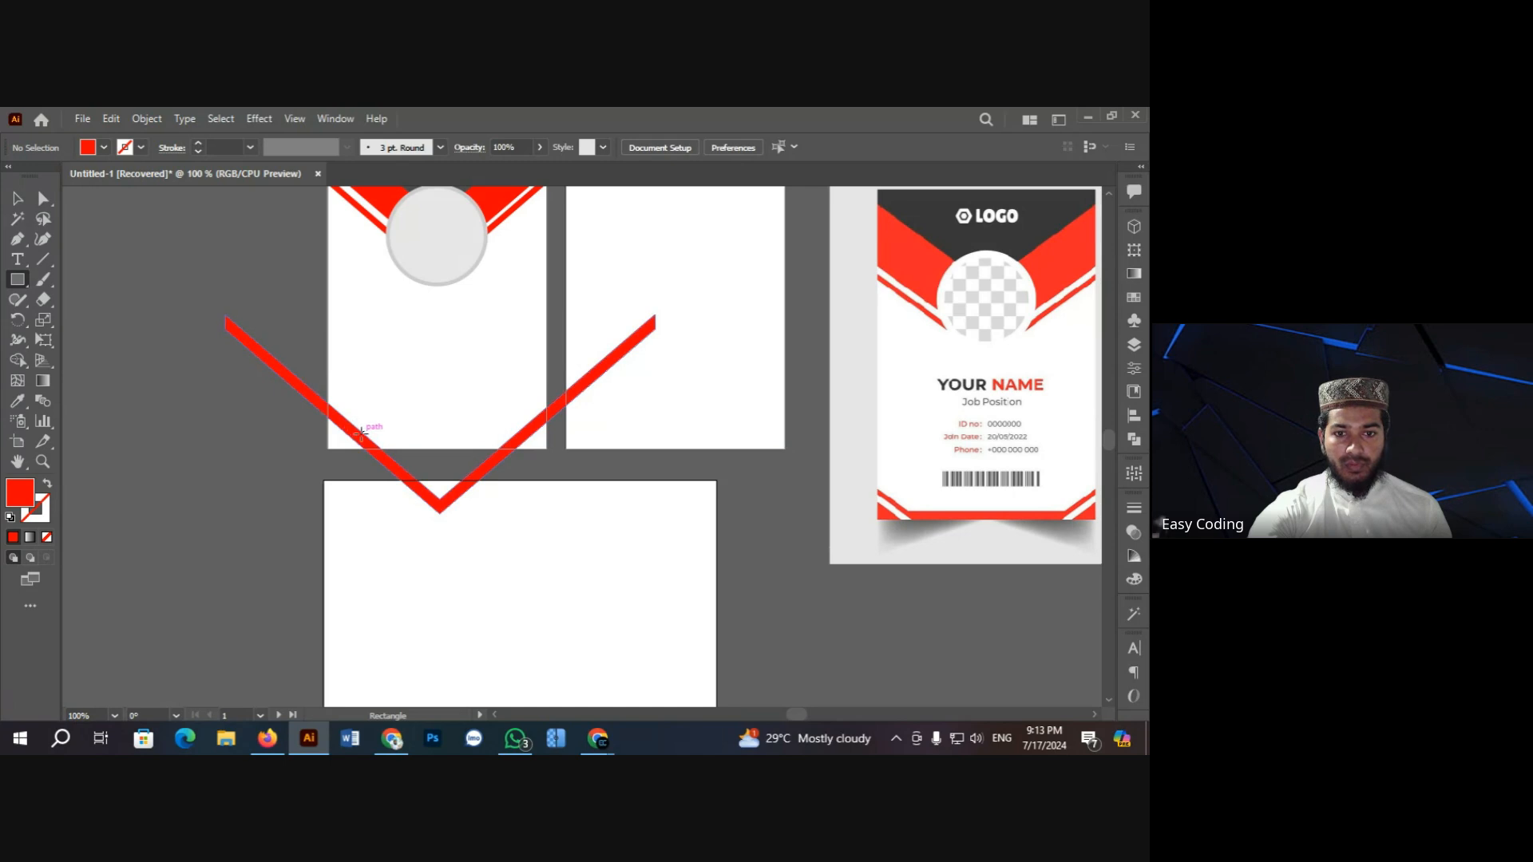
left_click_drag(361, 432, 517, 449)
left_click(17, 198)
left_click(158, 237)
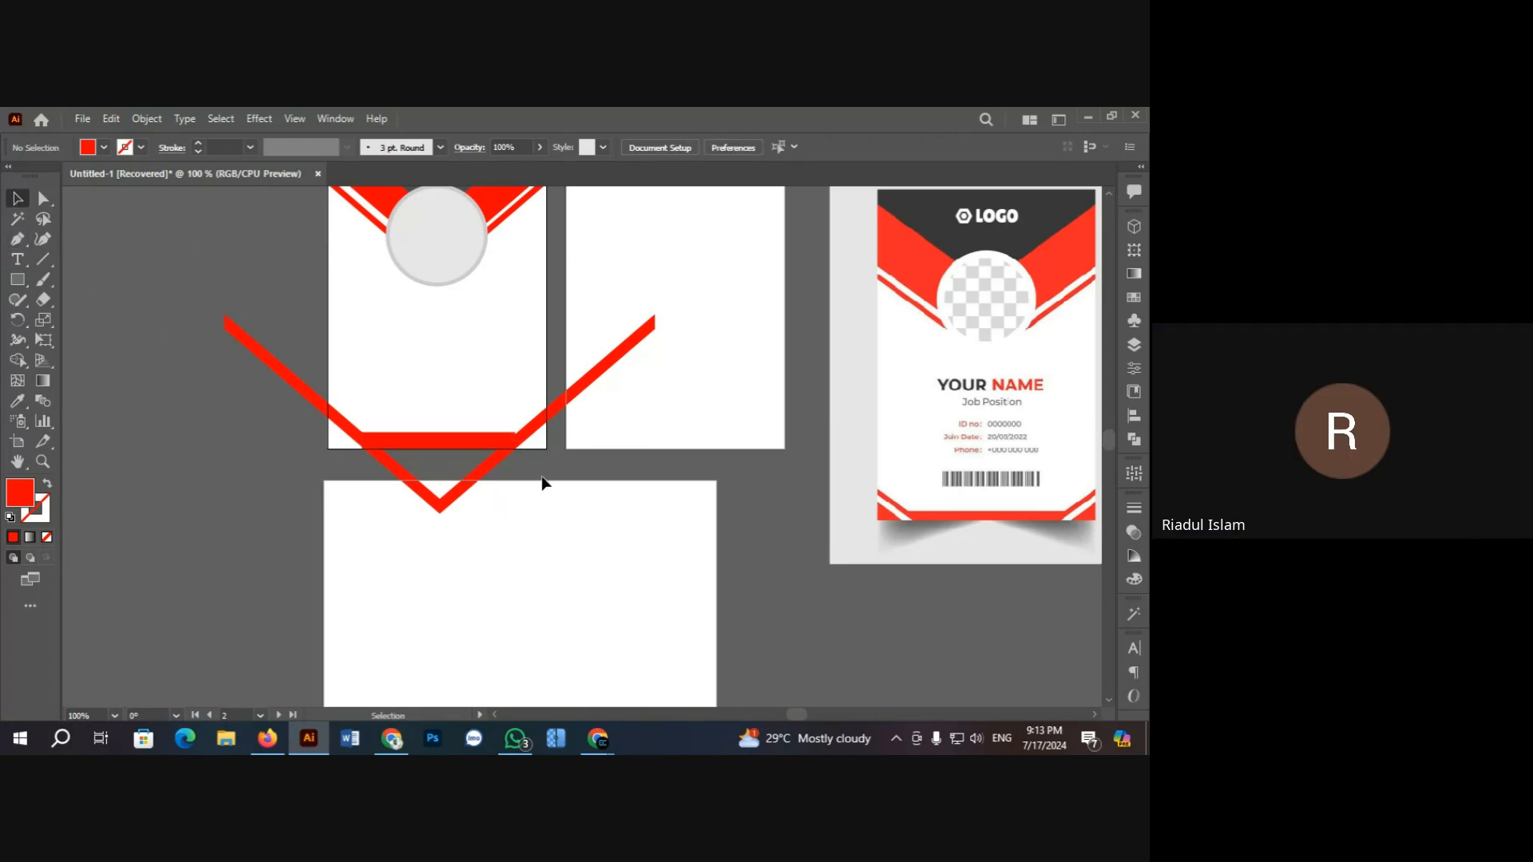
Step: Zoom in to check the red bar, then bring the Google Meet call to the front
key("z")
left_click(559, 460)
left_click(523, 433)
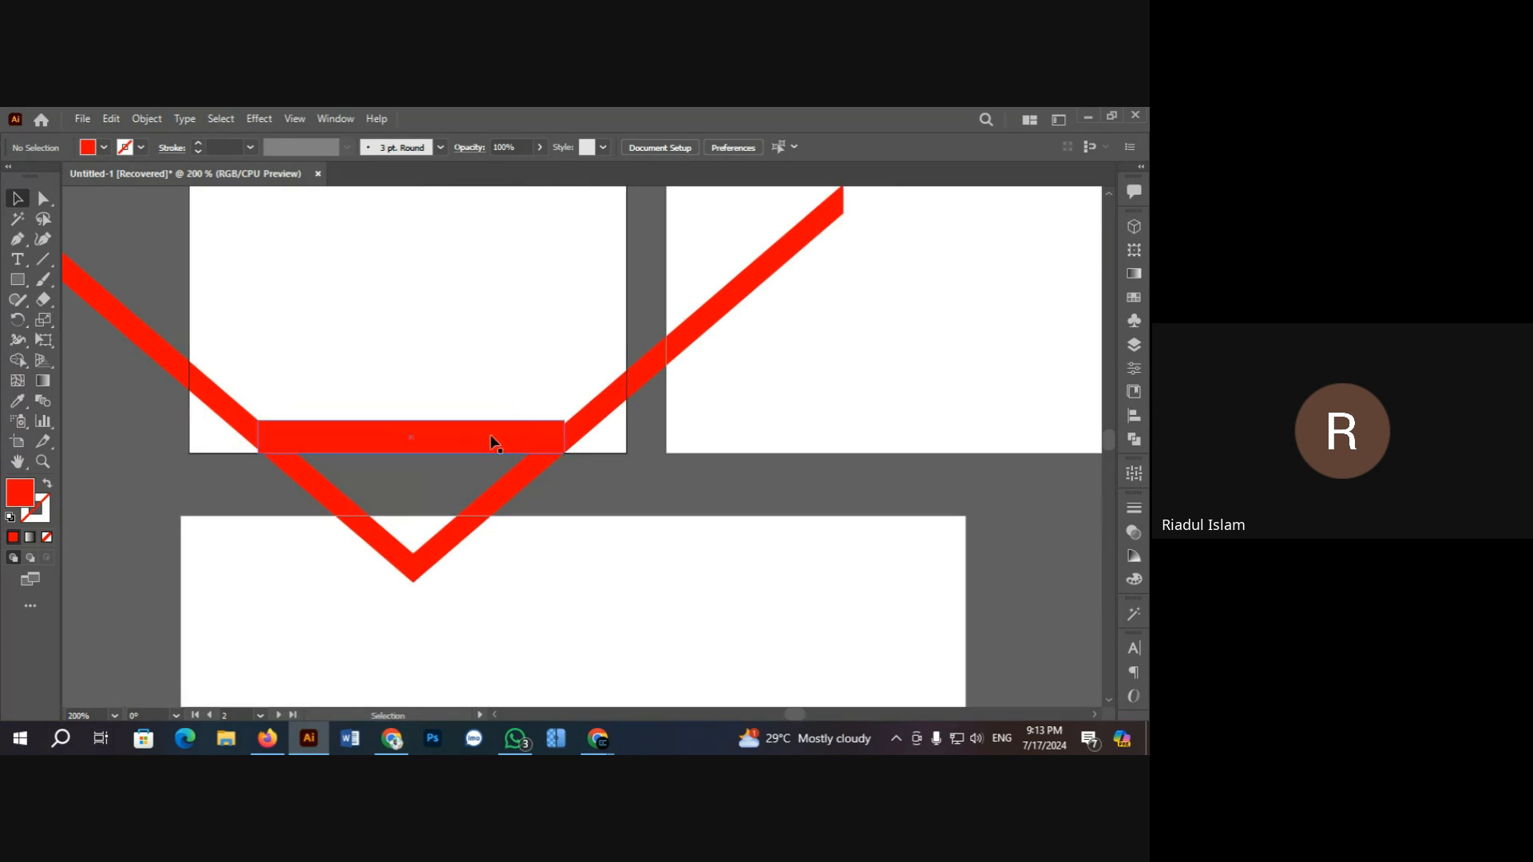
left_click(490, 439)
mouse_move(606, 732)
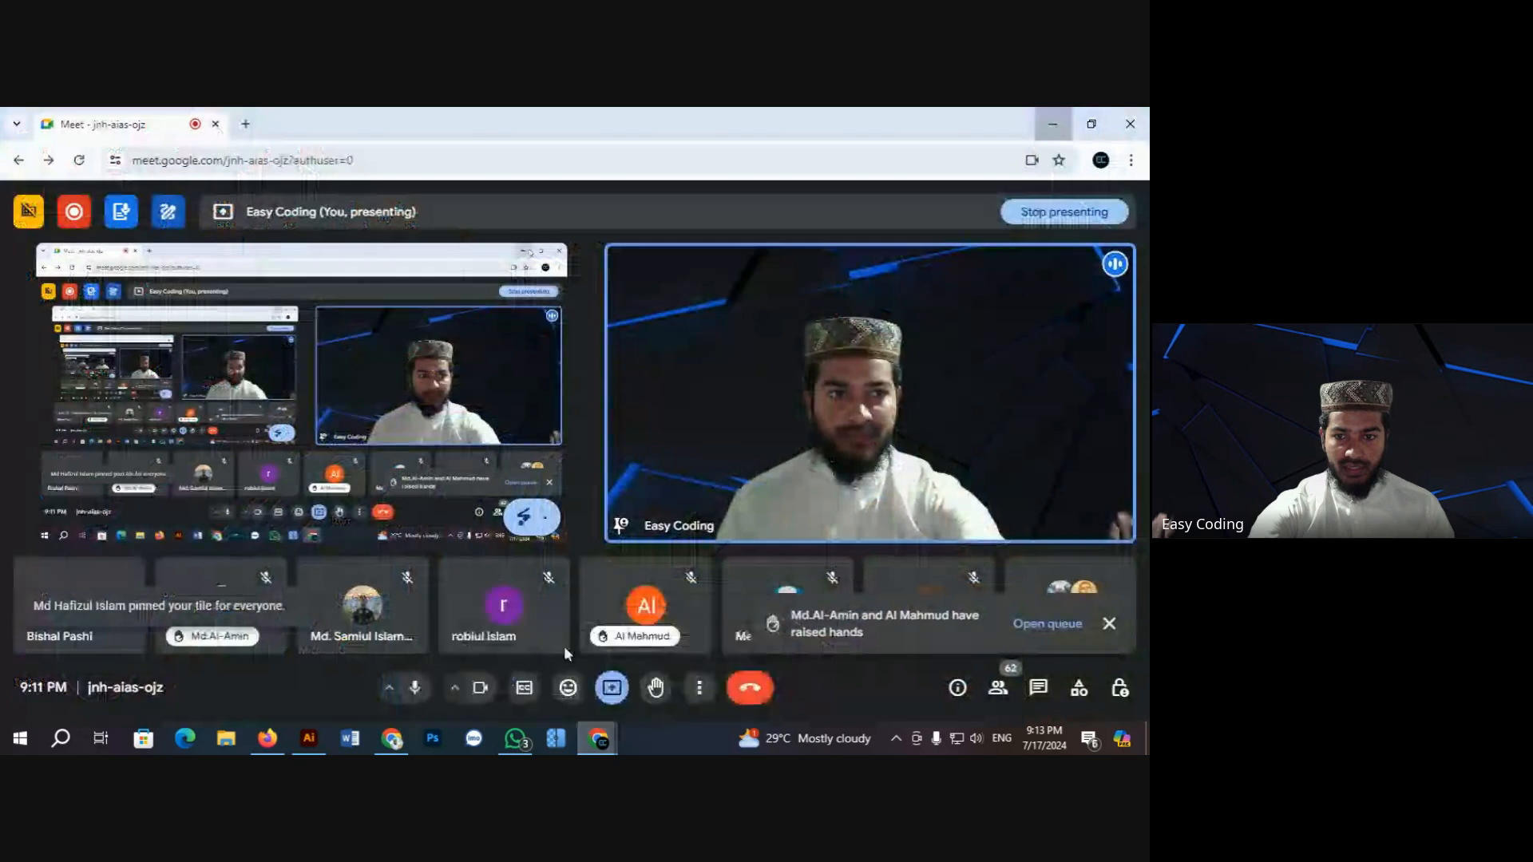
left_click(563, 645)
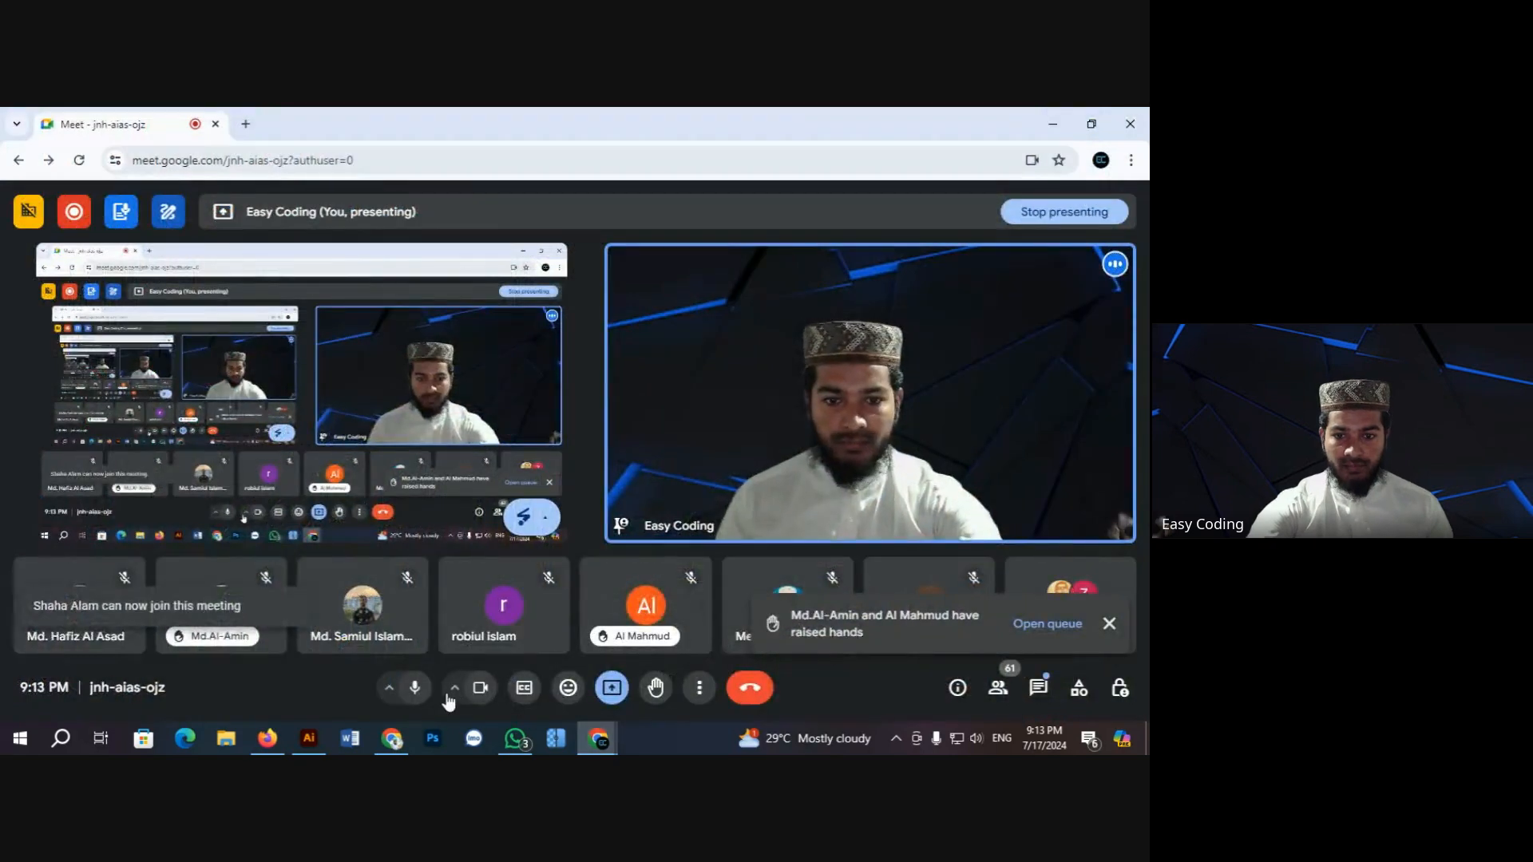
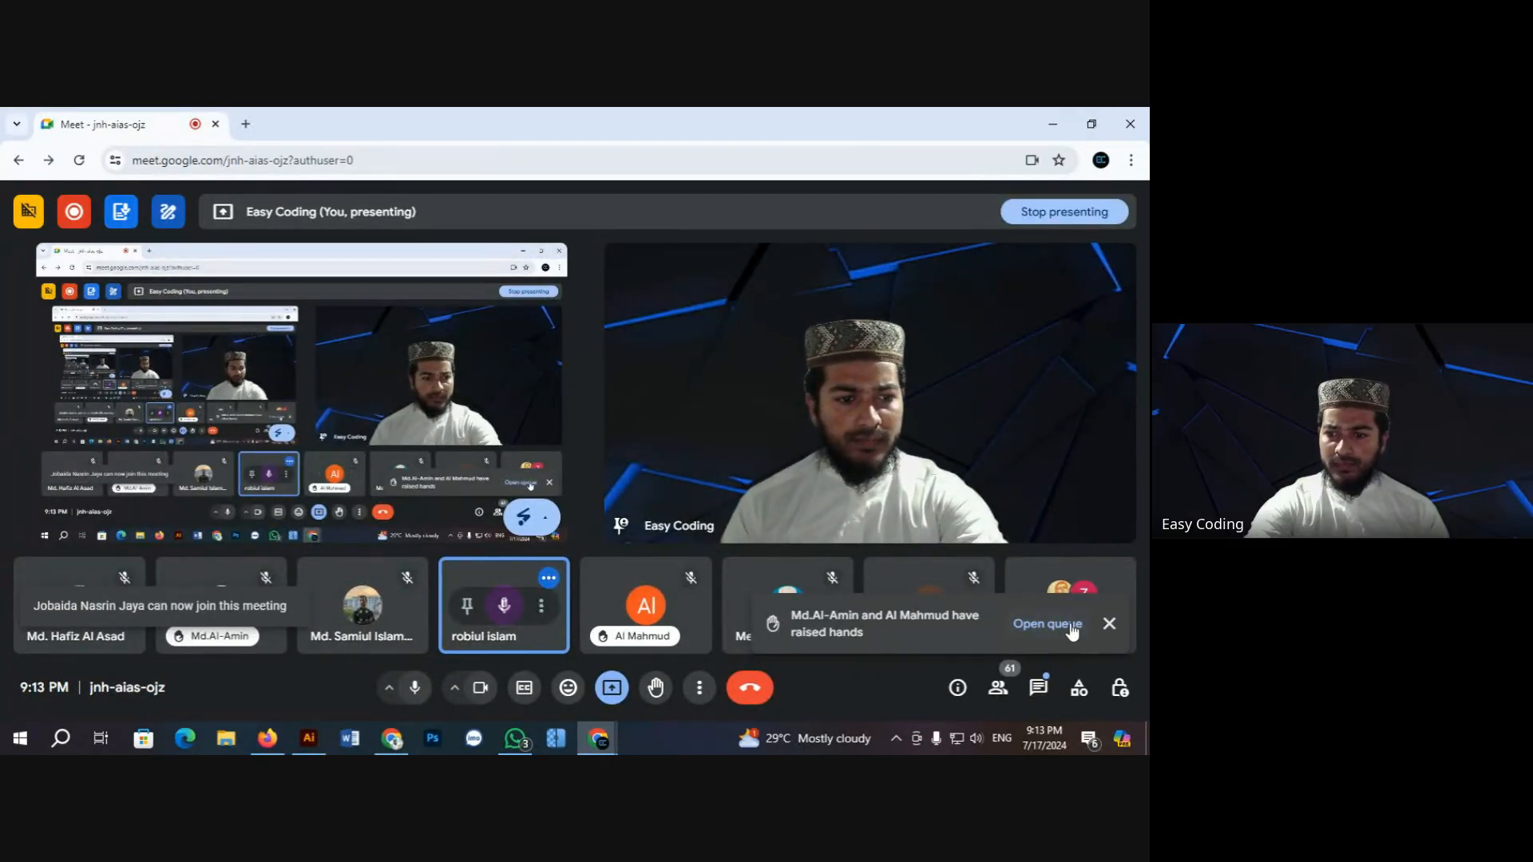
Step: Dismiss the raised-hands notification in the Google Meet call
left_click(1109, 623)
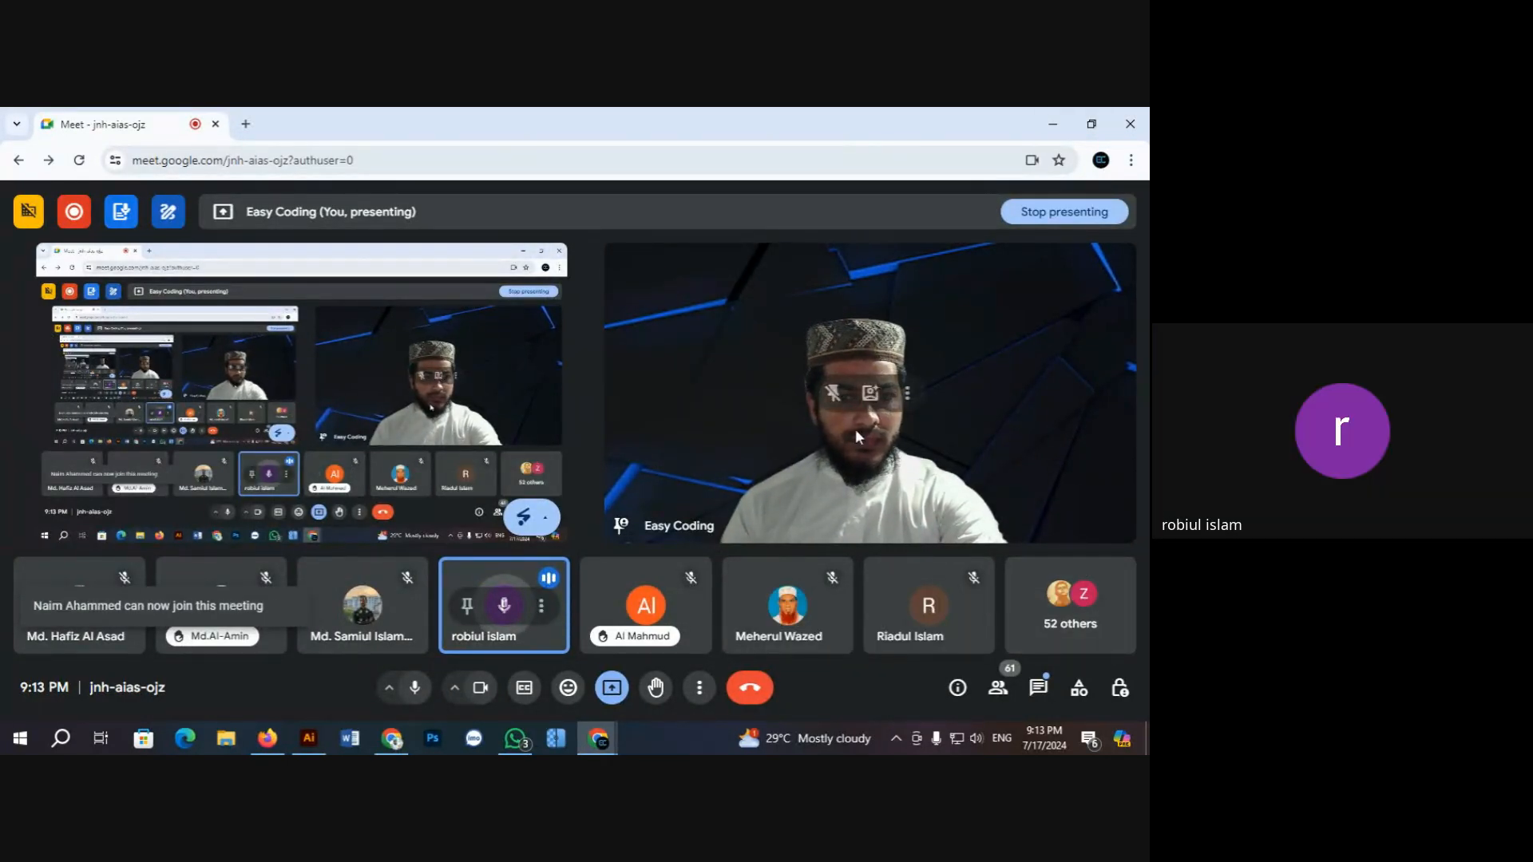
Step: Back in Illustrator, lower the red bar's top edge to make the bar thinner
left_click(1052, 124)
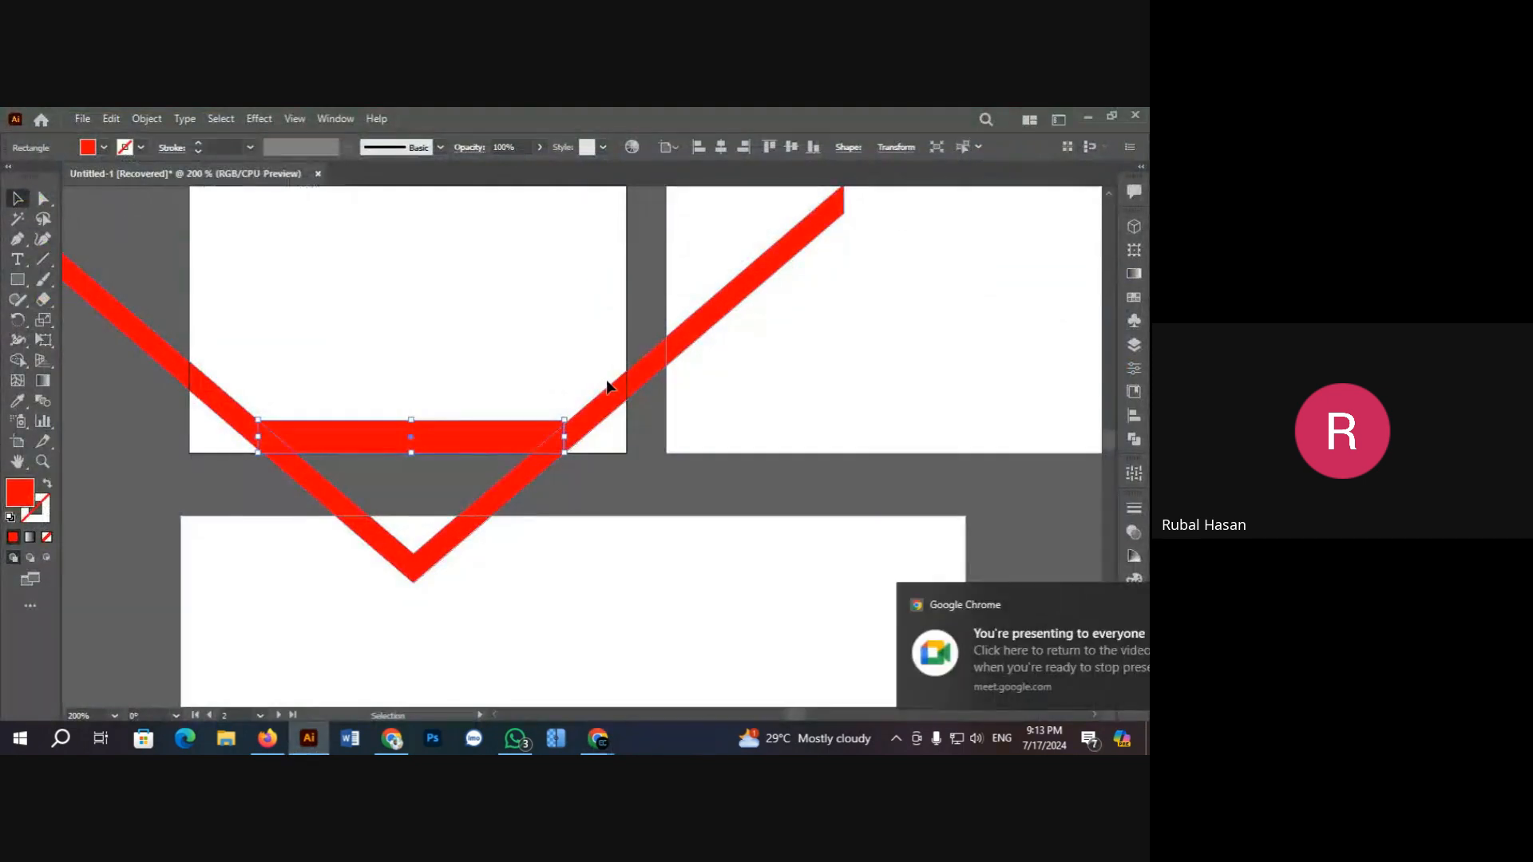
left_click(620, 499)
scroll(571, 462, "up", 1)
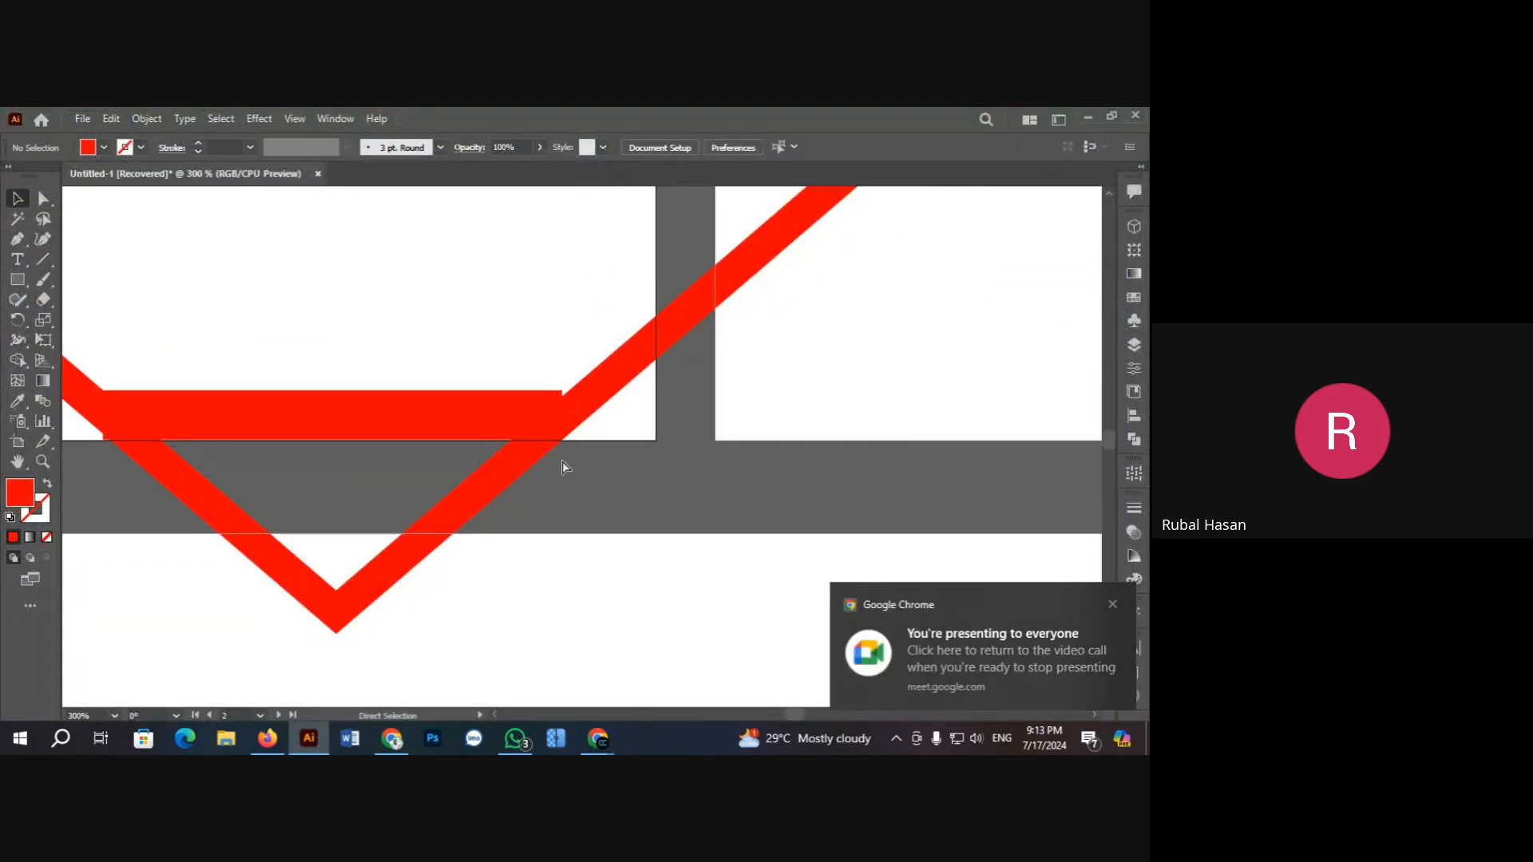
left_click(404, 412)
left_click_drag(336, 390, 333, 410)
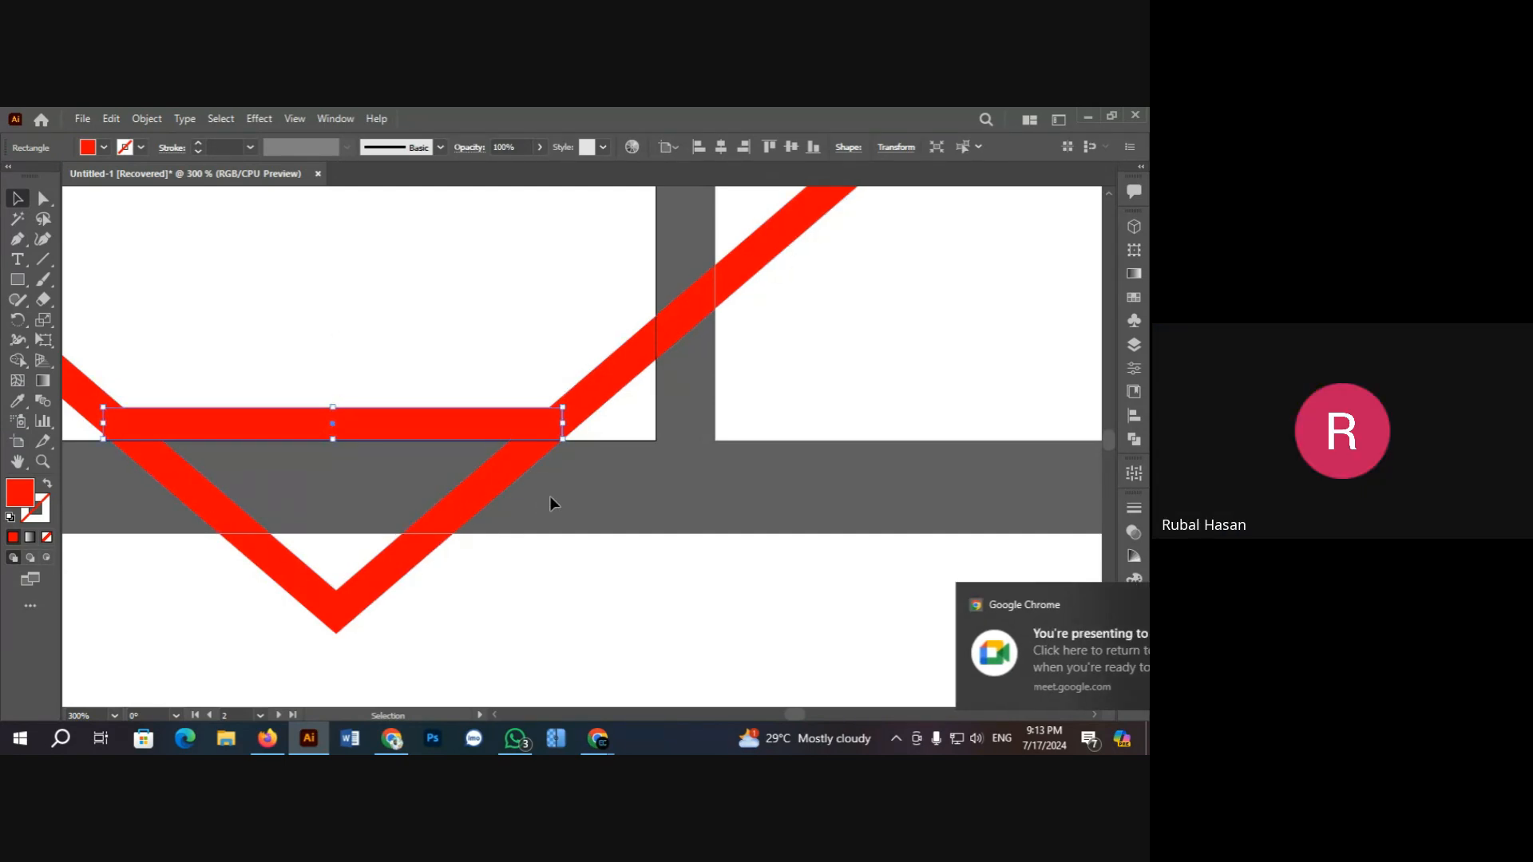
left_click(403, 466)
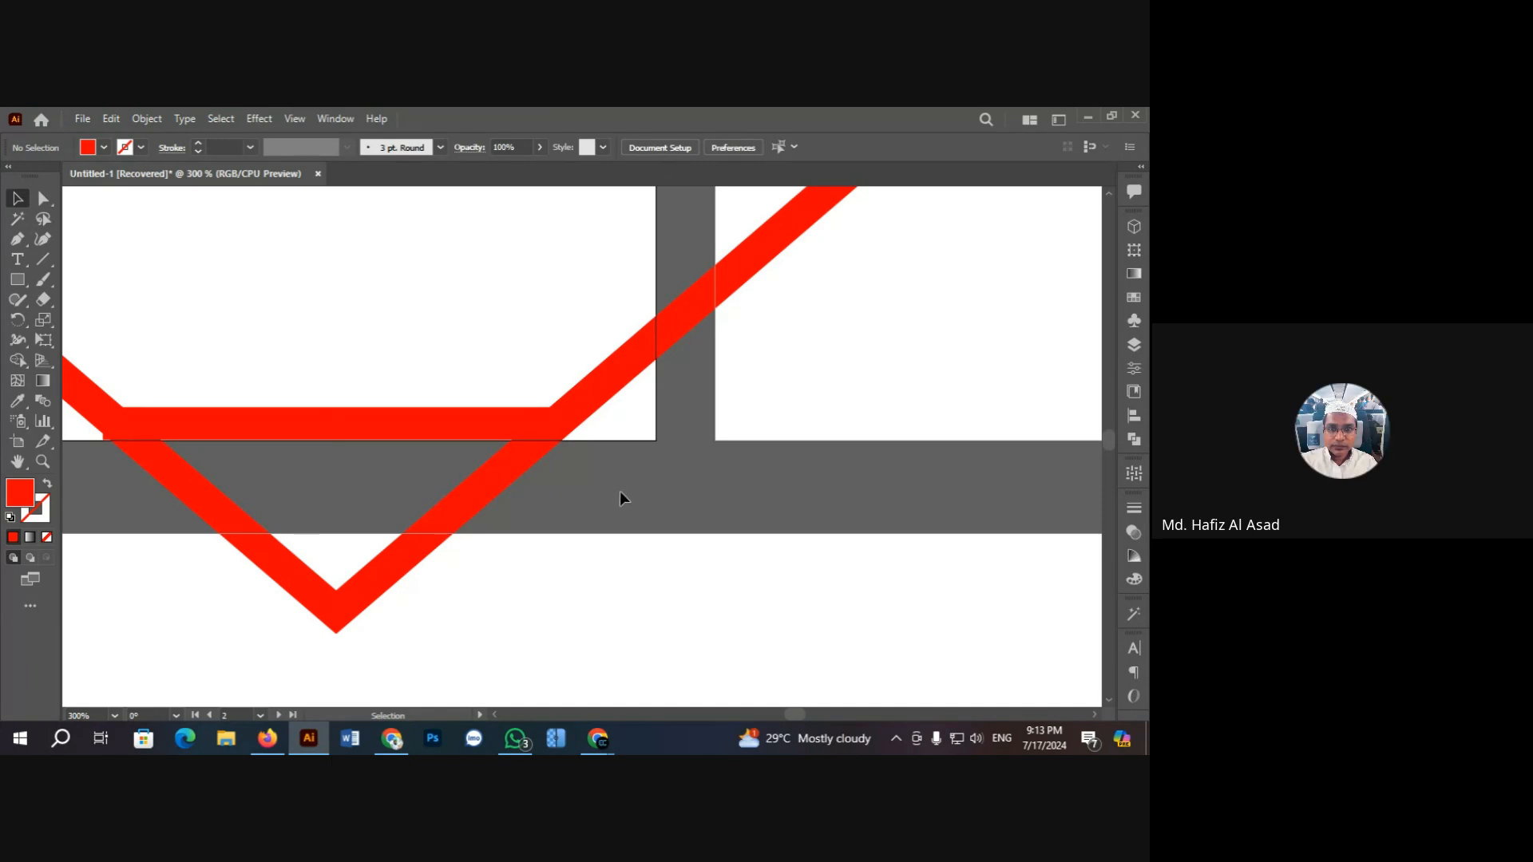
Step: Nudge the bar's bottom-right corner left so it sits flush with the right stripe
left_click(521, 443)
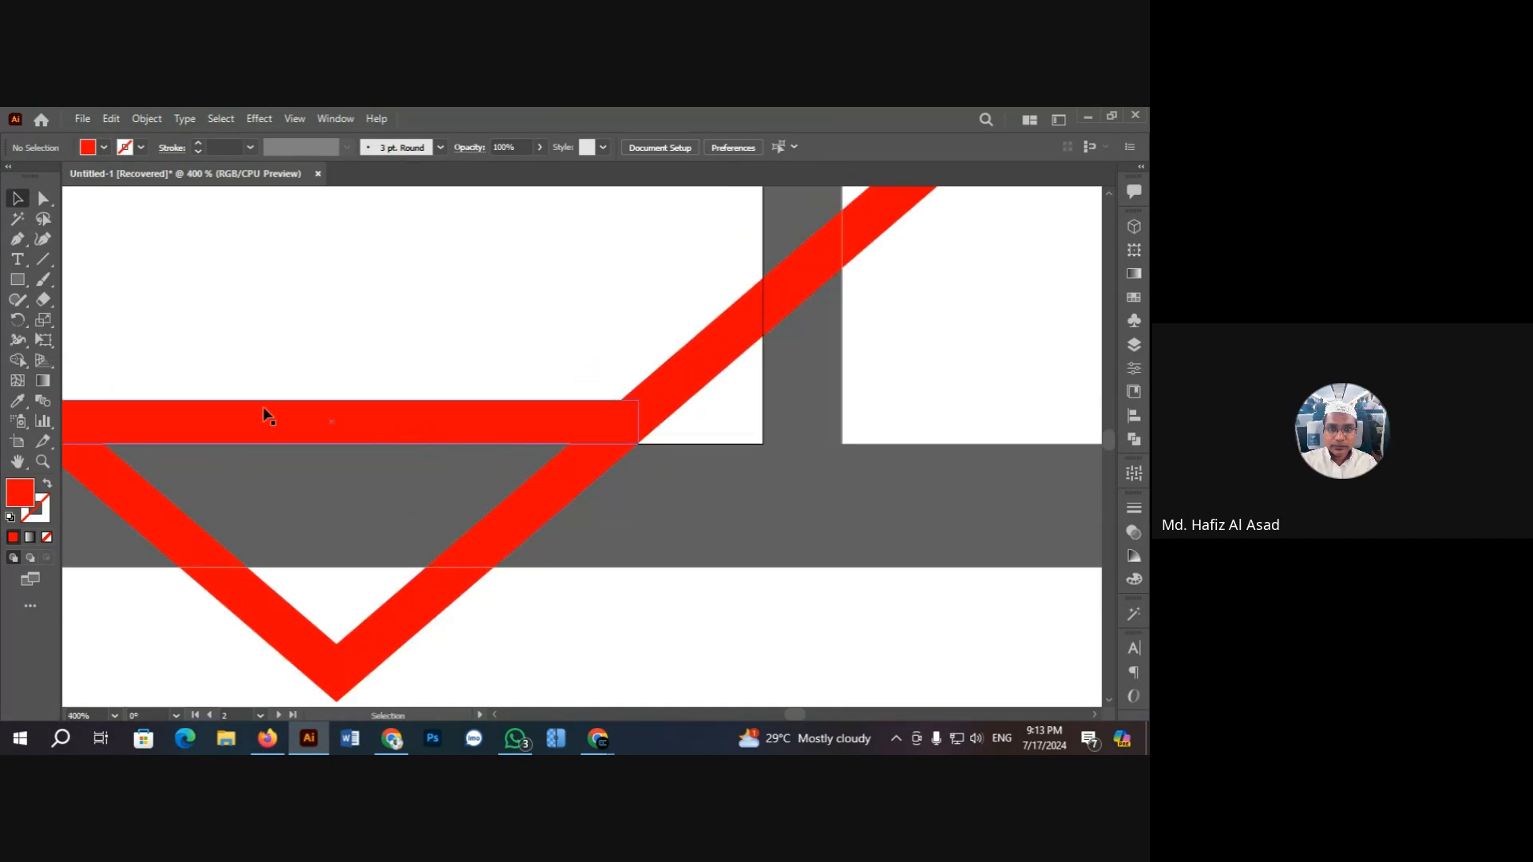
left_click(20, 463)
left_click_drag(194, 474, 409, 469)
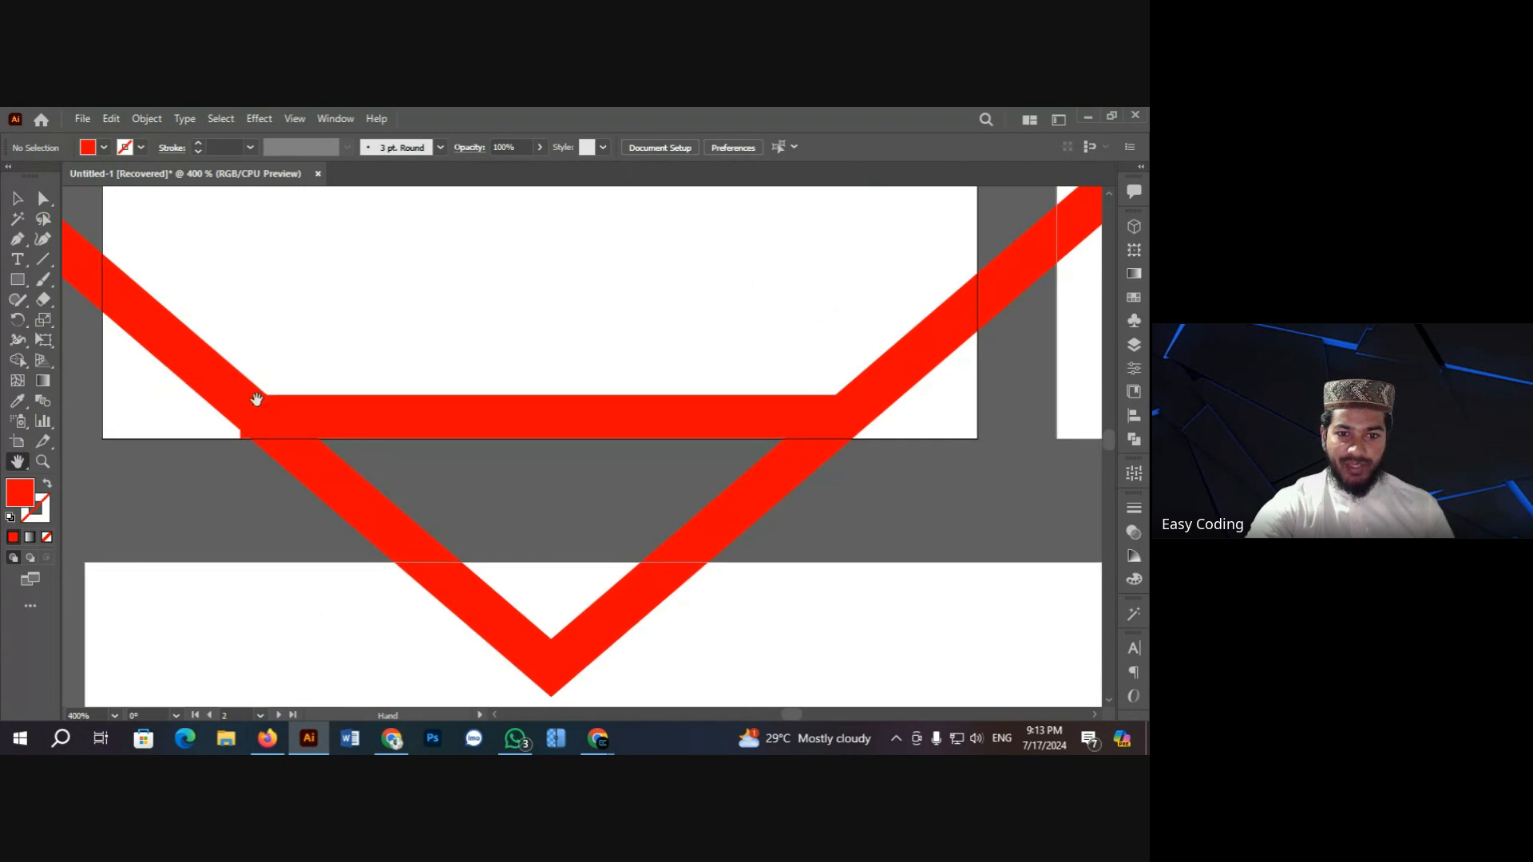
left_click(18, 199)
left_click(295, 440)
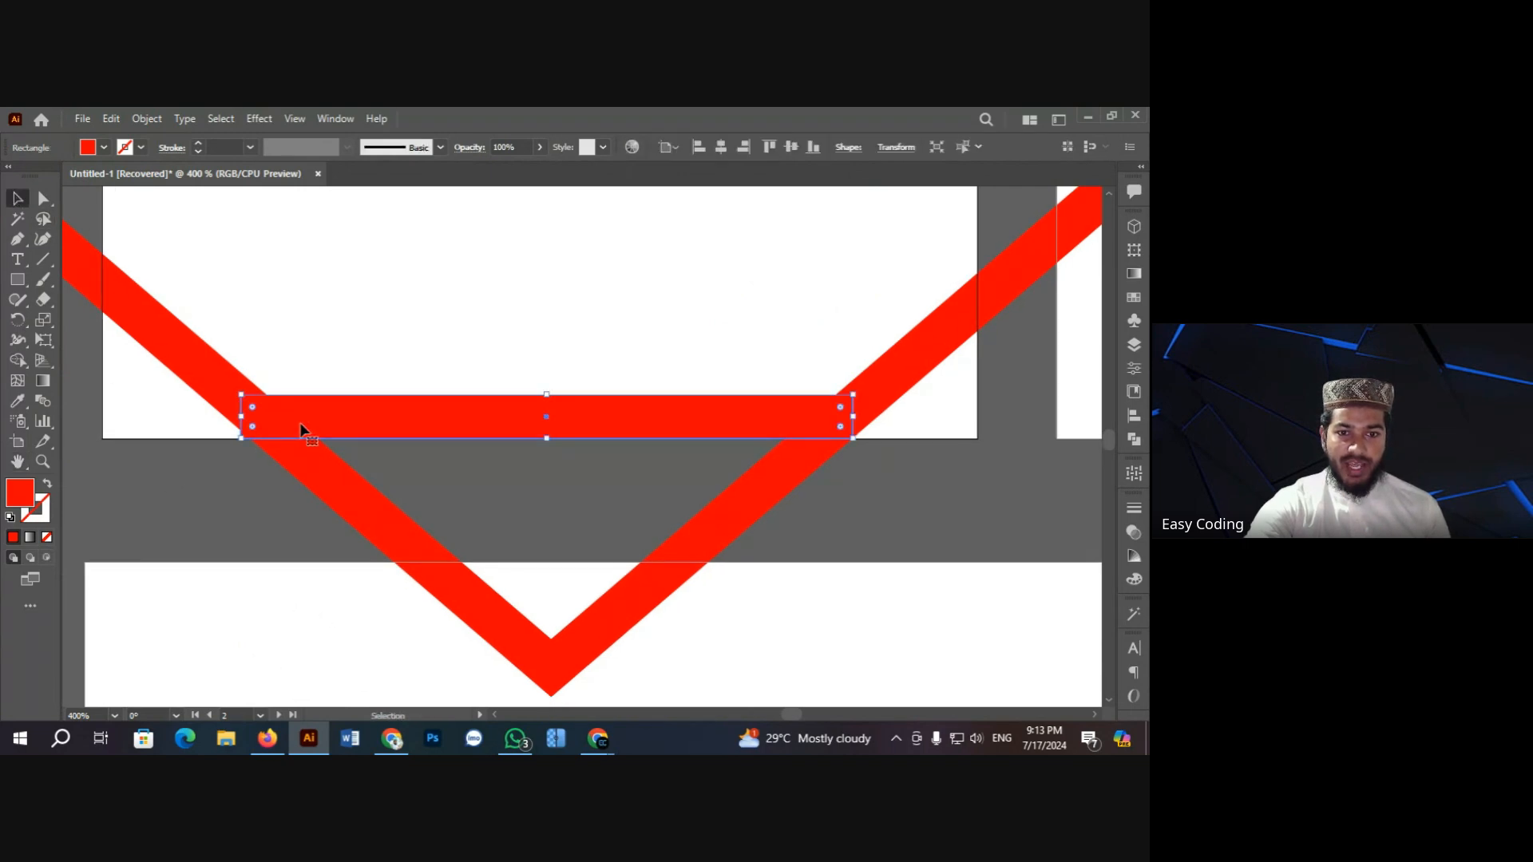
key("ctrl+space")
left_click(724, 438)
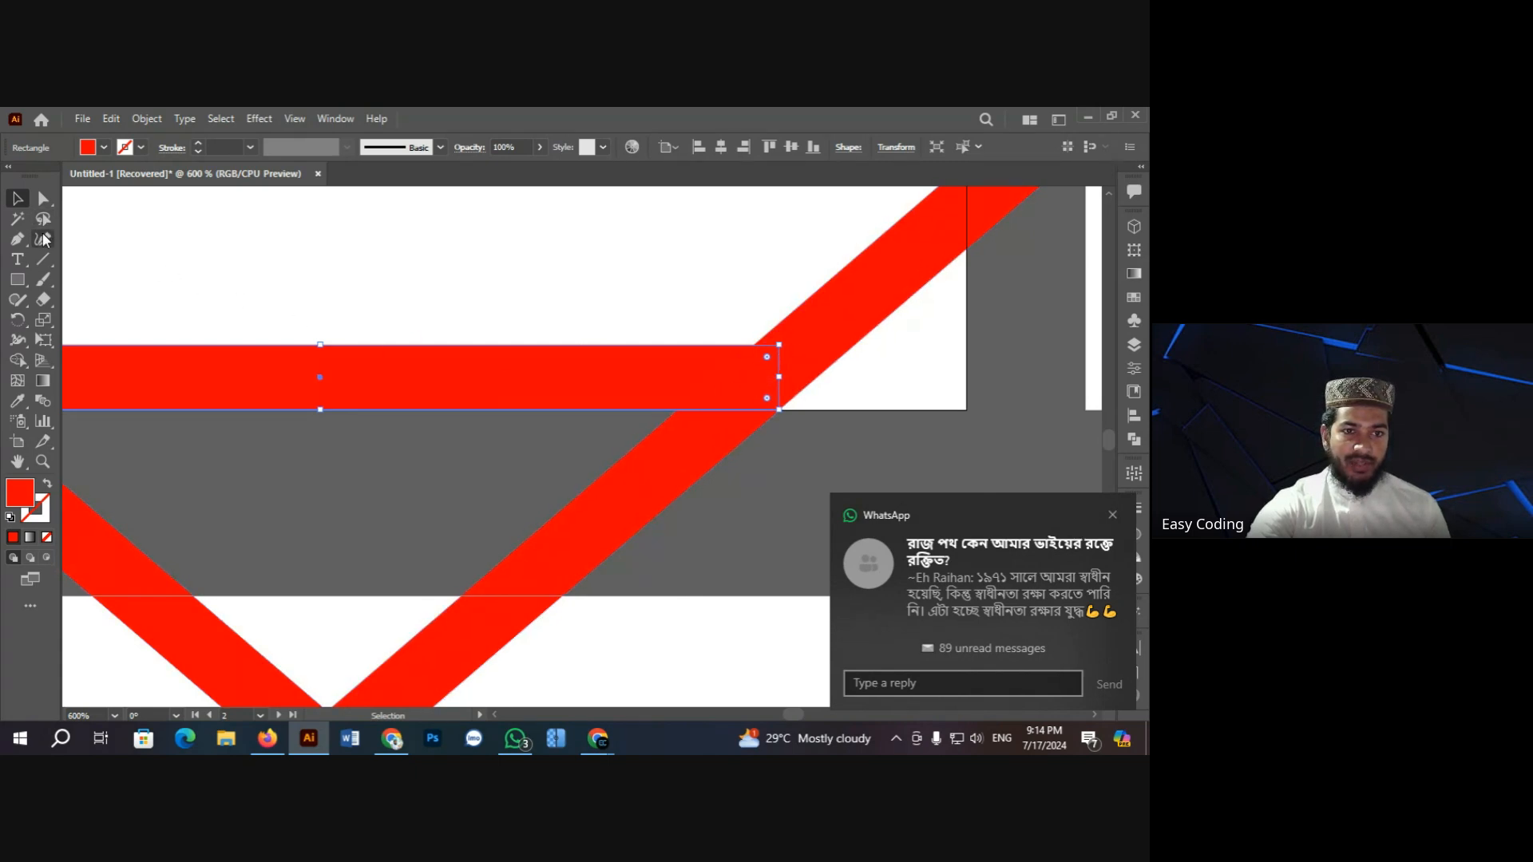
left_click(43, 198)
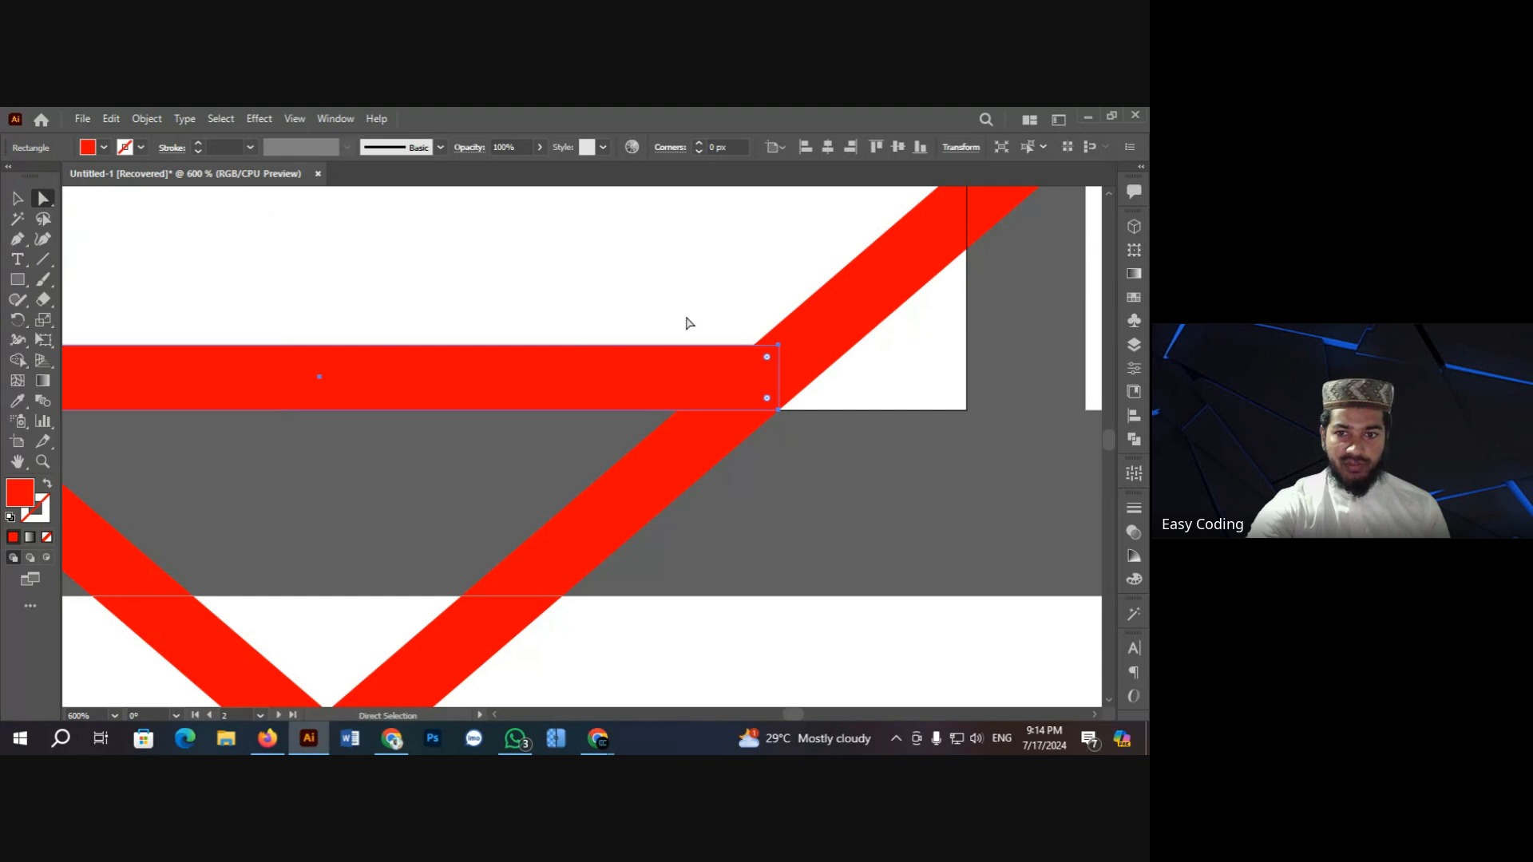
left_click(779, 411)
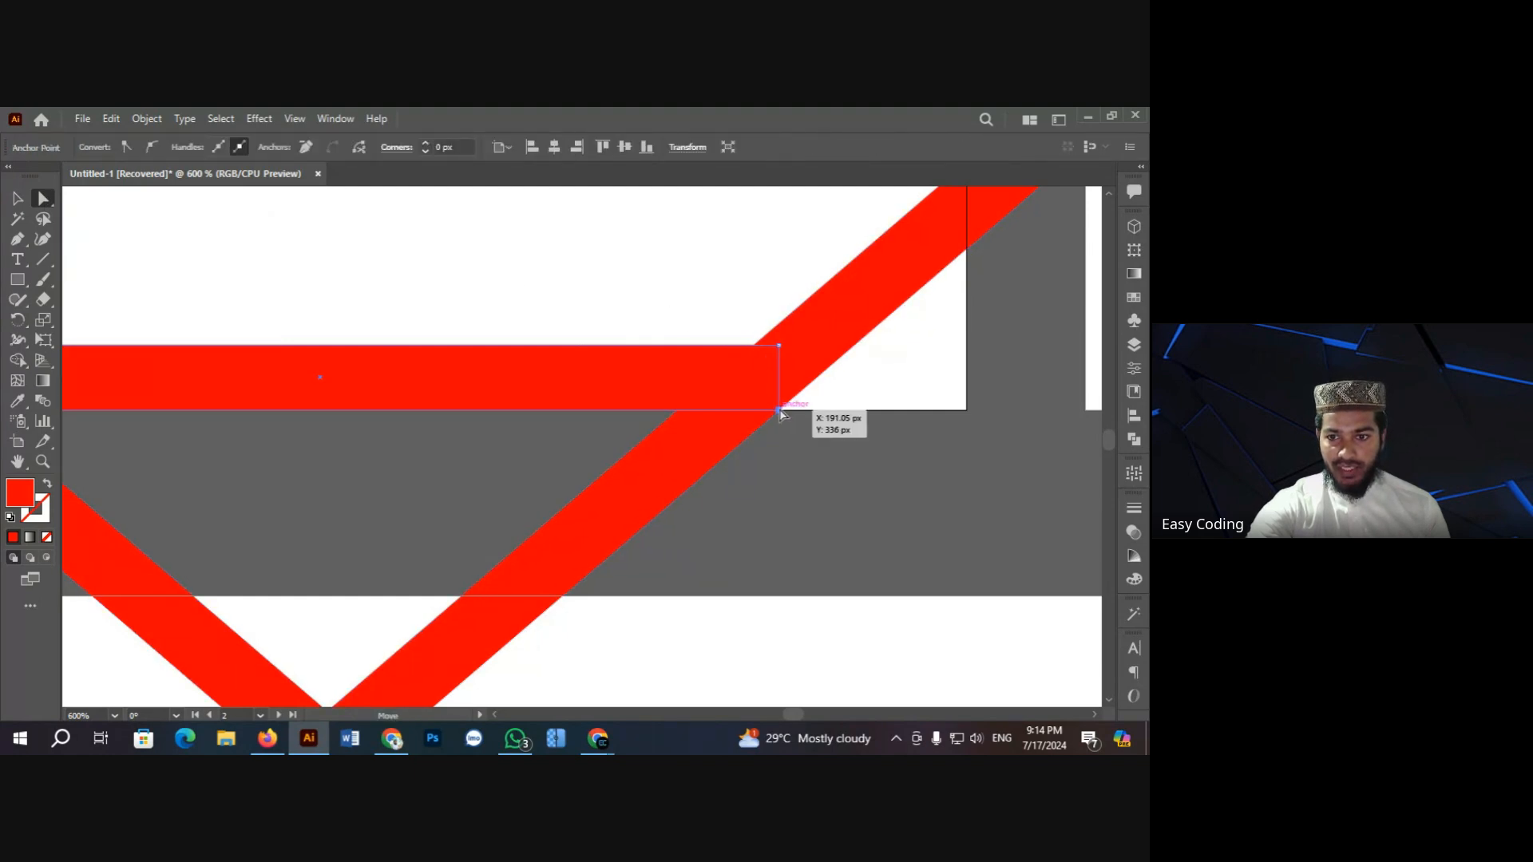
key("Left")
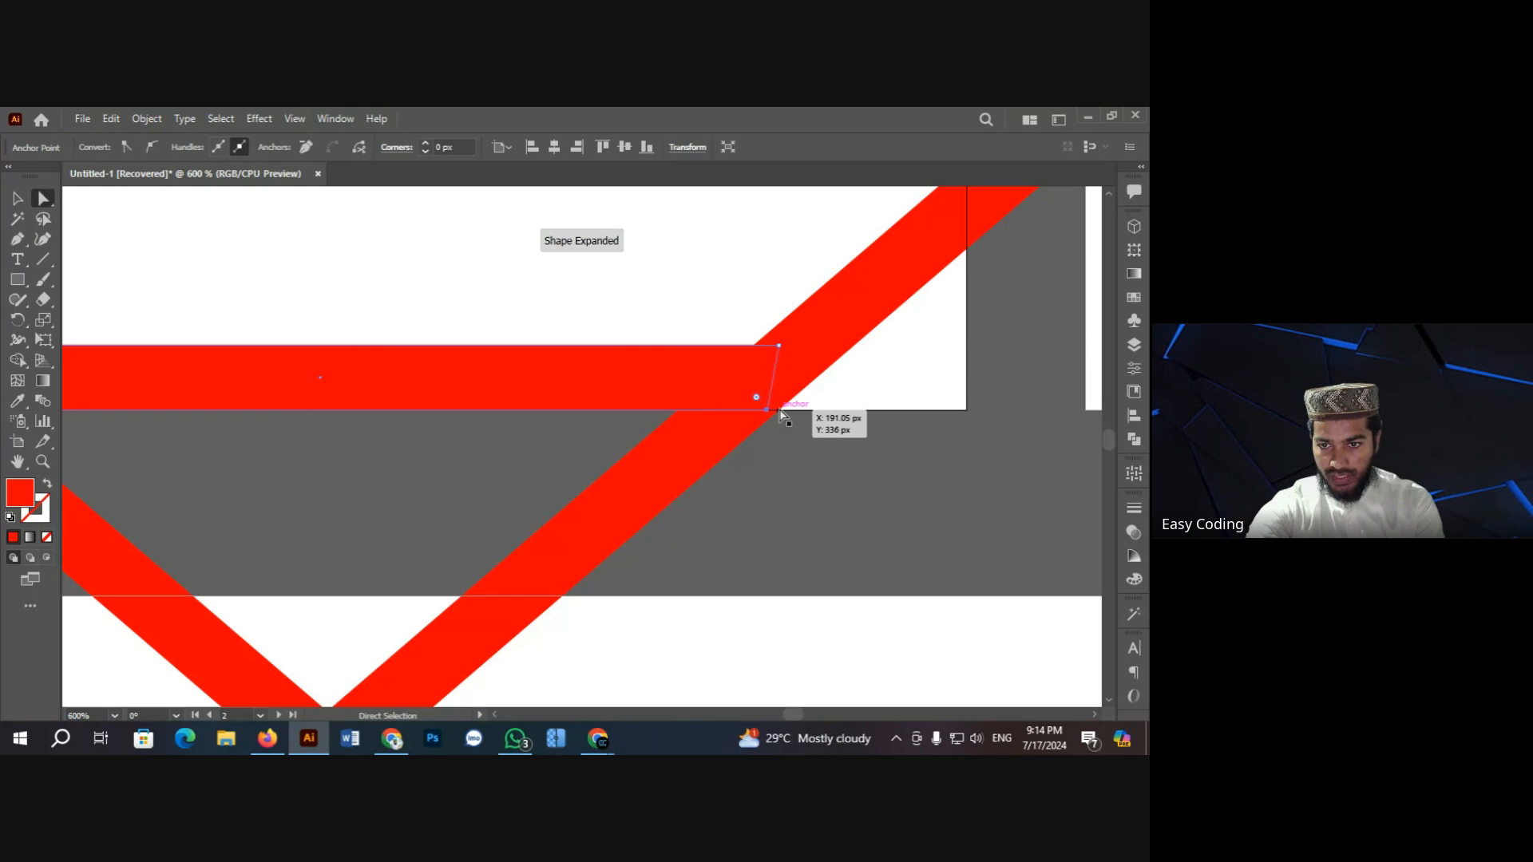
left_click(796, 471)
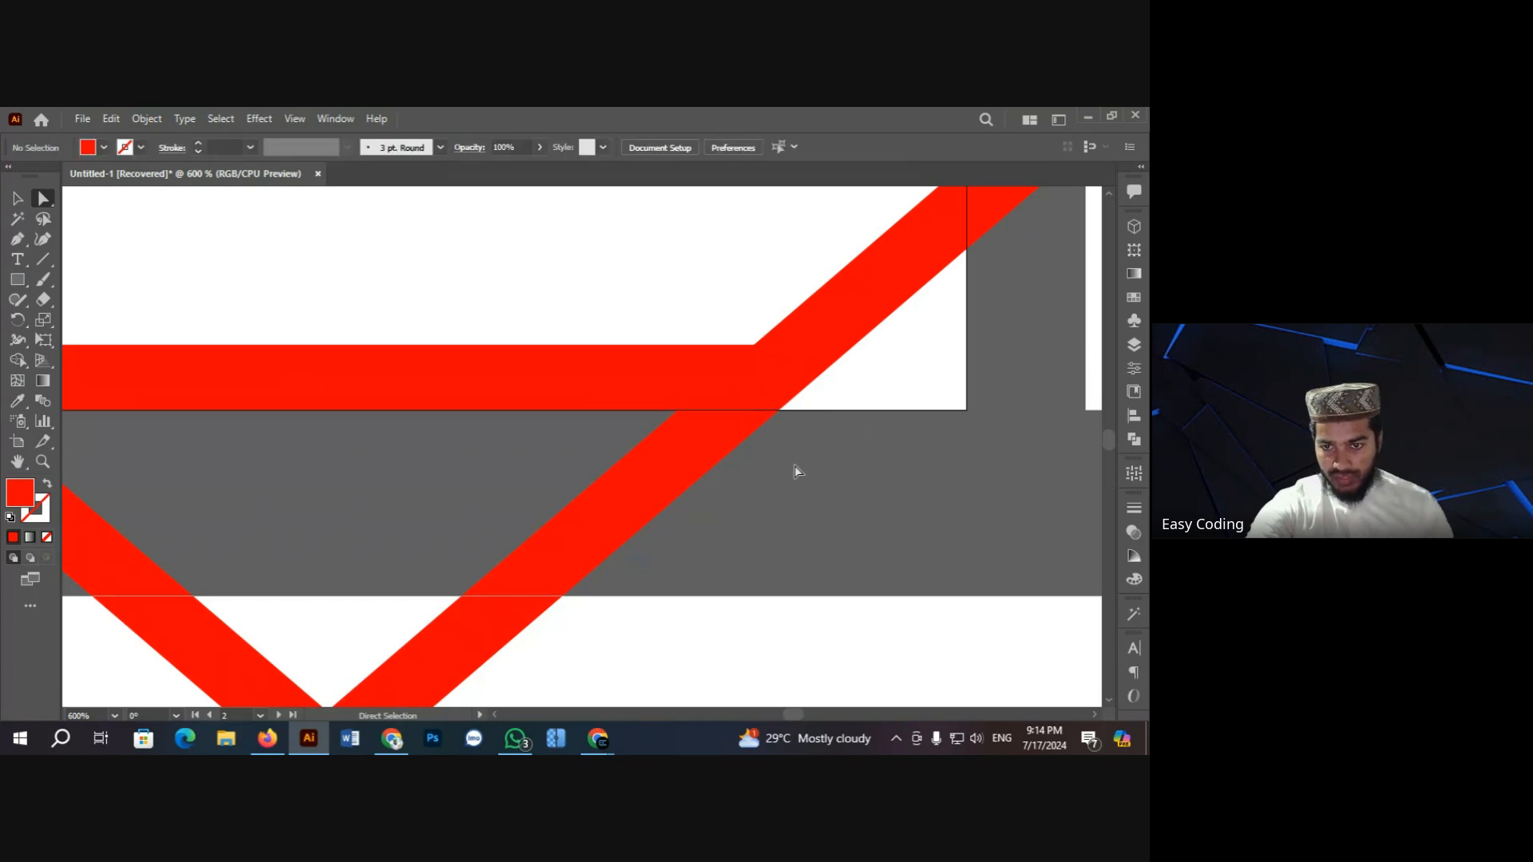
Step: Nudge the bar's lower-left corner right so it meets the left stripe
key("ctrl+minus")
key("ctrl+minus")
key("ctrl+minus")
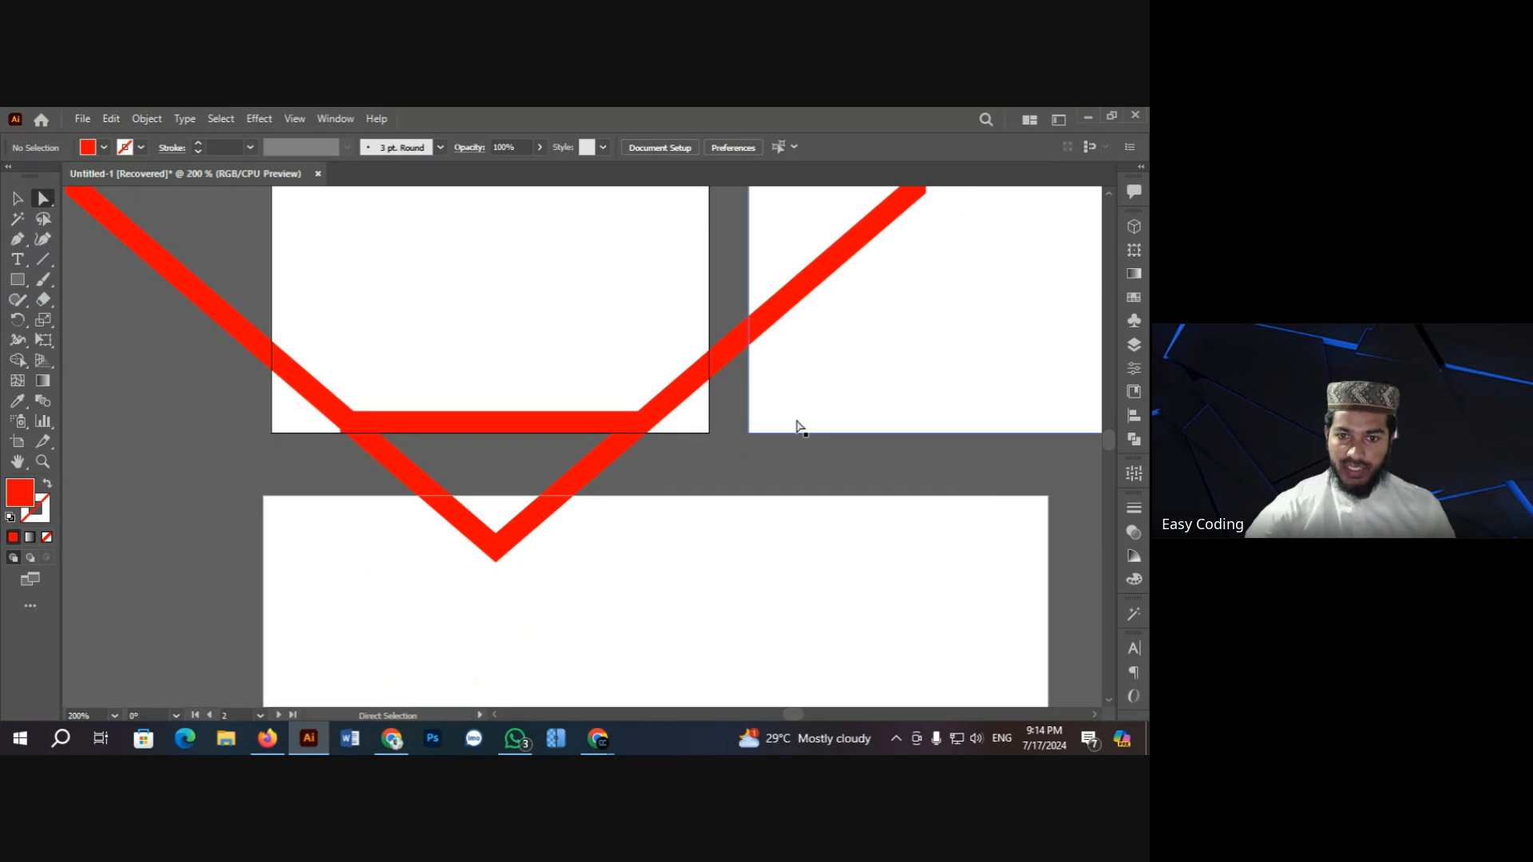
left_click(491, 443, "ctrl")
left_click(516, 446, "ctrl")
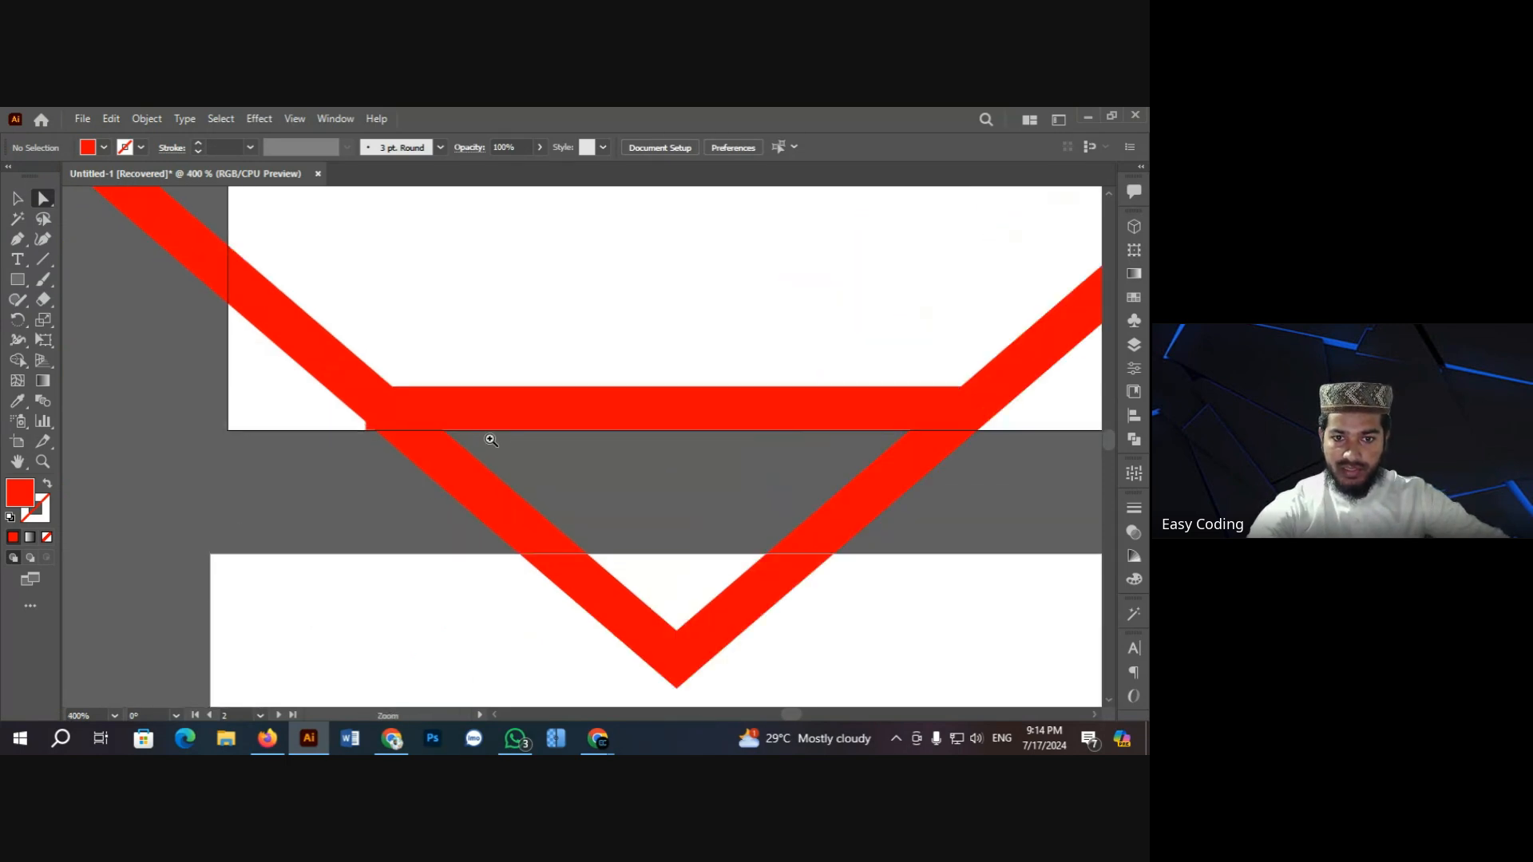
left_click(491, 439, "ctrl")
left_click(489, 424)
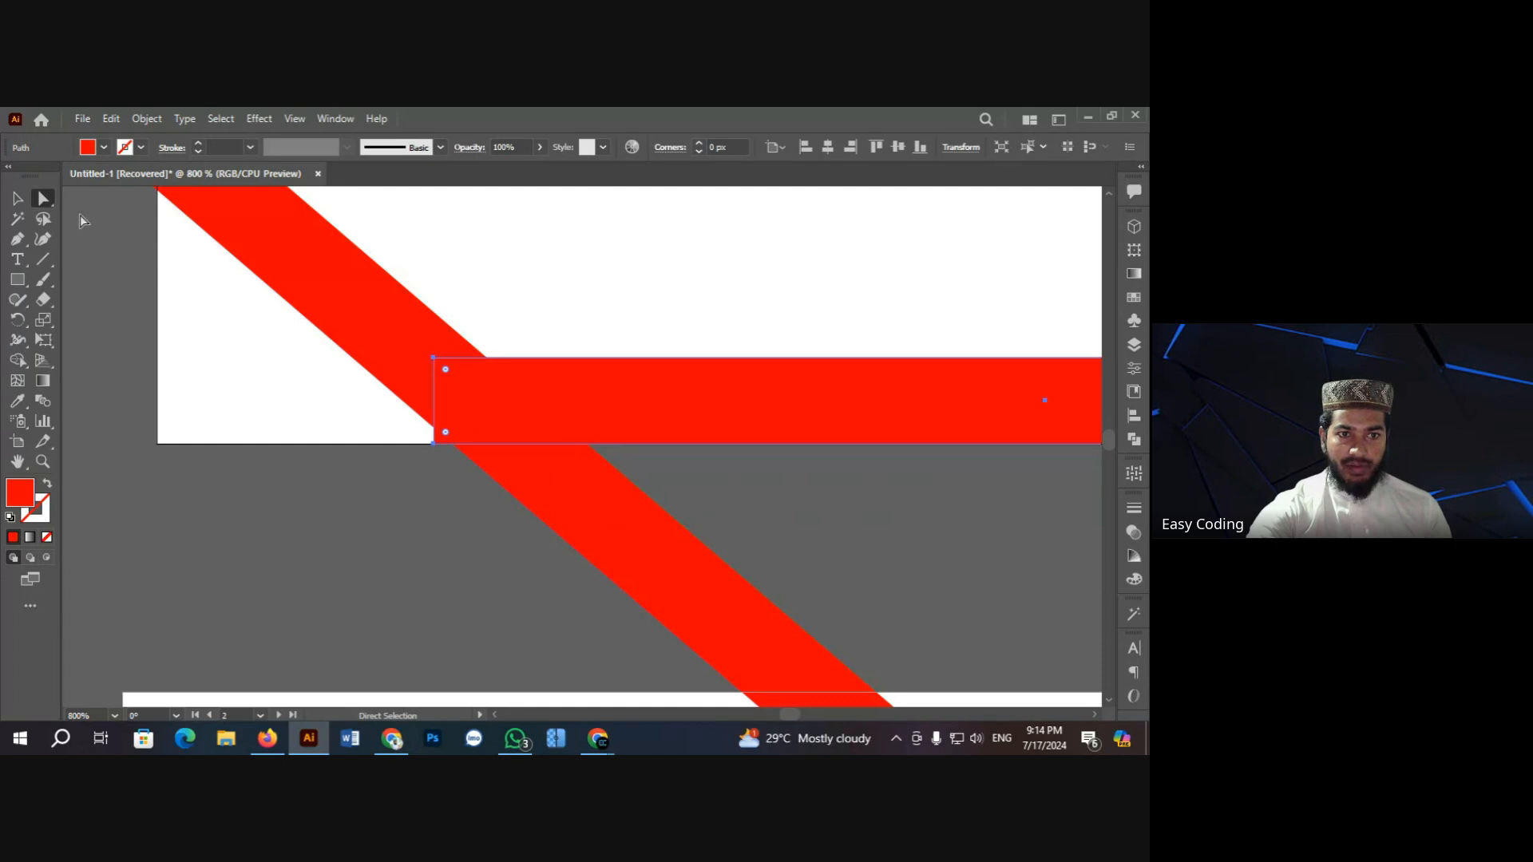
left_click(434, 444)
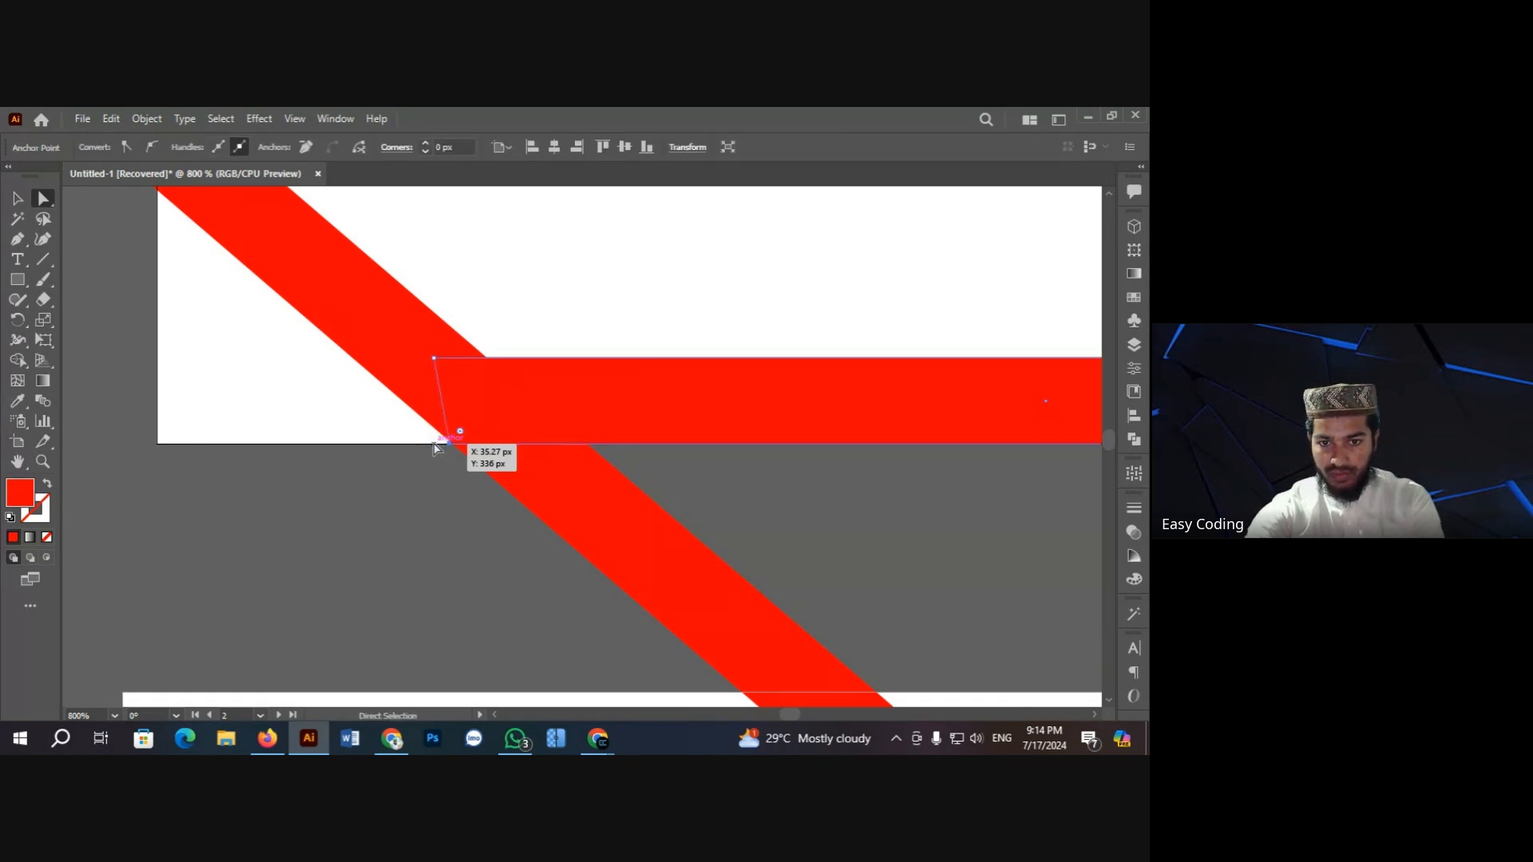
key("Right")
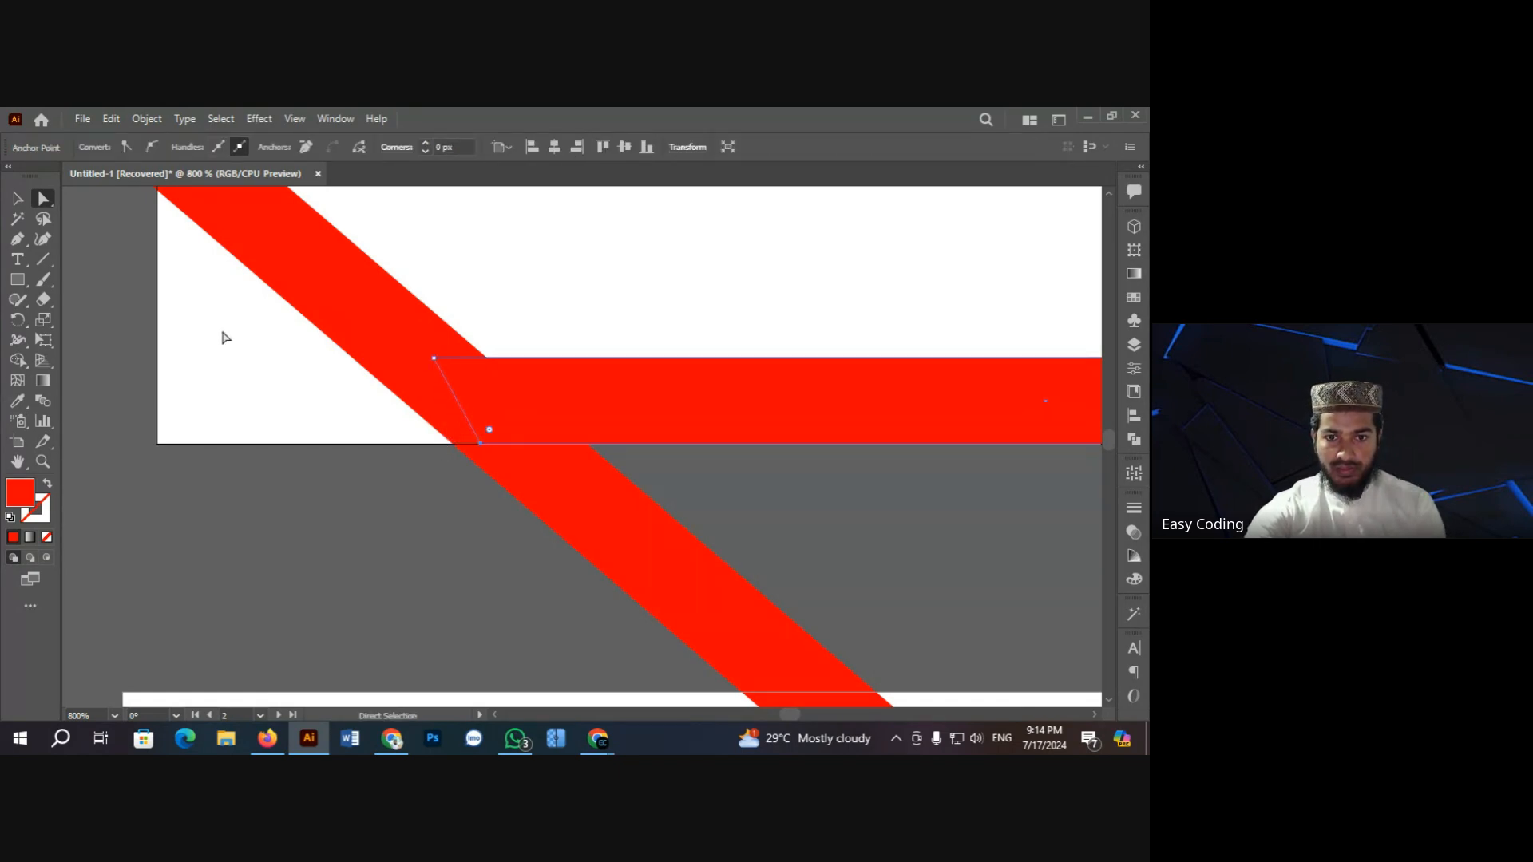
left_click(16, 199)
left_click(112, 272)
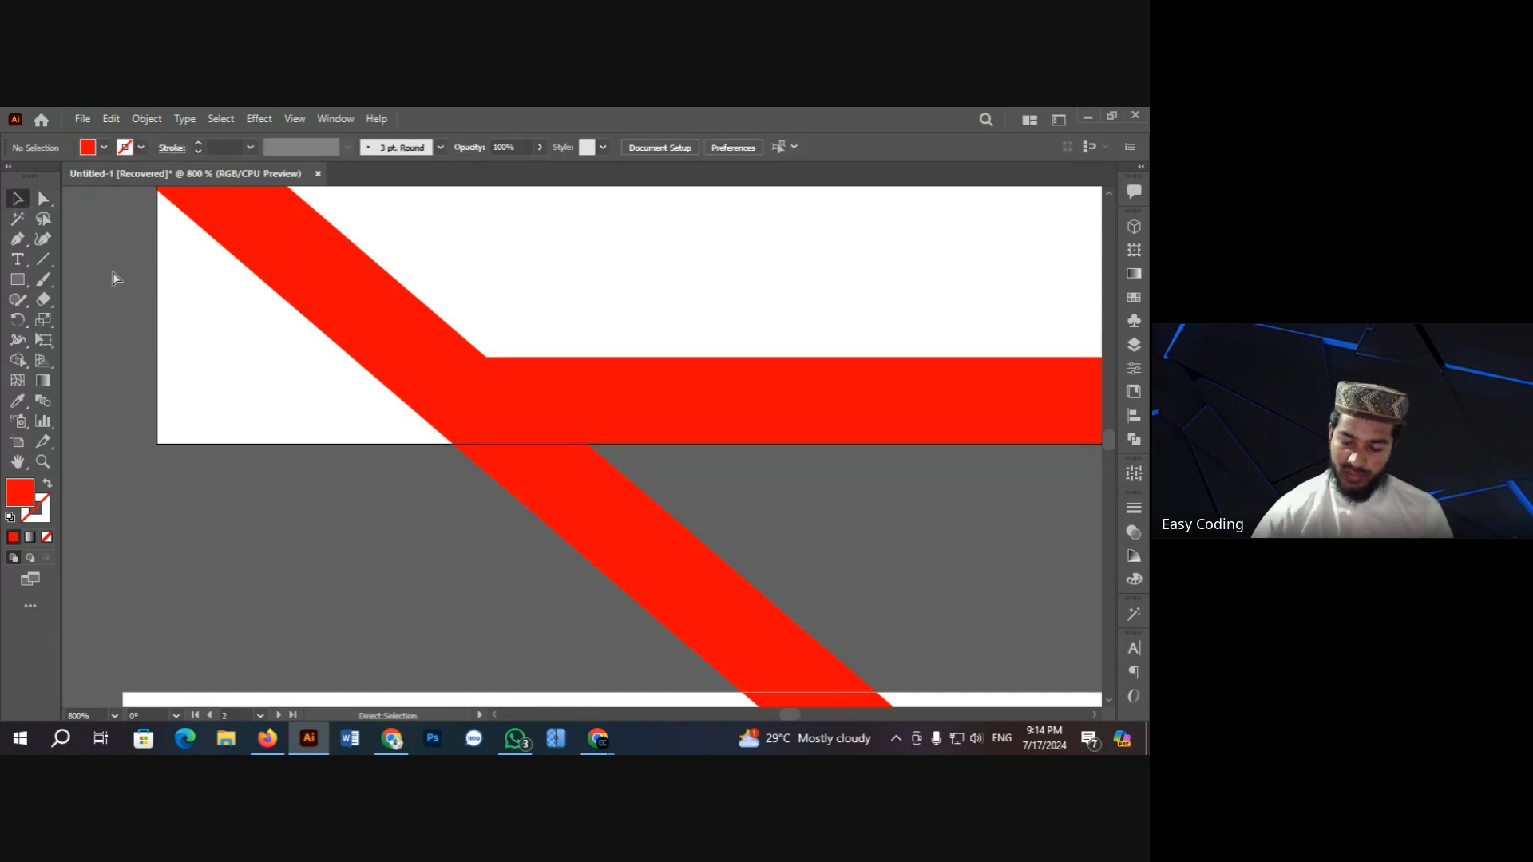
key("ctrl+minus")
key("ctrl+minus")
key("ctrl+minus")
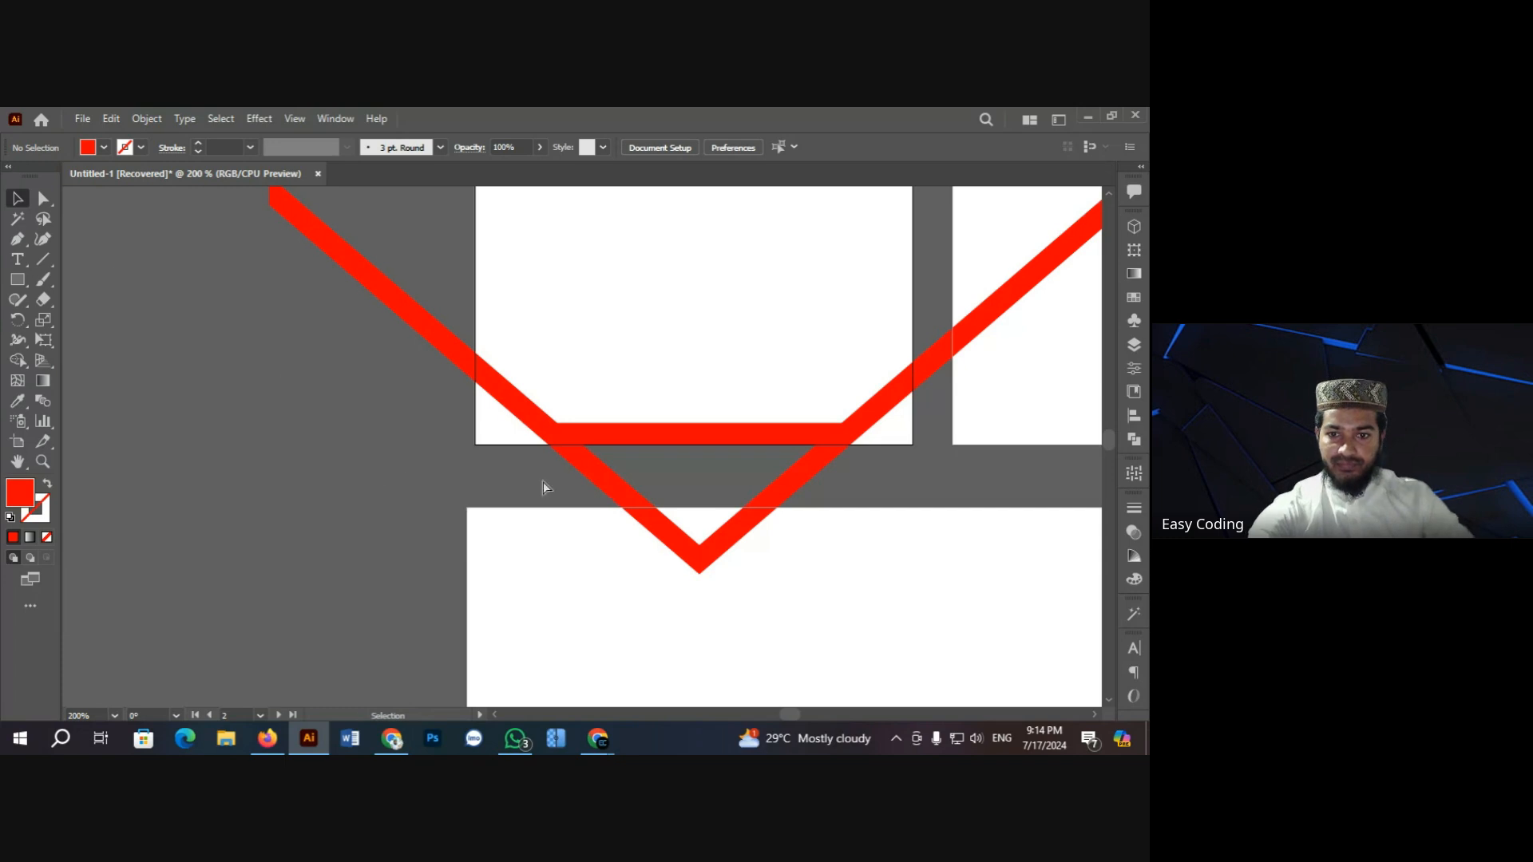
Step: Select the bar and V, then merge their overlapping pieces with Shape Builder
left_click(739, 452)
left_click(453, 412)
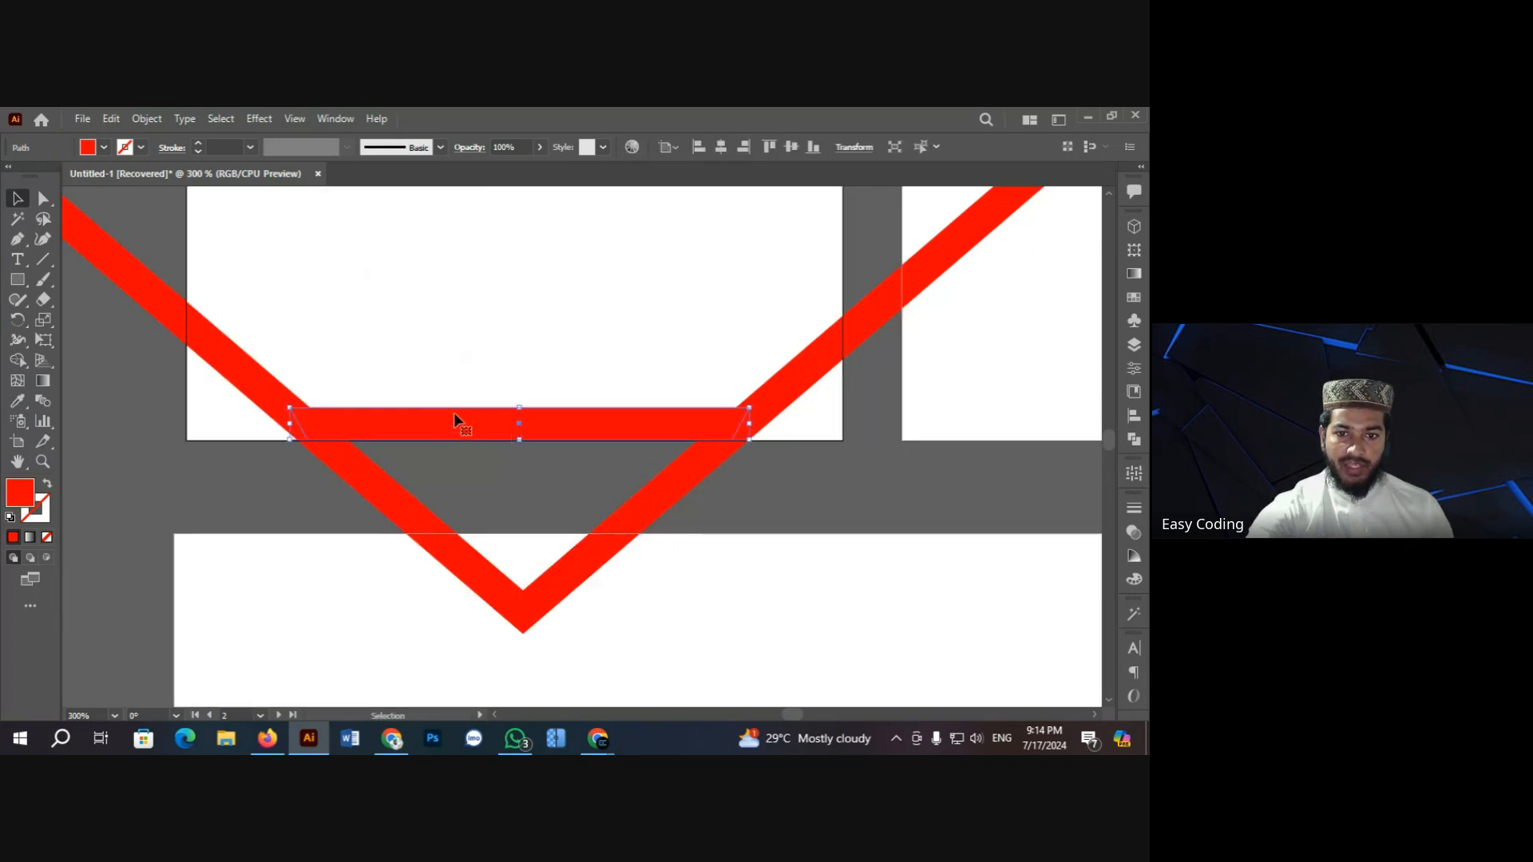
left_click(249, 380, "shift")
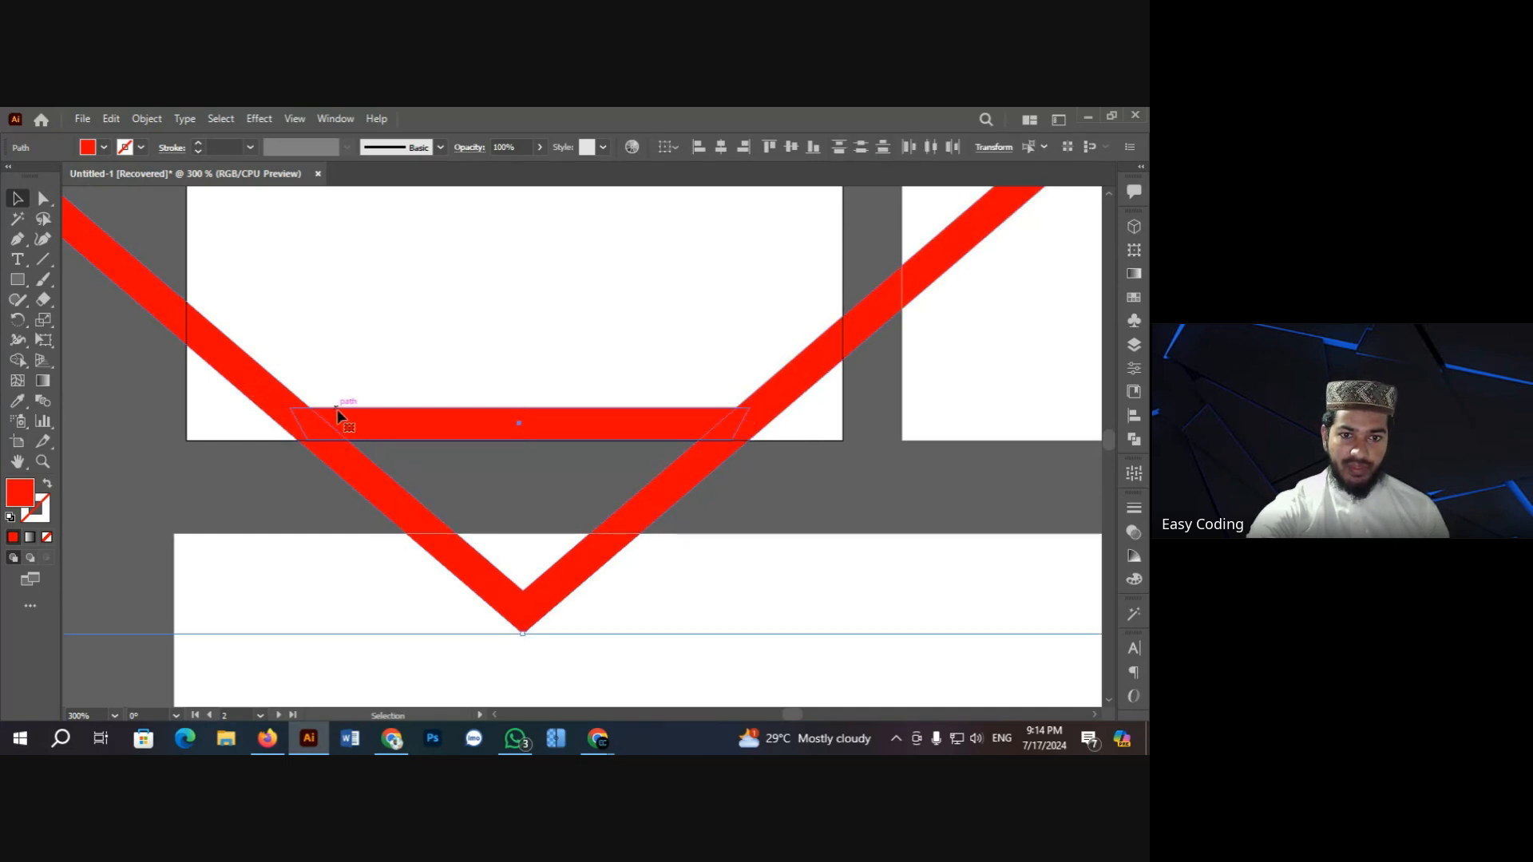
left_click(16, 361)
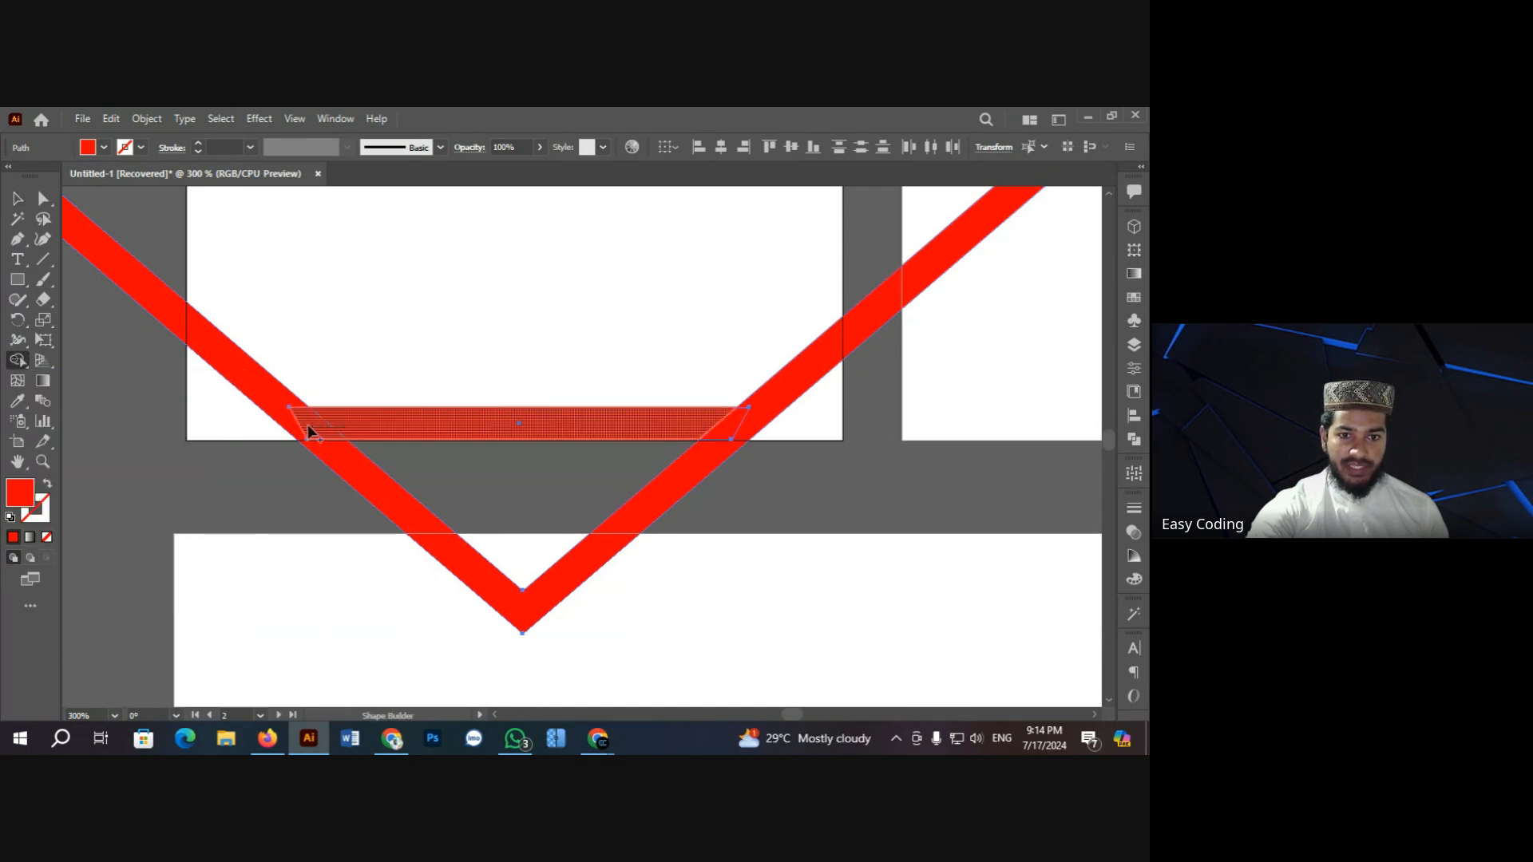
left_click_drag(285, 411, 707, 438)
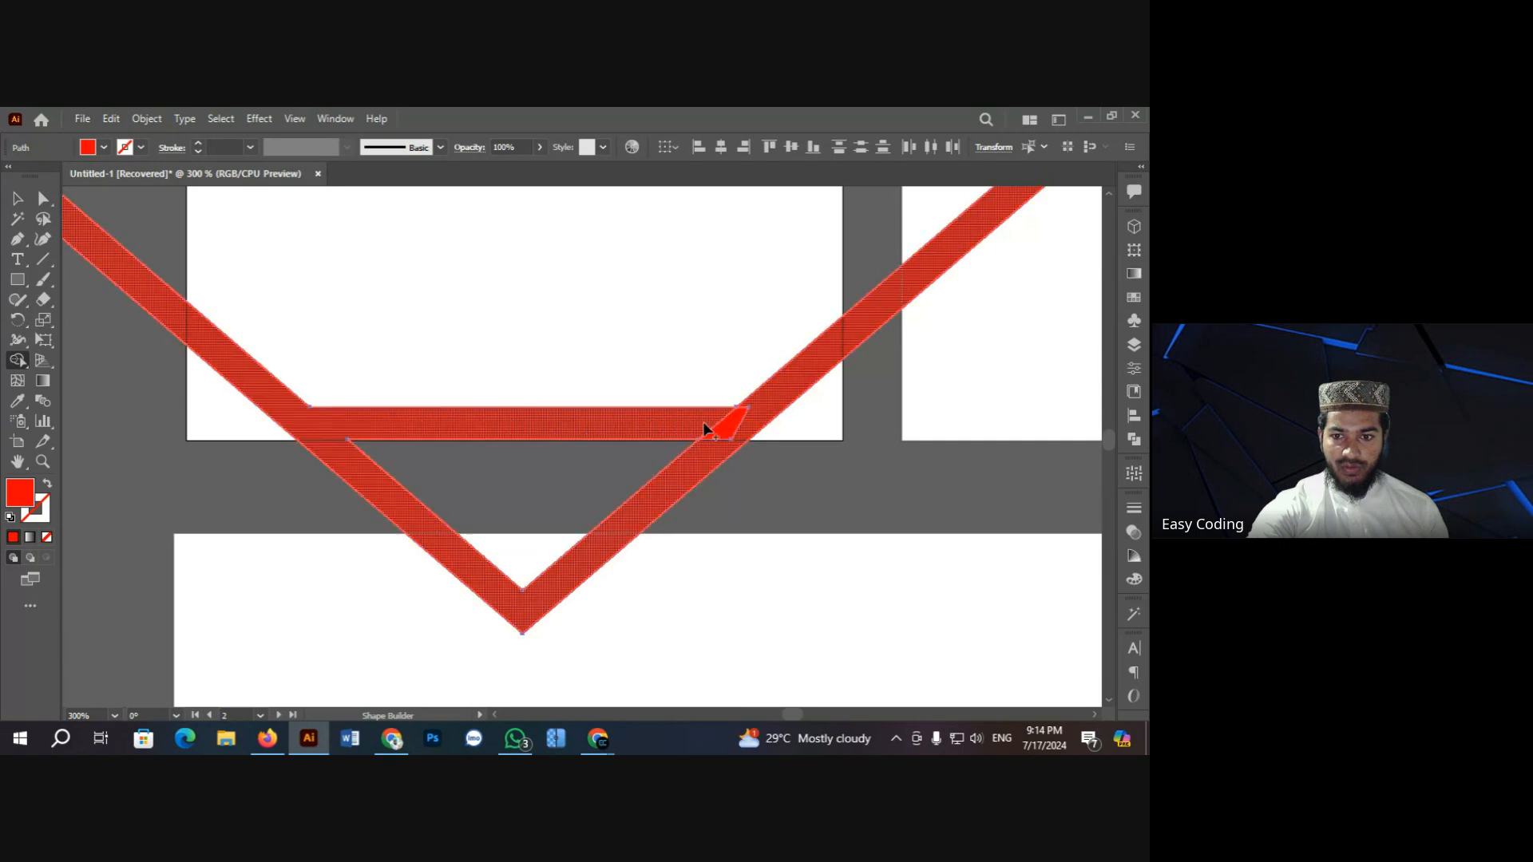
left_click(746, 421)
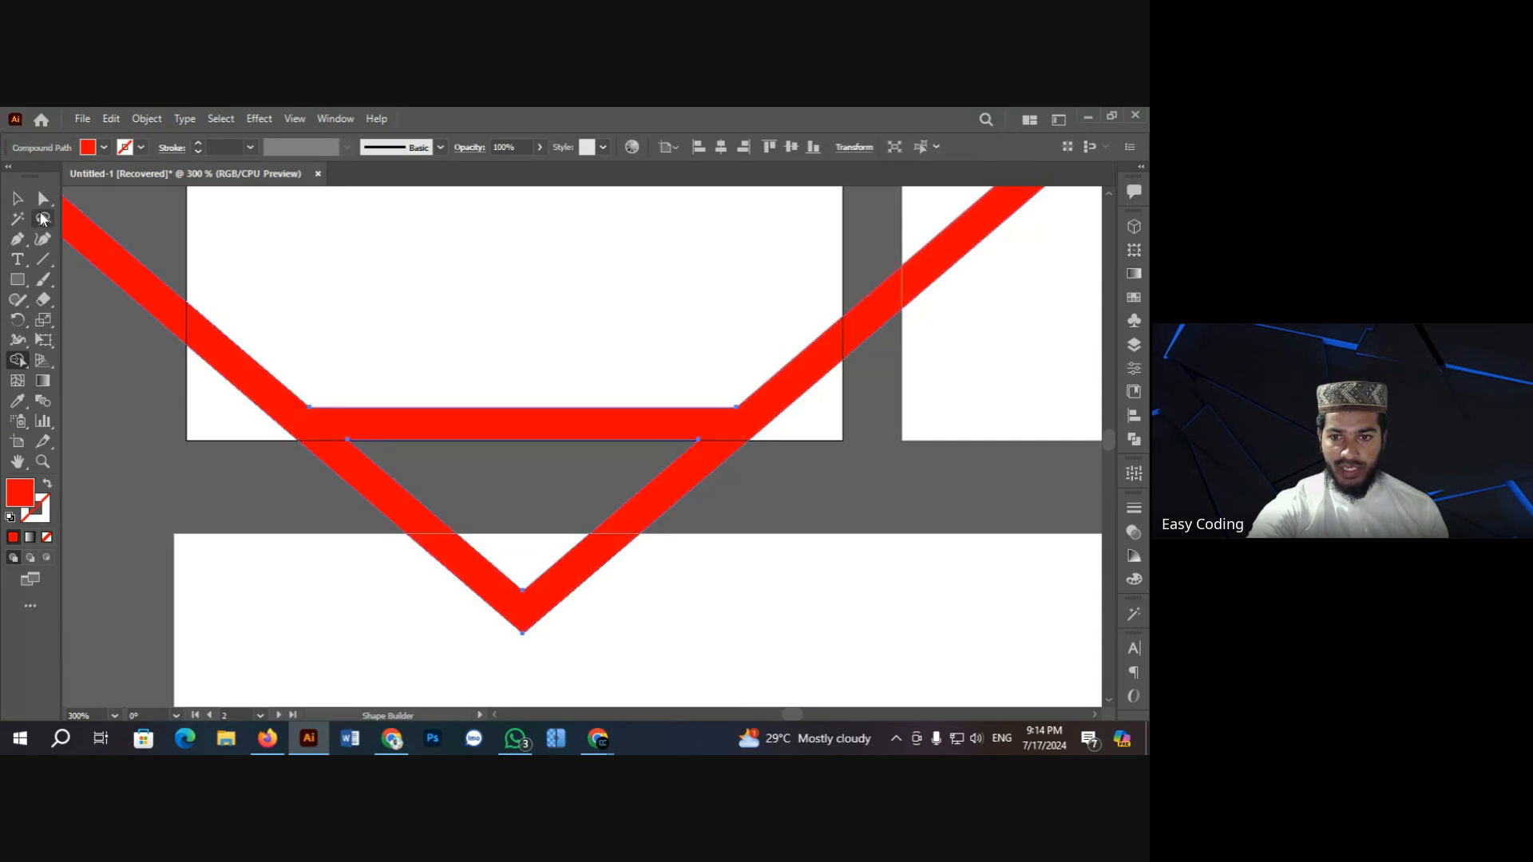
left_click(17, 198)
left_click(118, 356)
Step: Check the merged red shape and pan the view right and down
scroll(128, 360, "up", 1)
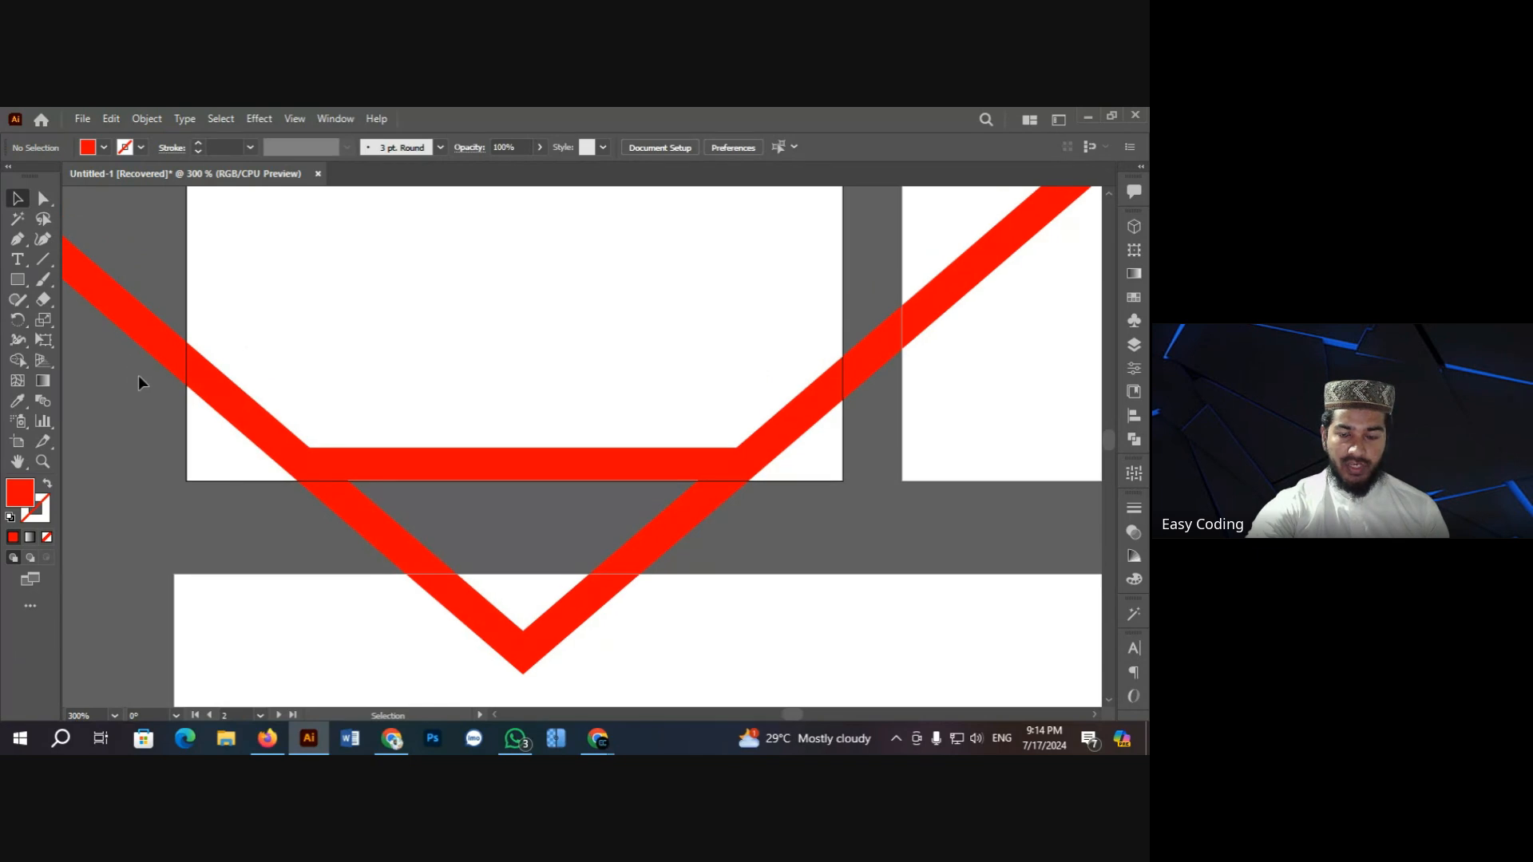
scroll(143, 376, "down", 1)
left_click(355, 411)
left_click(356, 294)
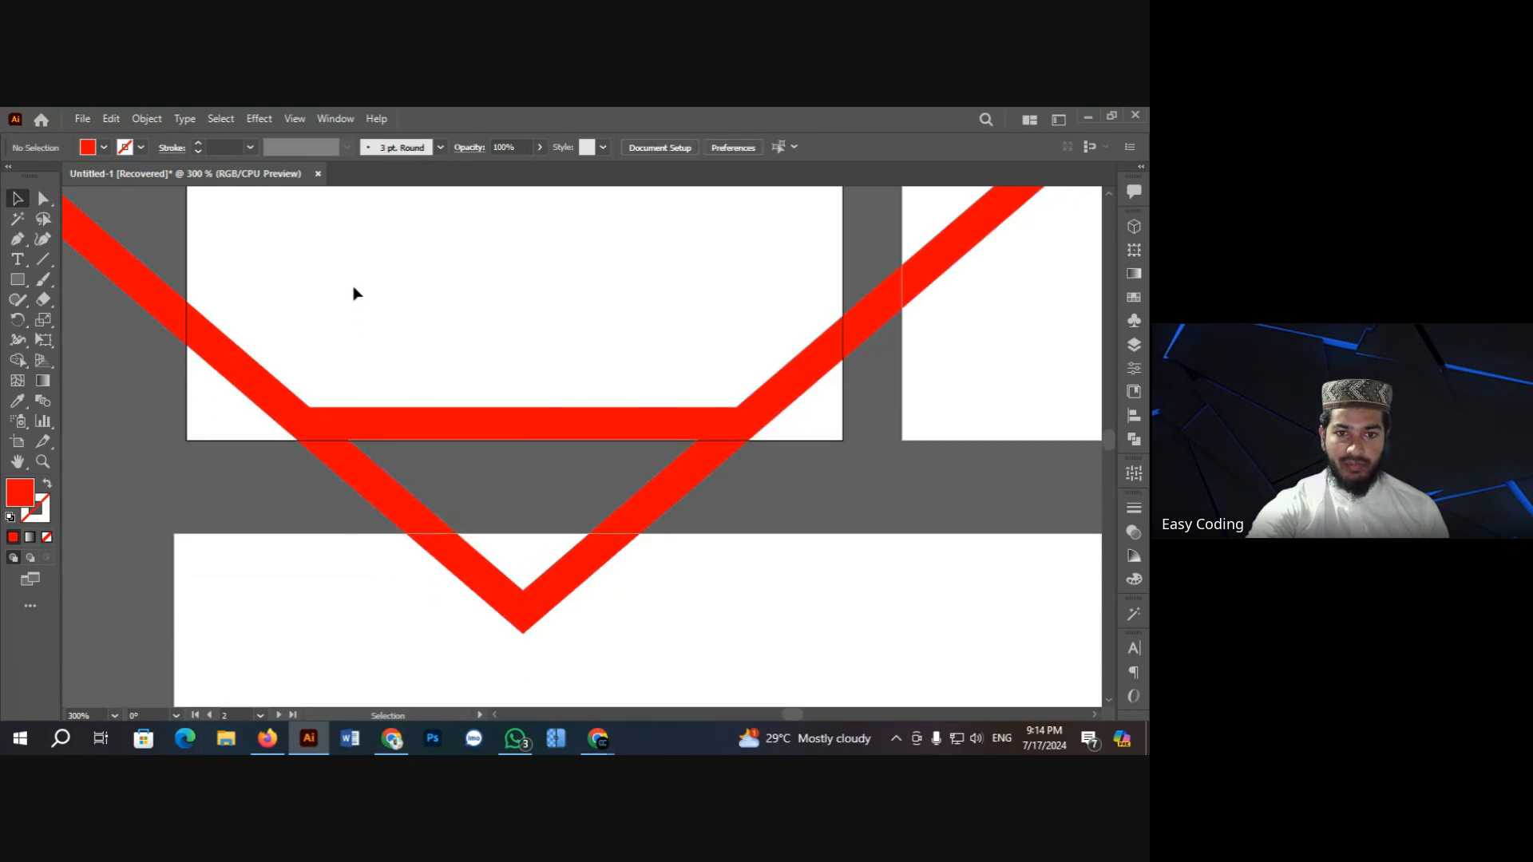
right_click(356, 293)
mouse_move(495, 298)
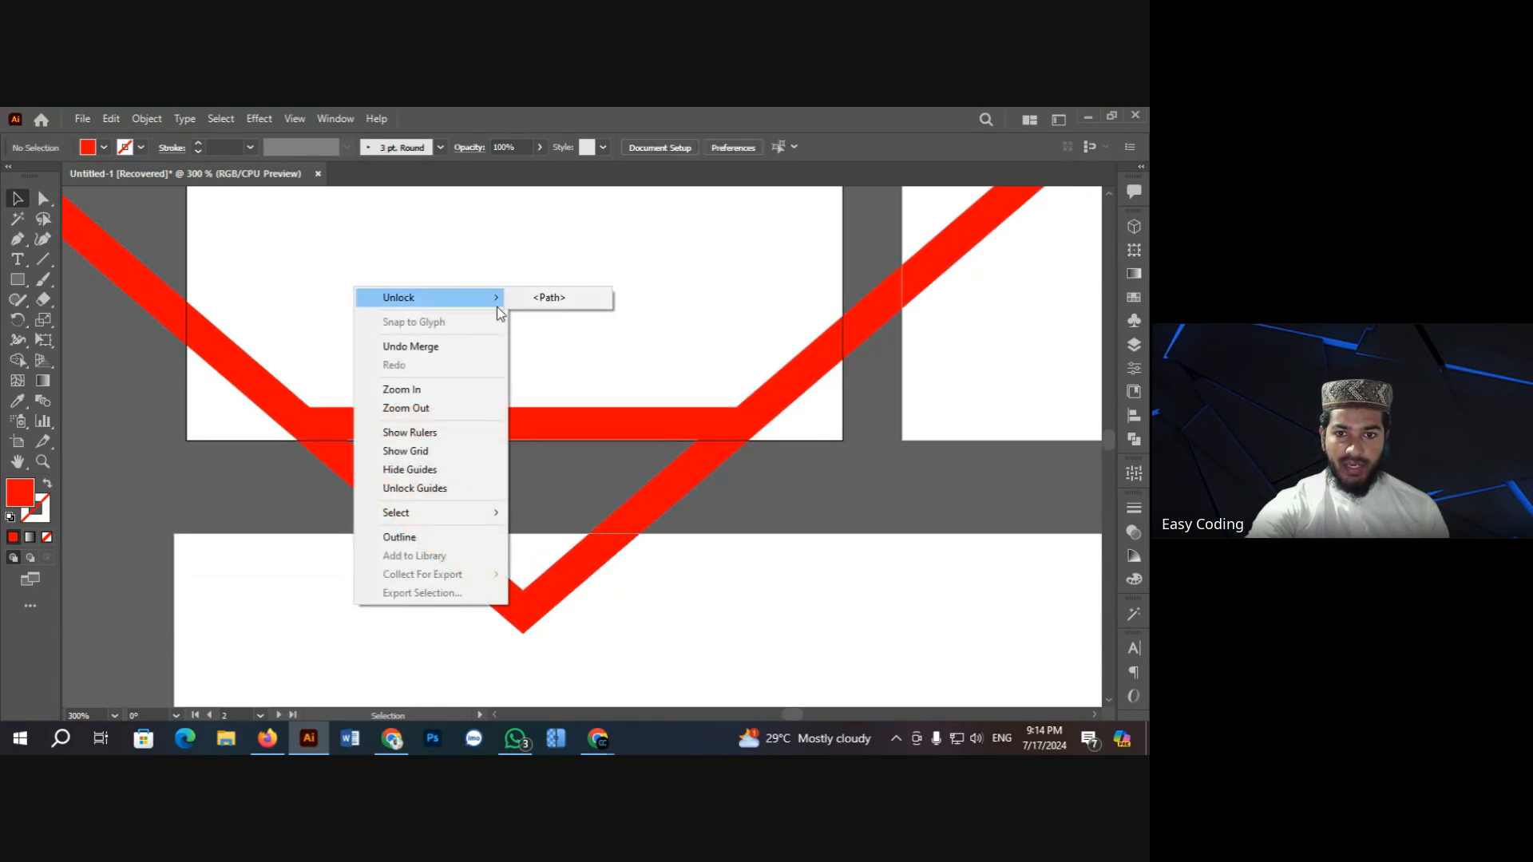
left_click(154, 388)
scroll(591, 439, "up", 1)
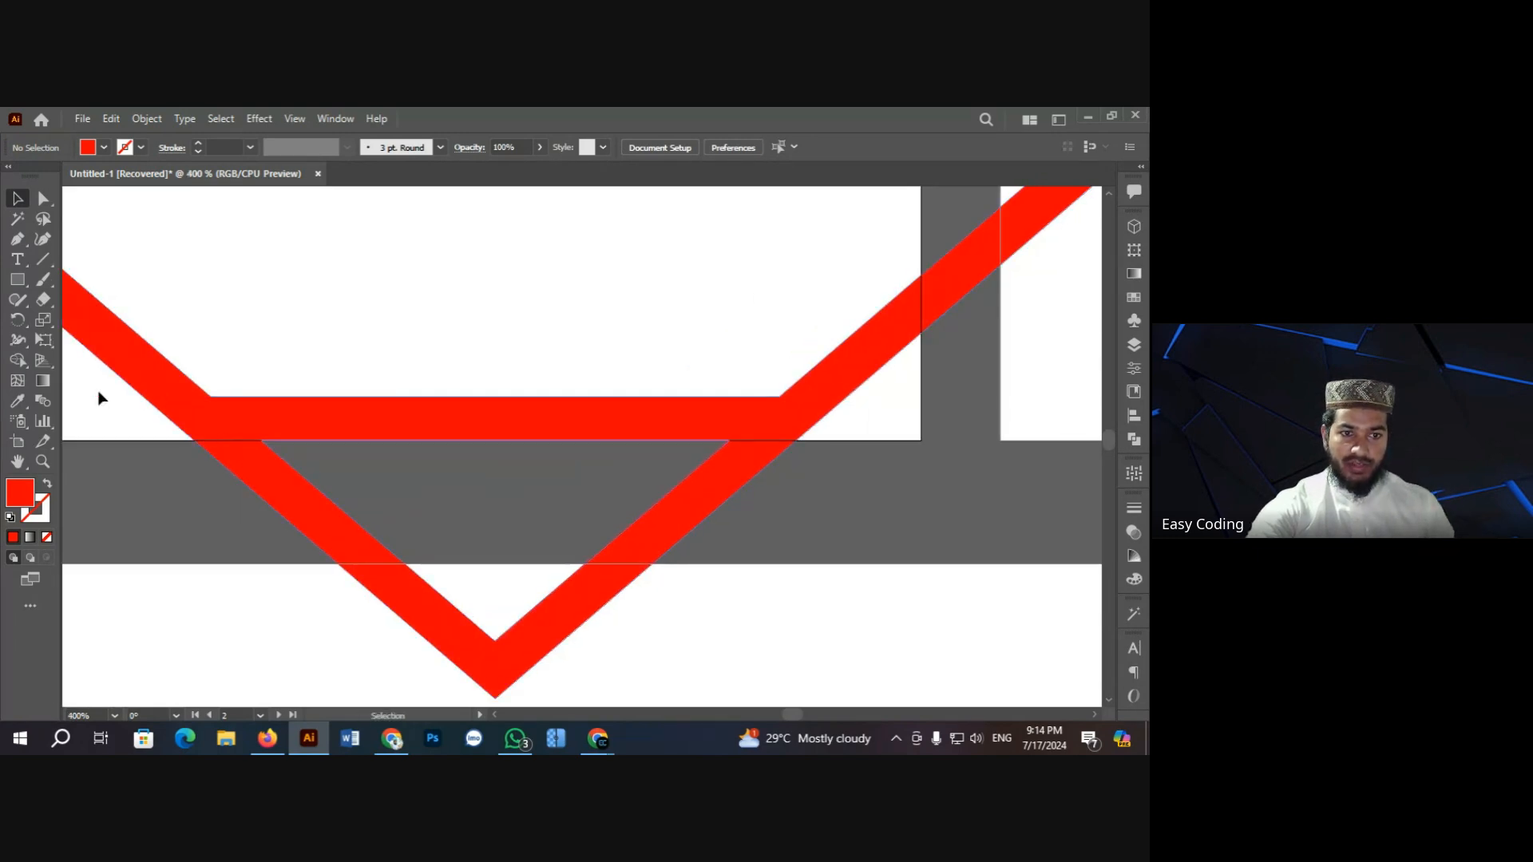
key("h")
left_click_drag(255, 413, 396, 431)
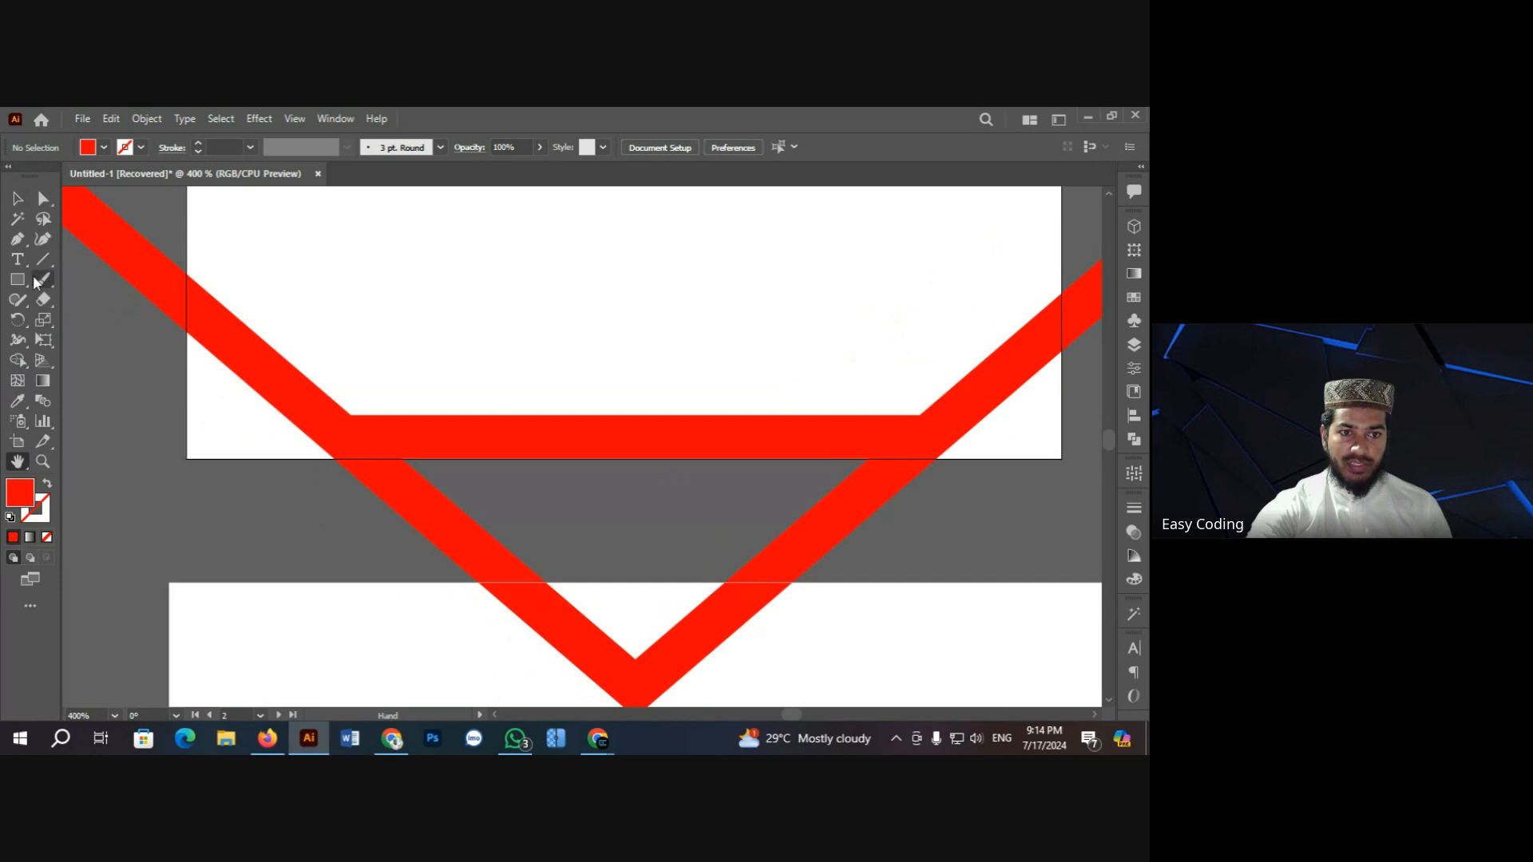
Step: Draw a rectangle, rotate it about 51° and move it onto the left stripe
left_click_drag(17, 279, 83, 279)
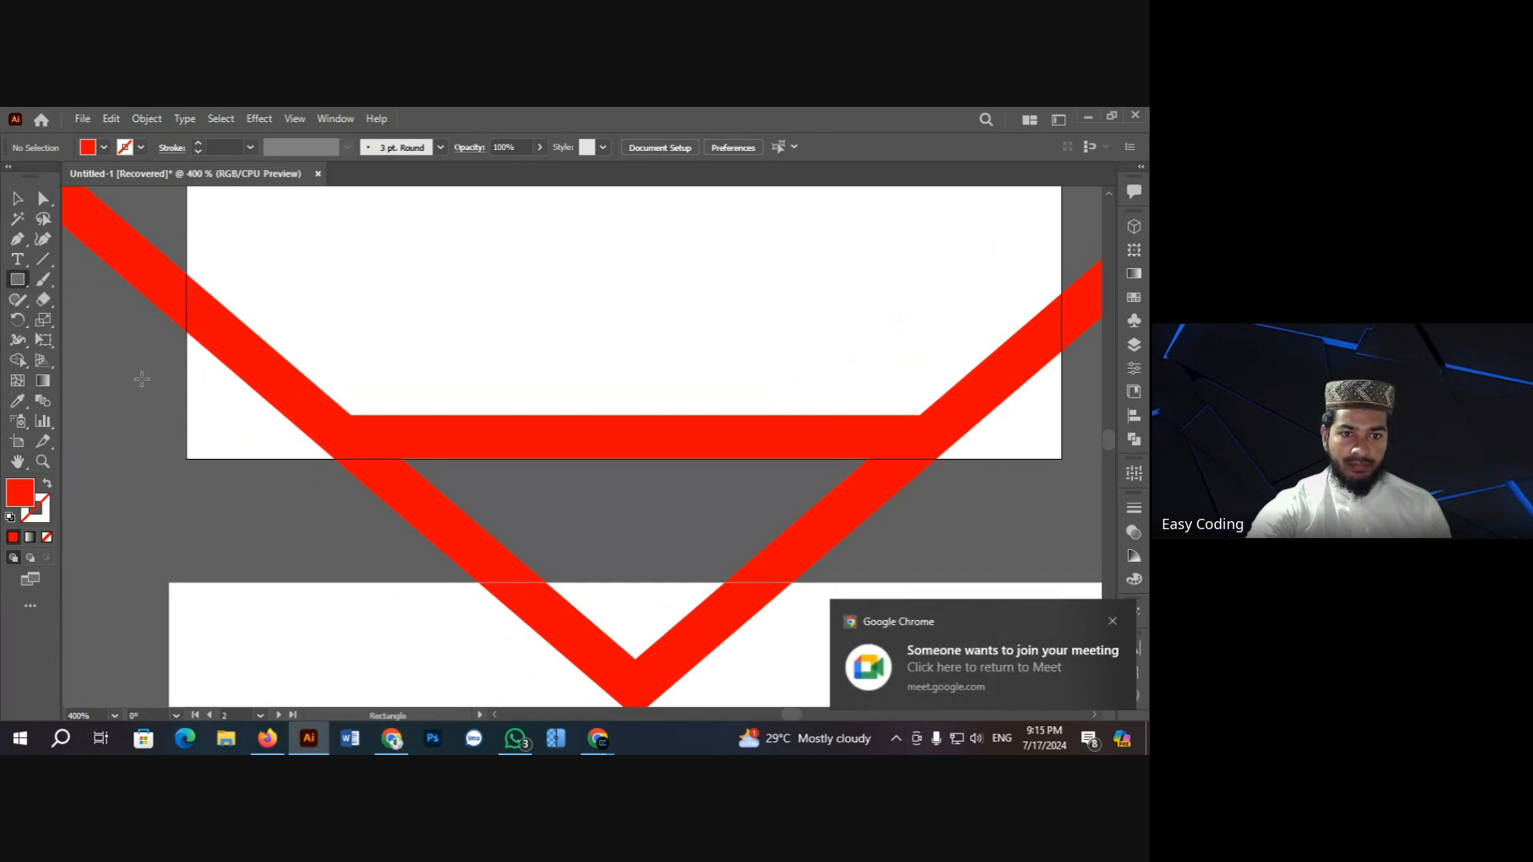
mouse_move(130, 374)
left_mouse_down()
mouse_move(279, 563)
mouse_move(260, 615)
left_mouse_up()
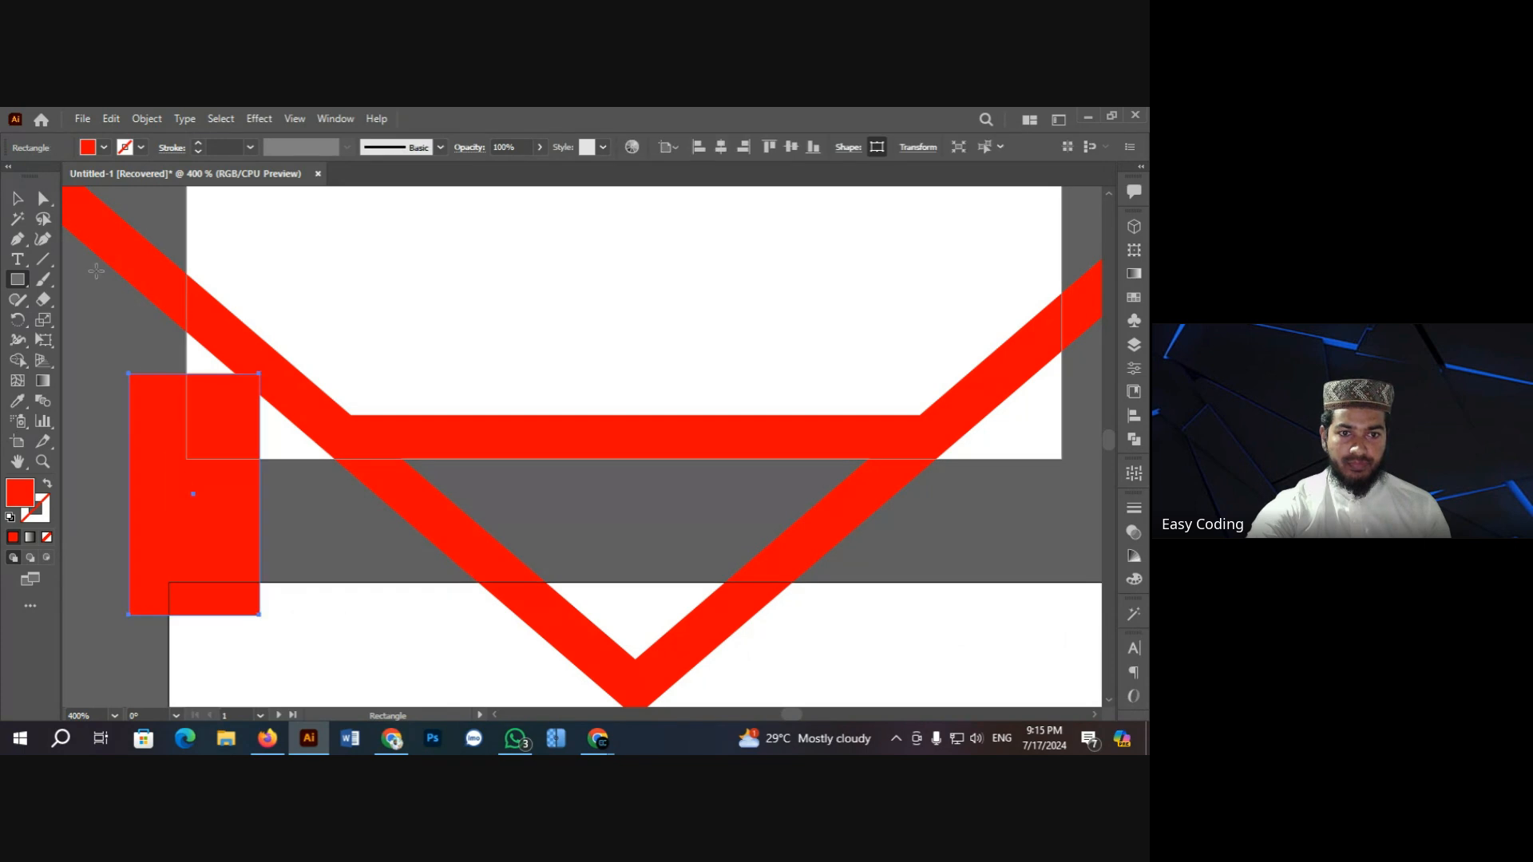
key("v")
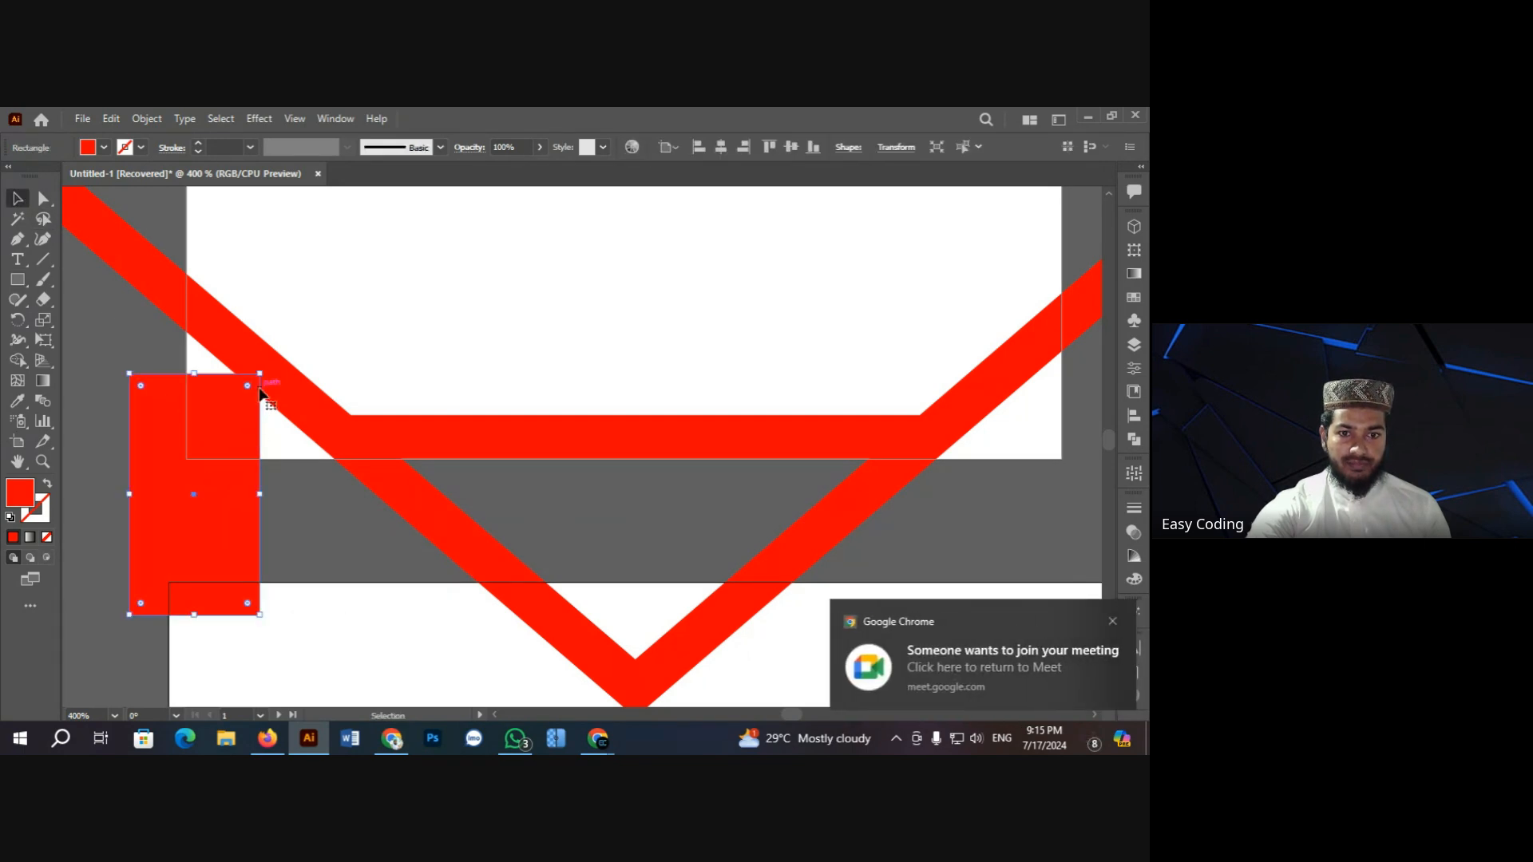
left_click_drag(261, 372, 110, 290)
left_click_drag(223, 518, 232, 481)
left_click(367, 551)
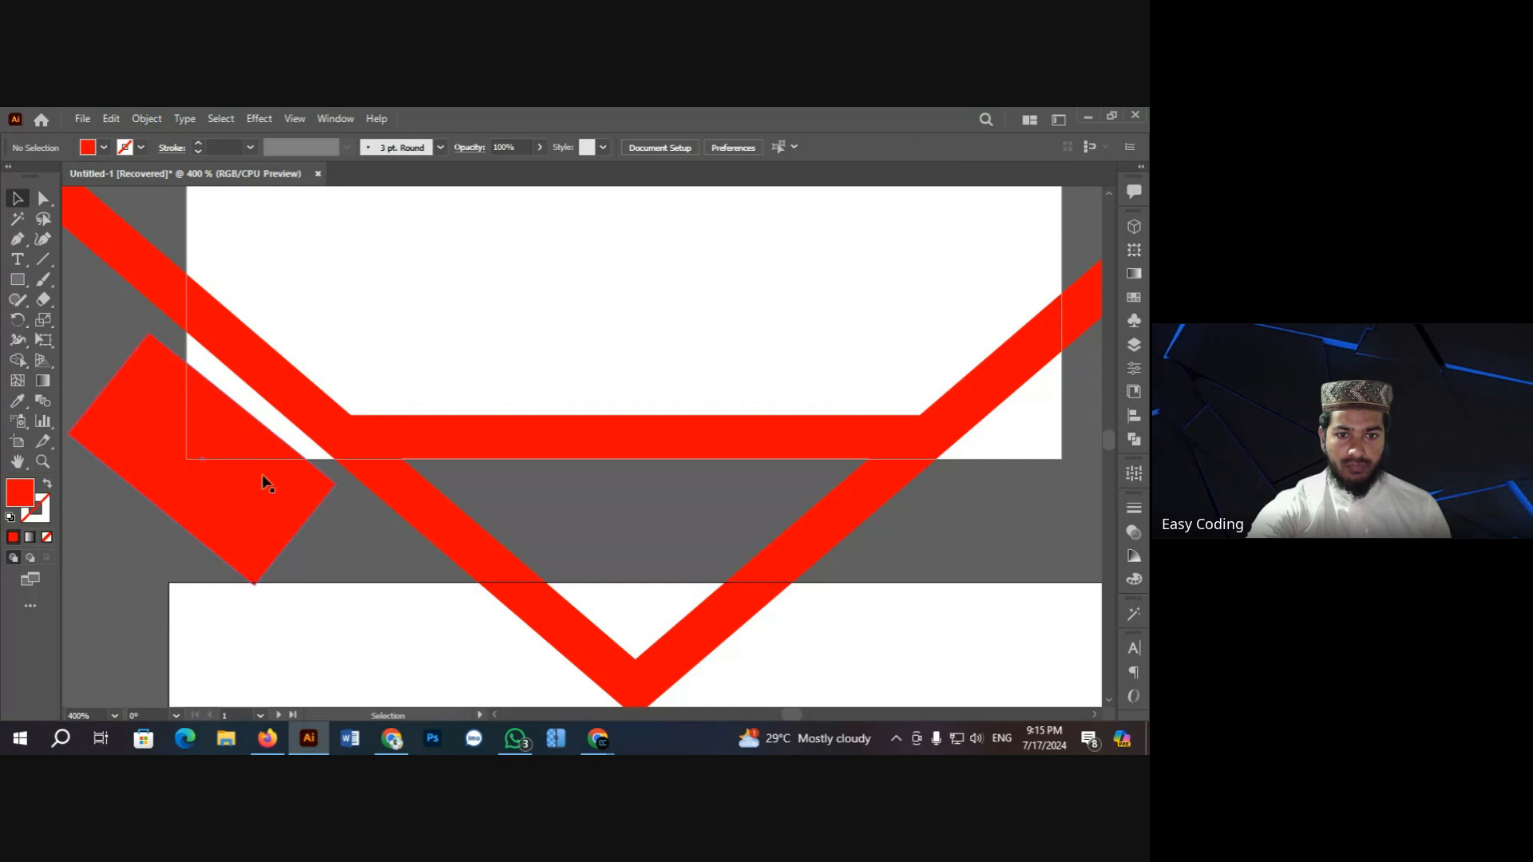
left_click(262, 474)
Step: Make a vertically reflected copy of the rectangle and move it onto the right stripe
key("ctrl+minus")
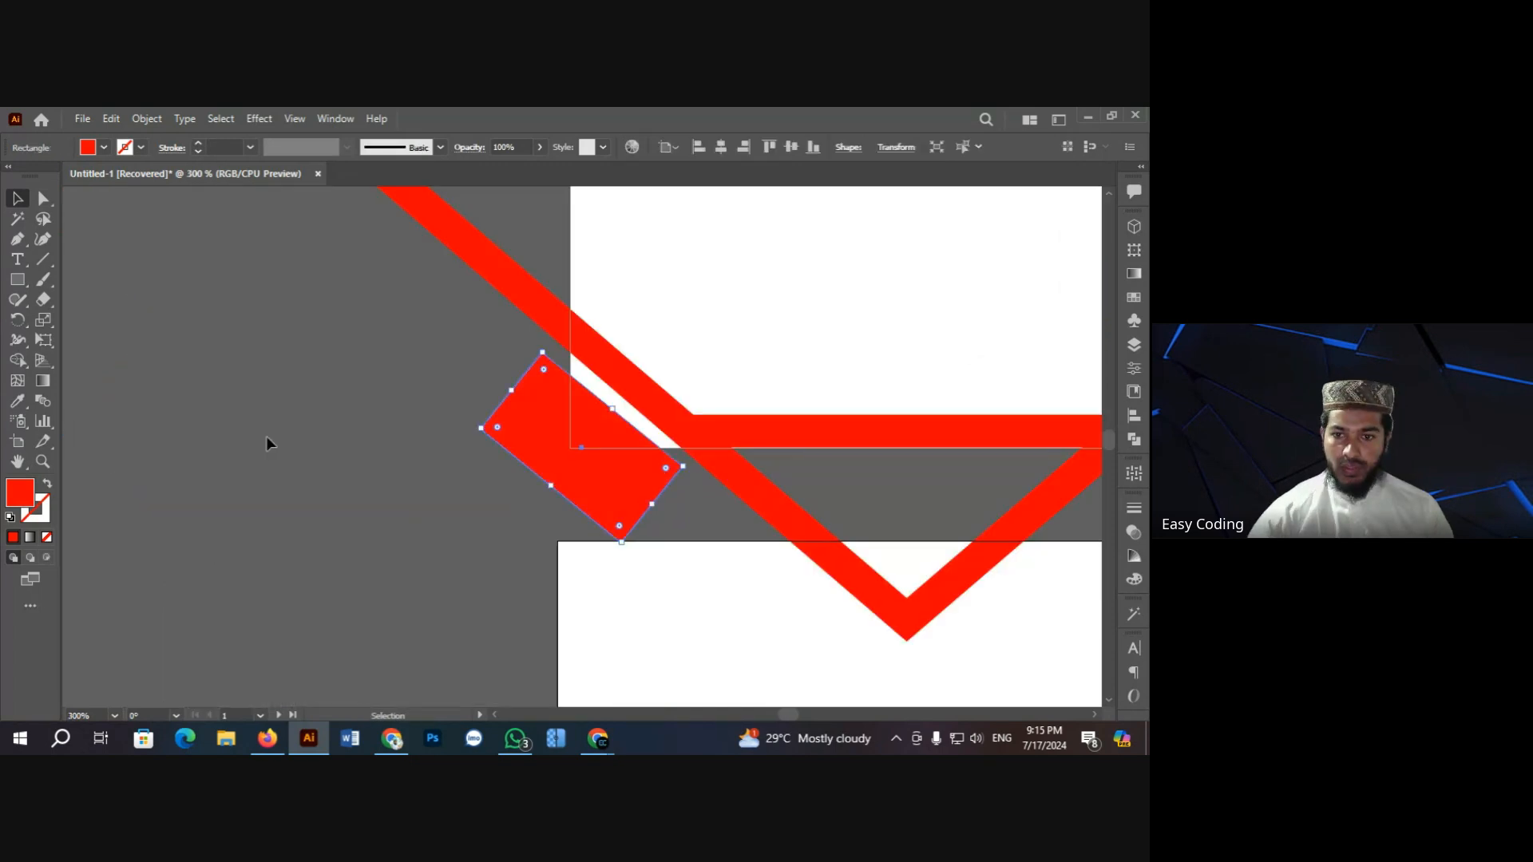
left_click(19, 461)
left_click_drag(710, 460, 442, 439)
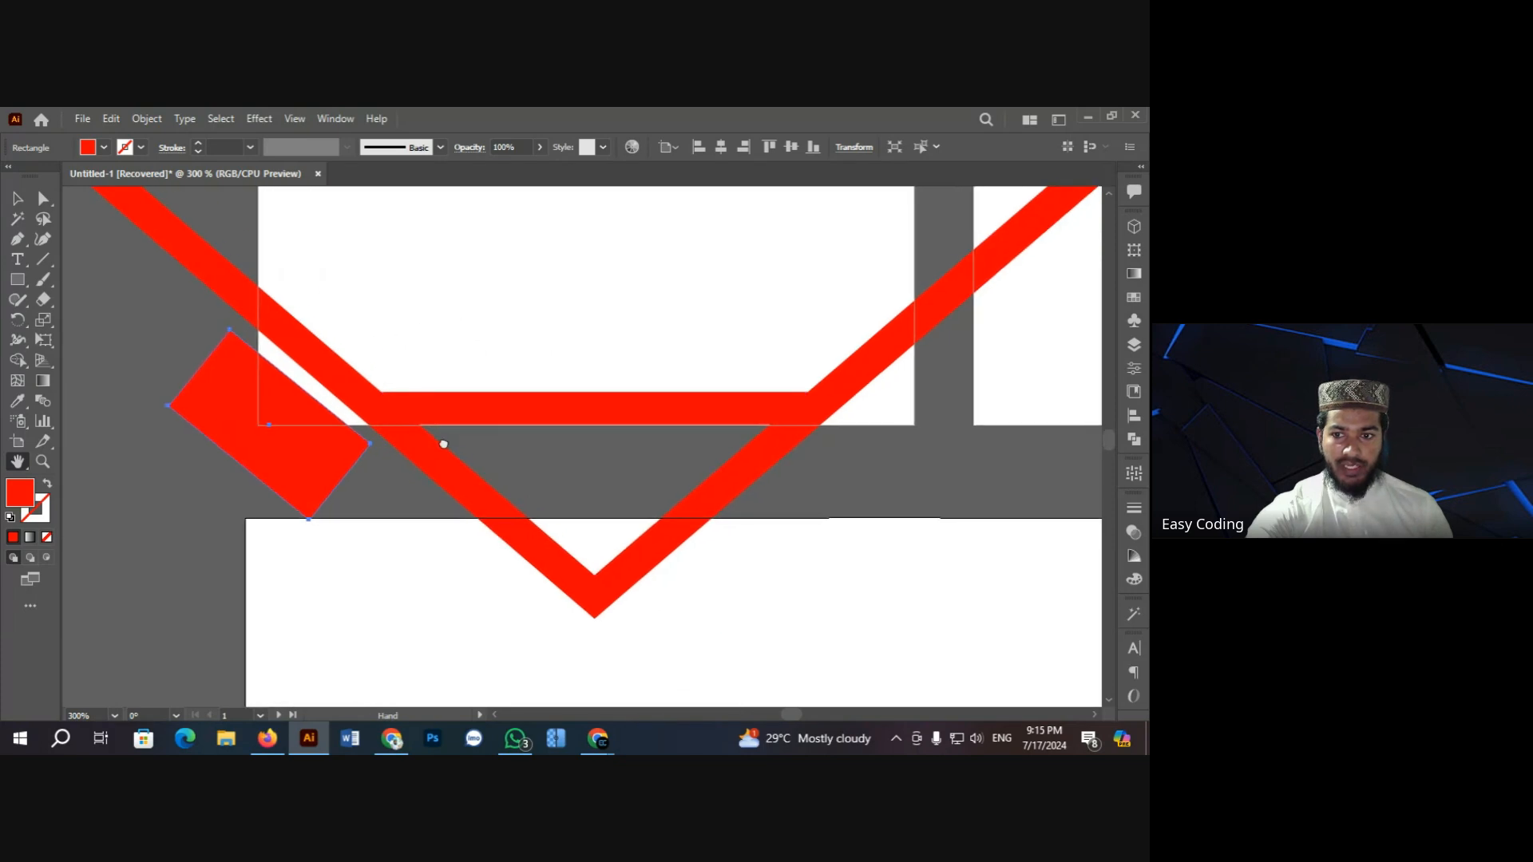
left_click(17, 199)
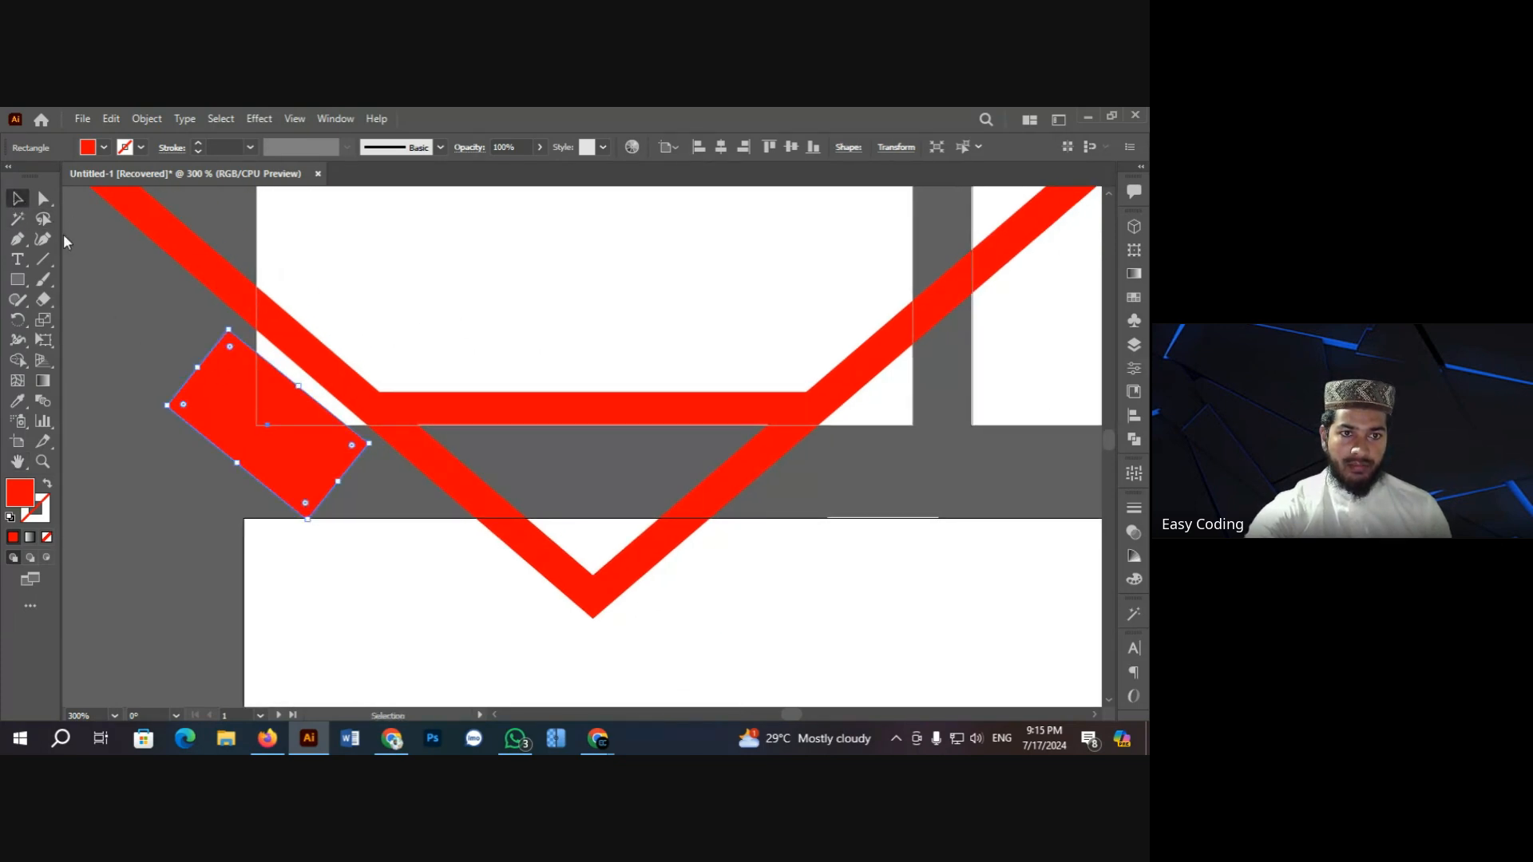
left_click(17, 325)
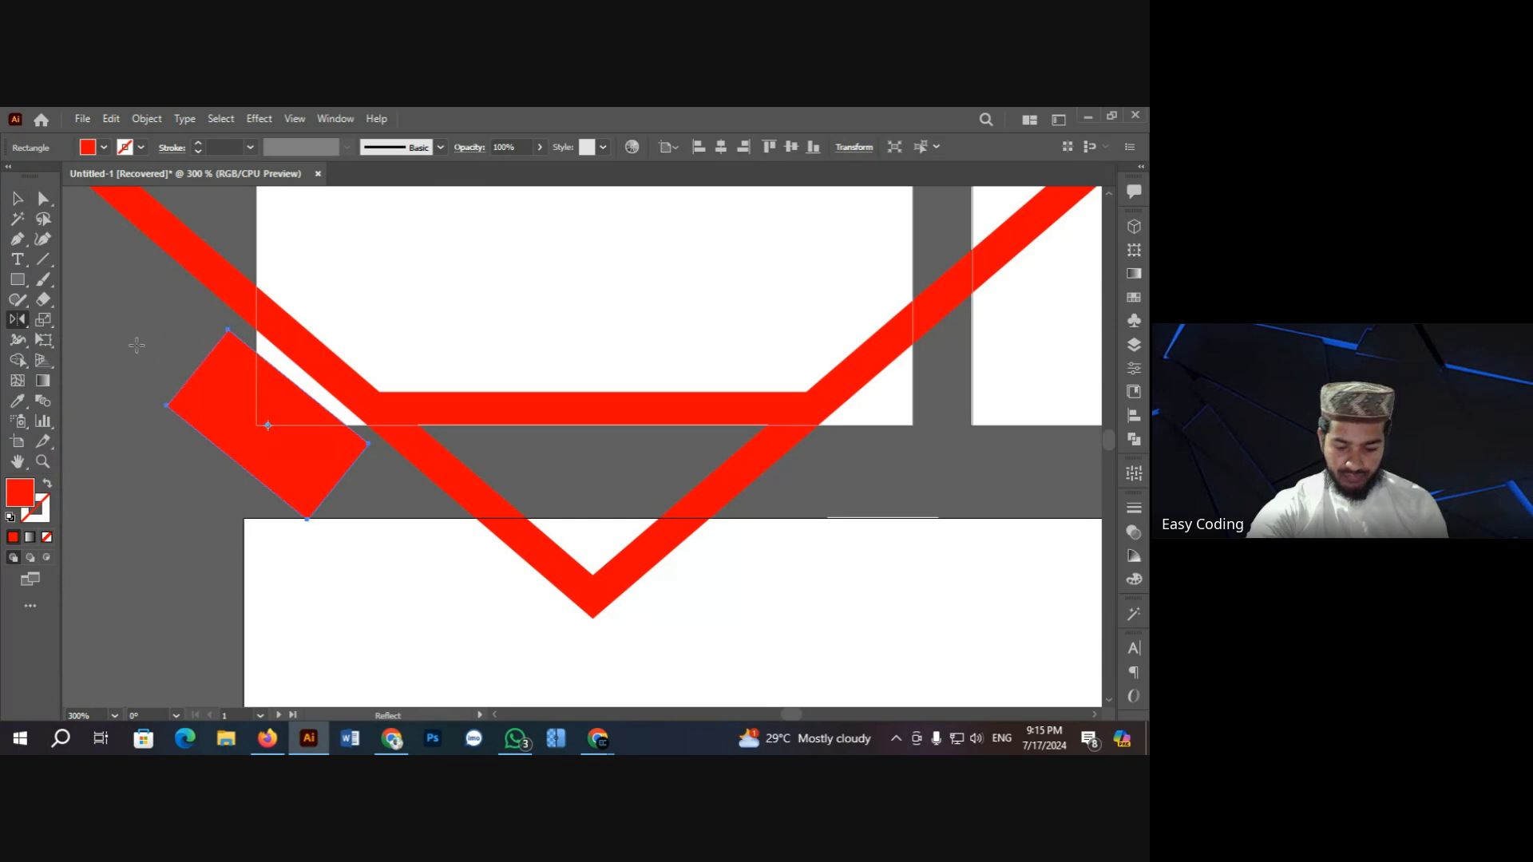
key("Return")
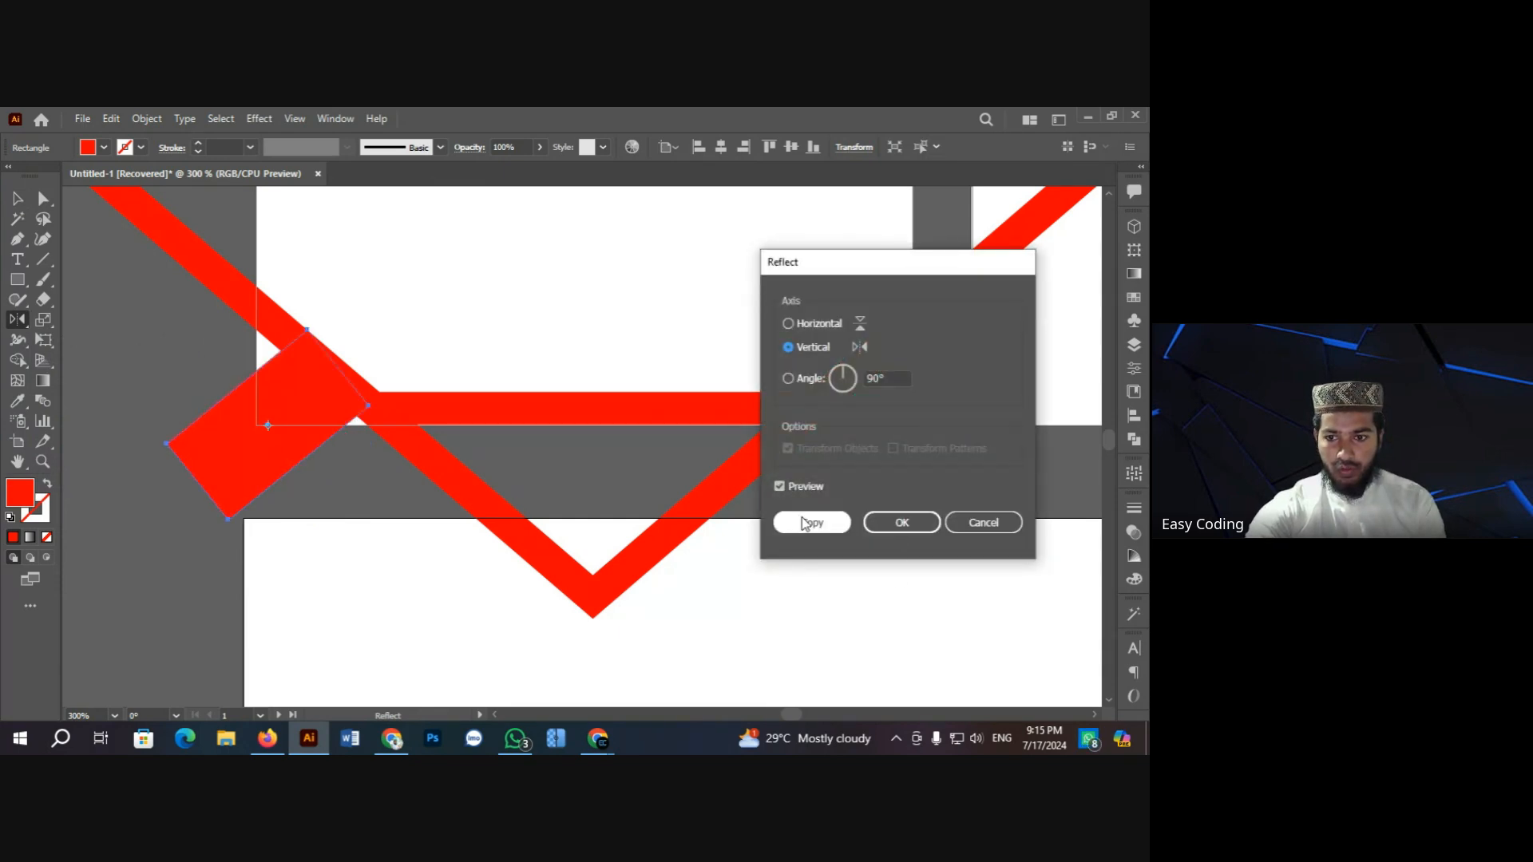
left_click(812, 523)
key("v")
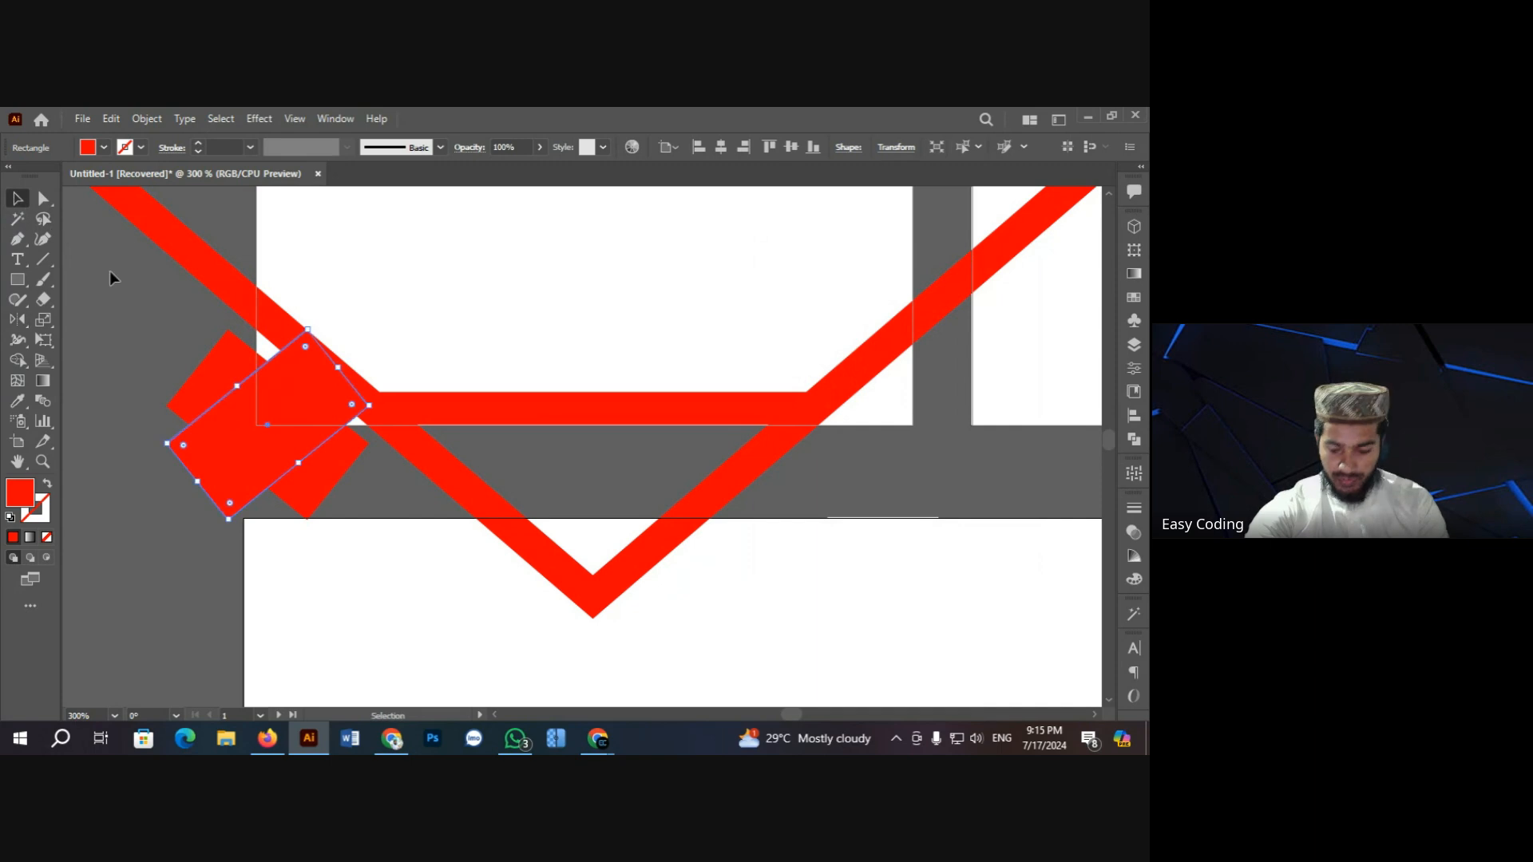
left_click_drag(287, 386, 952, 408)
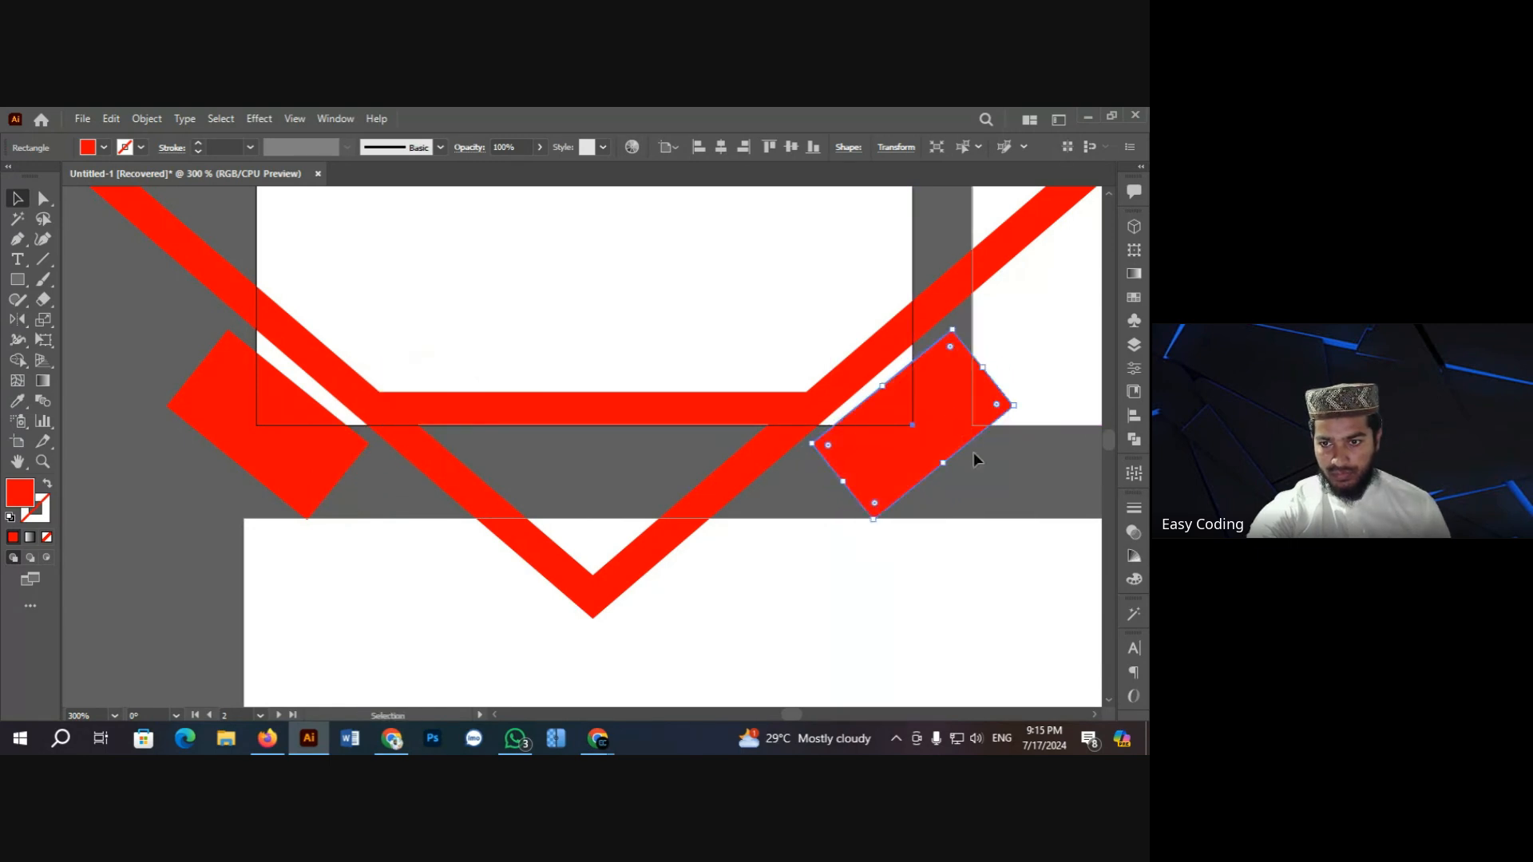
left_click(1008, 477)
Step: Select the stripes, tilted blocks and white card shape together
scroll(902, 499, "up", 1)
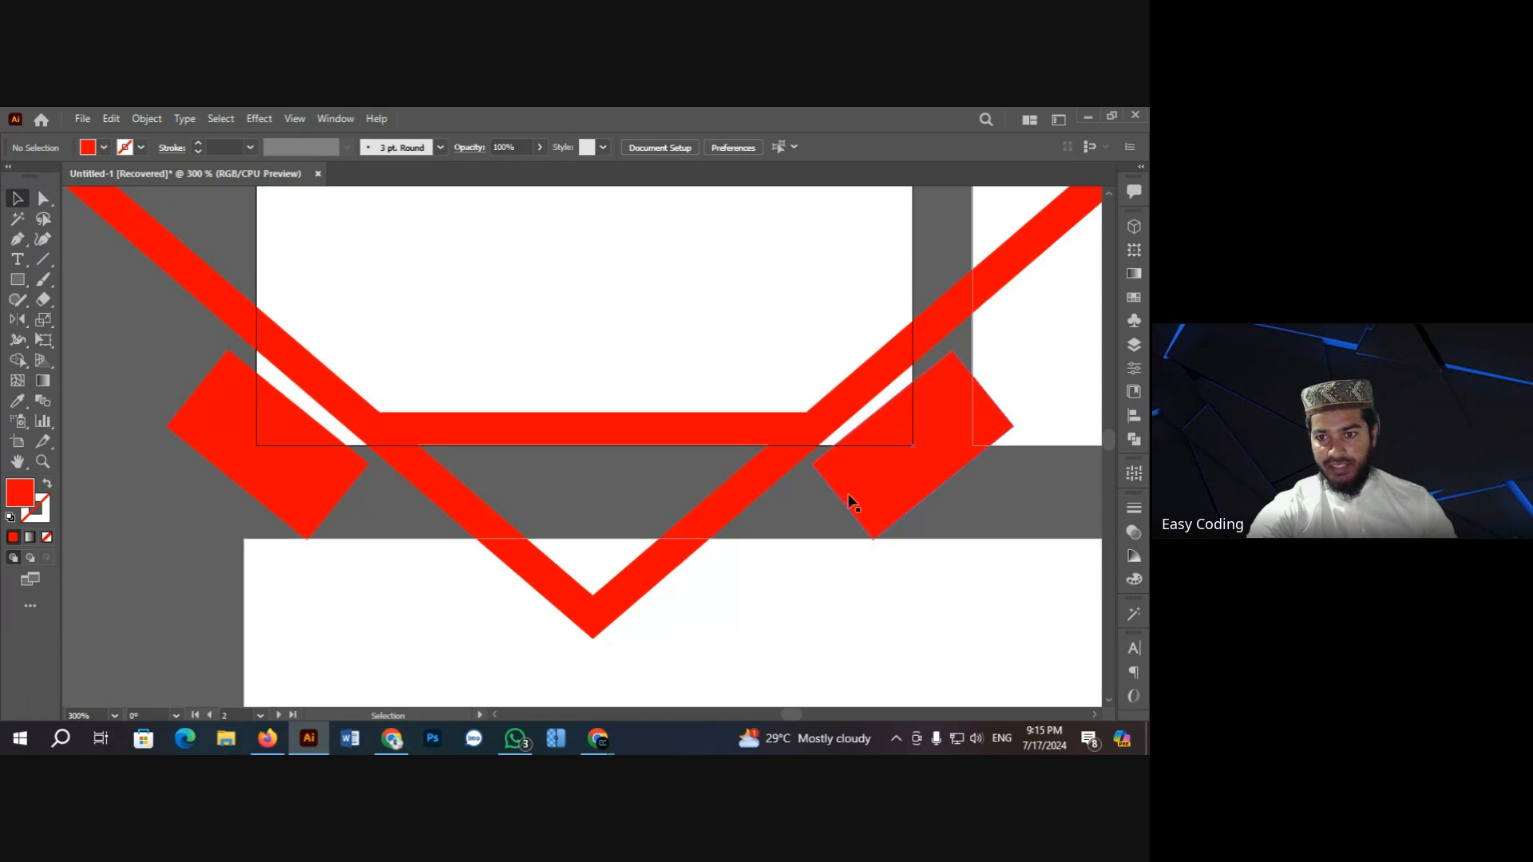
scroll(336, 373, "up", 2)
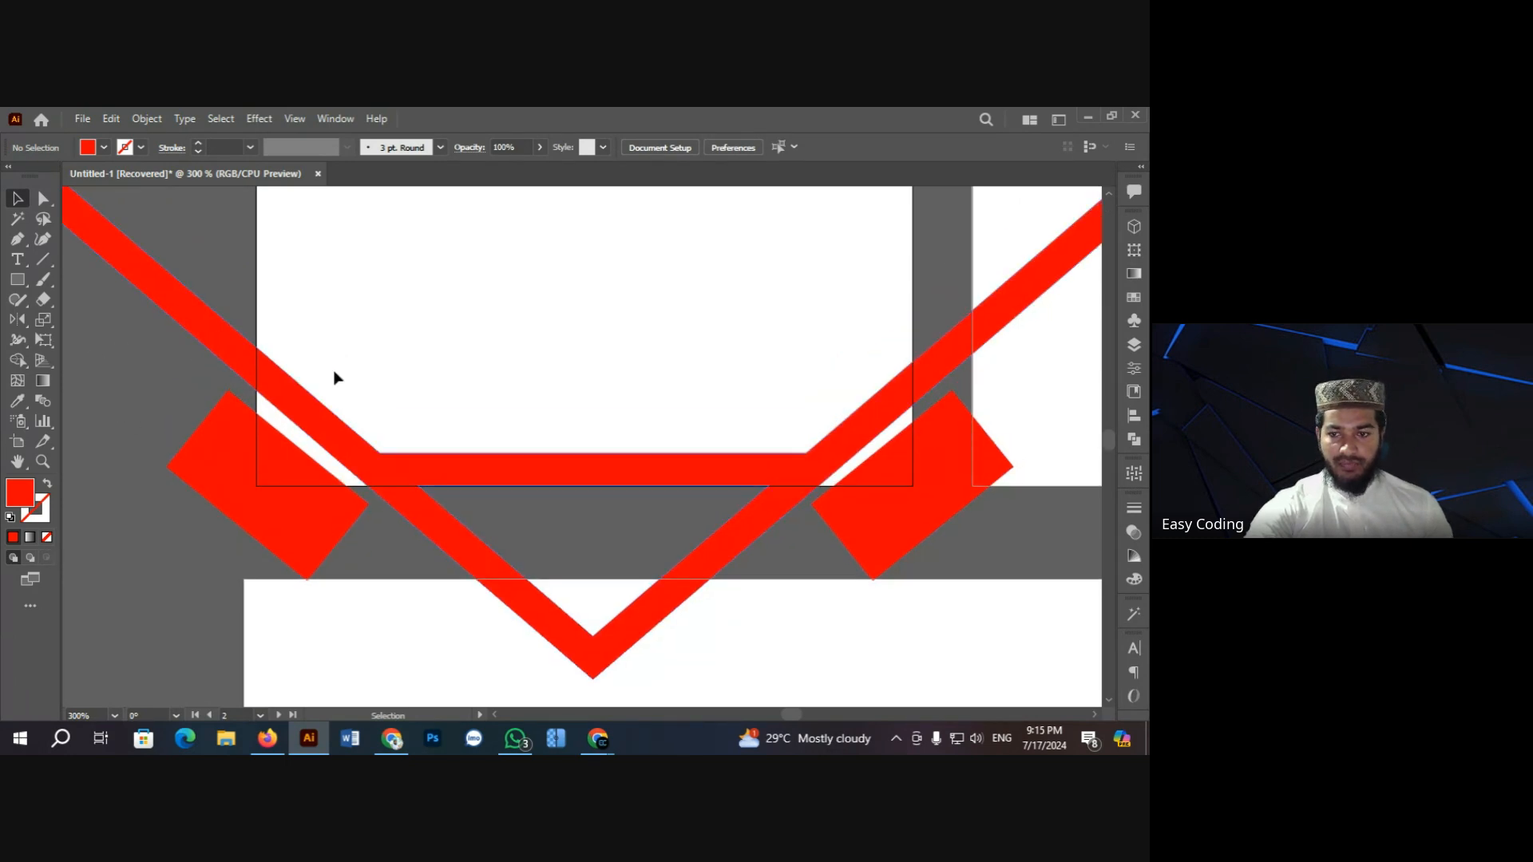
left_click(918, 510)
right_click(534, 277)
mouse_move(559, 281)
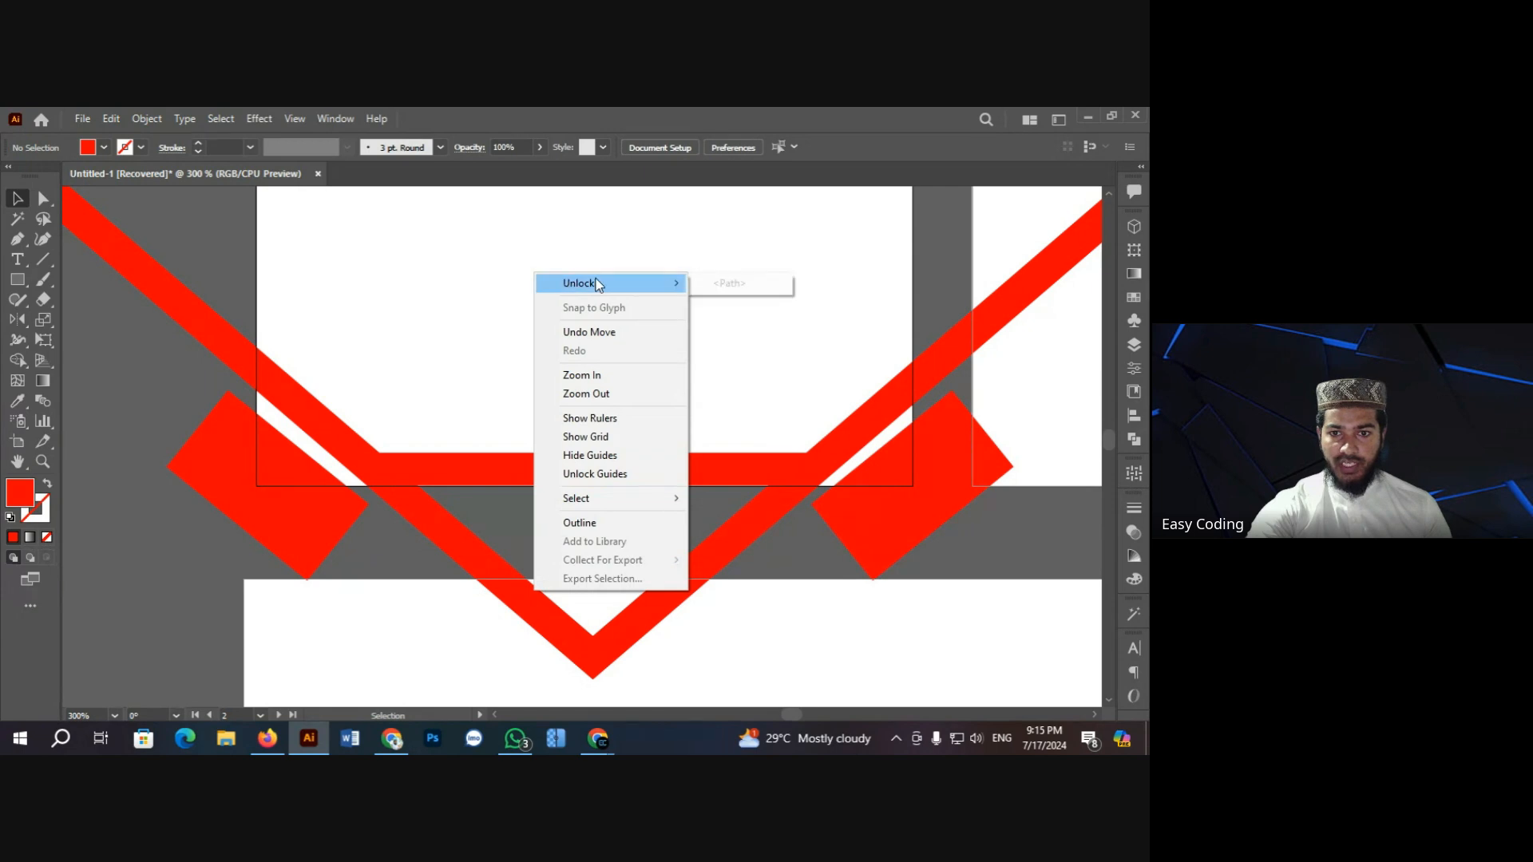
left_click(727, 286)
scroll(256, 264, "up", 1)
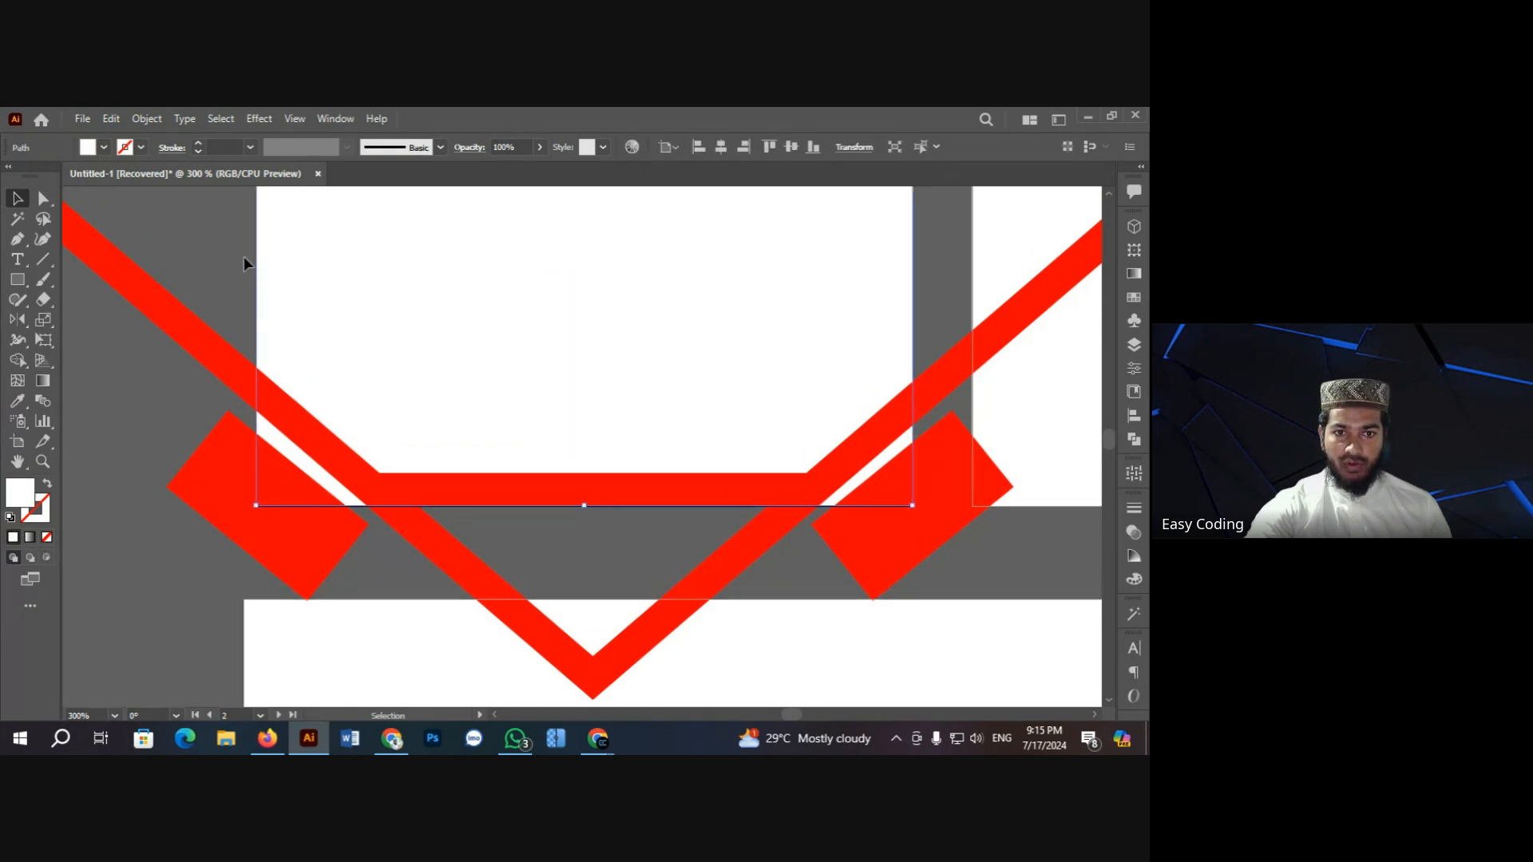
left_click(229, 261)
left_click_drag(271, 383, 950, 542)
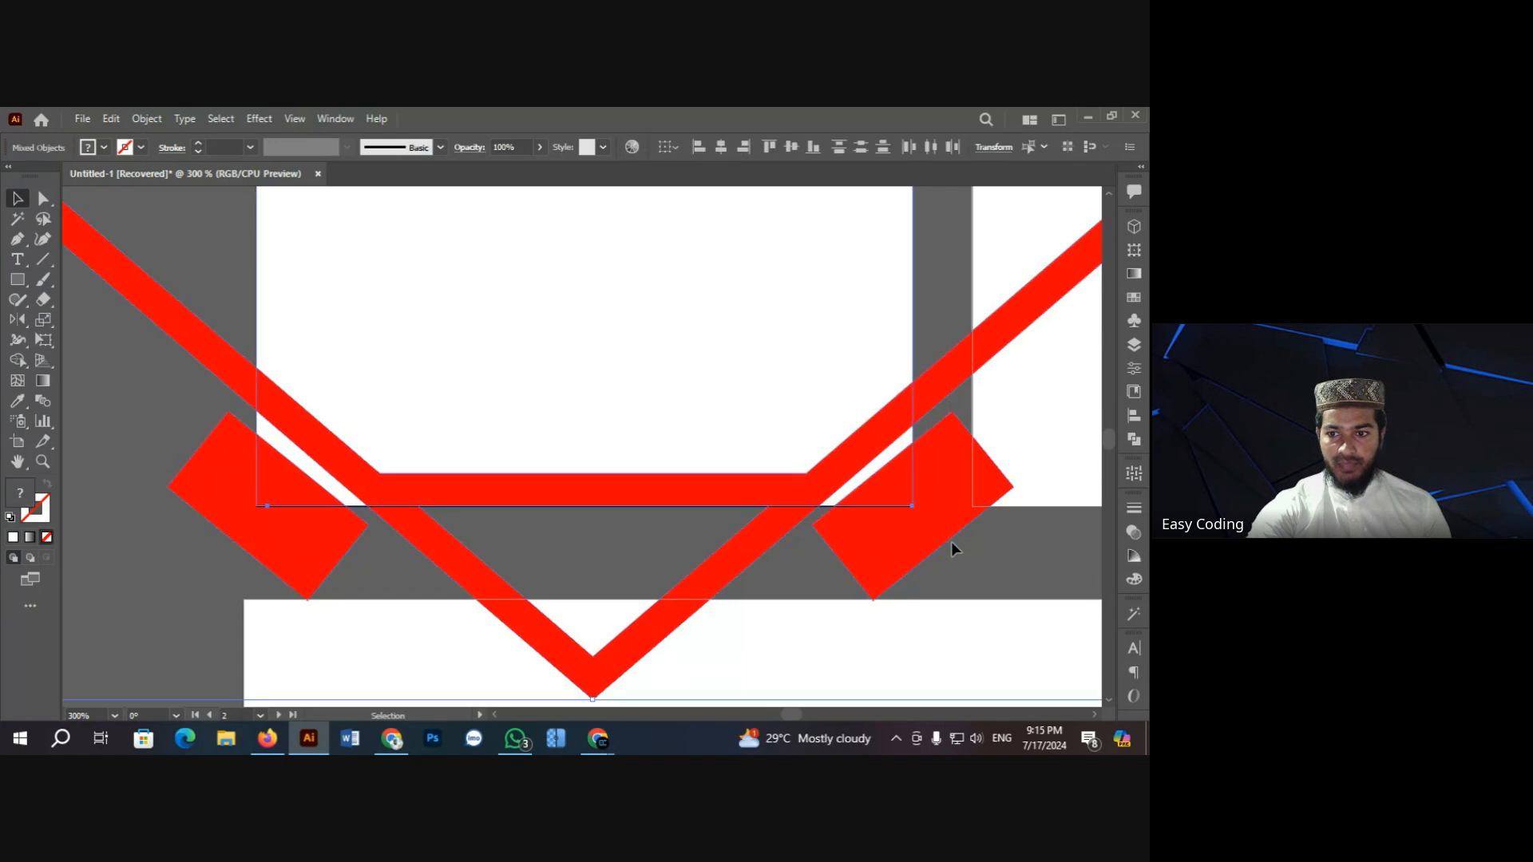
Step: With Shape Builder, delete the block, stripe and V parts lying outside the card
left_click(17, 360)
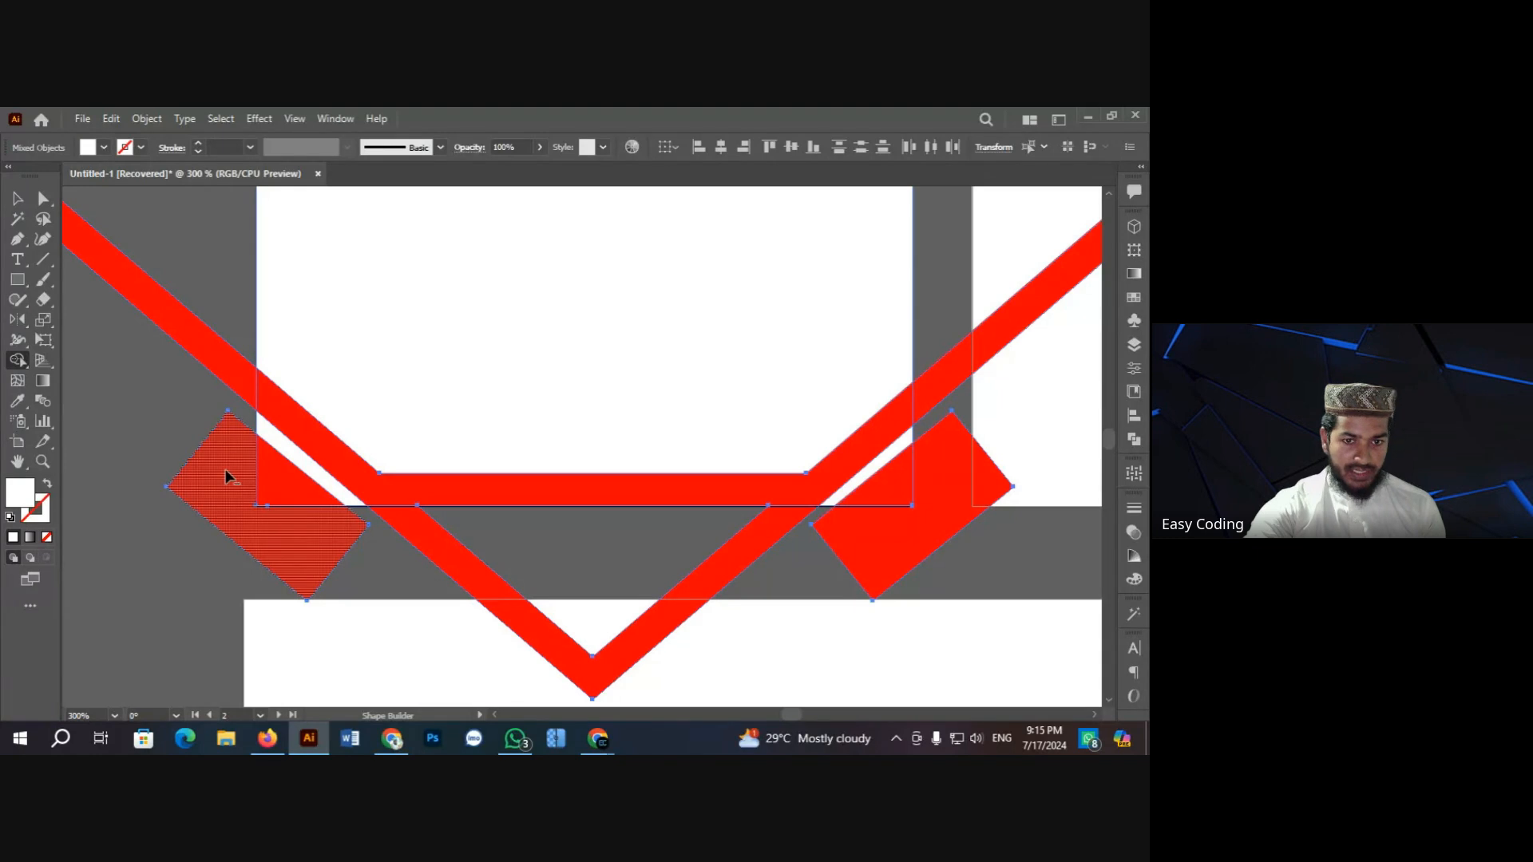
left_click(225, 470, "alt")
left_click(226, 376, "alt")
left_click(447, 554, "alt")
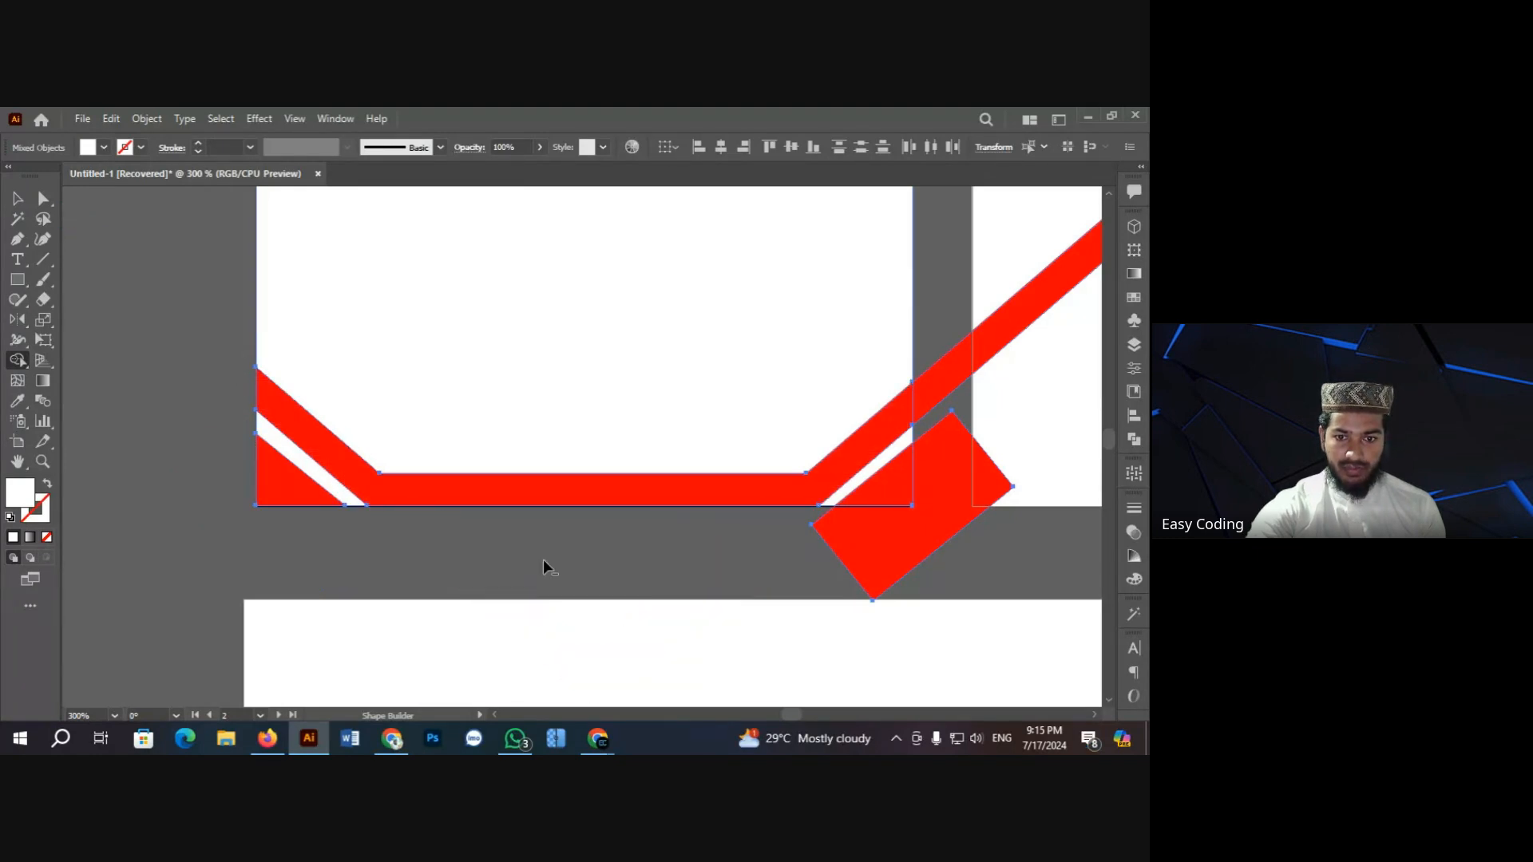
left_click(889, 548, "alt")
left_click(948, 385, "alt")
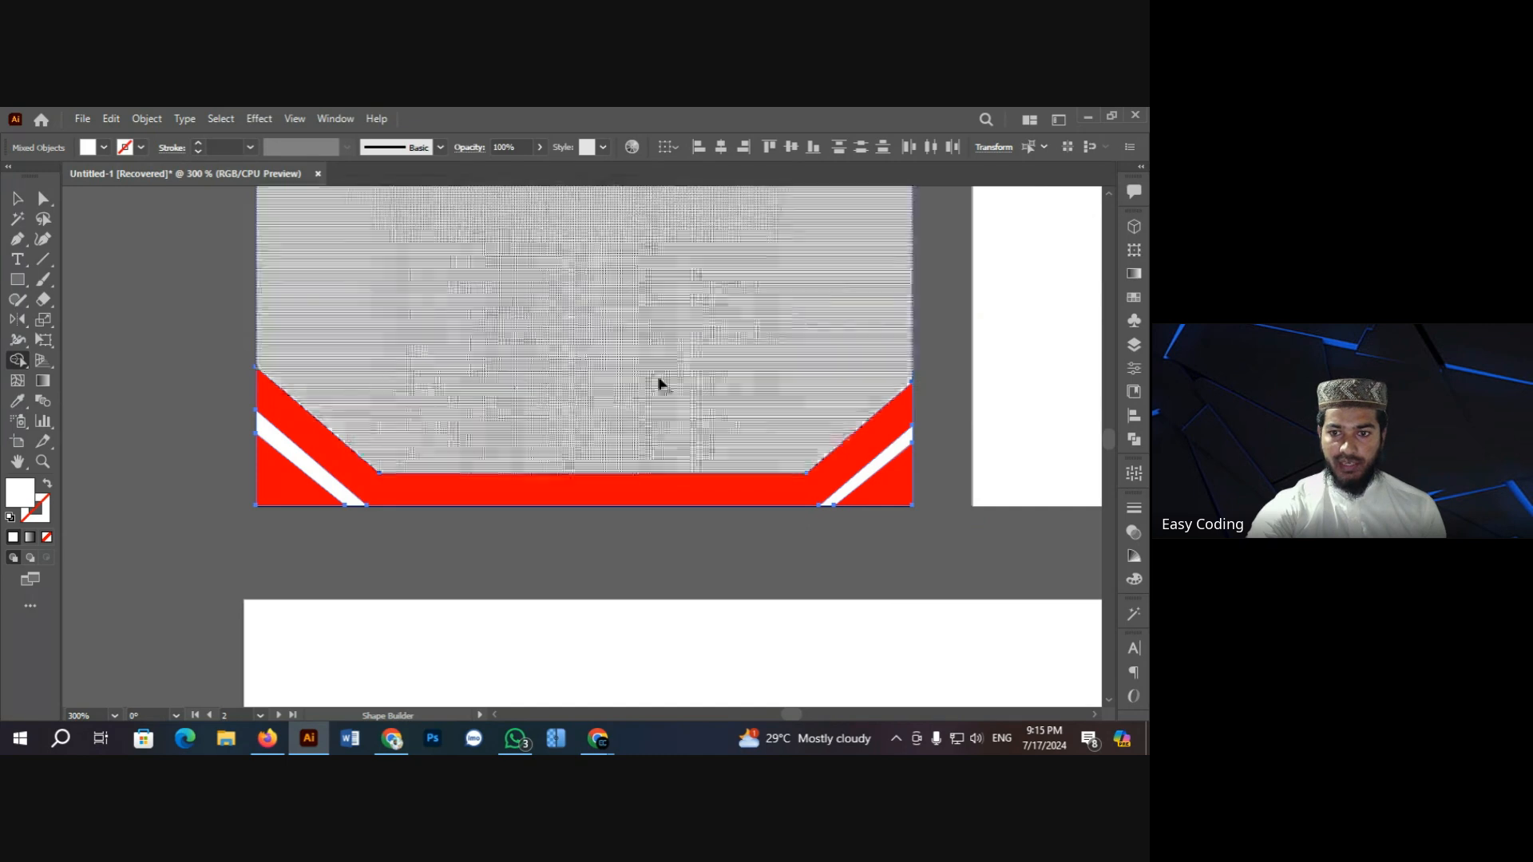
left_click(19, 200)
left_click(110, 289)
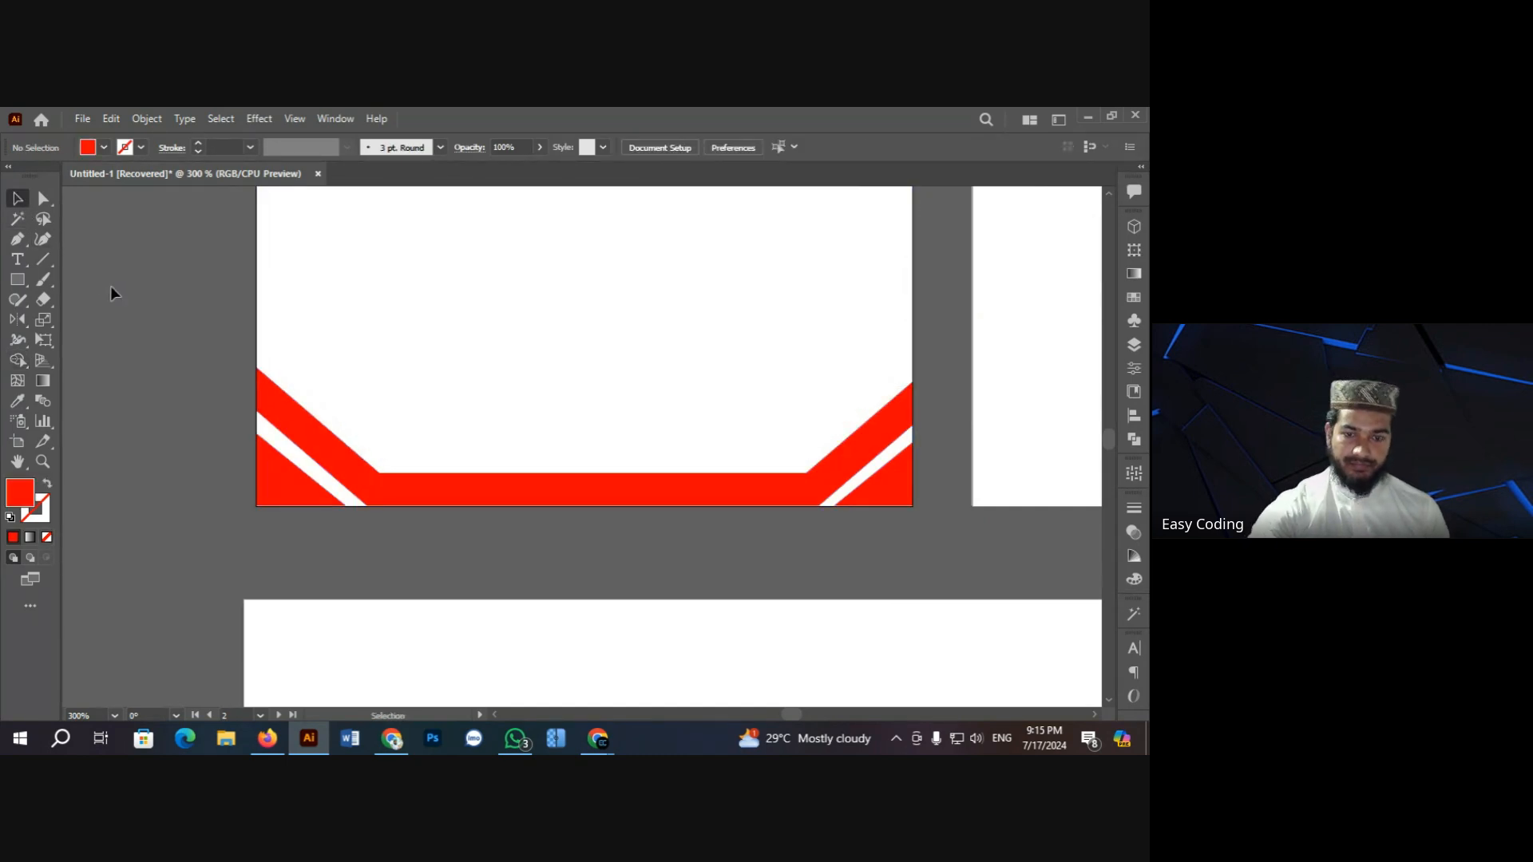
key("ctrl+minus")
key("ctrl+minus")
key("ctrl+minus")
key("ctrl+minus")
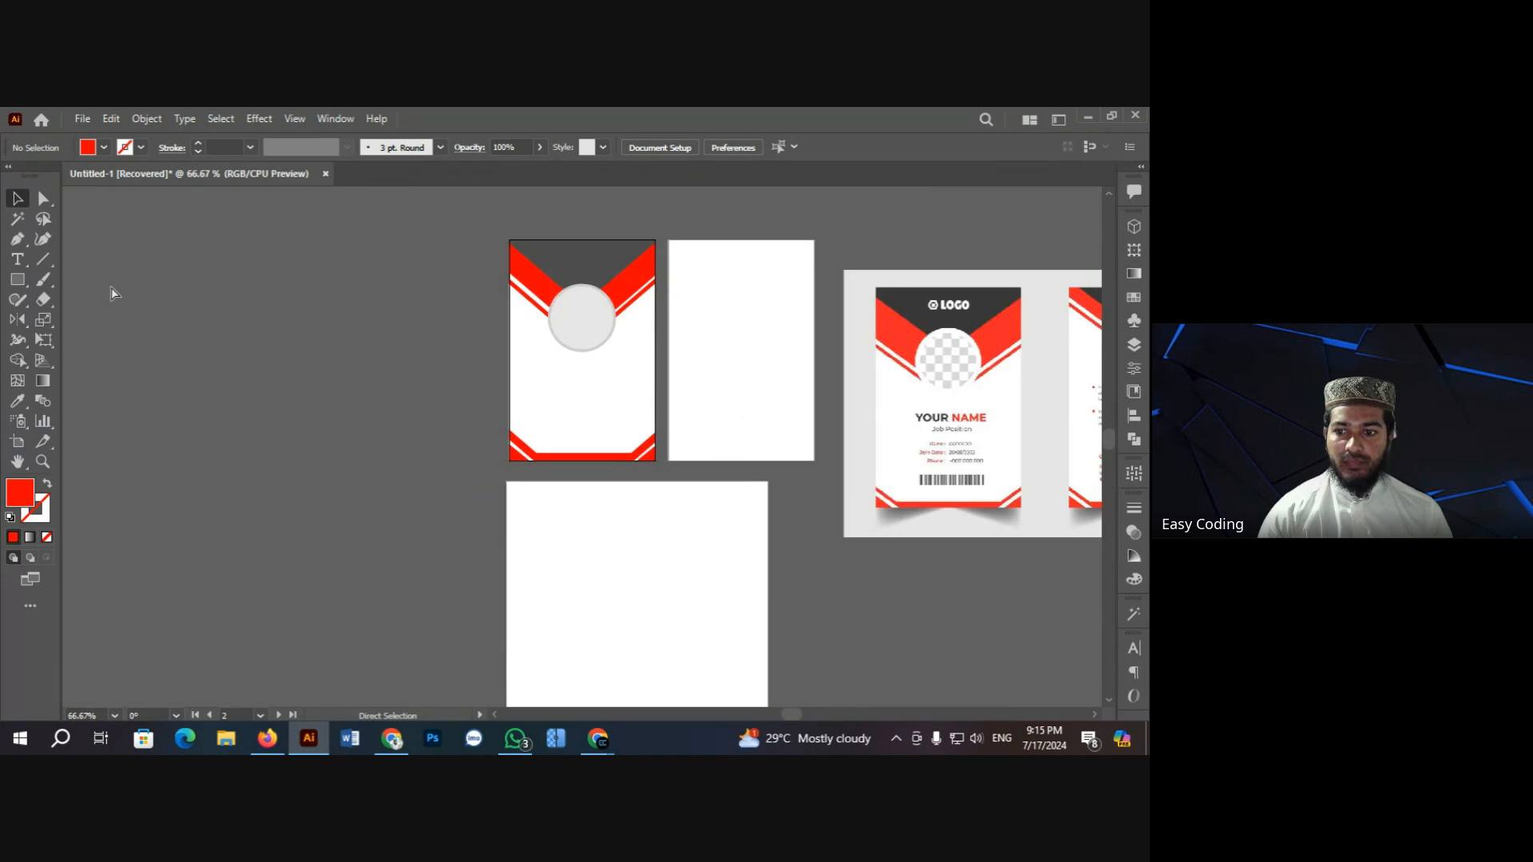
left_click(653, 395, "ctrl")
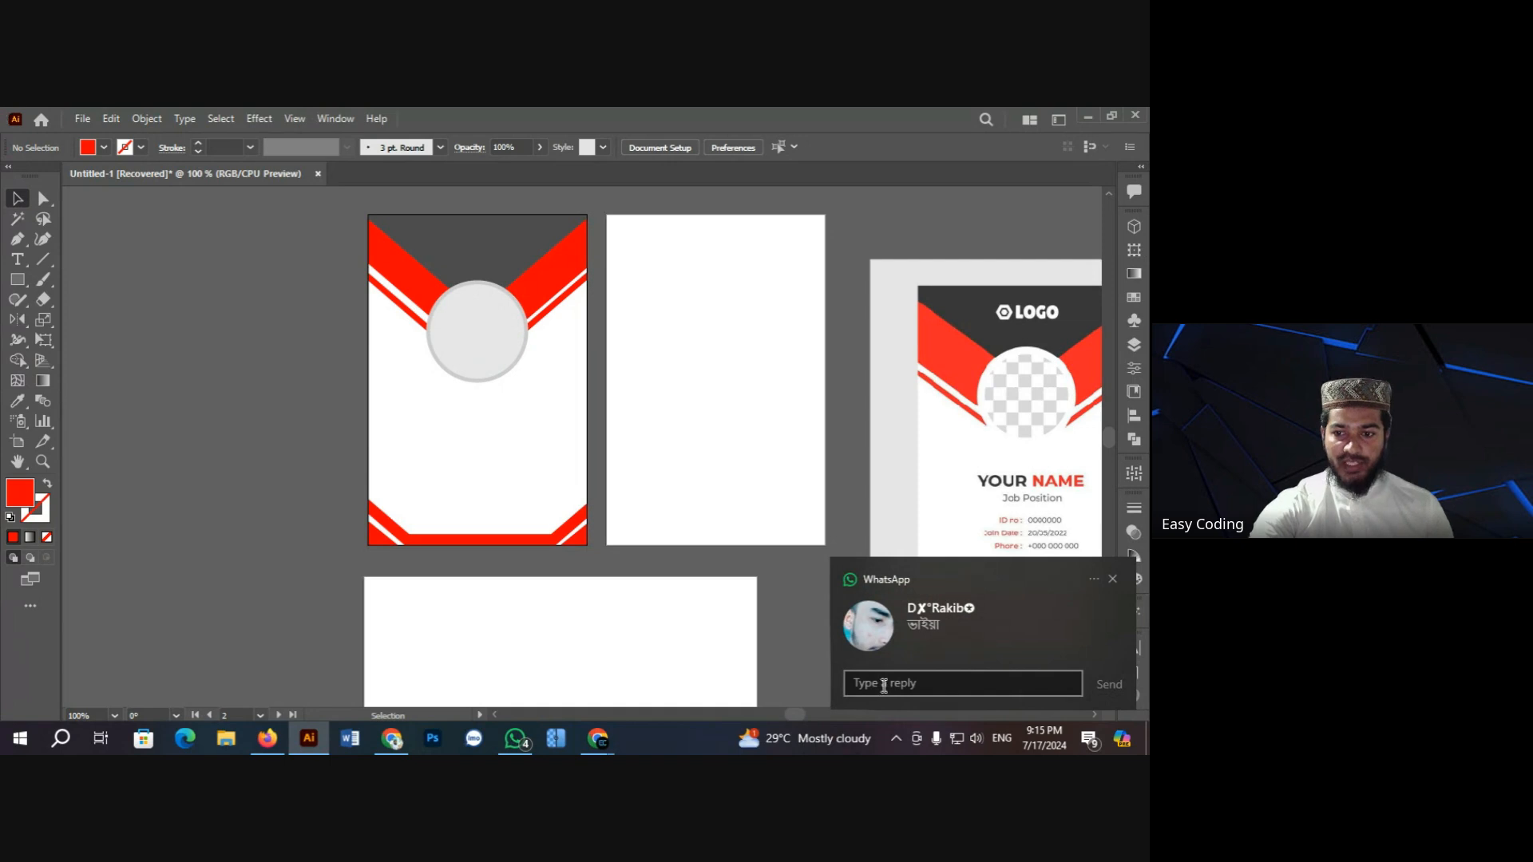
left_click(1112, 580)
scroll(345, 423, "up", 1)
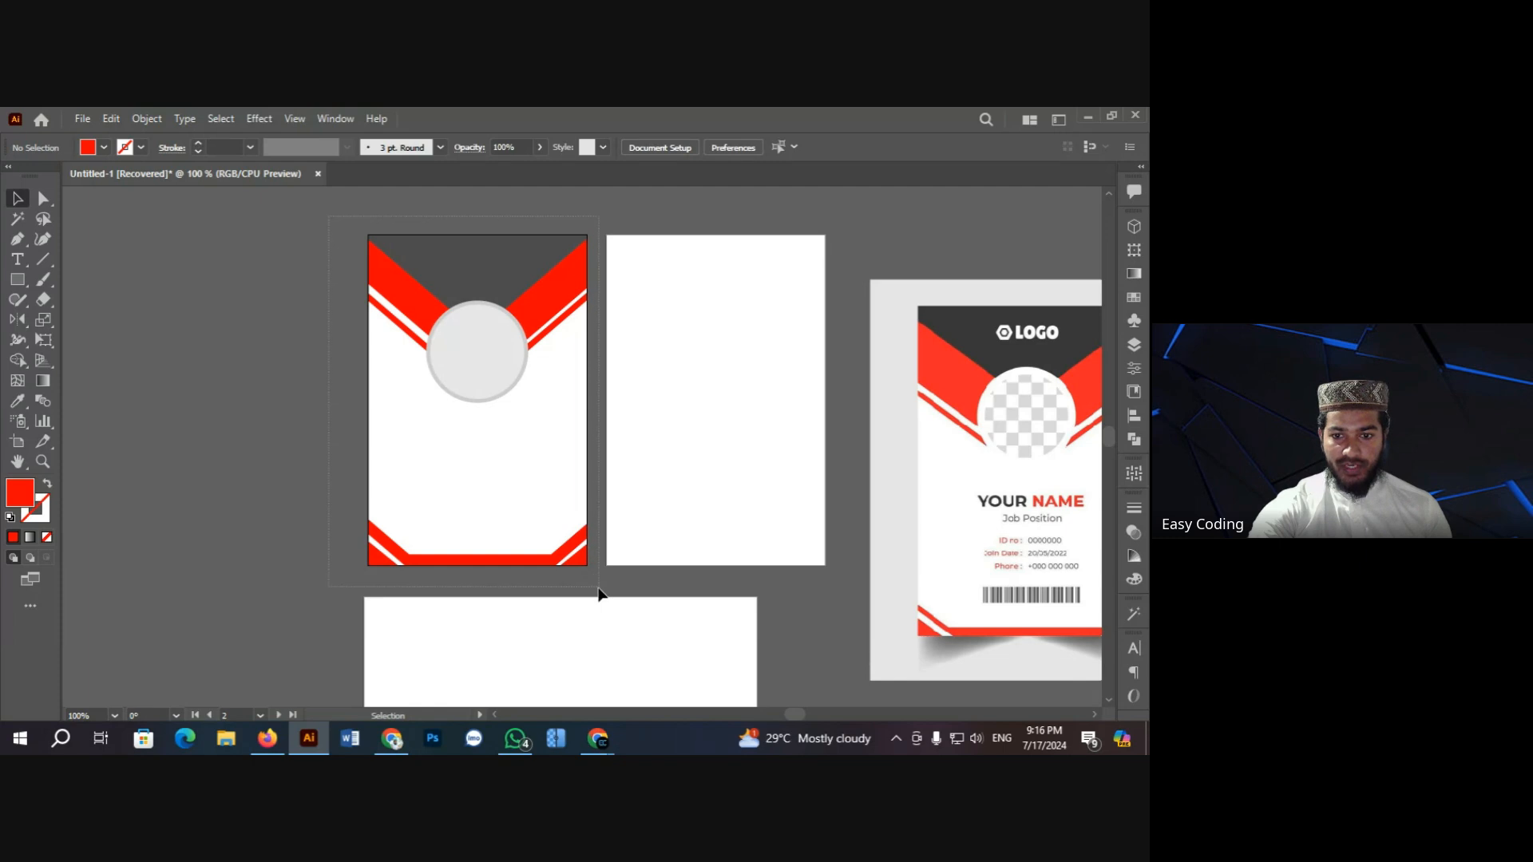
left_click_drag(601, 594, 600, 594)
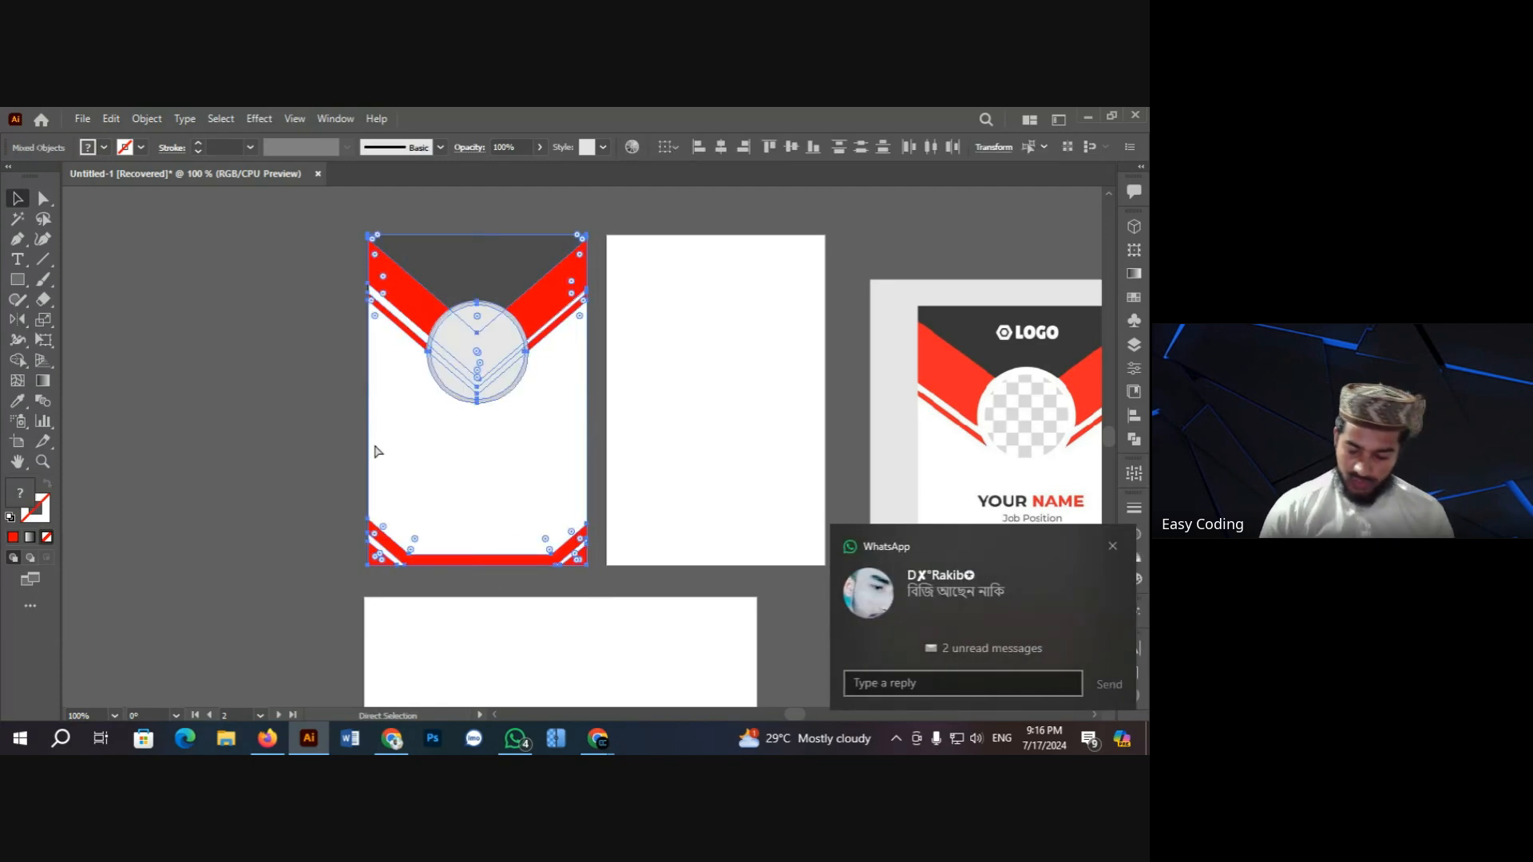
left_click(379, 452)
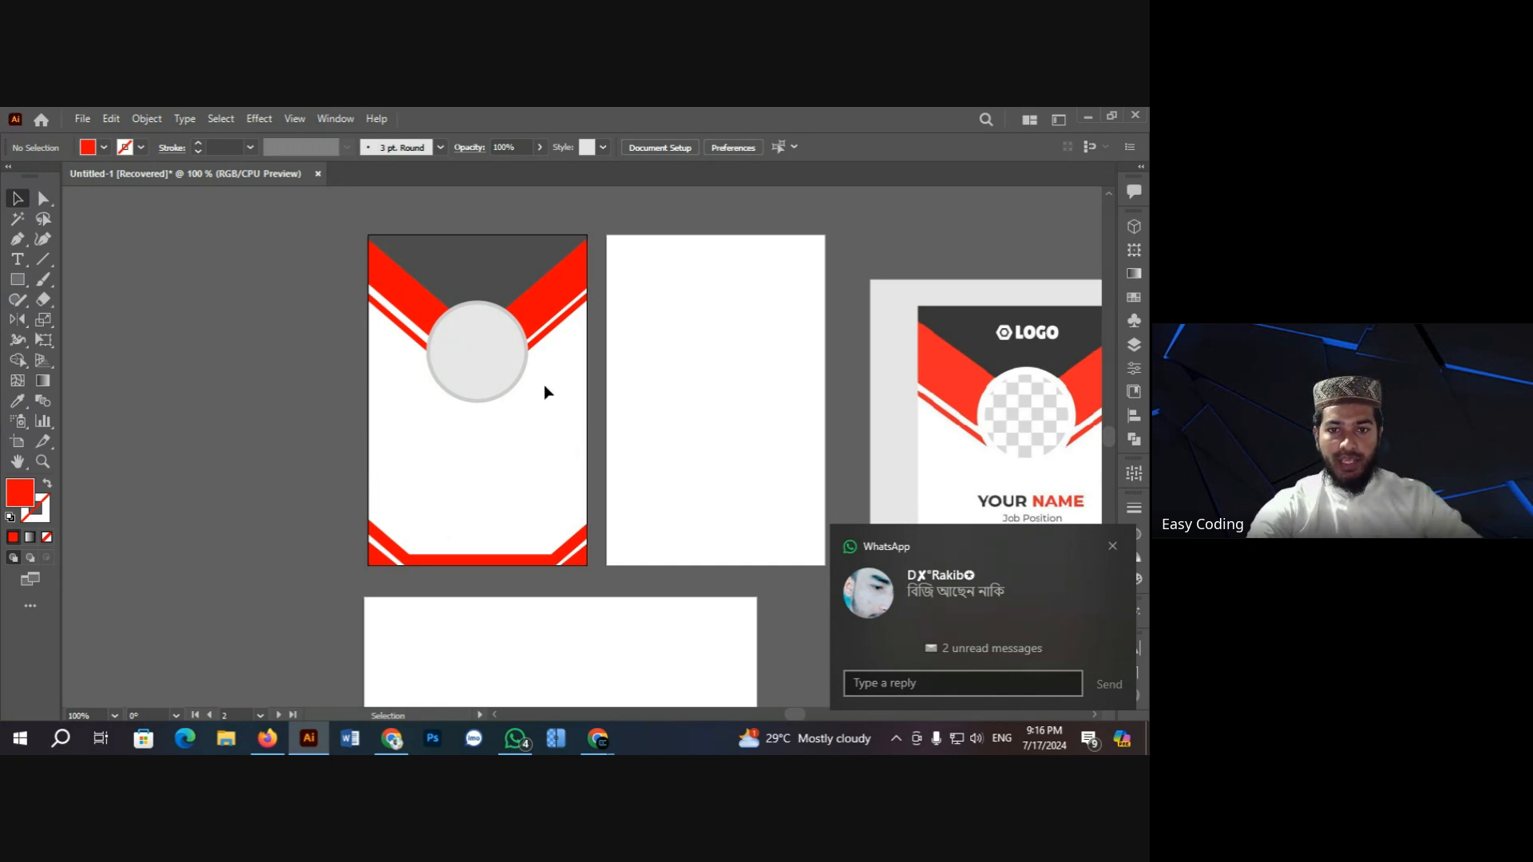
scroll(543, 384, "up", 1)
left_click(18, 259)
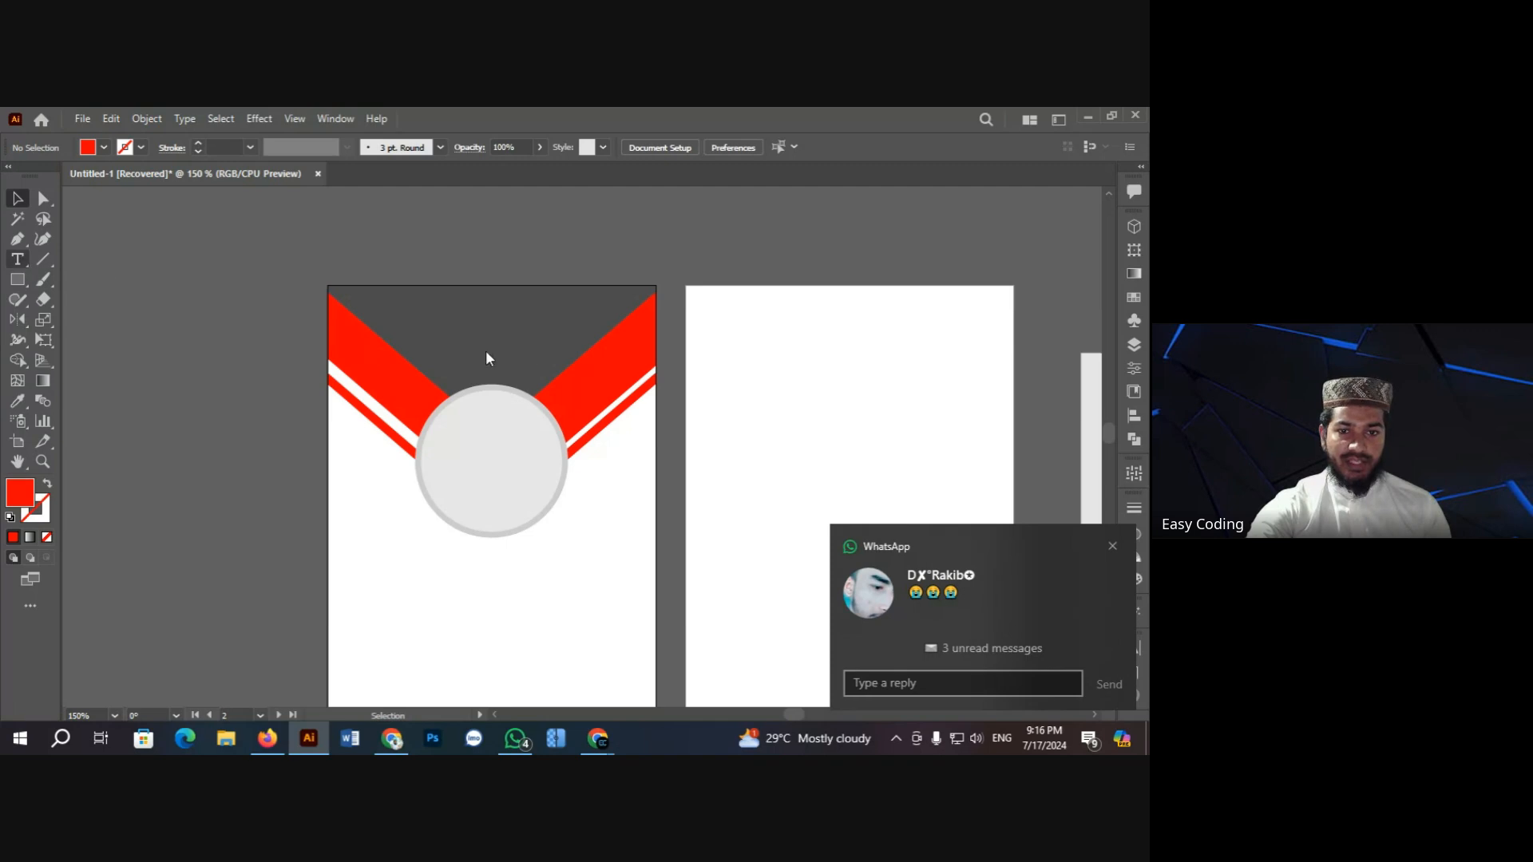
Step: Add 'Logo' text above the photo circle, sized about 19.7 pt and centred over it
left_click(456, 332)
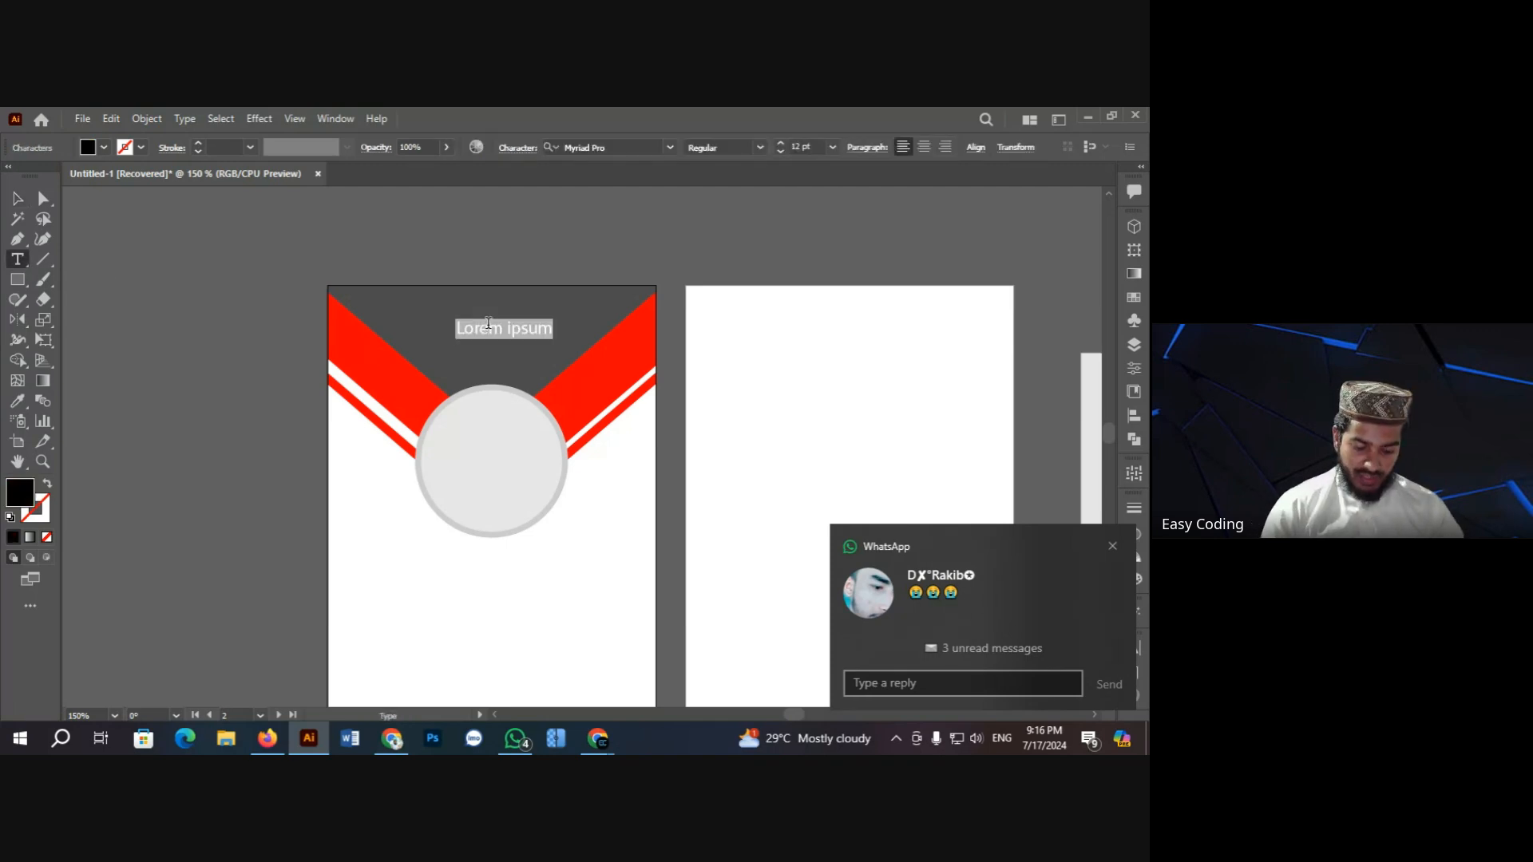
type("Lof")
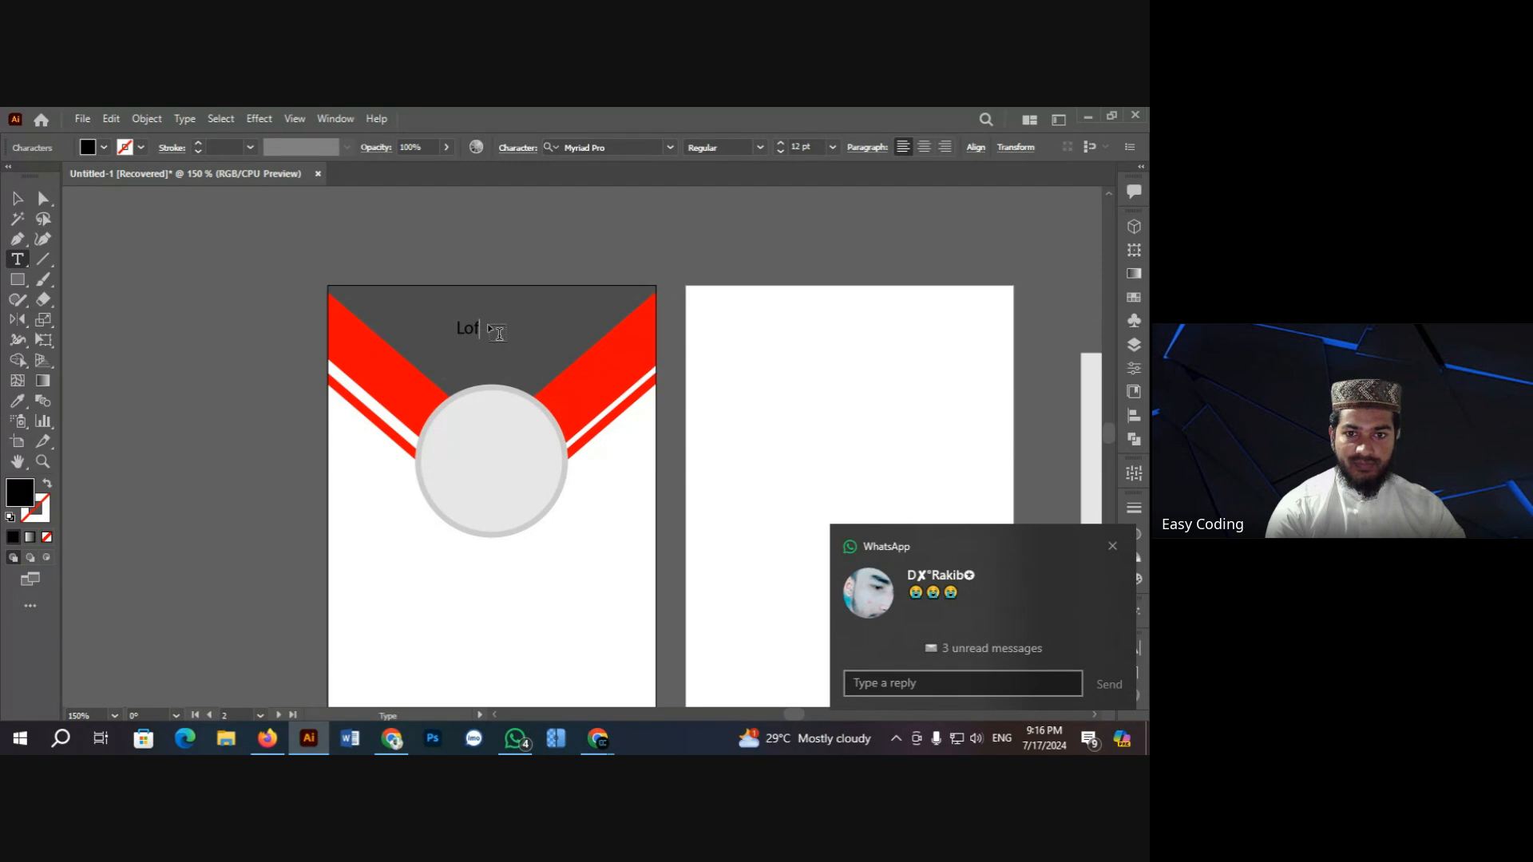
key("BackSpace")
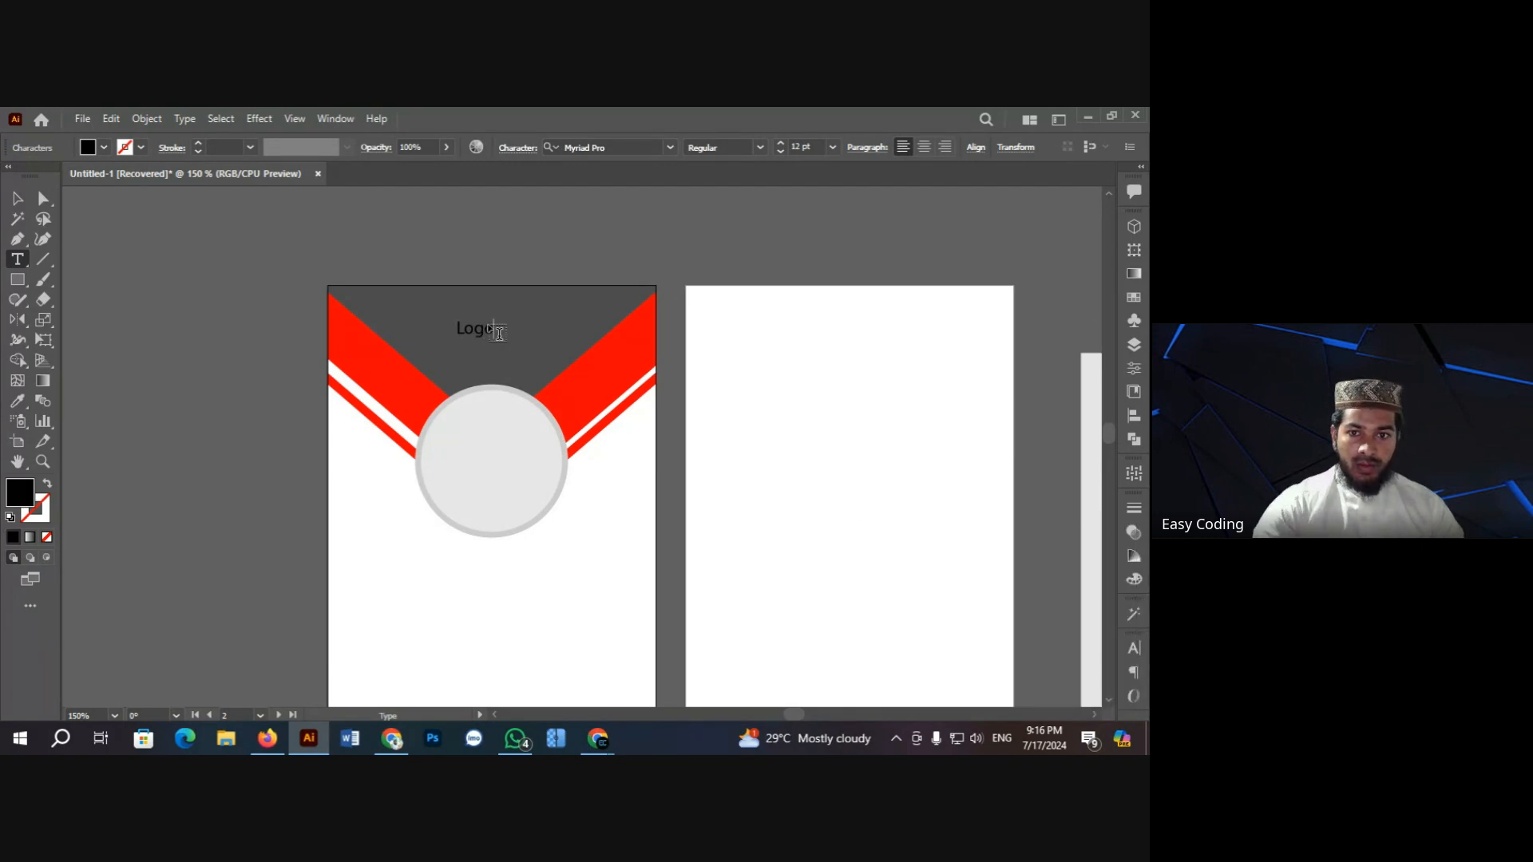
key("Escape")
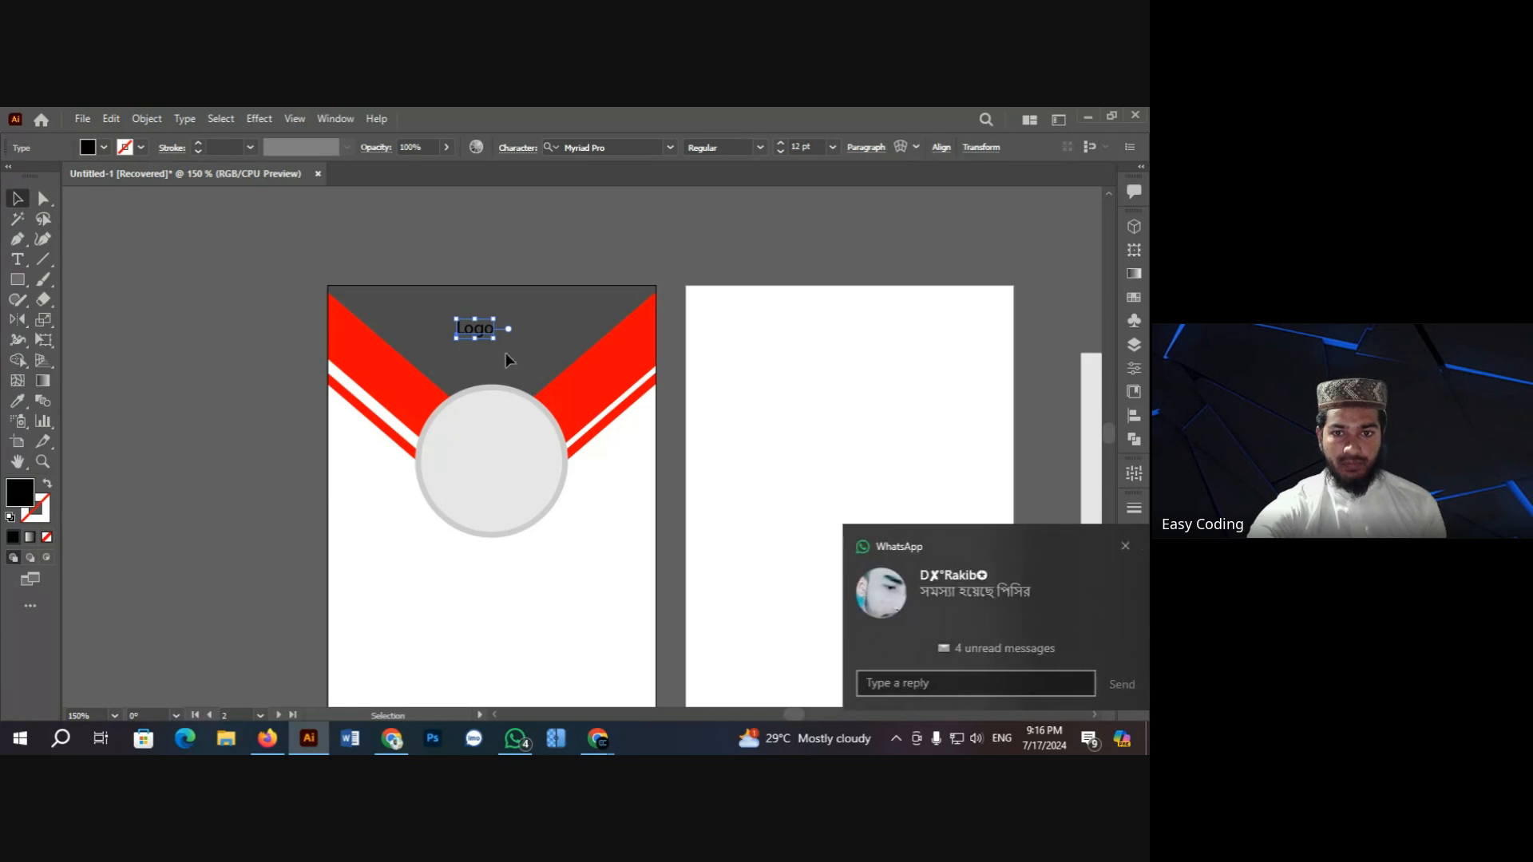
left_click_drag(498, 343, 513, 351)
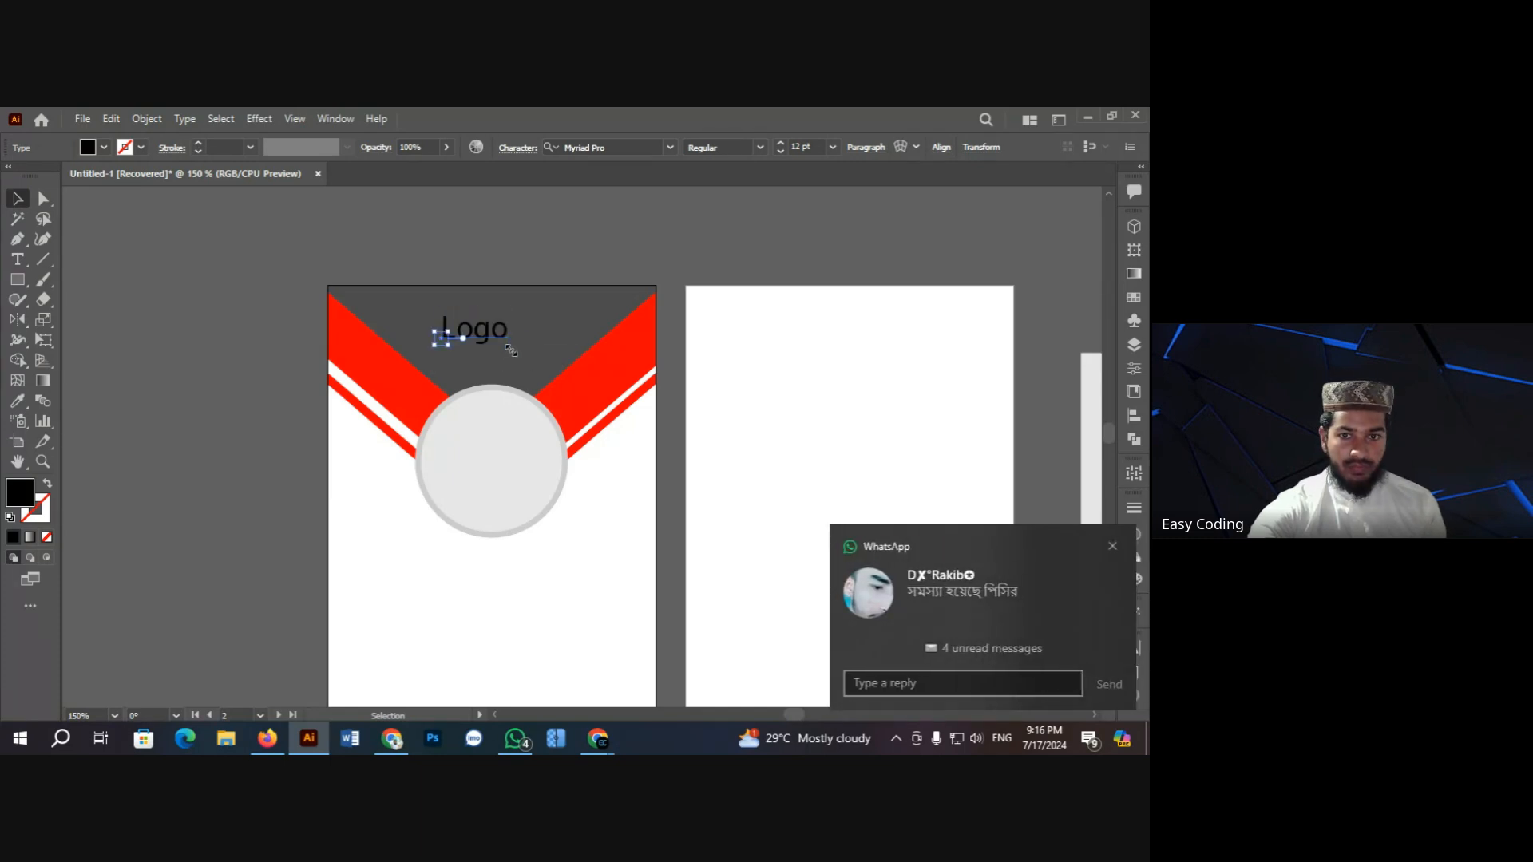
key("ctrl+space")
left_click(627, 392)
left_click(514, 421)
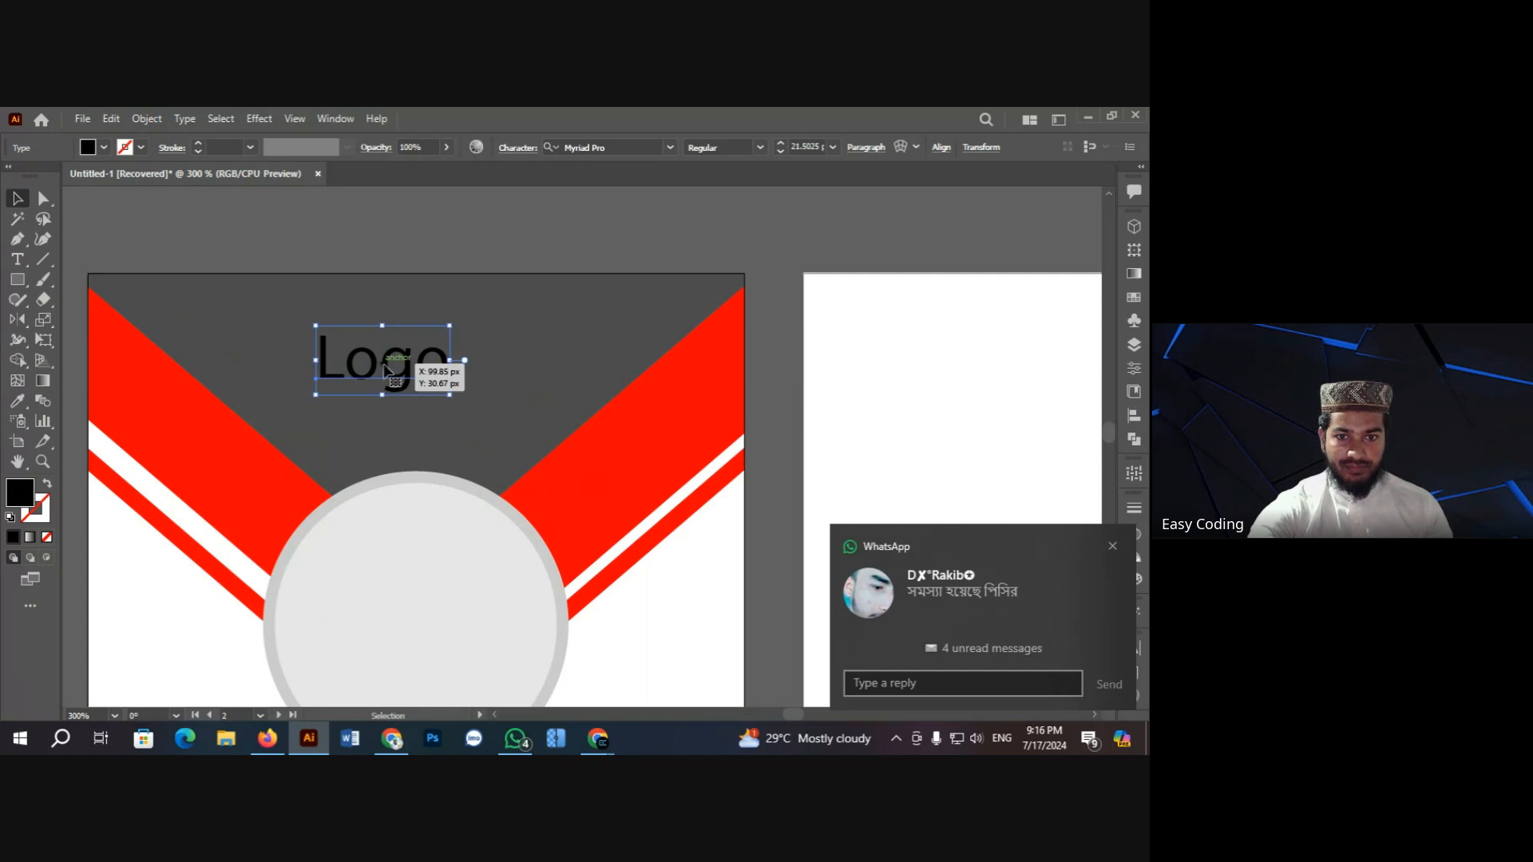
left_click_drag(410, 359, 437, 360)
left_click_drag(340, 327, 354, 332)
left_click_drag(462, 388, 470, 391)
Step: Set Logo to Montserrat Bold, shrink it slightly and centre it horizontally on the card
left_click(640, 147)
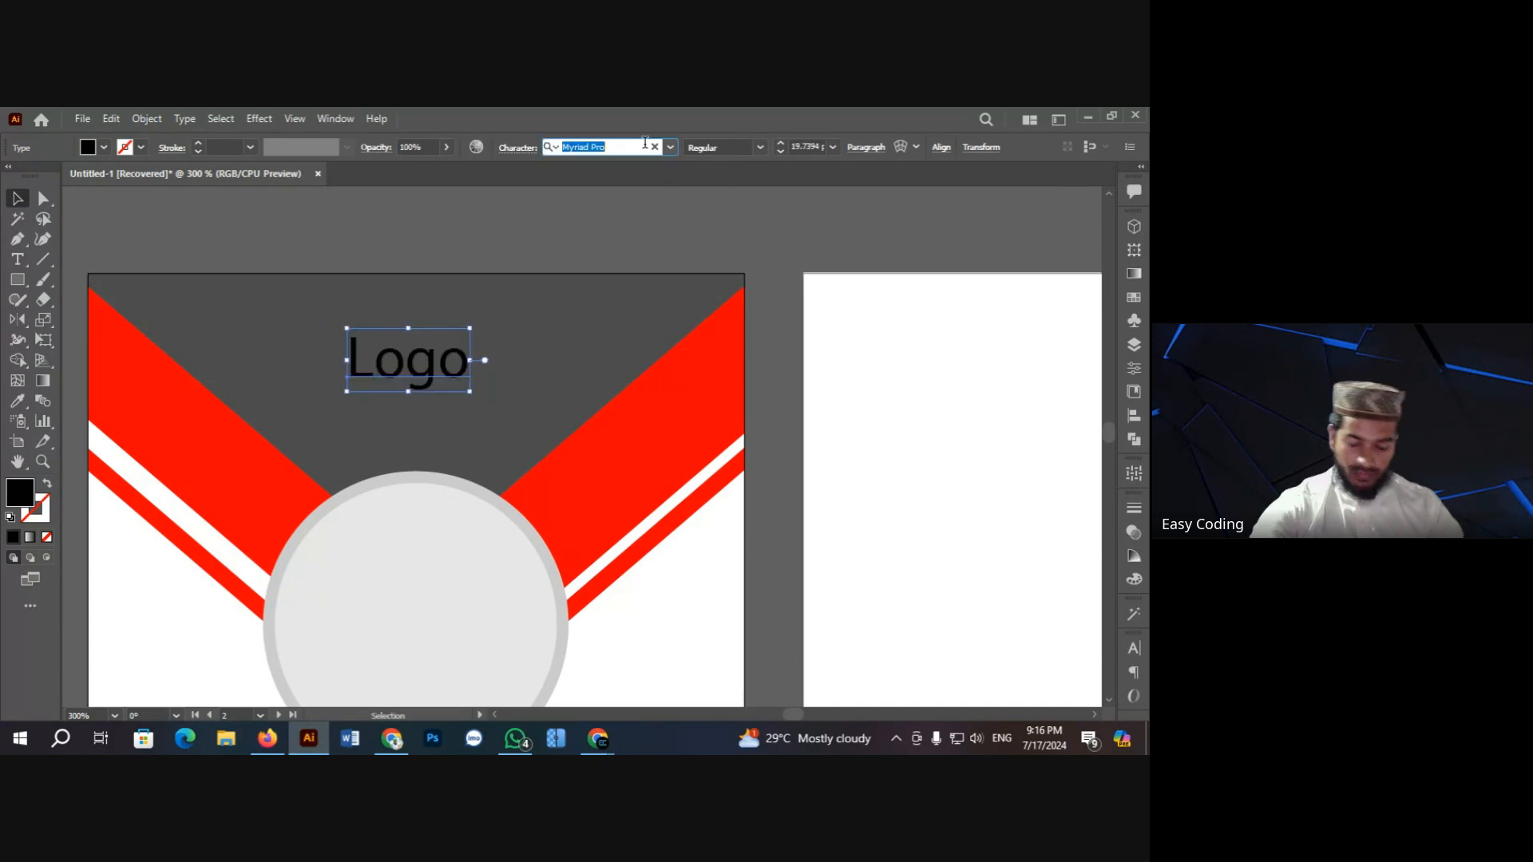
type("mont")
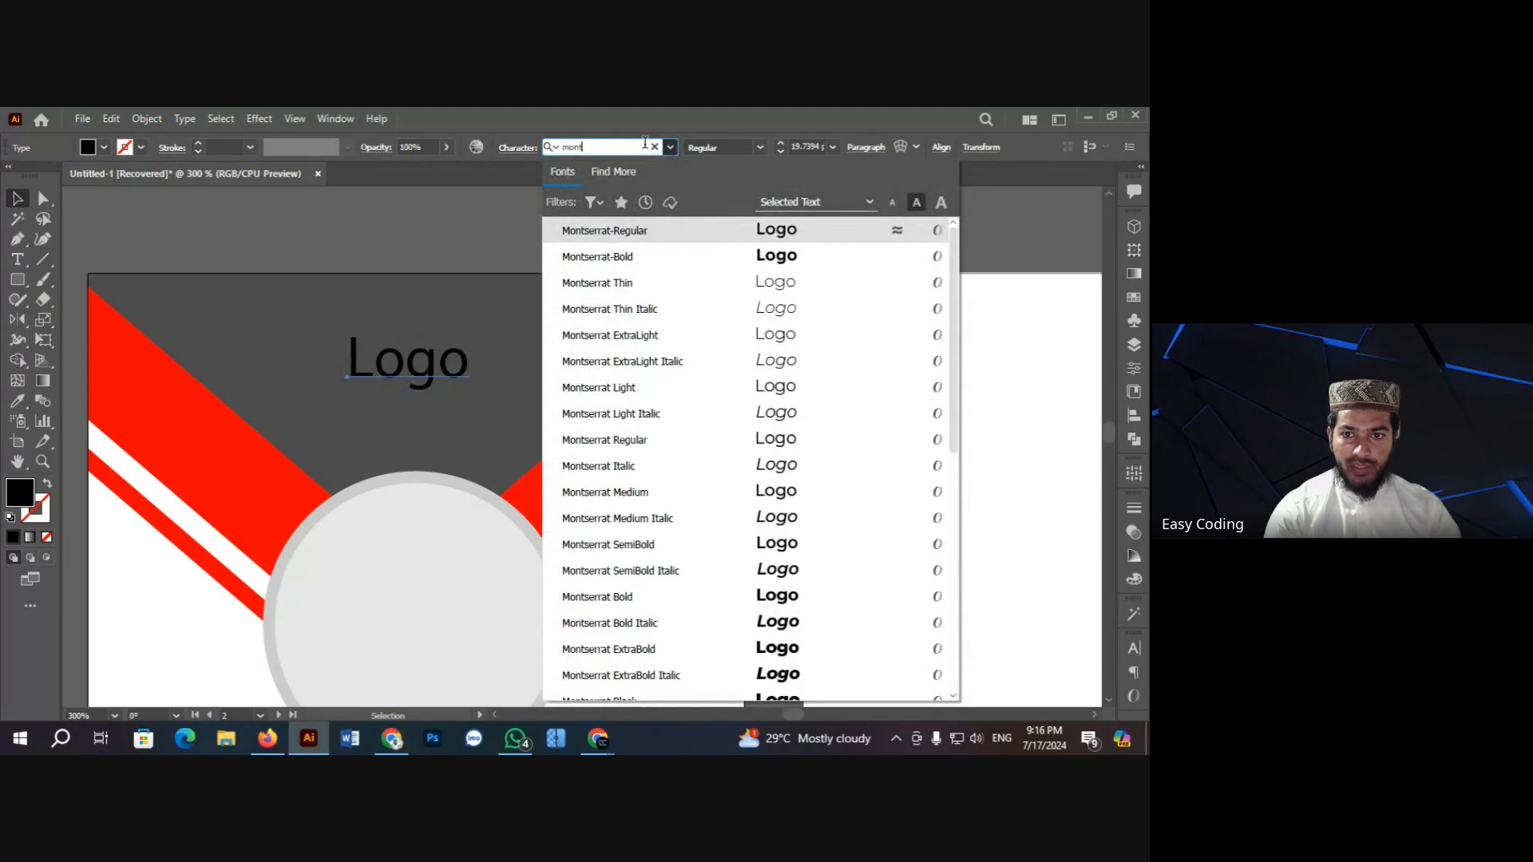
key("Down")
key("Return")
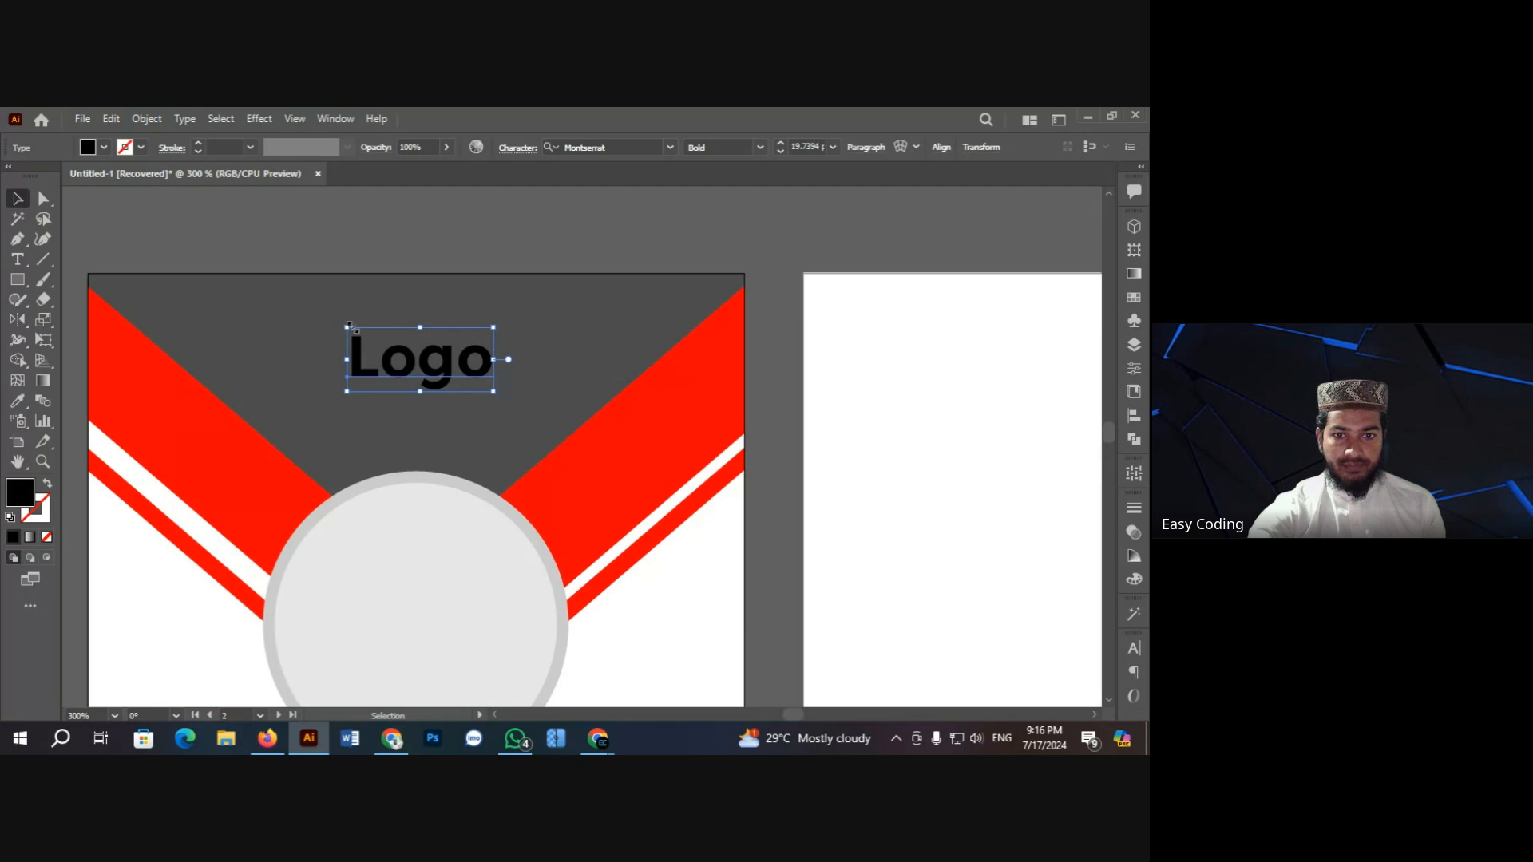
left_click_drag(343, 326, 353, 330)
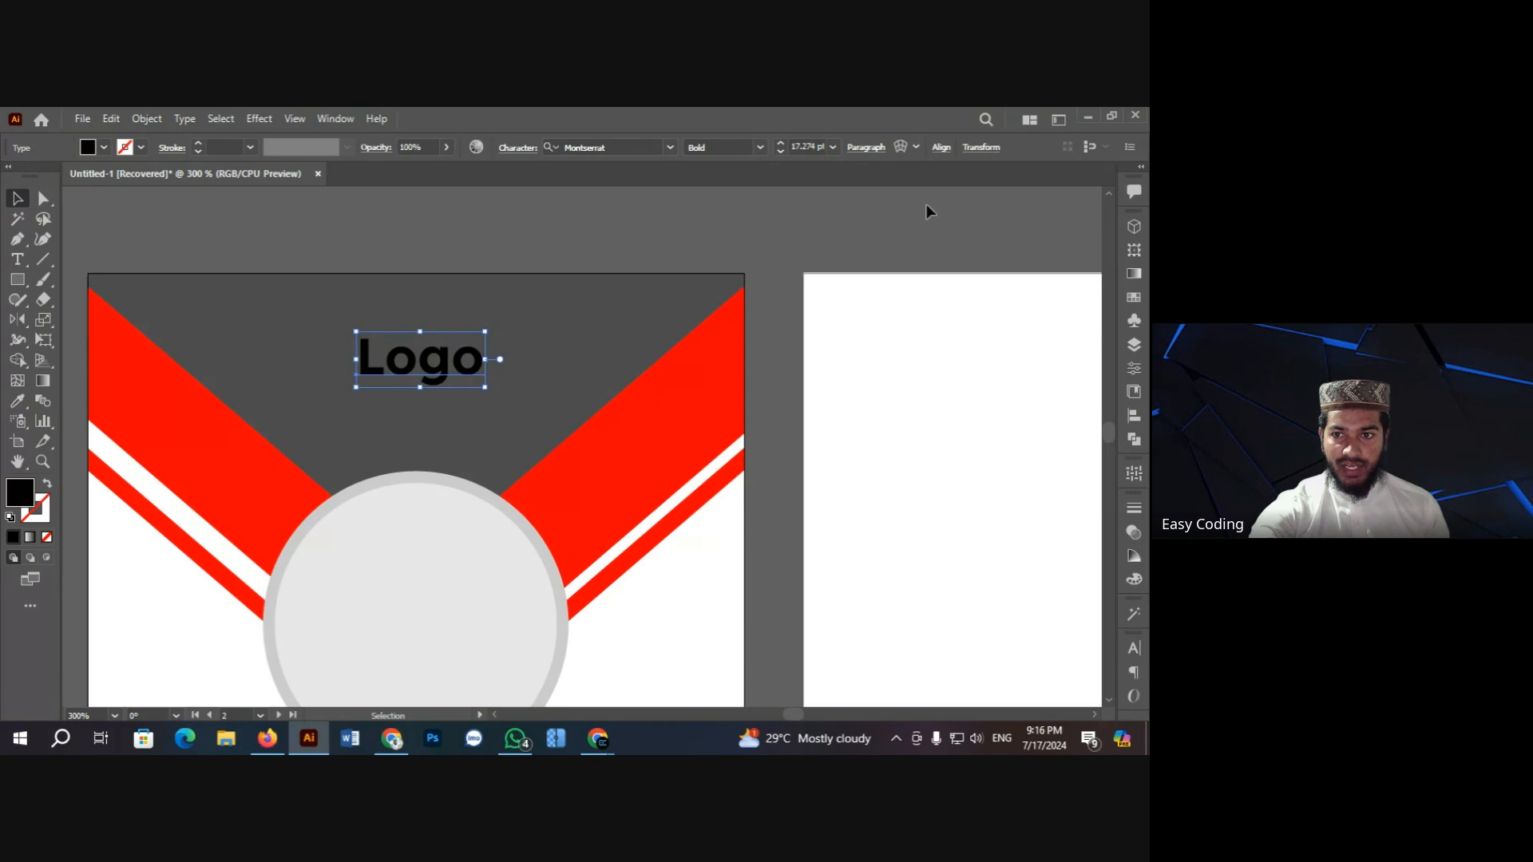
left_click(942, 149)
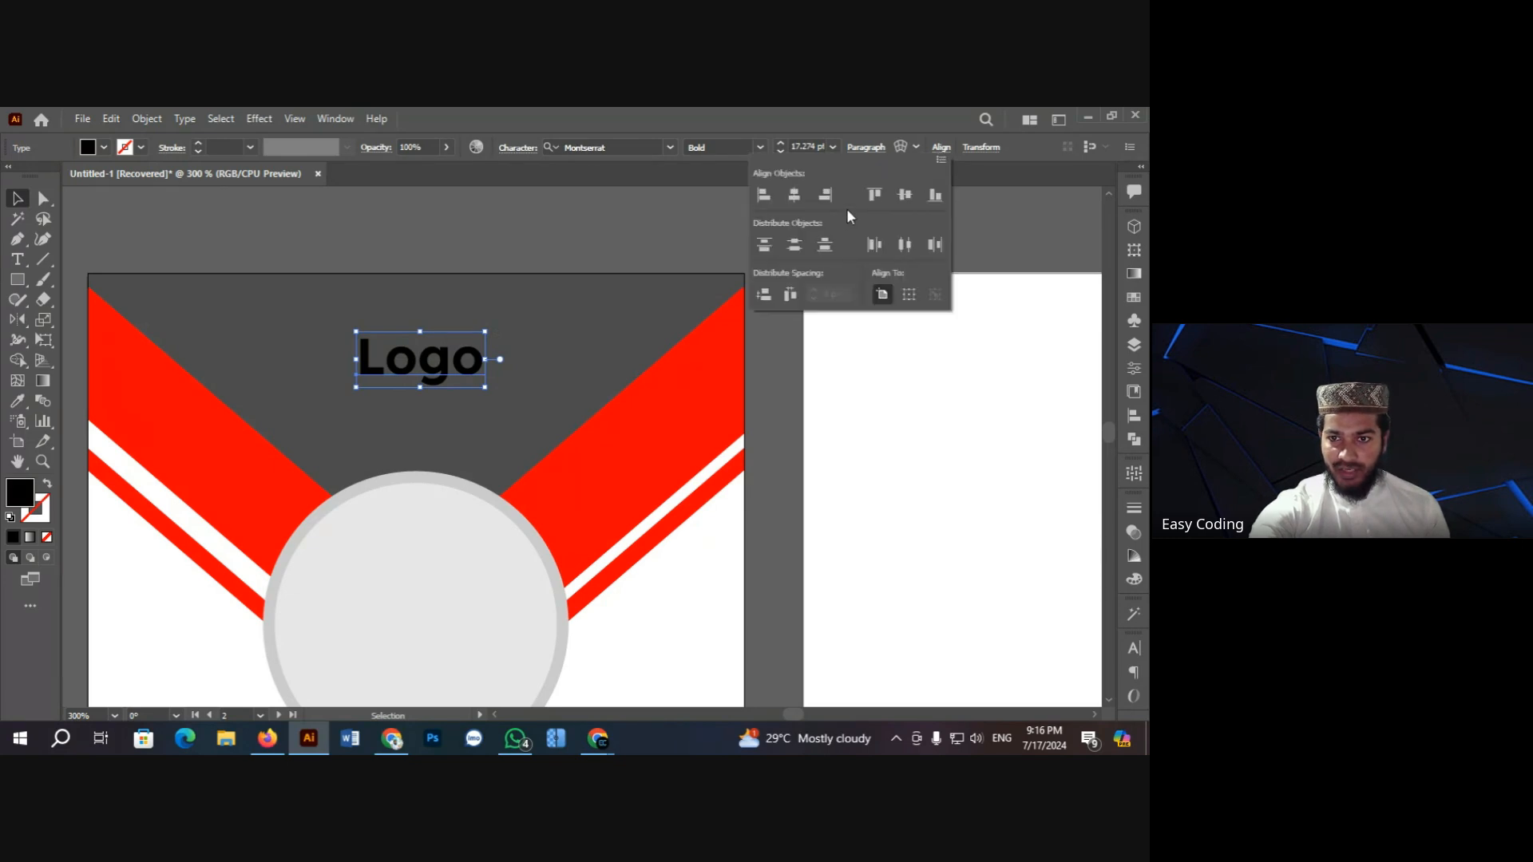
left_click(793, 197)
left_click(495, 217)
left_click(495, 216)
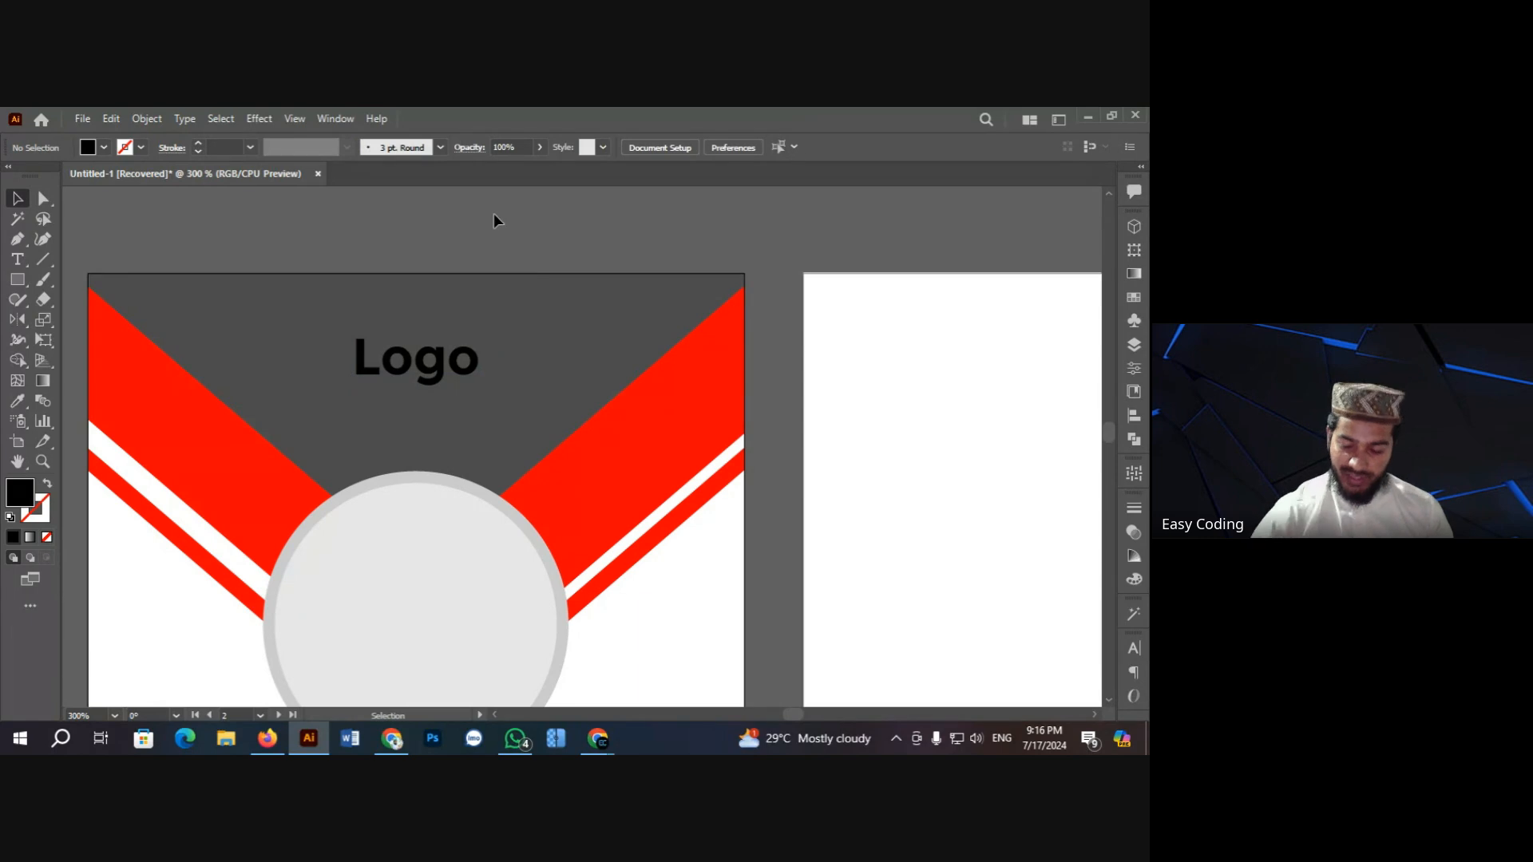
Step: Give the Logo text a white fill from the control bar swatches
key("ctrl+minus")
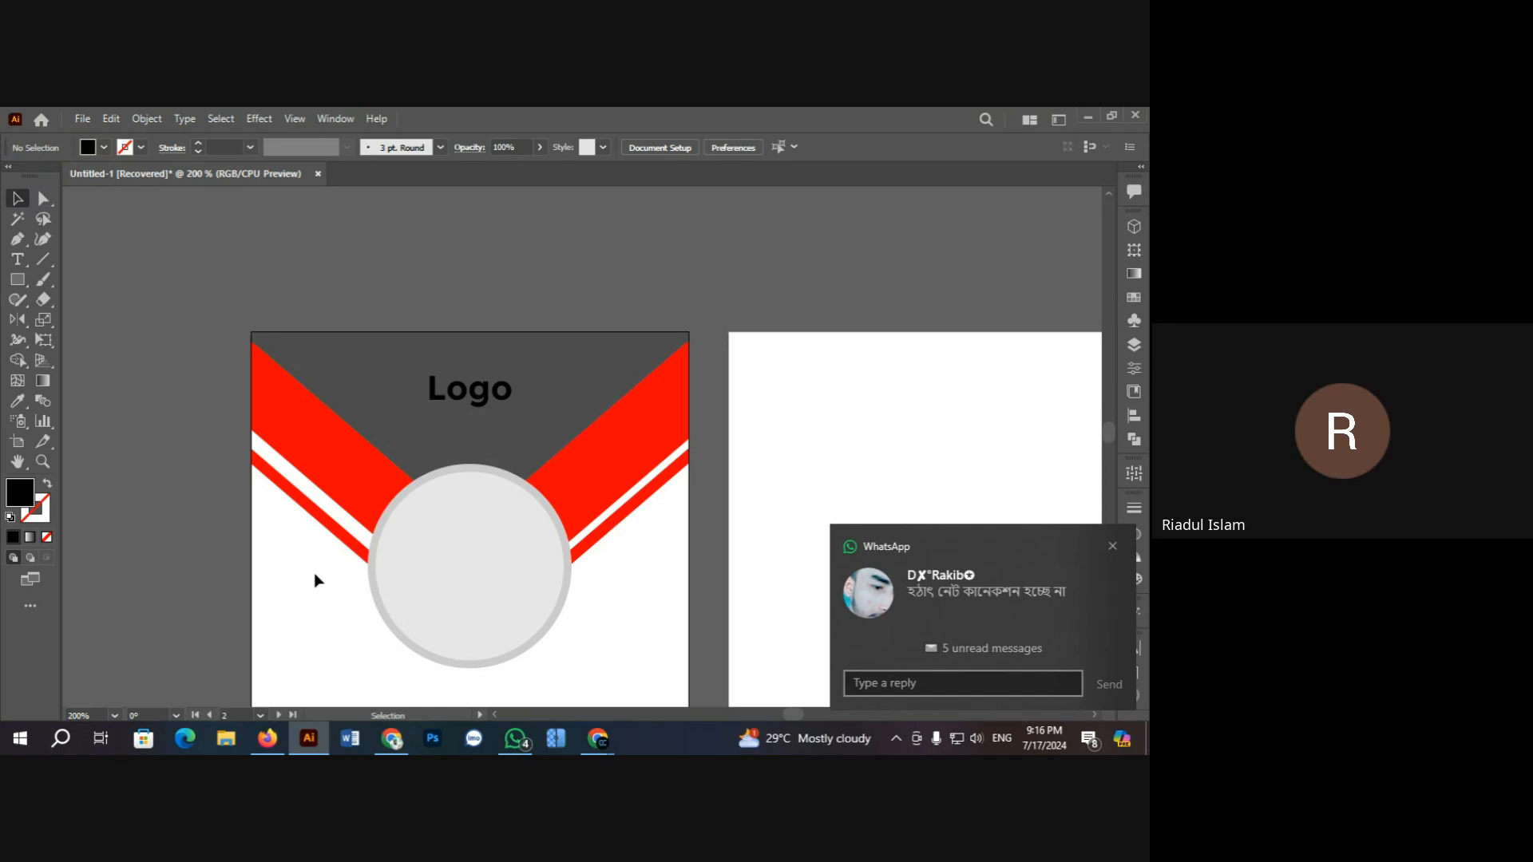
scroll(532, 503, "down", 3)
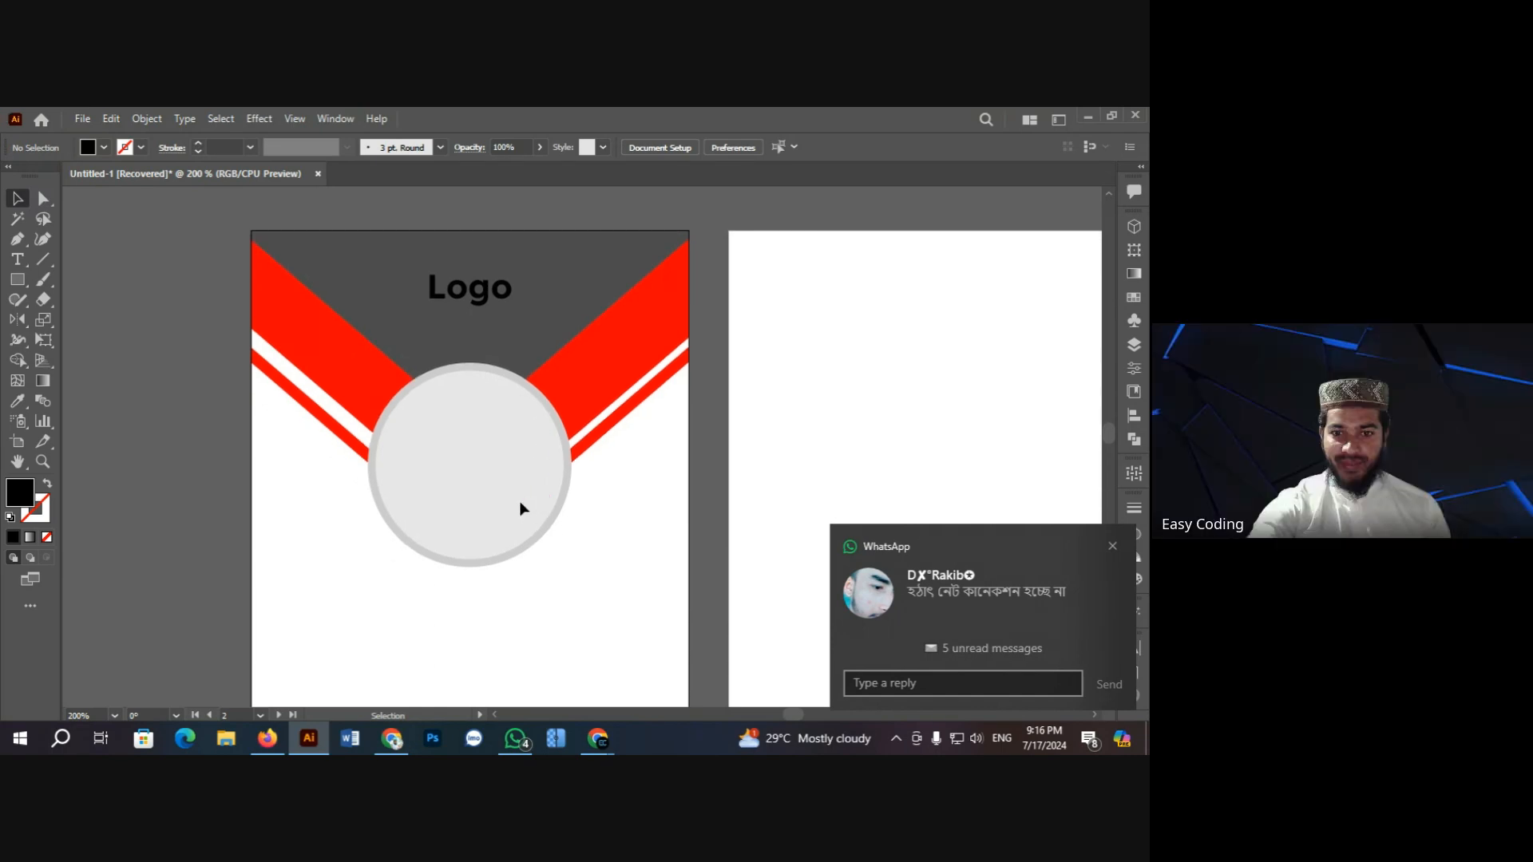
scroll(517, 500, "up", 1)
key("ctrl+plus")
key("ctrl+plus")
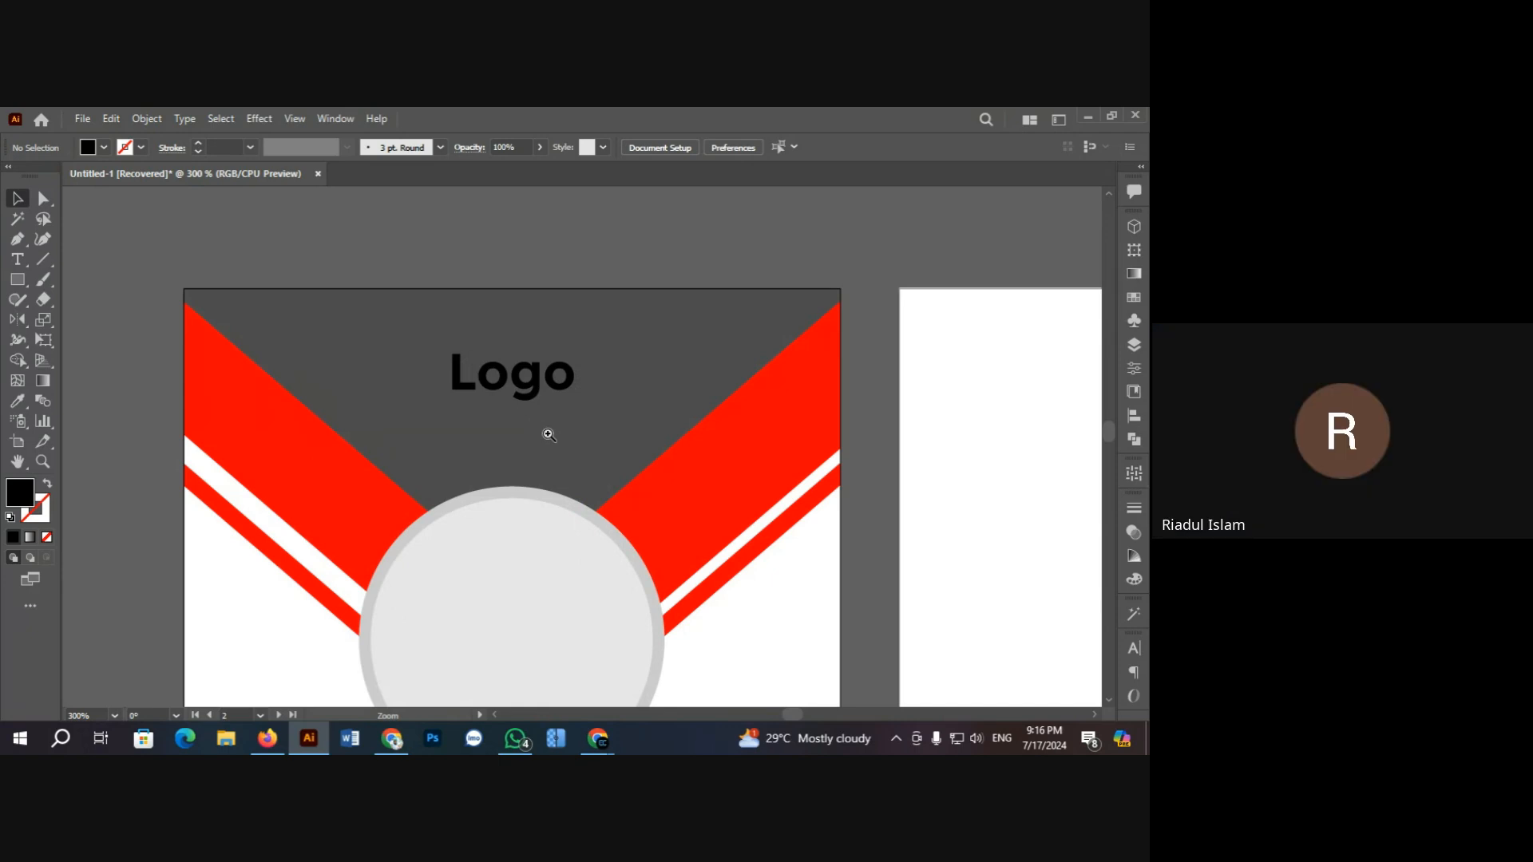
left_click(523, 386)
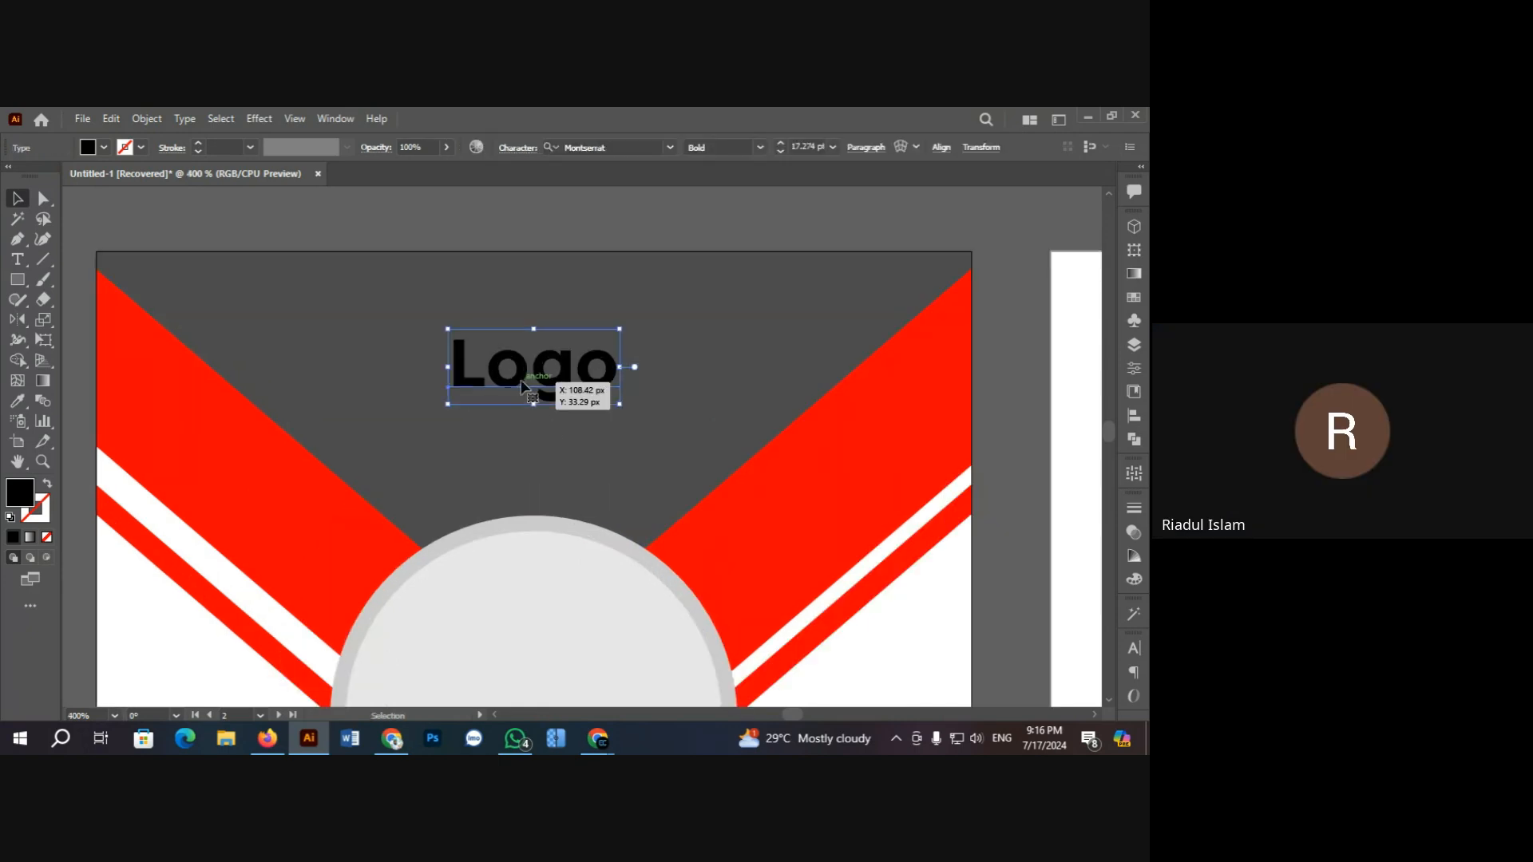
left_click(295, 234)
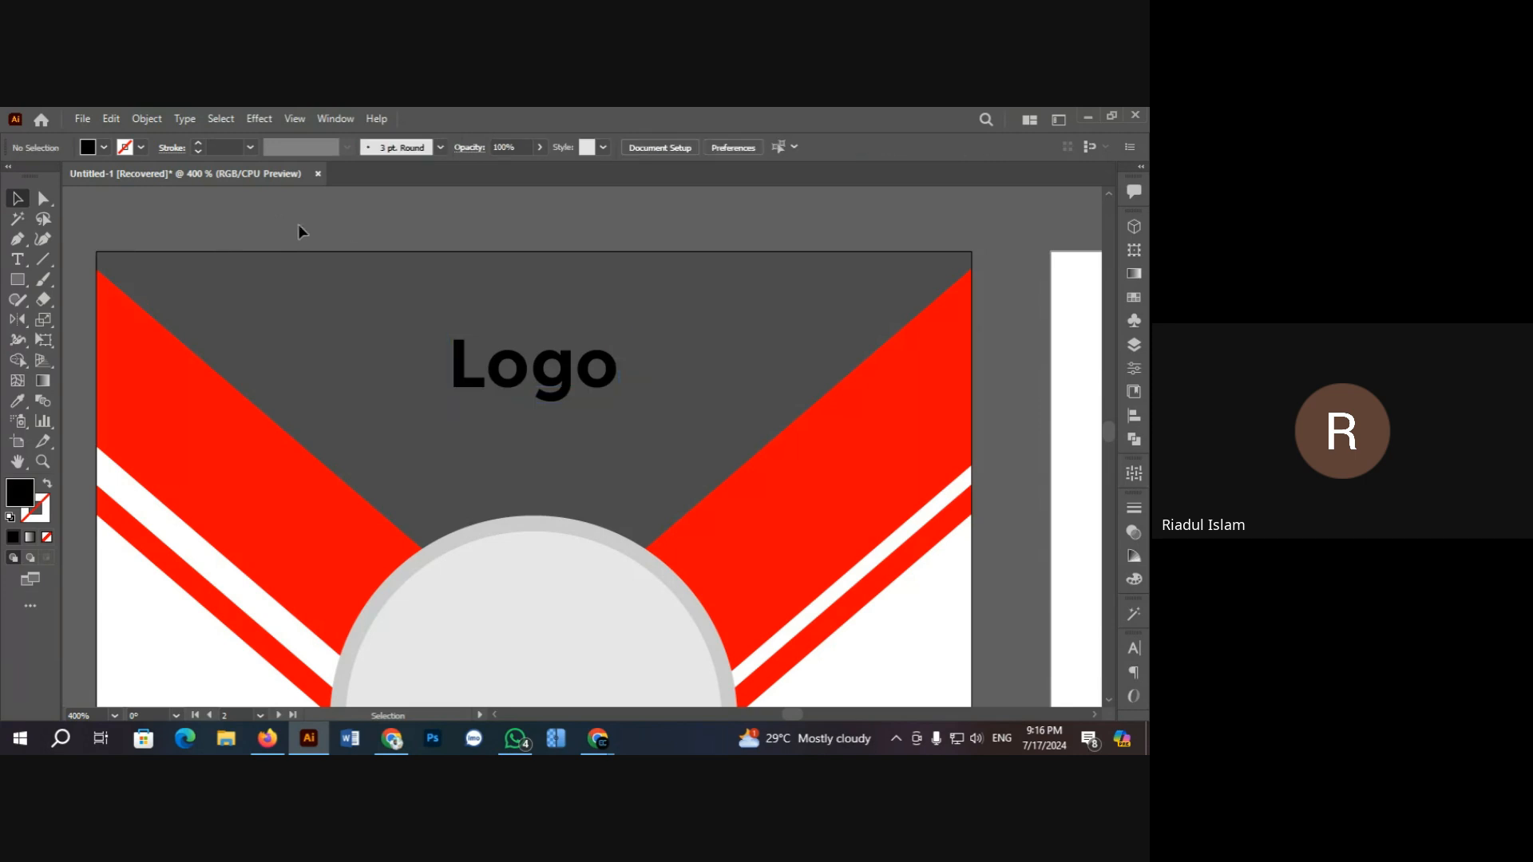
left_click(528, 378)
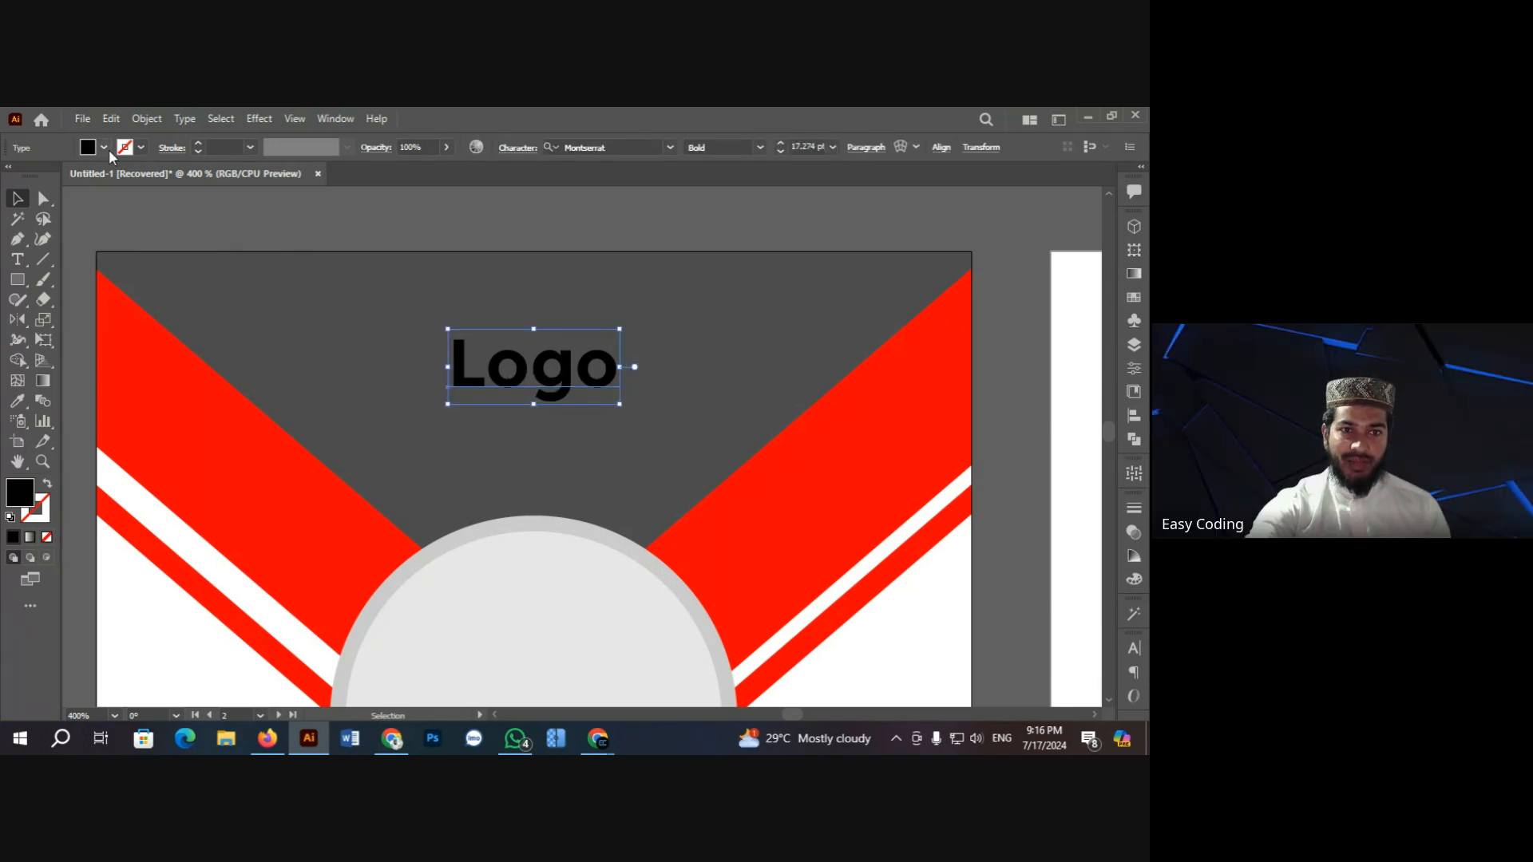
left_click(104, 147)
left_click(35, 176)
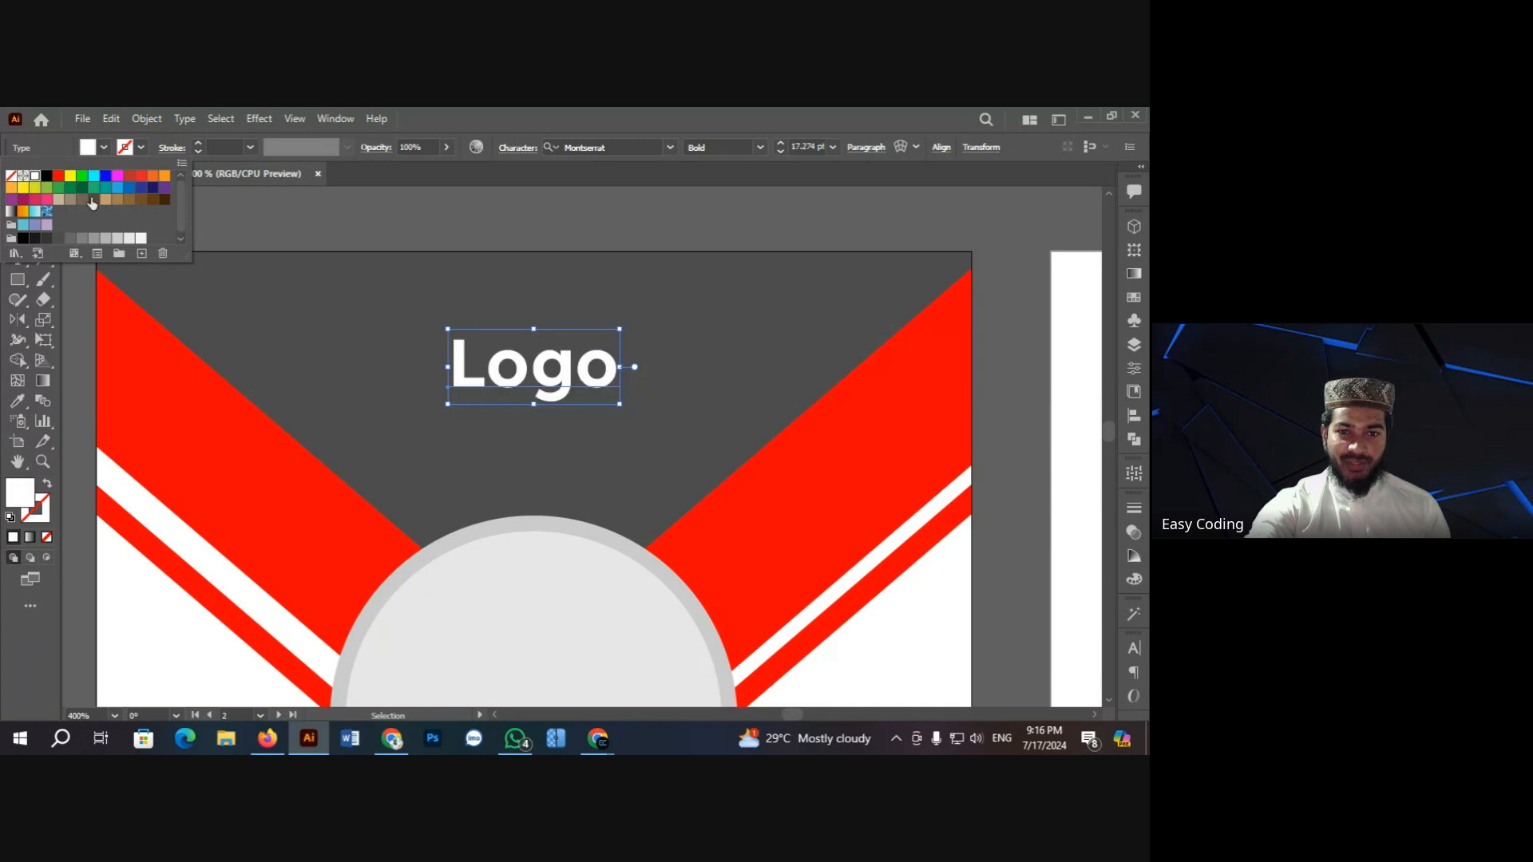
left_click(284, 218)
left_click(294, 214)
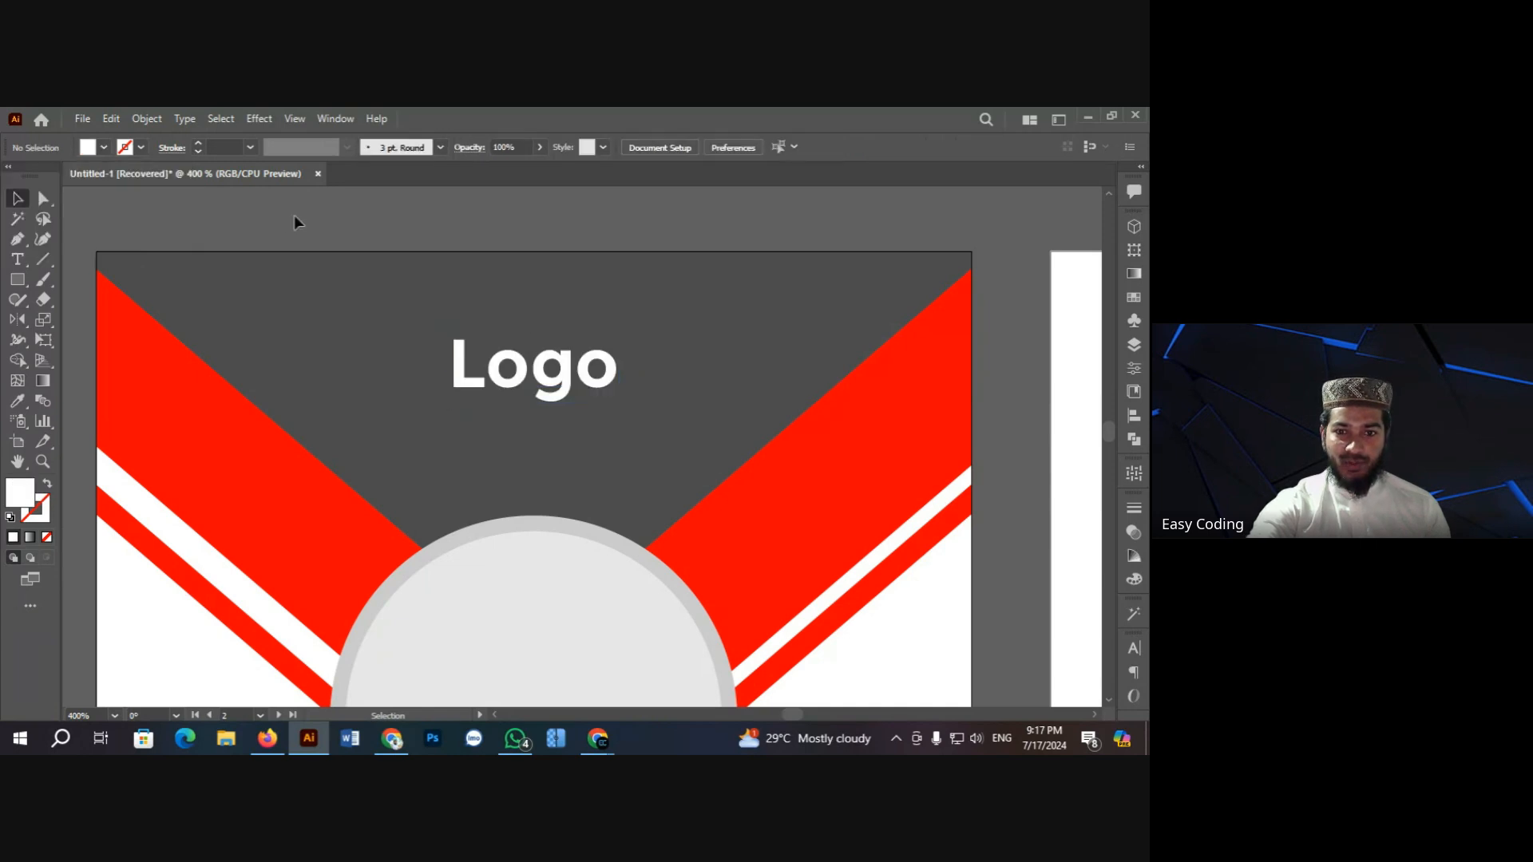
Step: Zoom and scroll around to review the whole card and the reference design
scroll(323, 223, "down", 1)
scroll(303, 328, "up", 2)
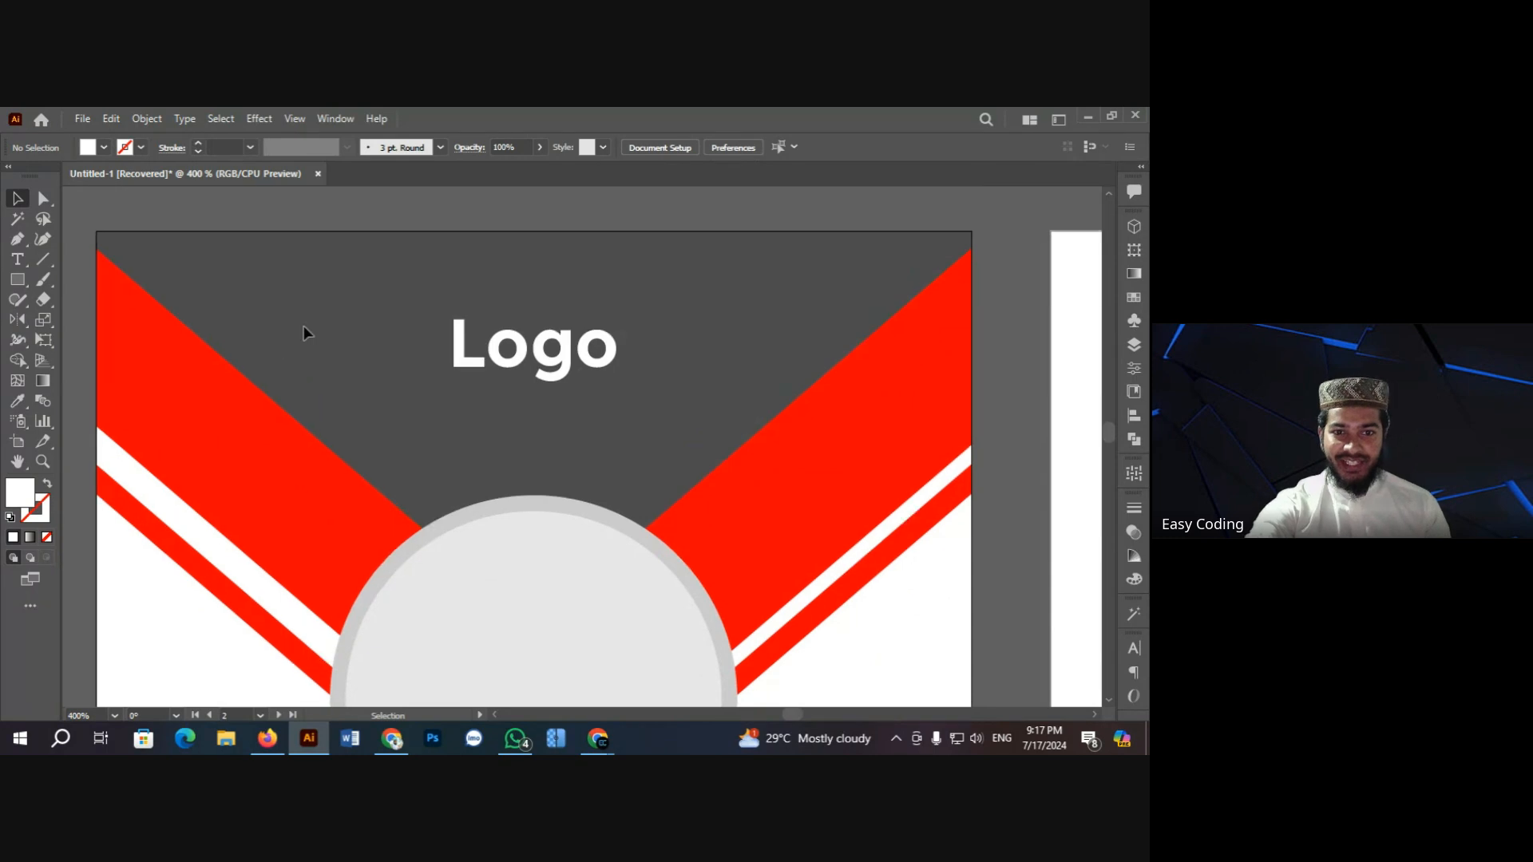
scroll(284, 248, "down", 4)
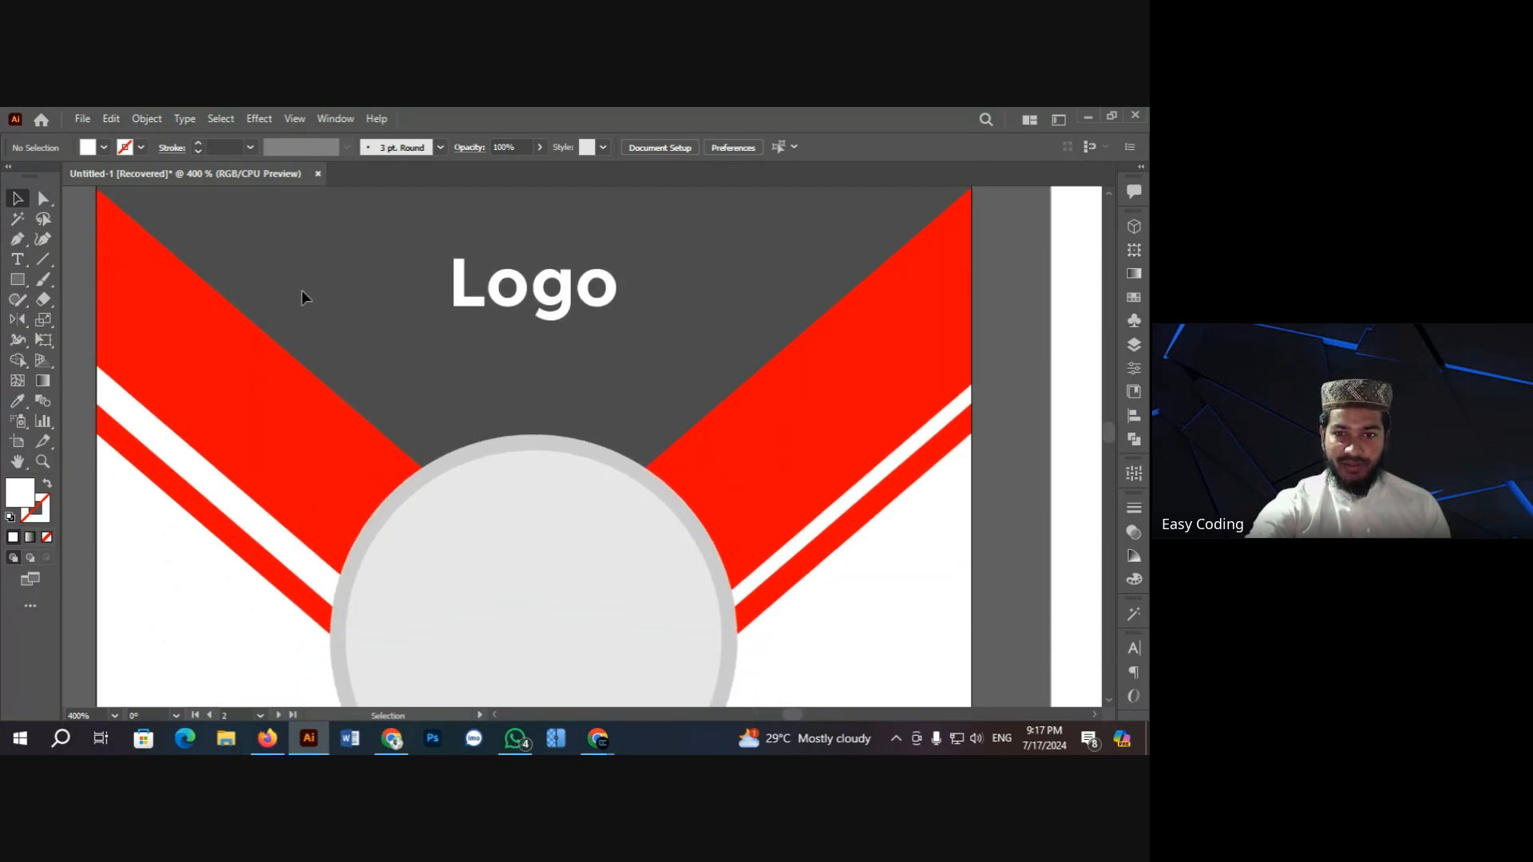
key("ctrl+minus")
key("ctrl+minus")
key("ctrl+minus")
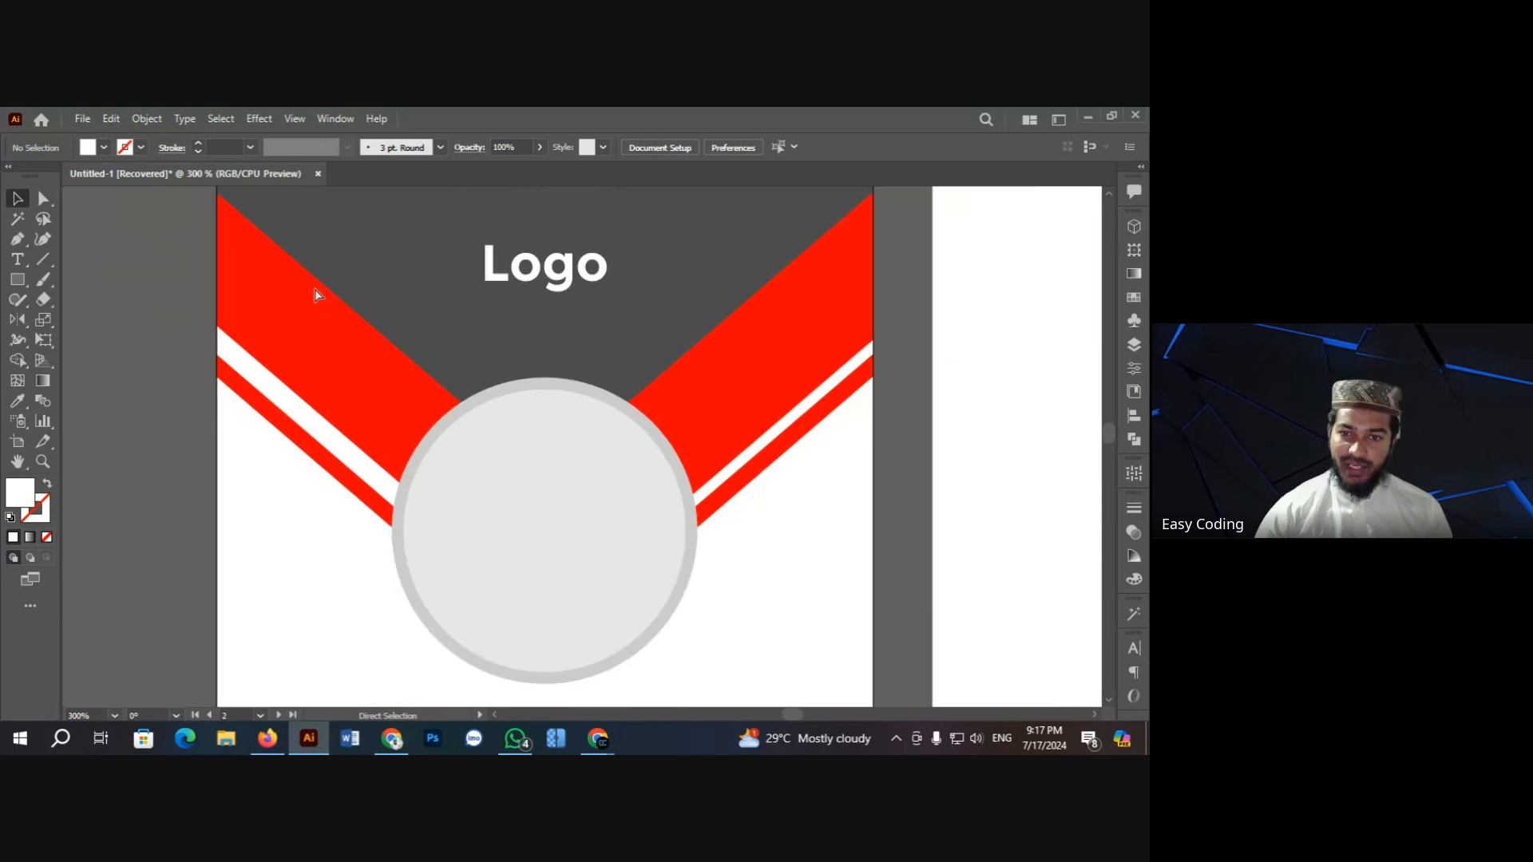
scroll(479, 335, "down", 1)
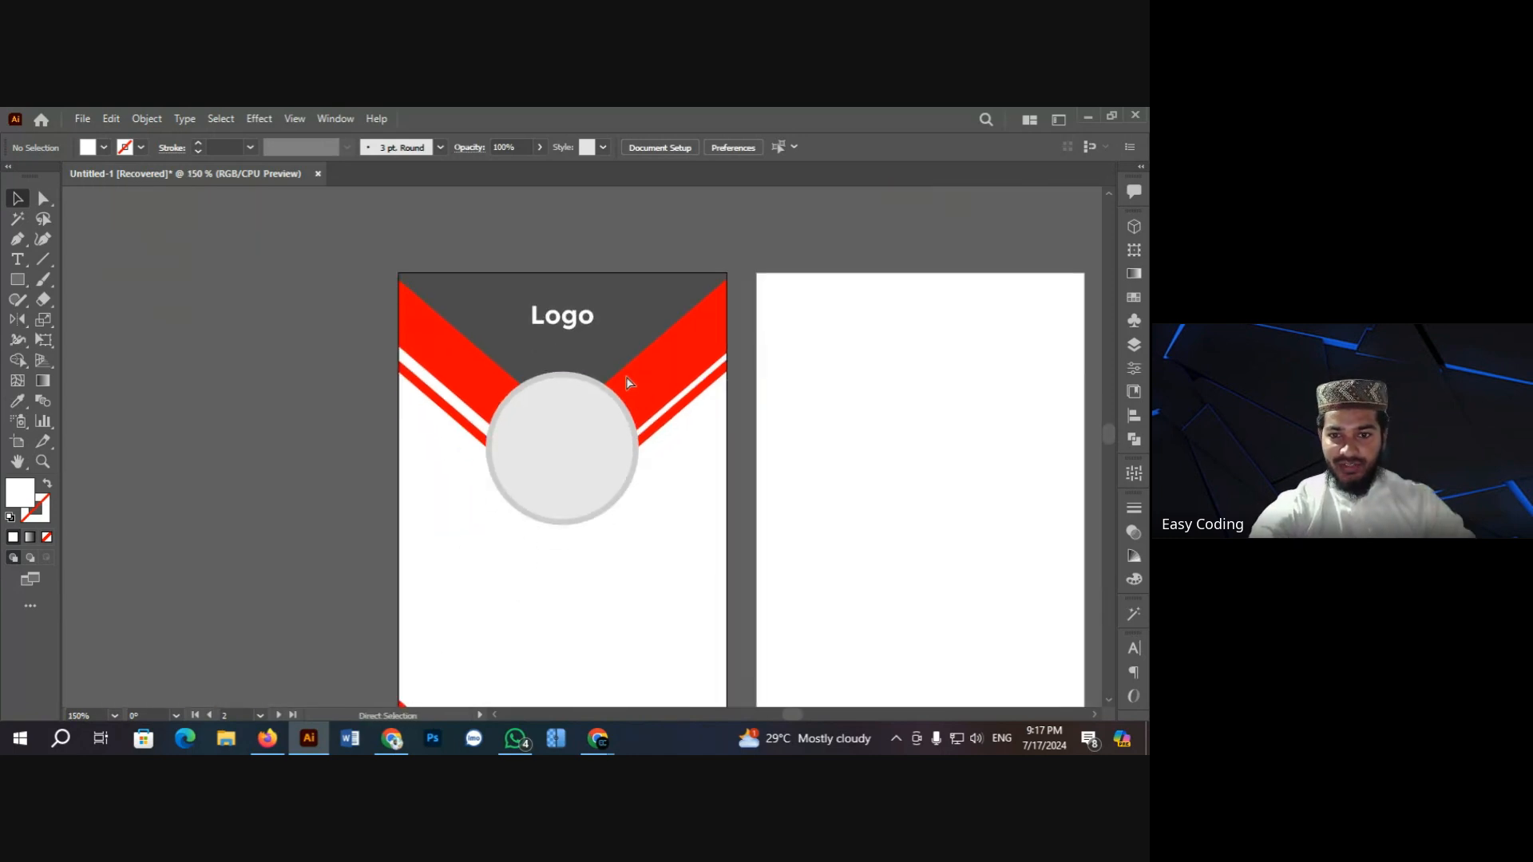
key("ctrl+plus")
scroll(578, 411, "down", 1)
scroll(580, 423, "down", 2)
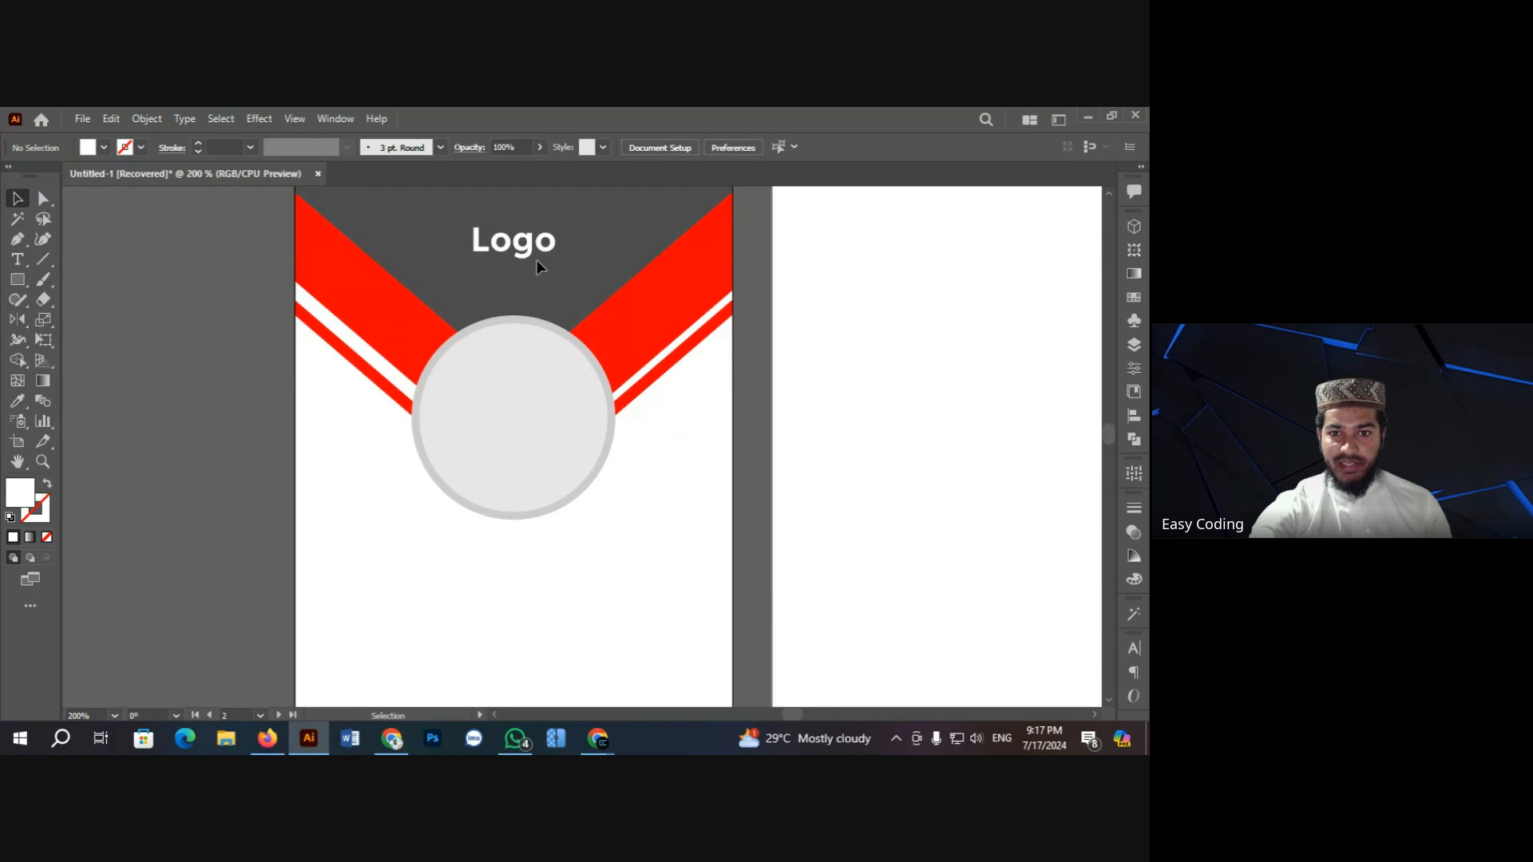
scroll(540, 423, "up", 1)
scroll(572, 430, "down", 3)
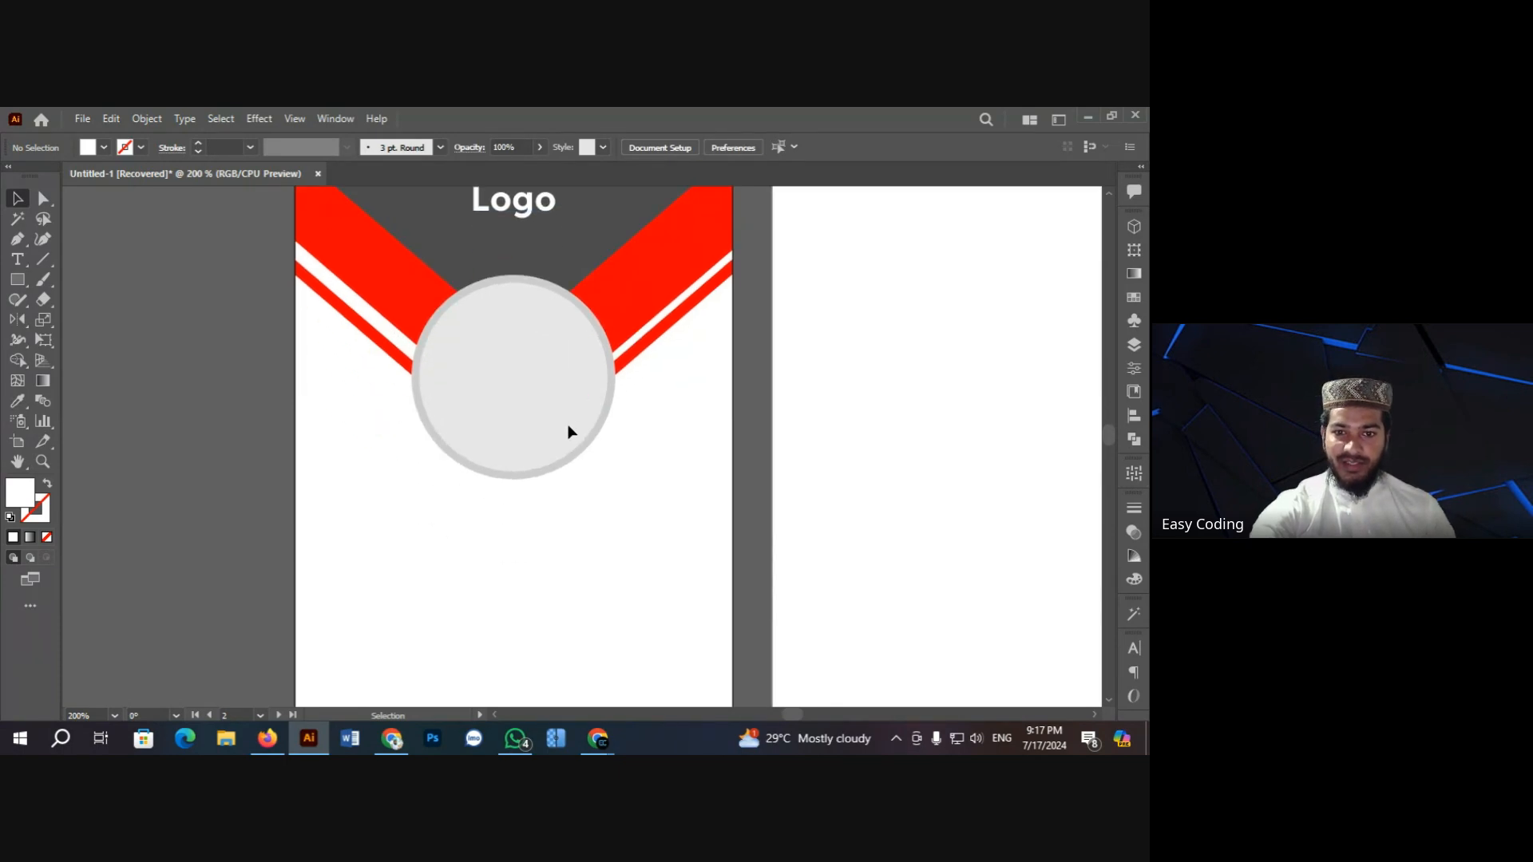
scroll(569, 432, "down", 1)
key("ctrl+minus")
key("ctrl+minus")
key("ctrl+minus")
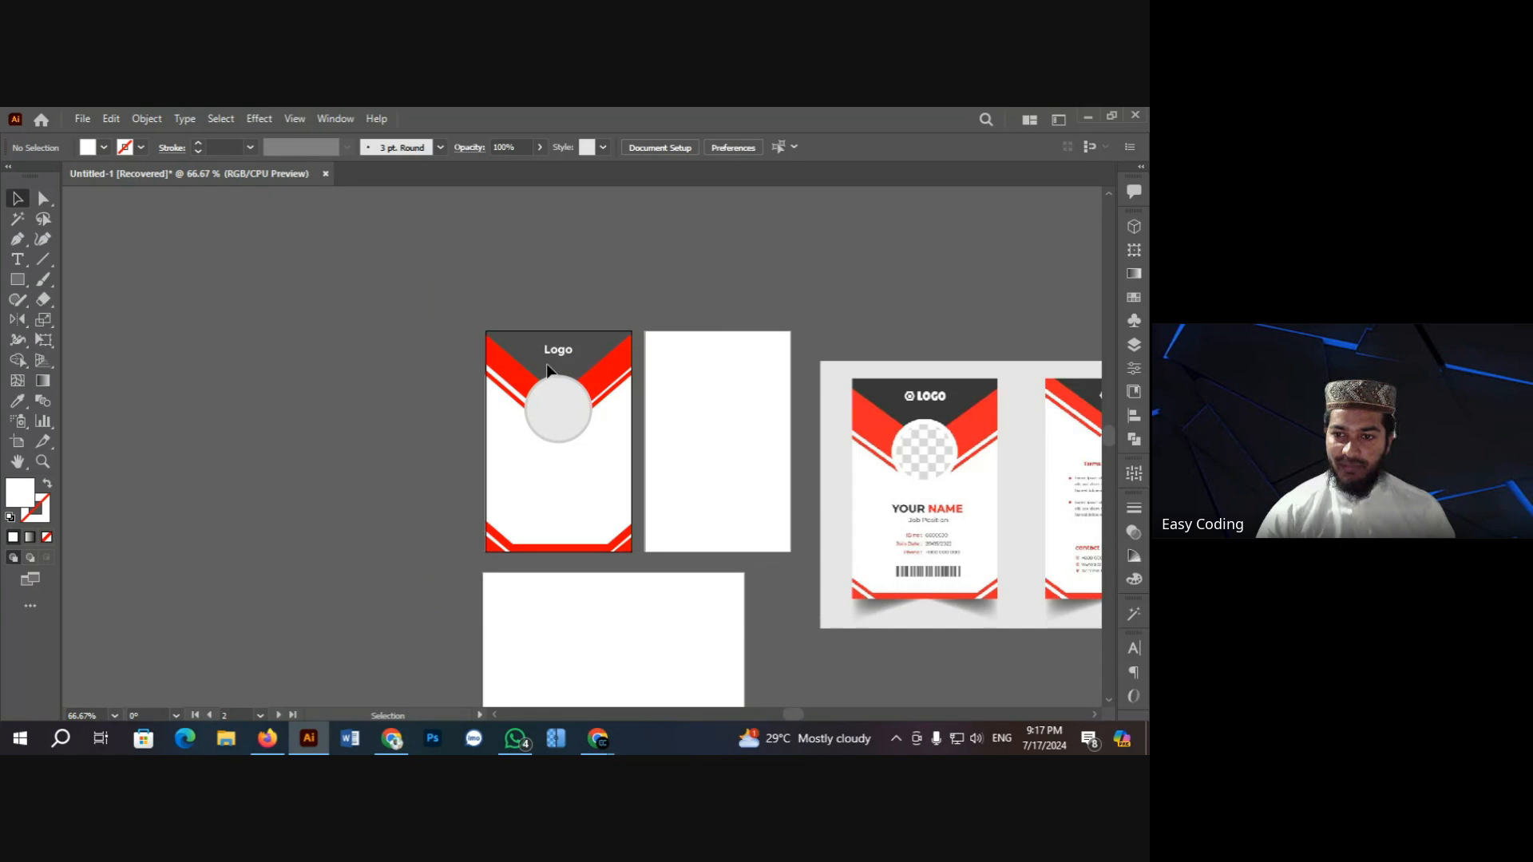
key("ctrl+plus")
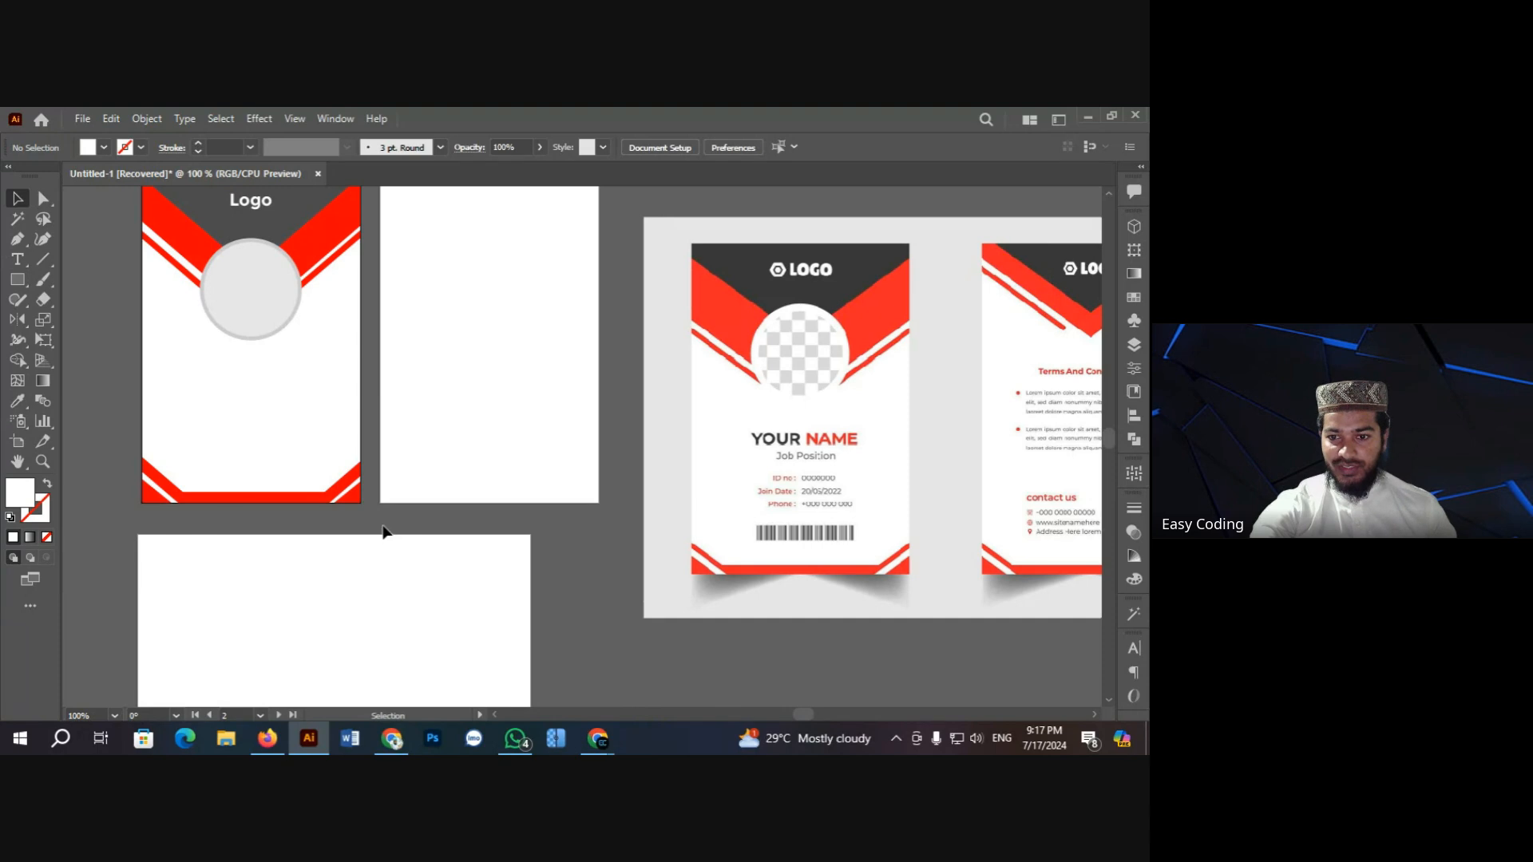
Step: Type 'Your Name' as a new text line below the photo circle
key("ctrl+plus")
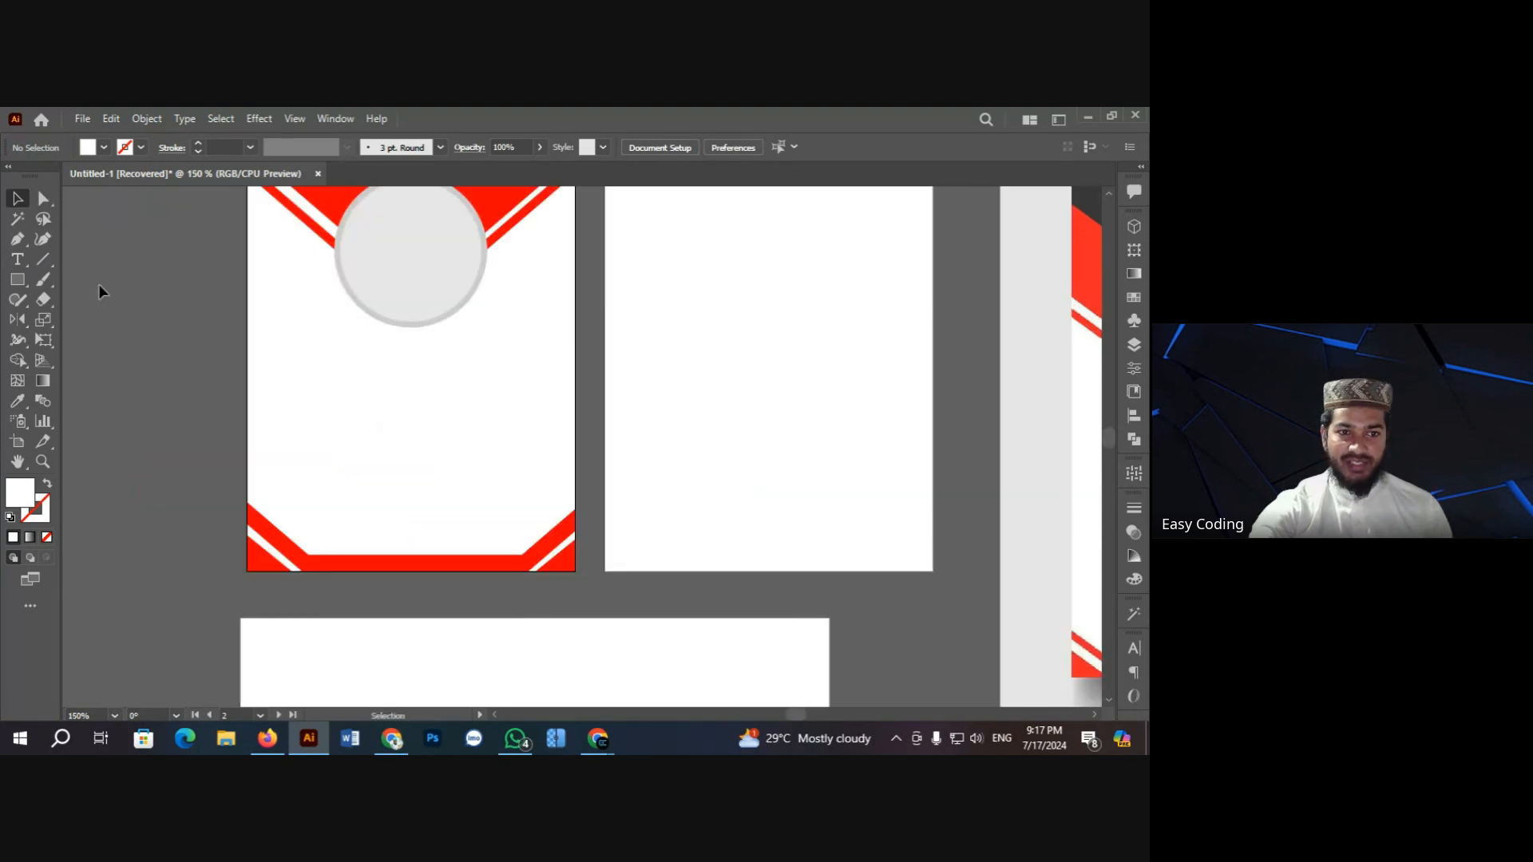
left_click(18, 261)
left_click(339, 360)
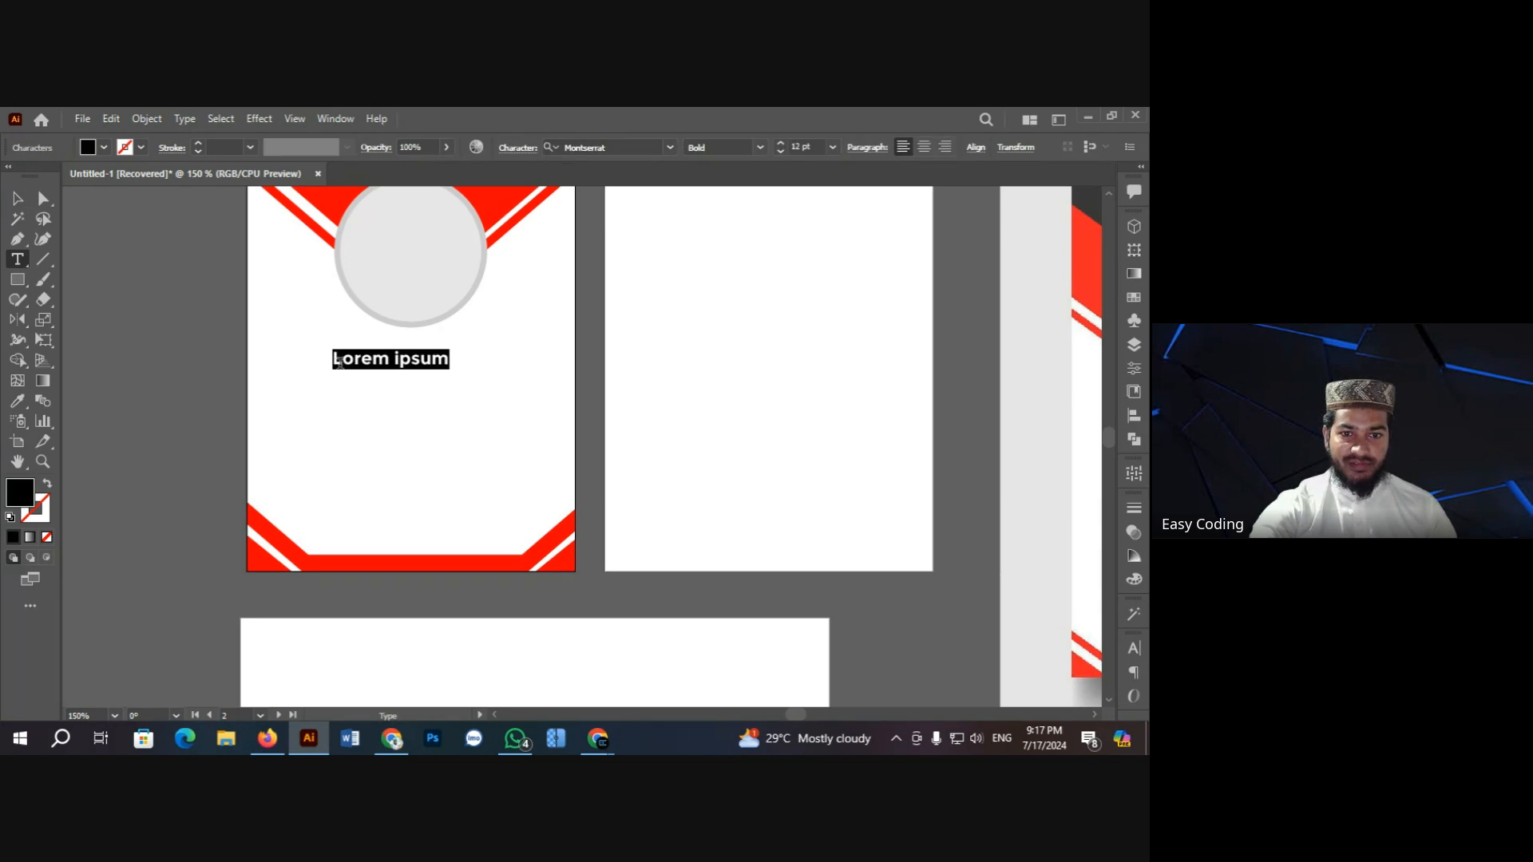
type("Your ")
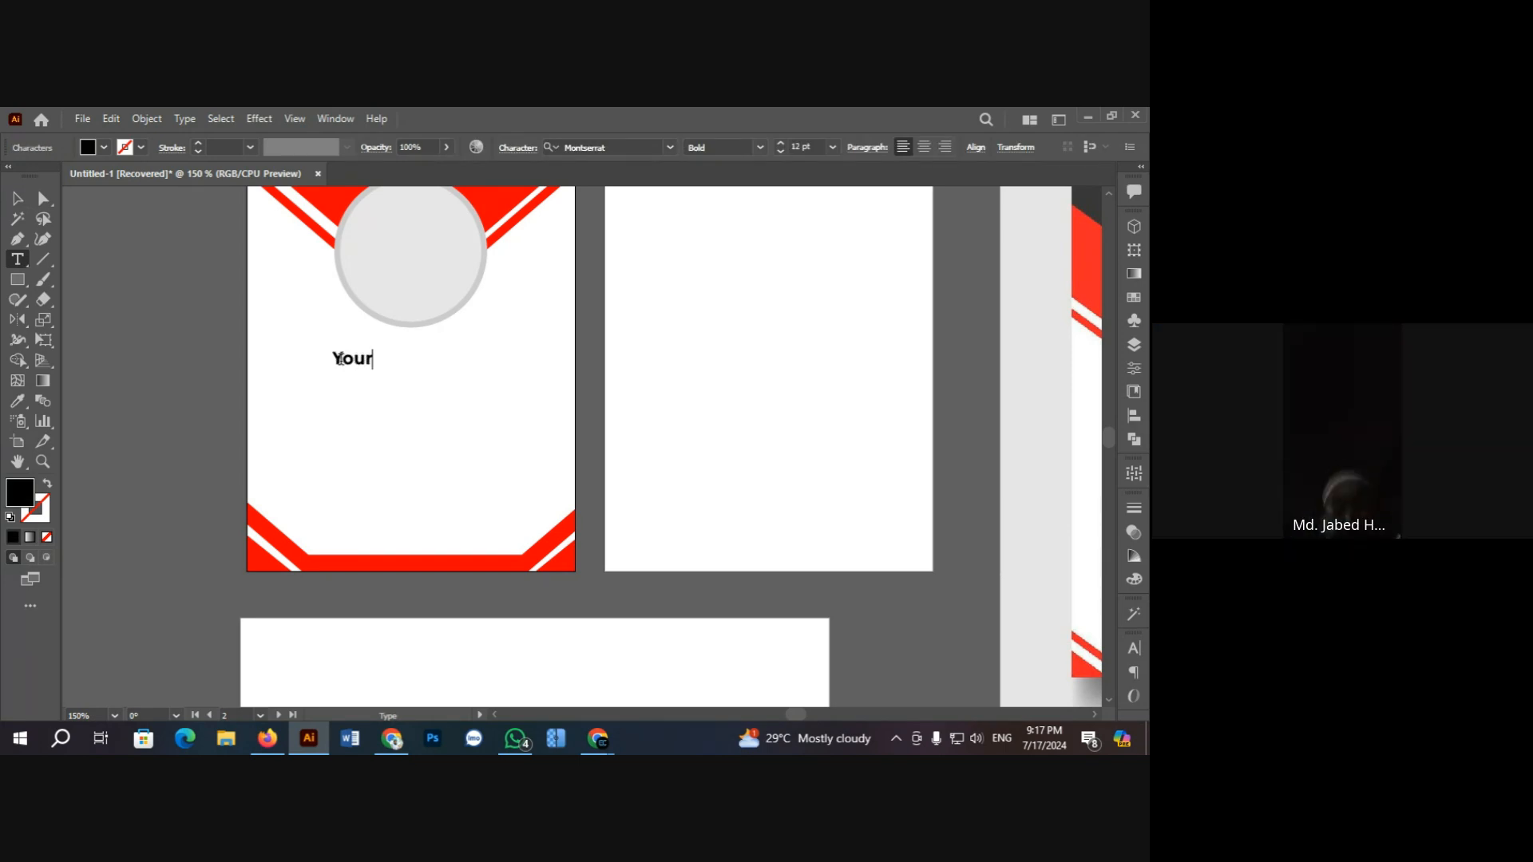
type("Nam")
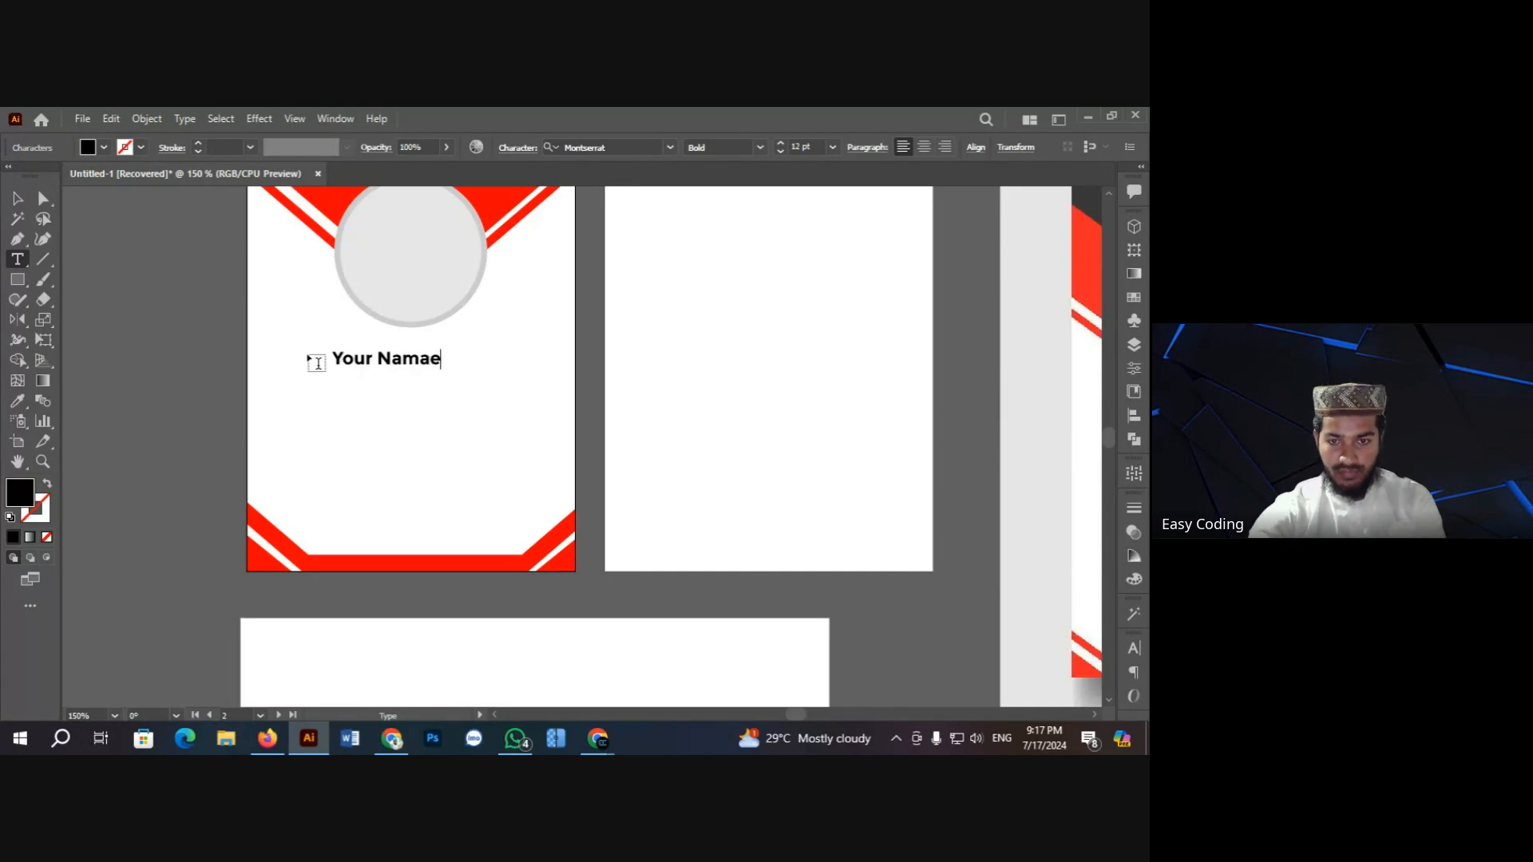
type("e")
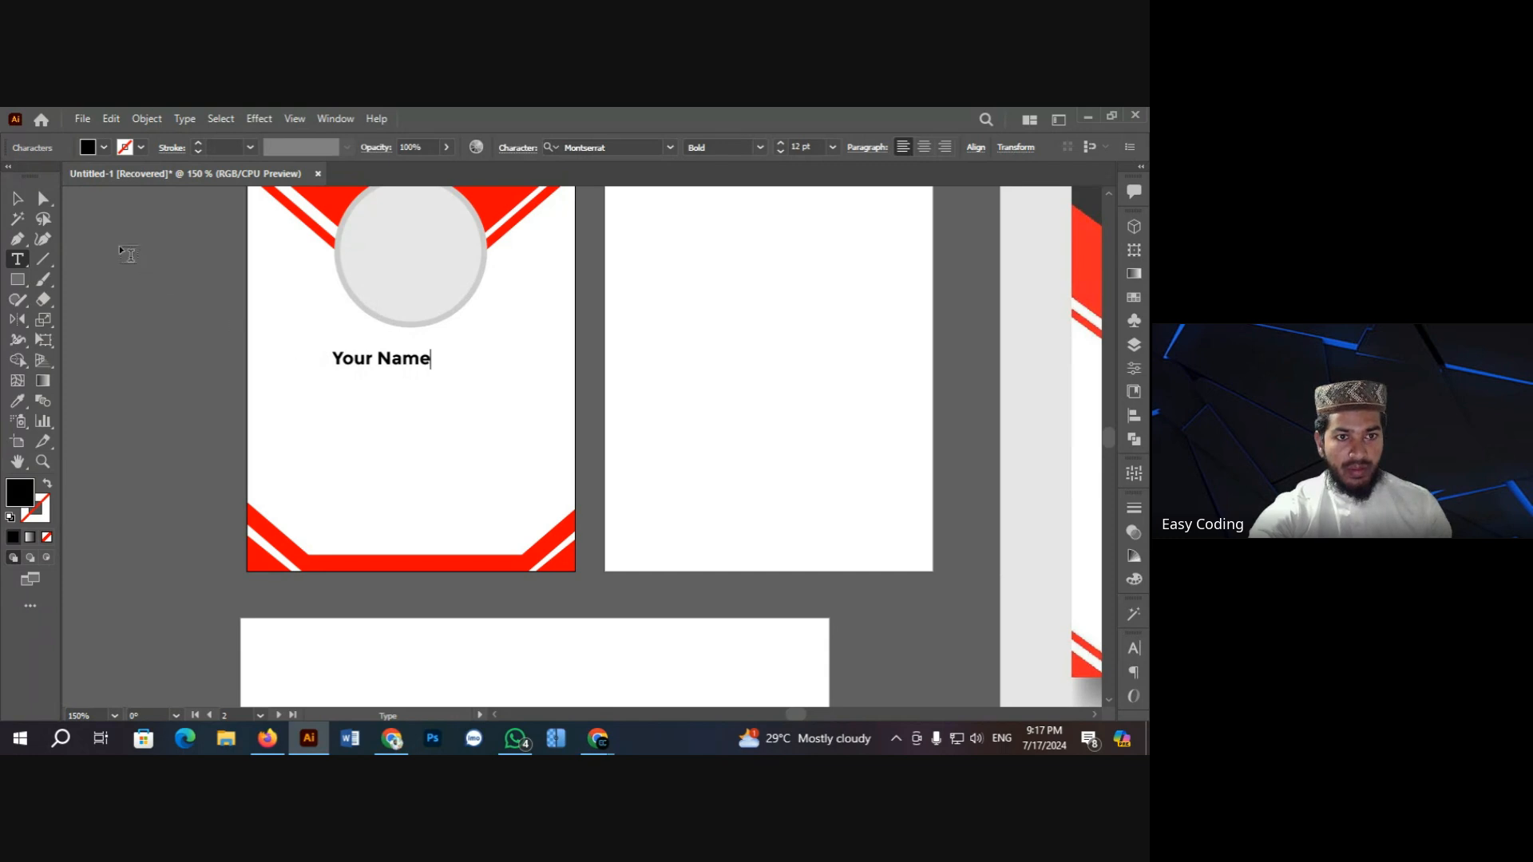
key("Escape")
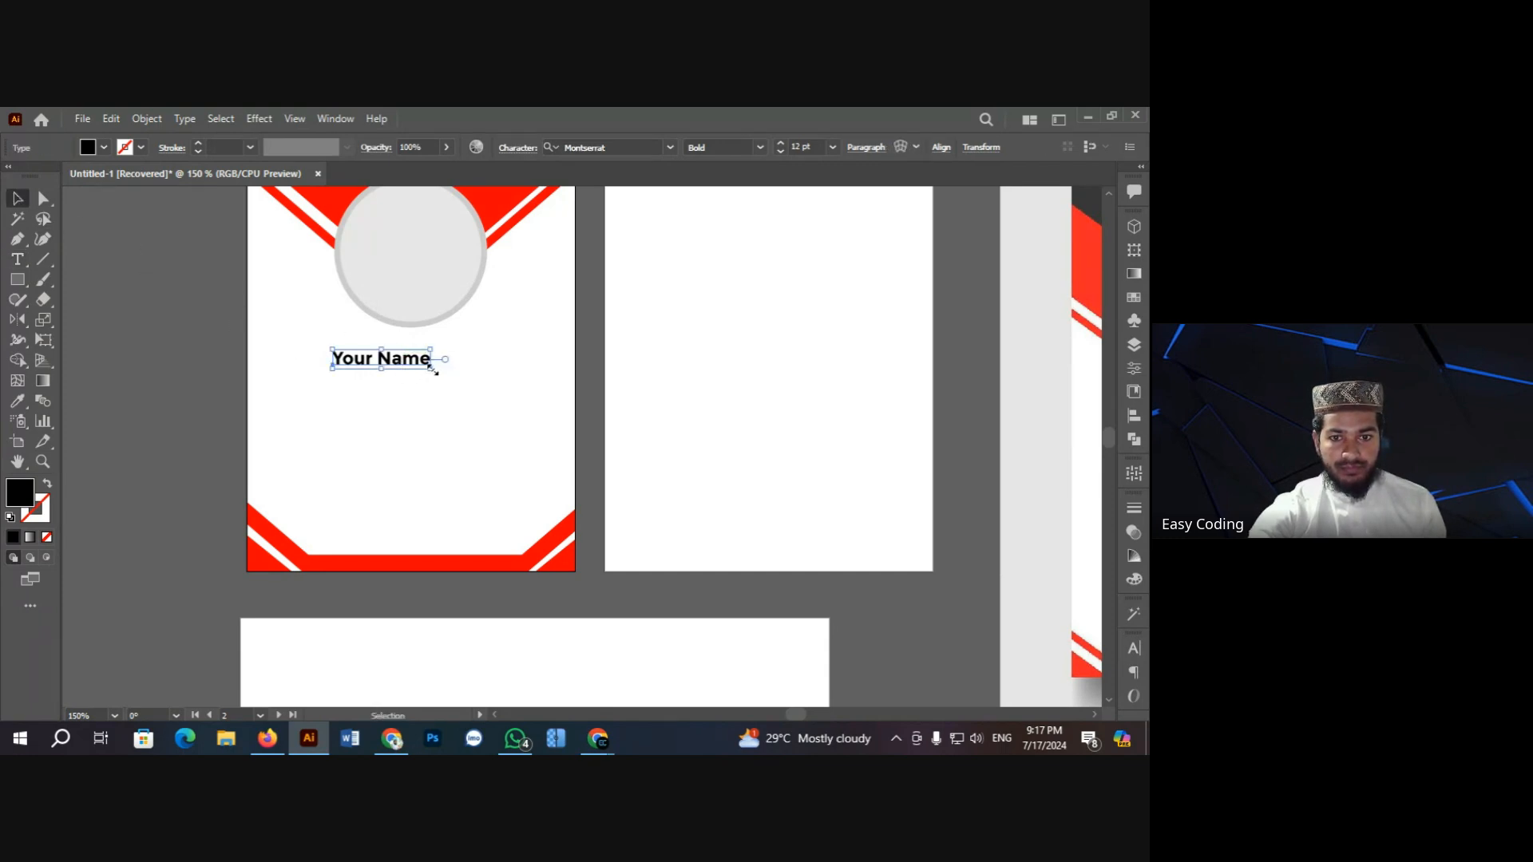
Step: Enlarge 'Your Name' to about 17.87 pt and centre it under the circle
mouse_move(434, 370)
left_mouse_down()
mouse_move(451, 374)
mouse_move(431, 364)
left_mouse_up()
scroll(489, 396, "up", 1)
scroll(488, 393, "up", 1)
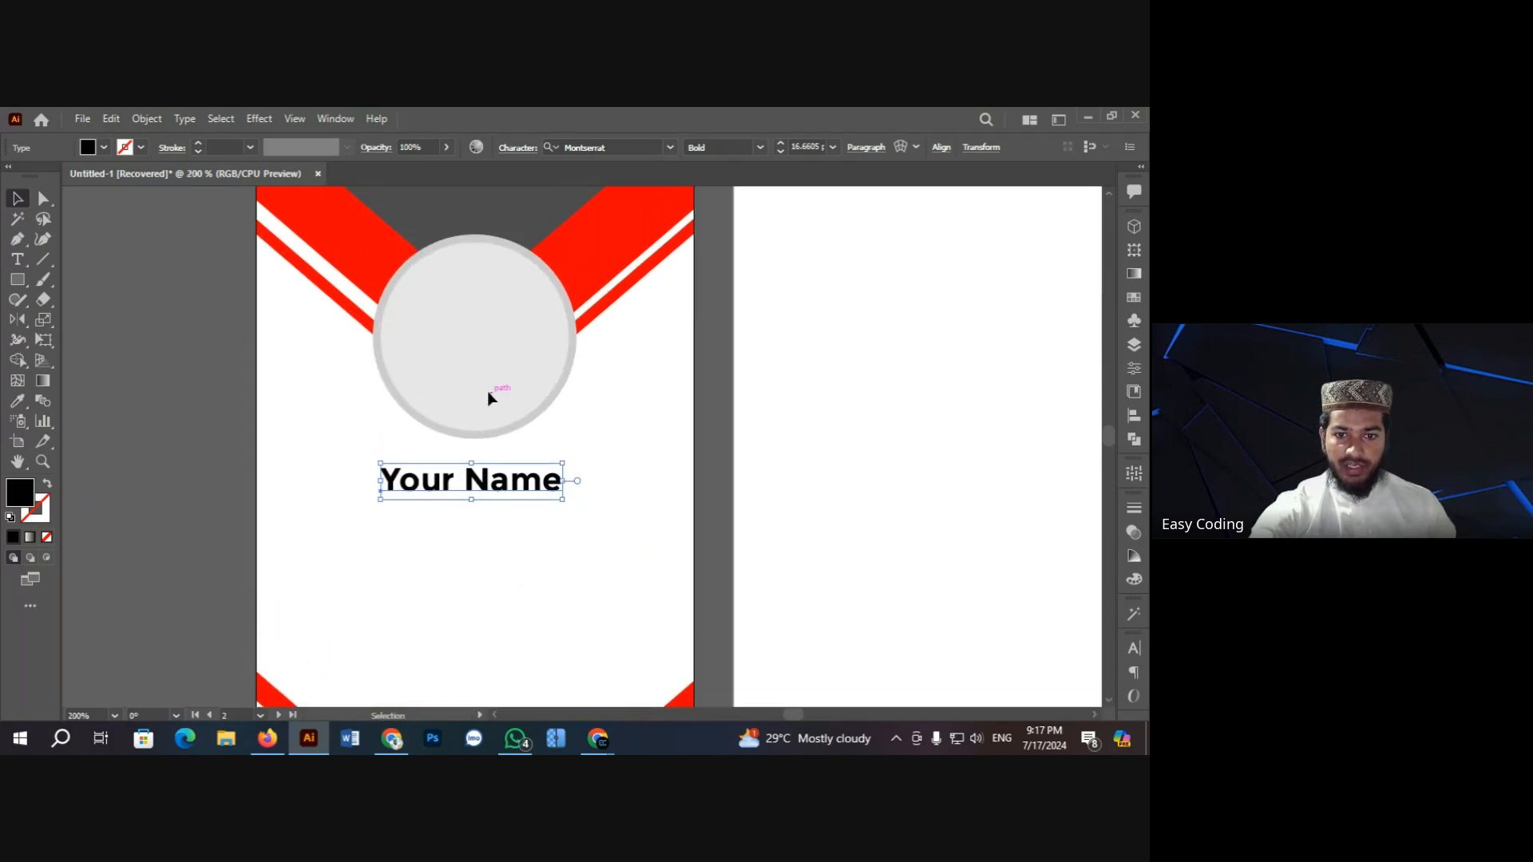
scroll(494, 398, "up", 2)
scroll(511, 391, "down", 3)
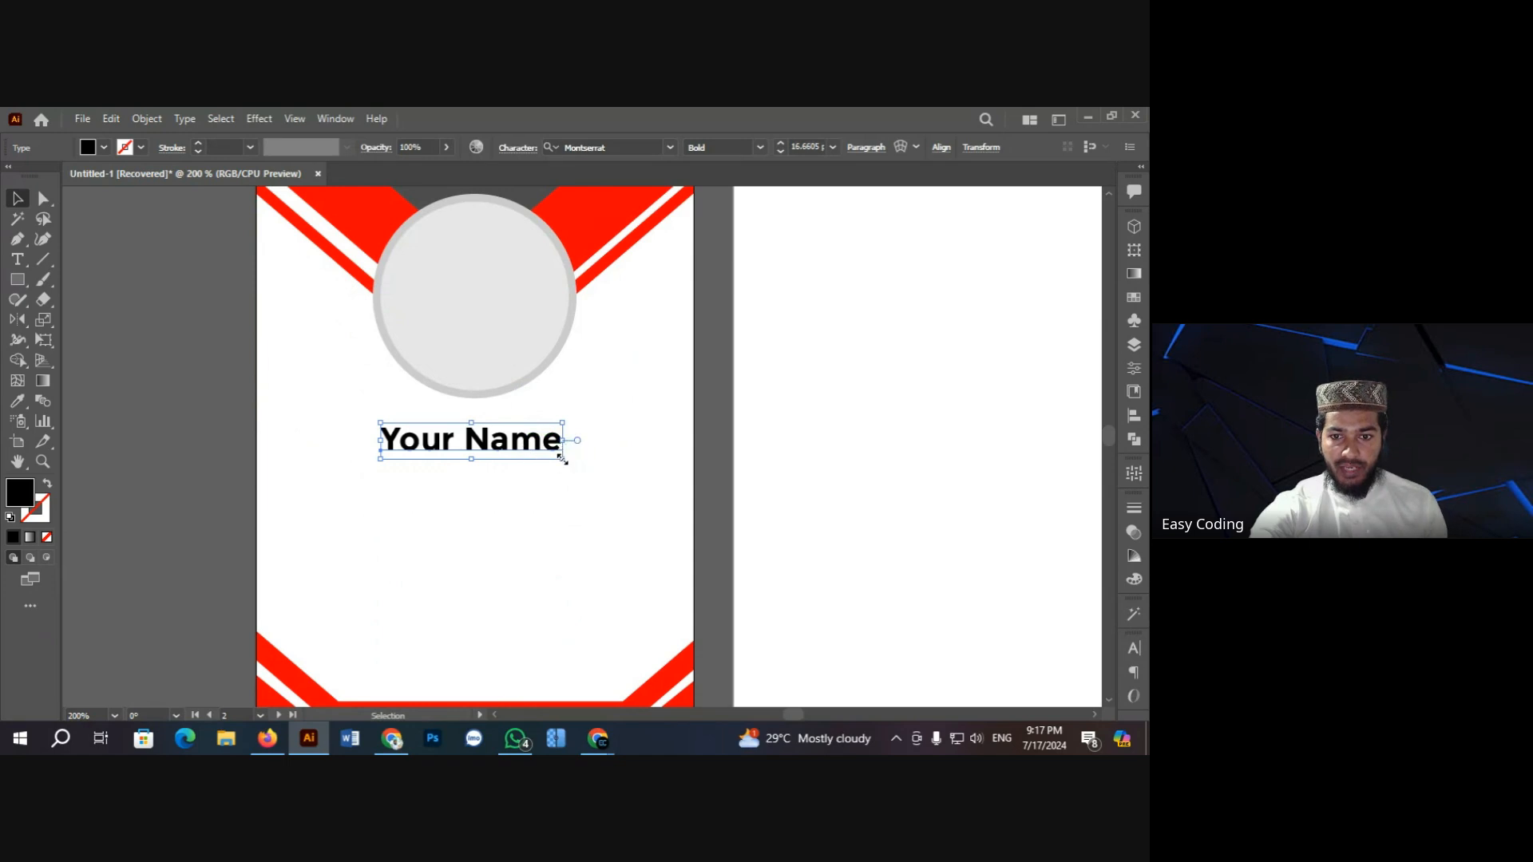
left_click_drag(562, 461, 568, 461)
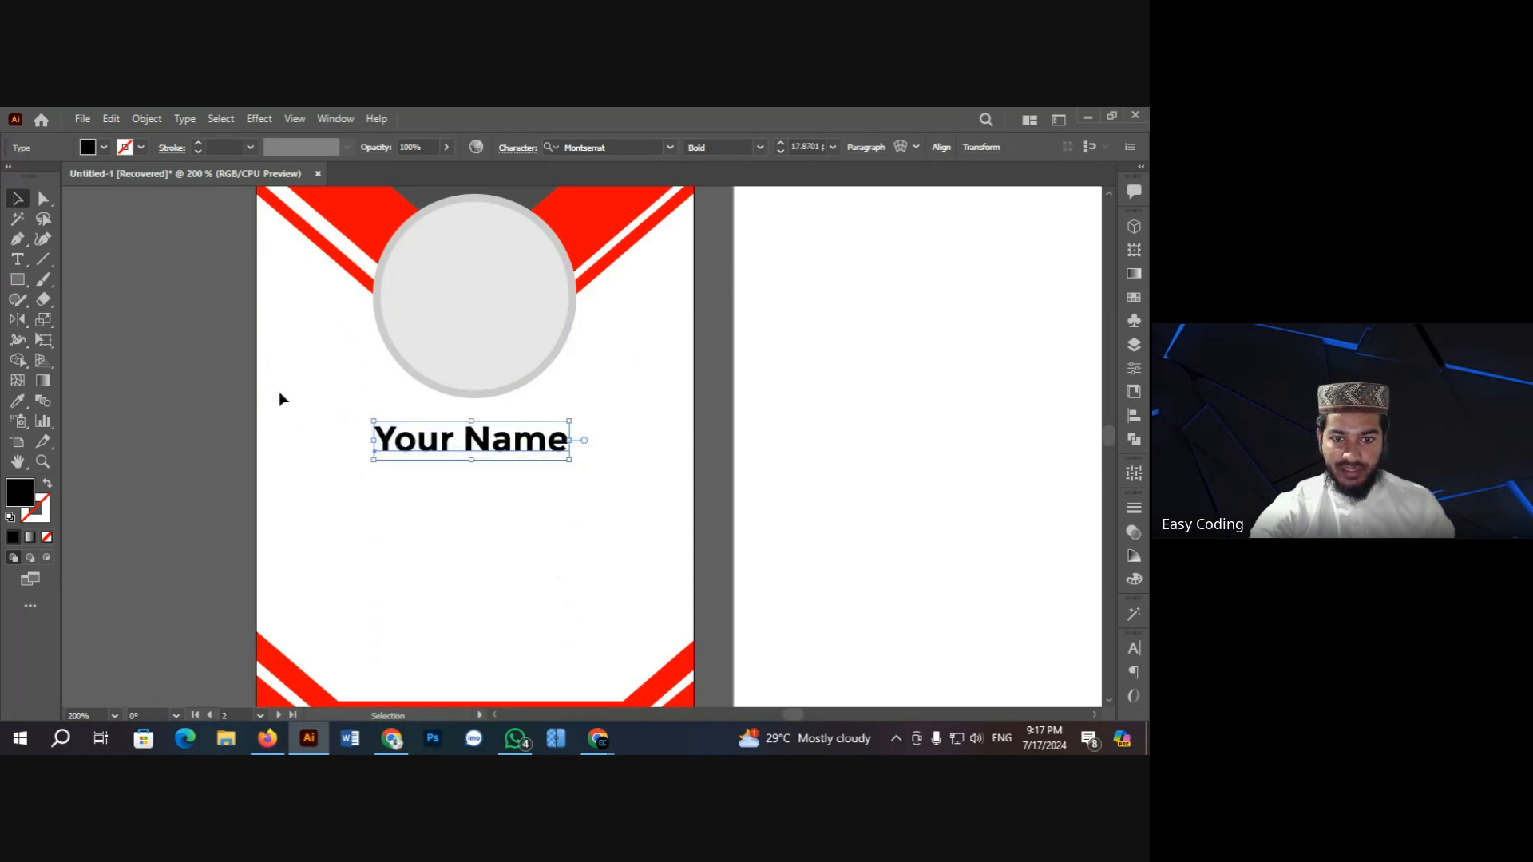
left_click(200, 354)
scroll(201, 359, "down", 2)
left_click(515, 339)
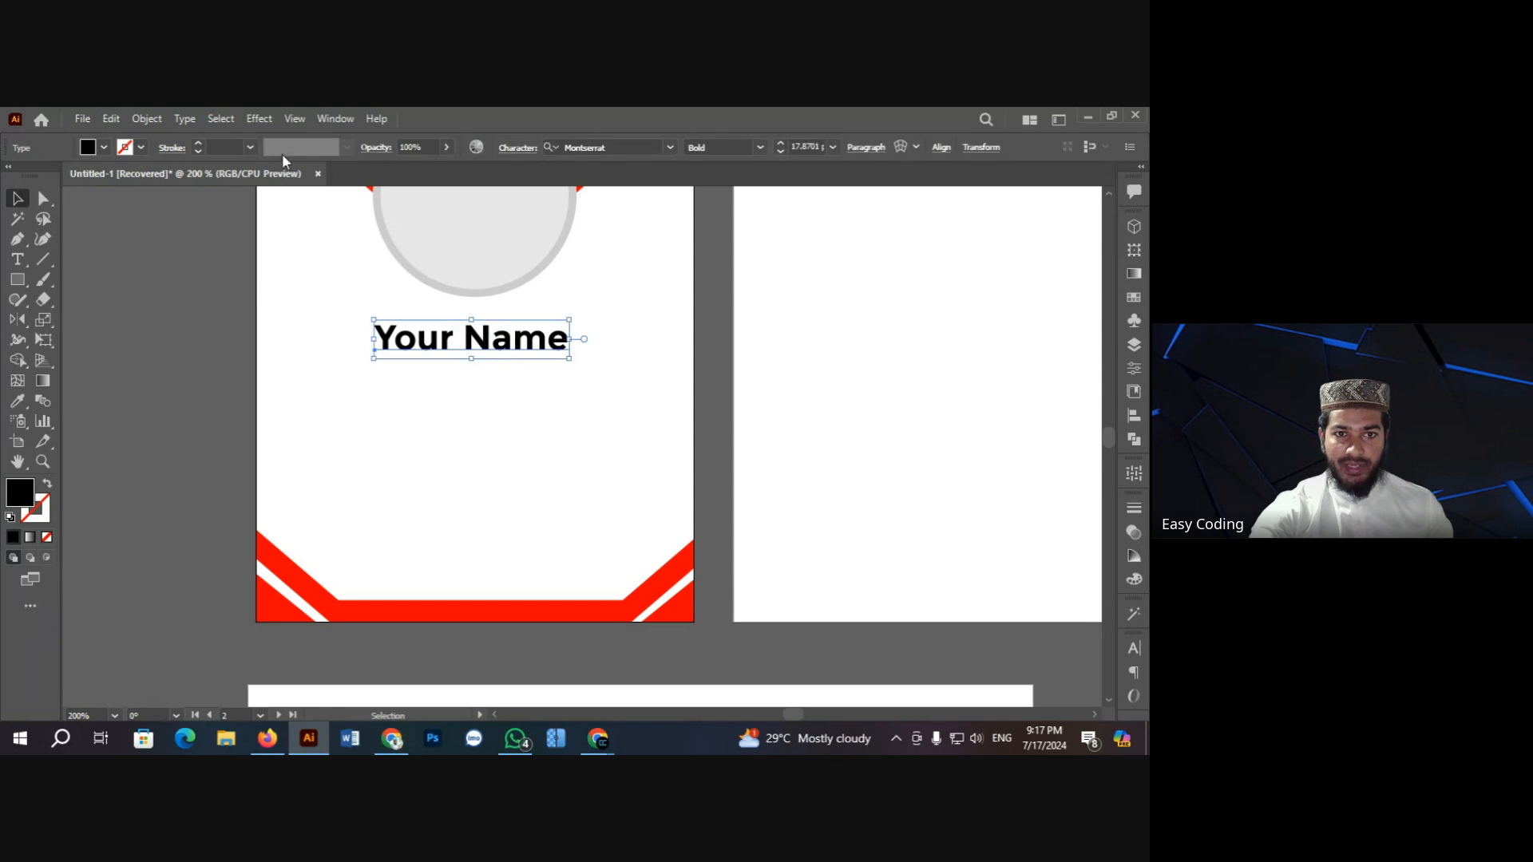
Step: Change the name text to uppercase so it reads YOUR NAME
left_click(186, 118)
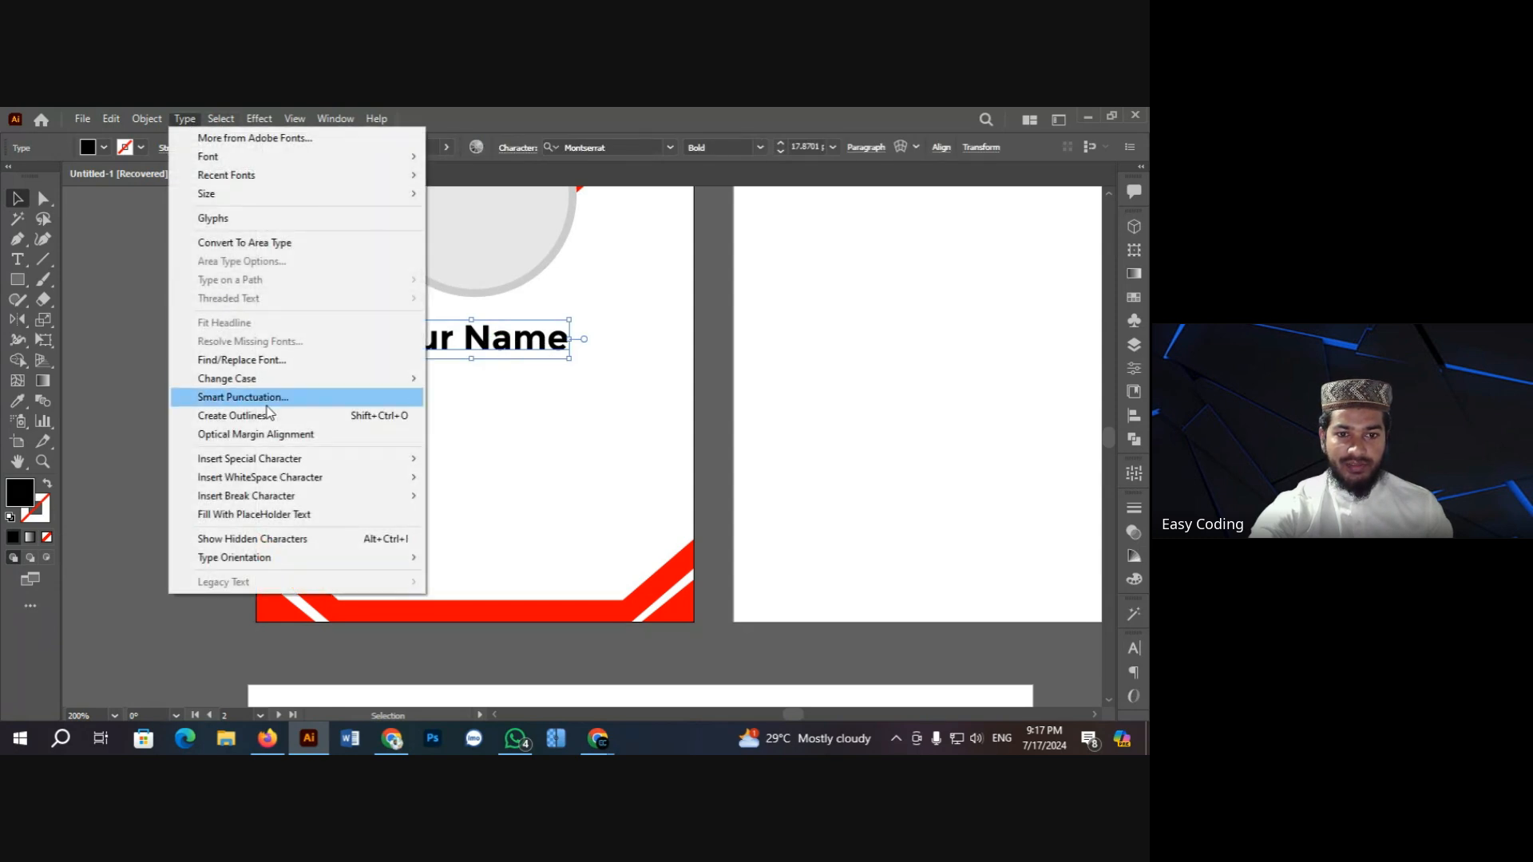
mouse_move(287, 380)
left_click(460, 380)
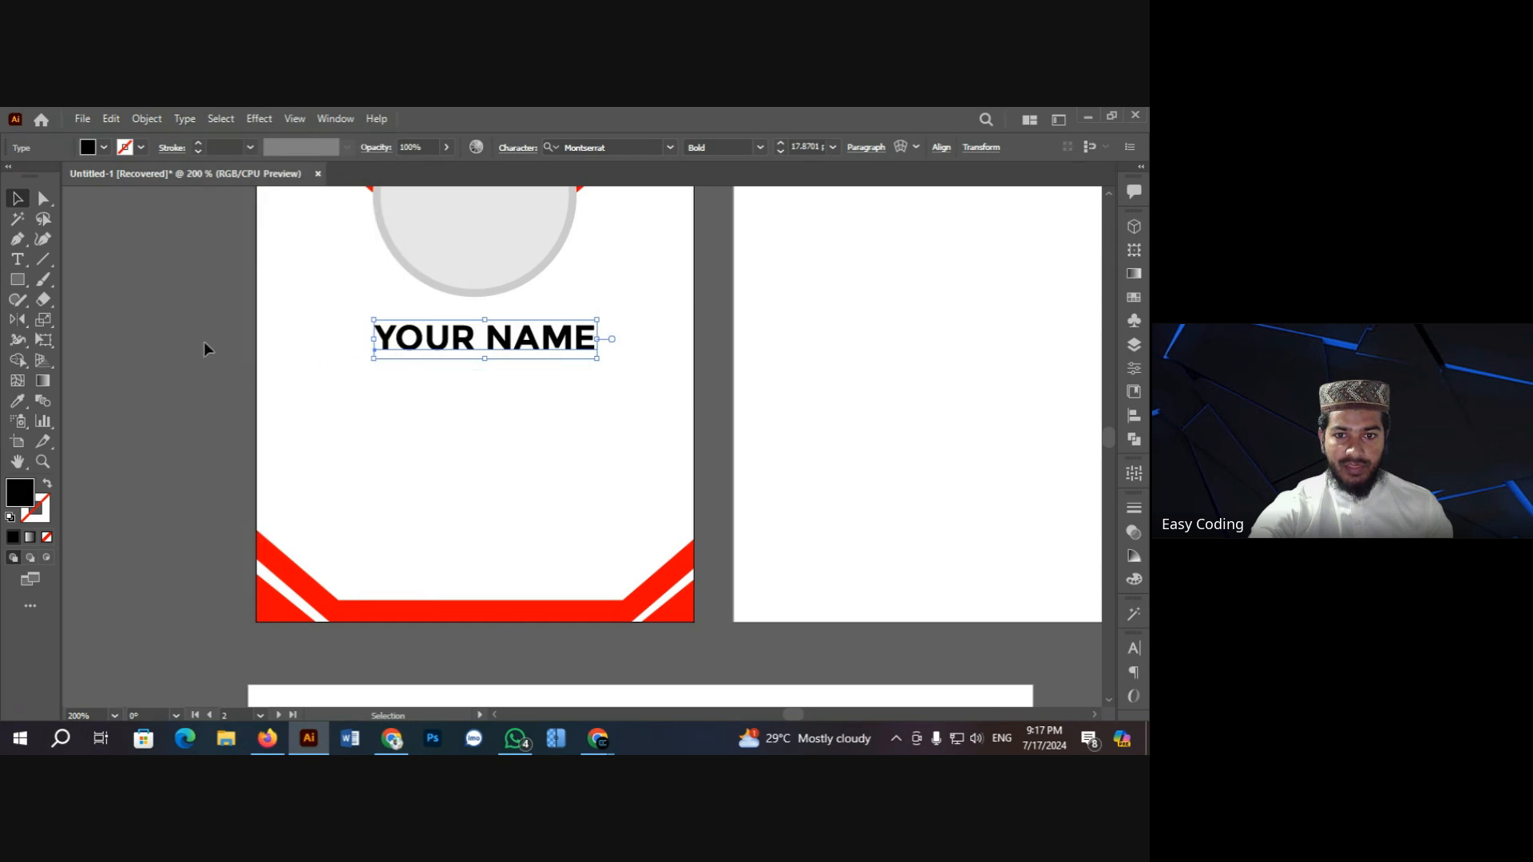
left_click(209, 333)
Step: Duplicate YOUR NAME directly beneath the original and zoom in on both name lines
left_click_drag(465, 344, 445, 387)
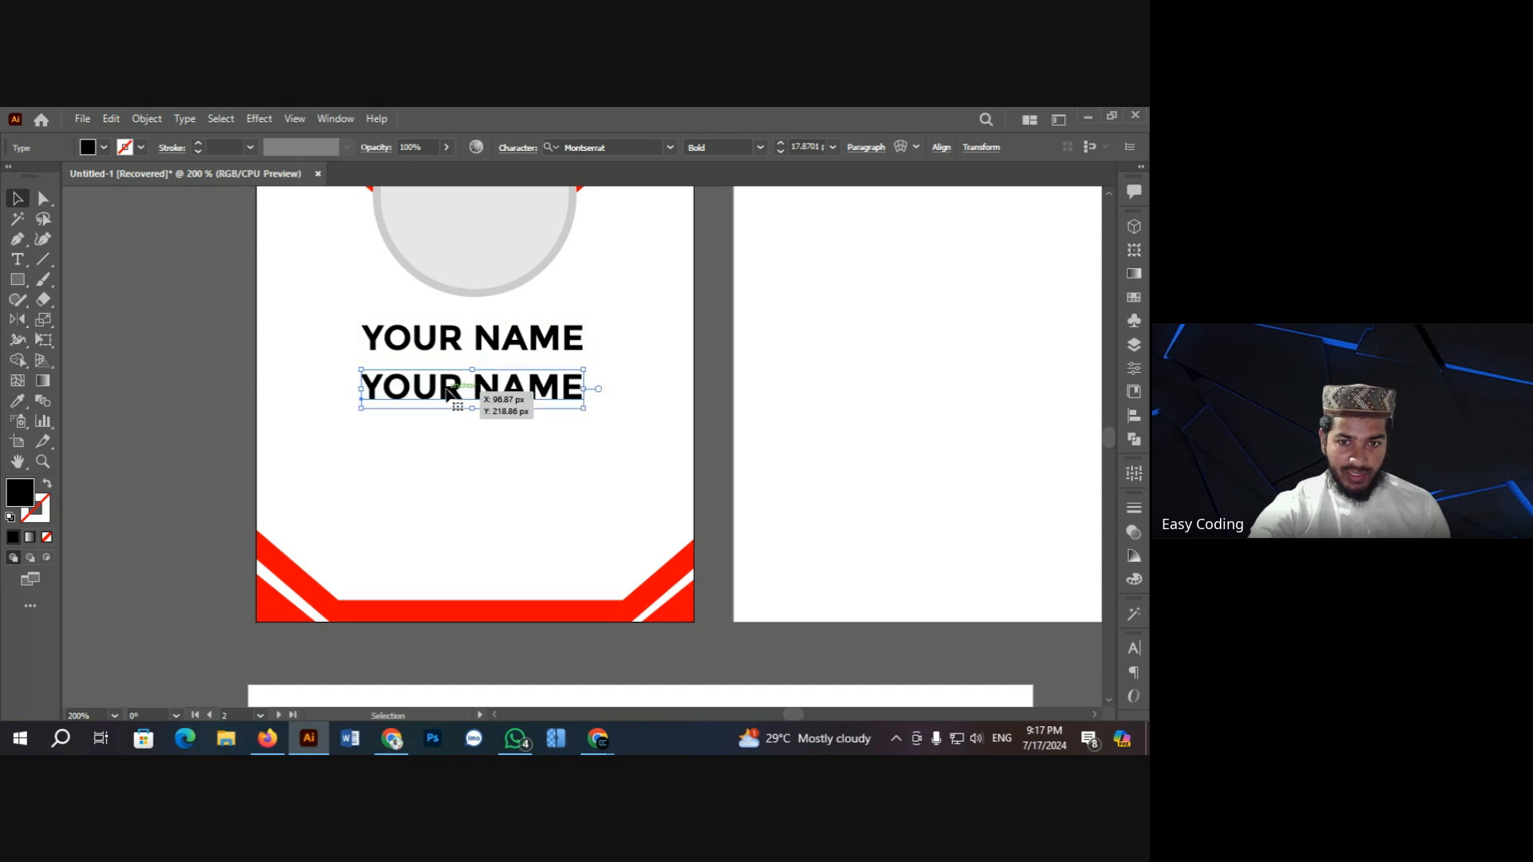
double_click(445, 391)
key("ctrl+a")
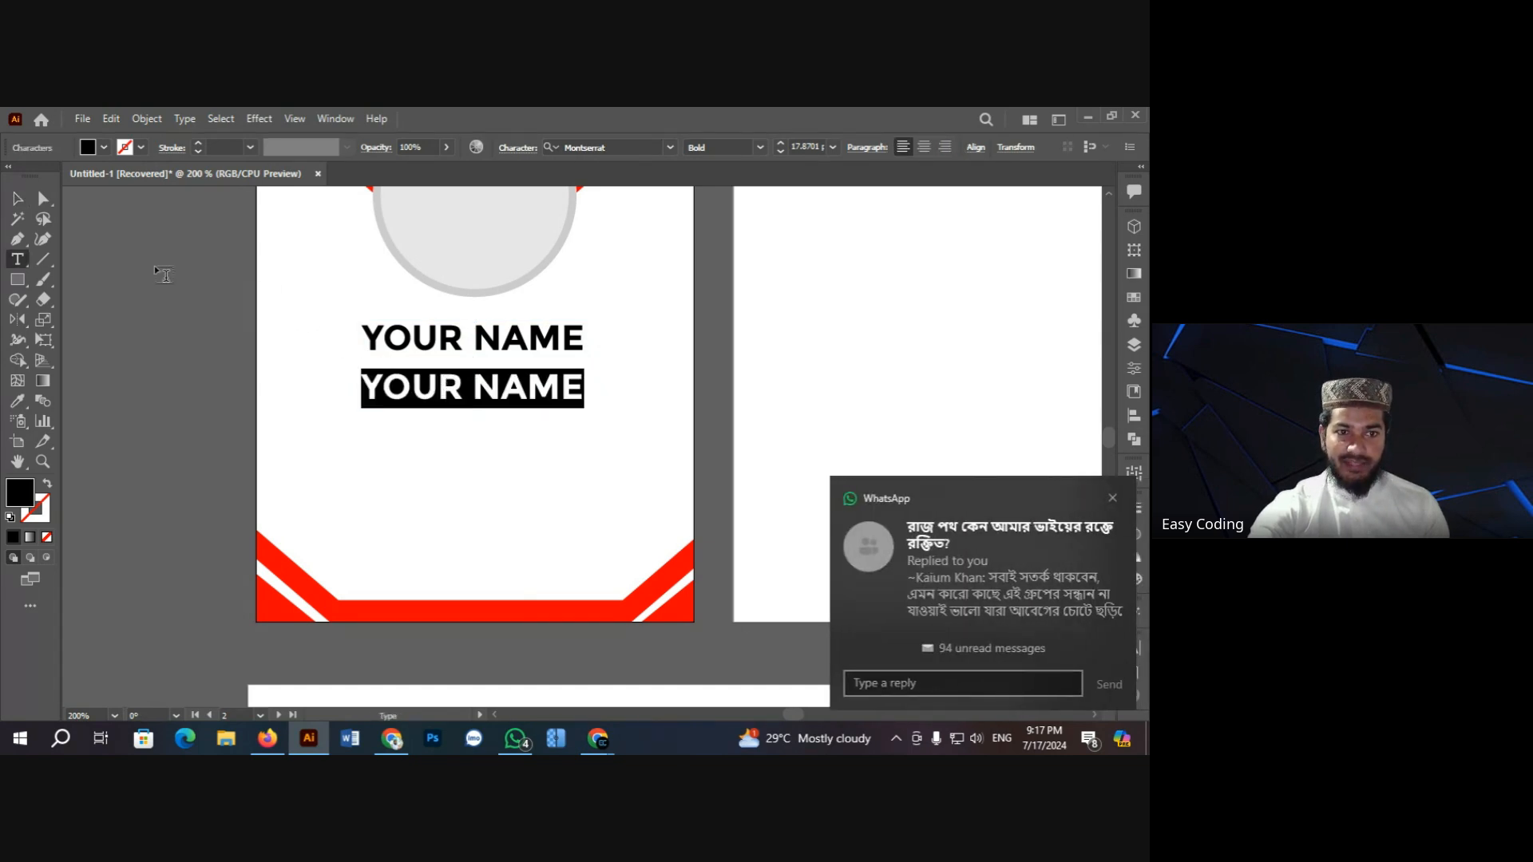
left_click(16, 199)
left_click(169, 291)
scroll(226, 353, "up", 3)
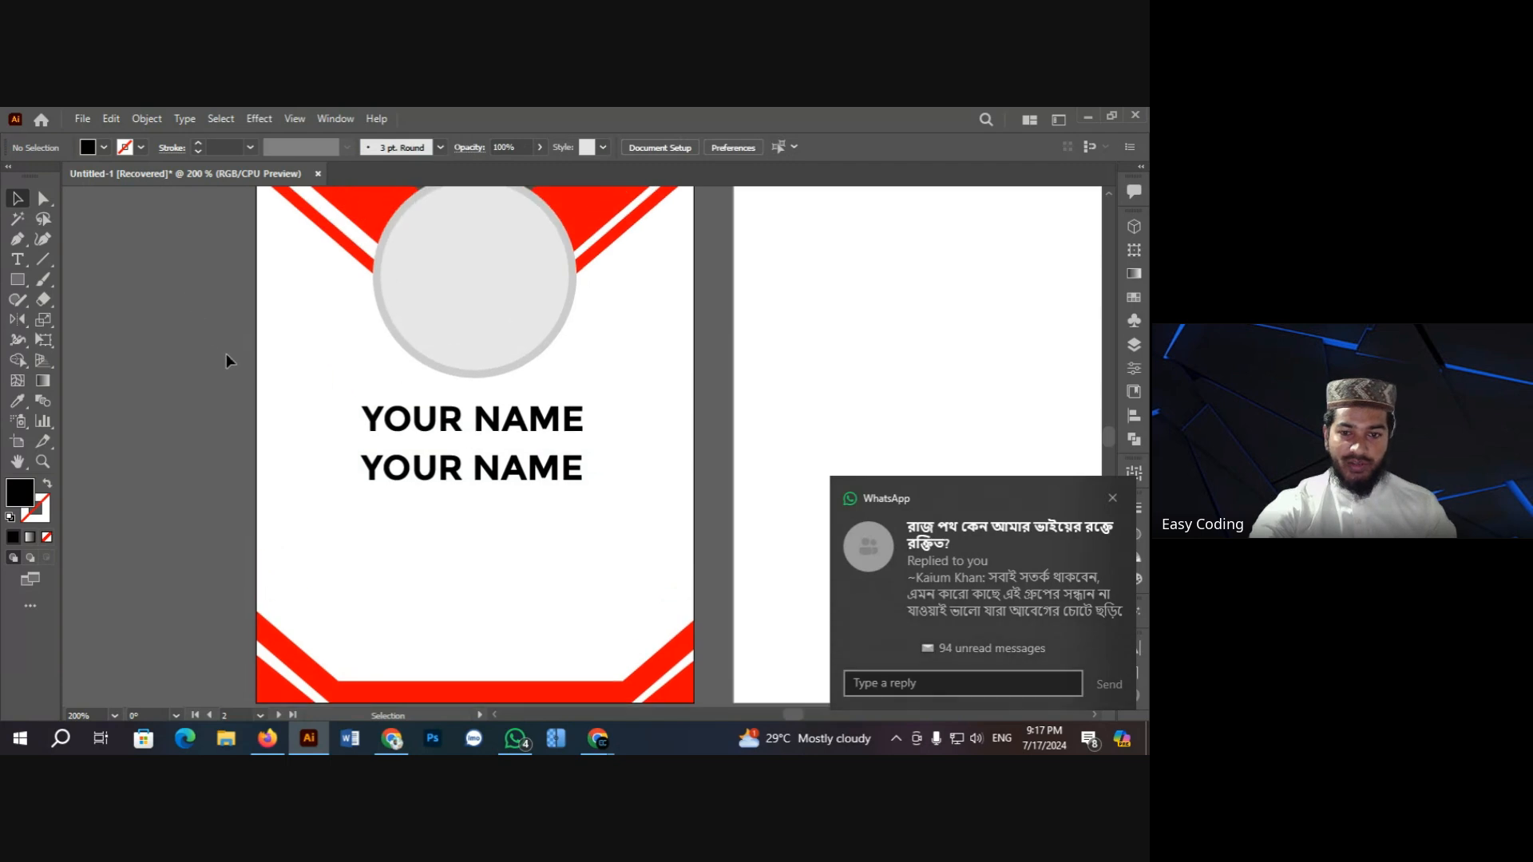
left_click(479, 533)
scroll(546, 553, "right", 1)
scroll(438, 520, "down", 4)
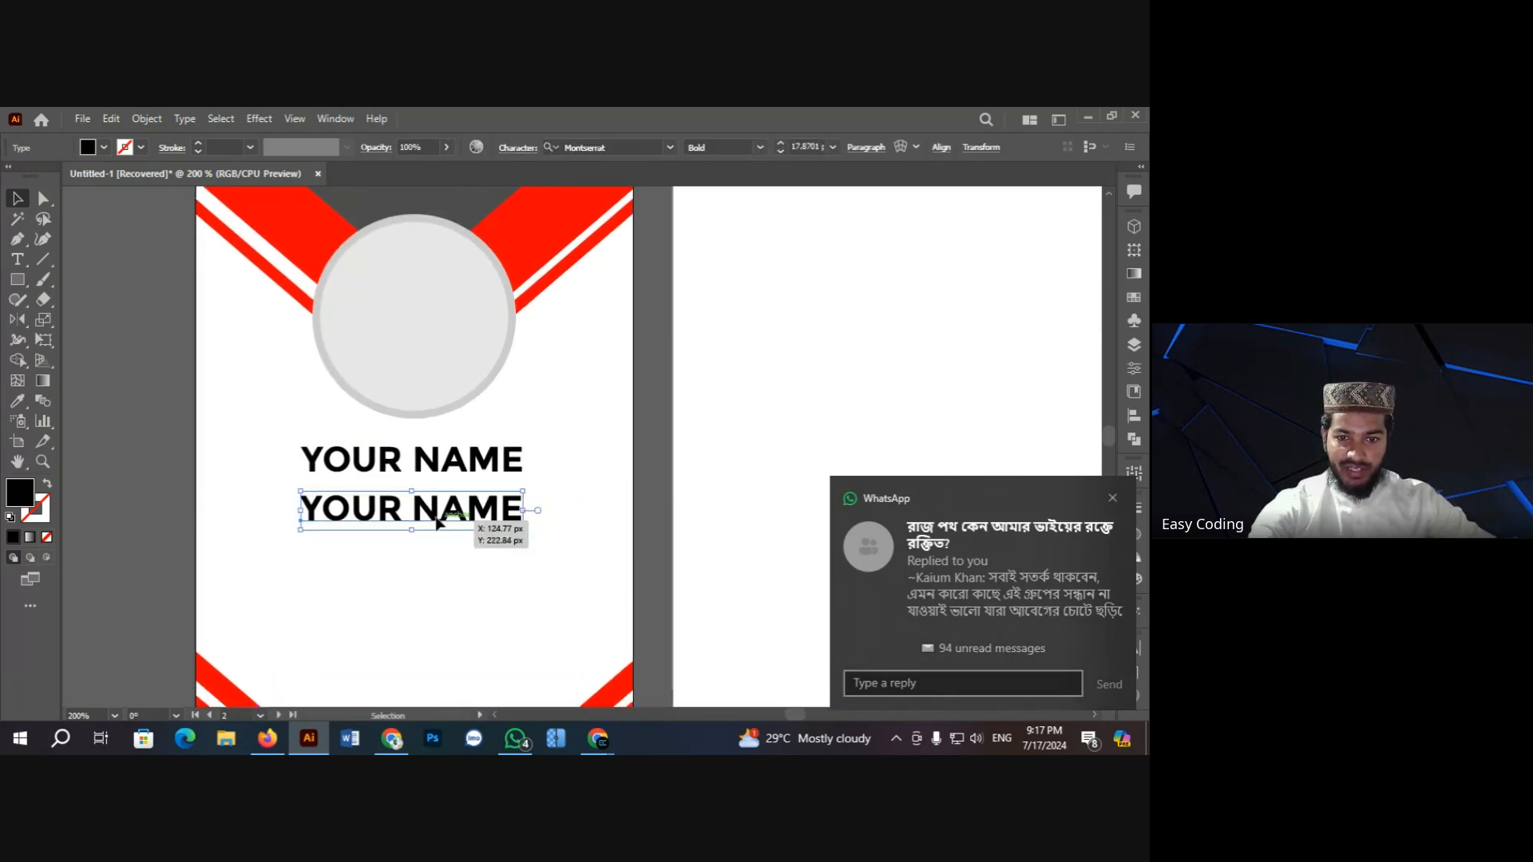
left_click(455, 412, "ctrl")
Step: Scale the second YOUR NAME down to about half size and move it into position
left_click(542, 452)
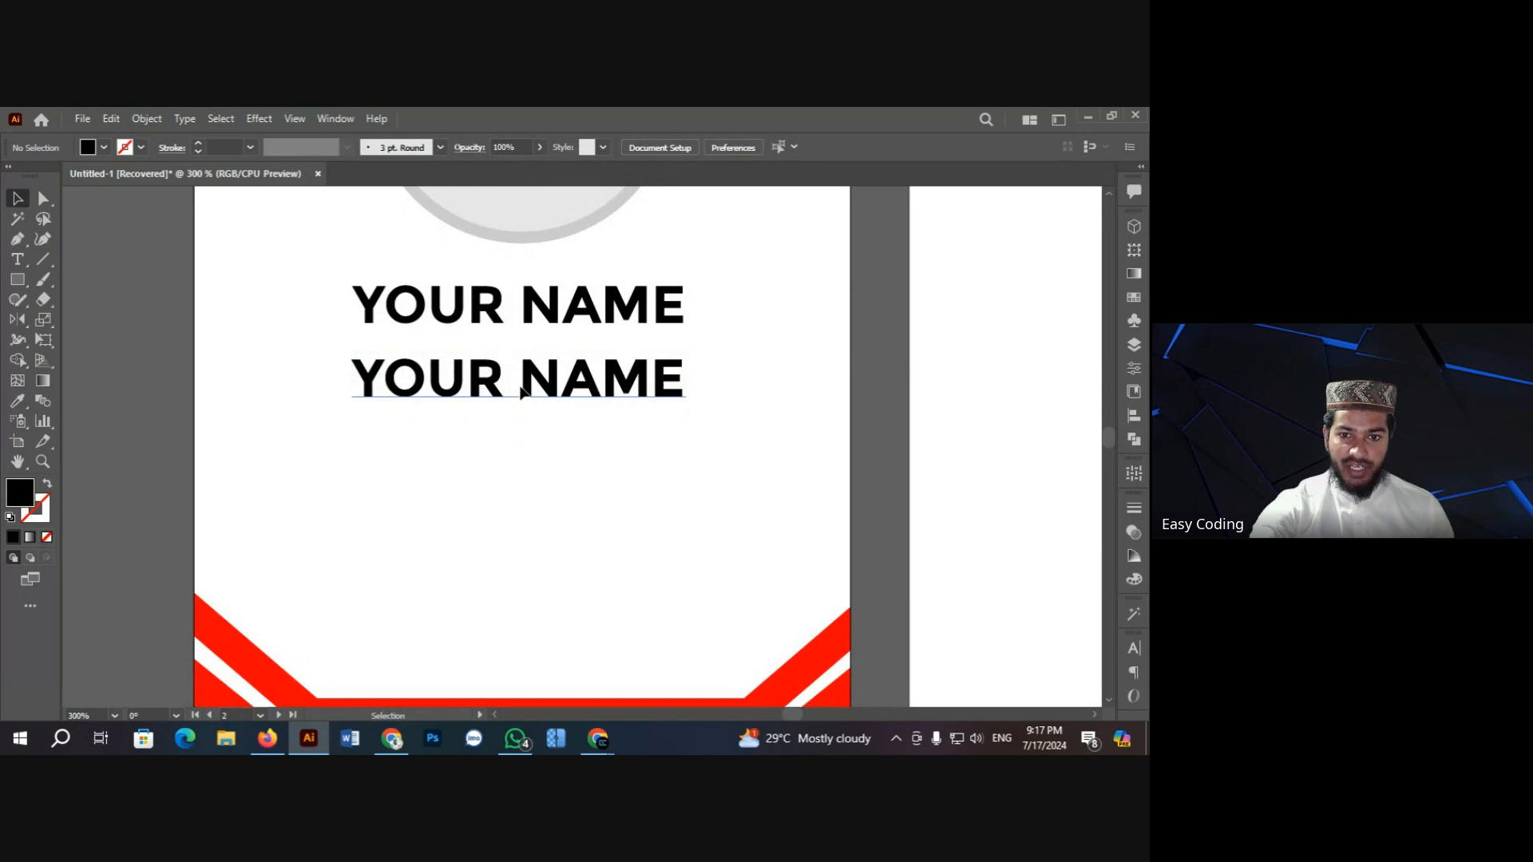
left_click(527, 395)
left_click_drag(351, 352, 436, 415)
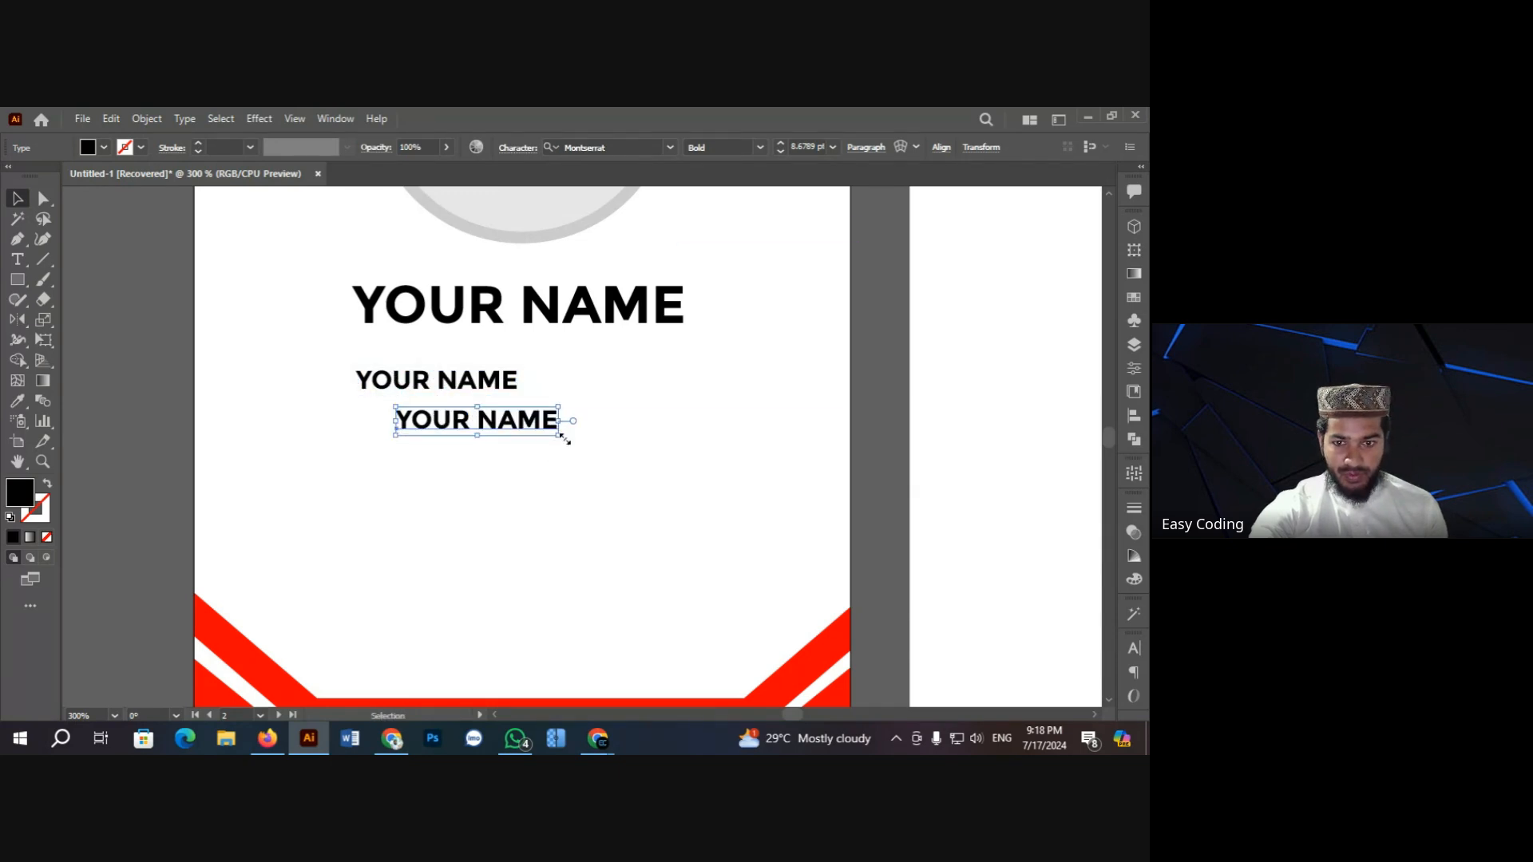
left_click_drag(556, 439, 575, 455)
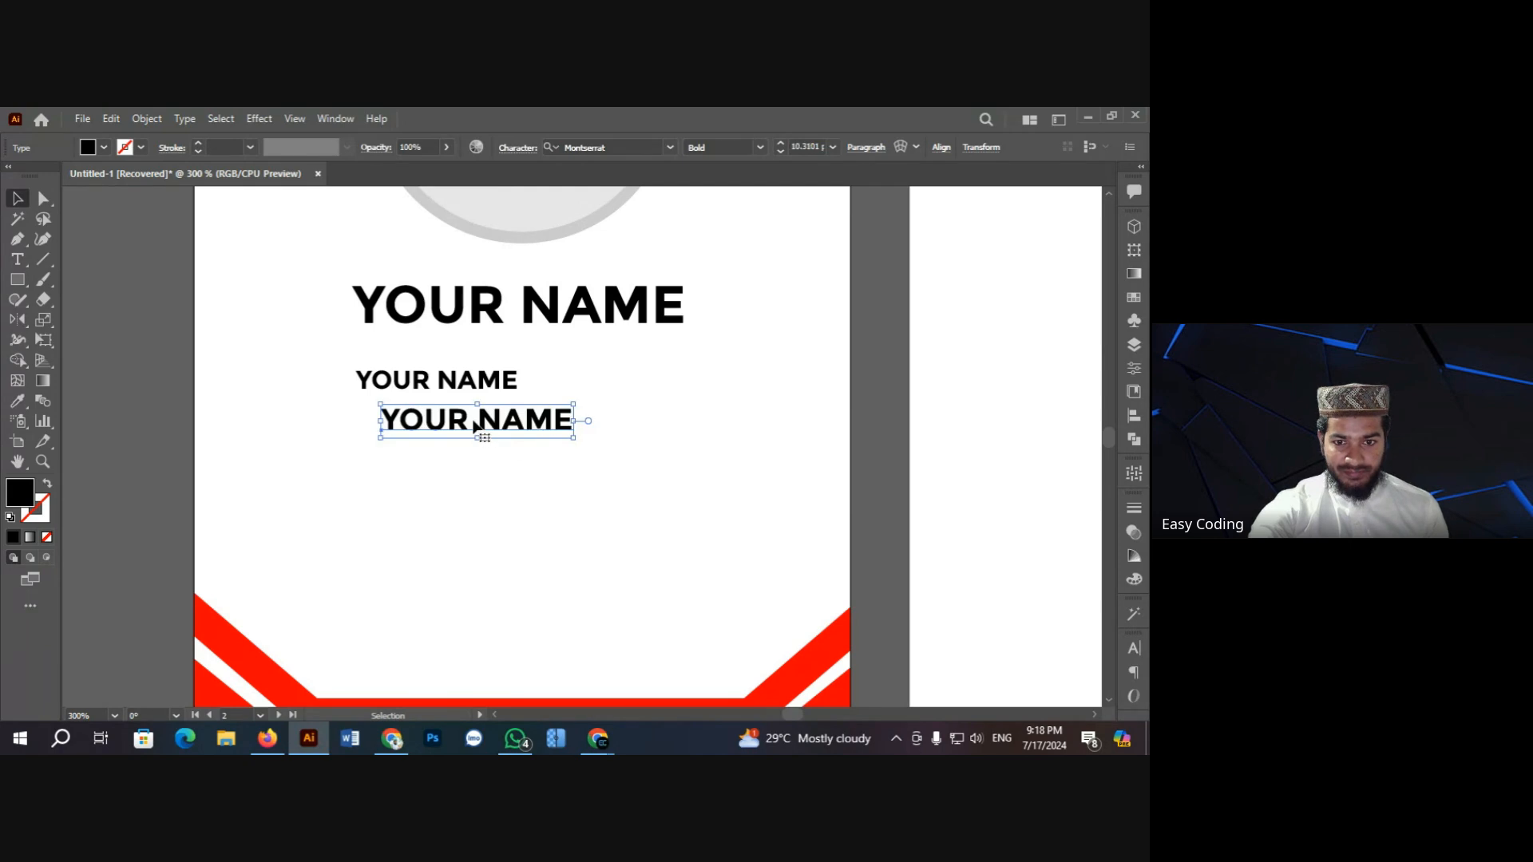
left_click_drag(479, 434, 558, 541)
Step: Left-align the four small YOUR NAME lines and shift the block up and right
left_click(316, 373)
left_click_drag(315, 373, 559, 537)
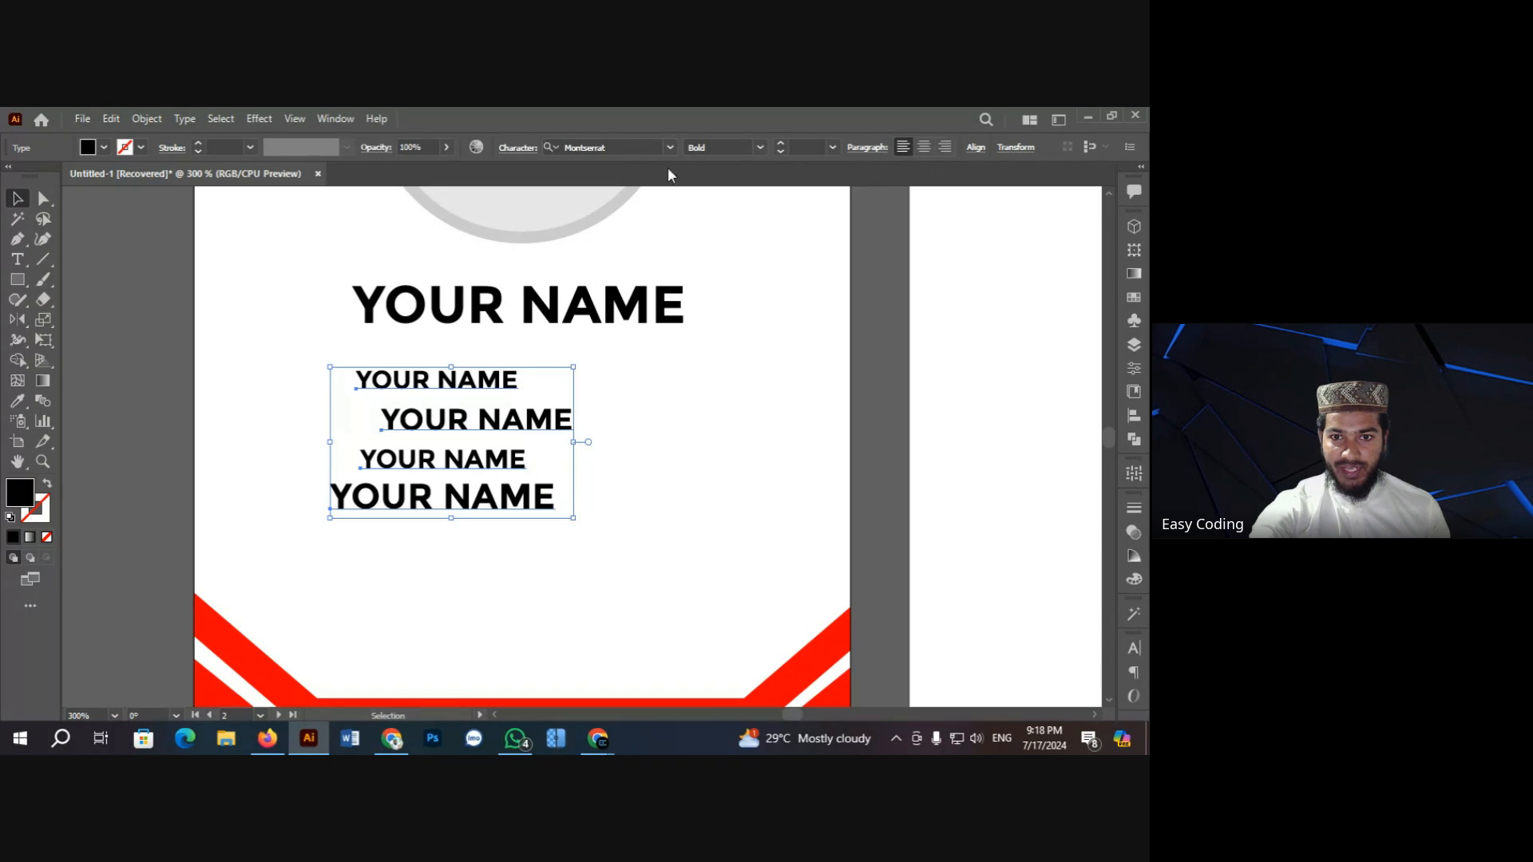
left_click(977, 148)
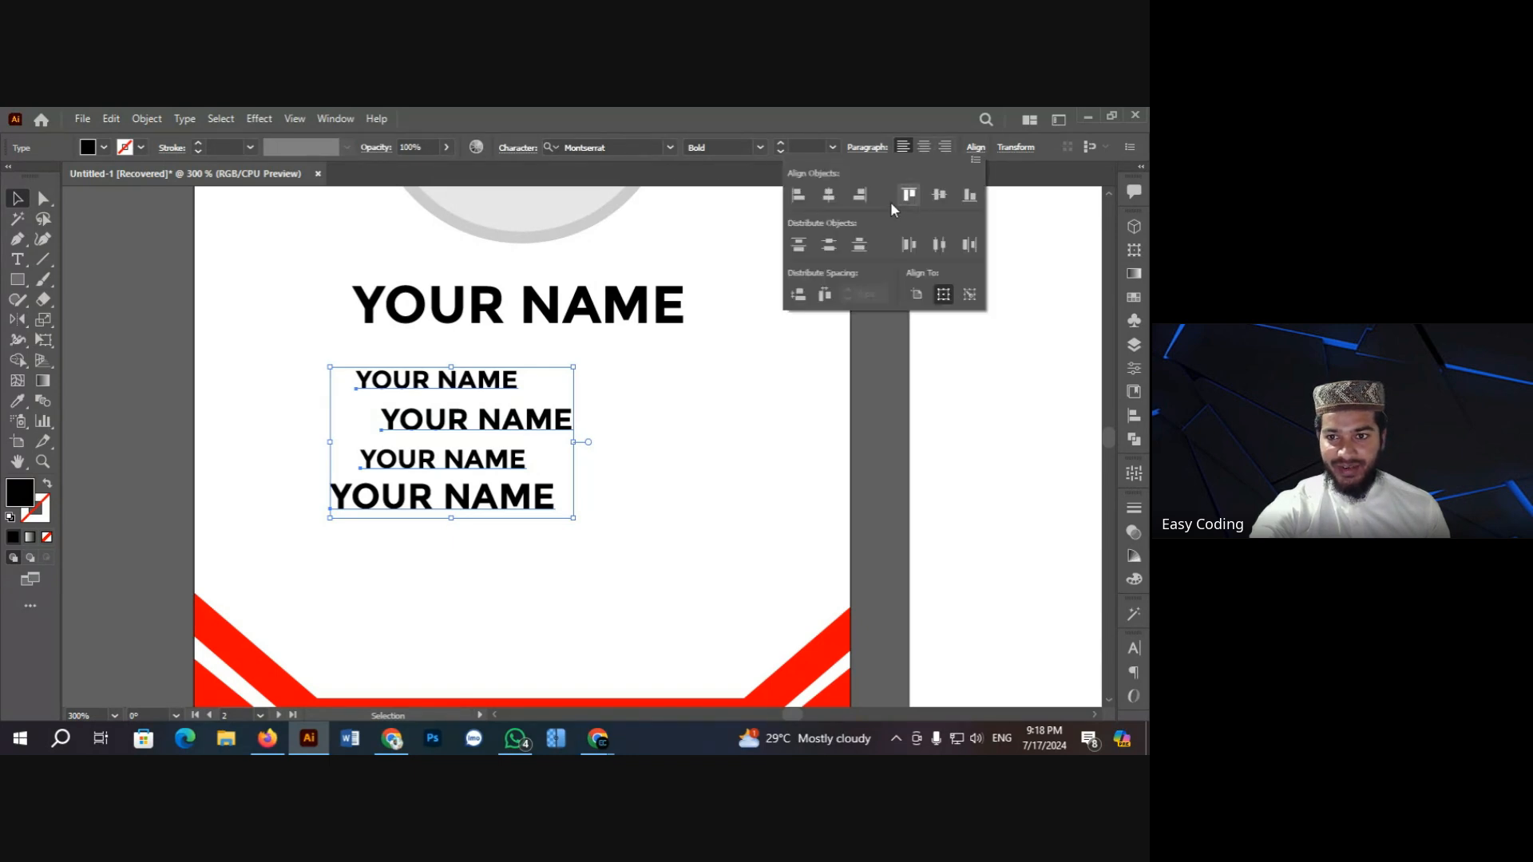
left_click(799, 195)
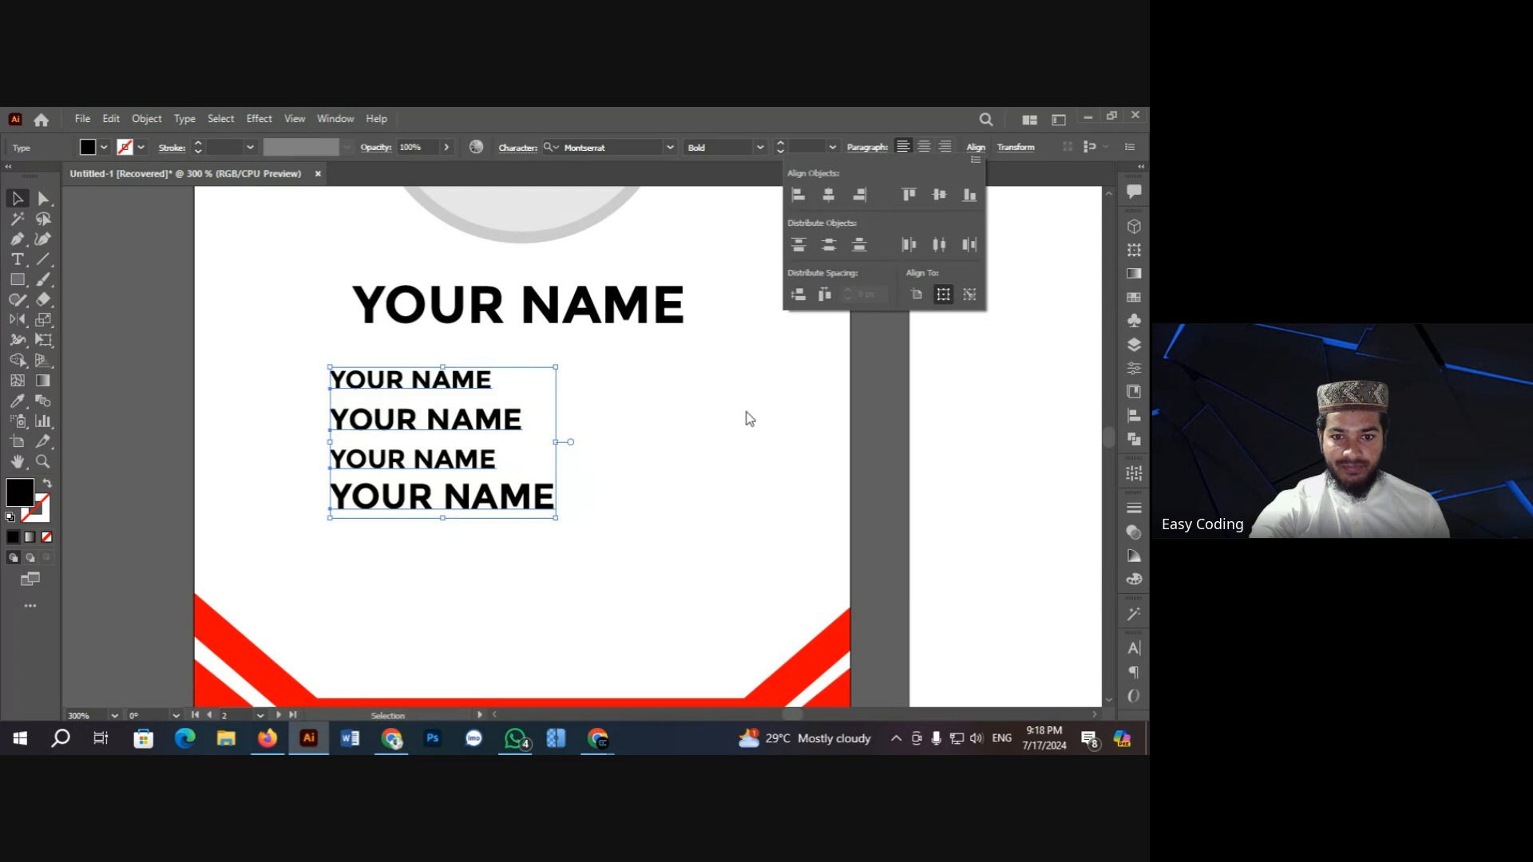
left_click(746, 414)
left_click(516, 455)
left_click_drag(277, 369, 559, 546)
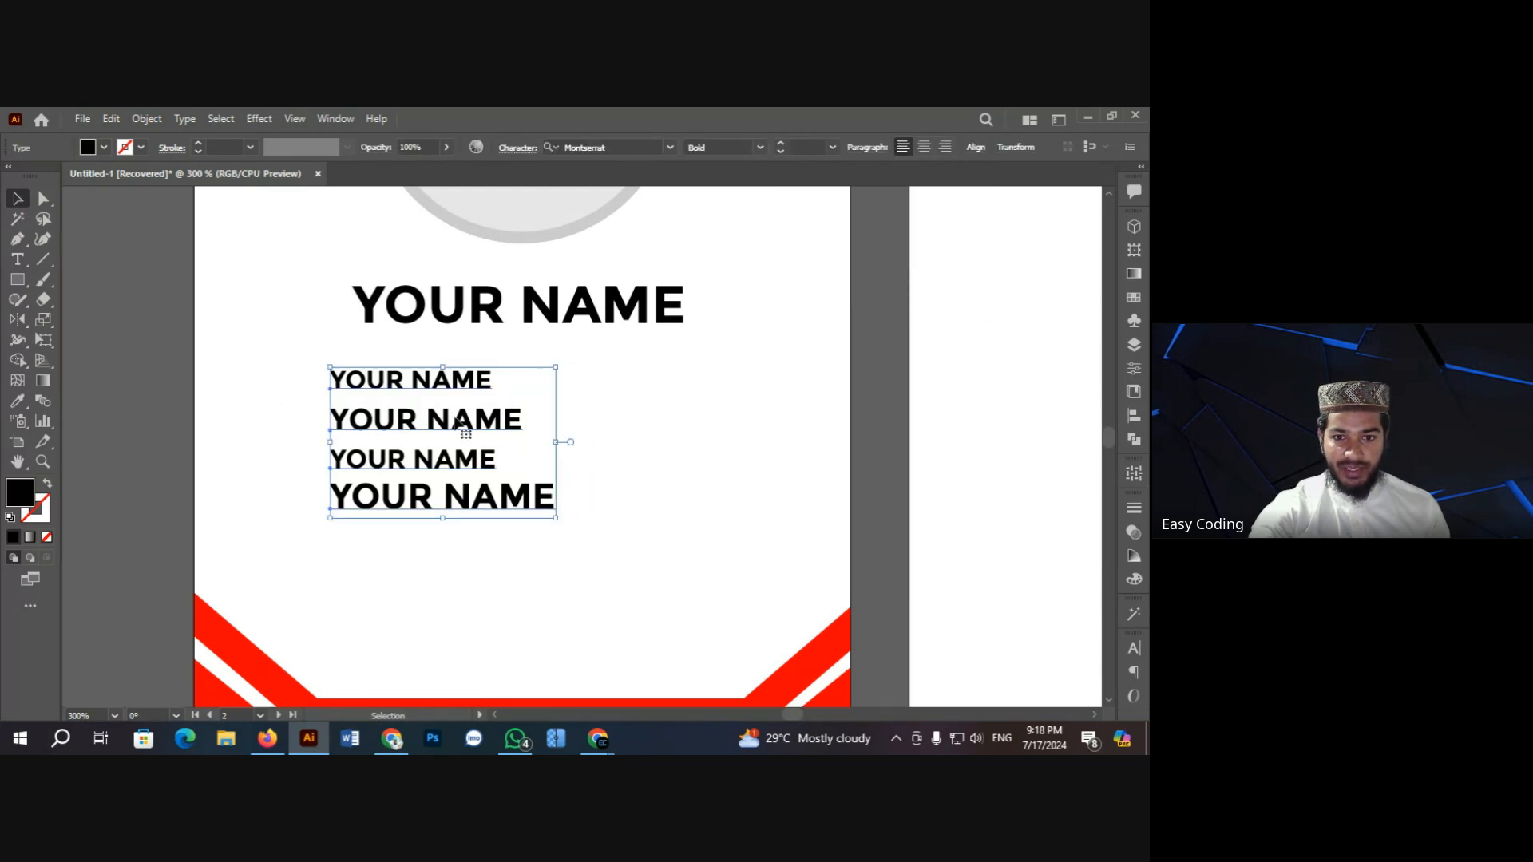
mouse_move(456, 421)
left_mouse_down()
mouse_move(497, 416)
mouse_move(484, 414)
left_mouse_up()
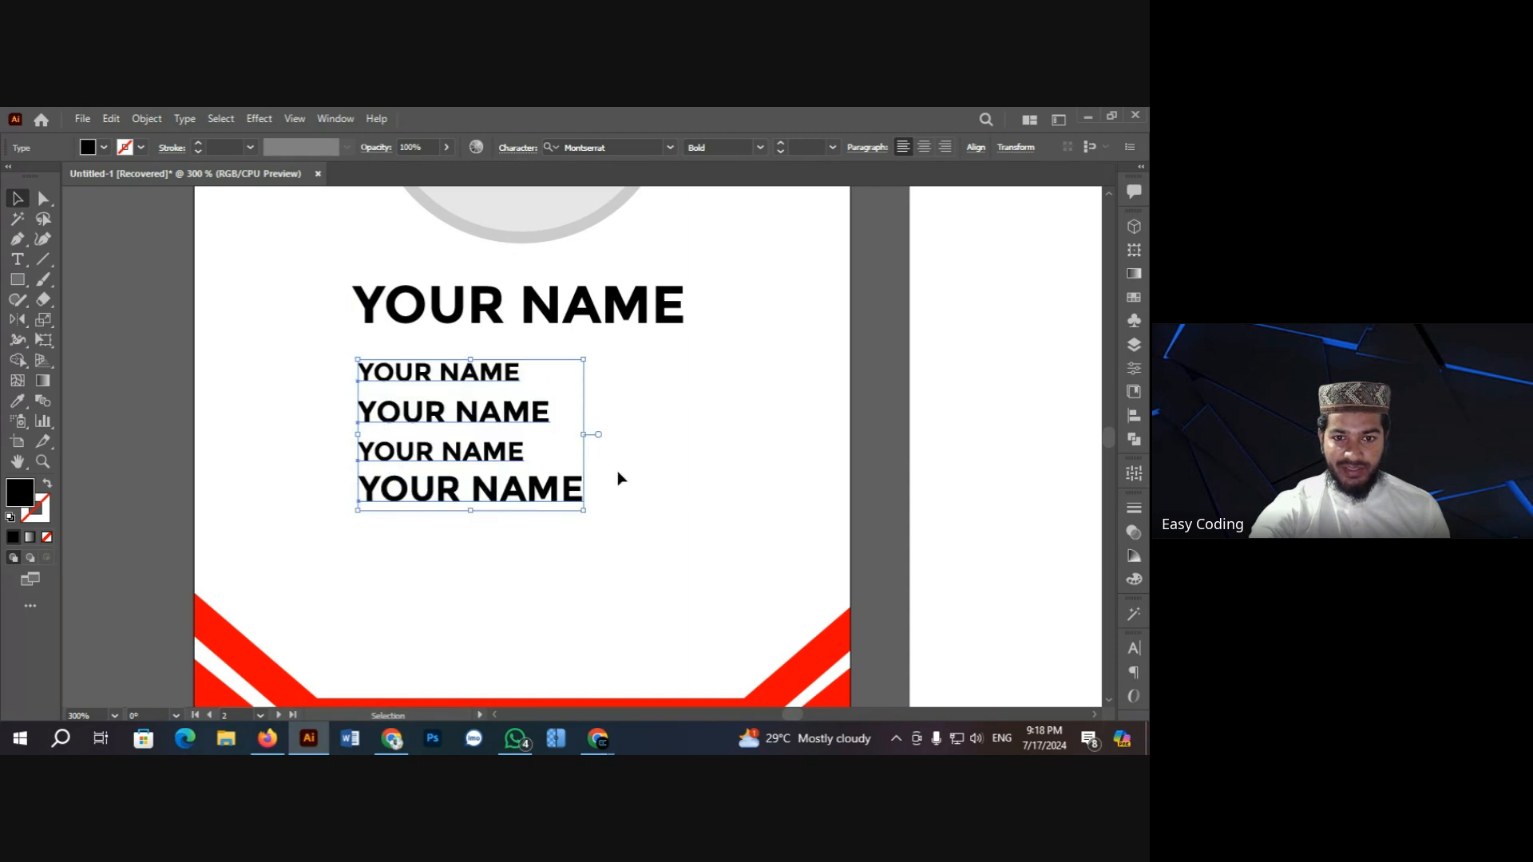
left_click(660, 476)
scroll(639, 478, "up", 3)
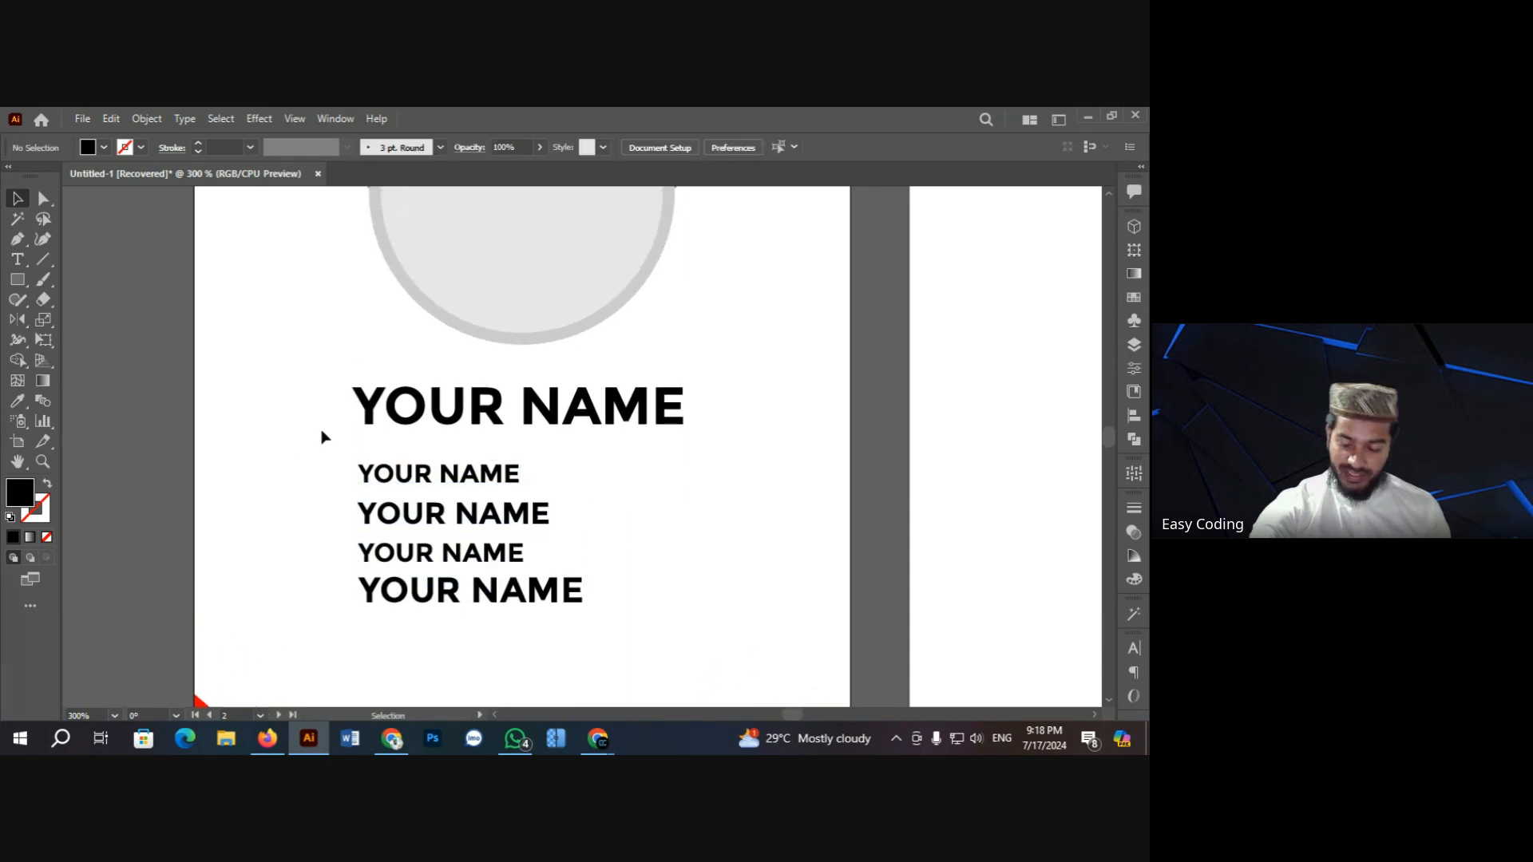
Step: Delete the three lower small name lines, keeping one beneath the main name
key("ctrl+minus")
key("ctrl+minus")
key("ctrl+minus")
key("ctrl+minus")
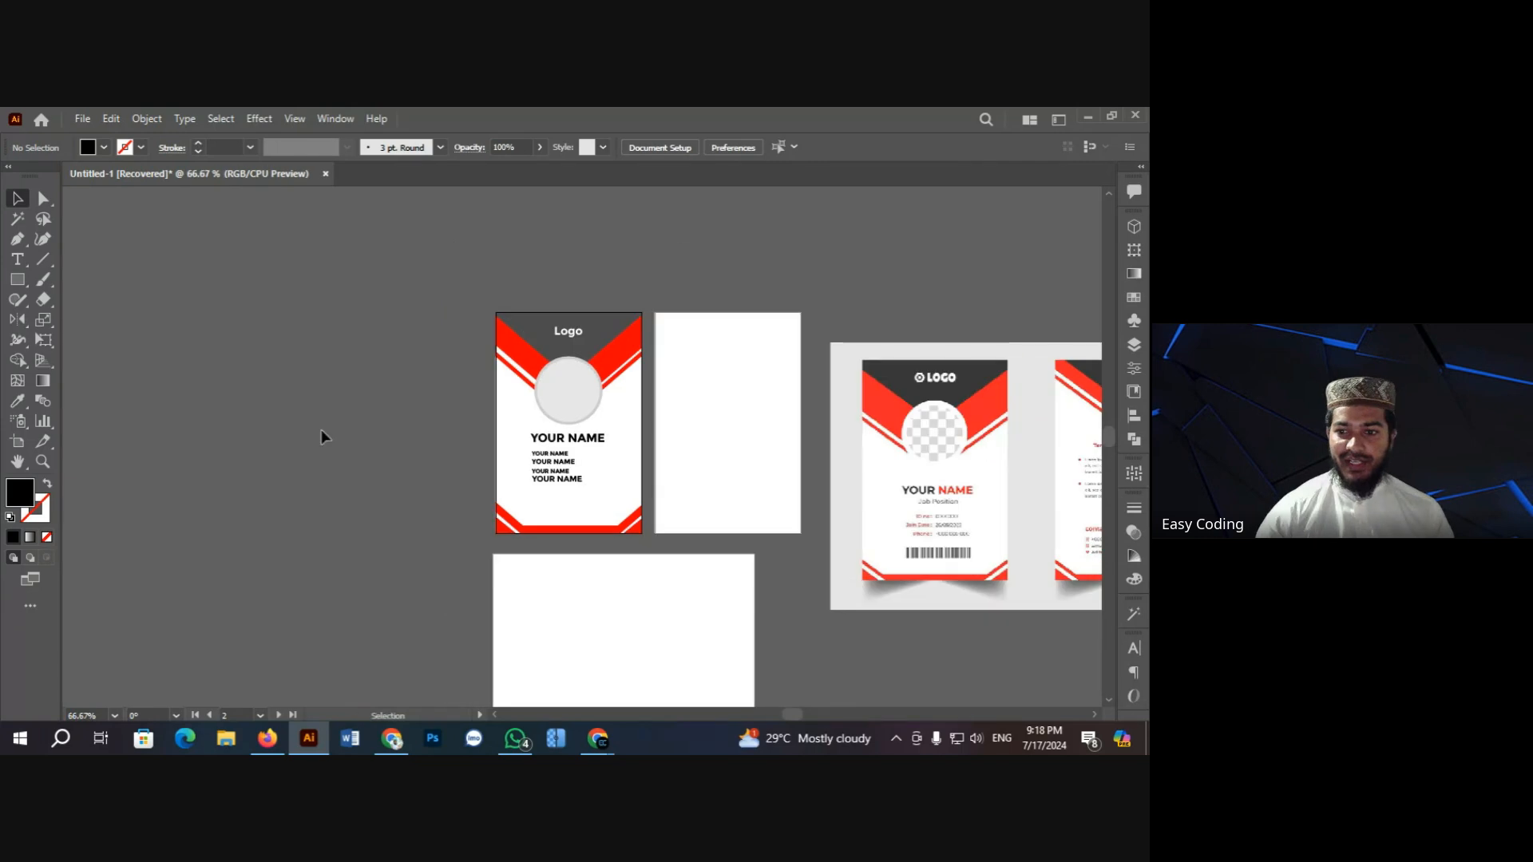
scroll(776, 513, "down", 1)
left_click(795, 495, "ctrl")
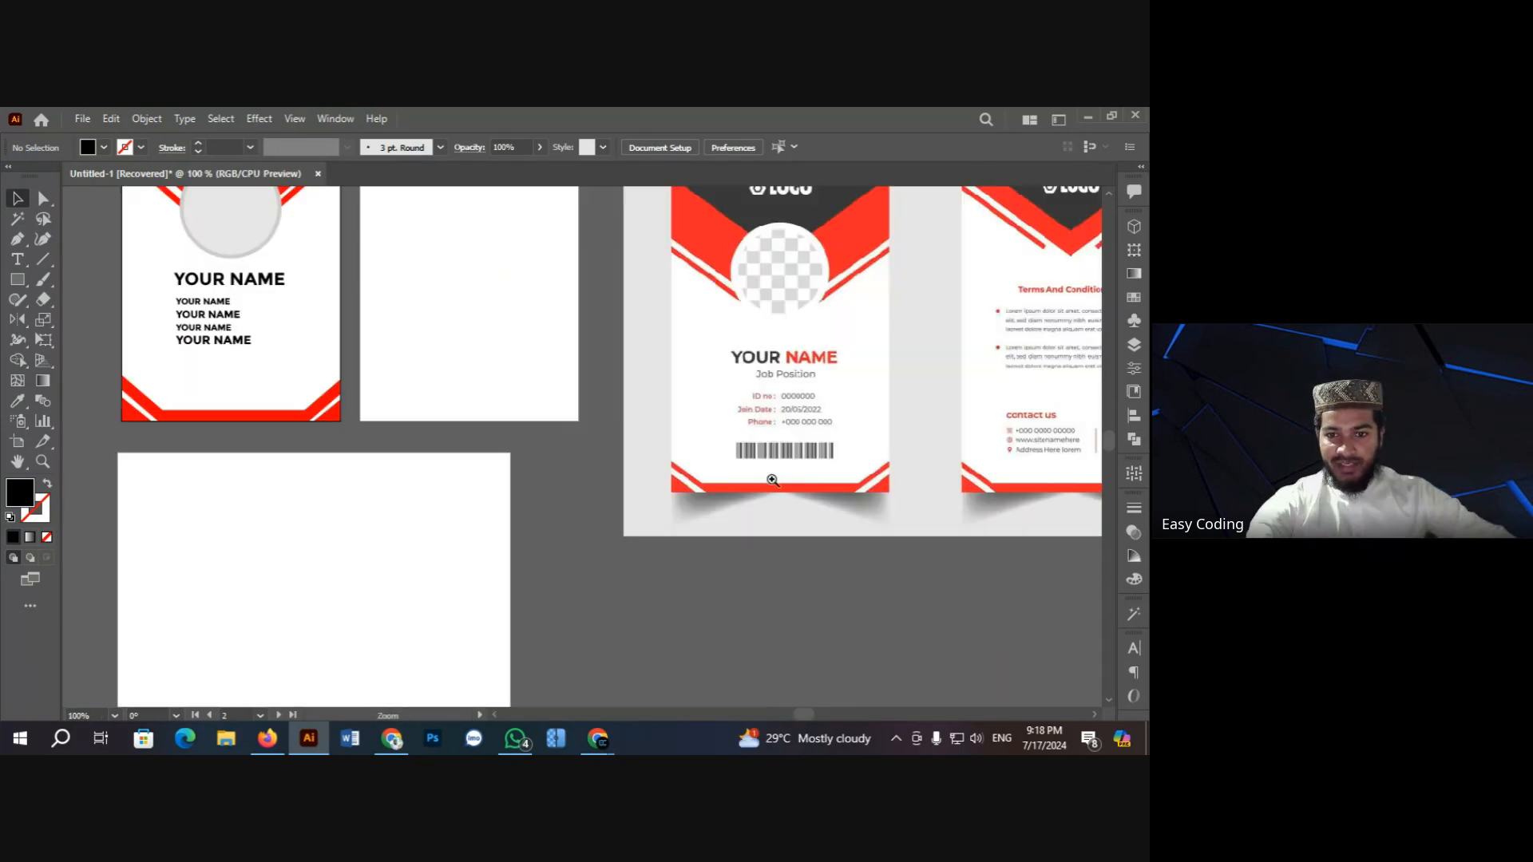
scroll(424, 426, "up", 1)
scroll(262, 424, "up", 1)
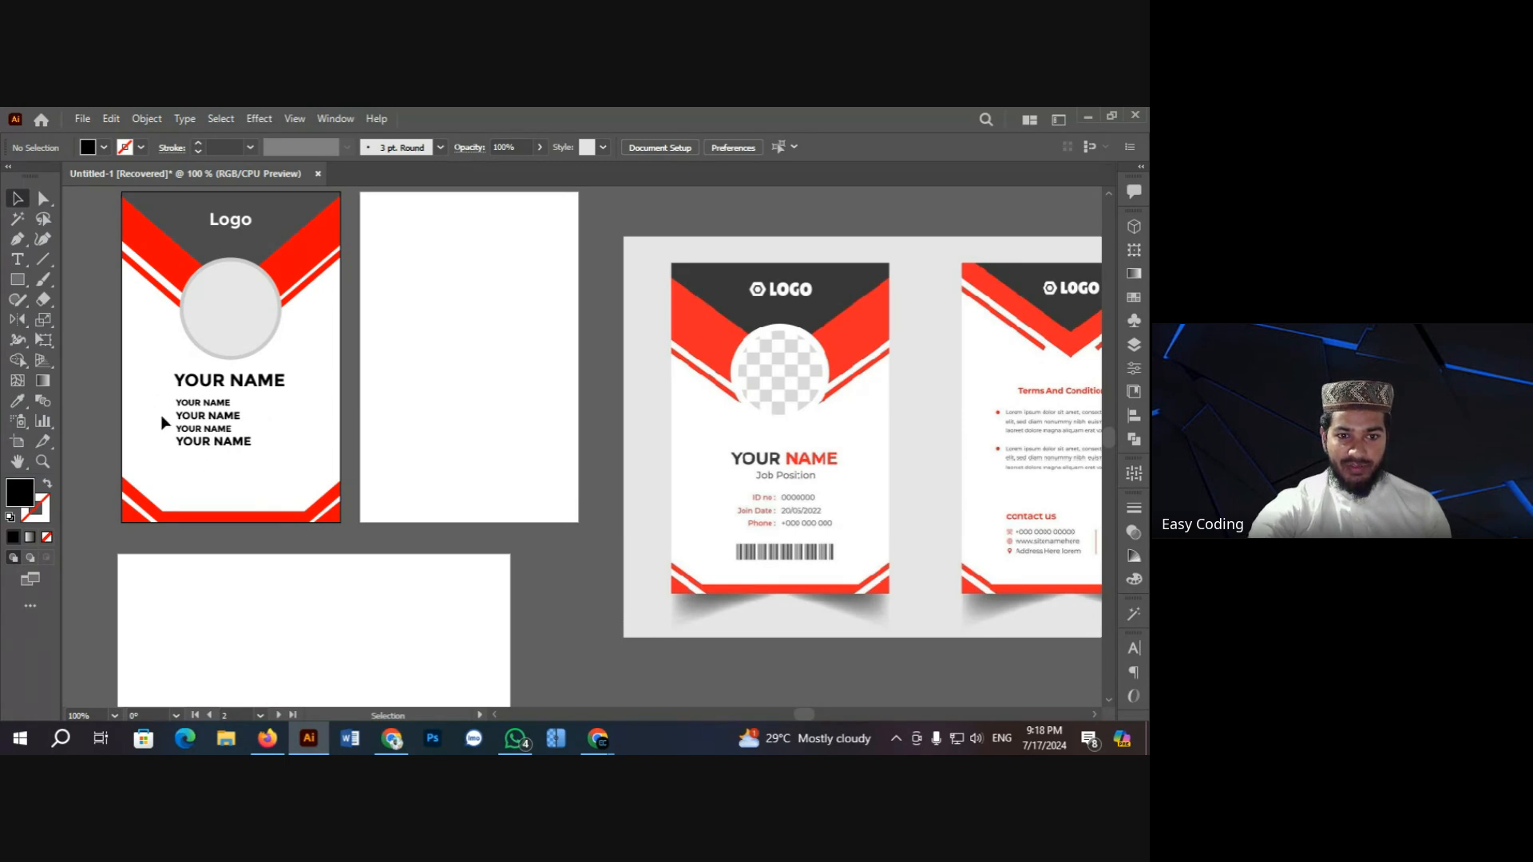
left_click_drag(164, 421, 284, 463)
key("Delete")
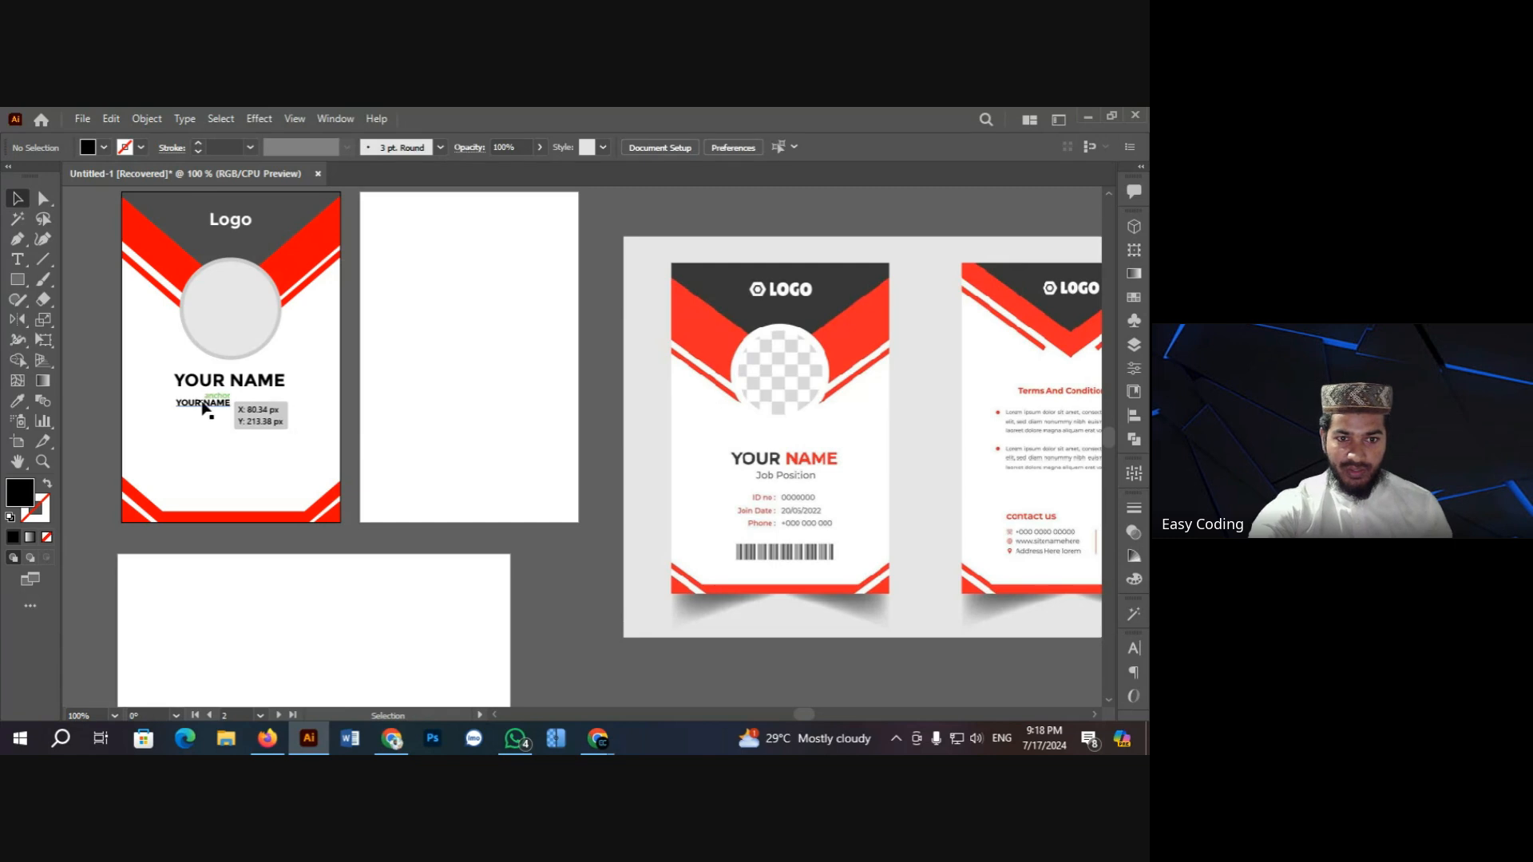
Step: Restore the remaining line's original proportions and clear its text for retyping
left_click(203, 405)
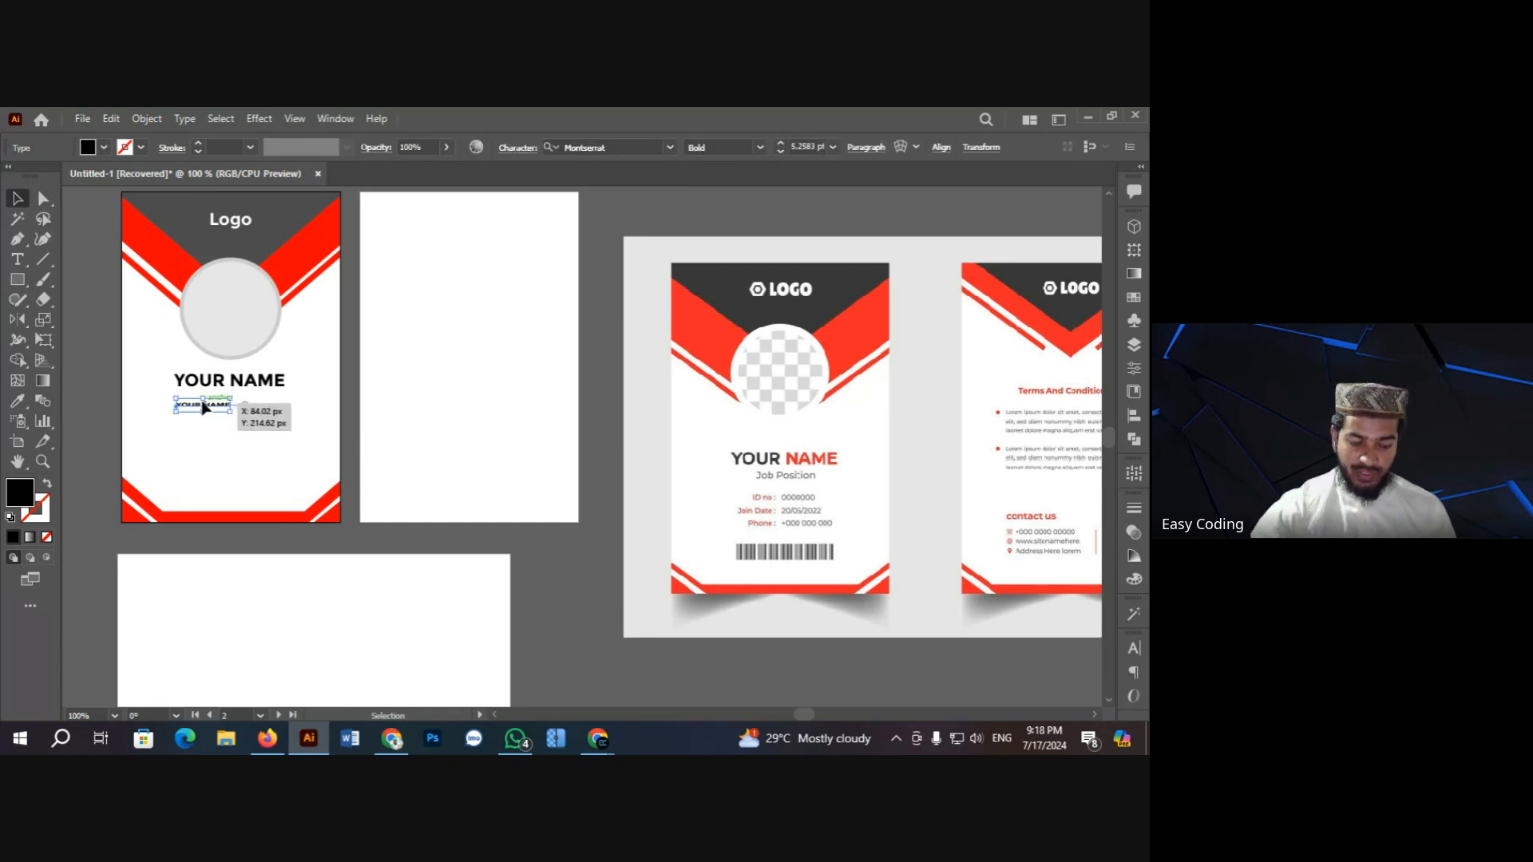
key("ctrl+z")
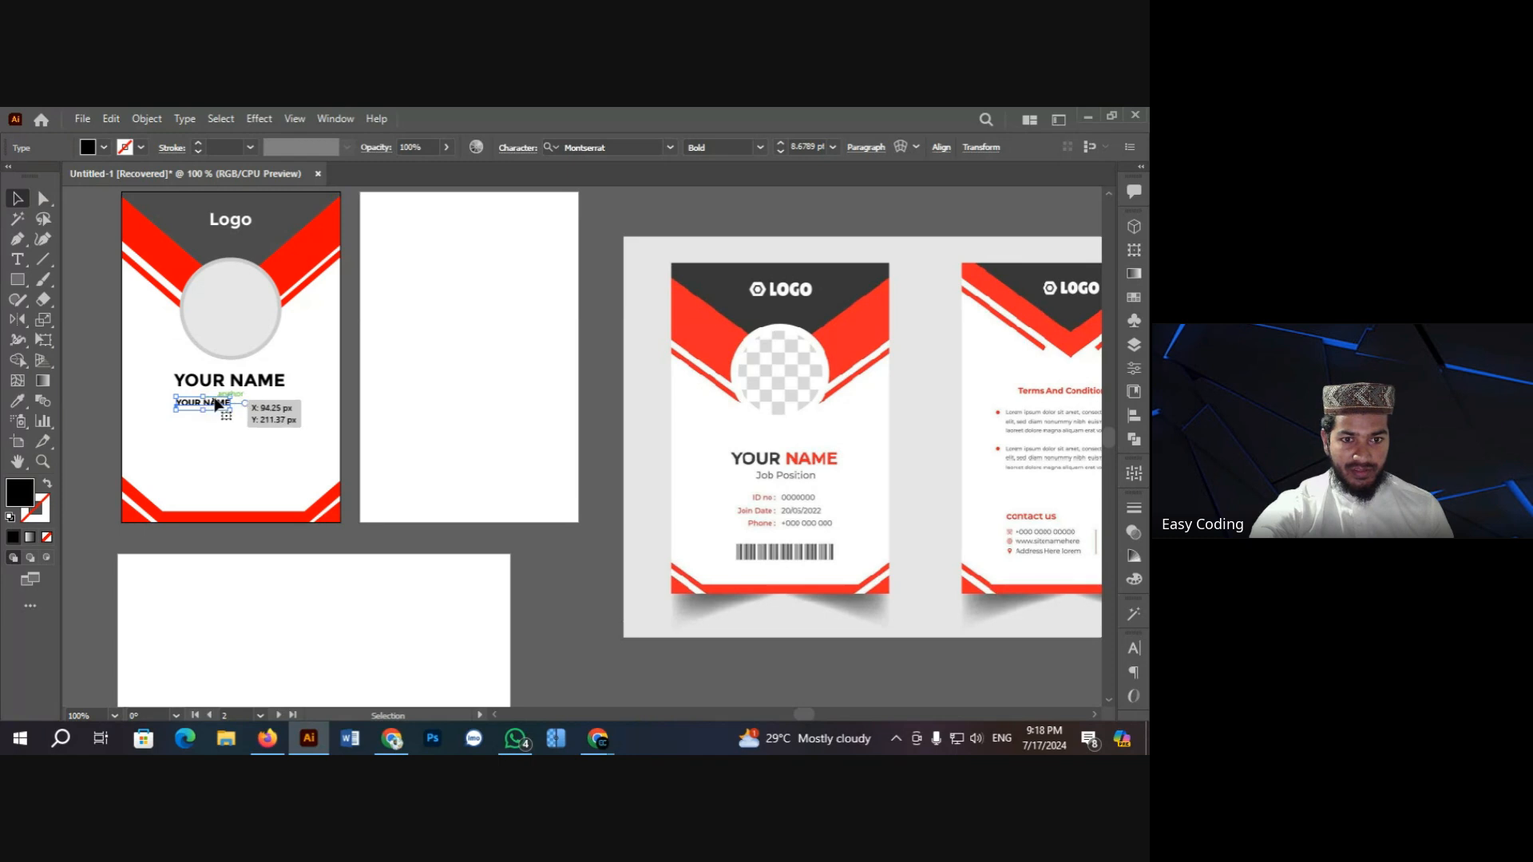
double_click(215, 401)
left_click(215, 396)
triple_click(215, 400)
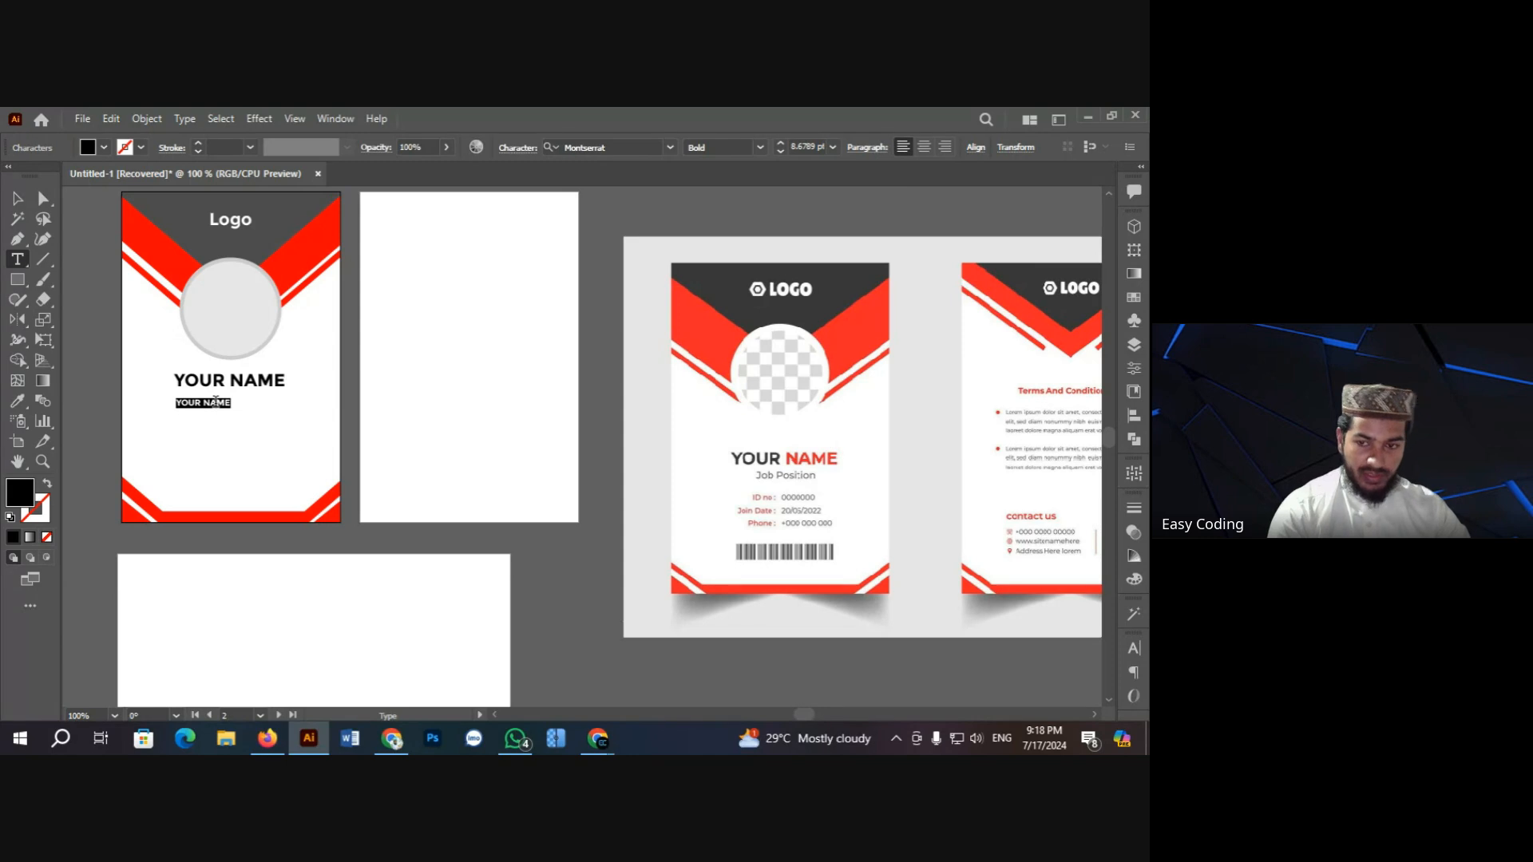
key("BackSpace")
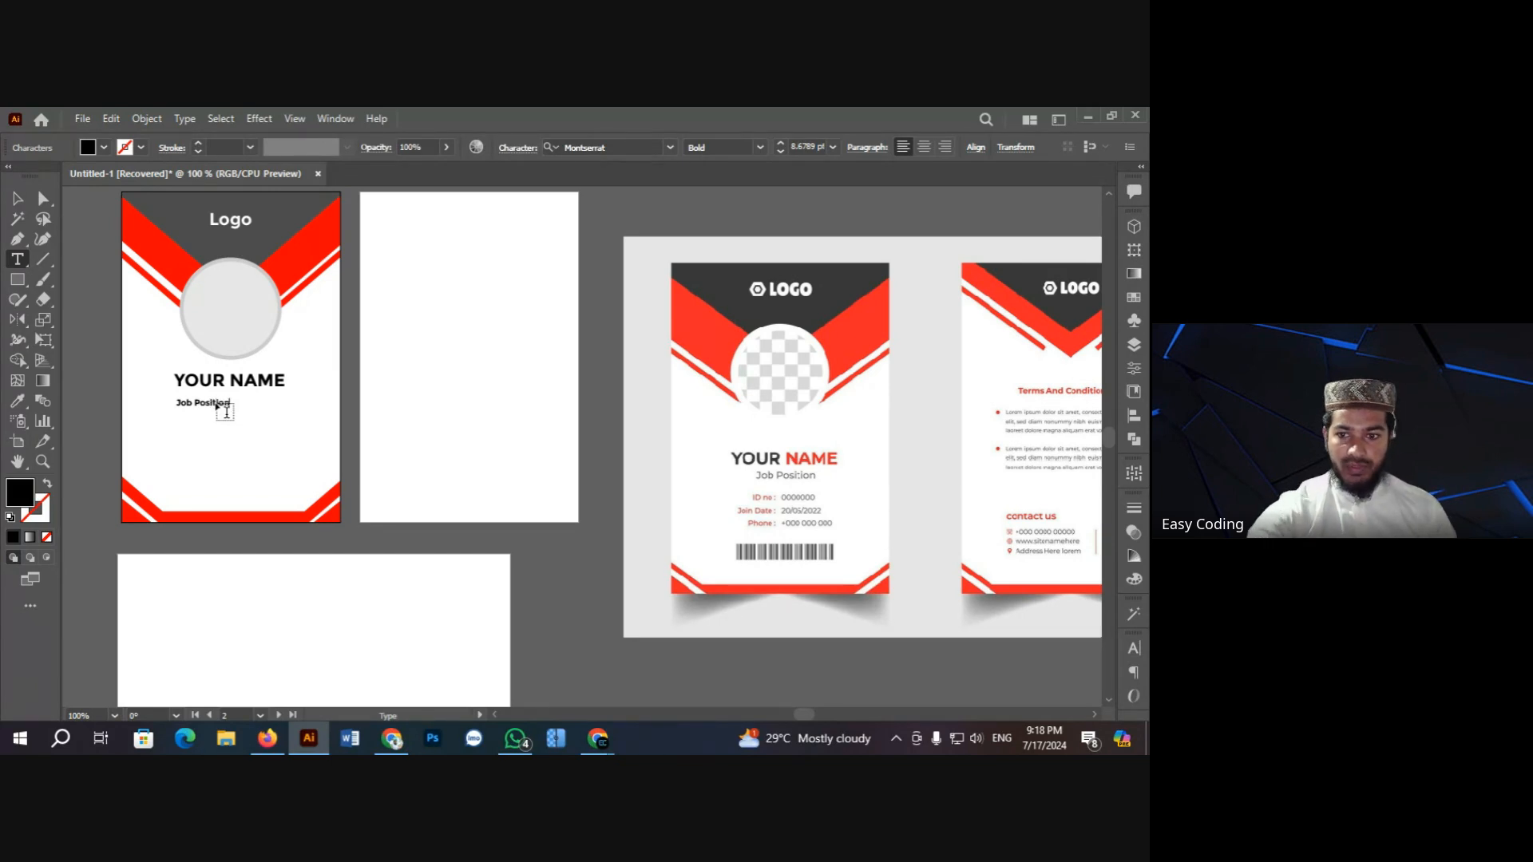
Step: Enlarge the Job Position text slightly and move it left under YOUR NAME
left_click(14, 197)
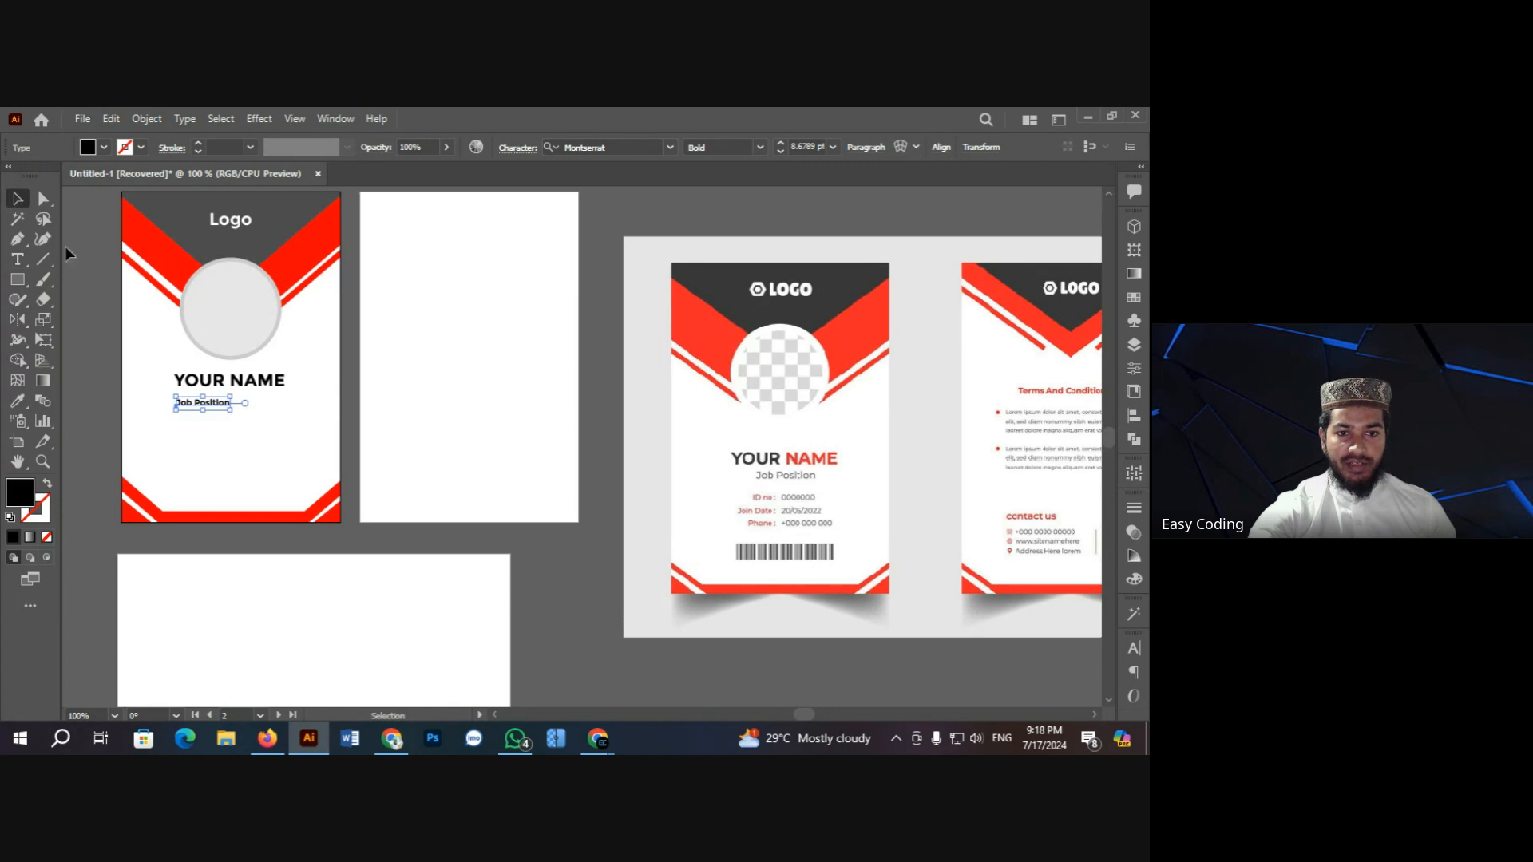
left_click(485, 469, "ctrl")
left_click(327, 385, "ctrl")
left_click(406, 403)
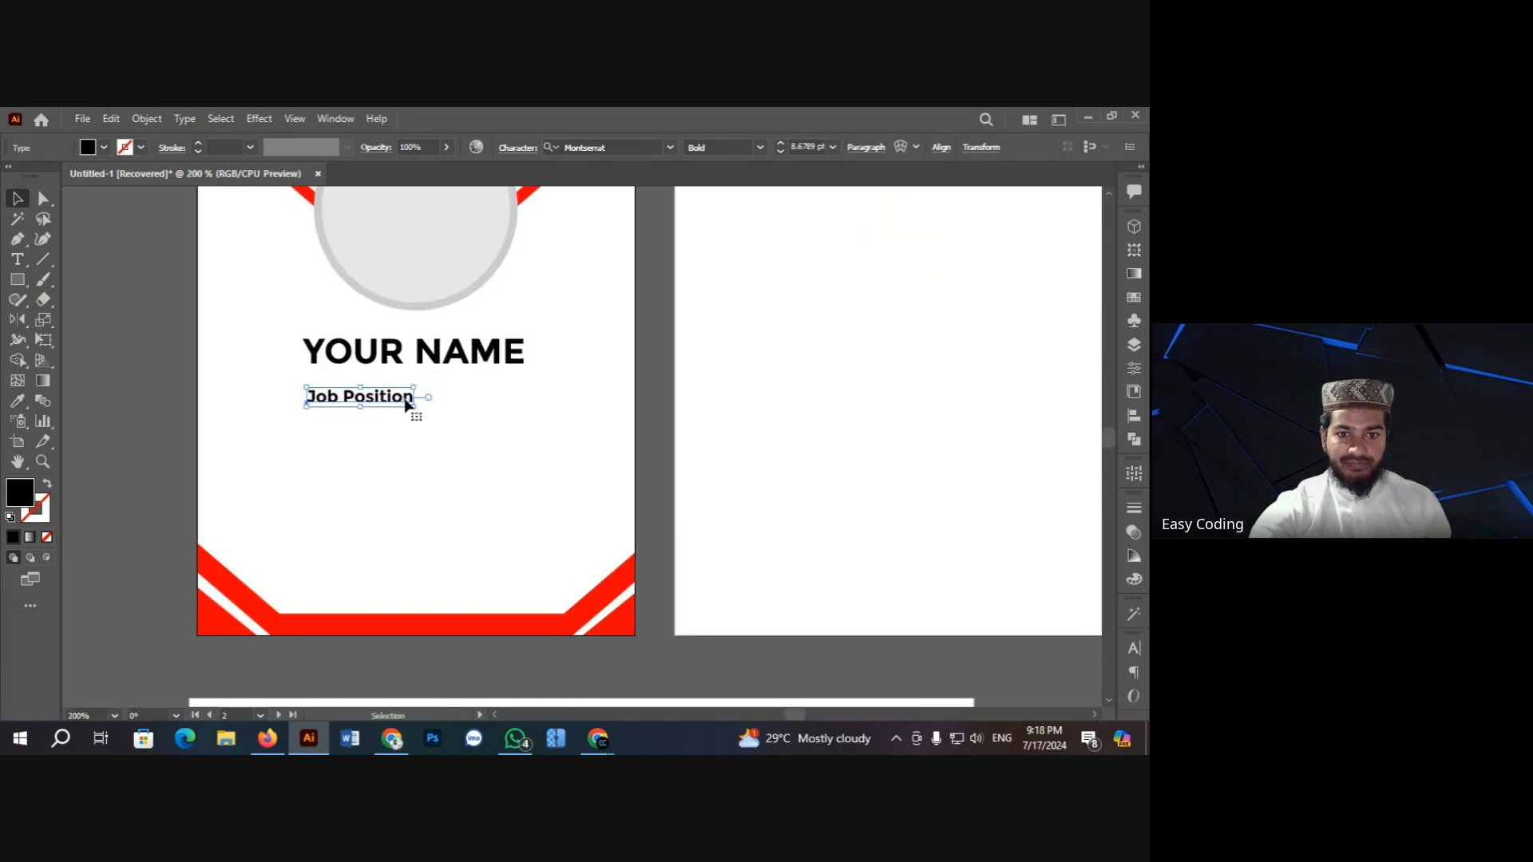
left_click_drag(414, 413, 432, 391)
scroll(293, 455, "up", 2)
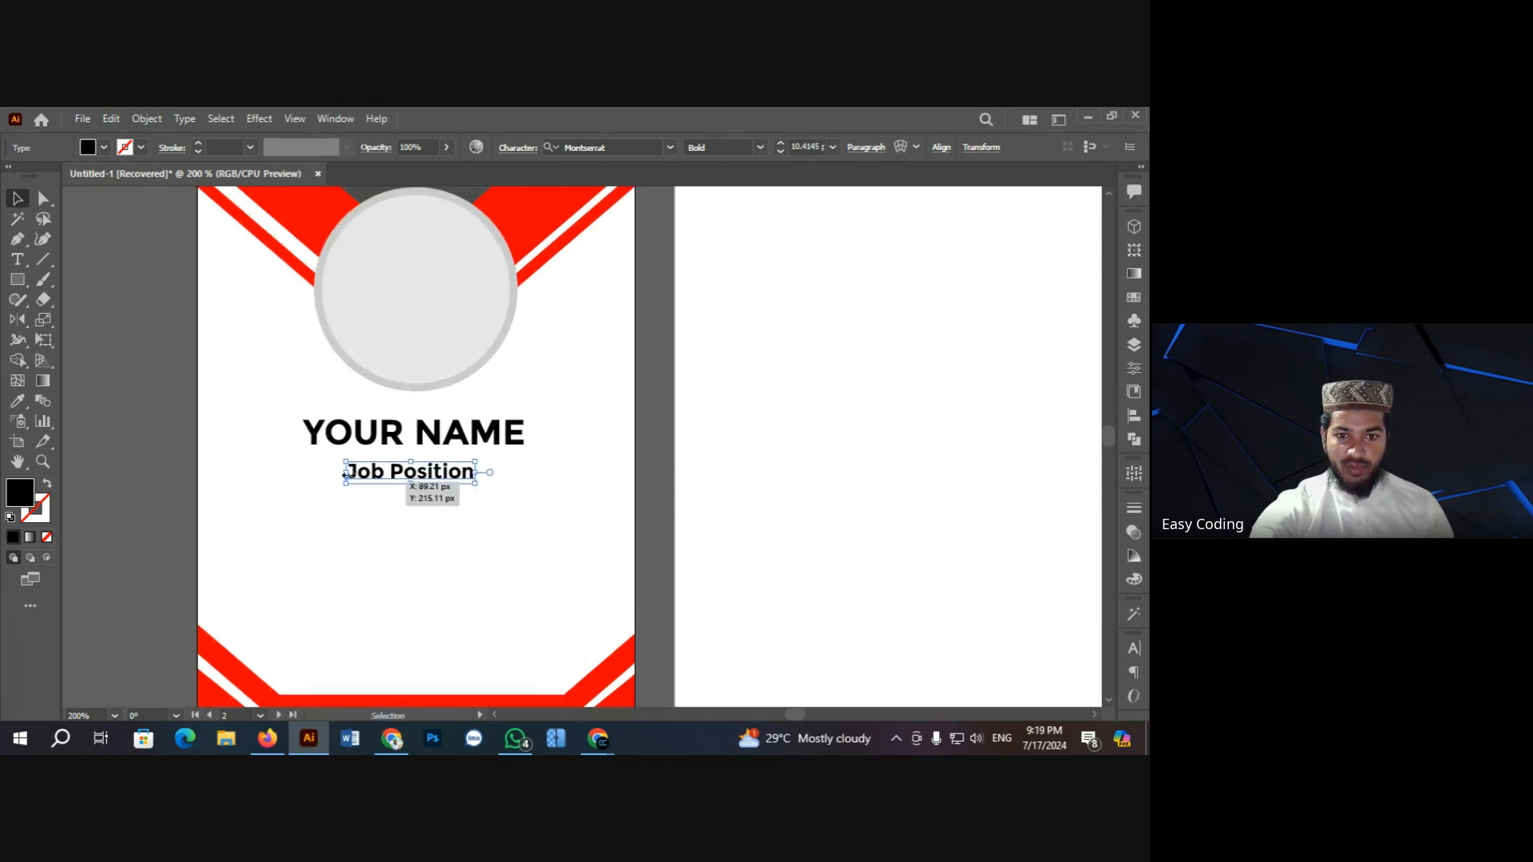
left_click_drag(386, 479, 324, 485)
Step: Centre Job Position horizontally under YOUR NAME and nudge it up closer
left_click(505, 530)
left_click(392, 486)
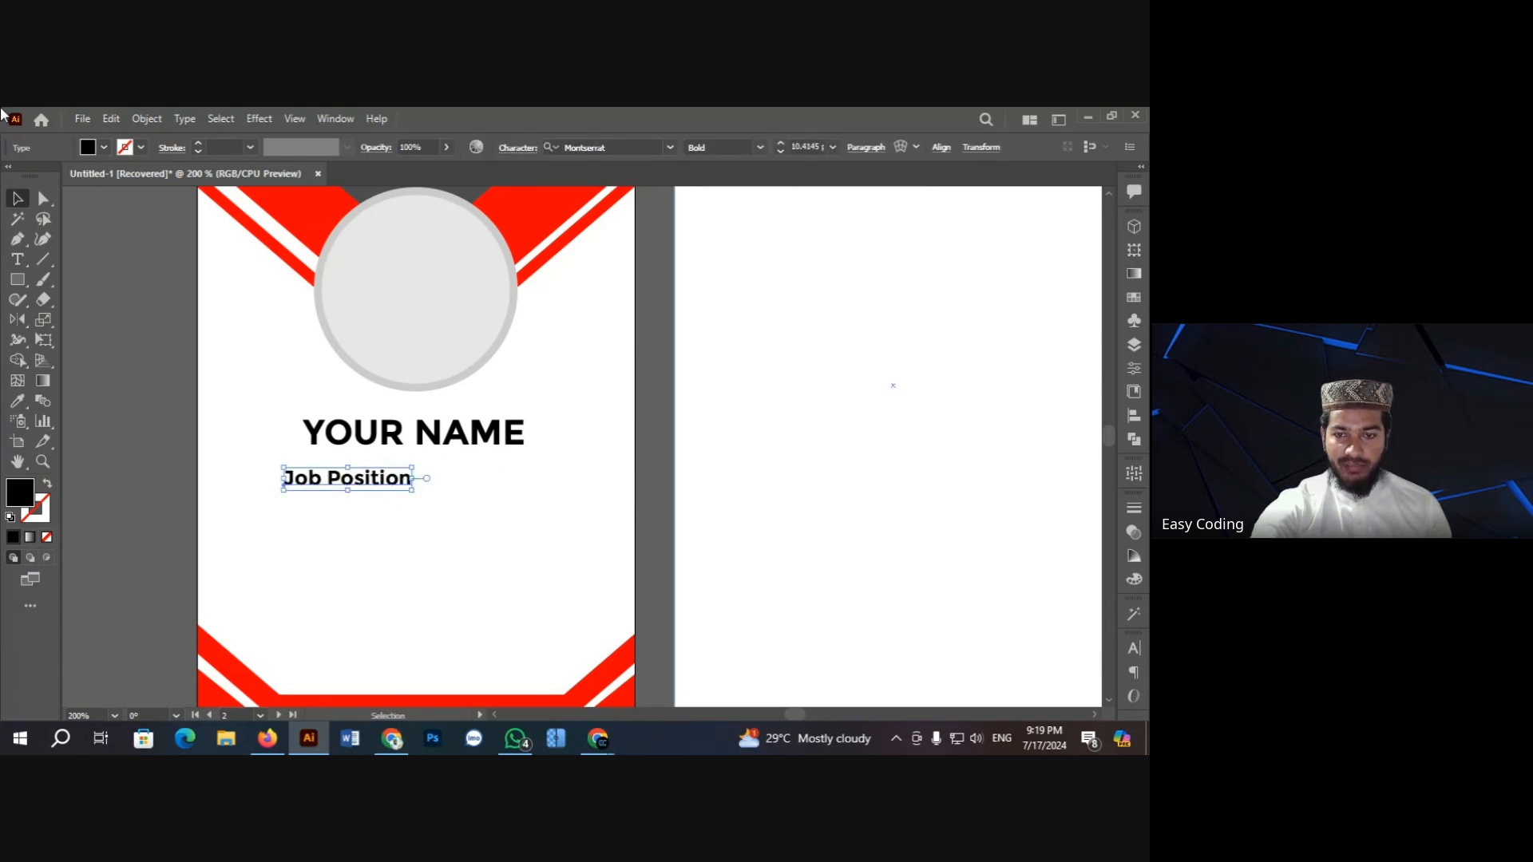
left_click_drag(372, 489, 372, 489)
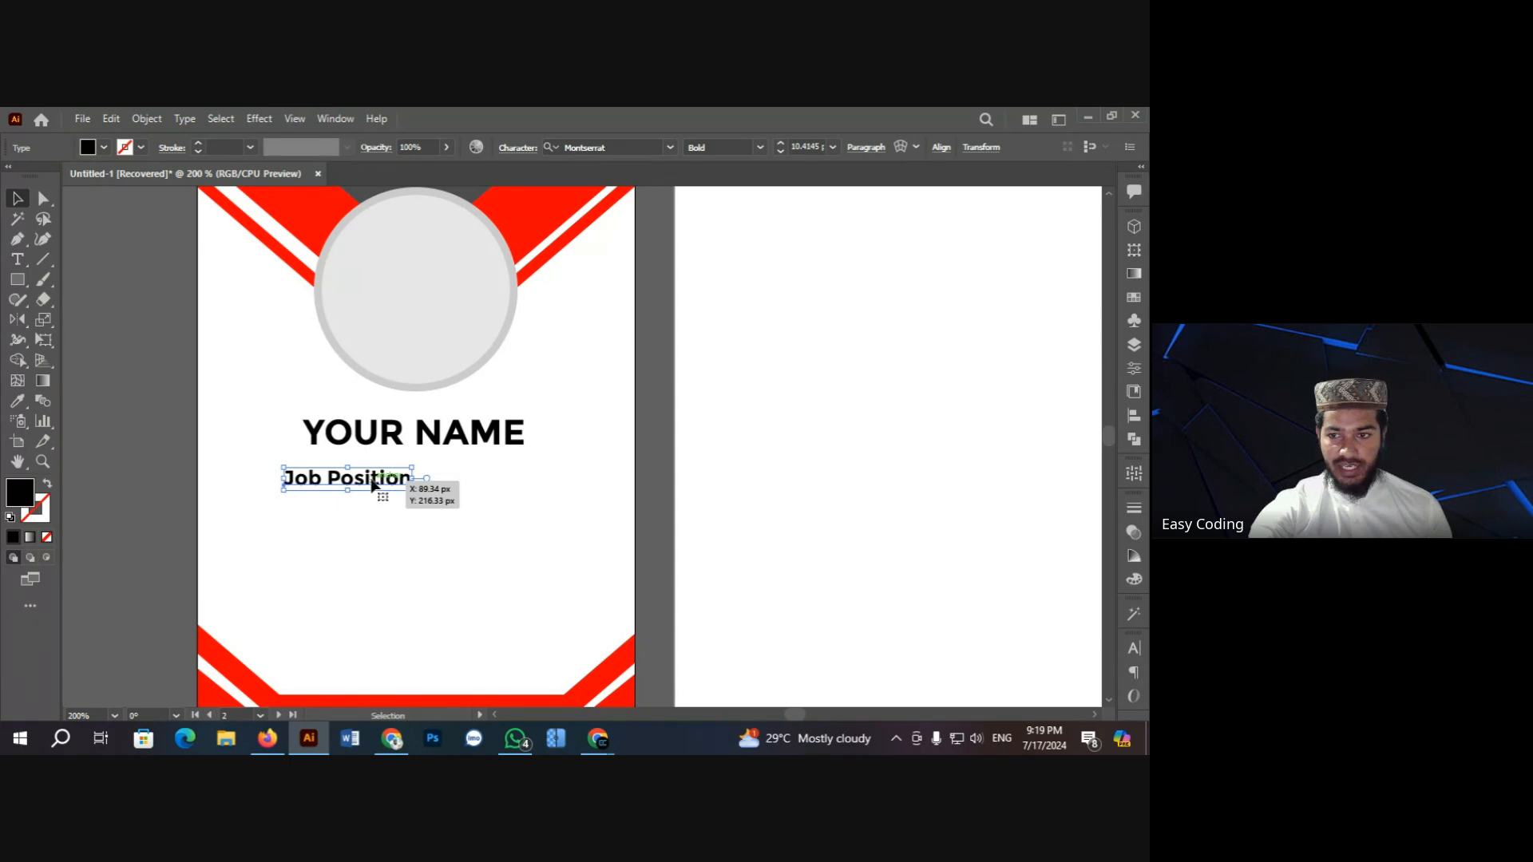
left_click(941, 150)
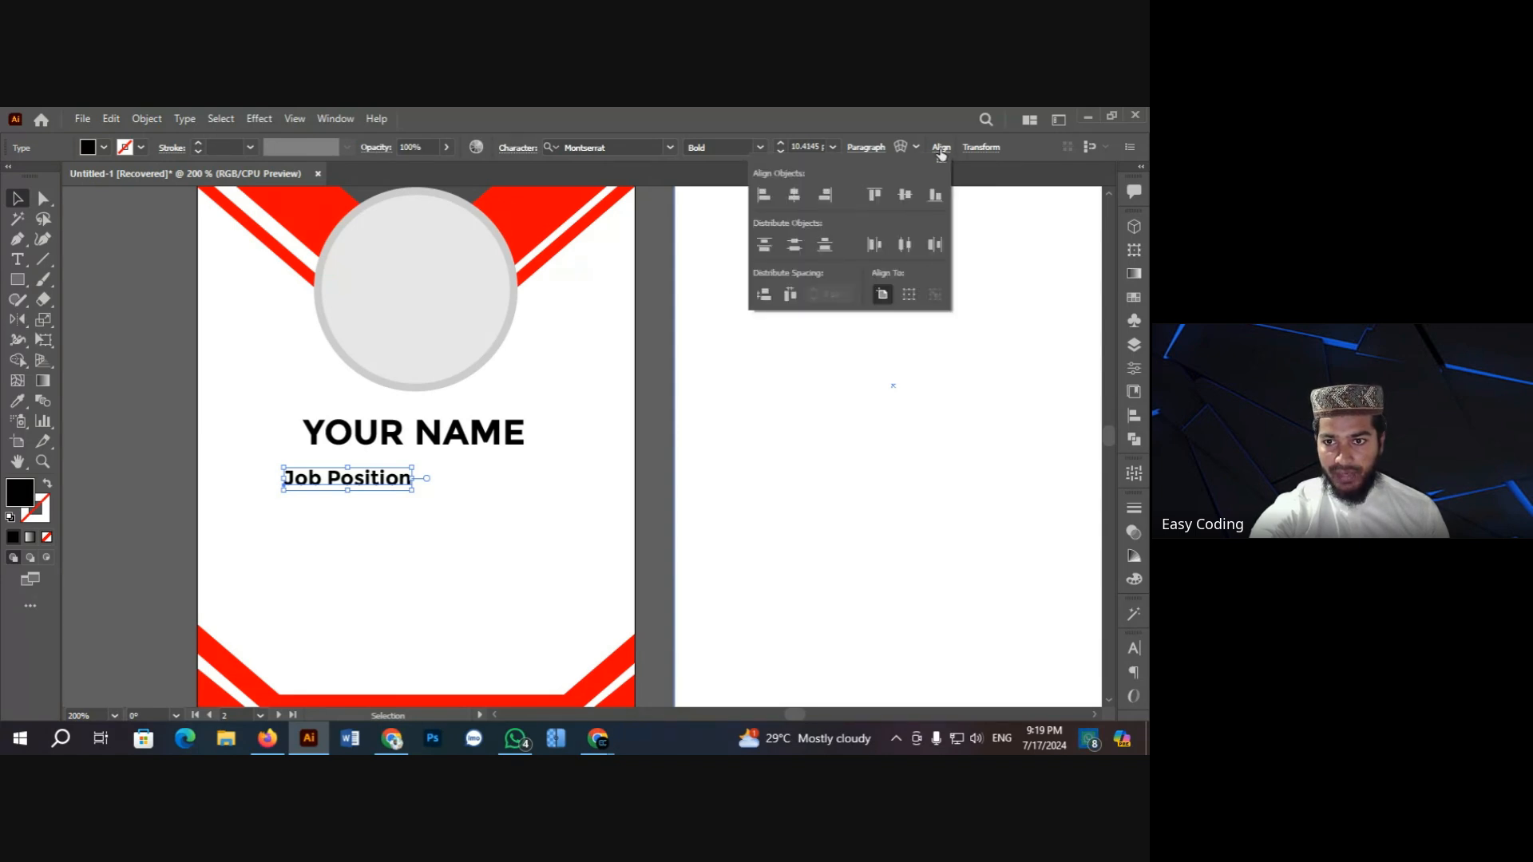
left_click(793, 197)
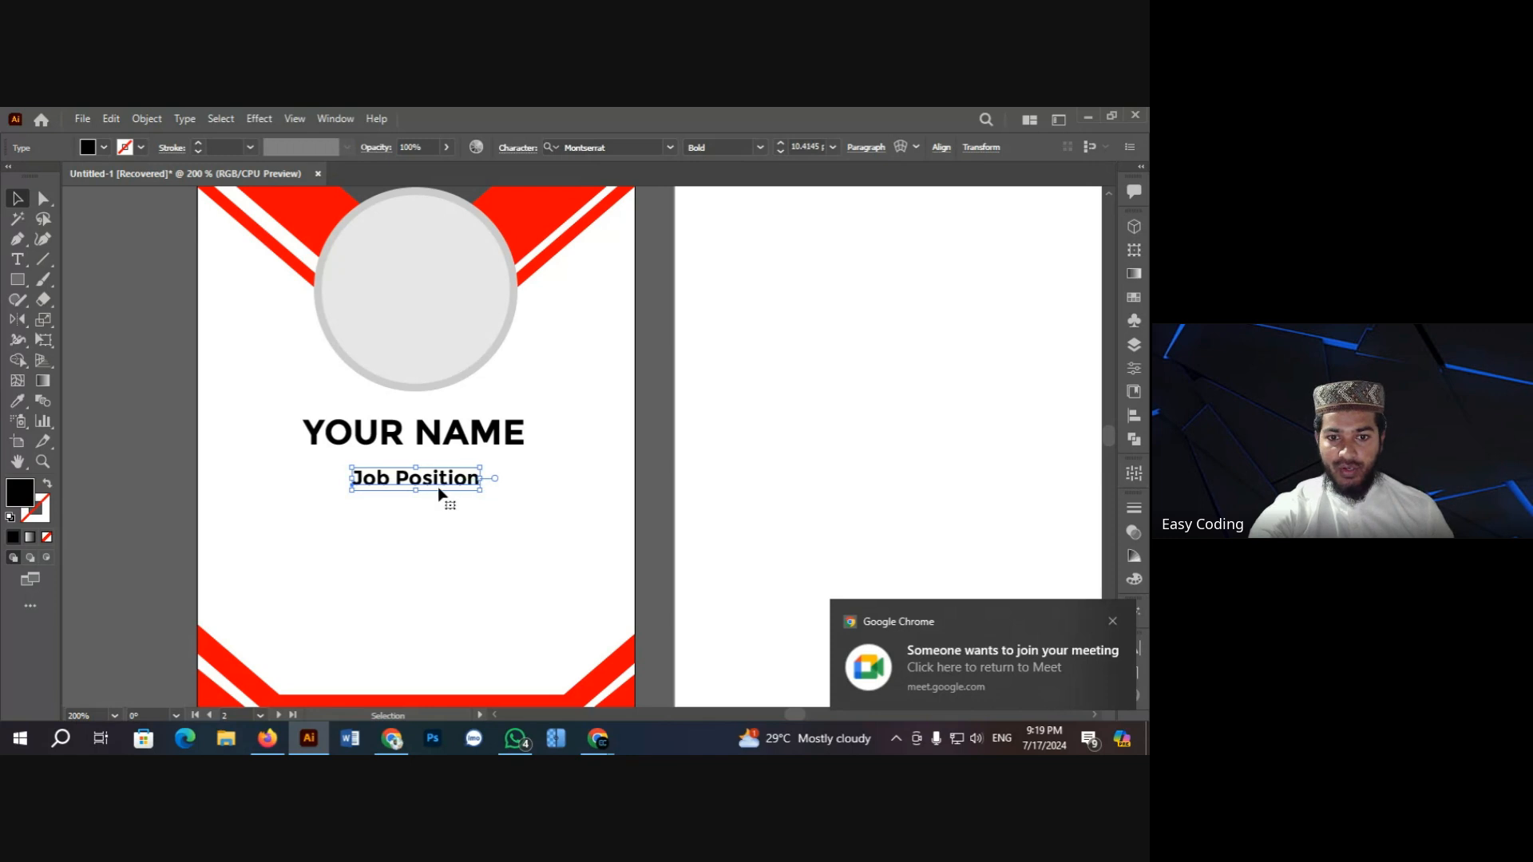
left_click_drag(438, 493, 471, 467)
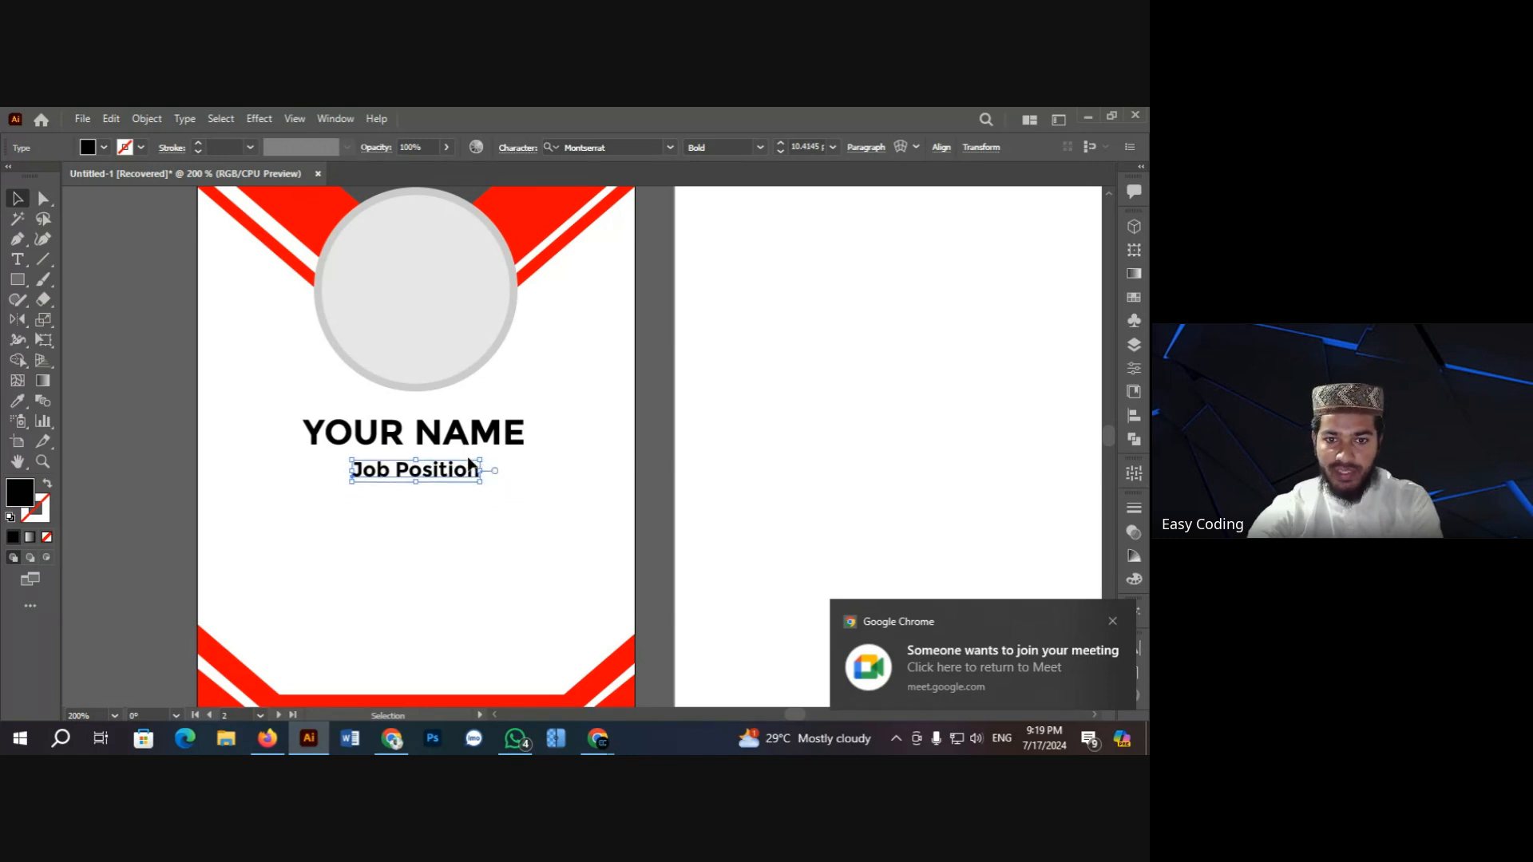
left_click(762, 147)
Step: Set the Job Position text to Montserrat Thin
left_click(733, 165)
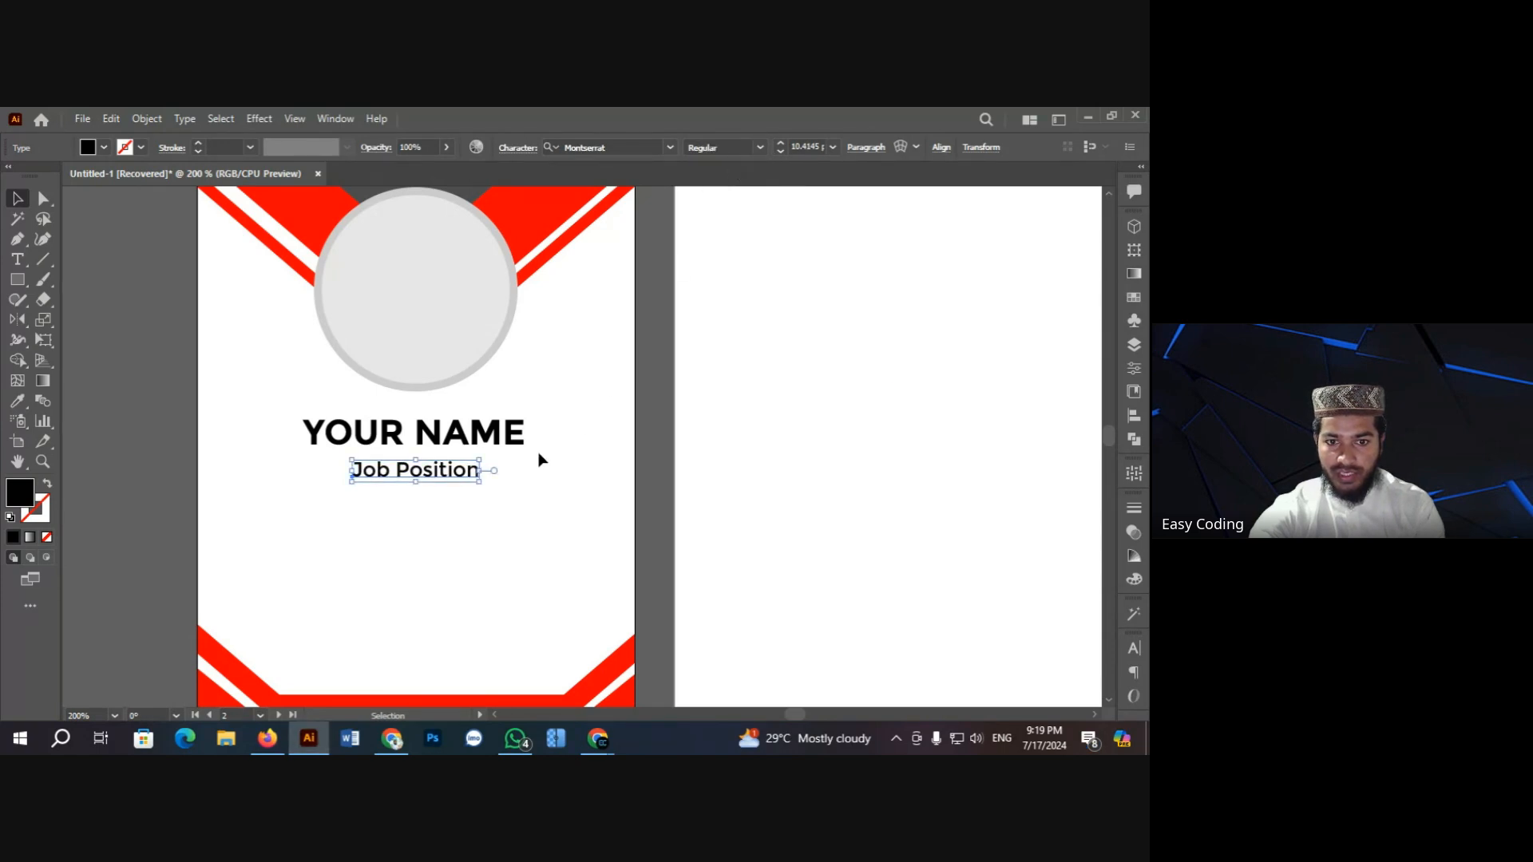
left_click(648, 147)
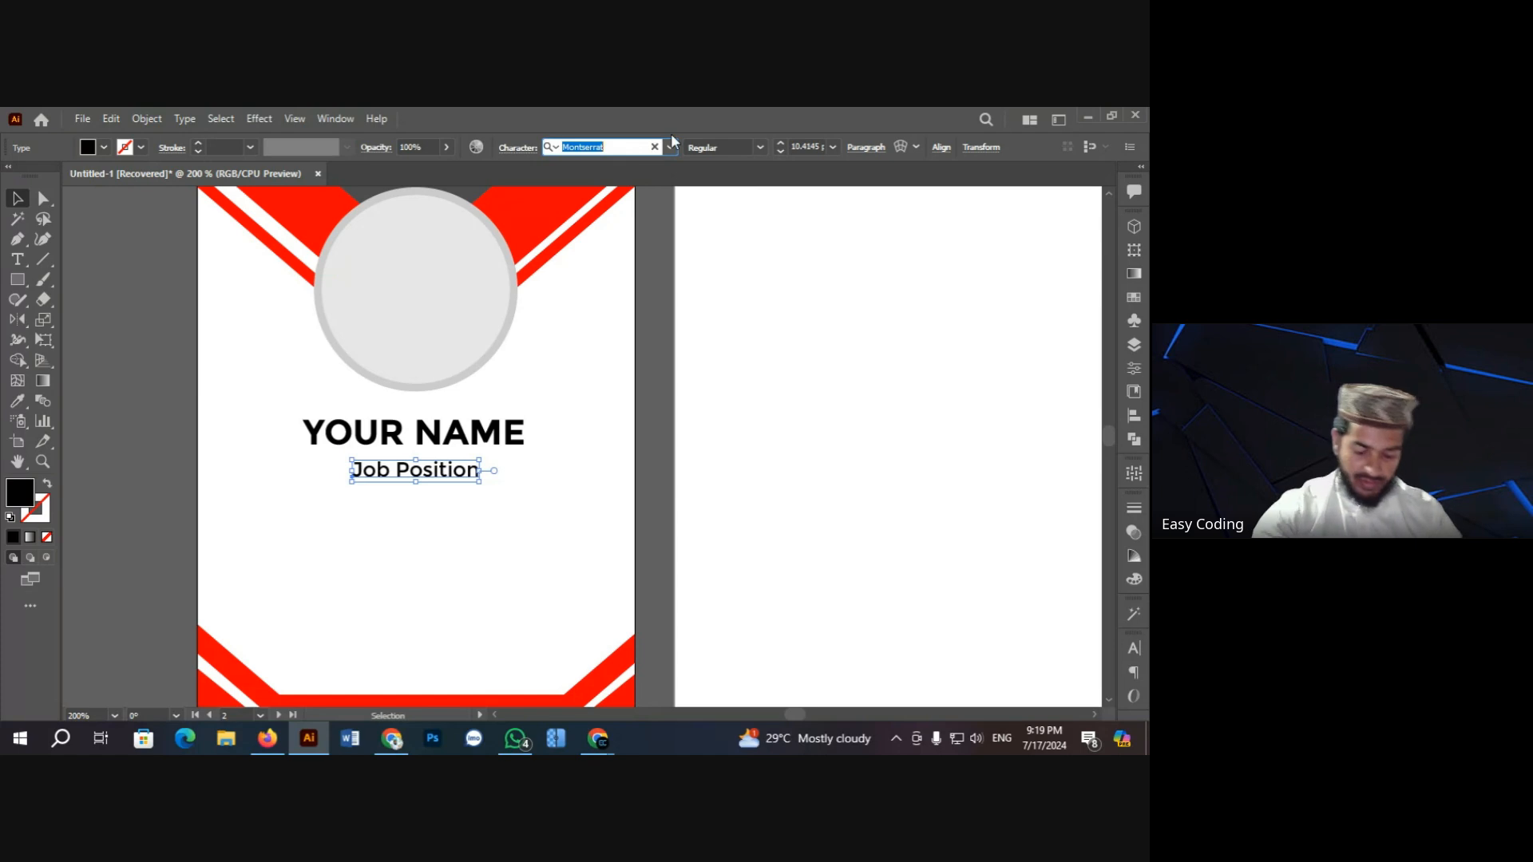
type("mont")
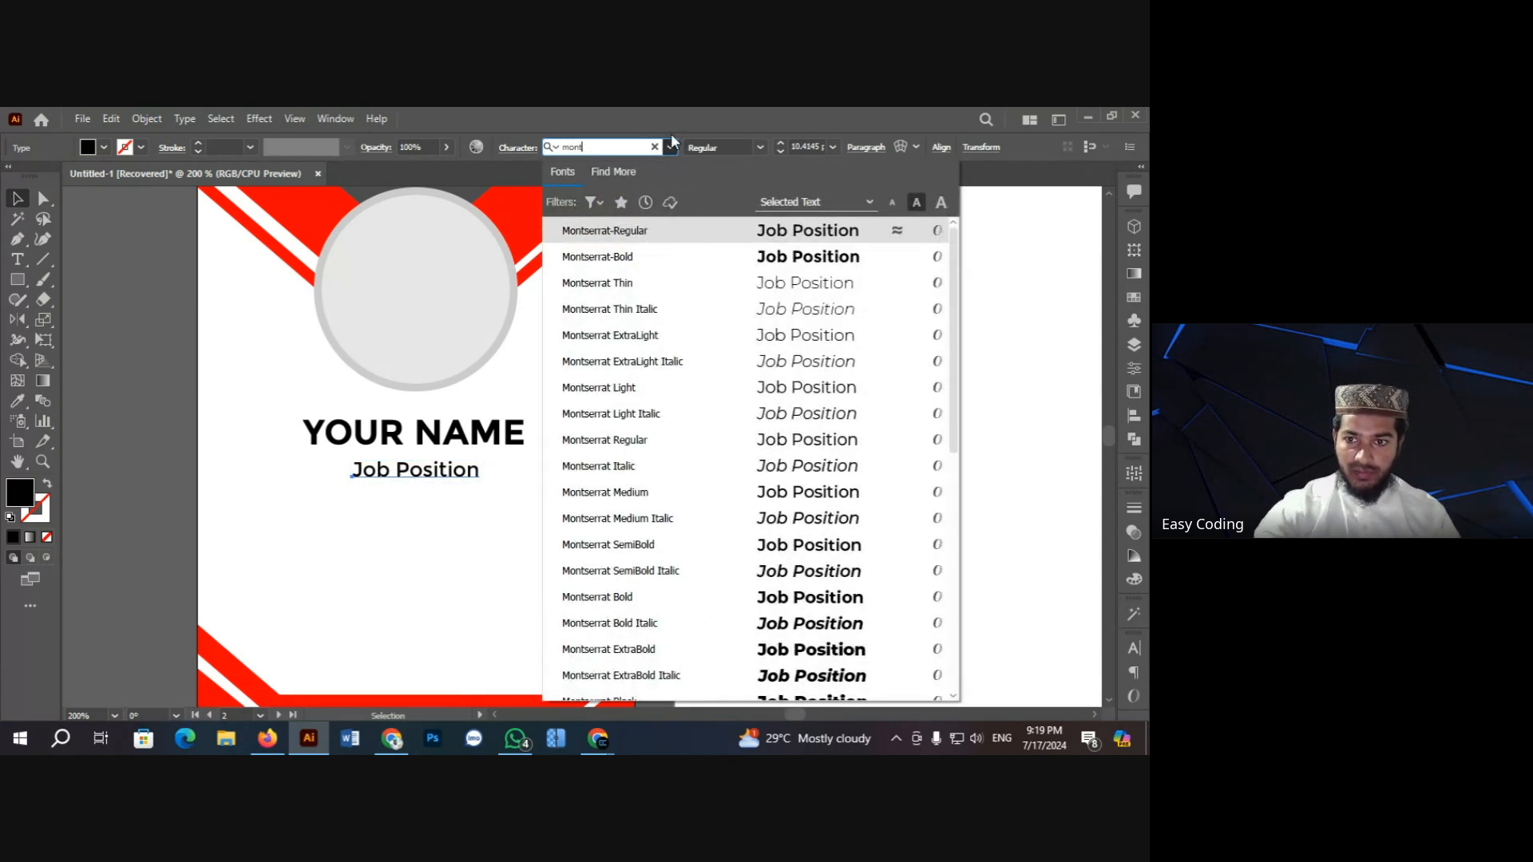
left_click(663, 281)
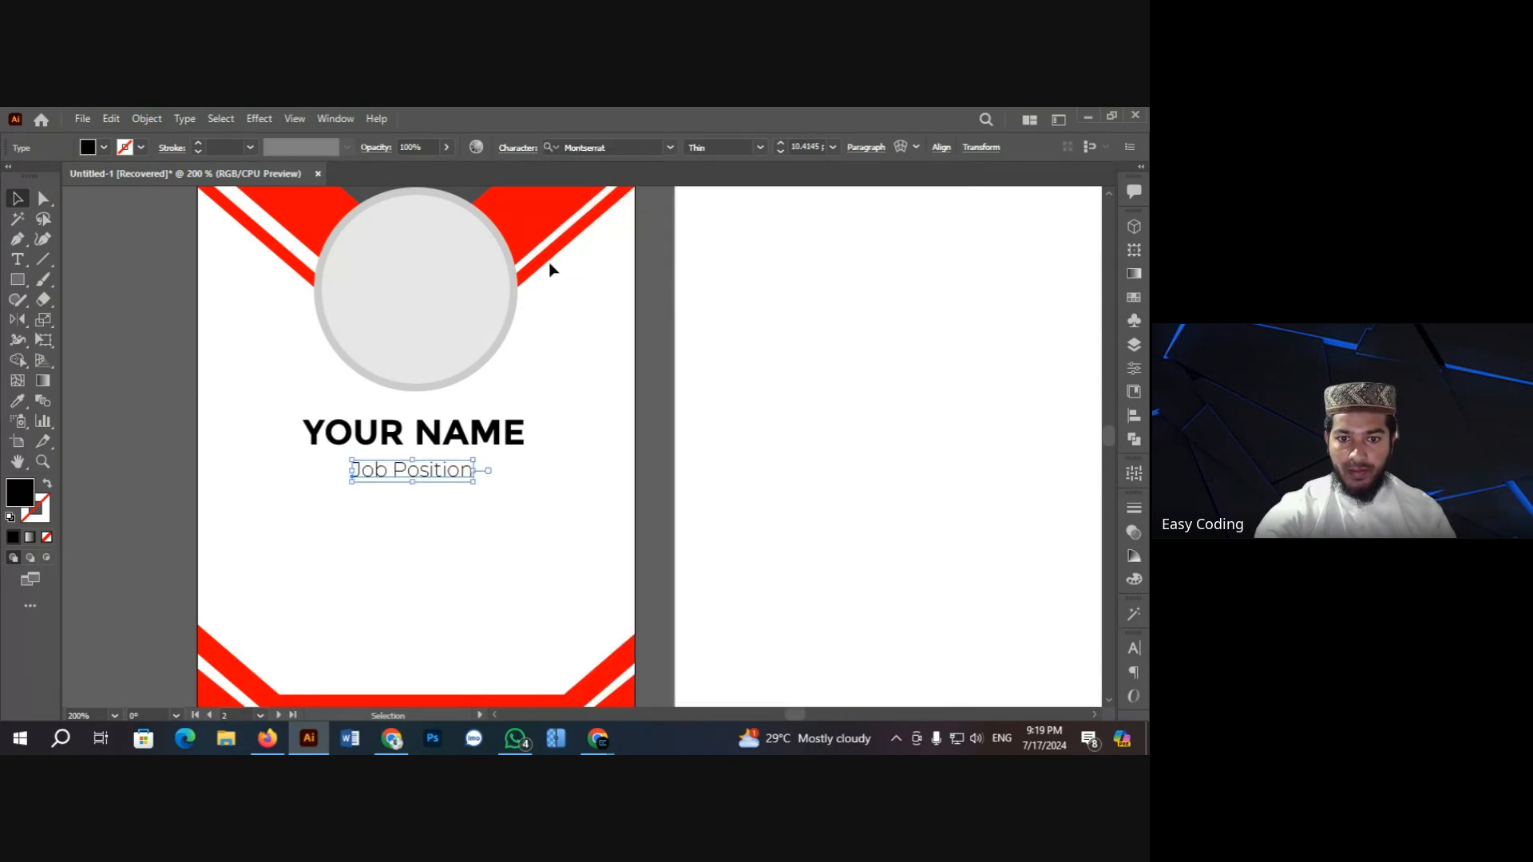
left_click(127, 322)
Step: Duplicate the Job Position line further down the card
key("ctrl+equal")
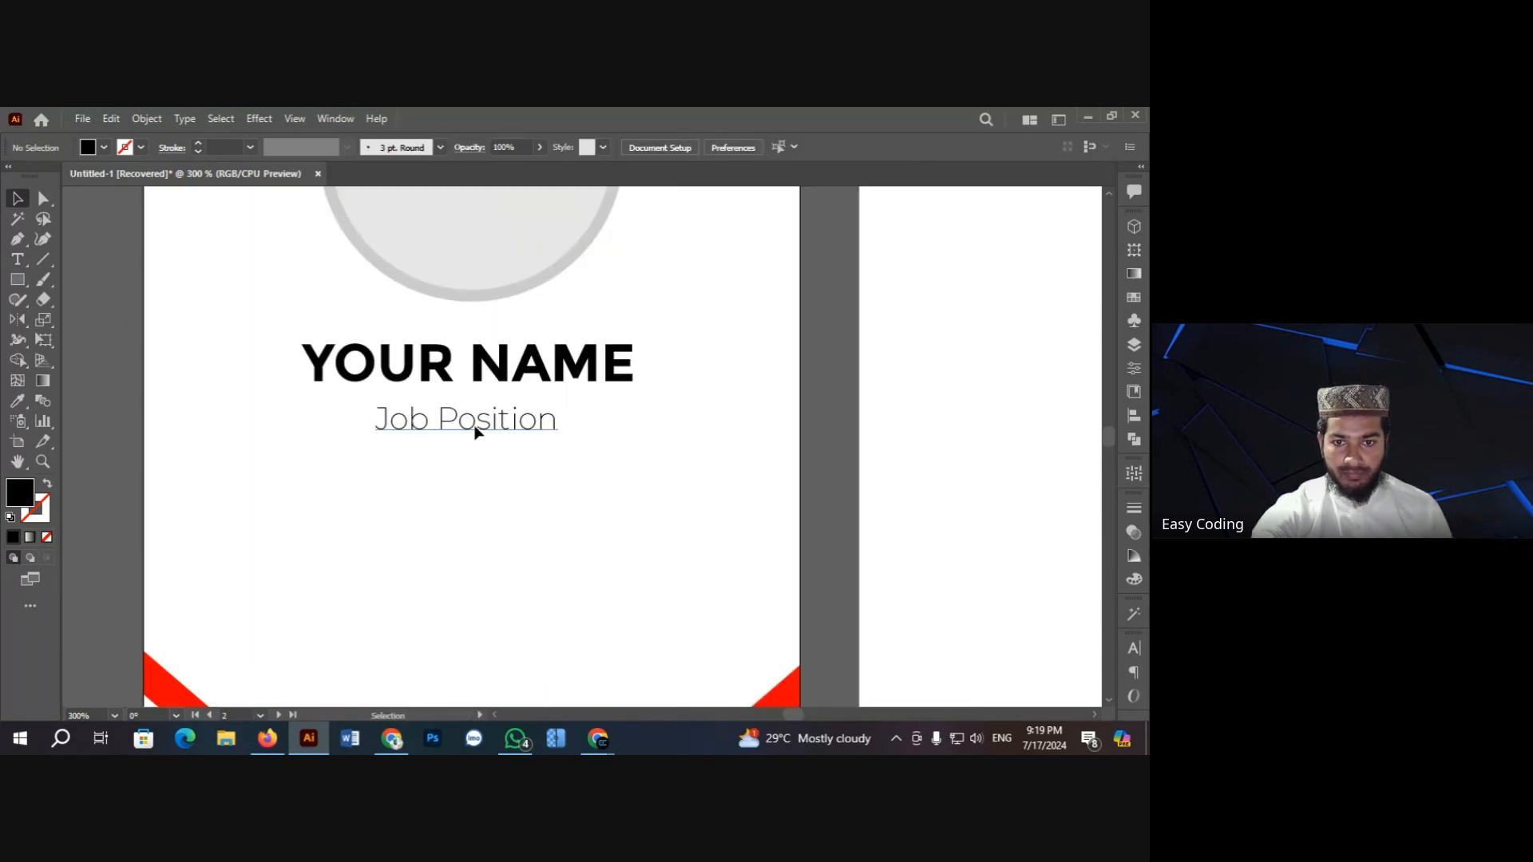
left_click(475, 432)
scroll(447, 463, "down", 1)
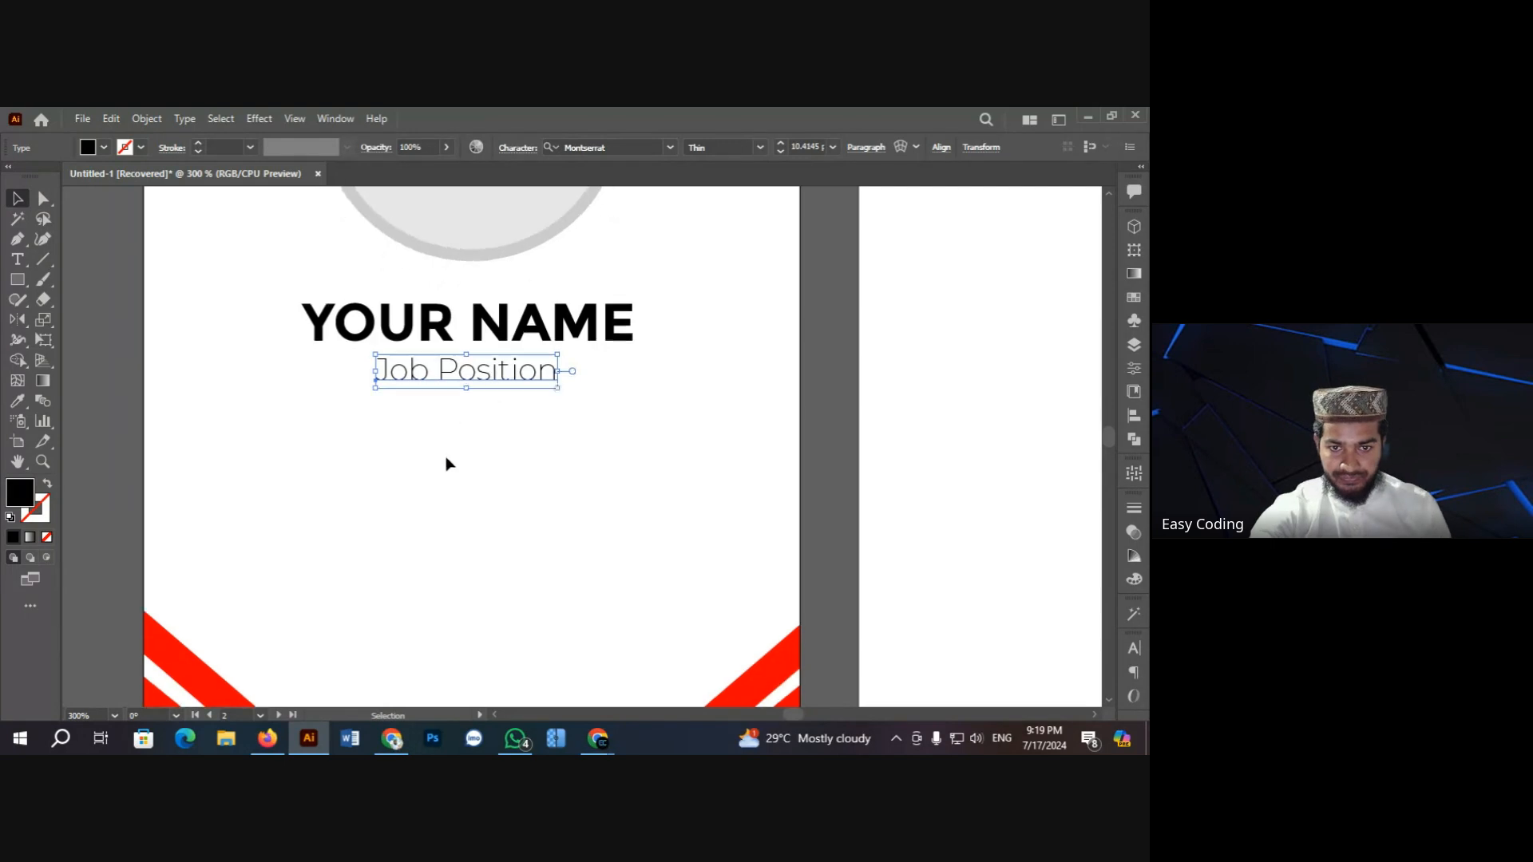
scroll(448, 463, "down", 1)
left_click_drag(452, 333, 369, 407)
Step: Set the duplicated text to Regular weight and retype its first line as 'Id:'
double_click(367, 407)
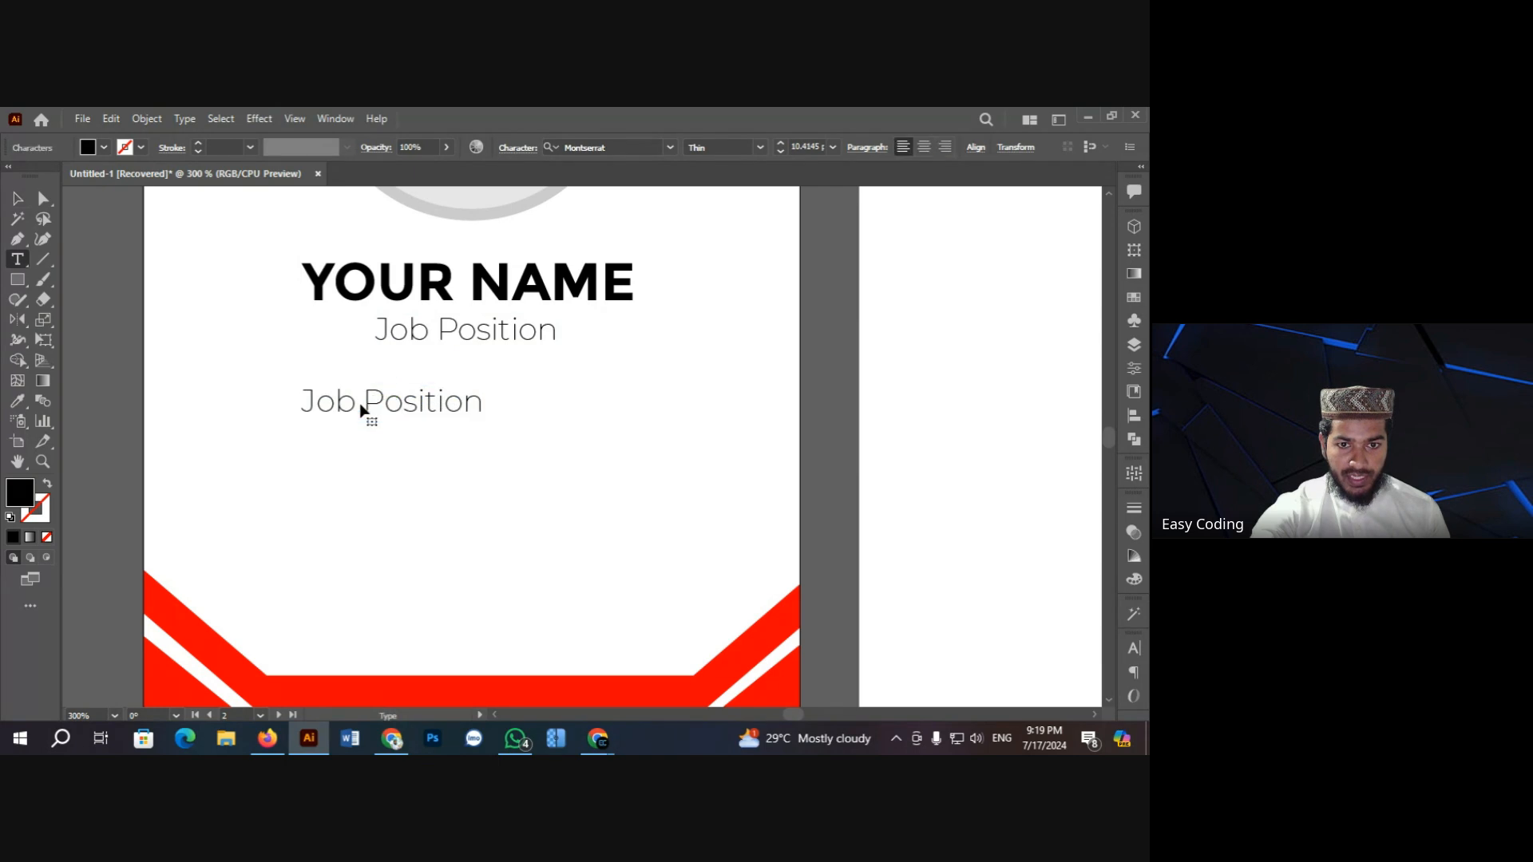
key("ctrl+a")
left_click(762, 148)
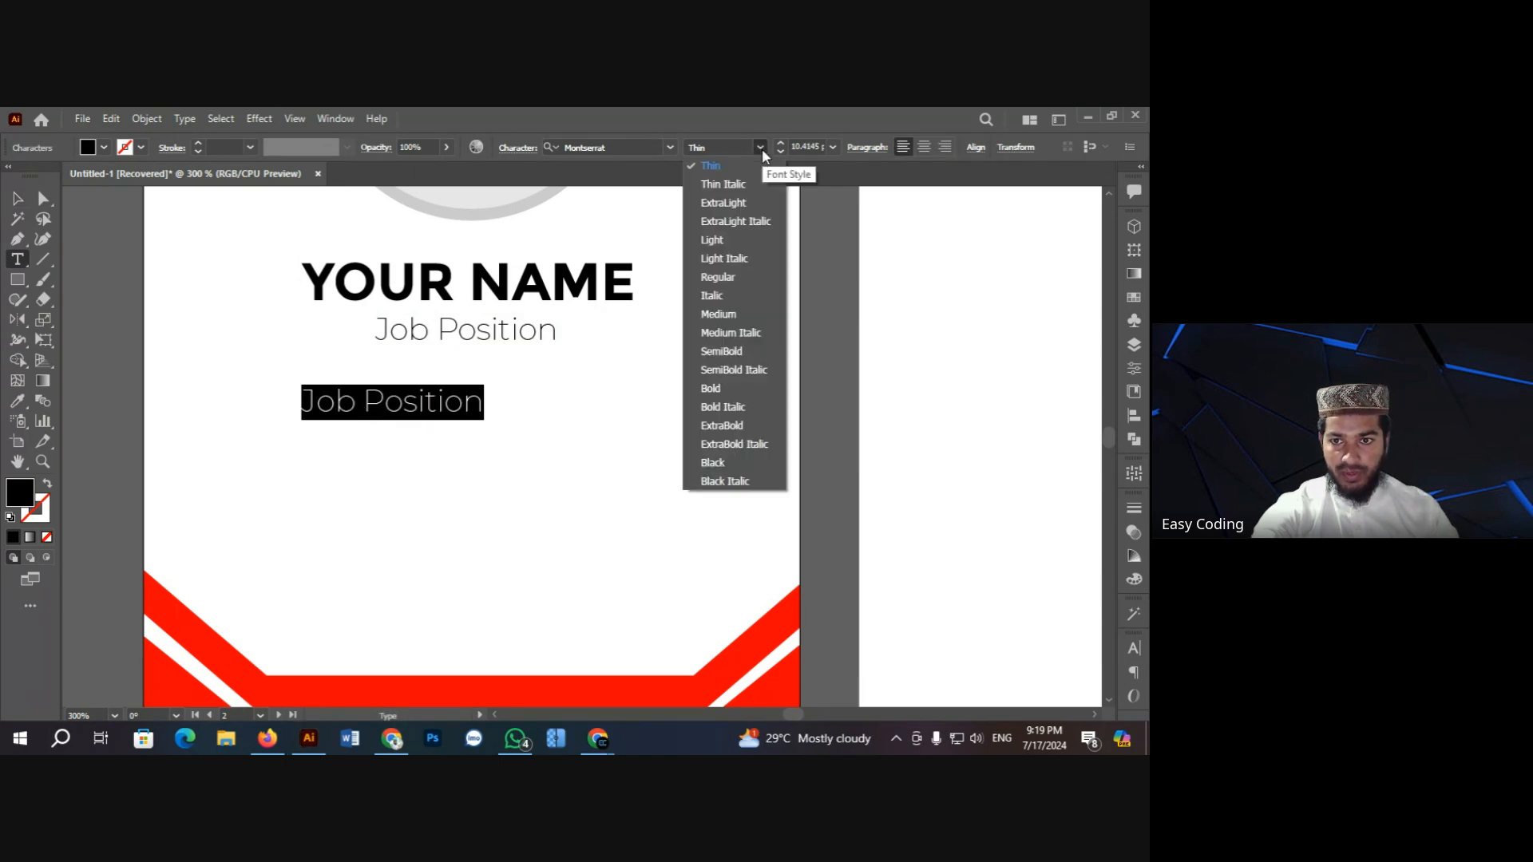
left_click(733, 277)
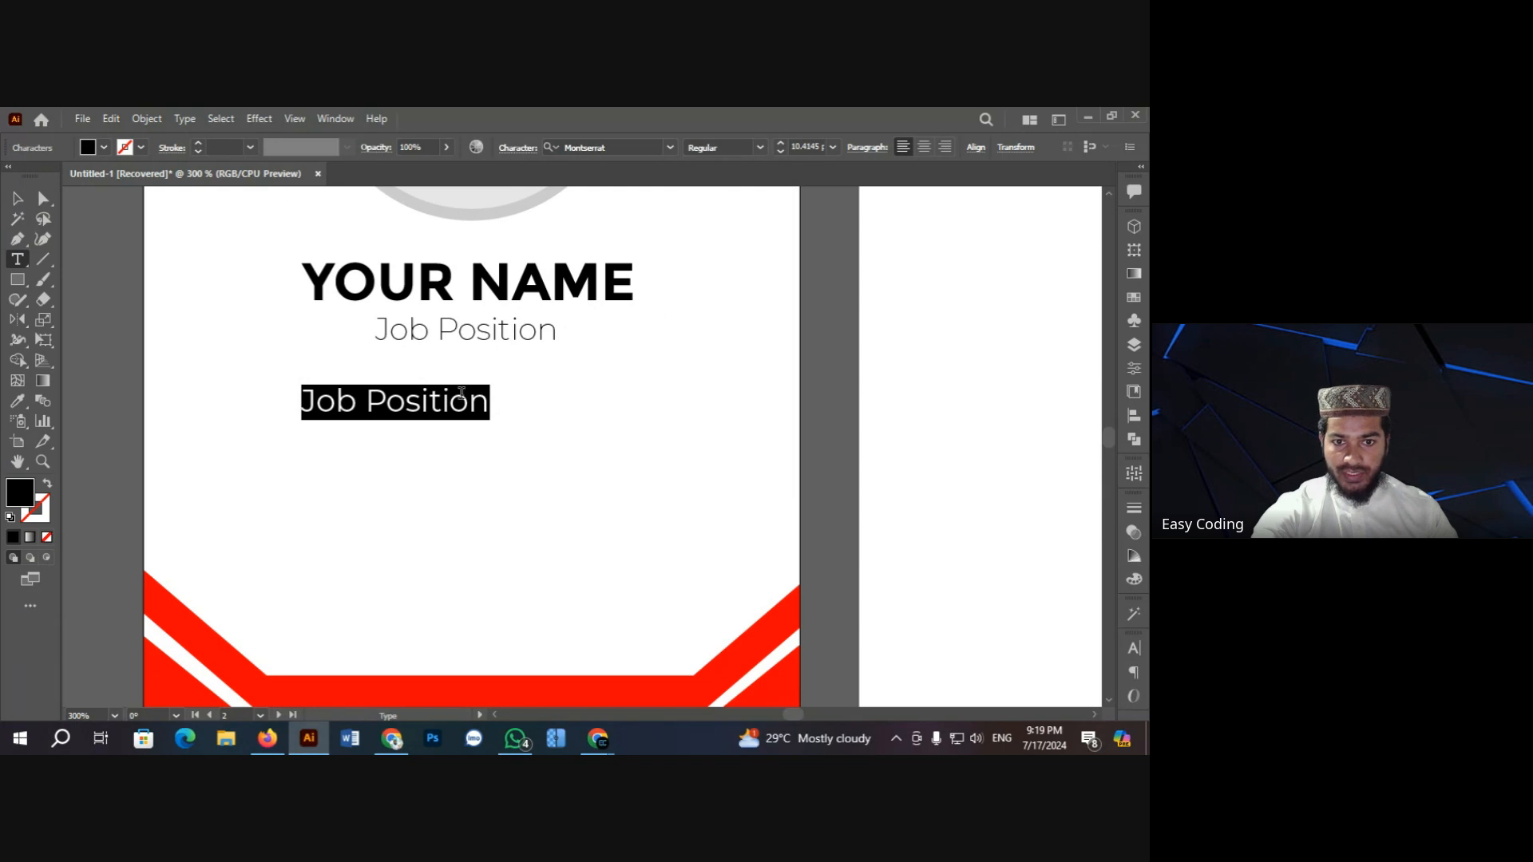
type("id")
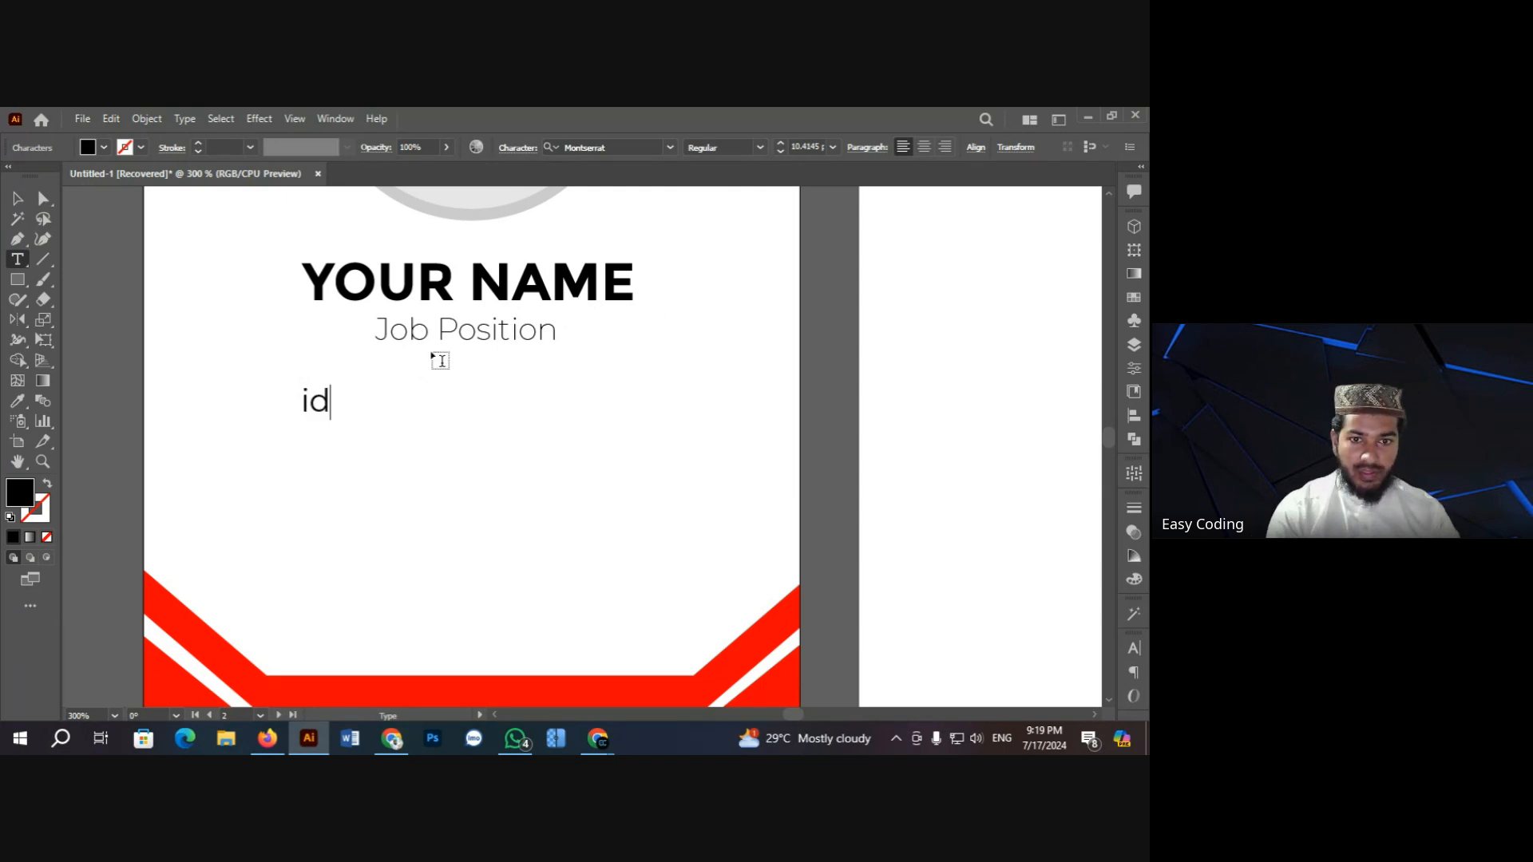
key("BackSpace")
key("BackSpace")
type("I")
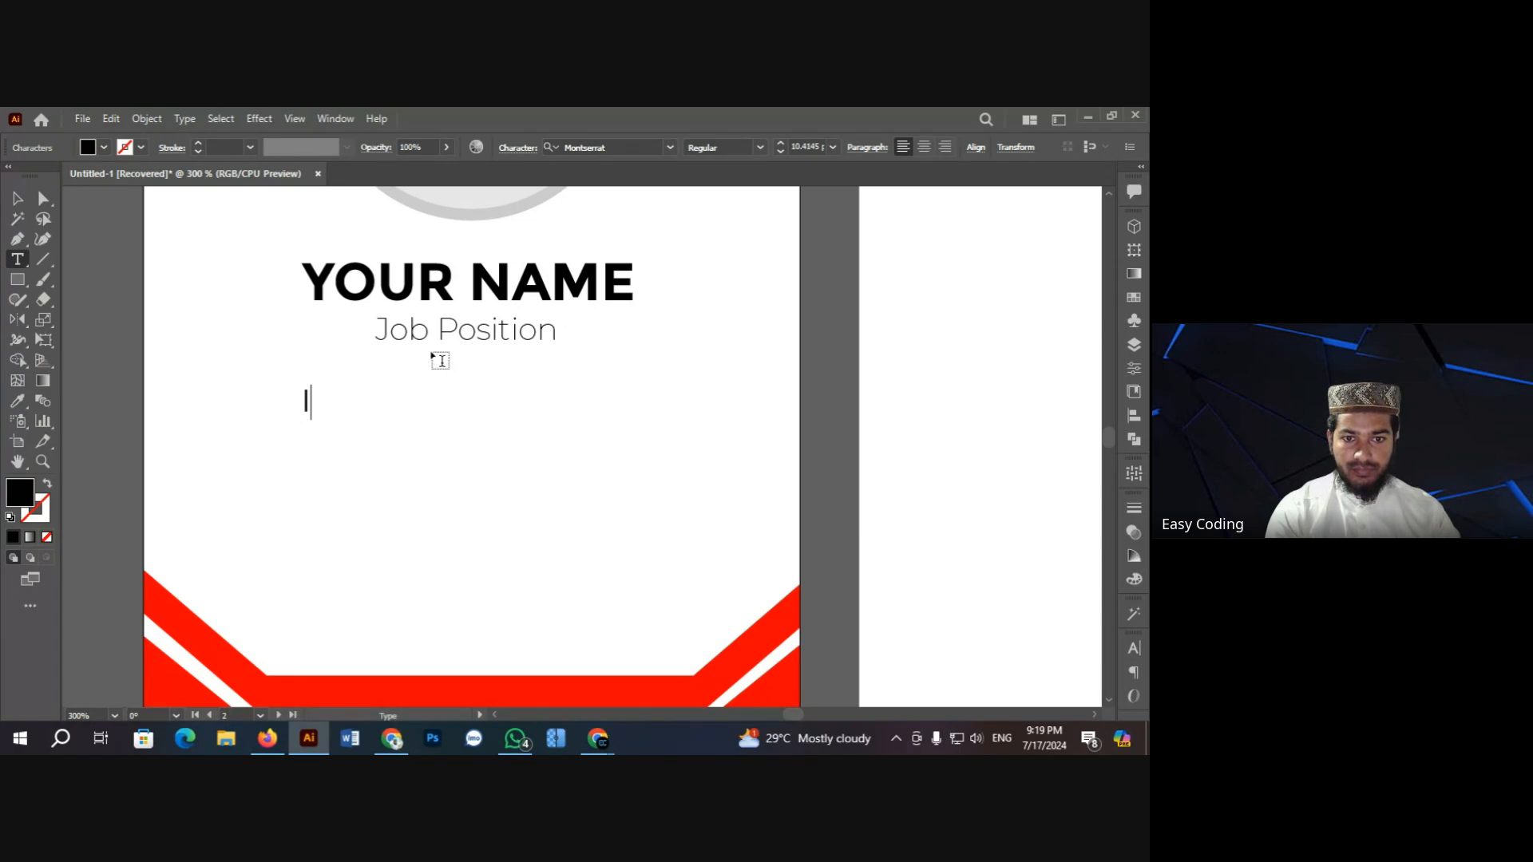
type("d:")
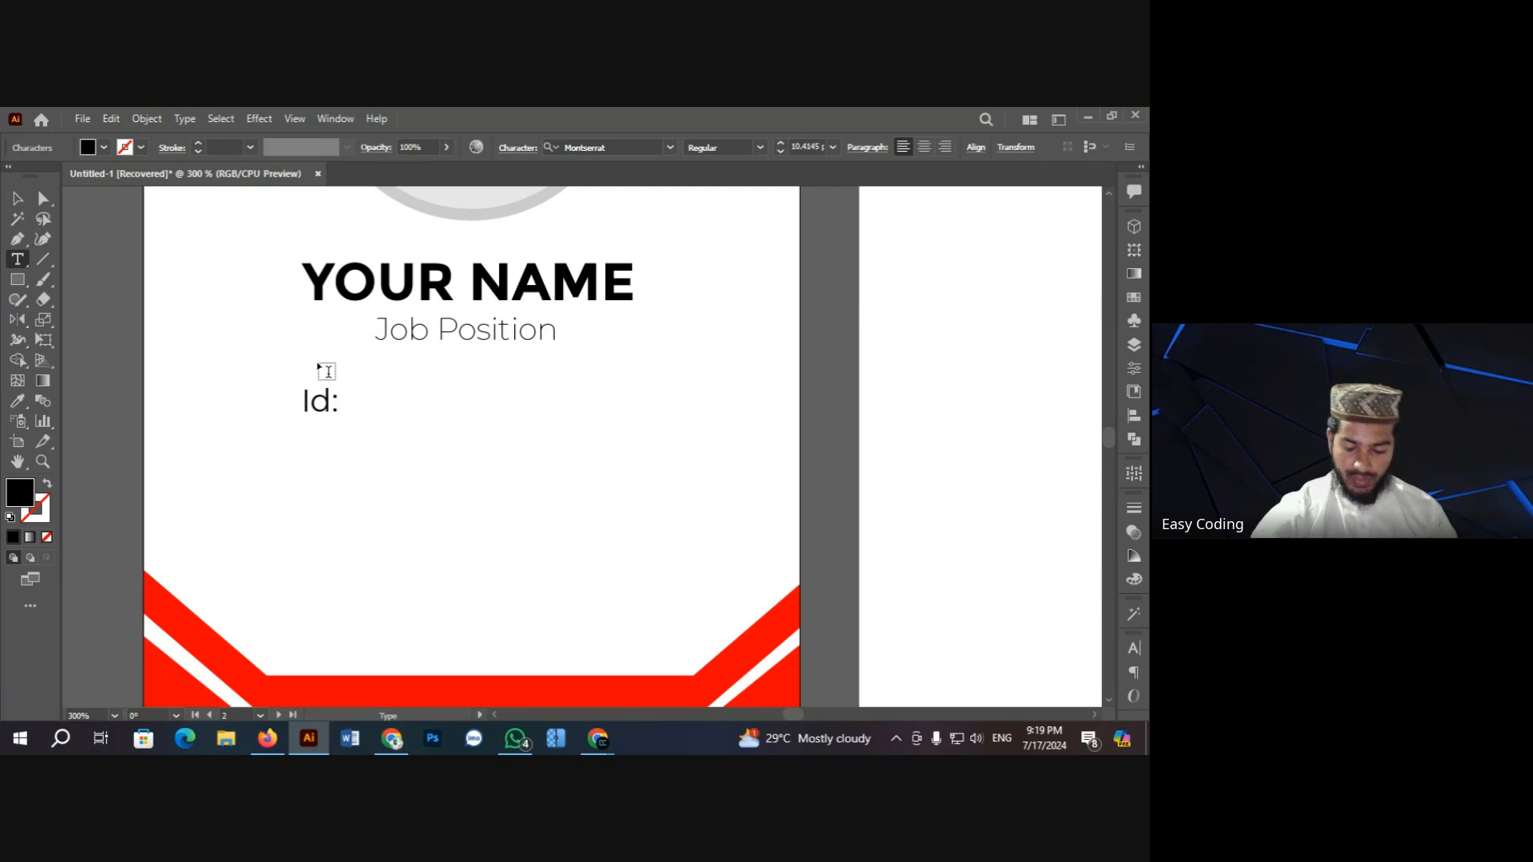
key("Return")
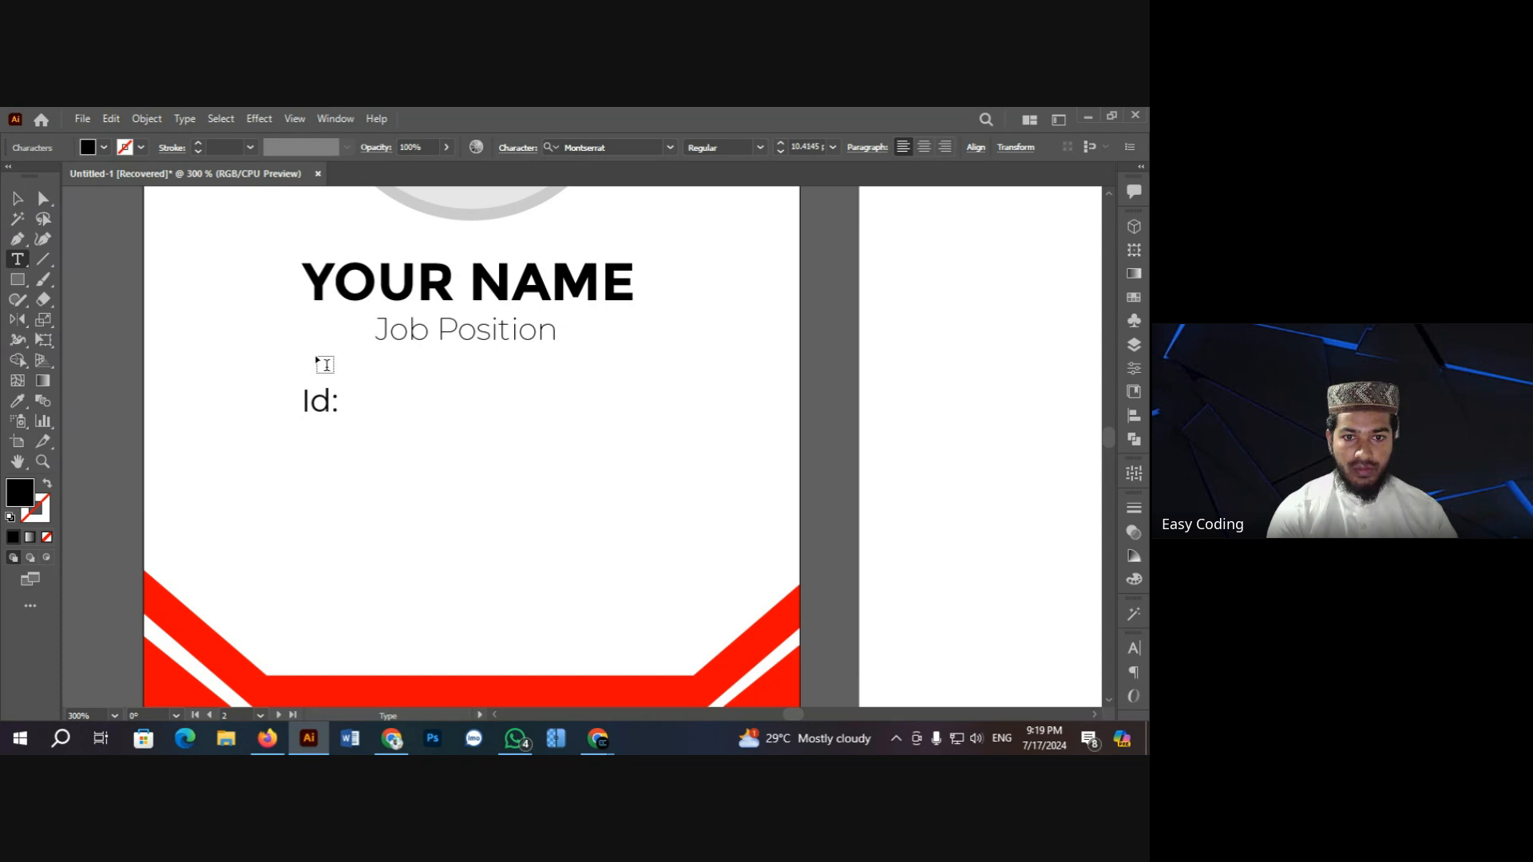
key("Escape")
Step: Check the reference card, then add 'Join Date:' as the second line
key("ctrl+minus")
key("ctrl+minus")
key("ctrl+minus")
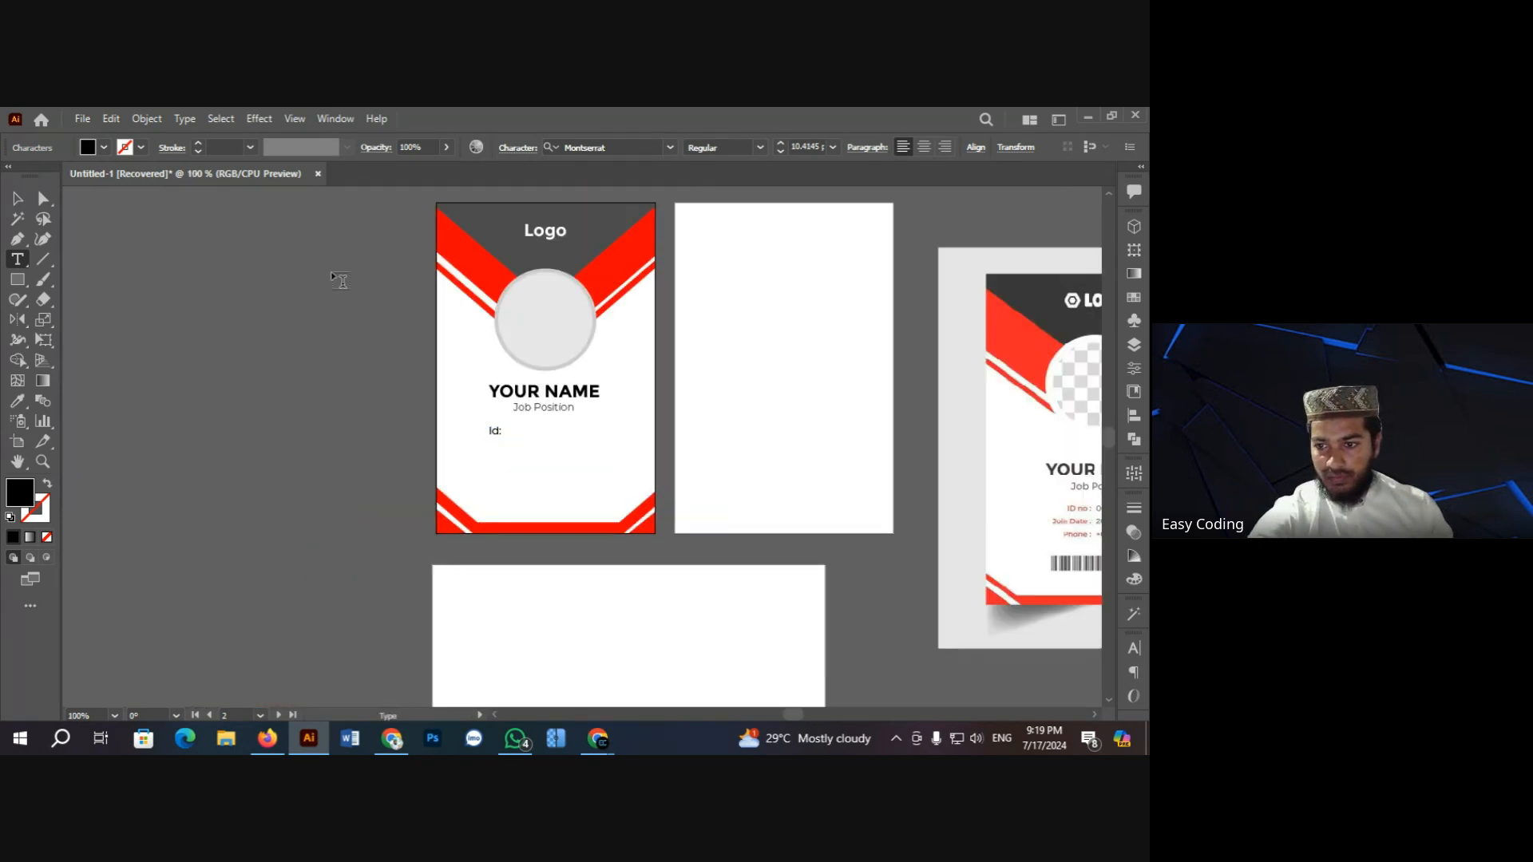
left_click(994, 559, "ctrl")
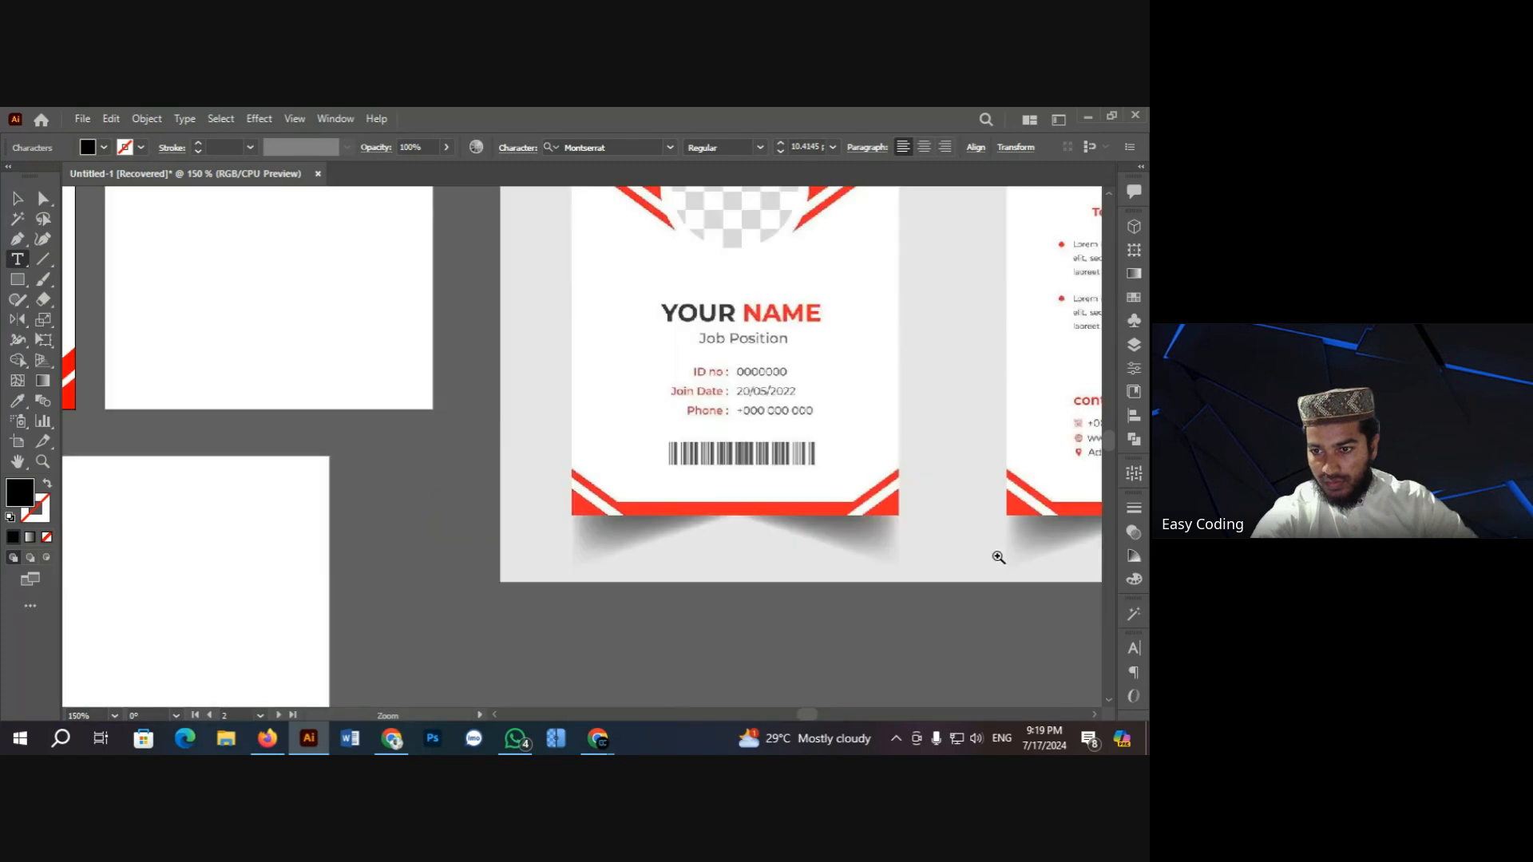
left_click(704, 447, "ctrl")
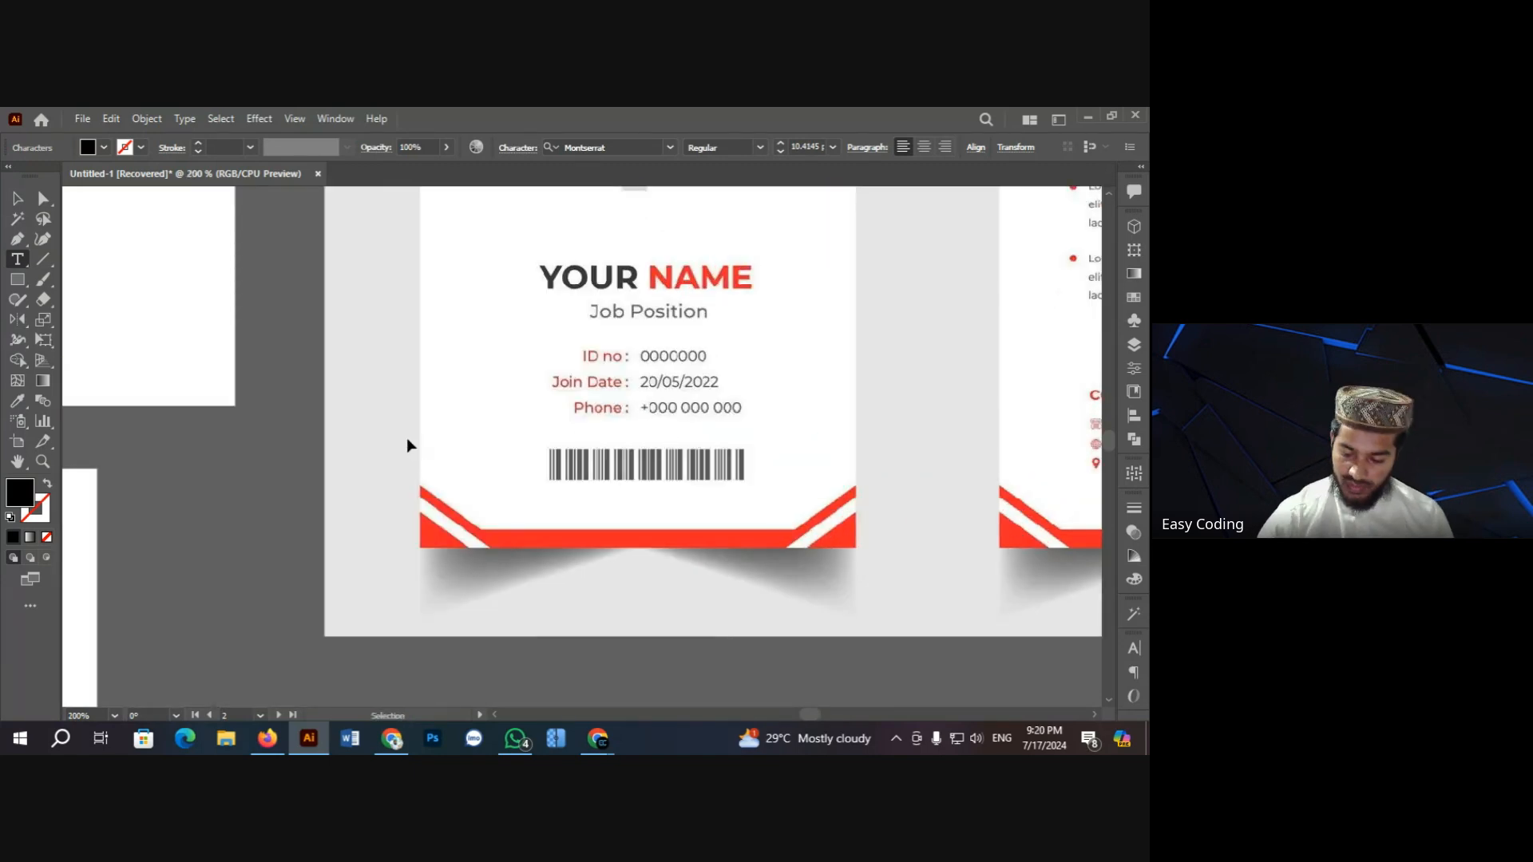
key("ctrl+minus")
key("ctrl+minus")
key("ctrl+minus")
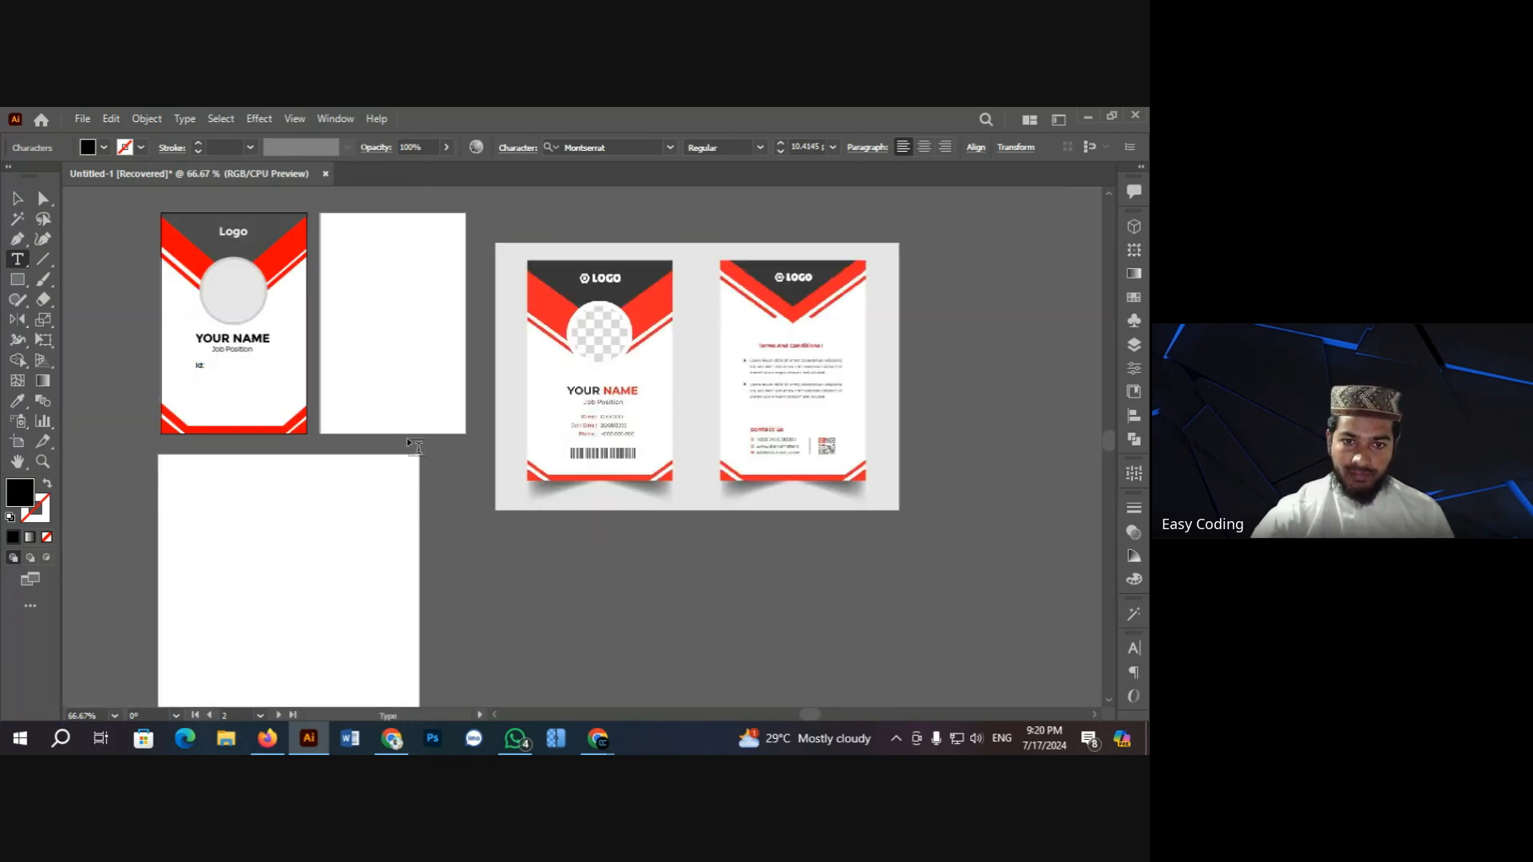
left_click(327, 388, "ctrl")
left_click(472, 411, "ctrl")
left_click(534, 400, "ctrl")
left_click(540, 415, "ctrl")
left_click(540, 414, "ctrl")
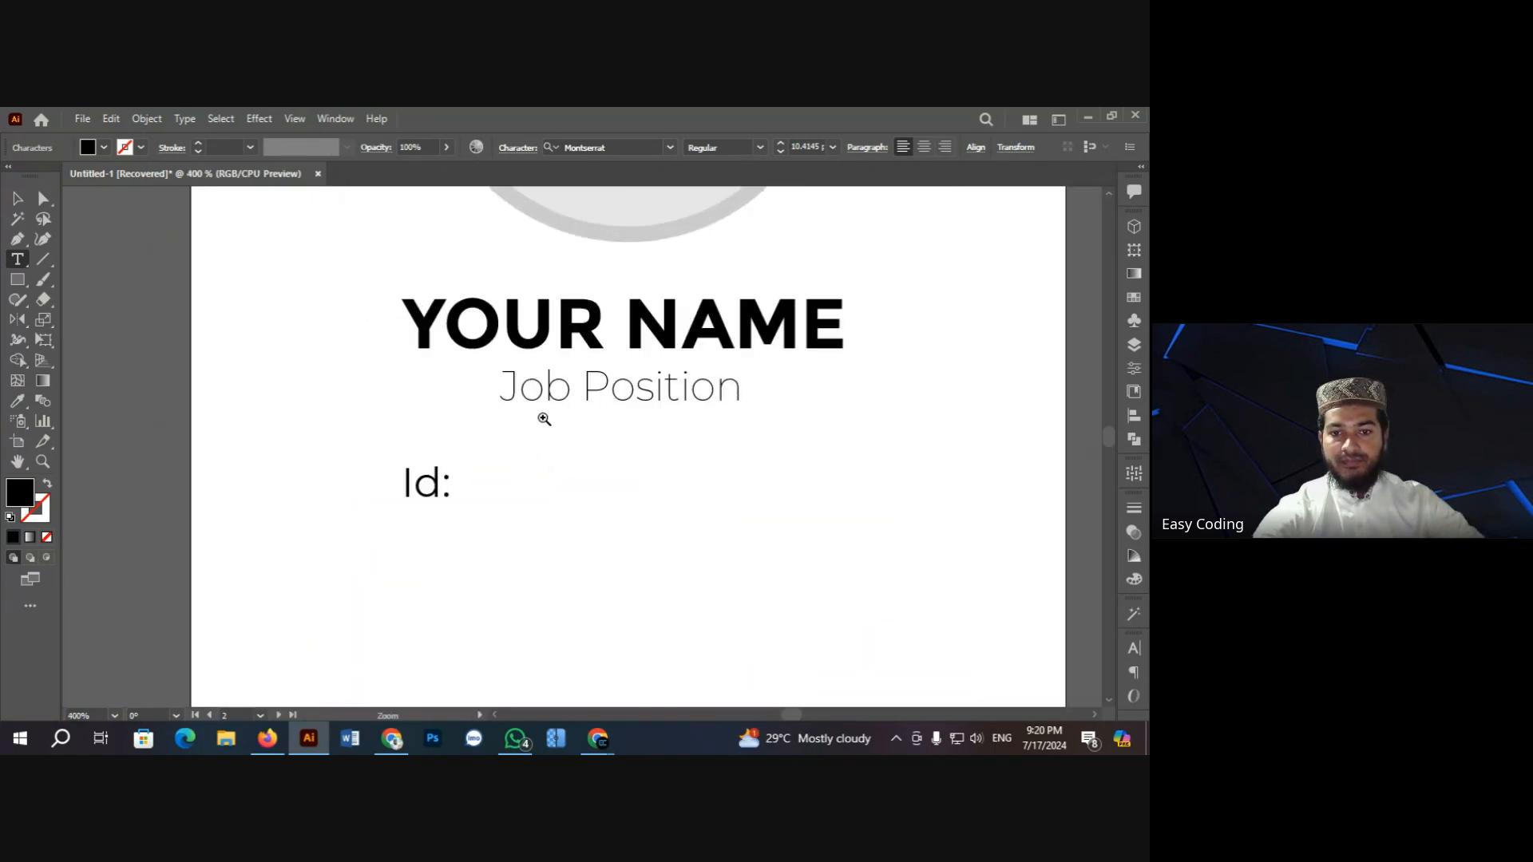
scroll(529, 491, "down", 1)
type("Join ")
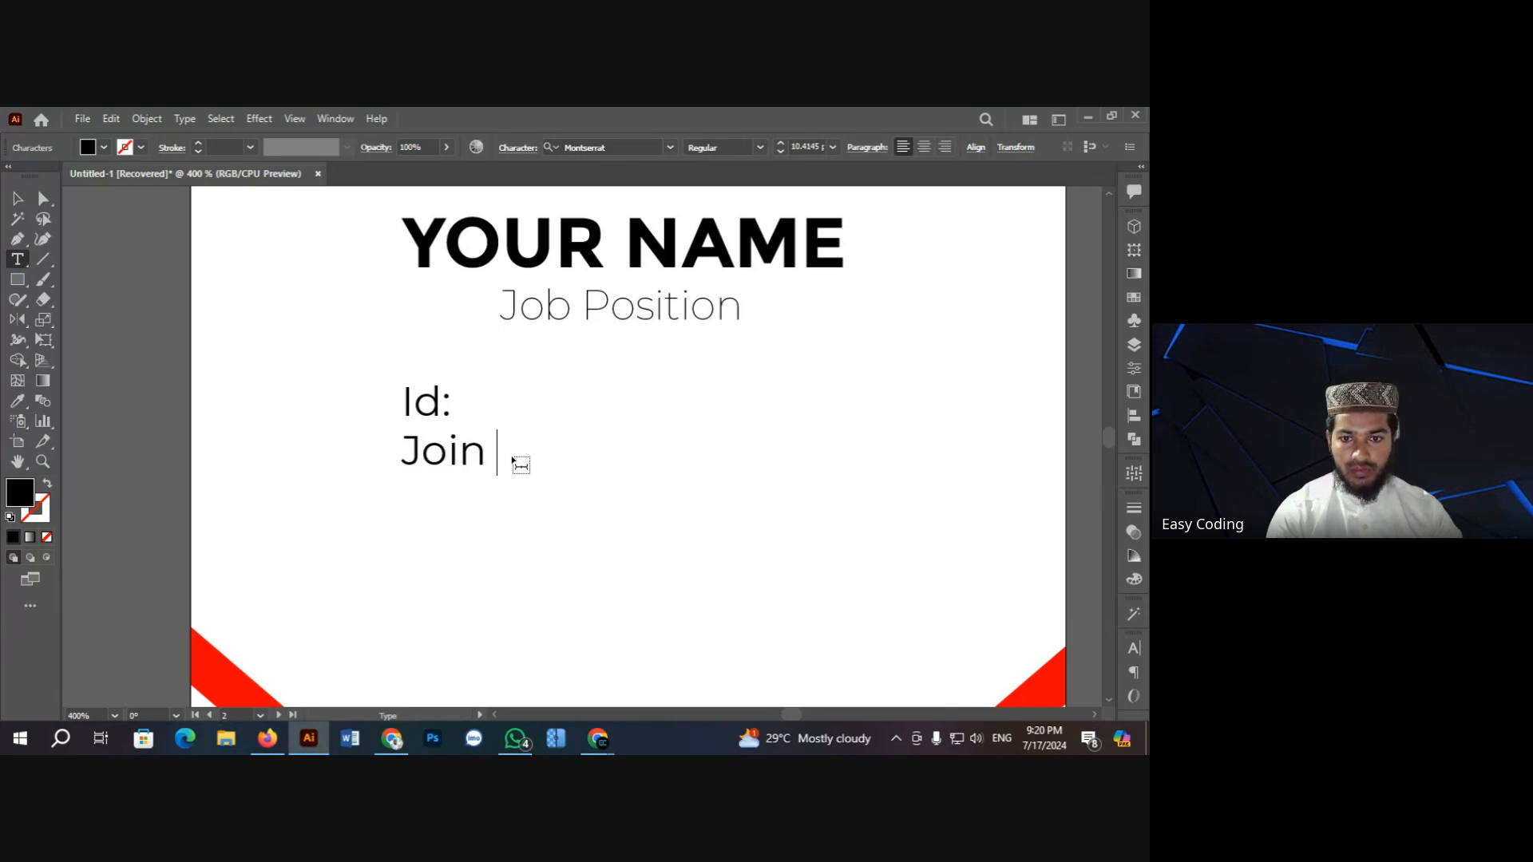
type("Date")
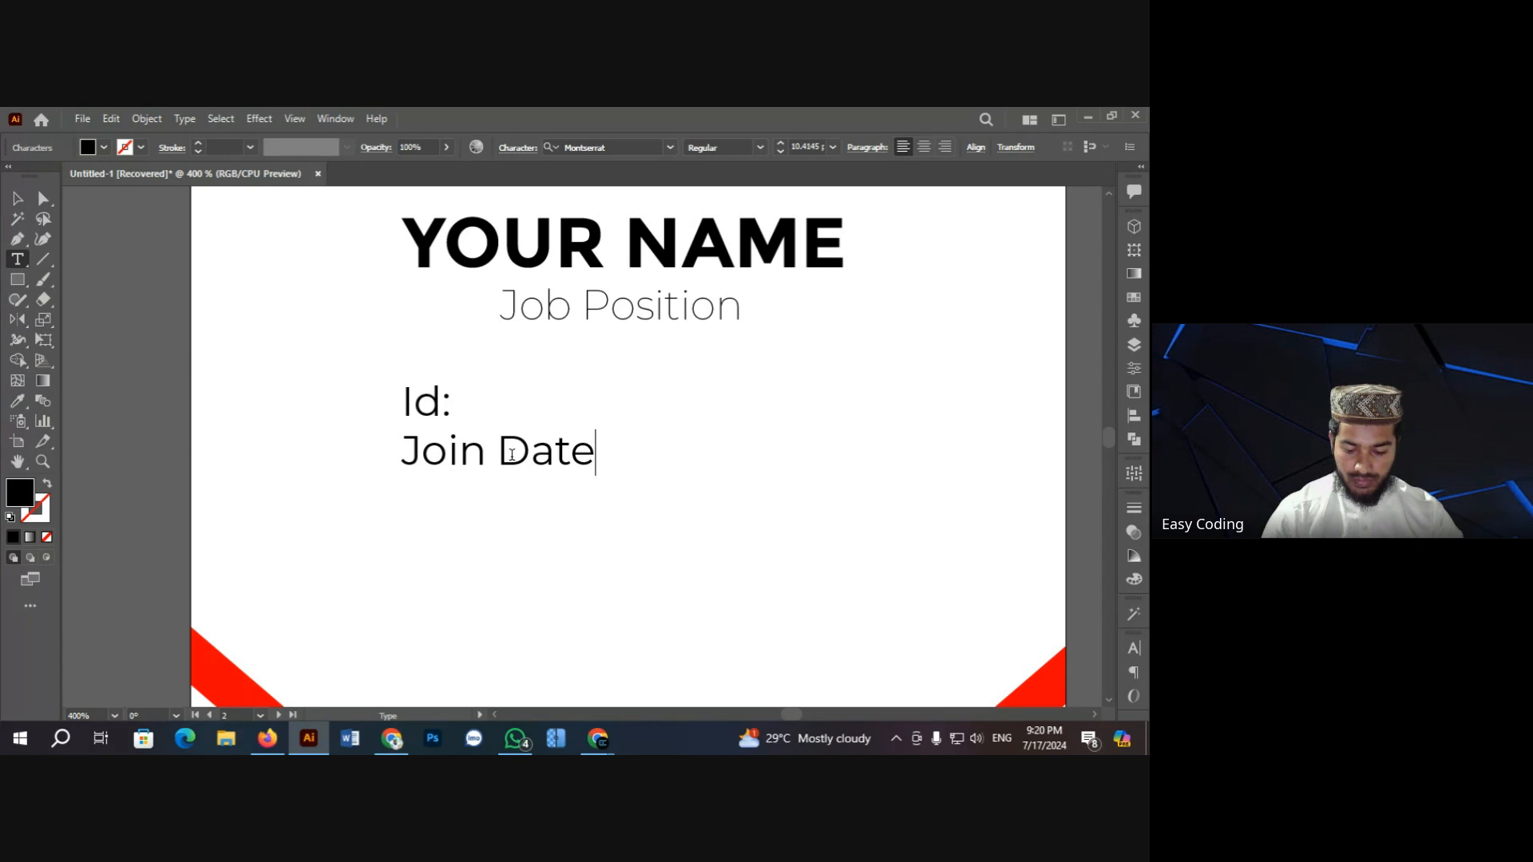
type(":")
key("Return")
Step: Type 'phone number:' as the third line
type("phoi")
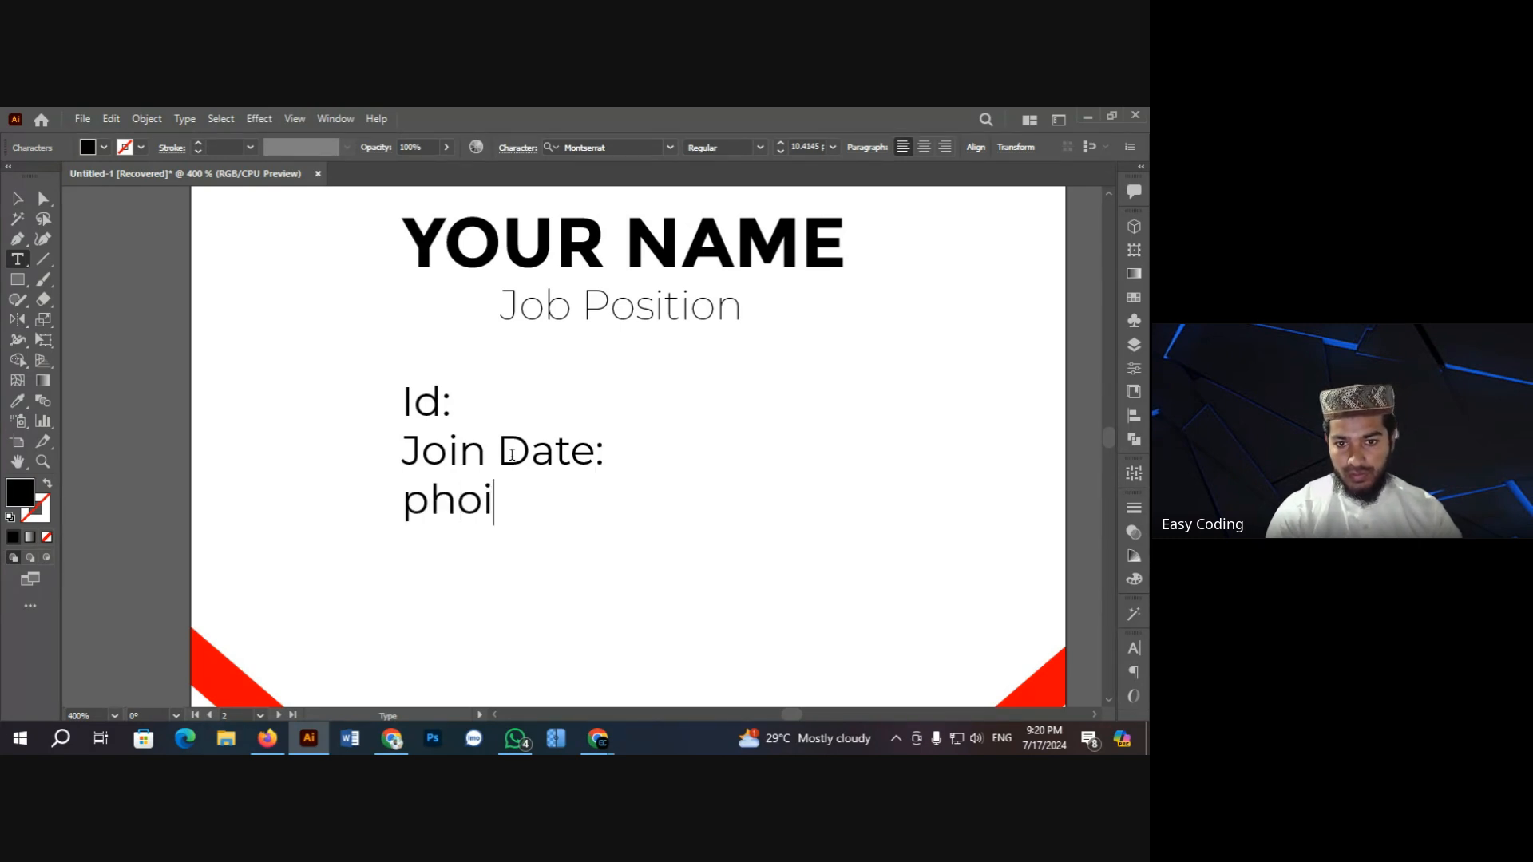
key("BackSpace")
type("ne ")
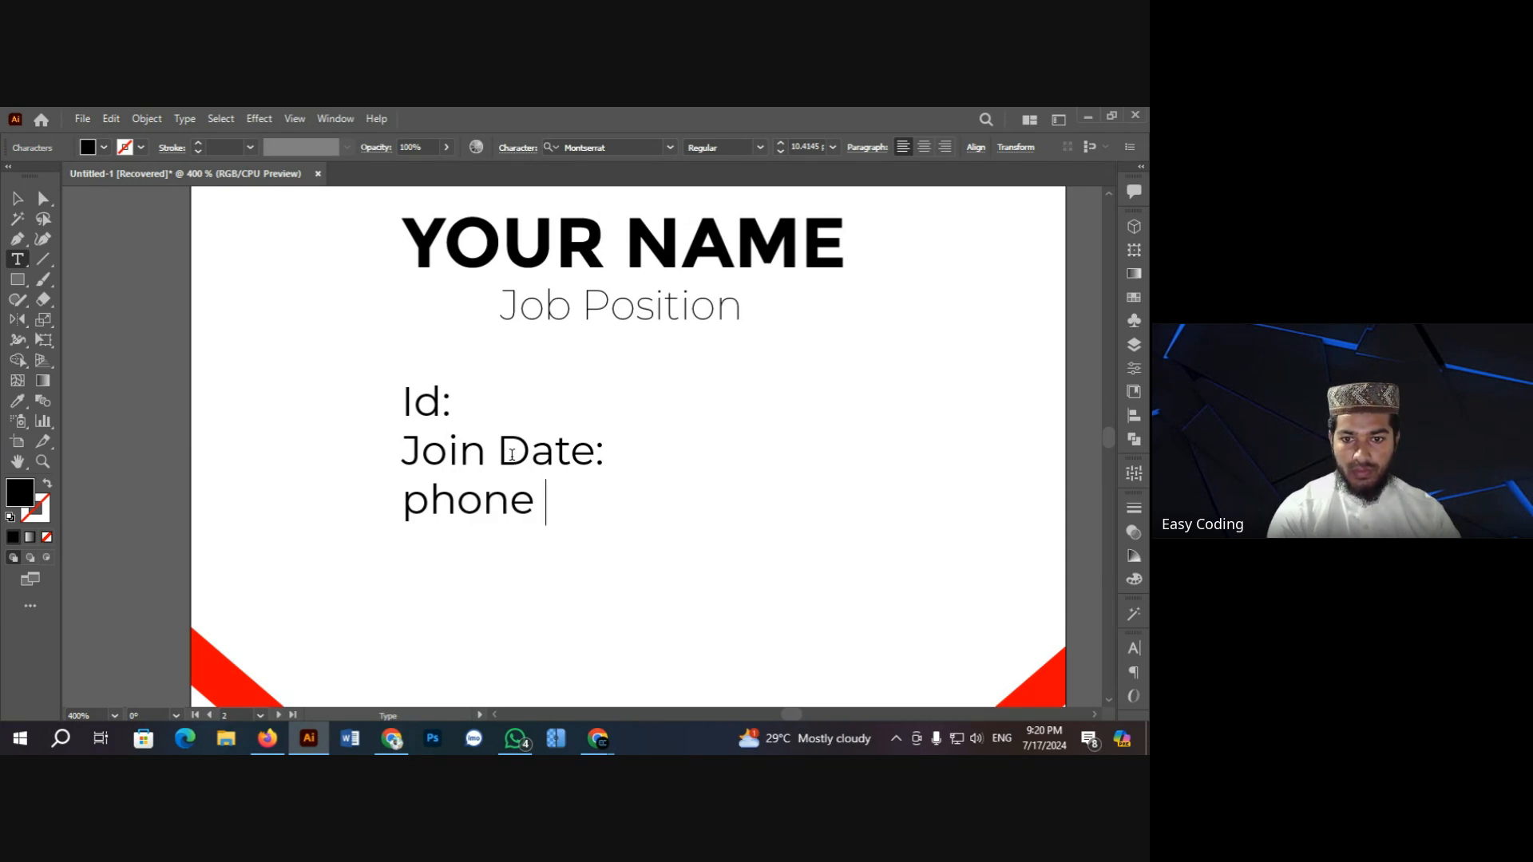
type("nim")
key("BackSpace")
key("BackSpace")
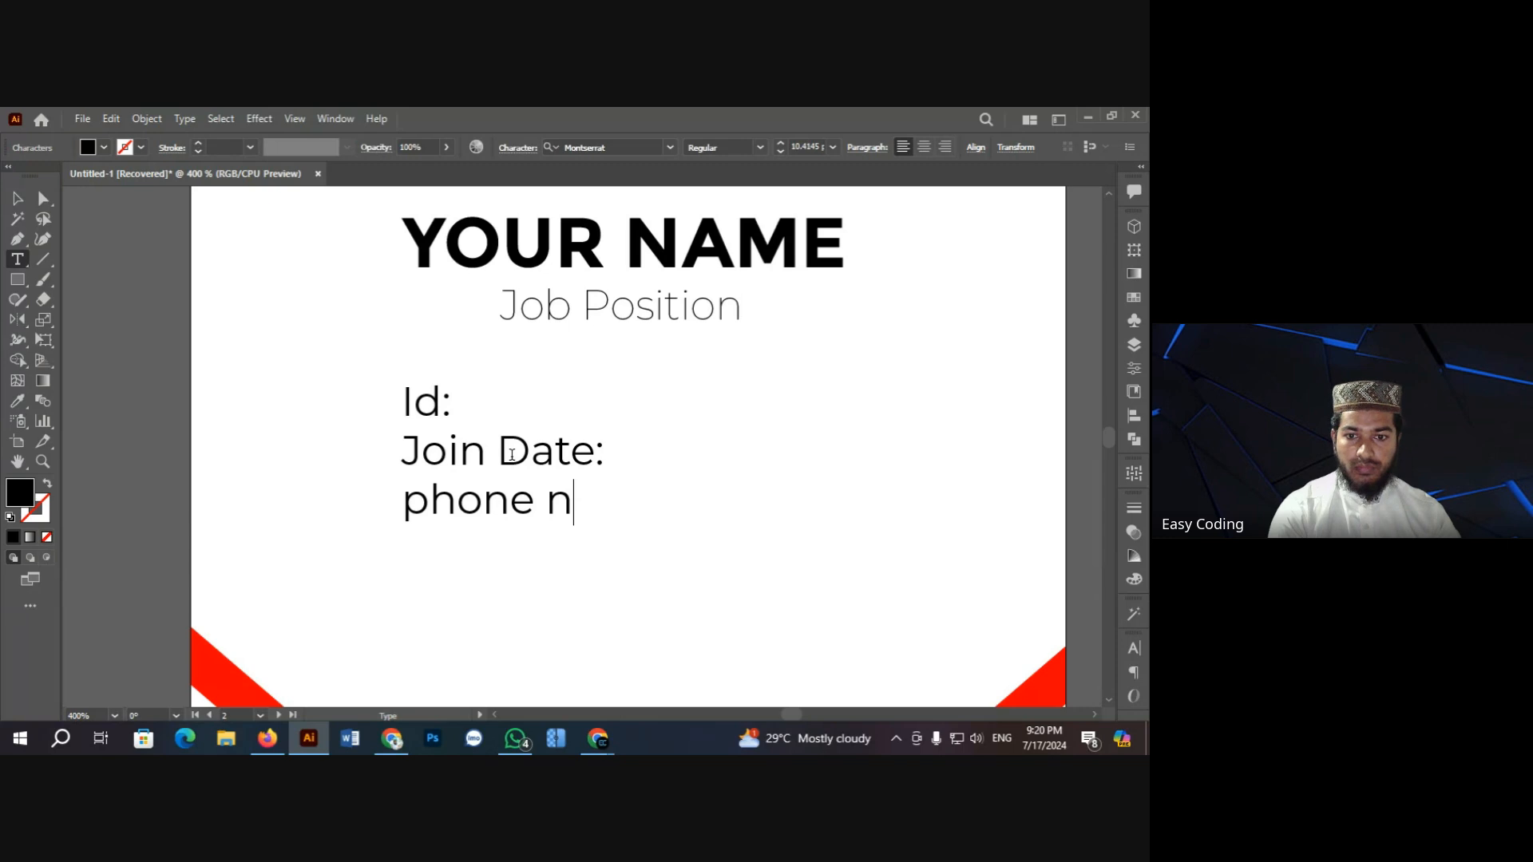
type("umbert")
key("BackSpace")
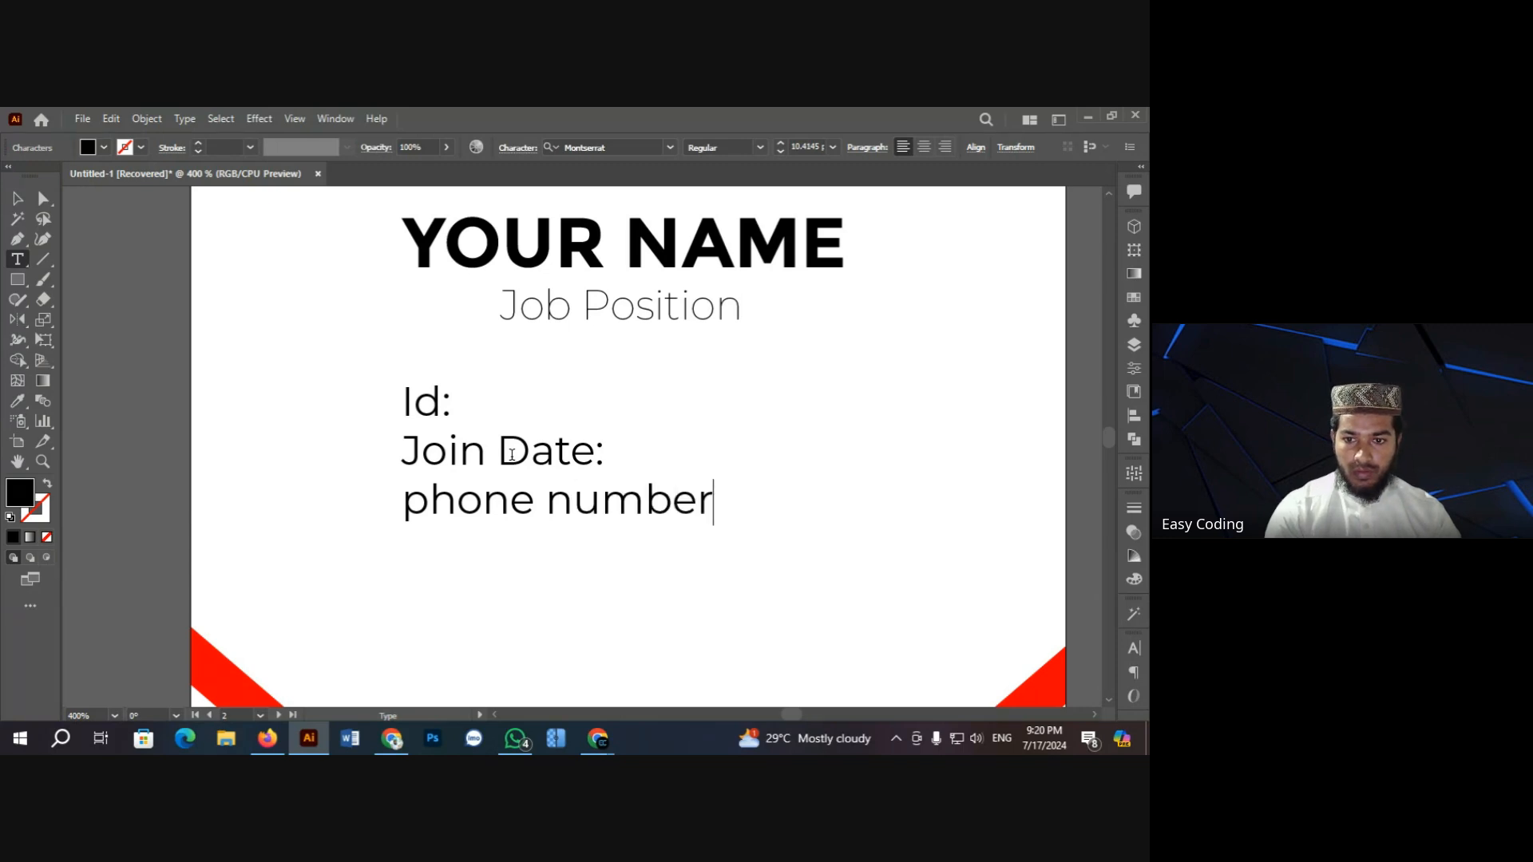
type(":")
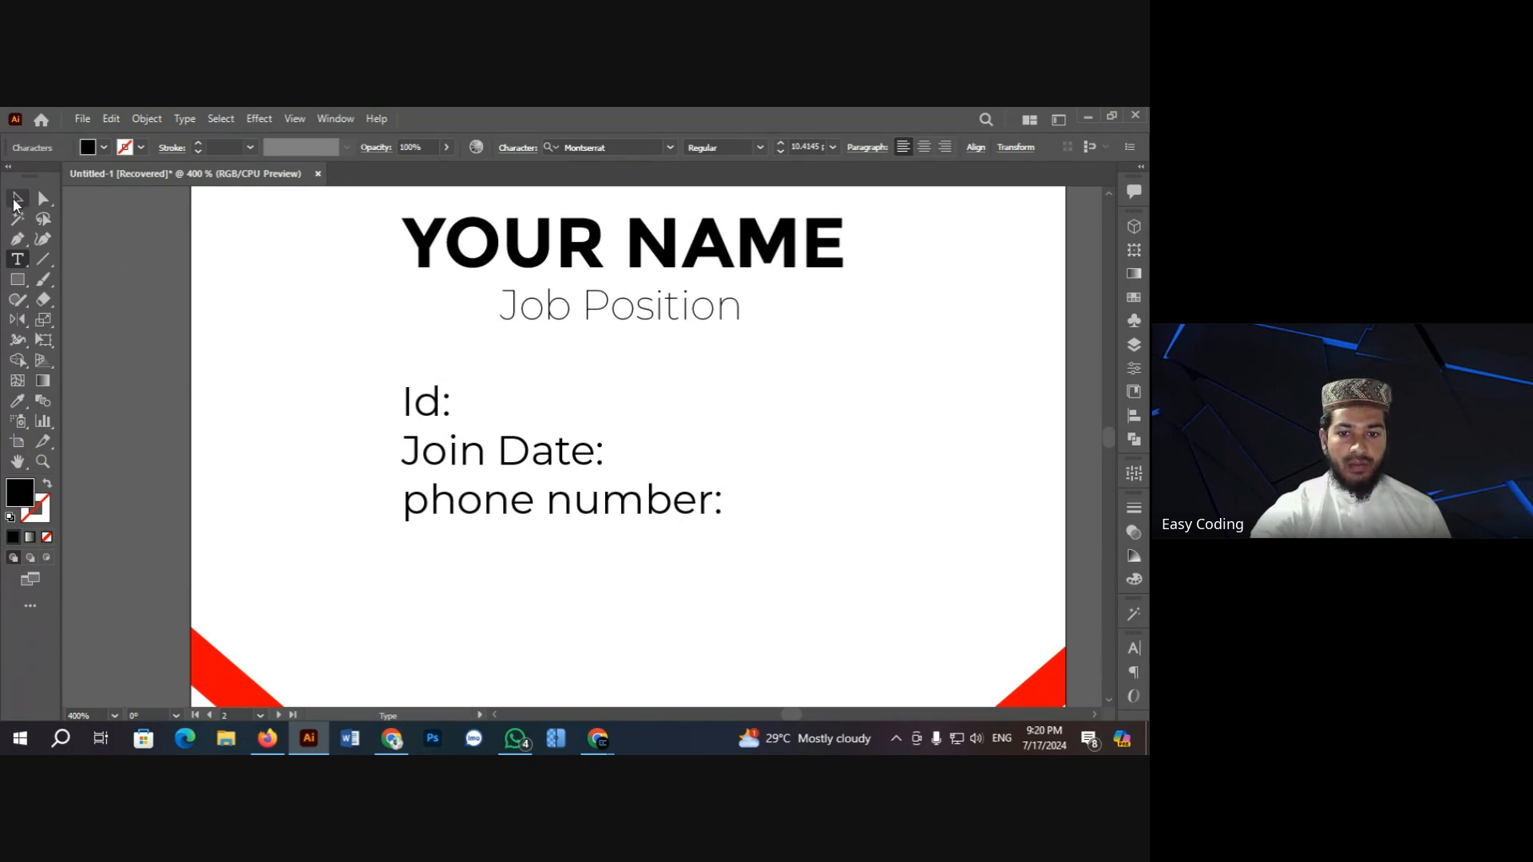
Step: Convert the third line to Title Case so it reads 'Phone Number:'
triple_click(490, 509)
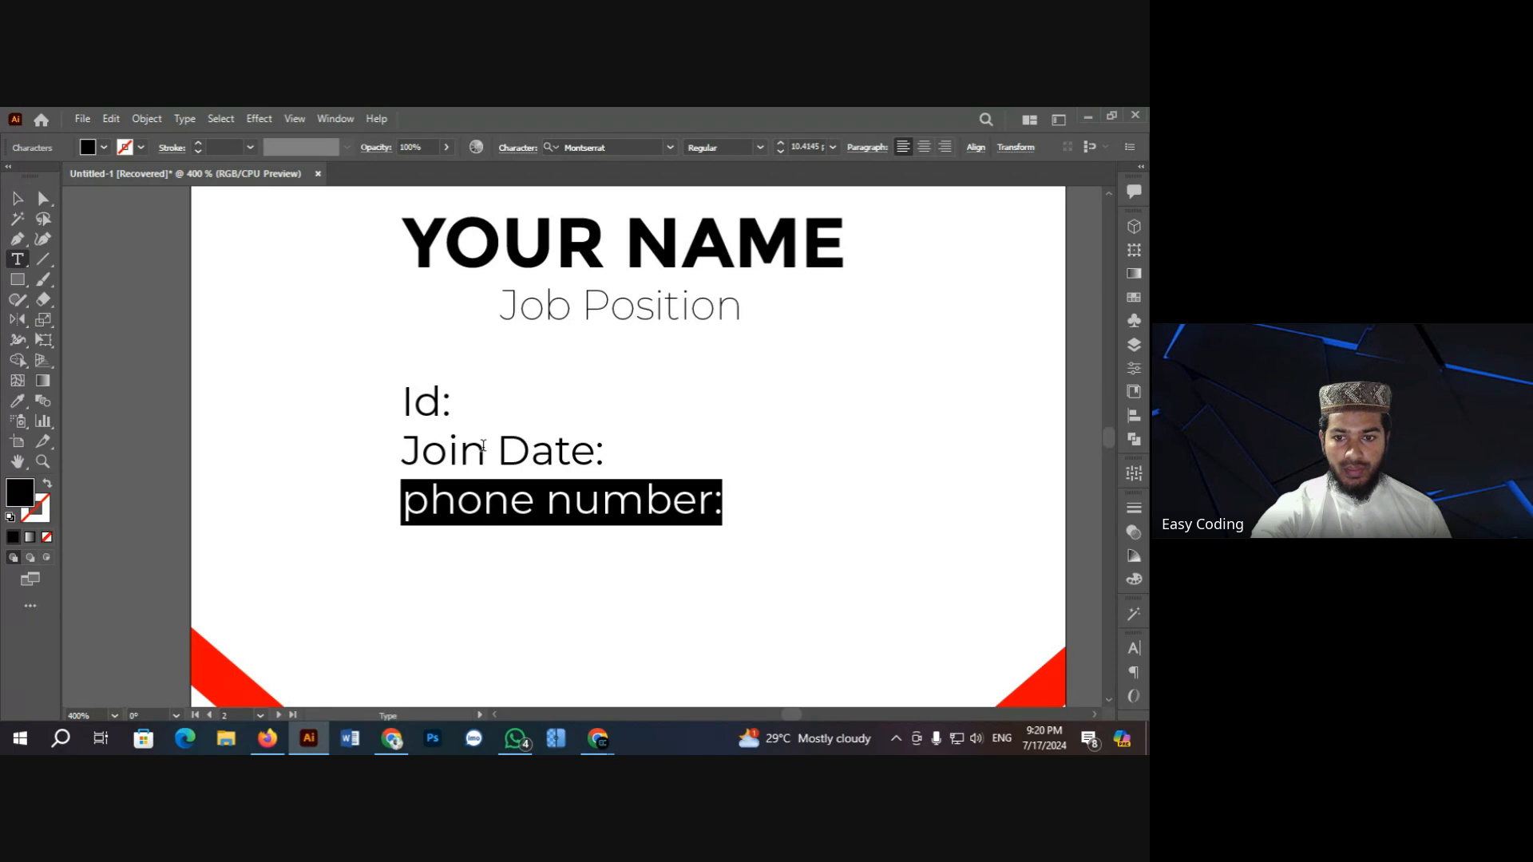
left_click(186, 119)
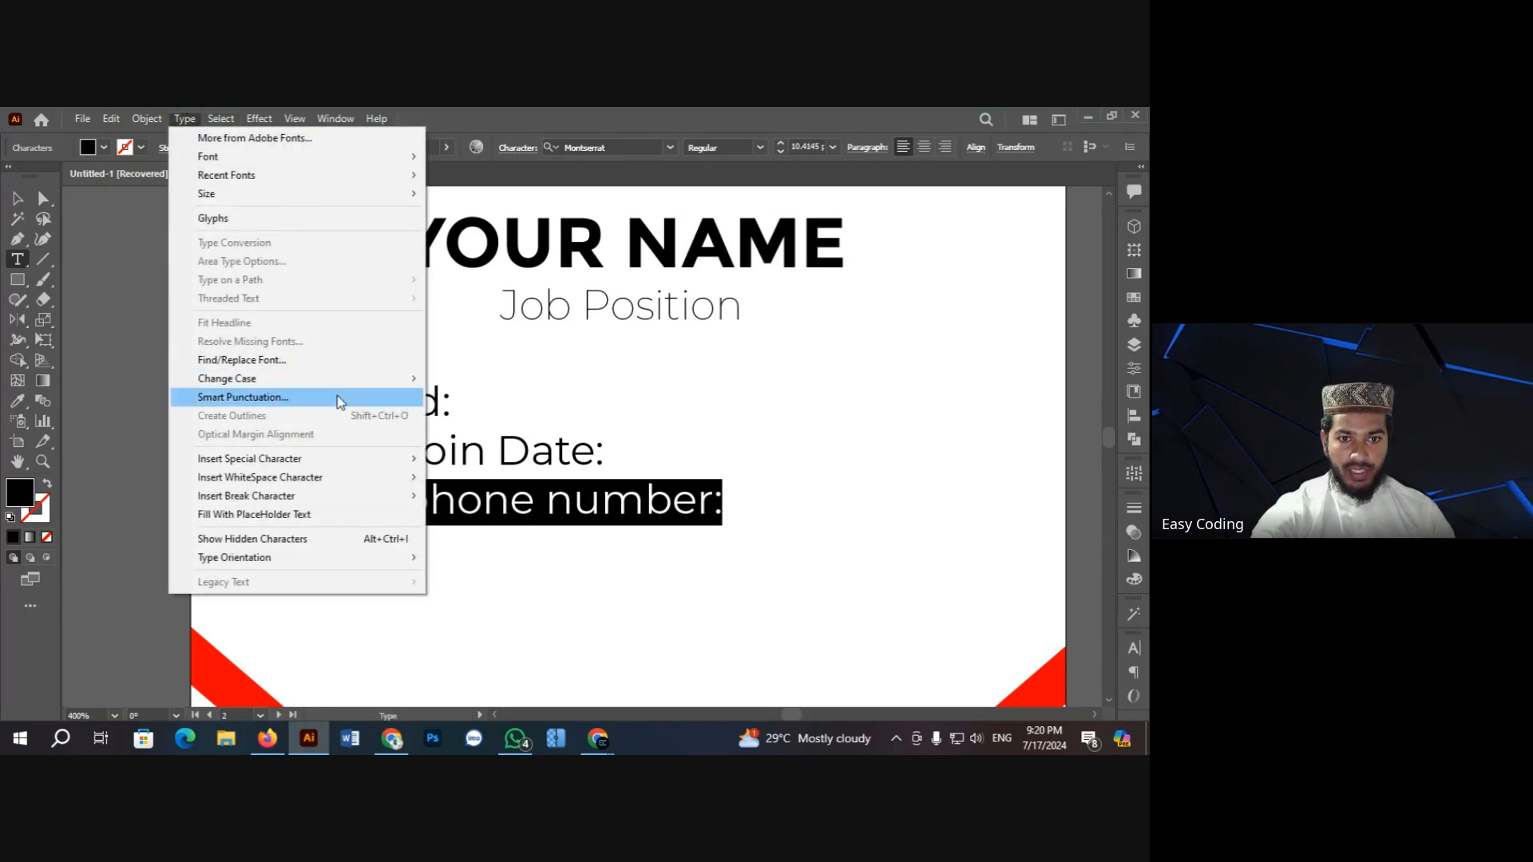
mouse_move(358, 388)
left_click(471, 415)
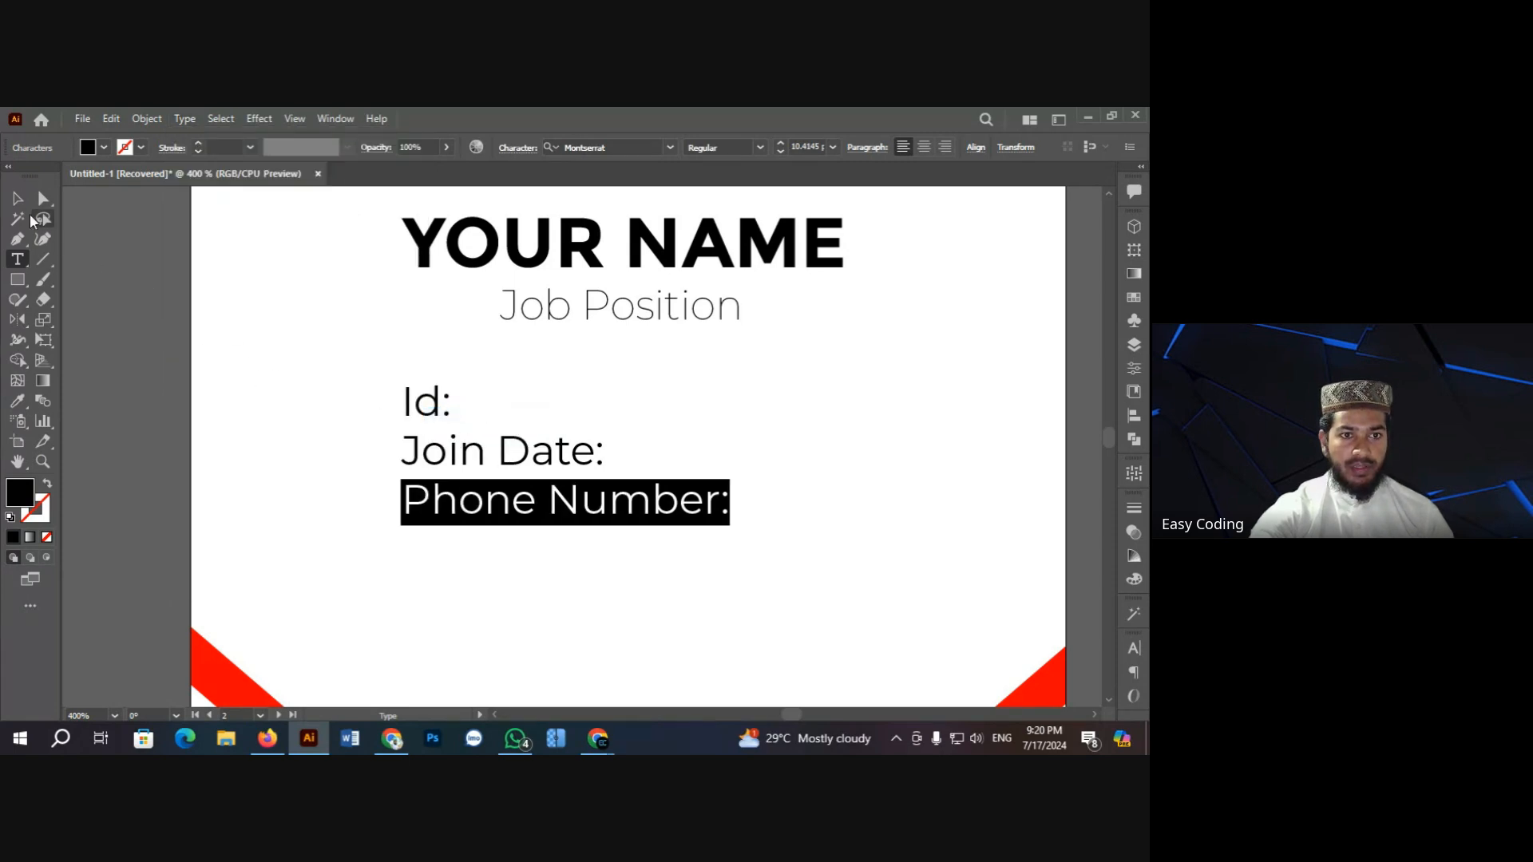
key("Escape")
left_click(202, 322)
scroll(202, 322, "down", 1)
Step: Shrink the Id/Join Date/Phone Number block and move it left and down
left_click(499, 415)
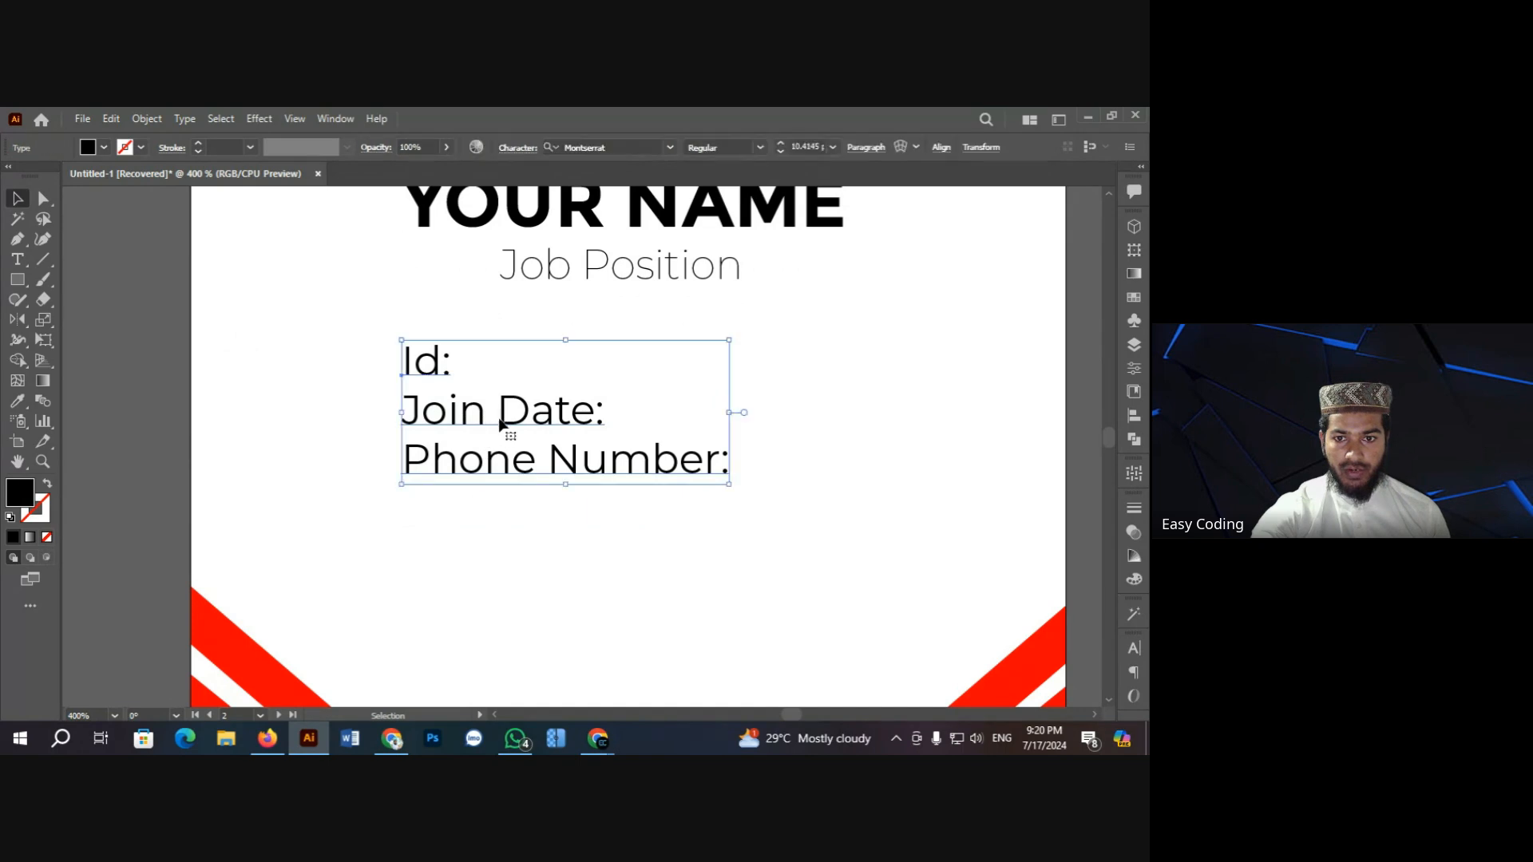
left_click_drag(396, 339, 431, 356)
left_click_drag(556, 421, 461, 432)
scroll(471, 447, "up", 2)
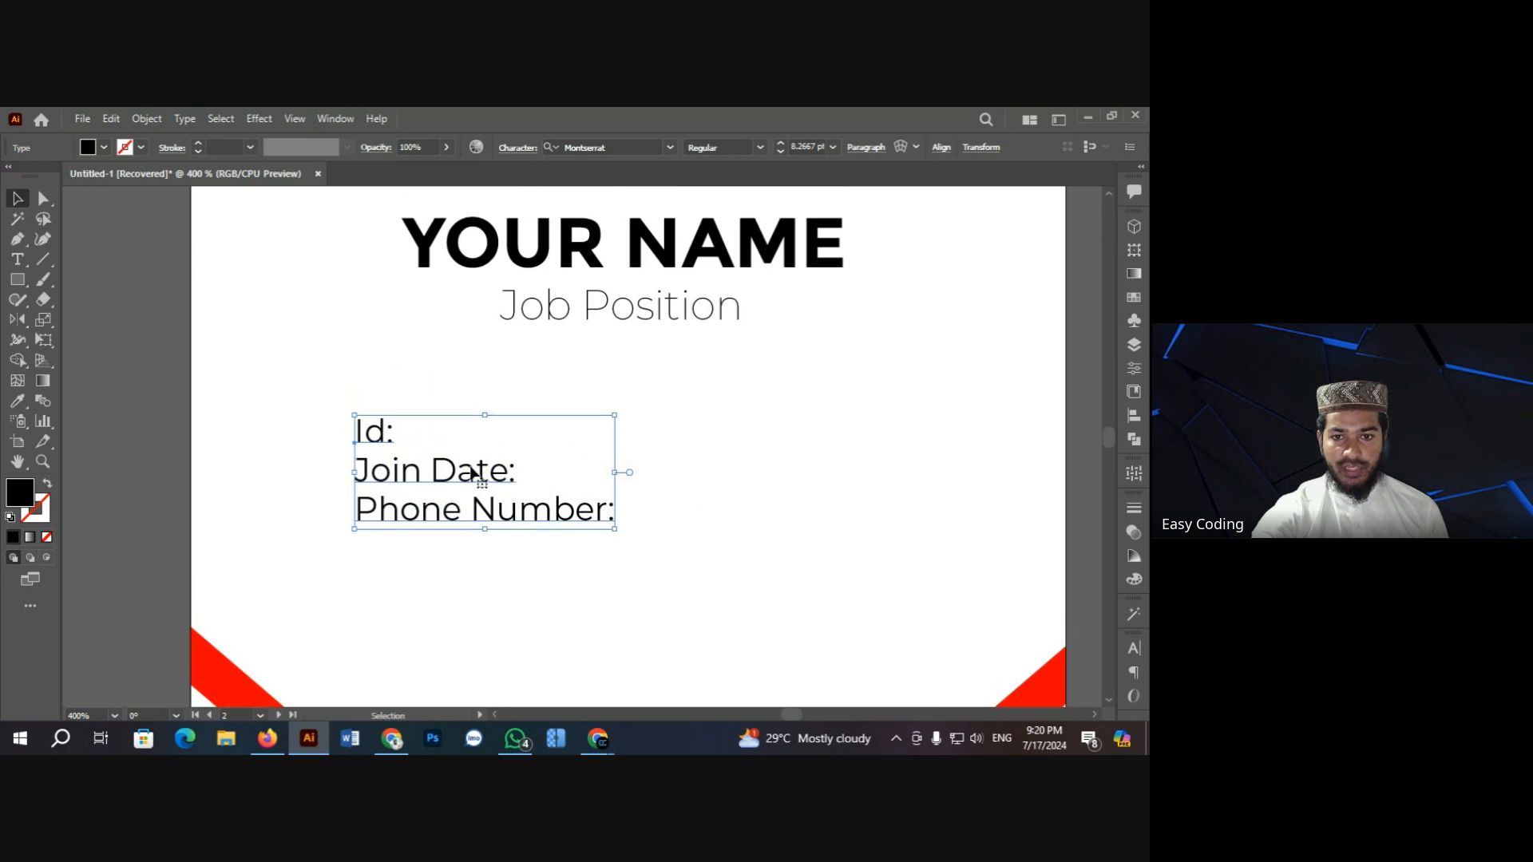
scroll(499, 511, "down", 3)
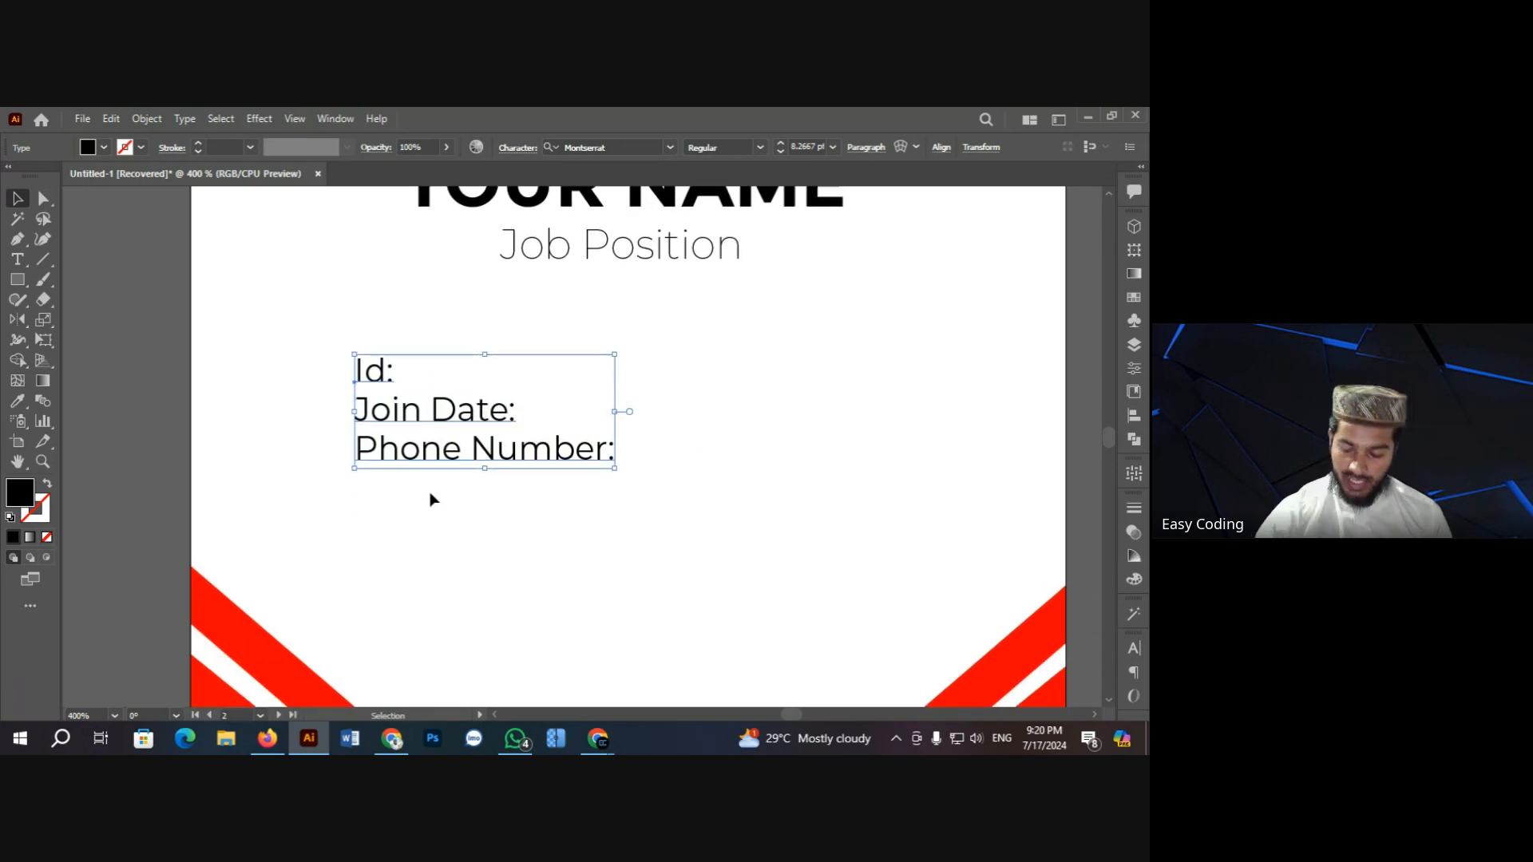
key("ctrl+minus")
key("ctrl+minus")
key("ctrl+minus")
key("ctrl+minus")
key("ctrl+minus")
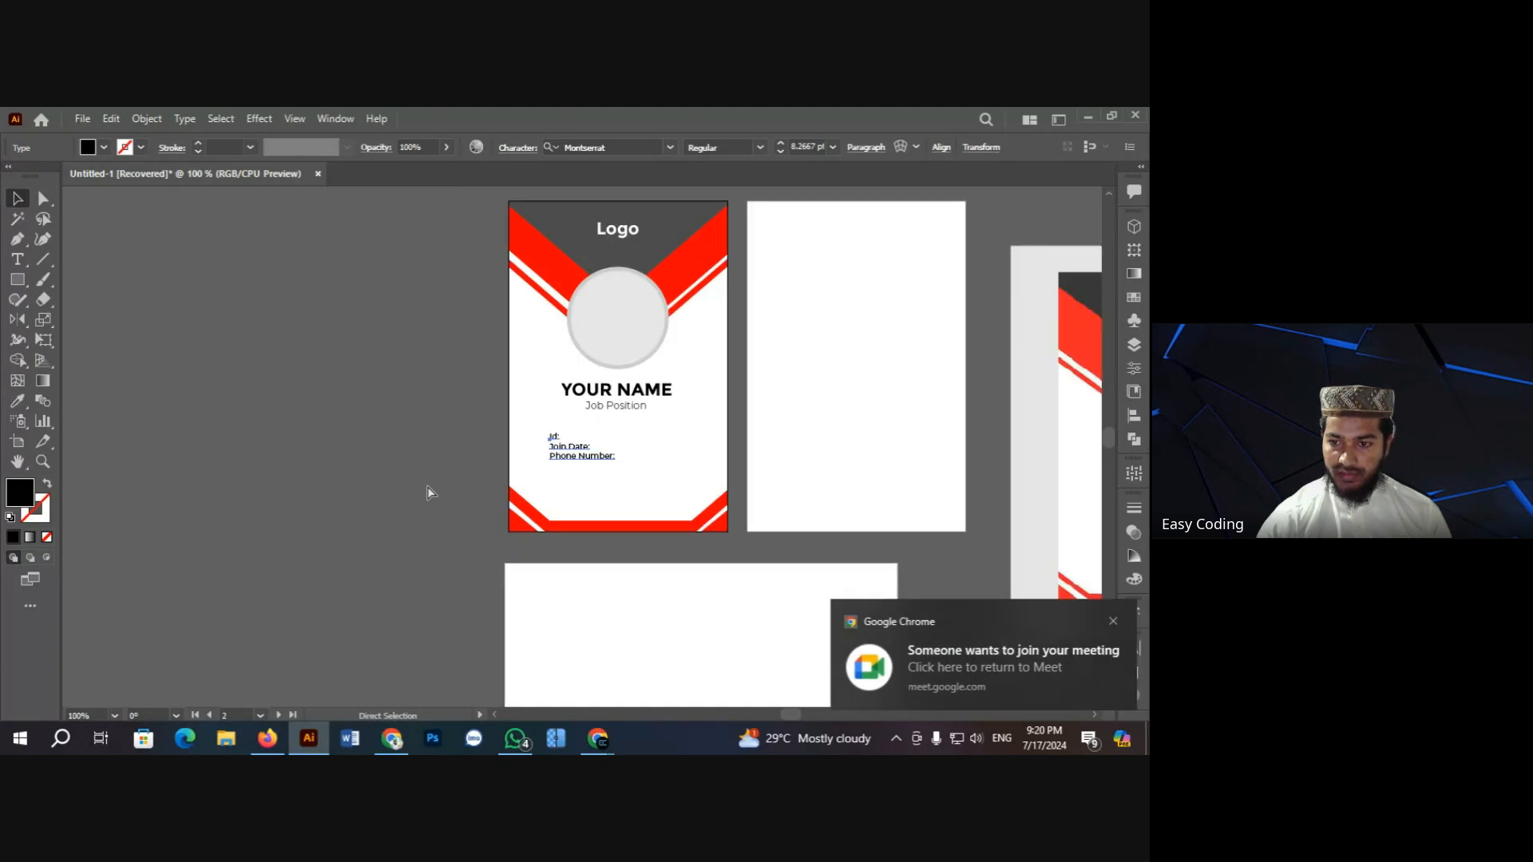
Step: Zoom in on the reference ID card to study how its detail lines are laid out
left_click(945, 523)
key("ctrl+space")
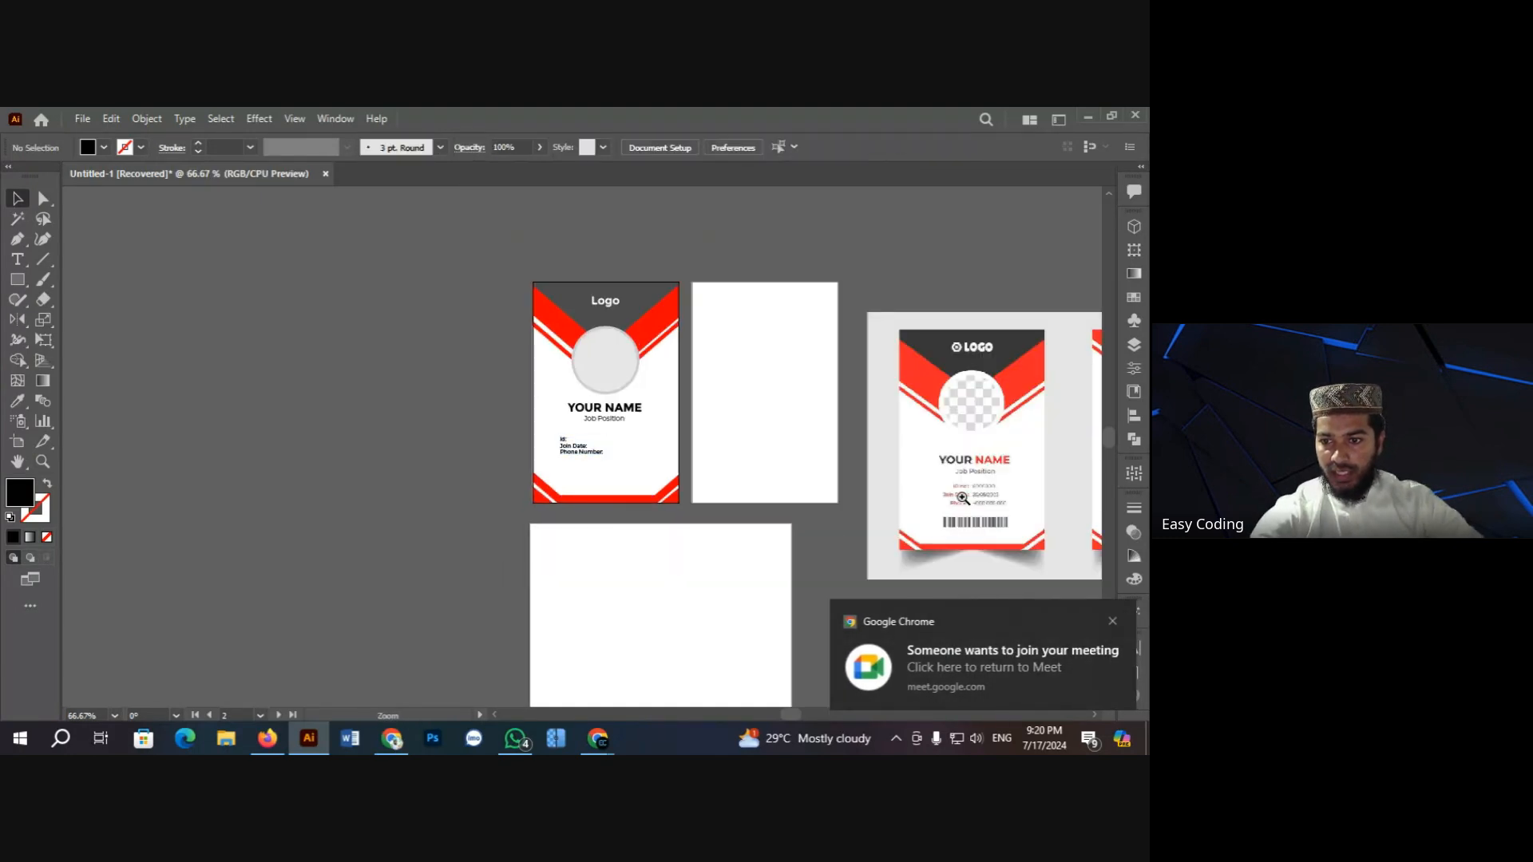
left_click(914, 508)
left_click(601, 424)
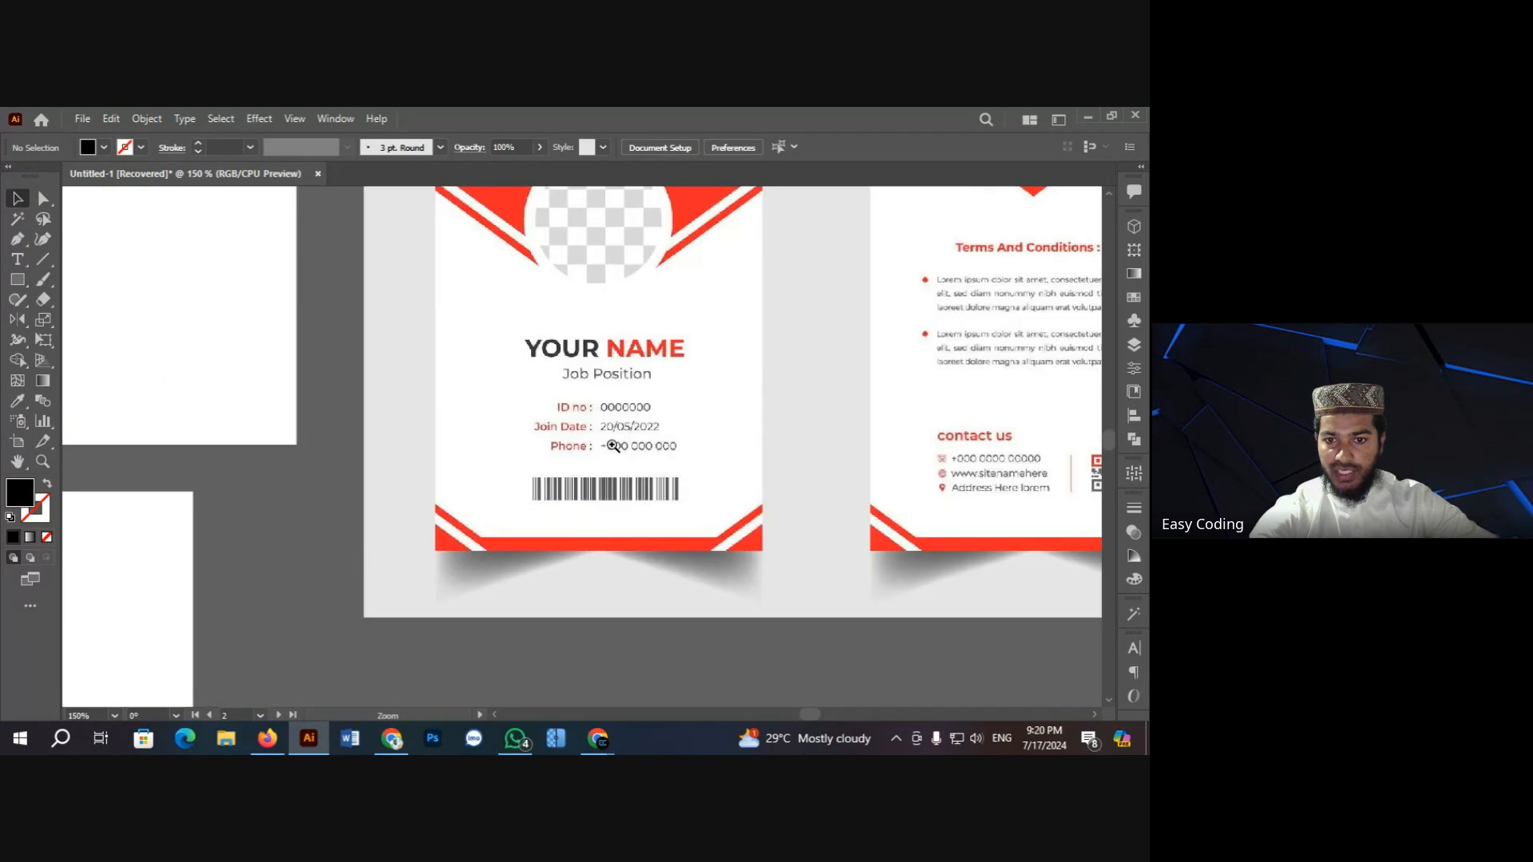
left_click(594, 456)
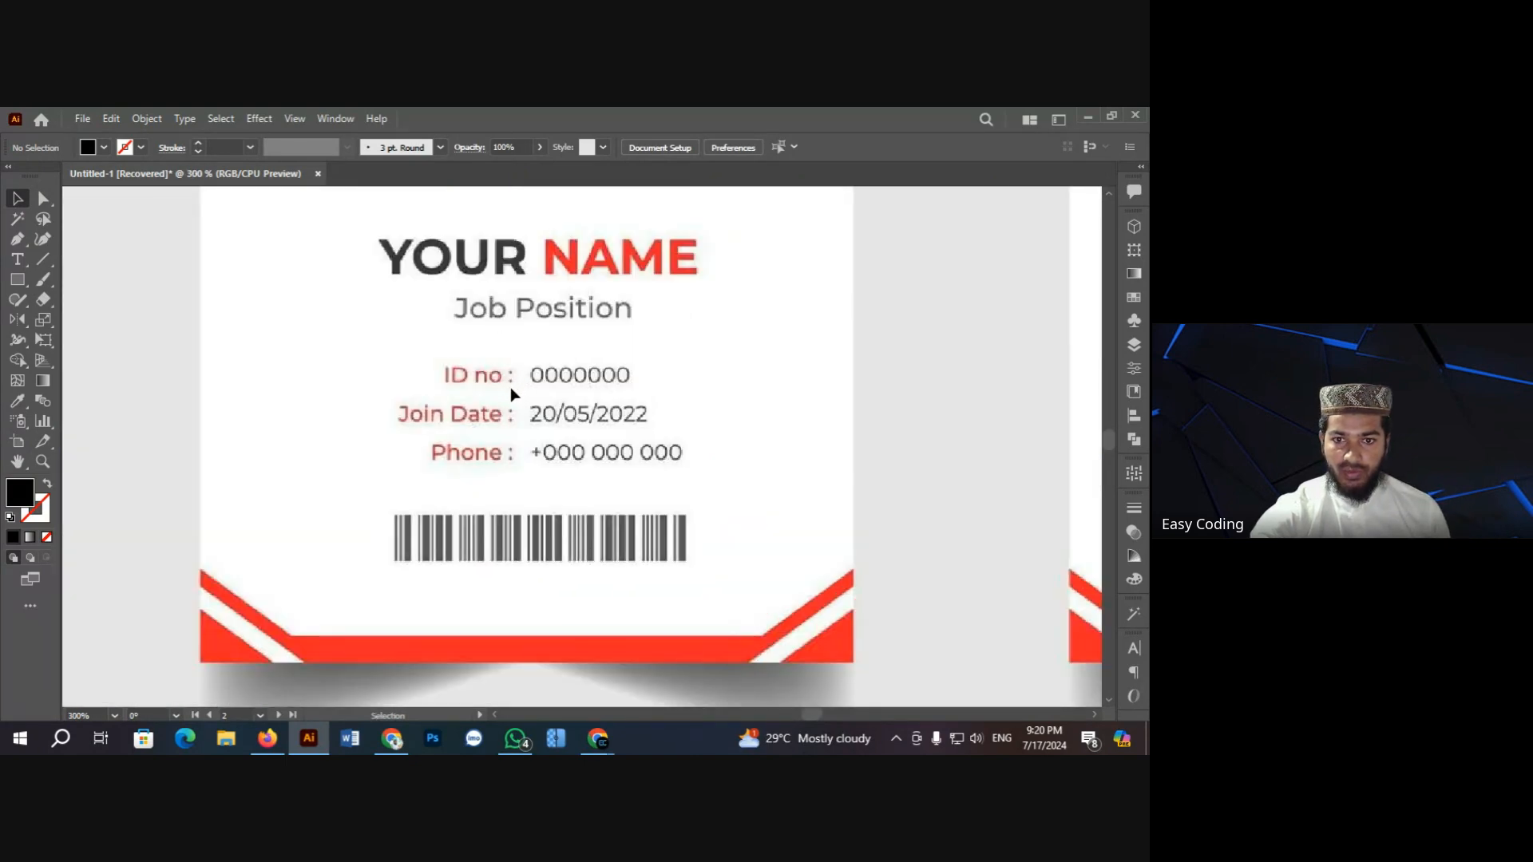
scroll(510, 406, "down", 1)
scroll(510, 414, "up", 2)
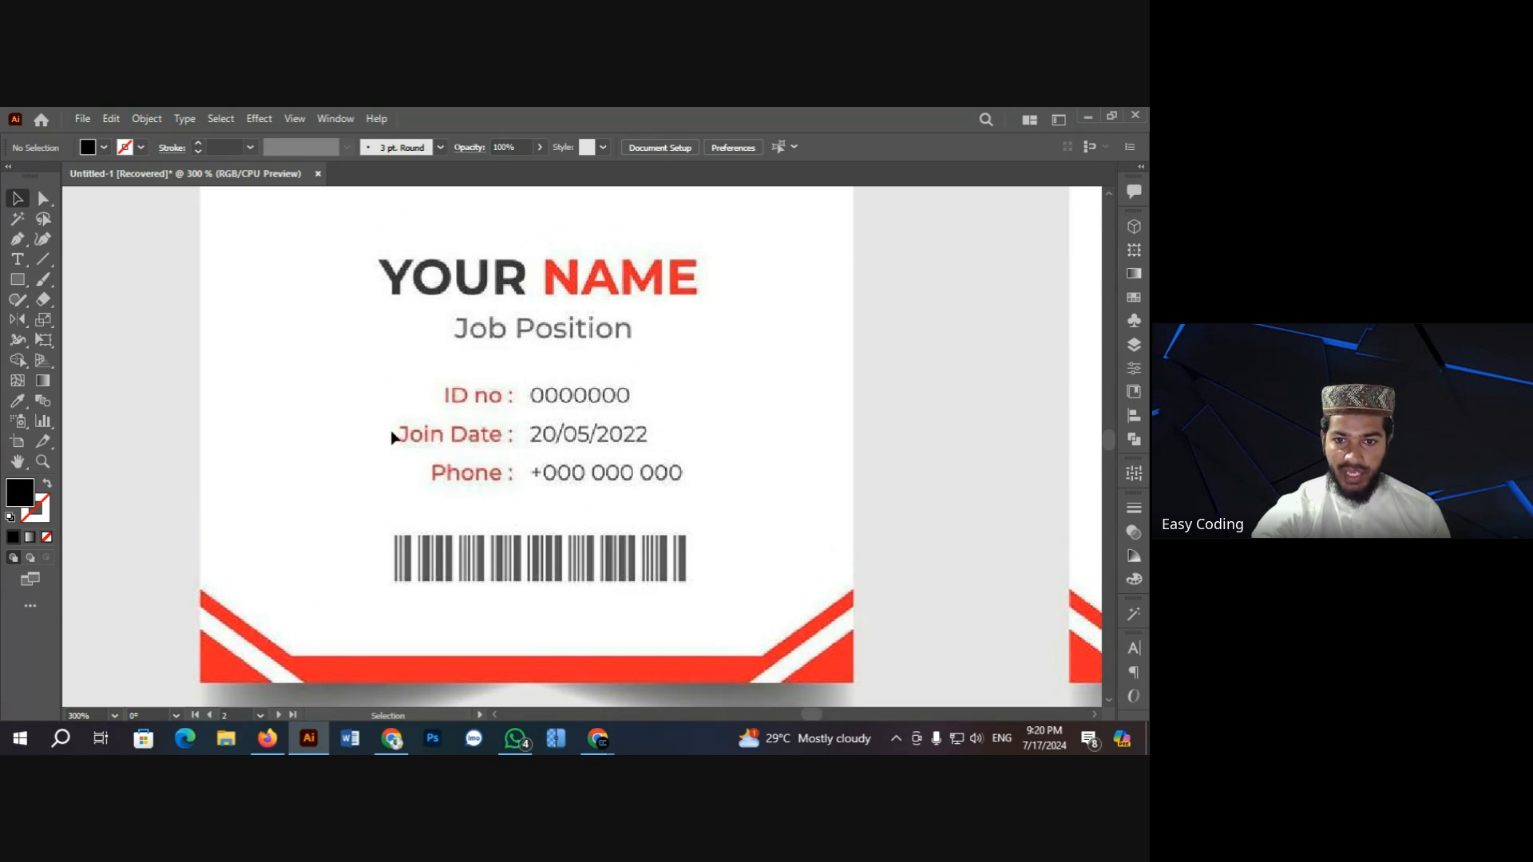
key("ctrl+minus")
key("ctrl+minus")
key("ctrl+minus")
key("ctrl+minus")
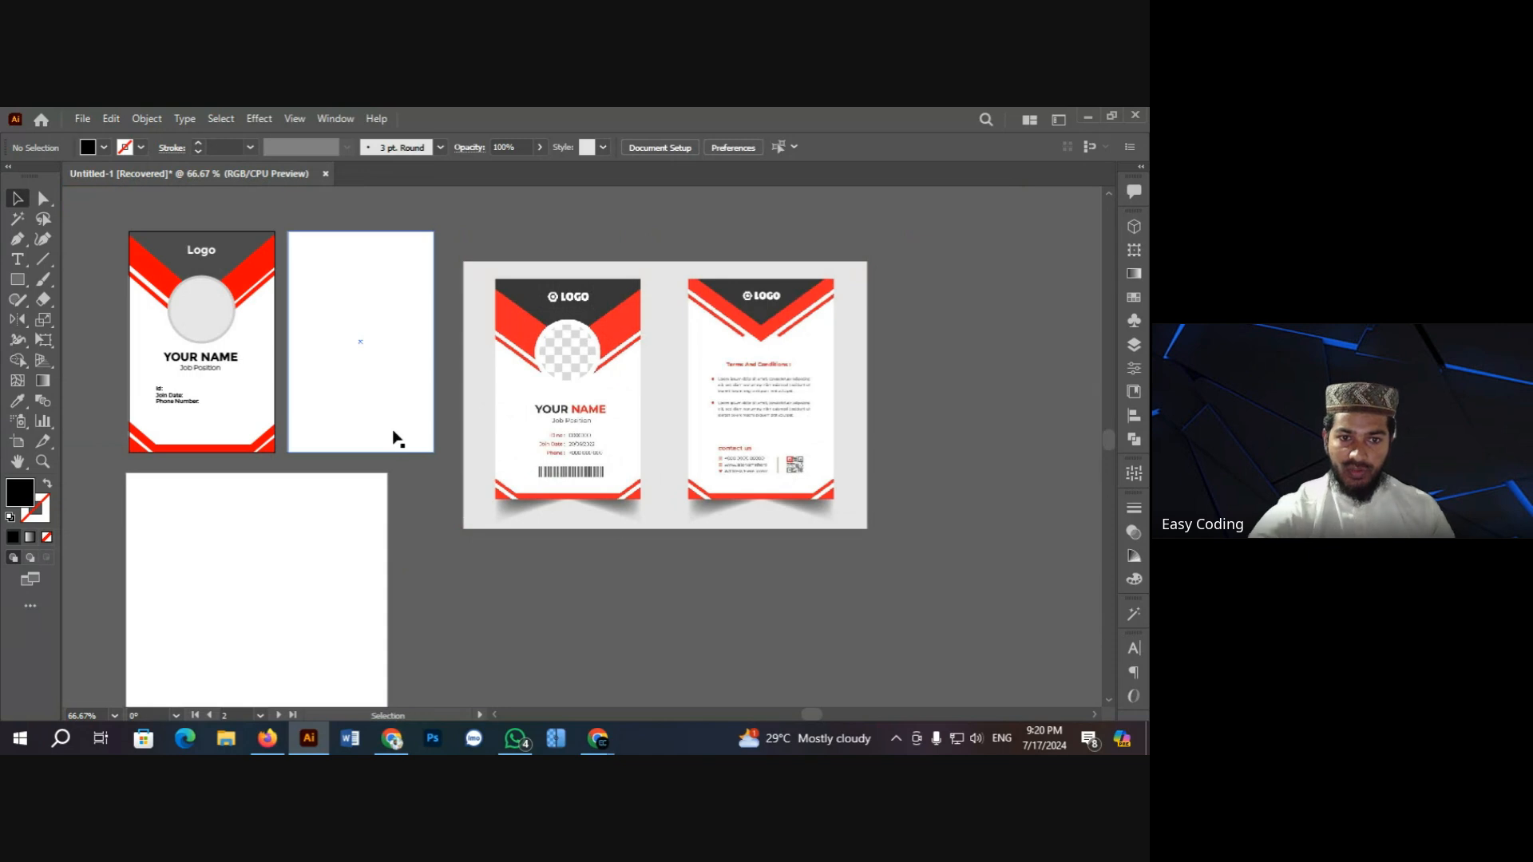
Step: Zoom back onto the card's label block and right-align its lines
left_click(325, 397, "ctrl")
left_click(552, 457, "ctrl")
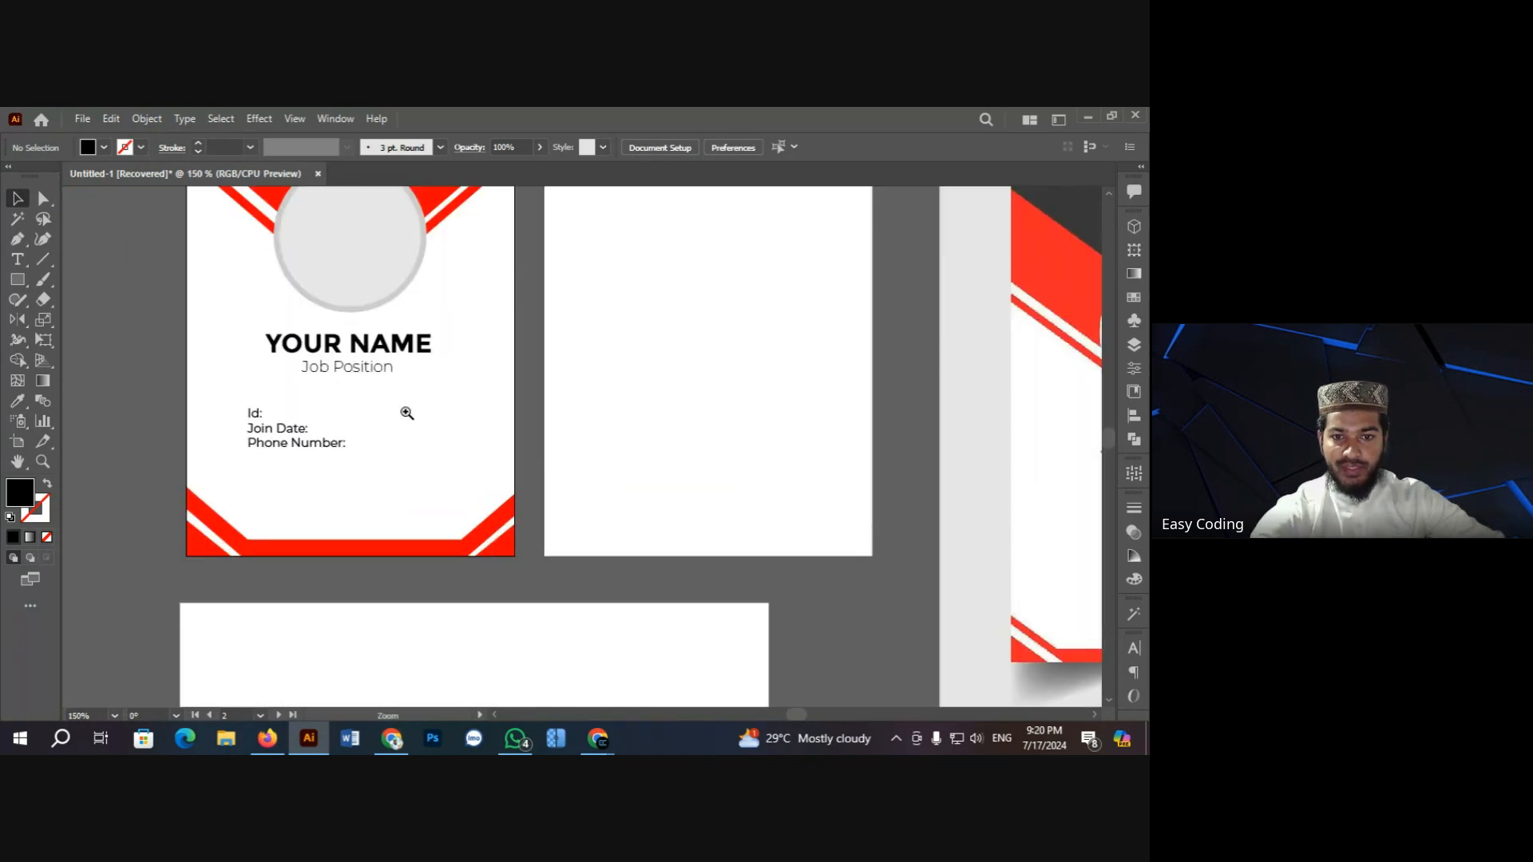
left_click(407, 413, "ctrl")
left_click(503, 483, "ctrl")
left_click(453, 439)
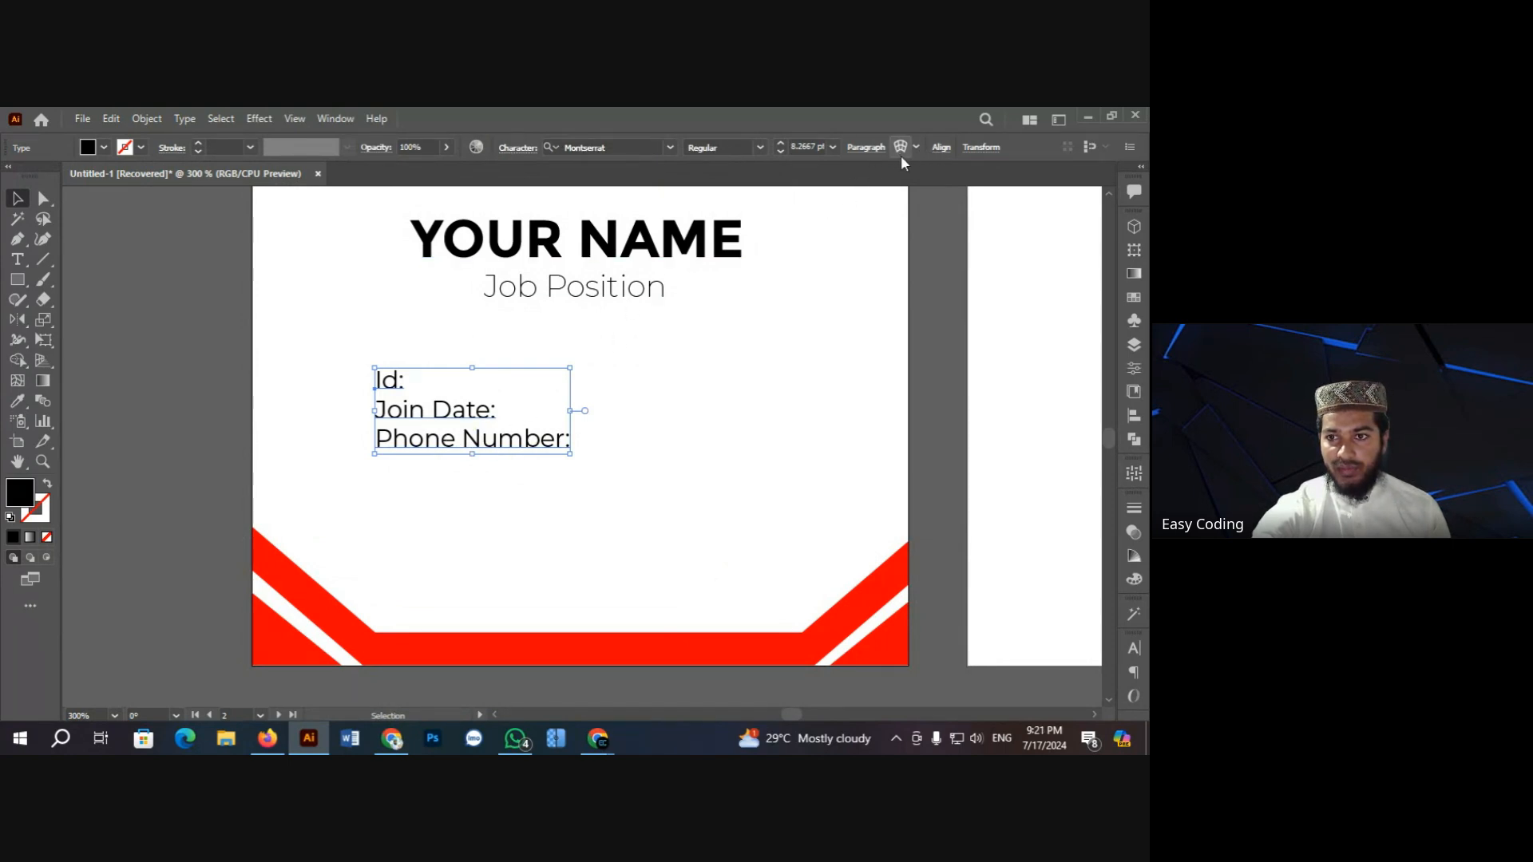
left_click(871, 150)
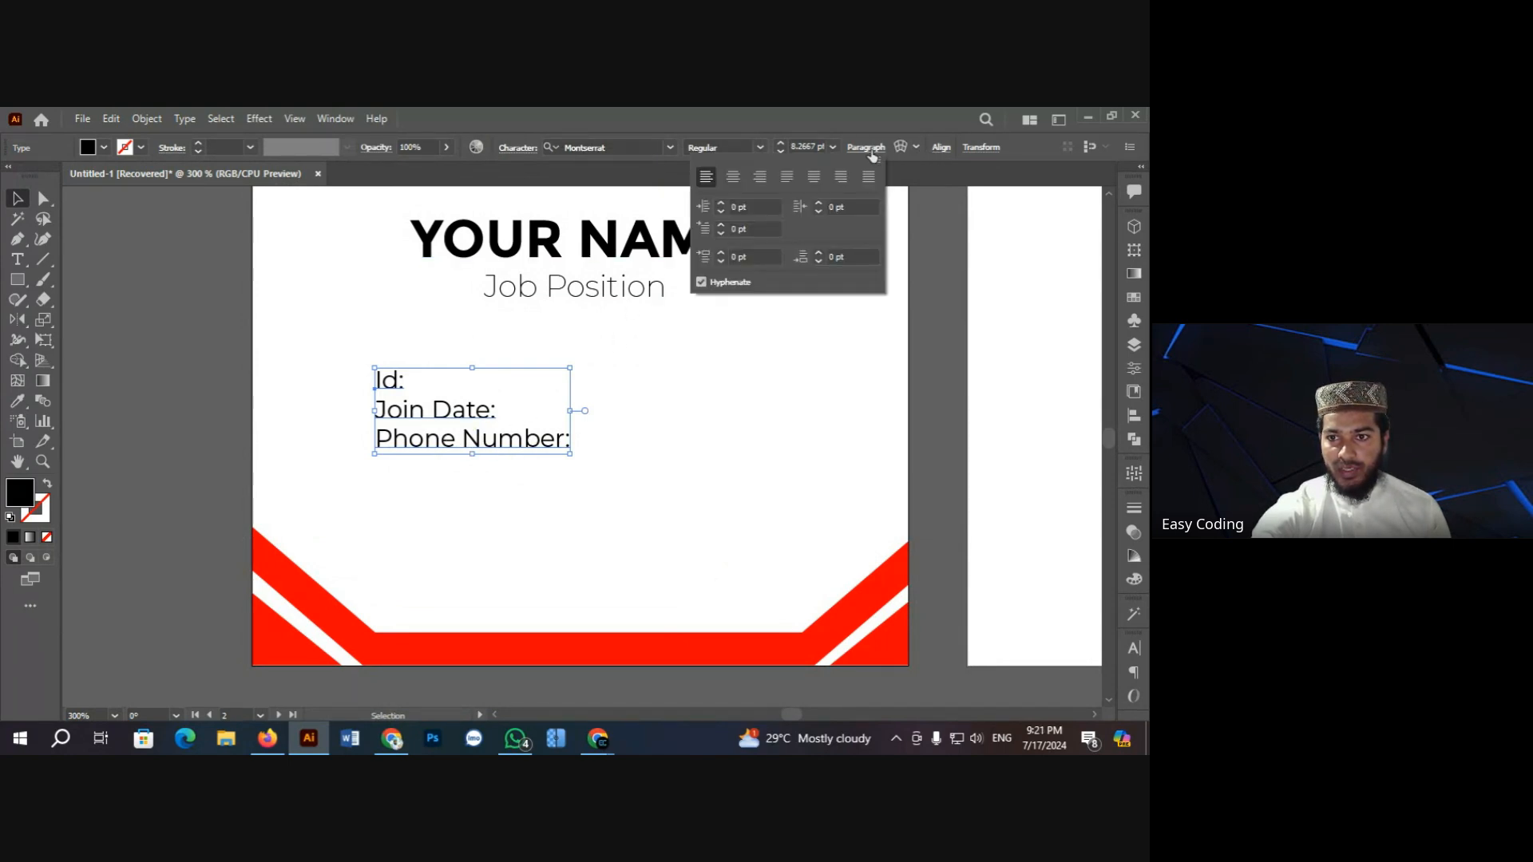
left_click(761, 177)
left_click(626, 404)
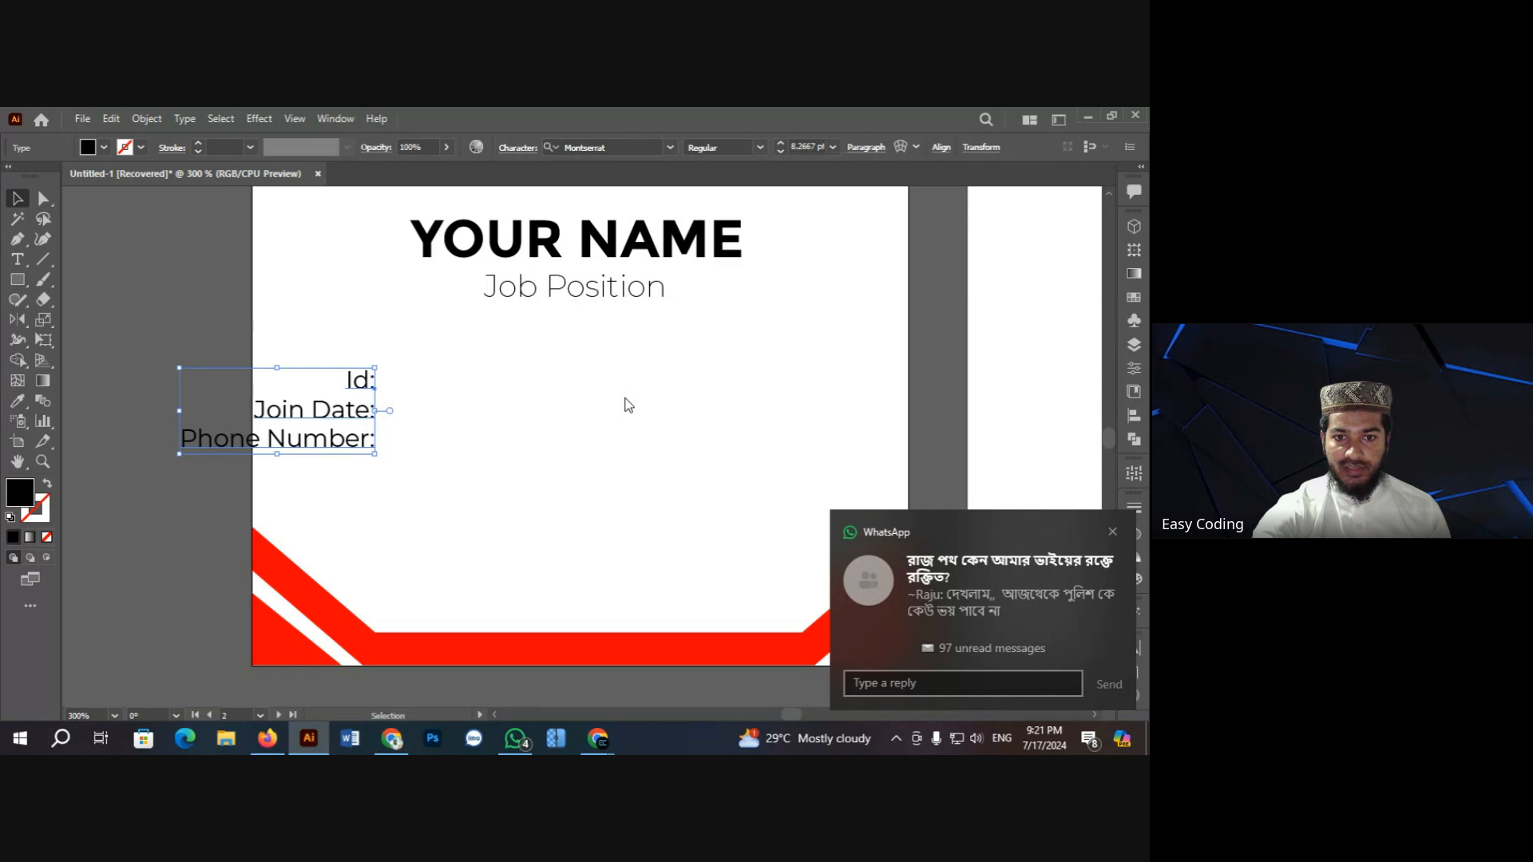
left_click(513, 439)
Step: Try centring the label lines and aligning the block to the artboard's right edge
left_click(363, 409)
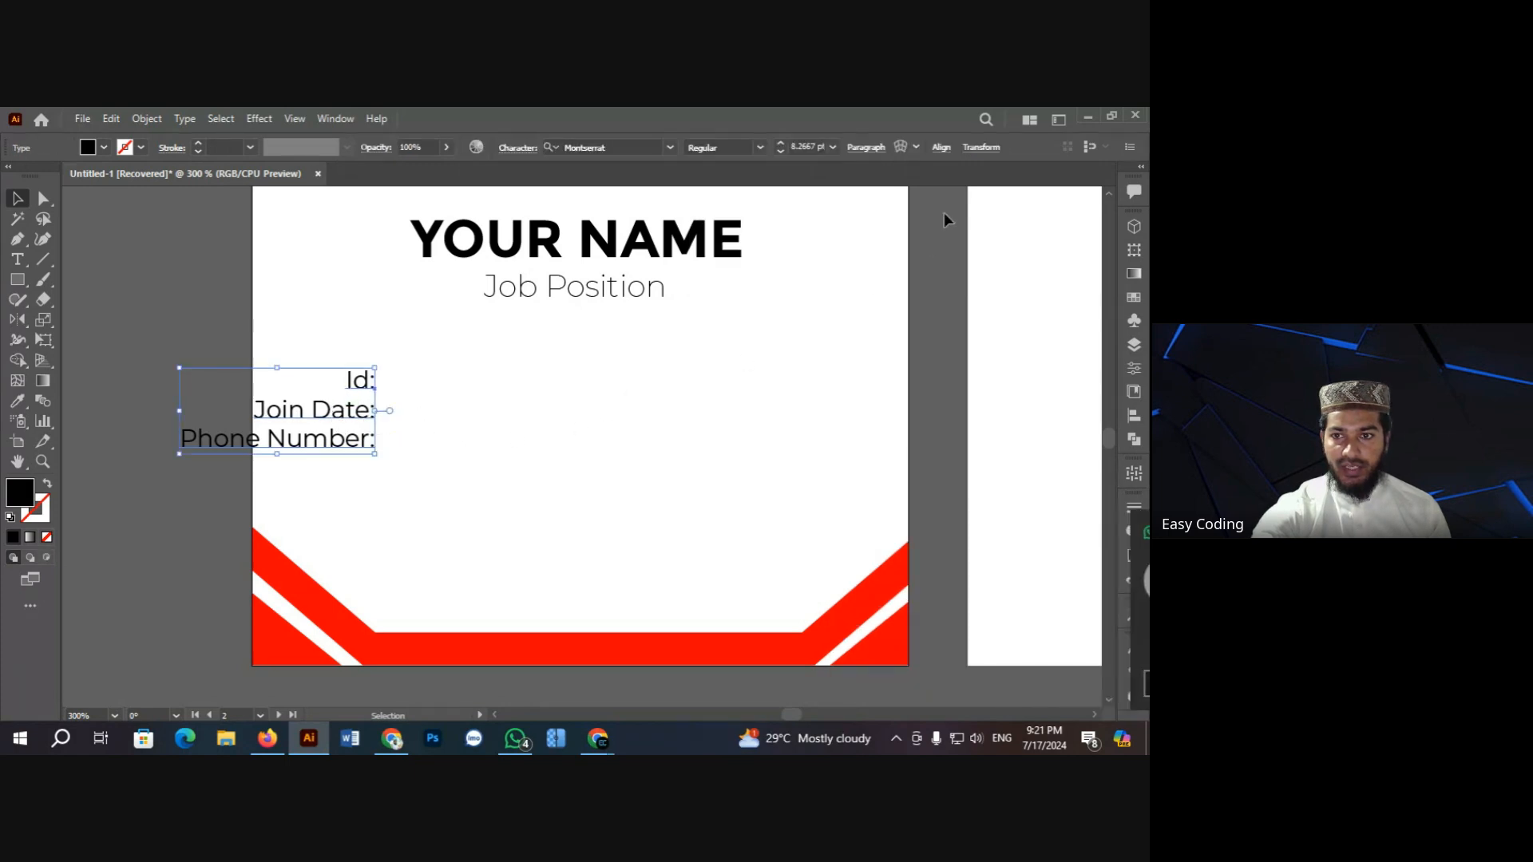
left_click(869, 149)
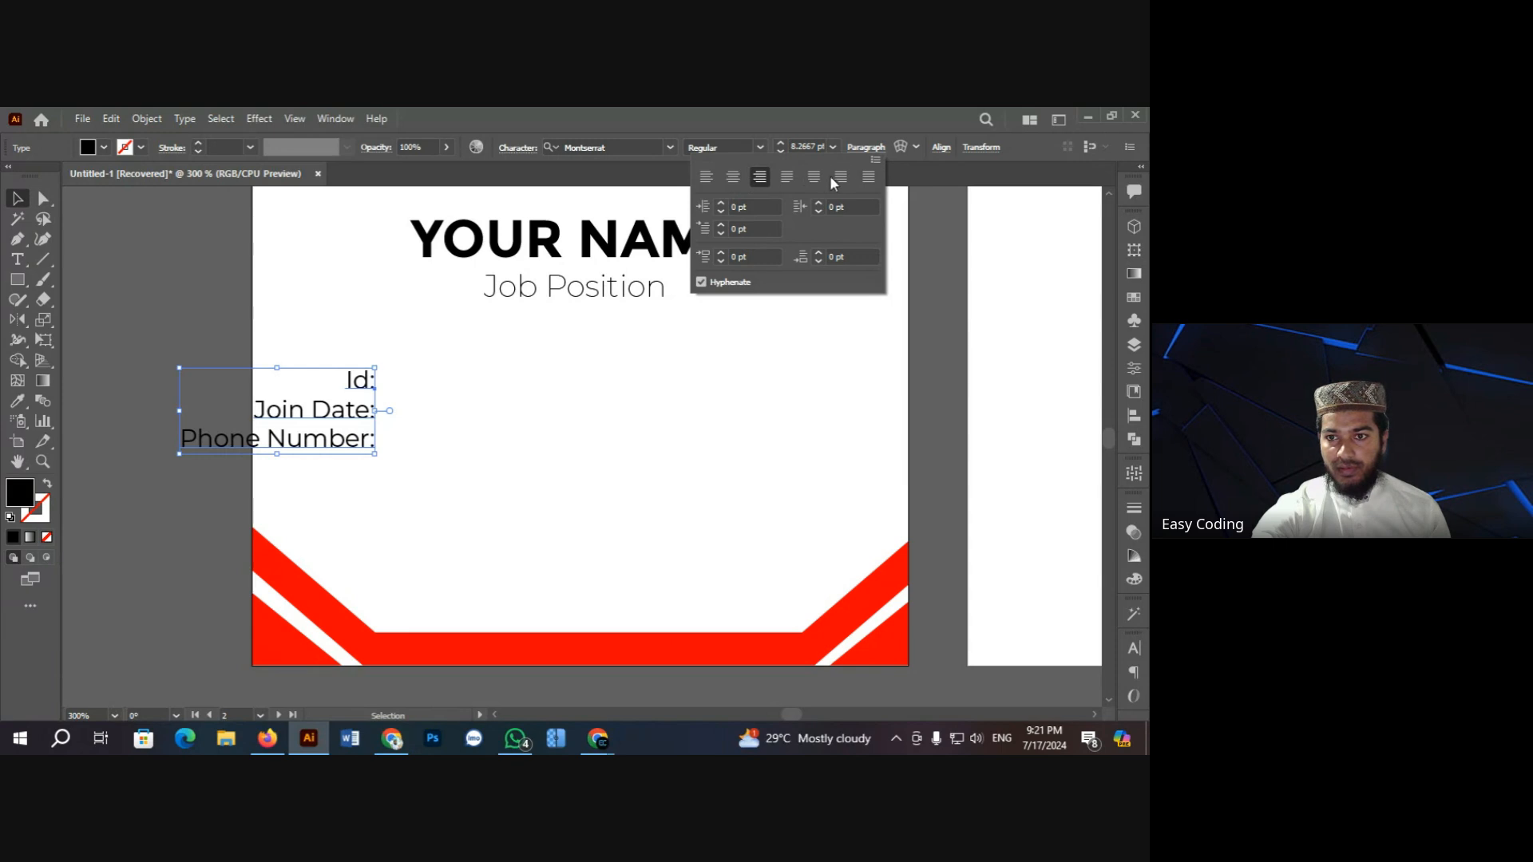
left_click(733, 177)
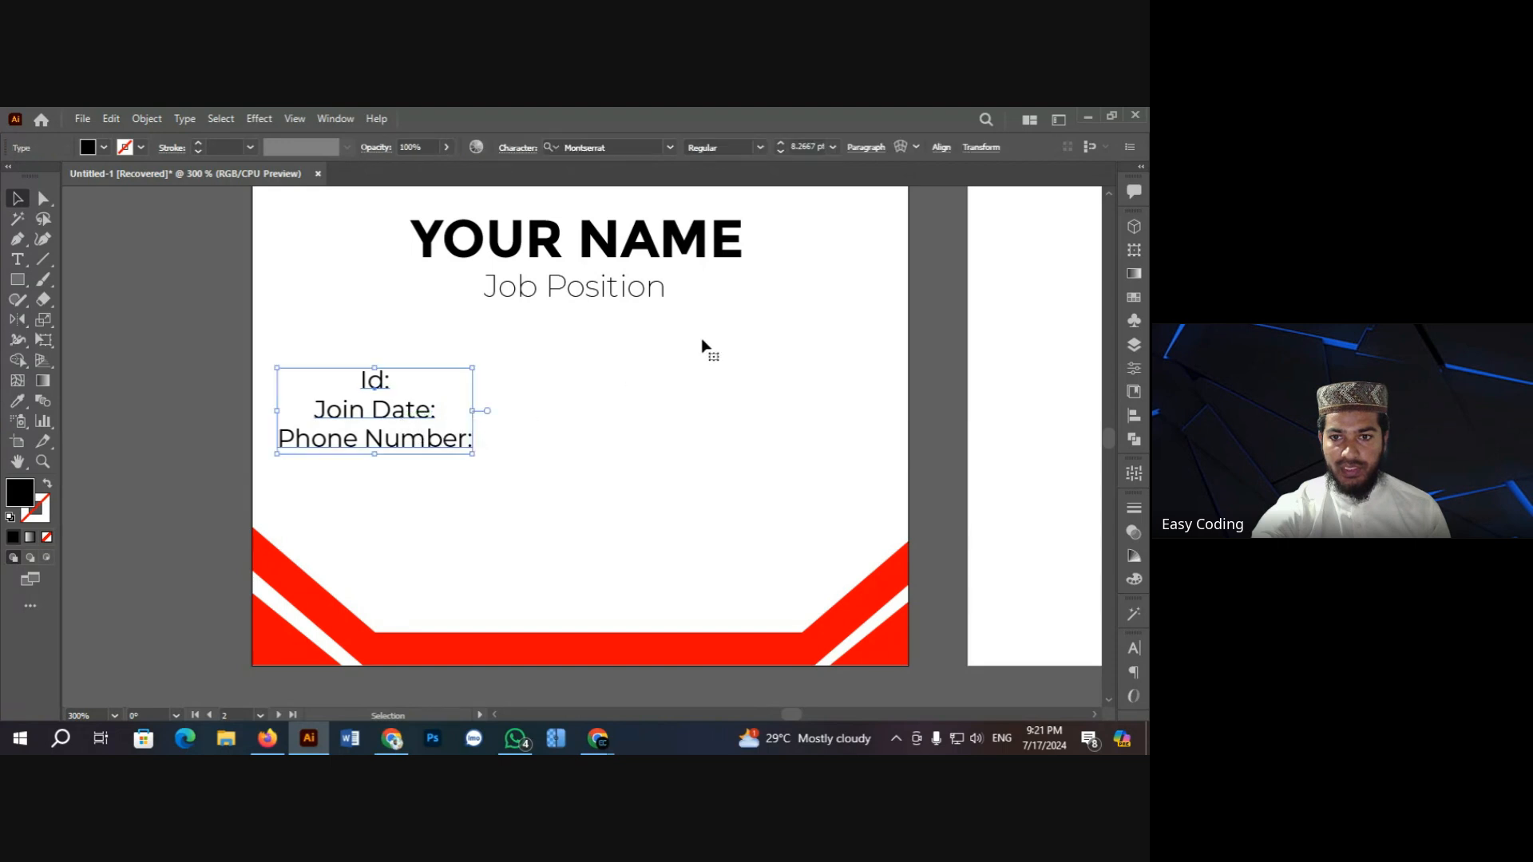
left_click(942, 148)
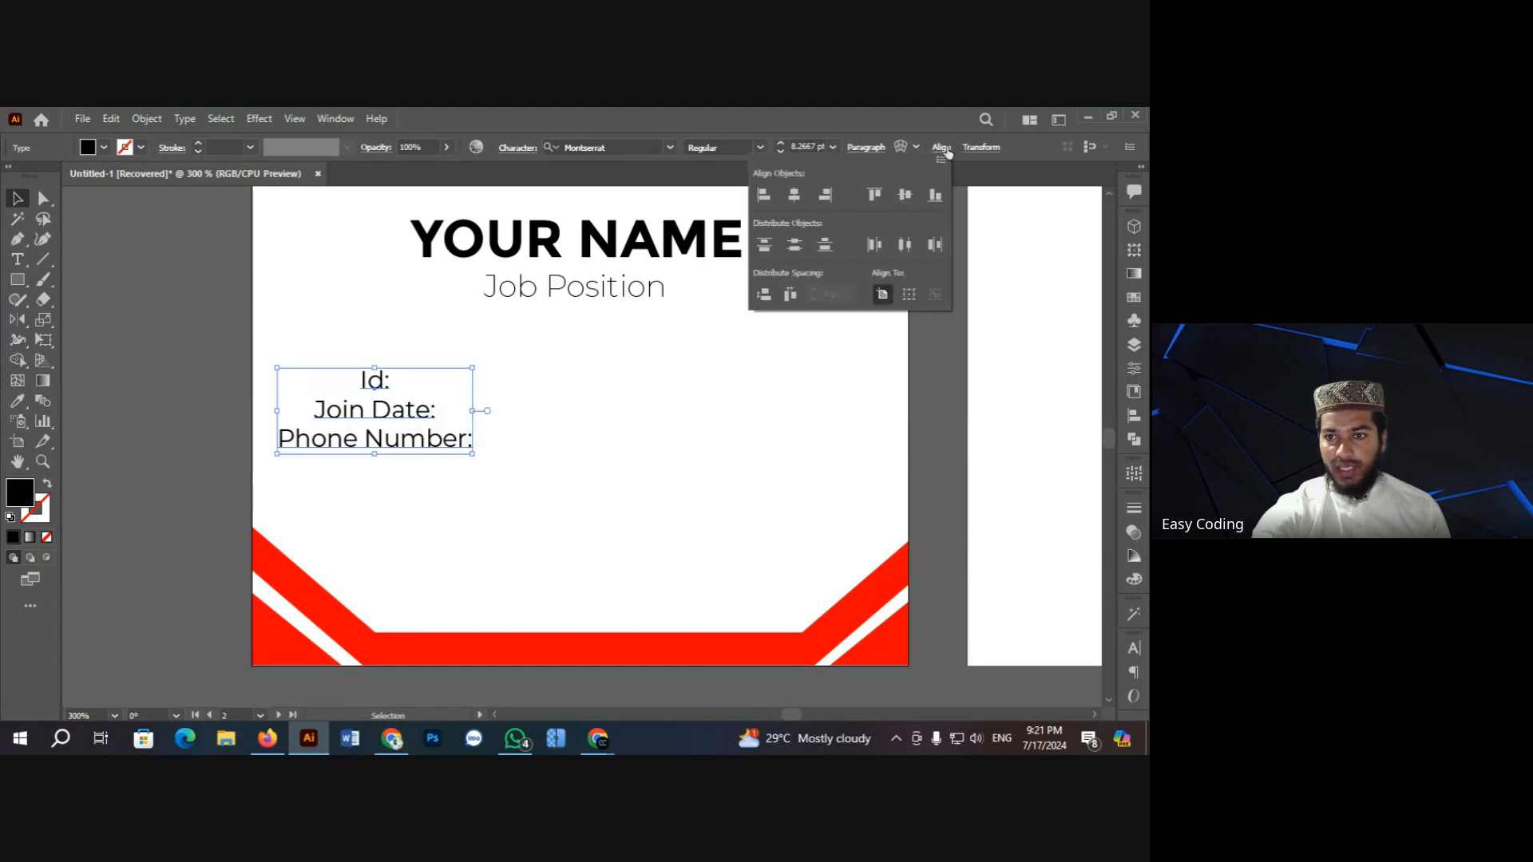
left_click(826, 195)
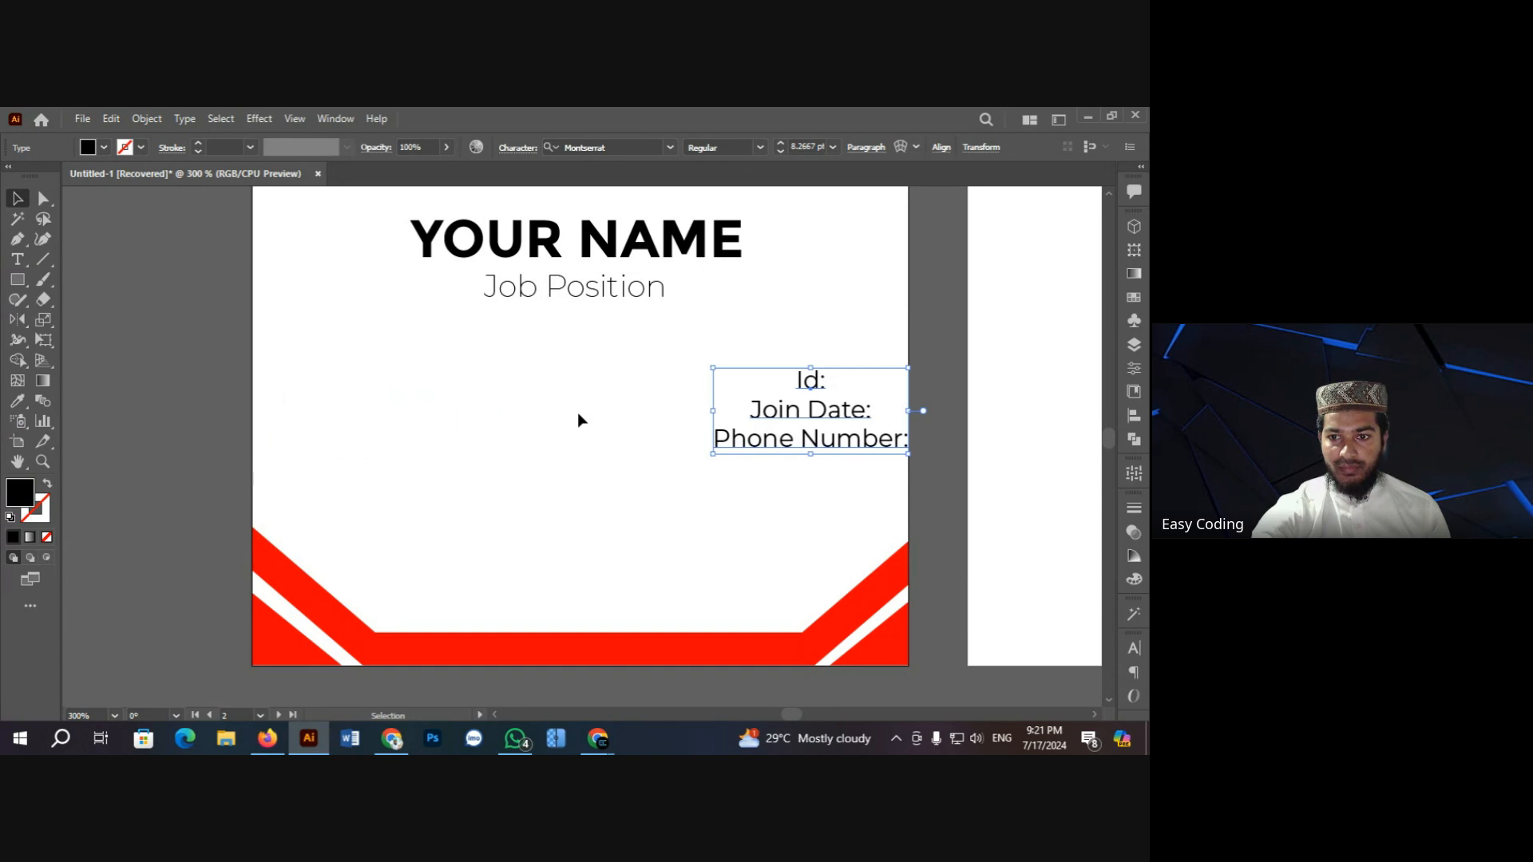
left_click(577, 412)
Step: Right-align the label lines again and drag the block left beneath Job Position
left_click(793, 429)
left_click(866, 148)
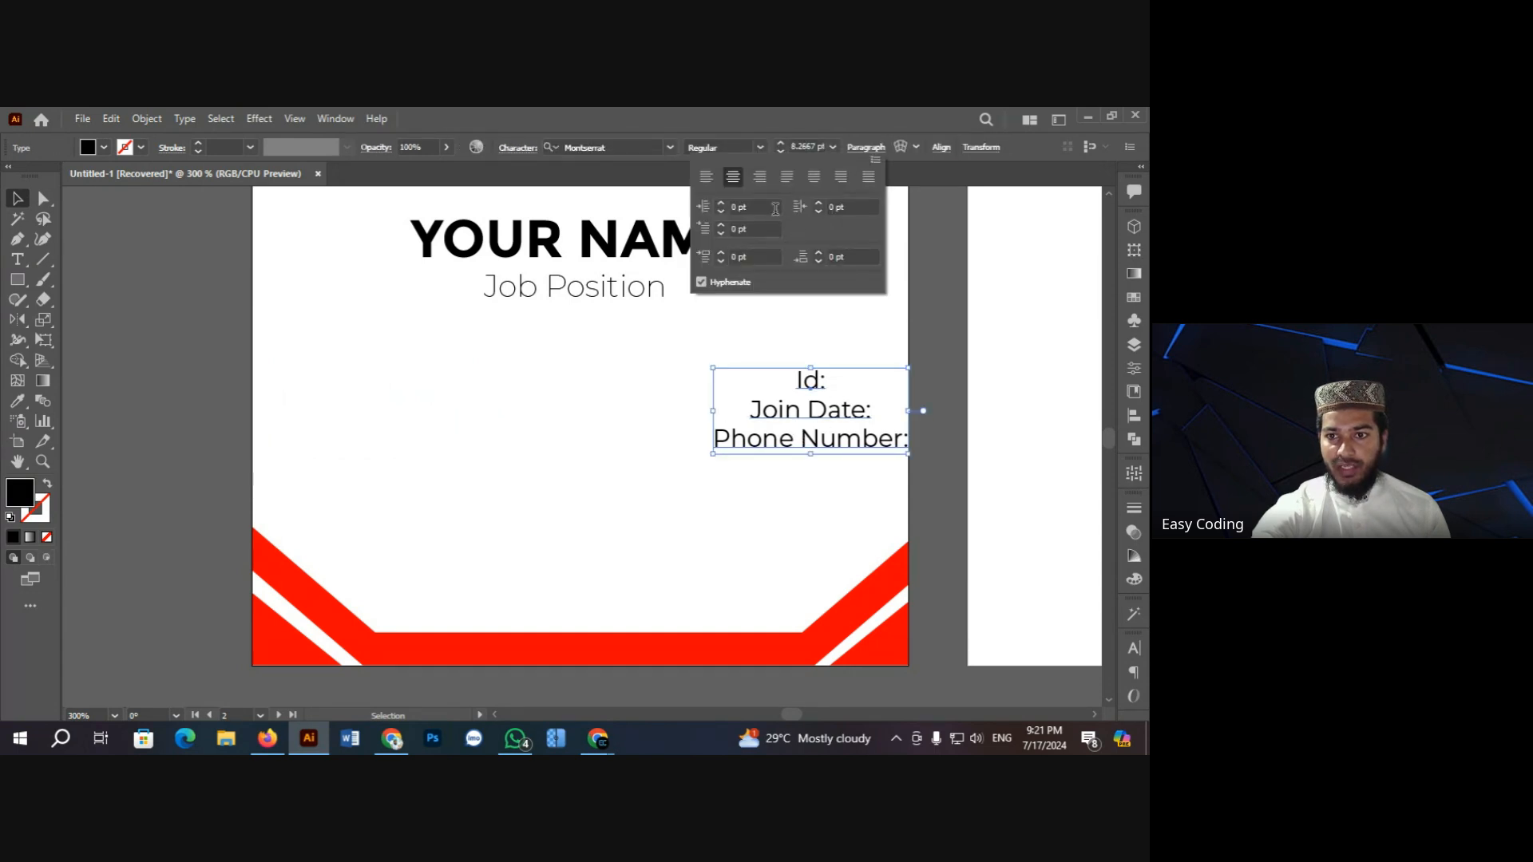
left_click(761, 177)
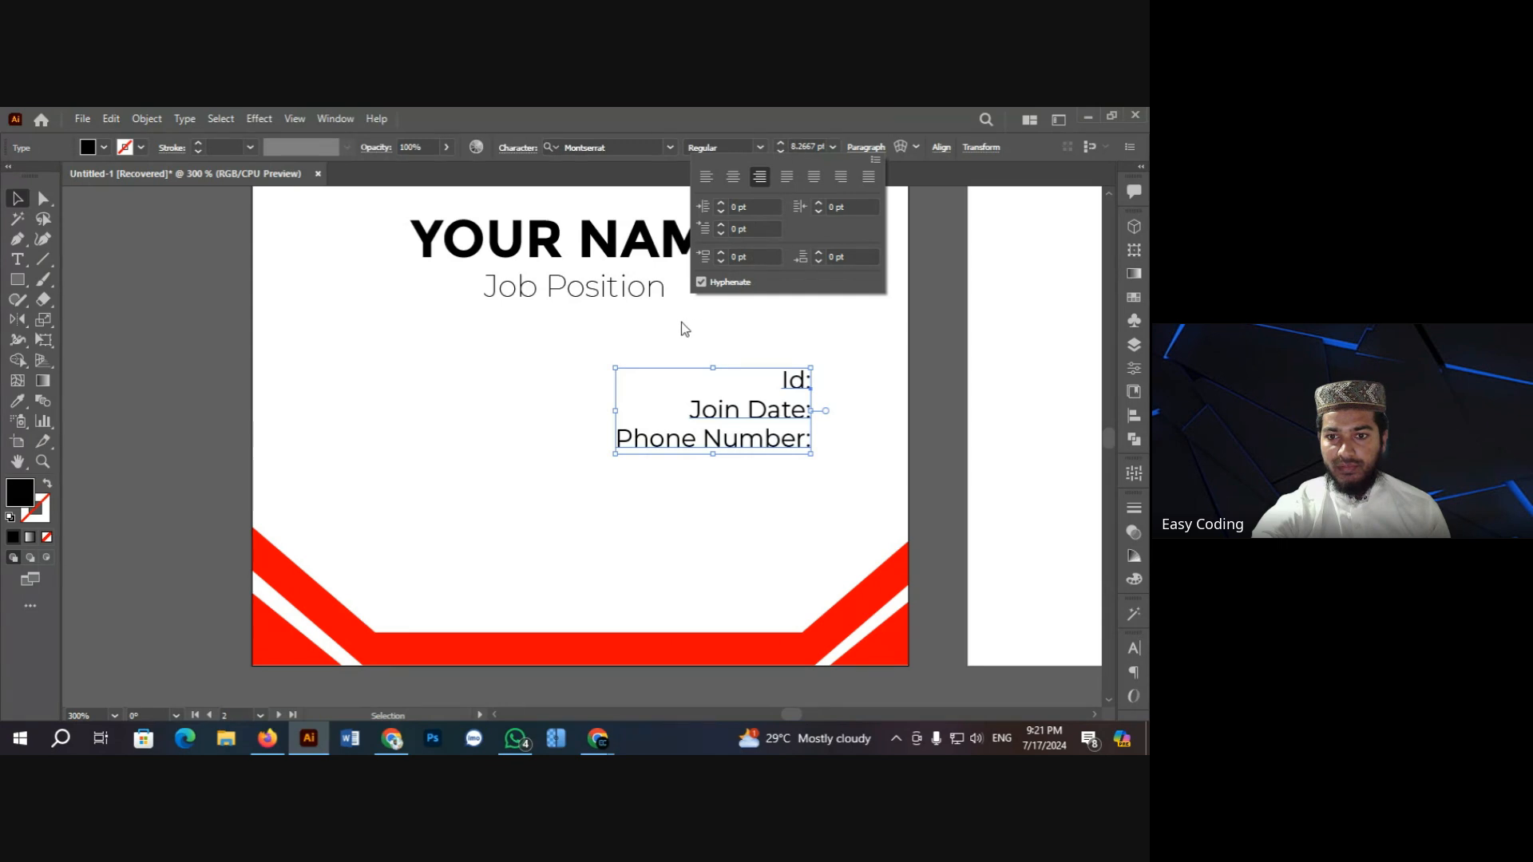
left_click(679, 345)
left_click(729, 410)
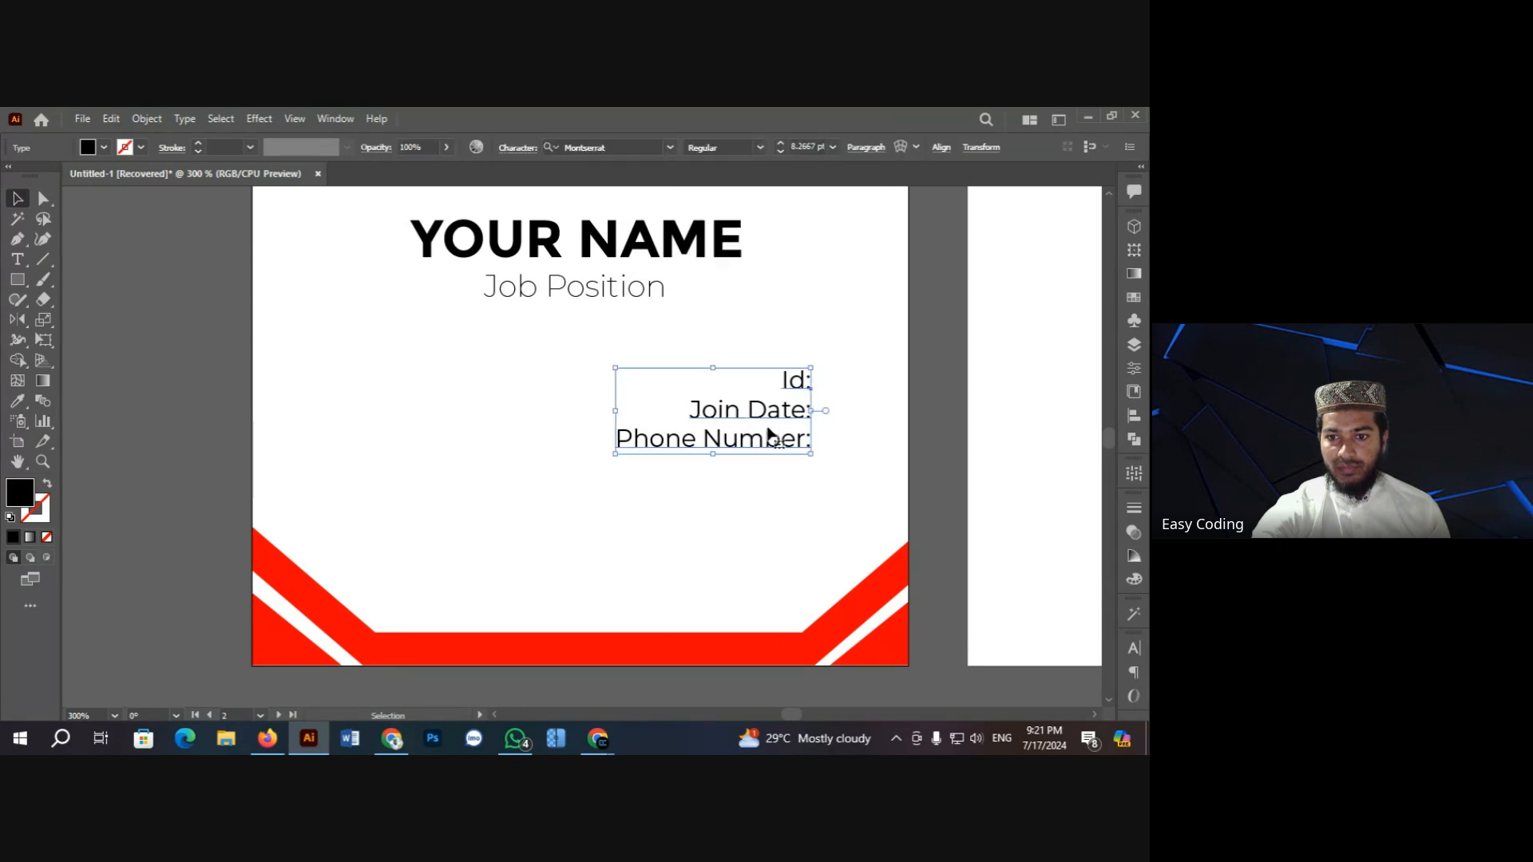
left_click_drag(729, 411, 487, 428)
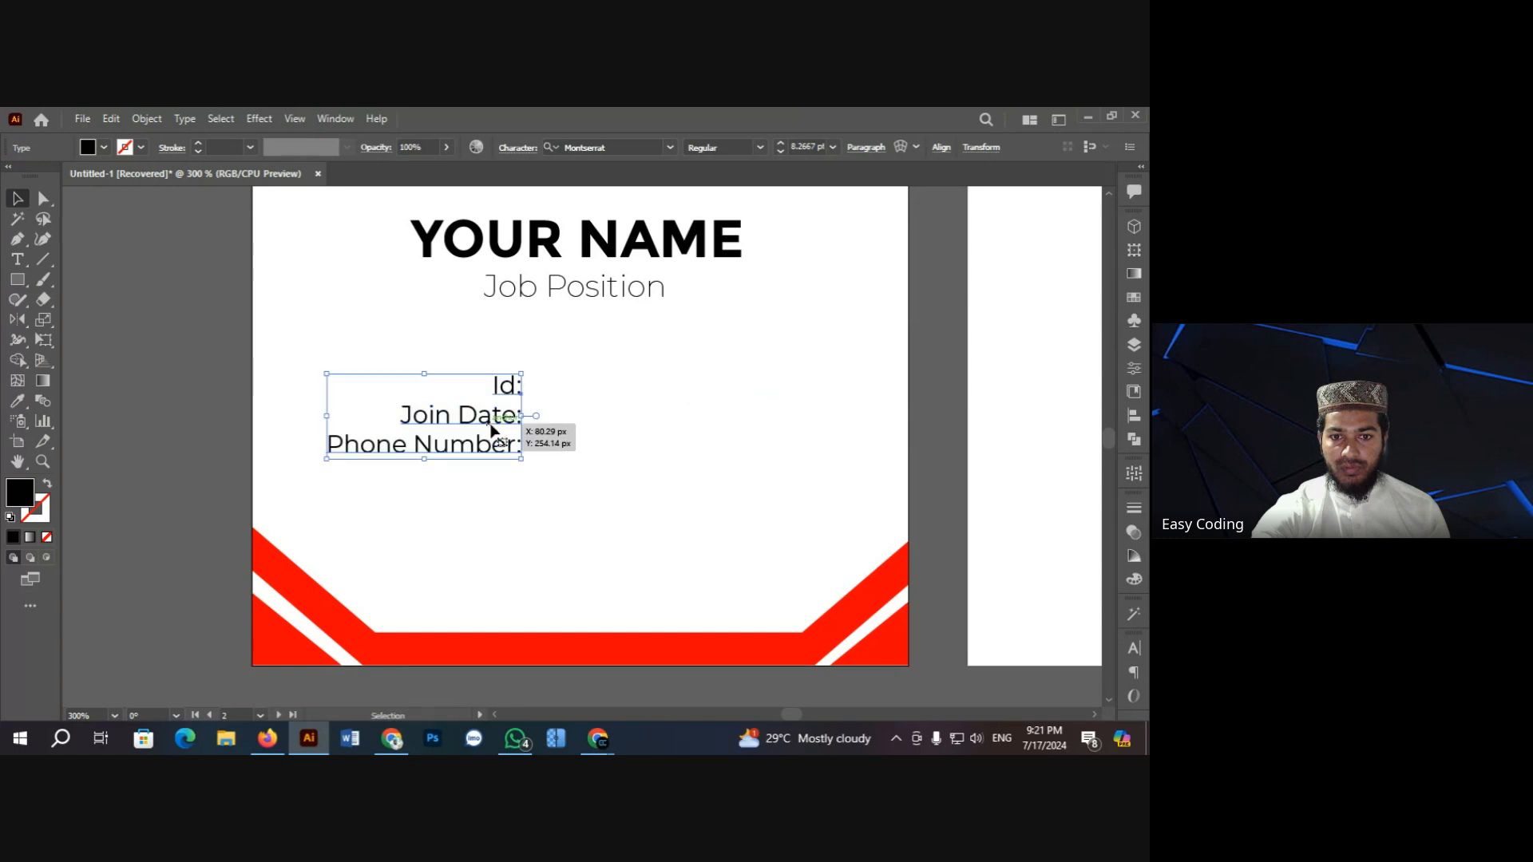
Step: Check the Phone Number: line in text editing, then zoom back in on the labels
double_click(416, 444)
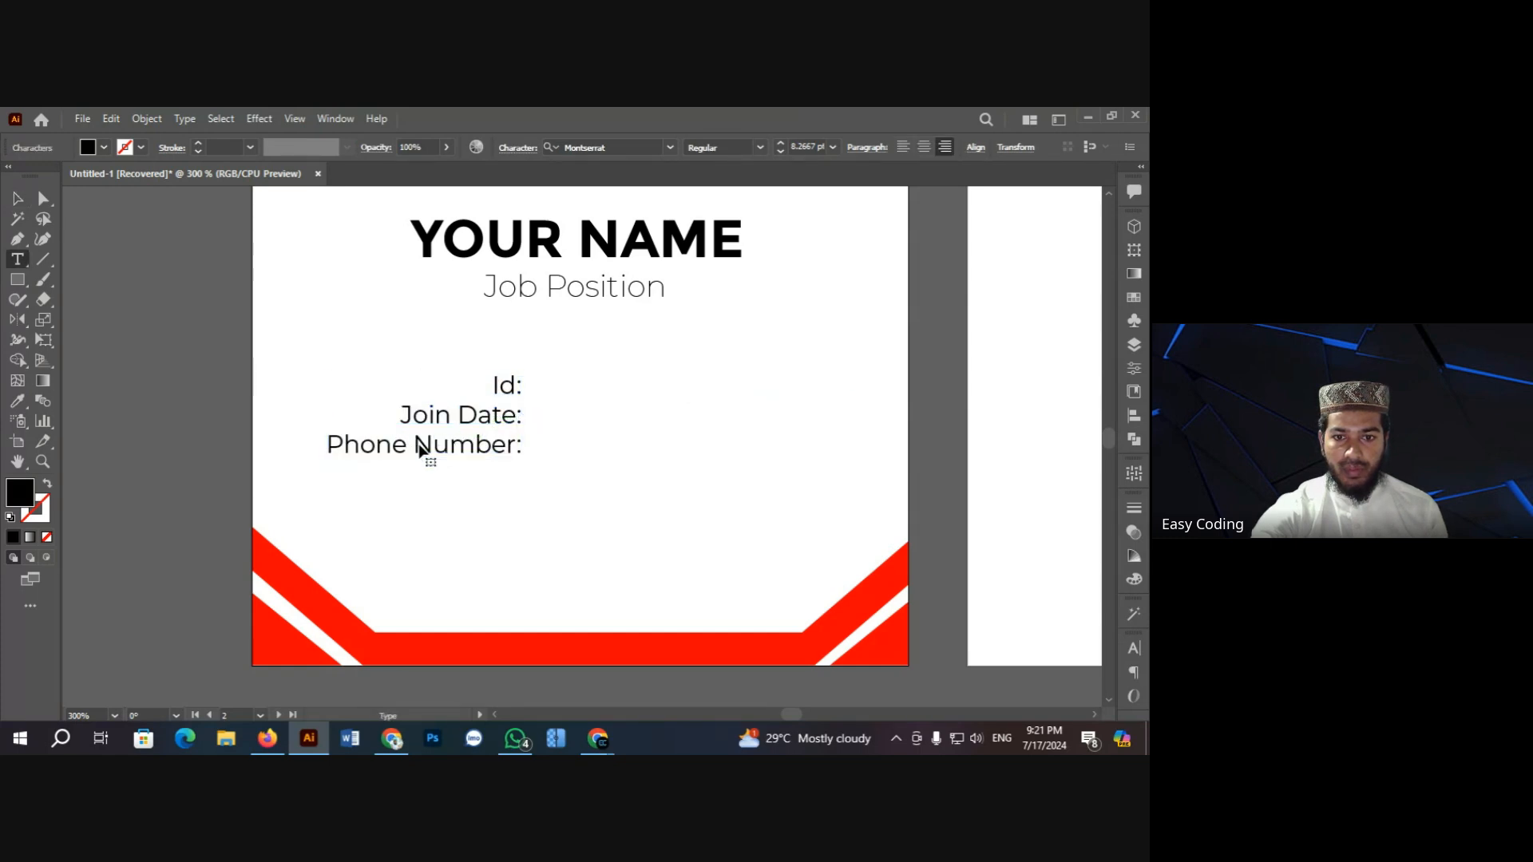
triple_click(417, 445)
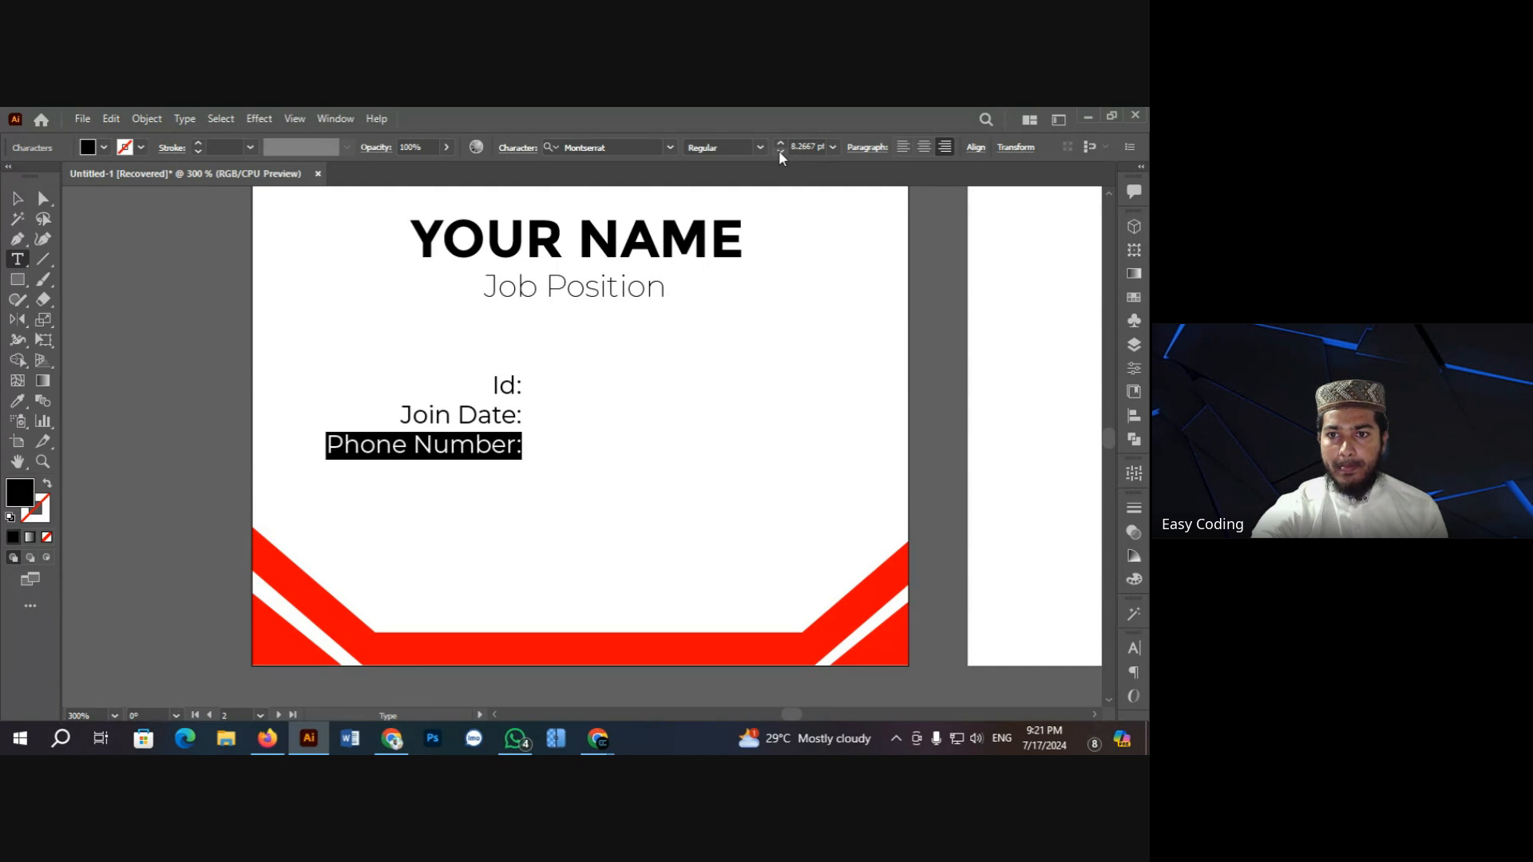
left_click(483, 419)
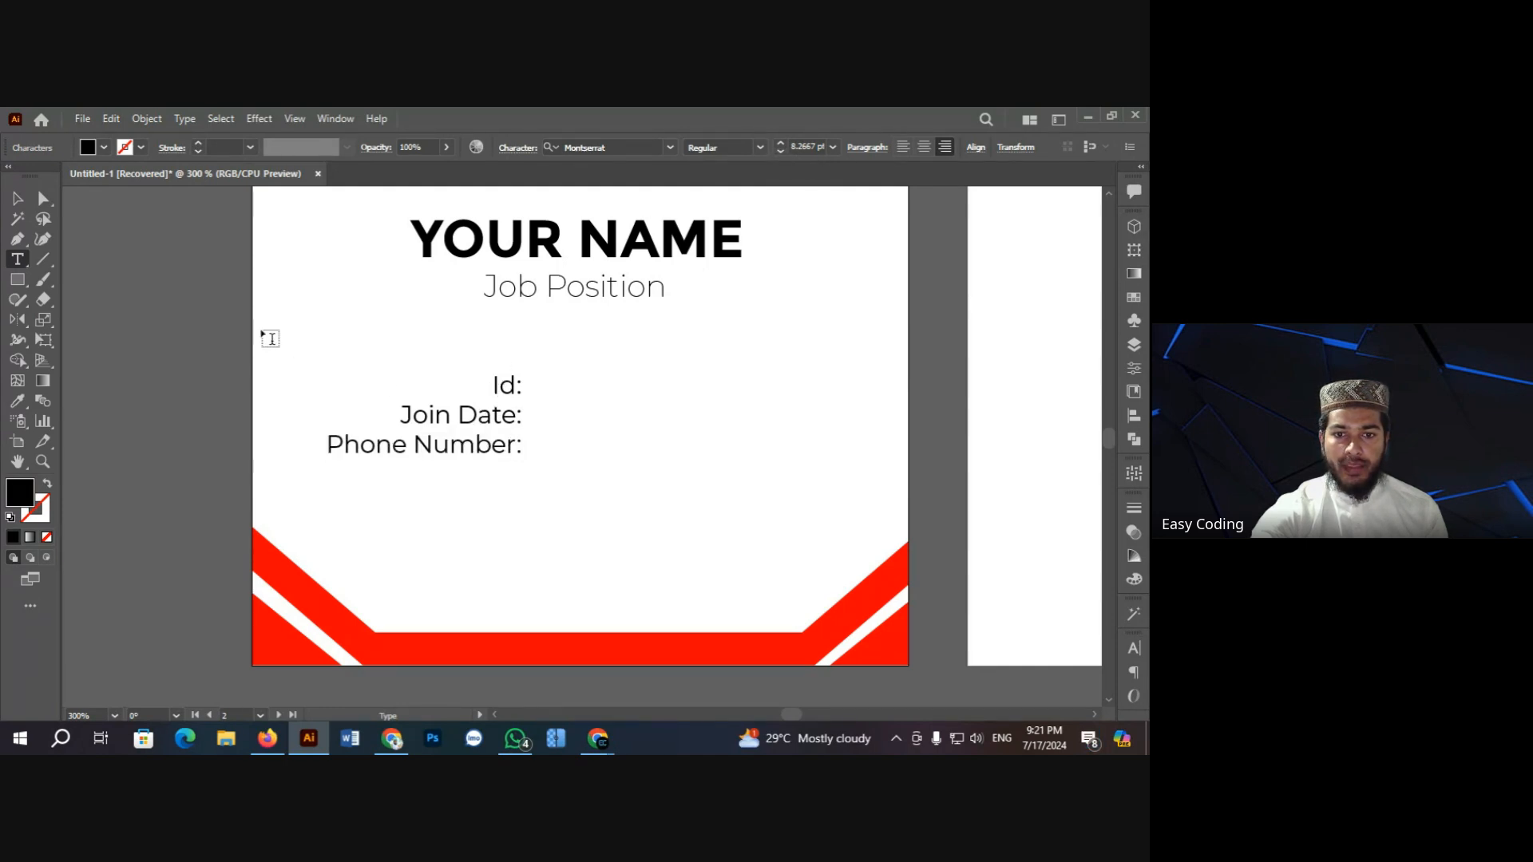
left_click(17, 199)
left_click(167, 344)
scroll(178, 323, "up", 1)
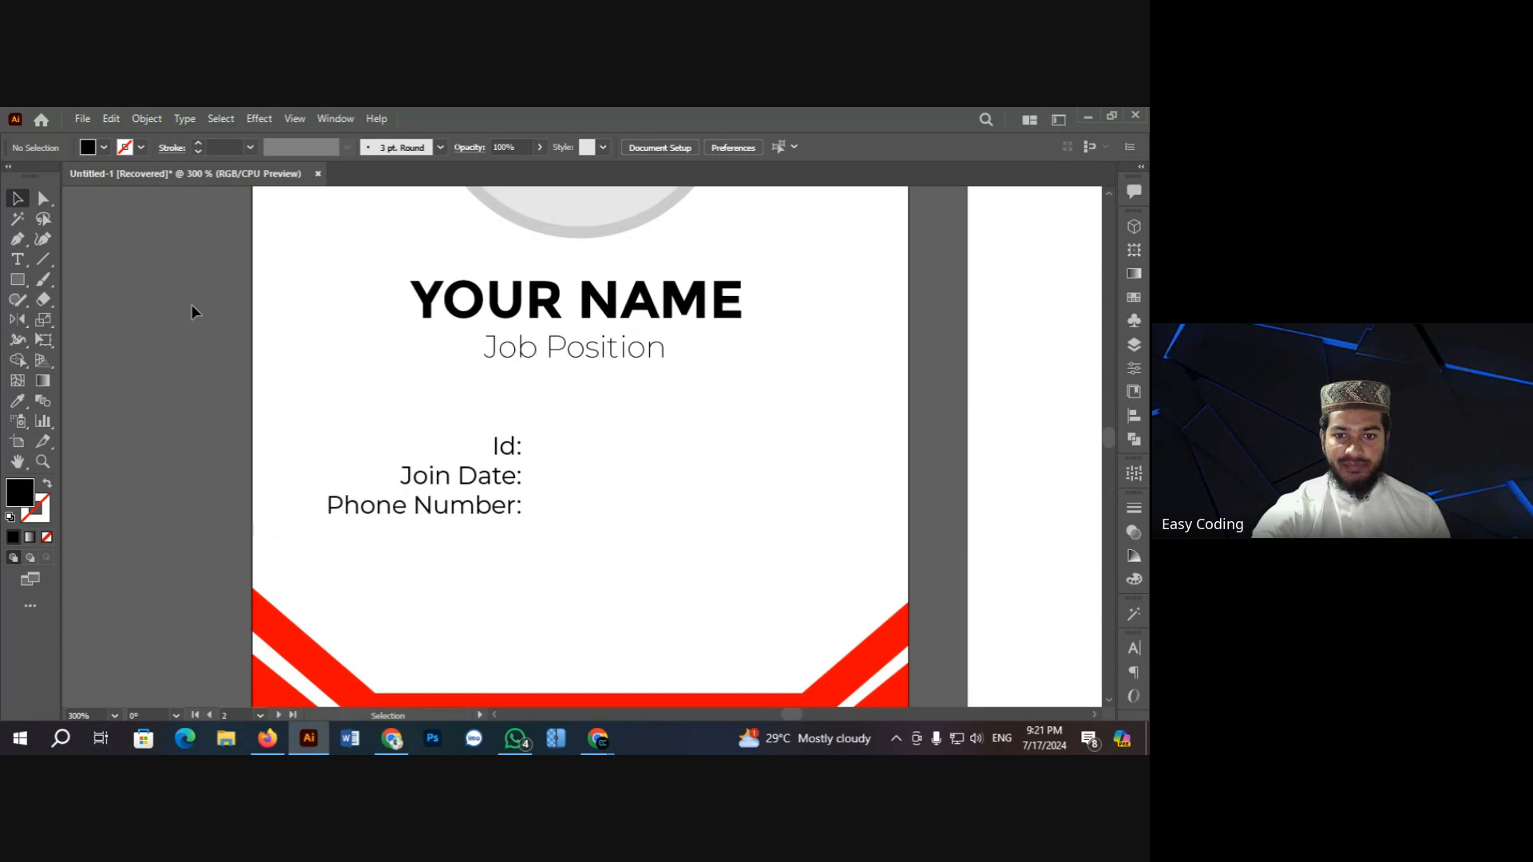
key("ctrl+minus")
key("ctrl+minus")
key("ctrl+minus")
key("ctrl+minus")
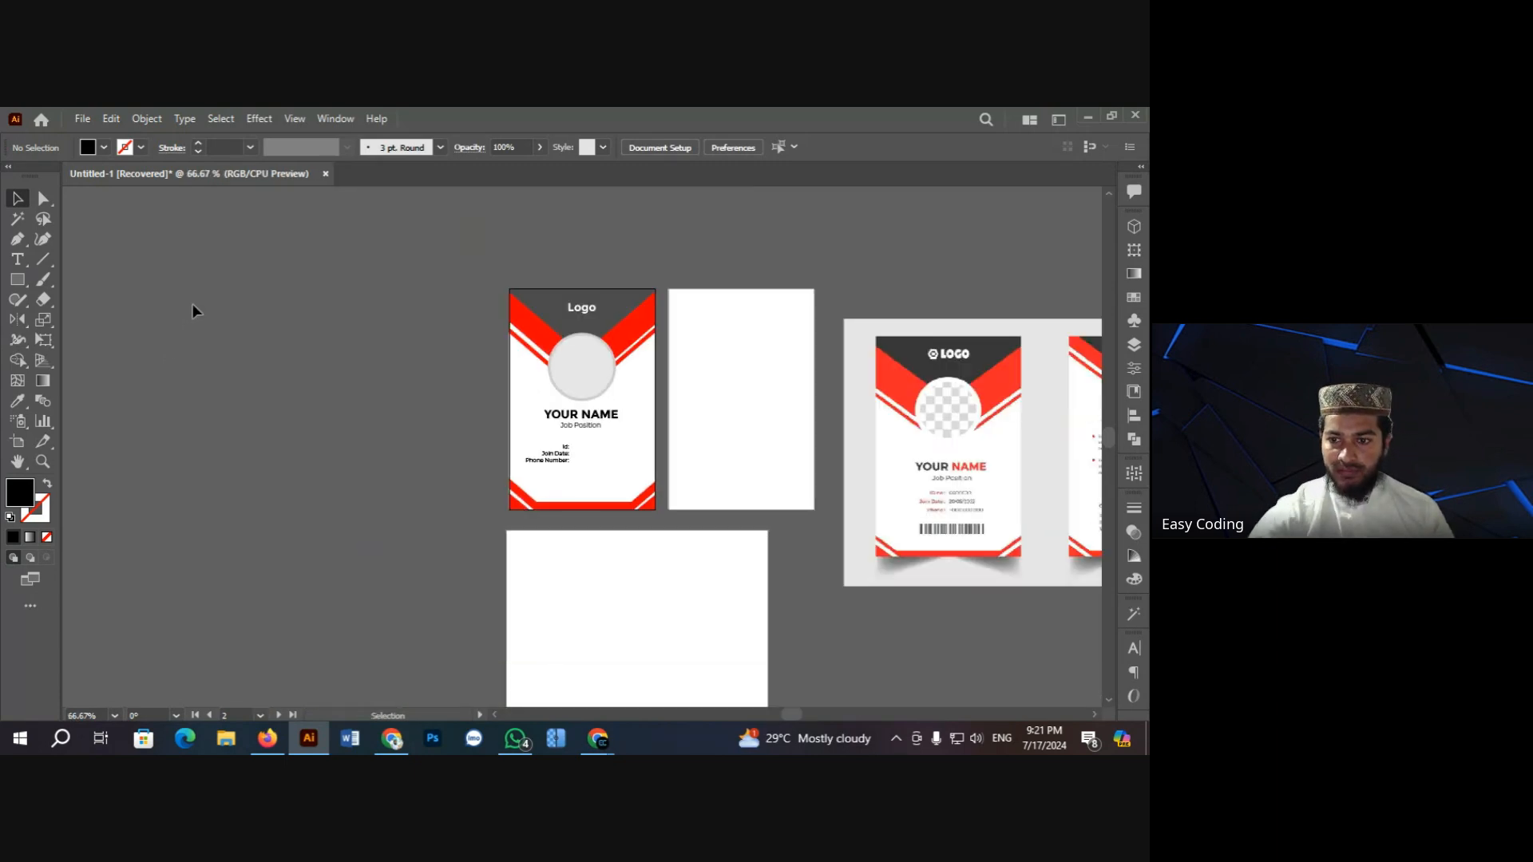
left_click(637, 482)
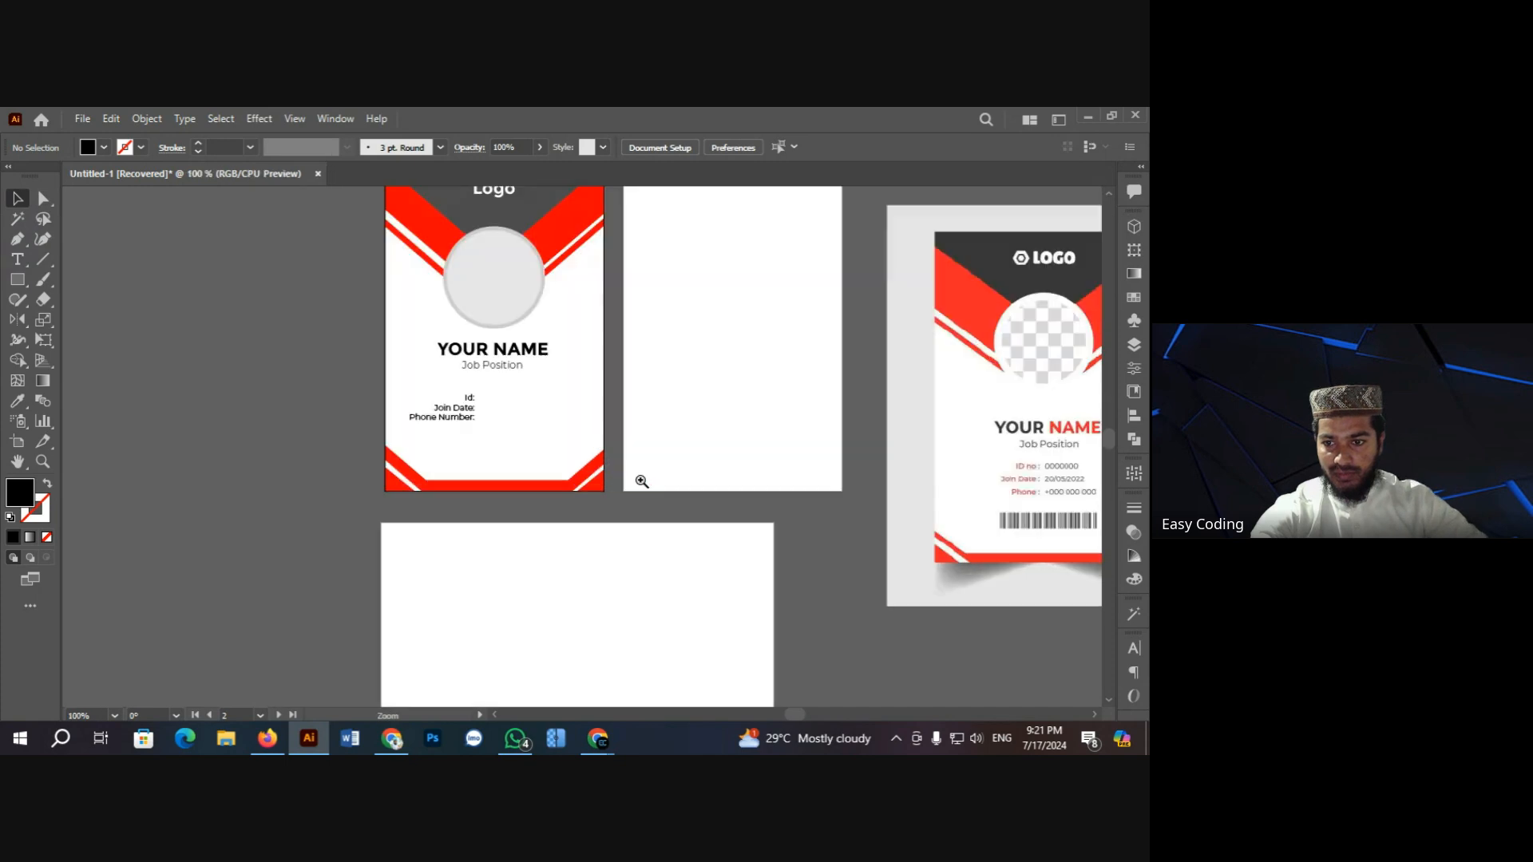
left_click(530, 436)
left_click(551, 449)
Step: Delete the word 'Number' so the third label reads 'Phone :'
left_click(558, 455)
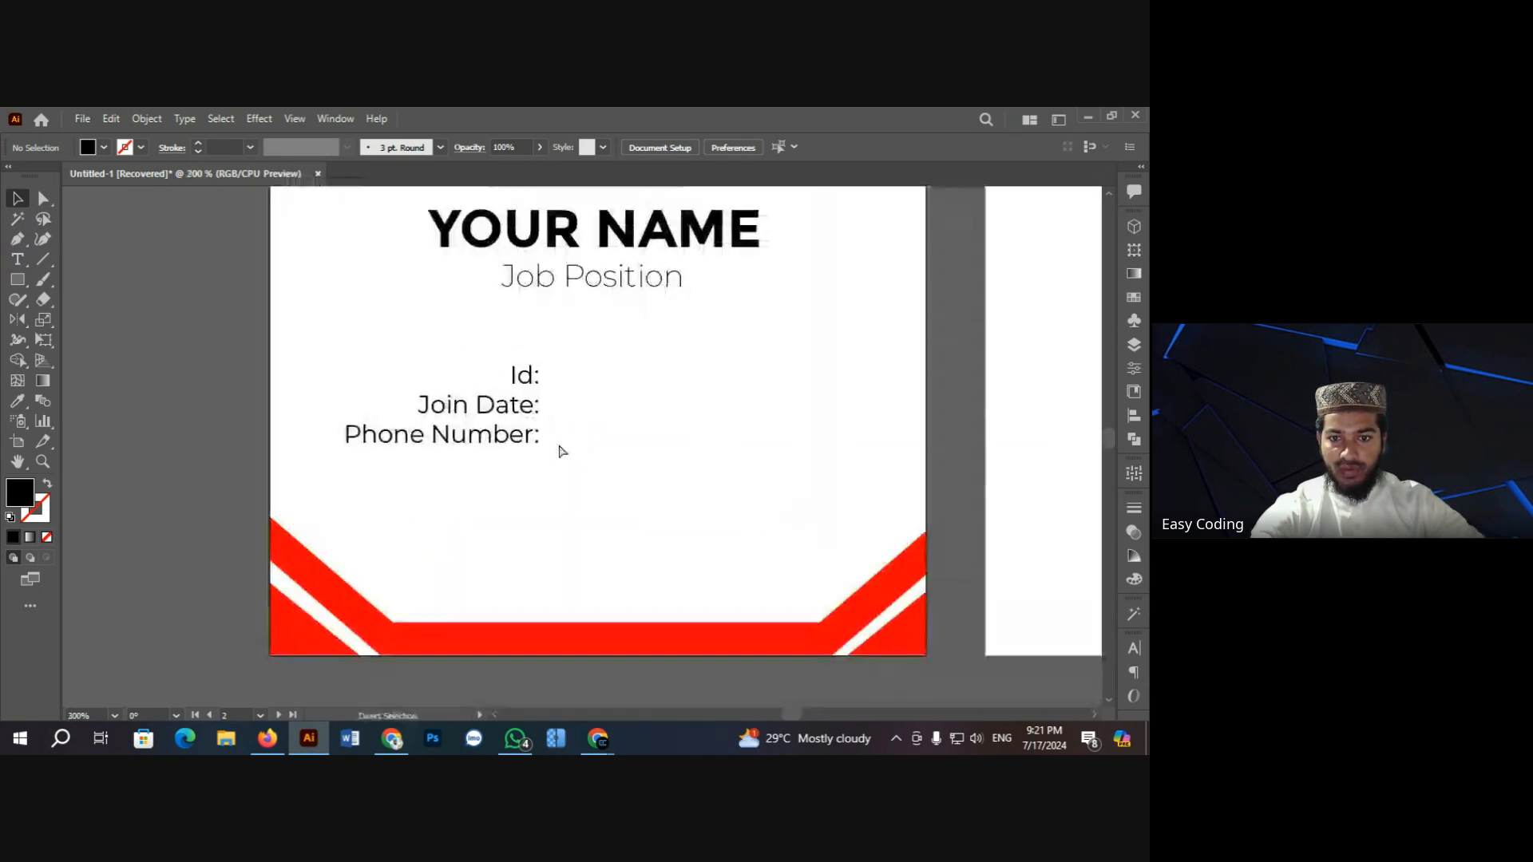
key("t")
triple_click(487, 438)
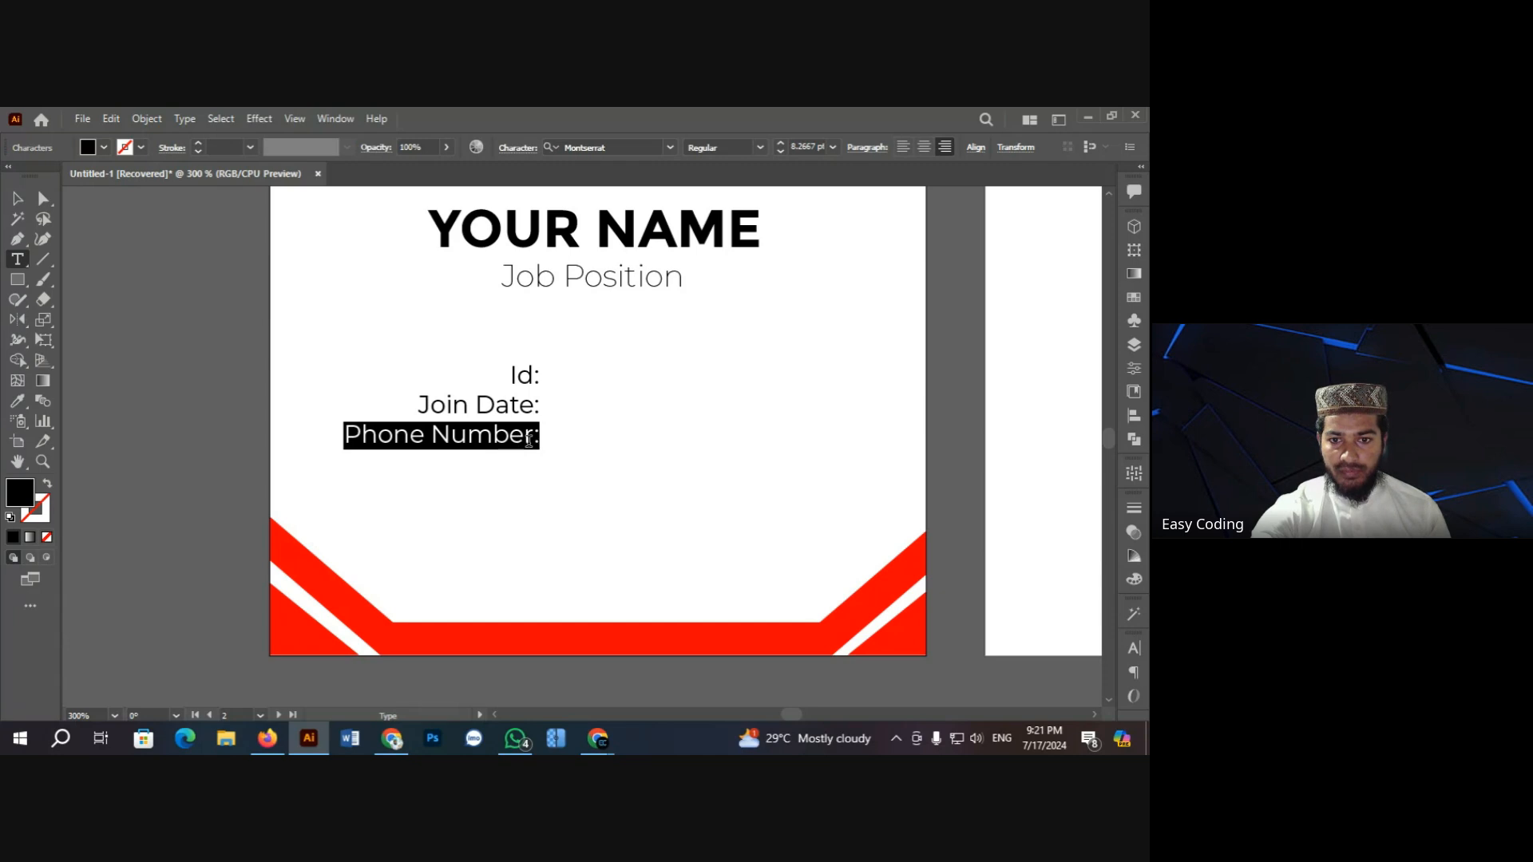
left_click_drag(530, 441, 438, 448)
key("BackSpace")
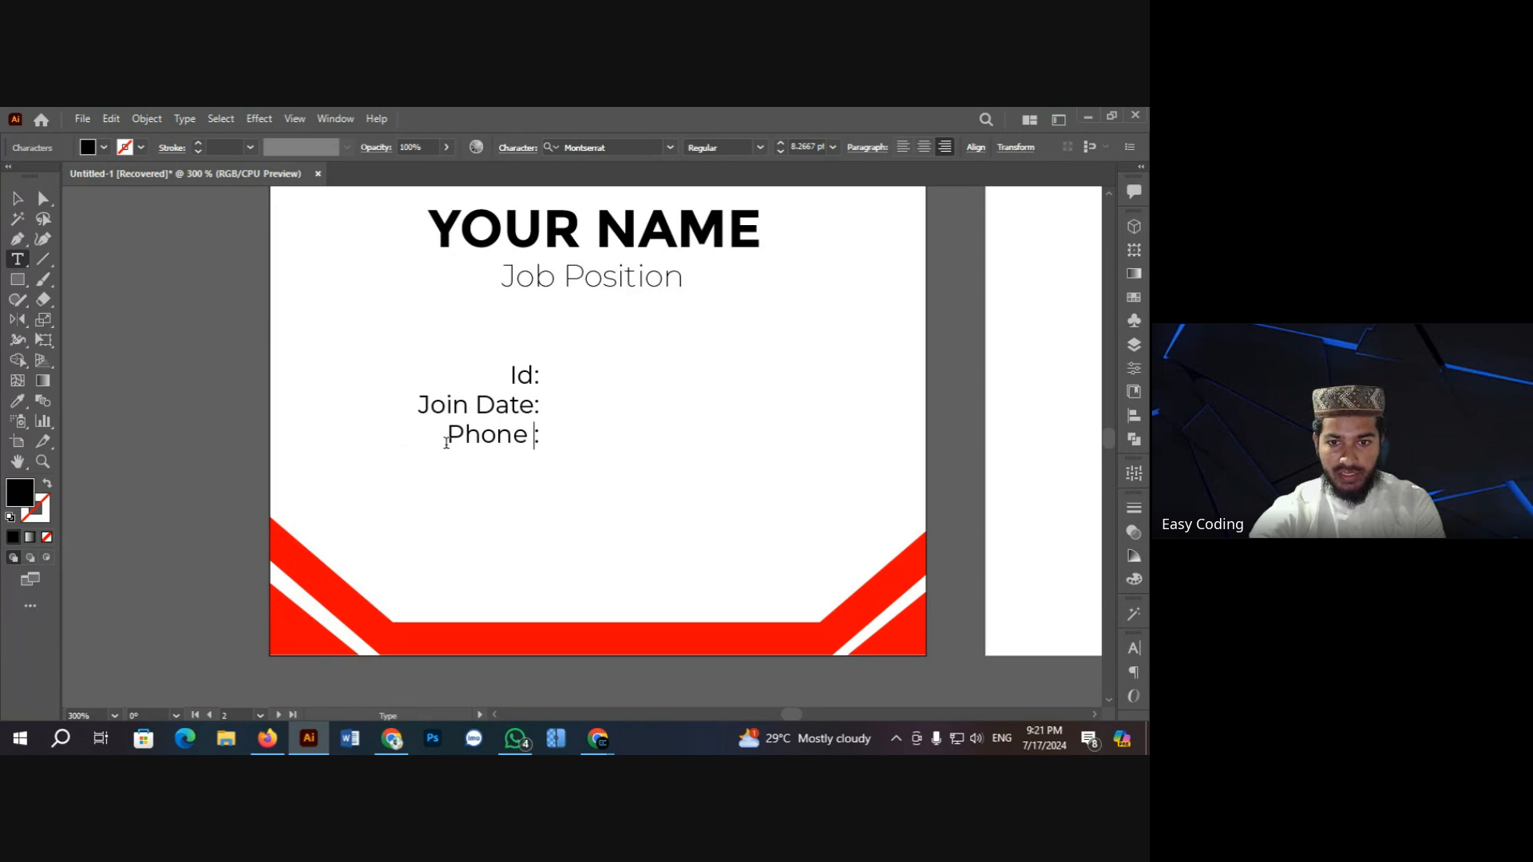
key("Escape")
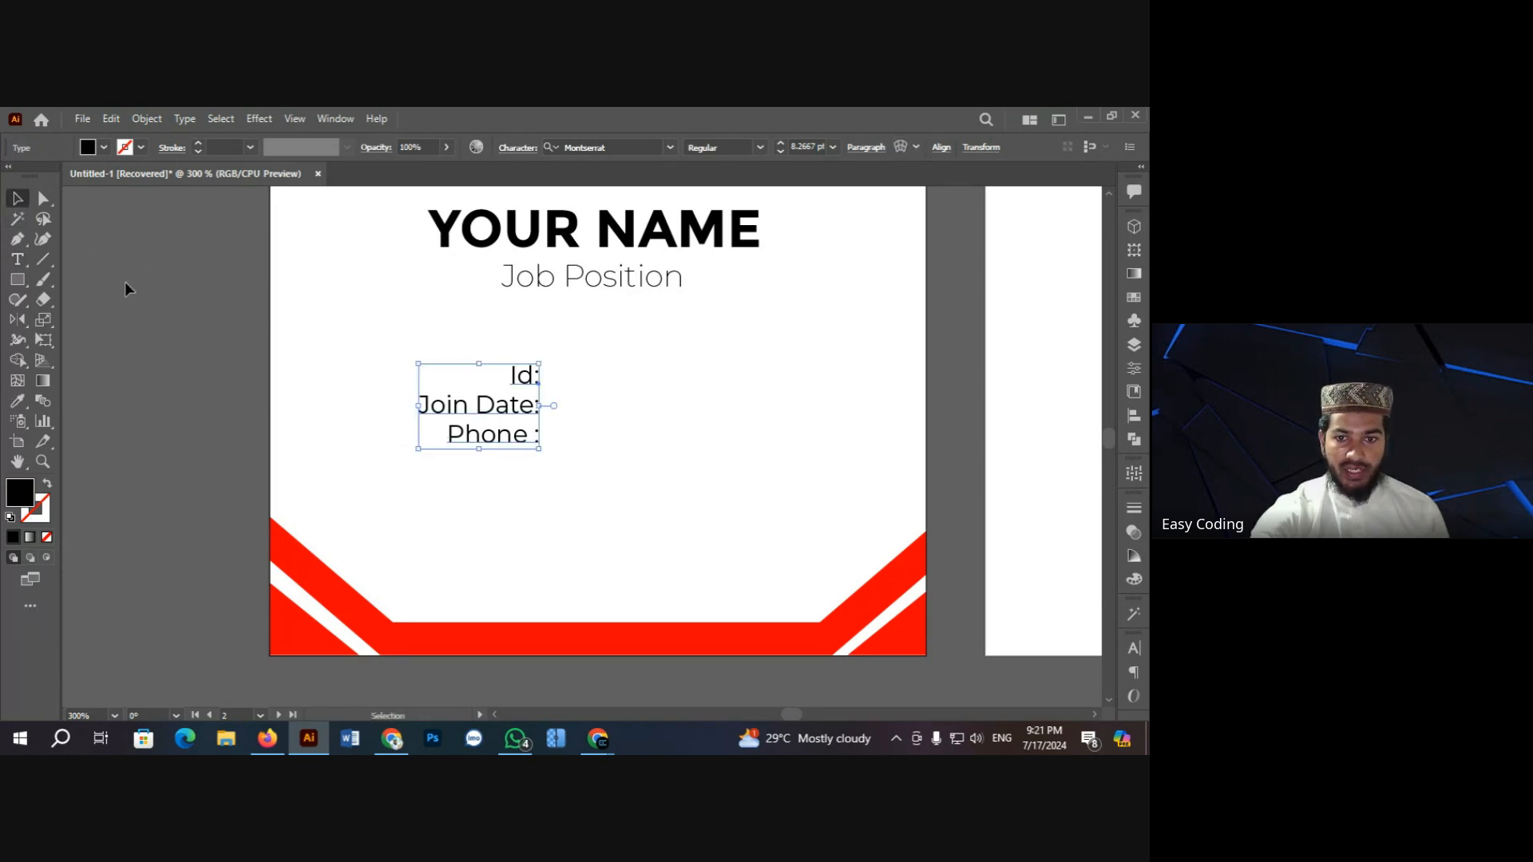
scroll(313, 444, "up", 1)
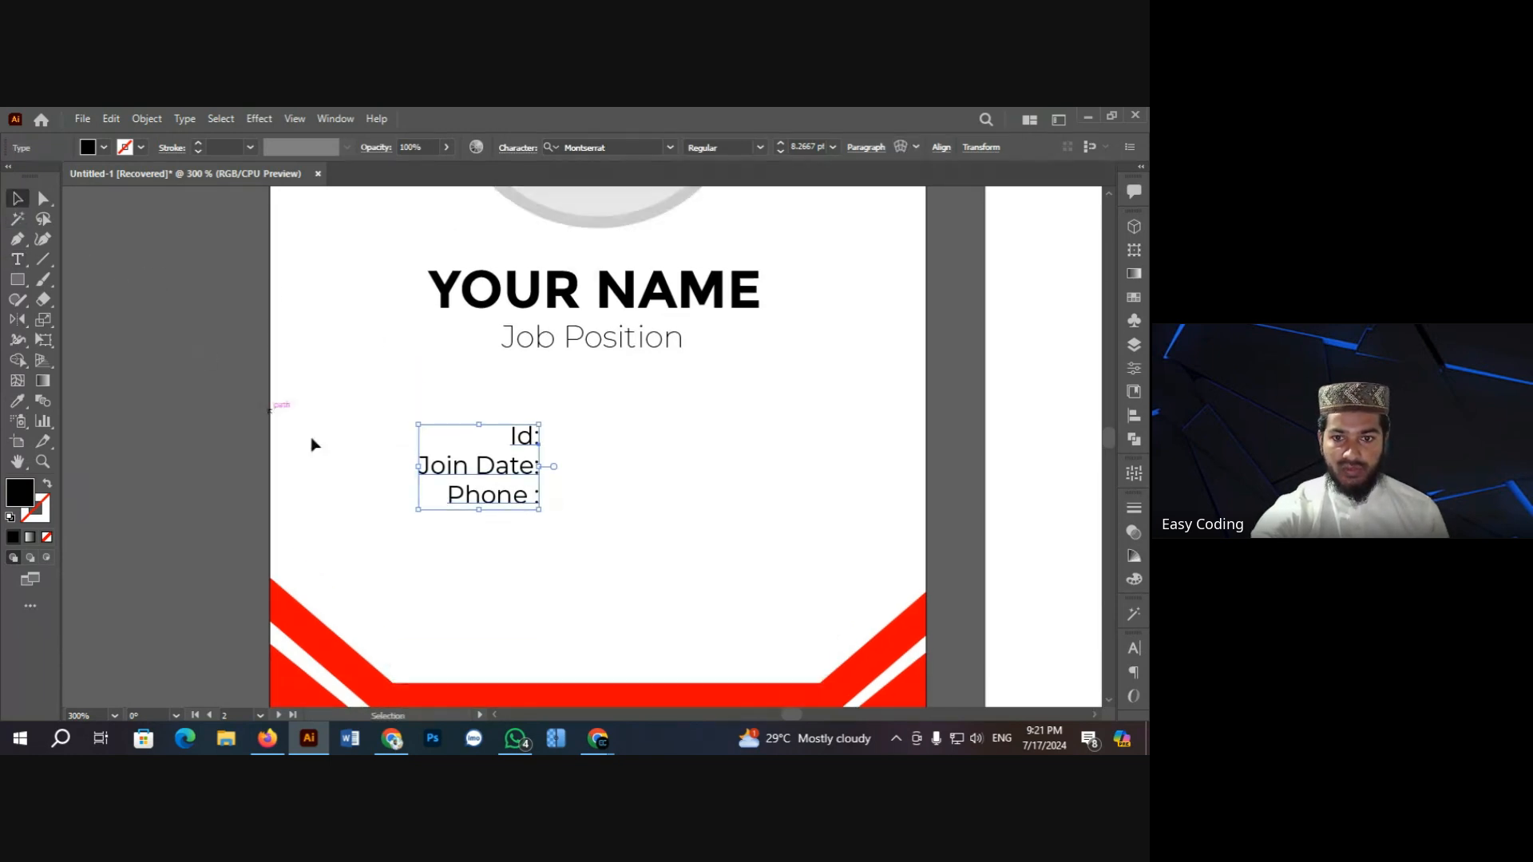
Step: Fill the Id, Join Date and Phone label text with red
left_click(103, 147)
left_click(58, 181)
left_click(132, 332)
left_click(420, 448)
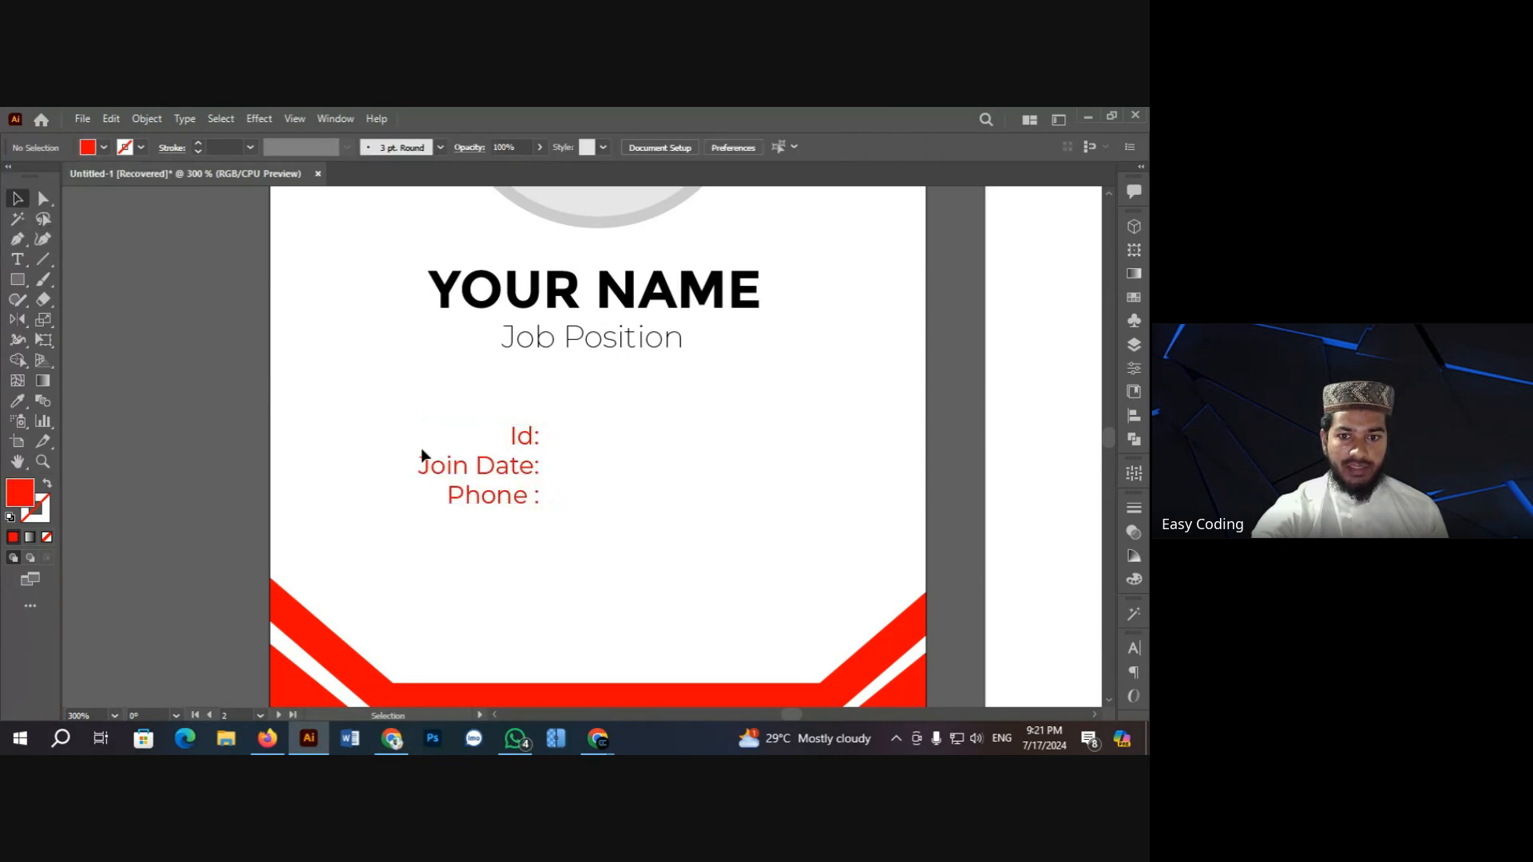
left_click(423, 460)
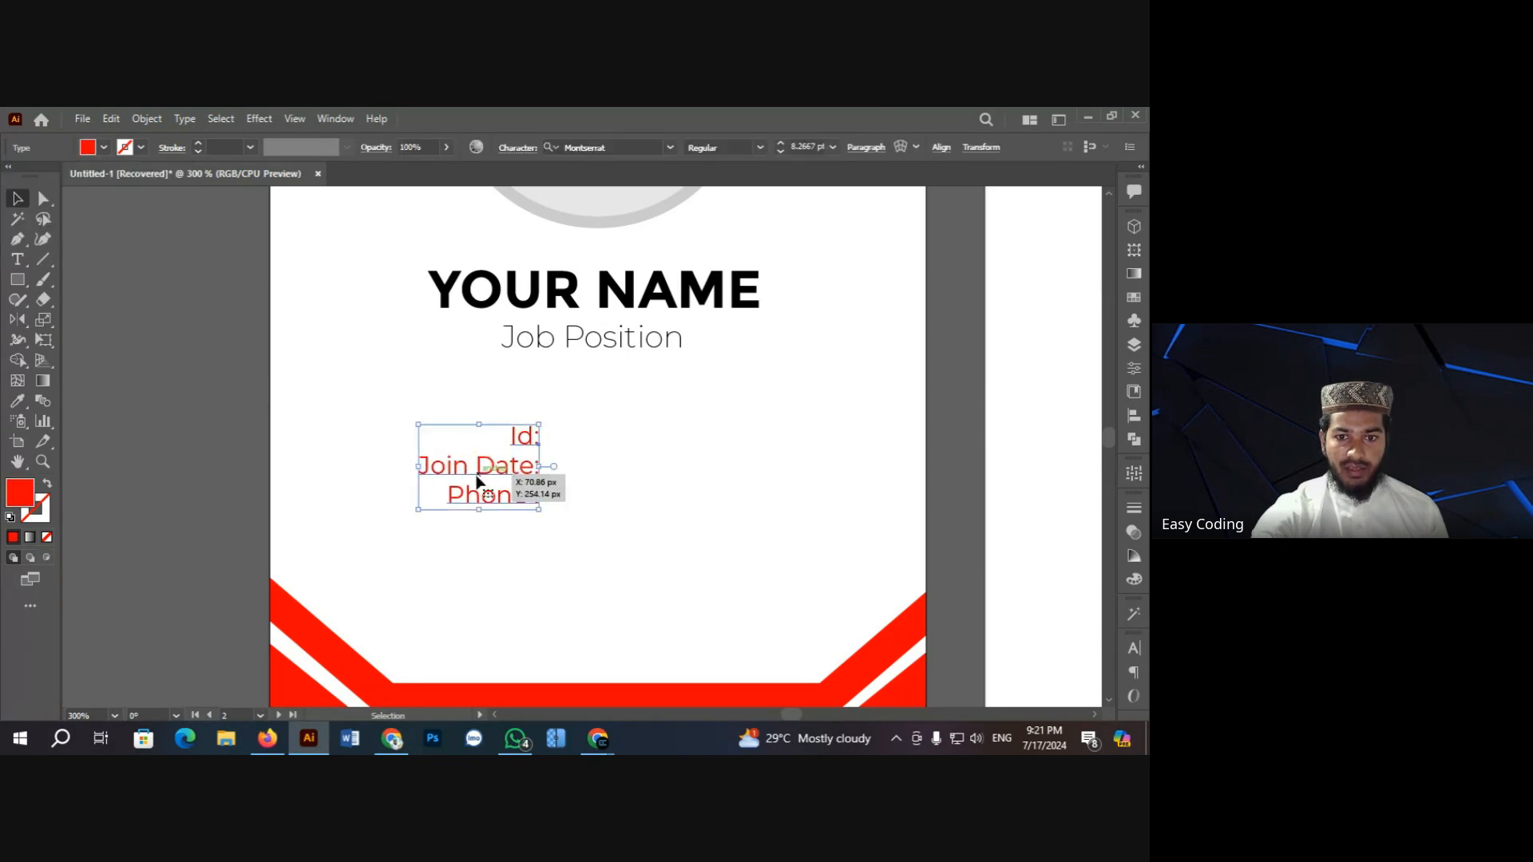
double_click(519, 438)
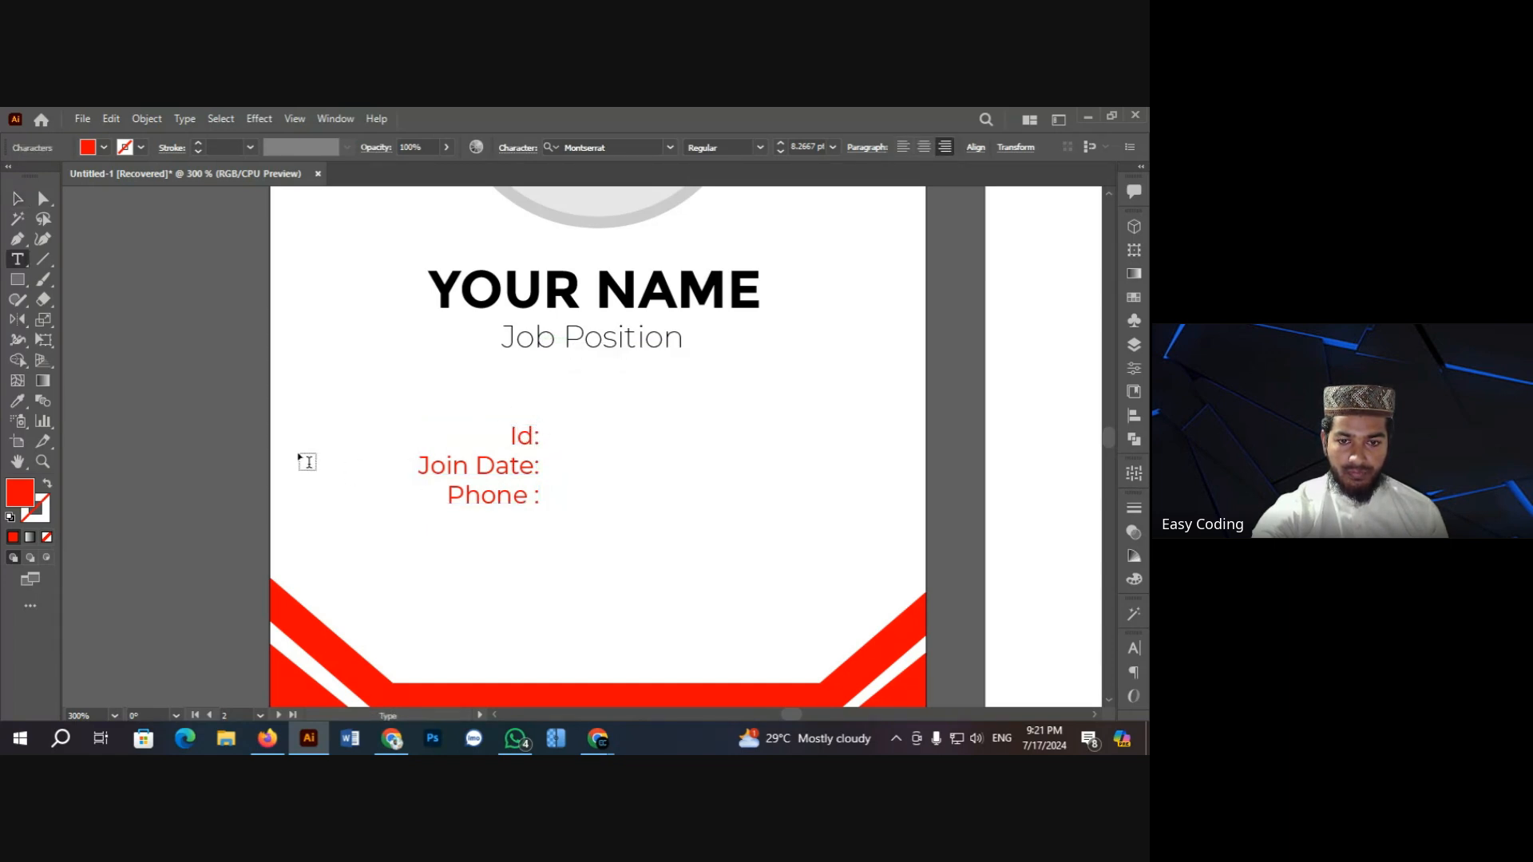
left_click(18, 198)
left_click(541, 541)
left_click(503, 477)
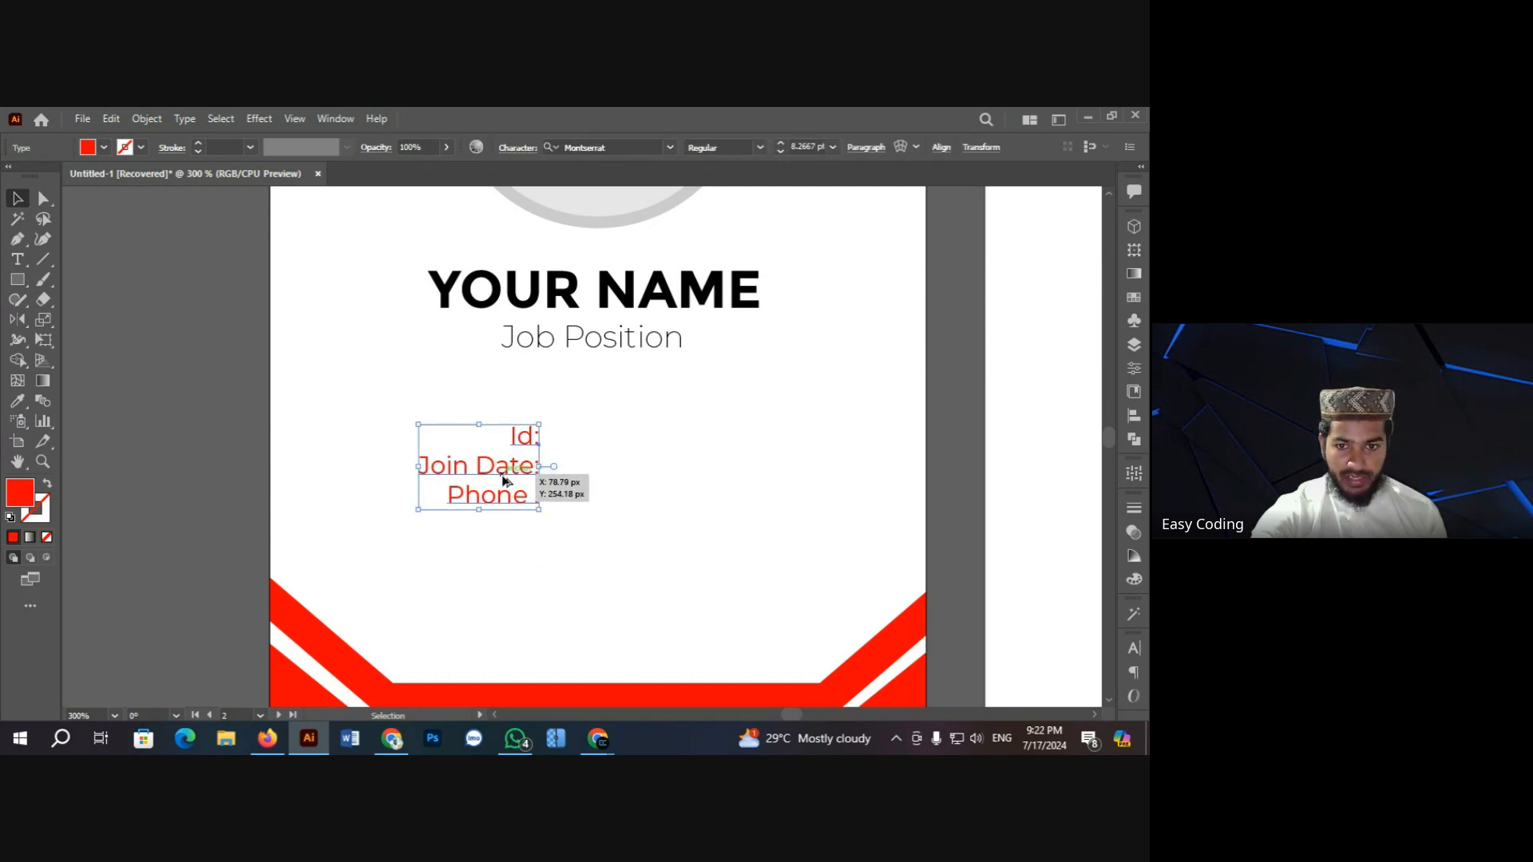
Step: Duplicate the label block to the right and replace its text with the ID number, 01/01/2024 and phone number
left_click_drag(503, 479, 627, 483)
left_click_drag(634, 481, 635, 482)
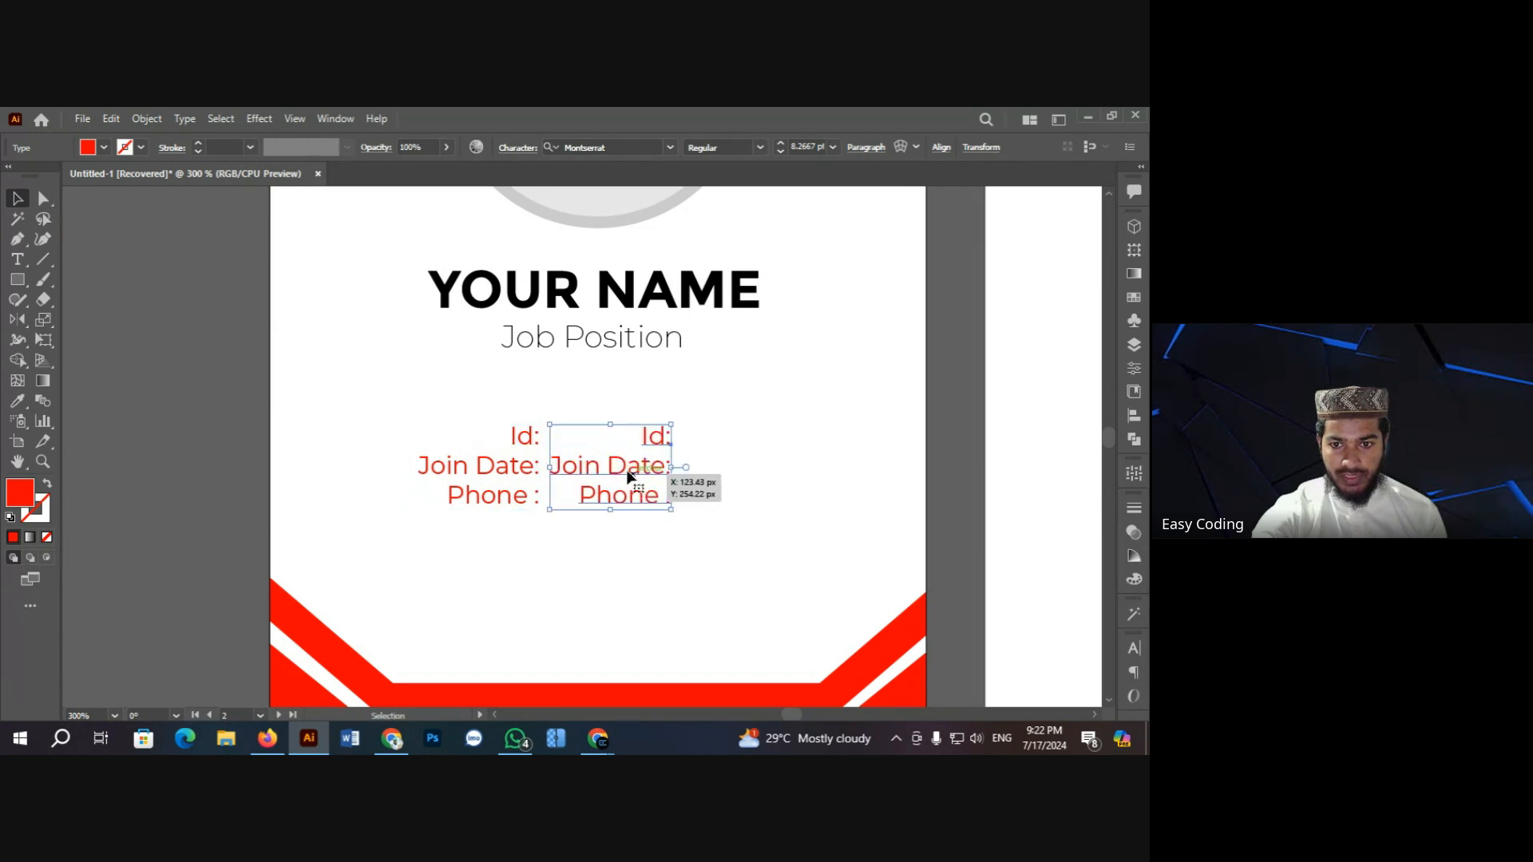
left_click(581, 436)
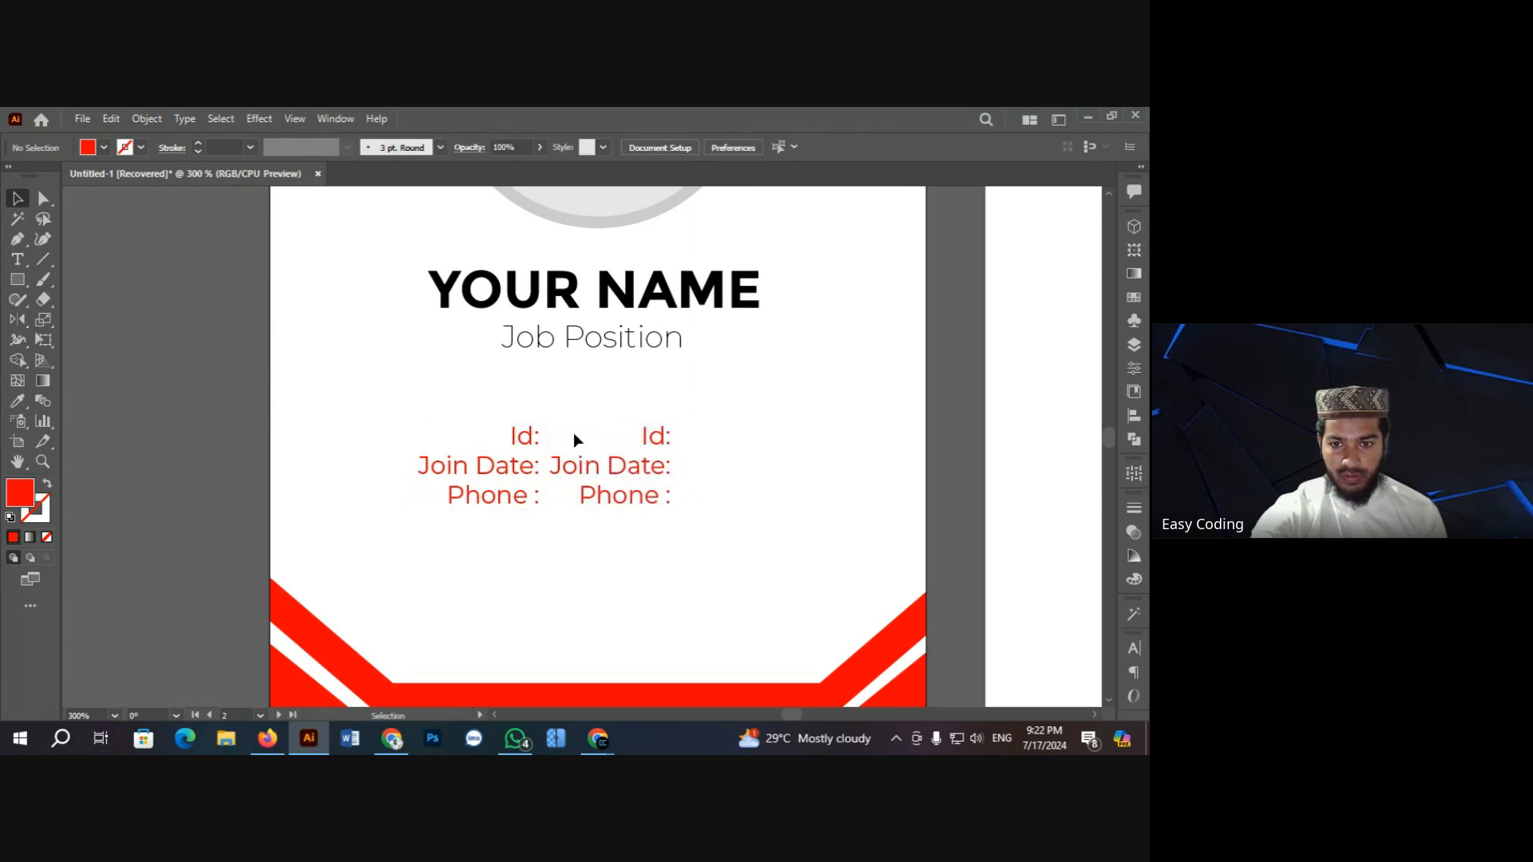
double_click(649, 436)
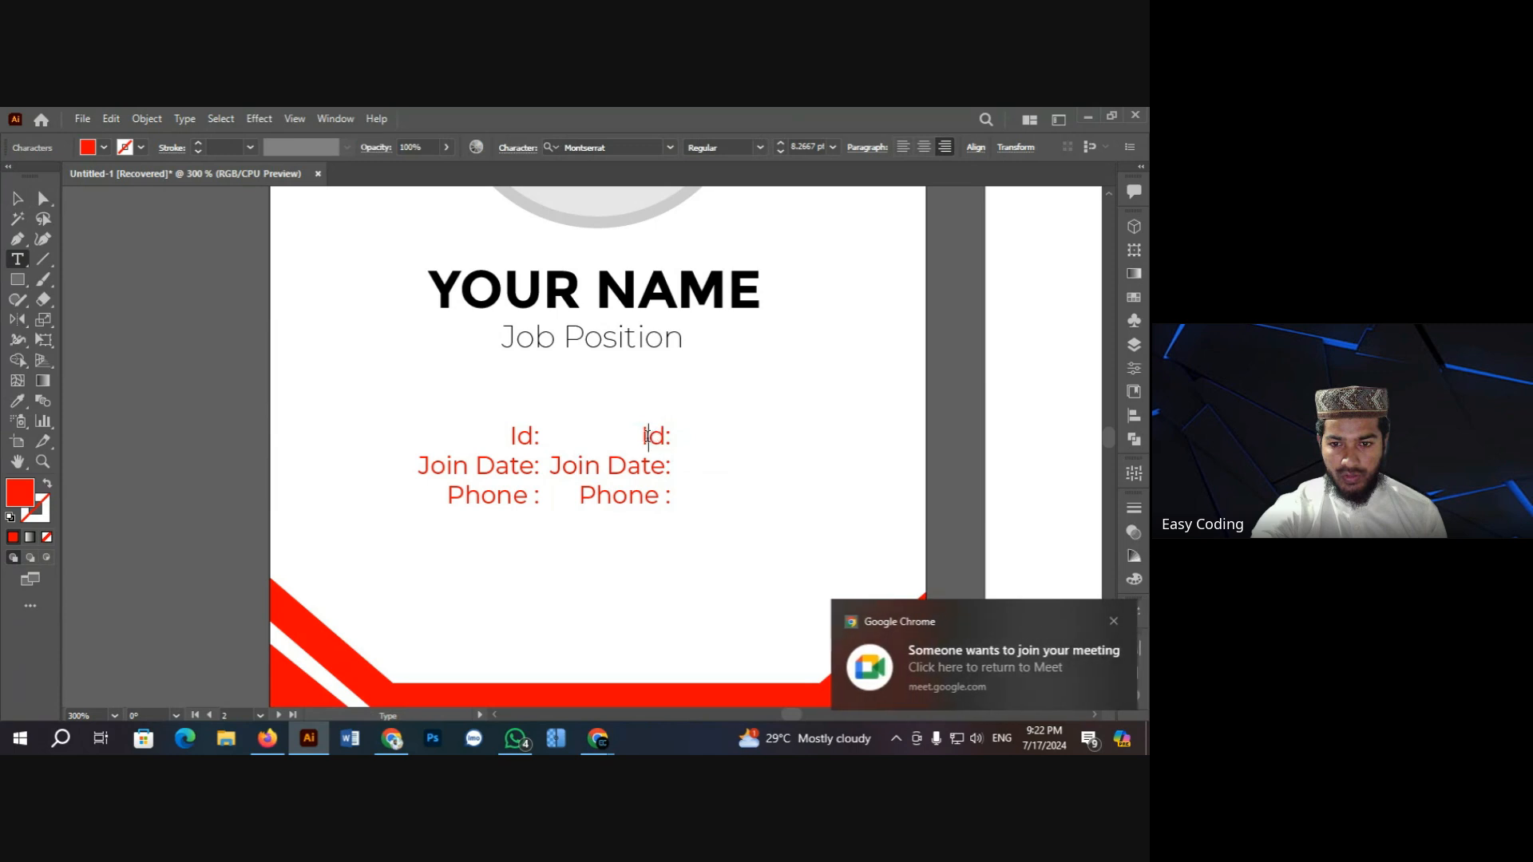
key("Escape")
left_click_drag(645, 436, 695, 503)
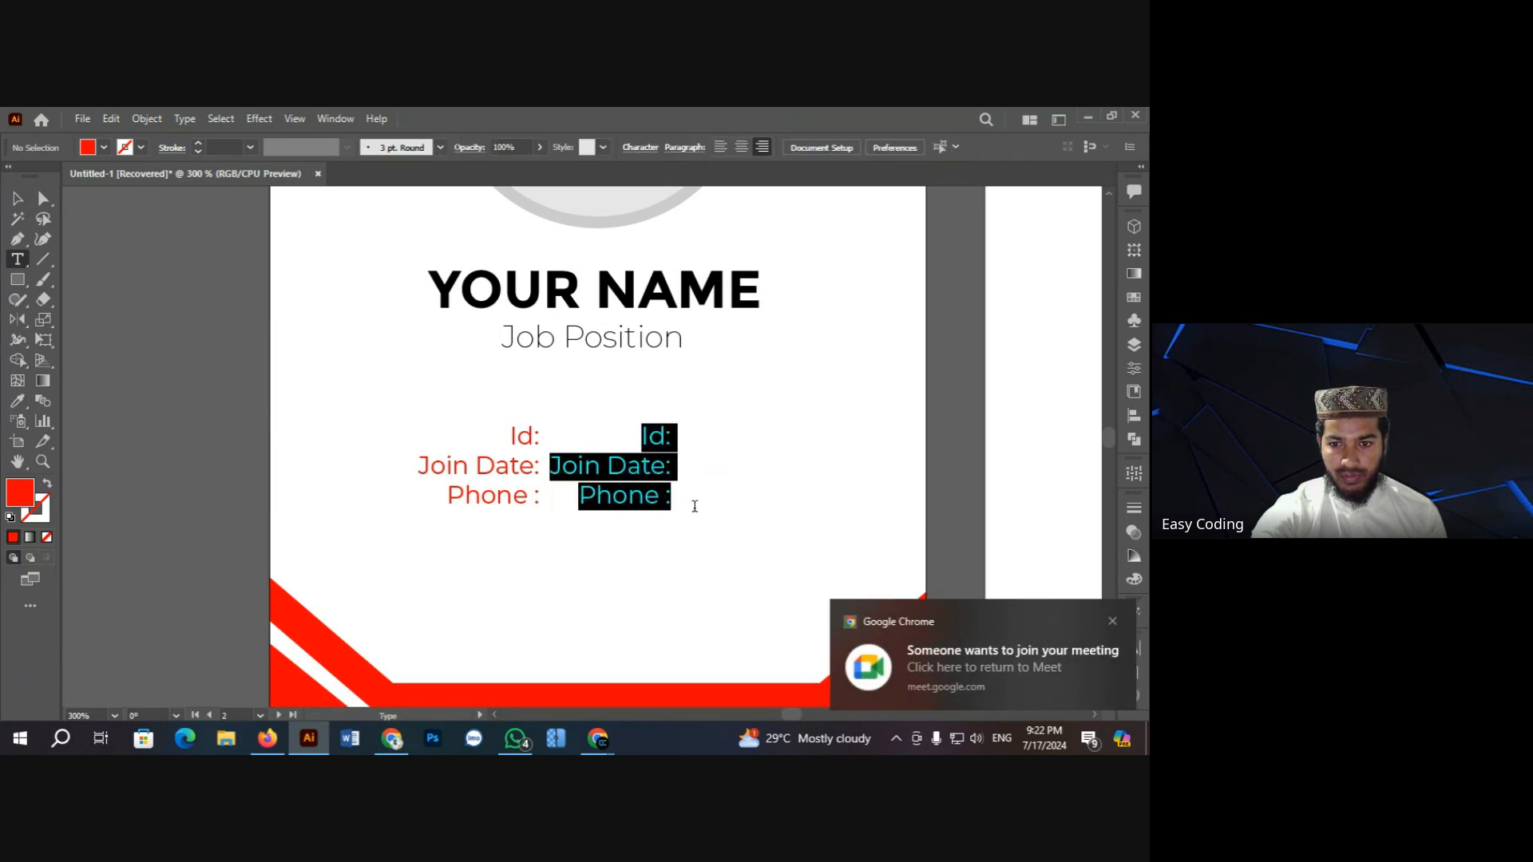
key("BackSpace")
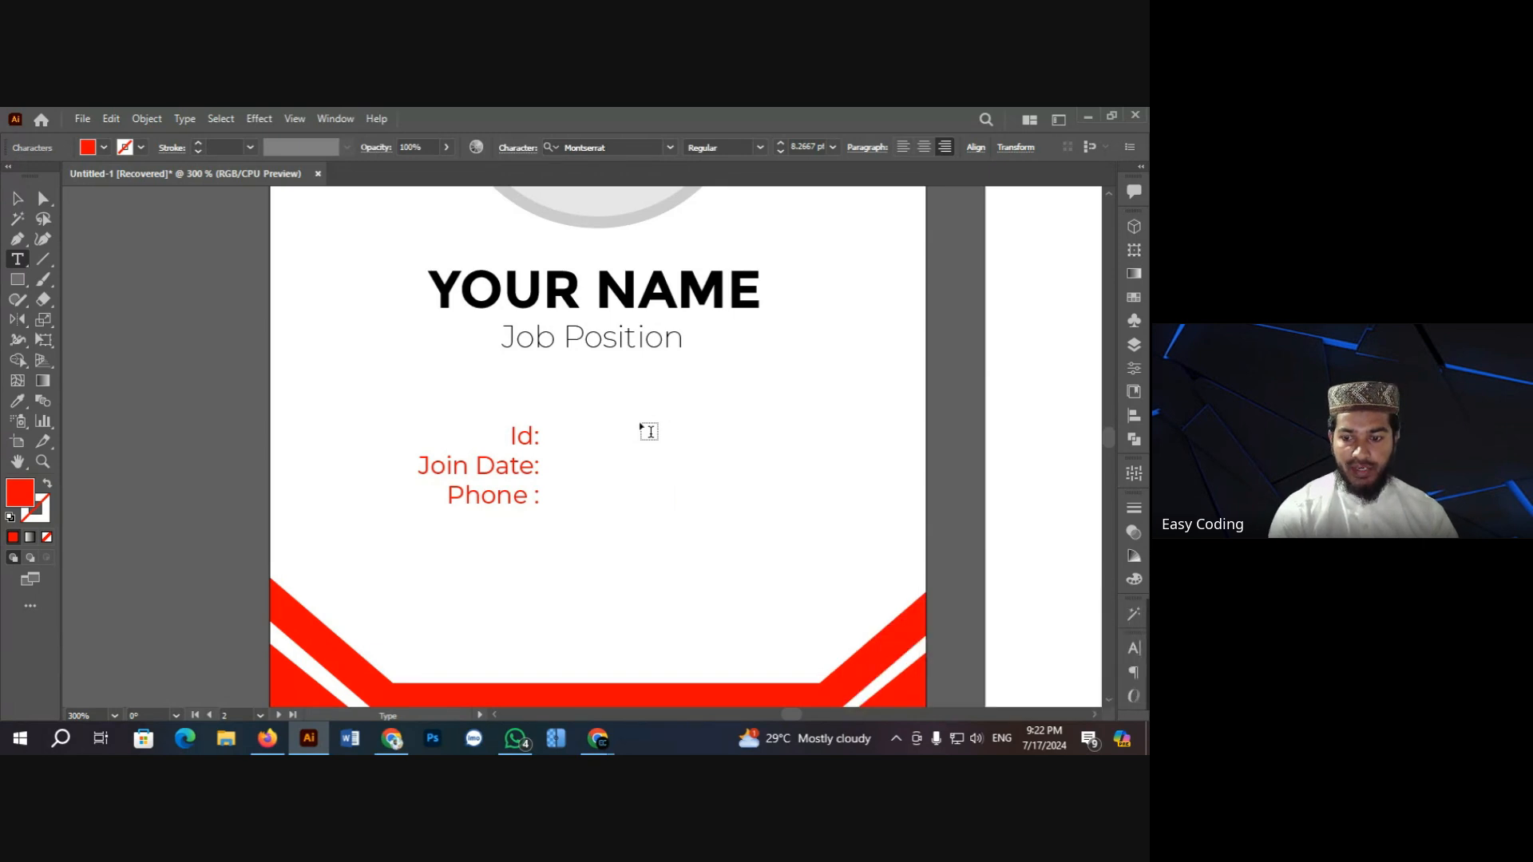
type("5584851")
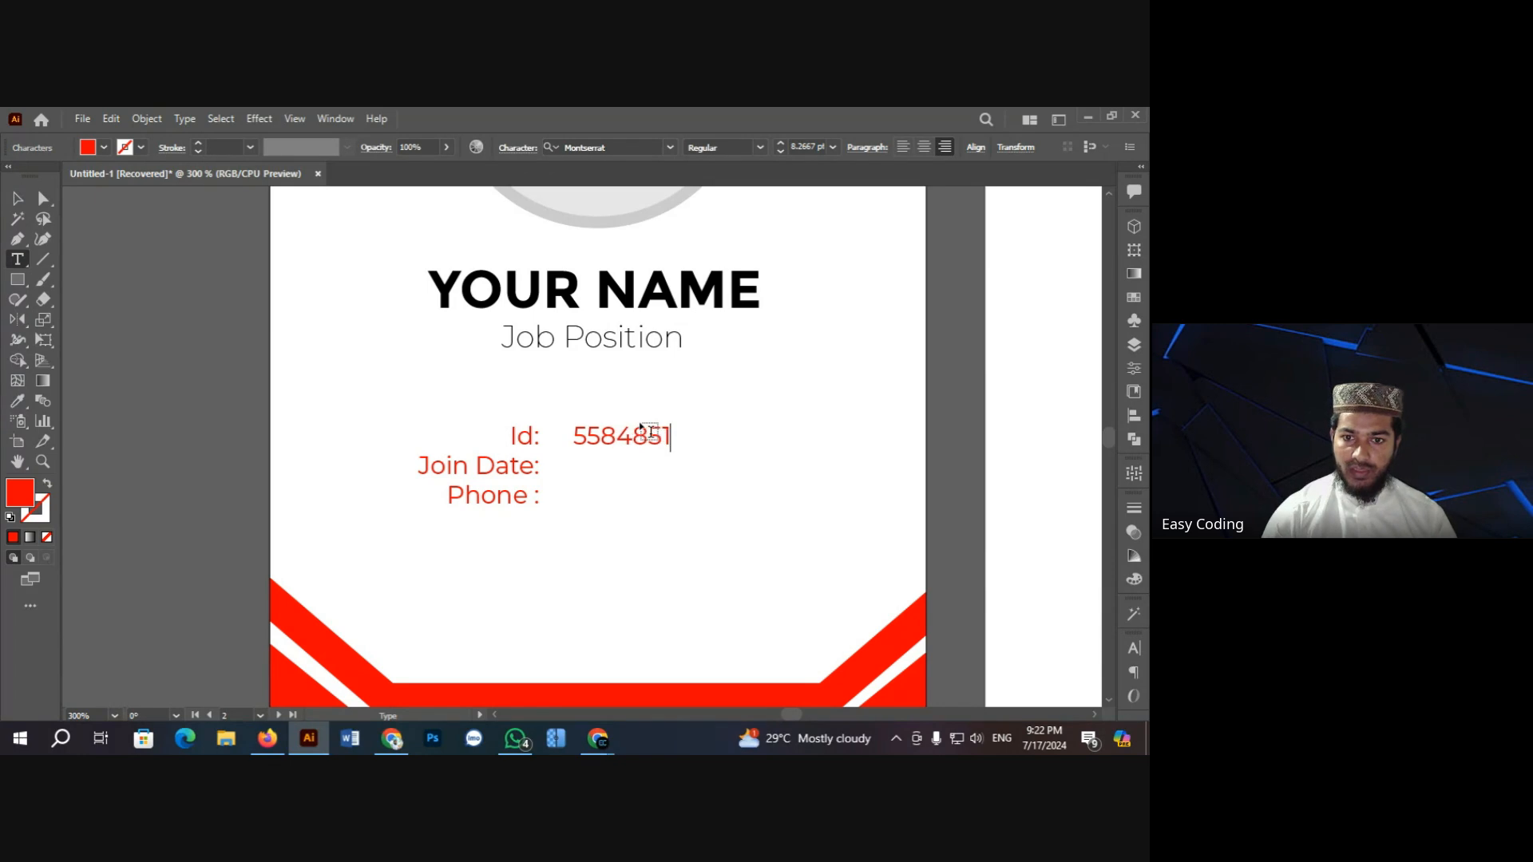
type("1")
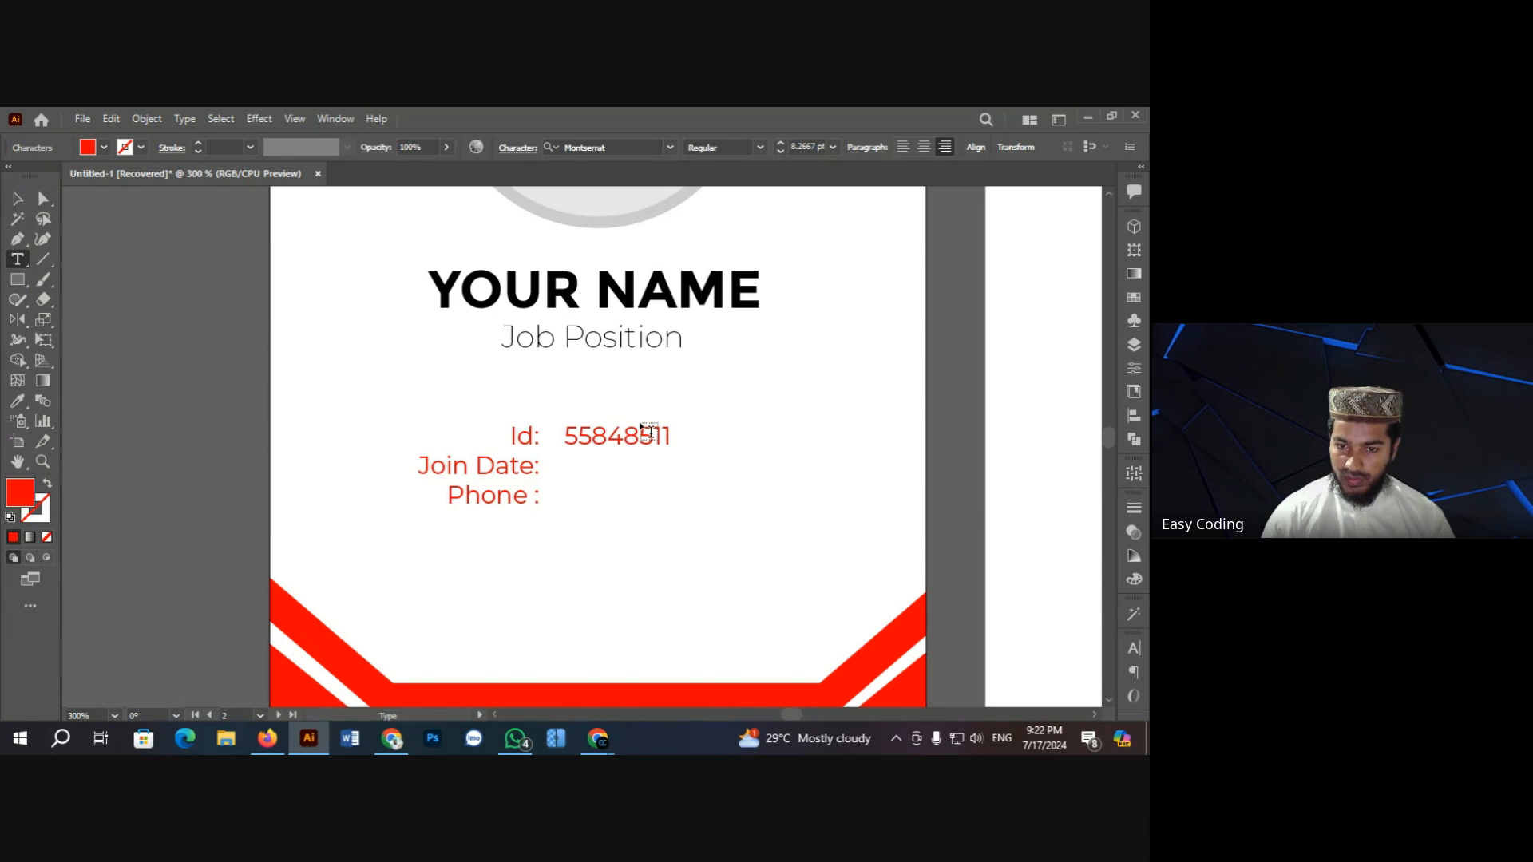
type(" Join Date: 0")
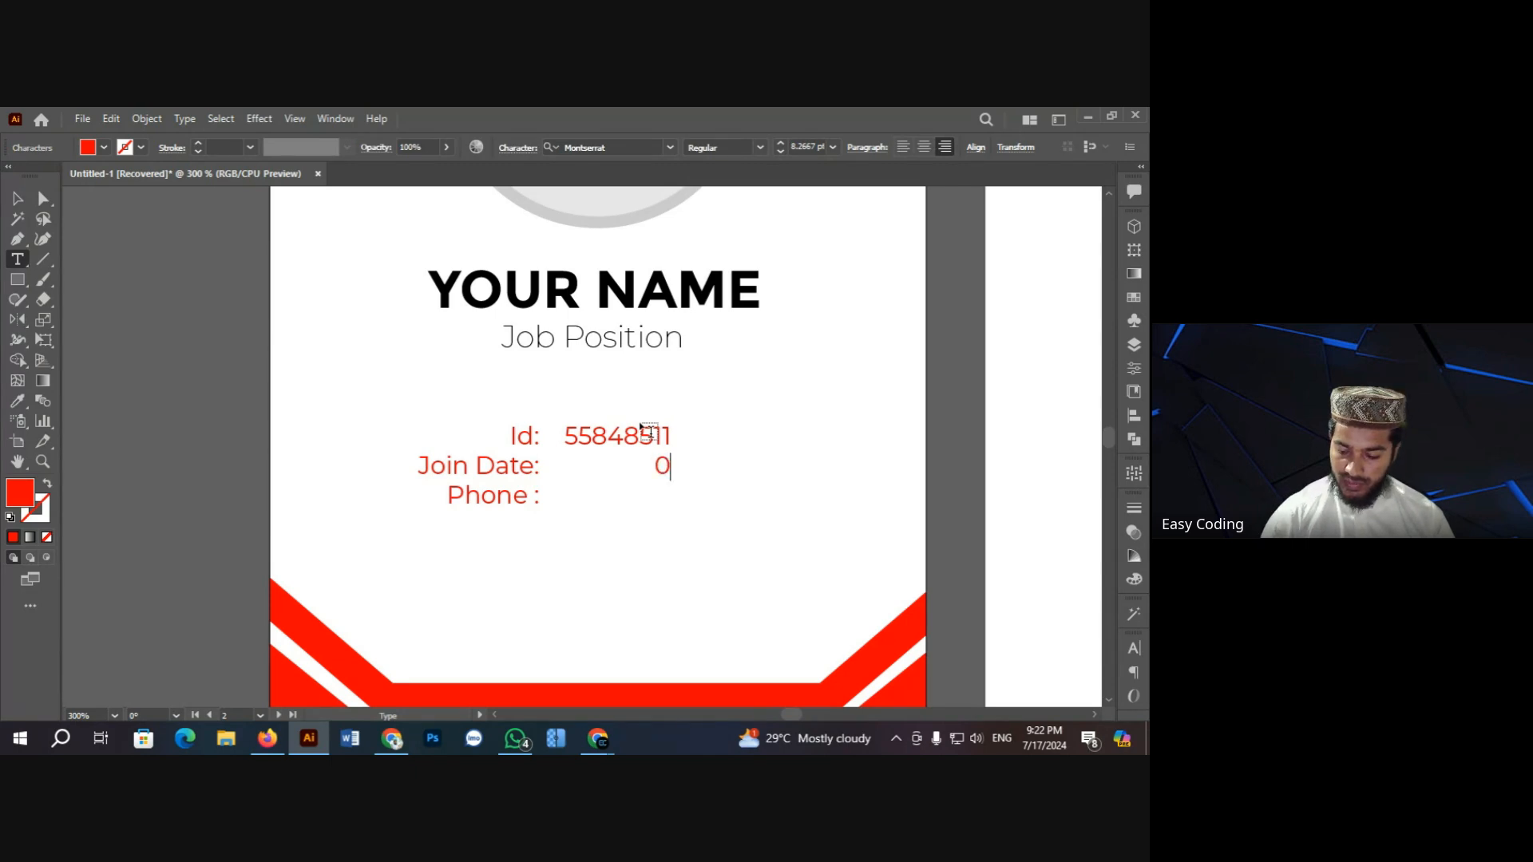
type("1")
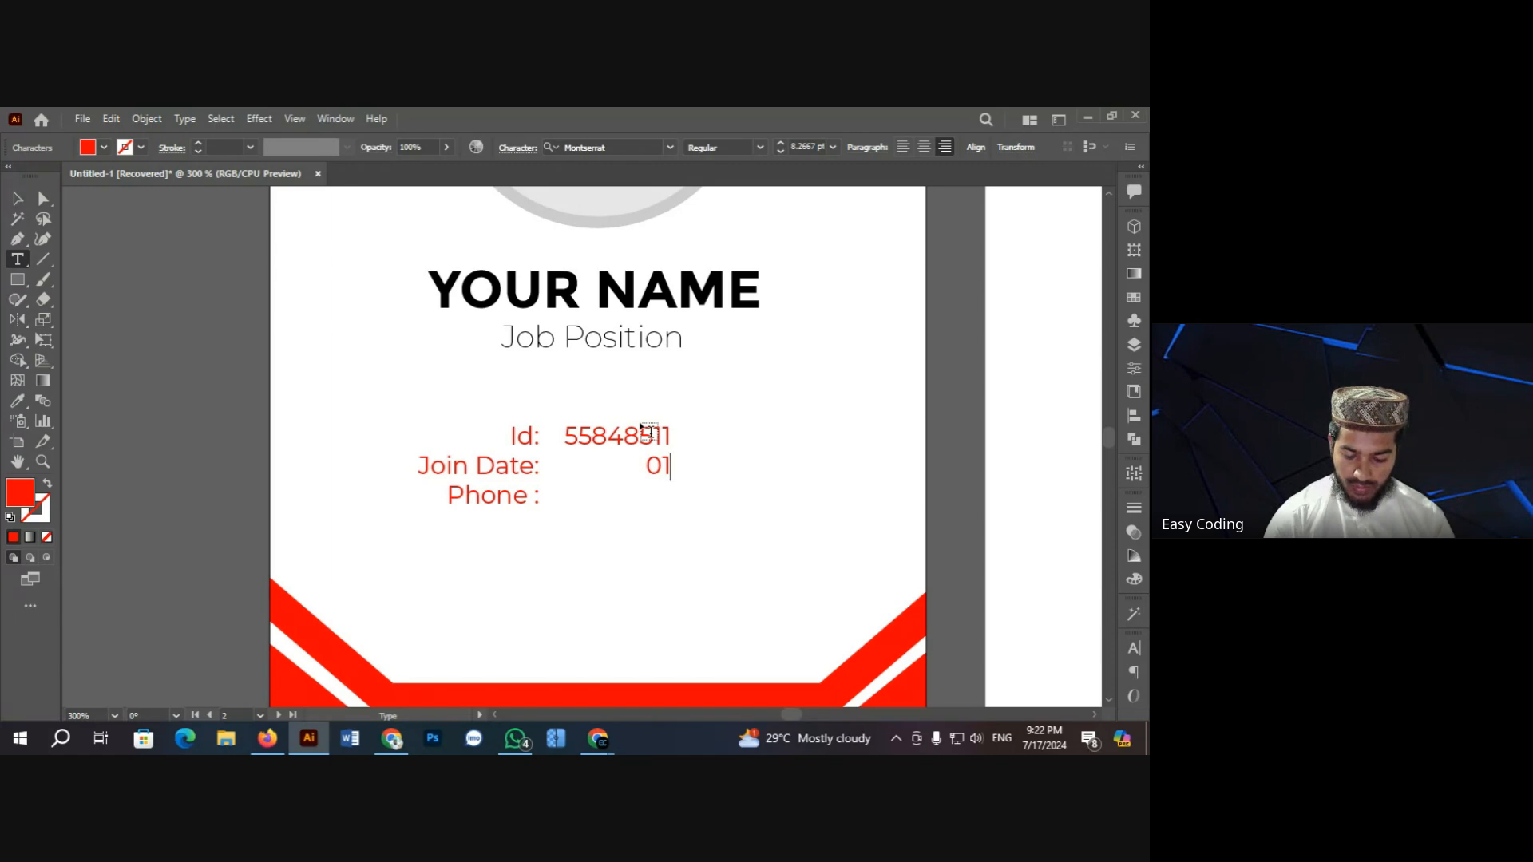
type("/01")
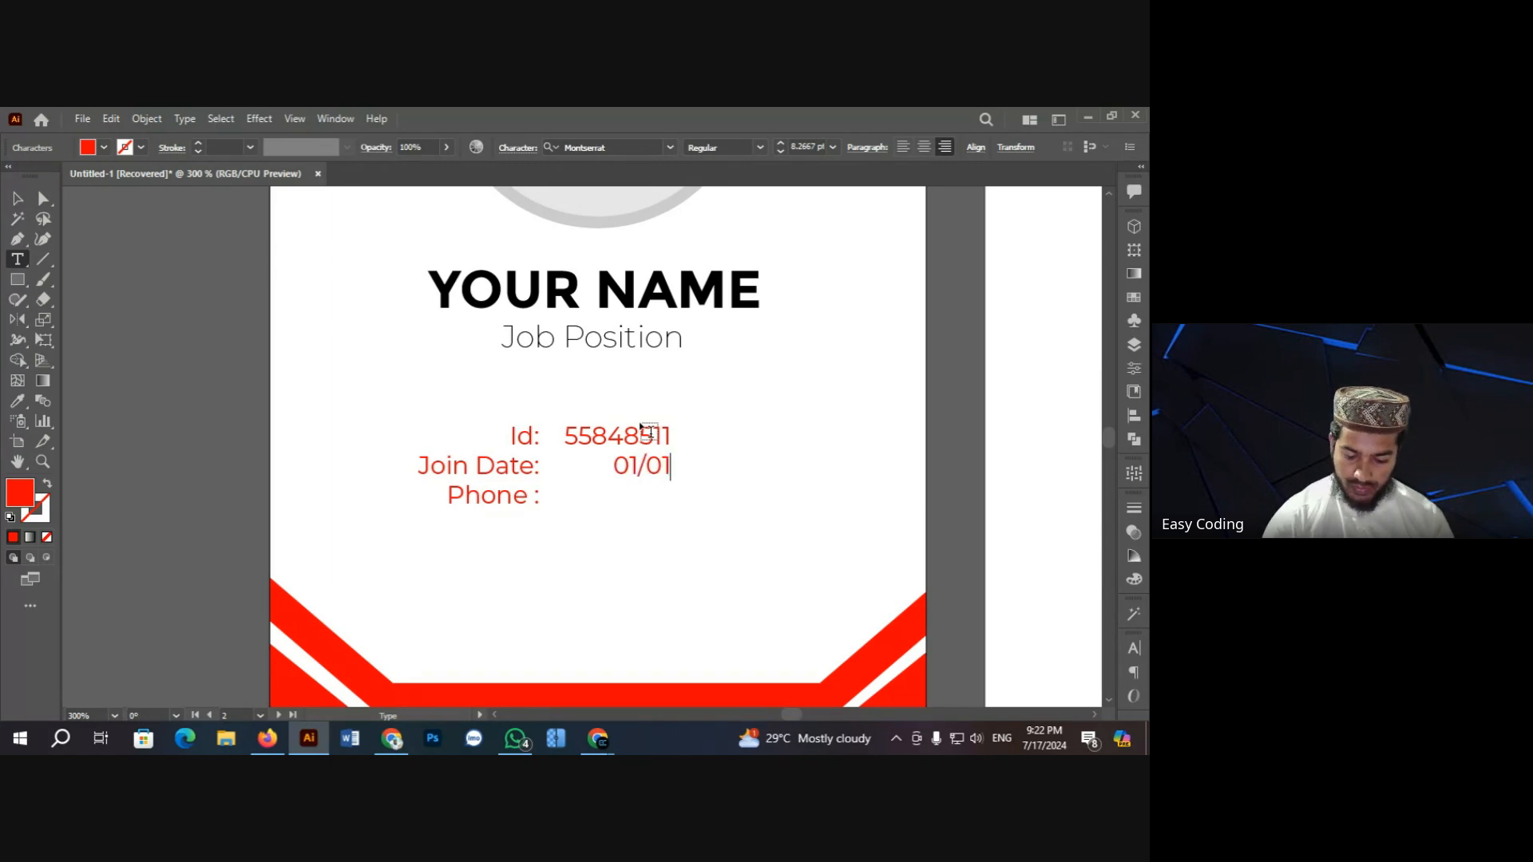
type("/2024 Phone: ")
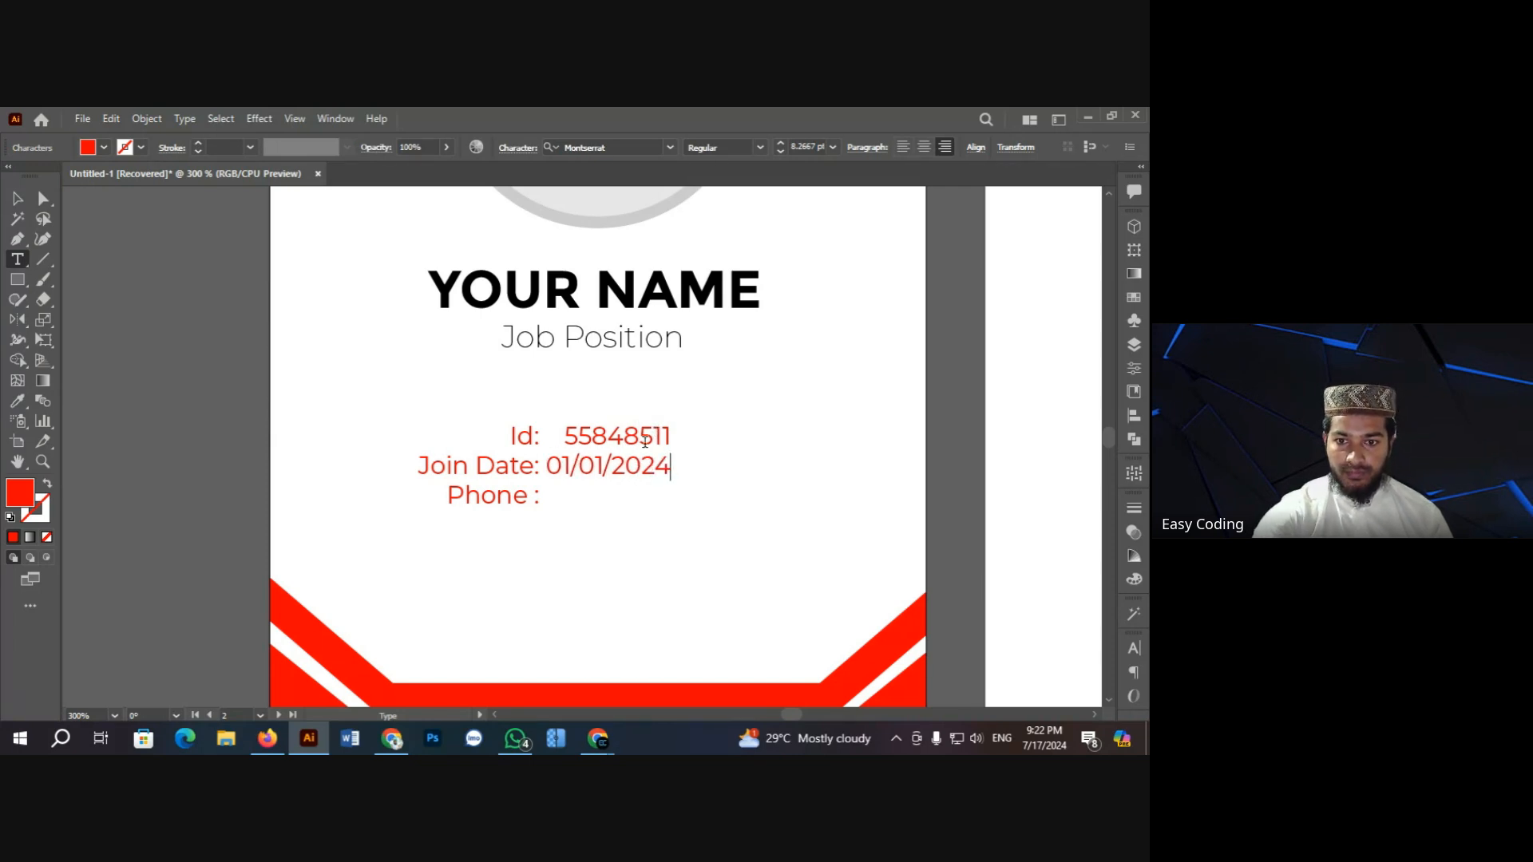
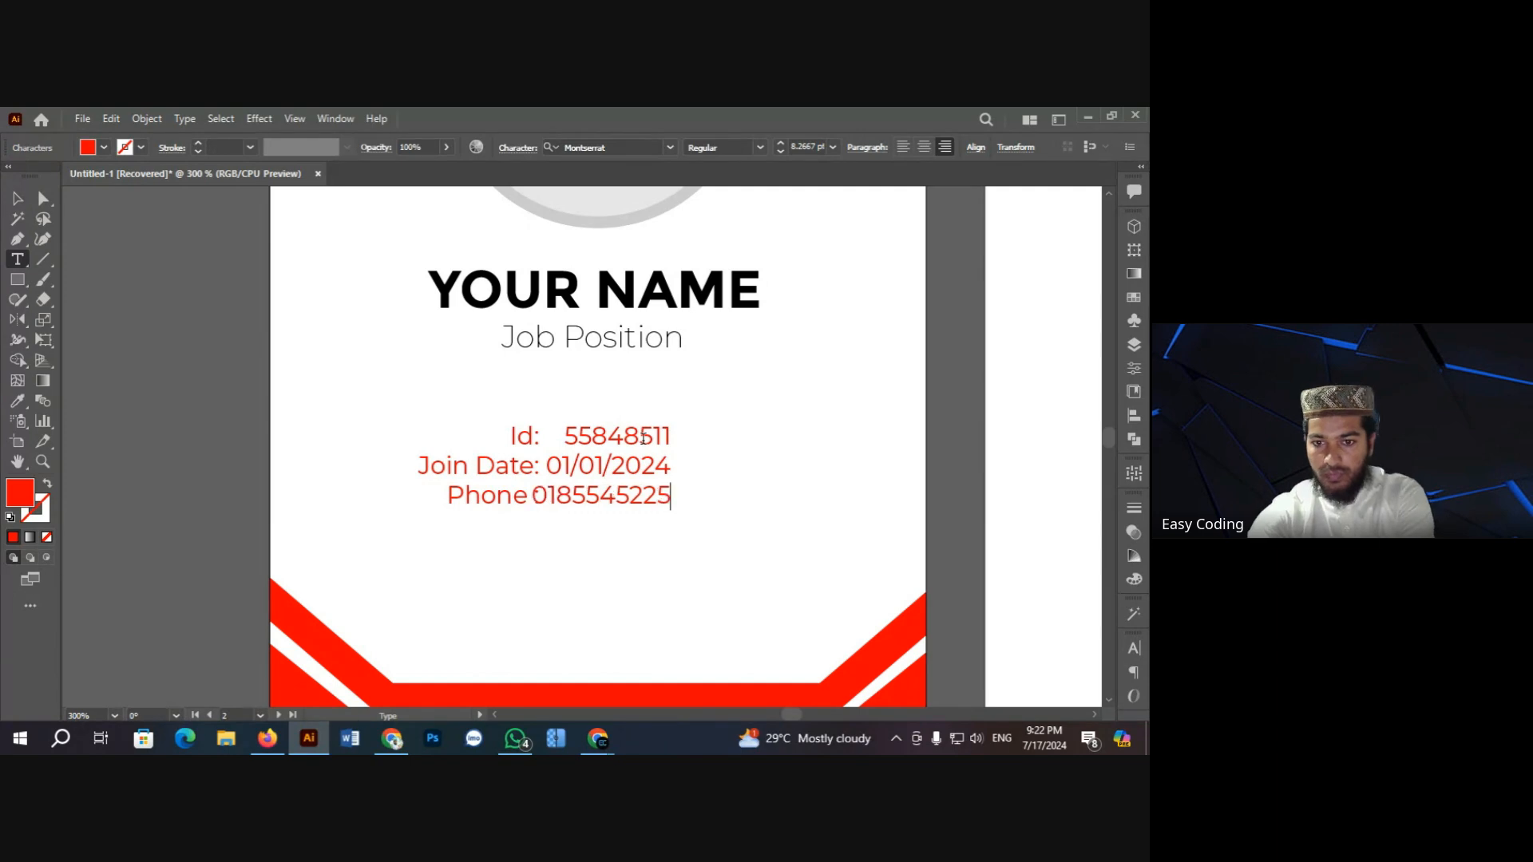
left_click(16, 199)
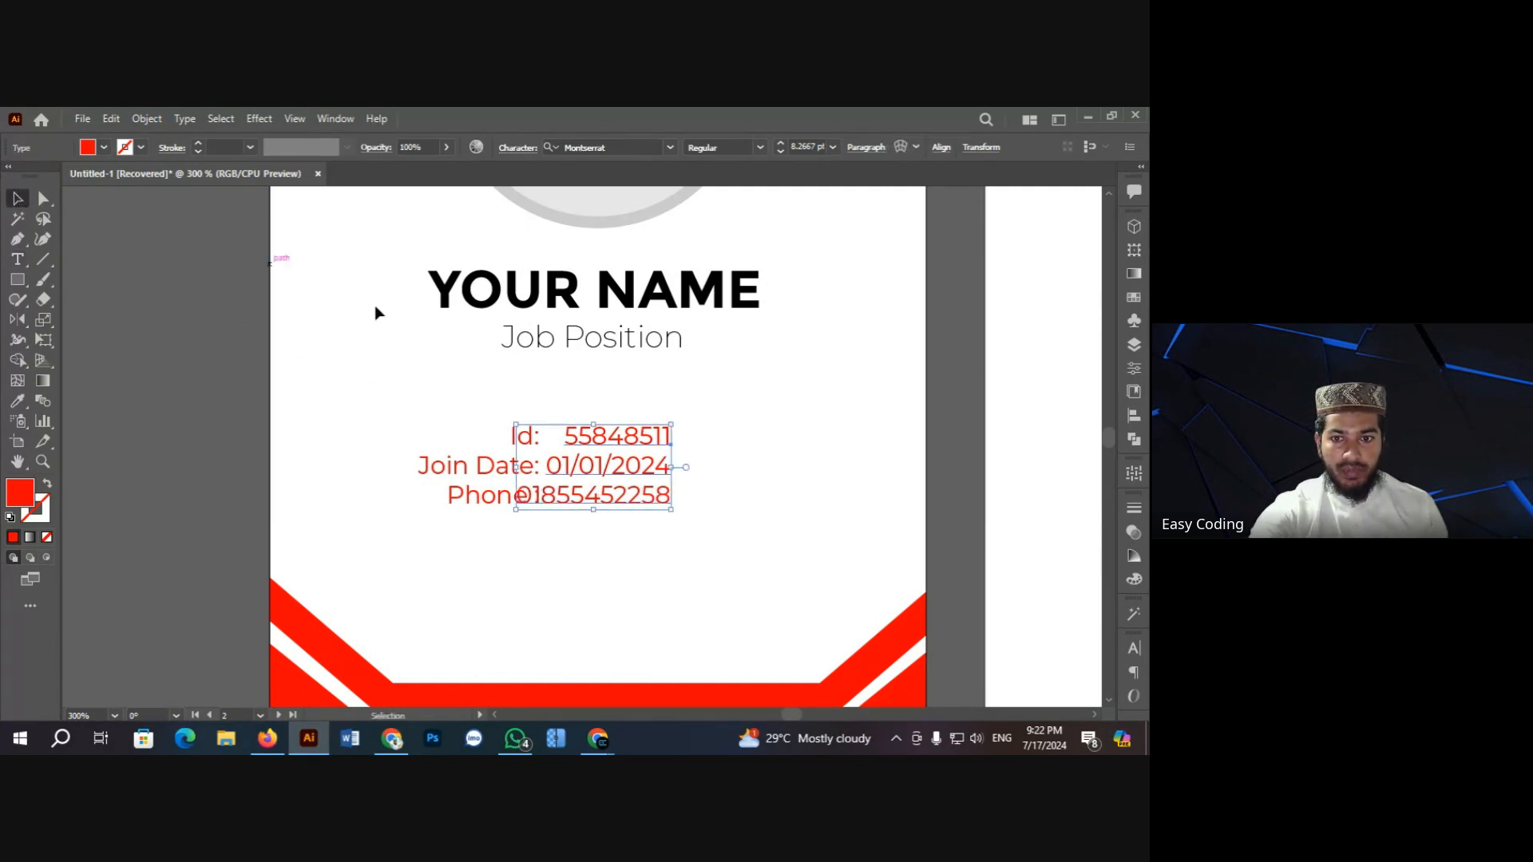
Step: Left-align the values block and move it next to the red labels
left_click(865, 148)
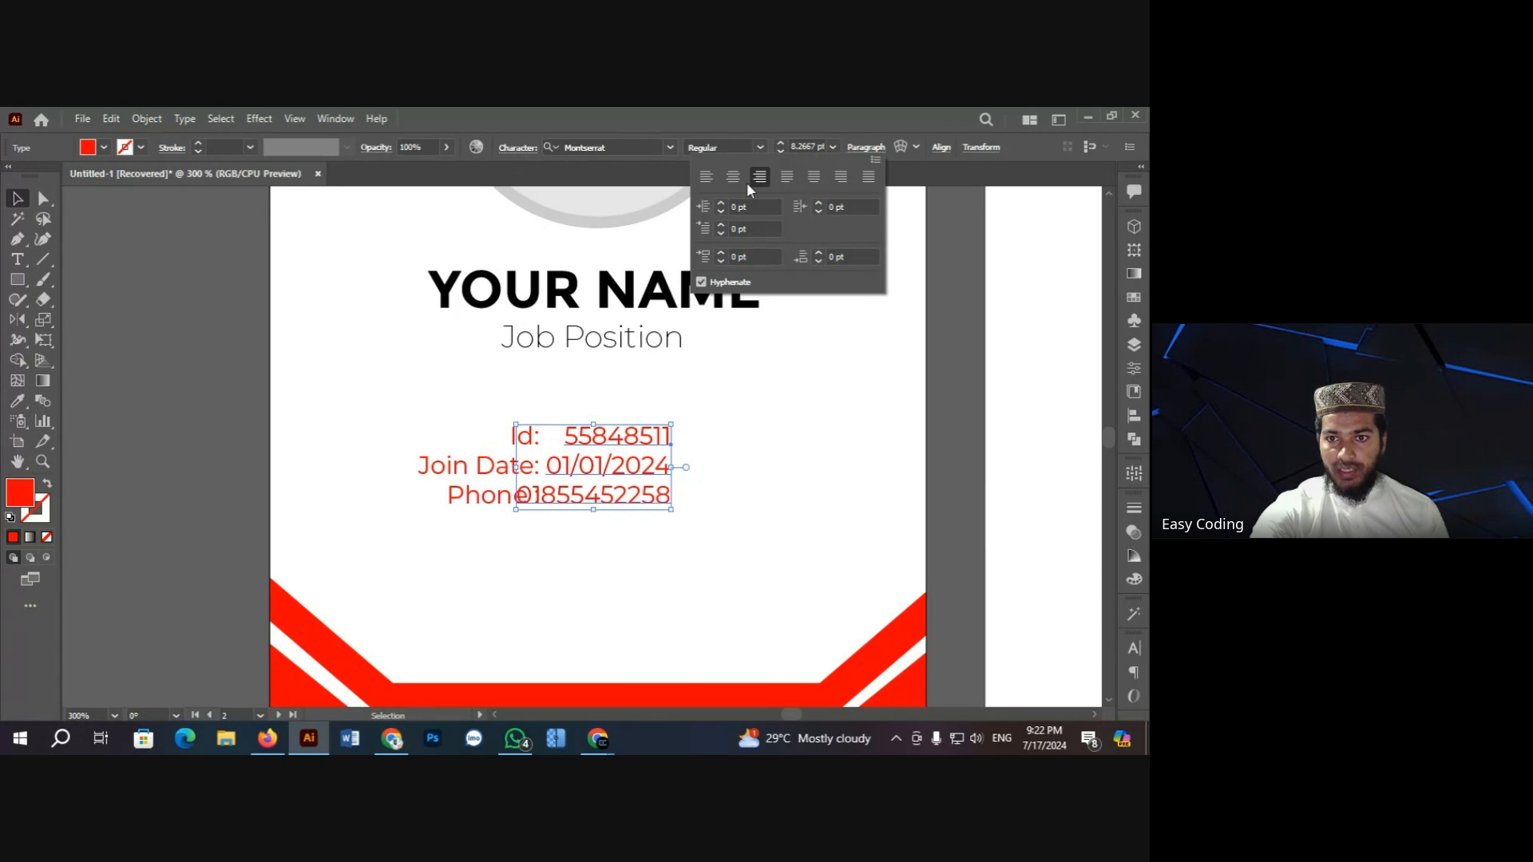
left_click(707, 177)
left_click(194, 327)
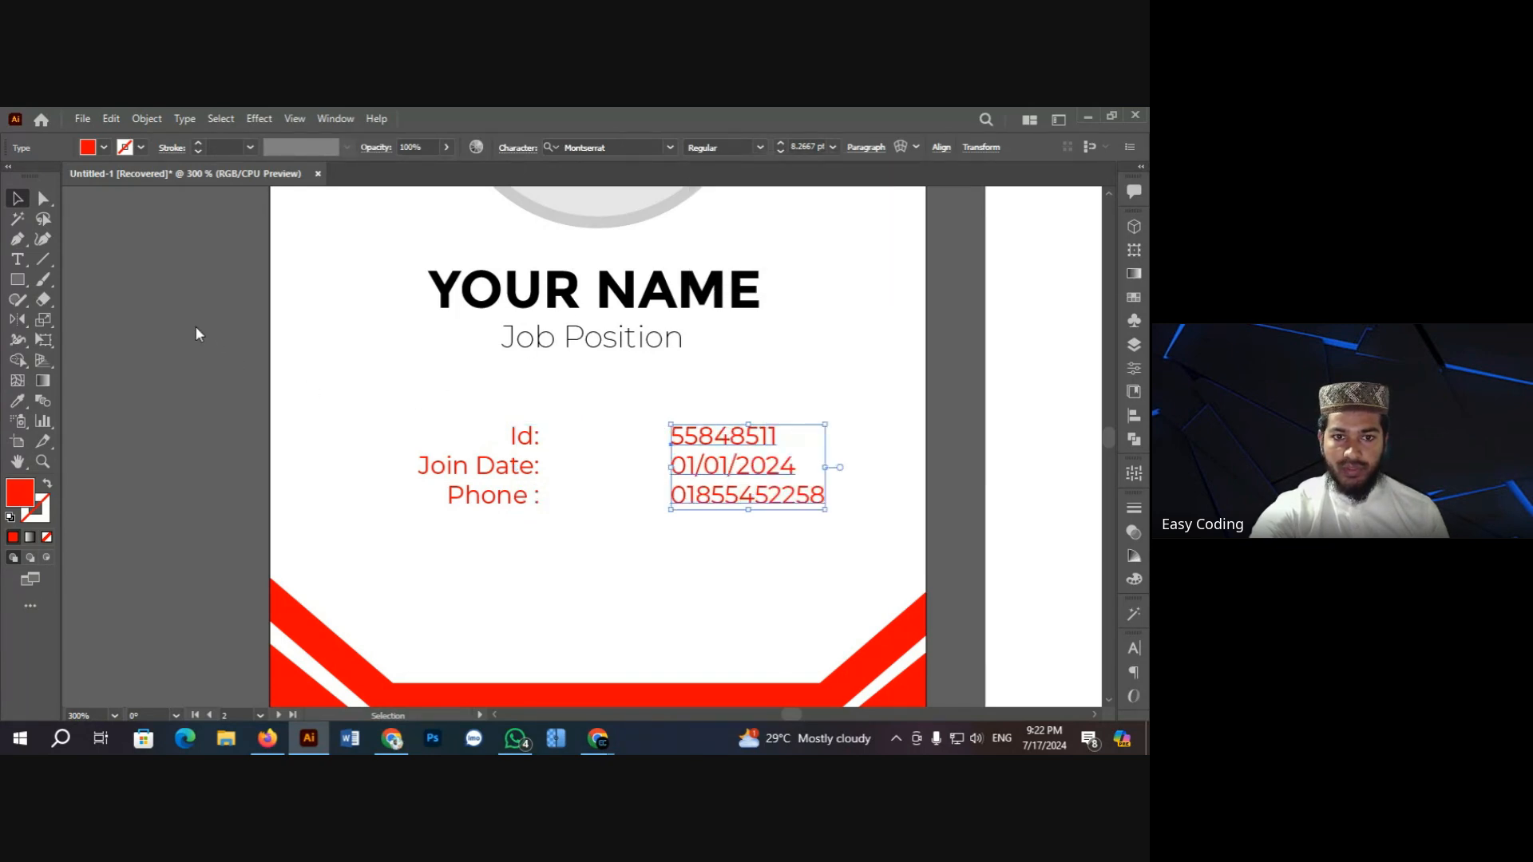
left_click(200, 329)
left_click(736, 471)
left_click_drag(736, 476, 619, 479)
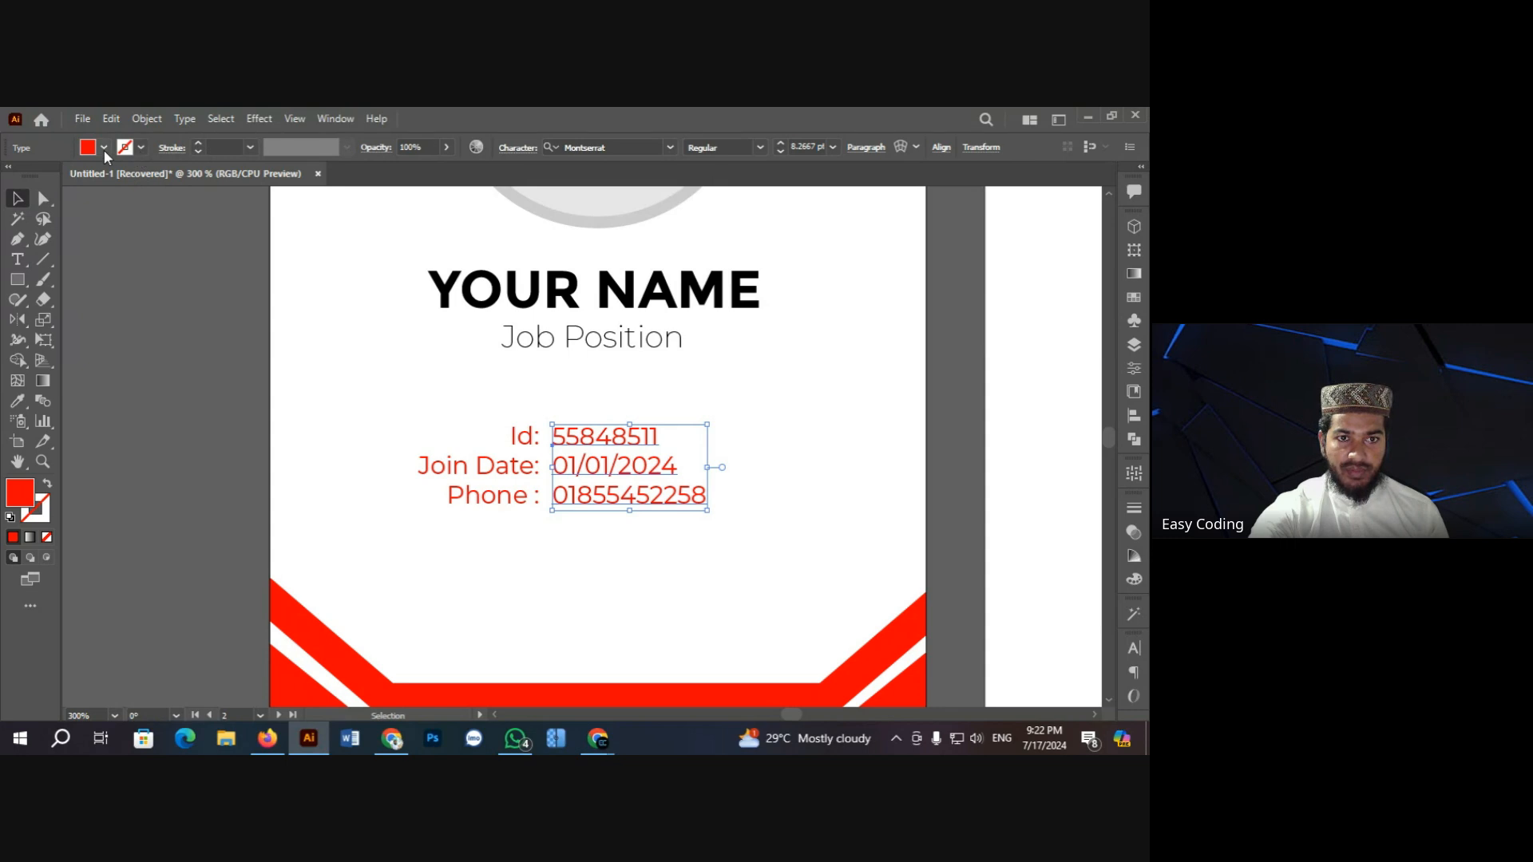
Step: Set the values text fill to black
left_click(104, 149)
left_click(53, 177)
left_click(164, 342)
left_click(333, 401)
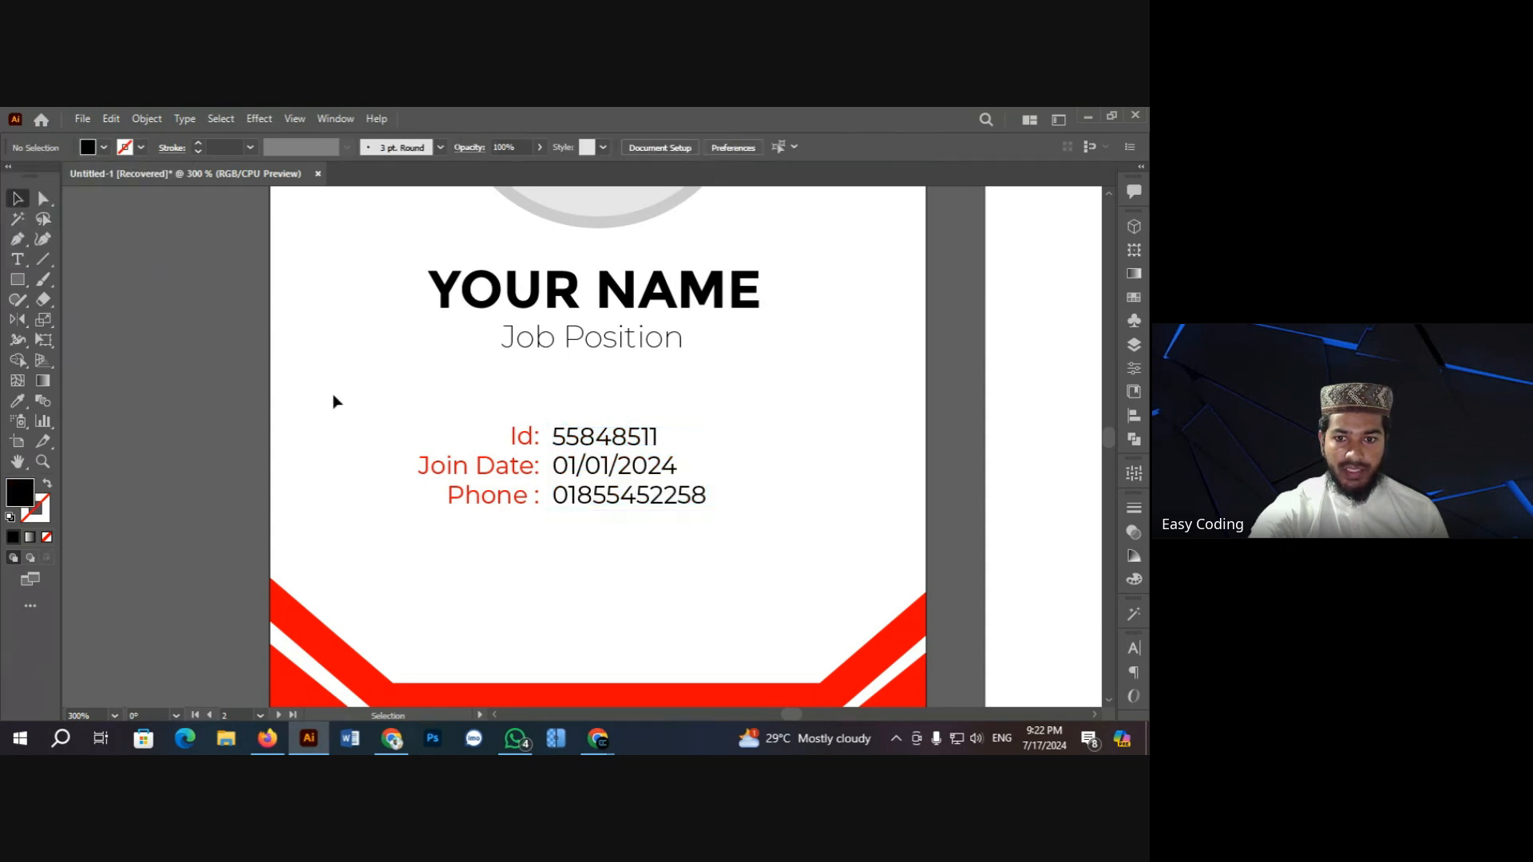
left_click(558, 466)
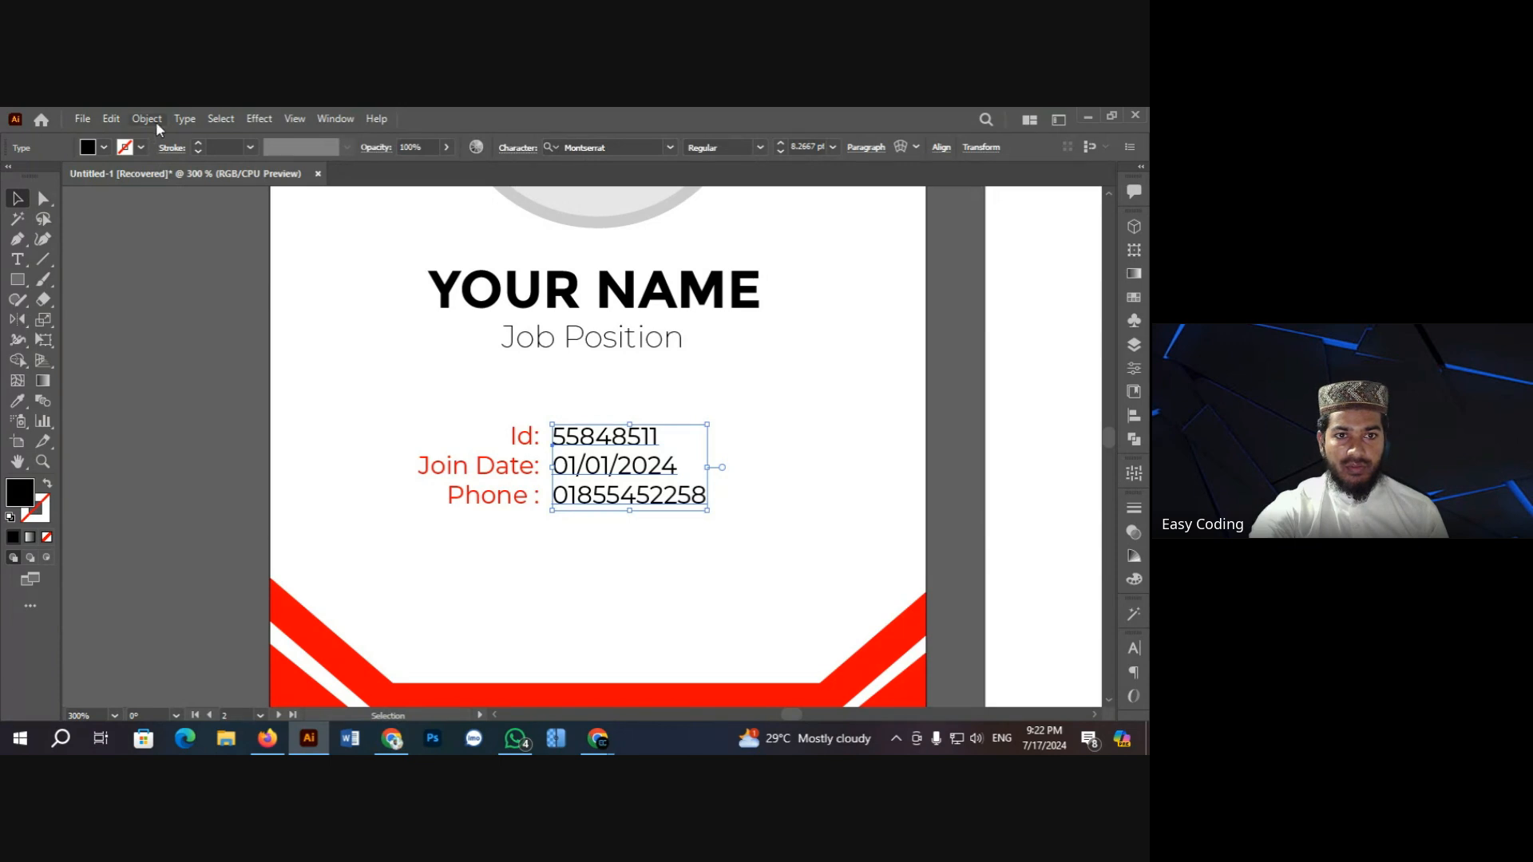
Step: Apply lowercase to the values text
left_click(185, 118)
mouse_move(284, 379)
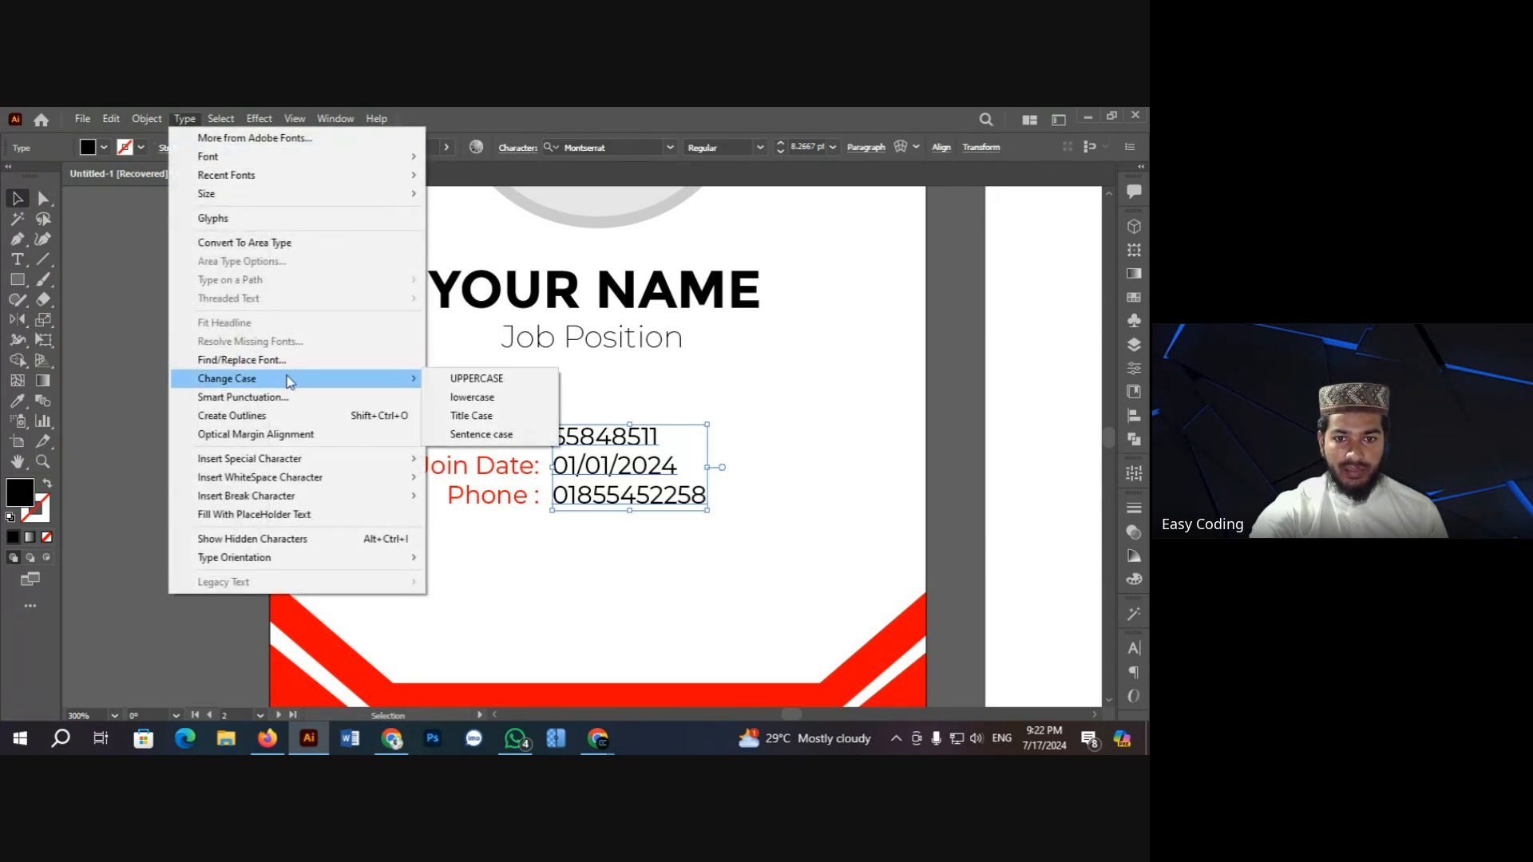
left_click(480, 405)
left_click(199, 377)
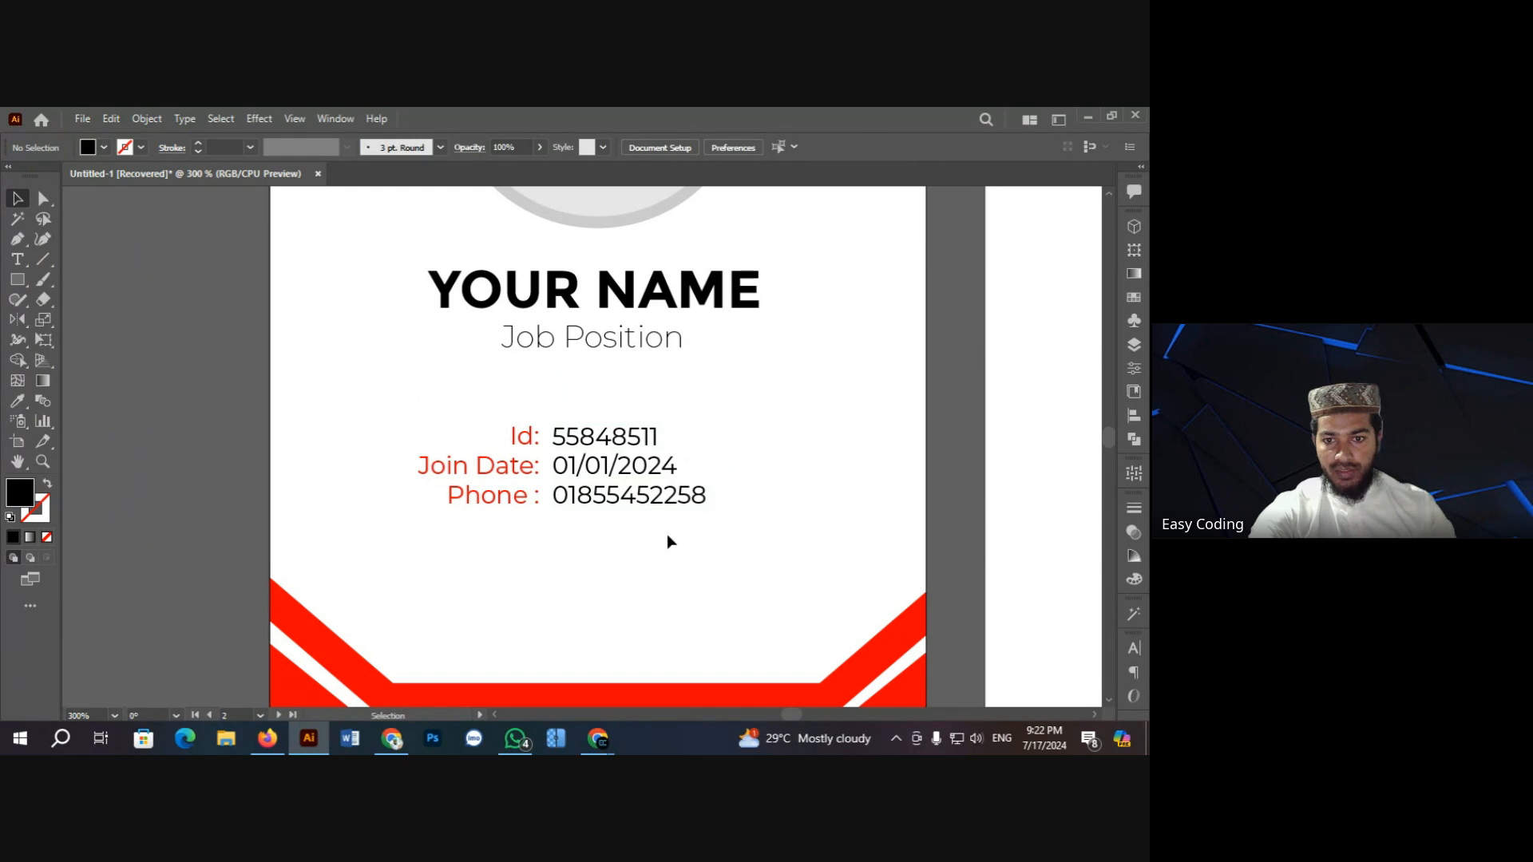
Step: Set the values' font size to 6 pt
left_click(566, 438, "ctrl")
left_click(477, 361)
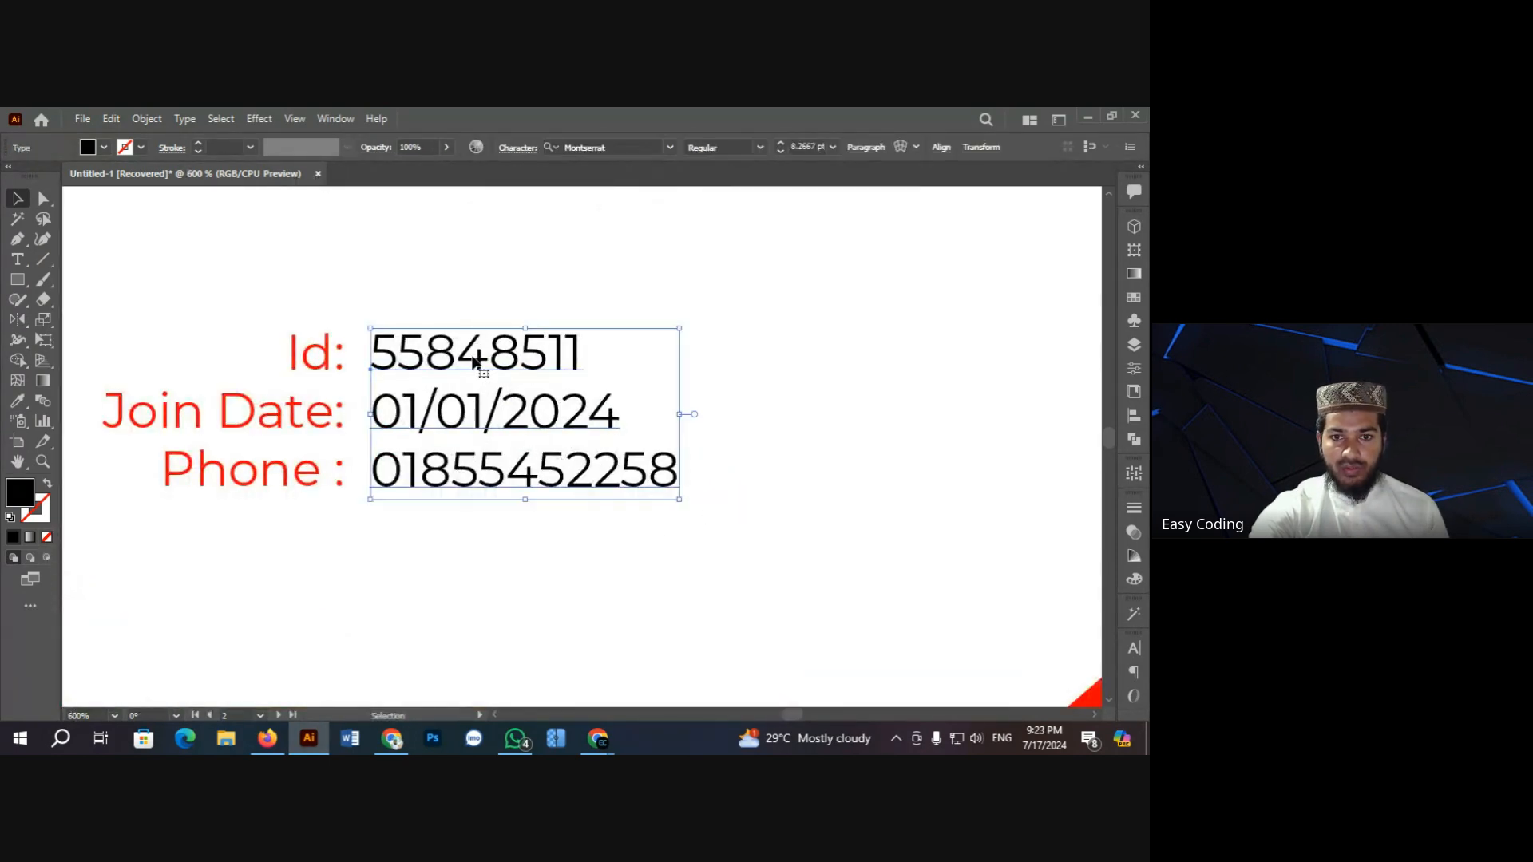
left_click(781, 151)
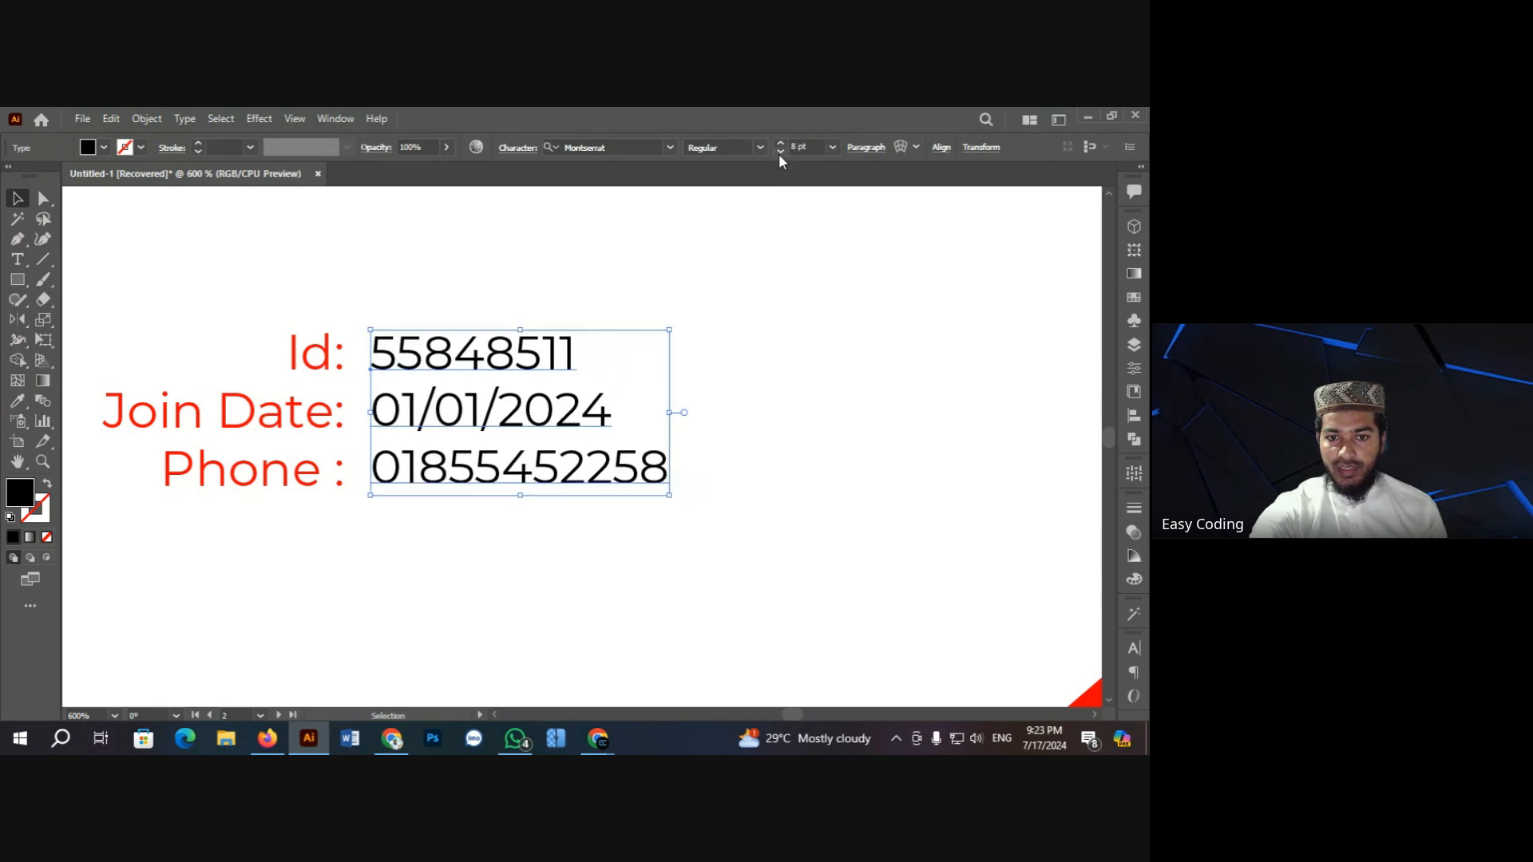
left_click(779, 152)
left_click(779, 152)
left_click(779, 152)
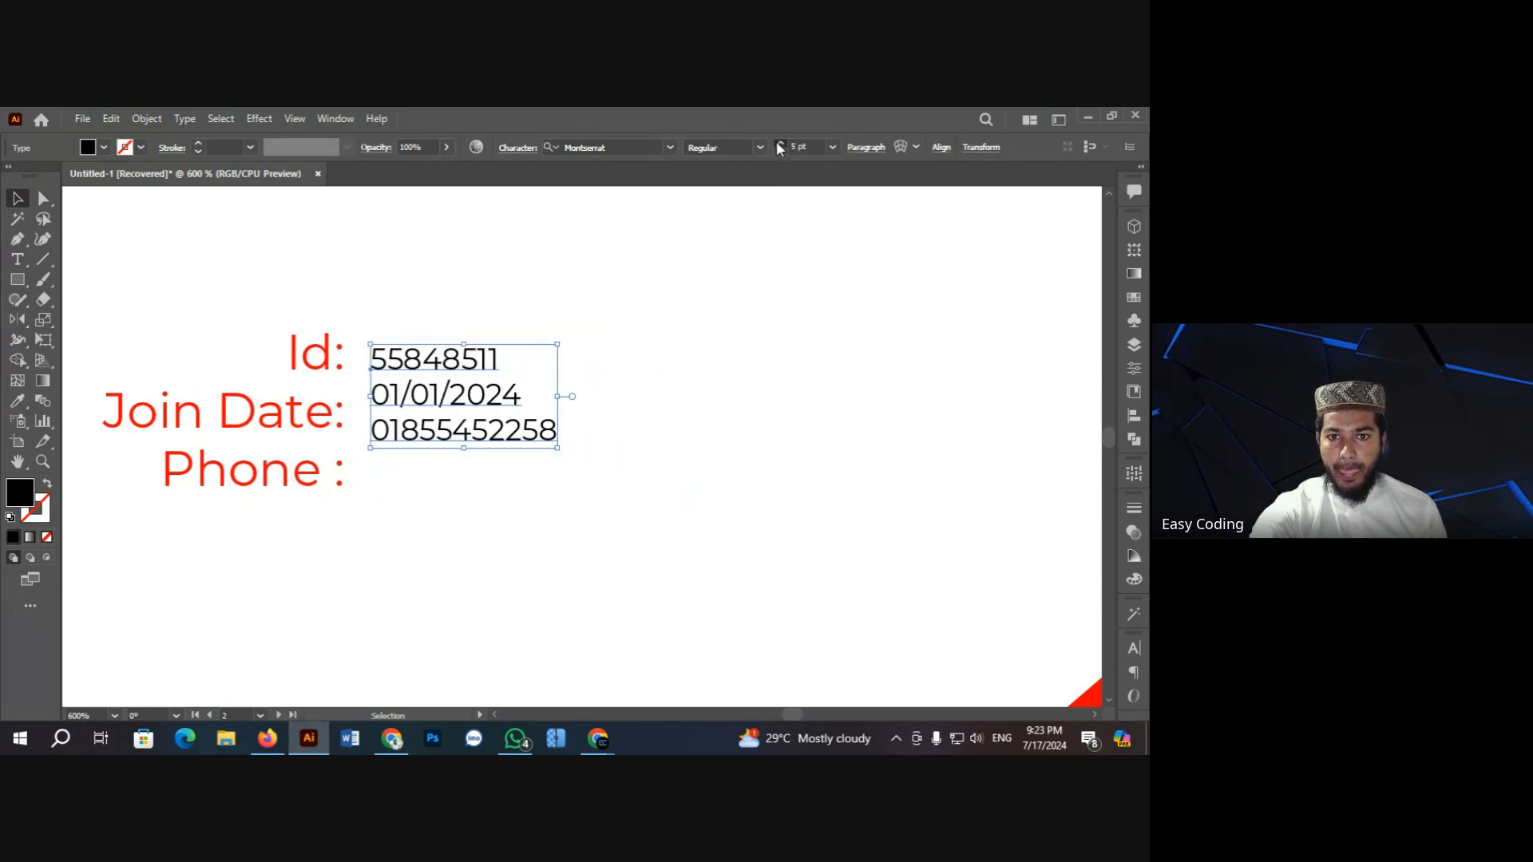
left_click(780, 144)
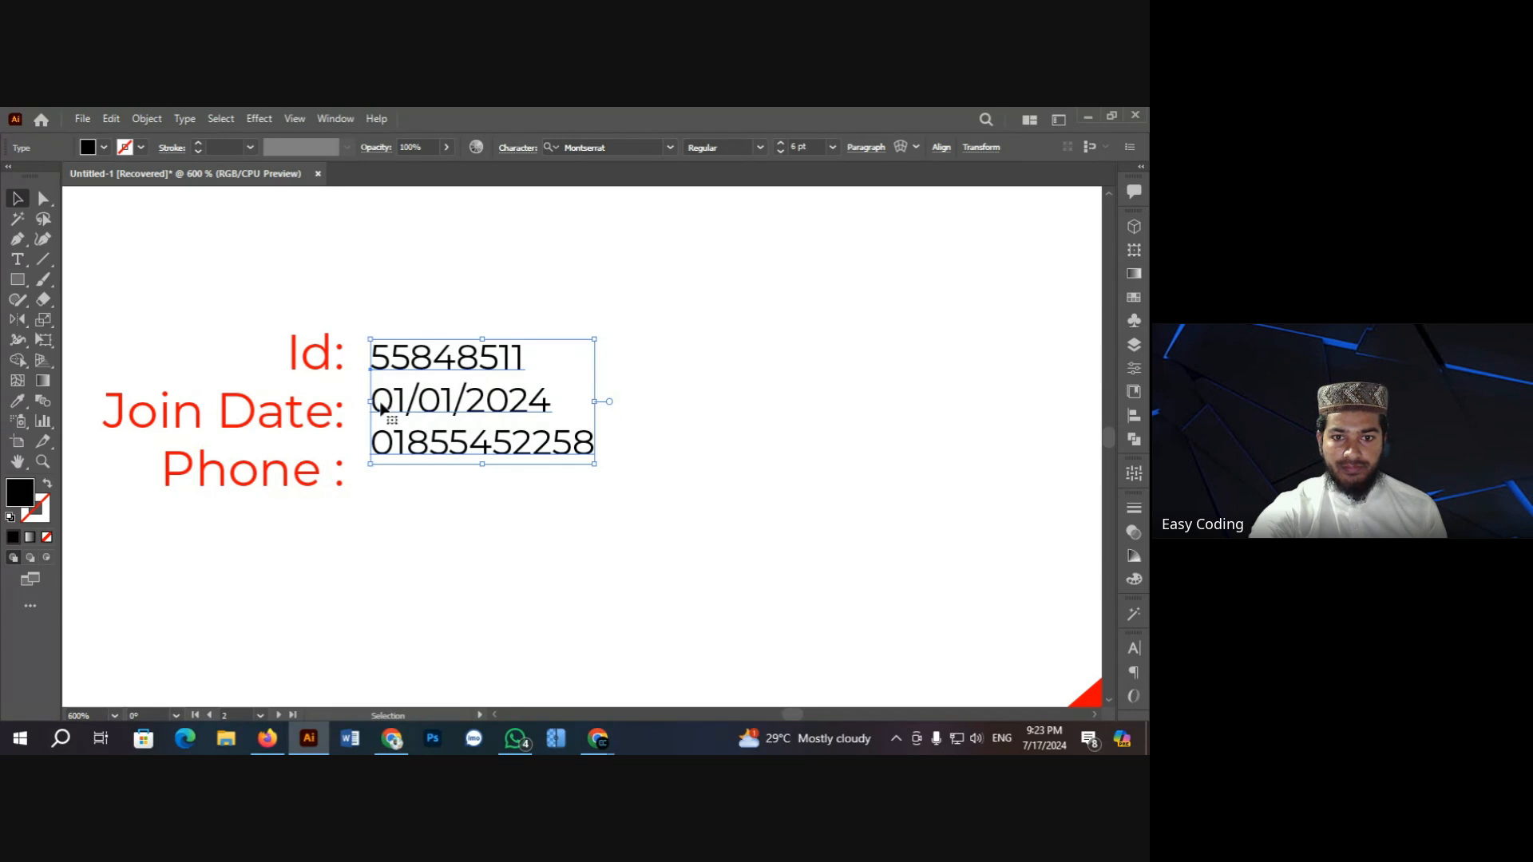
Step: Try a line break before the date, undo it, and nudge the values slightly left
double_click(551, 404)
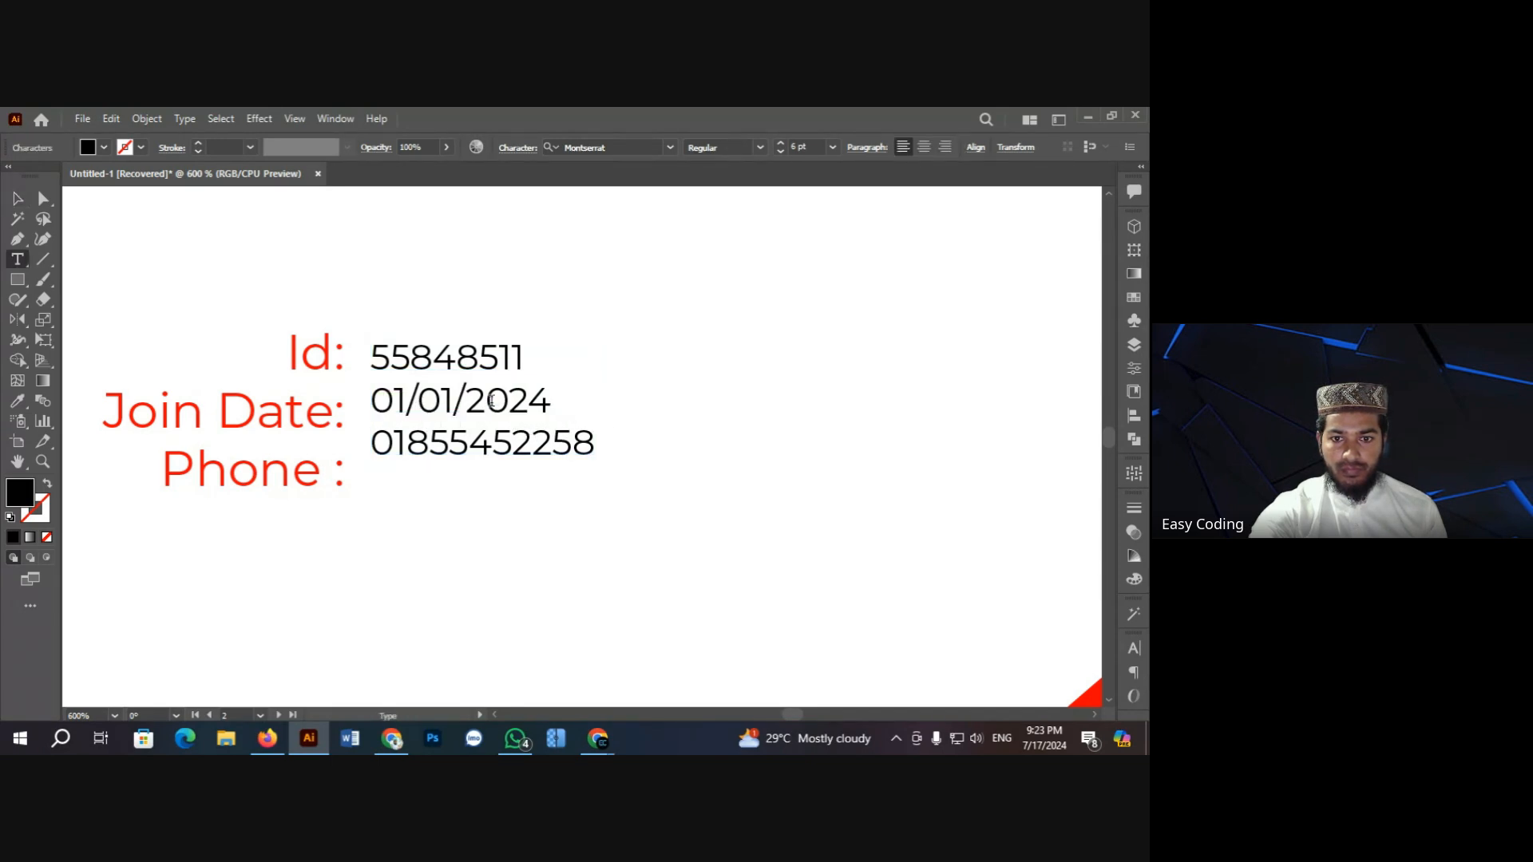
left_click(371, 402)
key("Return")
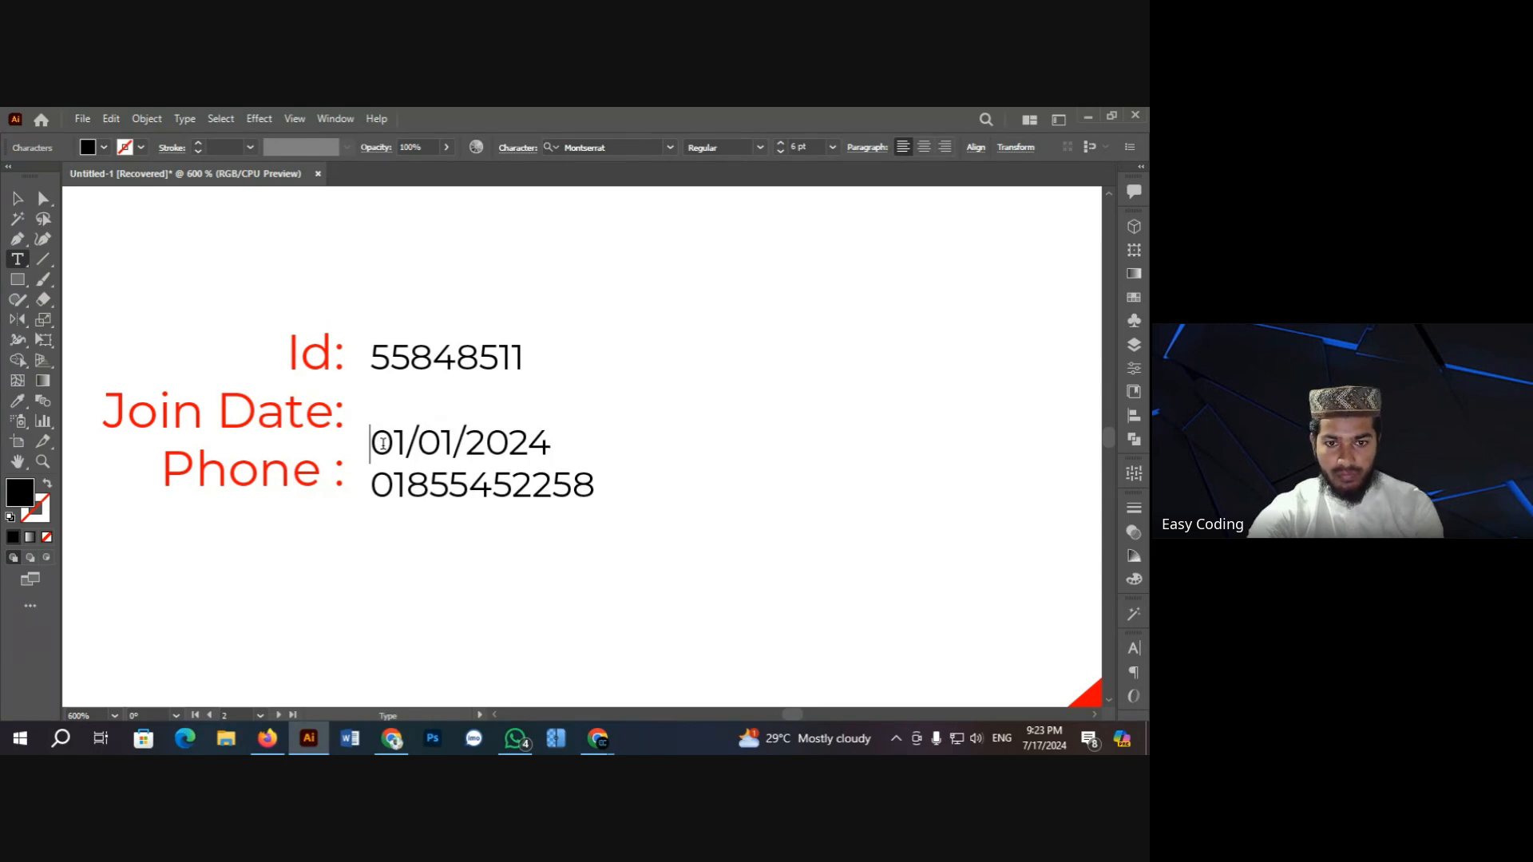
key("BackSpace")
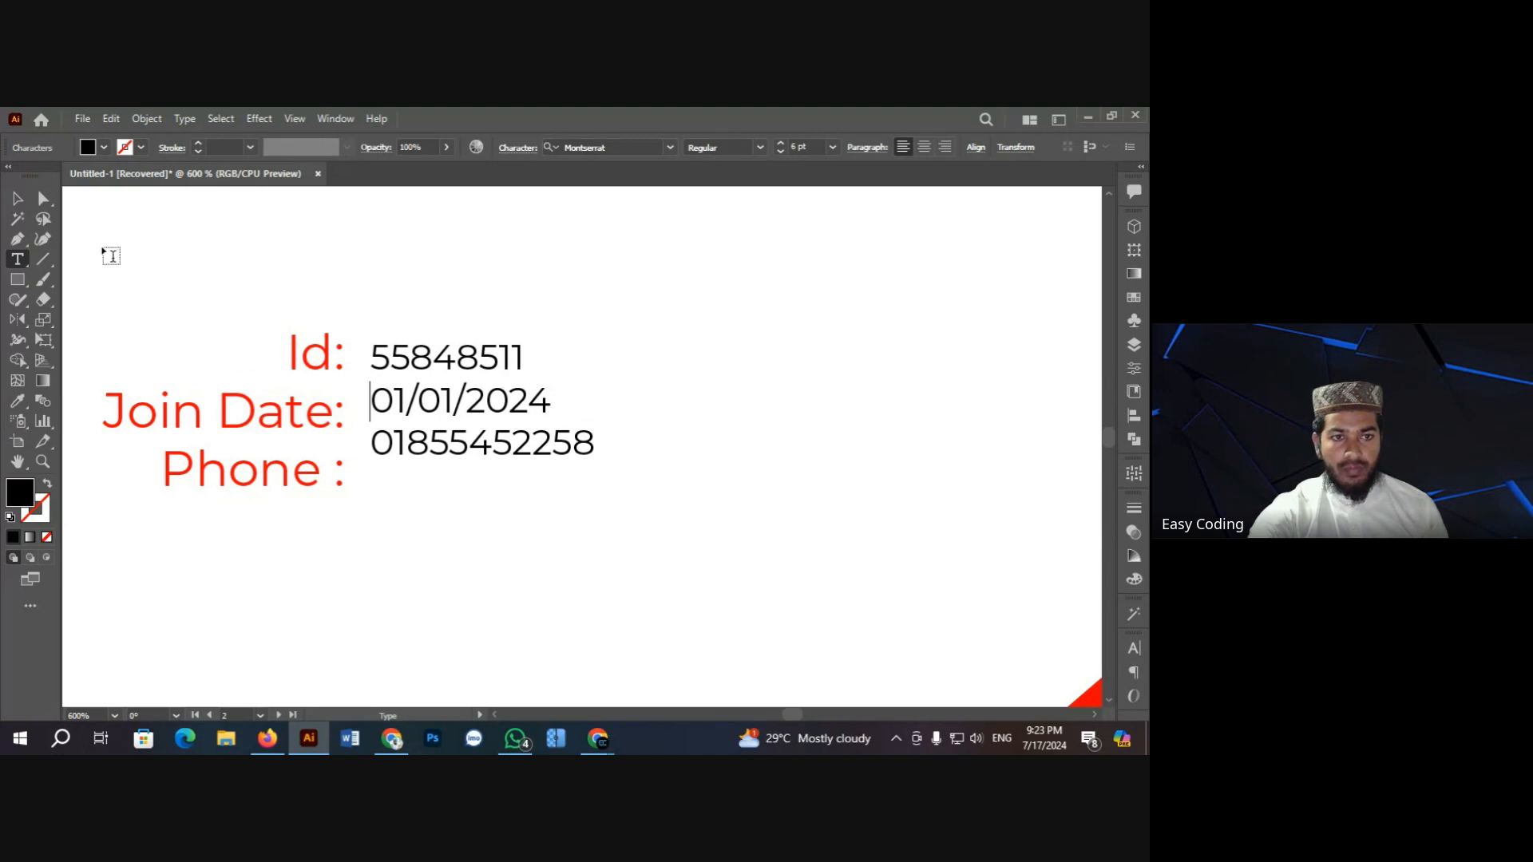
left_click(24, 201)
left_click(182, 238)
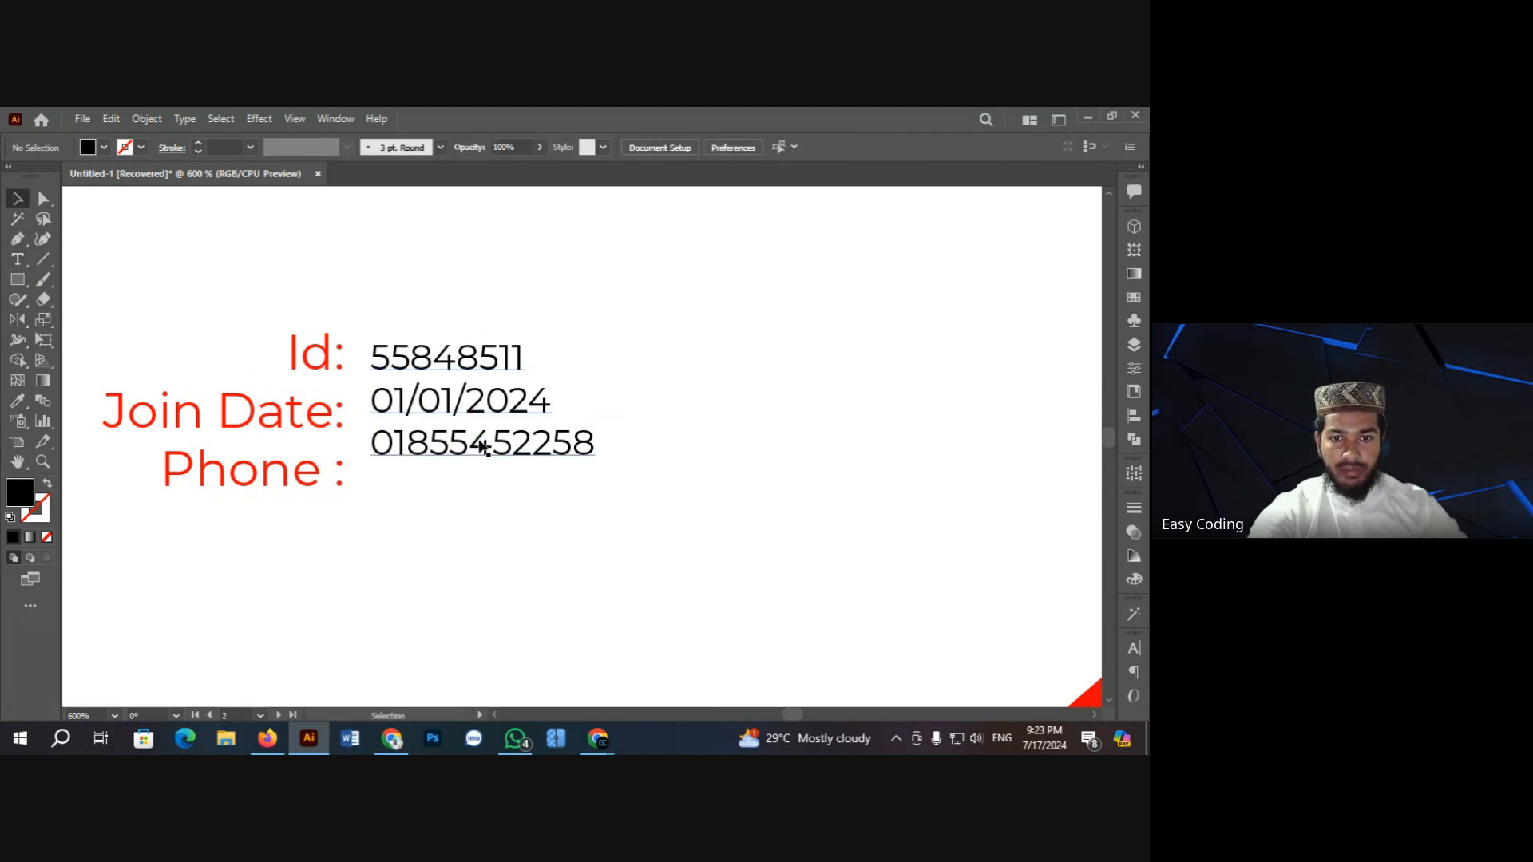
left_click(498, 433, "ctrl")
left_click_drag(502, 404, 484, 403)
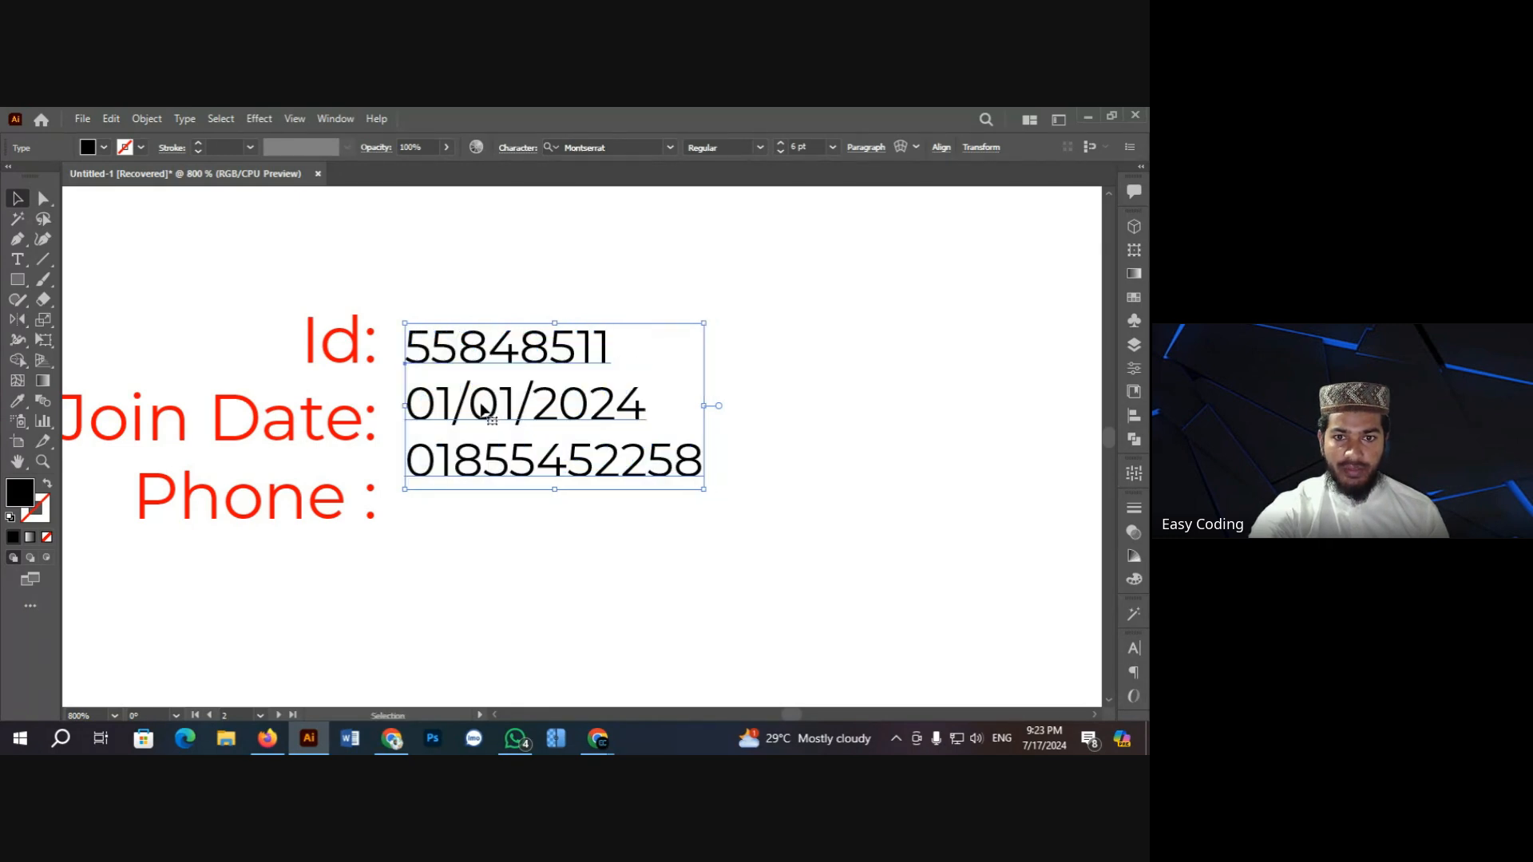
Step: Lower the values' leading one step below 11 pt so each line matches its label
left_click(517, 150)
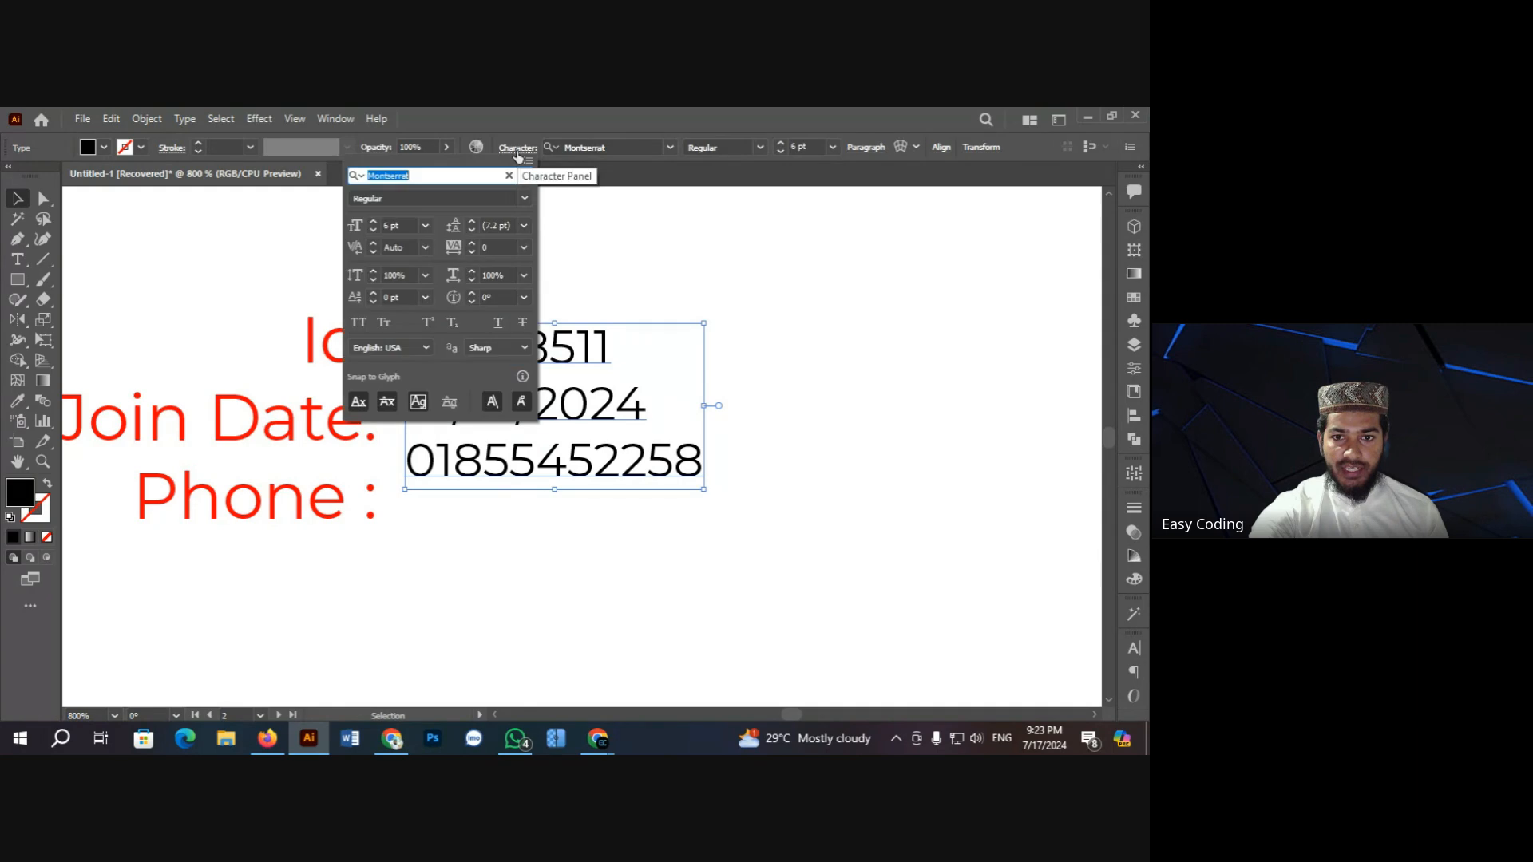
left_click(473, 231)
left_click(472, 223)
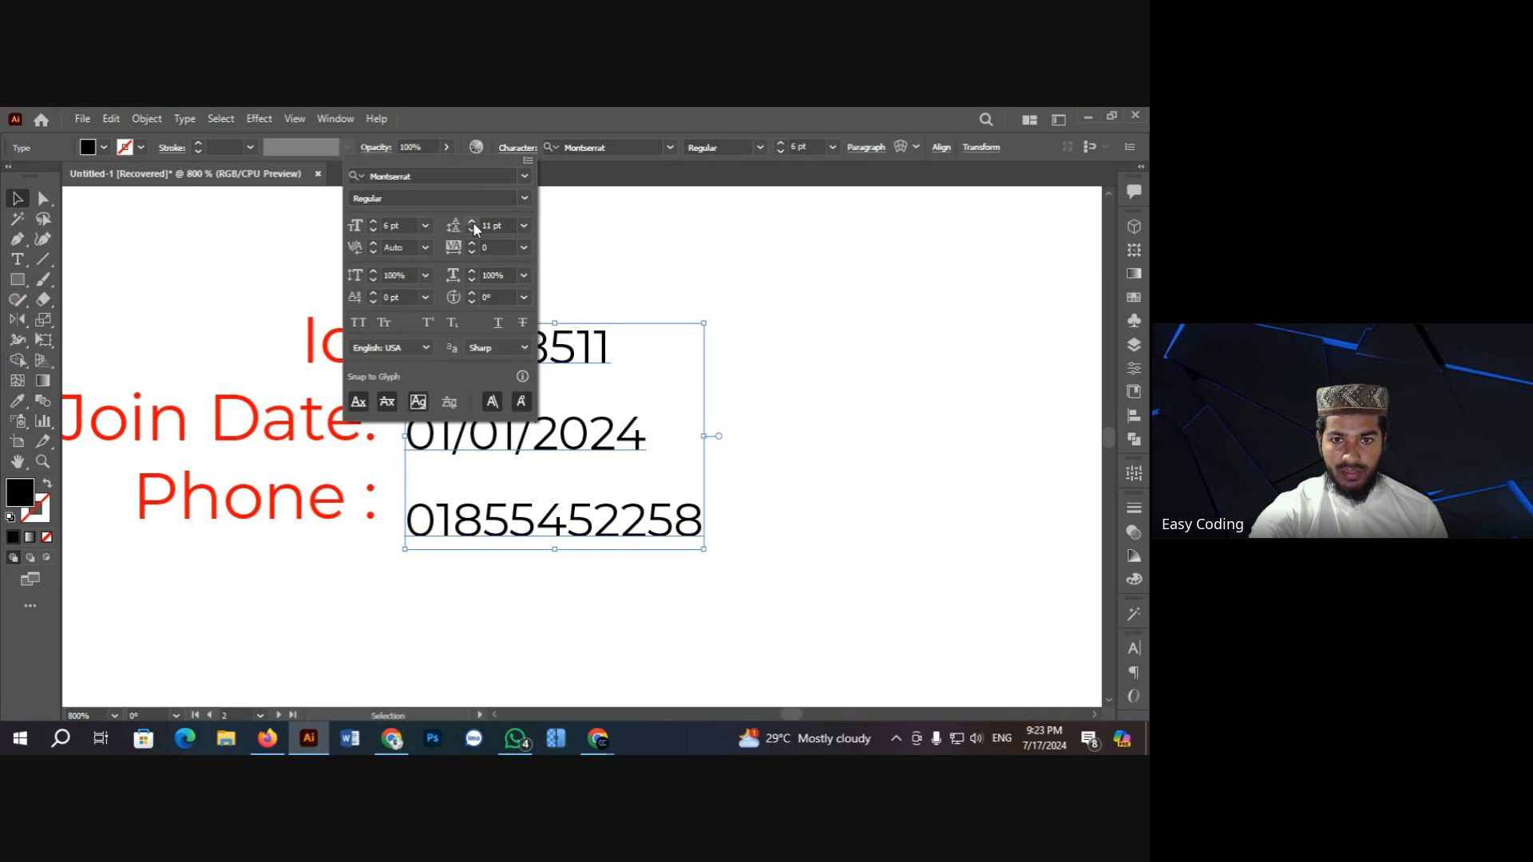
left_click(472, 230)
left_click(675, 275)
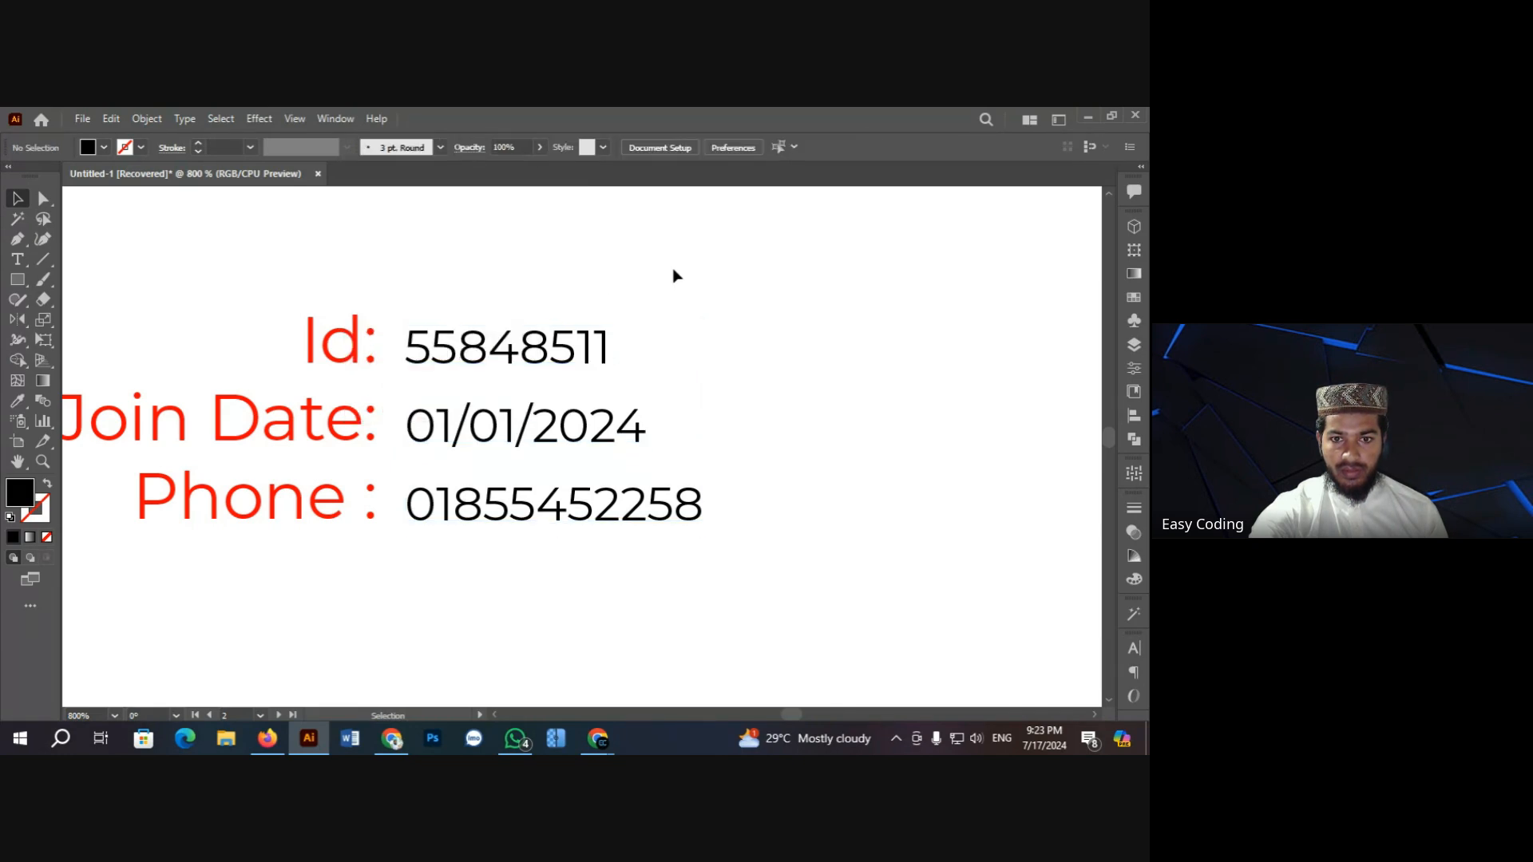
left_click(505, 397)
key("Up")
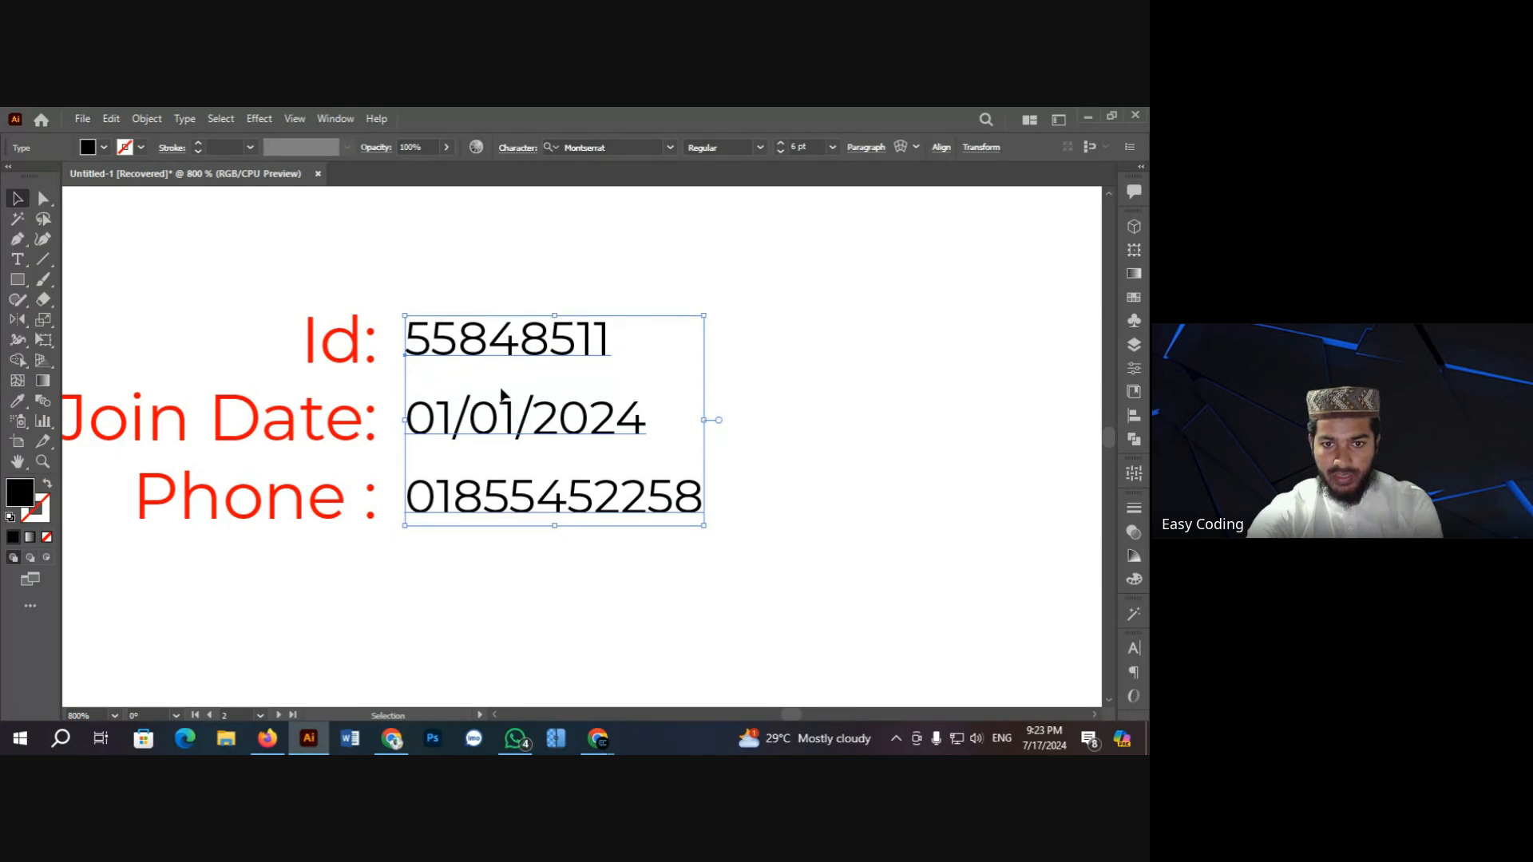
key("Down")
left_click(497, 266)
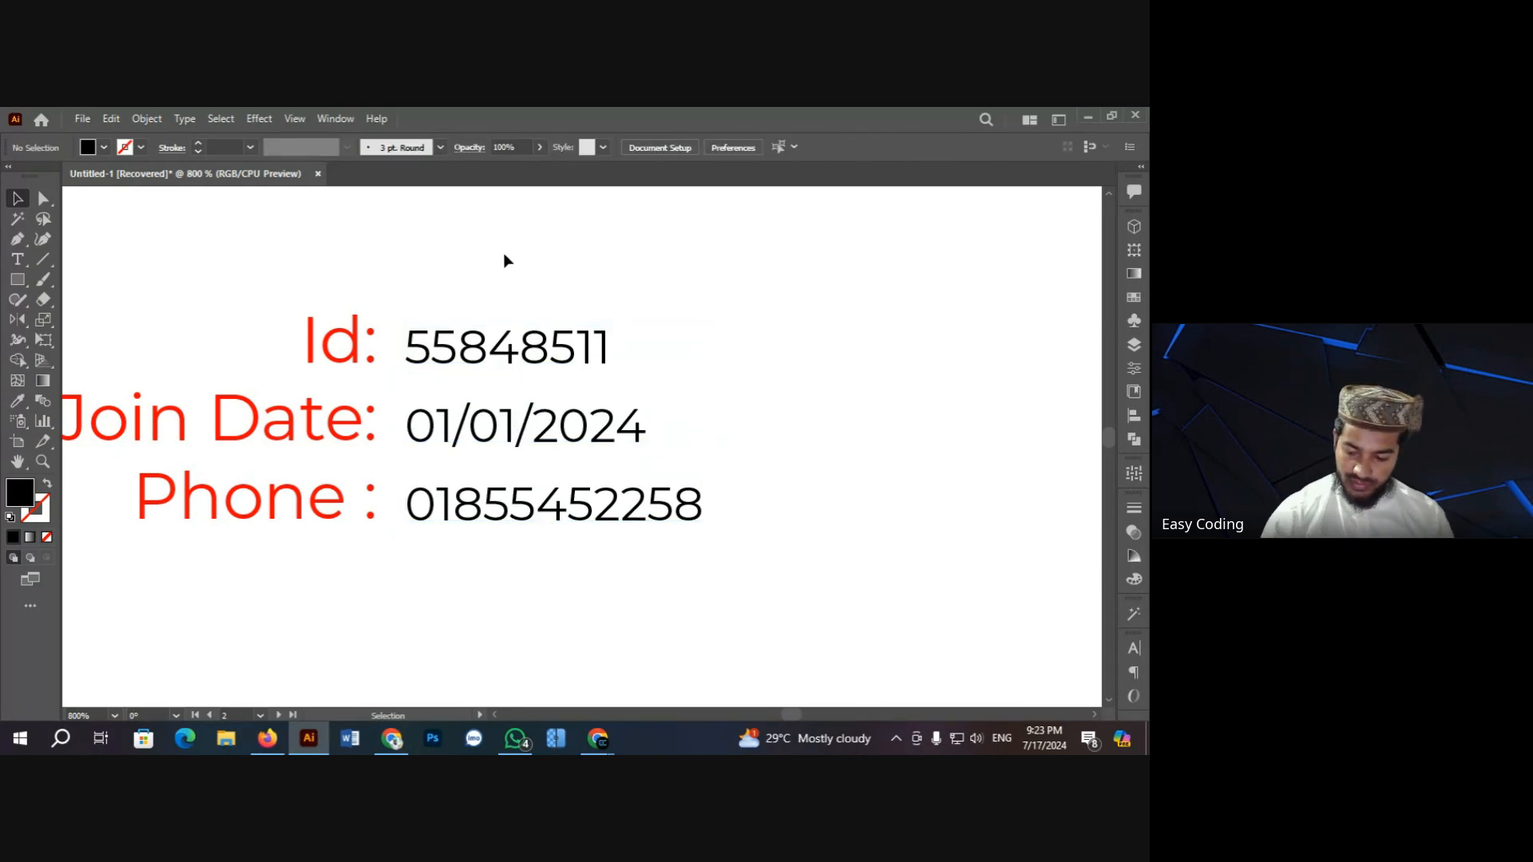
key("ctrl+minus")
key("ctrl+minus")
key("ctrl+minus")
key("ctrl+minus")
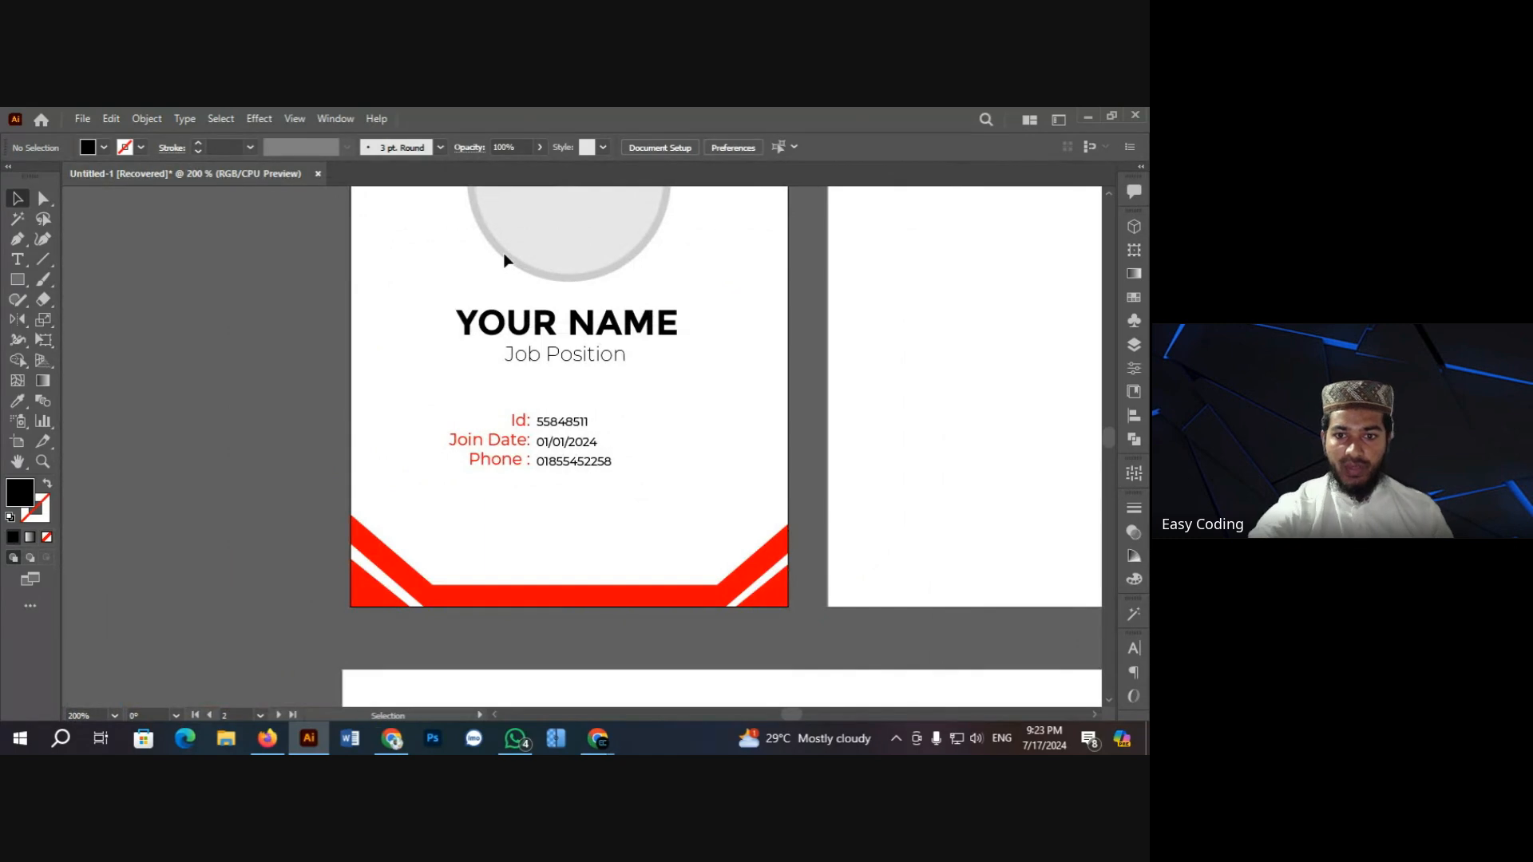
Step: Group the labels with their values and align the group to the card's horizontal centre
left_click_drag(462, 410, 634, 483)
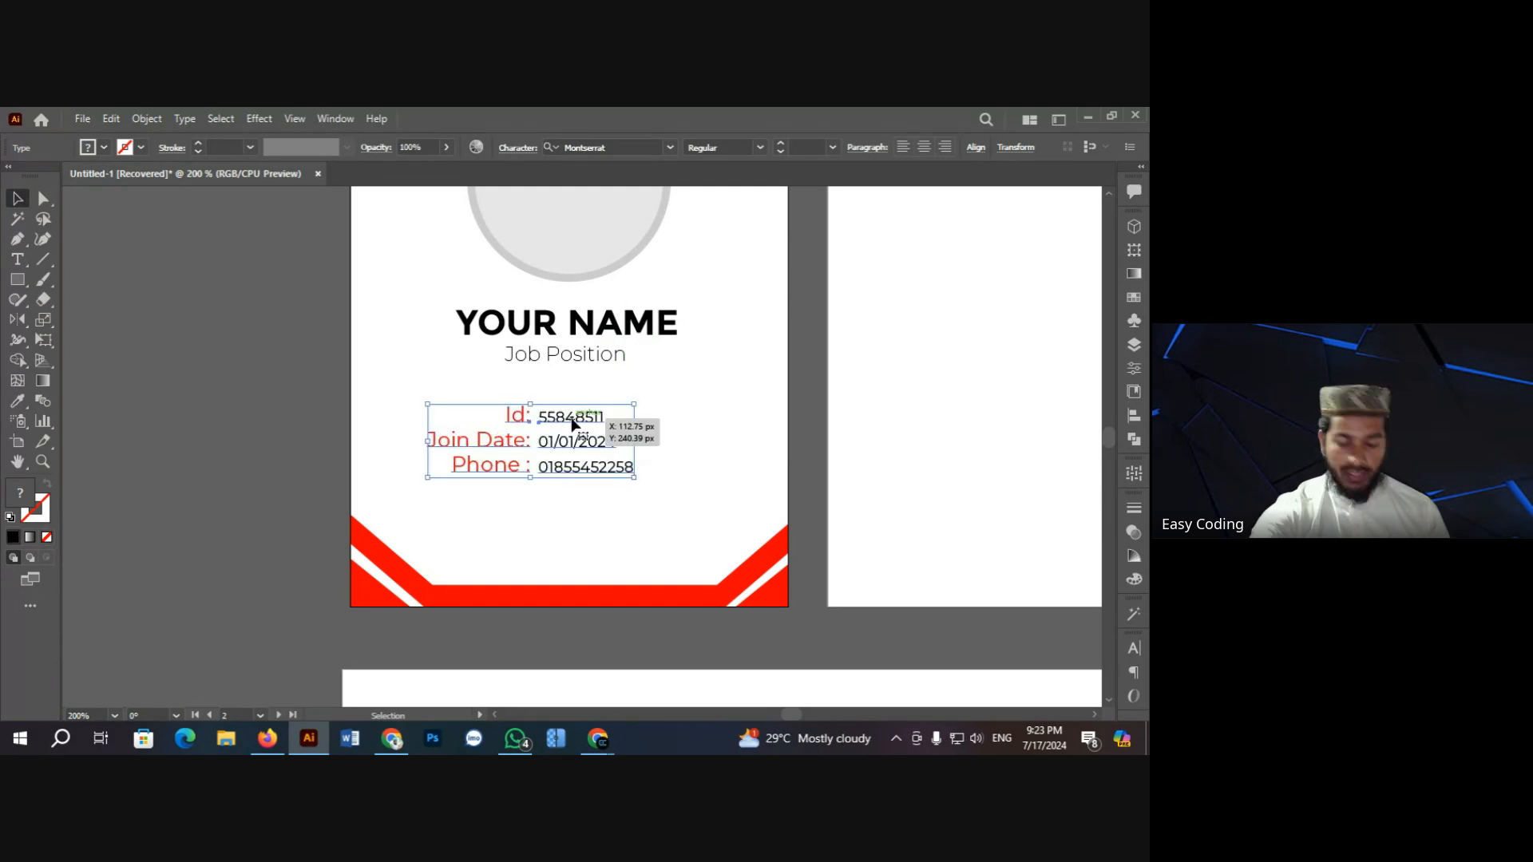
key("ctrl+g")
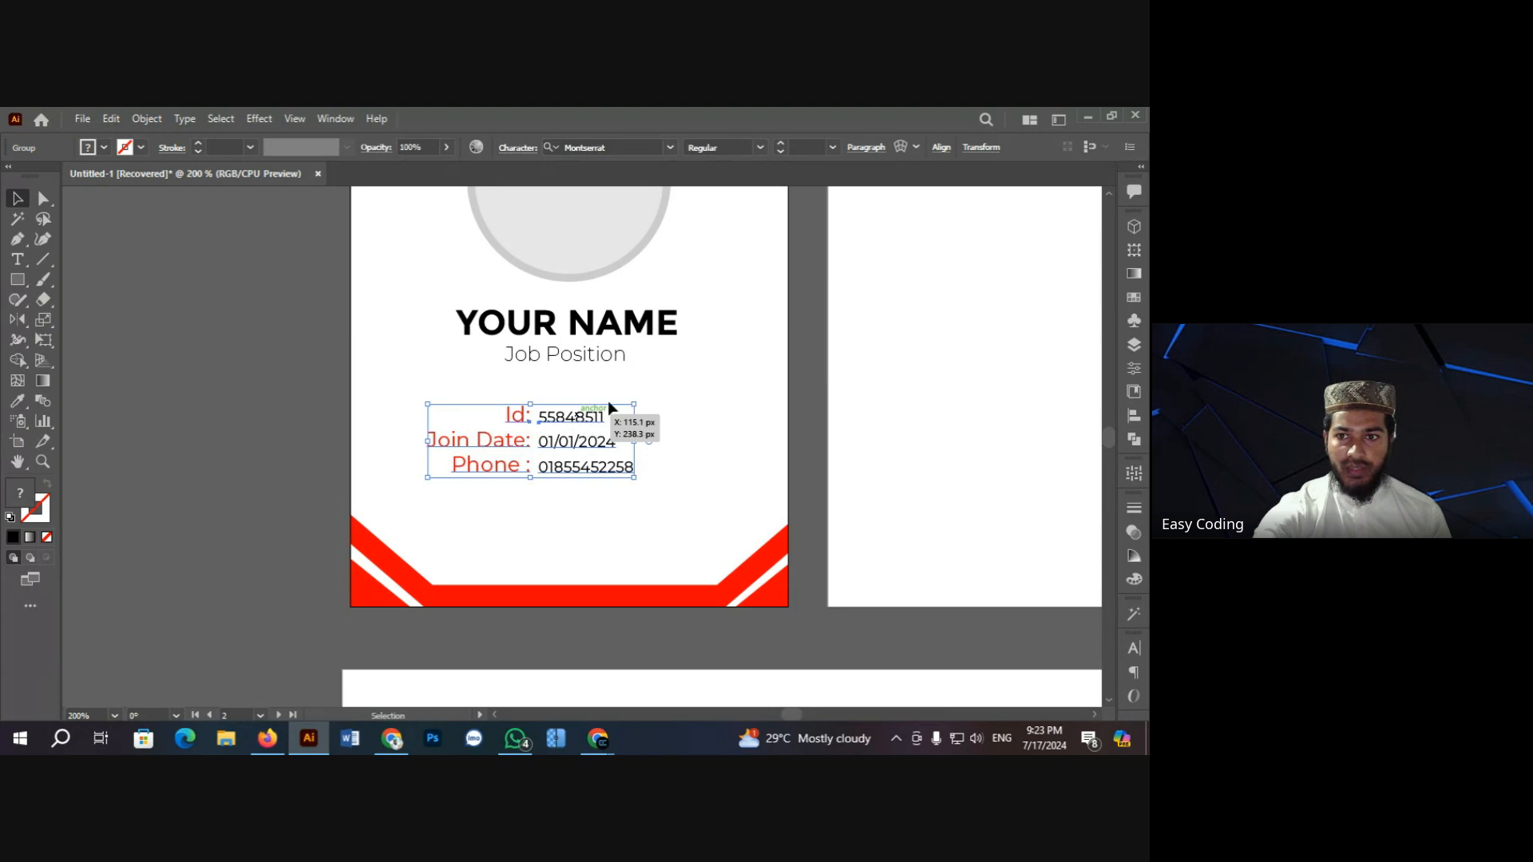
left_click(941, 149)
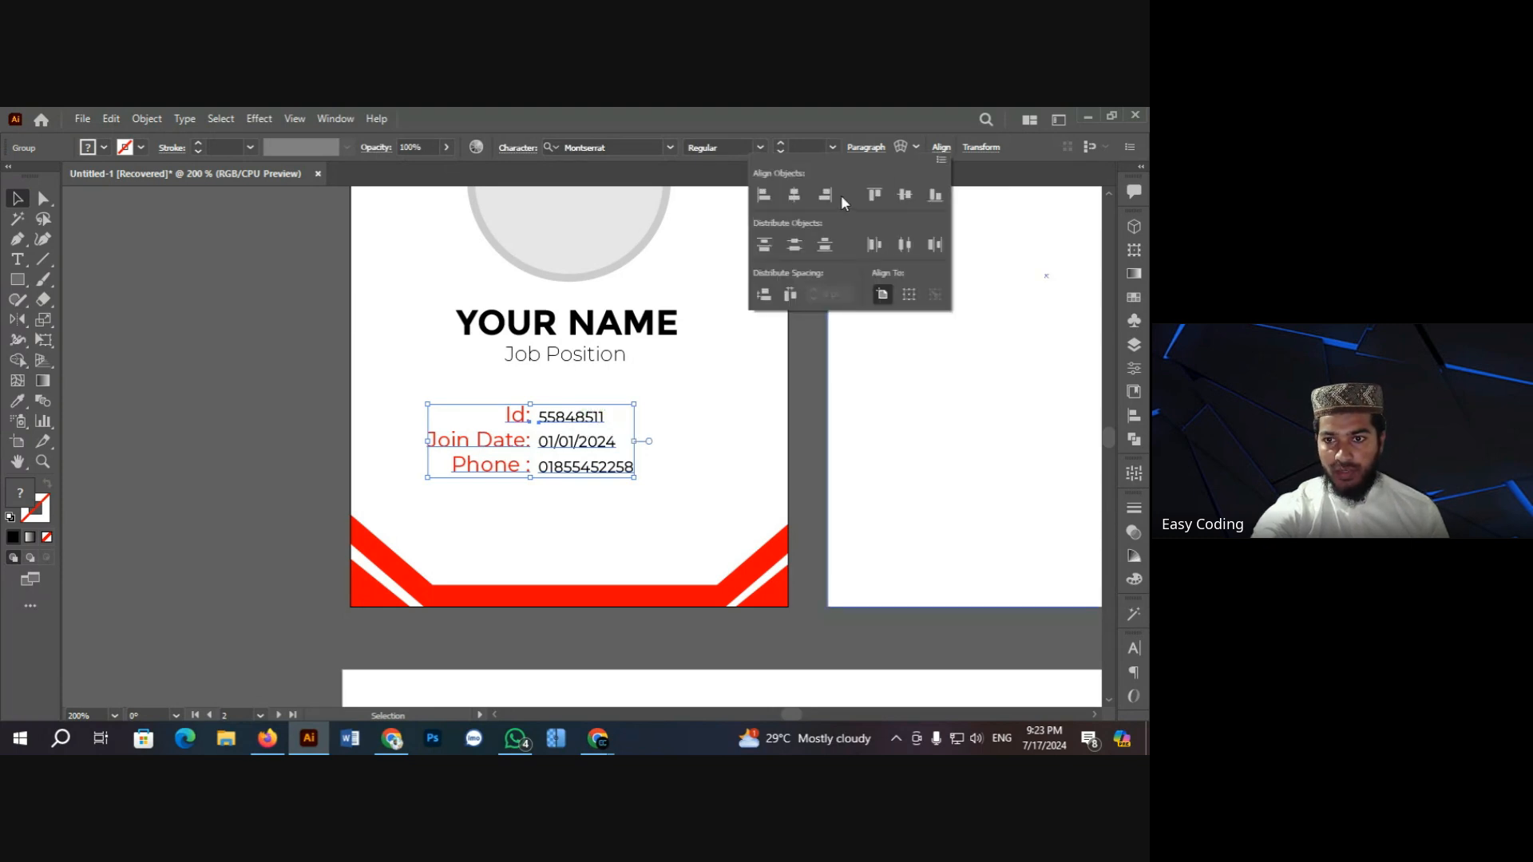
left_click(798, 195)
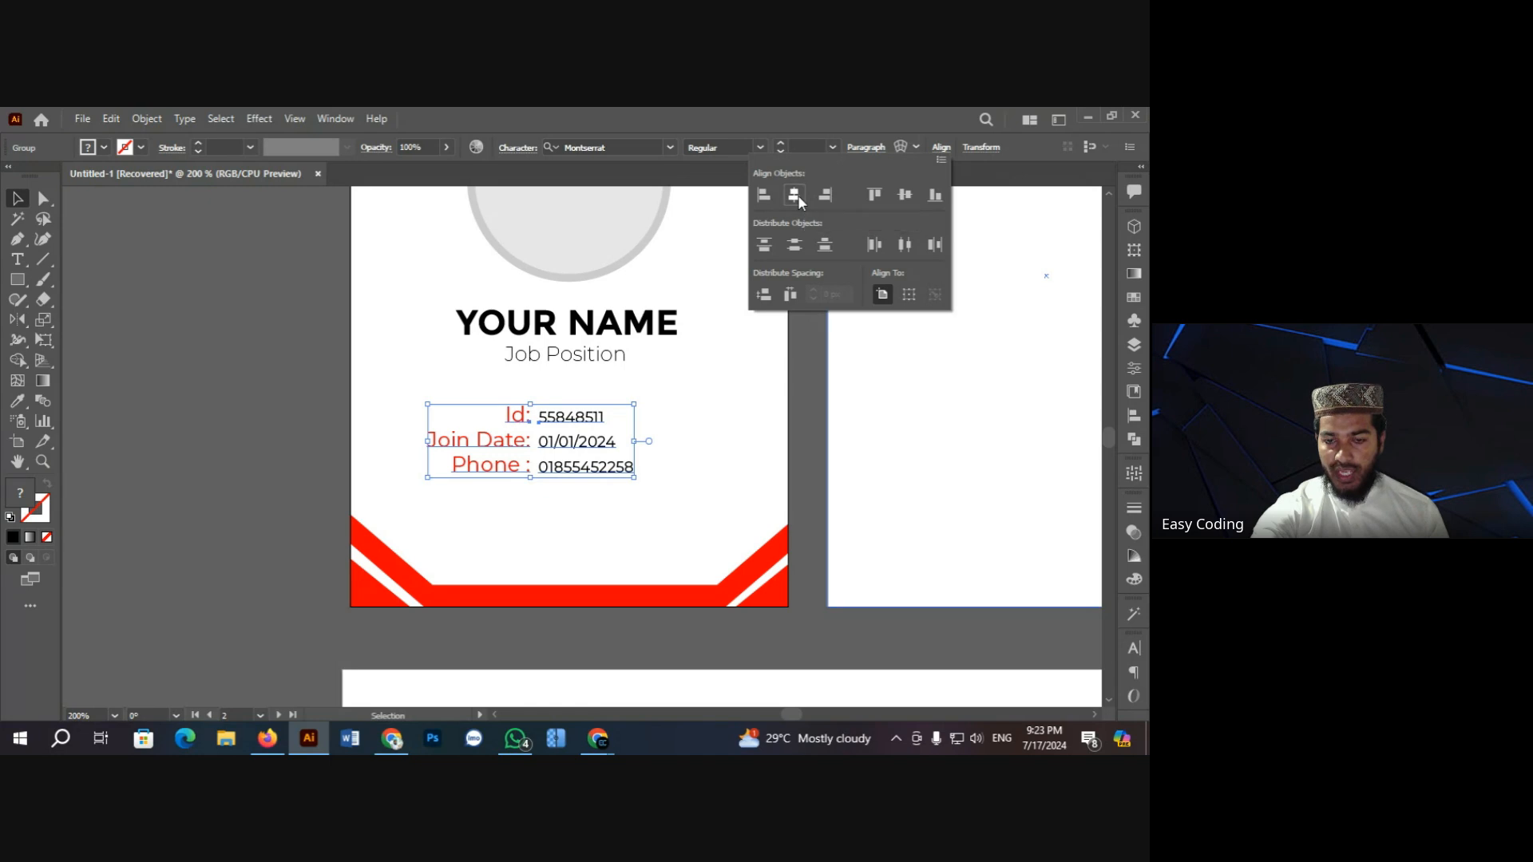
left_click(707, 407)
left_click(708, 414)
Step: Scroll and zoom in on the bottom area of the card below the info block
scroll(669, 465, "down", 1)
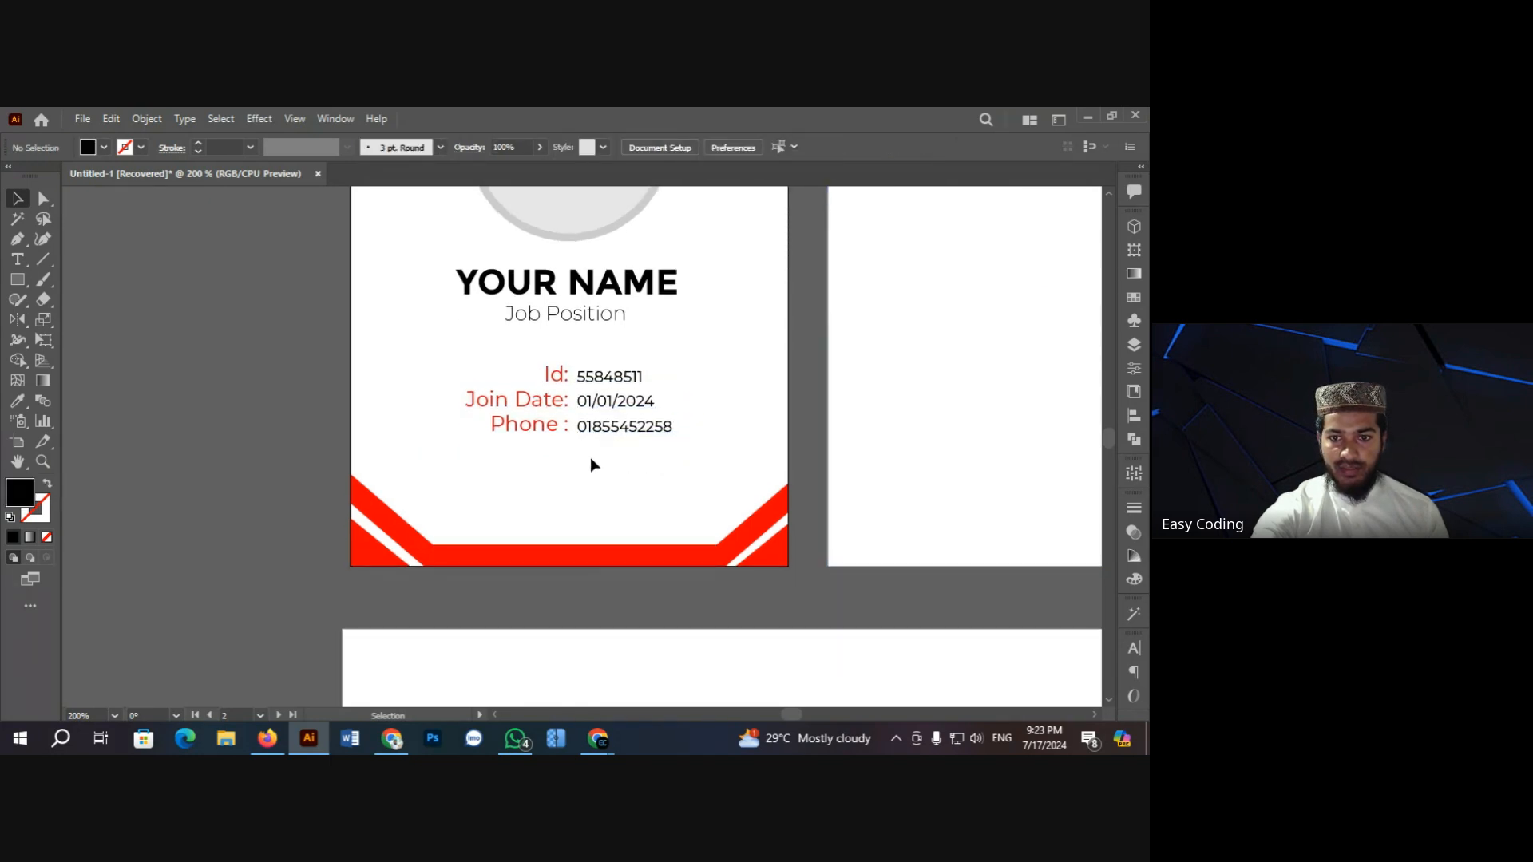
scroll(615, 463, "down", 1)
scroll(609, 415, "down", 3)
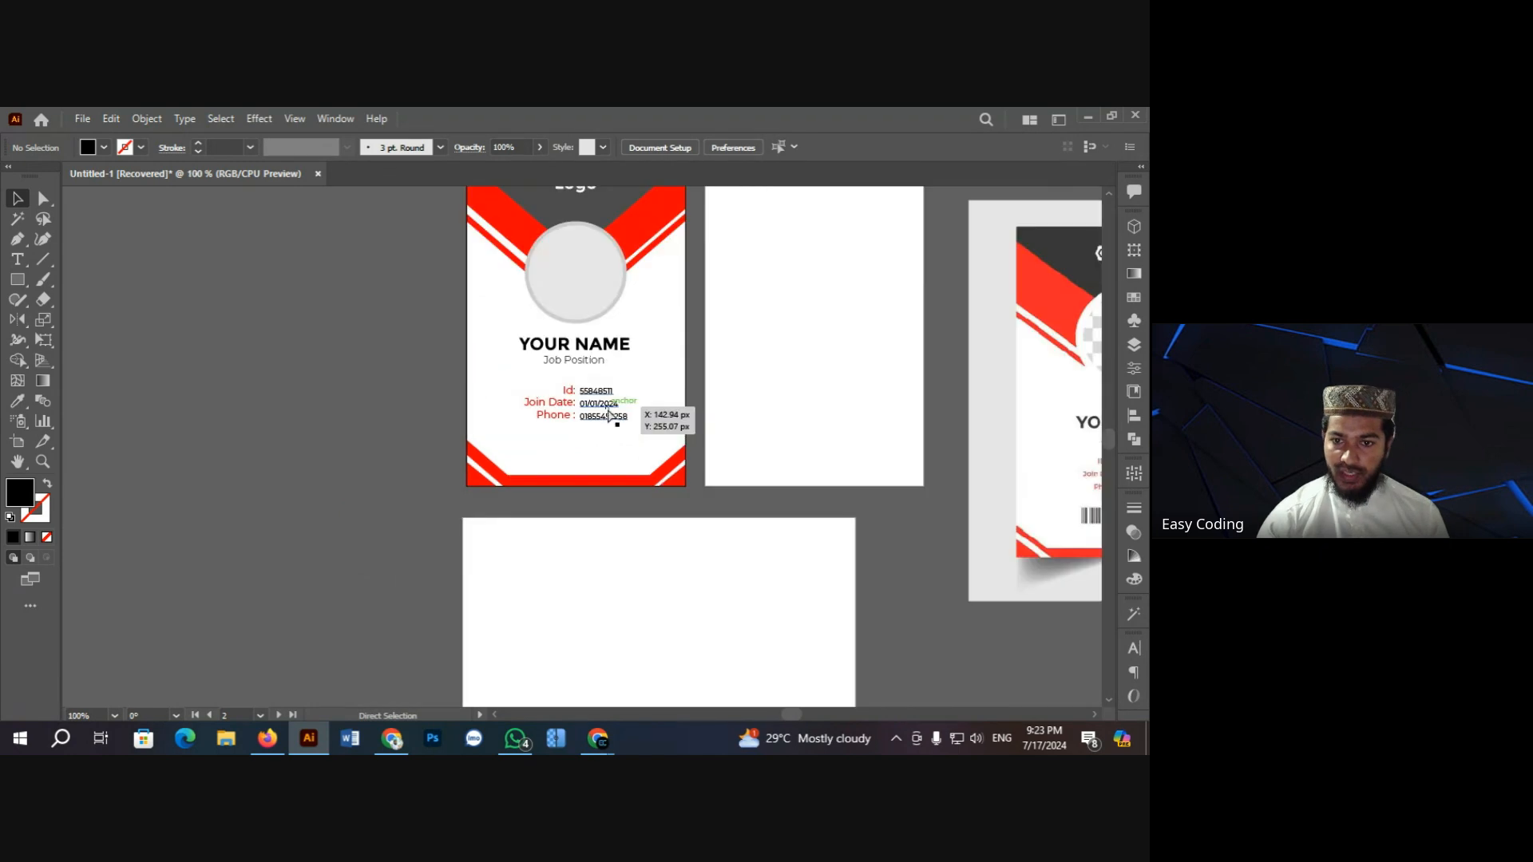
key("v")
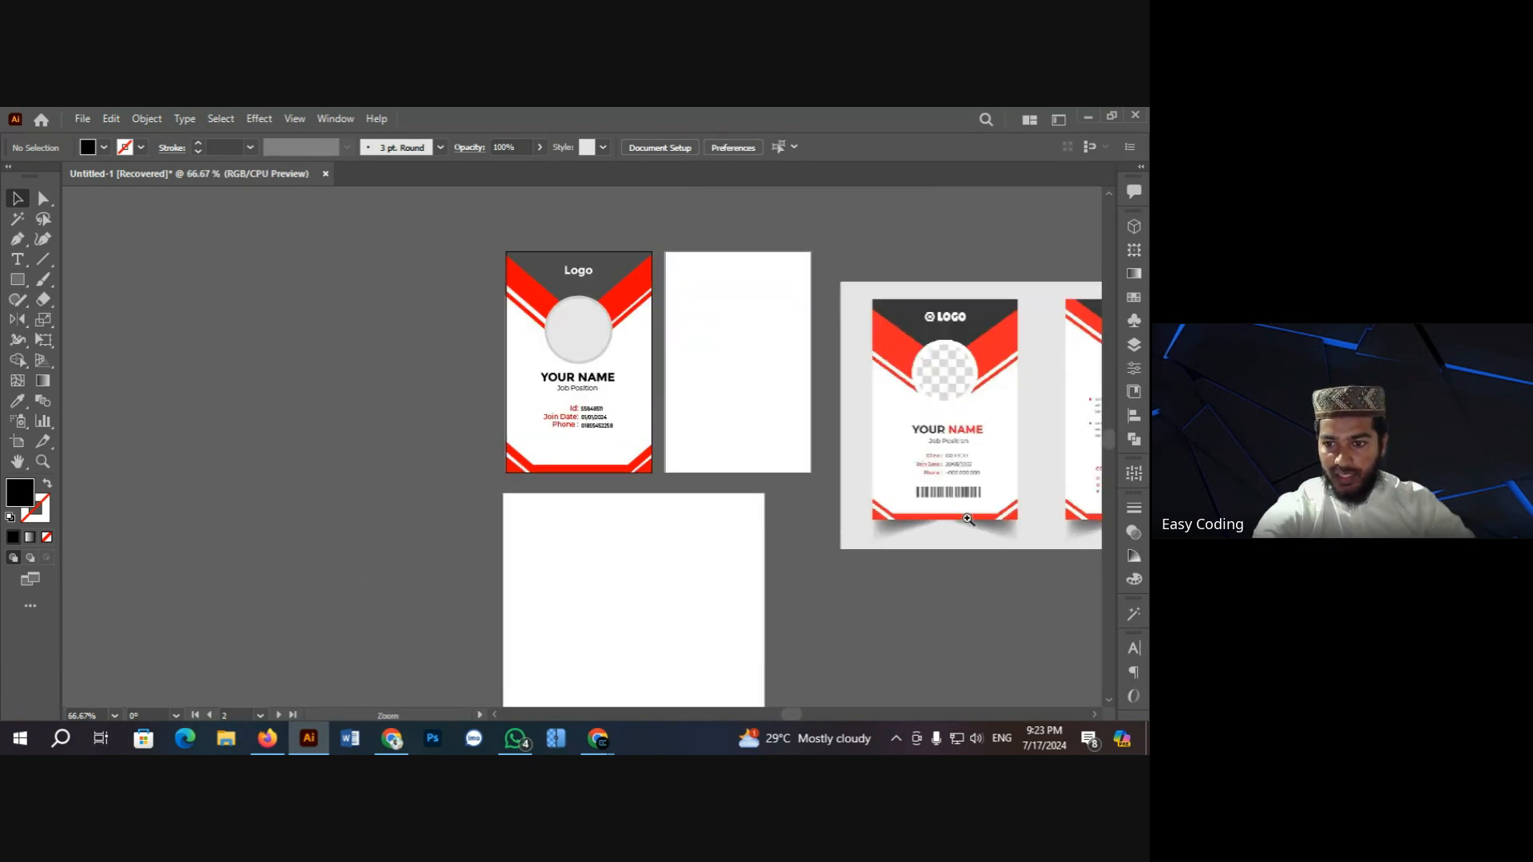
scroll(868, 532, "up", 2)
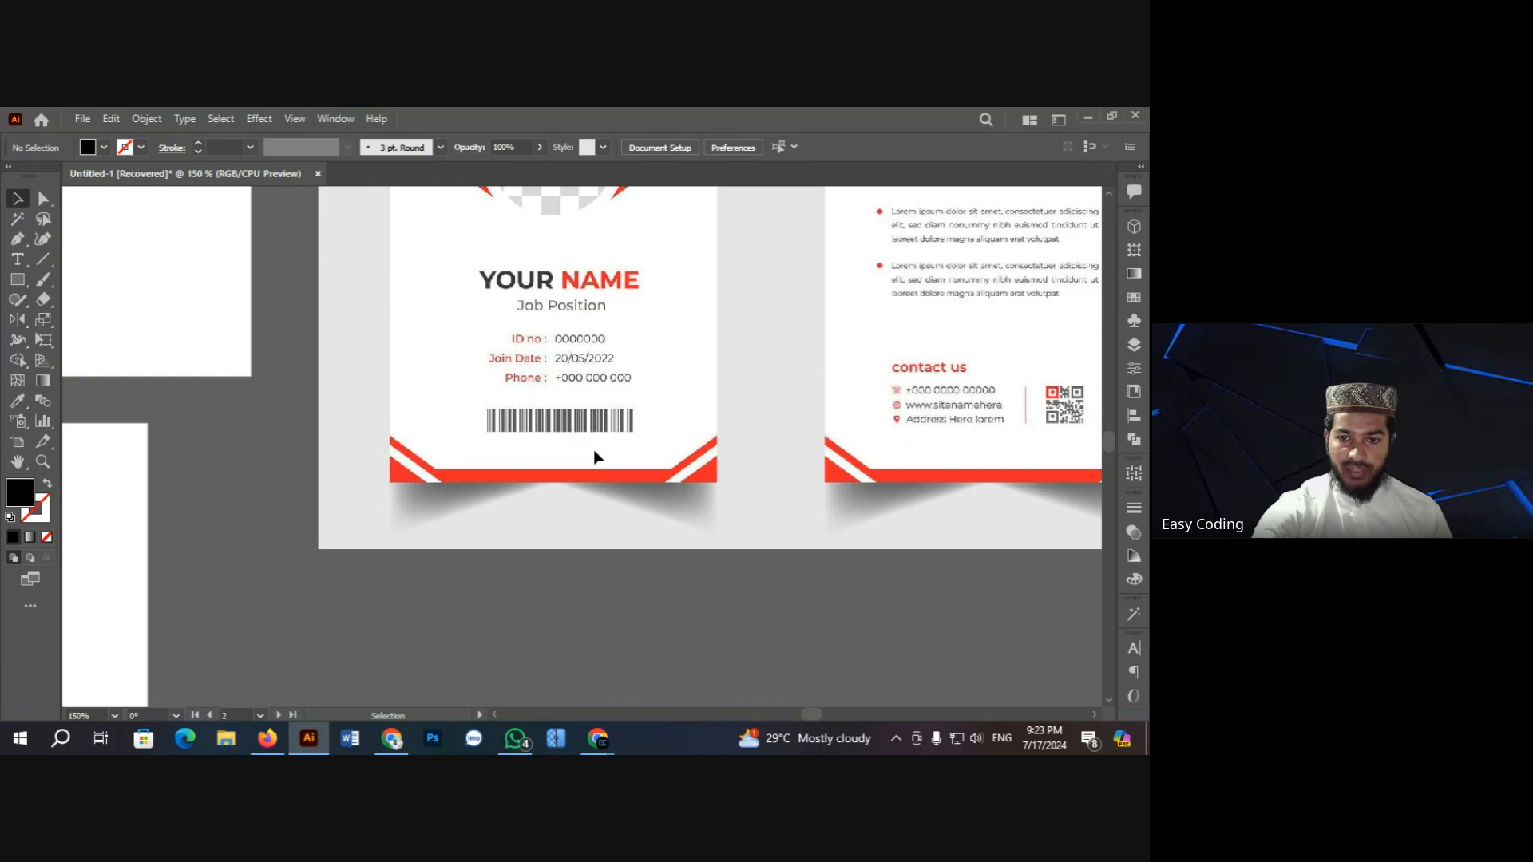
scroll(592, 448, "down", 3)
key("z")
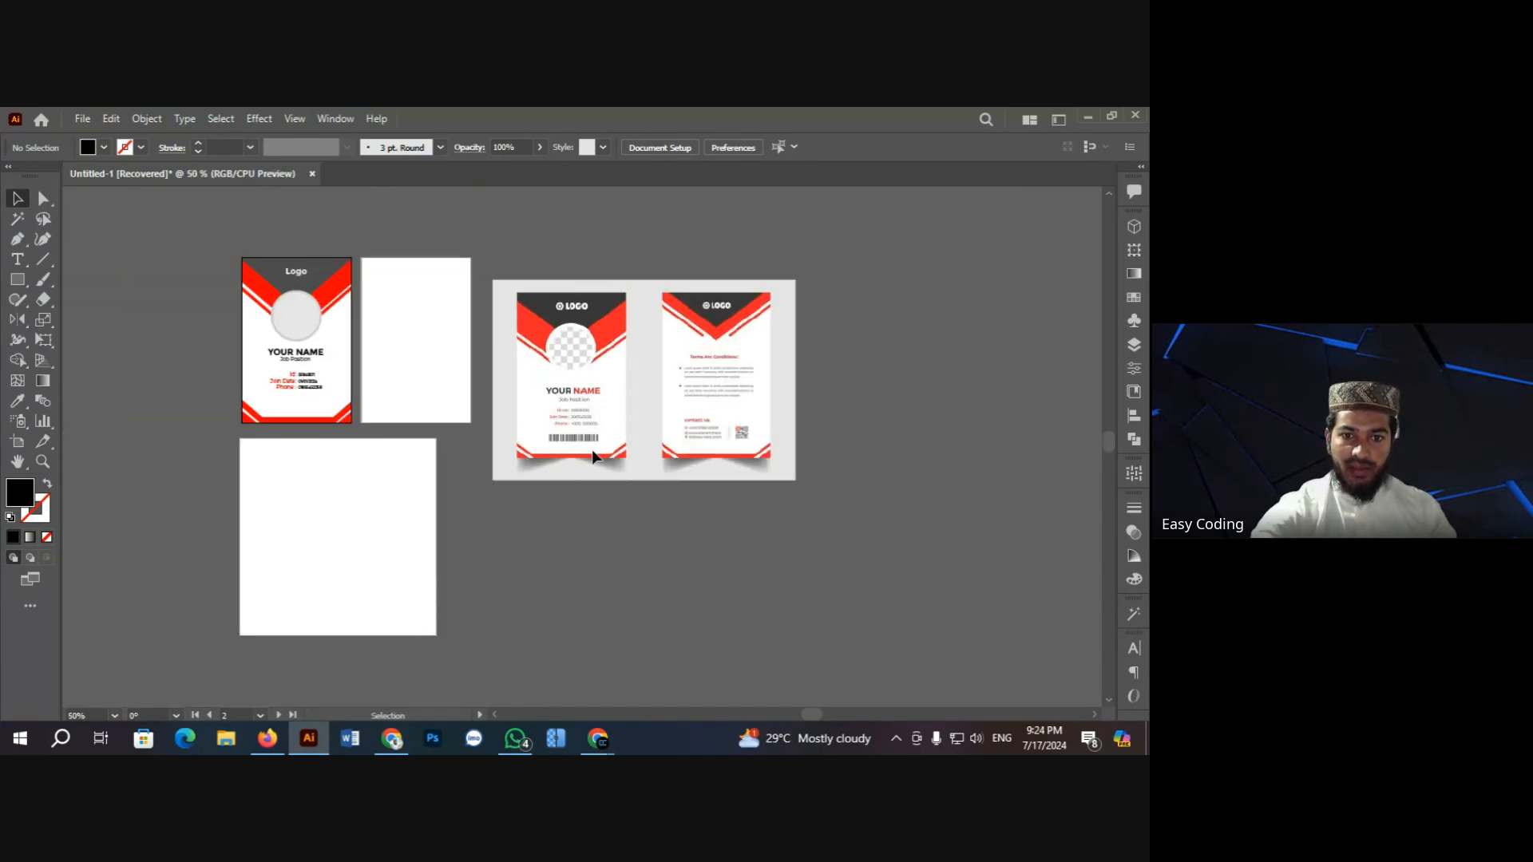
left_click(444, 408)
left_click(519, 446, "ctrl")
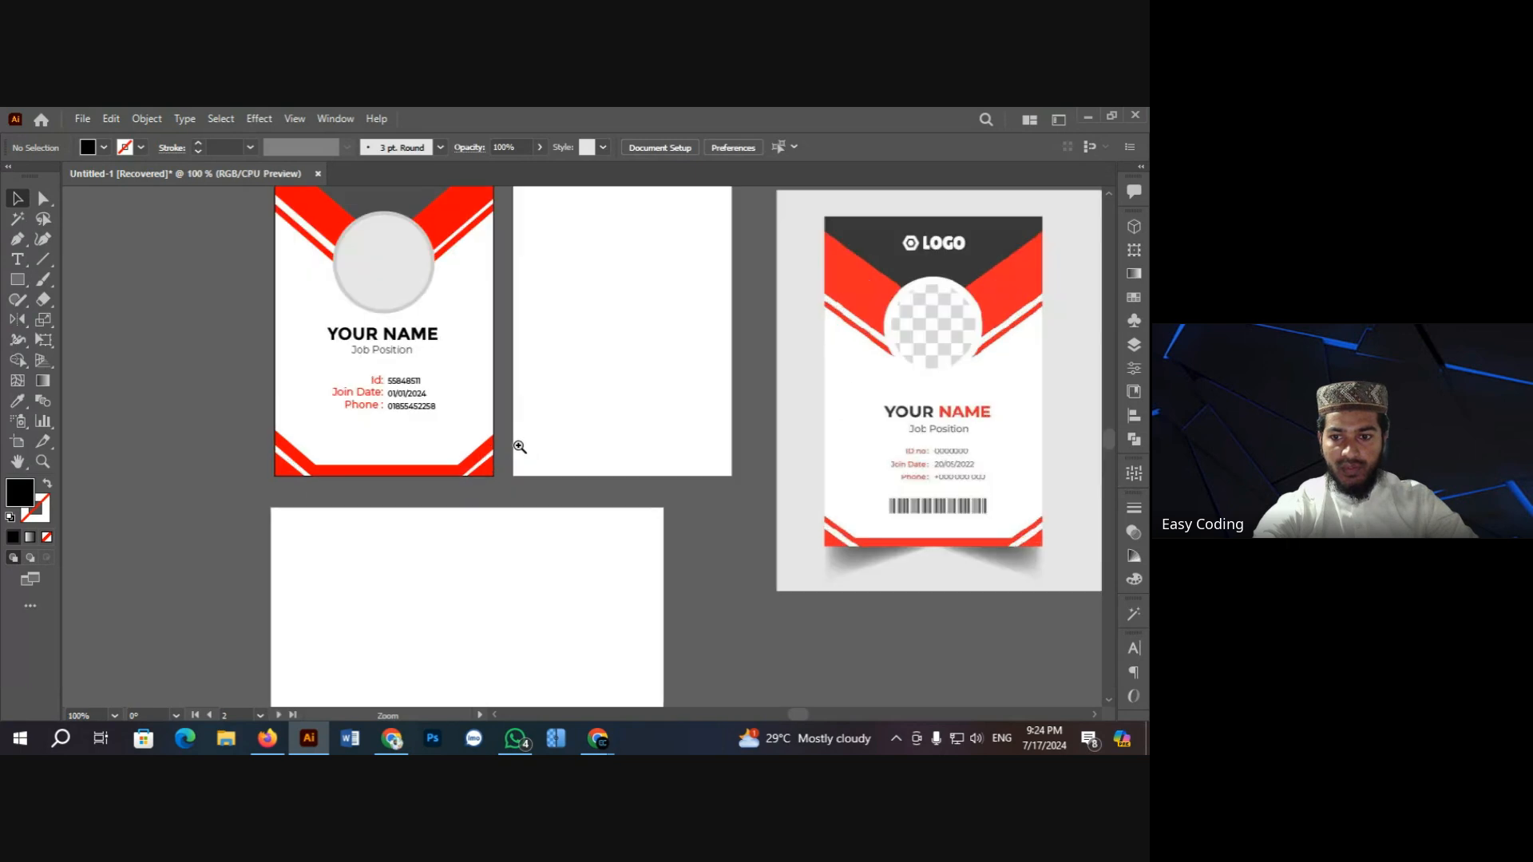
left_click(486, 448, "ctrl")
left_click(487, 448, "ctrl")
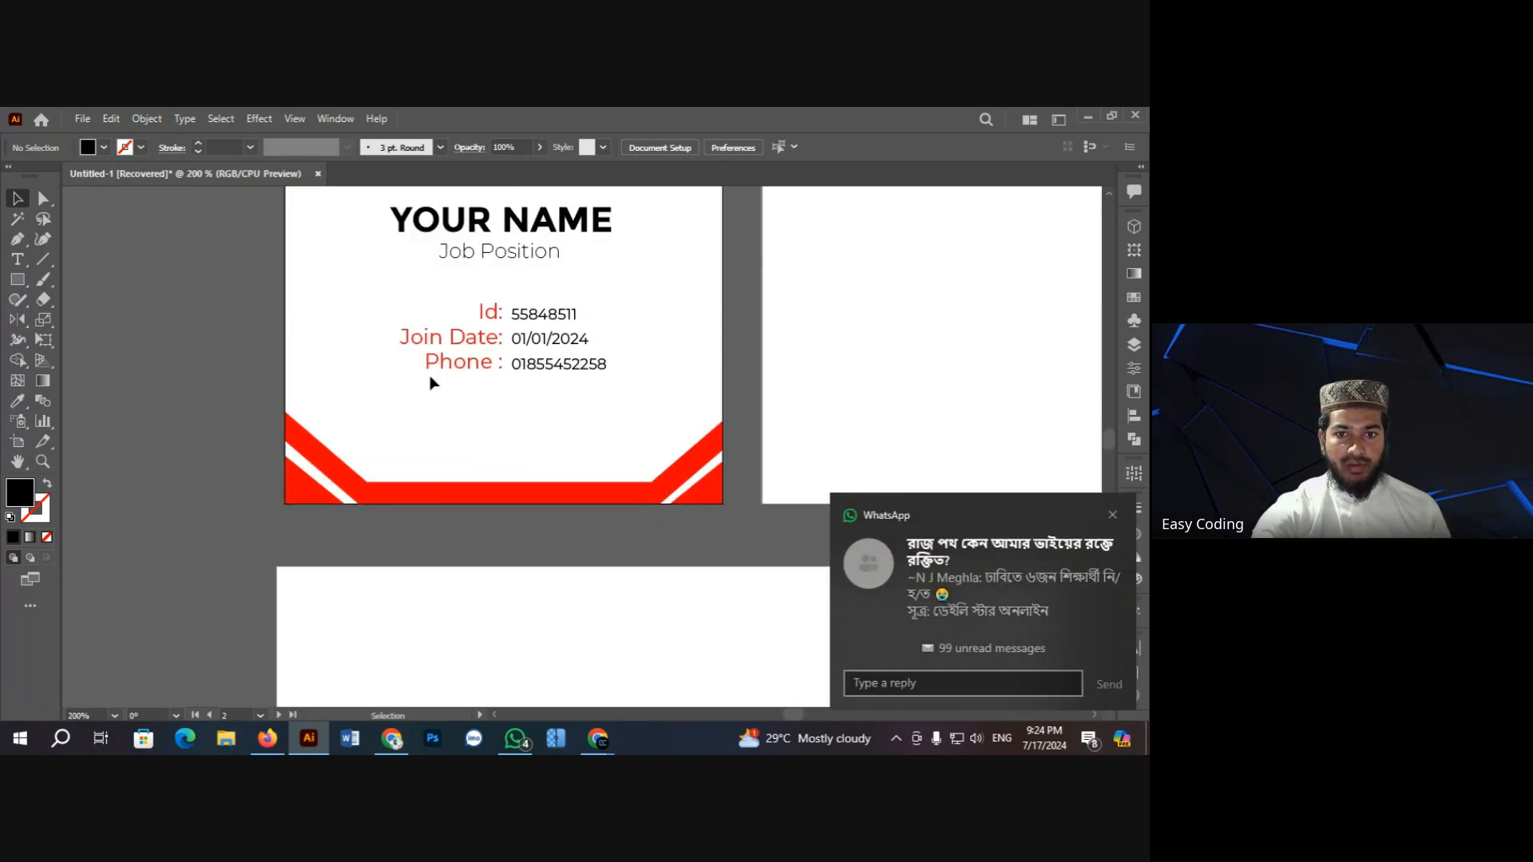
scroll(337, 366, "up", 1)
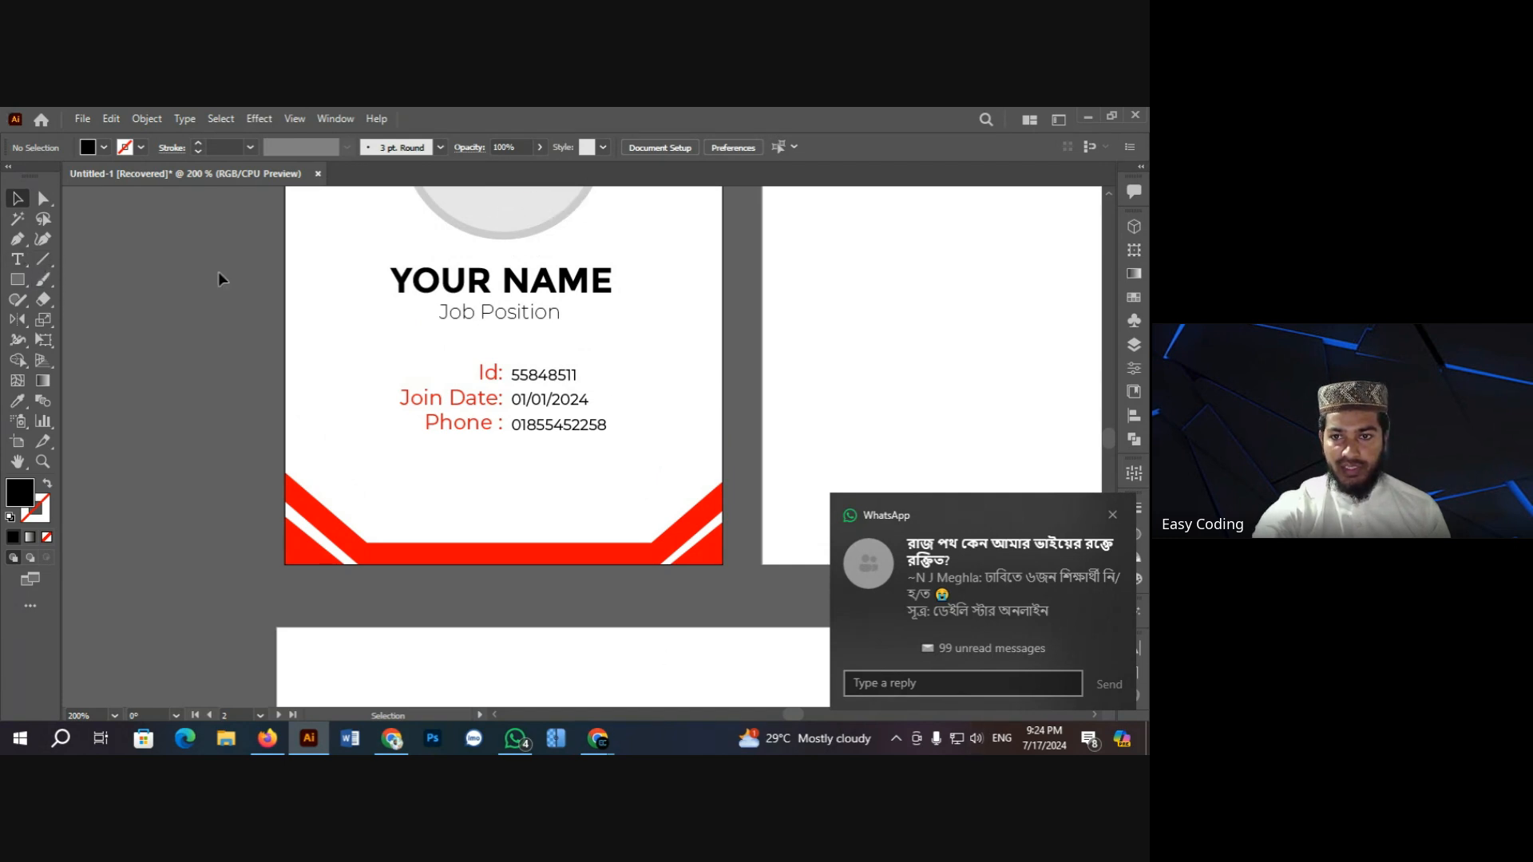
Step: Set the type size to 3 pt and fill an area-type frame below Phone with Lorem ipsum
left_click(16, 259)
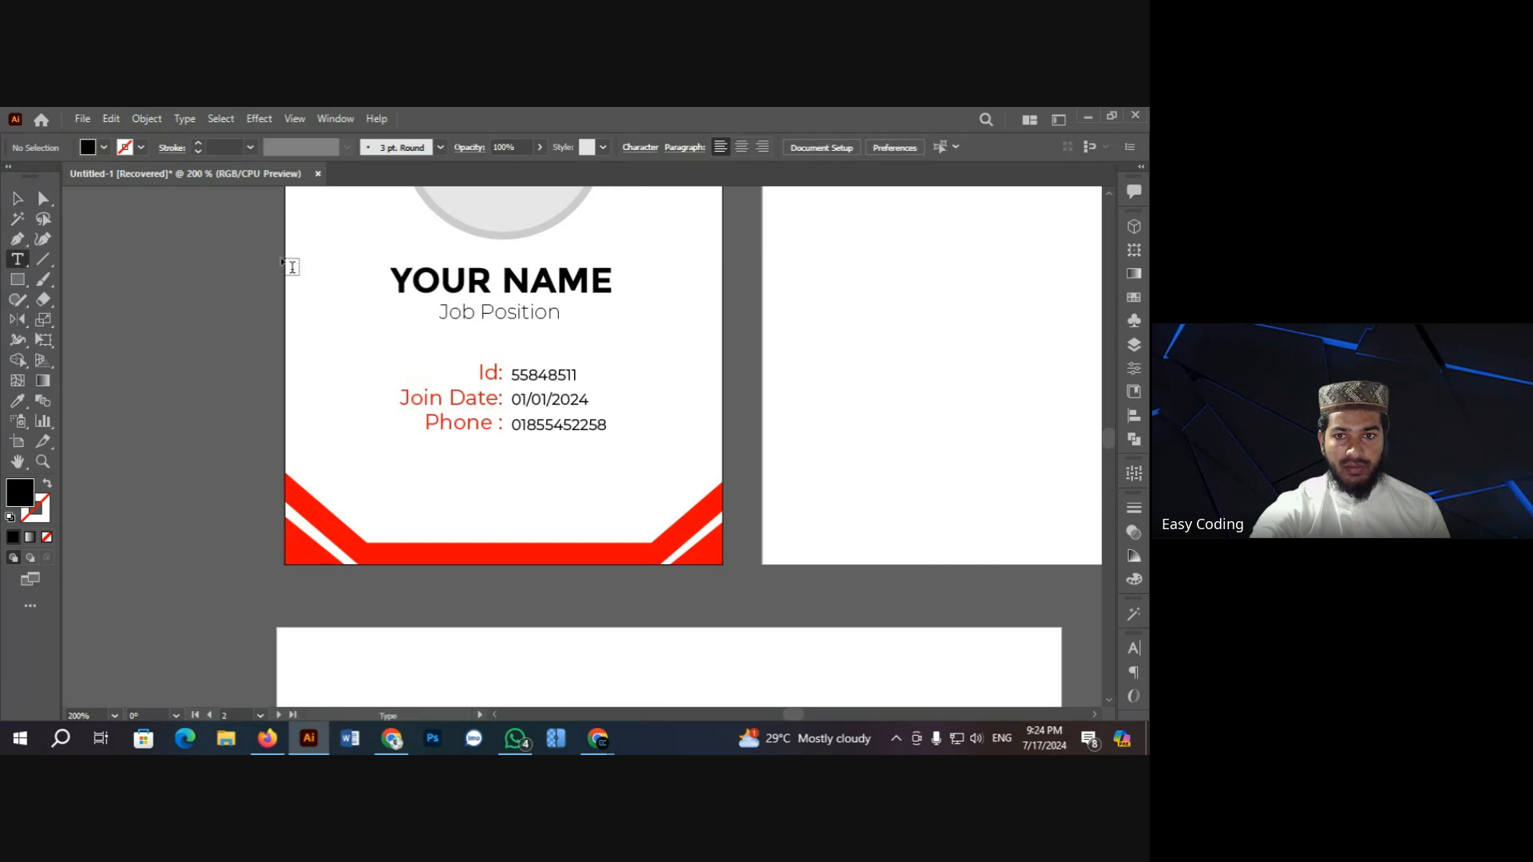
left_click(640, 147)
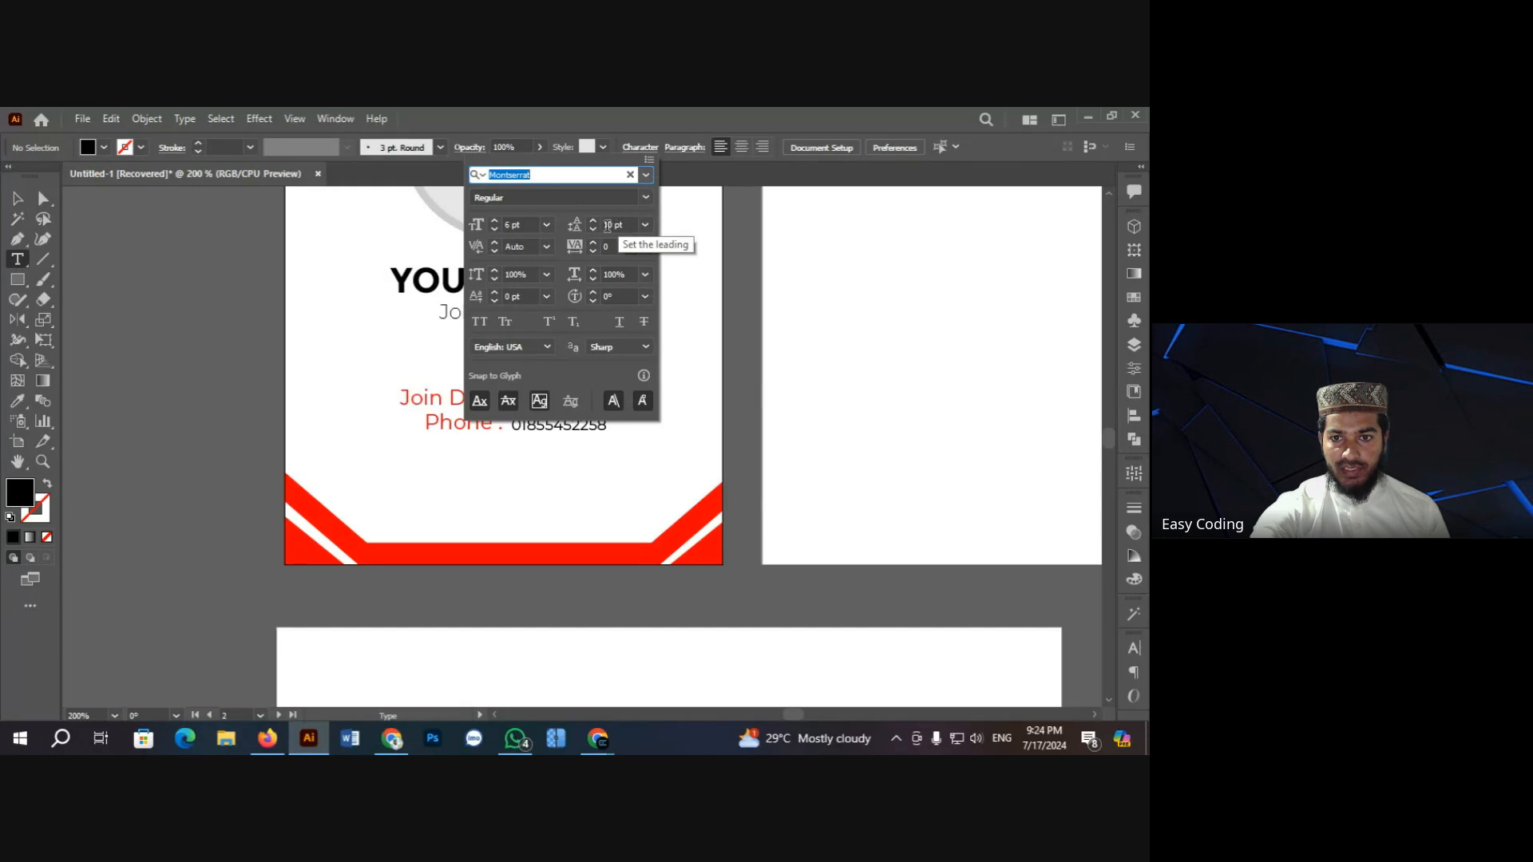
left_click(493, 230)
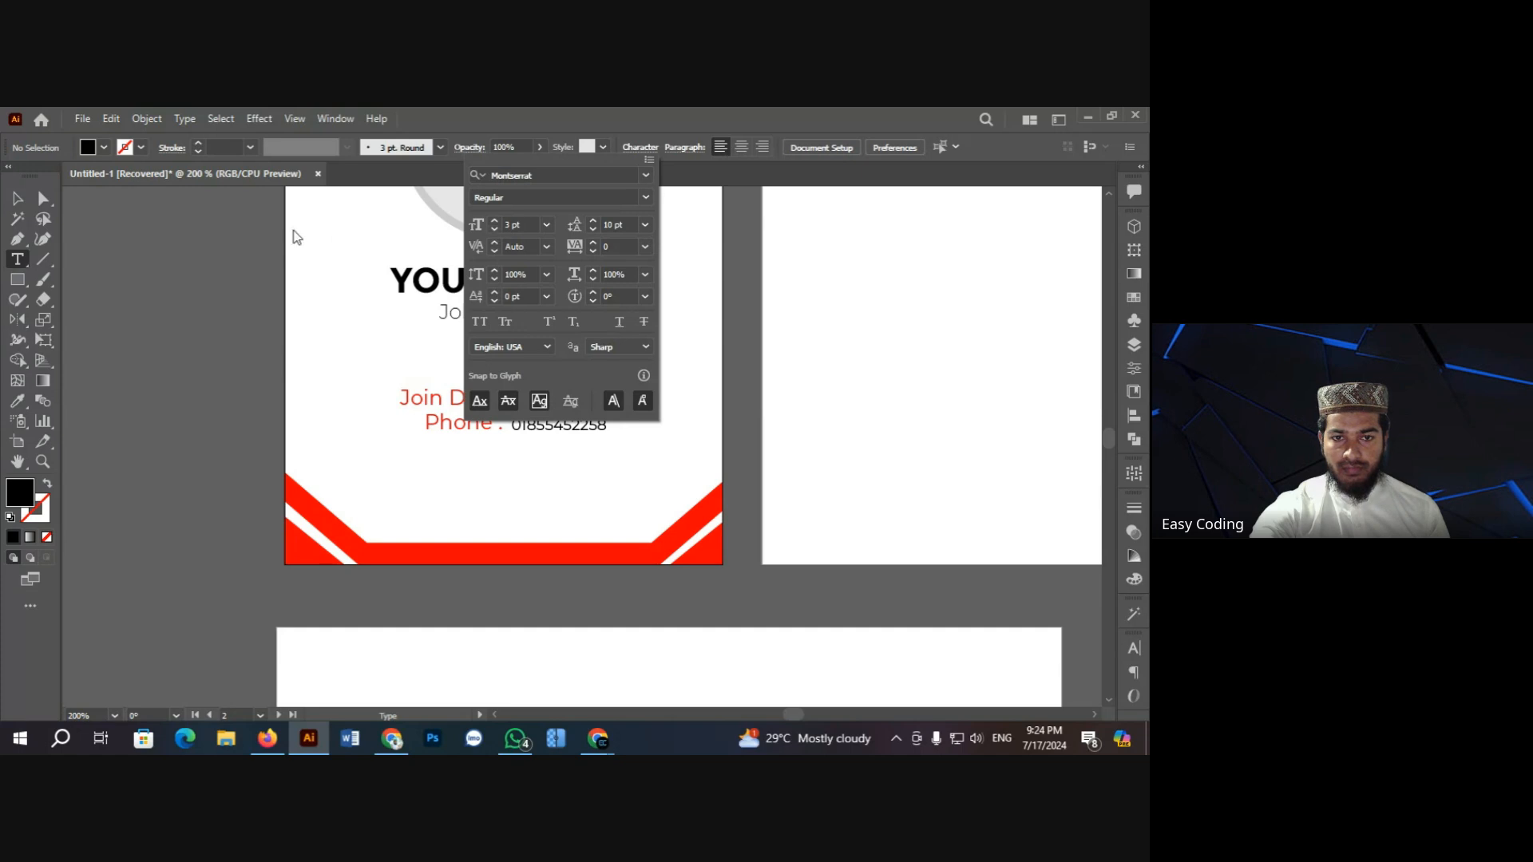
left_click(18, 199)
left_click(144, 225)
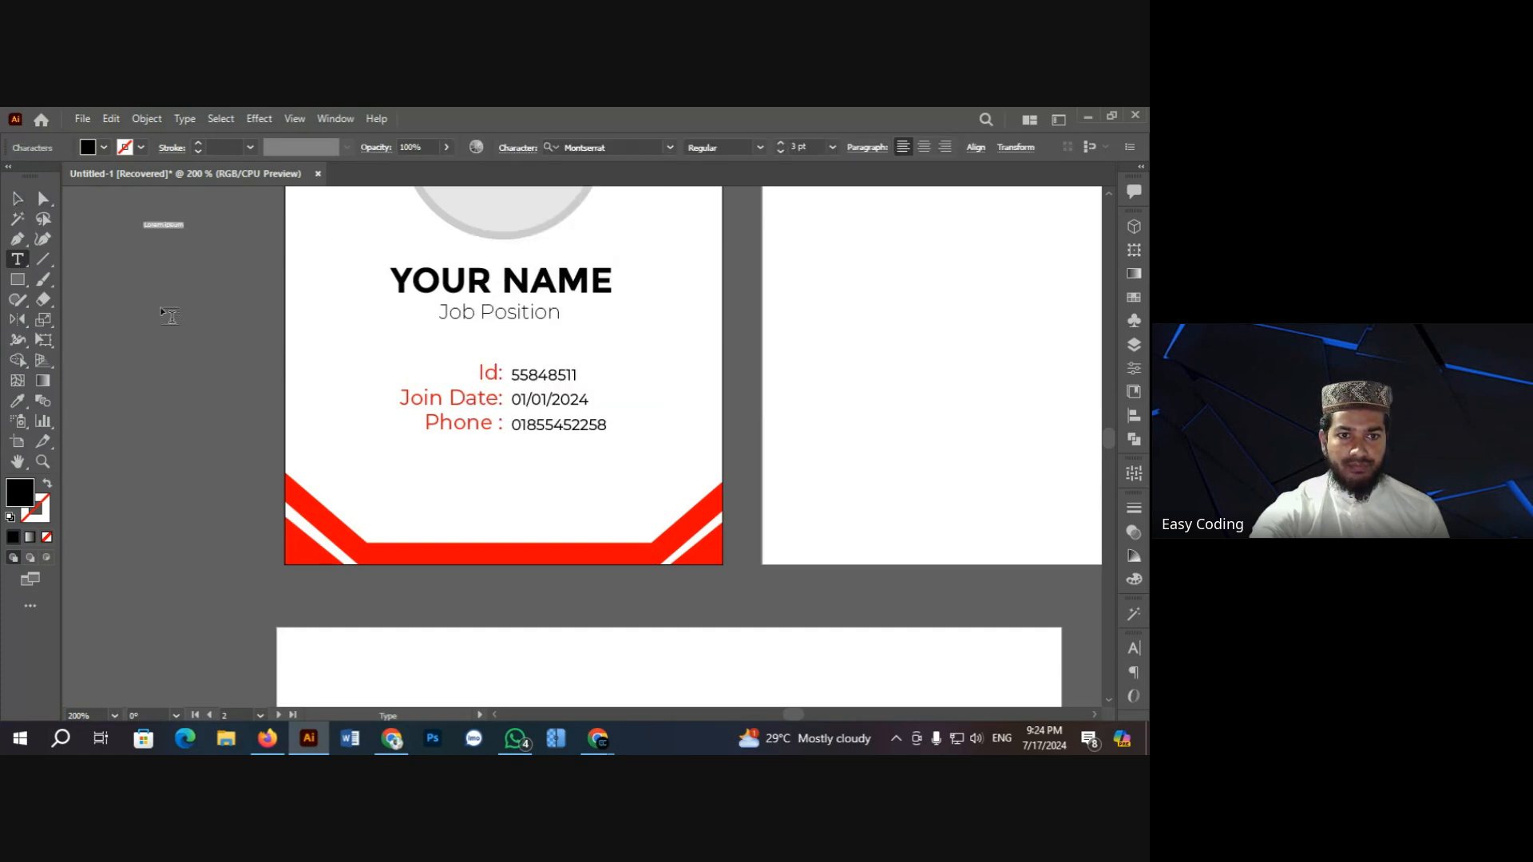
left_click_drag(384, 460, 641, 508)
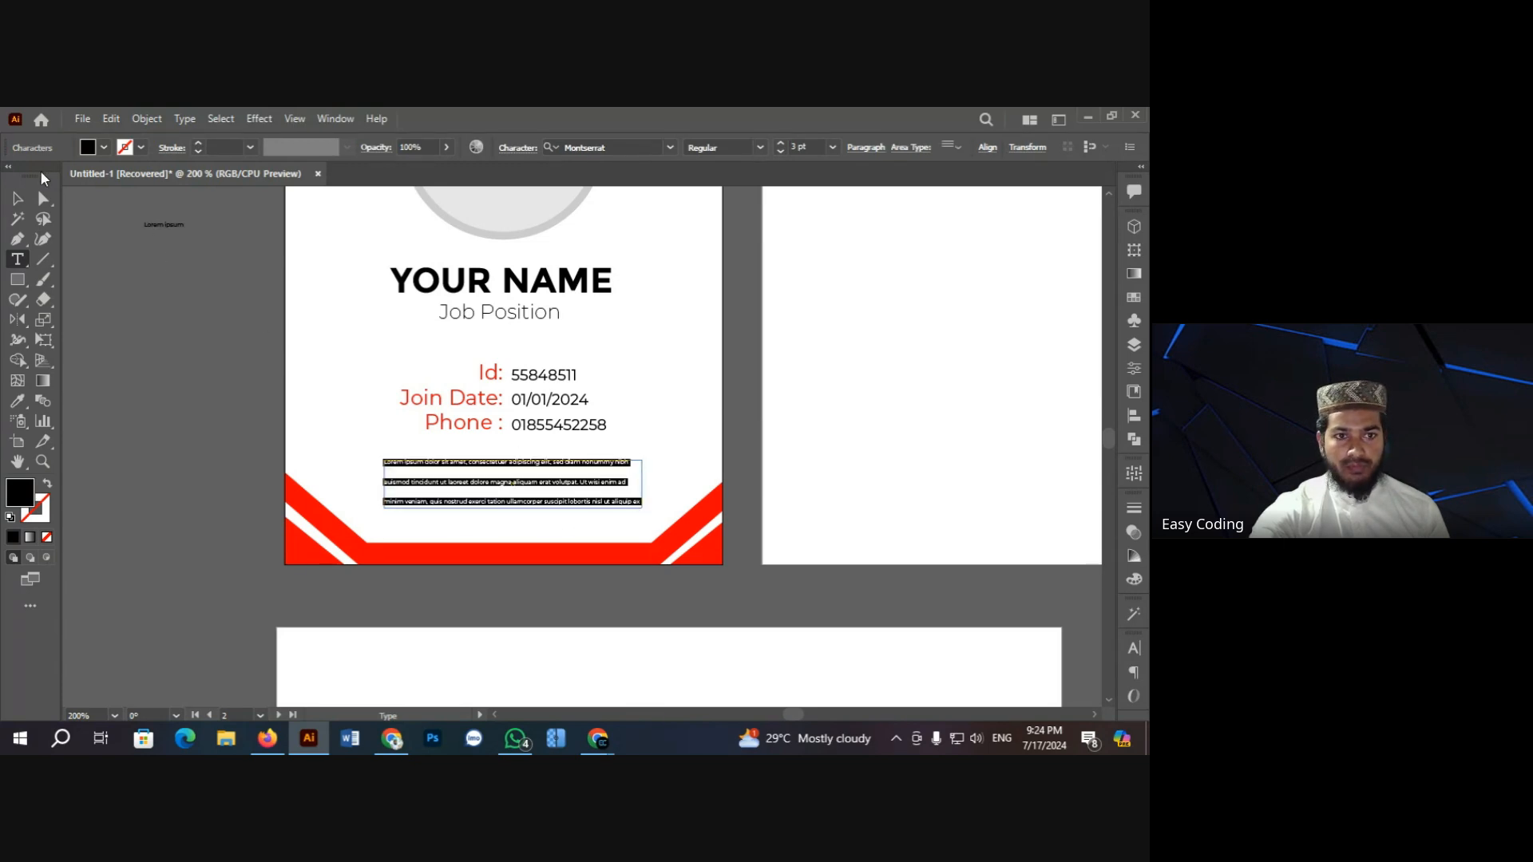
Step: Zoom in on the new three-line paragraph and select its frame
left_click(17, 198)
left_click(176, 311)
left_click(564, 483, "ctrl")
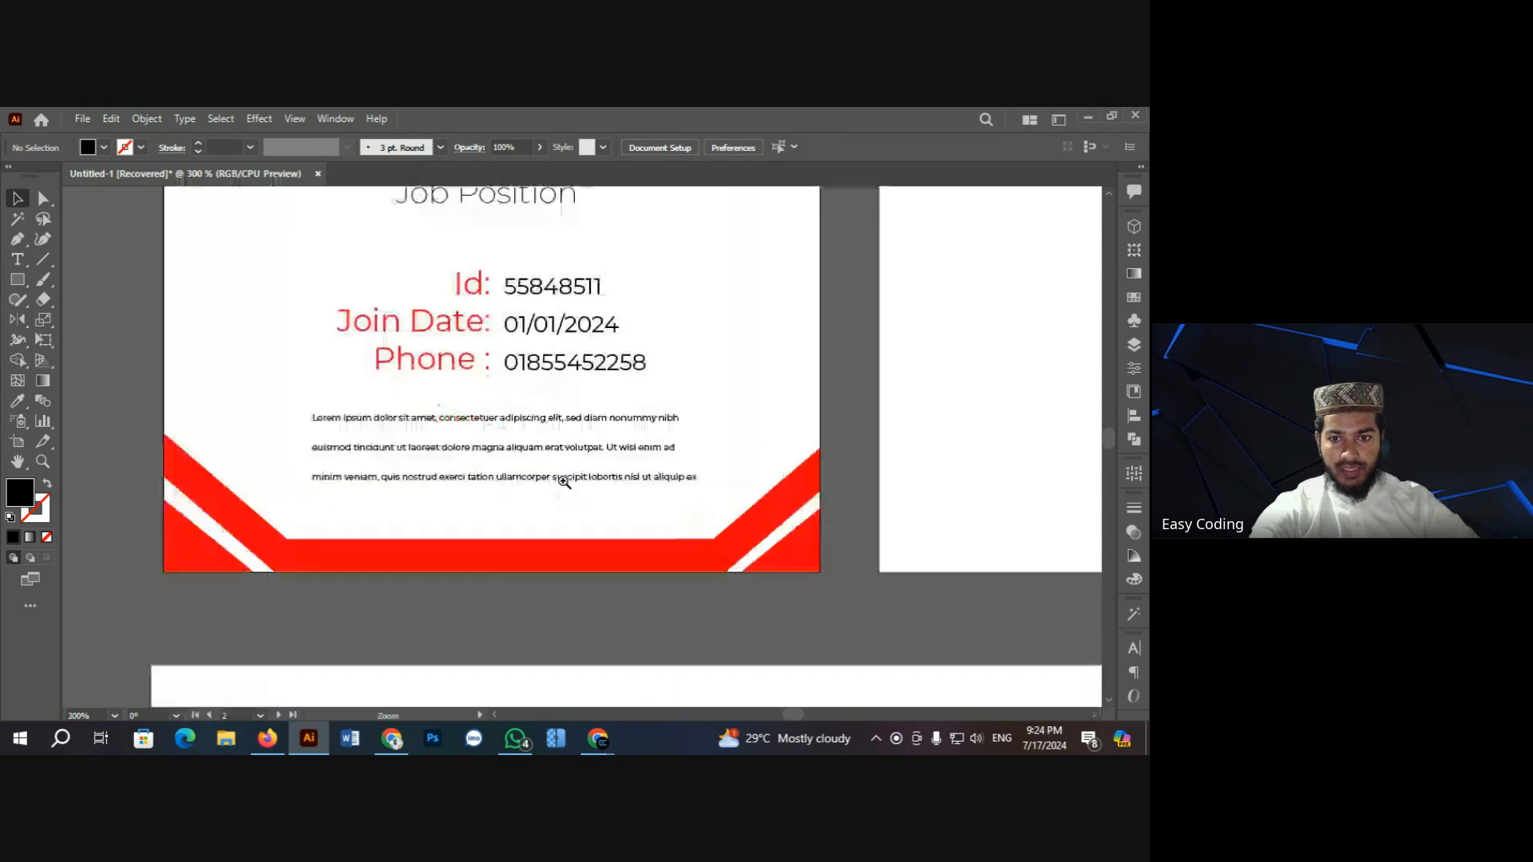
left_click(551, 473, "ctrl")
left_click(487, 420)
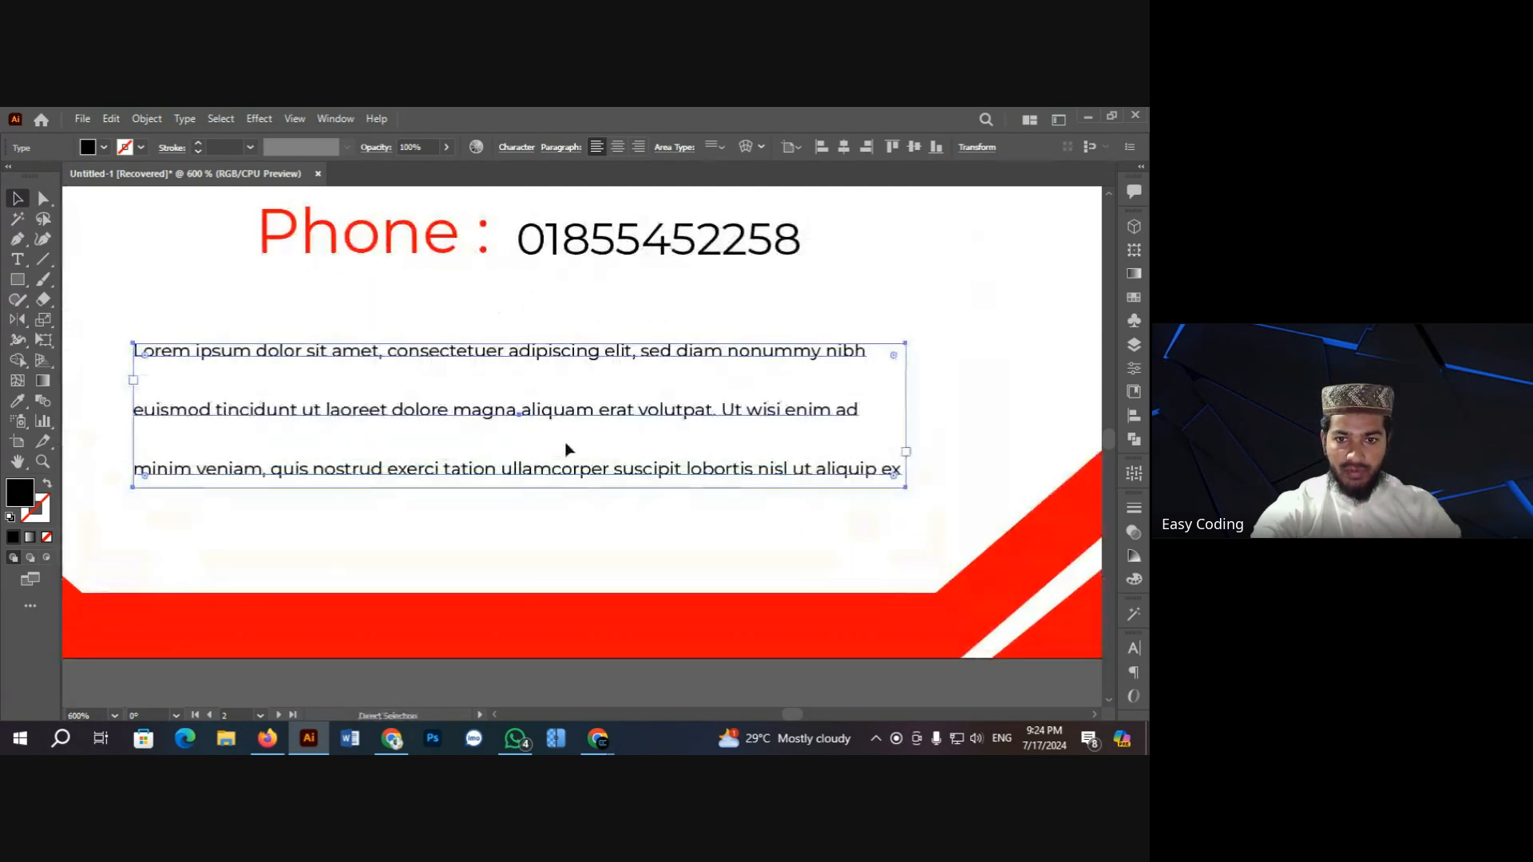
left_click(551, 447, "ctrl")
scroll(479, 415, "up", 1)
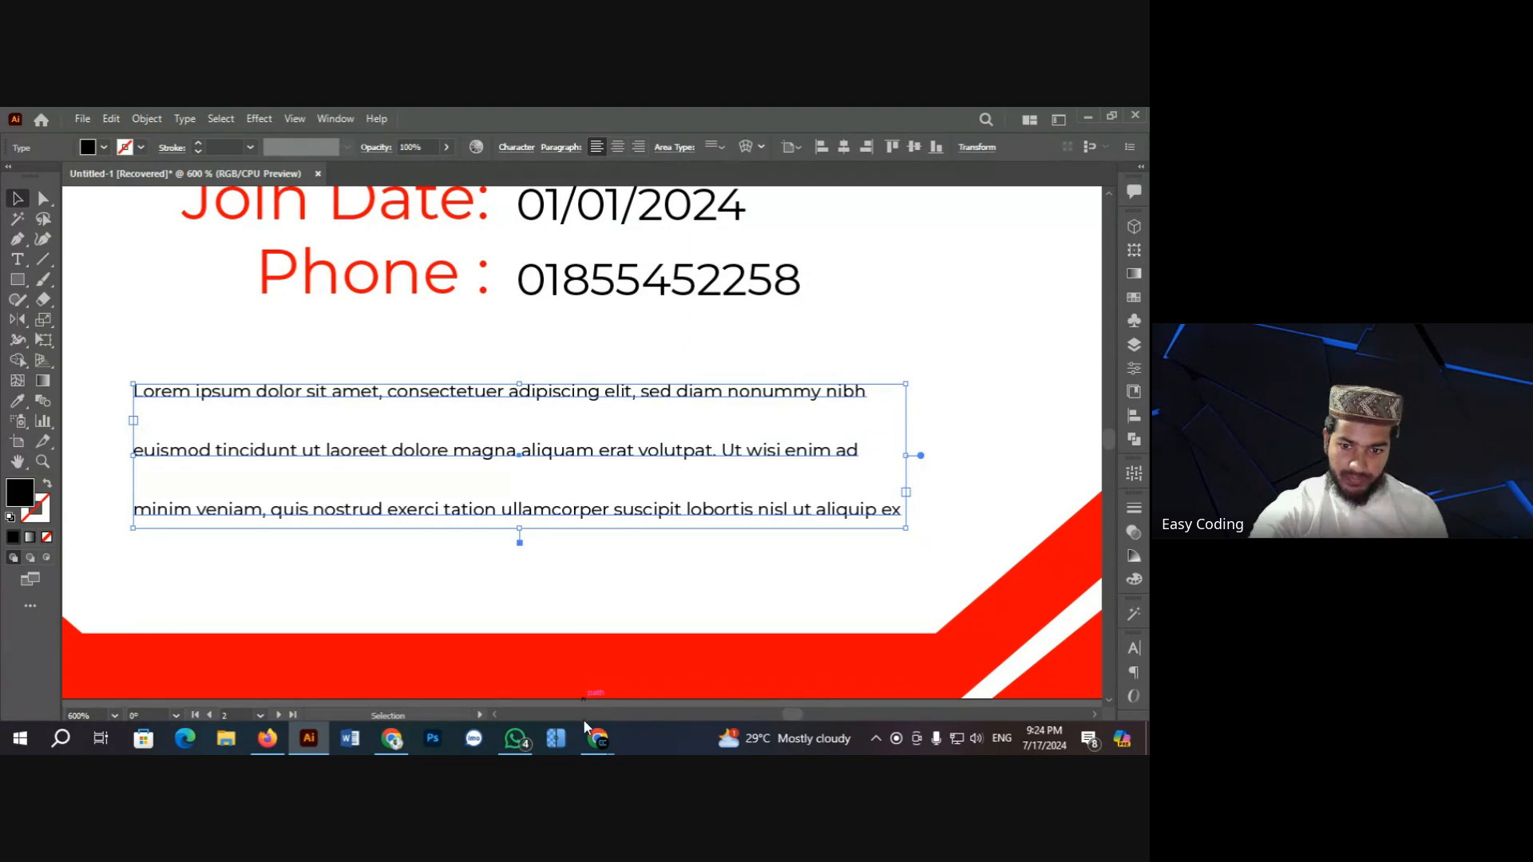
Step: Dismiss the Google Meet window and reopen the paragraph's character settings
mouse_move(598, 739)
left_click(533, 660)
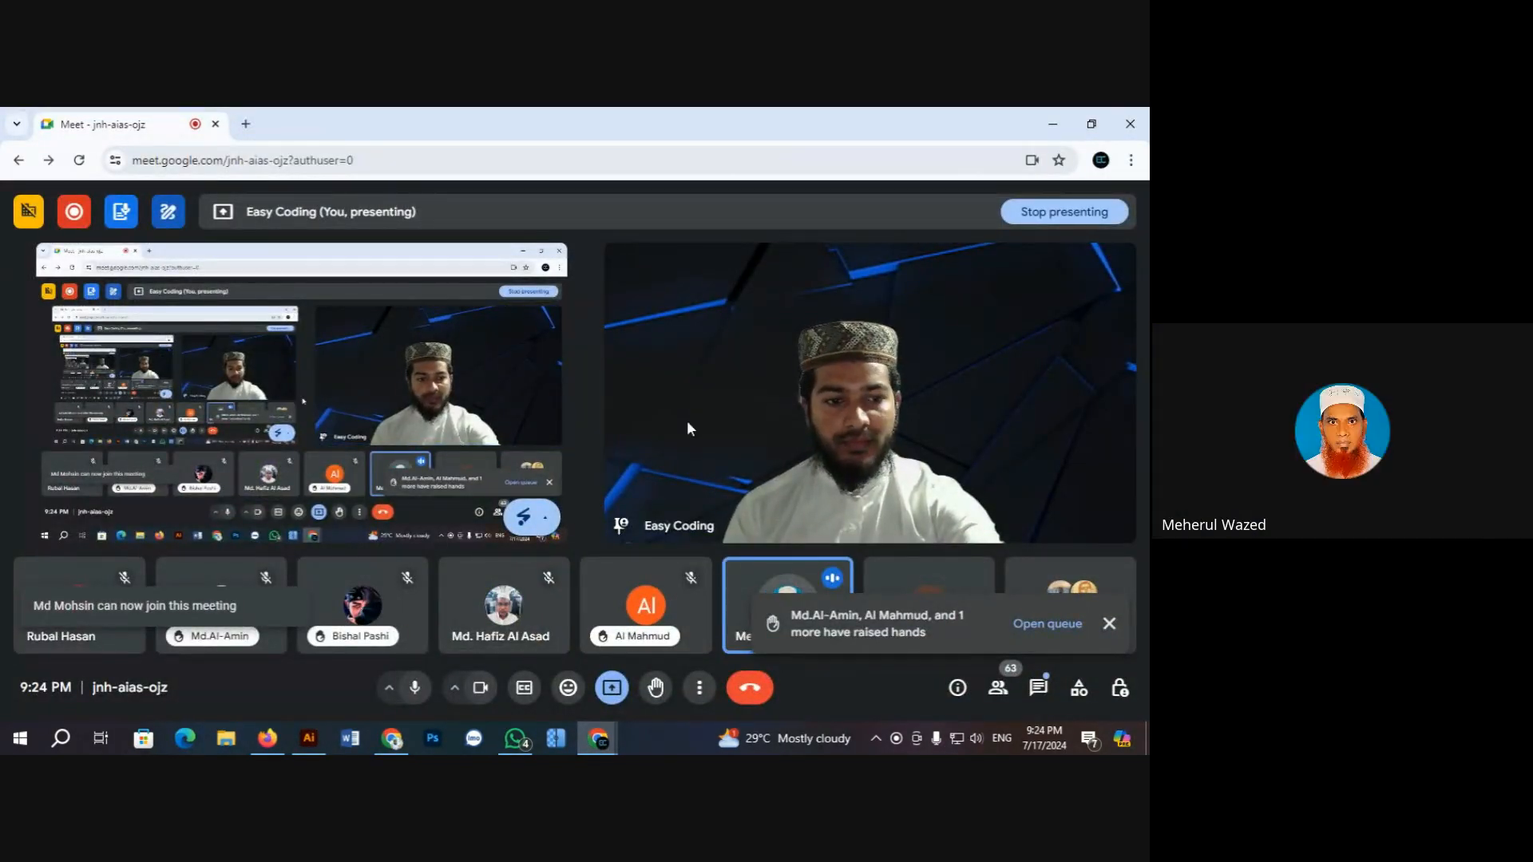
left_click(1054, 128)
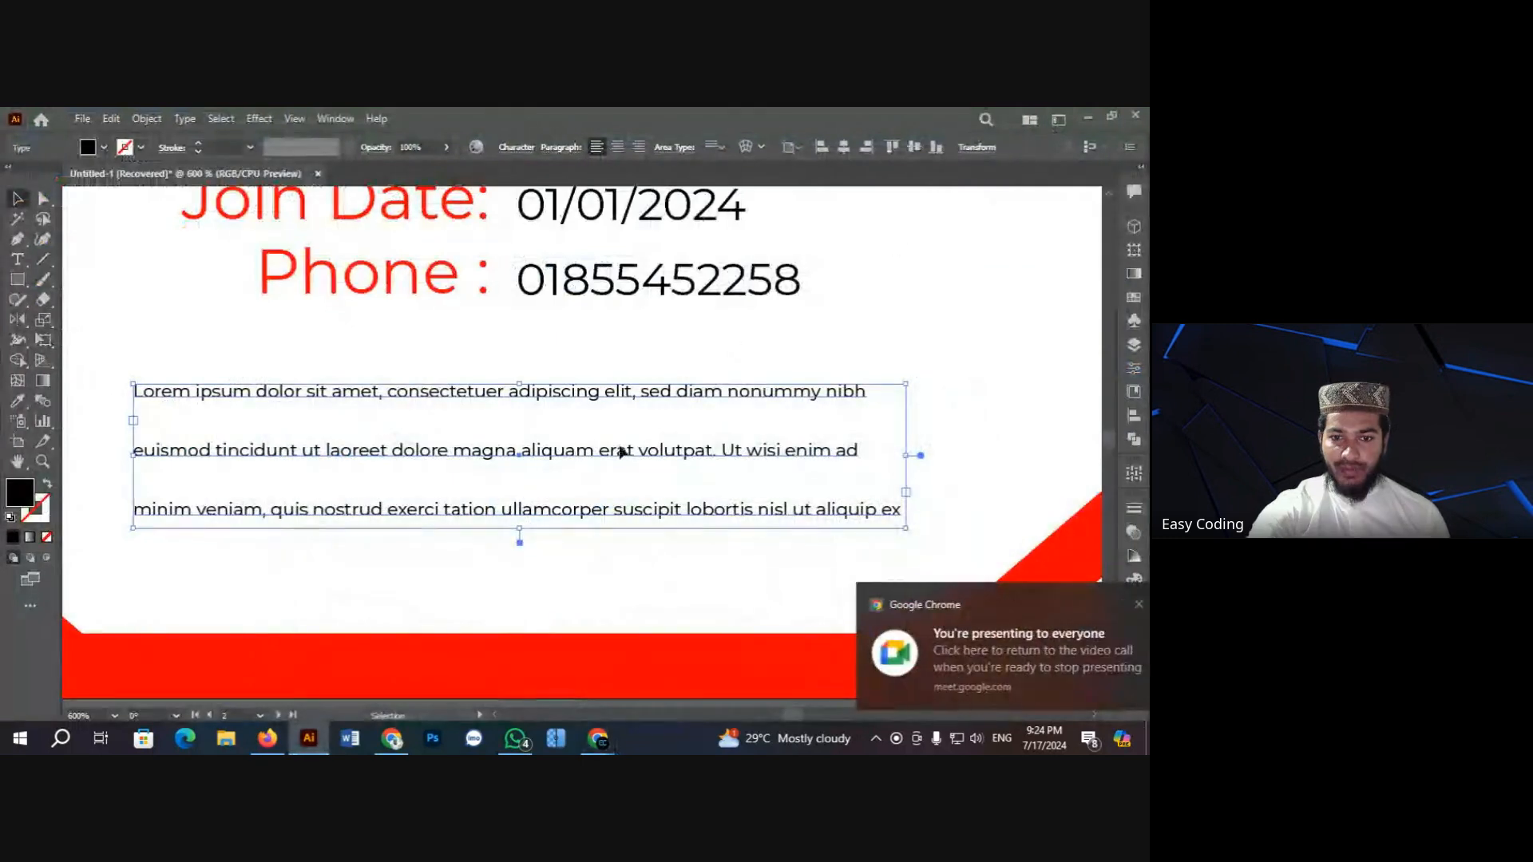
left_click(515, 148)
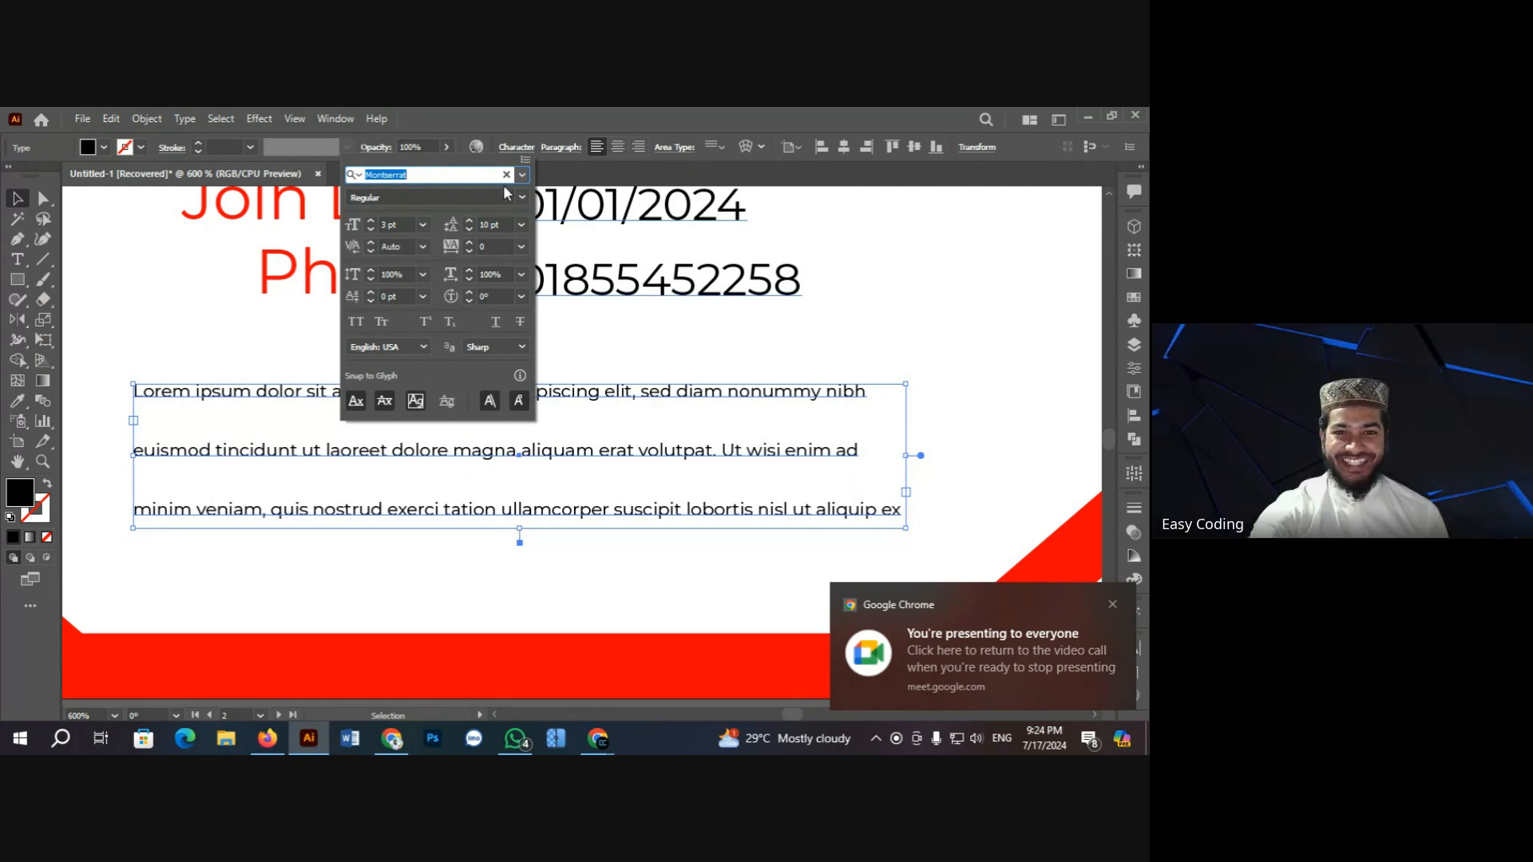
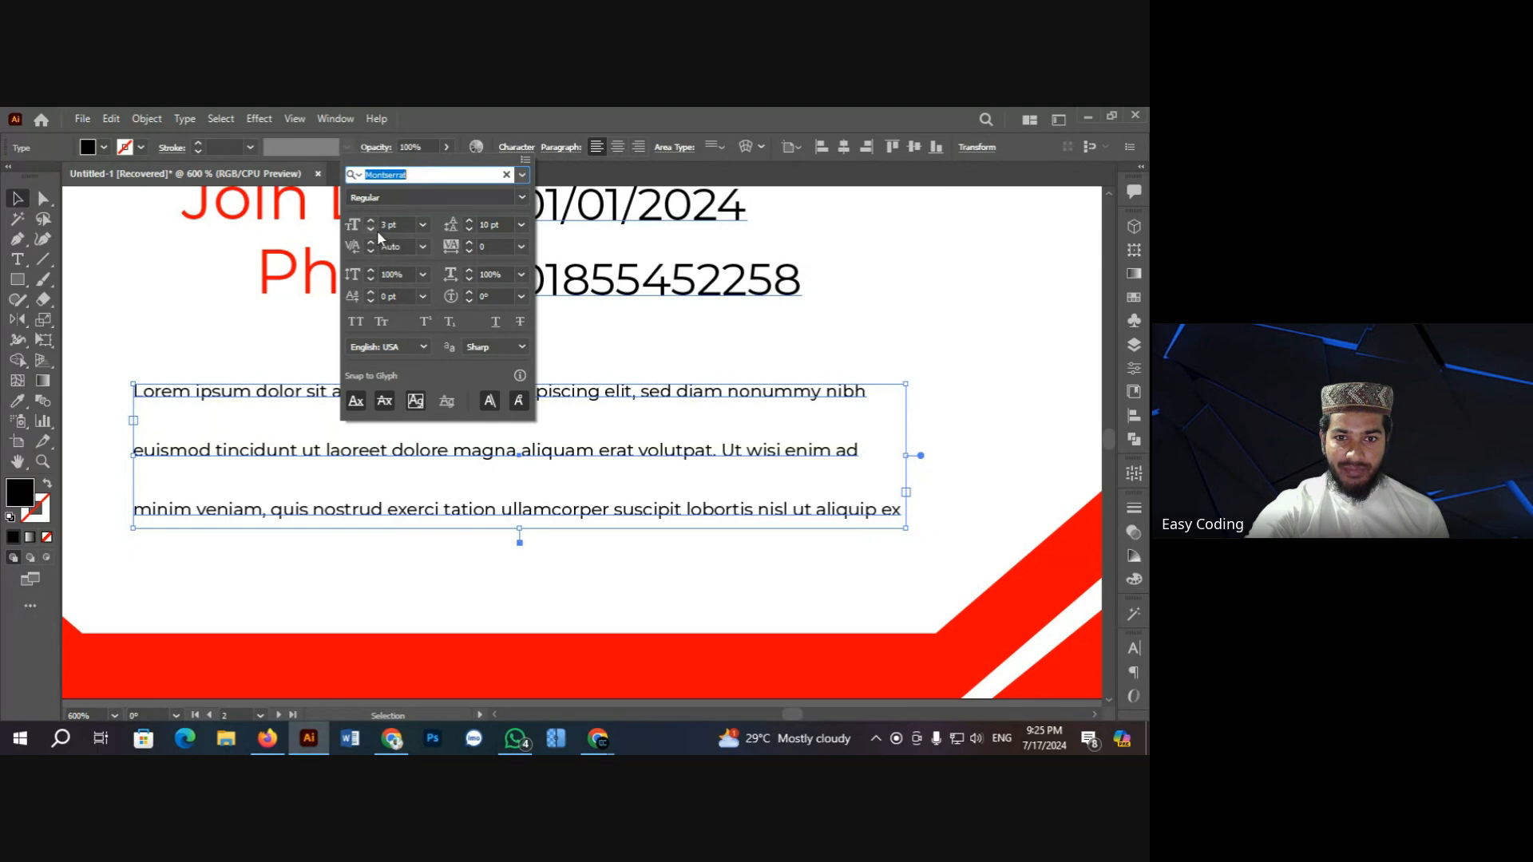
Step: Set the Lorem paragraph's leading to 6 pt
left_click(469, 229)
left_click(470, 228)
left_click(469, 228)
left_click(470, 228)
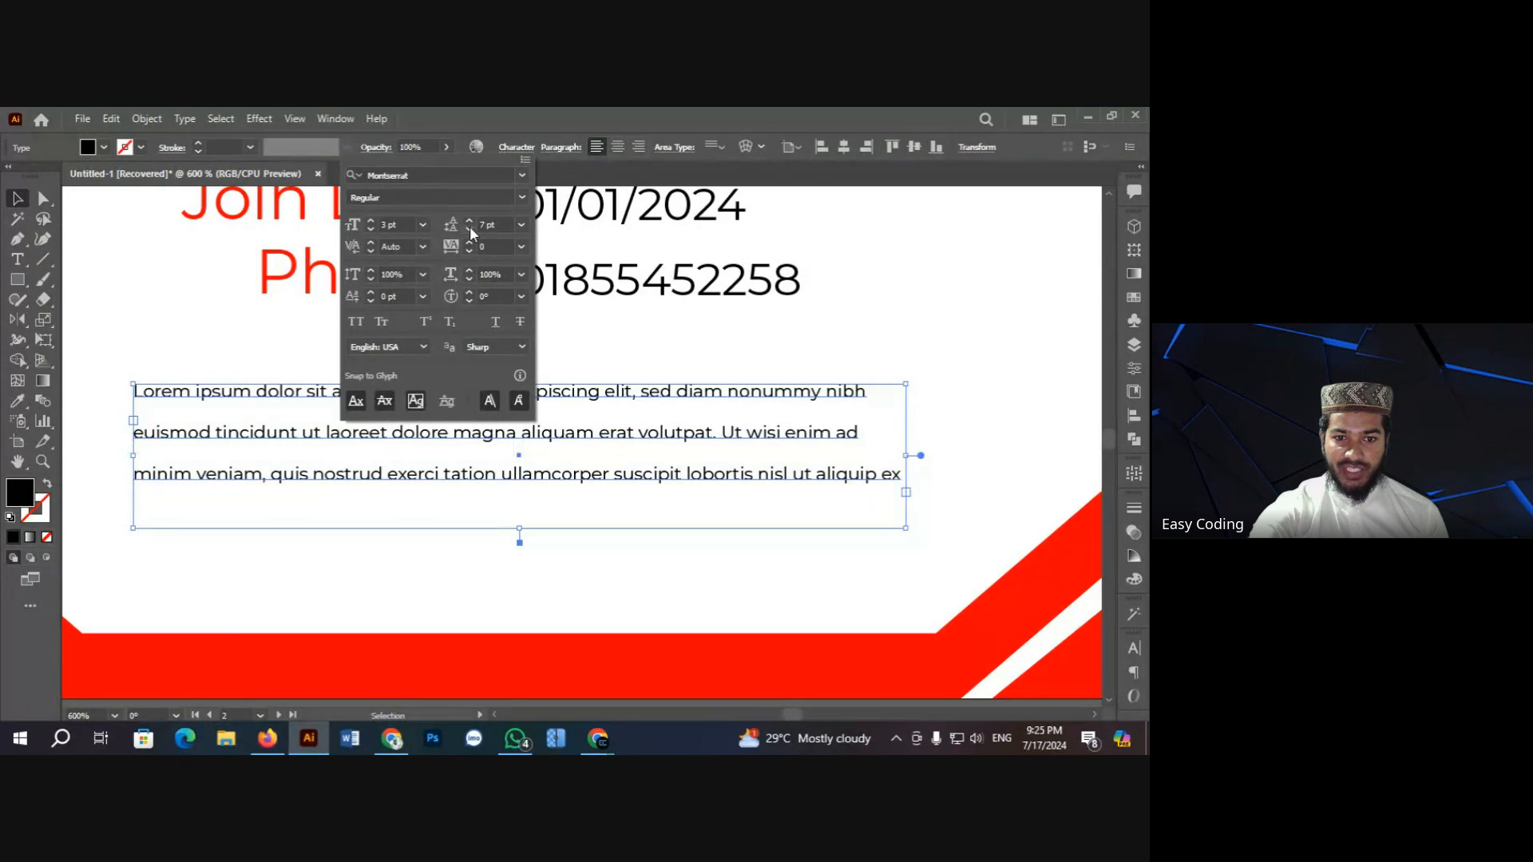
left_click(470, 228)
left_click(469, 228)
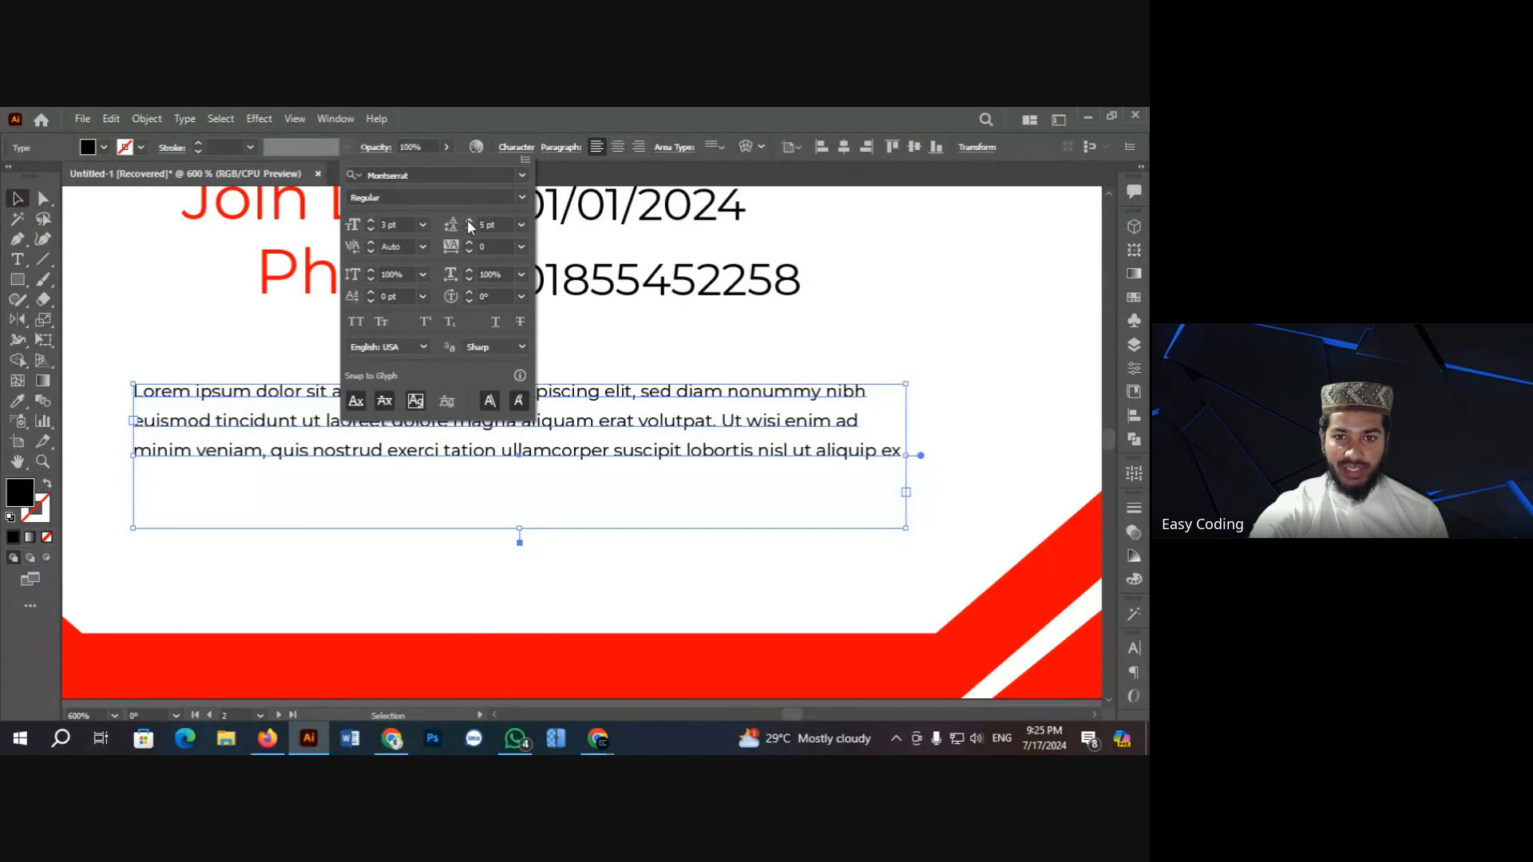
left_click(468, 220)
left_click(161, 308)
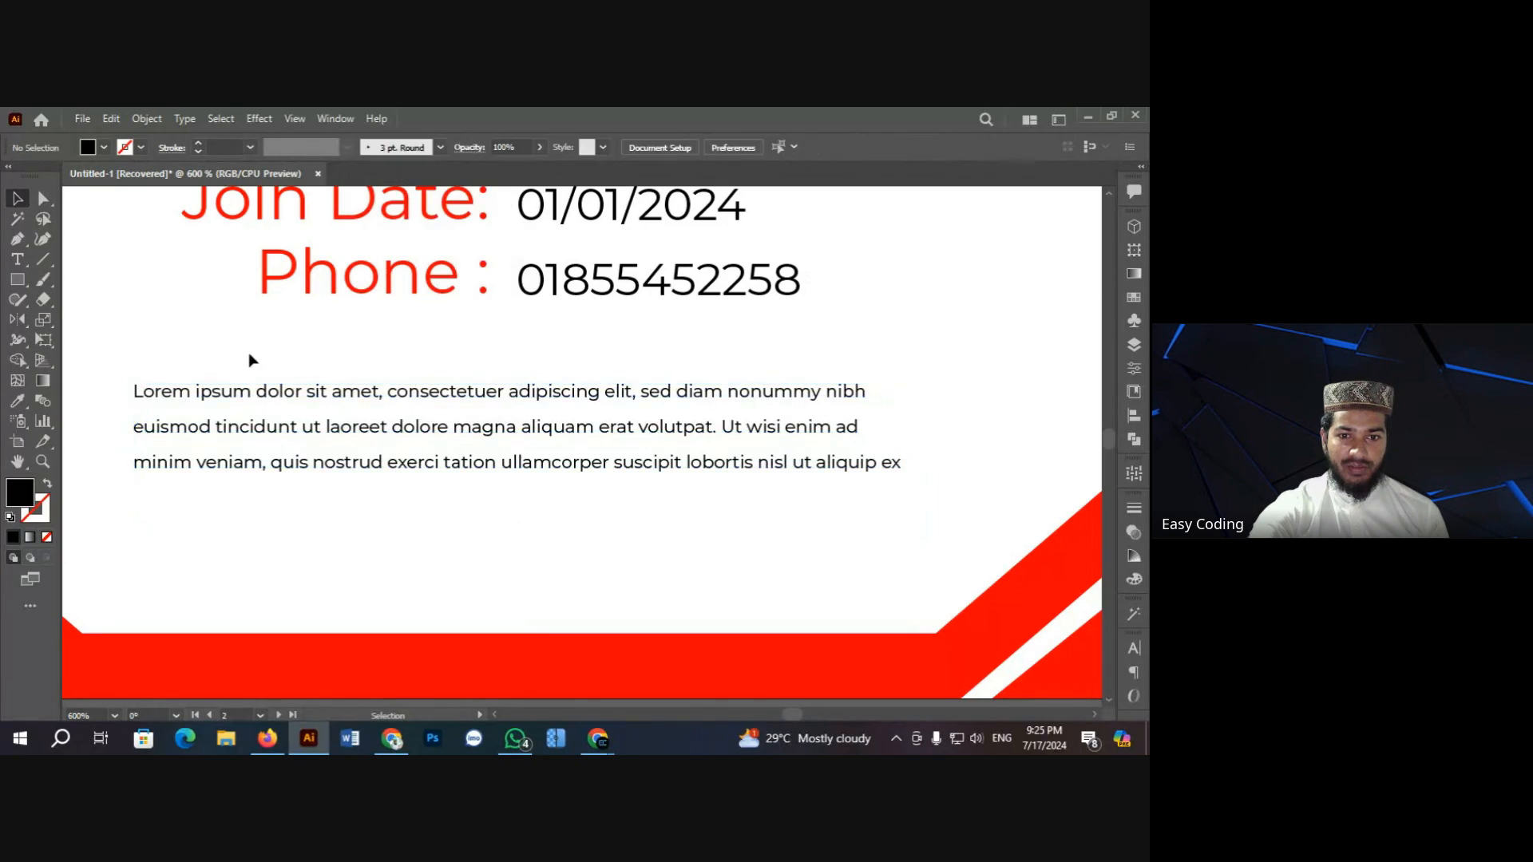
Step: Delete the paragraph's text after 'ullamco'
double_click(573, 468)
left_click_drag(573, 468, 918, 471)
key("BackSpace")
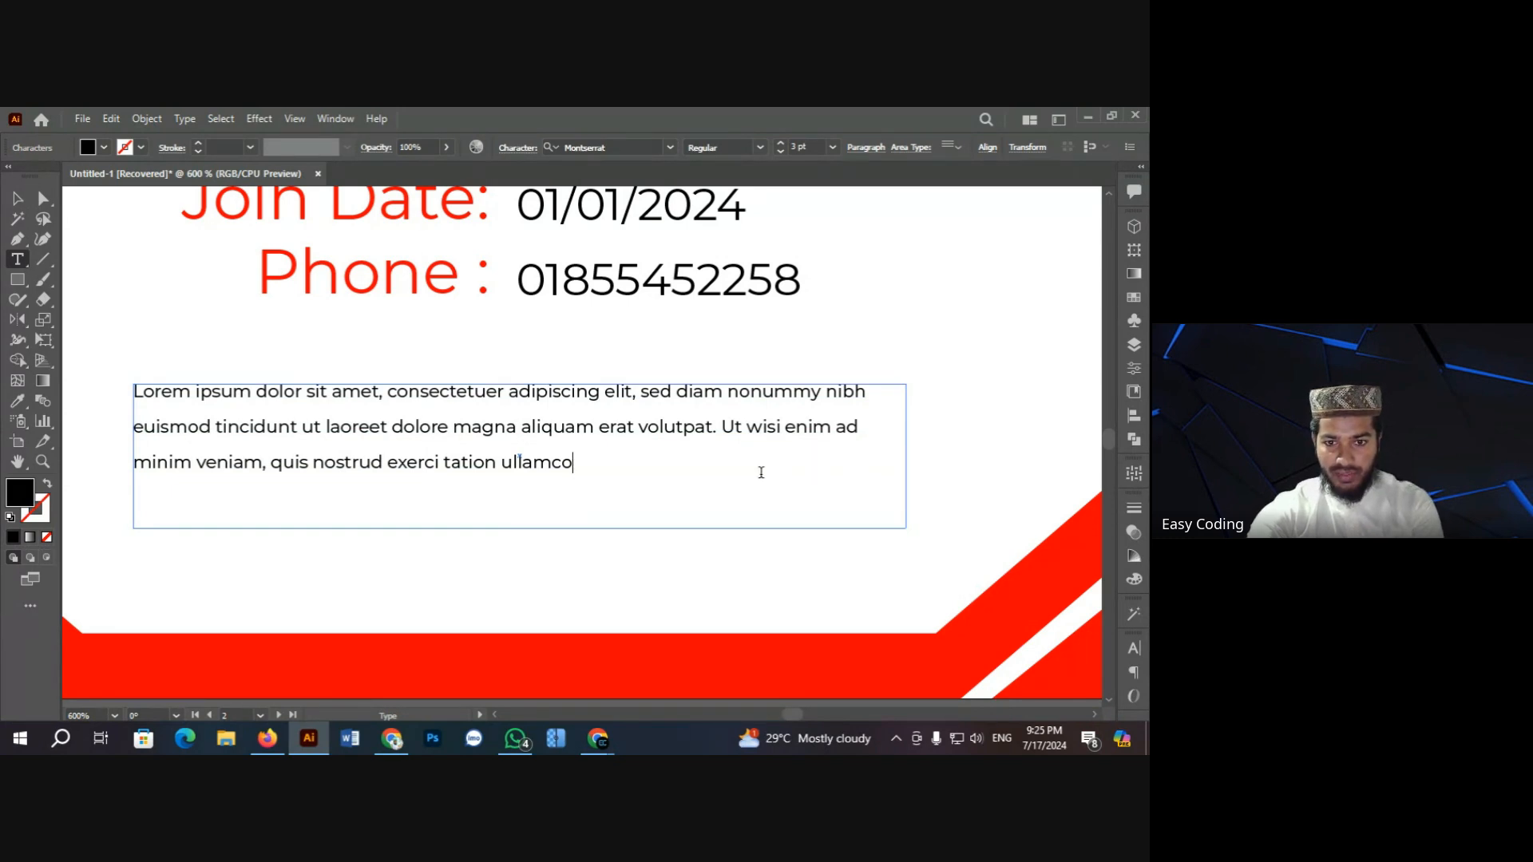
key("Escape")
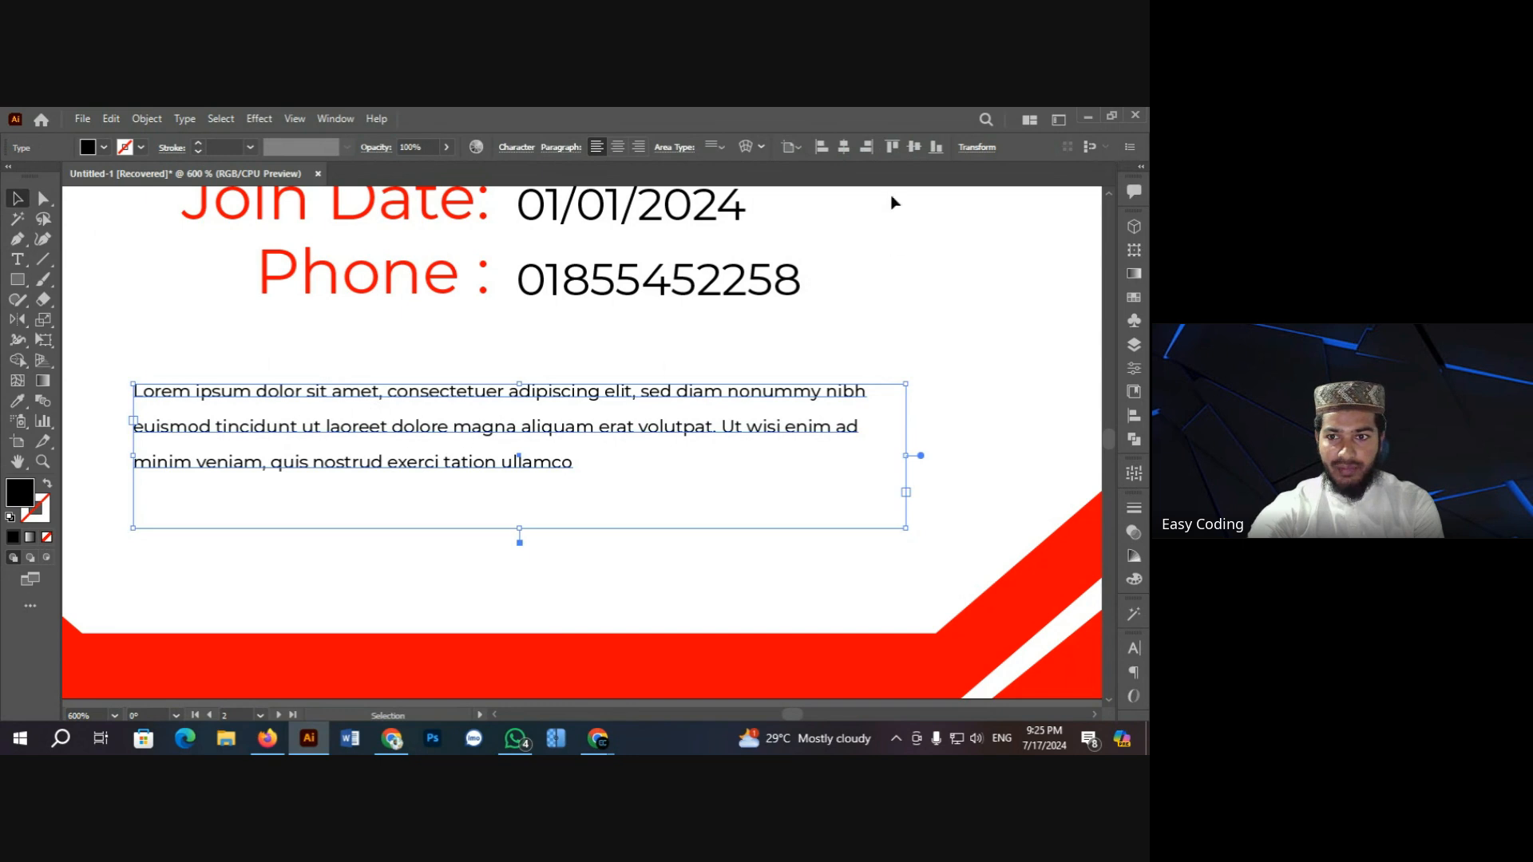
Step: Center-align the paragraph and drag its text frame wider and taller
left_click(622, 147)
left_click(878, 295)
left_click(633, 421)
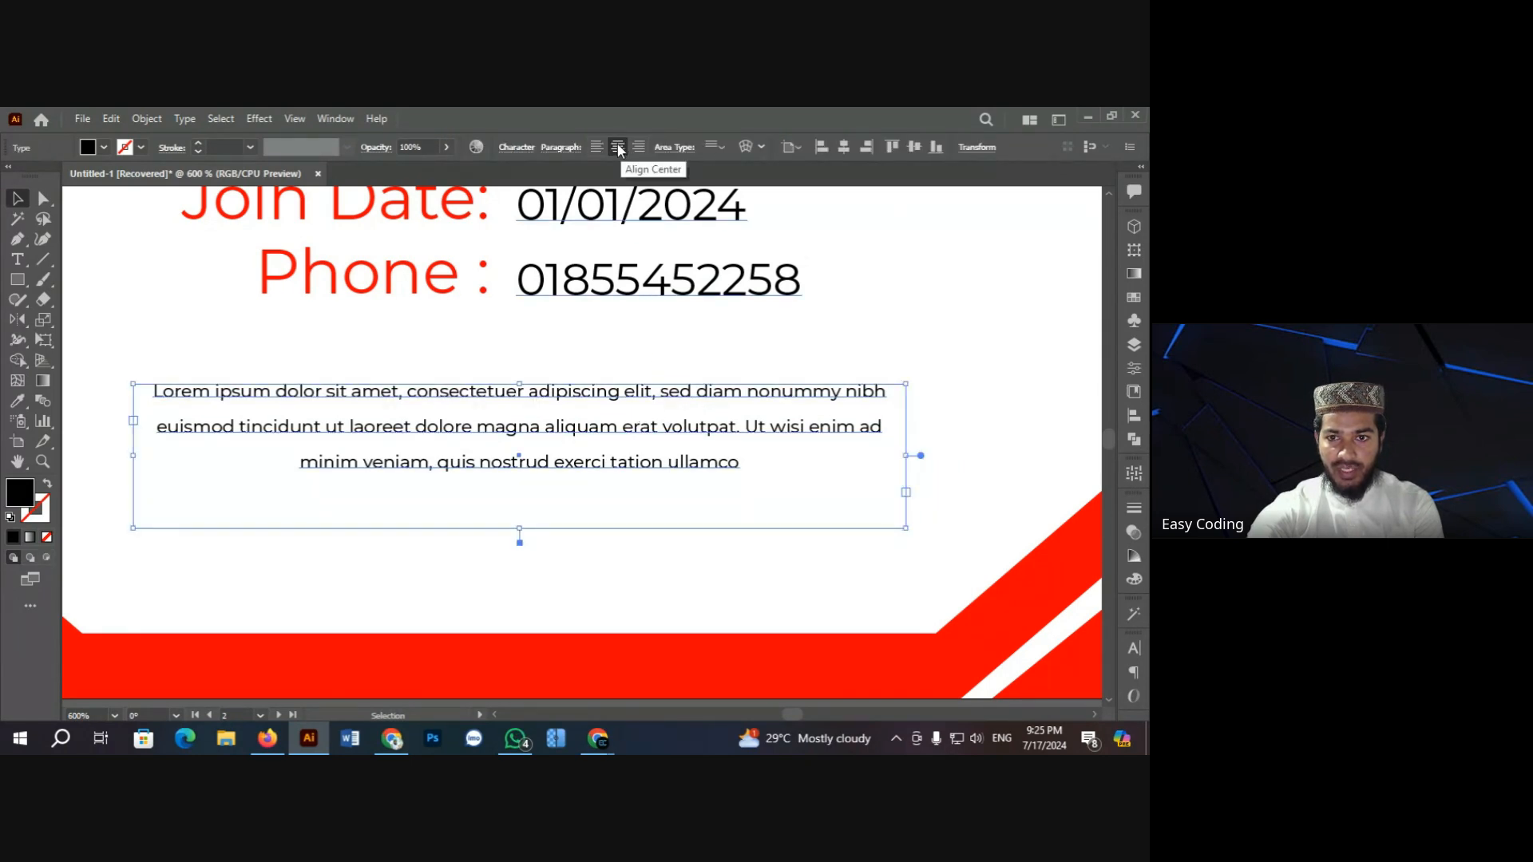
left_click(915, 332)
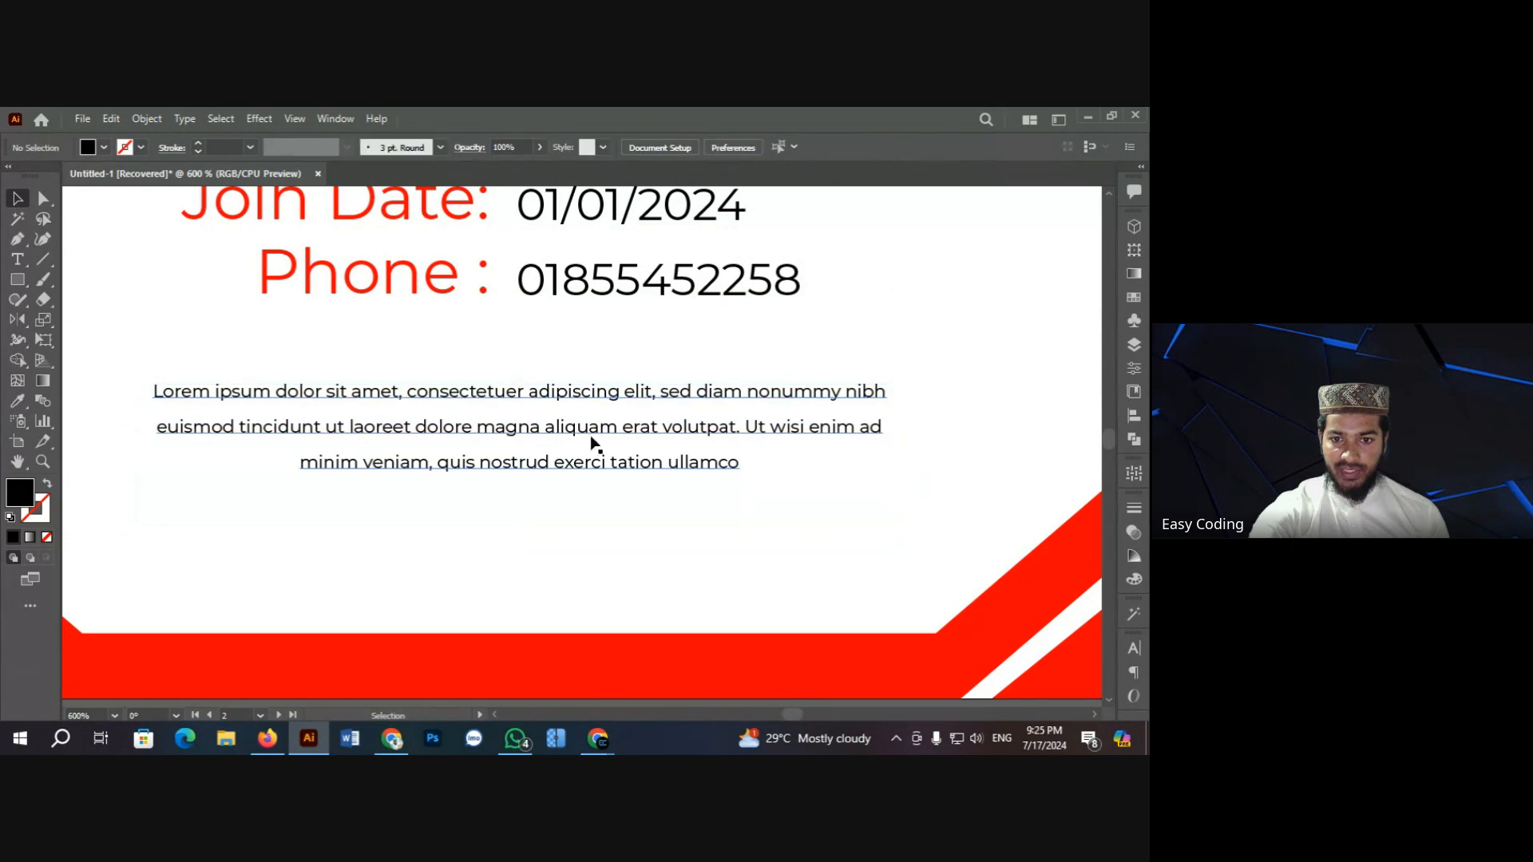
left_click(563, 456)
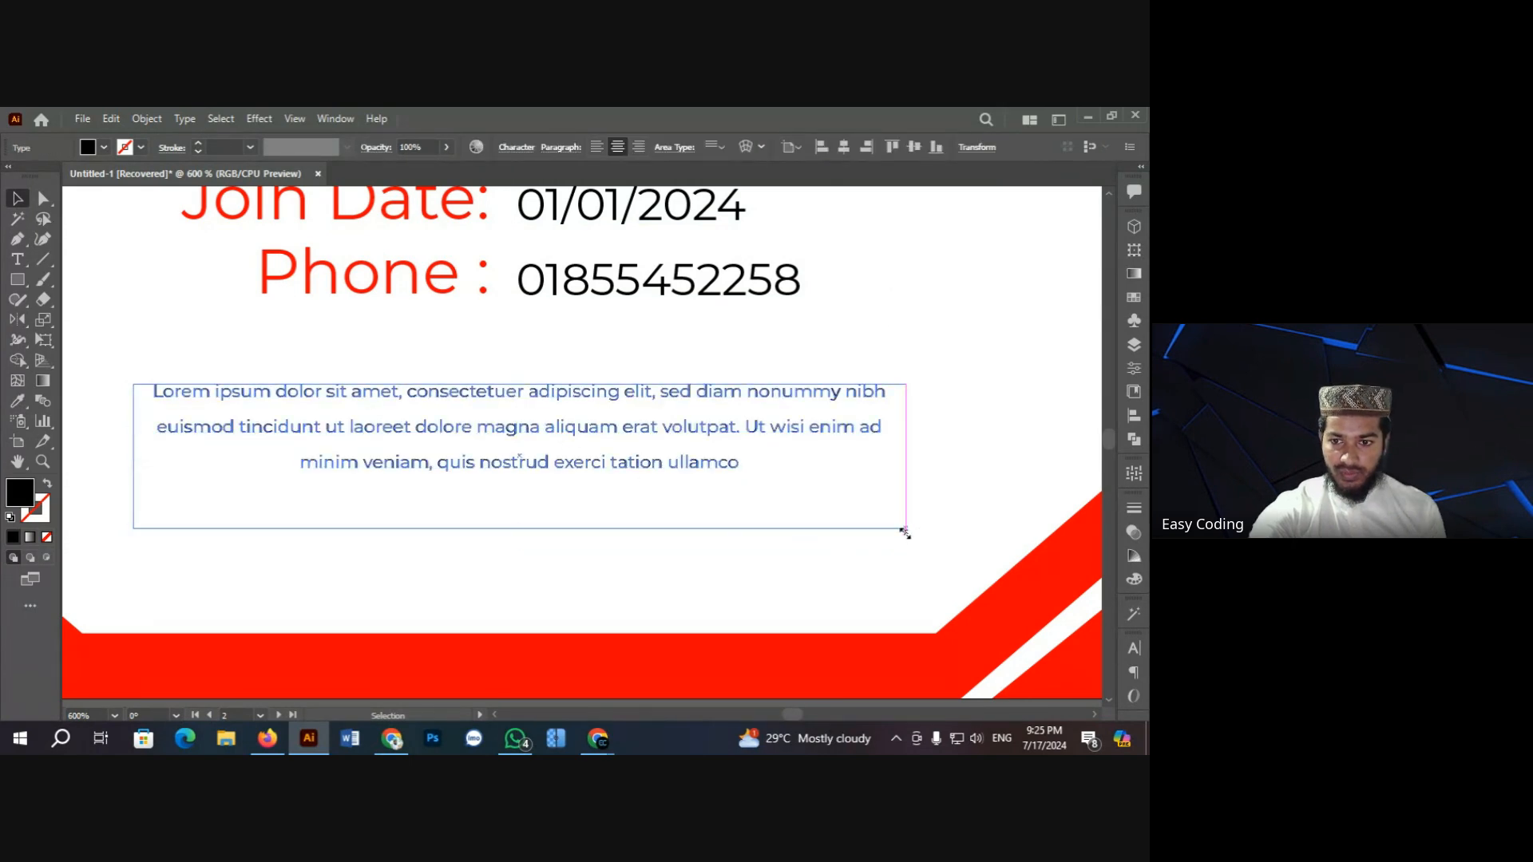
left_click_drag(905, 528, 927, 535)
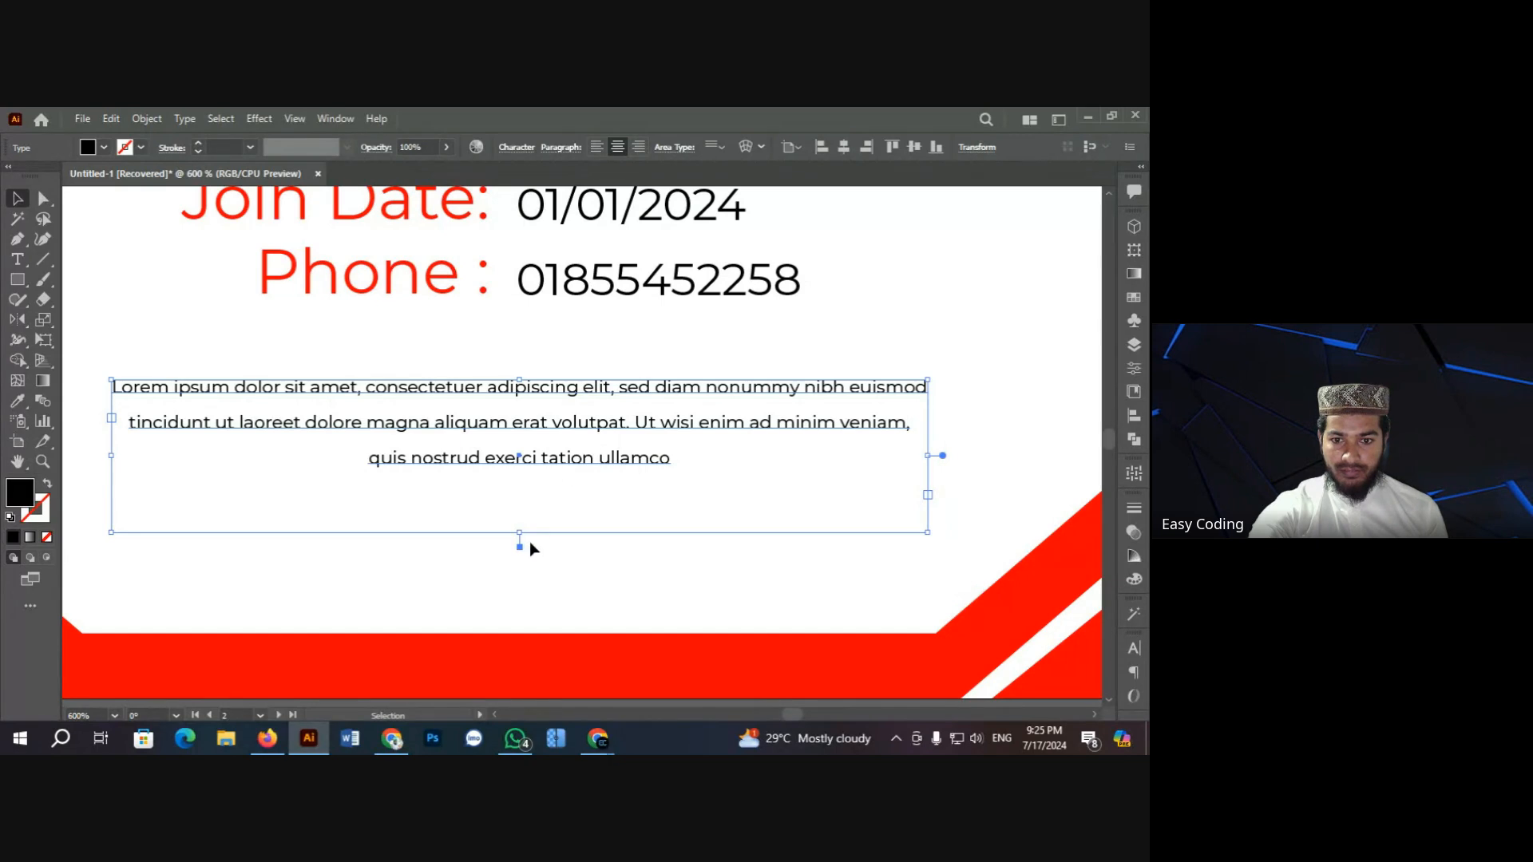
left_click_drag(520, 534, 519, 543)
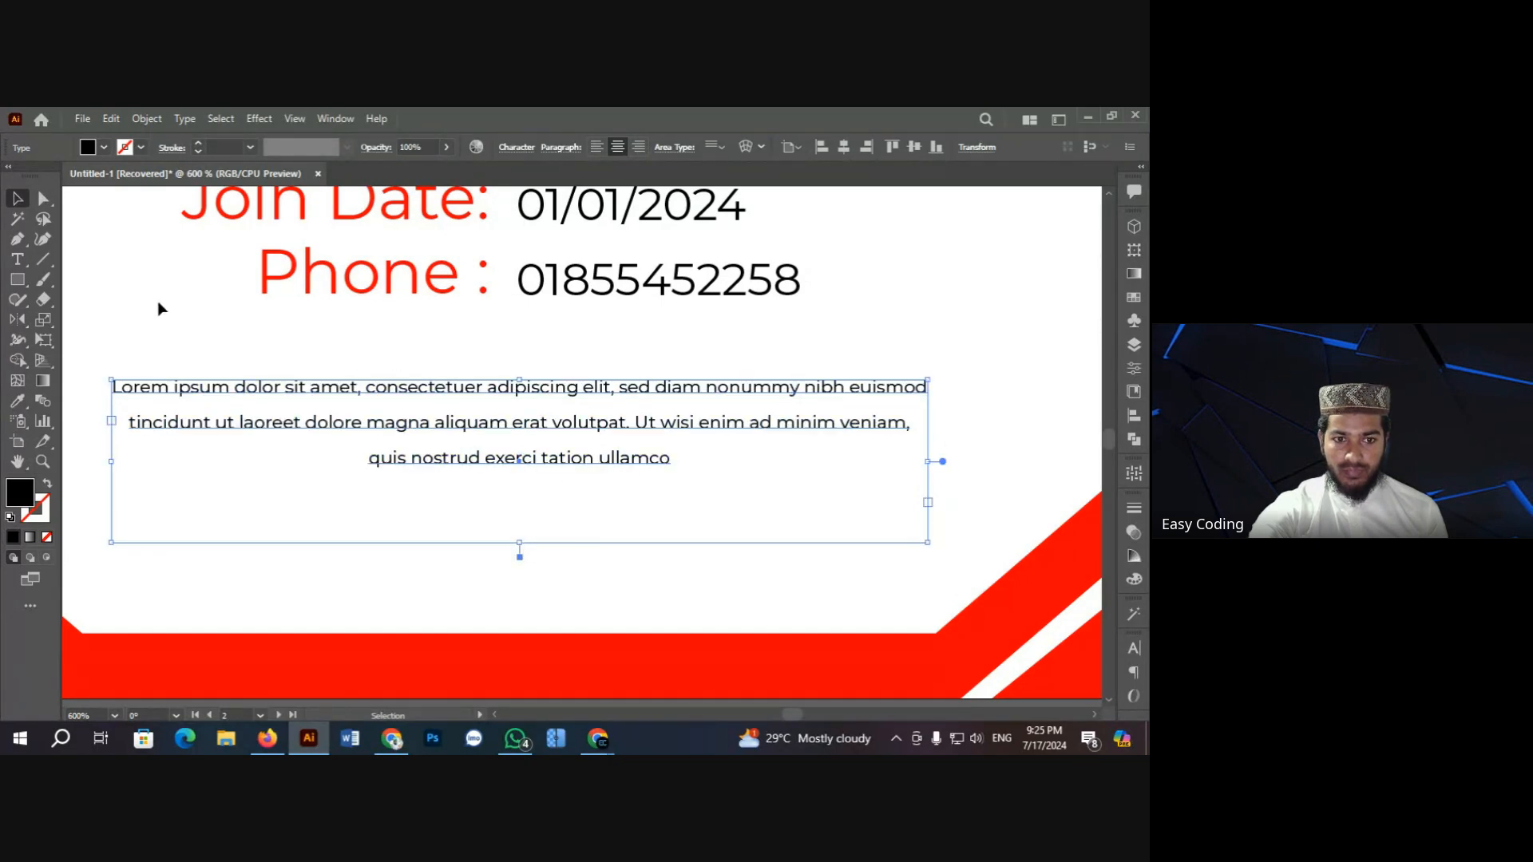
left_click(189, 357)
key("ctrl+minus")
key("ctrl+minus")
key("ctrl+minus")
key("ctrl+minus")
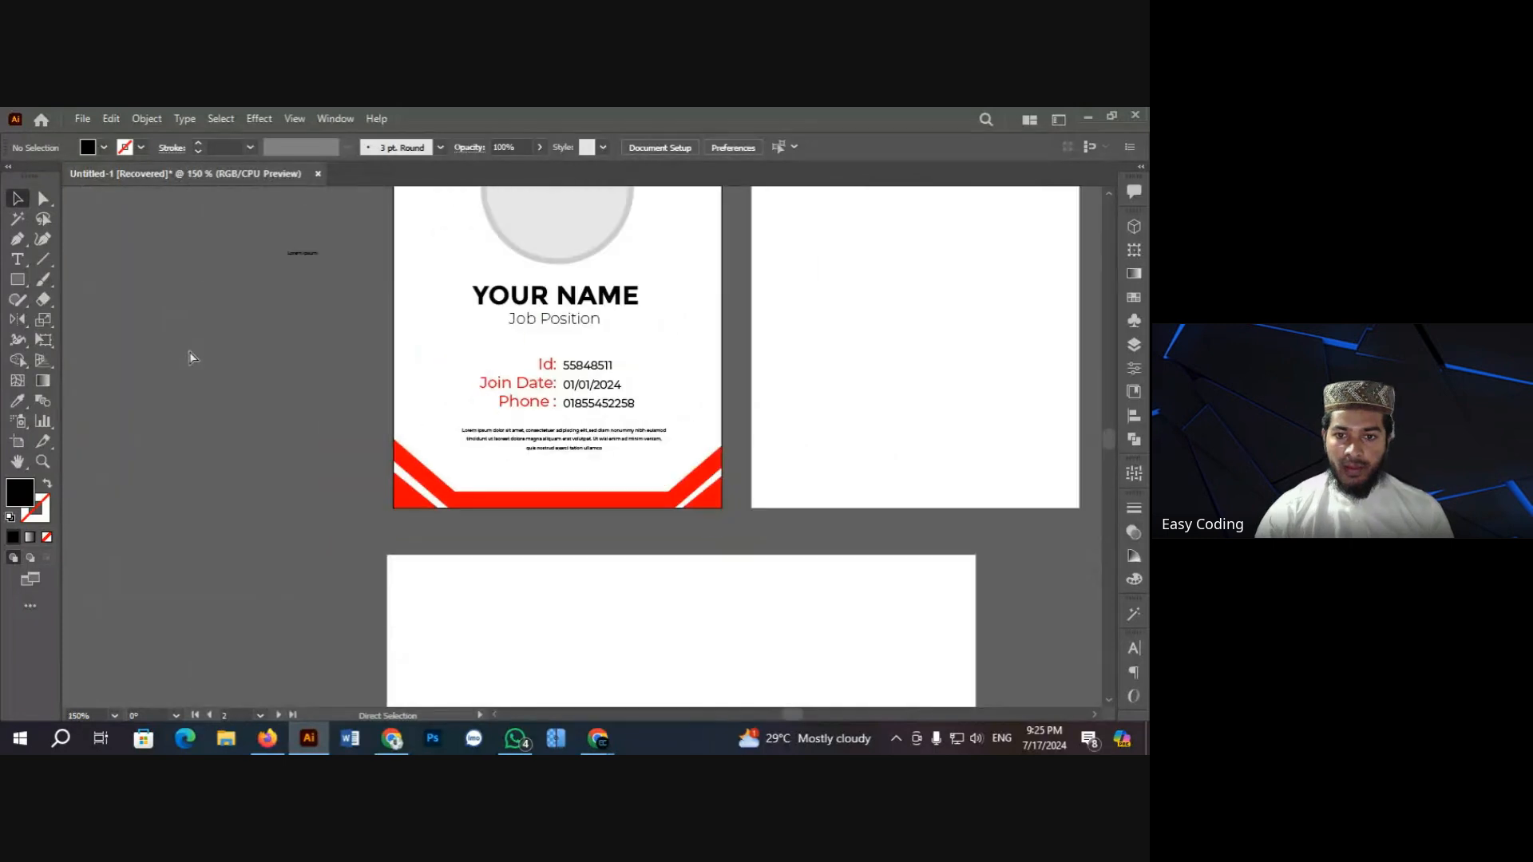
Step: Delete the stray tiny text left of the ID card
scroll(577, 452, "up", 4)
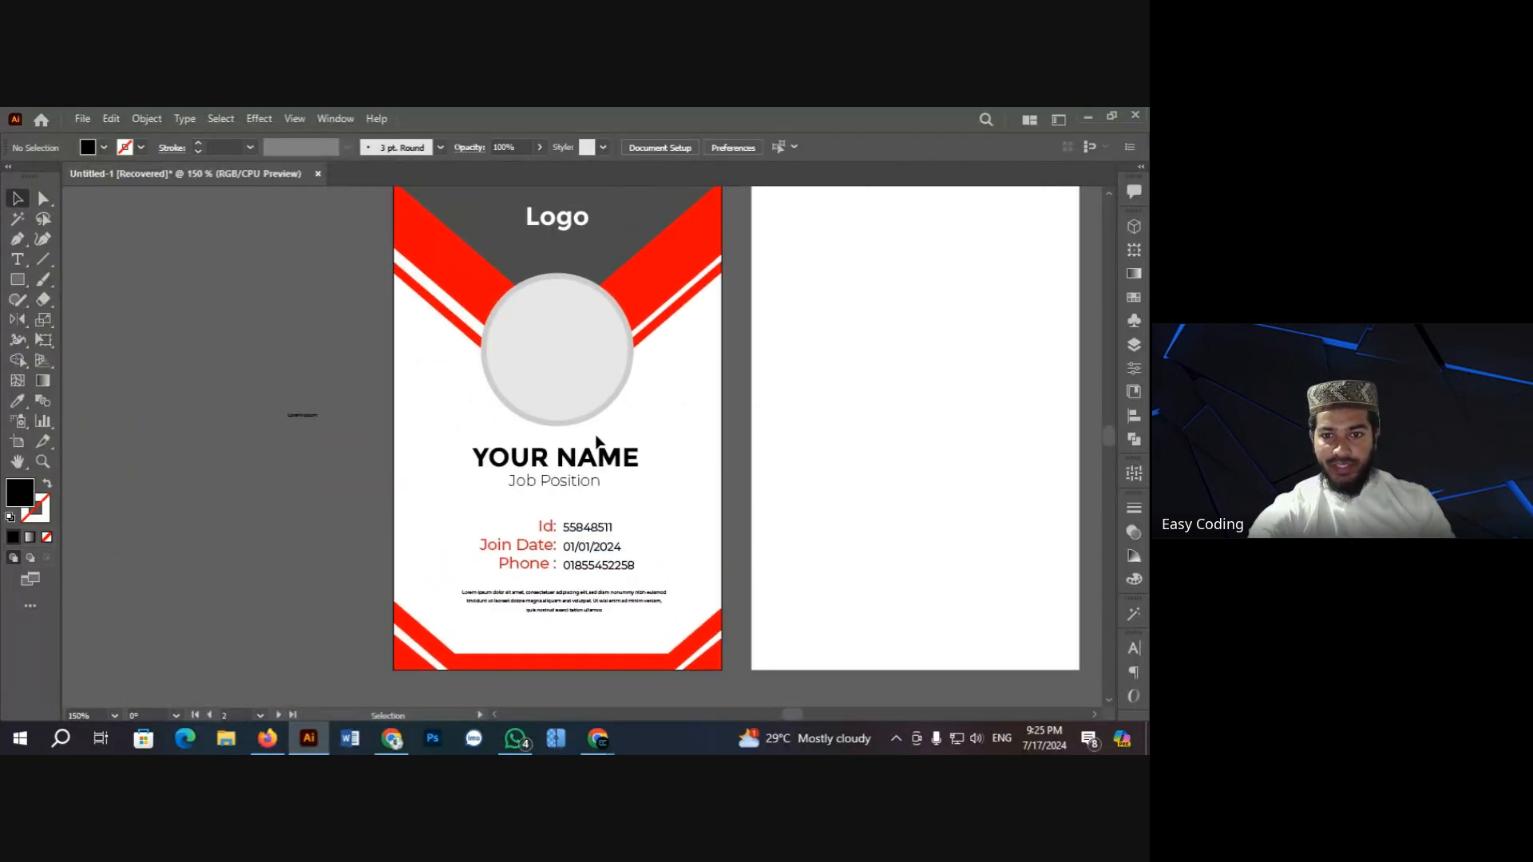
scroll(584, 441, "down", 1)
scroll(584, 441, "up", 1)
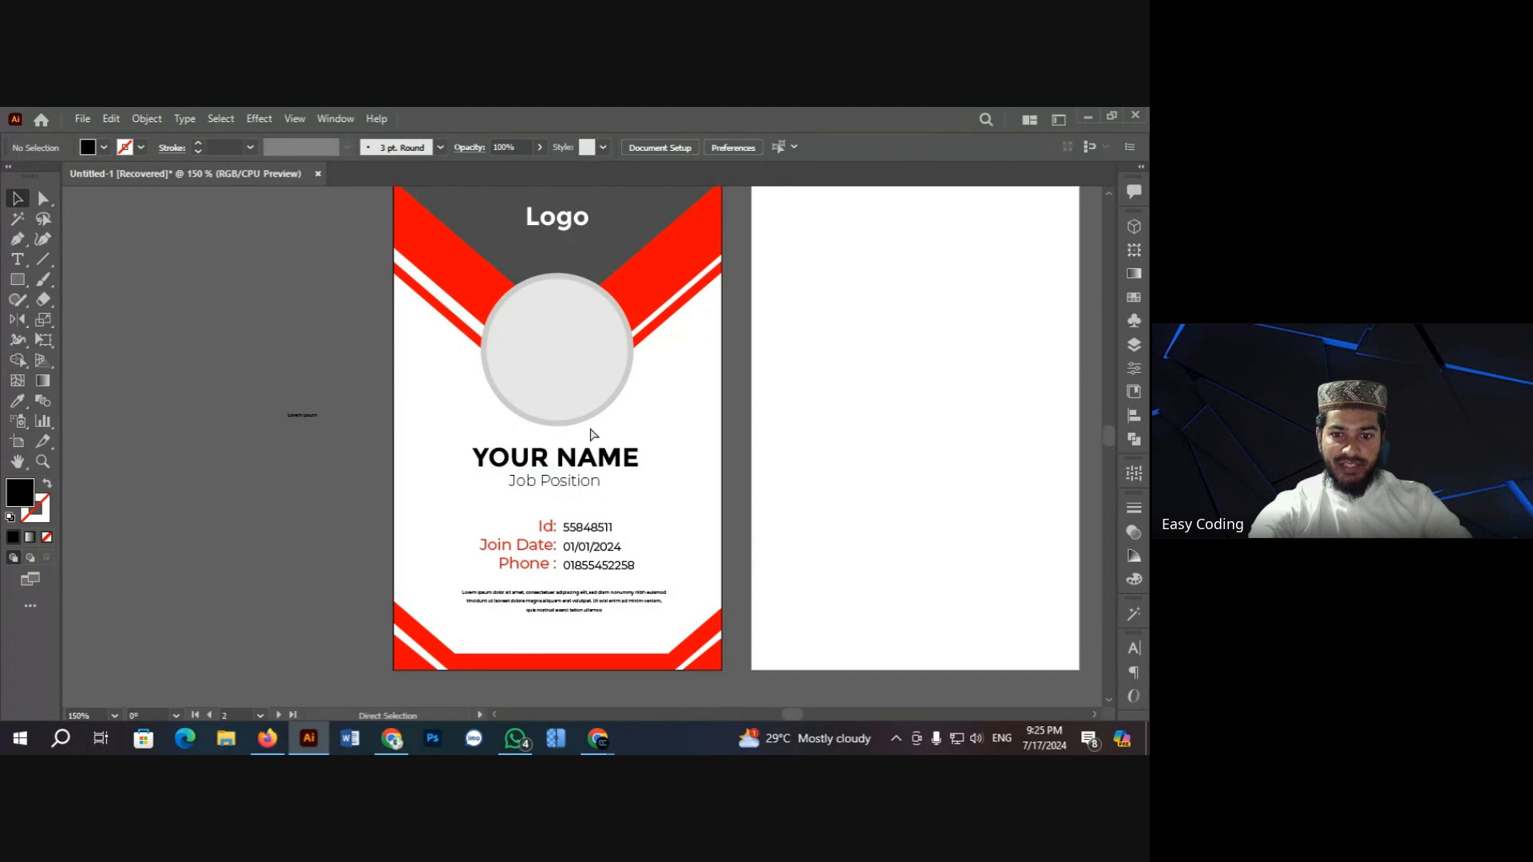
key("ctrl+plus")
scroll(516, 435, "up", 3)
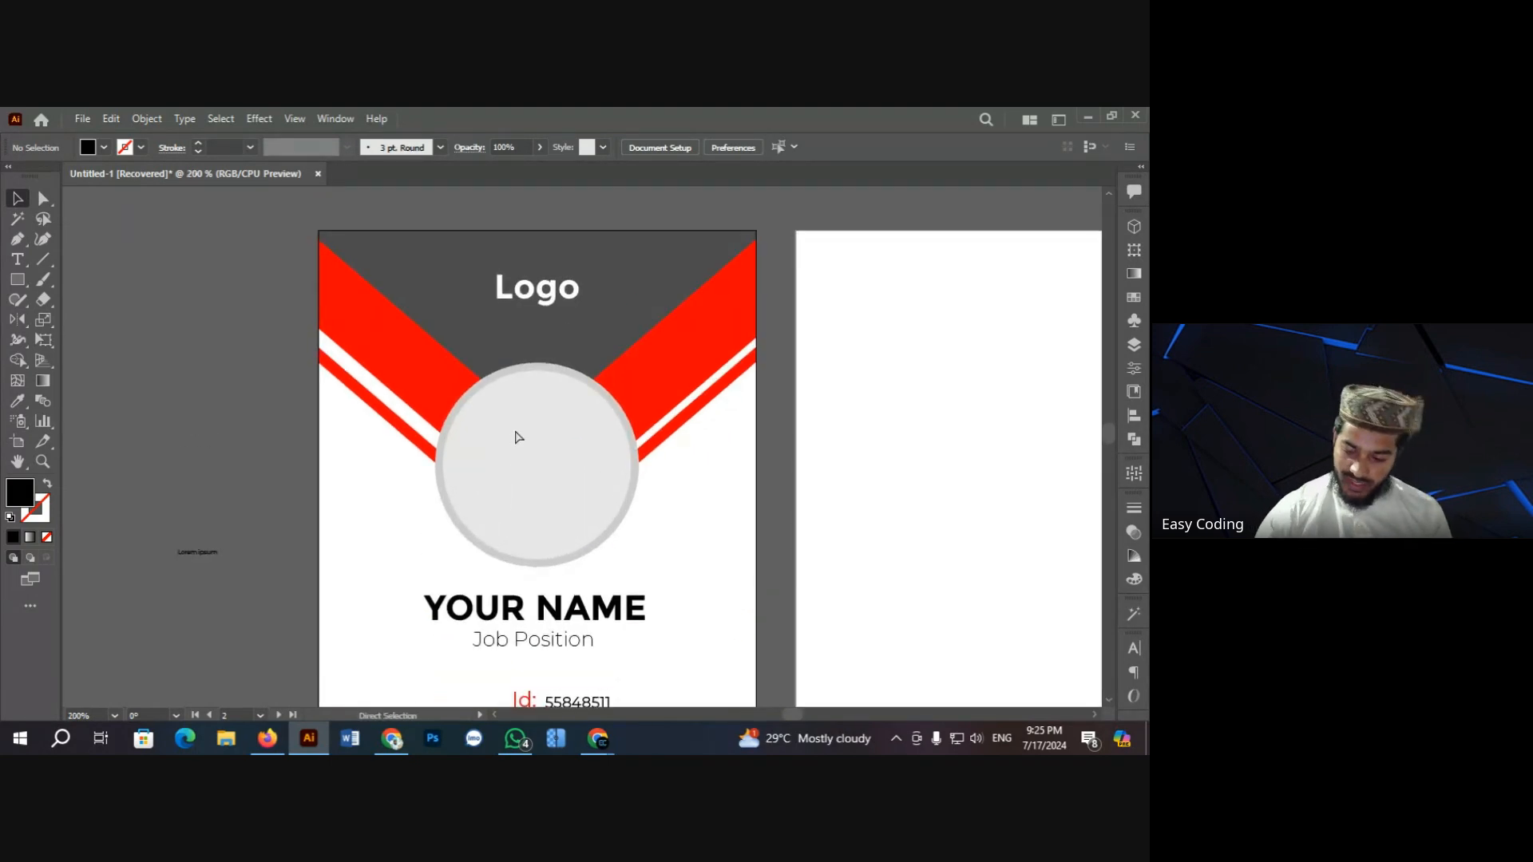
key("ctrl+minus")
scroll(516, 434, "down", 2)
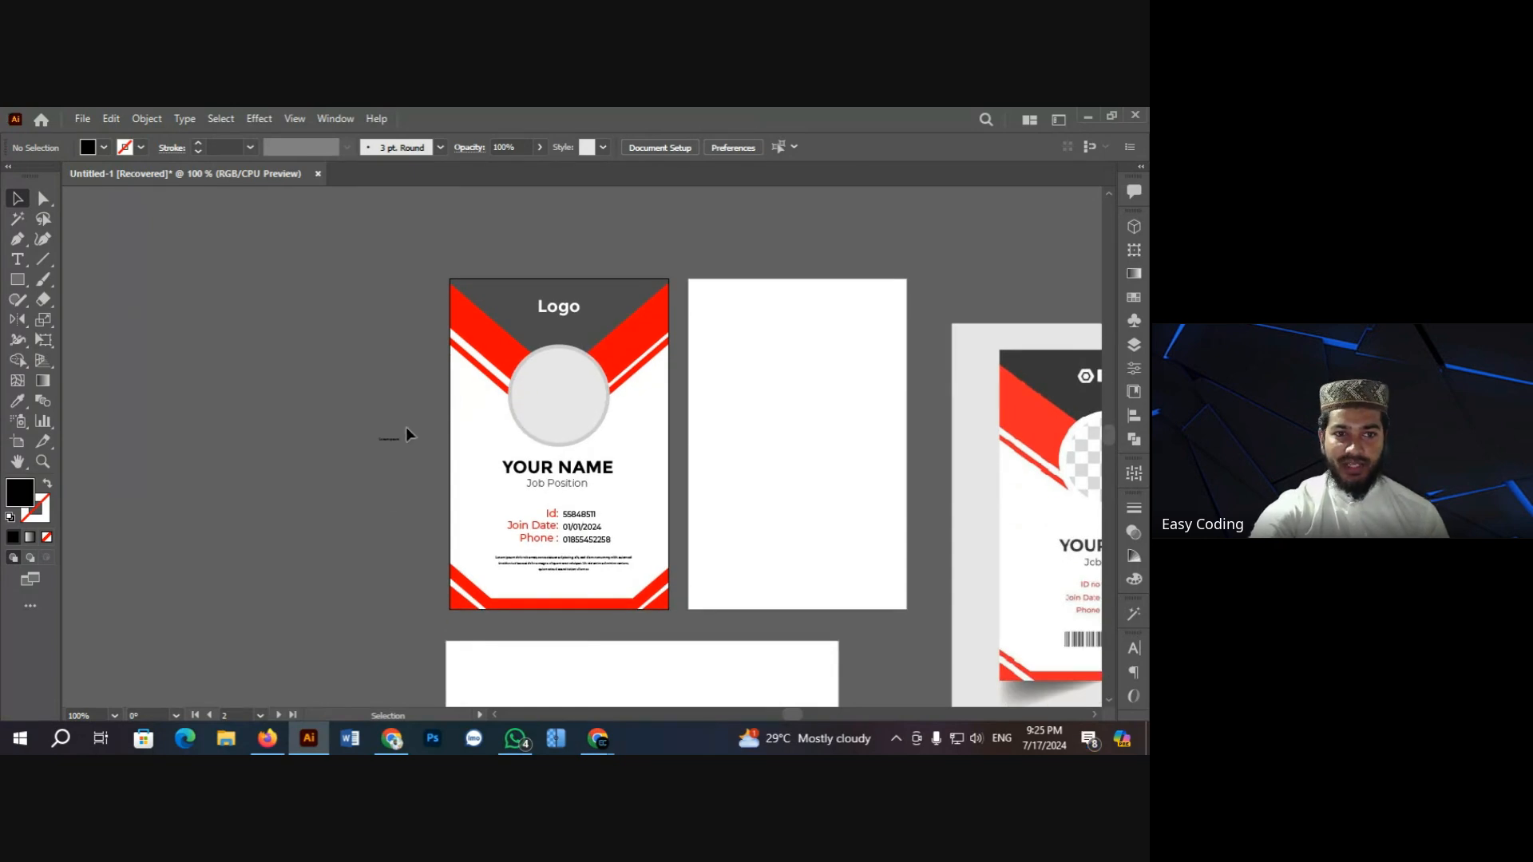
scroll(405, 434, "down", 2)
left_click_drag(339, 352, 400, 447)
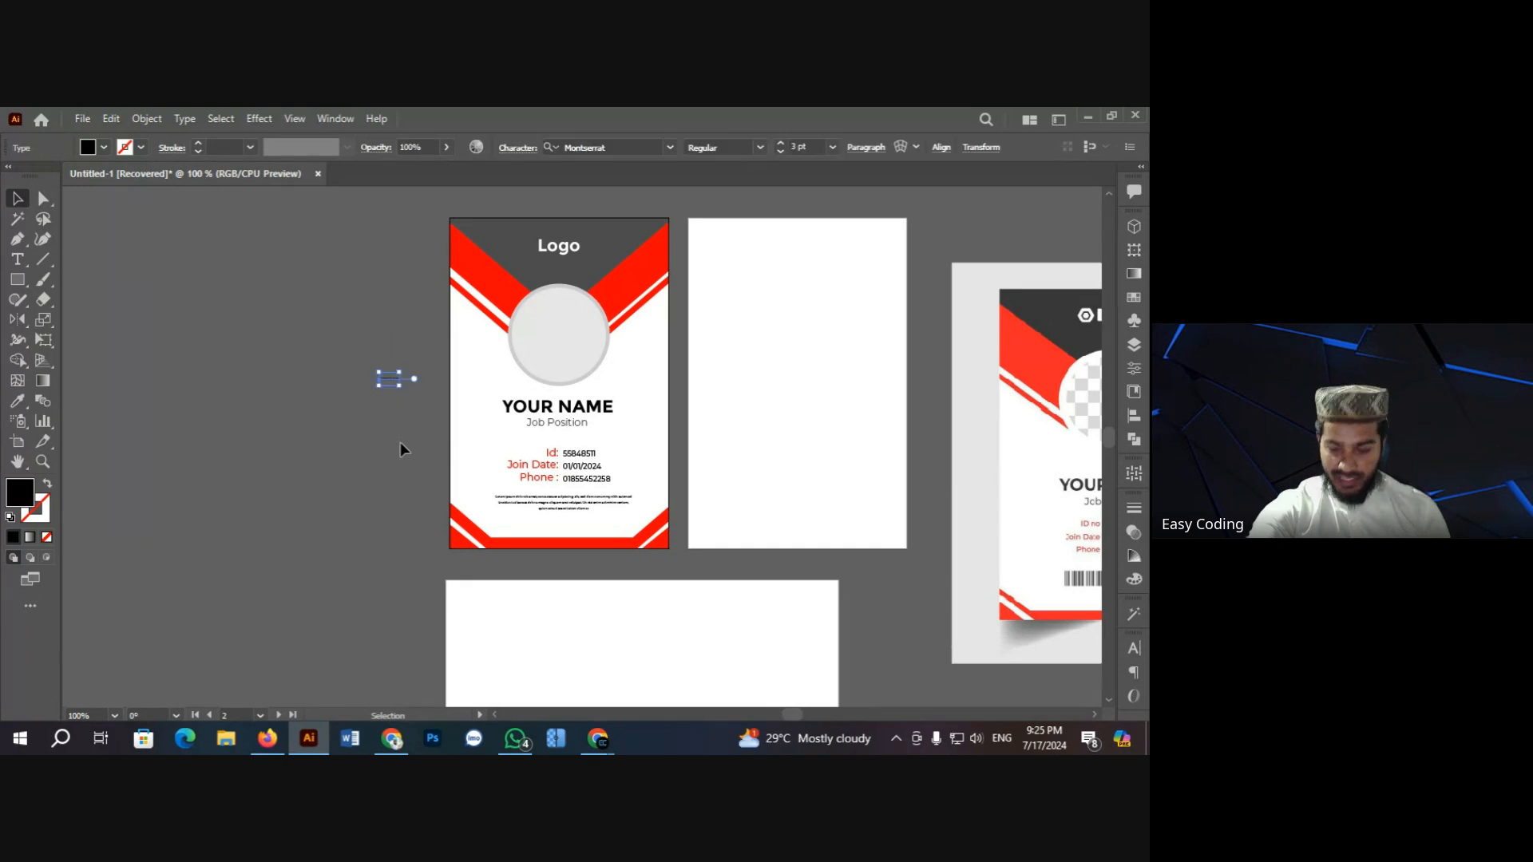
key("Delete")
scroll(392, 415, "up", 2)
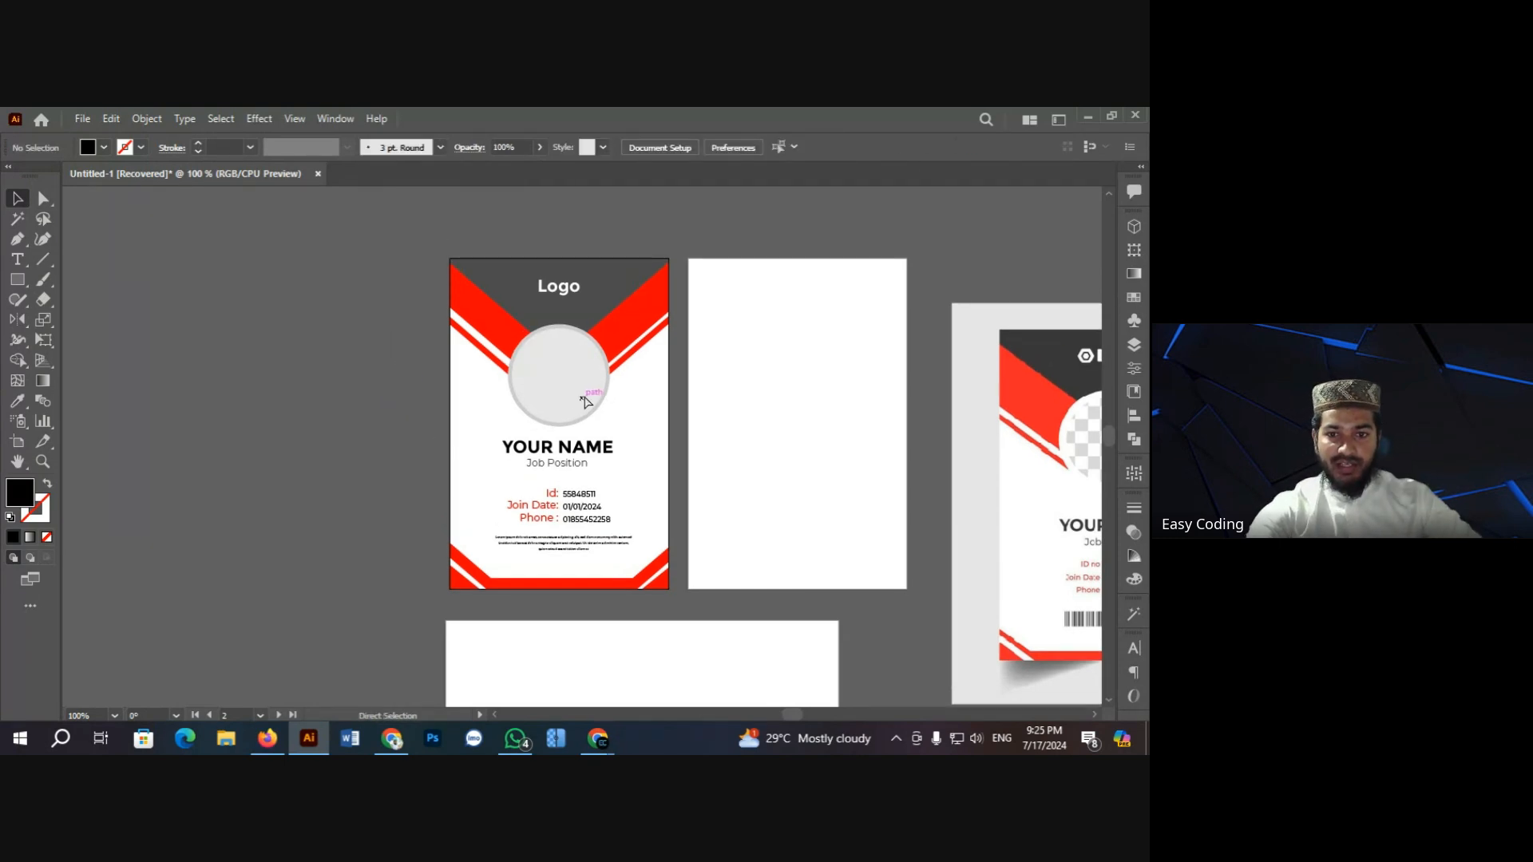
Step: Zoom in on the ID card and dismiss the chat notification
left_click(596, 387, "ctrl")
scroll(445, 396, "down", 2)
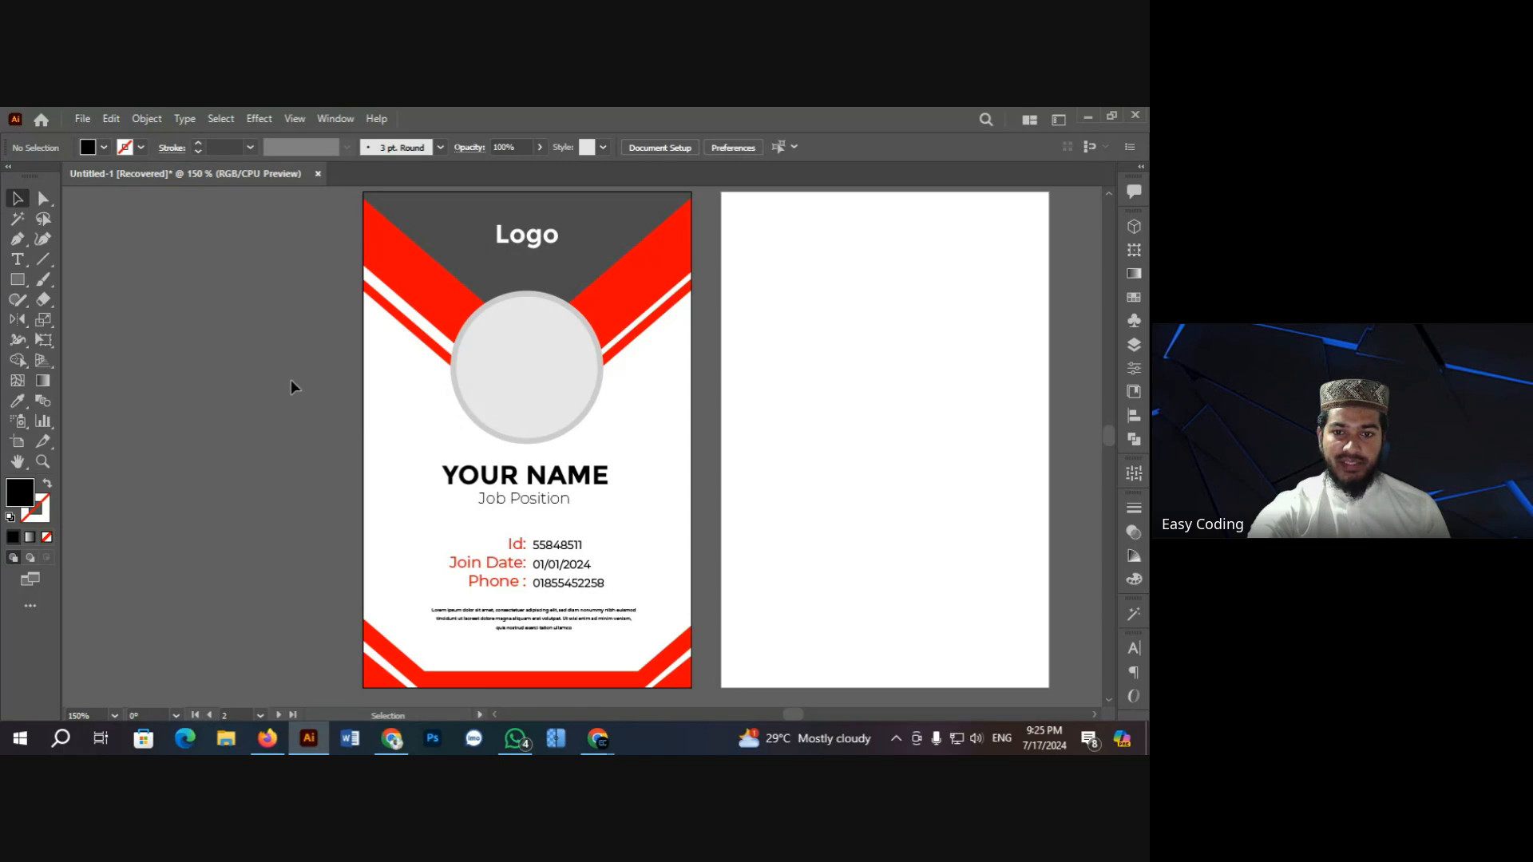
scroll(305, 372, "down", 1)
scroll(255, 403, "up", 2)
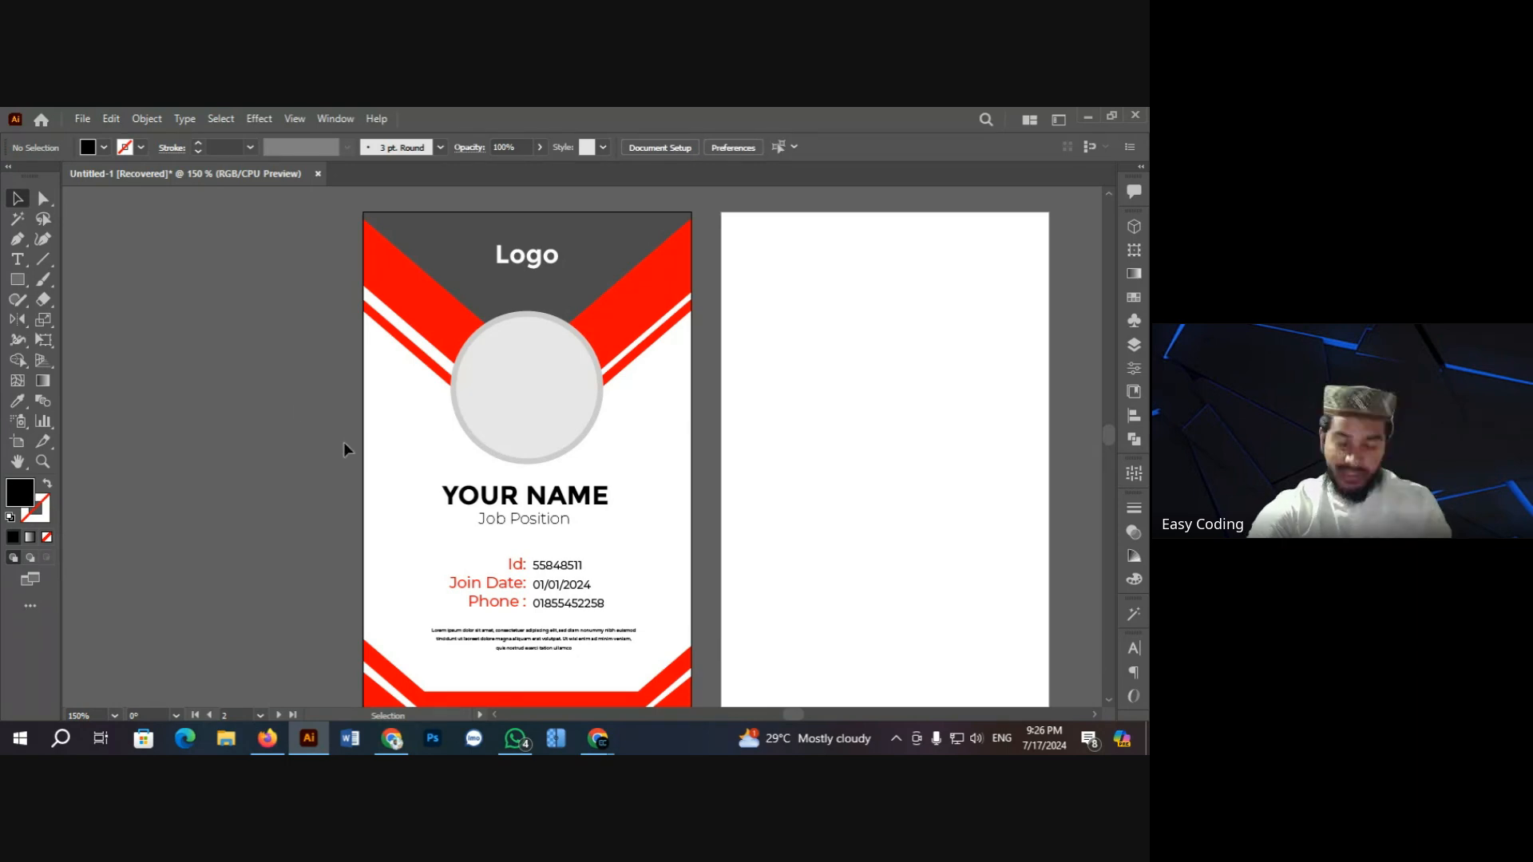
scroll(289, 396, "down", 2)
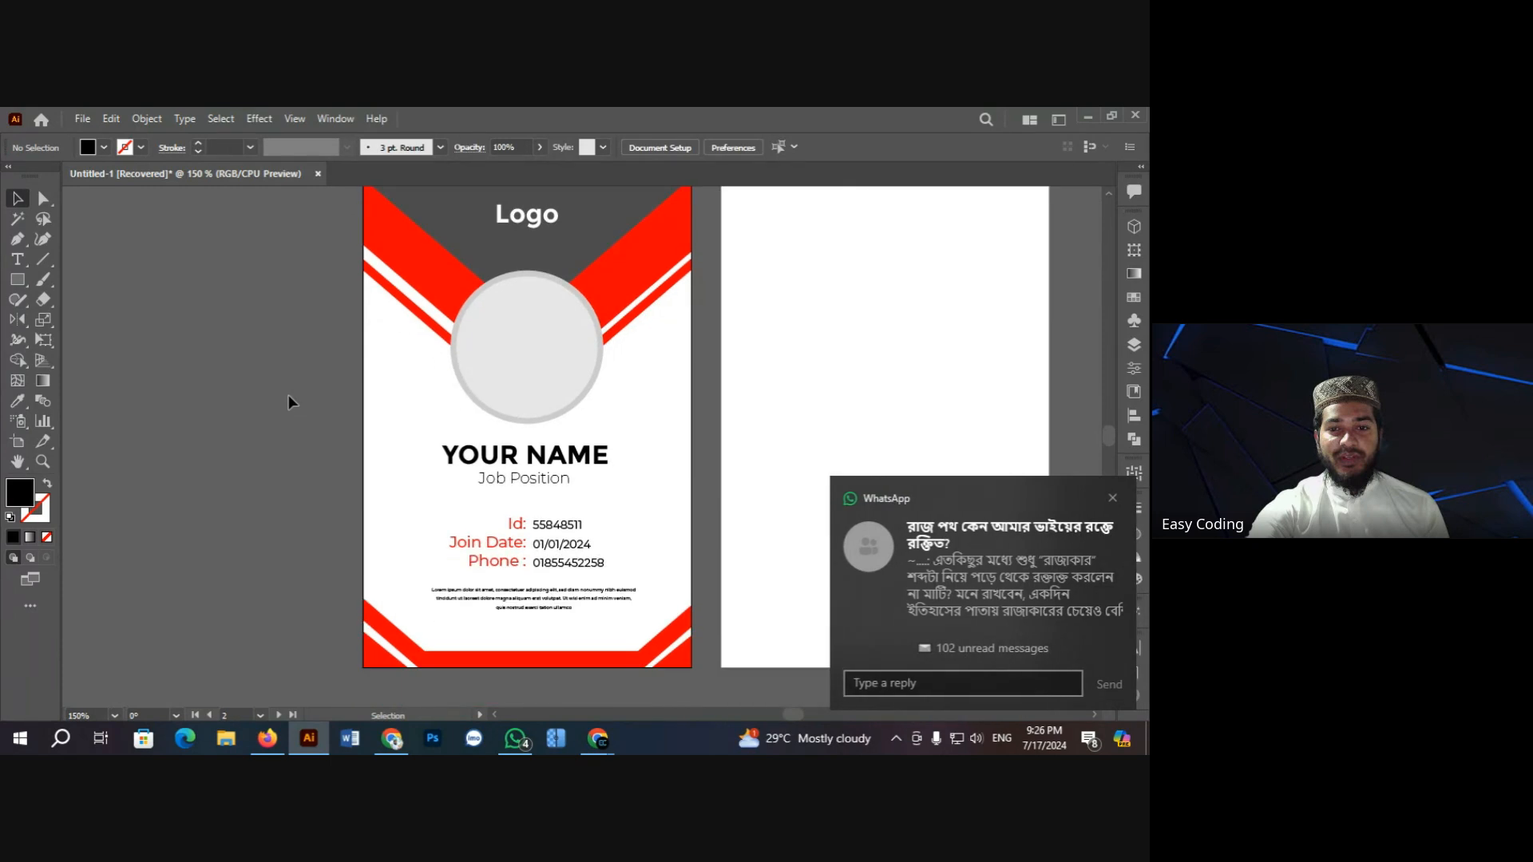
left_click(1112, 499)
scroll(345, 384, "up", 2)
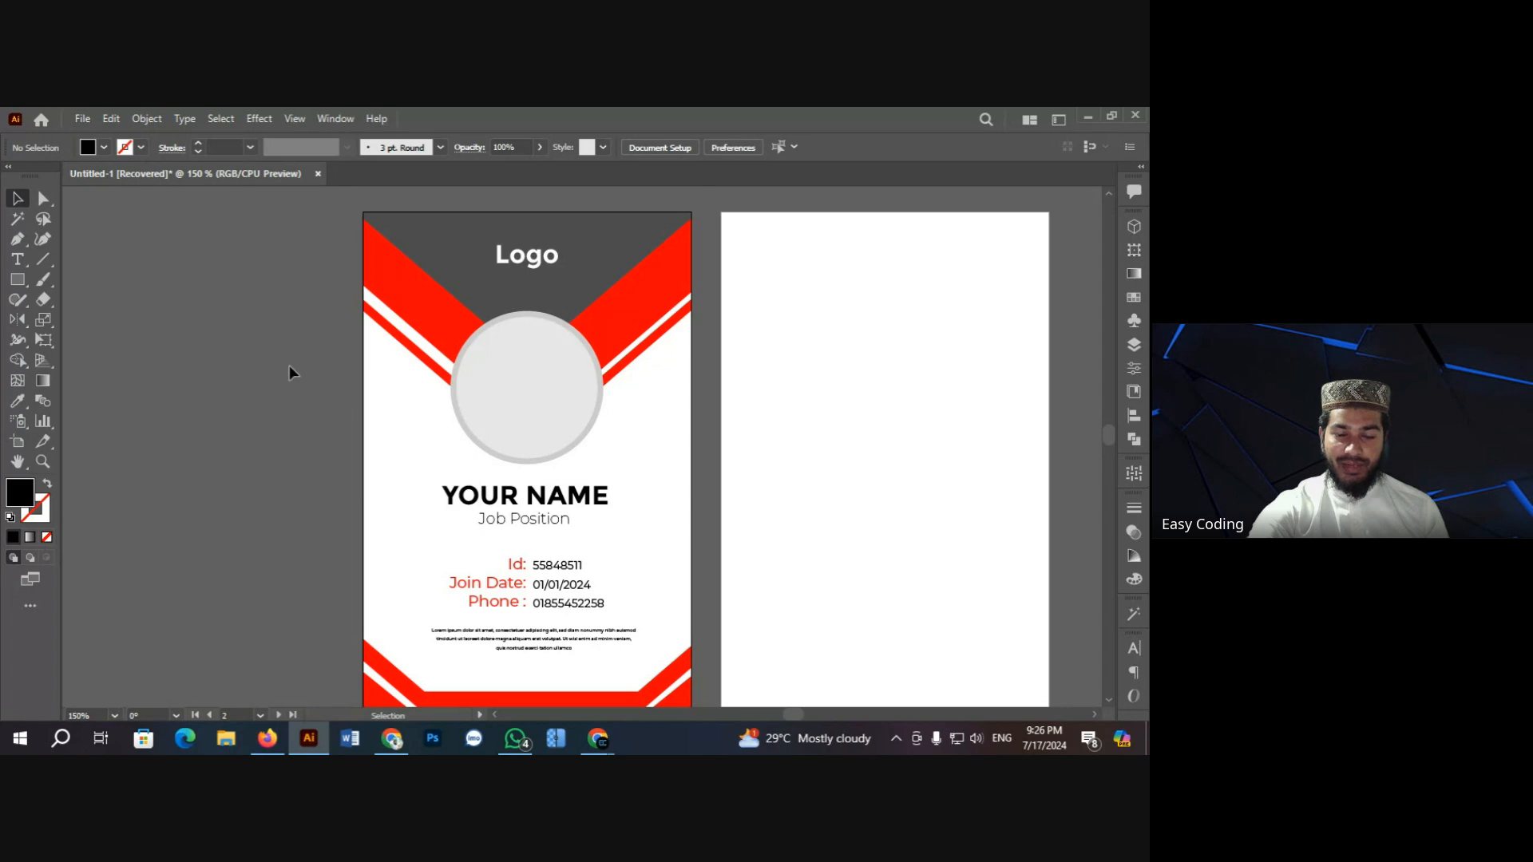
scroll(260, 367, "down", 2)
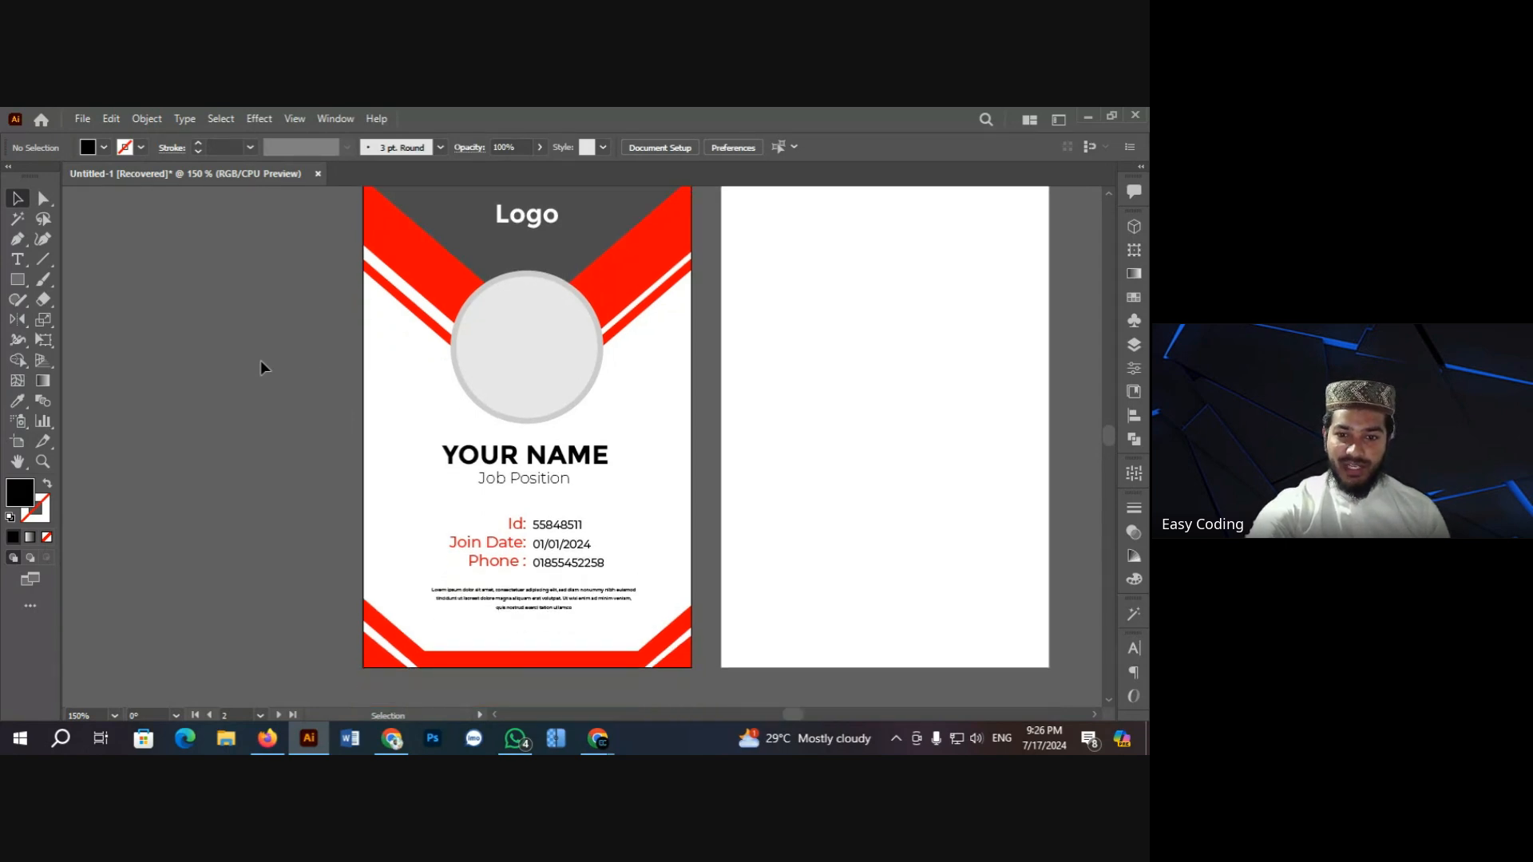
scroll(261, 367, "up", 3)
scroll(260, 367, "down", 3)
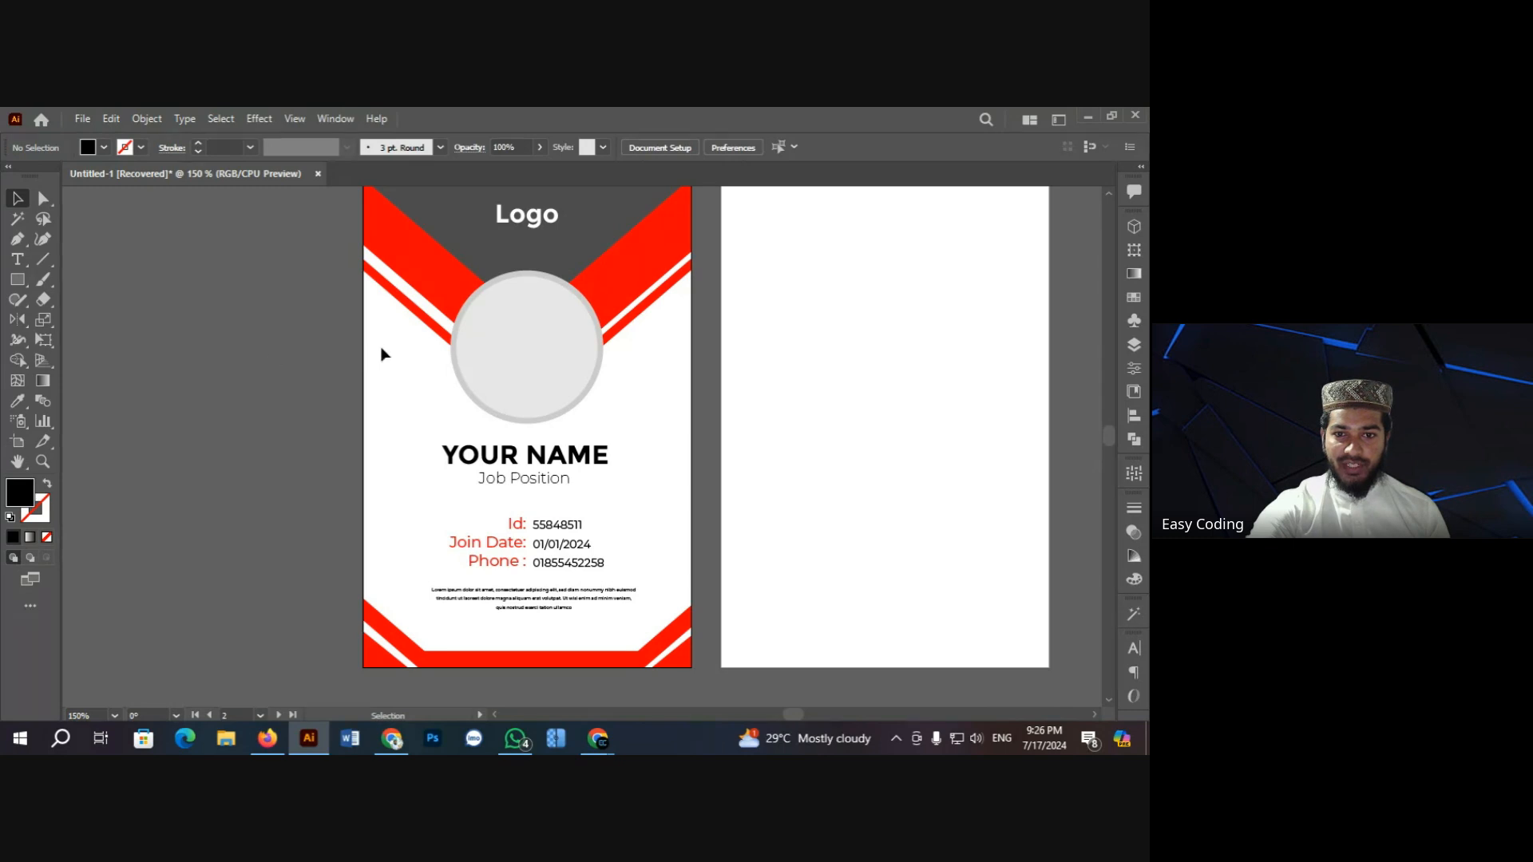
Step: Inspect the photo circle and the ellipse beneath it, then deselect them
right_click(523, 336)
mouse_move(586, 346)
left_click(713, 350)
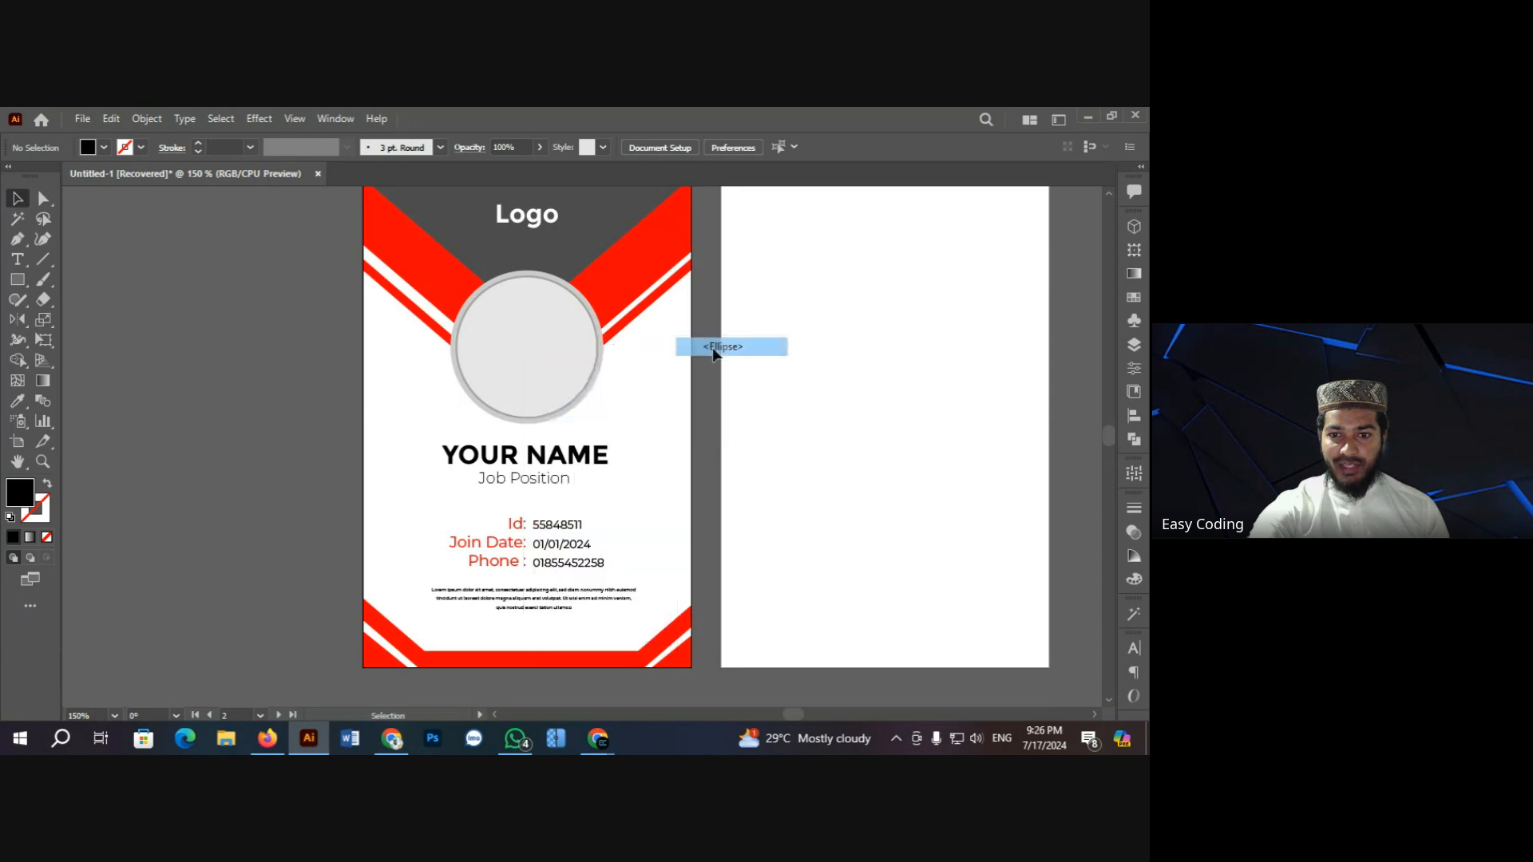
left_click(263, 301)
scroll(471, 376, "up", 1)
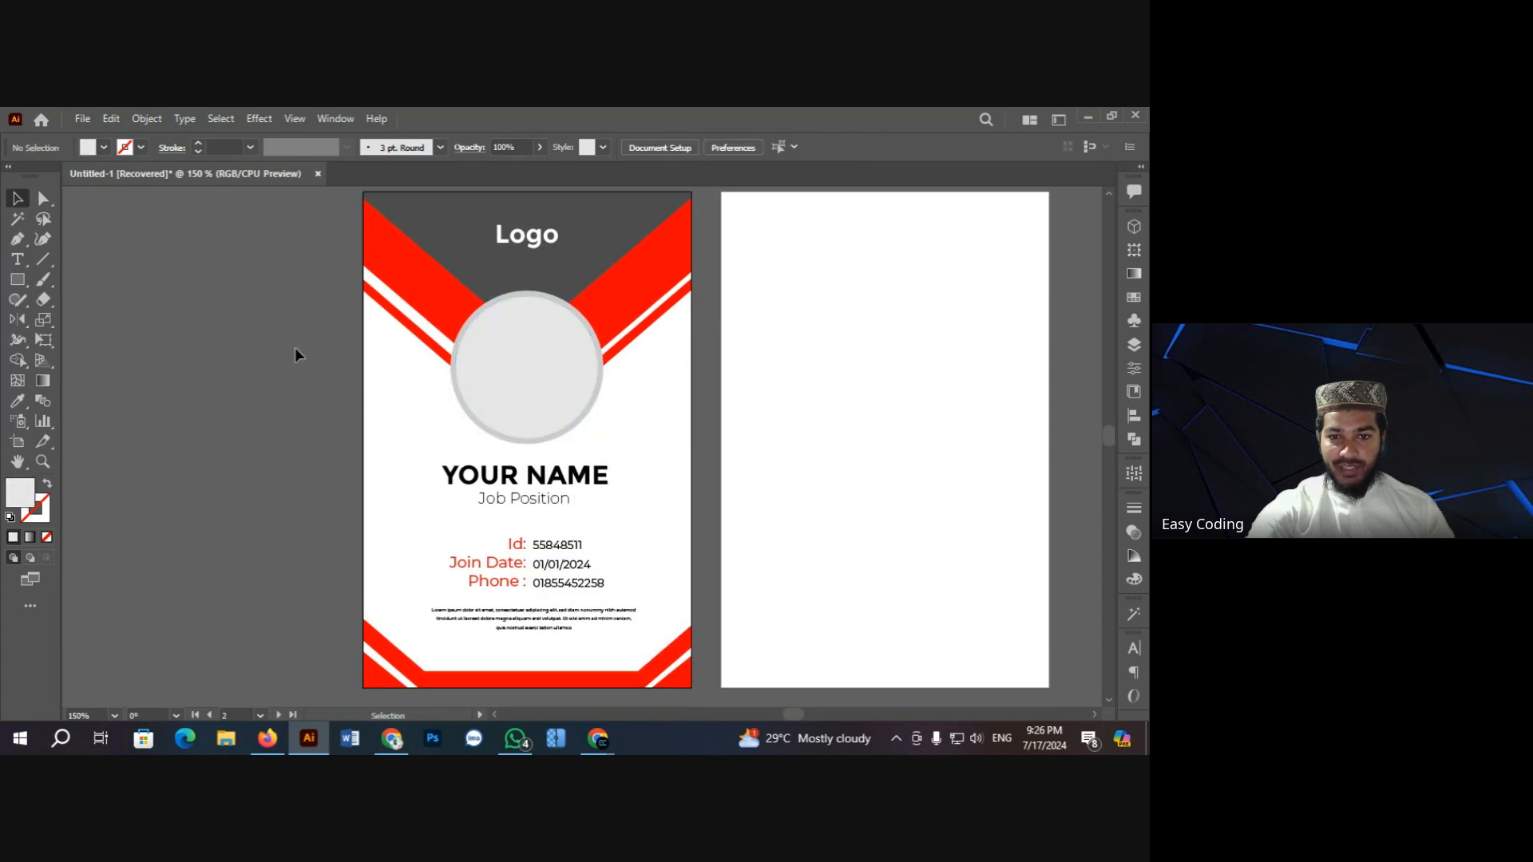
scroll(585, 387, "up", 1)
scroll(524, 455, "up", 1)
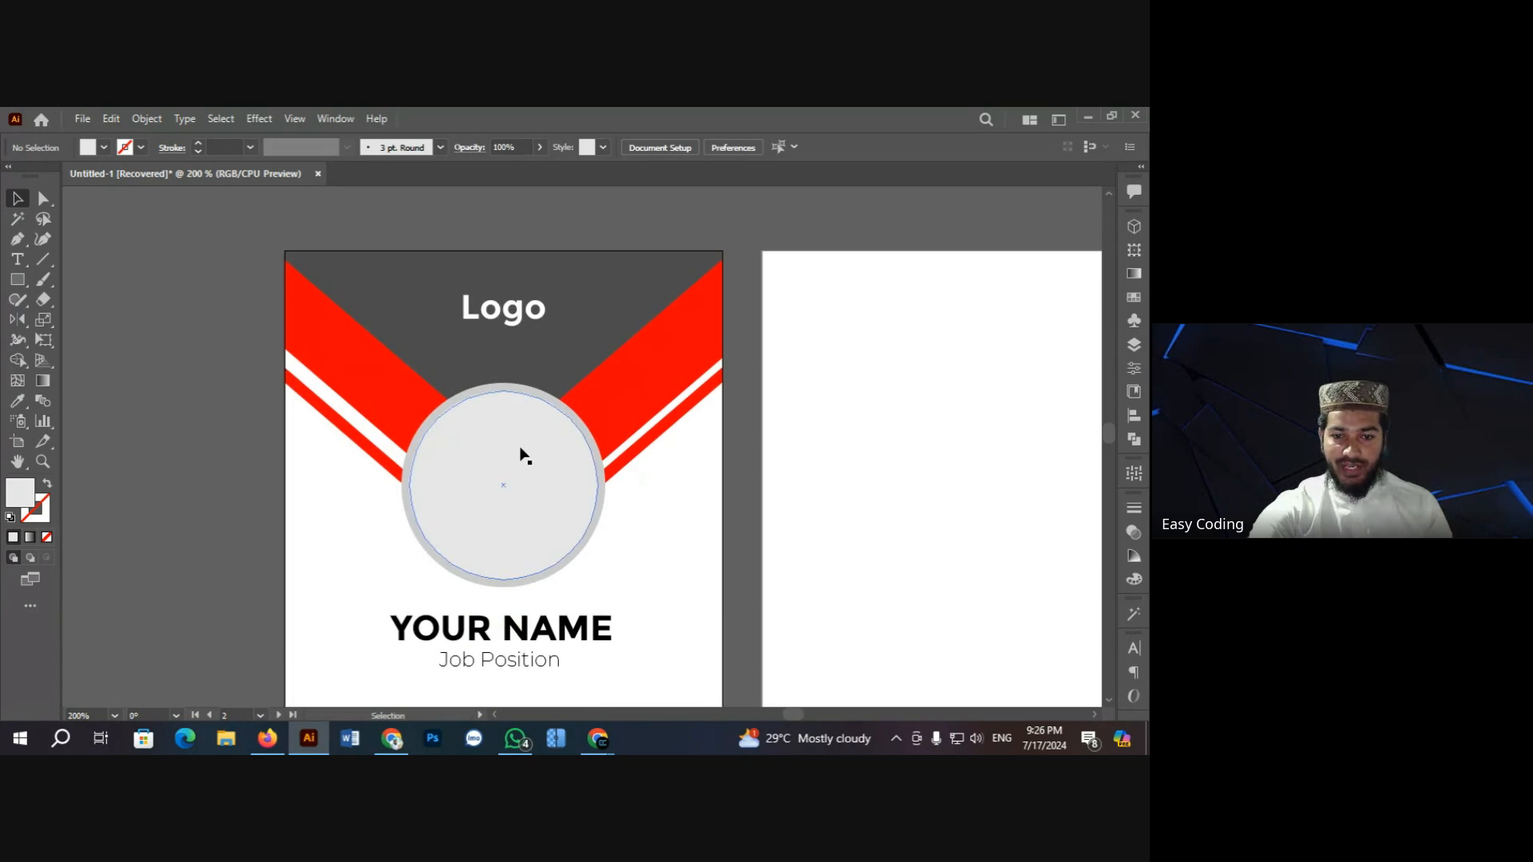
left_click(524, 455)
left_click(206, 333)
scroll(217, 334, "down", 2)
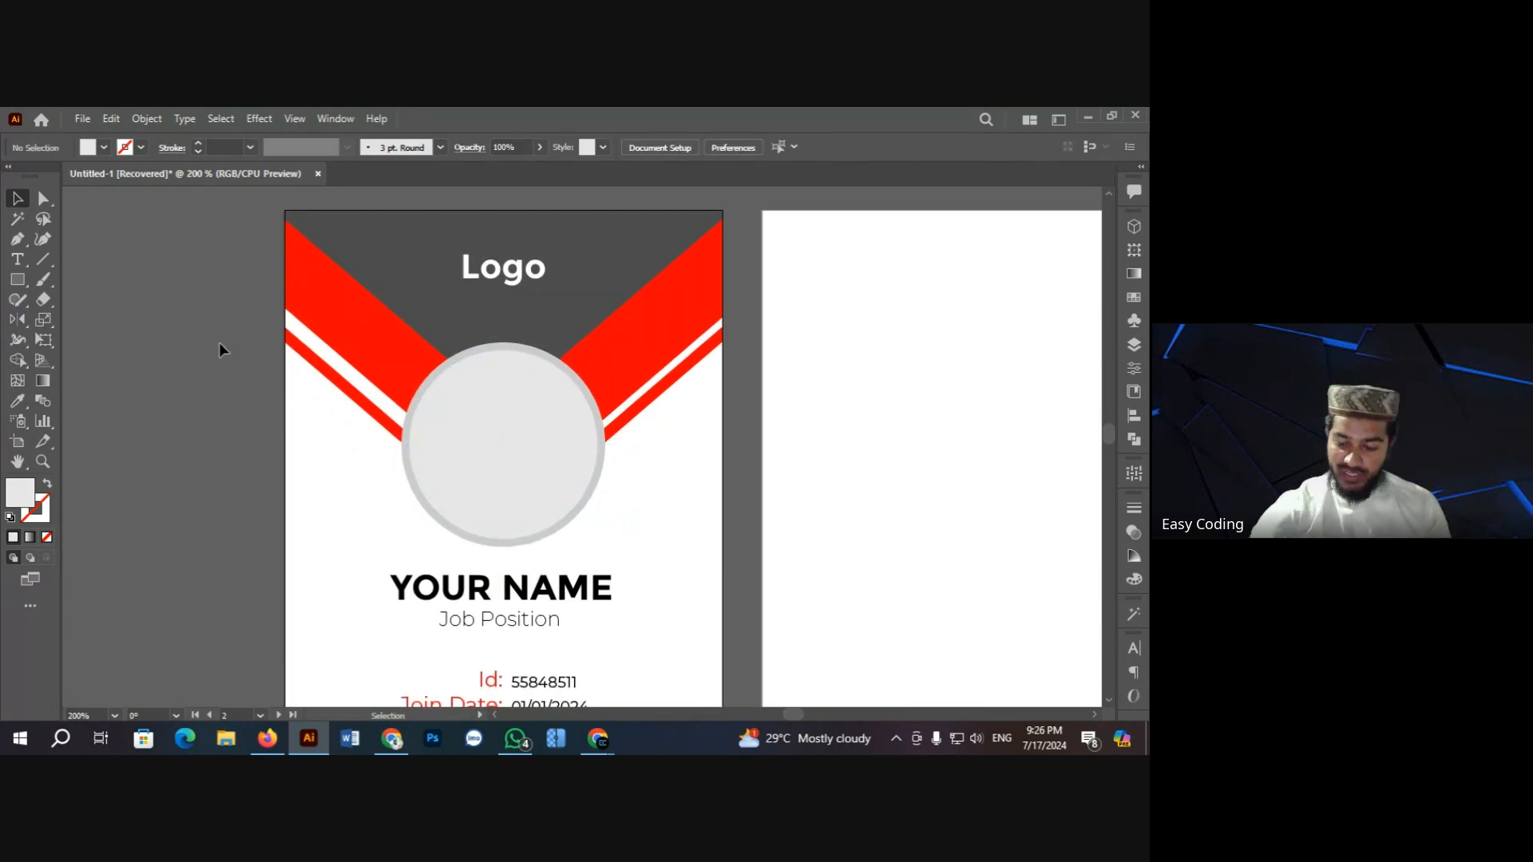
Step: Zoom out to all artboards, then zoom in on the reference card design
key("ctrl+minus")
key("ctrl+minus")
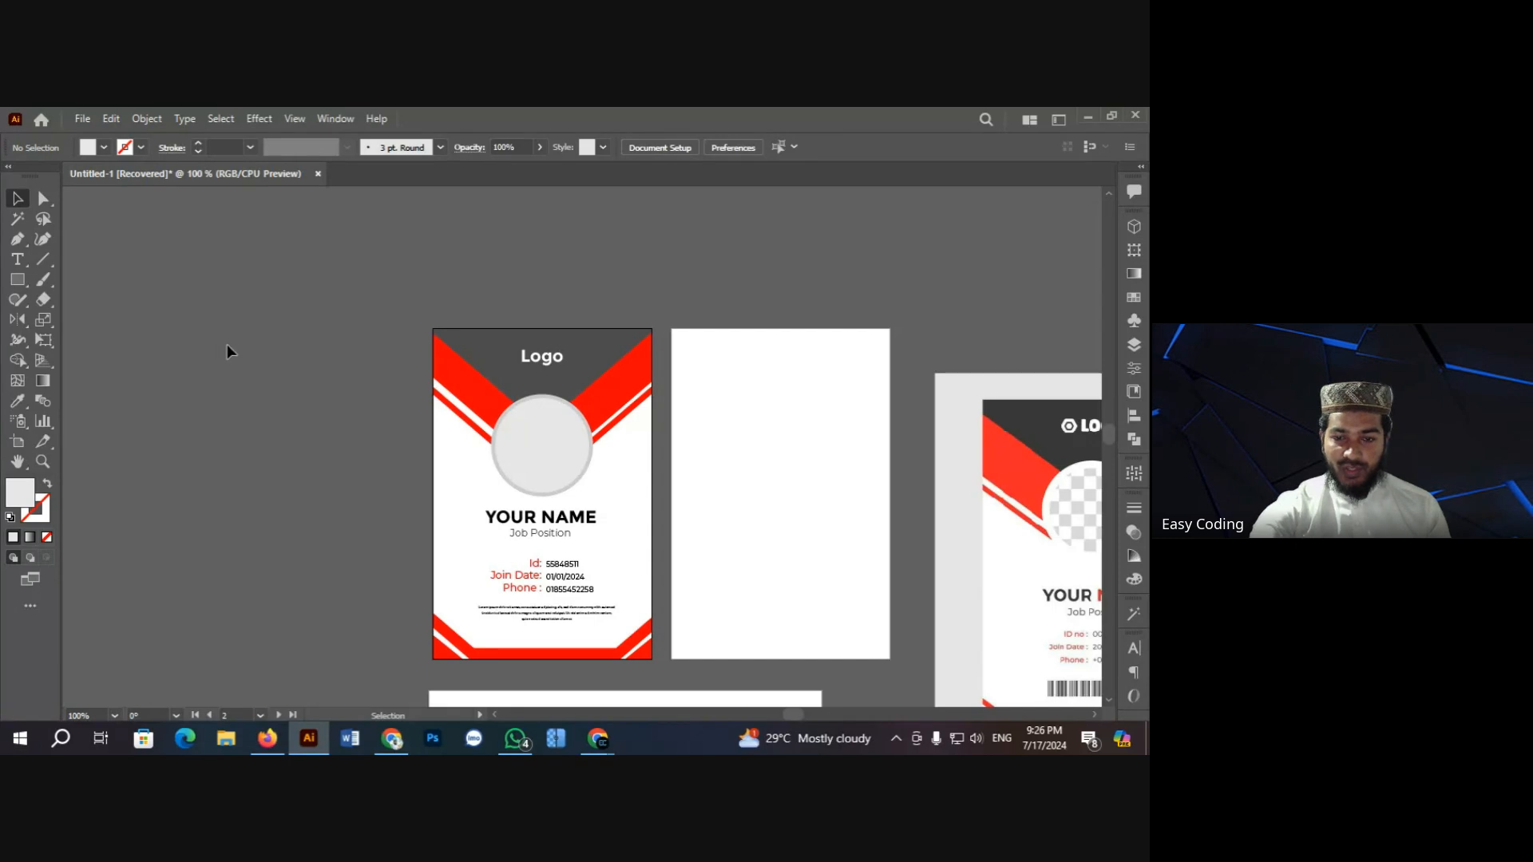
scroll(462, 377, "down", 4)
scroll(590, 455, "down", 1)
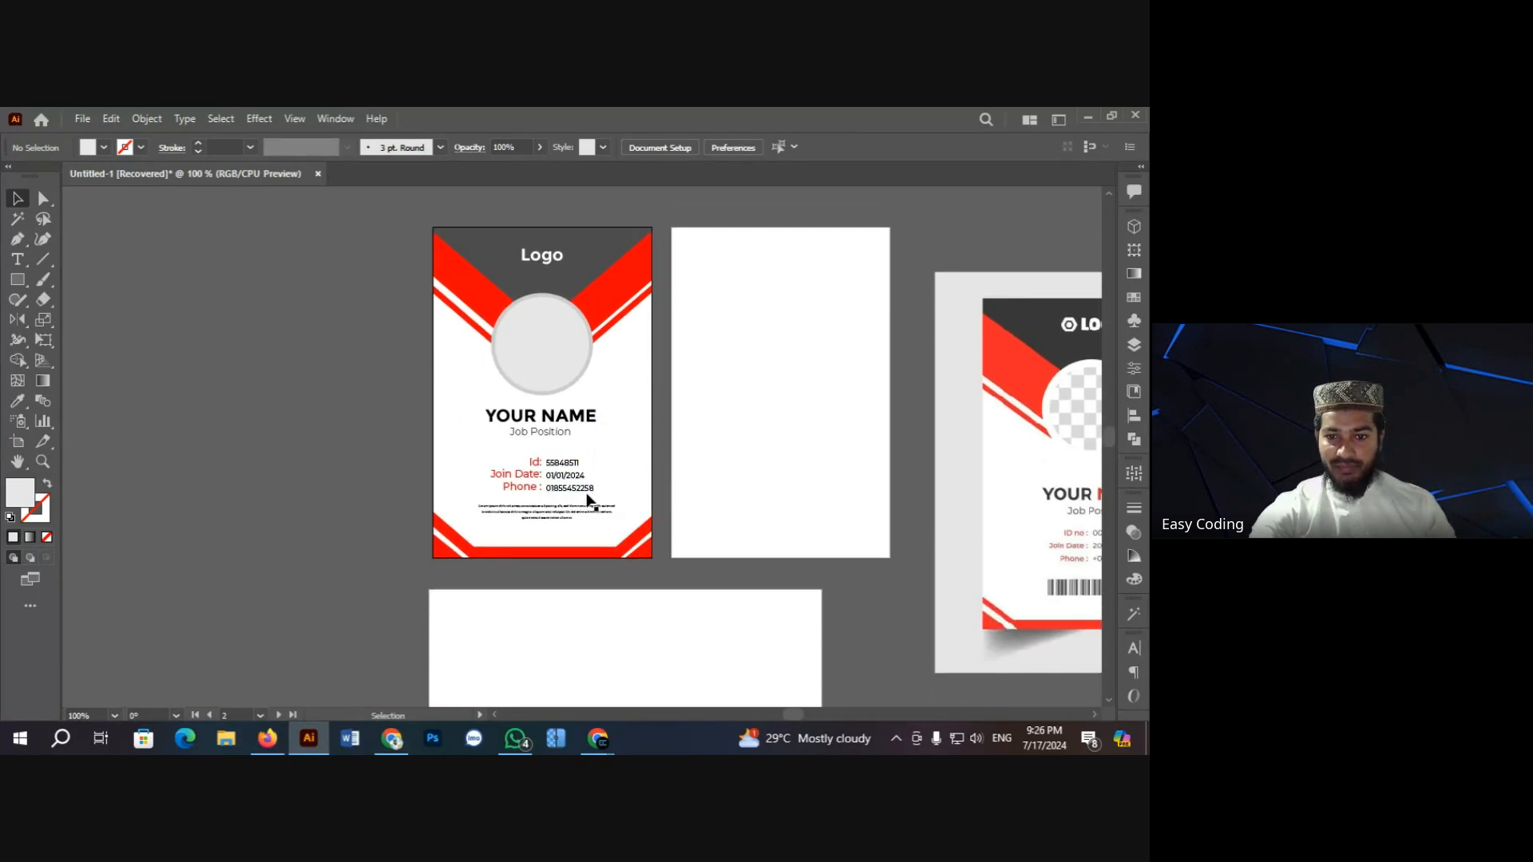
scroll(366, 404, "up", 2)
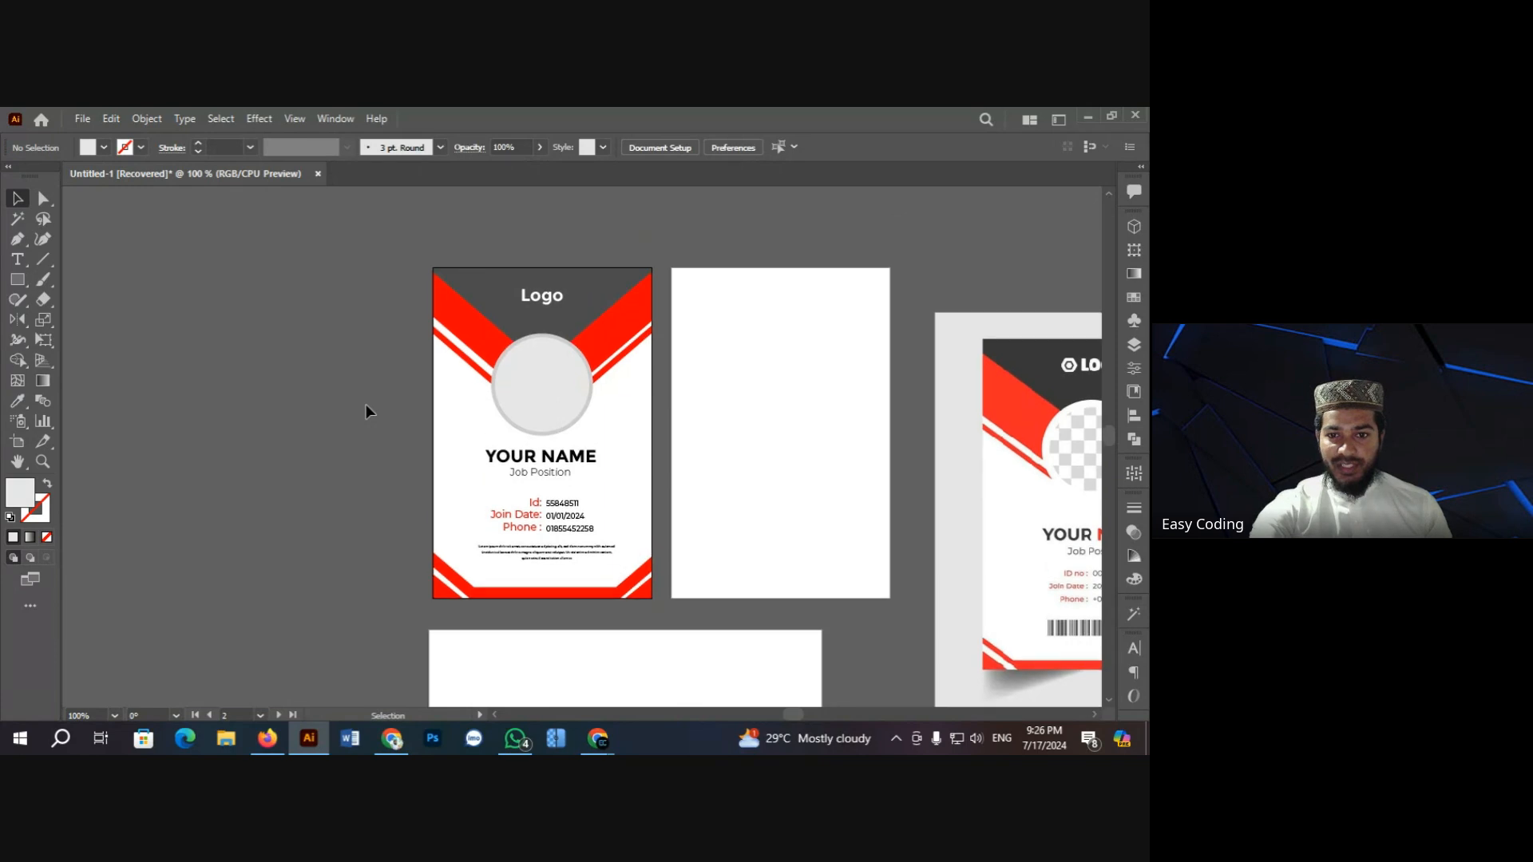
scroll(366, 404, "down", 2)
key("ctrl+space")
left_click(613, 407)
scroll(295, 408, "down", 1)
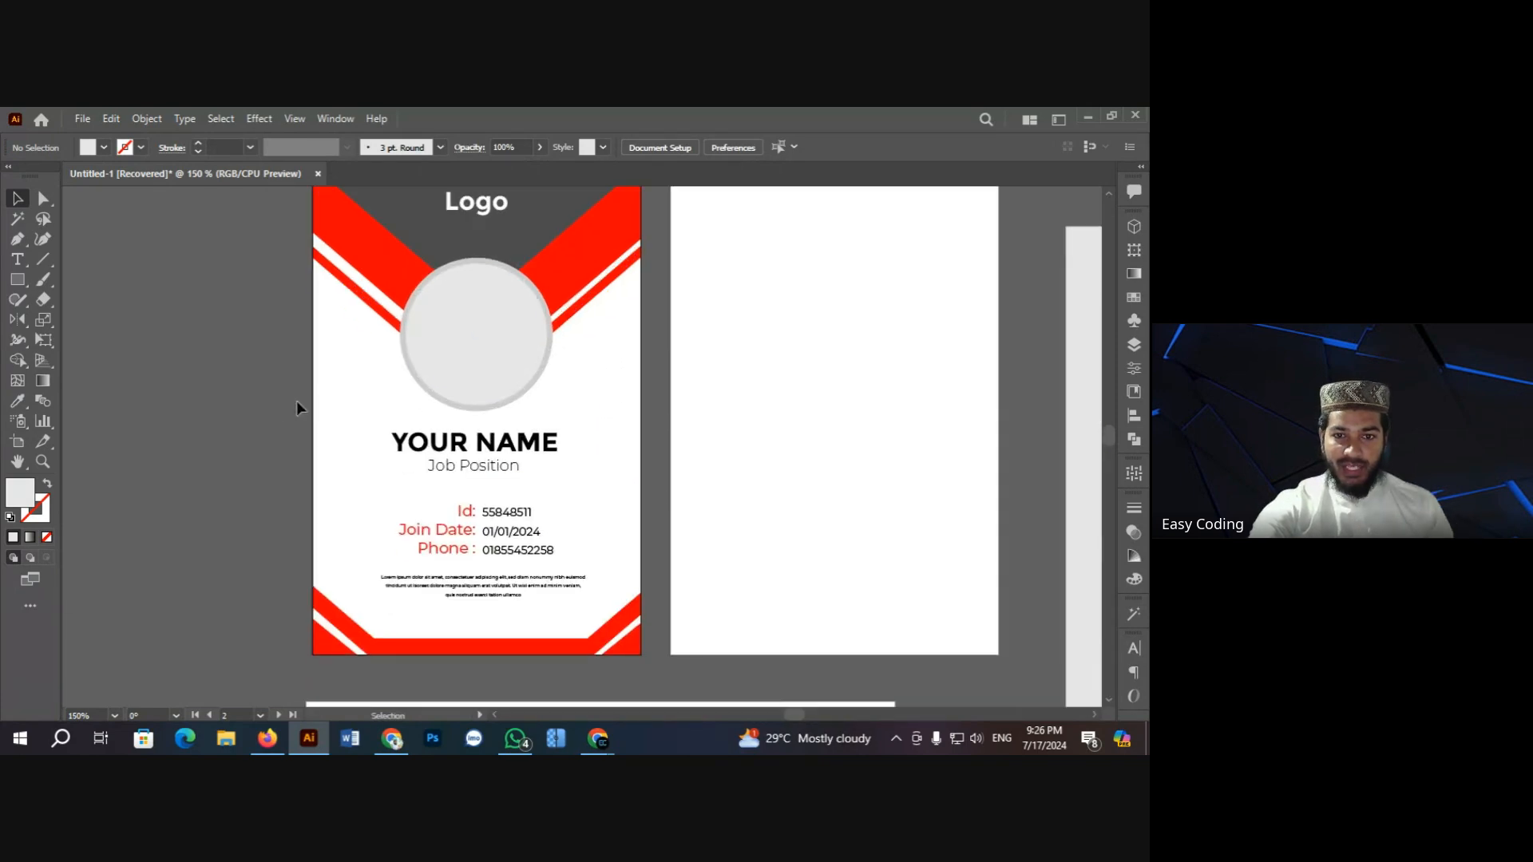
key("ctrl+minus")
key("ctrl+minus")
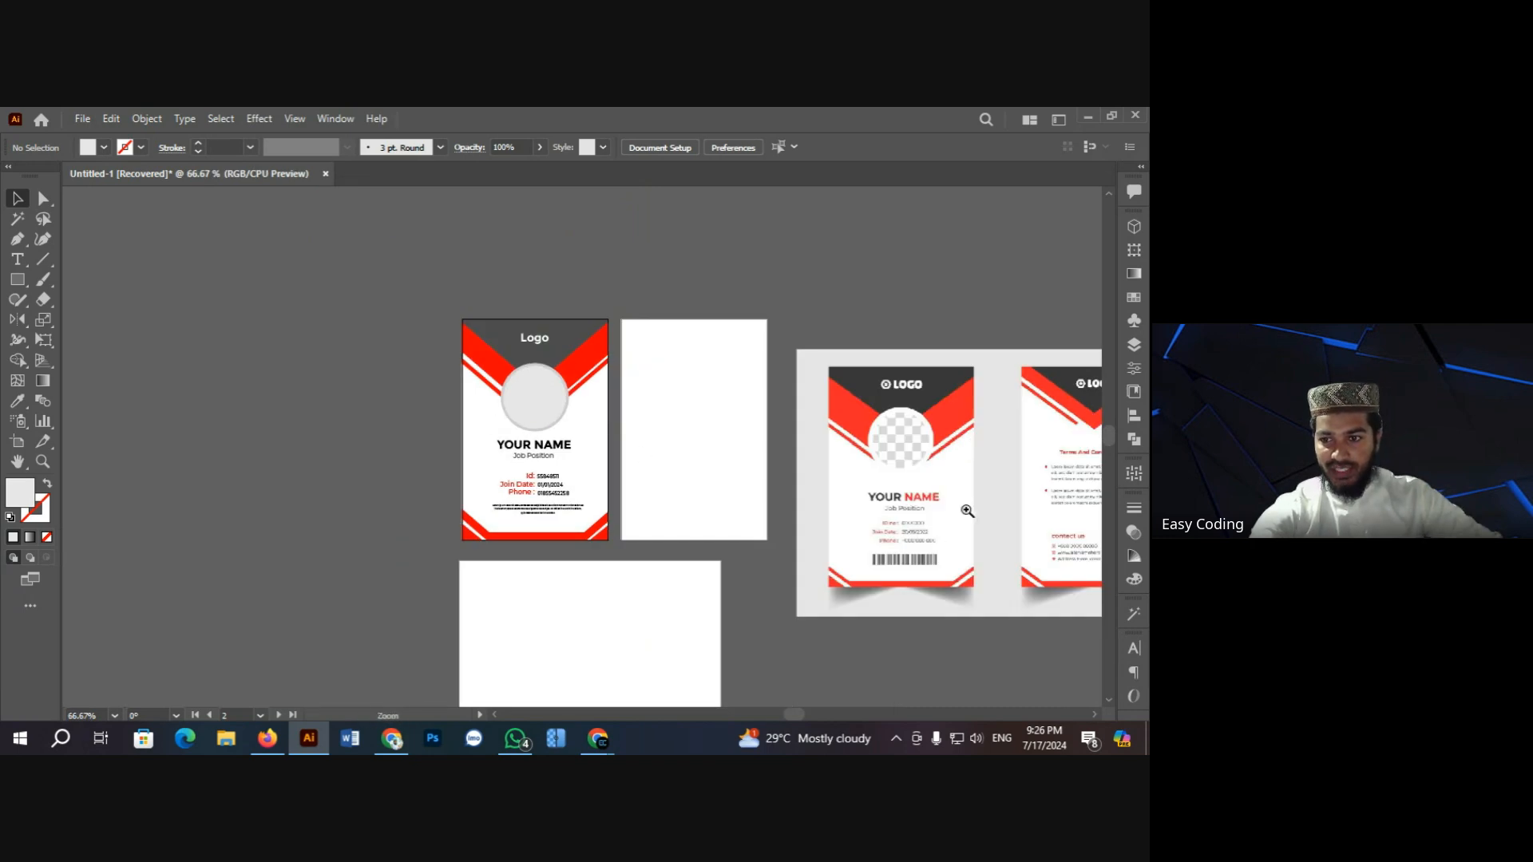
key("ctrl+space")
left_click(1060, 506)
scroll(654, 423, "up", 2)
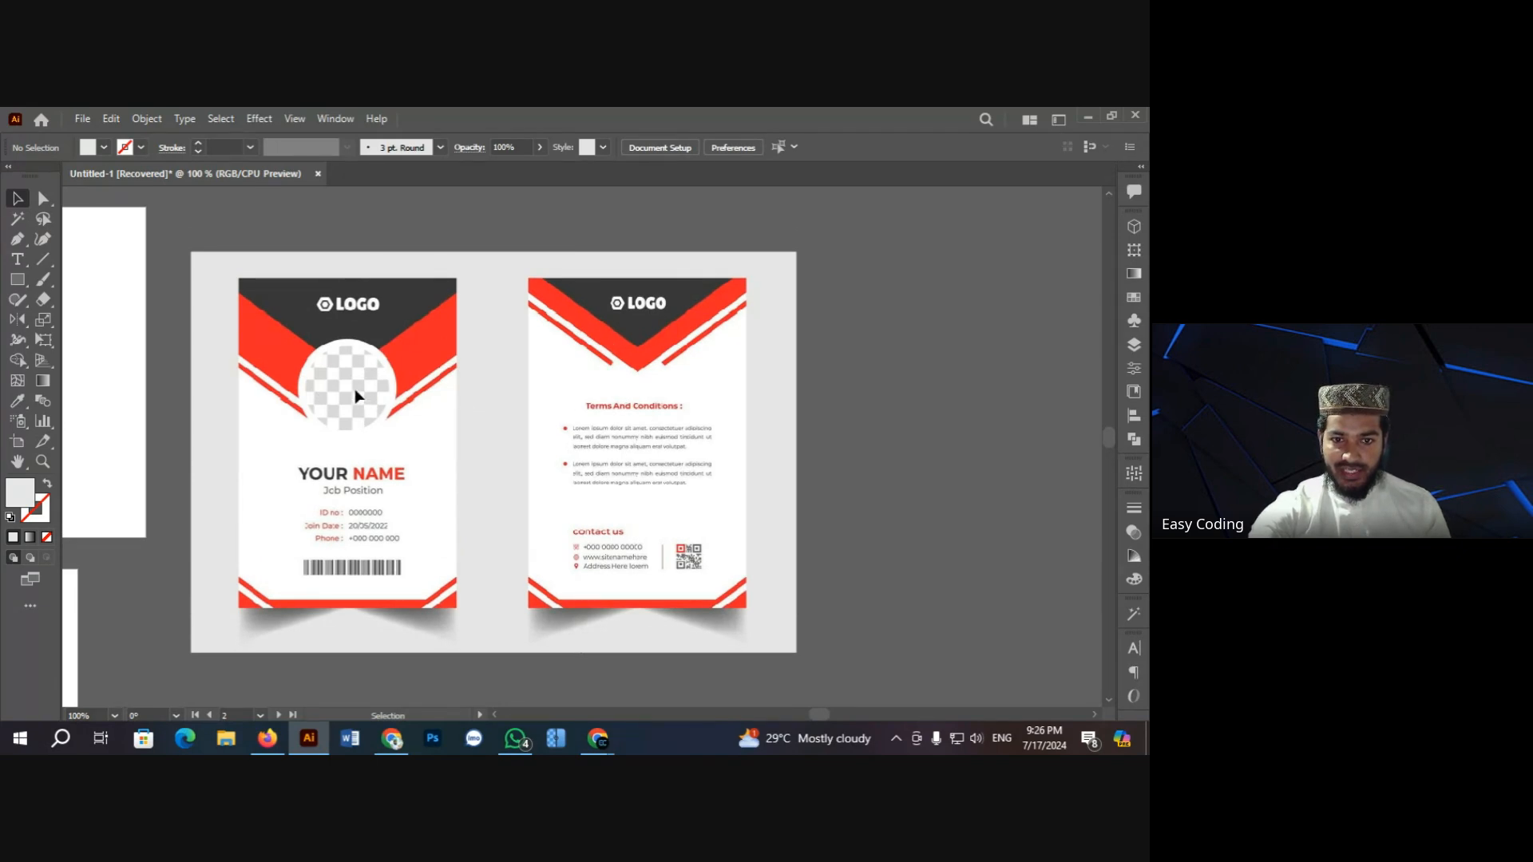
Step: Zoom the reference card's back to 300% just below the red V
left_click(17, 280)
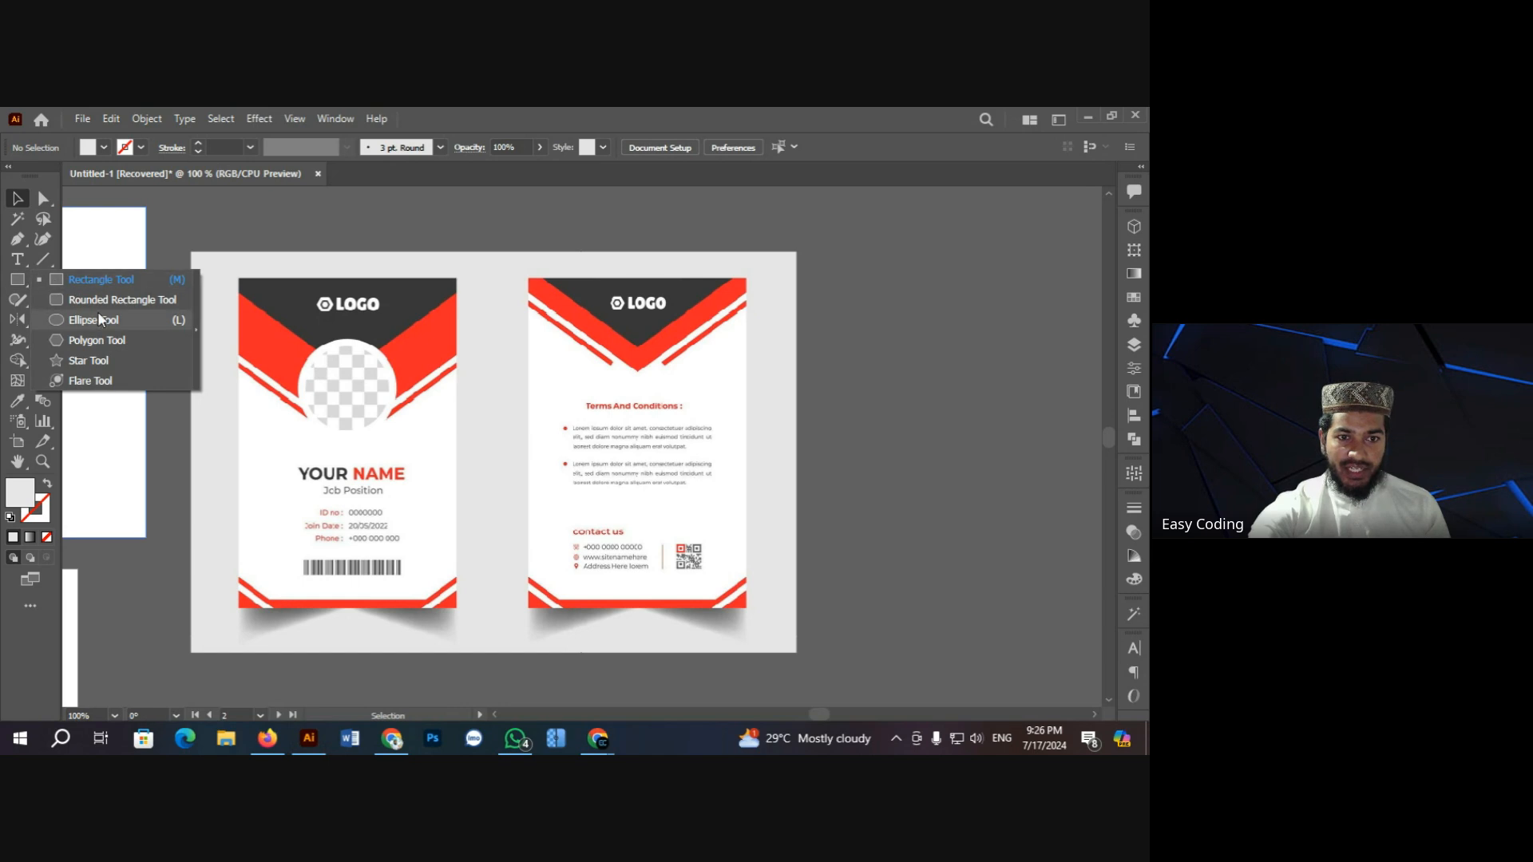
left_click(315, 244)
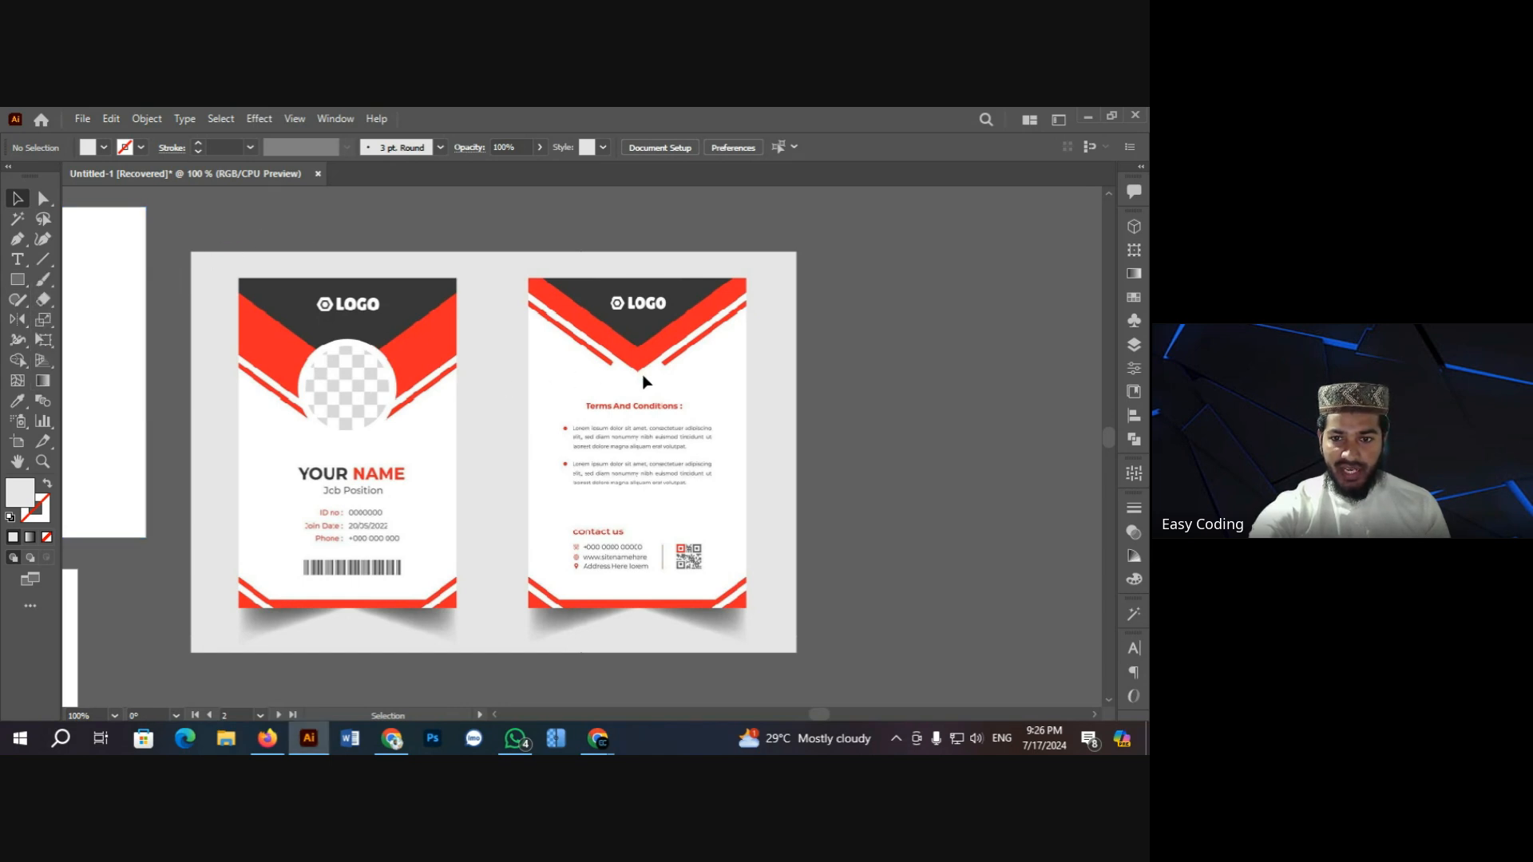
key("z")
left_click(636, 396)
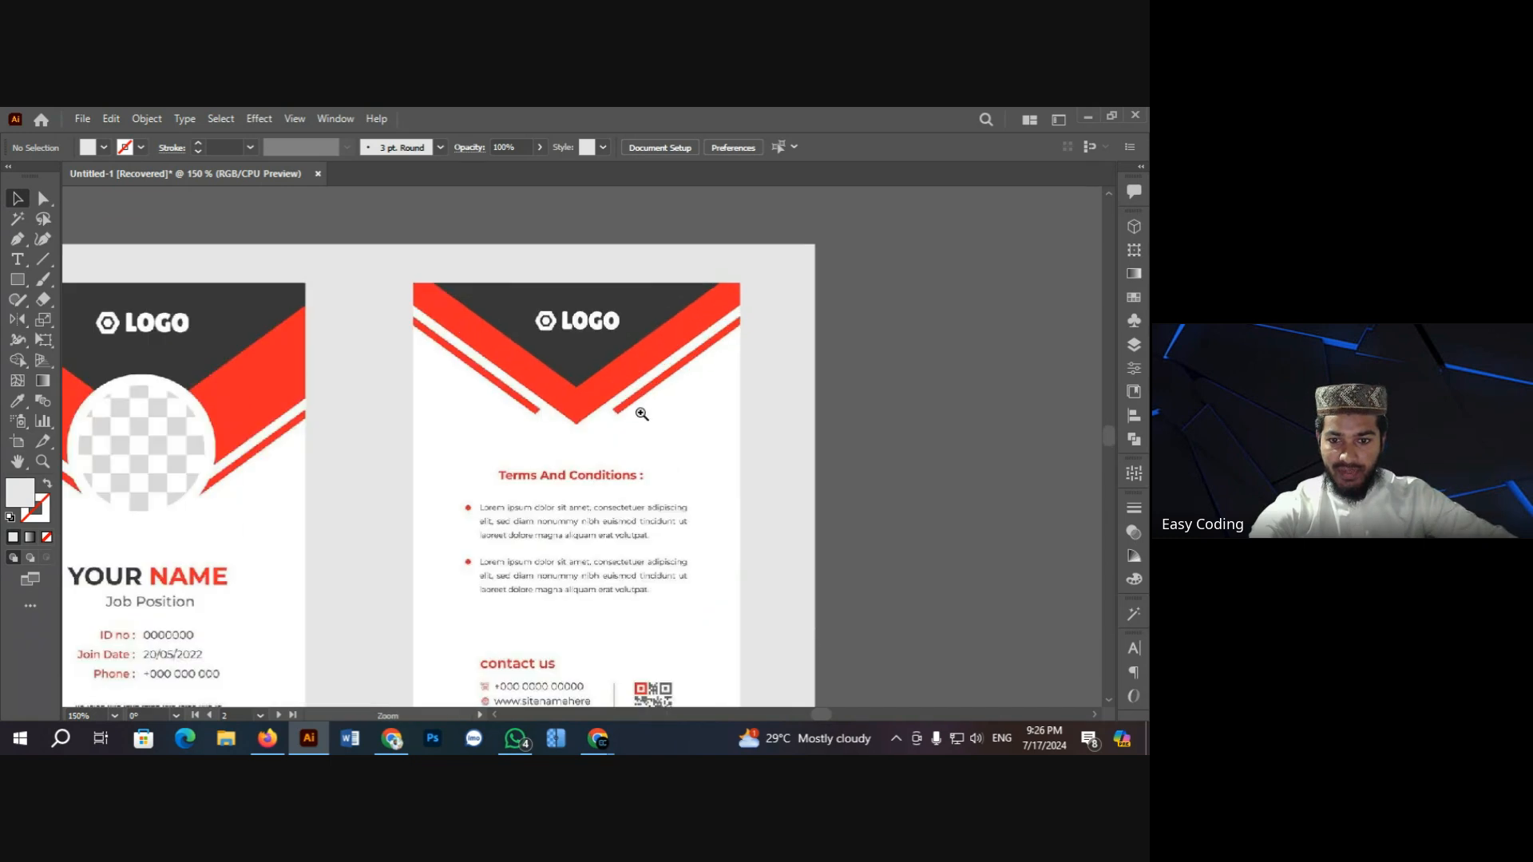
left_click(600, 453)
left_click(549, 421)
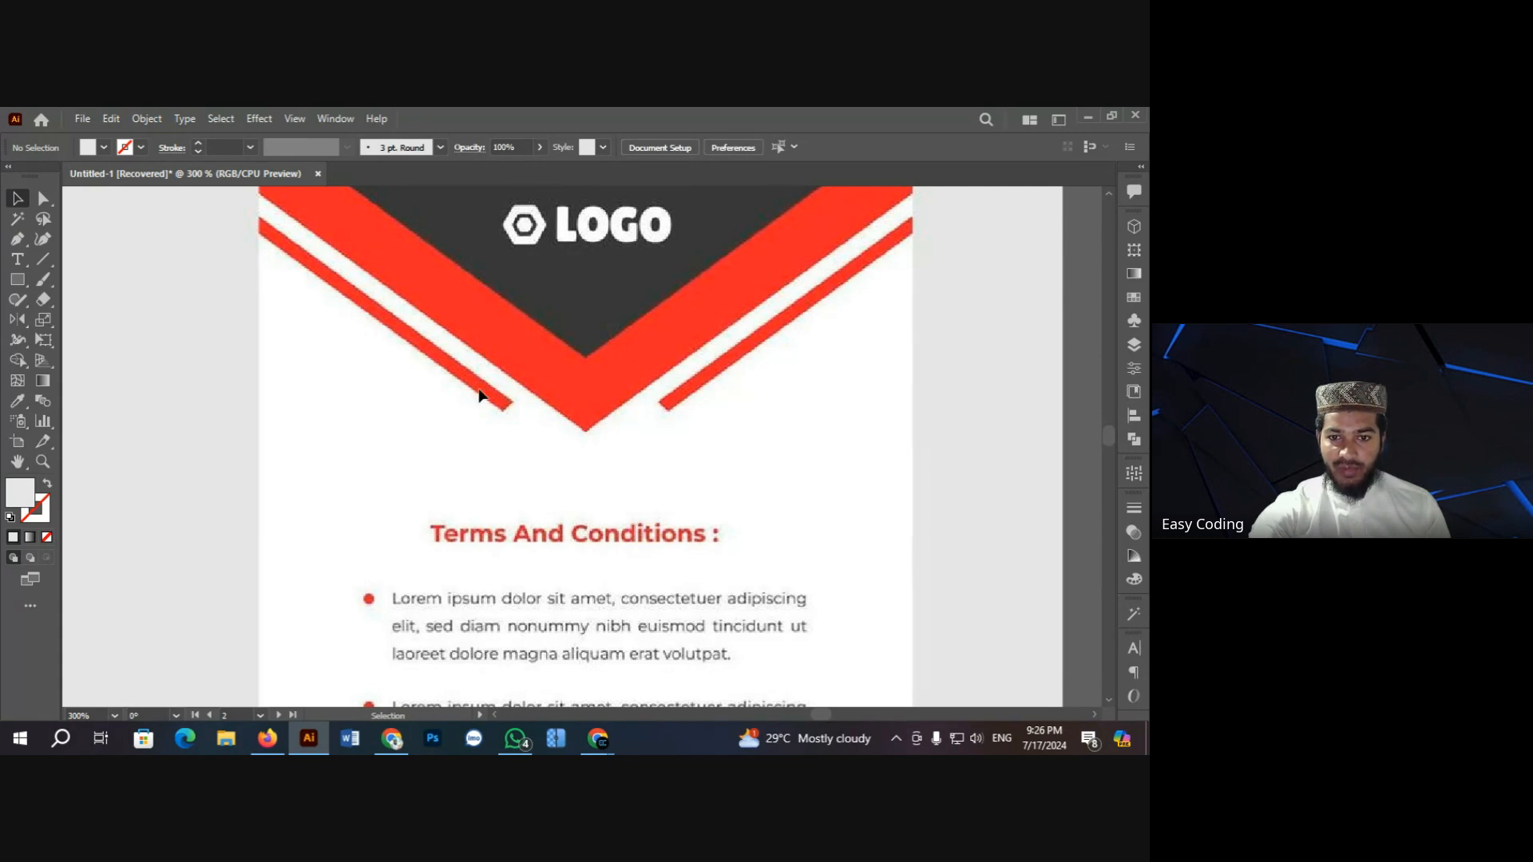
left_click_drag(17, 279, 112, 321)
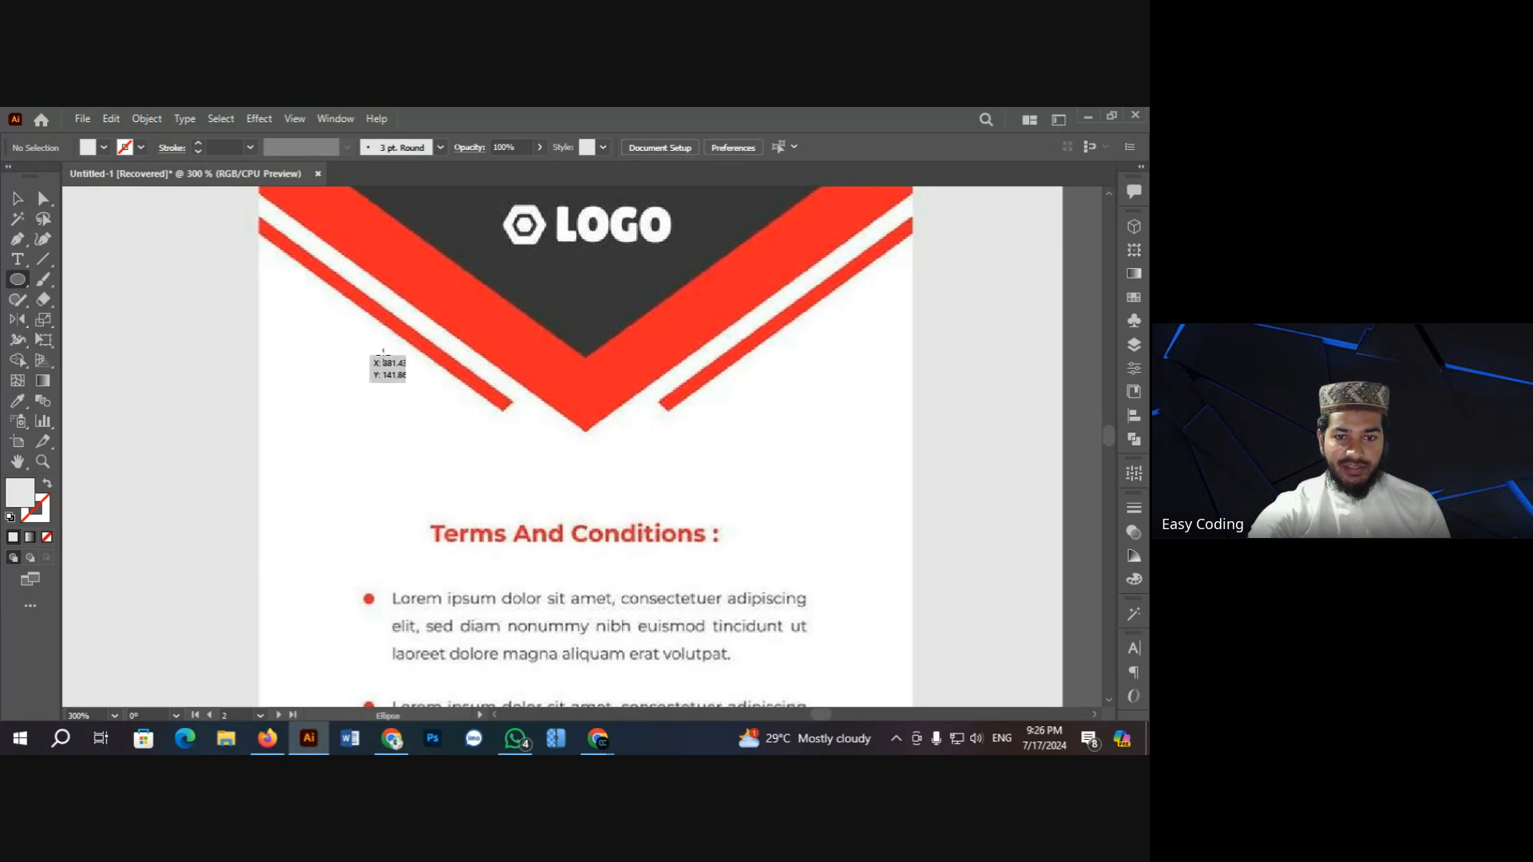
left_click_drag(407, 355, 728, 560)
key("v")
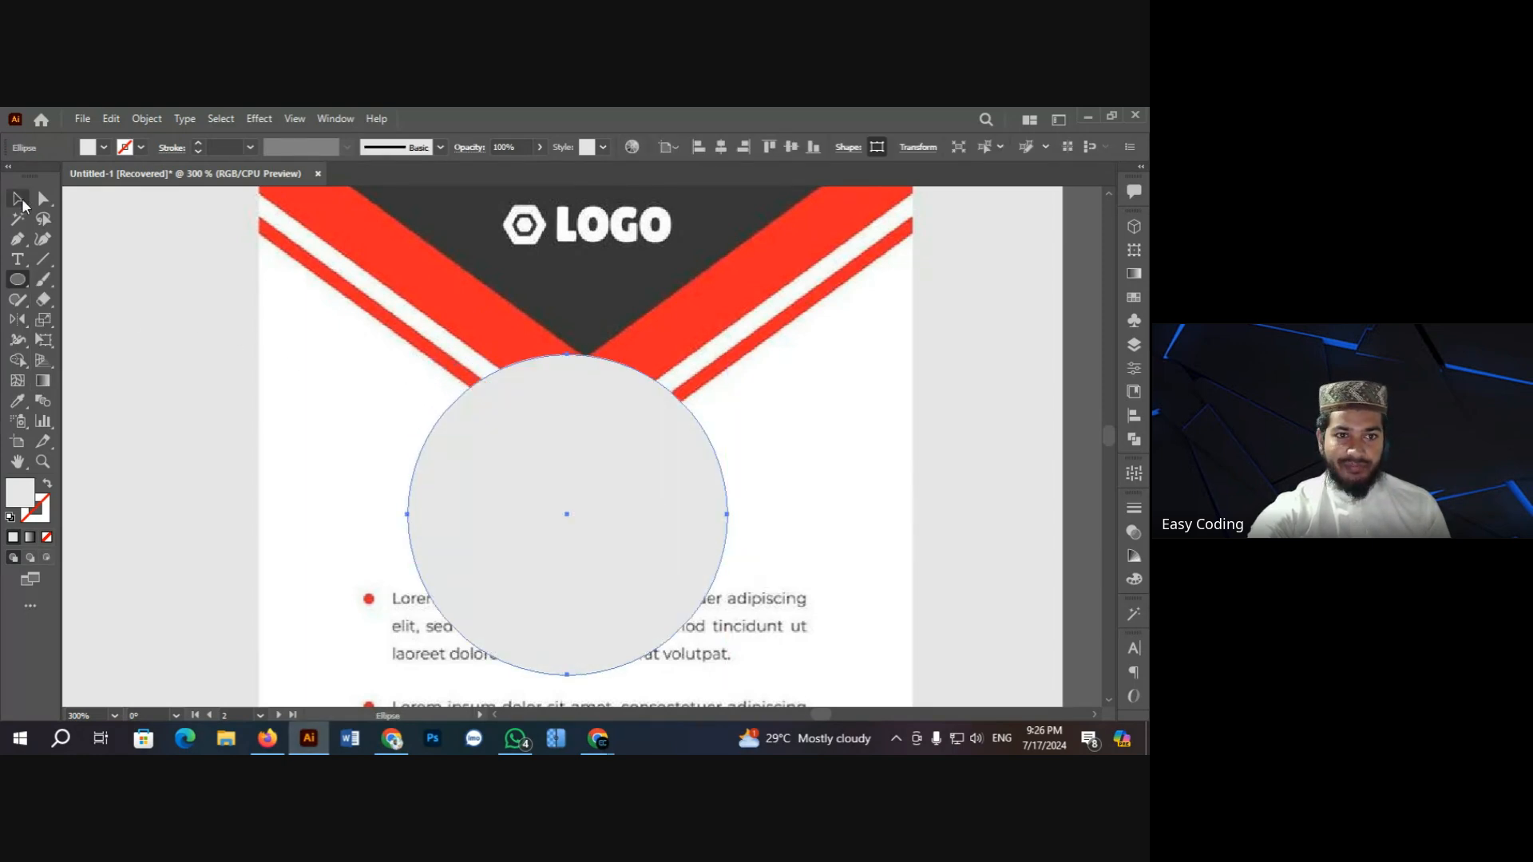
left_click(130, 261)
left_click(479, 462)
left_click(104, 147)
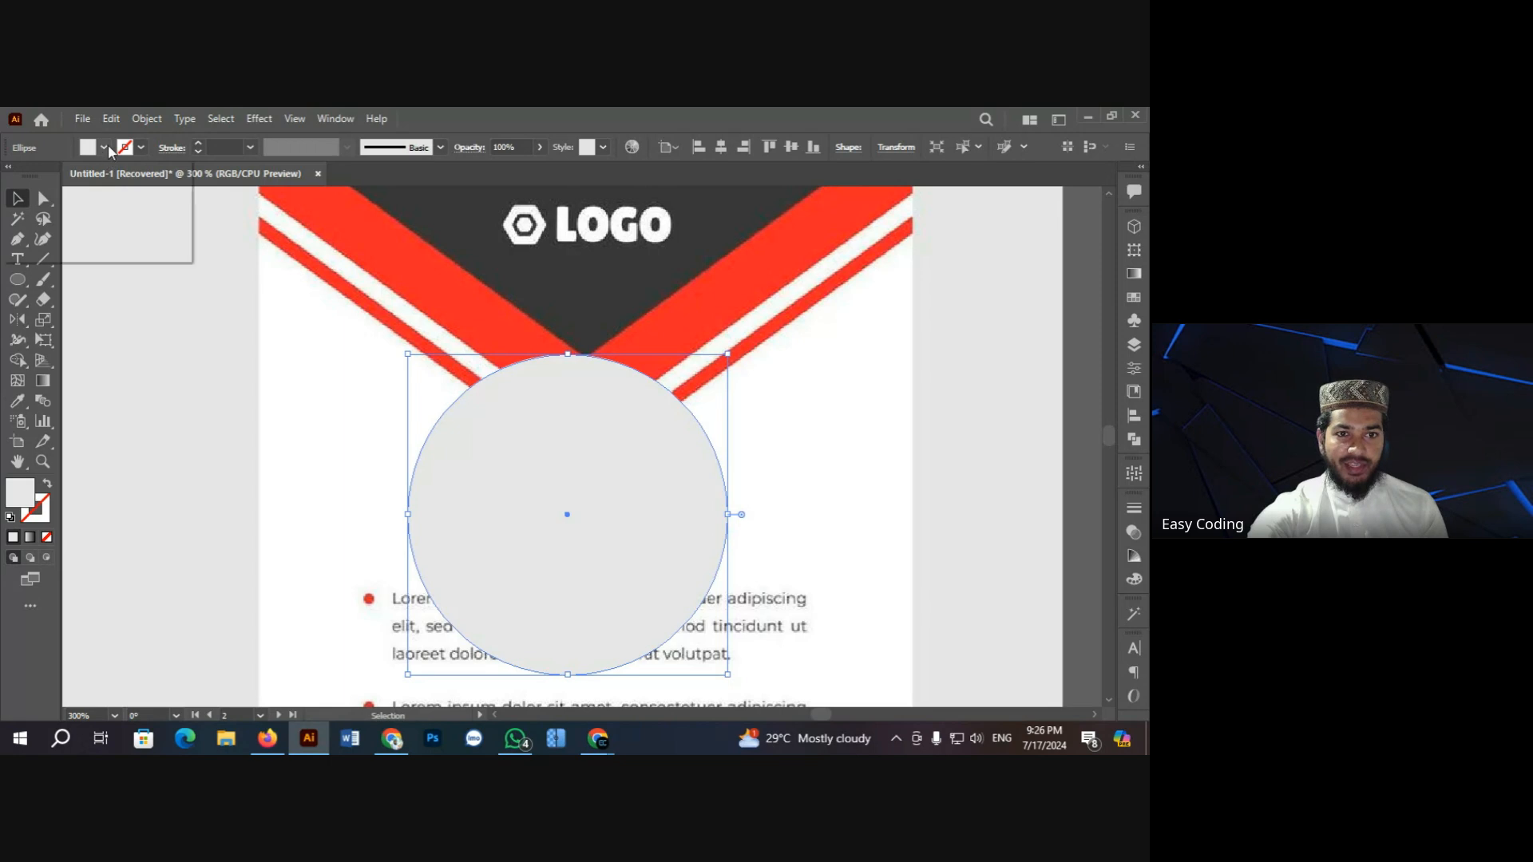
left_click(57, 178)
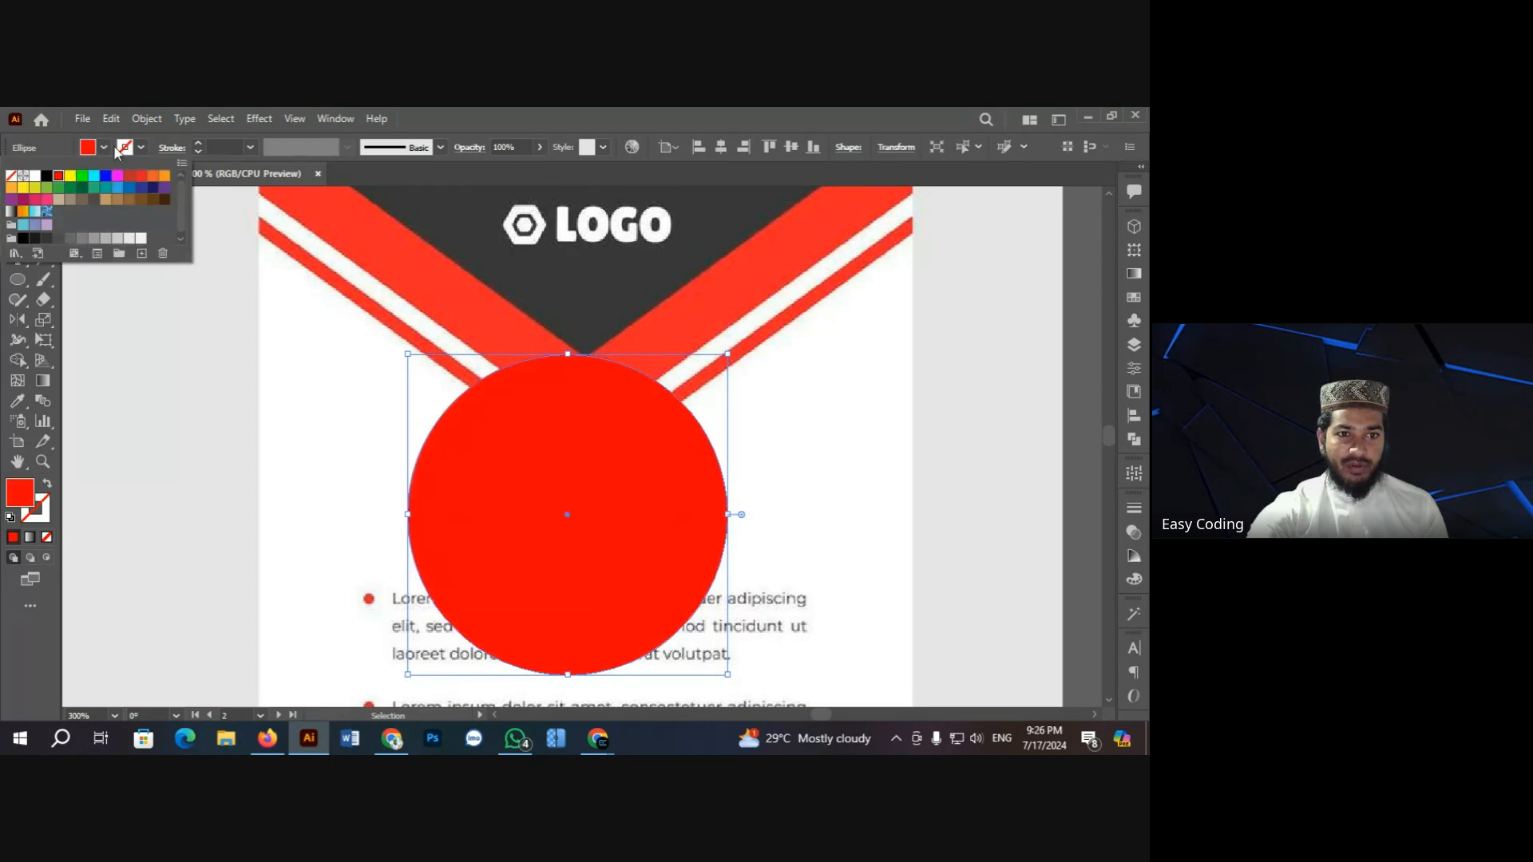
left_click(341, 403)
left_click(479, 455)
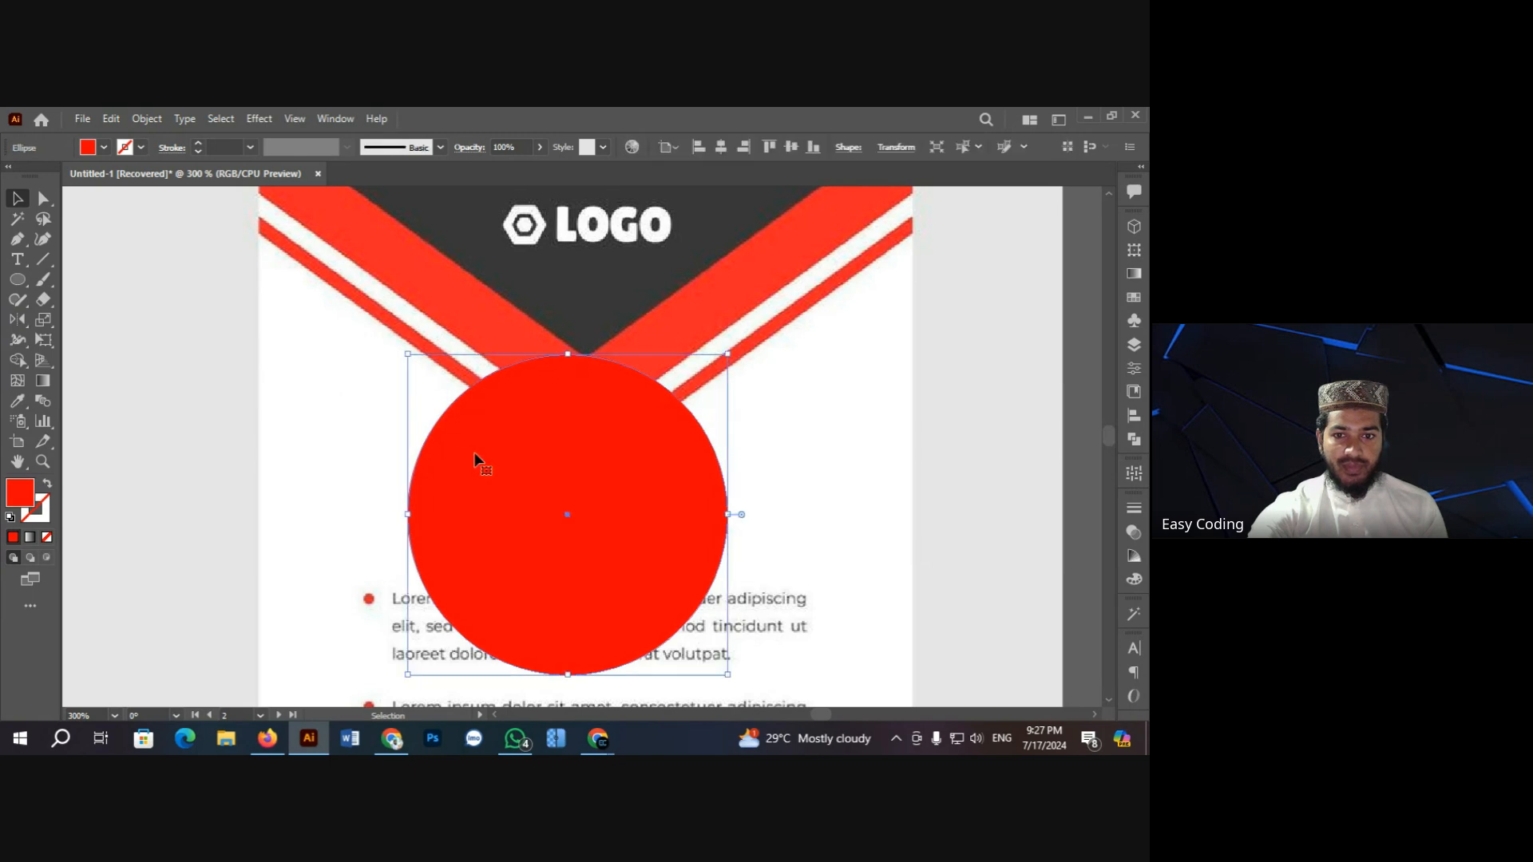
left_click_drag(409, 356, 440, 386)
mouse_move(551, 477)
left_mouse_down()
mouse_move(594, 467)
mouse_move(575, 463)
left_mouse_up()
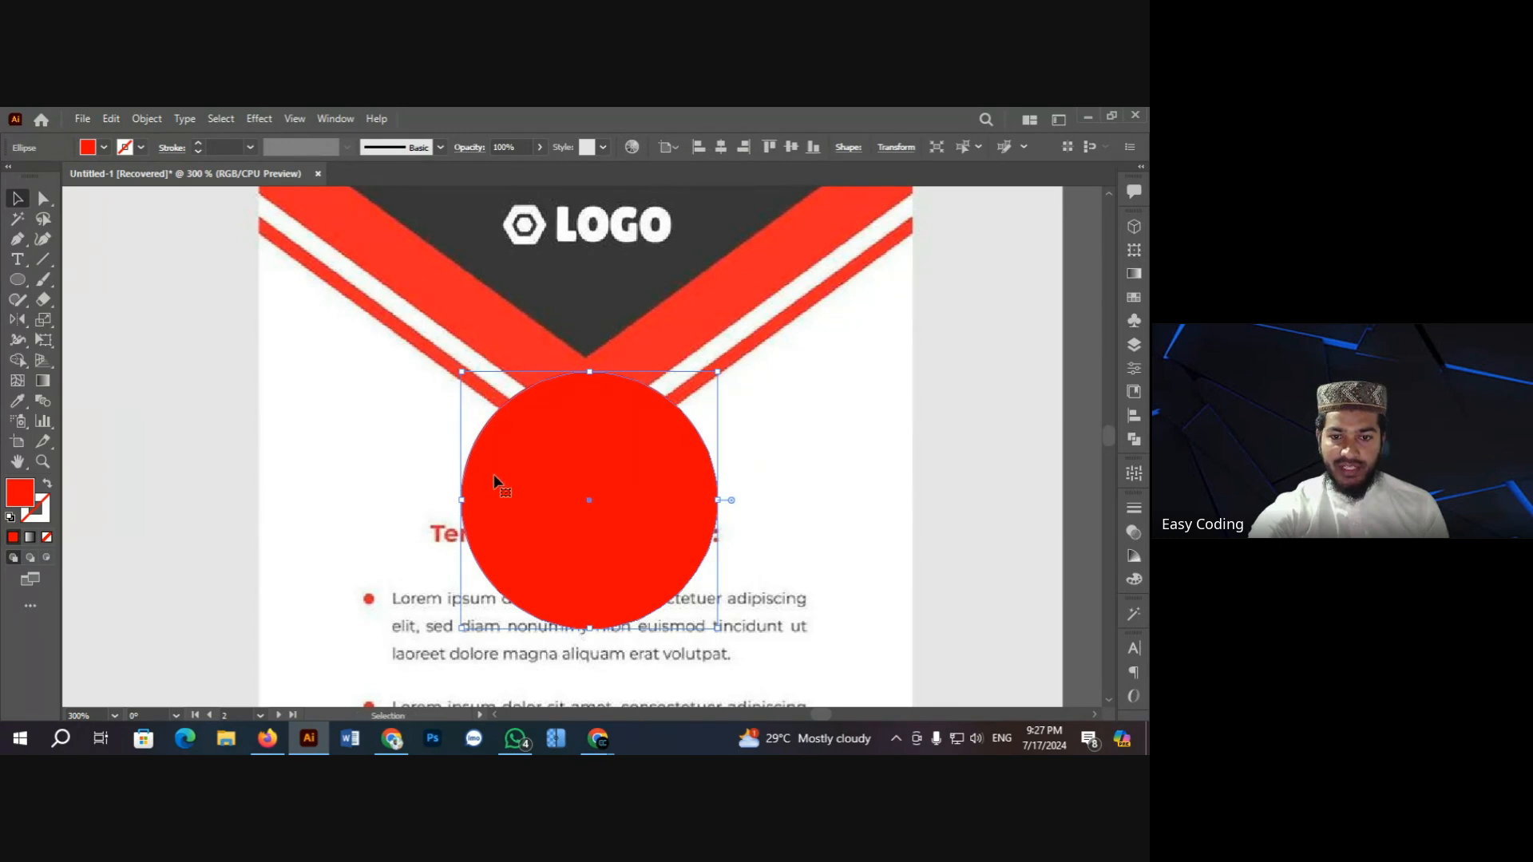
left_click(419, 428)
left_click(21, 362)
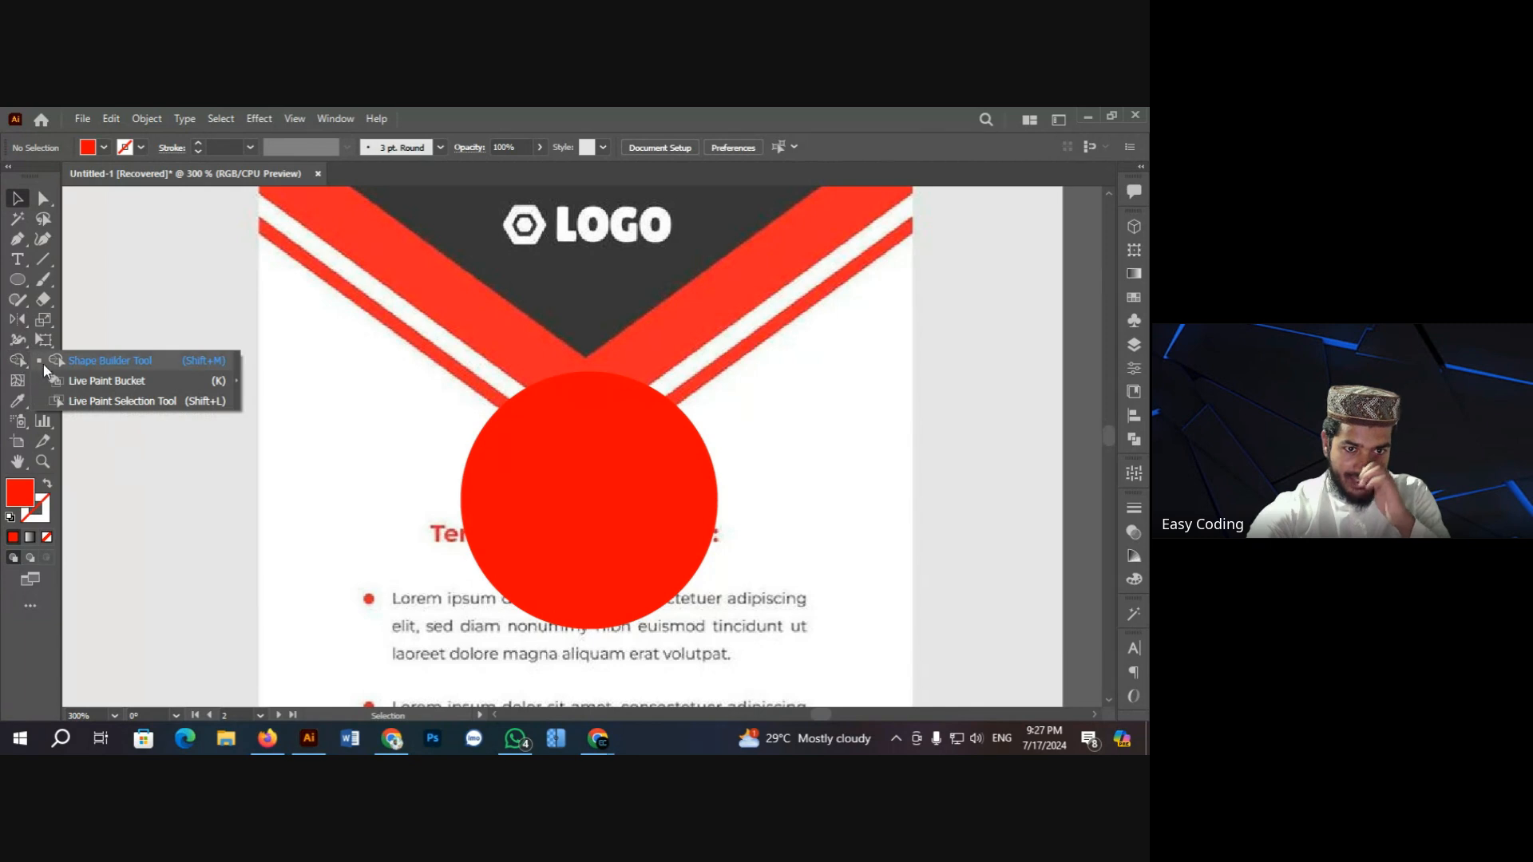
left_click(141, 361)
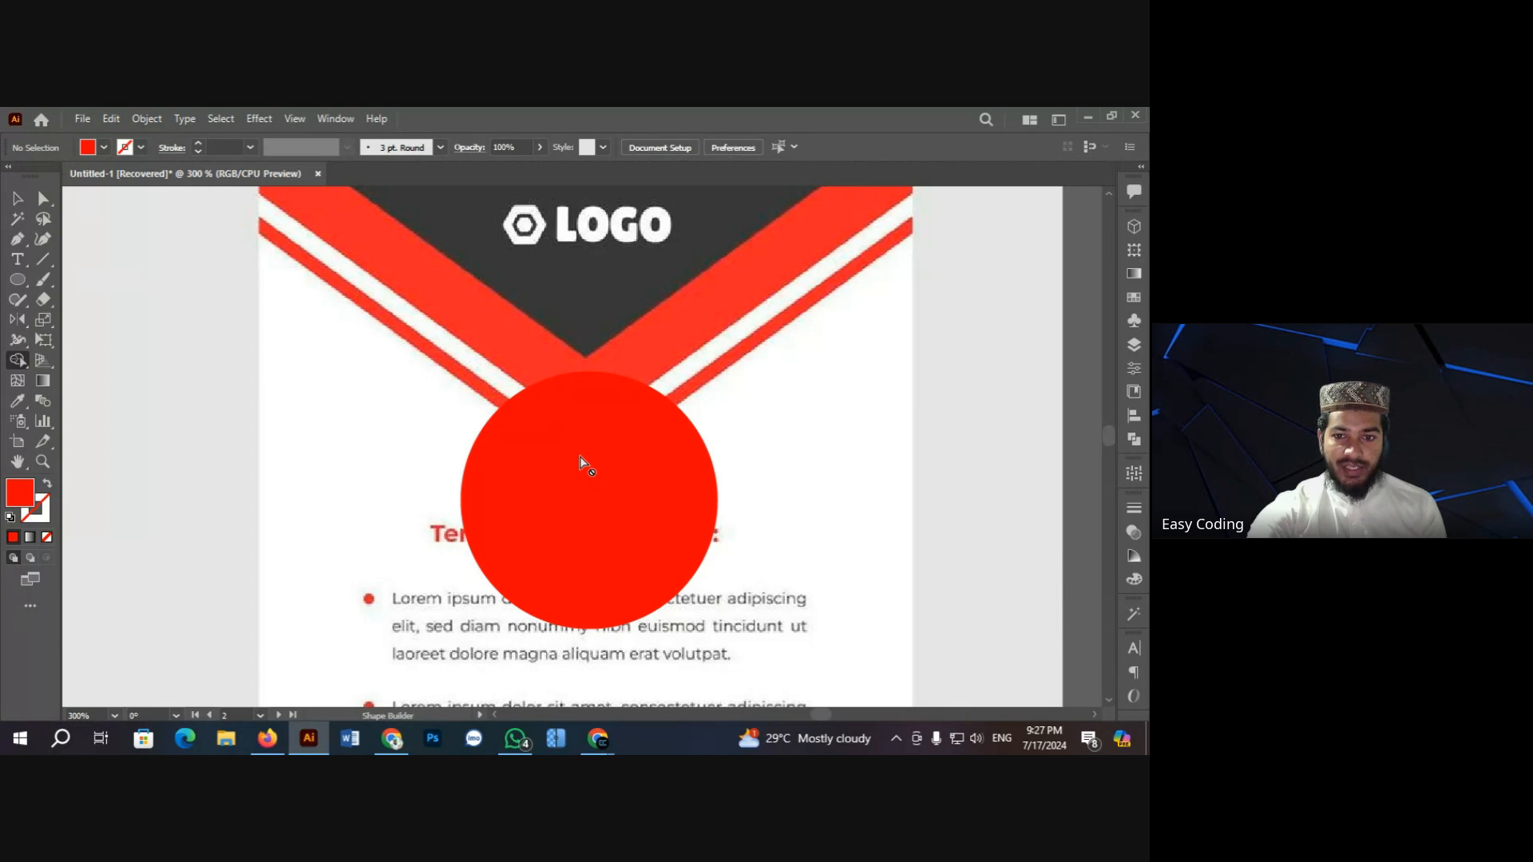
left_click(17, 281)
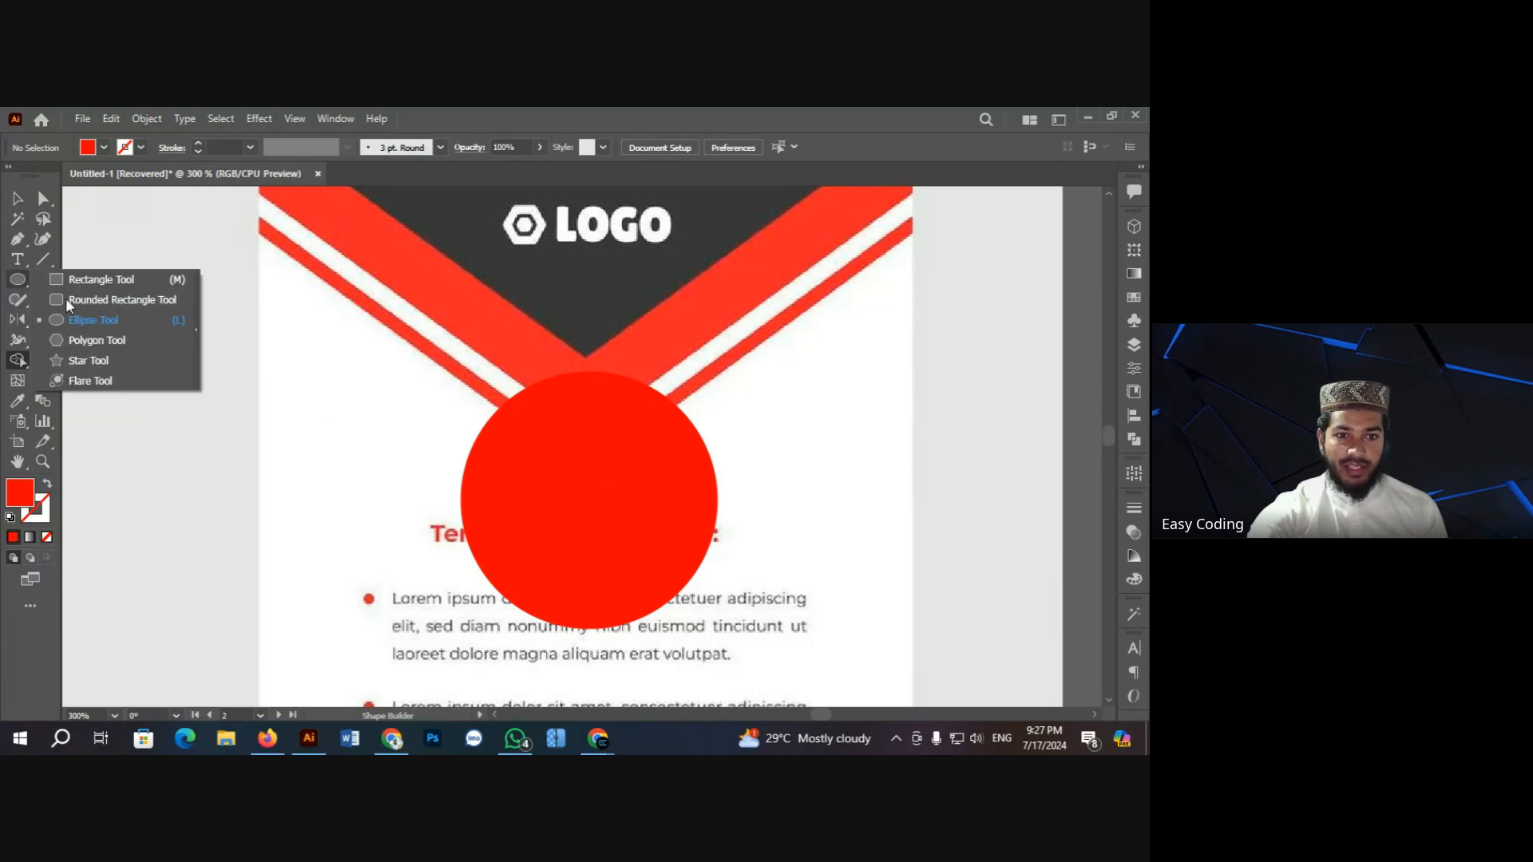
left_click(17, 198)
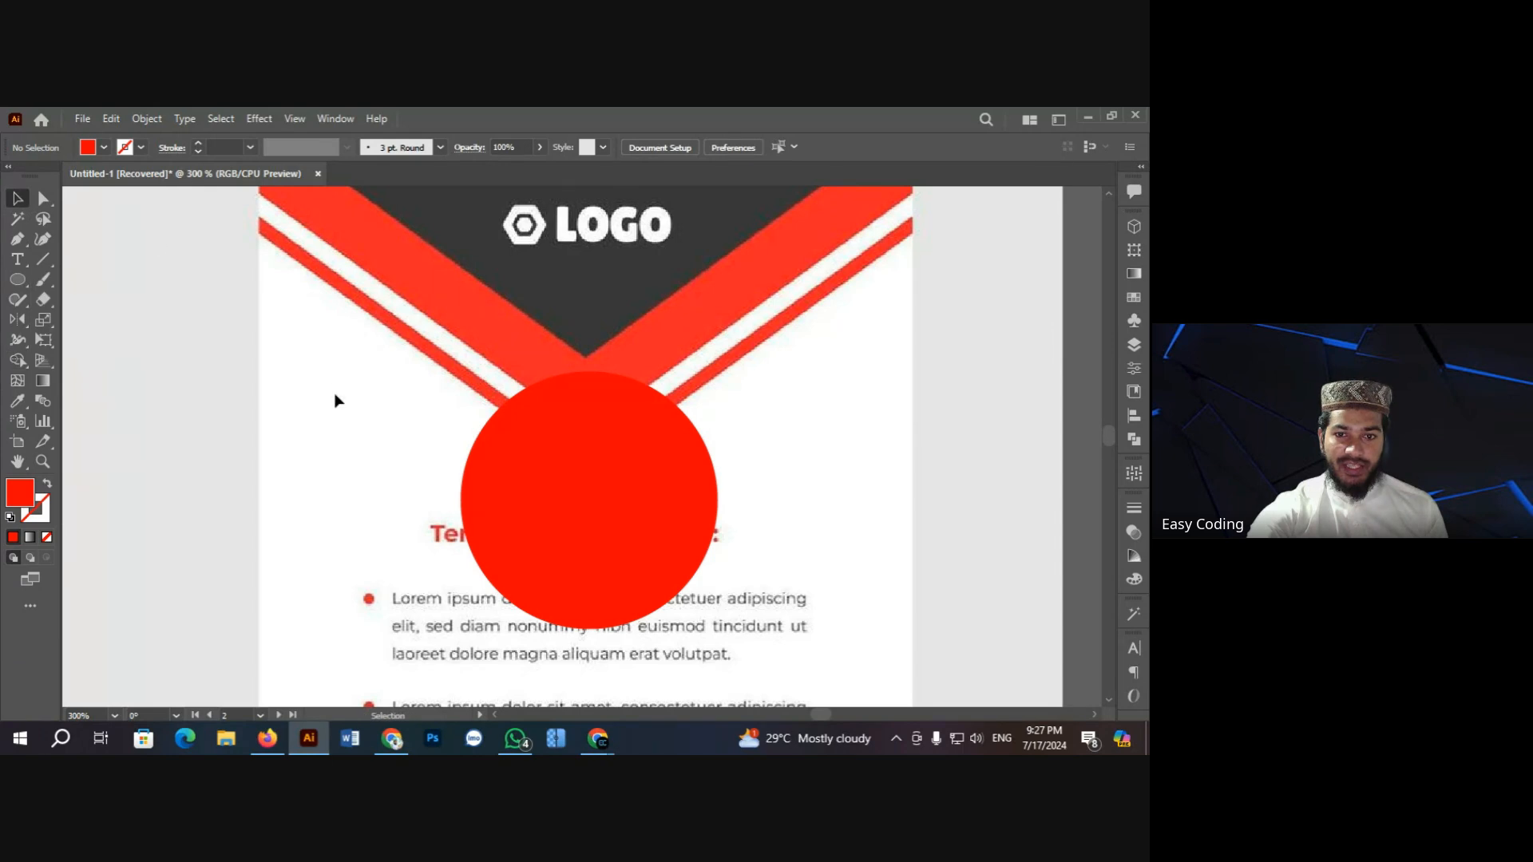
left_click(548, 466)
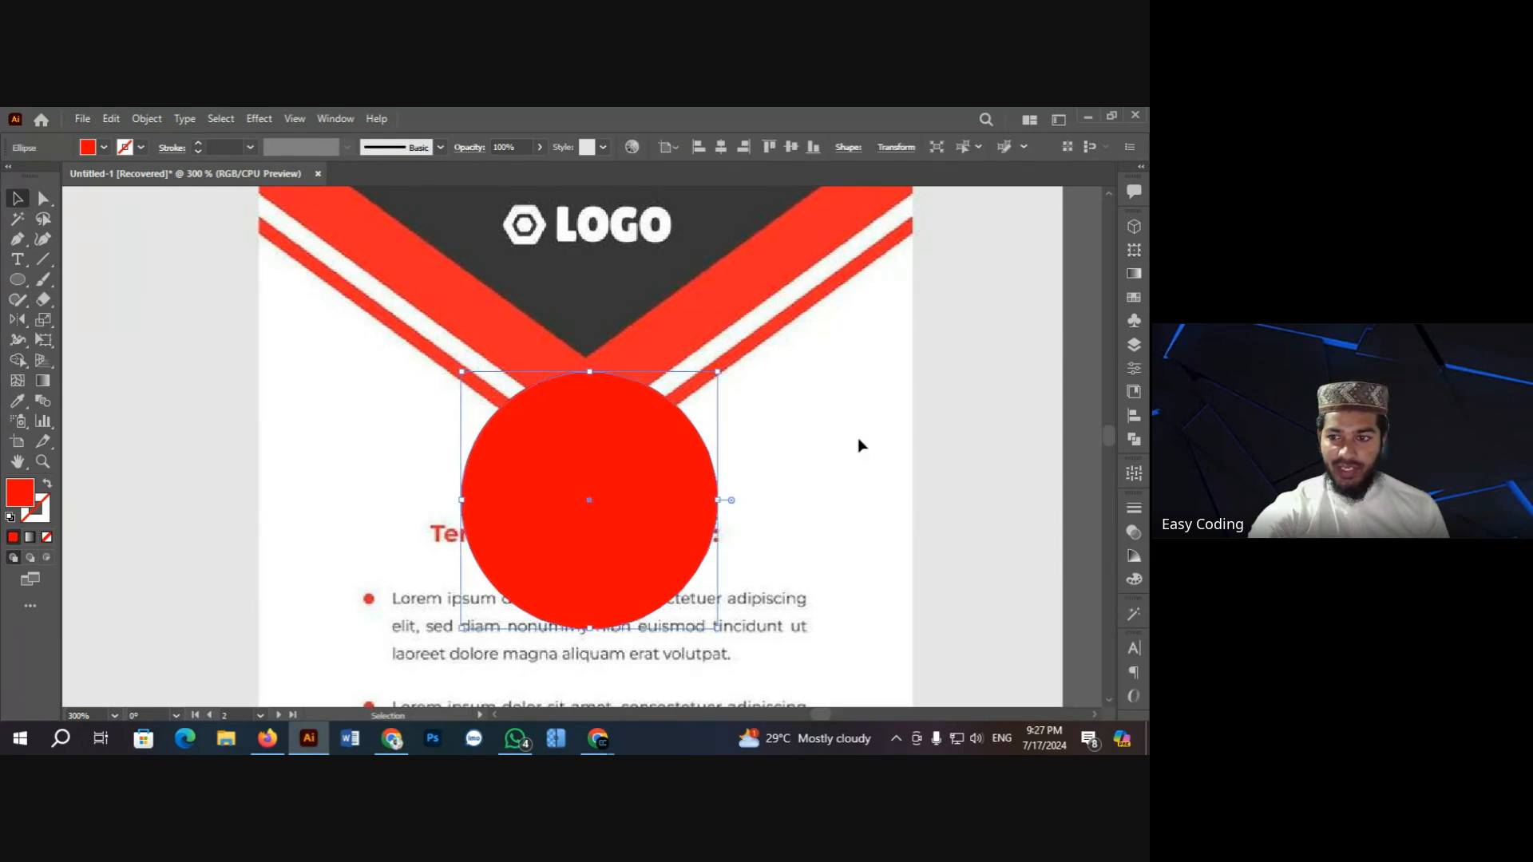
left_click(1129, 441)
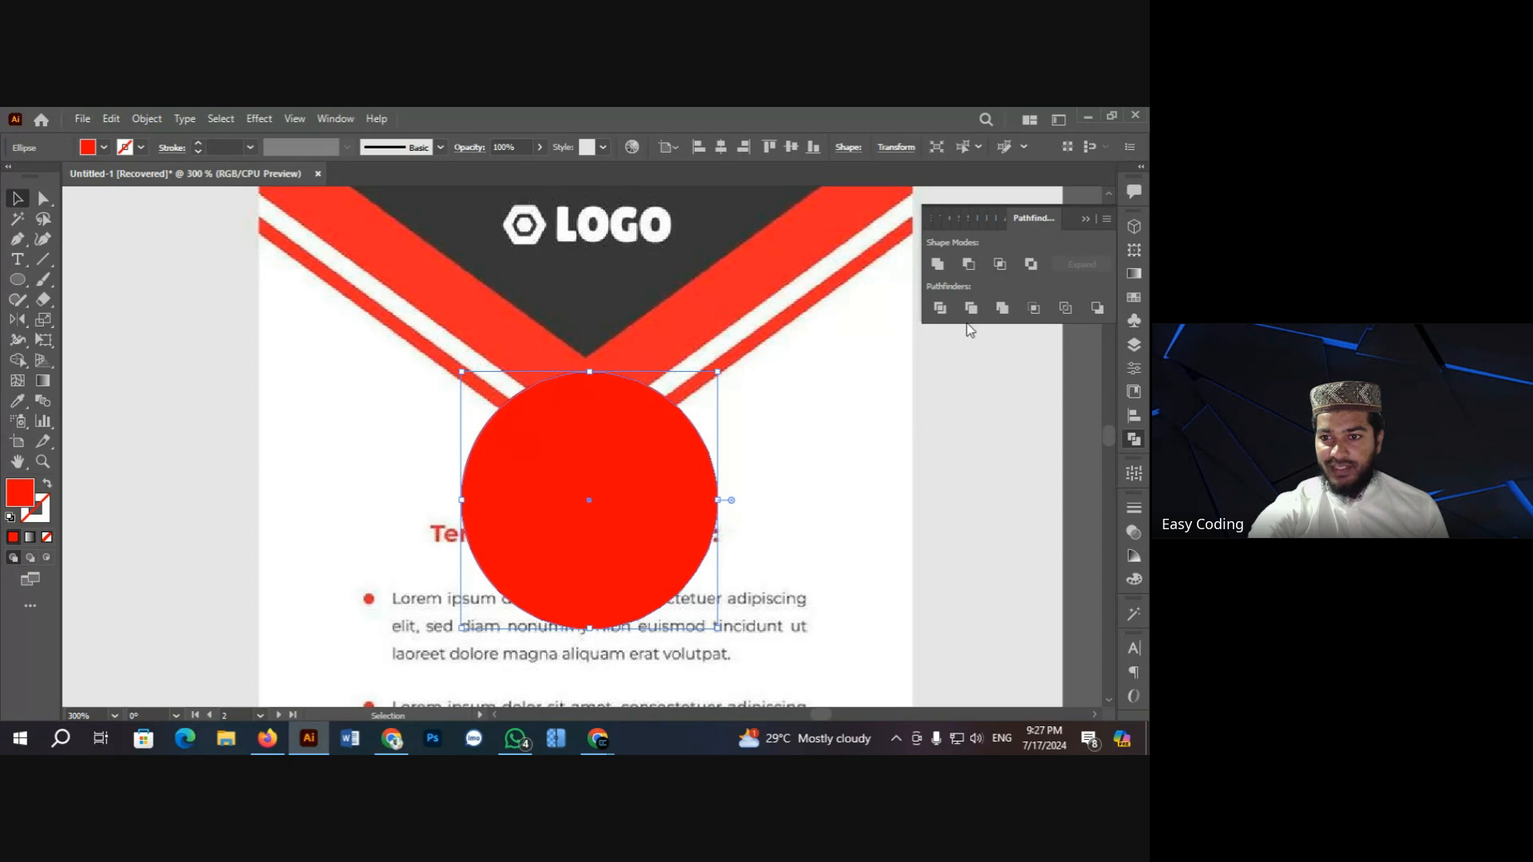
left_click(953, 396)
left_click(1083, 219)
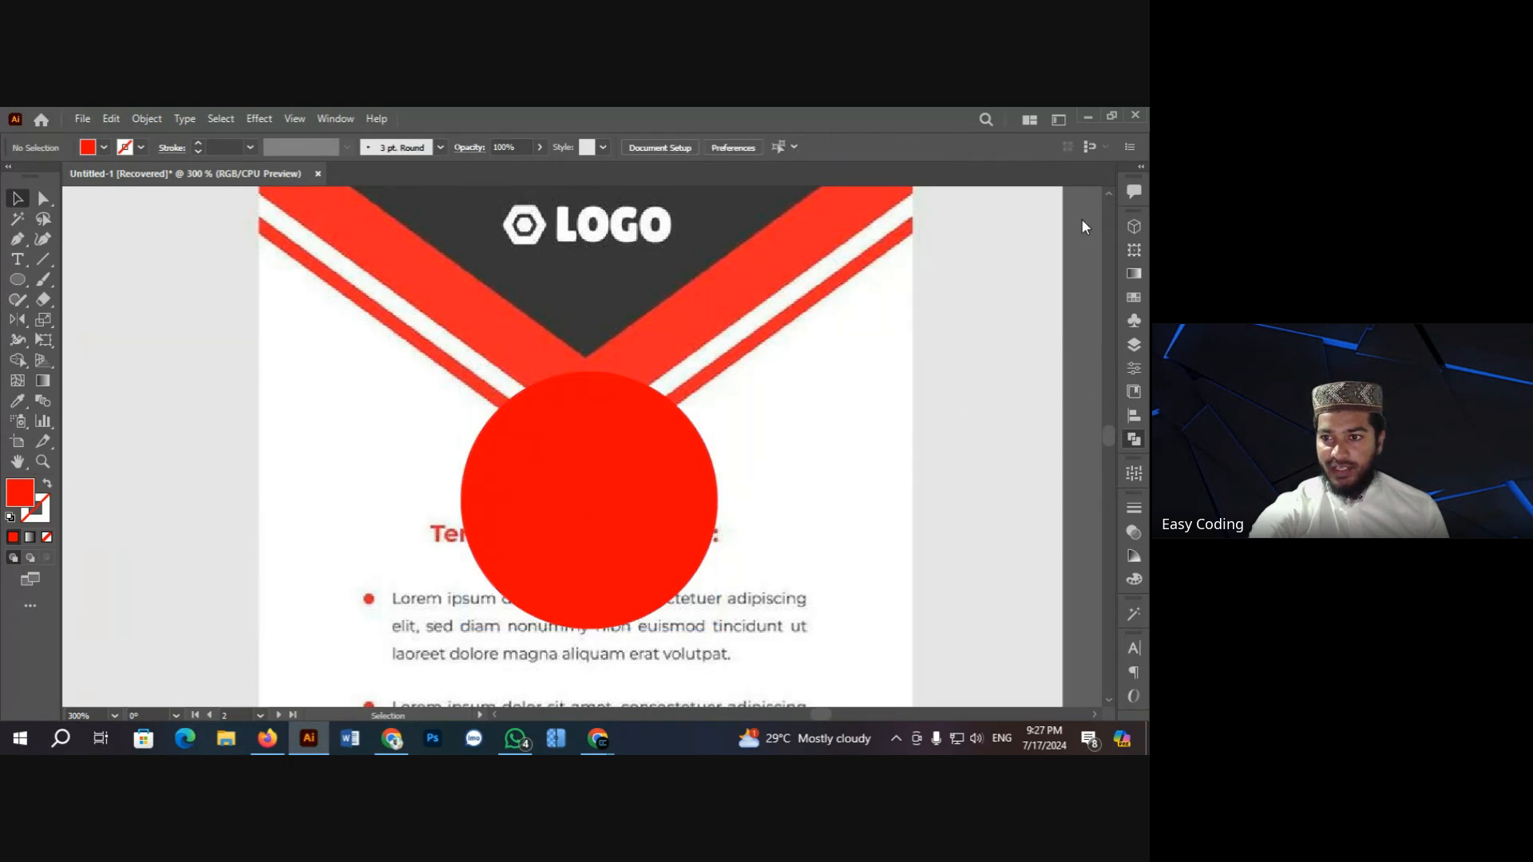
left_click(614, 480)
key("Delete")
scroll(342, 489, "up", 3)
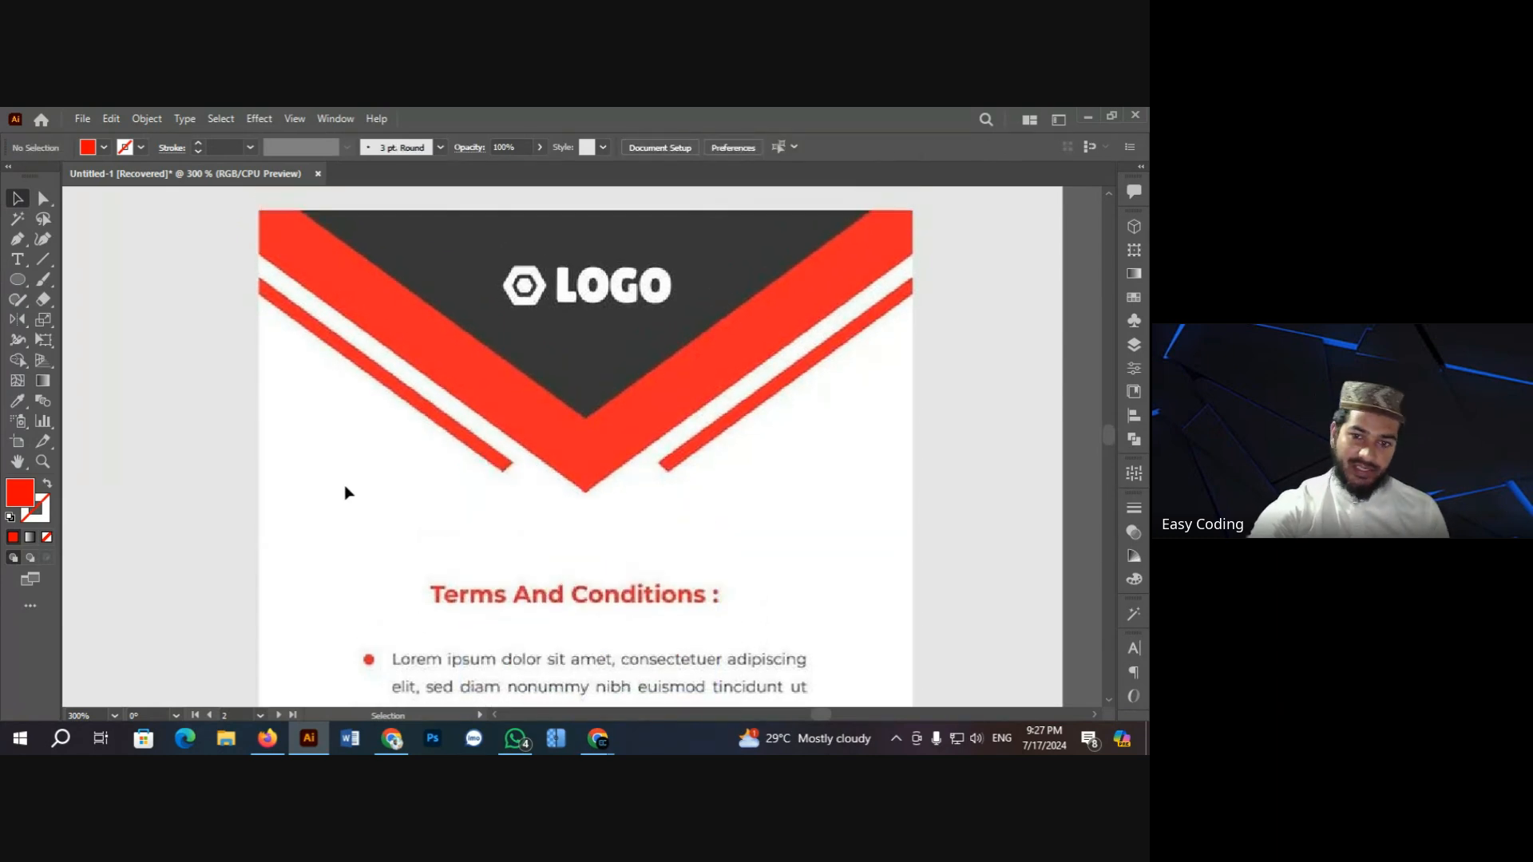
Step: Pan and zoom to 150% on the ID card front, then switch to the browser
key("ctrl+minus")
key("ctrl+minus")
key("ctrl+minus")
key("ctrl+minus")
key("ctrl+minus")
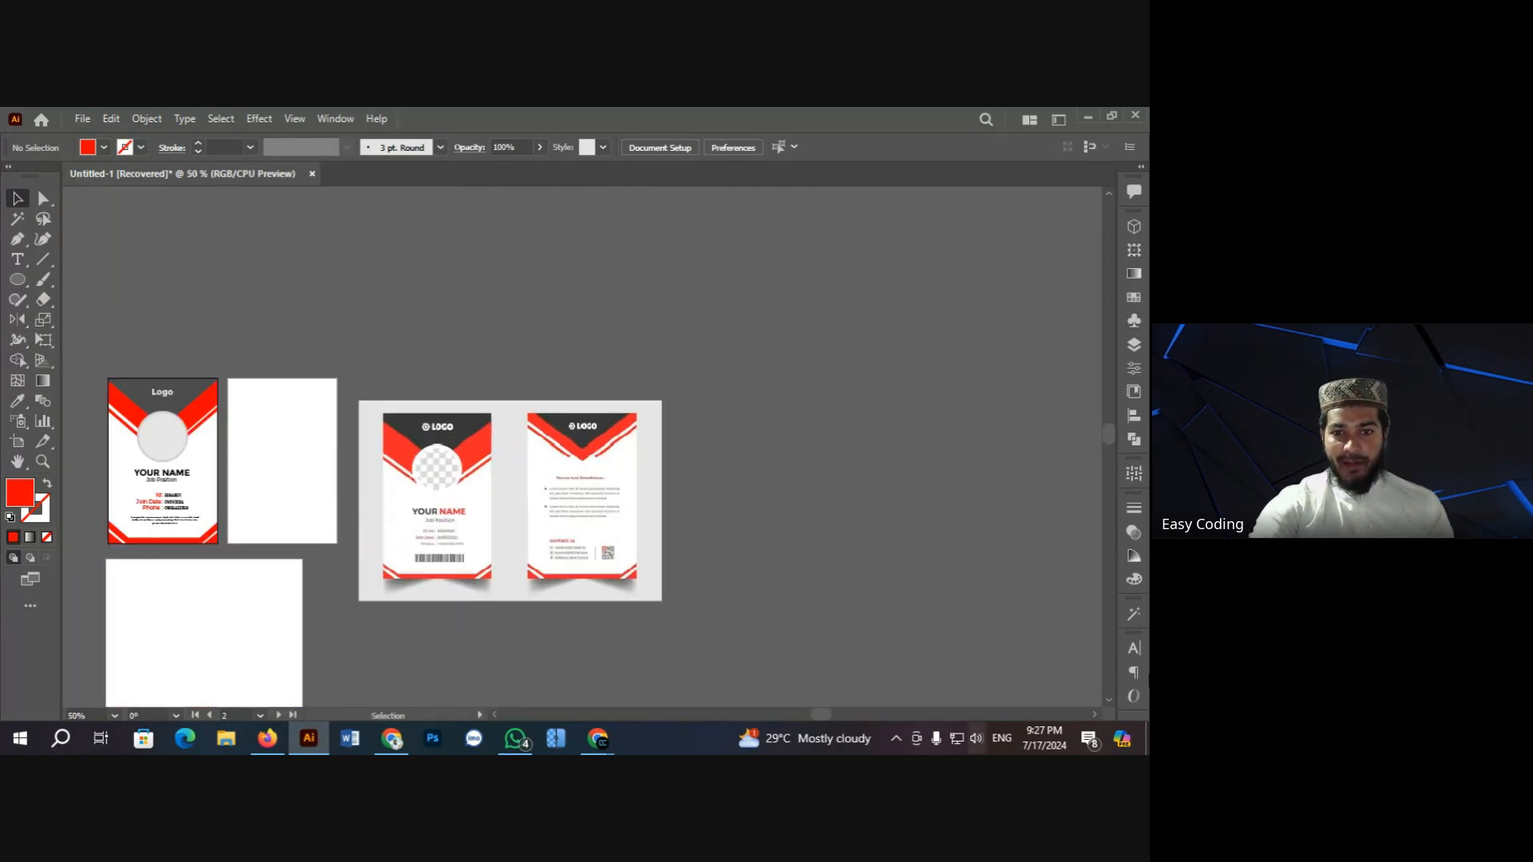
left_click(17, 461)
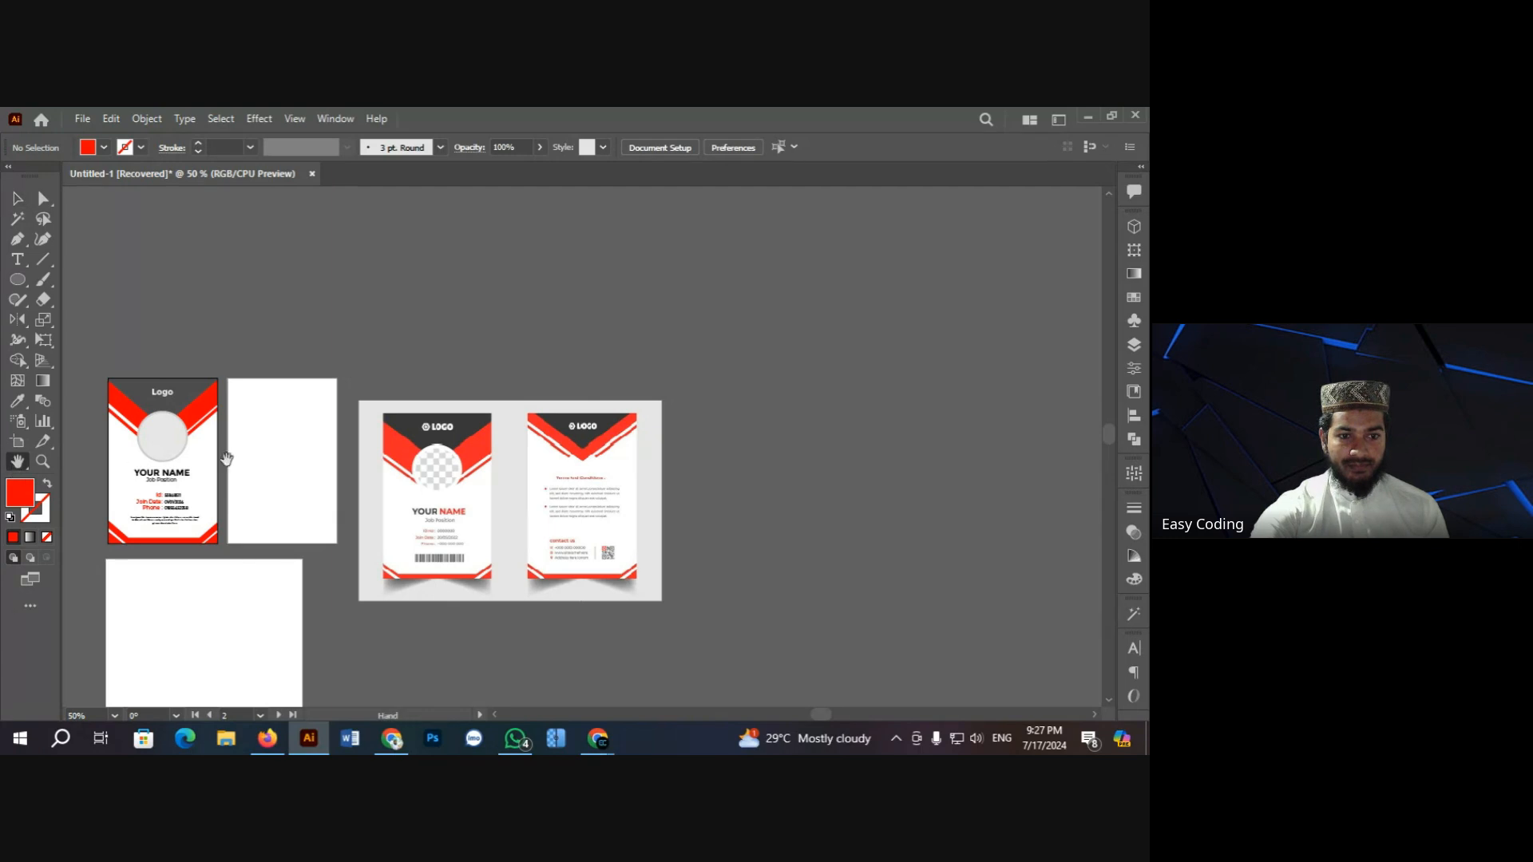
left_click_drag(226, 455, 509, 428)
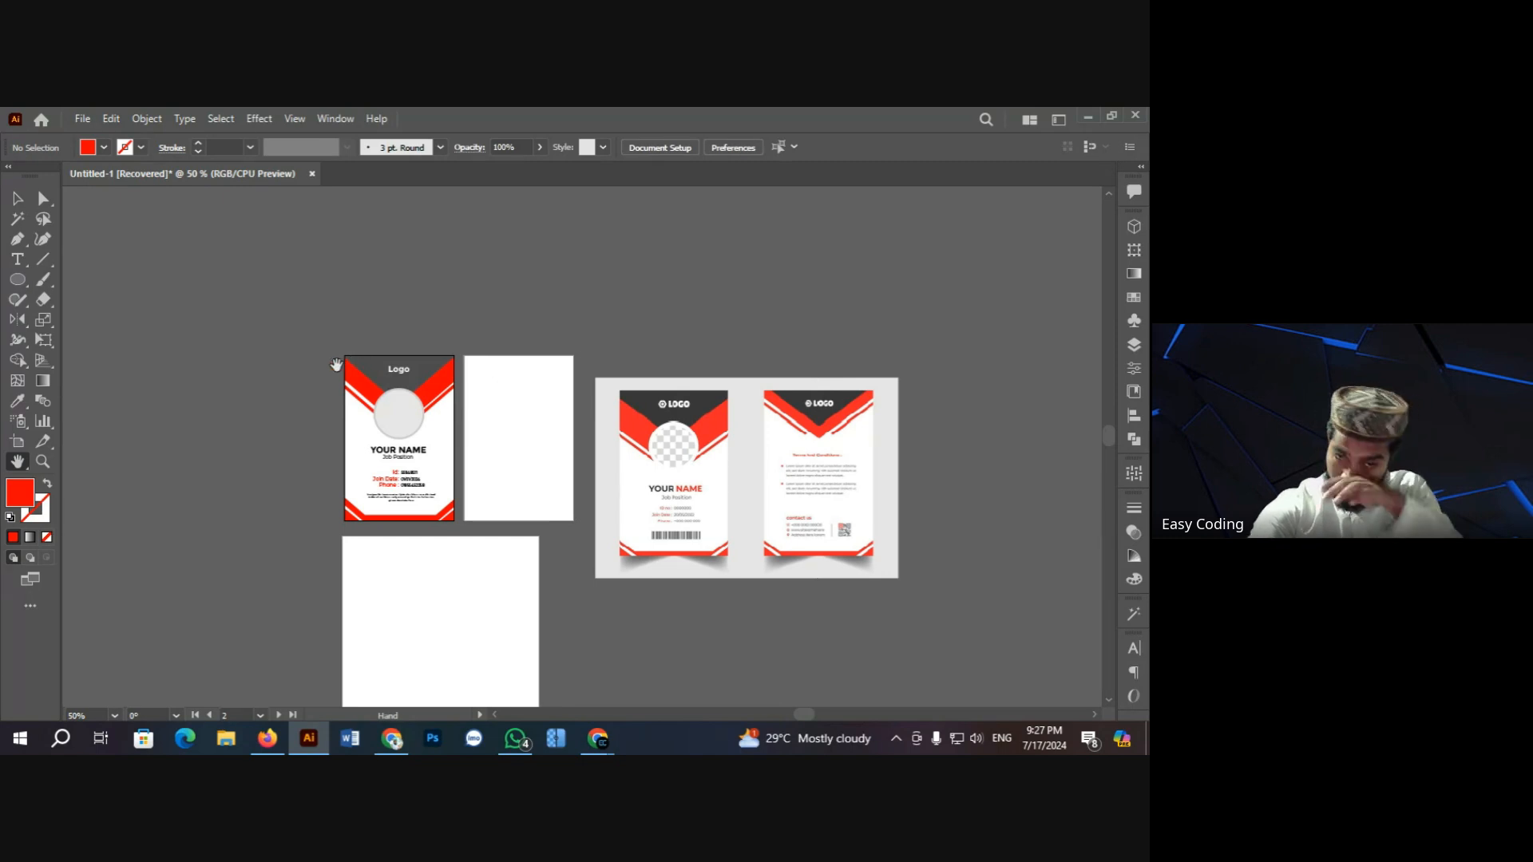
key("ctrl+plus")
key("ctrl+plus")
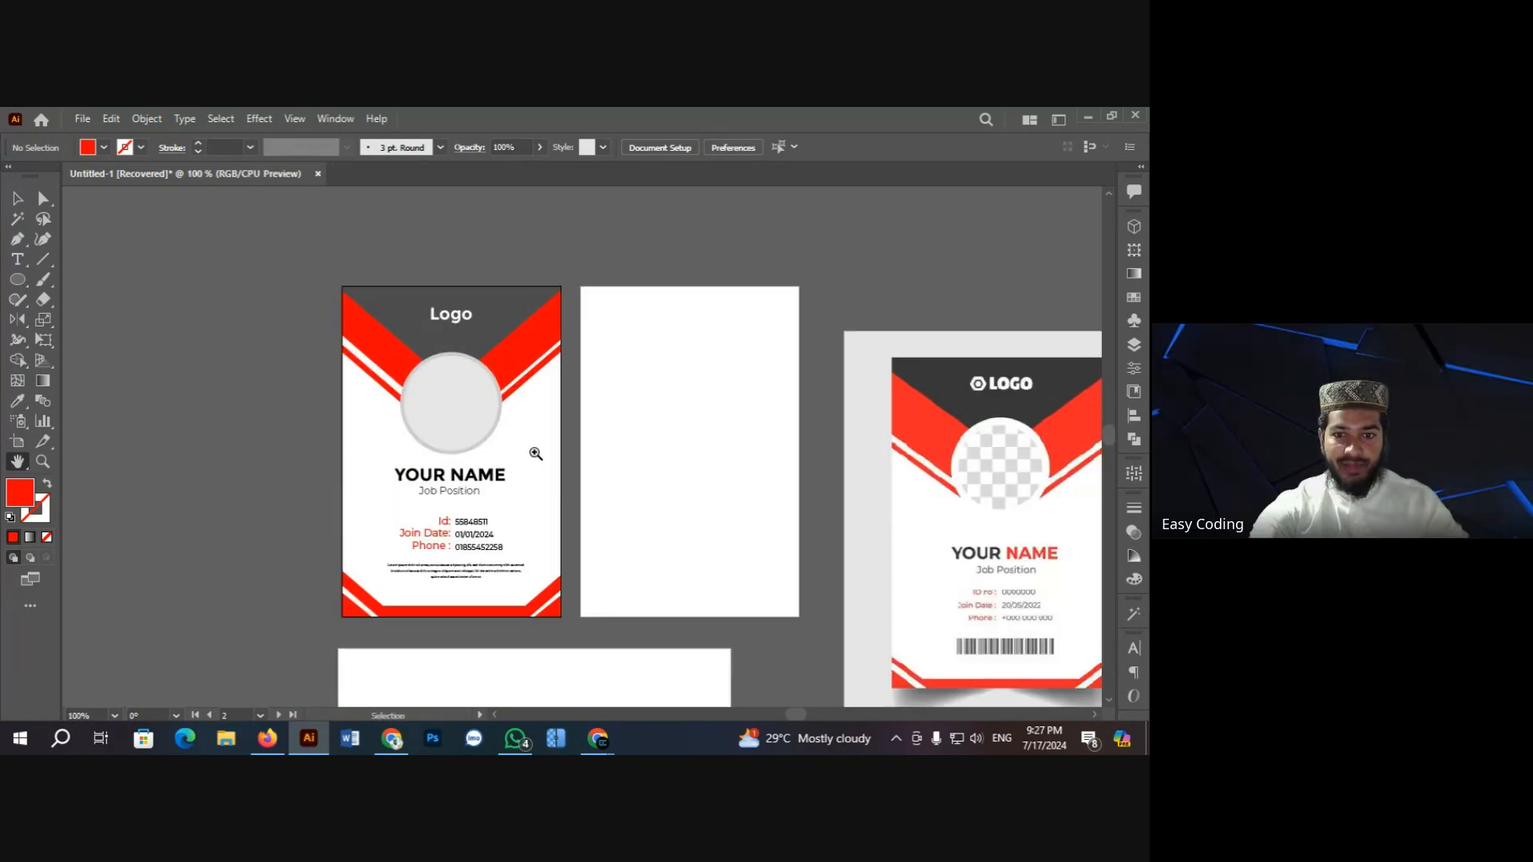
key("ctrl+plus")
scroll(292, 417, "down", 2)
scroll(292, 417, "up", 2)
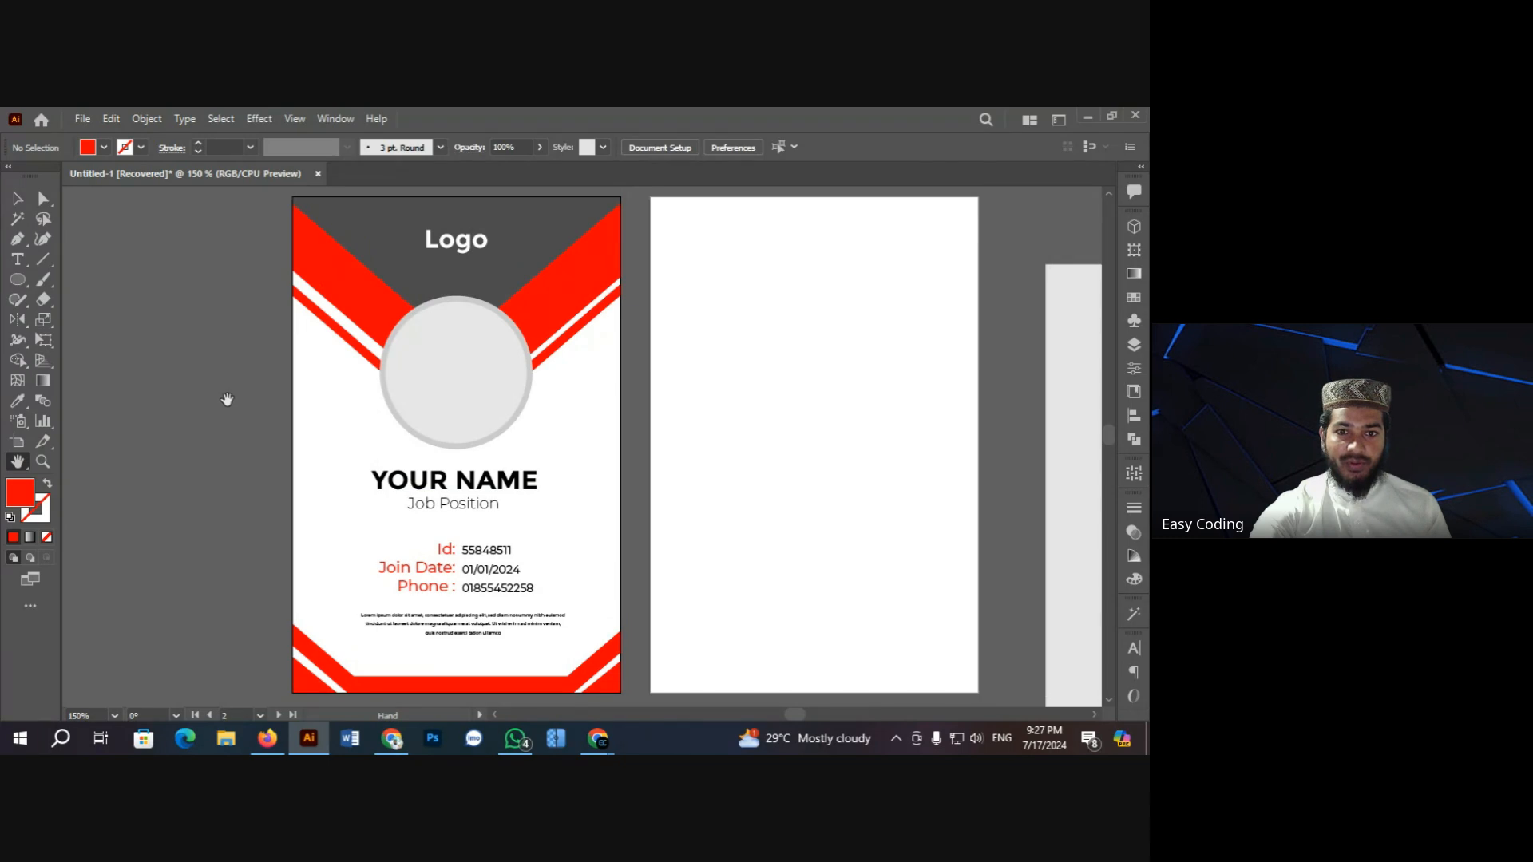
left_click(16, 199)
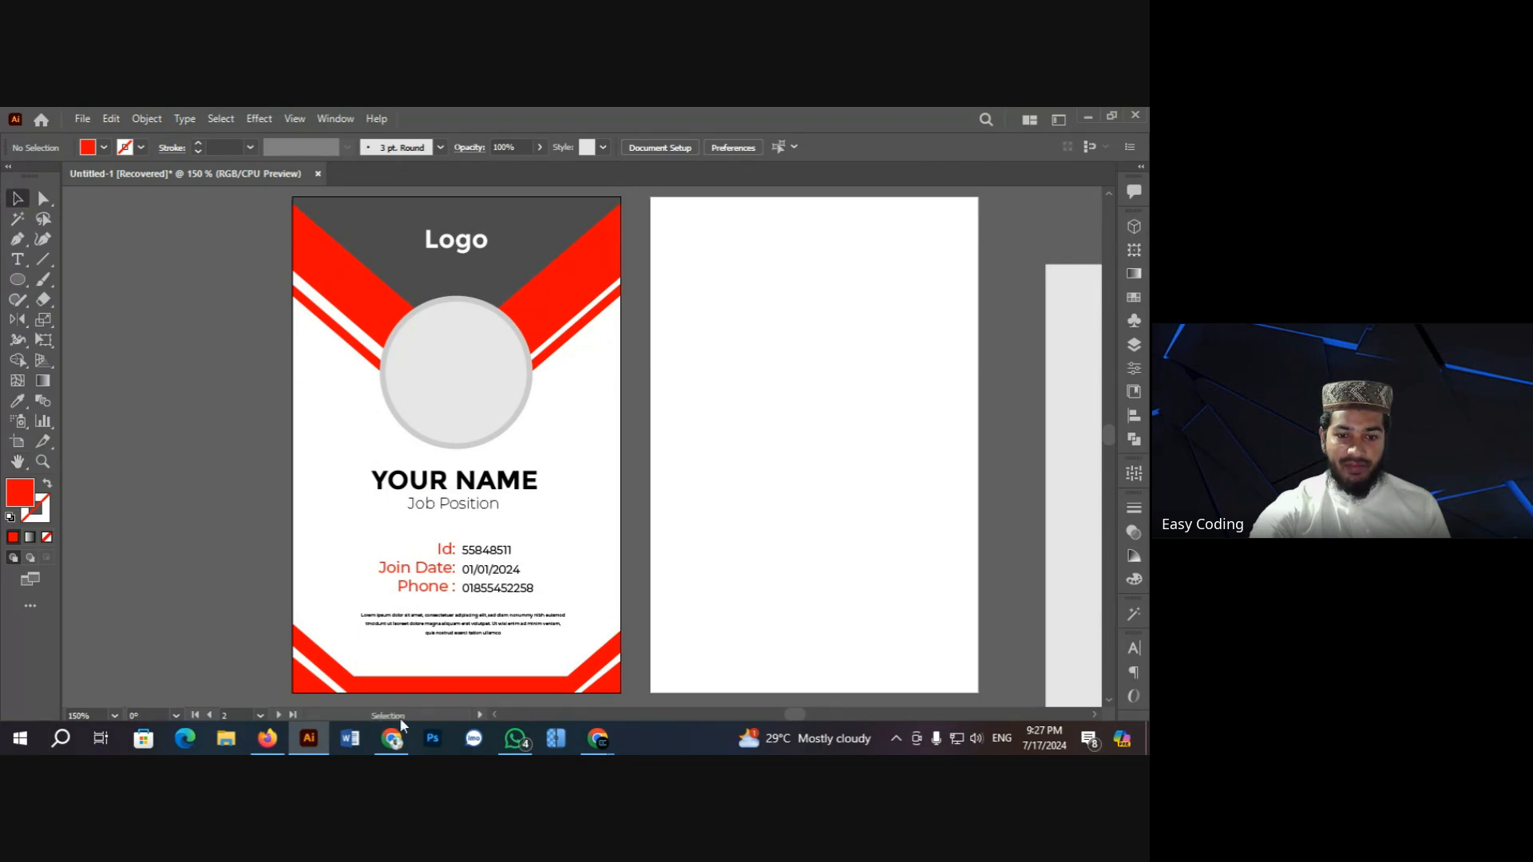
left_click(267, 739)
Step: Search Google for 'id card design size' and view the All results
left_click(252, 241)
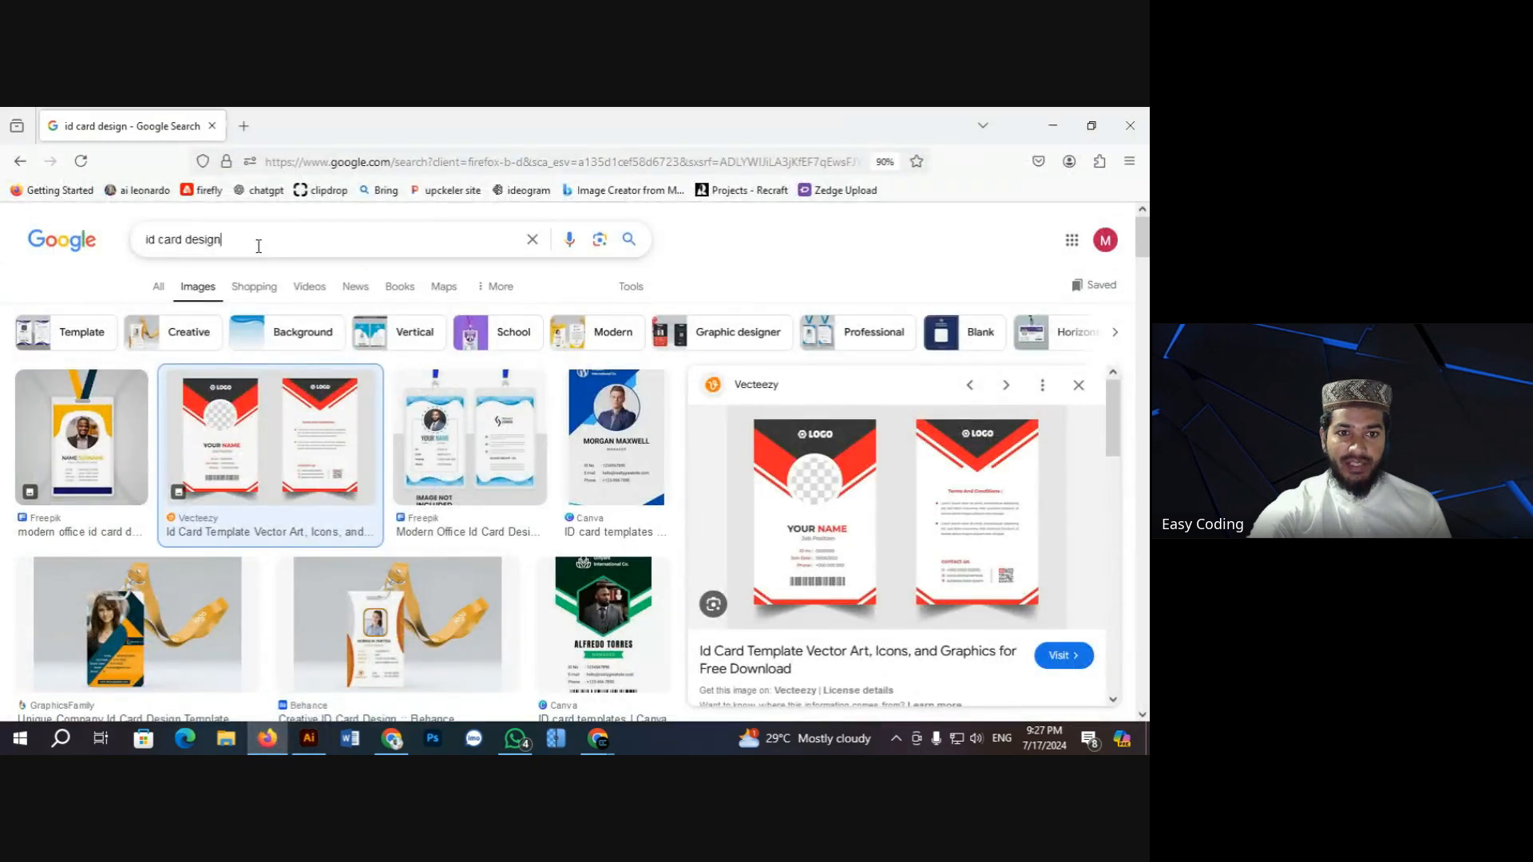
left_click_drag(251, 241, 130, 252)
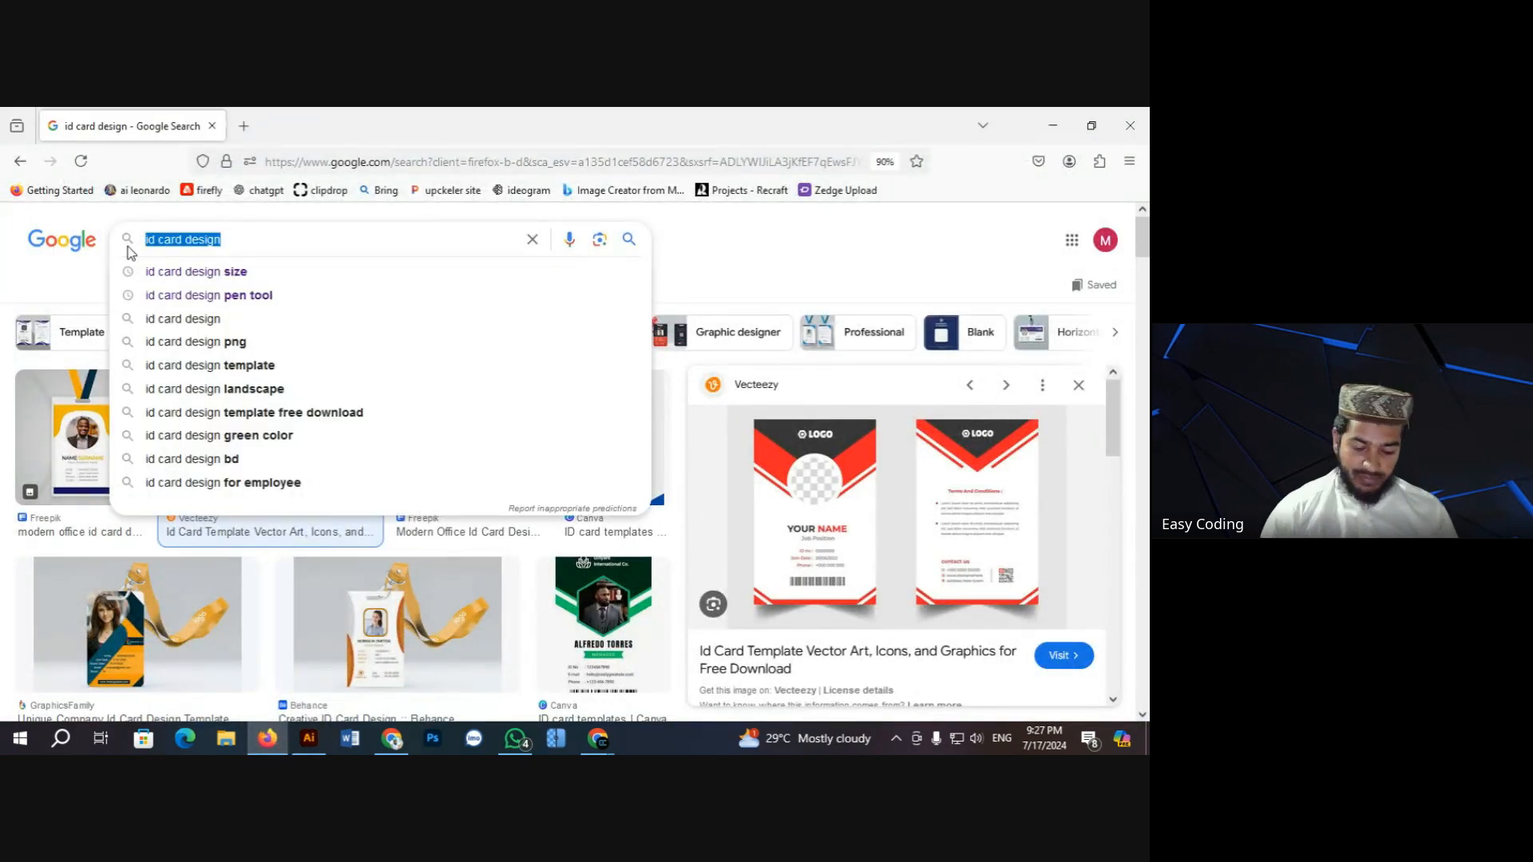
type("id c")
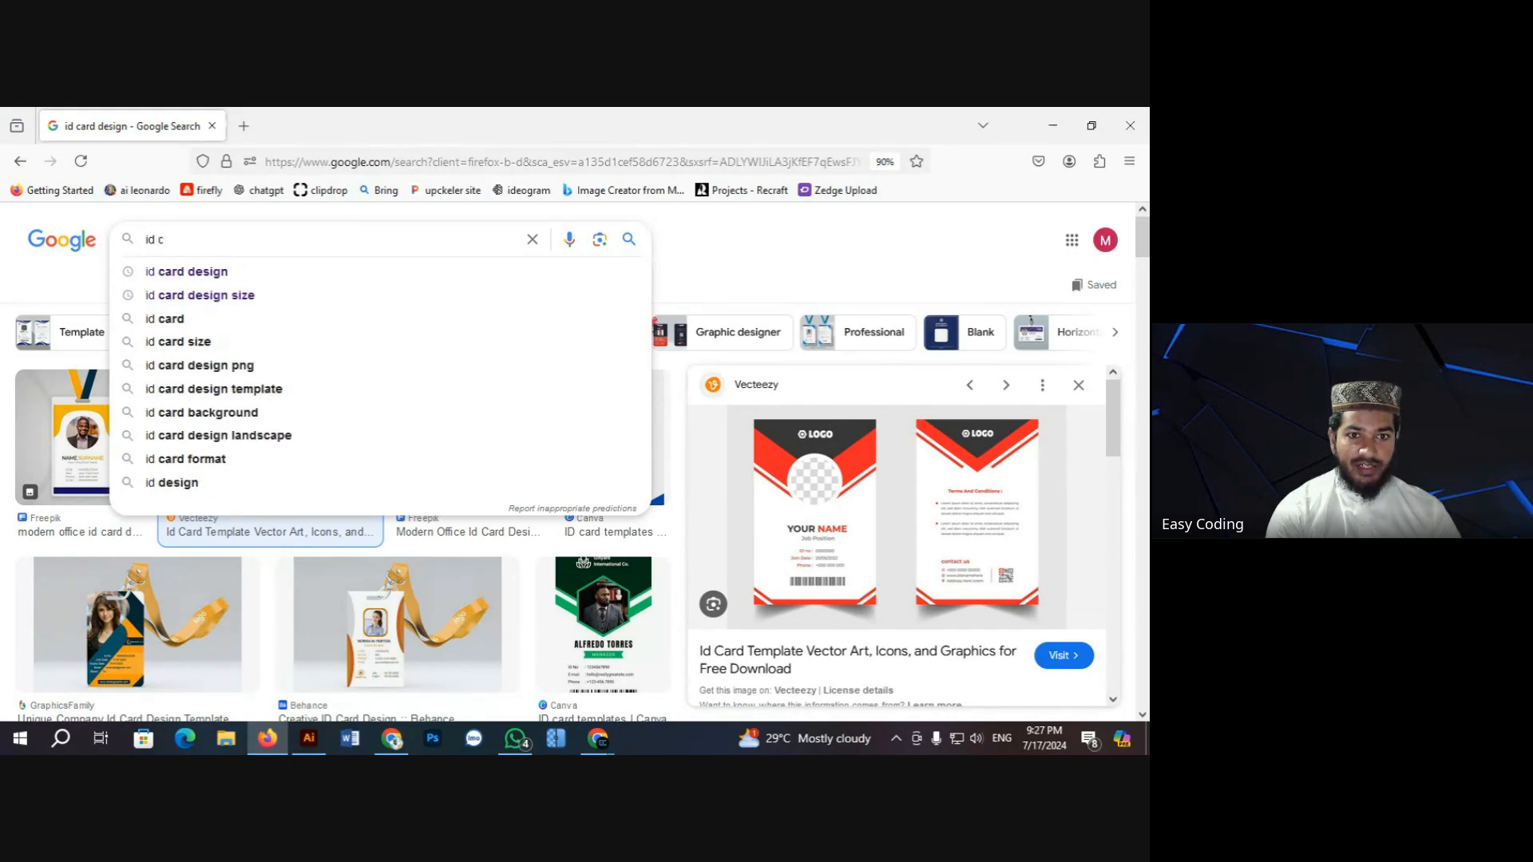
type("ard")
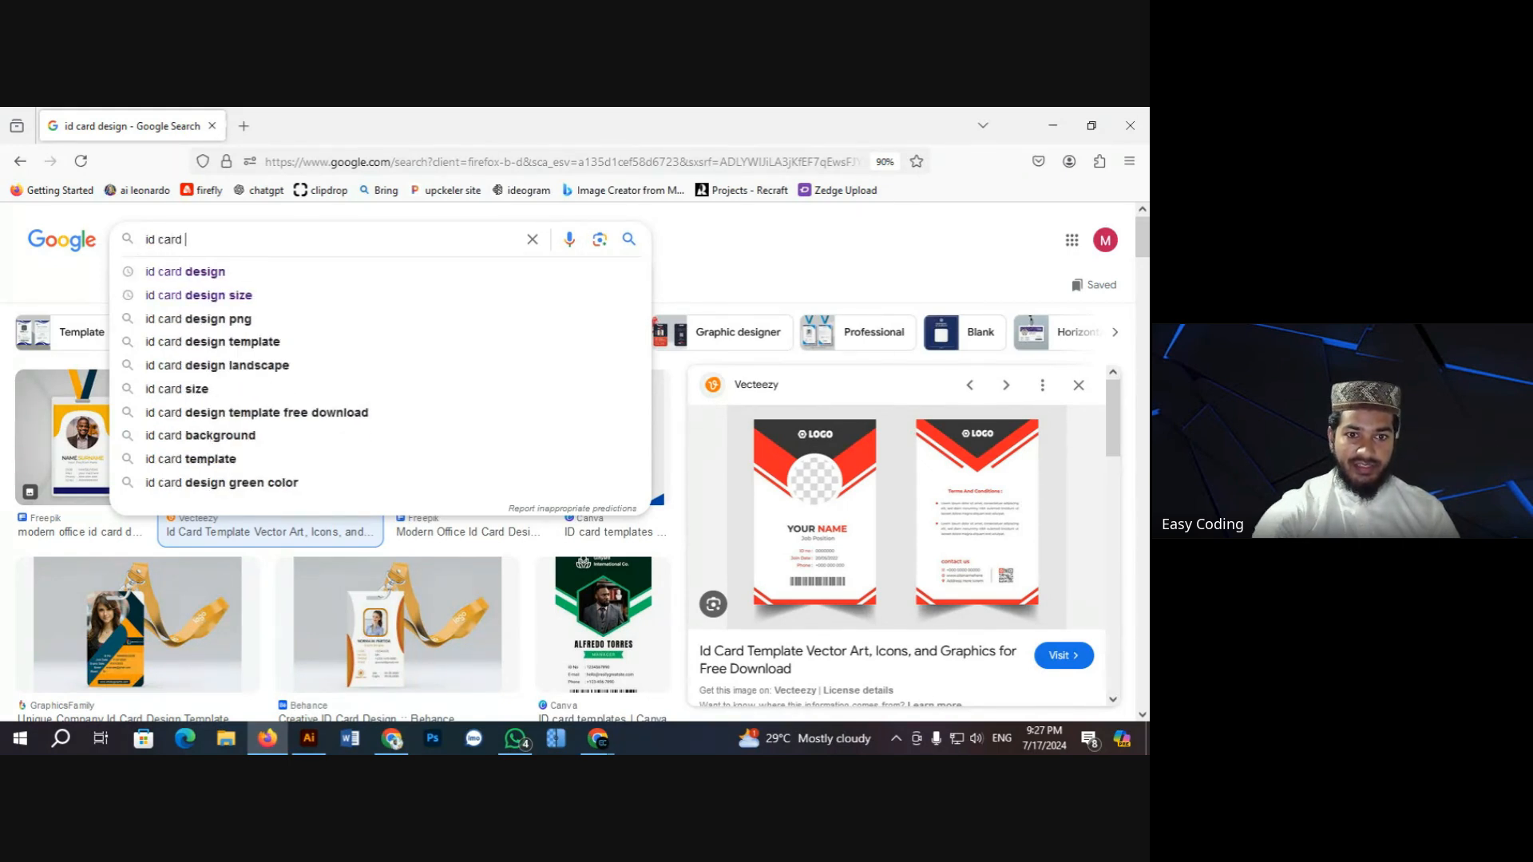
left_click(216, 297)
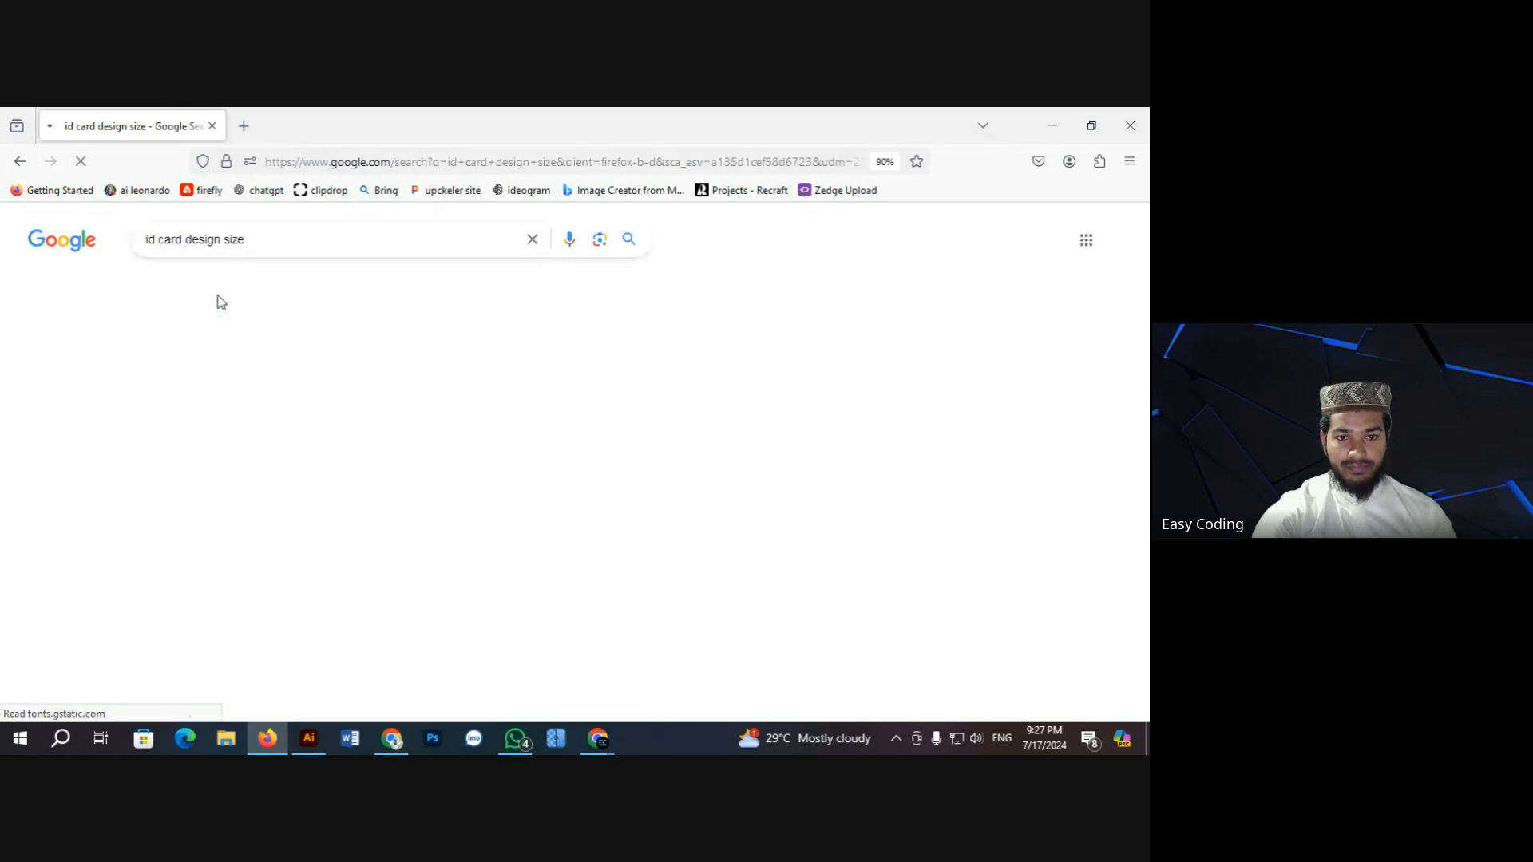
left_click(160, 289)
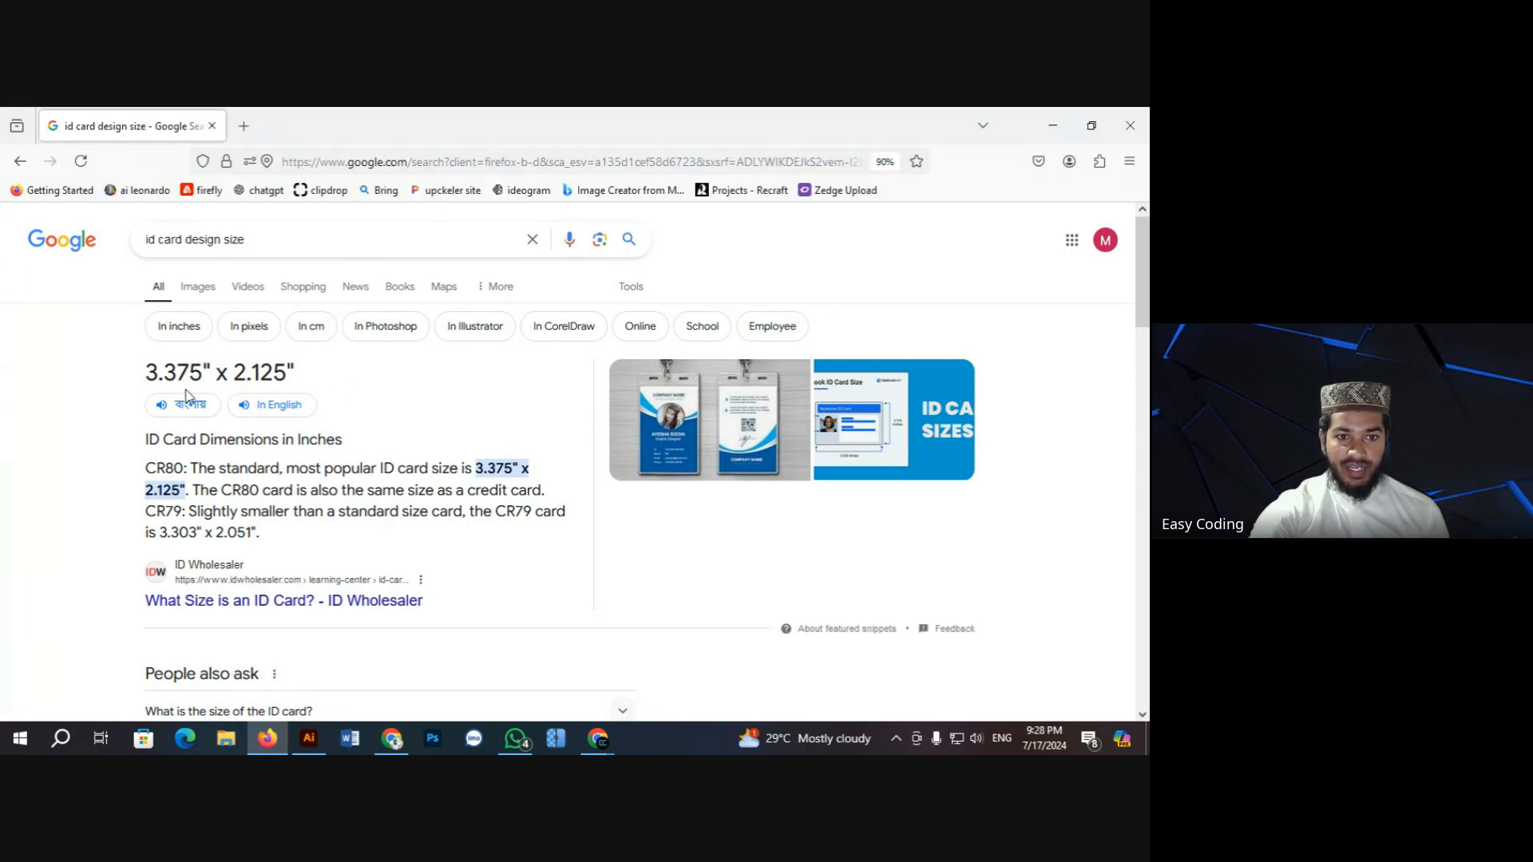
Step: Highlight the 3.375" x 2.125" standard ID card size answer
left_click_drag(148, 379, 309, 383)
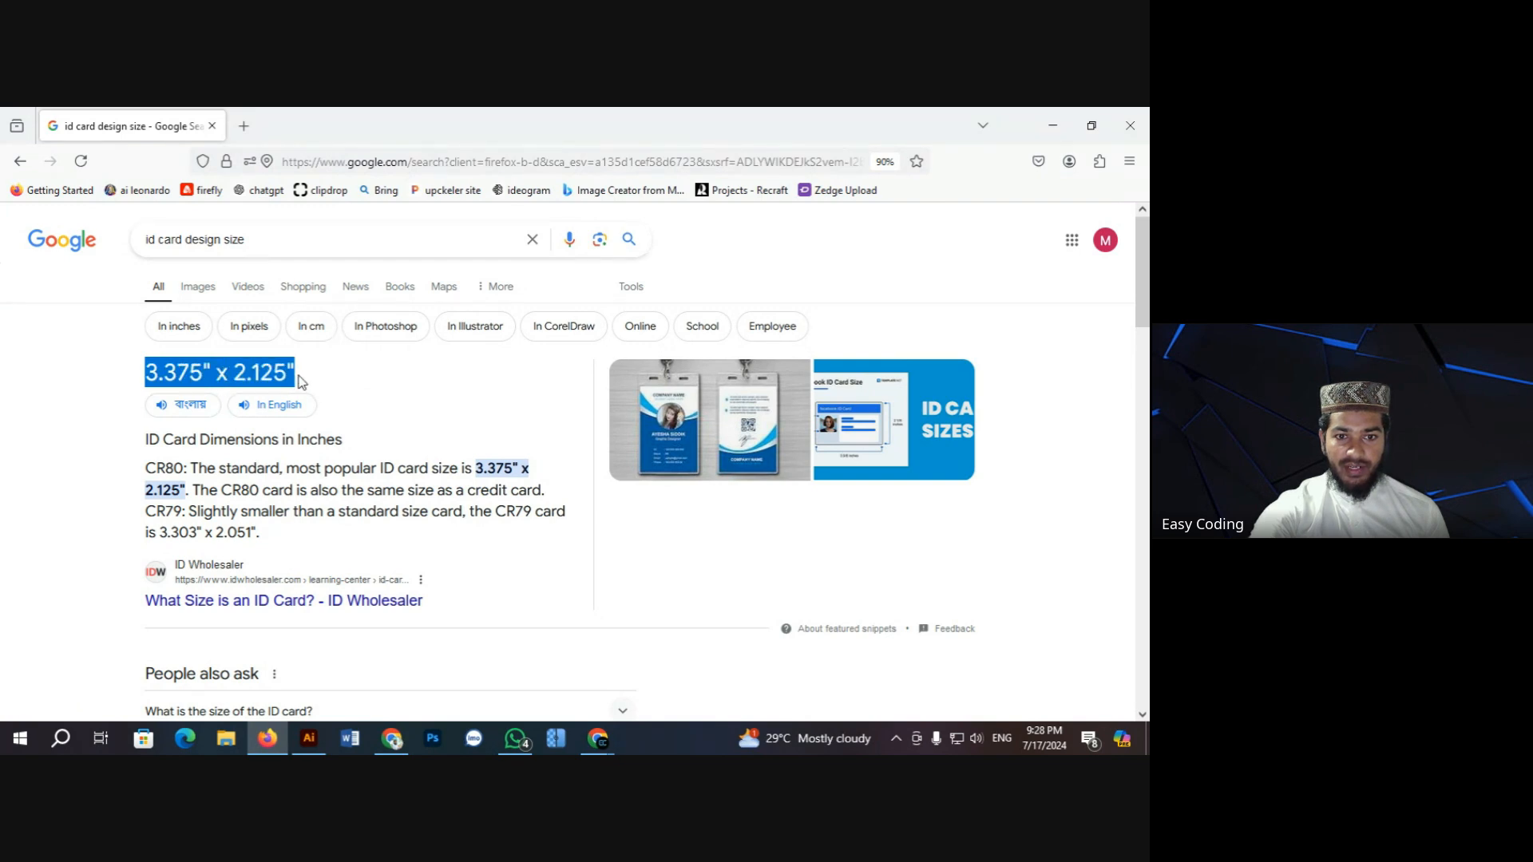
left_click(375, 391)
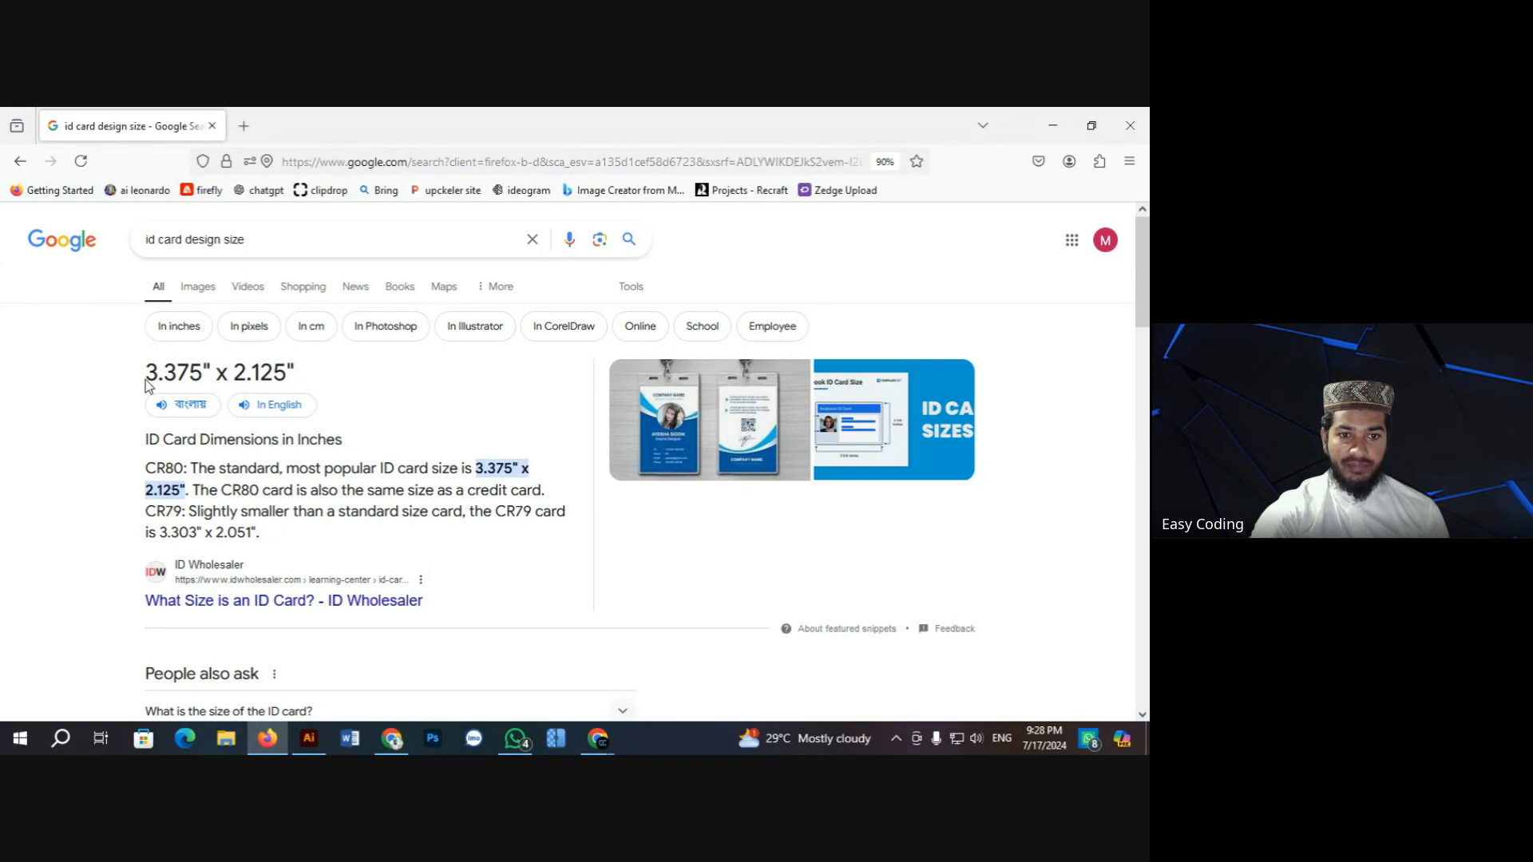
left_click_drag(144, 379, 311, 388)
left_click(311, 388)
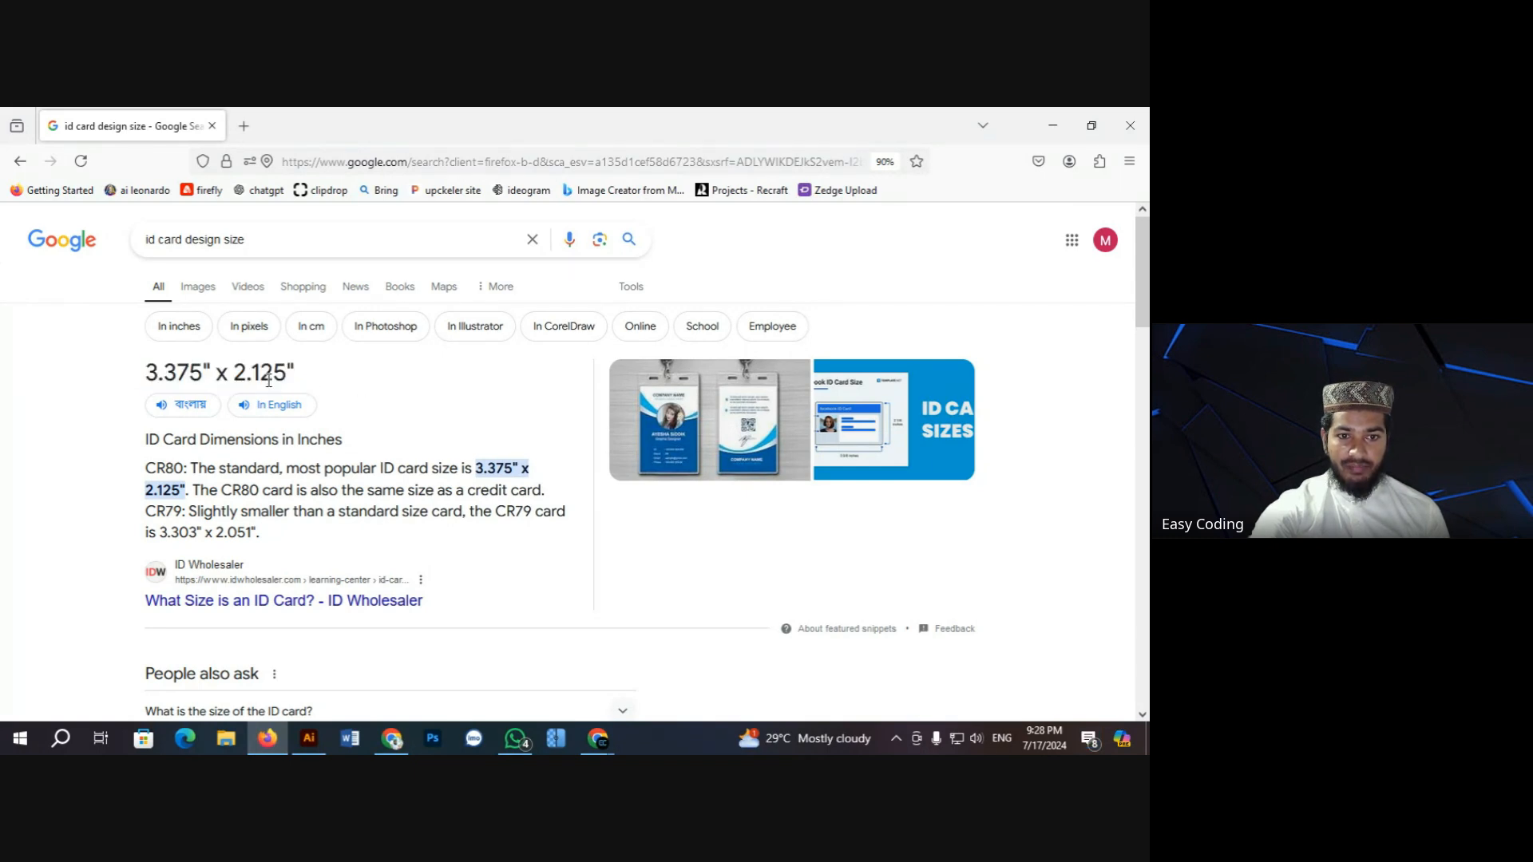
left_click_drag(146, 372, 302, 381)
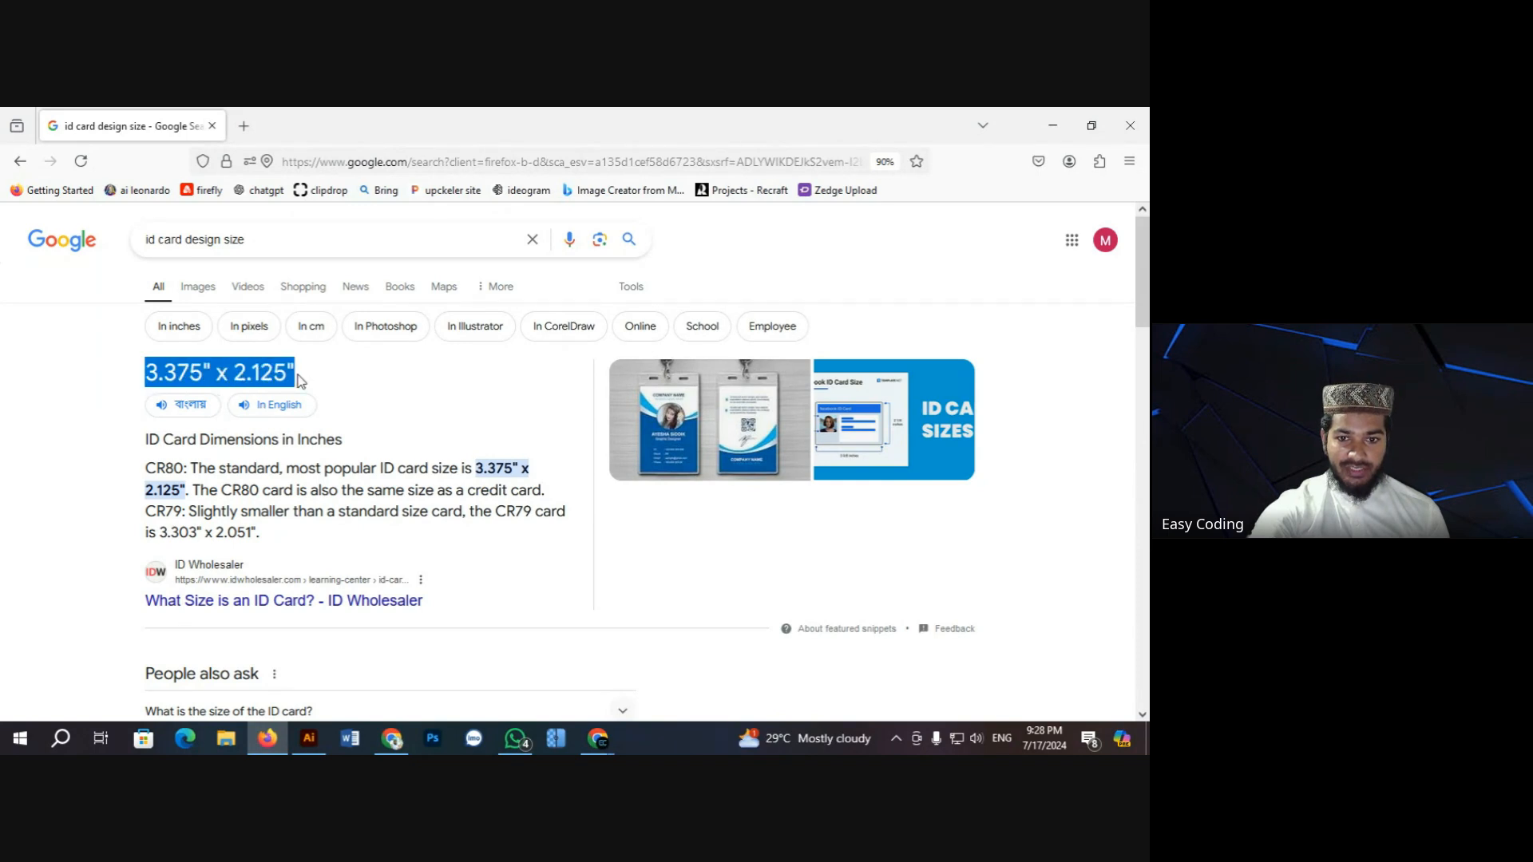
left_click(396, 386)
scroll(403, 409, "down", 1)
scroll(401, 410, "up", 1)
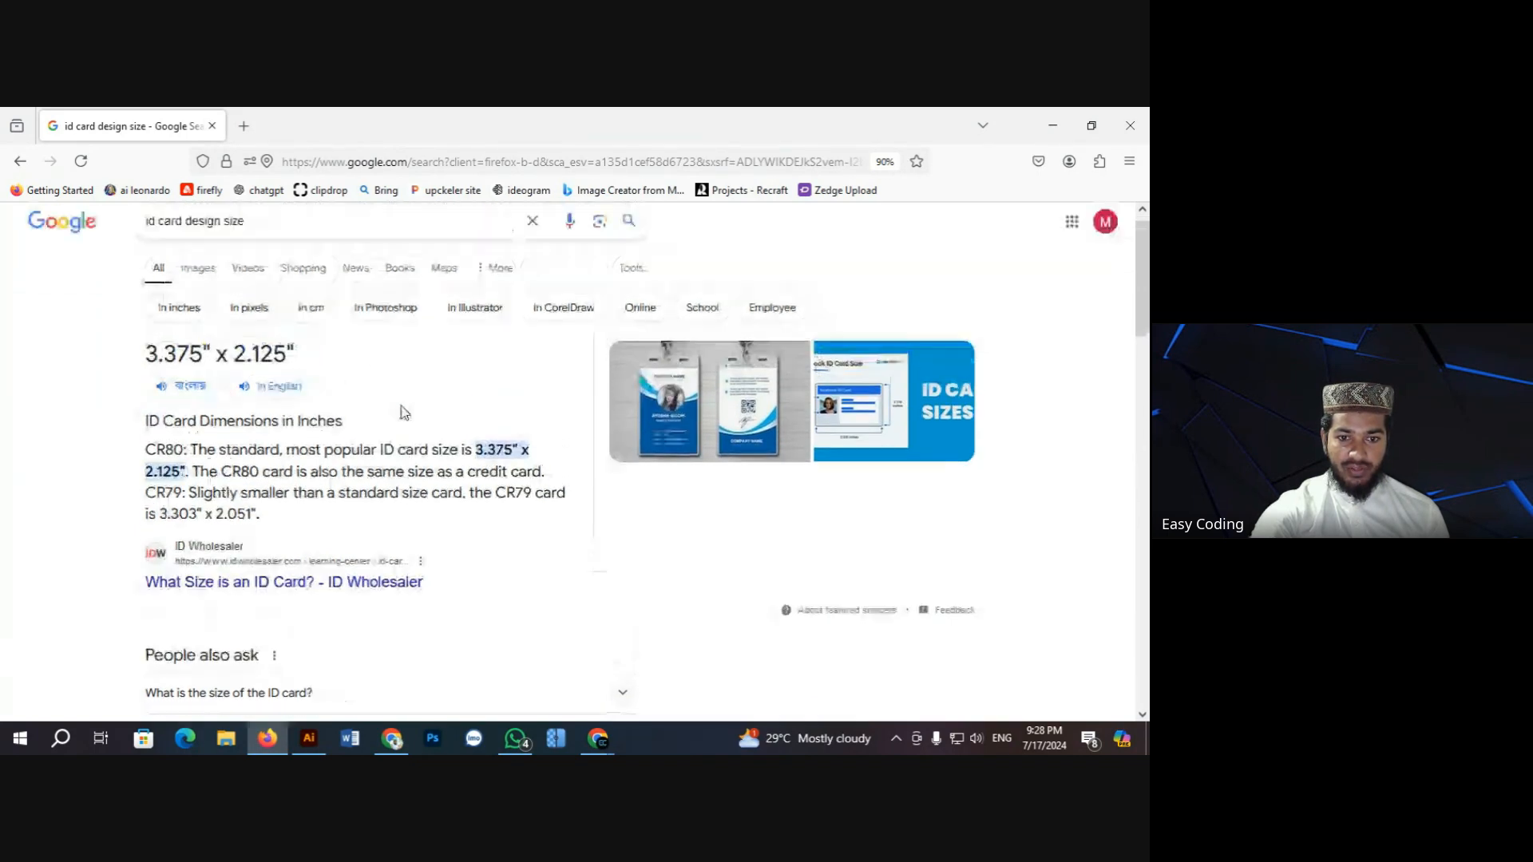
left_click_drag(147, 385, 304, 381)
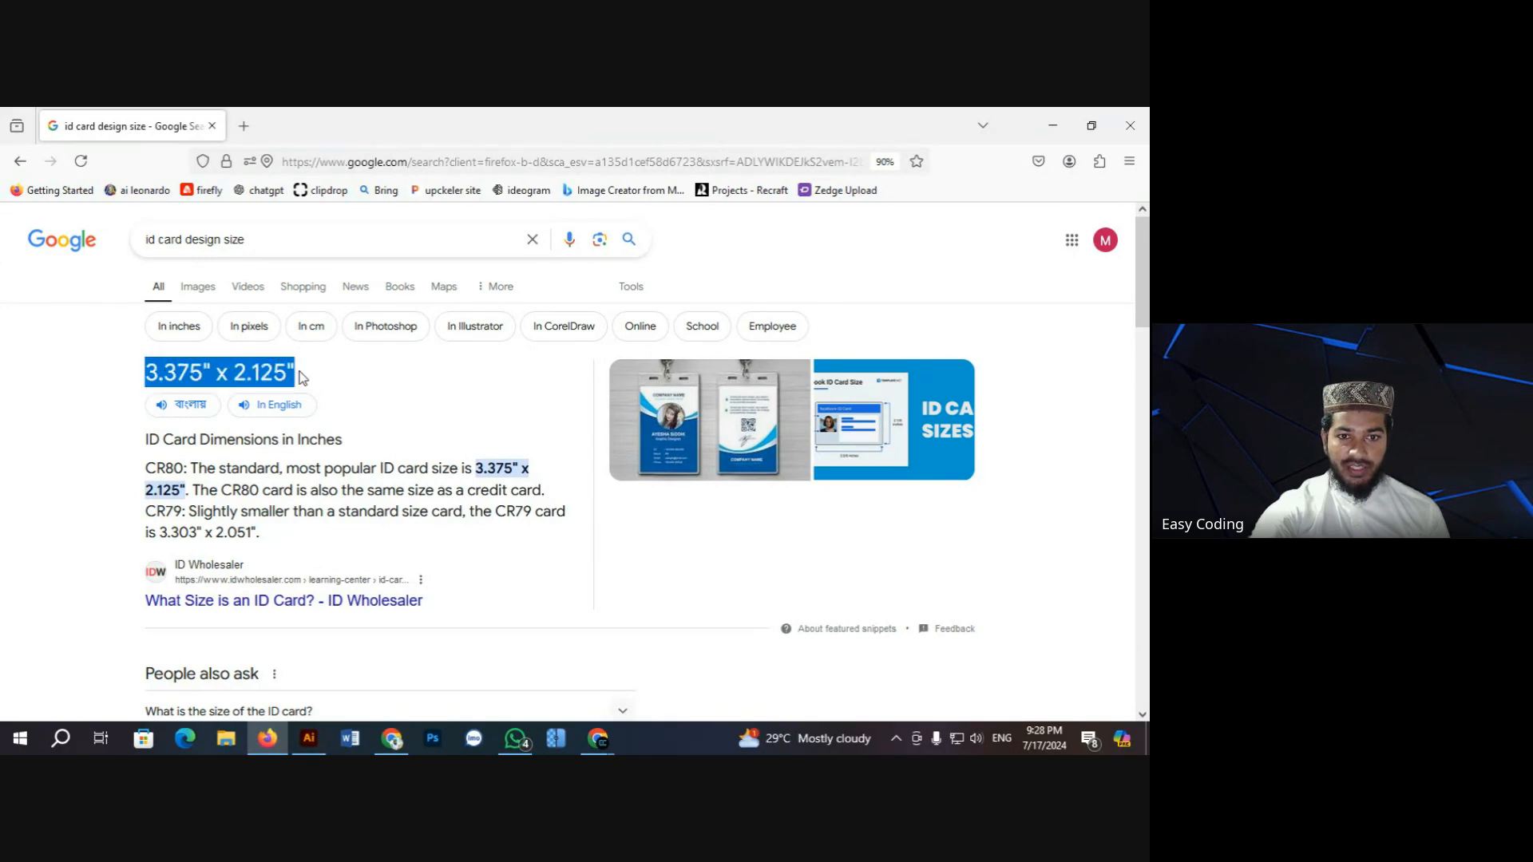
left_click(359, 380)
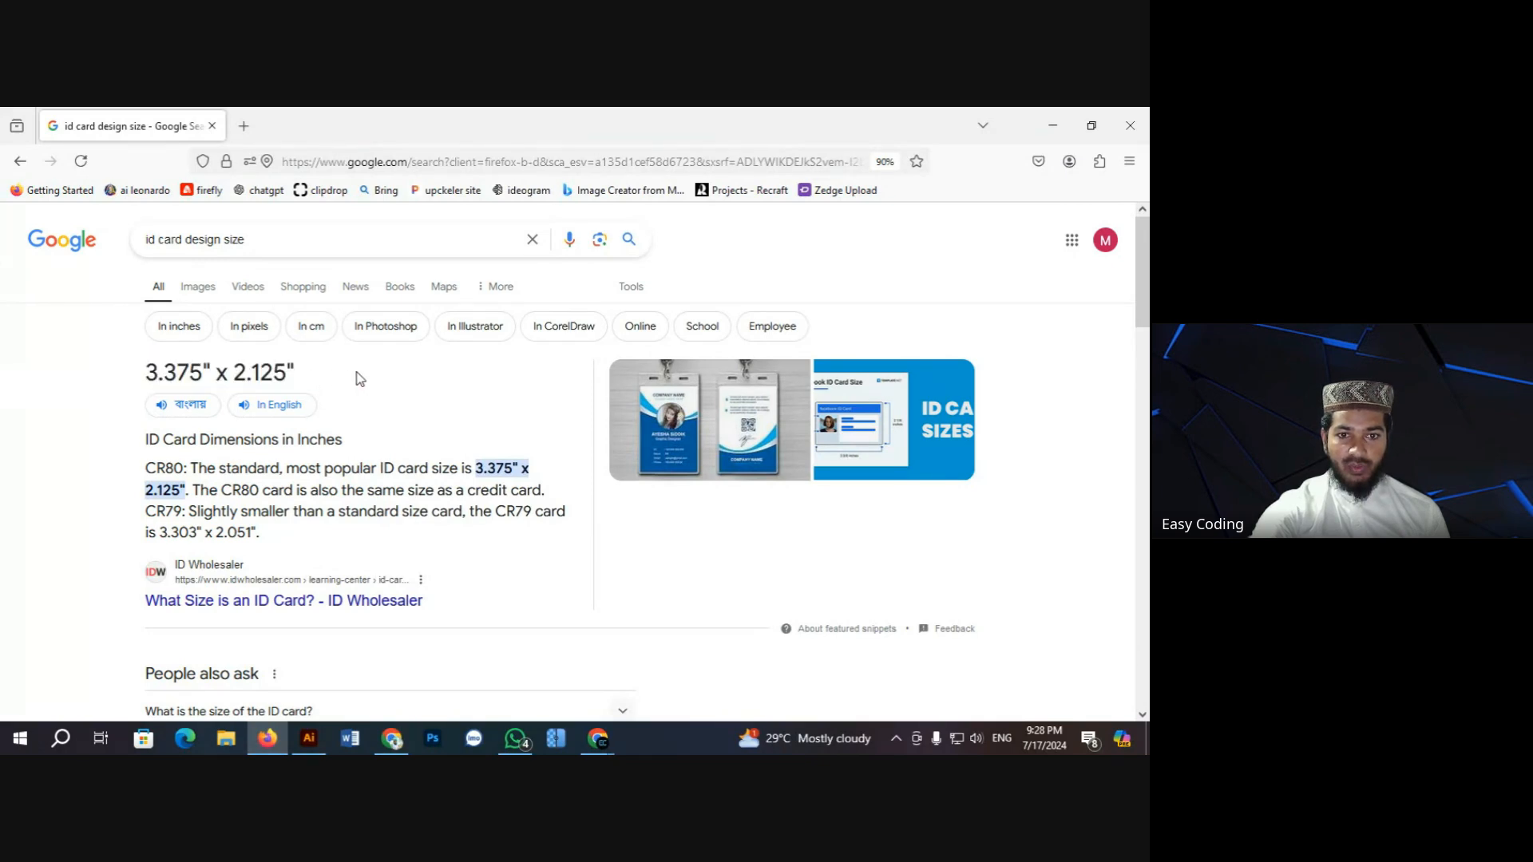
Step: Return to Illustrator and select the blank white card rectangle
left_click(308, 738)
scroll(433, 462, "up", 1)
left_click(706, 405)
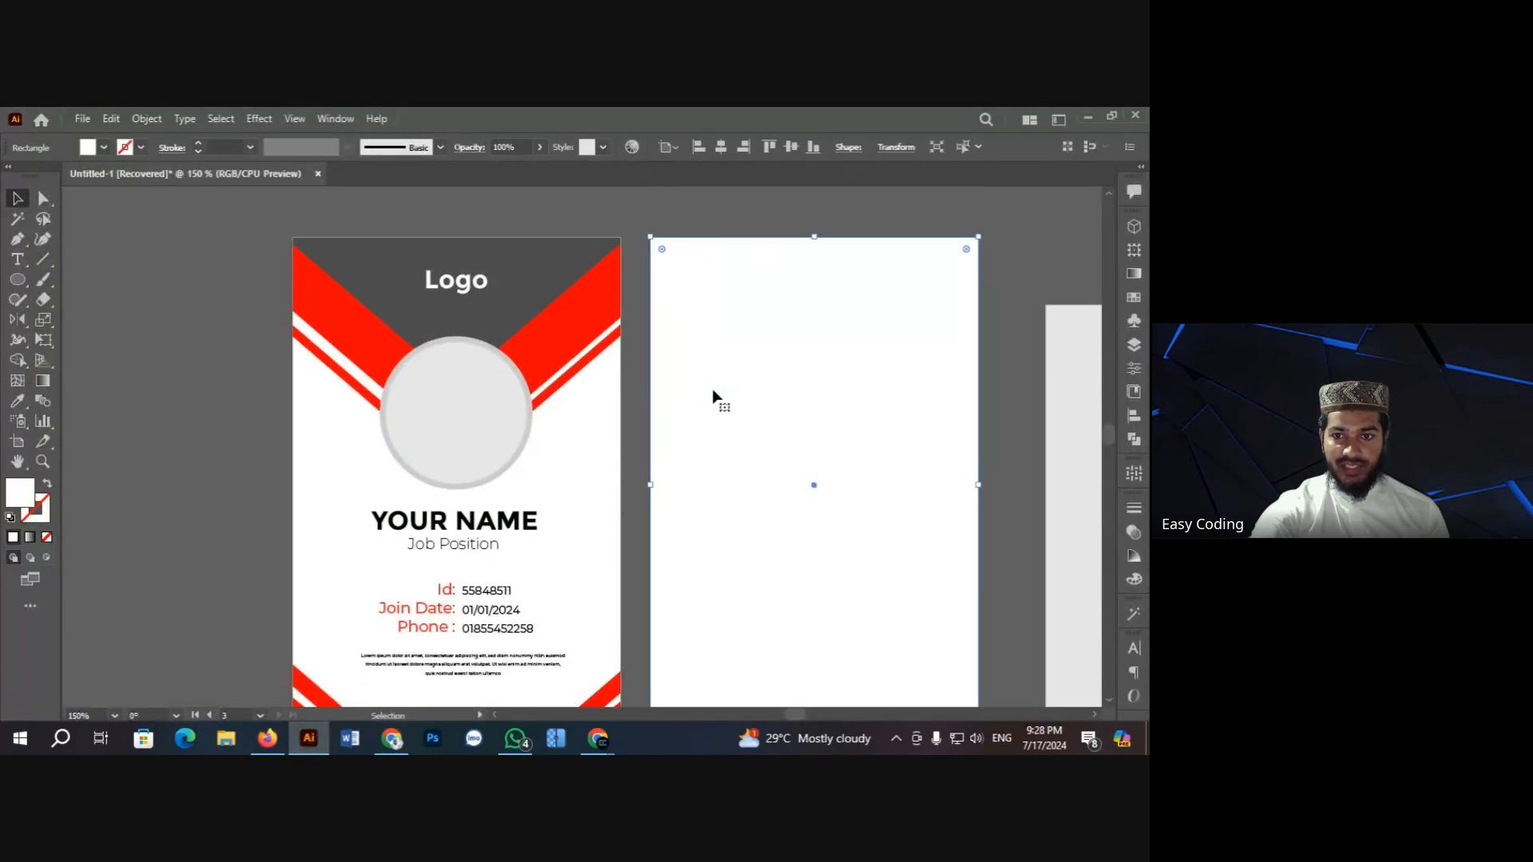
Step: Check the blank card rectangle's size in the Transform panel at 100%, then start a new document
scroll(712, 391, "down", 1)
key("ctrl+minus")
key("ctrl+minus")
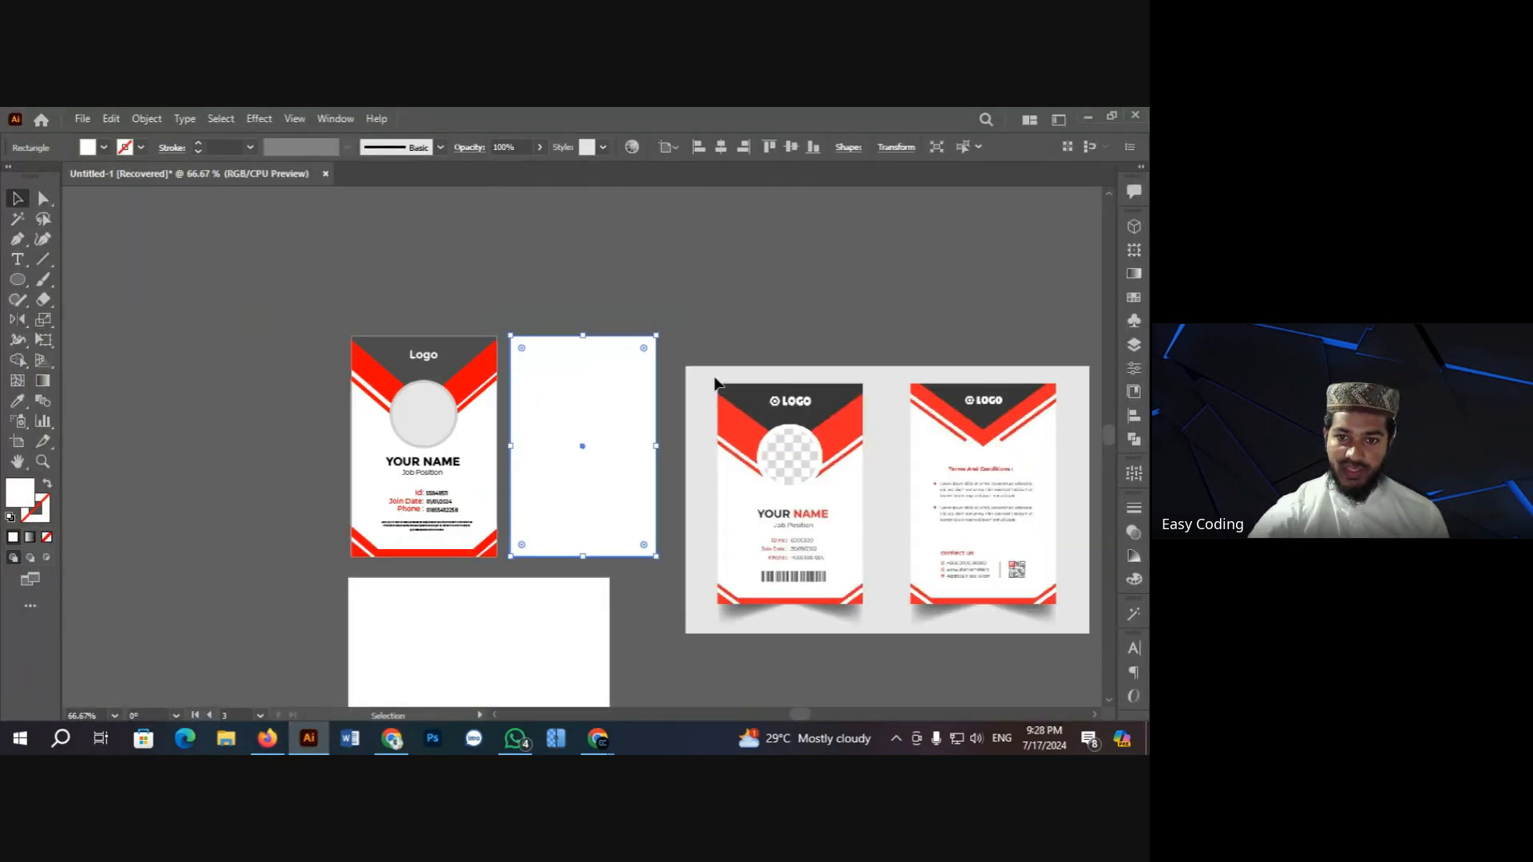
left_click(688, 245)
scroll(633, 411, "down", 1)
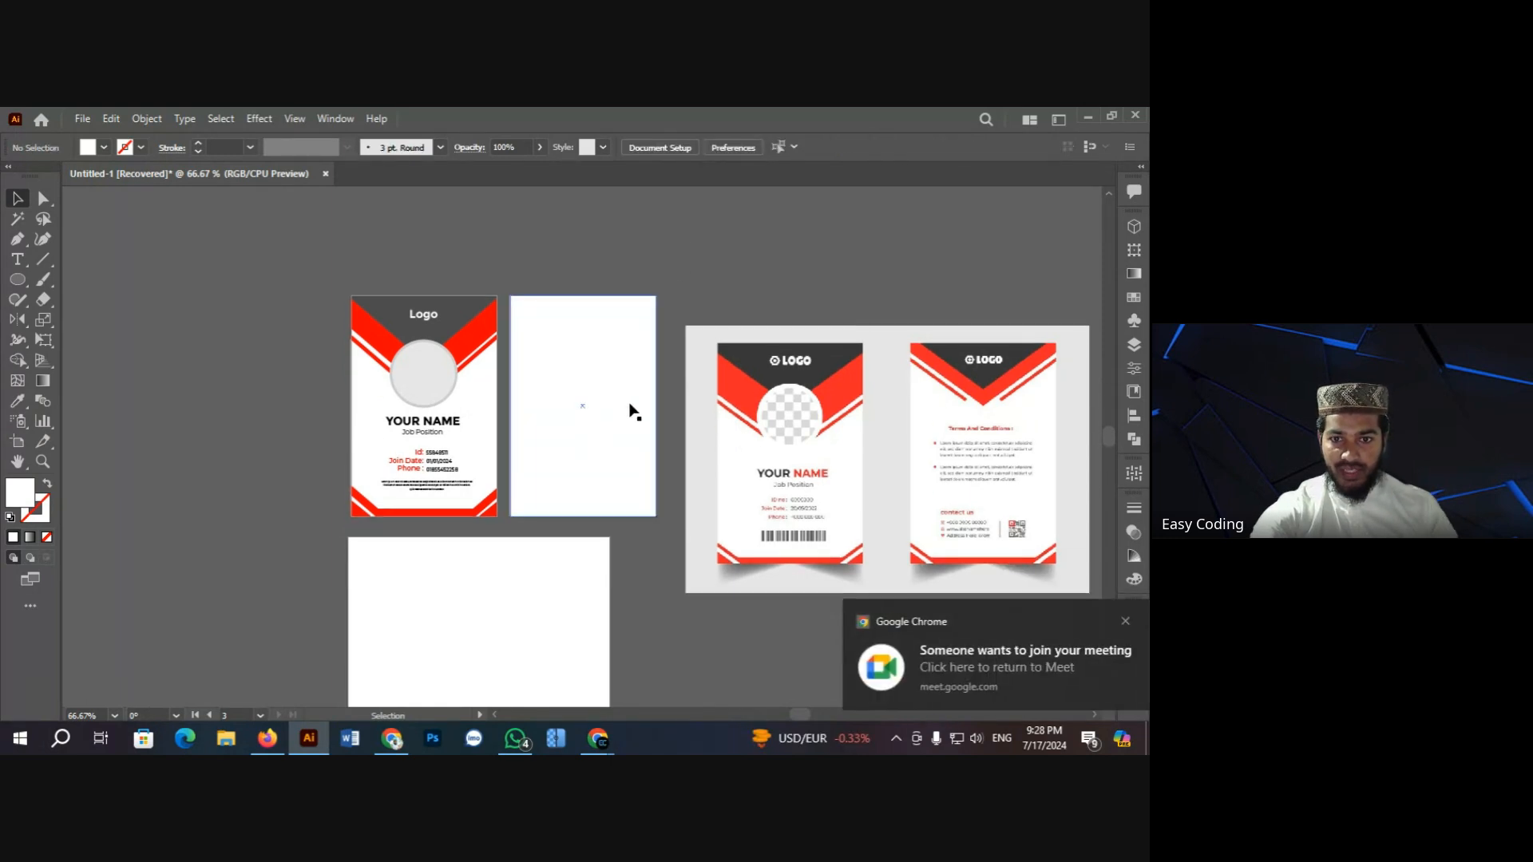
key("ctrl+plus")
left_click(548, 416)
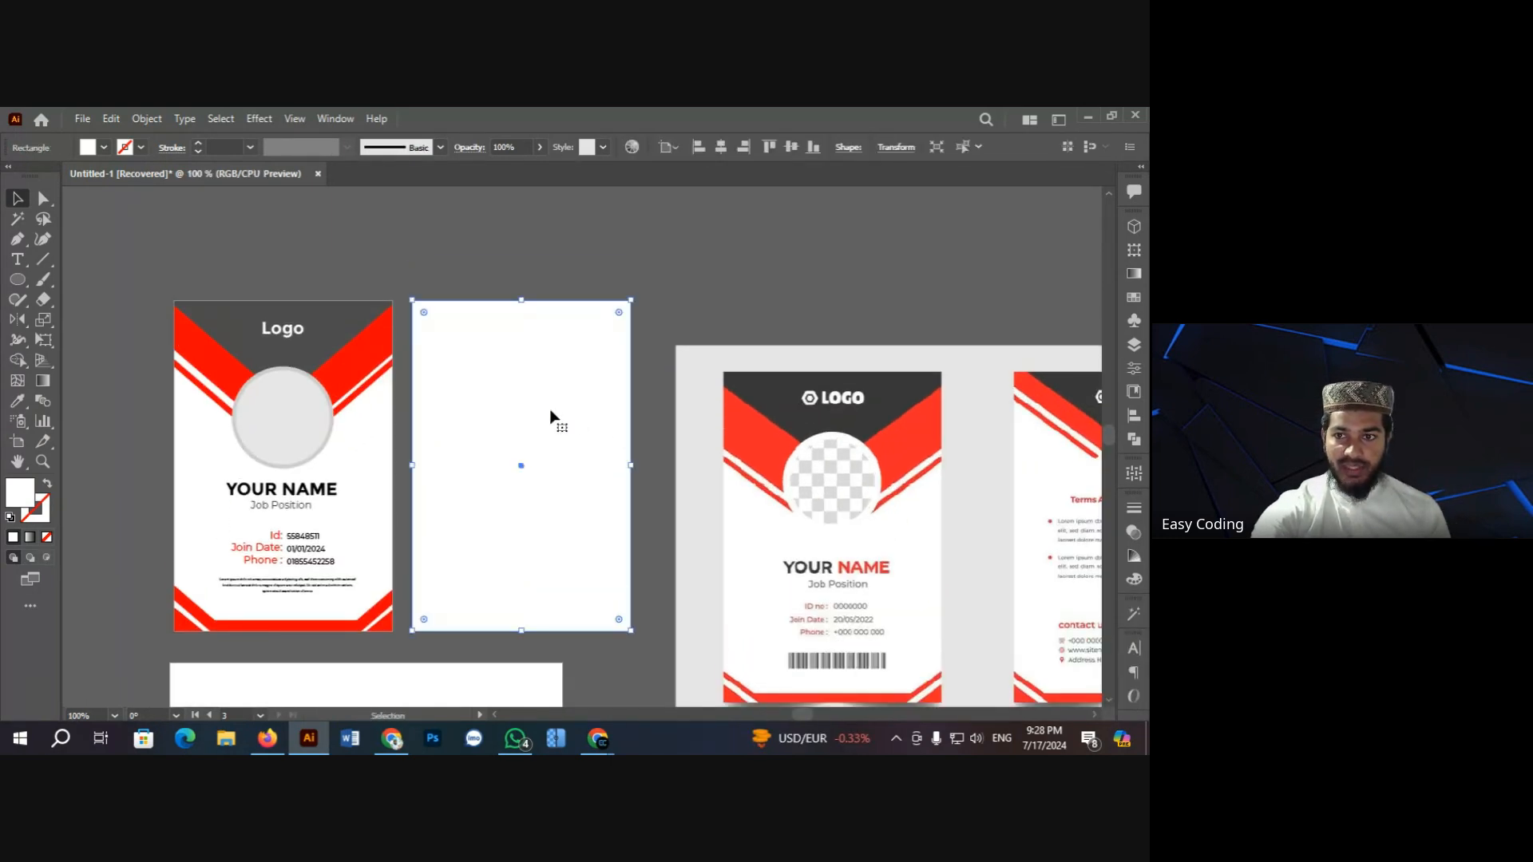
left_click(897, 148)
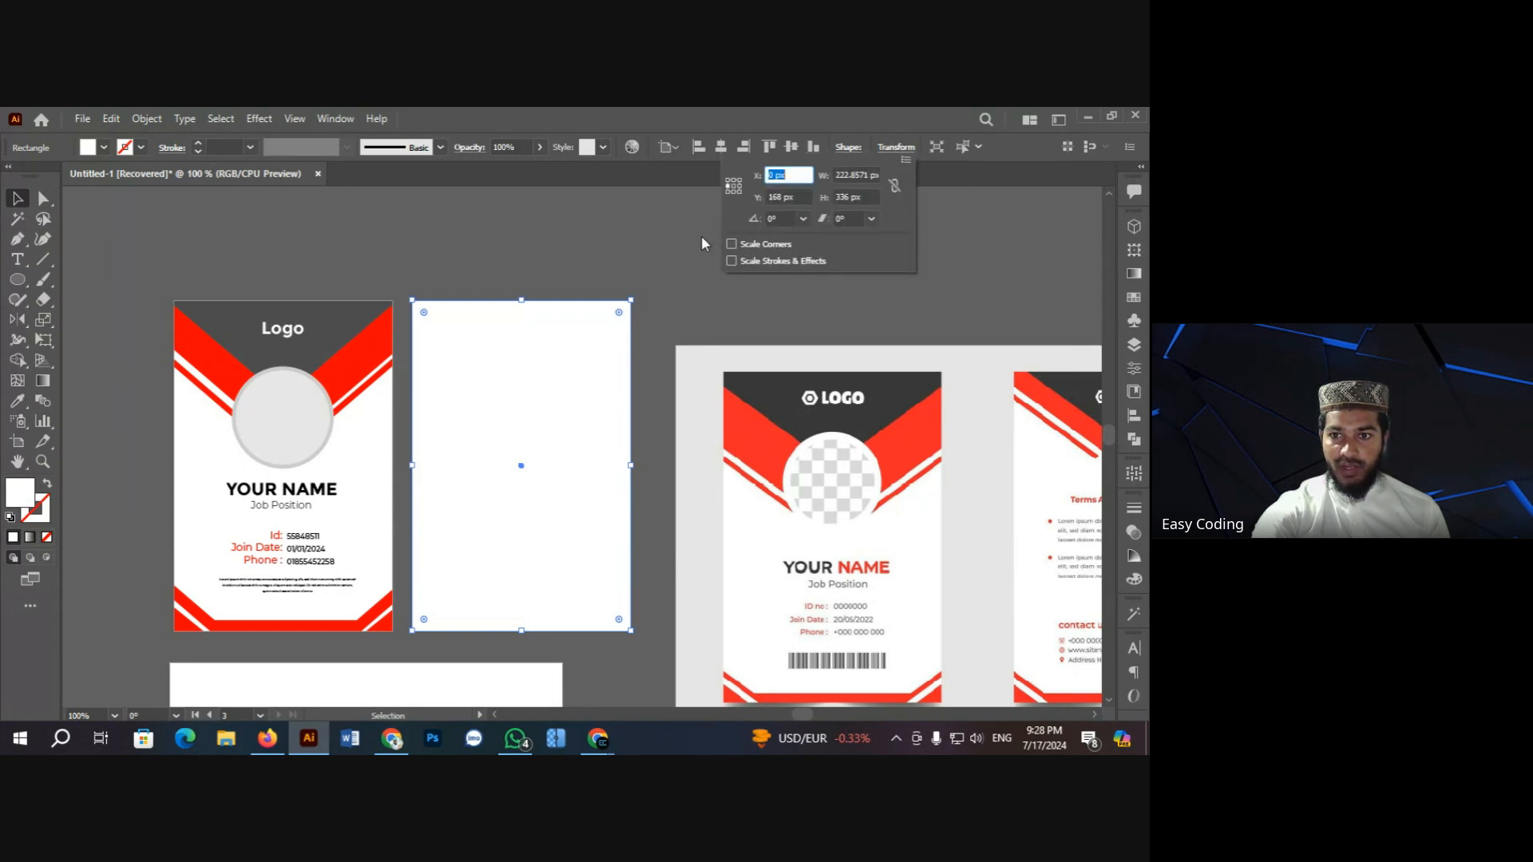
left_click(664, 224)
left_click(664, 224)
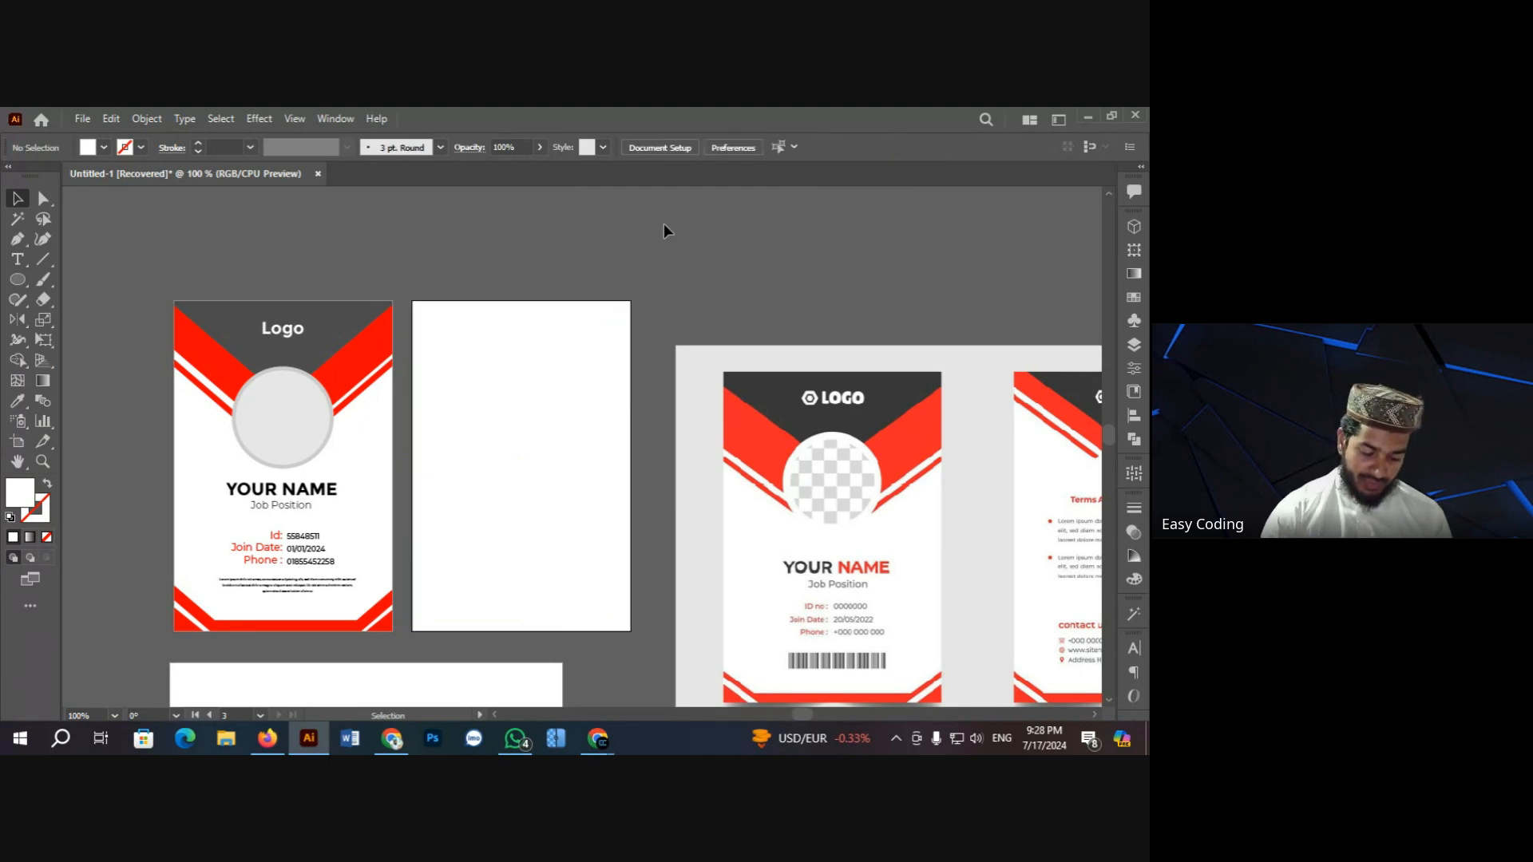
key("ctrl+n")
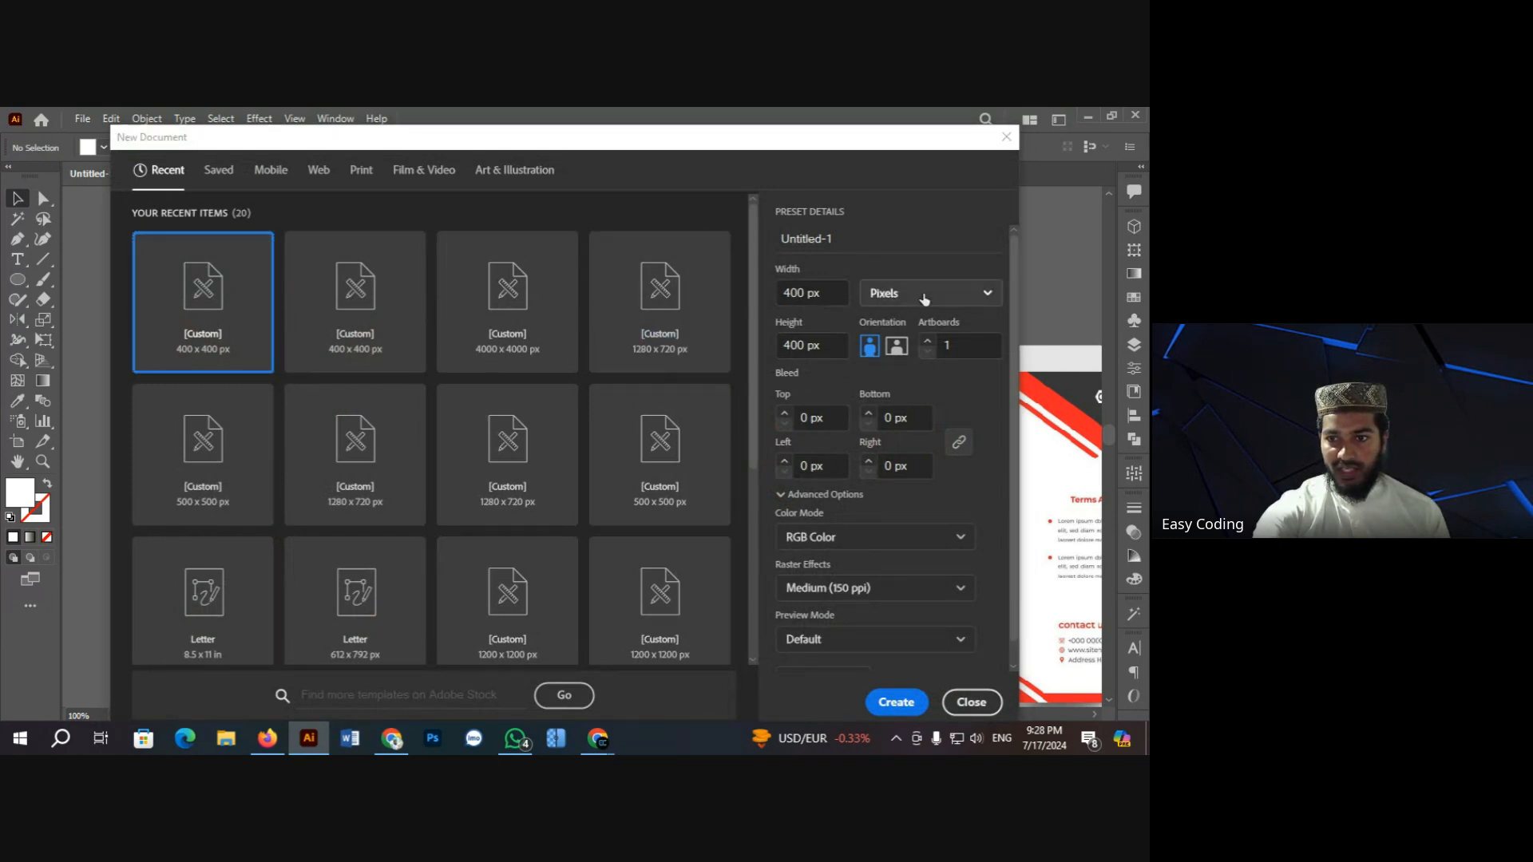
Step: Switch the document units to inches and set width 3 in, height 2 in
left_click(924, 296)
left_click(920, 407)
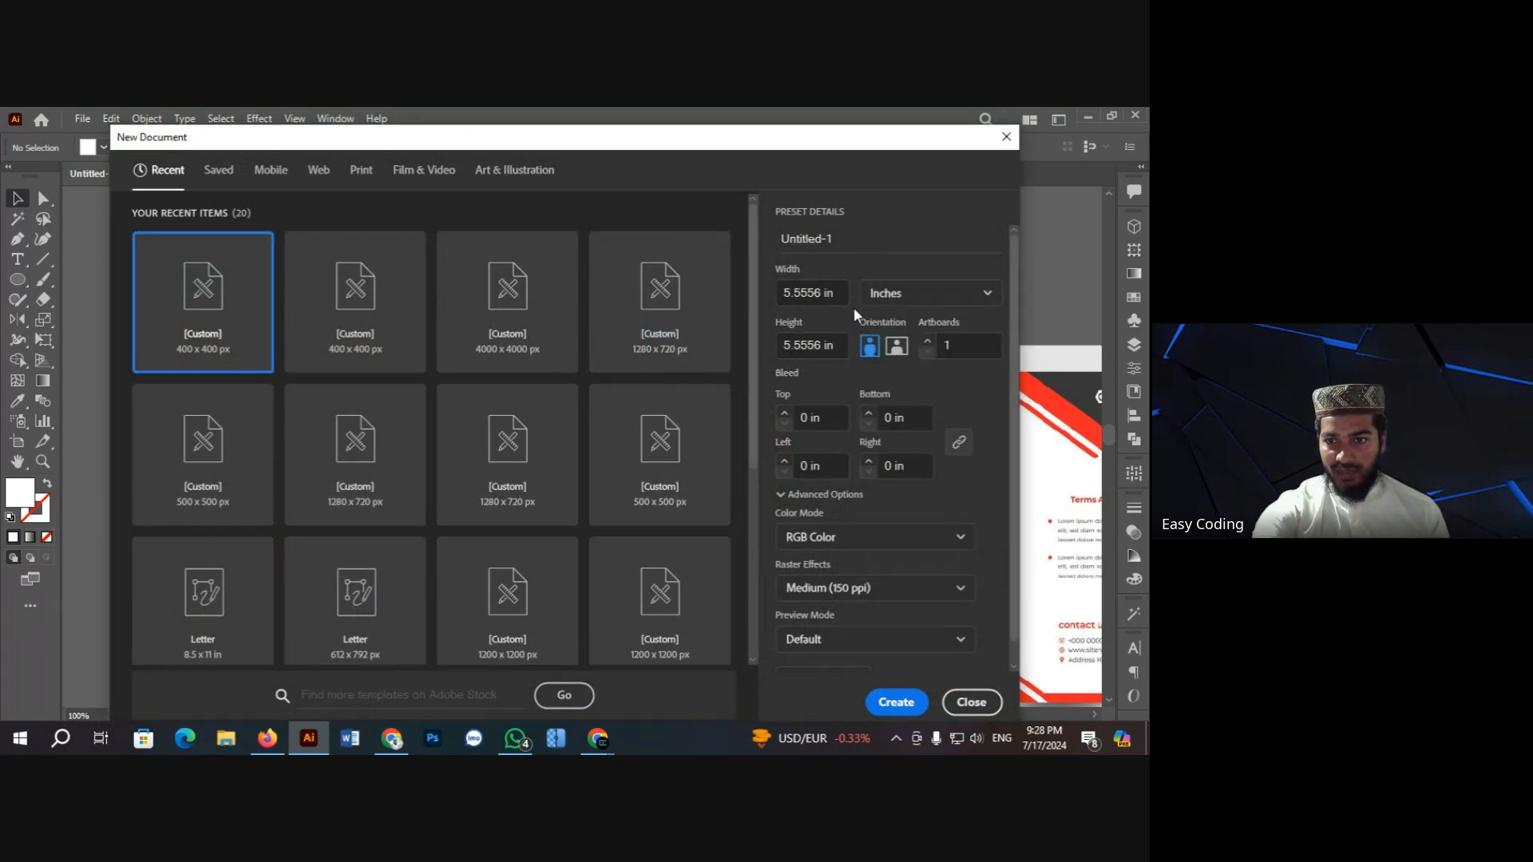
left_click(820, 297)
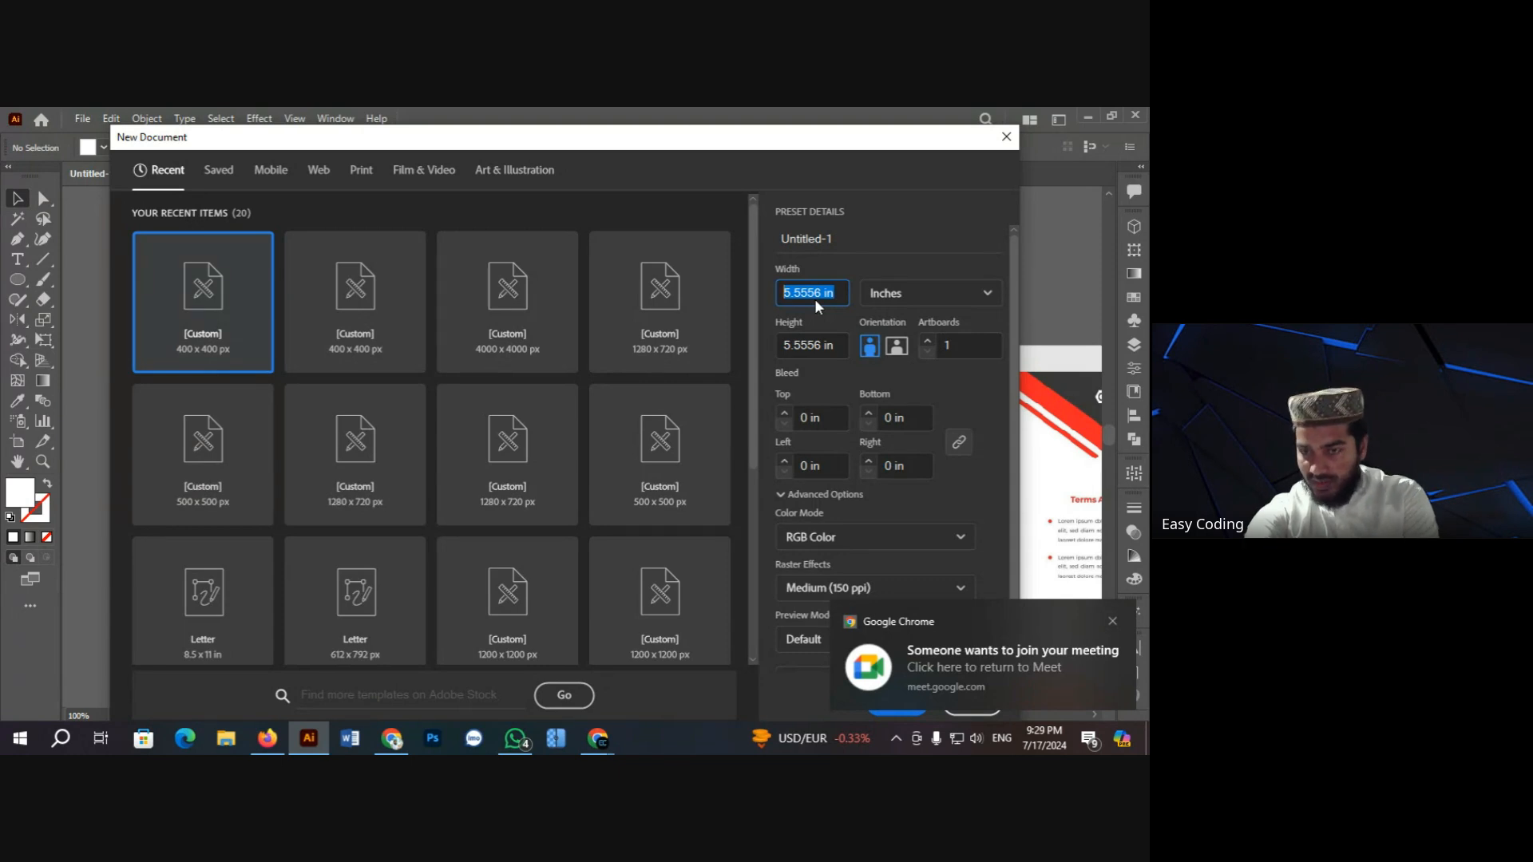
type("3")
key("Tab")
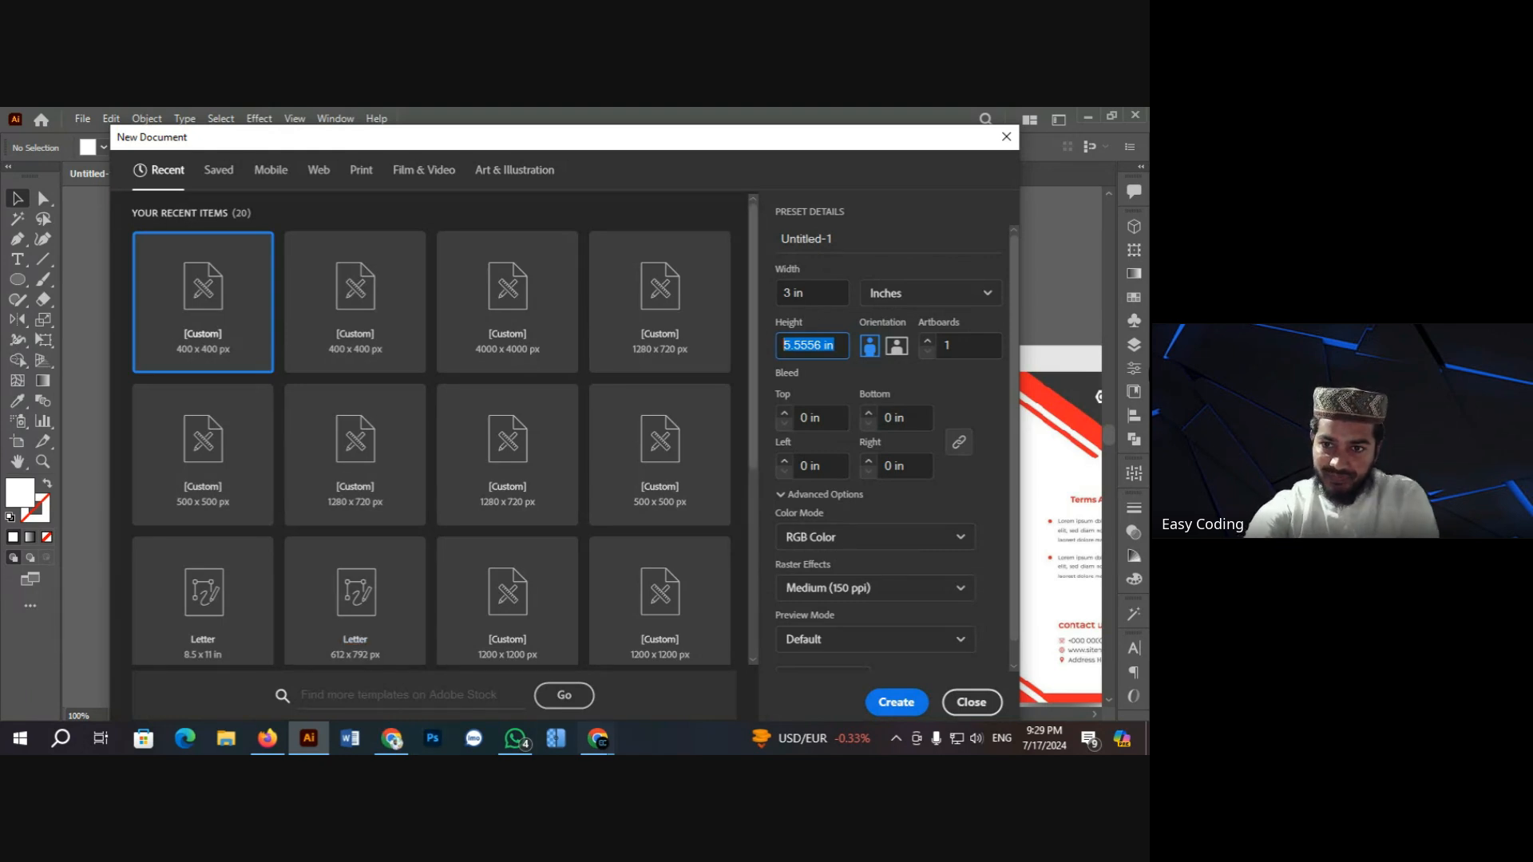
type("2")
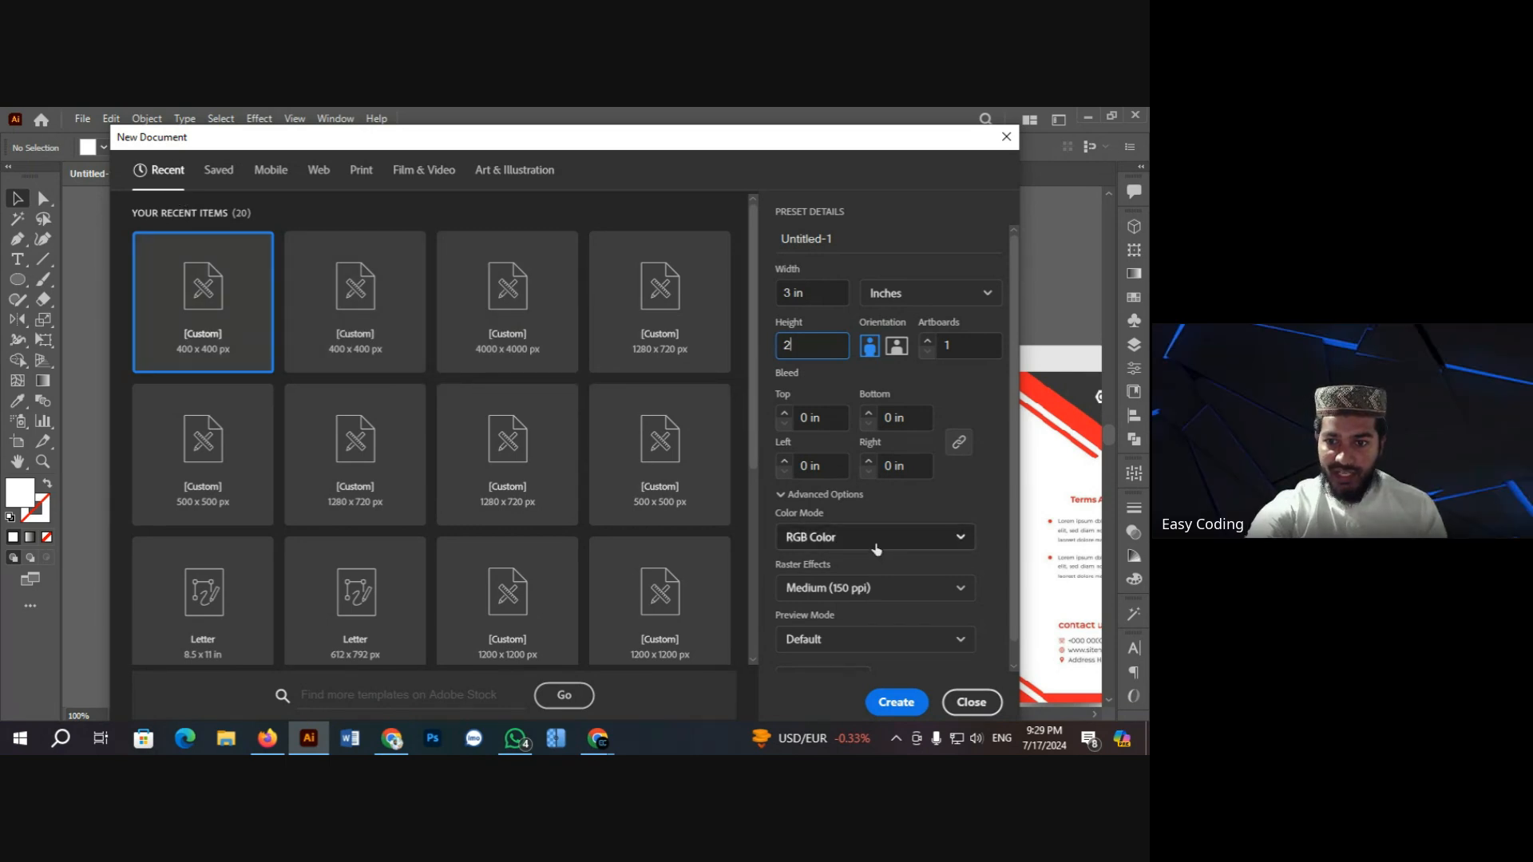
Step: Keep RGB Color mode and set raster effects to High (300 ppi)
scroll(876, 549, "down", 1)
left_click(892, 519)
left_click(892, 519)
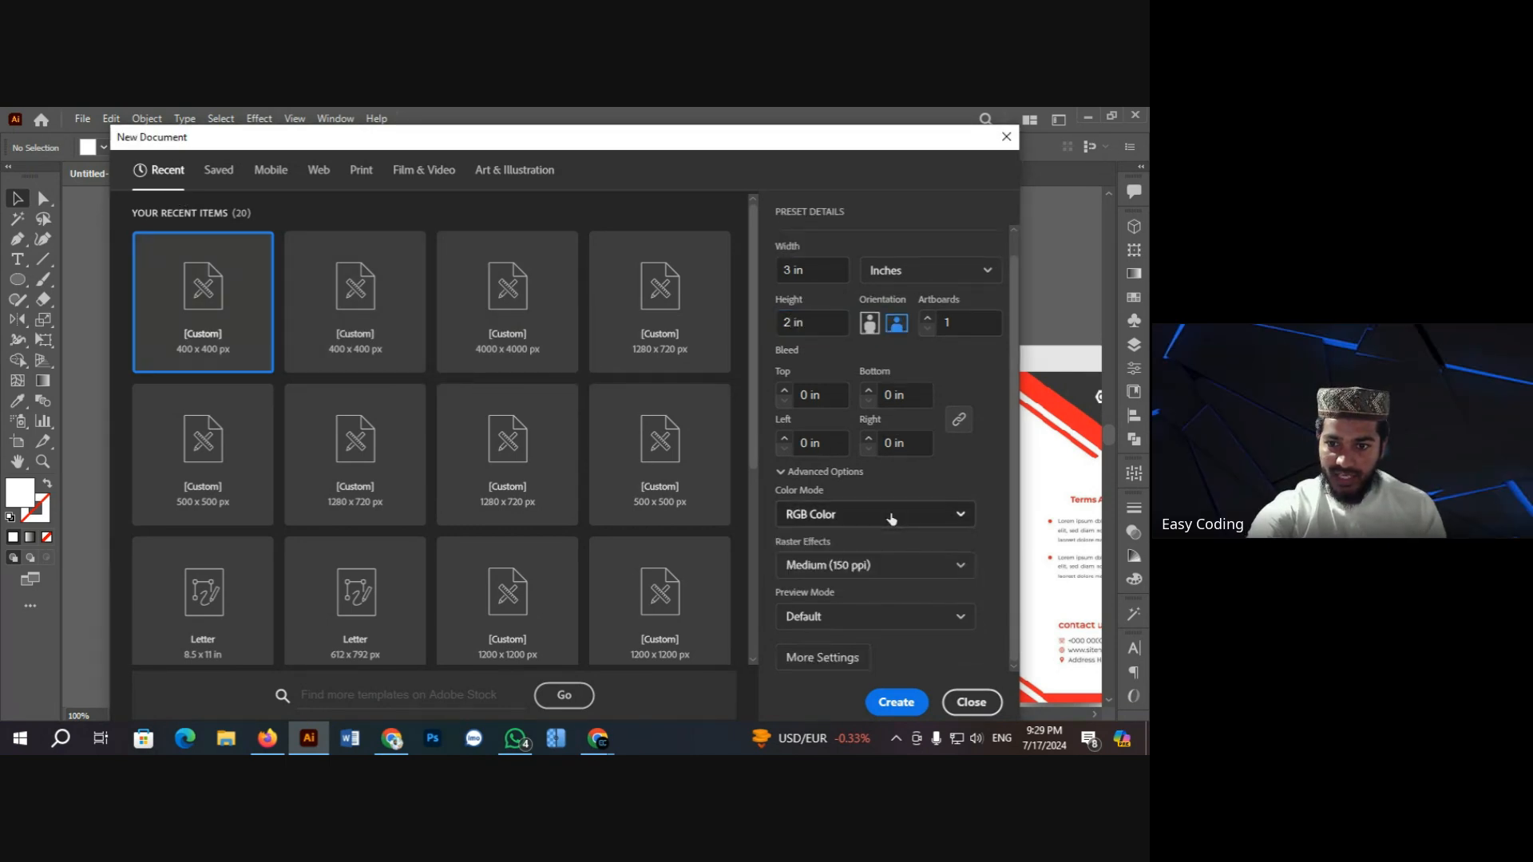
scroll(892, 519, "up", 1)
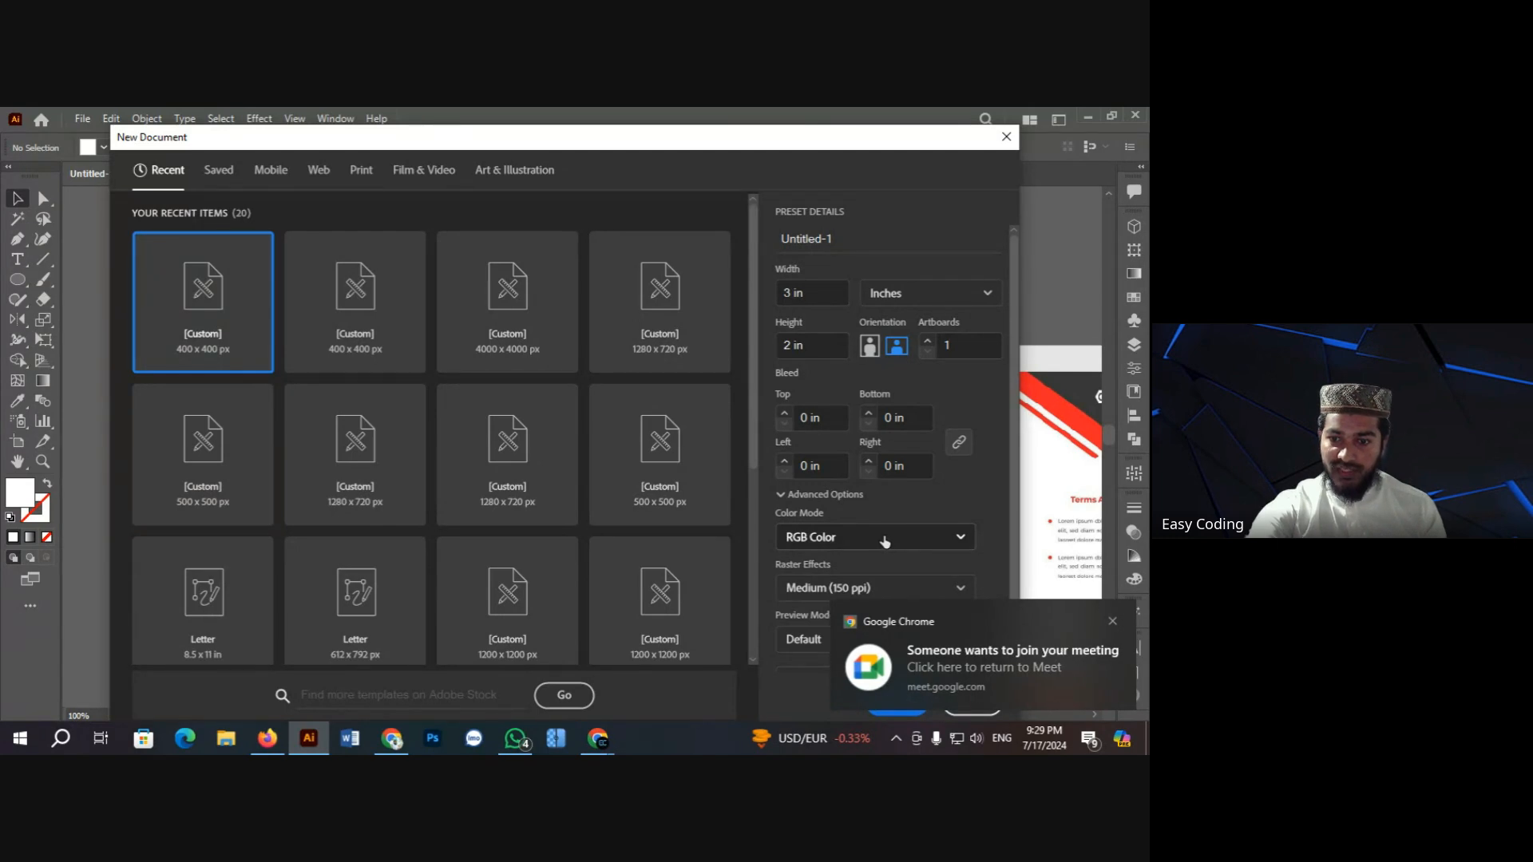
left_click(885, 537)
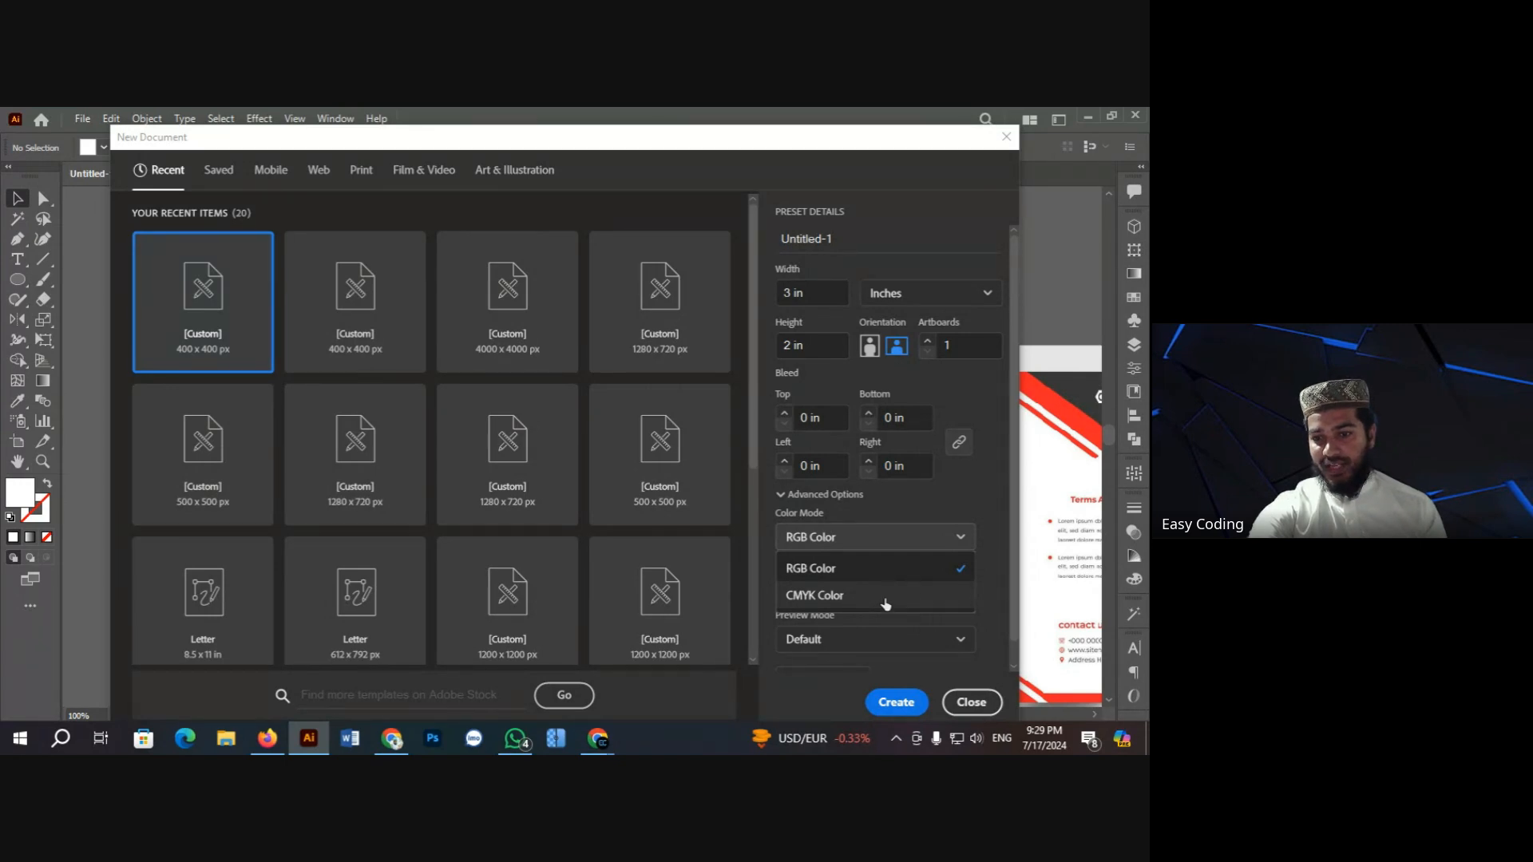
left_click(909, 569)
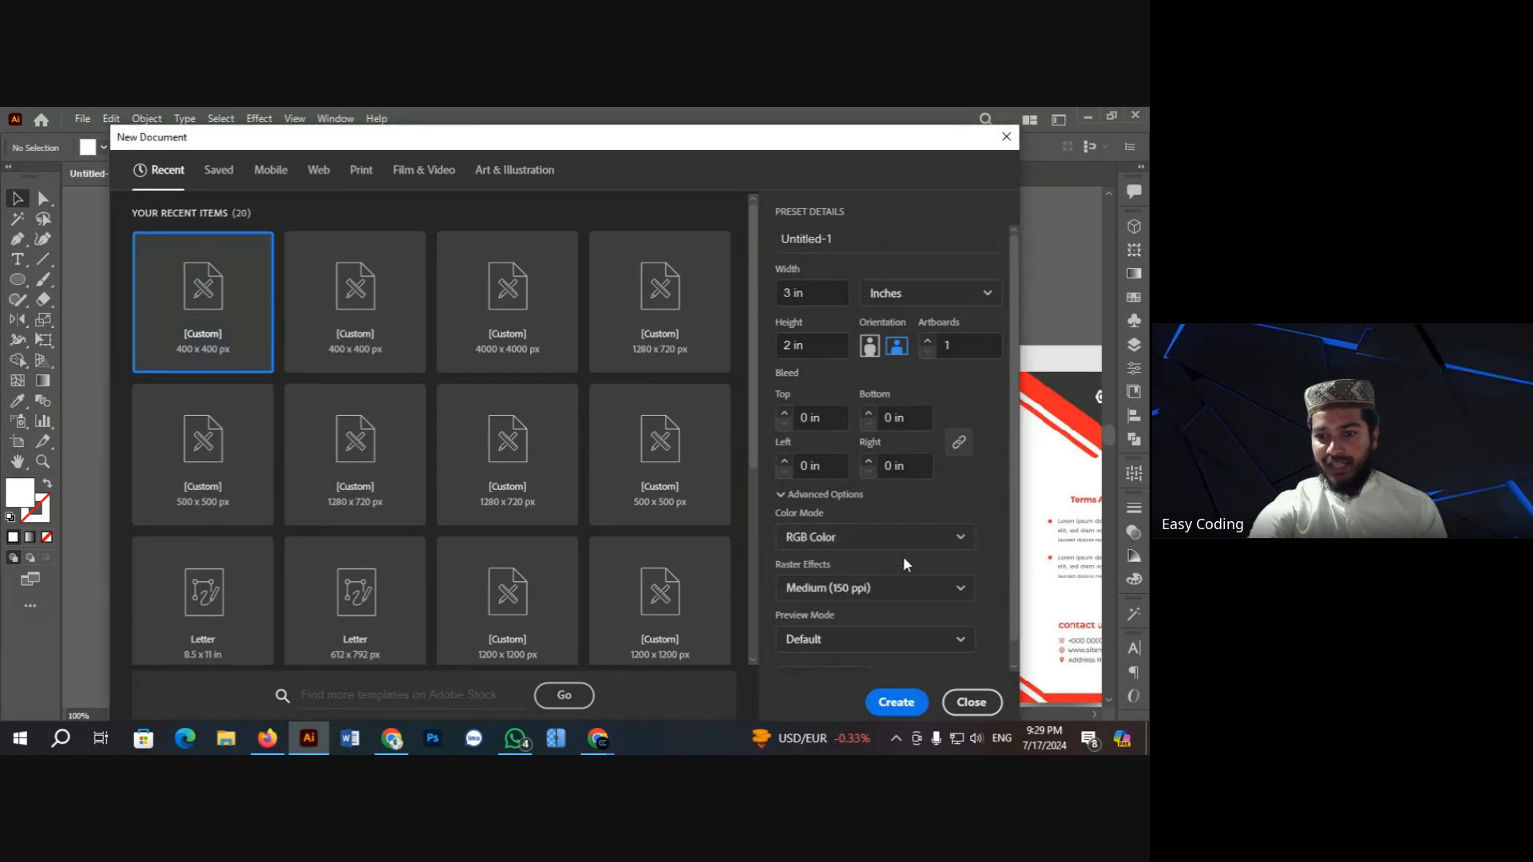
scroll(893, 612, "down", 1)
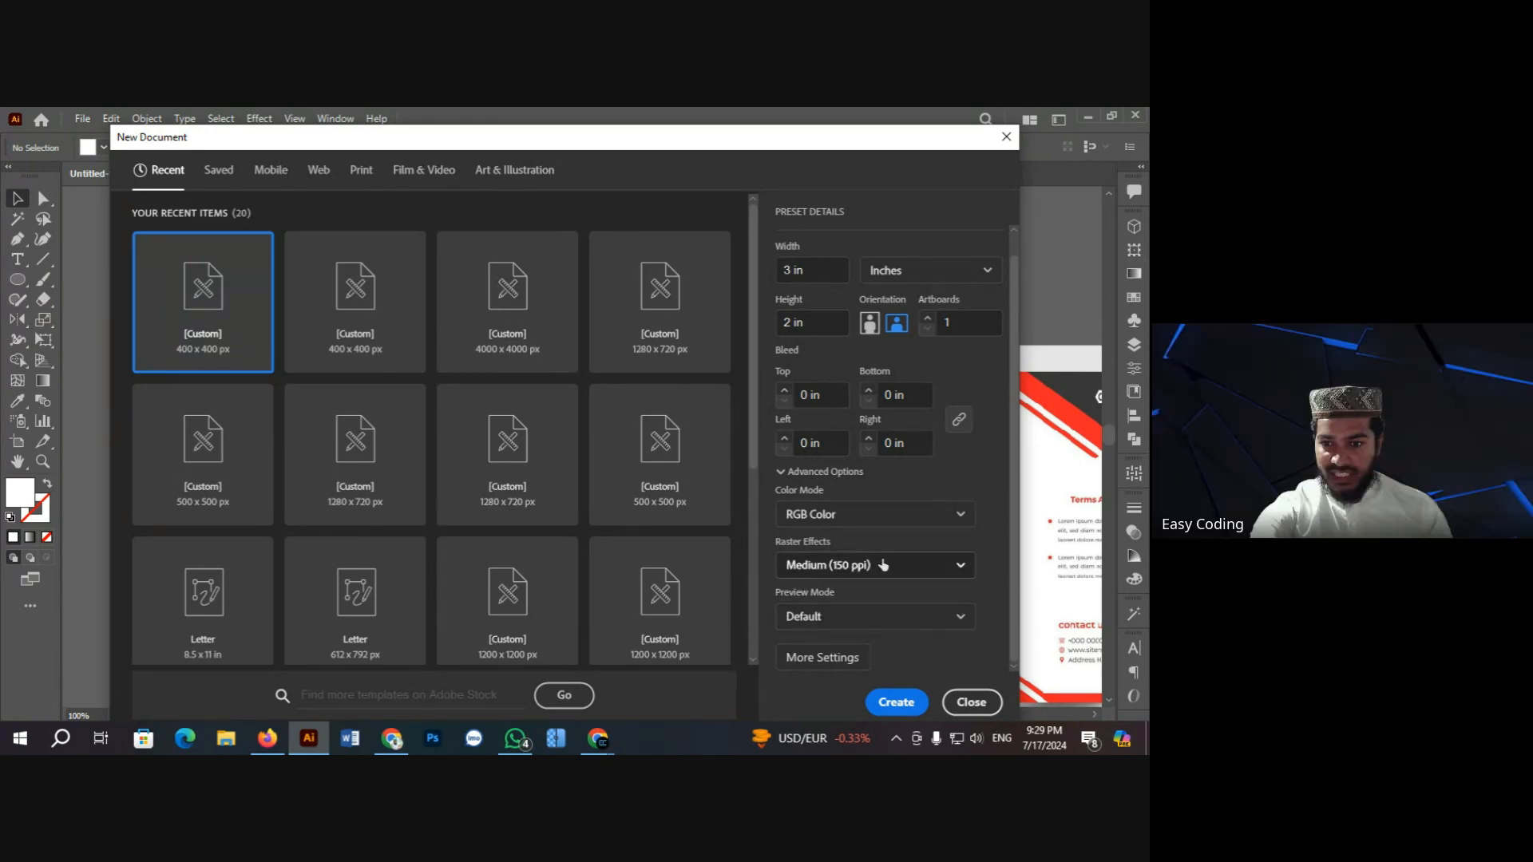
left_click(880, 565)
left_click(856, 599)
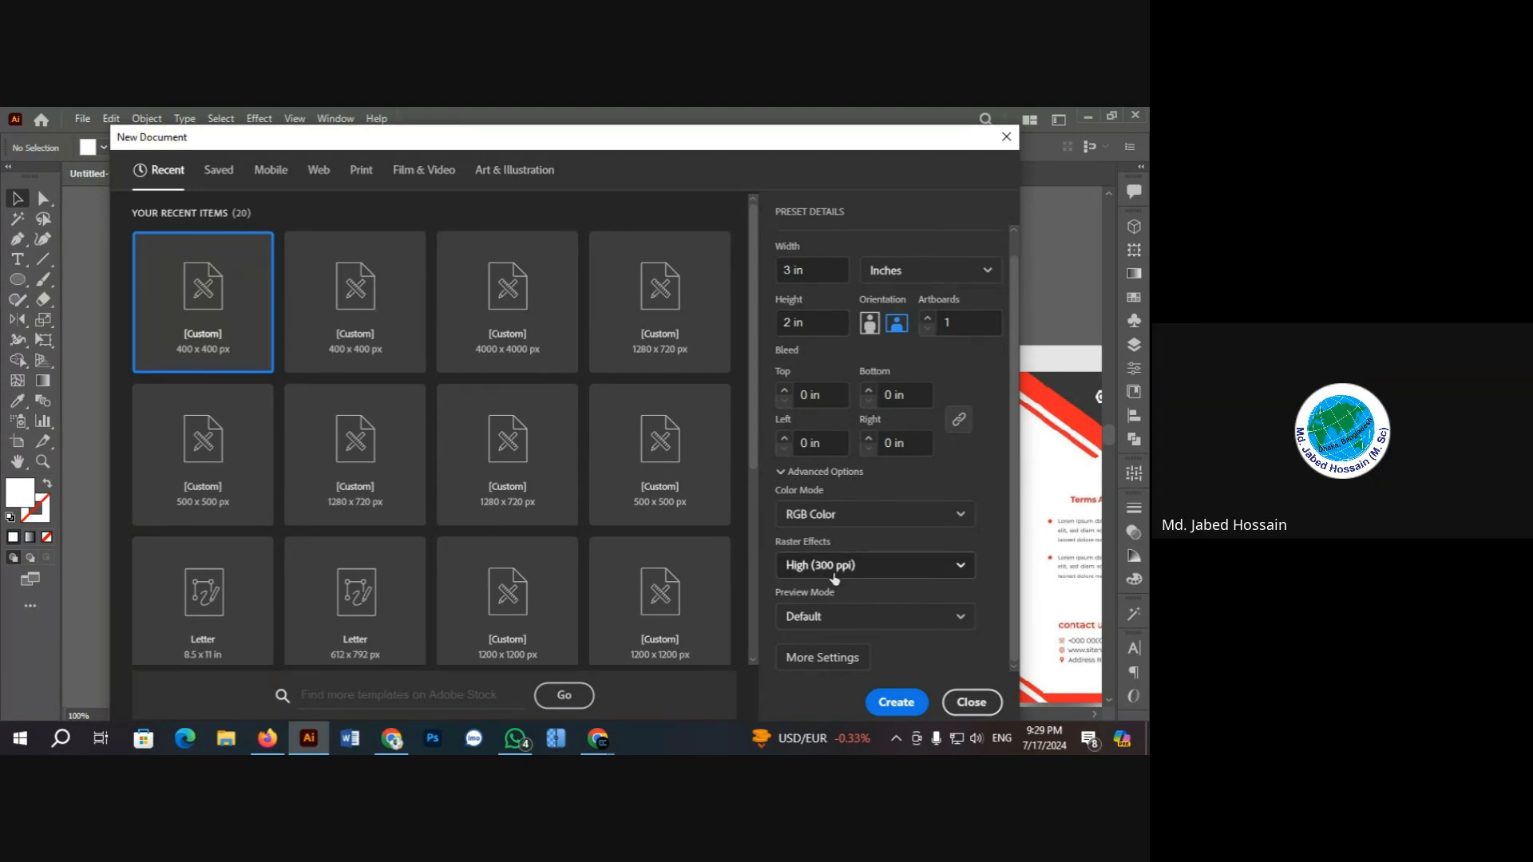
Step: Create the 3 × 2 in document and start another new document
left_click(898, 702)
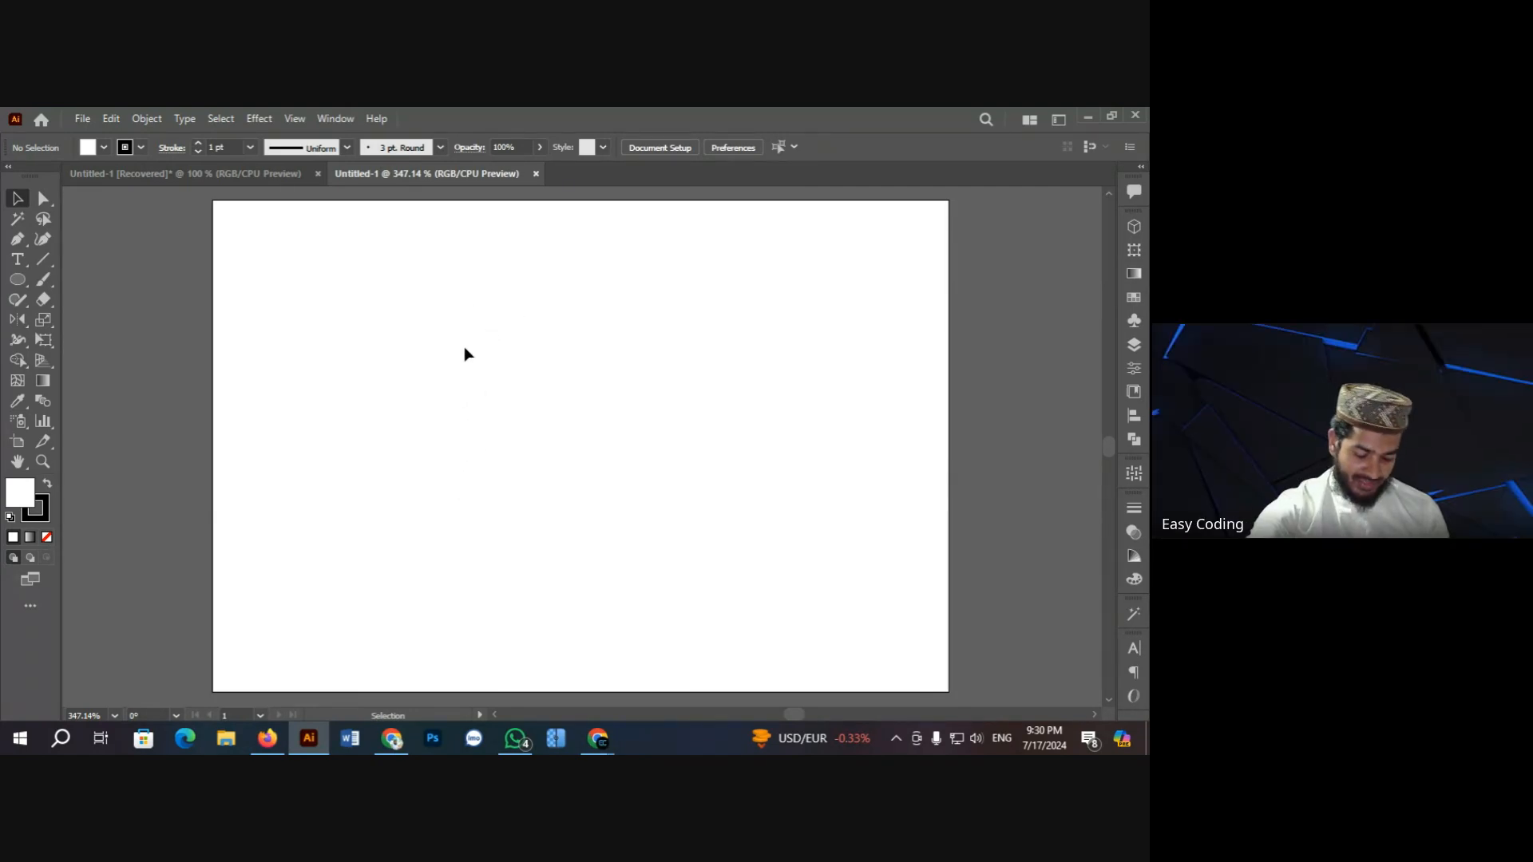
key("a")
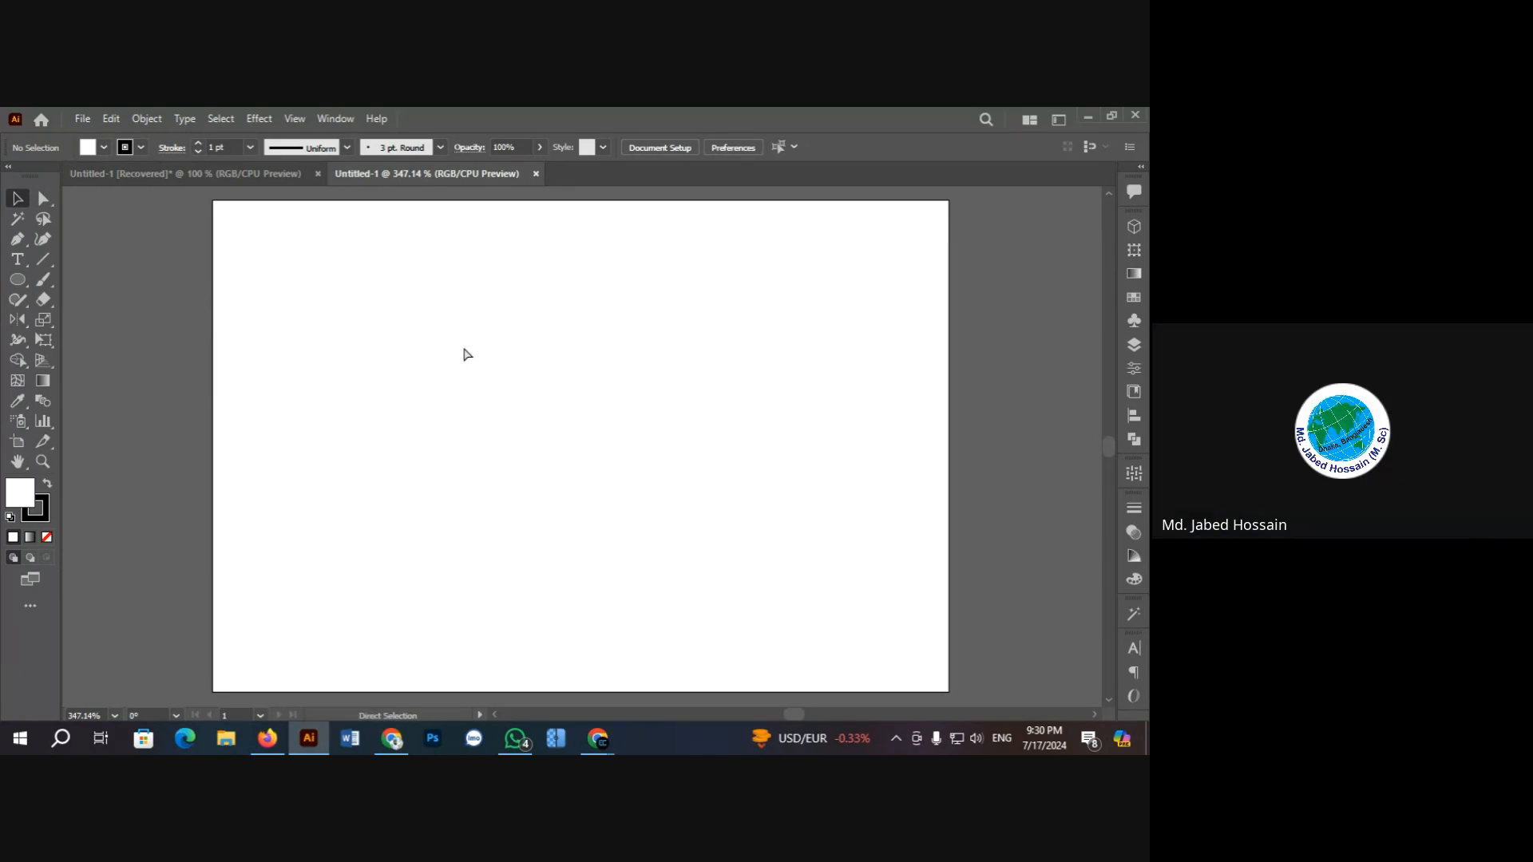
key("ctrl+n")
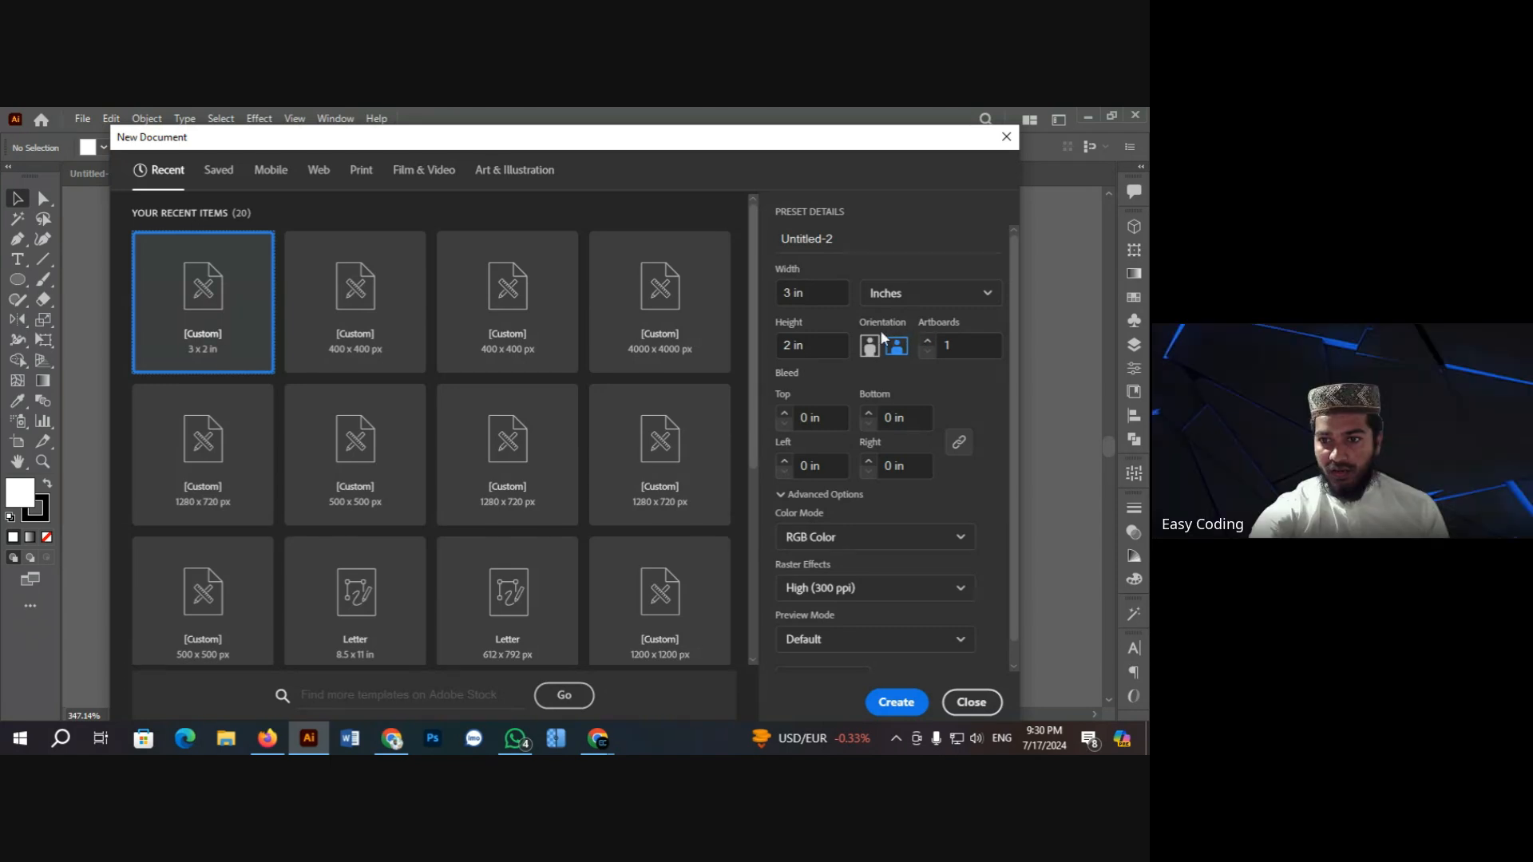
Step: Set the new document to portrait 2 × 3 in and bring up the video call
left_click(869, 348)
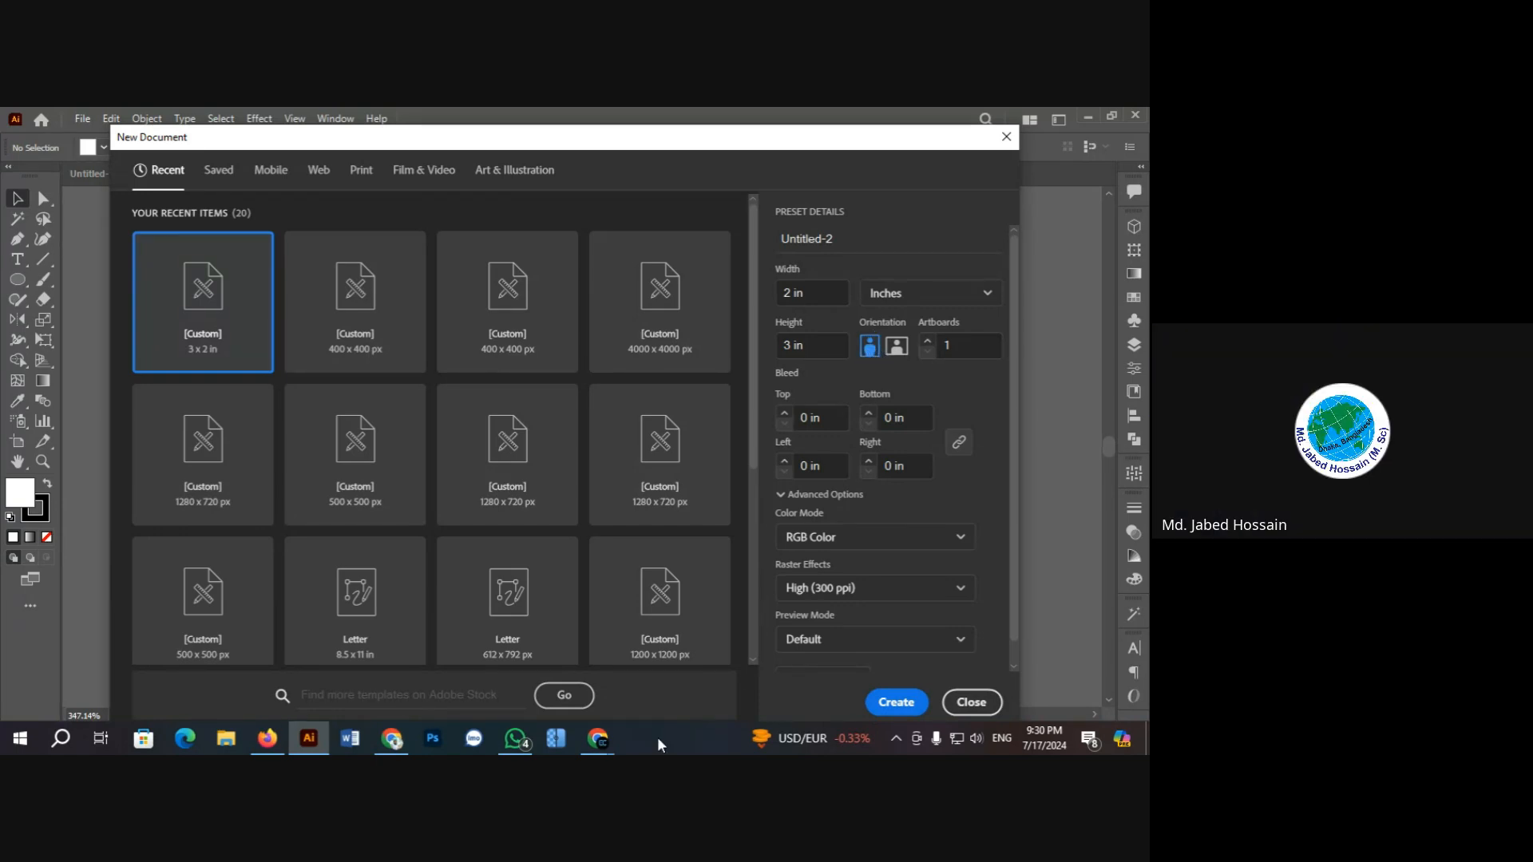
mouse_move(598, 739)
left_click(562, 688)
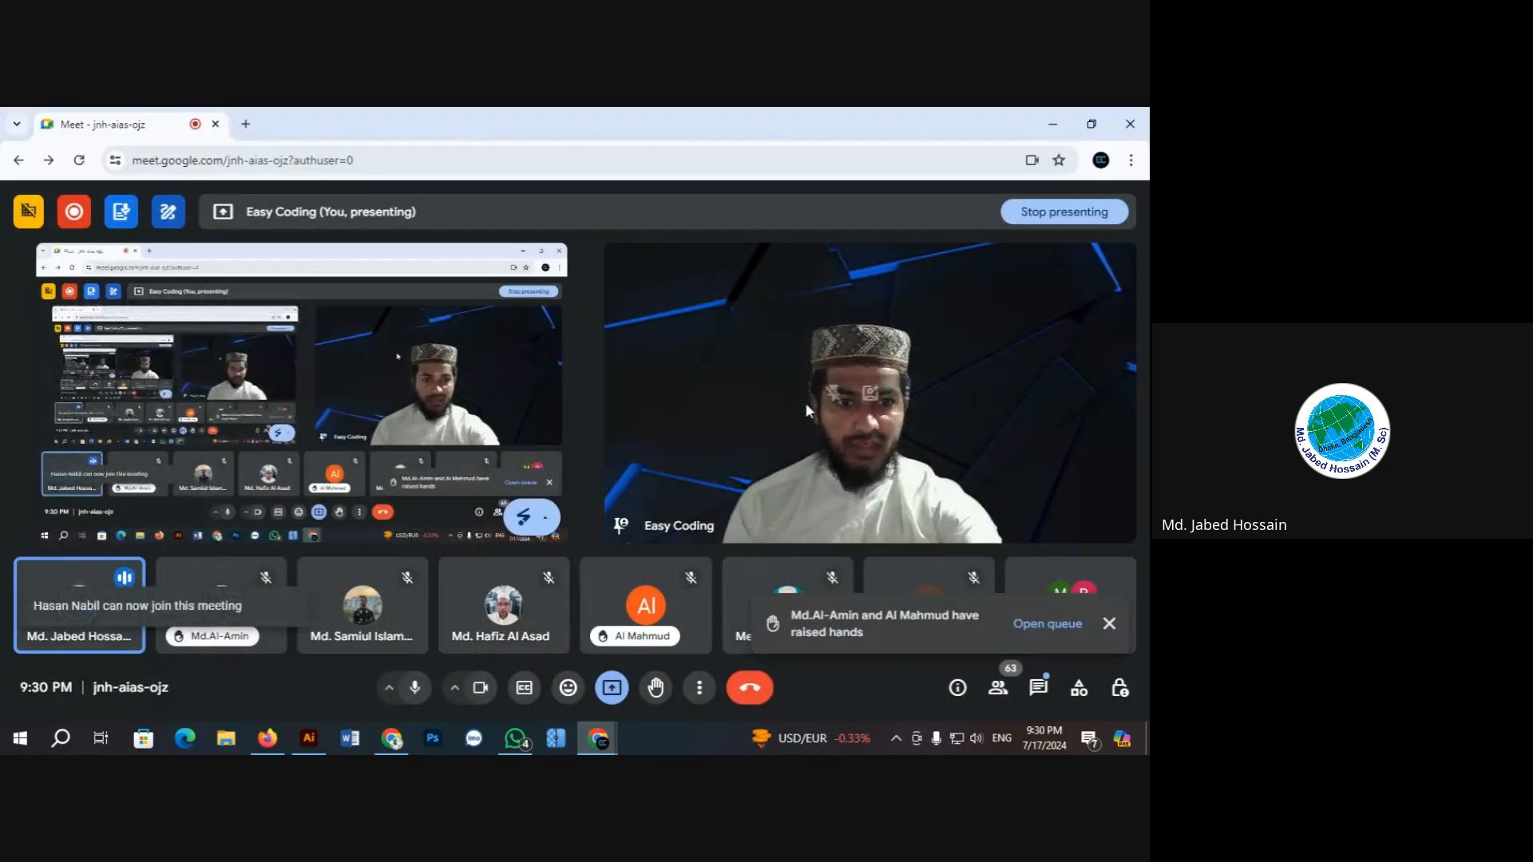
Step: Check the Meet participant list, dismiss the join request, close the list and minimise the meeting
left_click(999, 687)
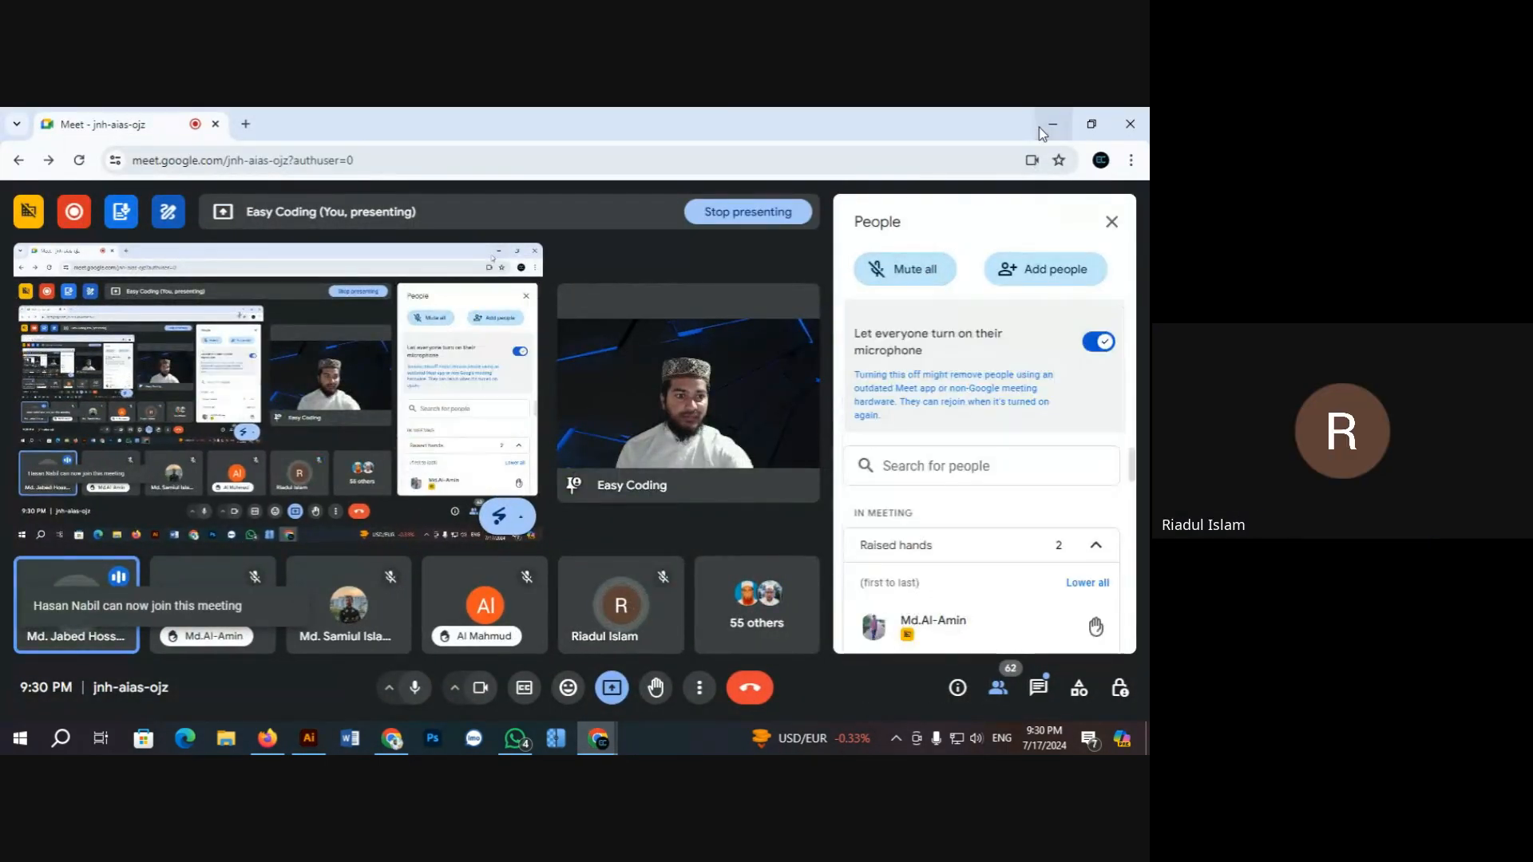
left_click(1051, 125)
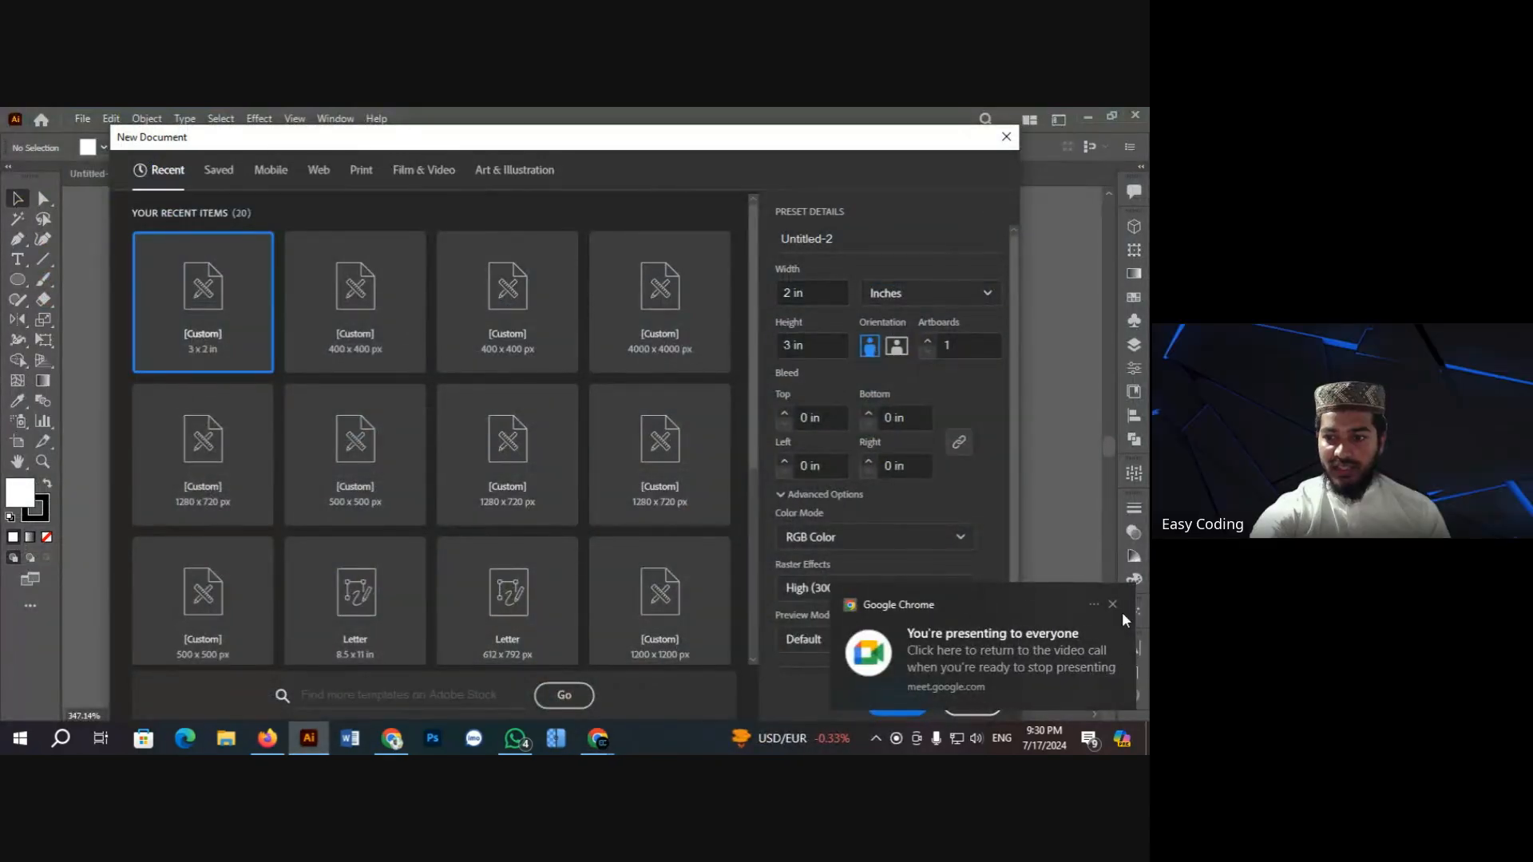
left_click(1091, 587)
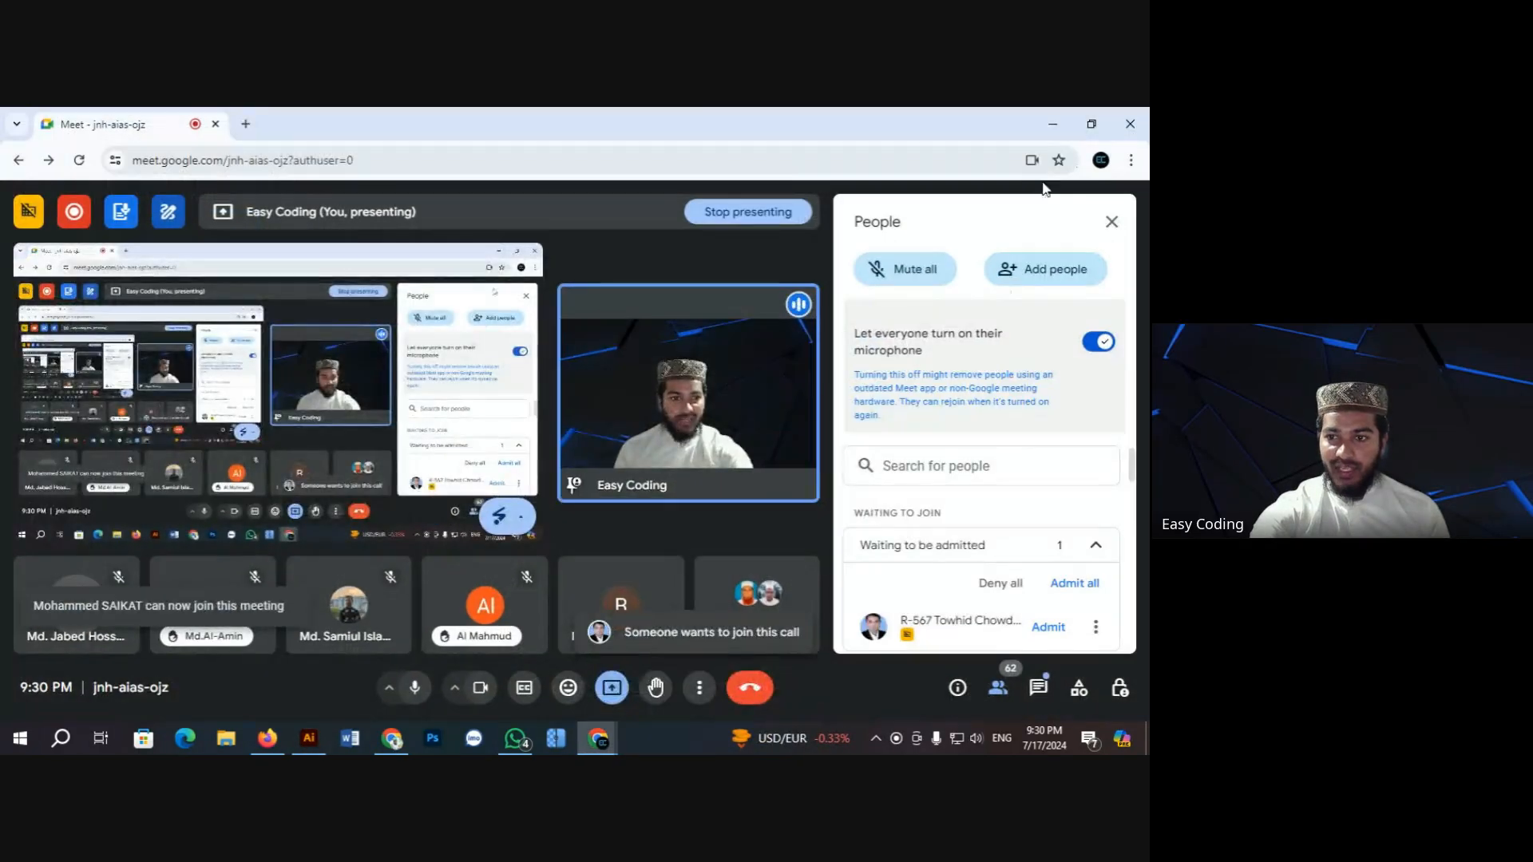
left_click(1051, 112)
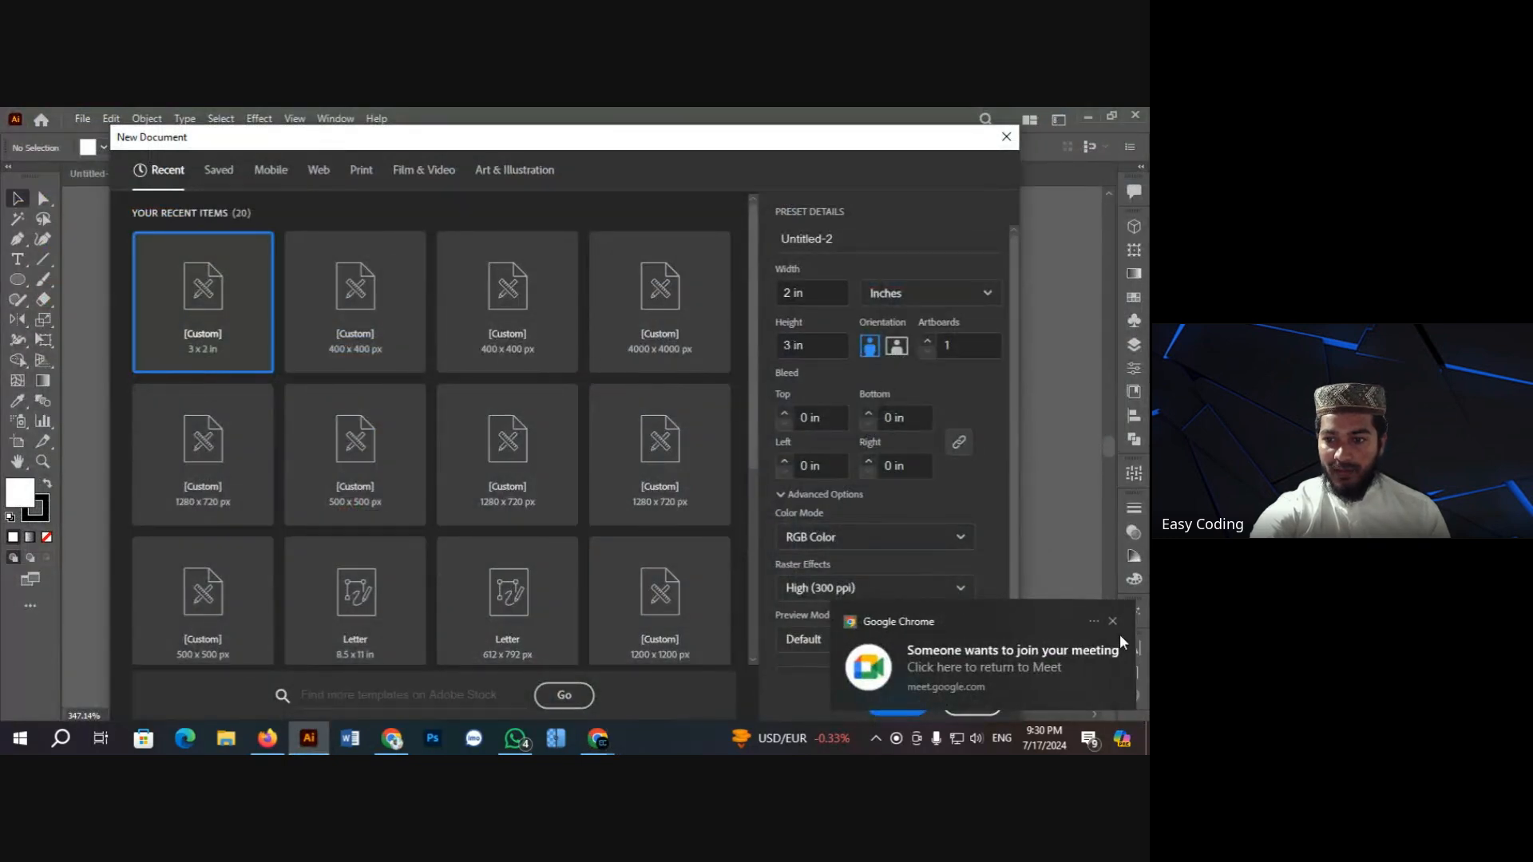
left_click(1110, 619)
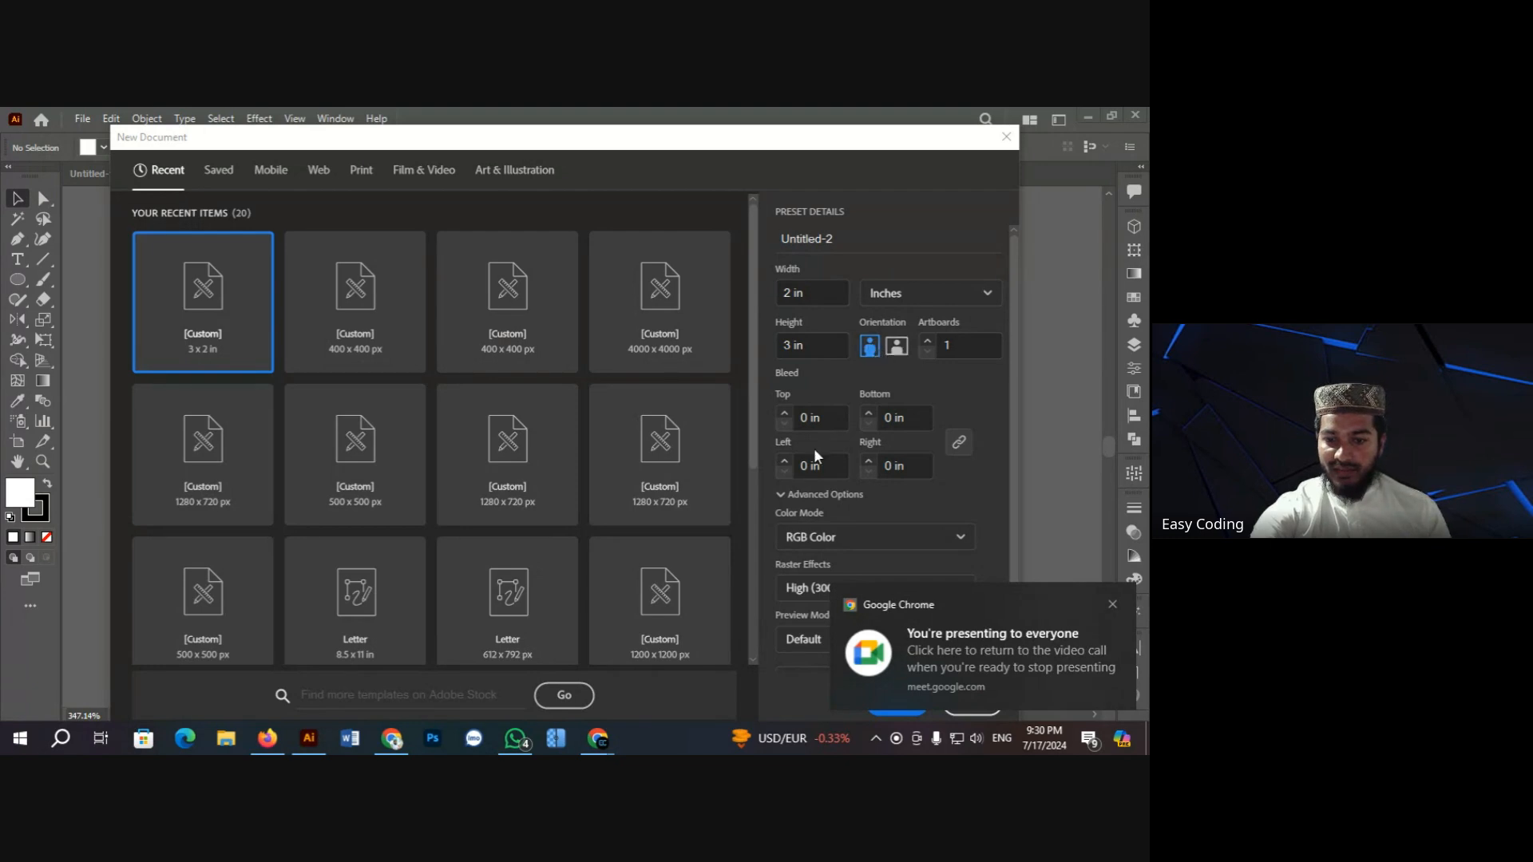
mouse_move(599, 739)
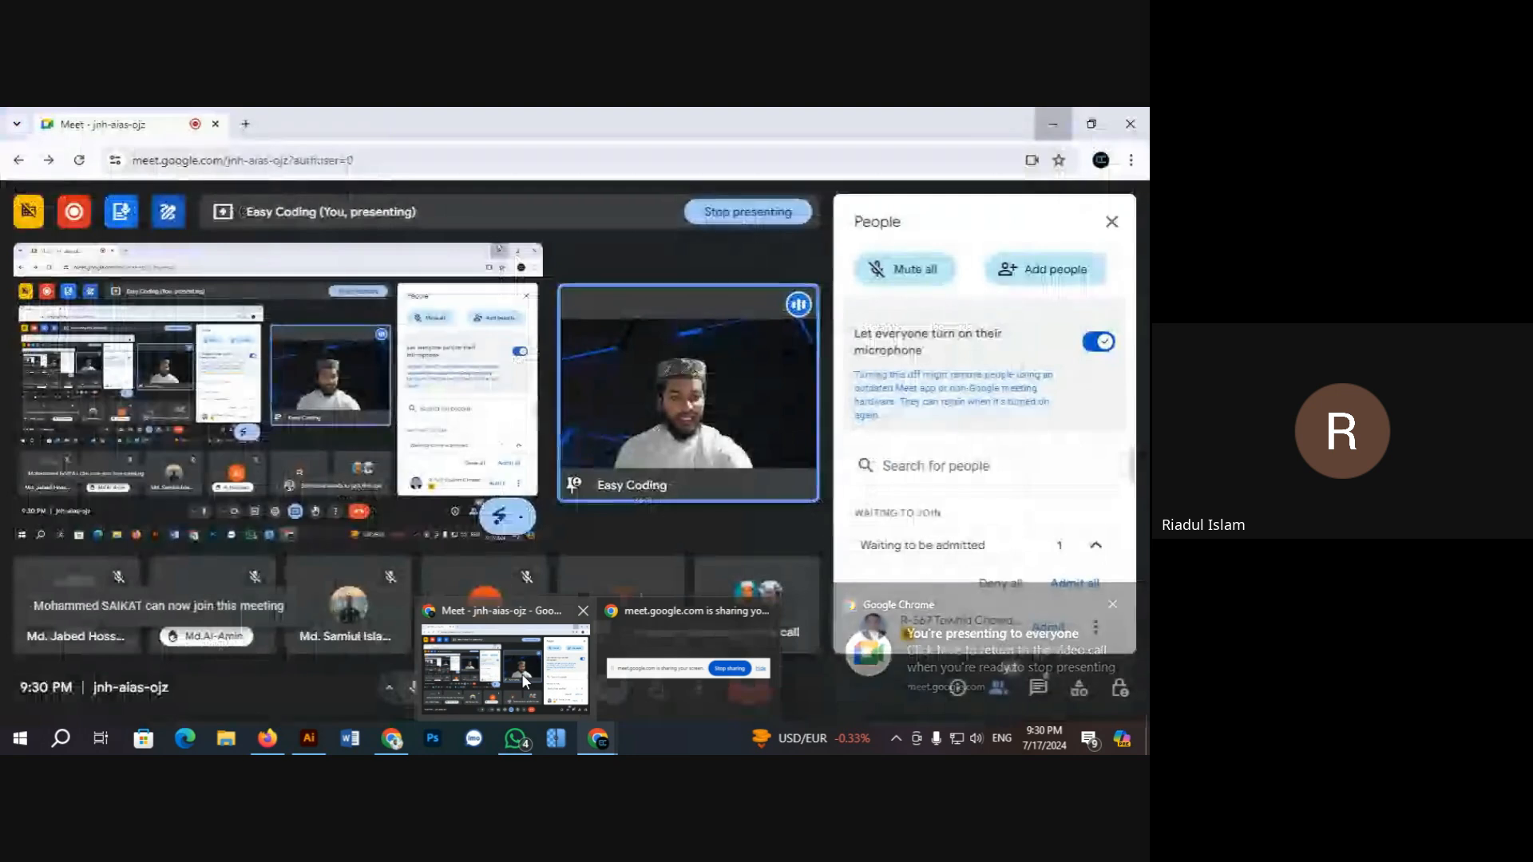
left_click(523, 679)
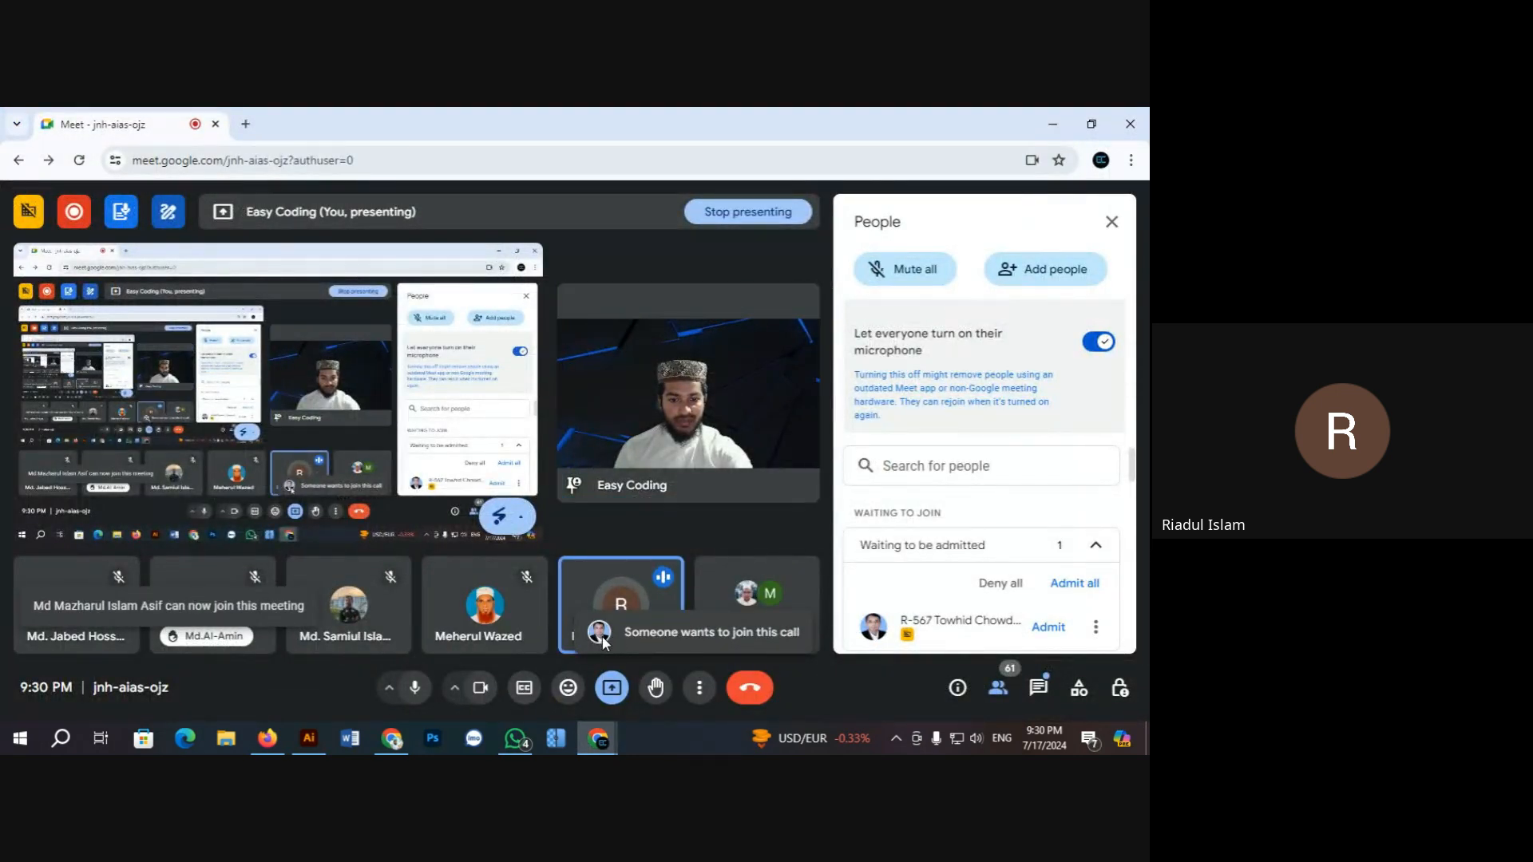
left_click(1112, 222)
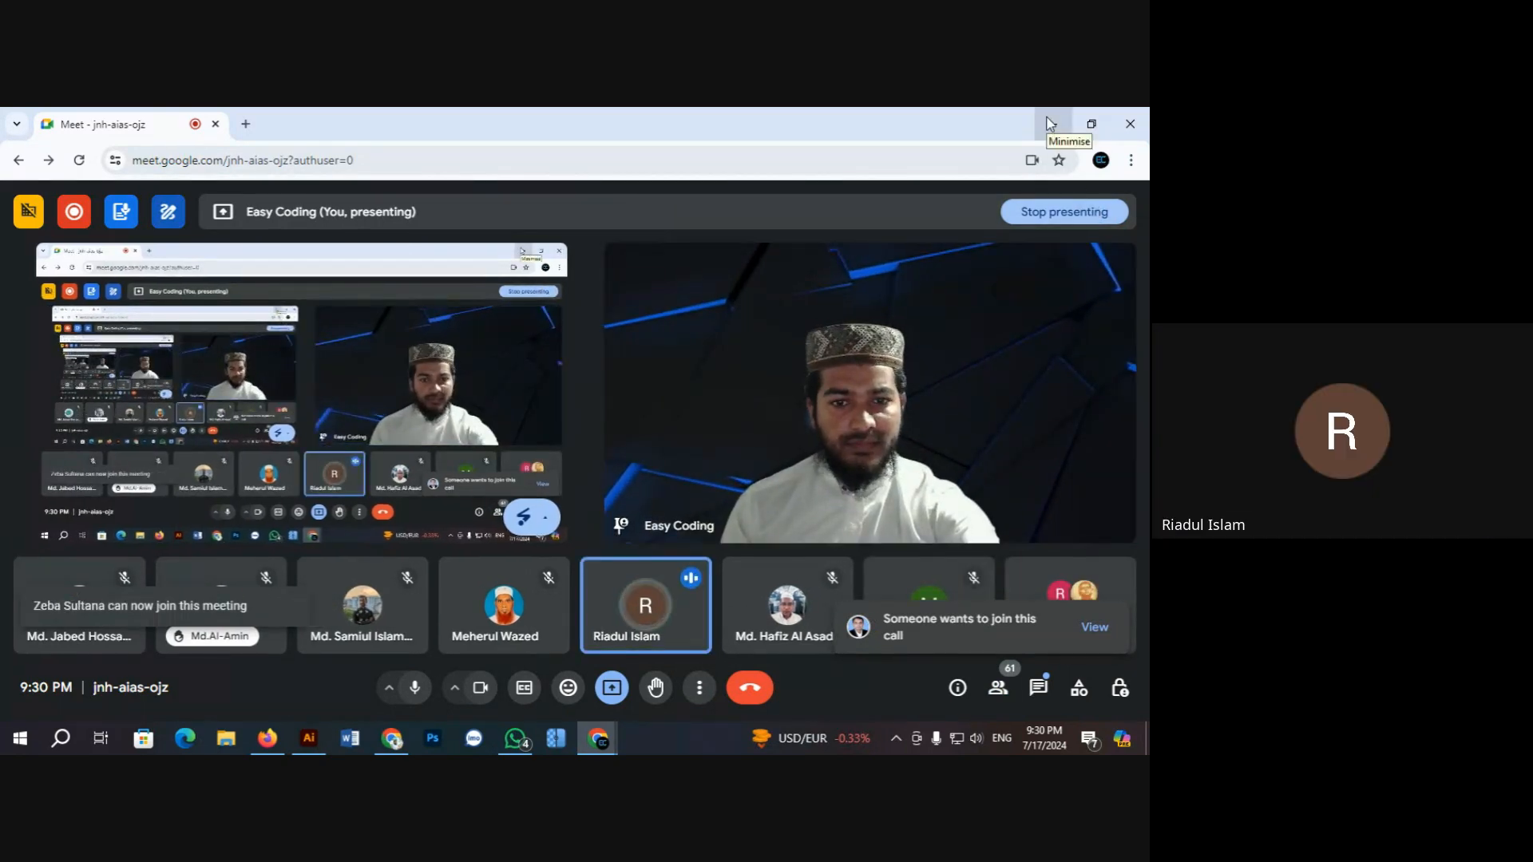
left_click(1050, 124)
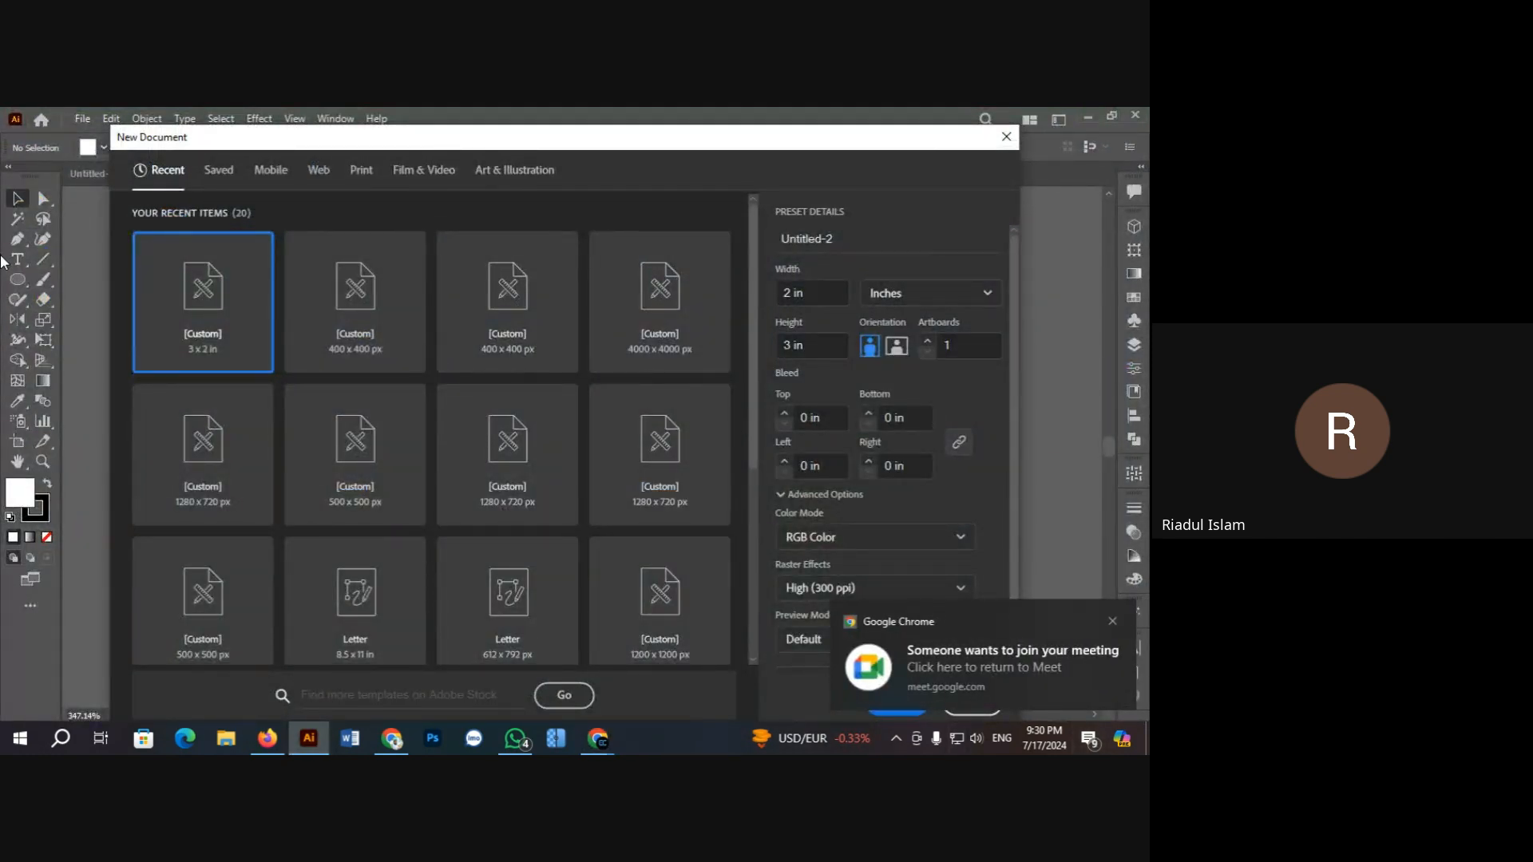
Step: Dismiss the Chrome meeting notifications and set Raster Effects to Screen (72 ppi), keeping the 2 × 3 in portrait size
left_click(1113, 622)
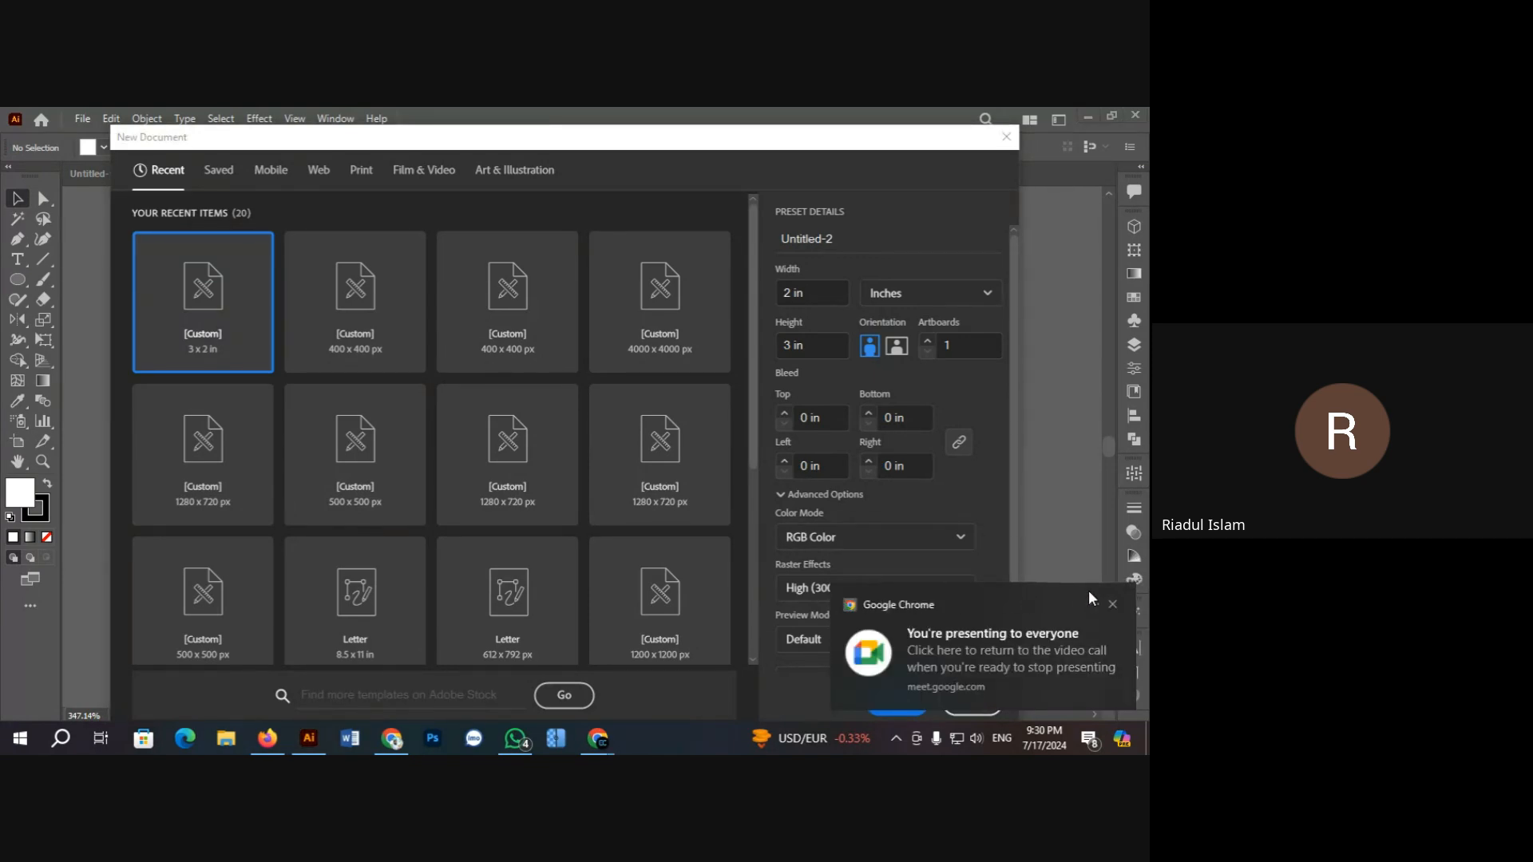
left_click(1113, 604)
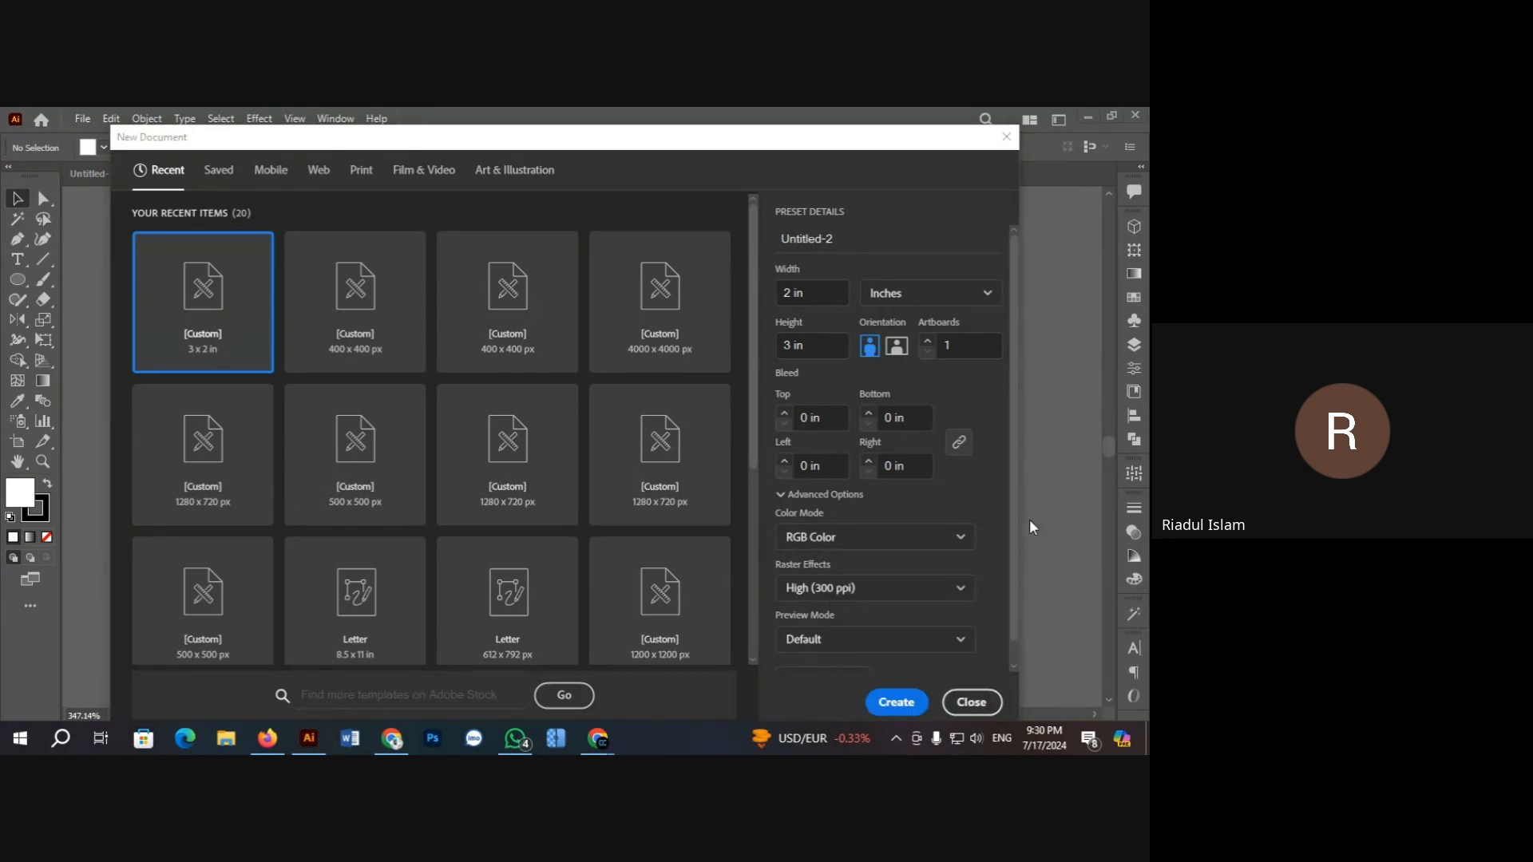
left_click(835, 352)
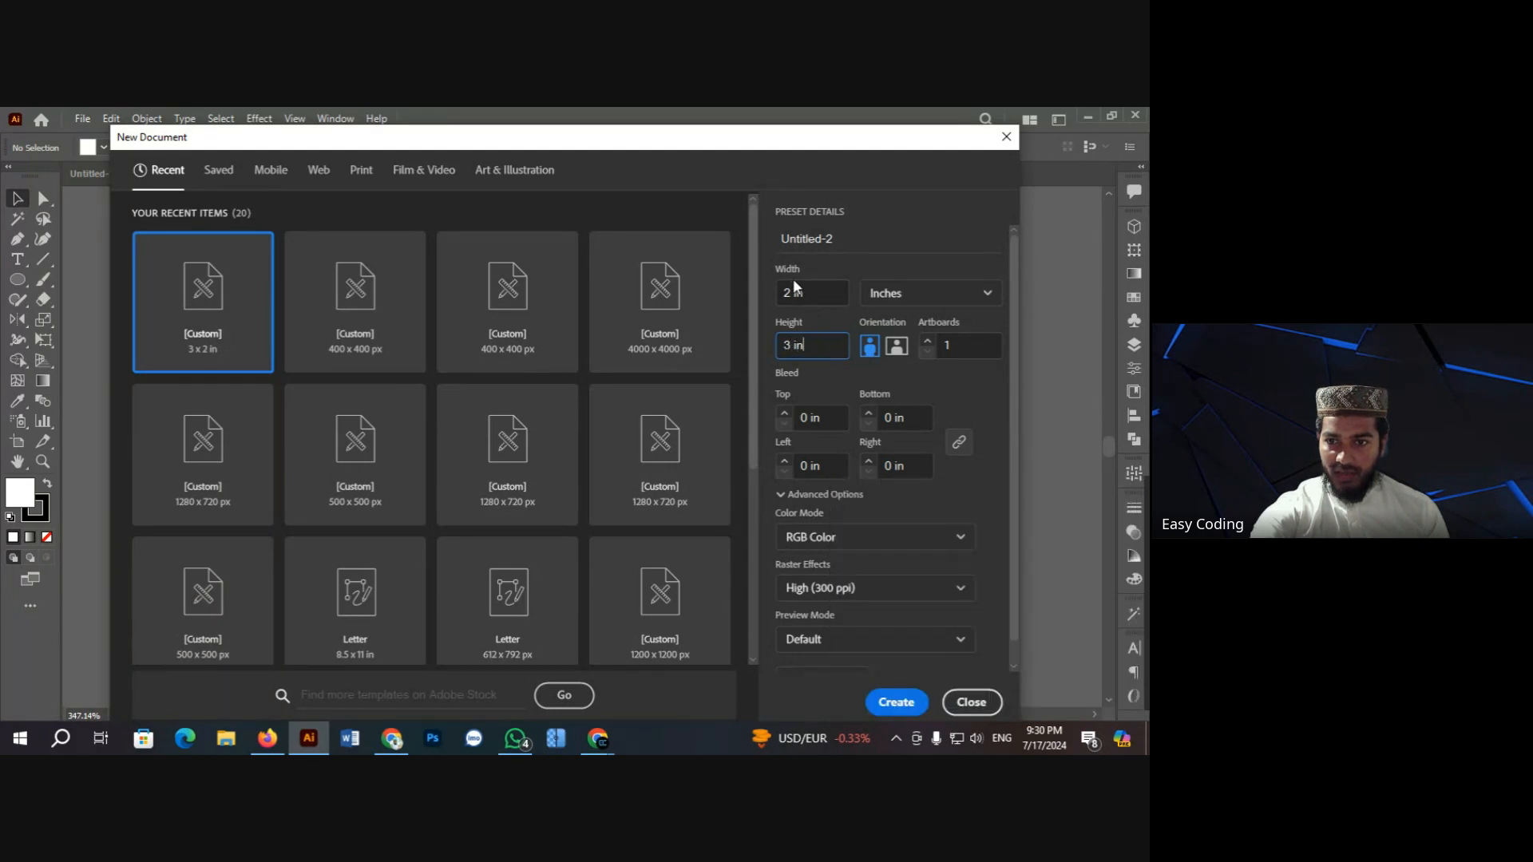
left_click(819, 293)
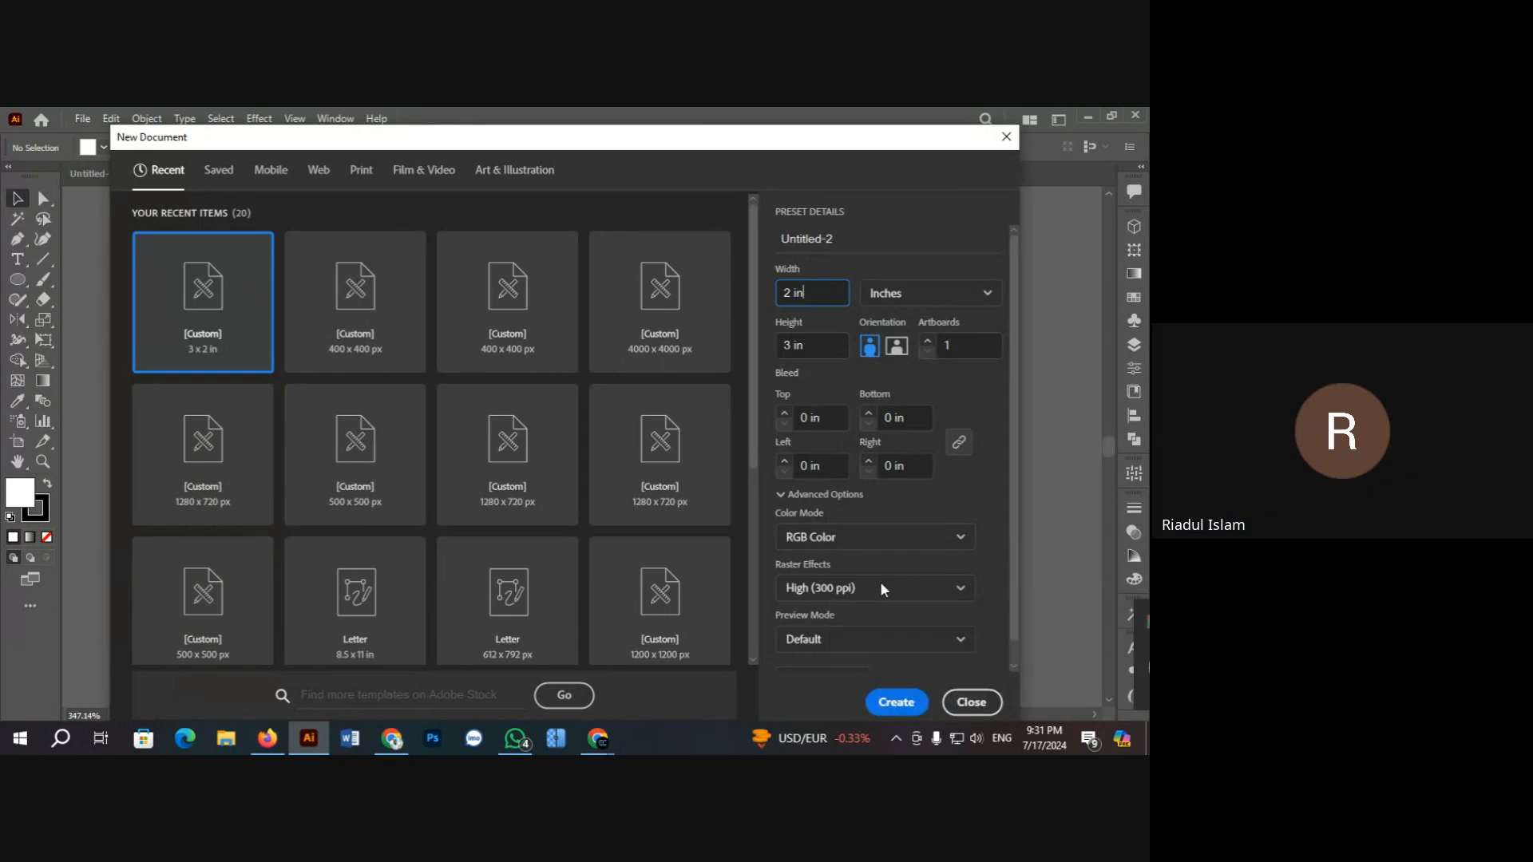
left_click(941, 587)
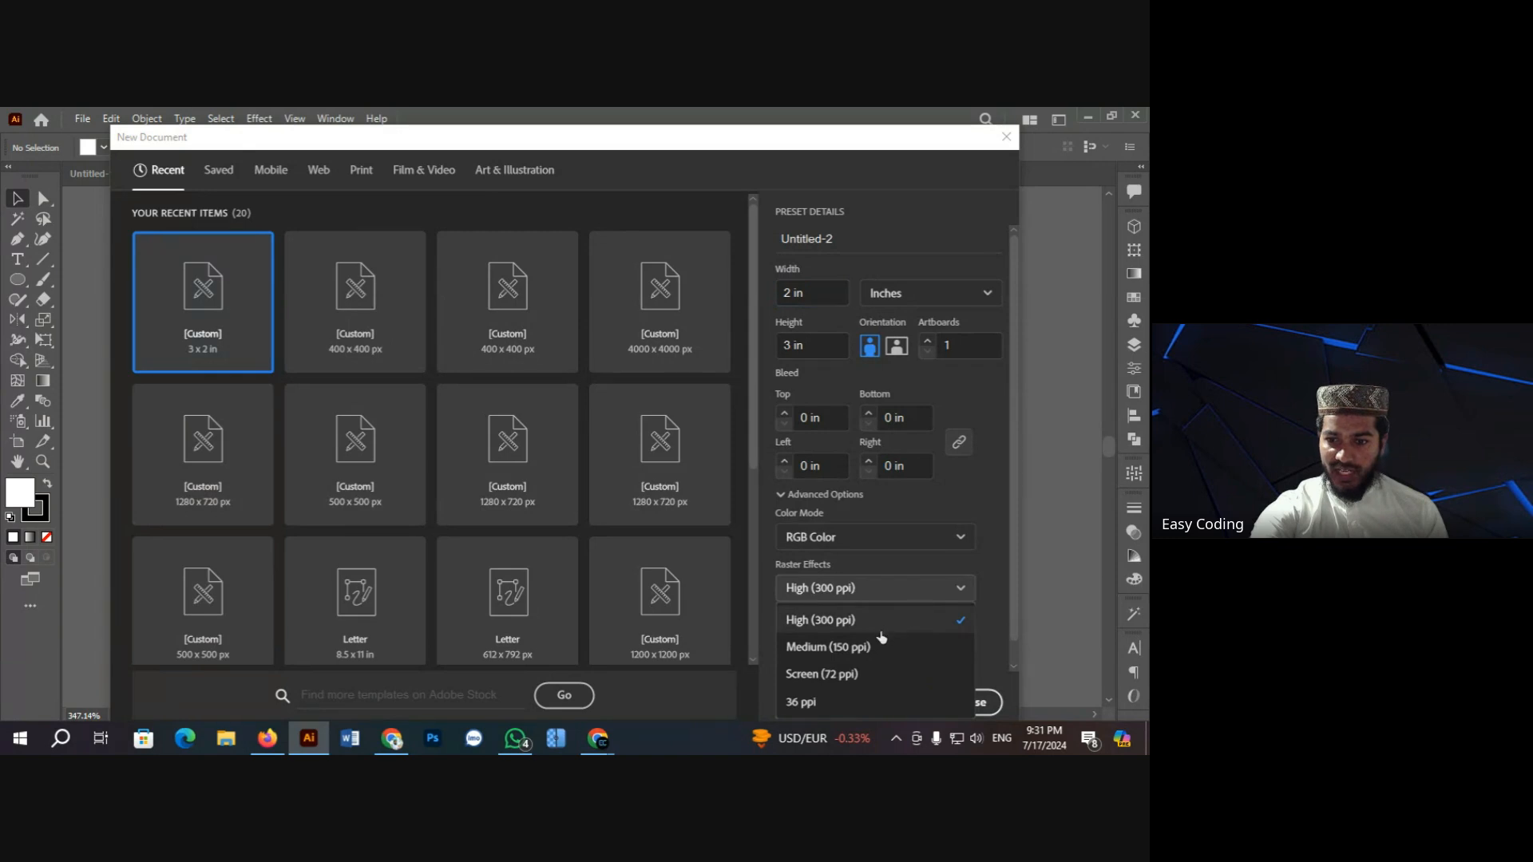
left_click(1114, 624)
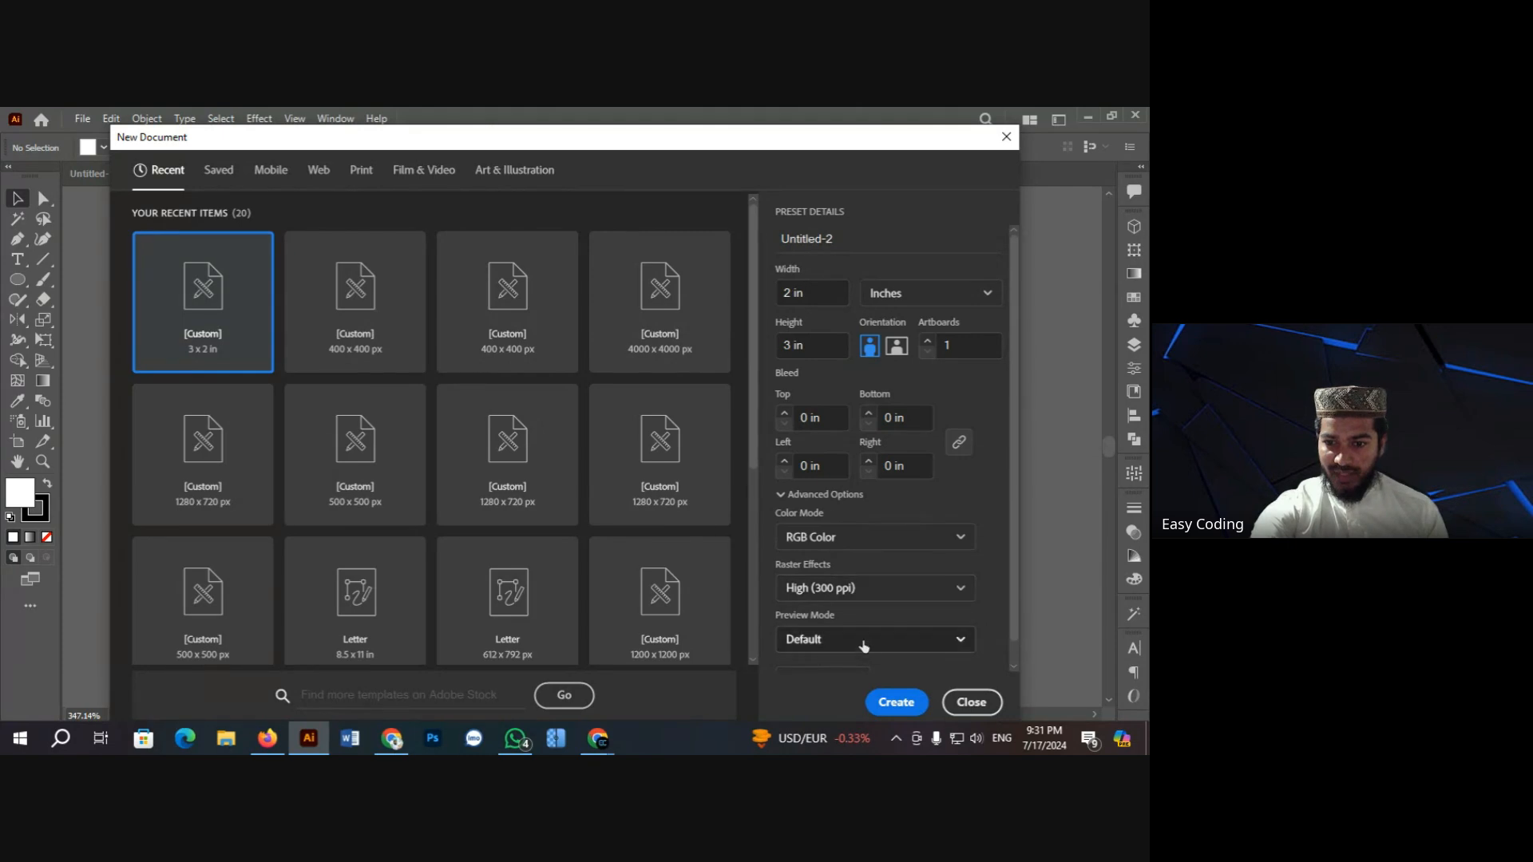
left_click(882, 591)
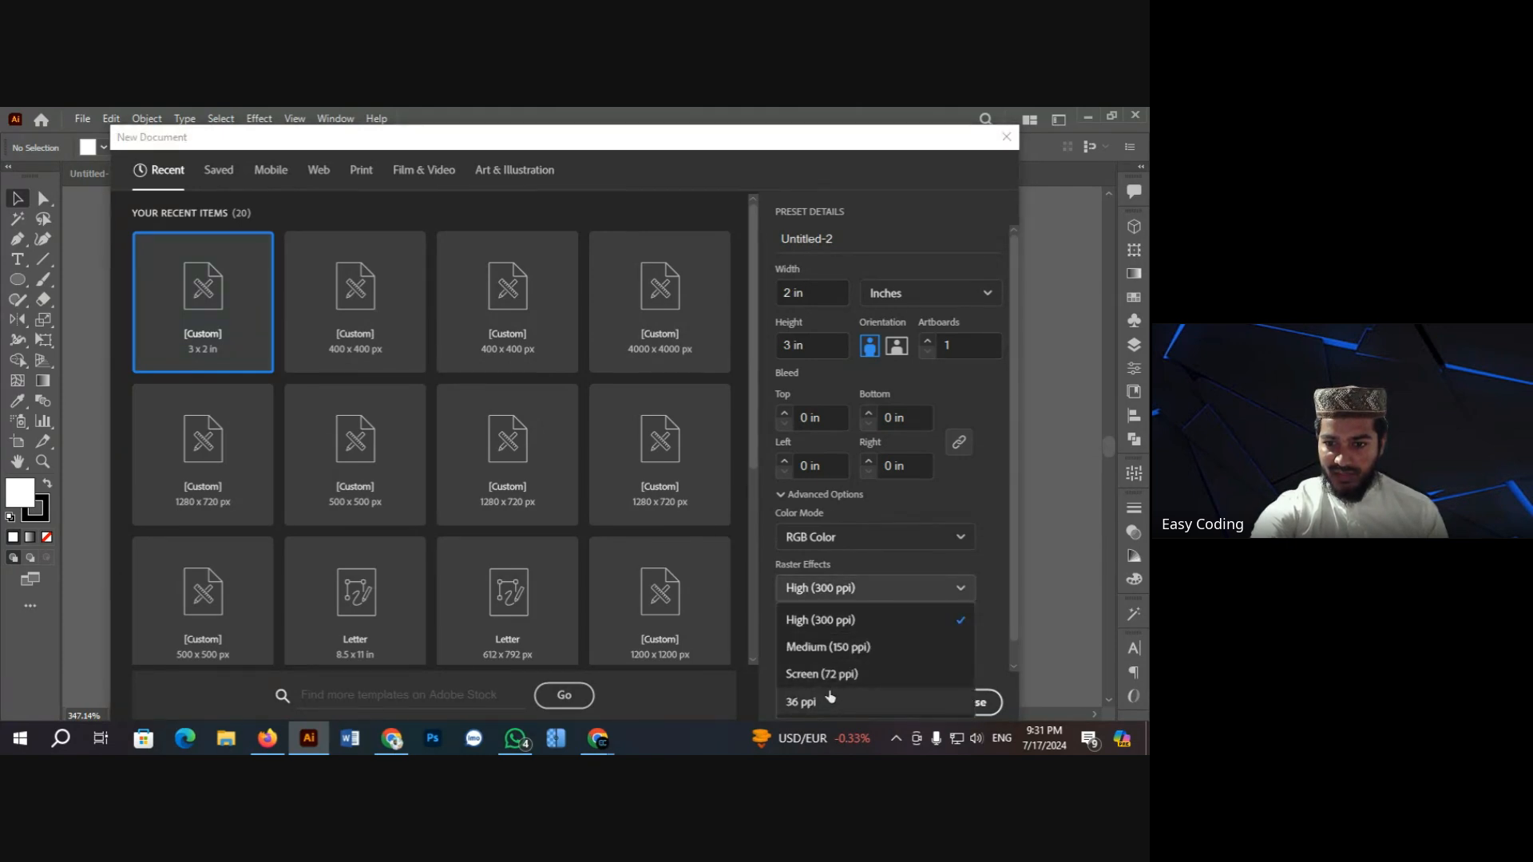
left_click(858, 675)
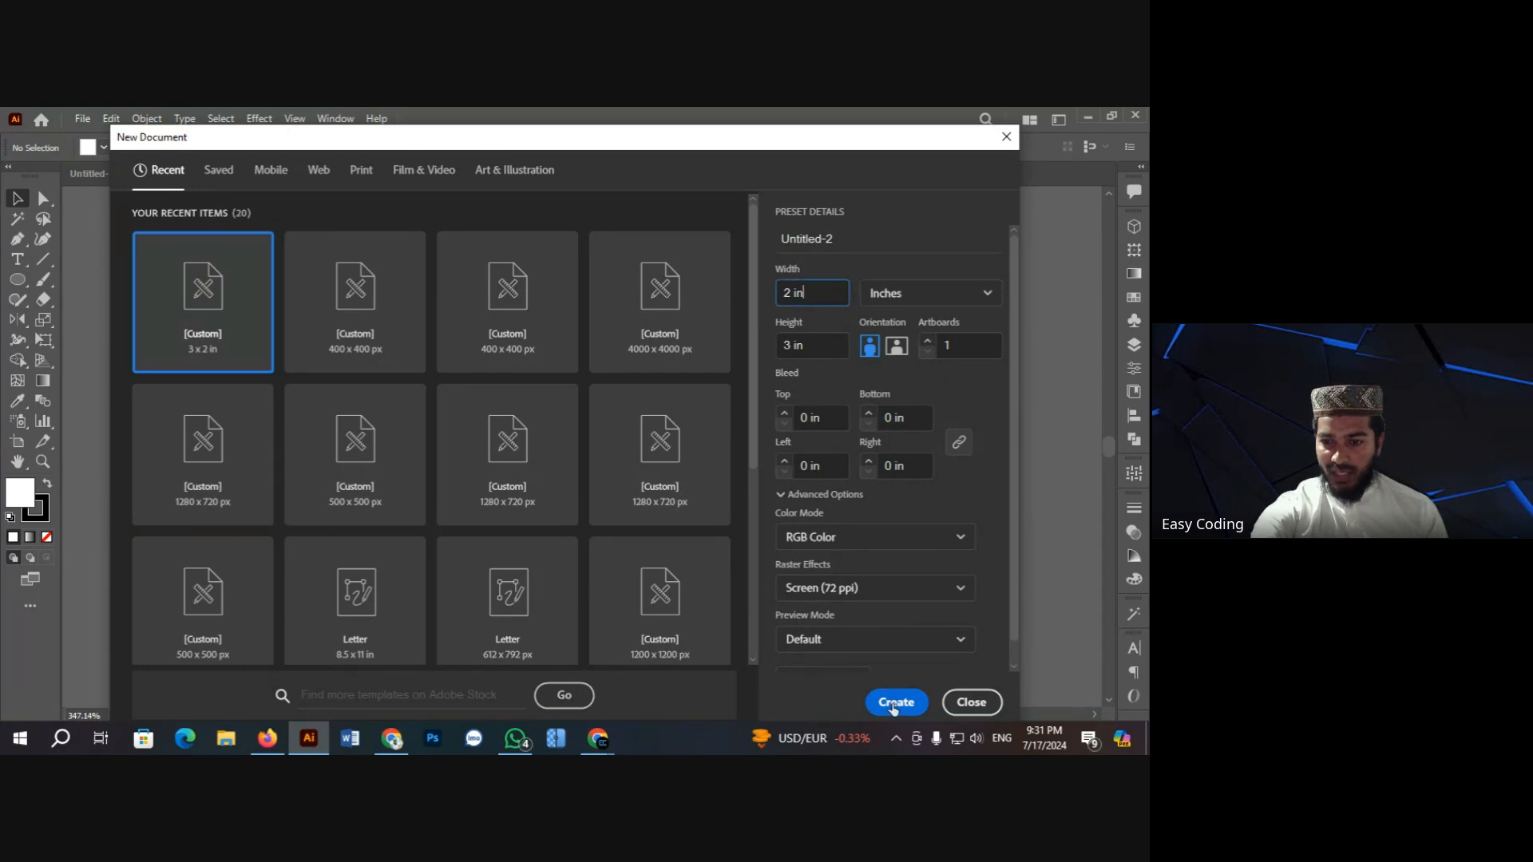
Step: Create the 2 × 3 in portrait document, close the unused Untitled-1, and return to the ID card file
left_click(896, 700)
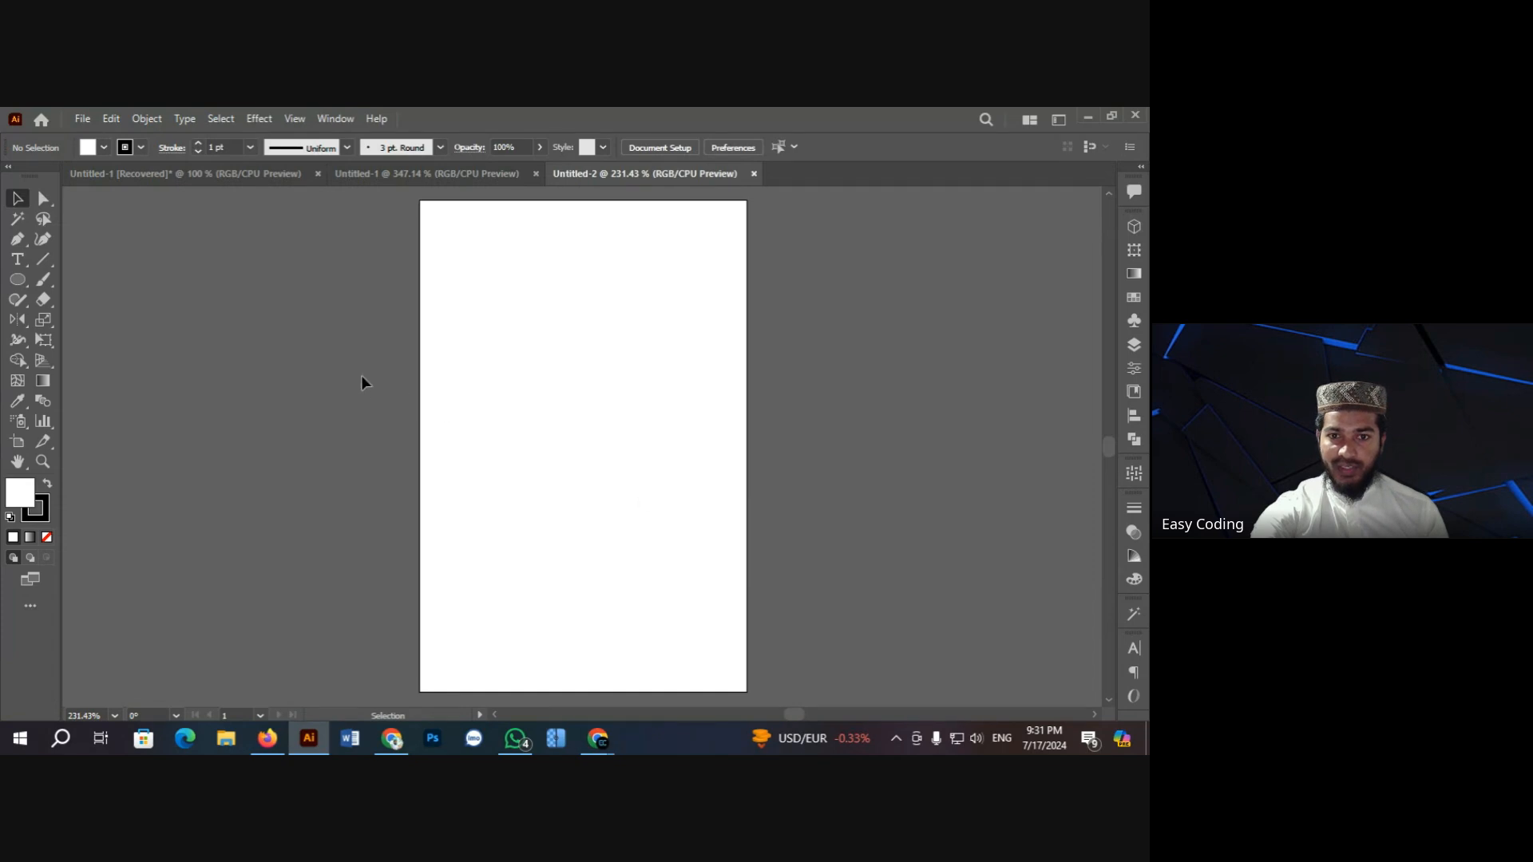
left_click(380, 170)
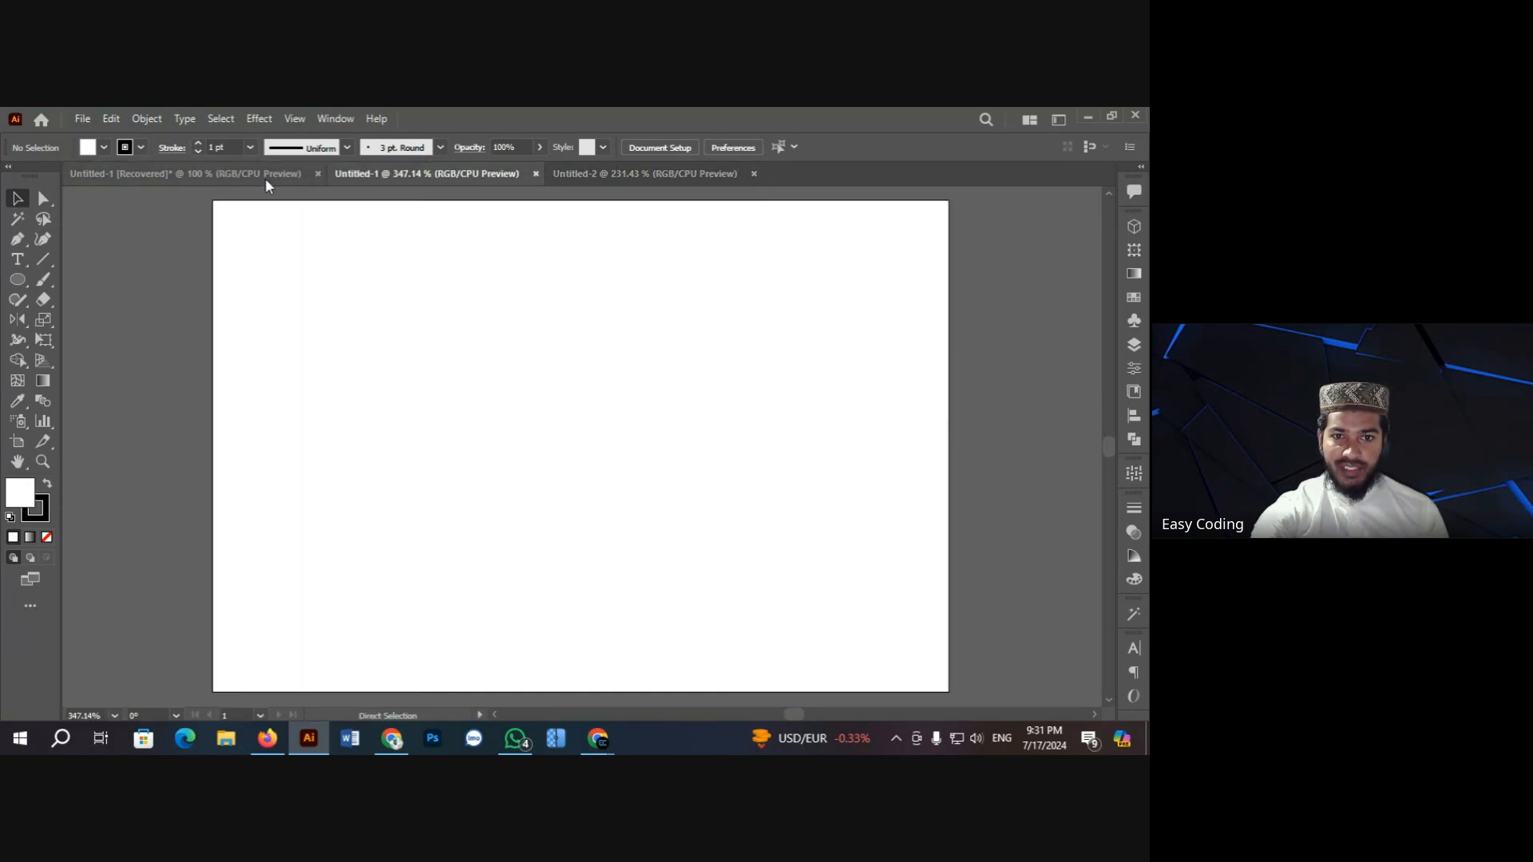
left_click(536, 173)
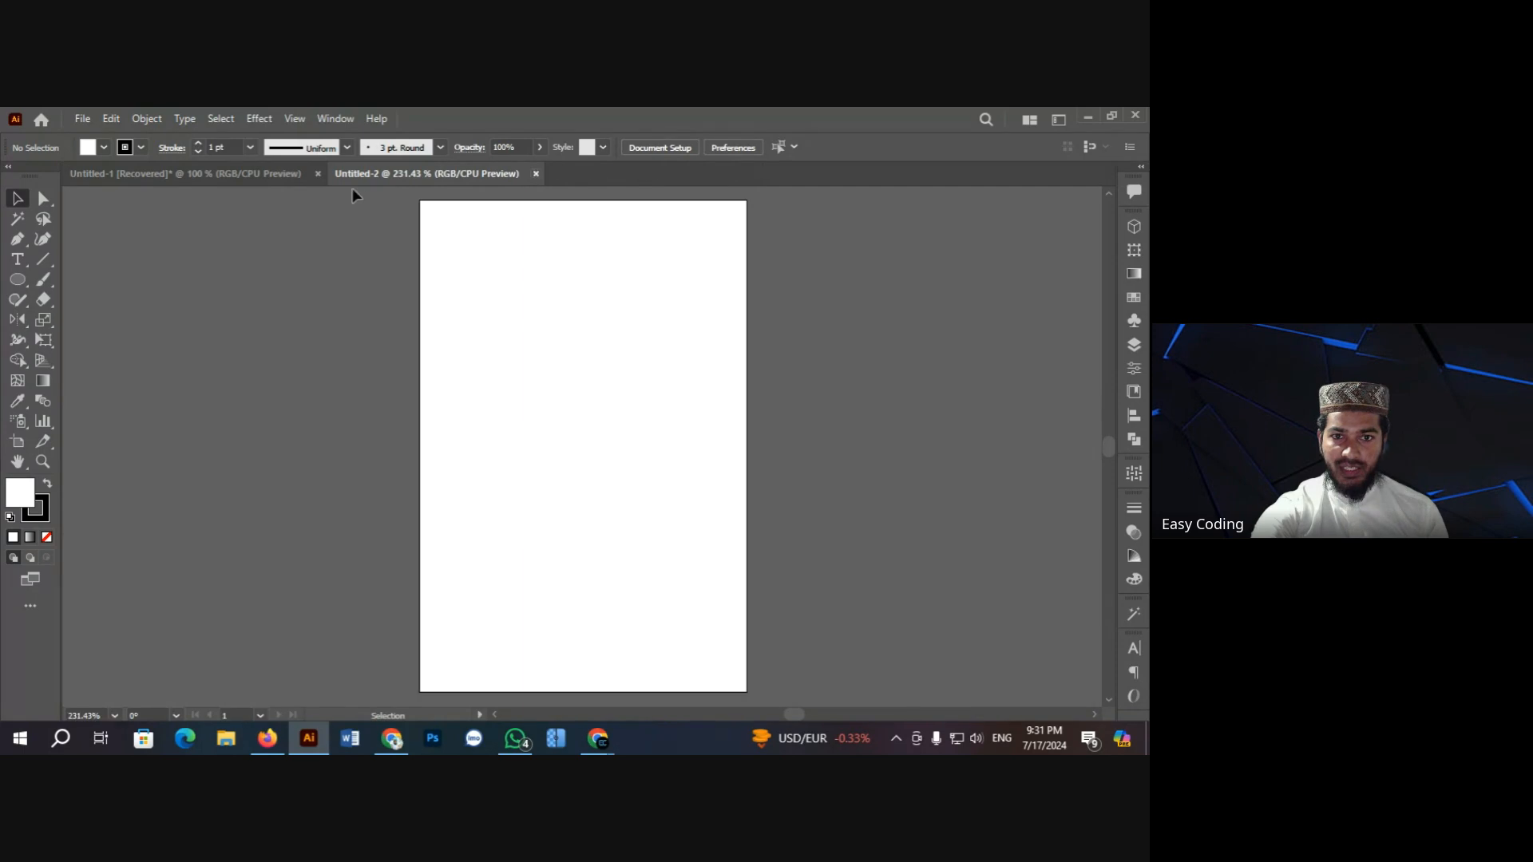
left_click(256, 173)
Step: Unlock all locked card shapes and the reference image with Ctrl+Alt+2
scroll(506, 435, "down", 1)
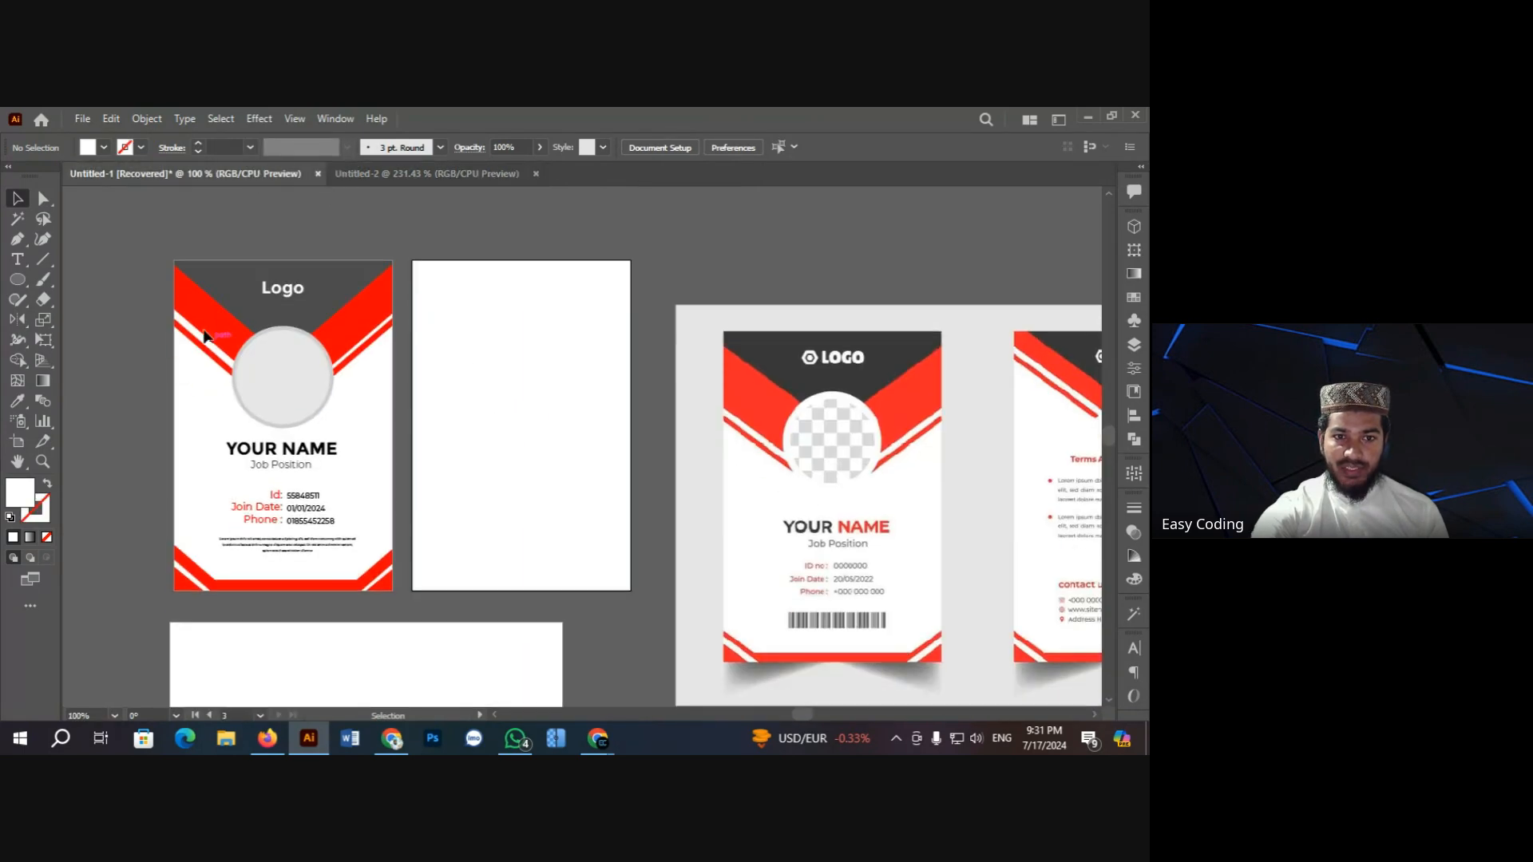
left_click_drag(408, 600, 399, 600)
left_click(145, 364)
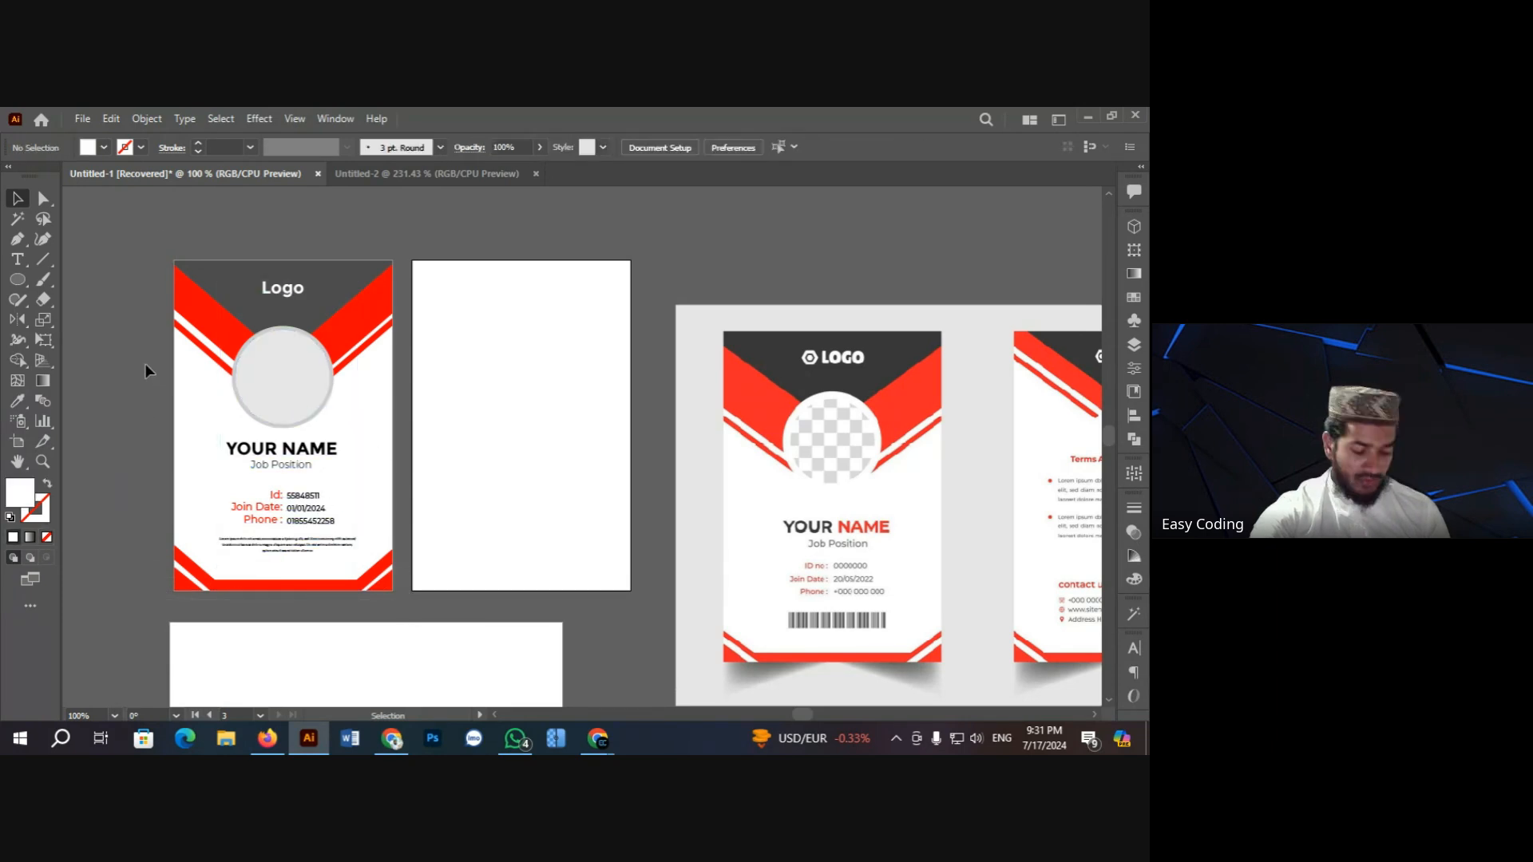
key("ctrl+a")
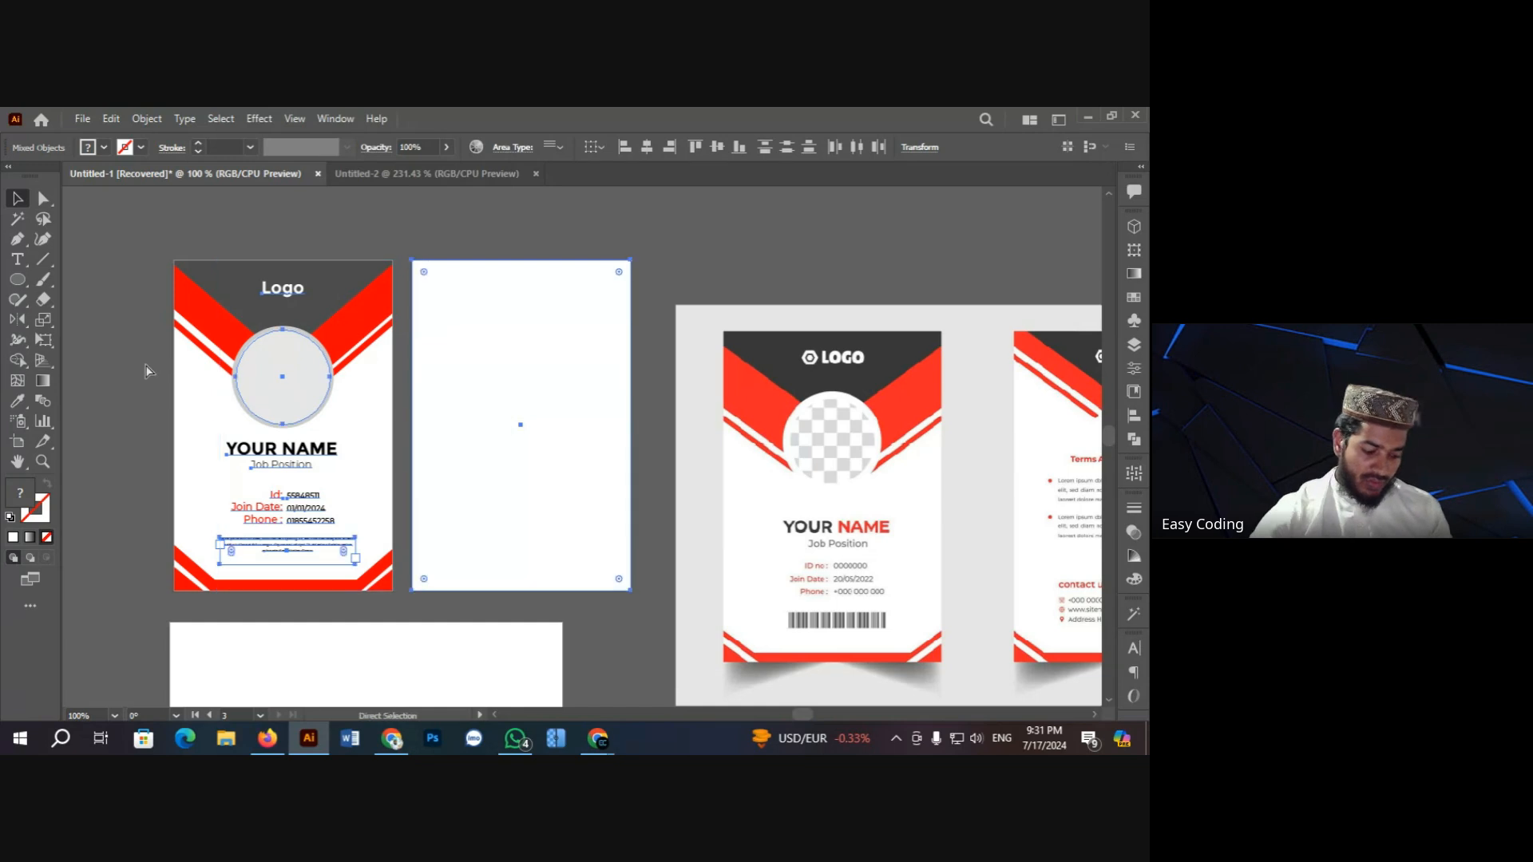
key("ctrl+alt+2")
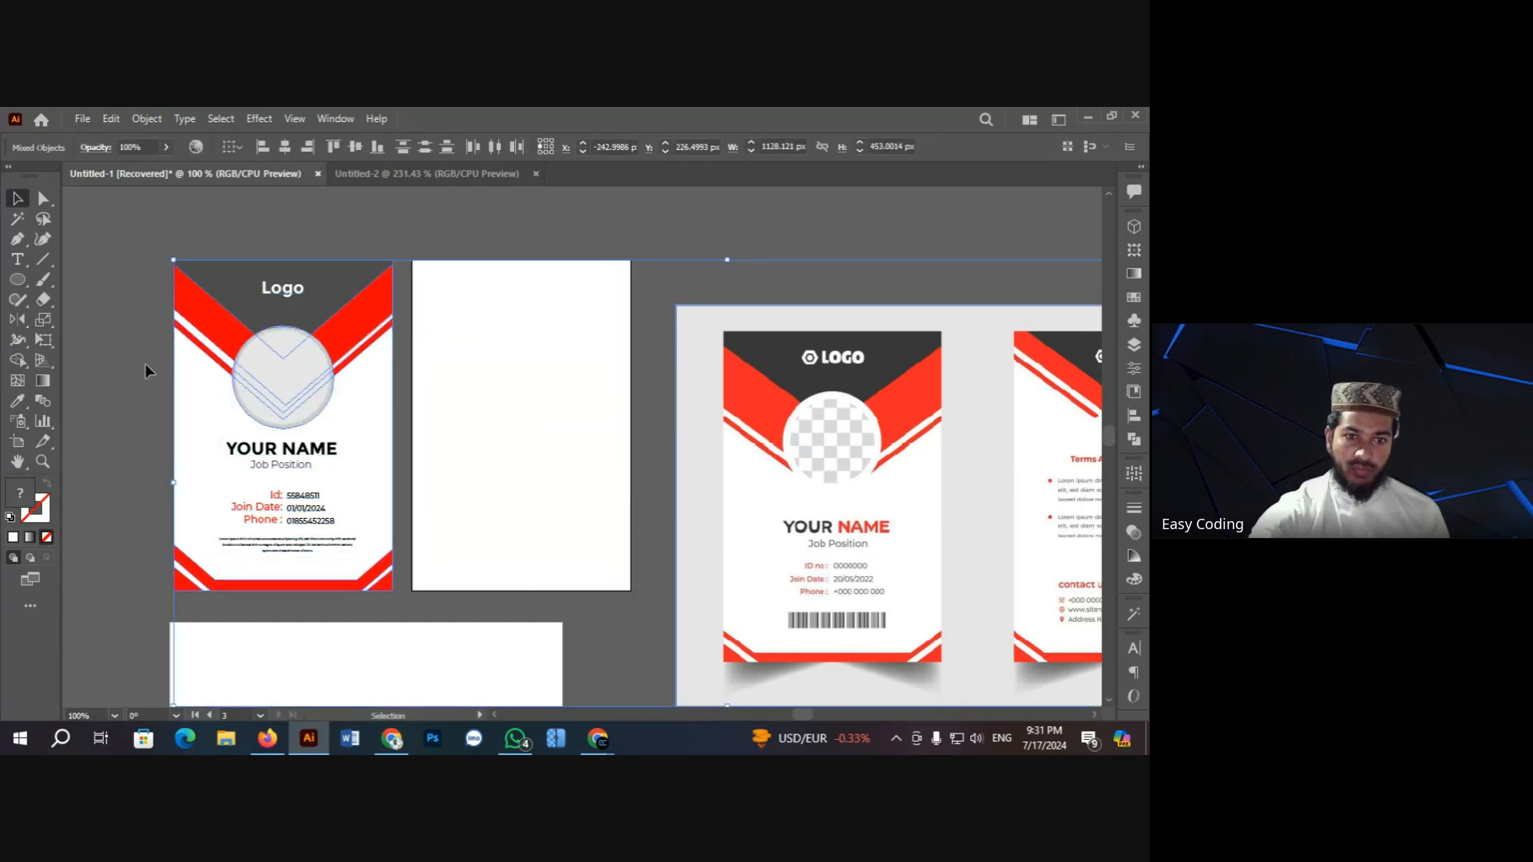
left_click(145, 363)
Step: Group the left ID card's parts and drag the group onto the Untitled-2 artboard
left_click_drag(216, 339, 404, 604)
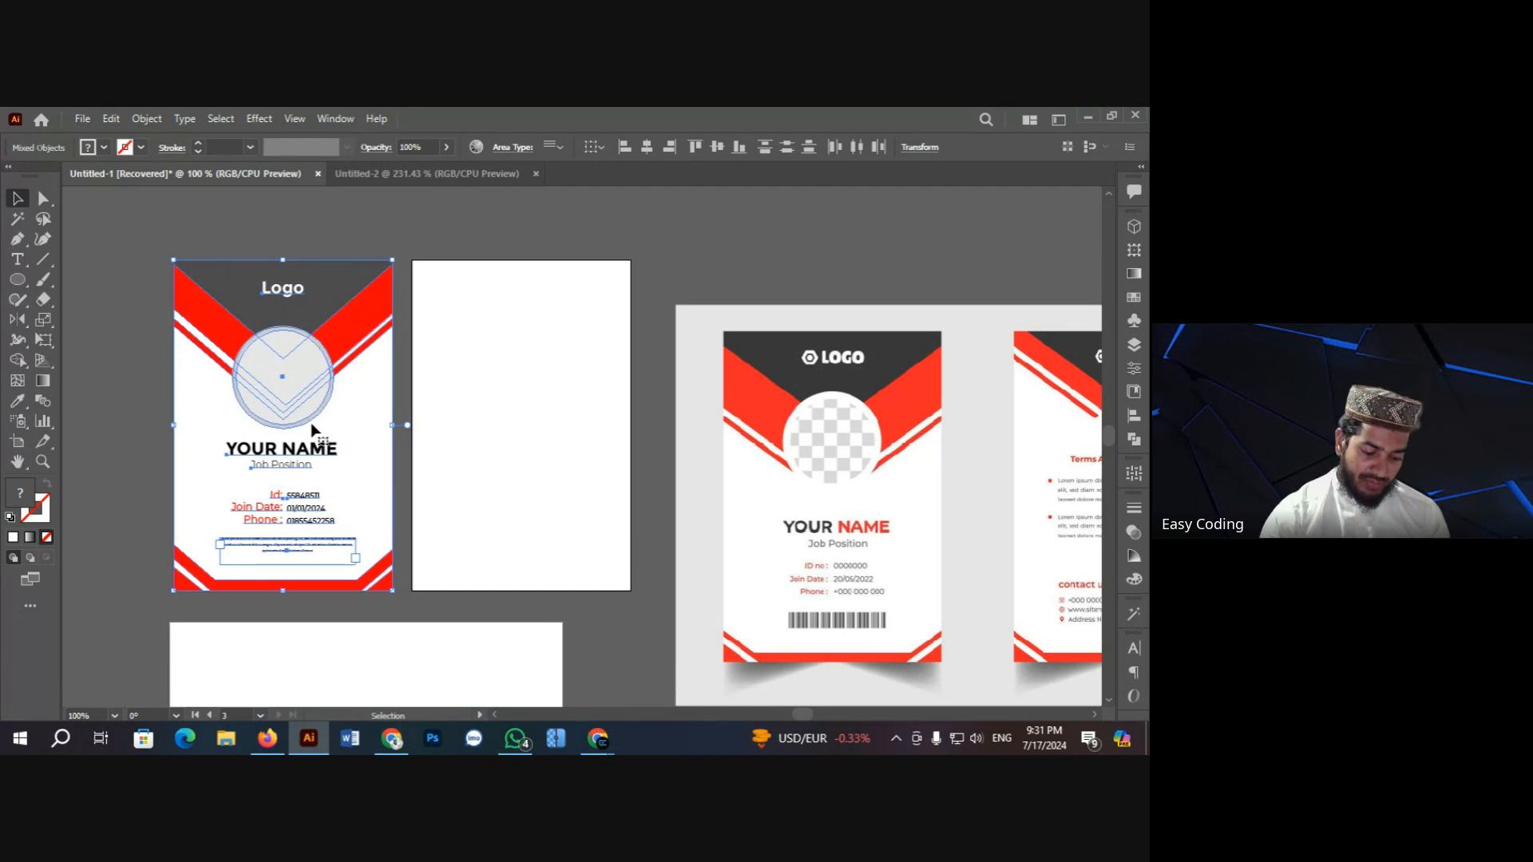
key("ctrl+g")
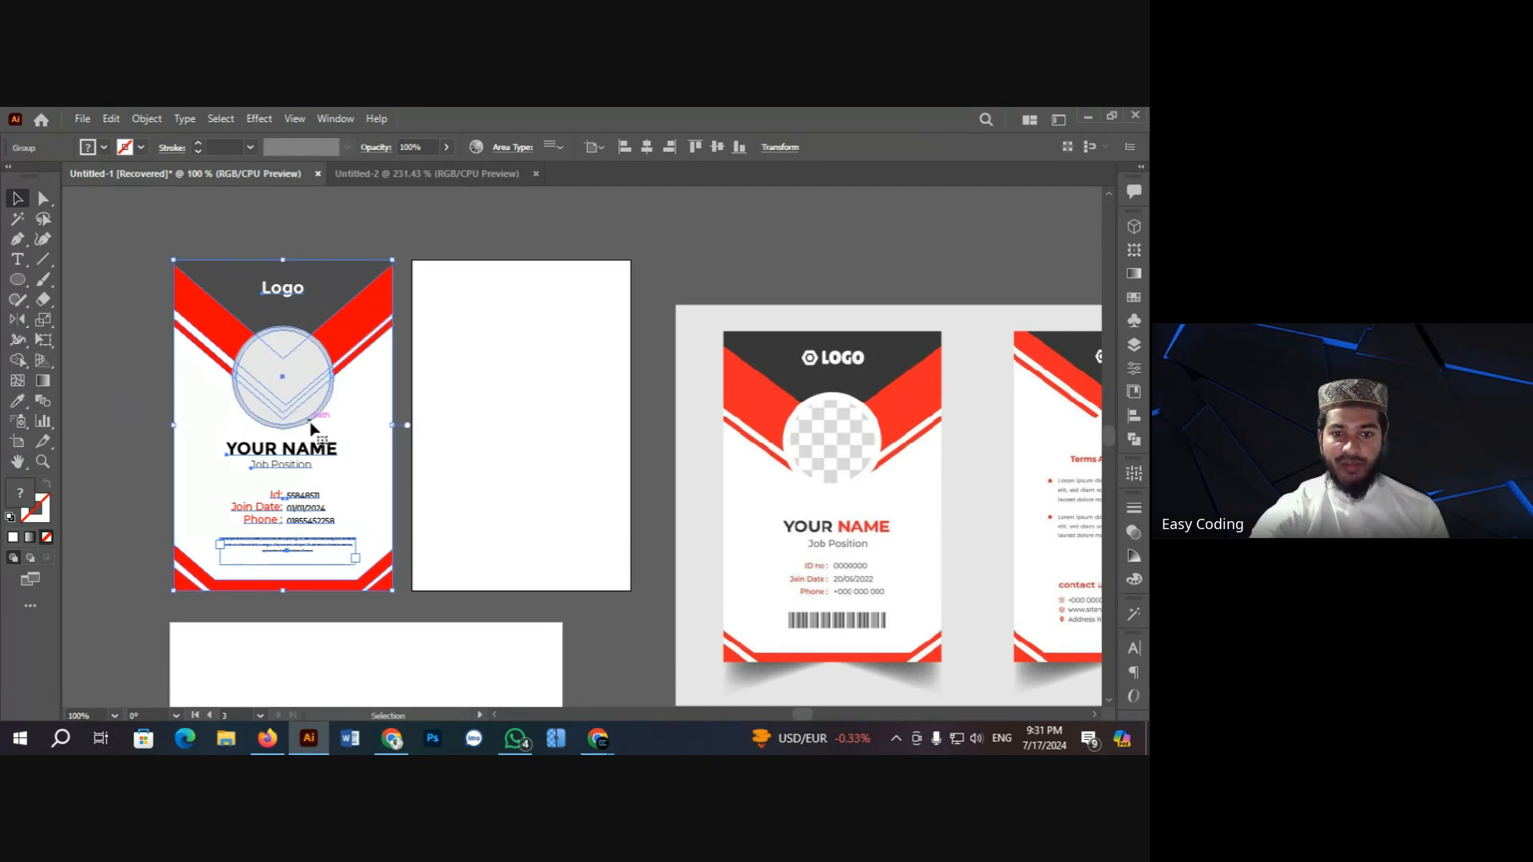
left_click_drag(313, 429, 461, 428)
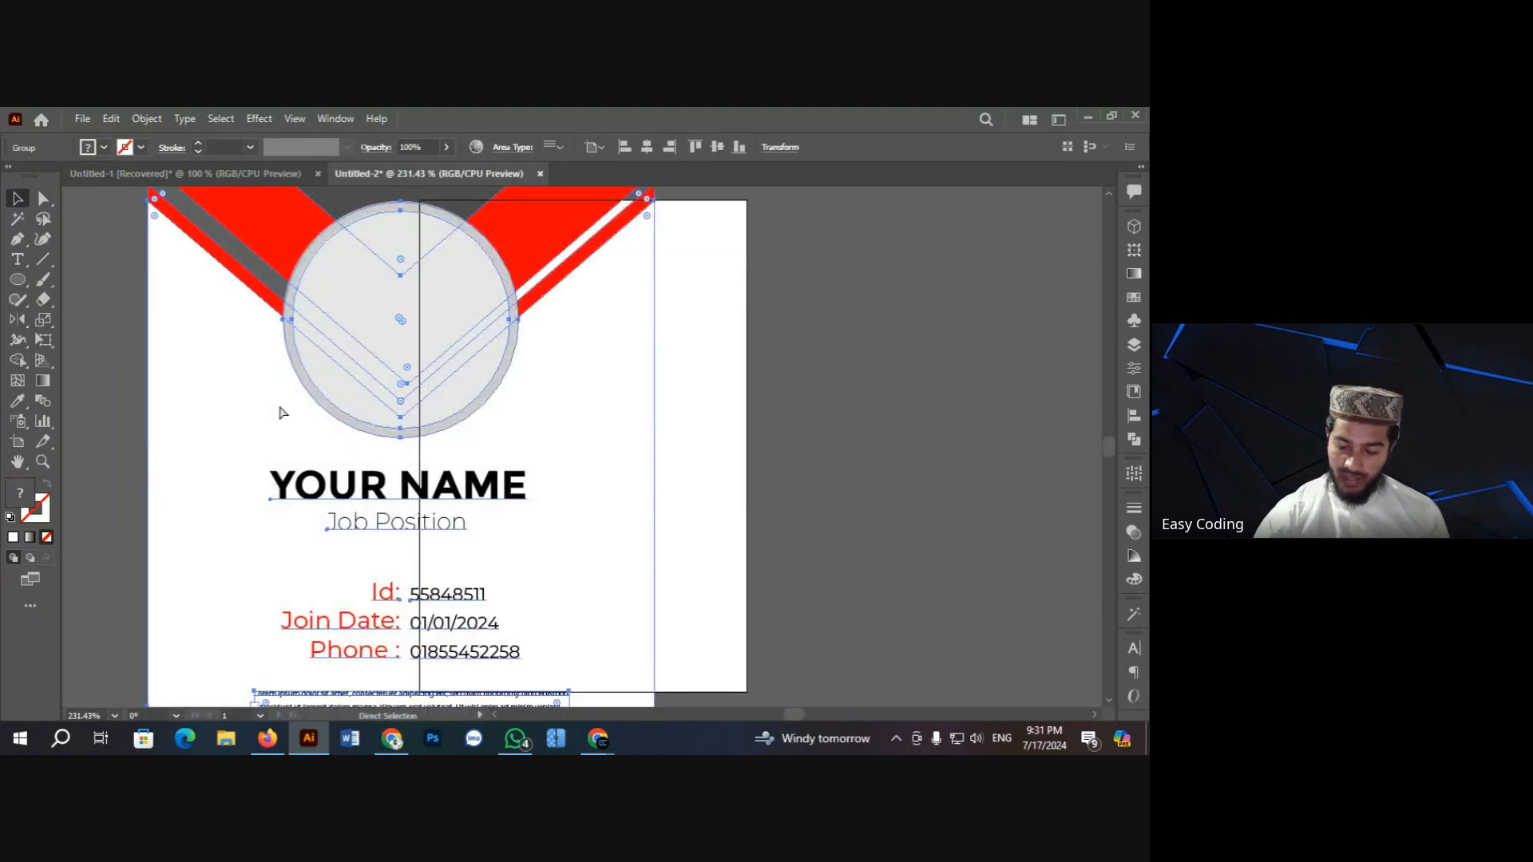
Step: Resize the card group to W 2 in and H 3 in in the Transform values
key("ctrl+minus")
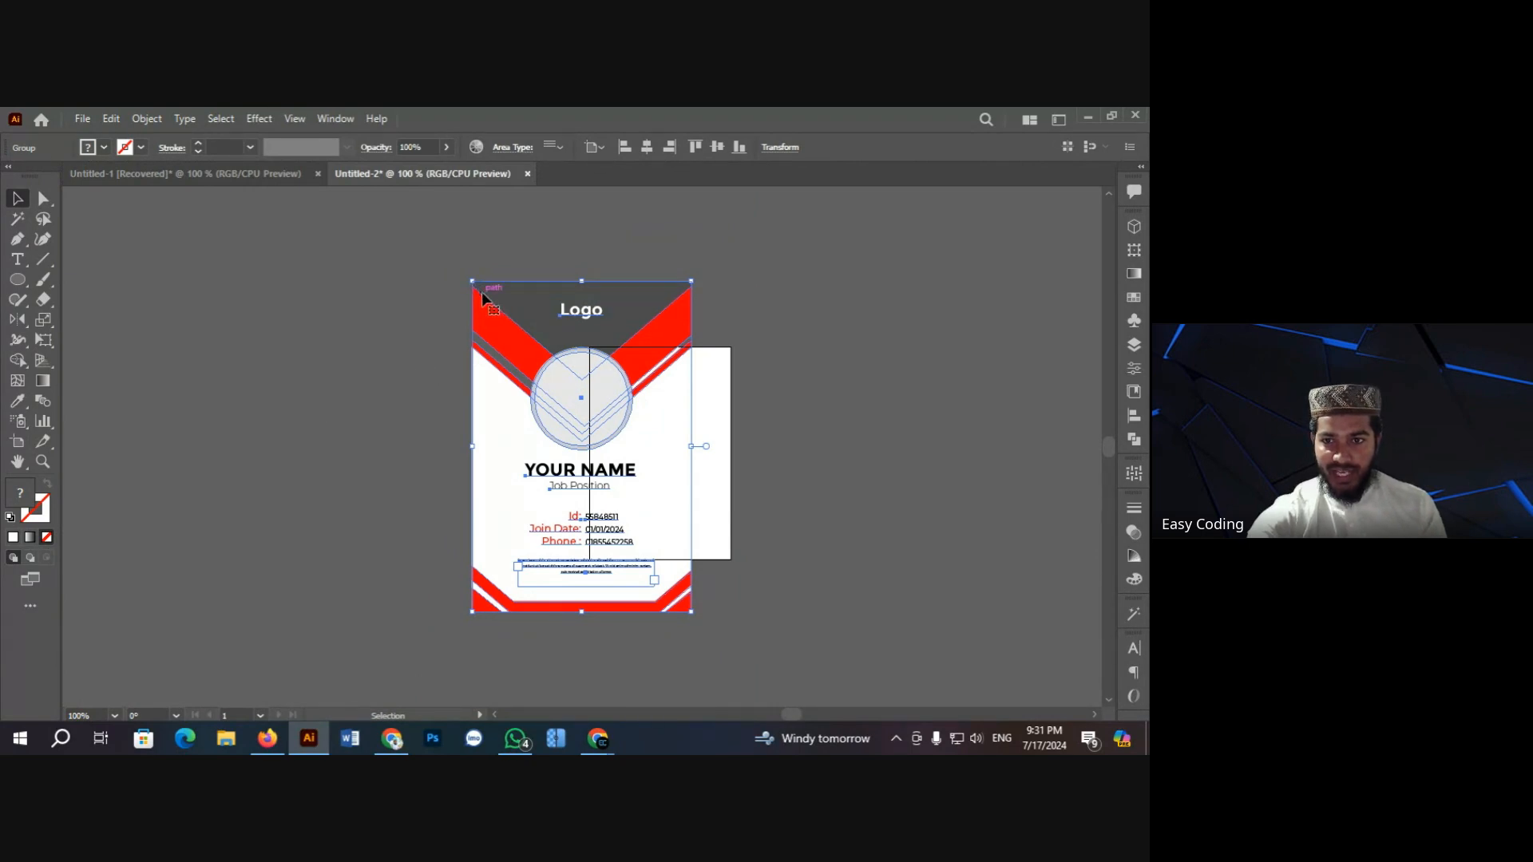
left_click(774, 150)
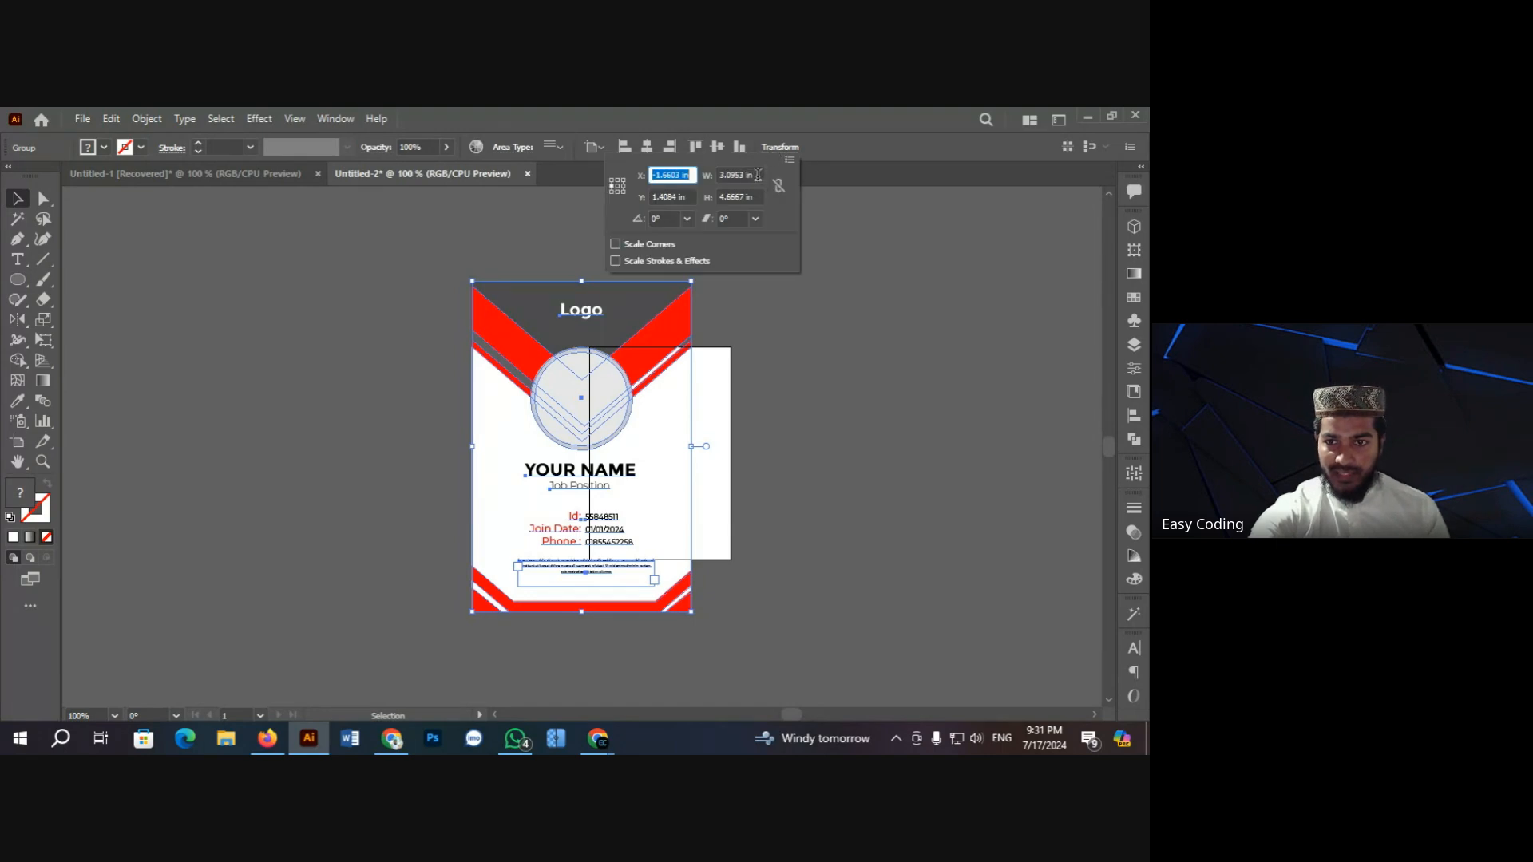
left_click(758, 174)
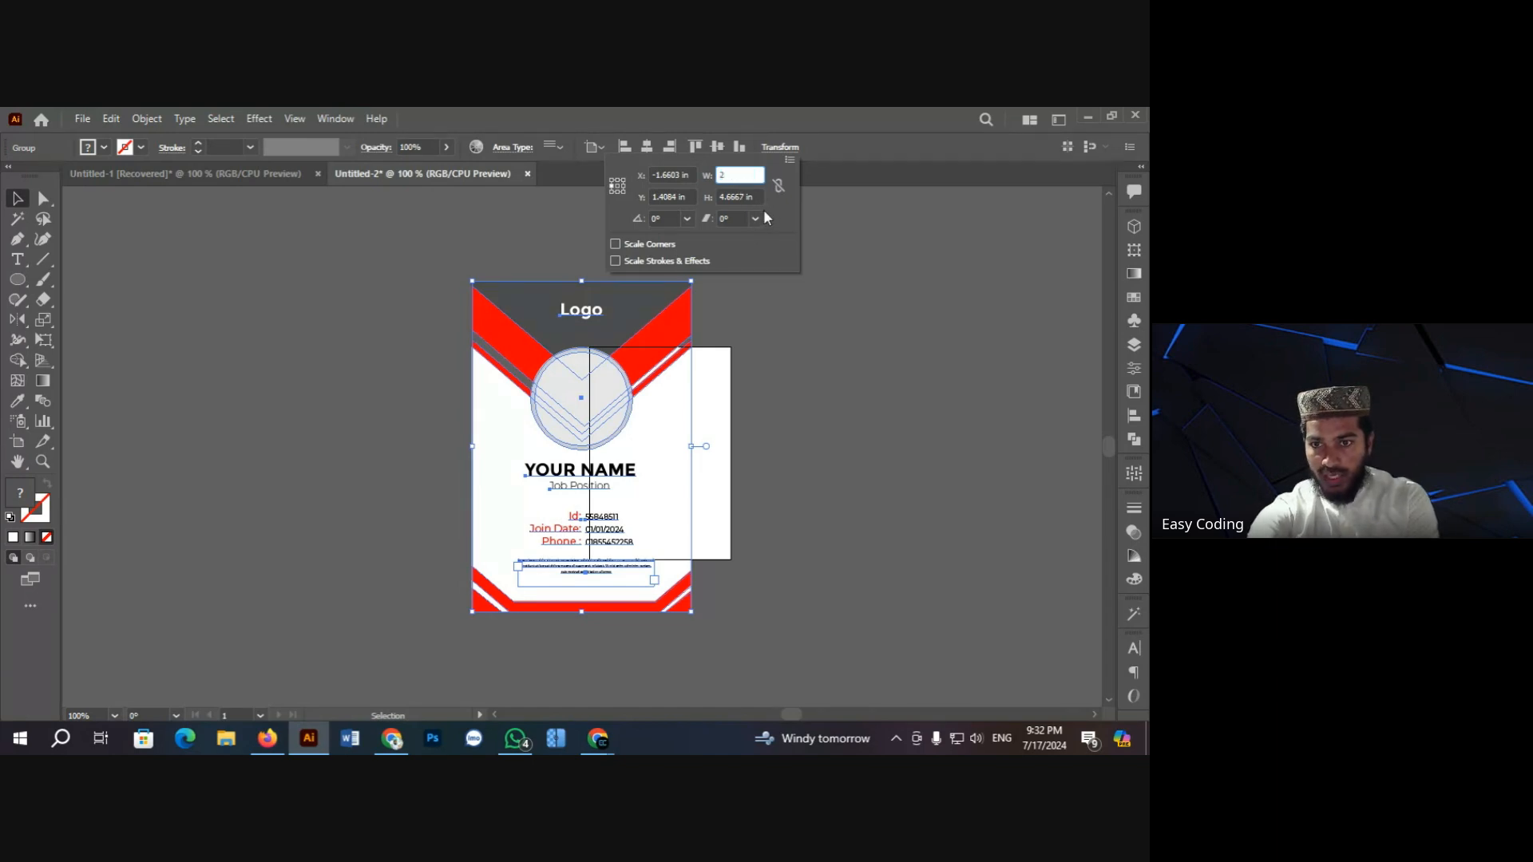
key("Tab")
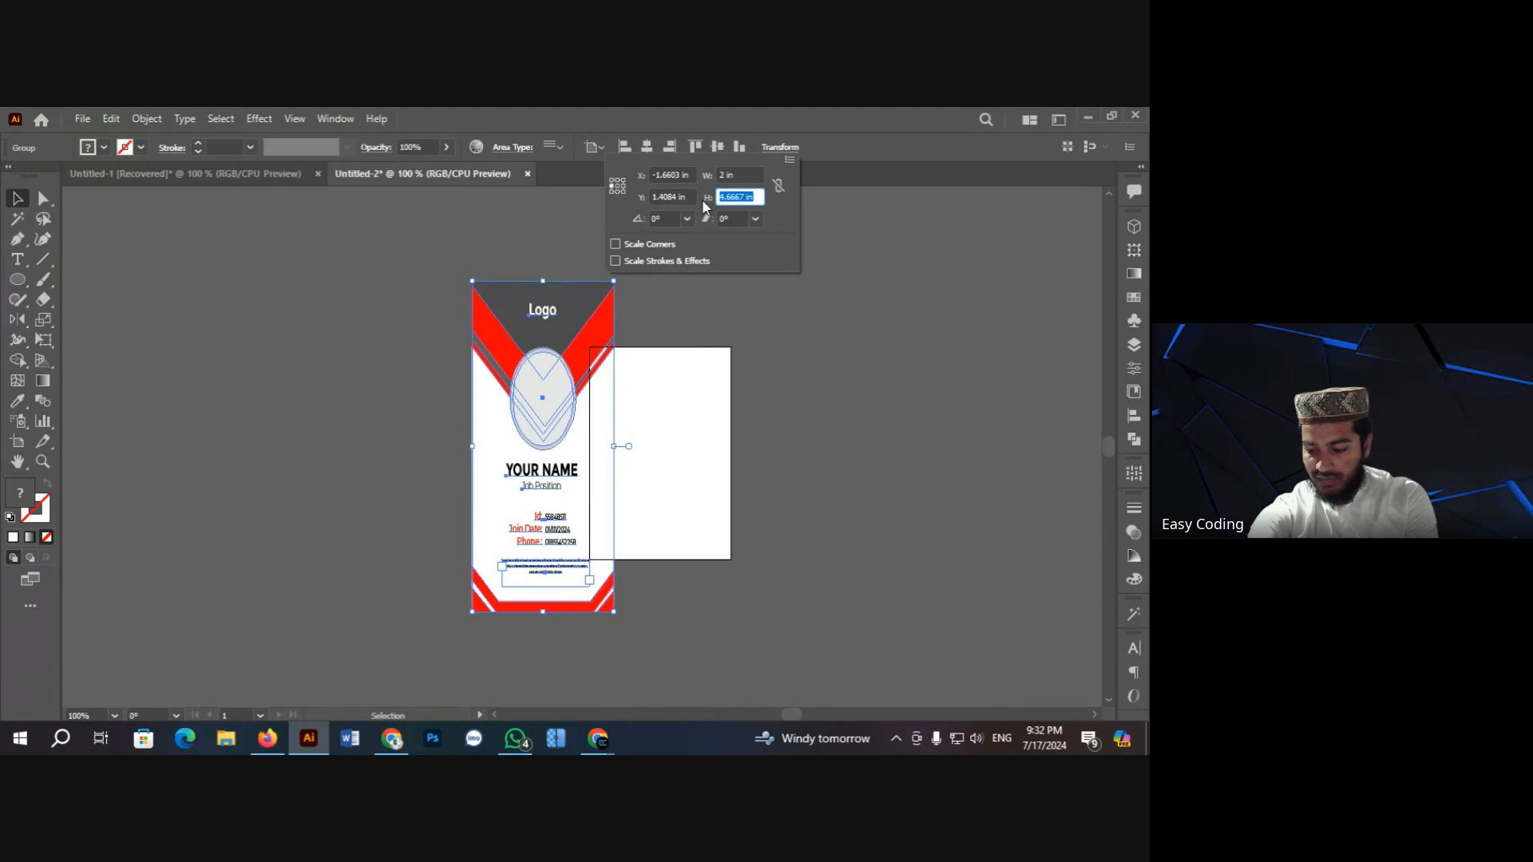
type("3")
key("Return")
Step: Centre the card horizontally and vertically on the artboard
left_click(406, 323)
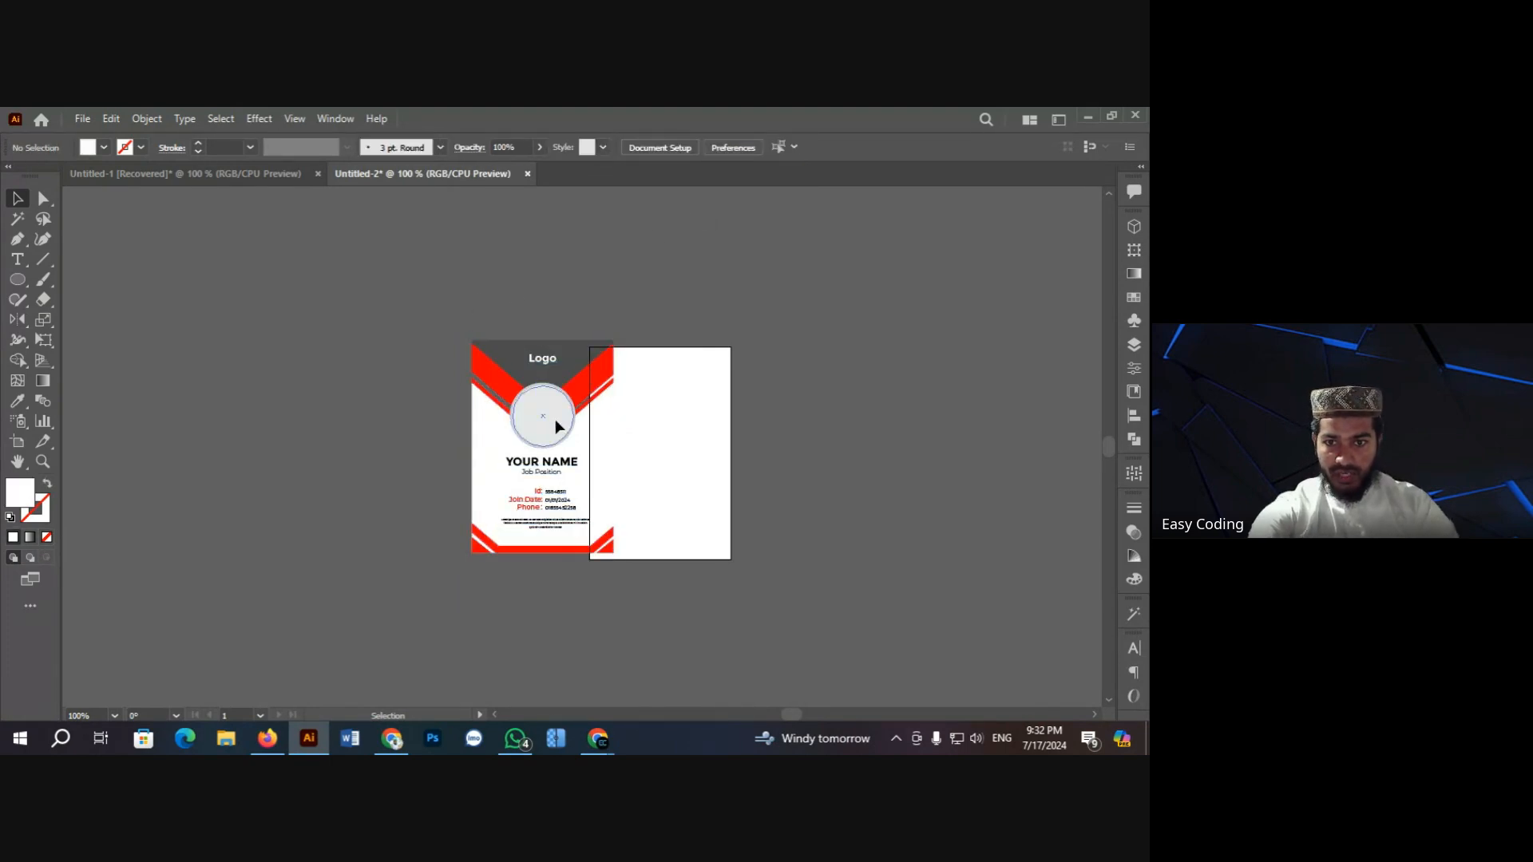
left_click(554, 420)
left_click(647, 148)
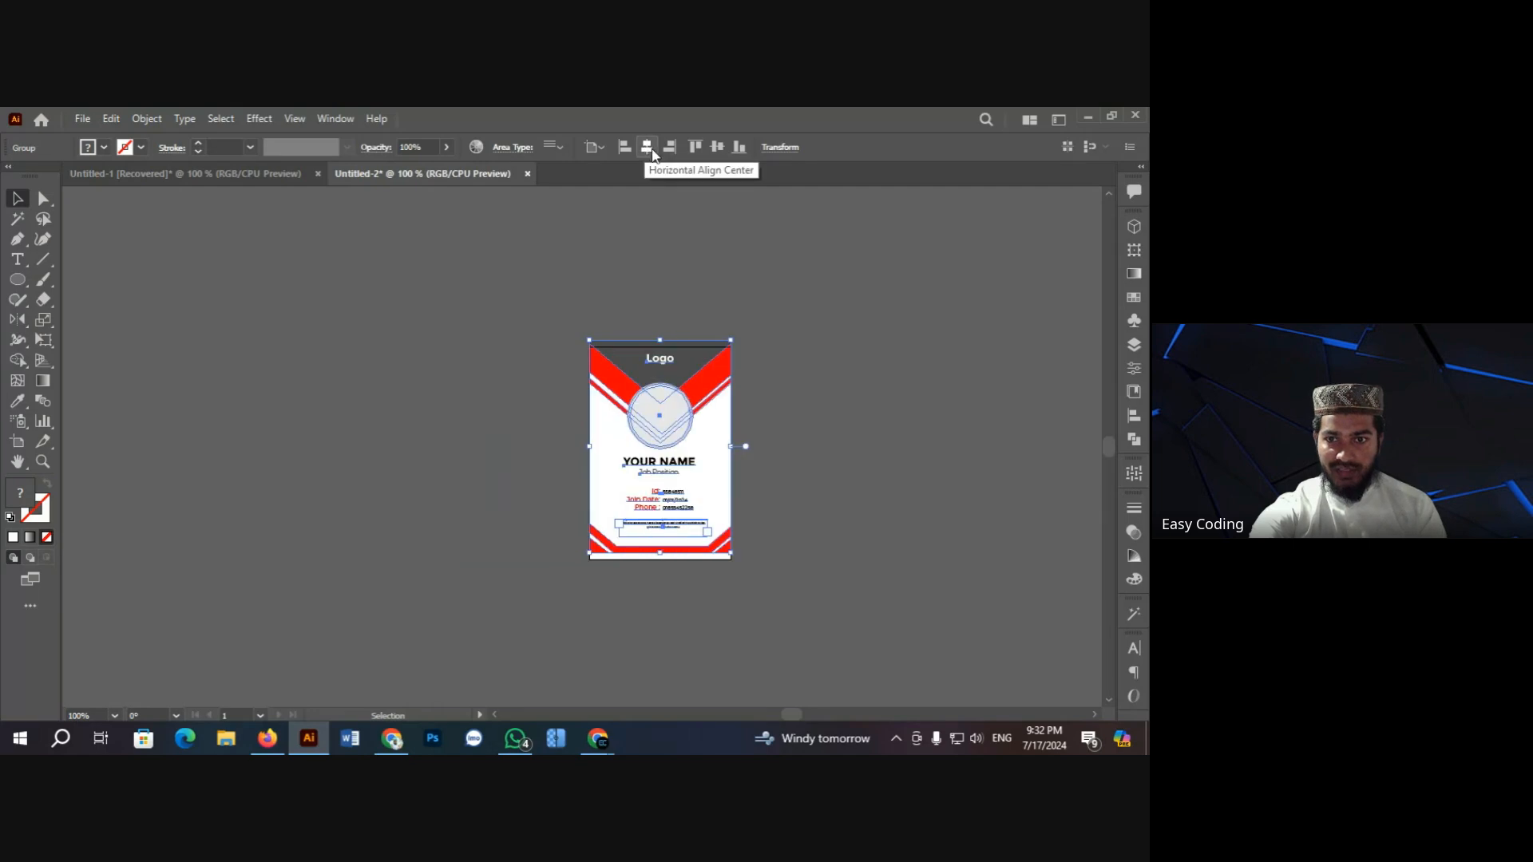
left_click(716, 148)
left_click(583, 281)
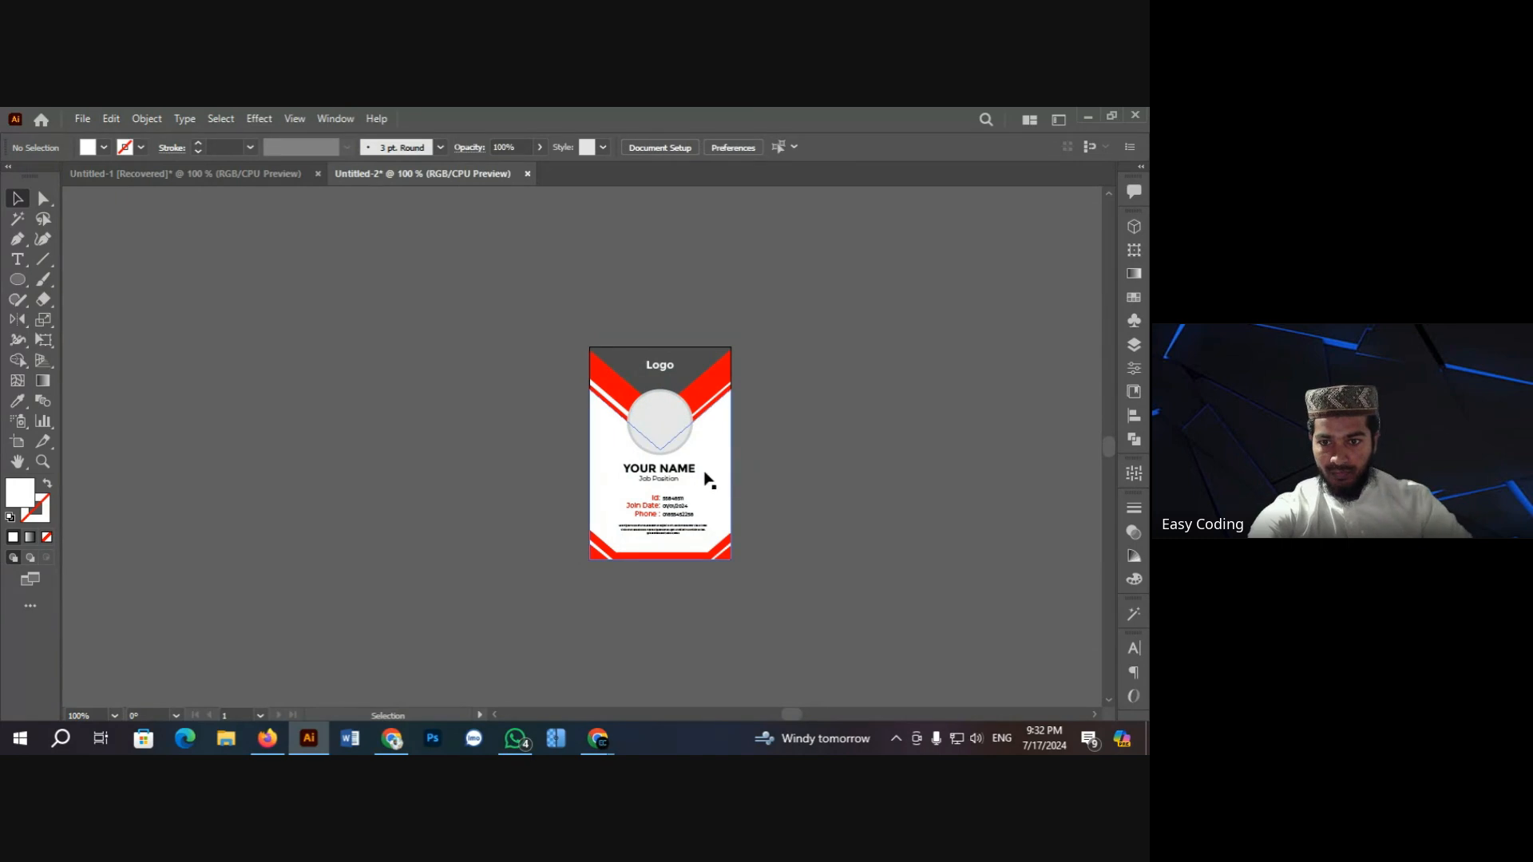
Step: Zoom in to 200% to inspect the resized card
left_click(704, 471)
left_click(676, 446, "ctrl")
left_click(597, 436, "ctrl")
scroll(330, 384, "down", 1)
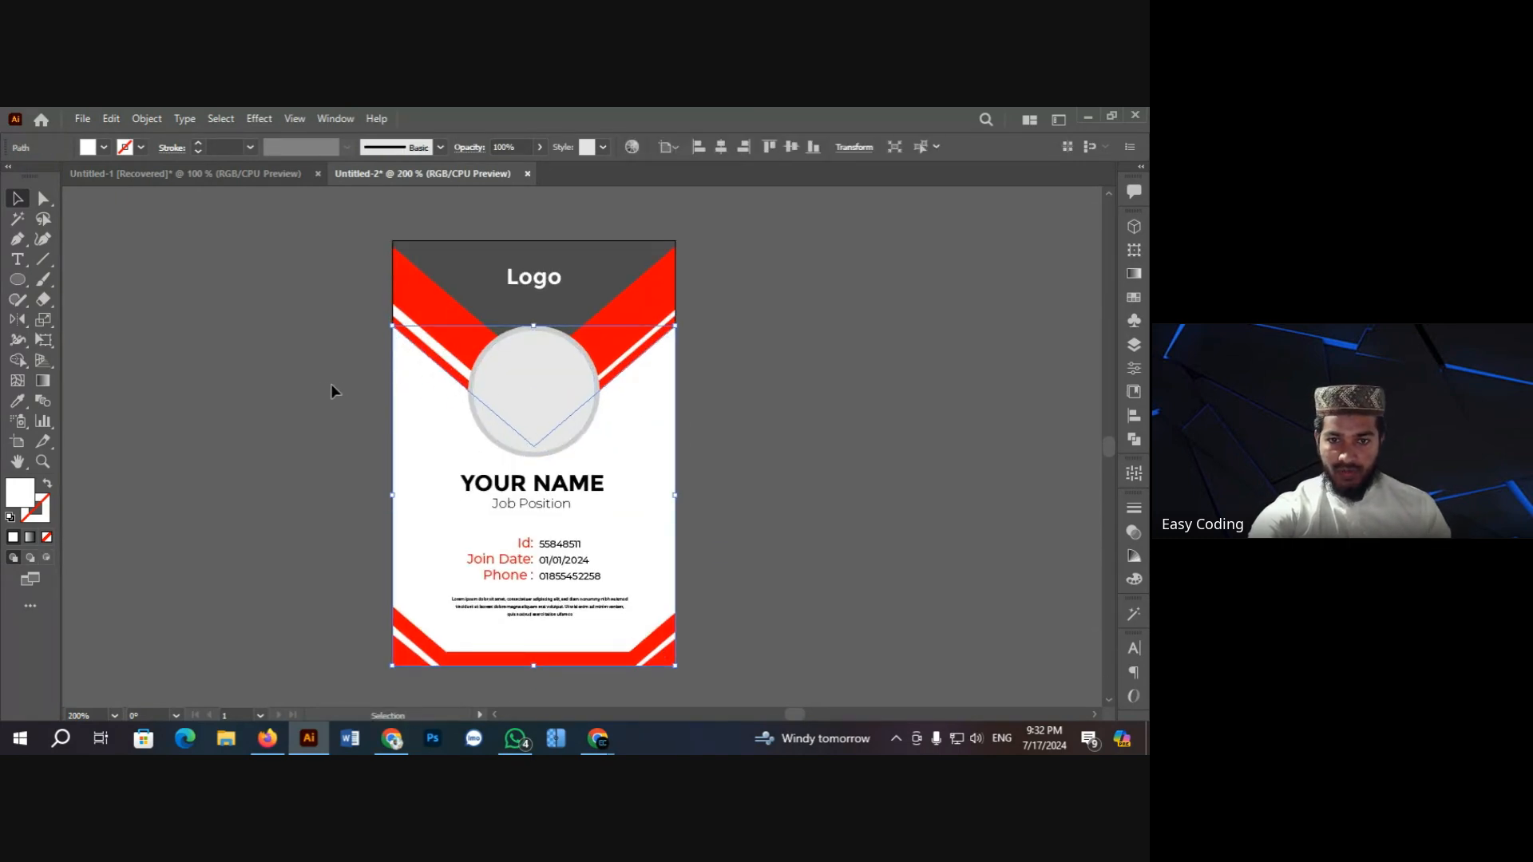
left_click(330, 384)
scroll(311, 439, "down", 1)
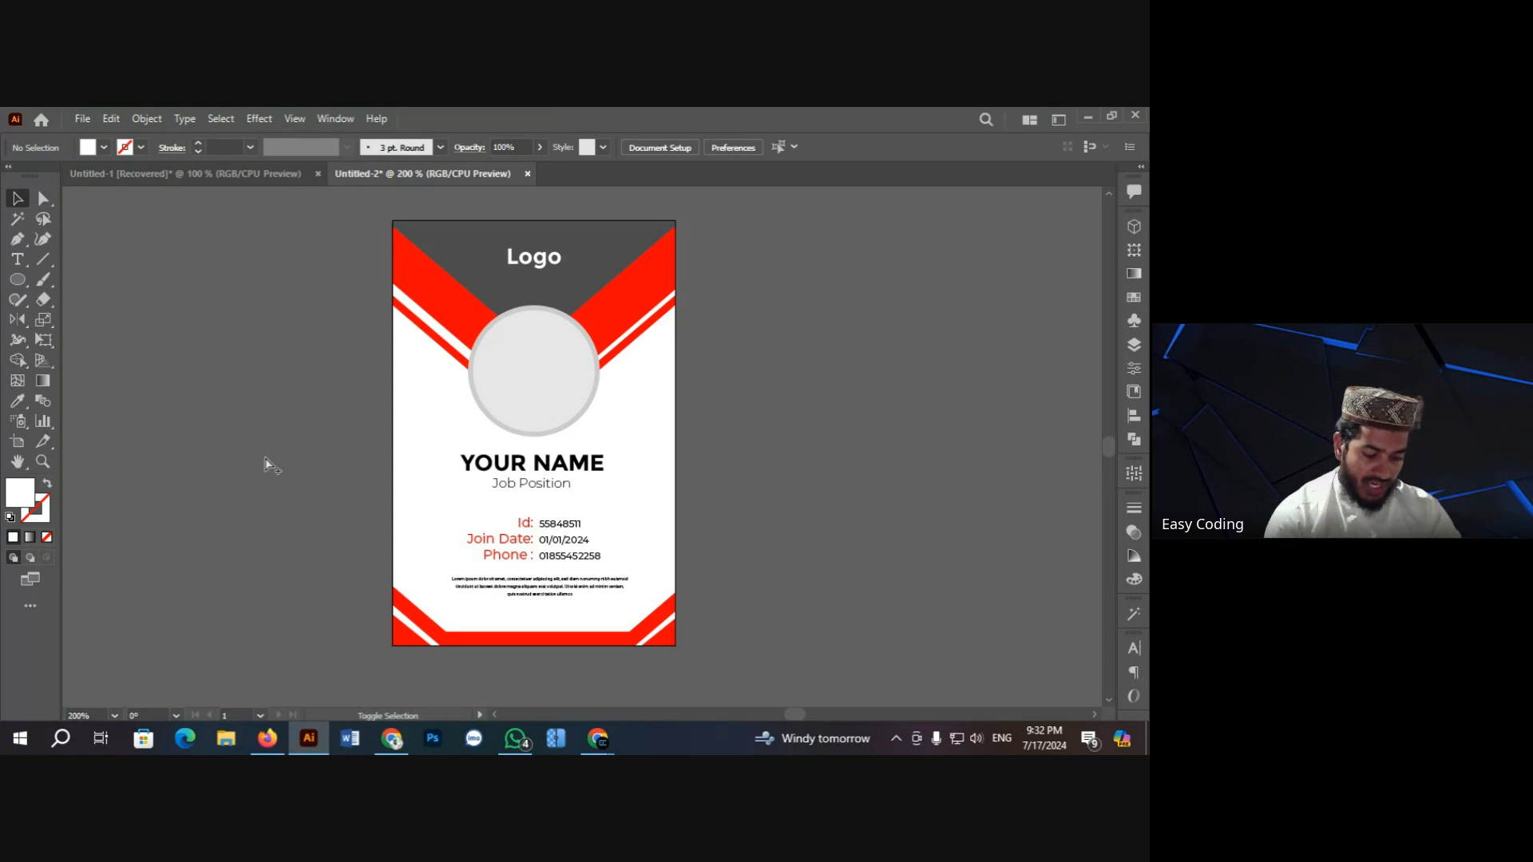
Step: In Save for Web, change the format from PNG-8 to JPEG at 100% quality and proceed to Save
key("ctrl+alt+shift+s")
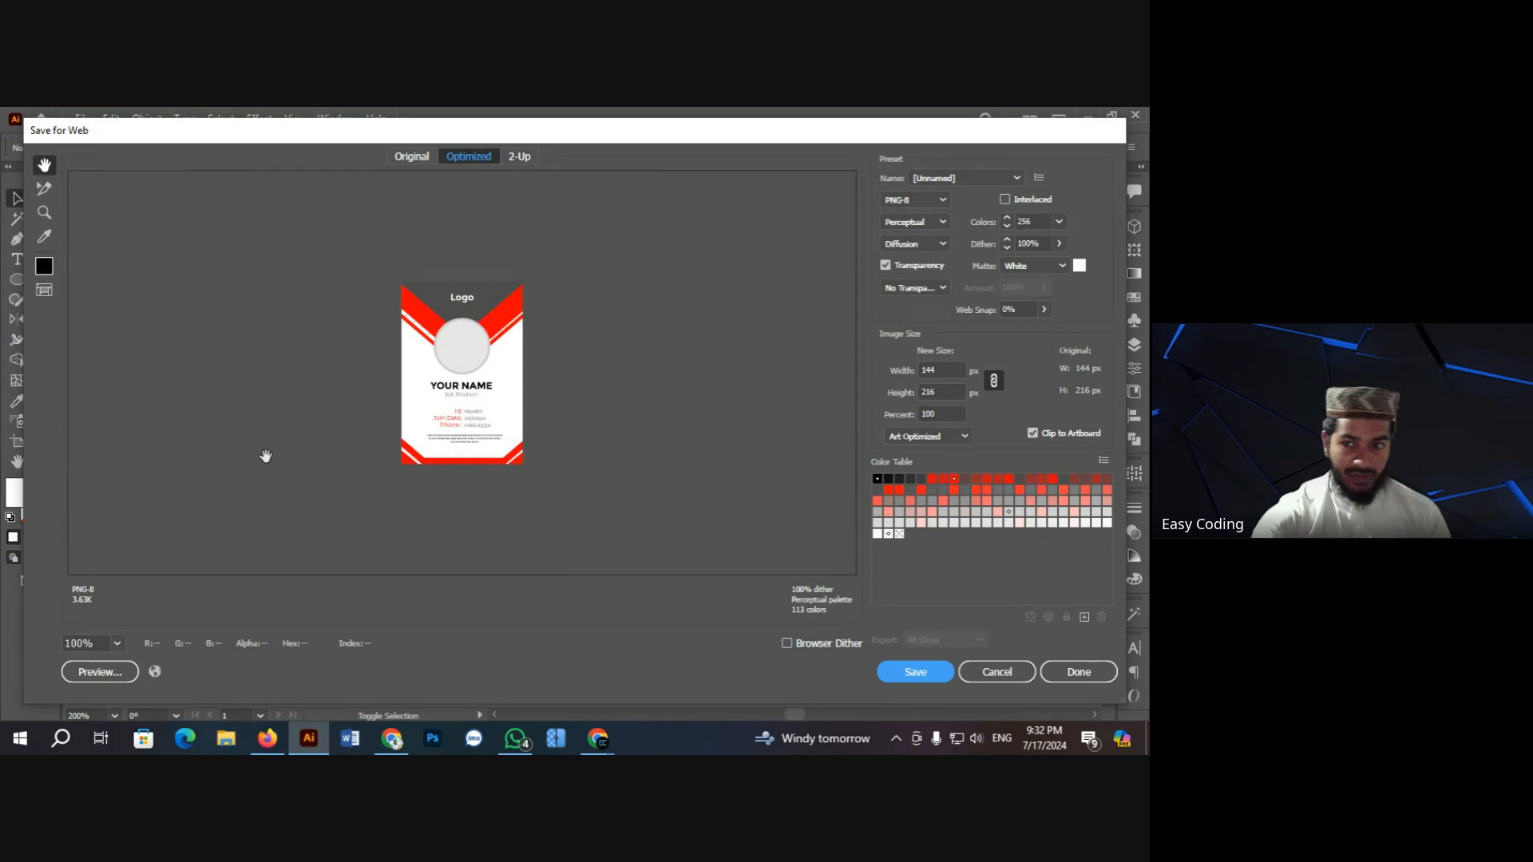
left_click(916, 674)
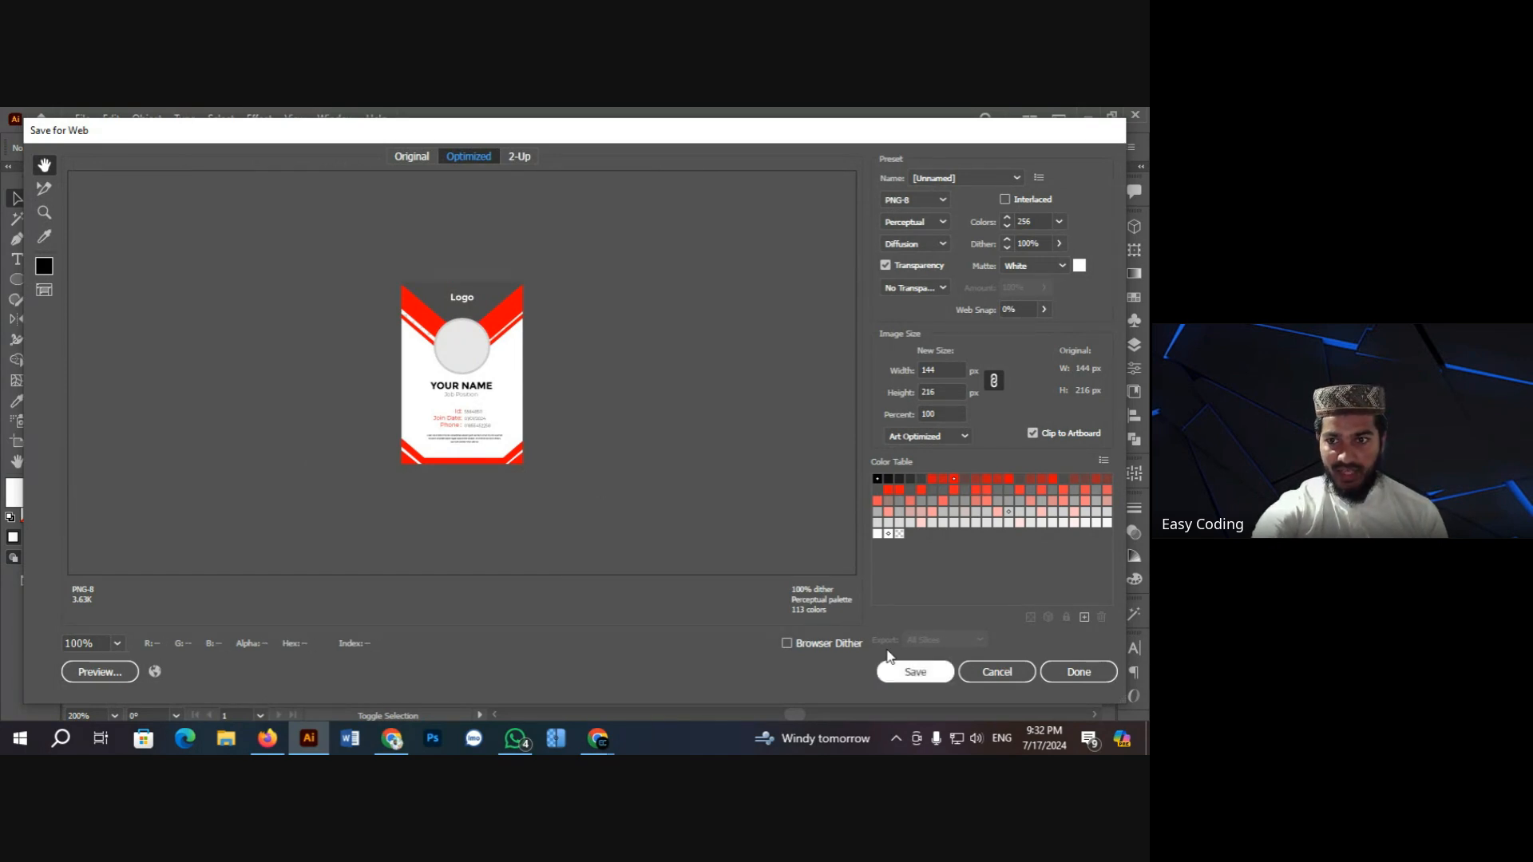
left_click(540, 523)
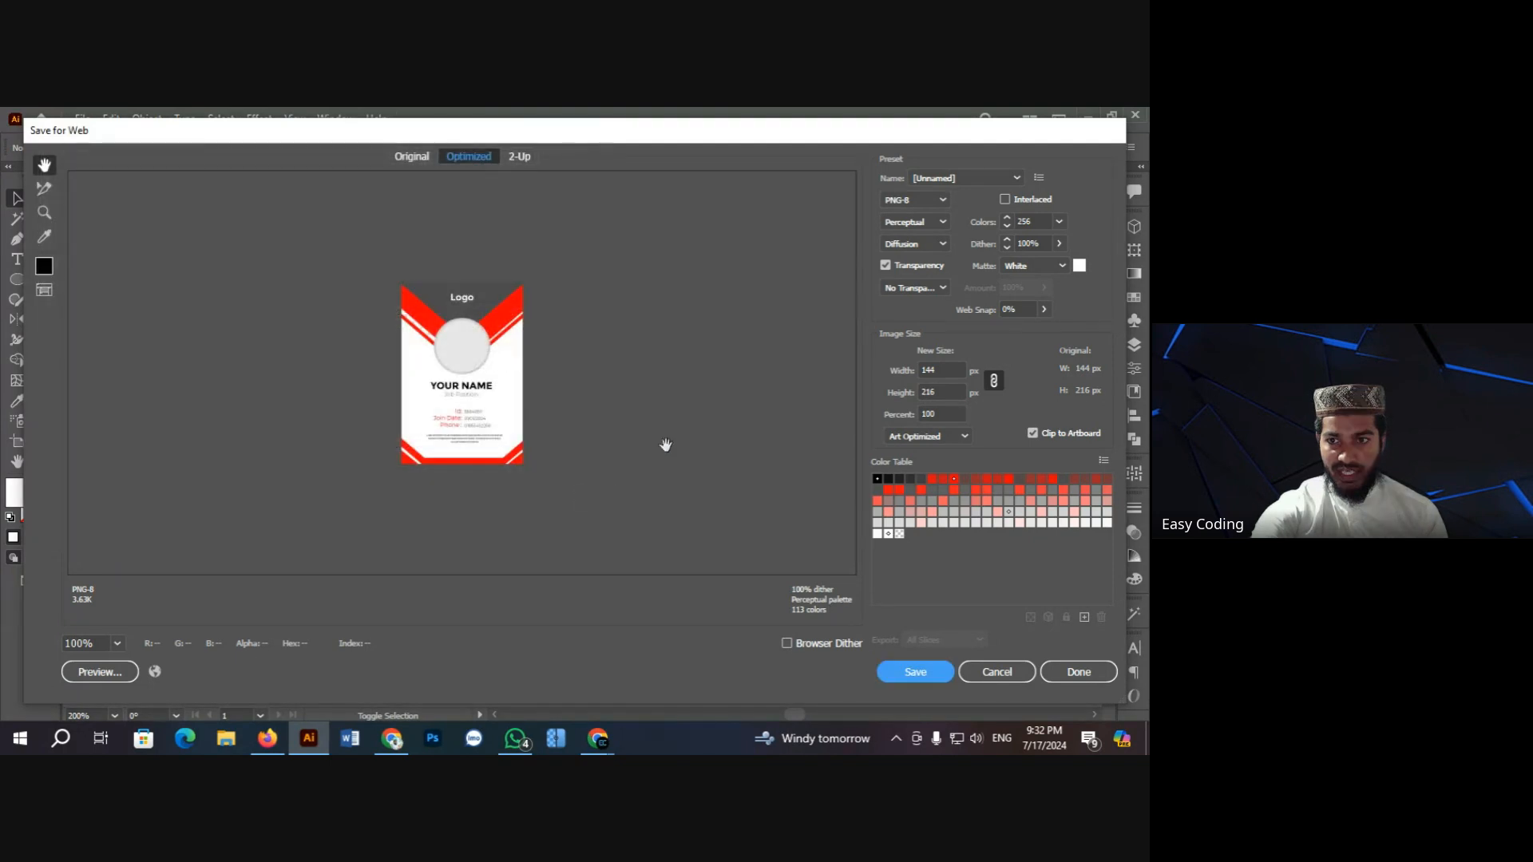
left_click(937, 201)
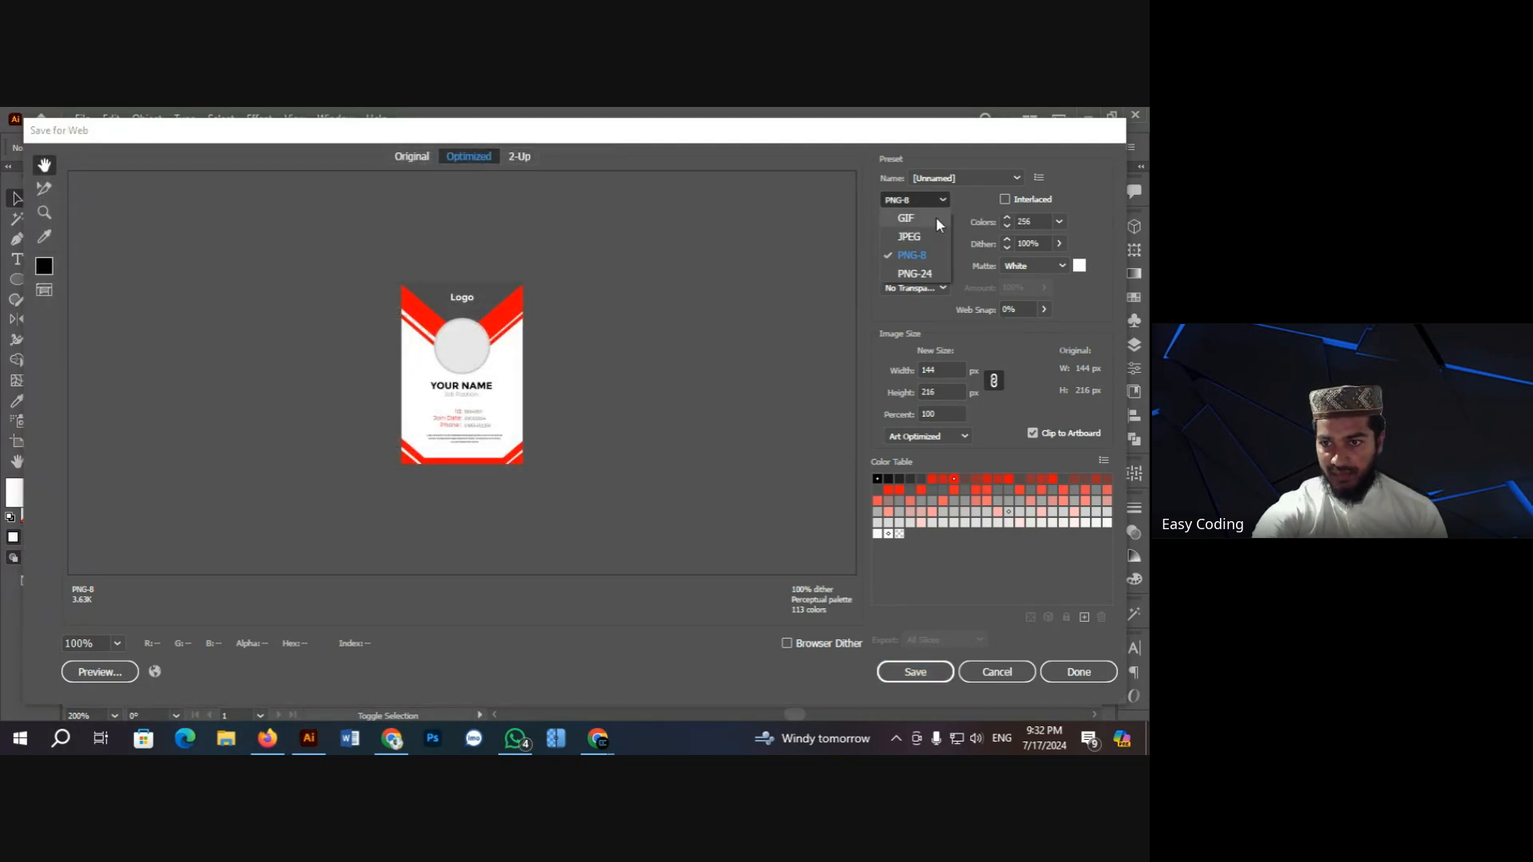
left_click(926, 240)
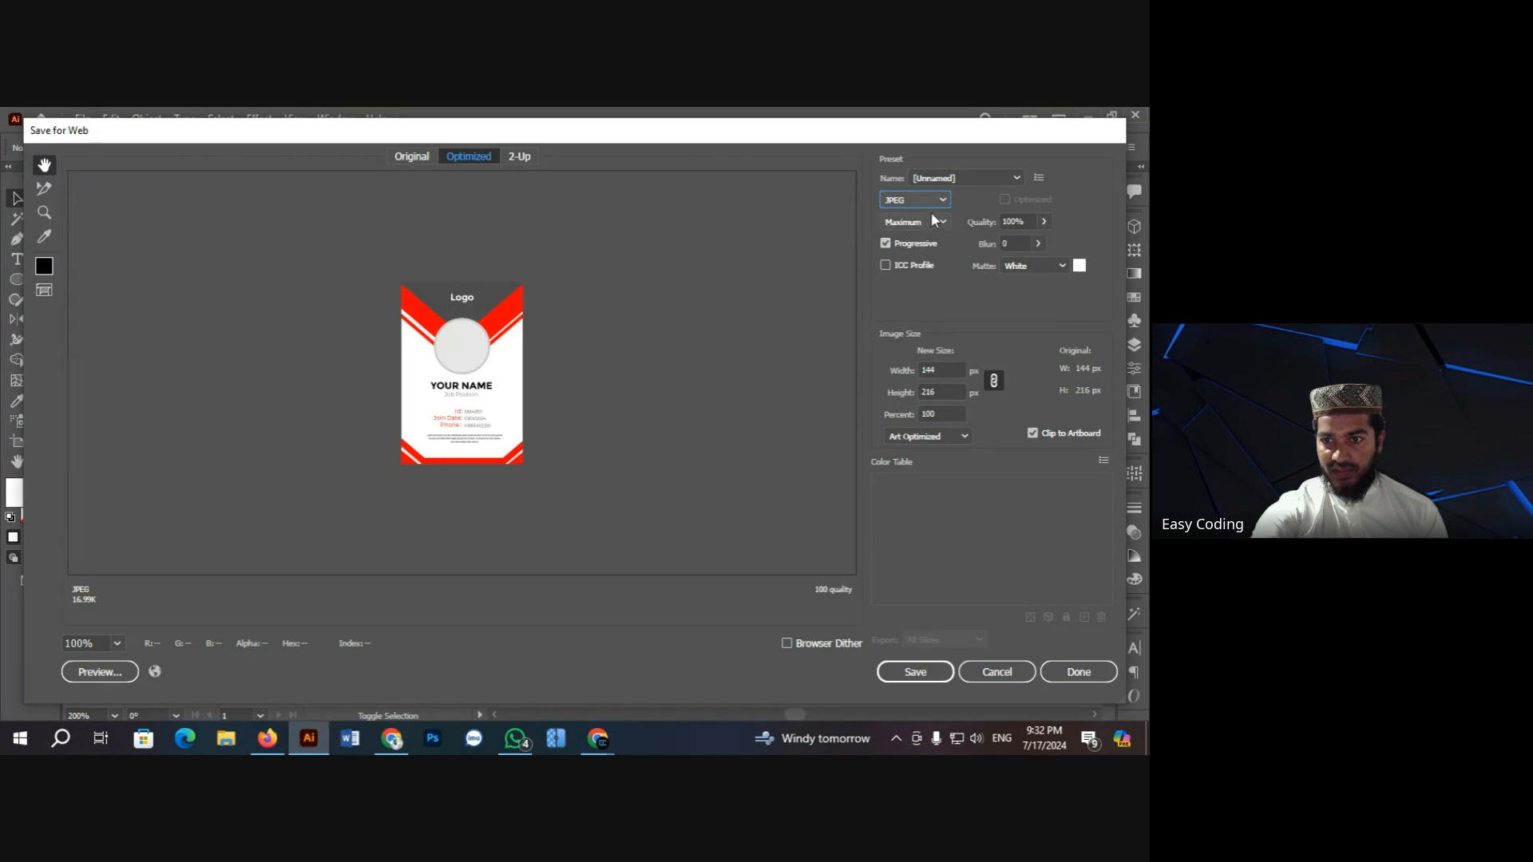
left_click(931, 206)
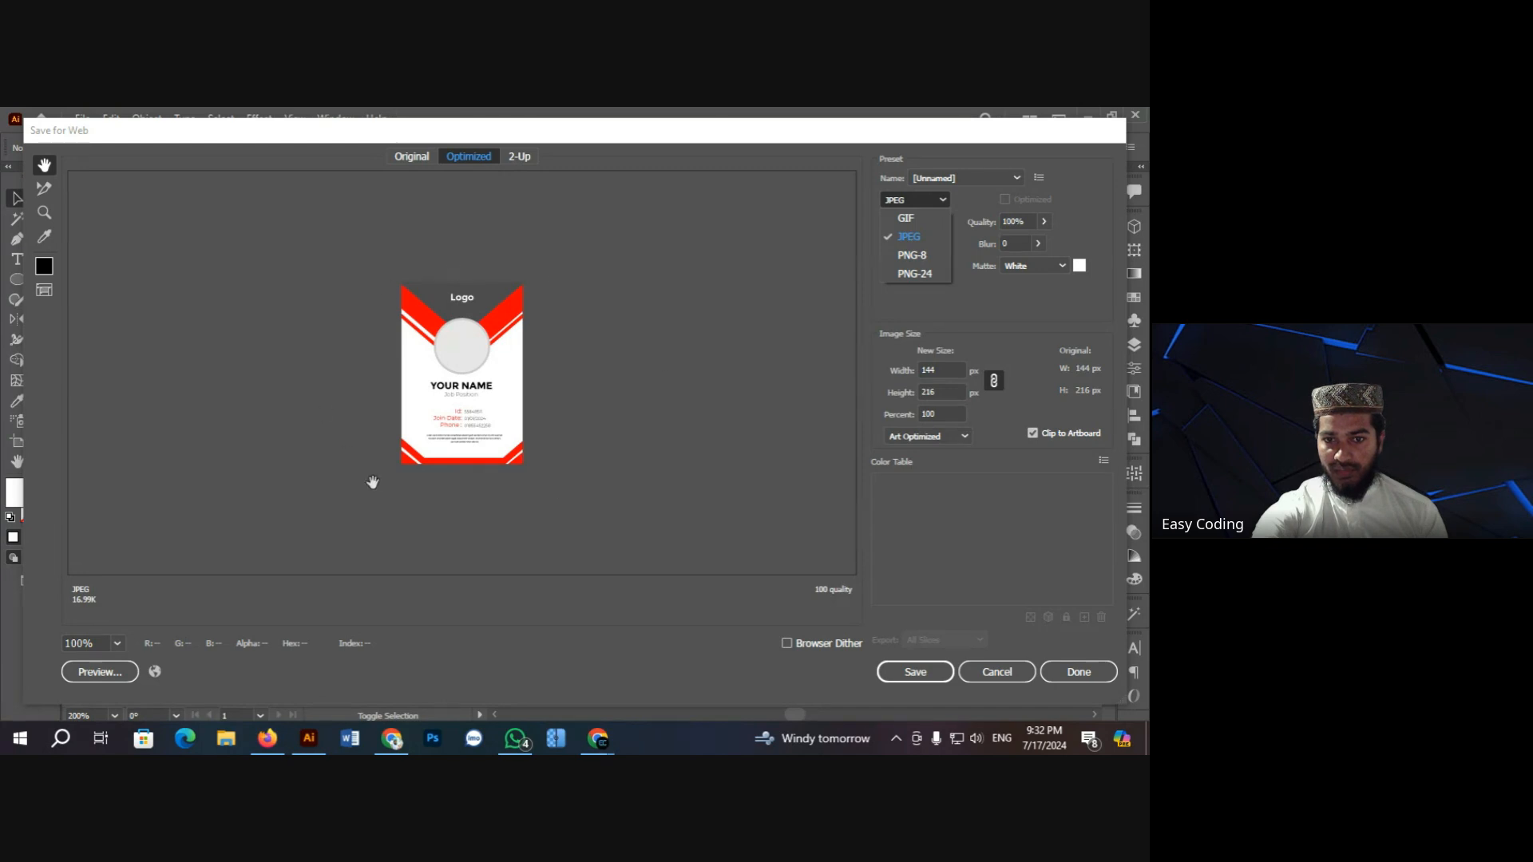
left_click(913, 239)
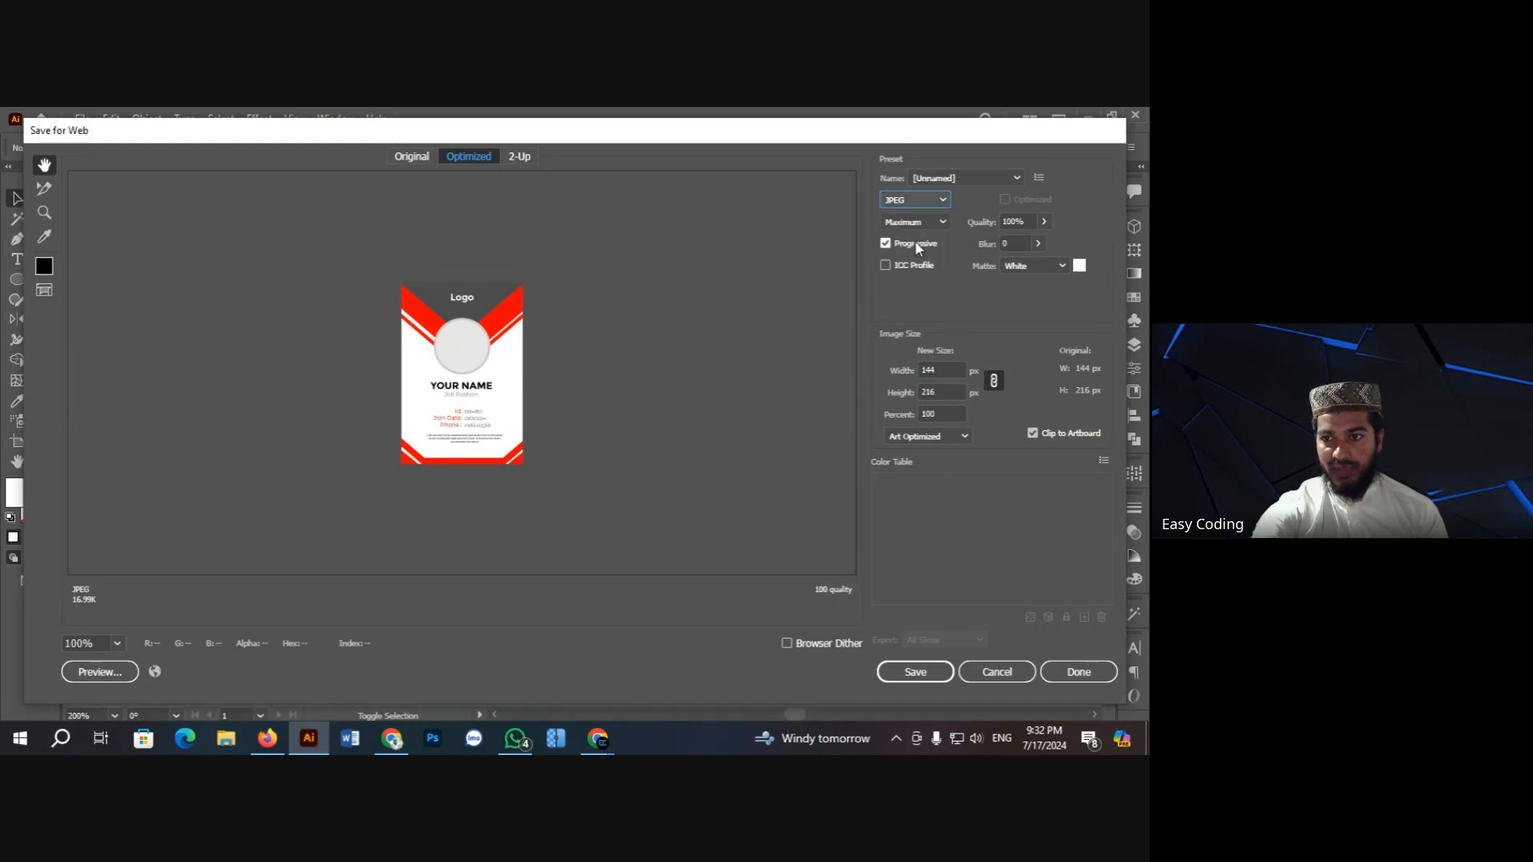
left_click(1044, 222)
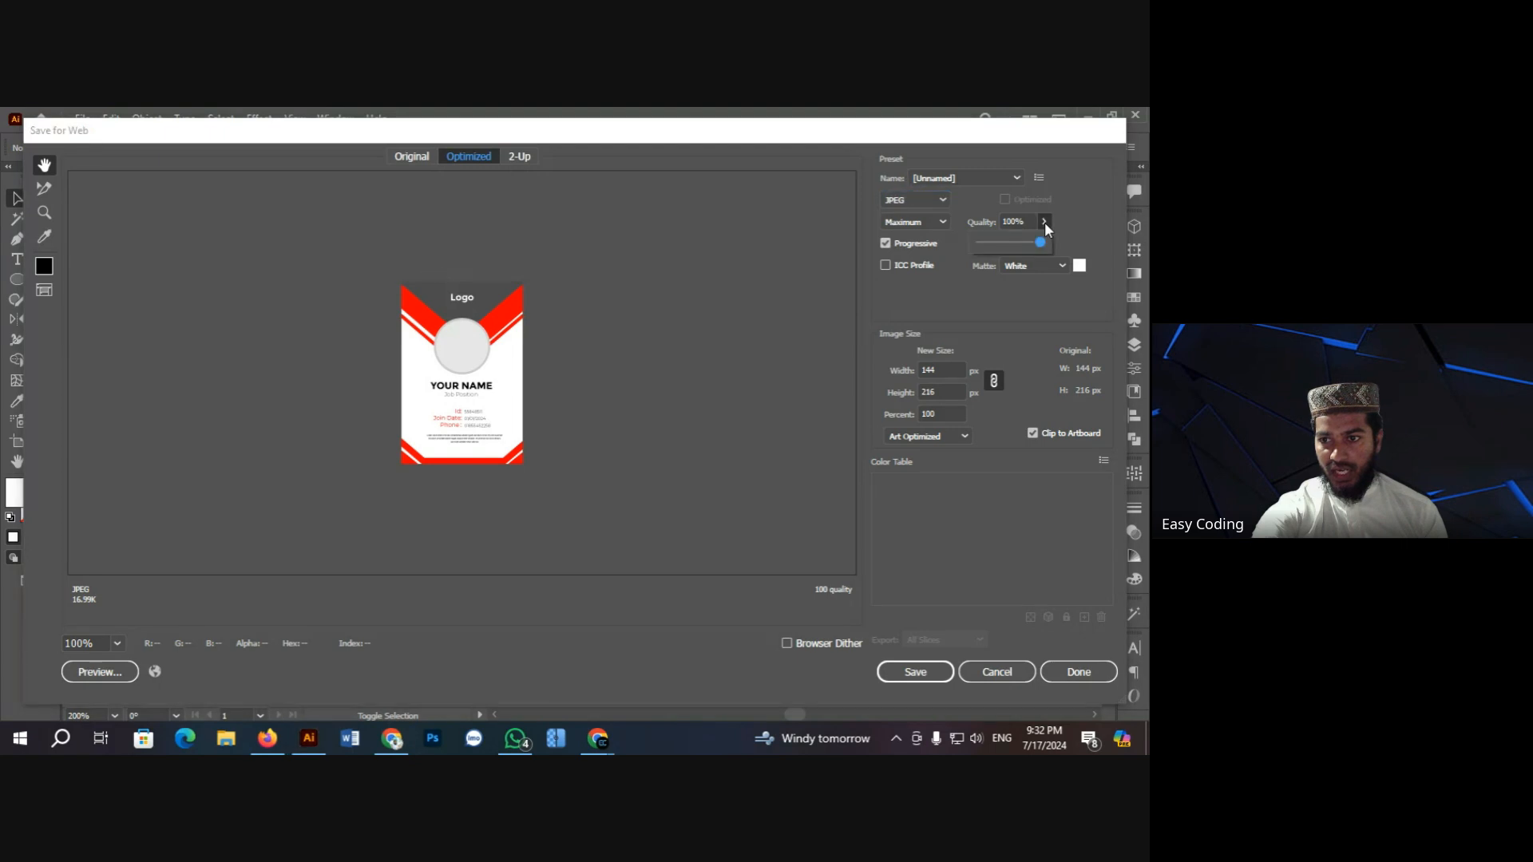
left_click(969, 303)
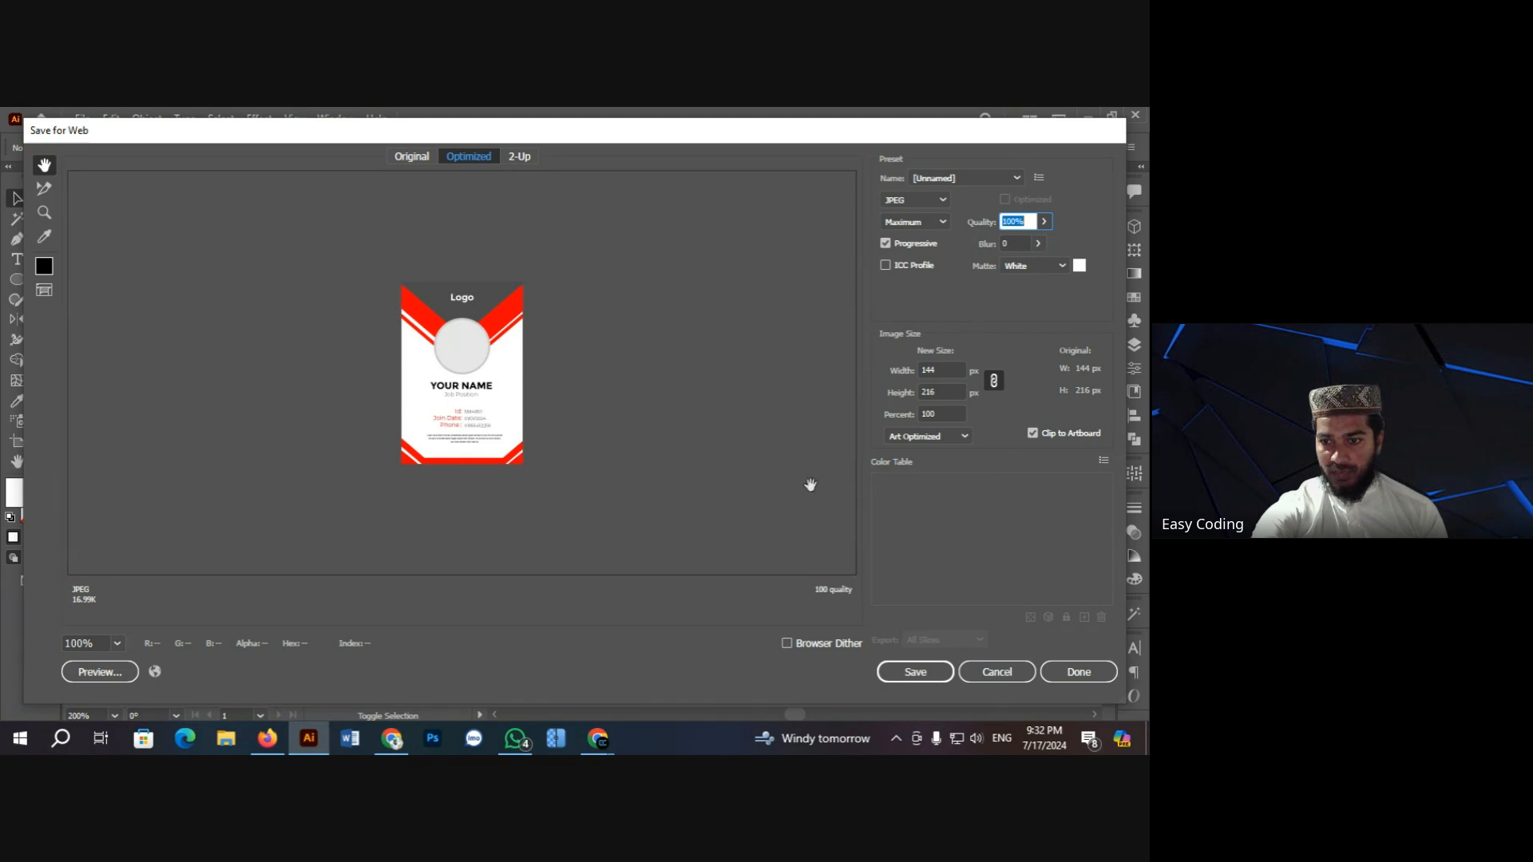
left_click(915, 673)
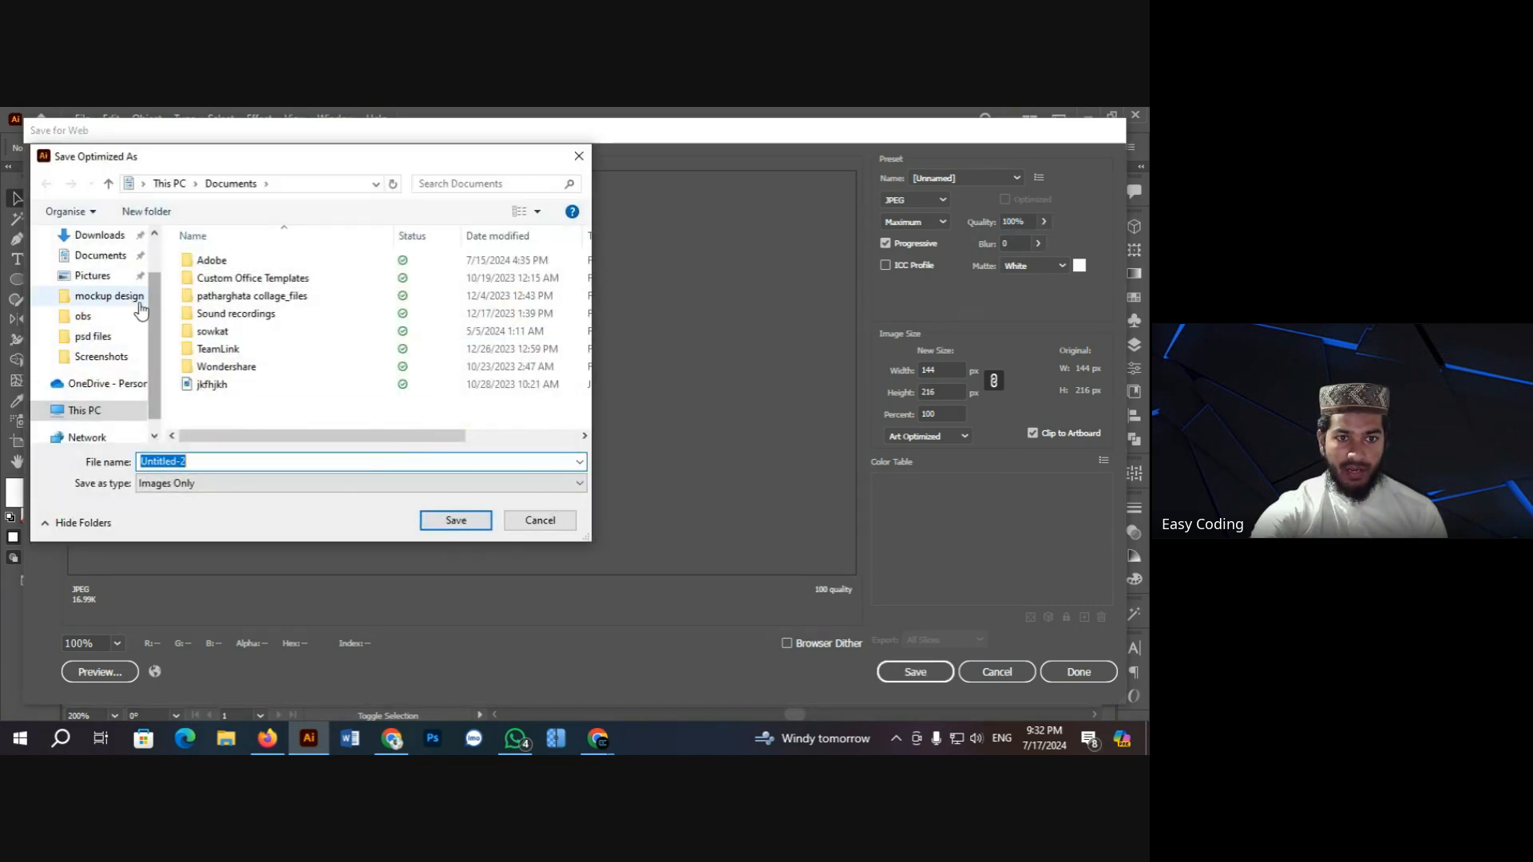
Step: Save the JPEG as 'id card demo' in the Downloads folder
left_click(98, 289)
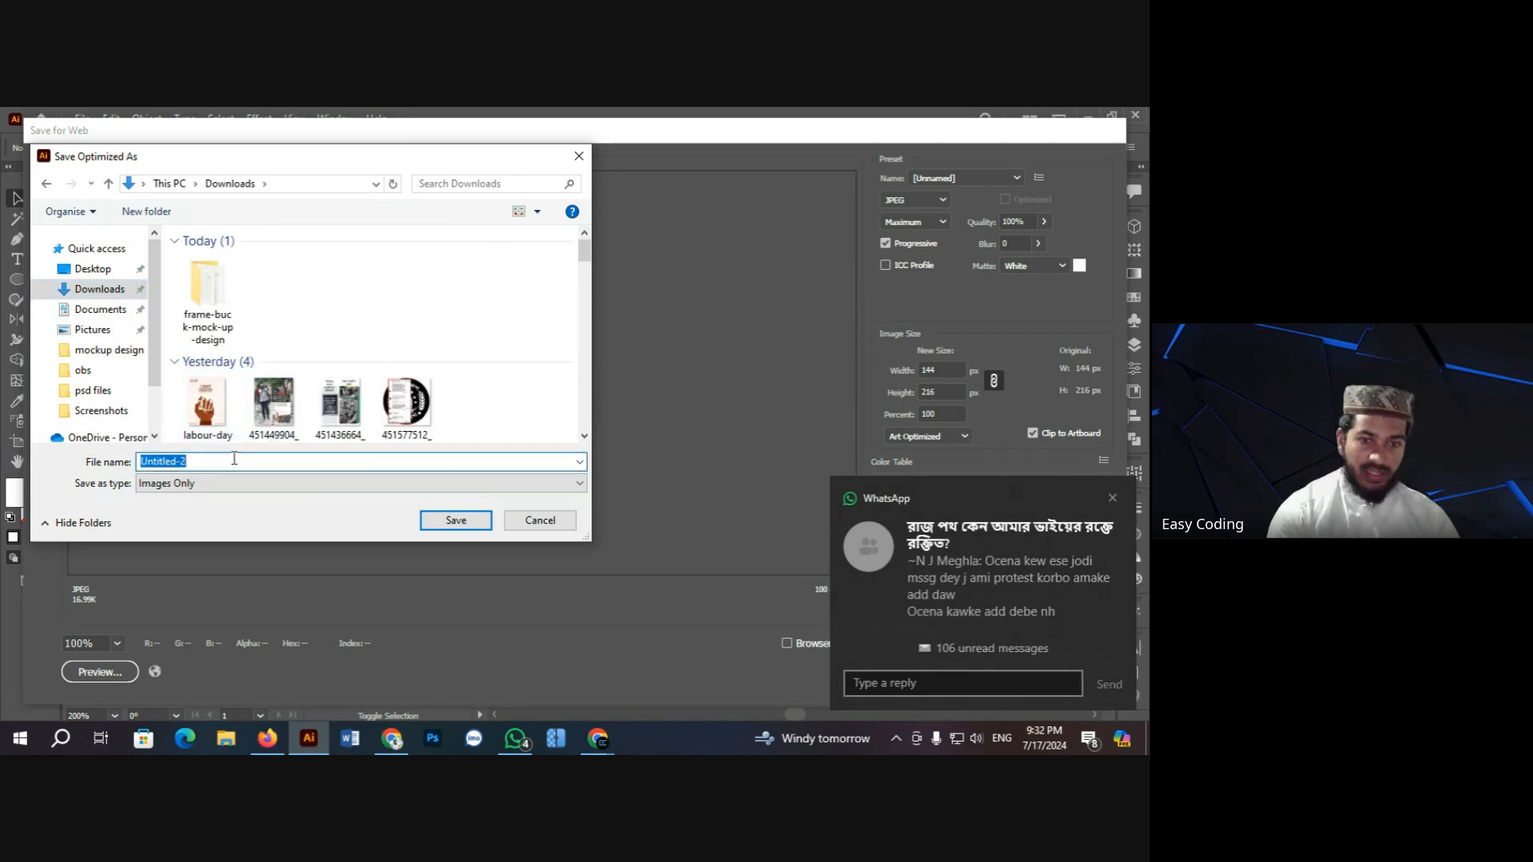
type("id card")
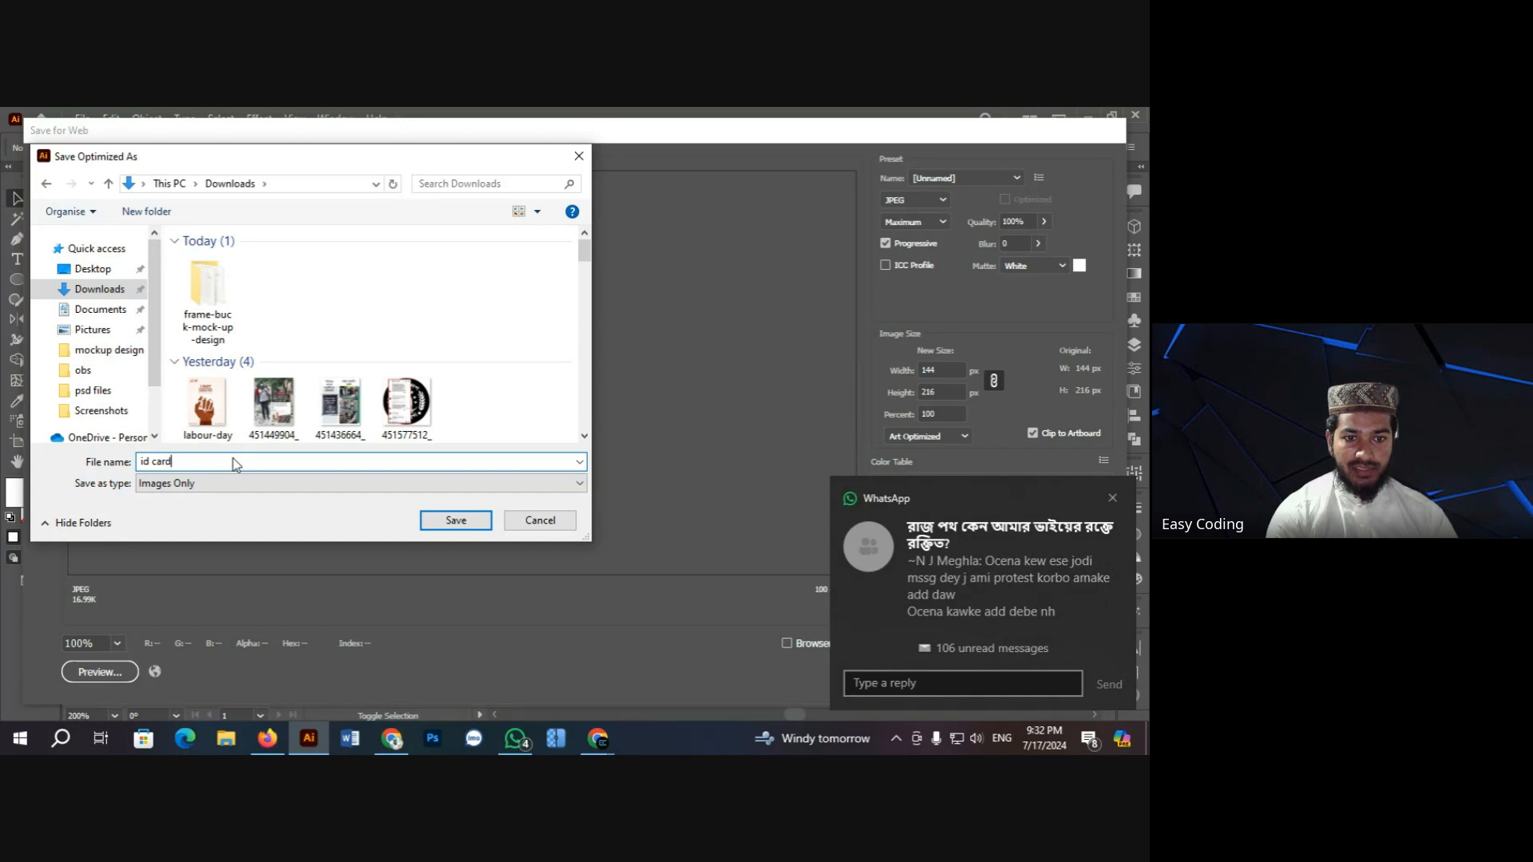
type(" demo")
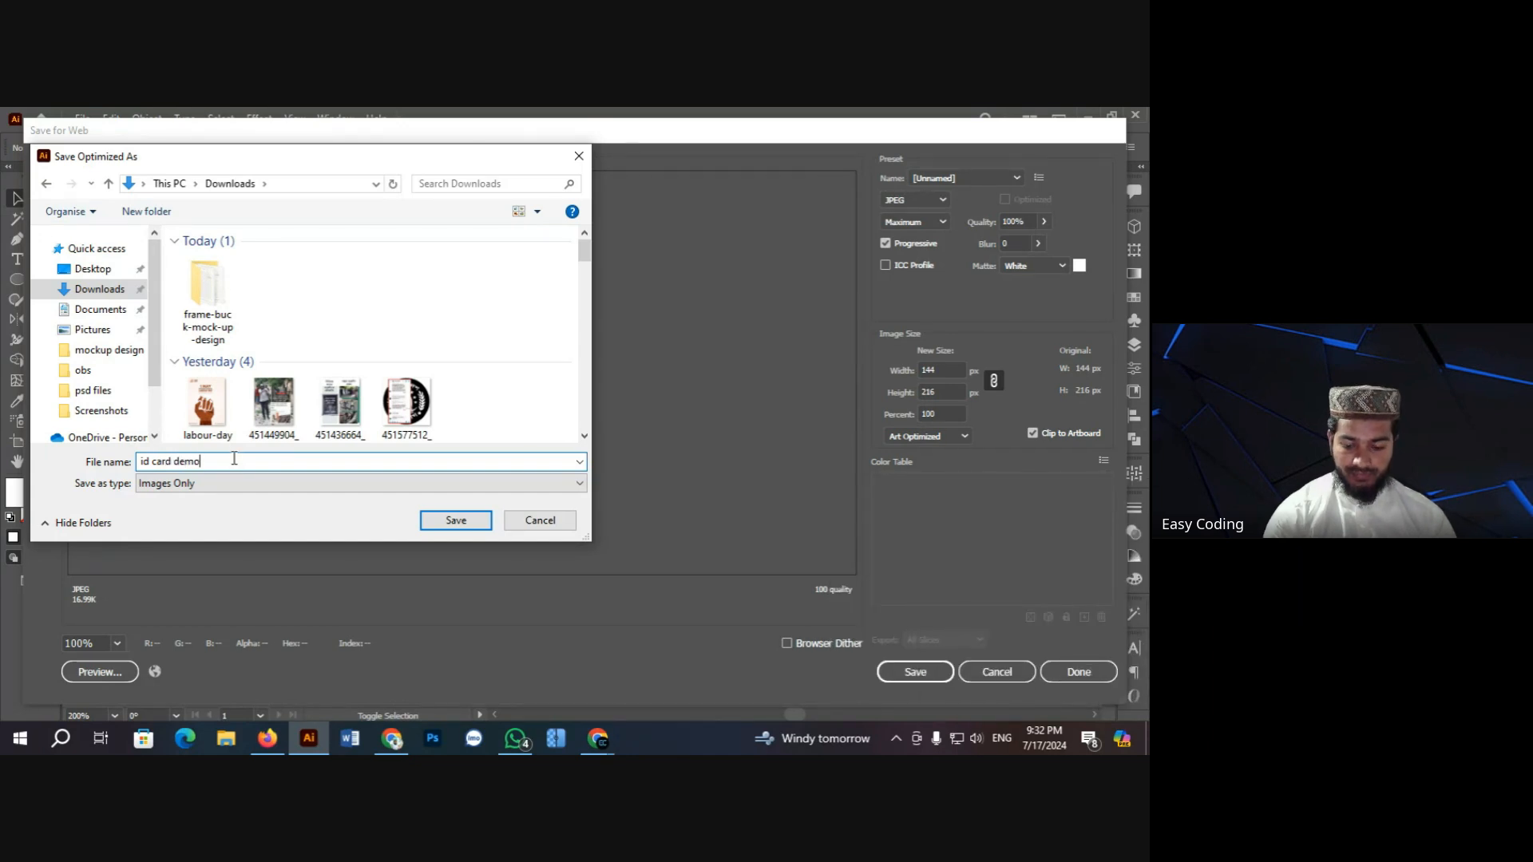
key("Return")
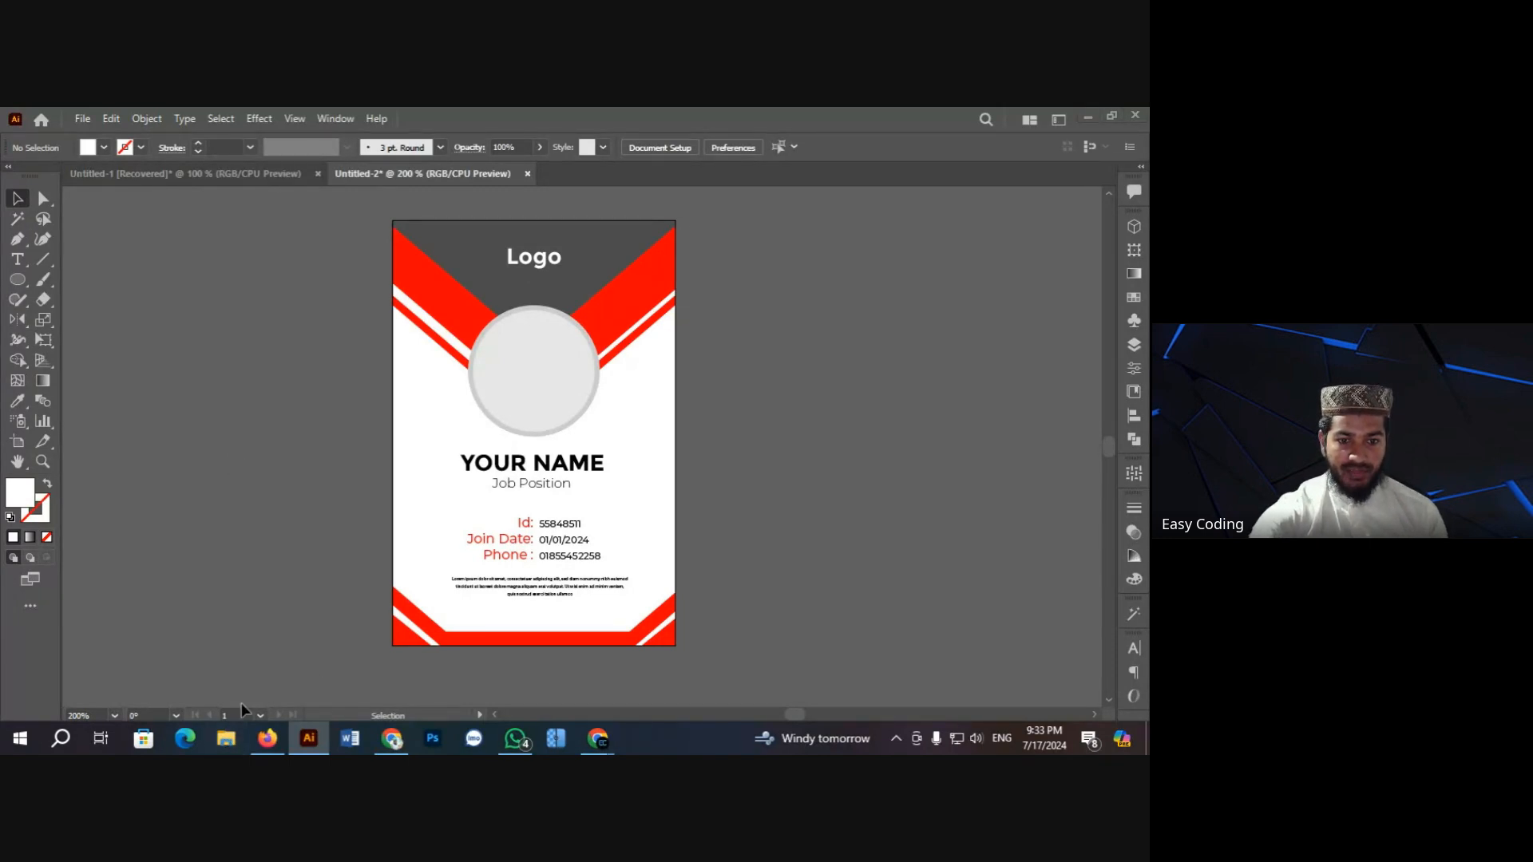
left_click(226, 738)
Step: Open id-card-demo.jpg from Downloads in the Photos viewer
left_click(72, 318)
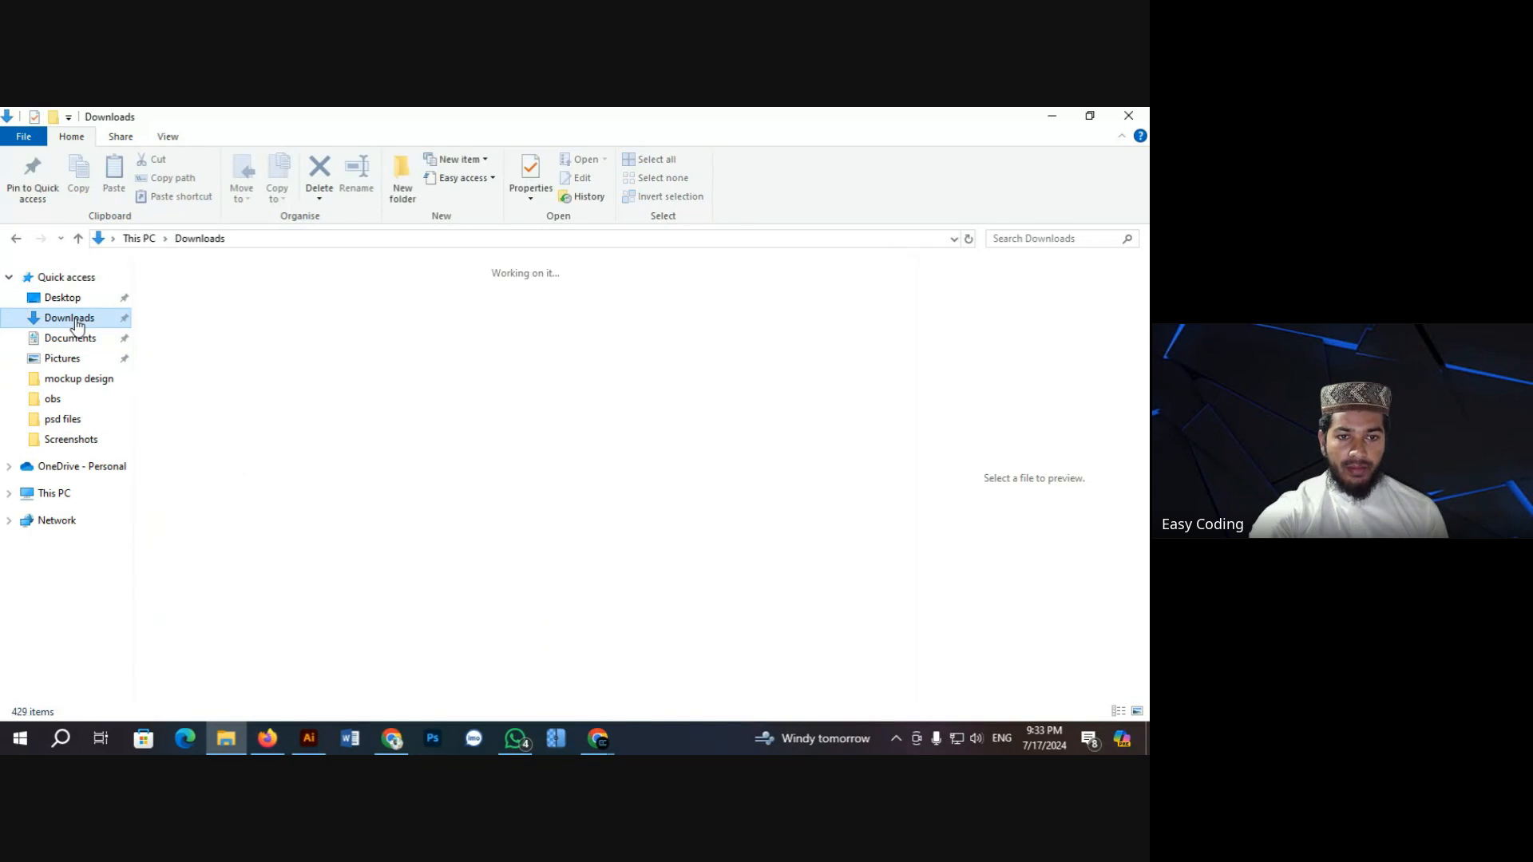
left_click(177, 316)
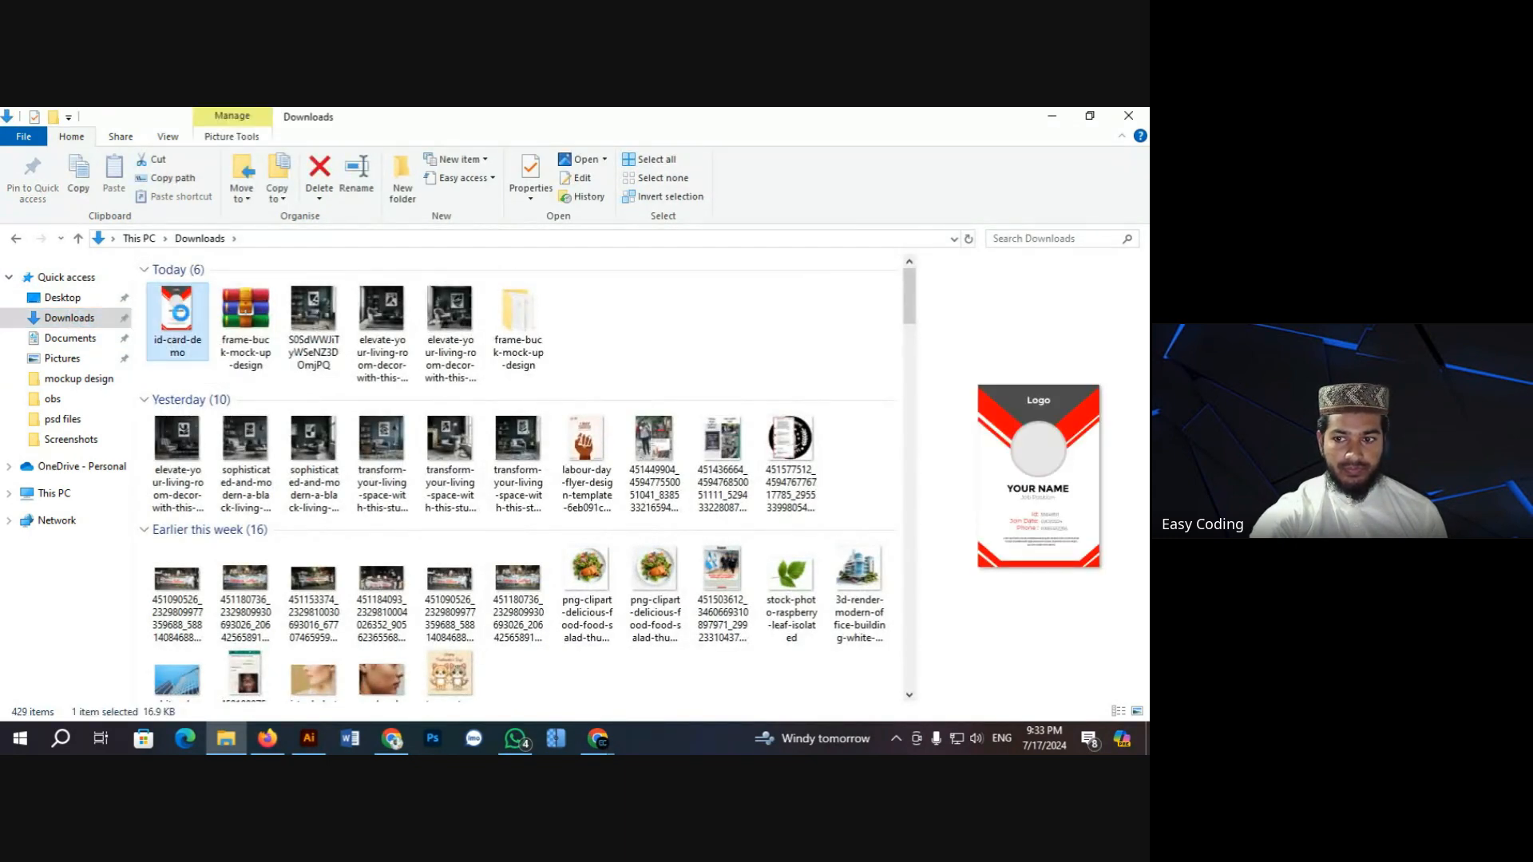
double_click(177, 316)
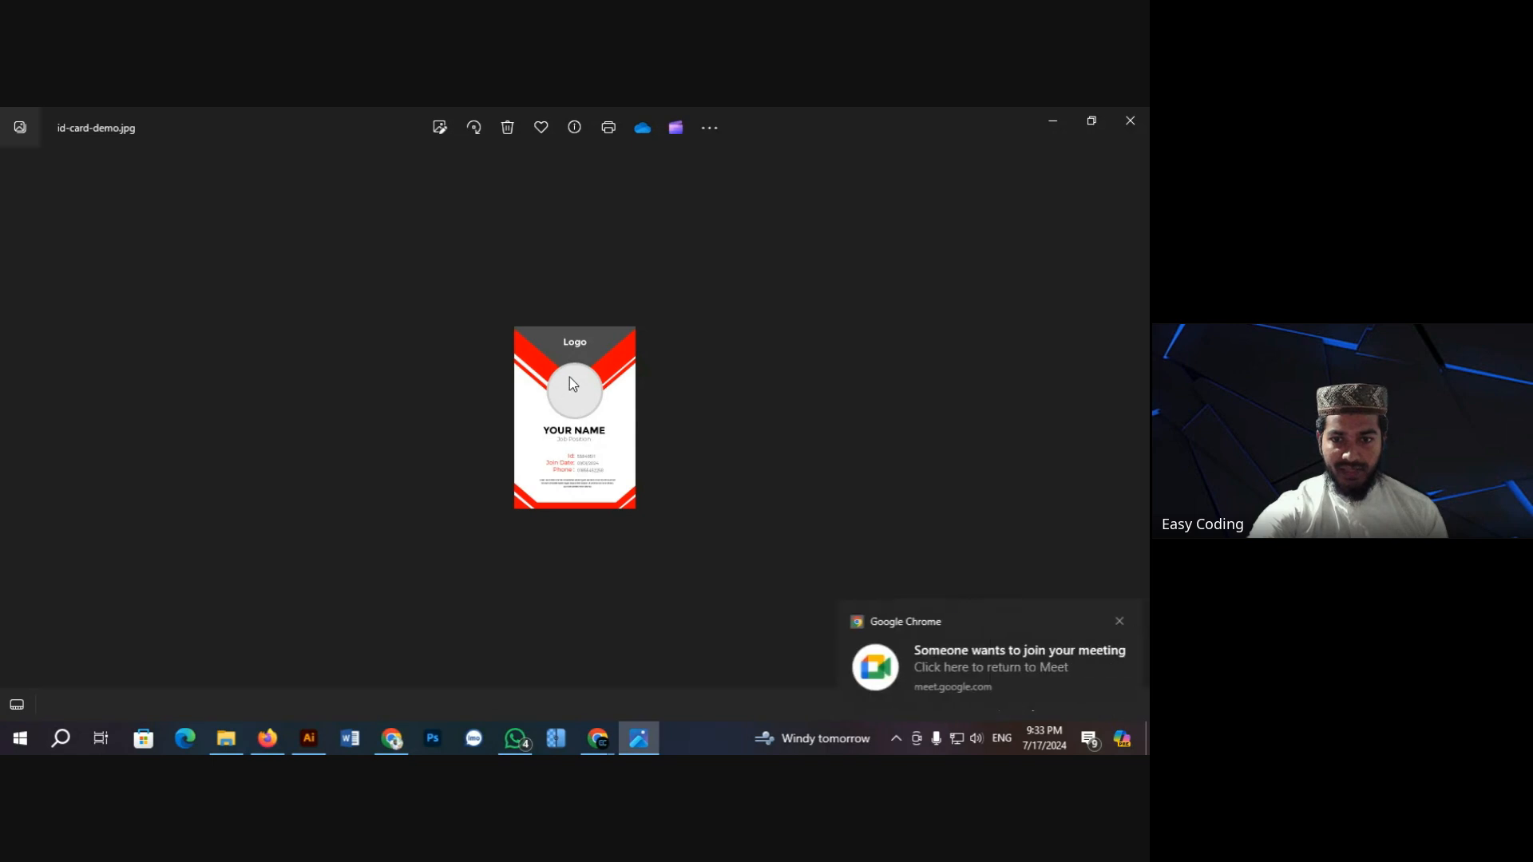
Step: Zoom into the exported card and check the lower text, including the Id and Phone lines
scroll(569, 377, "up", 5)
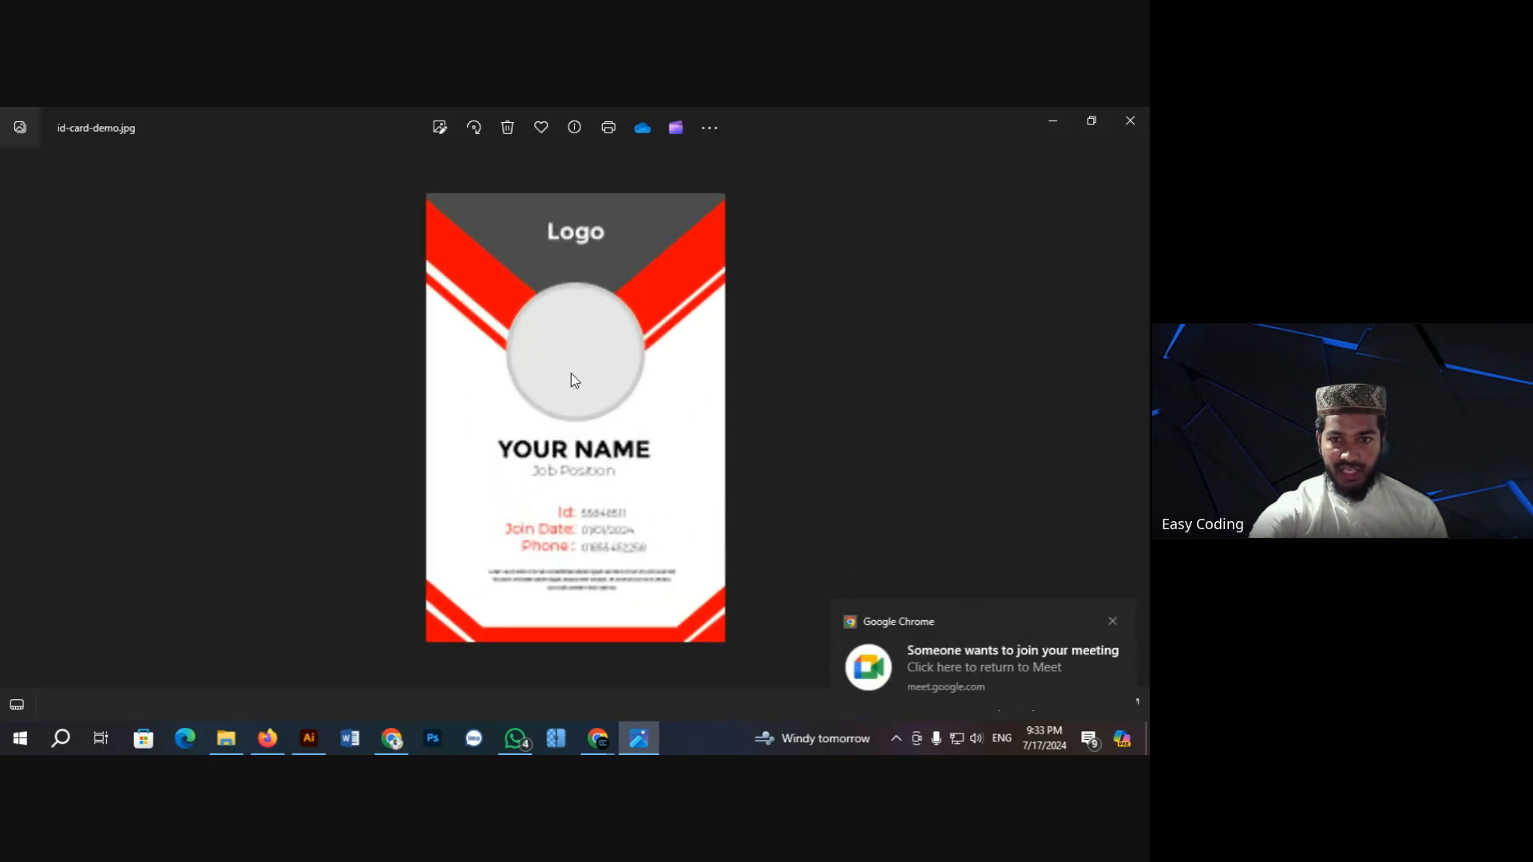
scroll(573, 379, "up", 3)
left_click_drag(573, 559, 558, 333)
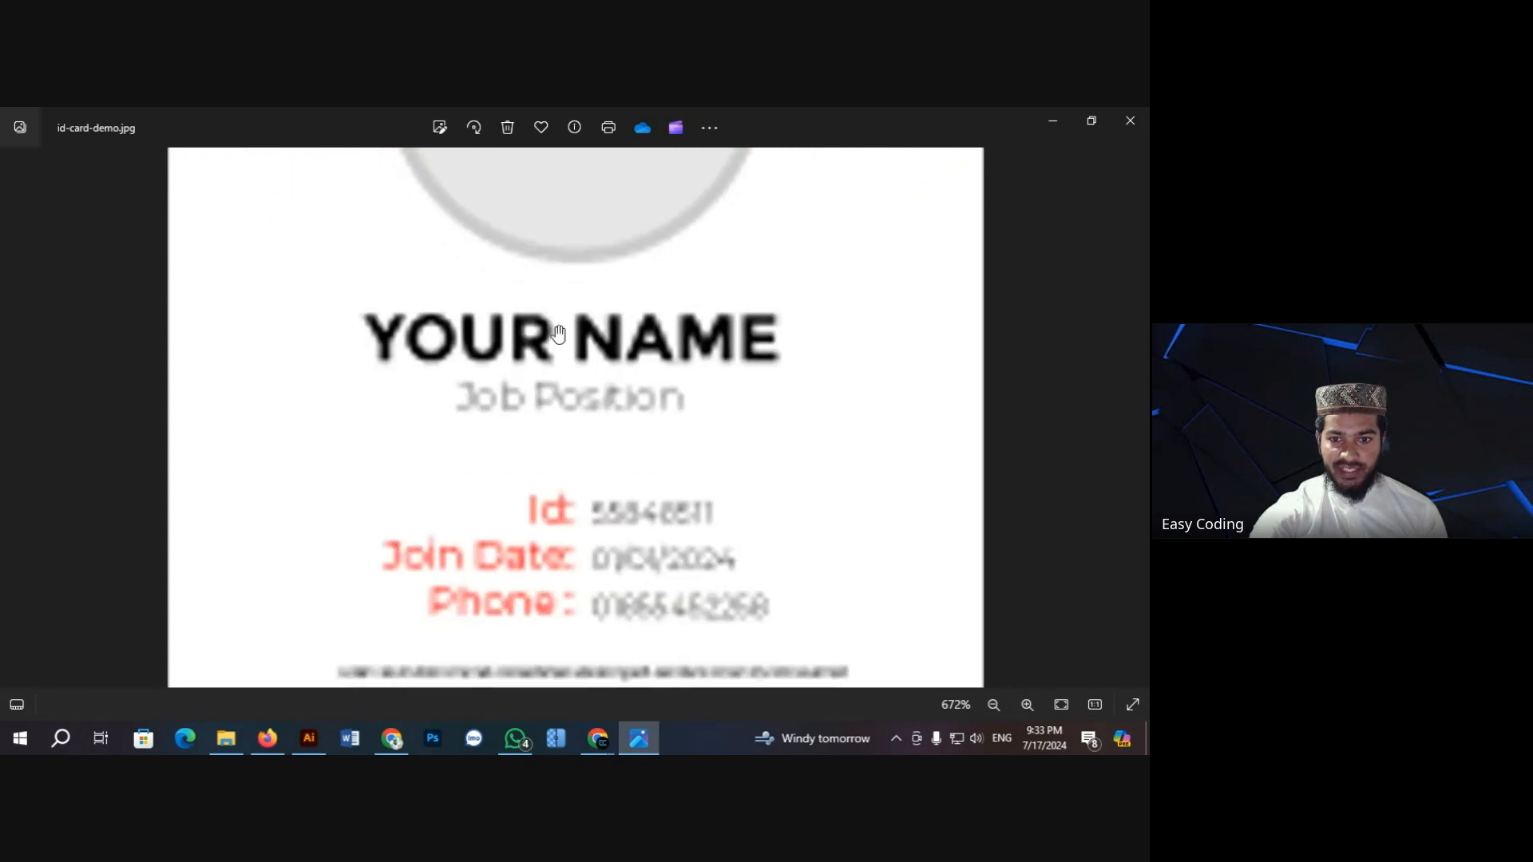
left_click_drag(576, 434, 530, 359)
scroll(560, 348, "up", 2)
scroll(530, 356, "down", 1)
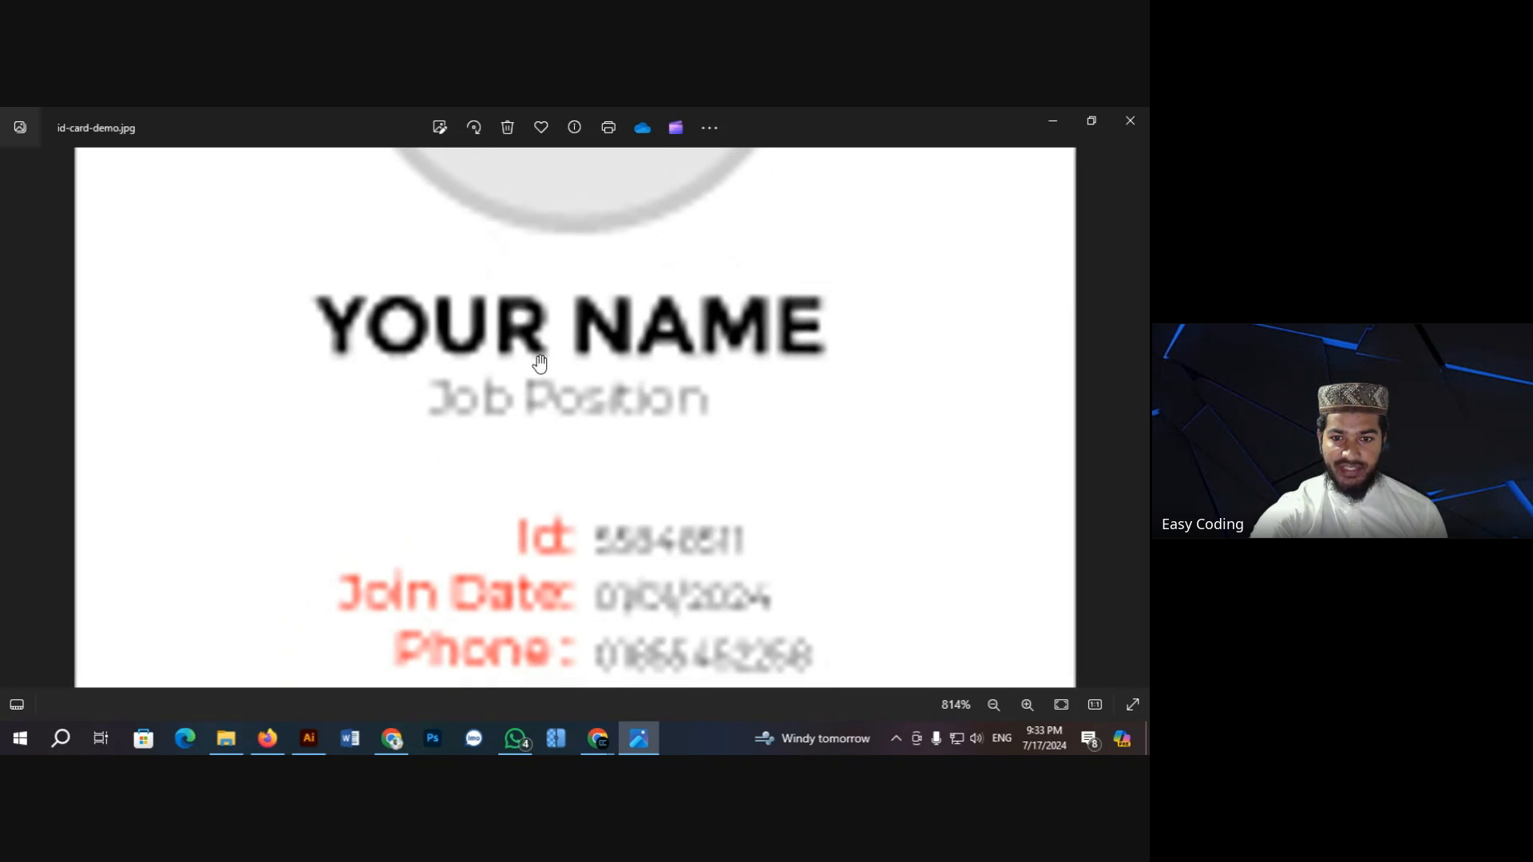
left_click_drag(551, 431, 550, 398)
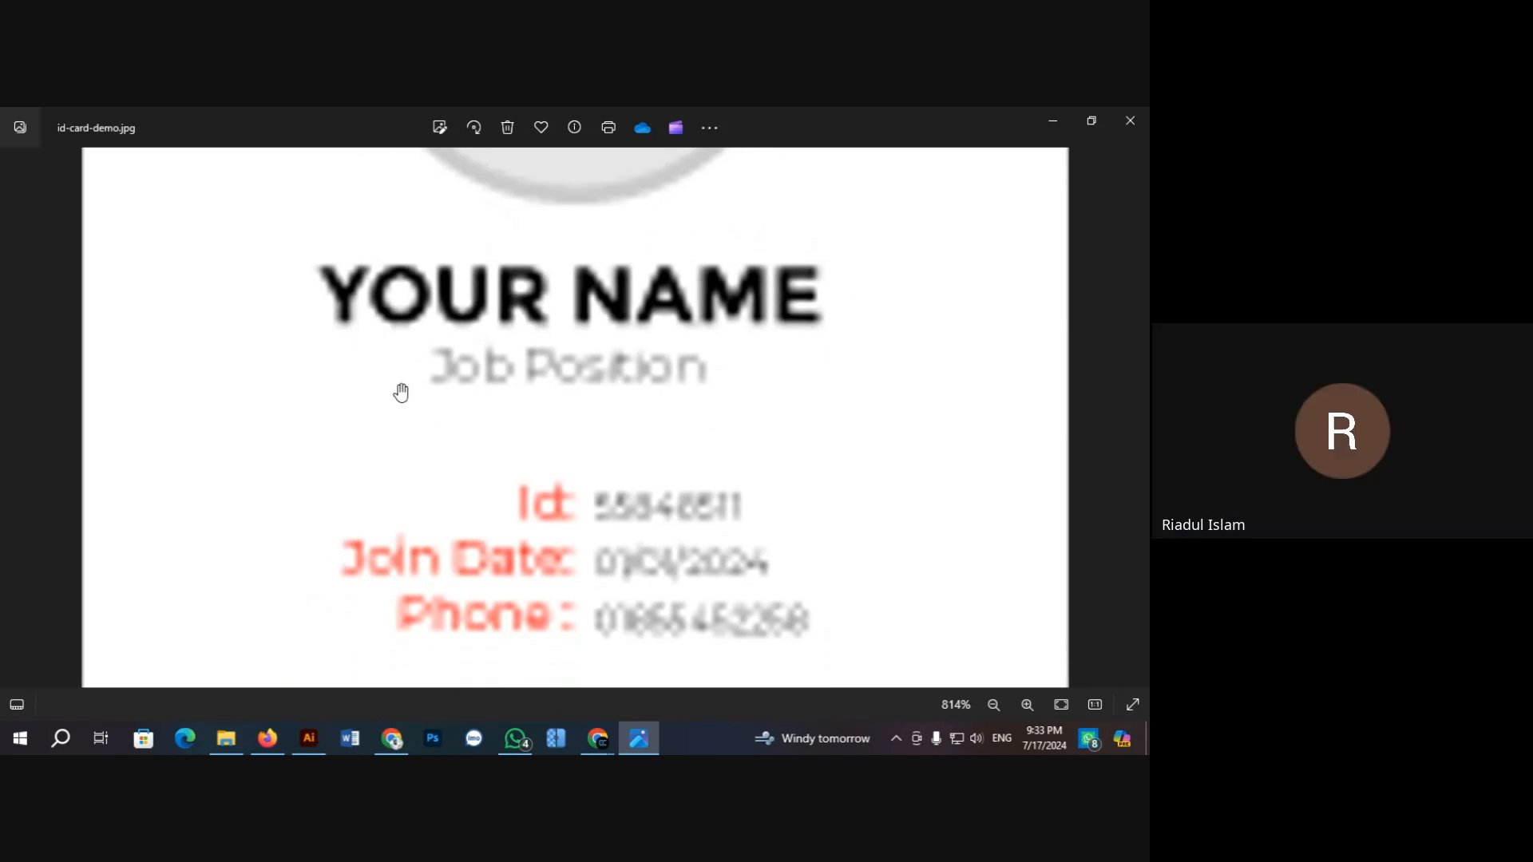
scroll(523, 378, "up", 6)
Step: Check the magnified YOUR NAME text, red stripes, photo circle and Logo, then close Photos
left_click_drag(477, 358, 494, 495)
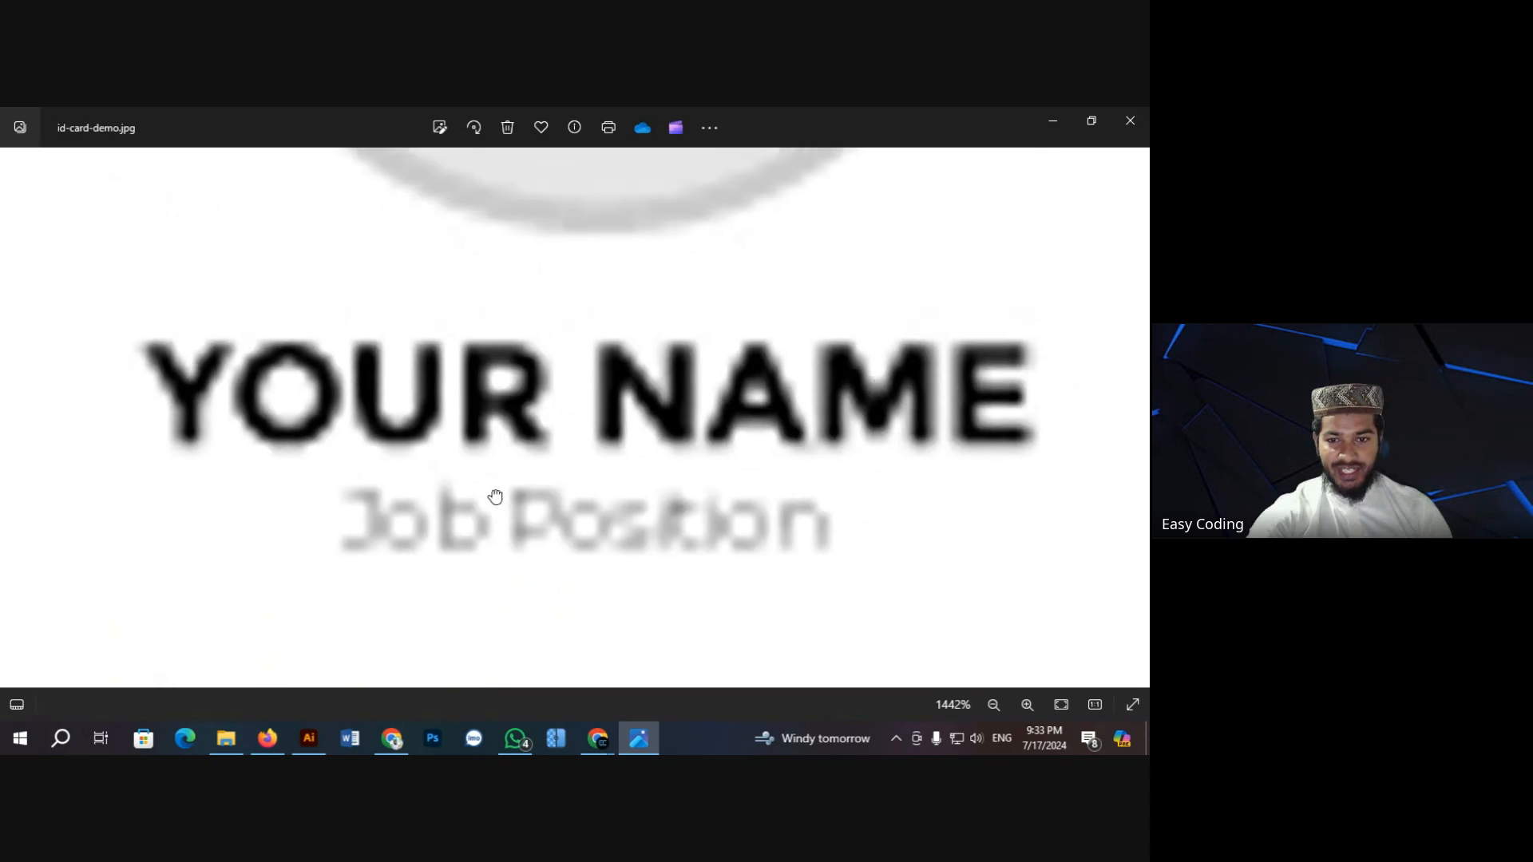
left_click_drag(523, 396, 520, 414)
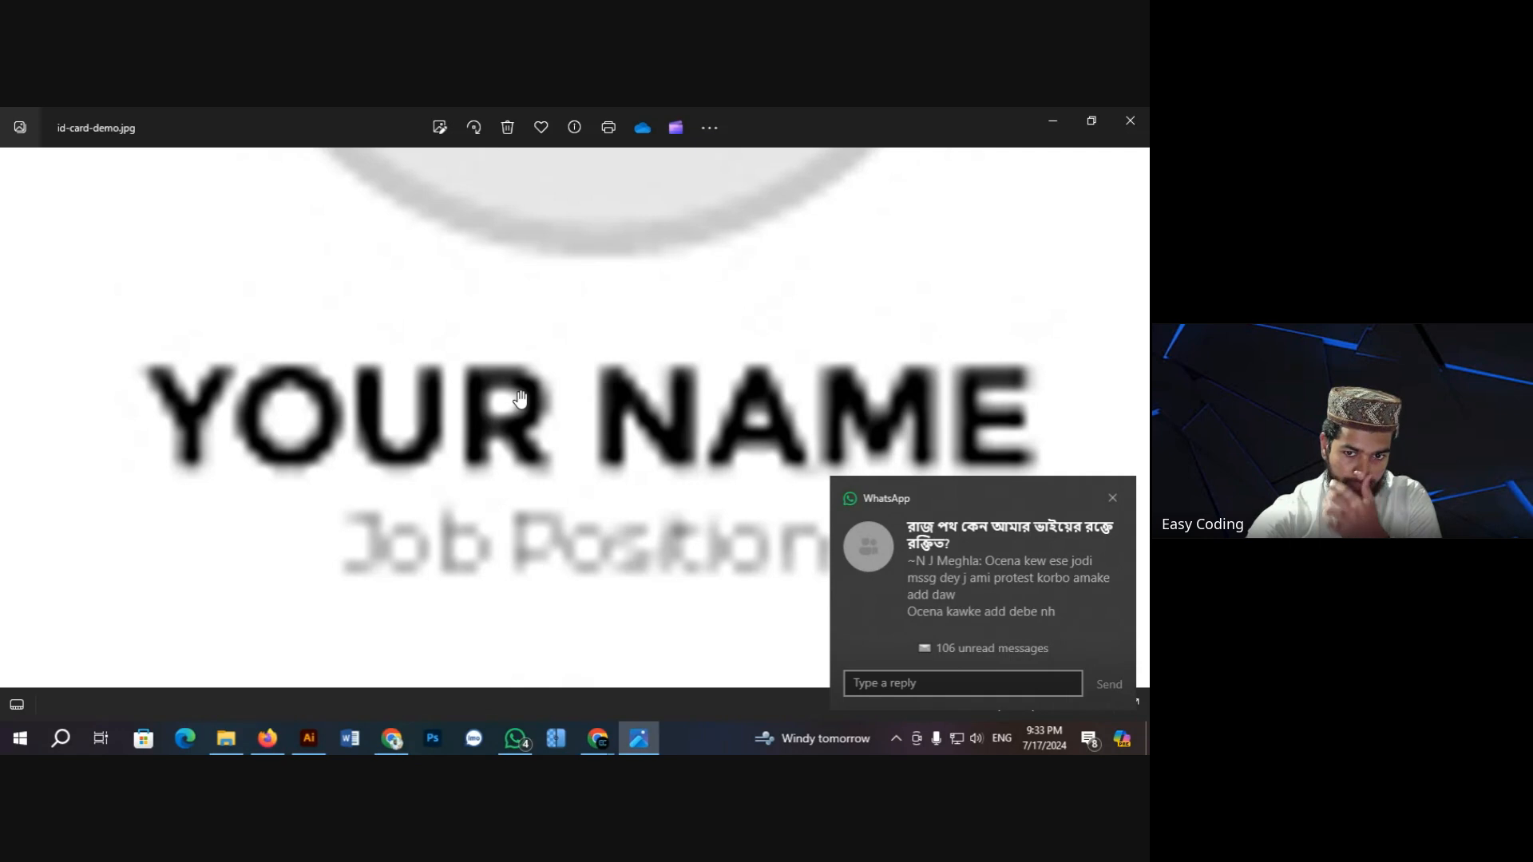
scroll(520, 396, "down", 6)
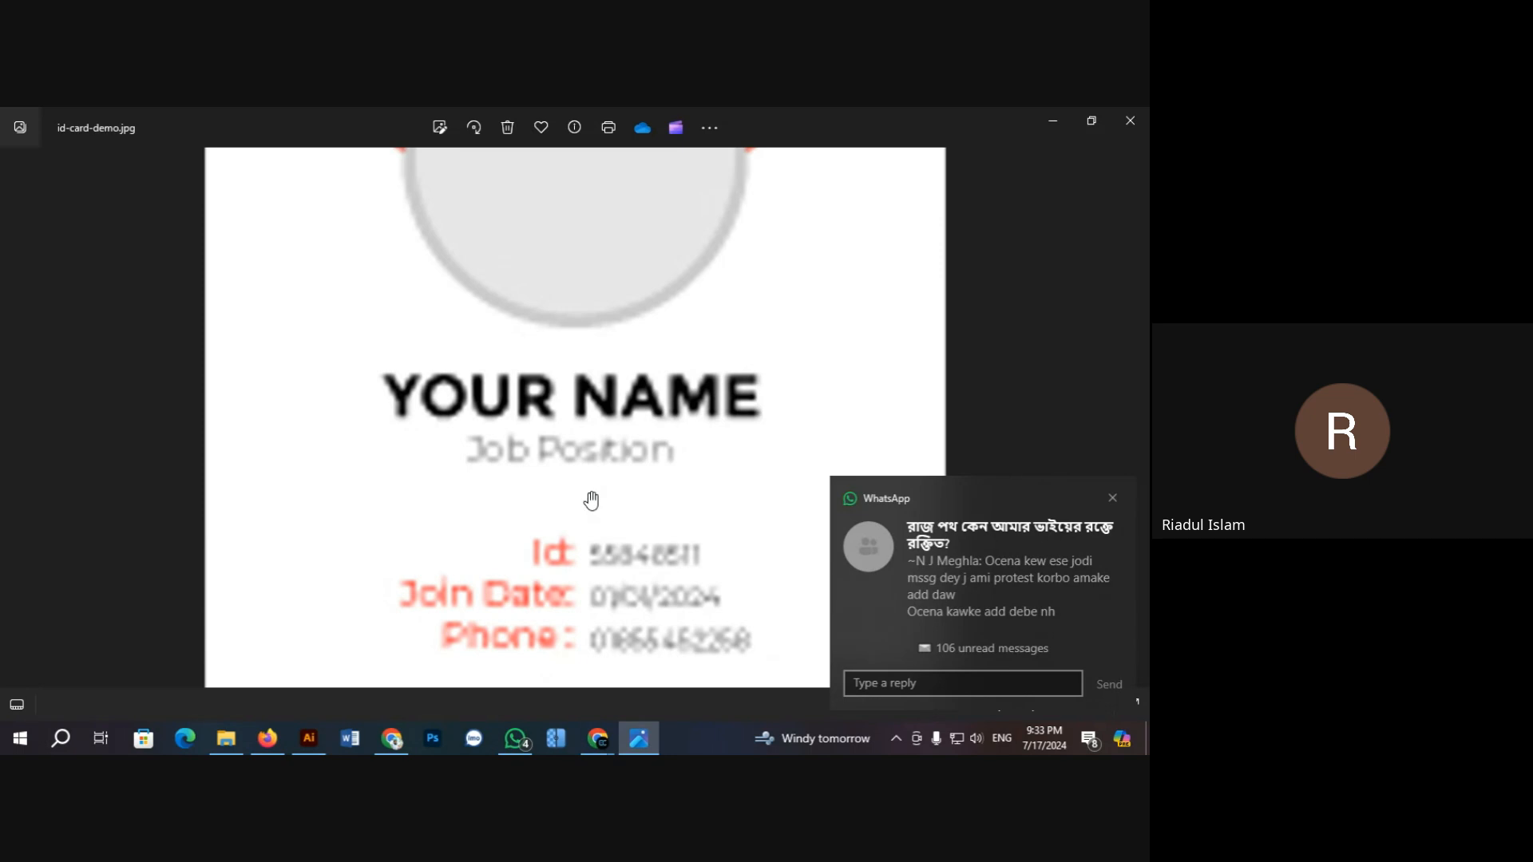
left_click_drag(579, 537, 530, 439)
left_click_drag(530, 387, 535, 507)
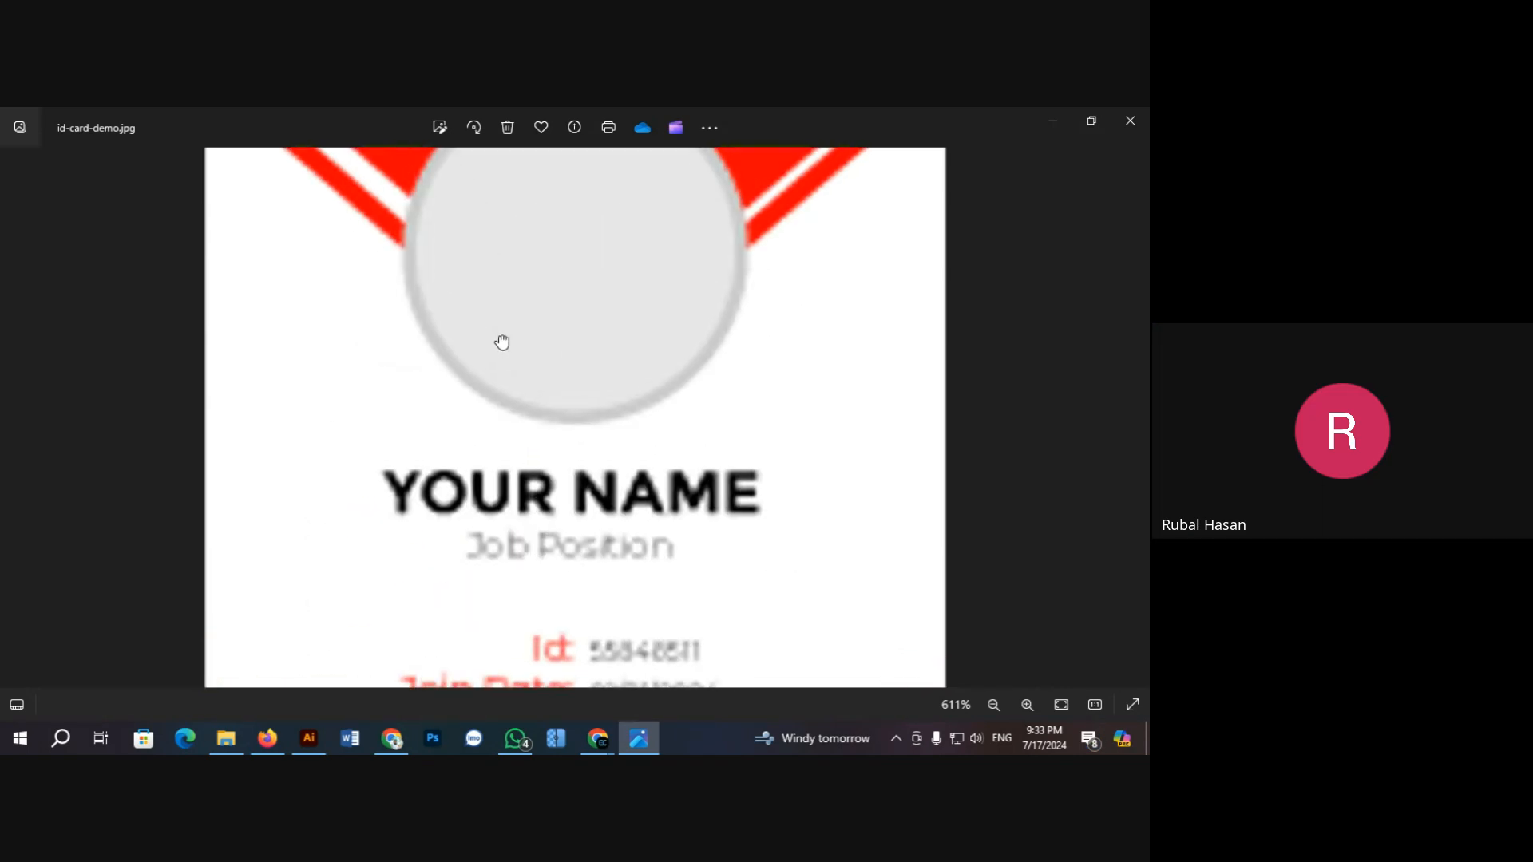
left_click_drag(501, 343, 496, 509)
scroll(519, 443, "down", 3)
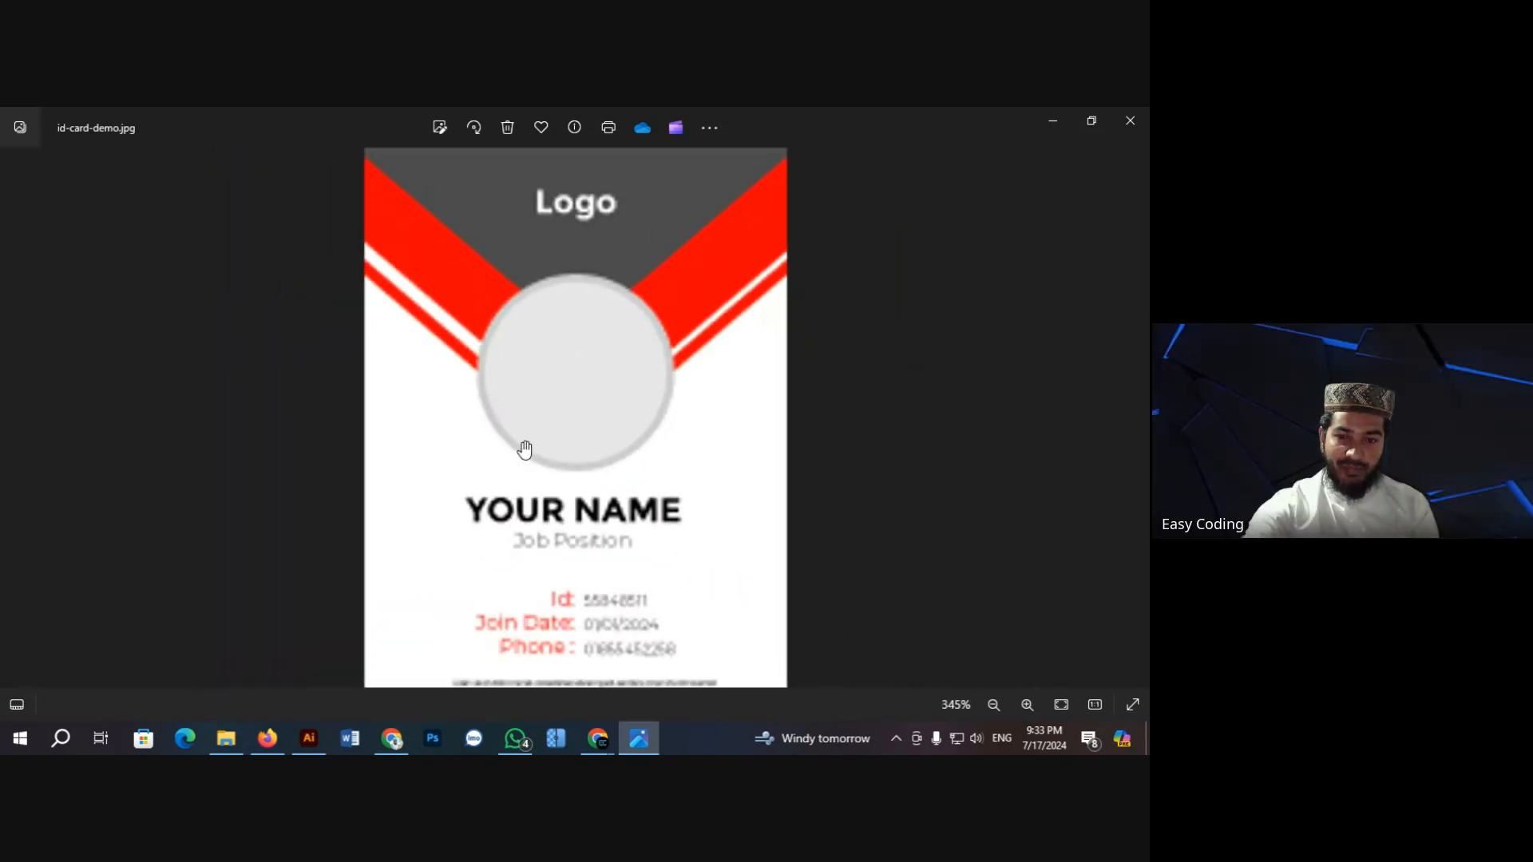
scroll(525, 450, "down", 5)
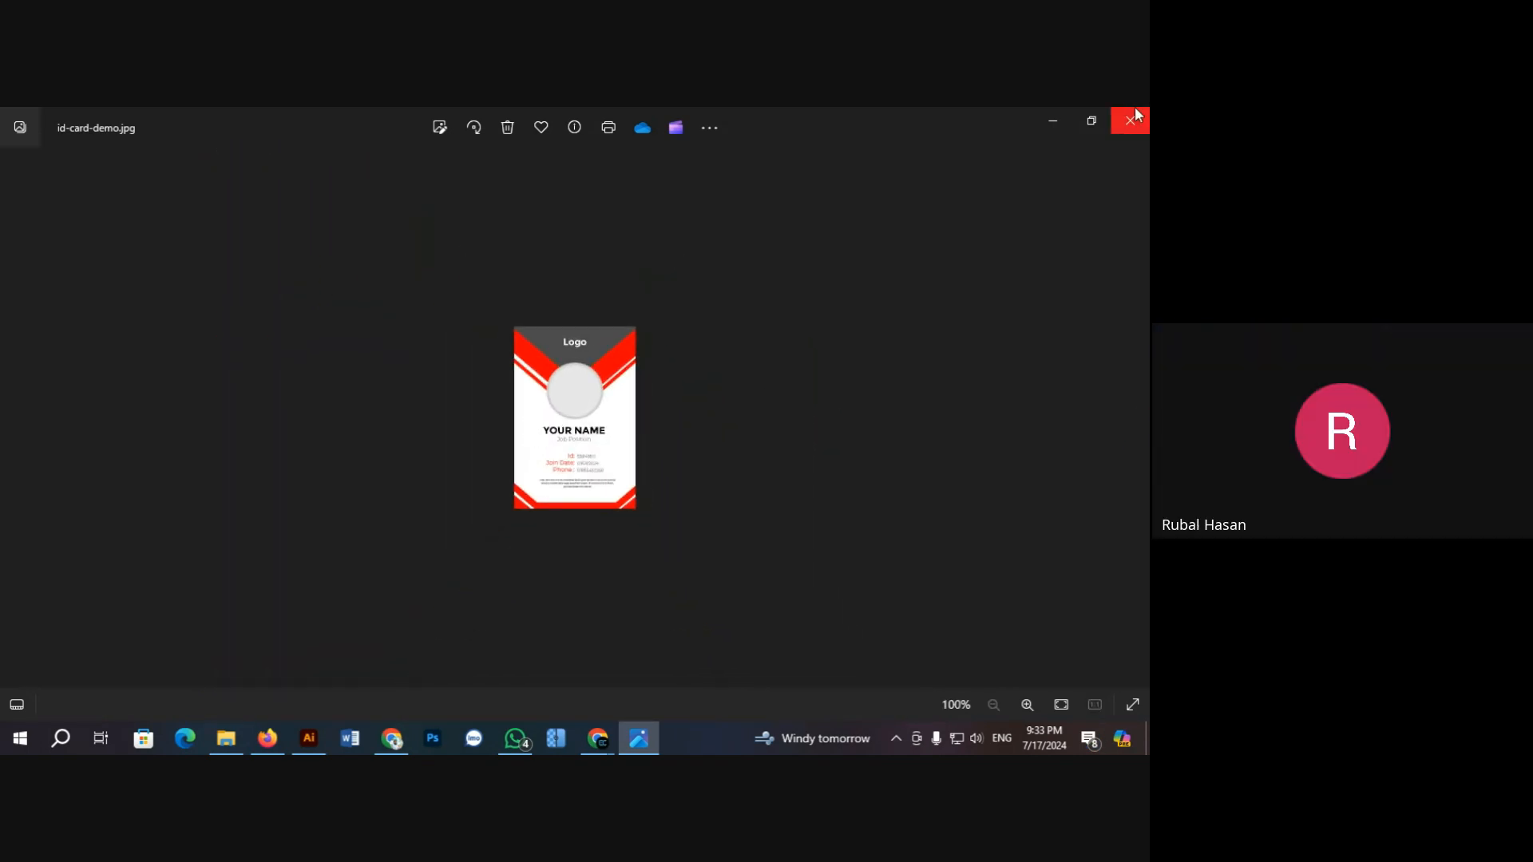
left_click(1137, 114)
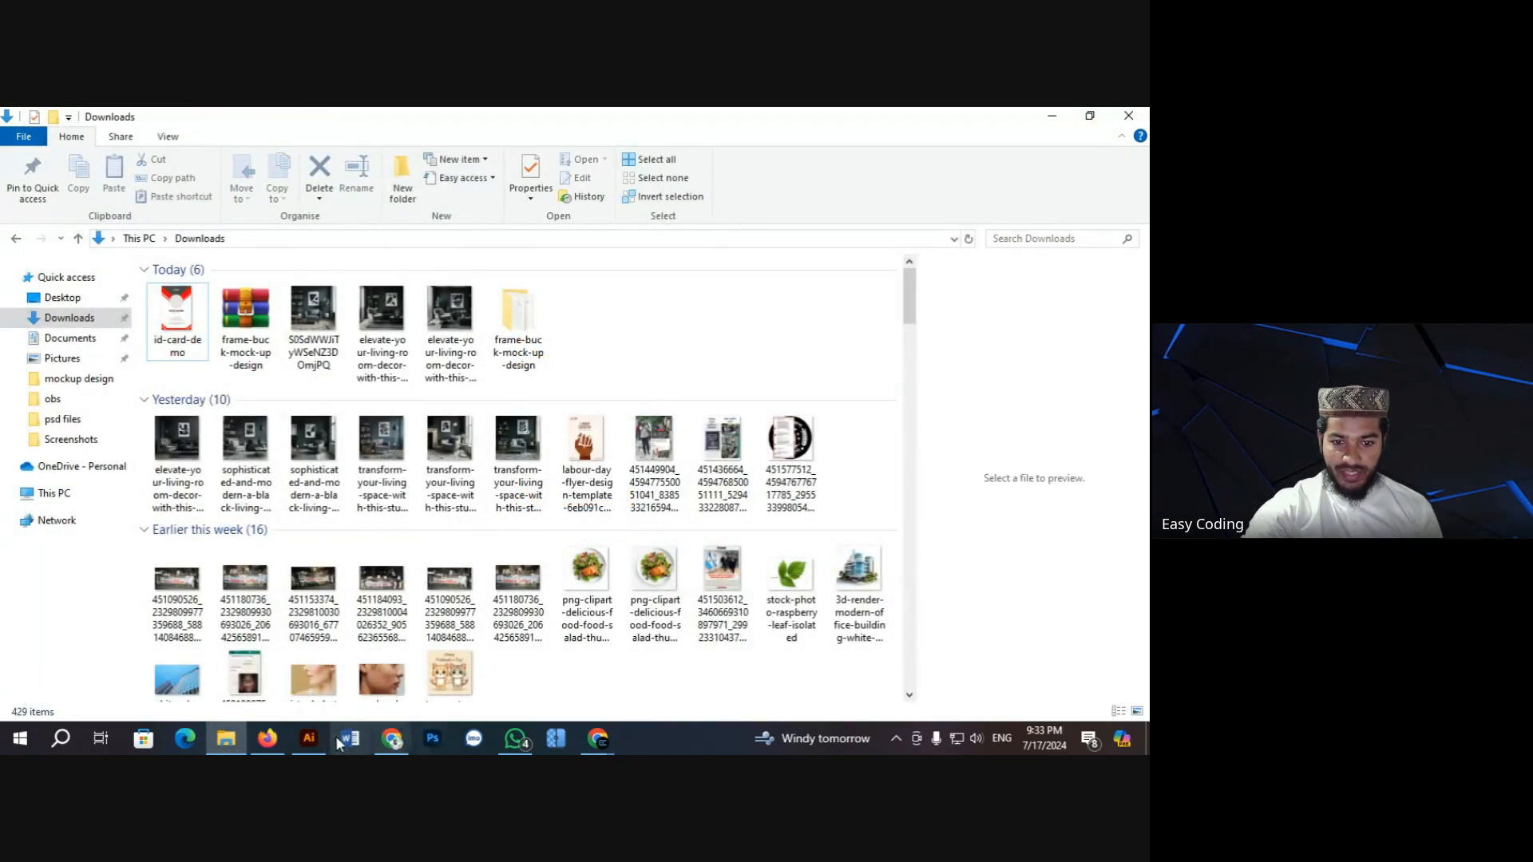
left_click(309, 738)
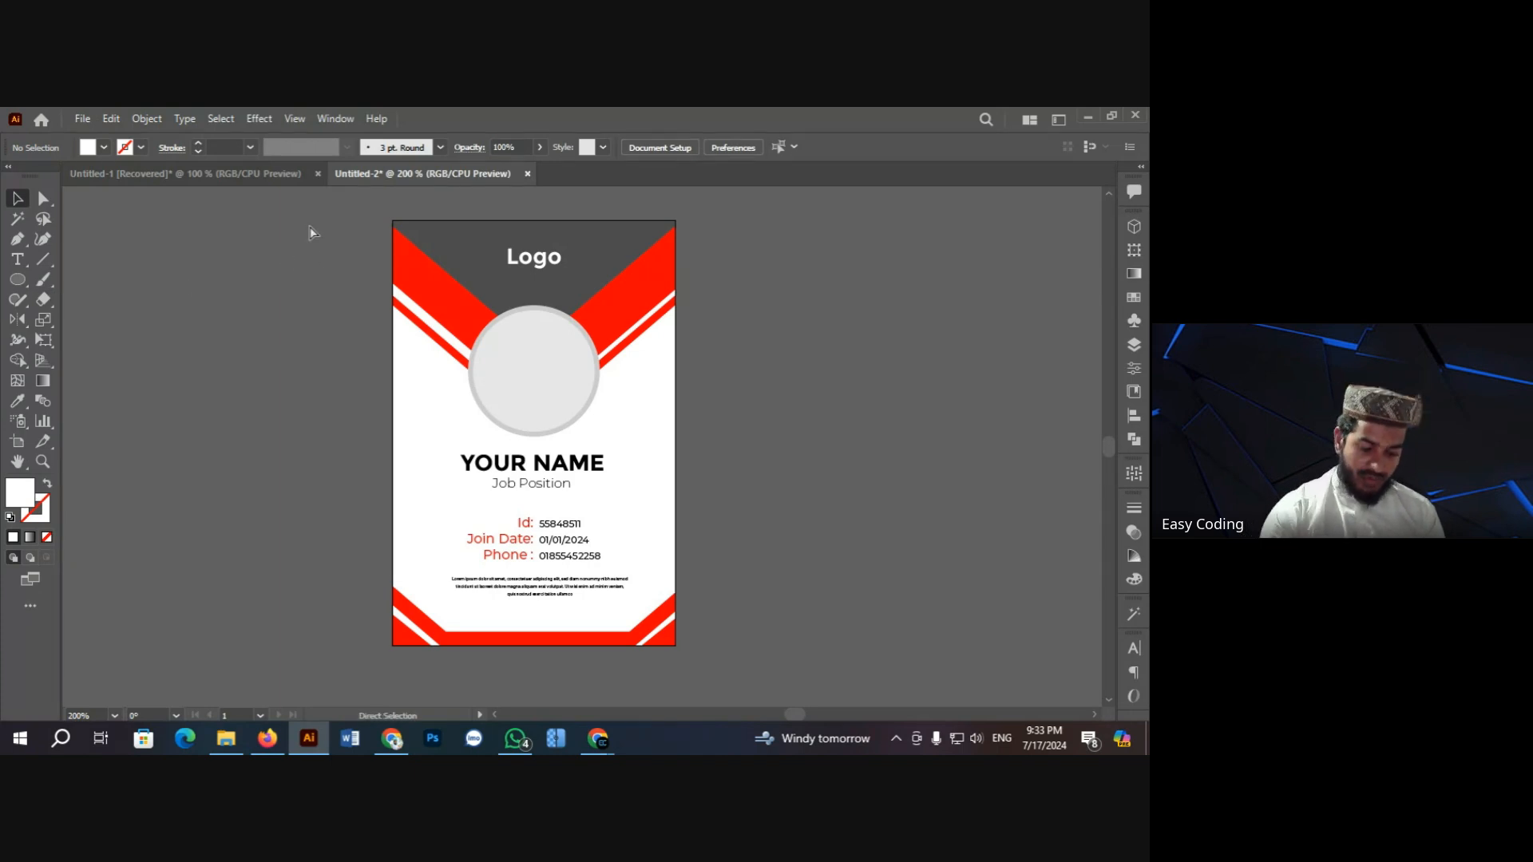
Step: Create a new 2 × 3 in document with Raster Effects set to High (300 ppi)
key("ctrl+n")
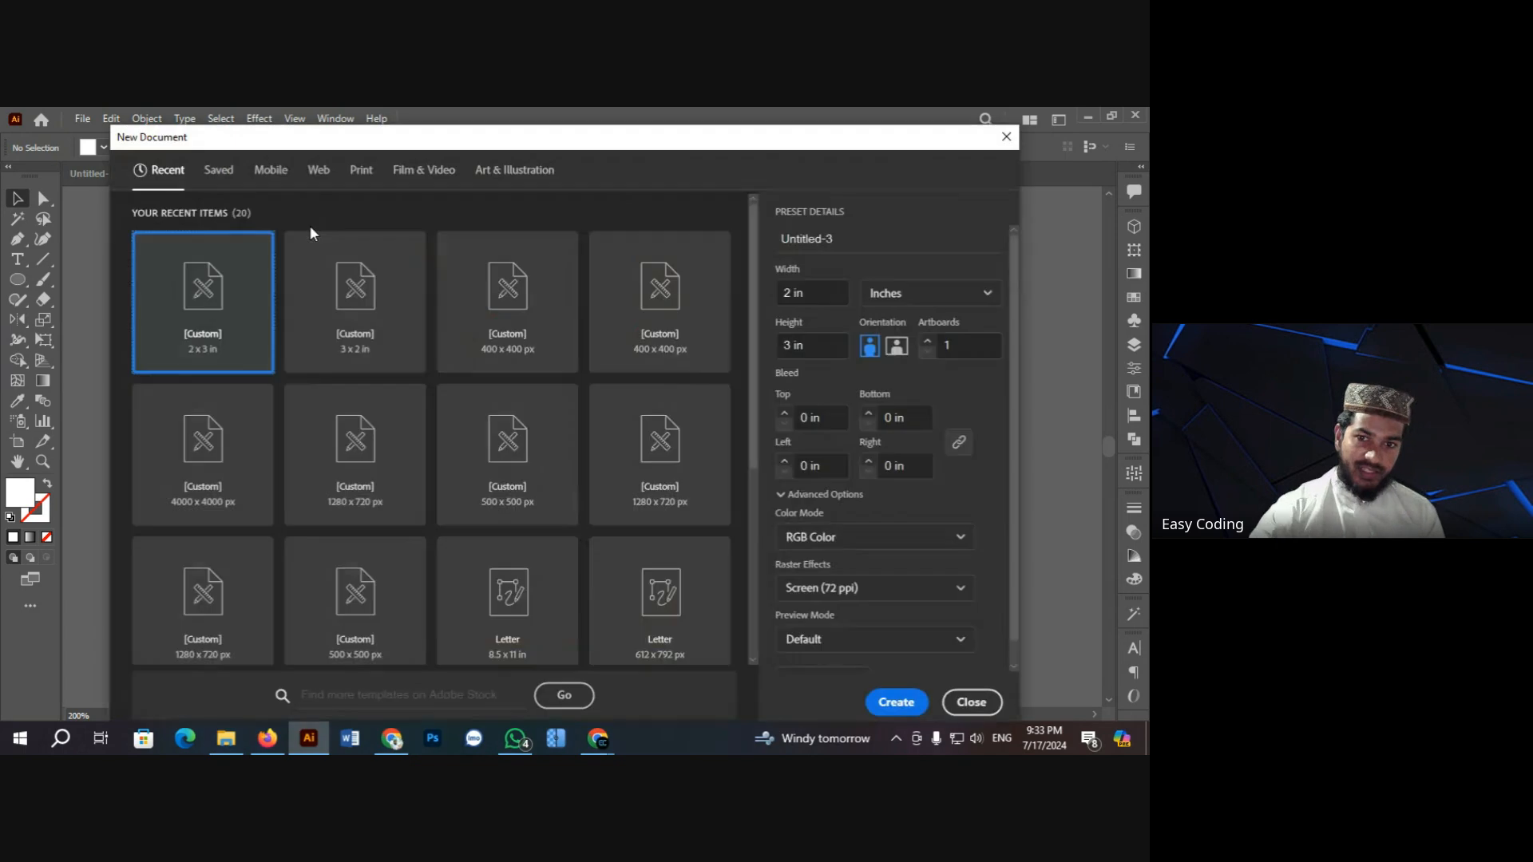
left_click(883, 591)
left_click(869, 621)
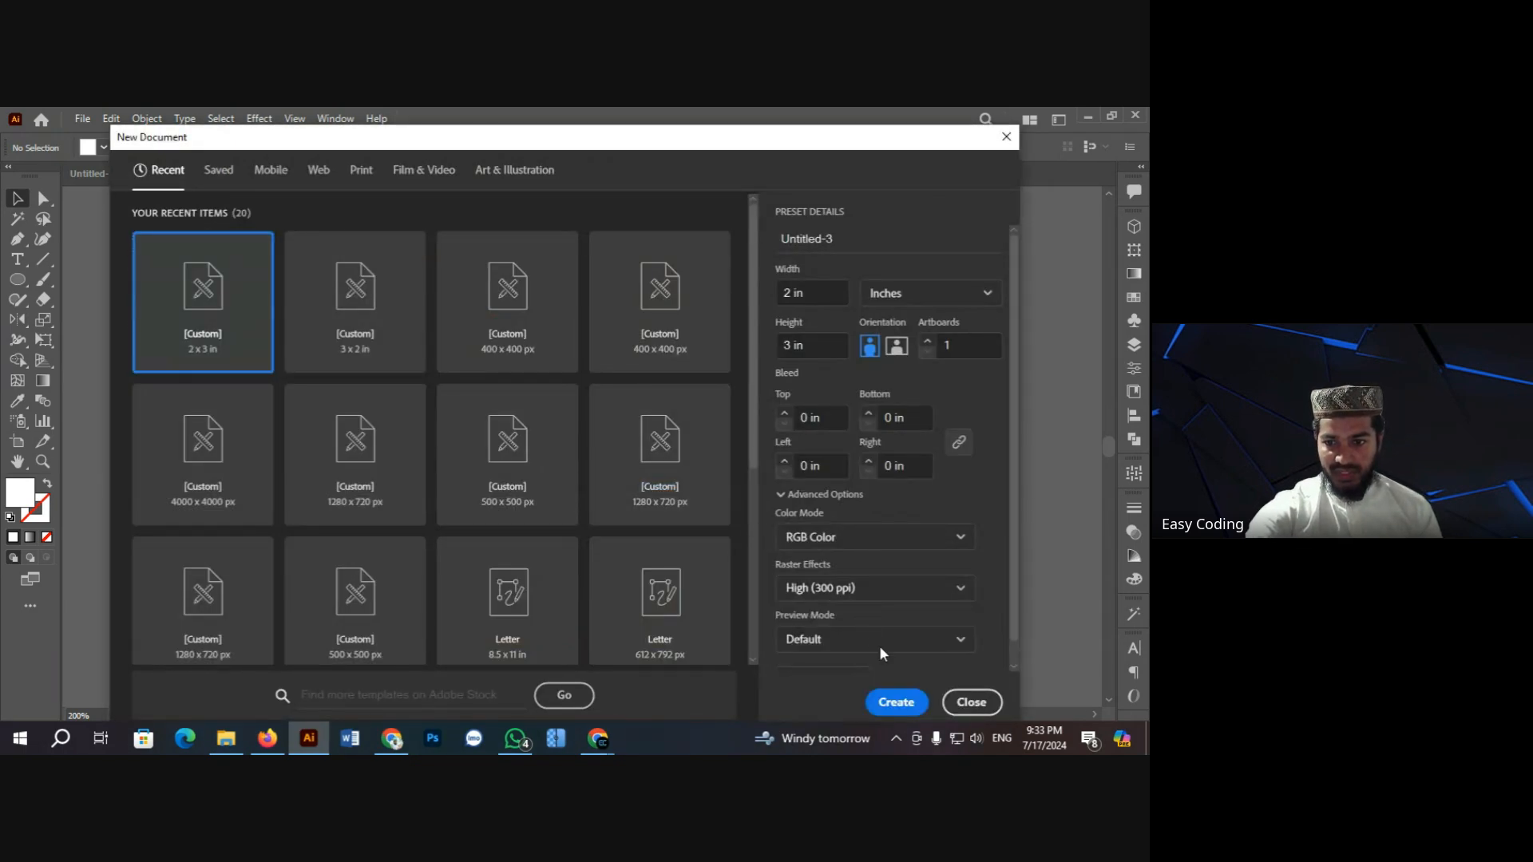
left_click(902, 704)
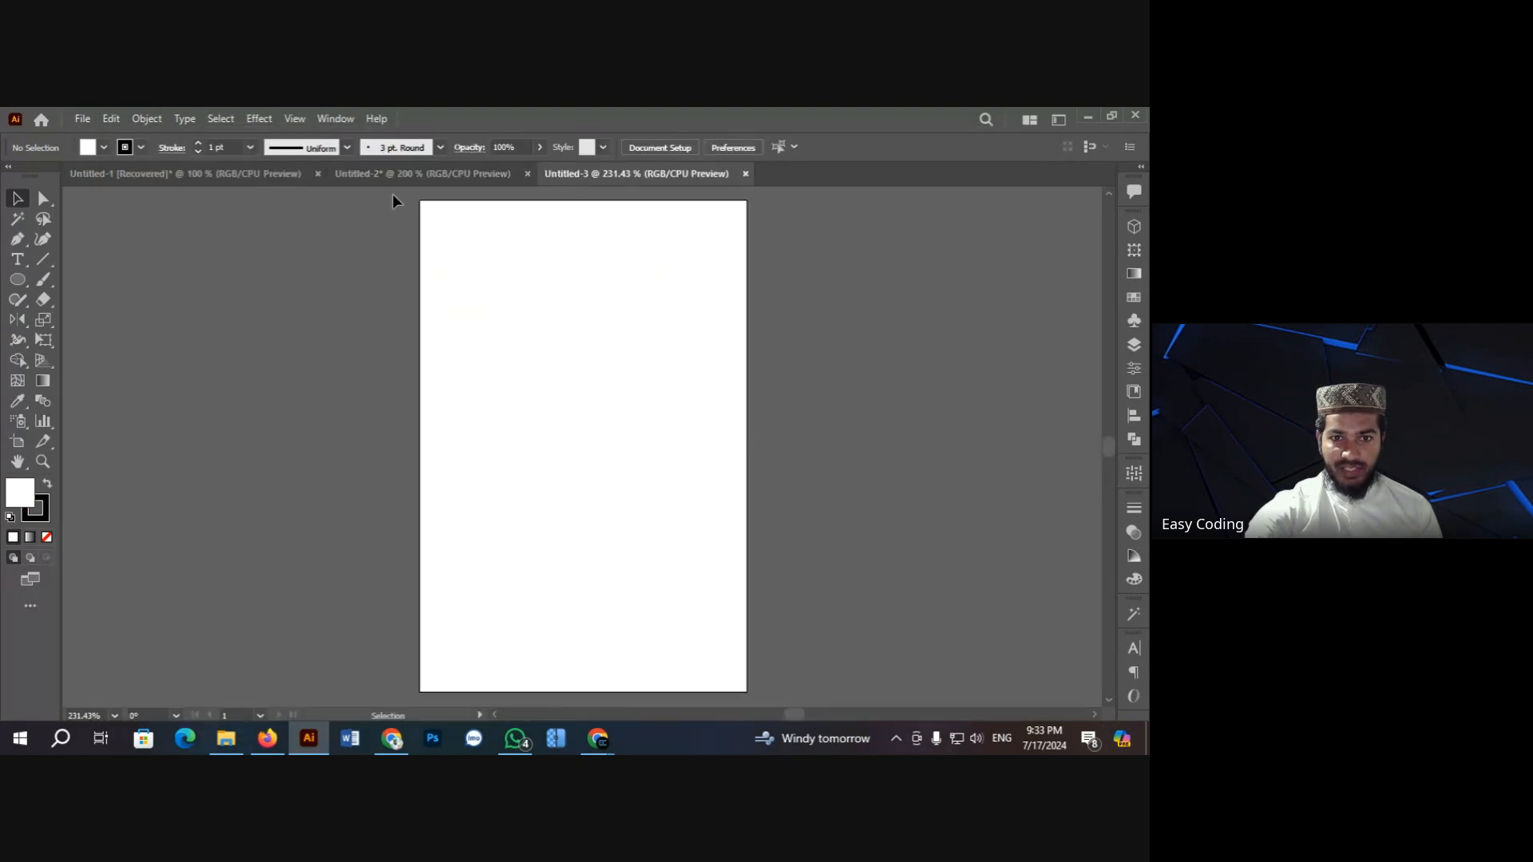
Step: Cut the whole ID card from Untitled-2 and paste it into Untitled-3
left_click(399, 173)
left_click_drag(305, 220, 730, 642)
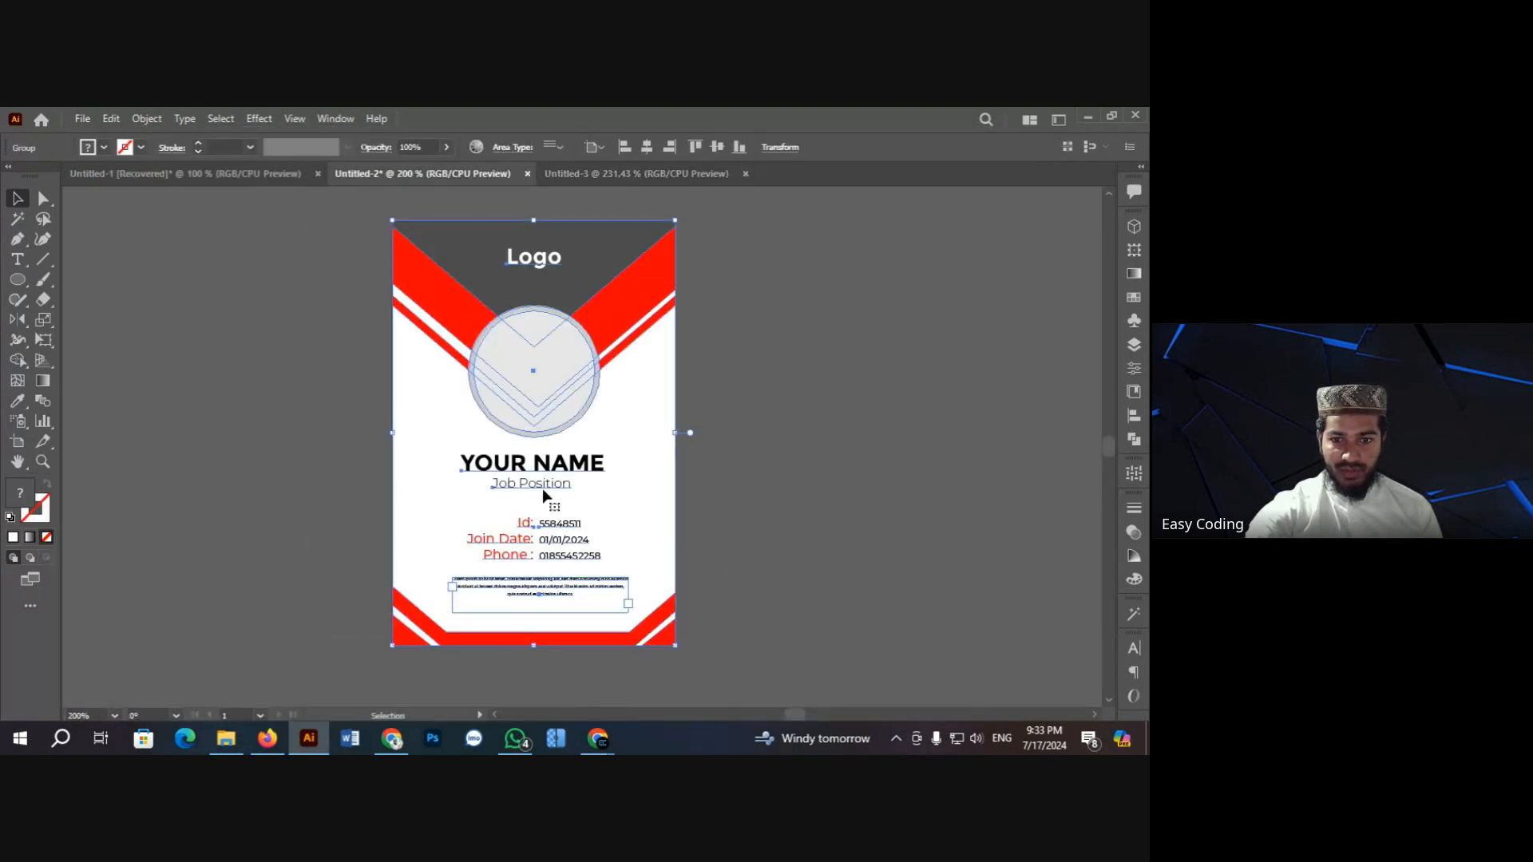
key("ctrl+x")
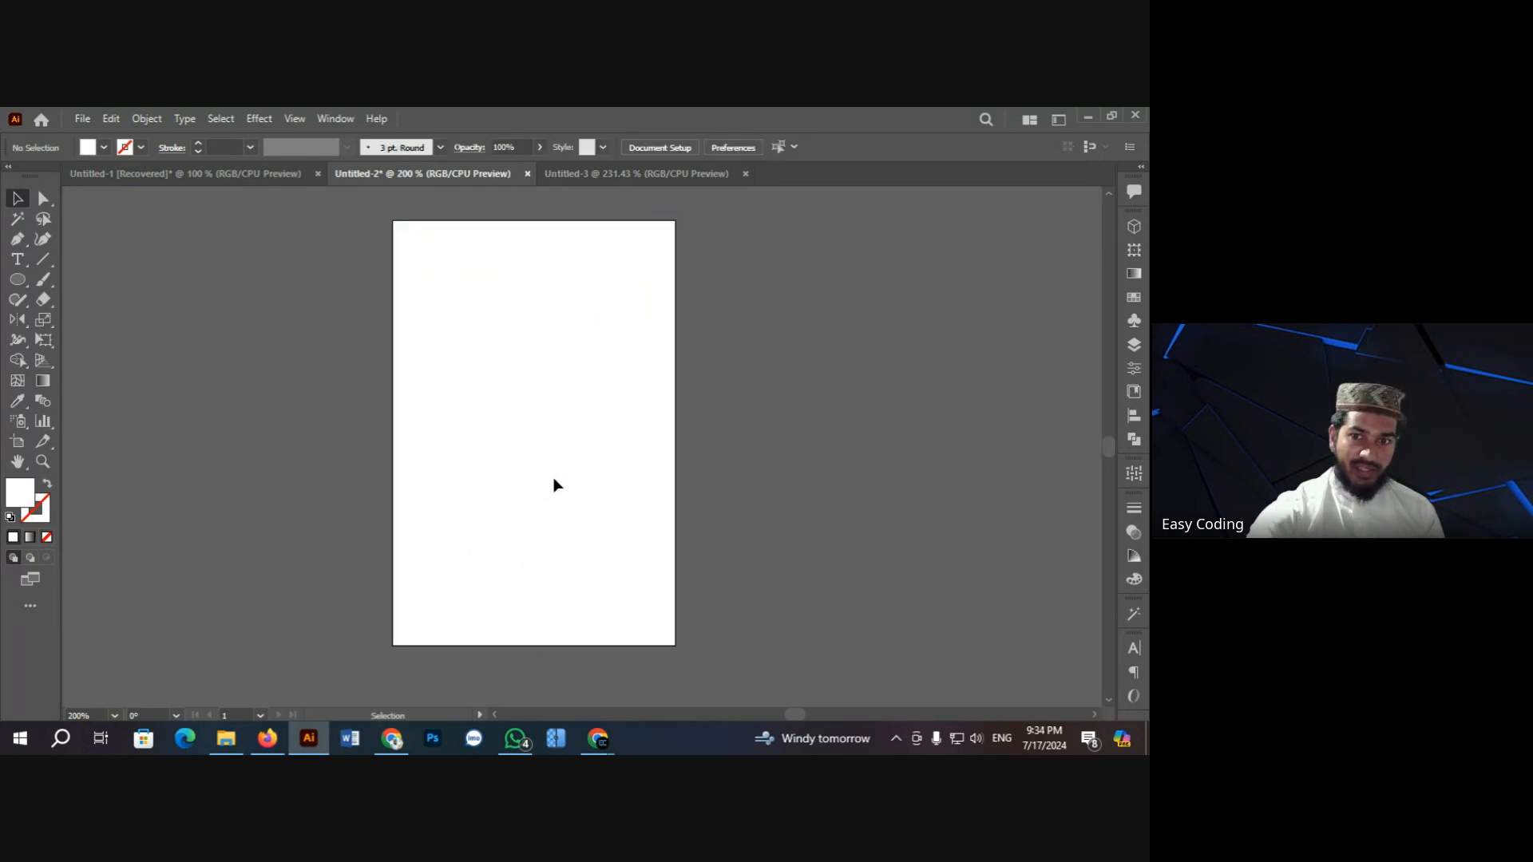
left_click(619, 174)
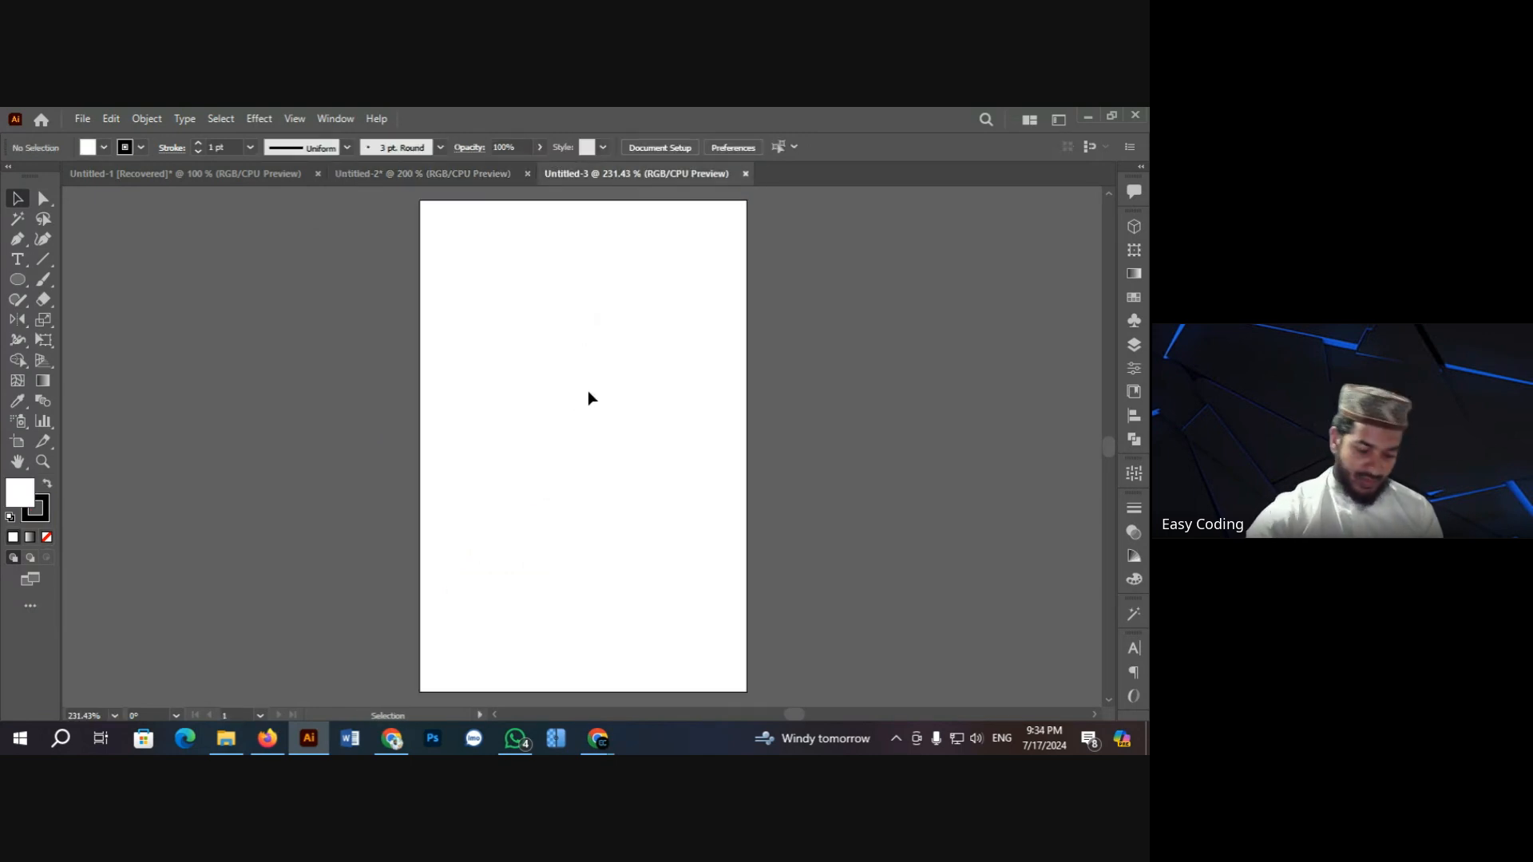
key("ctrl+v")
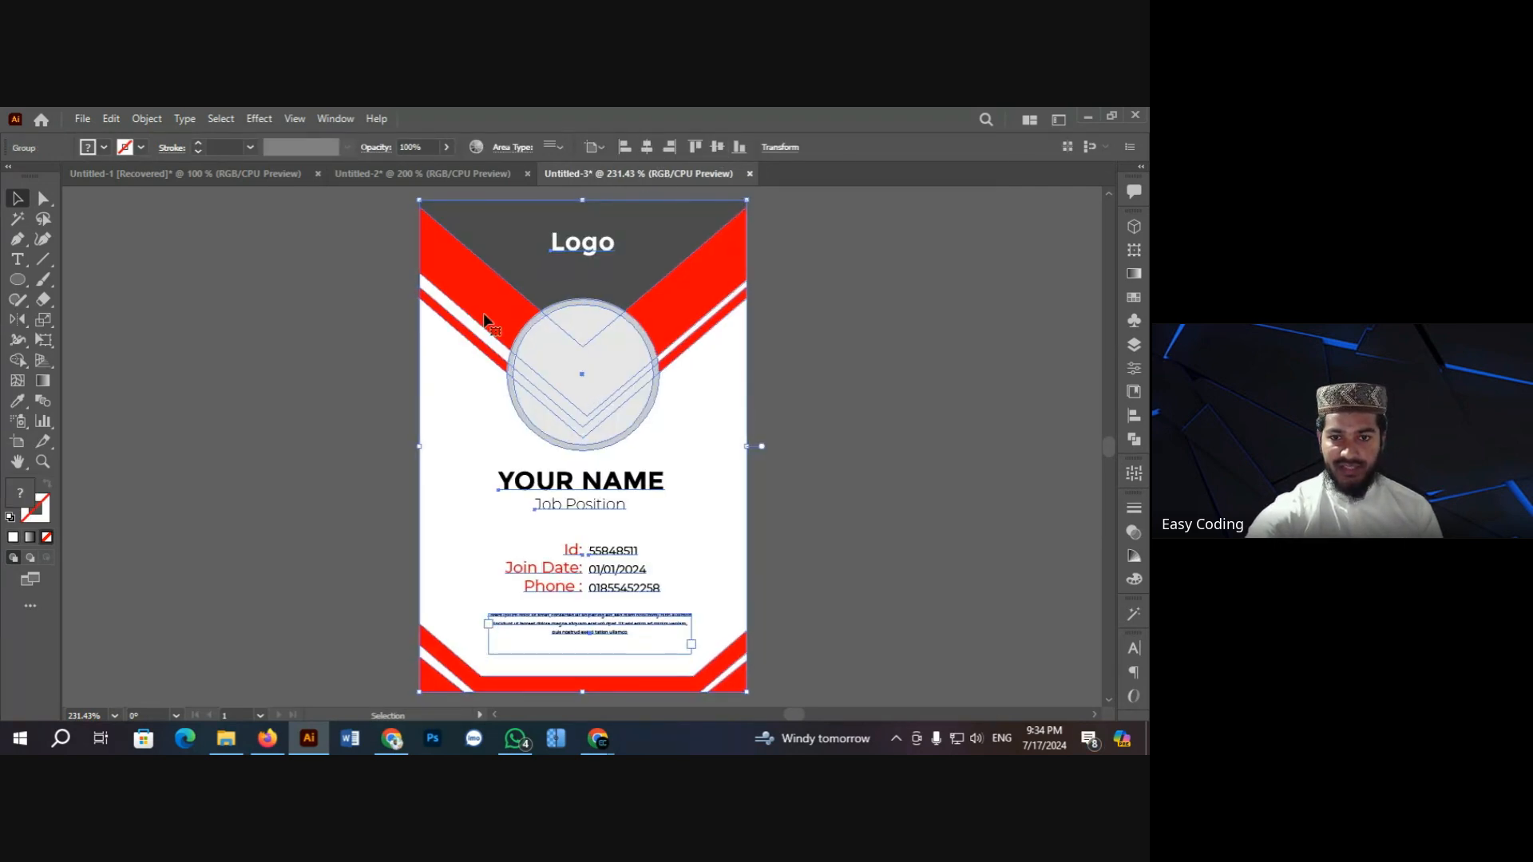
left_click(356, 310)
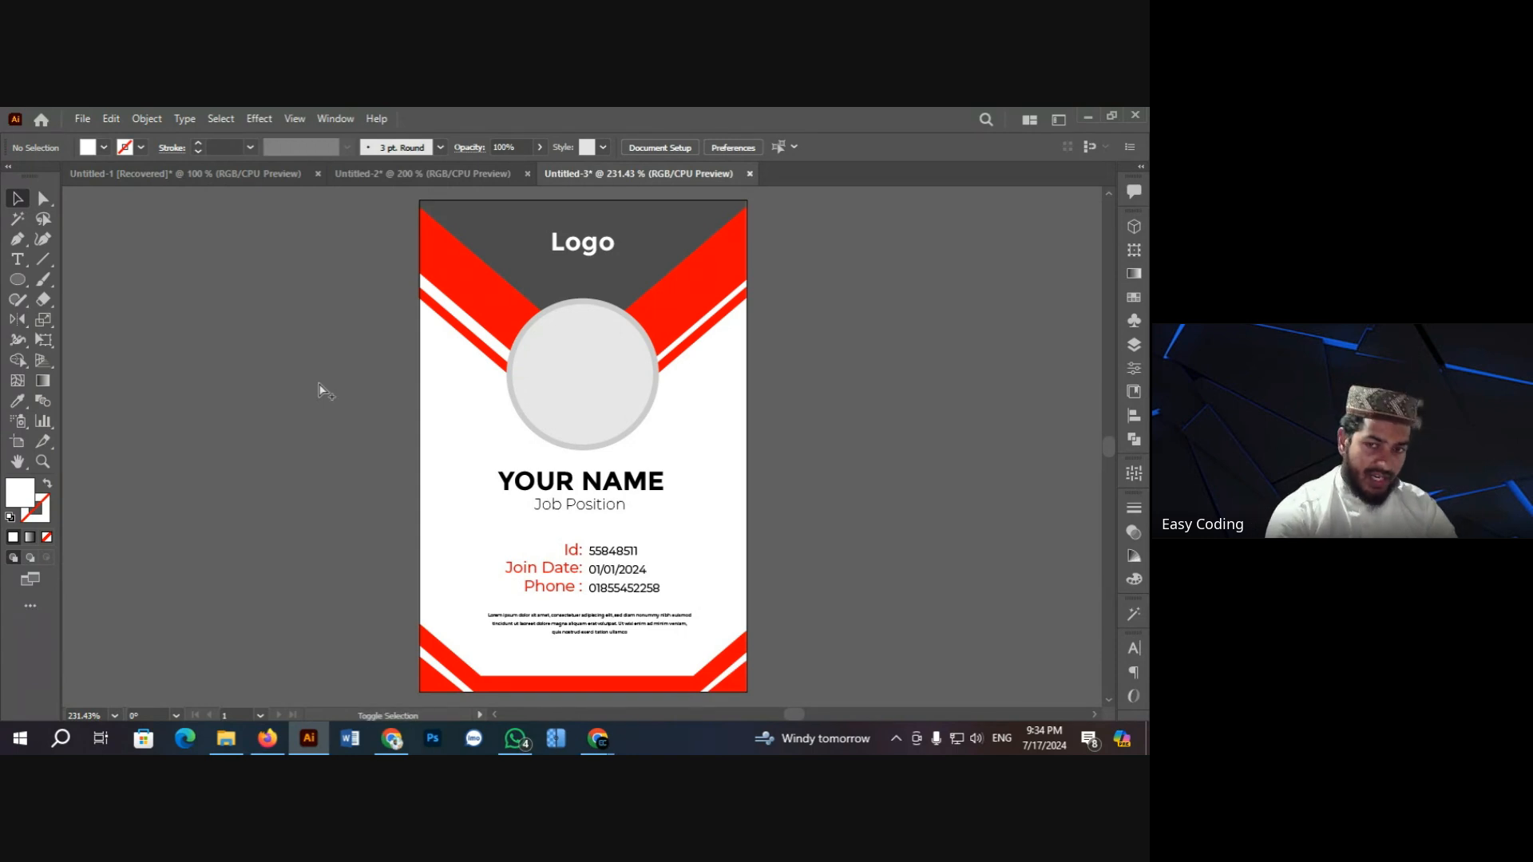
key("ctrl+alt+shift+s")
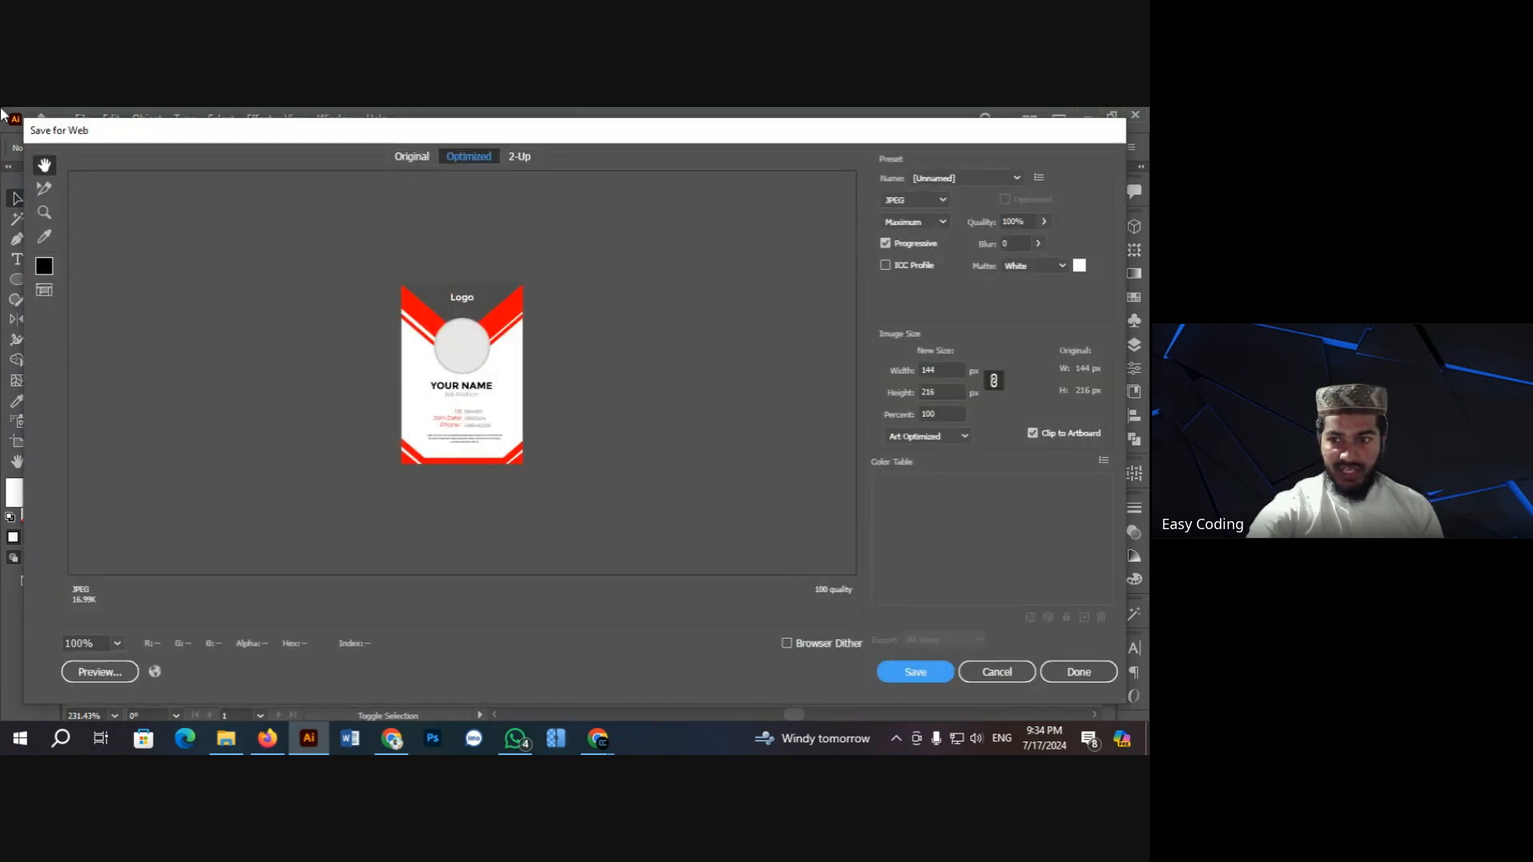
Step: Set the JPEG export width to 300 px, giving 300 × 450 px
left_click(948, 372)
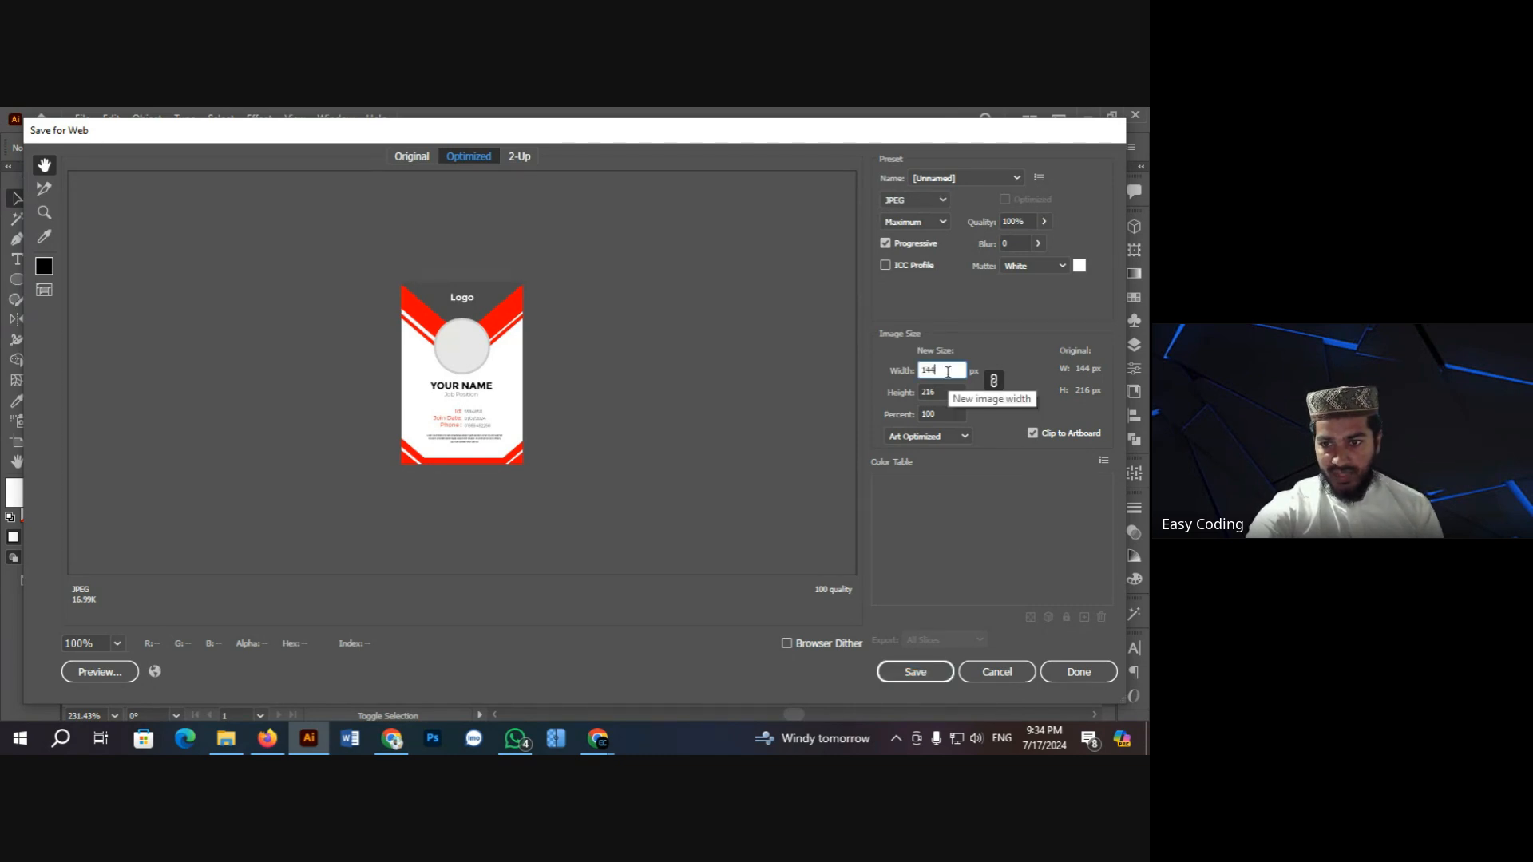
double_click(923, 371)
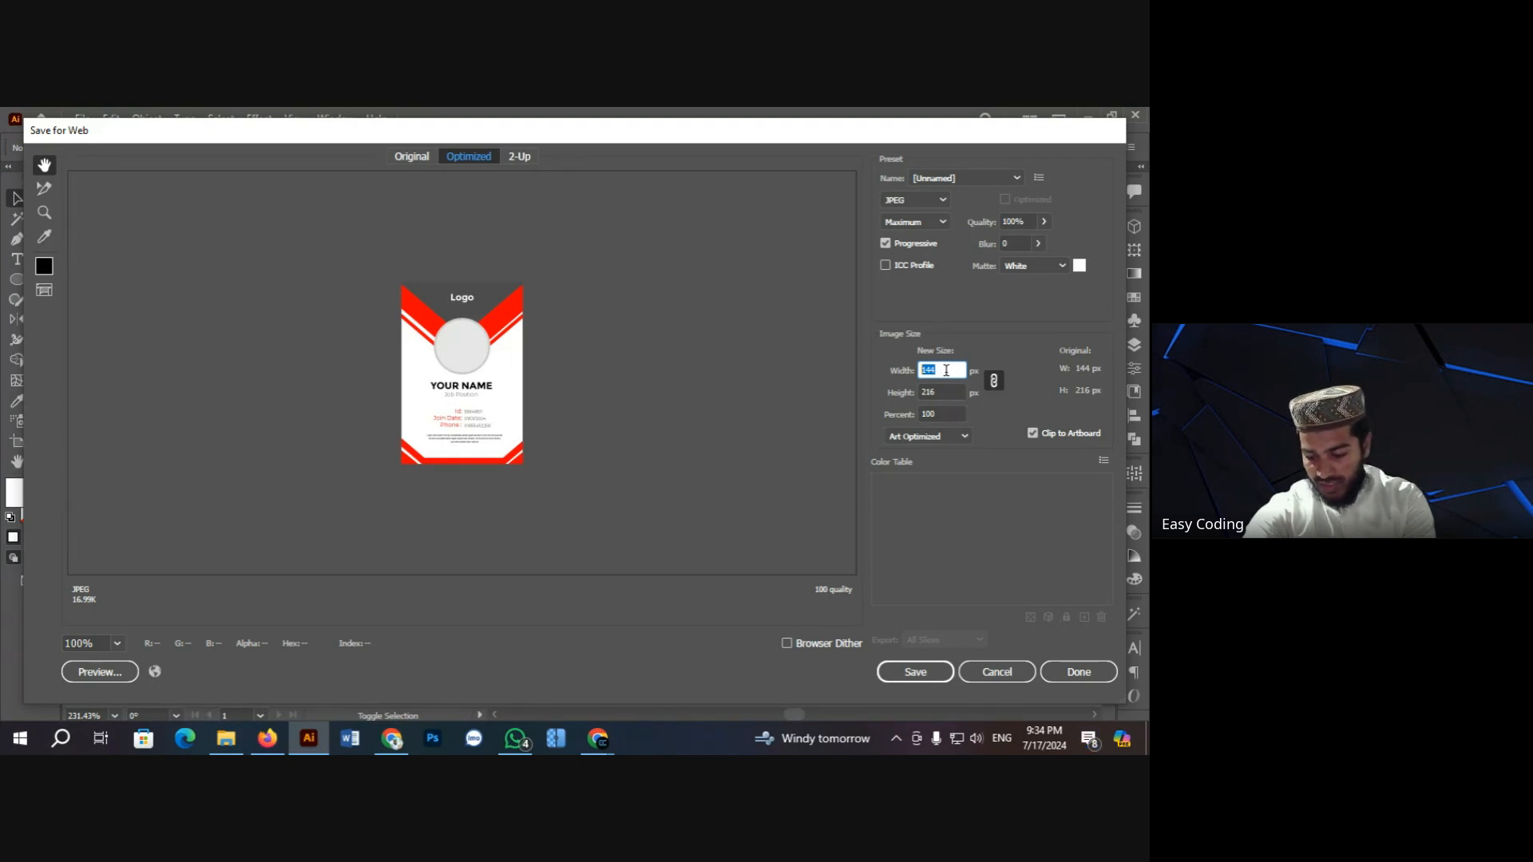
type("3000")
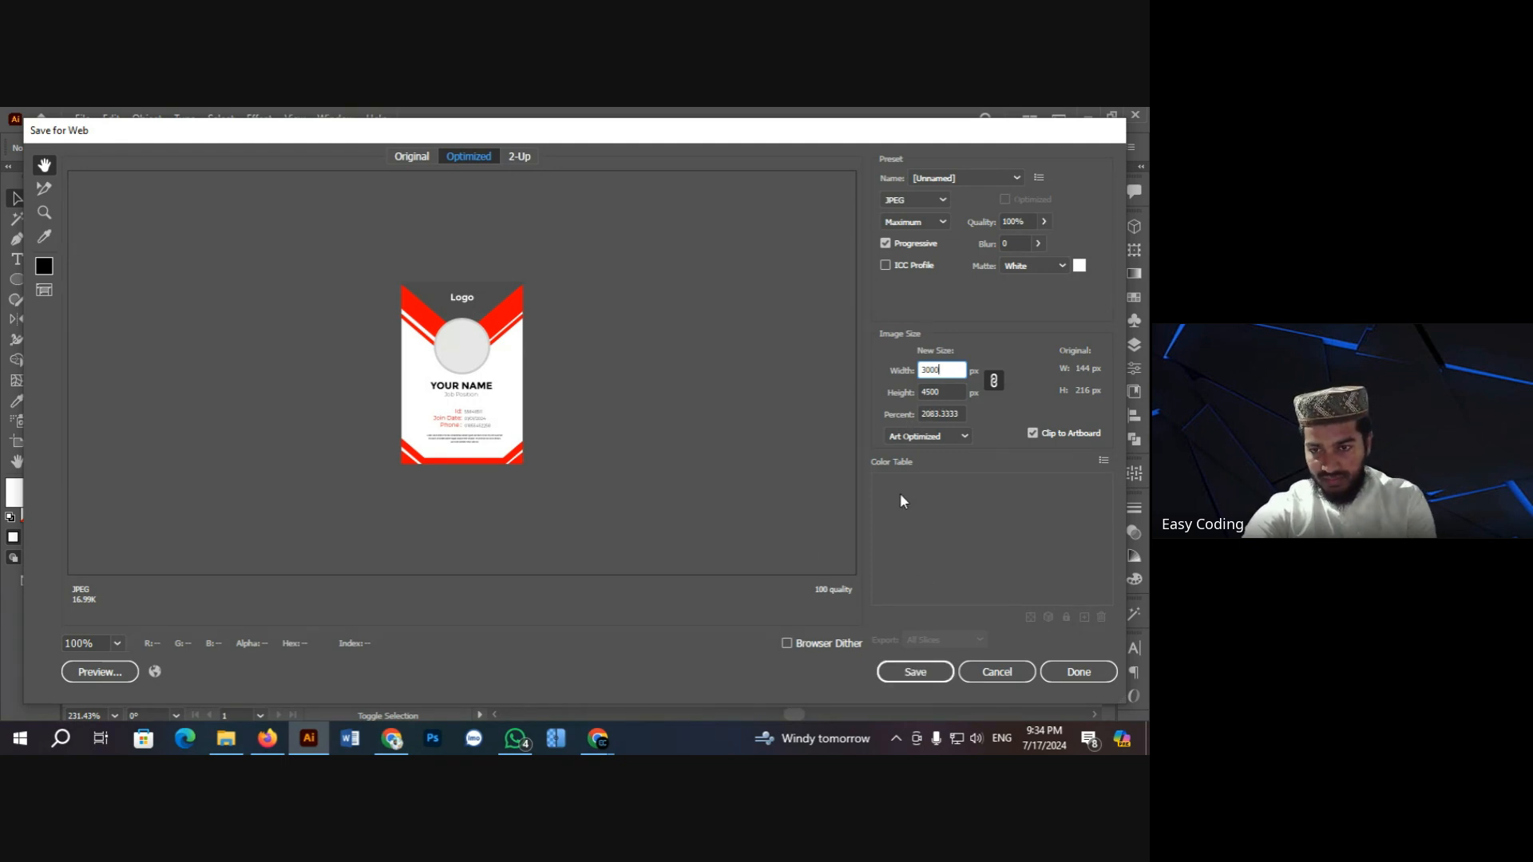
key("BackSpace")
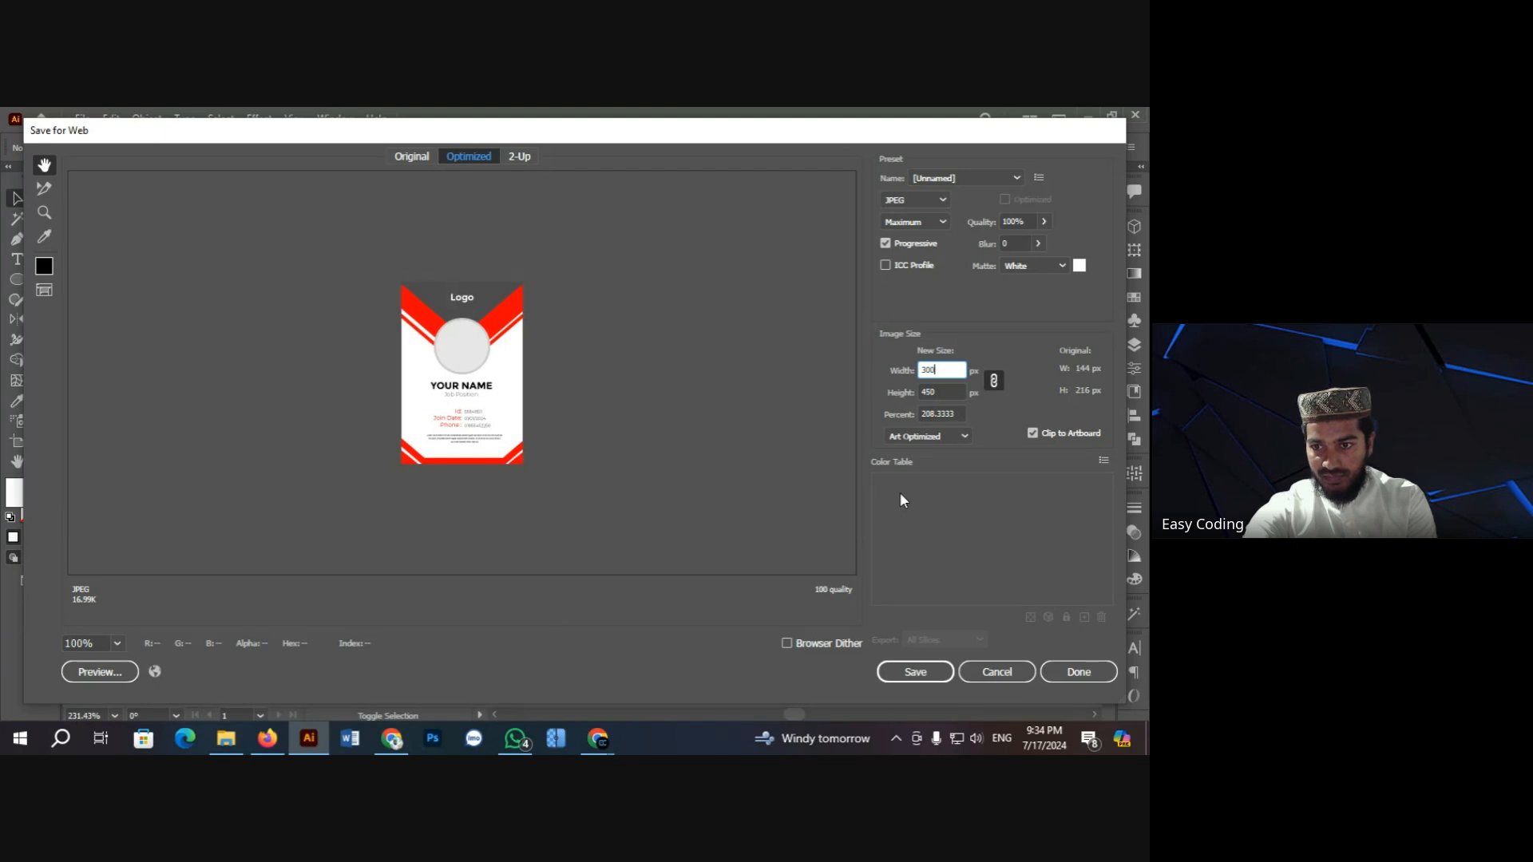
left_click(918, 668)
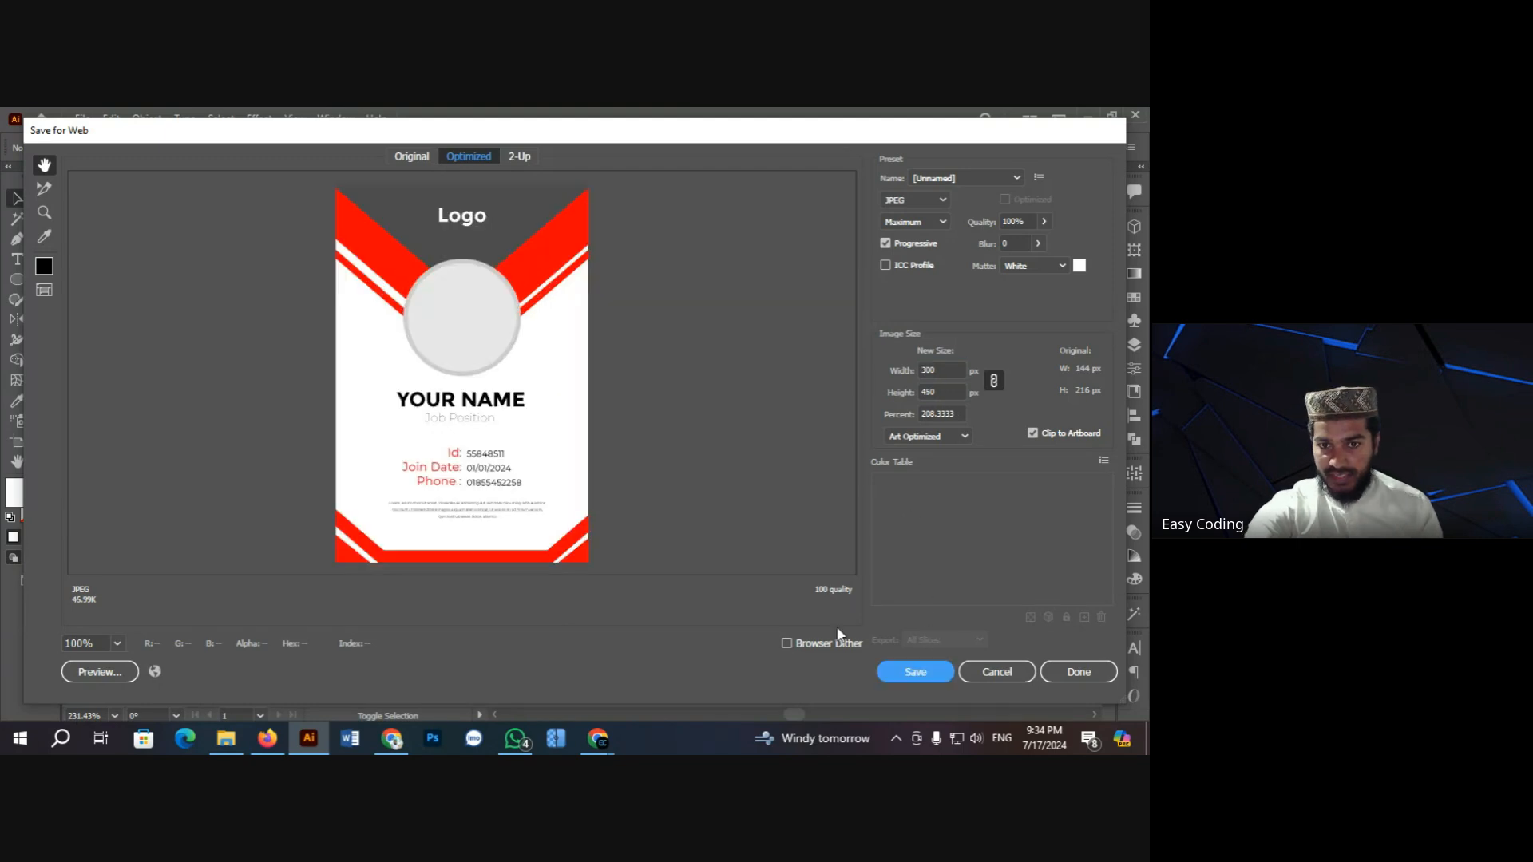
Step: Save the export as id-card-demo.jpg in Downloads, replacing the earlier file
left_click(928, 671)
left_click(194, 281)
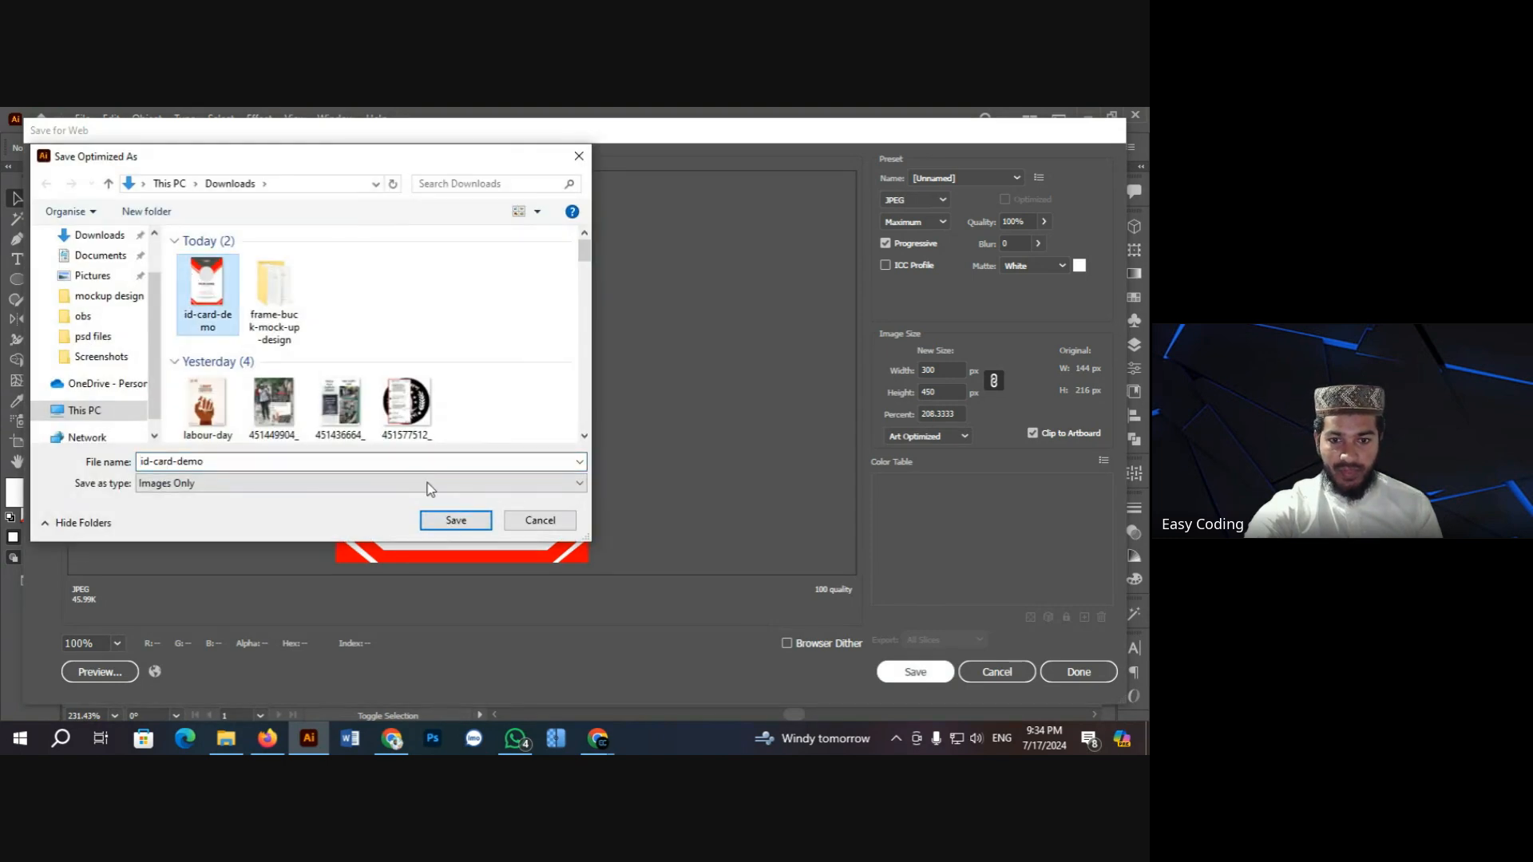
left_click(460, 523)
left_click(329, 375)
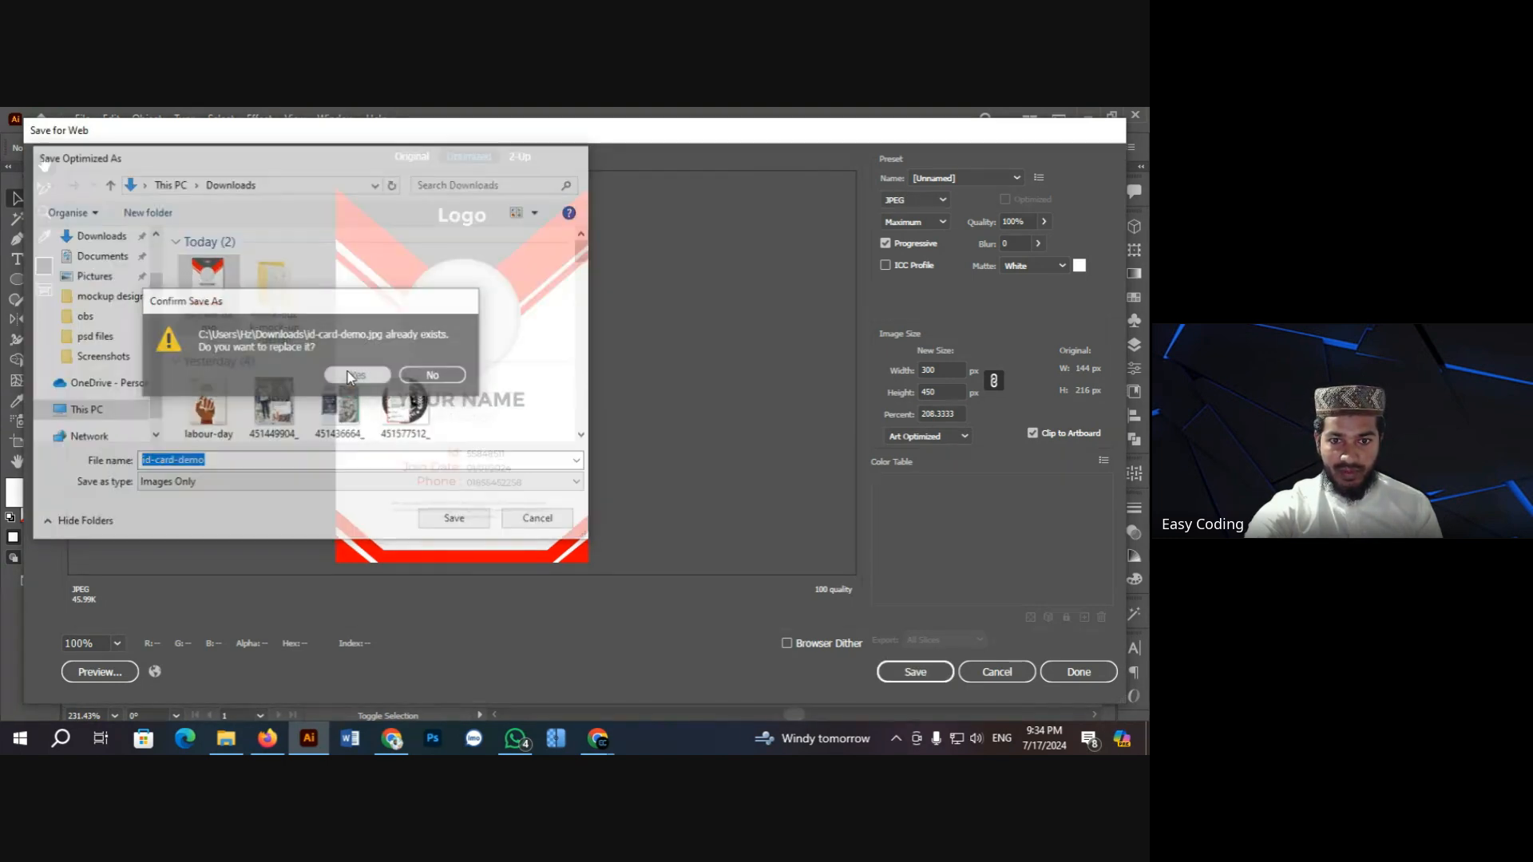
Step: Open id-card-demo.jpg from Downloads in the Photos viewer
left_click(227, 740)
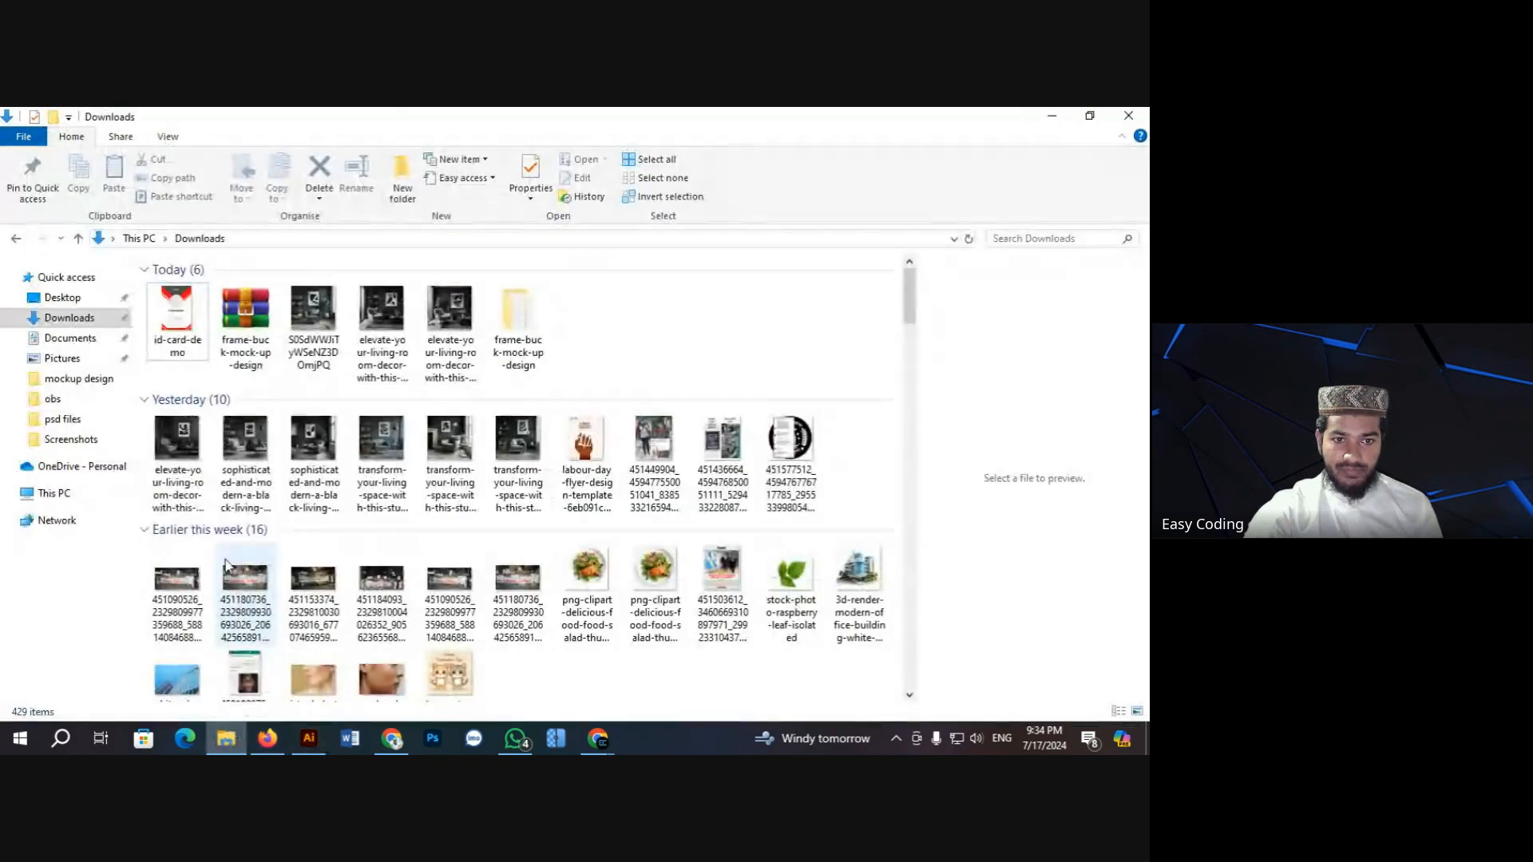
left_click(171, 325)
double_click(172, 326)
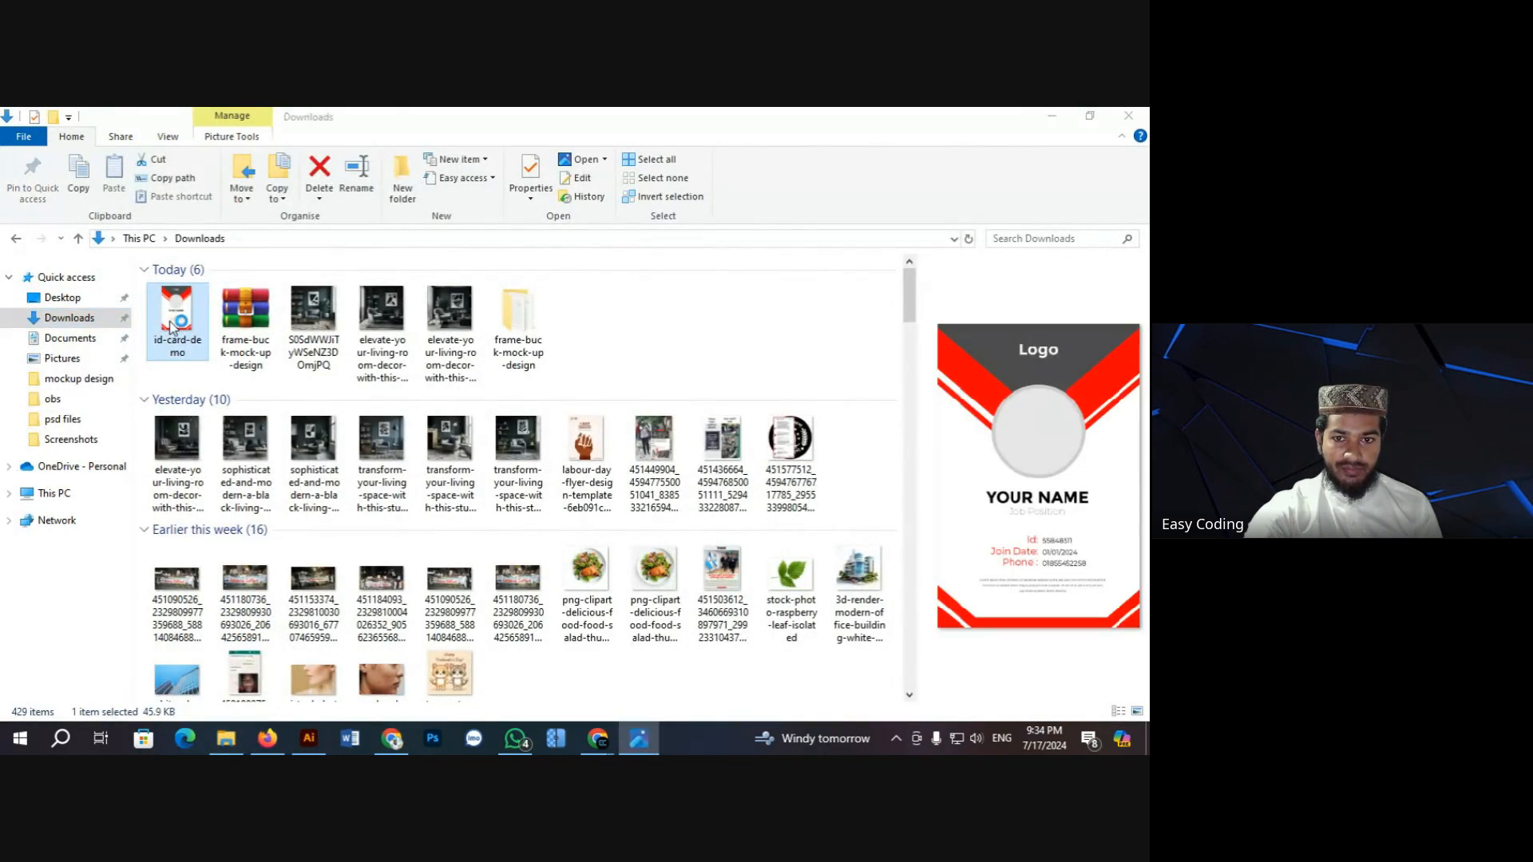
Step: Zoom into the card to check the Id details, YOUR NAME and Job Position, then return to Illustrator
scroll(557, 352, "up", 2)
scroll(557, 351, "up", 2)
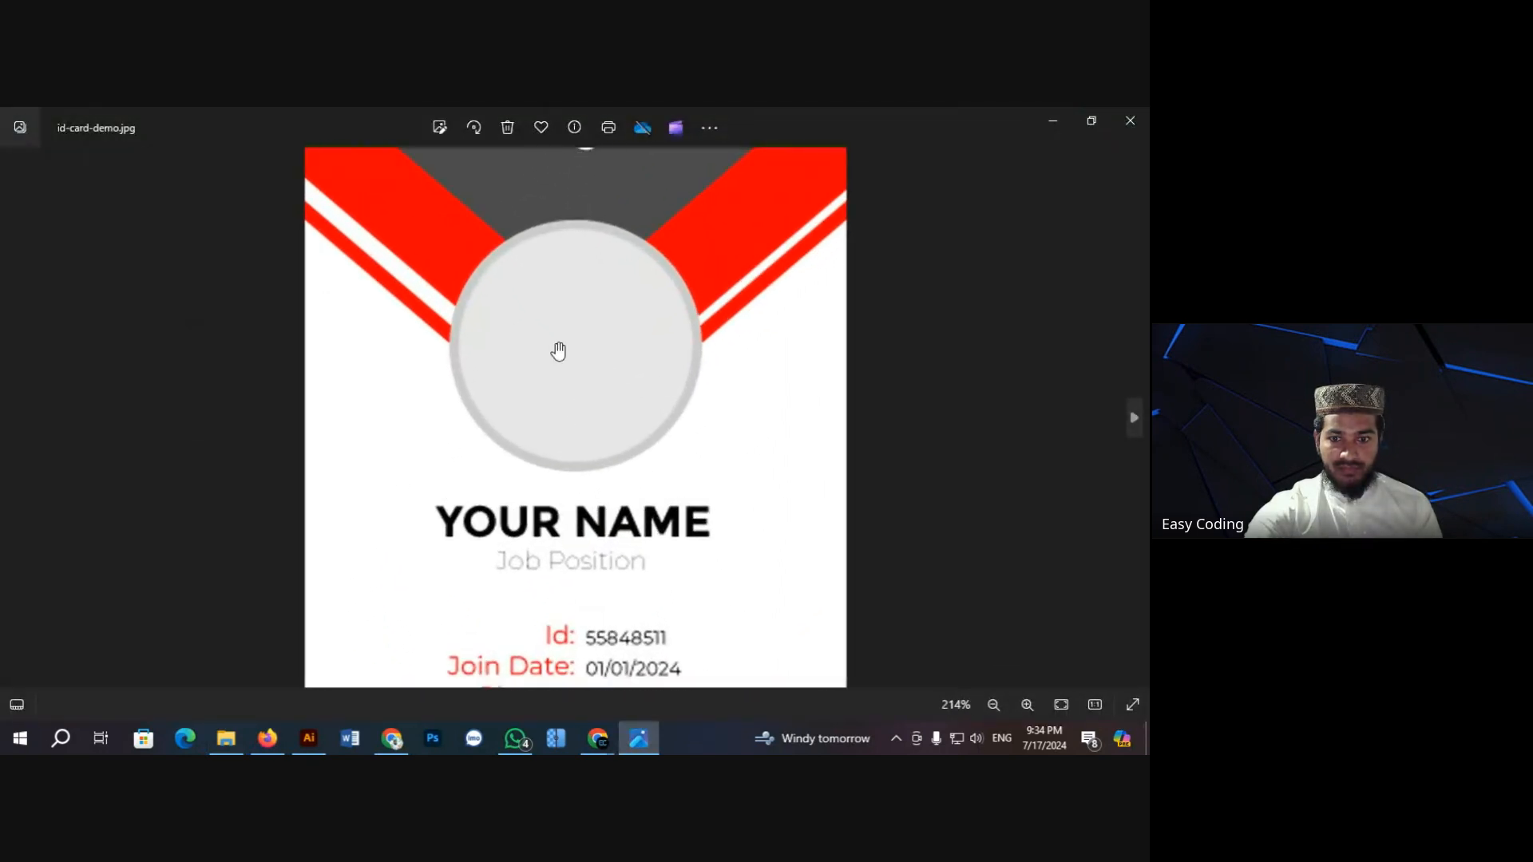
scroll(558, 351, "up", 2)
scroll(551, 340, "down", 4)
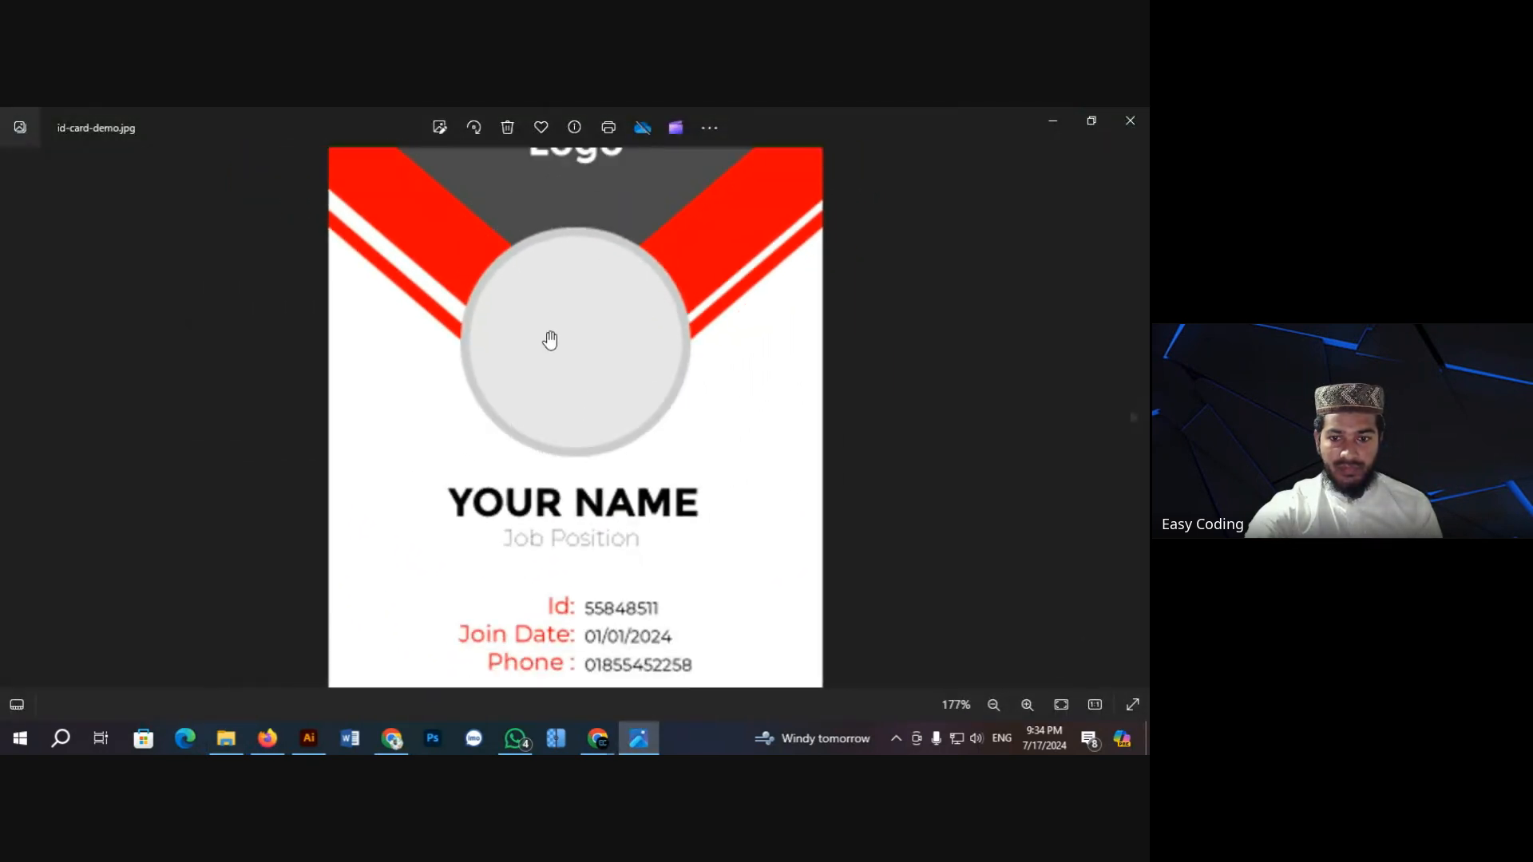
scroll(540, 333, "down", 1)
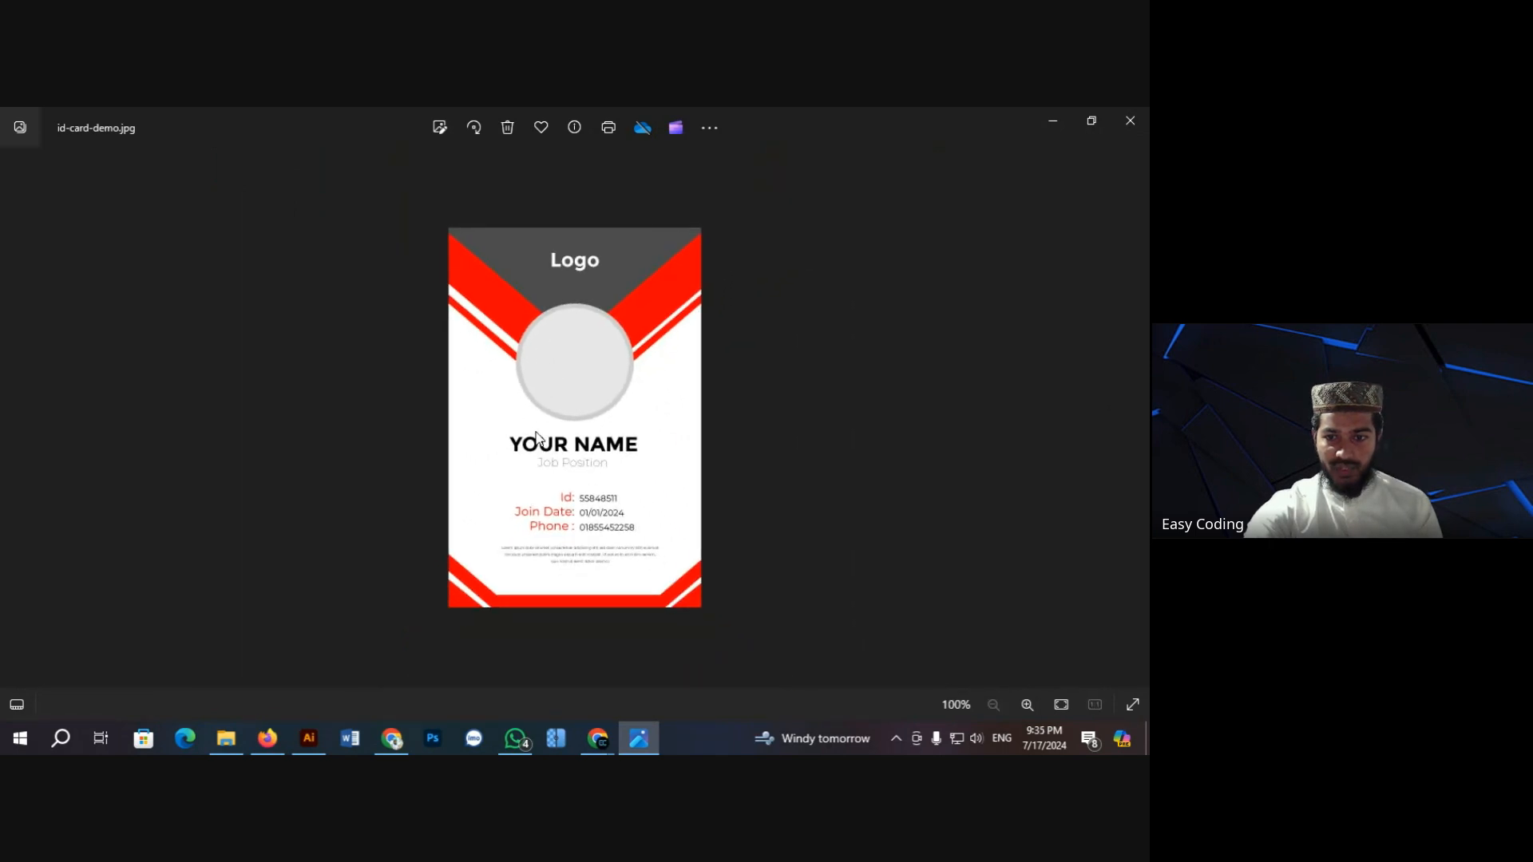
scroll(575, 526, "up", 2)
scroll(573, 523, "down", 2)
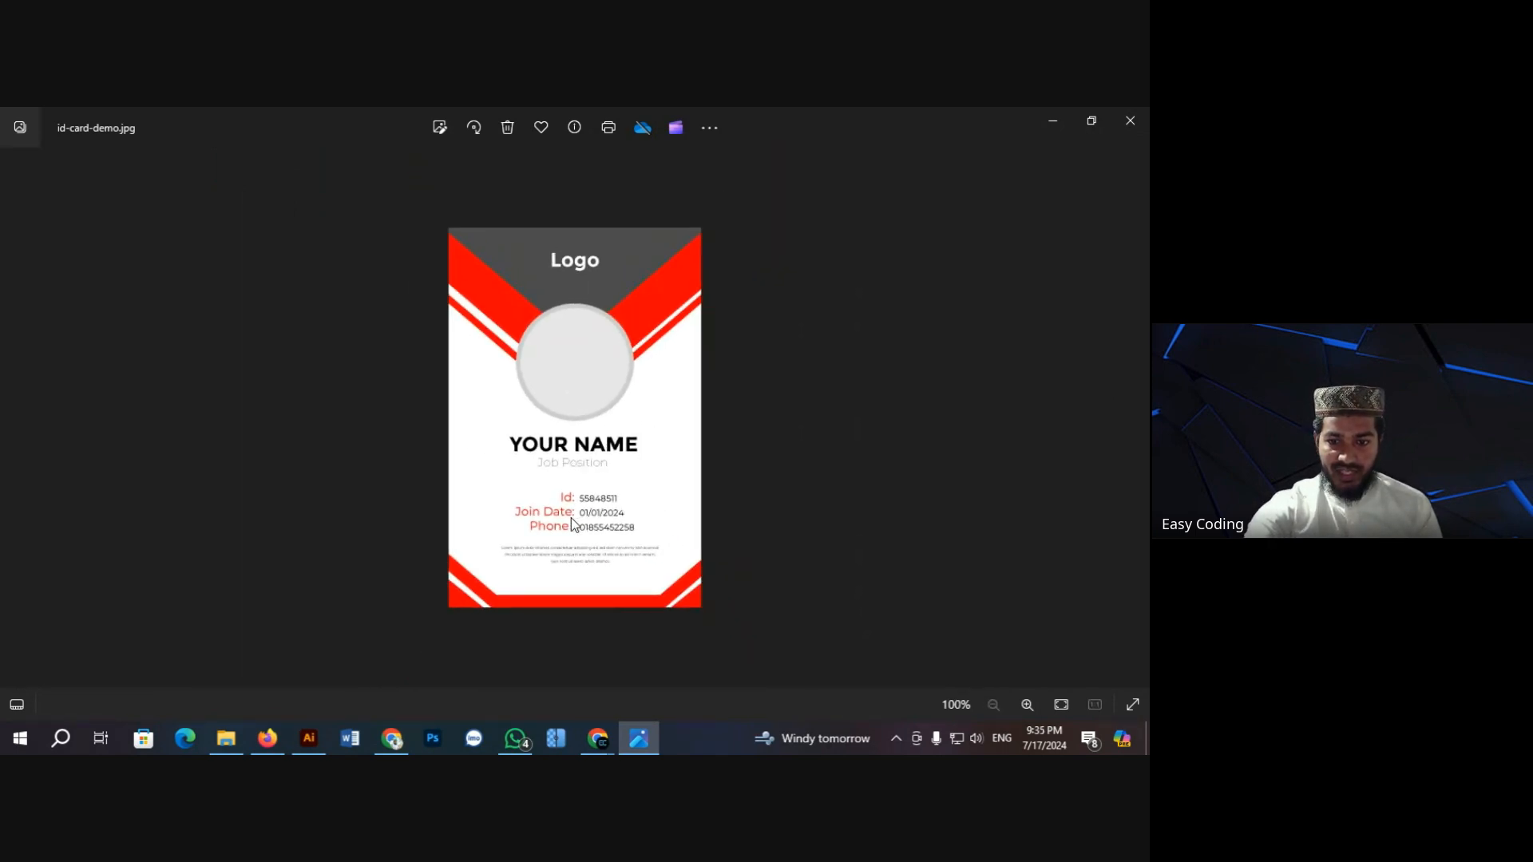
scroll(568, 518, "up", 1)
scroll(568, 517, "up", 5)
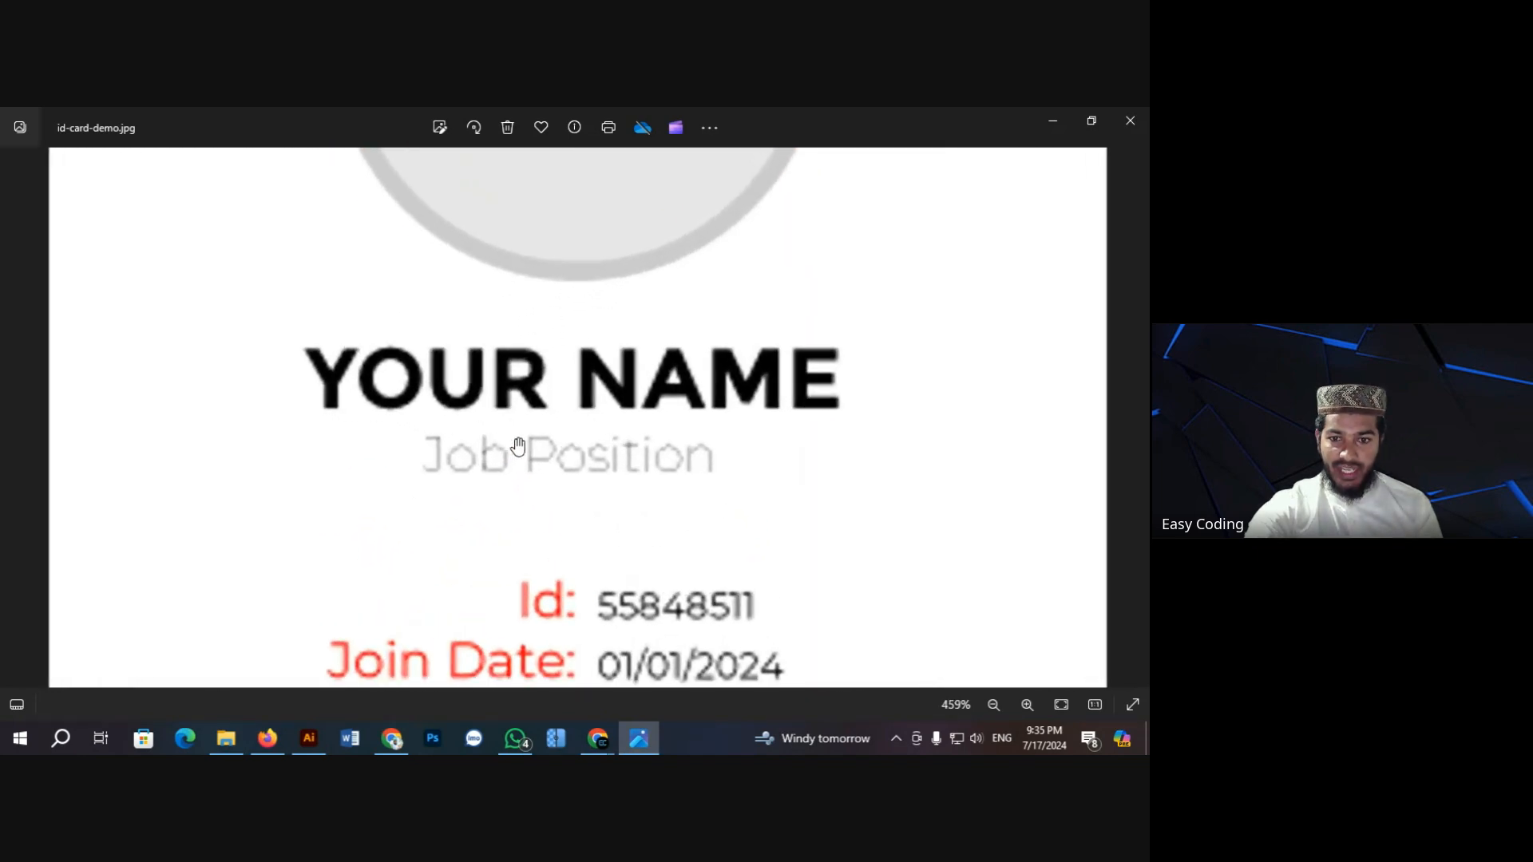
scroll(517, 445, "up", 2)
scroll(518, 445, "down", 4)
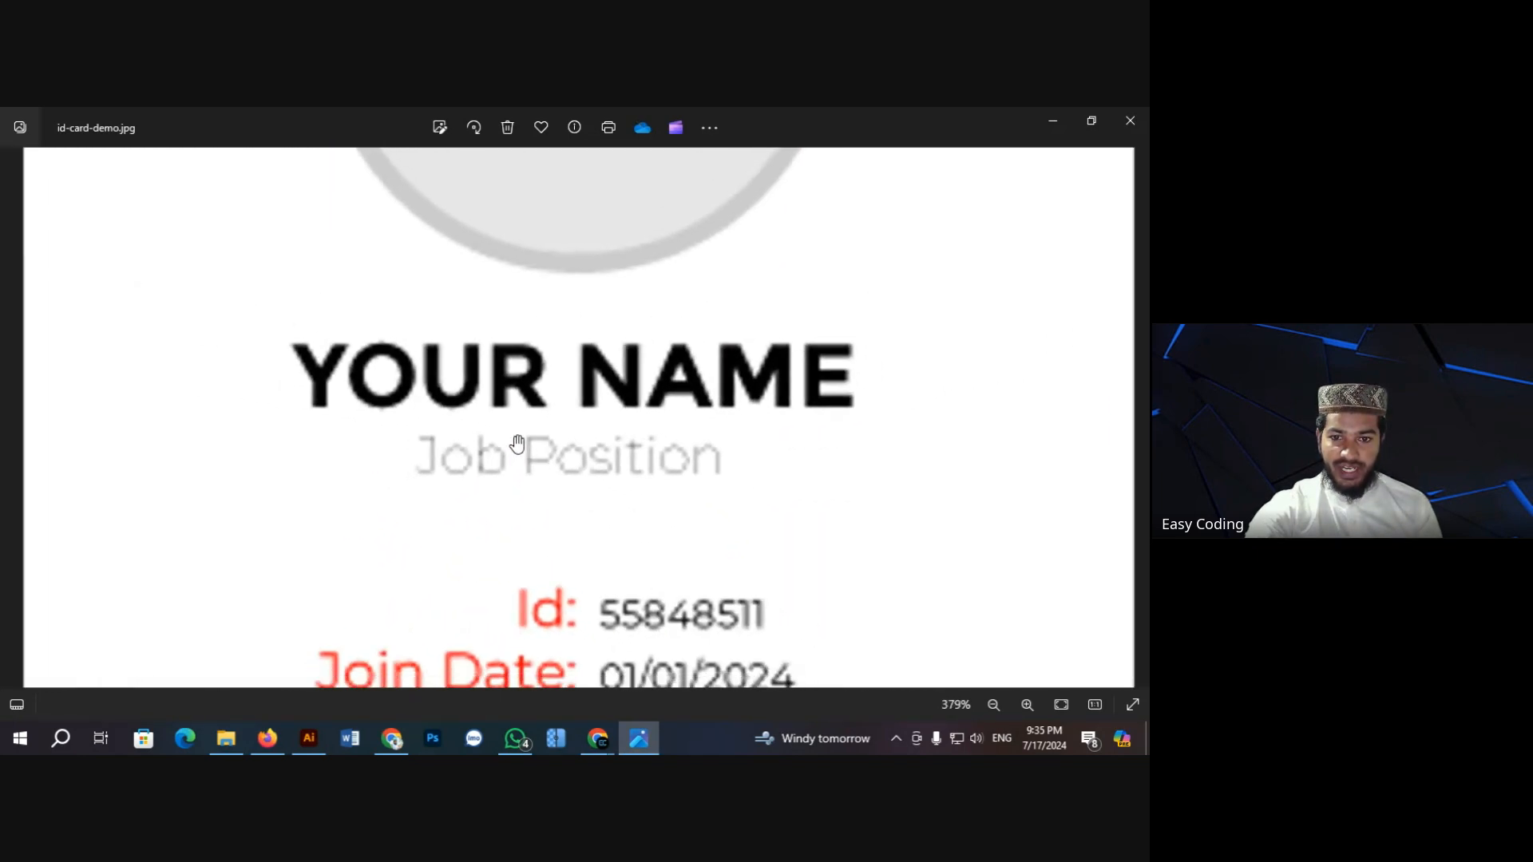
scroll(517, 445, "down", 1)
scroll(515, 441, "up", 3)
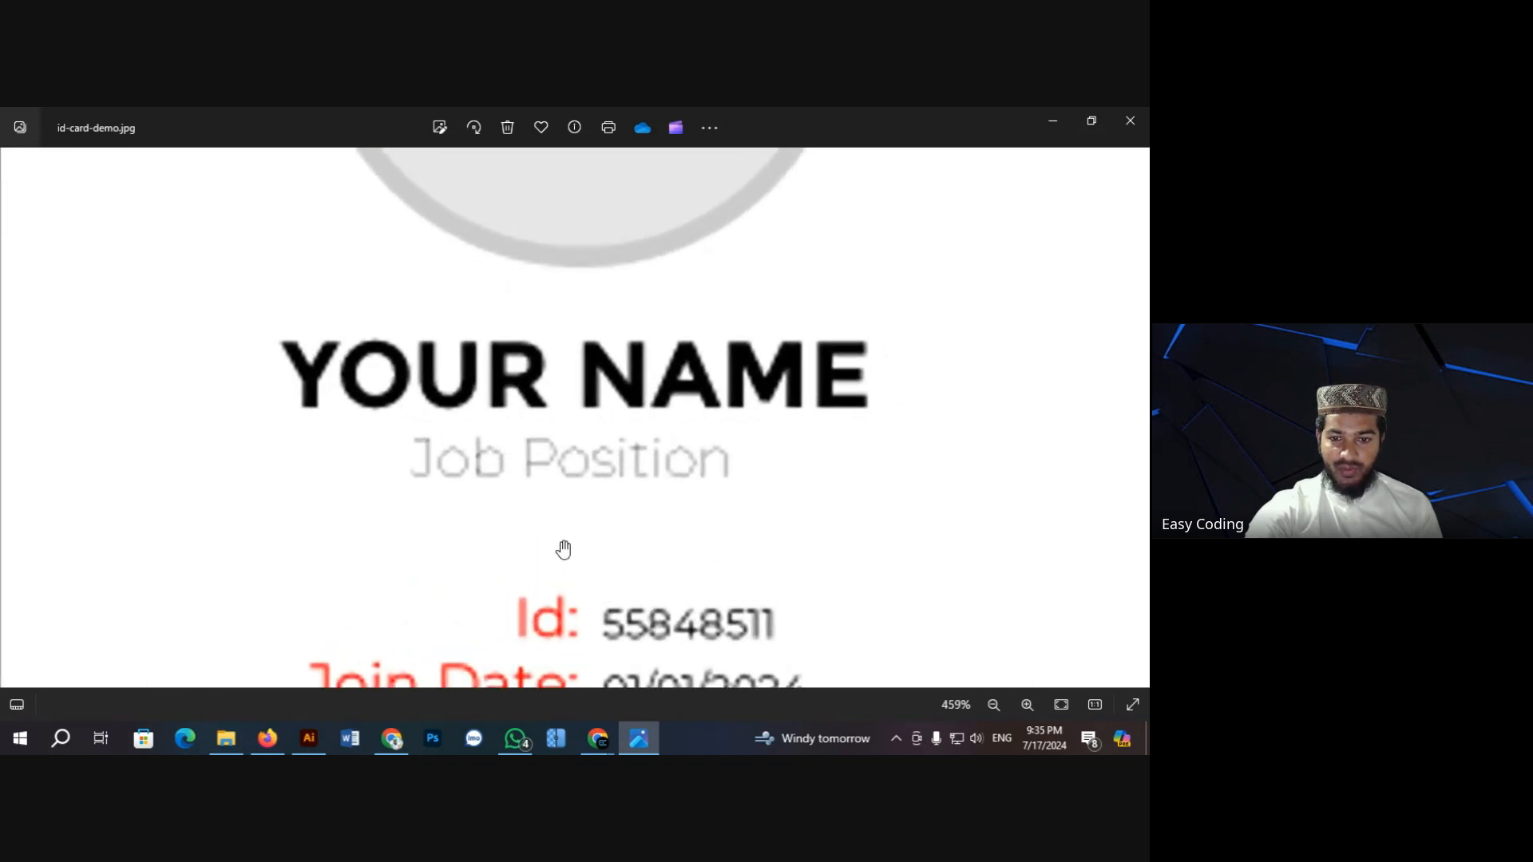
left_click_drag(561, 548, 544, 296)
left_click_drag(556, 444, 503, 430)
scroll(505, 407, "down", 10)
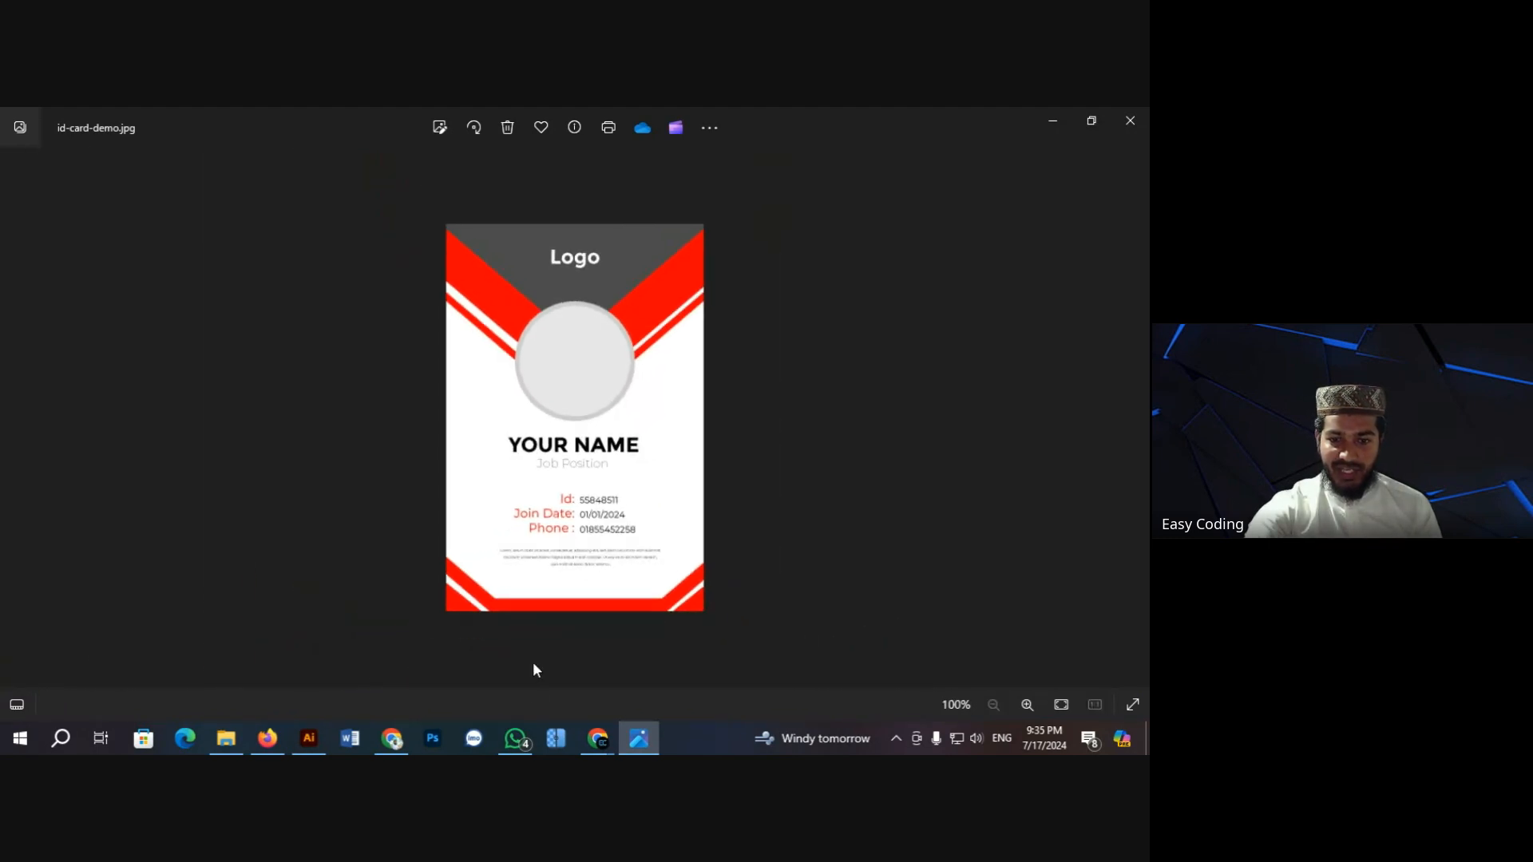
left_click(325, 738)
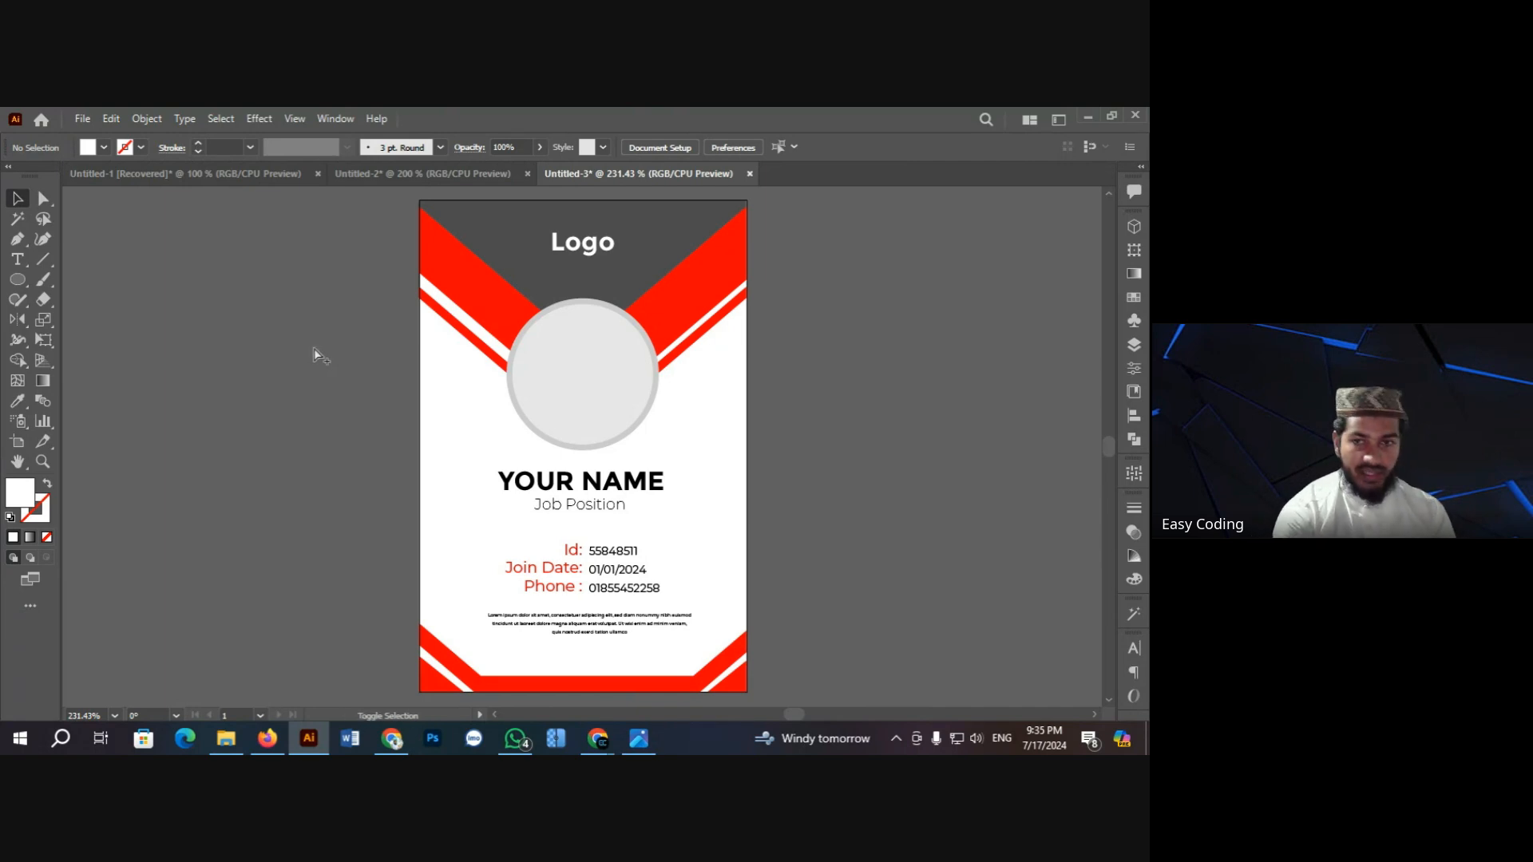
Step: Set the Save for Web JPEG size to 4000 × 6000 px and preview the Id/Phone section
key("ctrl+alt+shift+s")
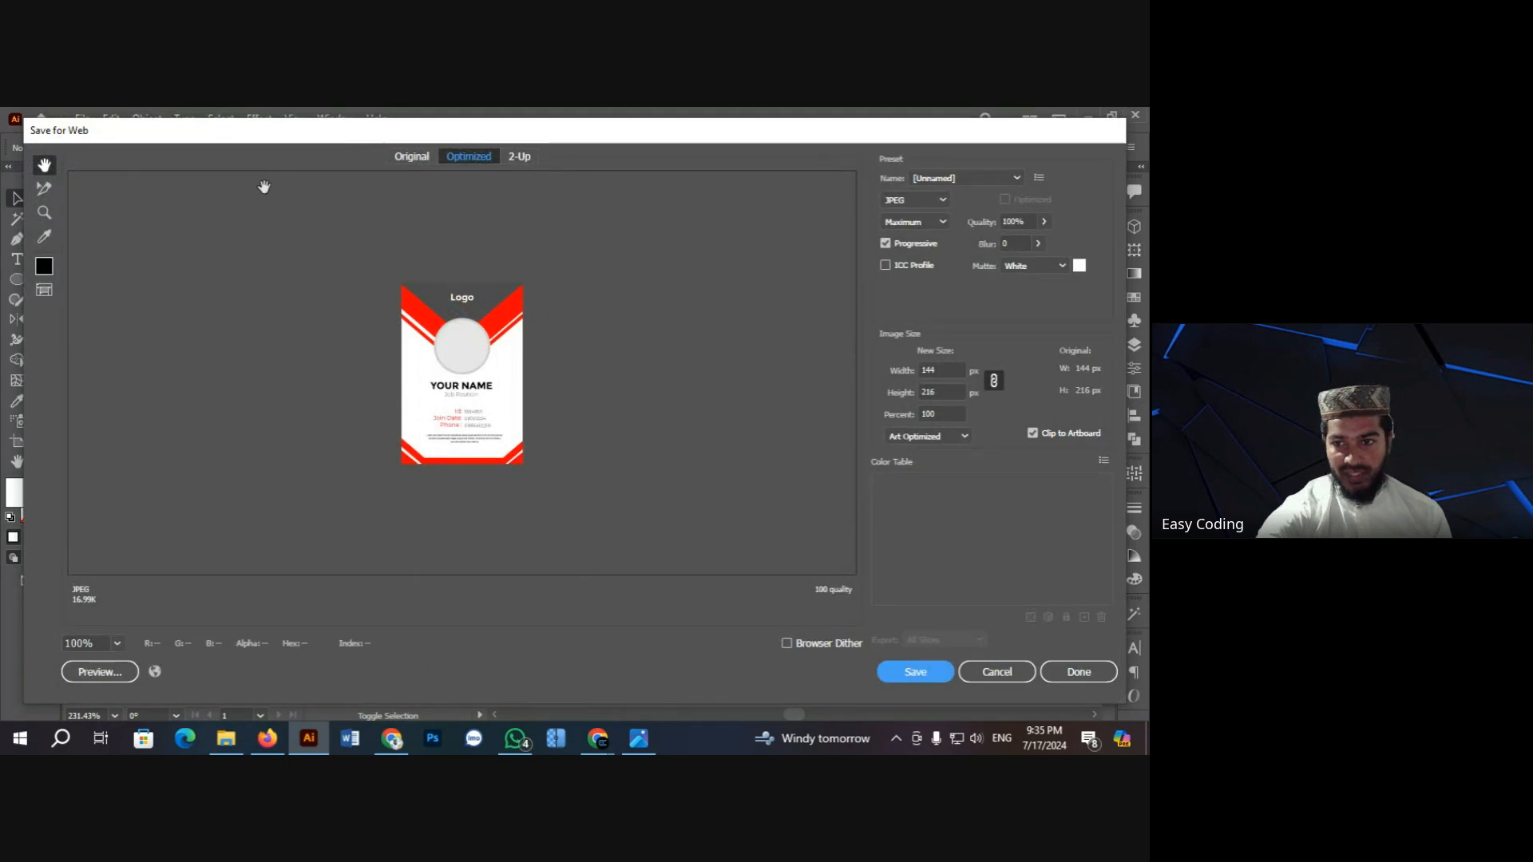
left_click(942, 369)
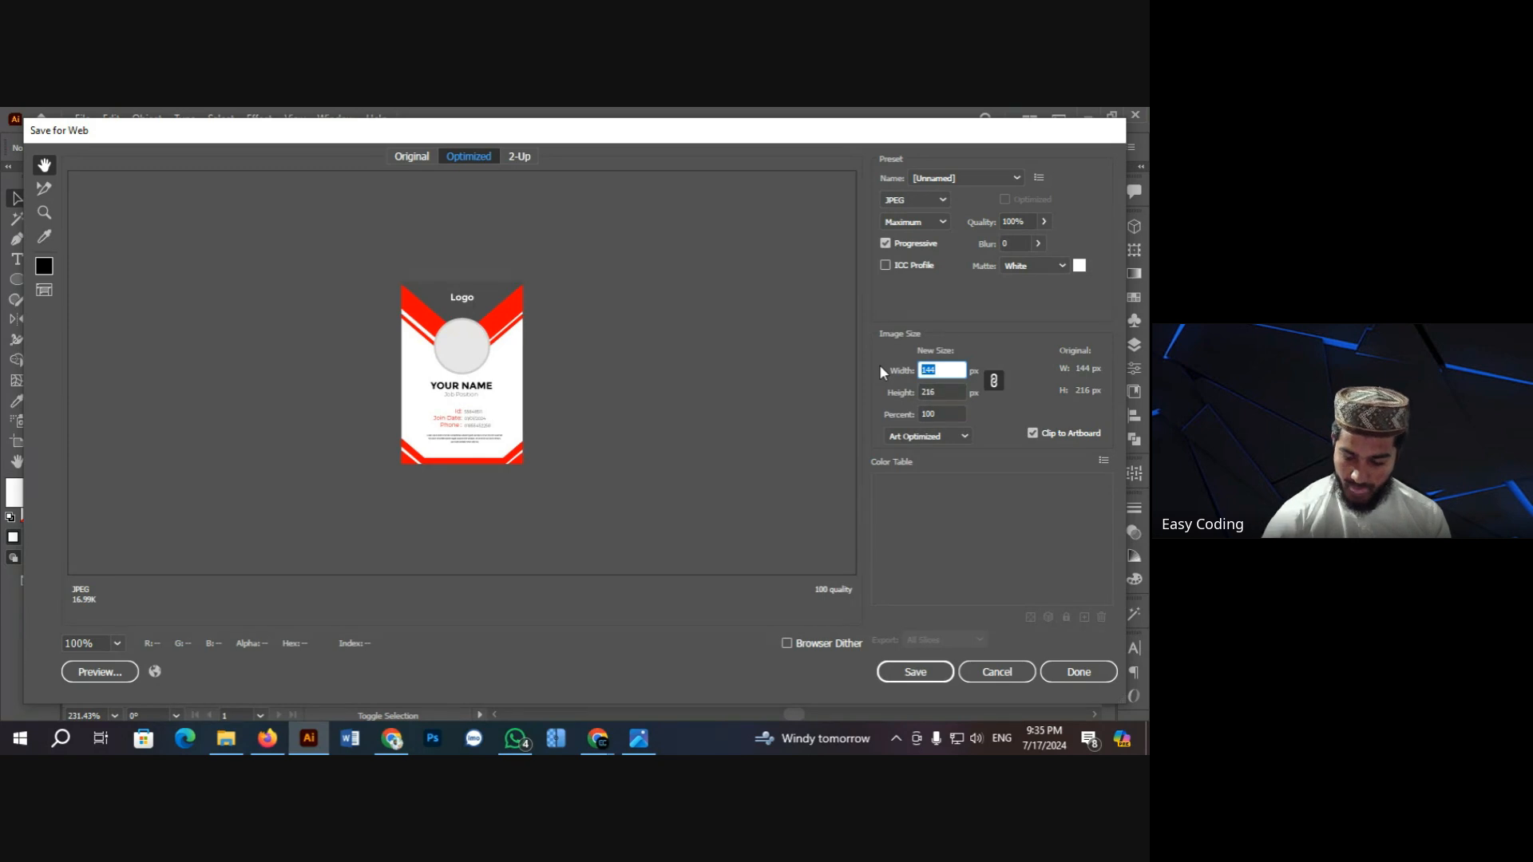
type("4000")
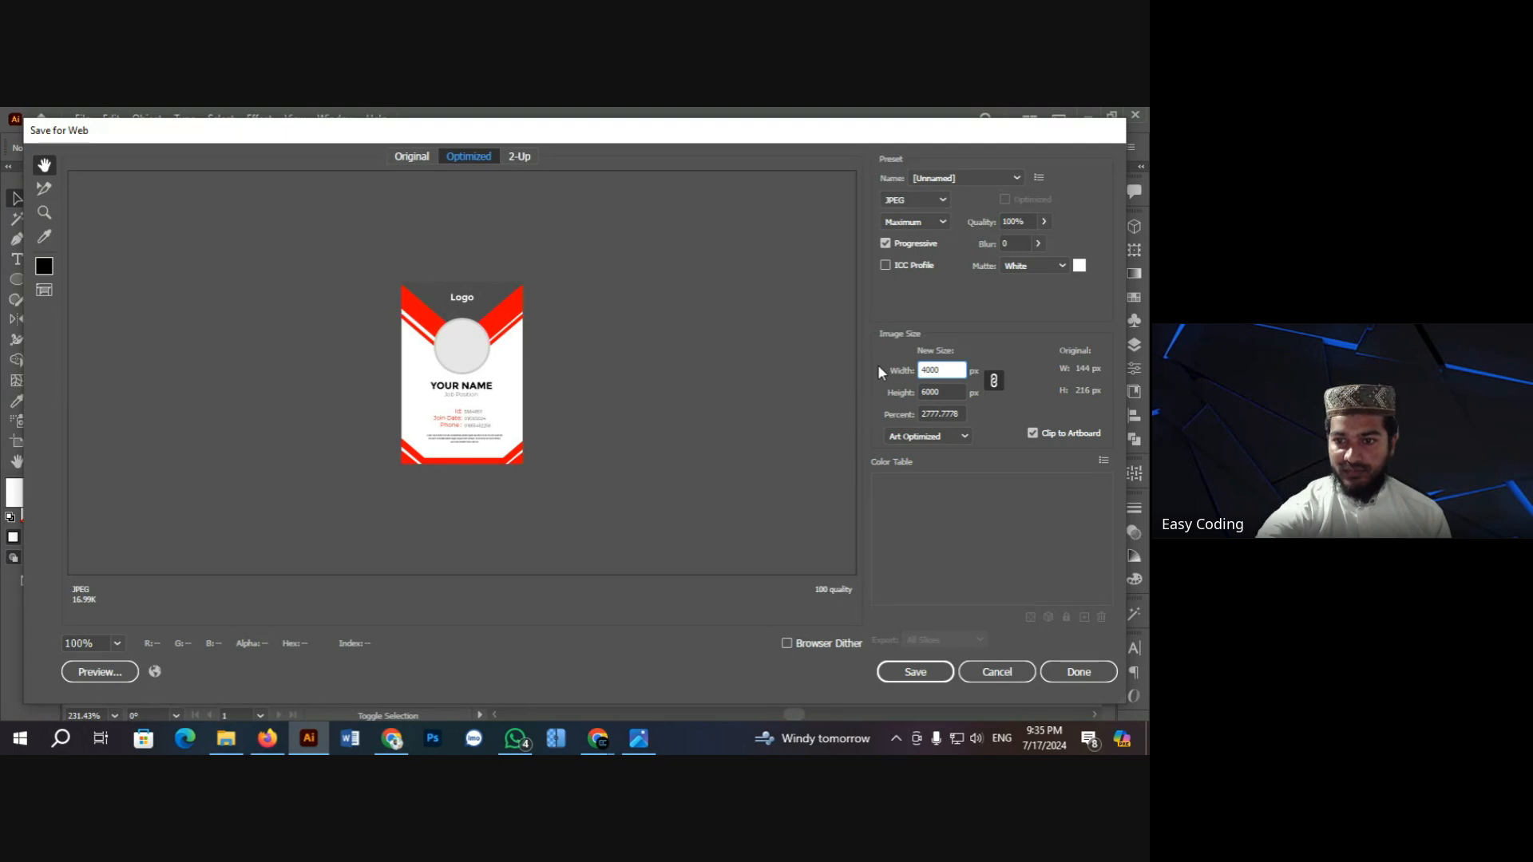
left_click(908, 675)
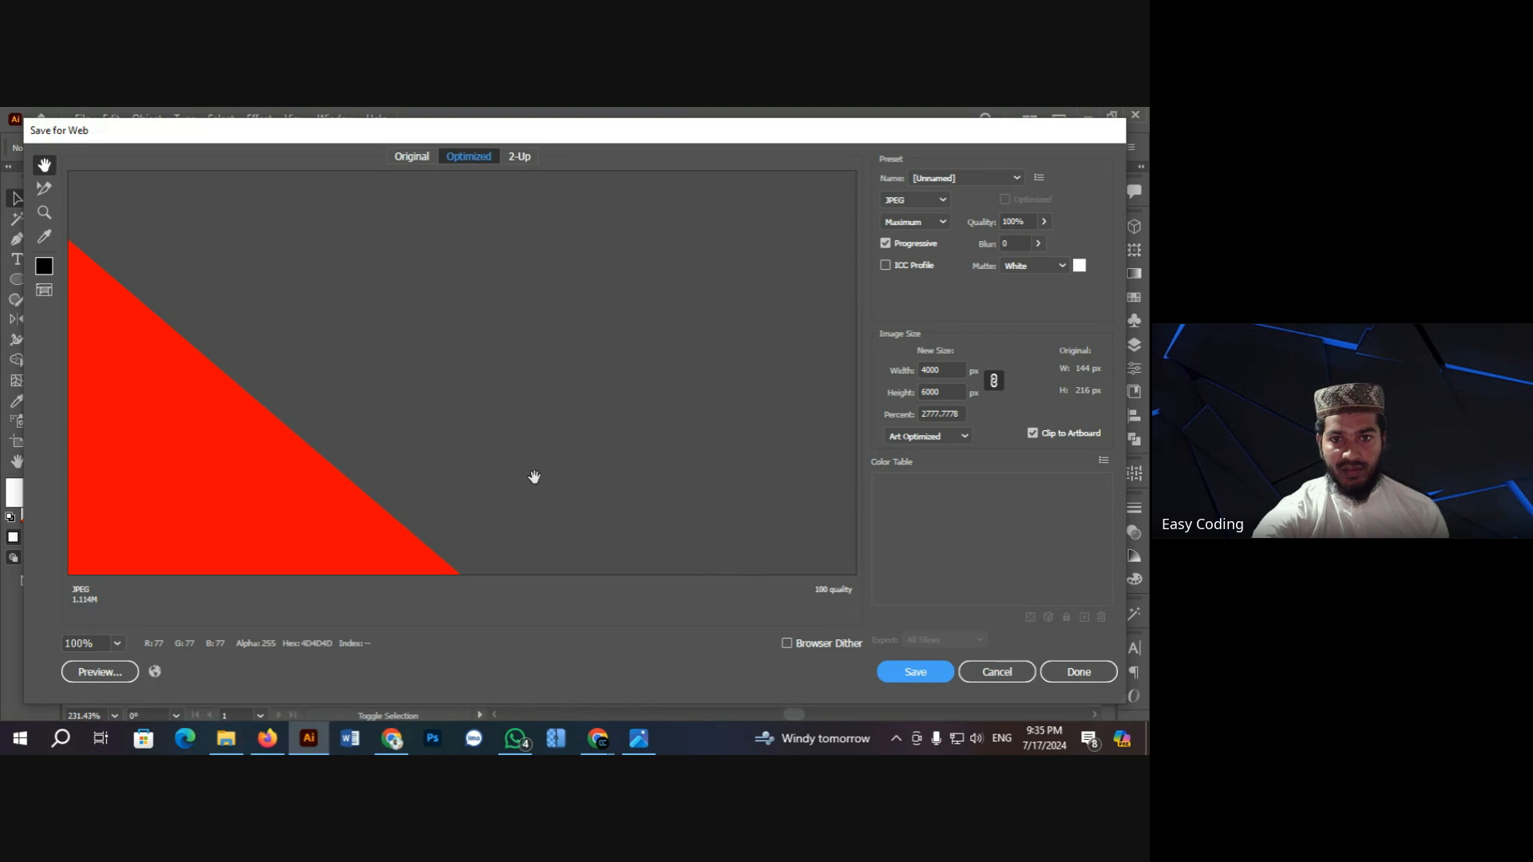
left_click(116, 643)
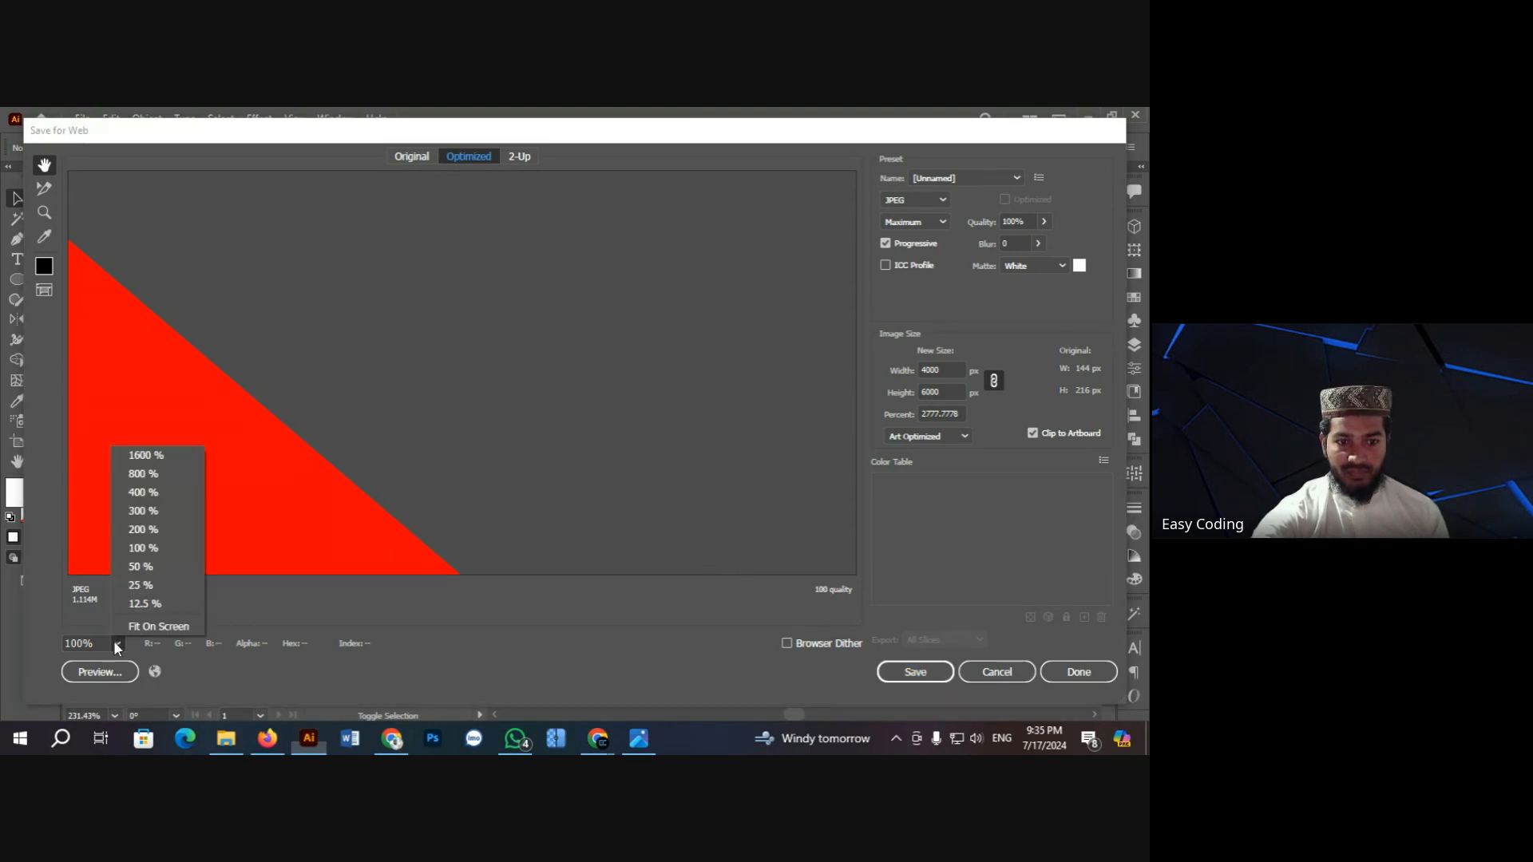
left_click(158, 597)
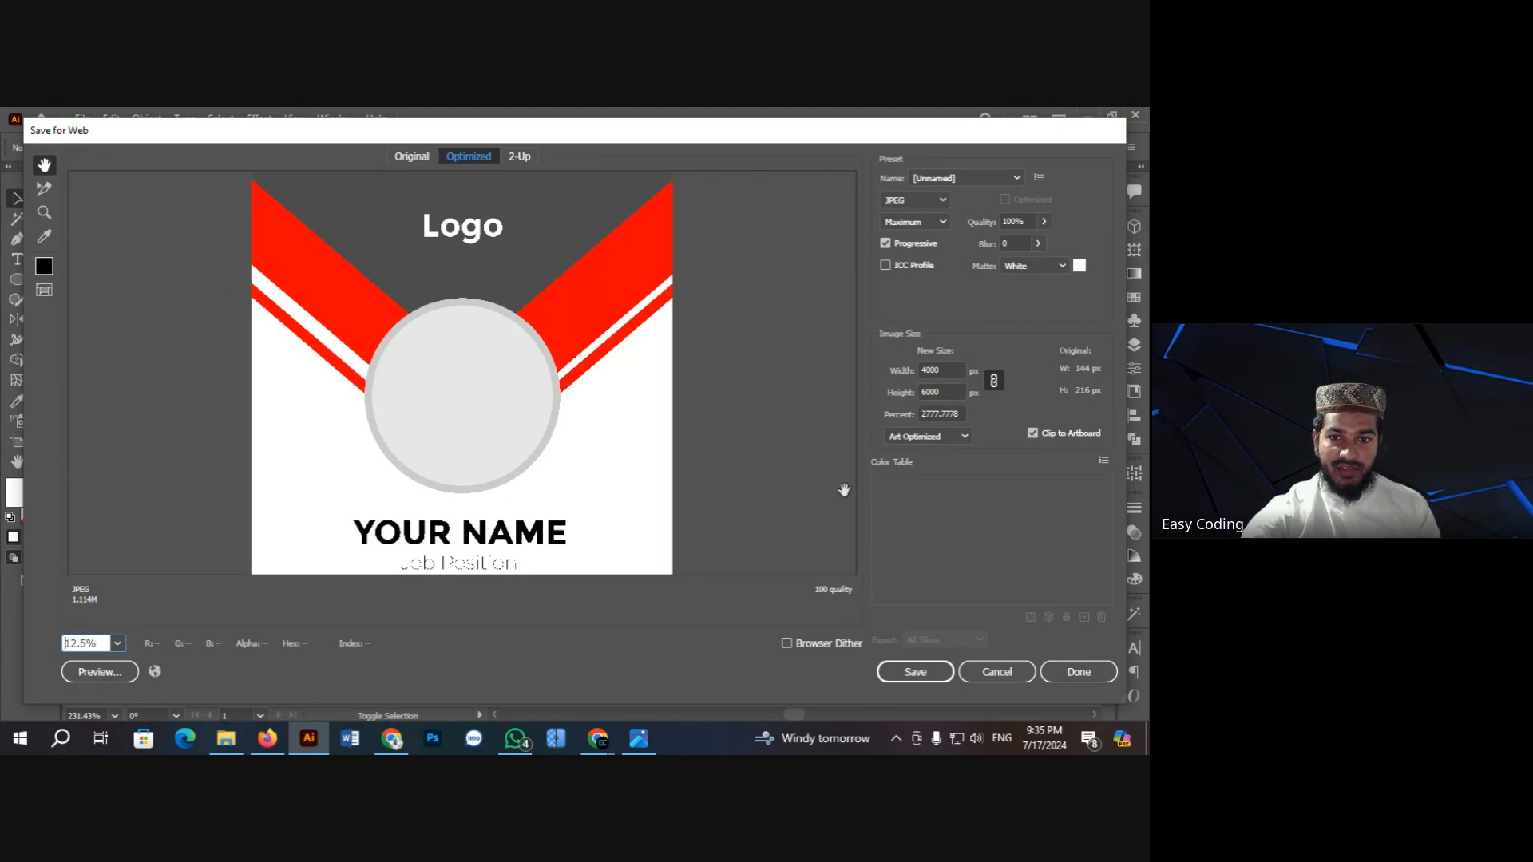
left_click_drag(483, 449, 458, 291)
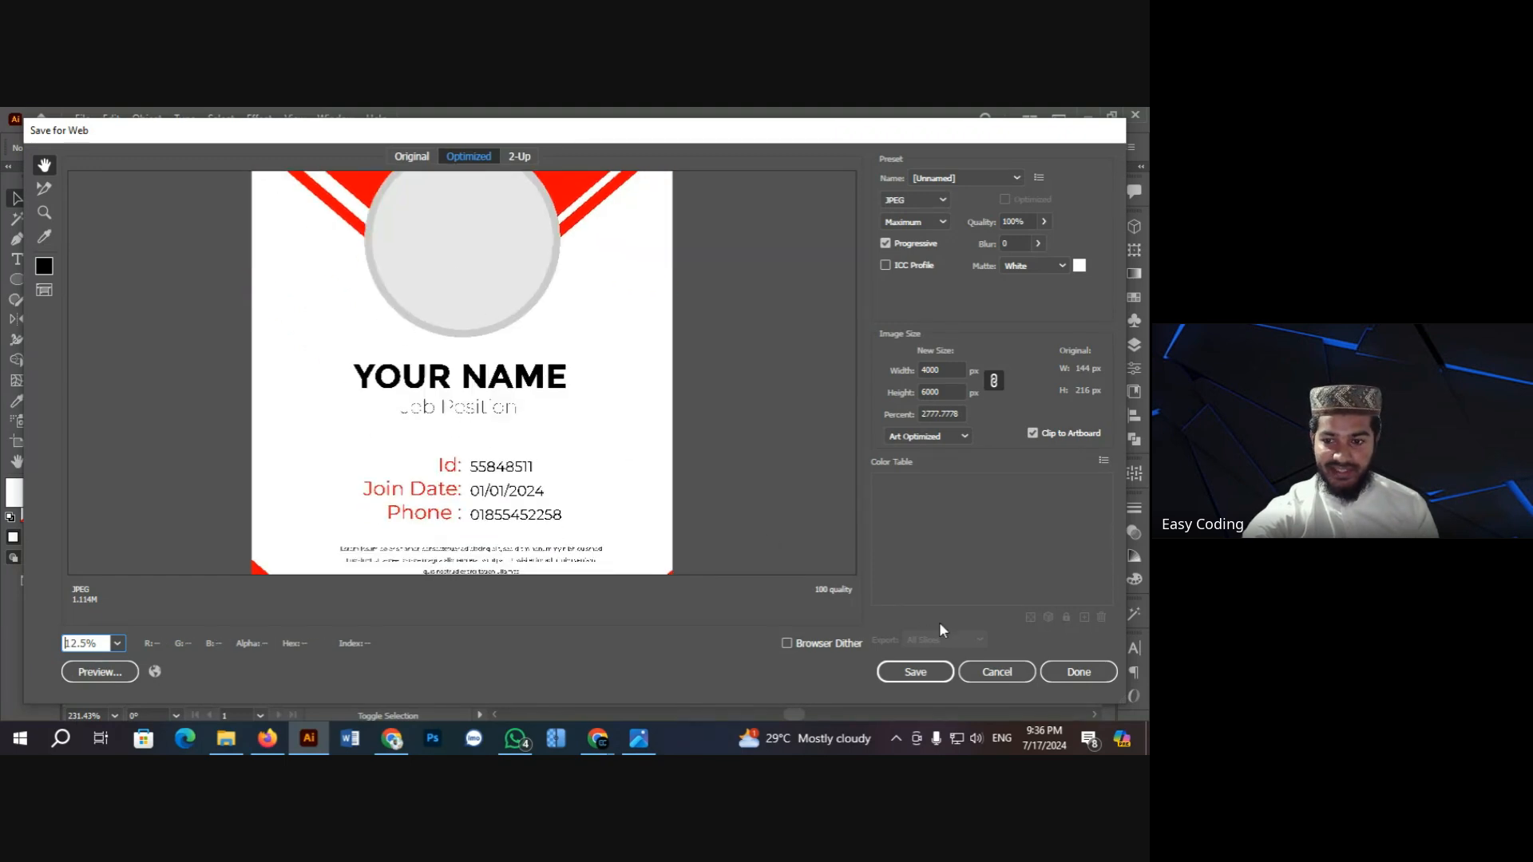
Step: Save the JPEG as id-card-demo in Downloads, replacing the earlier file
left_click(918, 675)
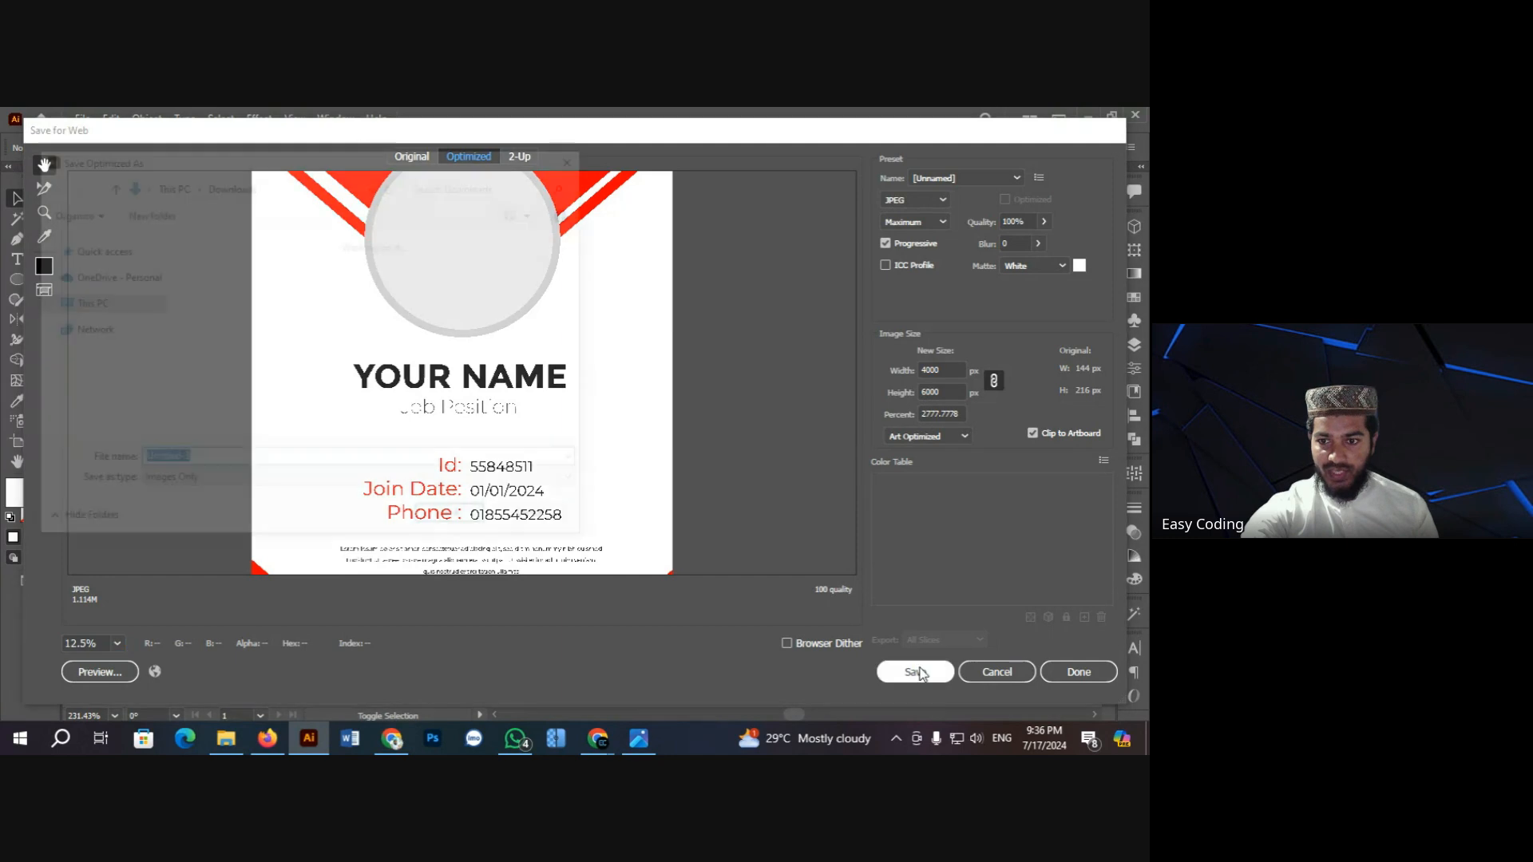
left_click(207, 286)
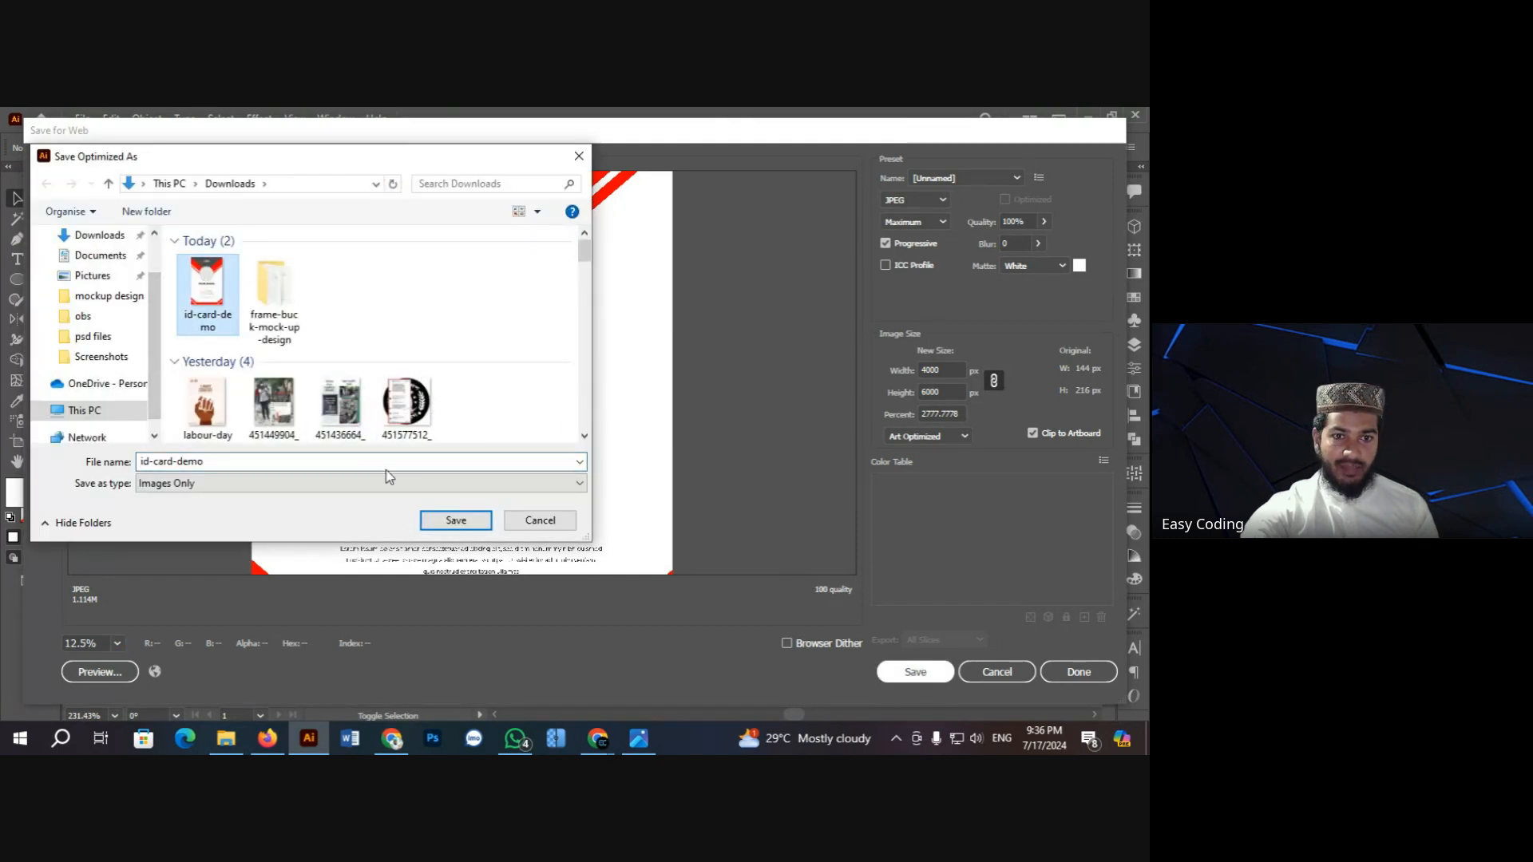
left_click(455, 523)
left_click(359, 375)
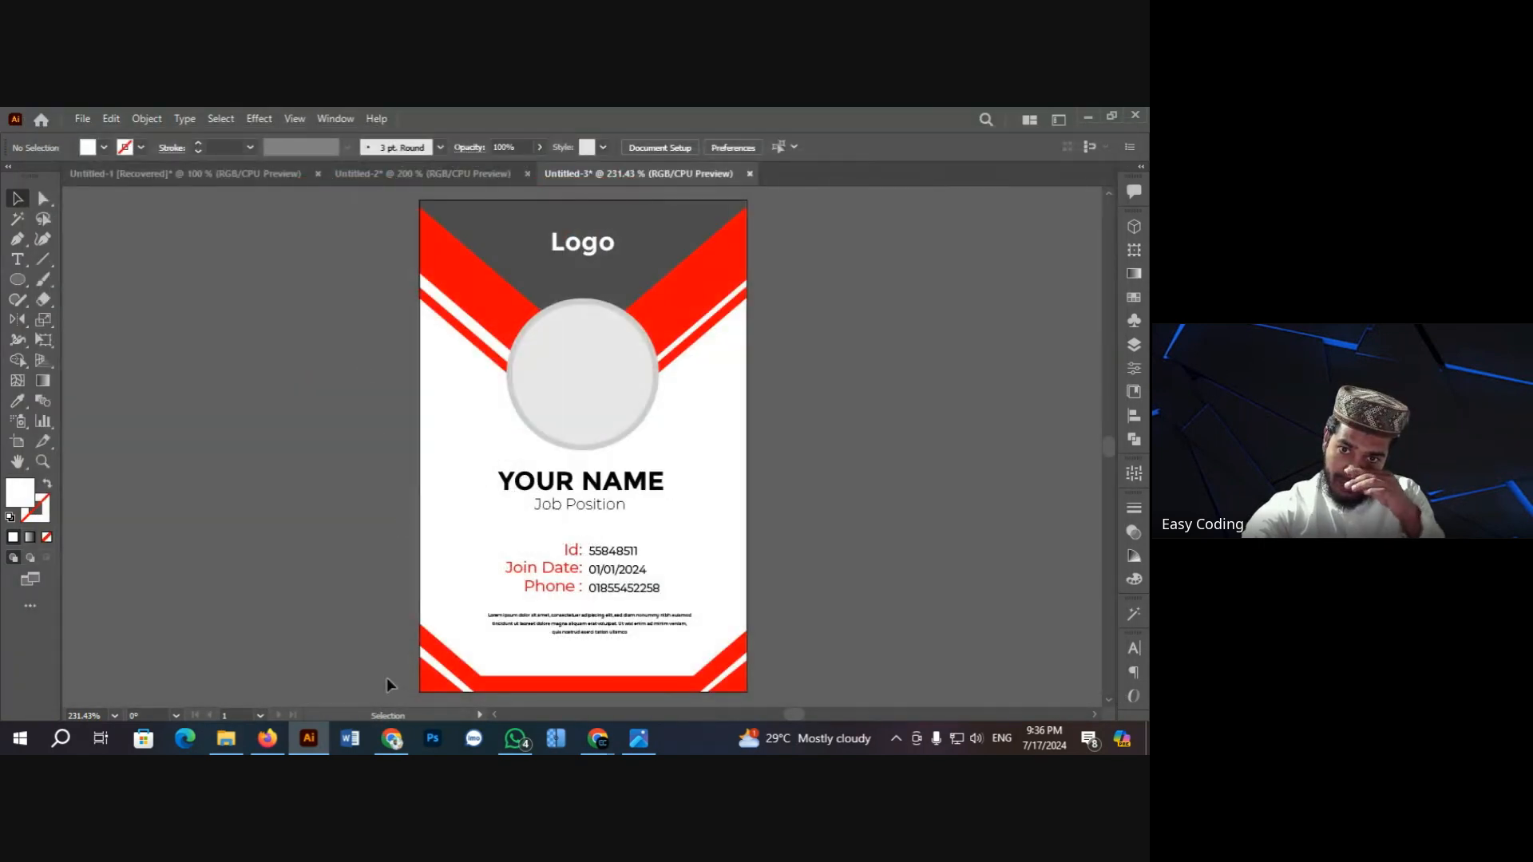
Step: Open id-card-demo.jpg from Downloads in Photos, filling the screen
left_click(227, 738)
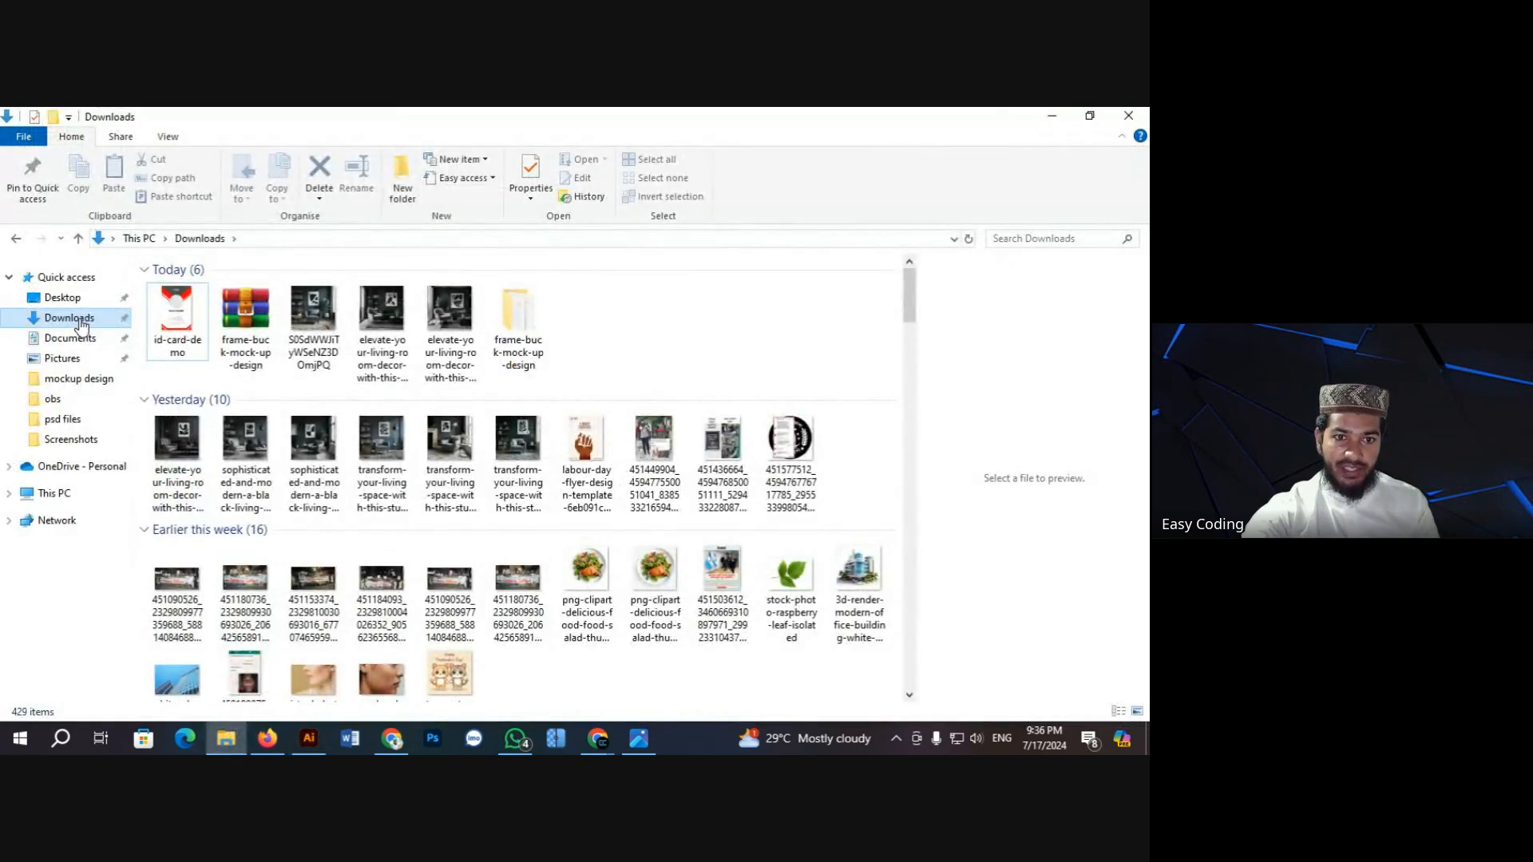
double_click(157, 320)
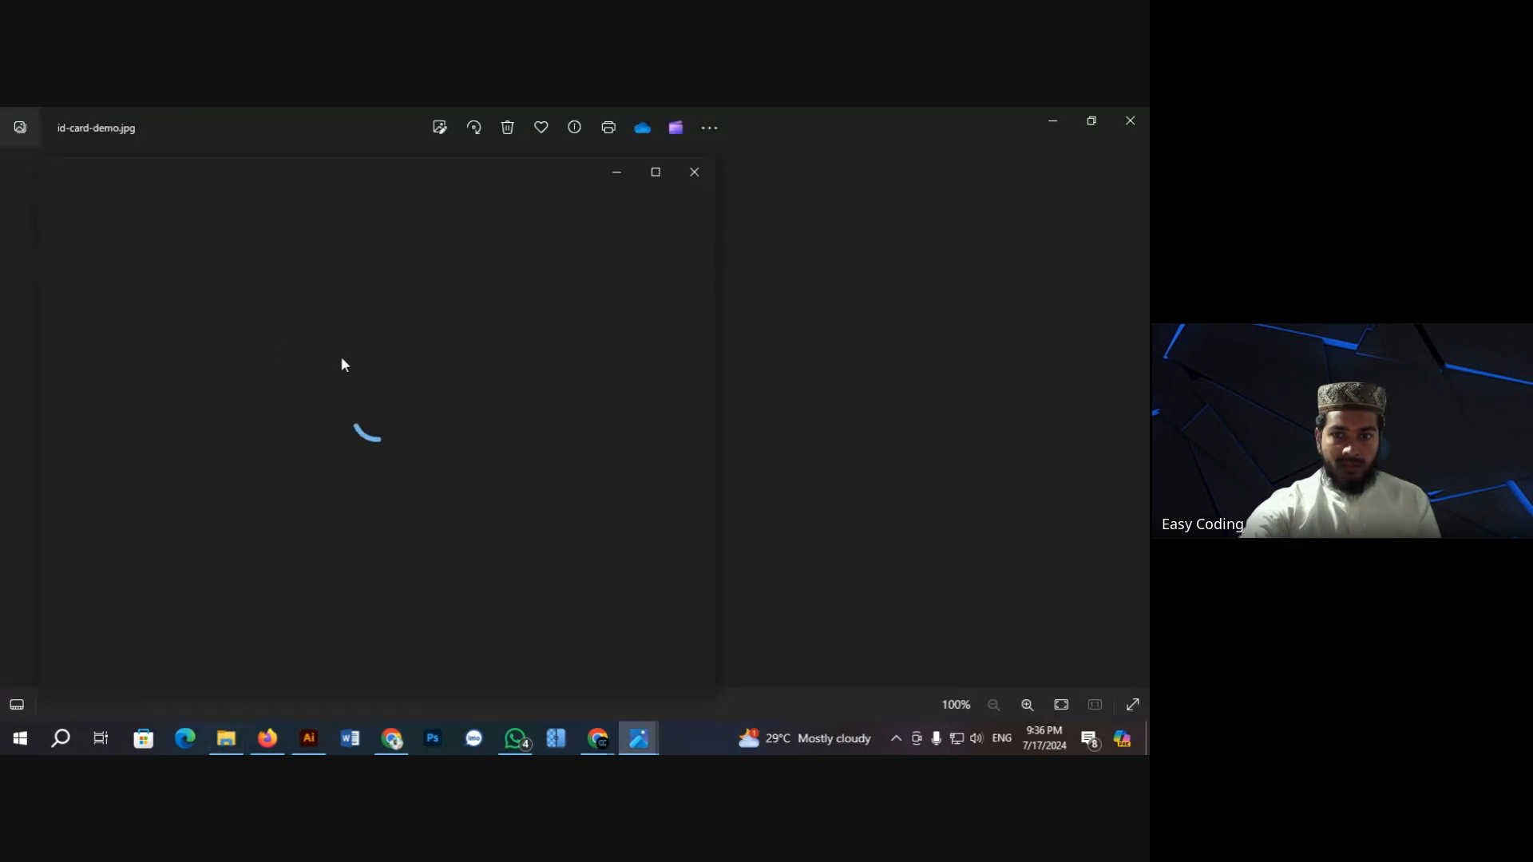
left_click(1128, 120)
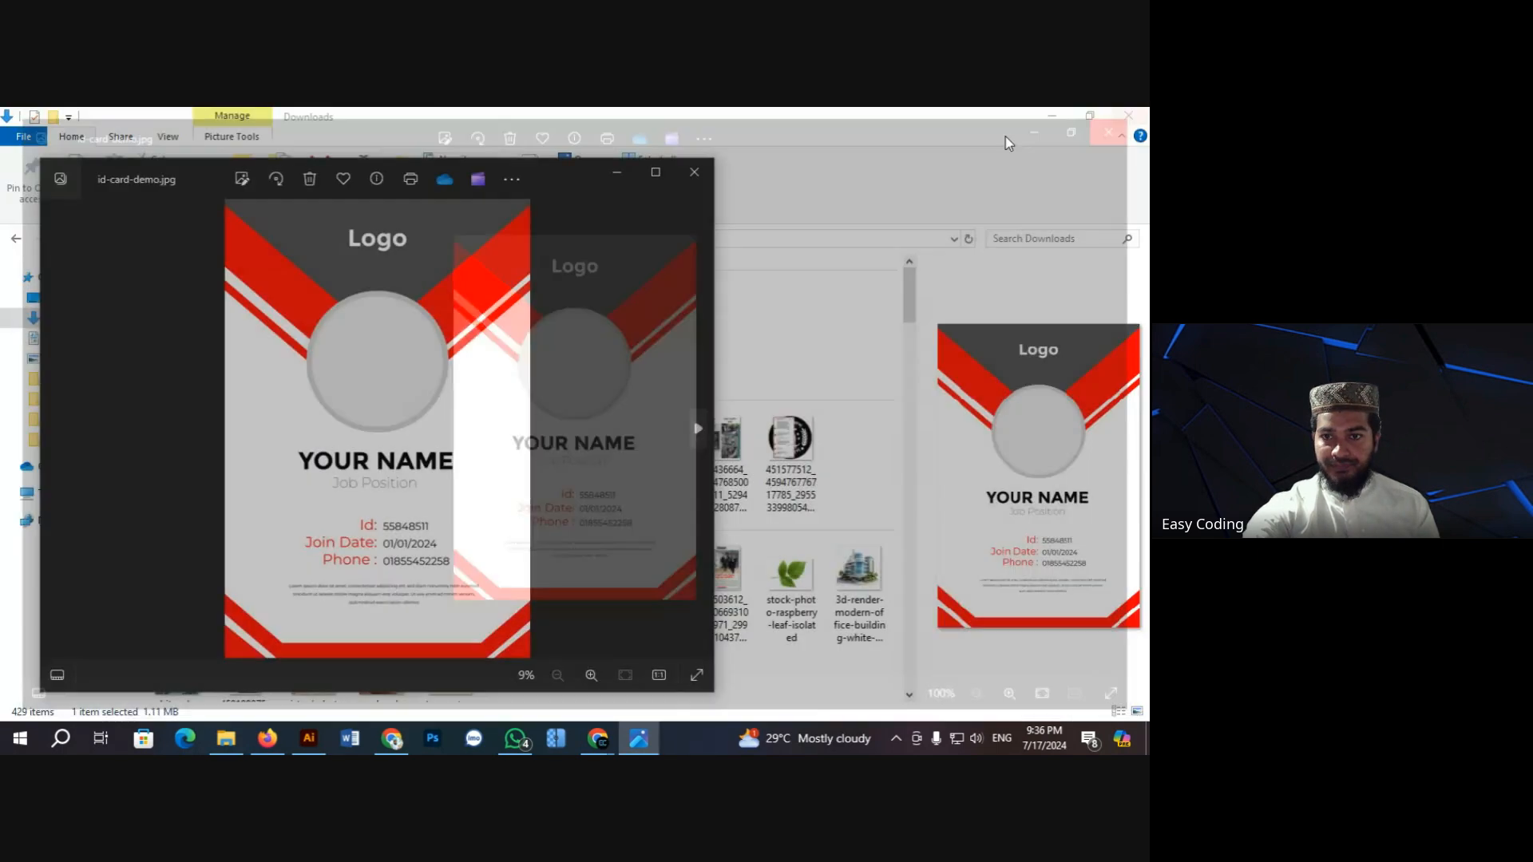
left_click(654, 172)
Step: Zoom in on YOUR NAME to check the text is sharp
scroll(558, 378, "up", 4)
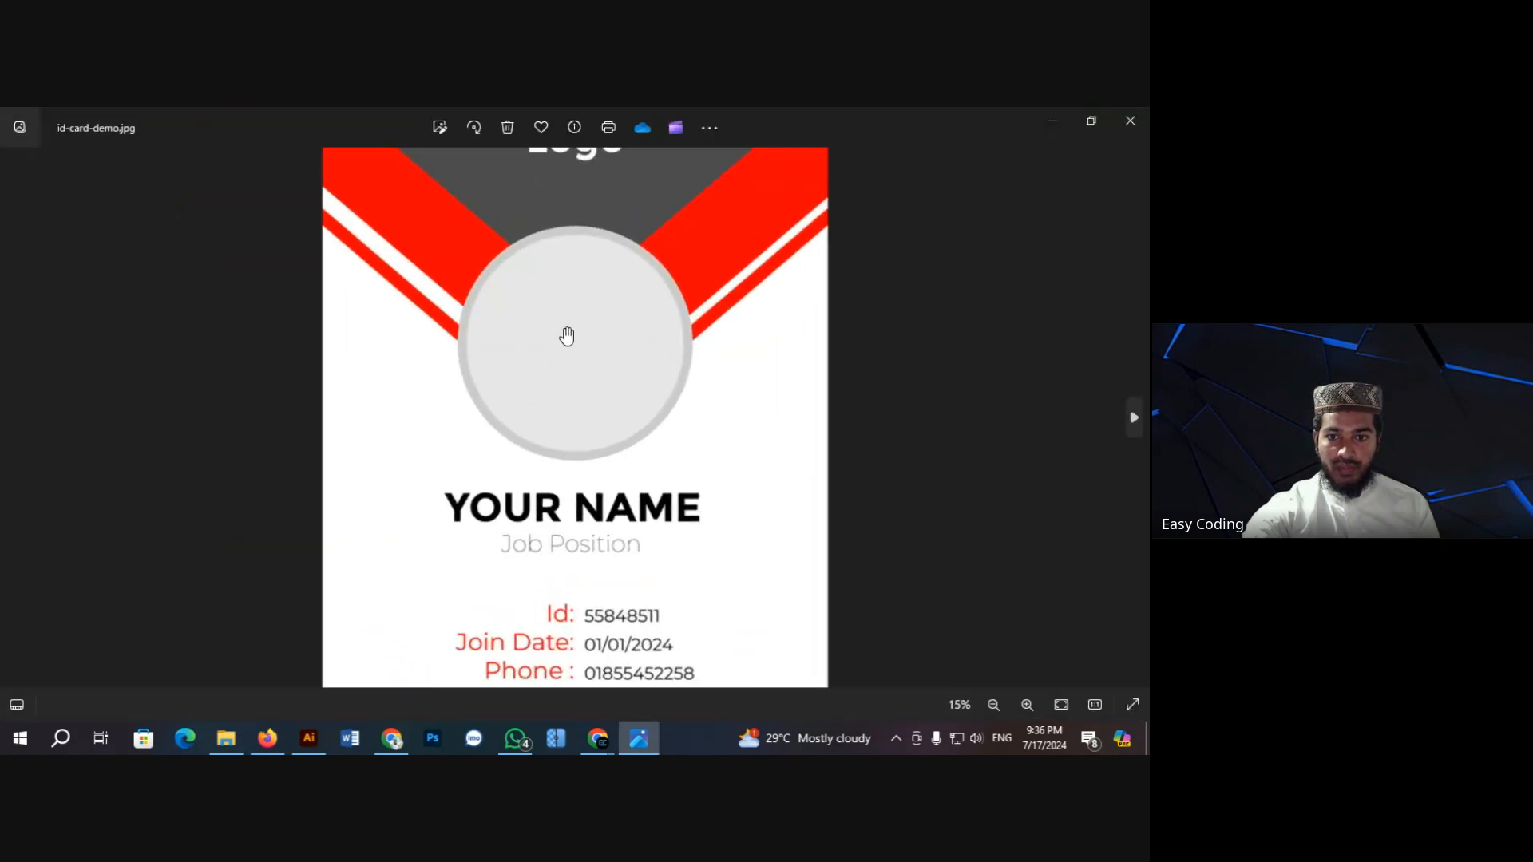
scroll(537, 434, "down", 3)
scroll(537, 404, "up", 4)
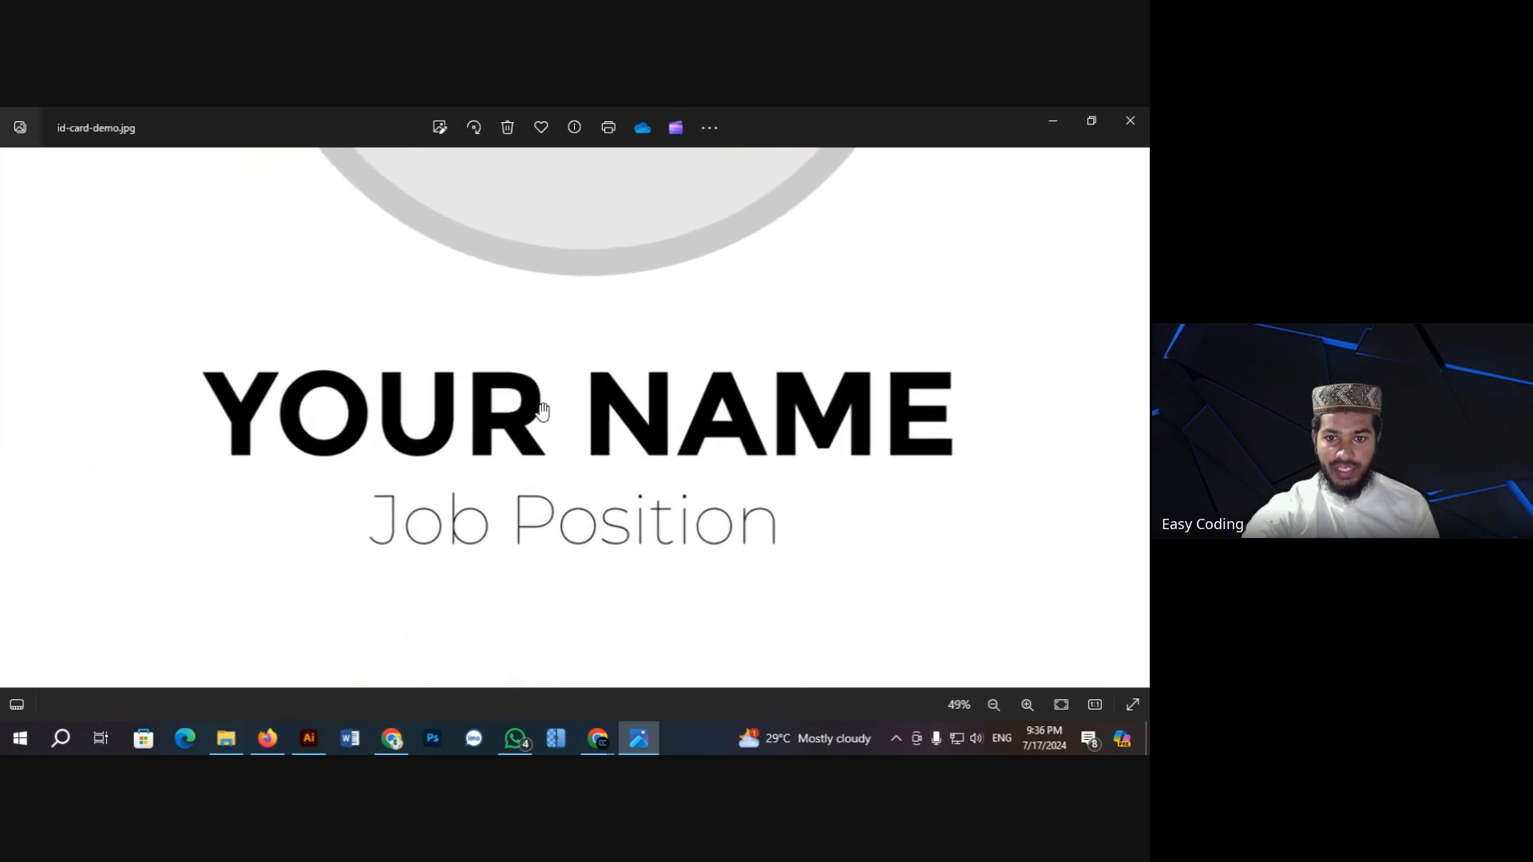
left_click_drag(560, 479, 561, 383)
scroll(562, 407, "up", 1)
left_click_drag(519, 325, 530, 404)
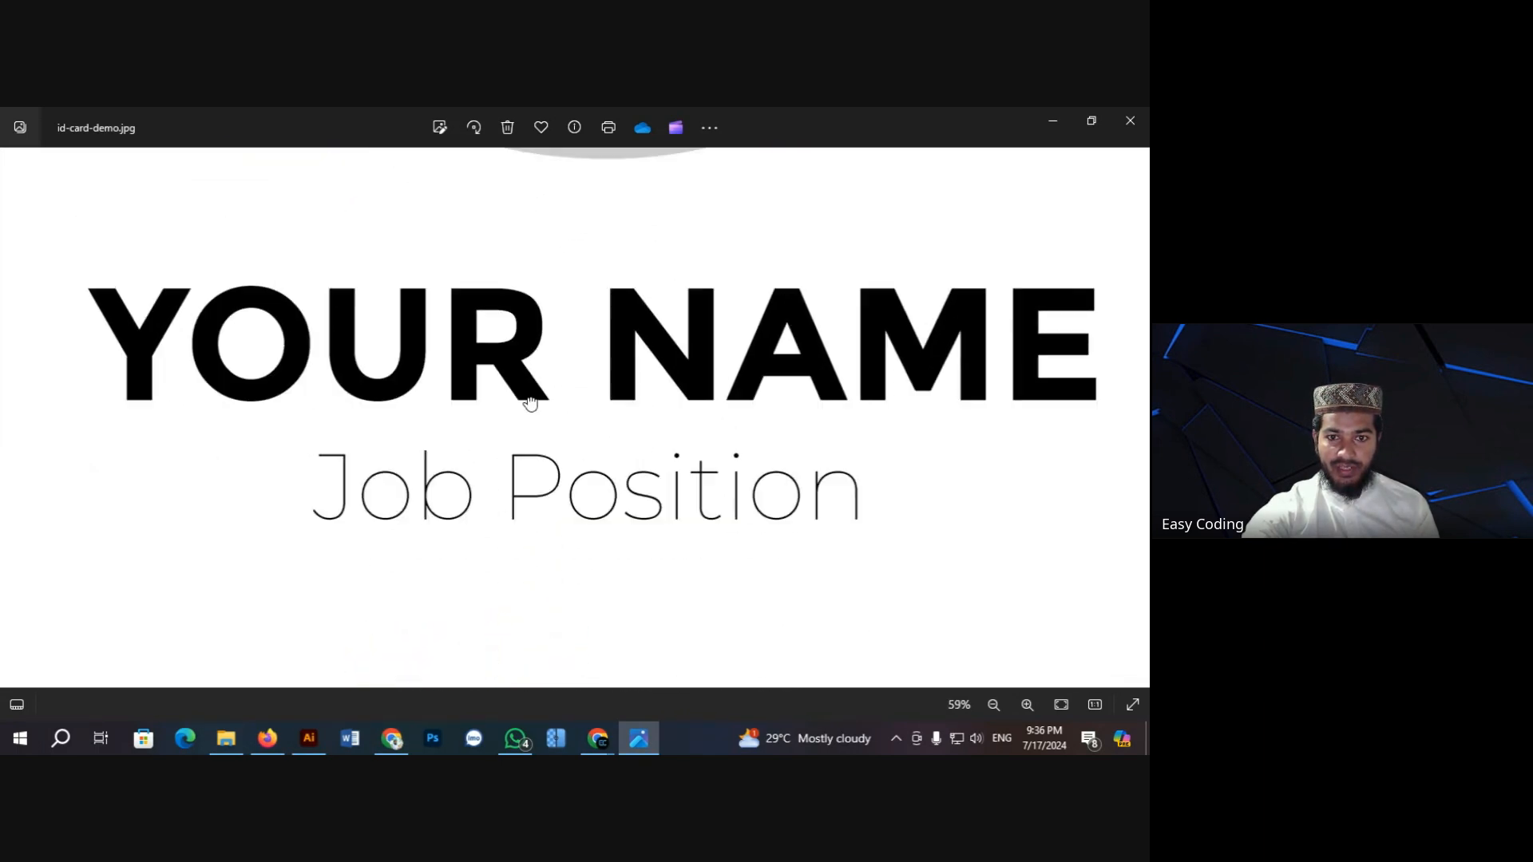
scroll(543, 432, "down", 6)
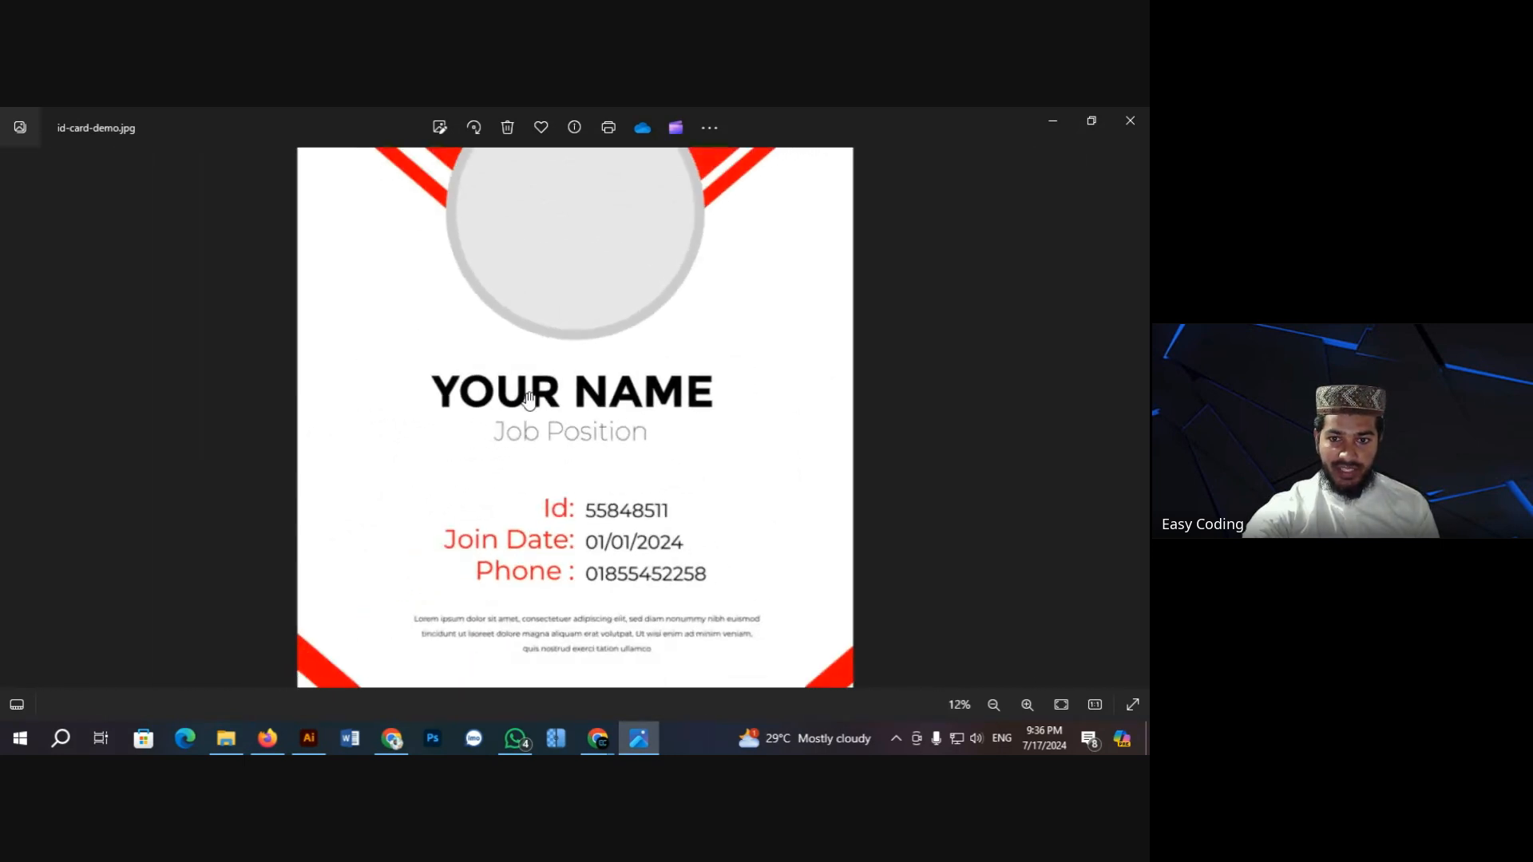
scroll(571, 491, "up", 5)
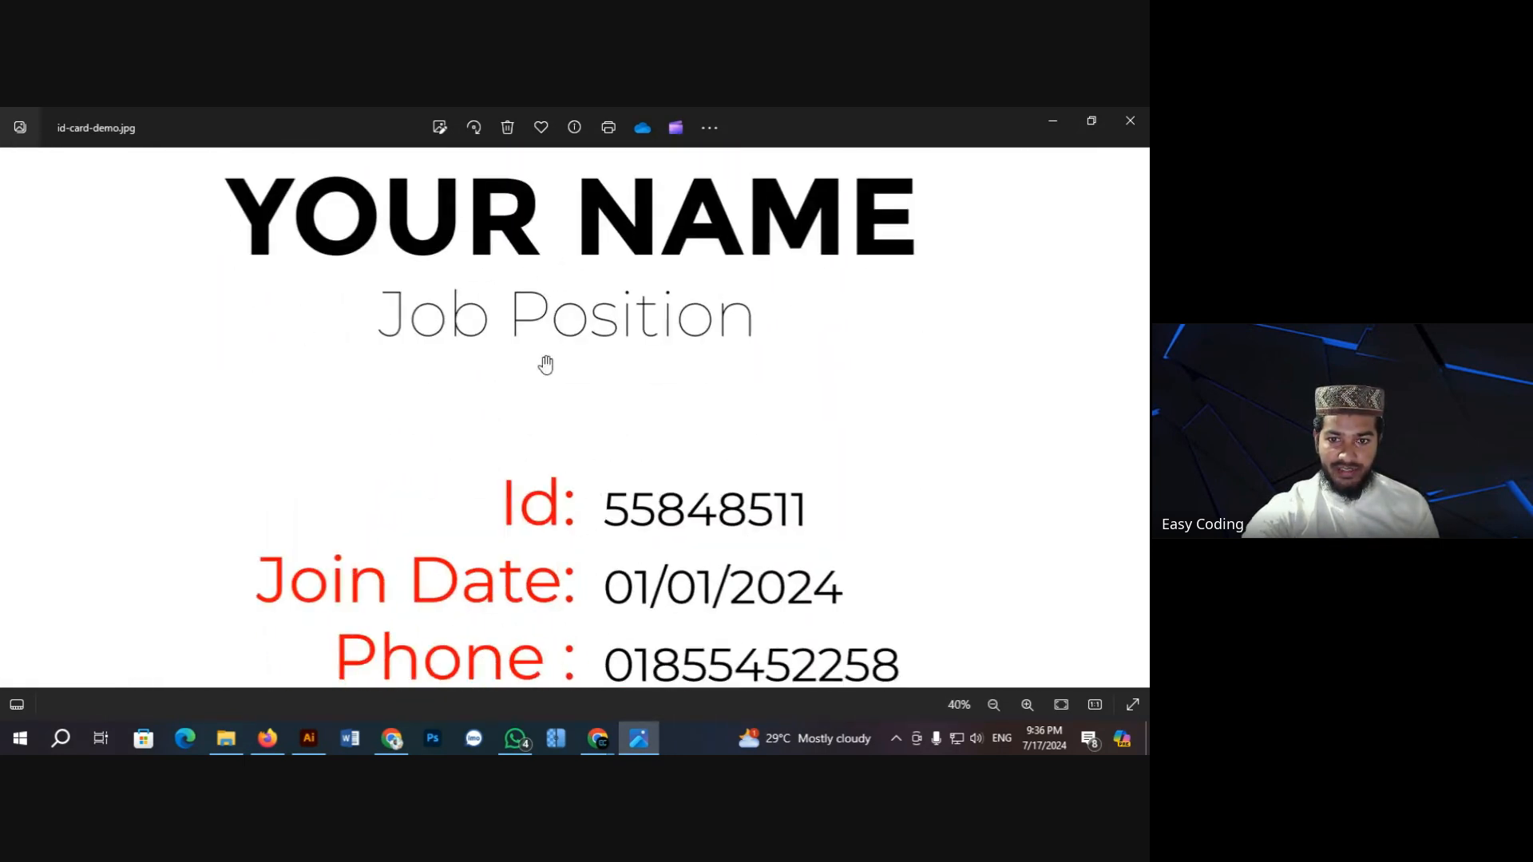
scroll(565, 437, "up", 1)
Step: Inspect the Phone line and paragraph up close, then close Photos and return to Illustrator
left_click_drag(533, 449, 529, 378)
scroll(531, 403, "up", 5)
left_click_drag(478, 305, 506, 410)
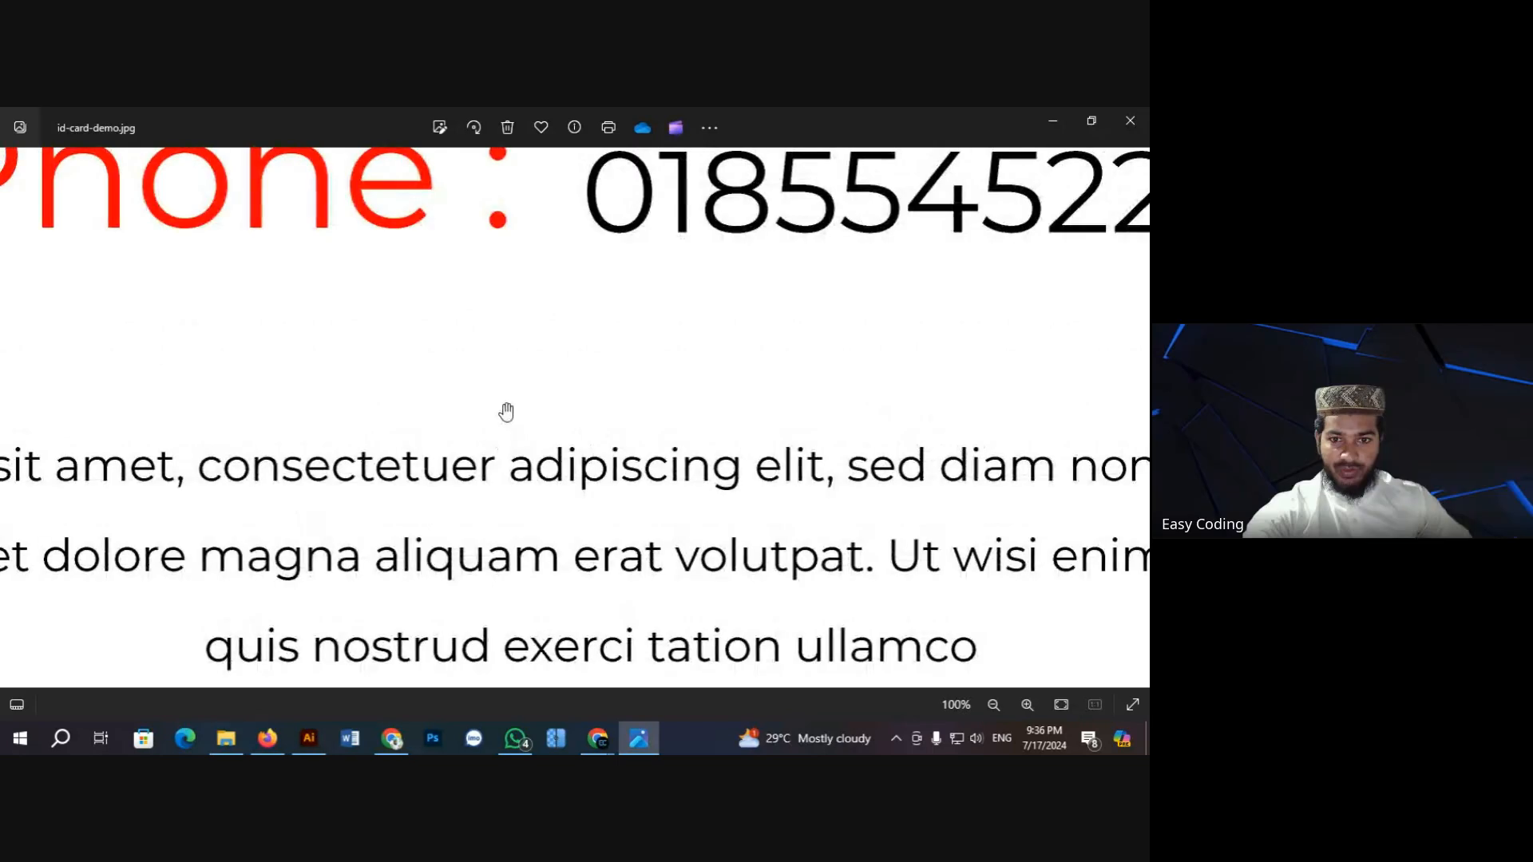
scroll(525, 435, "down", 5)
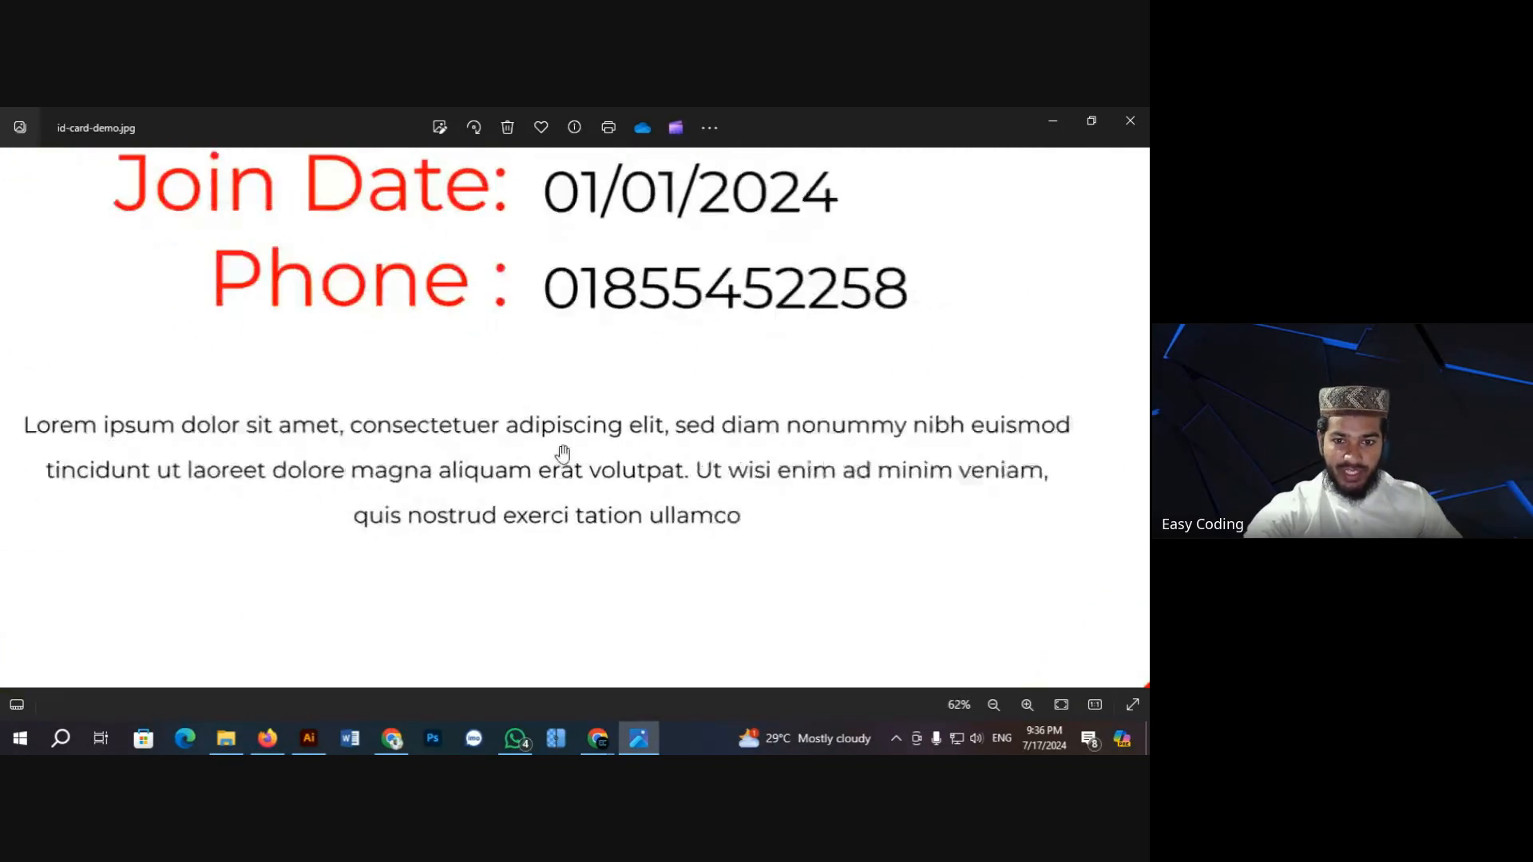
scroll(562, 440, "up", 5)
scroll(561, 440, "up", 4)
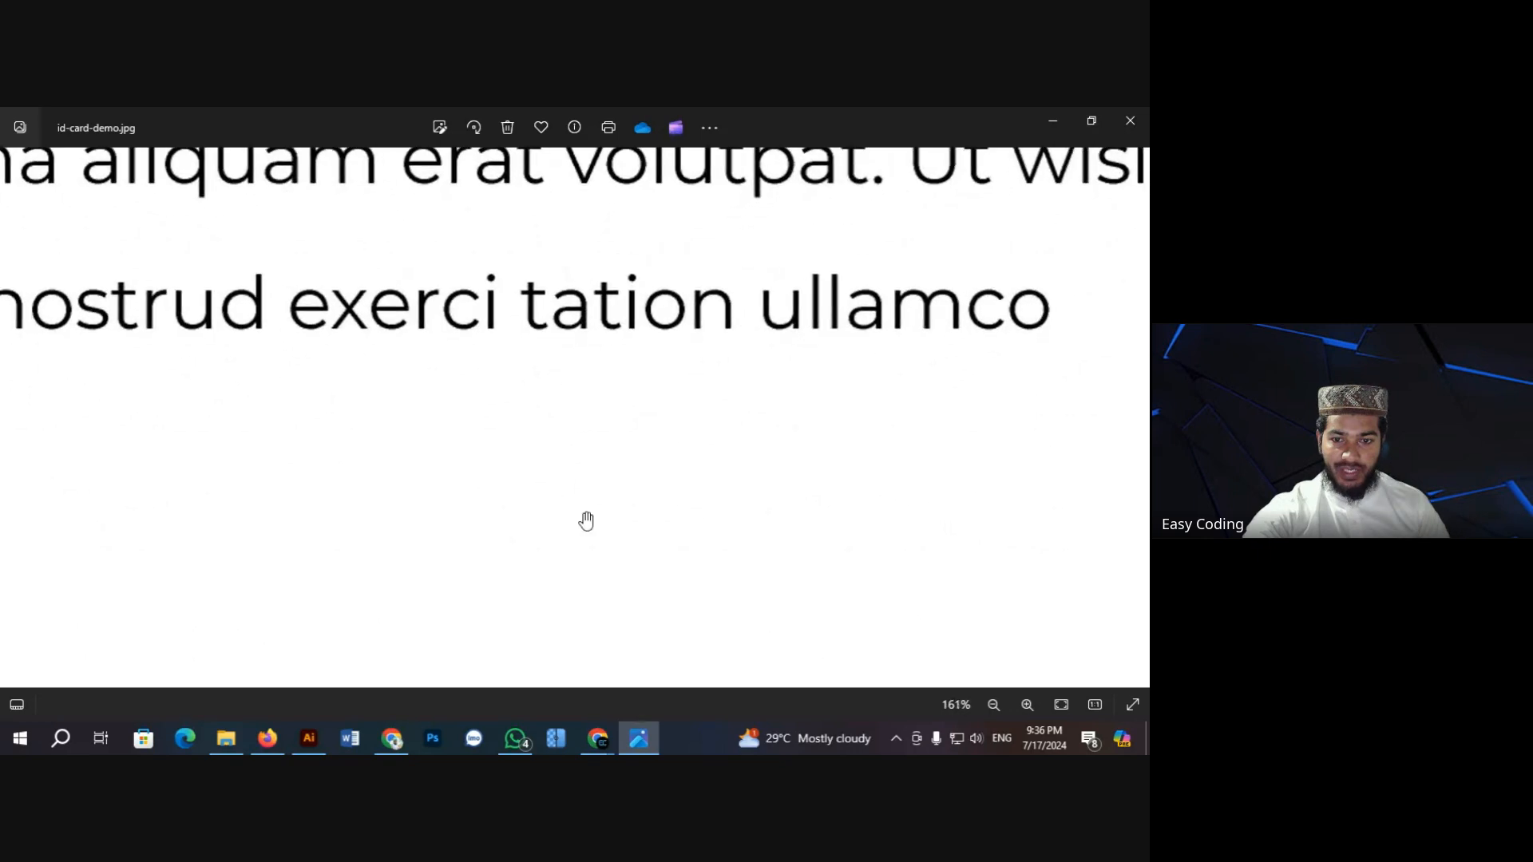
scroll(559, 439, "up", 5)
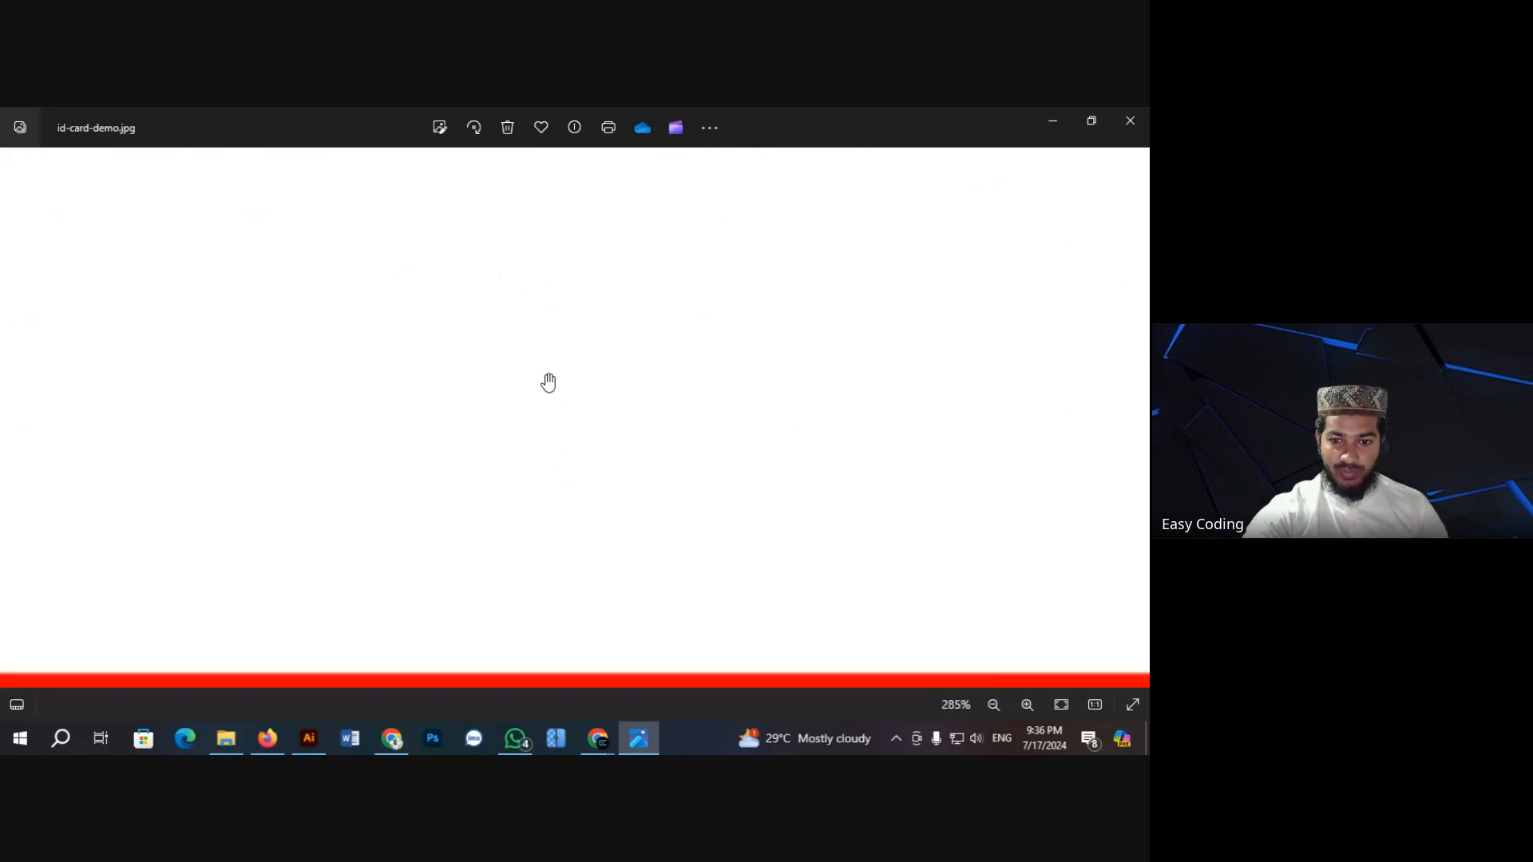
left_click_drag(516, 408, 526, 502)
left_click_drag(480, 349, 476, 462)
left_click_drag(461, 308, 476, 524)
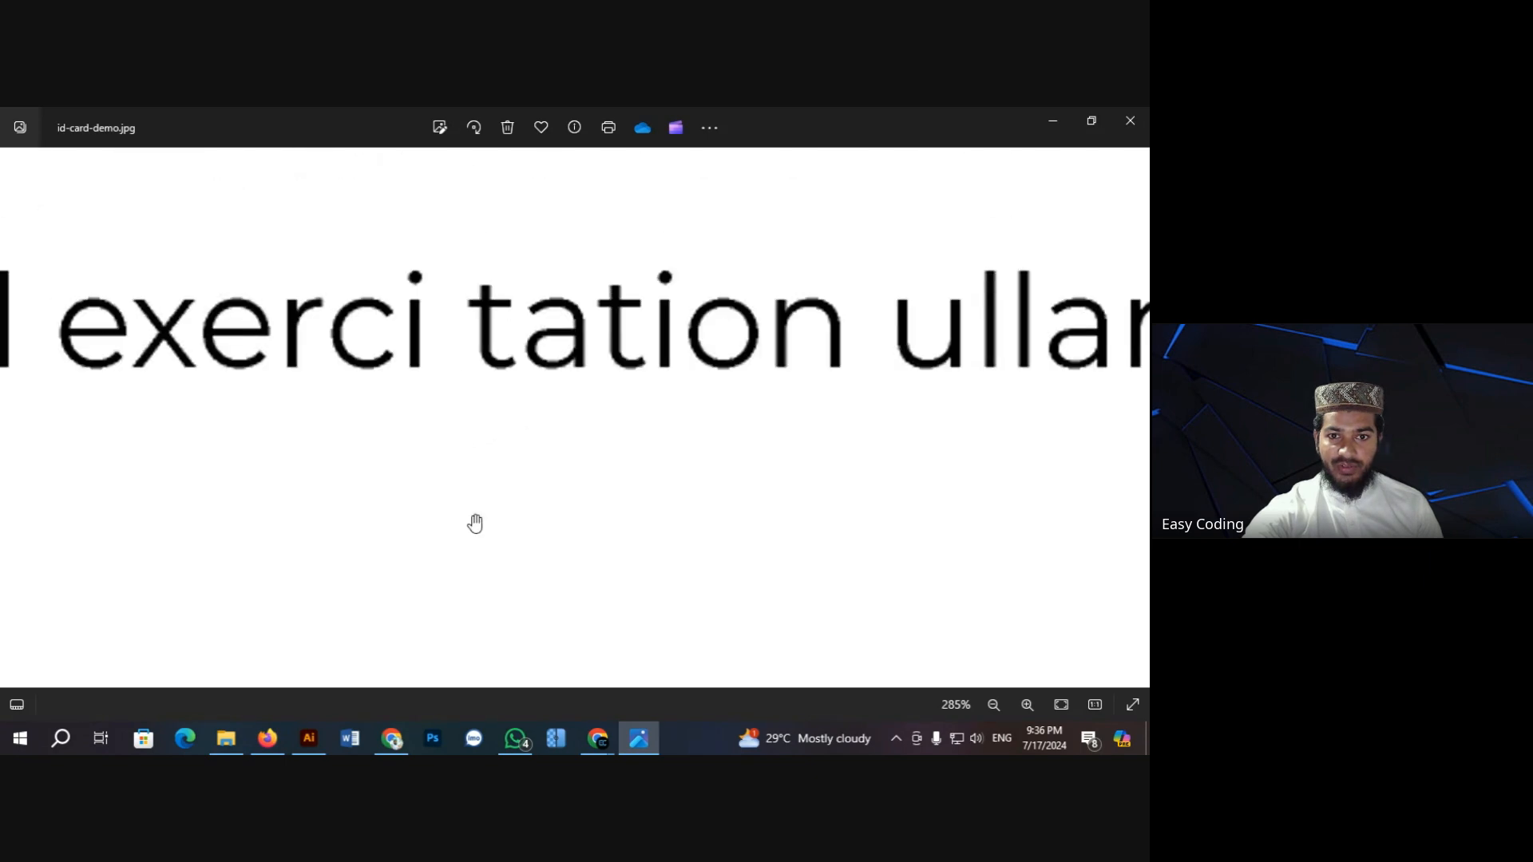
left_click_drag(442, 363, 447, 455)
scroll(447, 455, "down", 20)
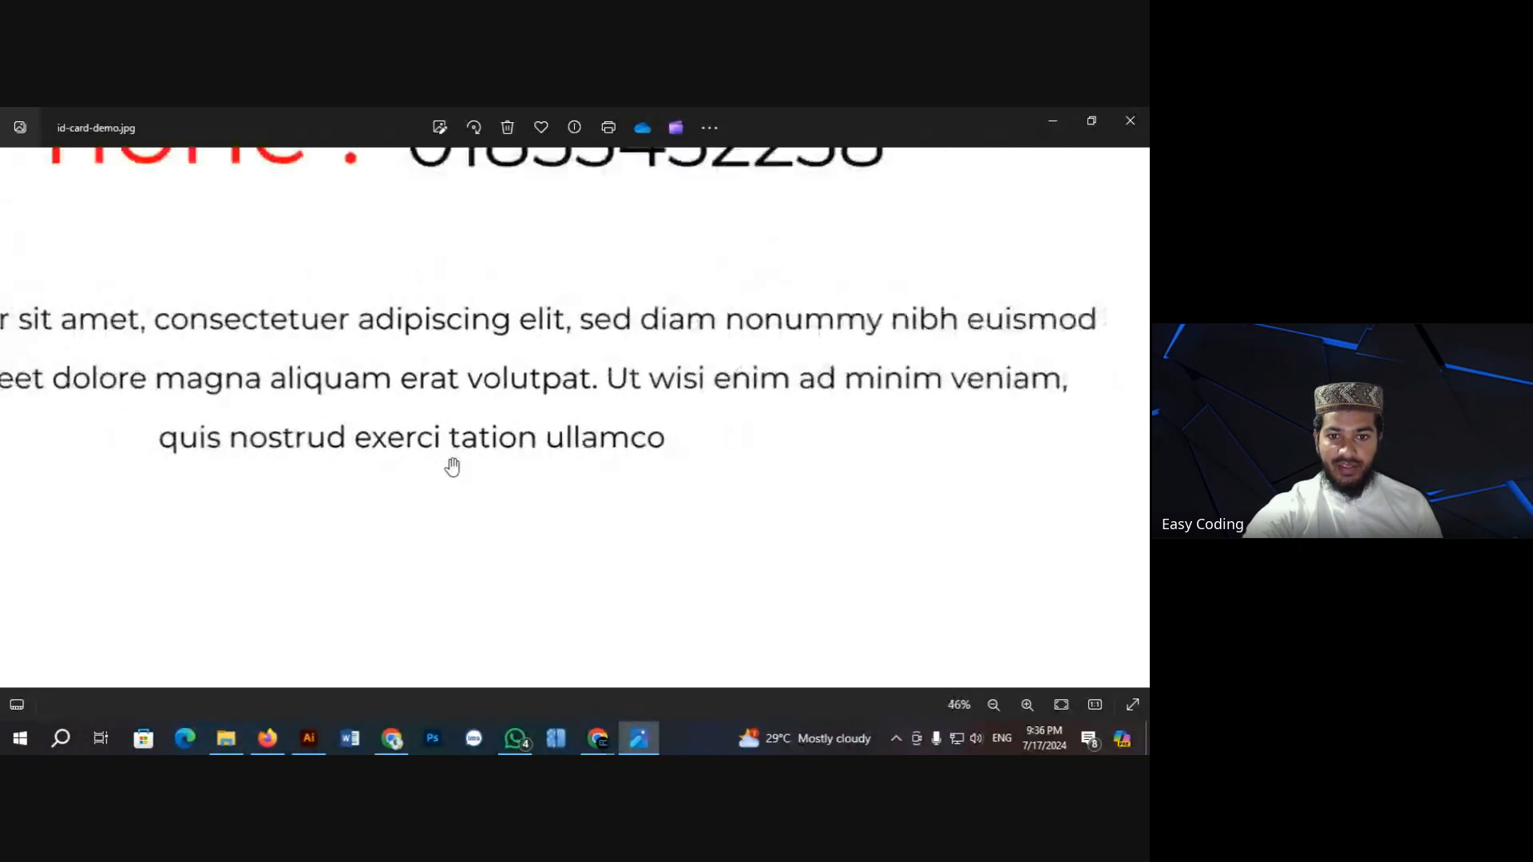
scroll(482, 483, "down", 5)
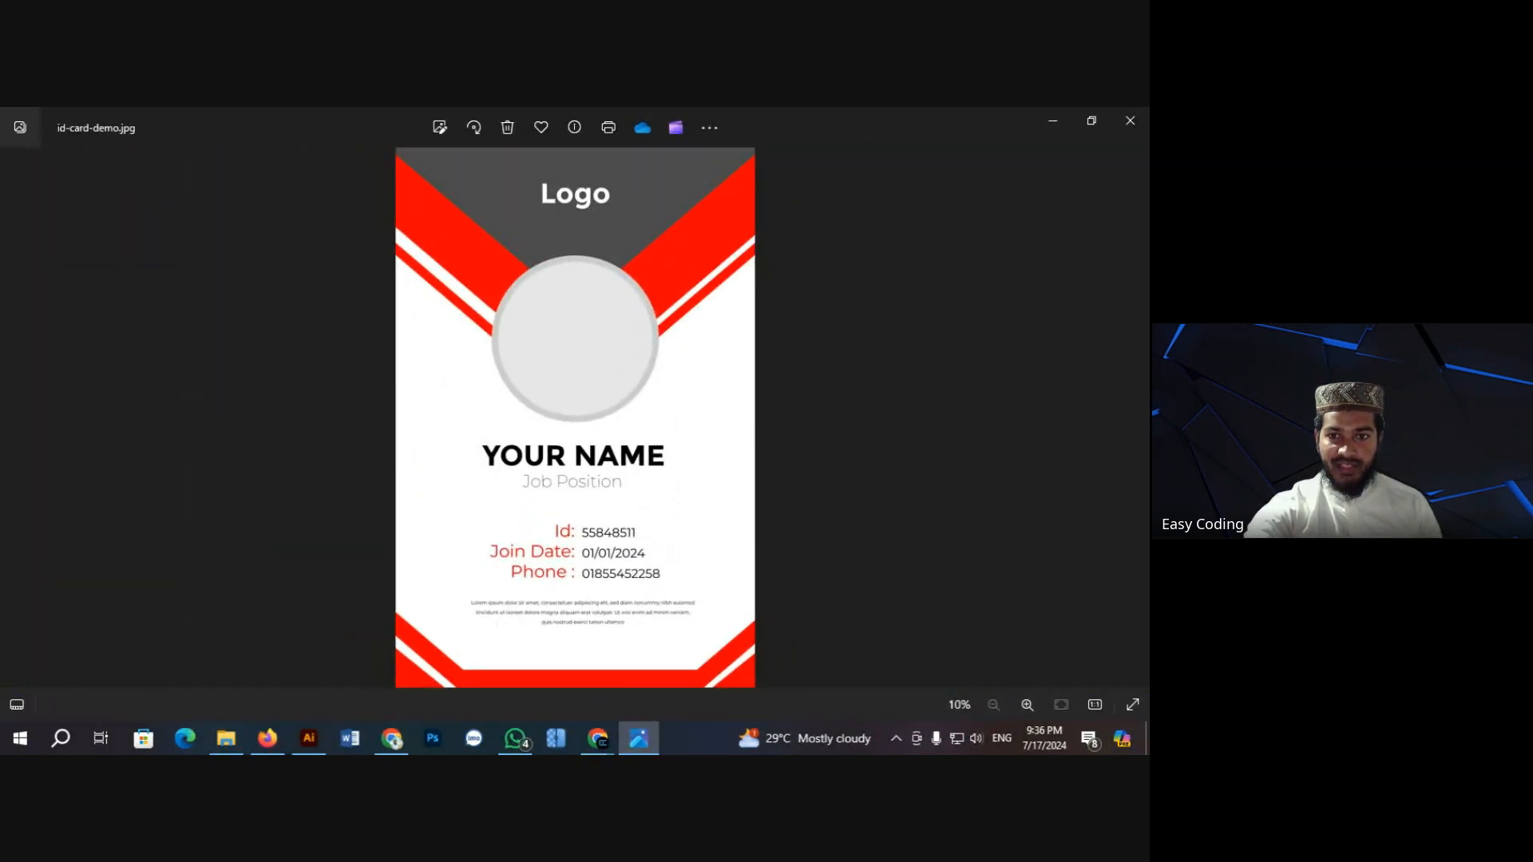
left_click(1129, 120)
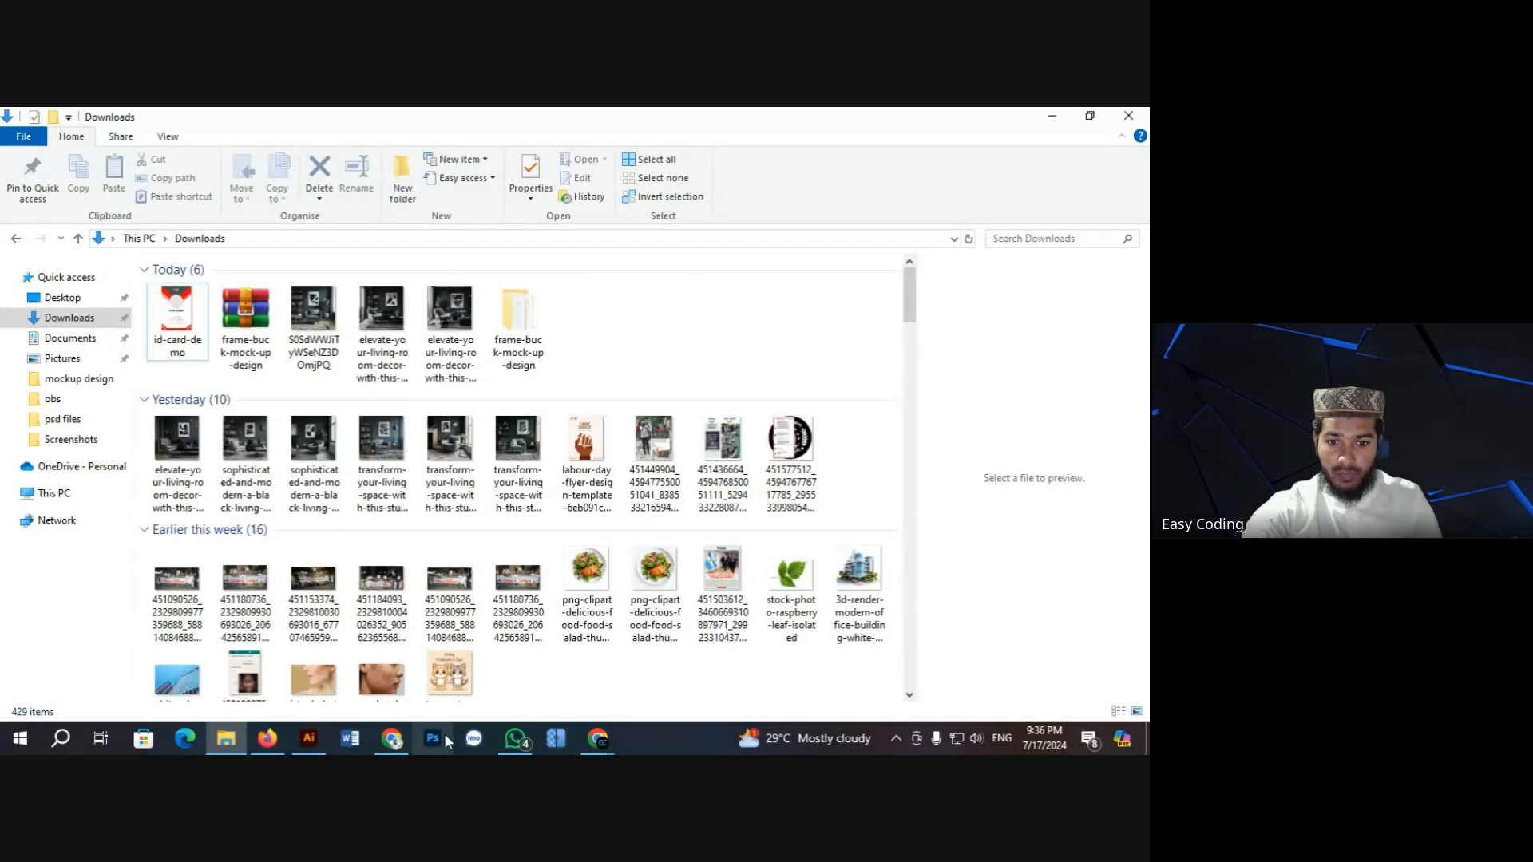
left_click(311, 738)
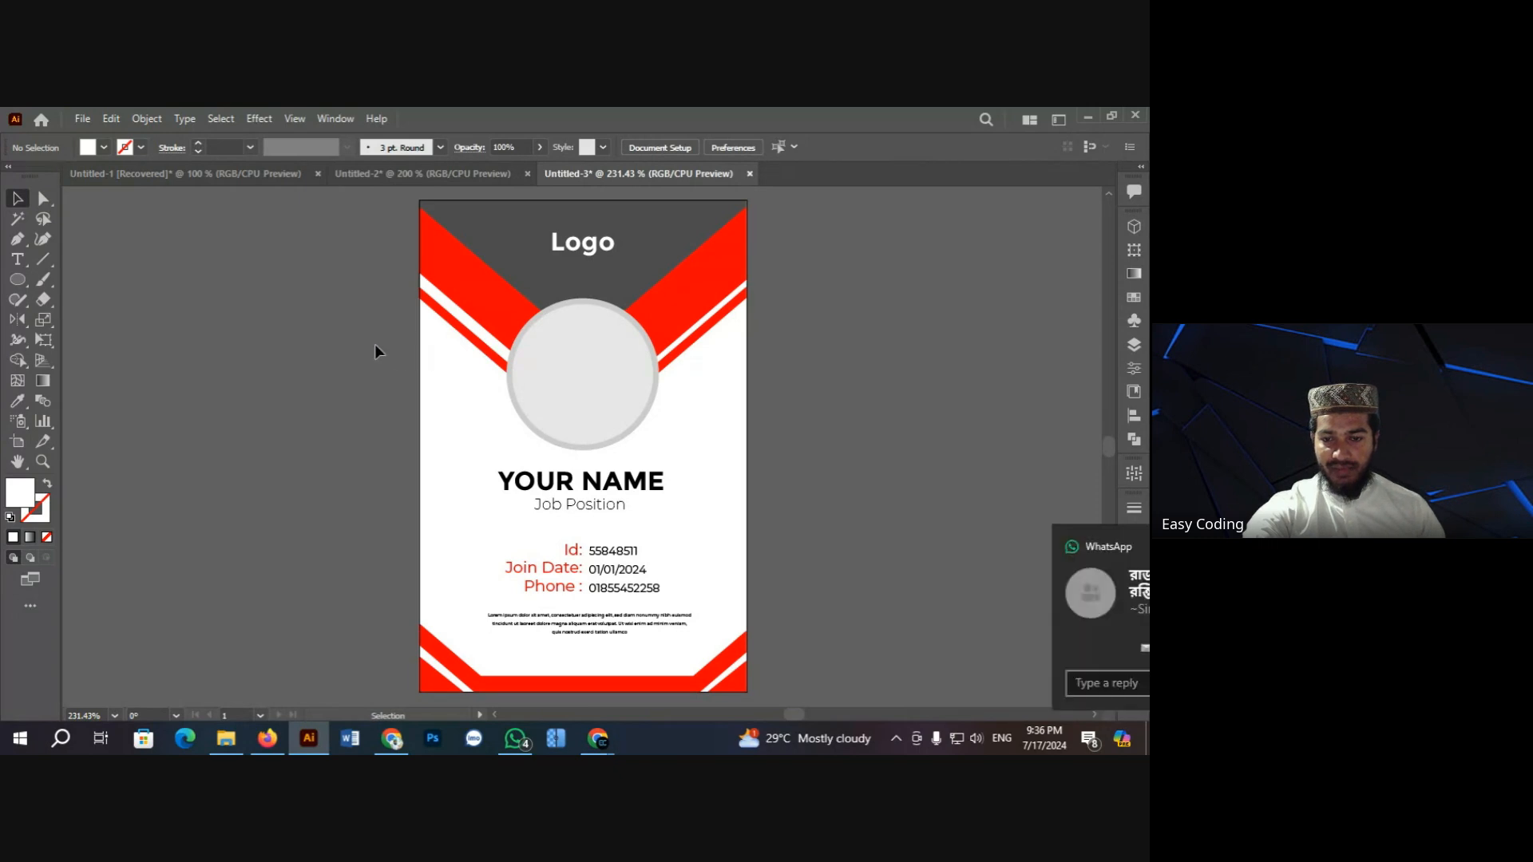
scroll(354, 369, "down", 1)
scroll(353, 369, "up", 1)
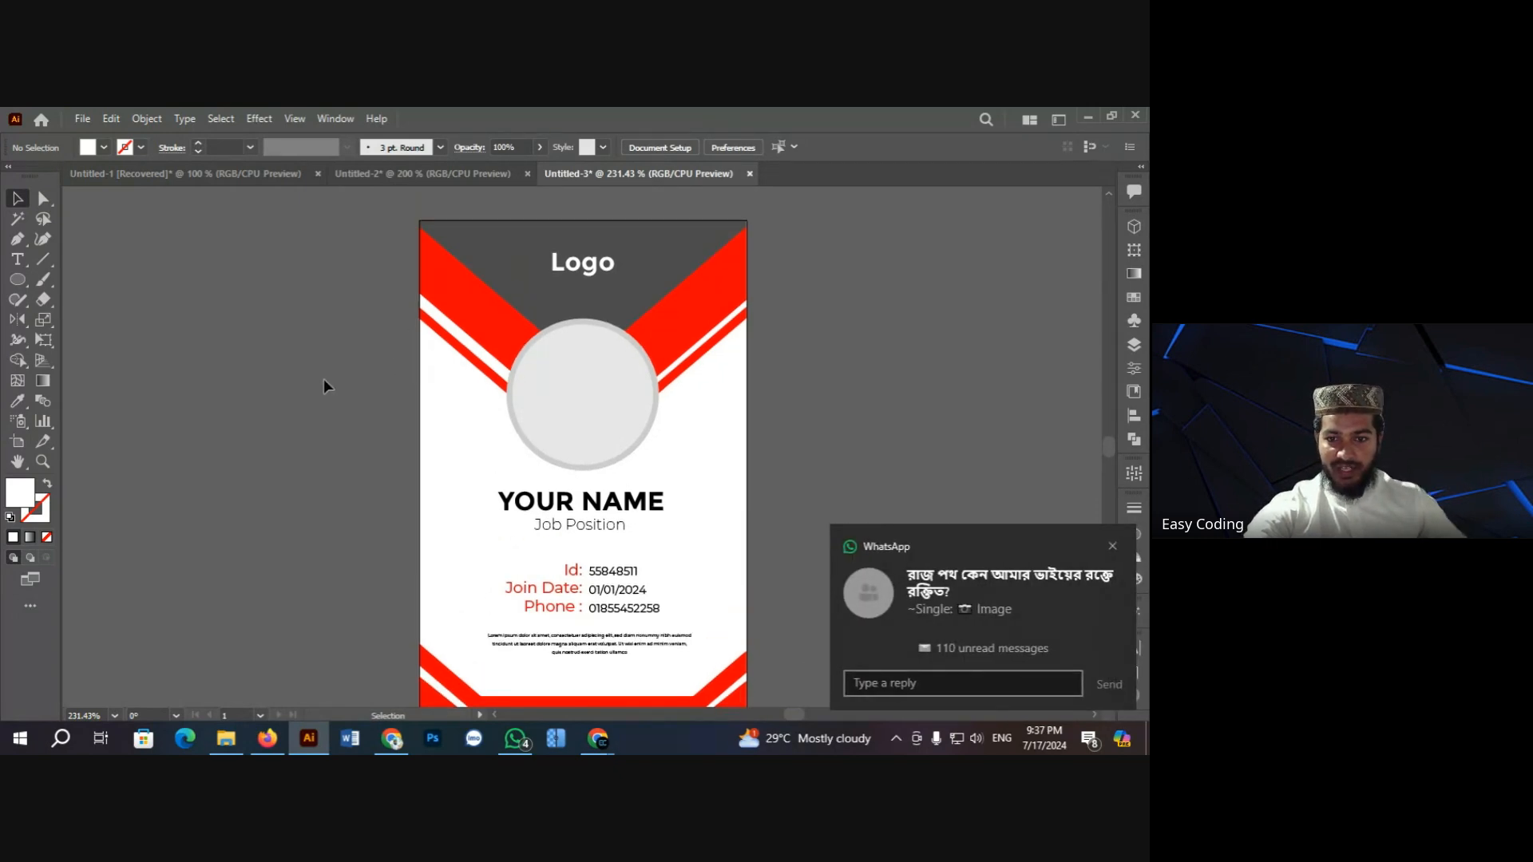
left_click(1112, 545)
scroll(335, 359, "down", 1)
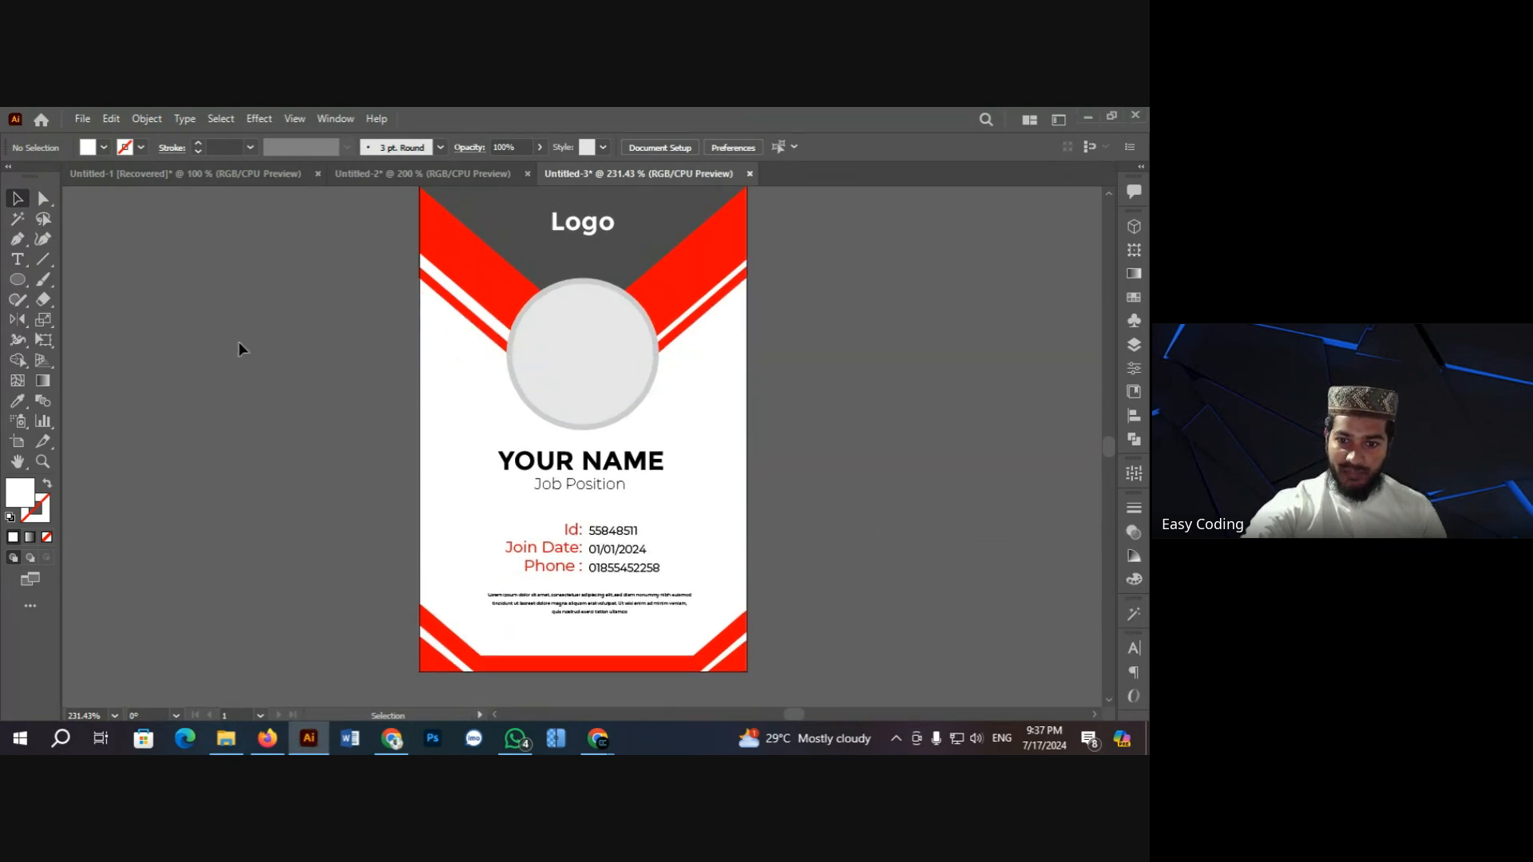
scroll(240, 347, "up", 1)
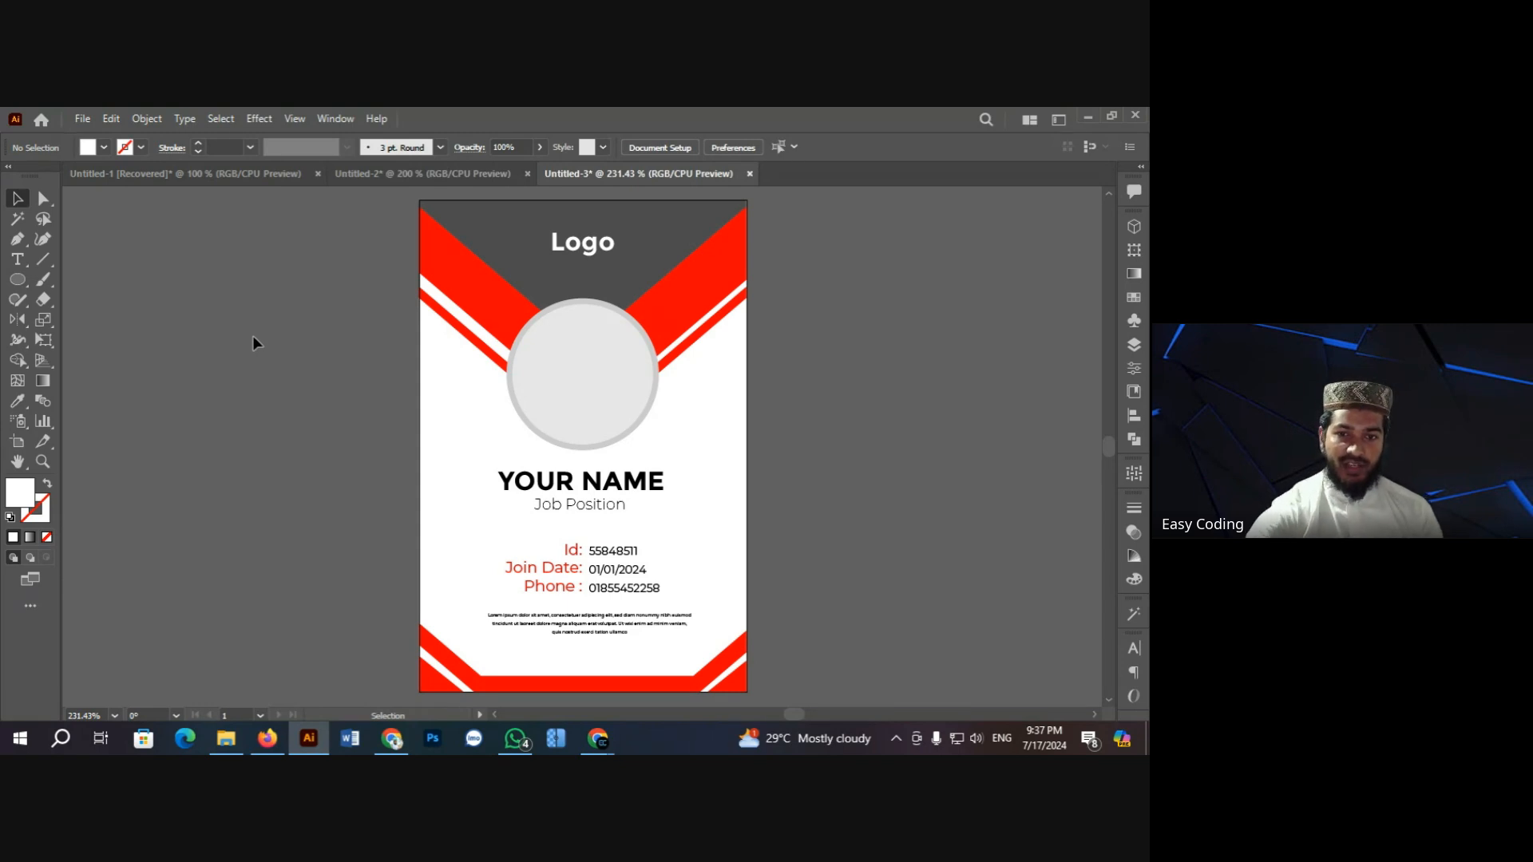
left_click_drag(343, 232, 778, 681)
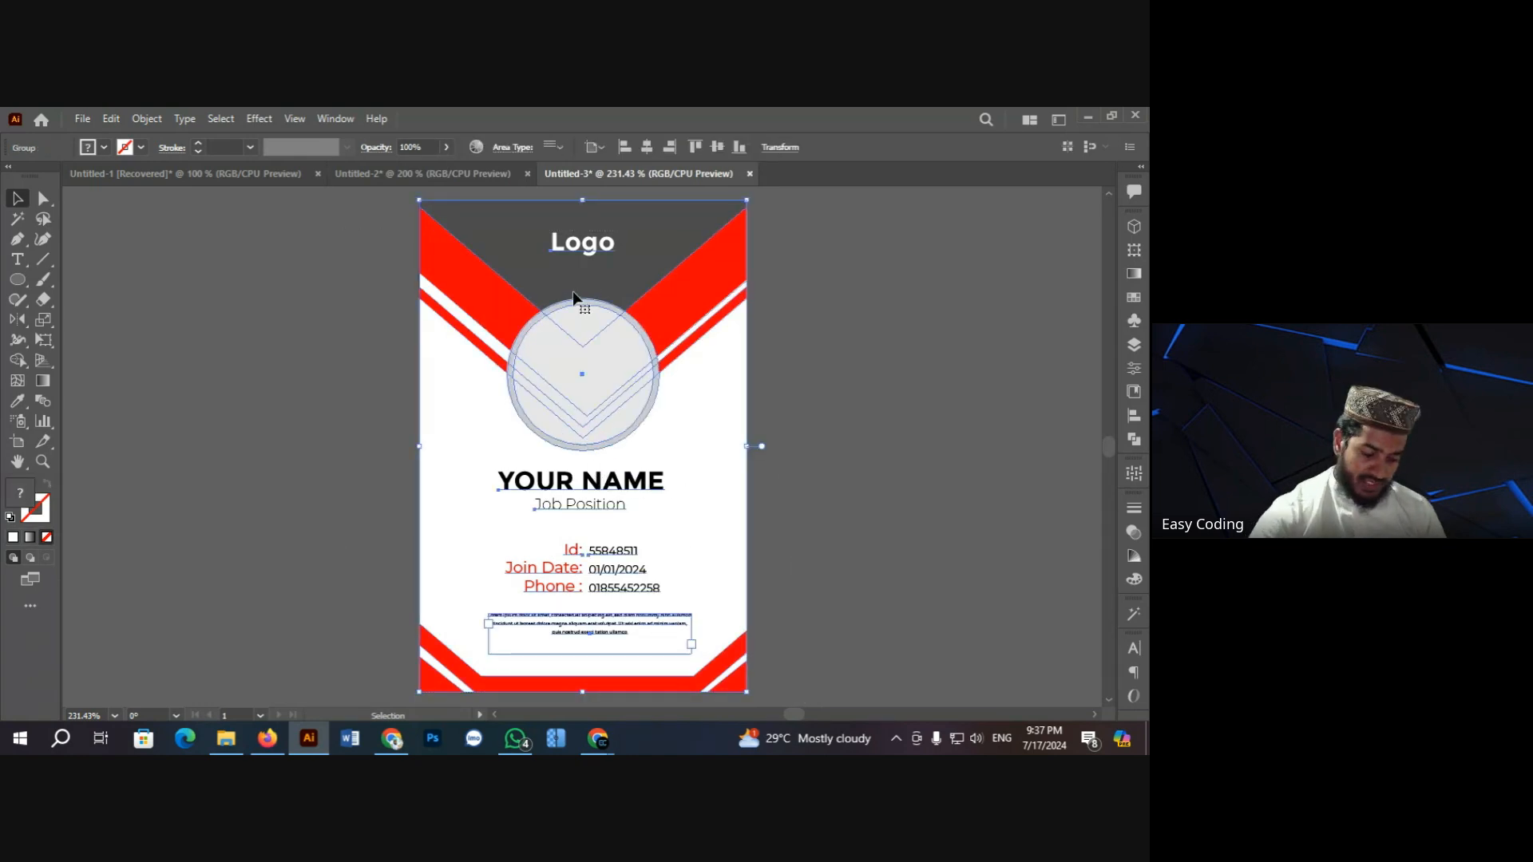
key("a")
key("v")
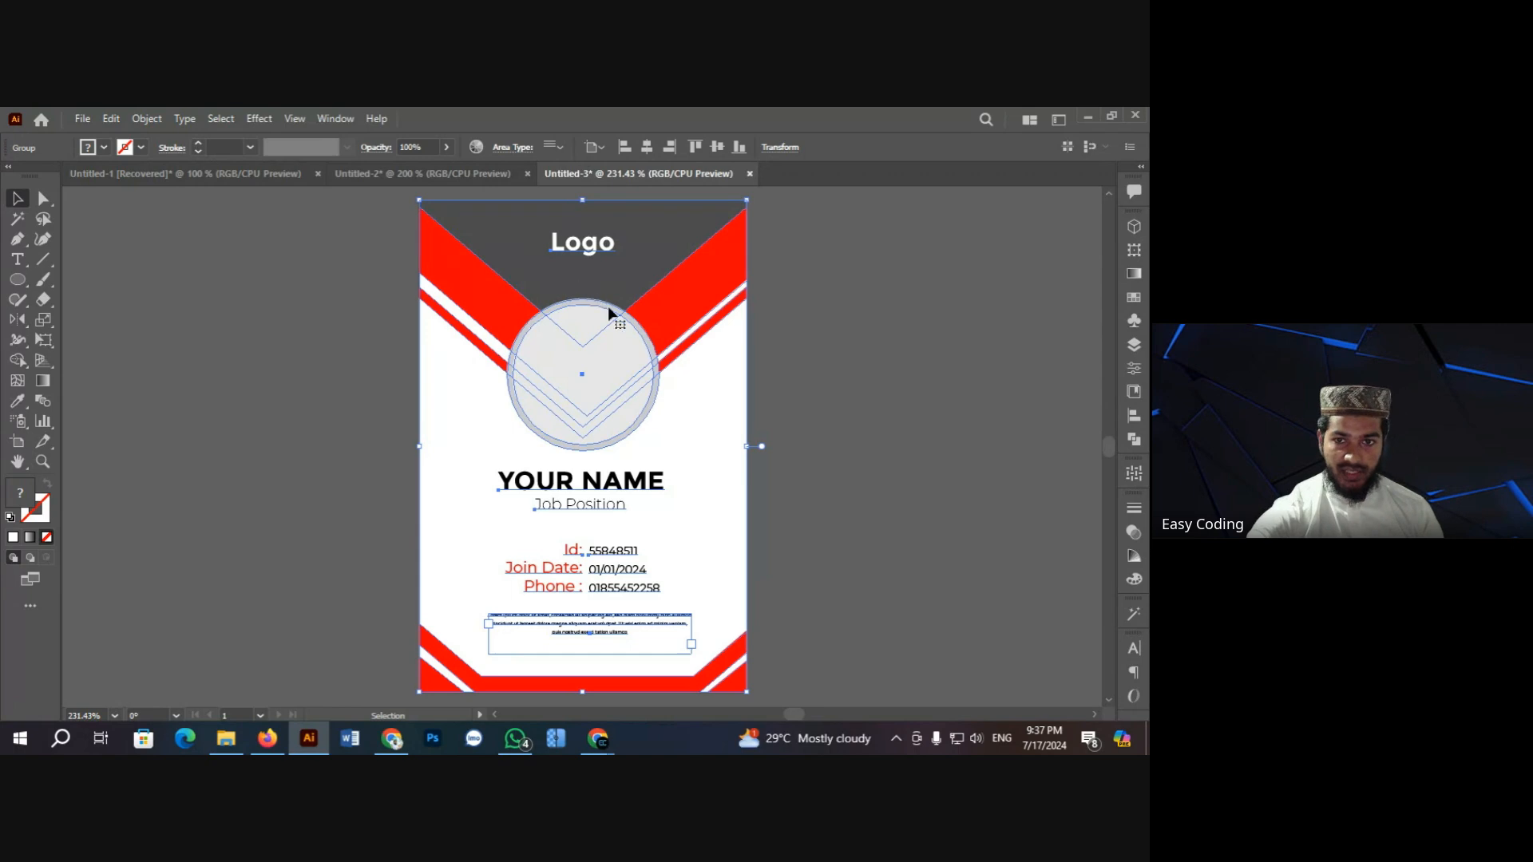
left_click_drag(614, 327, 589, 370)
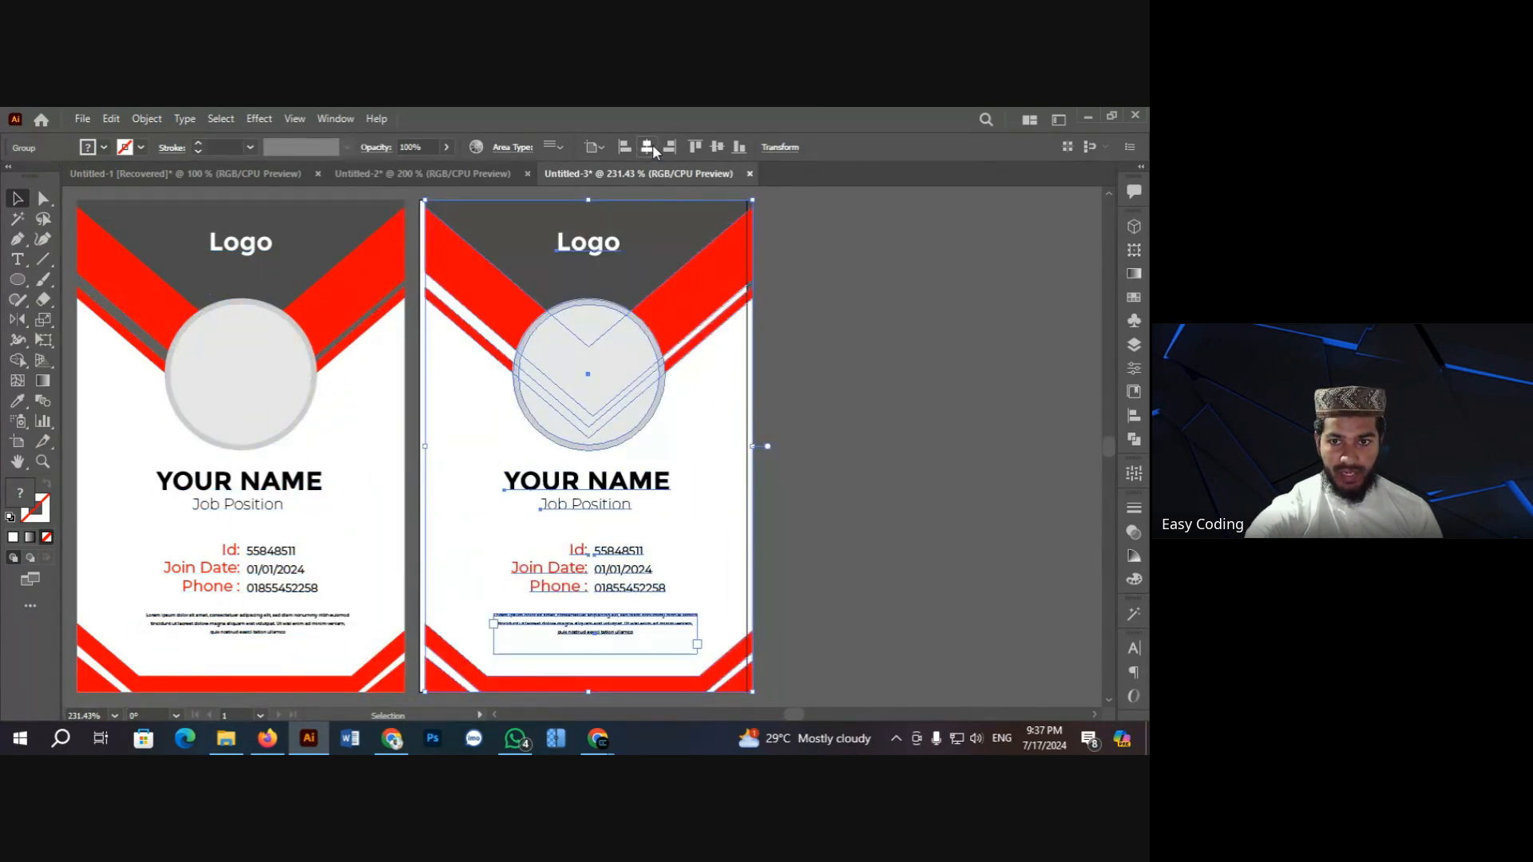
left_click(770, 335)
key("space")
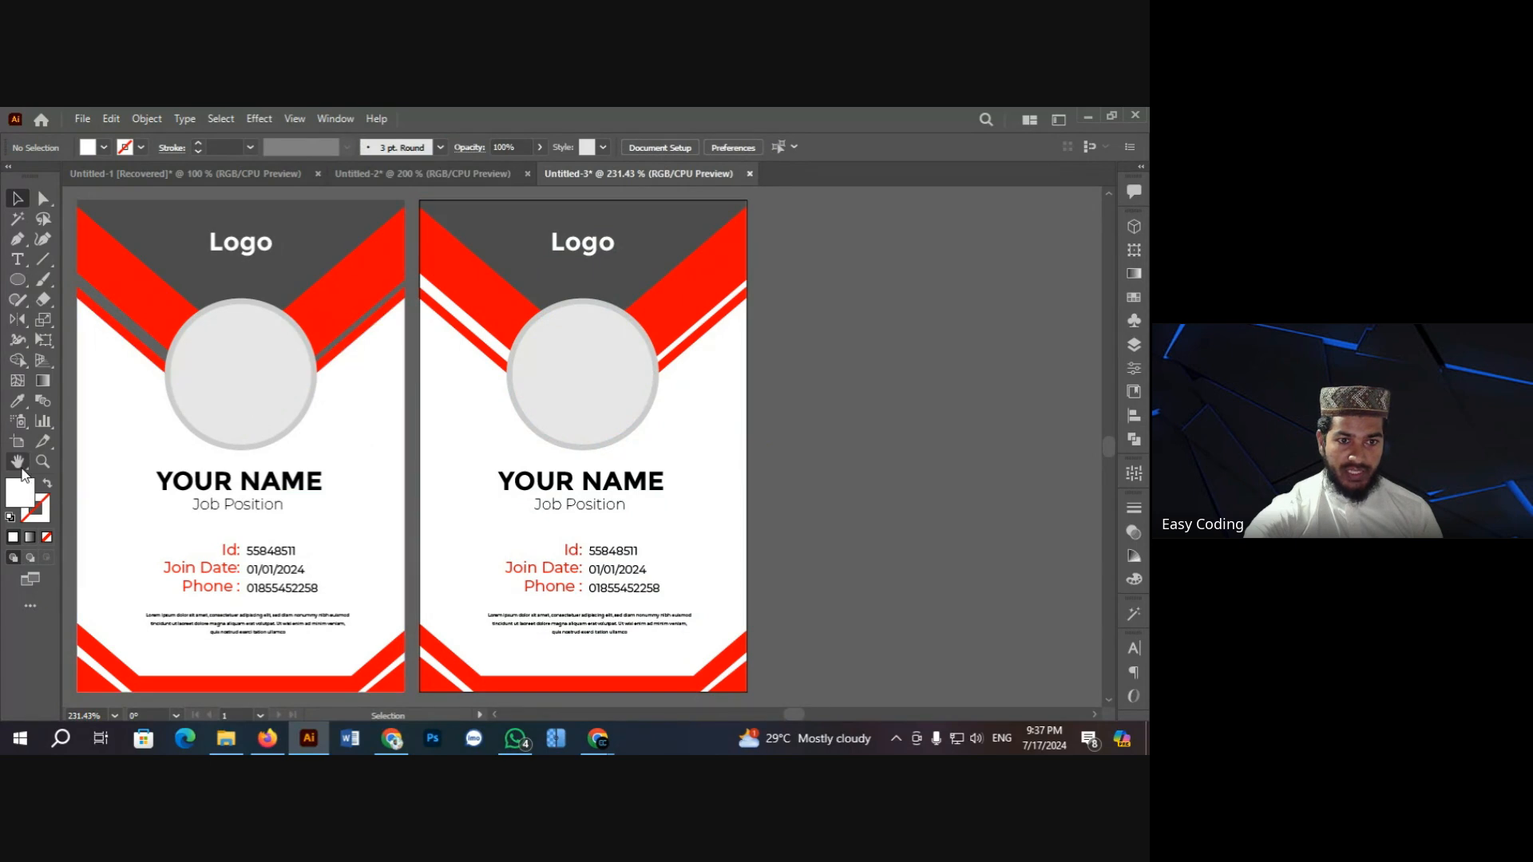
left_click_drag(344, 377, 476, 375)
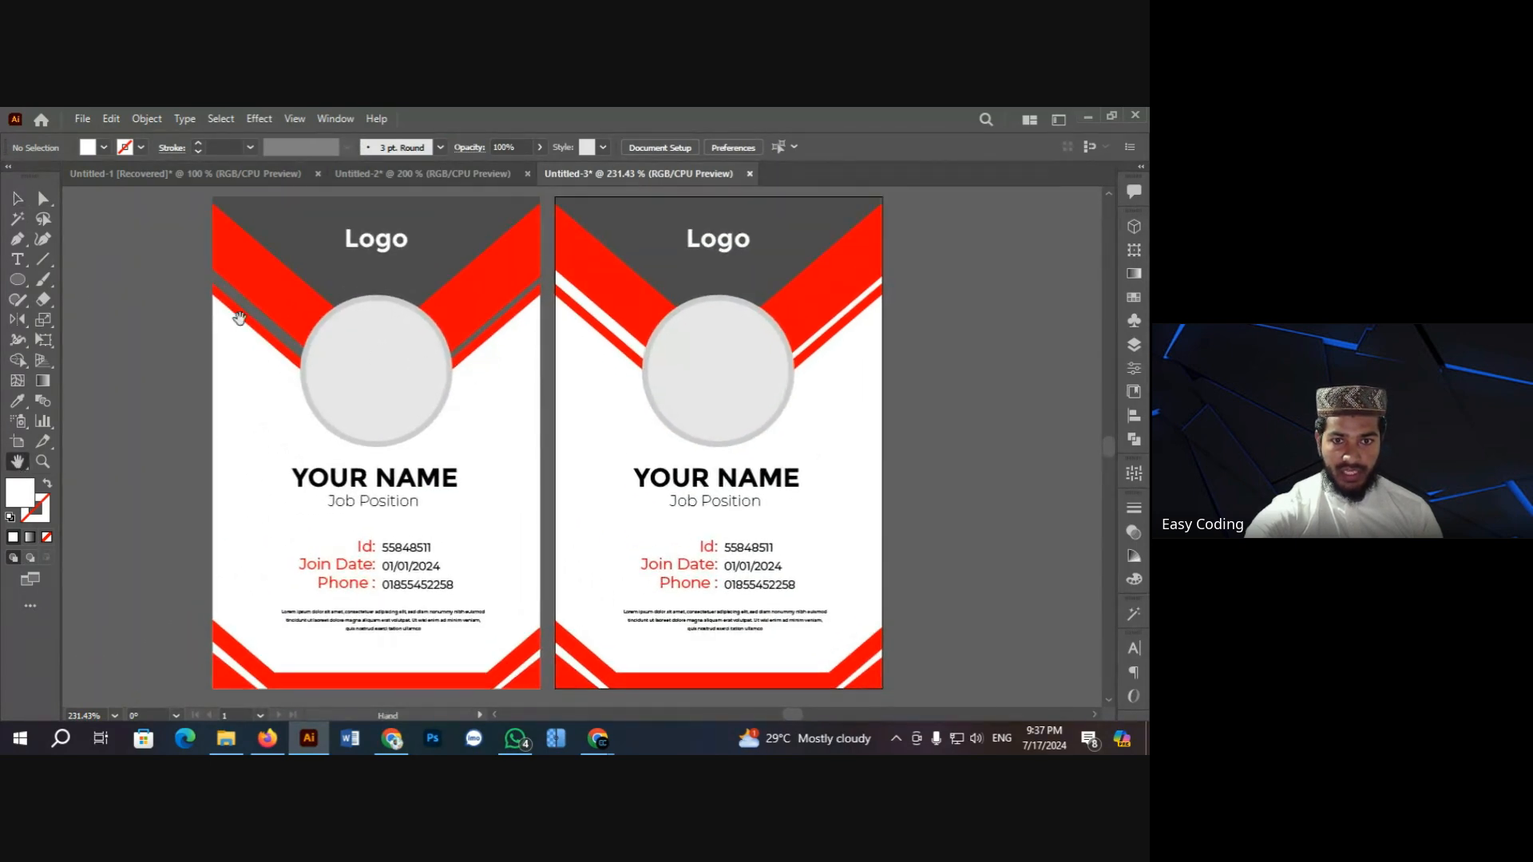
left_click(17, 200)
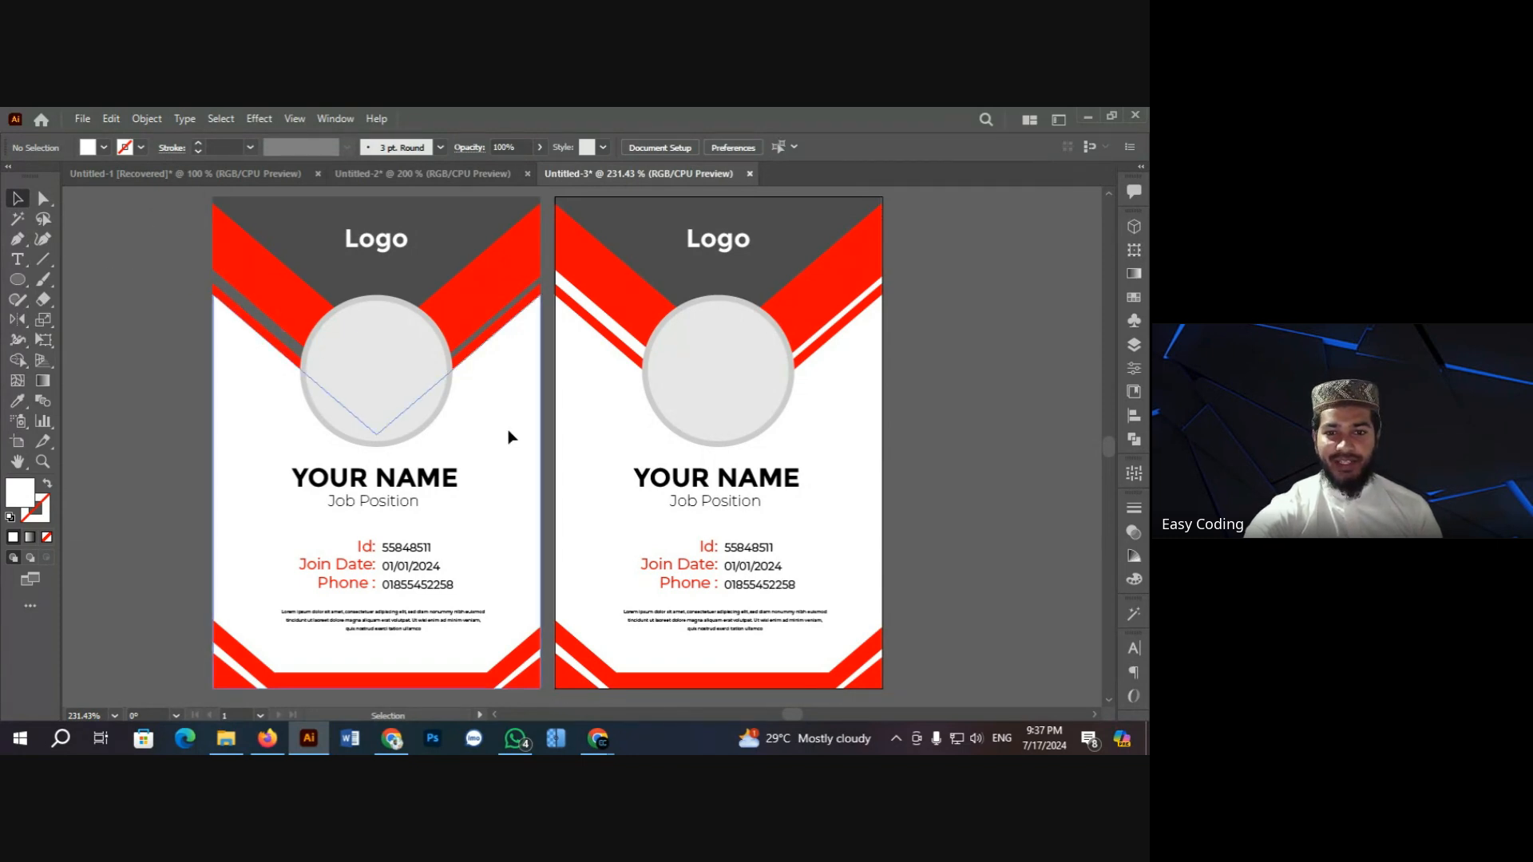
left_click(376, 363)
left_click(130, 297)
left_click(414, 333)
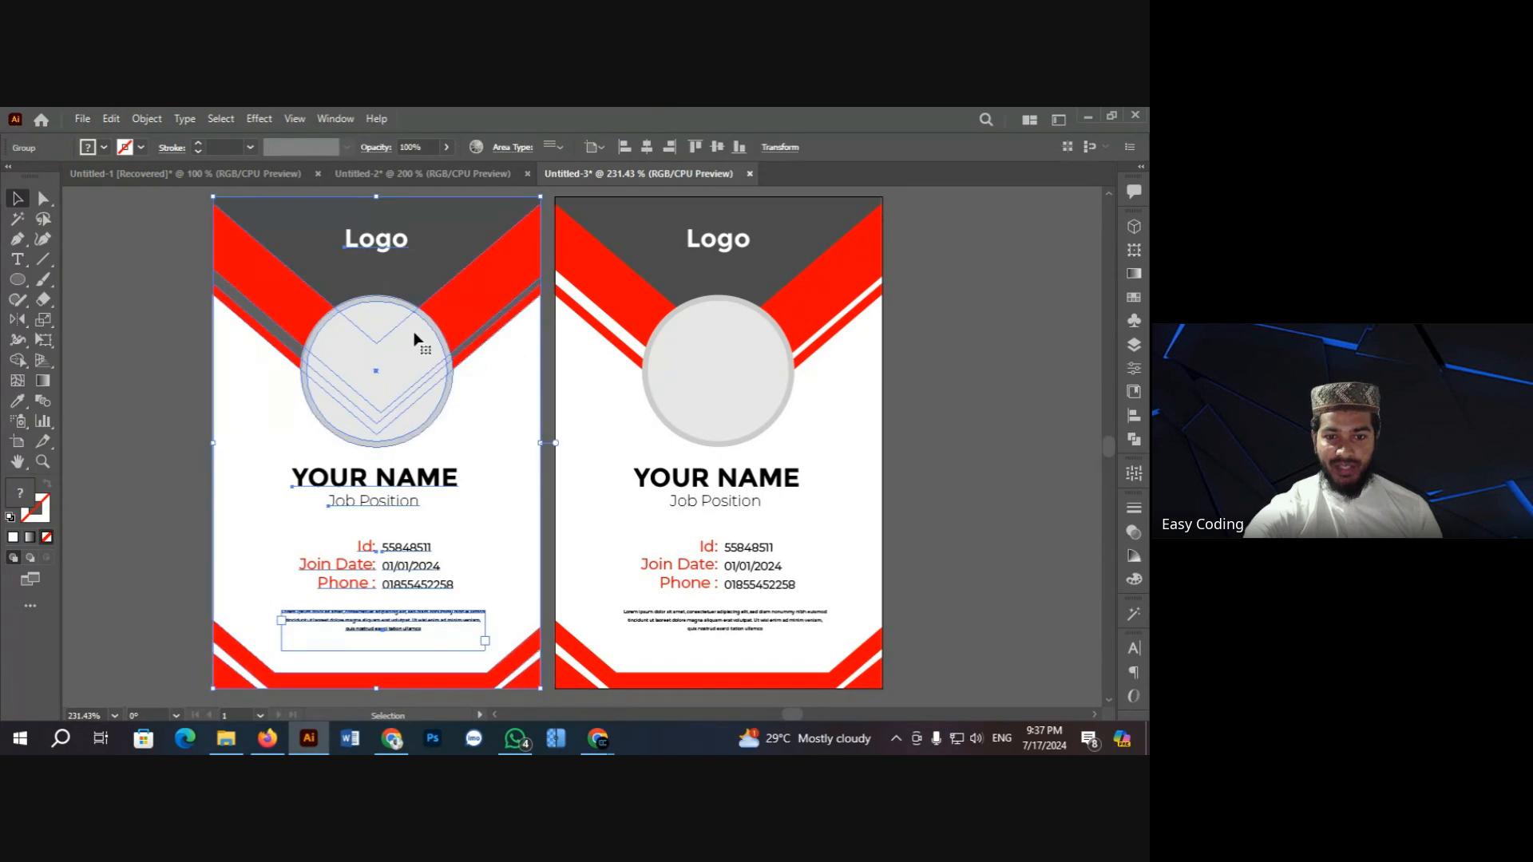
key("Delete")
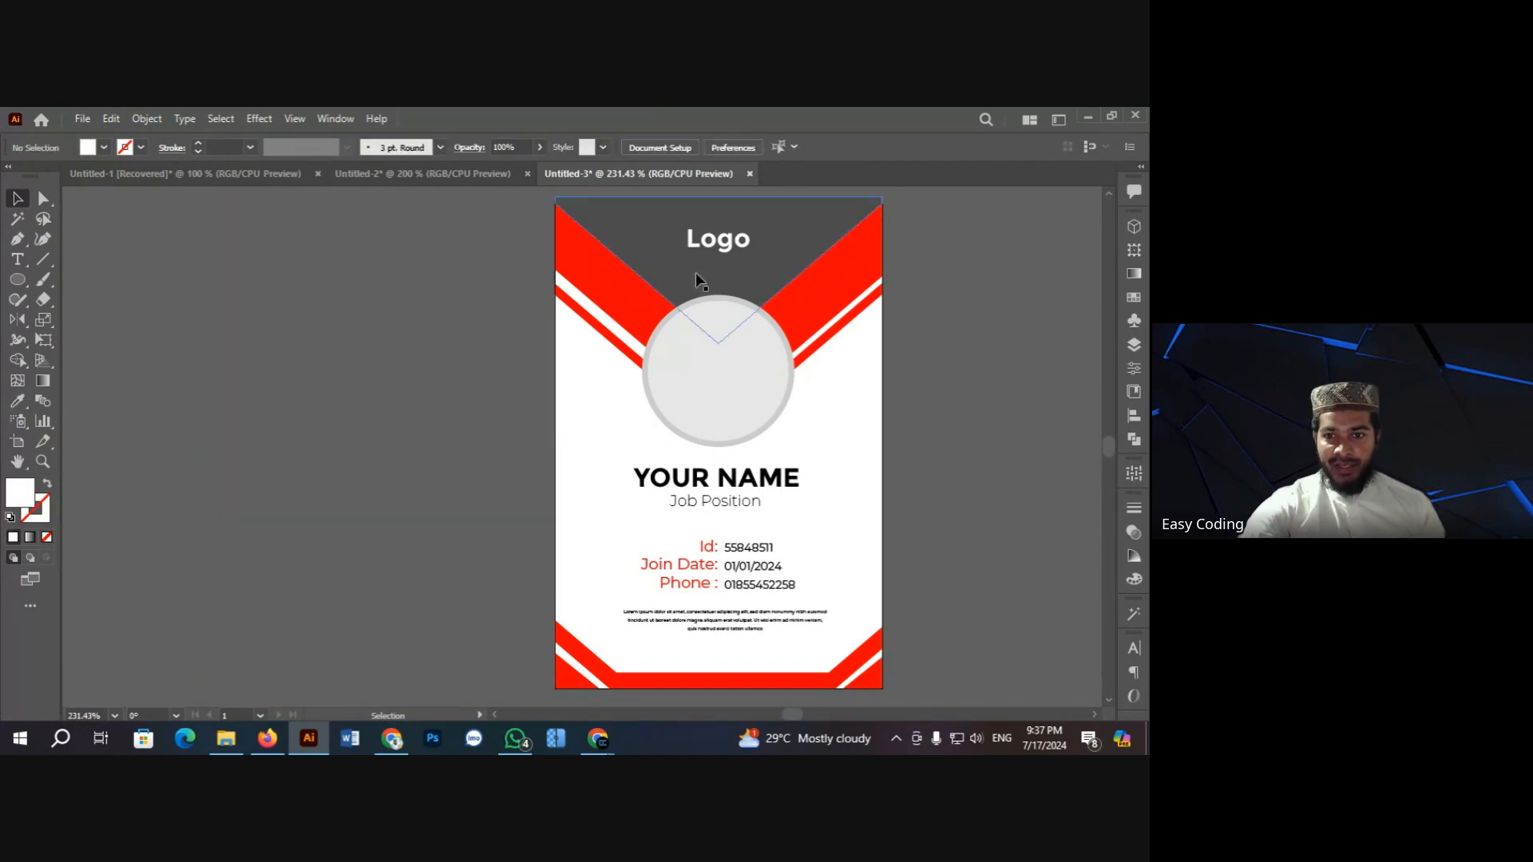
left_click(18, 461)
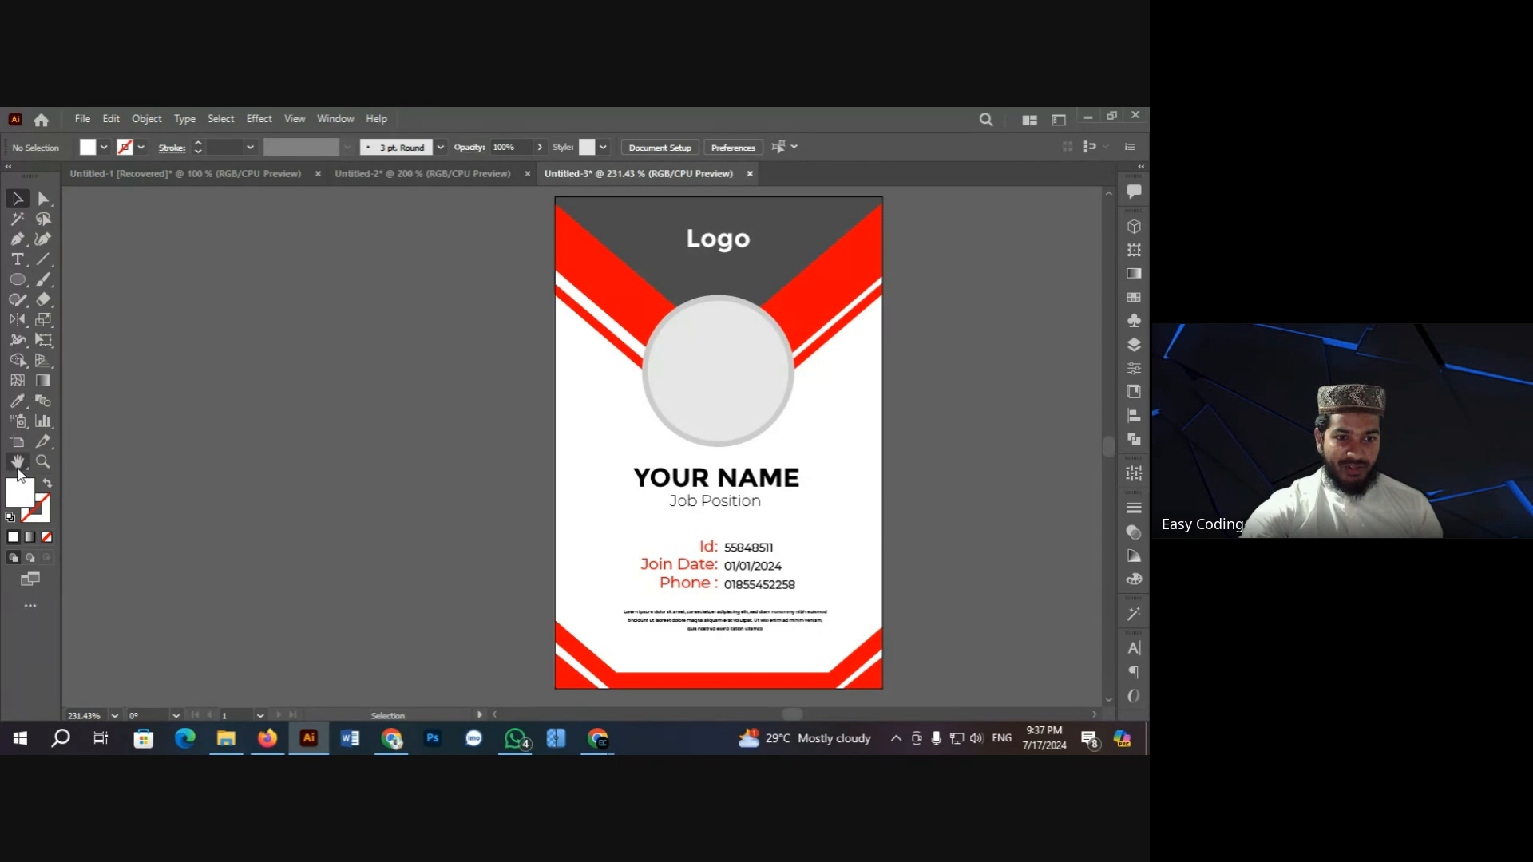
left_click_drag(709, 436, 451, 389)
Step: Return to the Selection tool and minimize Illustrator and File Explorer
left_click(22, 203)
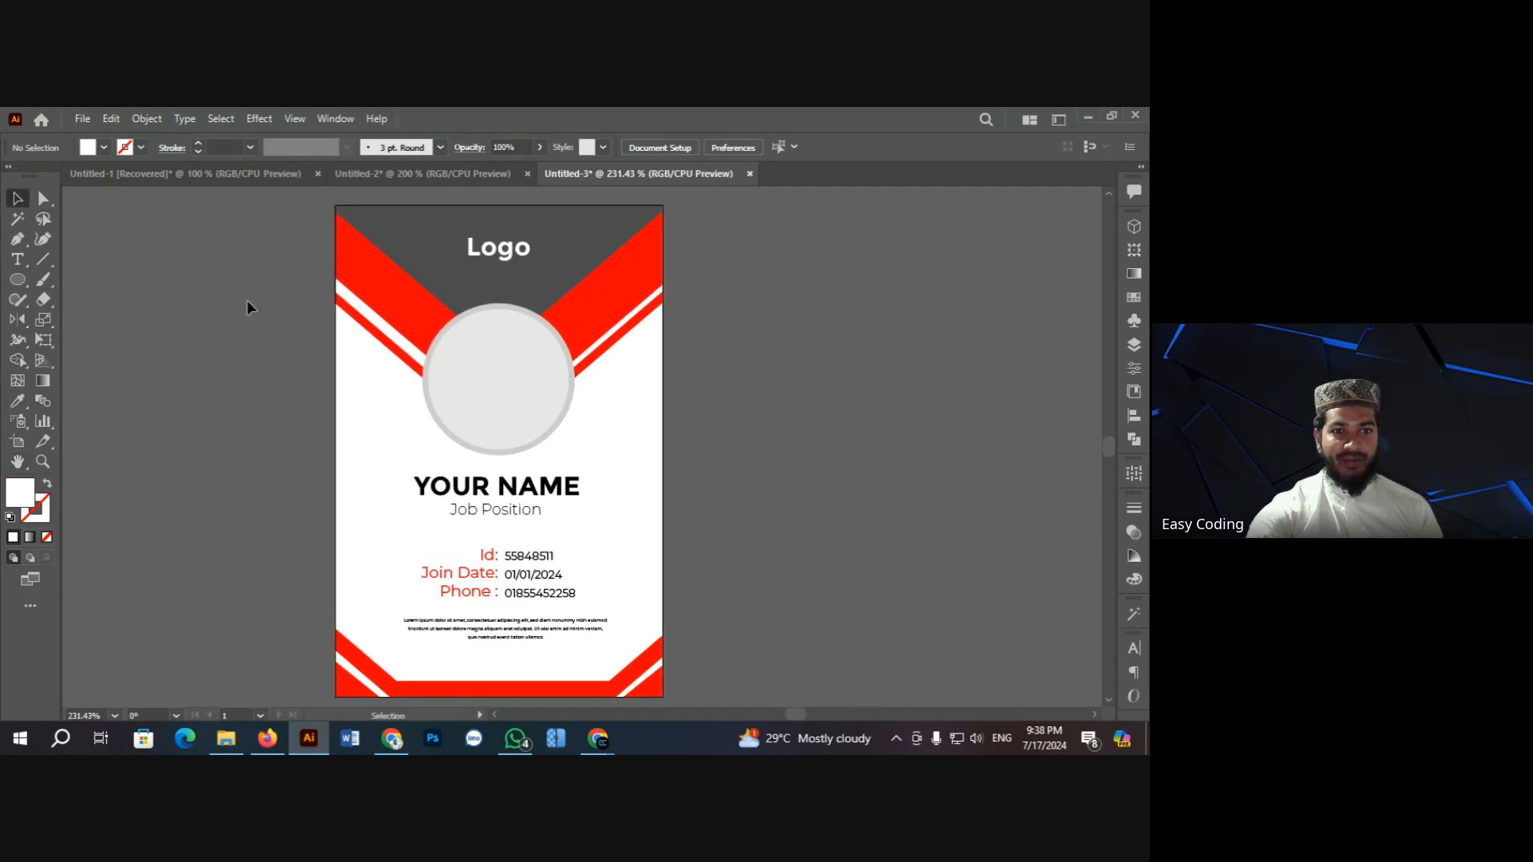
left_click(1088, 117)
left_click(1063, 122)
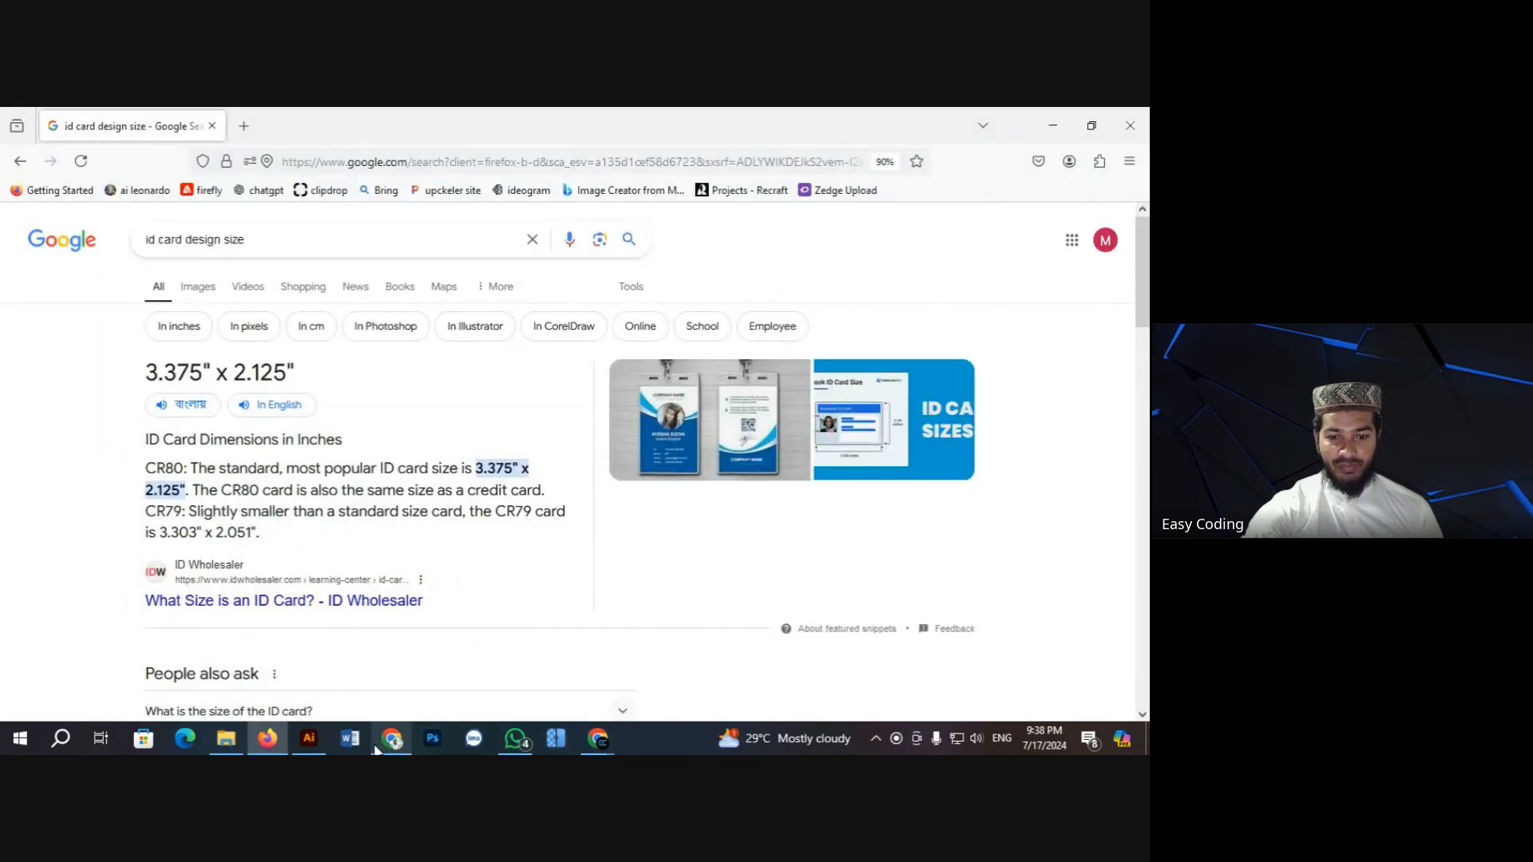
Step: Stop presenting the screen in the Google Meet call
mouse_move(598, 739)
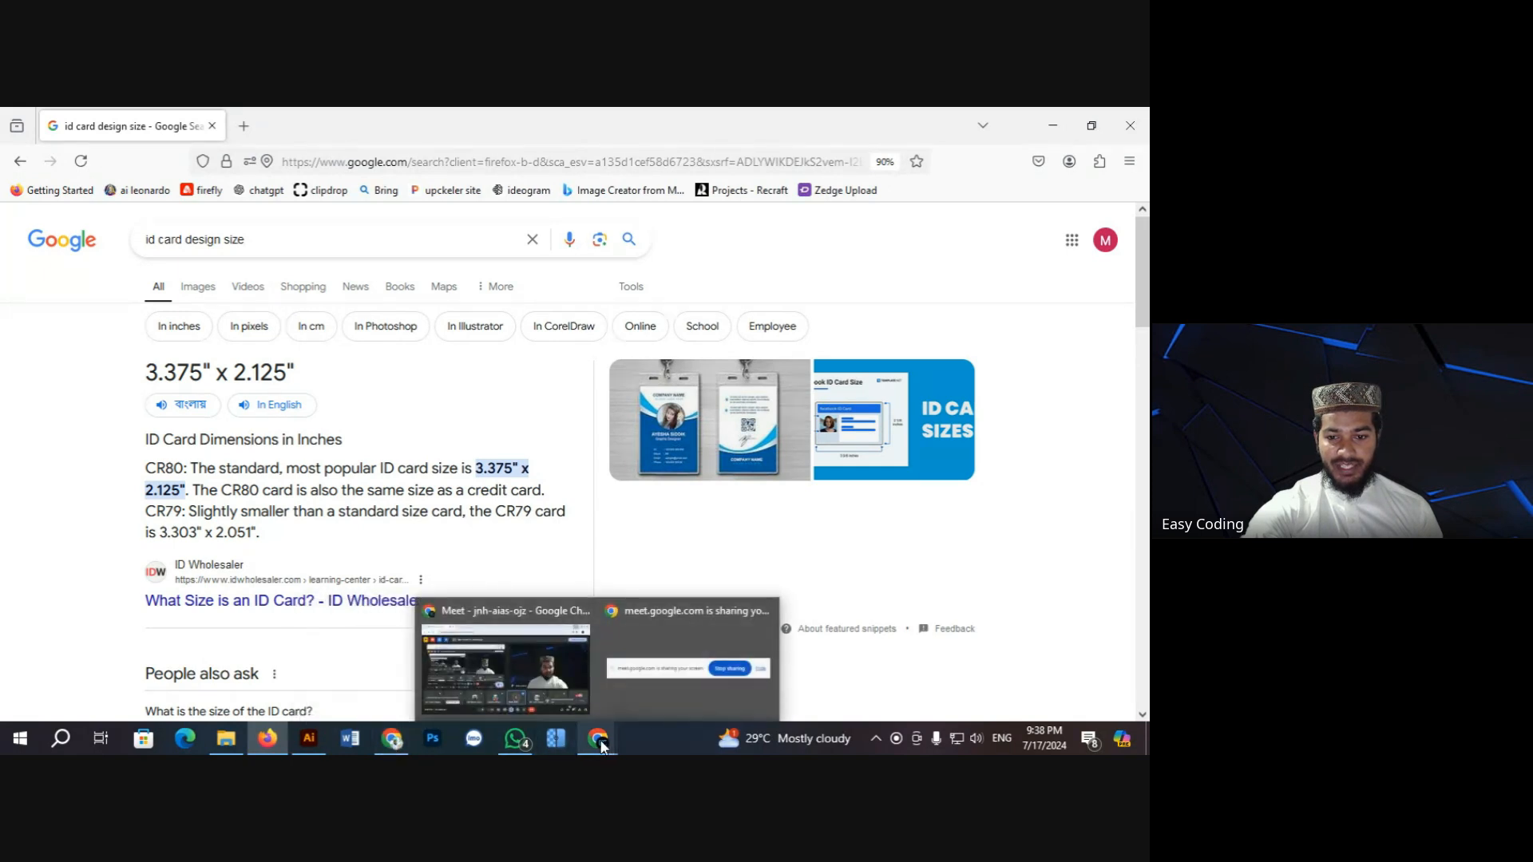
left_click(529, 663)
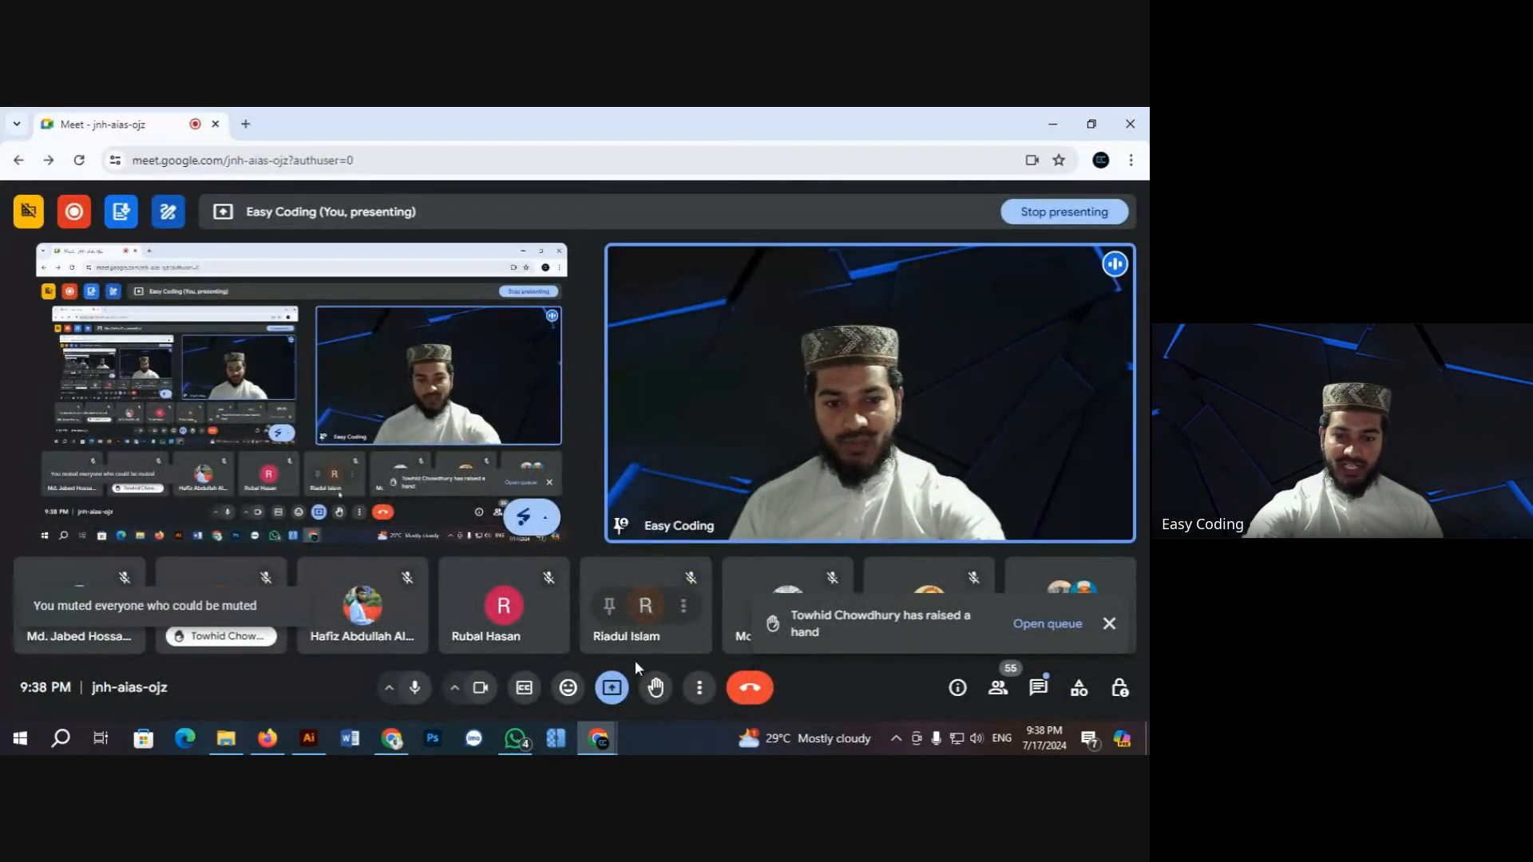
left_click(610, 691)
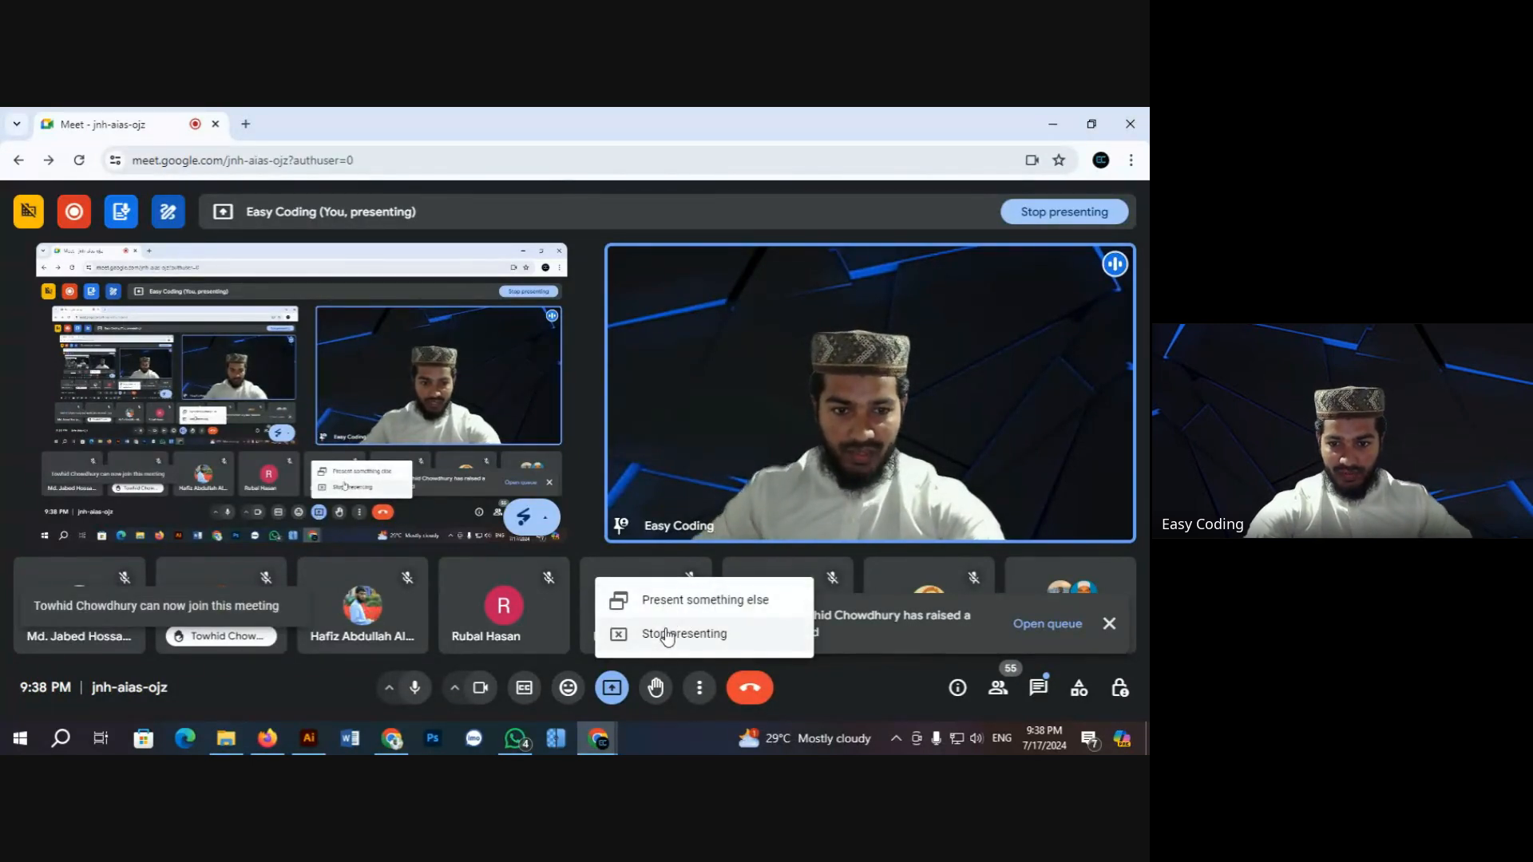
left_click(666, 635)
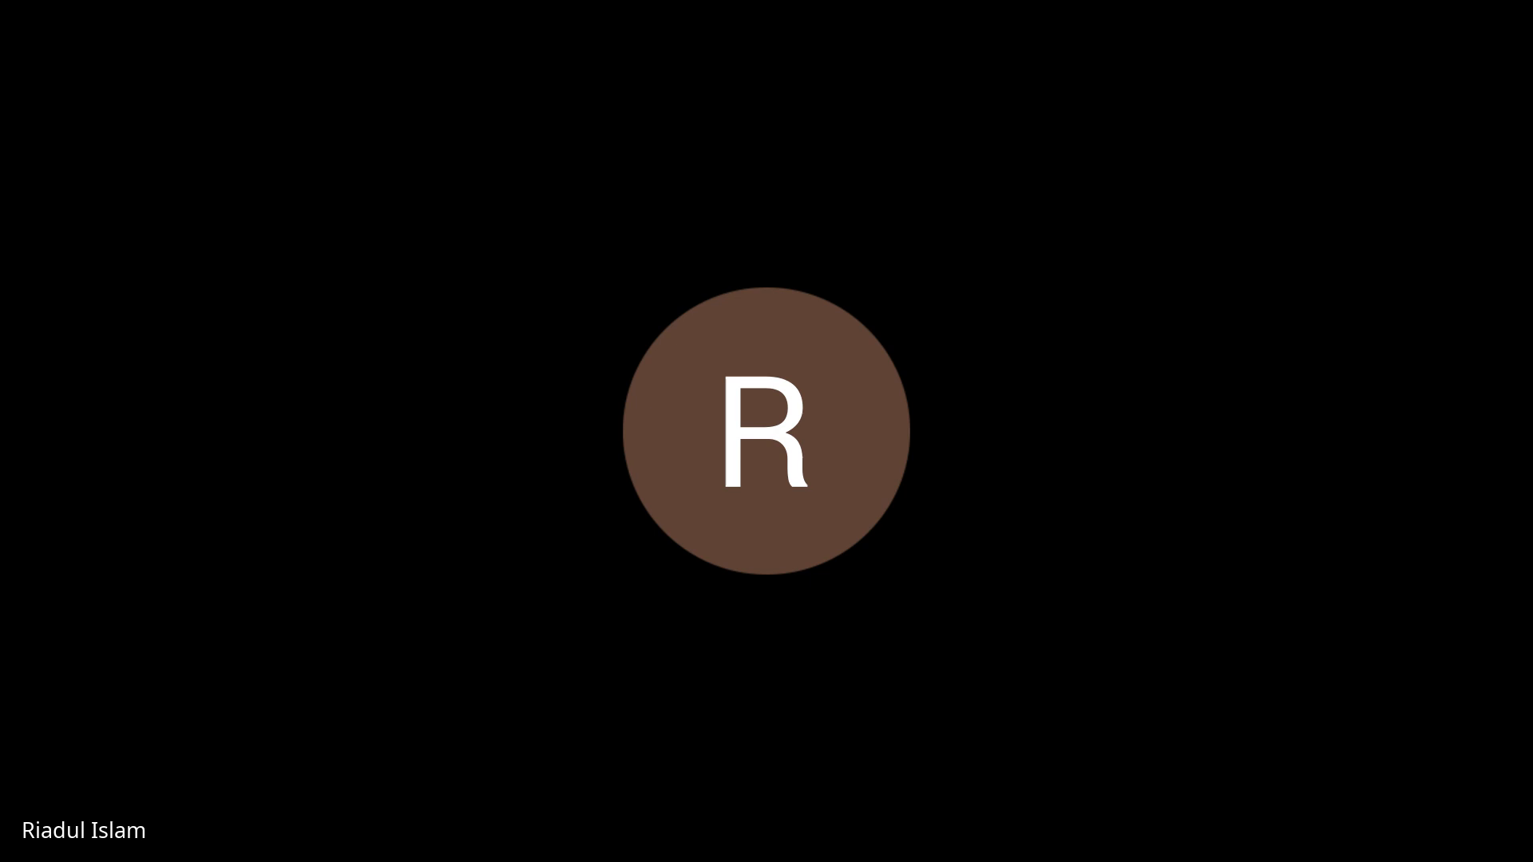